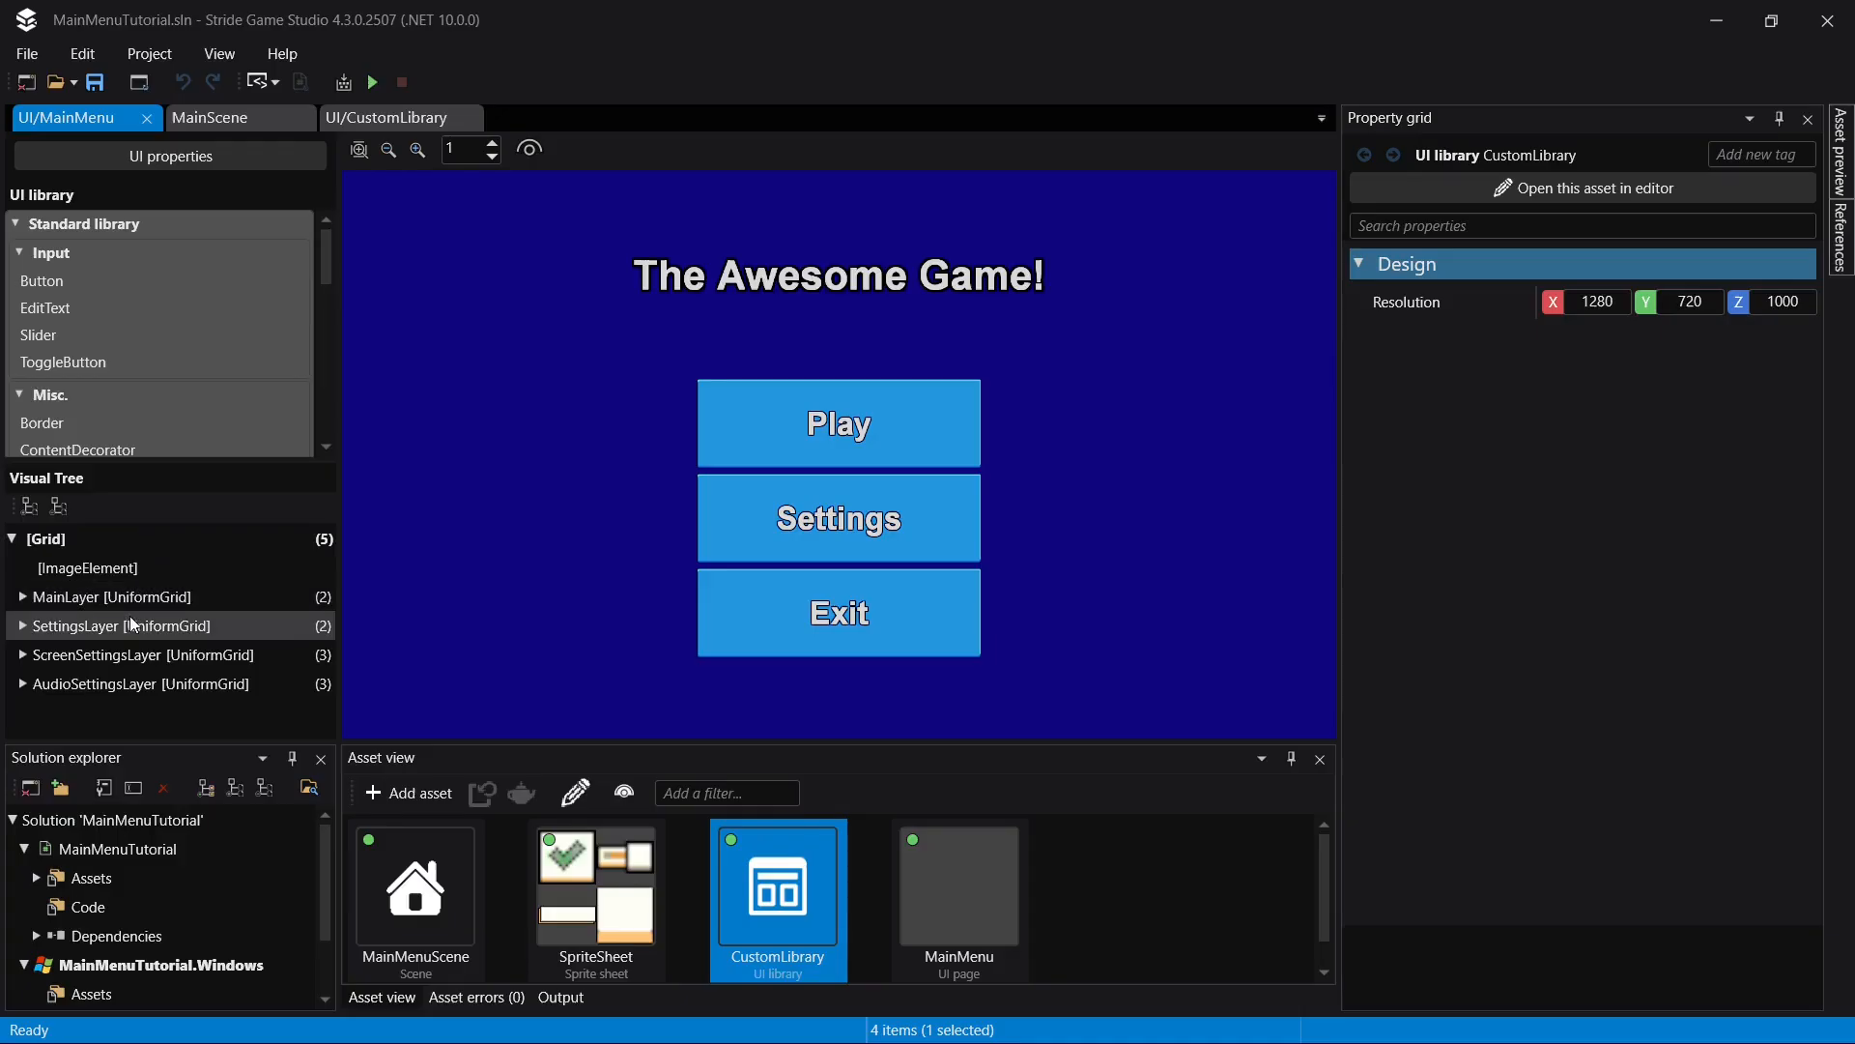
# - Look over the main menu page's UI layers and elements, and close the MainMenuTutorial project
pyautogui.click(130, 597)
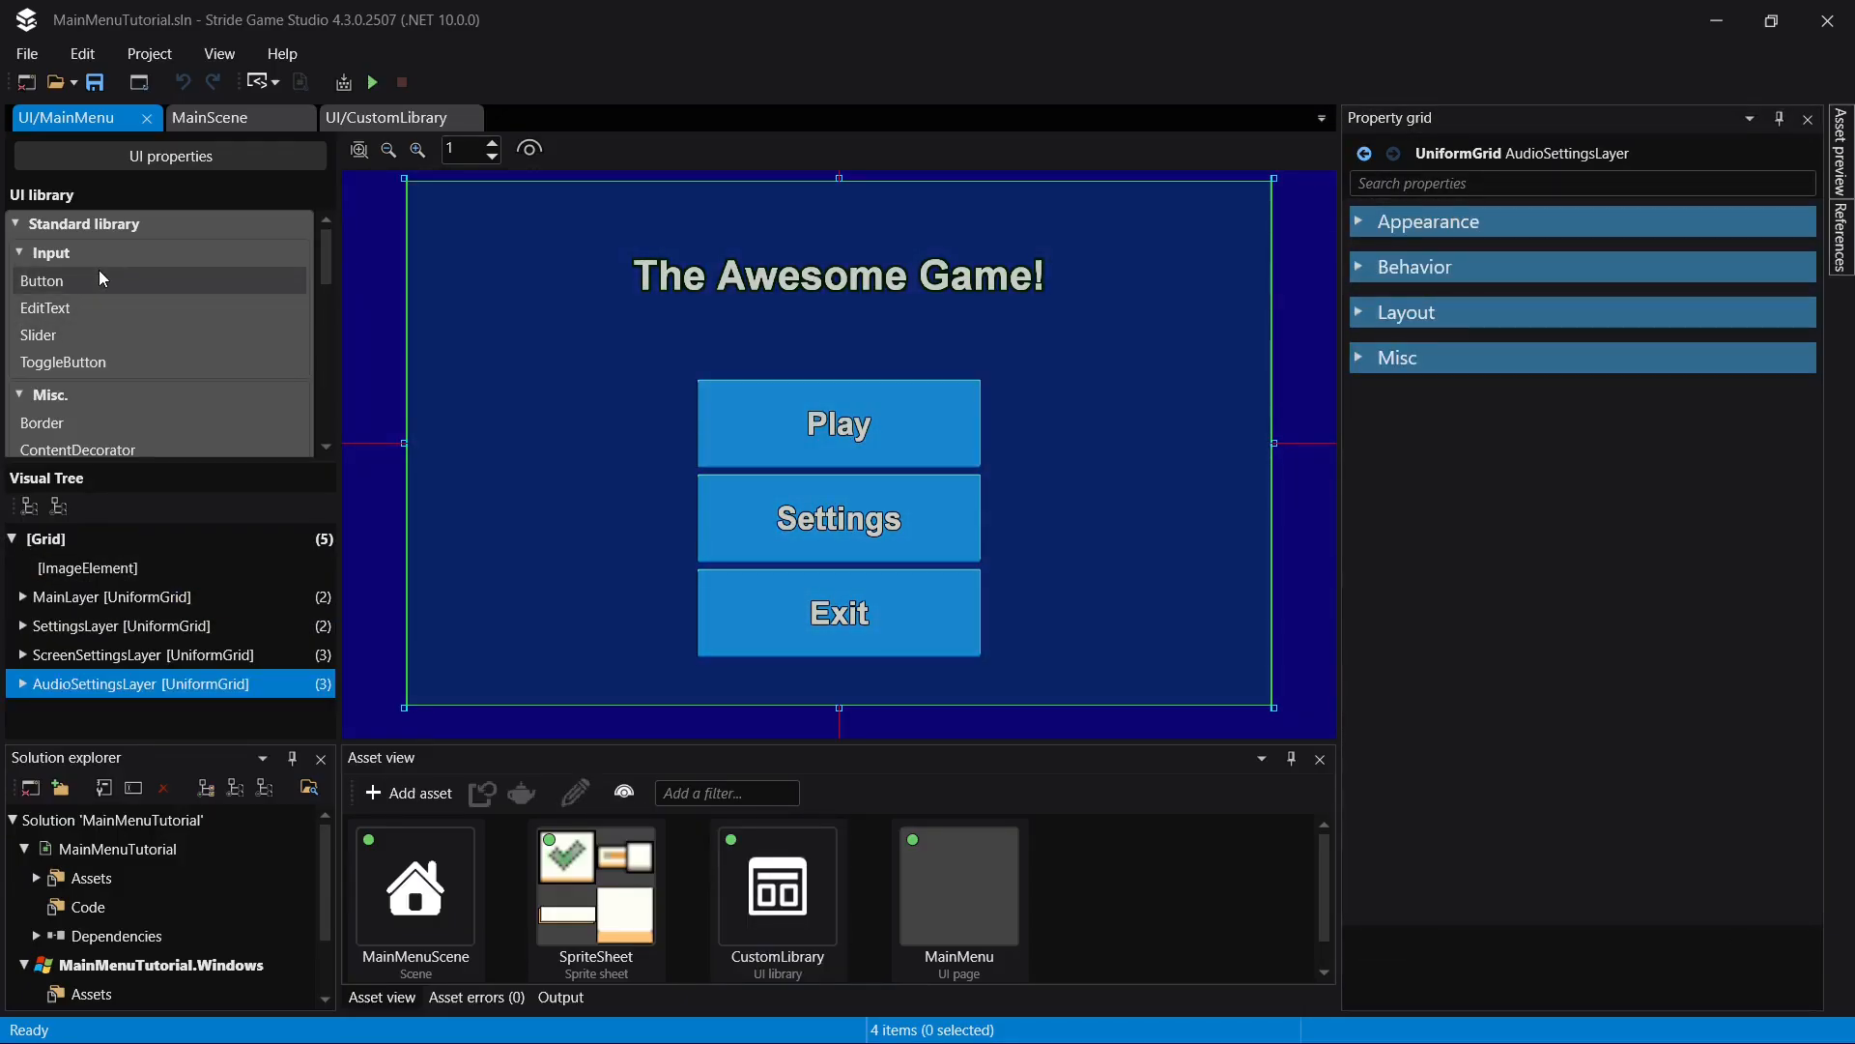
pyautogui.click(919, 418)
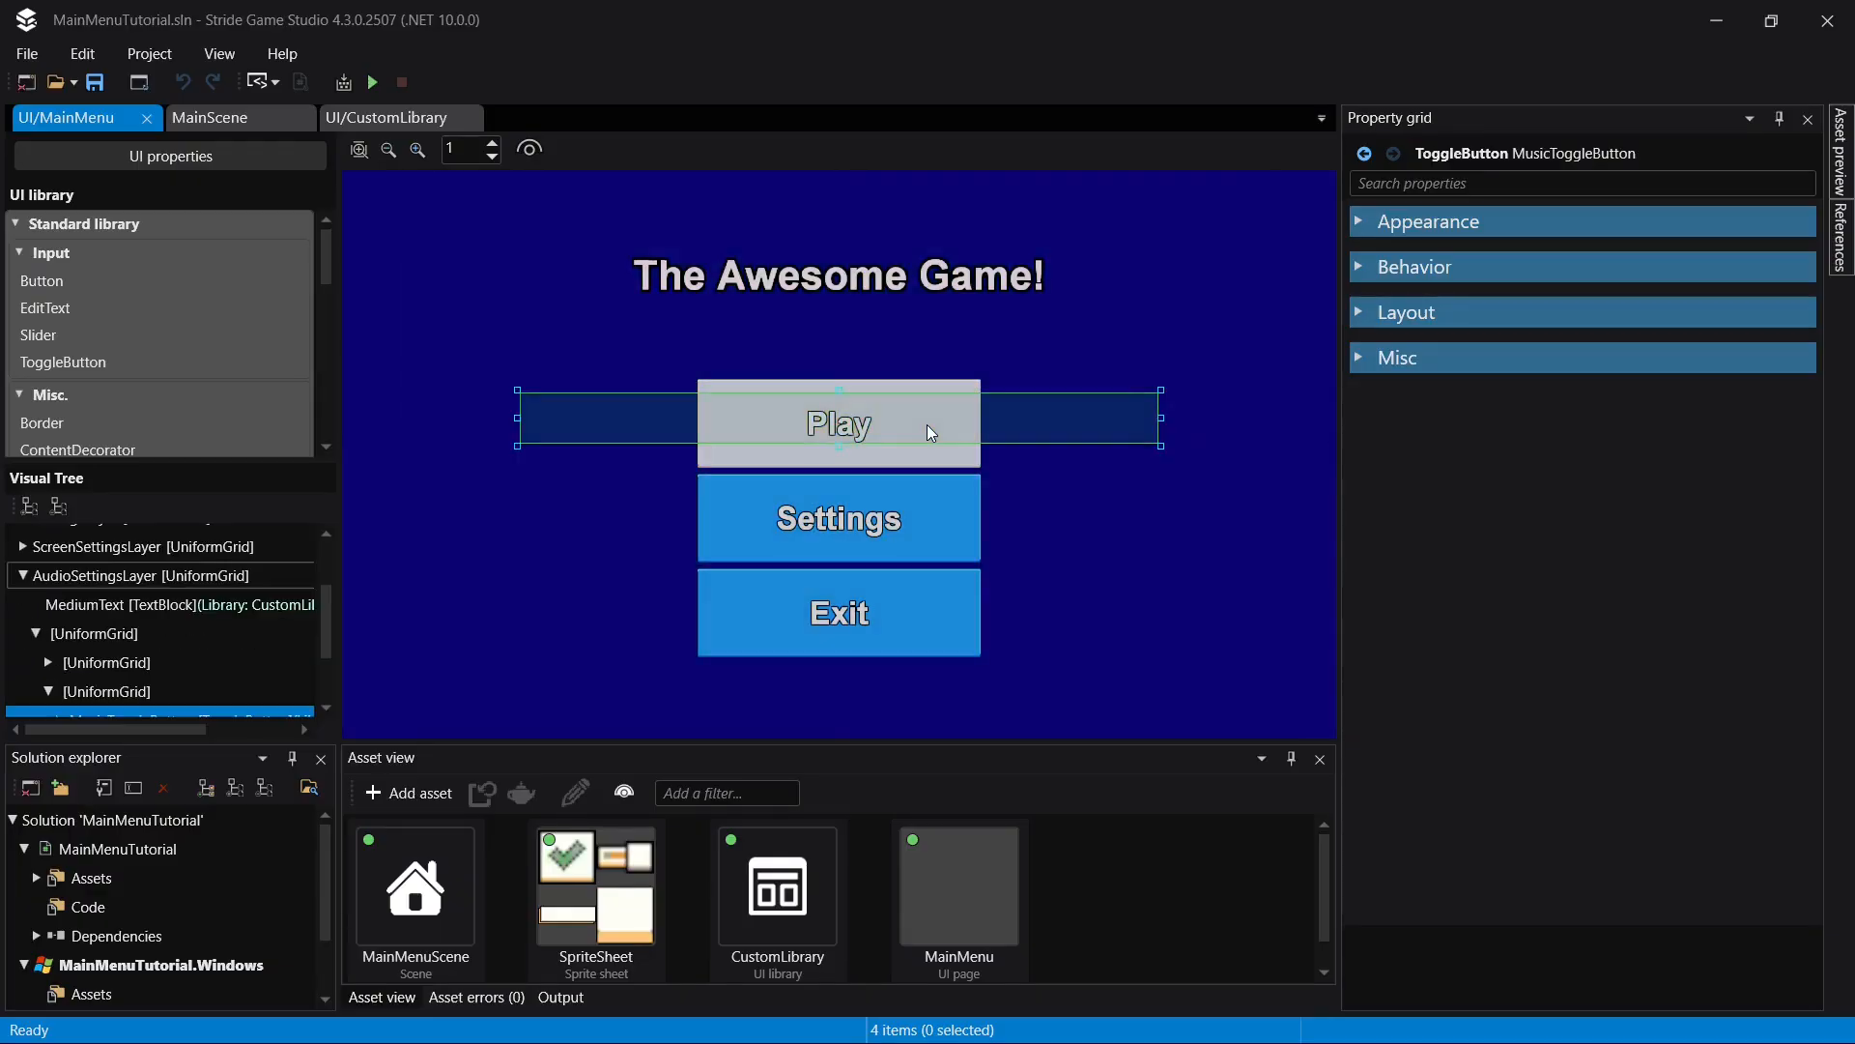
pyautogui.click(1274, 475)
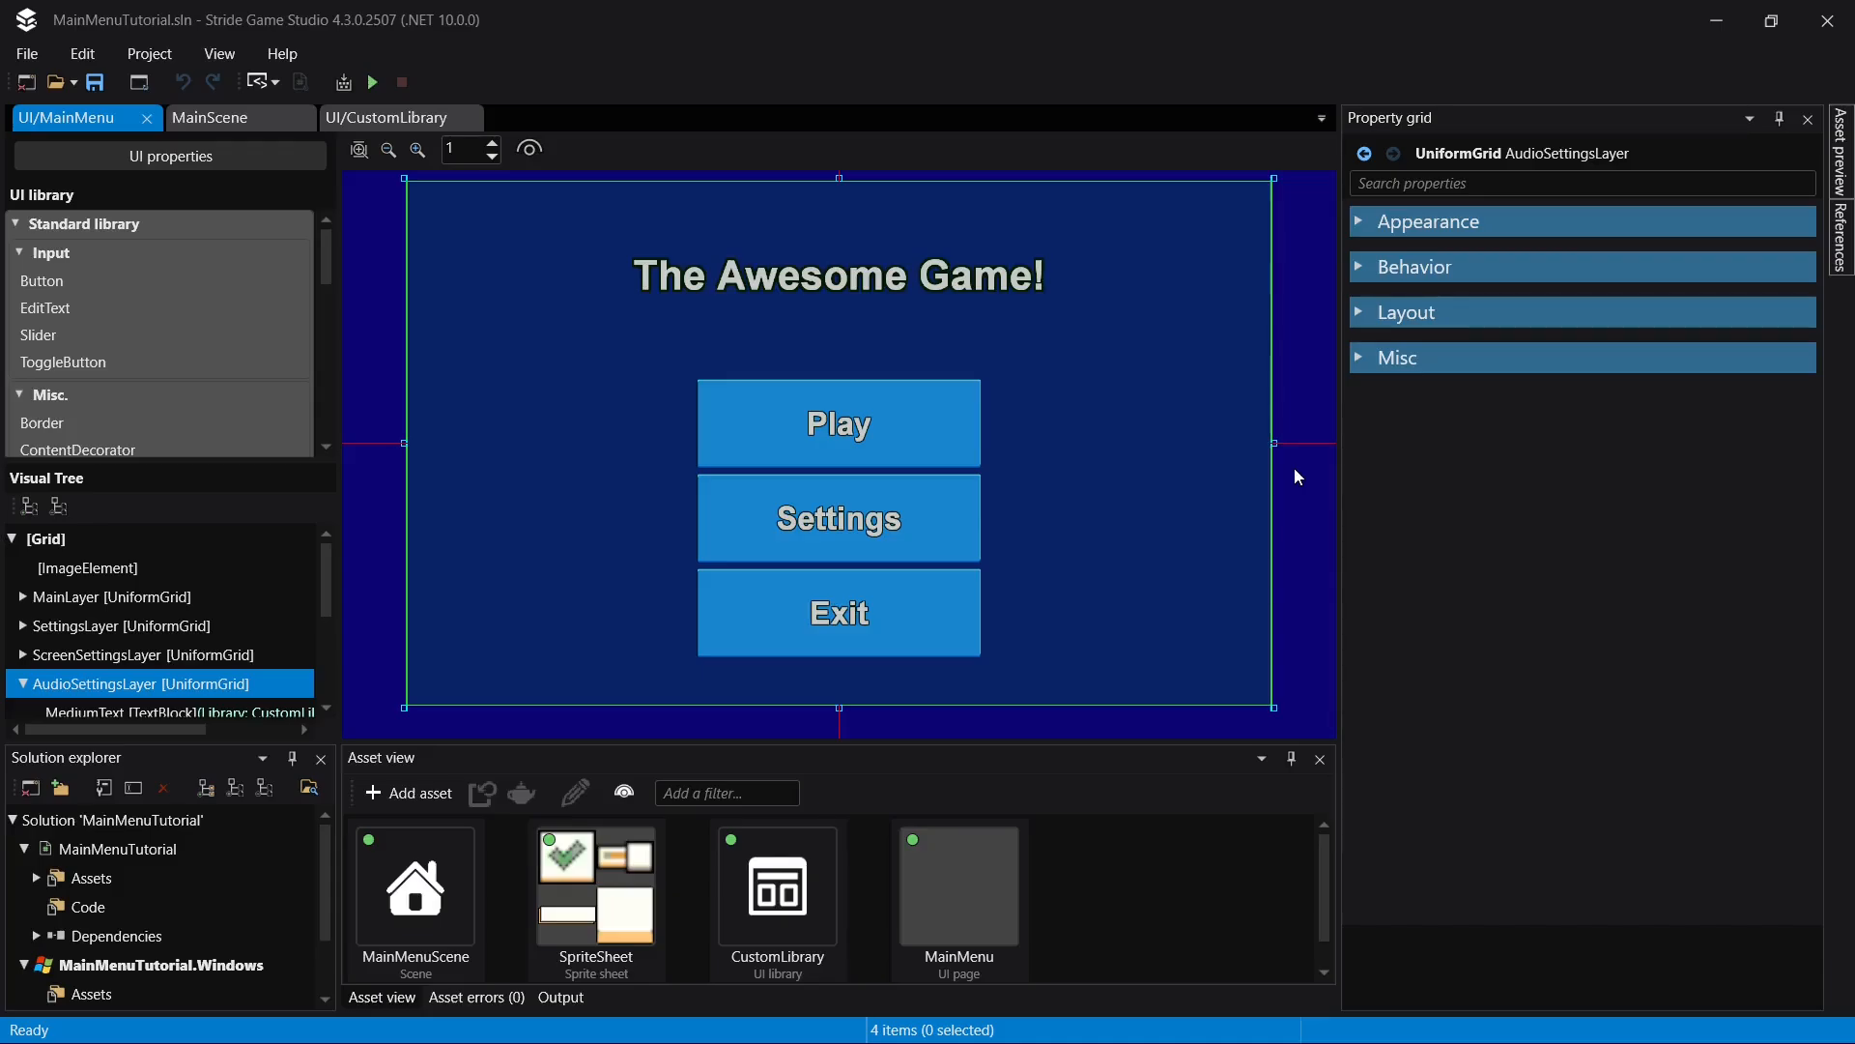
pyautogui.click(1827, 20)
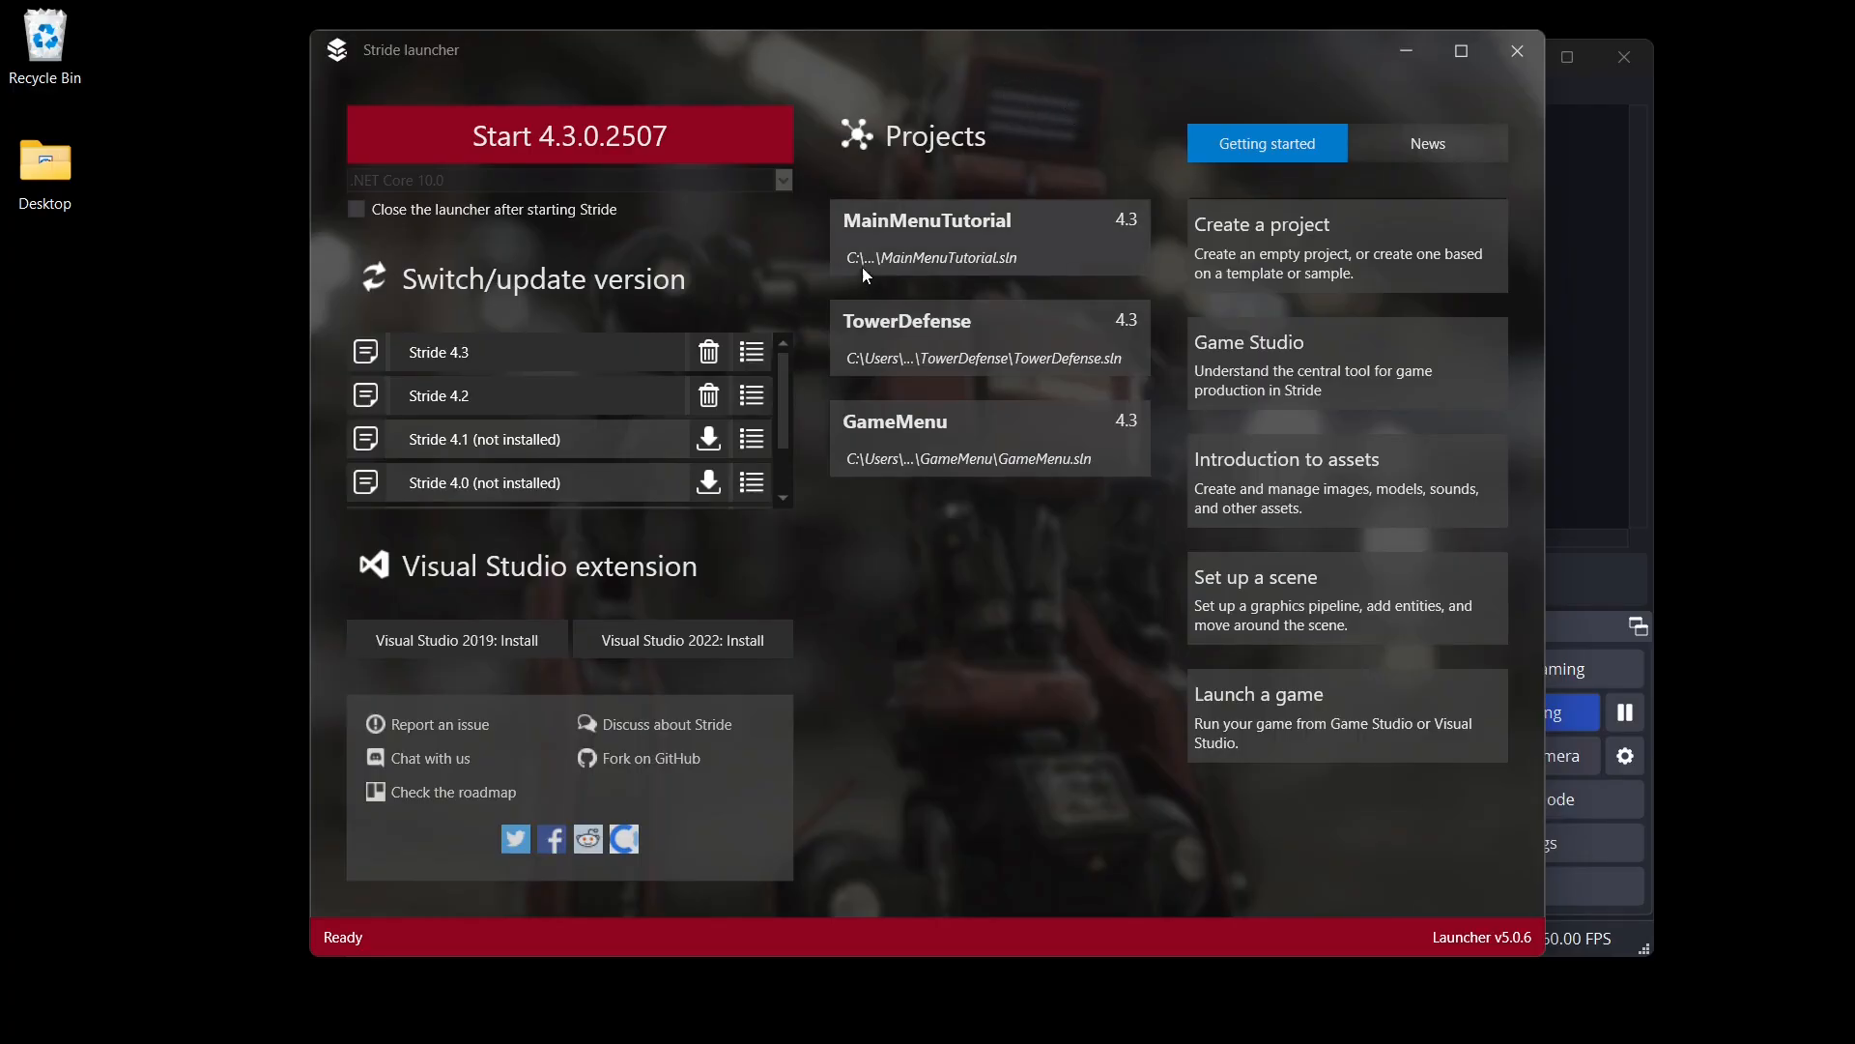
# - Review the installed Stride versions in the Stride launcher and the alternative builds offered for version 4.3
pyautogui.click(456, 351)
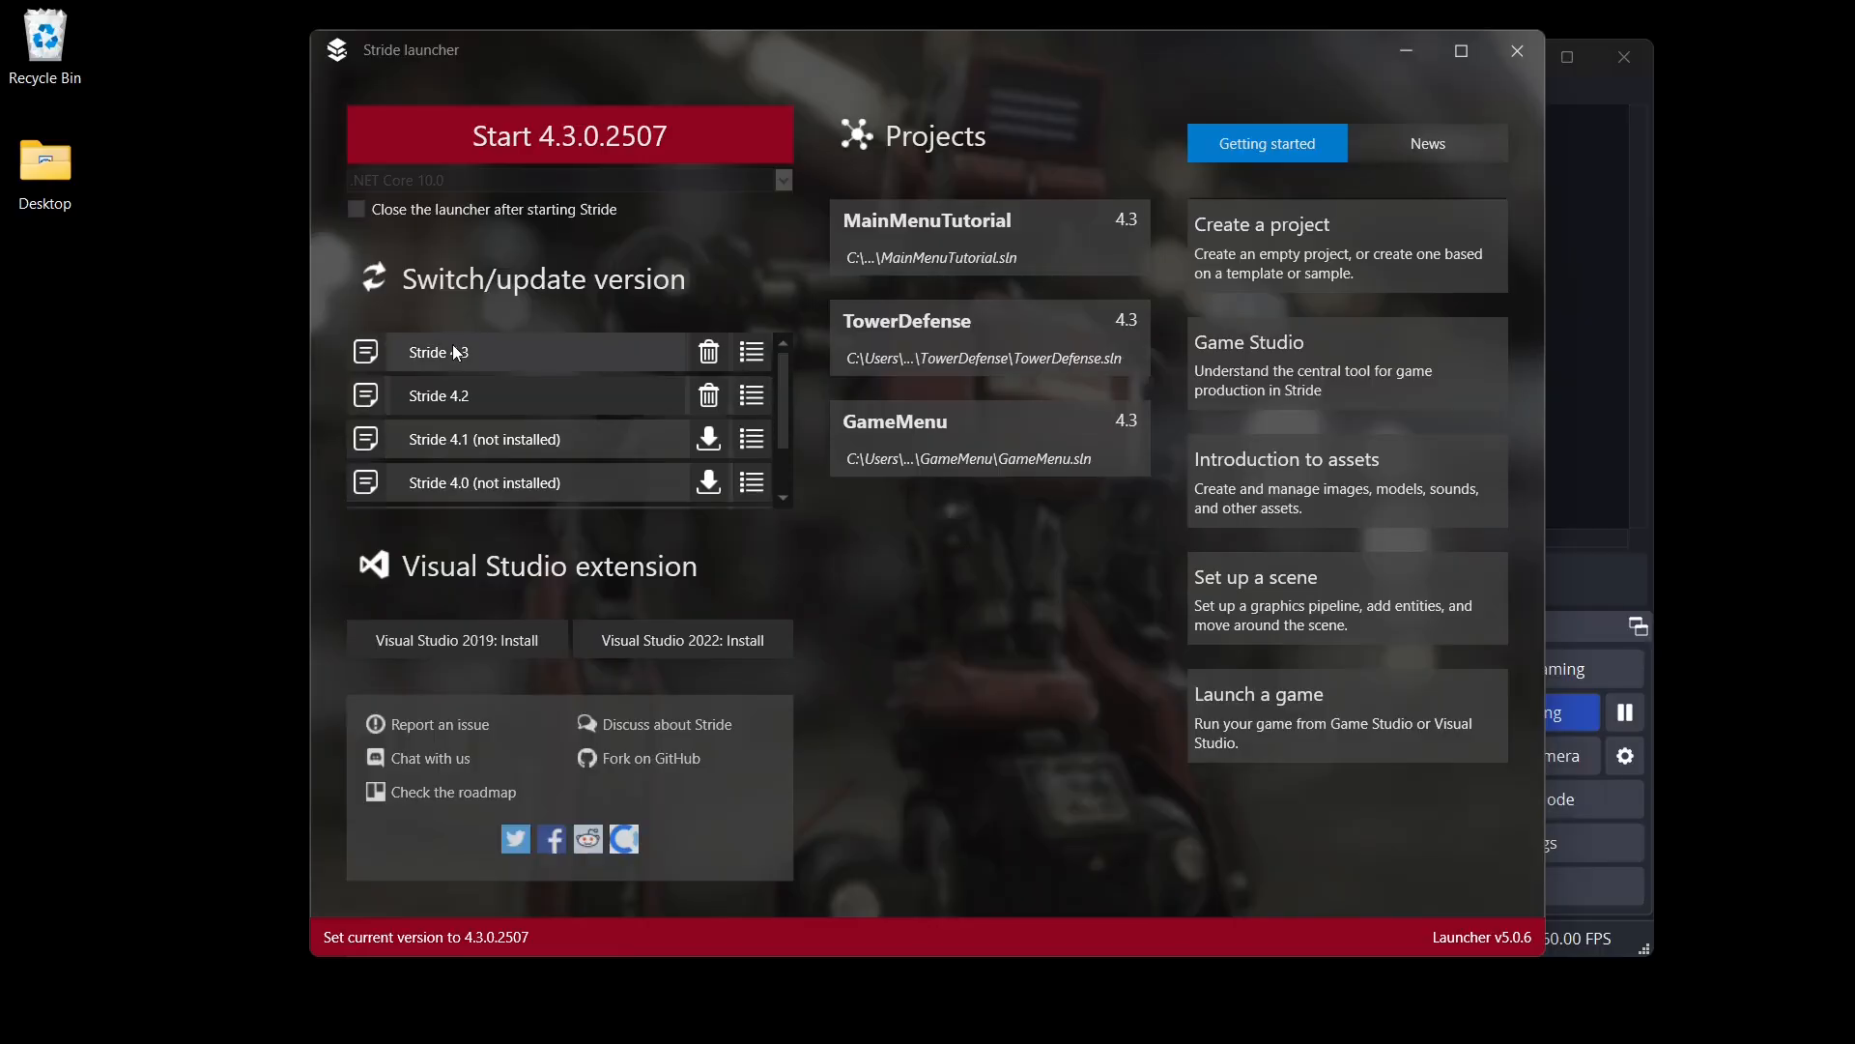
pyautogui.click(452, 398)
pyautogui.click(472, 351)
pyautogui.click(467, 393)
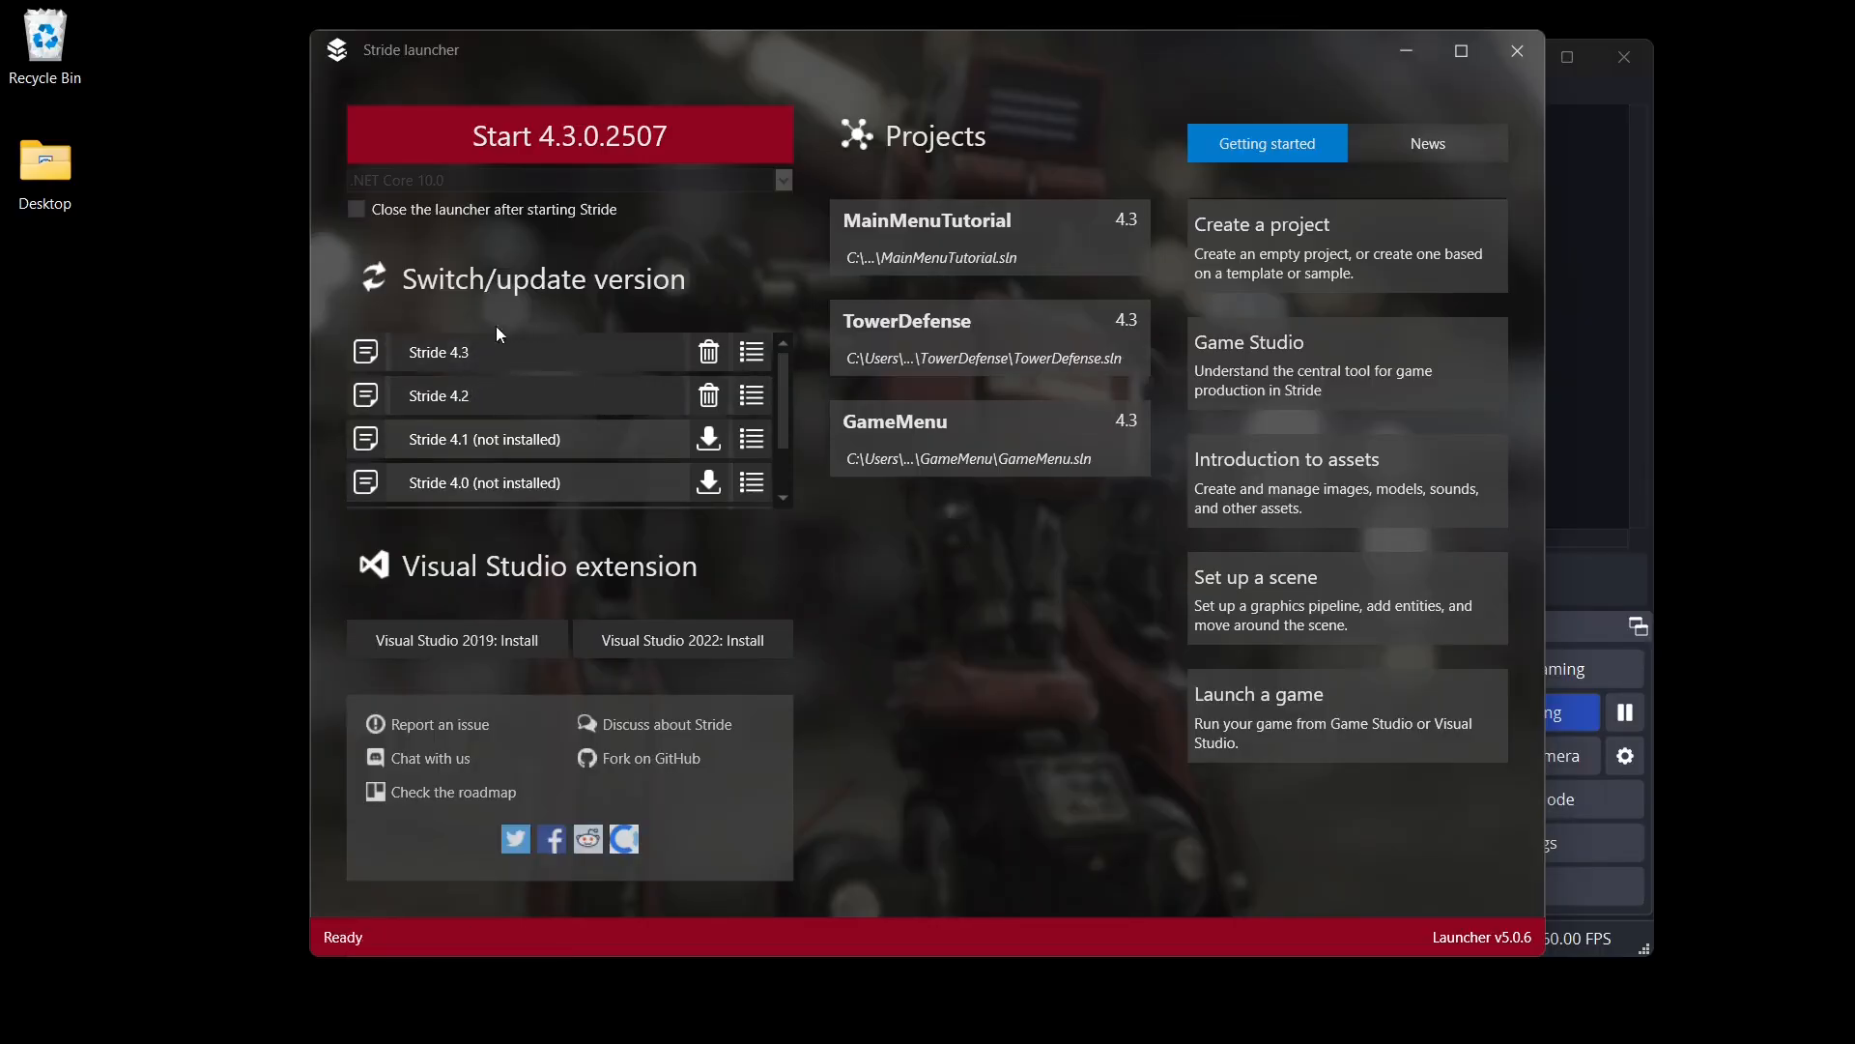
pyautogui.click(754, 354)
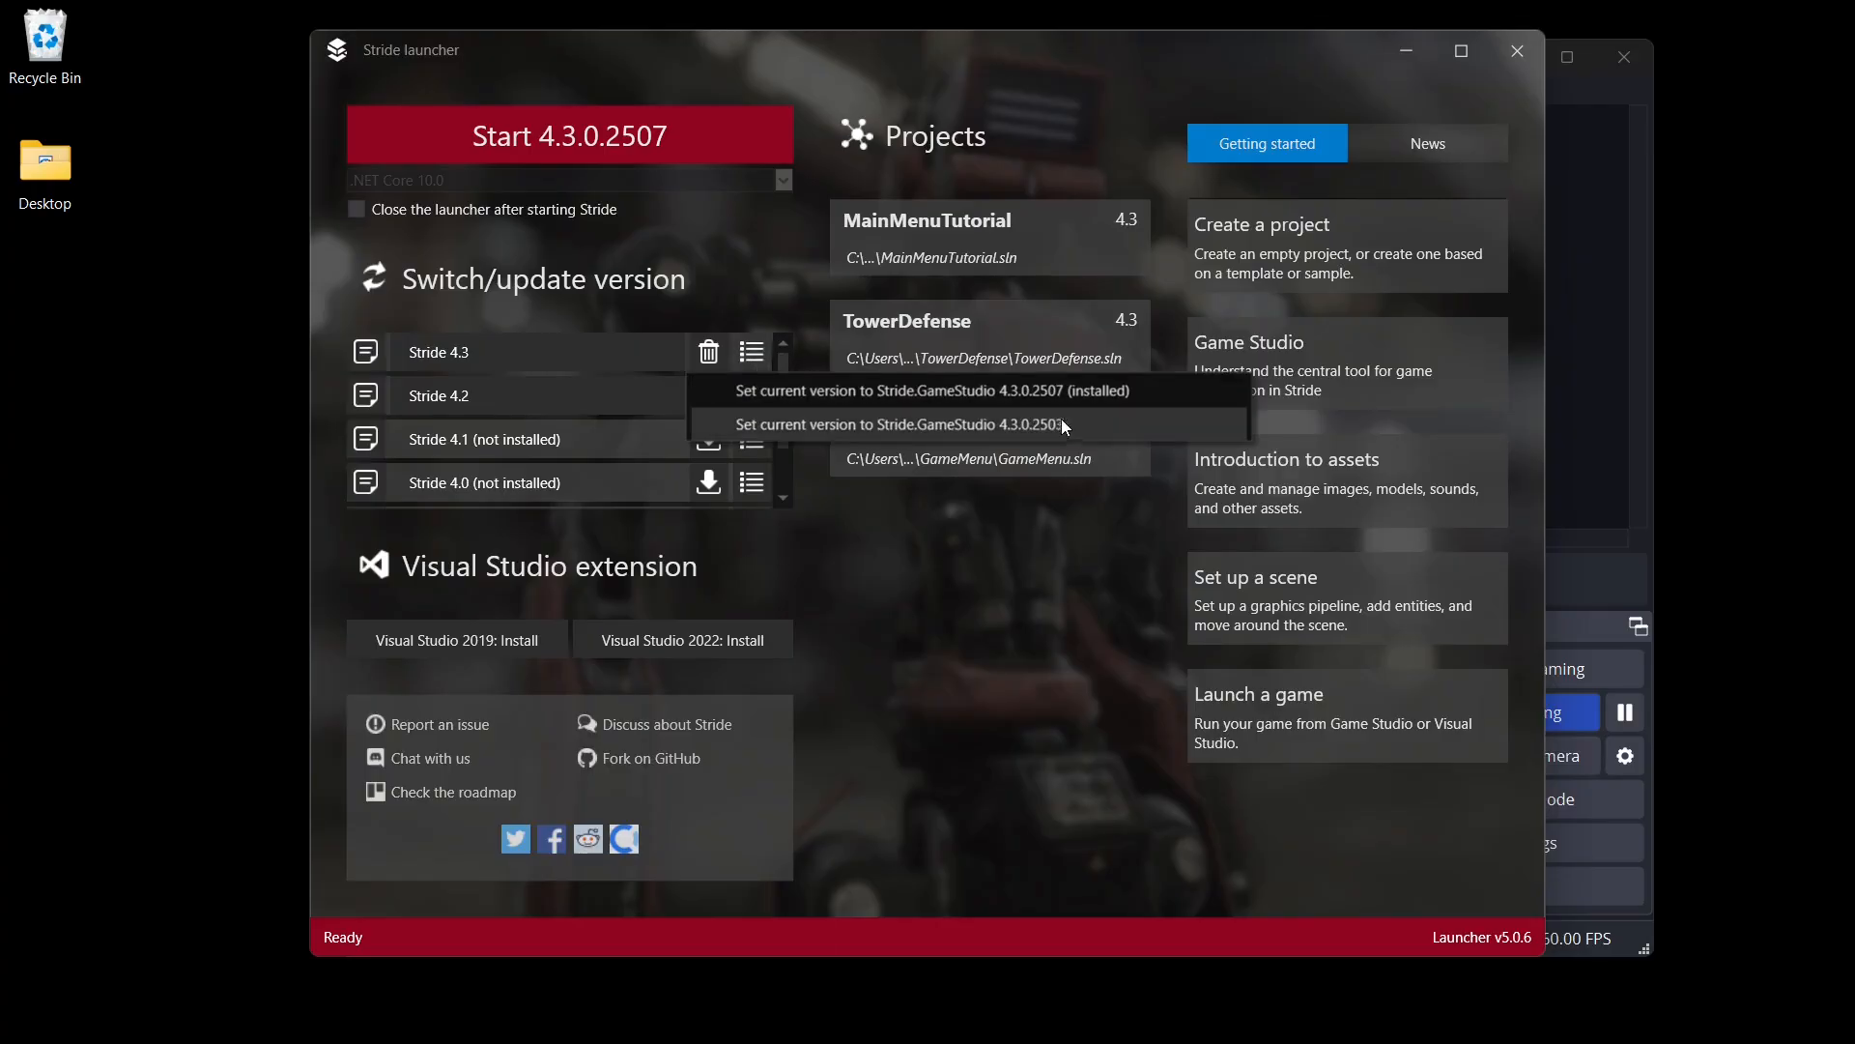
pyautogui.click(698, 247)
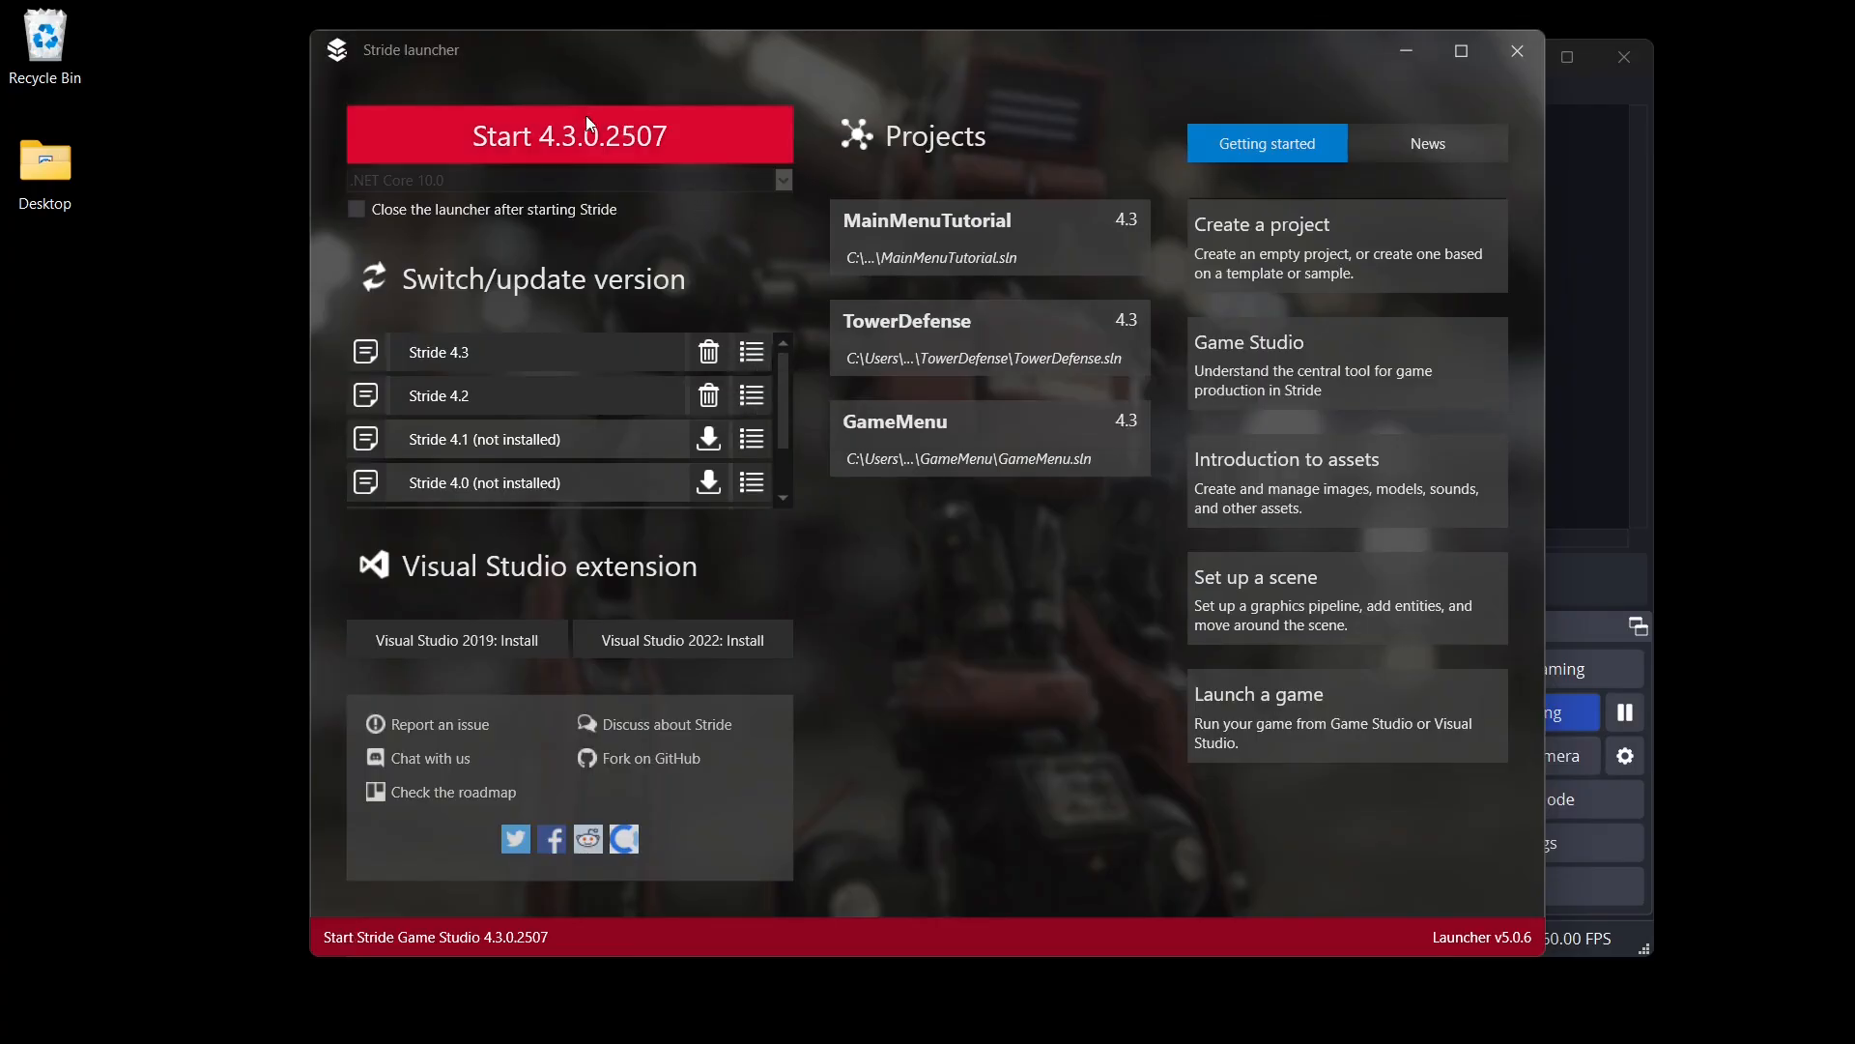
# - Set the launcher to close after starting Stride and start version 4.3.0.2507
pyautogui.click(591, 210)
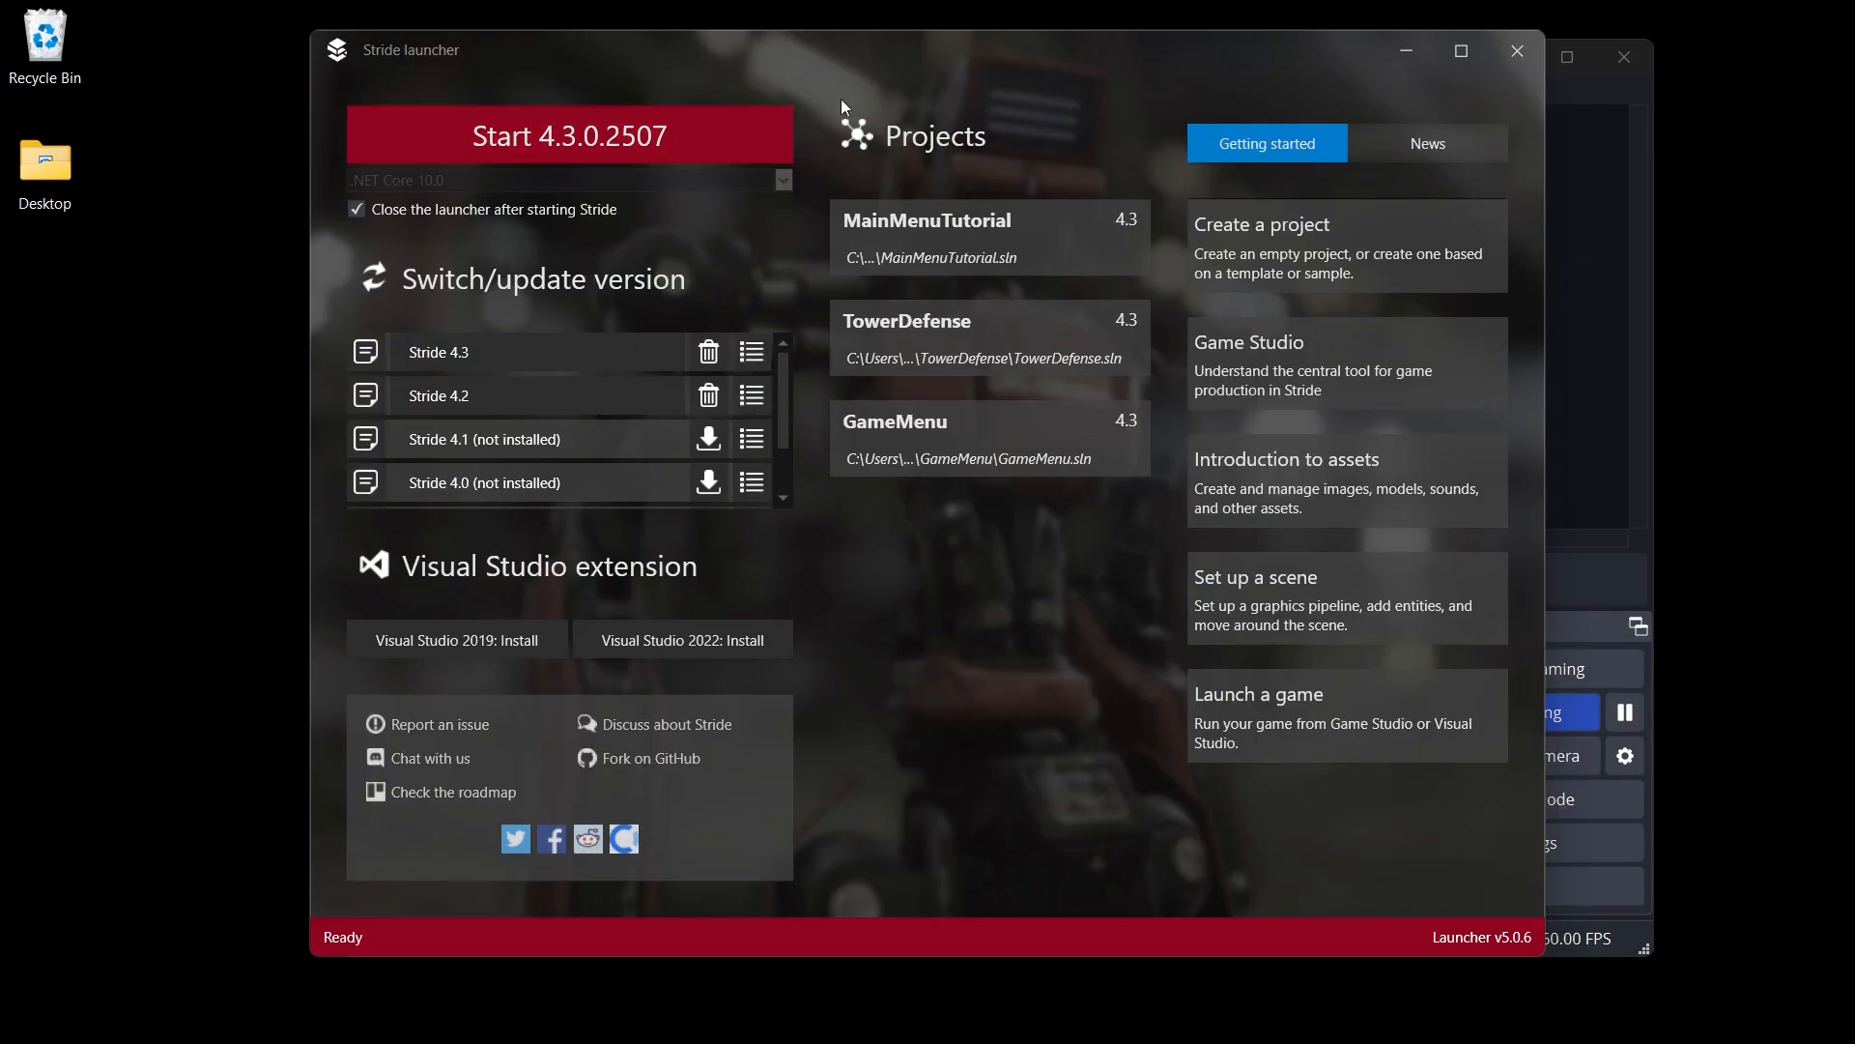
pyautogui.click(628, 132)
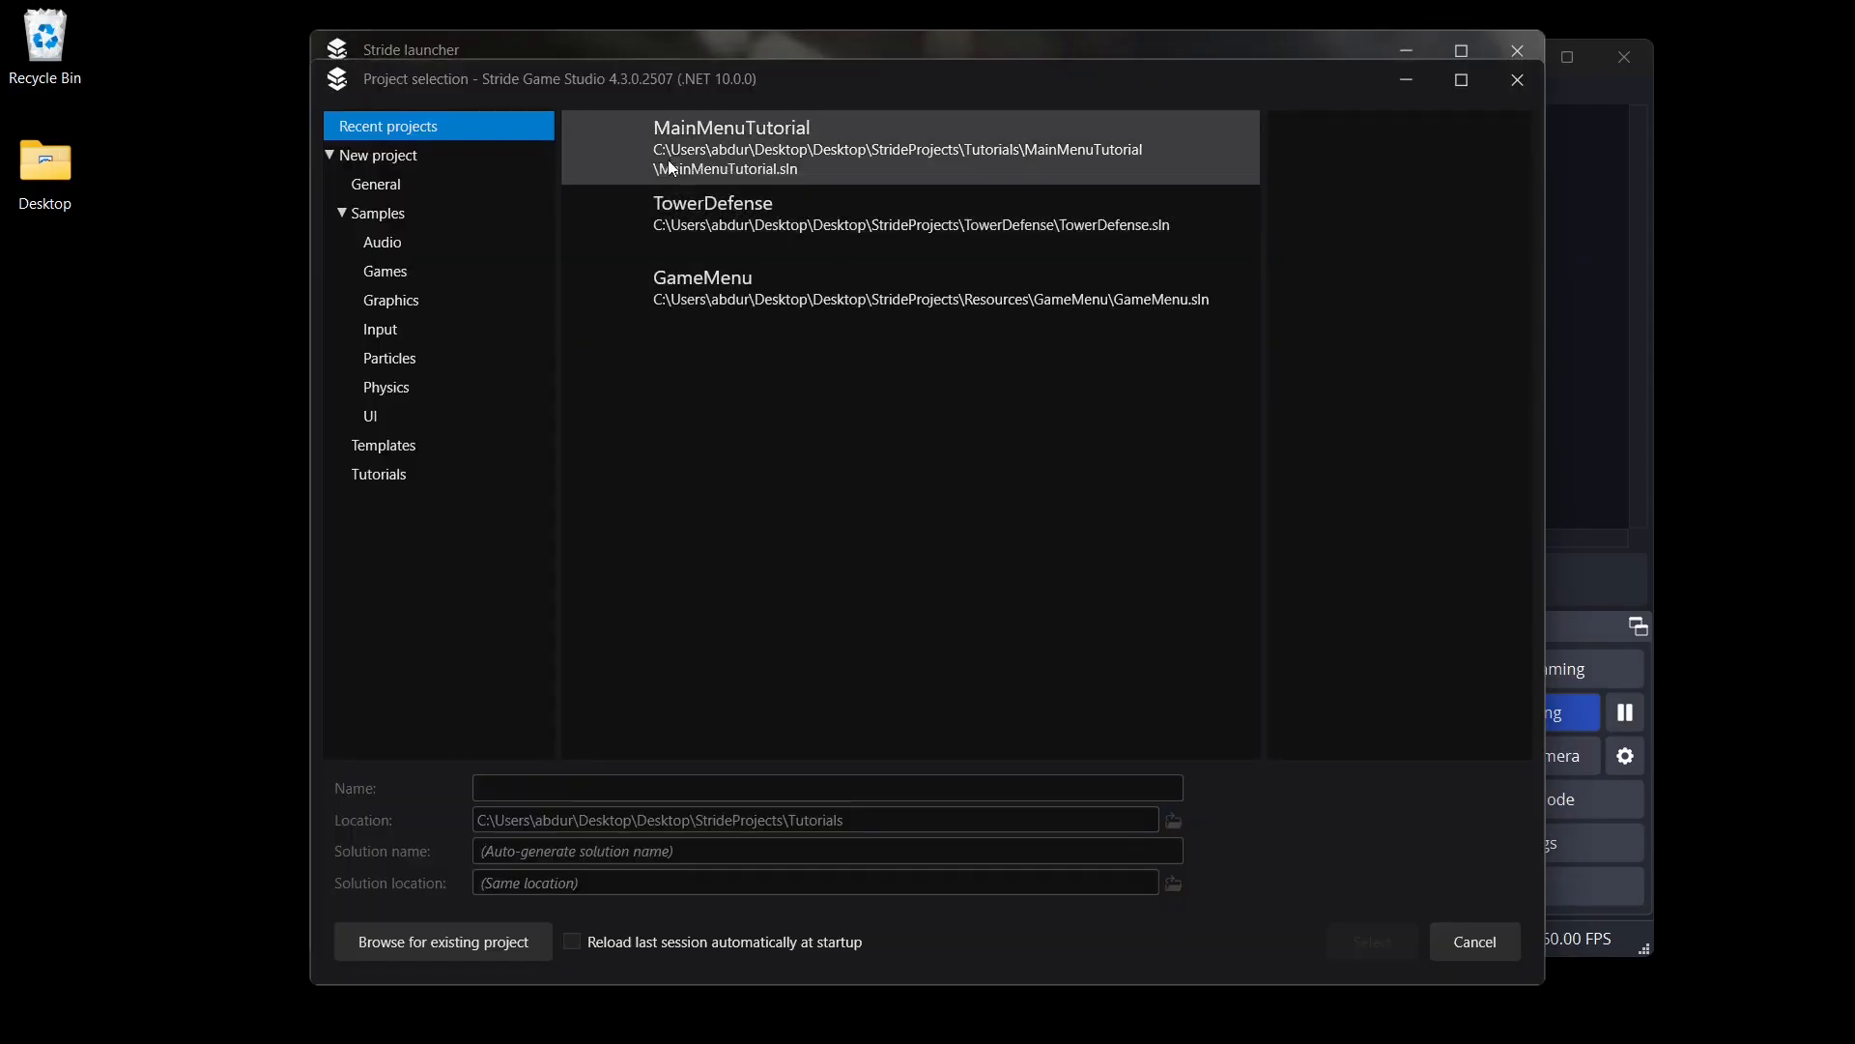
# - Create a project named MainMenu from the New game template, accepting the default platform and rendering options
pyautogui.click(456, 188)
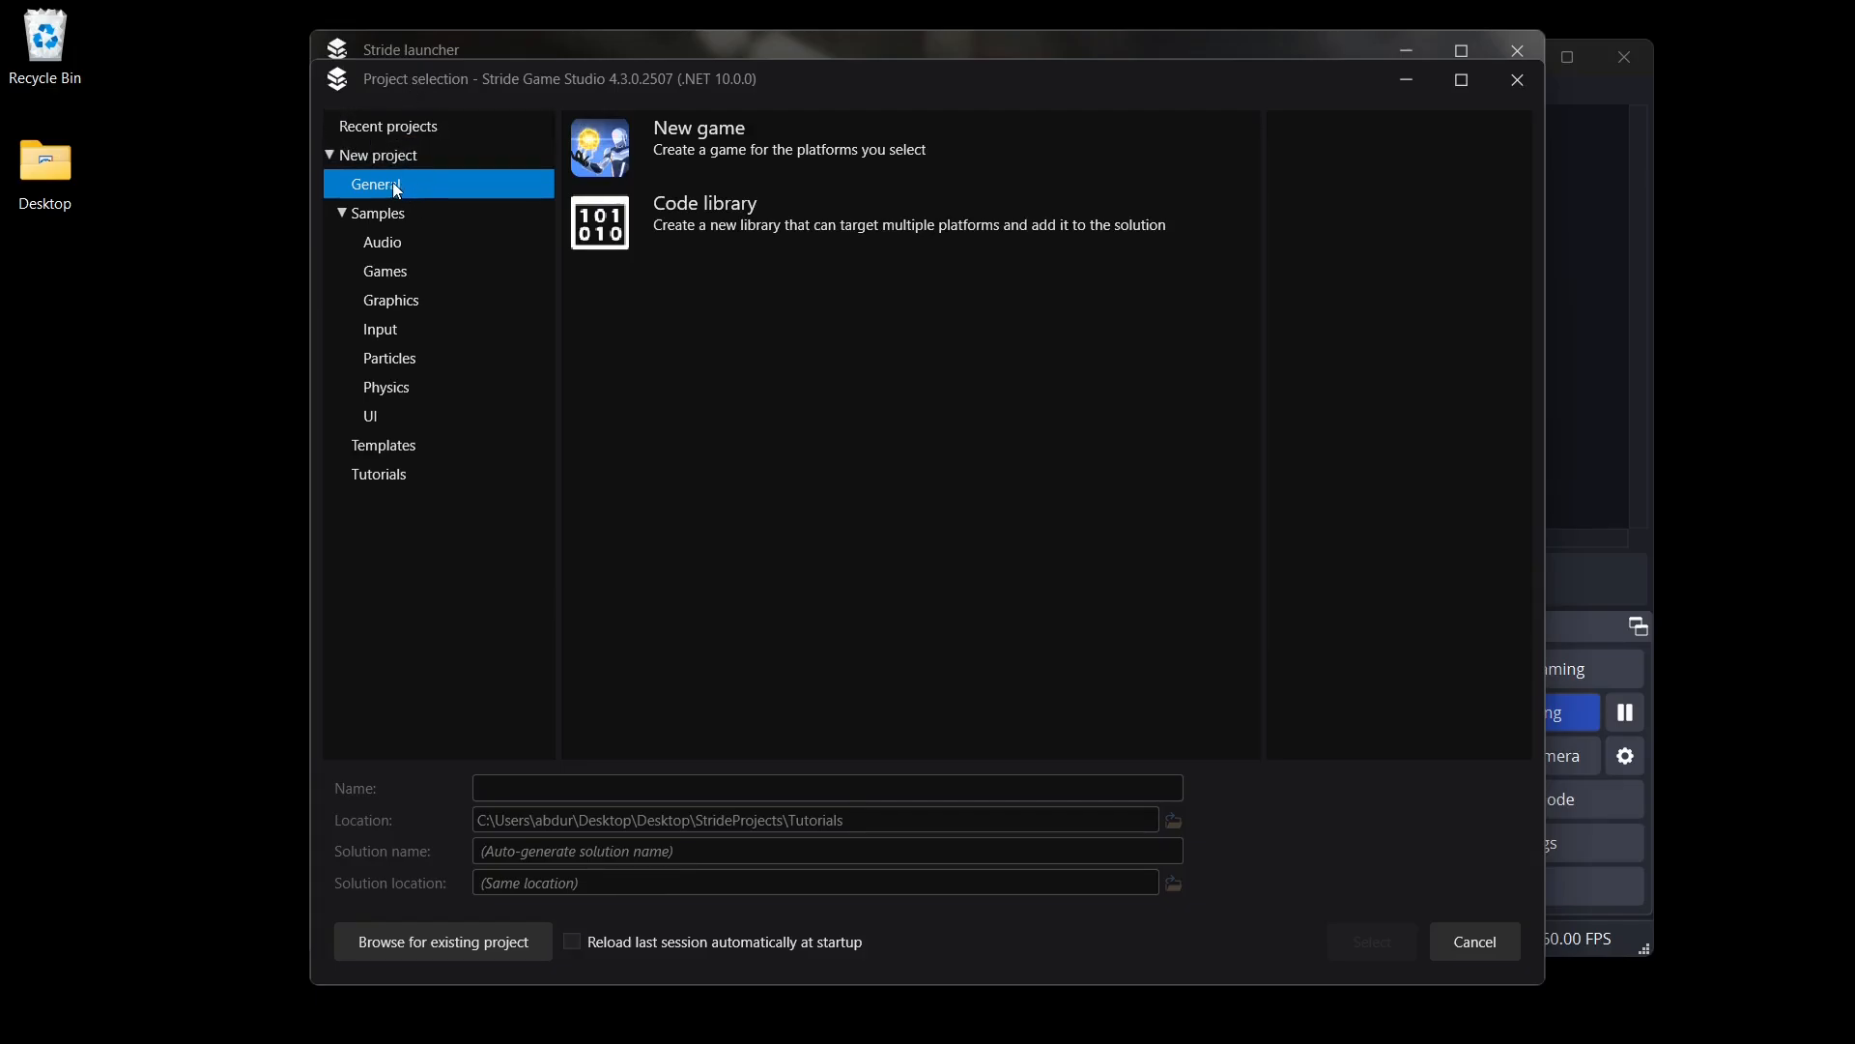
pyautogui.click(775, 135)
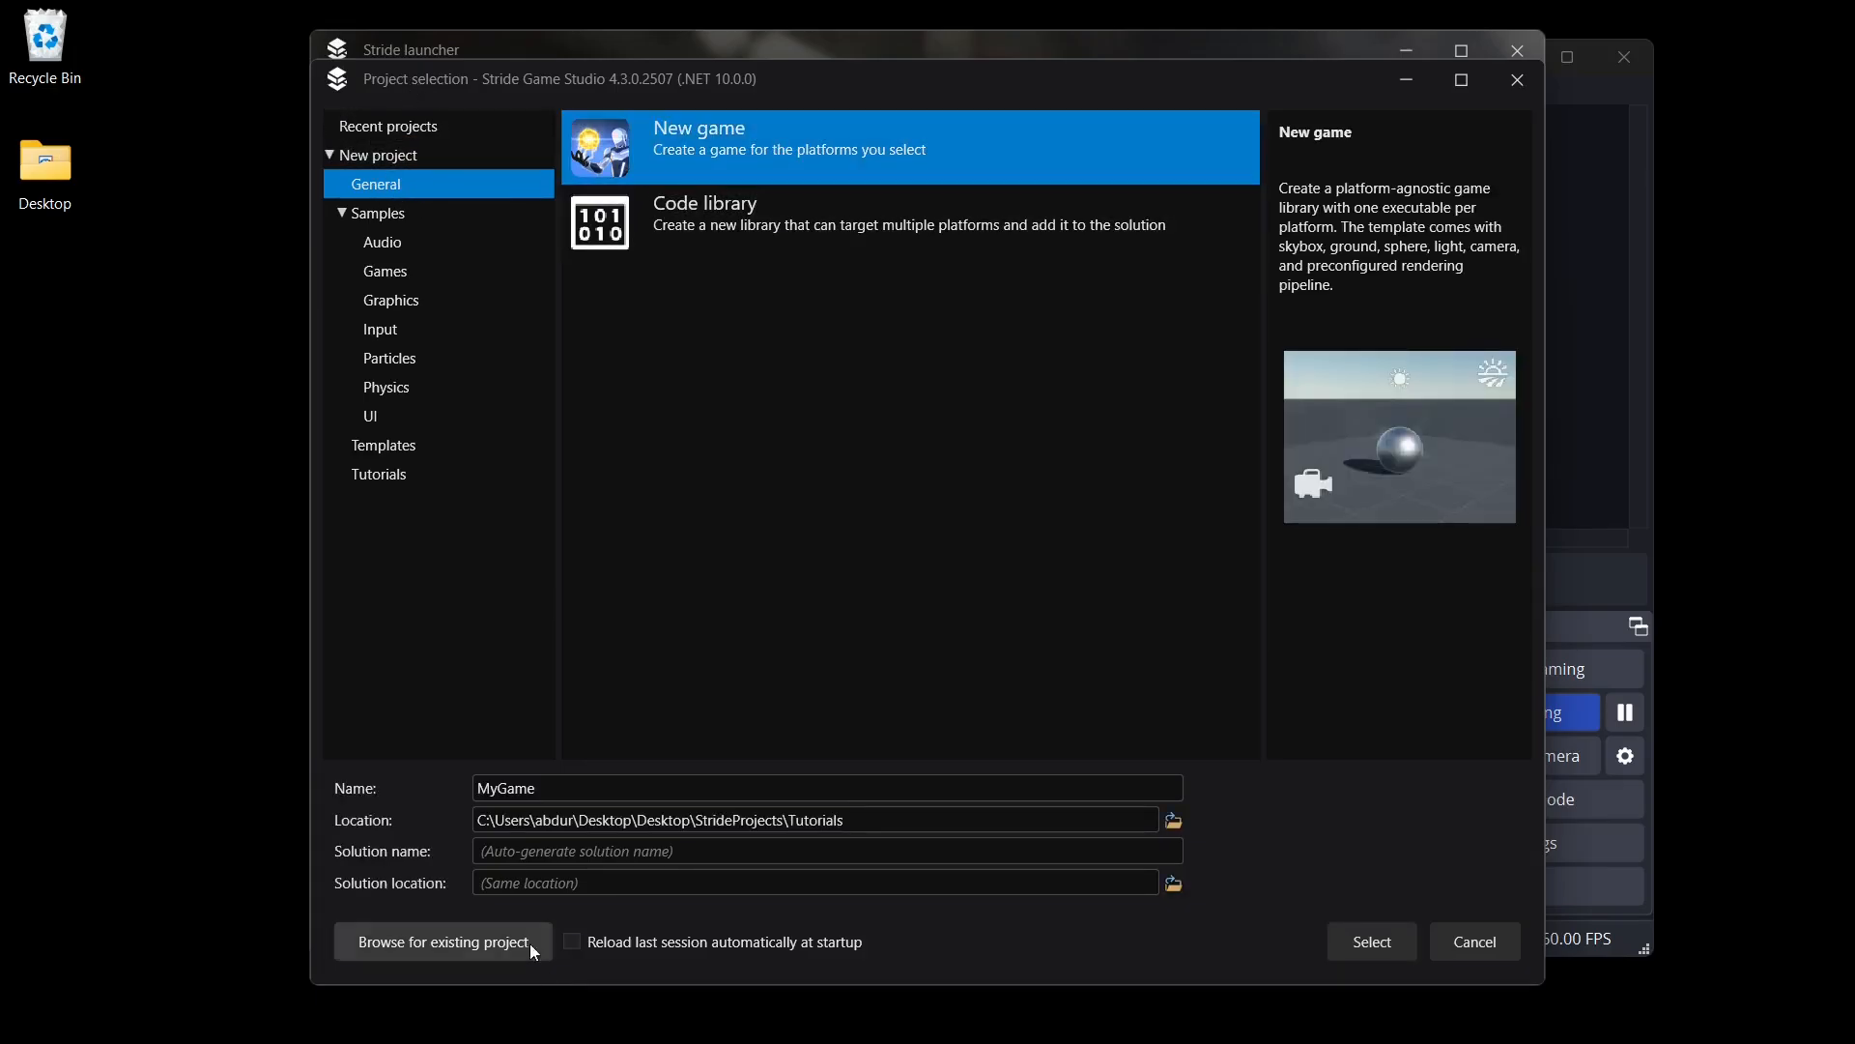
pyautogui.click(571, 787)
pyautogui.moveTo(575, 790); pyautogui.dragTo(446, 771)
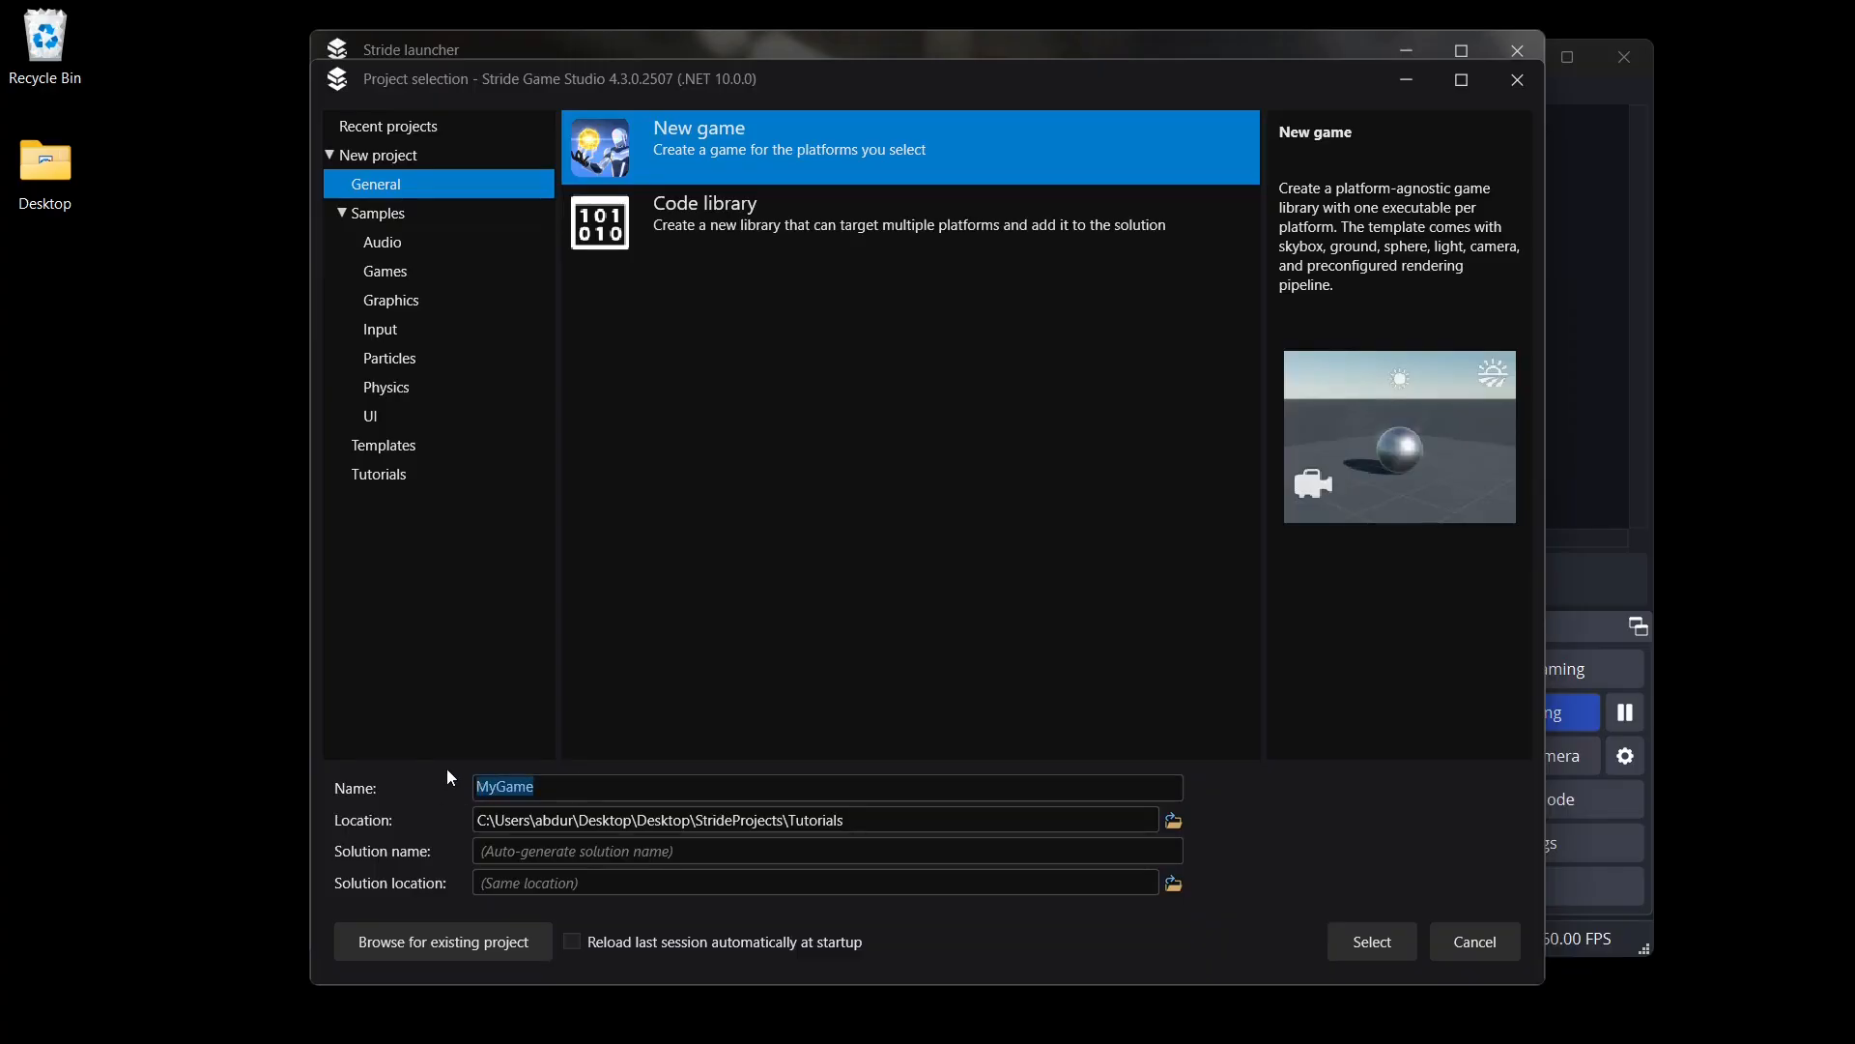
pyautogui.write('MainMenu')
pyautogui.click(1372, 942)
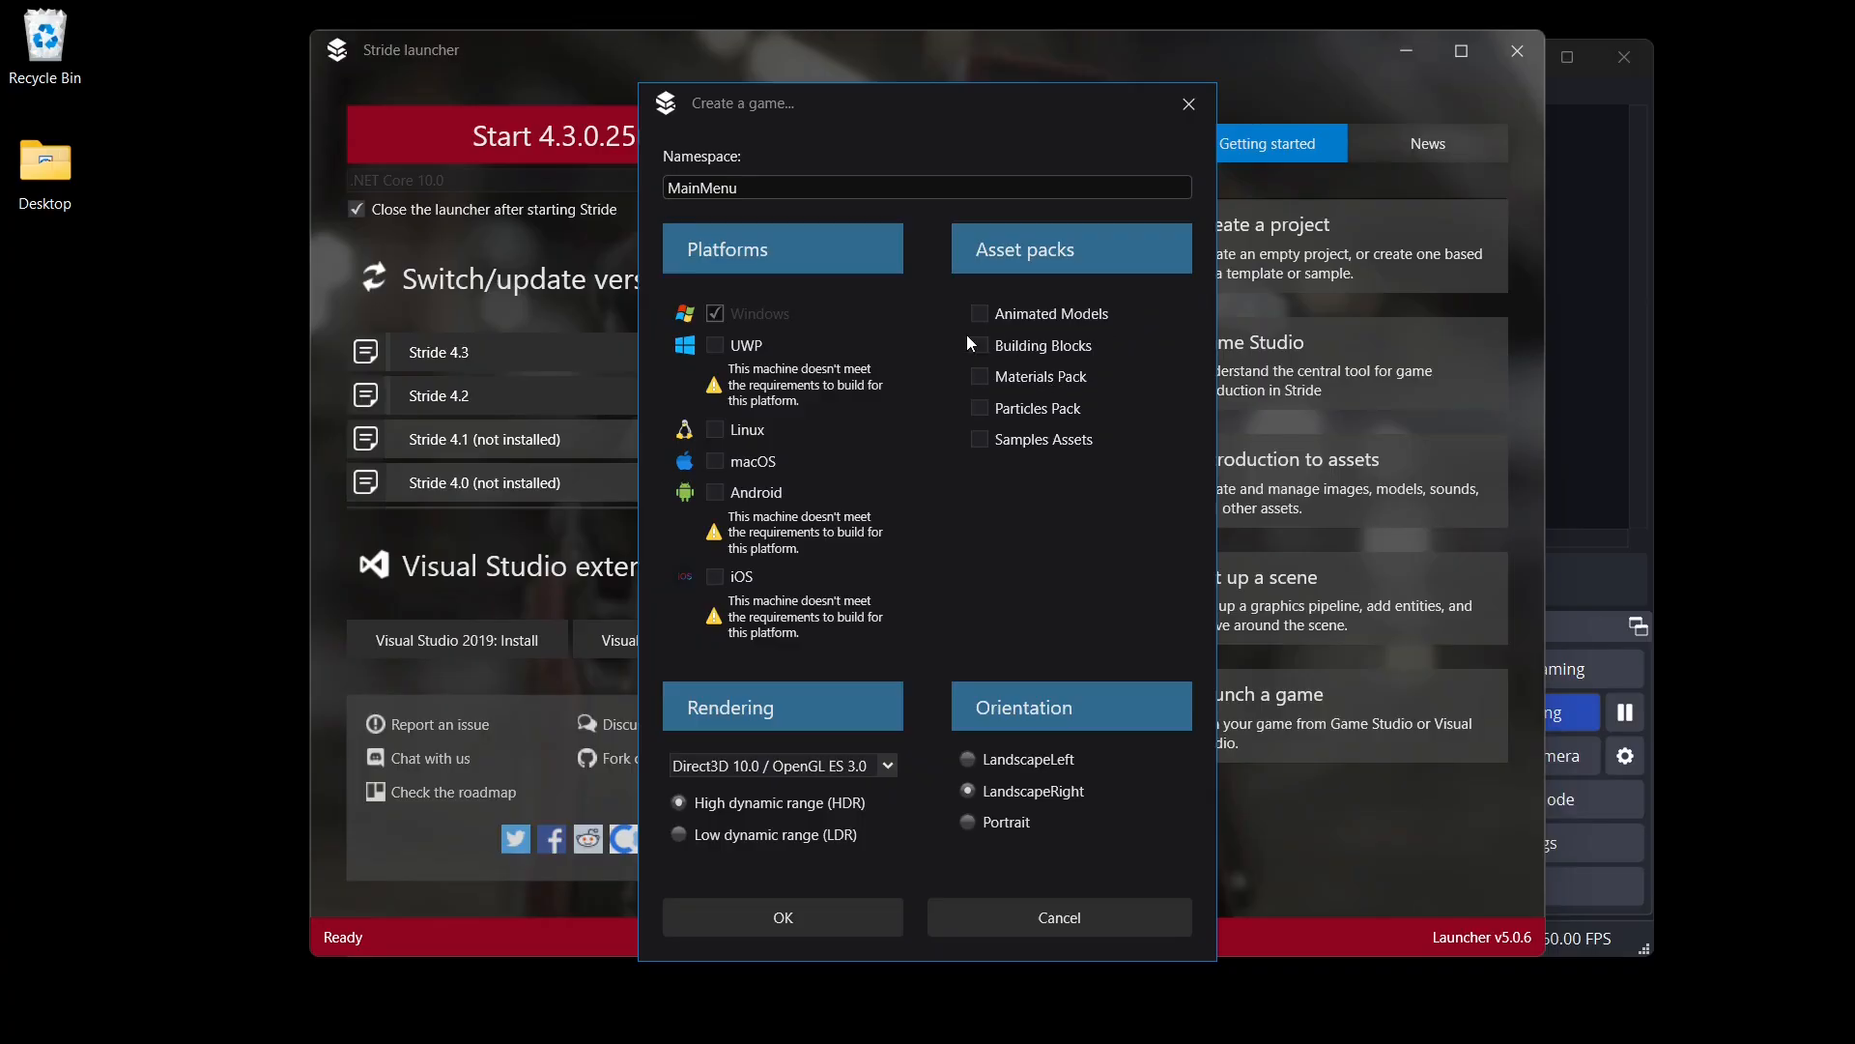
pyautogui.click(783, 920)
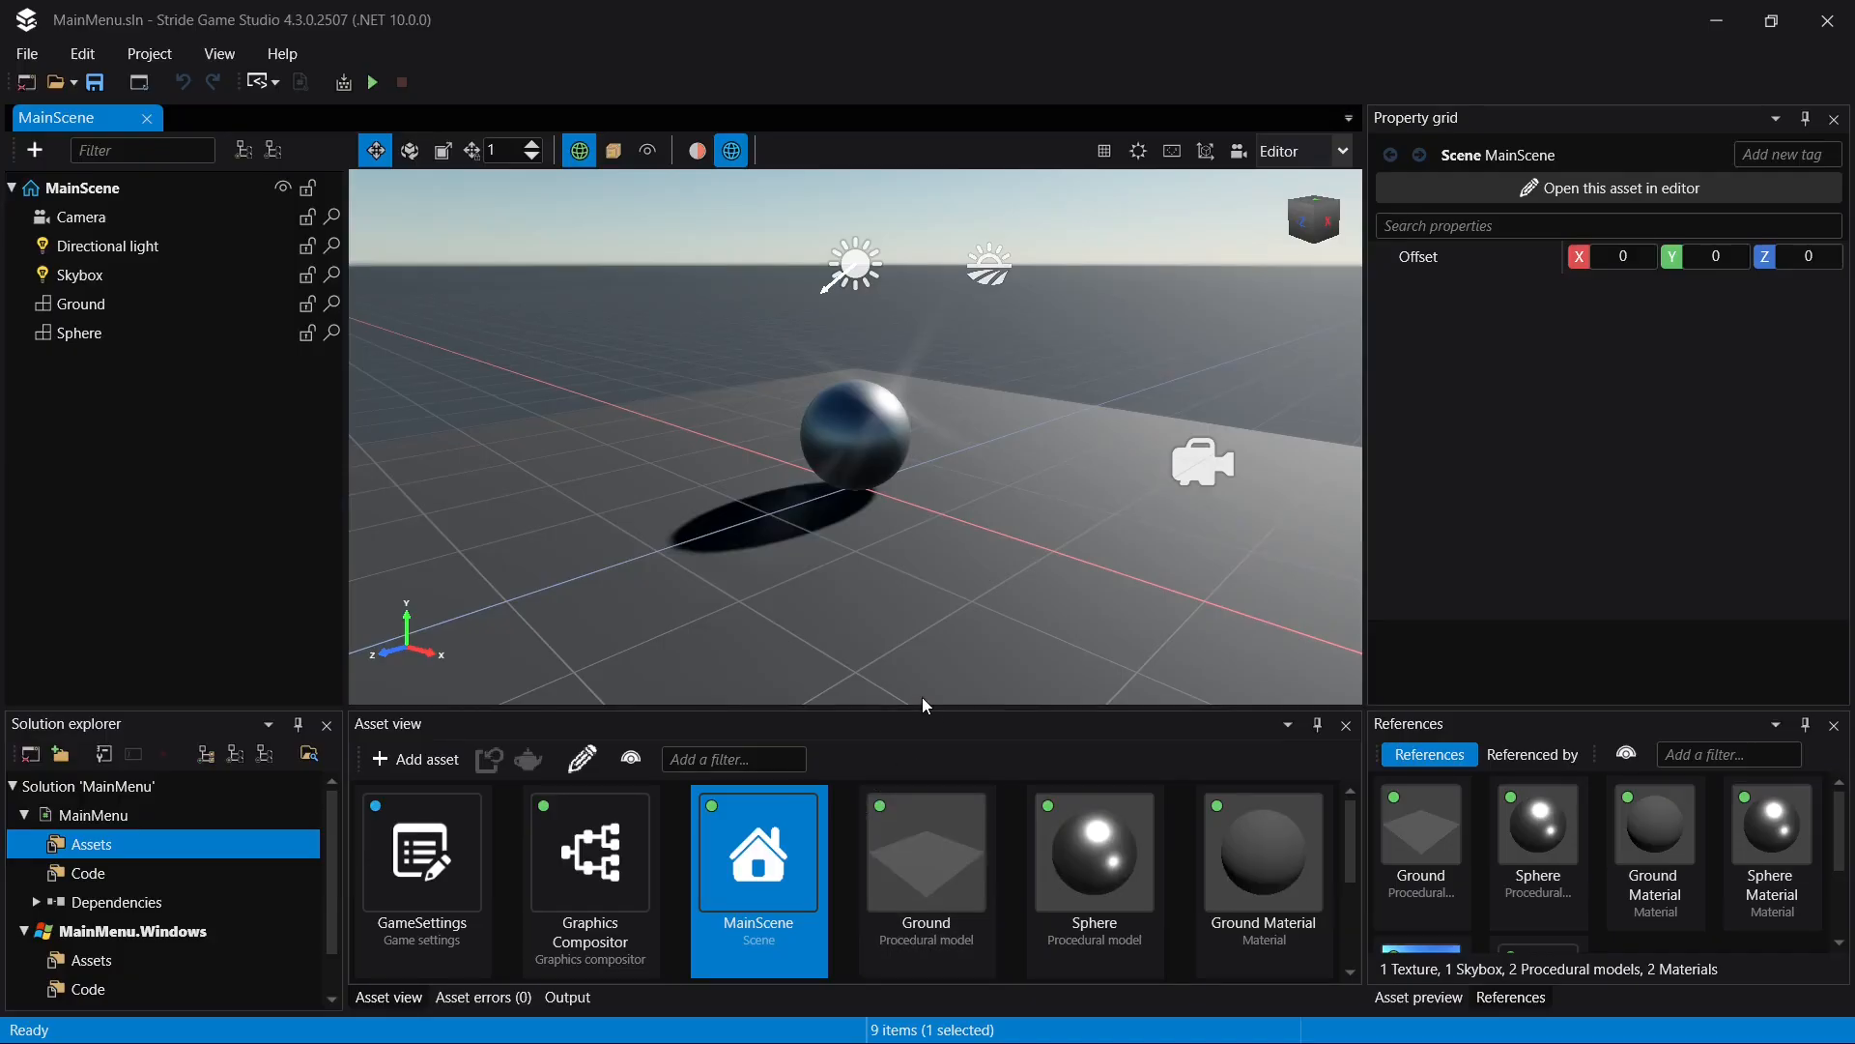
# - Auto-hide the Asset preview and References panels
pyautogui.click(1807, 727)
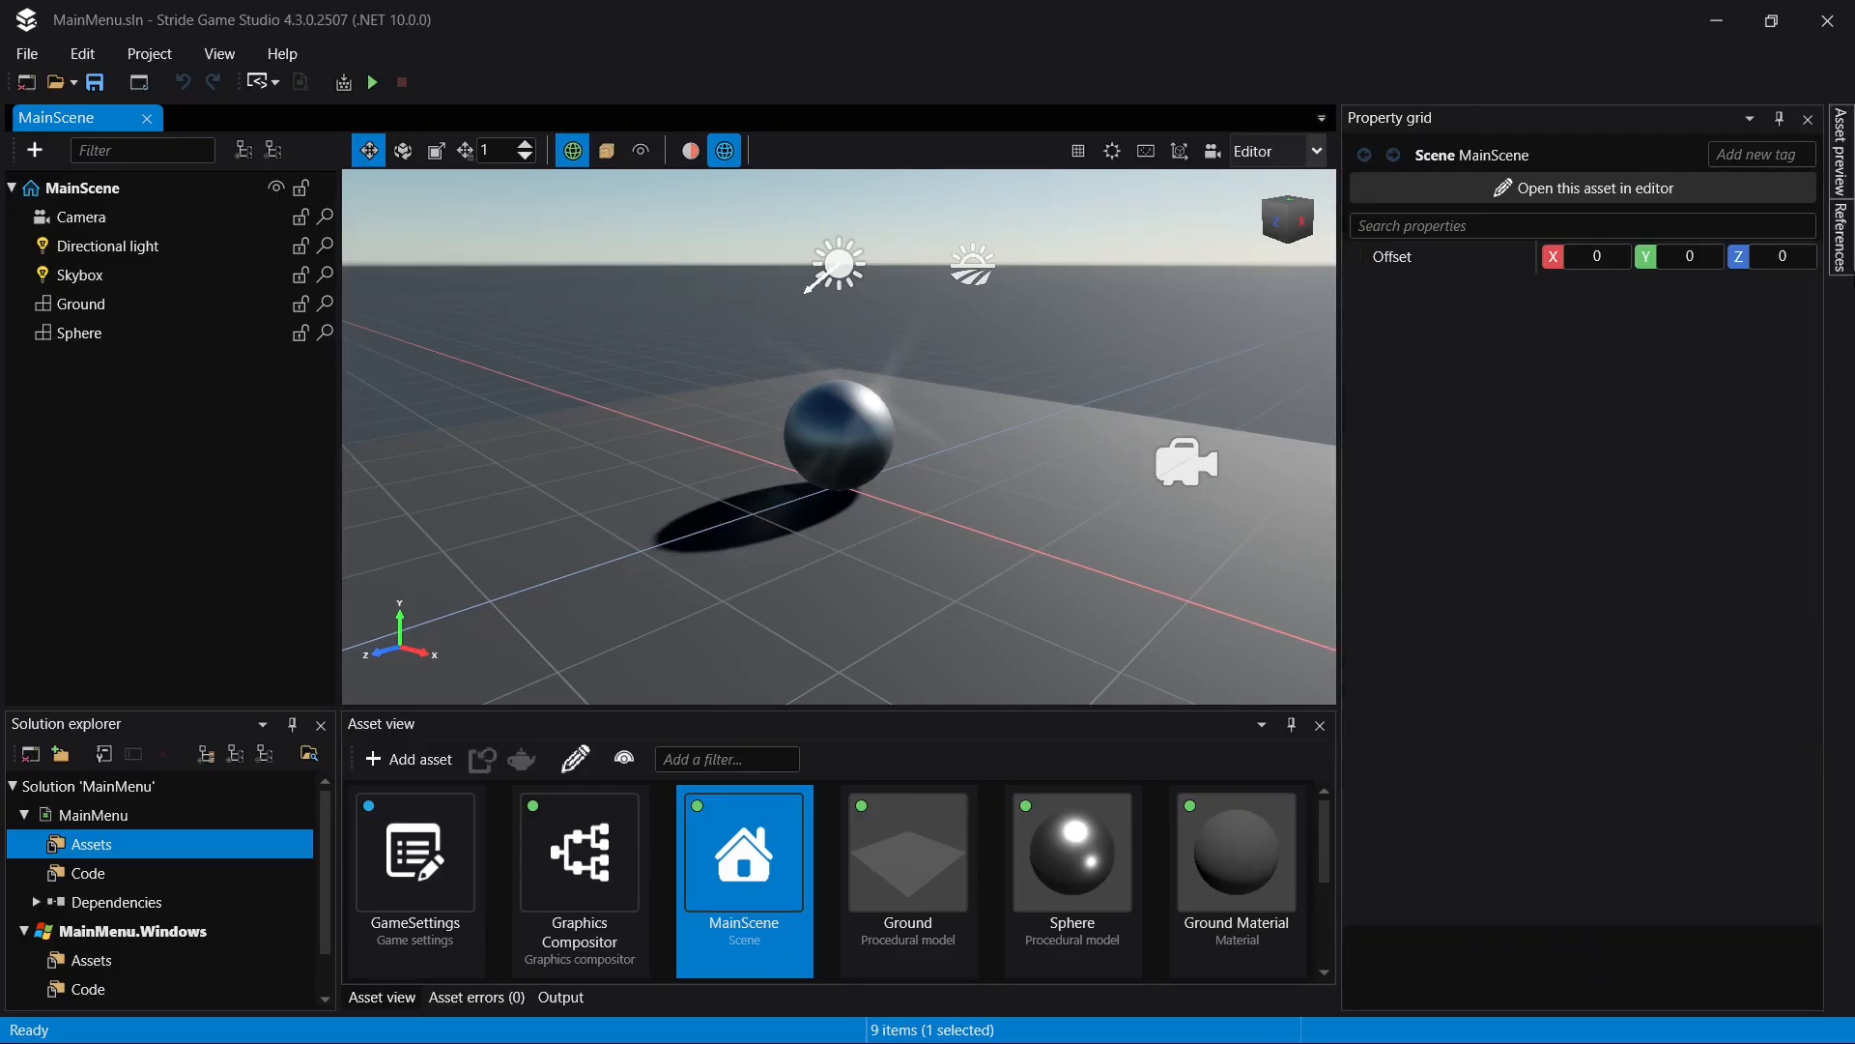
pyautogui.moveTo(1841, 236)
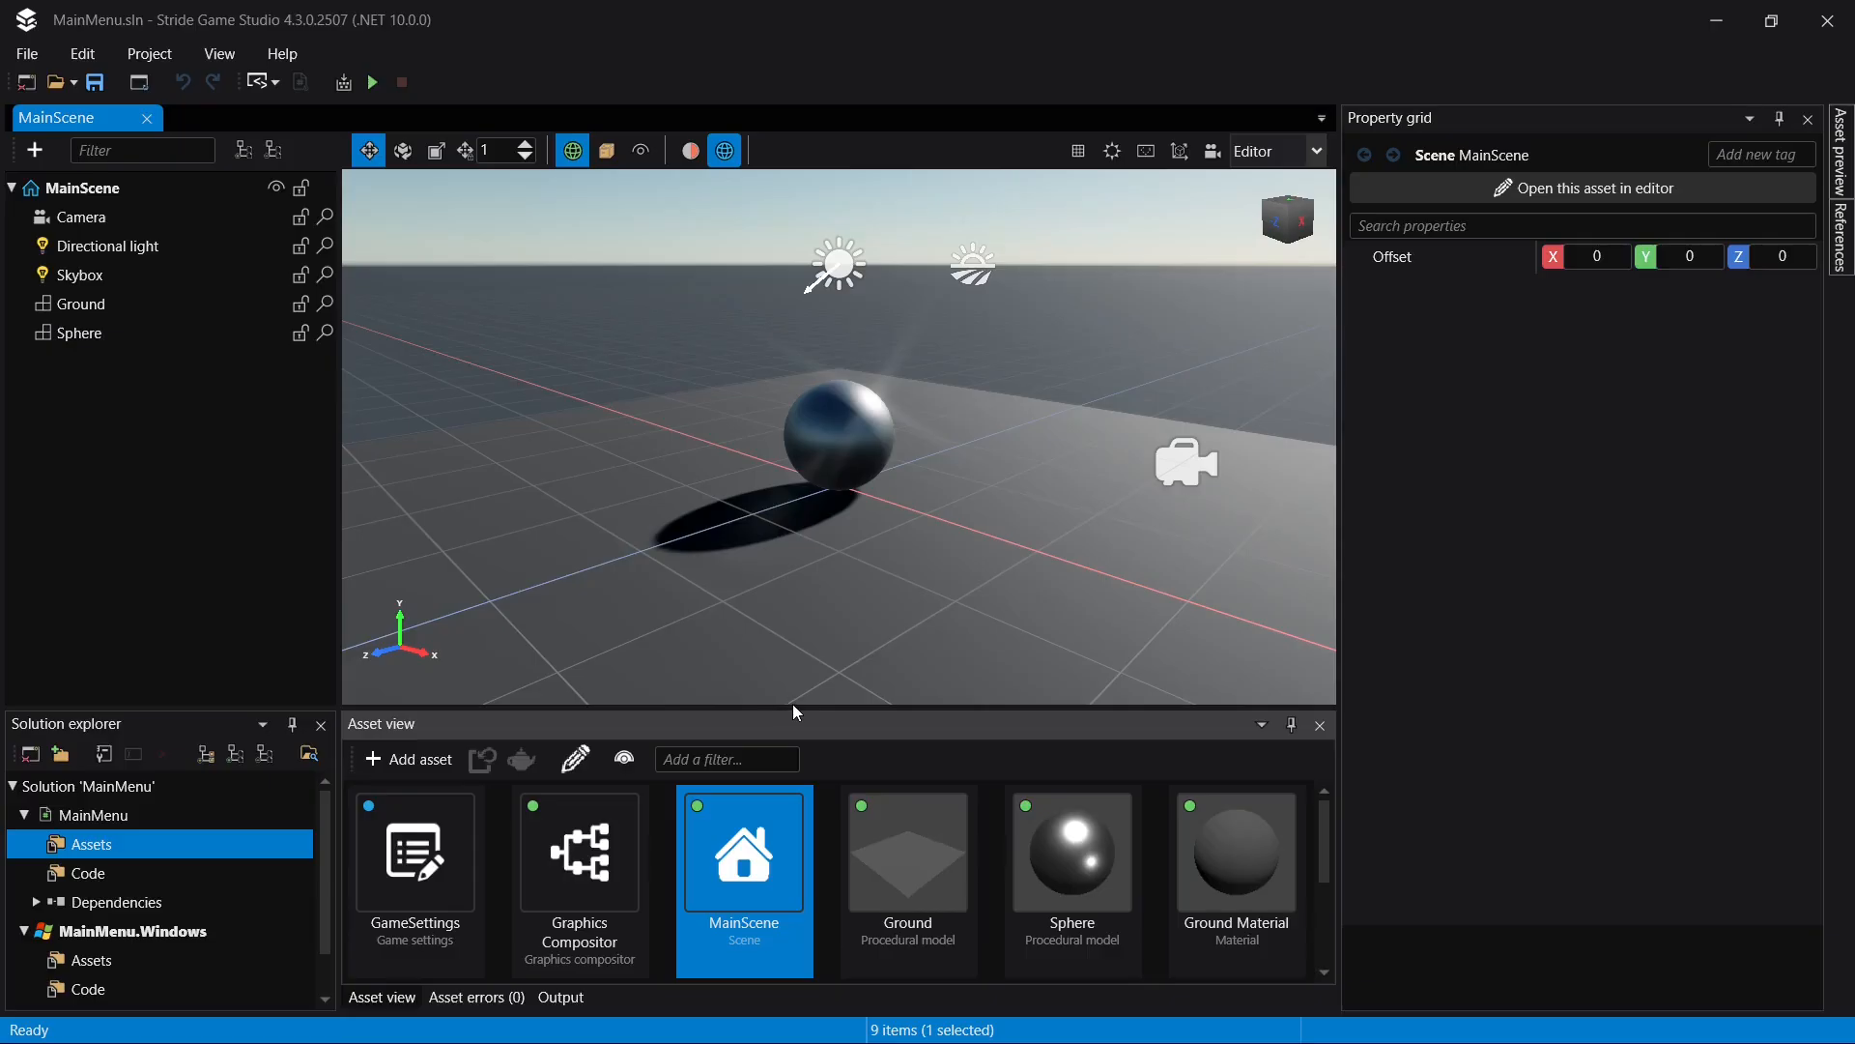
# - Create a folder named UI inside the MainMenu project's Assets
pyautogui.click(392, 763)
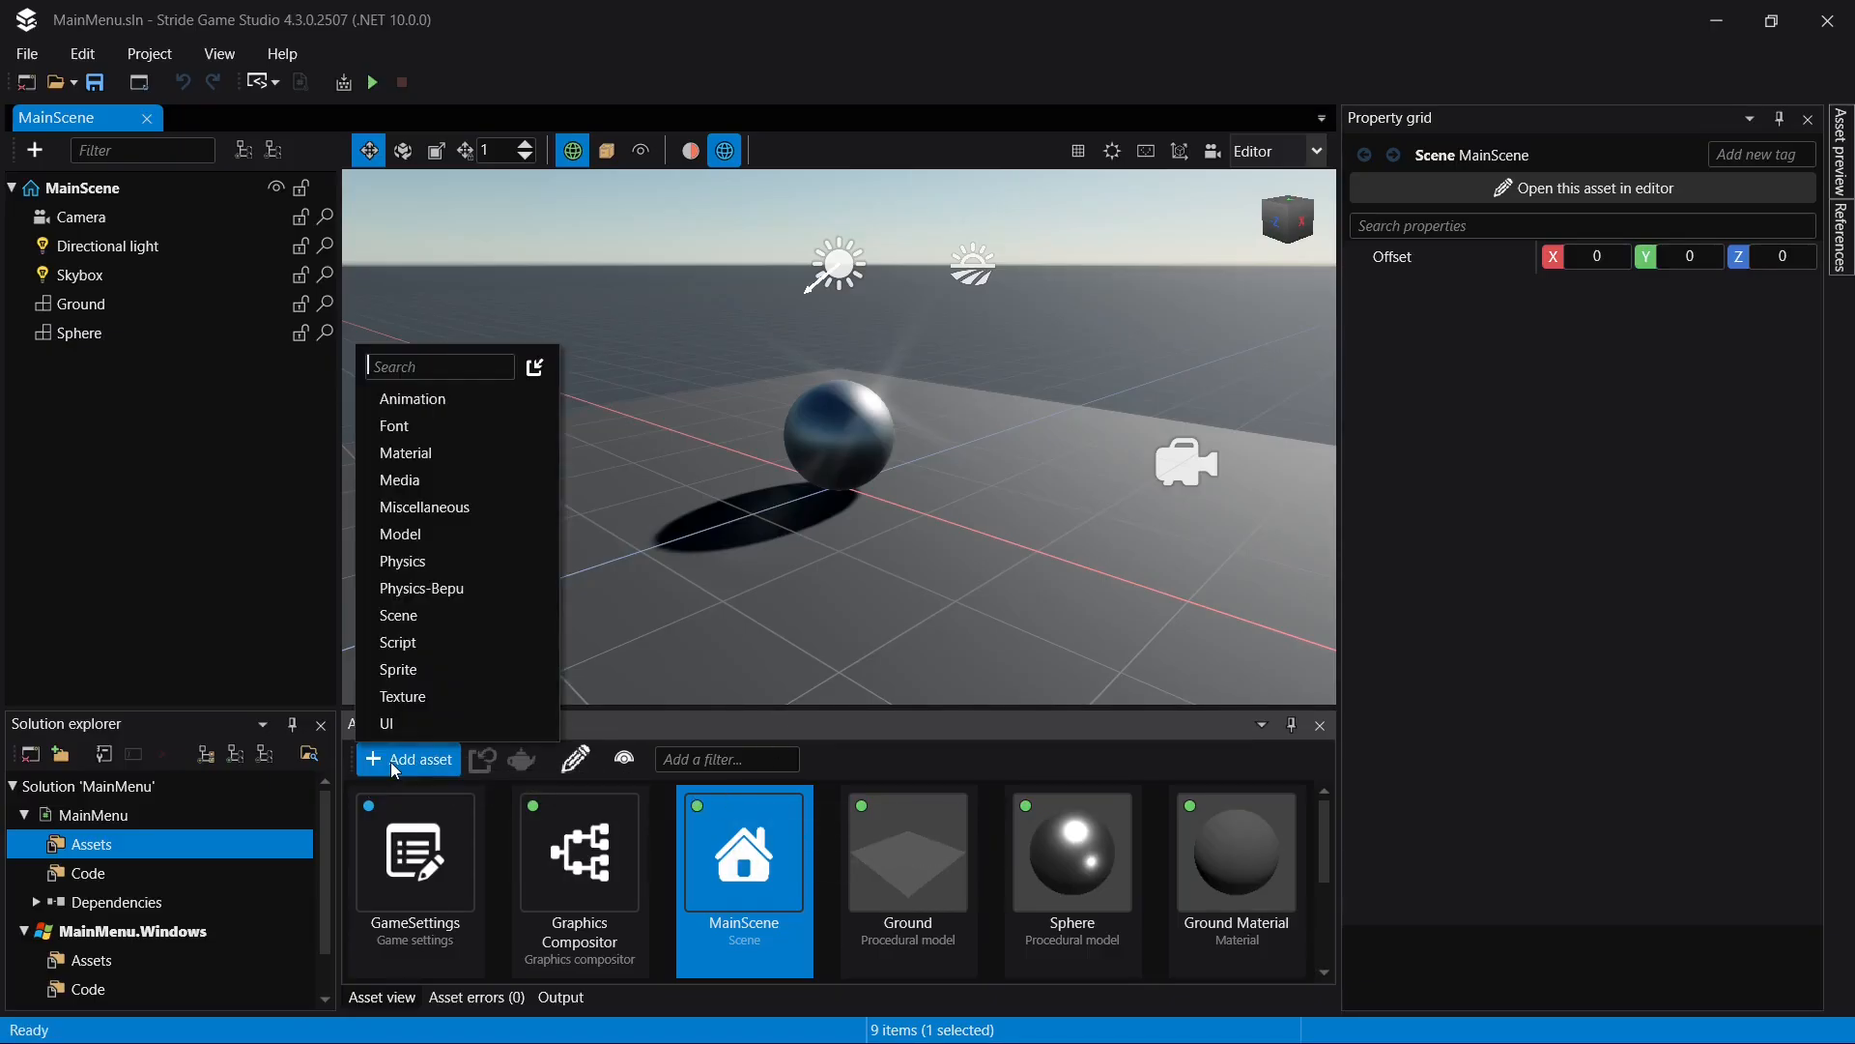
pyautogui.click(419, 762)
pyautogui.click(61, 754)
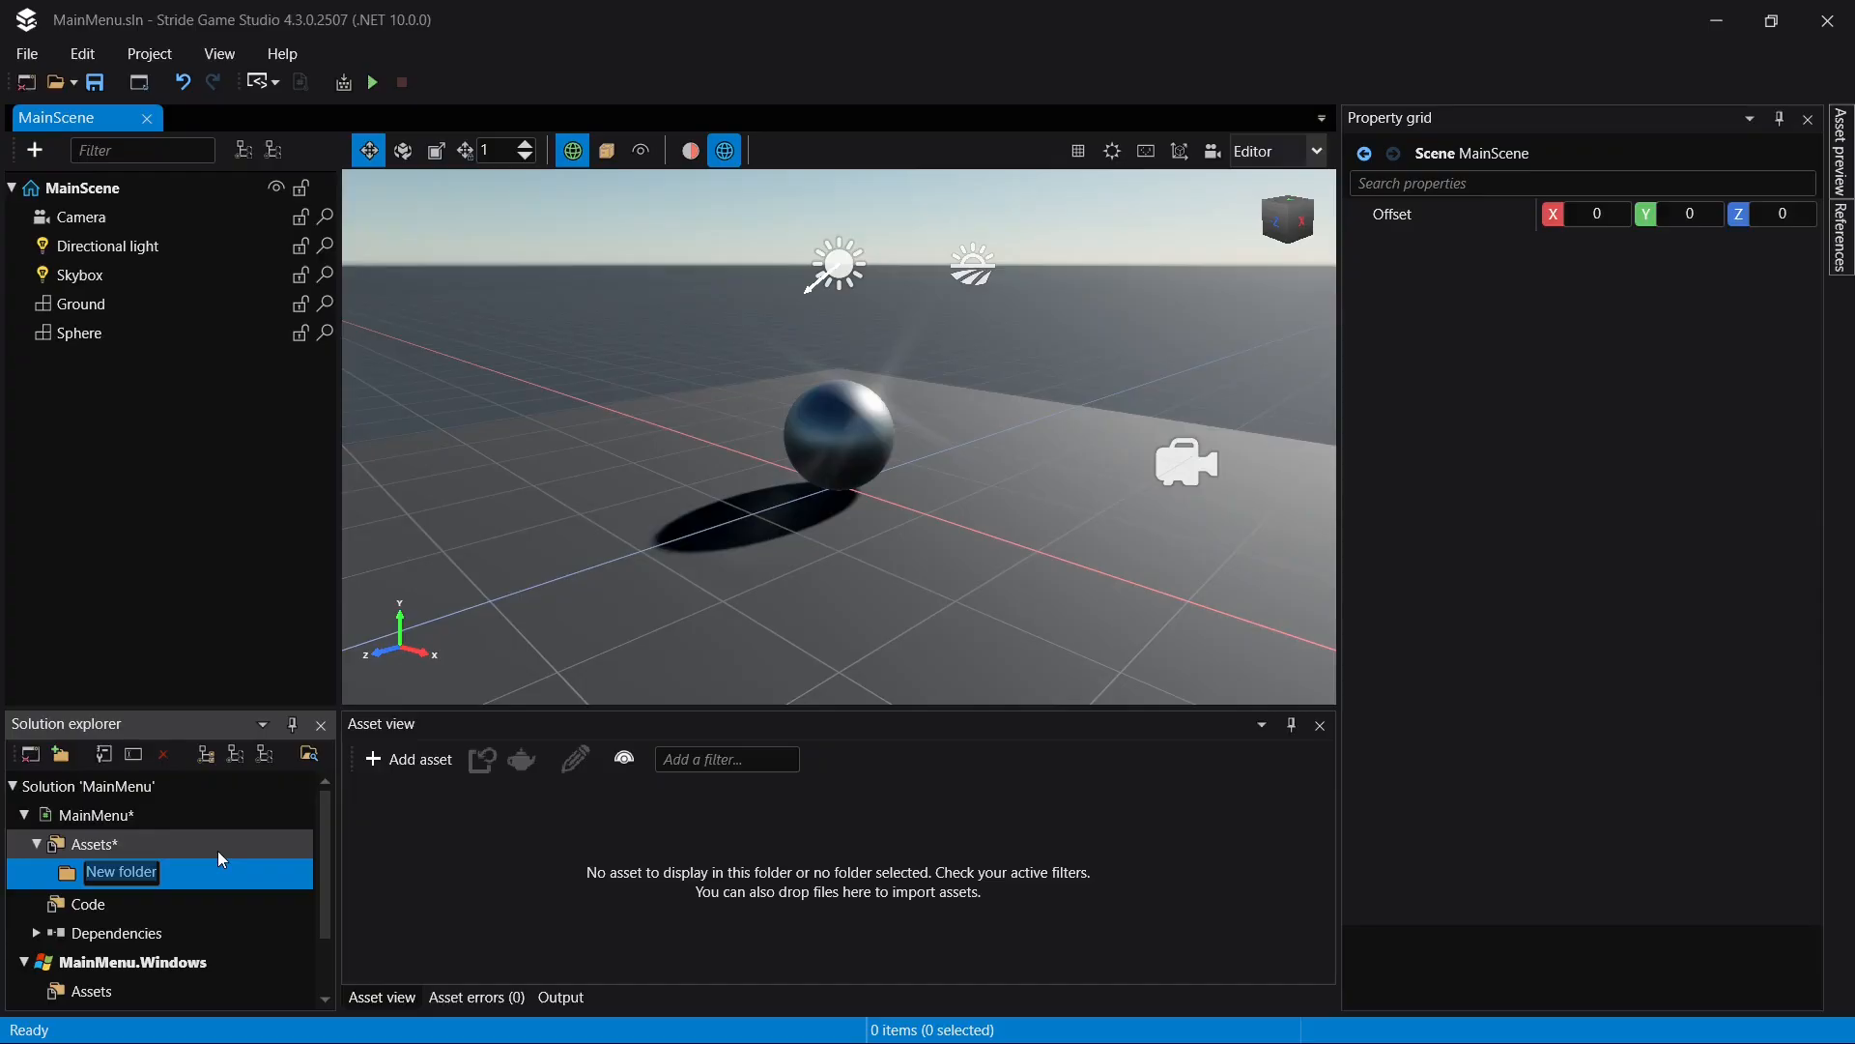
pyautogui.write('UI')
pyautogui.press('Return')
# - Set the default back buffer to 1920 wide and 1080 high in the GameSettings rendering configuration, and save the project
pyautogui.click(112, 822)
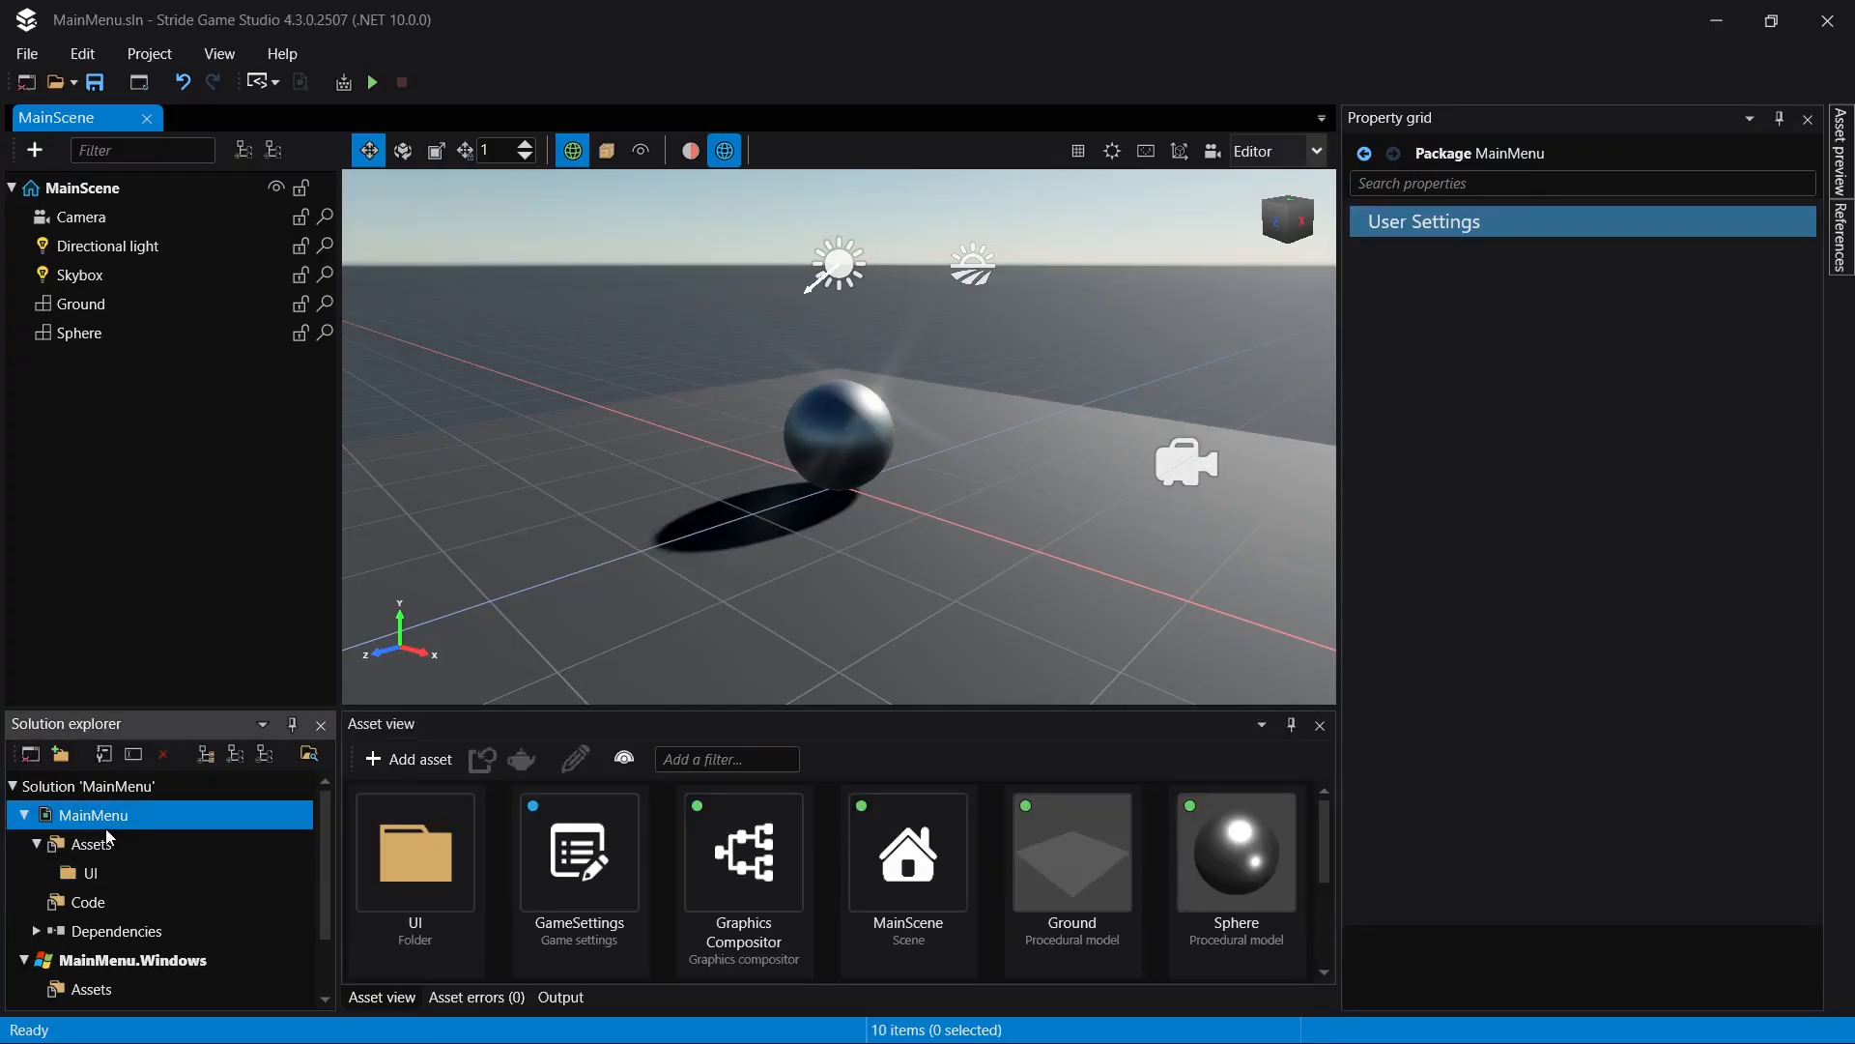
pyautogui.click(552, 894)
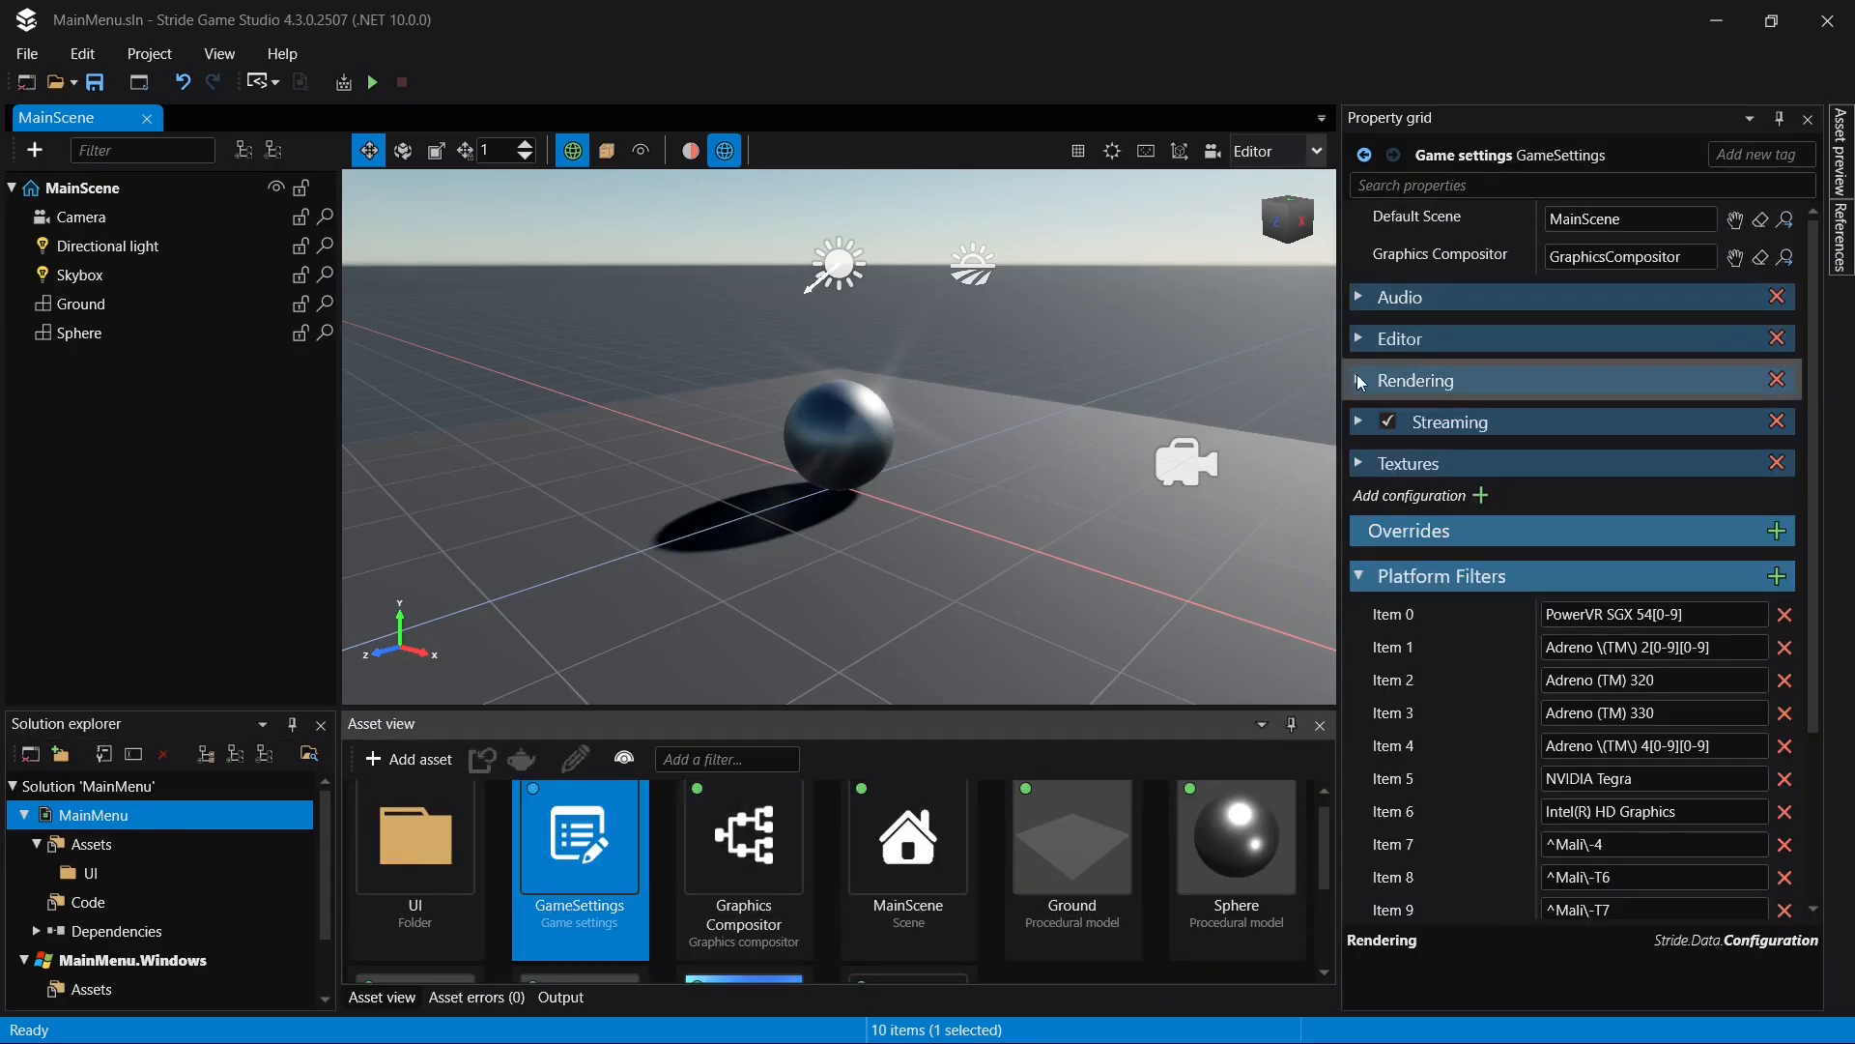
pyautogui.click(1359, 381)
pyautogui.click(1635, 417)
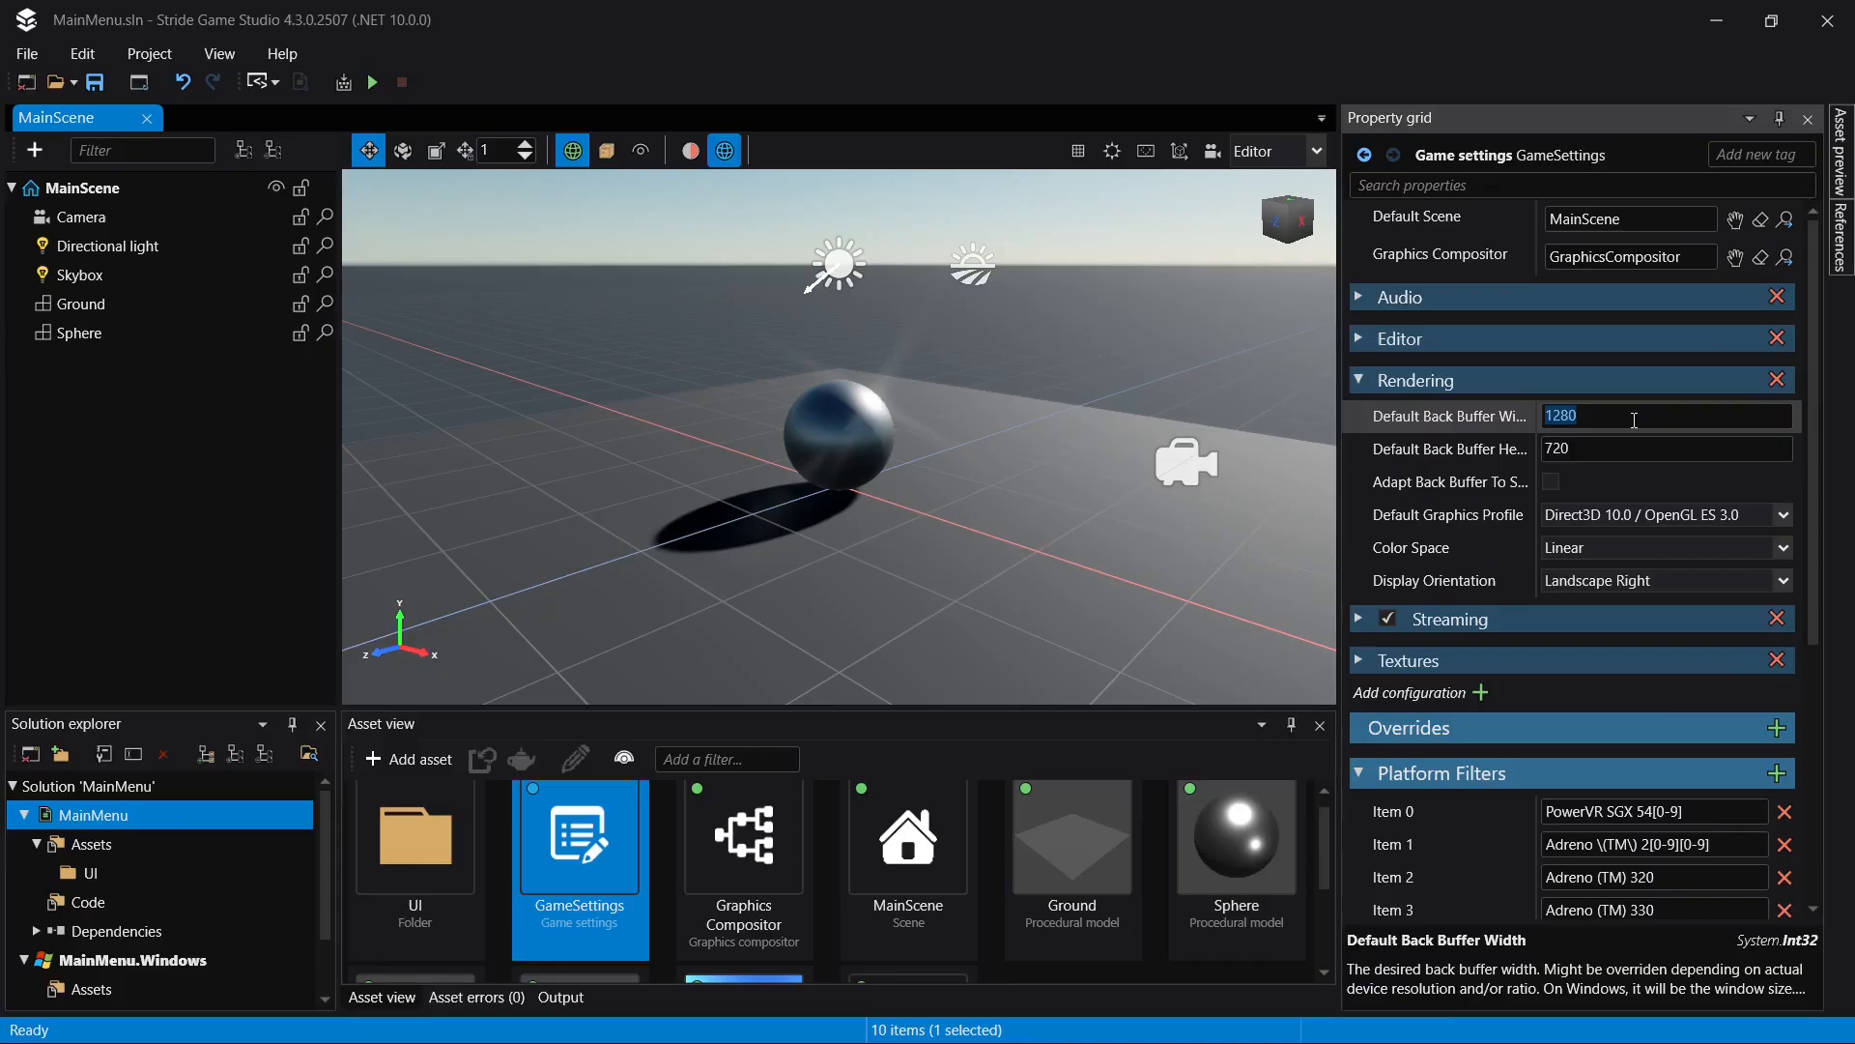
pyautogui.write('1920')
pyautogui.press('Tab')
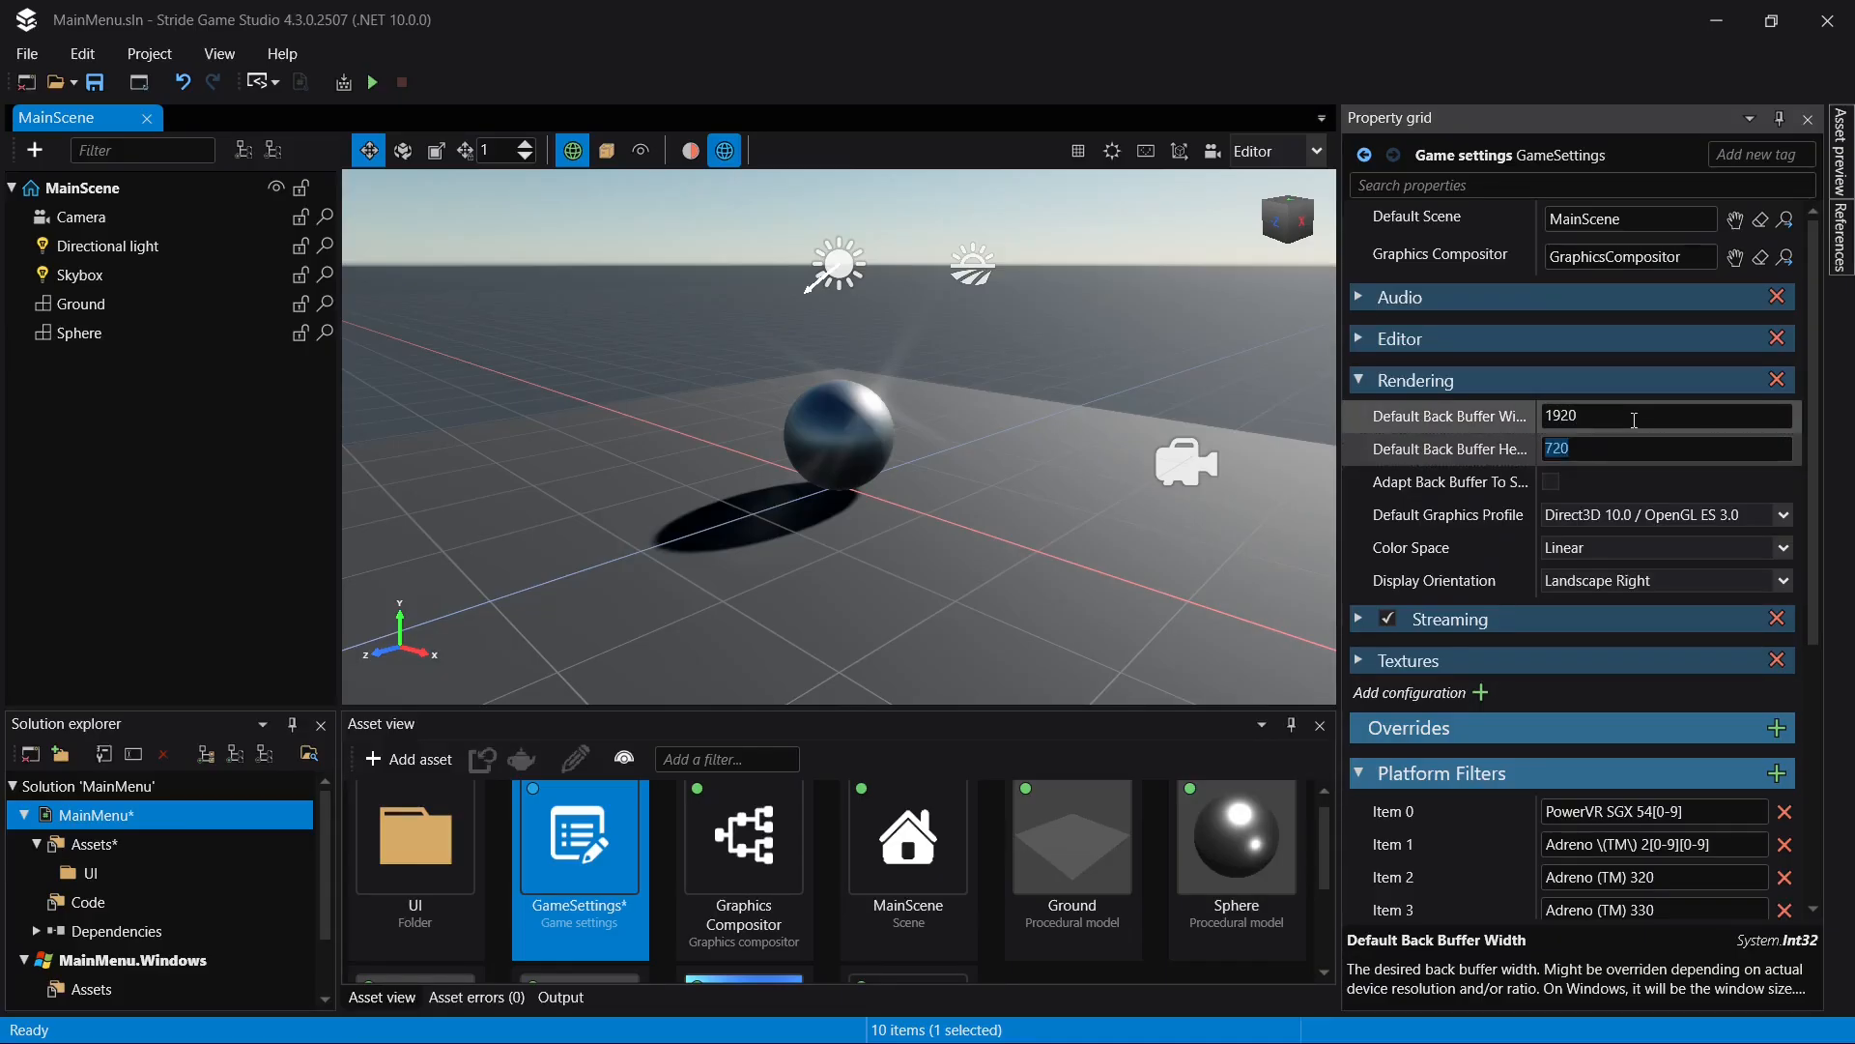
pyautogui.write('1080')
pyautogui.hotkey('ctrl', 's')
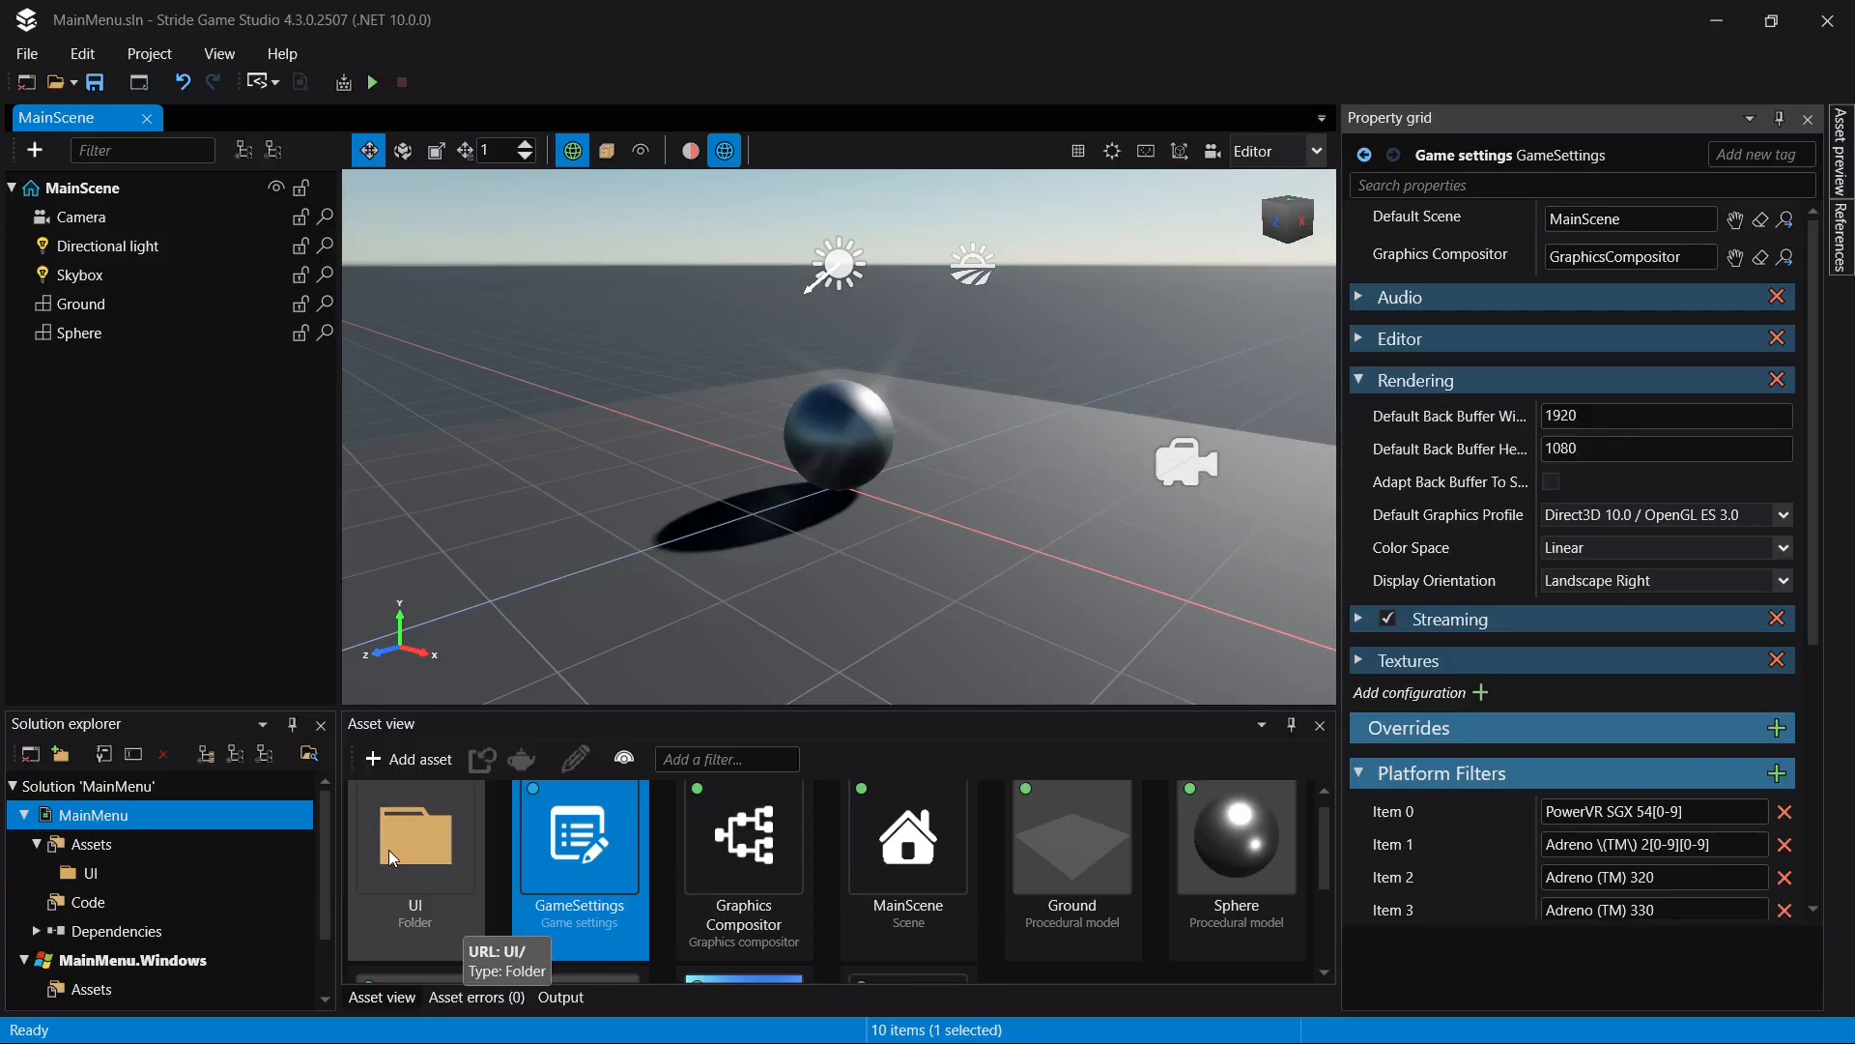
# - Show the MainMenu project's Assets folder in File Explorer
pyautogui.doubleClick(388, 849)
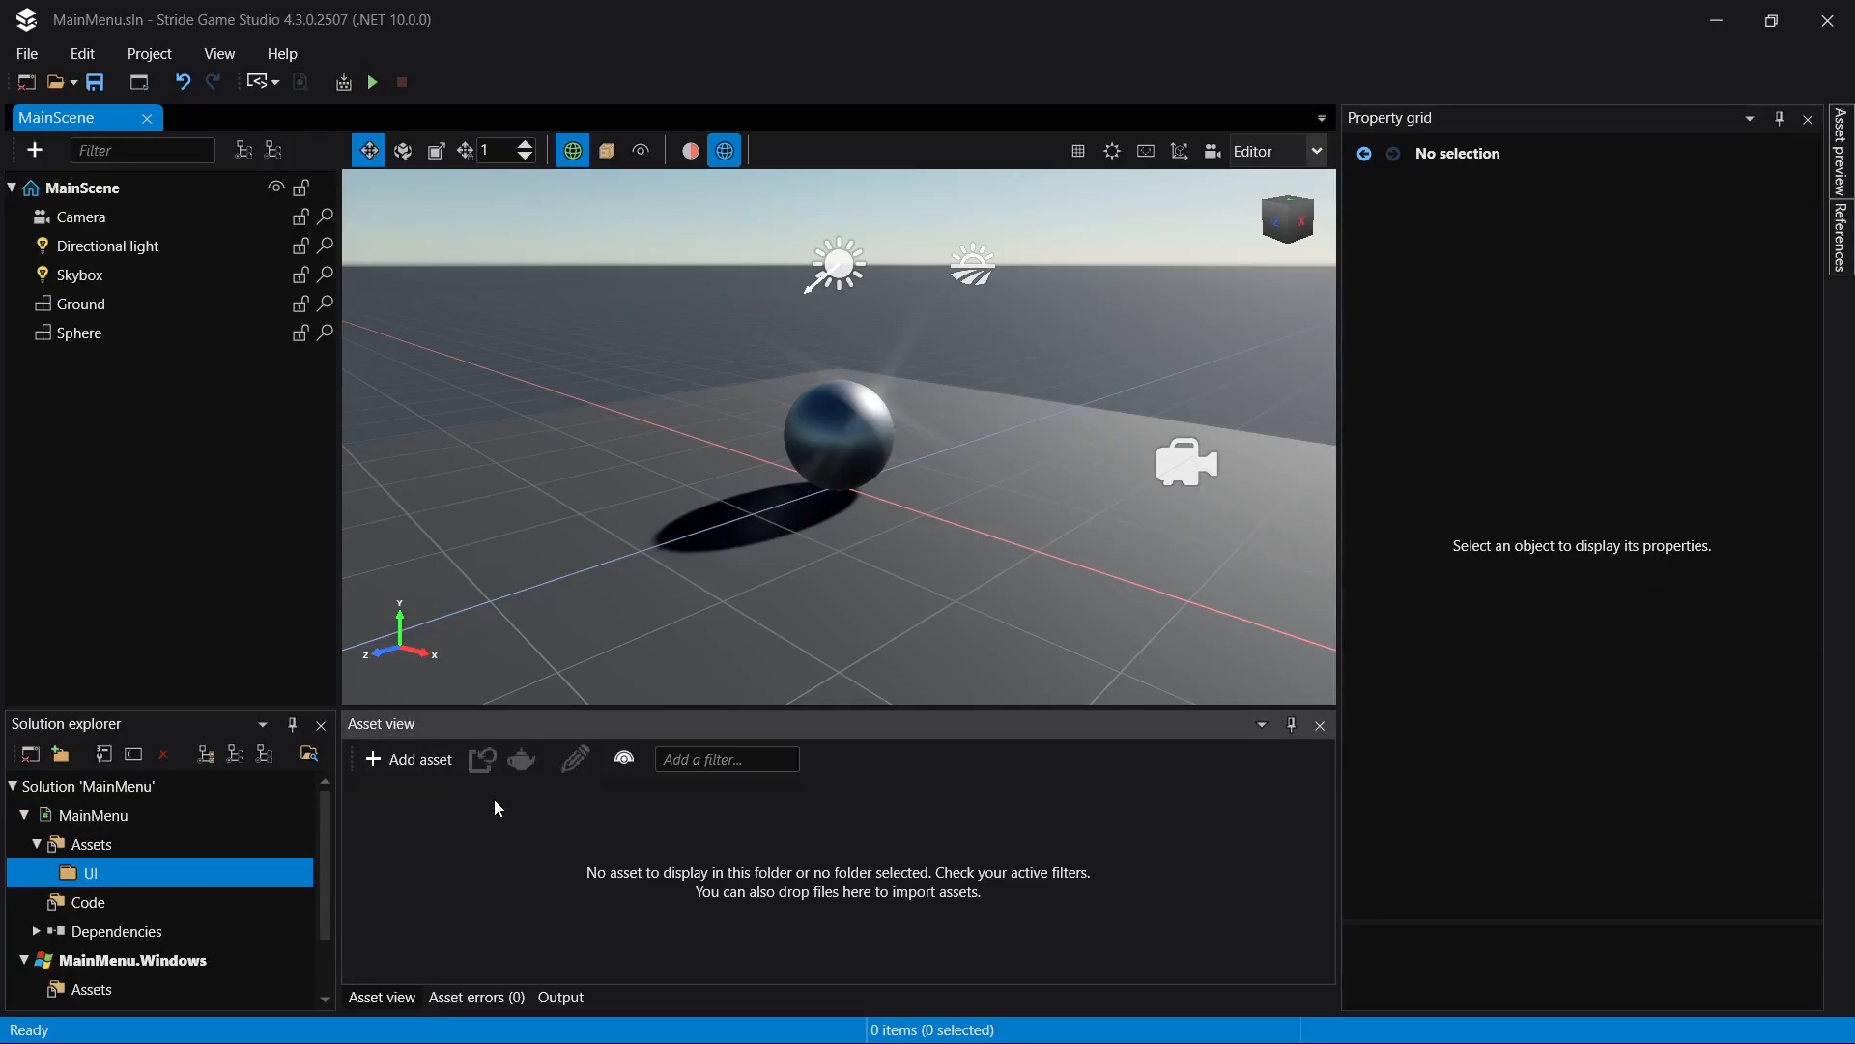
pyautogui.click(207, 837)
pyautogui.rightClick(206, 837)
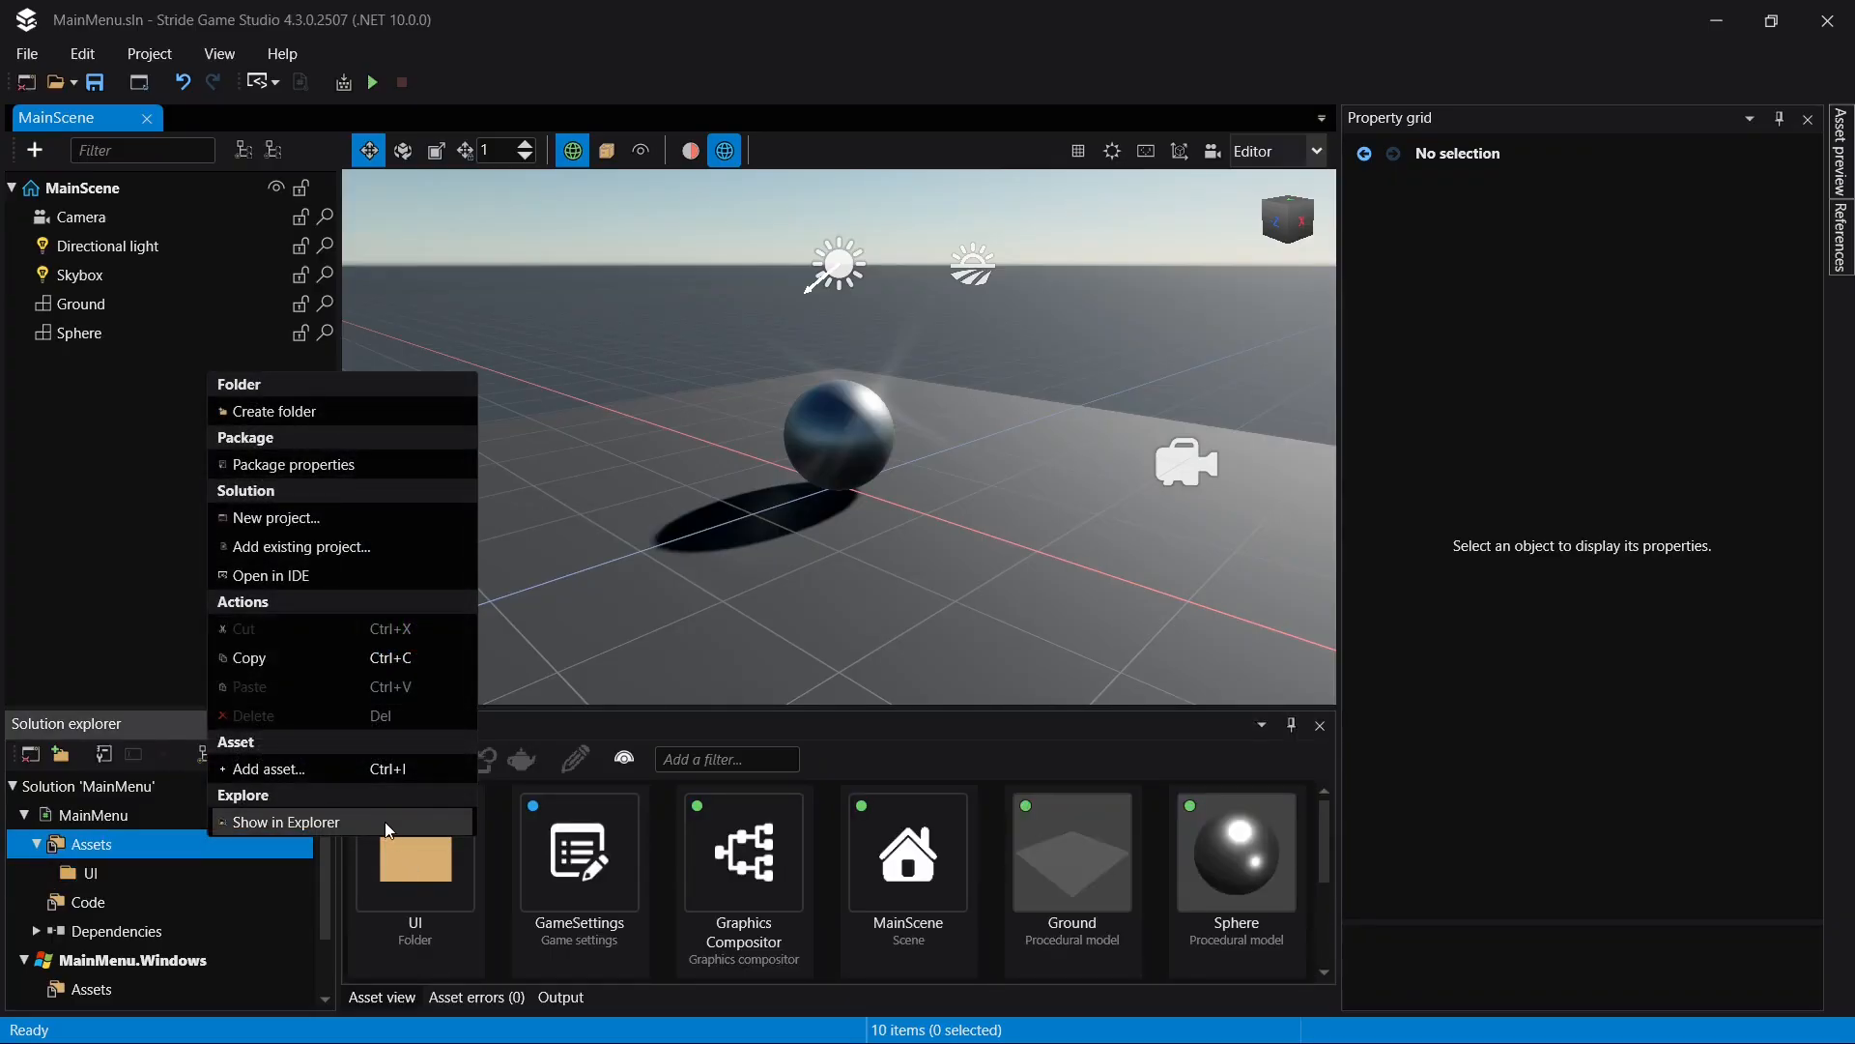
pyautogui.click(385, 821)
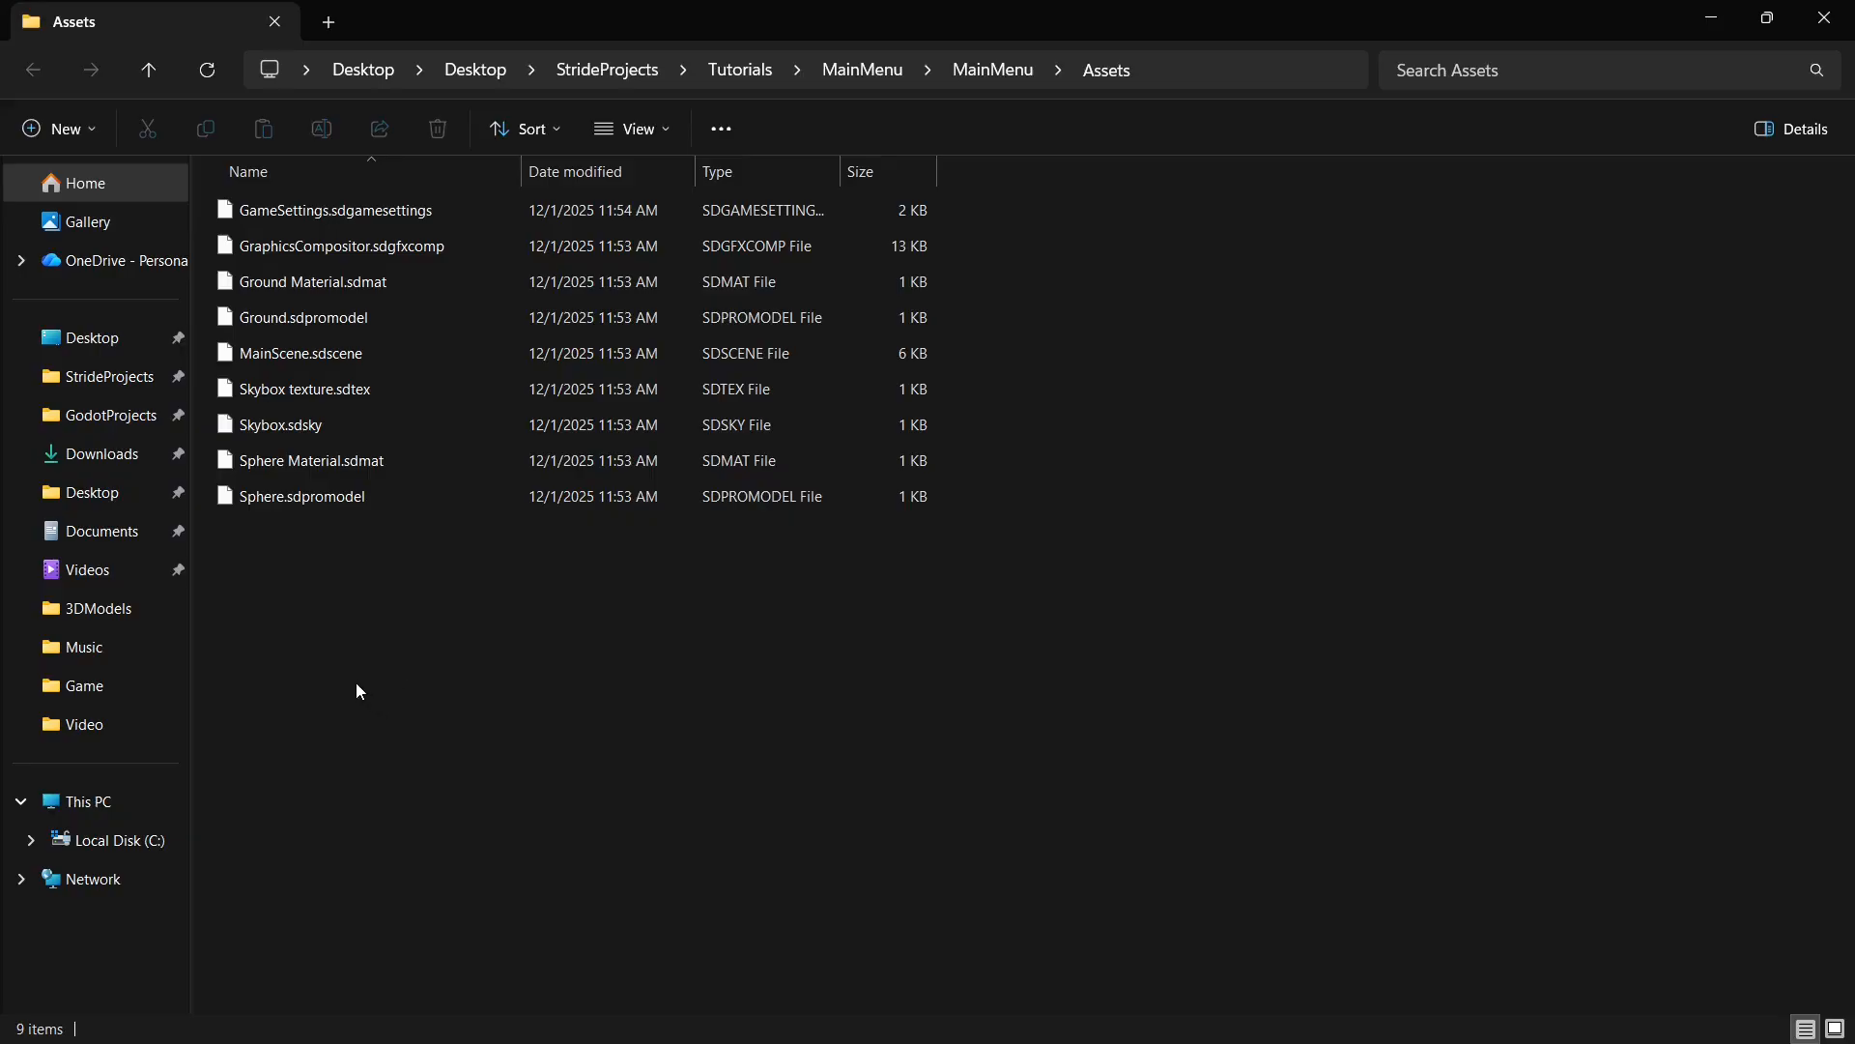
# - Go to the UI folder in the MainMenuTutorial project's Assets and copy files from it
pyautogui.click(150, 70)
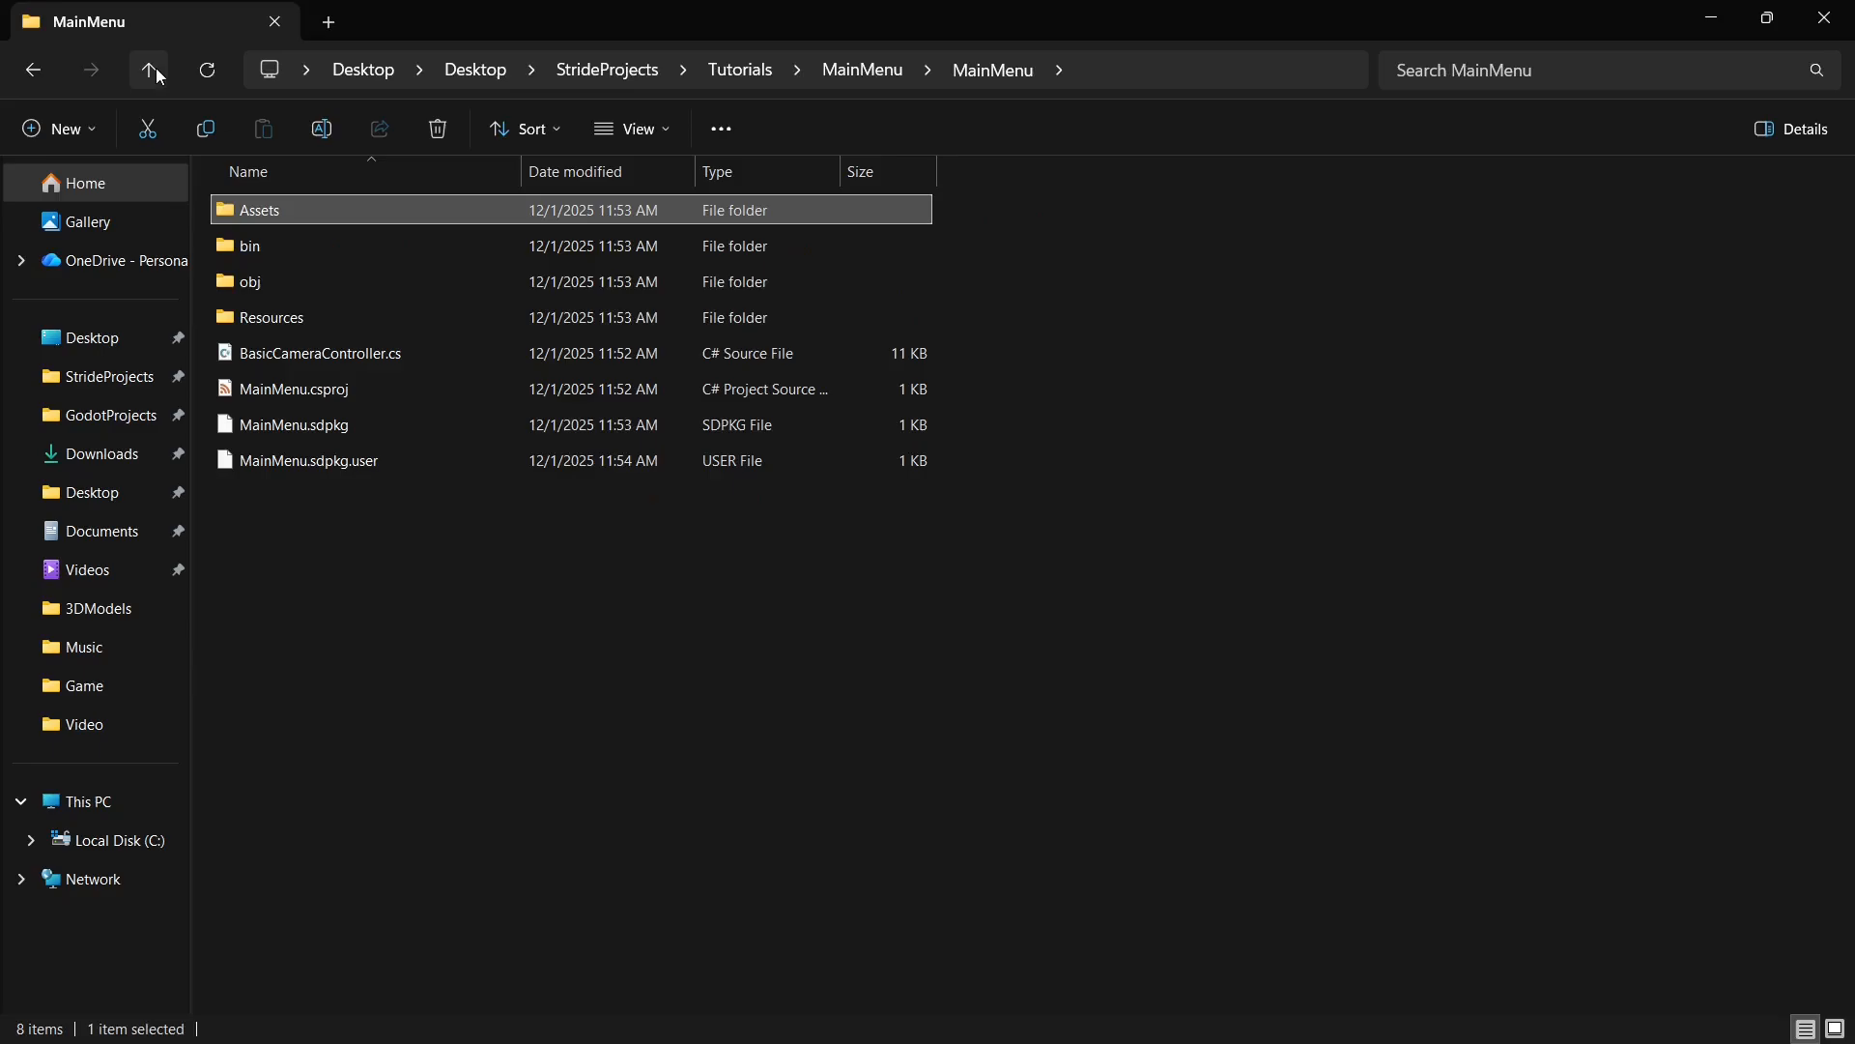
pyautogui.click(152, 69)
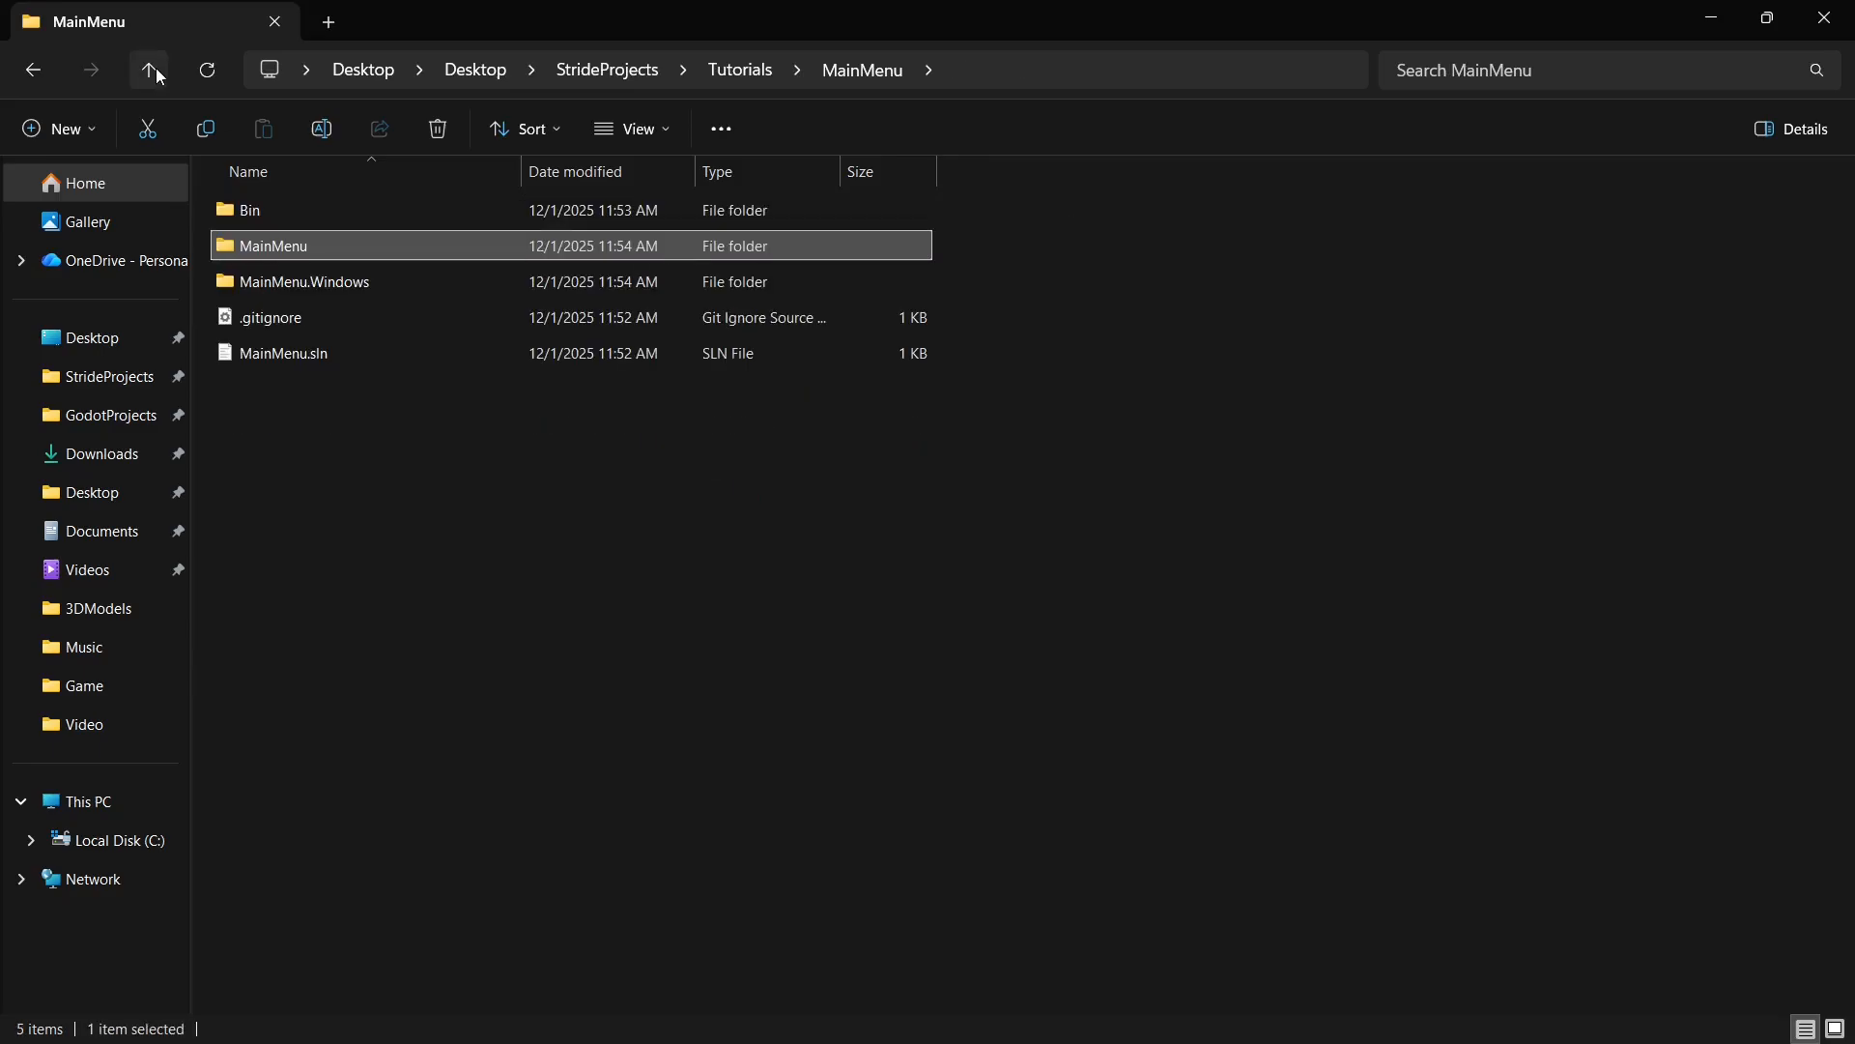
pyautogui.click(149, 69)
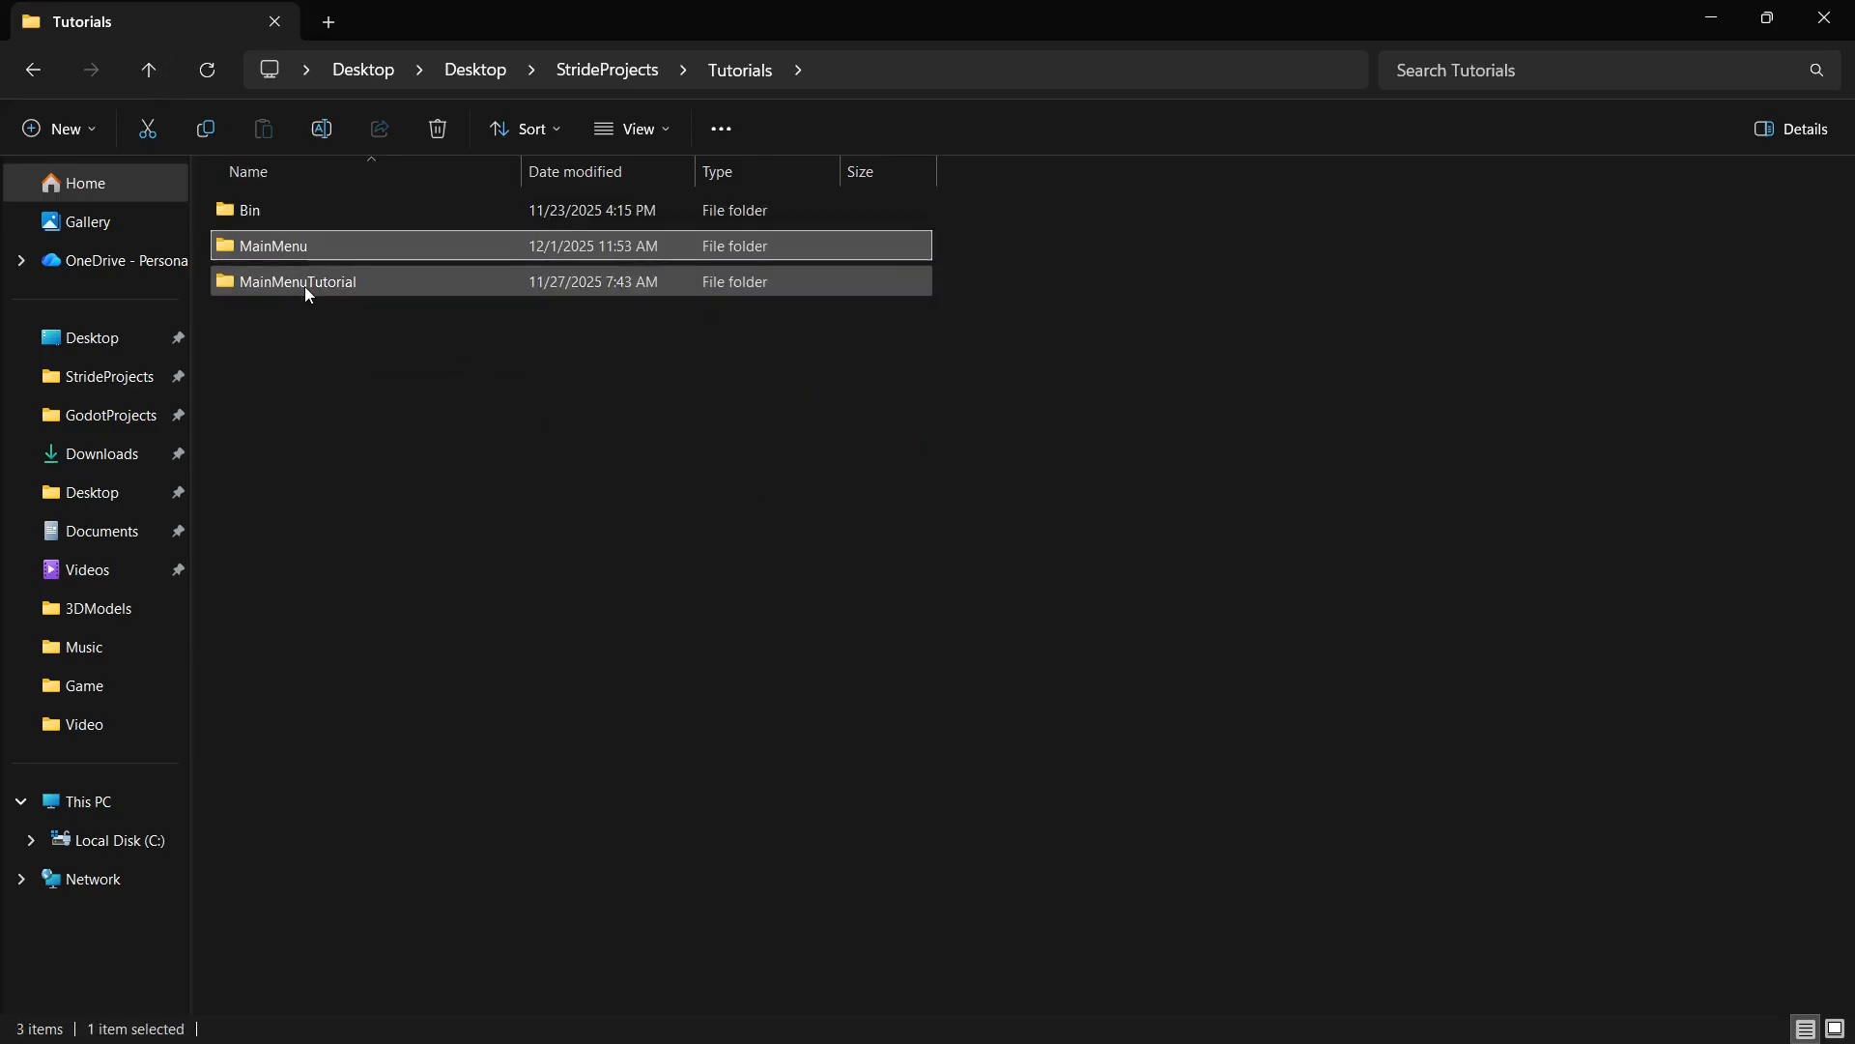
pyautogui.doubleClick(304, 287)
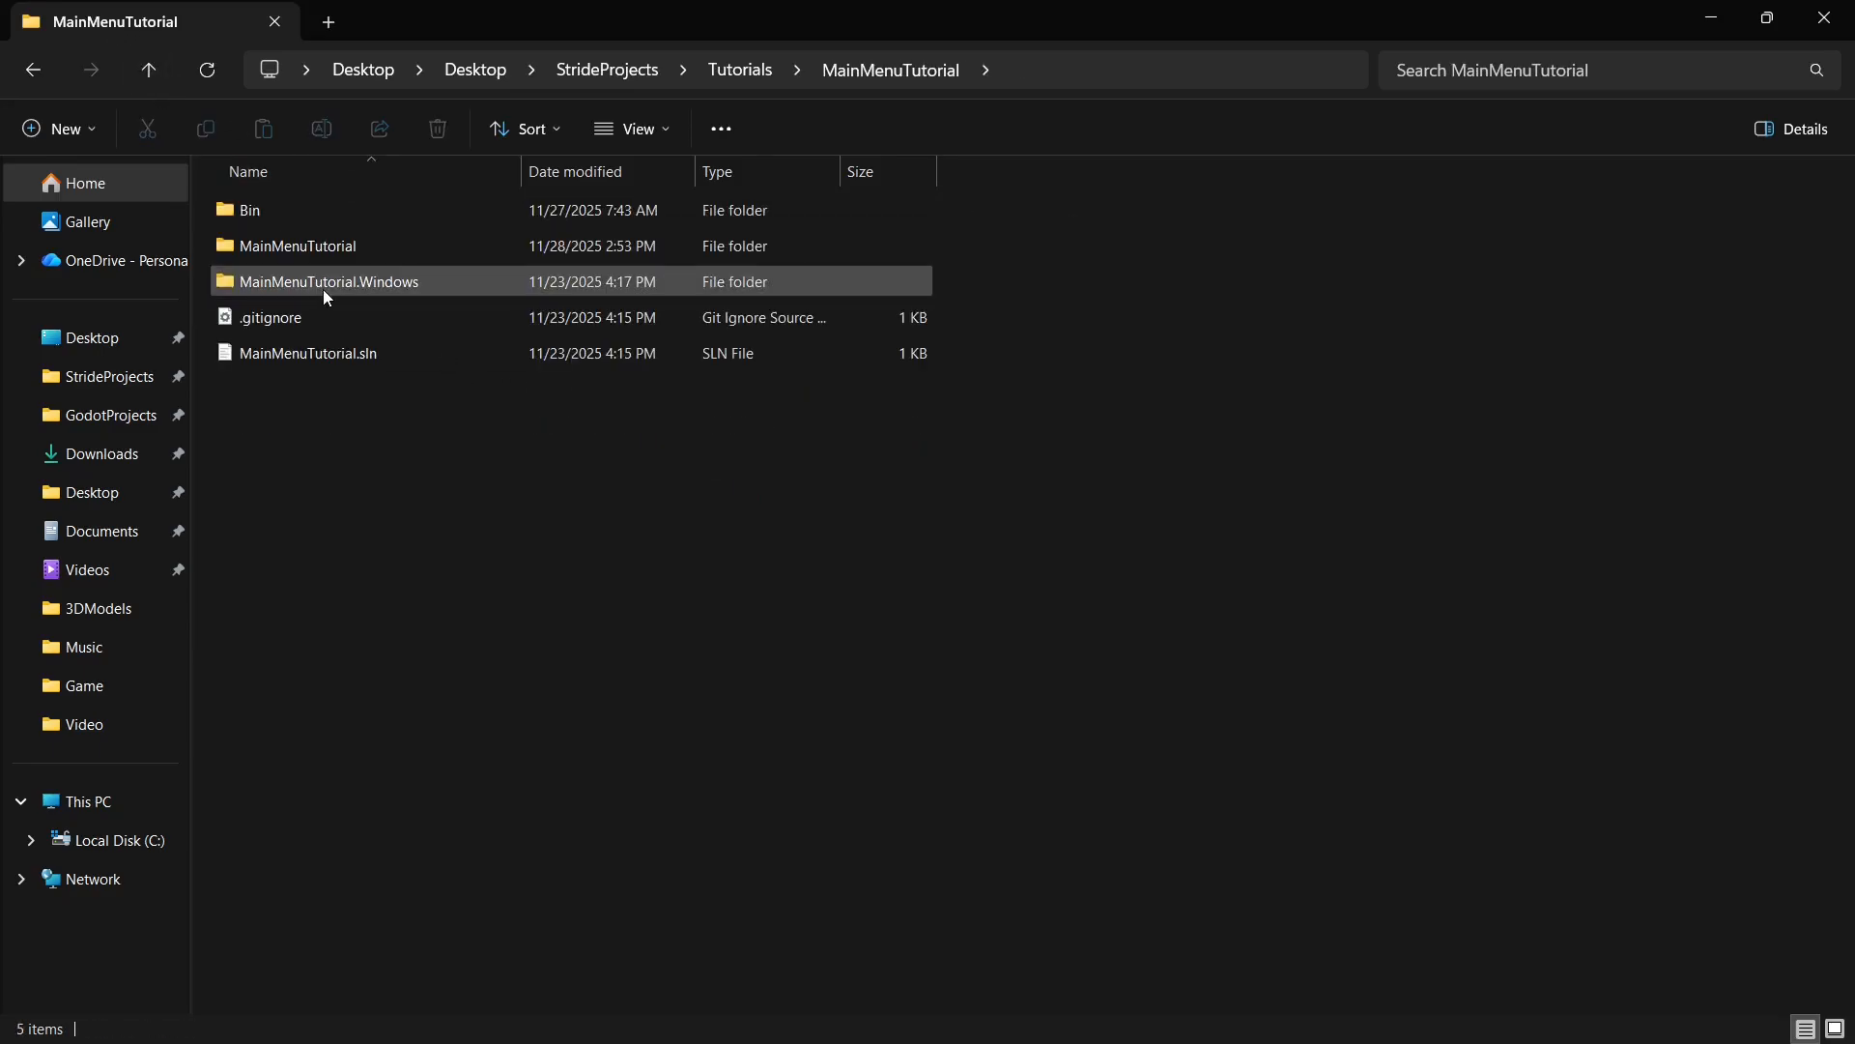
pyautogui.doubleClick(396, 247)
pyautogui.doubleClick(361, 212)
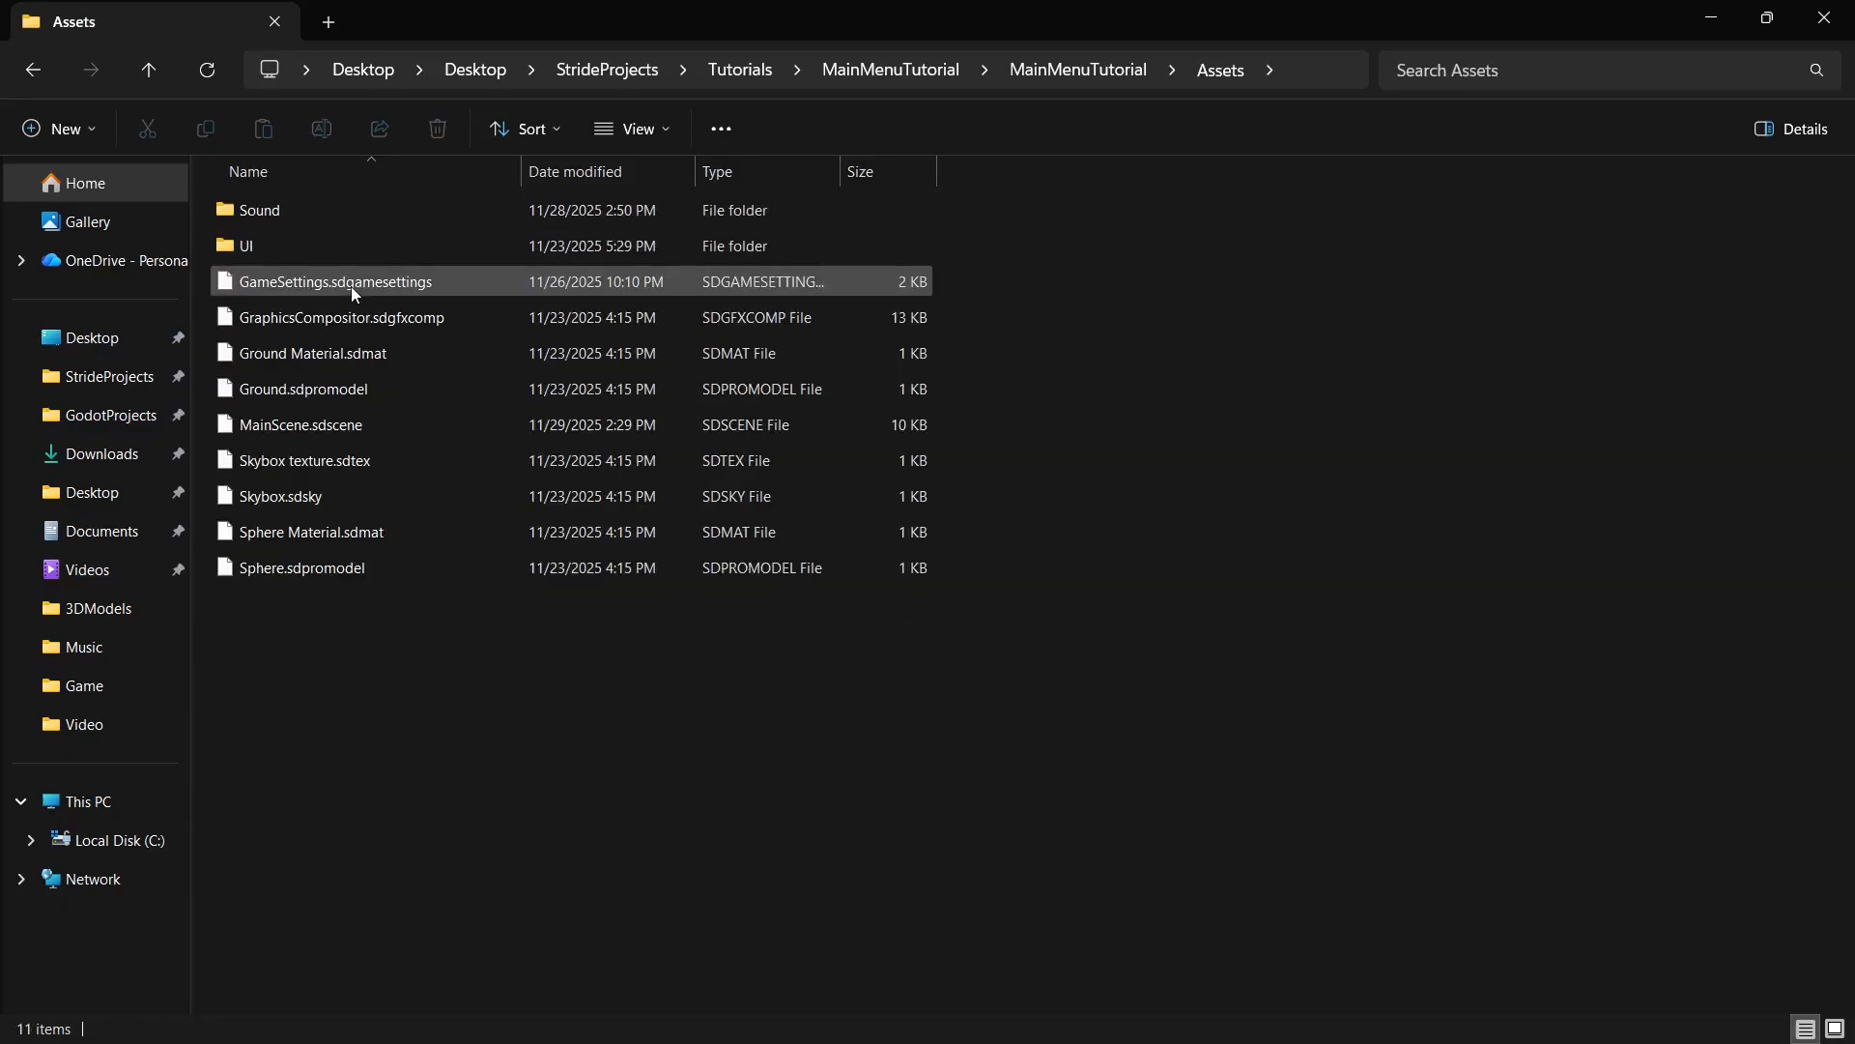
pyautogui.doubleClick(270, 243)
pyautogui.click(1436, 319)
# - Paste Spritesheet_UI_Flat.png into the Assets folder of the MainMenu project and close File Explorer
pyautogui.click(154, 73)
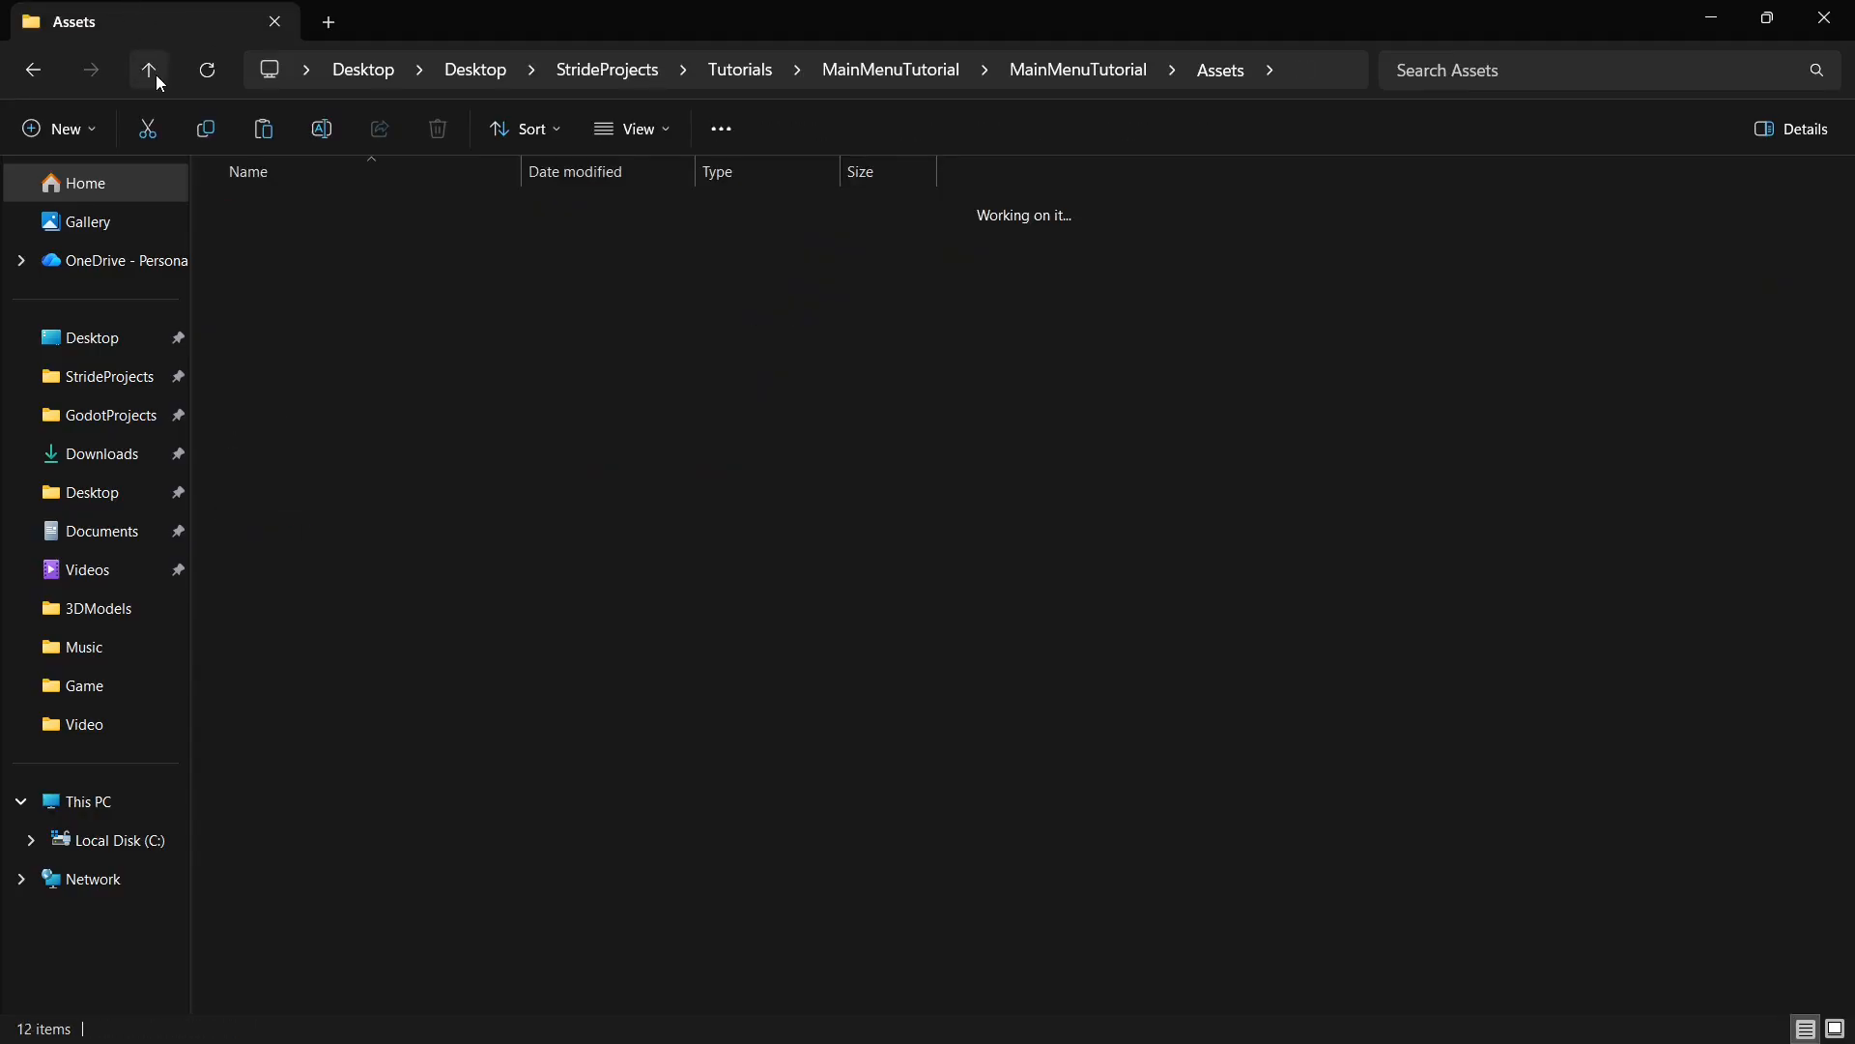
pyautogui.click(154, 73)
pyautogui.click(155, 74)
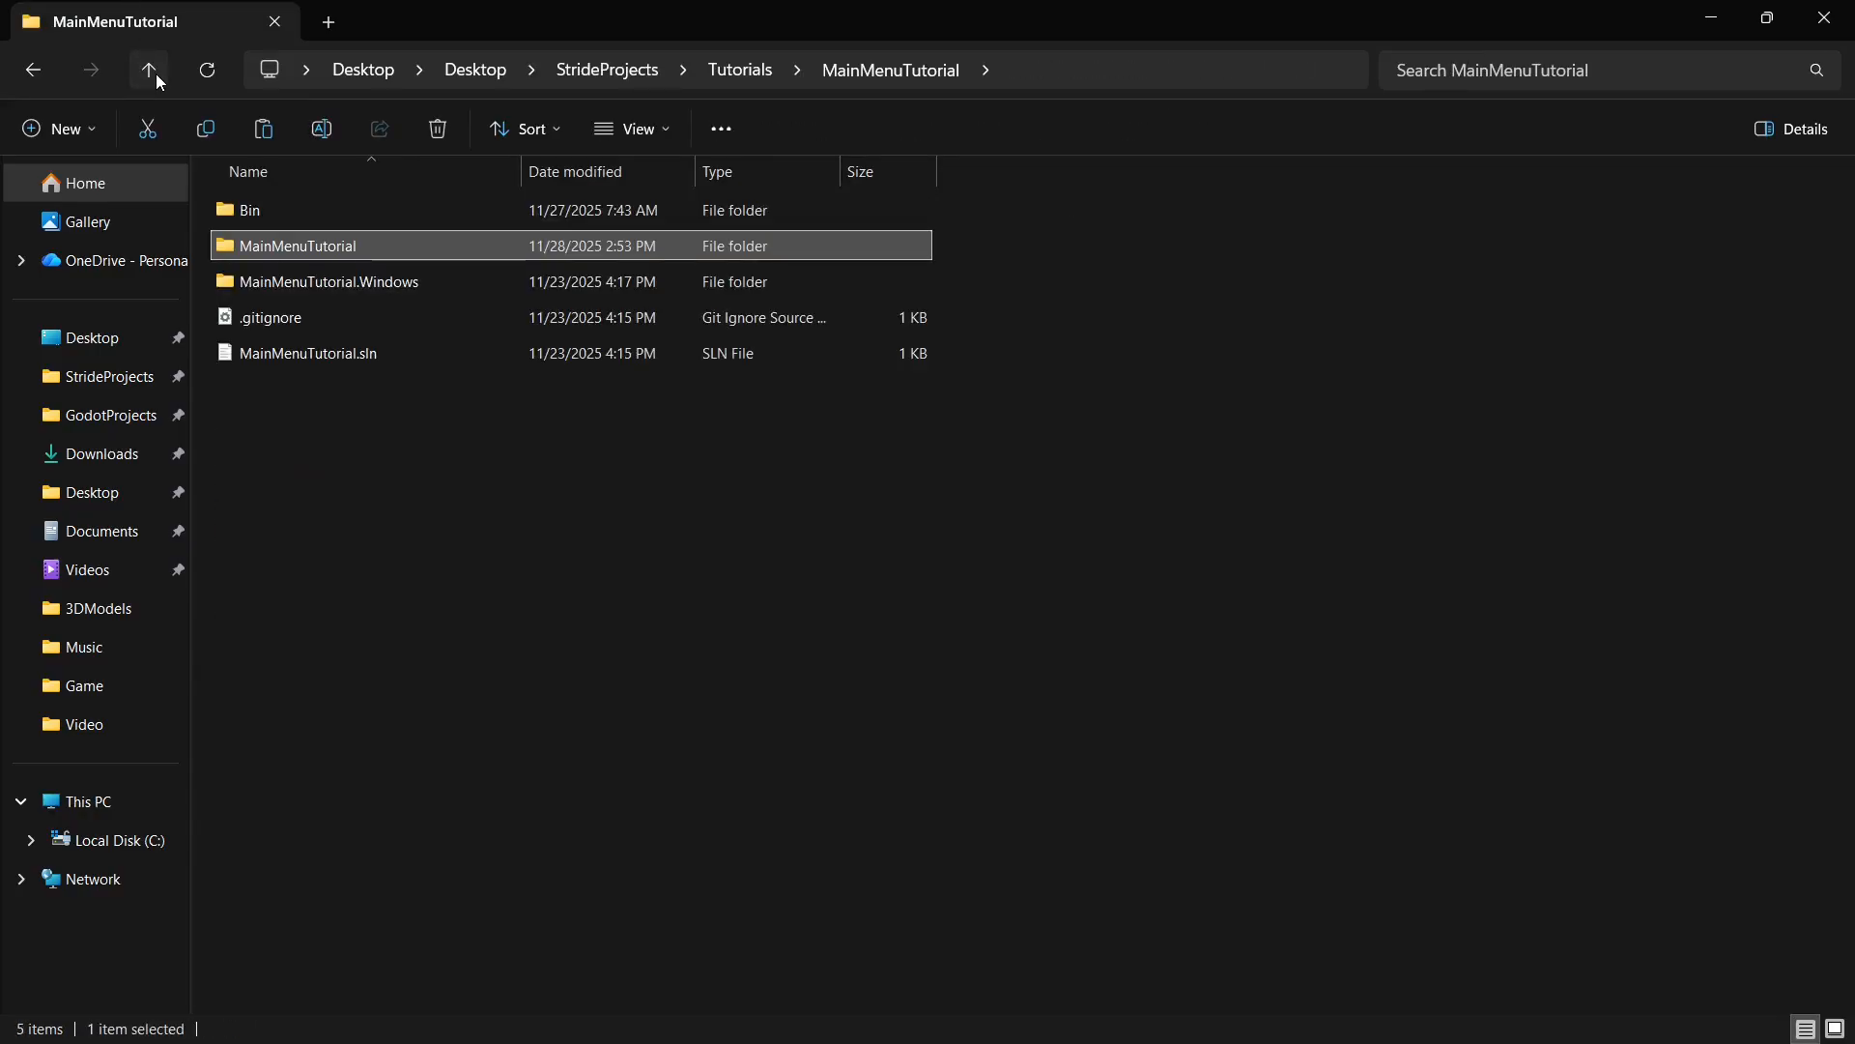
pyautogui.click(155, 73)
pyautogui.doubleClick(305, 248)
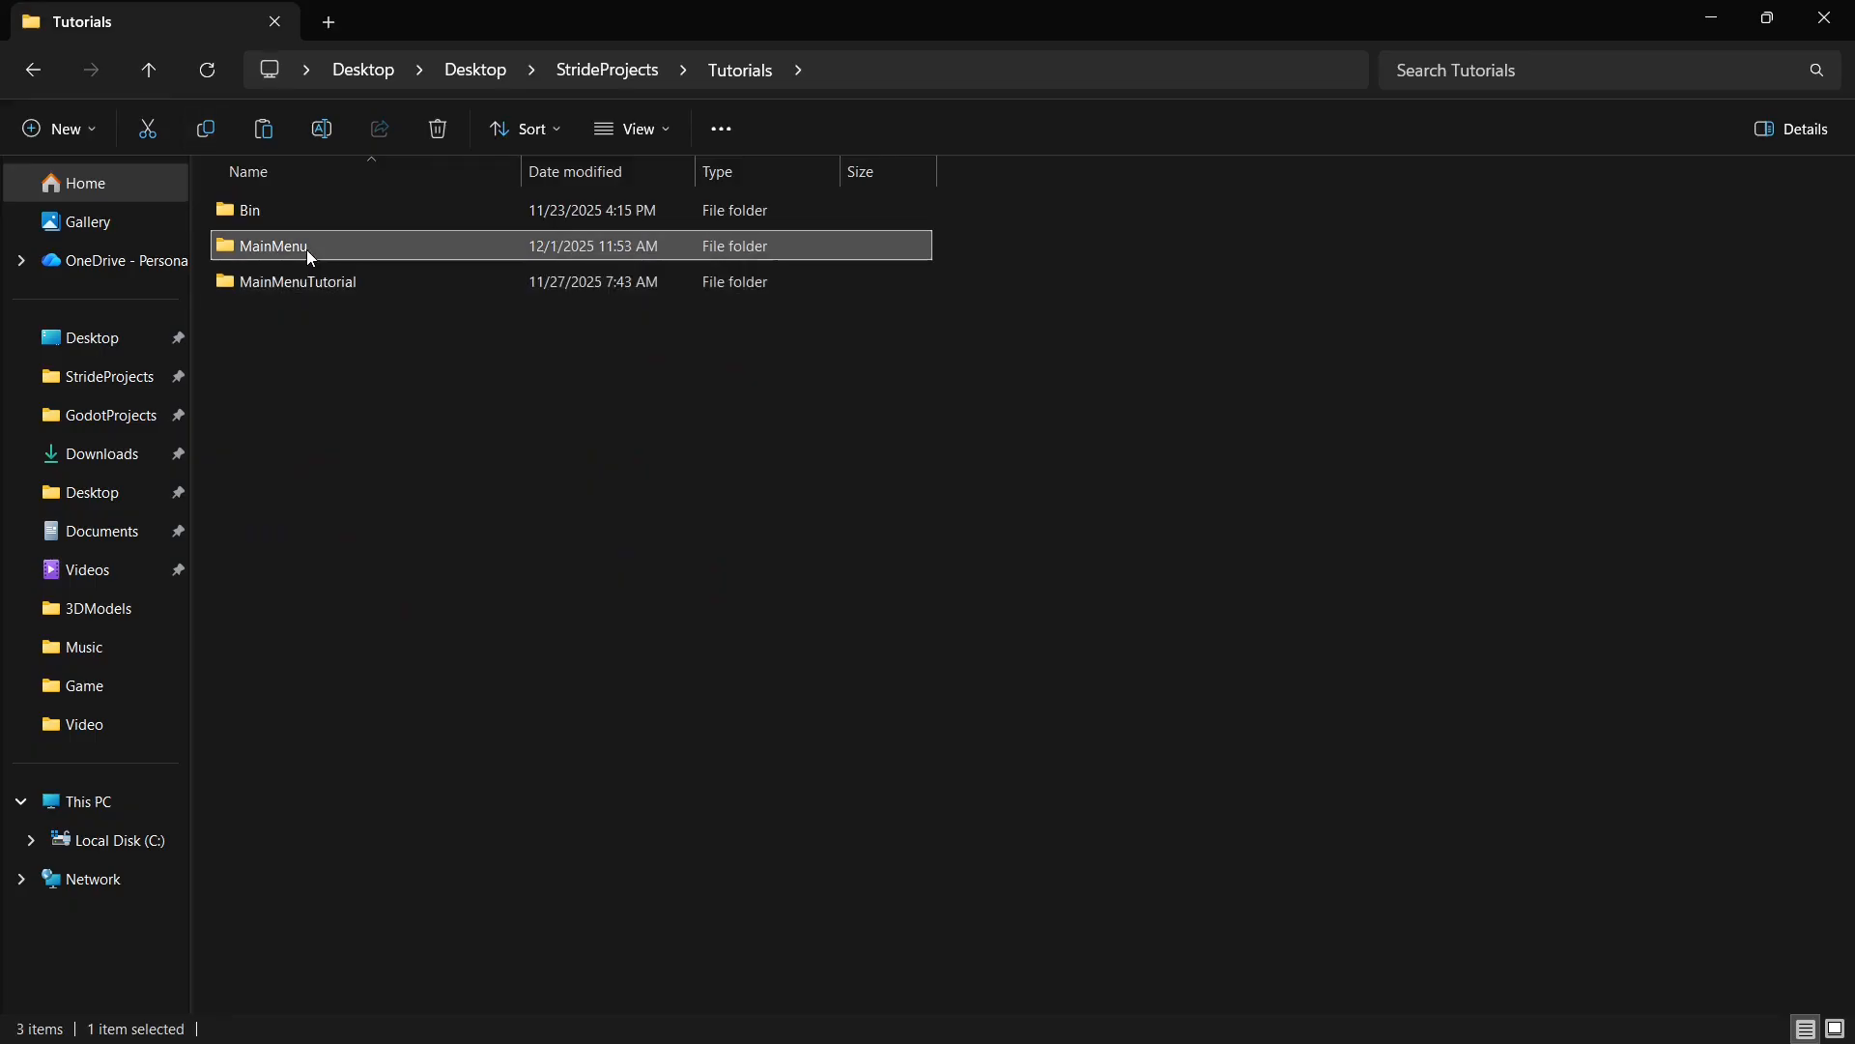
pyautogui.doubleClick(354, 211)
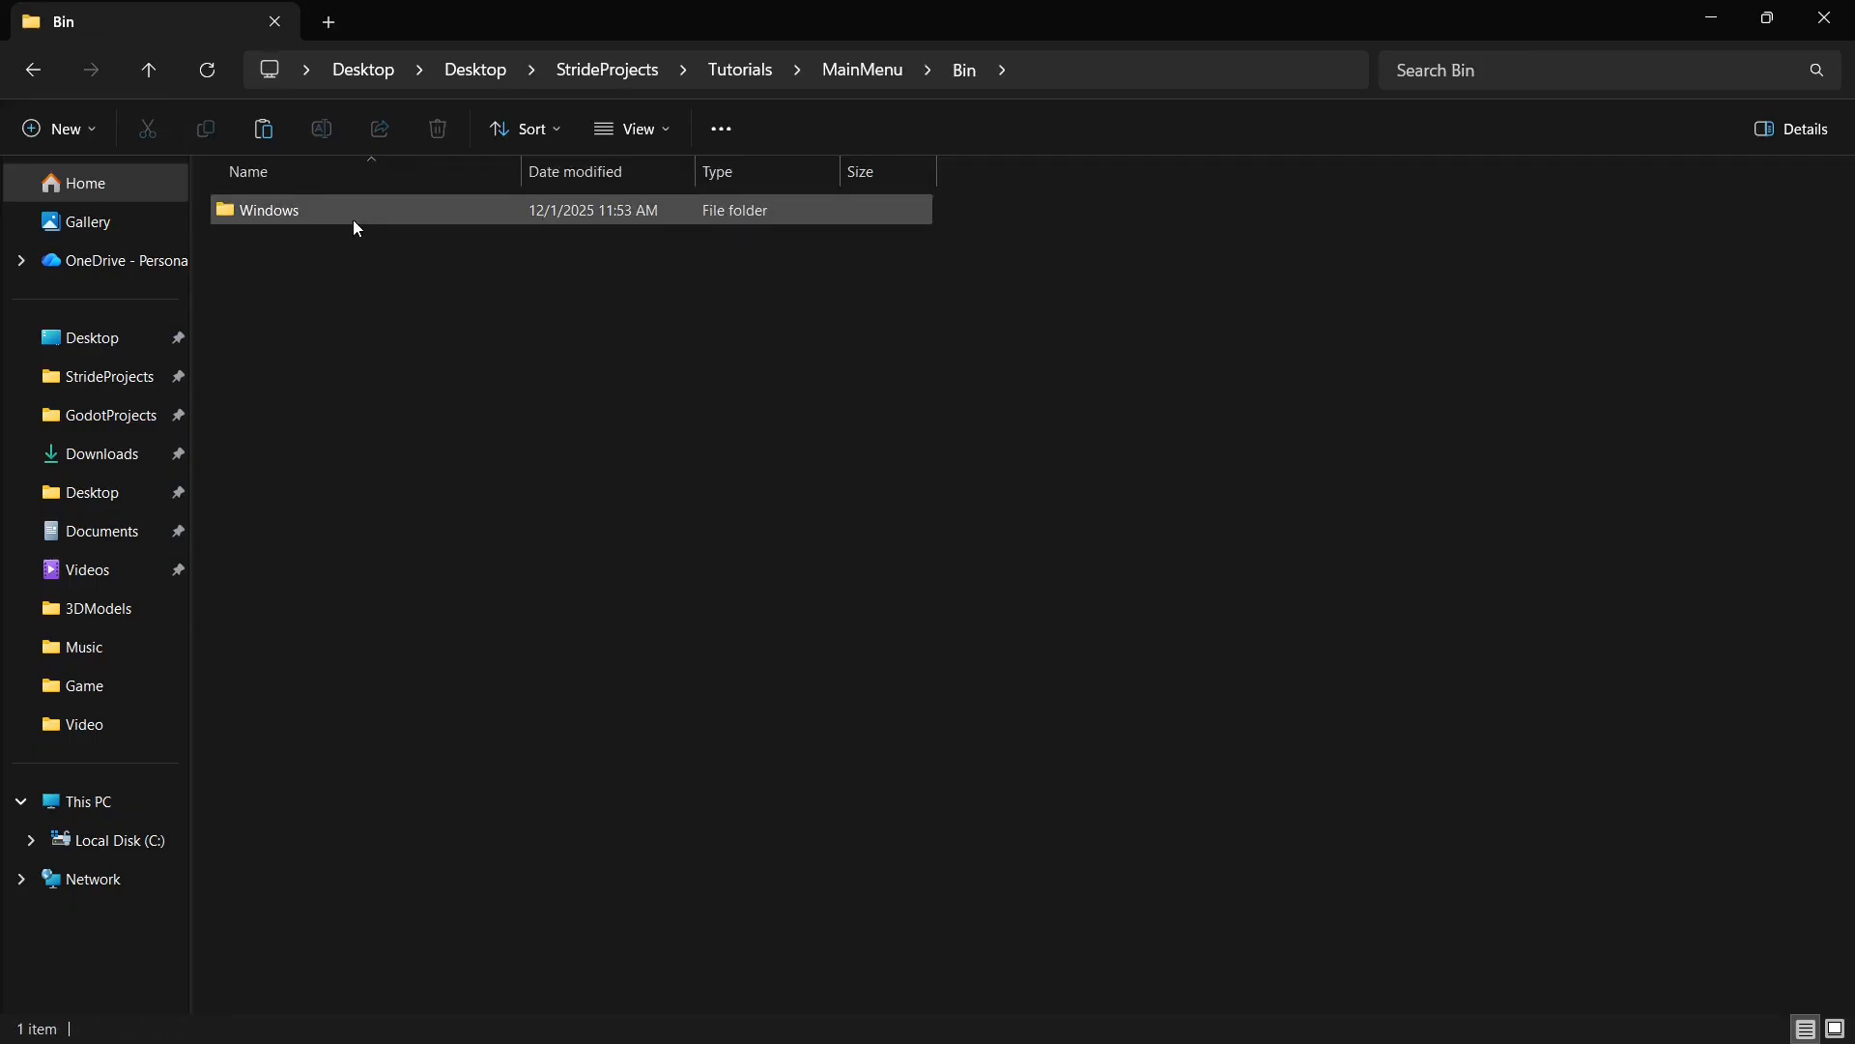
pyautogui.click(150, 73)
pyautogui.doubleClick(290, 241)
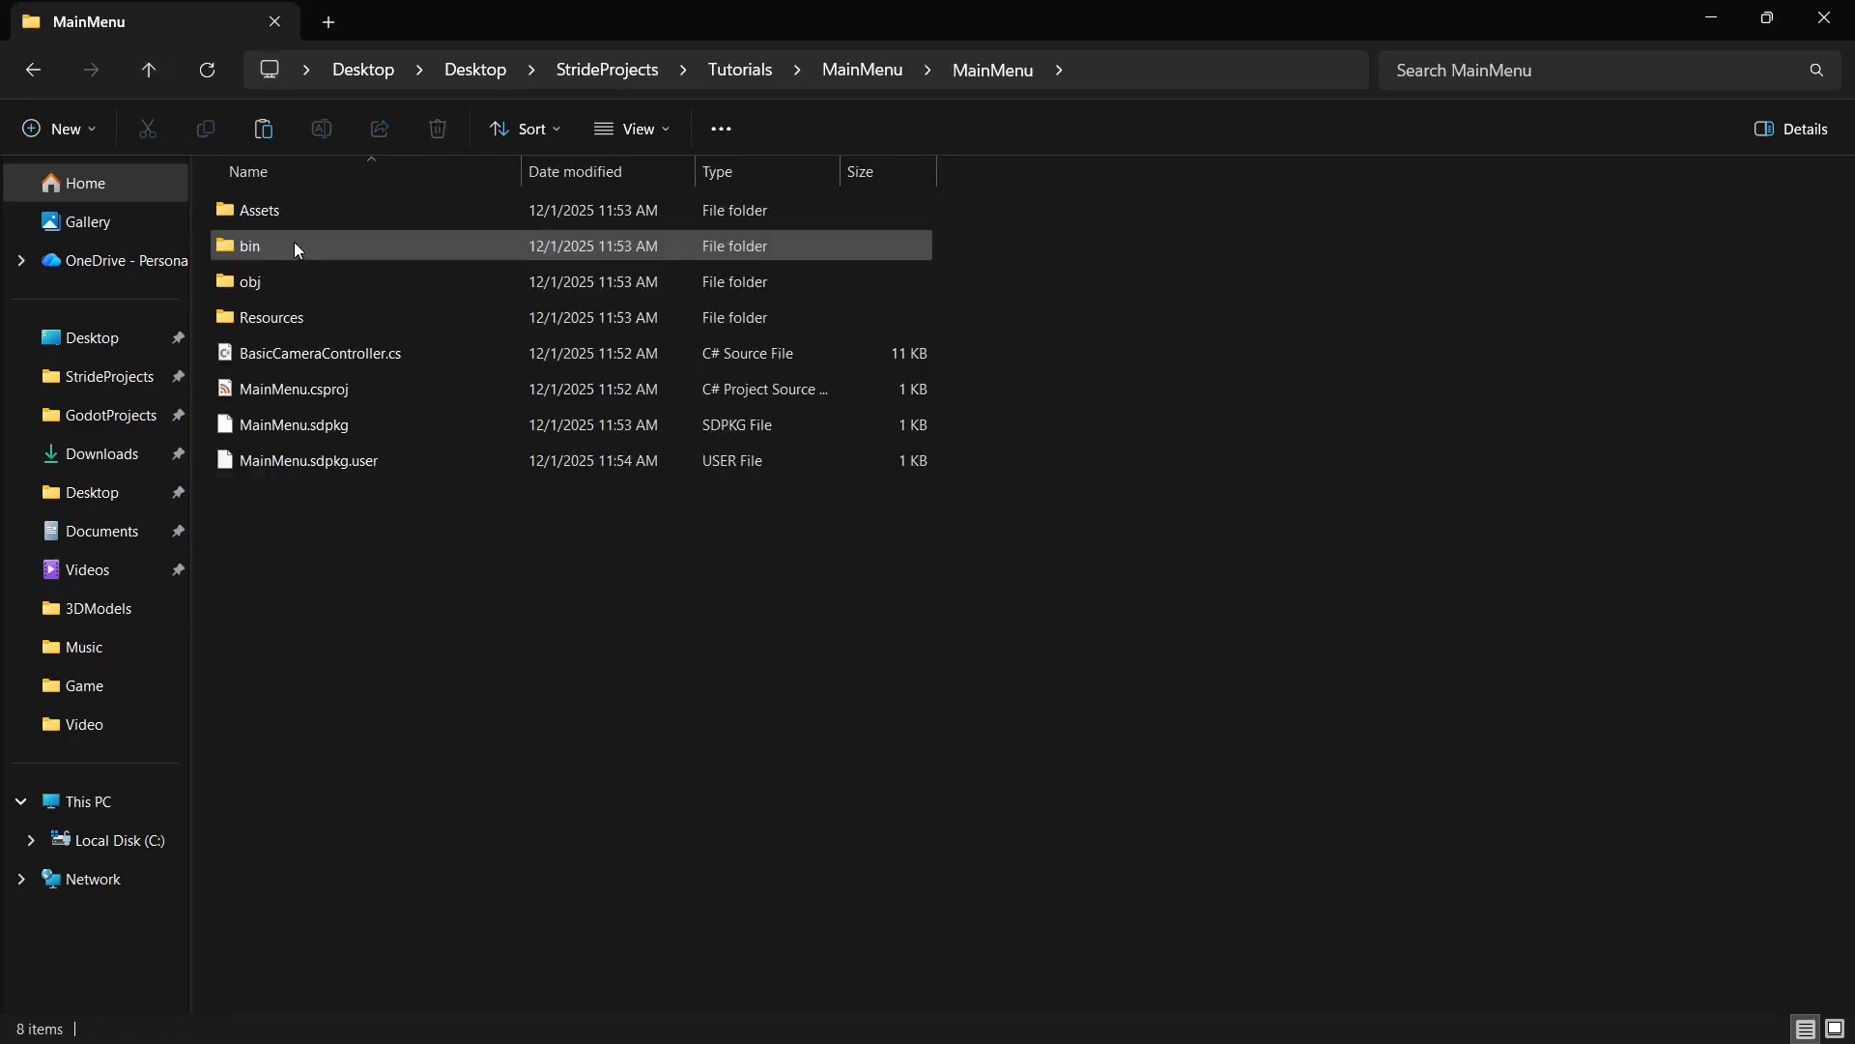
pyautogui.doubleClick(330, 208)
pyautogui.click(528, 679)
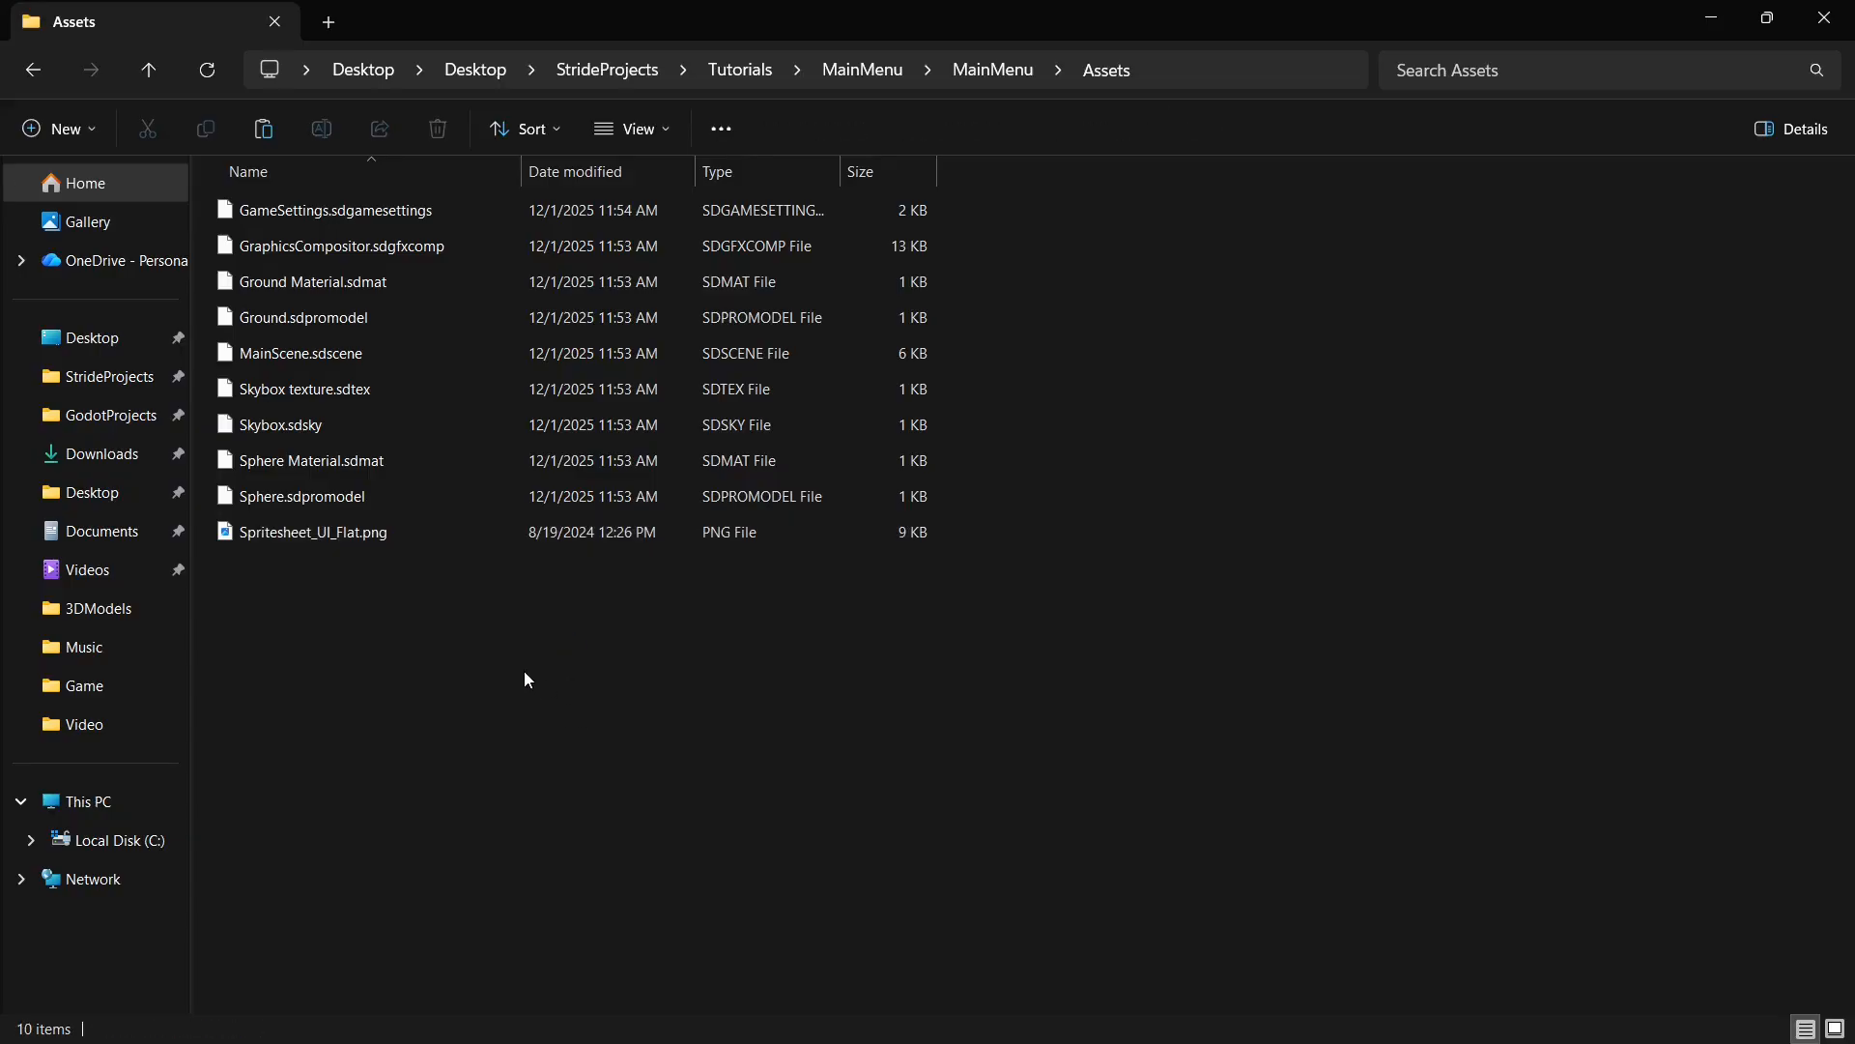
pyautogui.click(1825, 18)
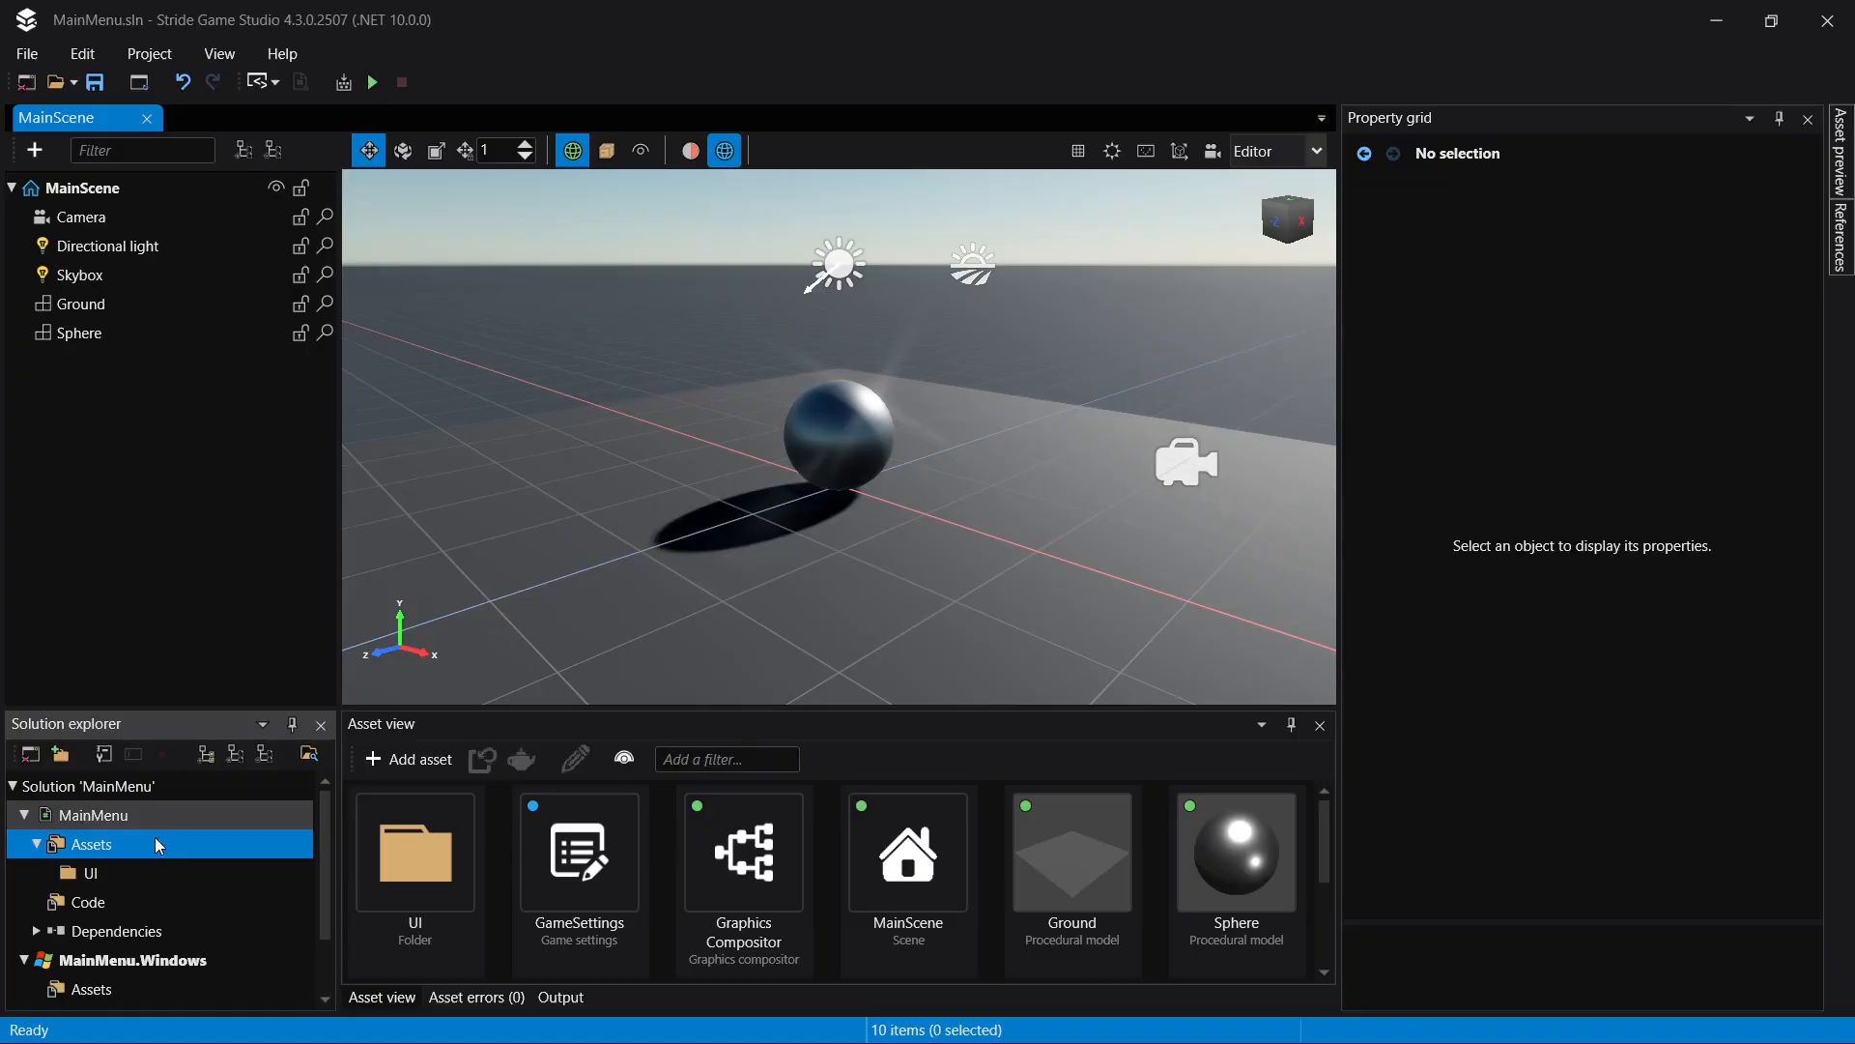
# - Start adding a UI sprites sprite sheet asset inside the UI folder of the MainMenu project's Assets
pyautogui.scroll(-2, 1099, 908)
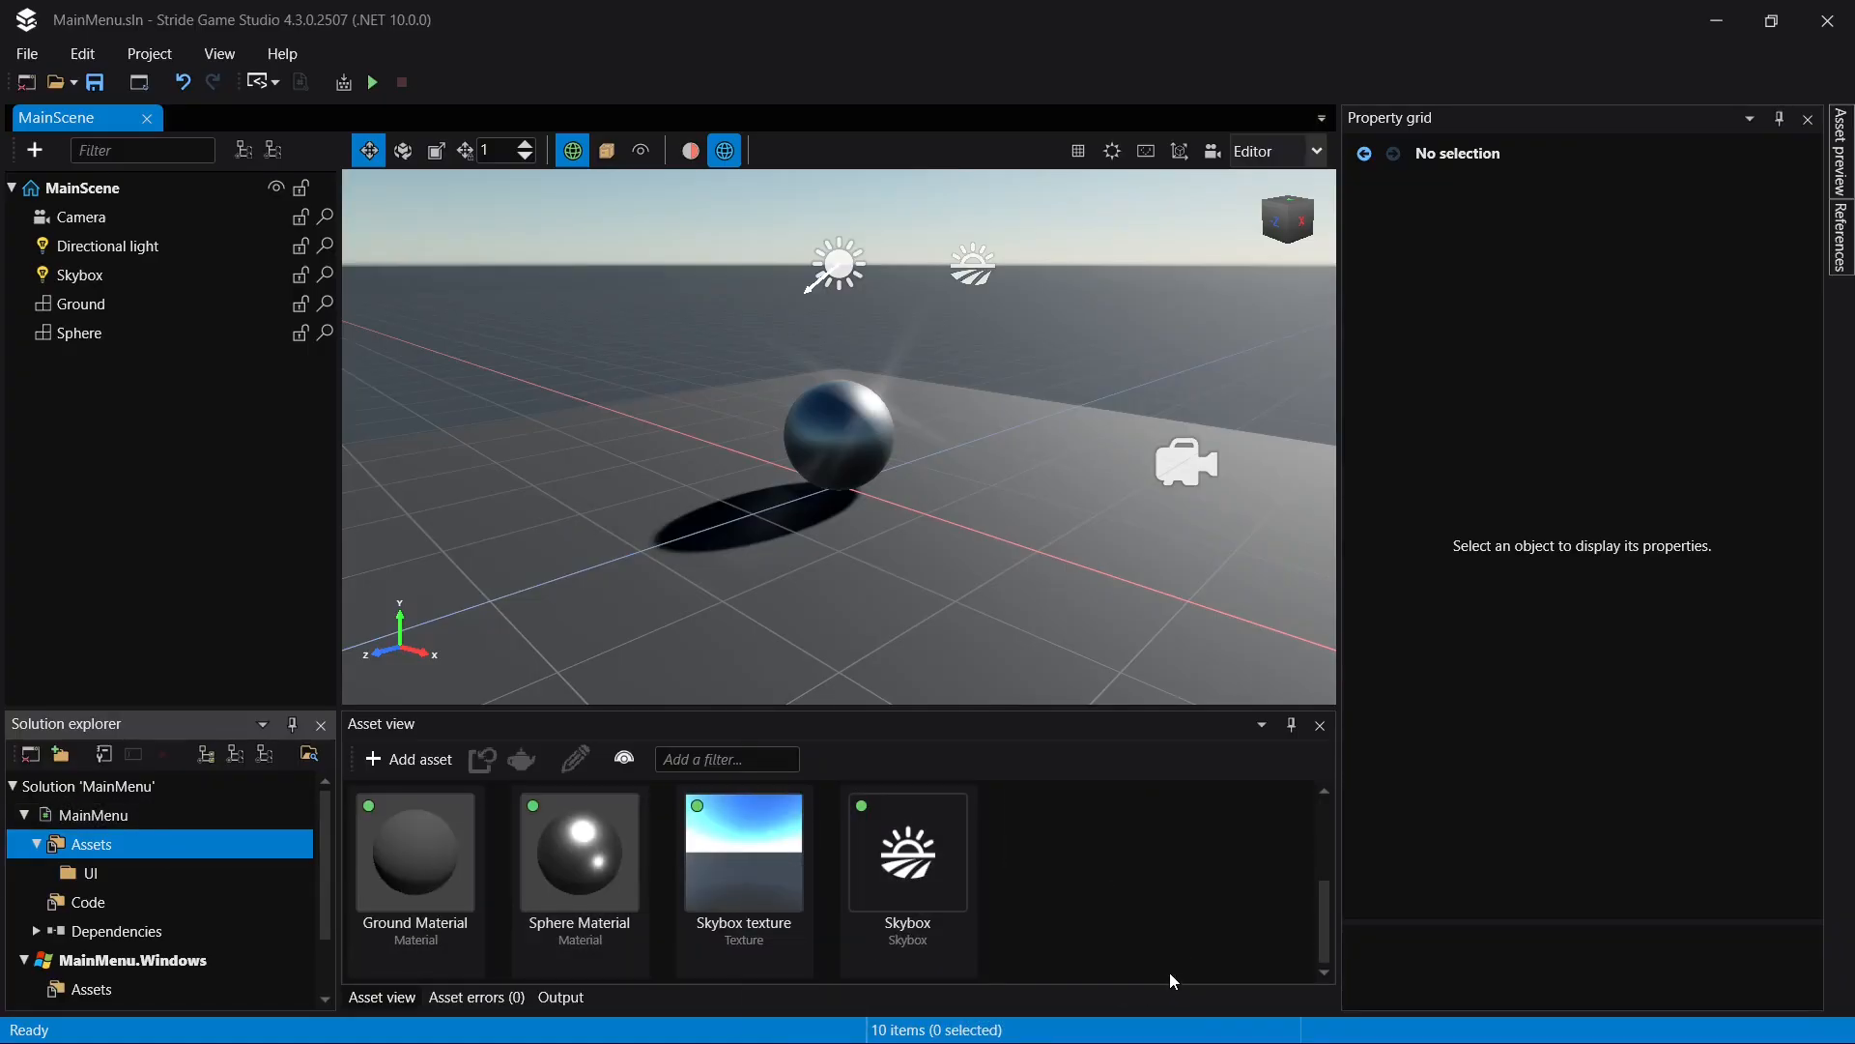
pyautogui.scroll(2, 1206, 842)
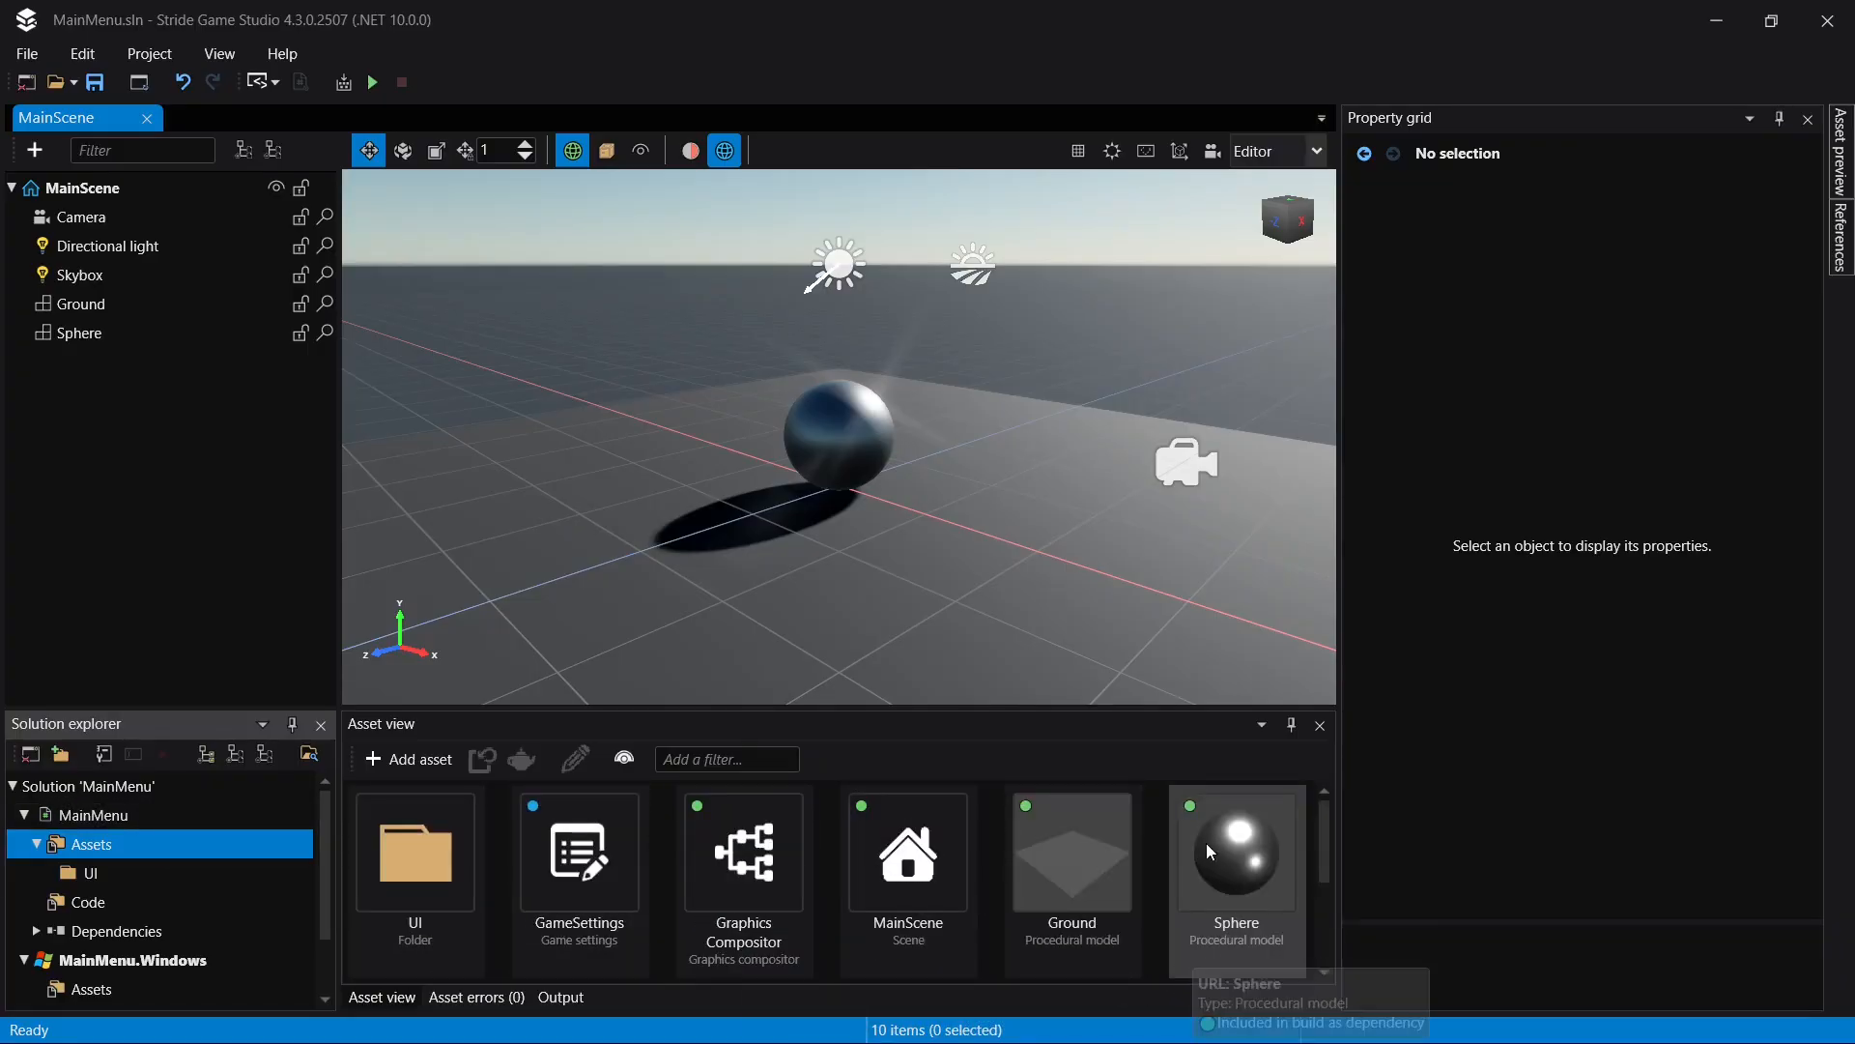
pyautogui.doubleClick(456, 874)
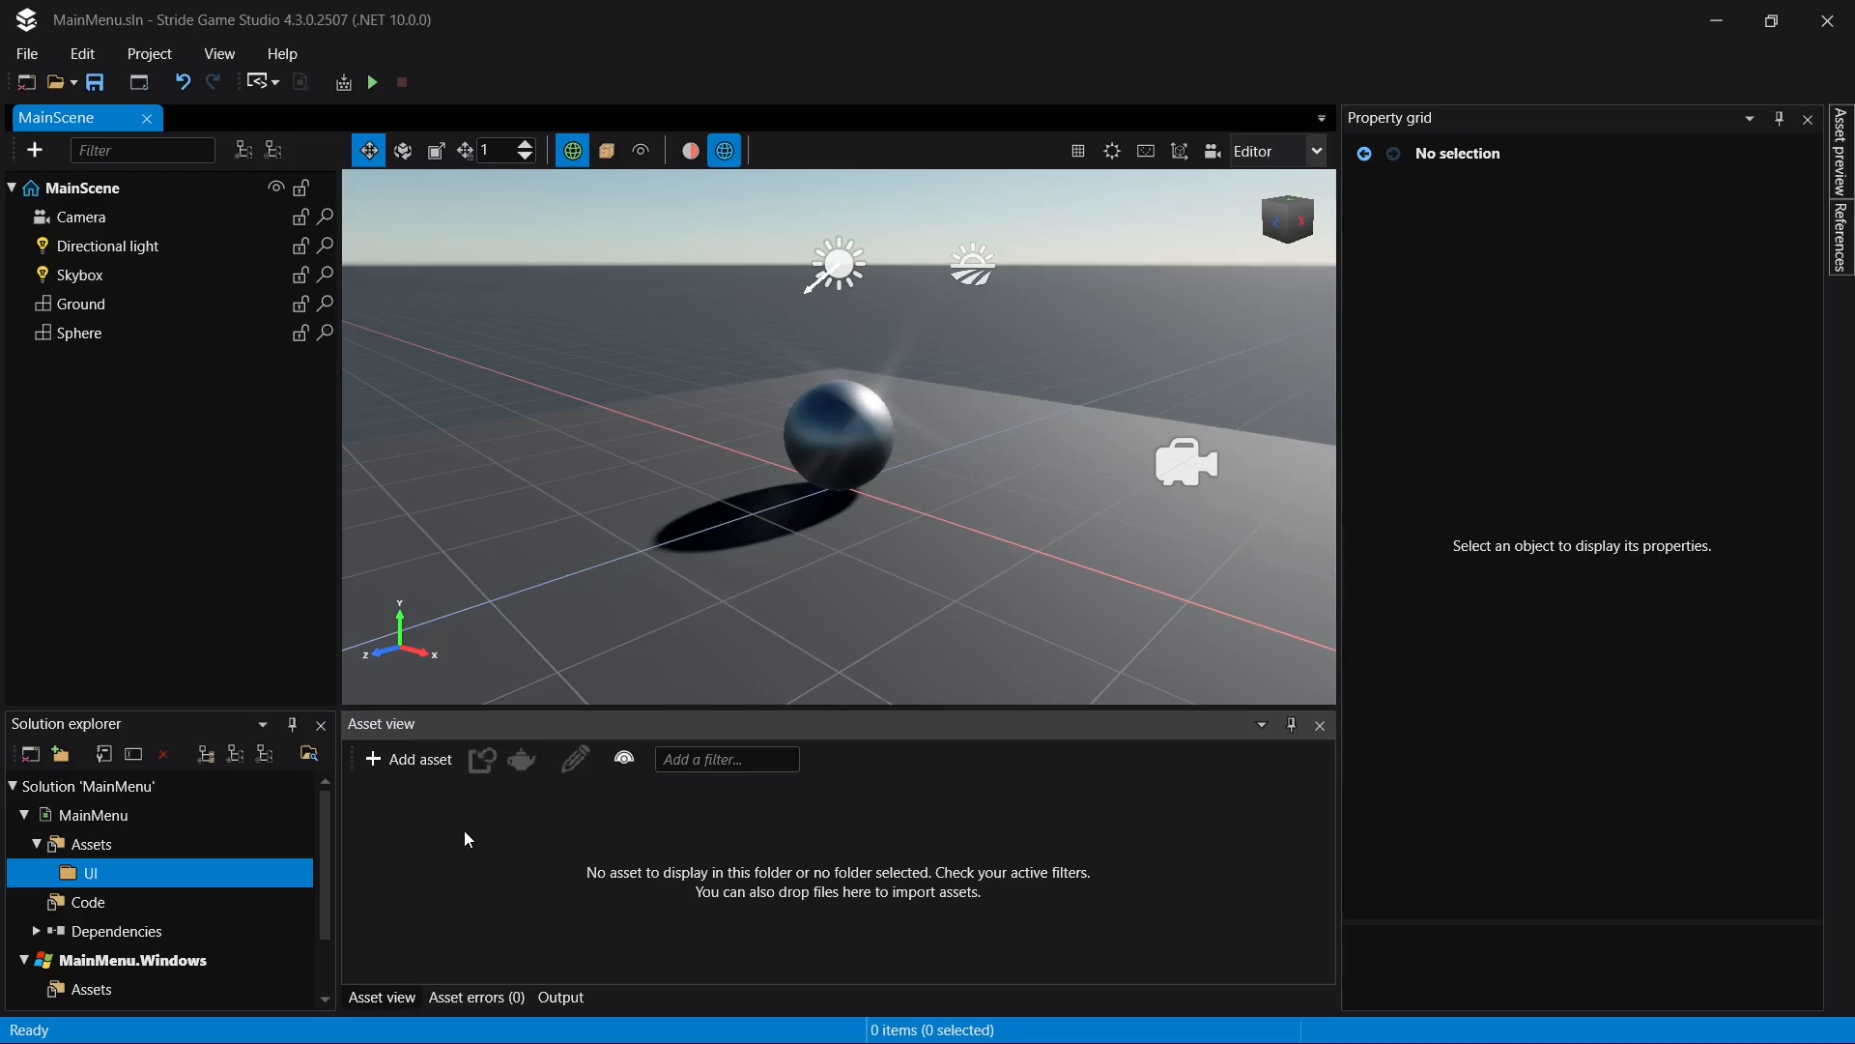
pyautogui.click(436, 771)
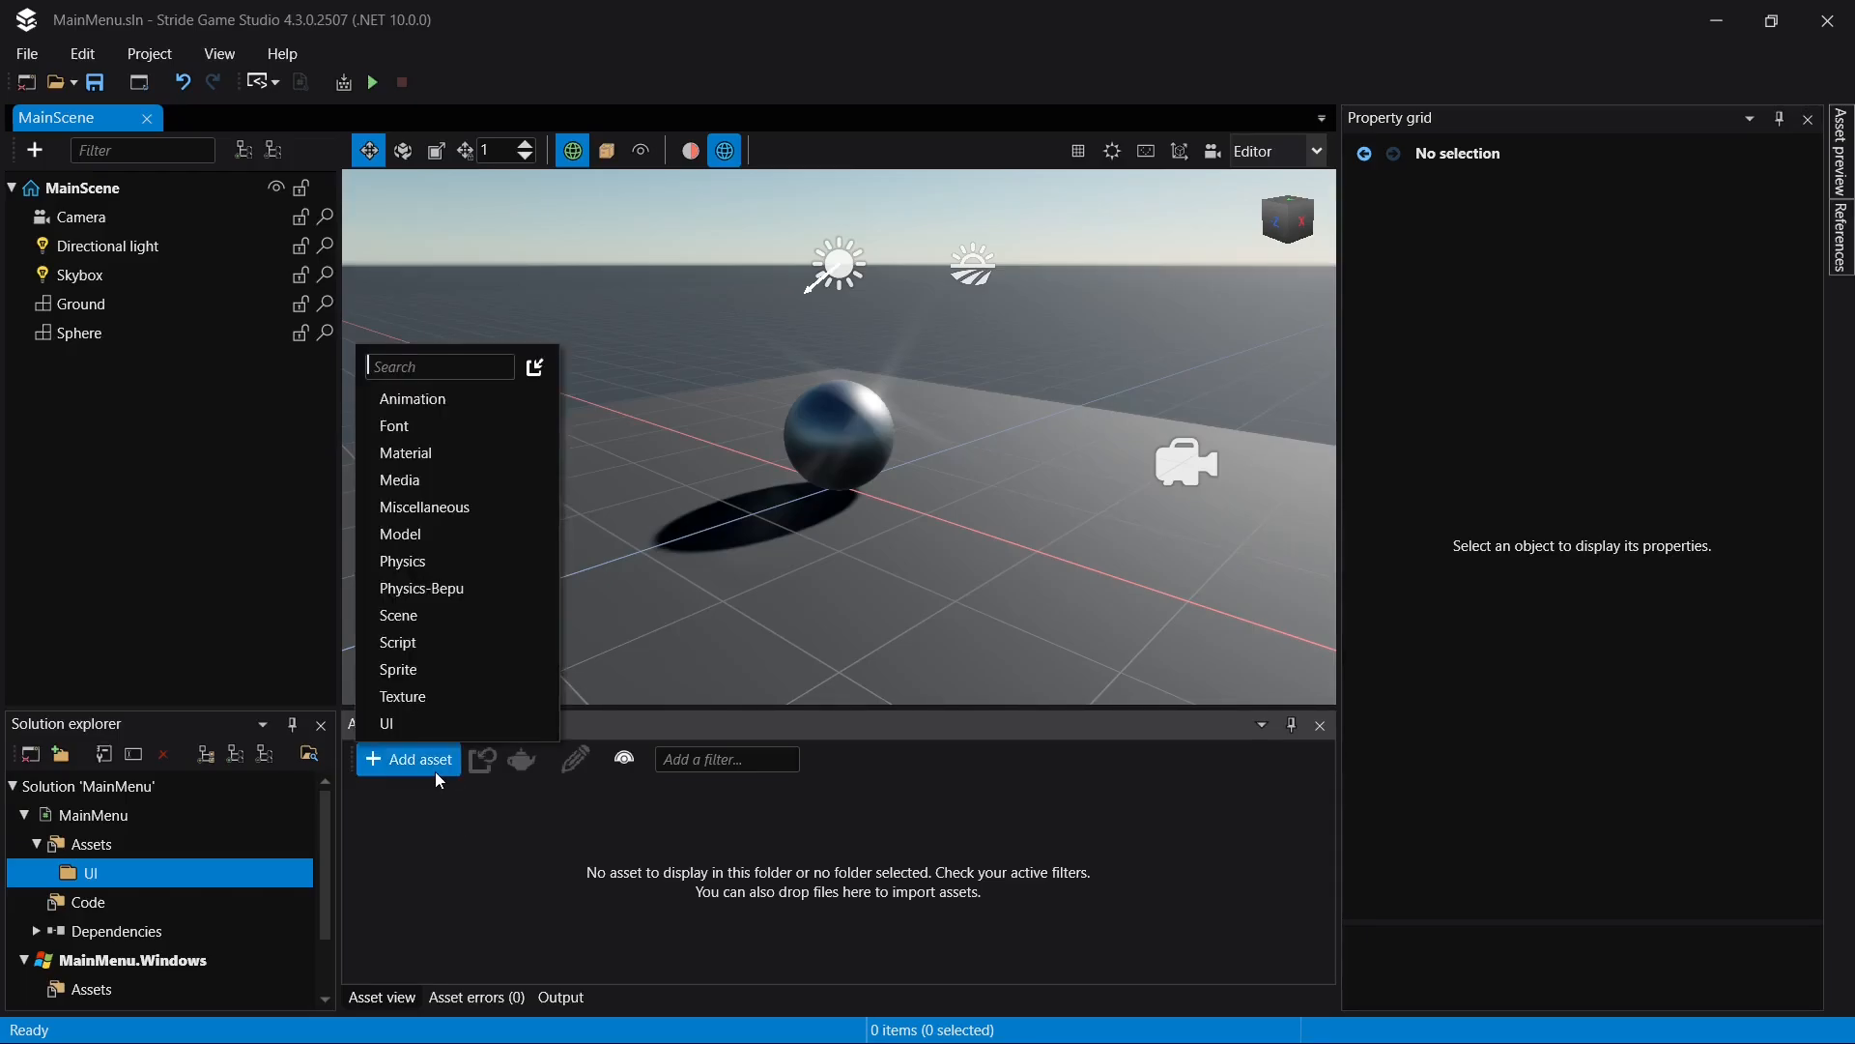
pyautogui.click(419, 849)
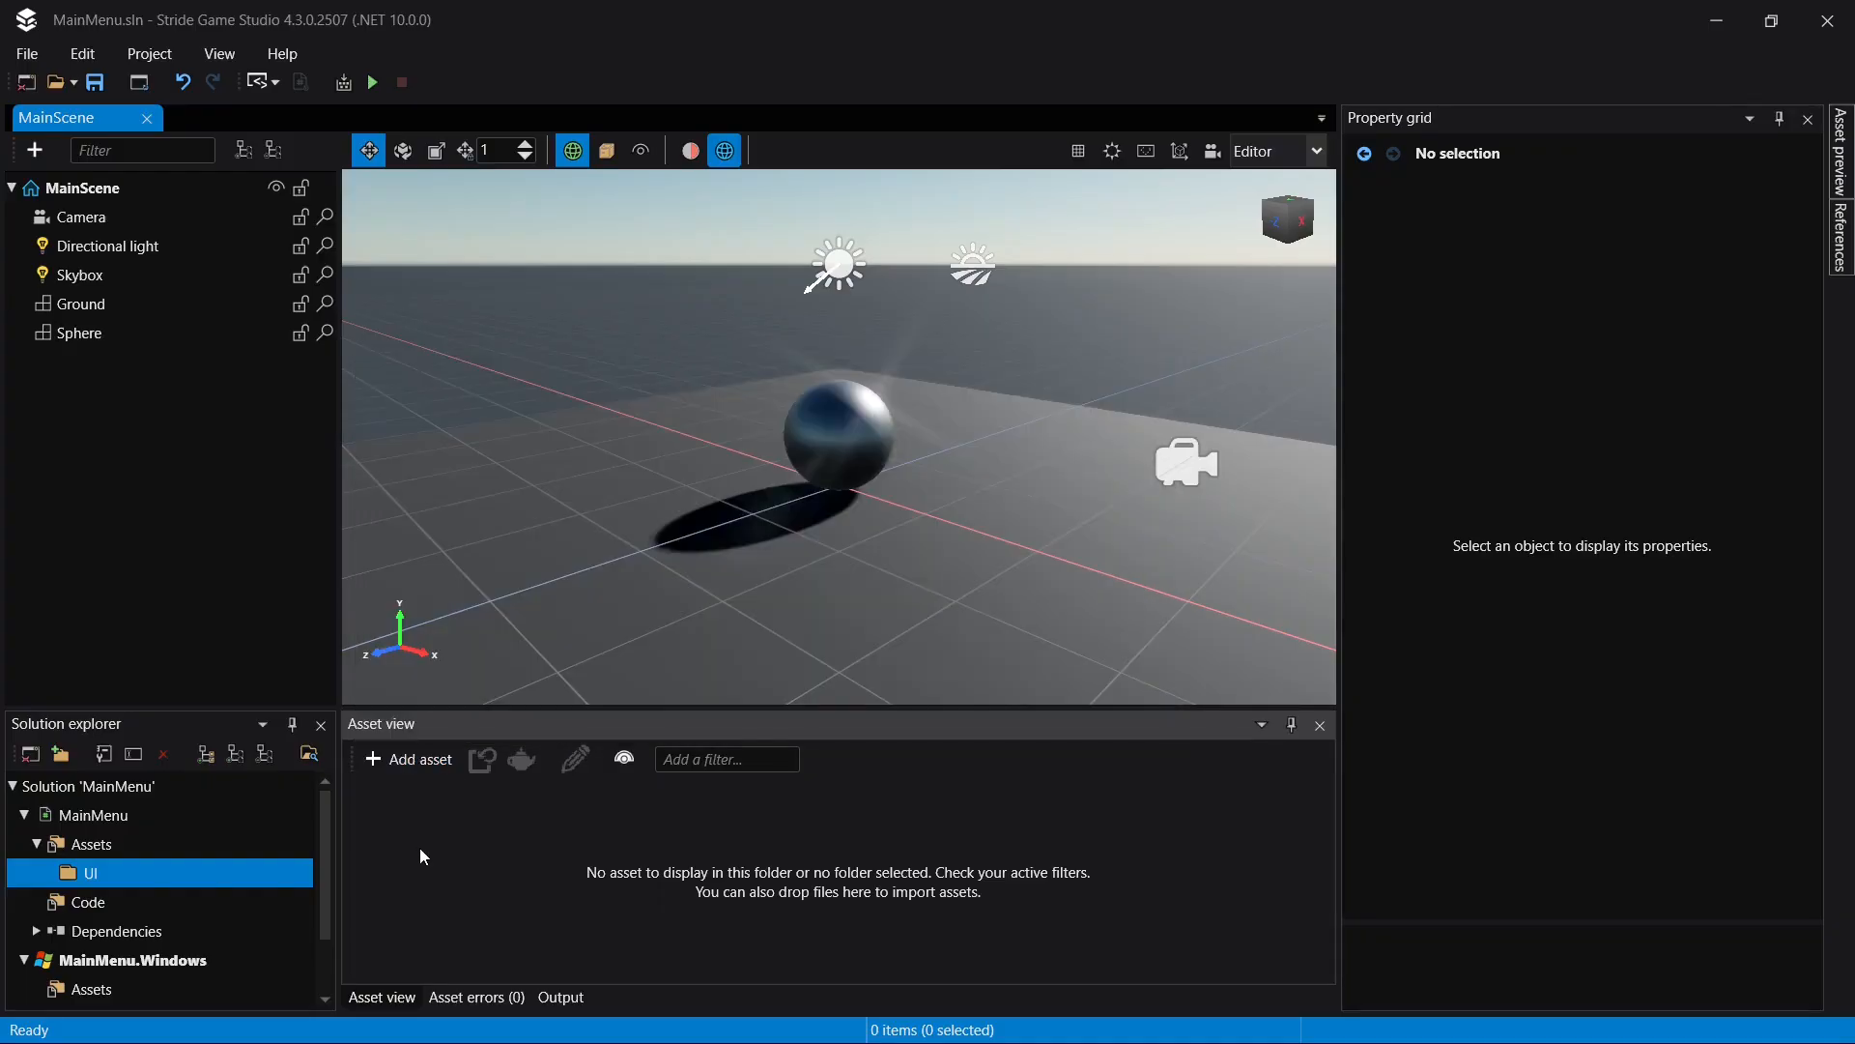
pyautogui.click(415, 769)
pyautogui.moveTo(458, 683)
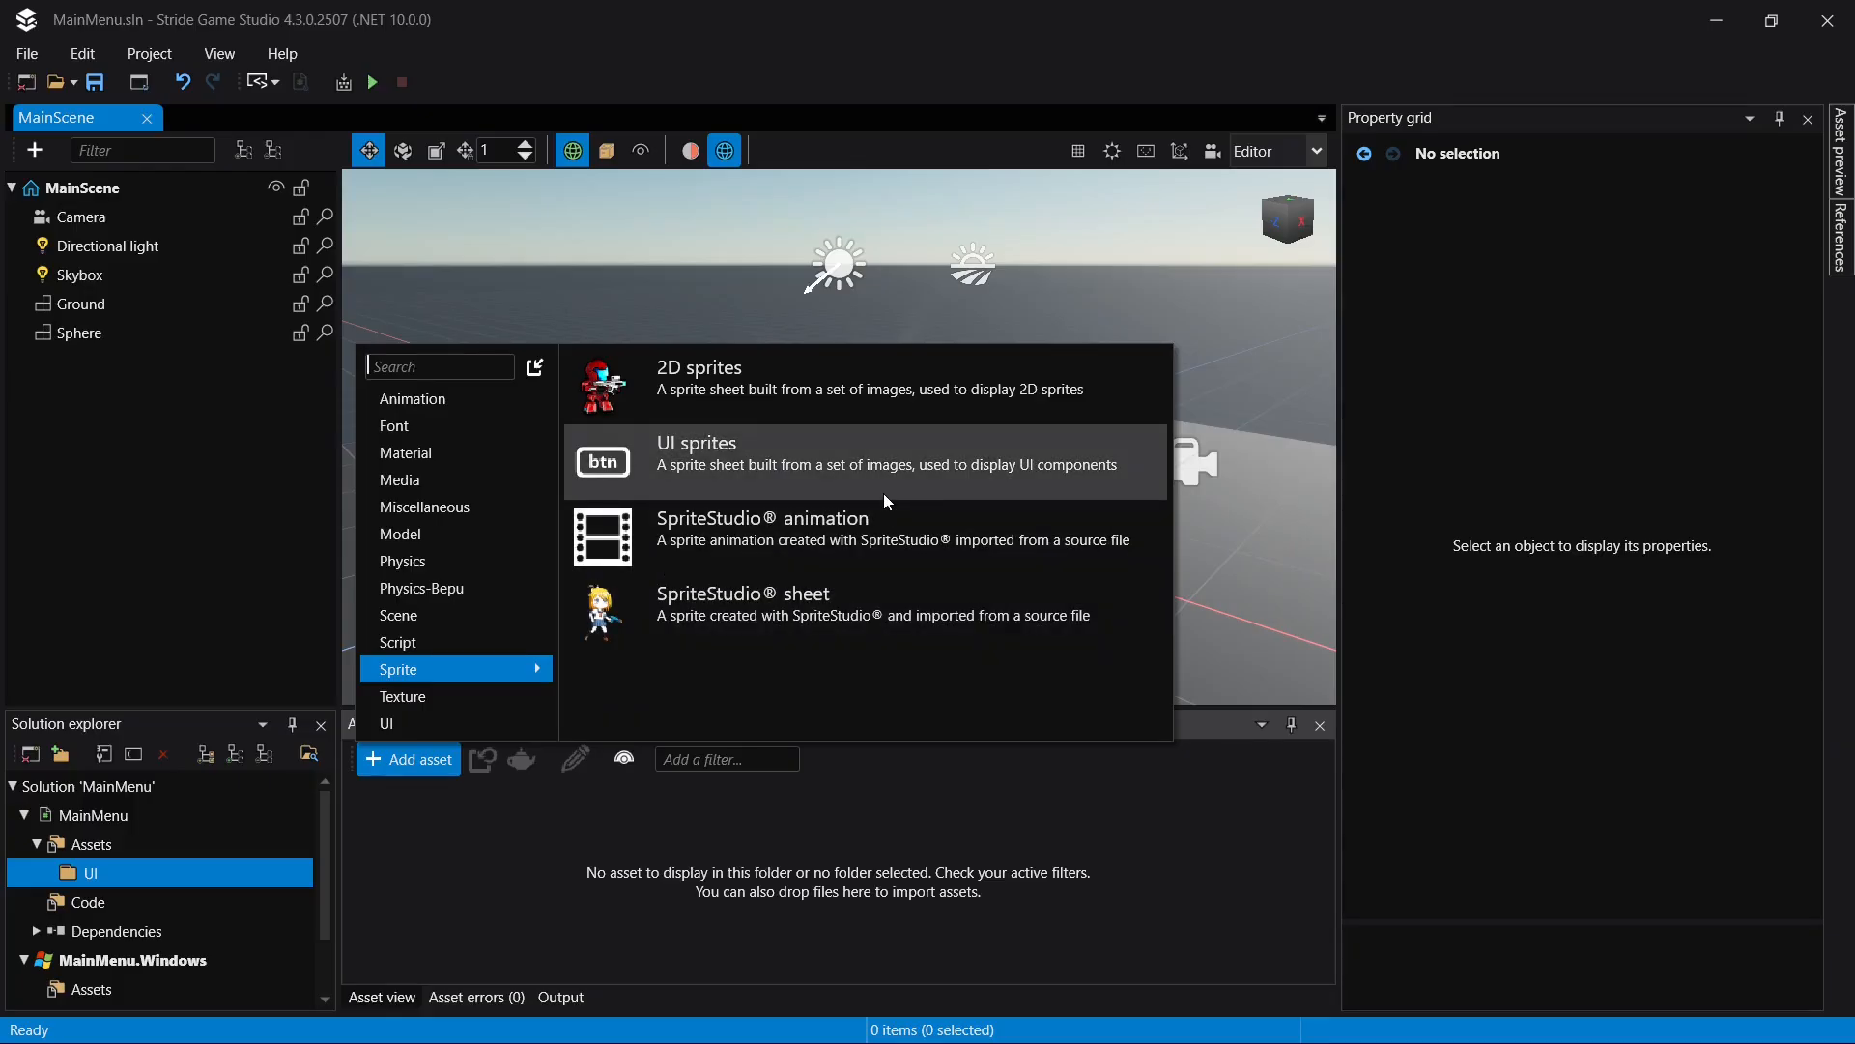
pyautogui.click(697, 441)
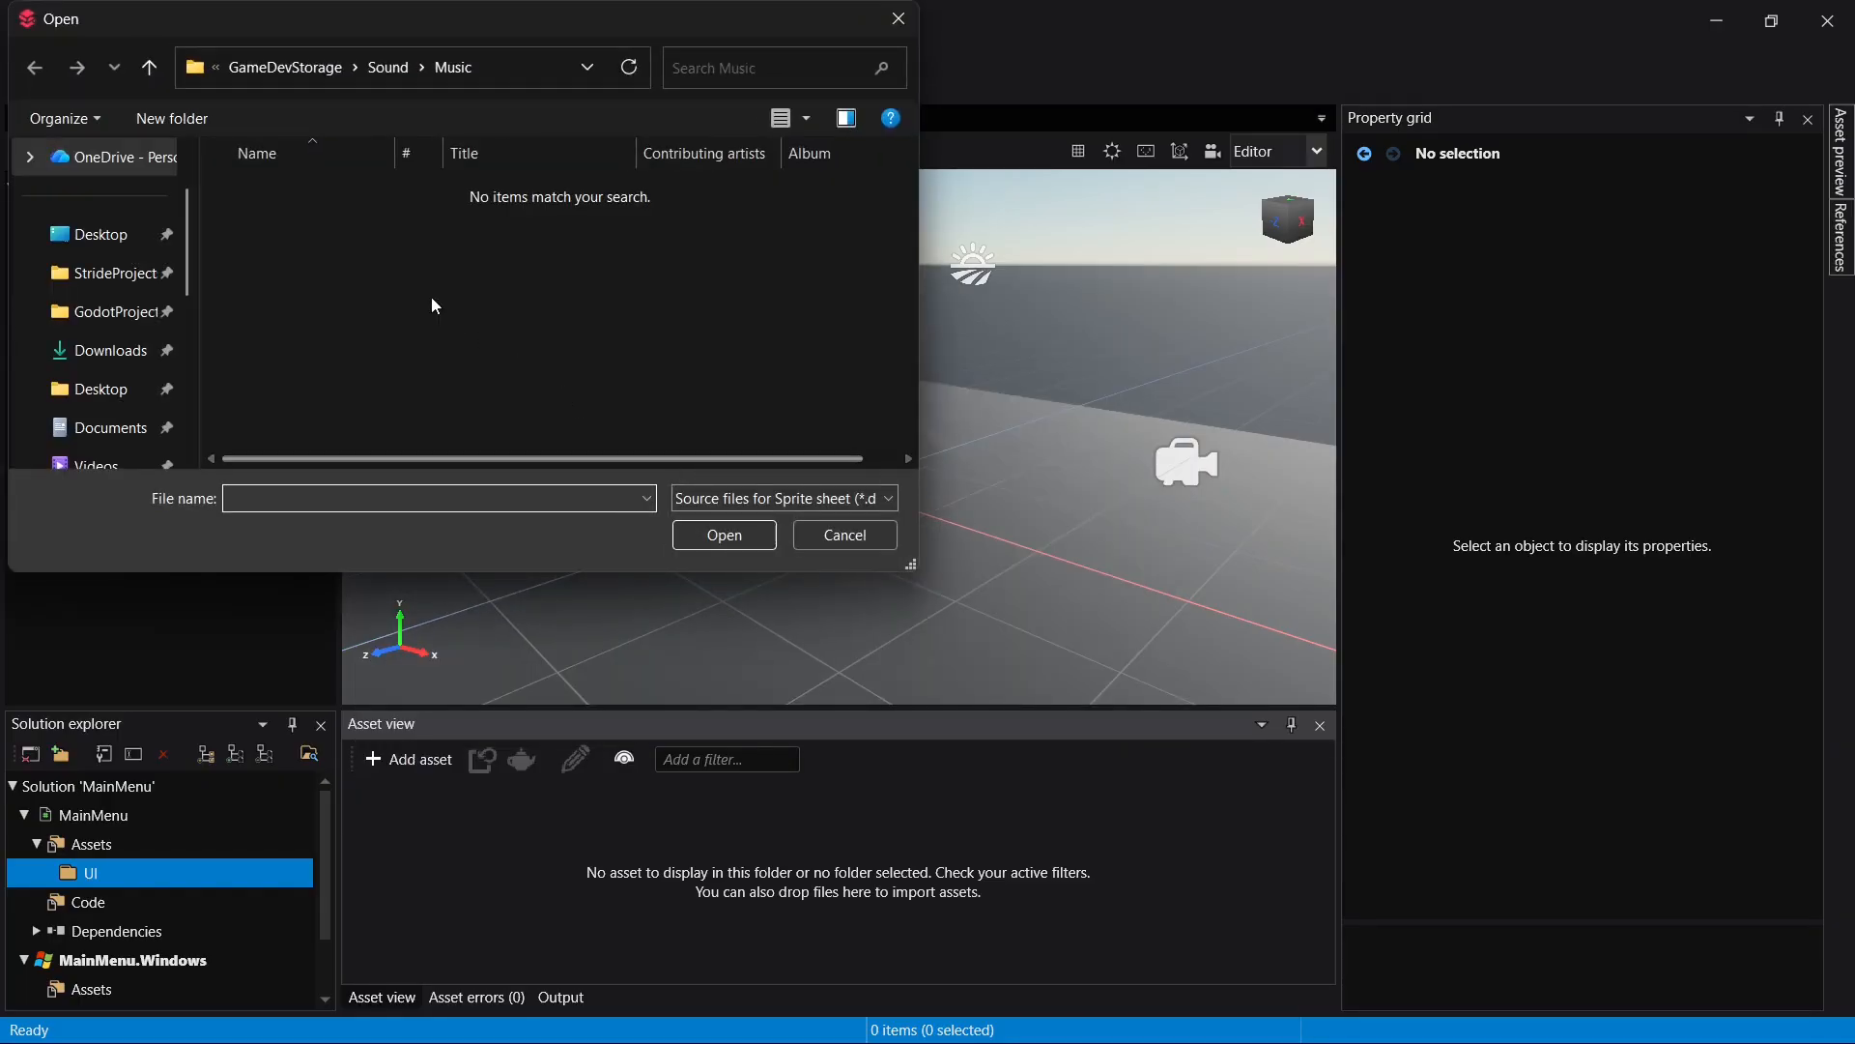
# - Choose Spritesheet_UI_Flat.png from the MainMenu project's Assets folder as the source of the new sprite sheet
pyautogui.click(101, 275)
pyautogui.doubleClick(344, 259)
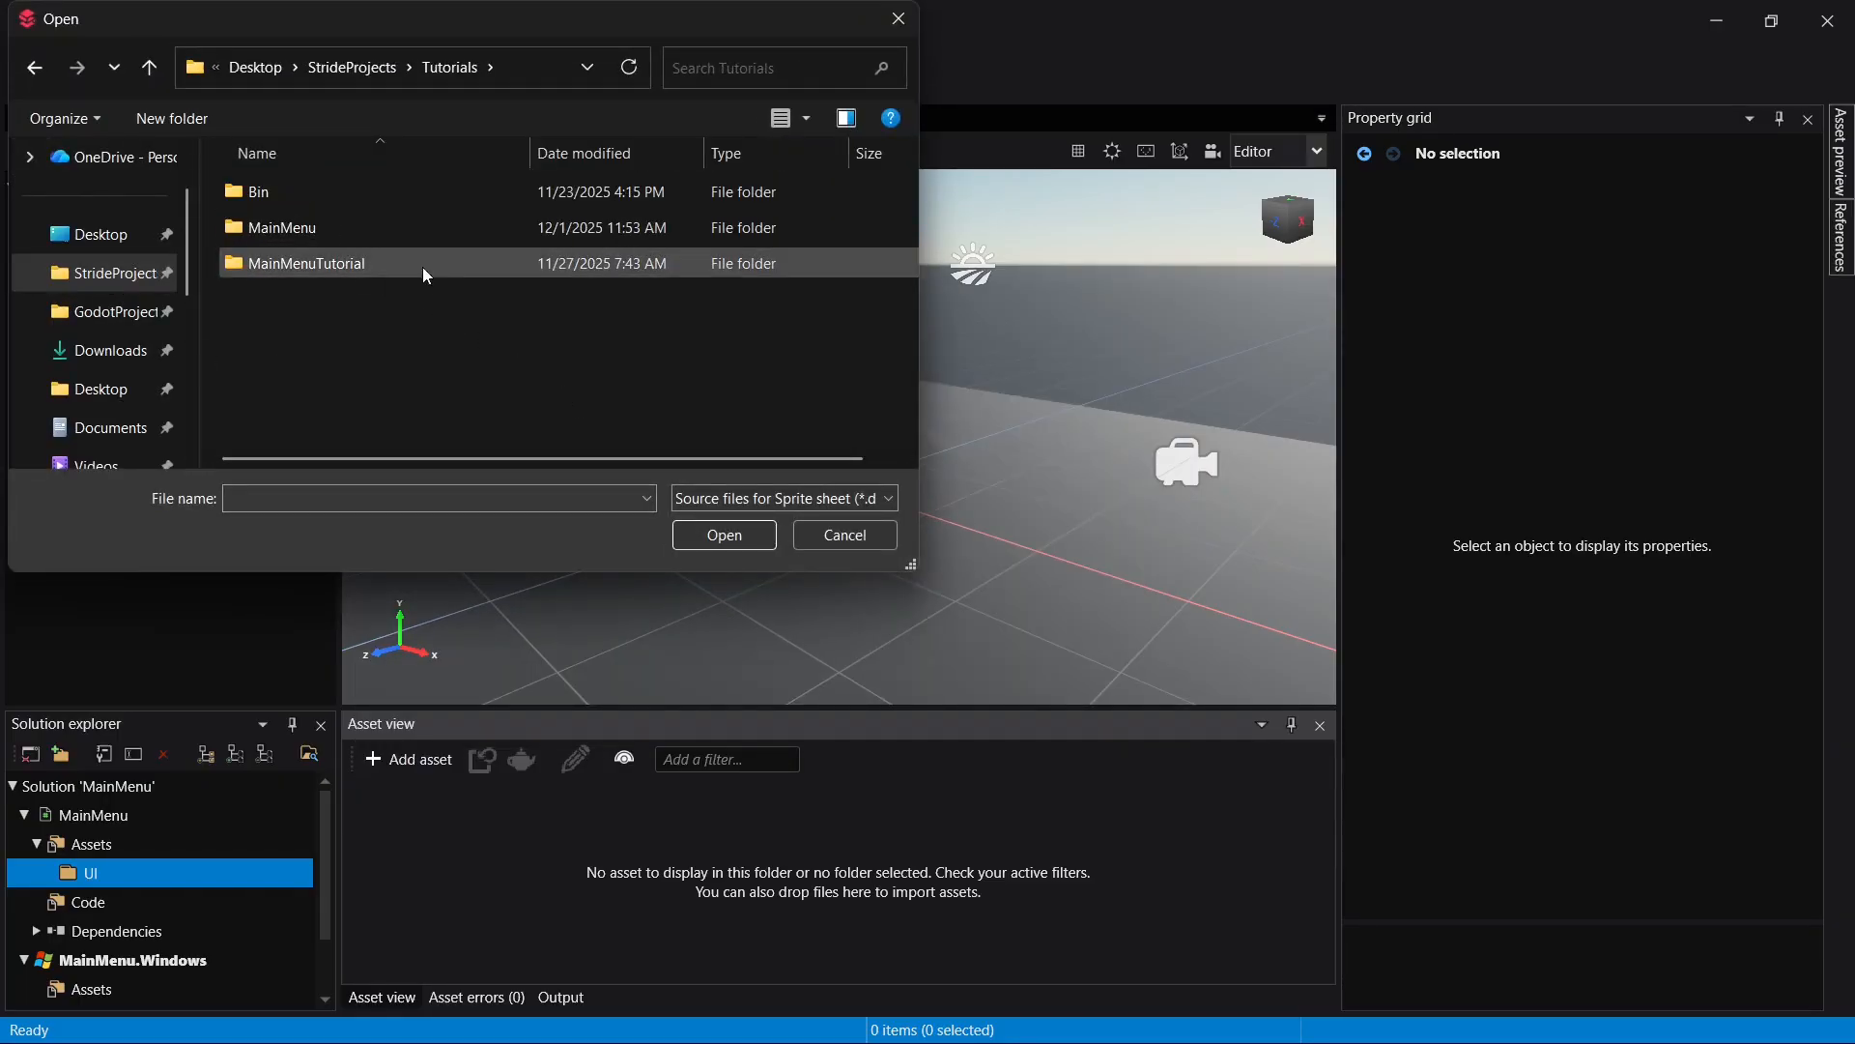
pyautogui.doubleClick(425, 236)
pyautogui.doubleClick(357, 228)
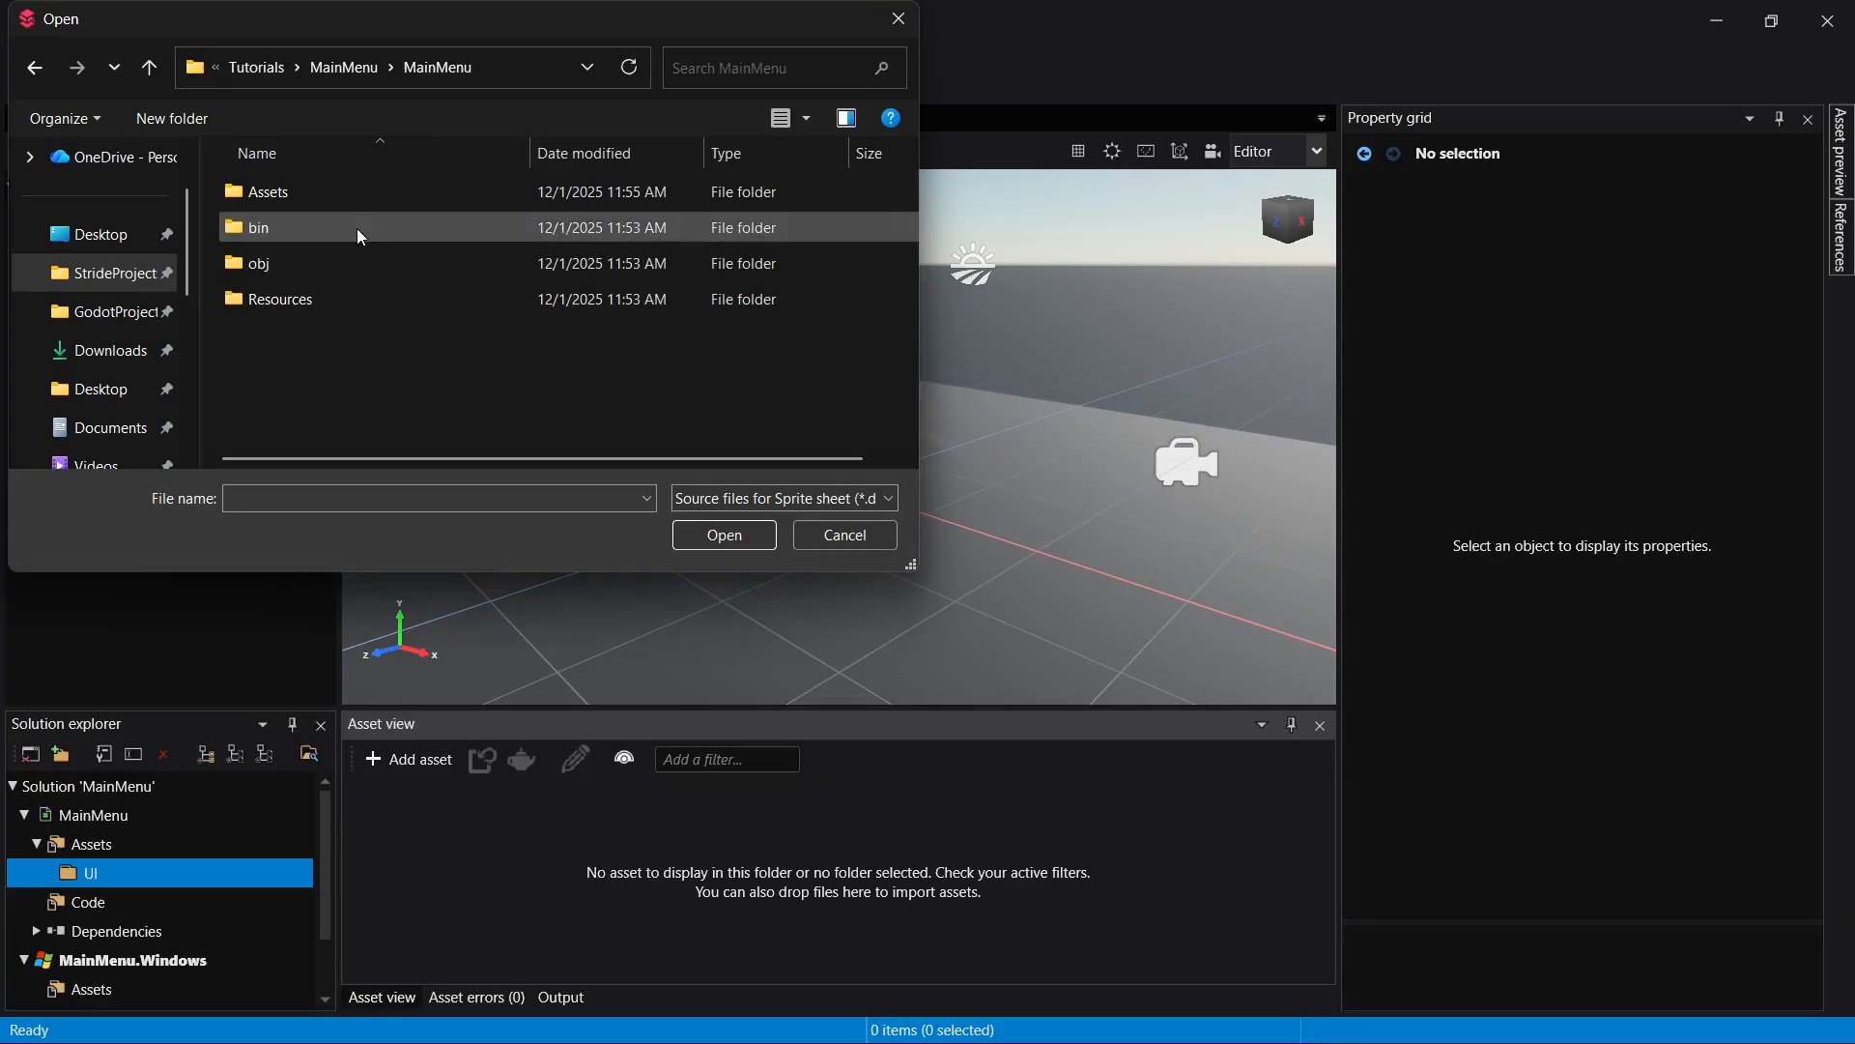
pyautogui.doubleClick(319, 195)
pyautogui.doubleClick(264, 214)
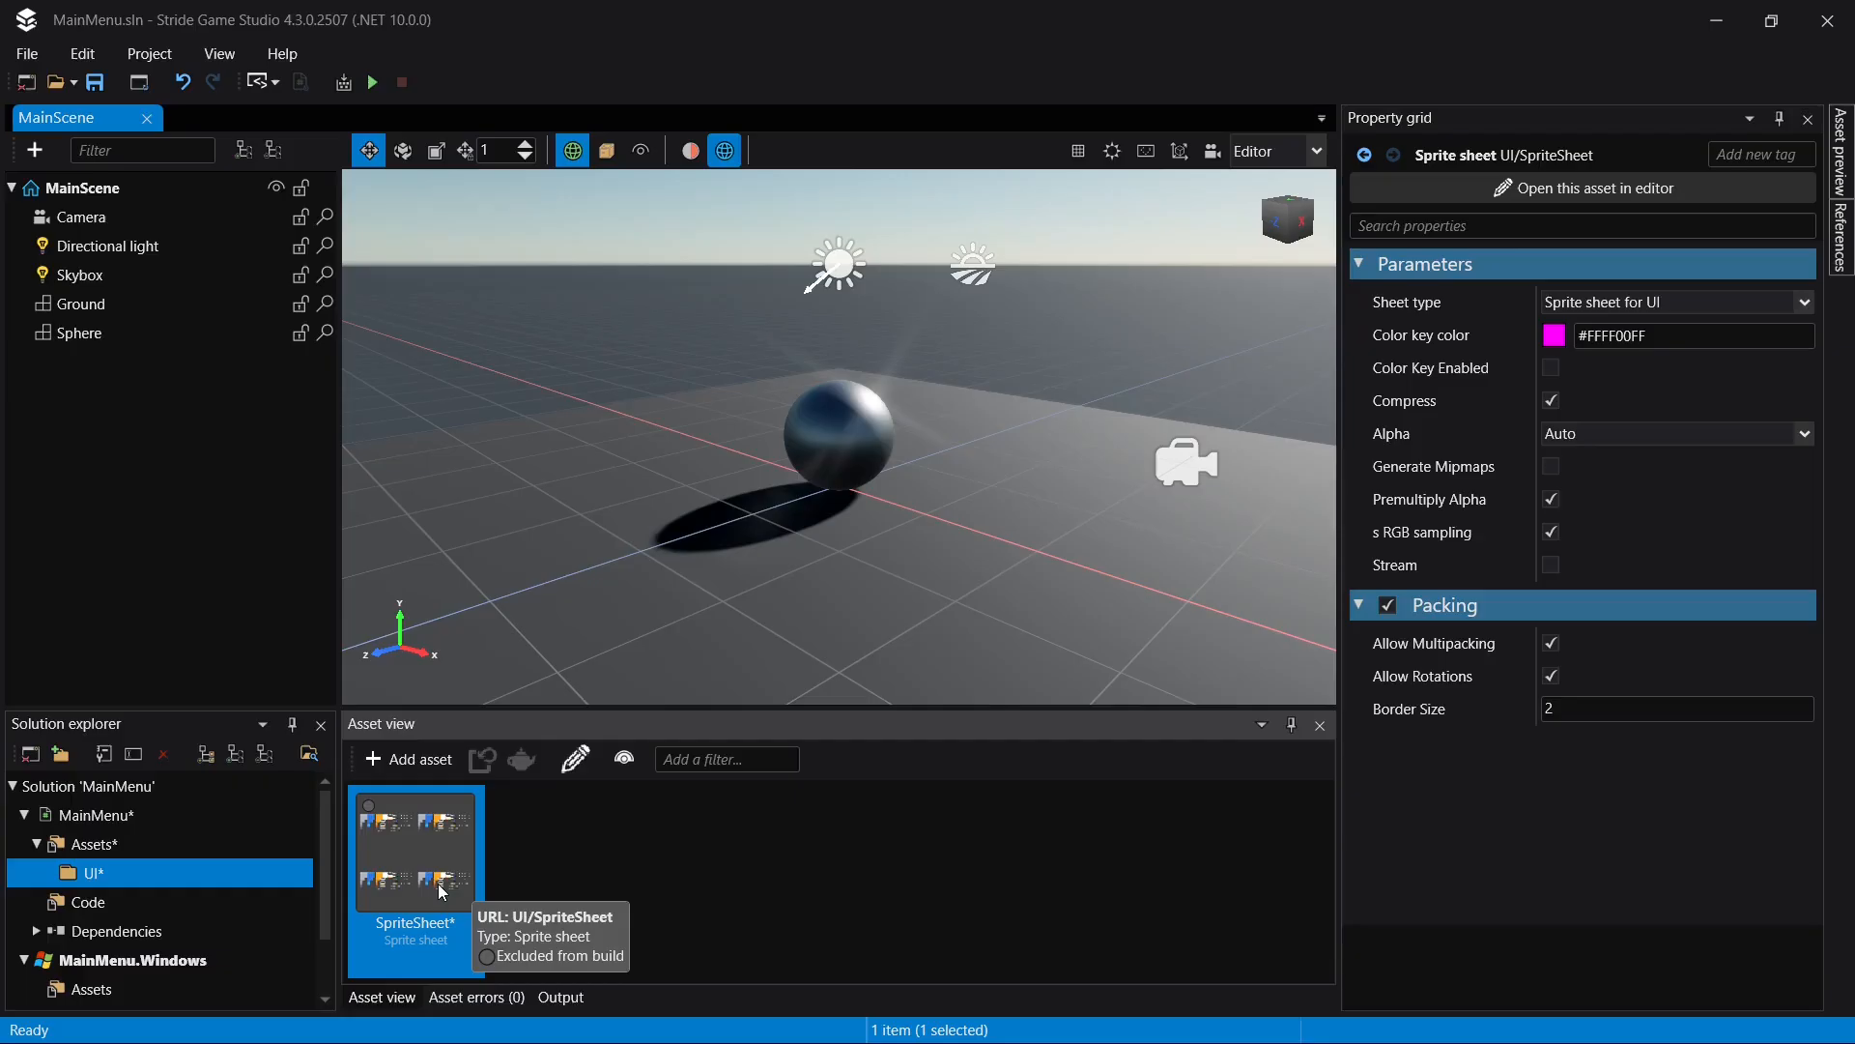
# - Open the SpriteSheet asset in its editor, inspect the Spritesheet_UI_Flat sprite up close and save the project
pyautogui.doubleClick(440, 888)
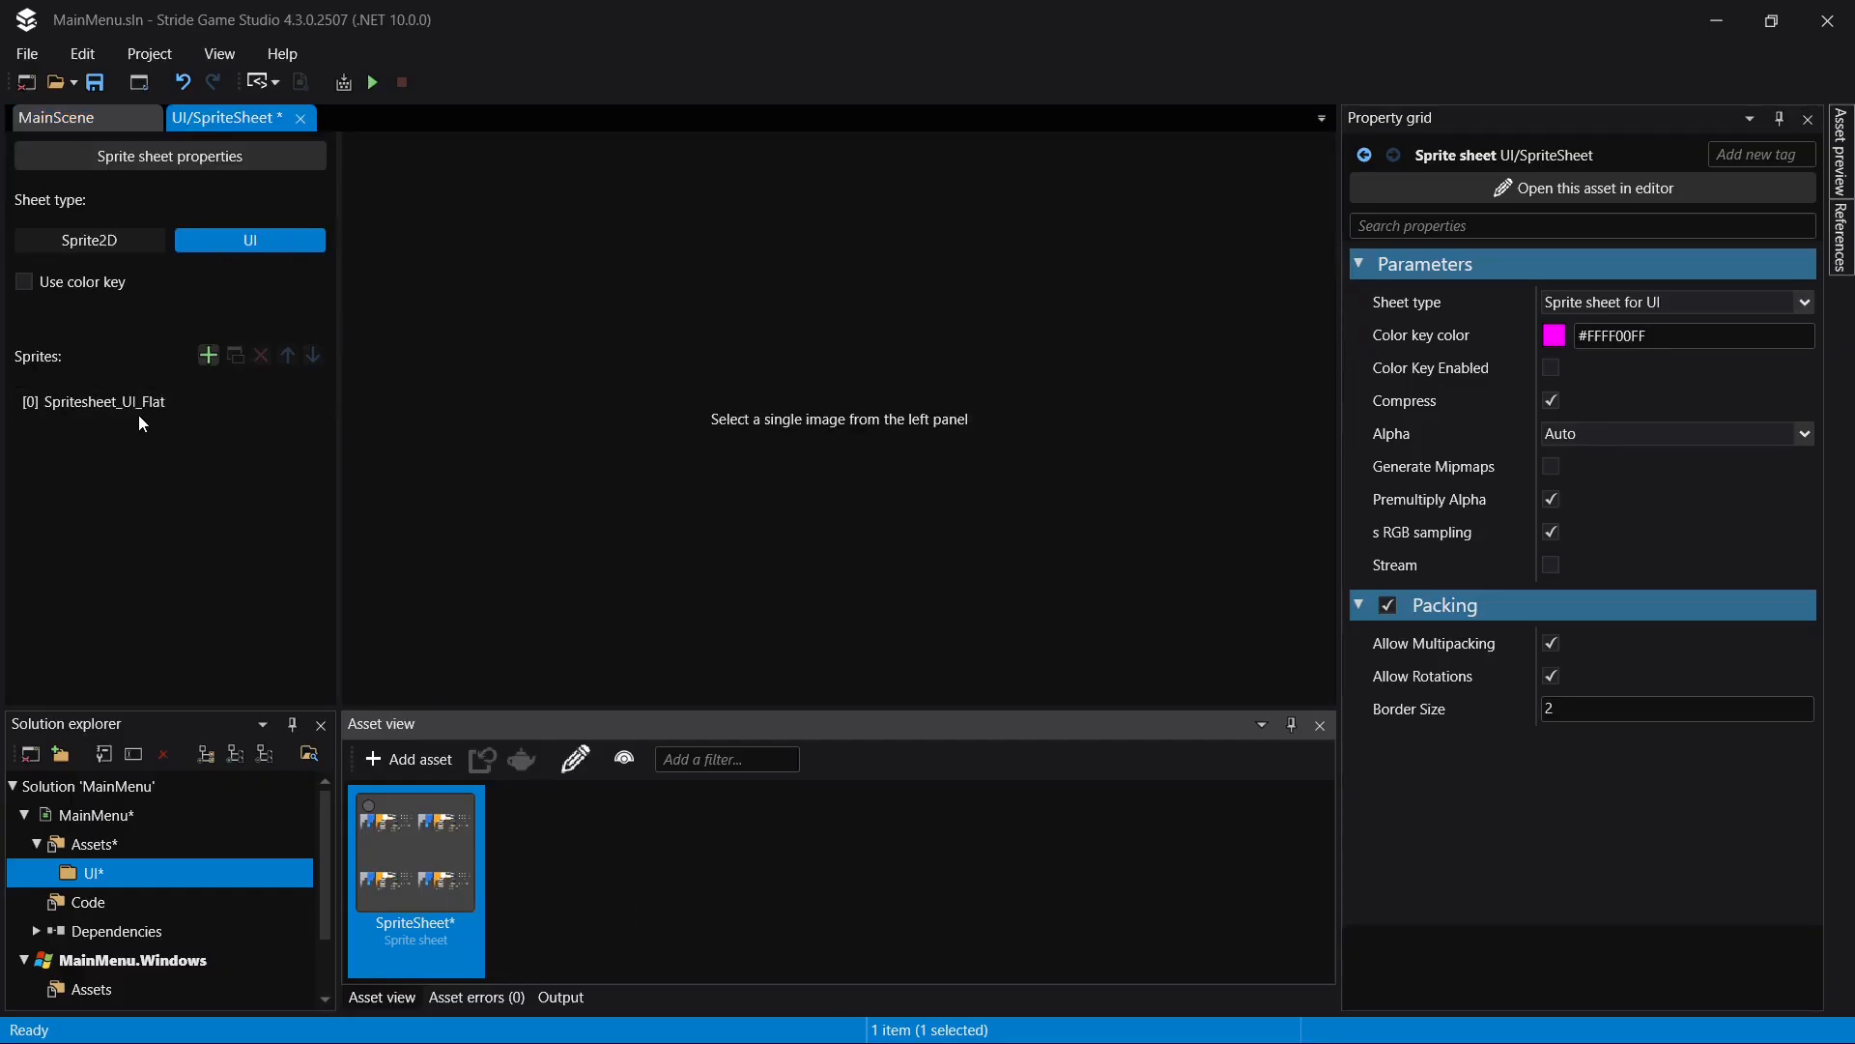
pyautogui.click(140, 410)
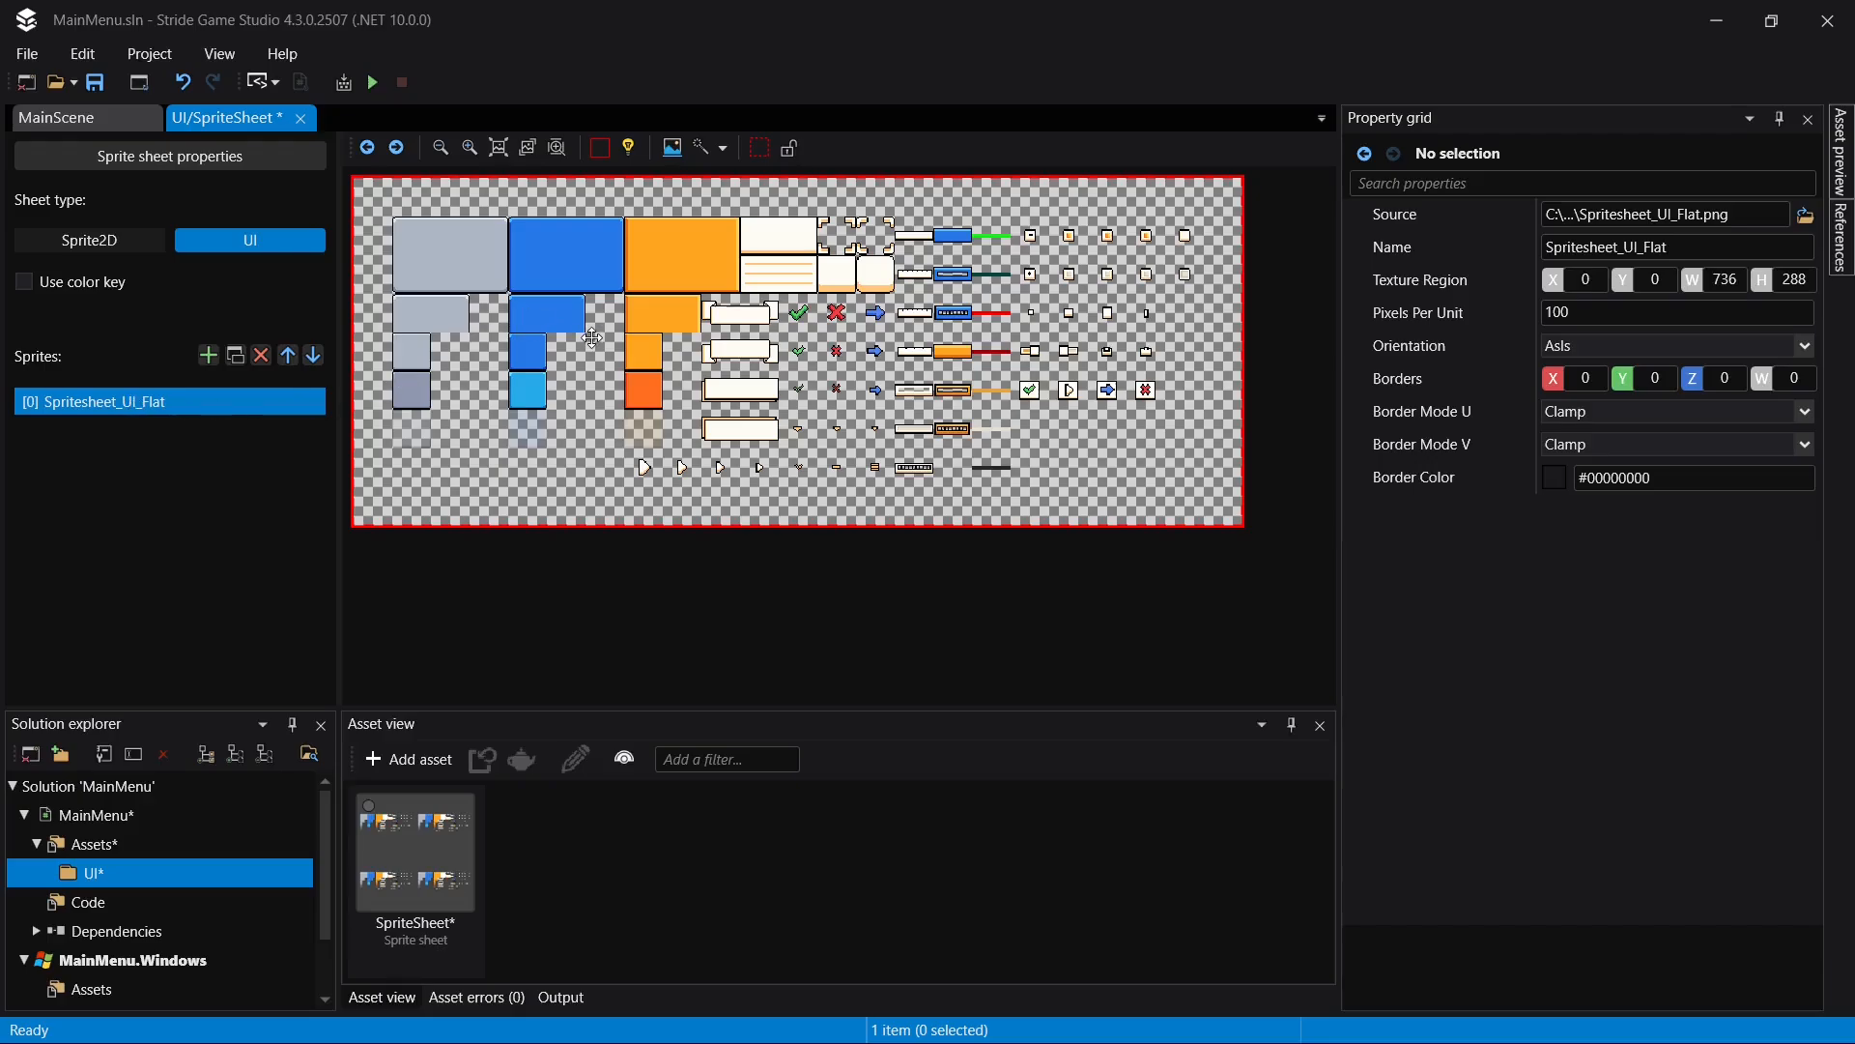
pyautogui.scroll(3, 725, 372)
pyautogui.scroll(-3, 725, 373)
pyautogui.scroll(5, 574, 346)
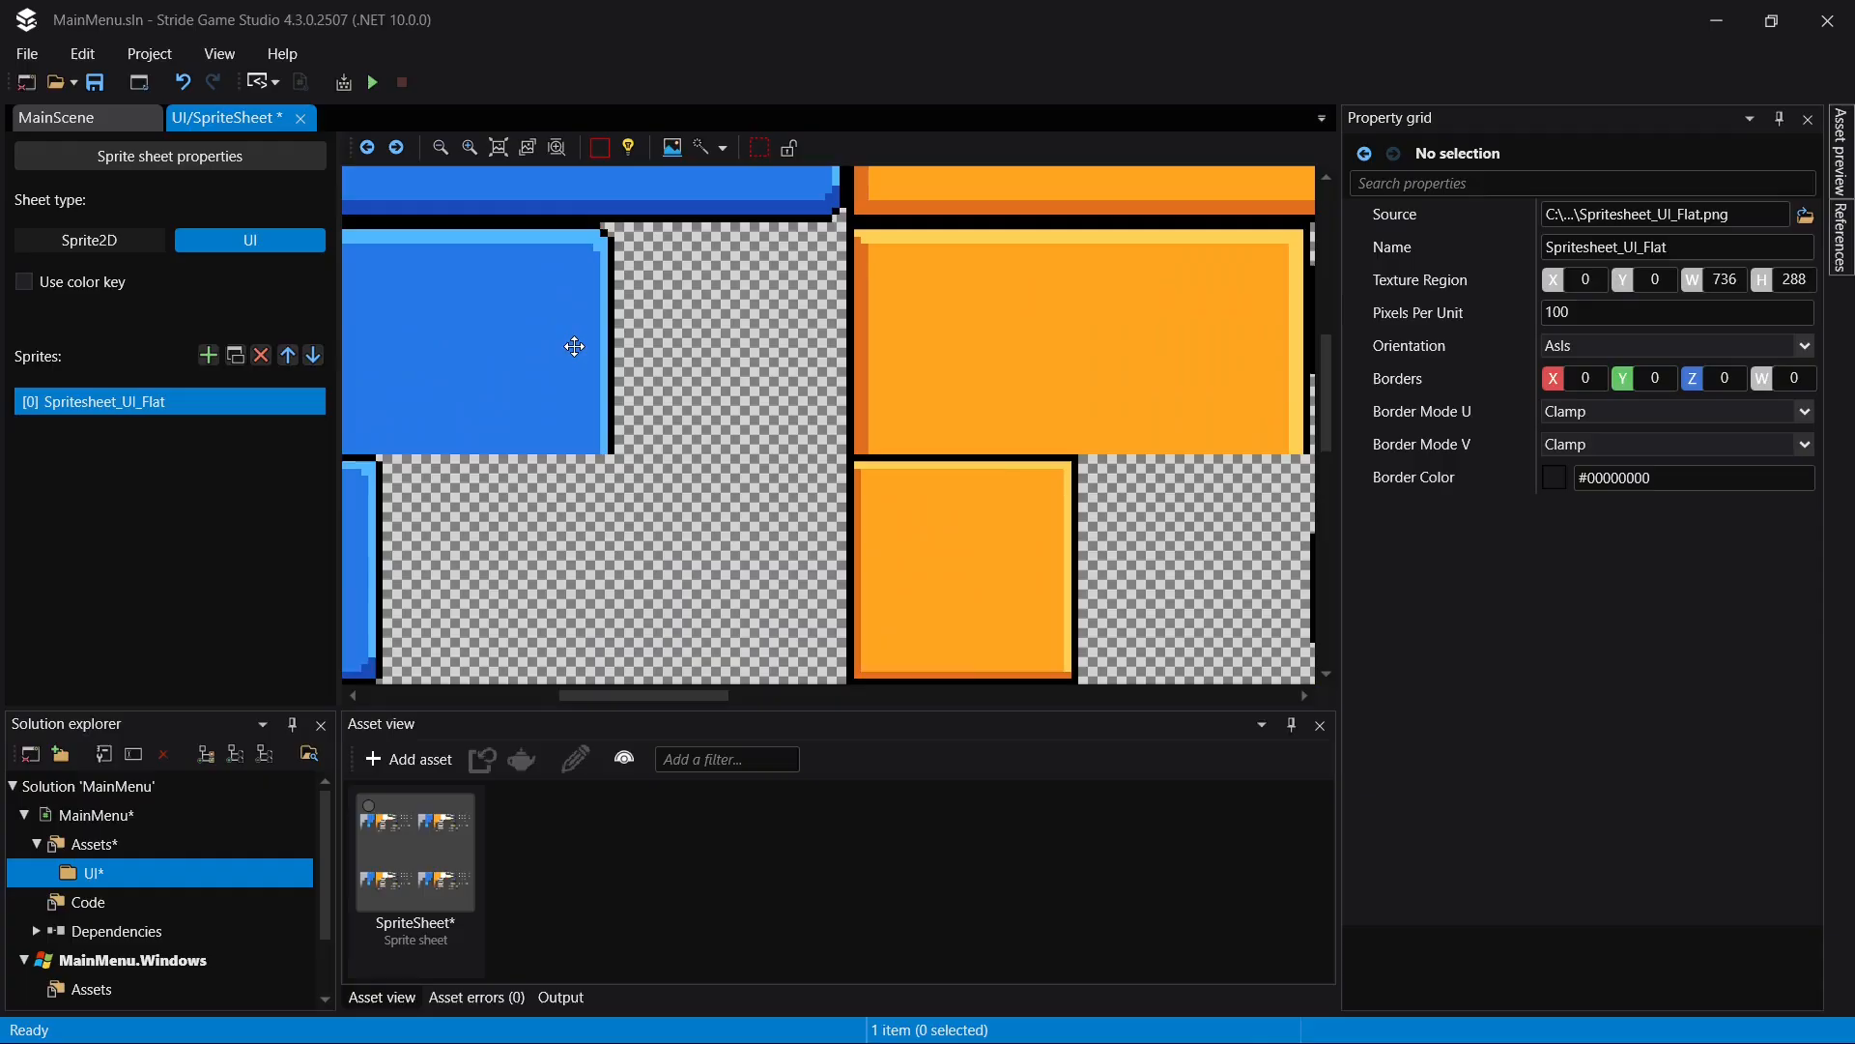
pyautogui.scroll(-5, 575, 346)
pyautogui.scroll(4, 641, 376)
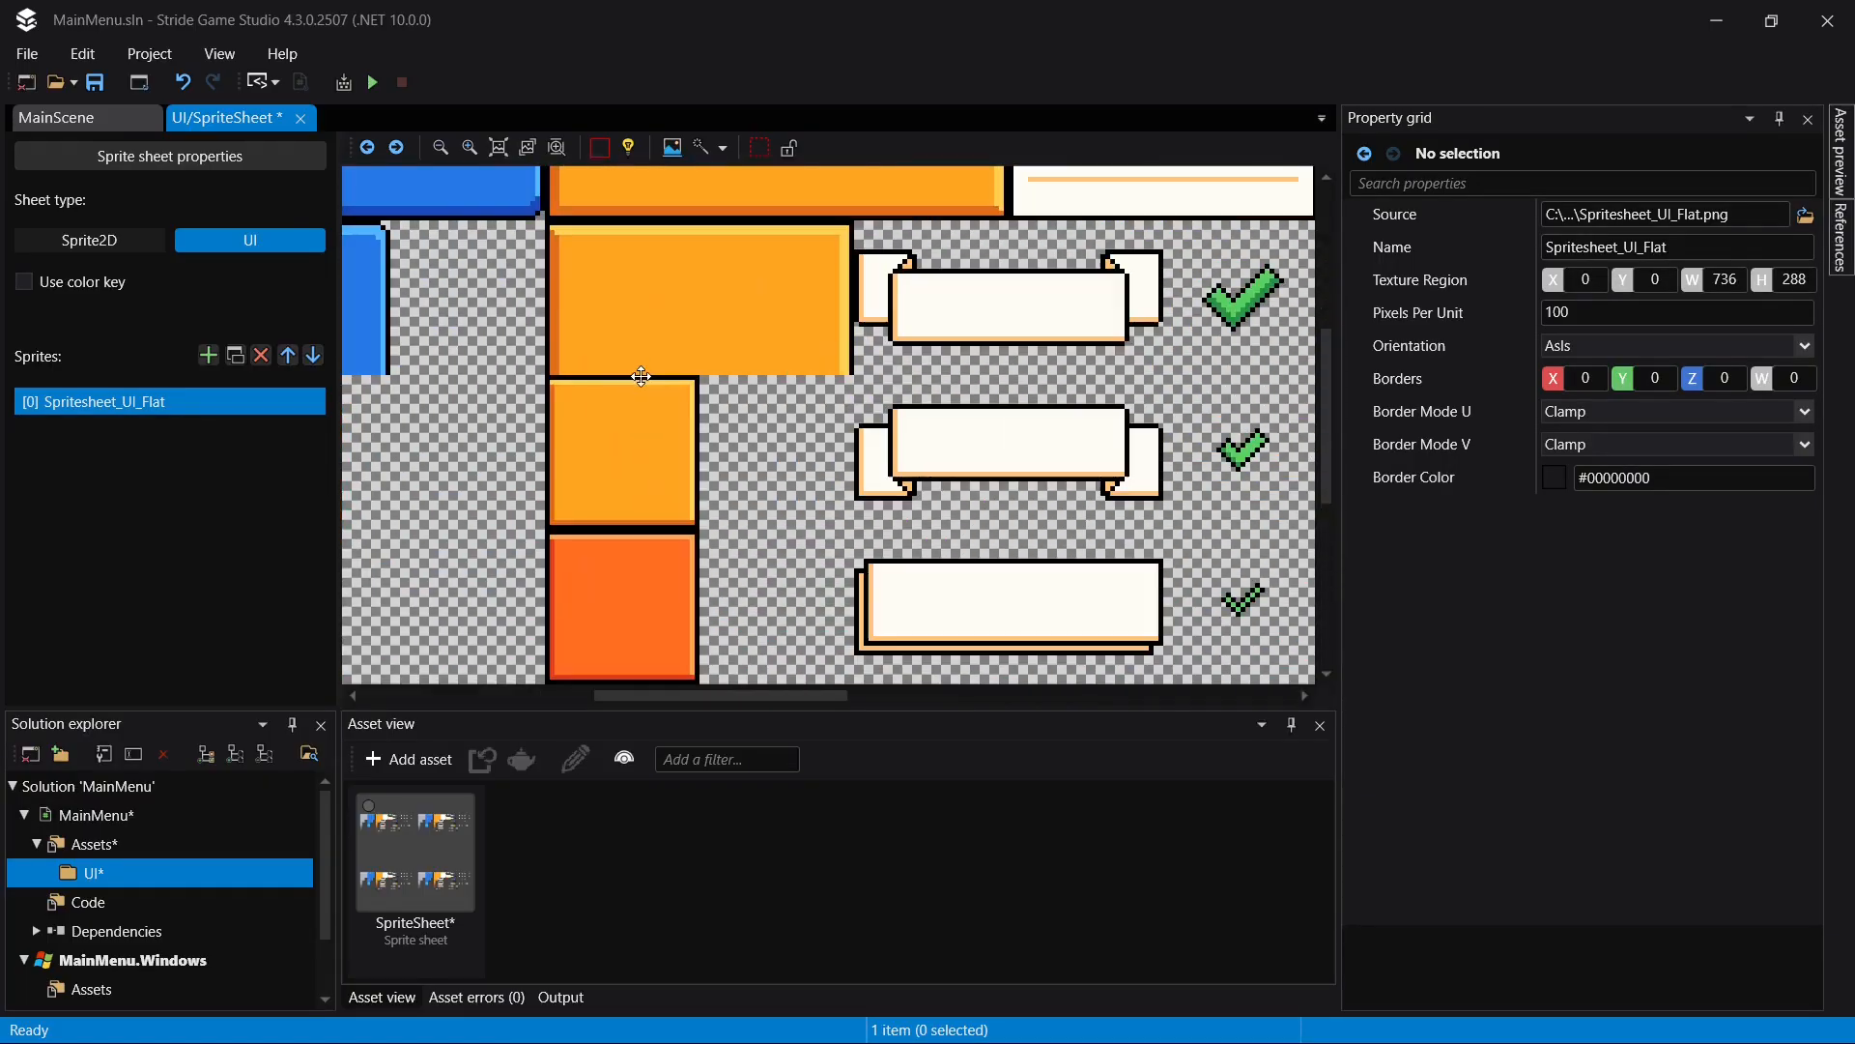
pyautogui.scroll(-1, 640, 376)
pyautogui.scroll(-3, 644, 376)
pyautogui.hotkey('ctrl', 's')
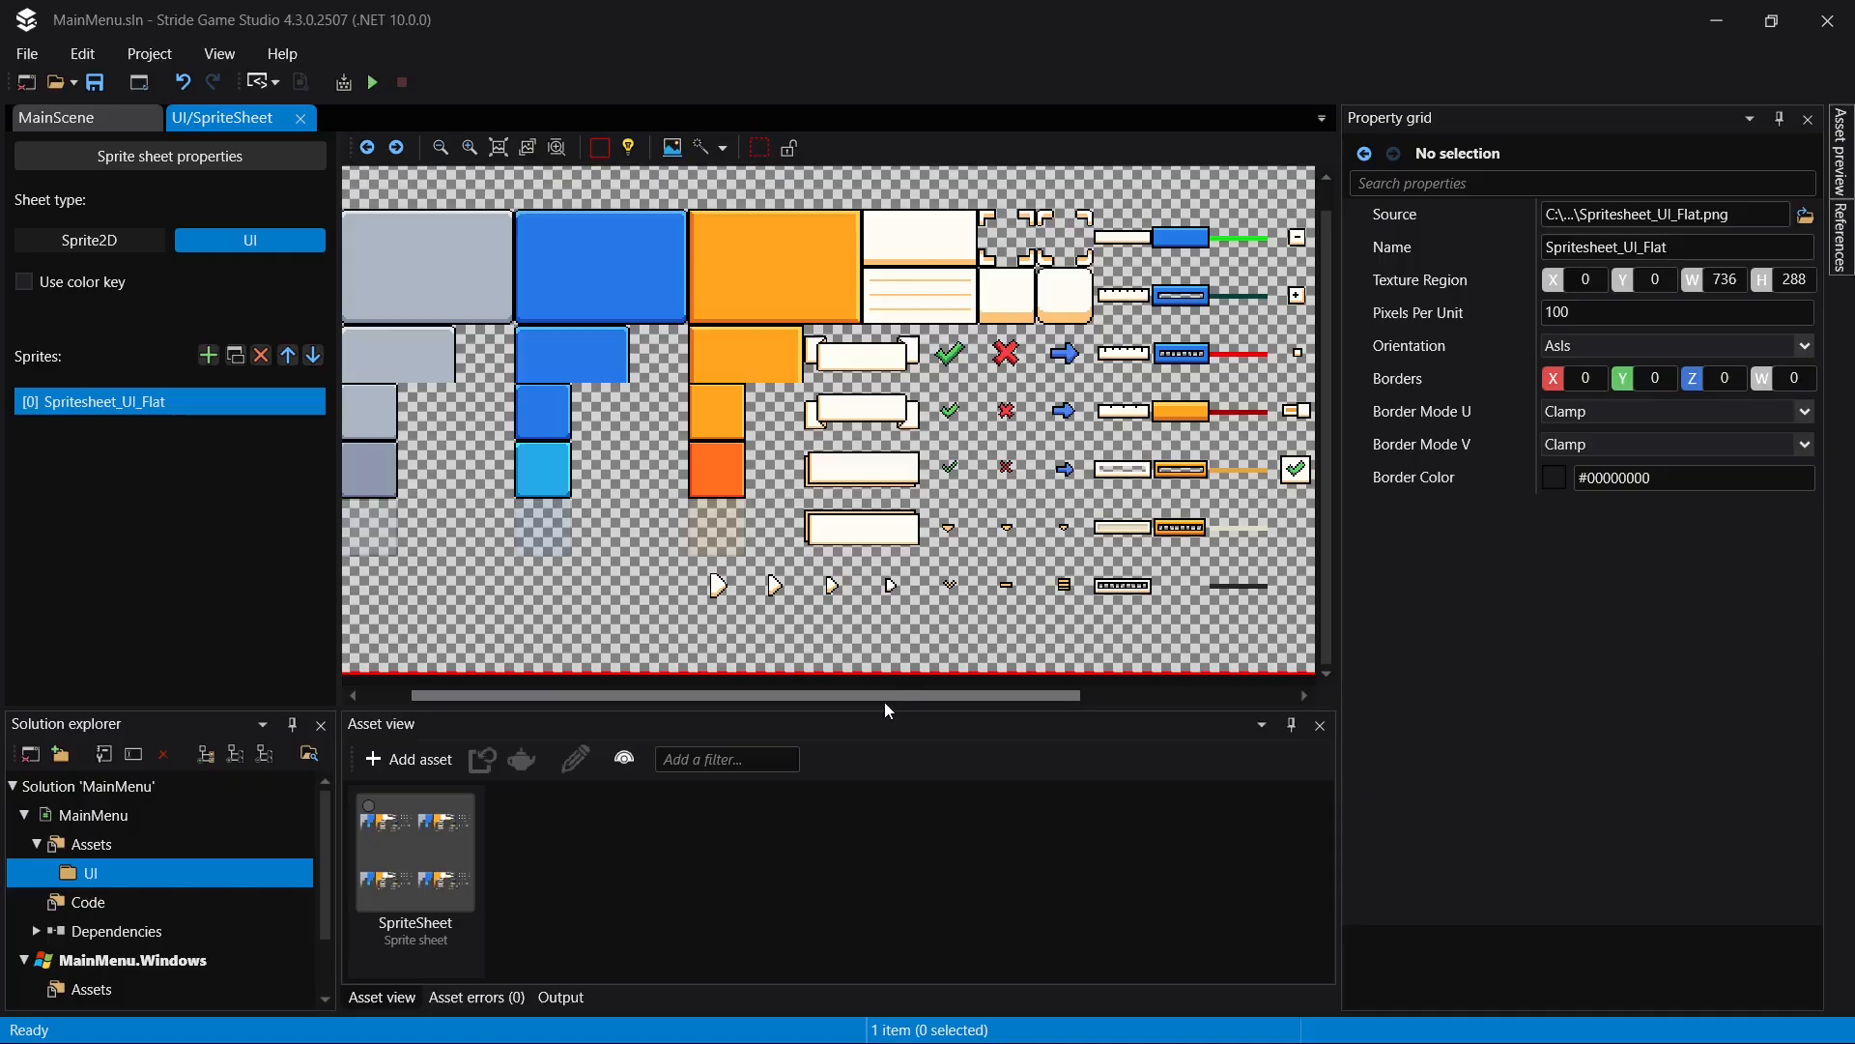
# - Rename the Spritesheet_UI_Flat sprite as BluePanel
pyautogui.moveTo(884, 702); pyautogui.dragTo(840, 702)
pyautogui.hscroll(5, 728, 590)
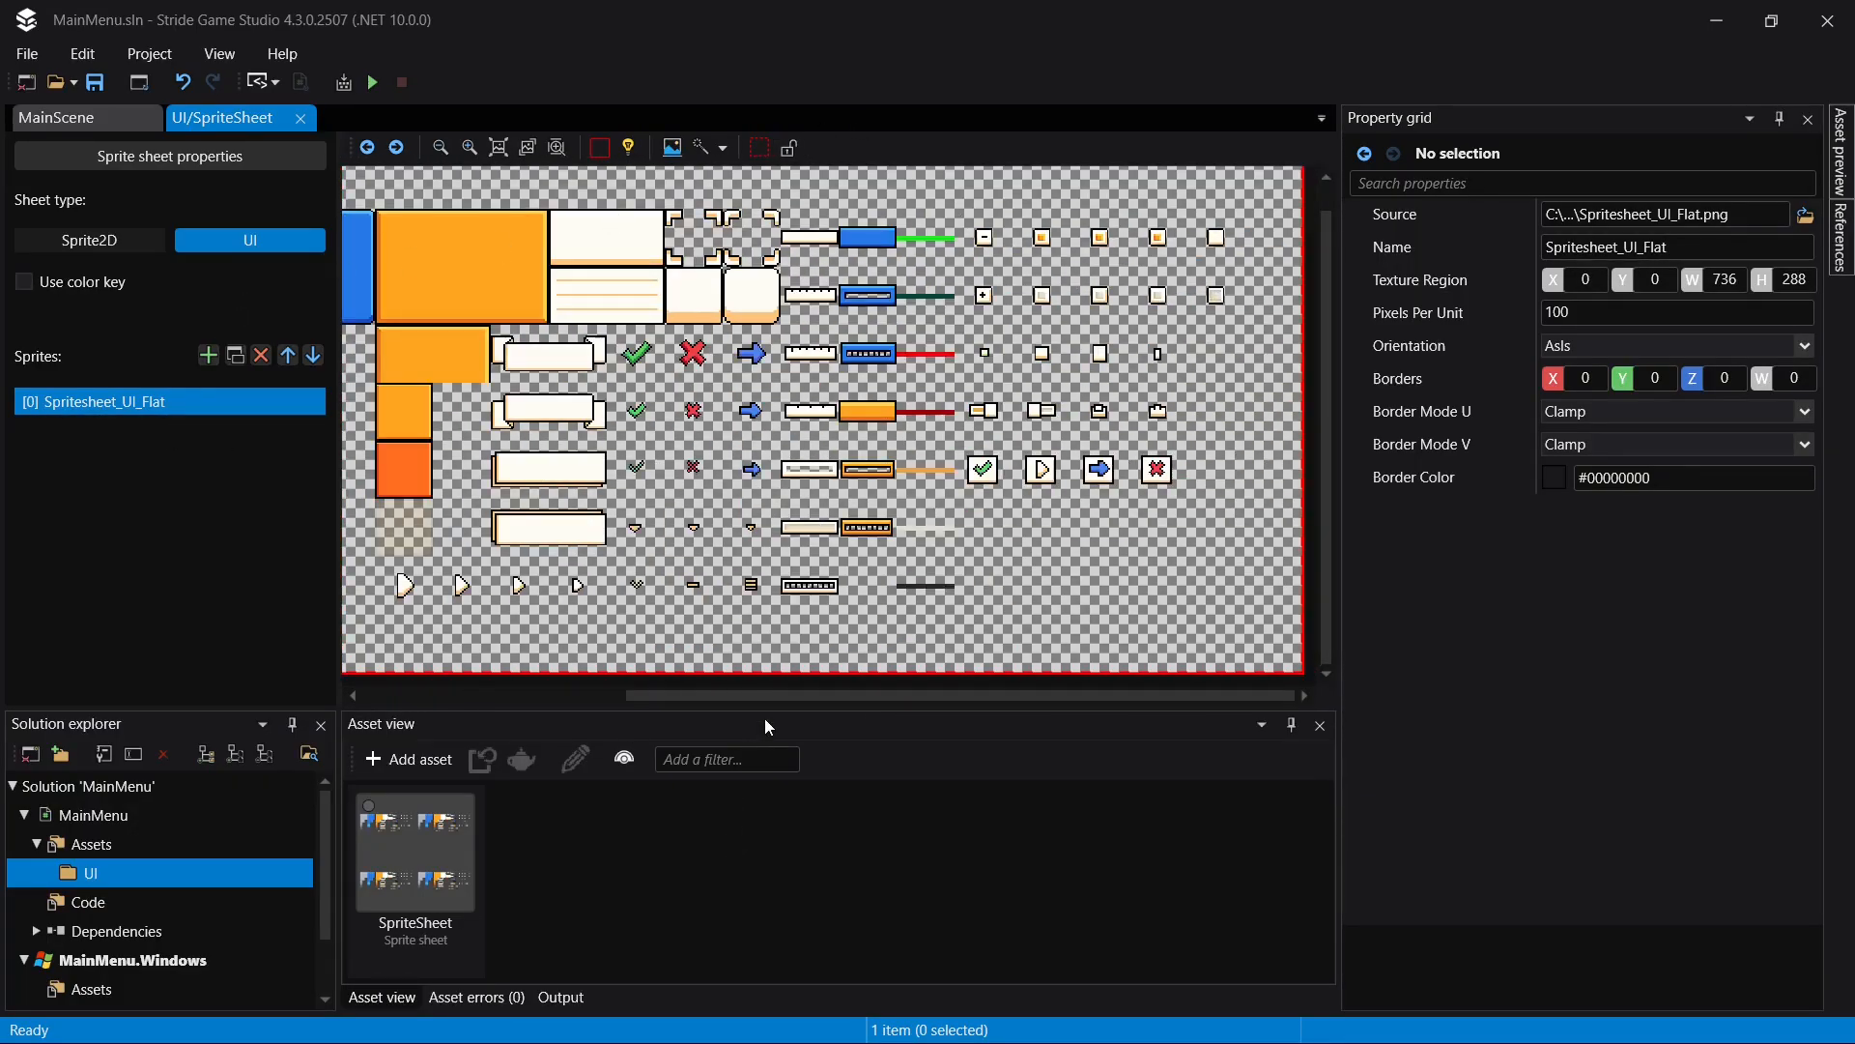
pyautogui.moveTo(738, 694); pyautogui.dragTo(372, 633)
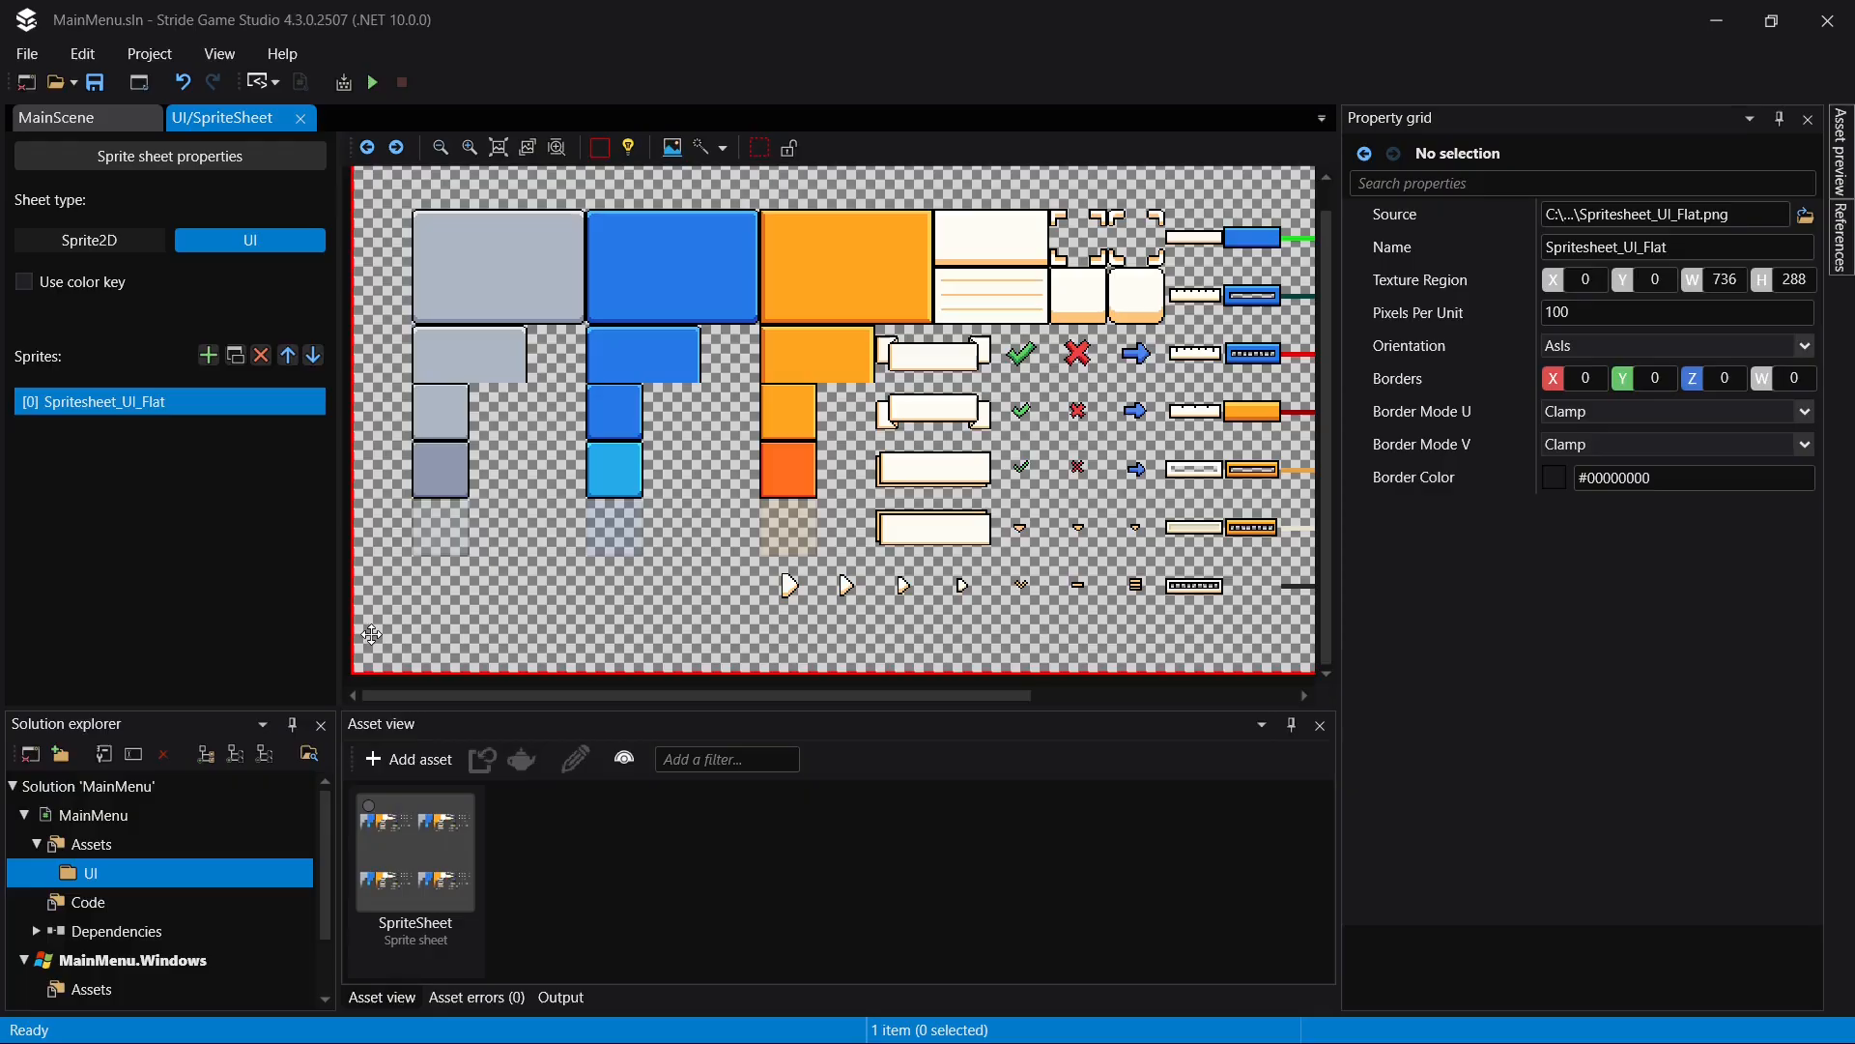
pyautogui.doubleClick(145, 403)
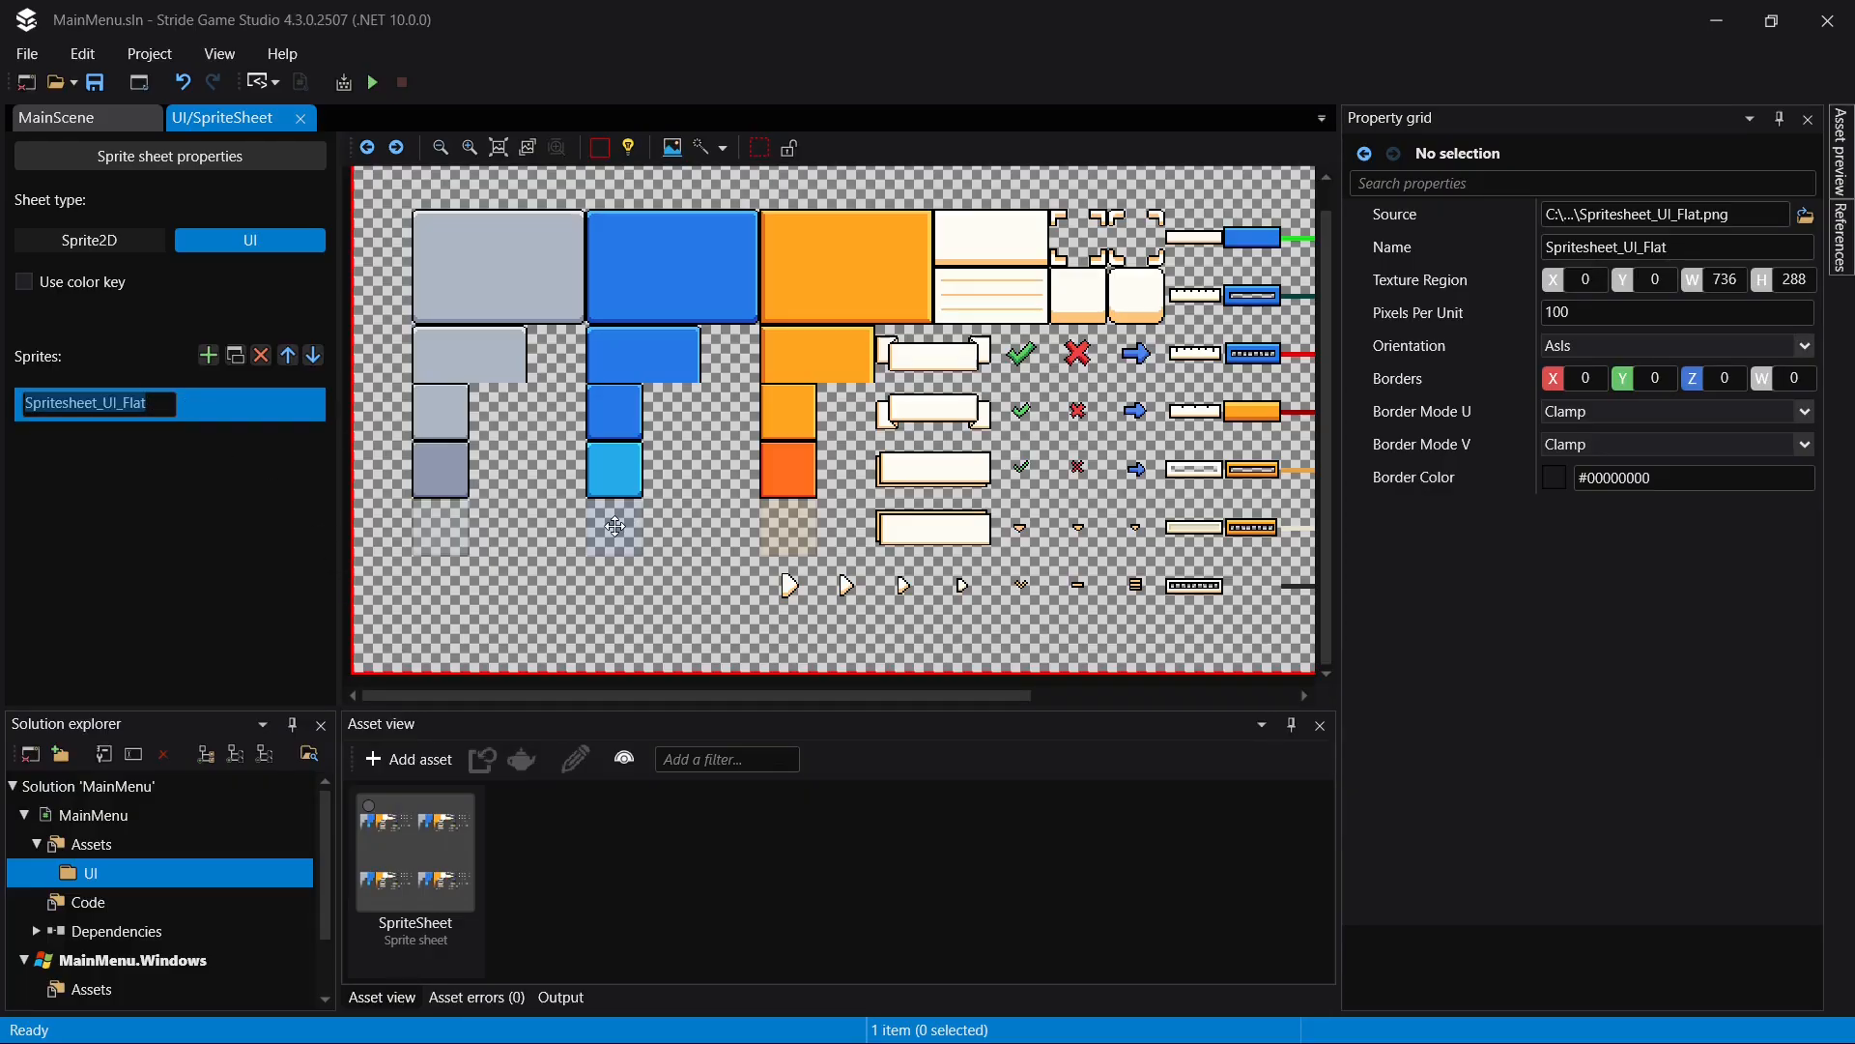
pyautogui.write('BluePanel')
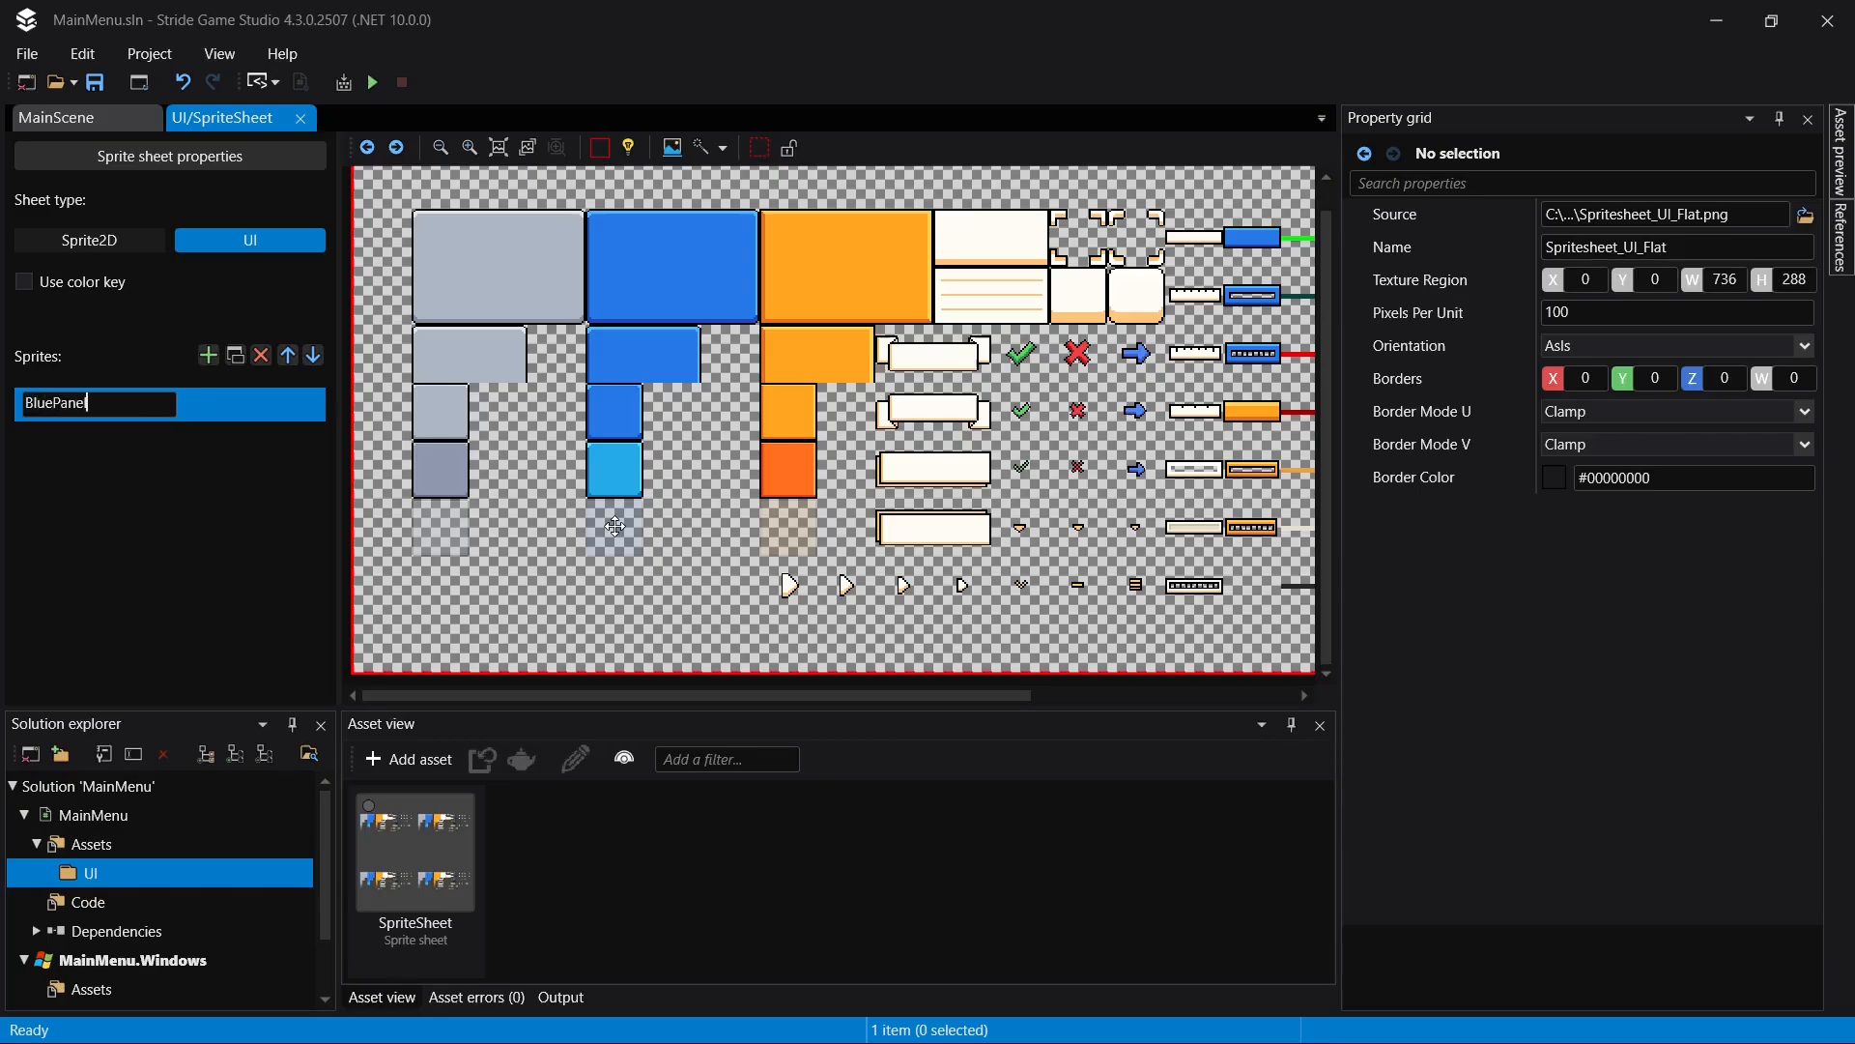
pyautogui.press('Return')
# - Crop BluePanel's texture region roughly around the large blue panel, at about X 125, Y 29, width 102 and height 73
pyautogui.scroll(-4, 769, 273)
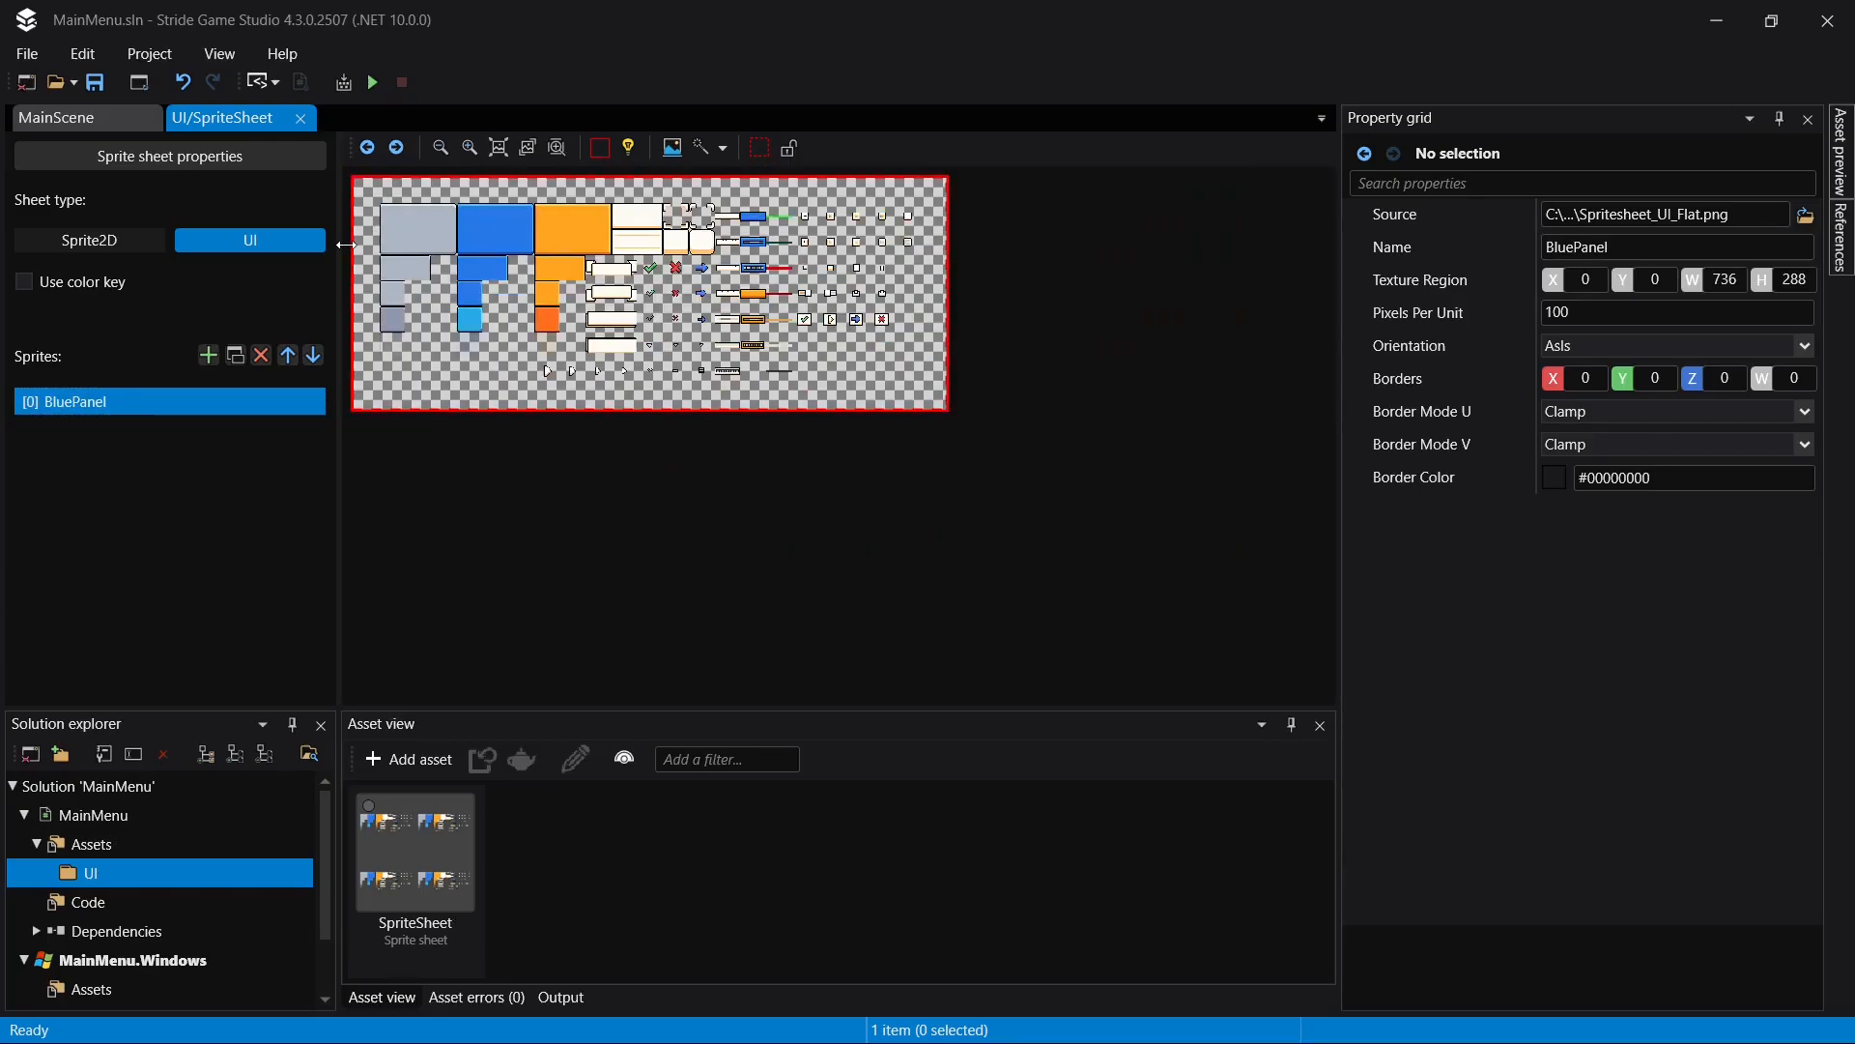
pyautogui.moveTo(358, 259); pyautogui.dragTo(455, 331)
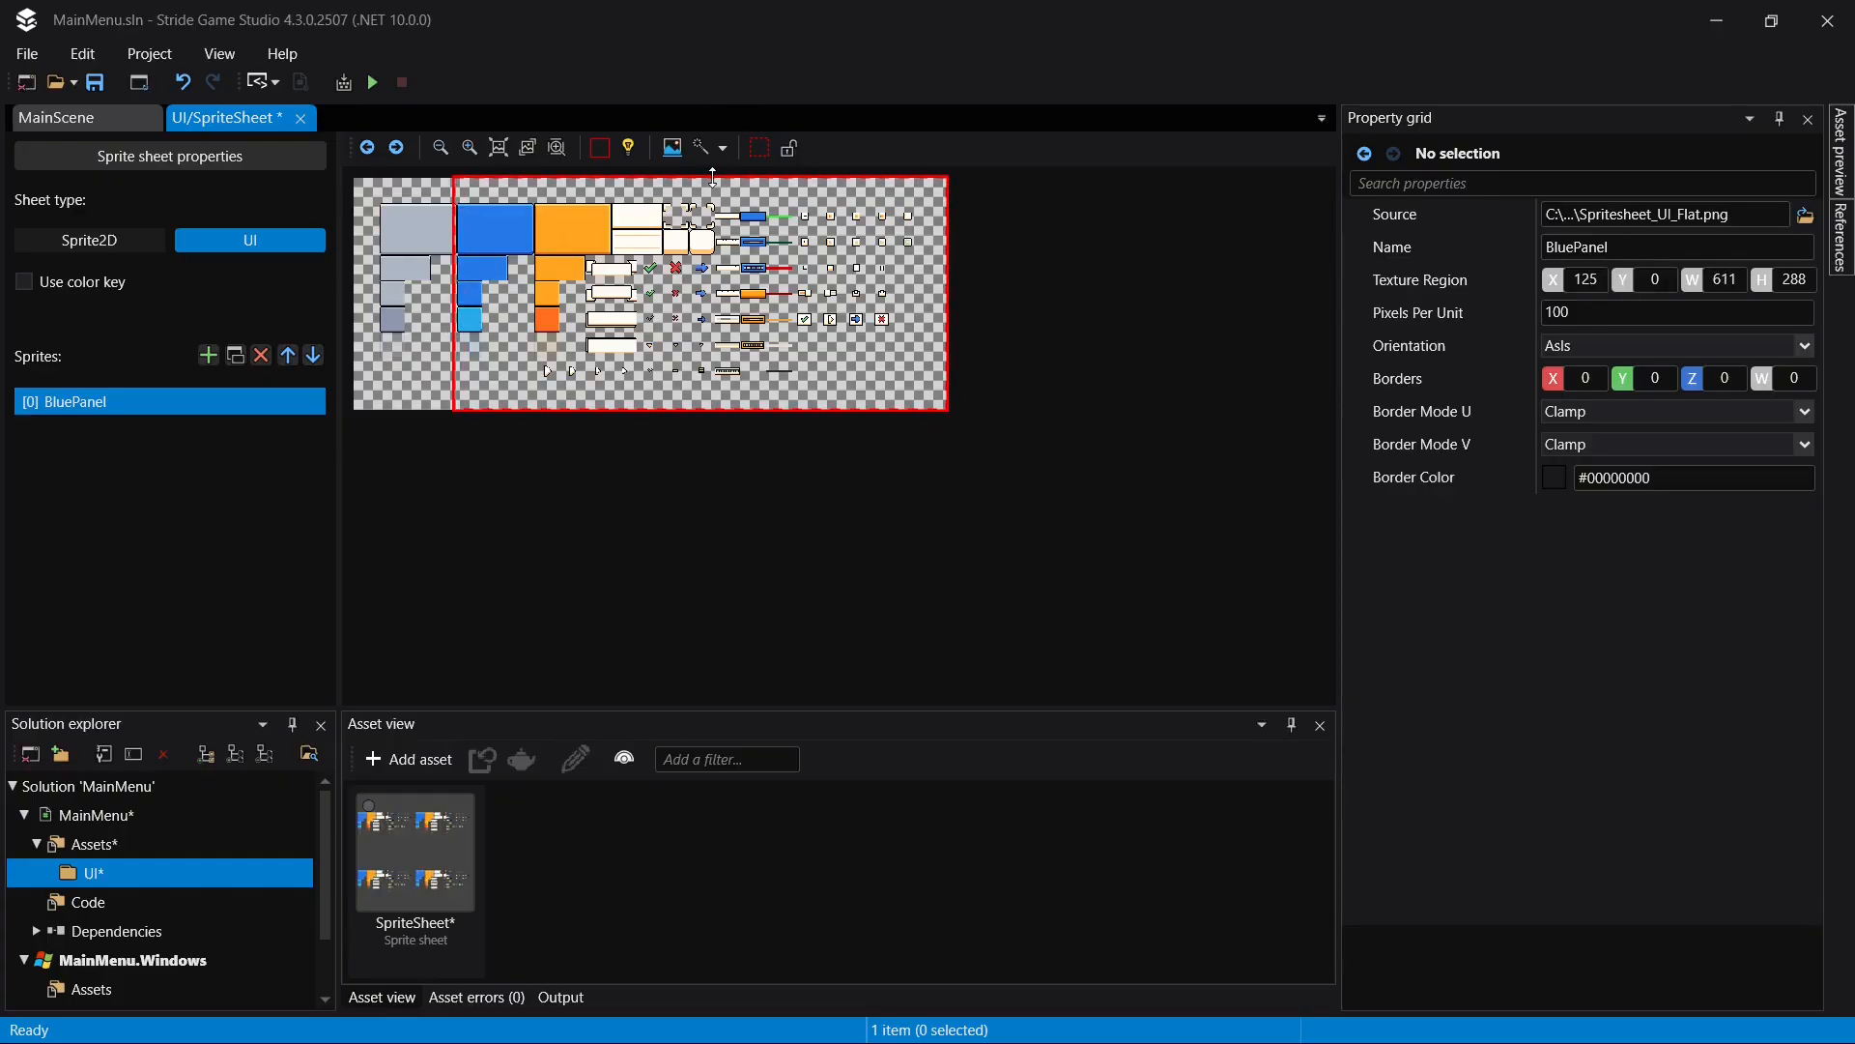
pyautogui.moveTo(716, 178); pyautogui.dragTo(718, 200)
pyautogui.moveTo(948, 304); pyautogui.dragTo(538, 310)
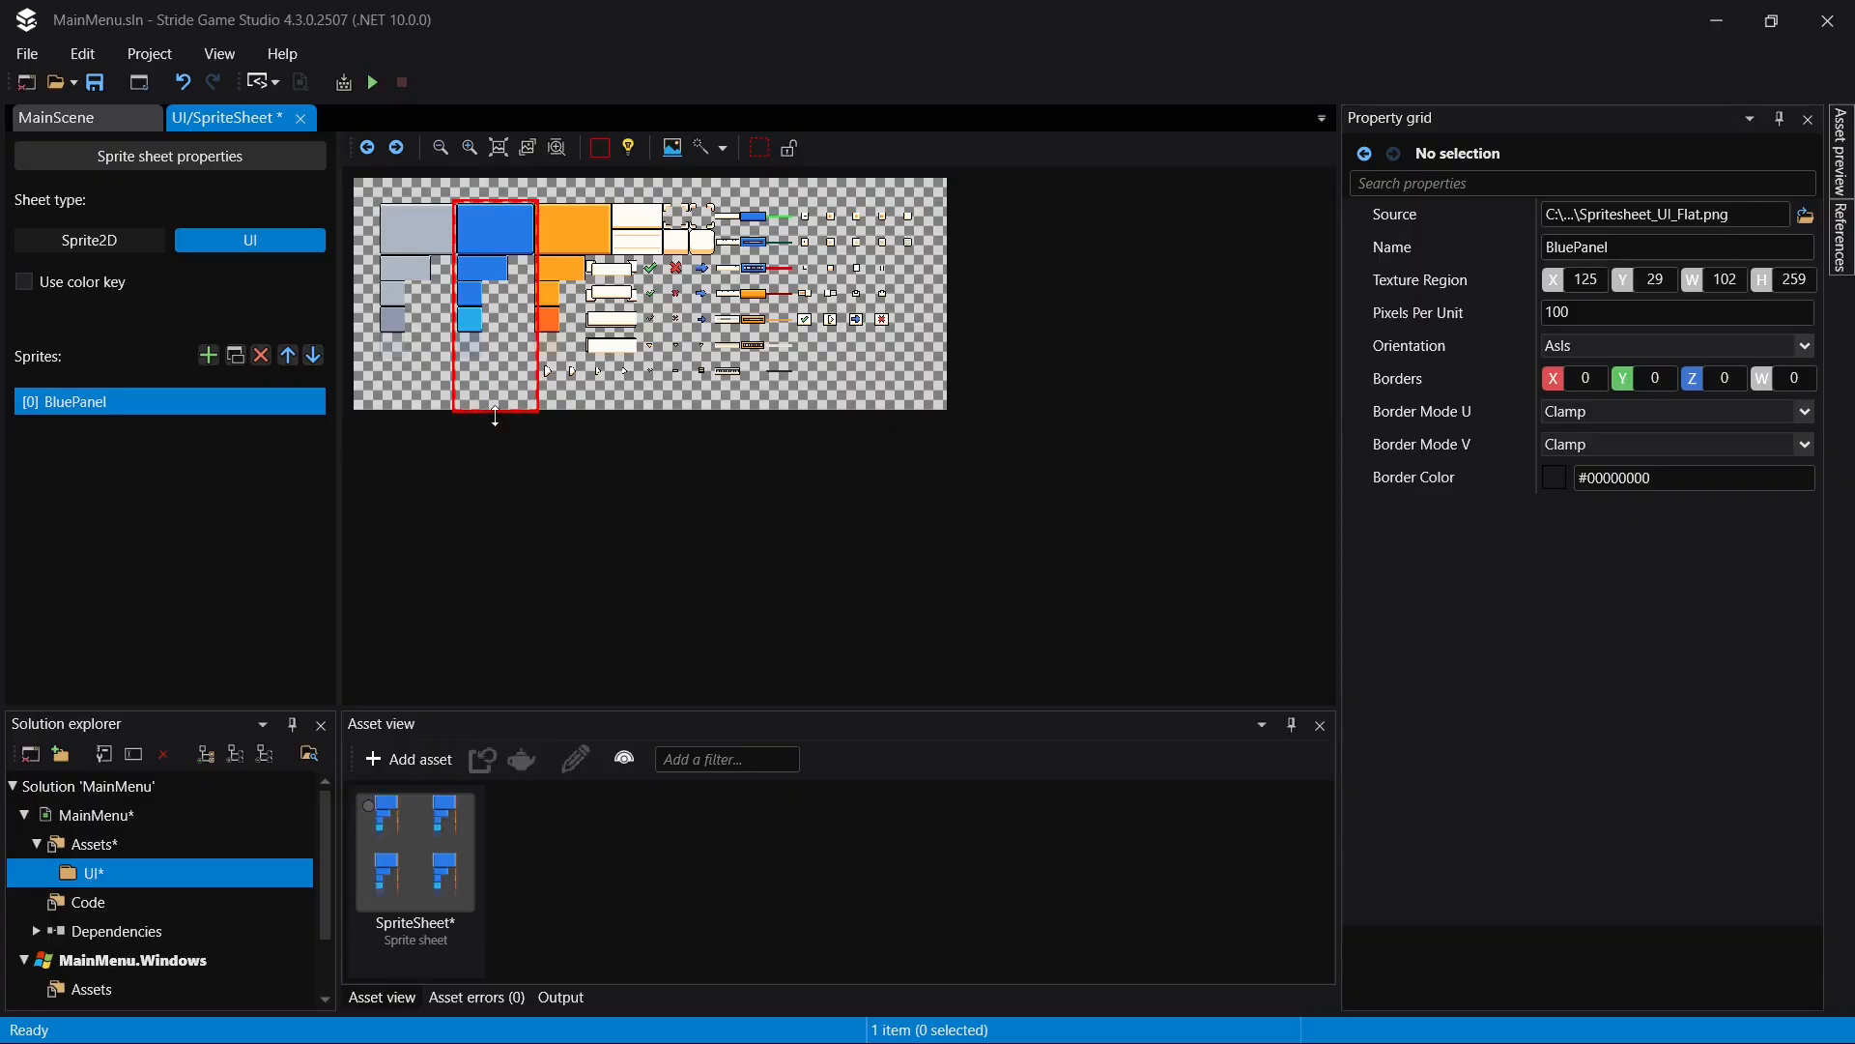
pyautogui.moveTo(495, 410); pyautogui.dragTo(499, 257)
# - Tighten BluePanel's texture region to the large blue panel's edges at X 128, Y 33, width 96, height 63, and save
pyautogui.scroll(5, 477, 280)
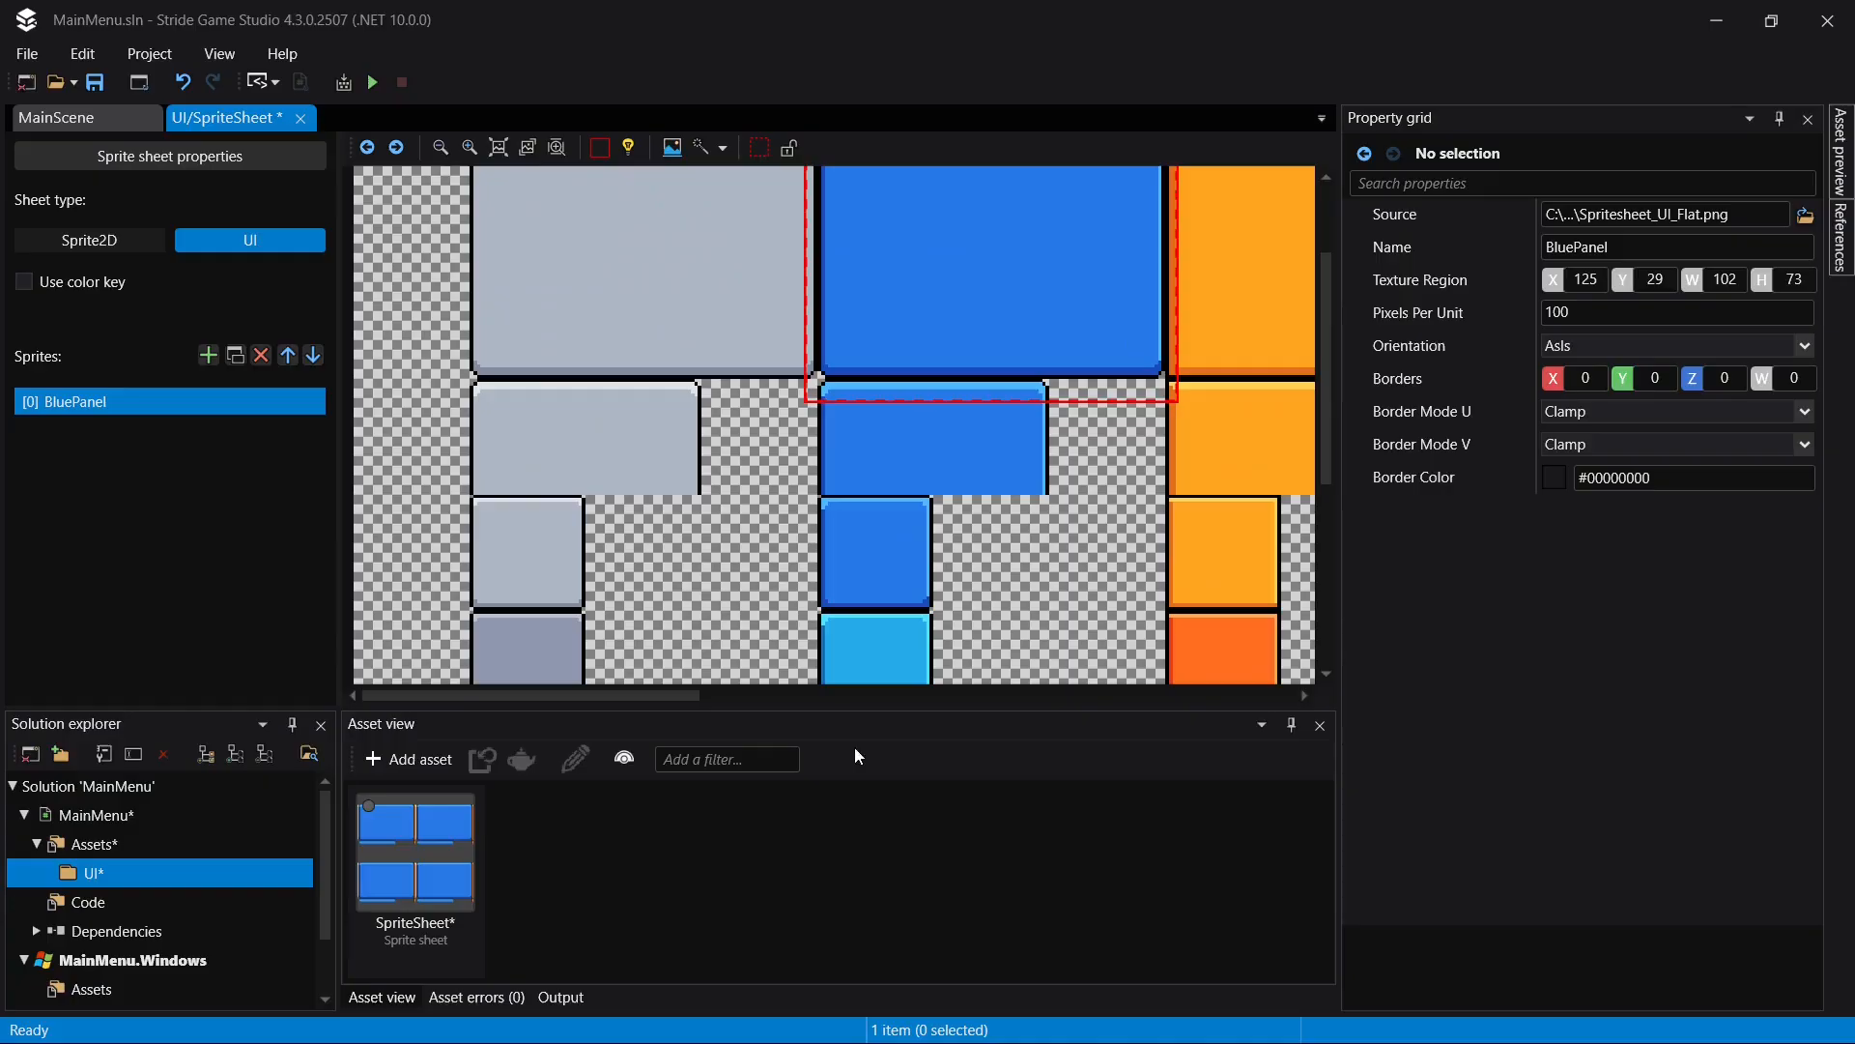
pyautogui.moveTo(658, 695); pyautogui.dragTo(735, 695)
pyautogui.scroll(1, 937, 525)
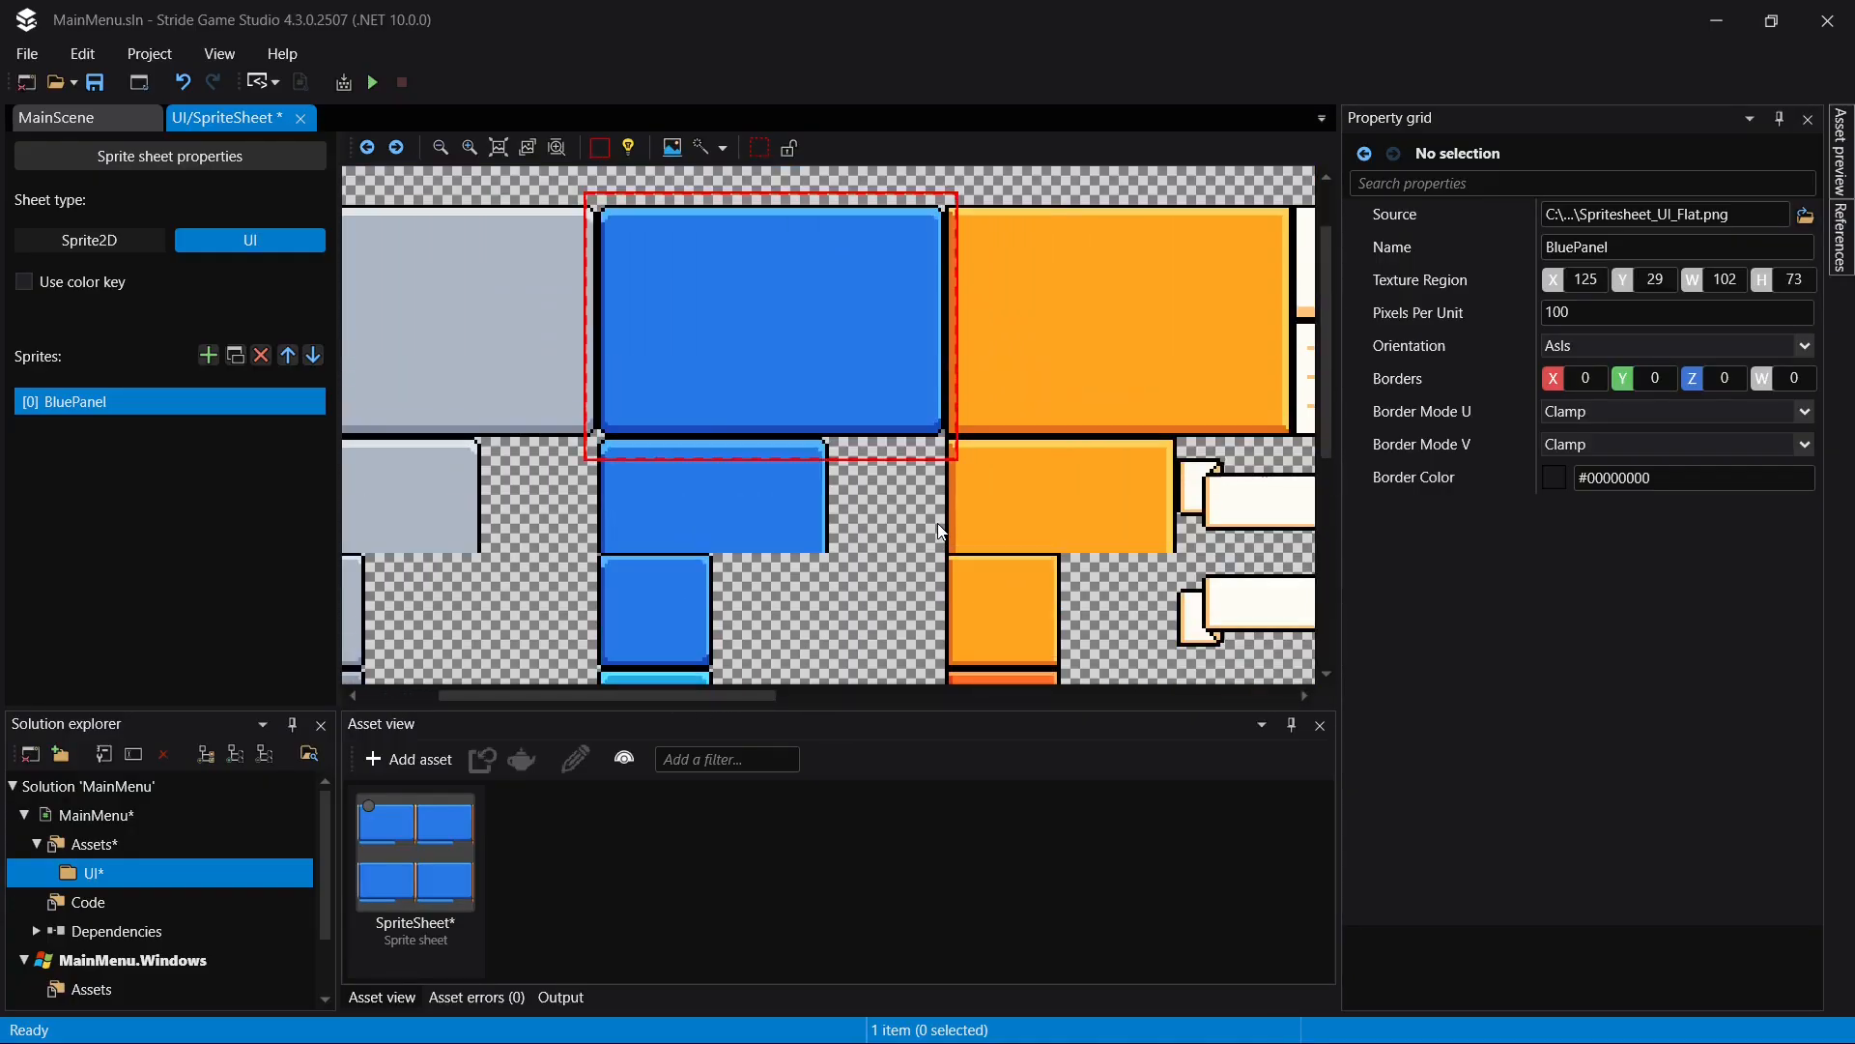
pyautogui.scroll(1, 940, 530)
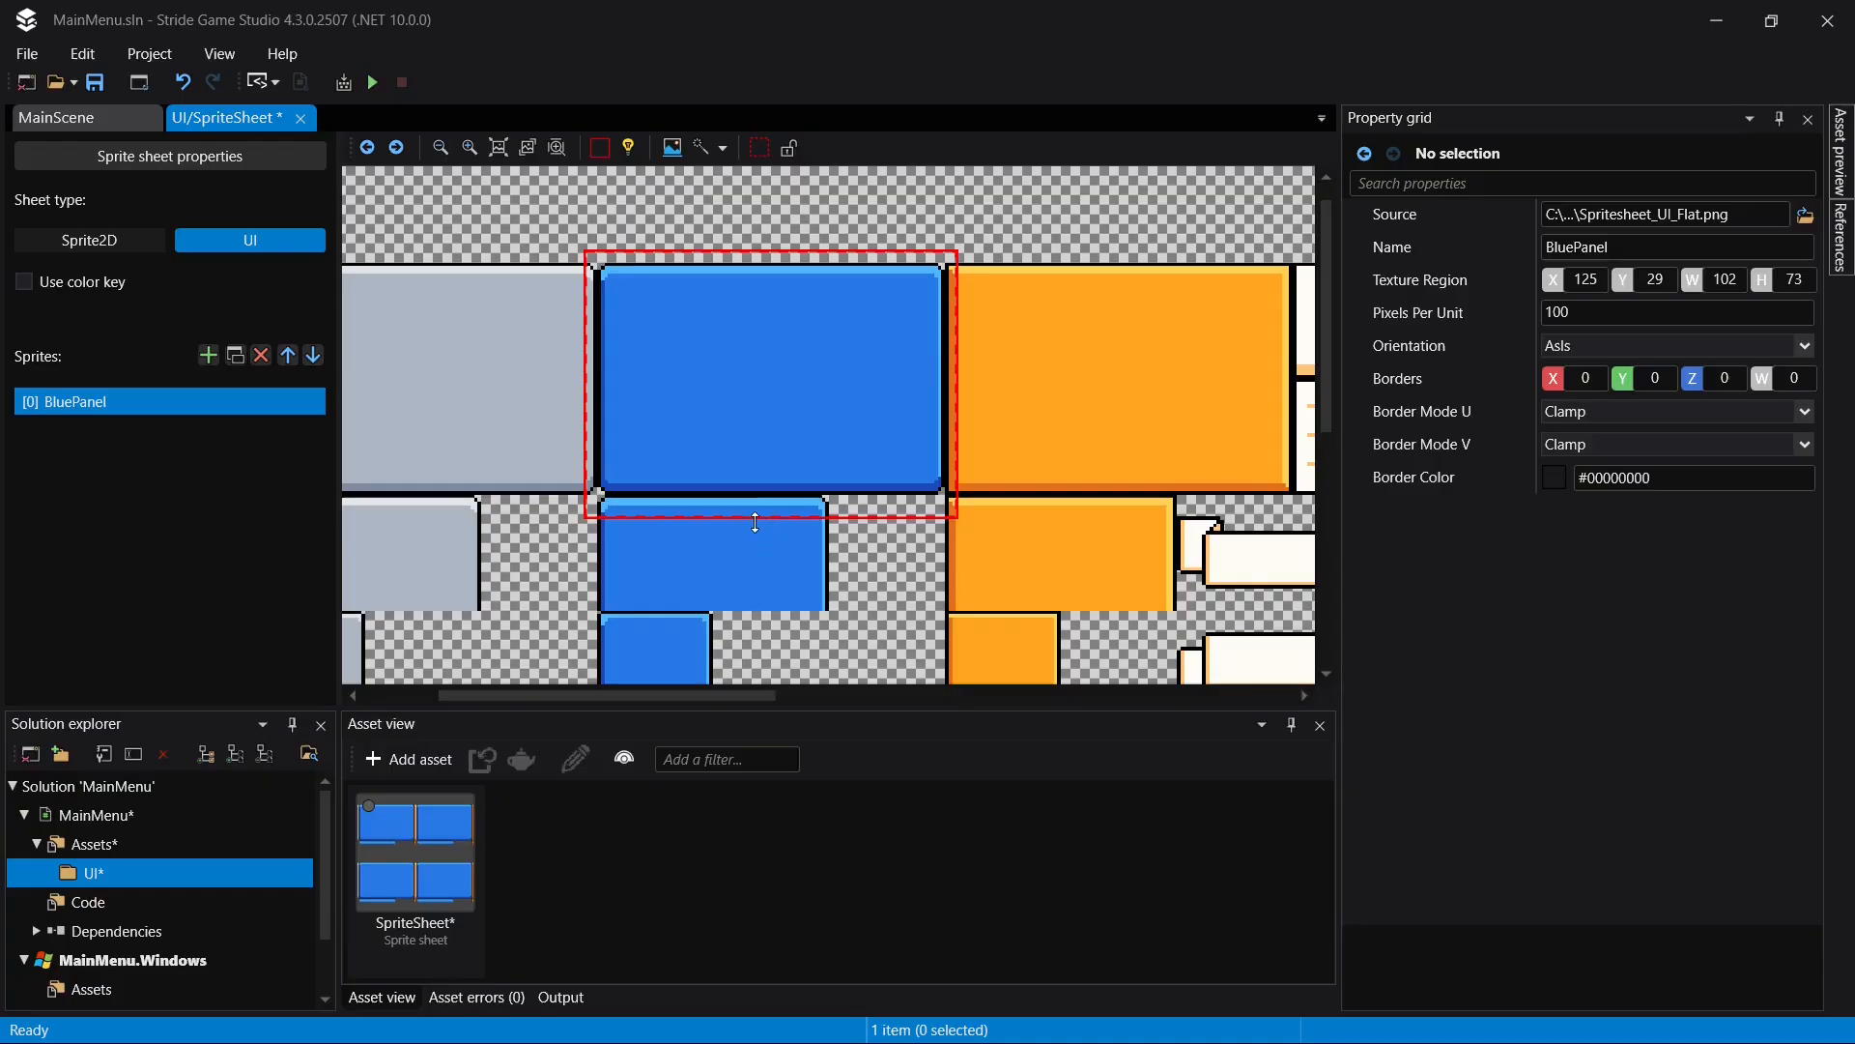
pyautogui.moveTo(756, 521); pyautogui.dragTo(767, 494)
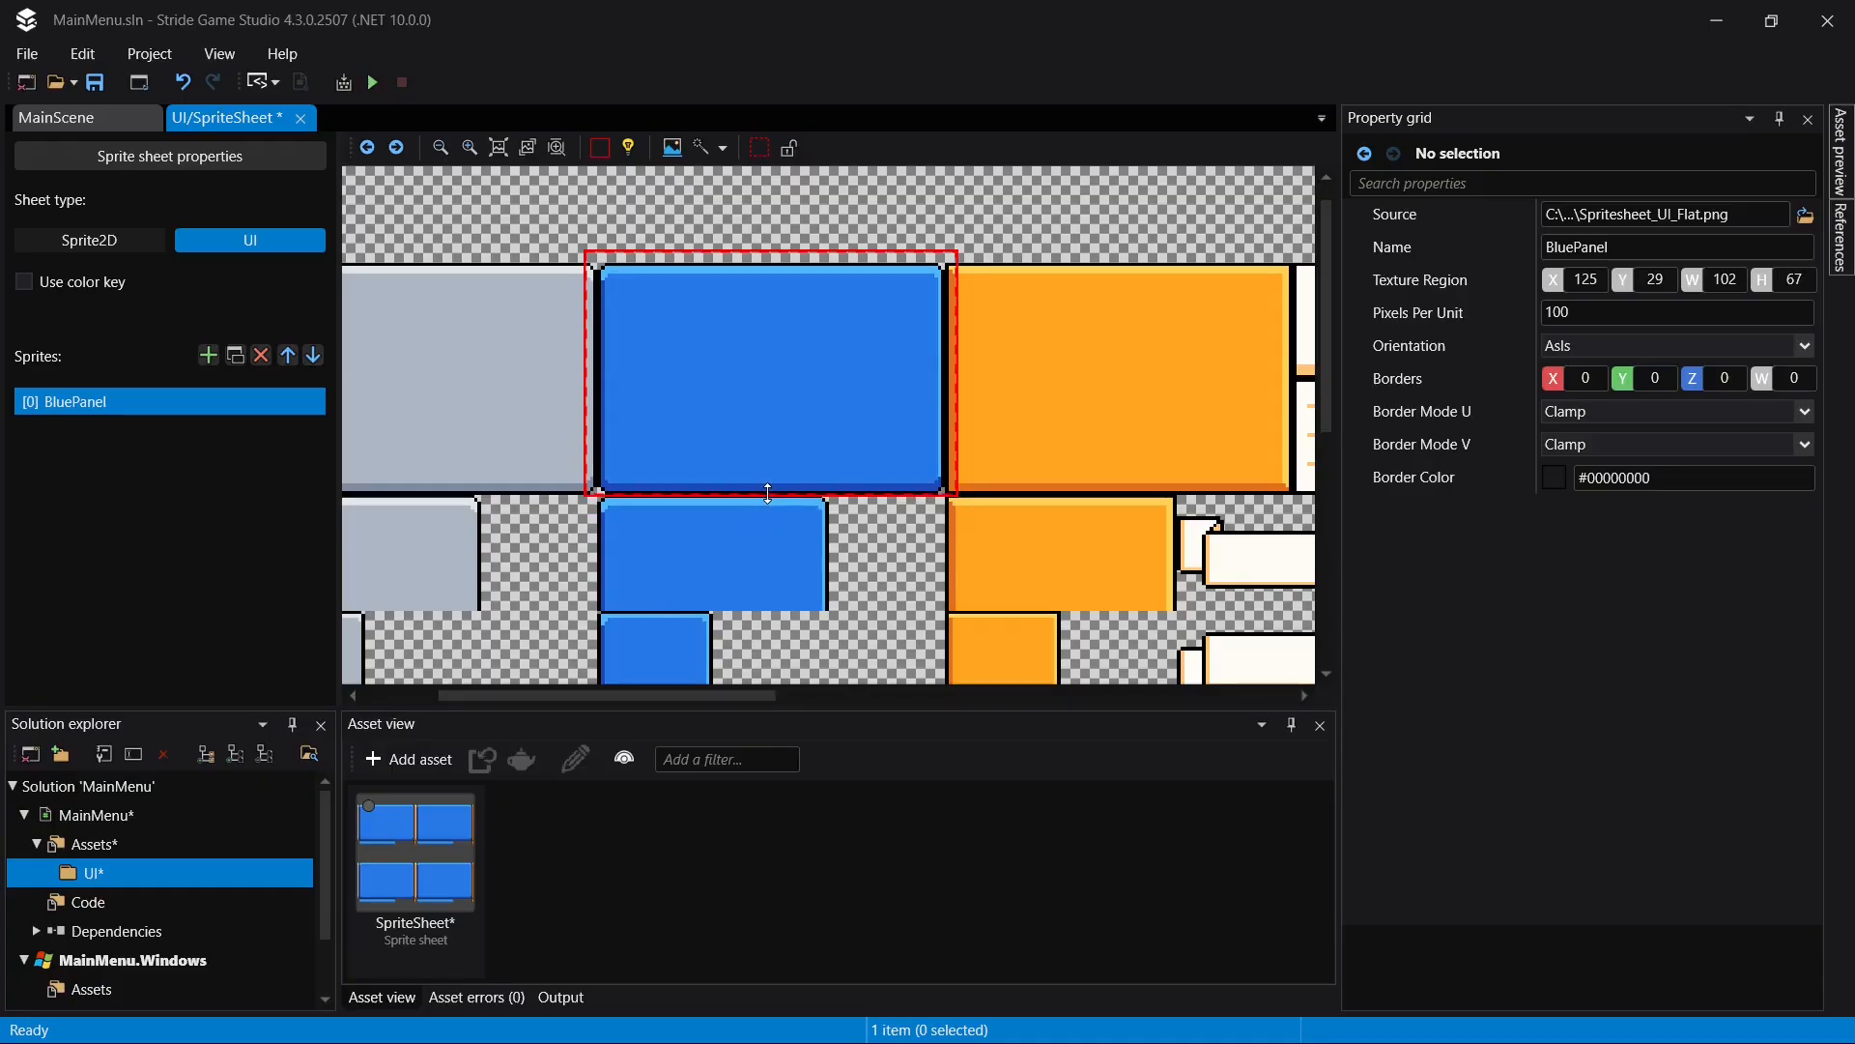
pyautogui.moveTo(586, 372); pyautogui.dragTo(594, 373)
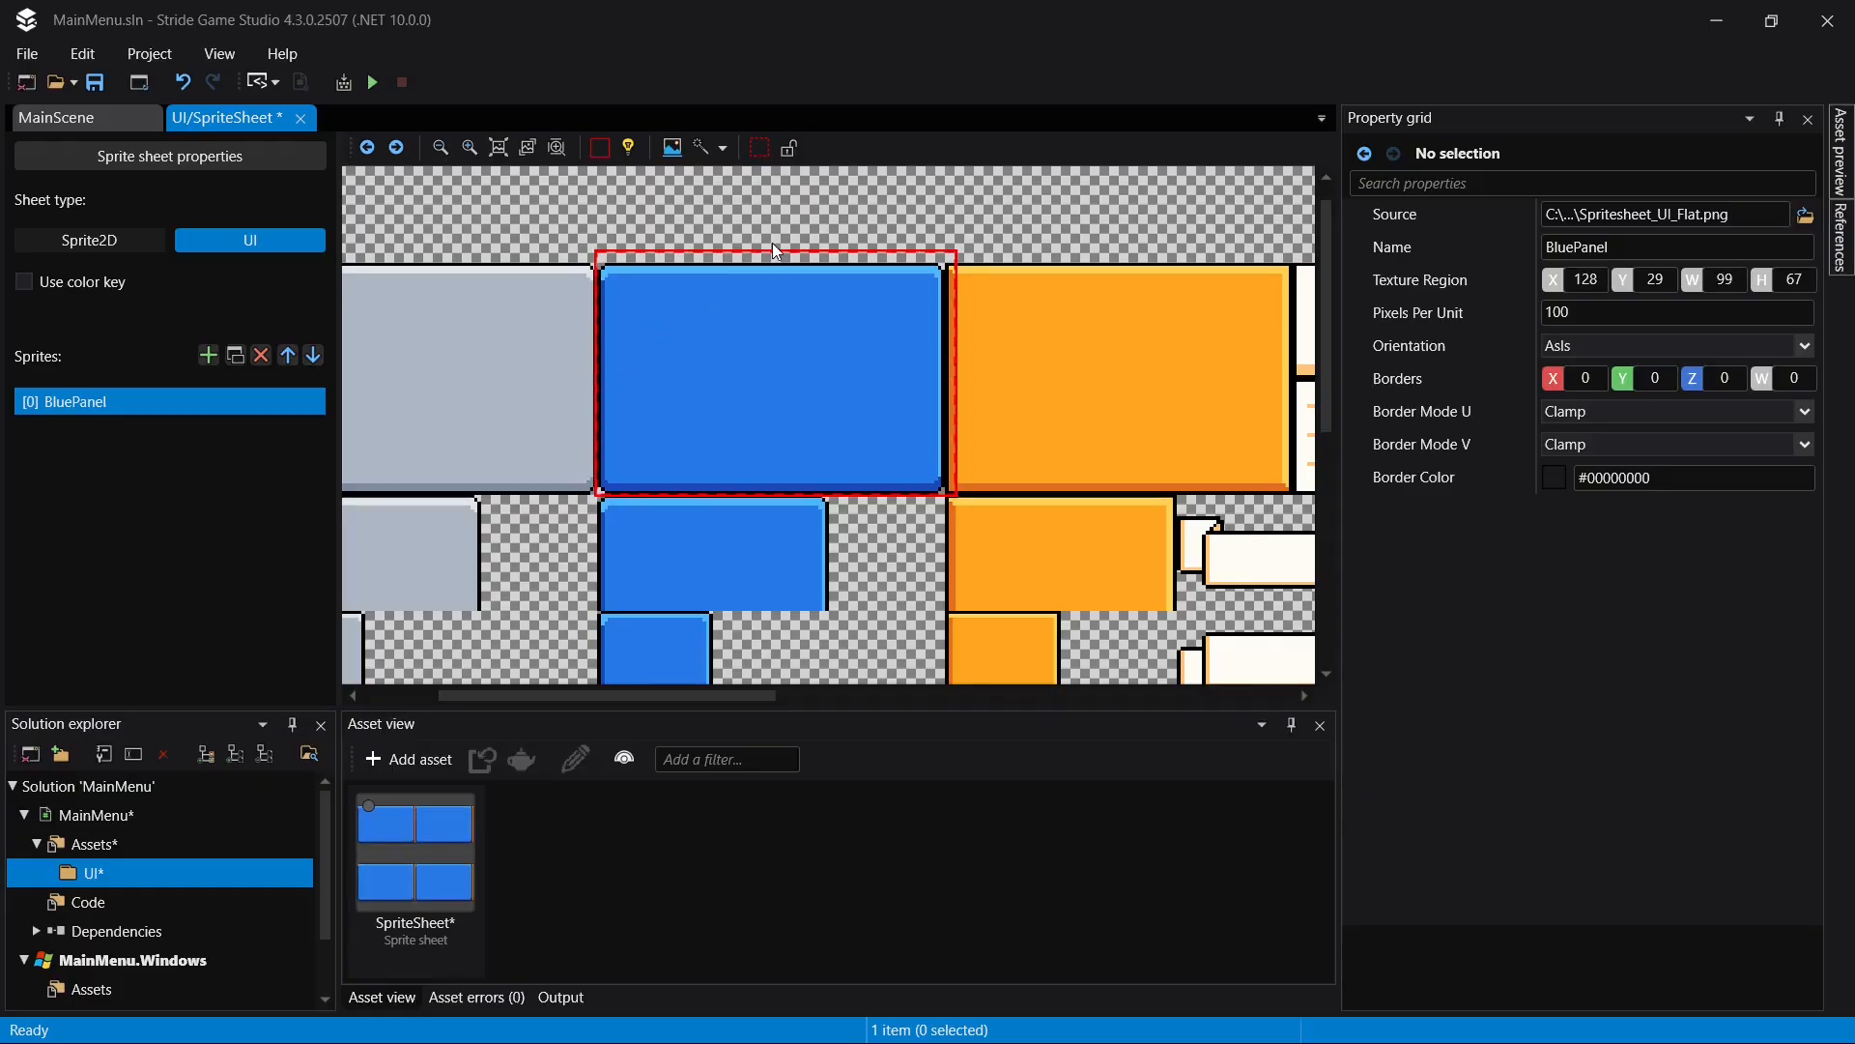
pyautogui.moveTo(776, 251); pyautogui.dragTo(790, 268)
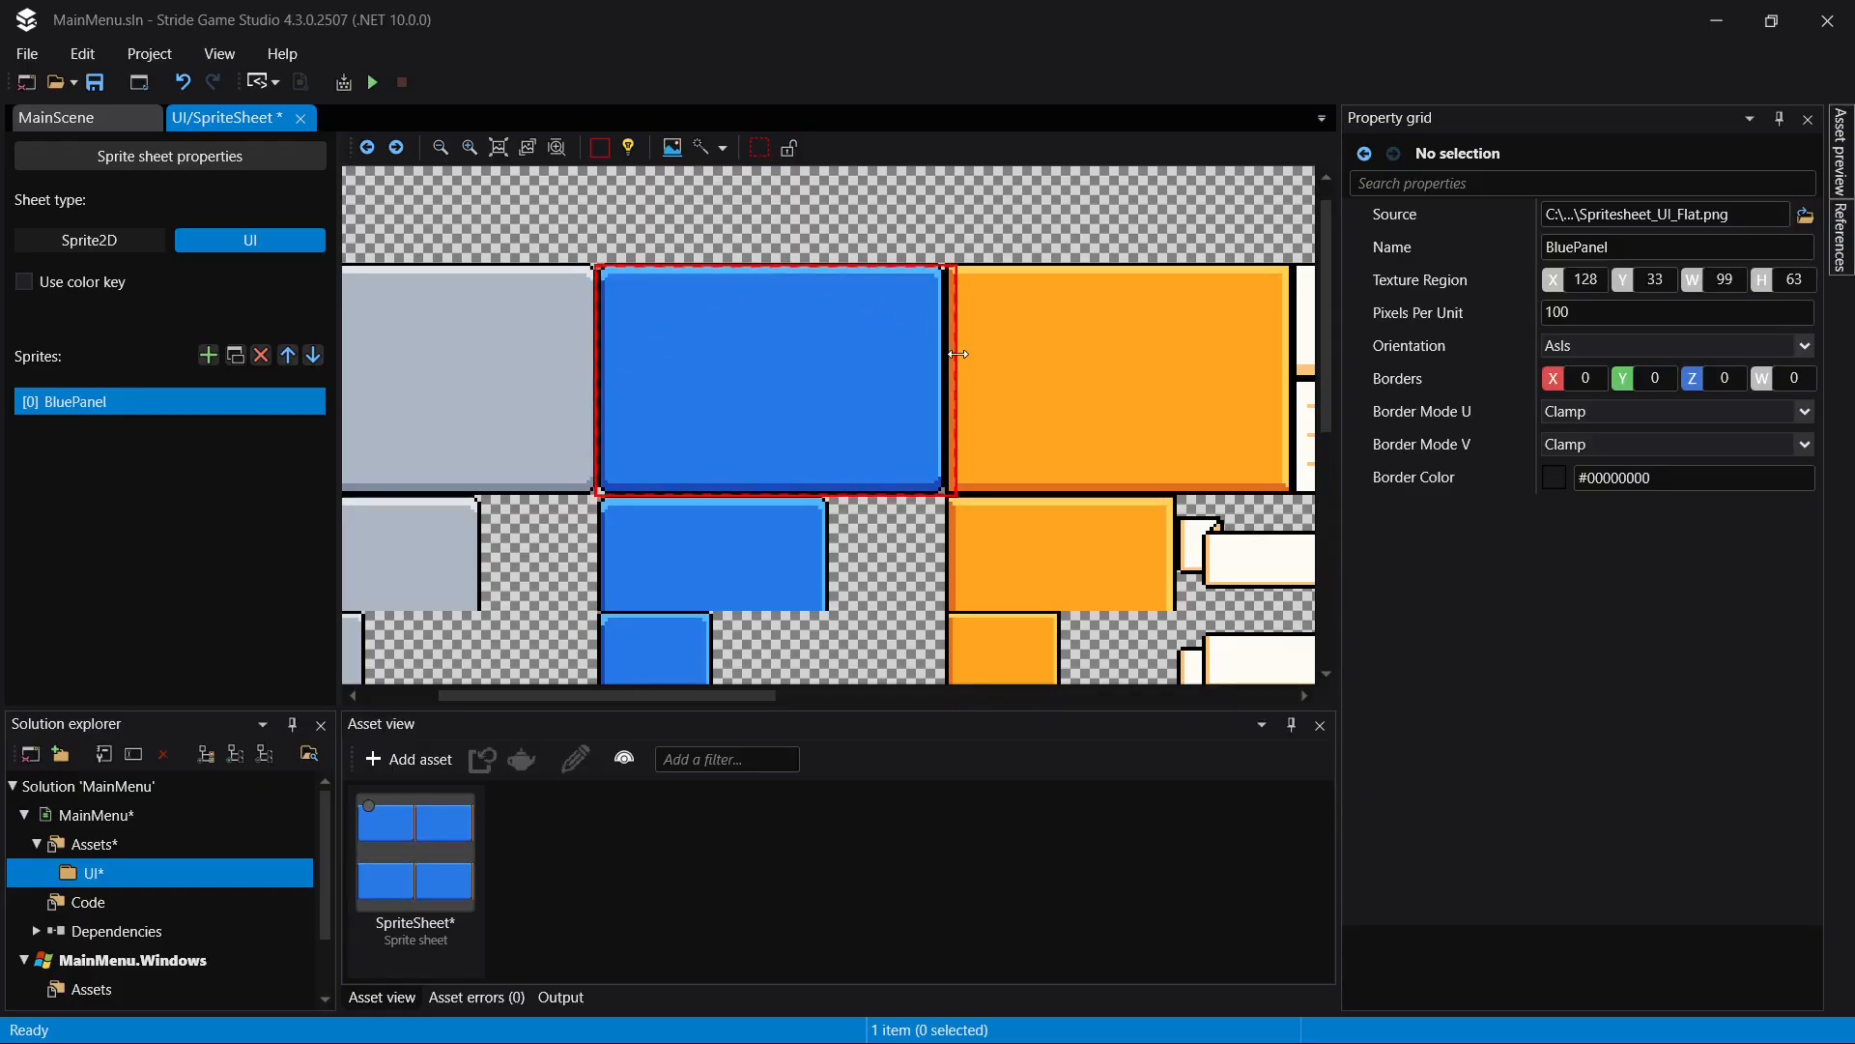
pyautogui.moveTo(957, 354)
pyautogui.mouseDown()
pyautogui.moveTo(929, 353)
pyautogui.moveTo(945, 353)
pyautogui.mouseUp()
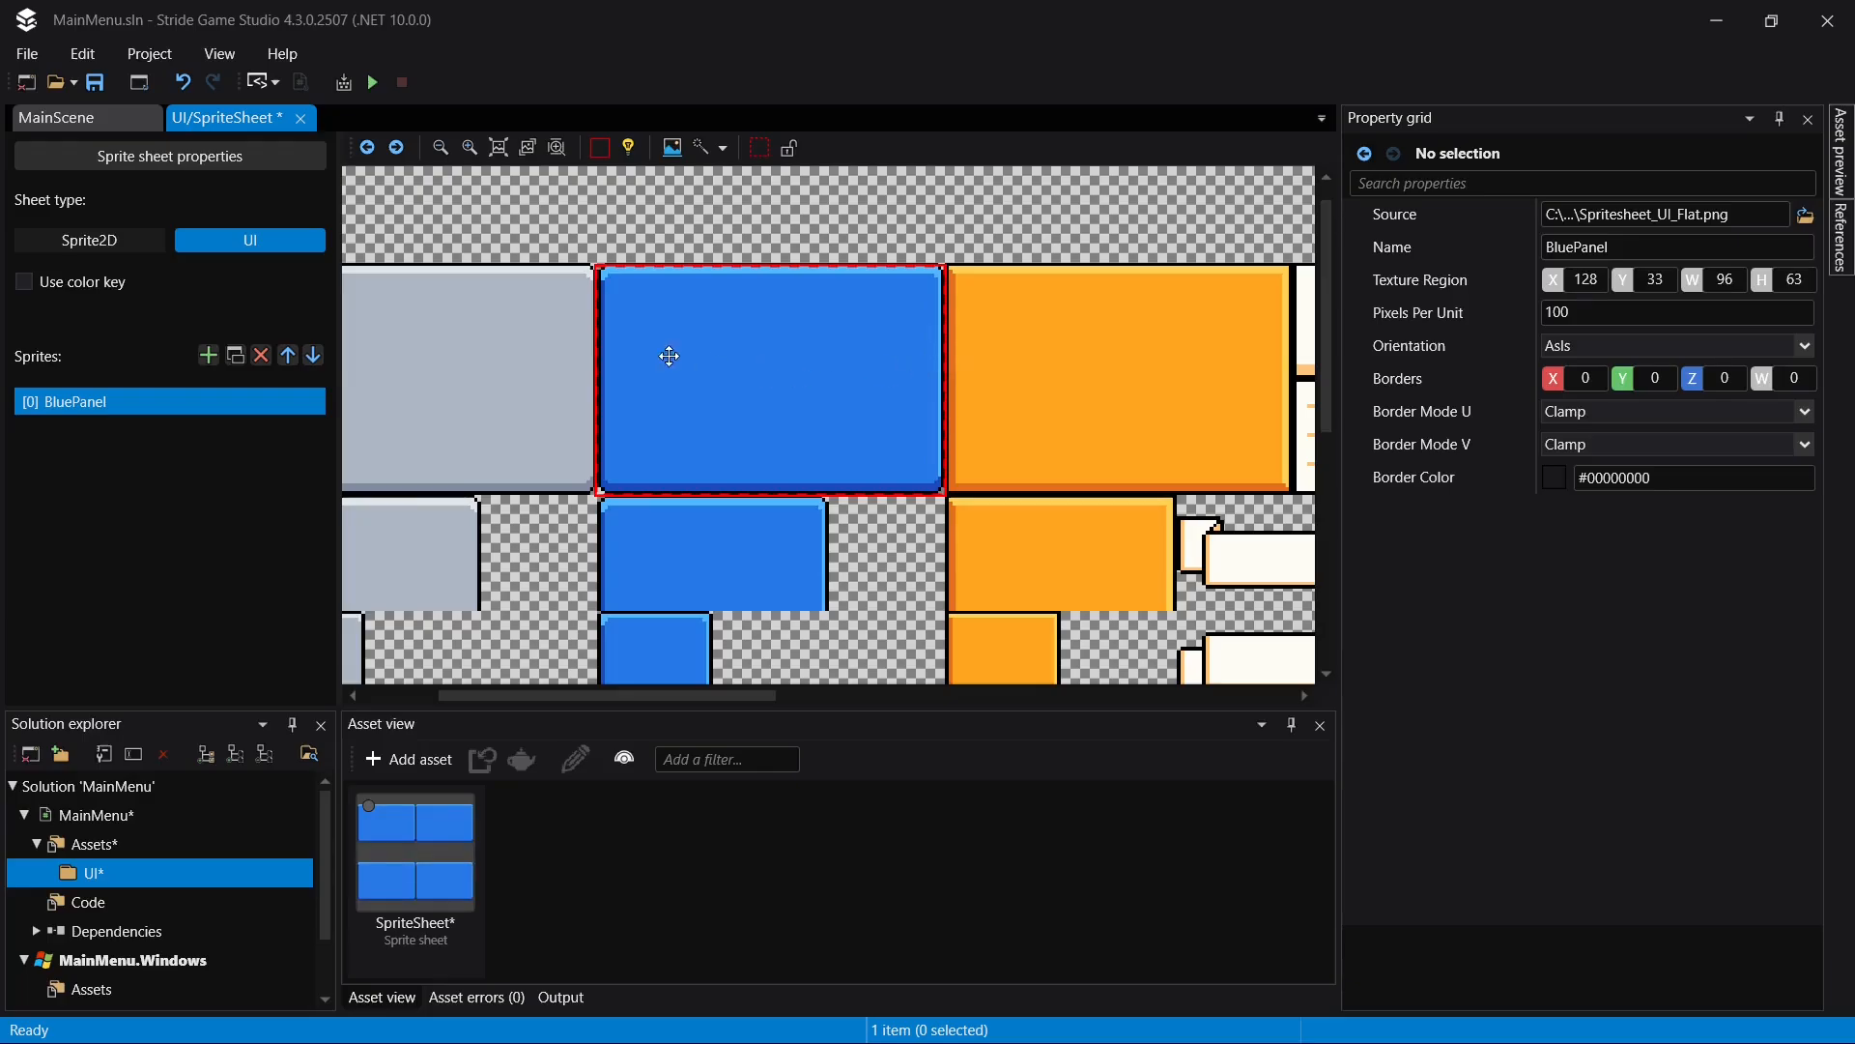
pyautogui.hotkey('ctrl', 's')
# - Add a UI library asset named CustomLibrary to the UI folder
pyautogui.click(433, 763)
pyautogui.click(439, 720)
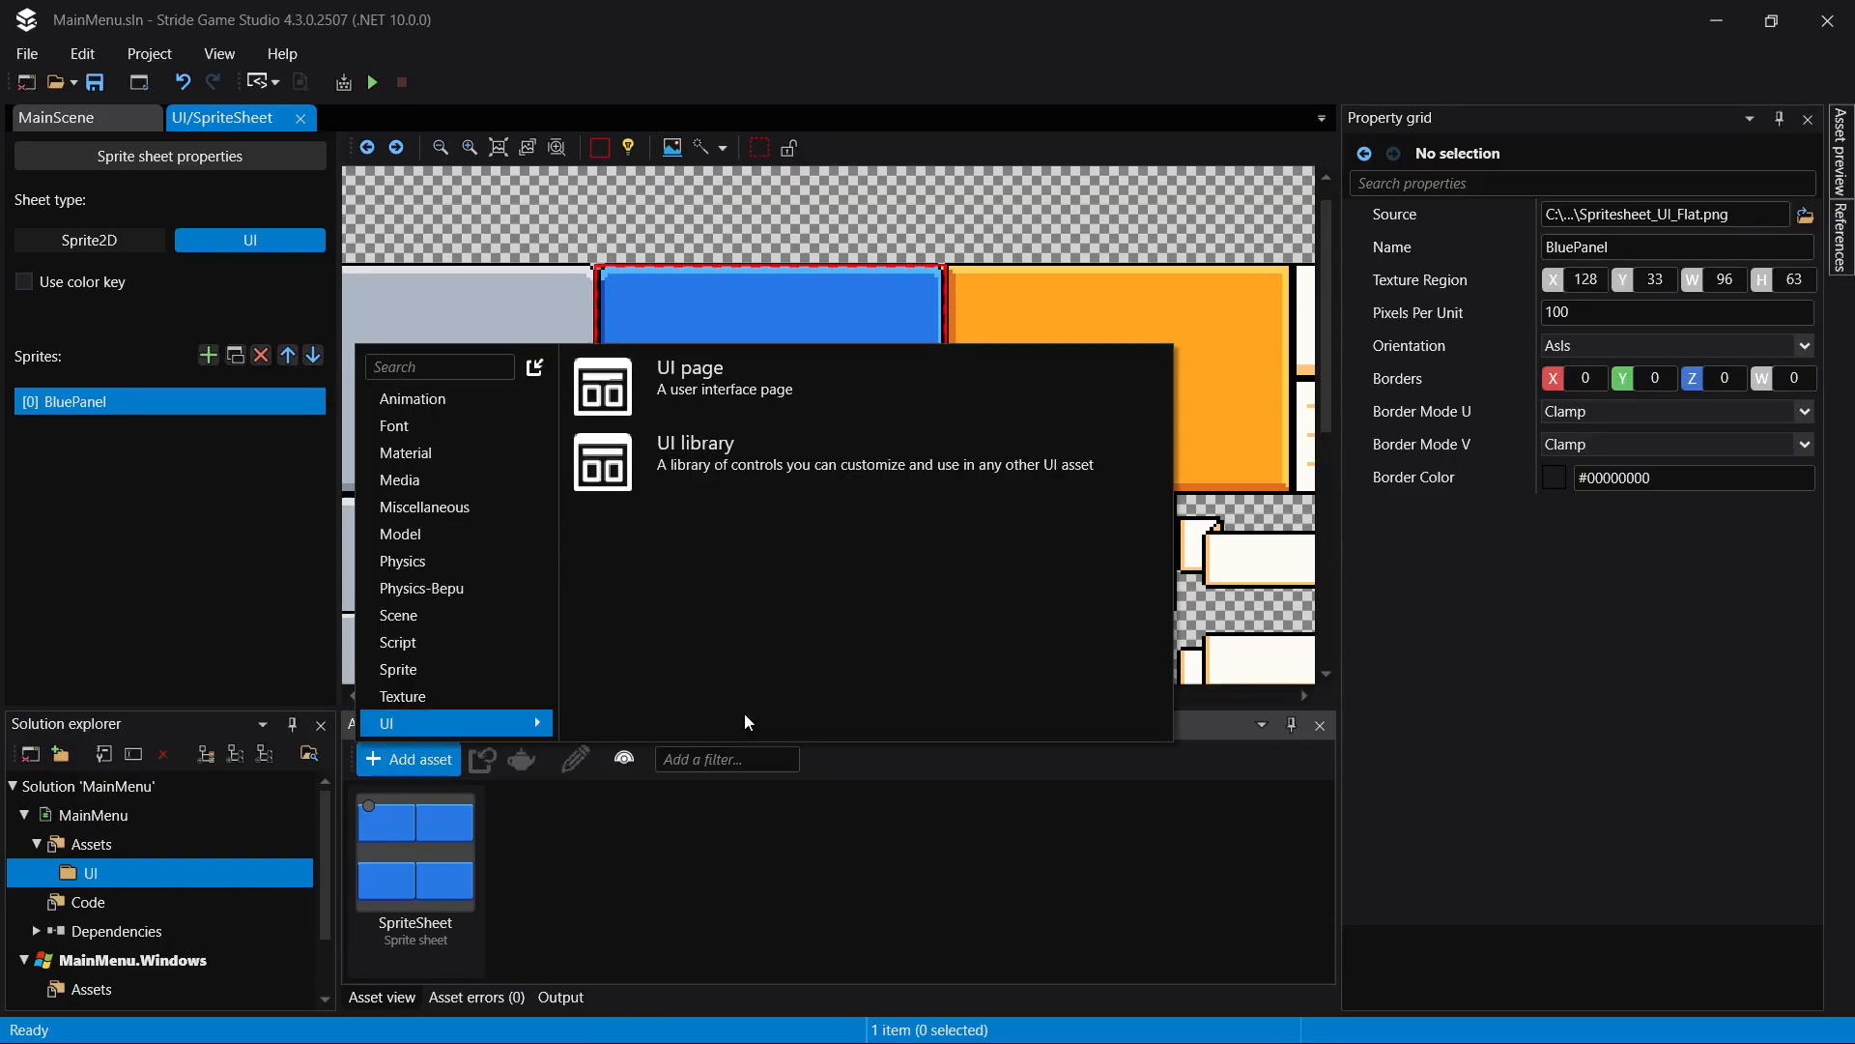
pyautogui.click(814, 458)
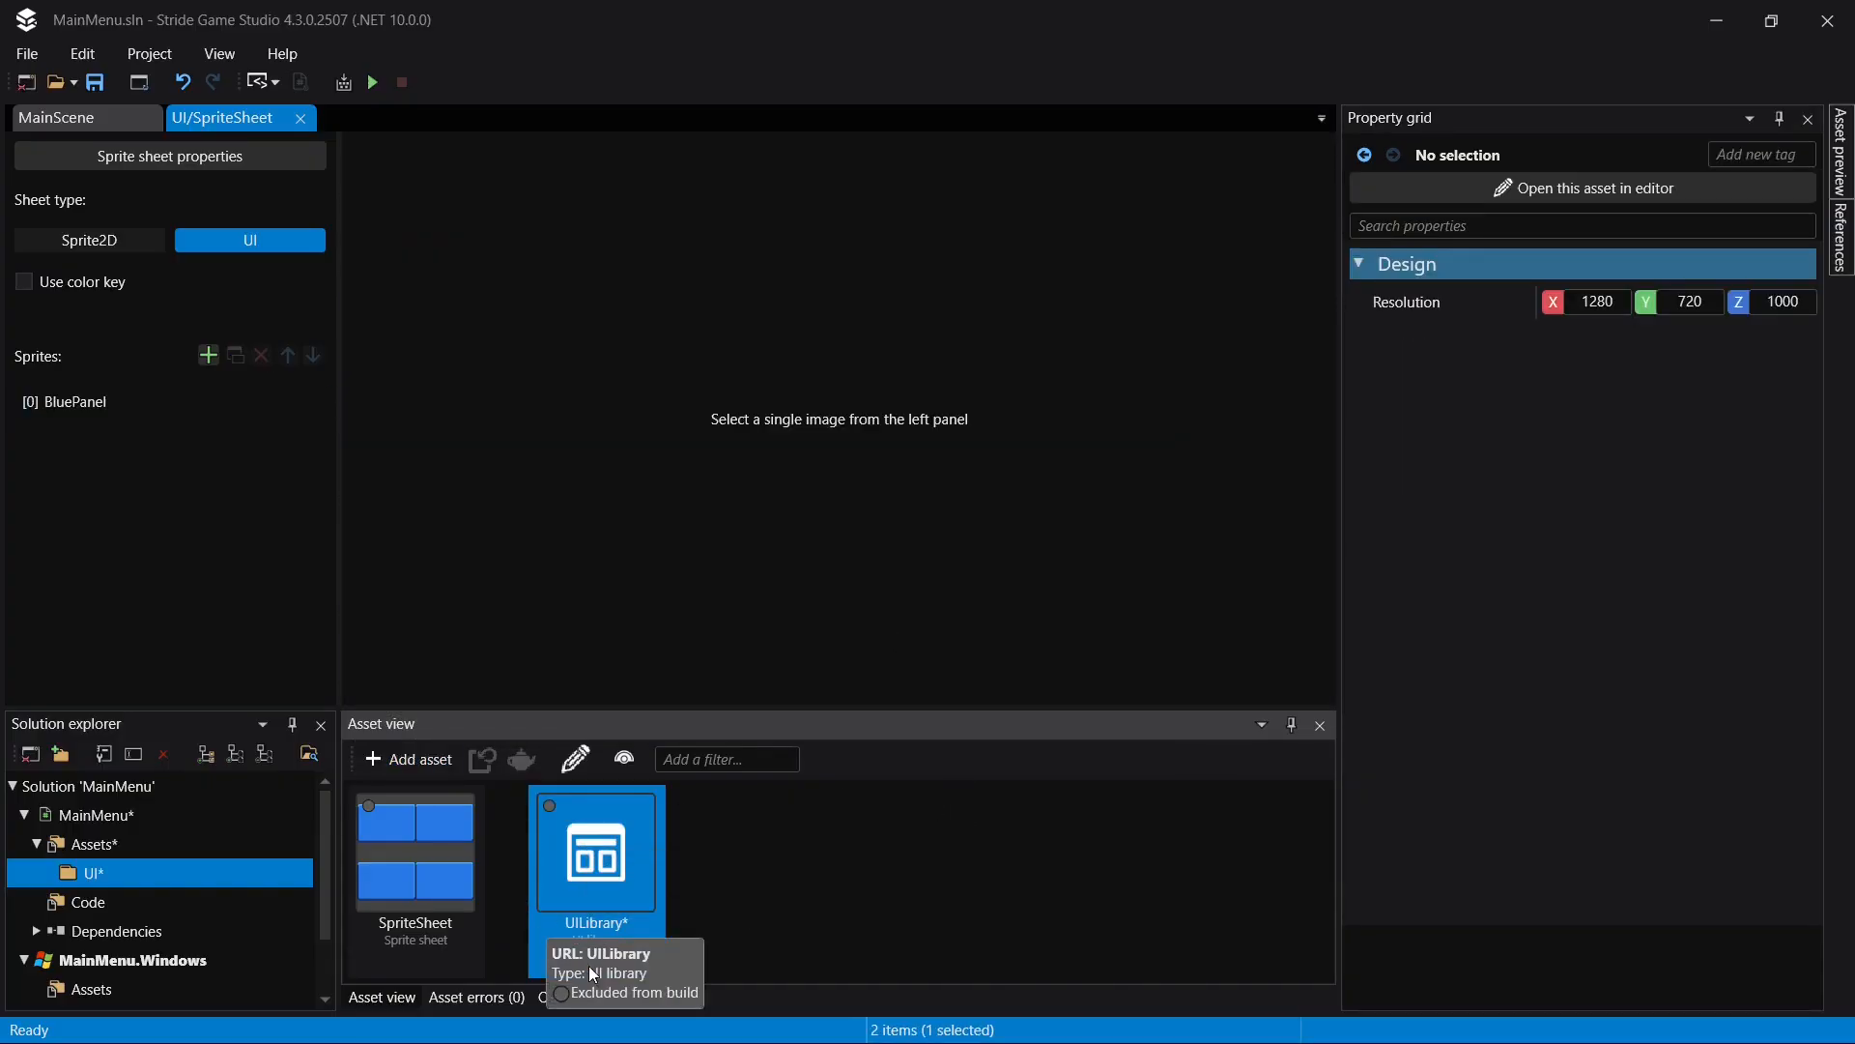
pyautogui.press('F2')
pyautogui.write('Custo')
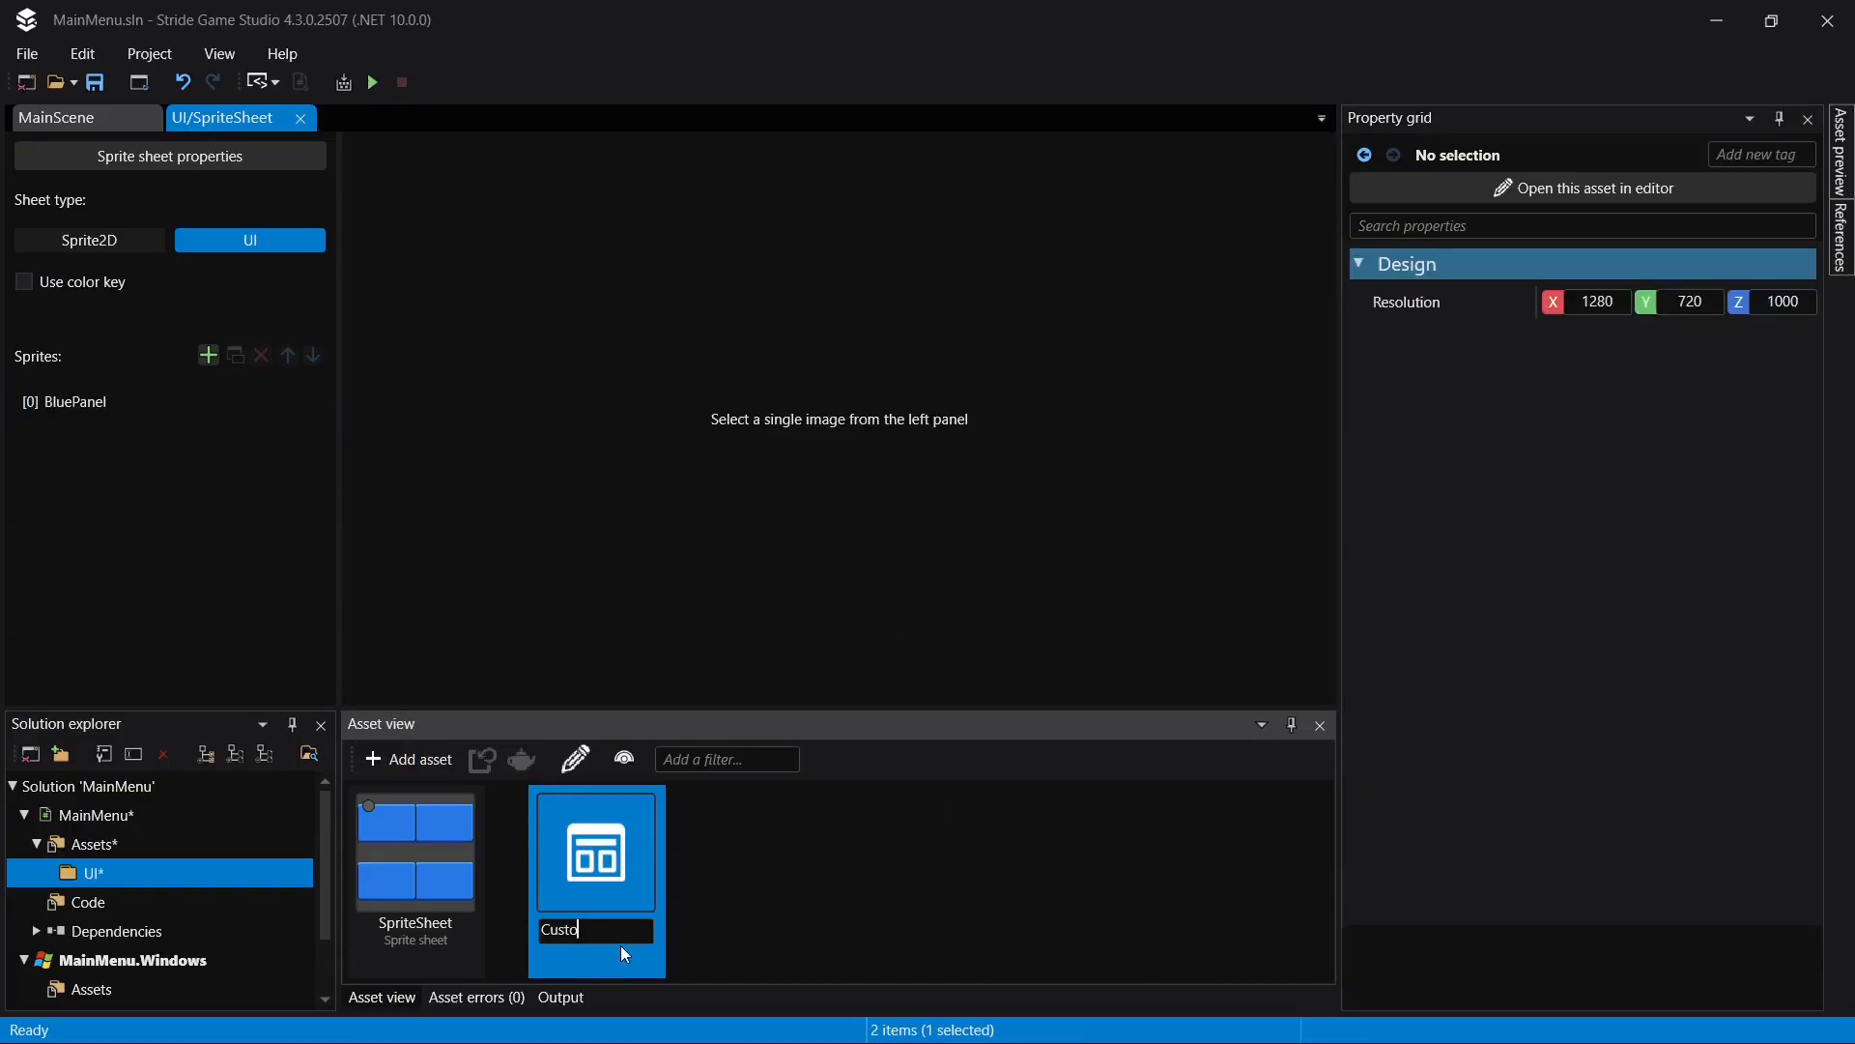
pyautogui.write('mLibrary')
pyautogui.press('Return')
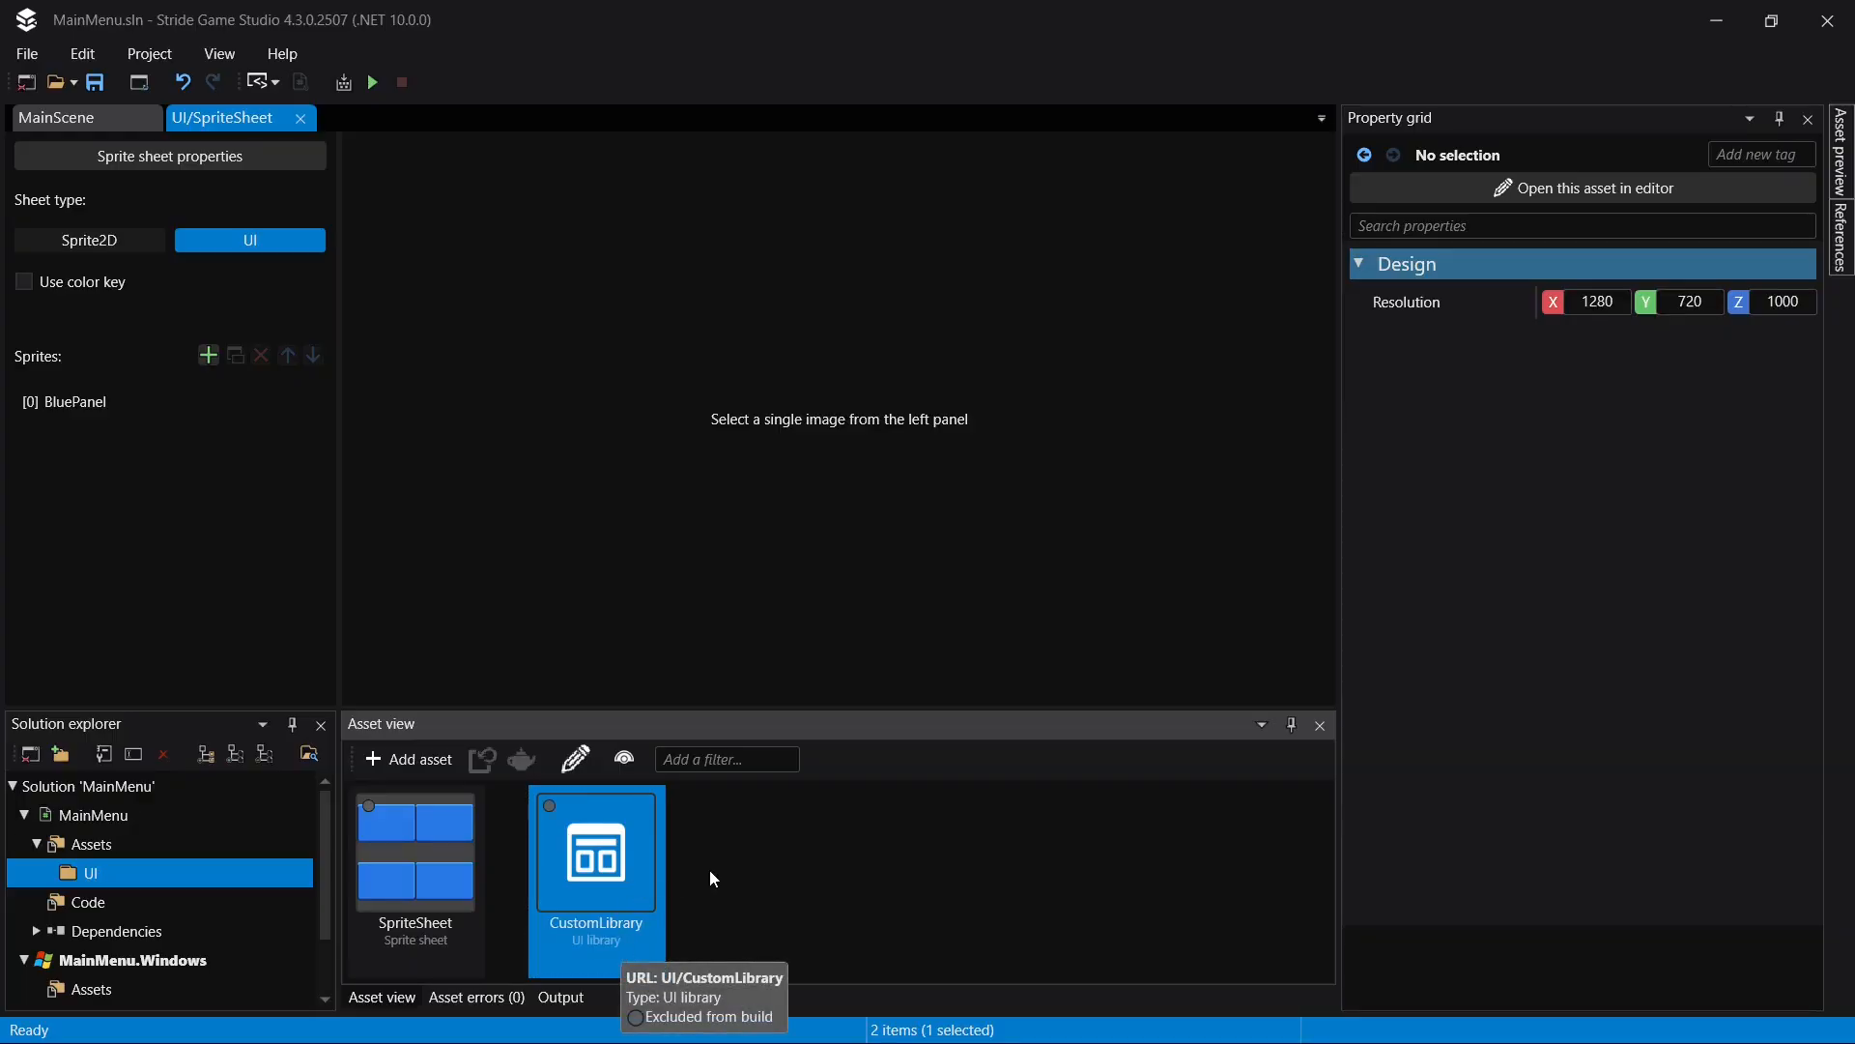
# - Open CustomLibrary in its editor, add a Button element named LargeButton and save
pyautogui.doubleClick(608, 869)
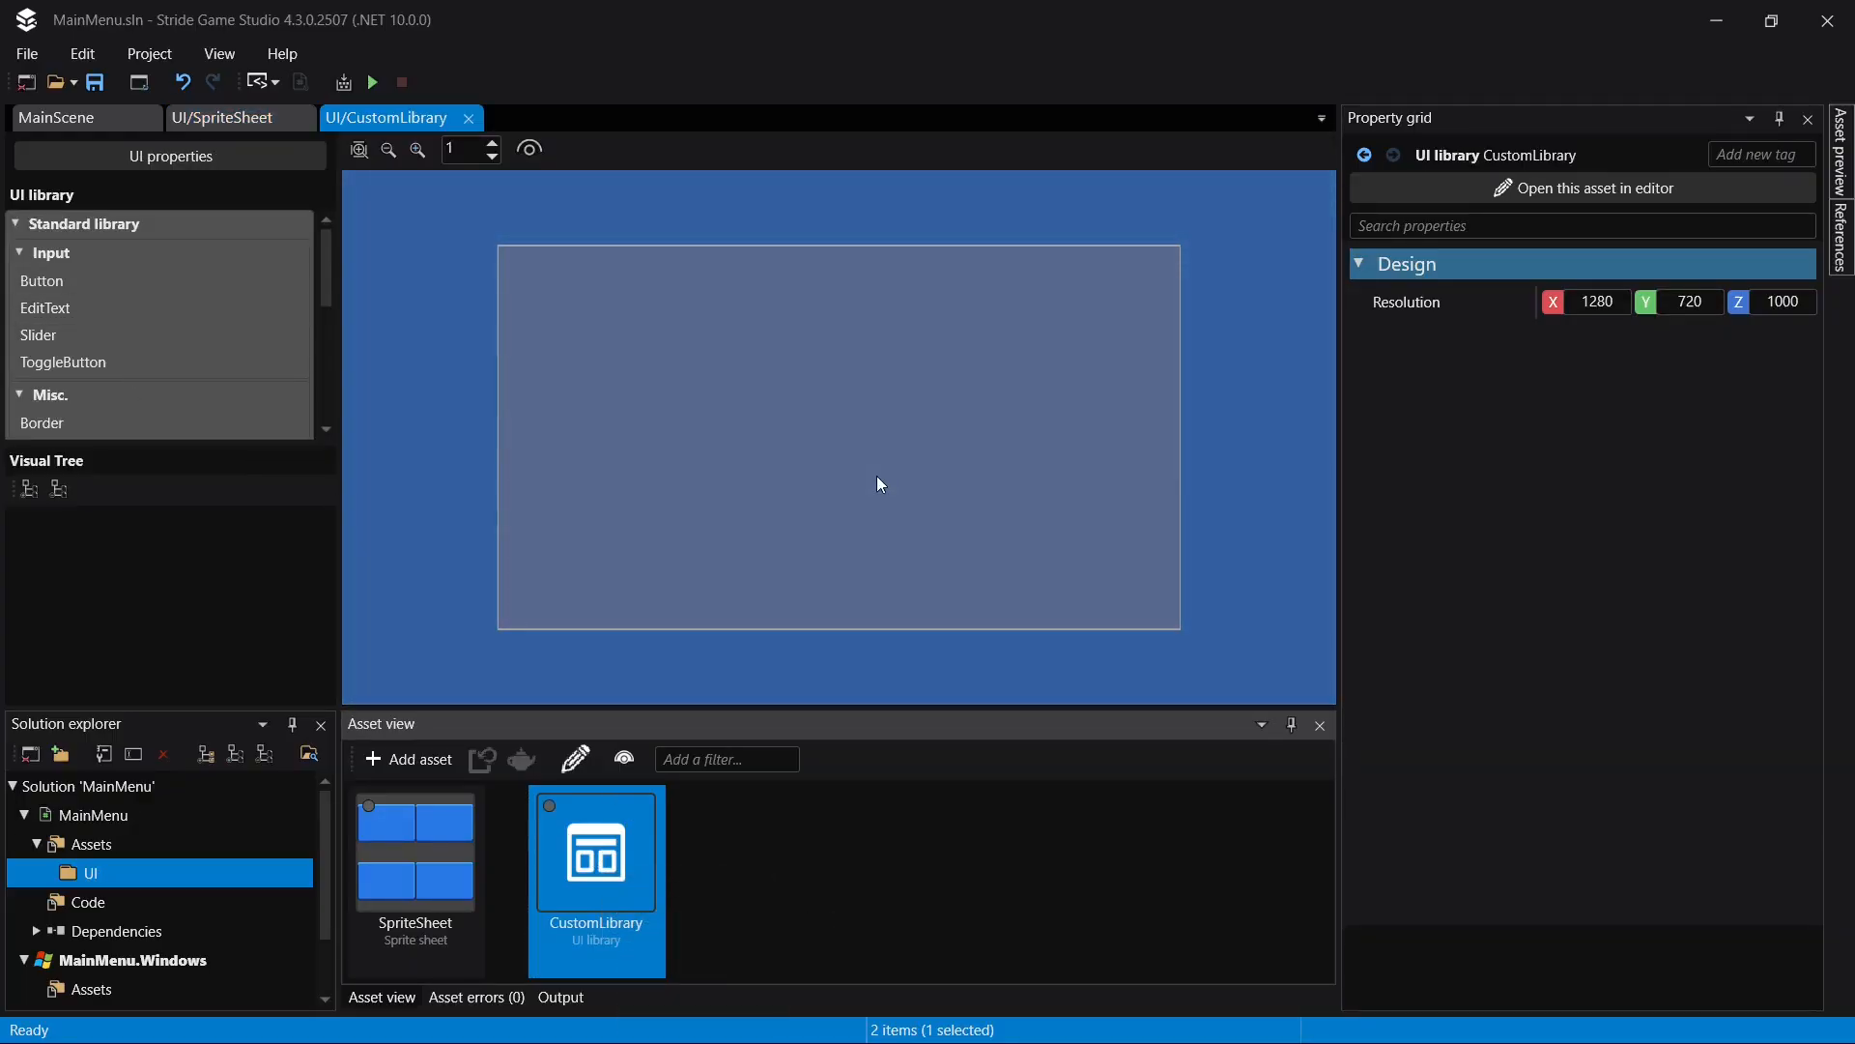
pyautogui.click(102, 280)
pyautogui.moveTo(68, 278); pyautogui.dragTo(160, 544)
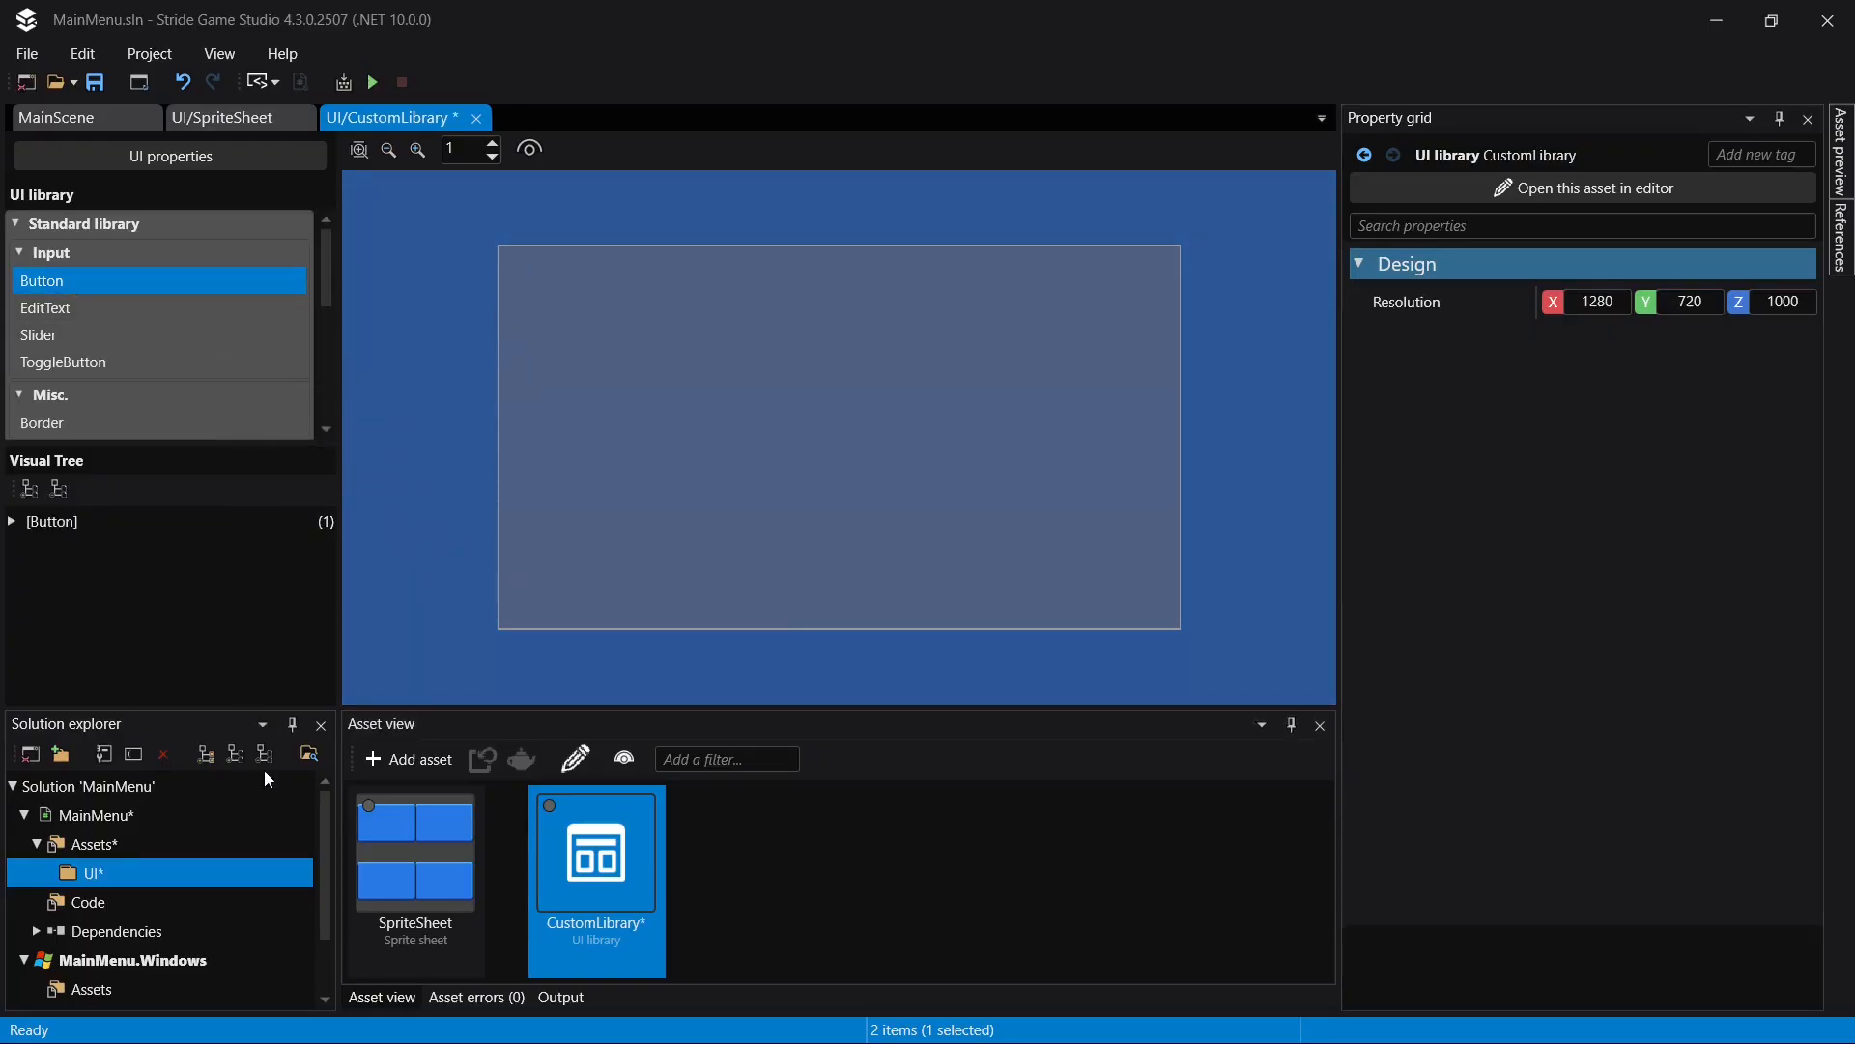
pyautogui.click(54, 529)
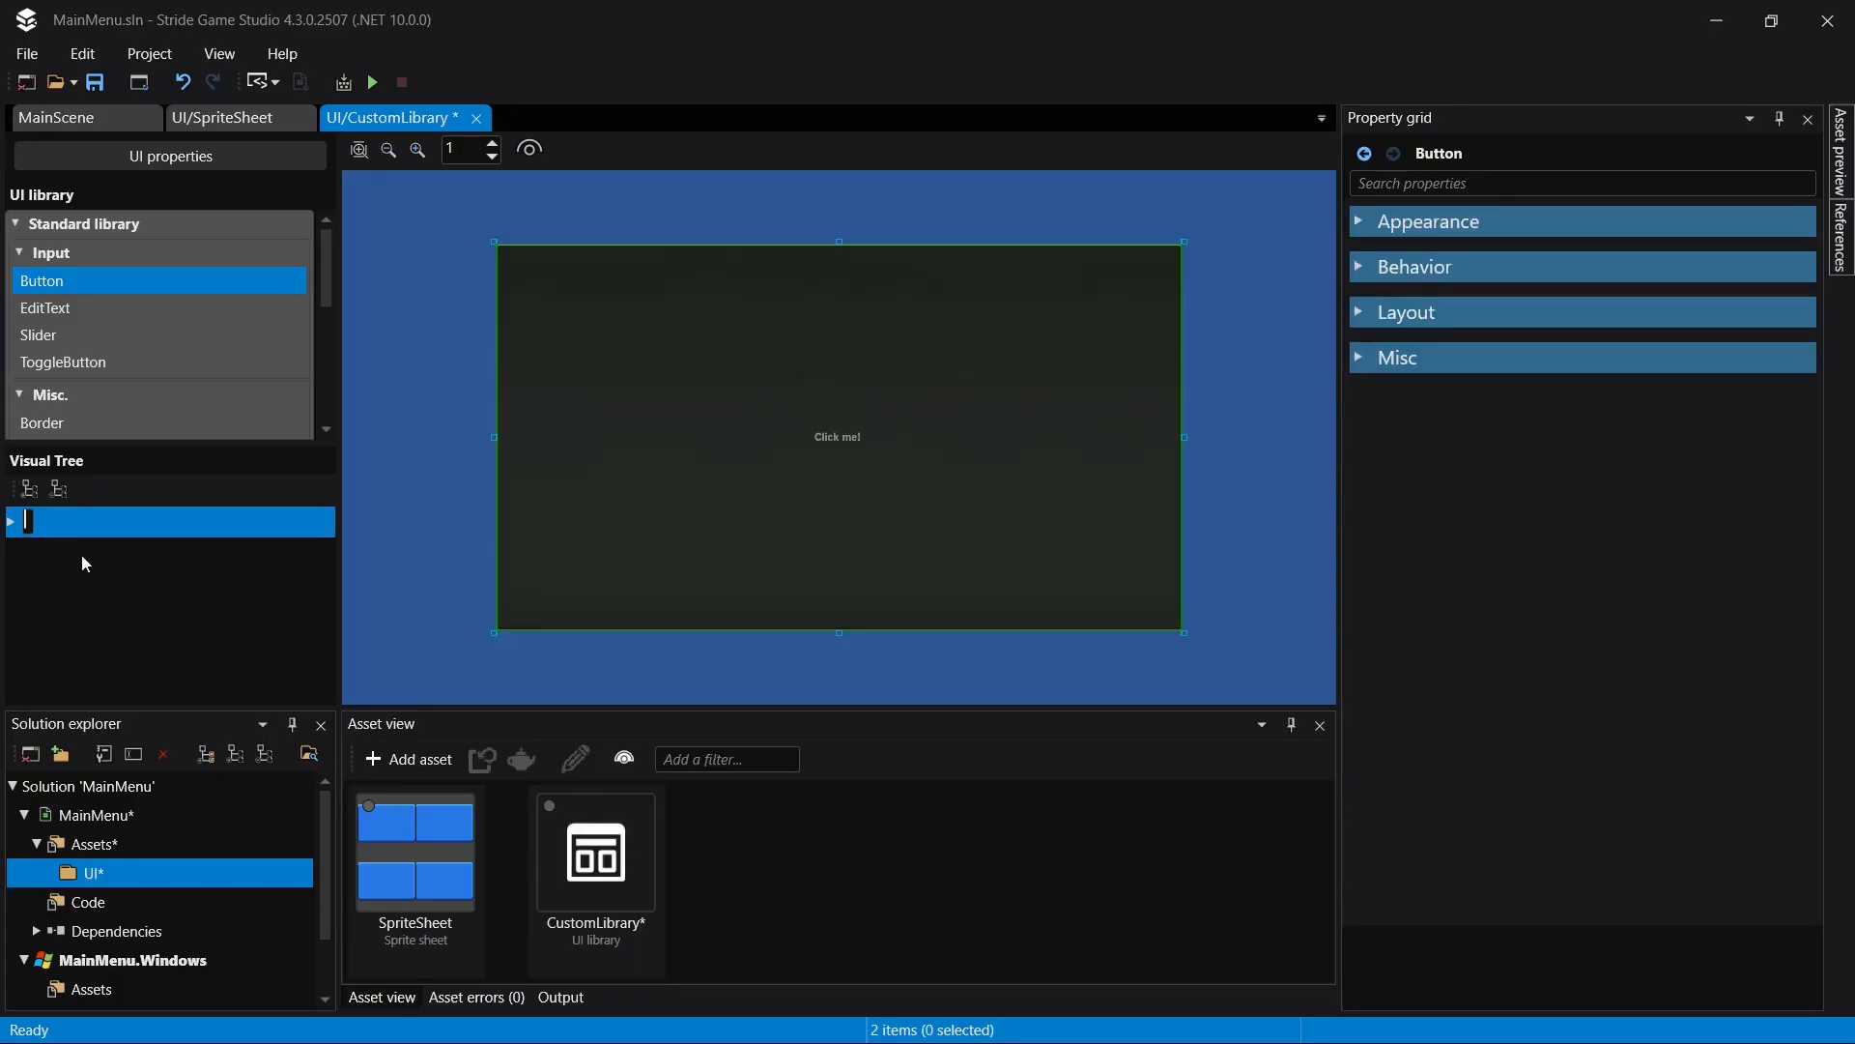
pyautogui.write('LargeButton')
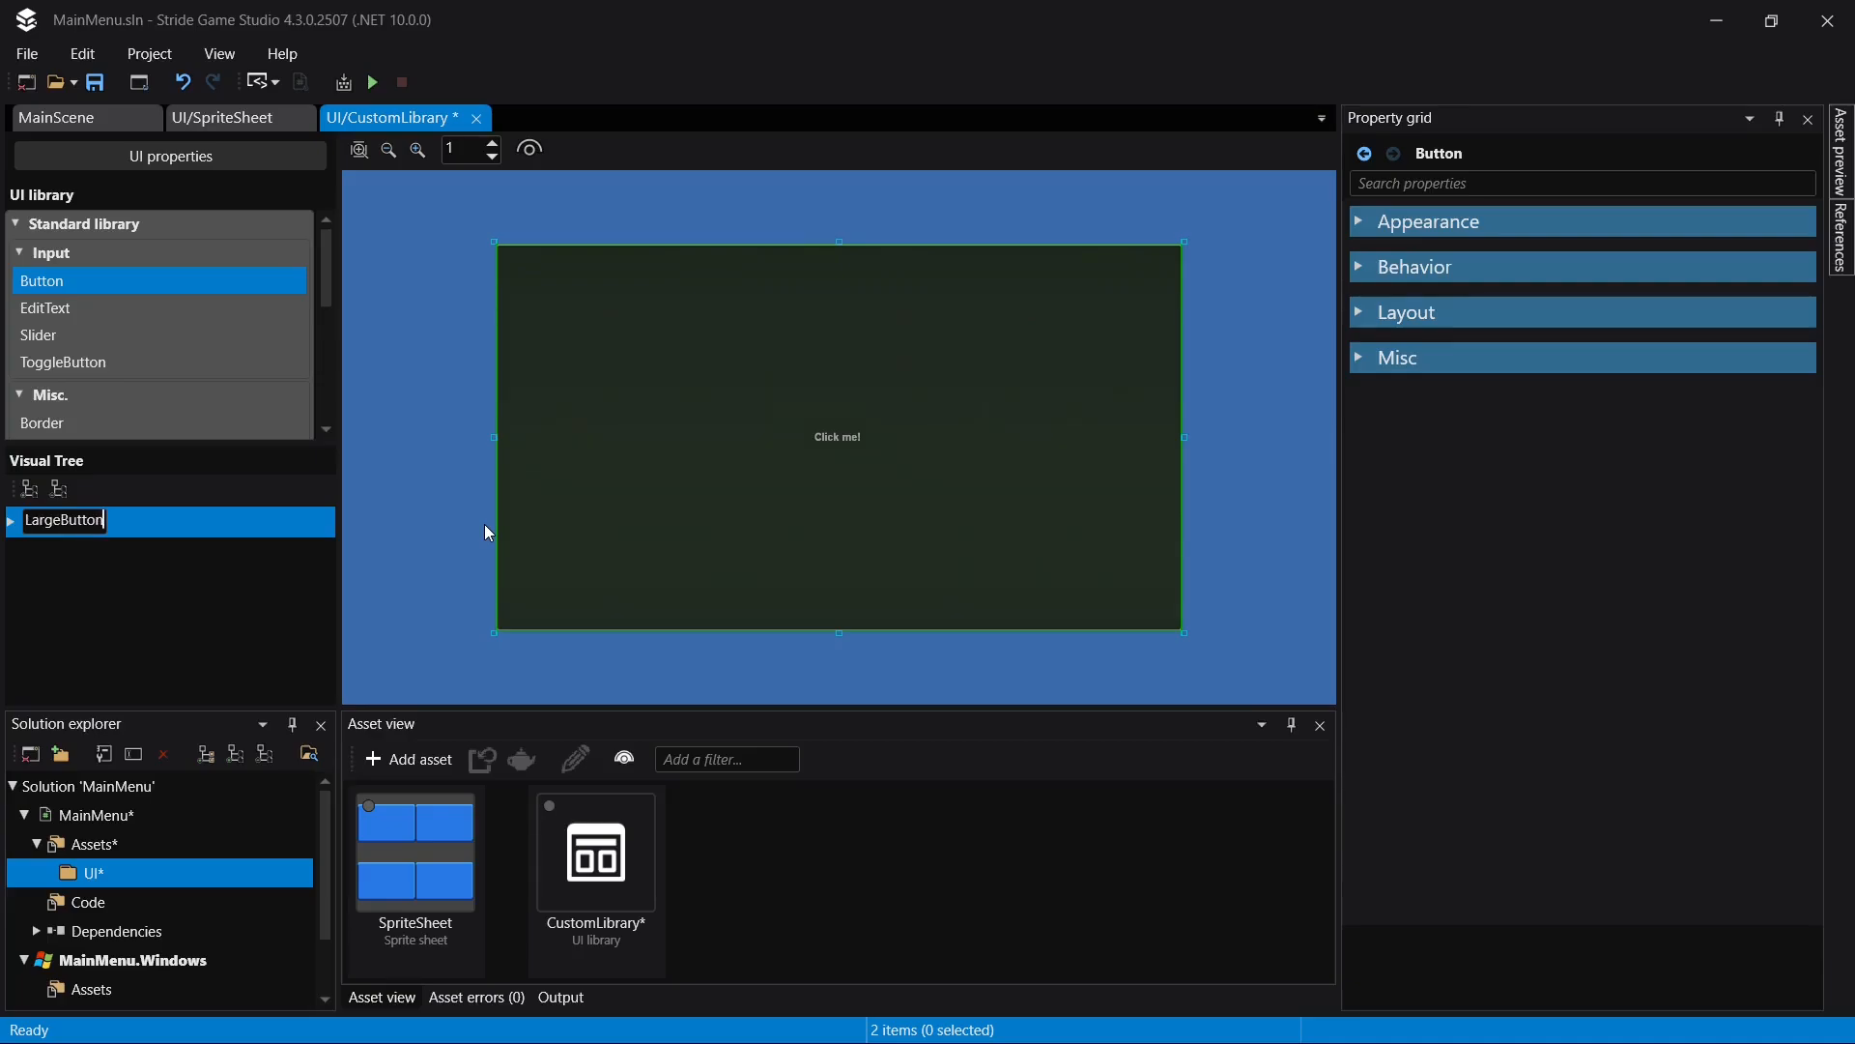
pyautogui.press('Return')
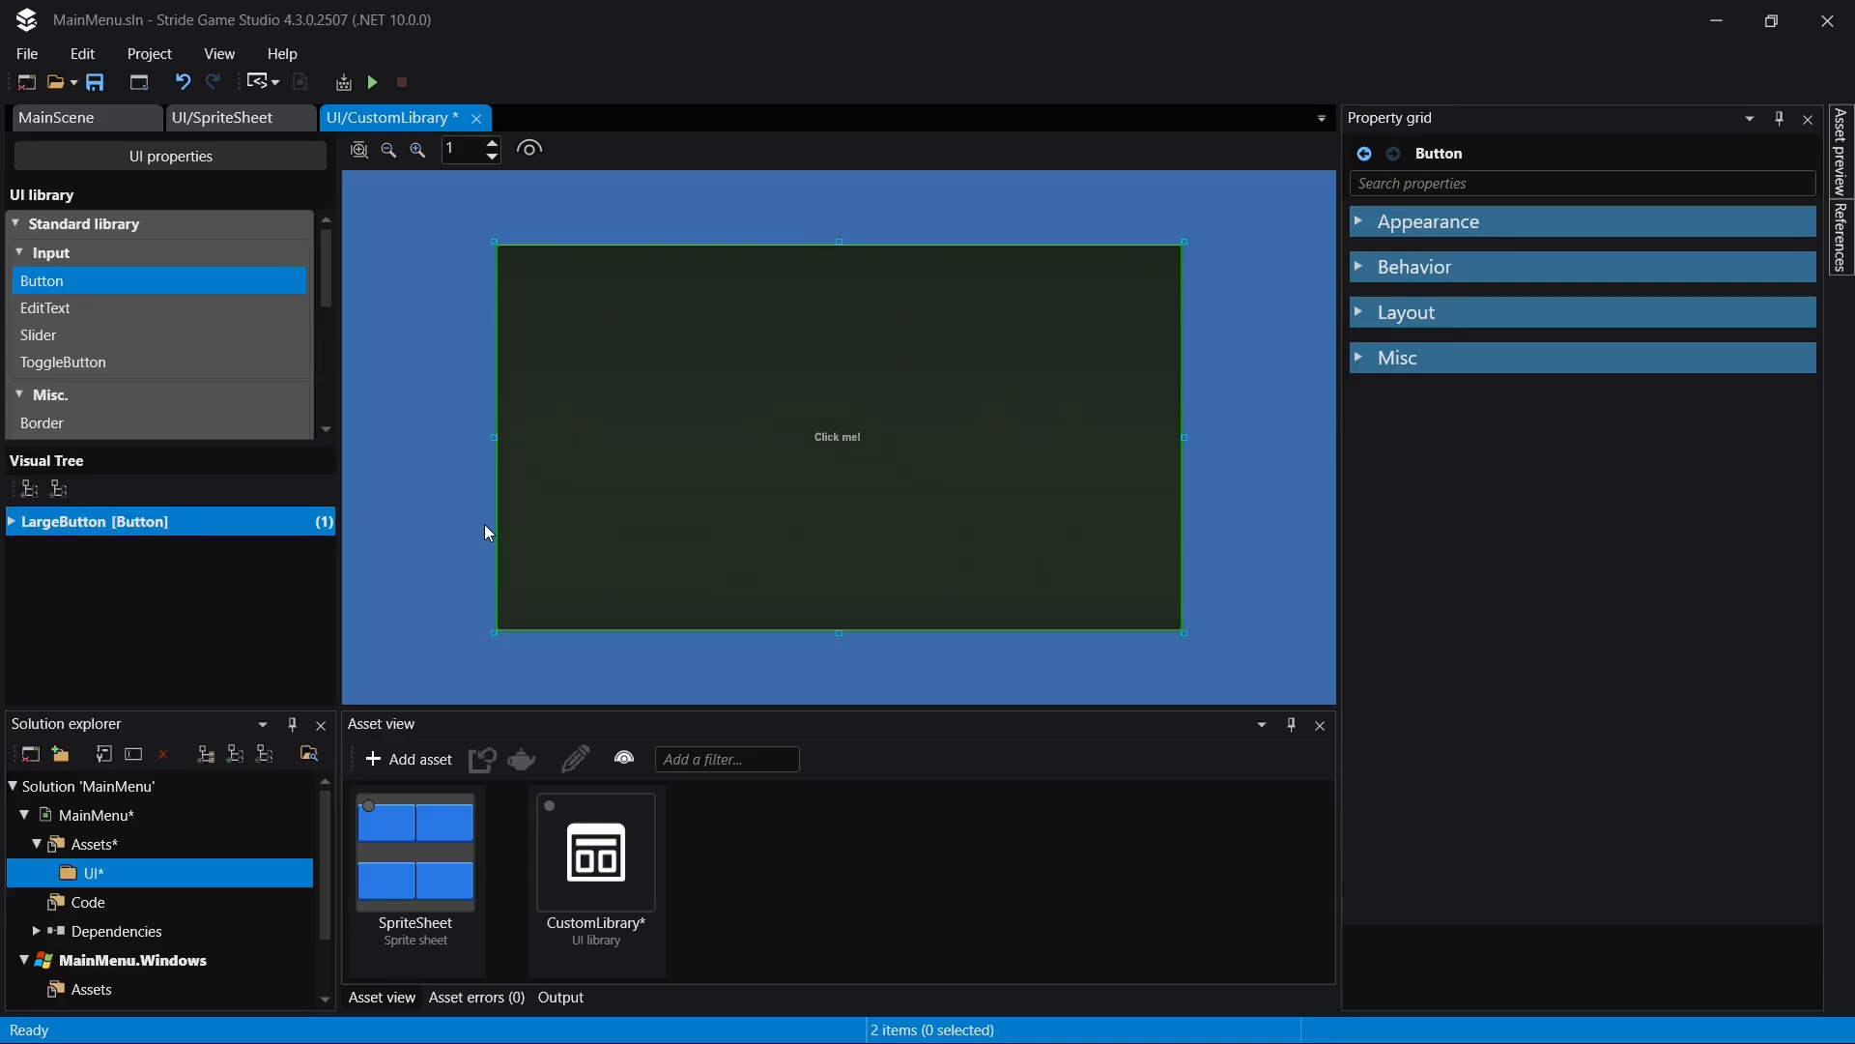
pyautogui.hotkey('ctrl', 's')
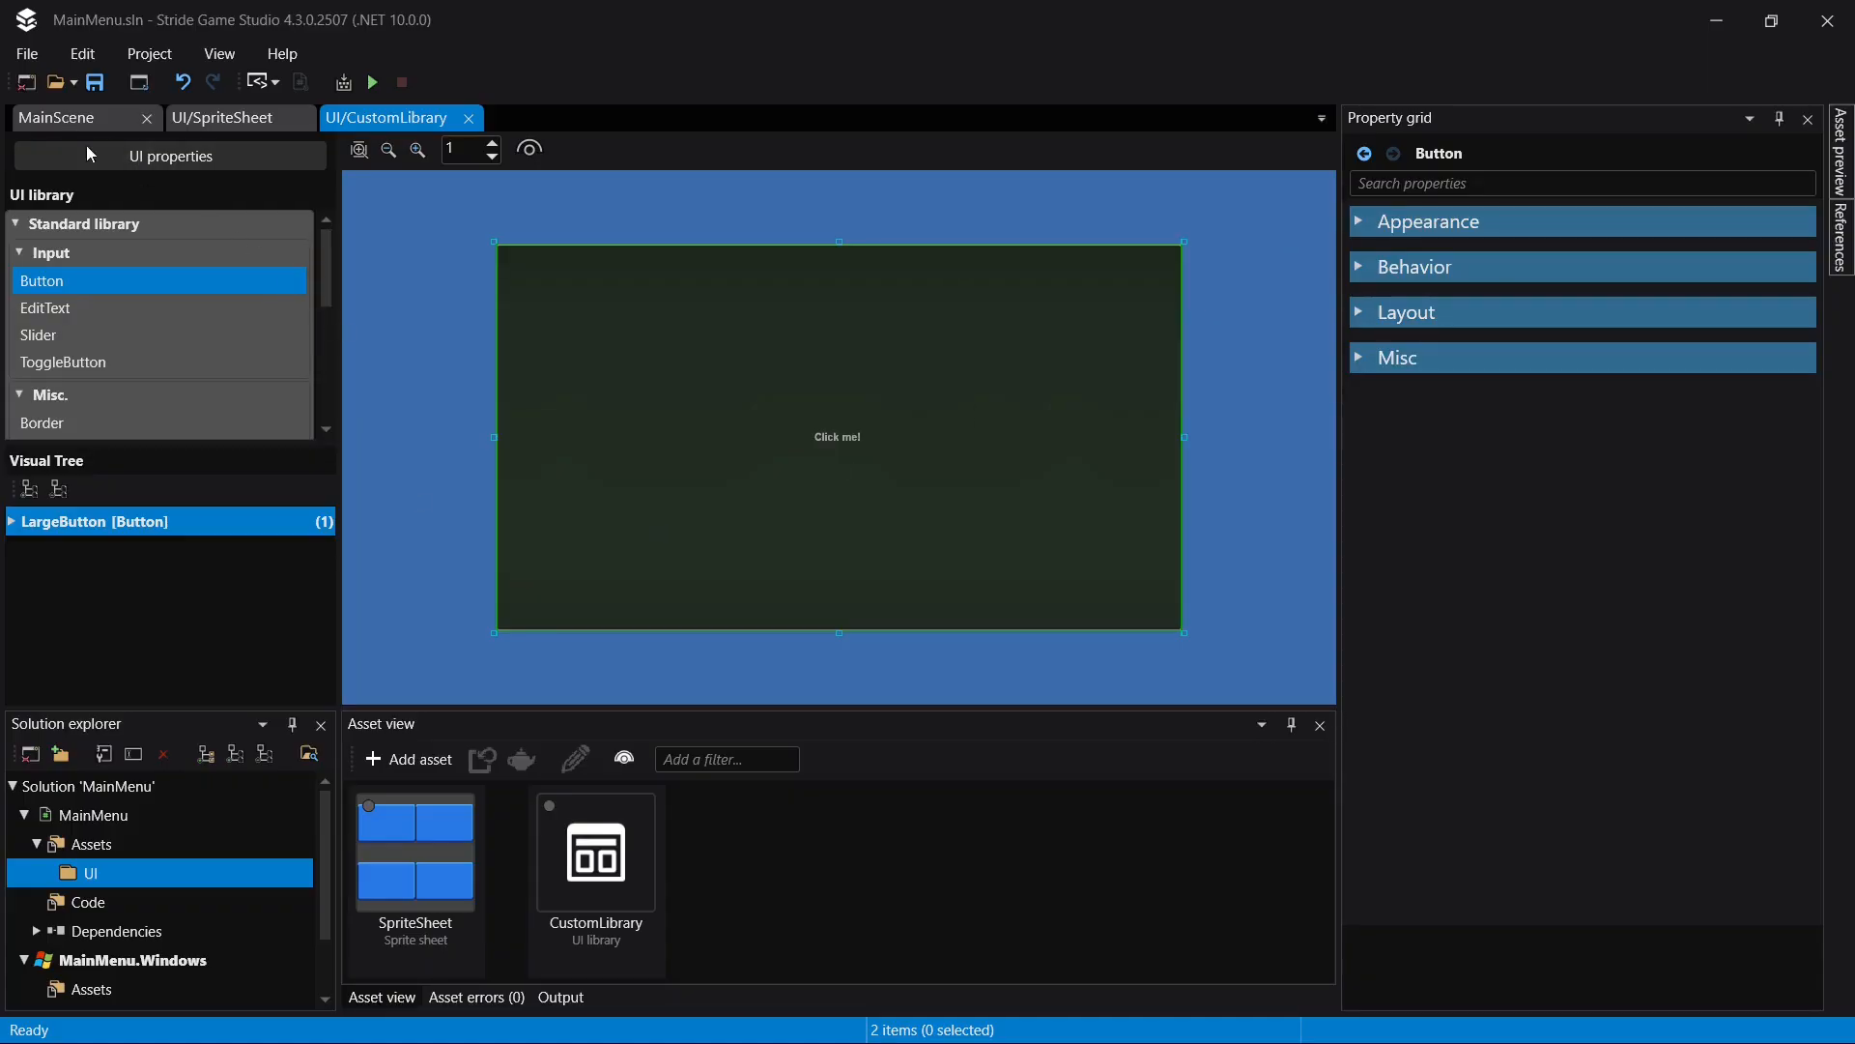
# - Add a UI page asset named MainMenu to the UI folder, save it and open it in its editor
pyautogui.click(400, 763)
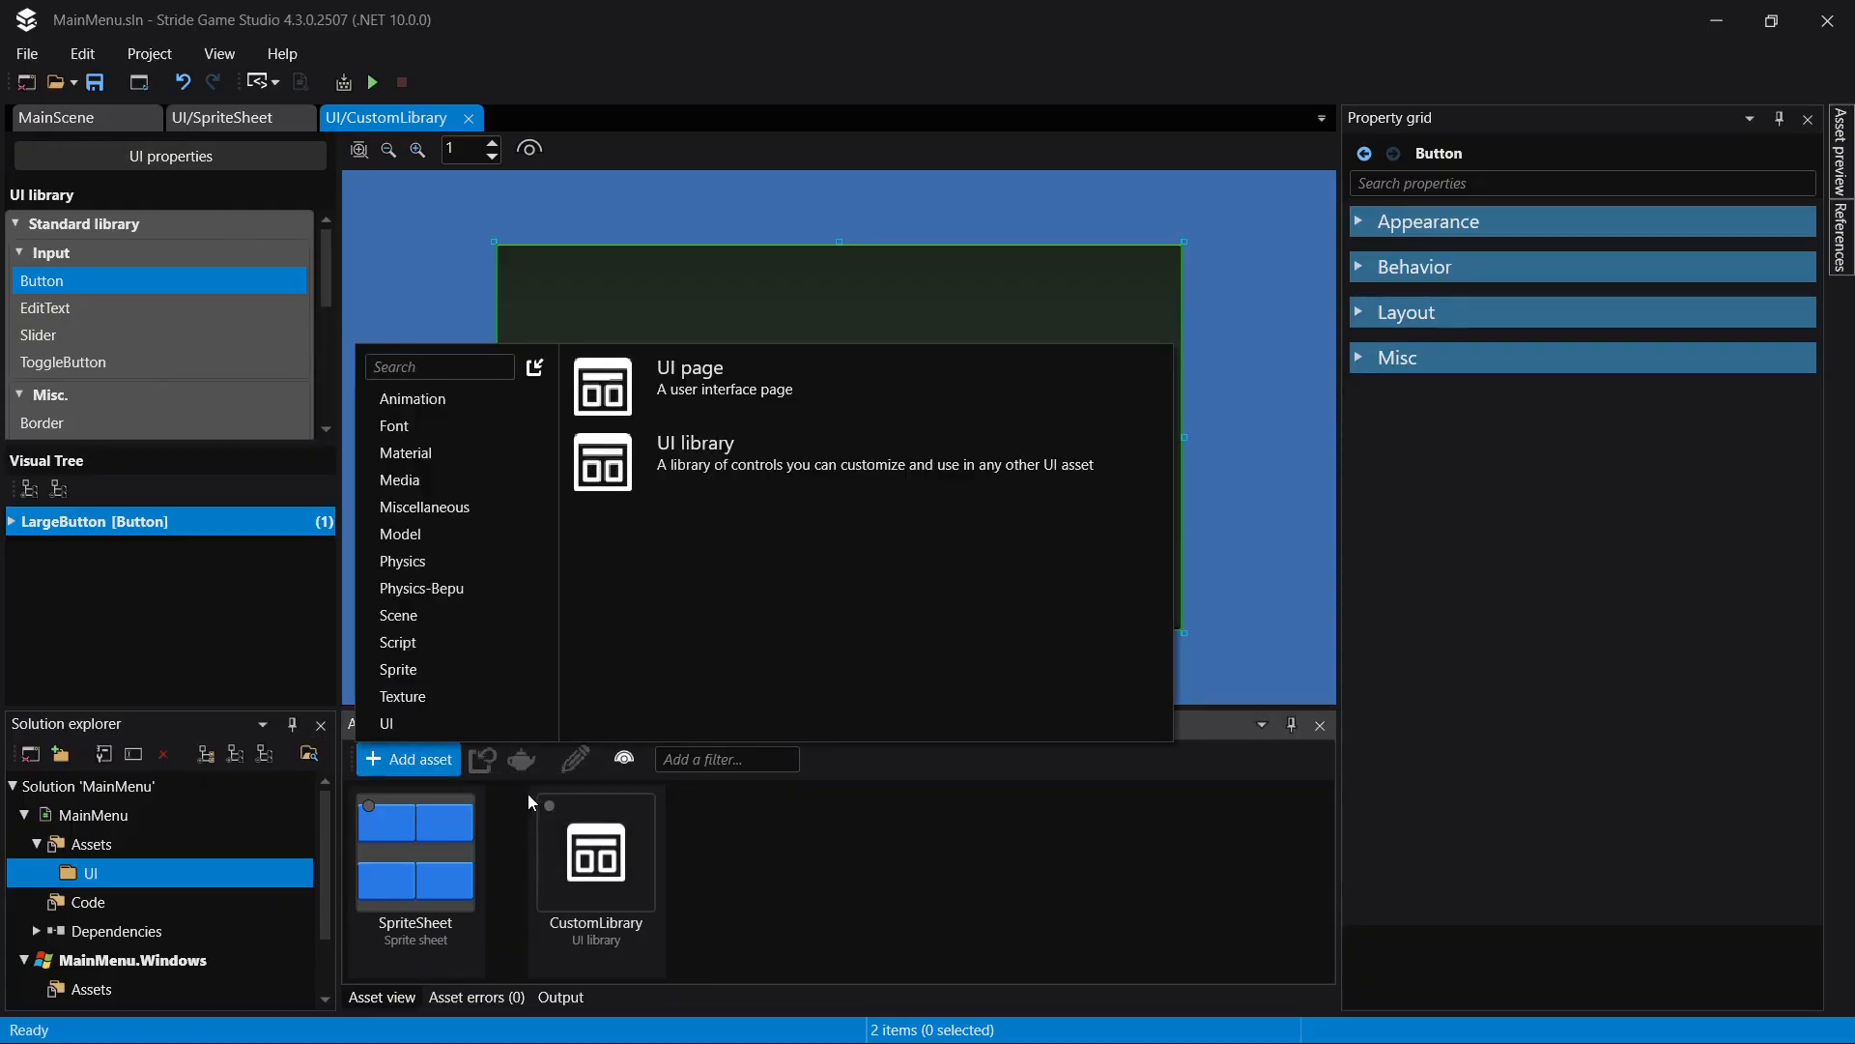
pyautogui.click(852, 374)
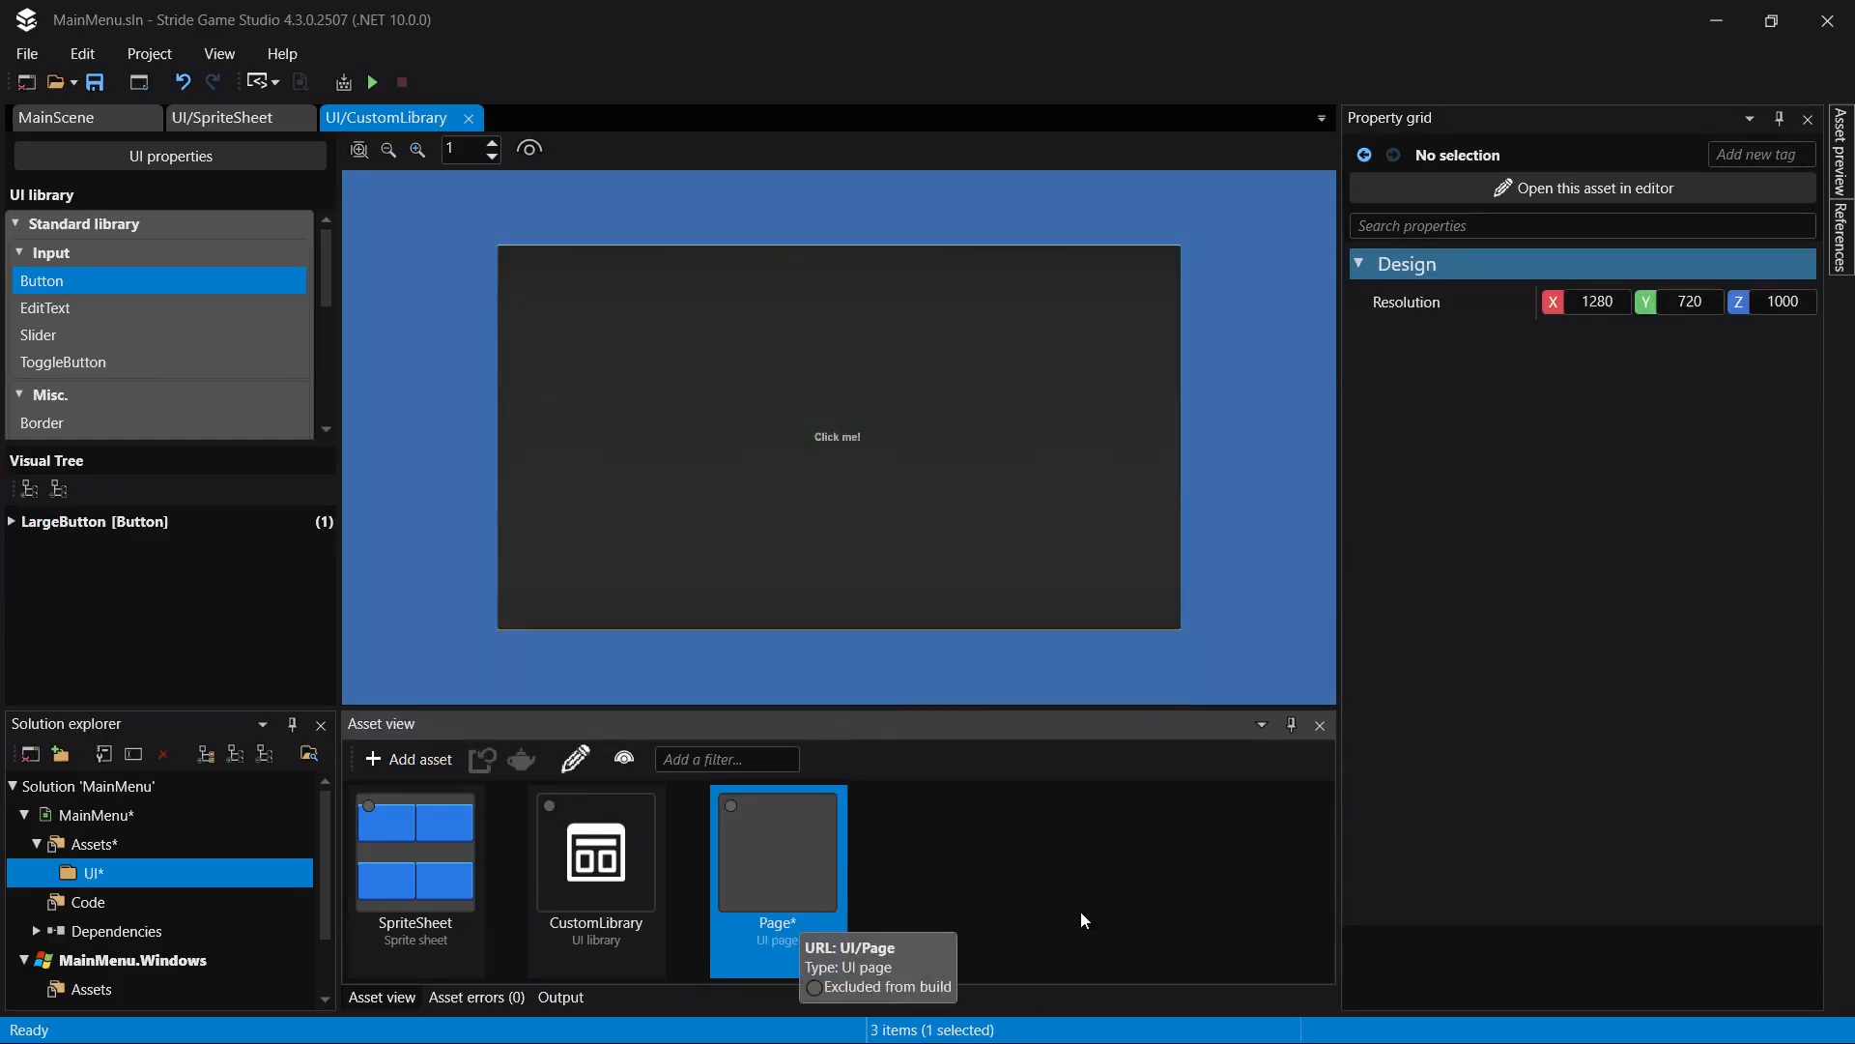
pyautogui.press('F2')
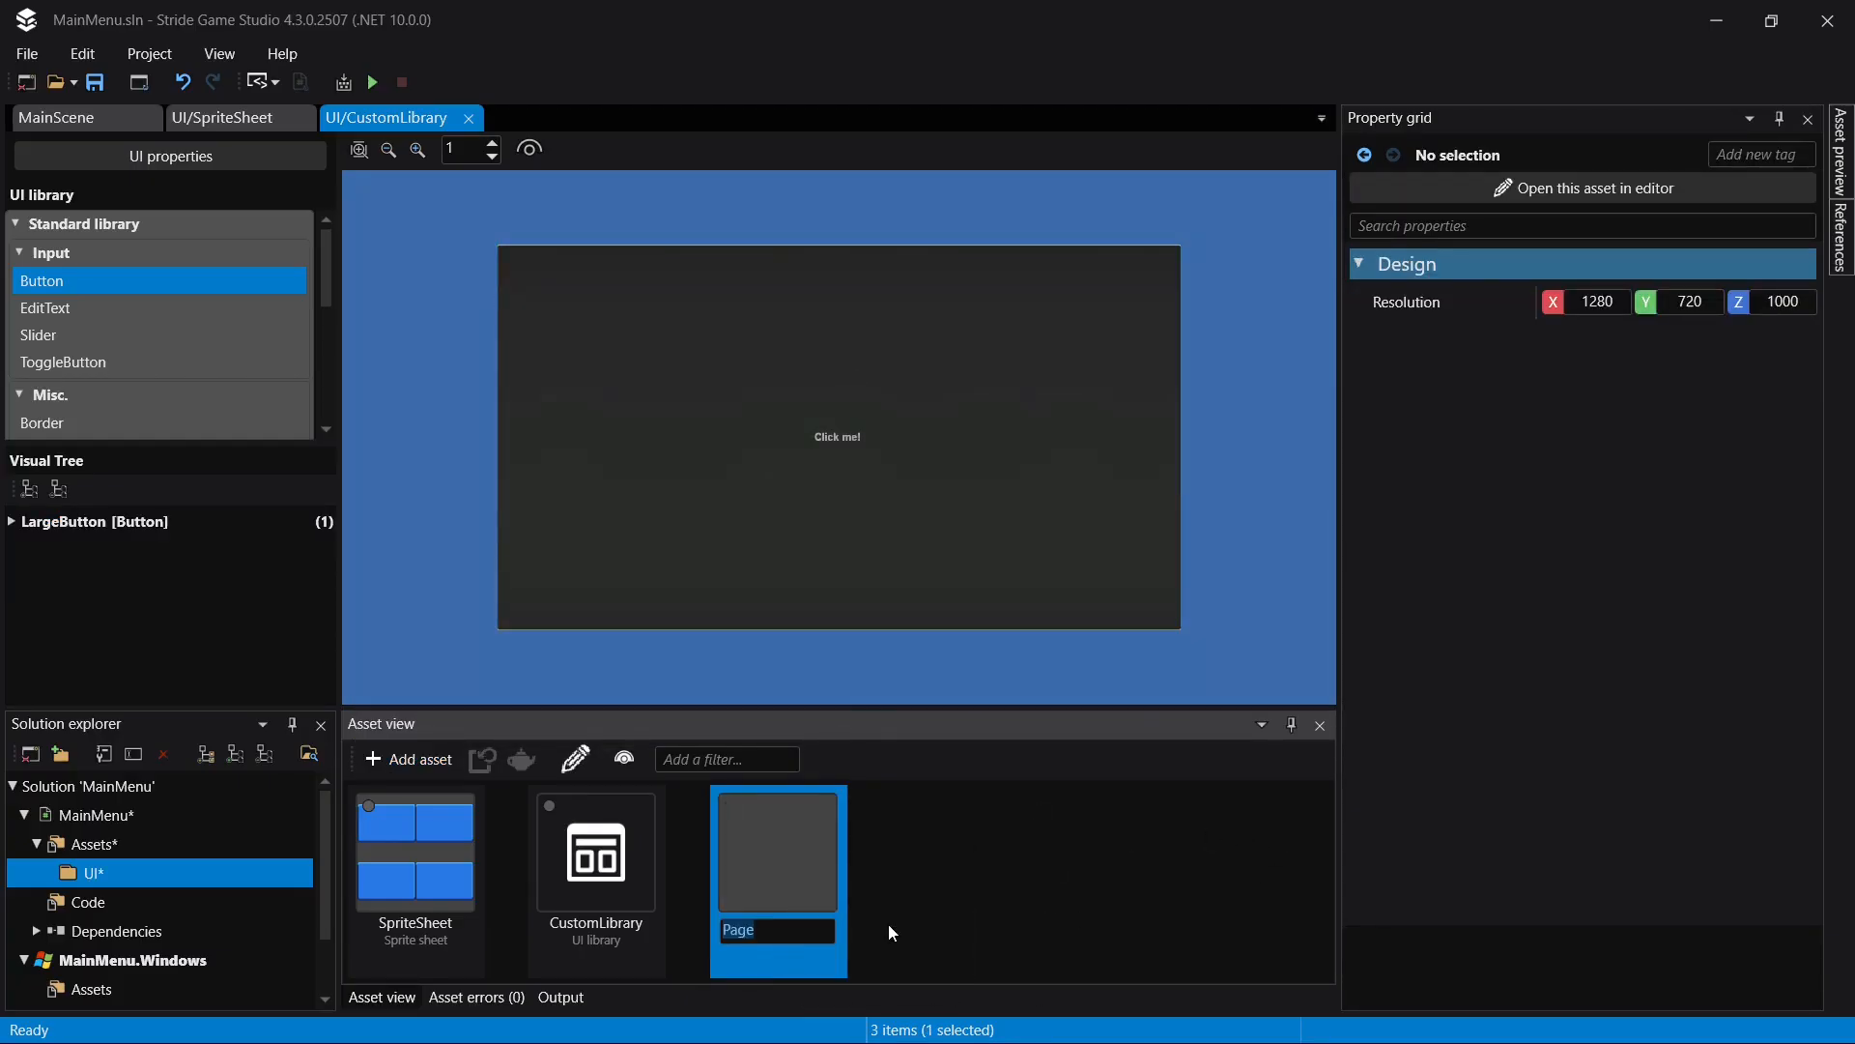
pyautogui.write('Me')
pyautogui.press('BackSpace')
pyautogui.write('ainMenu')
pyautogui.press('Return')
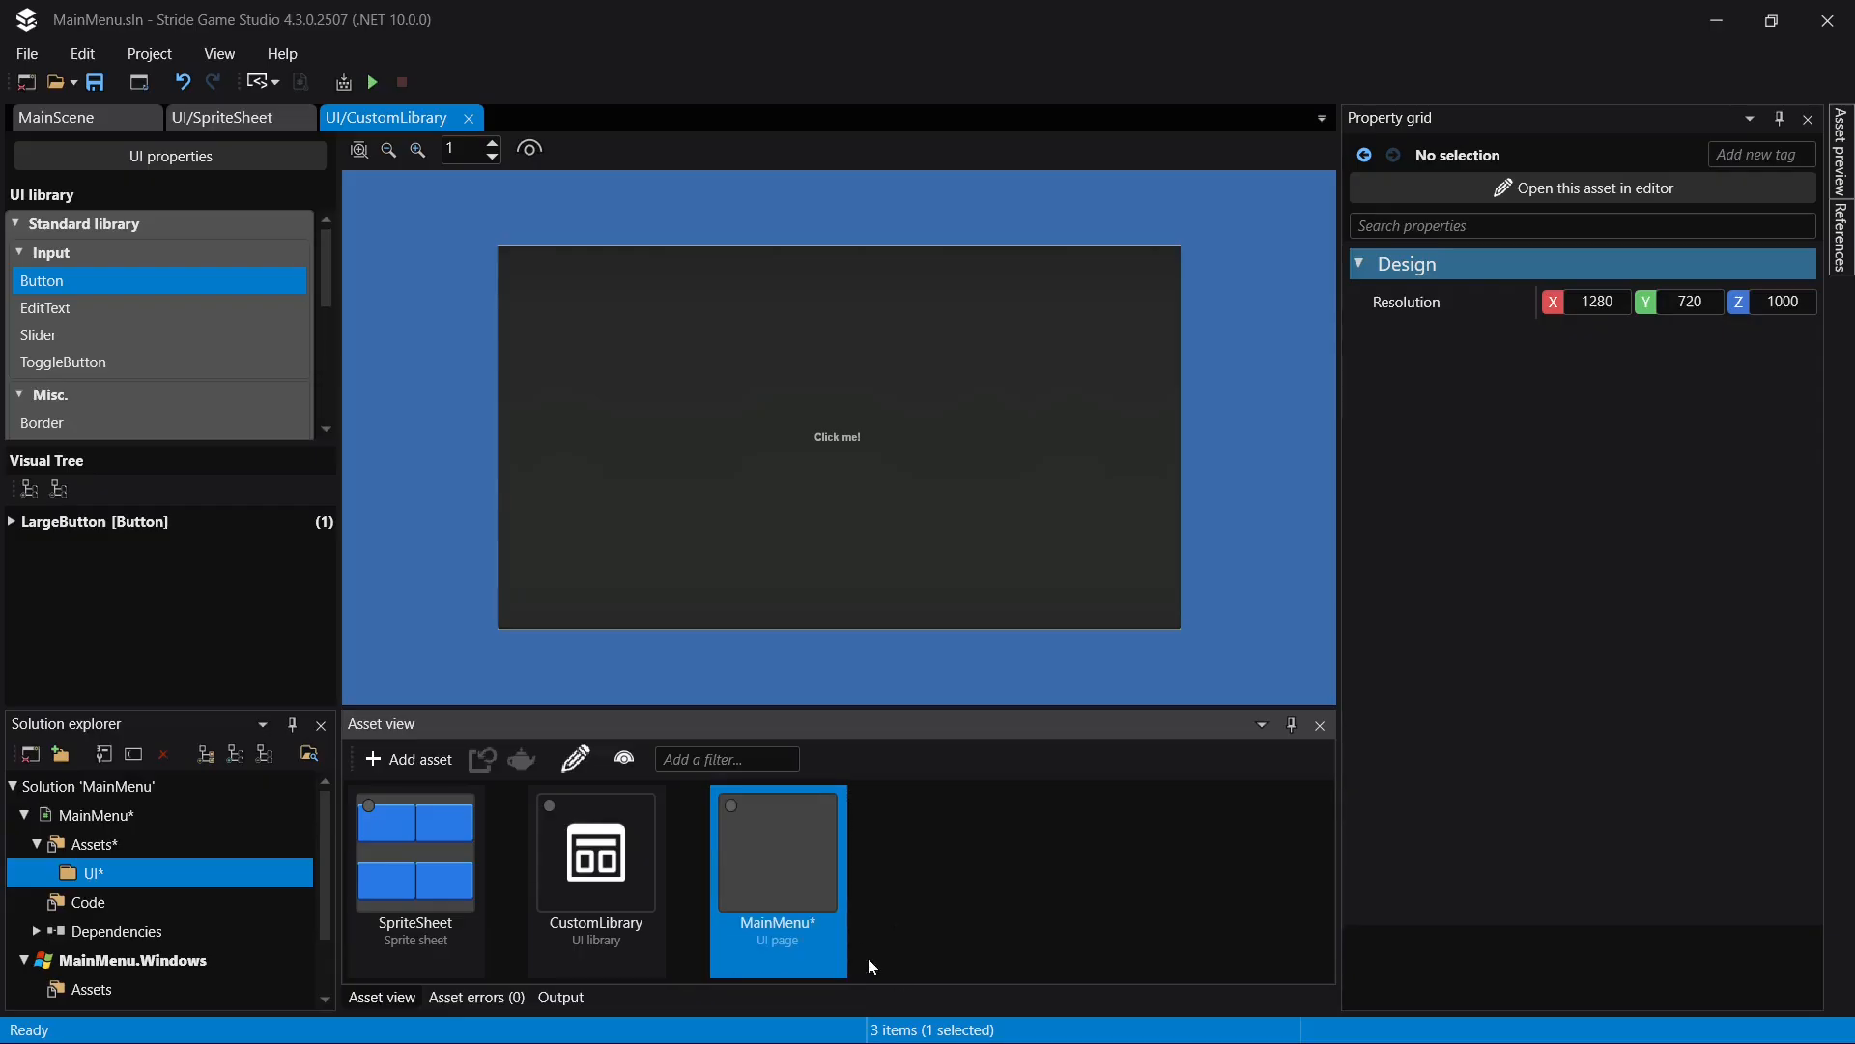
pyautogui.hotkey('ctrl', 's')
pyautogui.doubleClick(805, 899)
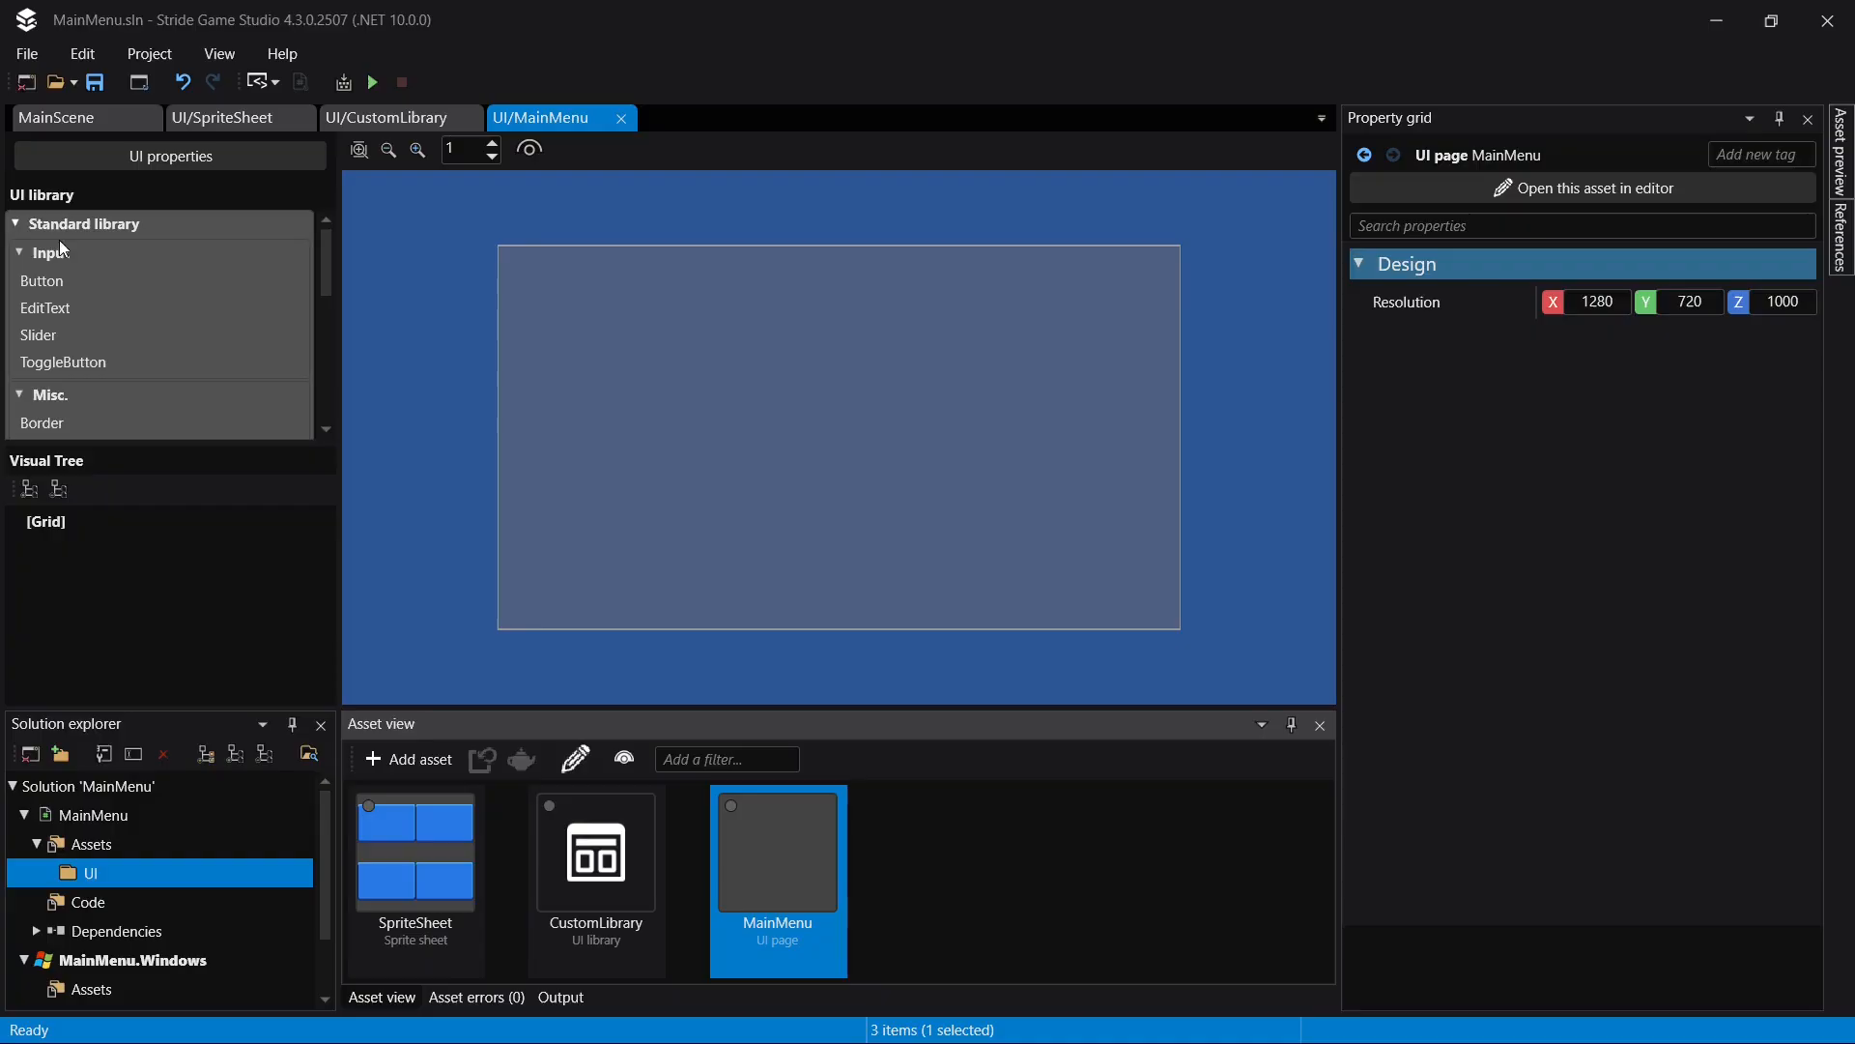
pyautogui.moveTo(329, 257); pyautogui.dragTo(327, 288)
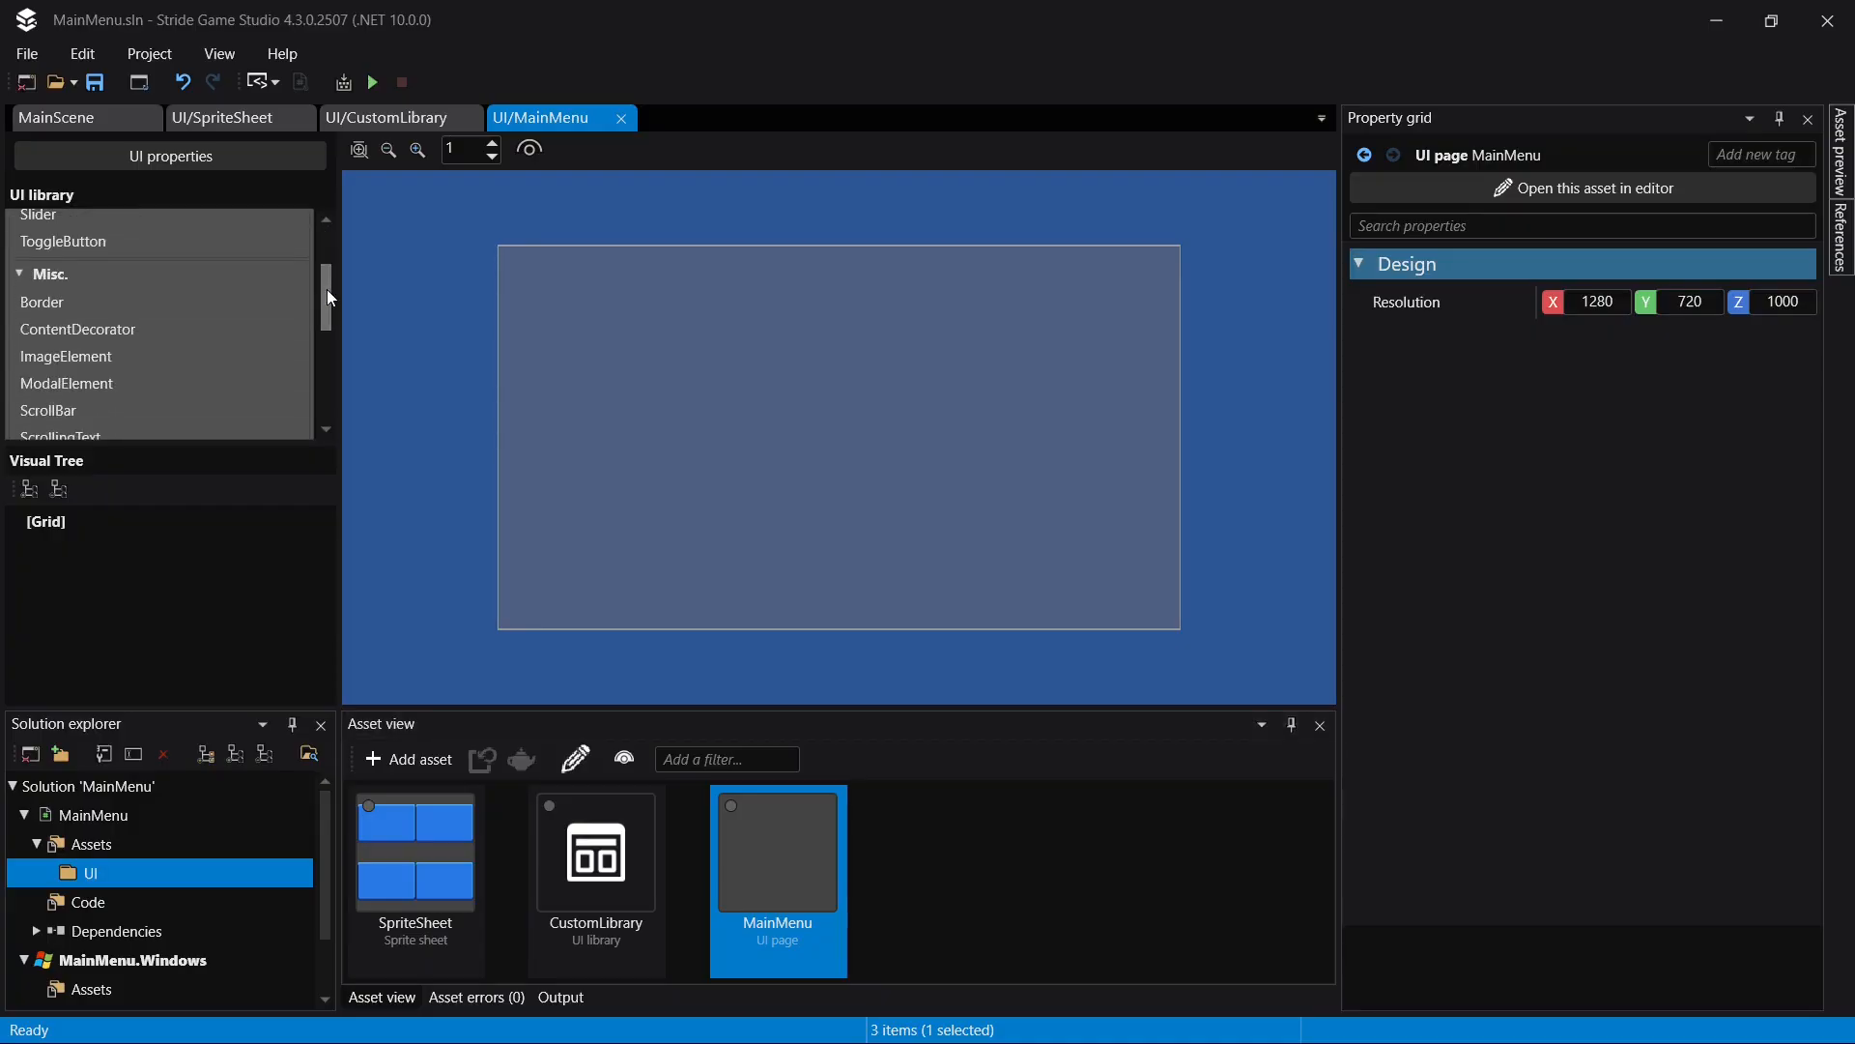
pyautogui.moveTo(60, 242); pyautogui.dragTo(771, 430)
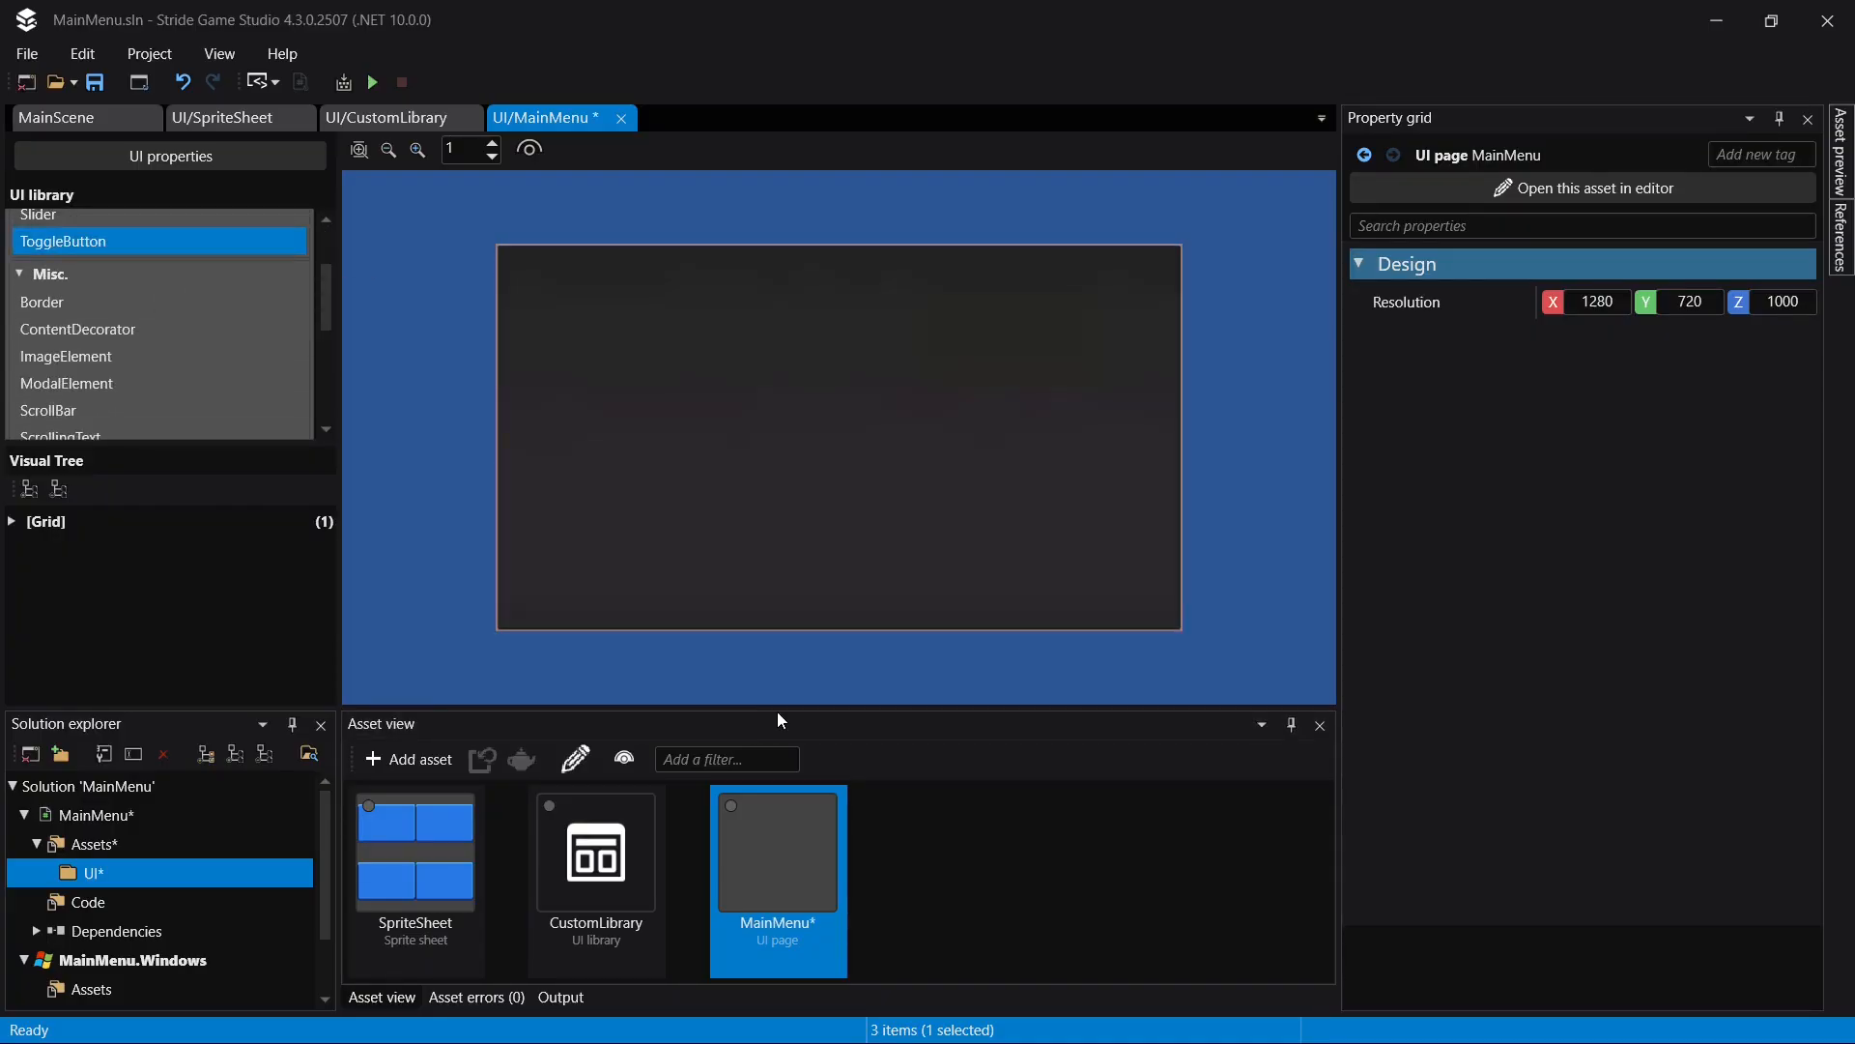
pyautogui.hotkey('ctrl', 'z')
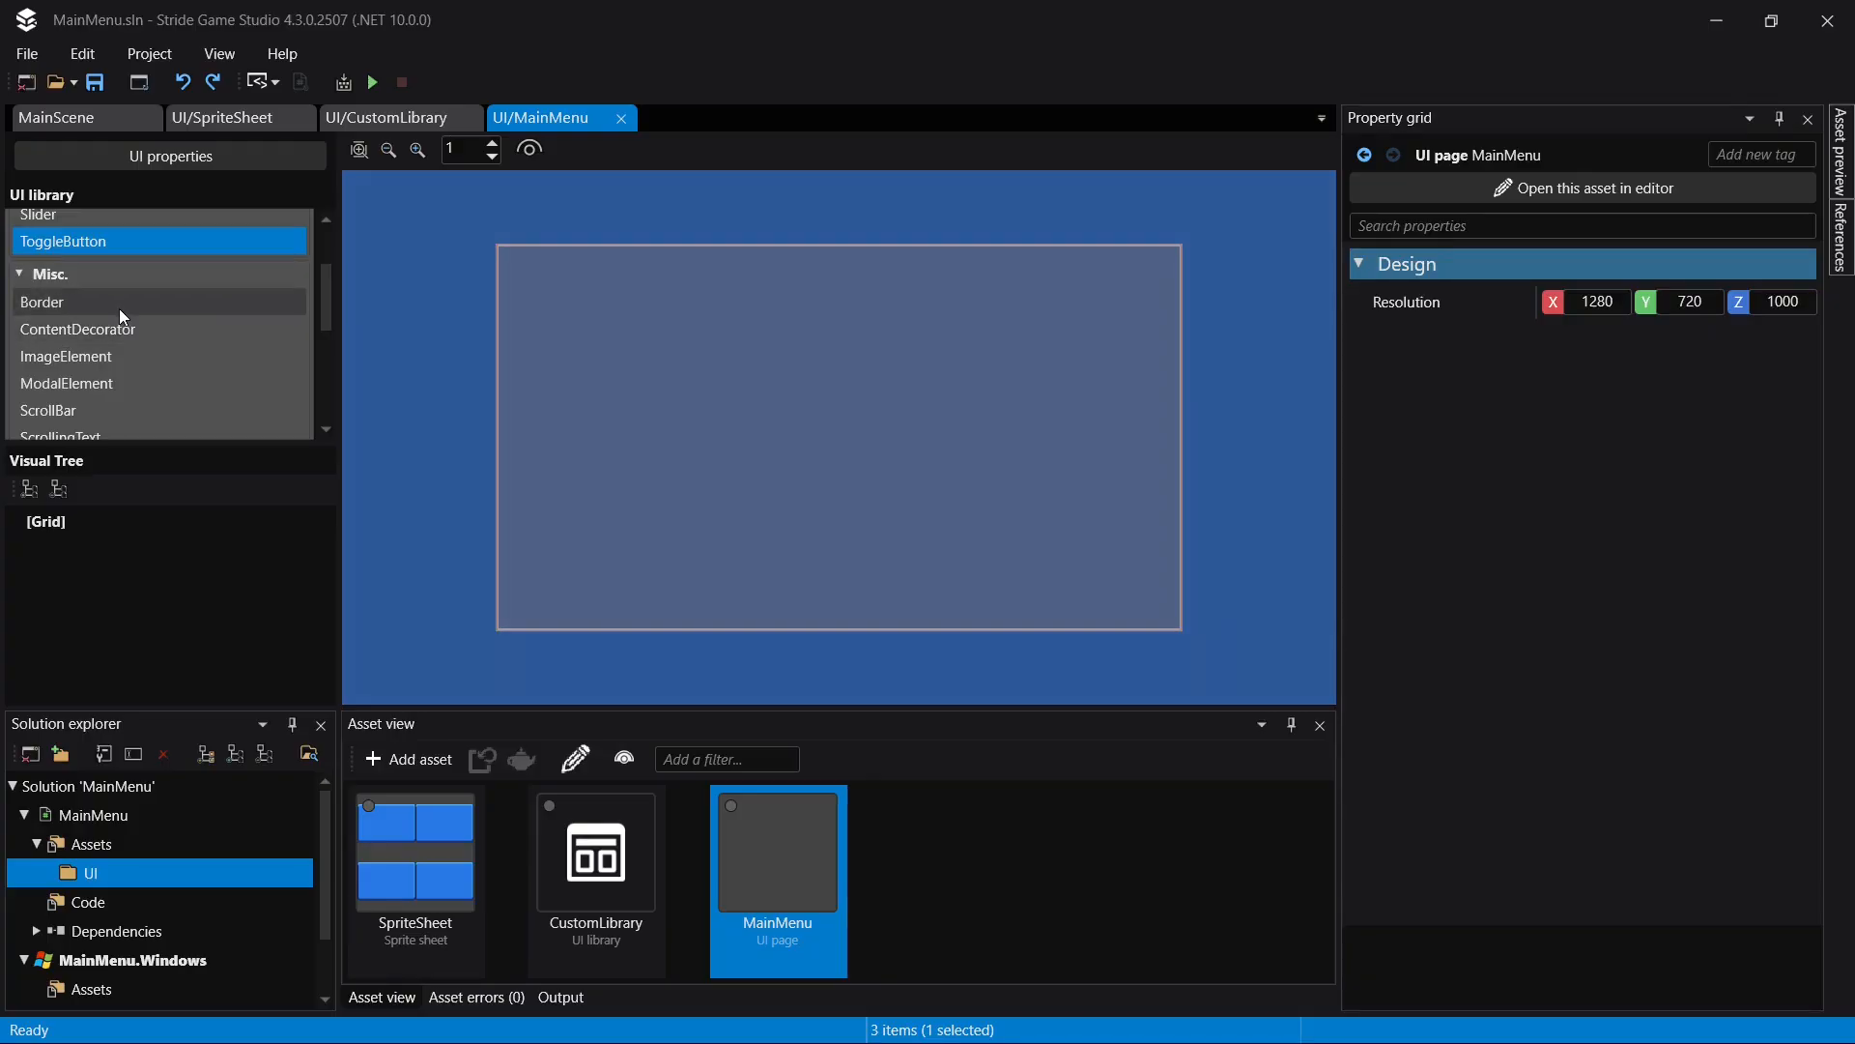
# - Place the LargeButton element from the CustomLibrary user library on the MainMenu page's grid
pyautogui.scroll(2, 119, 309)
pyautogui.click(16, 225)
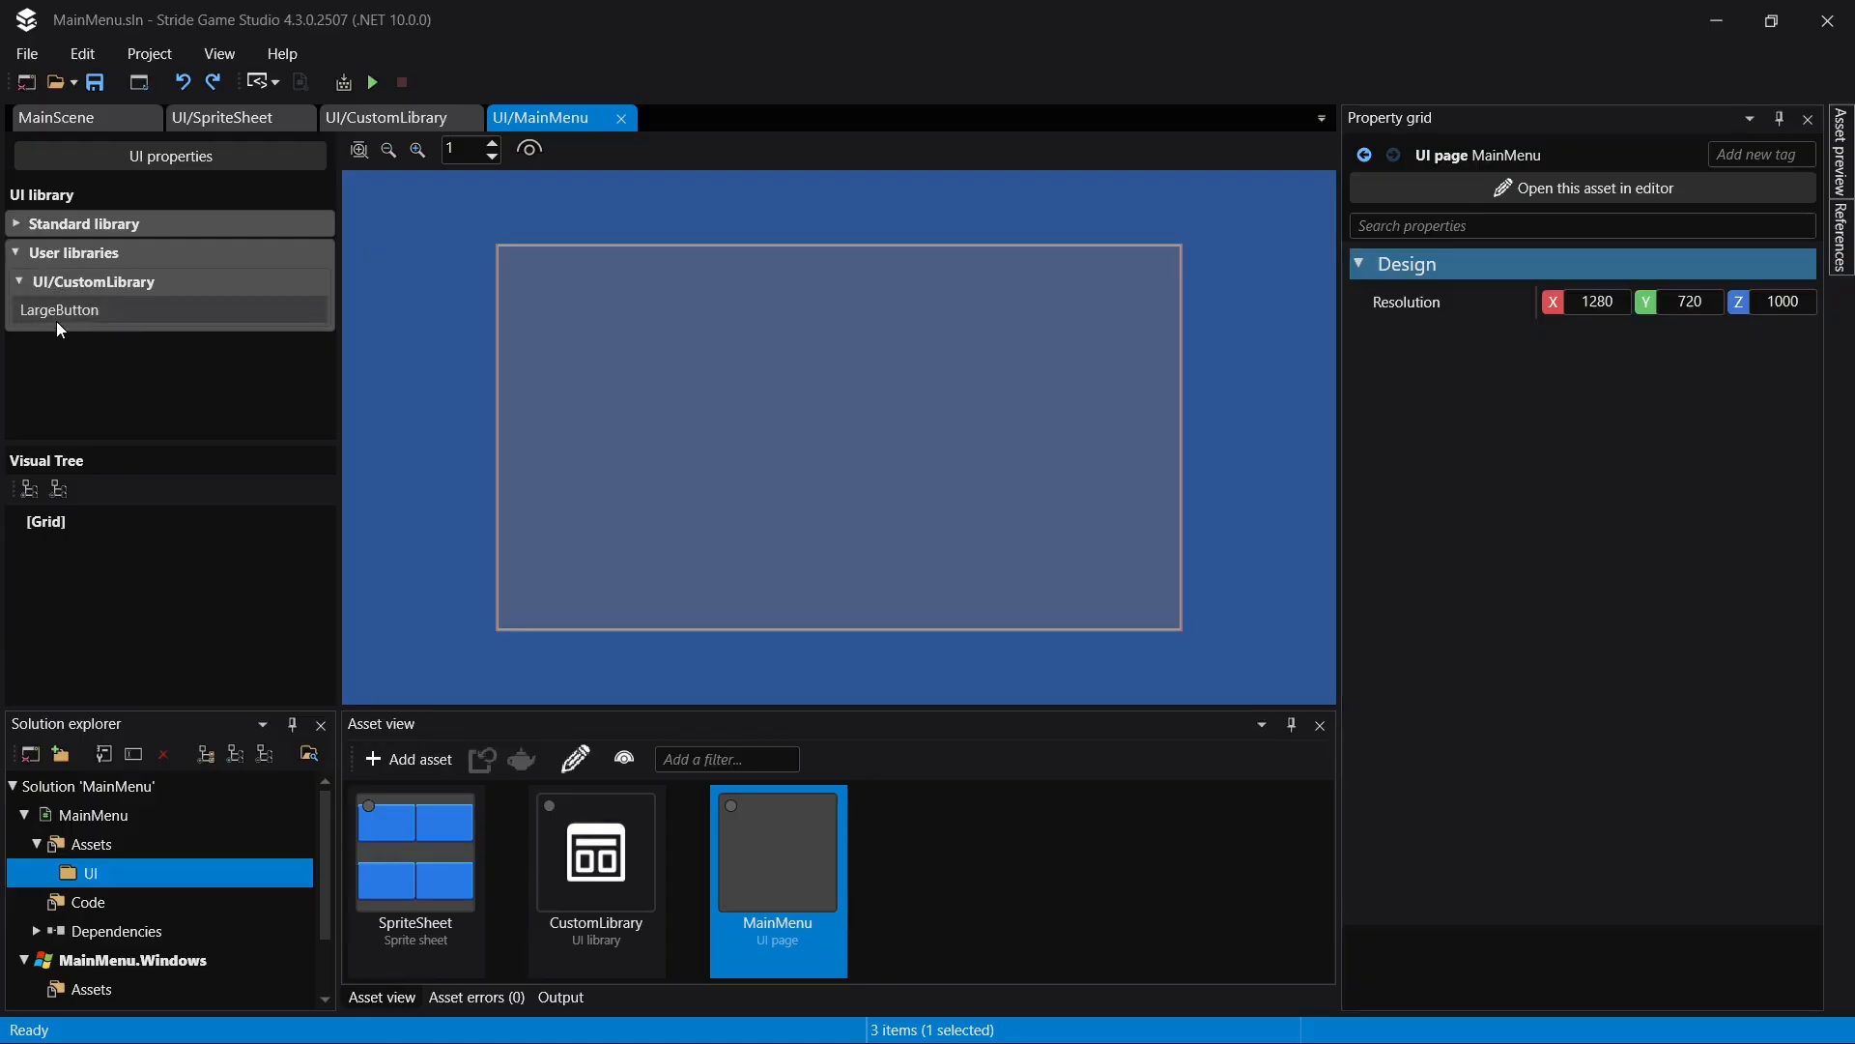
pyautogui.moveTo(56, 313); pyautogui.dragTo(773, 493)
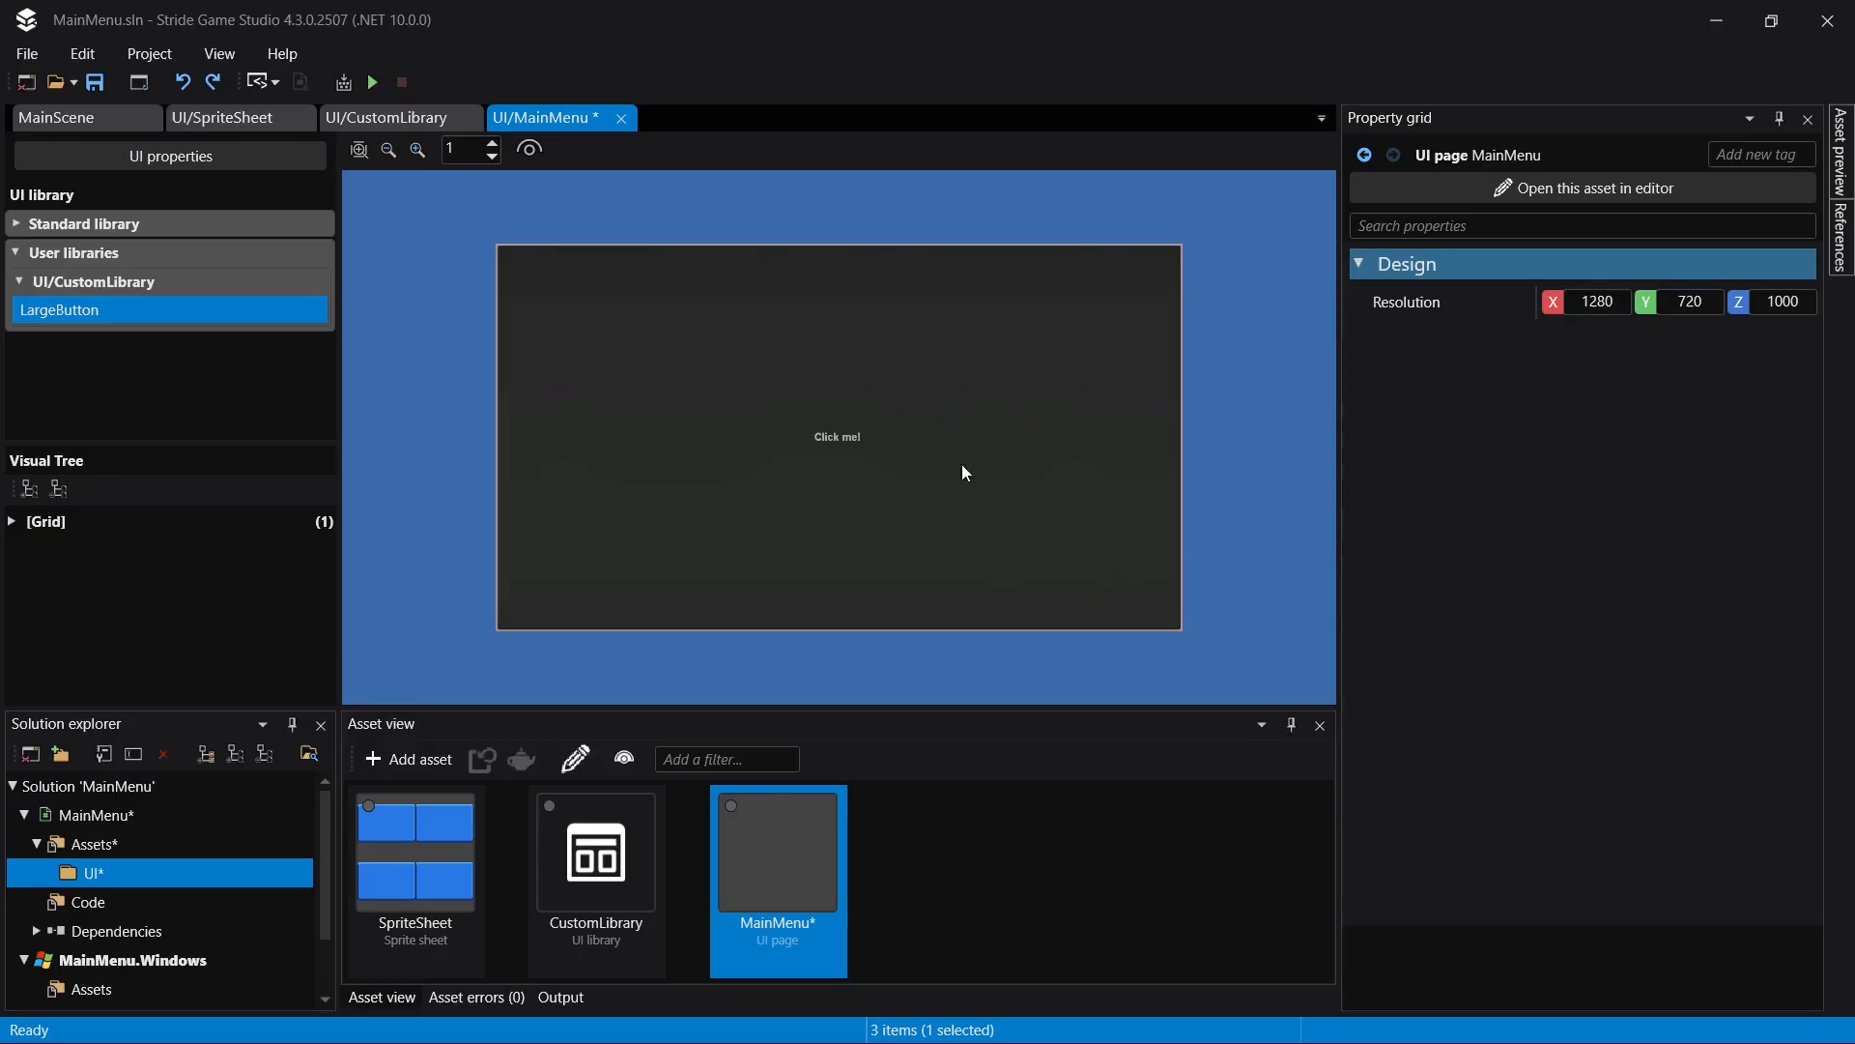
# - Set the opacity of LargeButton in CustomLibrary to 0.33 and save
pyautogui.click(414, 127)
pyautogui.click(63, 523)
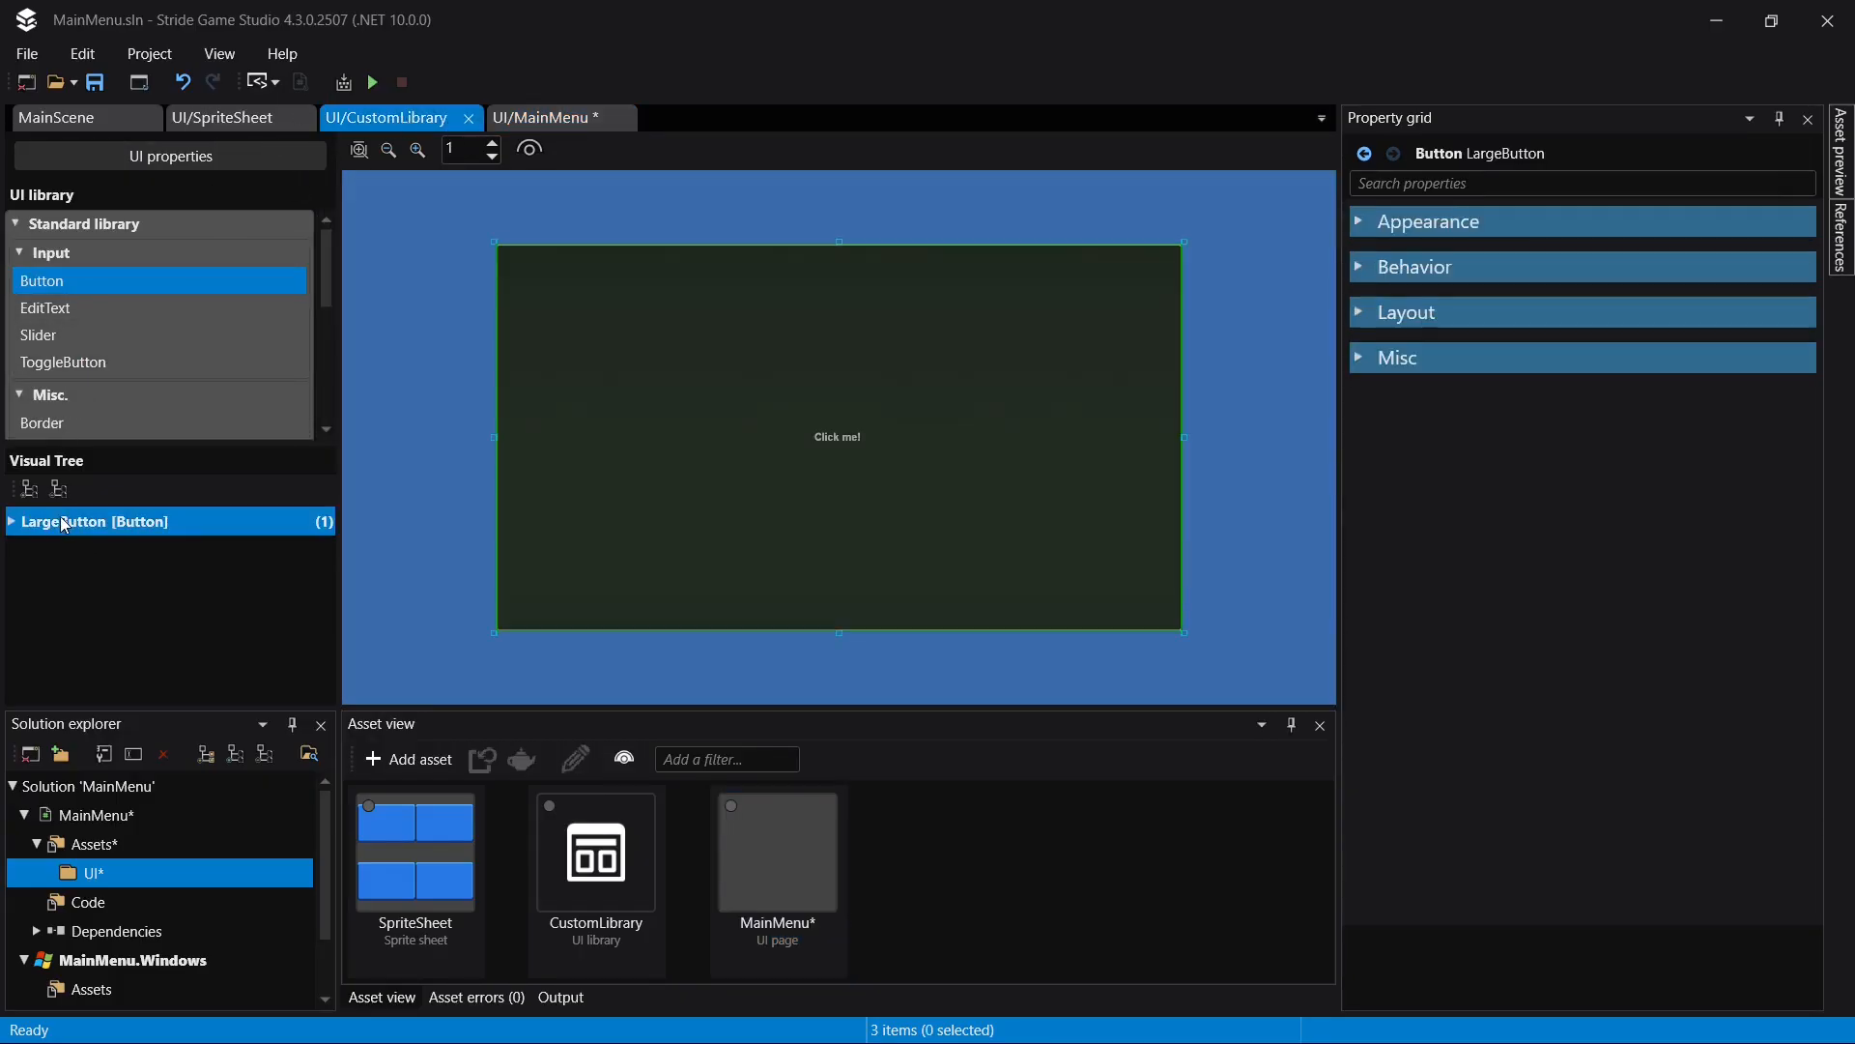
pyautogui.click(1358, 224)
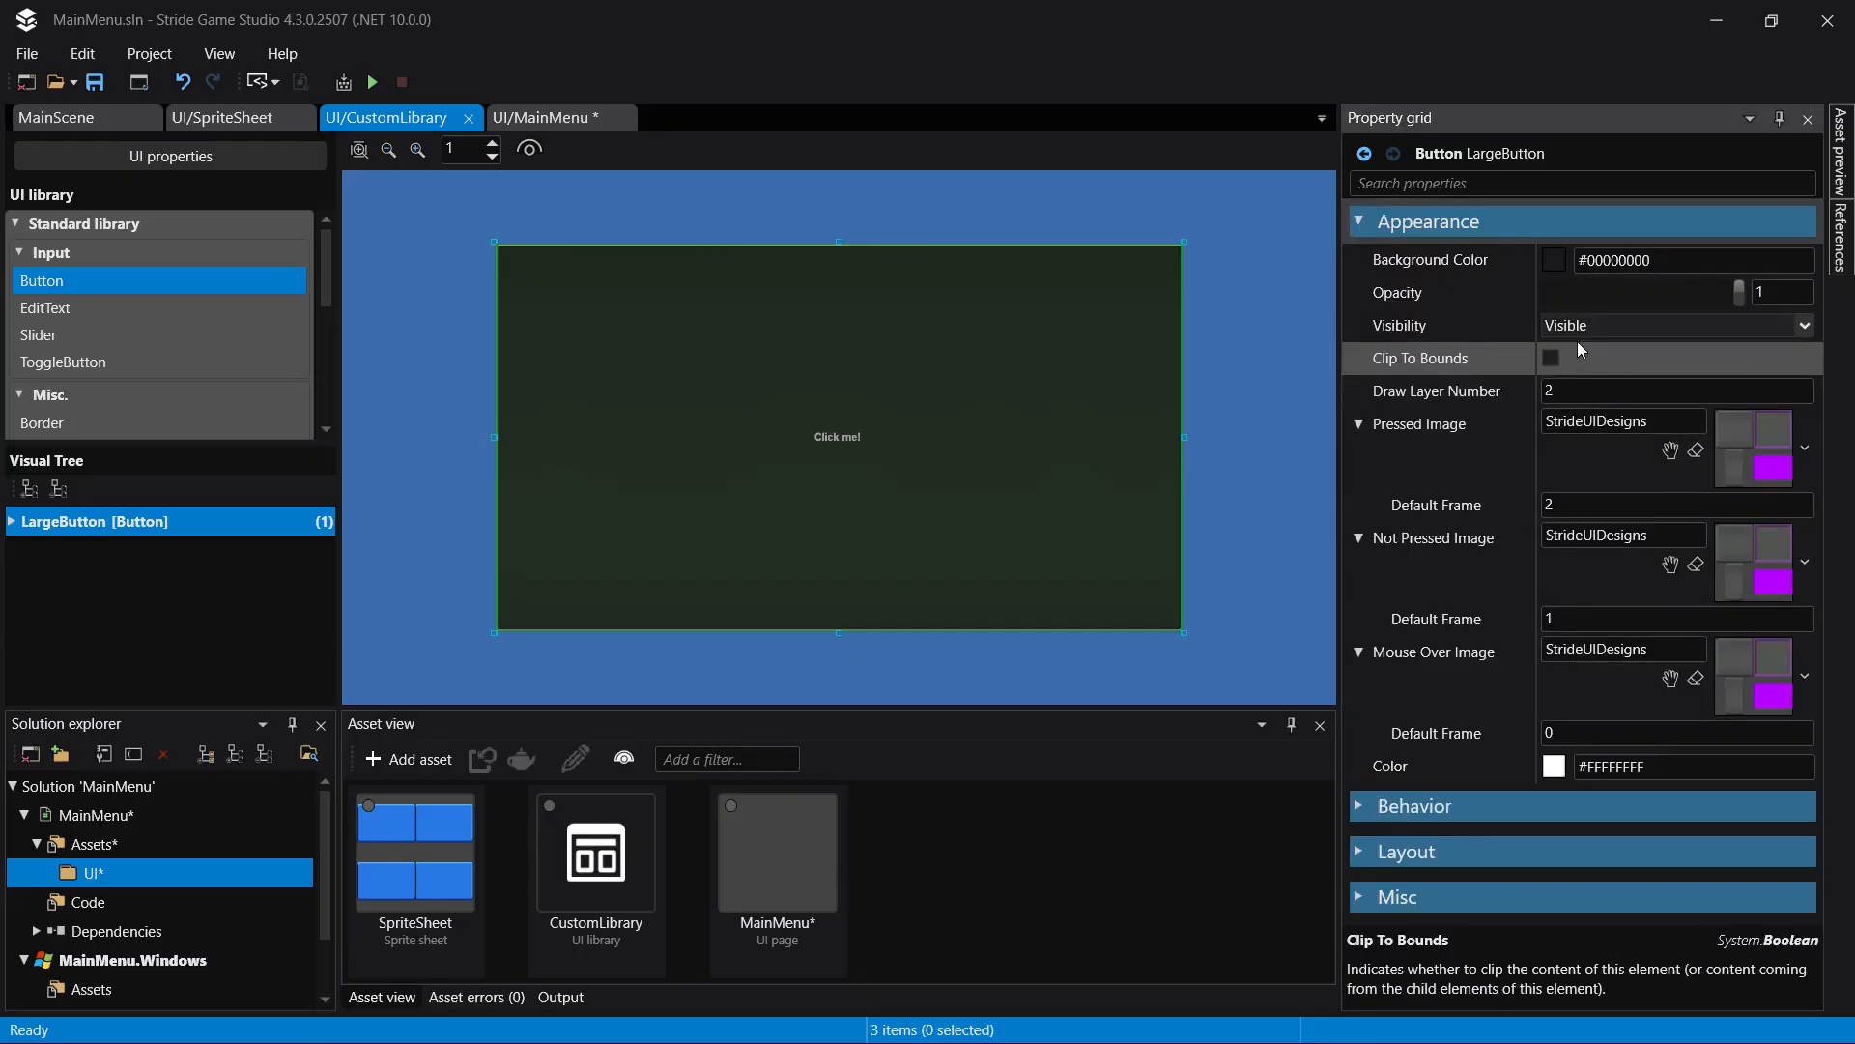
pyautogui.click(1641, 292)
pyautogui.moveTo(1633, 294); pyautogui.dragTo(1609, 294)
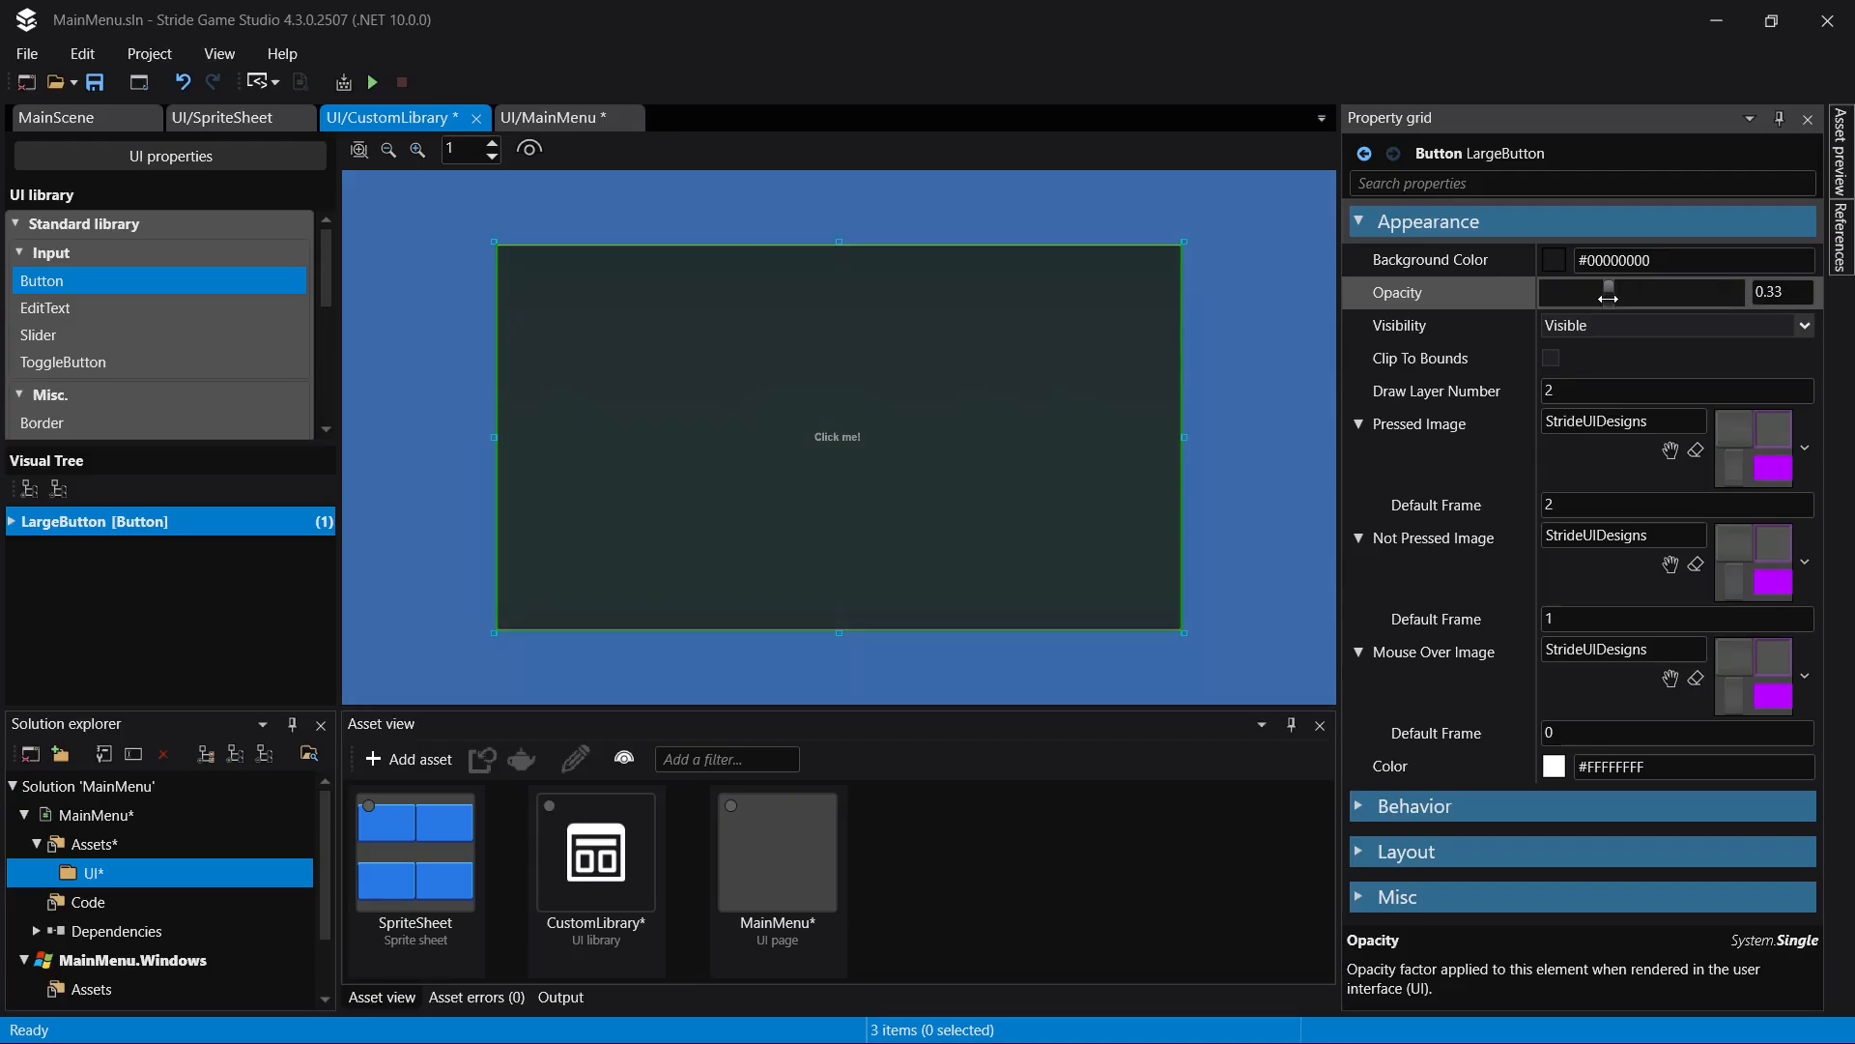
pyautogui.hotkey('ctrl', 's')
# - Inspect the LargeButton instance inside the MainMenu page's grid and delete it from the page
pyautogui.click(543, 118)
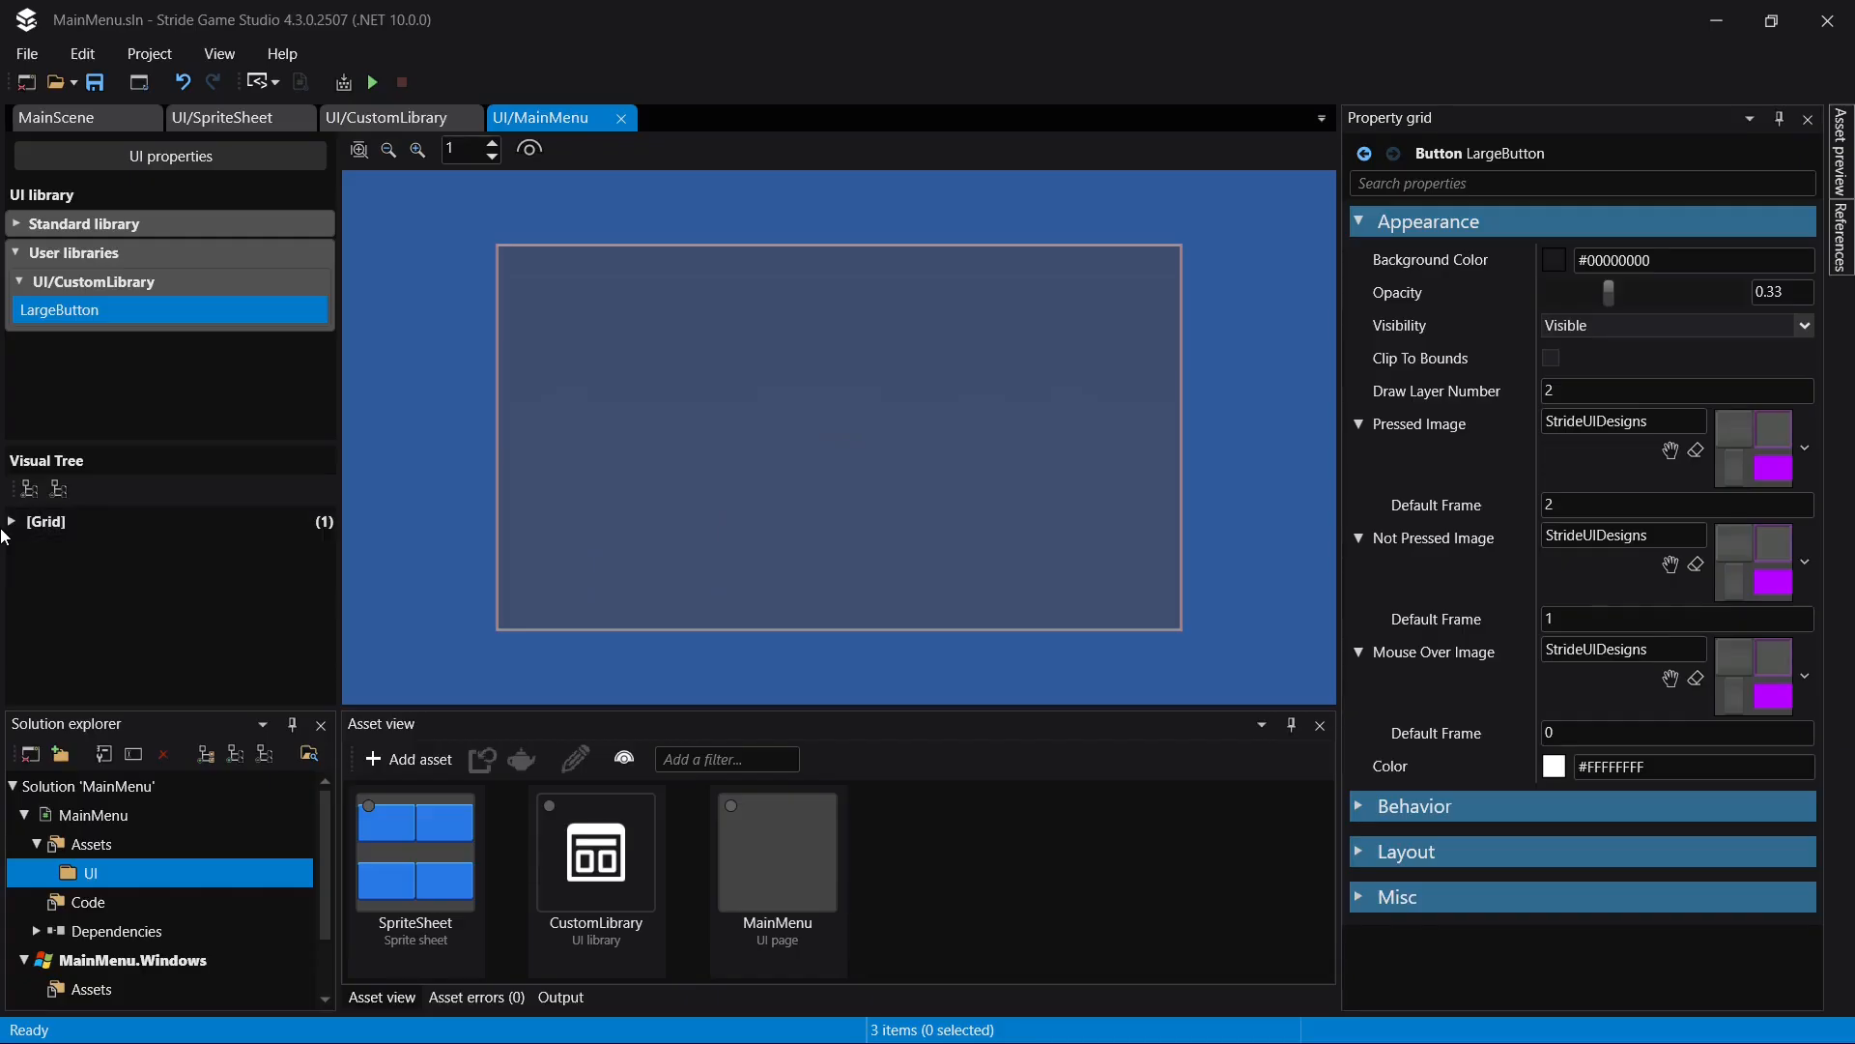
pyautogui.click(11, 522)
pyautogui.click(95, 556)
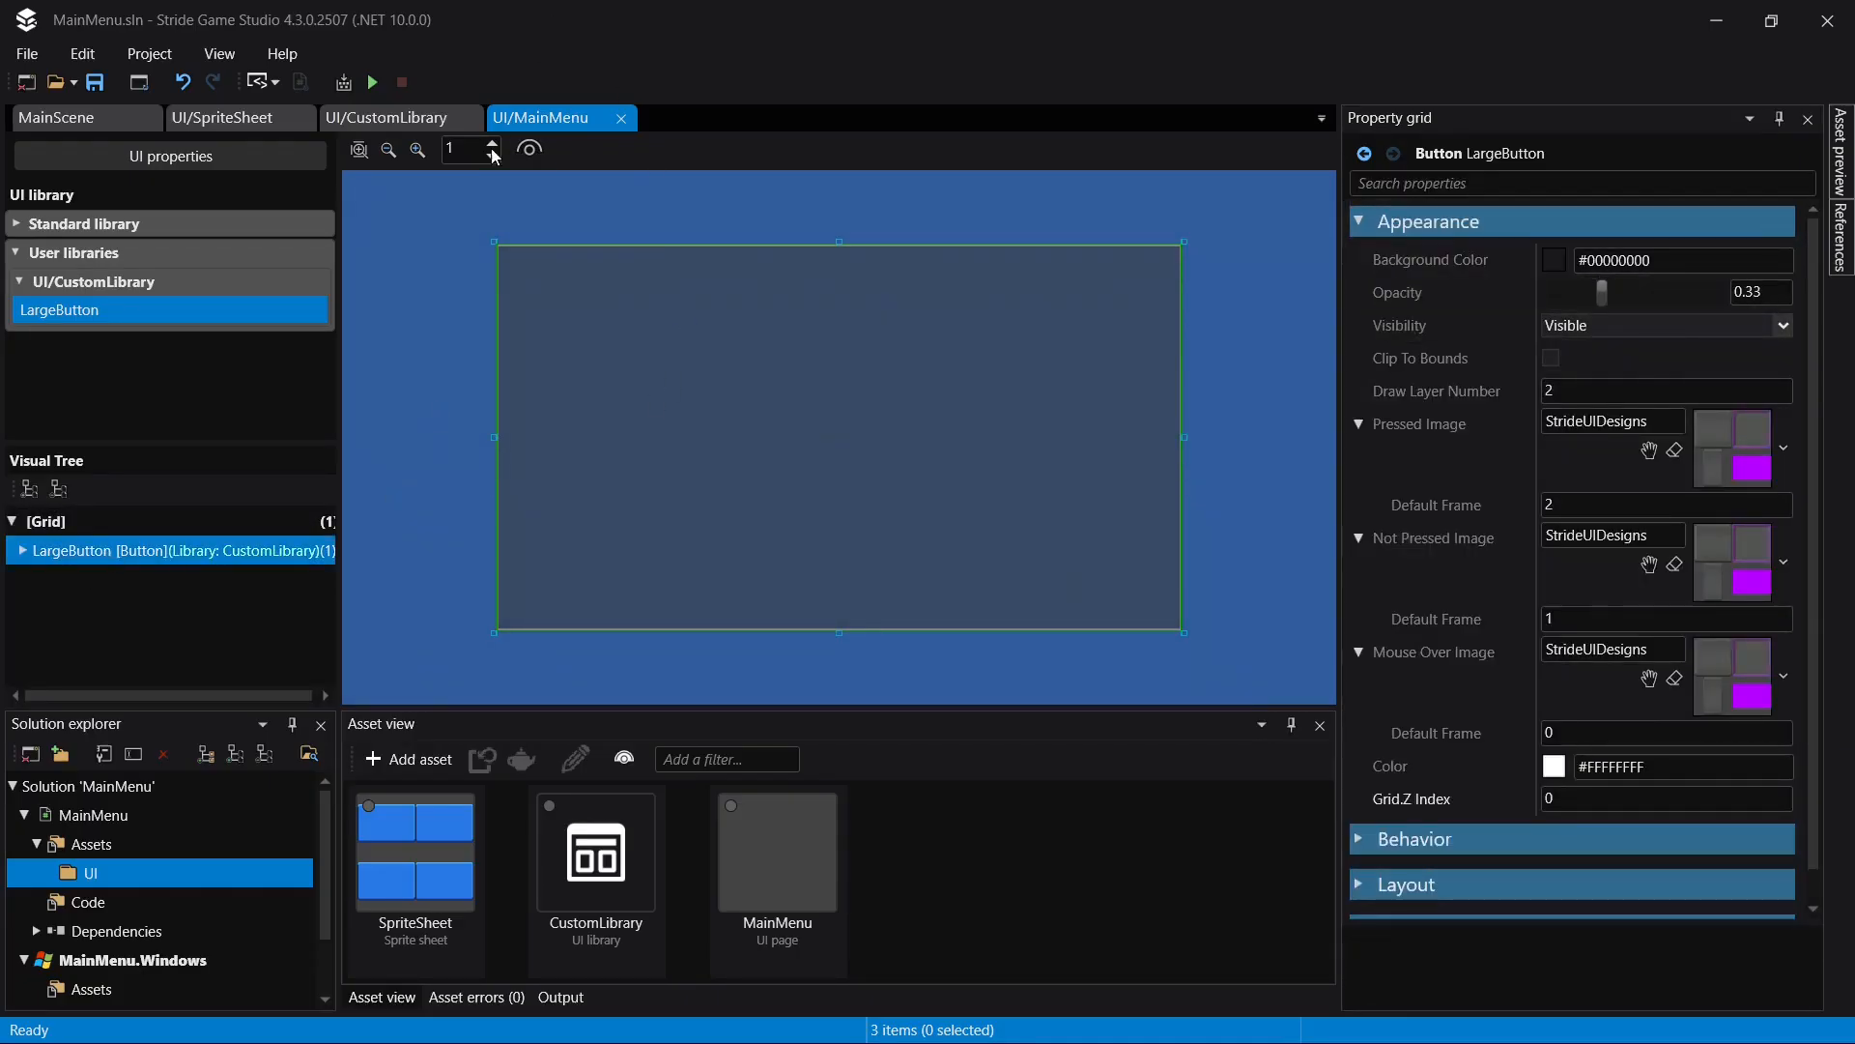
pyautogui.click(377, 116)
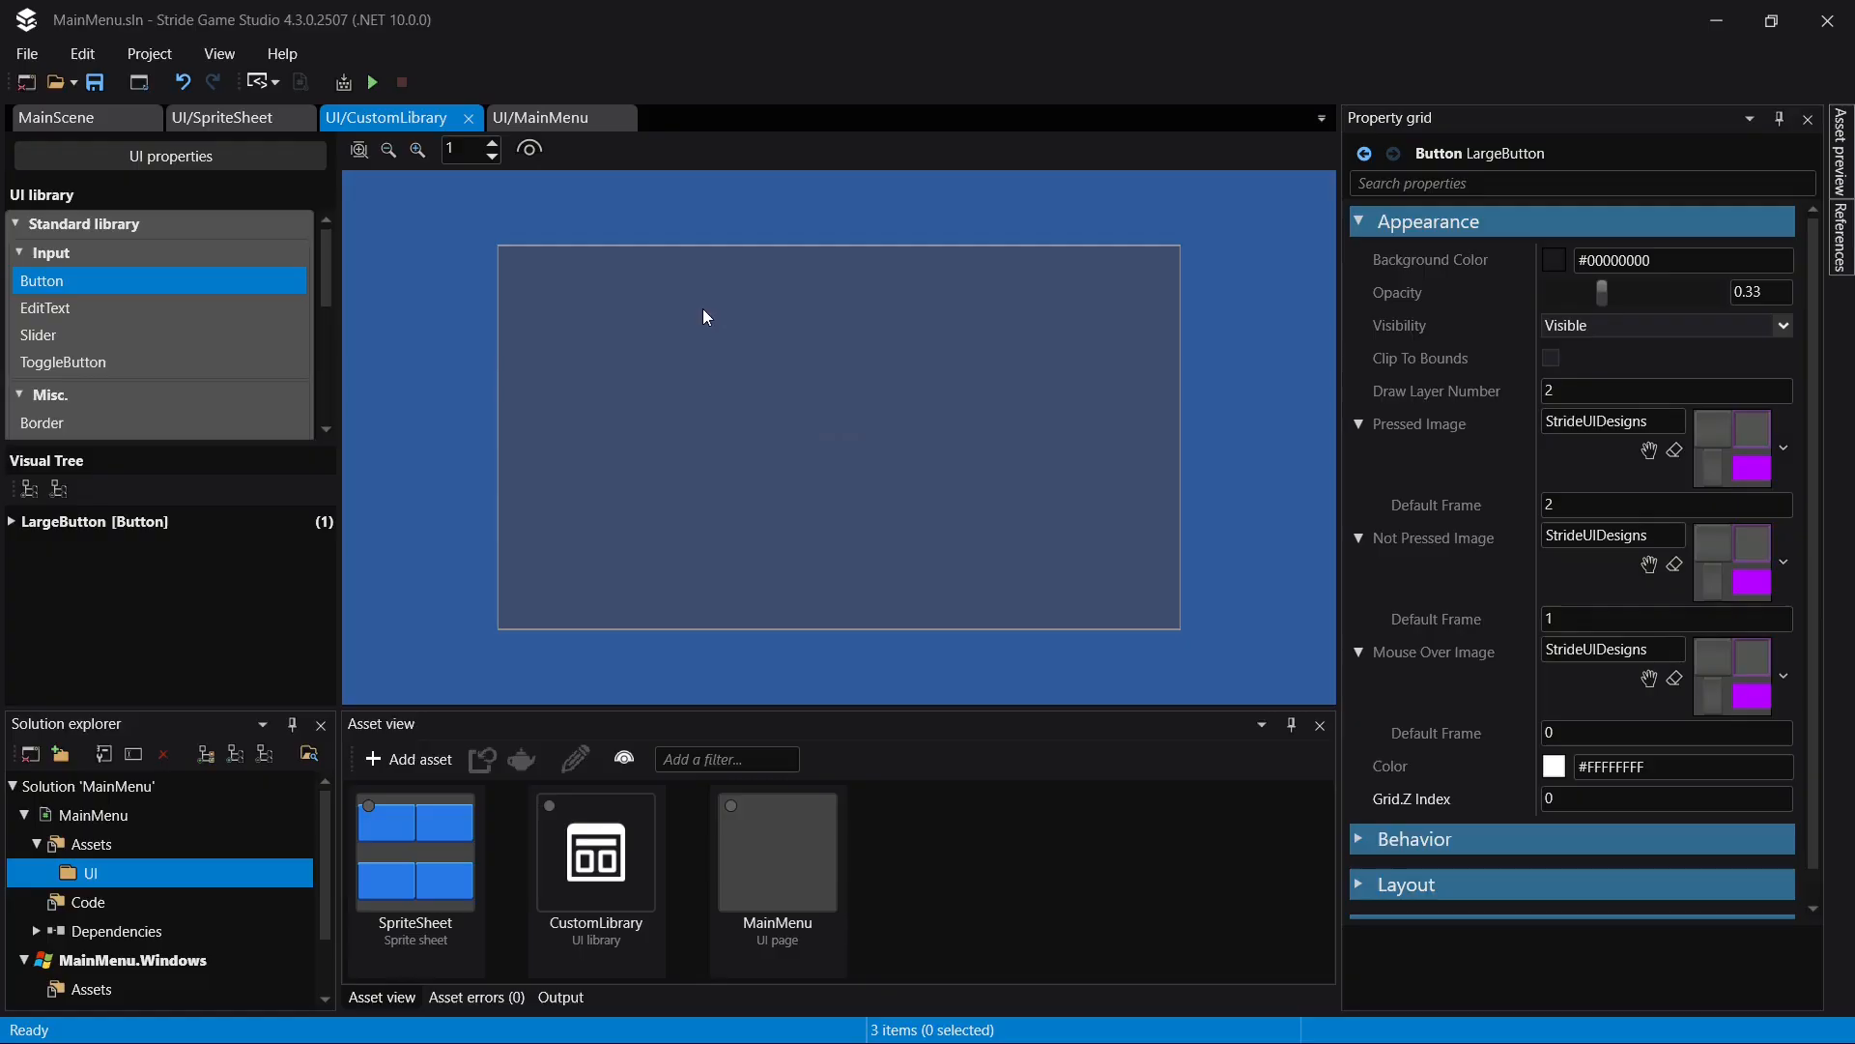
pyautogui.click(261, 119)
pyautogui.click(390, 120)
pyautogui.click(563, 118)
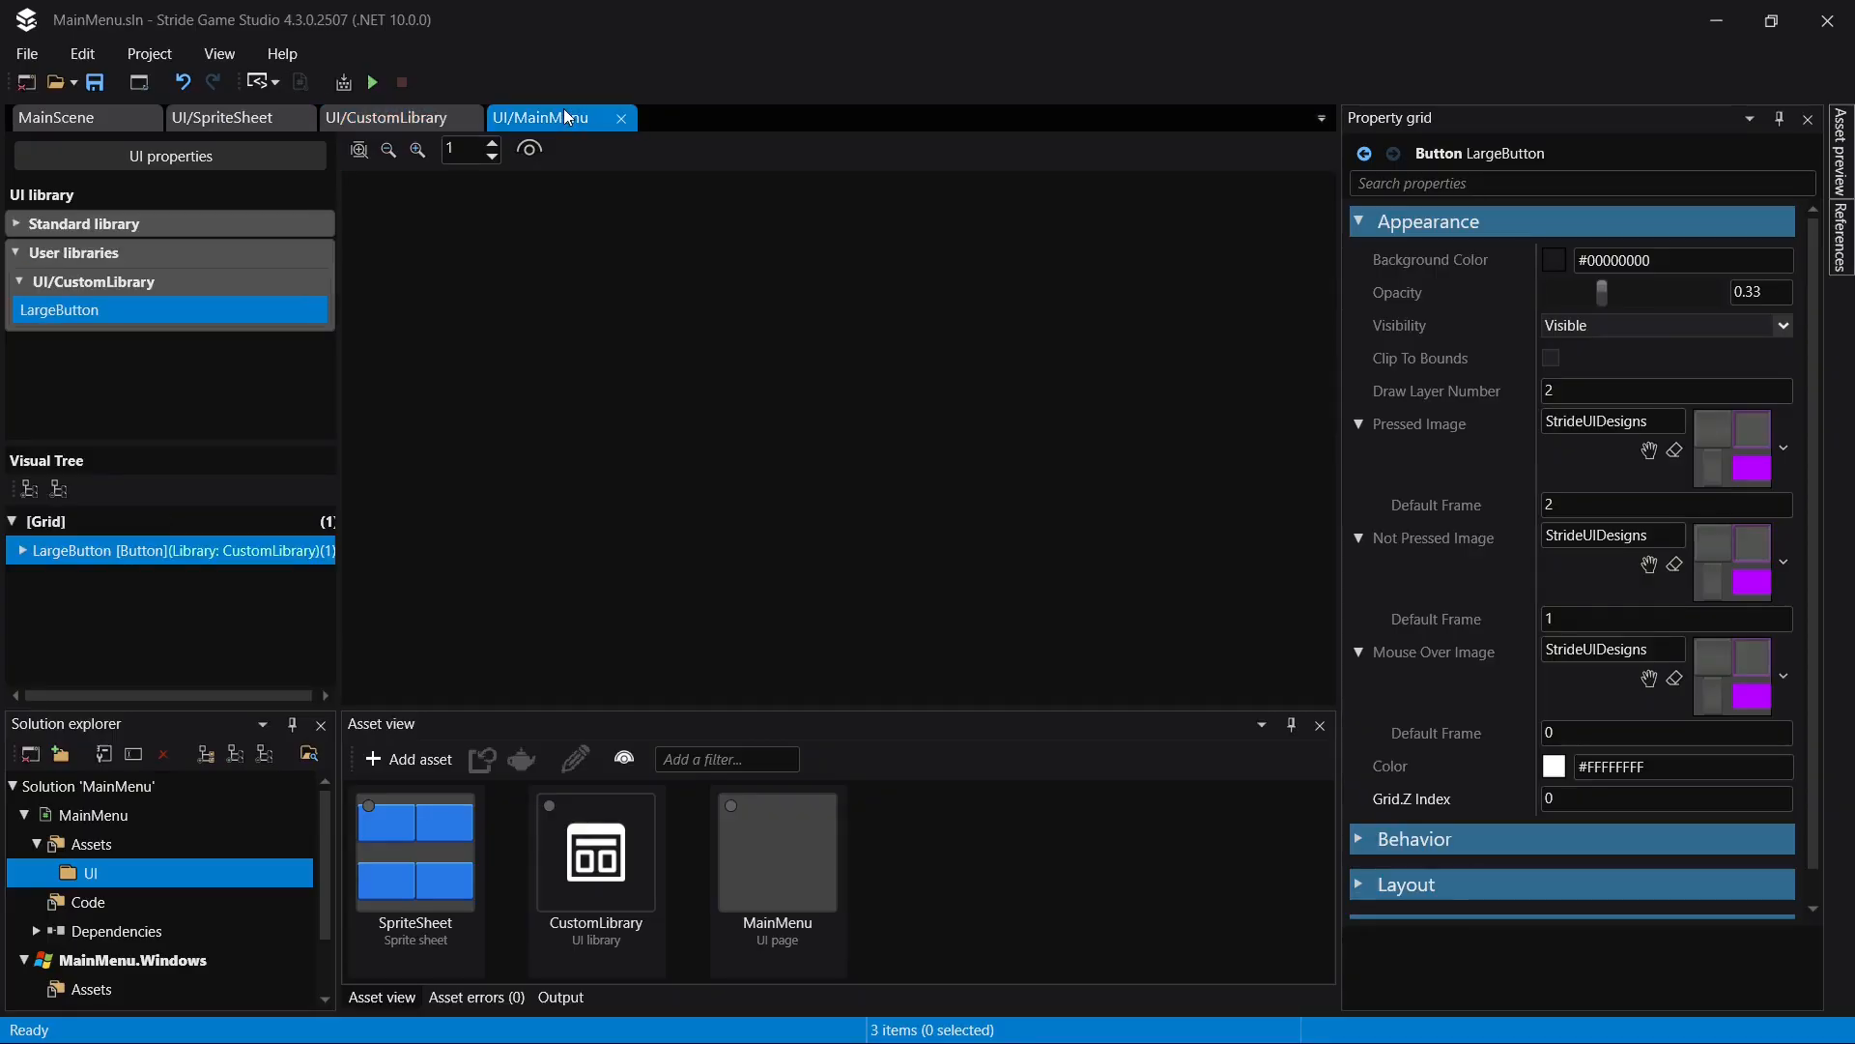
pyautogui.press('Delete')
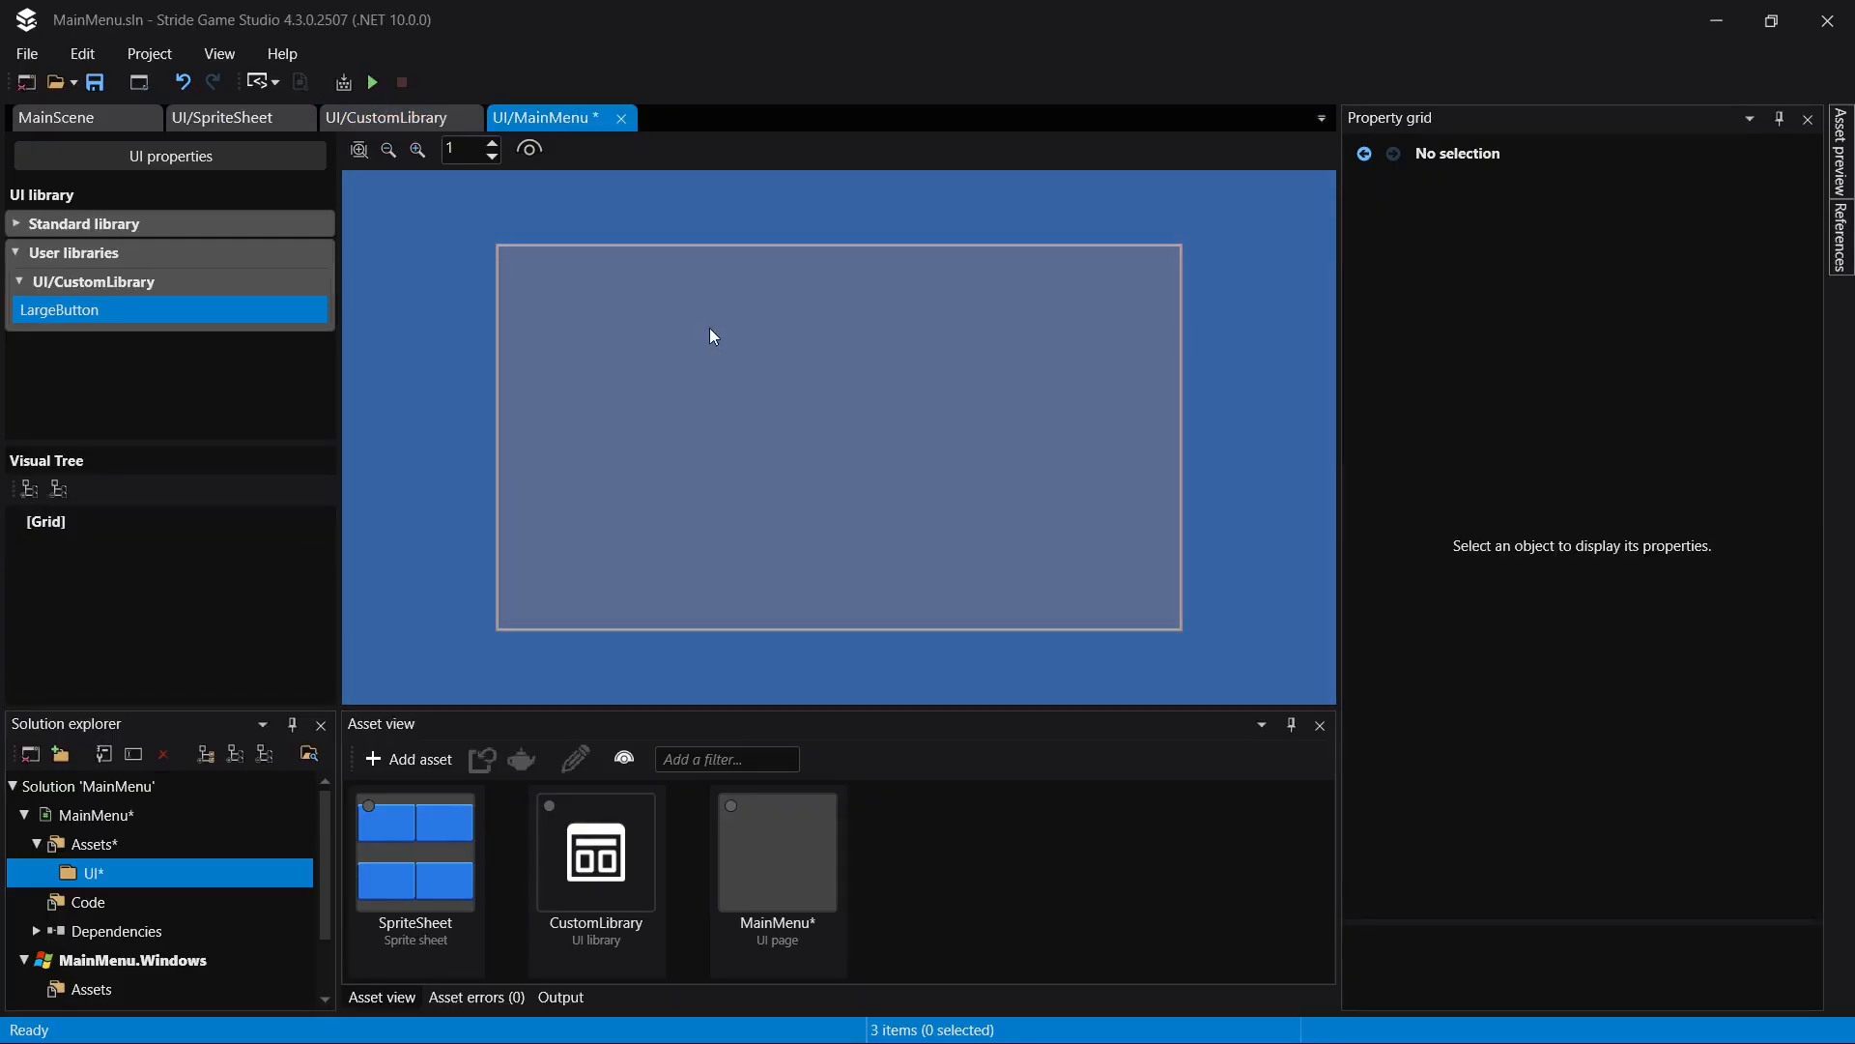
# - Save the page and duplicate BluePanel in SpriteSheet, placing the copy's texture region over the large gray panel at X 32, Y 33
pyautogui.hotkey('ctrl', 's')
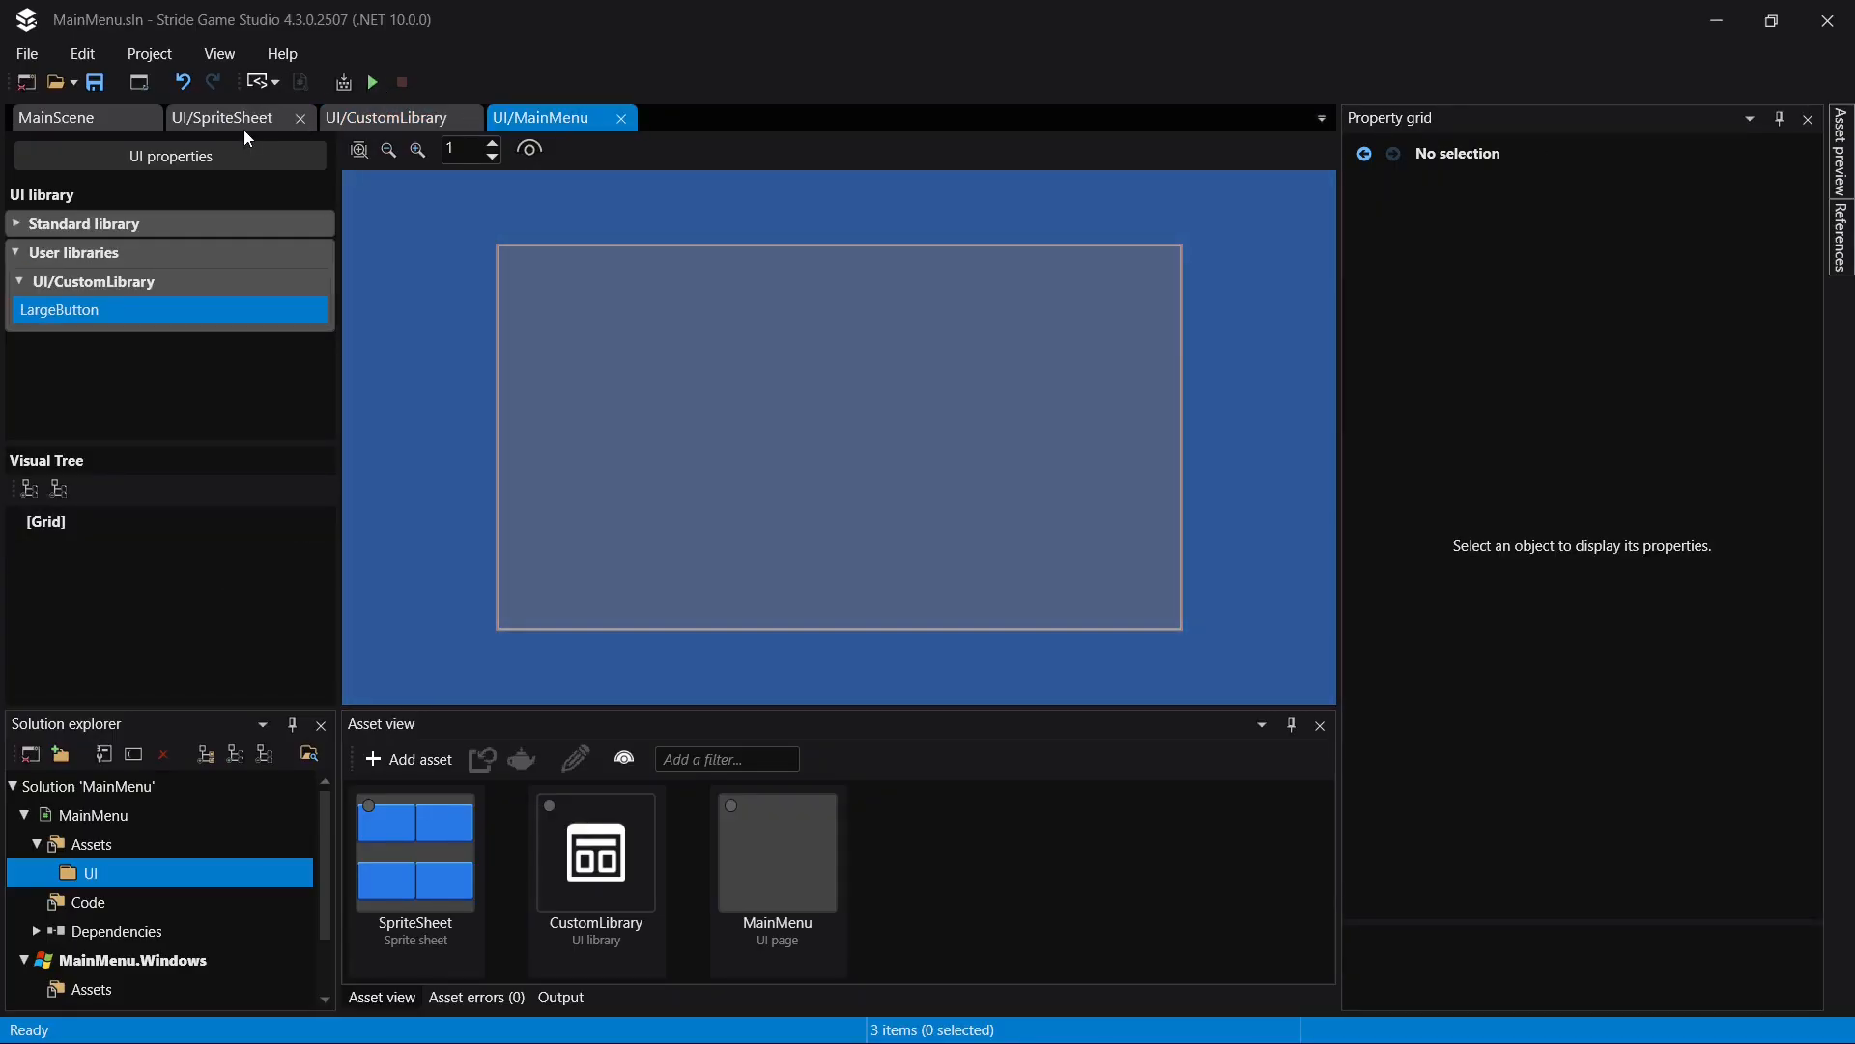
pyautogui.click(242, 127)
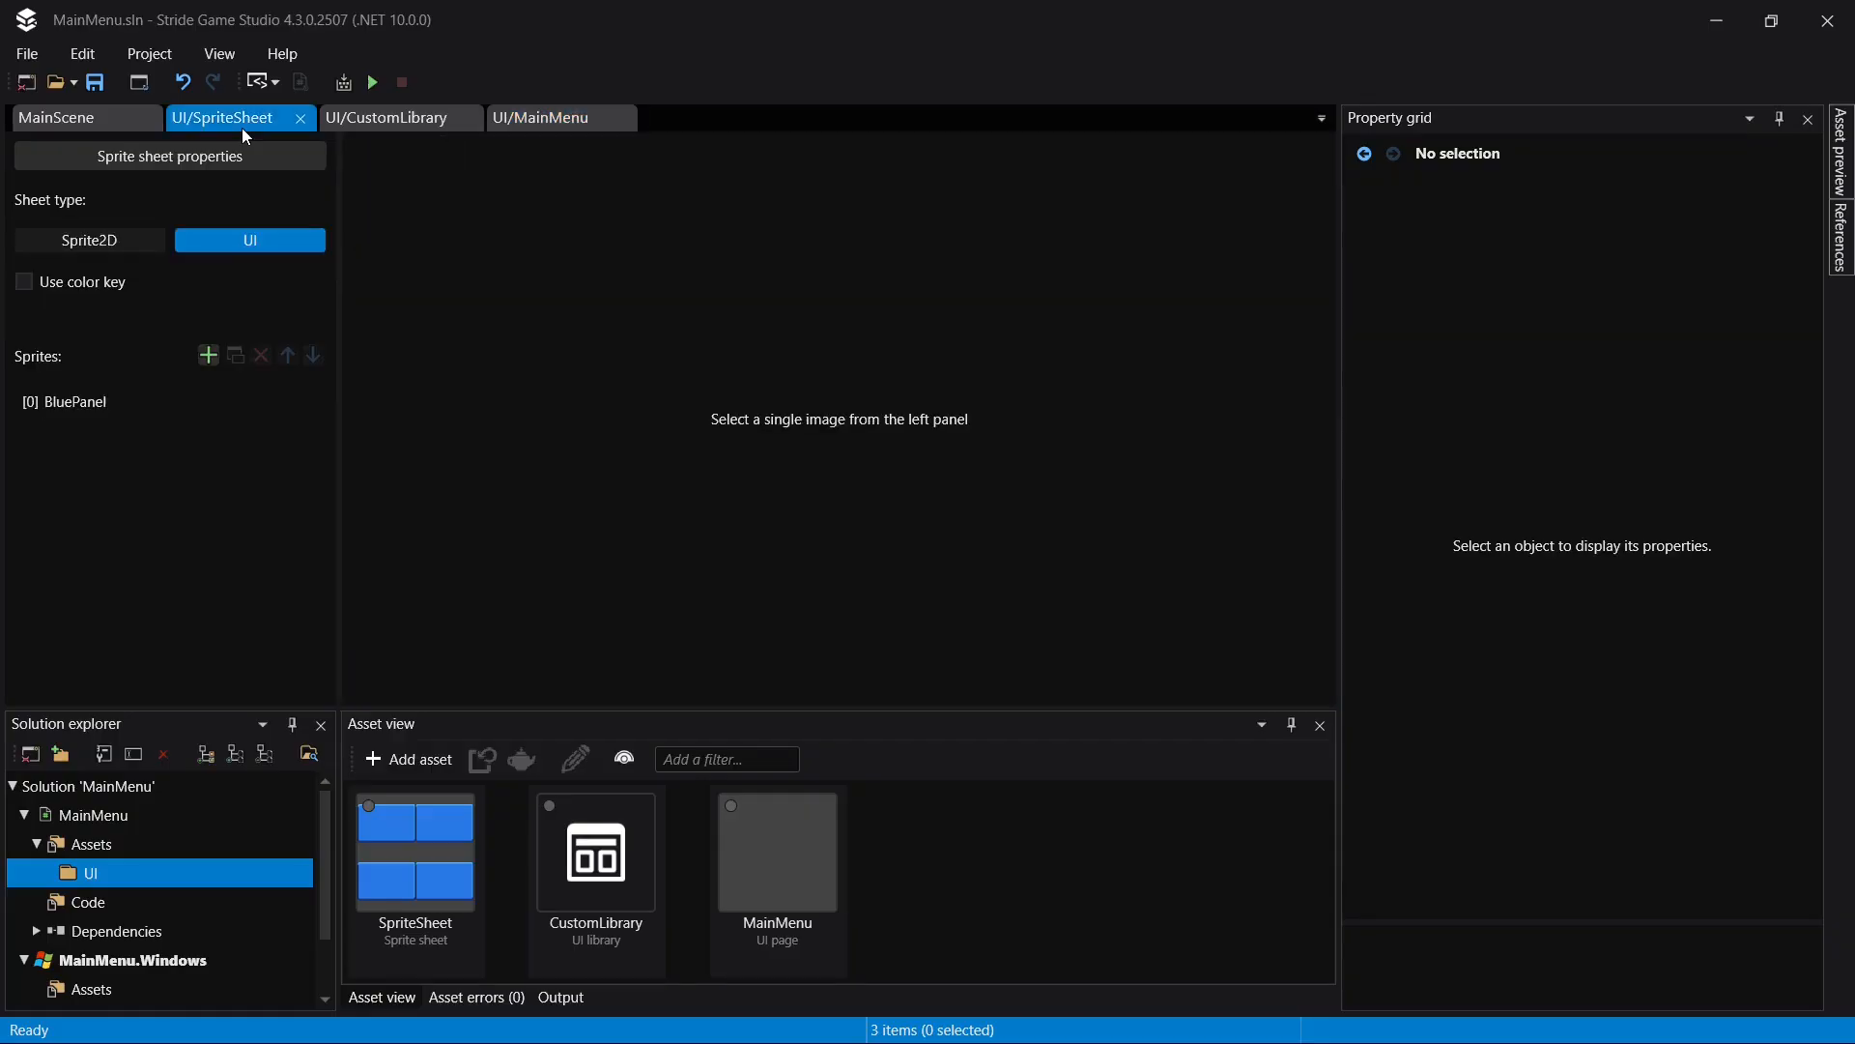
pyautogui.click(83, 410)
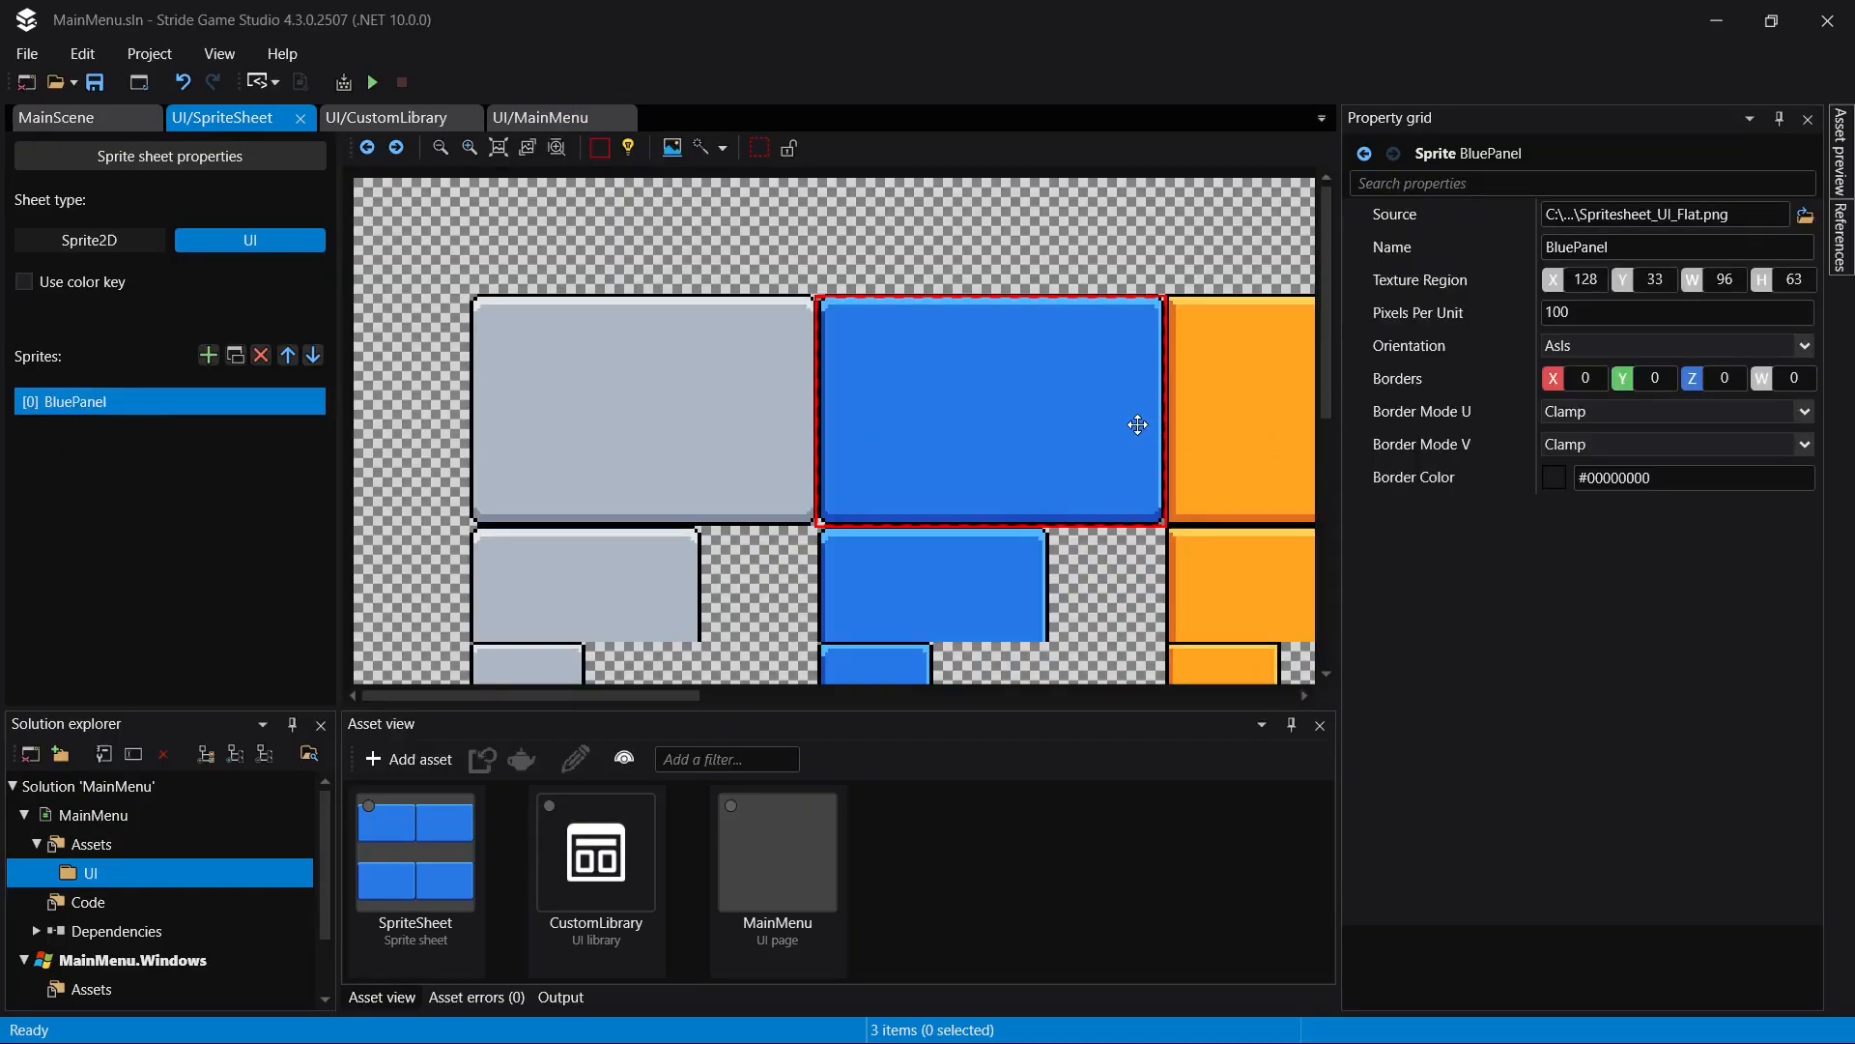
pyautogui.scroll(-2, 1137, 425)
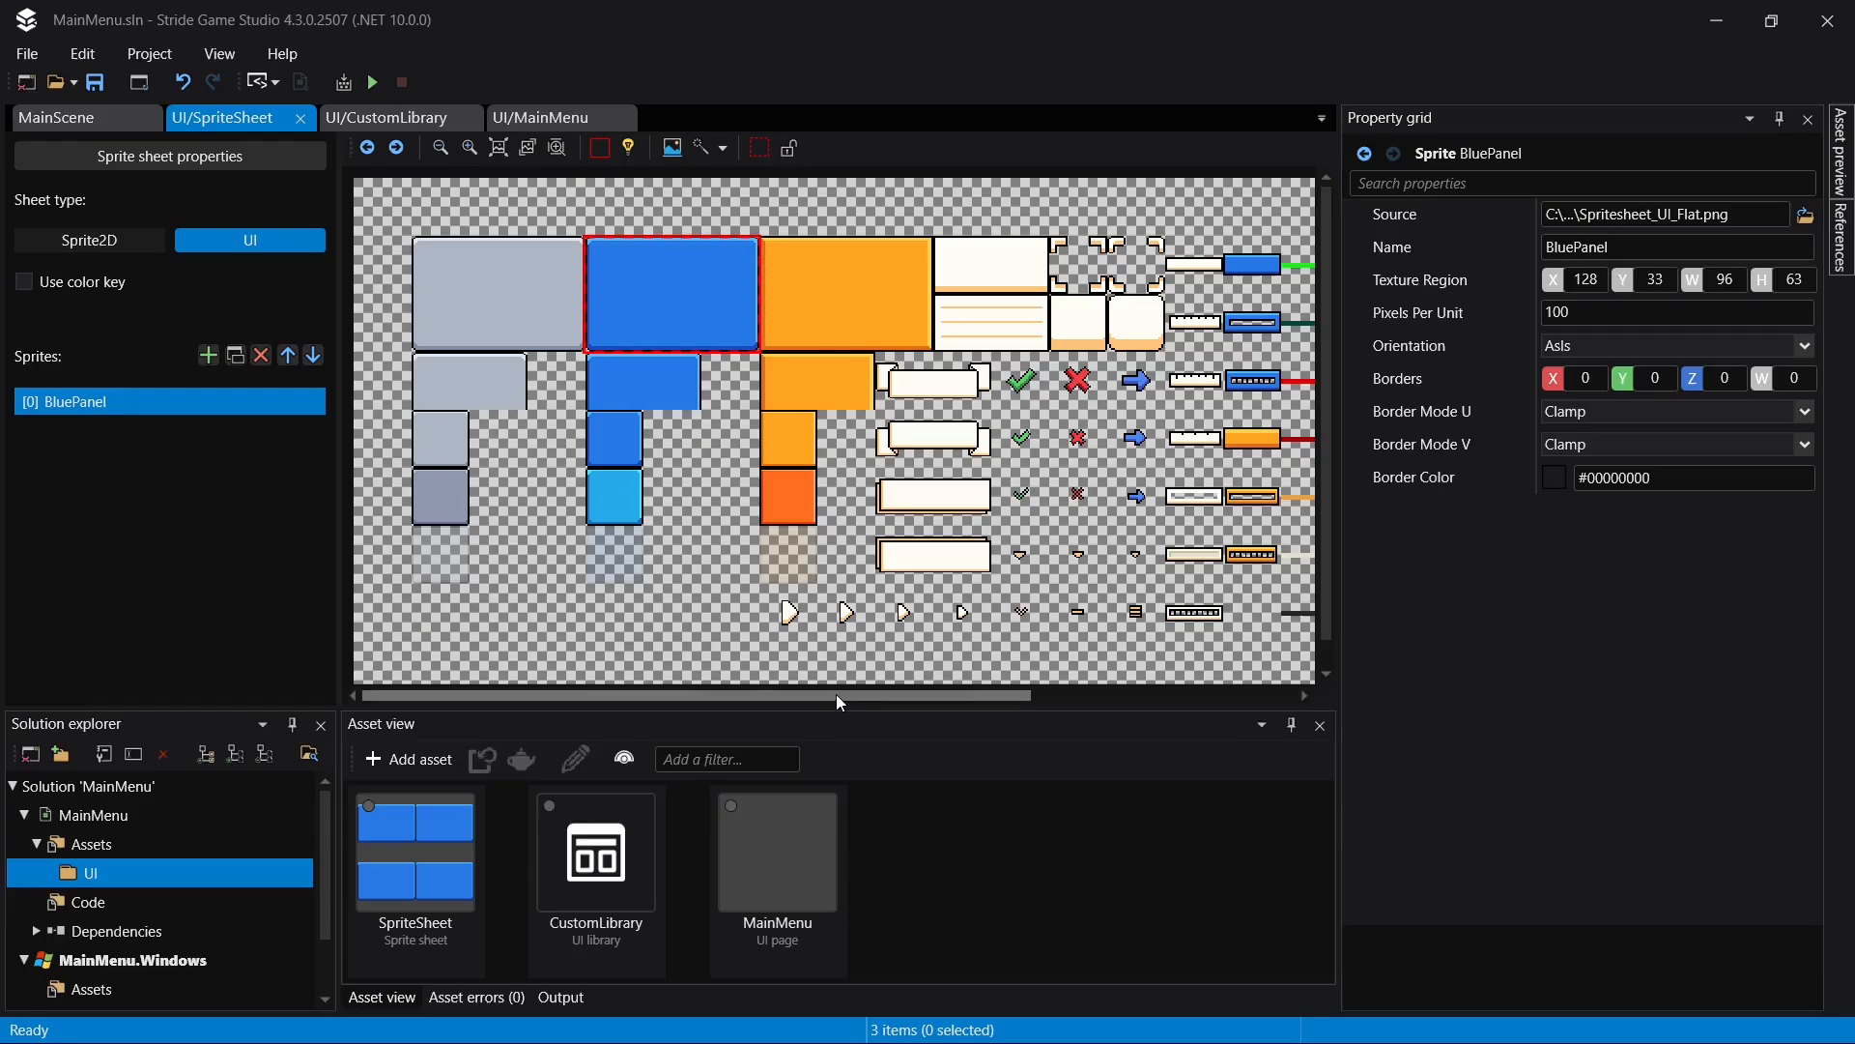
pyautogui.moveTo(836, 694); pyautogui.dragTo(787, 645)
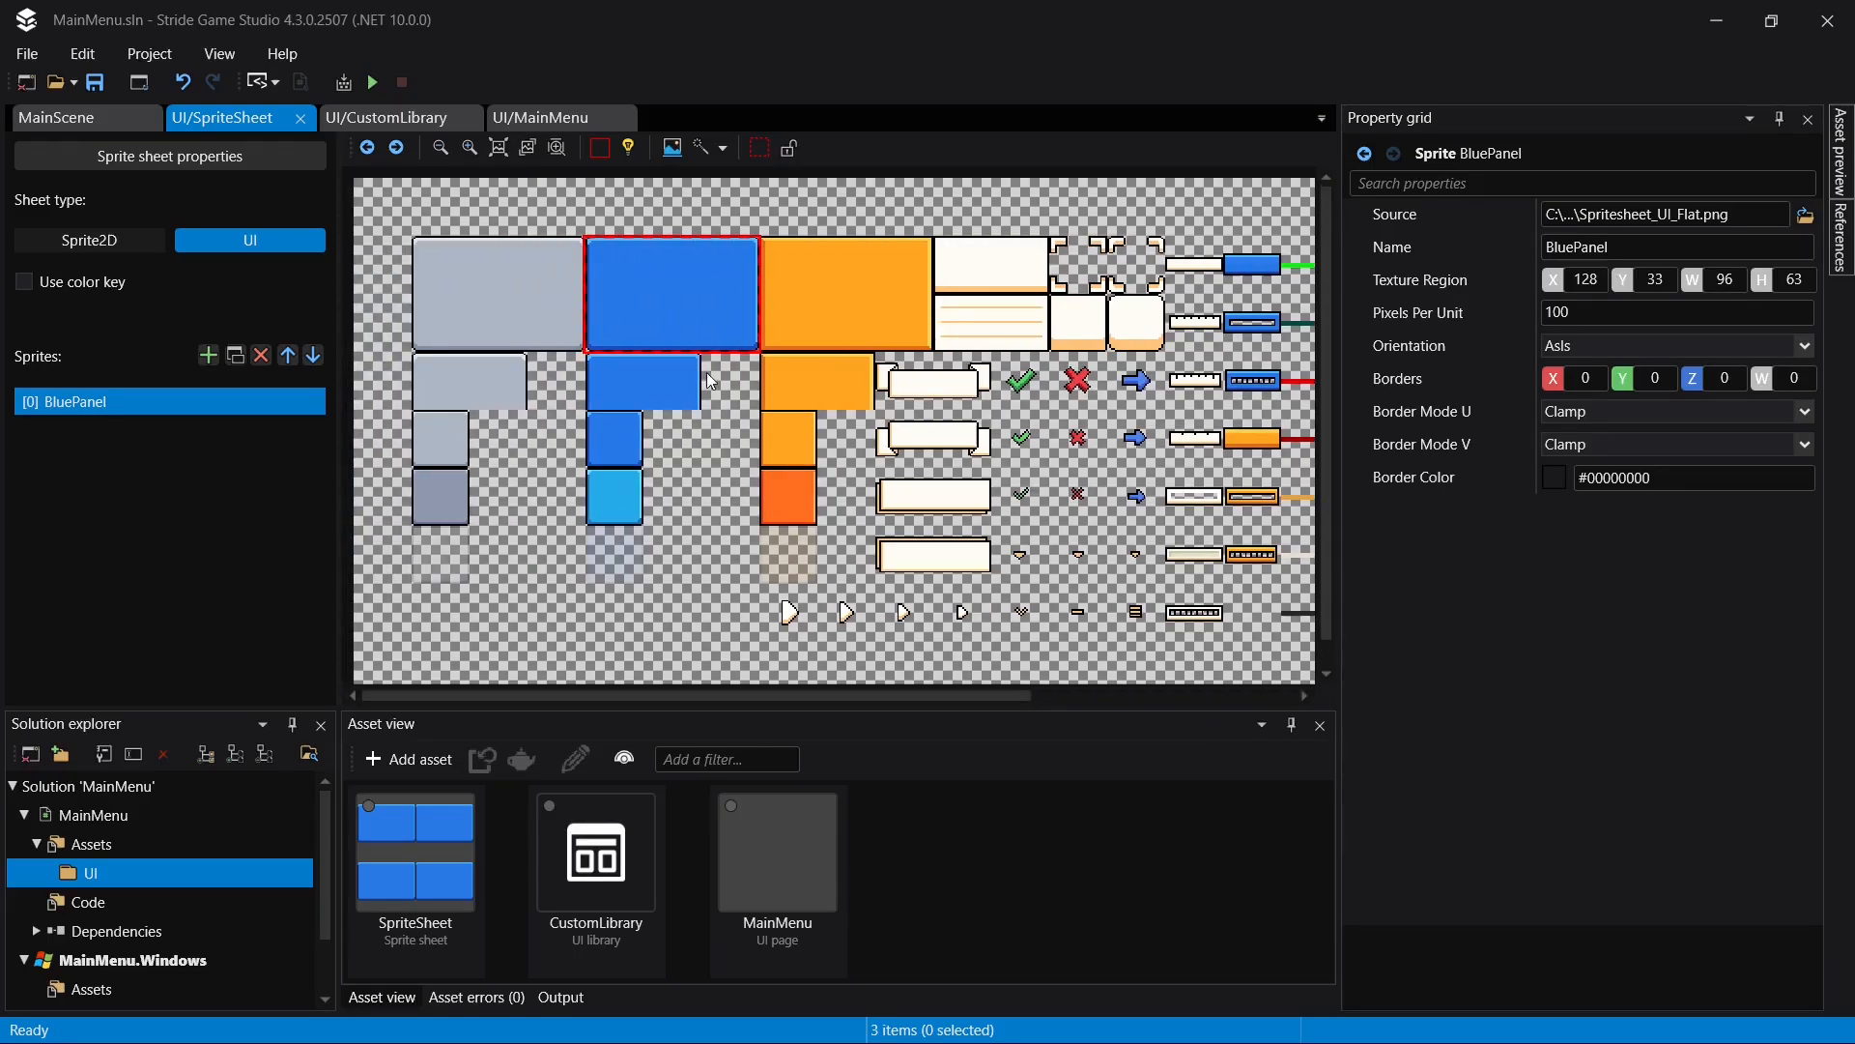
pyautogui.hotkey('ctrl', 'd')
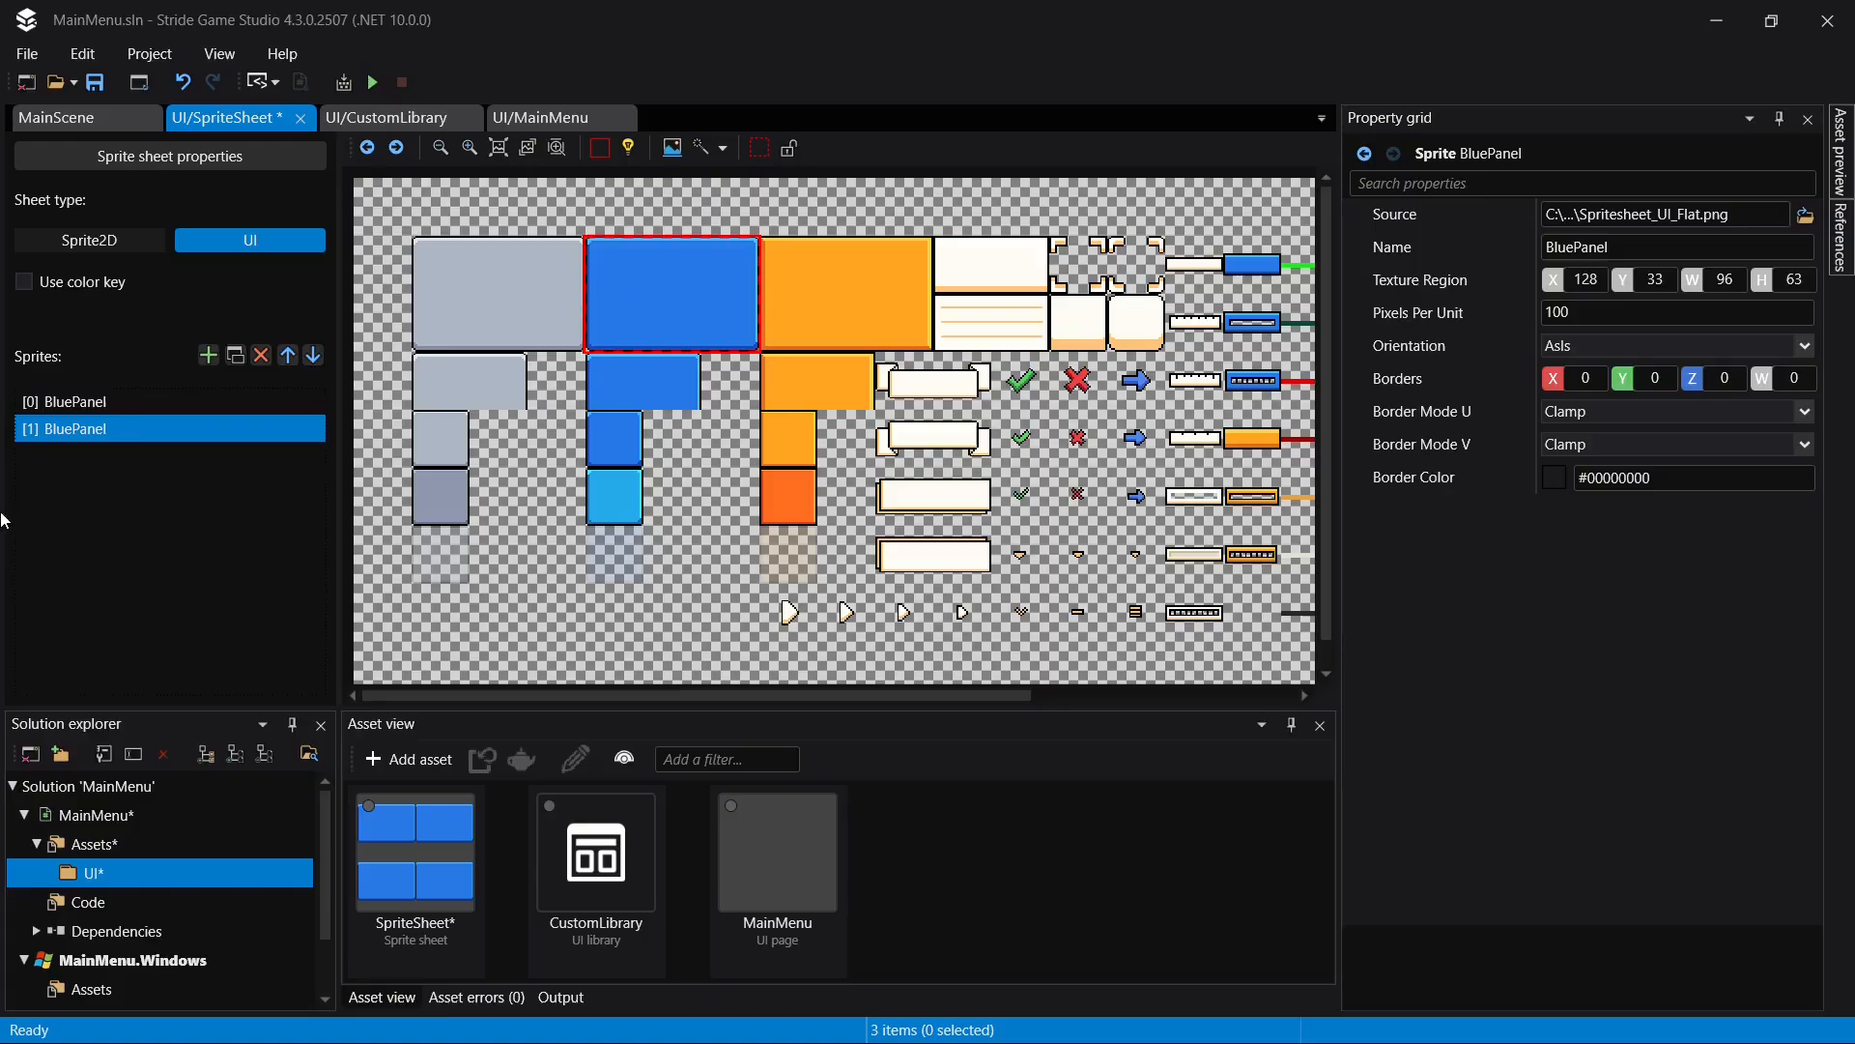
pyautogui.moveTo(687, 298); pyautogui.dragTo(519, 302)
pyautogui.scroll(3, 519, 302)
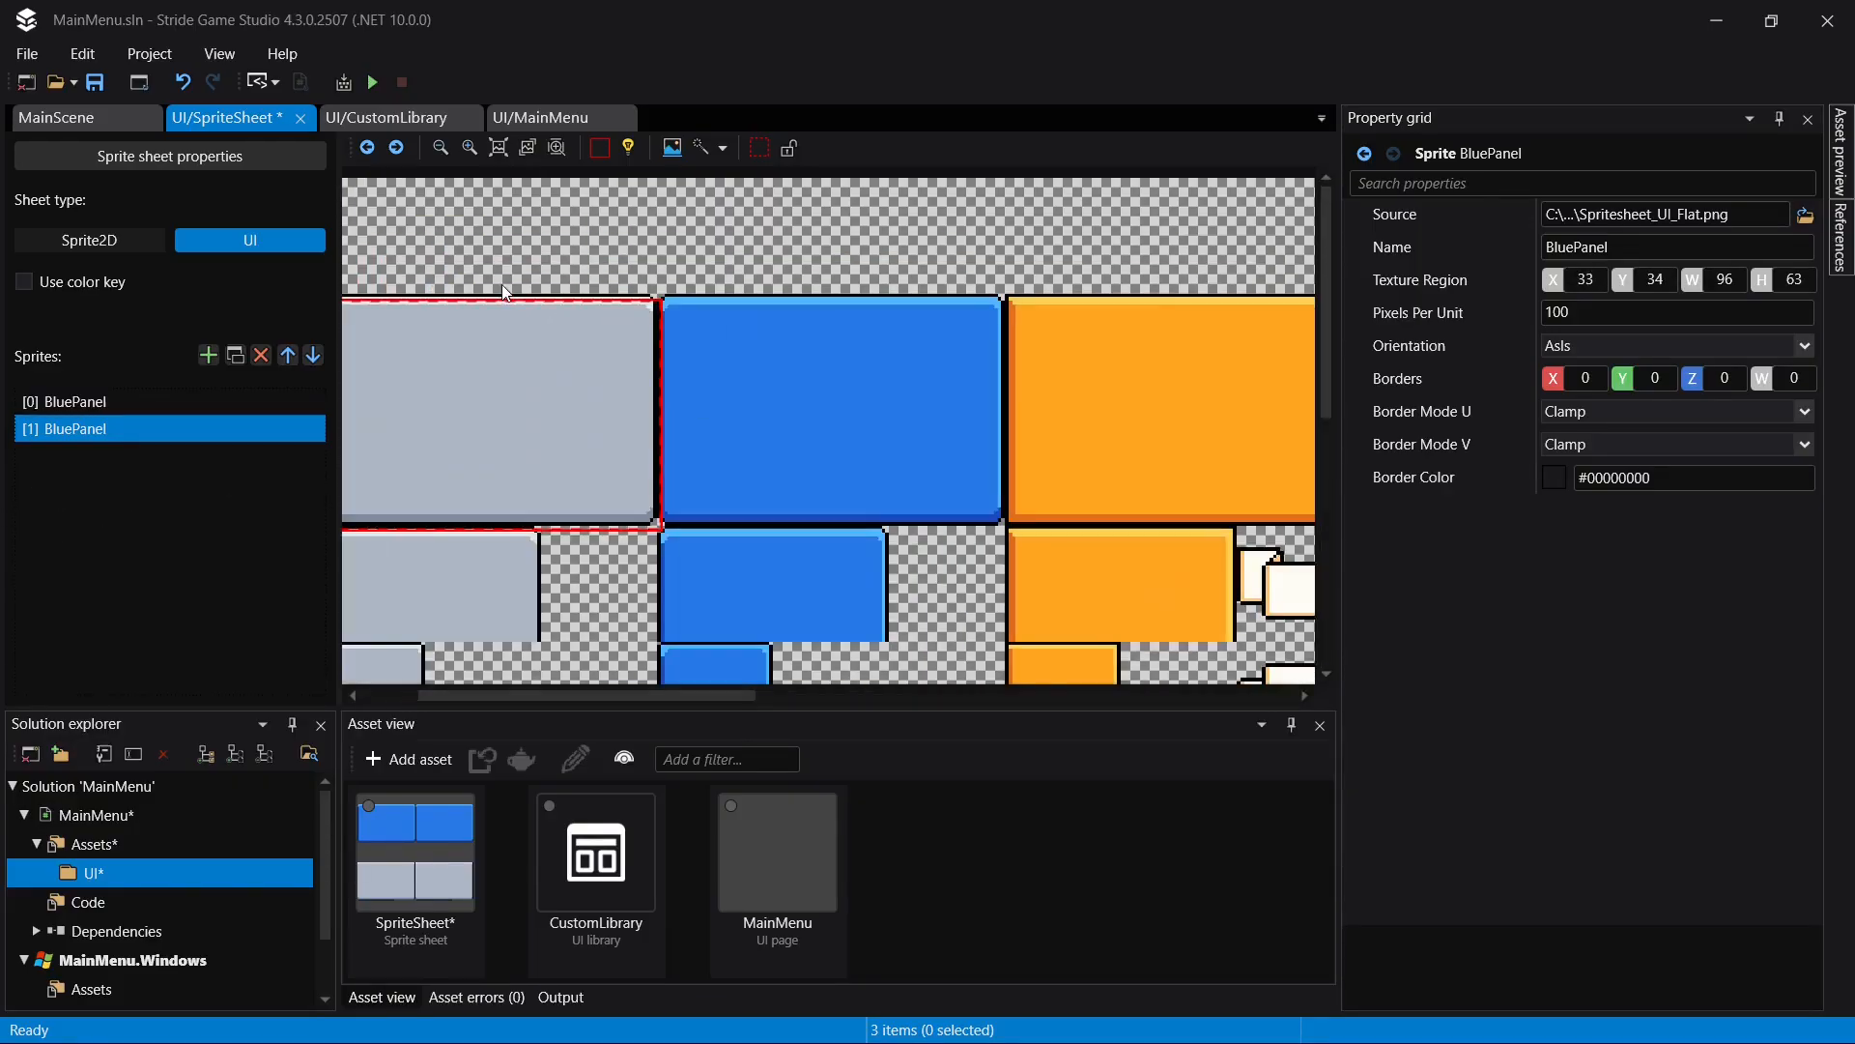
pyautogui.moveTo(621, 464); pyautogui.dragTo(617, 456)
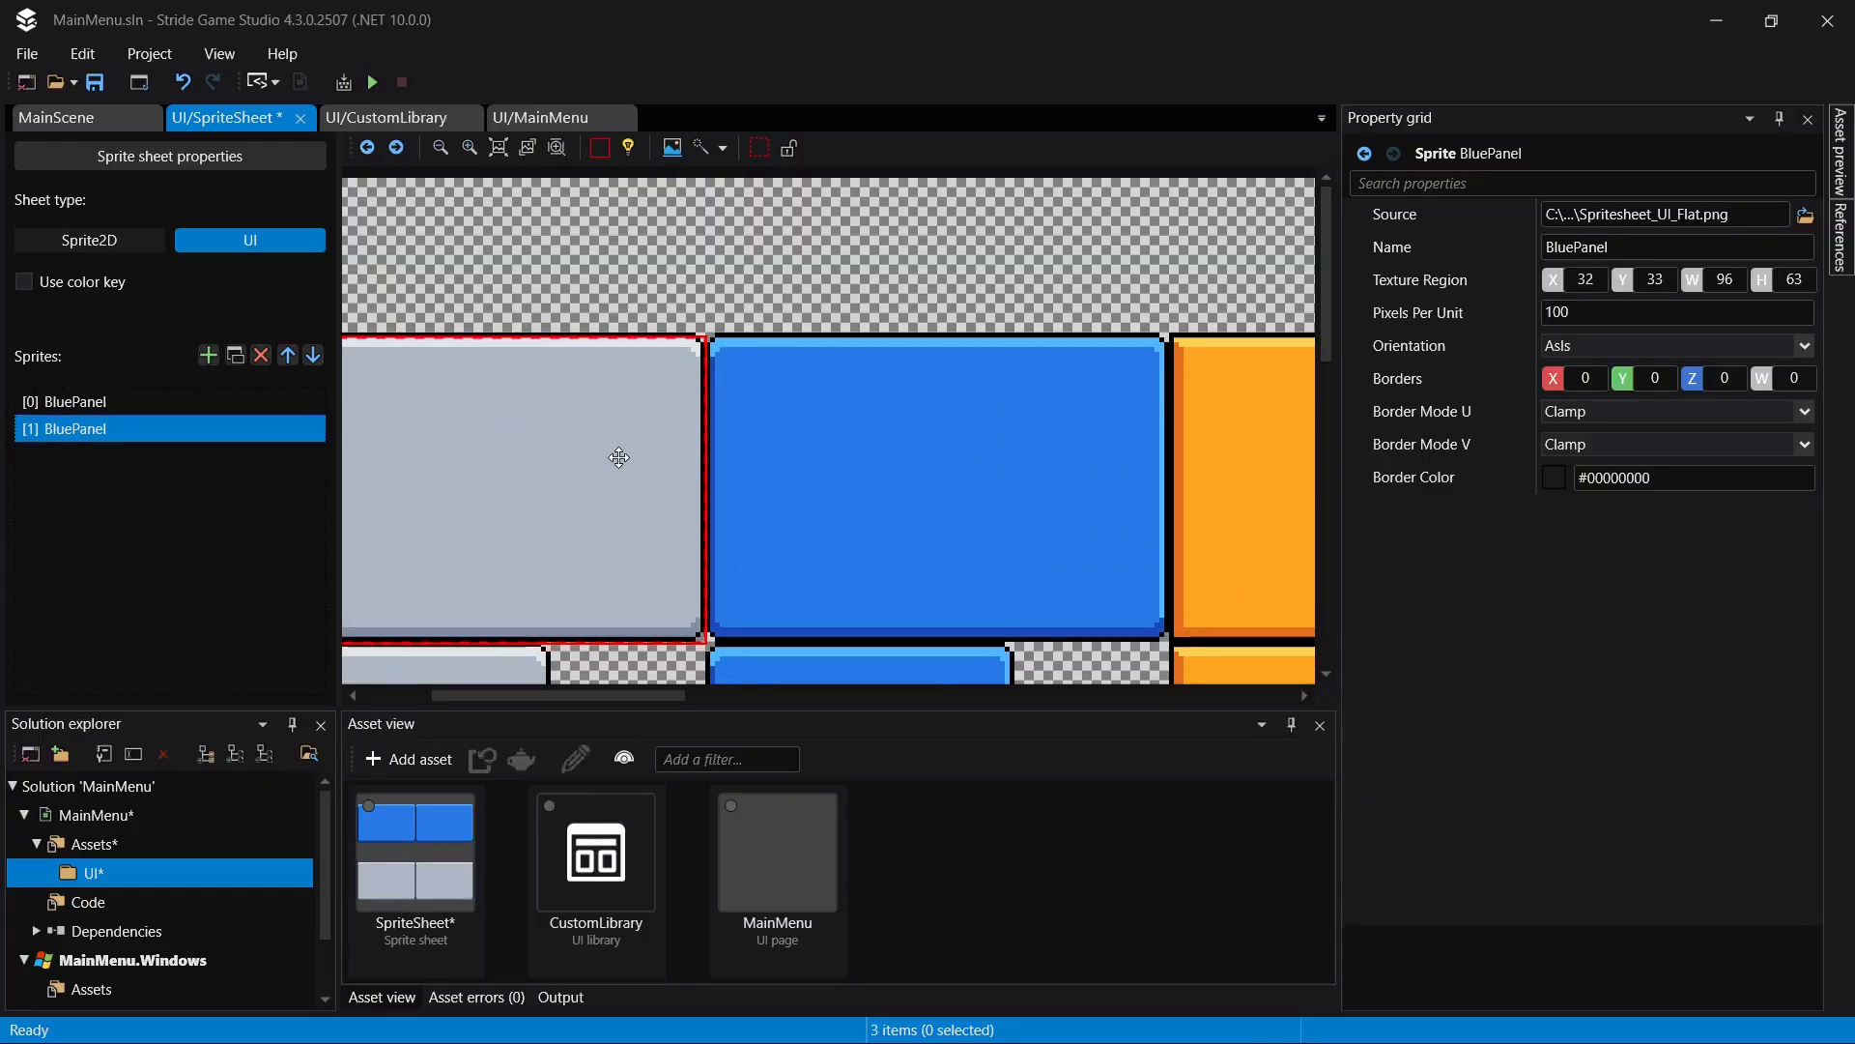
# - Rename the duplicated sprite as GrayPanel and save the sprite sheet
pyautogui.doubleClick(98, 430)
pyautogui.write('GrayPanel')
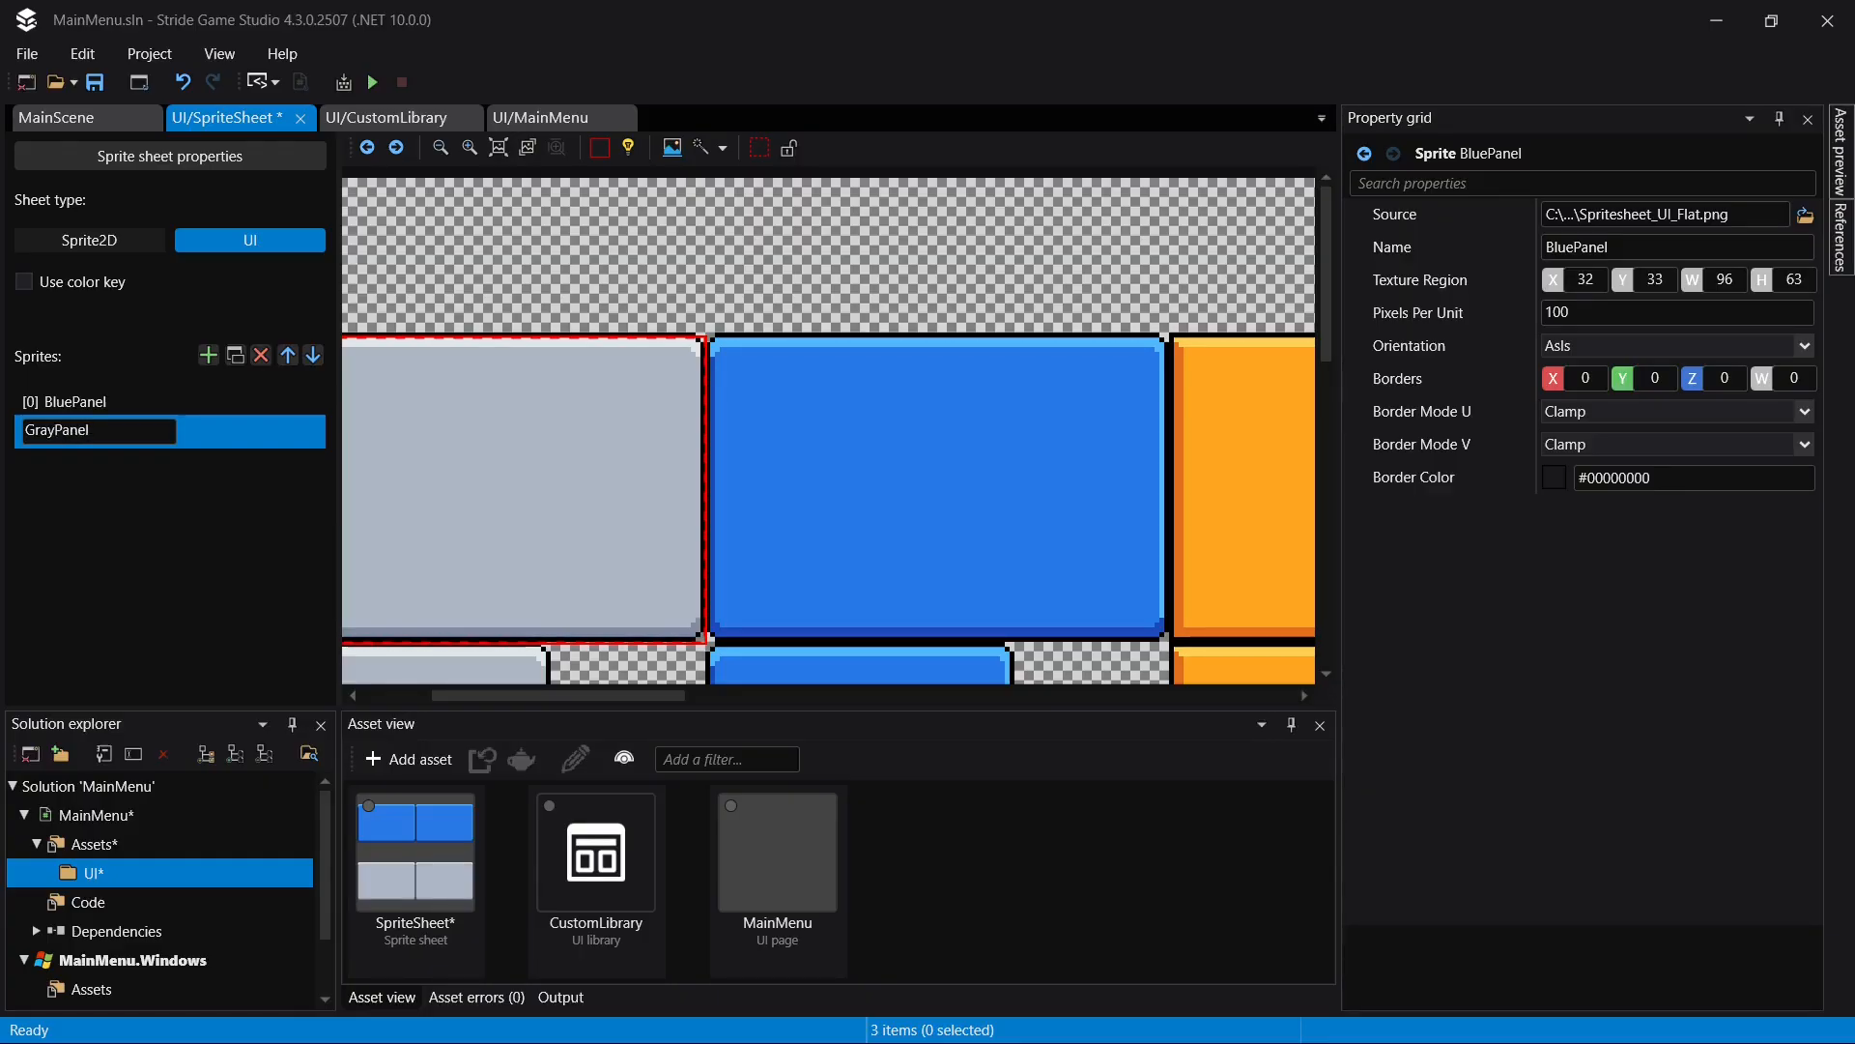
pyautogui.press('Return')
pyautogui.hotkey('ctrl', 's')
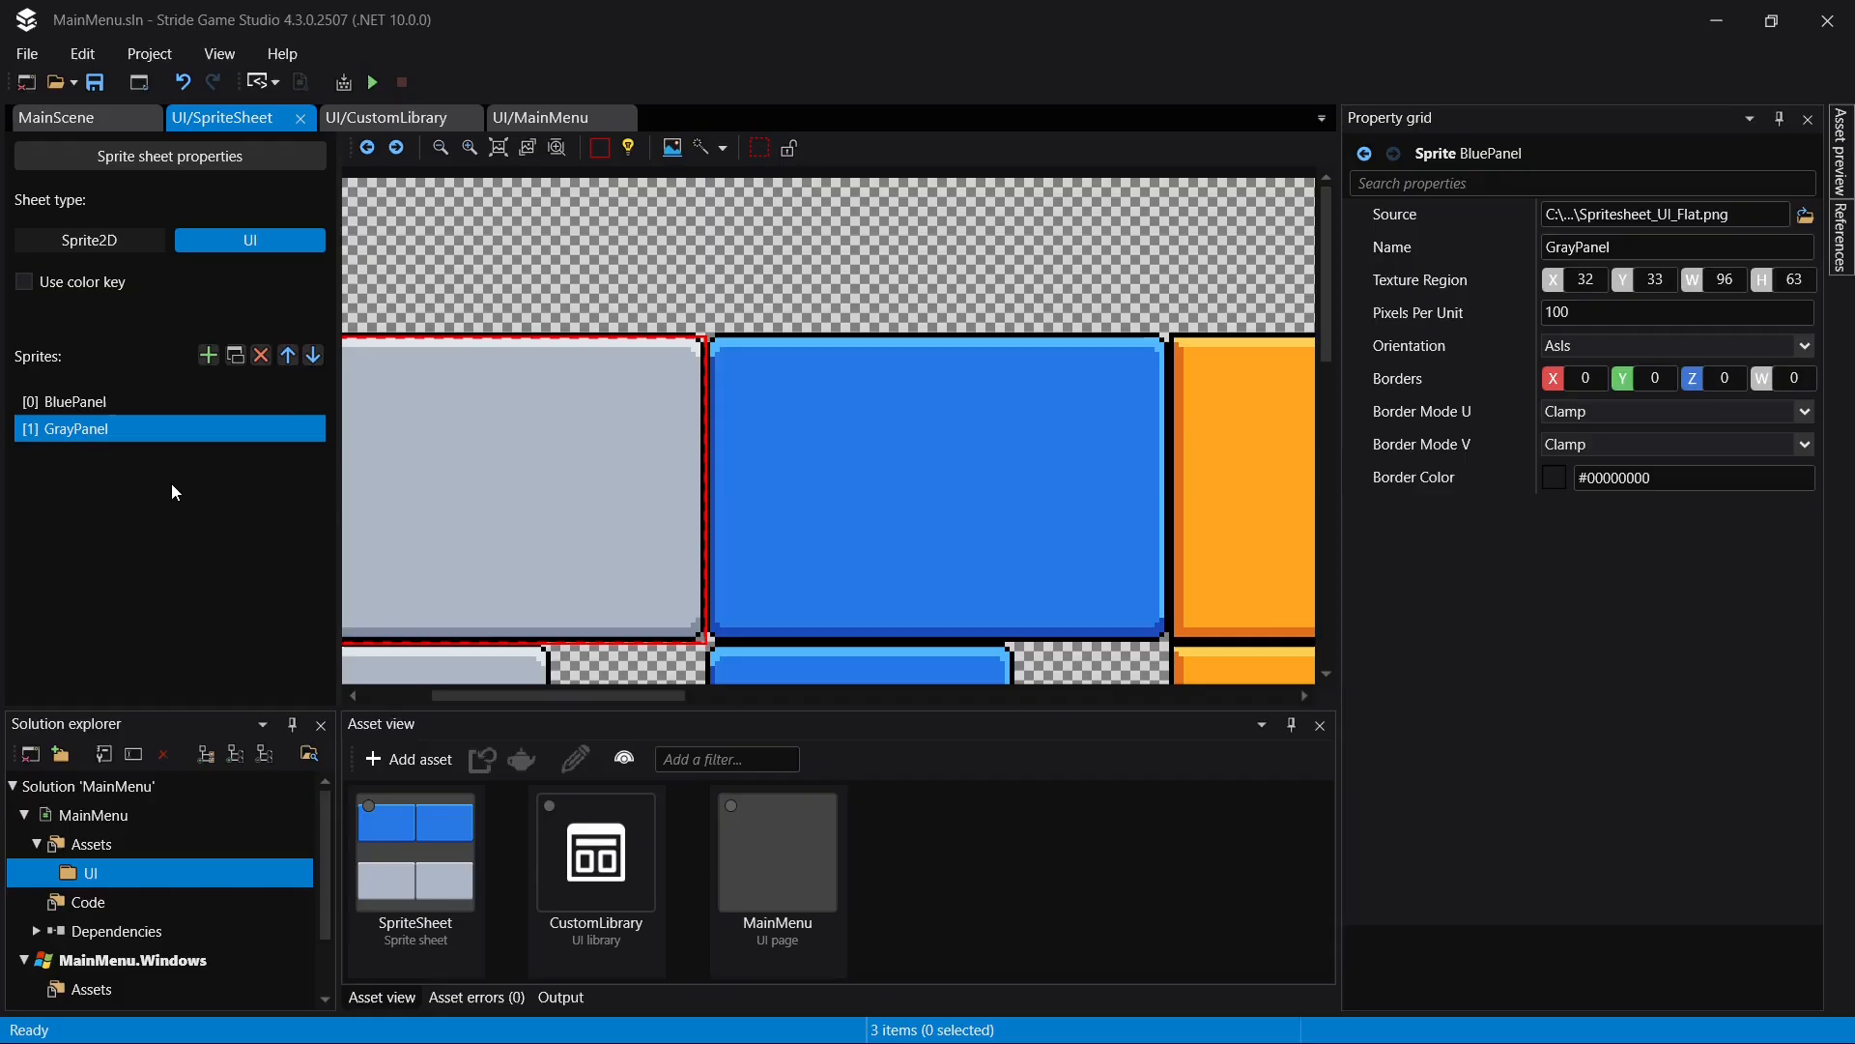
# - Review the image settings in LargeButton's appearance properties in CustomLibrary and return to the sprite sheet
pyautogui.click(392, 122)
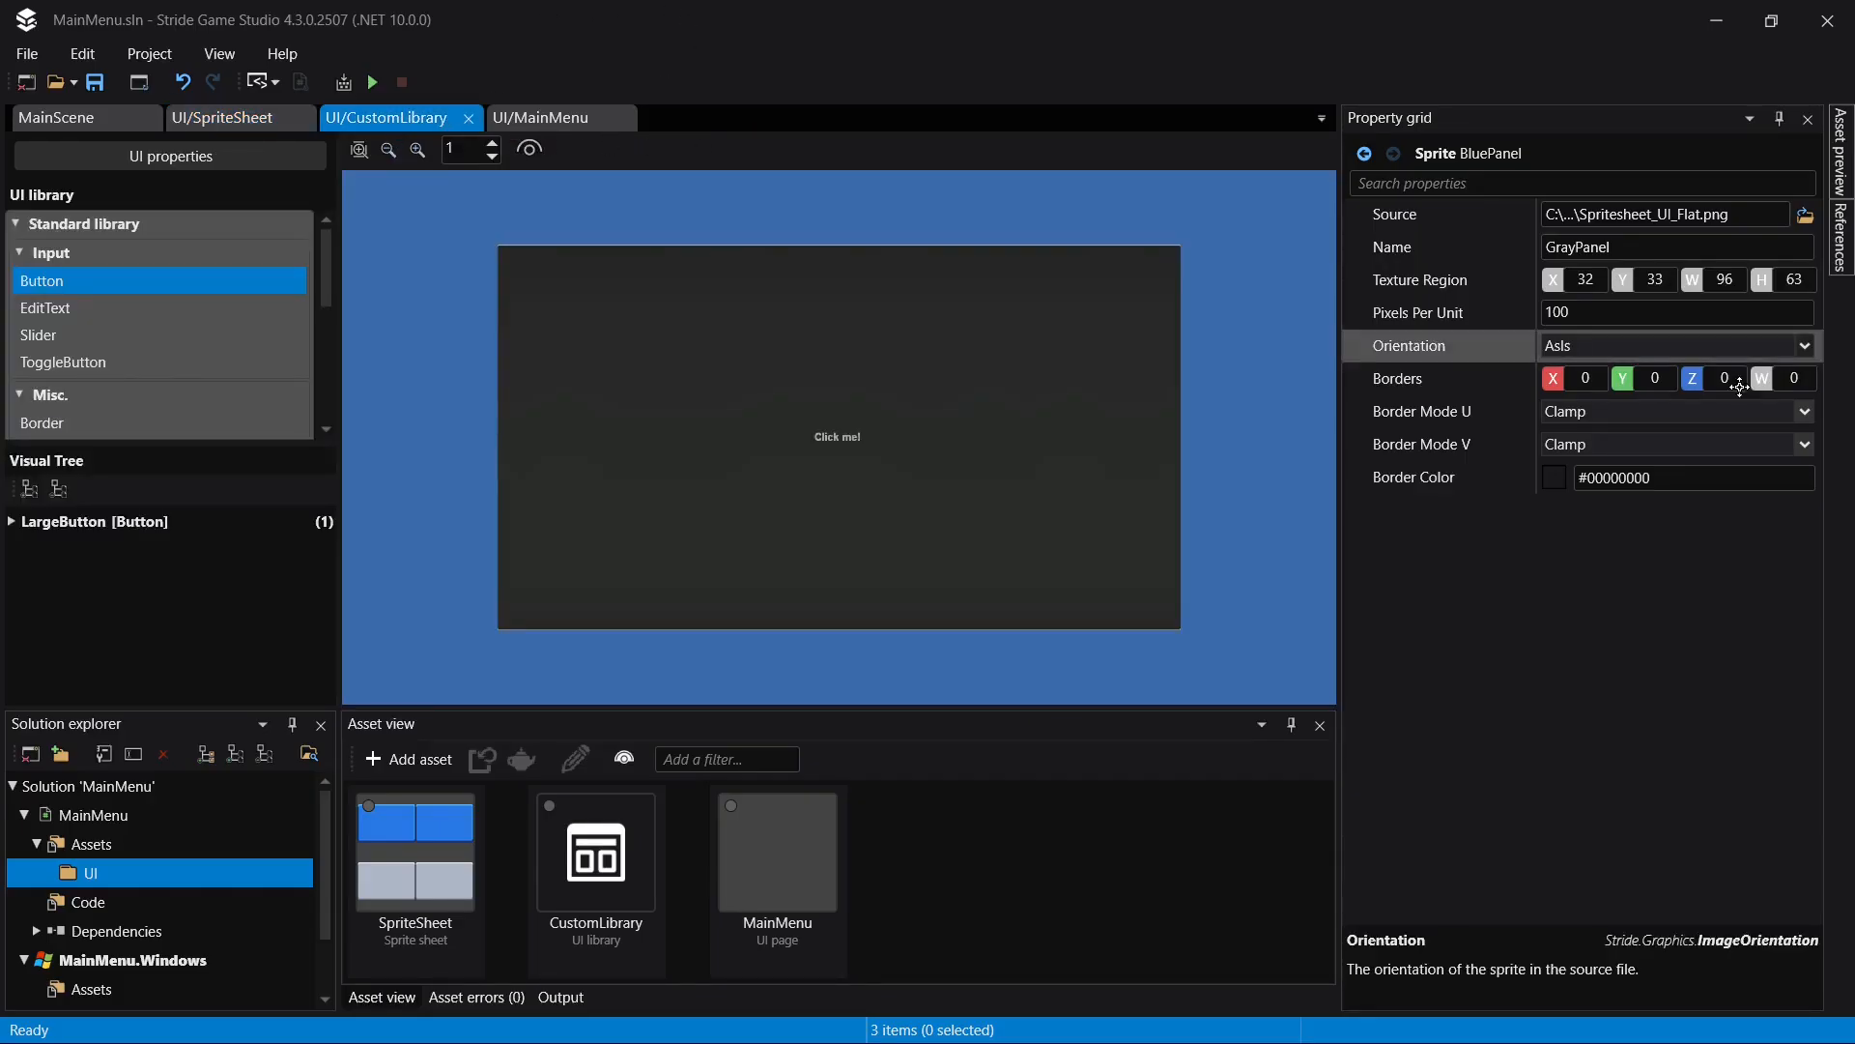
pyautogui.click(120, 523)
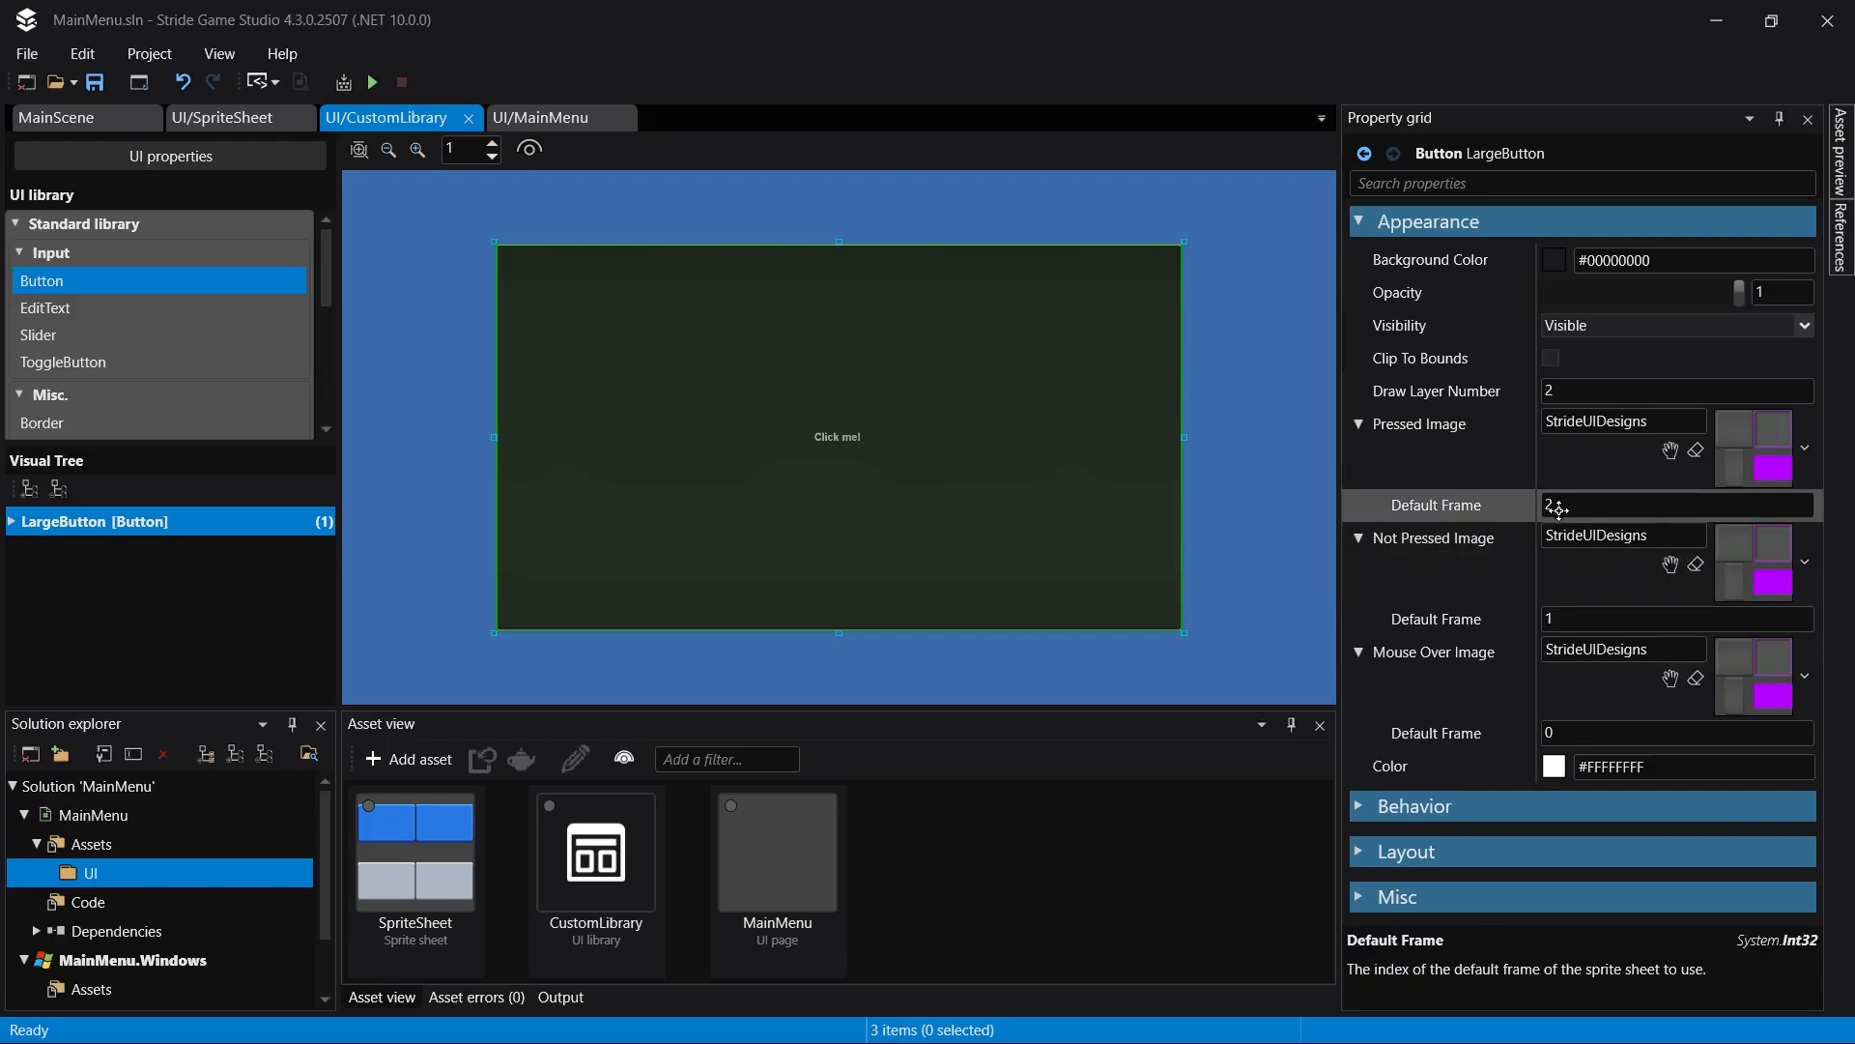
pyautogui.click(216, 126)
# - Try to set GrayPanel's texture region to the plain orange bar at X 480, Y 138, sized 32 by 12
pyautogui.click(45, 430)
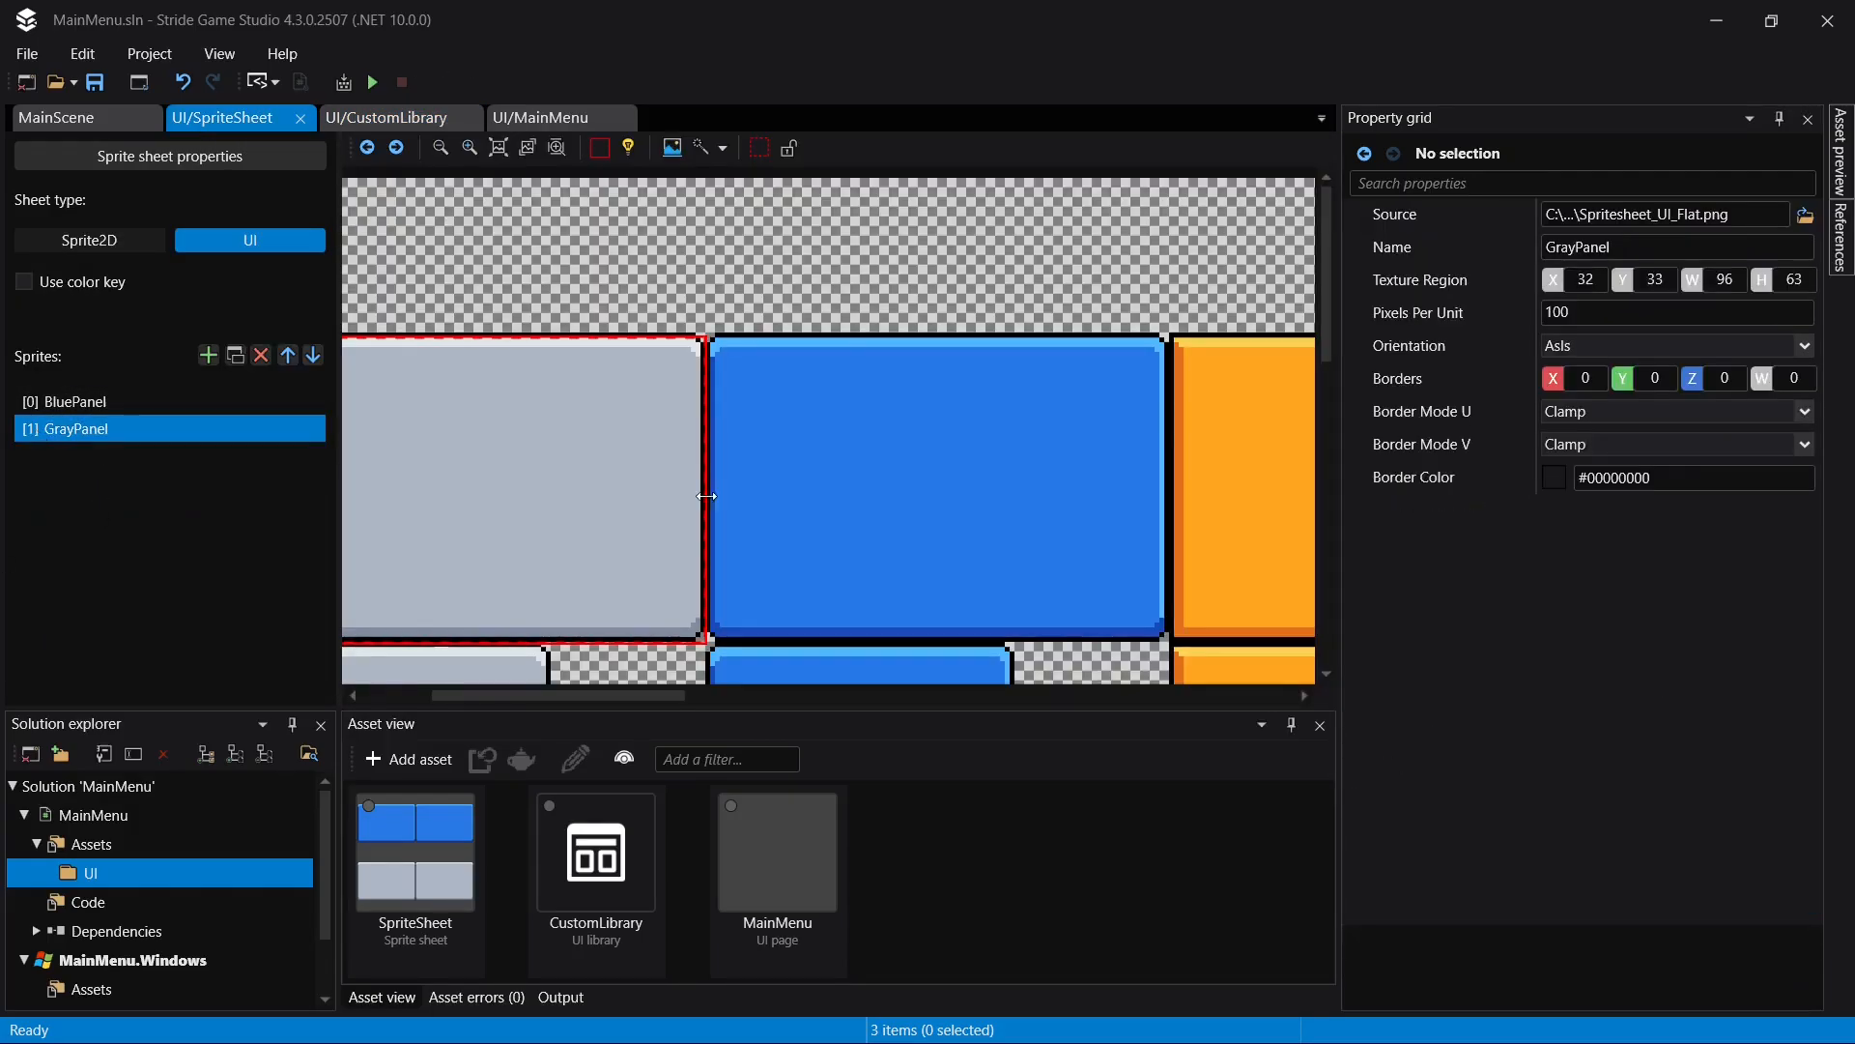
pyautogui.scroll(-1, 1014, 419)
pyautogui.scroll(-2, 992, 422)
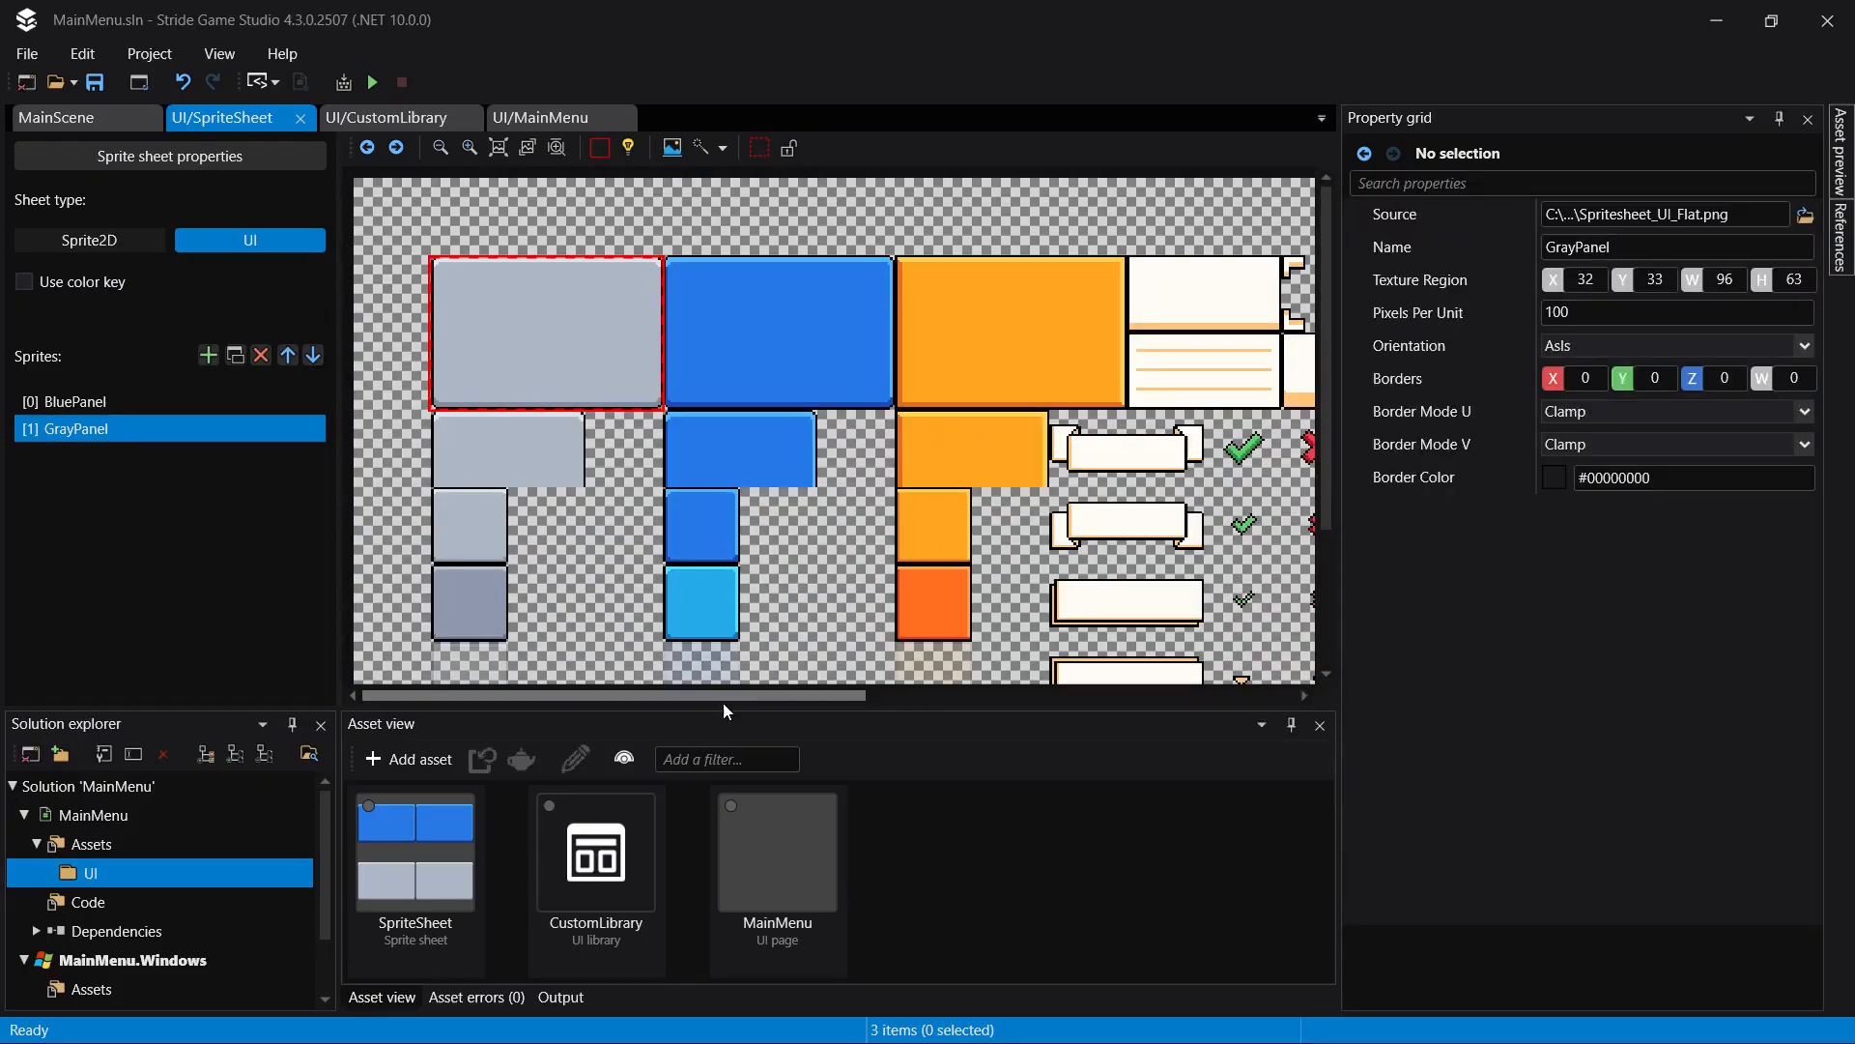
pyautogui.moveTo(723, 704); pyautogui.dragTo(1171, 553)
pyautogui.scroll(2, 808, 560)
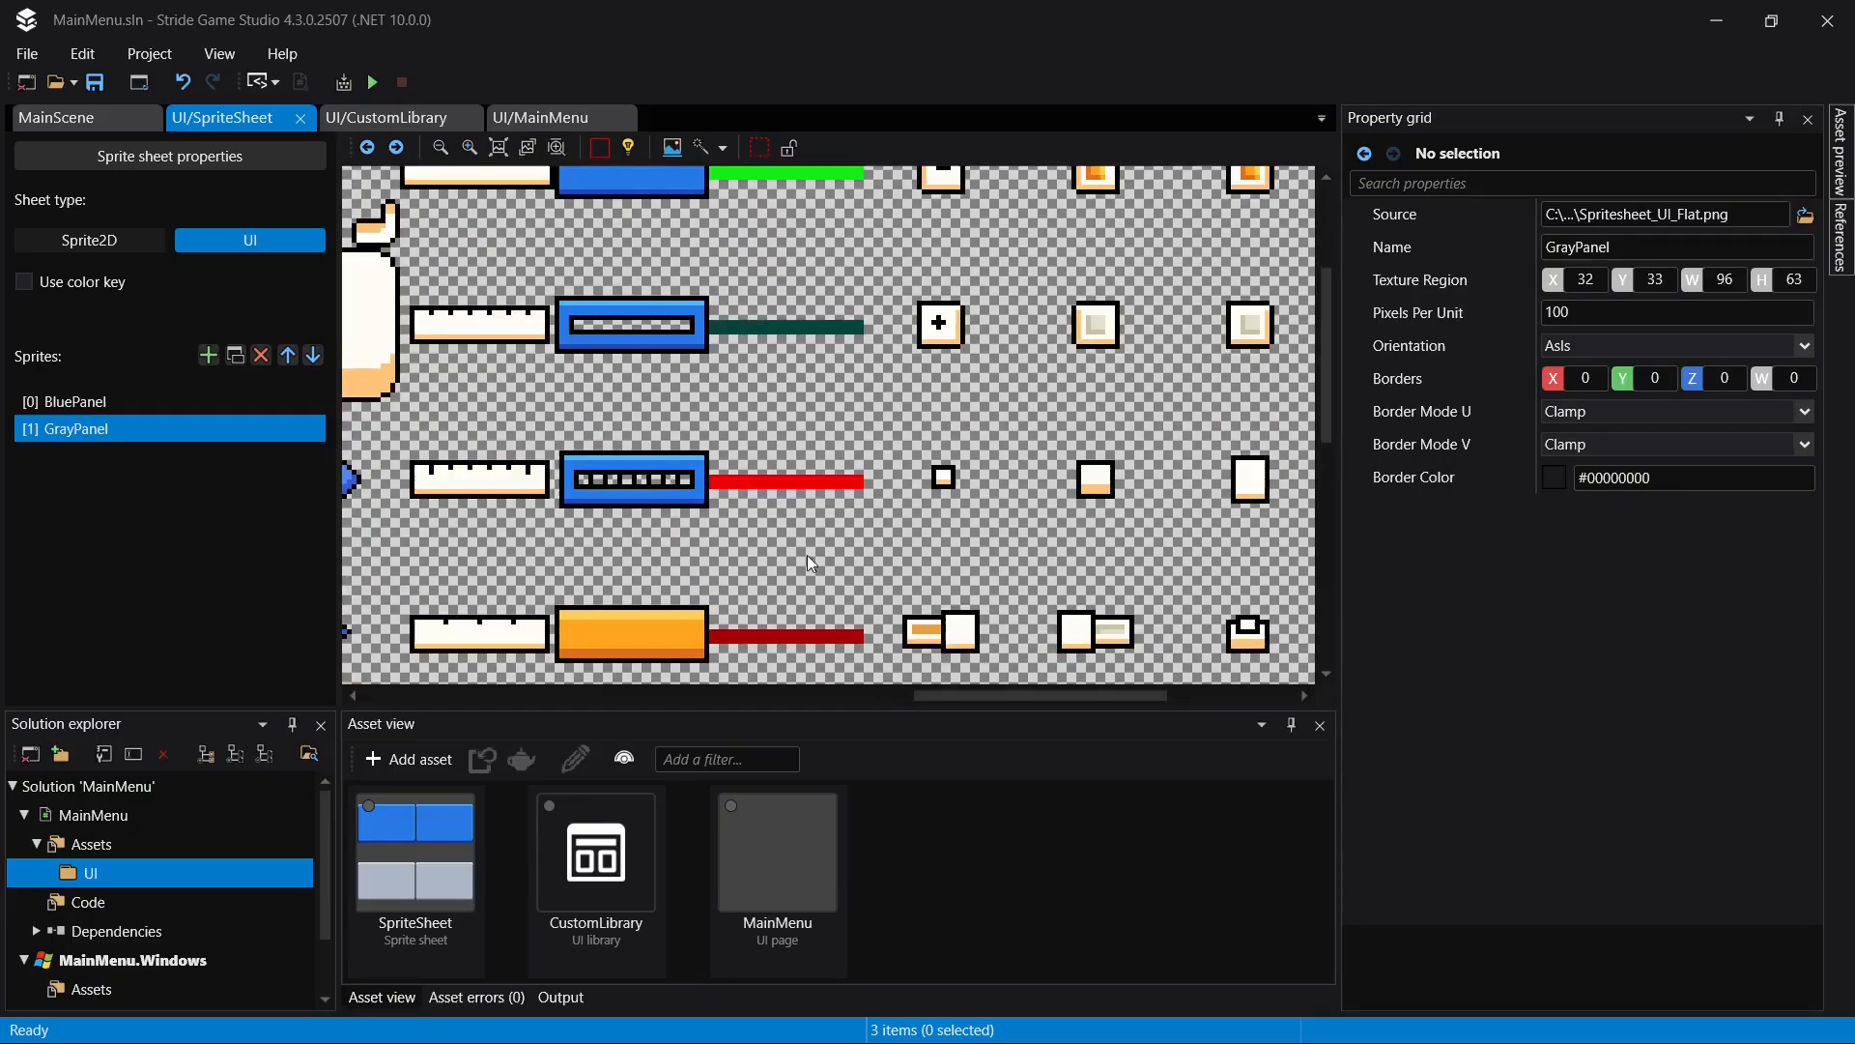
pyautogui.scroll(-2, 754, 514)
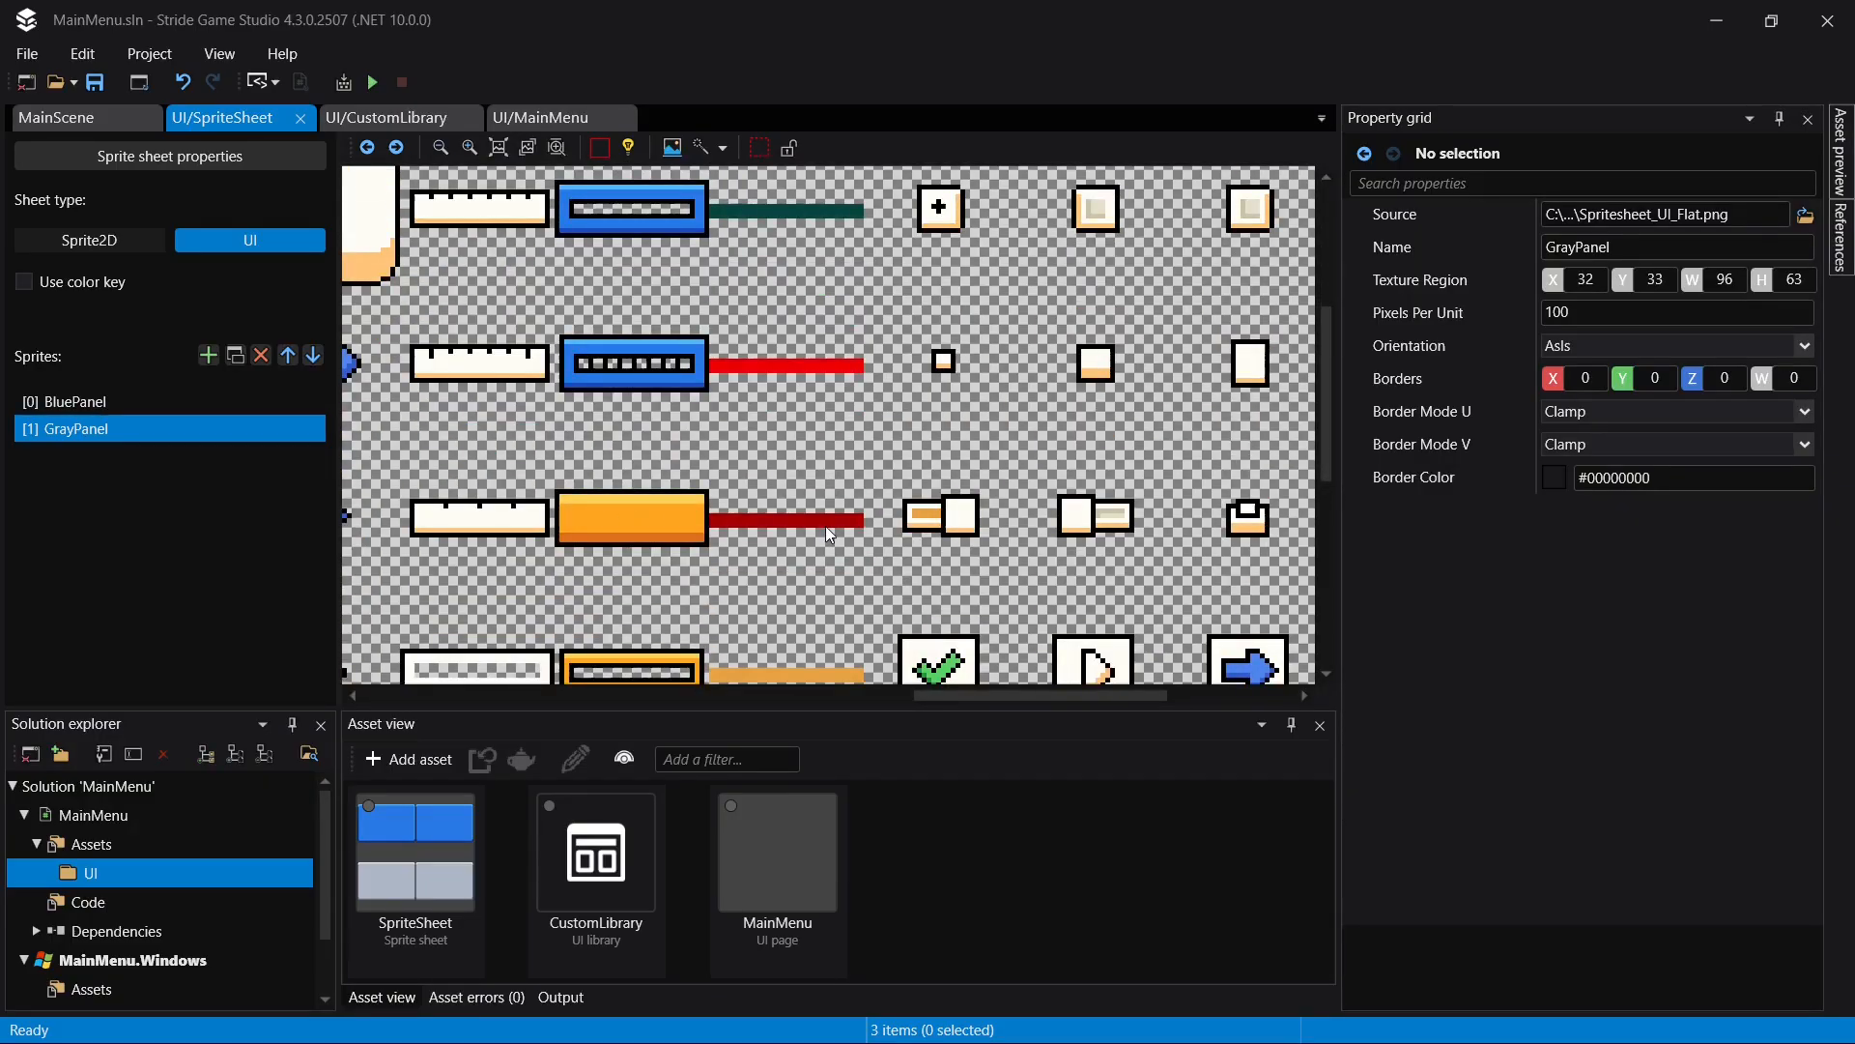
pyautogui.click(702, 146)
pyautogui.click(647, 517)
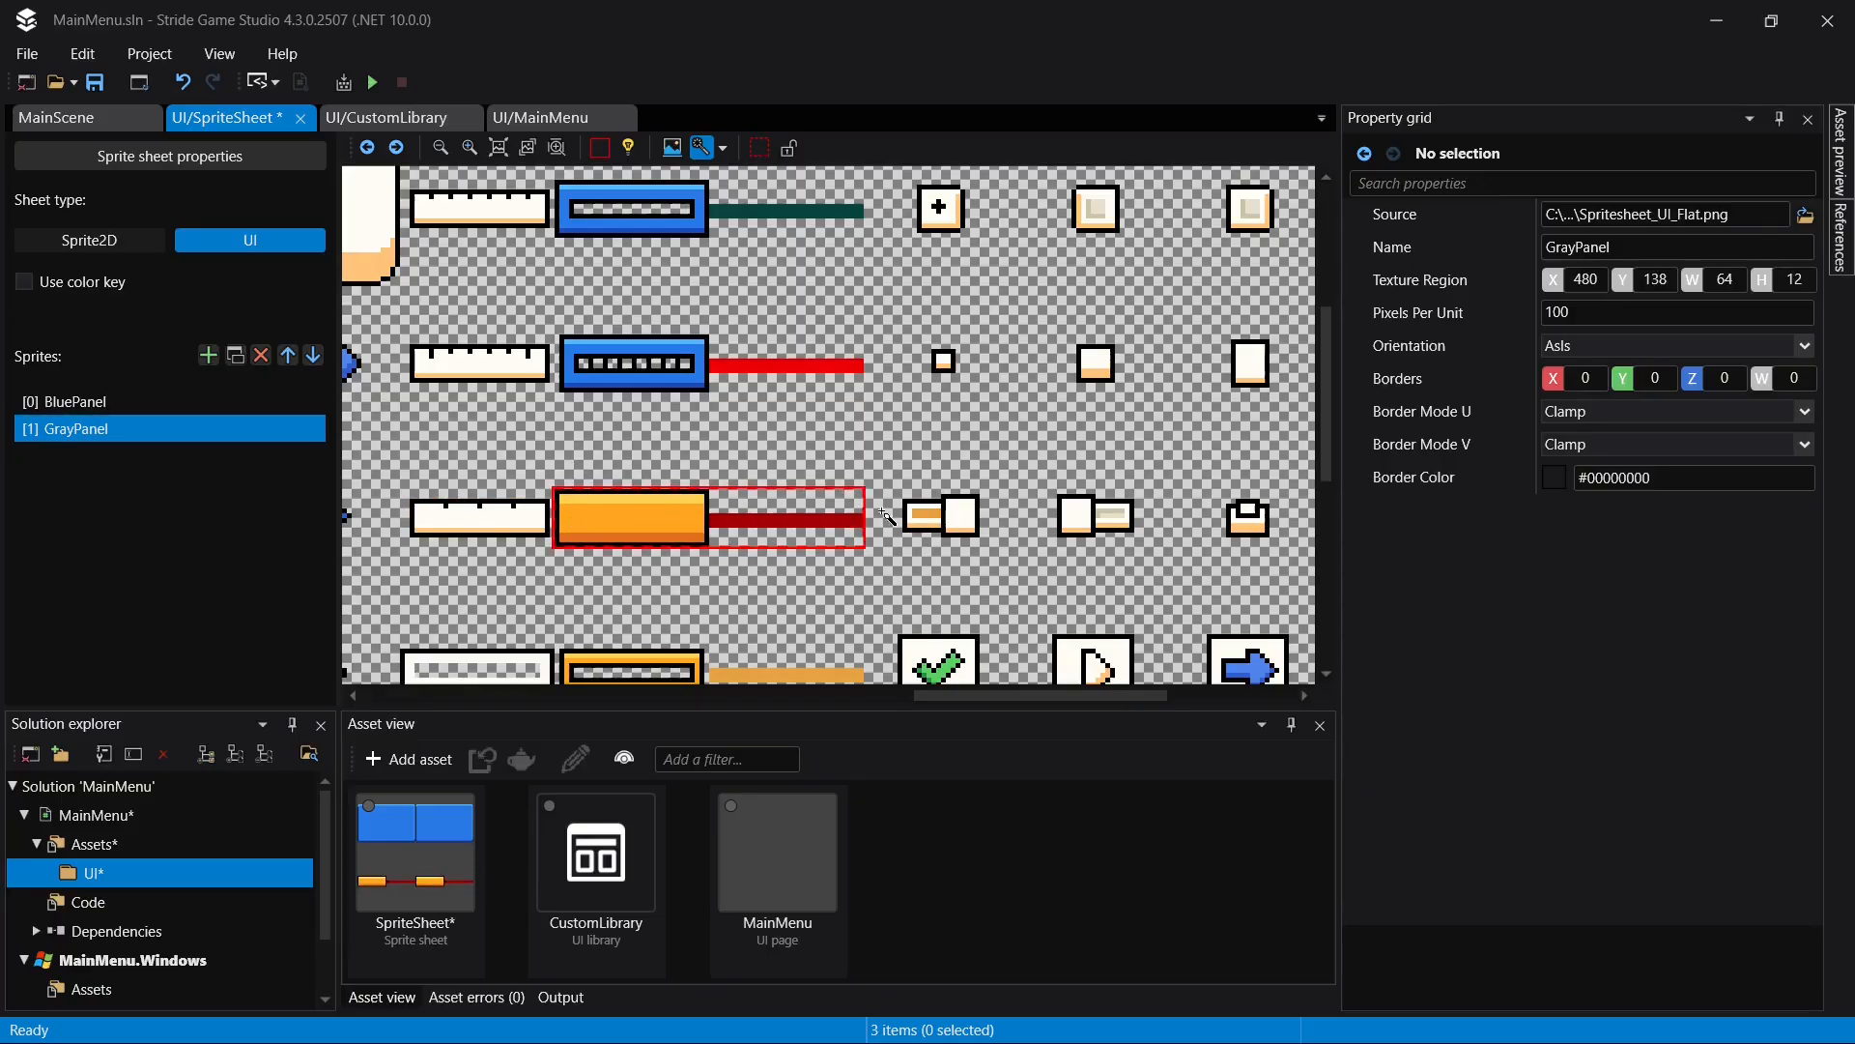
pyautogui.click(599, 147)
pyautogui.click(599, 147)
pyautogui.moveTo(860, 511); pyautogui.dragTo(711, 512)
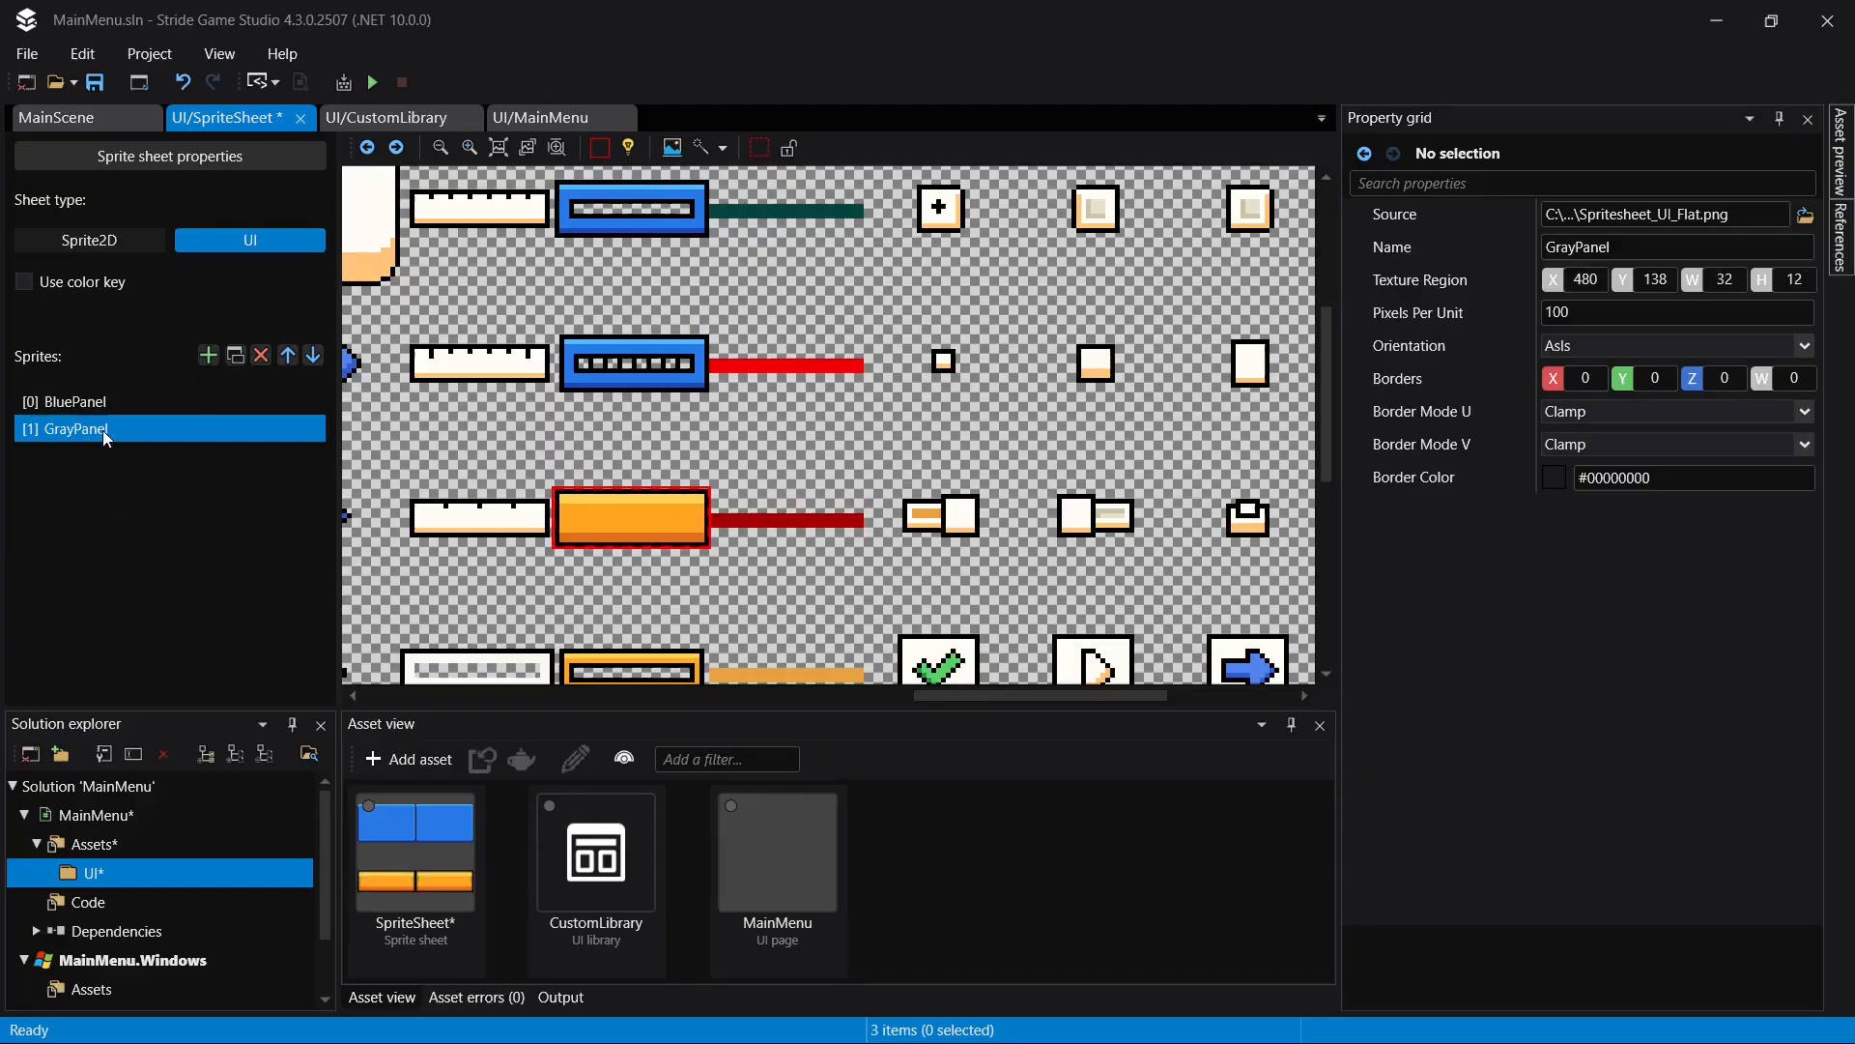
# - Undo the texture region changes made to the GrayPanel sprite
pyautogui.hotkey('ctrl', 'z')
pyautogui.hotkey('ctrl', 'z')
pyautogui.hotkey('ctrl', 'z')
pyautogui.hotkey('ctrl', 'z')
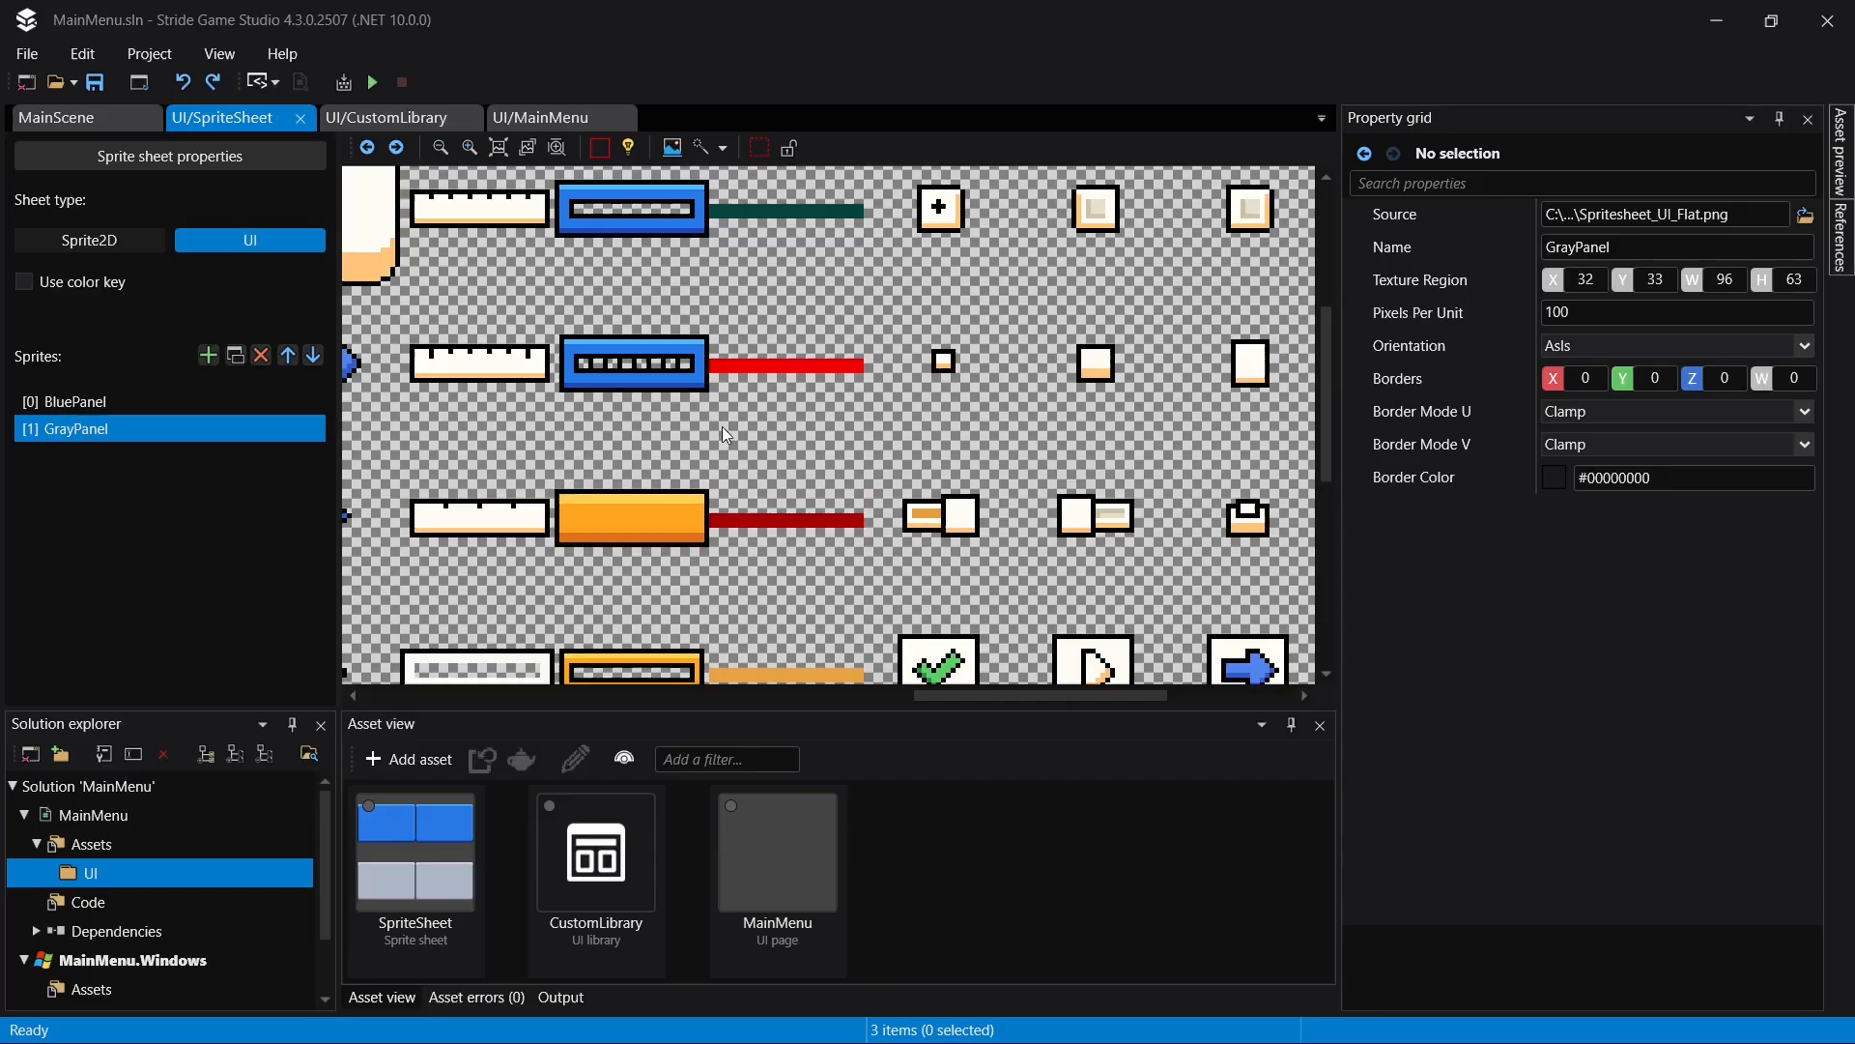
pyautogui.scroll(-2, 730, 423)
pyautogui.scroll(-2, 725, 426)
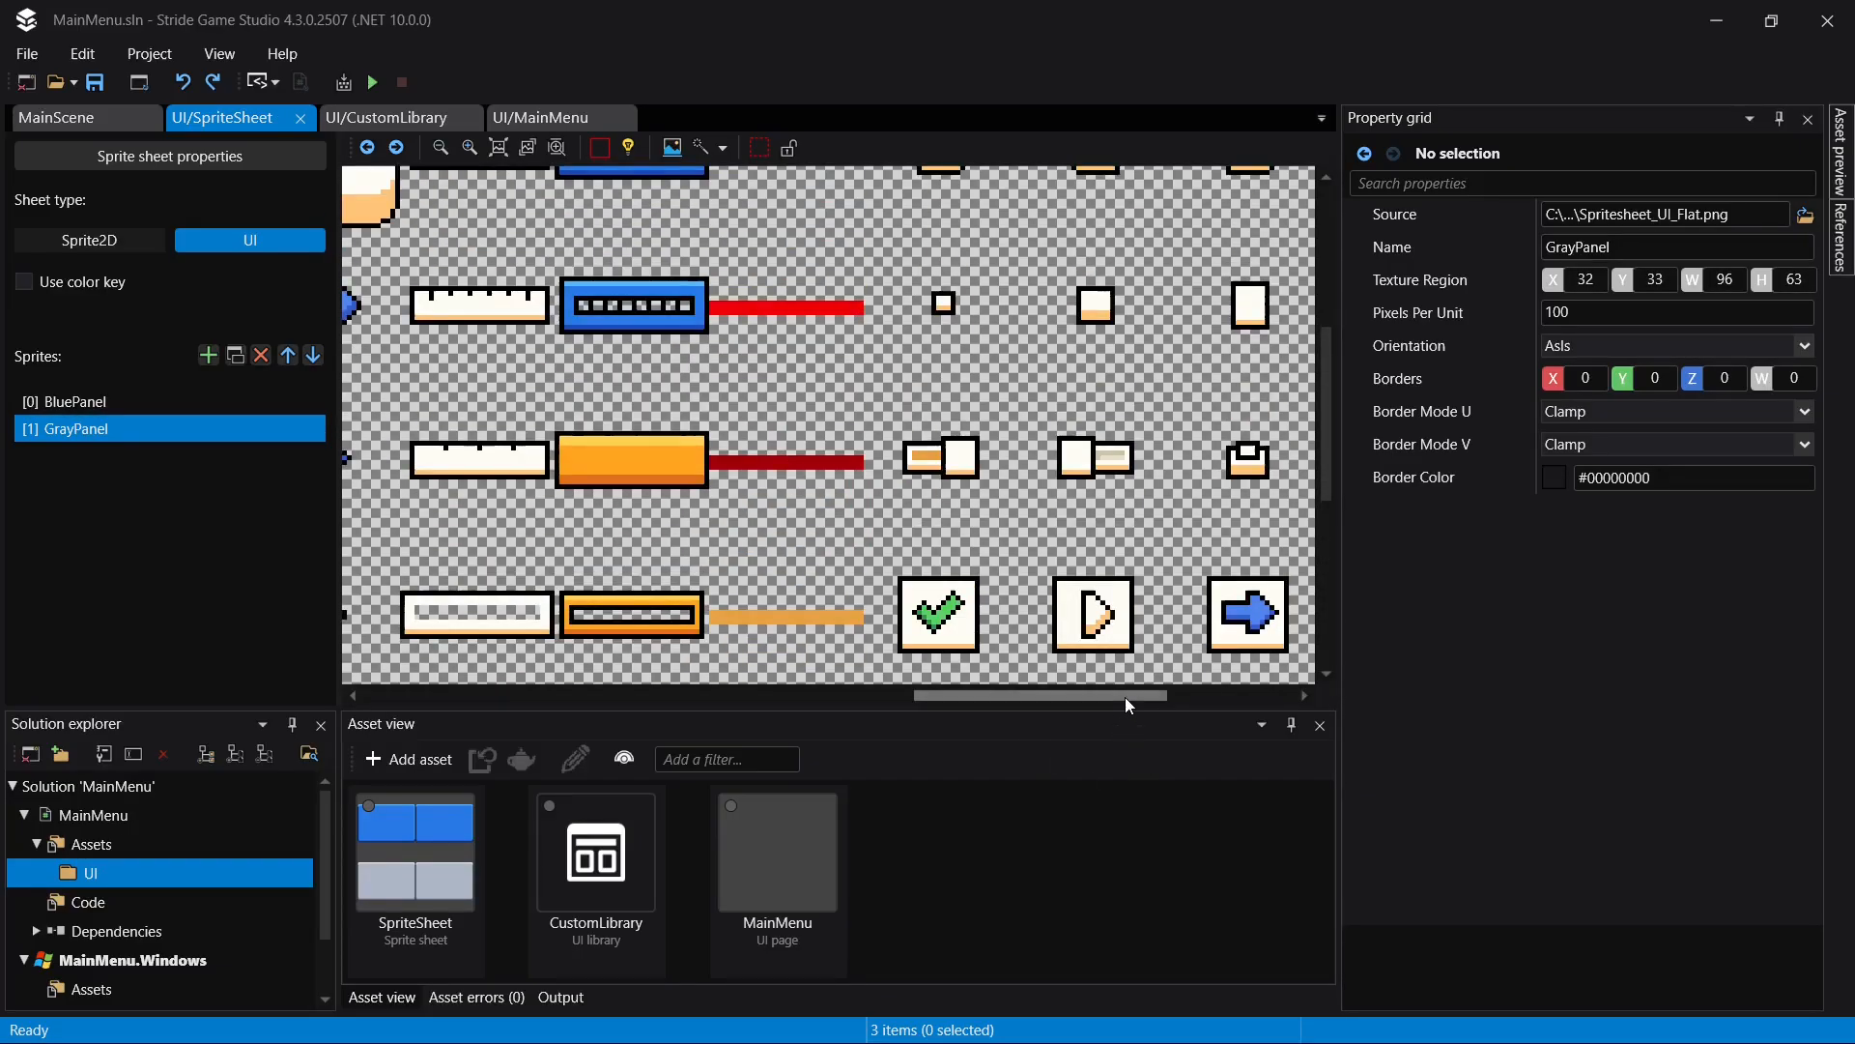
pyautogui.moveTo(1125, 697); pyautogui.dragTo(552, 533)
pyautogui.keyDown('shift'); pyautogui.hscroll(5, 674, 484); pyautogui.keyUp('shift')
pyautogui.keyDown('ctrl'); pyautogui.scroll(-5, 818, 406); pyautogui.keyUp('ctrl')
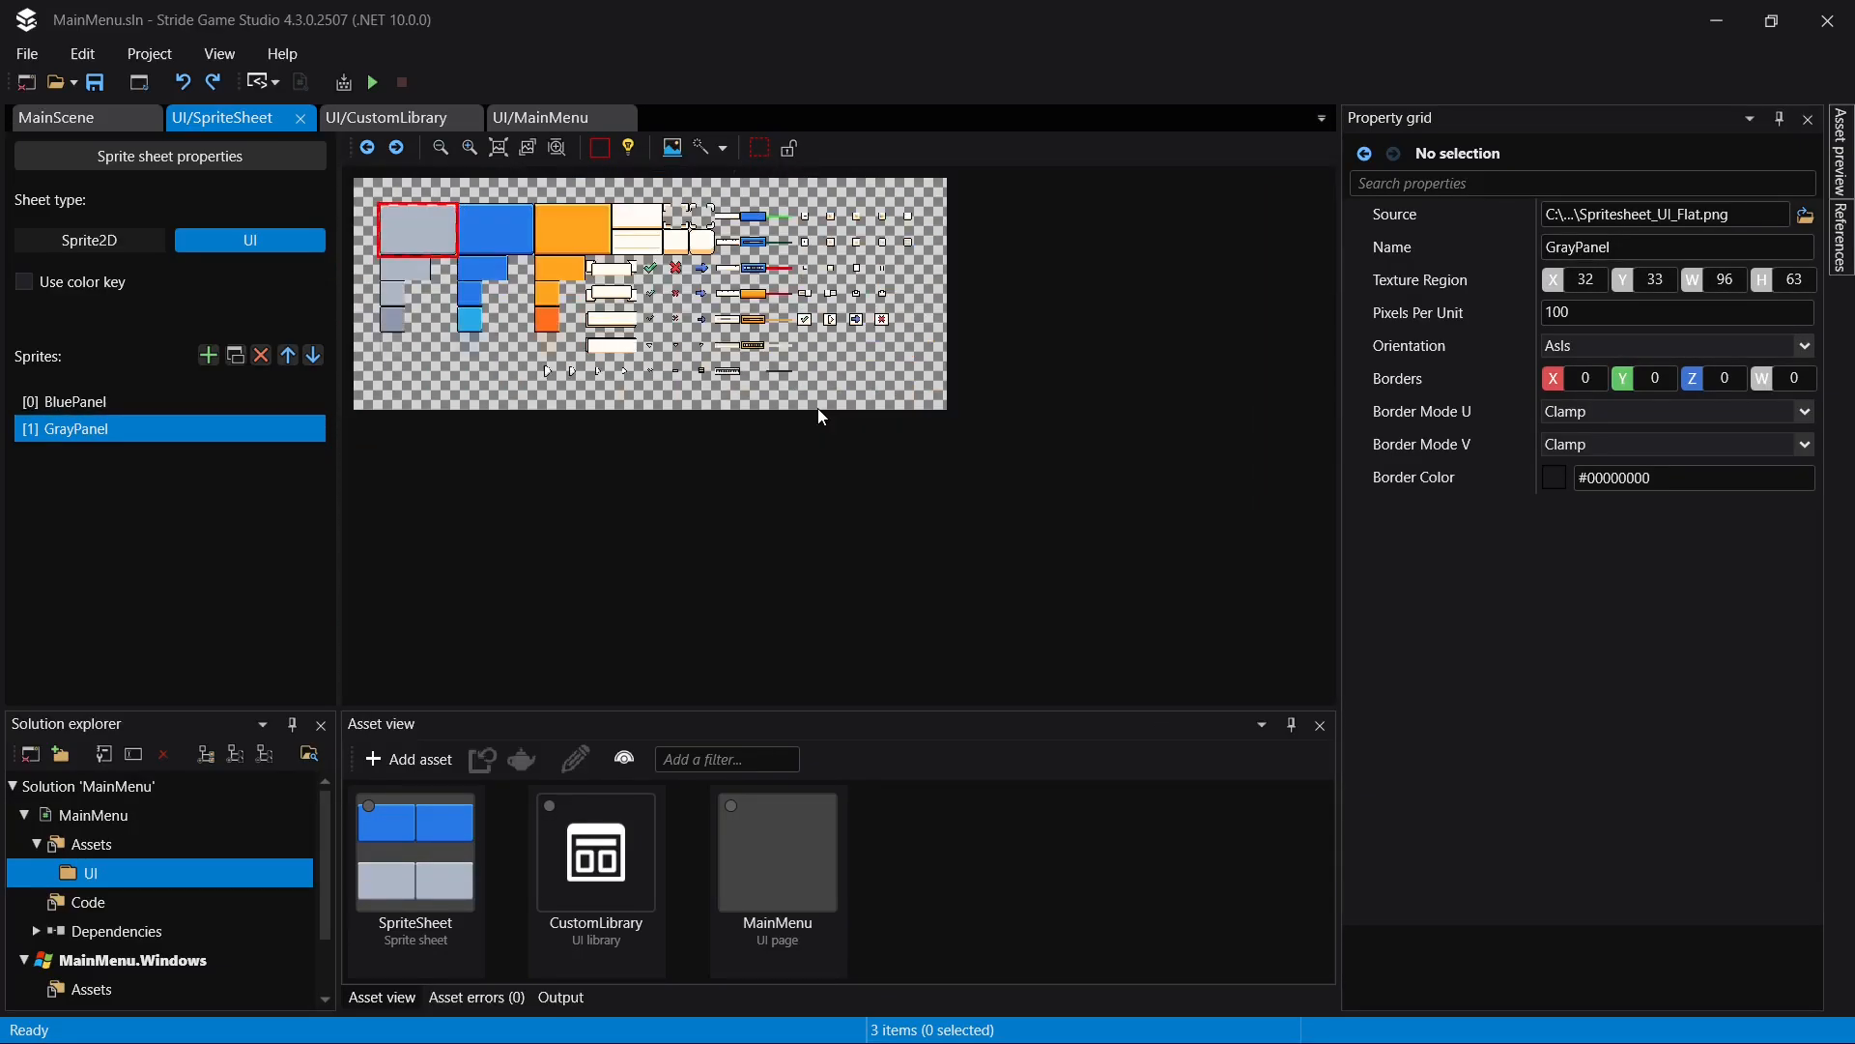
pyautogui.keyDown('ctrl'); pyautogui.scroll(2, 596, 262); pyautogui.keyUp('ctrl')
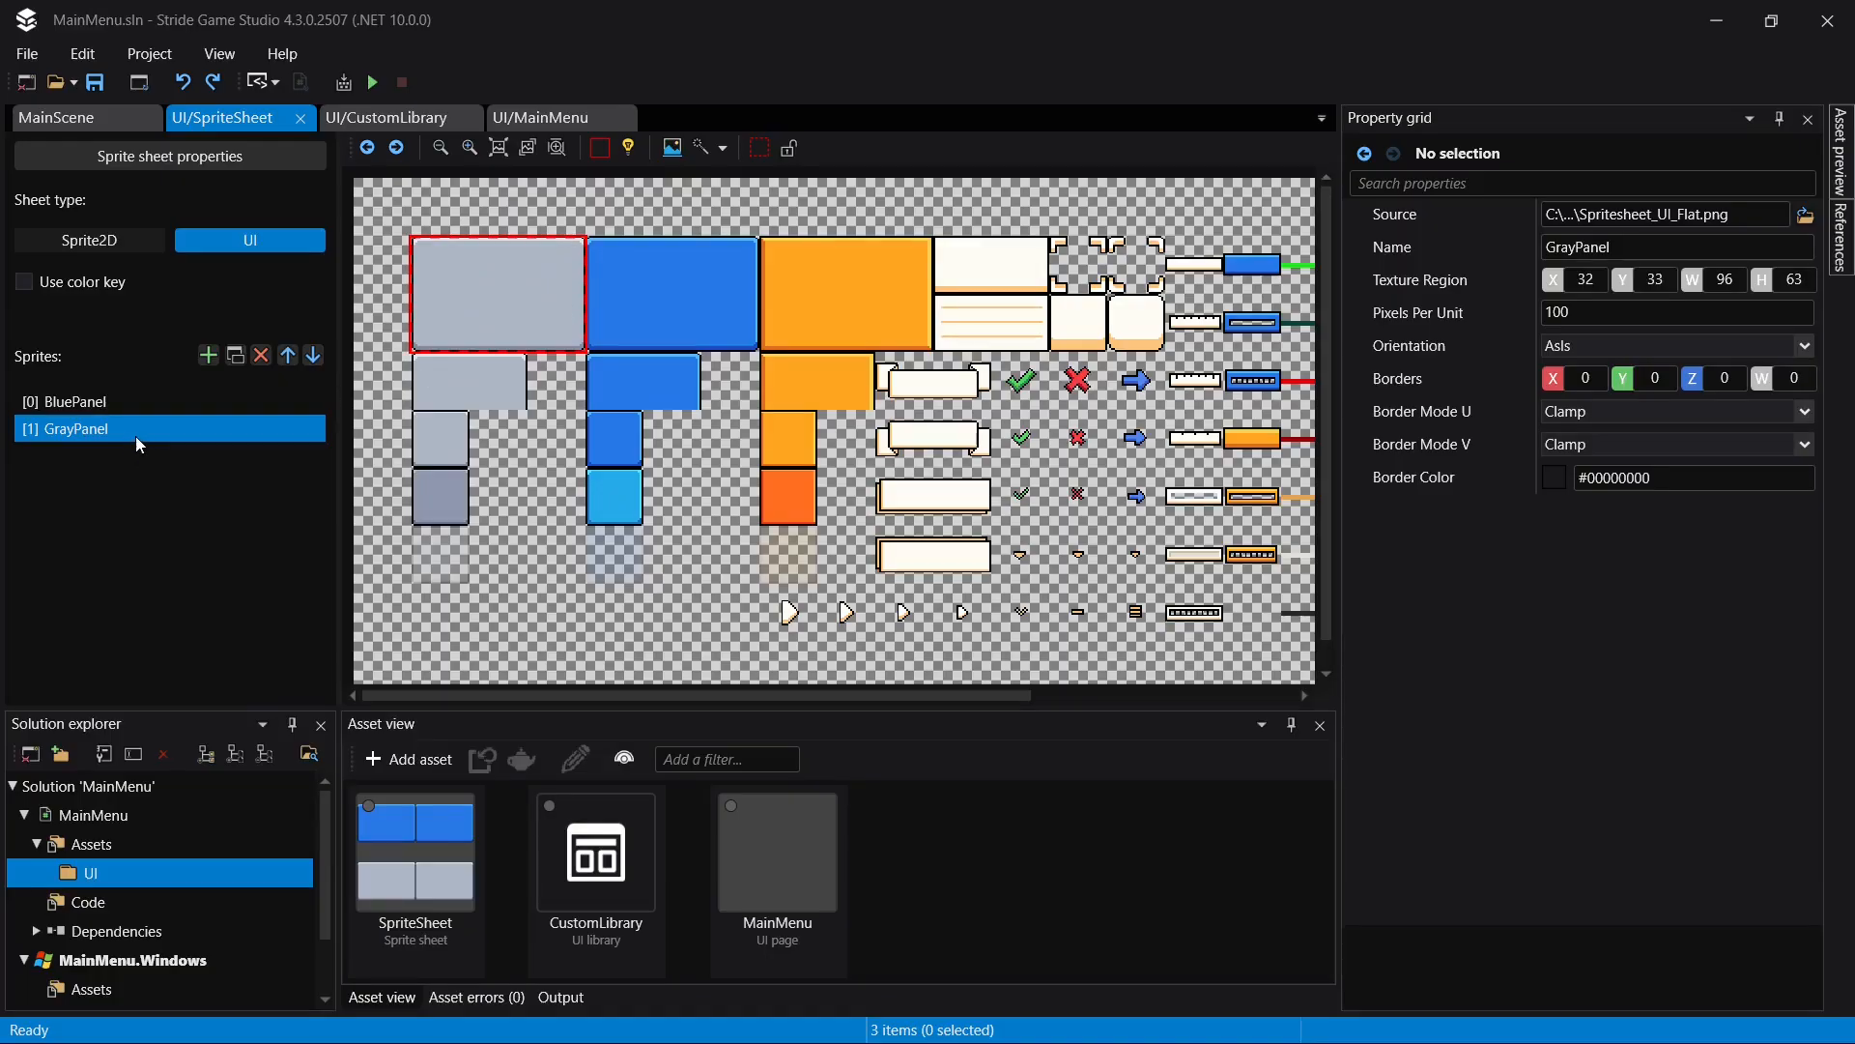
pyautogui.hotkey('ctrl', 'd')
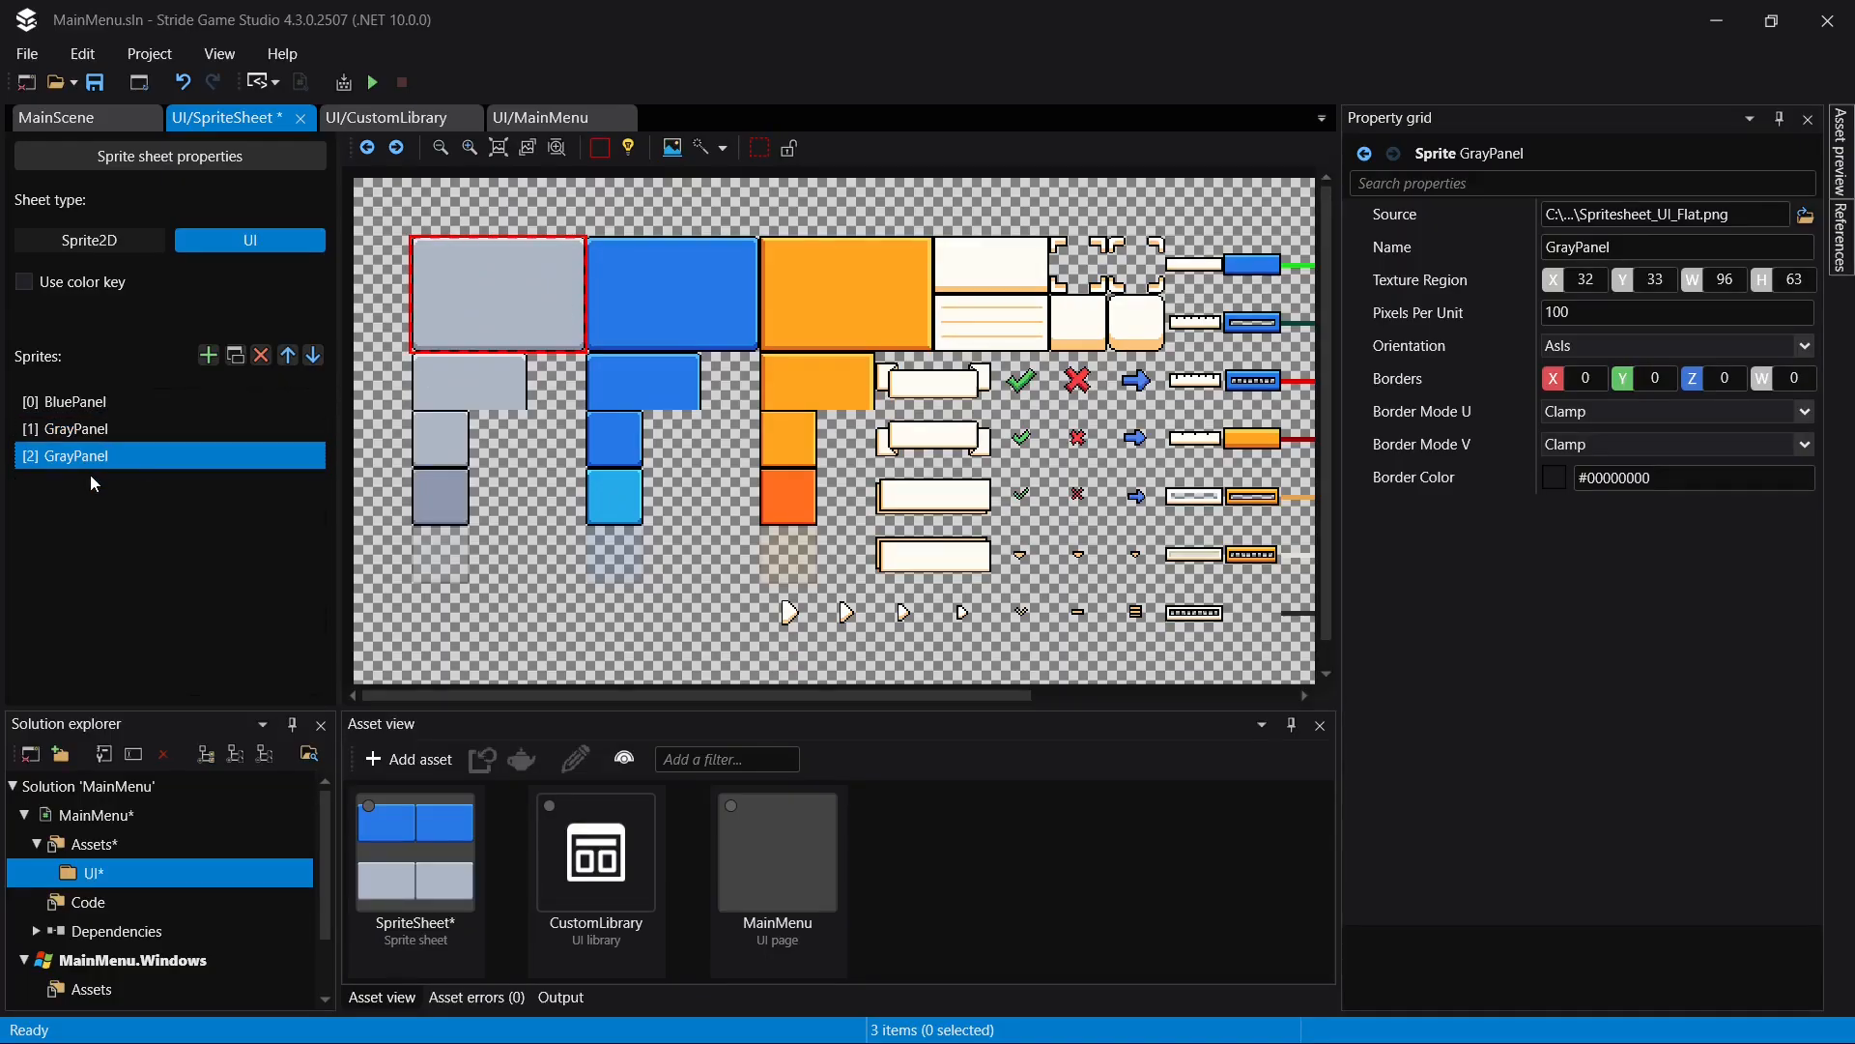
pyautogui.press('Delete')
# - Add a new sprite to SpriteSheet using GrayPanel's source image, Spritesheet_UI_Flat.png, and save
pyautogui.click(208, 355)
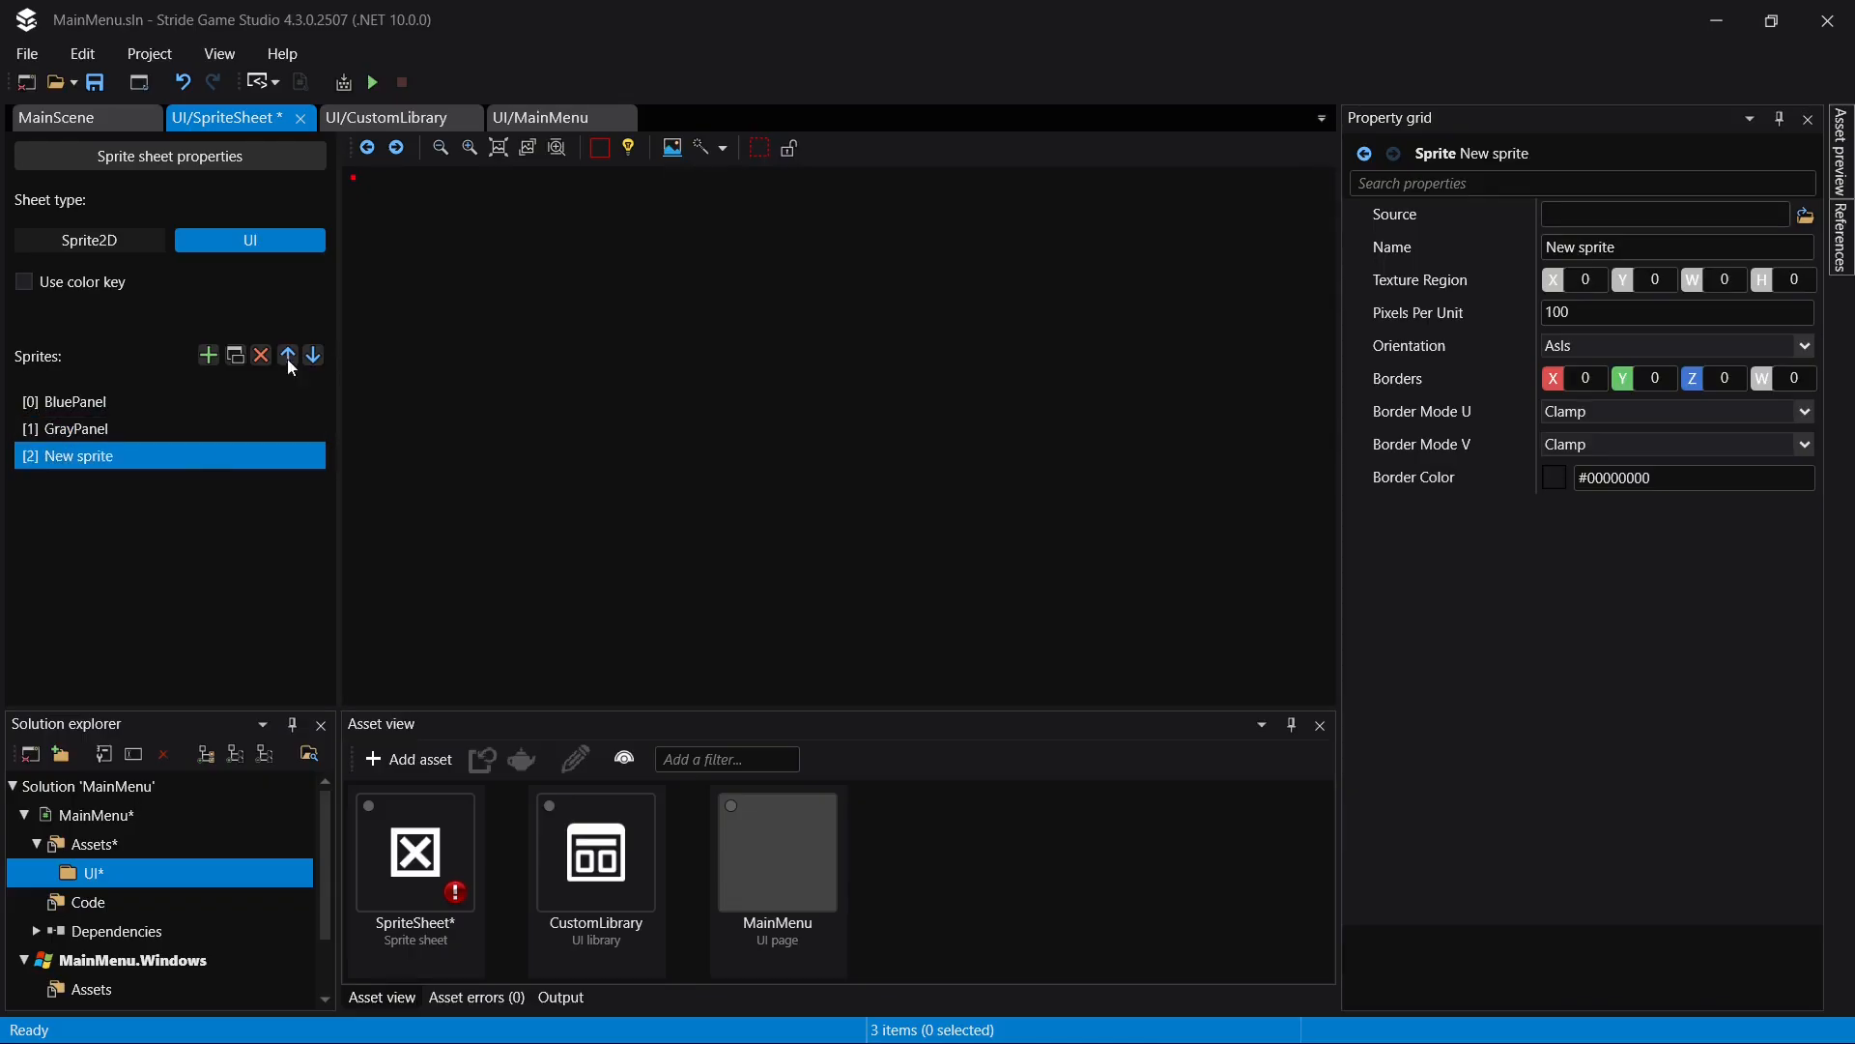
pyautogui.click(117, 428)
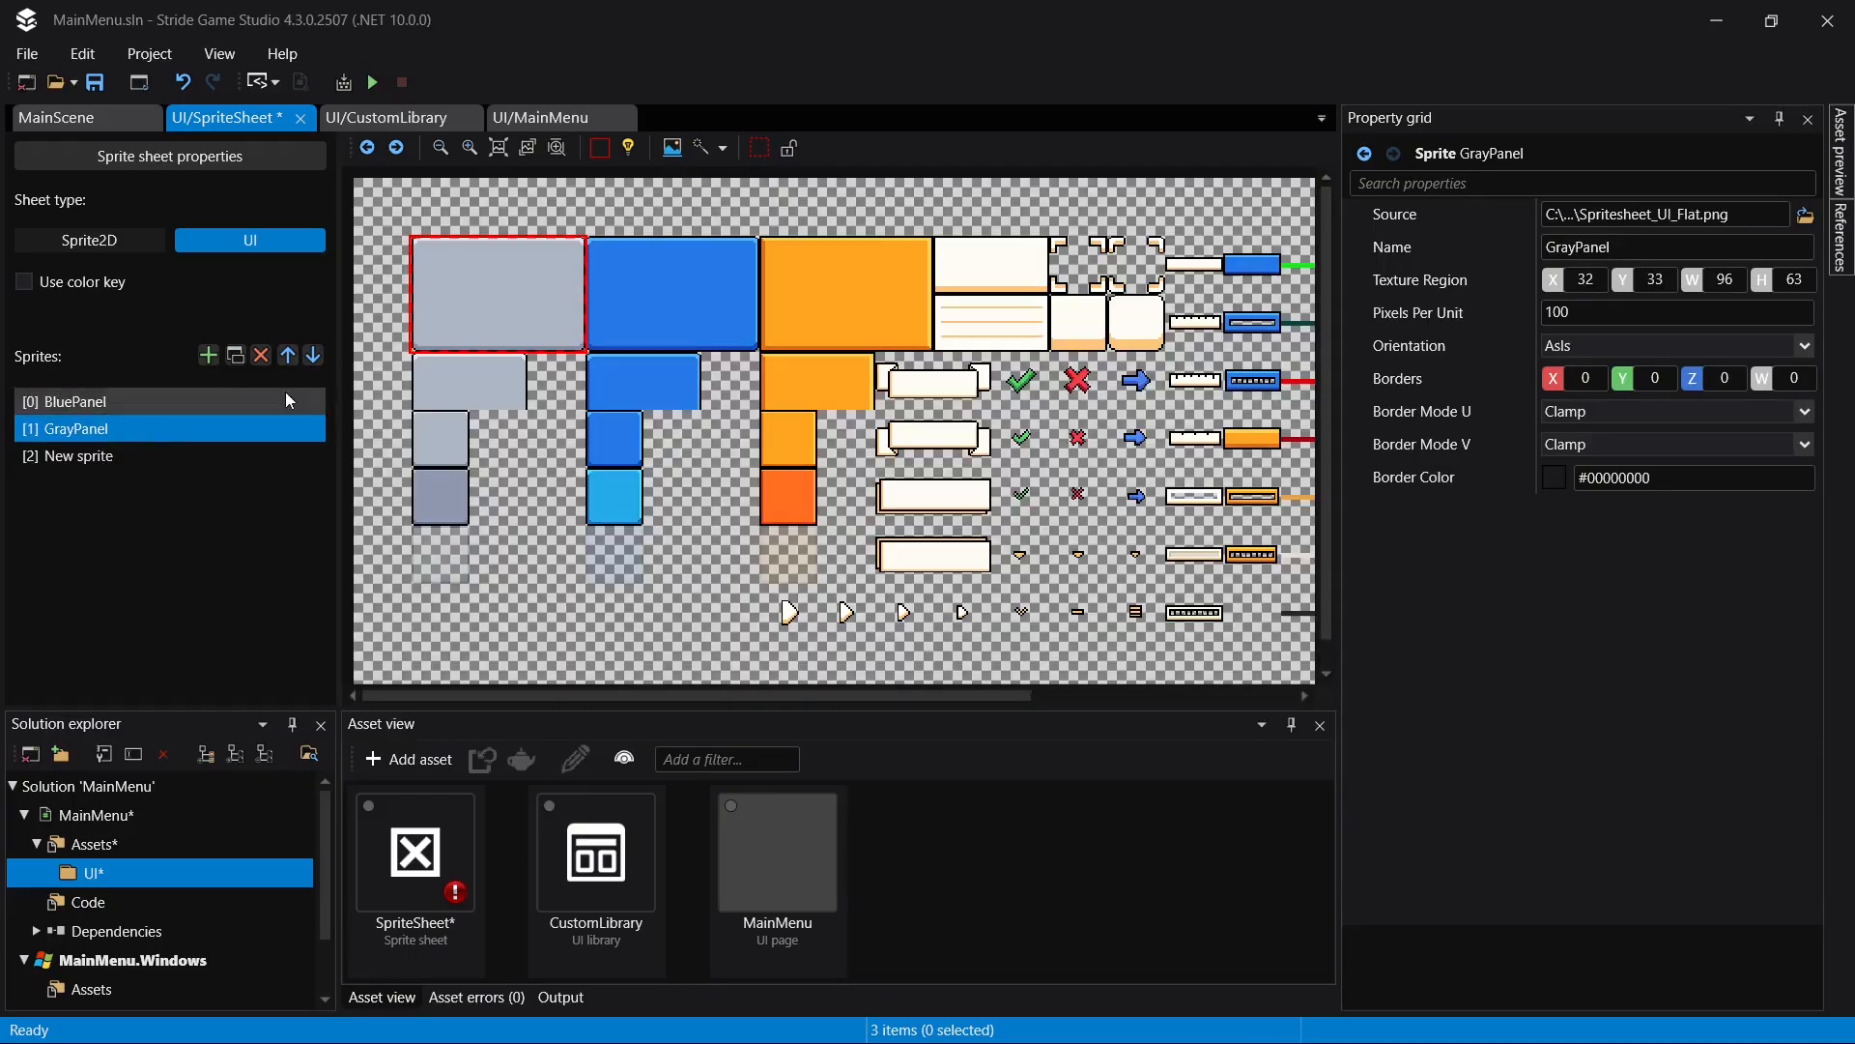
pyautogui.click(1744, 214)
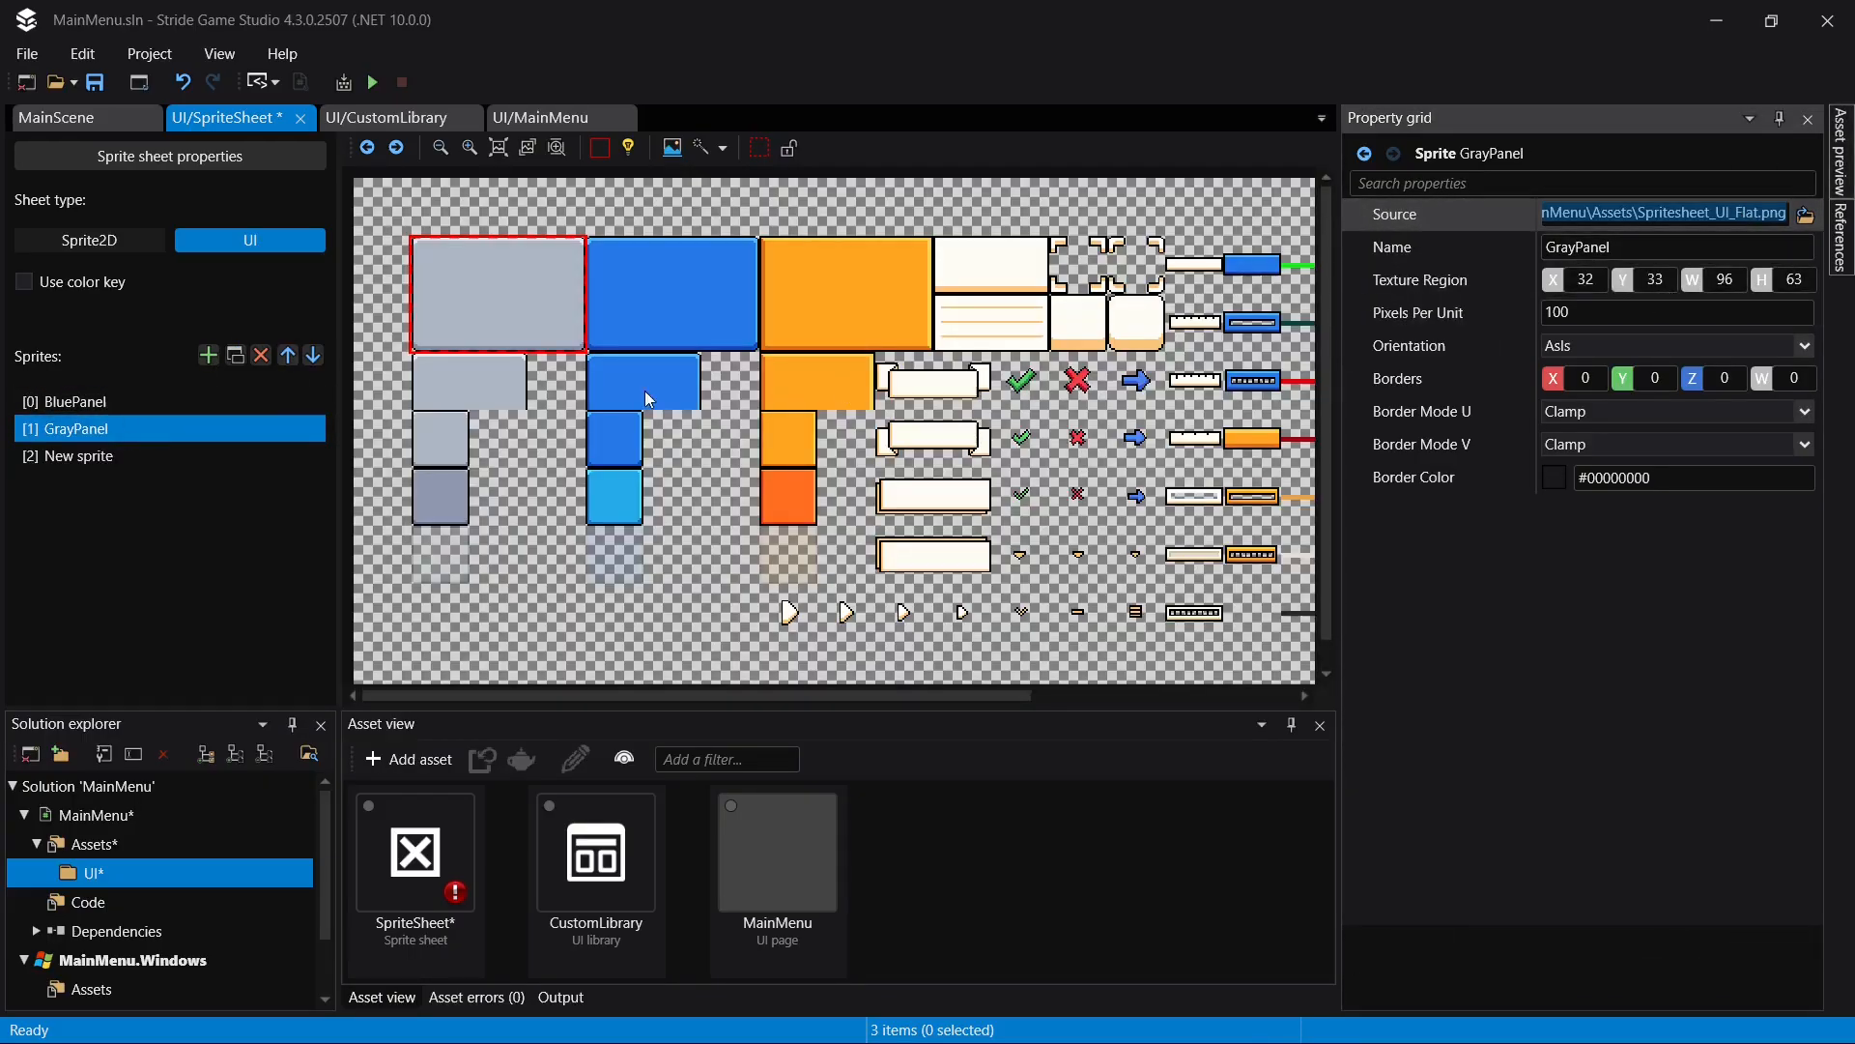
pyautogui.click(145, 455)
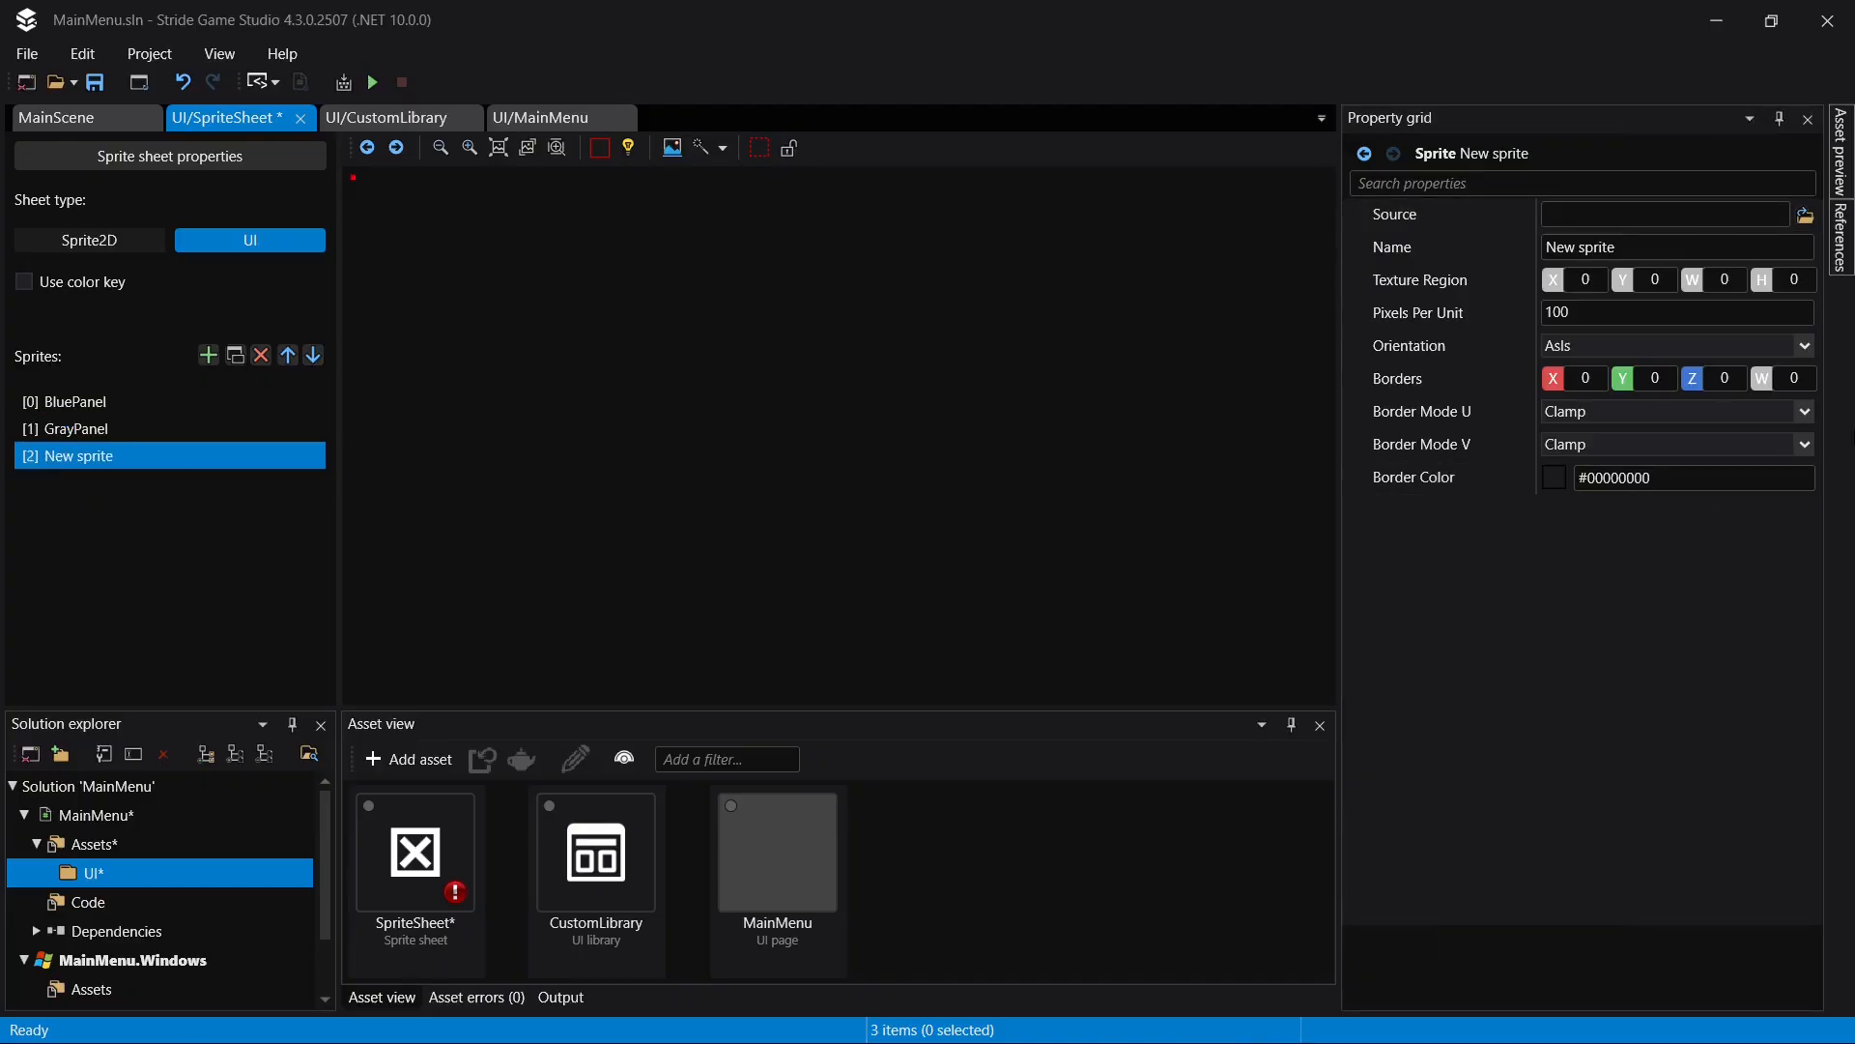
pyautogui.click(1648, 213)
pyautogui.hotkey('ctrl', 'v')
pyautogui.press('Return')
pyautogui.hotkey('ctrl', 's')
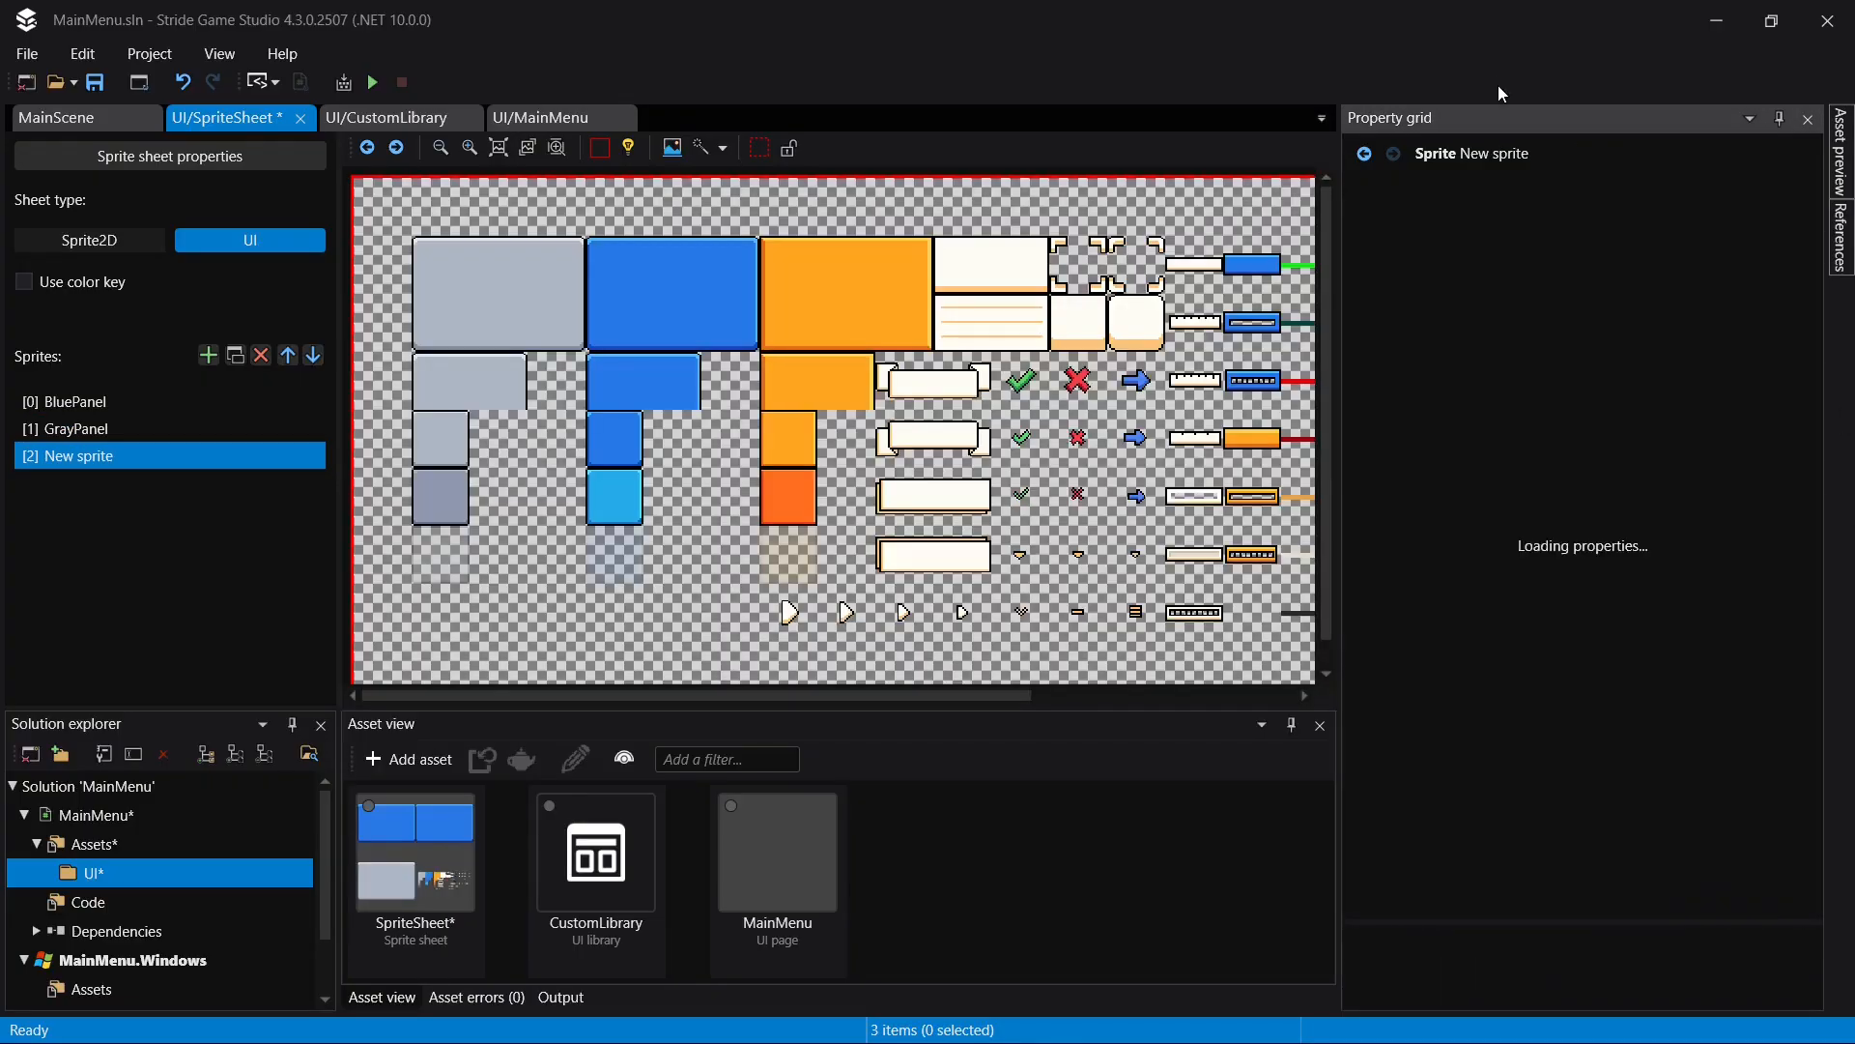
# - Rename the new sprite as SliderBG
pyautogui.click(166, 456)
pyautogui.write('Slider')
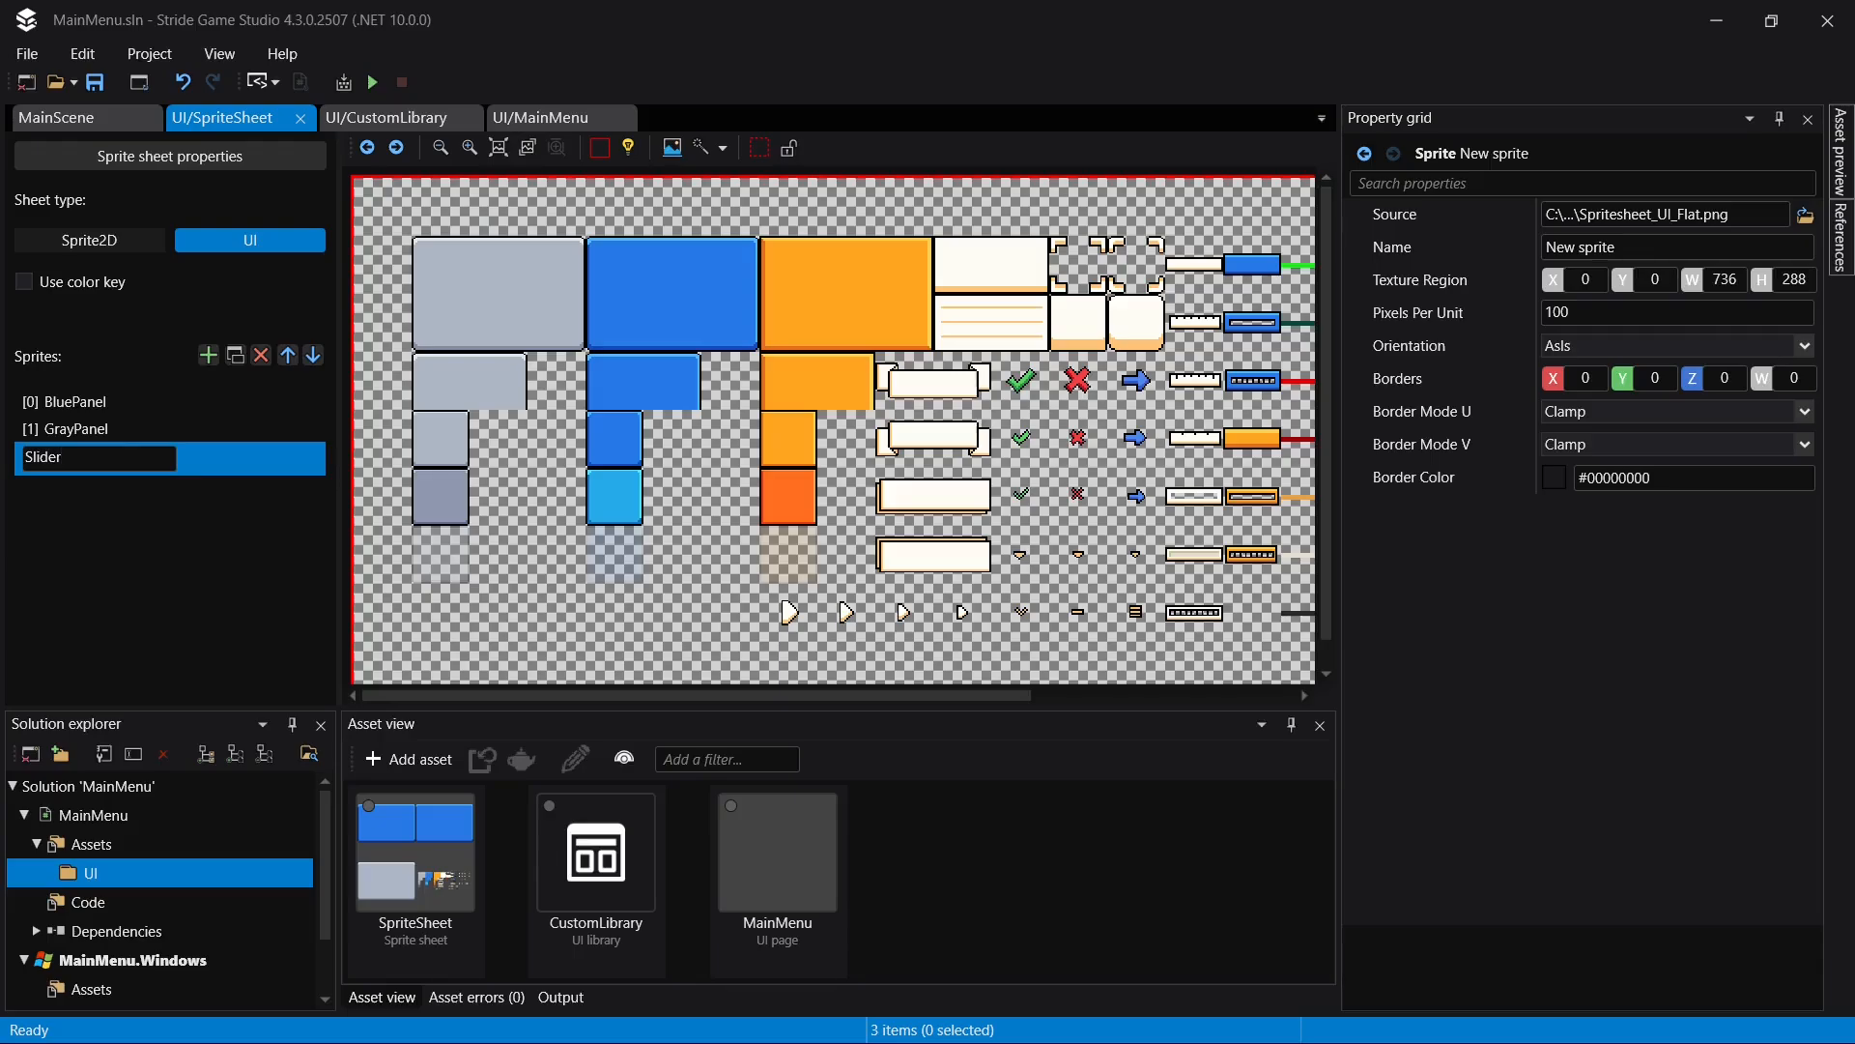
pyautogui.write('BG')
pyautogui.press('Return')
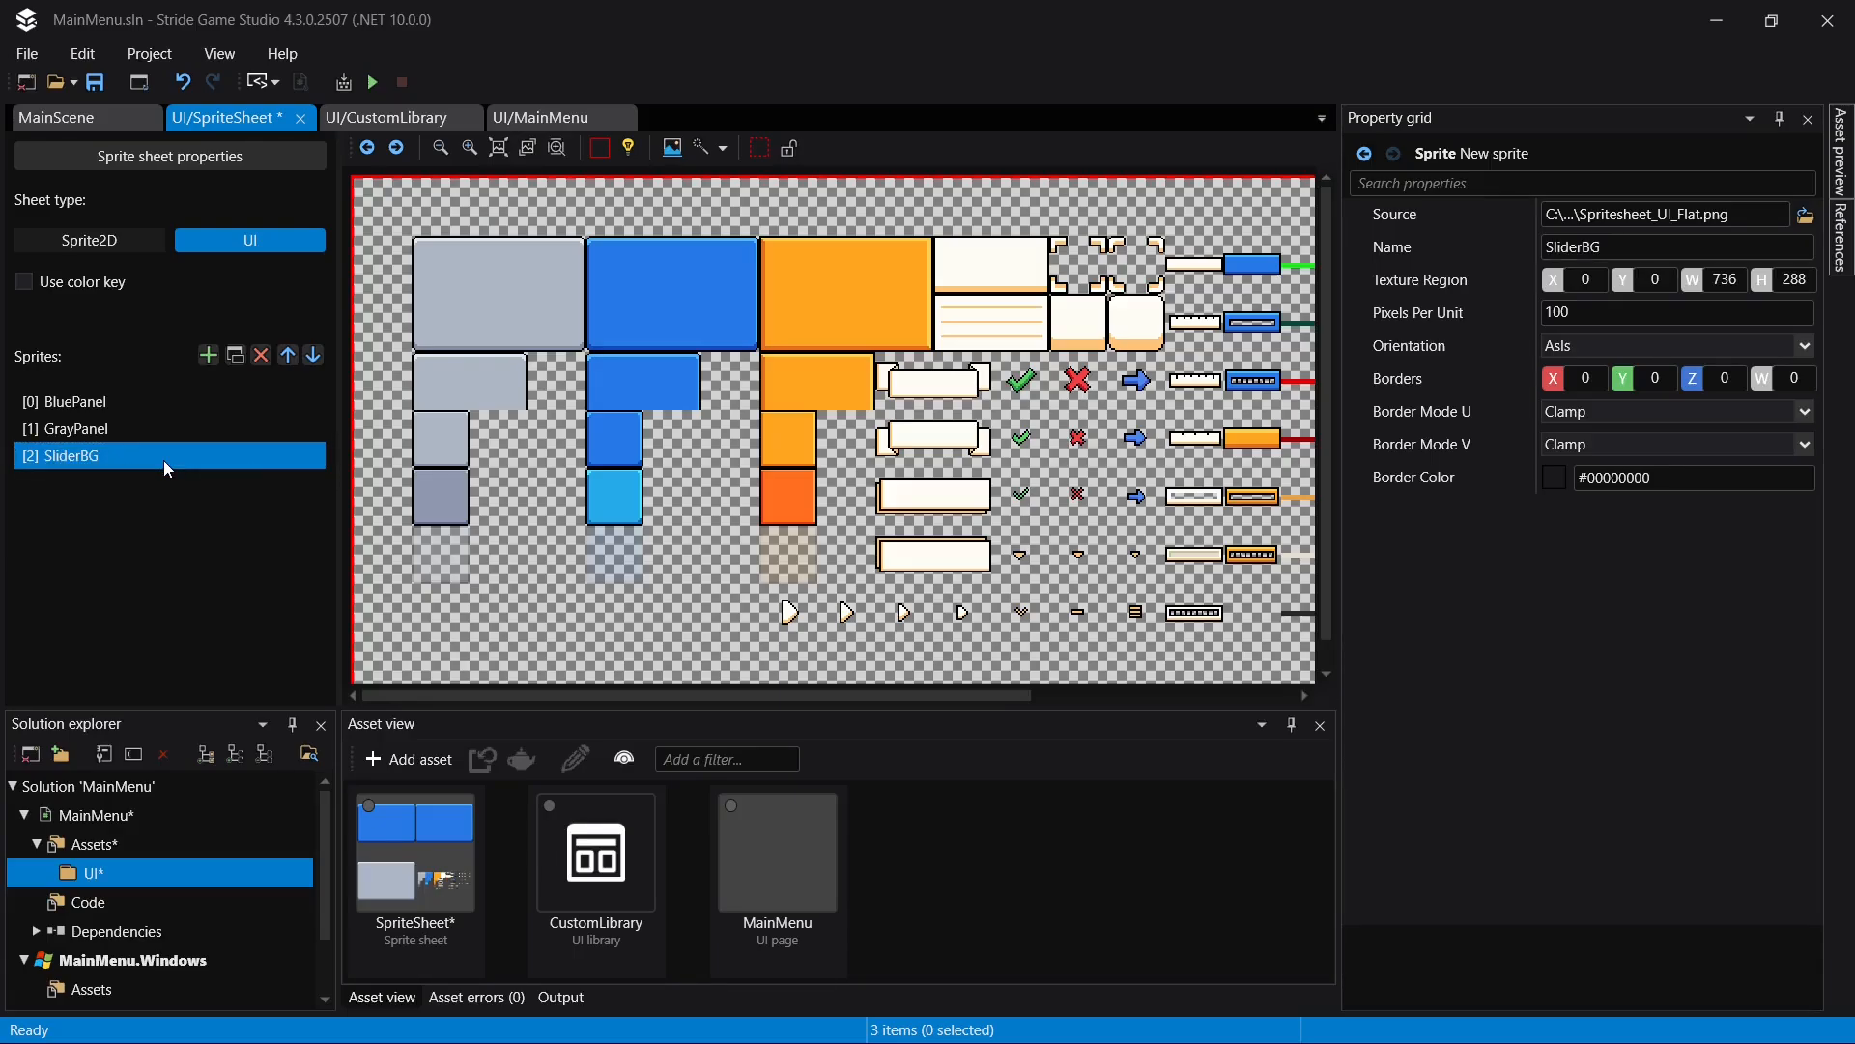
# - Crop SliderBG's texture region to the plain orange bar at X 480, Y 138, with width 32 and height 12
pyautogui.moveTo(735, 699); pyautogui.dragTo(993, 707)
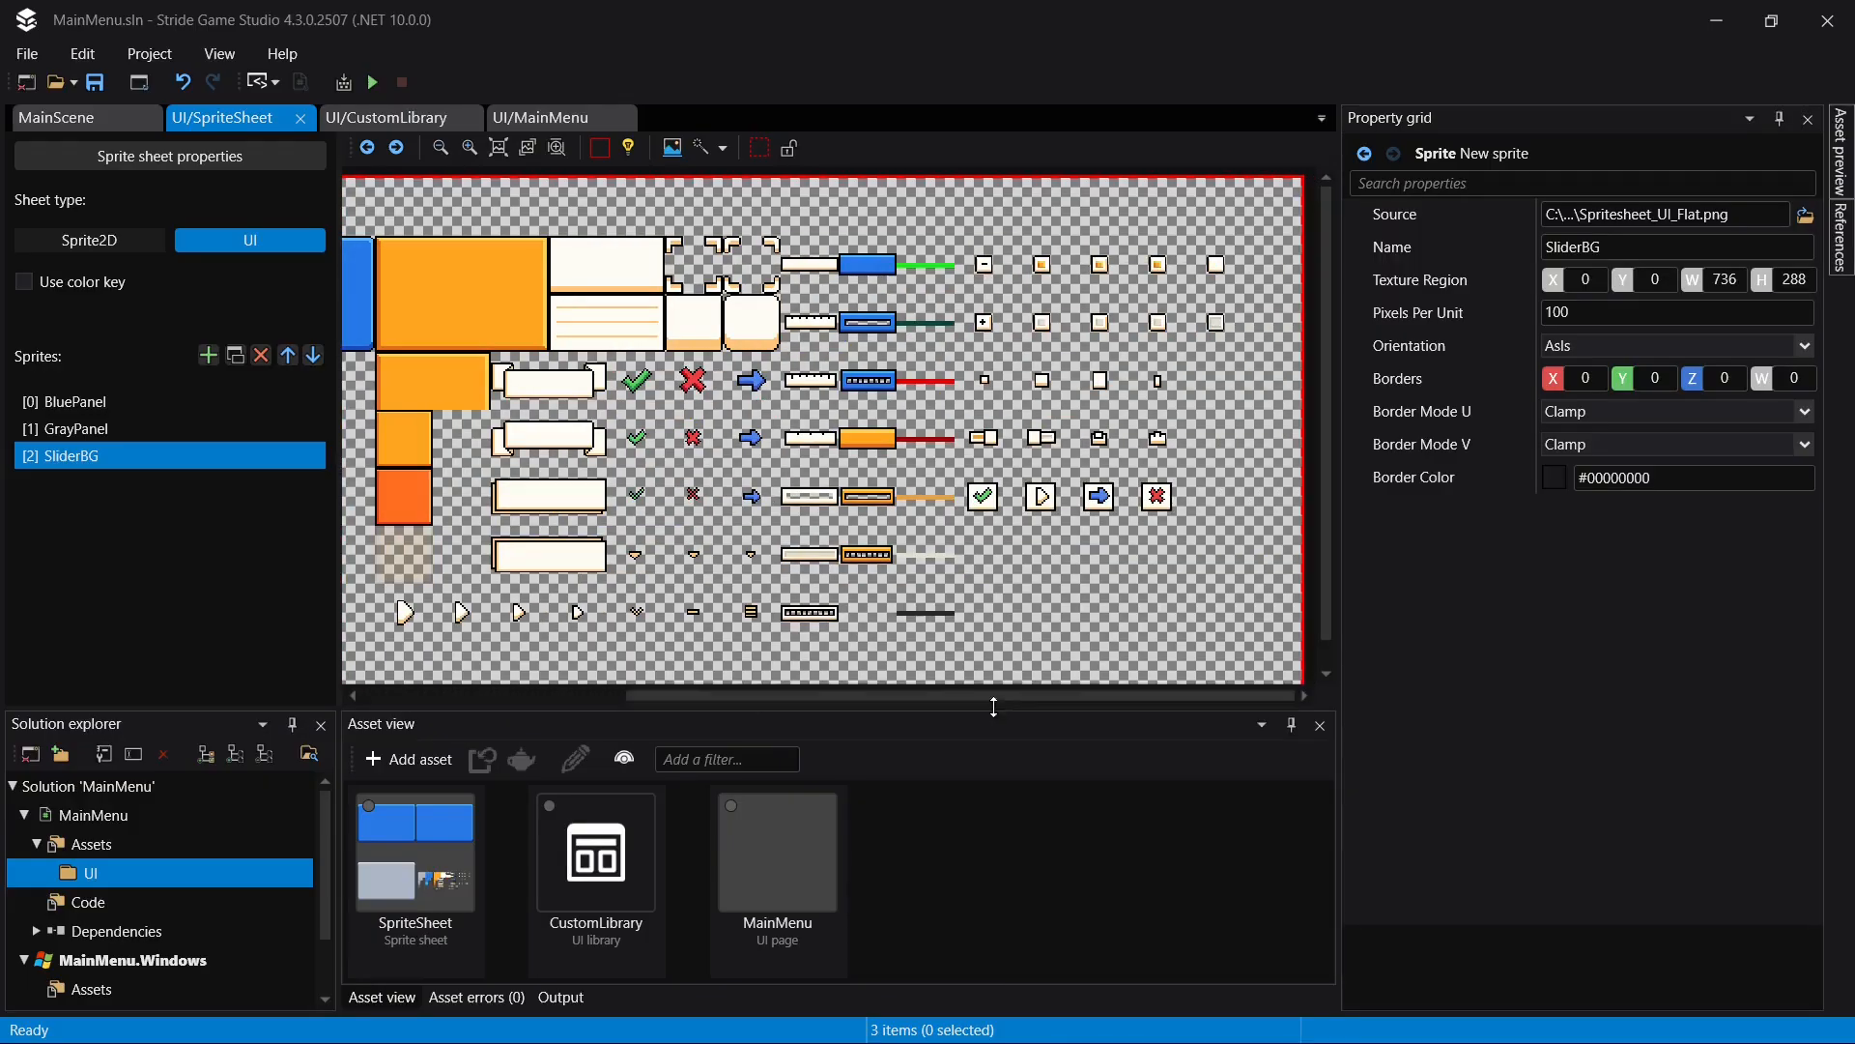
pyautogui.keyDown('ctrl'); pyautogui.scroll(3, 1034, 373); pyautogui.keyUp('ctrl')
pyautogui.scroll(-3, 797, 568)
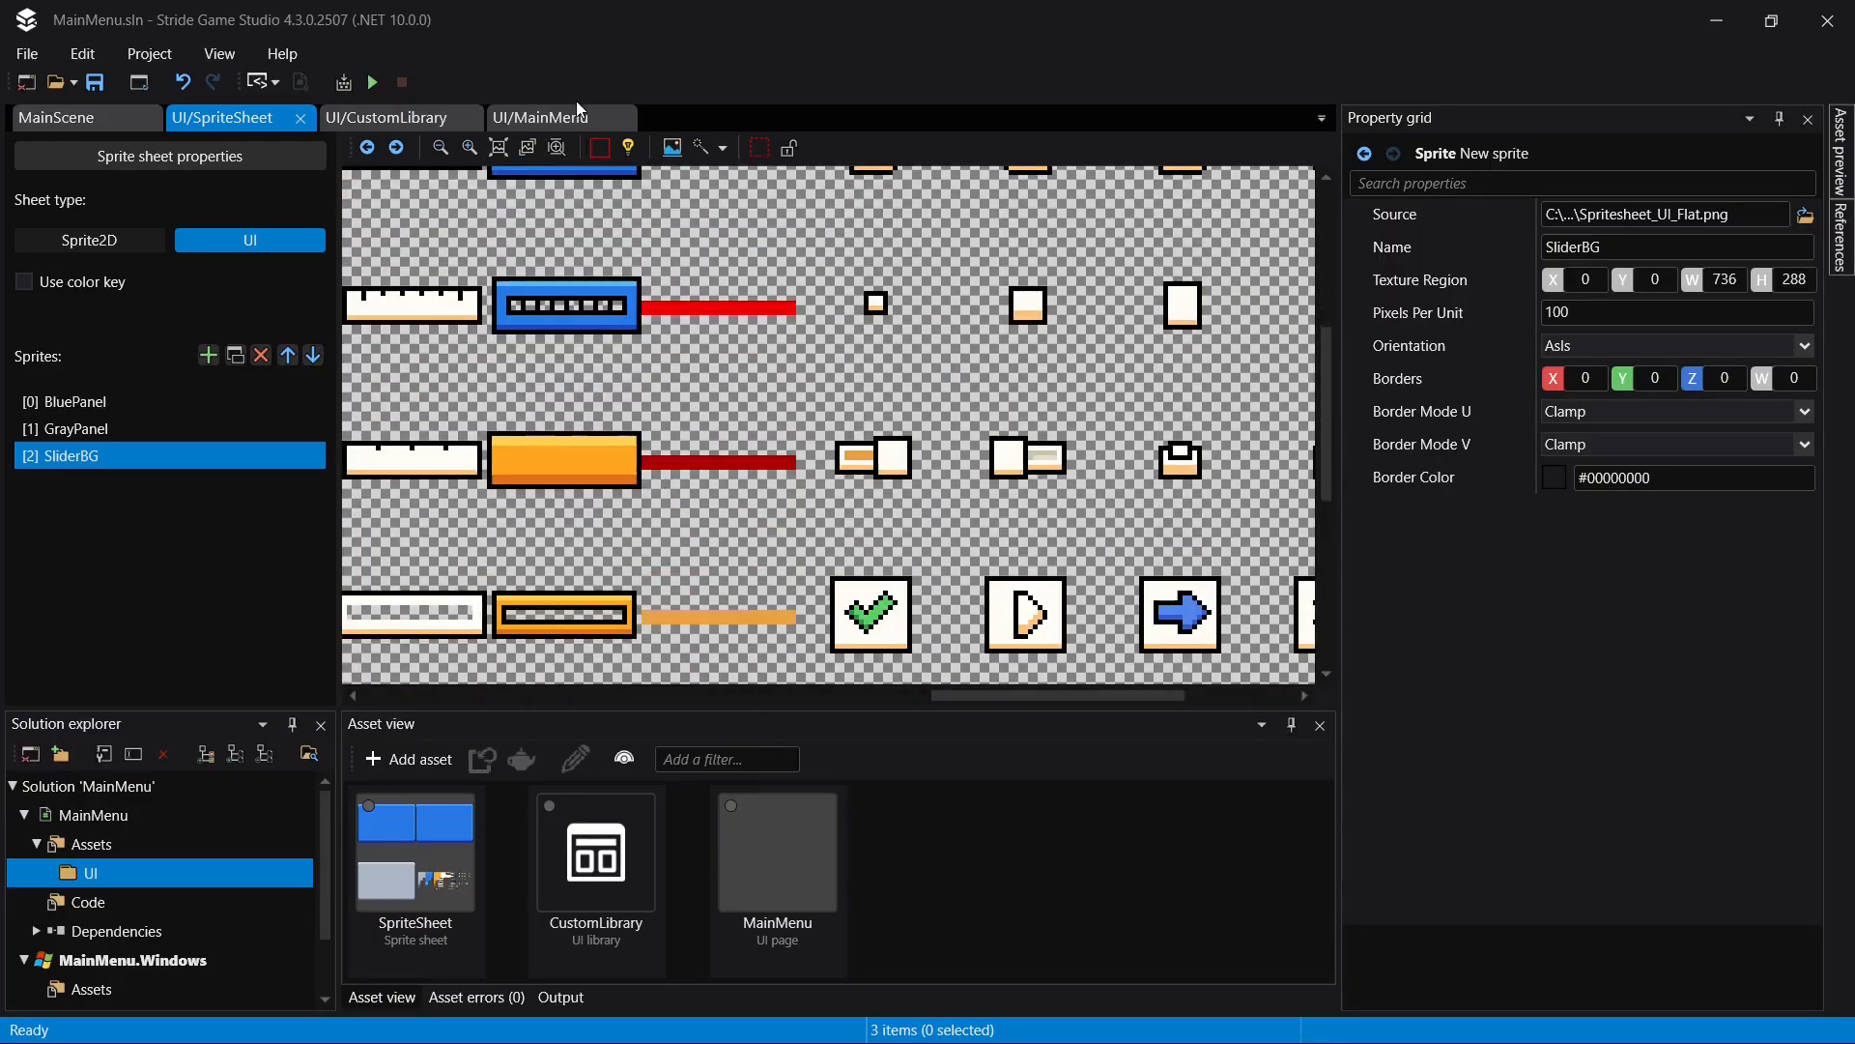
pyautogui.click(701, 147)
pyautogui.click(572, 461)
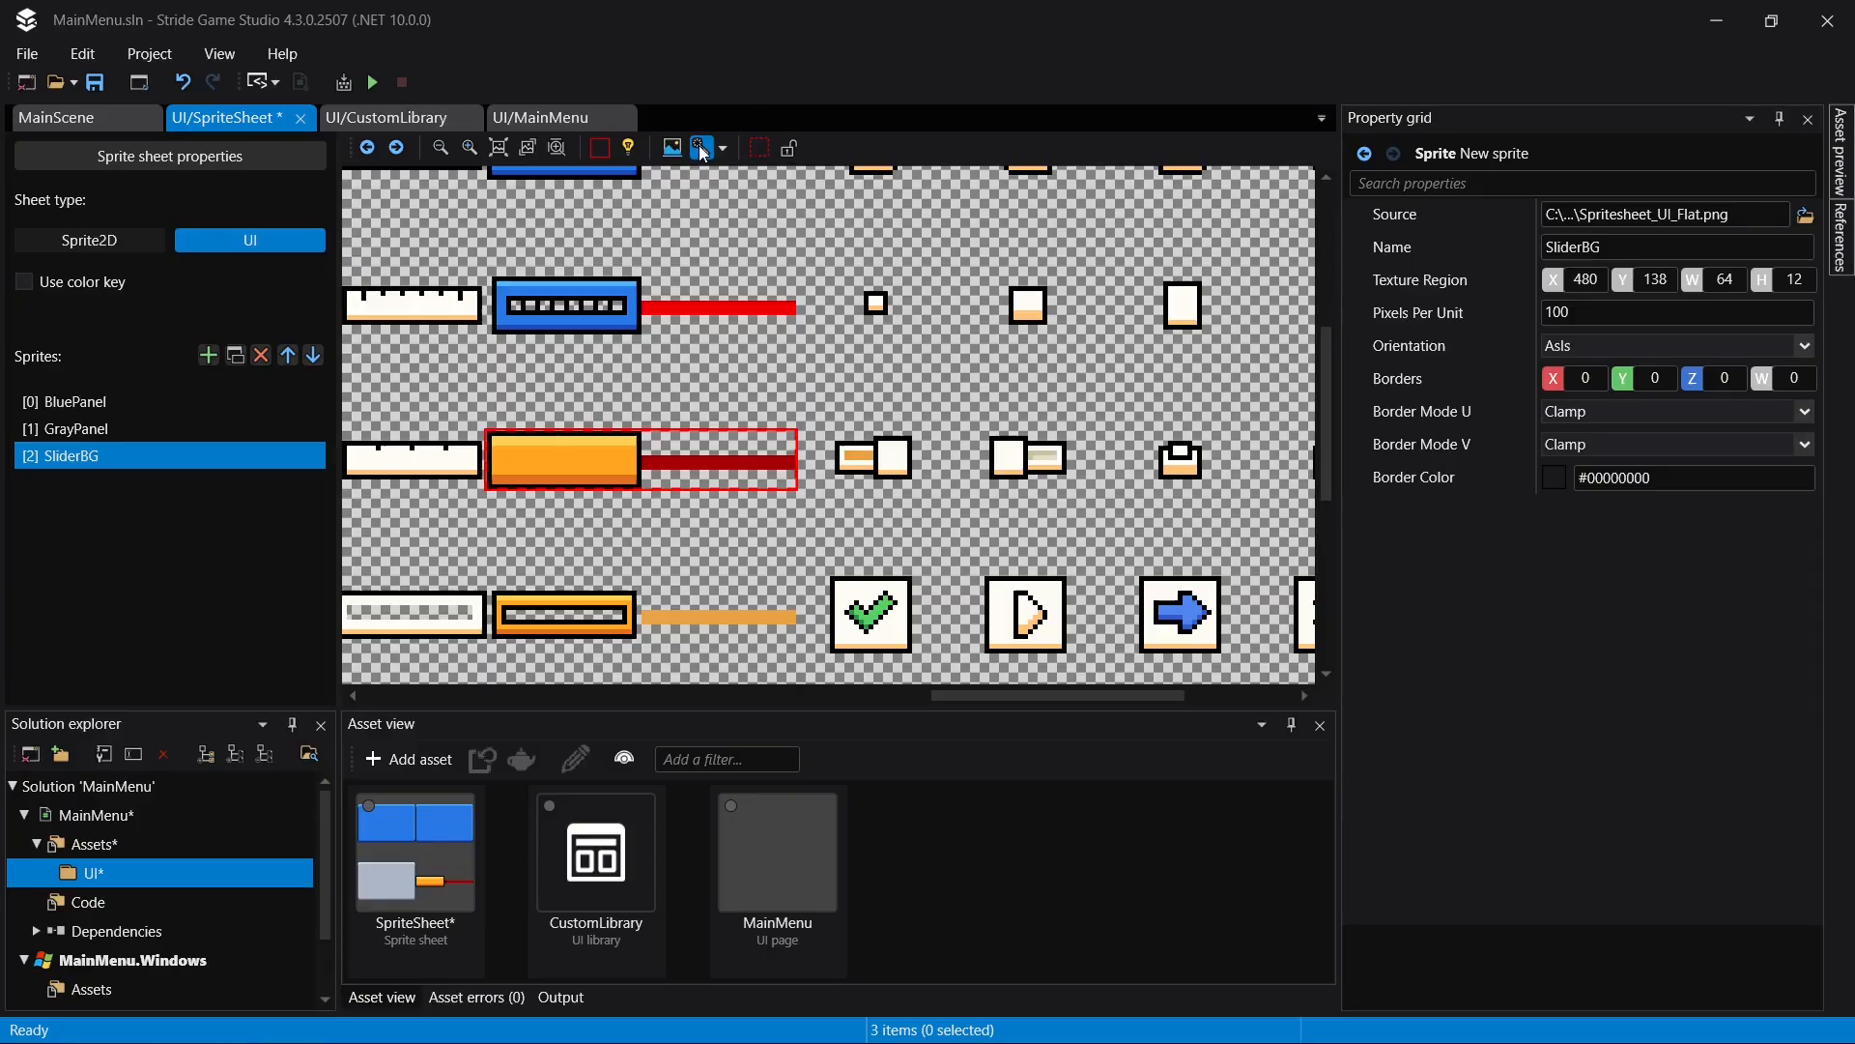
pyautogui.press('m')
pyautogui.moveTo(794, 462); pyautogui.dragTo(642, 463)
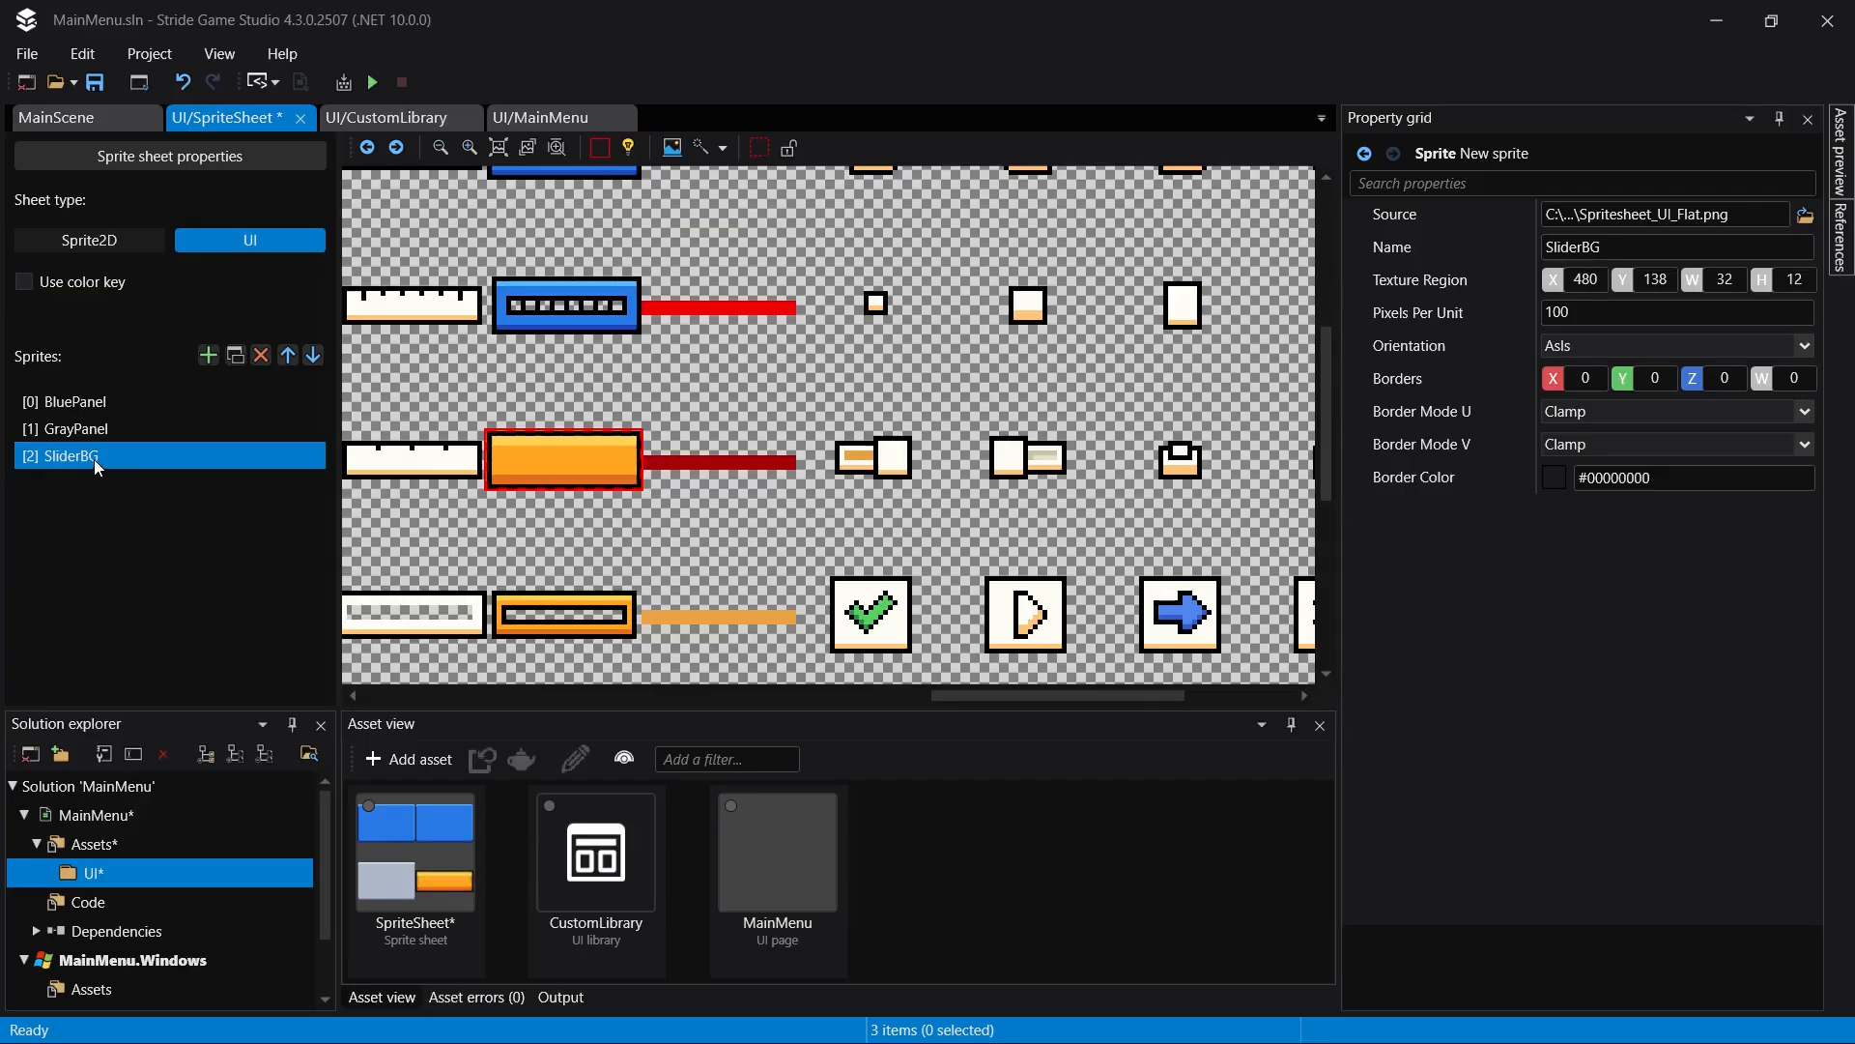
# - Duplicate SliderBG and move the copy's texture region onto the dark red bar at X 512, Y 138
pyautogui.hotkey('ctrl', 'd')
pyautogui.moveTo(628, 454); pyautogui.dragTo(711, 463)
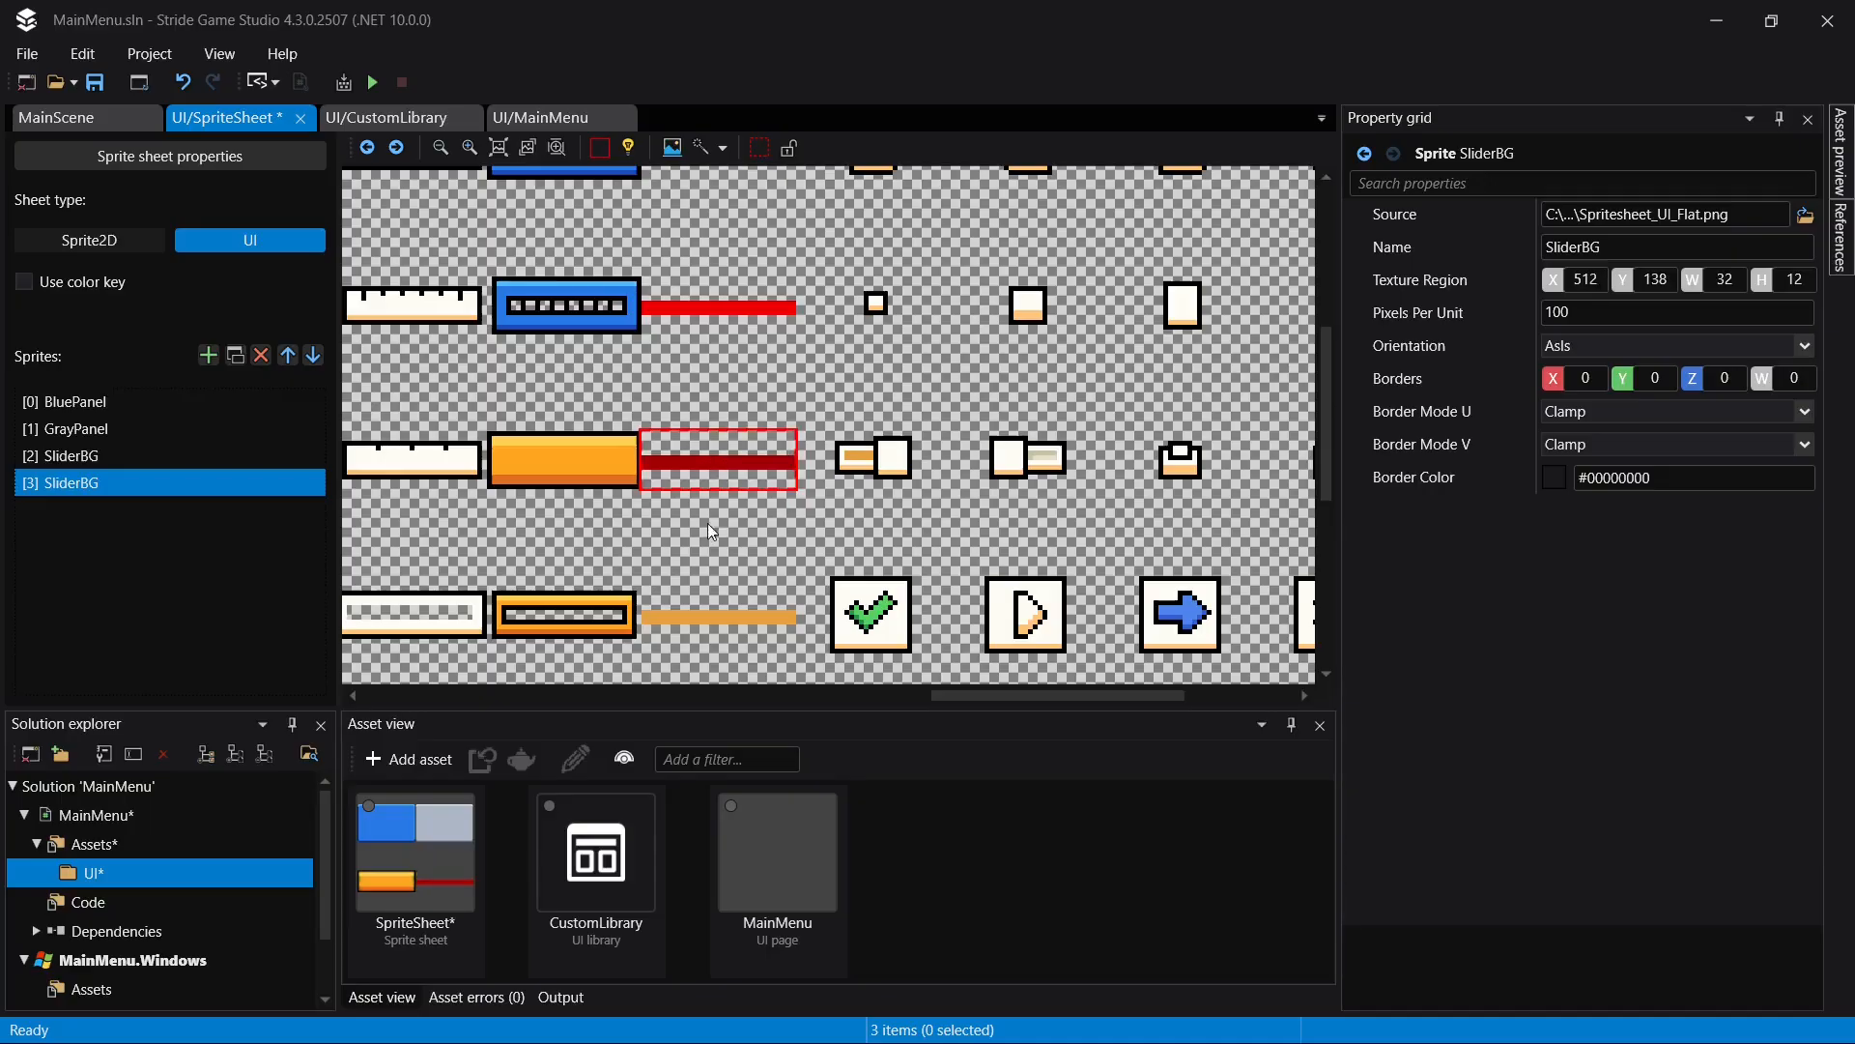
# - Rename the duplicated SliderBG sprite as Slider and save
pyautogui.doubleClick(87, 484)
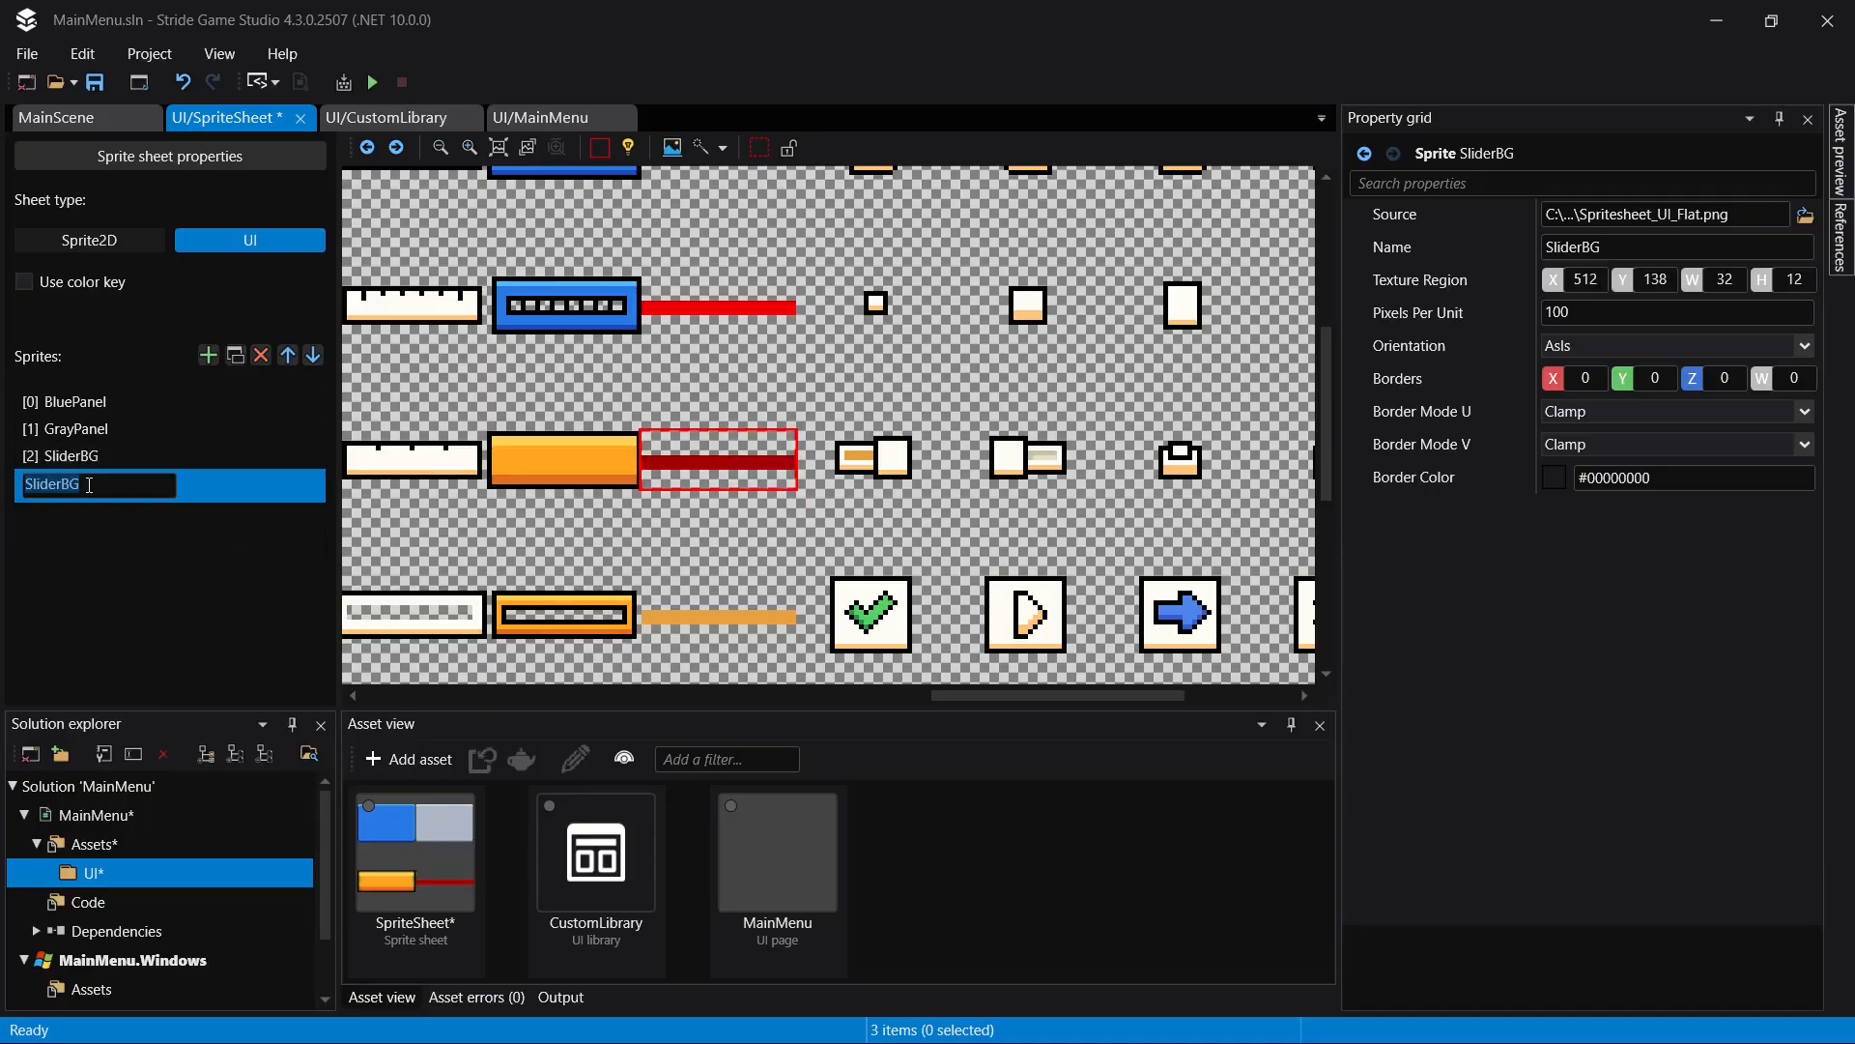
pyautogui.click(89, 485)
pyautogui.press('Return')
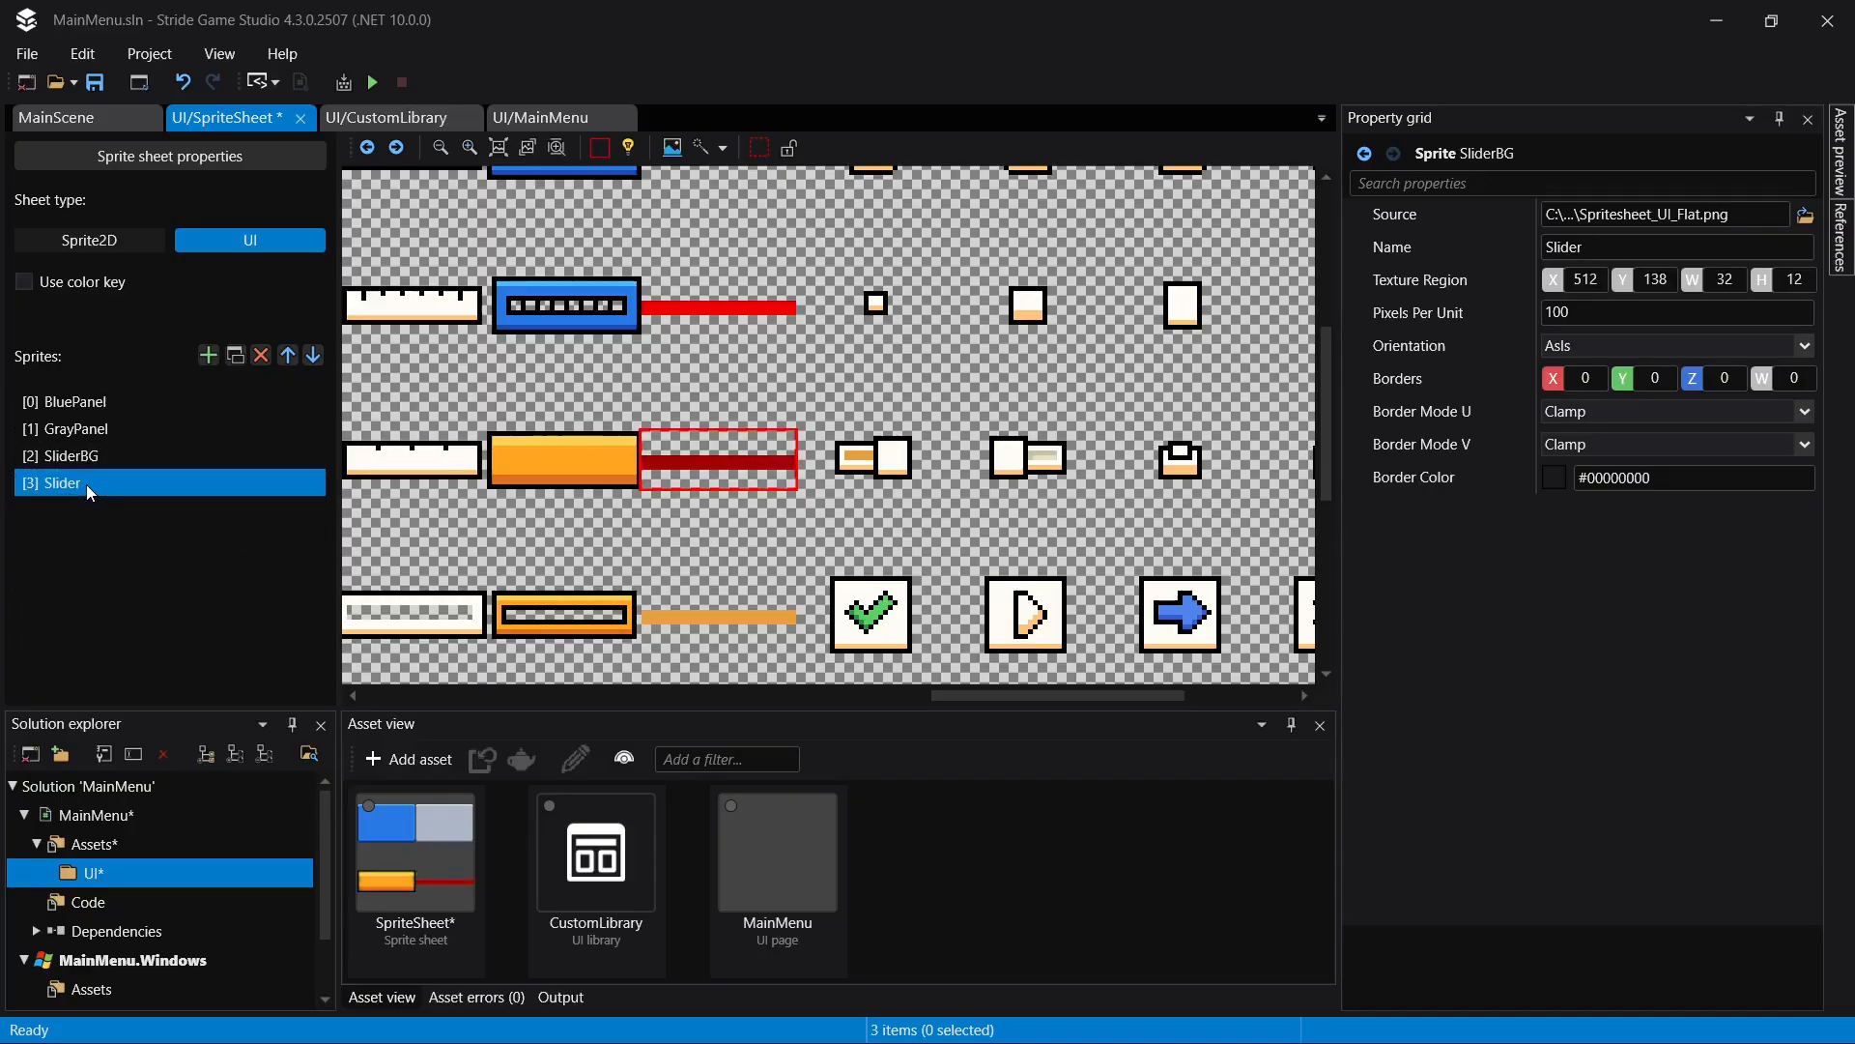
pyautogui.hotkey('ctrl', 's')
# - Duplicate the Slider sprite, rename the copy as BG and save
pyautogui.scroll(-2, 972, 410)
pyautogui.scroll(4, 541, 266)
pyautogui.hotkey('ctrl', 'd')
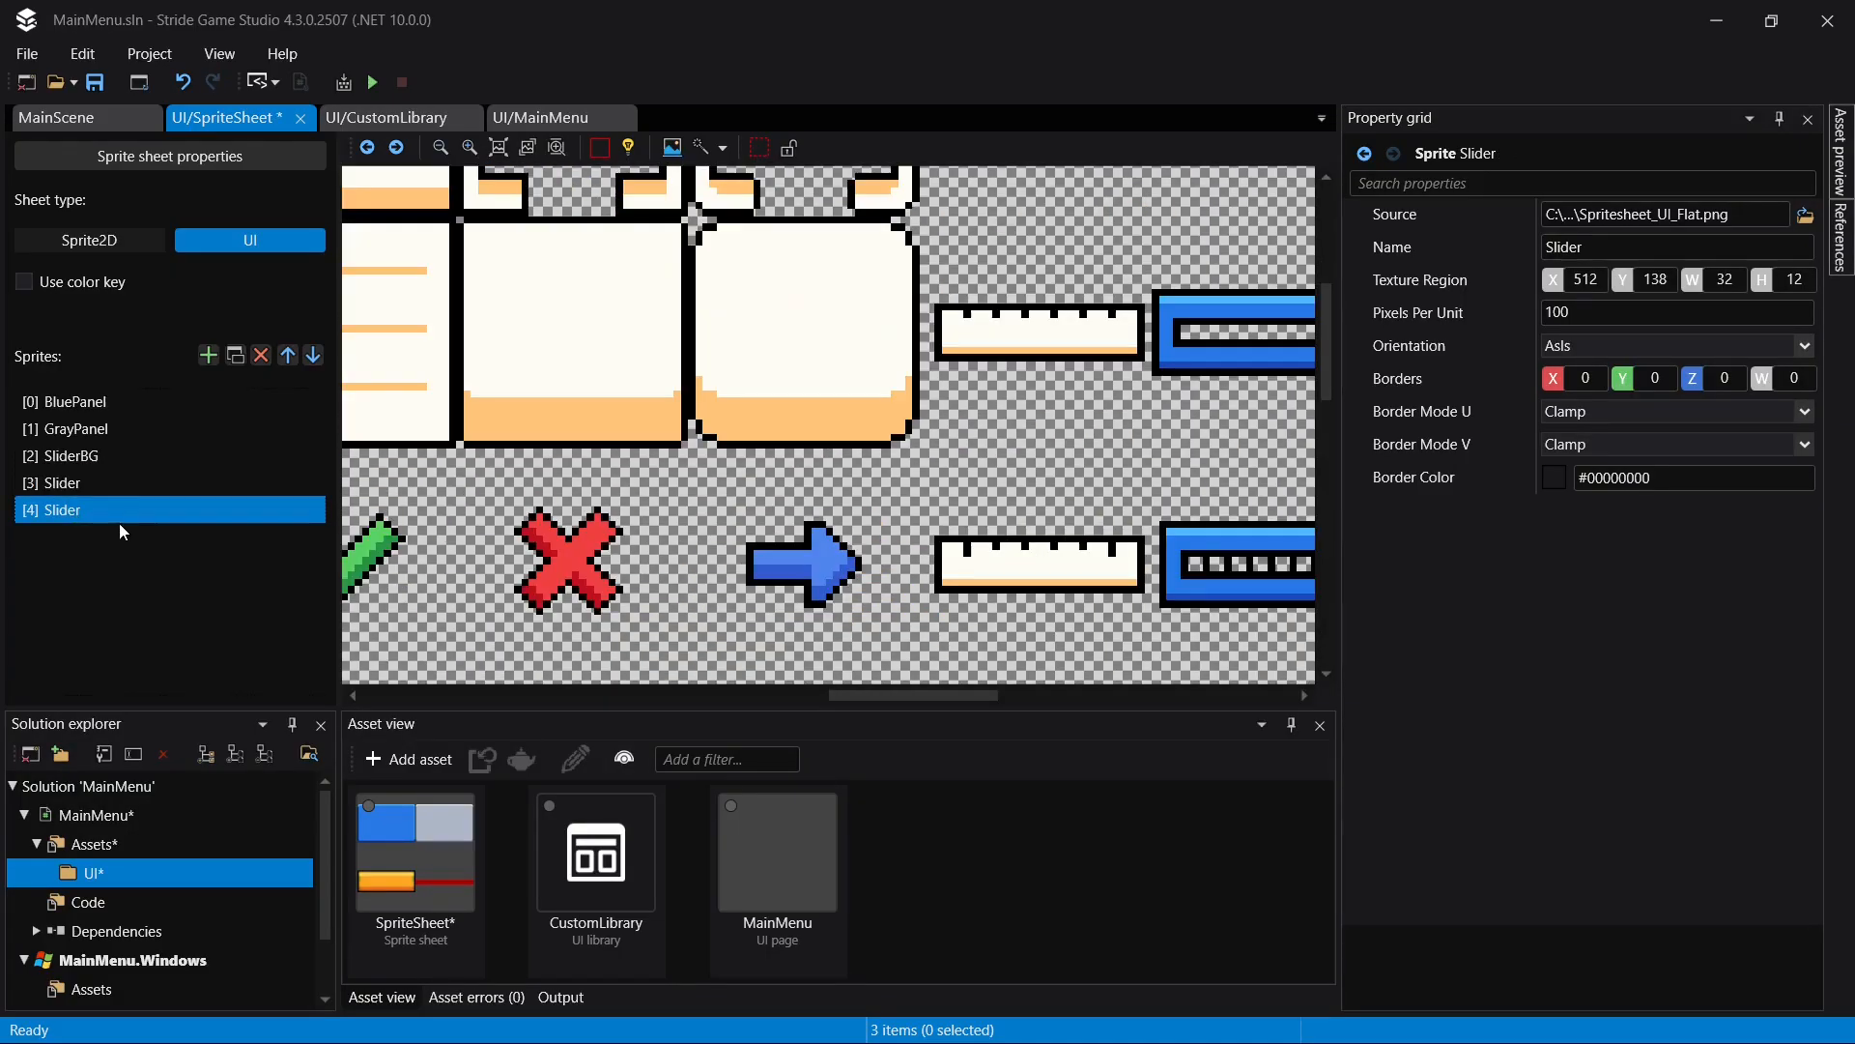
pyautogui.doubleClick(123, 509)
pyautogui.write('BG')
pyautogui.press('Return')
pyautogui.hotkey('ctrl', 's')
# - Crop BG's texture region to the rounded white panel at X 416, Y 64, with width 32 and height 32, and save
pyautogui.click(703, 148)
pyautogui.click(579, 579)
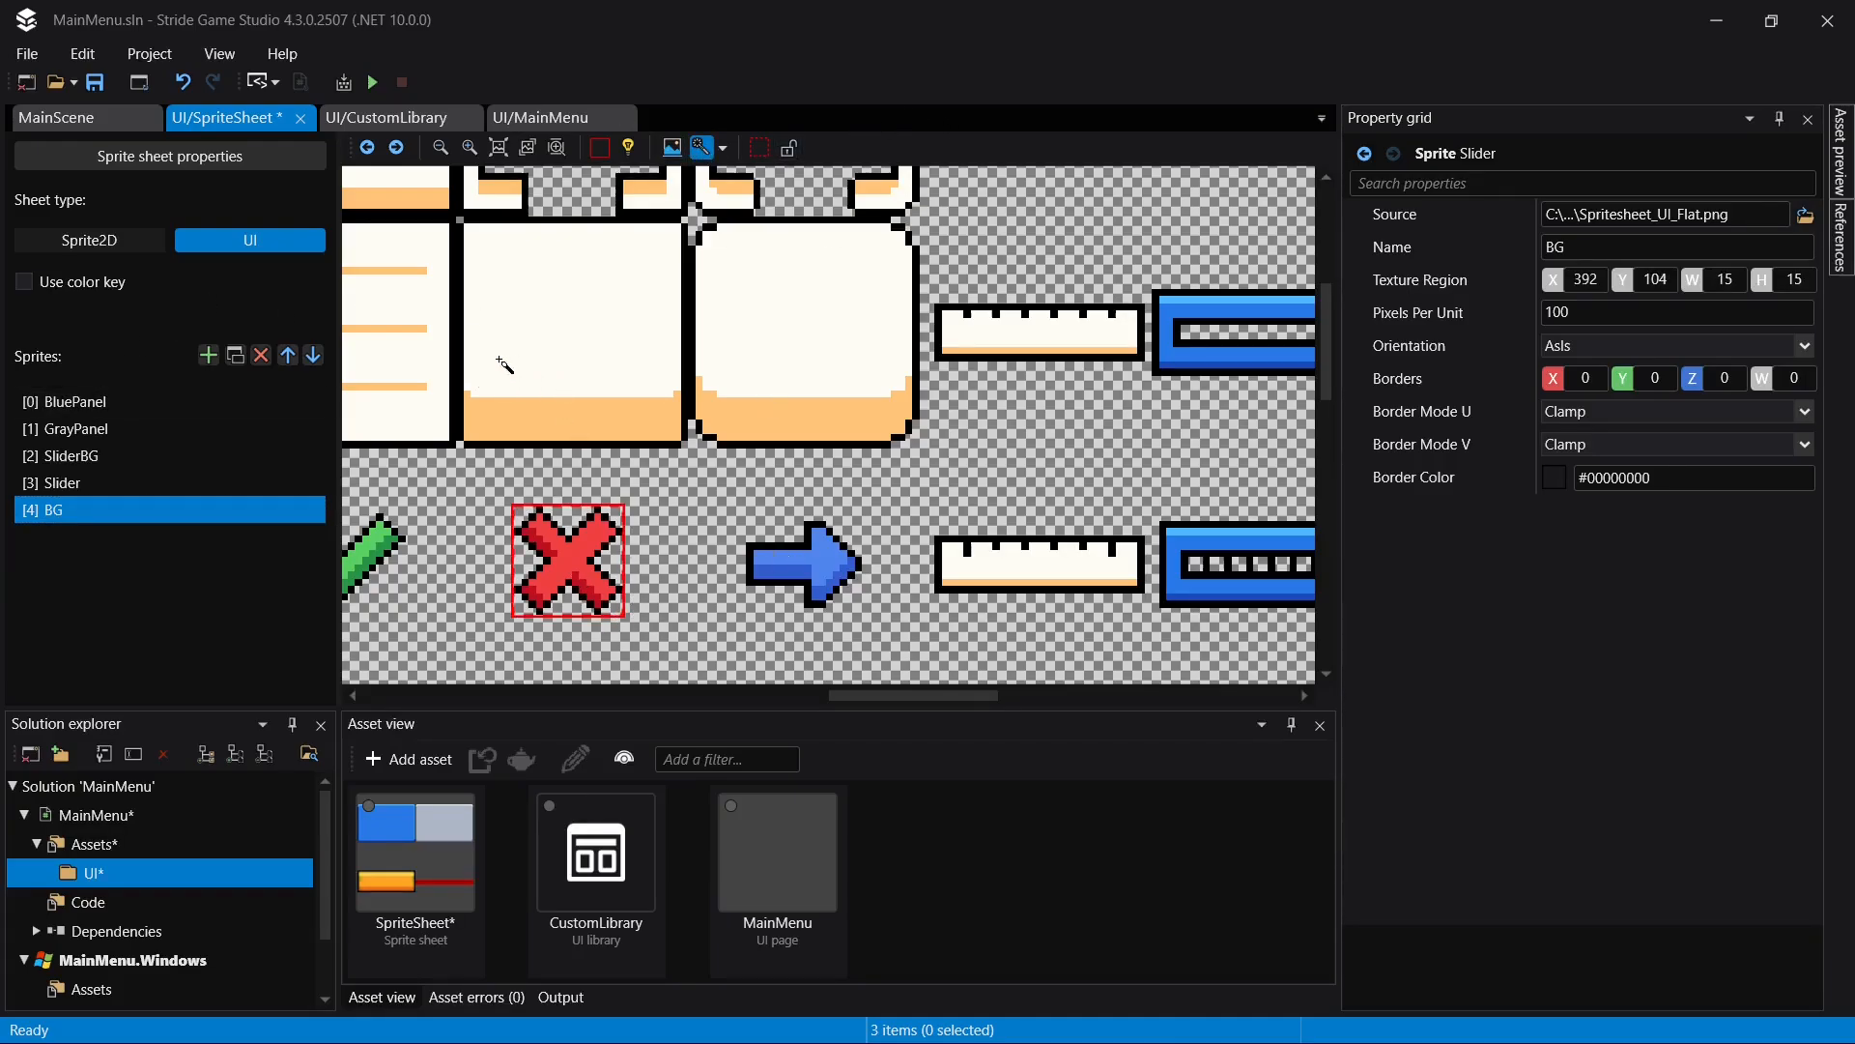
pyautogui.moveTo(568, 565); pyautogui.dragTo(922, 298)
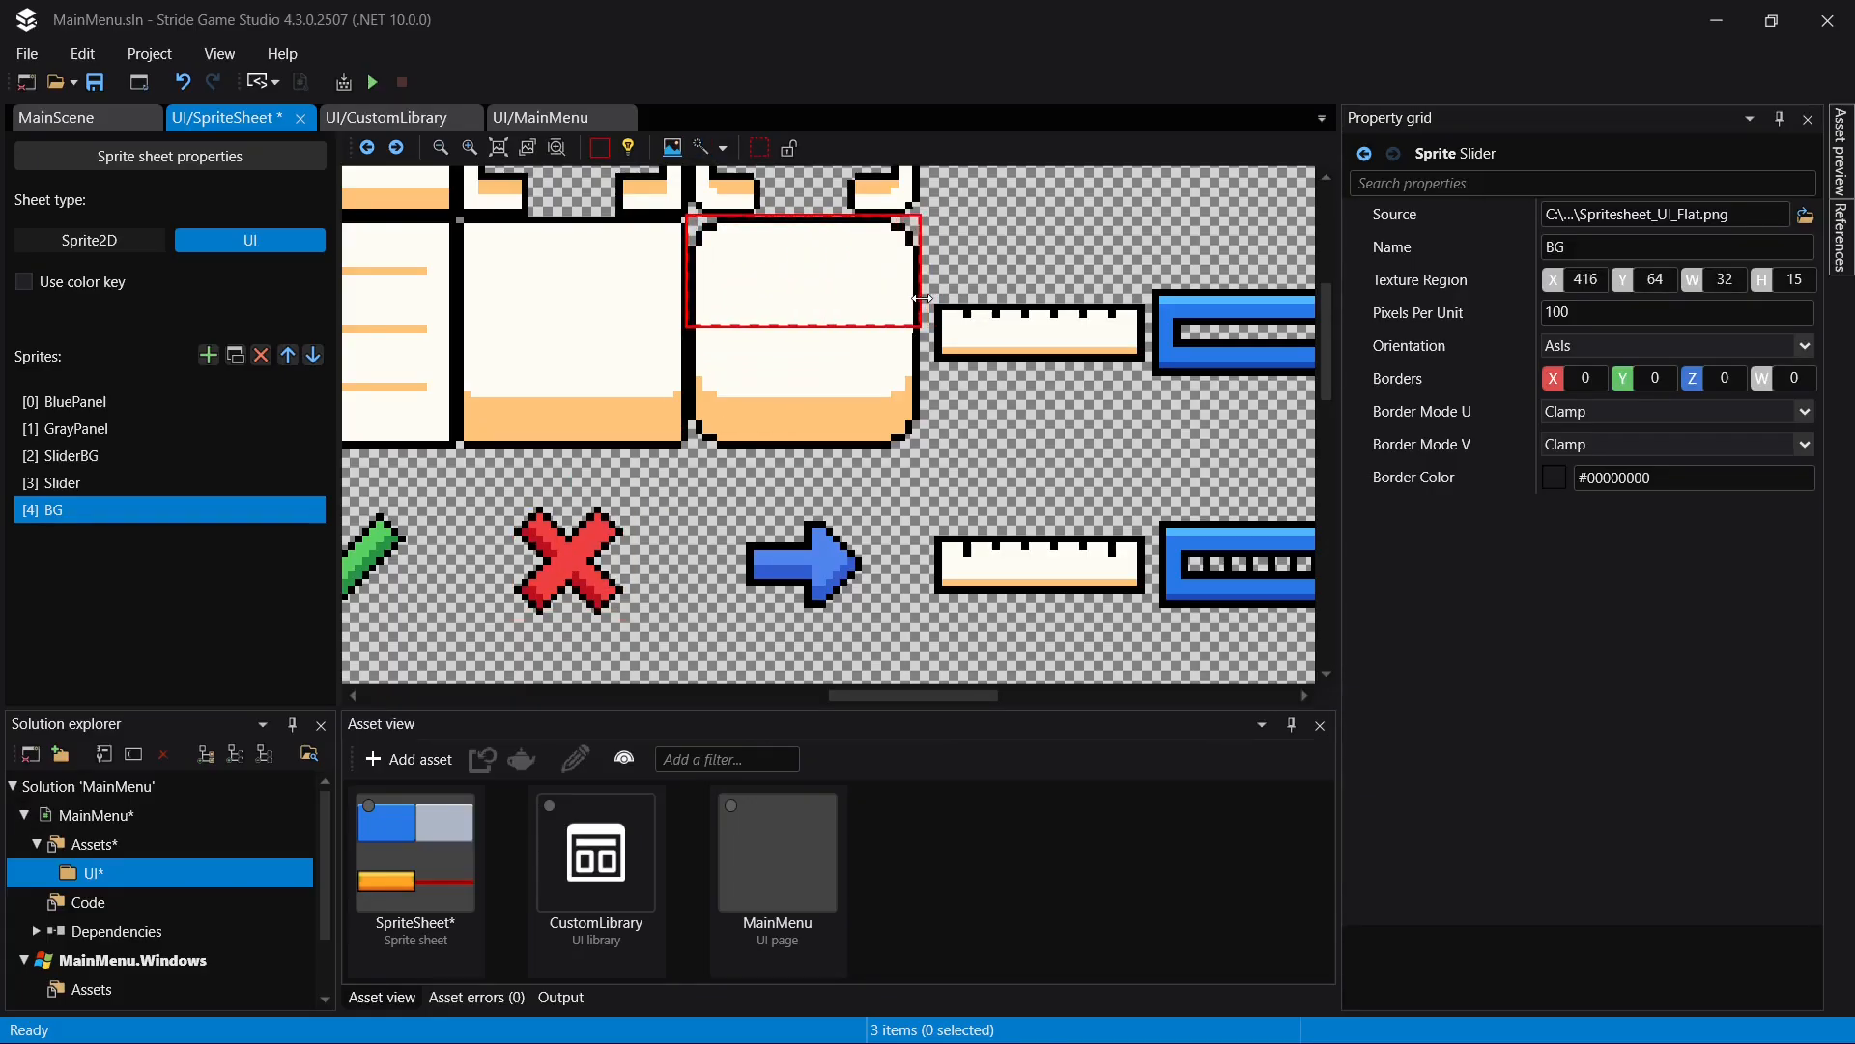
pyautogui.moveTo(802, 327); pyautogui.dragTo(801, 452)
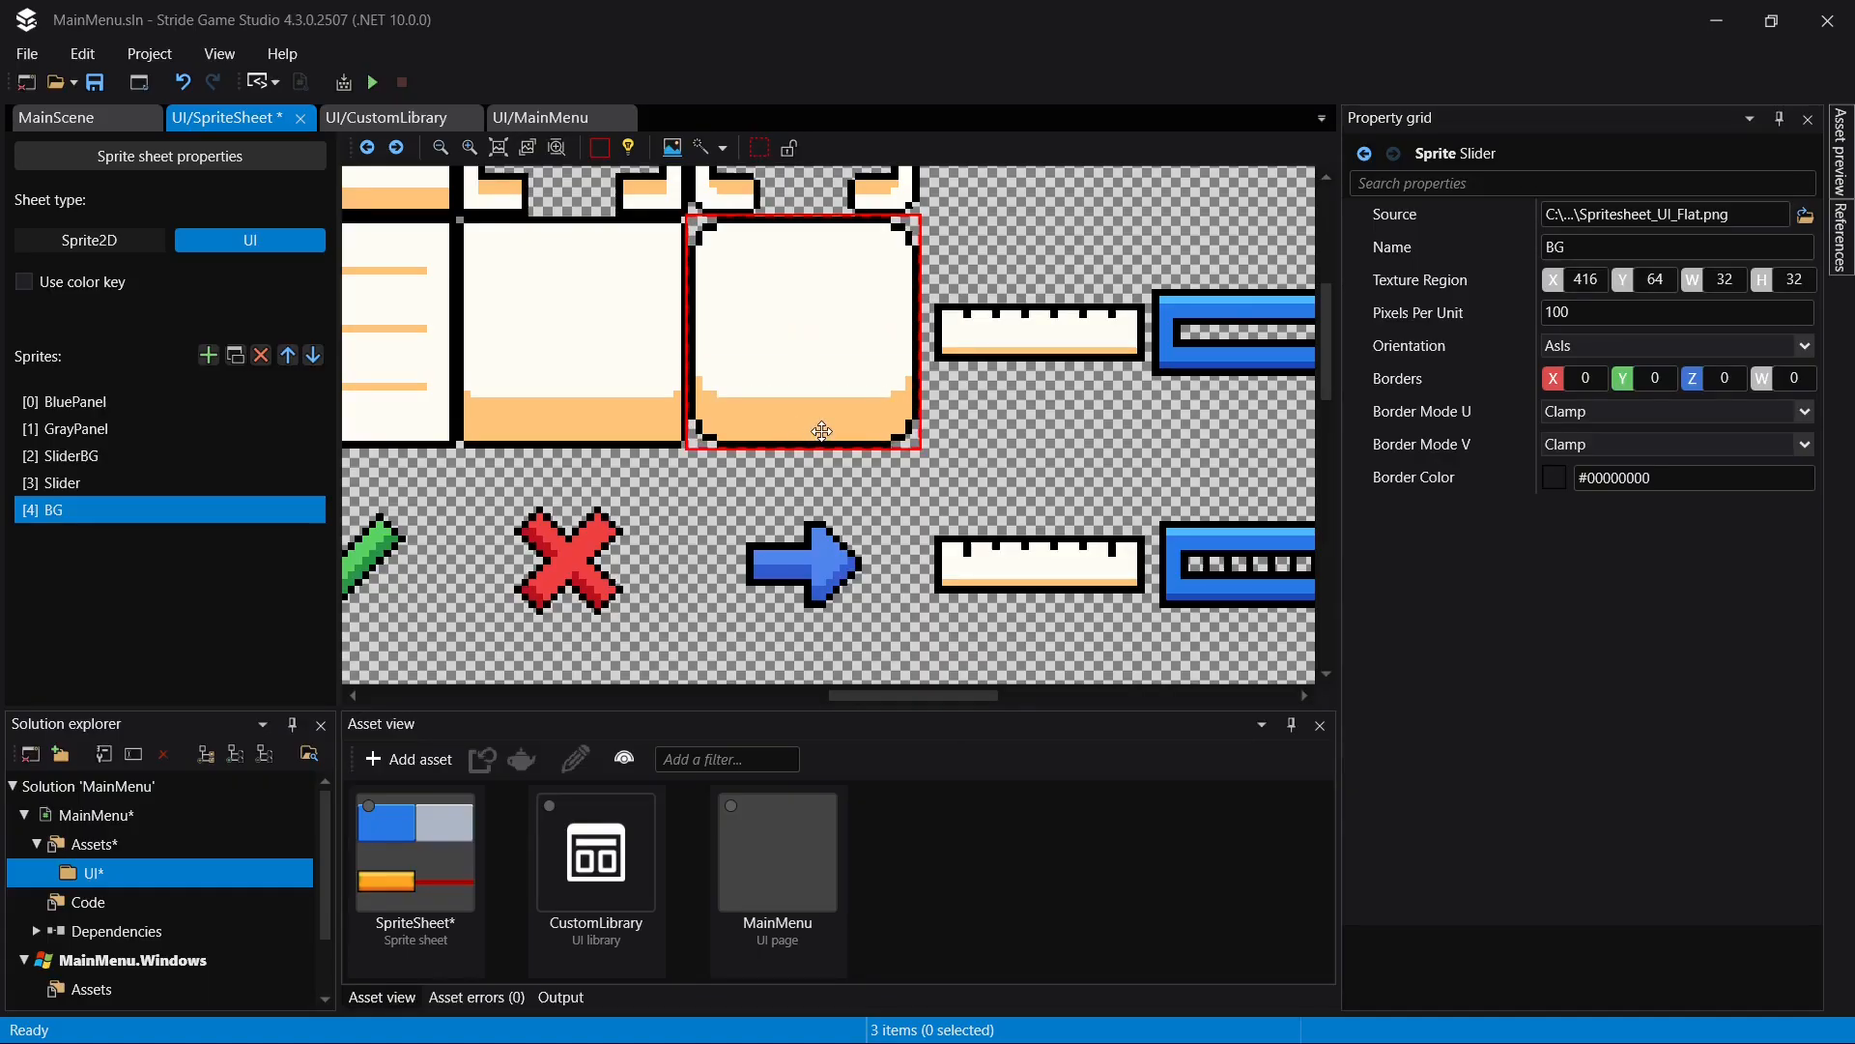
pyautogui.scroll(-1, 821, 429)
pyautogui.hotkey('ctrl', 's')
pyautogui.scroll(-2, 826, 432)
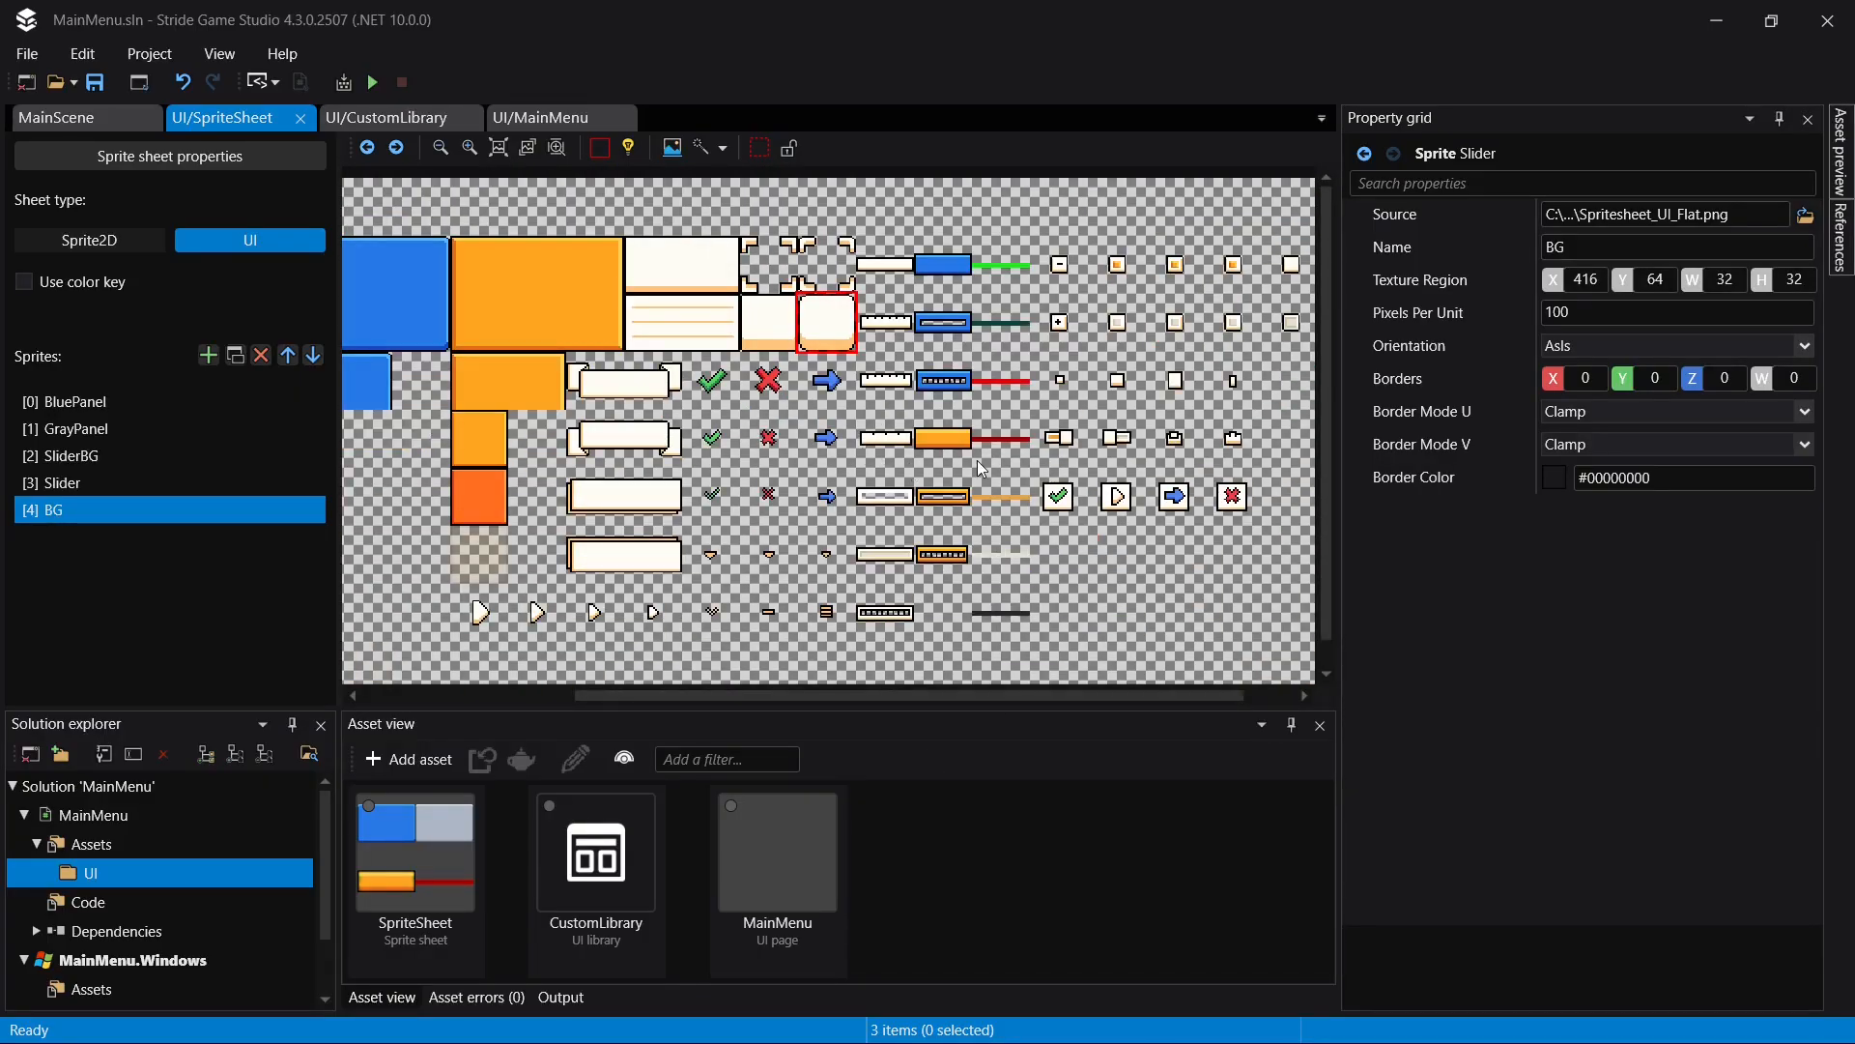
pyautogui.moveTo(882, 696); pyautogui.dragTo(597, 729)
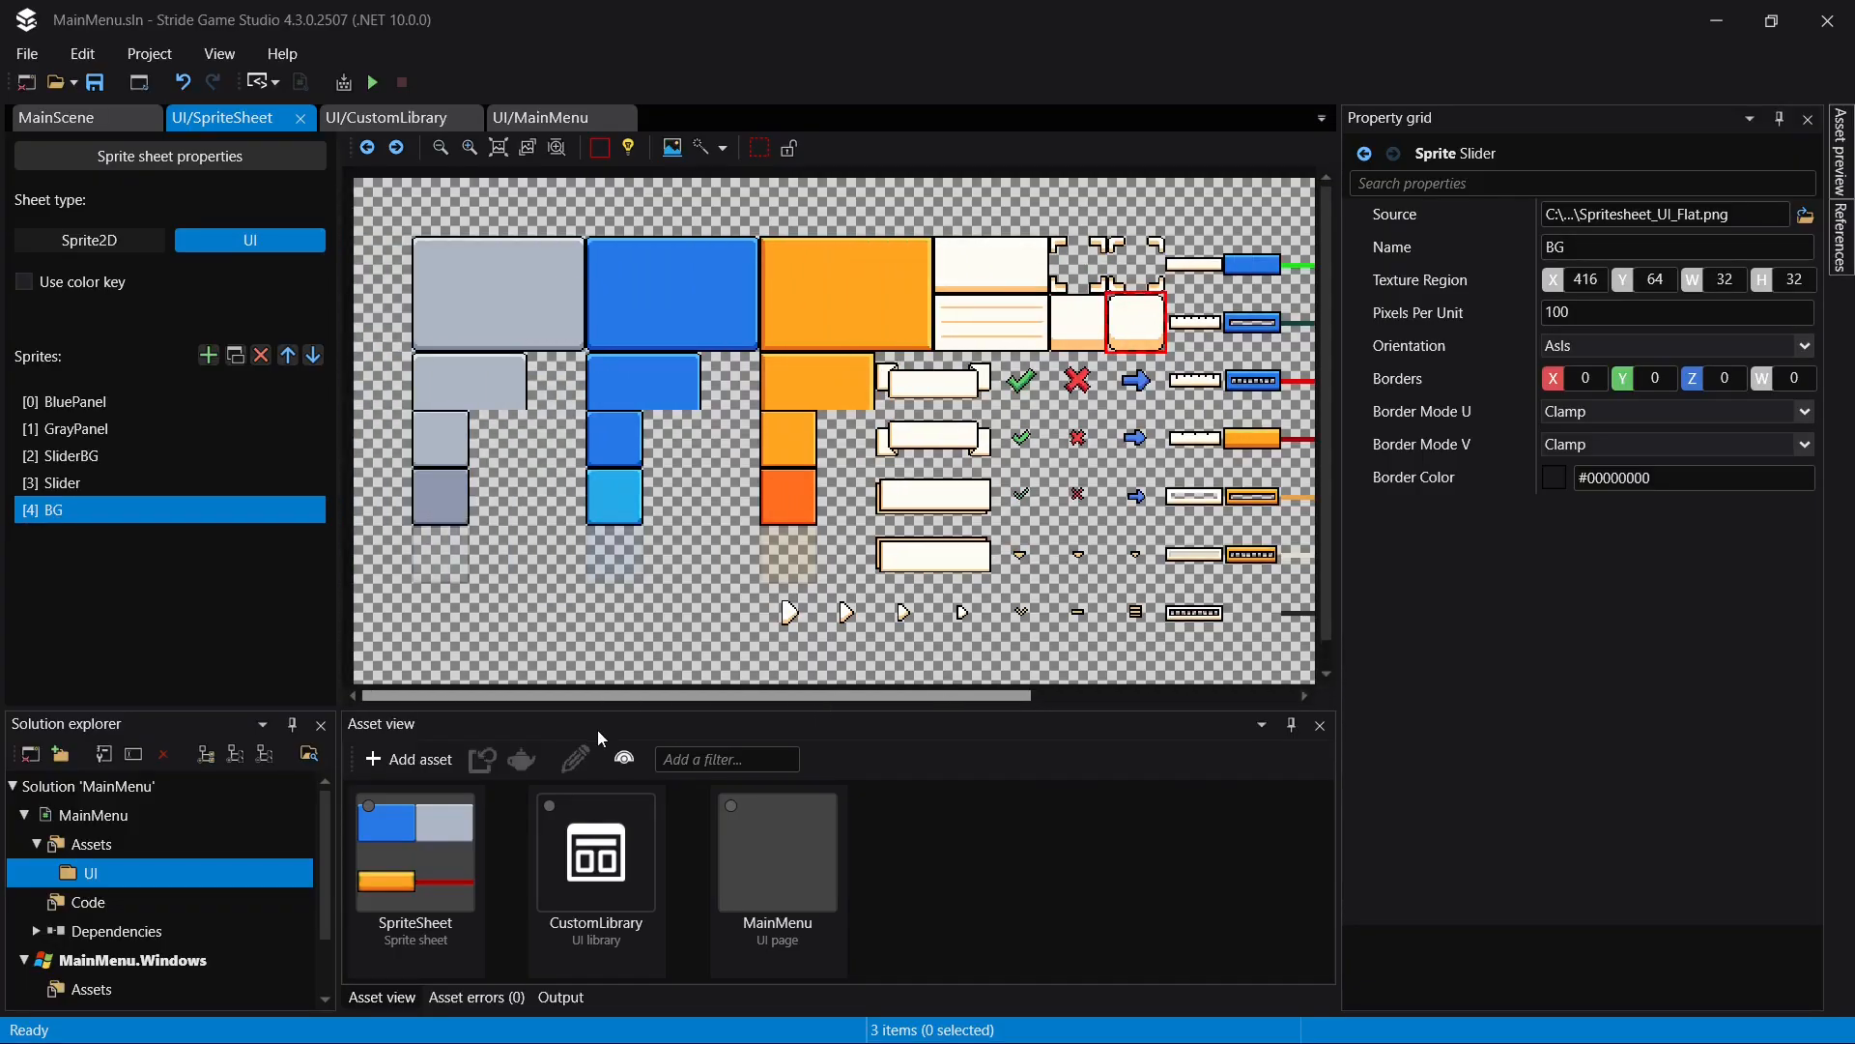
pyautogui.moveTo(694, 696); pyautogui.dragTo(1061, 658)
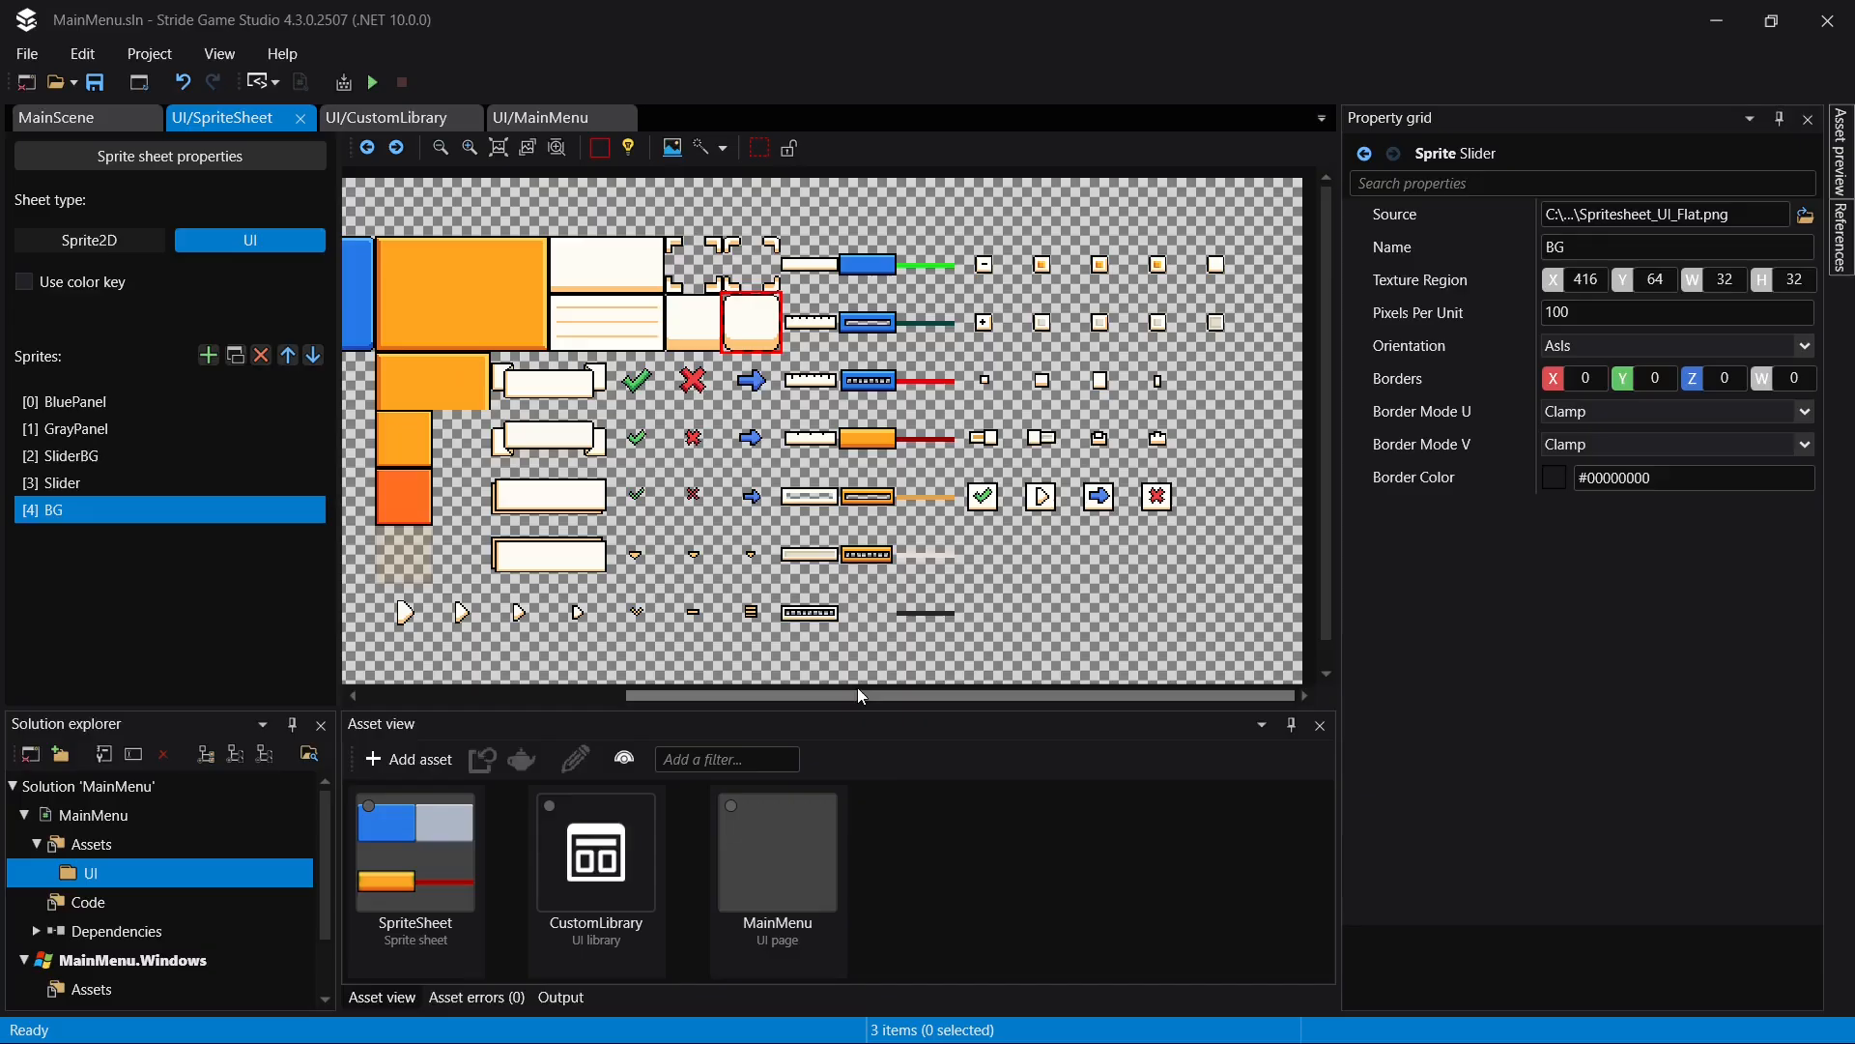
pyautogui.moveTo(856, 692); pyautogui.dragTo(646, 652)
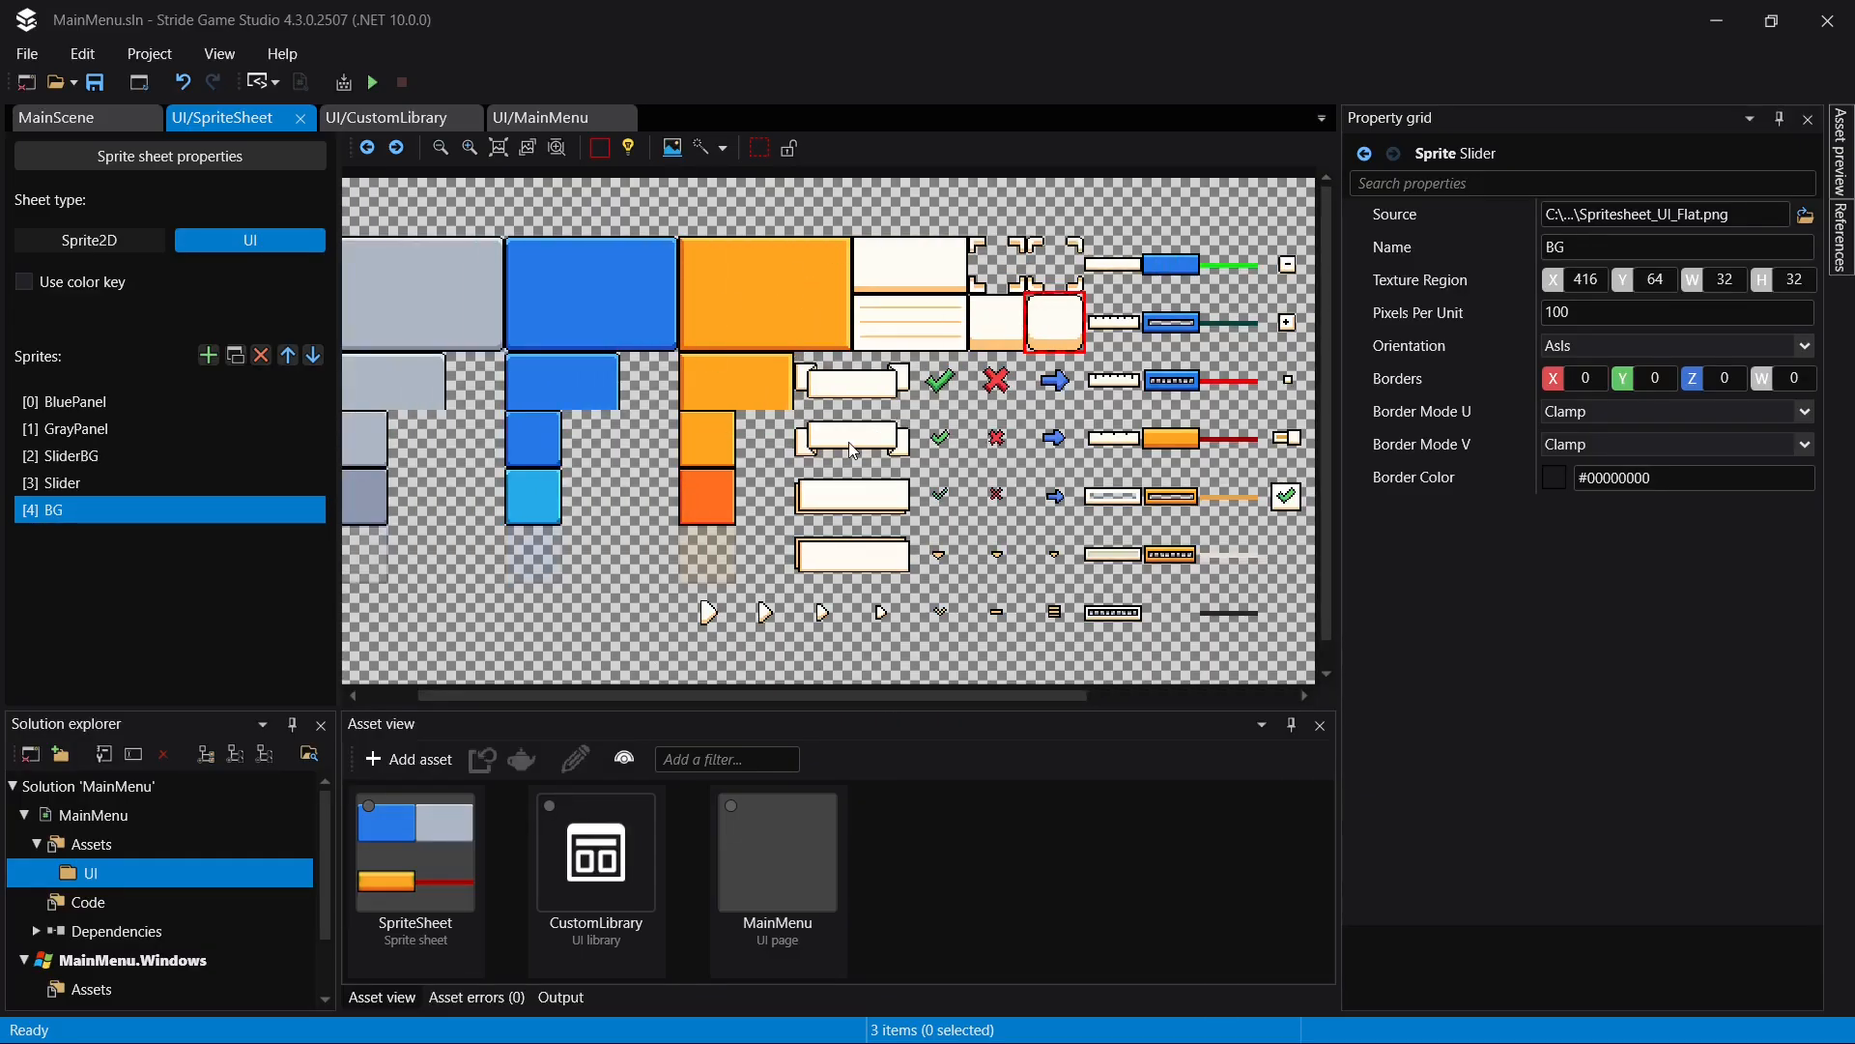
# - In CustomLibrary, set the opacity of the text block inside LargeButton to 0.9
pyautogui.click(415, 125)
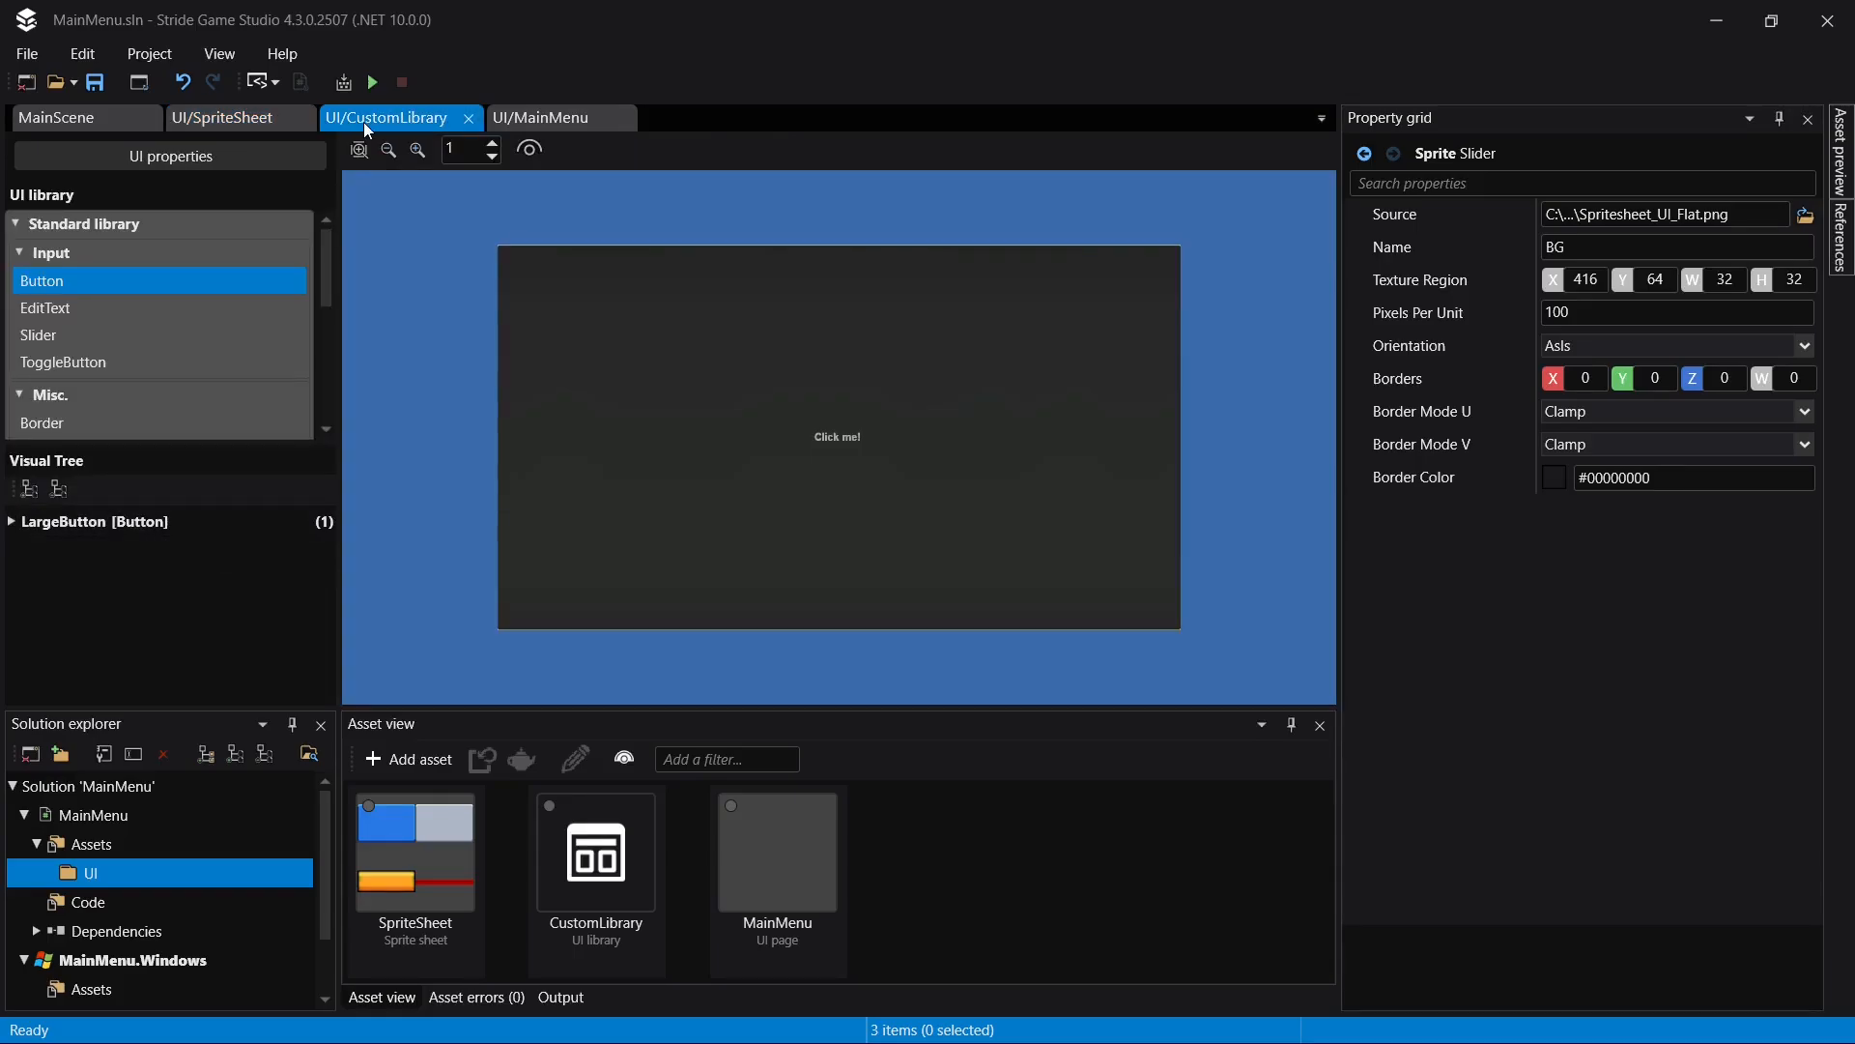
pyautogui.click(77, 522)
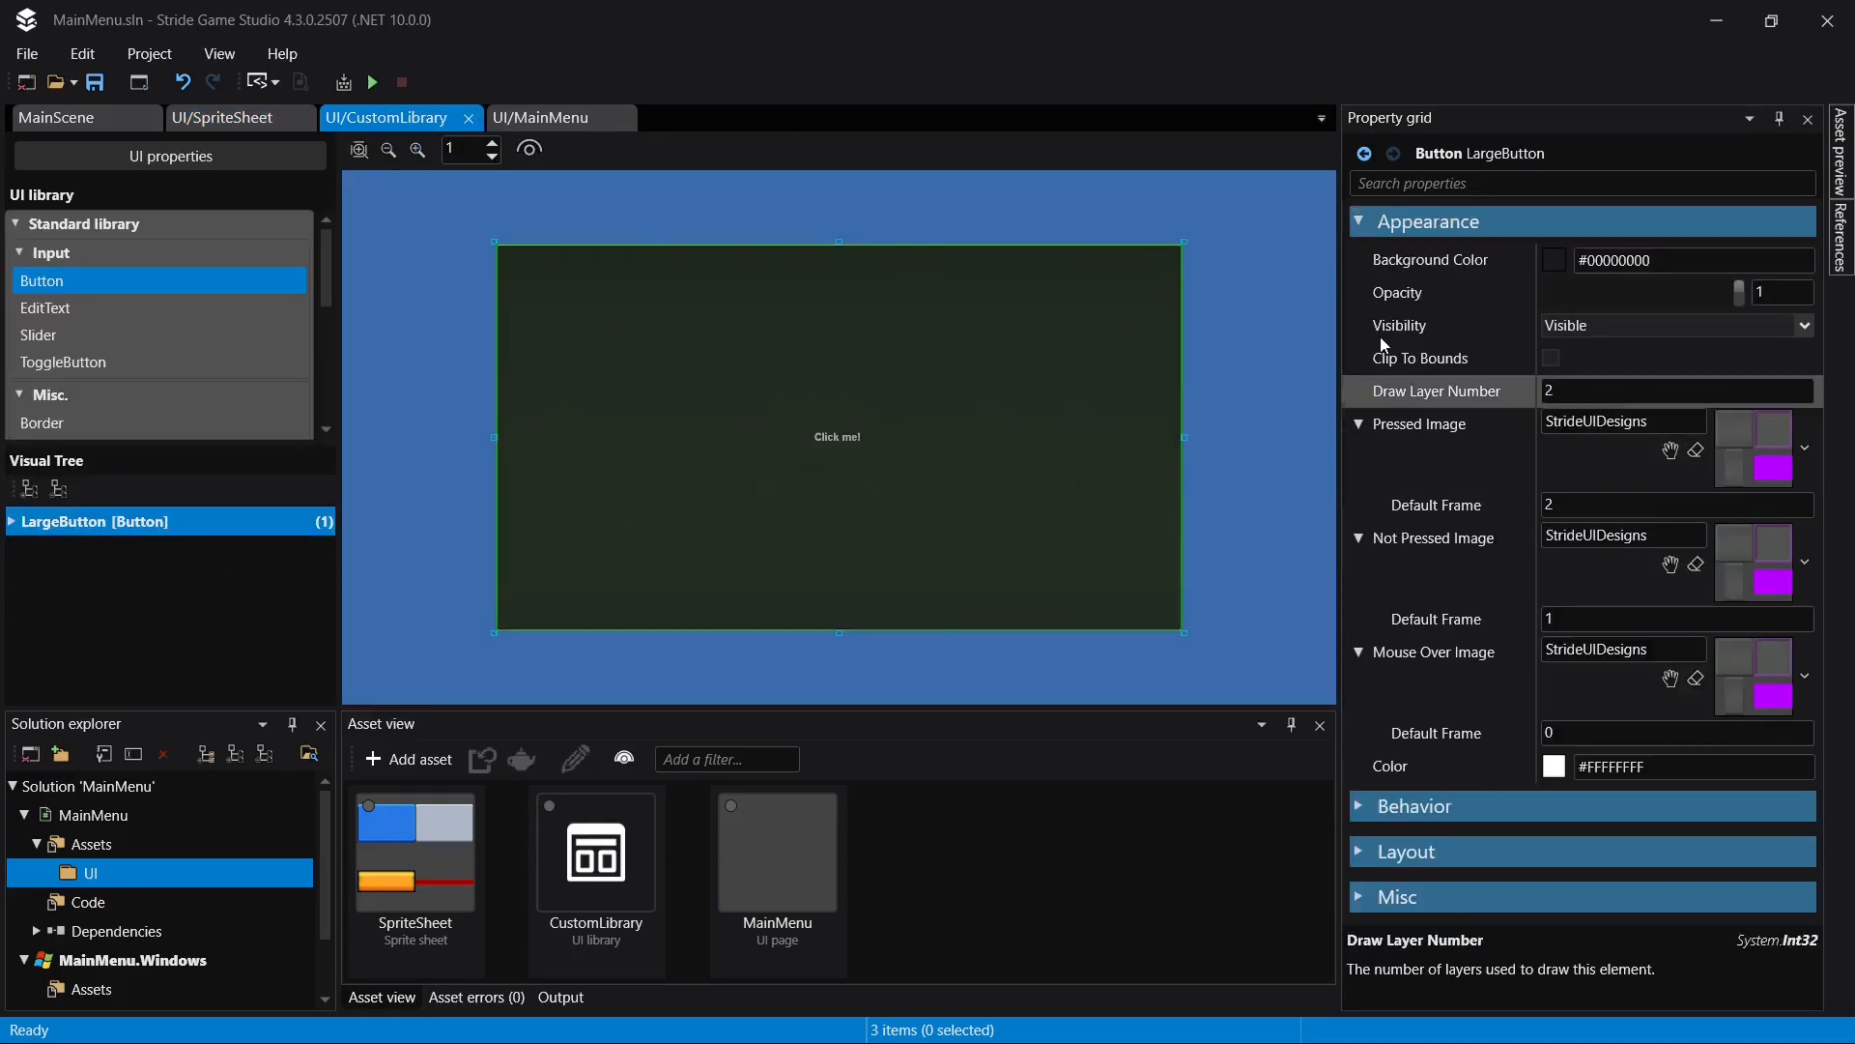
pyautogui.click(15, 522)
pyautogui.click(124, 551)
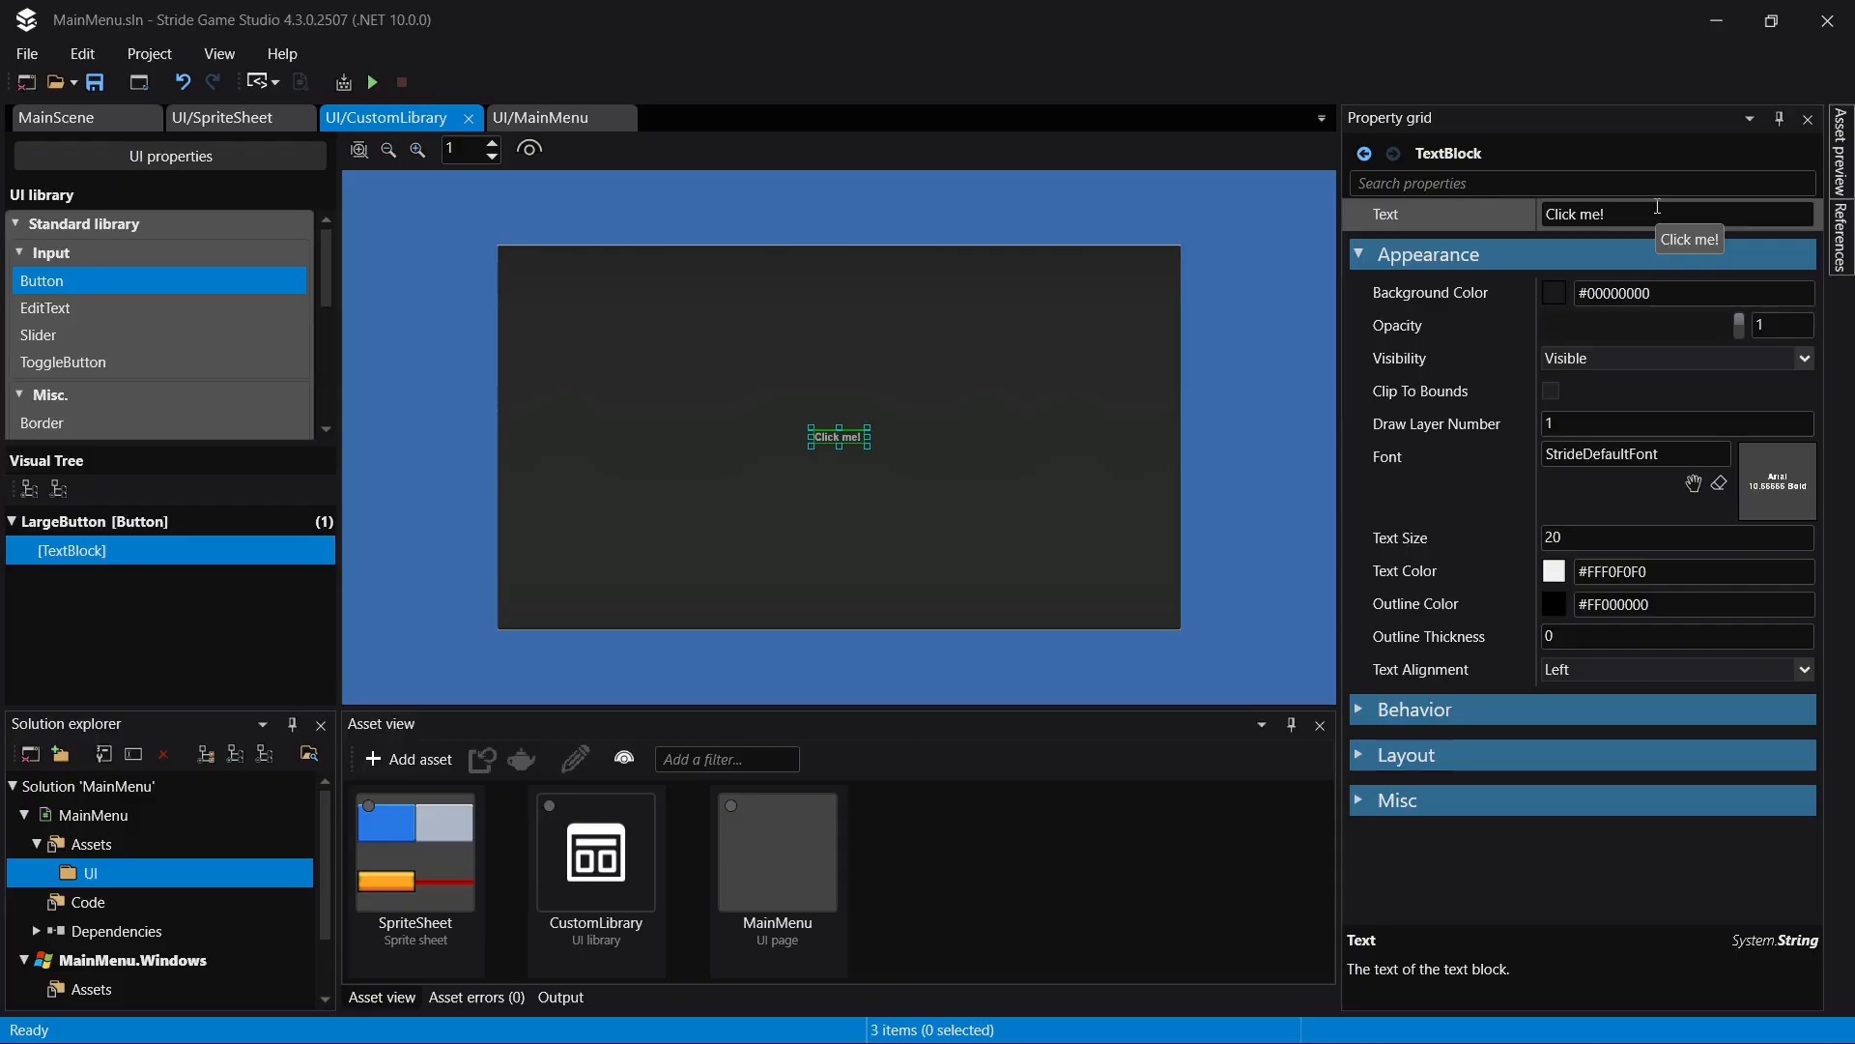
pyautogui.click(1783, 321)
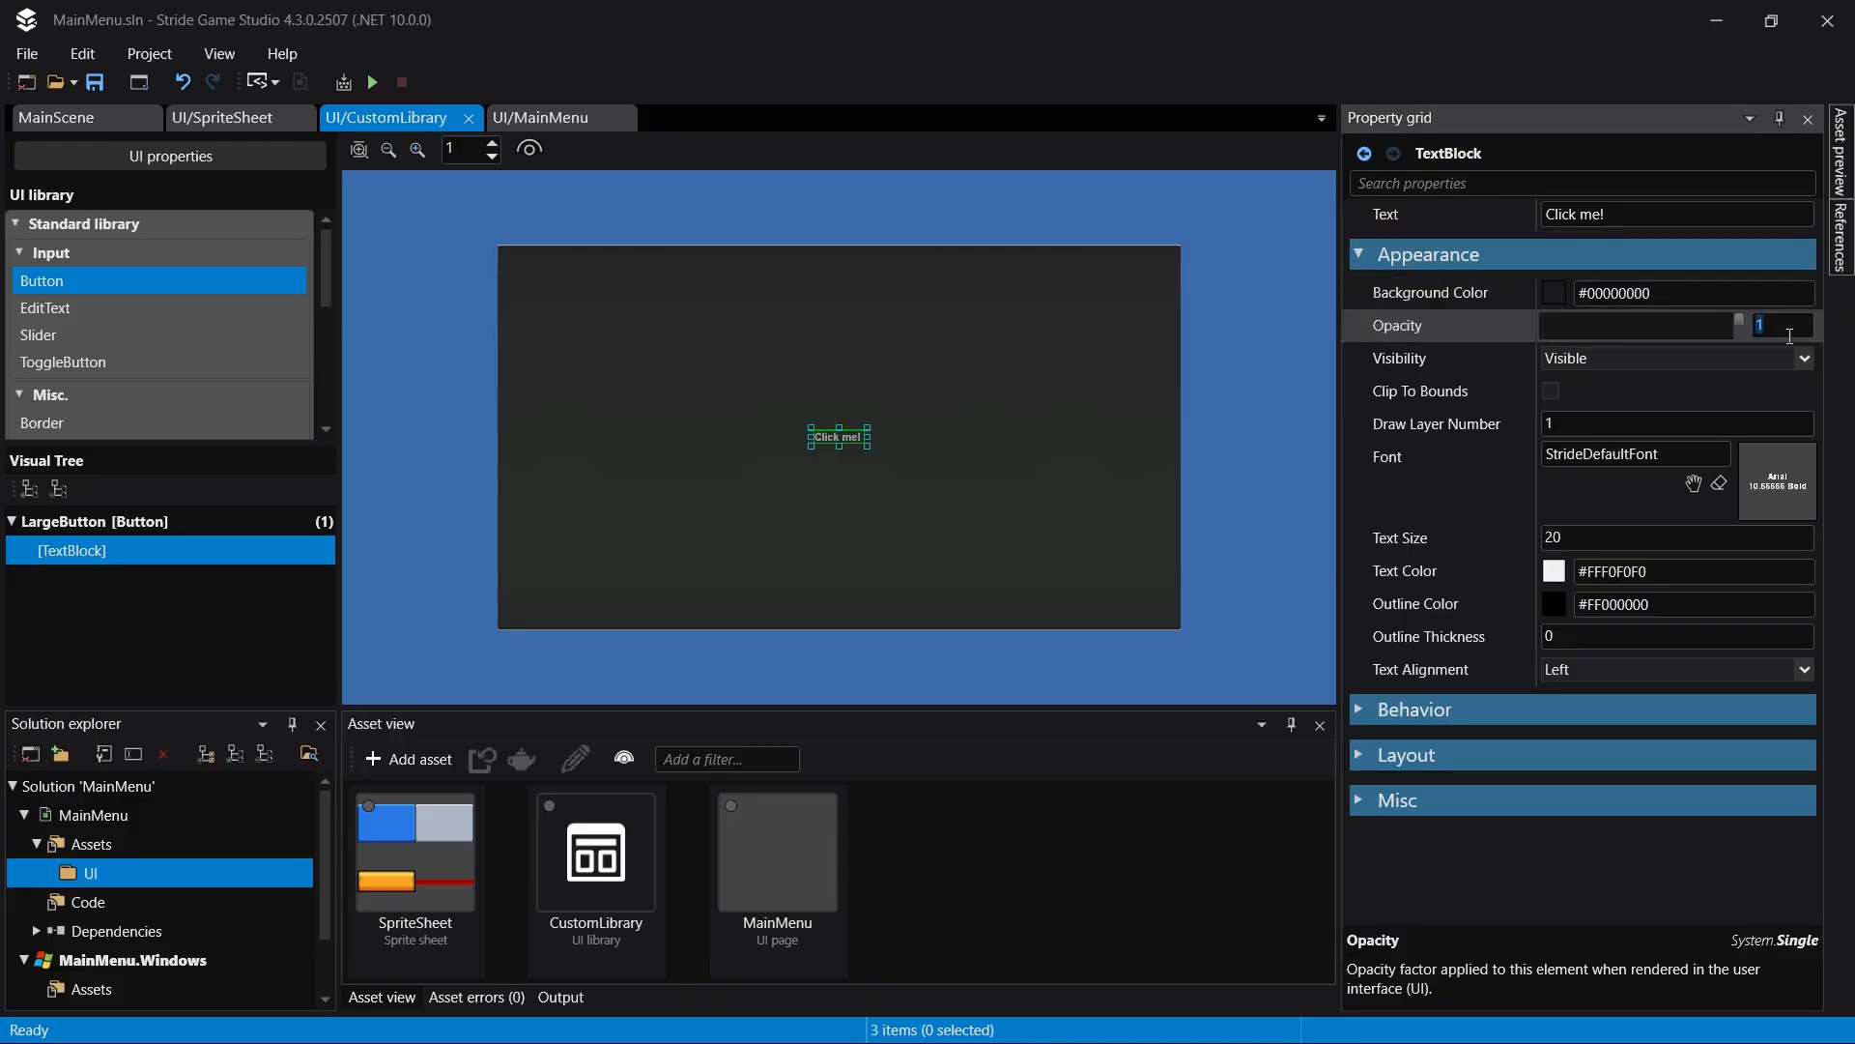
pyautogui.write('.9')
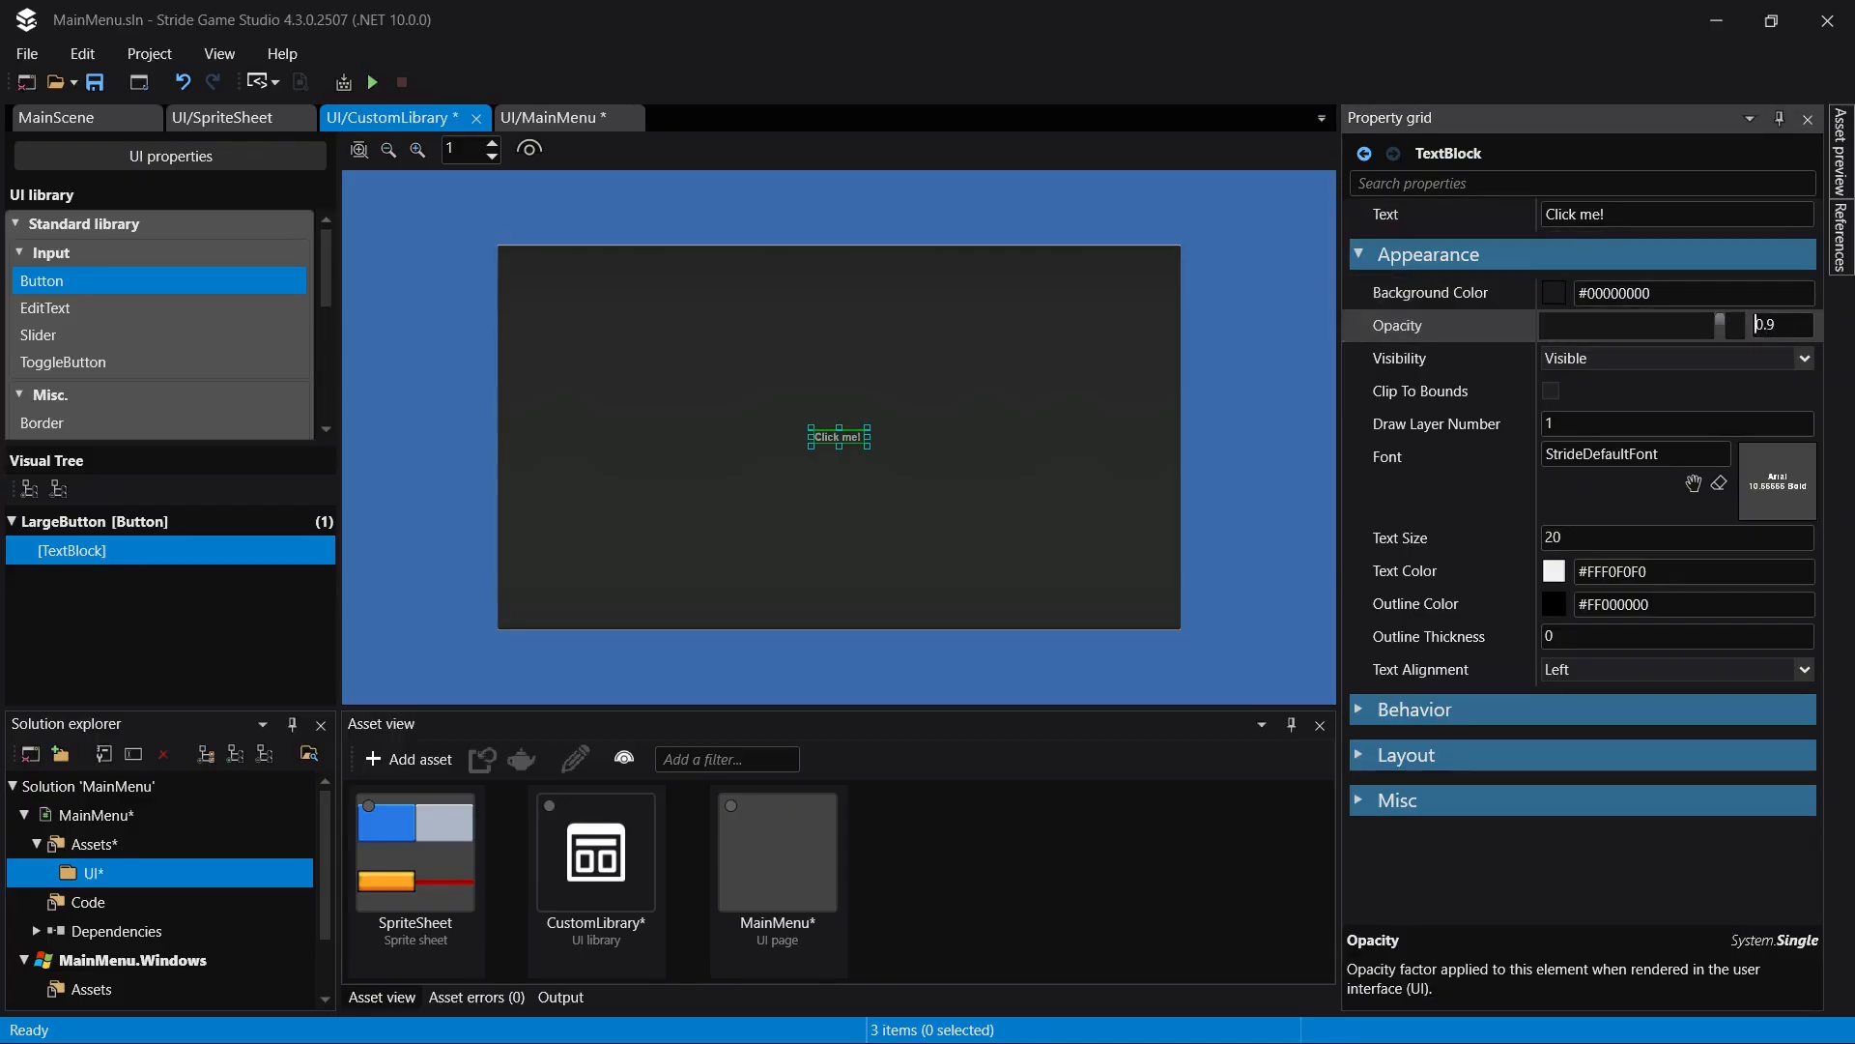
pyautogui.press('Return')
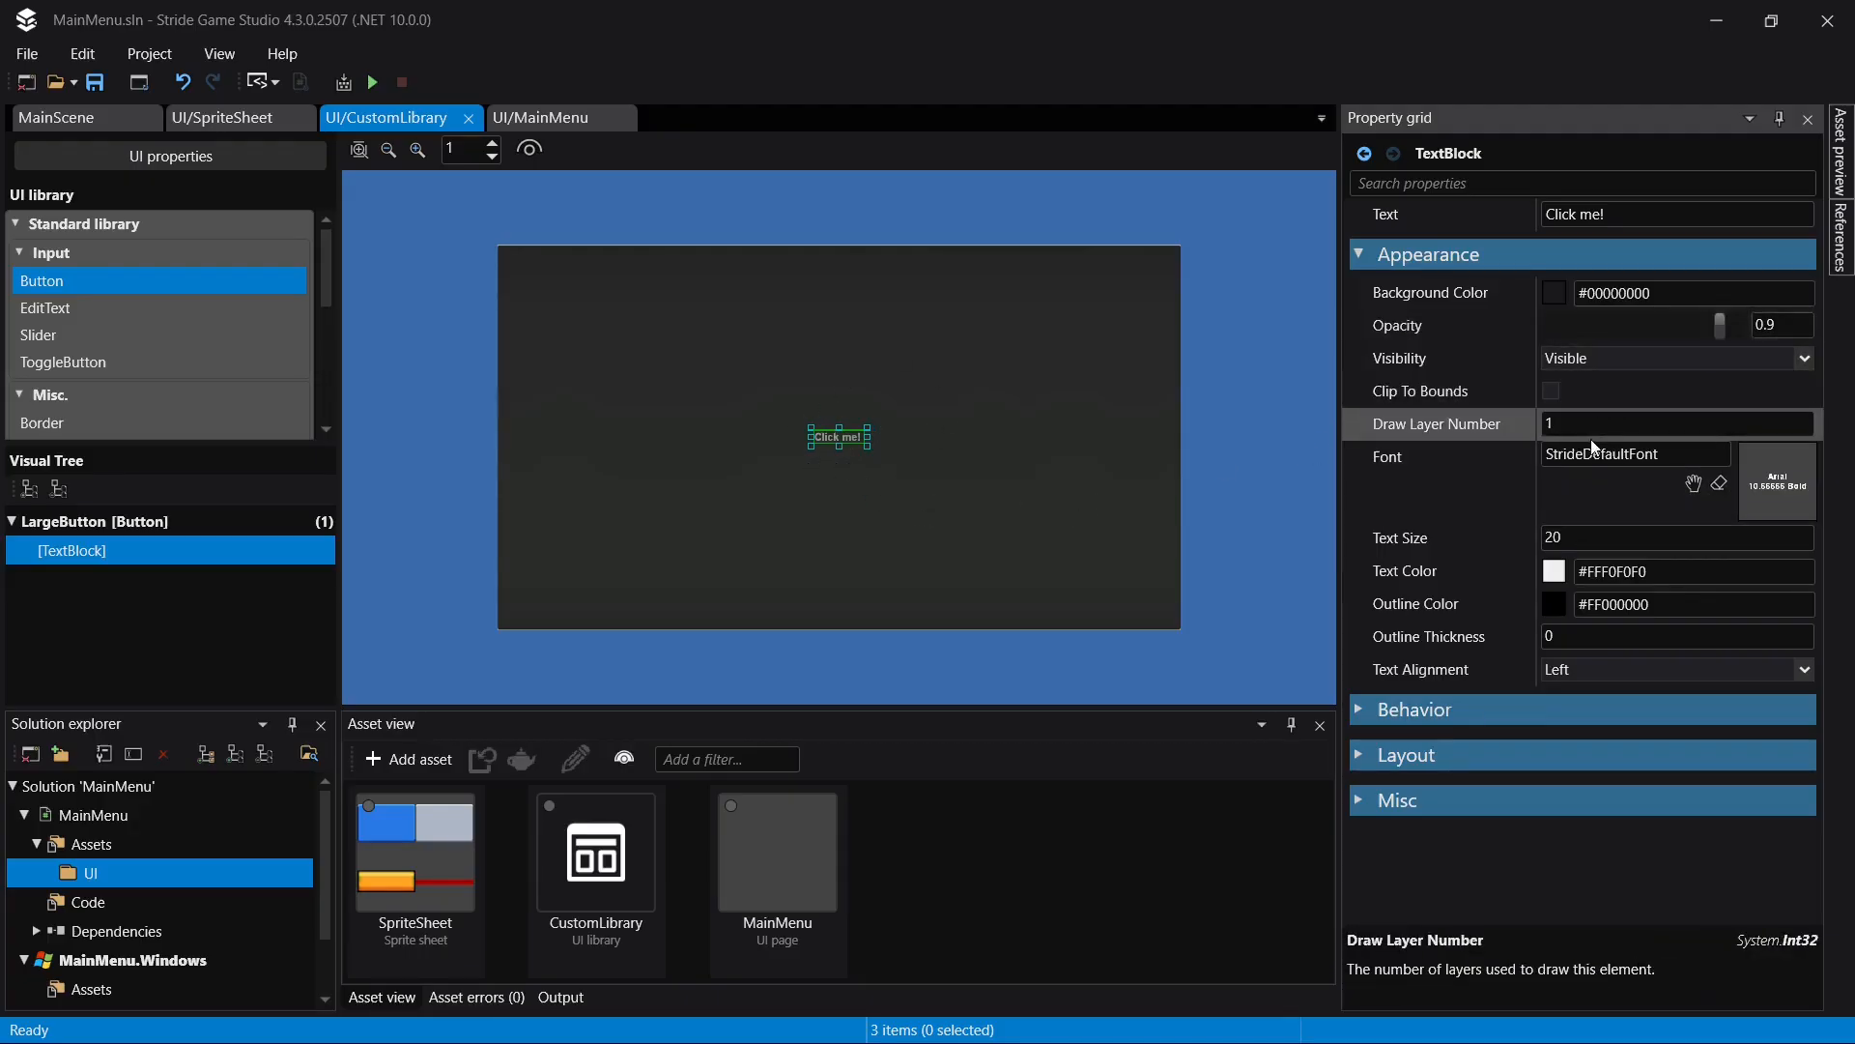
# - Set the button text block's text size to 72 and its outline thickness to 6
pyautogui.click(1630, 539)
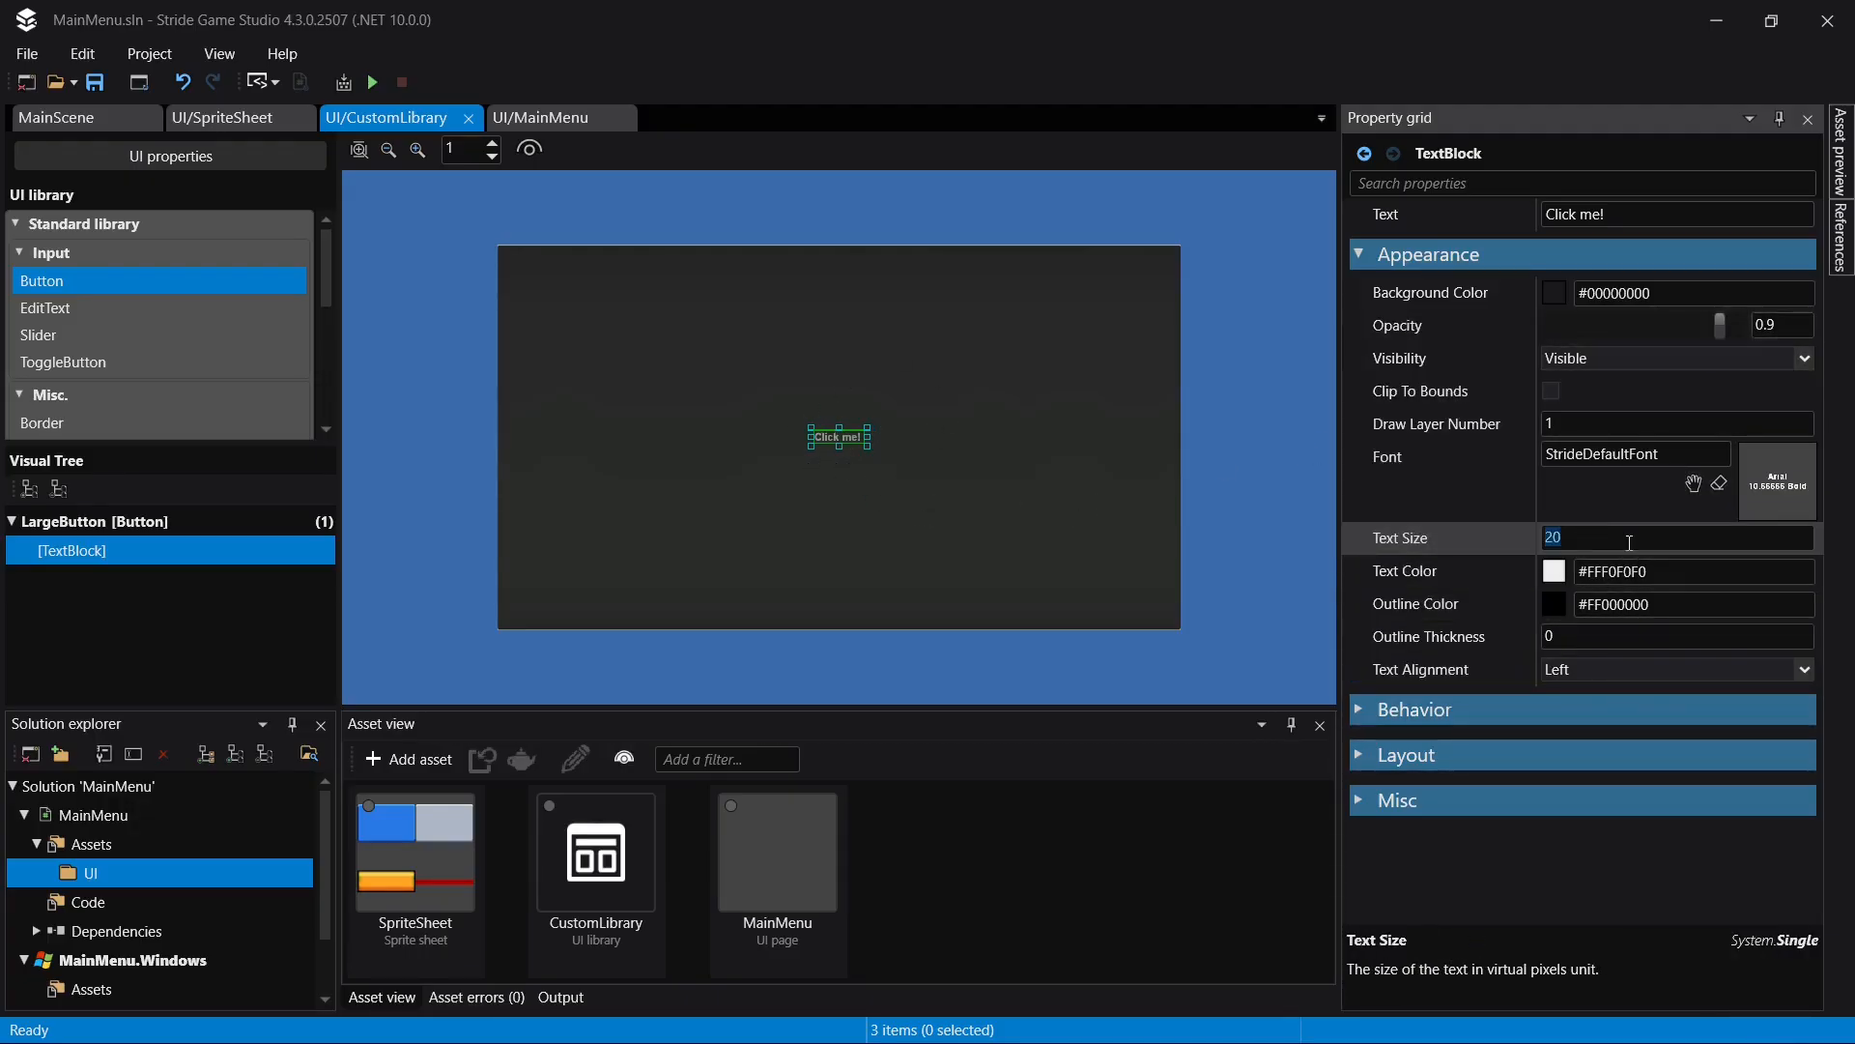
pyautogui.write('7')
pyautogui.press('Return')
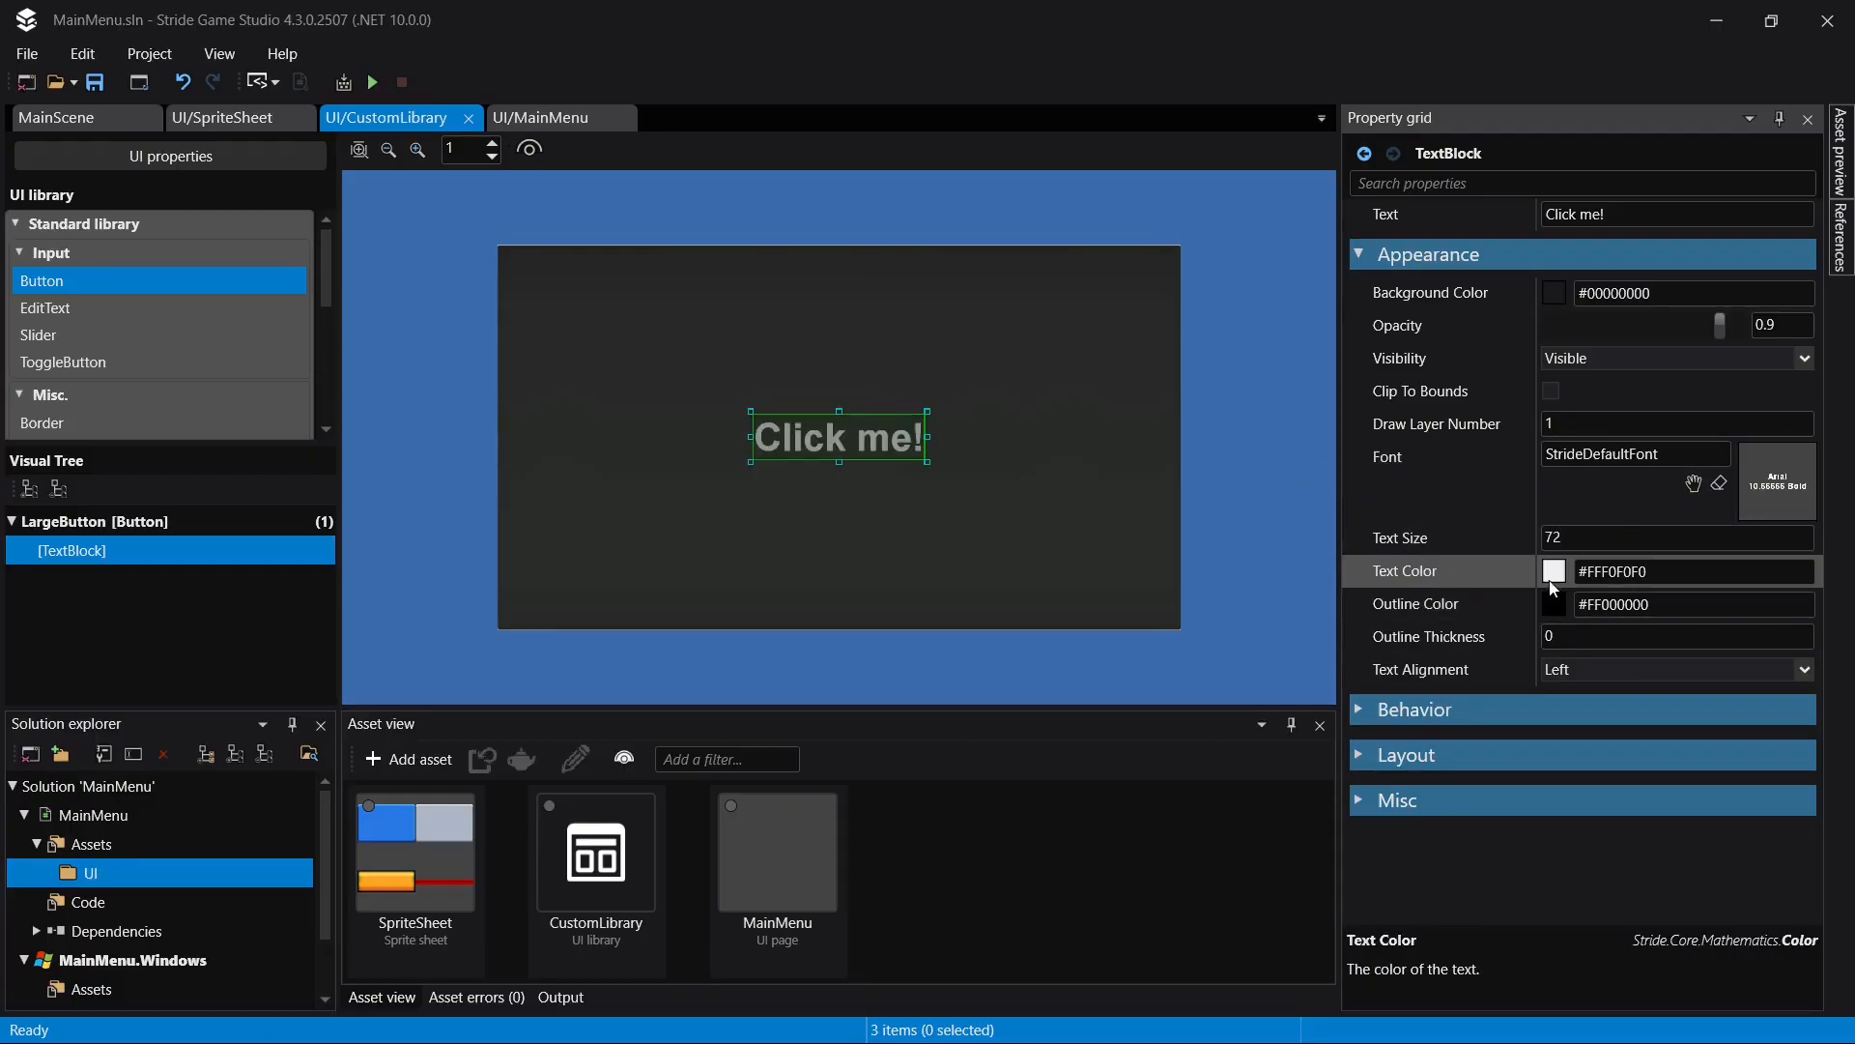
pyautogui.click(1593, 639)
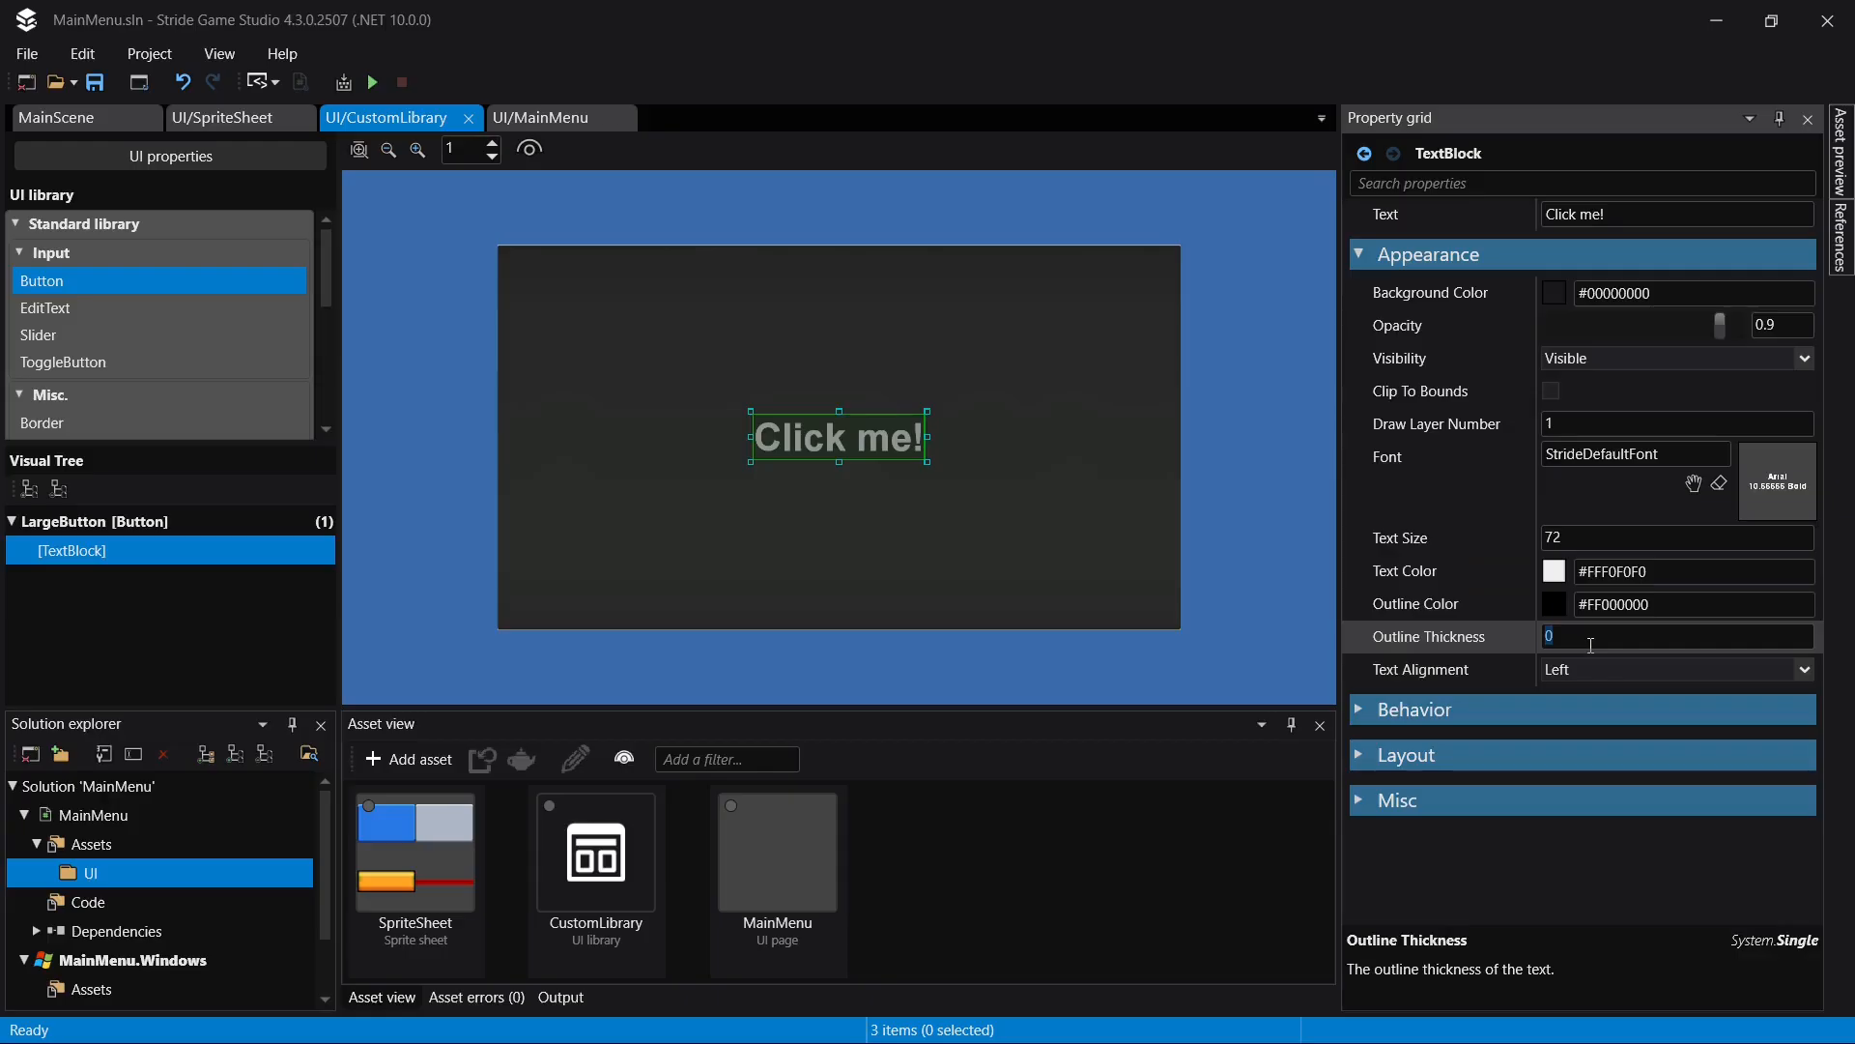
pyautogui.write('4')
pyautogui.press('Return')
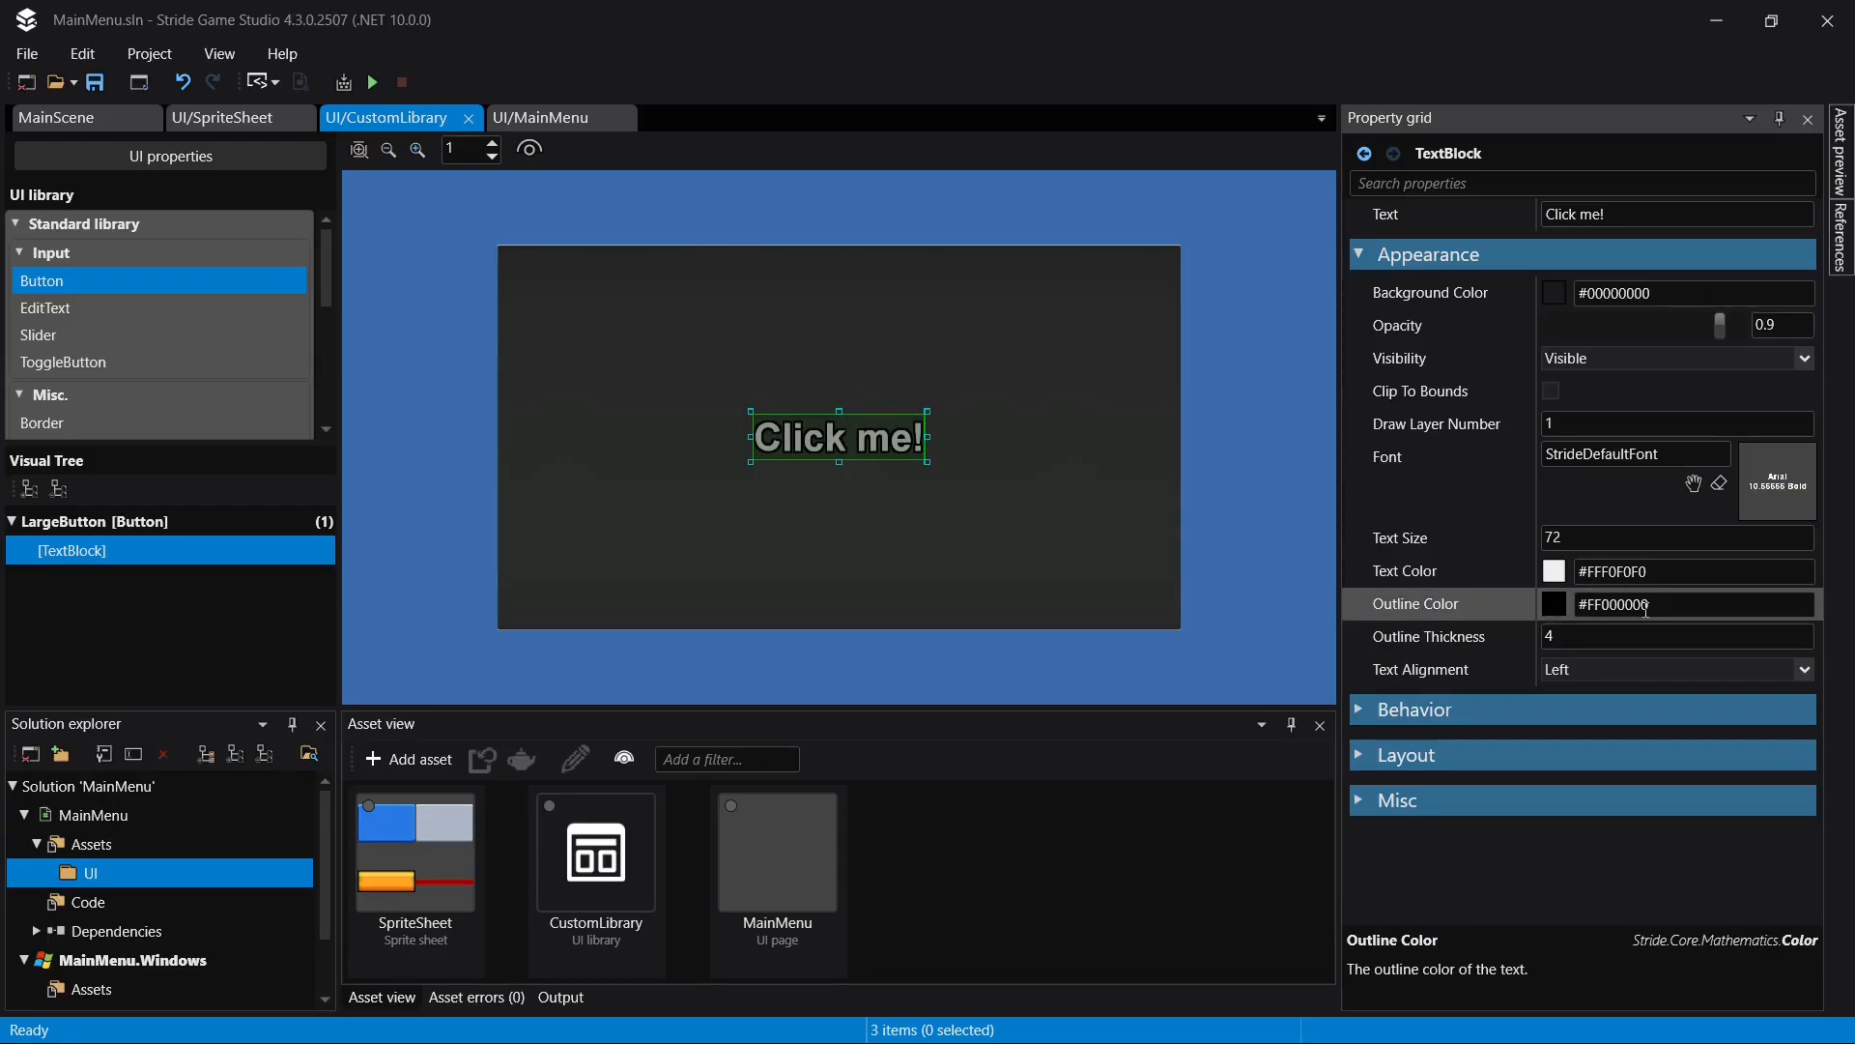
pyautogui.click(1616, 635)
pyautogui.write('6')
pyautogui.press('Return')
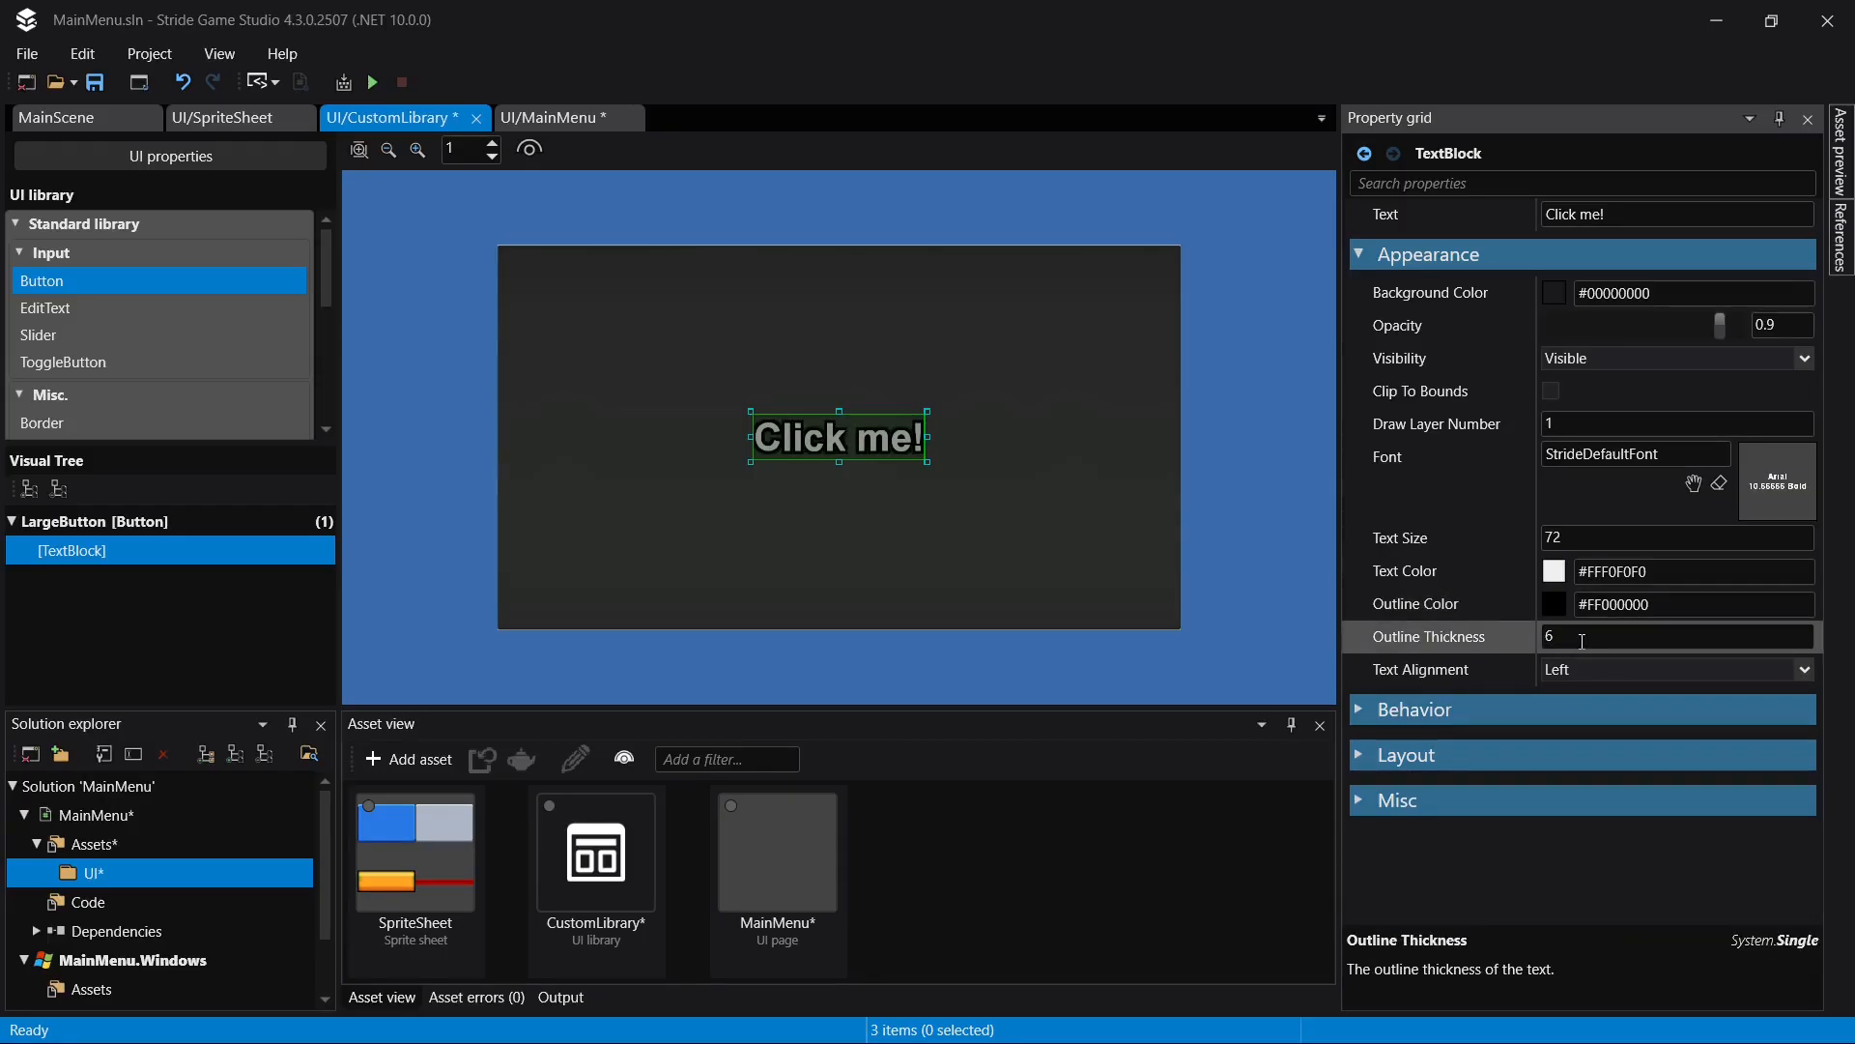
# - Set the text block's alignment to Center, save, and change its text to "Button!"
pyautogui.click(1758, 667)
pyautogui.click(1673, 717)
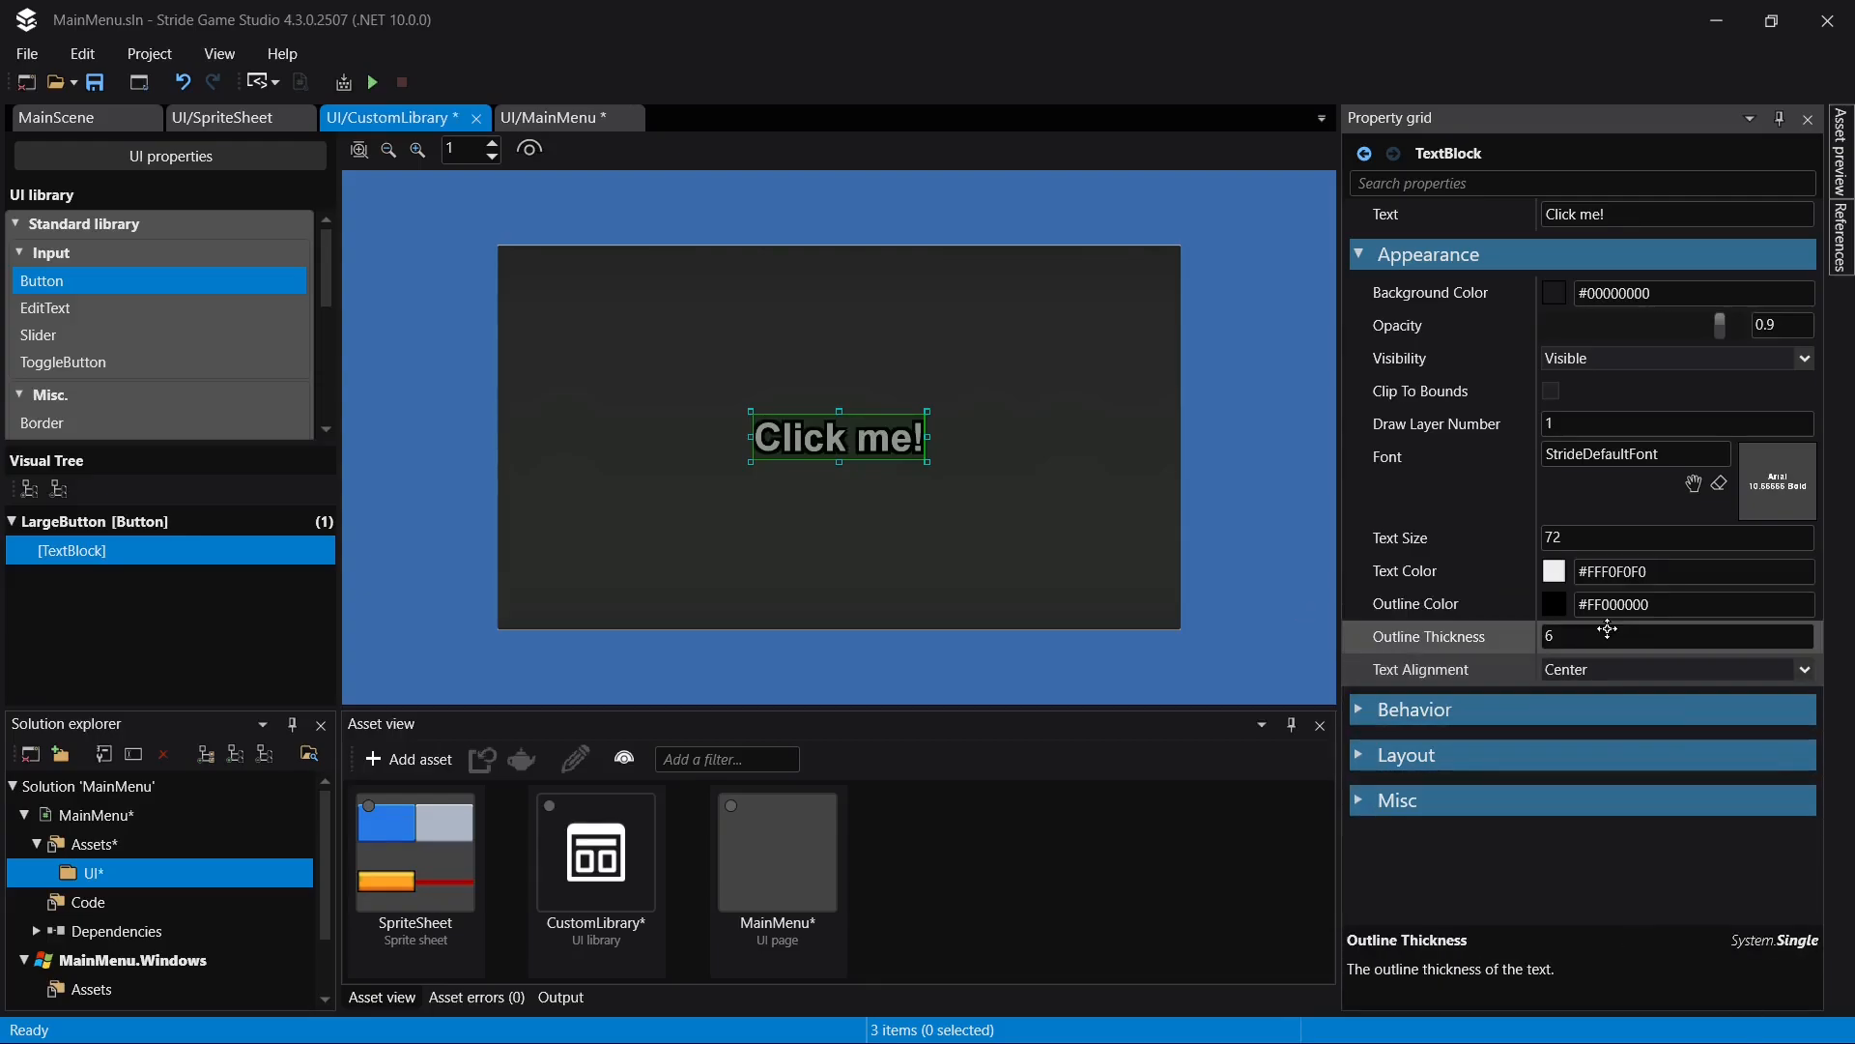
pyautogui.hotkey('ctrl', 's')
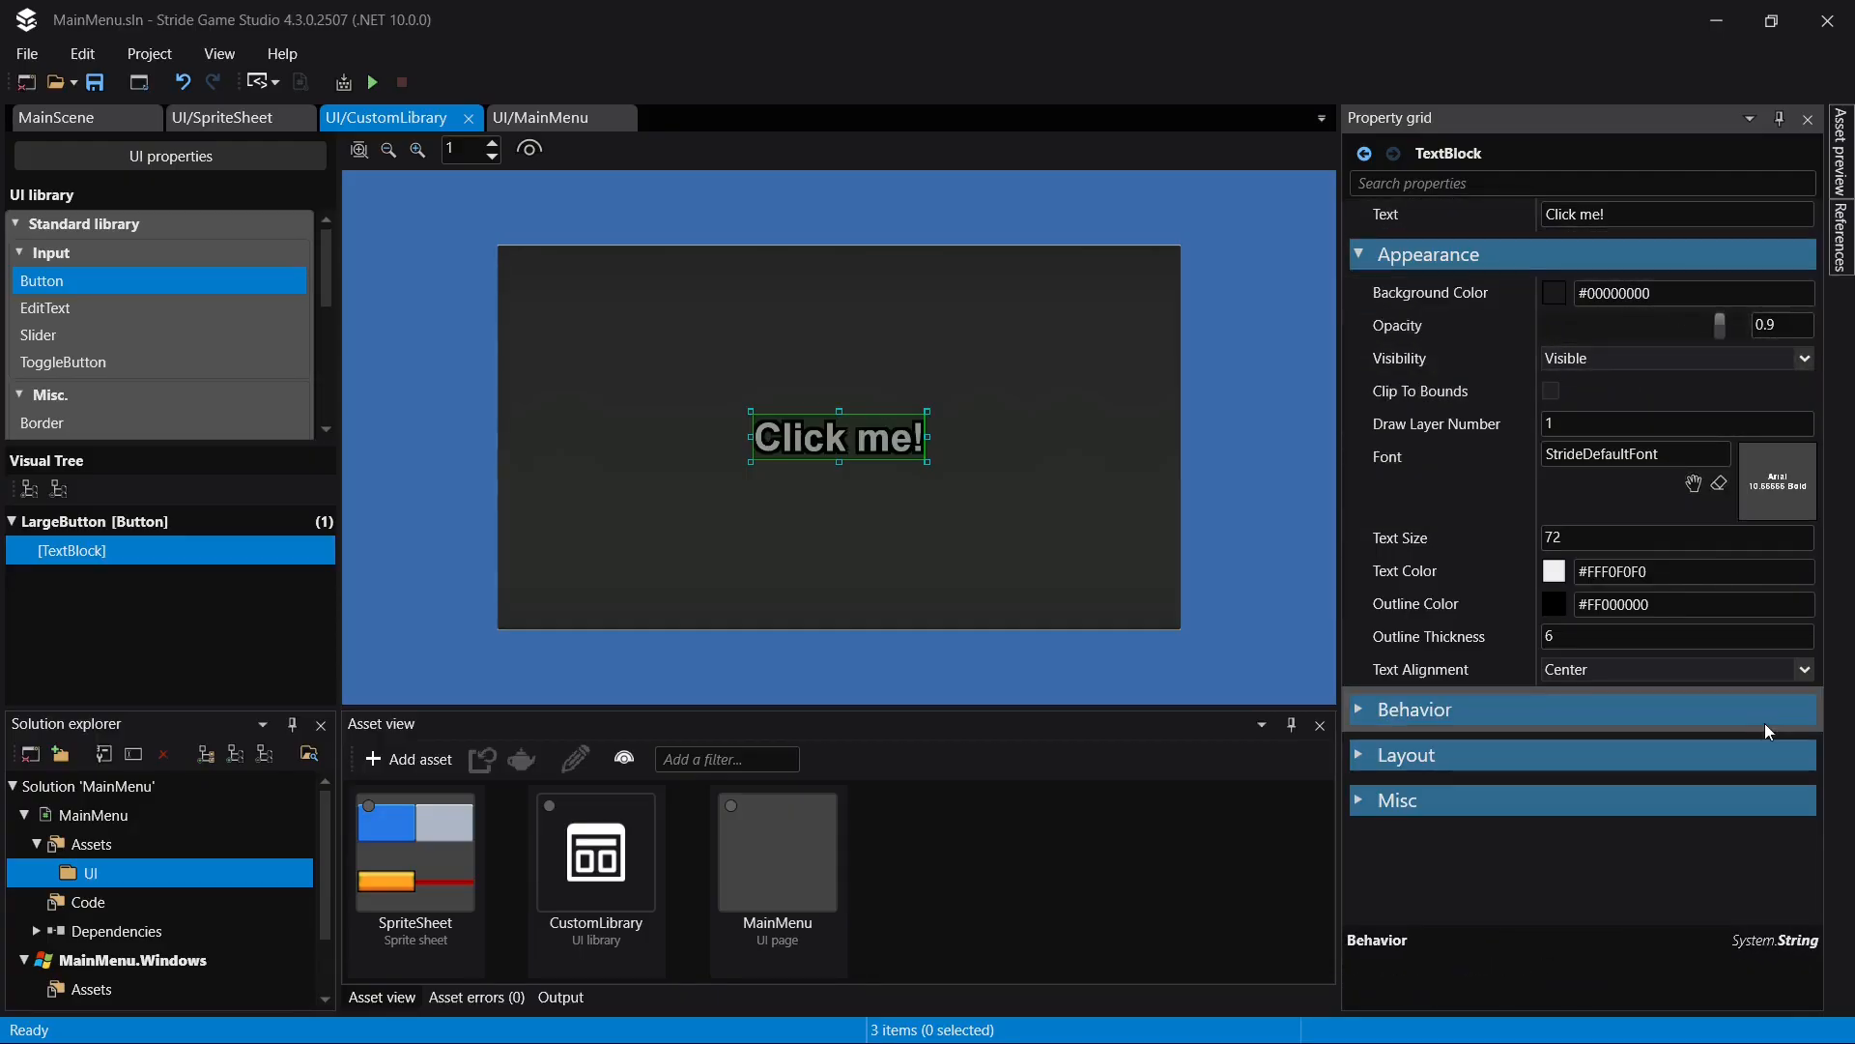
pyautogui.click(1668, 220)
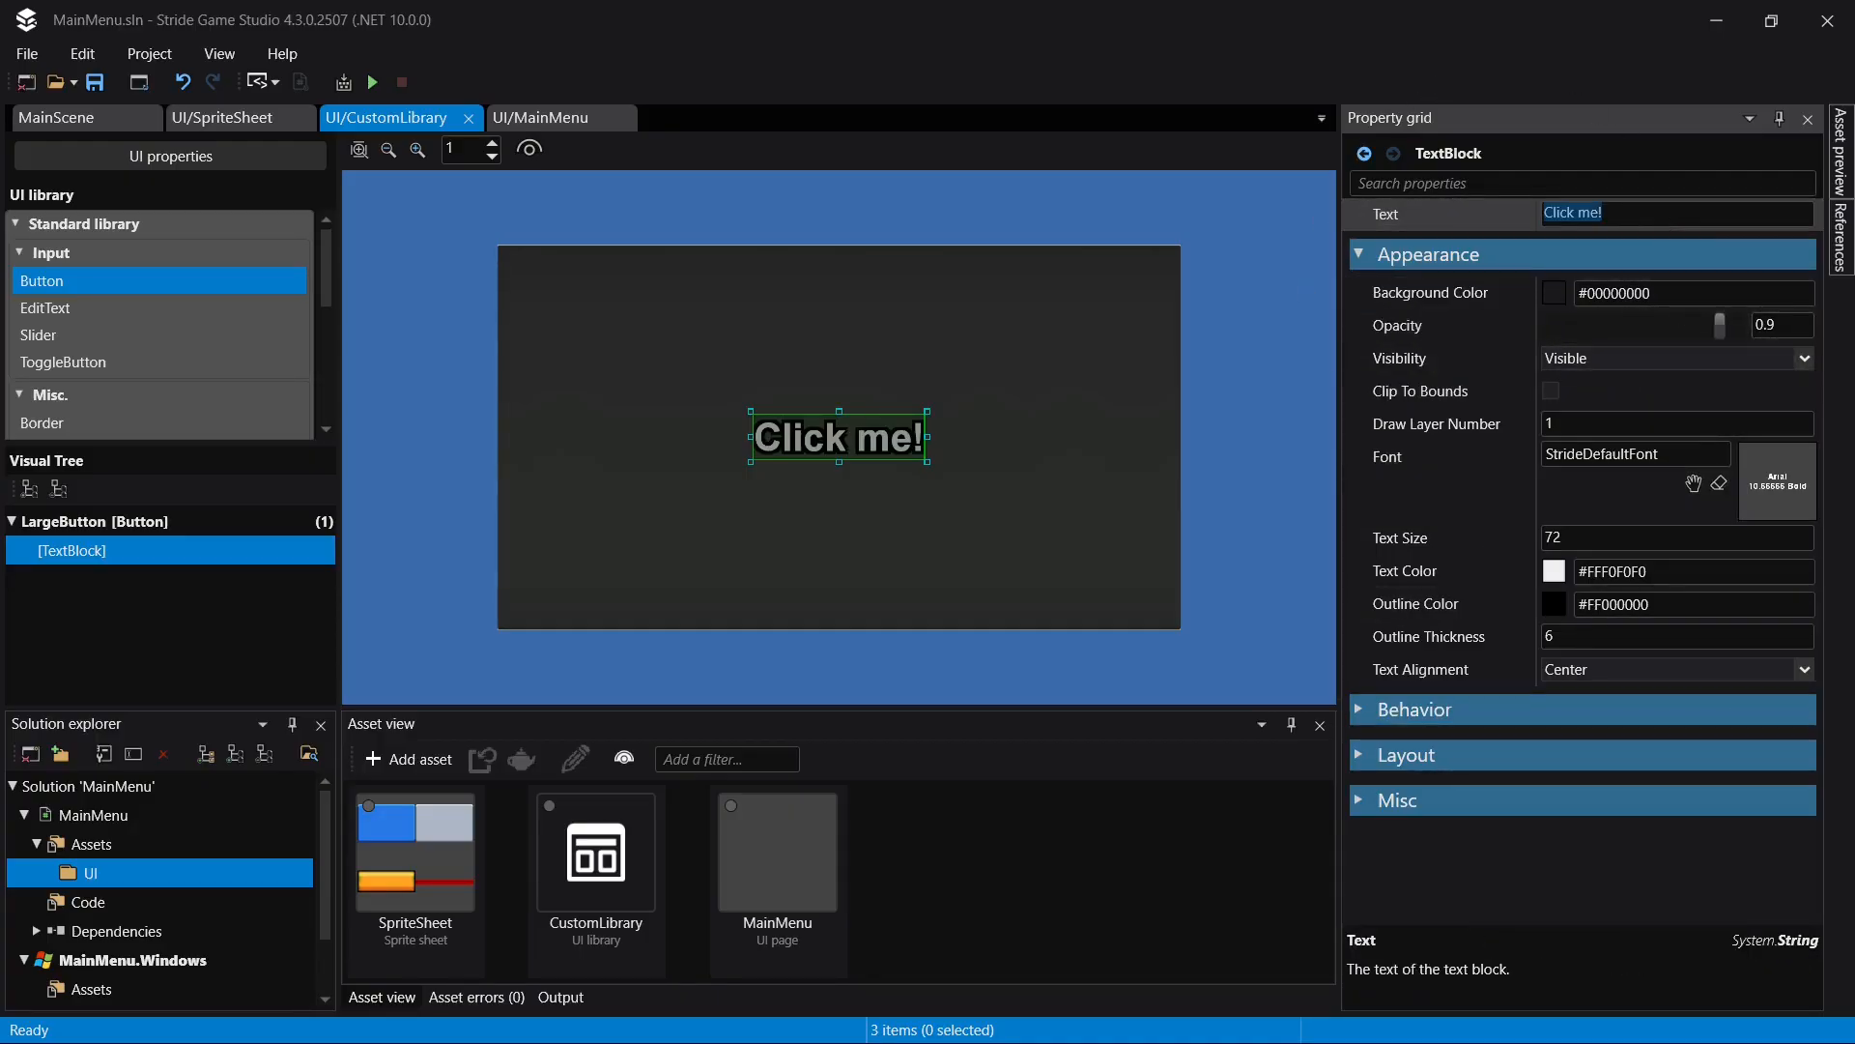
pyautogui.write('Button!')
pyautogui.press('Return')
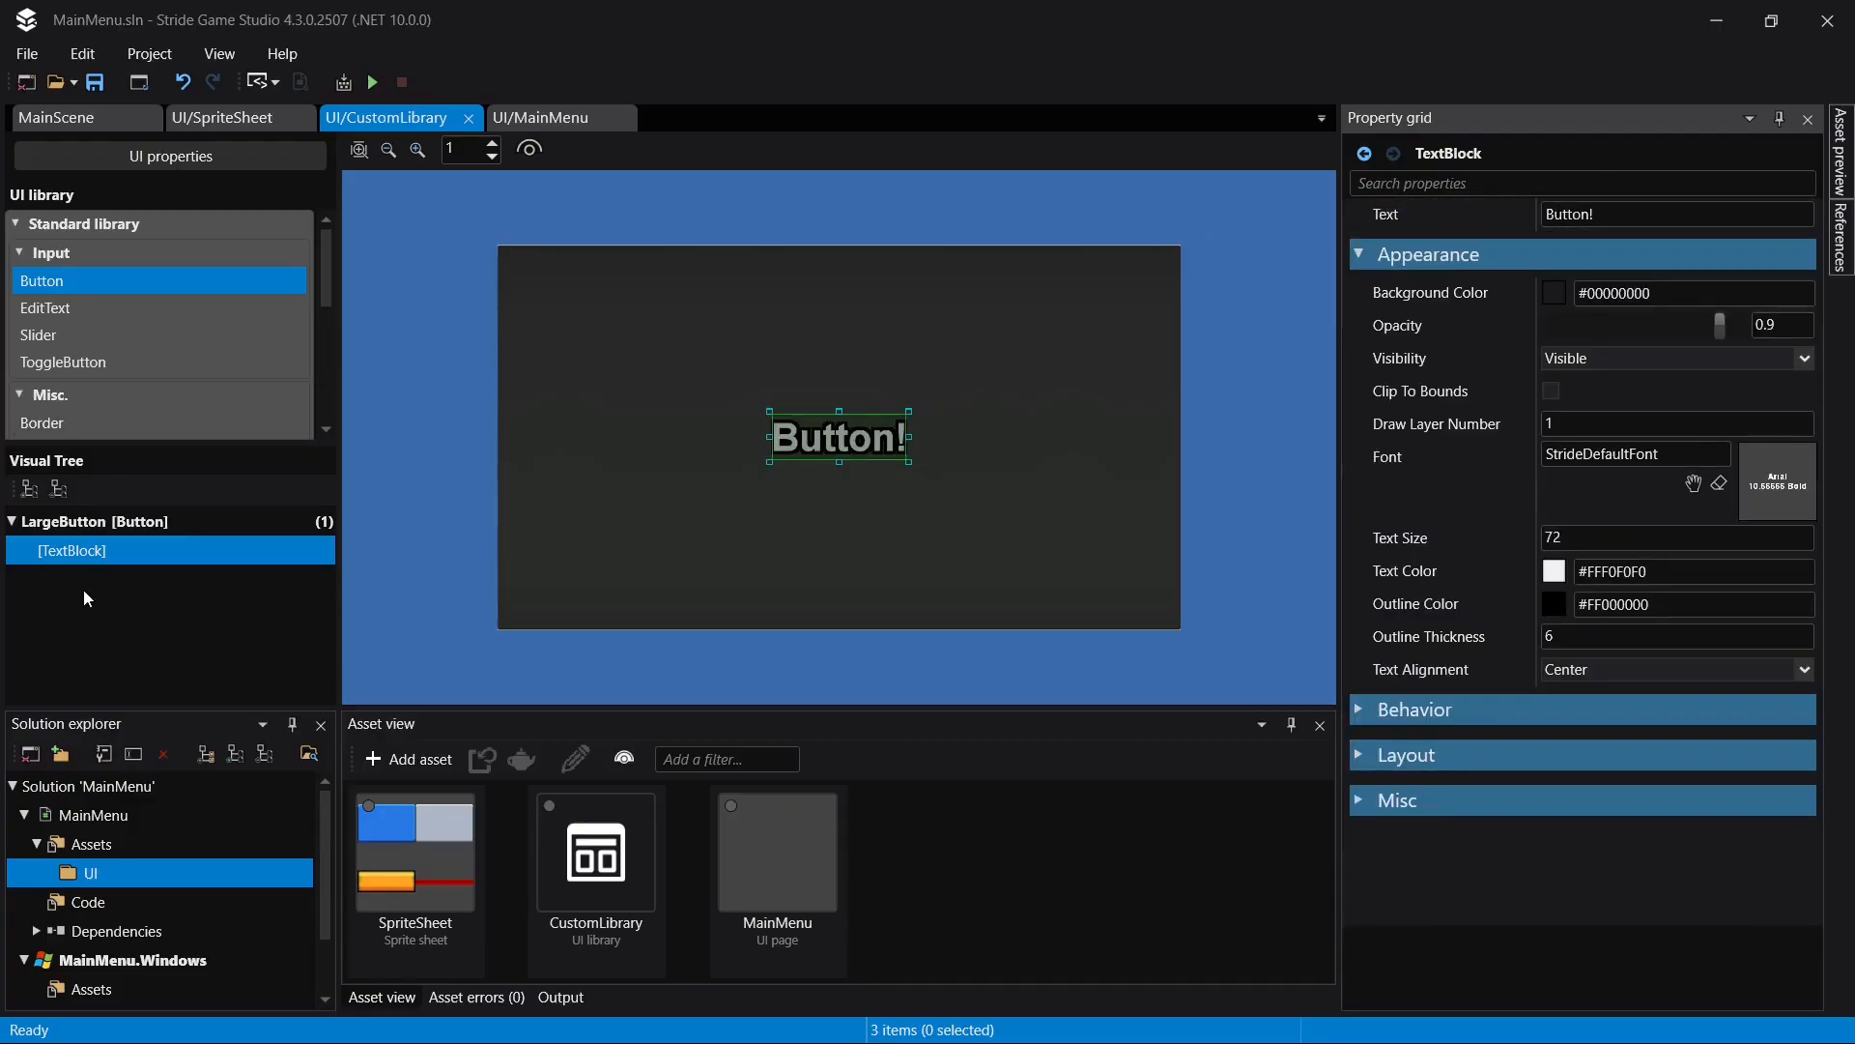
# - Assign the UI folder's SpriteSheet as LargeButton's Pressed Image and save everything
pyautogui.click(234, 519)
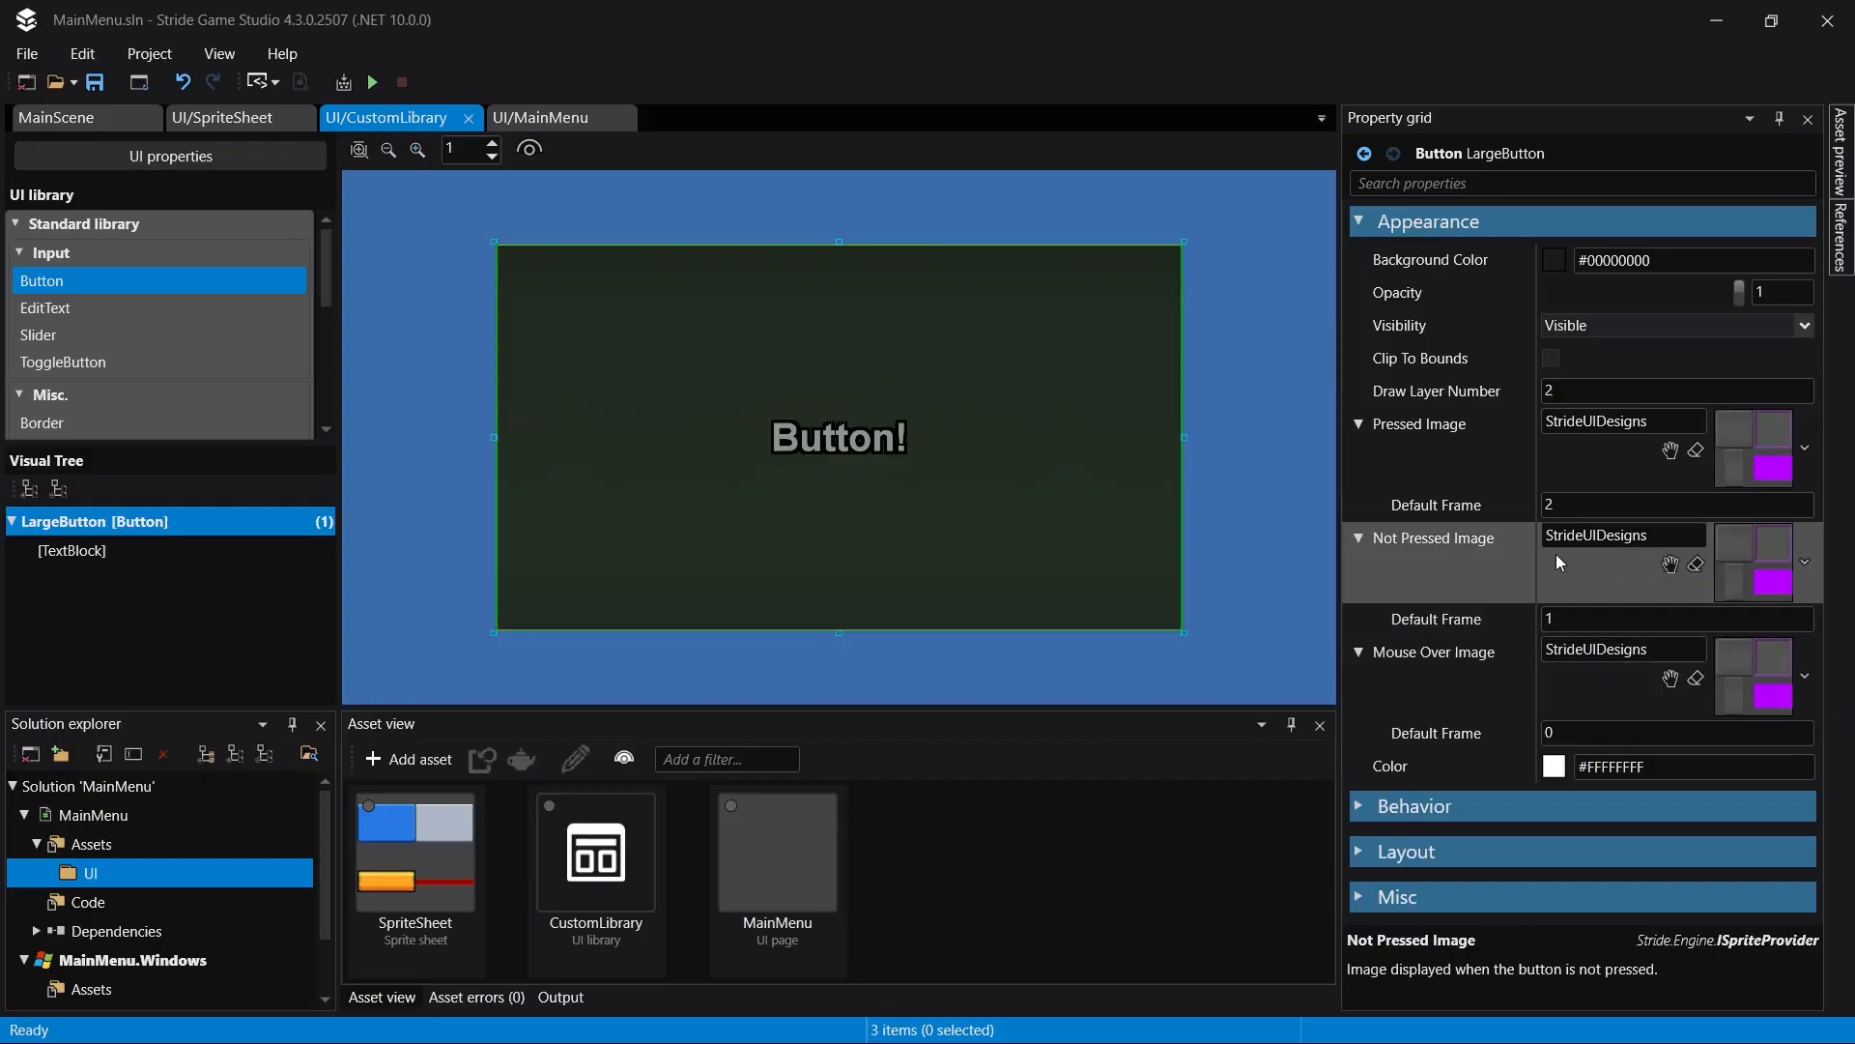
pyautogui.click(1668, 451)
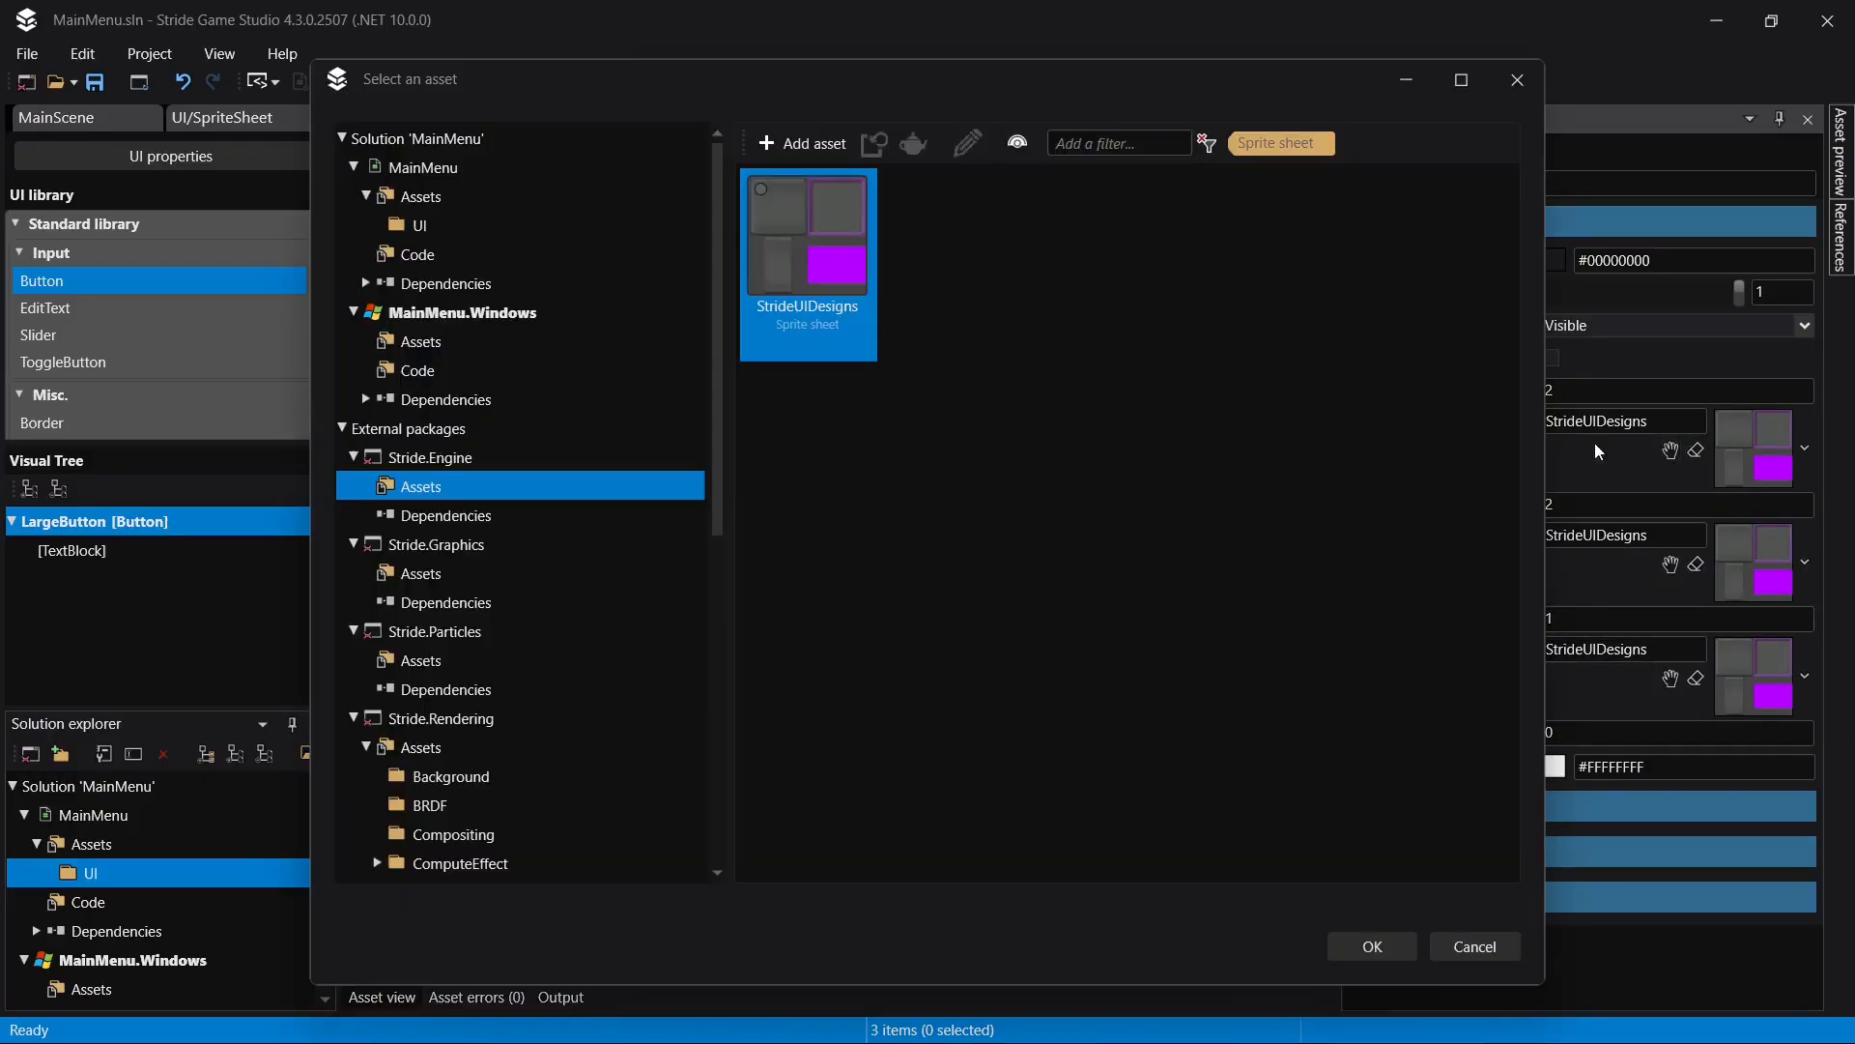
pyautogui.click(469, 228)
pyautogui.doubleClick(841, 249)
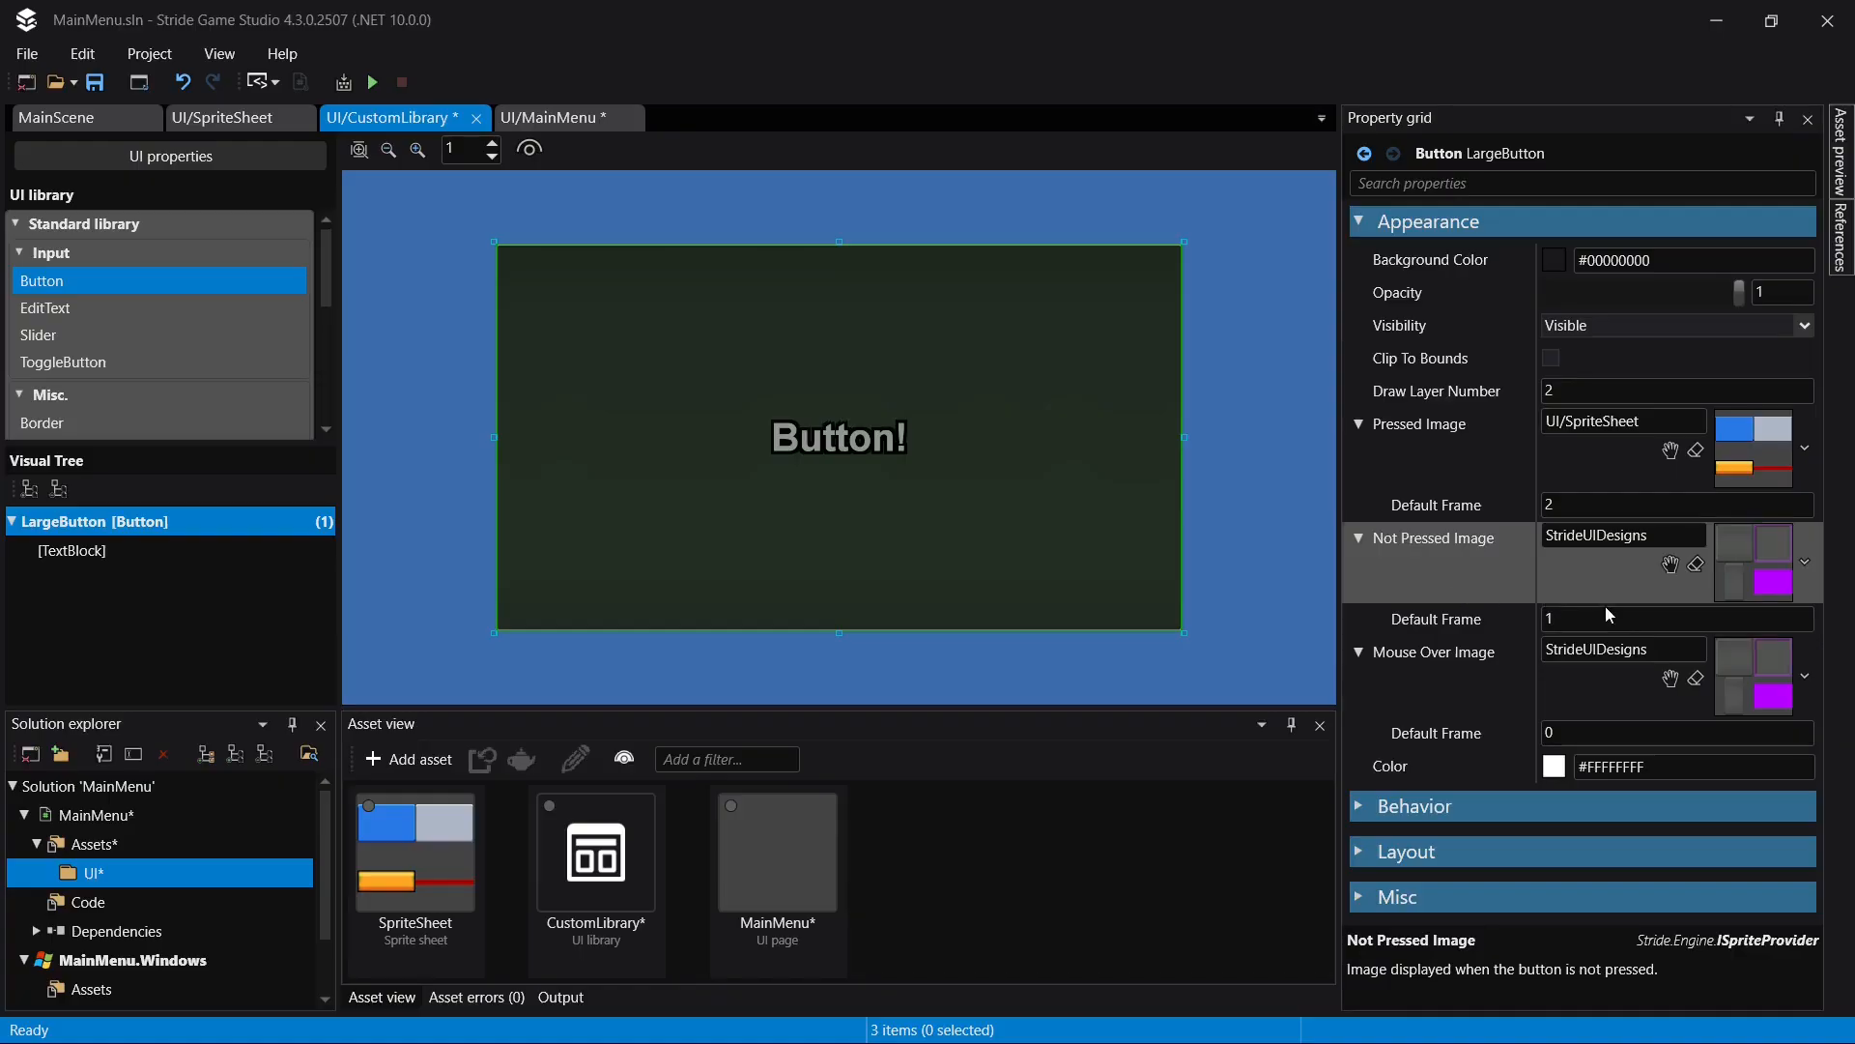
pyautogui.hotkey('ctrl', 'shift', 's')
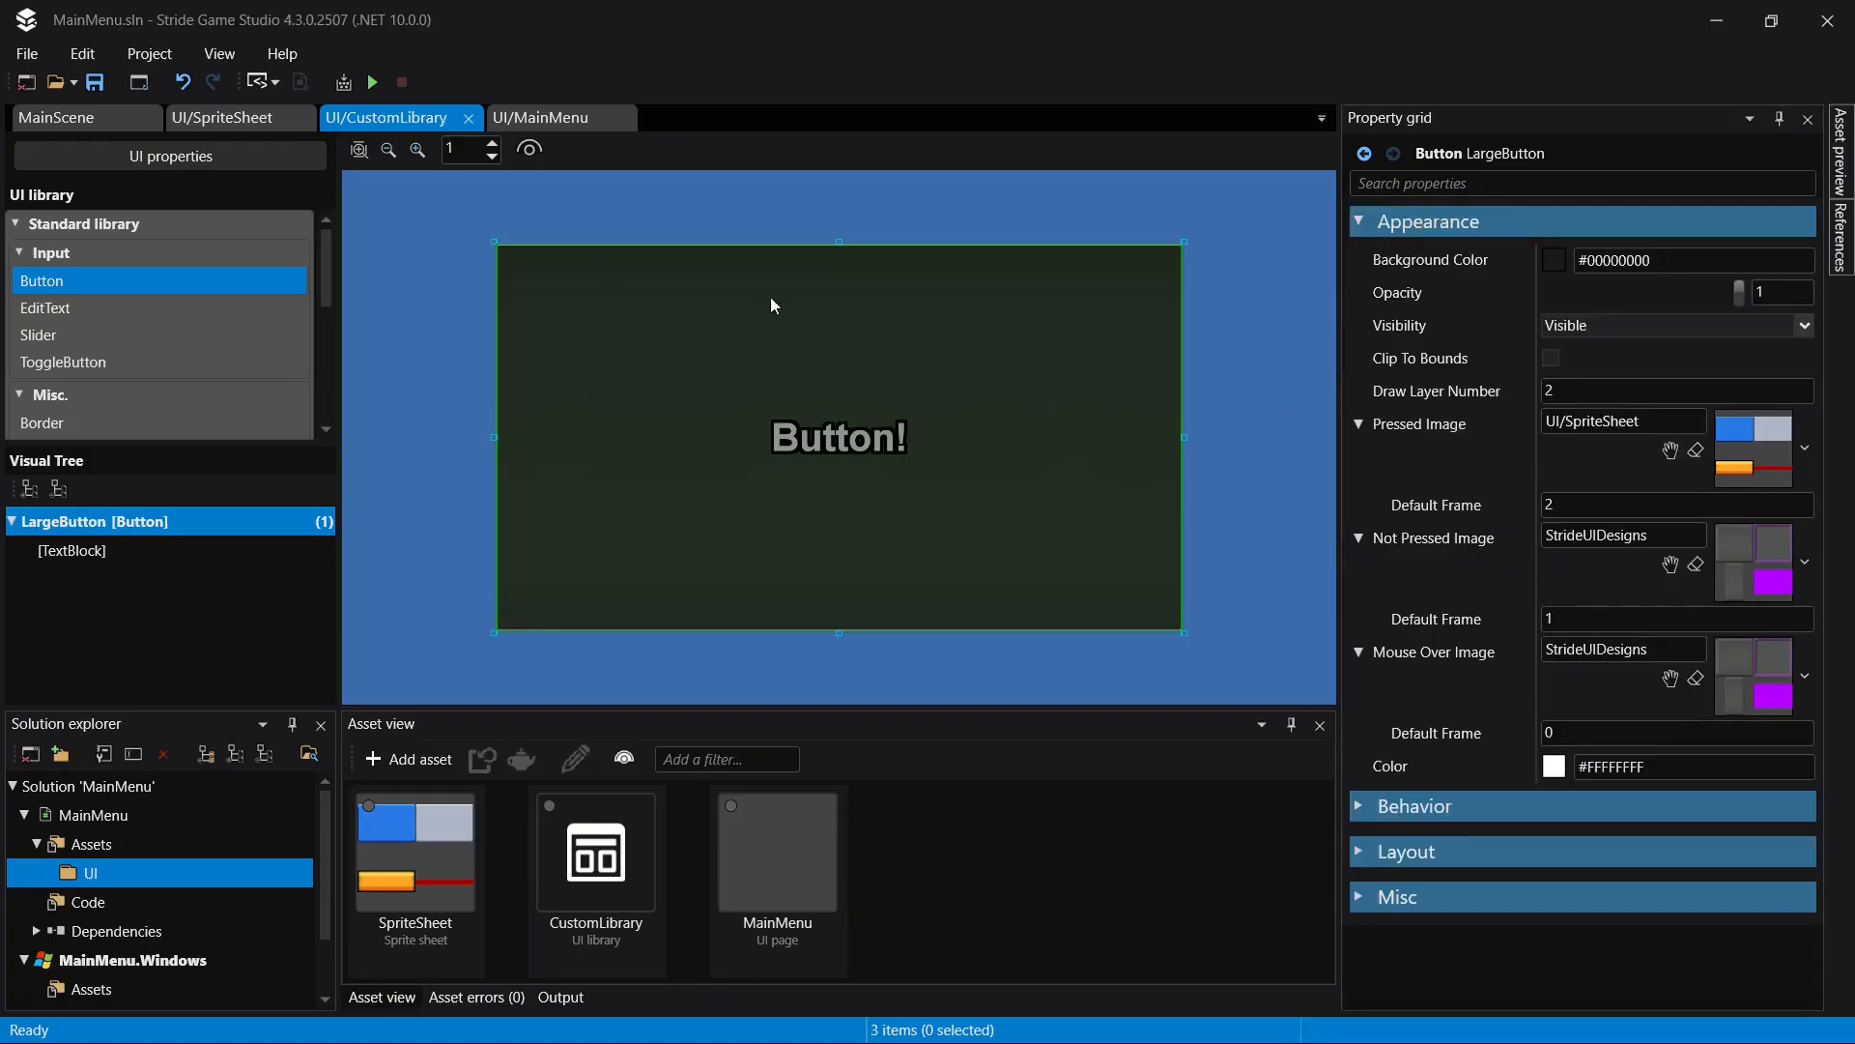
# - Duplicate the GrayPanel sprite in SpriteSheet and place the copy directly below the original in the sprite order
pyautogui.click(229, 132)
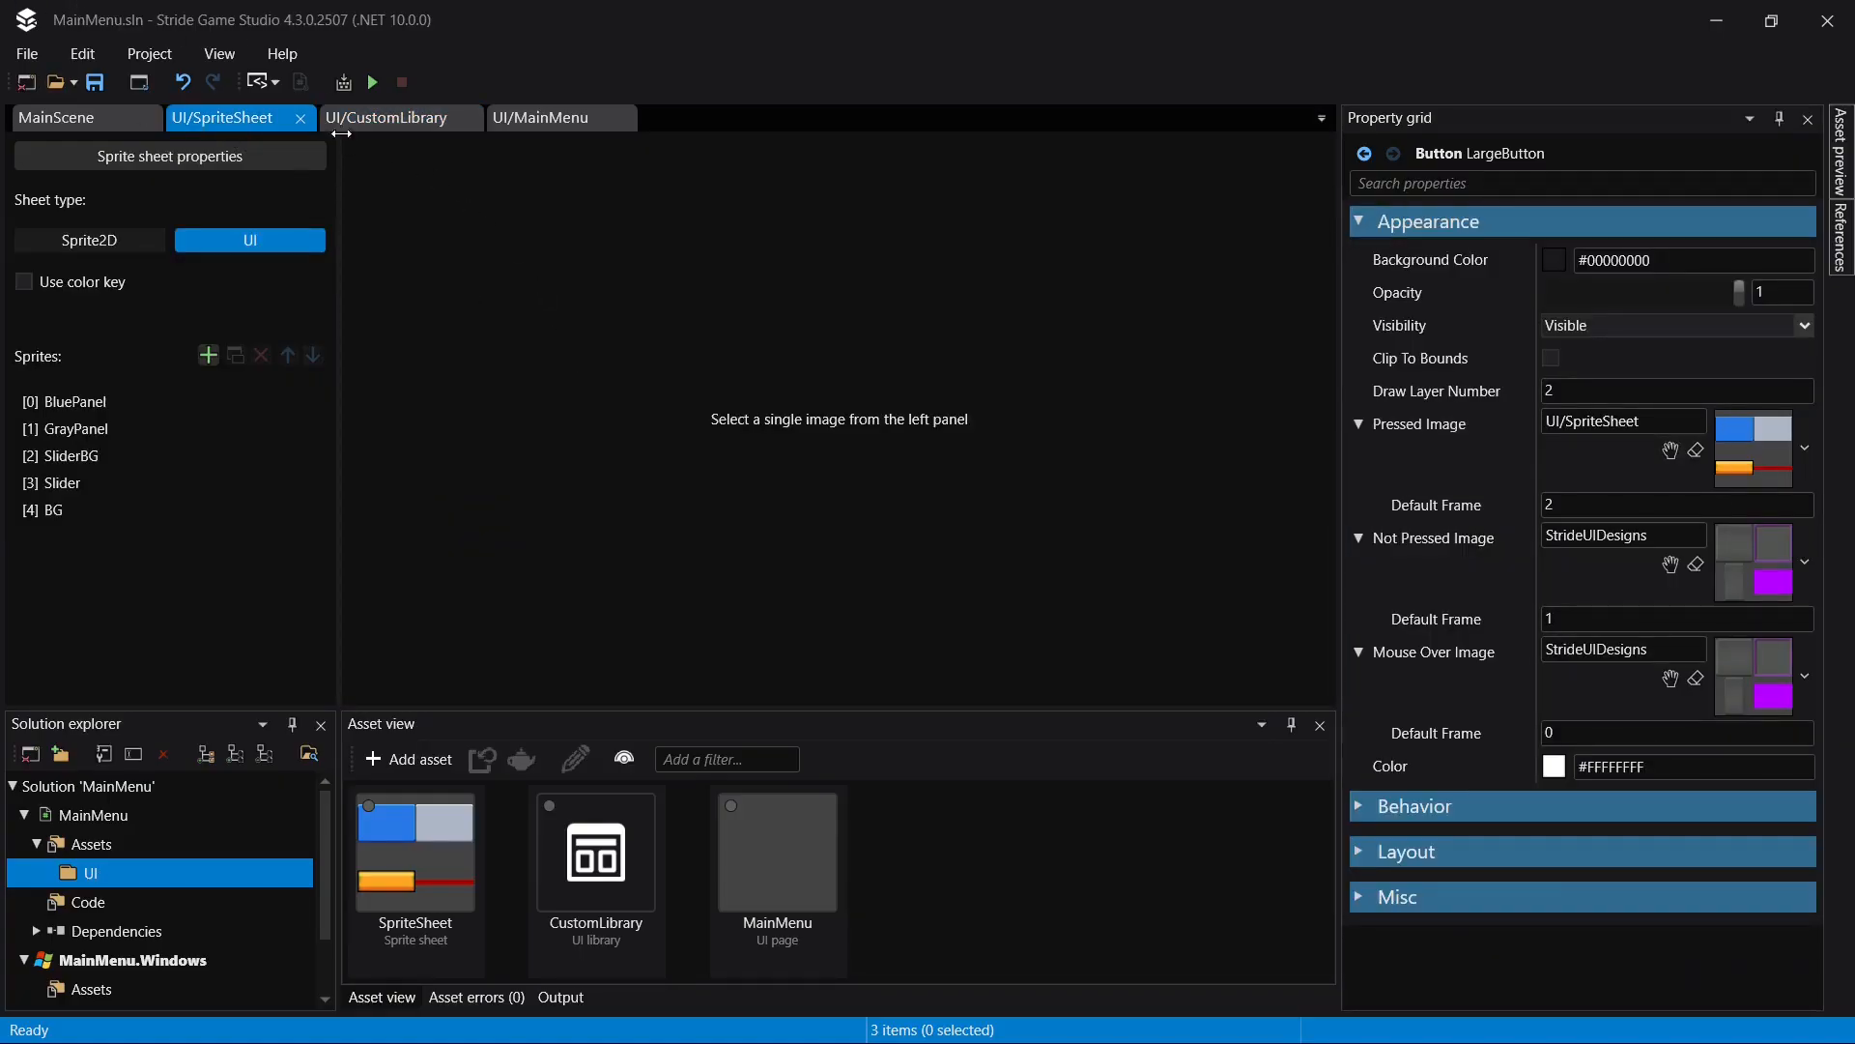
pyautogui.click(139, 403)
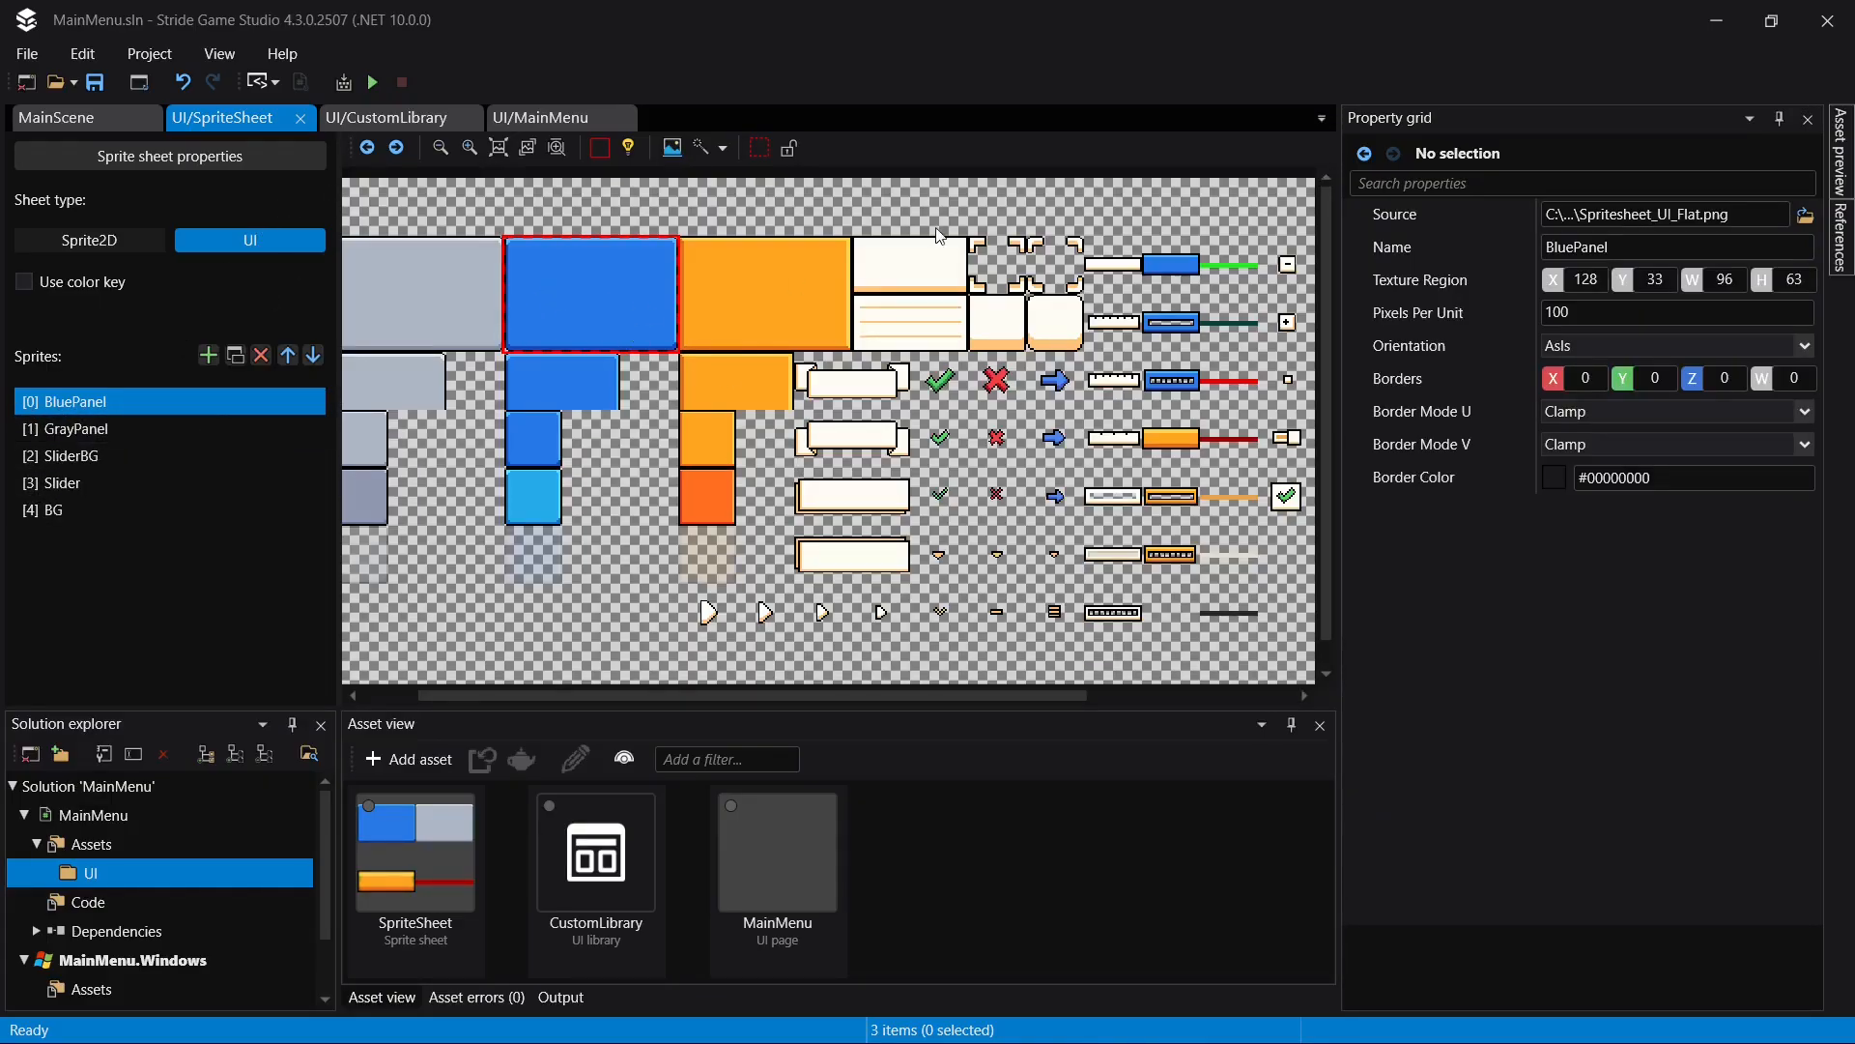
pyautogui.click(147, 426)
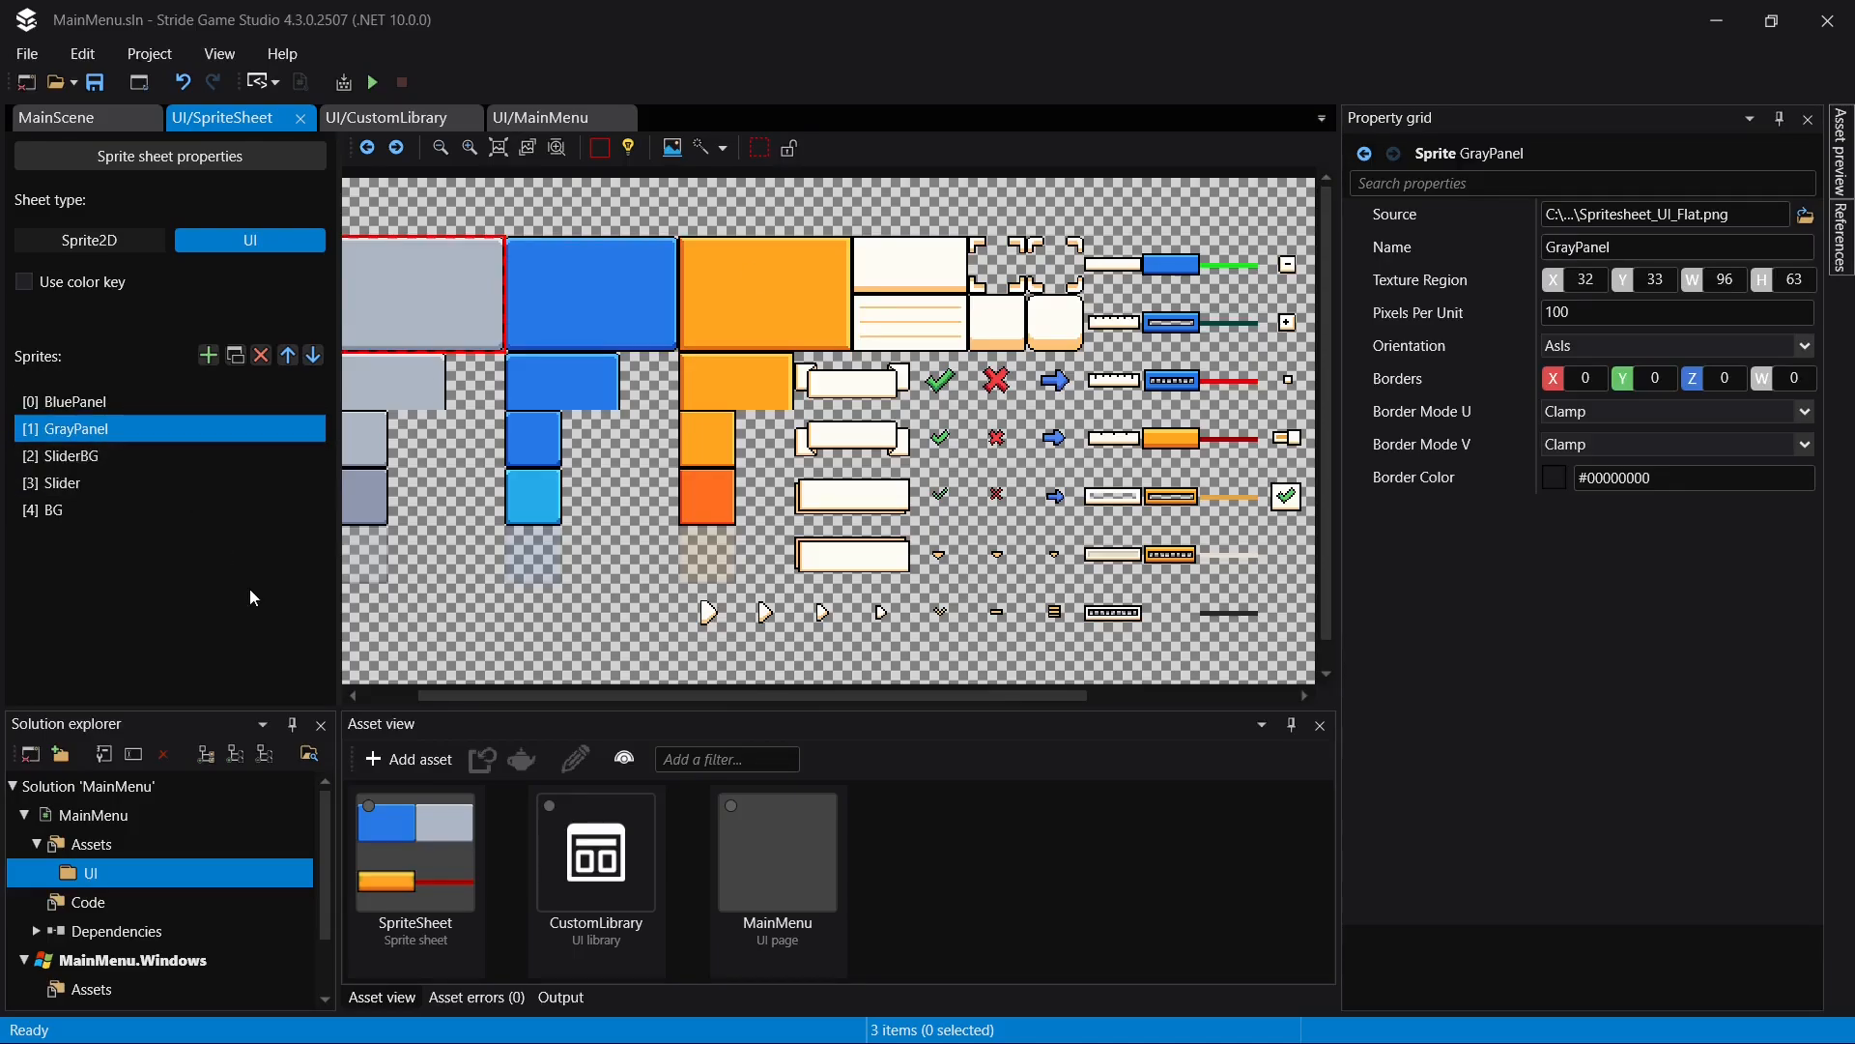
pyautogui.hotkey('ctrl', 'd')
pyautogui.moveTo(113, 542); pyautogui.dragTo(101, 445)
pyautogui.click(104, 449)
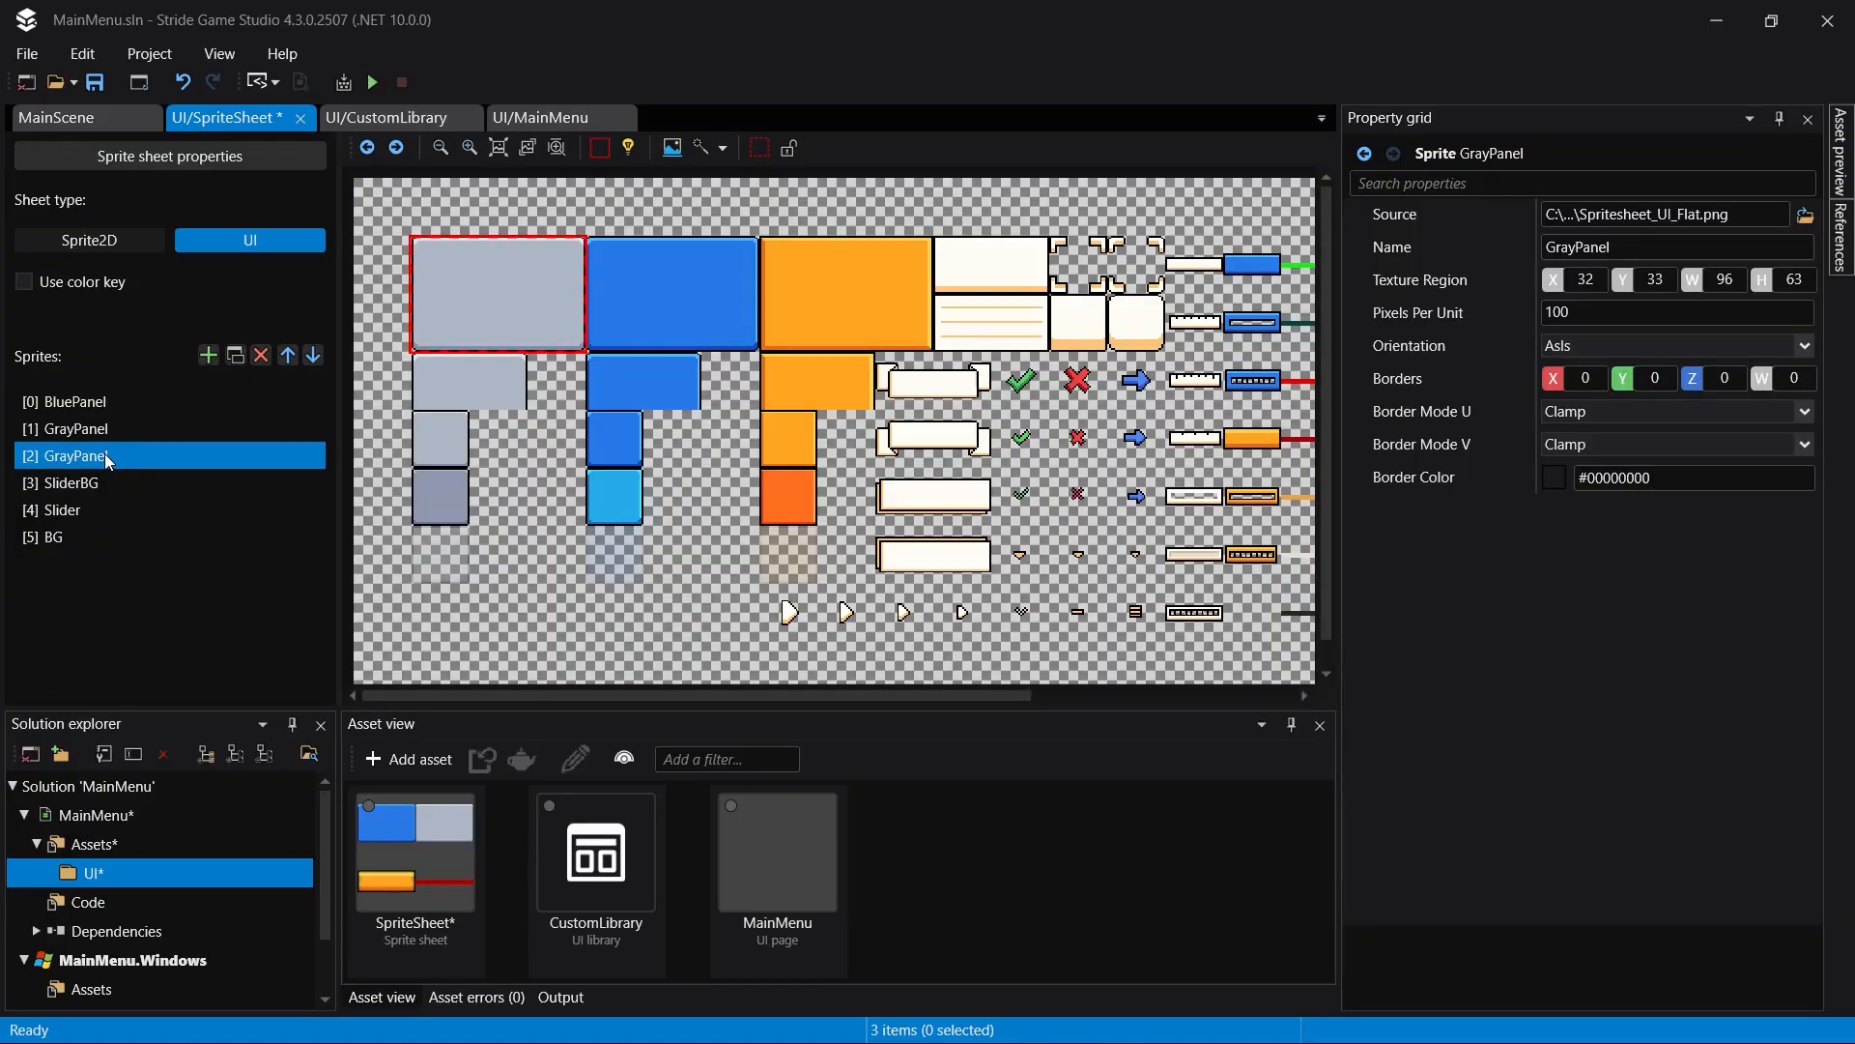
# - Move the GrayPanel copy's texture region onto the large orange panel at X 224, Y 33 and save
pyautogui.moveTo(472, 310); pyautogui.dragTo(820, 311)
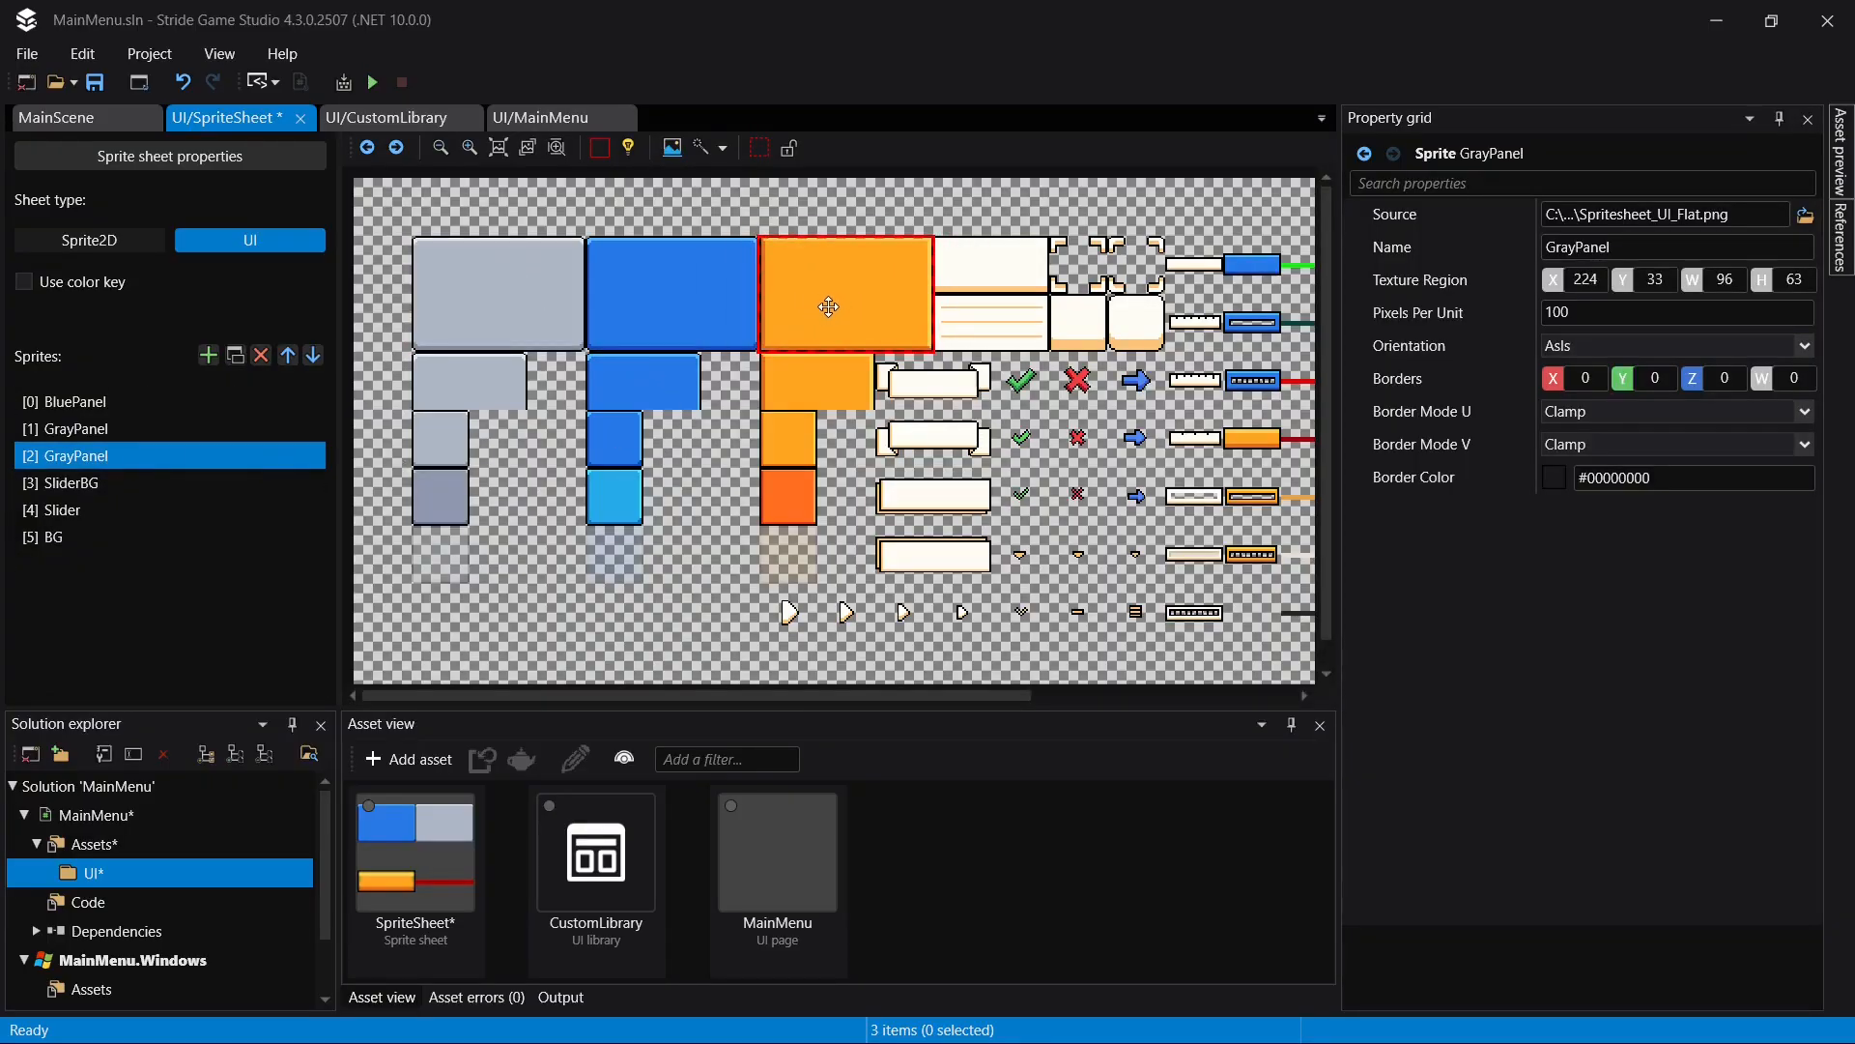
pyautogui.scroll(3, 821, 311)
pyautogui.hotkey('ctrl', 's')
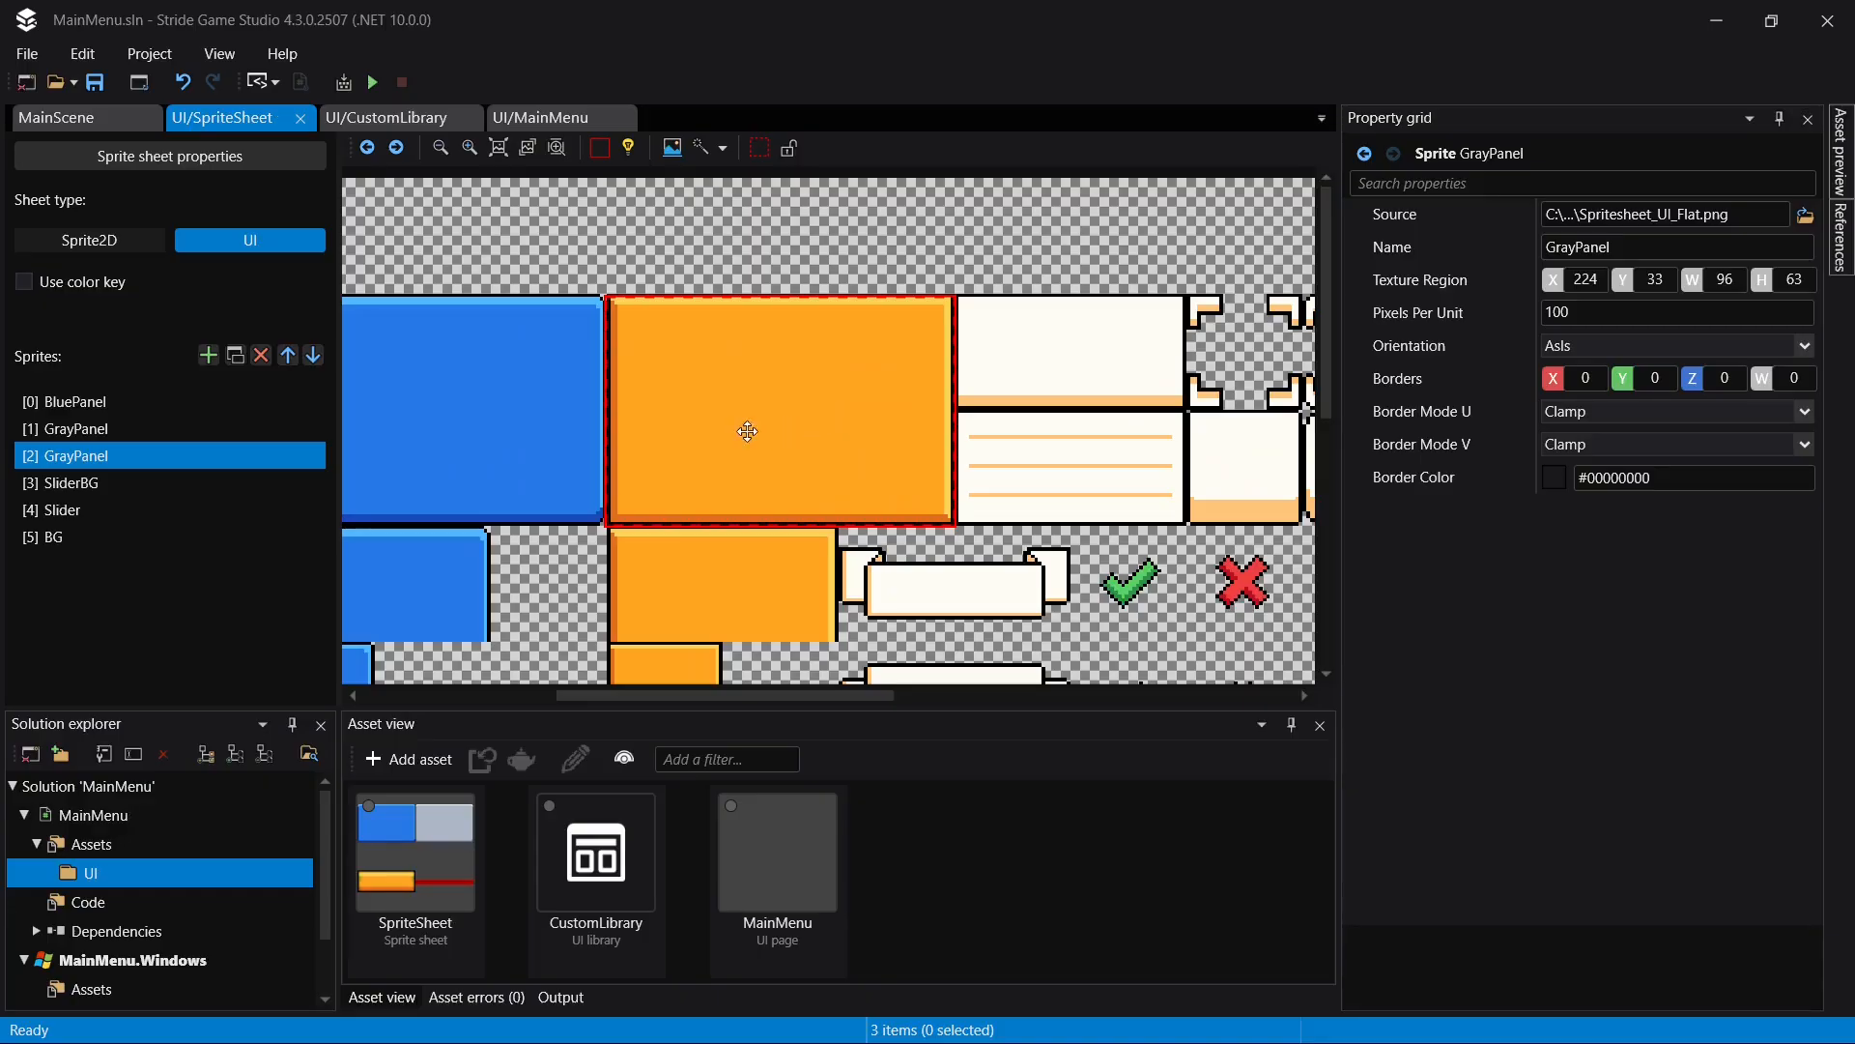
# - Rename the GrayPanel copy at index 2 in SpriteSheet as OrangePanel
pyautogui.scroll(-1, 635, 425)
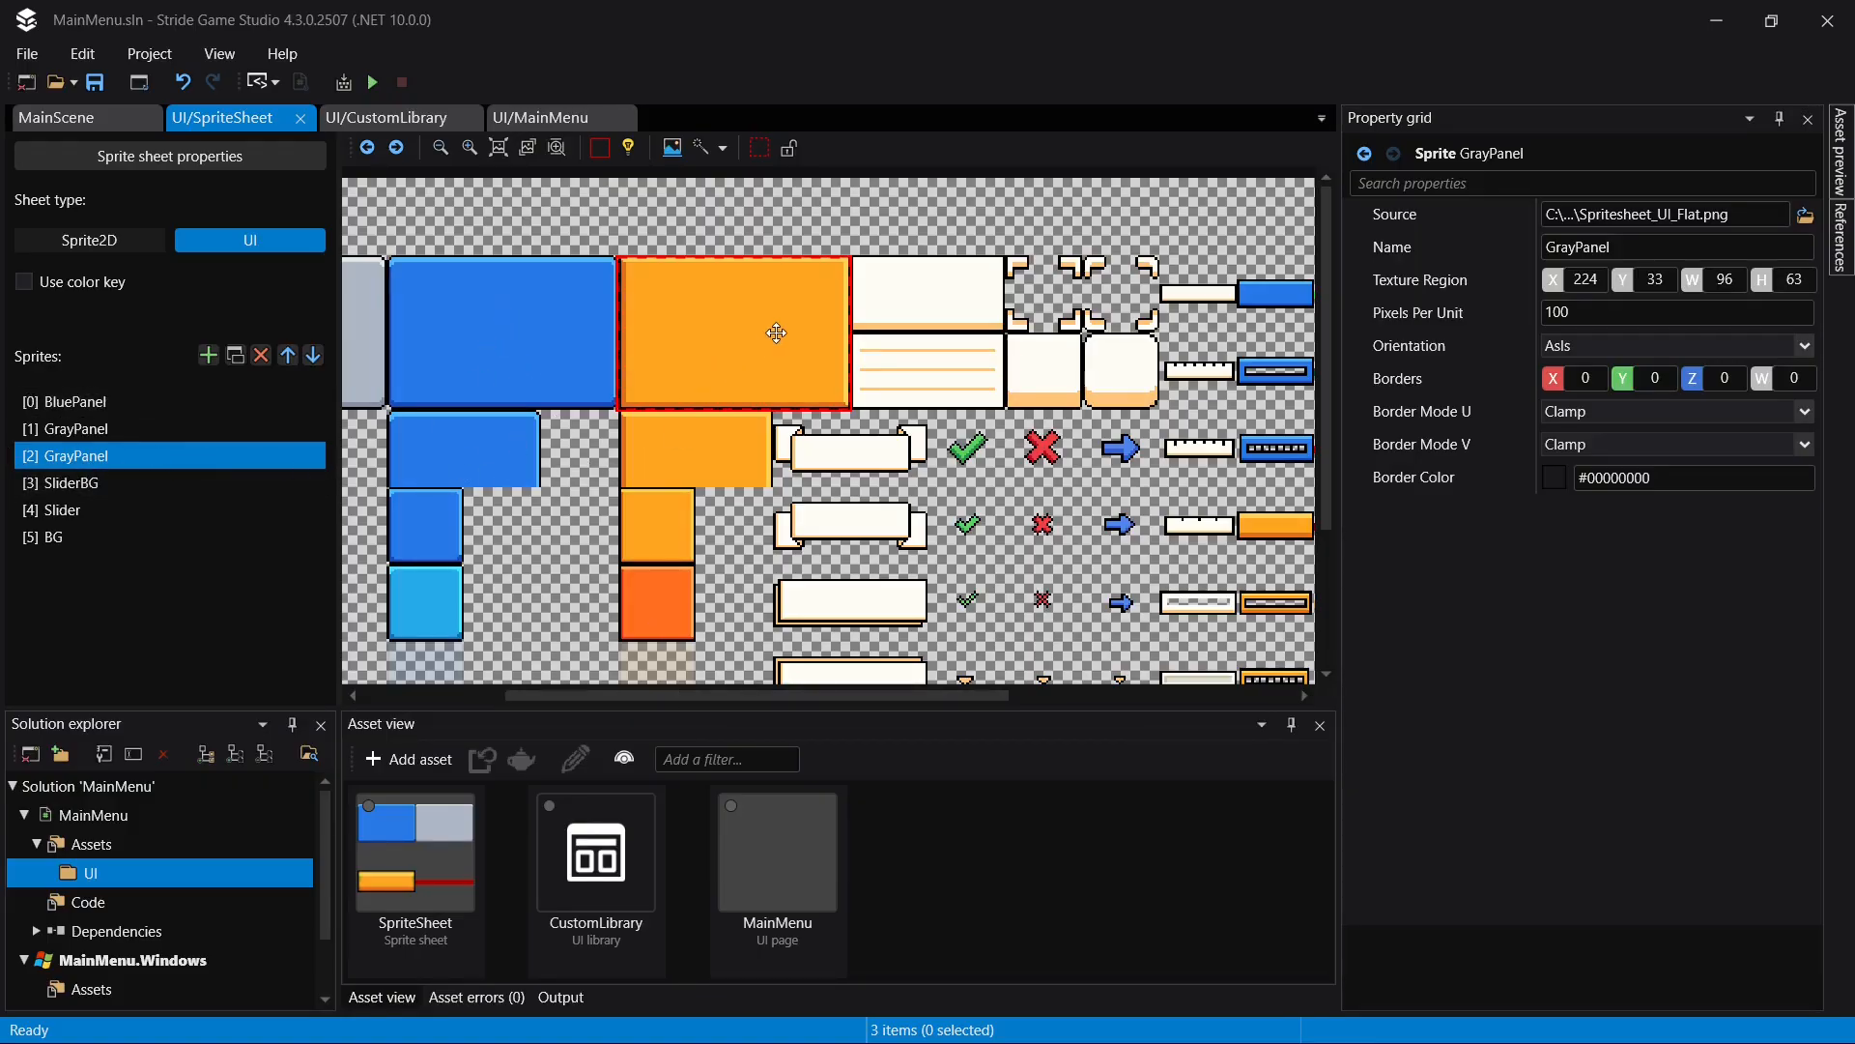
pyautogui.doubleClick(78, 462)
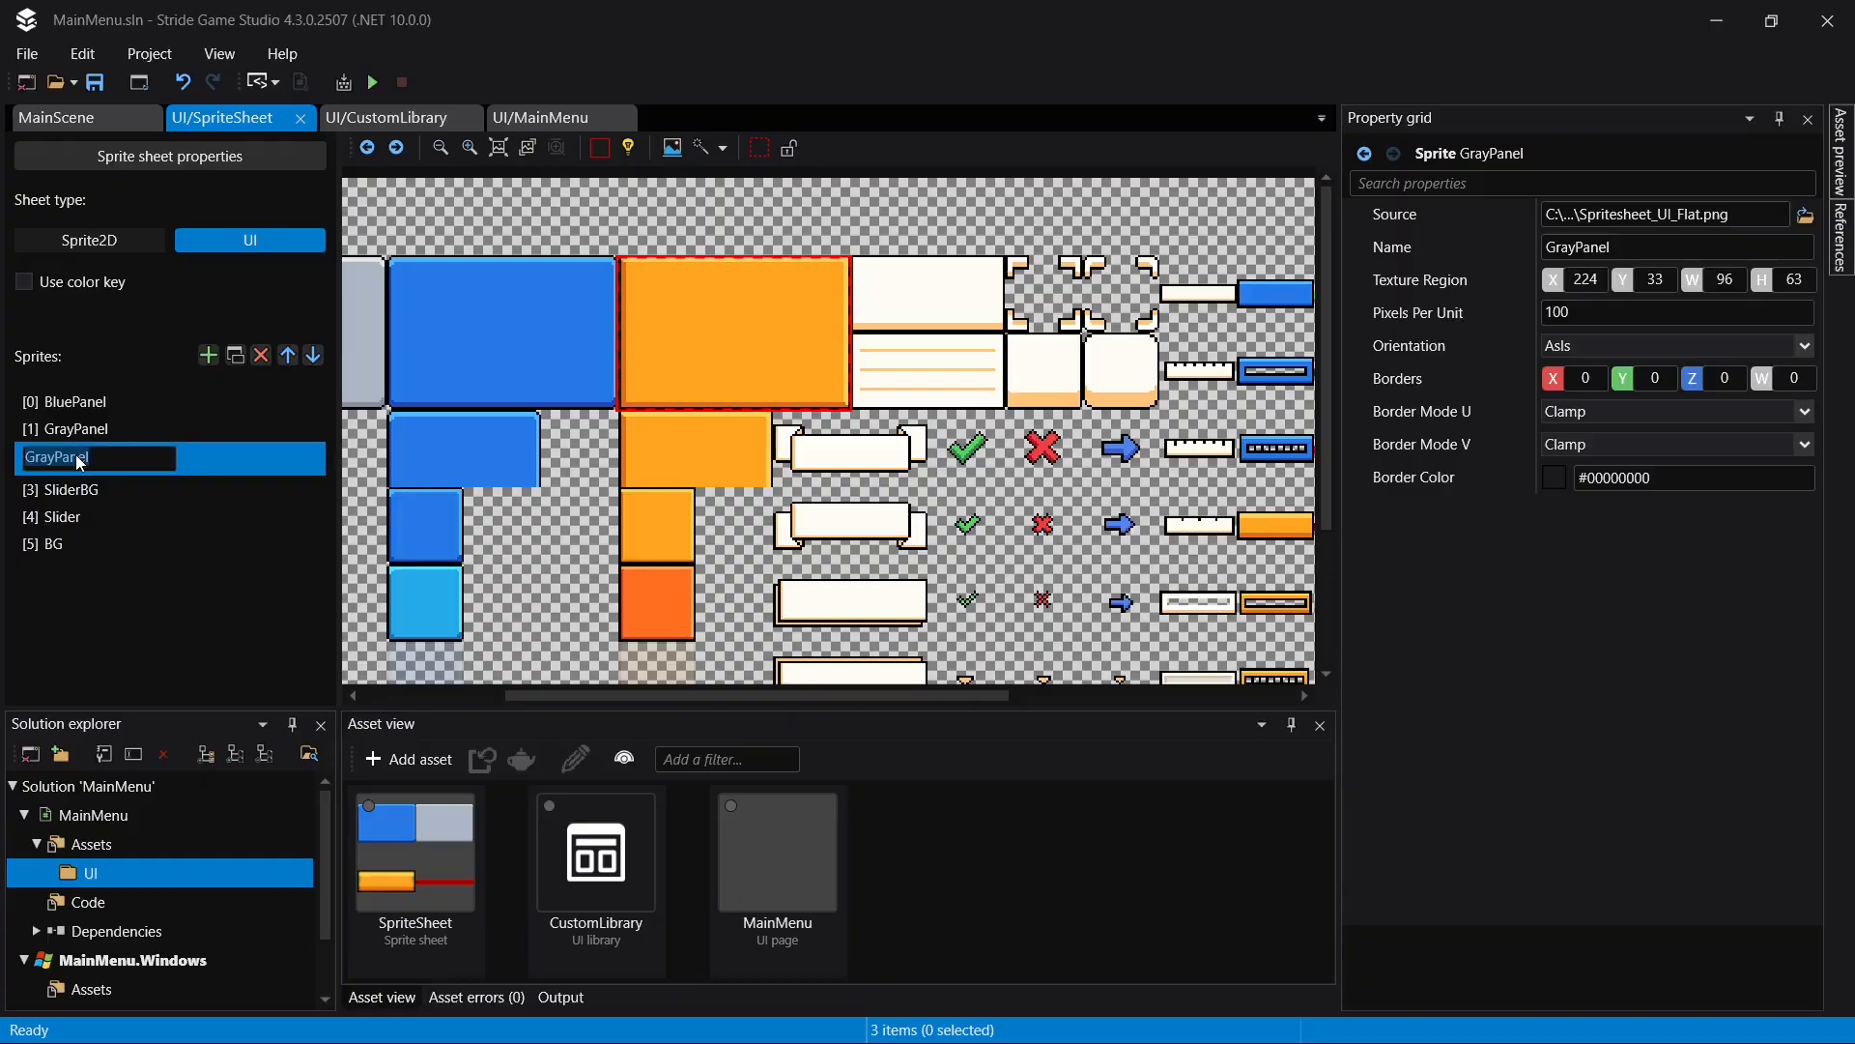
pyautogui.press('Home')
pyautogui.write('Orange')
pyautogui.press('Return')
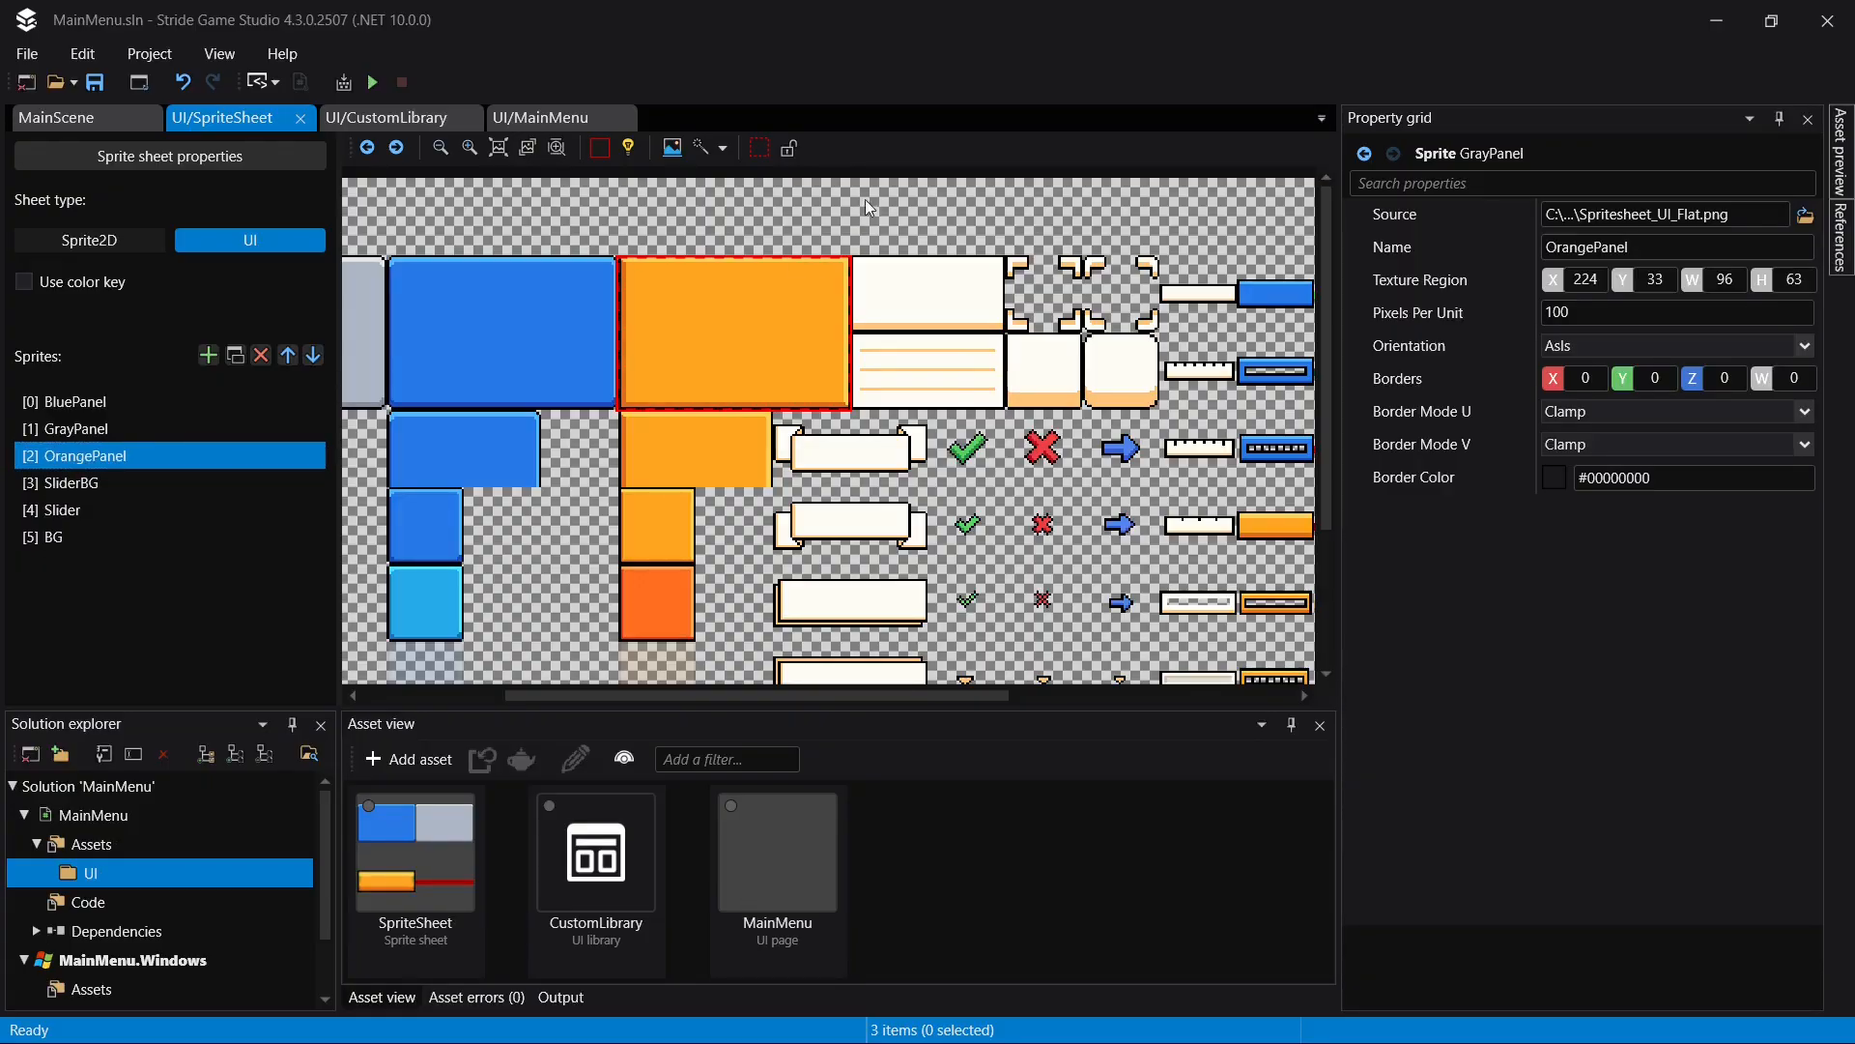
# - Move OrangePanel down to the end of the sprite order and back up to between SliderBG and Slider
pyautogui.click(356, 117)
pyautogui.click(270, 118)
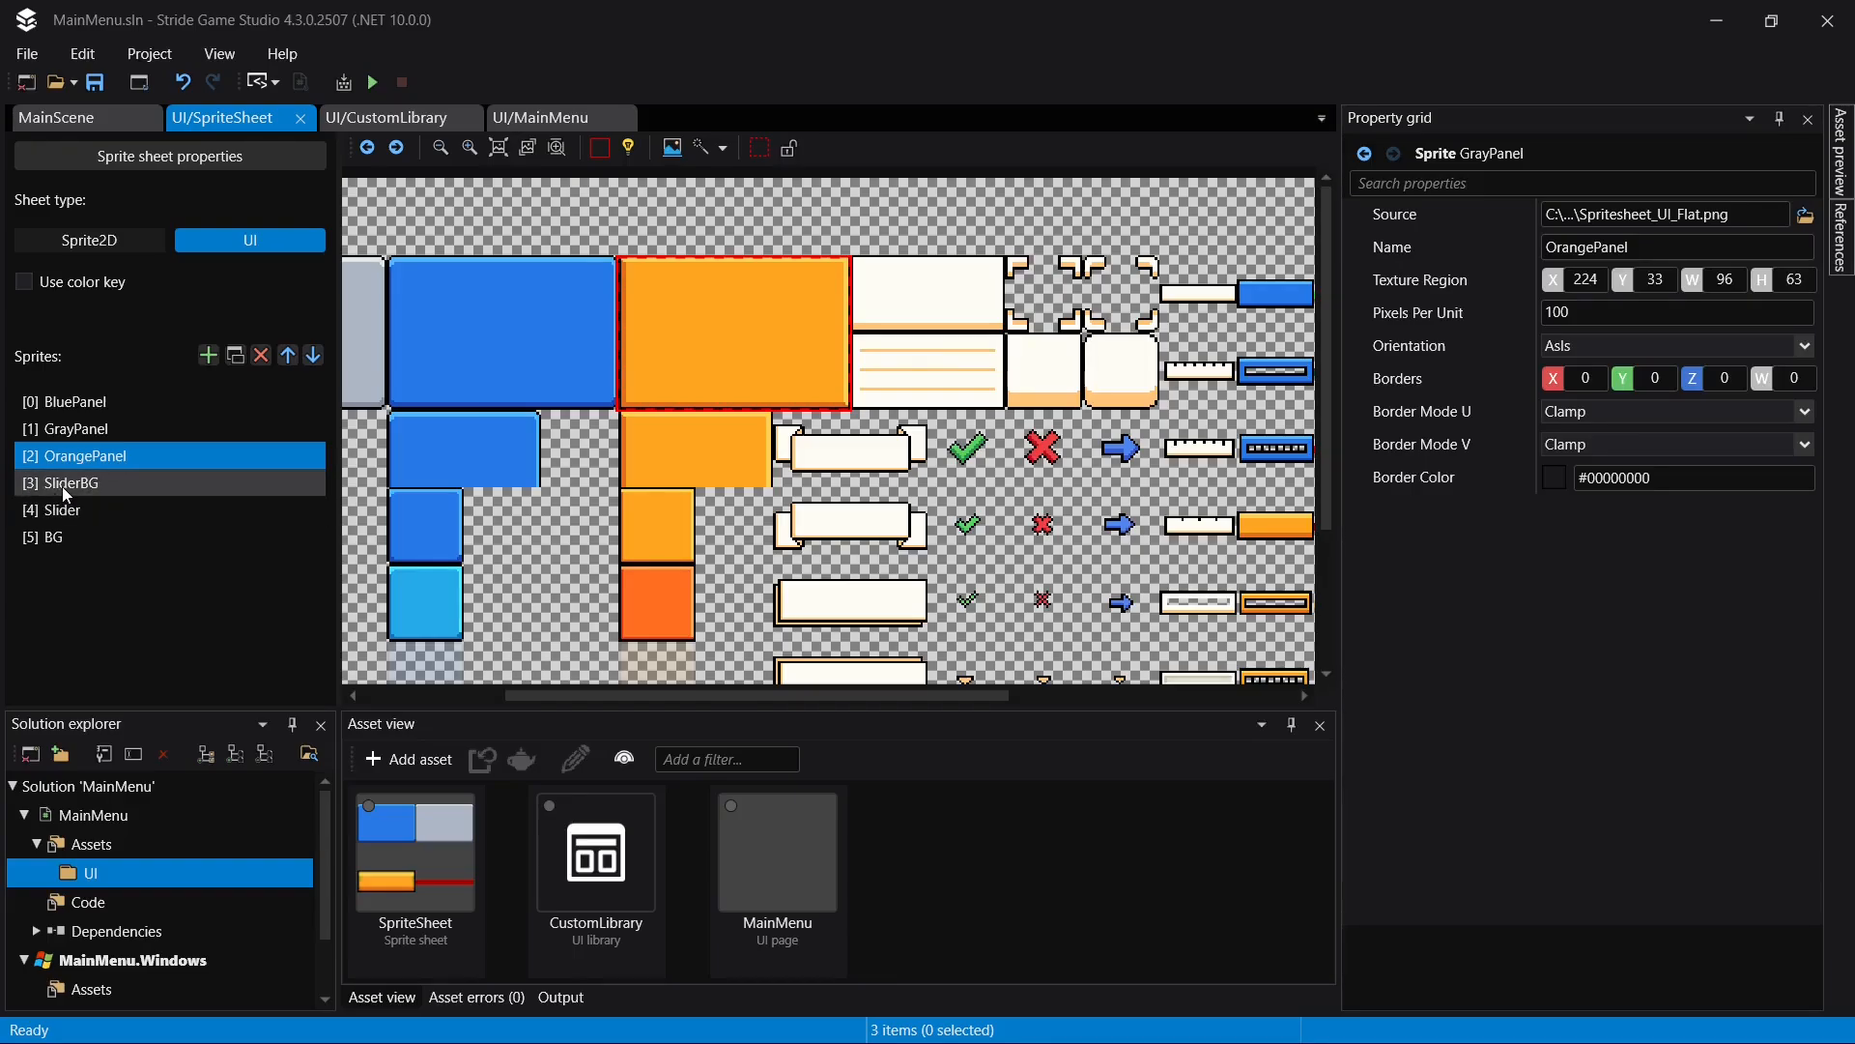
pyautogui.moveTo(189, 572); pyautogui.dragTo(153, 547)
pyautogui.click(118, 541)
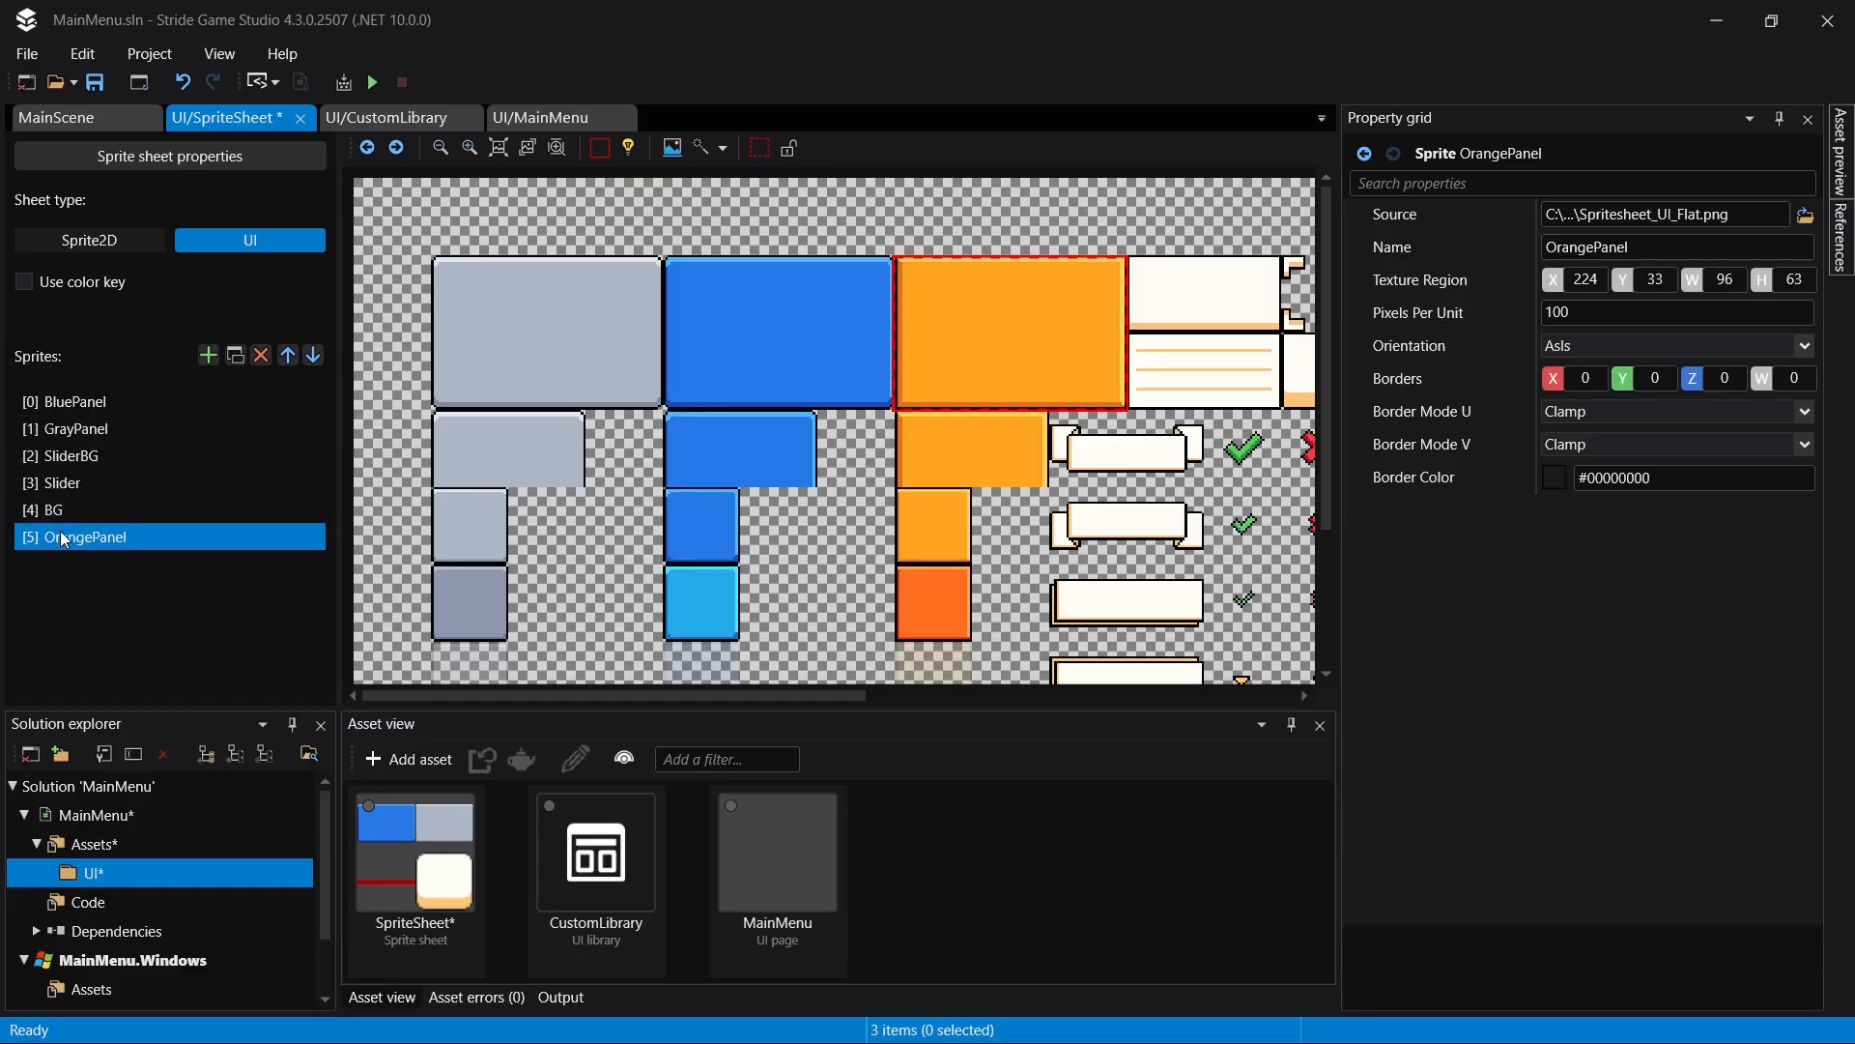
pyautogui.moveTo(60, 530); pyautogui.dragTo(121, 474)
pyautogui.click(124, 484)
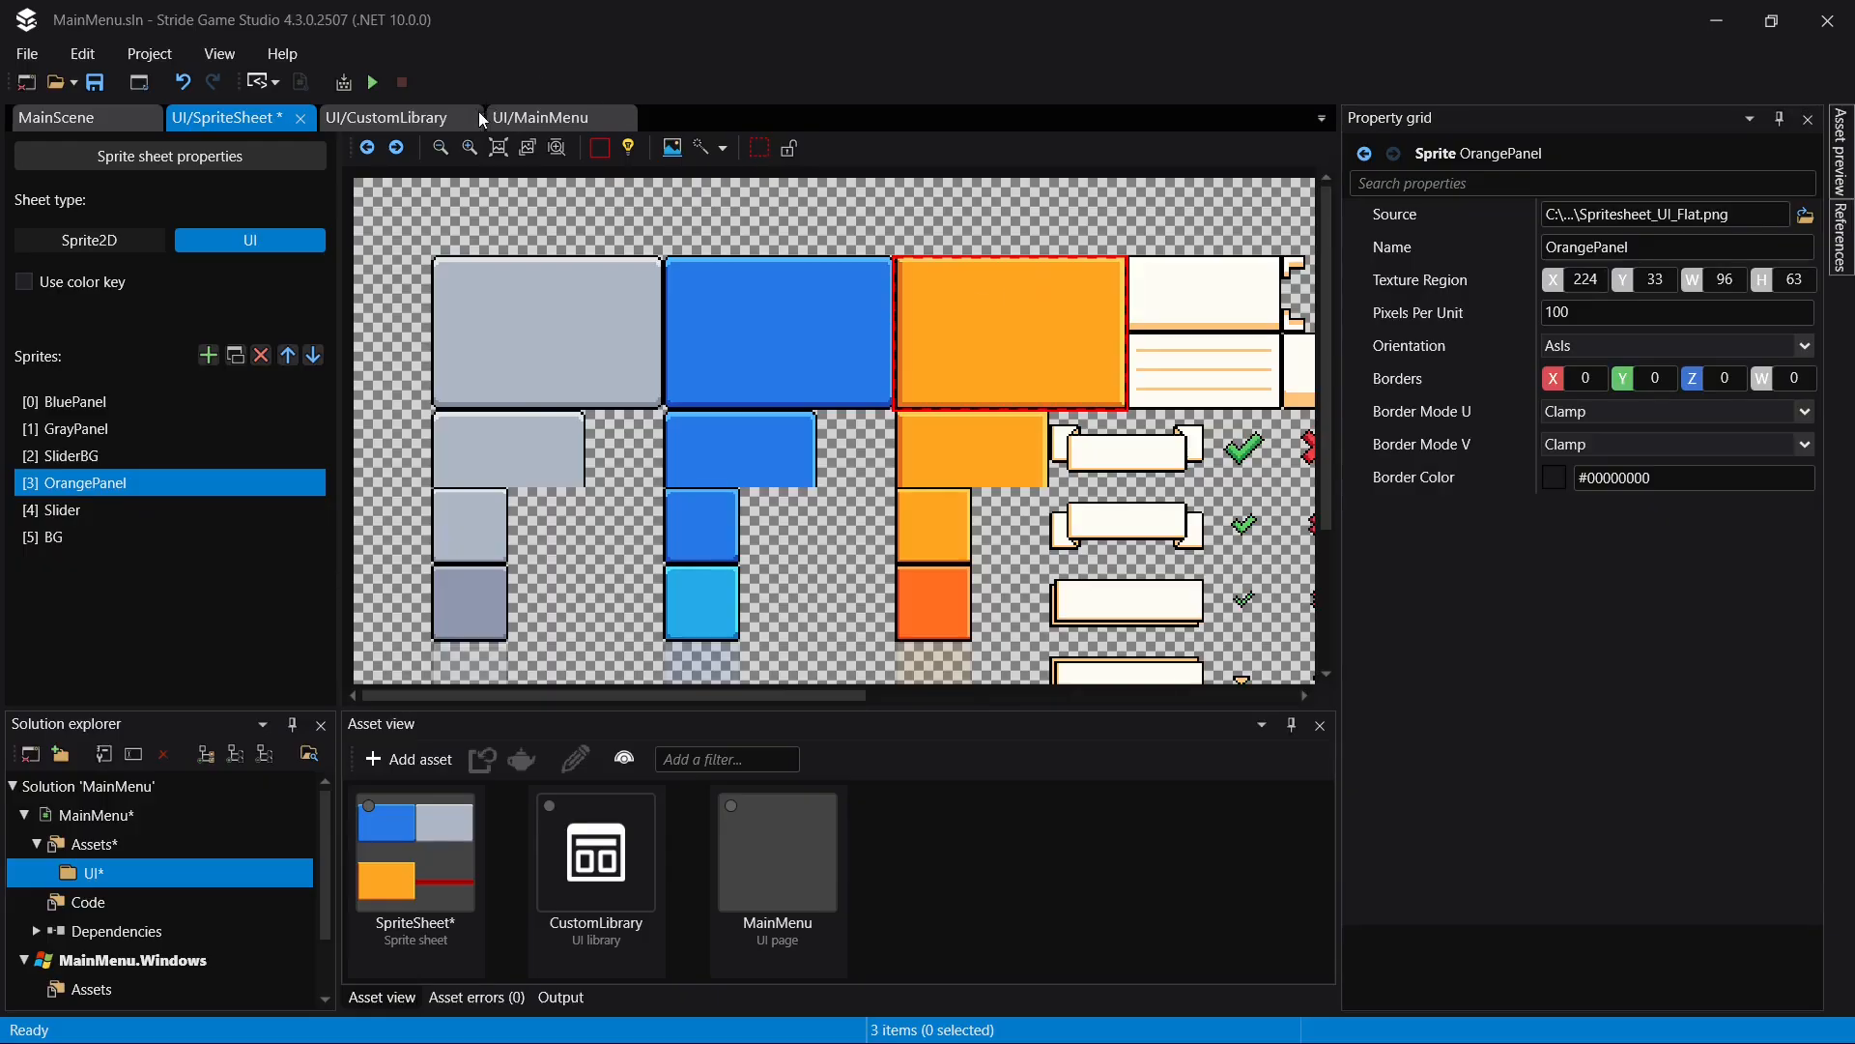
# - Set the Default Frame of LargeButton's Not Pressed Image to 0 in CustomLibrary and save
pyautogui.click(382, 117)
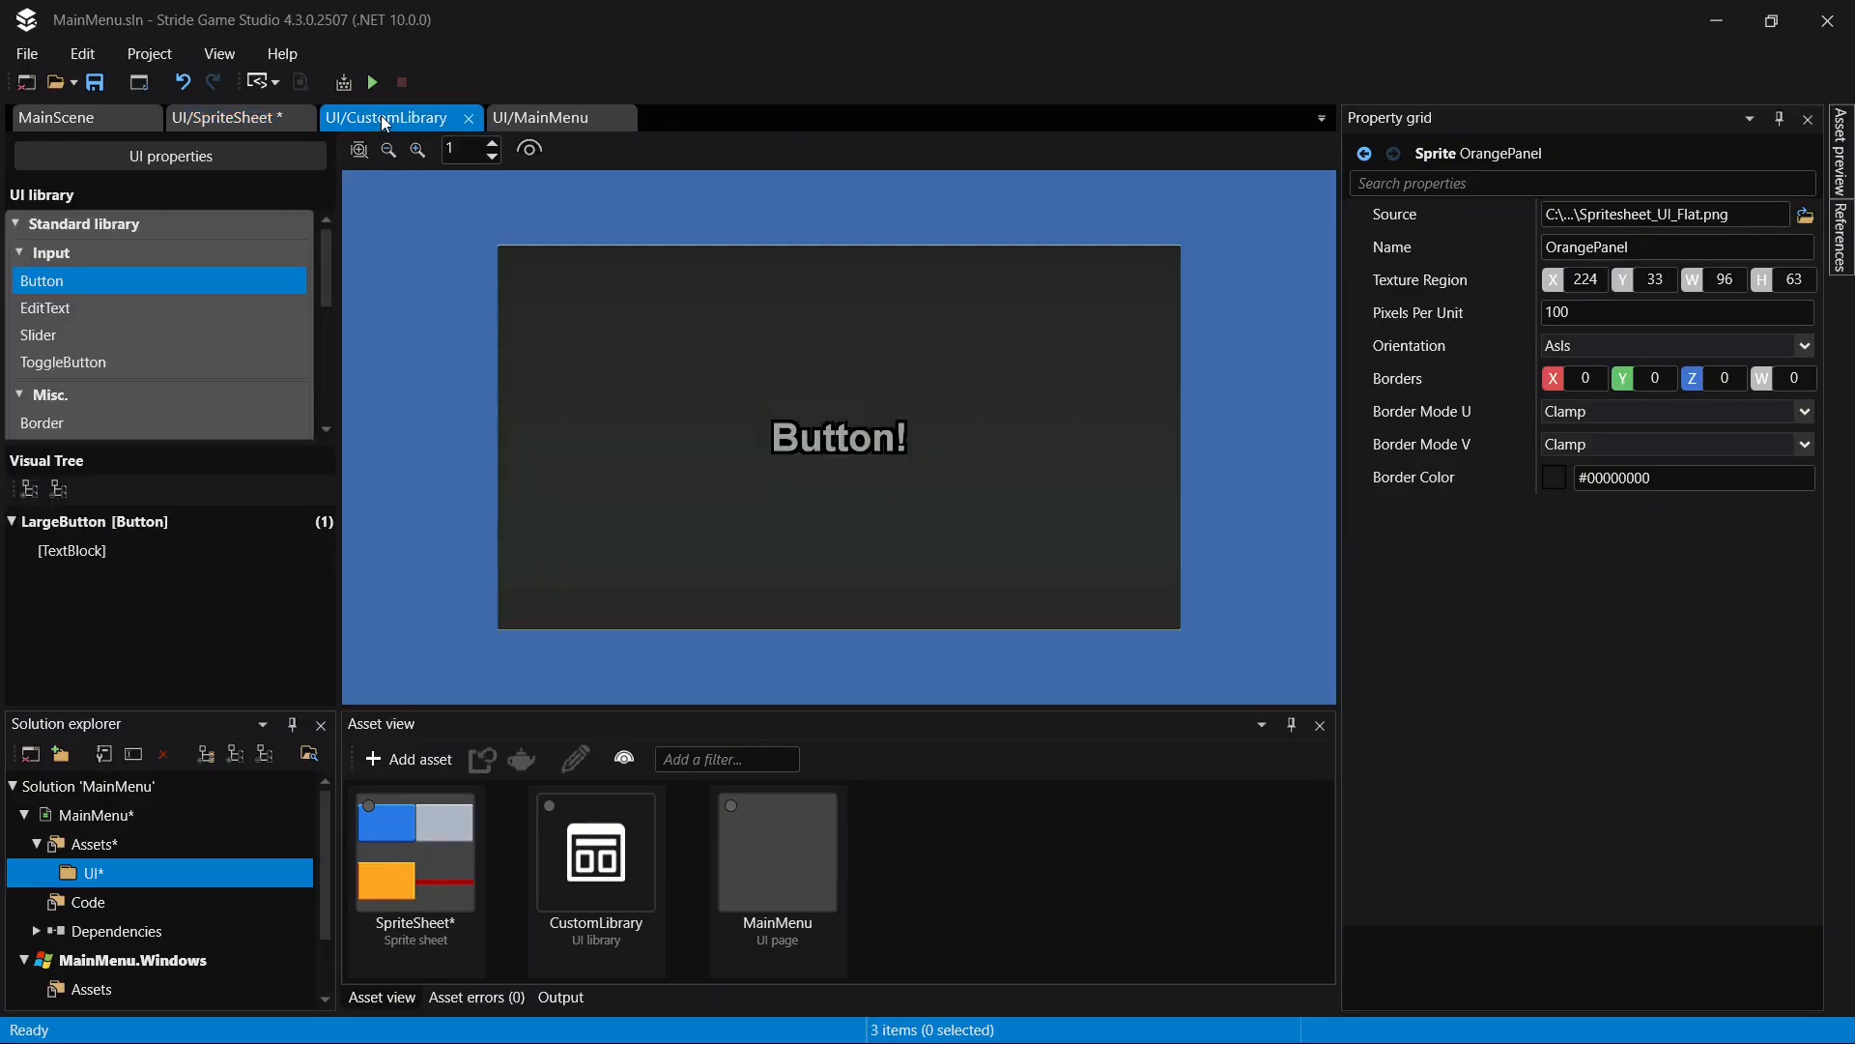
pyautogui.click(116, 522)
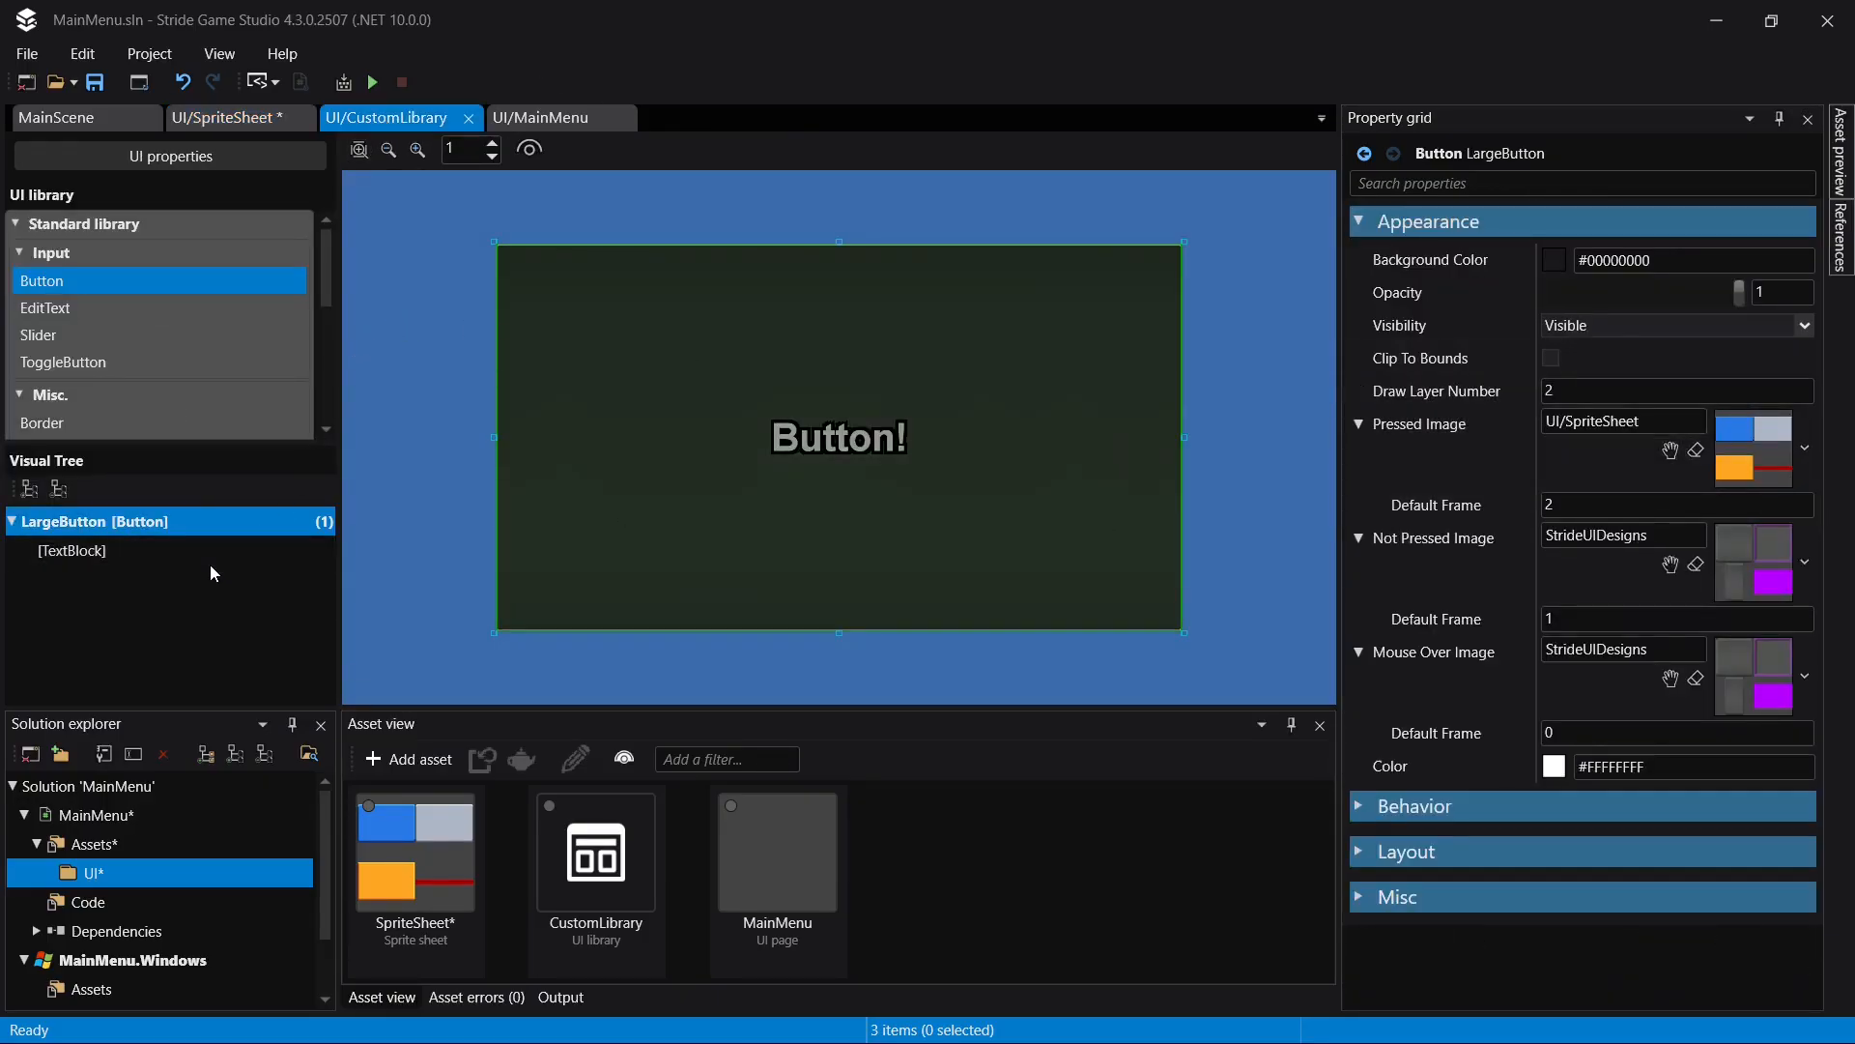
pyautogui.click(225, 117)
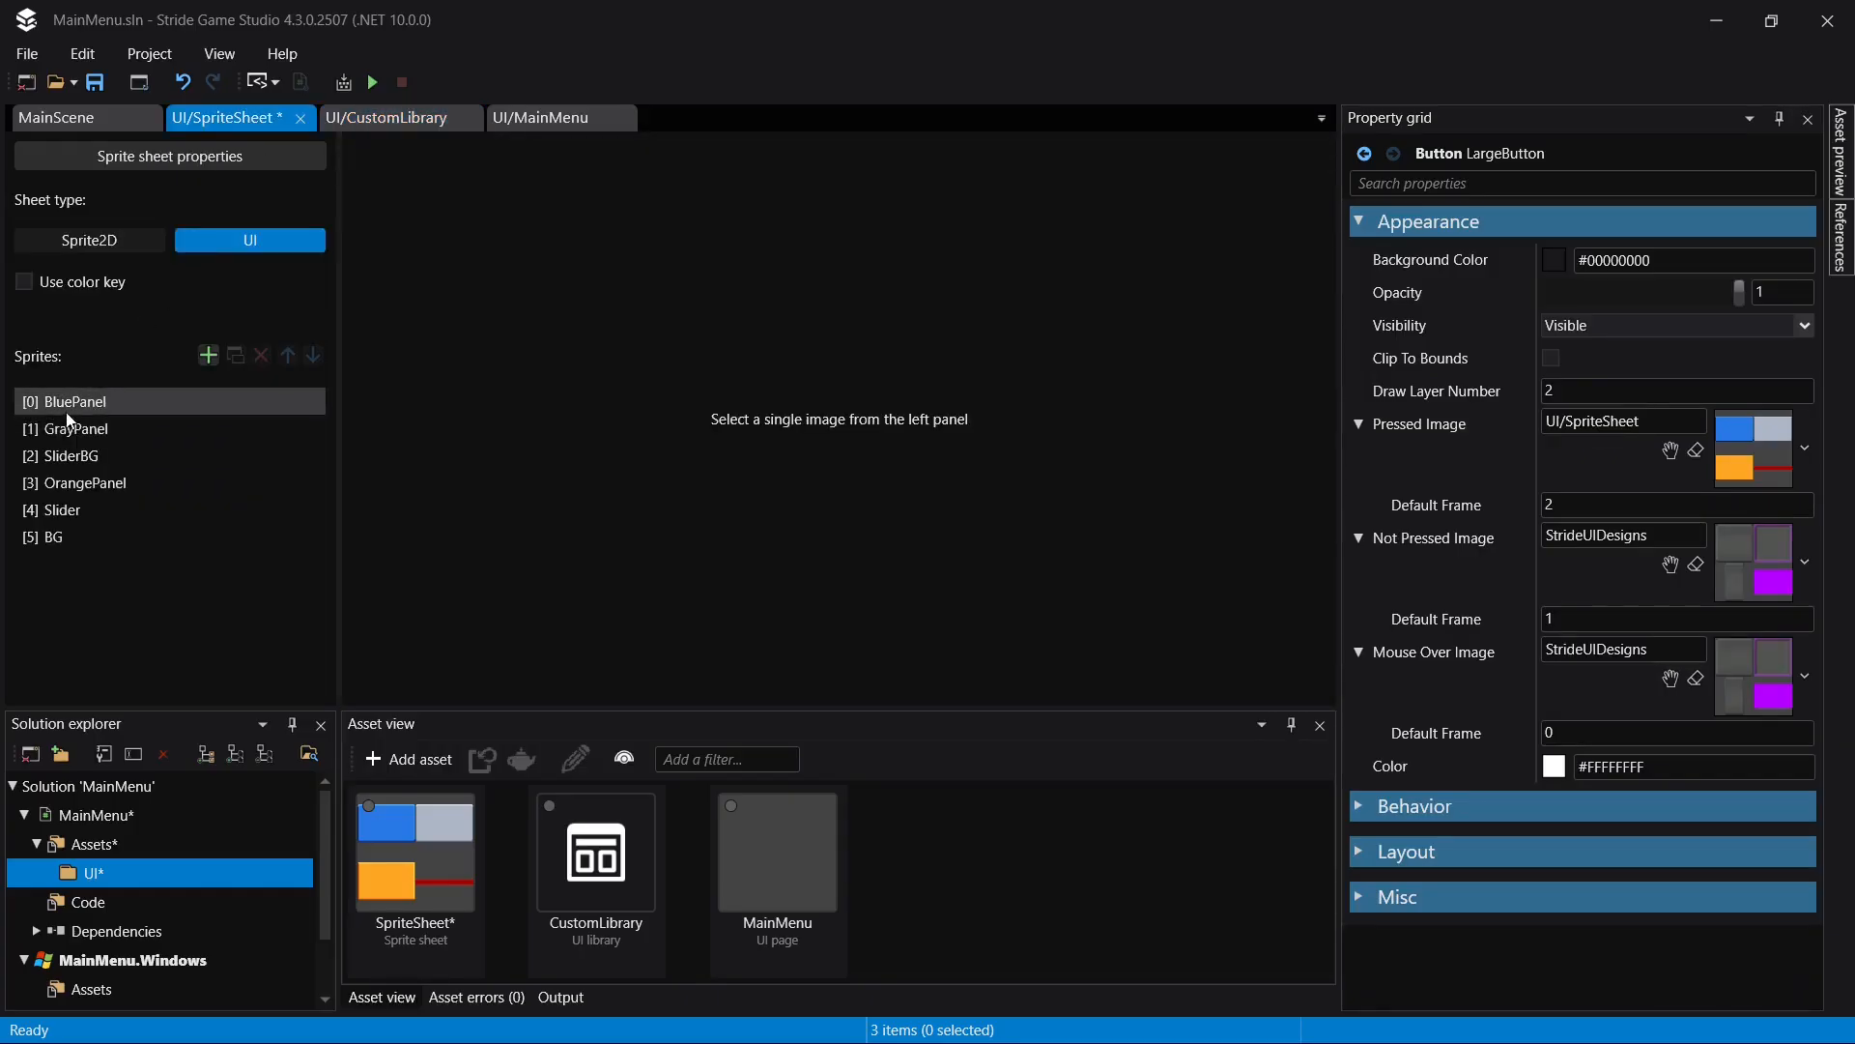
pyautogui.click(353, 117)
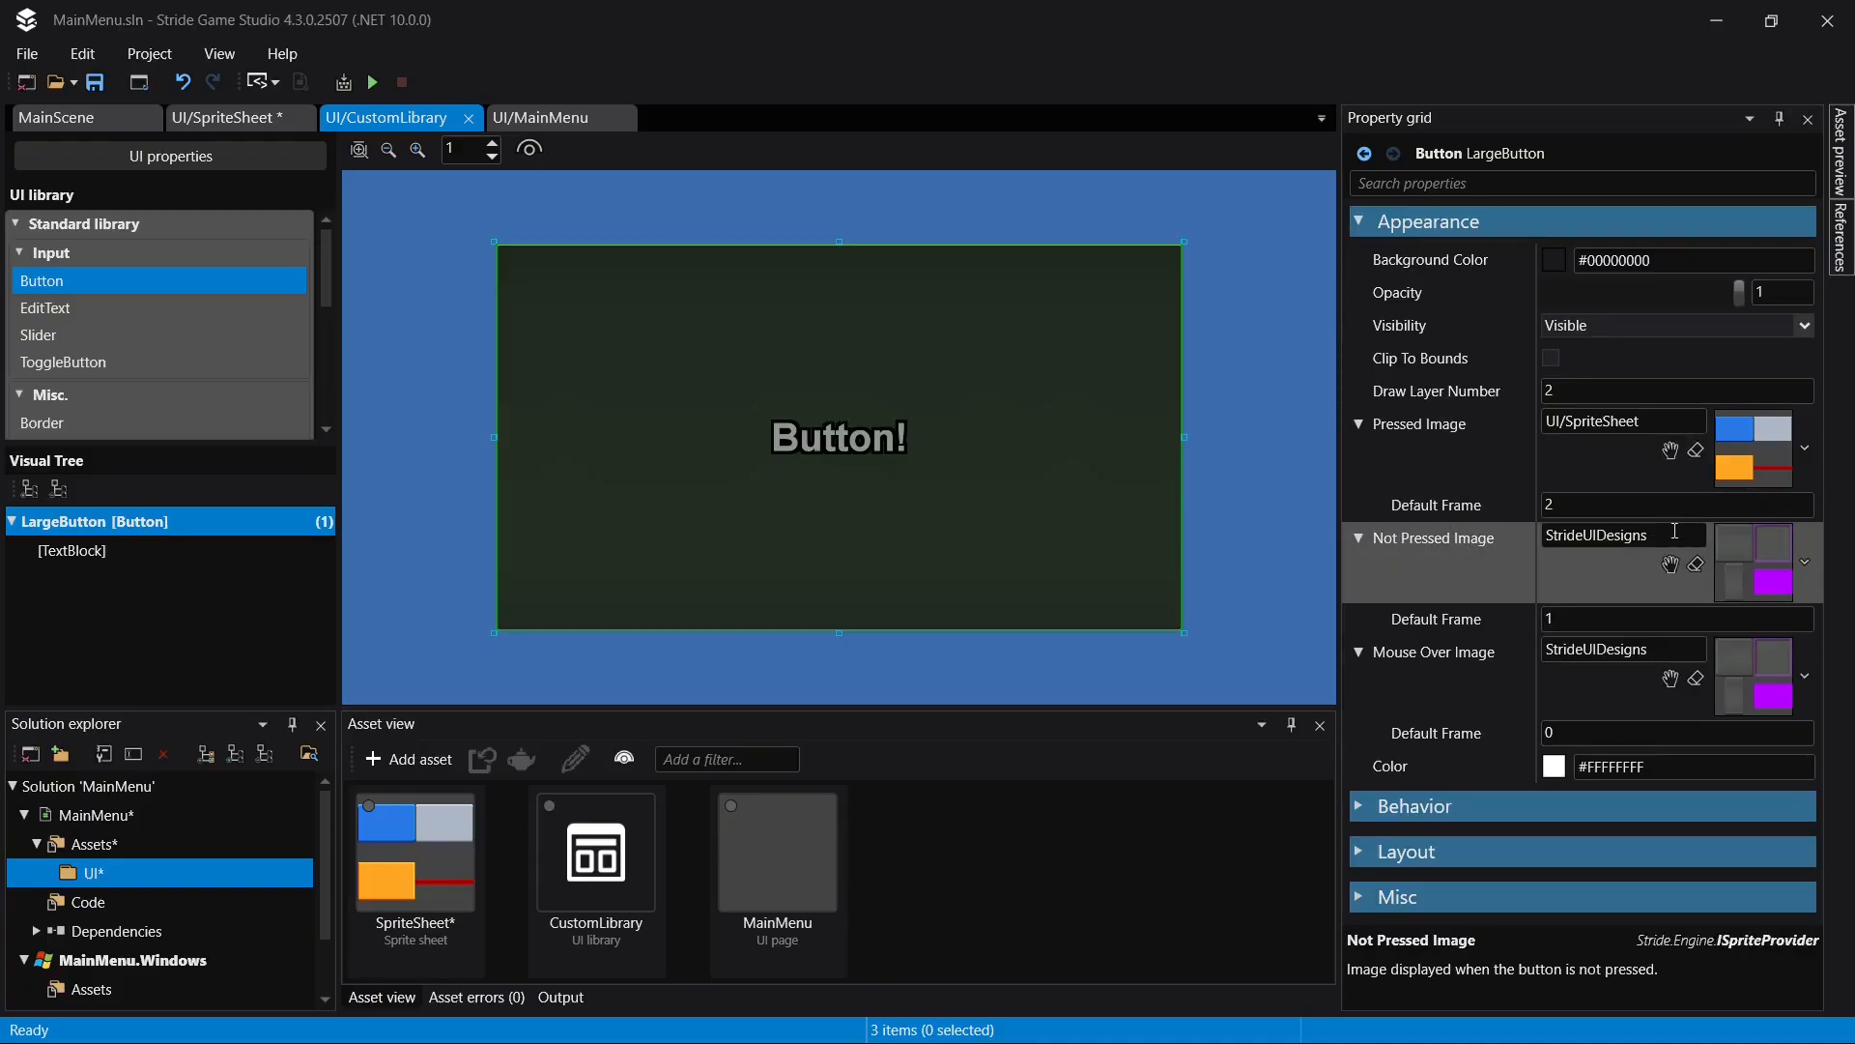
pyautogui.click(1577, 623)
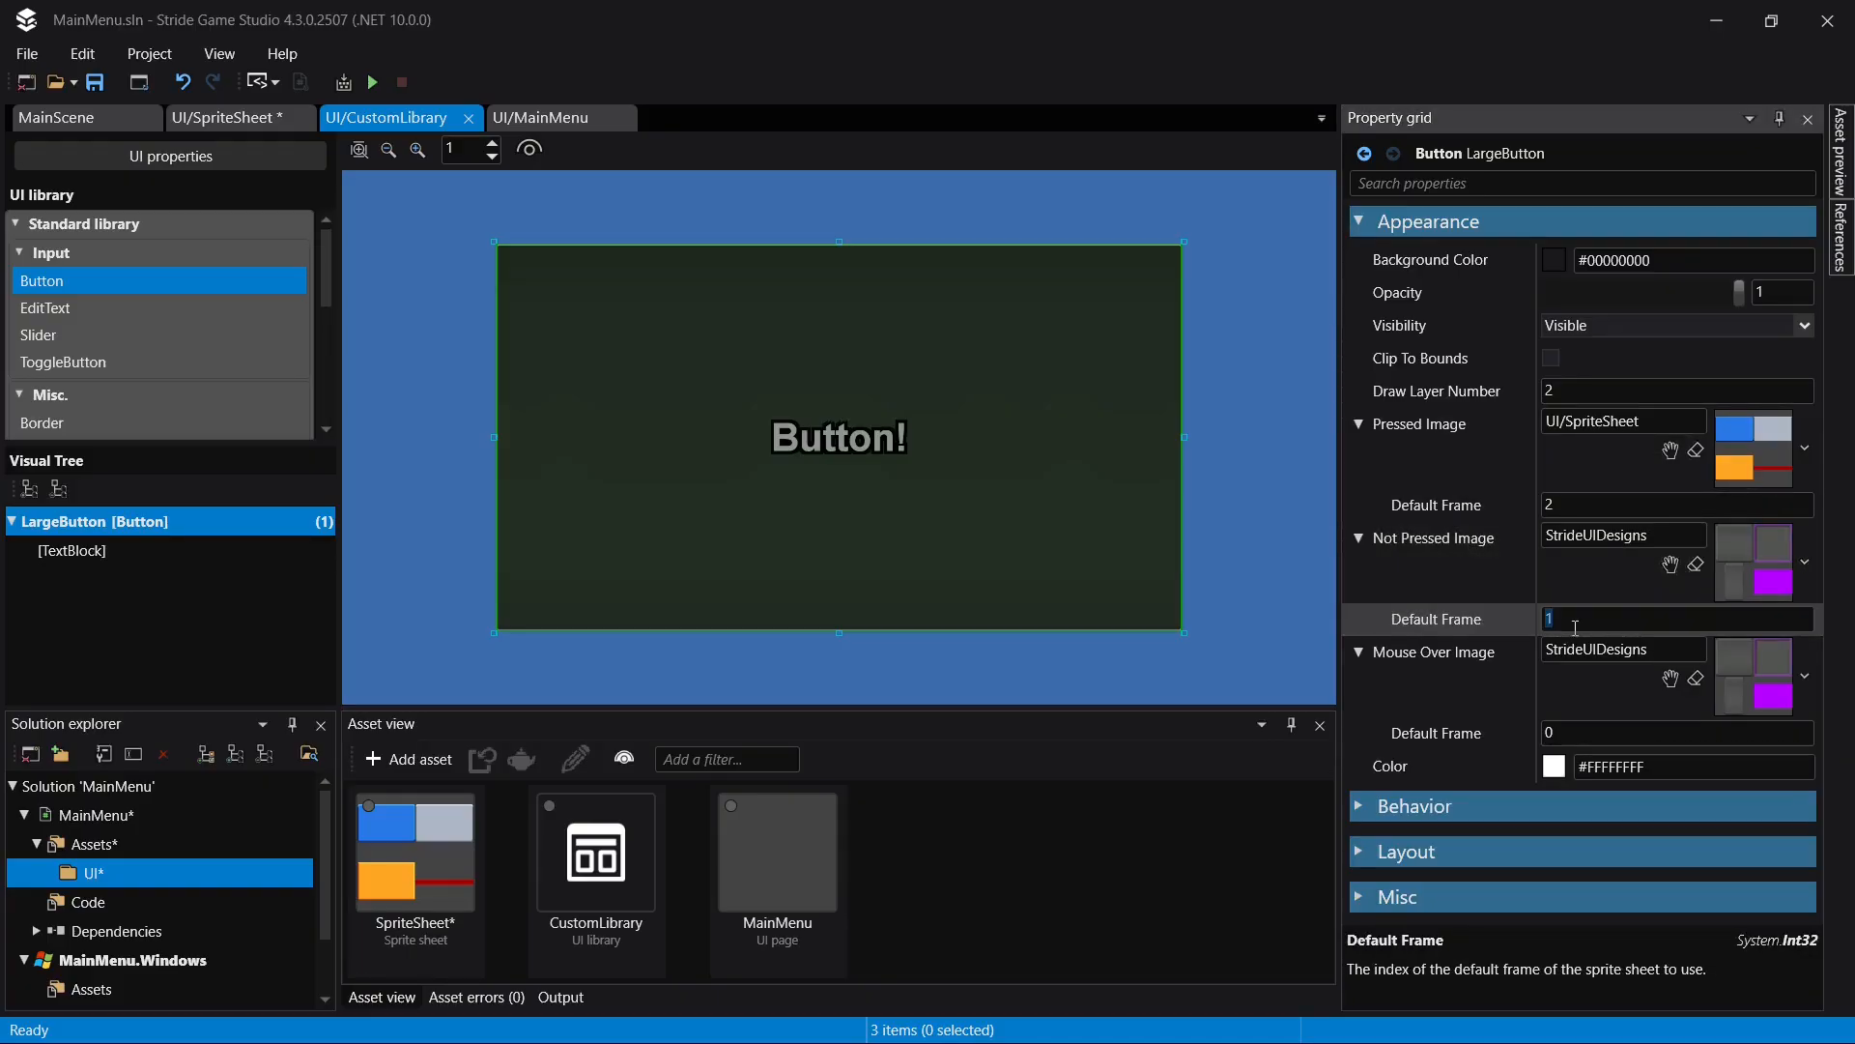
pyautogui.write('0')
pyautogui.press('Return')
pyautogui.hotkey('ctrl', 's')
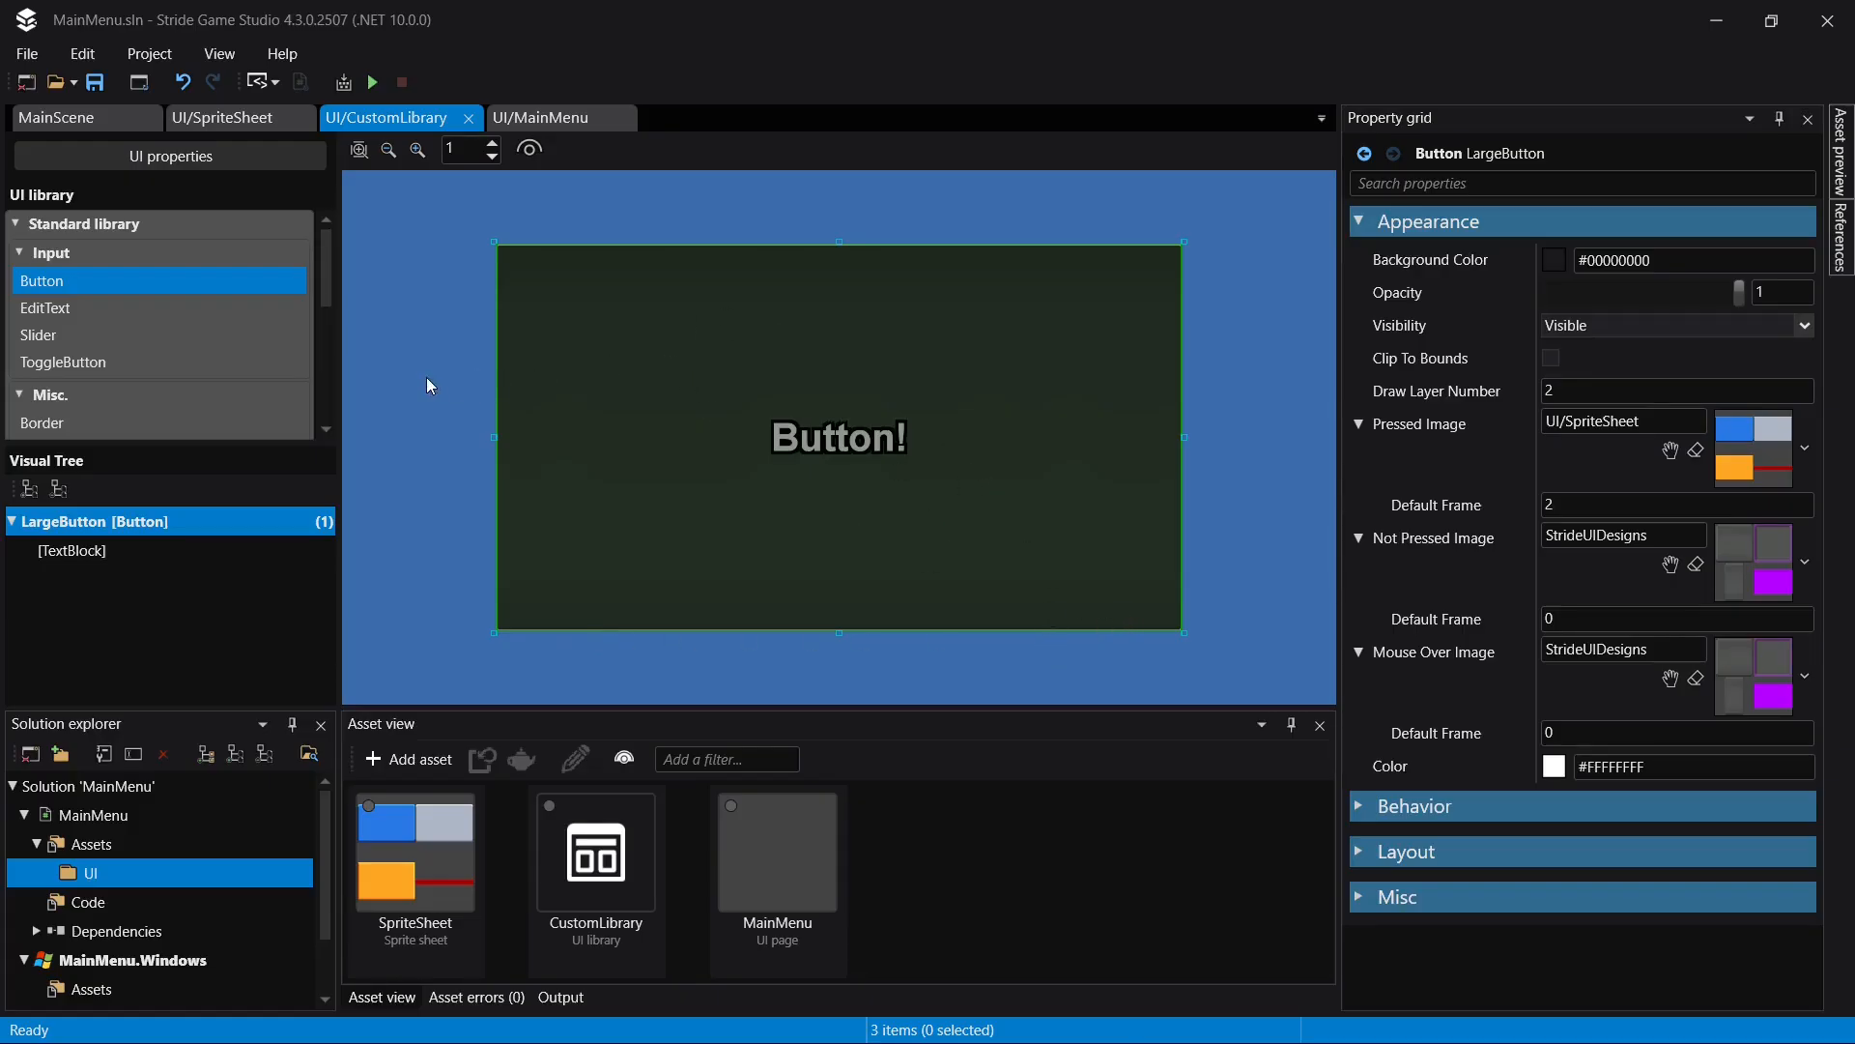
# - Set the Default Frame of LargeButton's Mouse Over Image to 1, matching GrayPanel's index in SpriteSheet
pyautogui.click(219, 126)
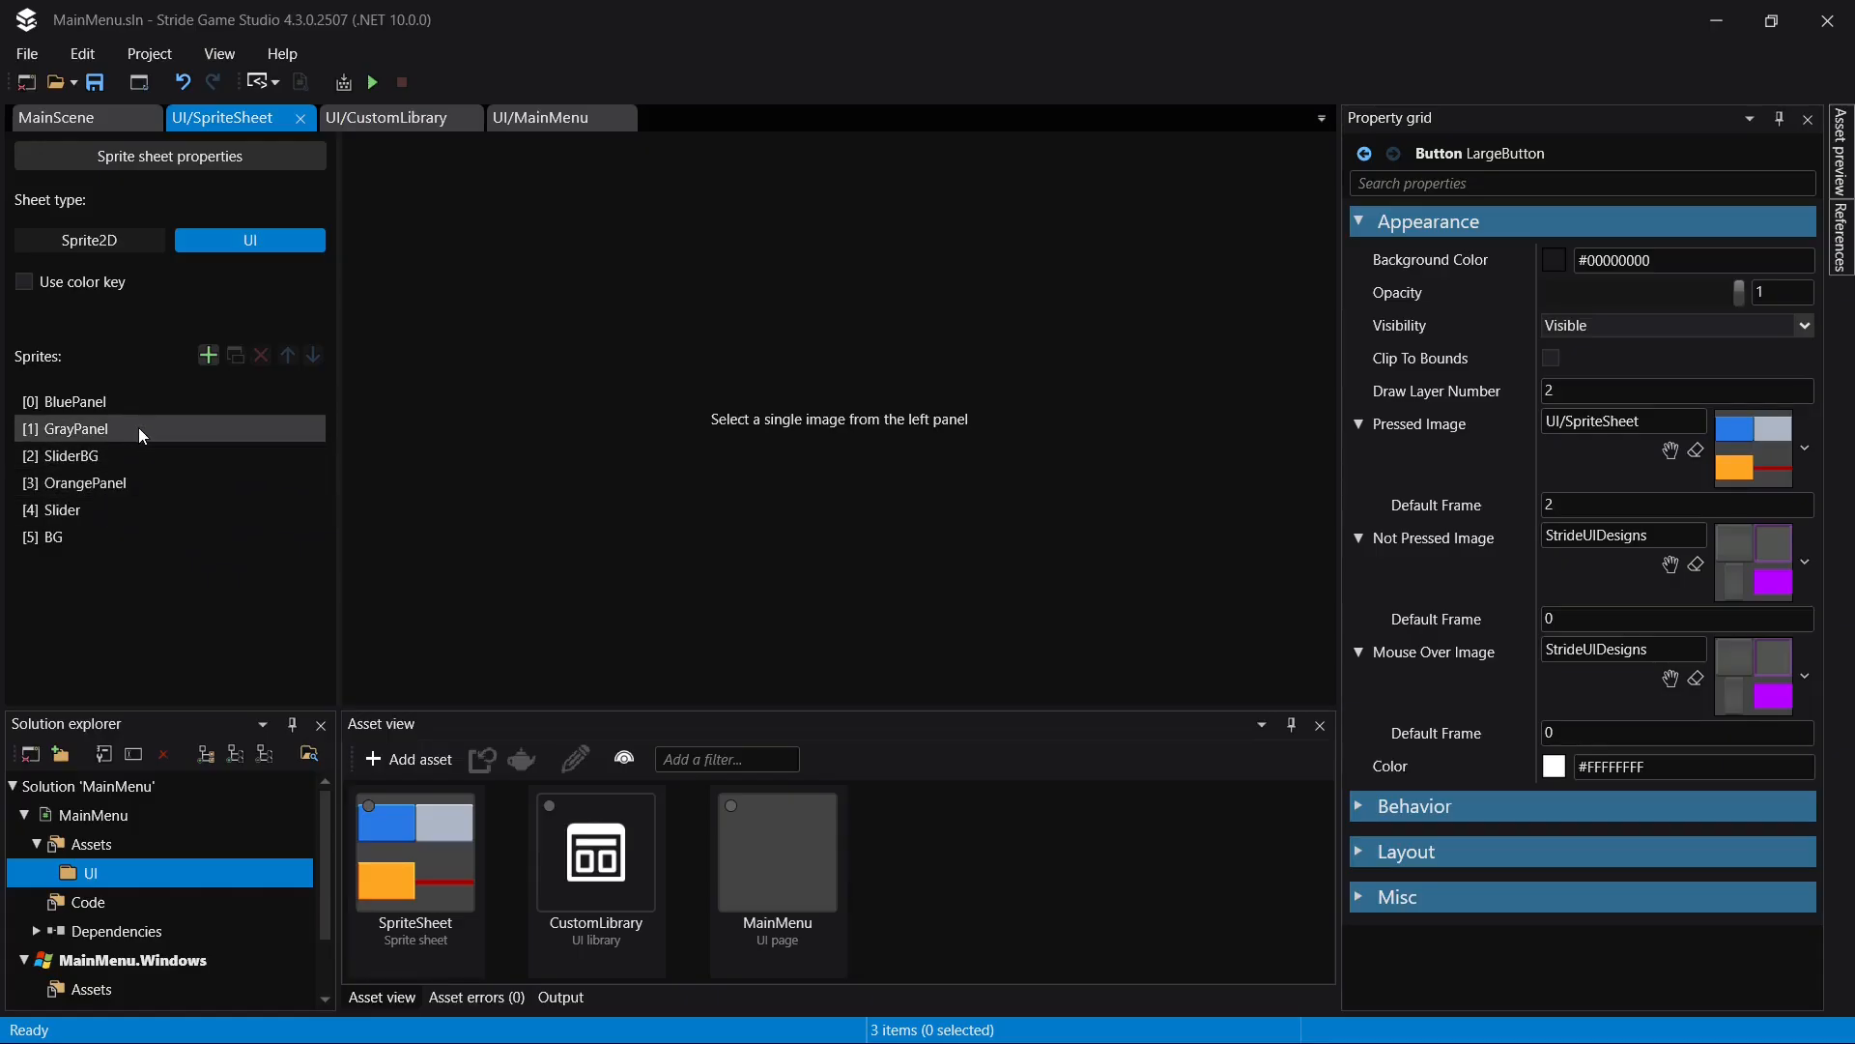
pyautogui.click(403, 126)
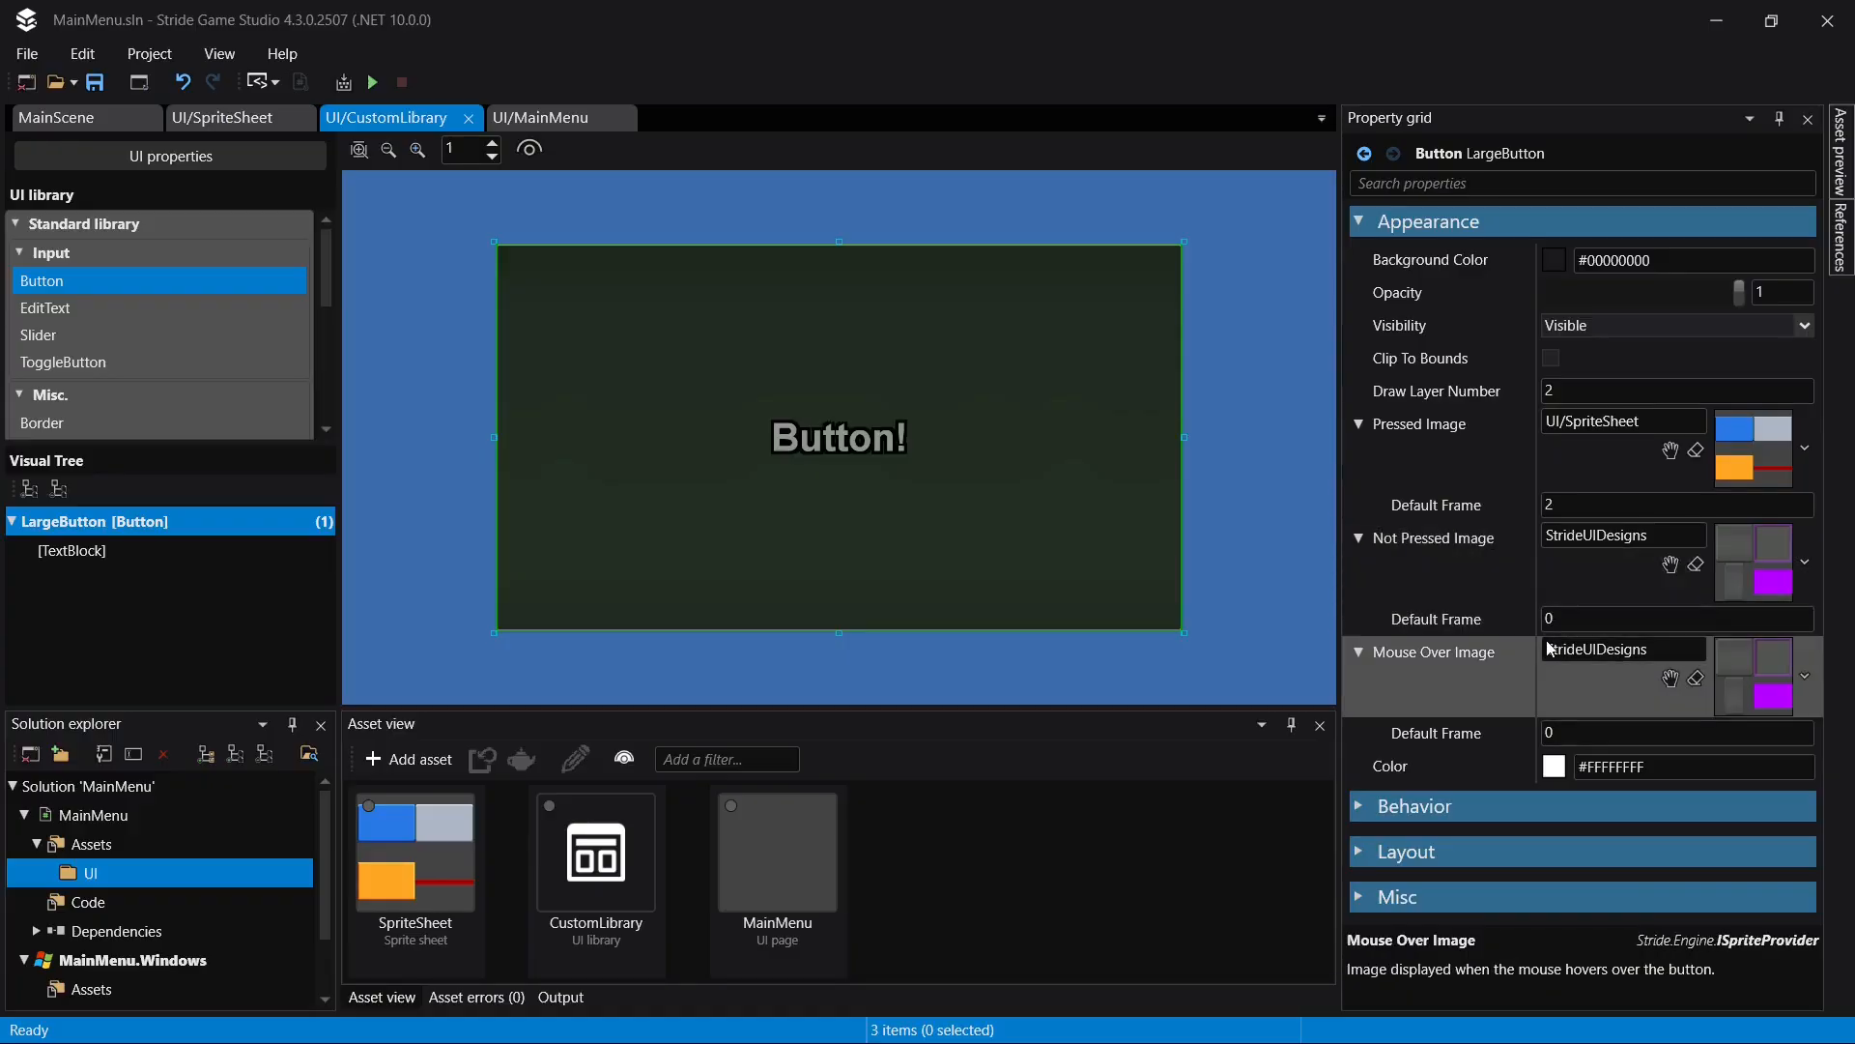
pyautogui.click(1580, 737)
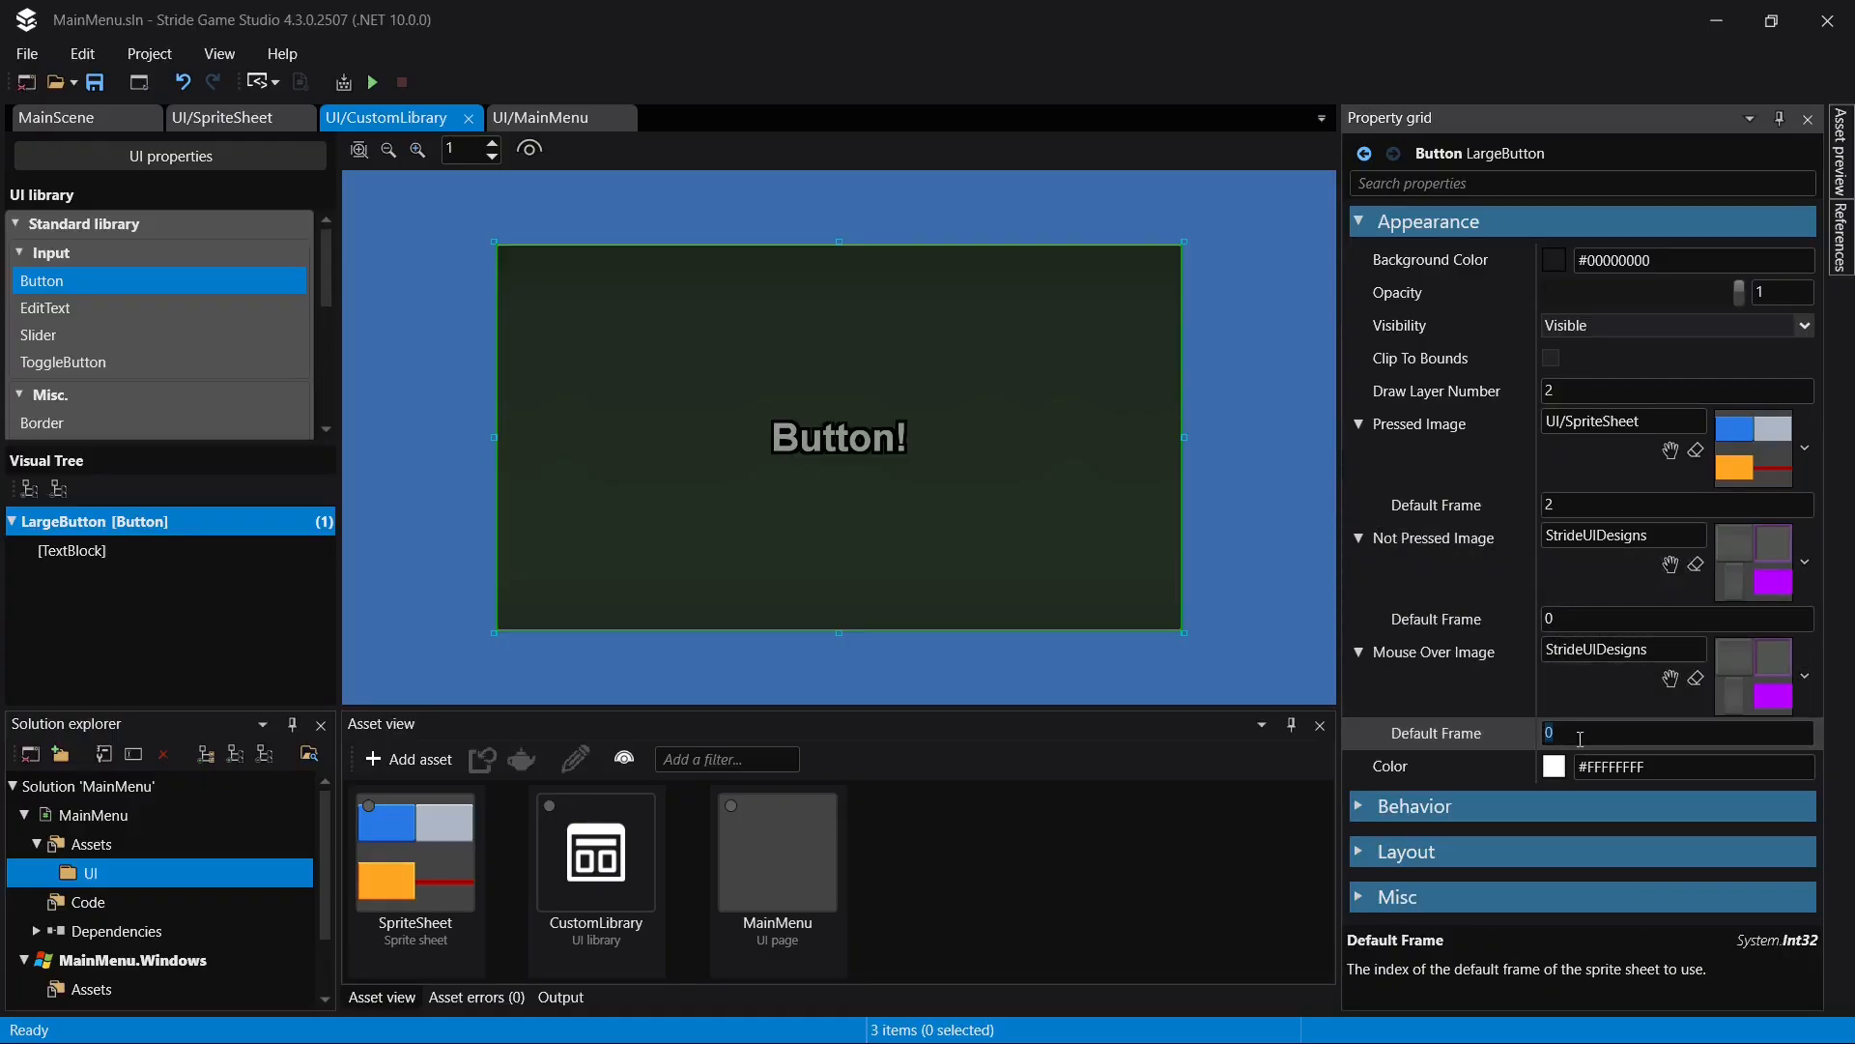
pyautogui.write('1')
pyautogui.press('Return')
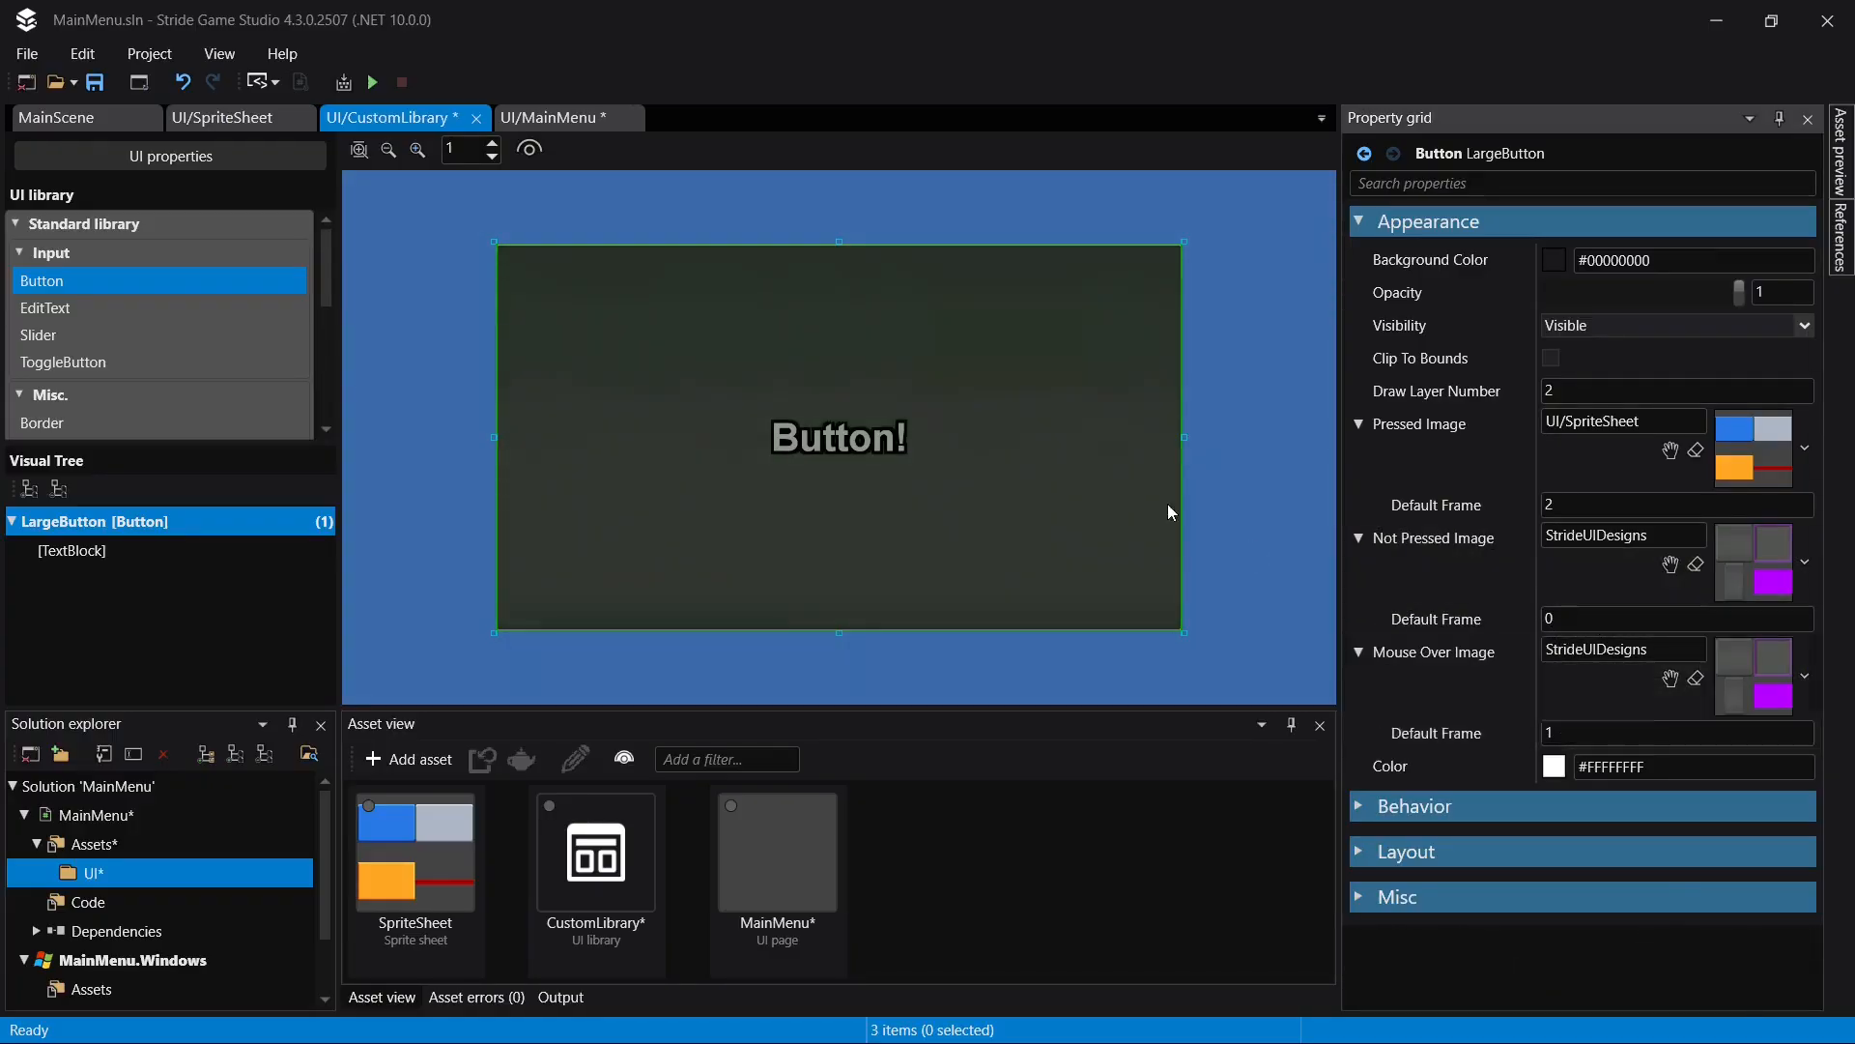
# - Preview LargeButton's pressed state in the CustomLibrary editor to examine how the panel image stretches
pyautogui.click(1587, 502)
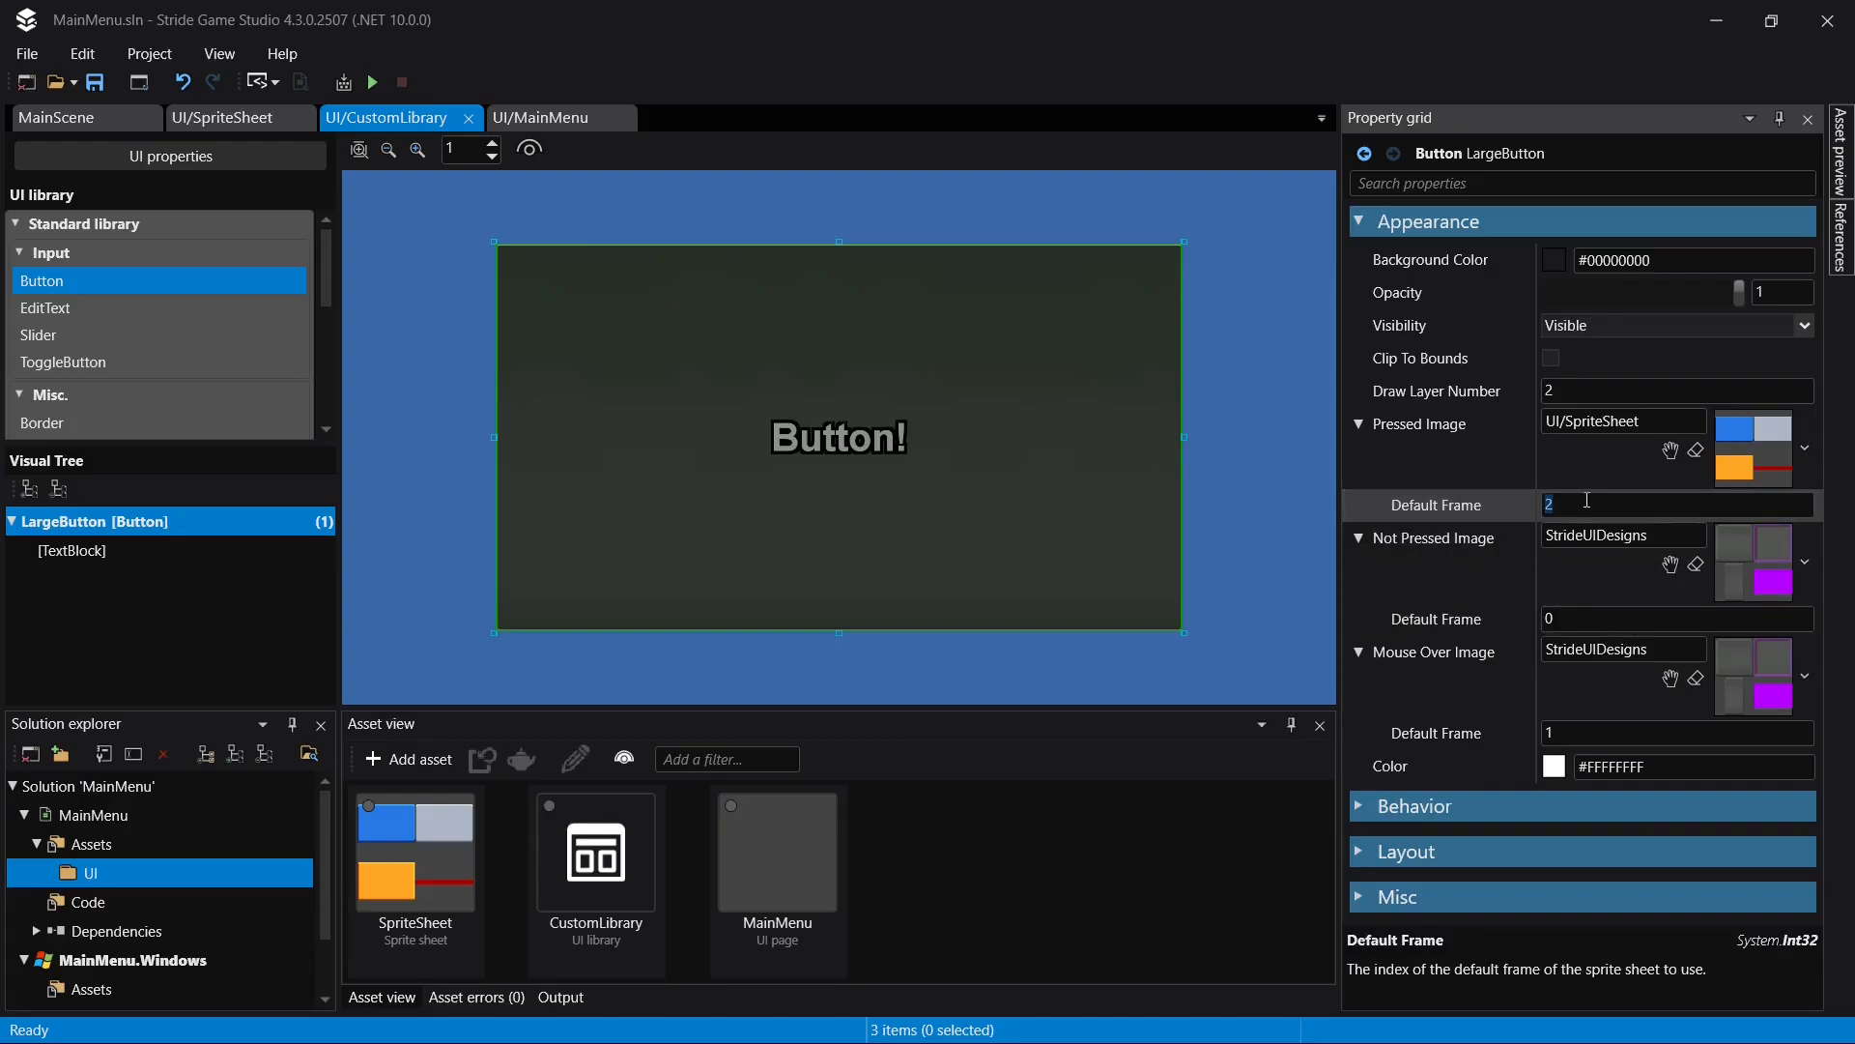
pyautogui.click(1080, 352)
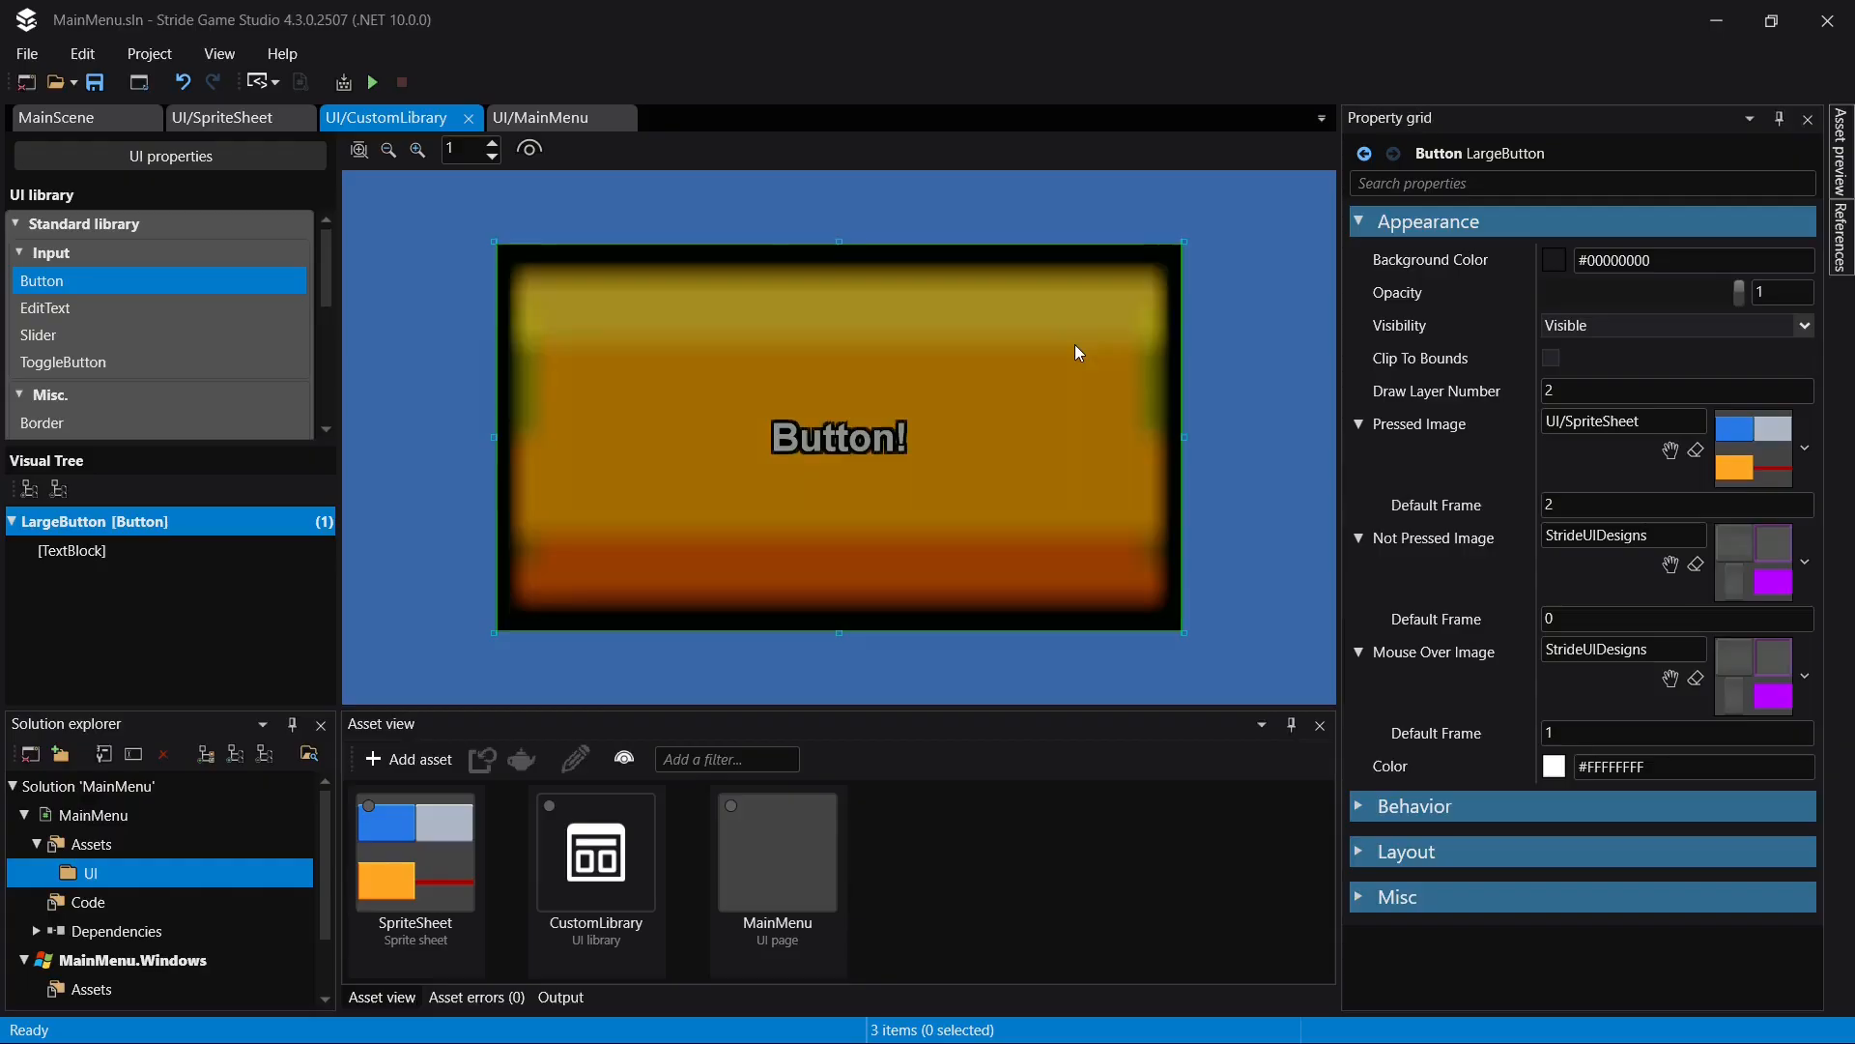
pyautogui.click(1109, 319)
pyautogui.hotkey('ctrl', 'z')
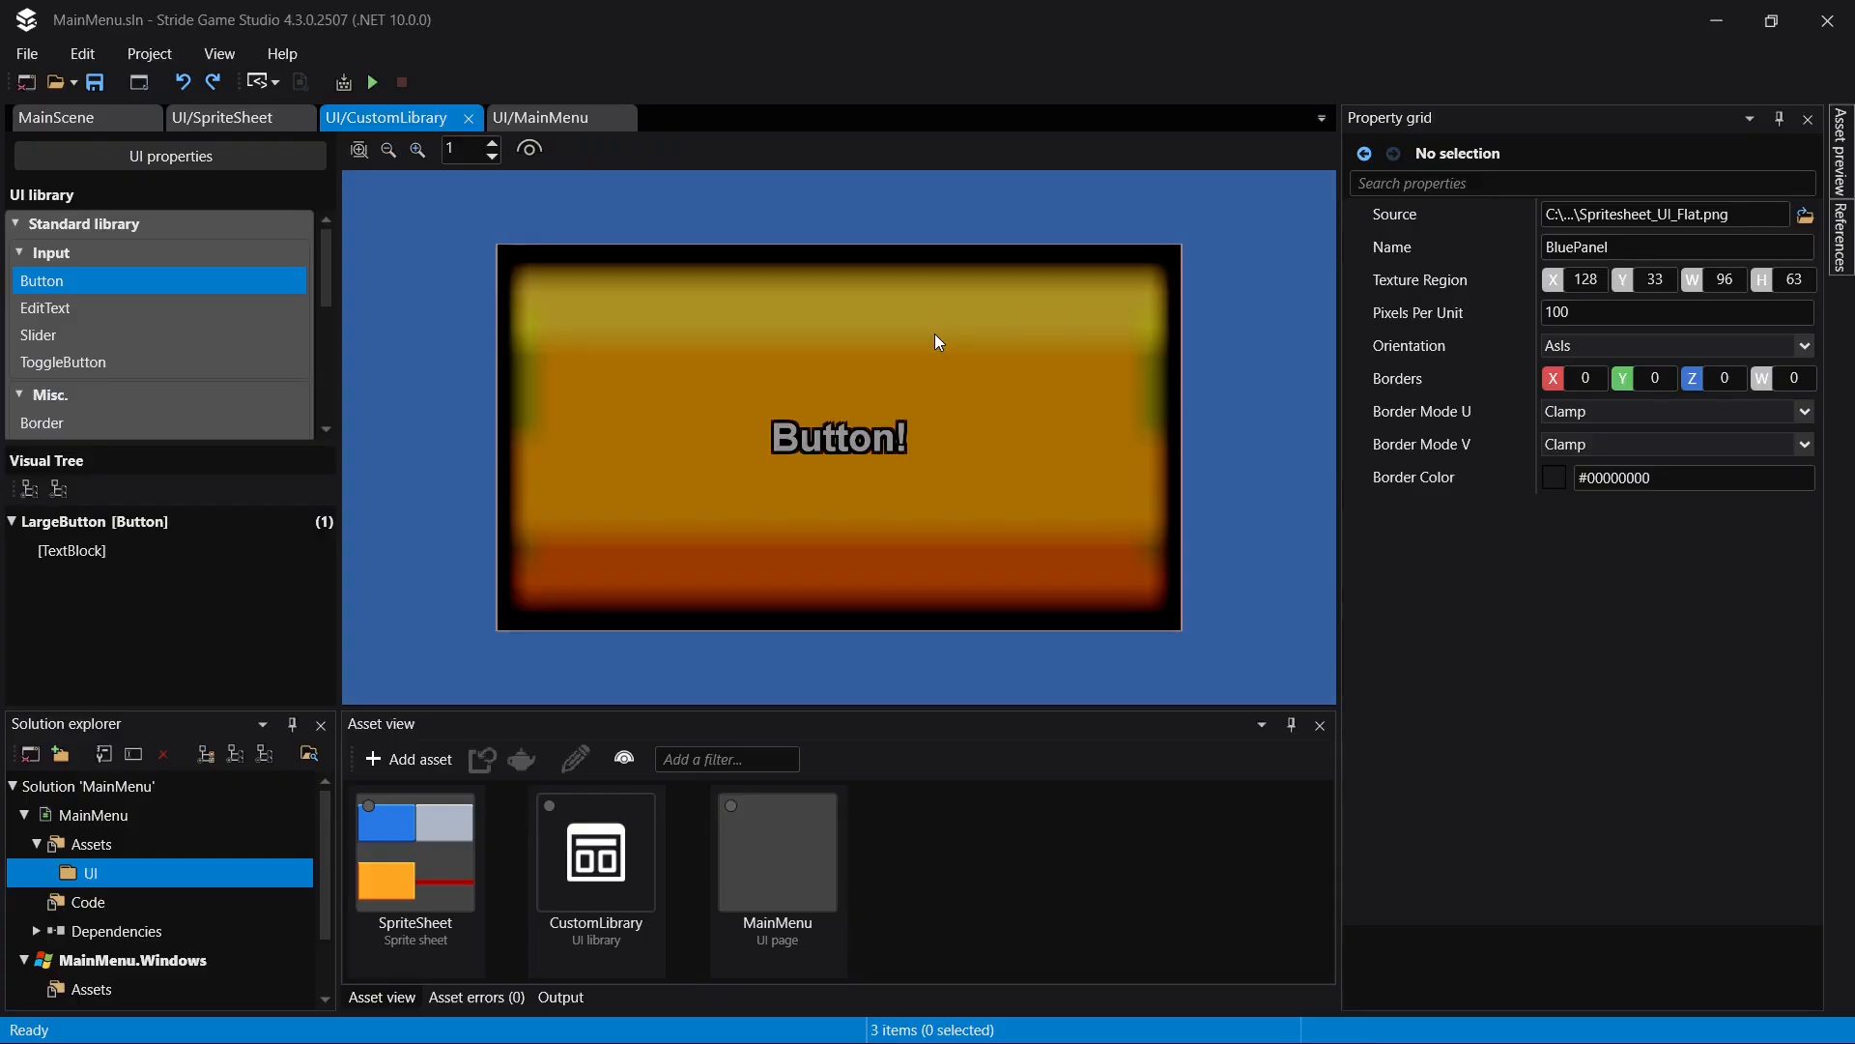
pyautogui.click(935, 340)
# - Set BluePanel's borders in SpriteSheet to X 5, Y 6, Z 6, add a similar inset along its lower edge, and save
pyautogui.click(218, 122)
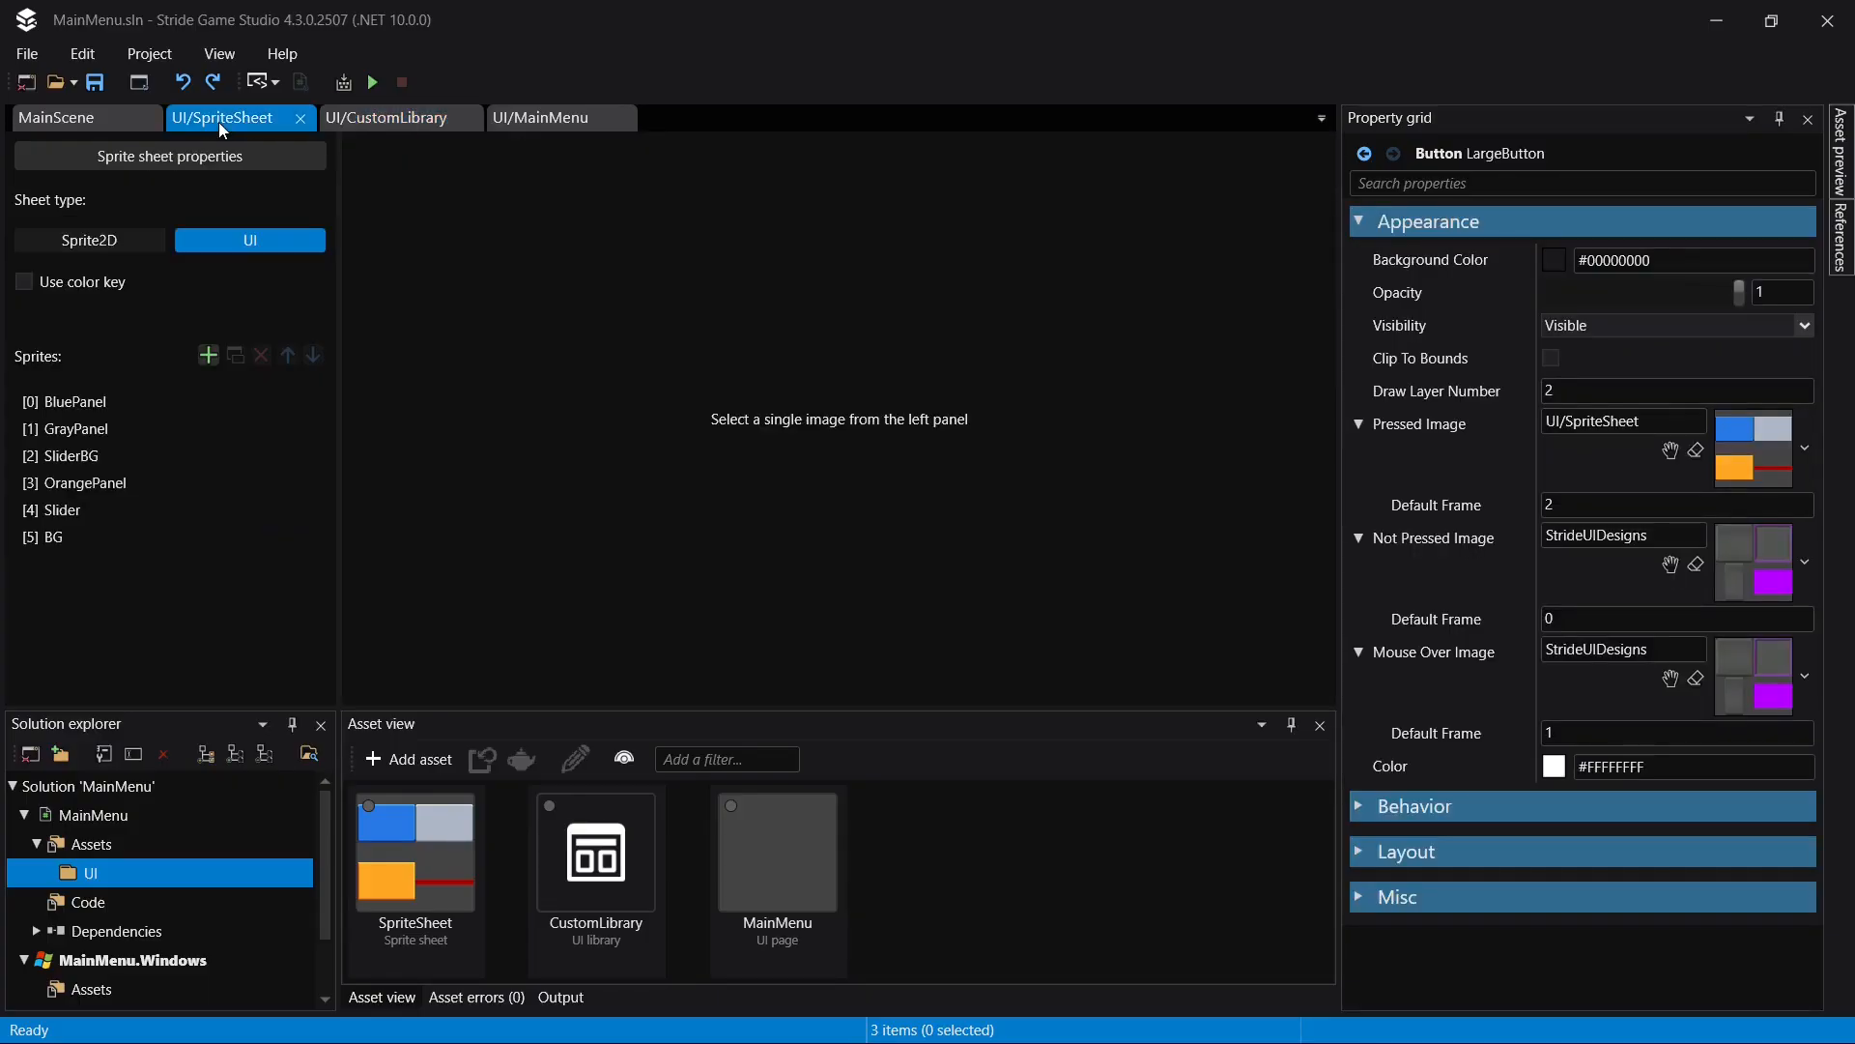
pyautogui.click(180, 400)
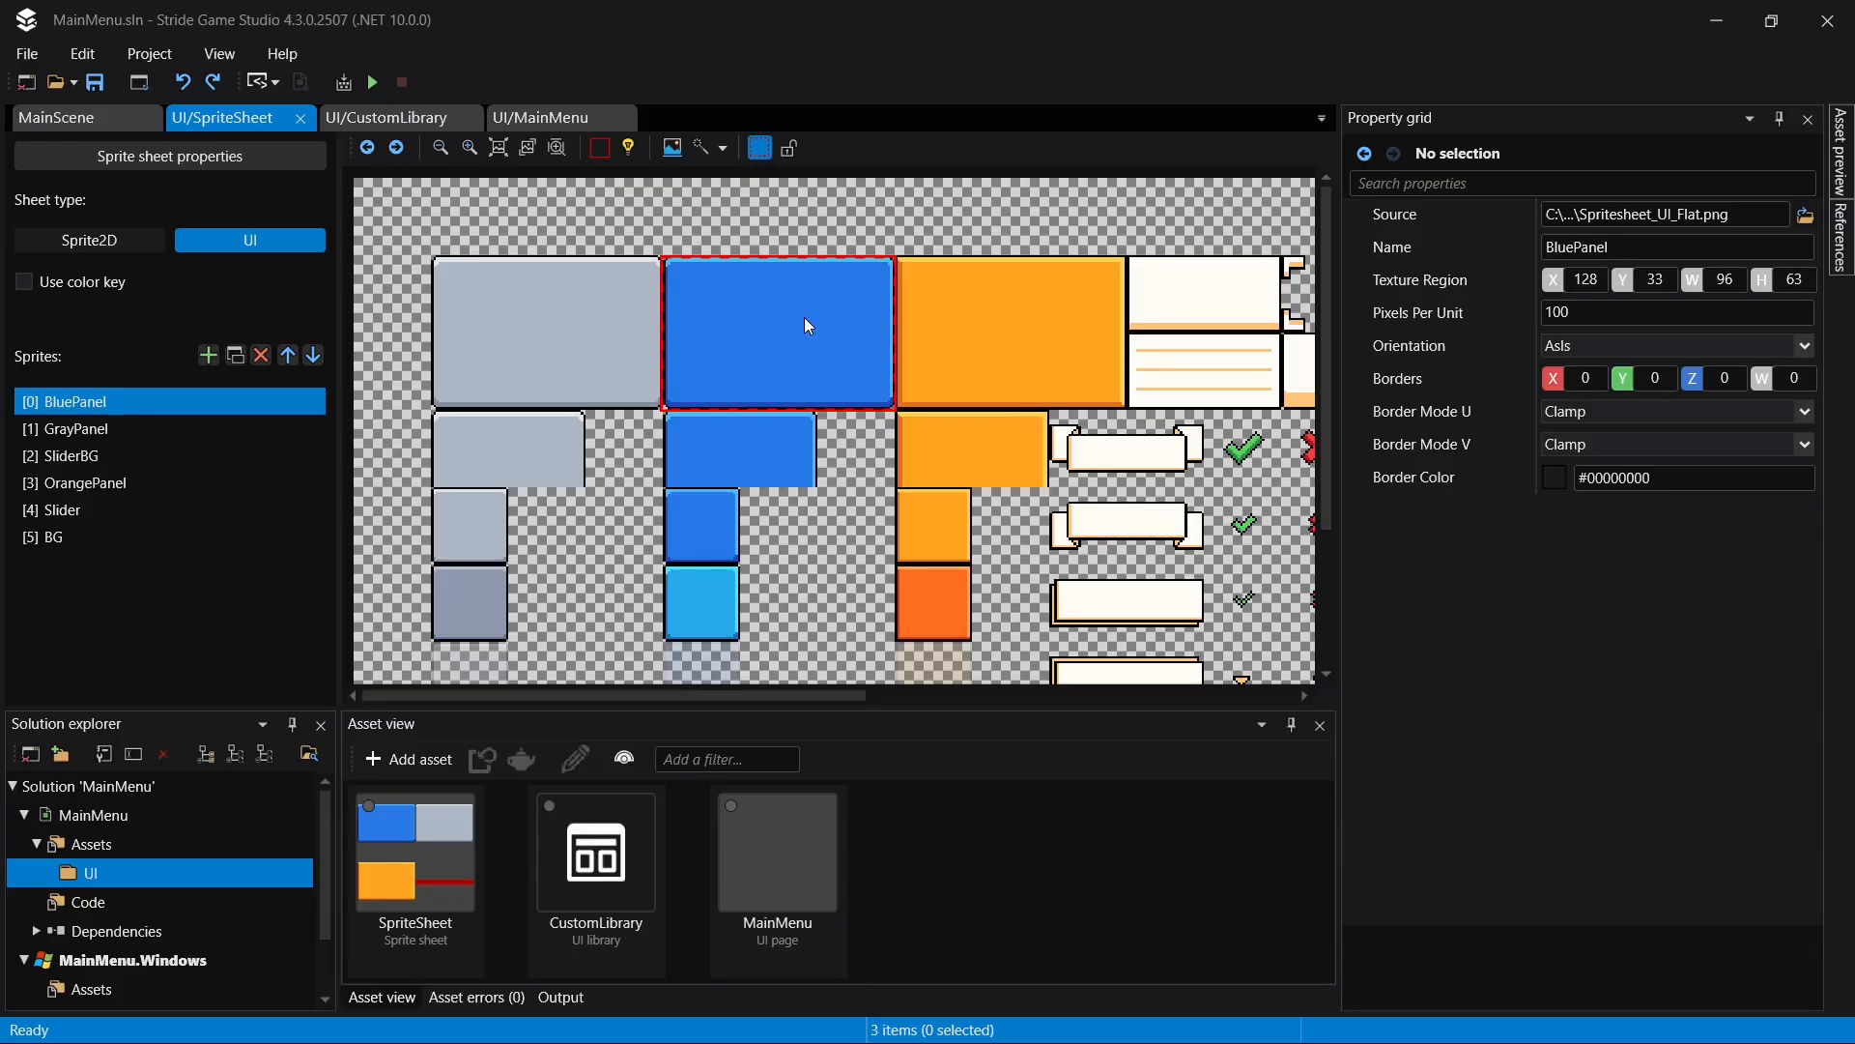
pyautogui.scroll(2, 804, 320)
pyautogui.moveTo(520, 449); pyautogui.dragTo(550, 446)
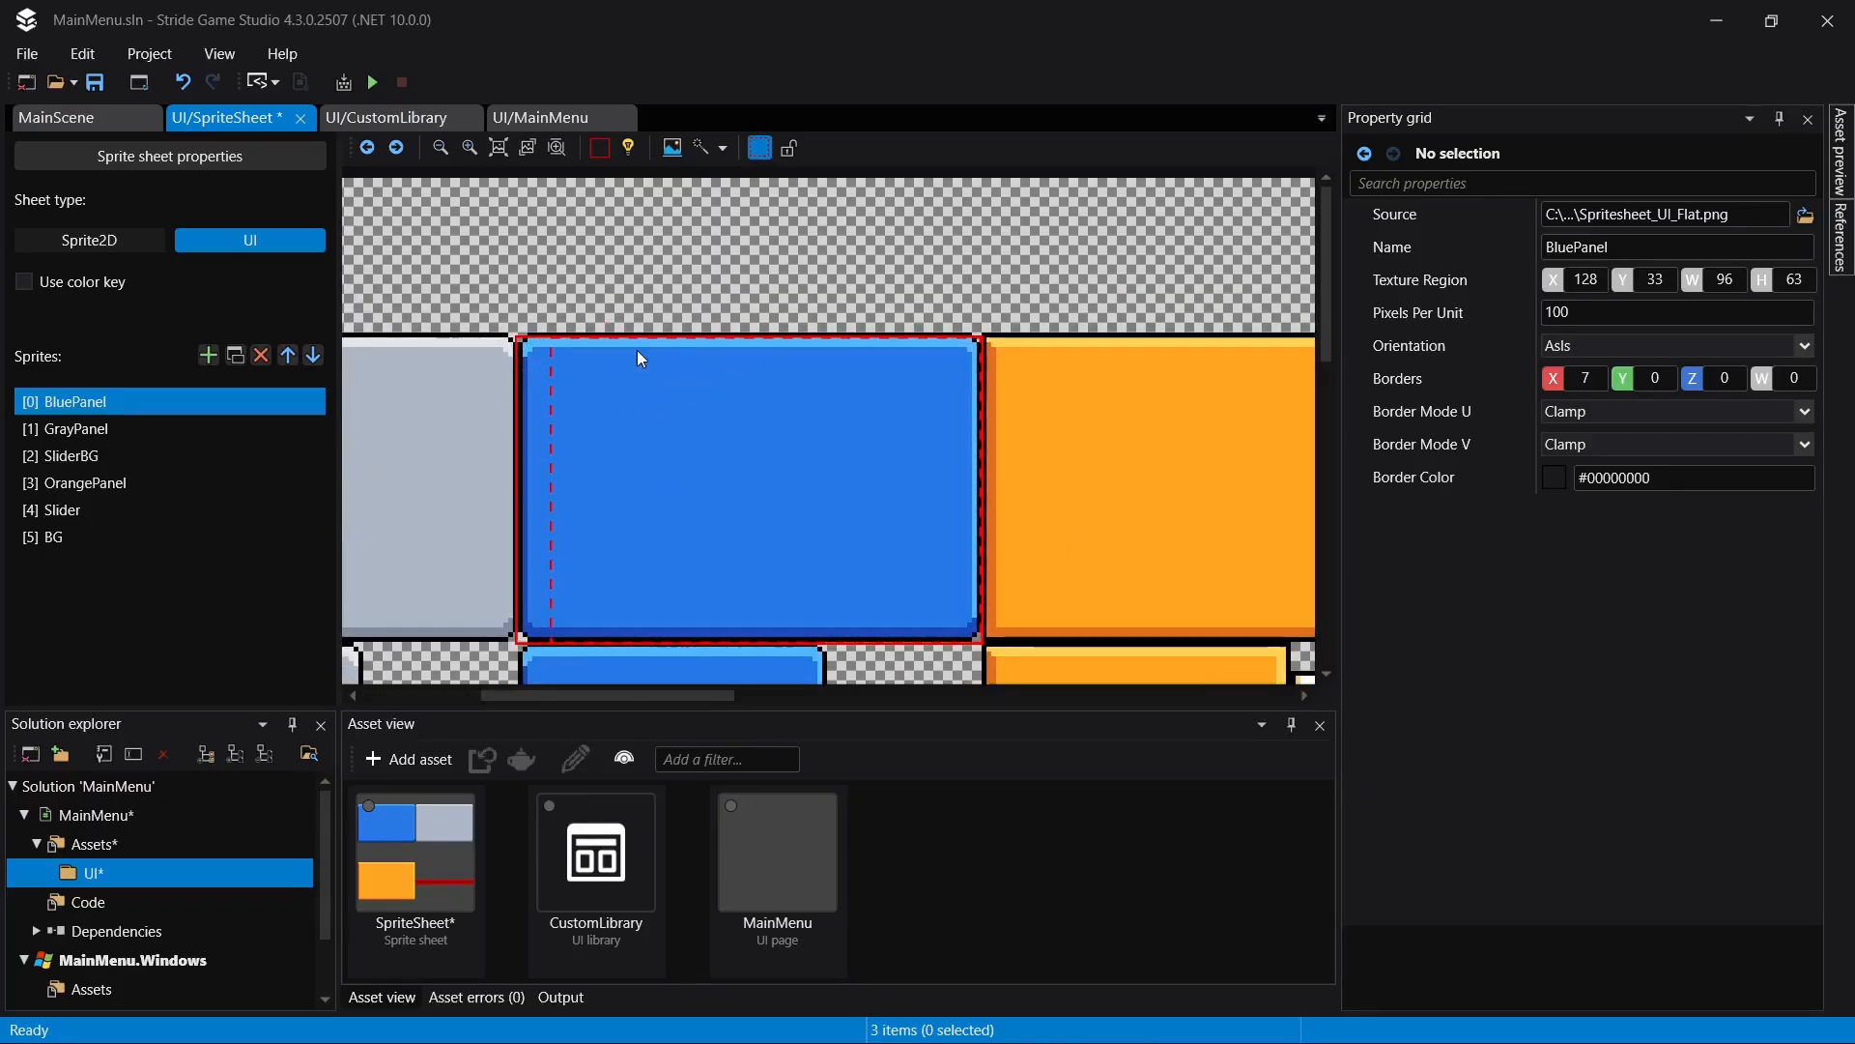
pyautogui.hotkey('ctrl', 'z')
pyautogui.moveTo(516, 386); pyautogui.dragTo(542, 387)
pyautogui.moveTo(773, 339); pyautogui.dragTo(768, 370)
pyautogui.moveTo(977, 442); pyautogui.dragTo(952, 454)
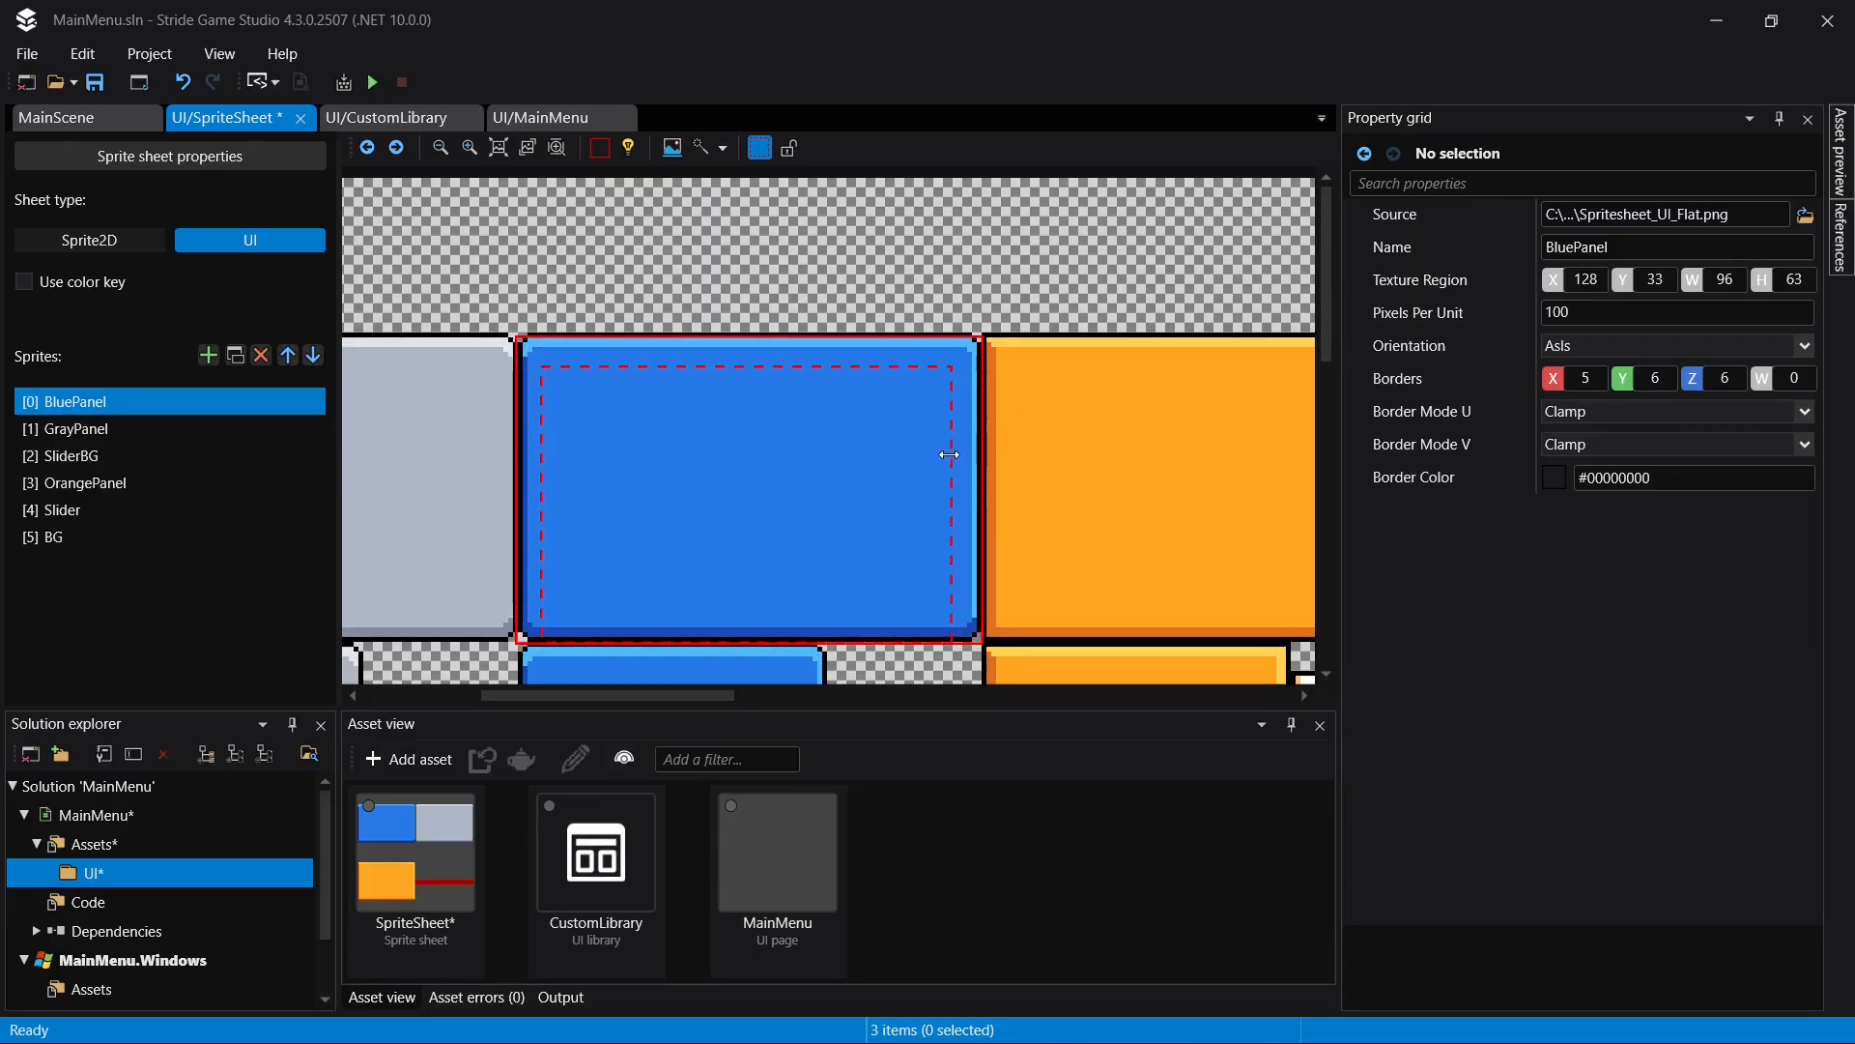
pyautogui.moveTo(703, 638); pyautogui.dragTo(703, 606)
pyautogui.hotkey('ctrl', 's')
# - Inset GrayPanel's borders slightly inside the sprite's edge on all four sides
pyautogui.click(135, 431)
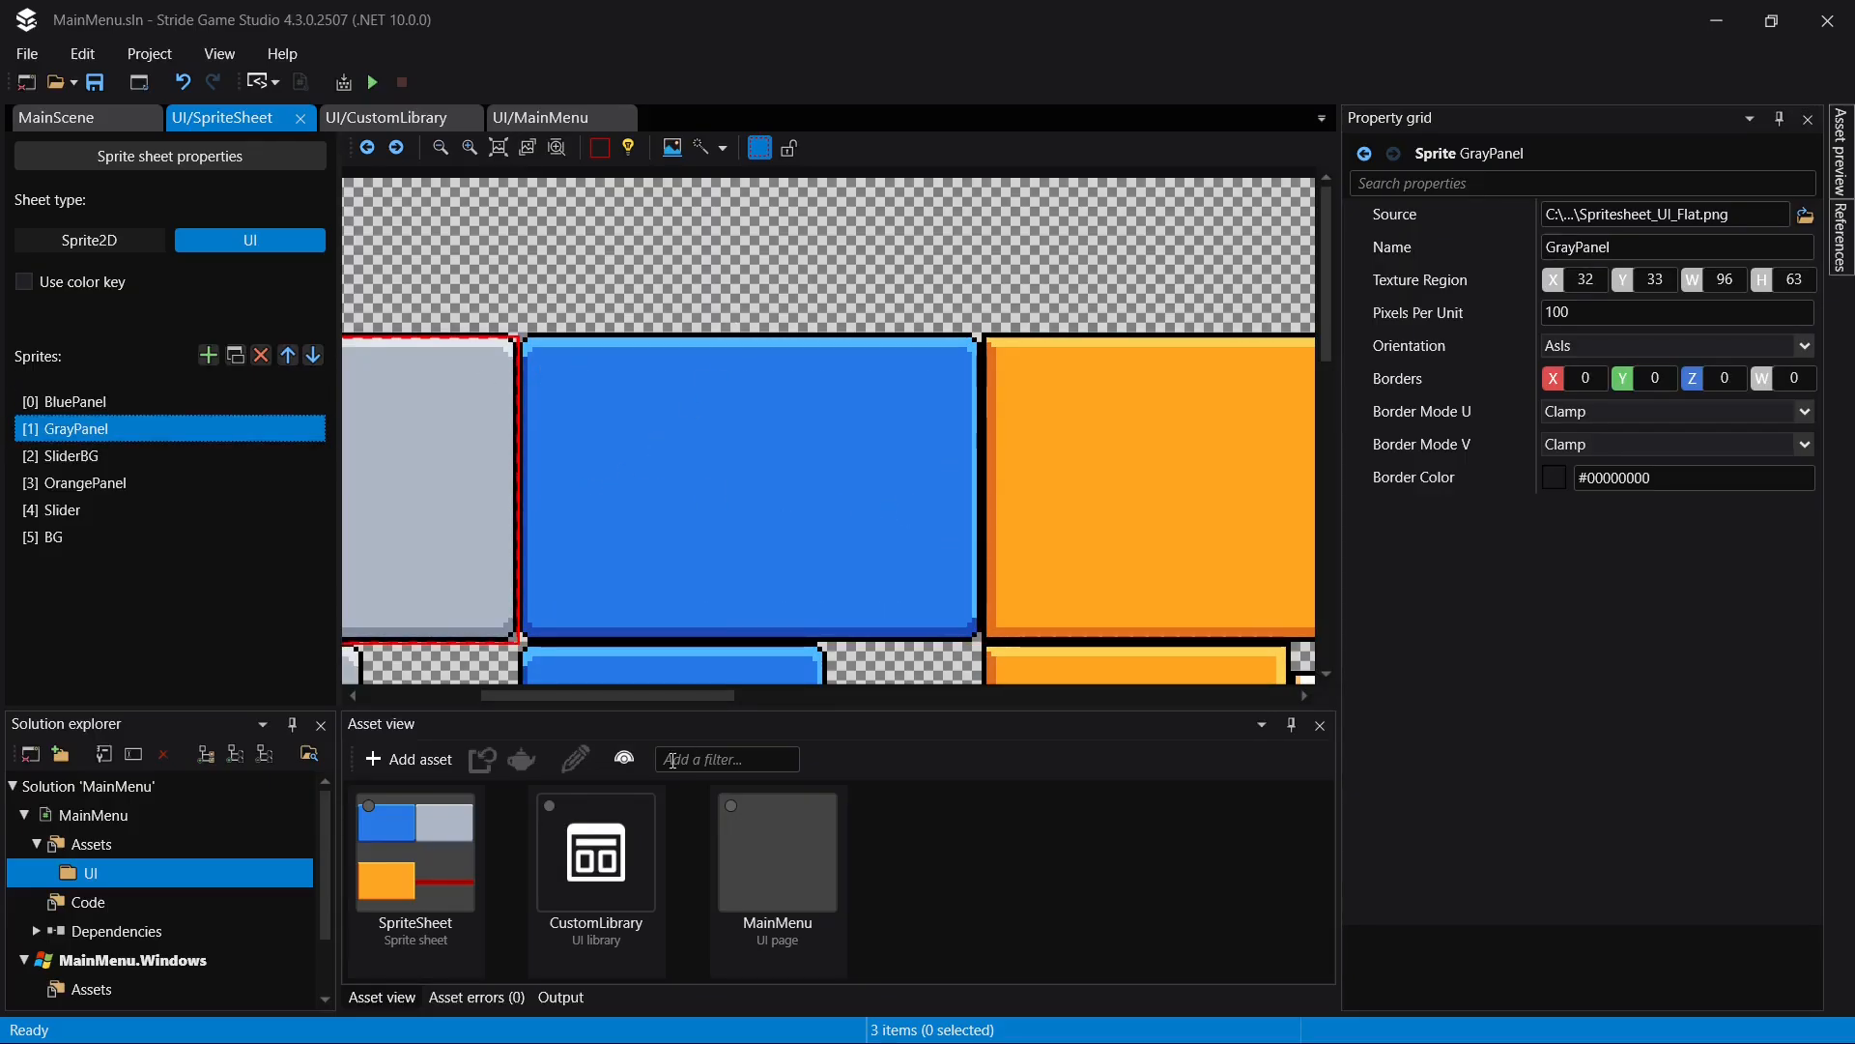
pyautogui.moveTo(677, 695); pyautogui.dragTo(614, 613)
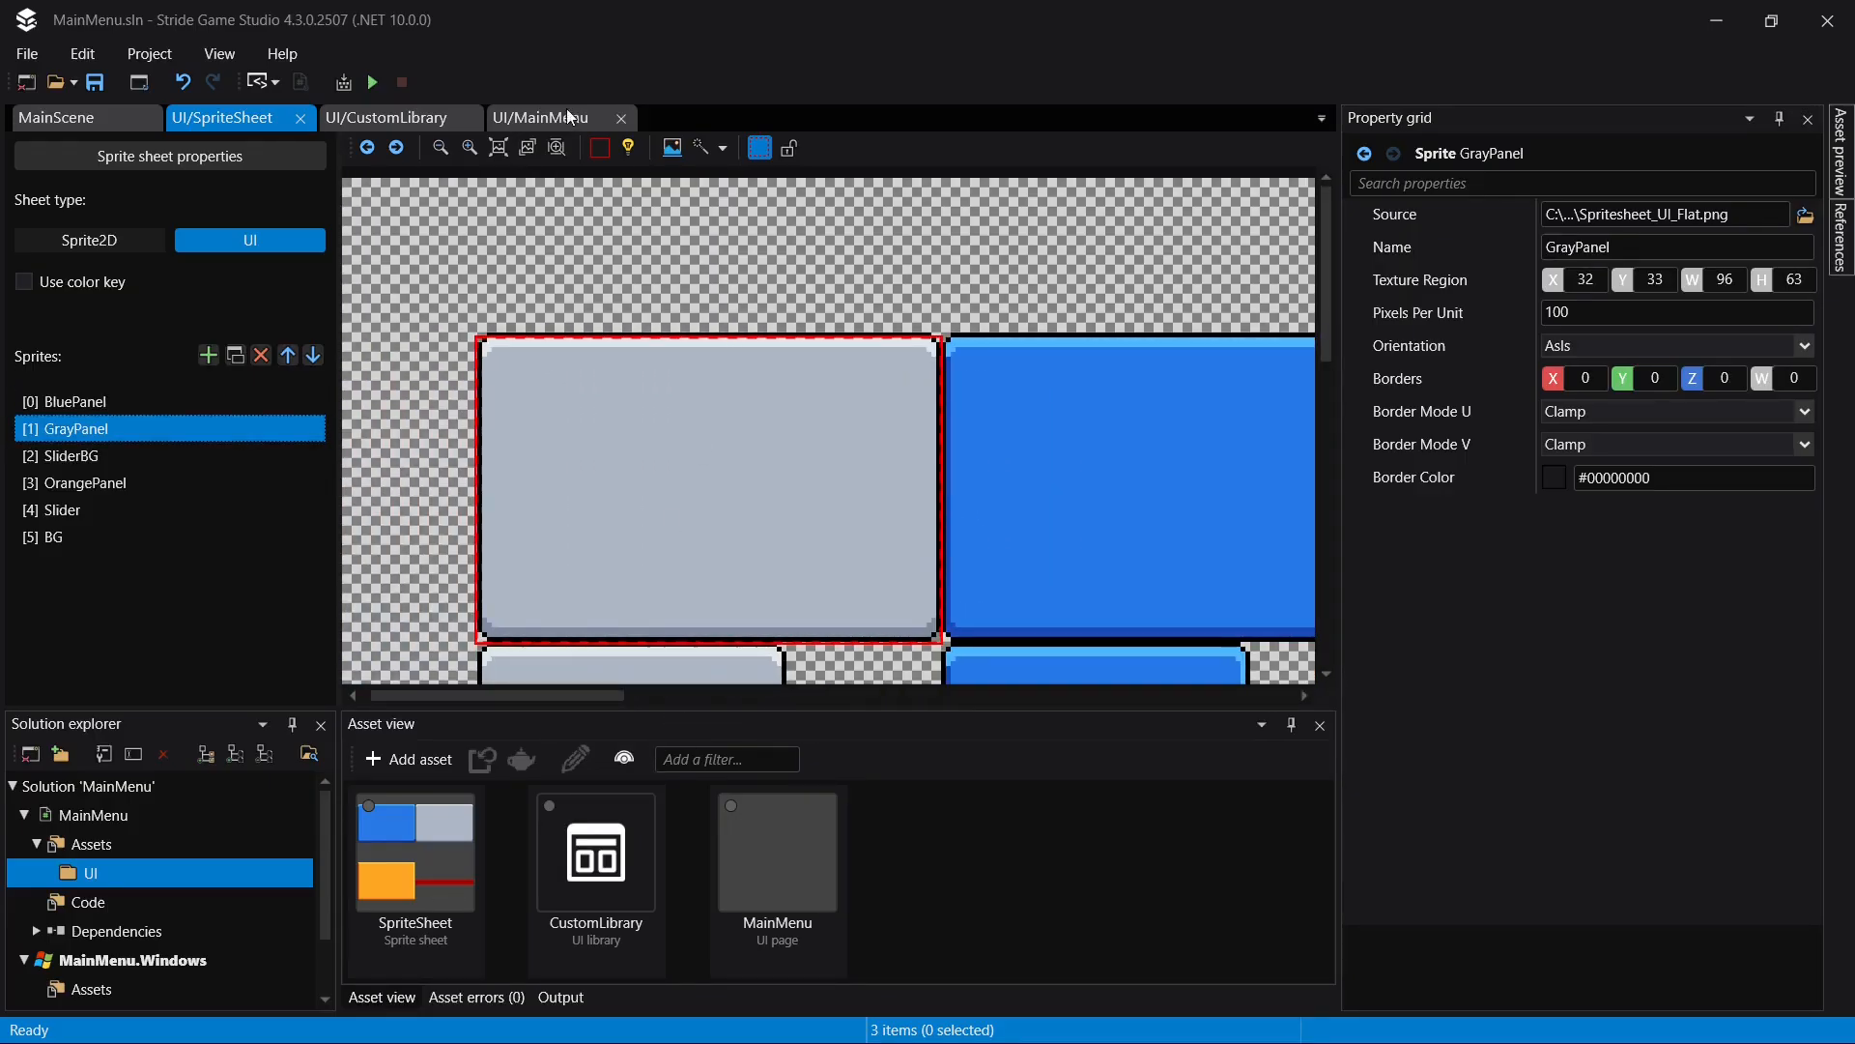
pyautogui.moveTo(735, 340); pyautogui.dragTo(732, 356)
pyautogui.moveTo(483, 454); pyautogui.dragTo(501, 454)
pyautogui.moveTo(939, 446); pyautogui.dragTo(926, 451)
pyautogui.moveTo(675, 639); pyautogui.dragTo(675, 619)
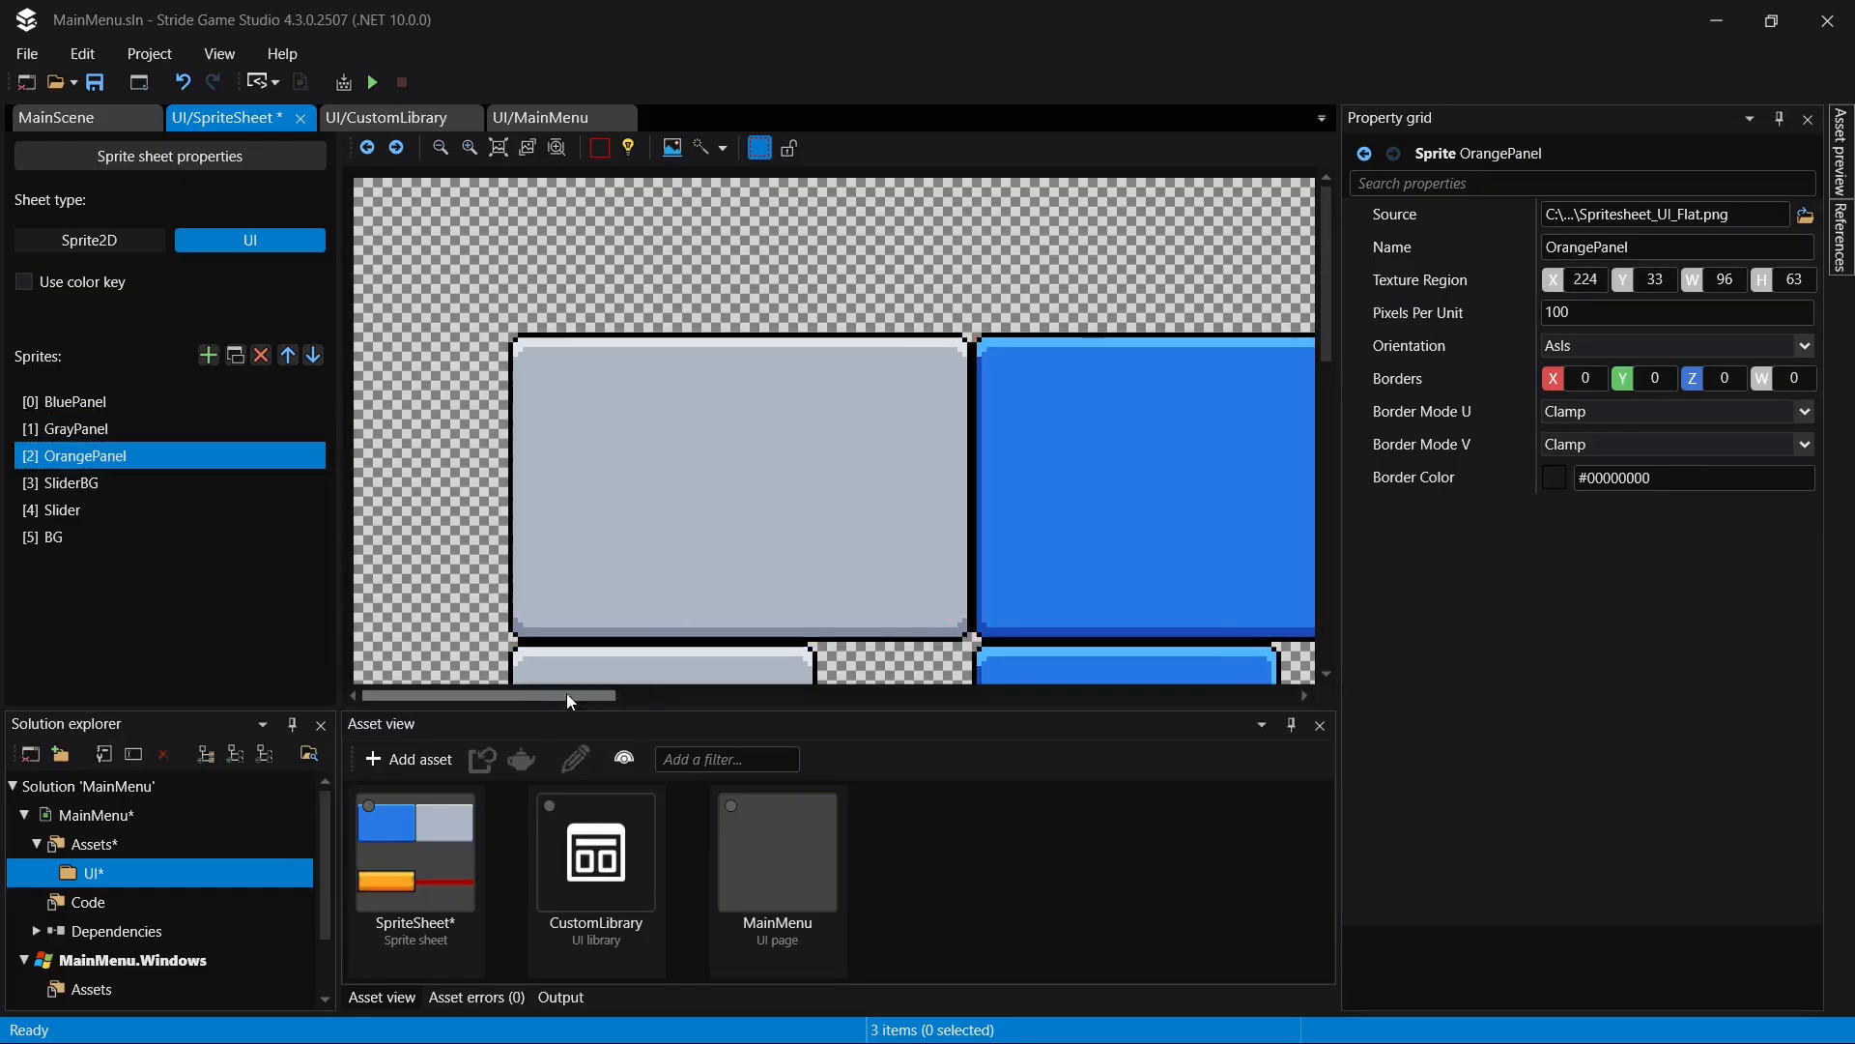
# - Set OrangePanel's borders to X 4 and Y 3, add similar insets on the two remaining sides, and save
pyautogui.moveTo(567, 694); pyautogui.dragTo(786, 693)
pyautogui.moveTo(525, 449); pyautogui.dragTo(541, 450)
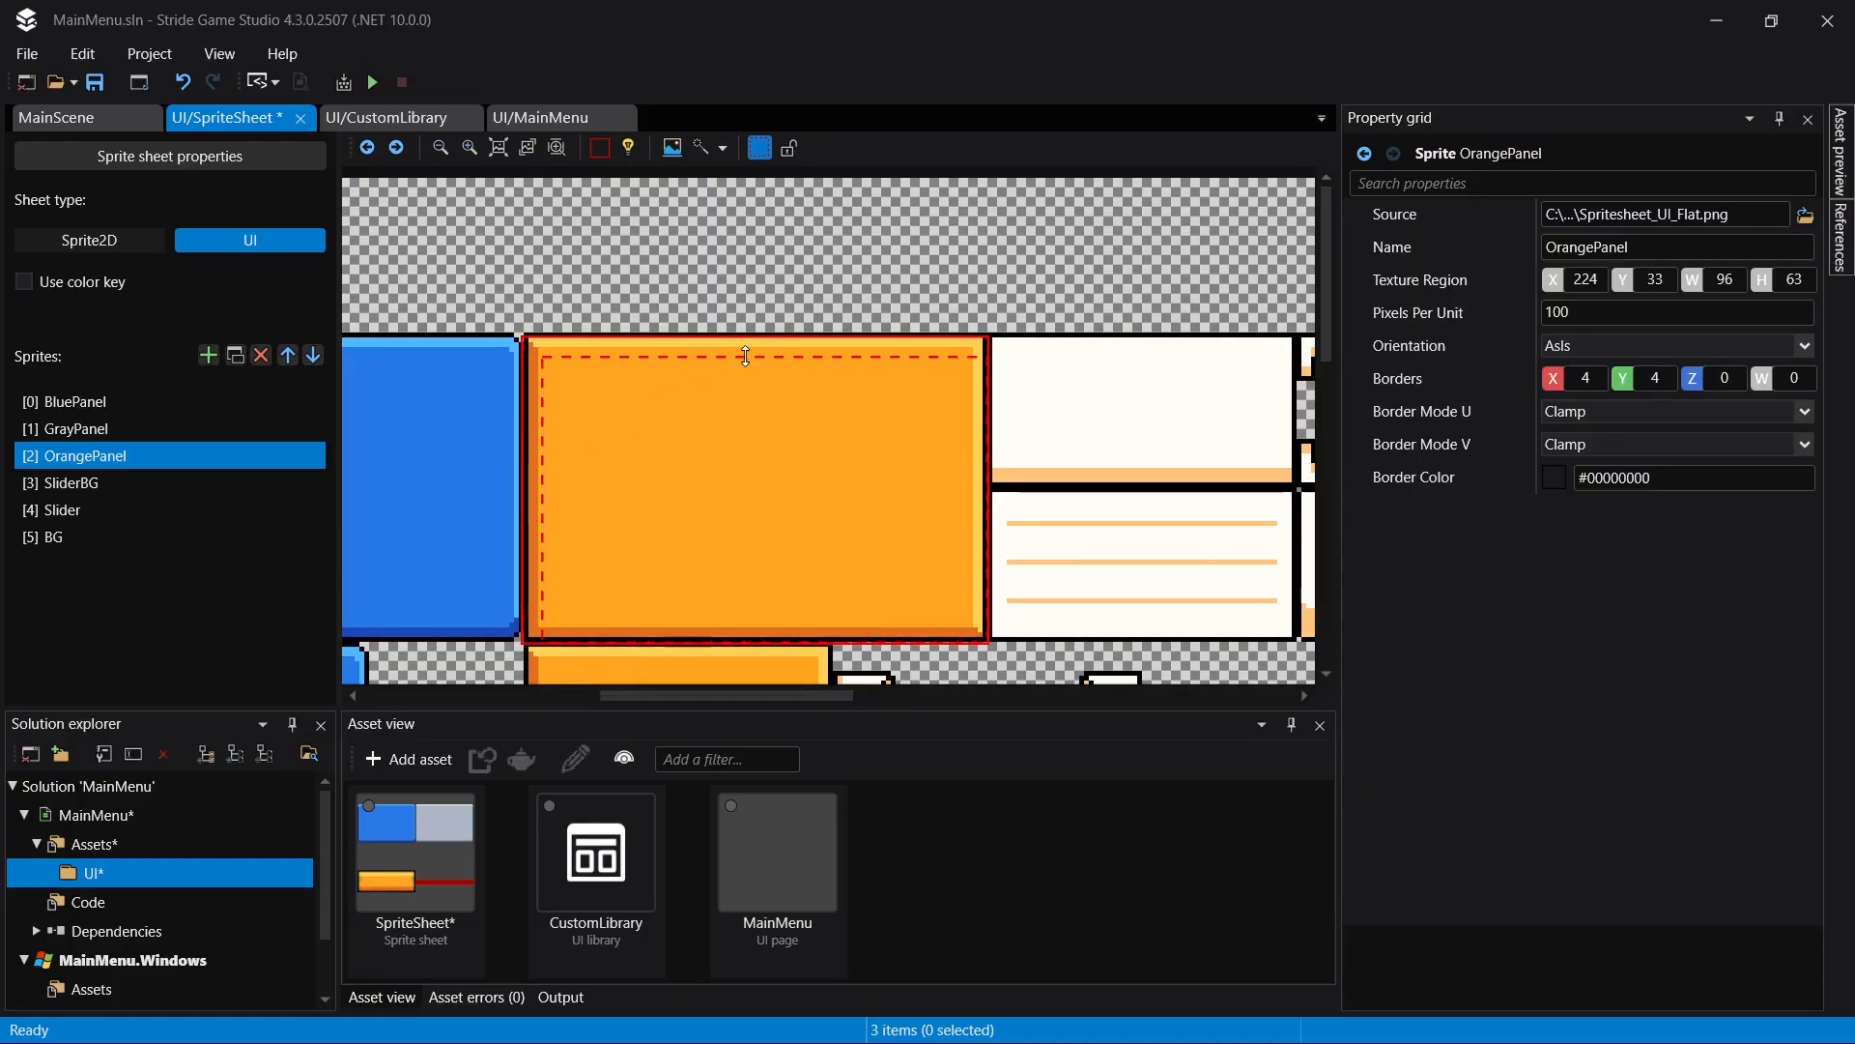
pyautogui.moveTo(743, 358); pyautogui.dragTo(751, 350)
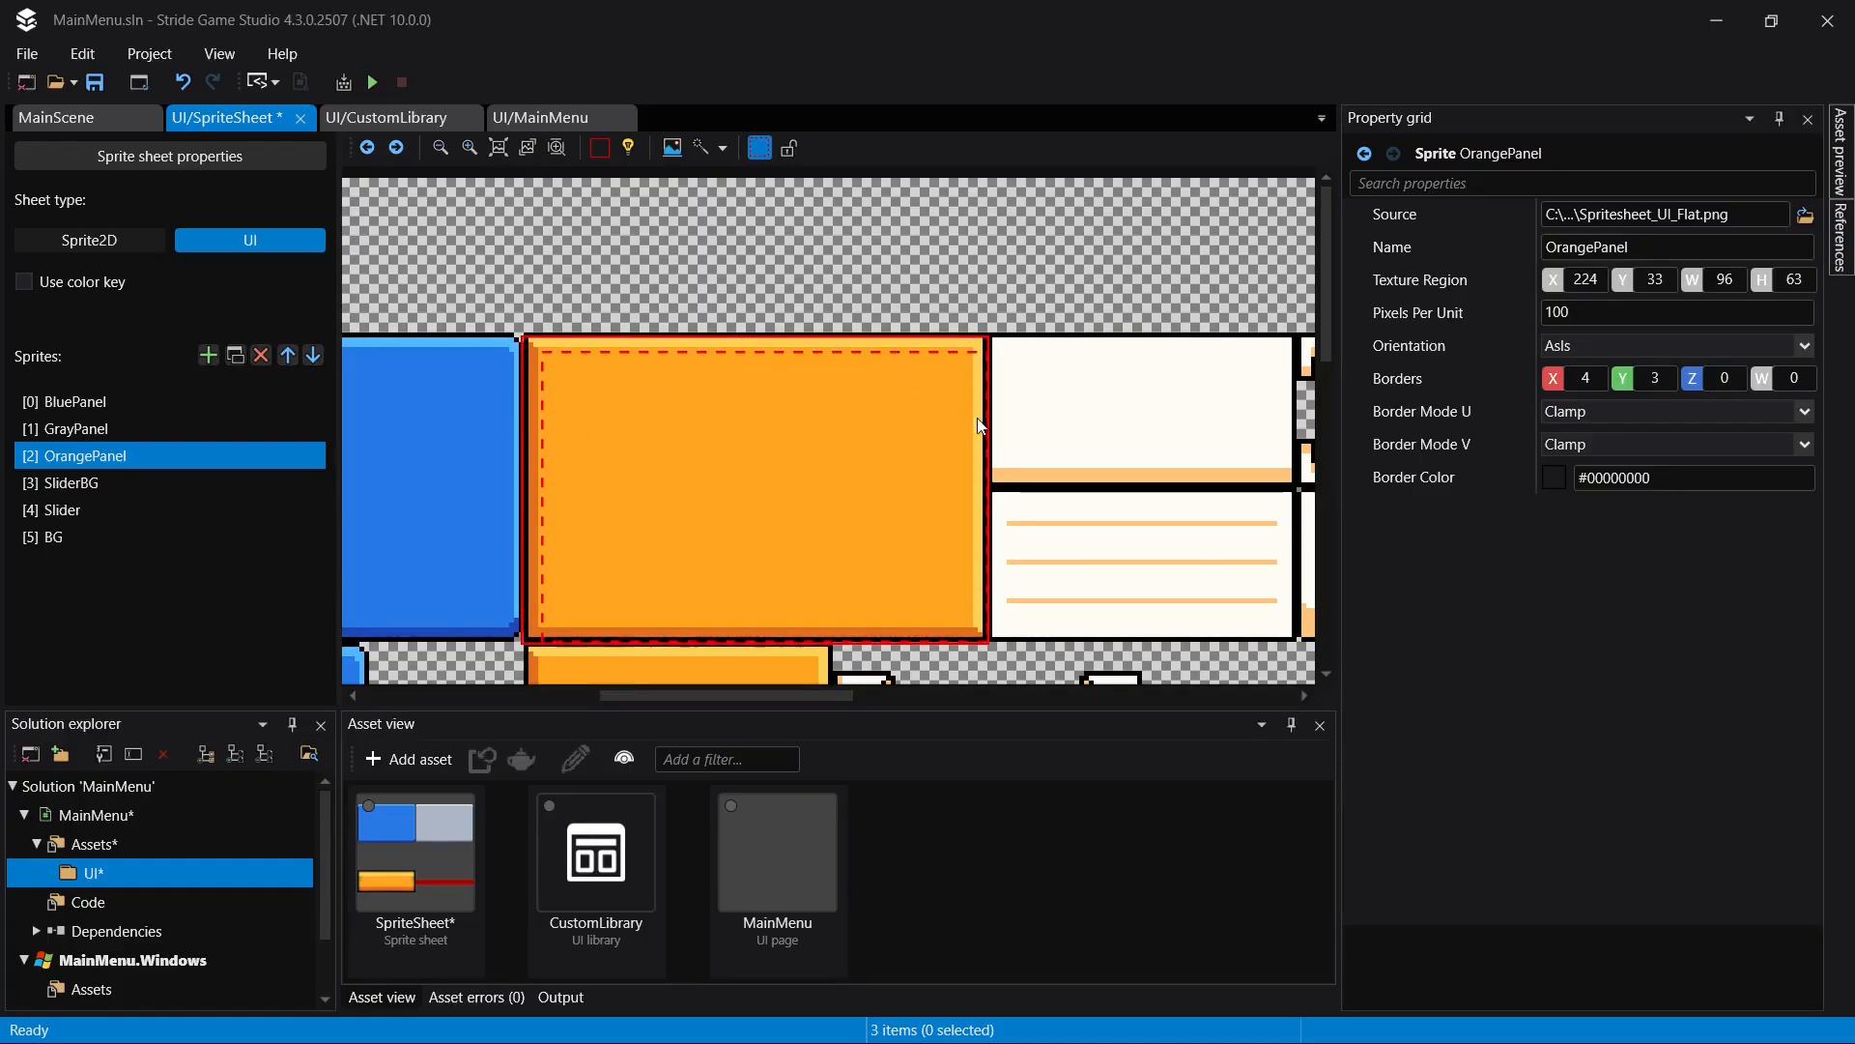
pyautogui.moveTo(986, 446); pyautogui.dragTo(968, 459)
pyautogui.moveTo(782, 640); pyautogui.dragTo(784, 622)
pyautogui.hotkey('ctrl', 's')
# - Preview LargeButton's pressed state in CustomLibrary to check OrangePanel's borders
pyautogui.click(425, 119)
pyautogui.click(819, 409)
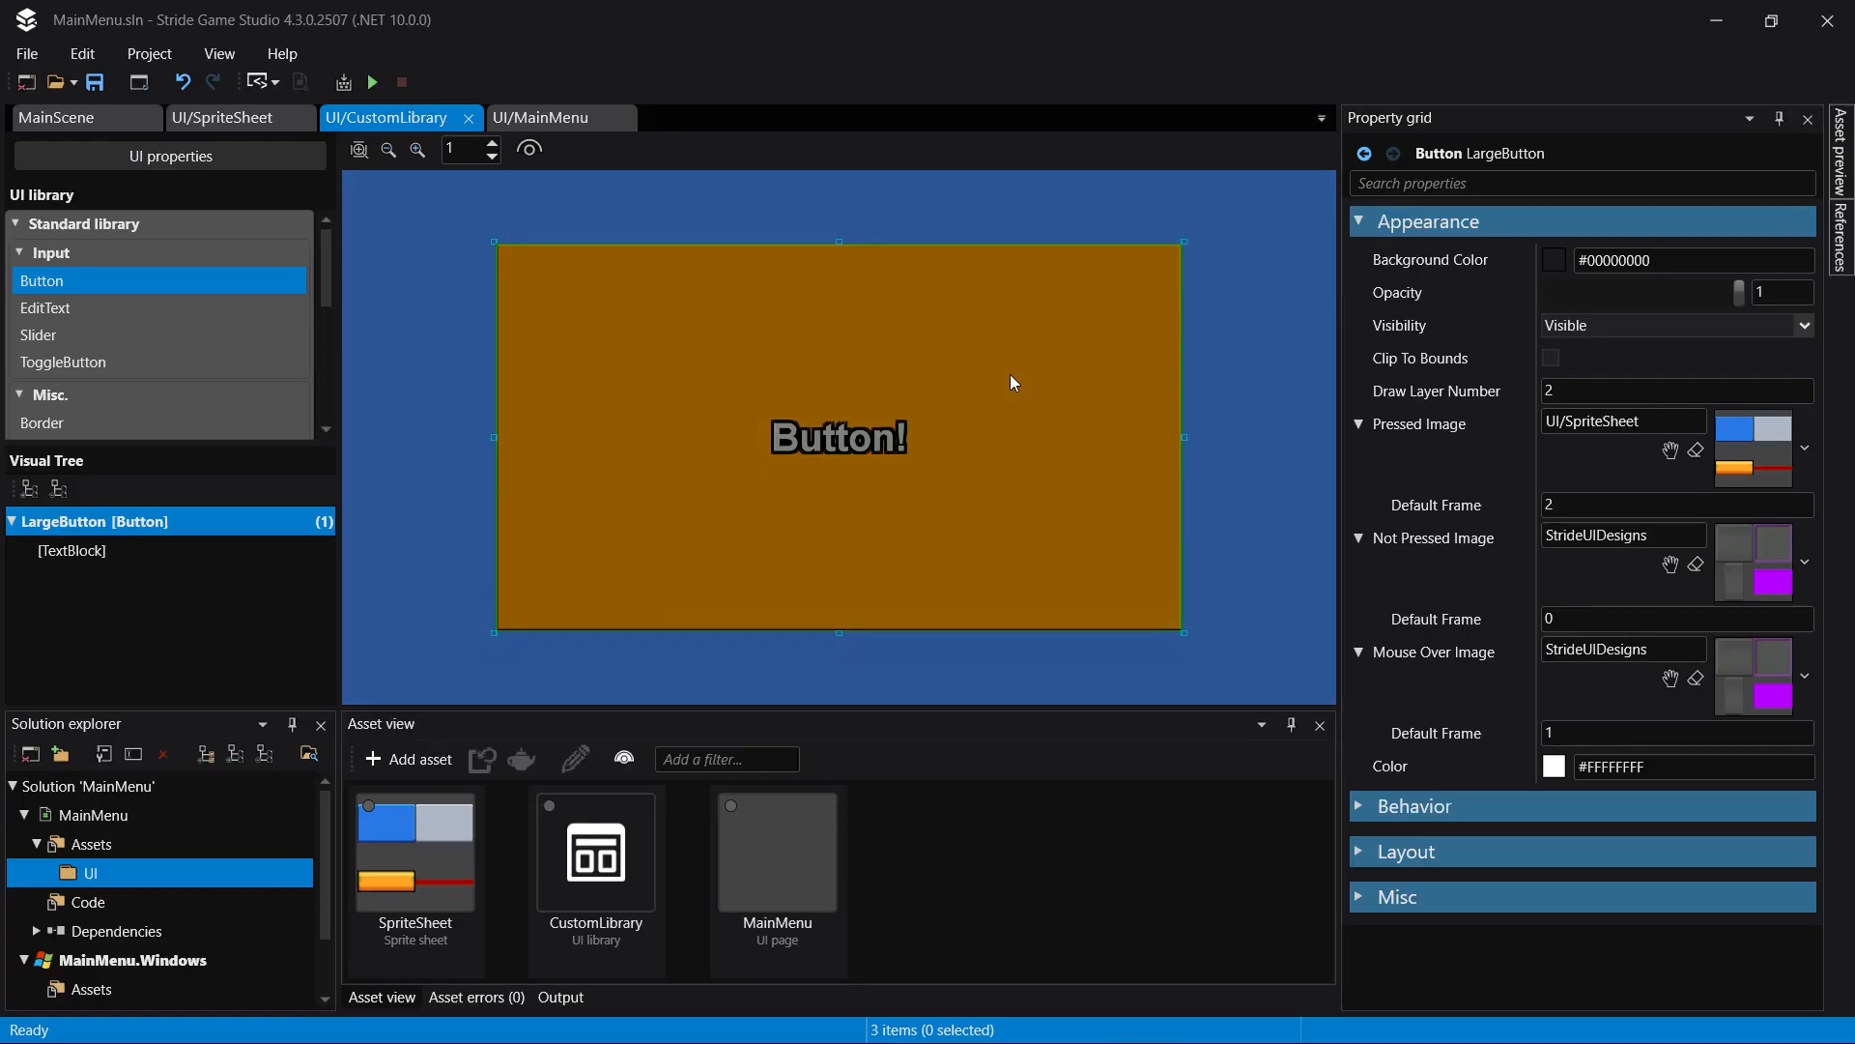
pyautogui.click(1010, 374)
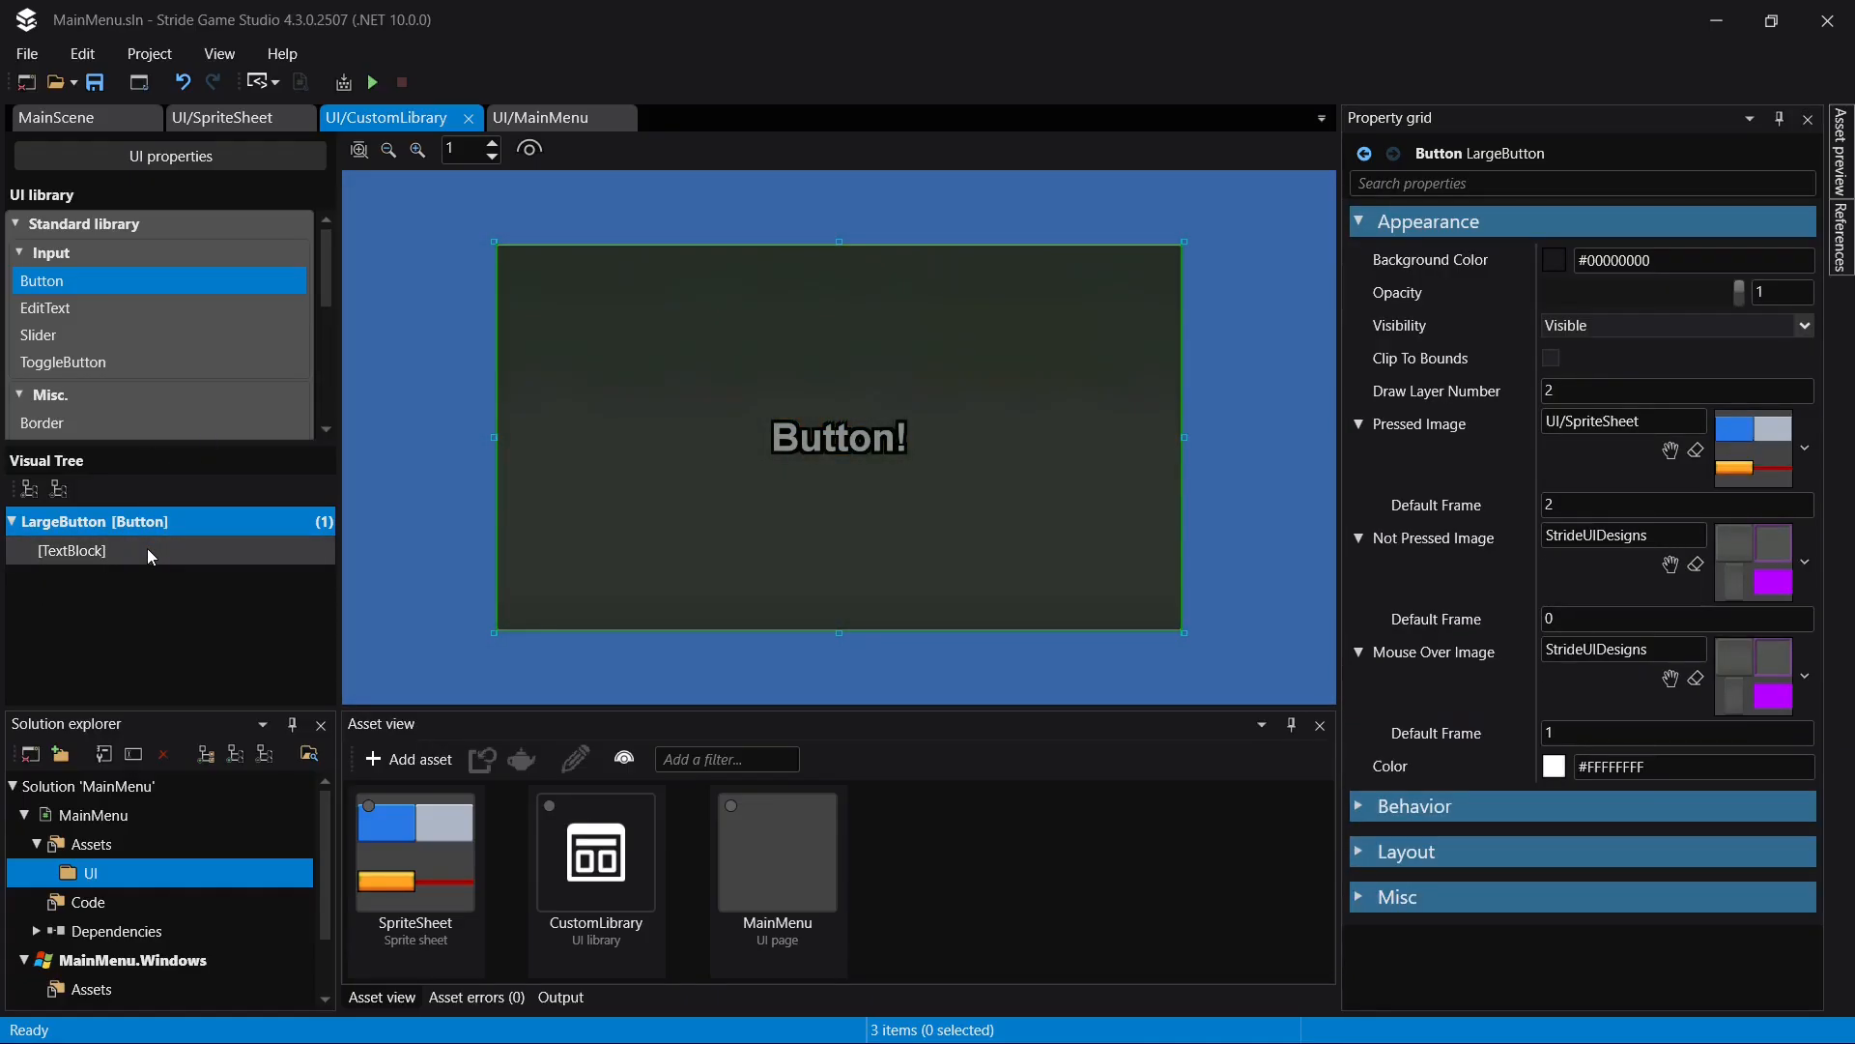
# - Copy LargeButton and paste the copy as another root element in CustomLibrary's visual tree
pyautogui.click(13, 522)
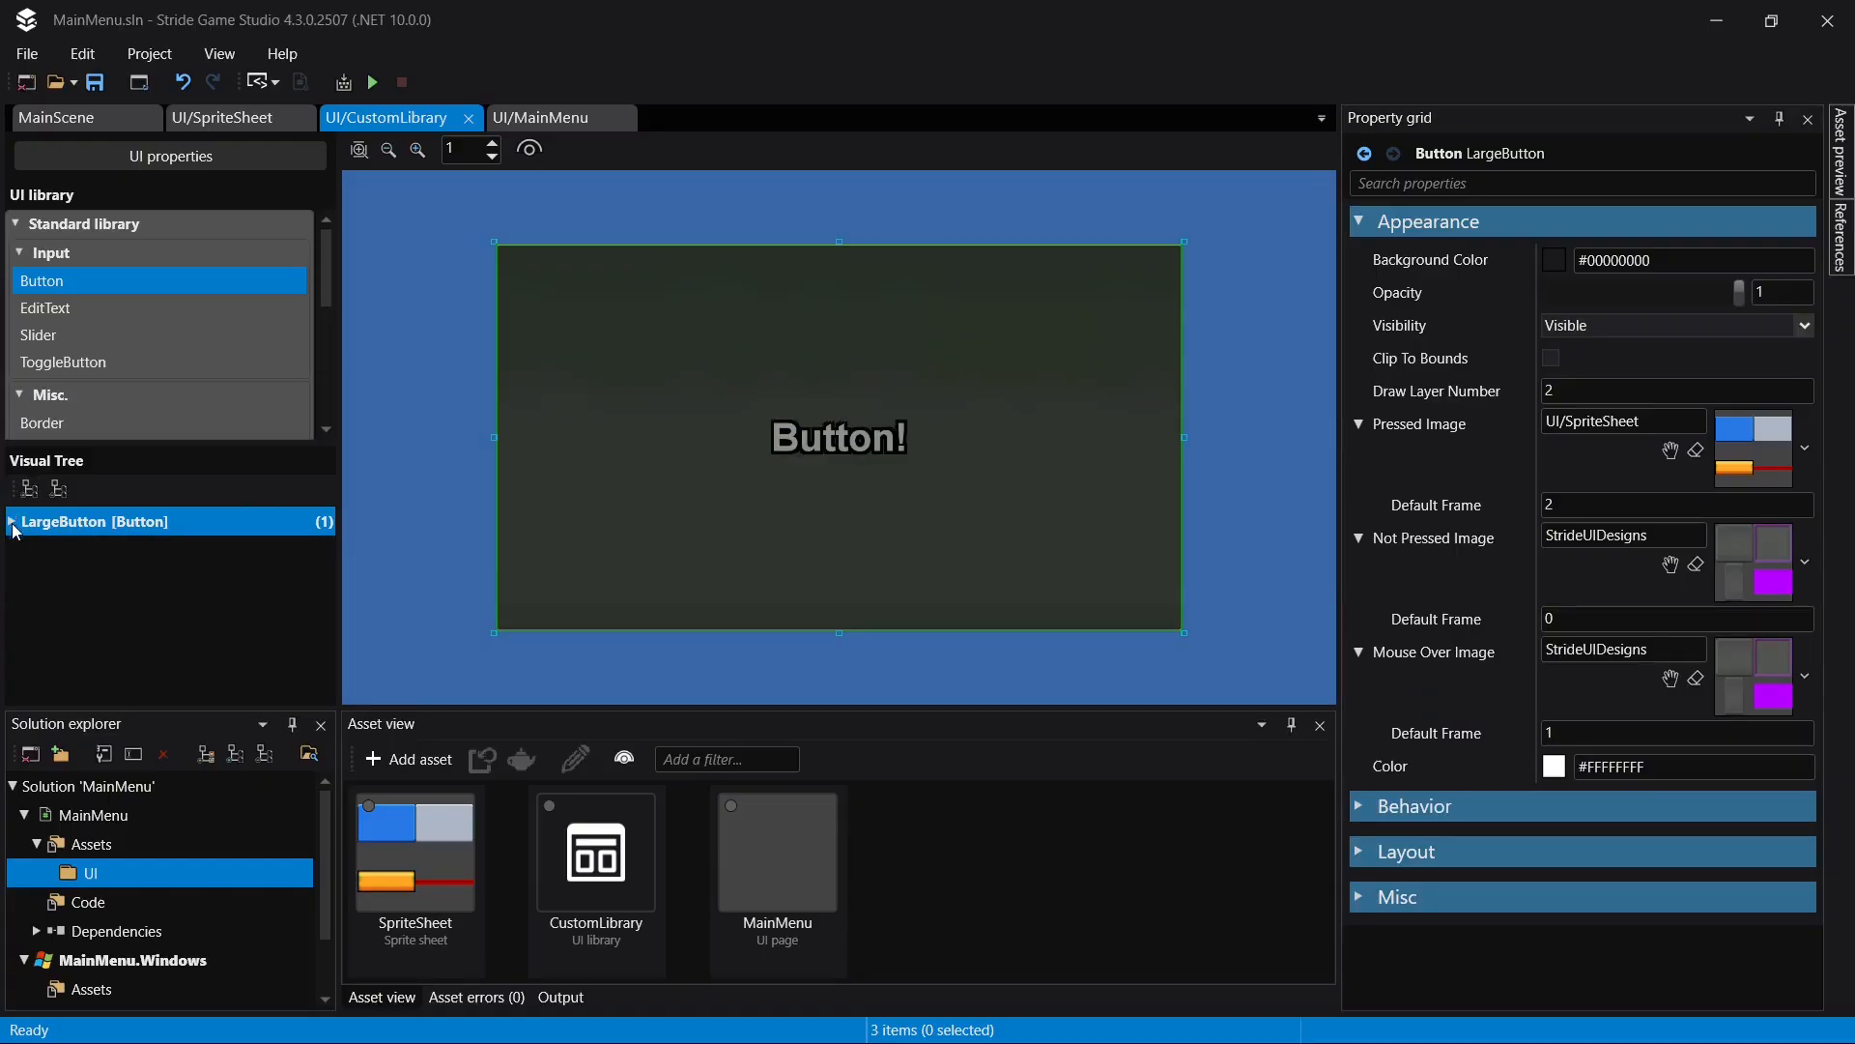
pyautogui.rightClick(118, 522)
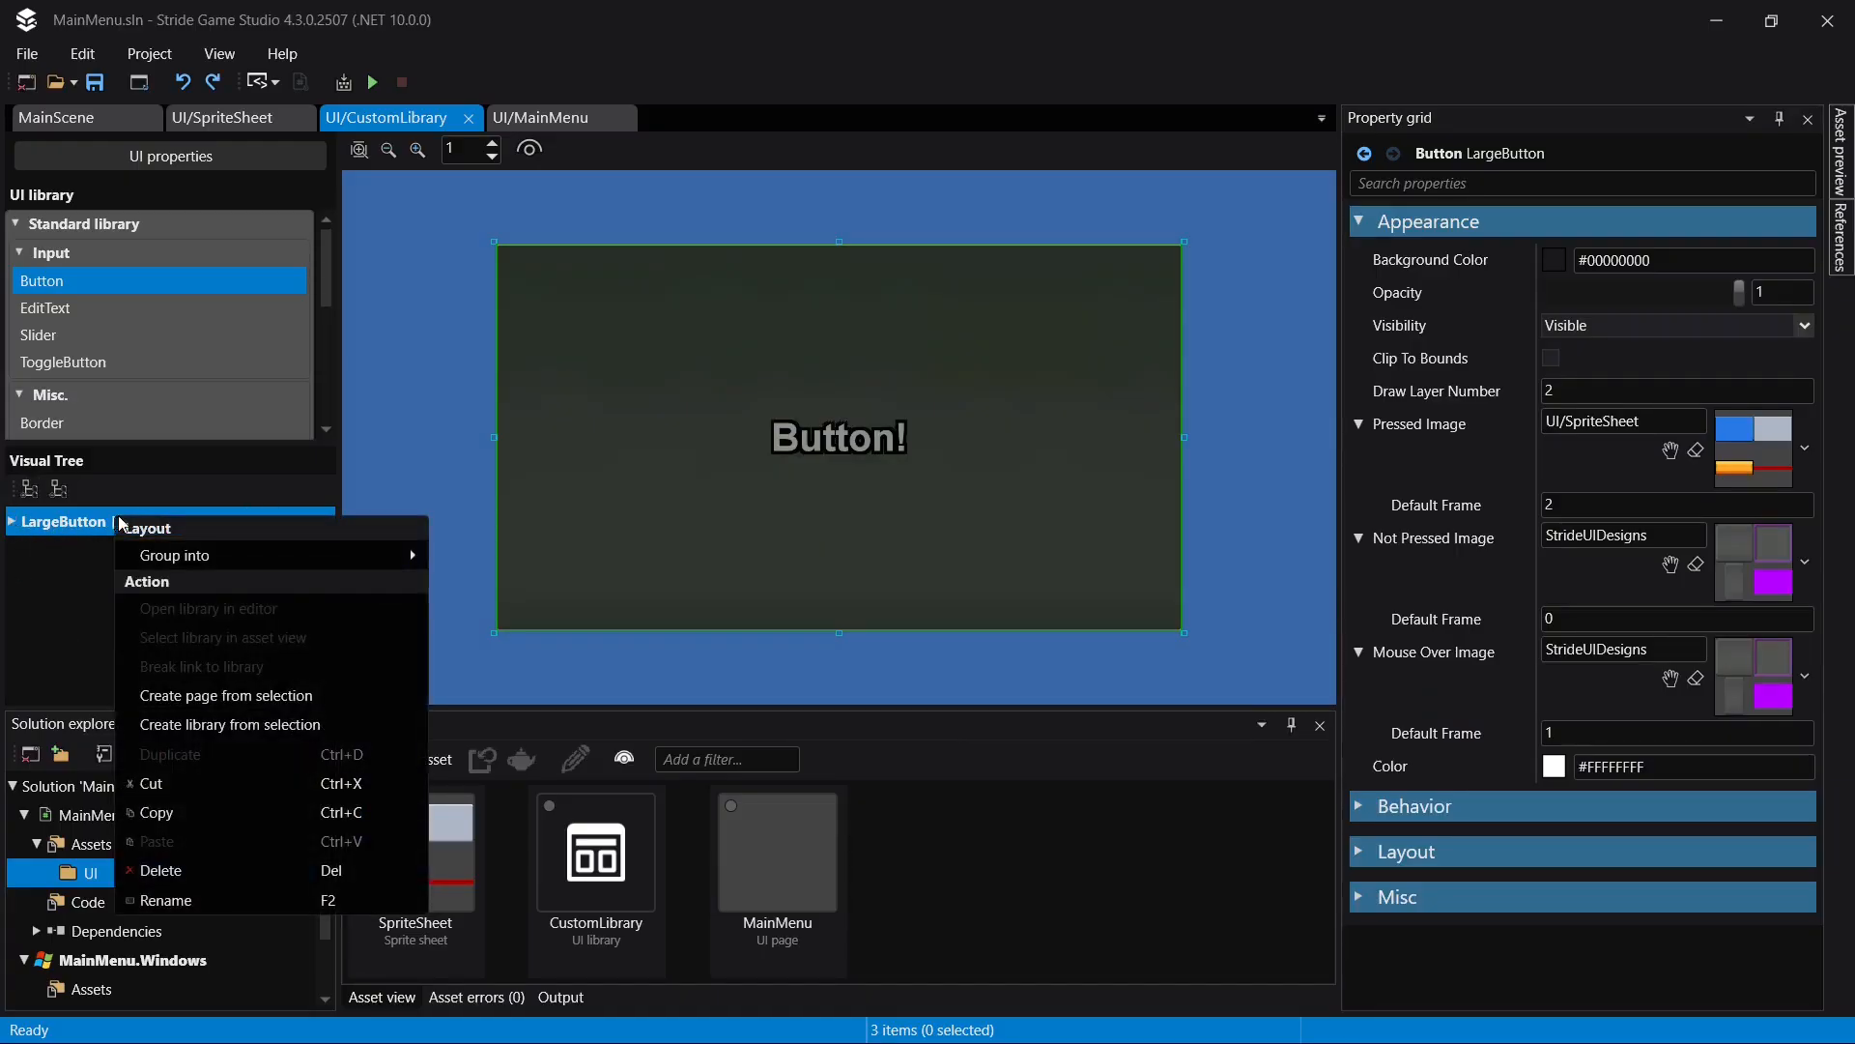
pyautogui.click(253, 814)
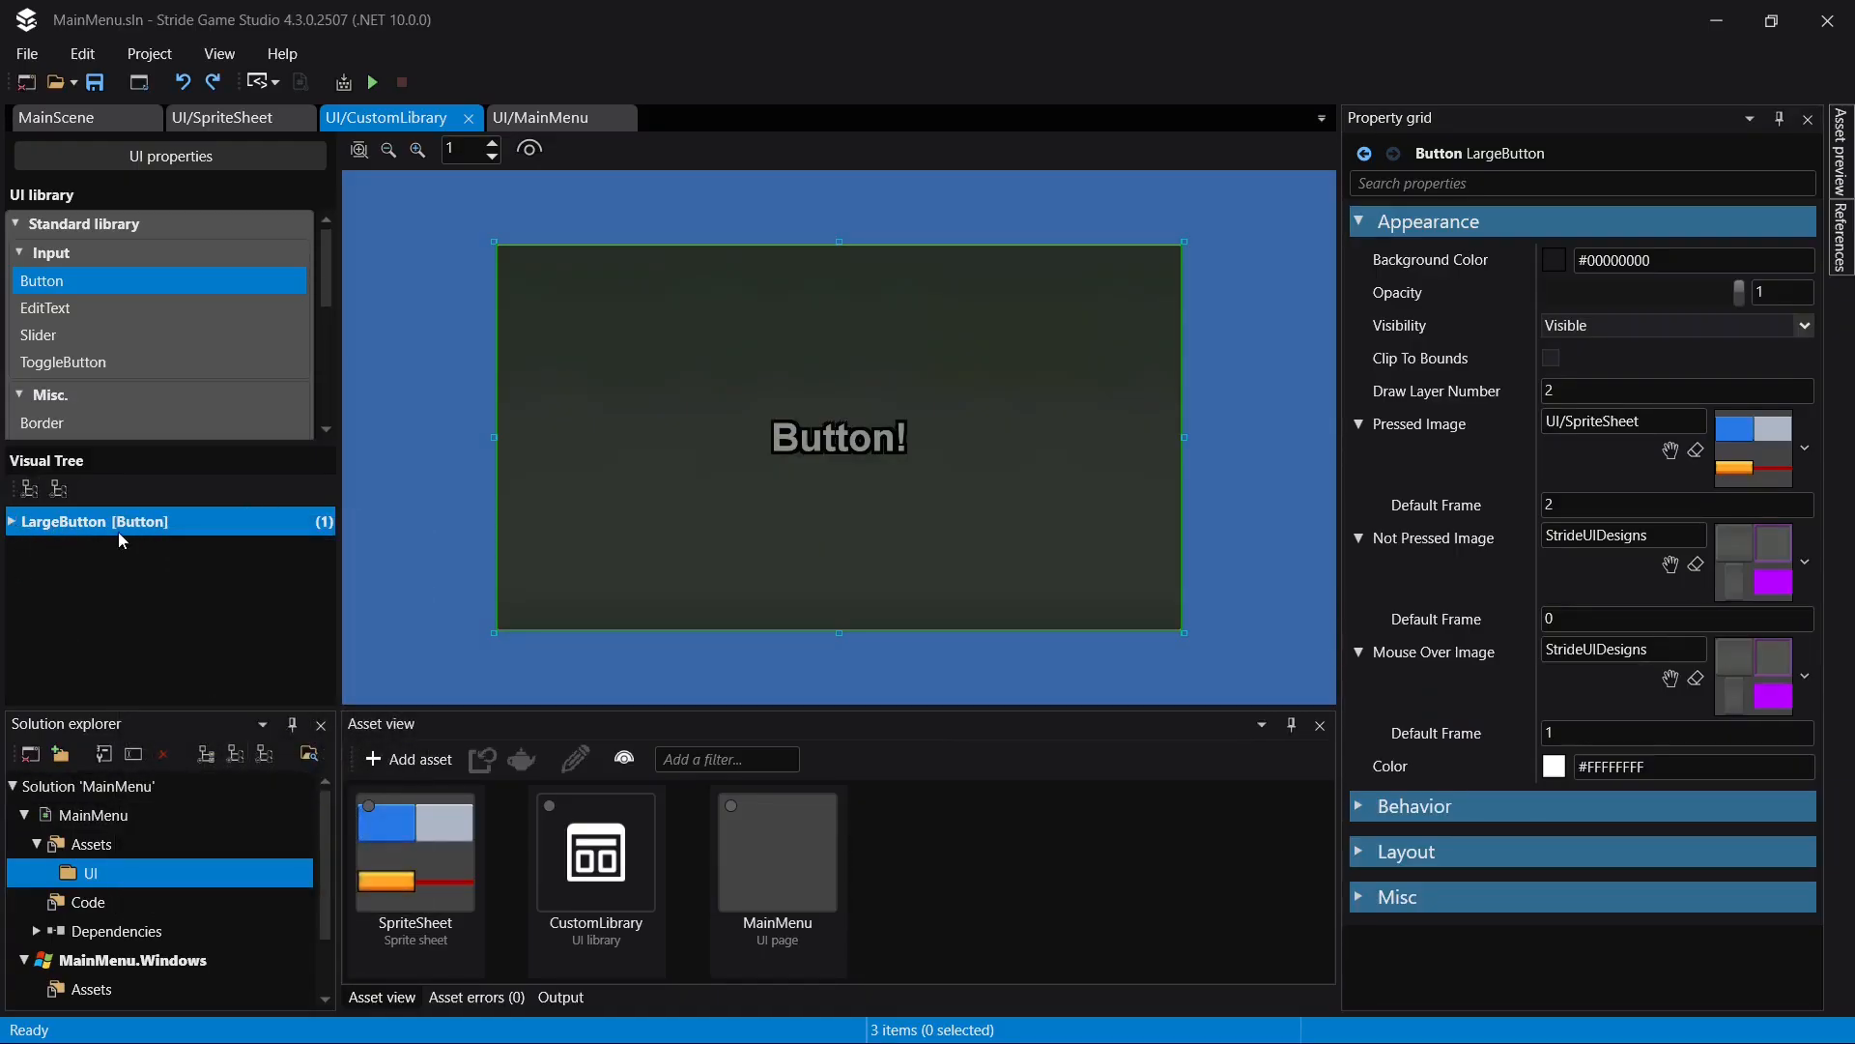
pyautogui.rightClick(68, 552)
pyautogui.click(149, 878)
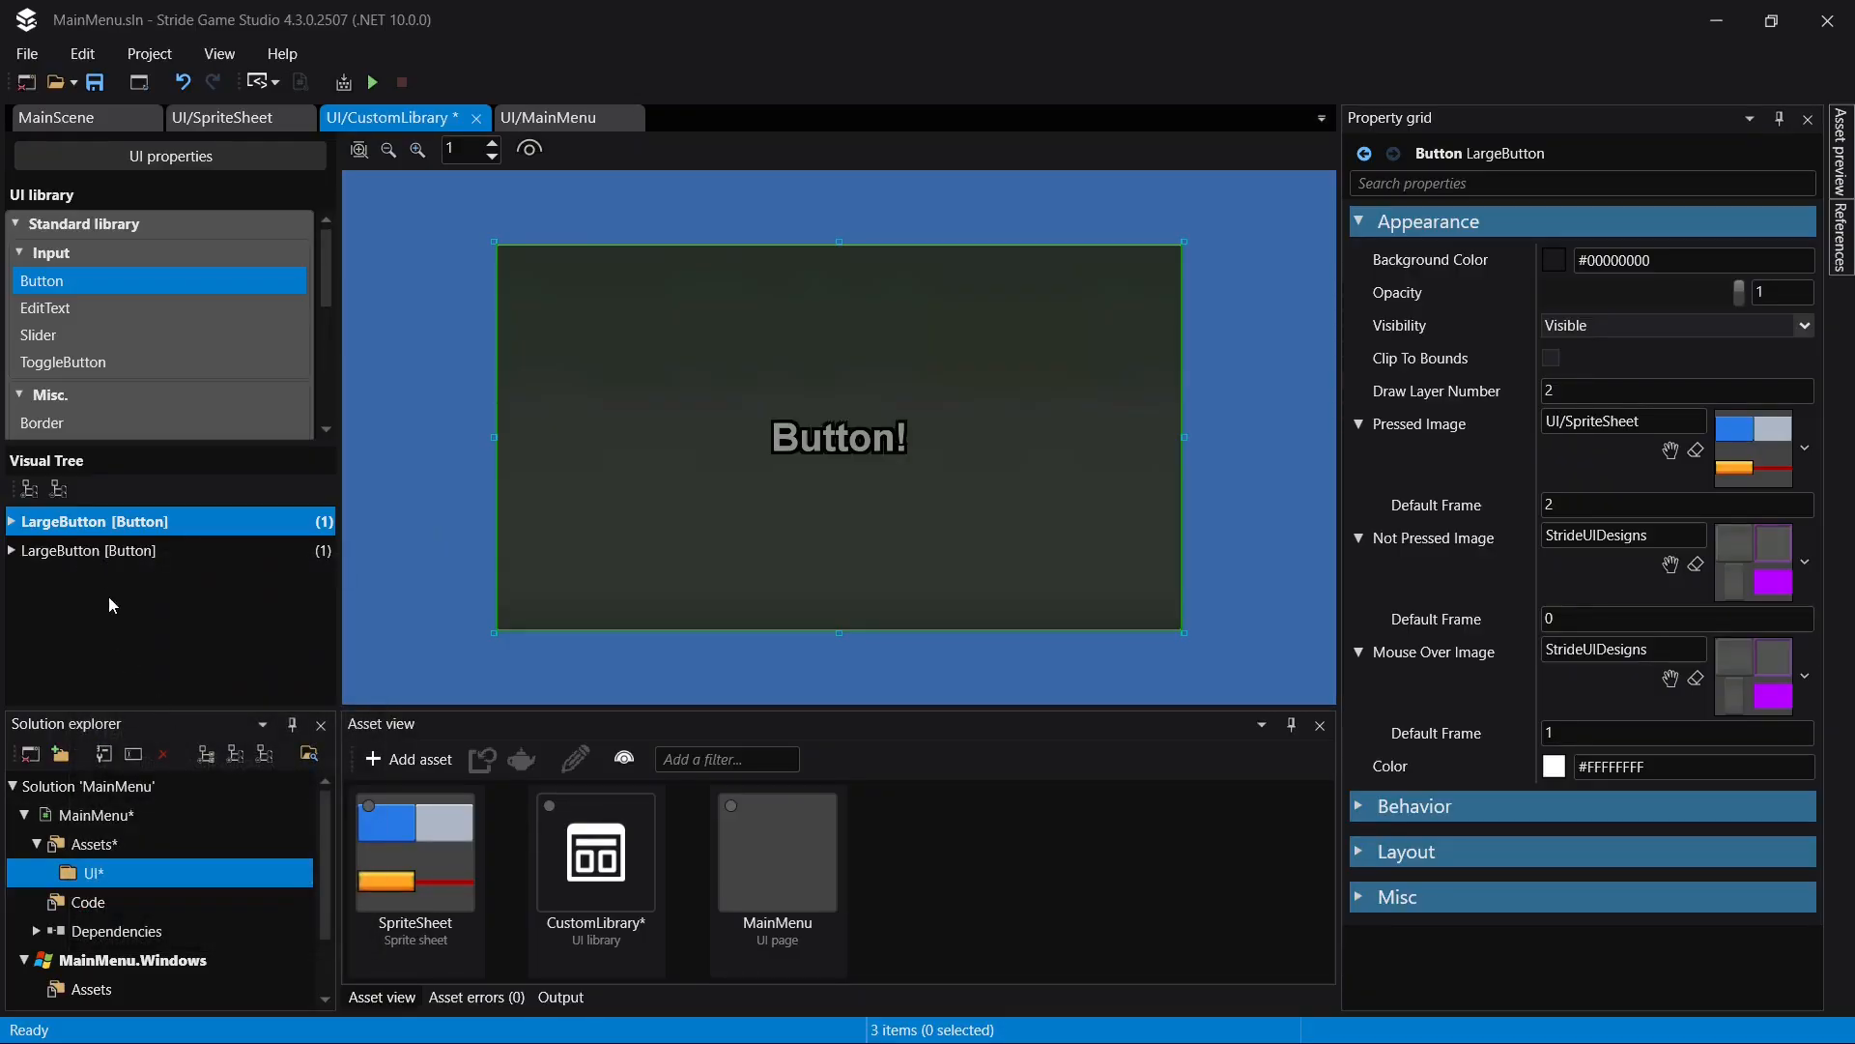
# - Rename the pasted LargeButton copy as MediumButton and save the library
pyautogui.click(95, 556)
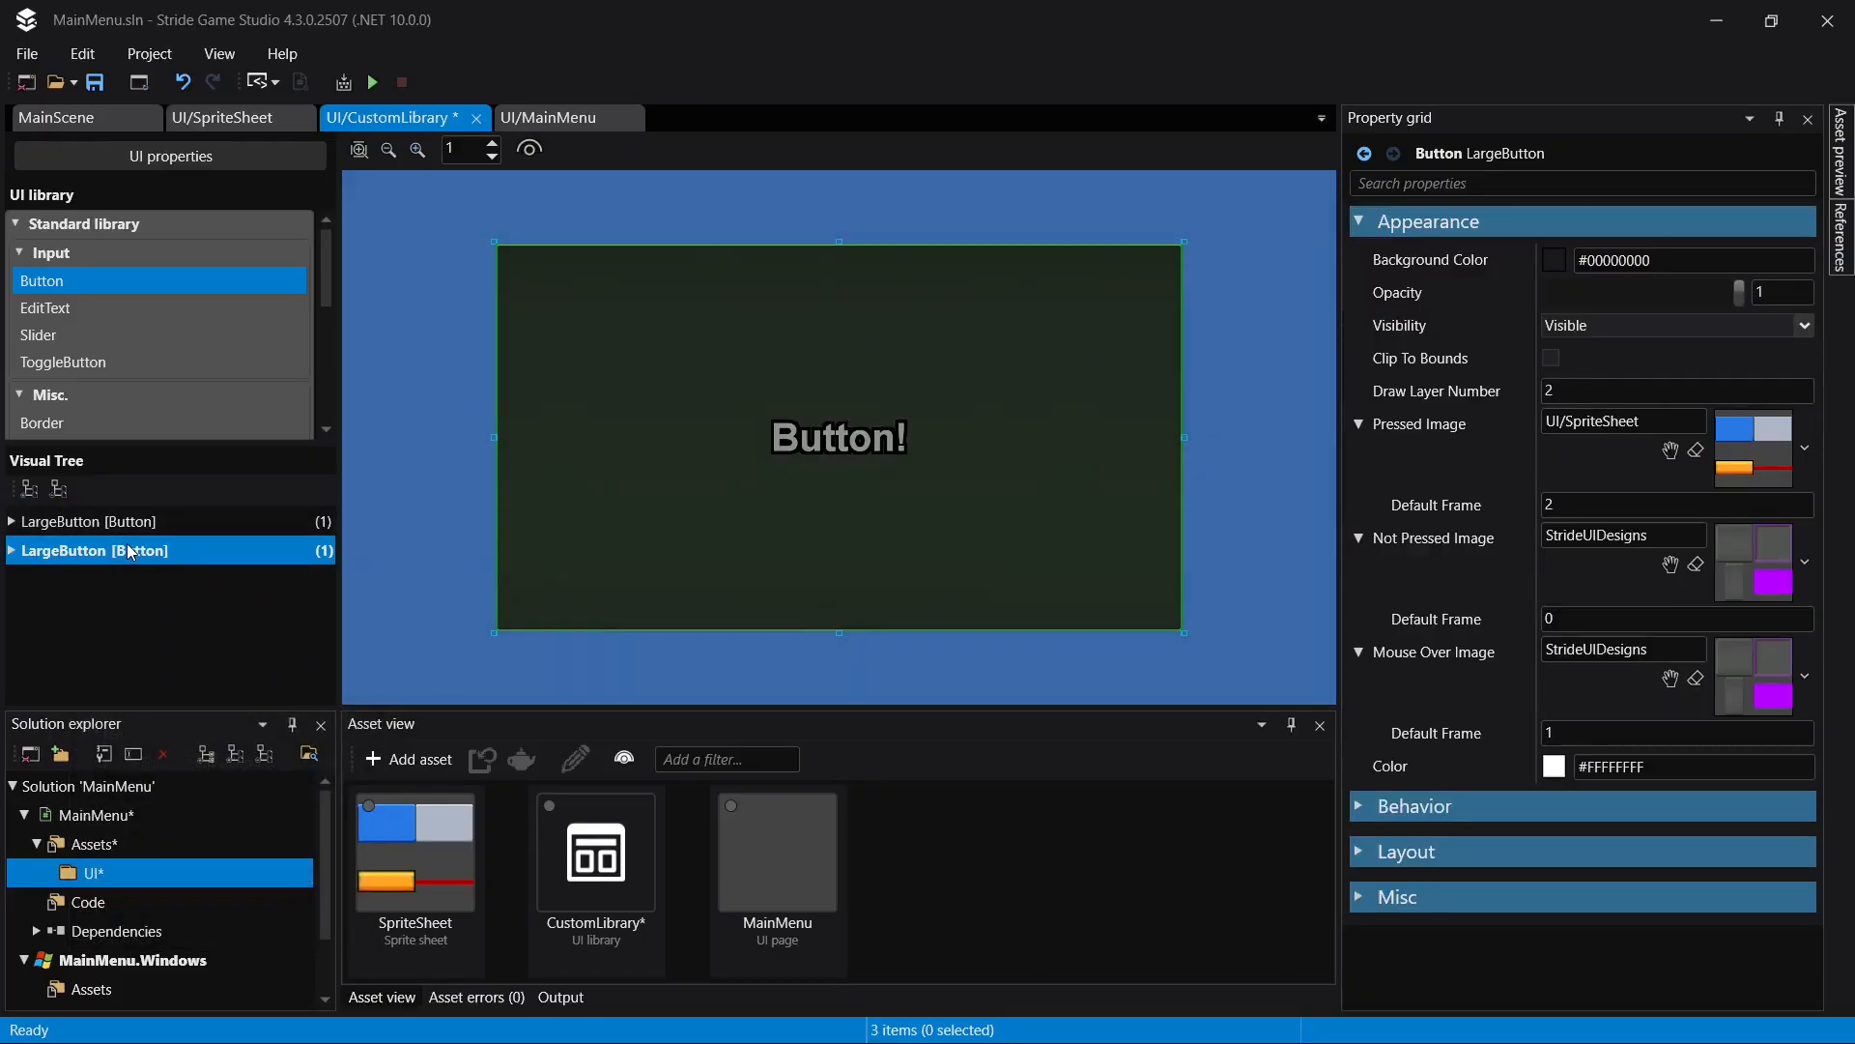
pyautogui.click(106, 555)
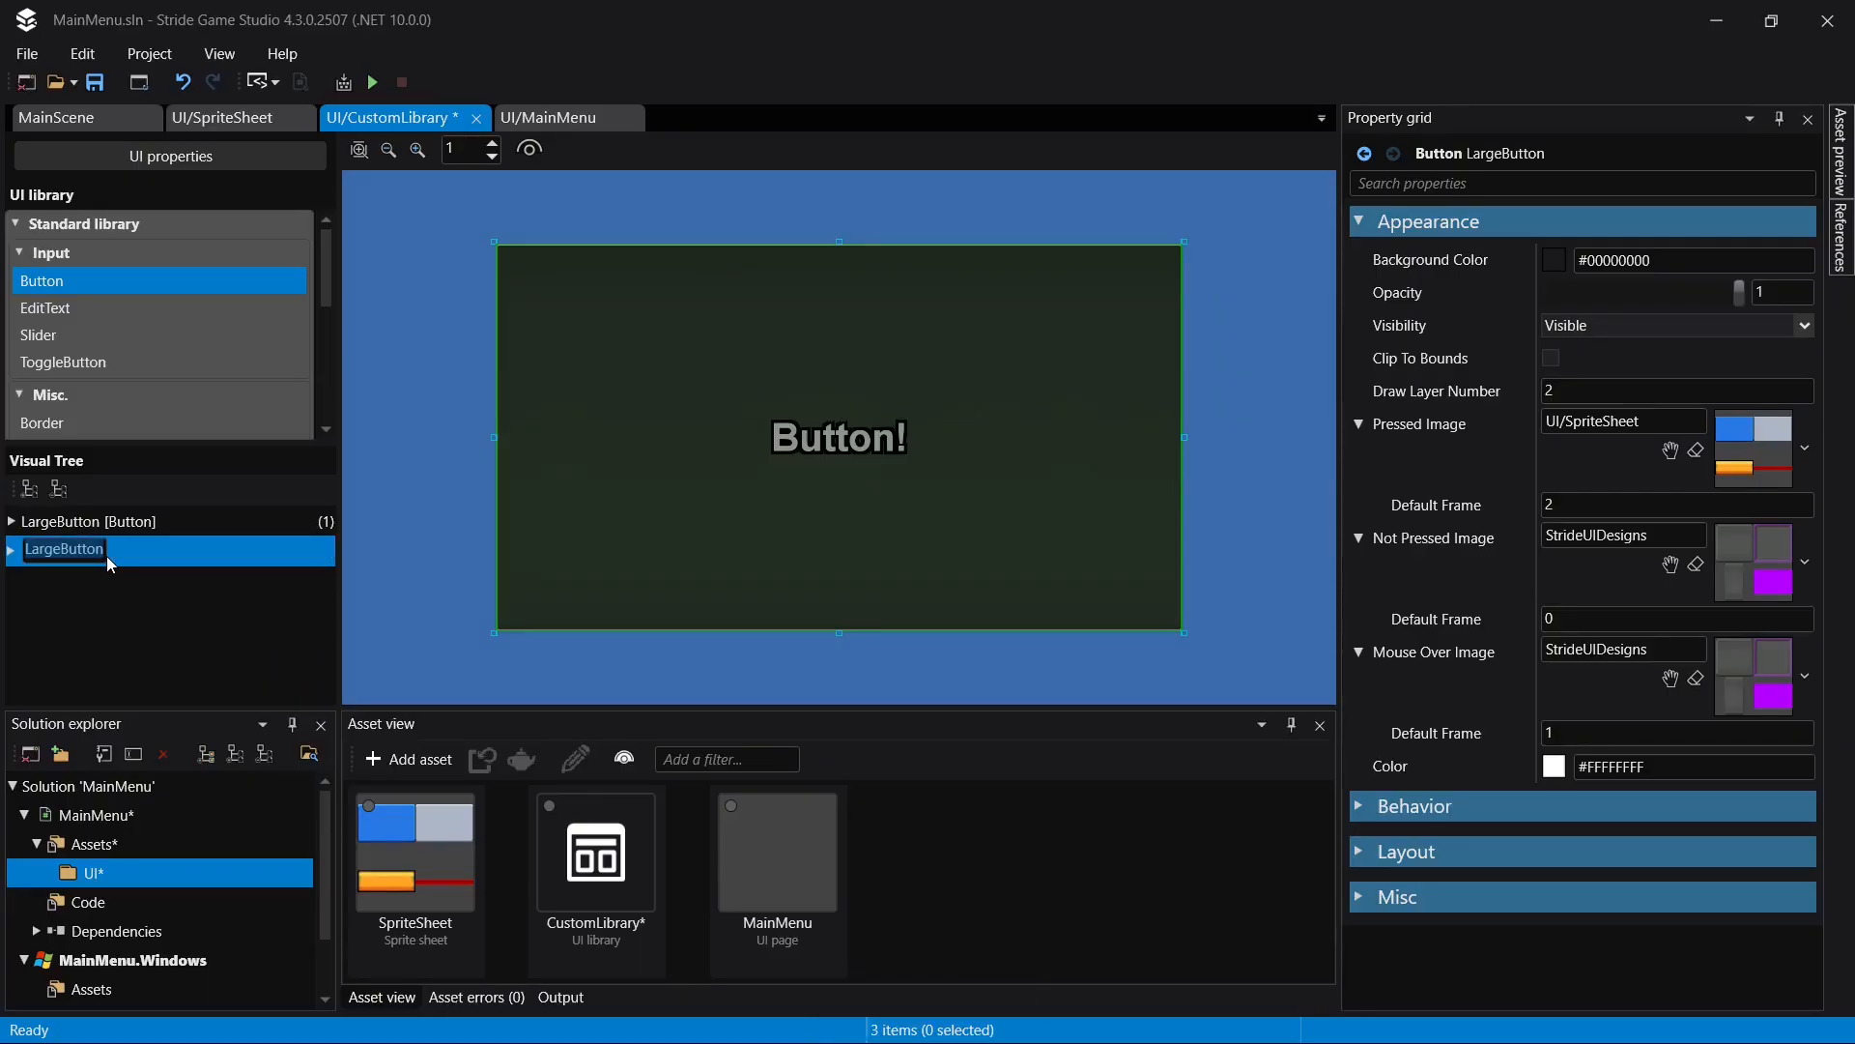
pyautogui.write('MediumButton')
pyautogui.press('Return')
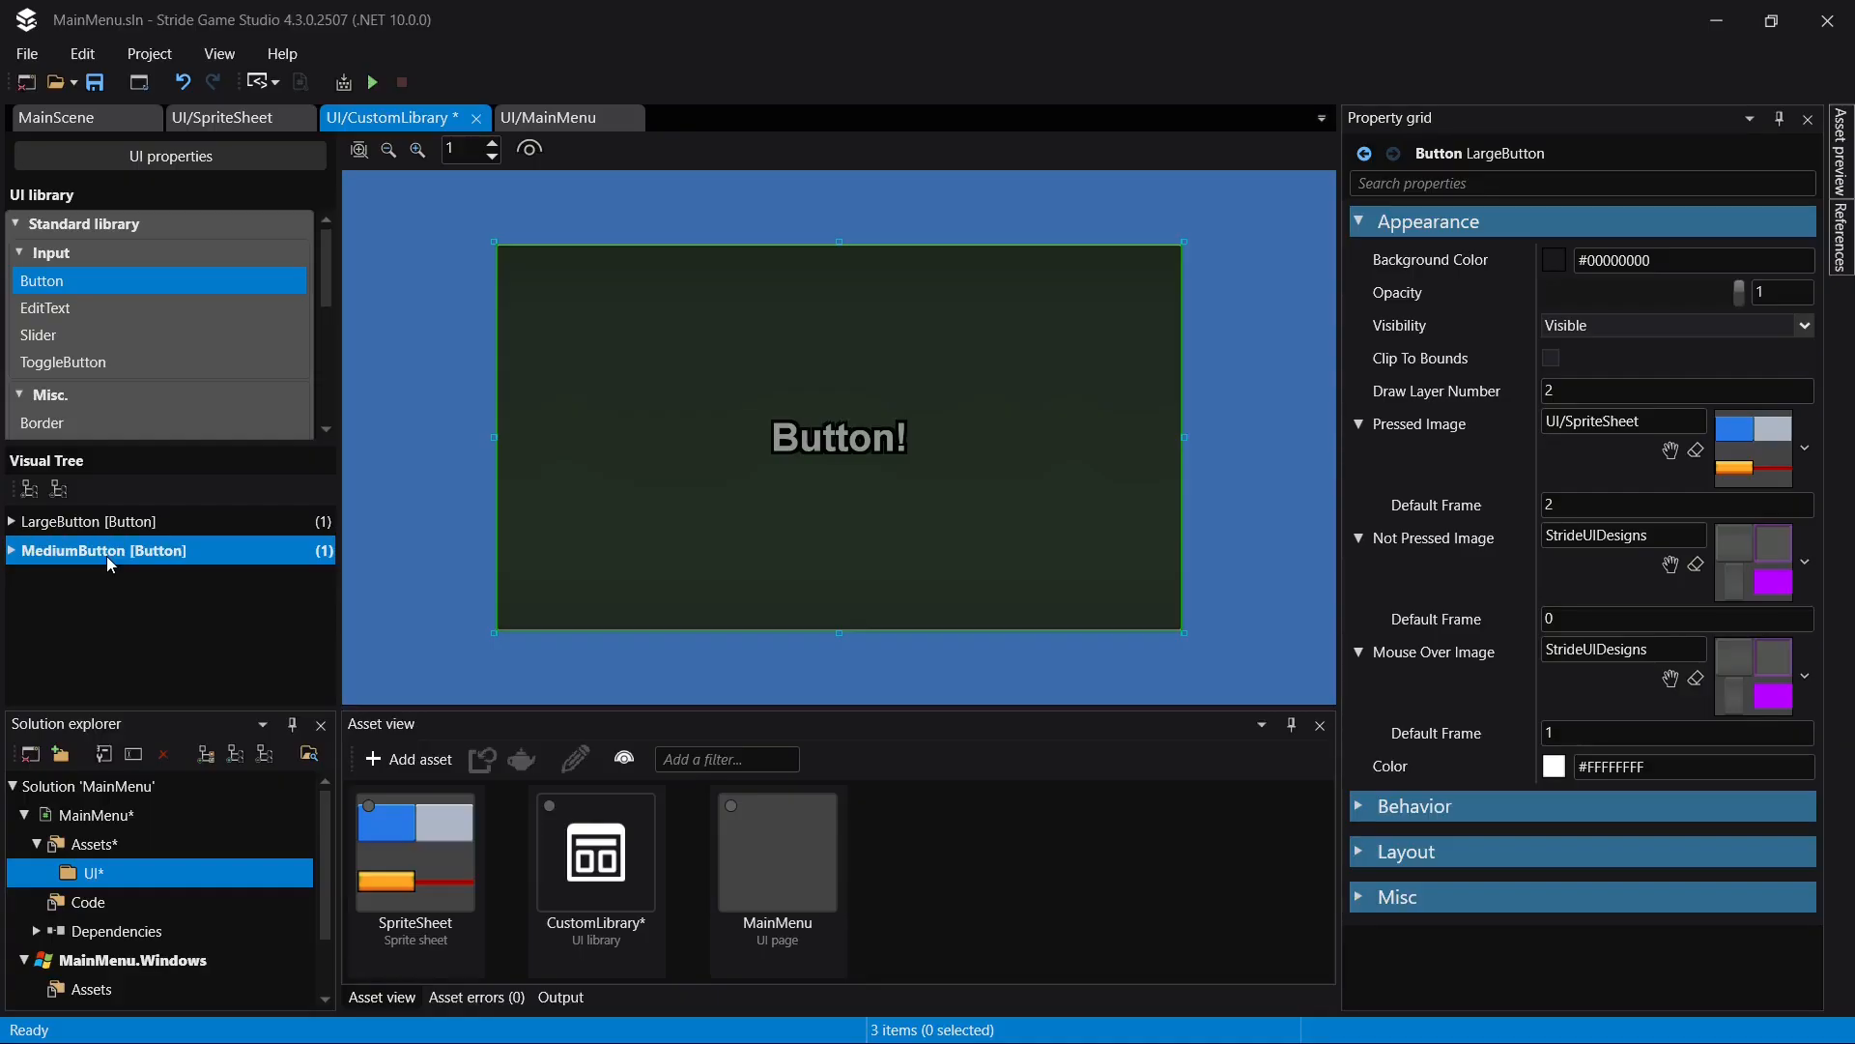
pyautogui.hotkey('ctrl', 's')
# - Set the text size of MediumButton's TextBlock to 48 and its outline thickness to 4
pyautogui.click(11, 550)
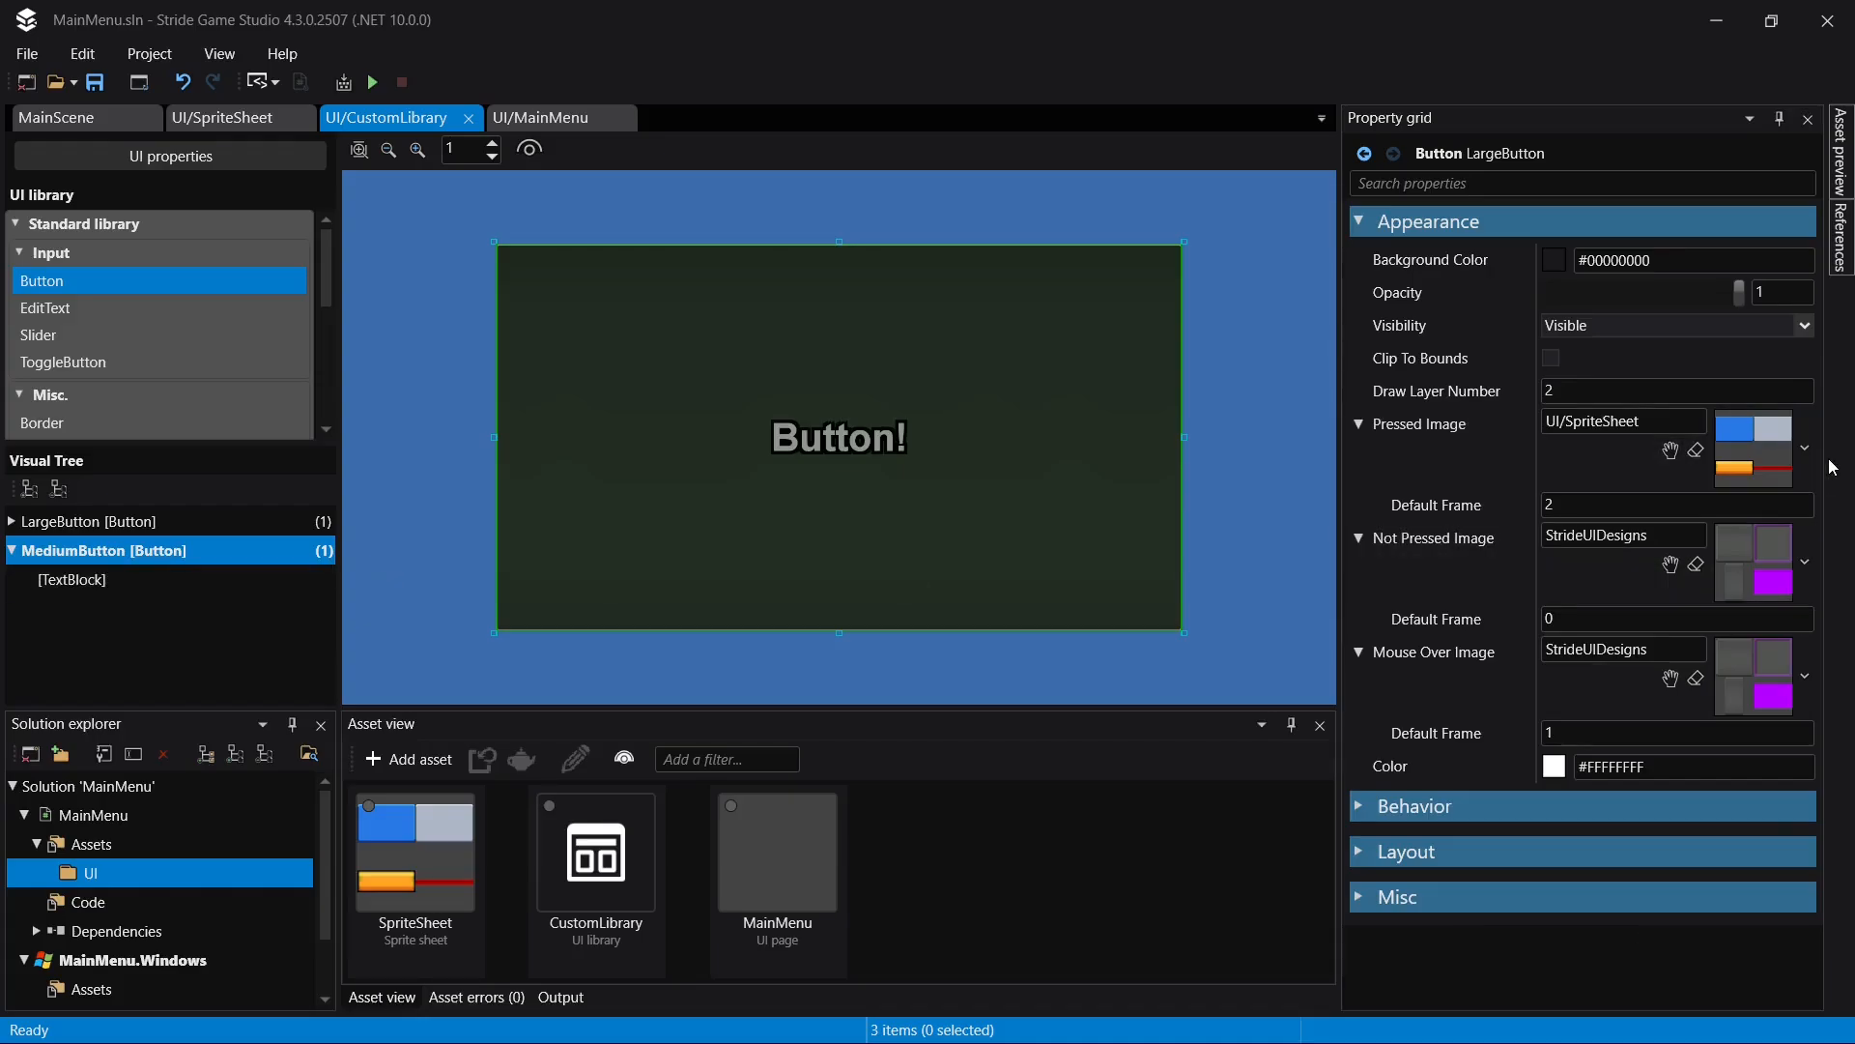
pyautogui.click(103, 580)
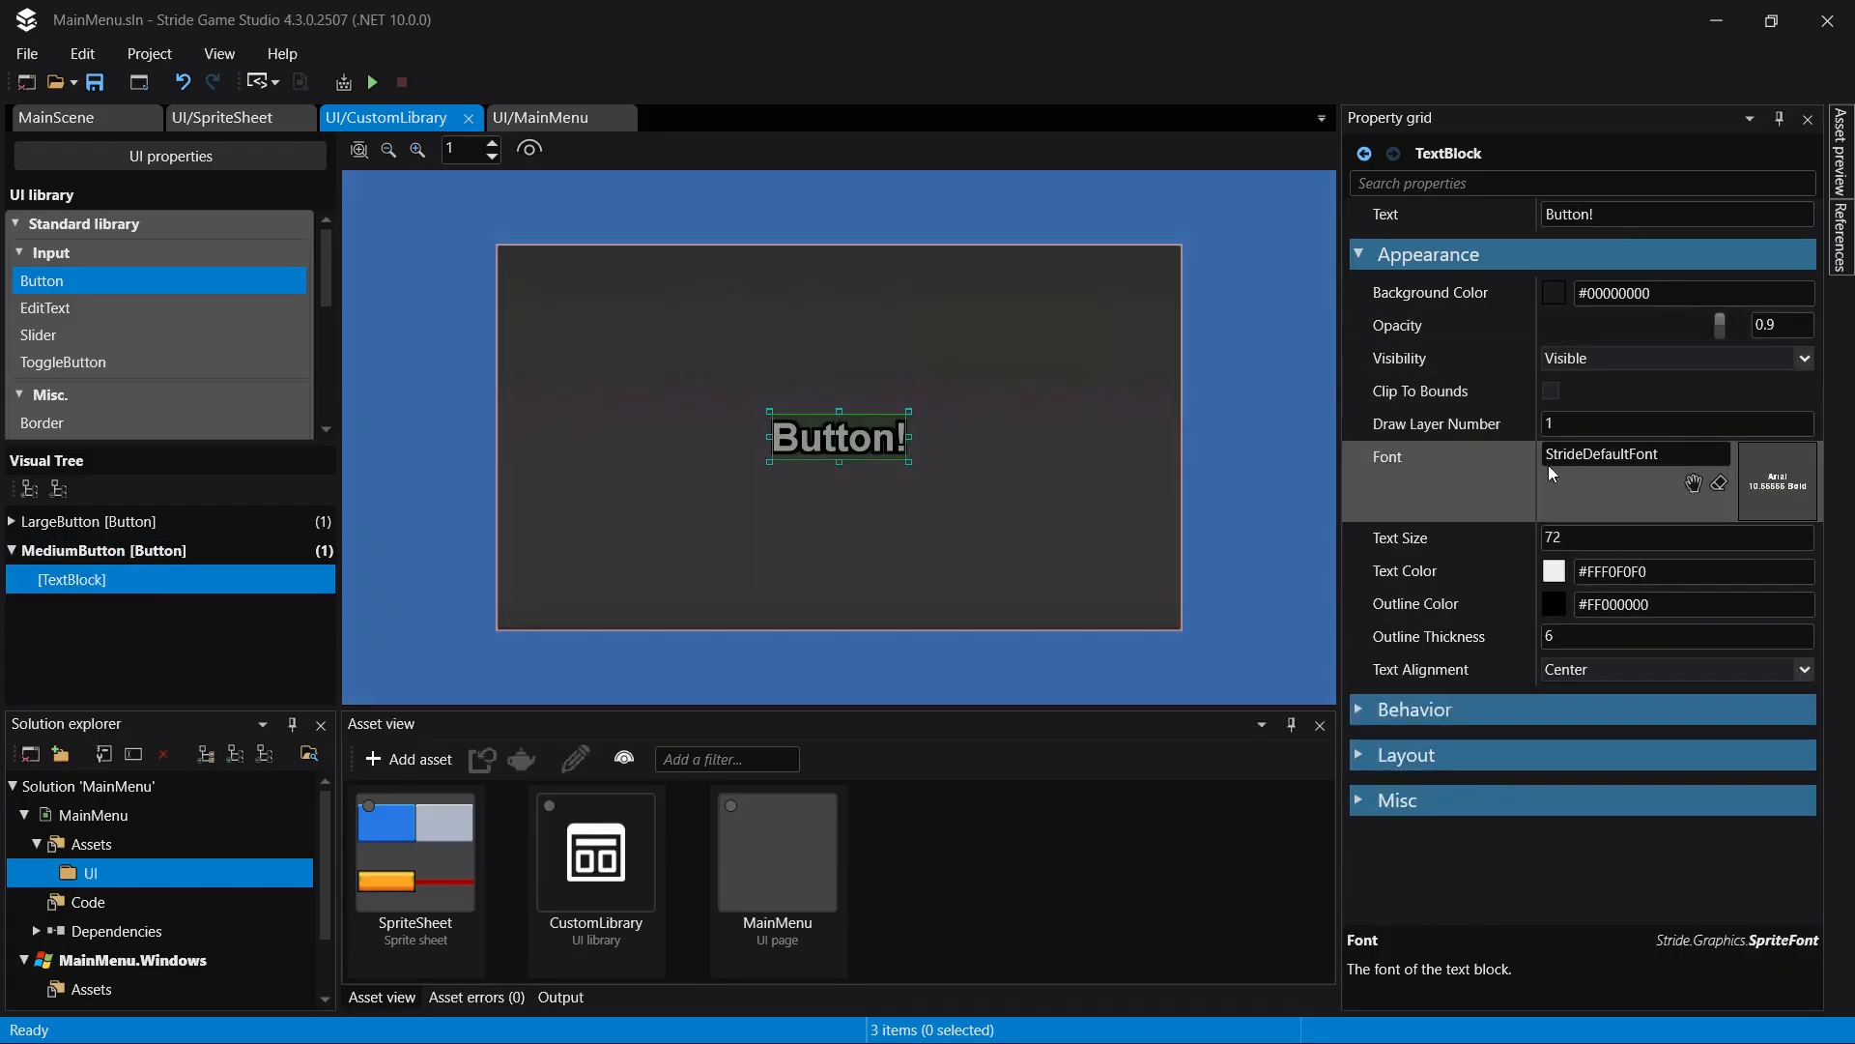
pyautogui.click(1609, 538)
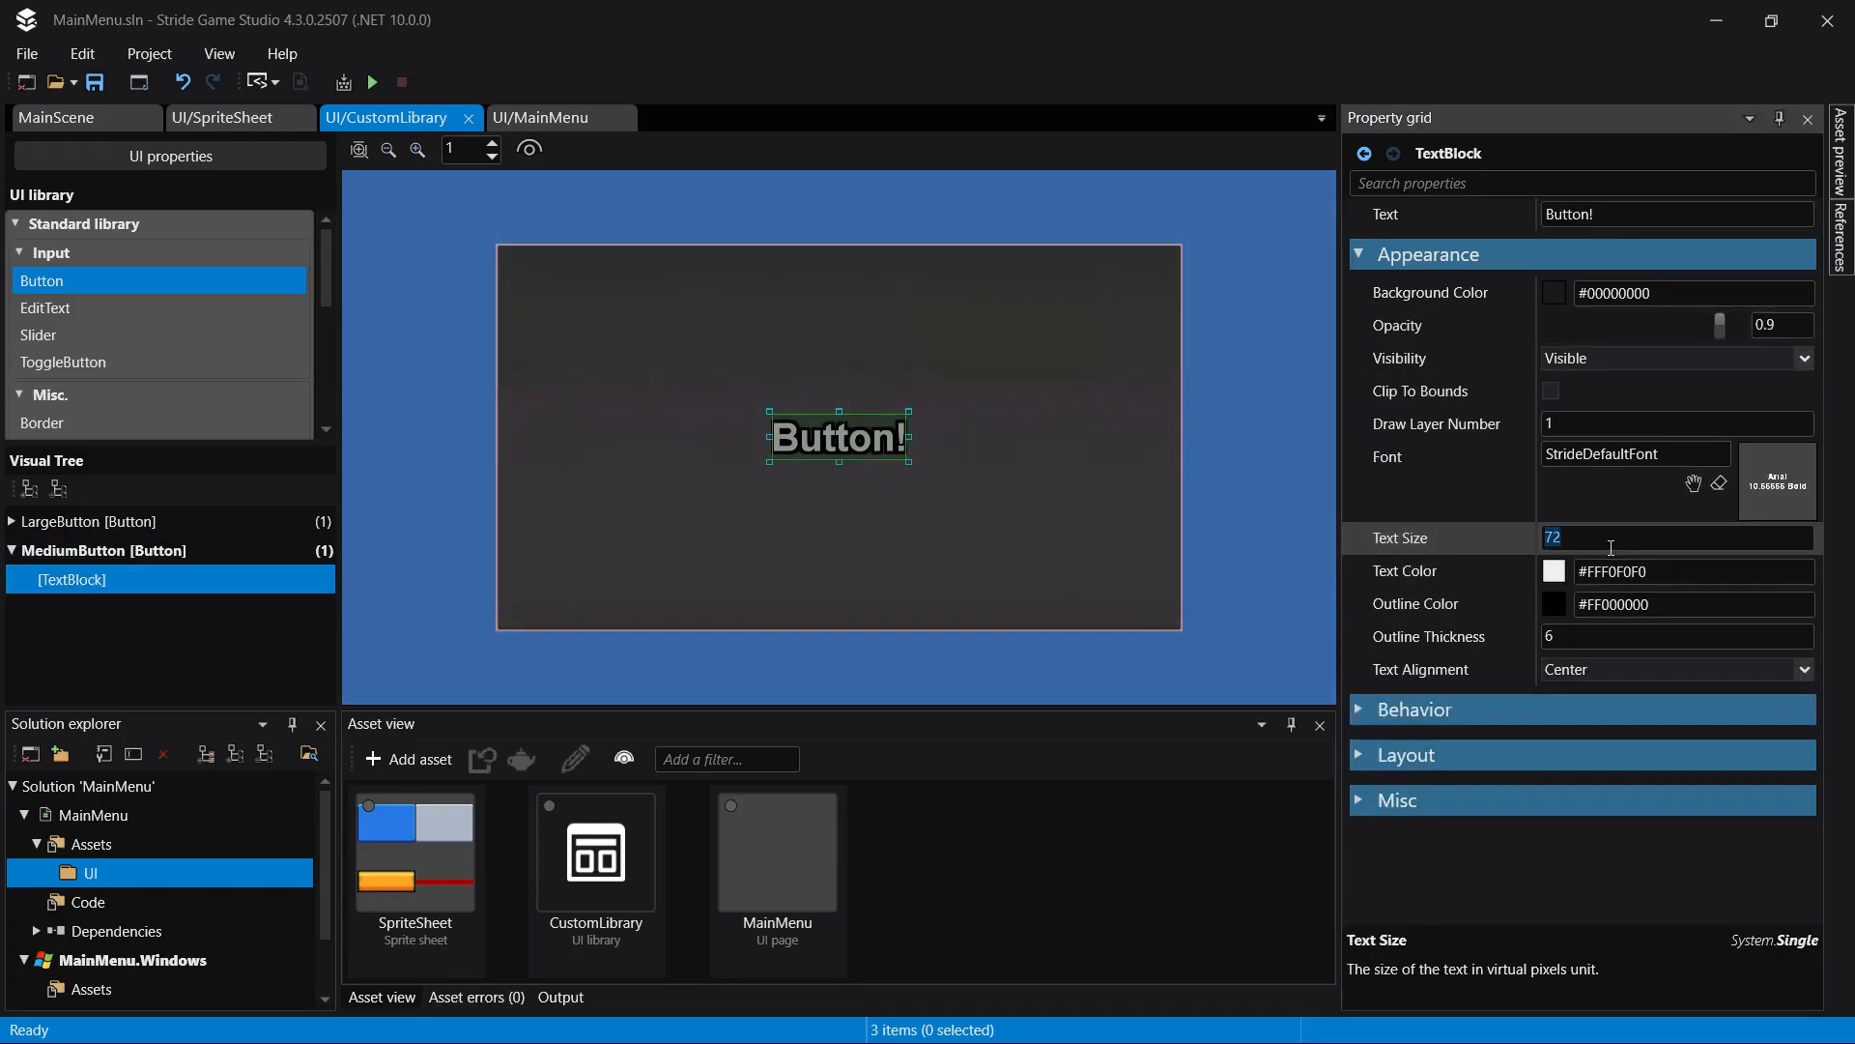
pyautogui.write('48')
pyautogui.press('Return')
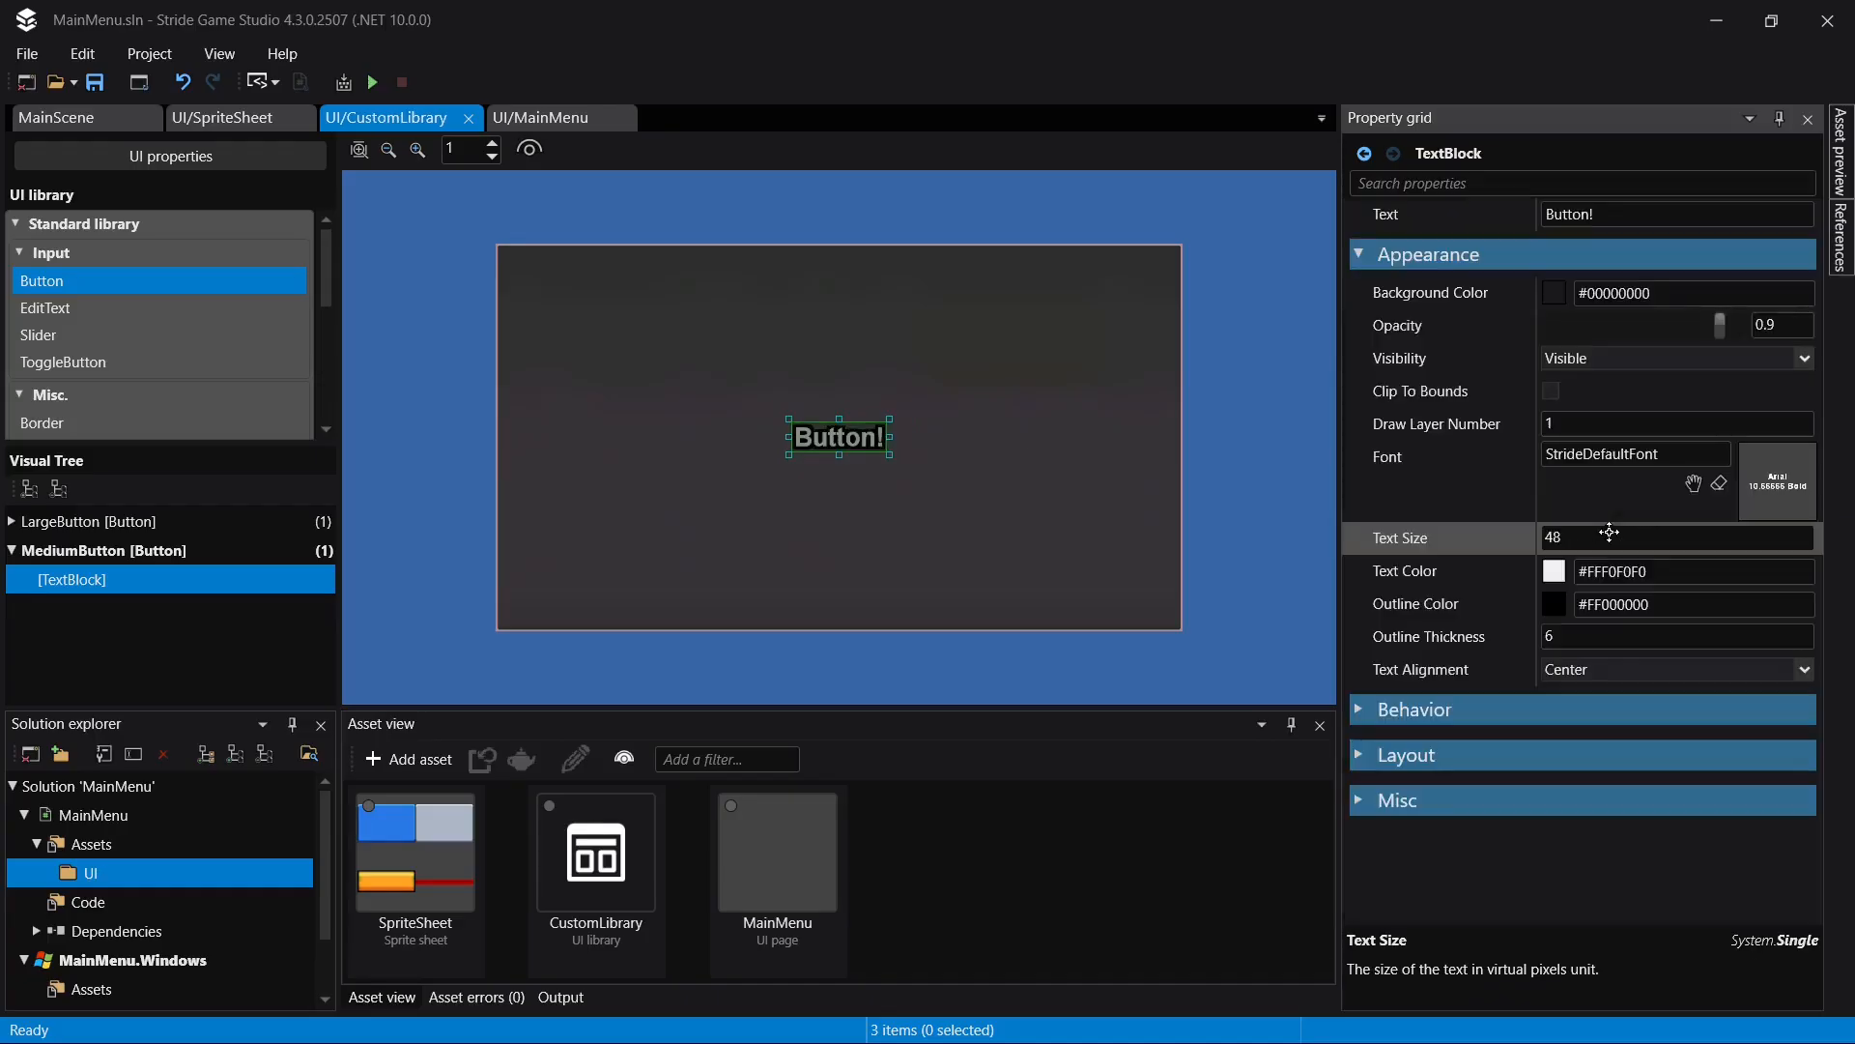
pyautogui.click(1594, 637)
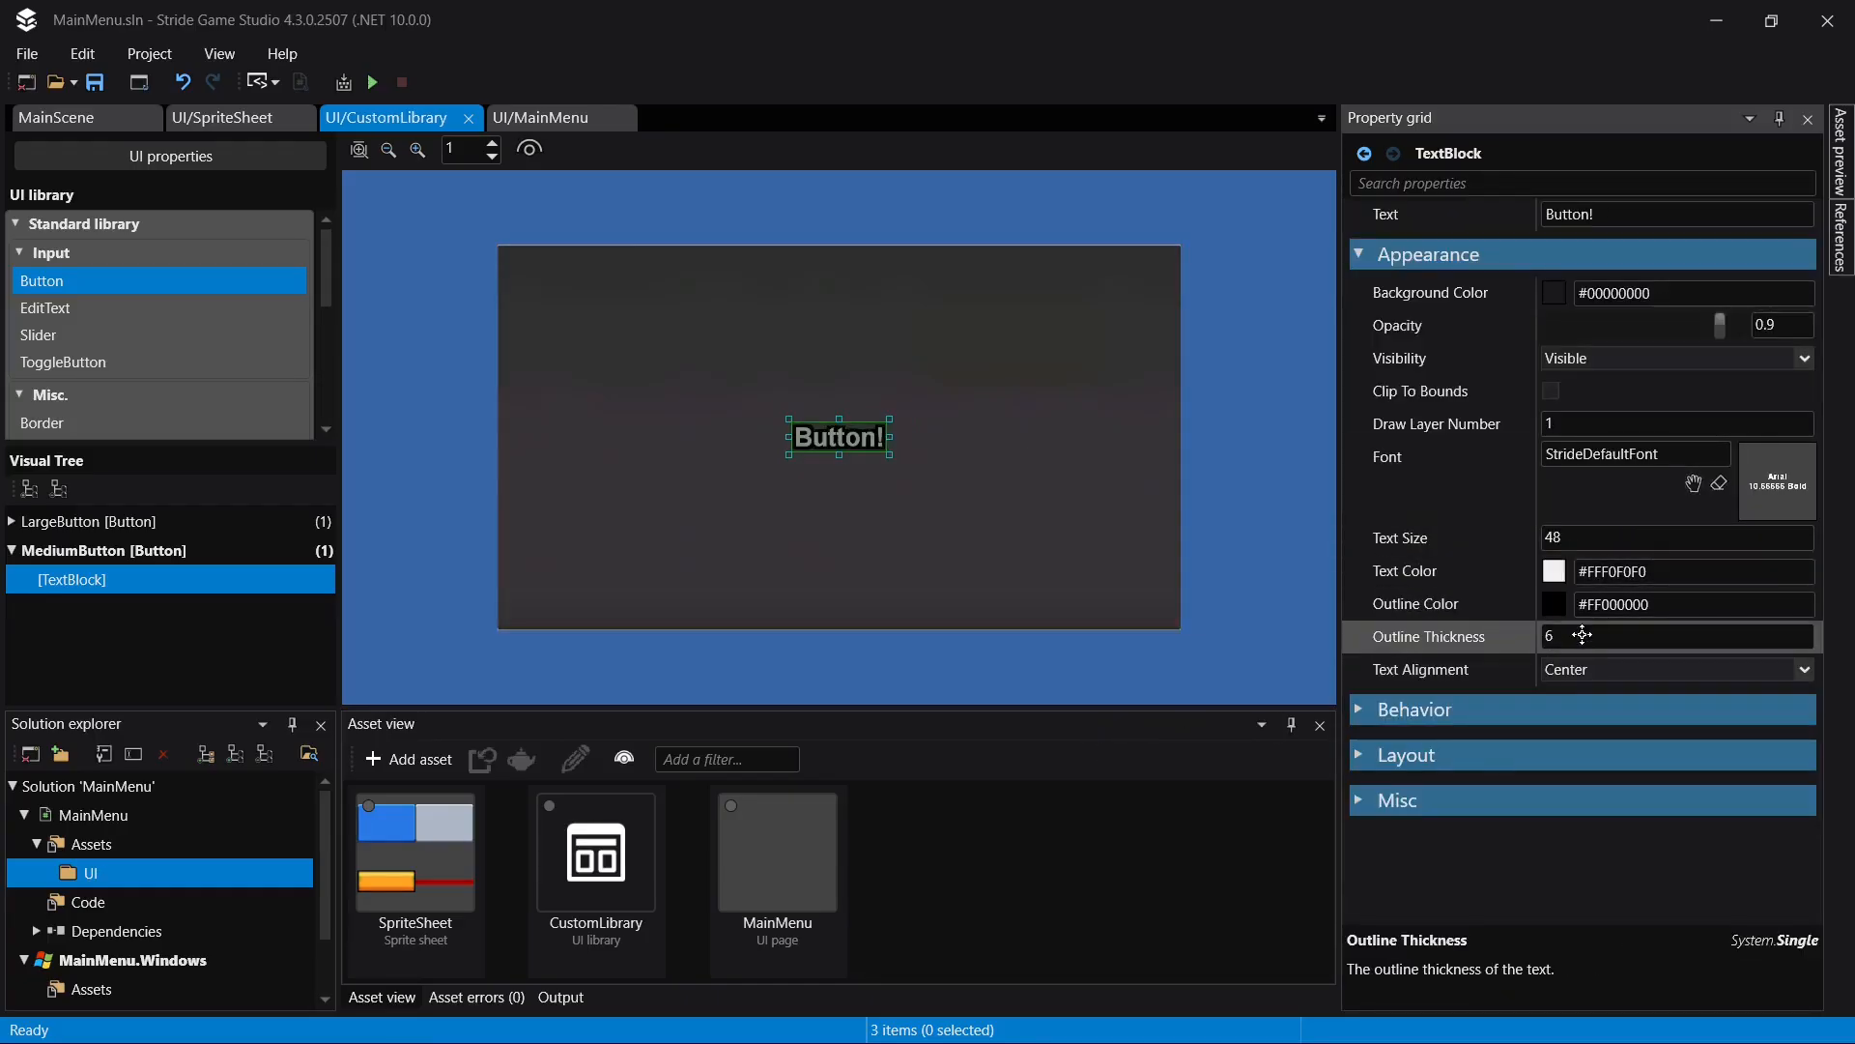
pyautogui.write('4')
pyautogui.press('Return')
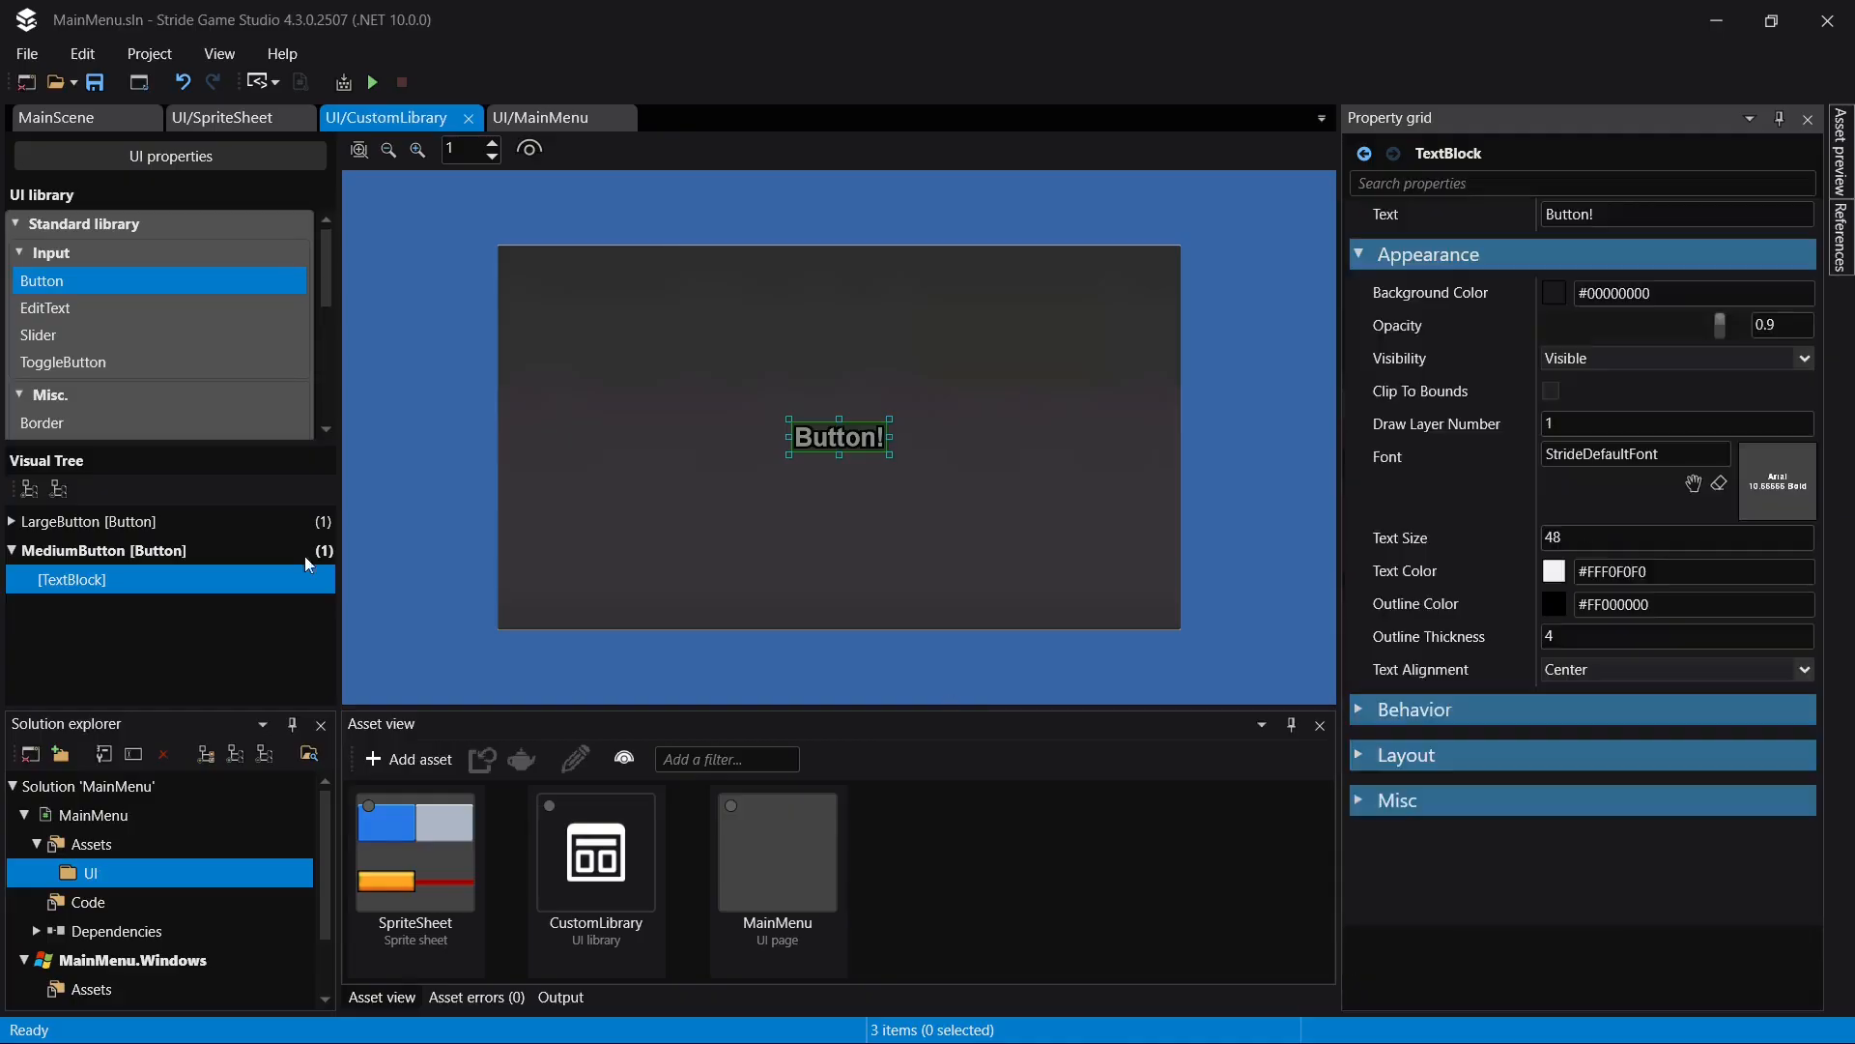
# - Try Center for MediumButton's horizontal and vertical alignment, and undo both alignment changes
pyautogui.click(218, 555)
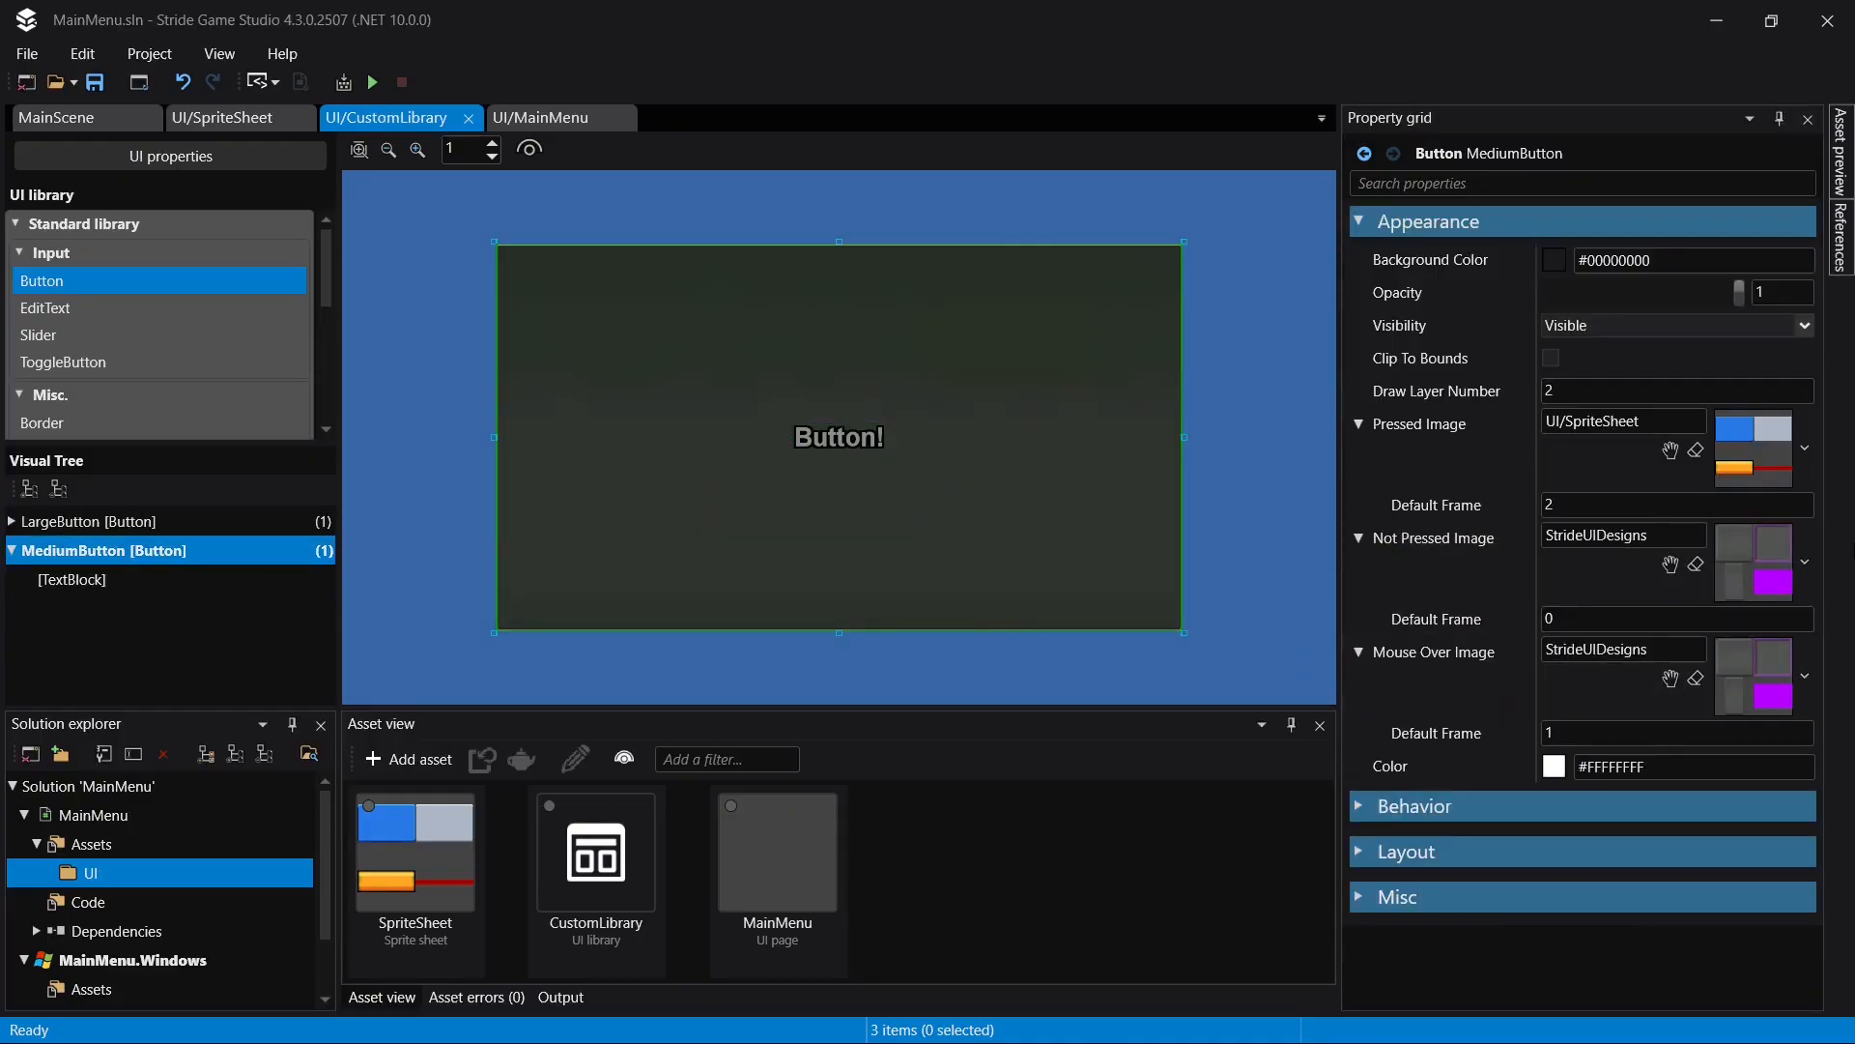
pyautogui.click(1406, 805)
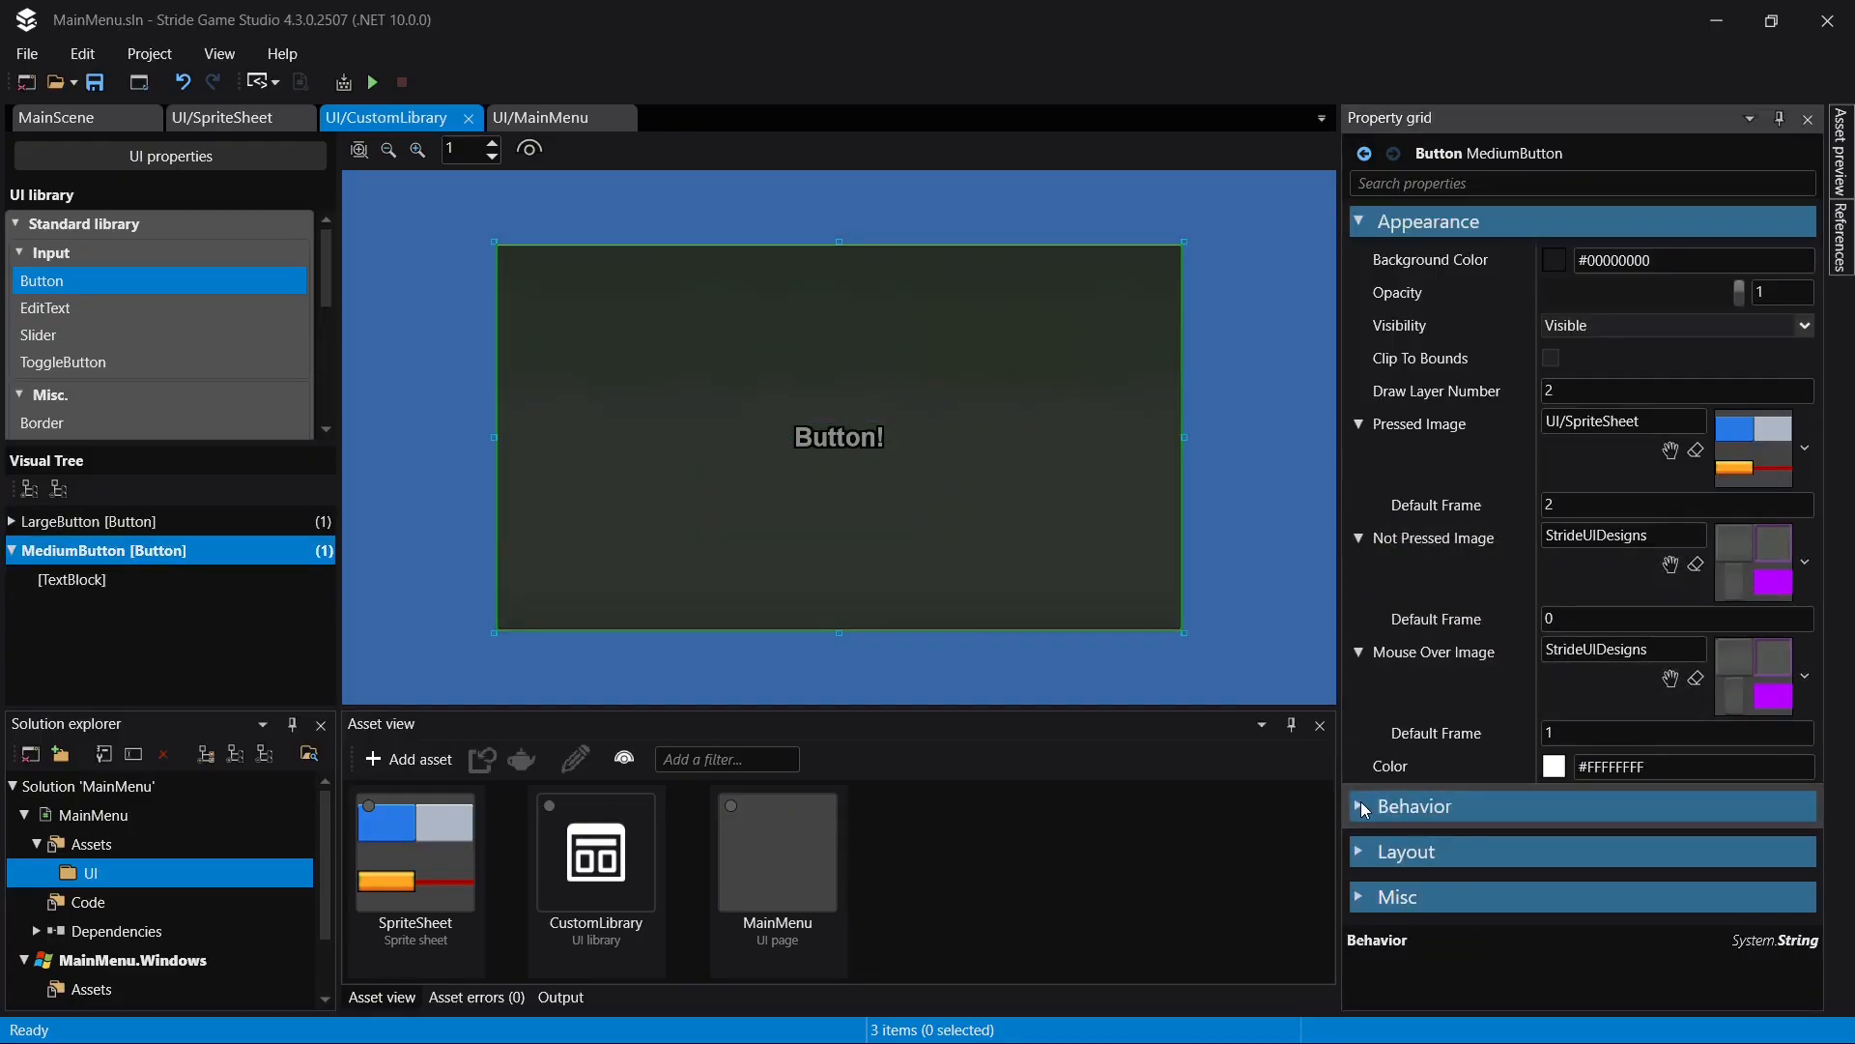
pyautogui.click(1401, 708)
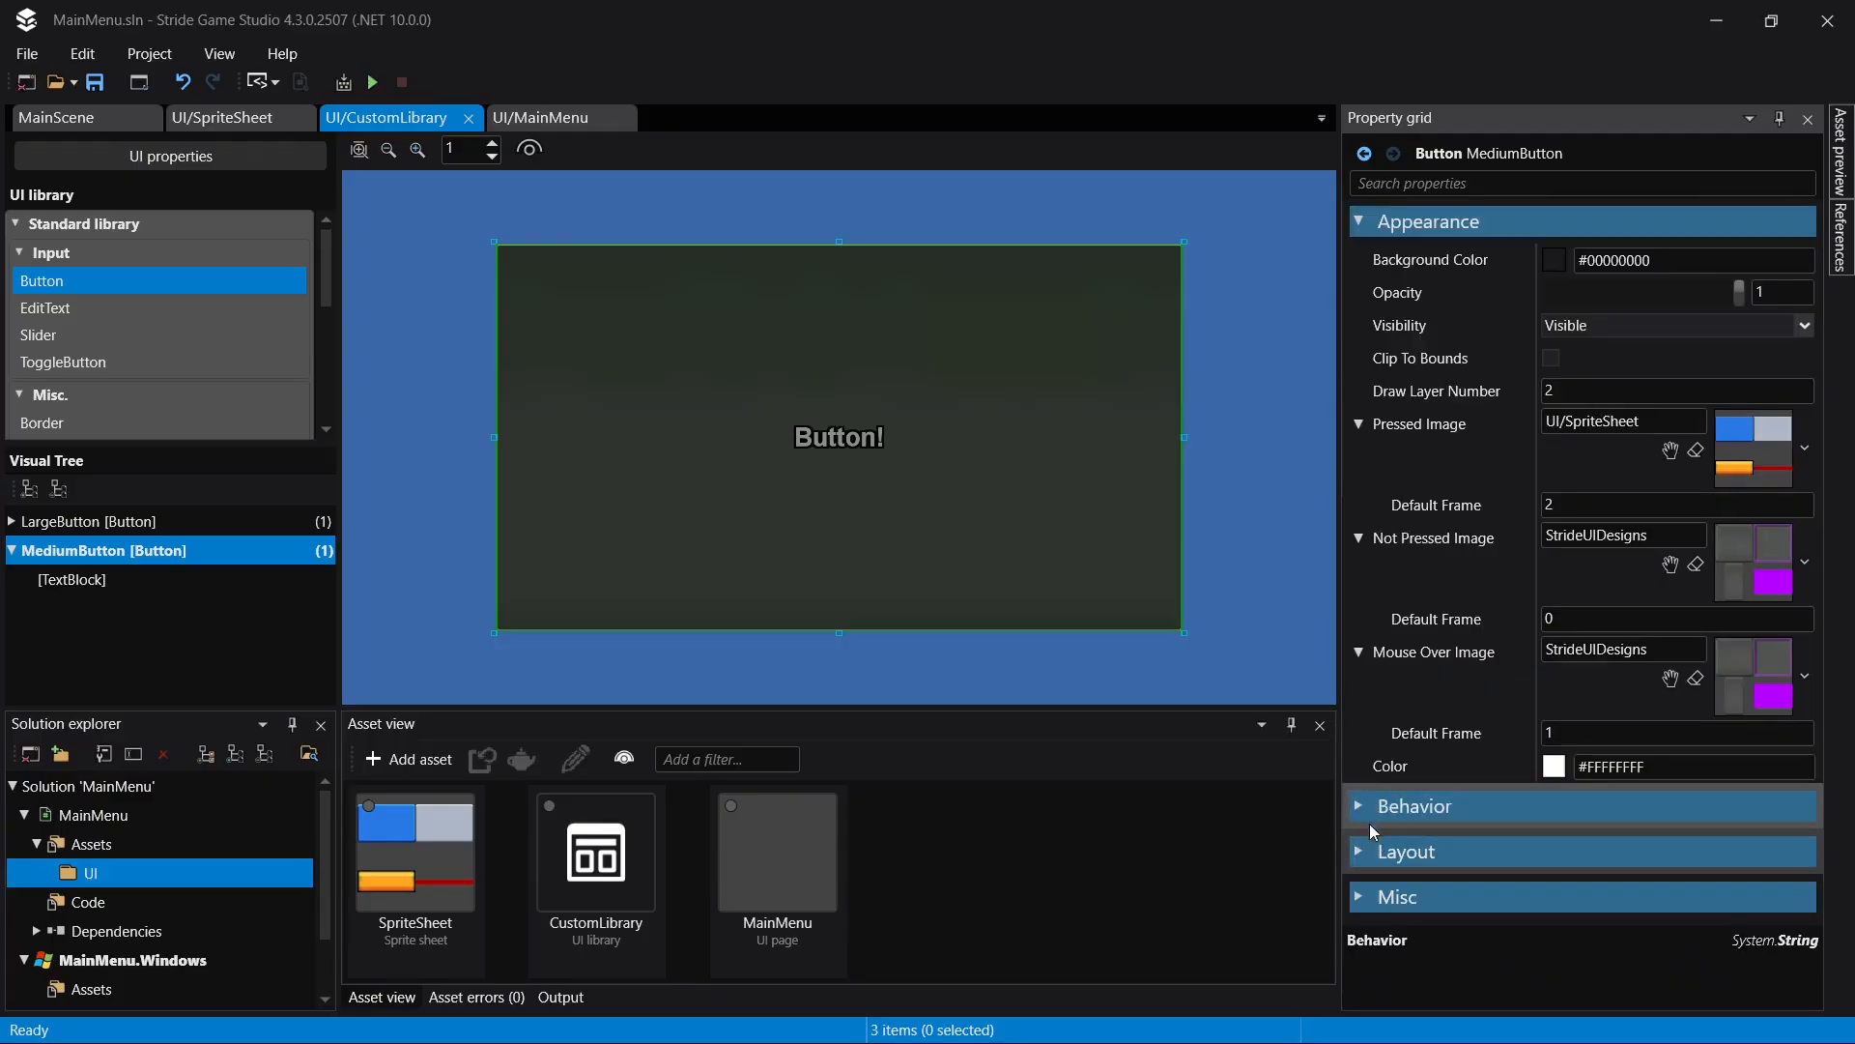
pyautogui.click(1361, 855)
pyautogui.scroll(-5, 1493, 647)
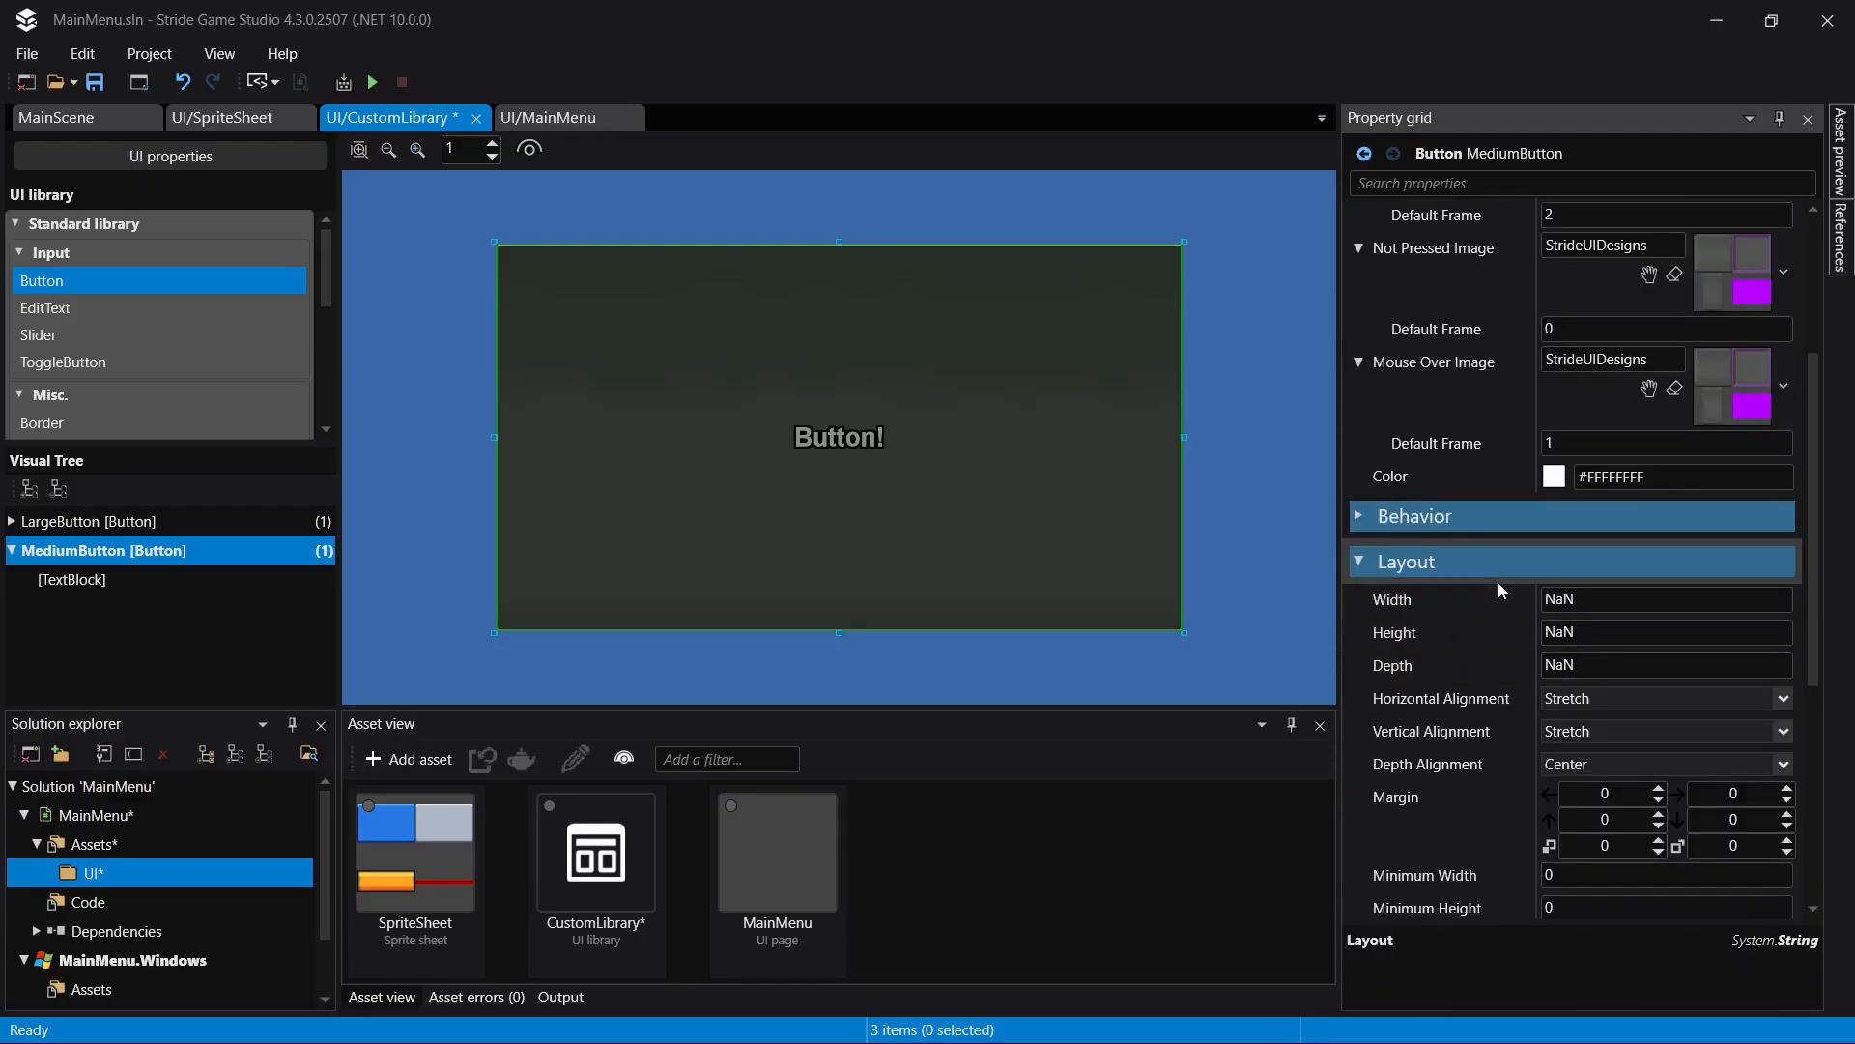
pyautogui.click(1631, 468)
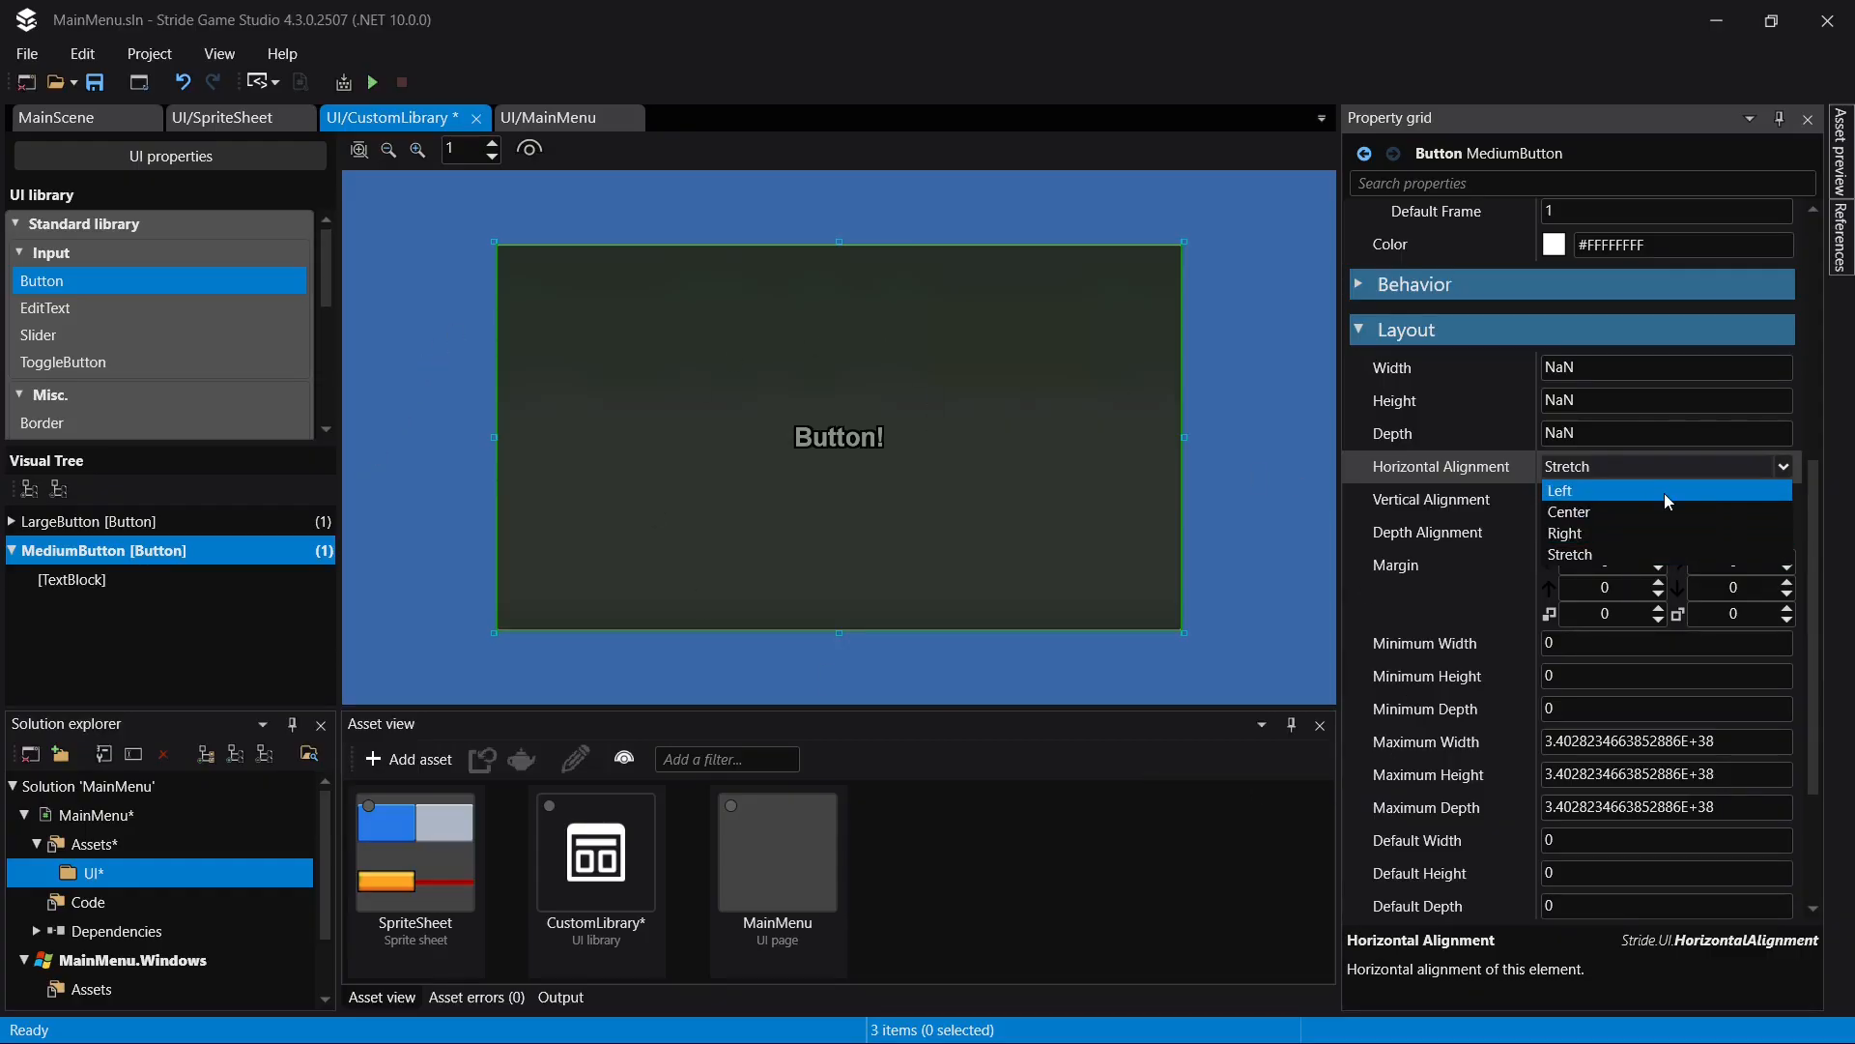
pyautogui.click(1608, 511)
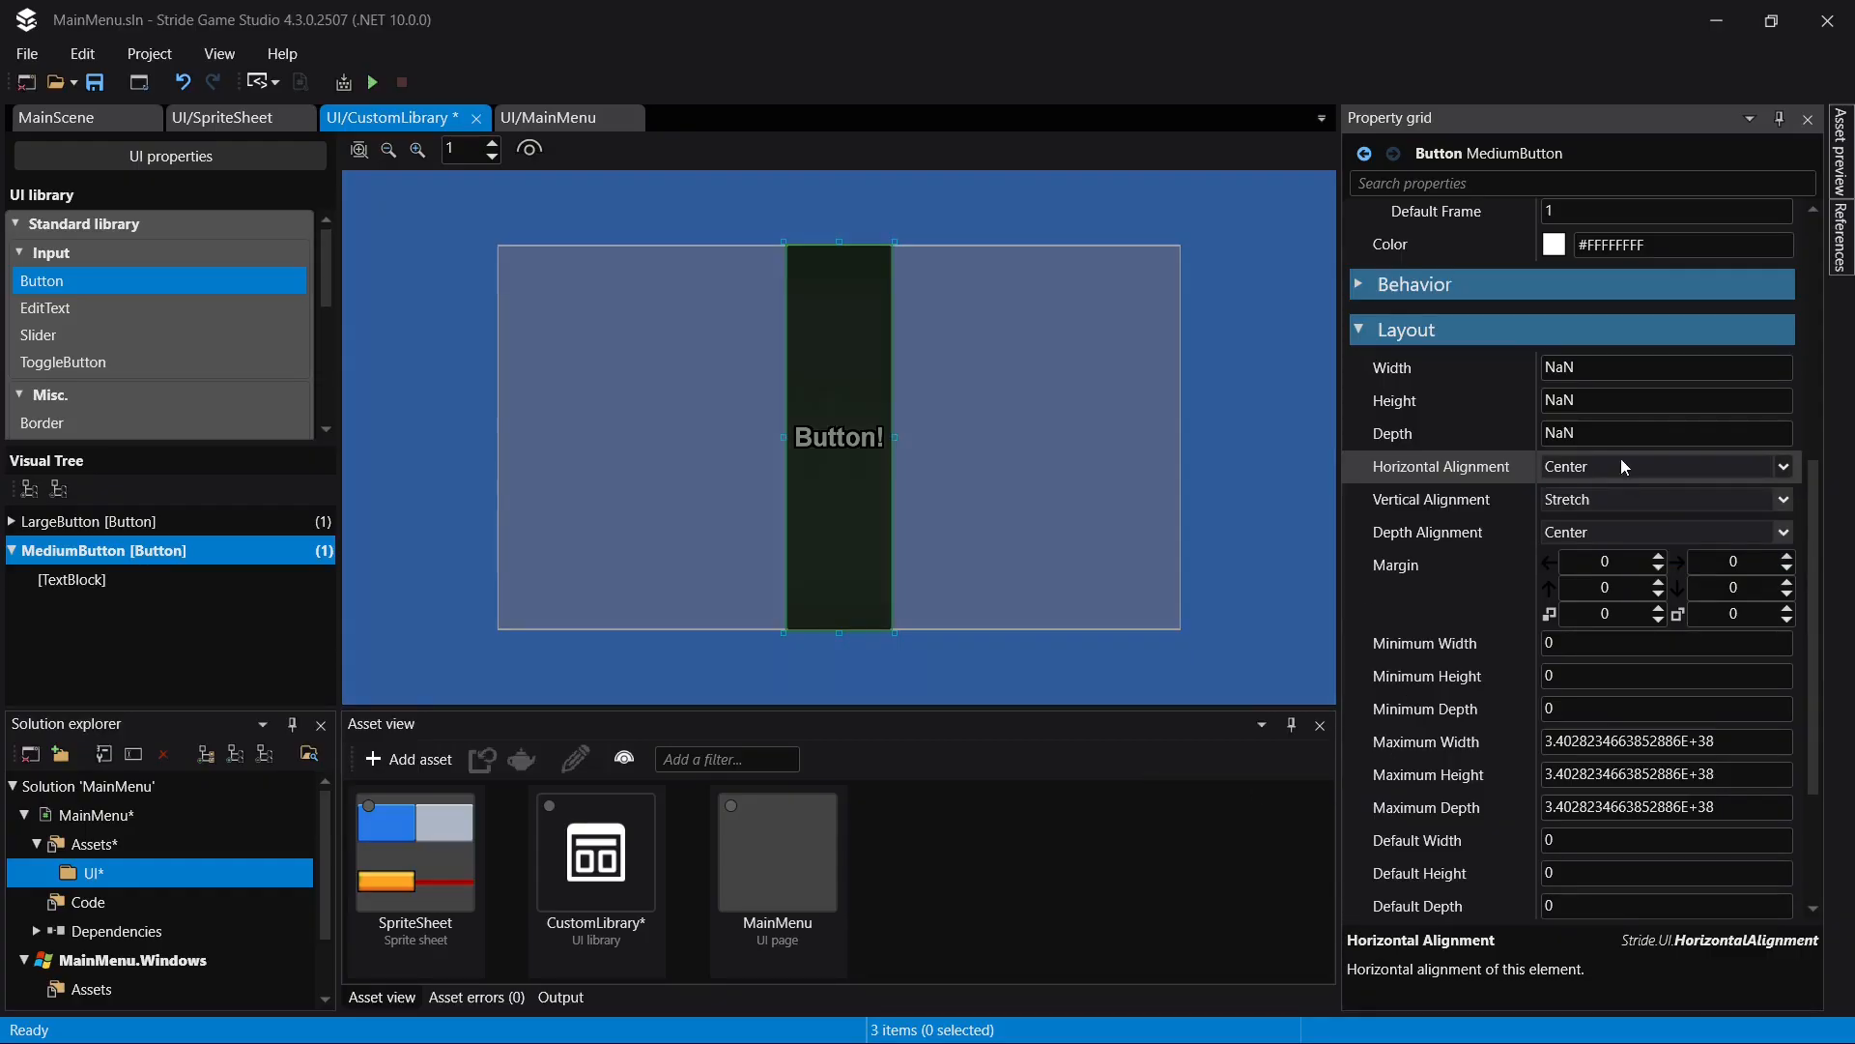
pyautogui.click(1596, 506)
pyautogui.click(1601, 545)
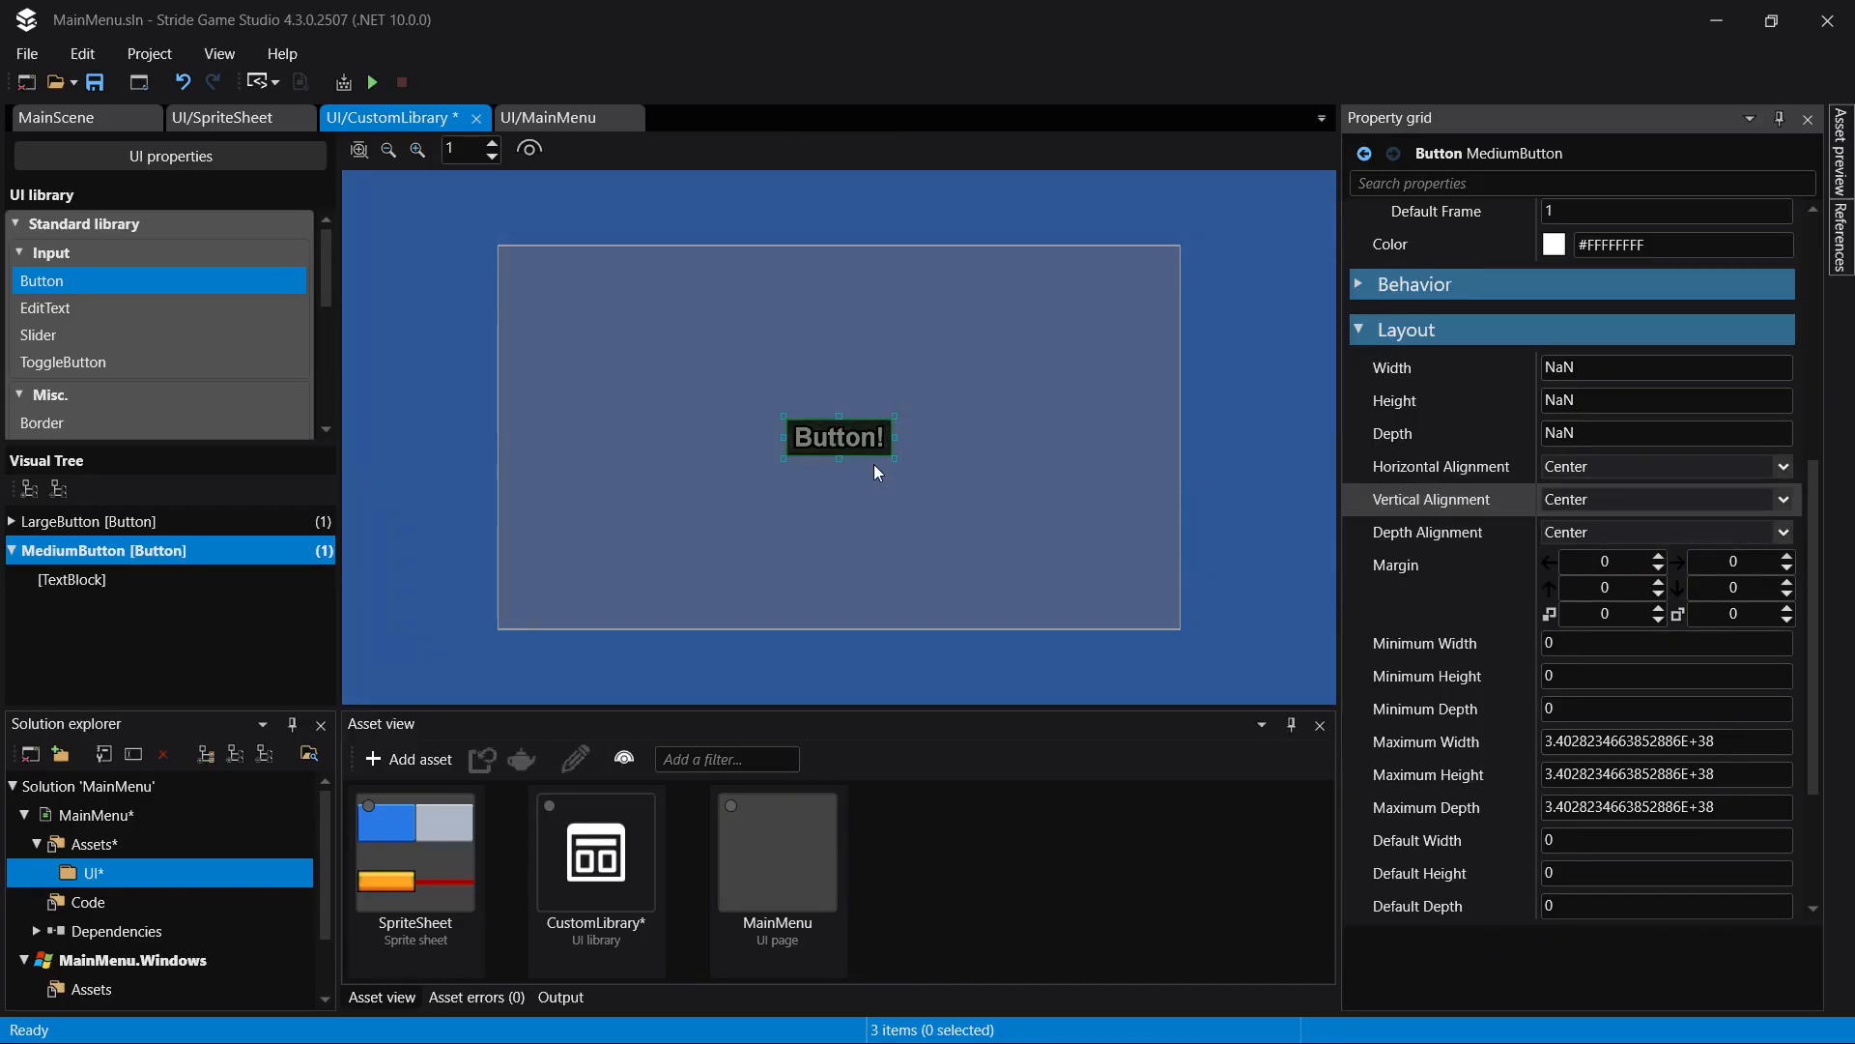
pyautogui.hotkey('ctrl', 'z')
pyautogui.hotkey('ctrl', 'z')
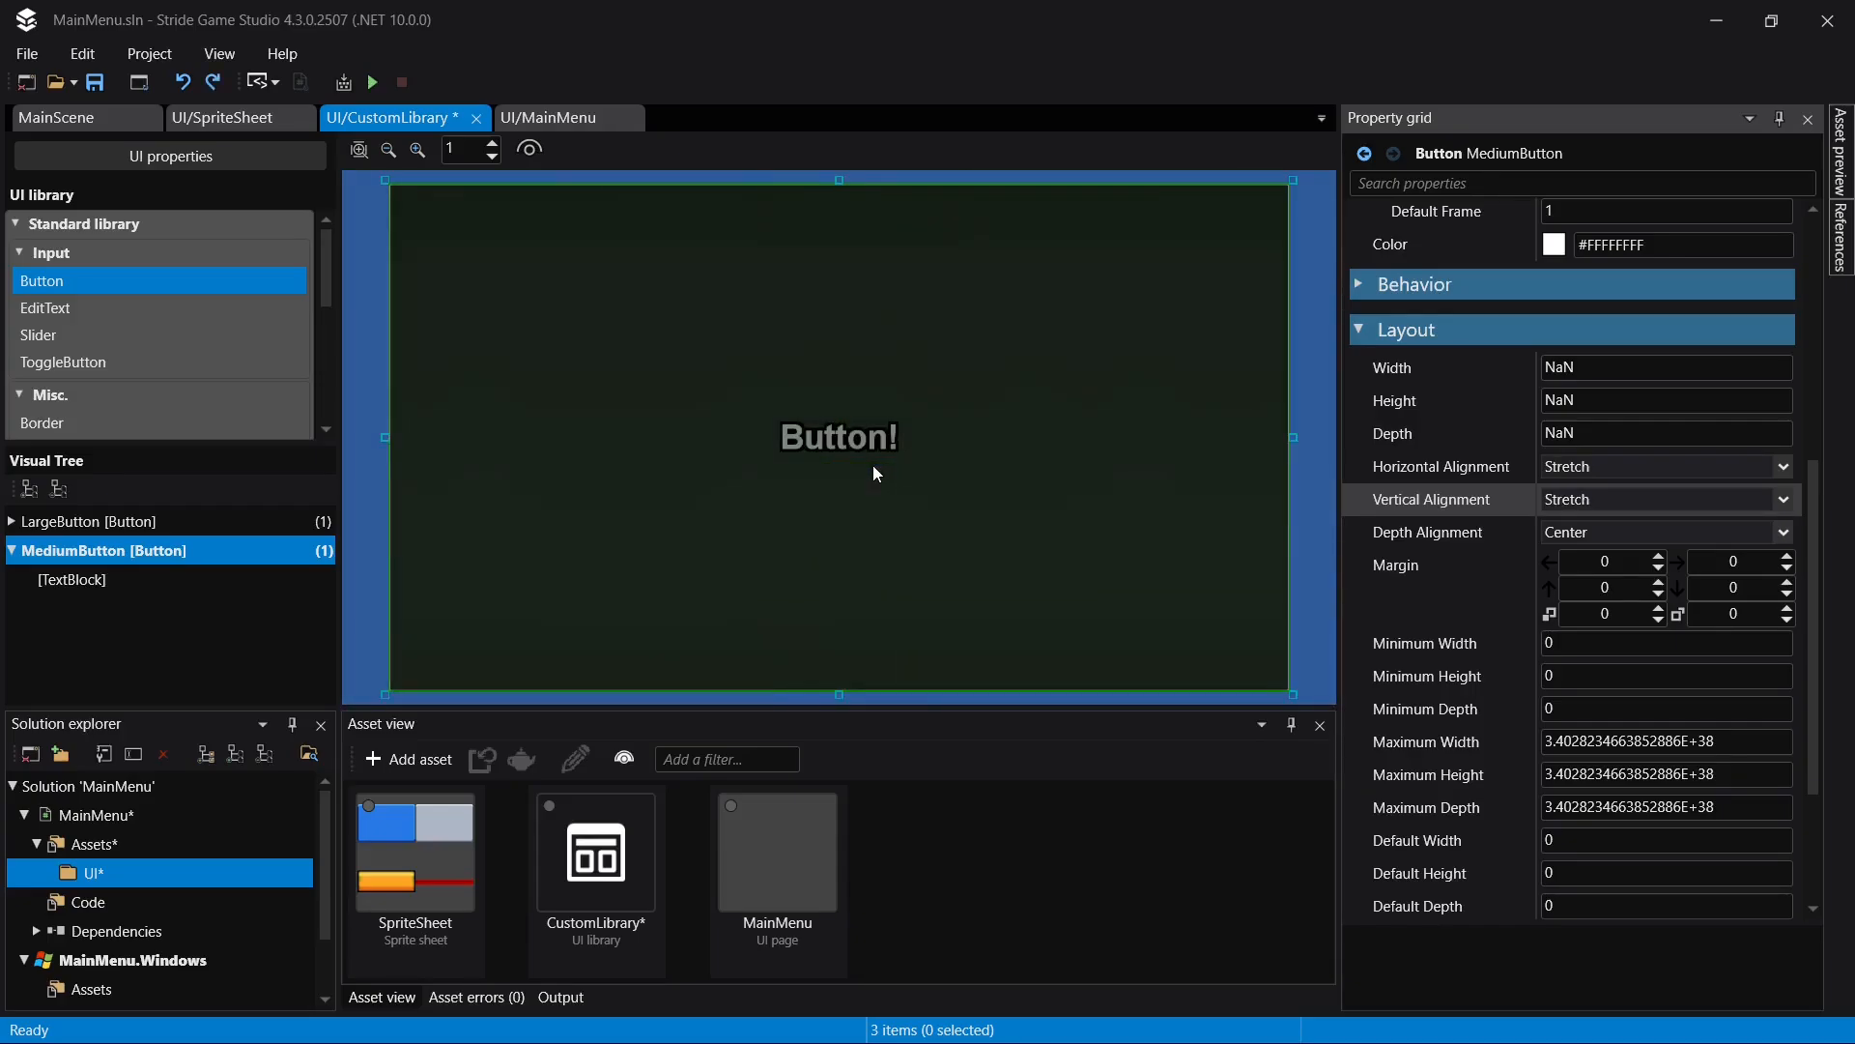
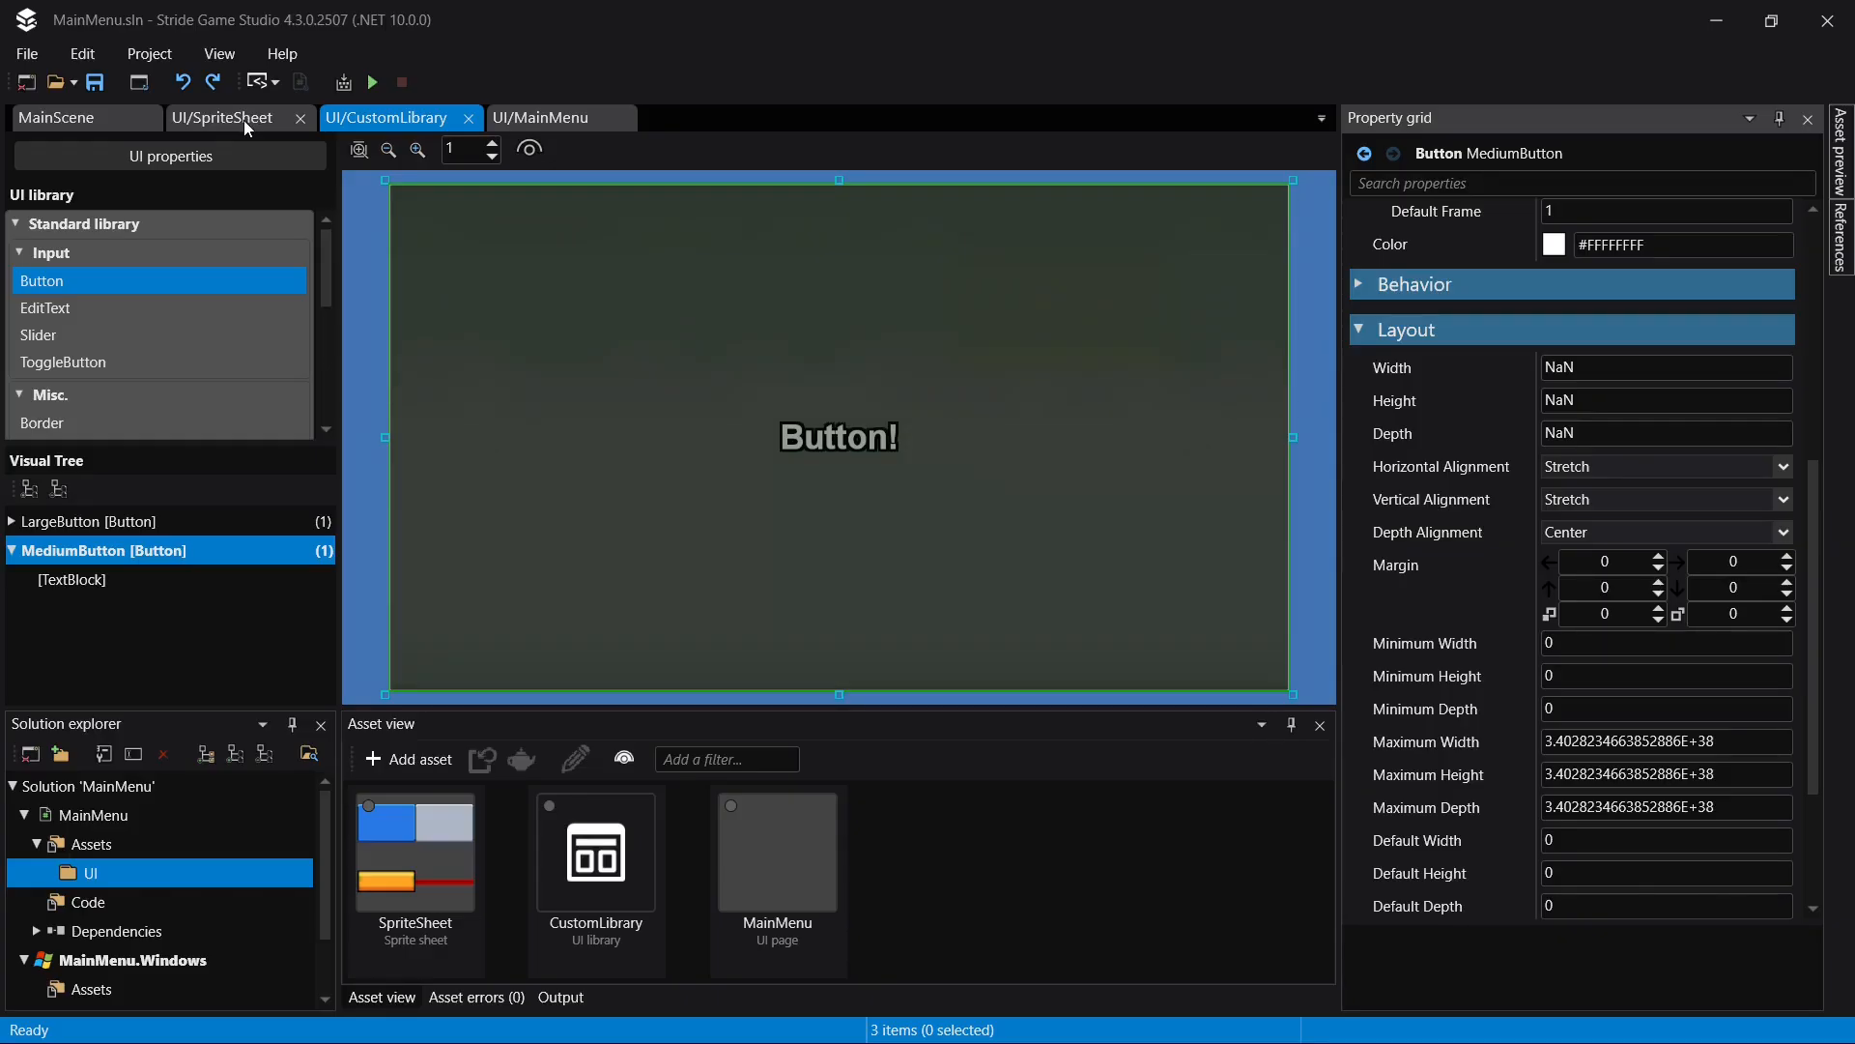
# - Try a left padding of 364 on MediumButton, and undo the padding change
pyautogui.scroll(-3, 1508, 710)
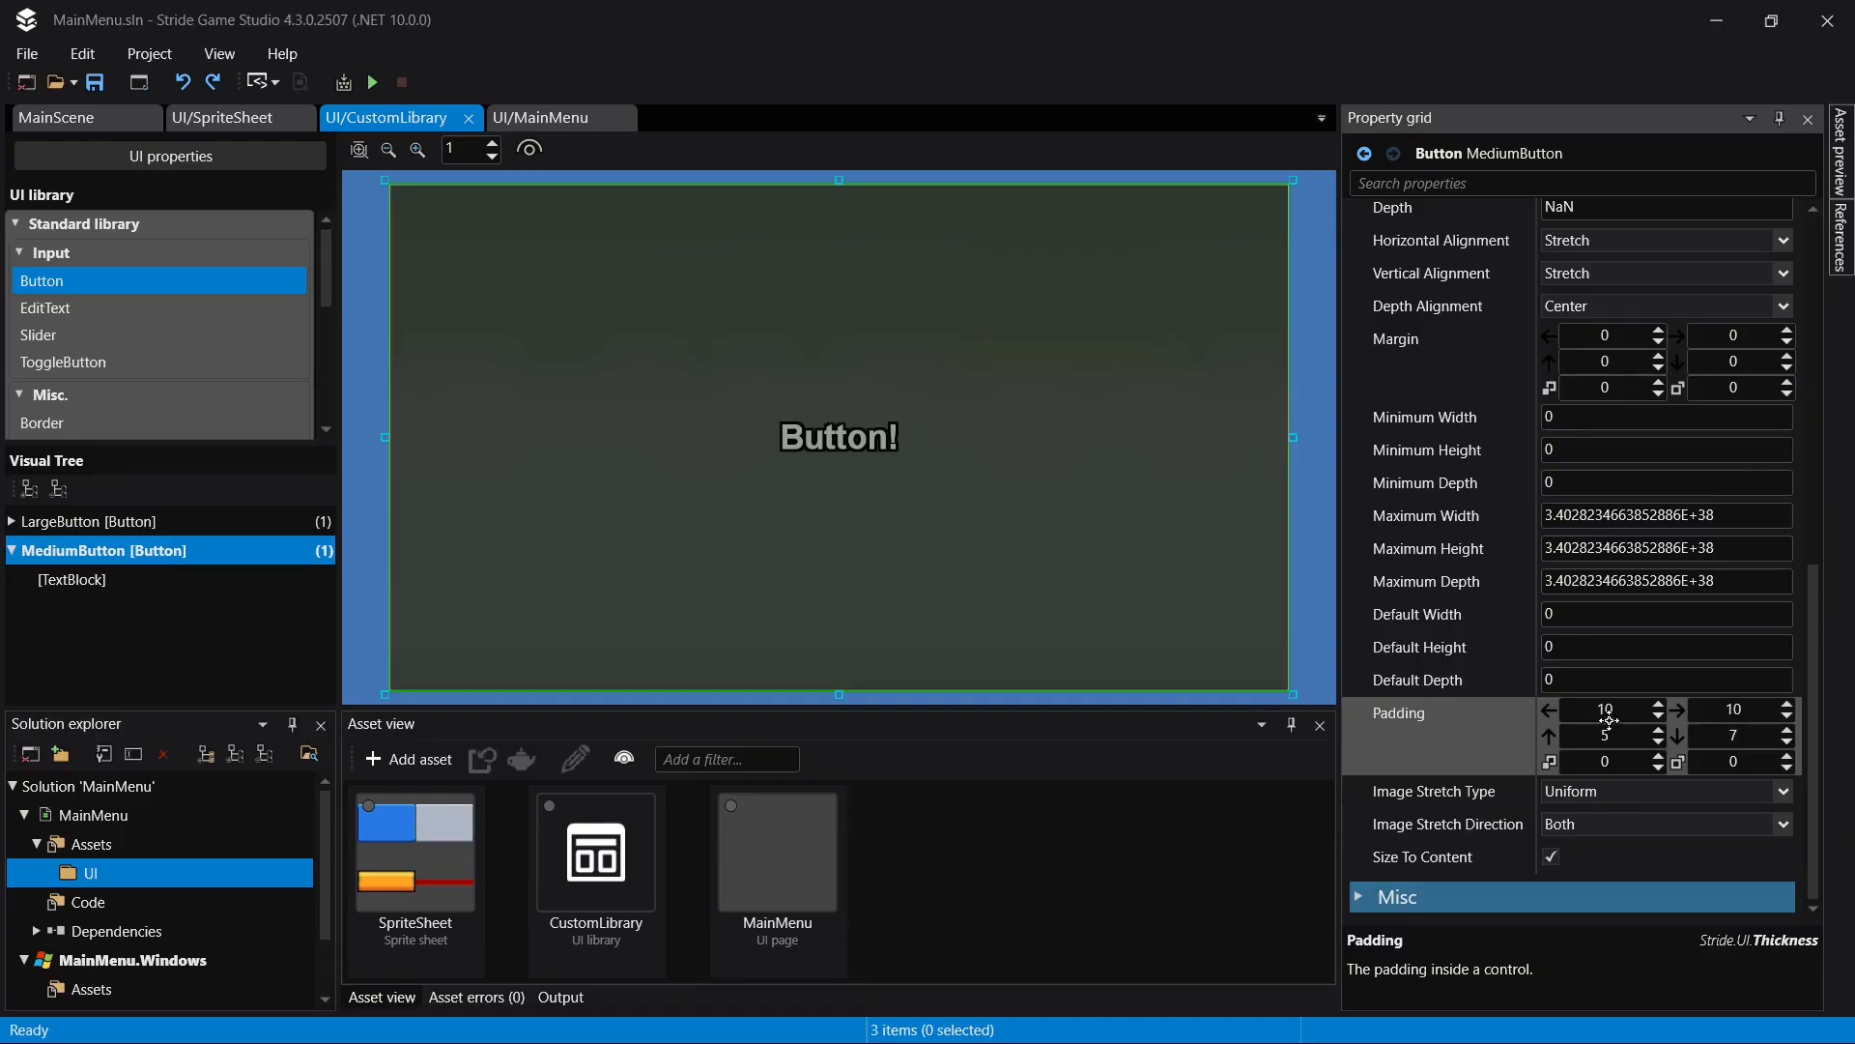
pyautogui.click(1574, 713)
pyautogui.moveTo(1574, 713); pyautogui.dragTo(1574, 371)
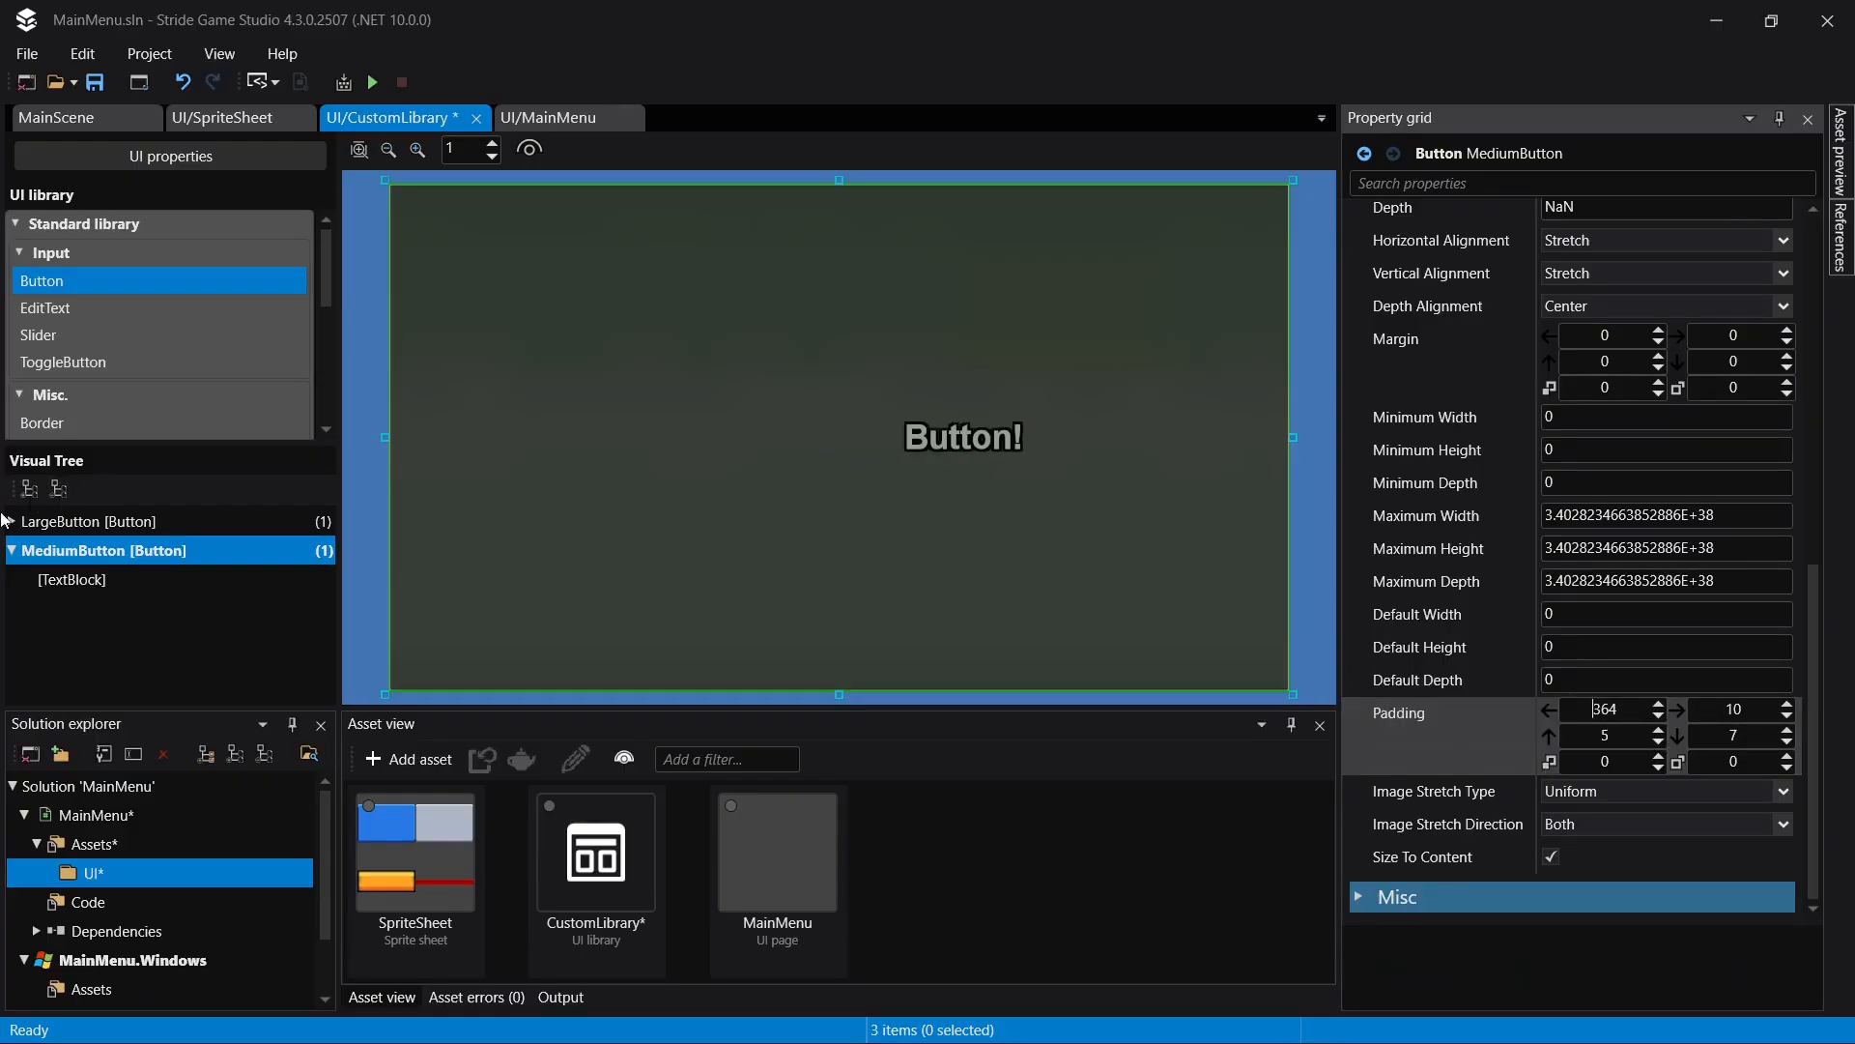
pyautogui.hotkey('ctrl', 'z')
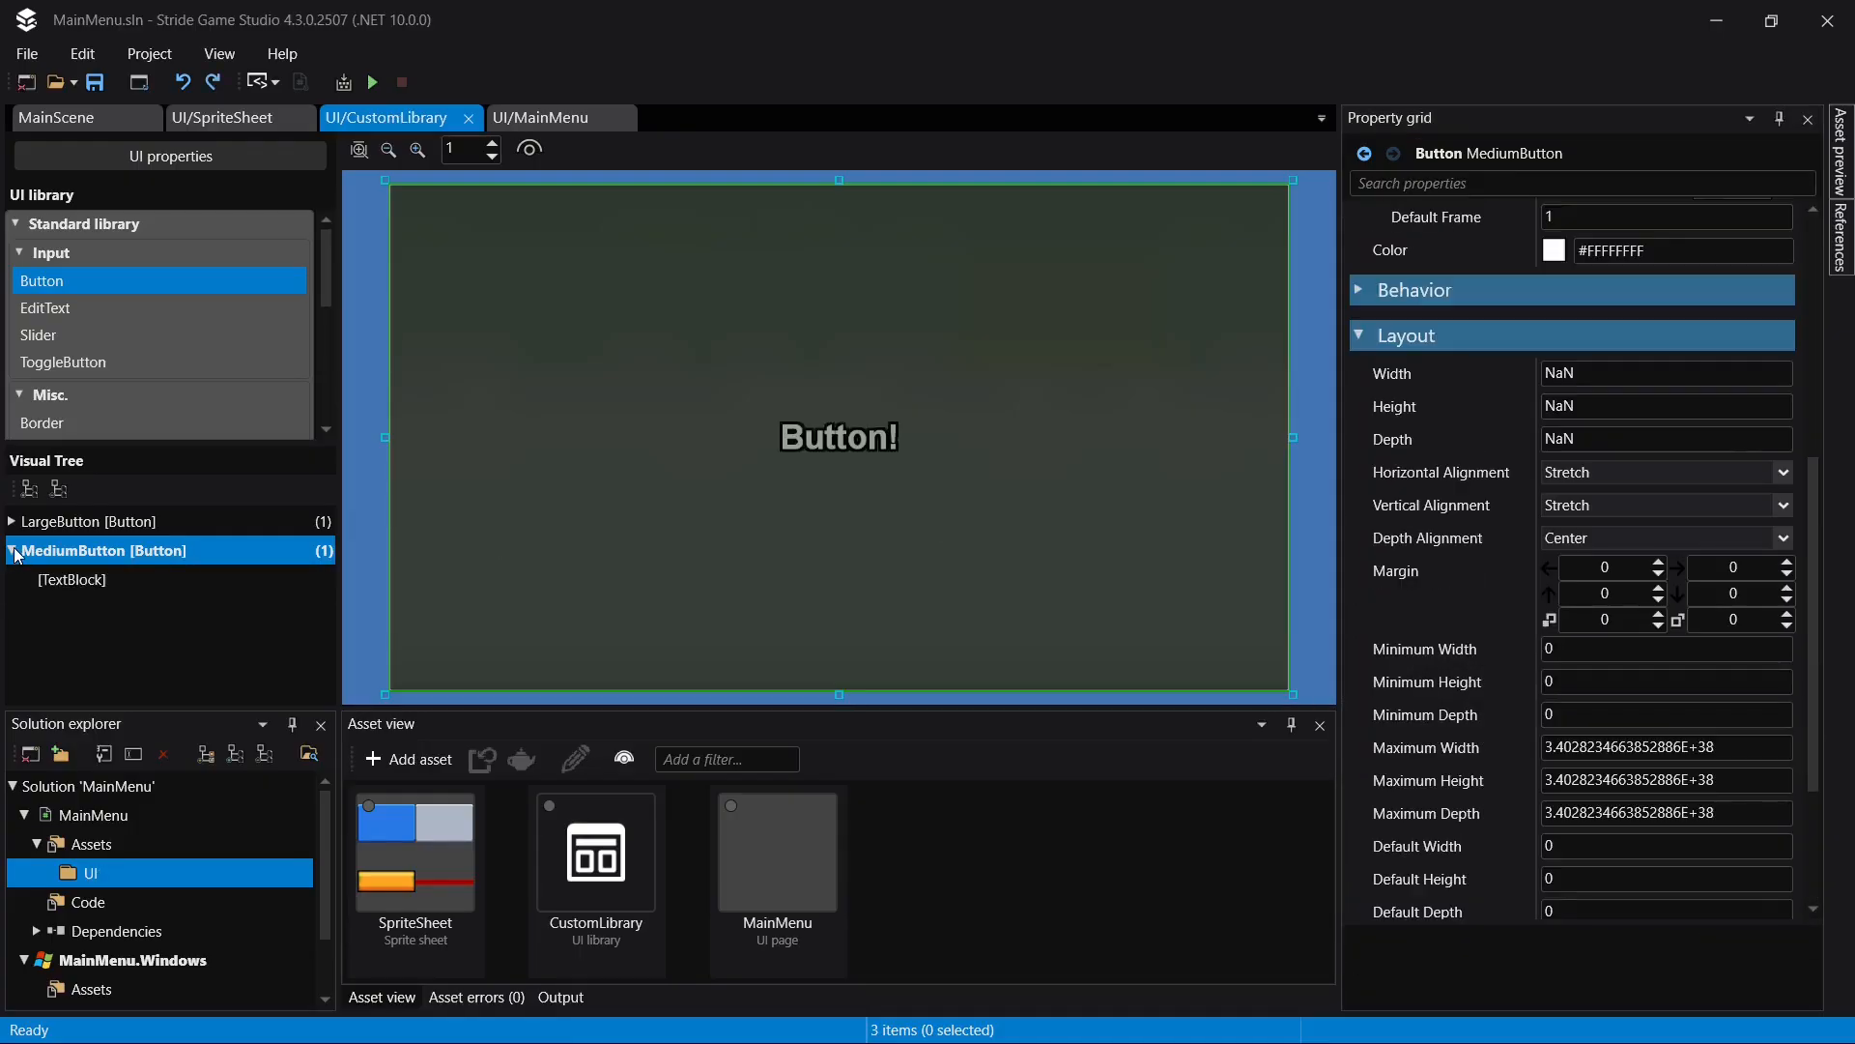
# - Paste another copy of LargeButton as a root element in CustomLibrary's visual tree
pyautogui.click(14, 555)
pyautogui.rightClick(72, 582)
pyautogui.click(137, 911)
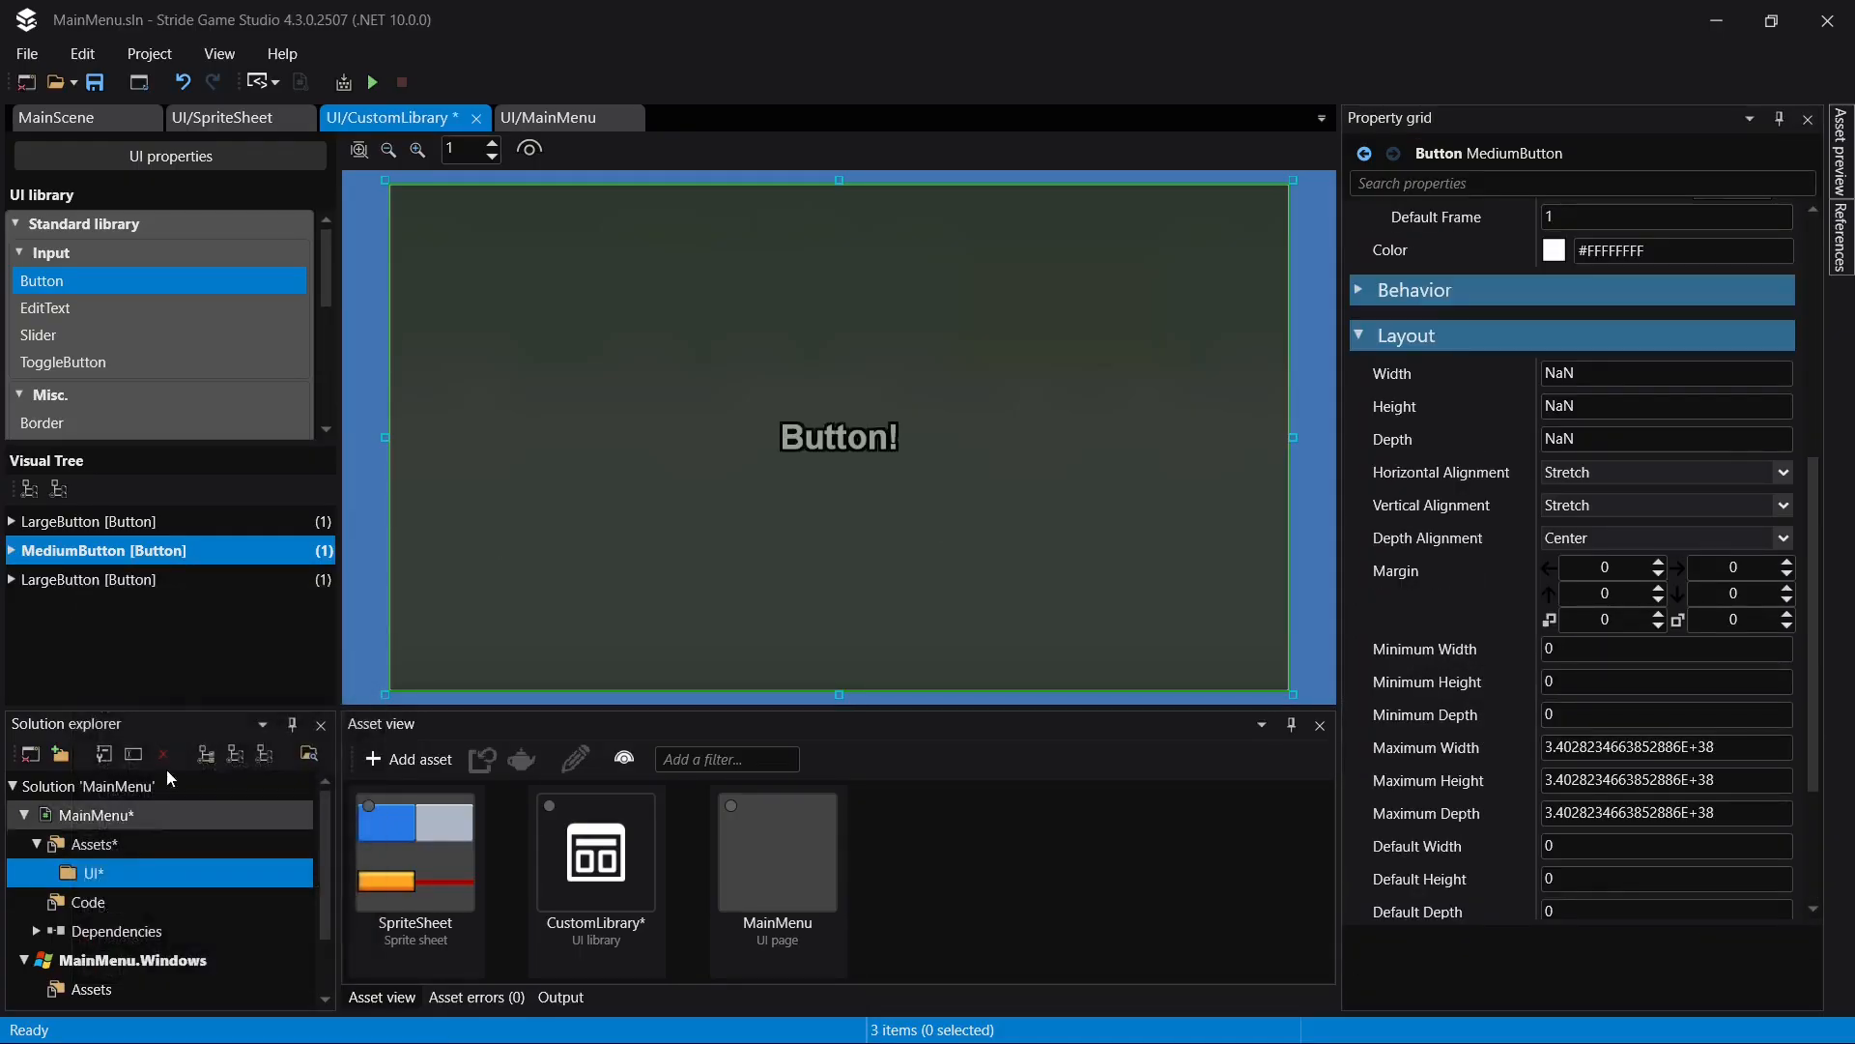
# - Rename the newly pasted LargeButton copy as SmallButton and save the library
pyautogui.click(170, 571)
pyautogui.click(172, 576)
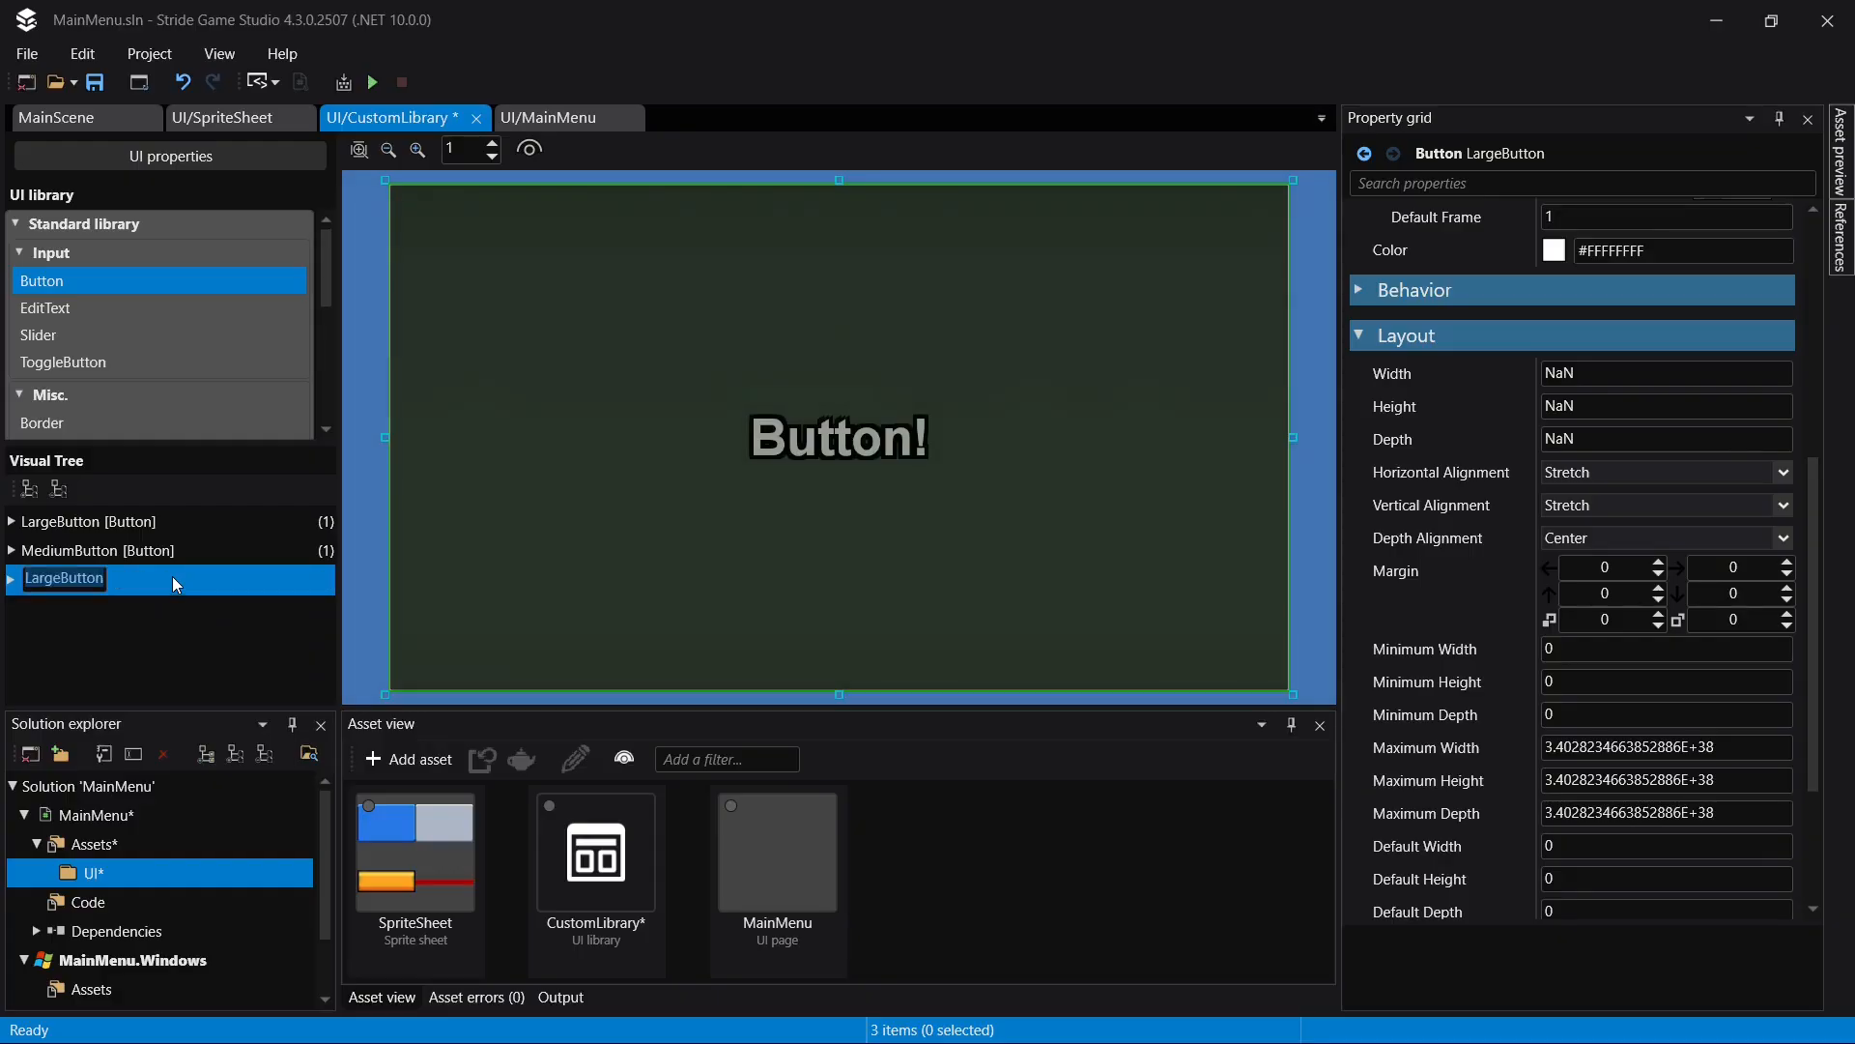
pyautogui.press('Left')
pyautogui.hotkey('shift', 'Right')
pyautogui.hotkey('shift', 'Right')
pyautogui.hotkey('shift', 'Right')
pyautogui.hotkey('shift', 'Right')
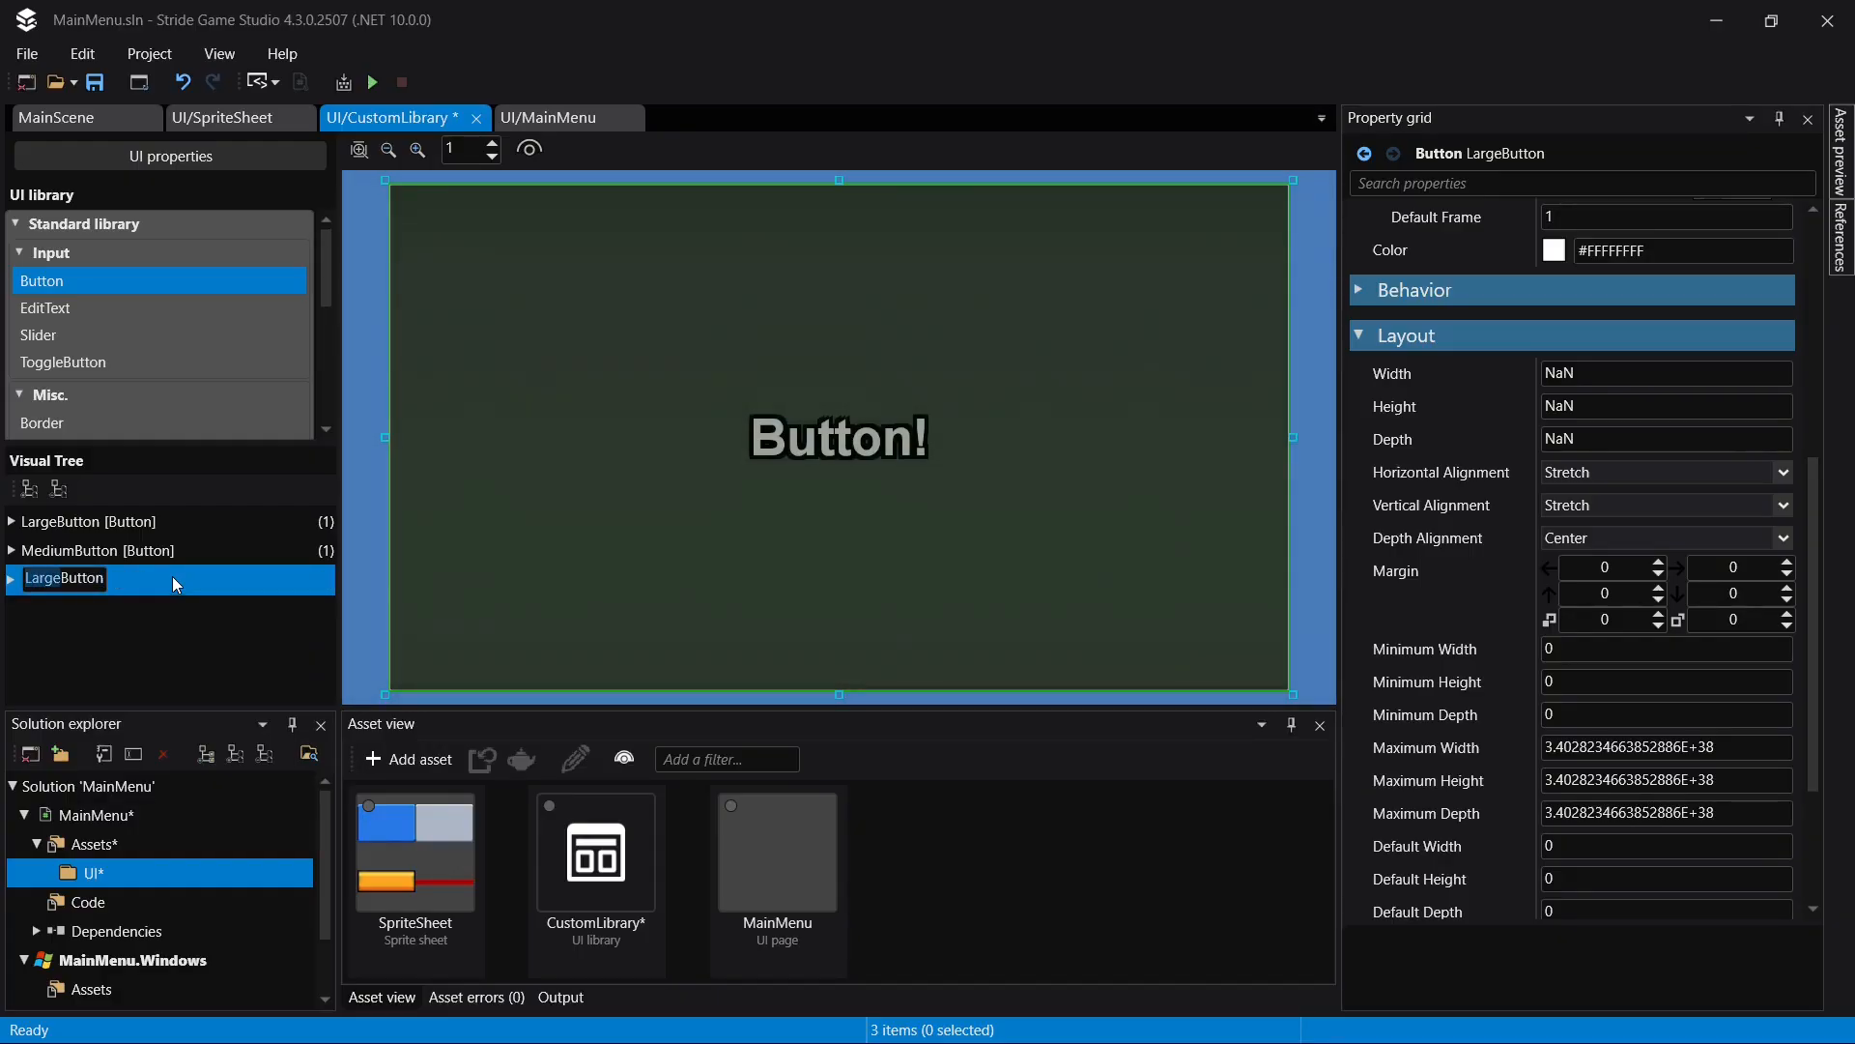
pyautogui.write('Small')
pyautogui.press('Return')
pyautogui.hotkey('ctrl', 's')
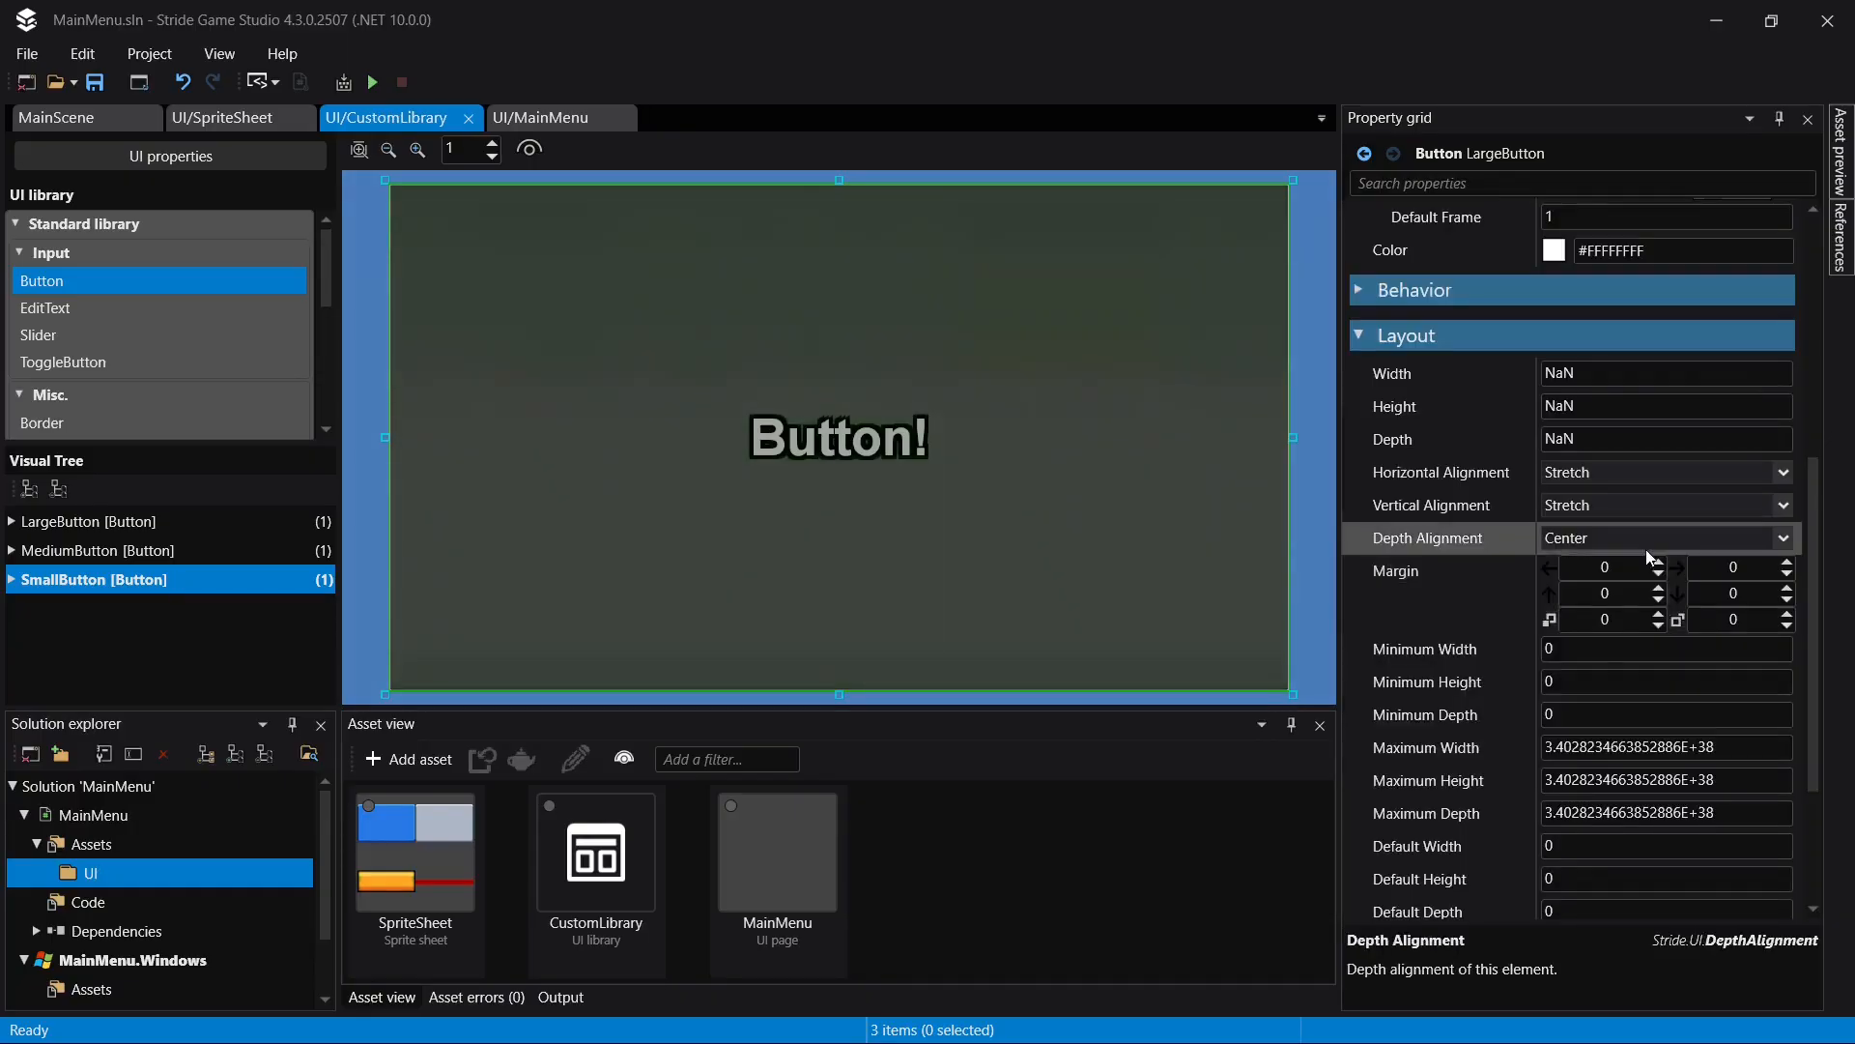
# - Set the text size of SmallButton's TextBlock to 36 and its outline thickness to 2, and save the library
pyautogui.scroll(3, 1596, 497)
pyautogui.scroll(4, 1597, 497)
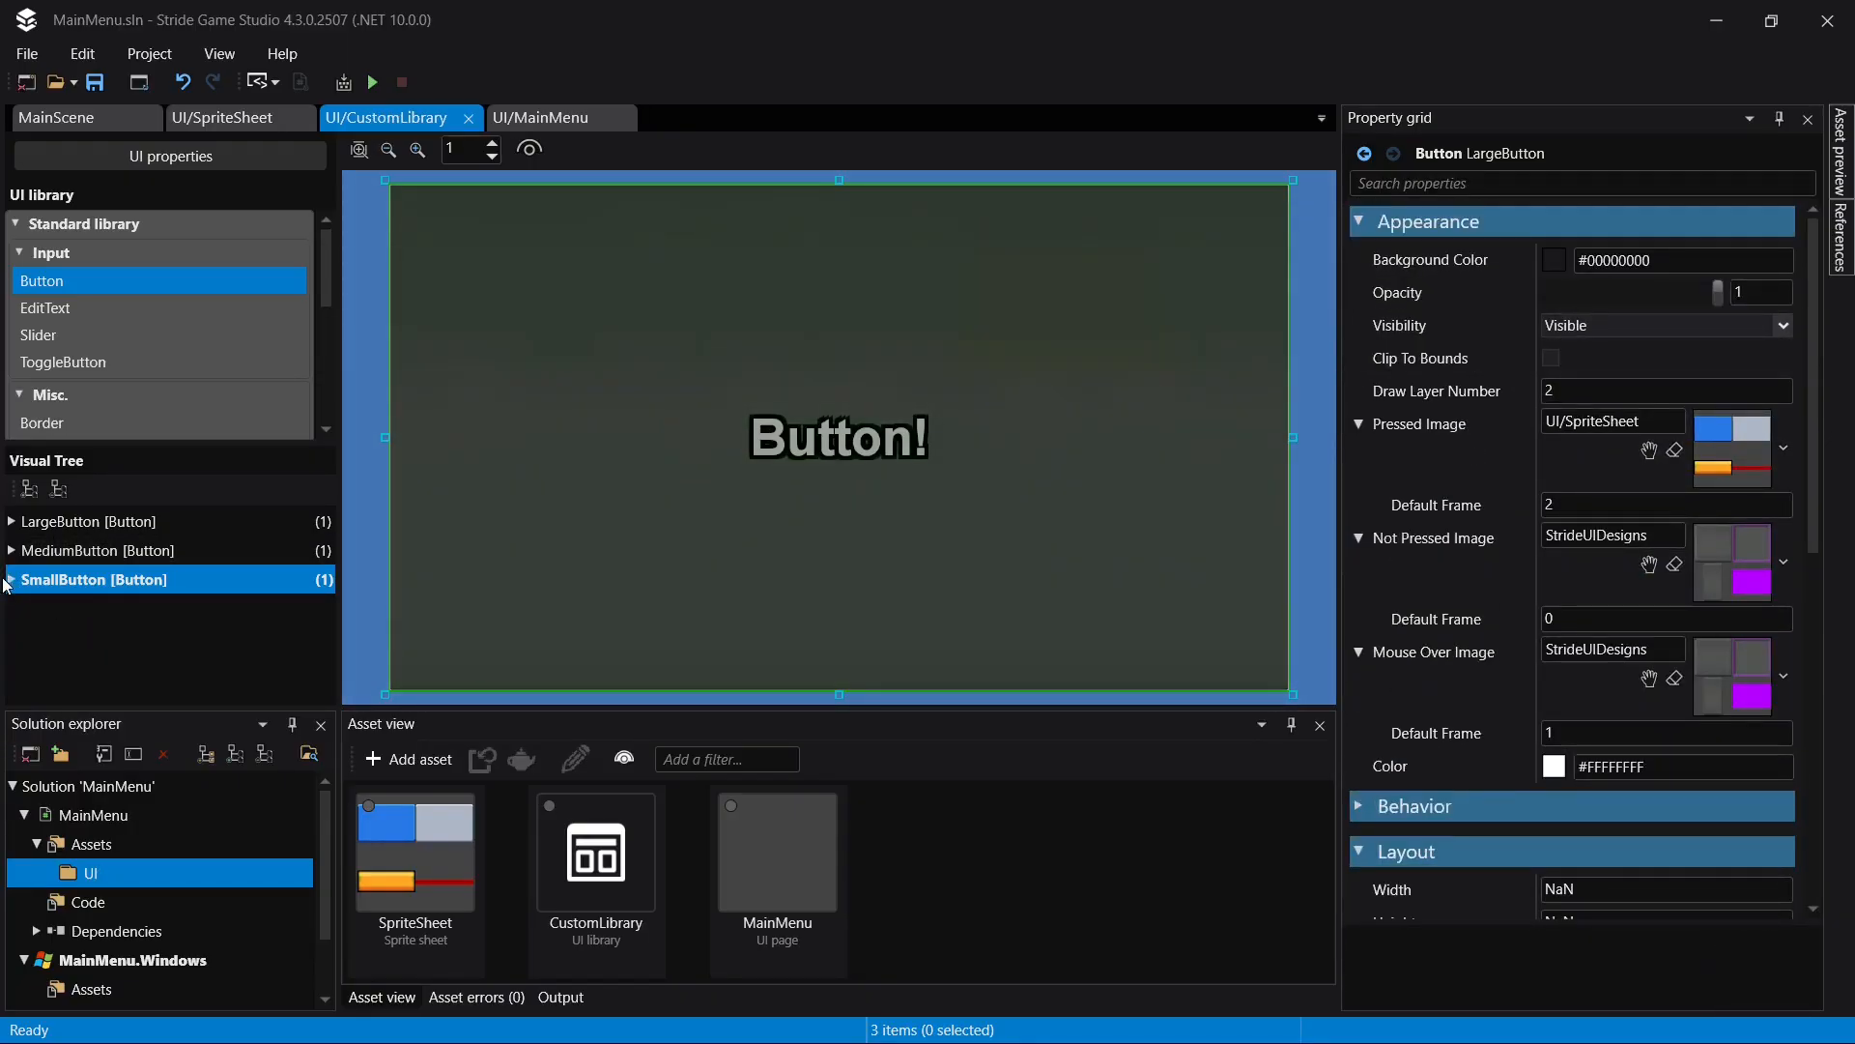
pyautogui.click(12, 579)
pyautogui.click(97, 608)
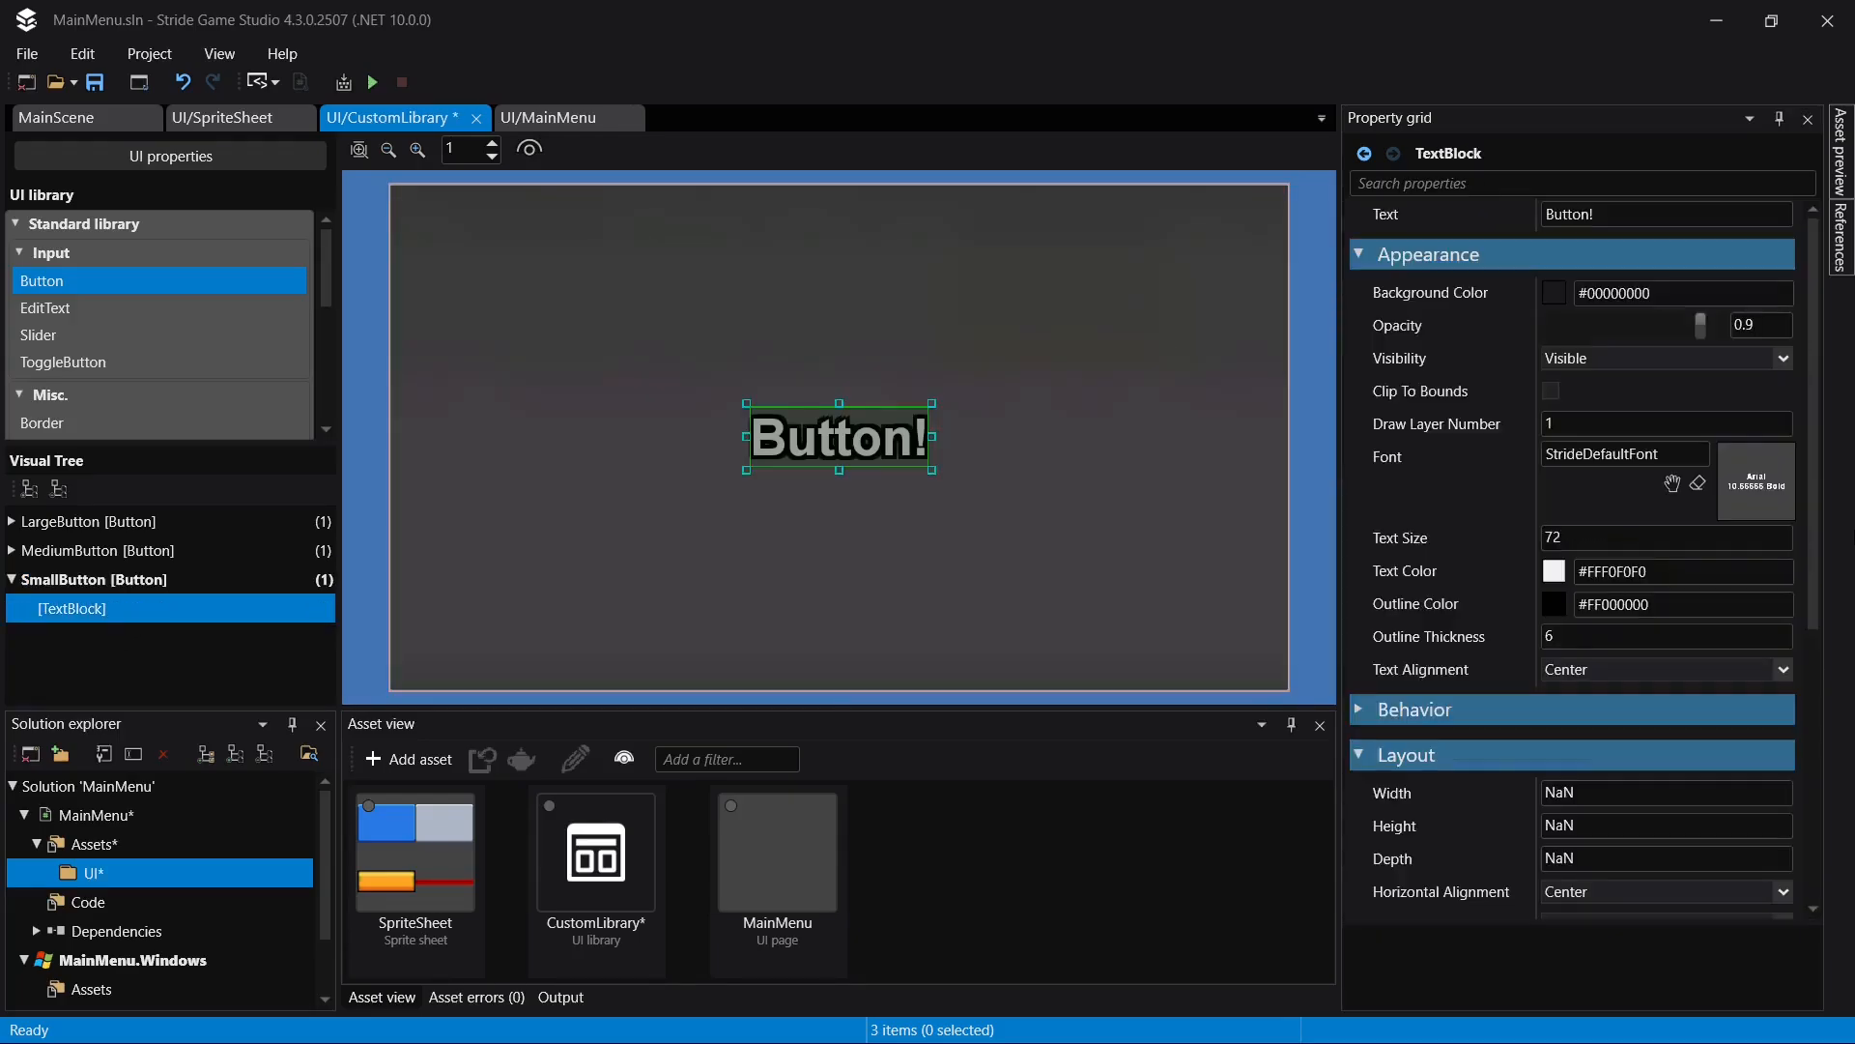
pyautogui.click(1586, 539)
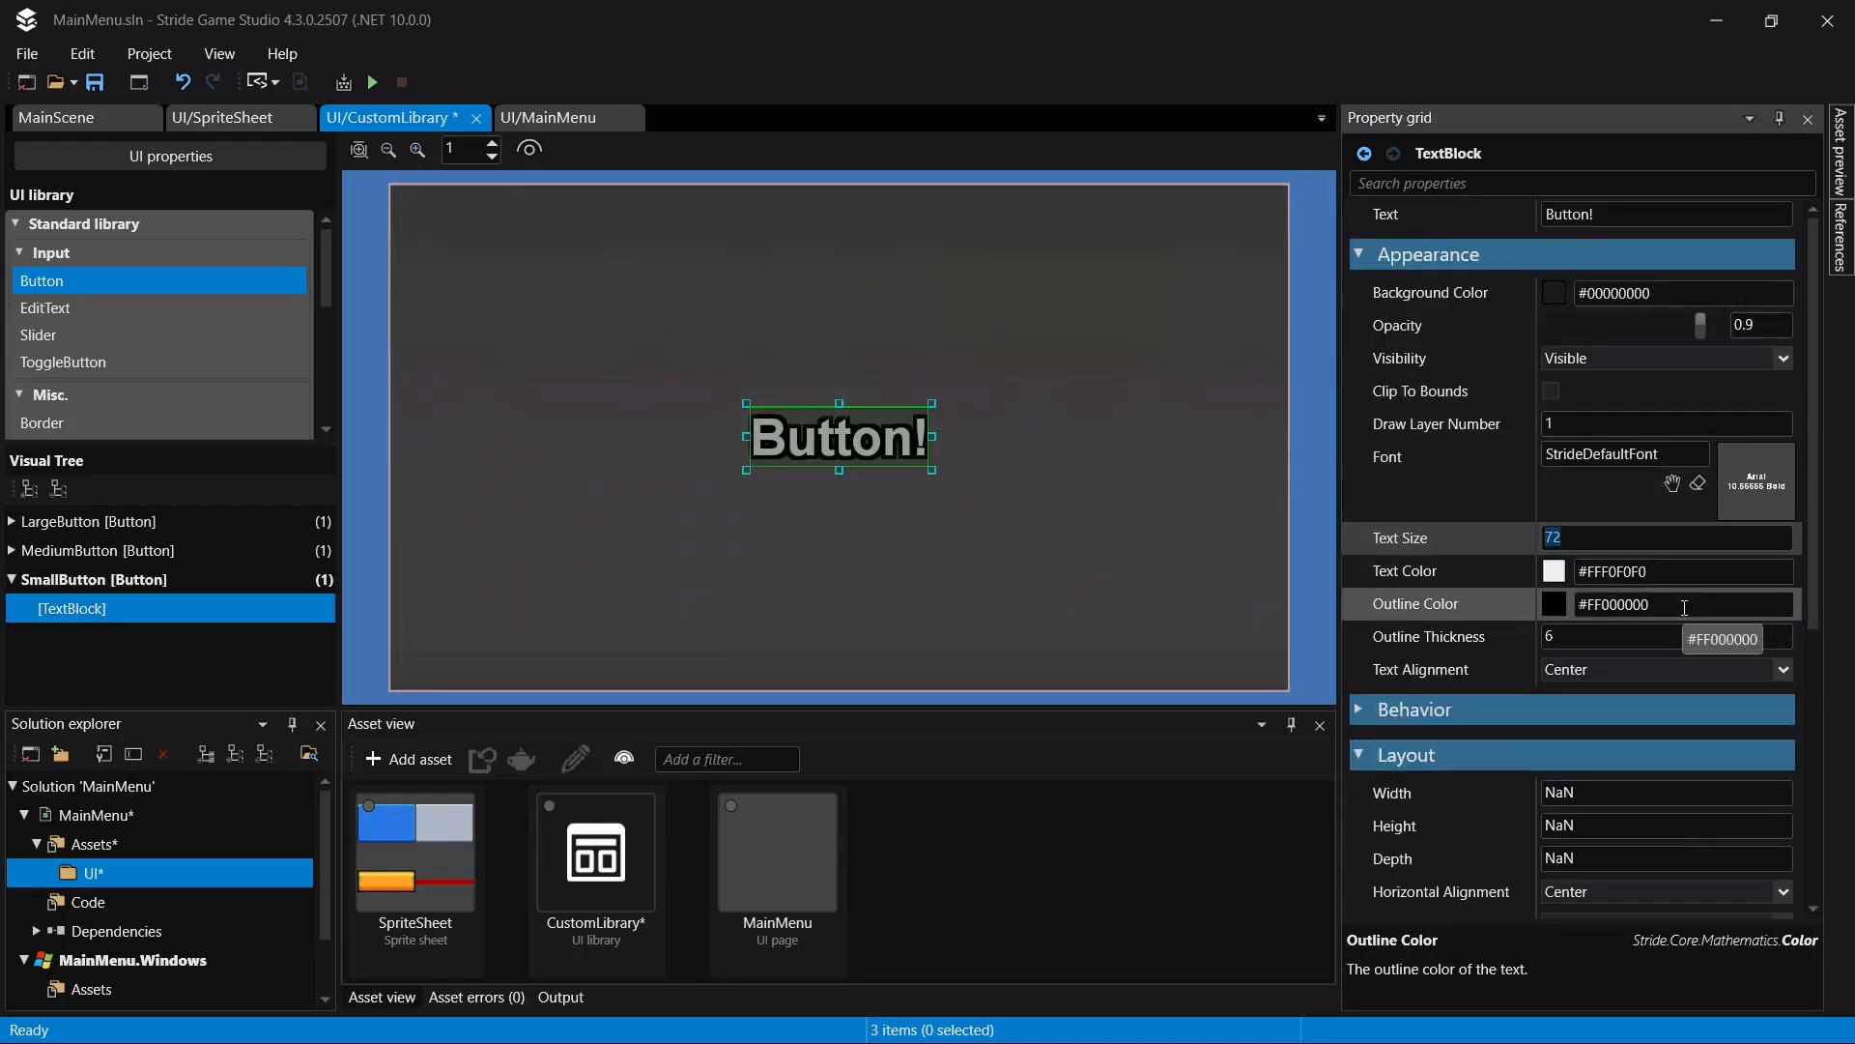
pyautogui.write('36')
pyautogui.click(1663, 641)
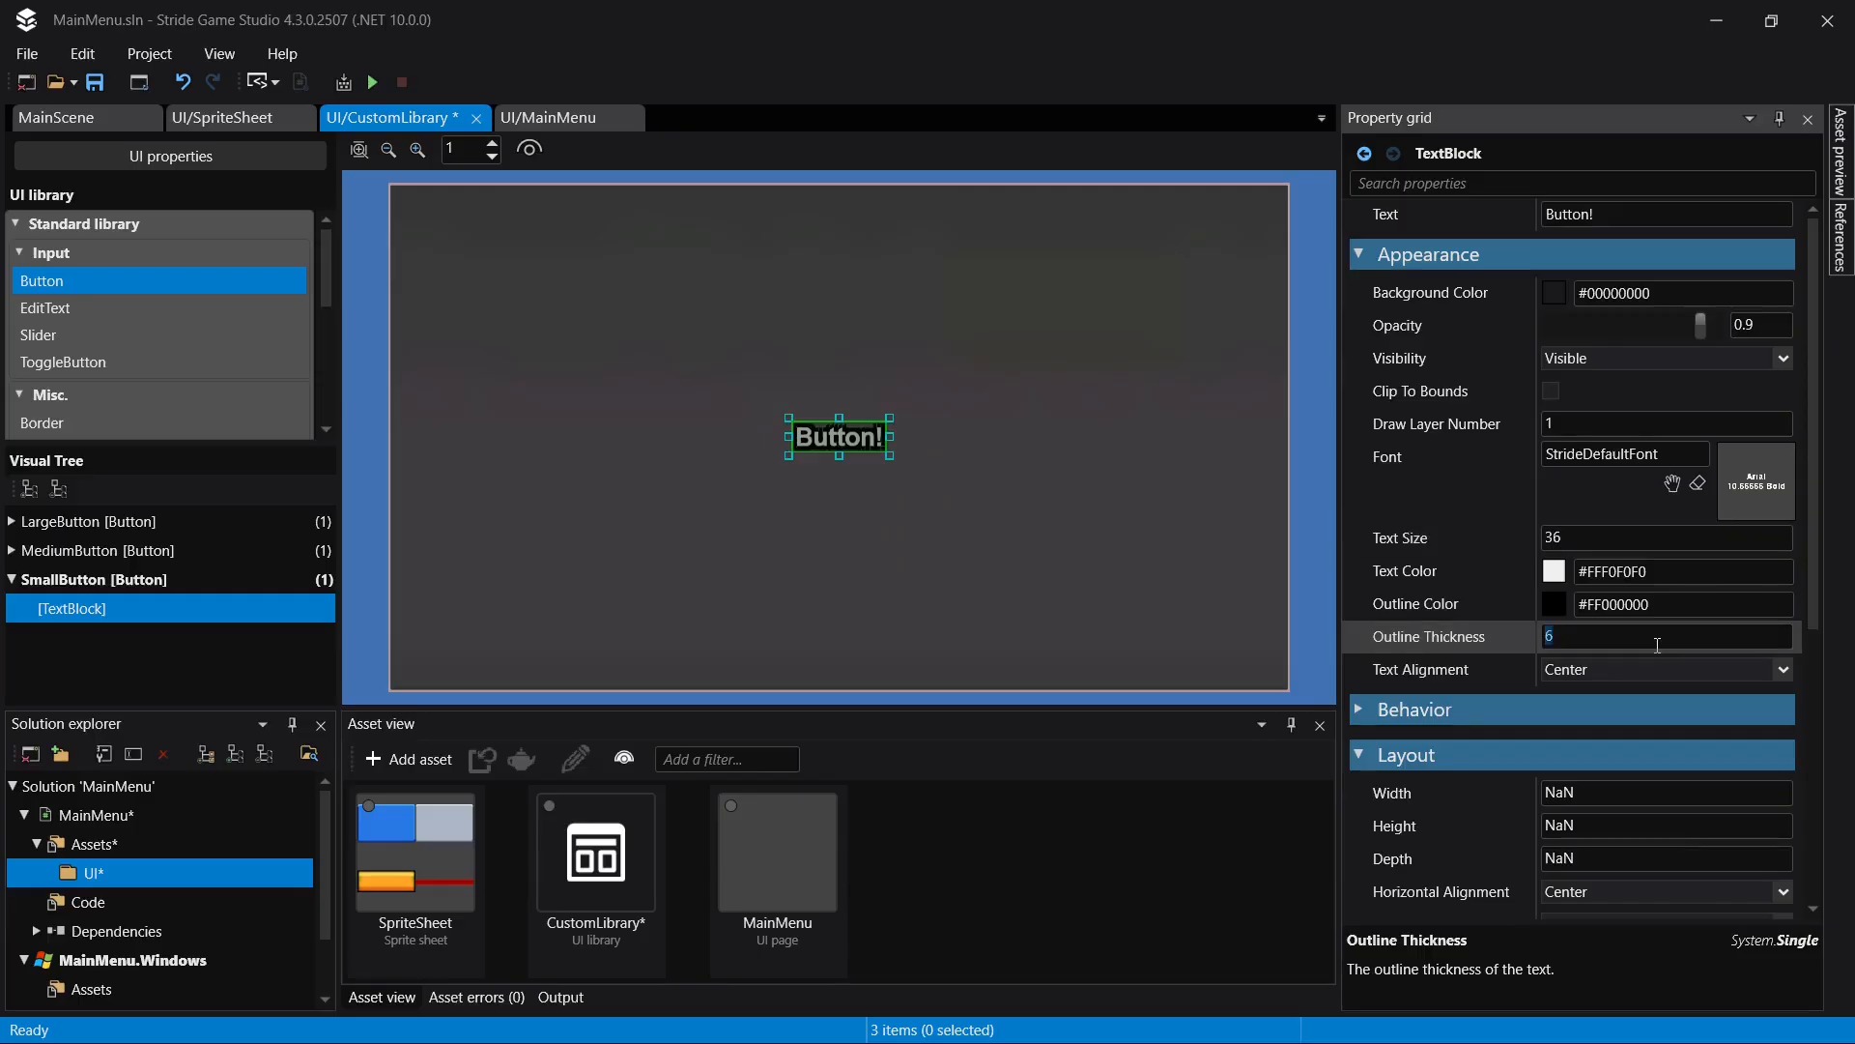
pyautogui.write('2')
pyautogui.press('Return')
pyautogui.hotkey('ctrl', 's')
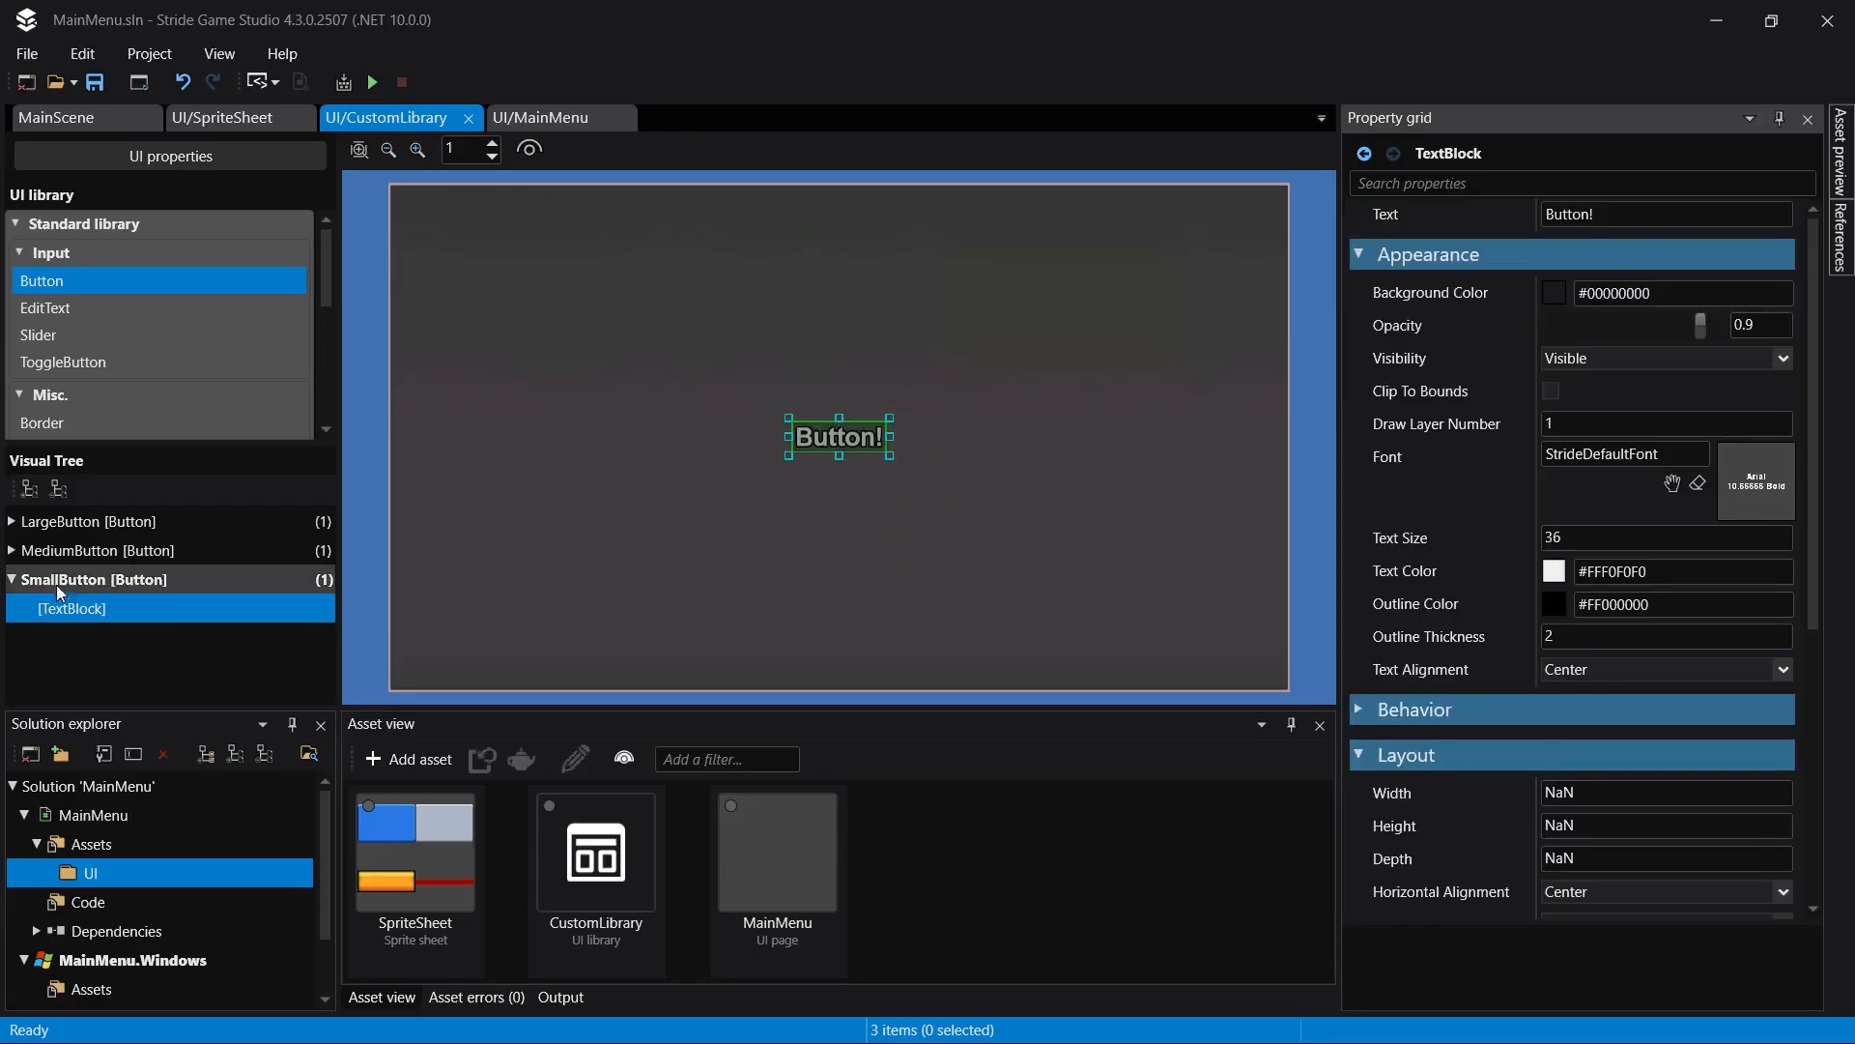
# - Add a TextBlock as a root element below SmallButton, set its text to "Text", and save the library
pyautogui.click(79, 570)
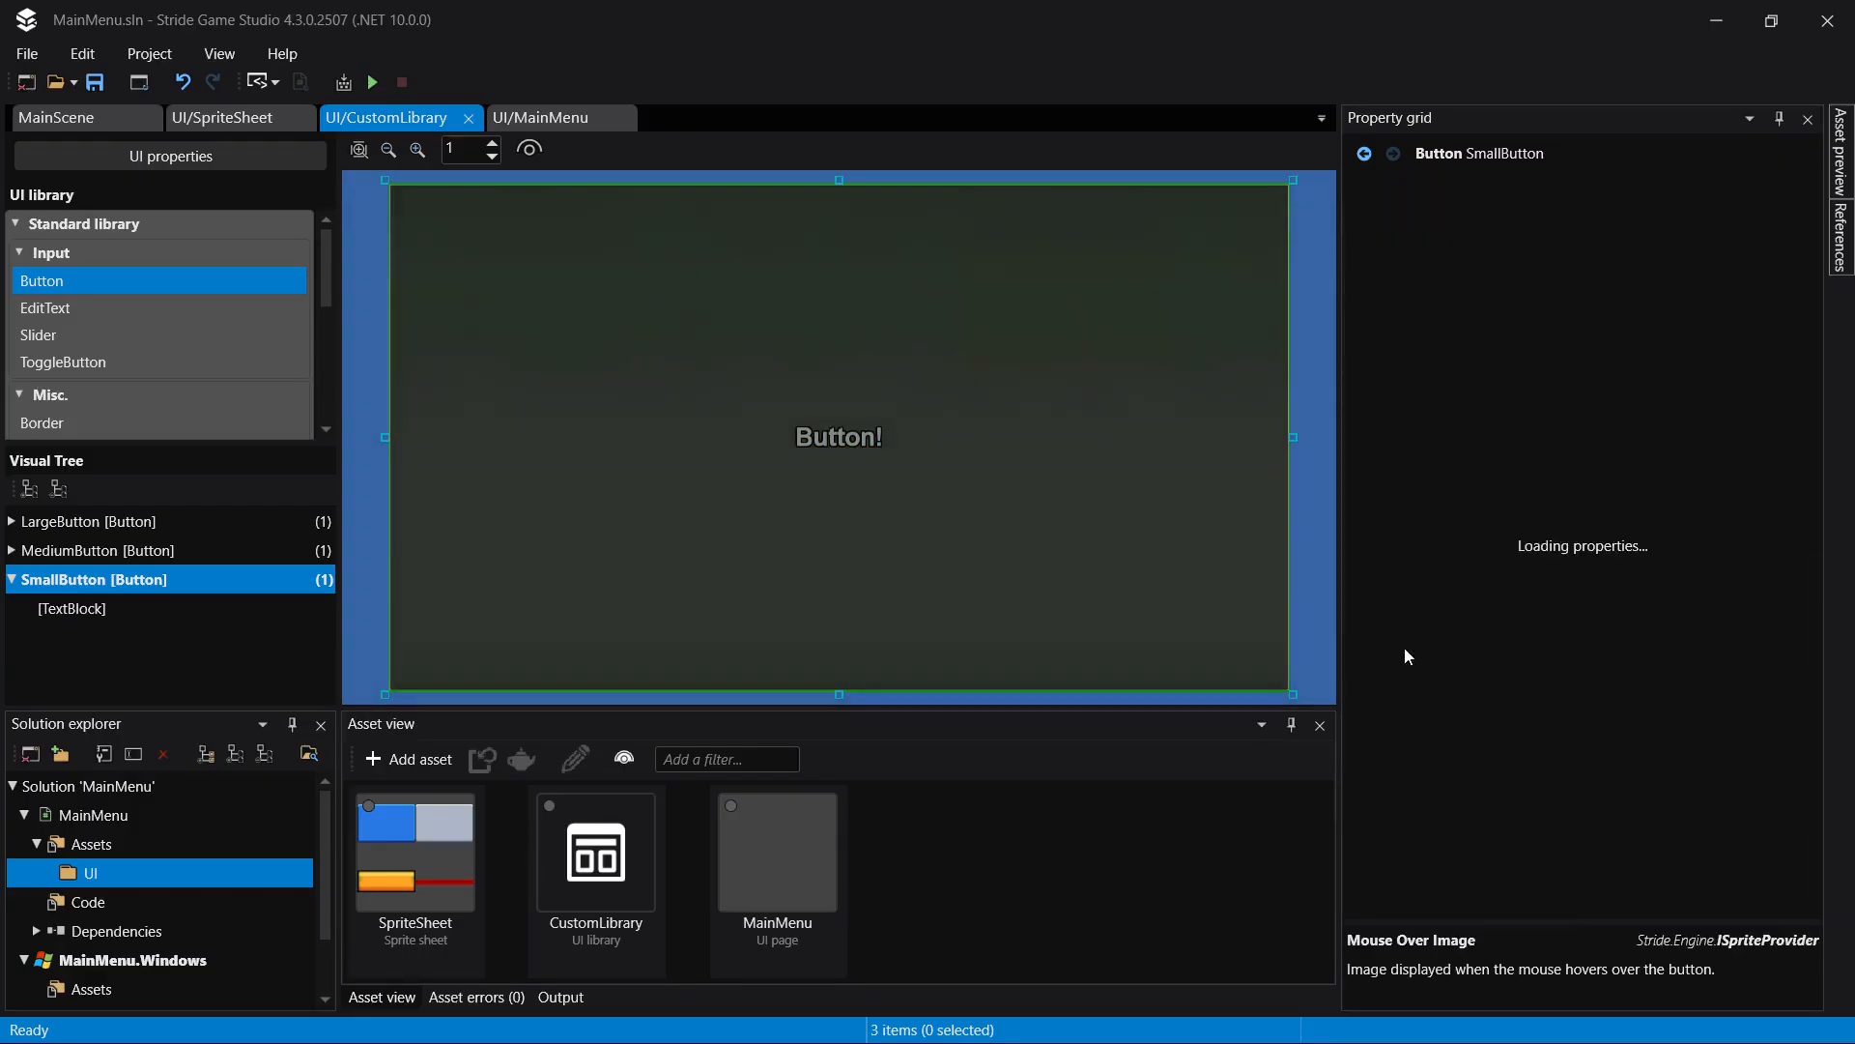
pyautogui.scroll(-2, 186, 366)
pyautogui.scroll(-3, 184, 363)
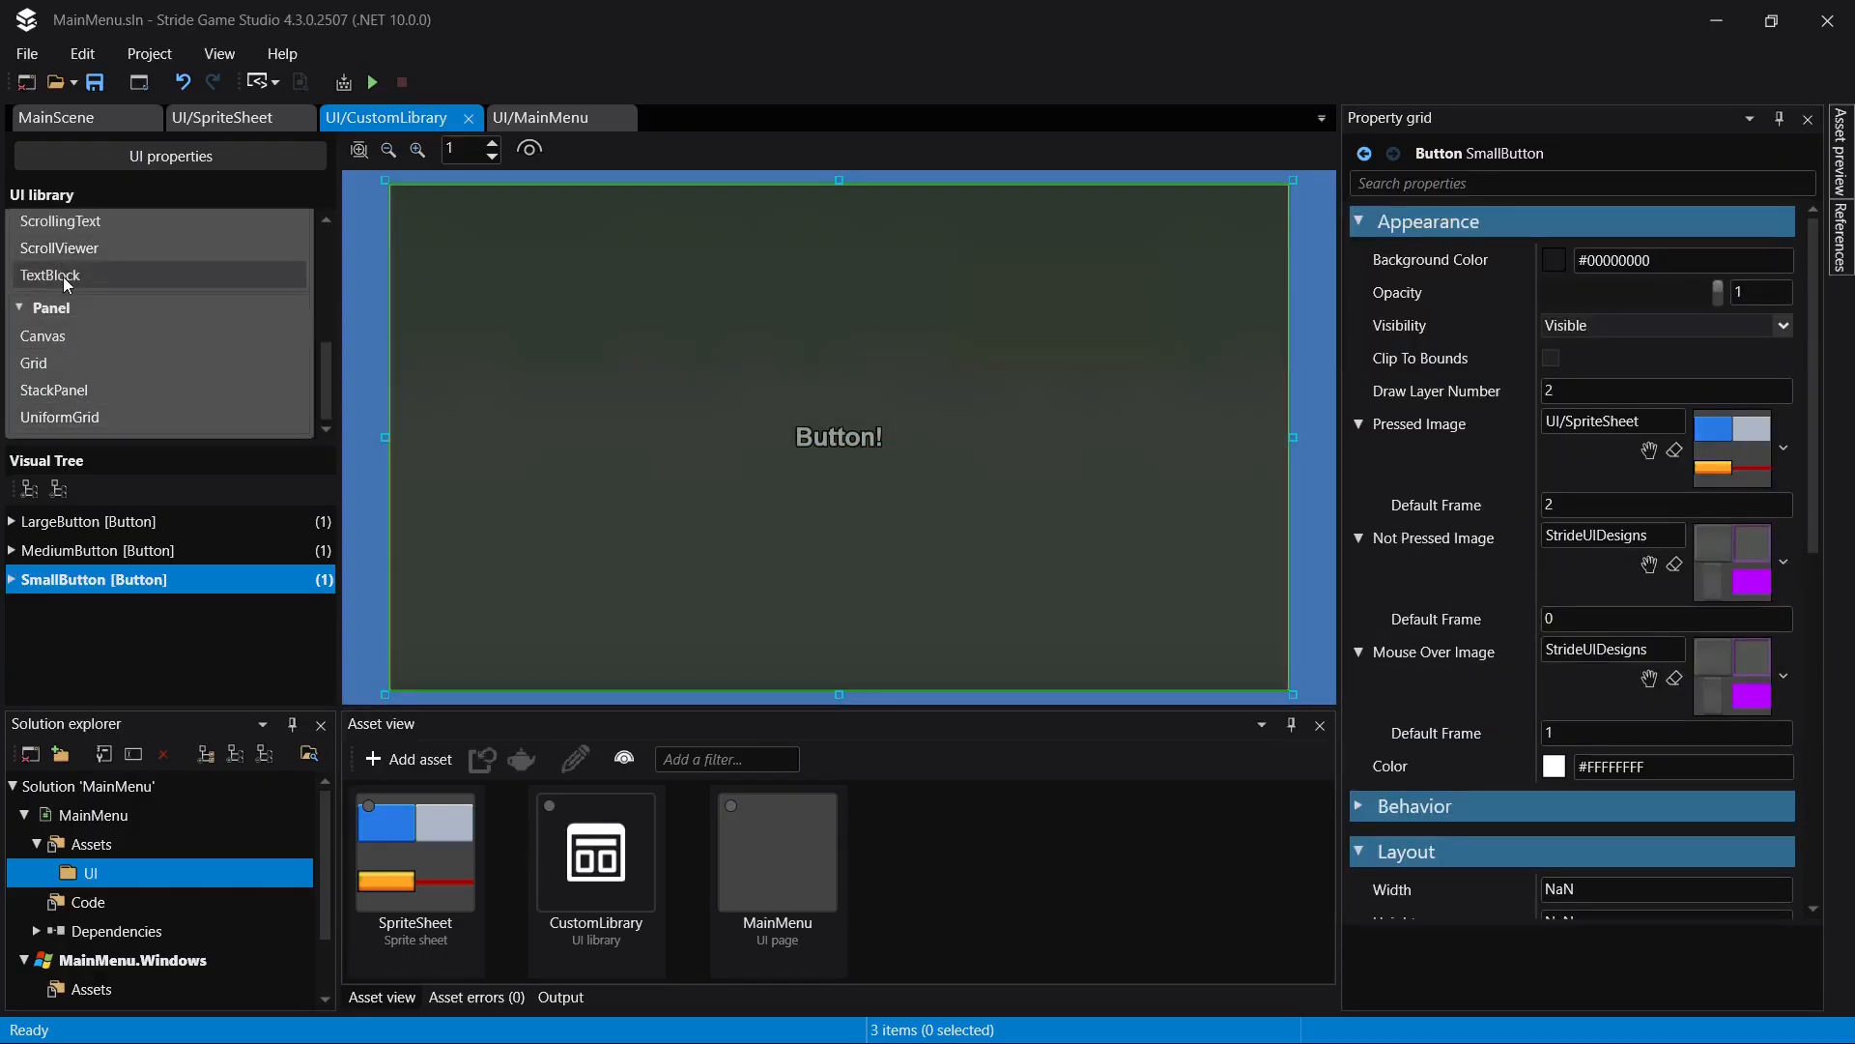
pyautogui.moveTo(145, 276); pyautogui.dragTo(91, 600)
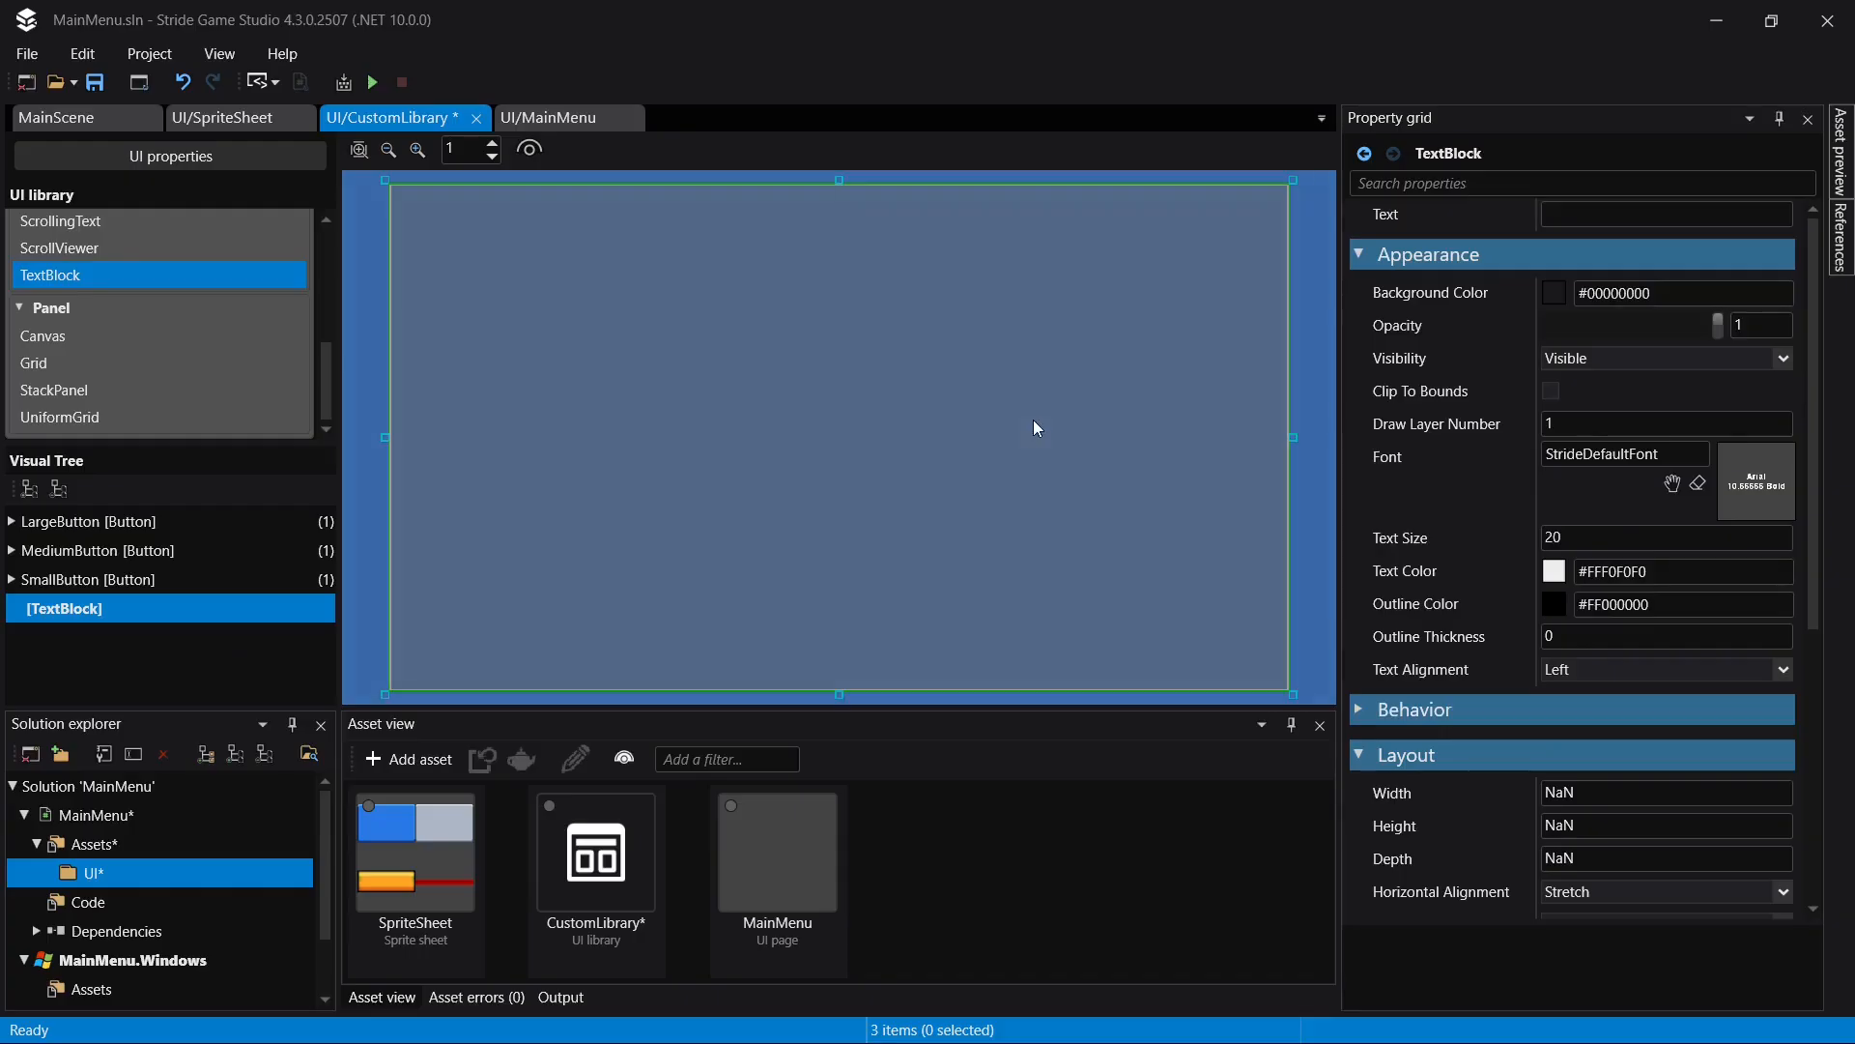
pyautogui.click(1706, 212)
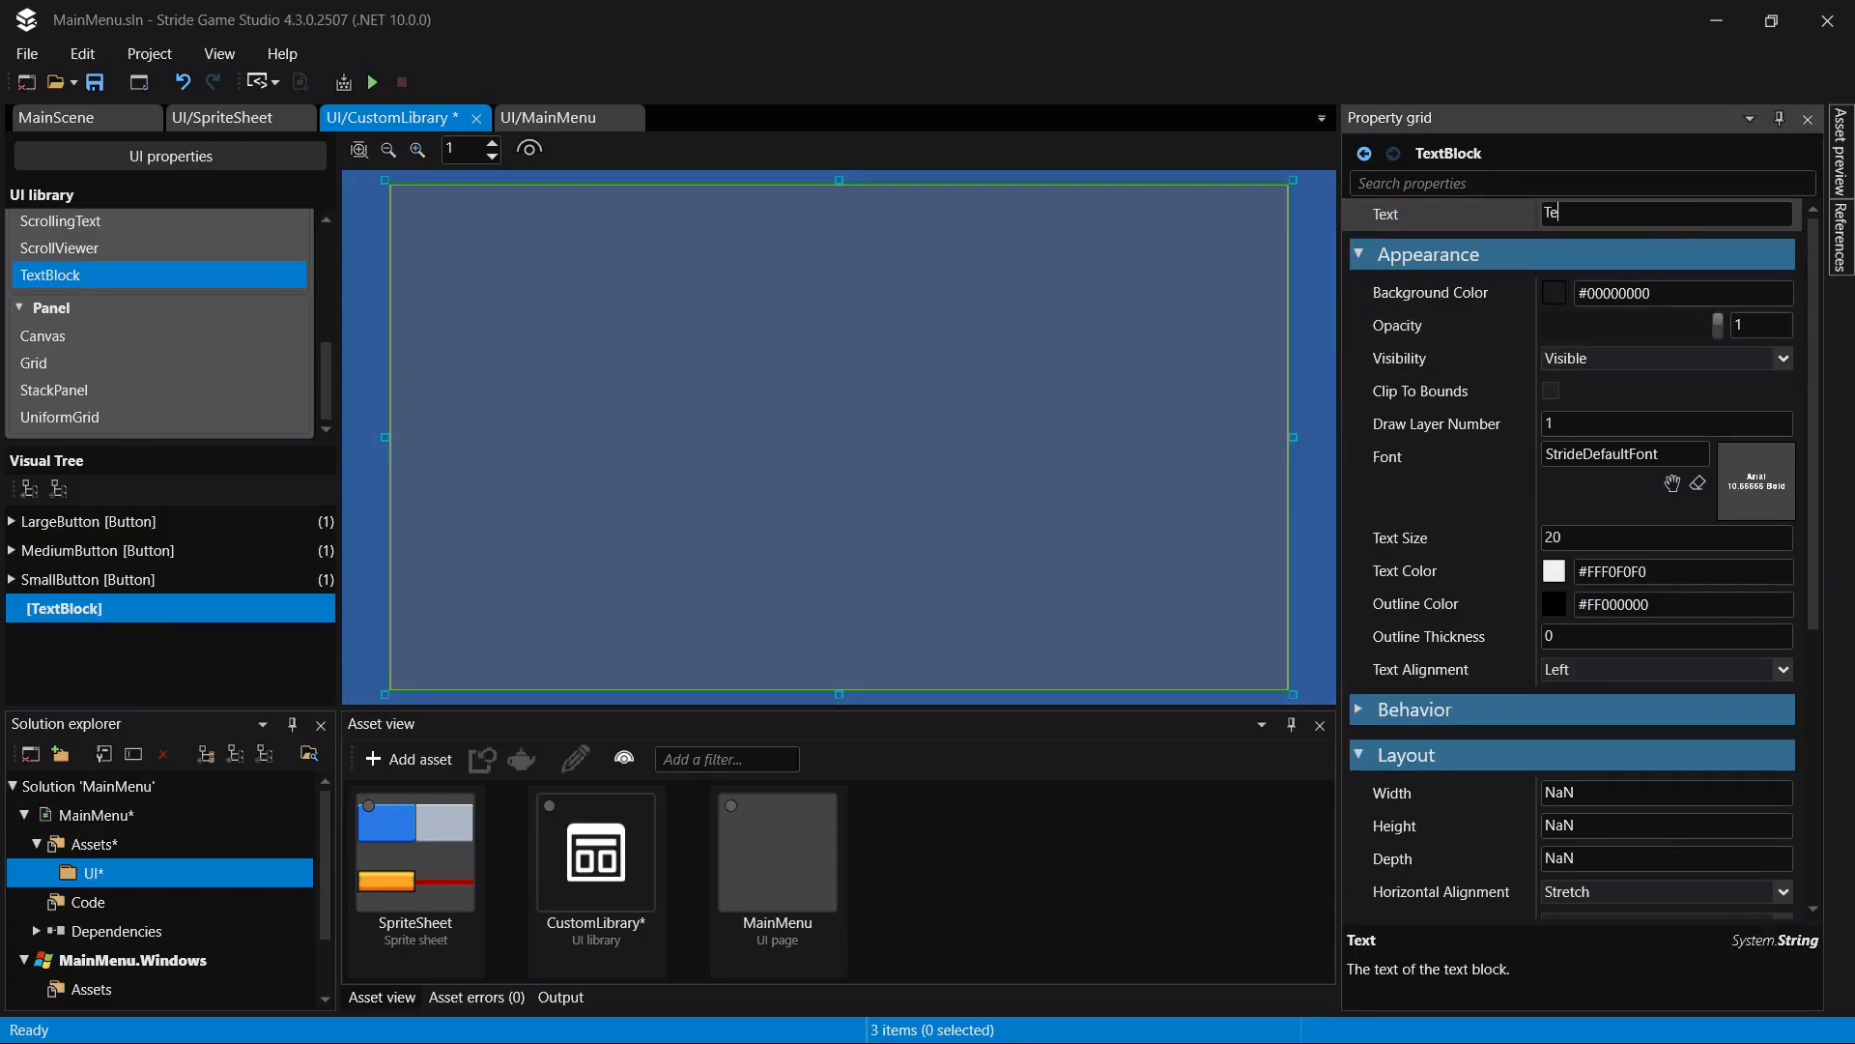
pyautogui.write('Text')
pyautogui.press('Return')
pyautogui.hotkey('ctrl', 's')
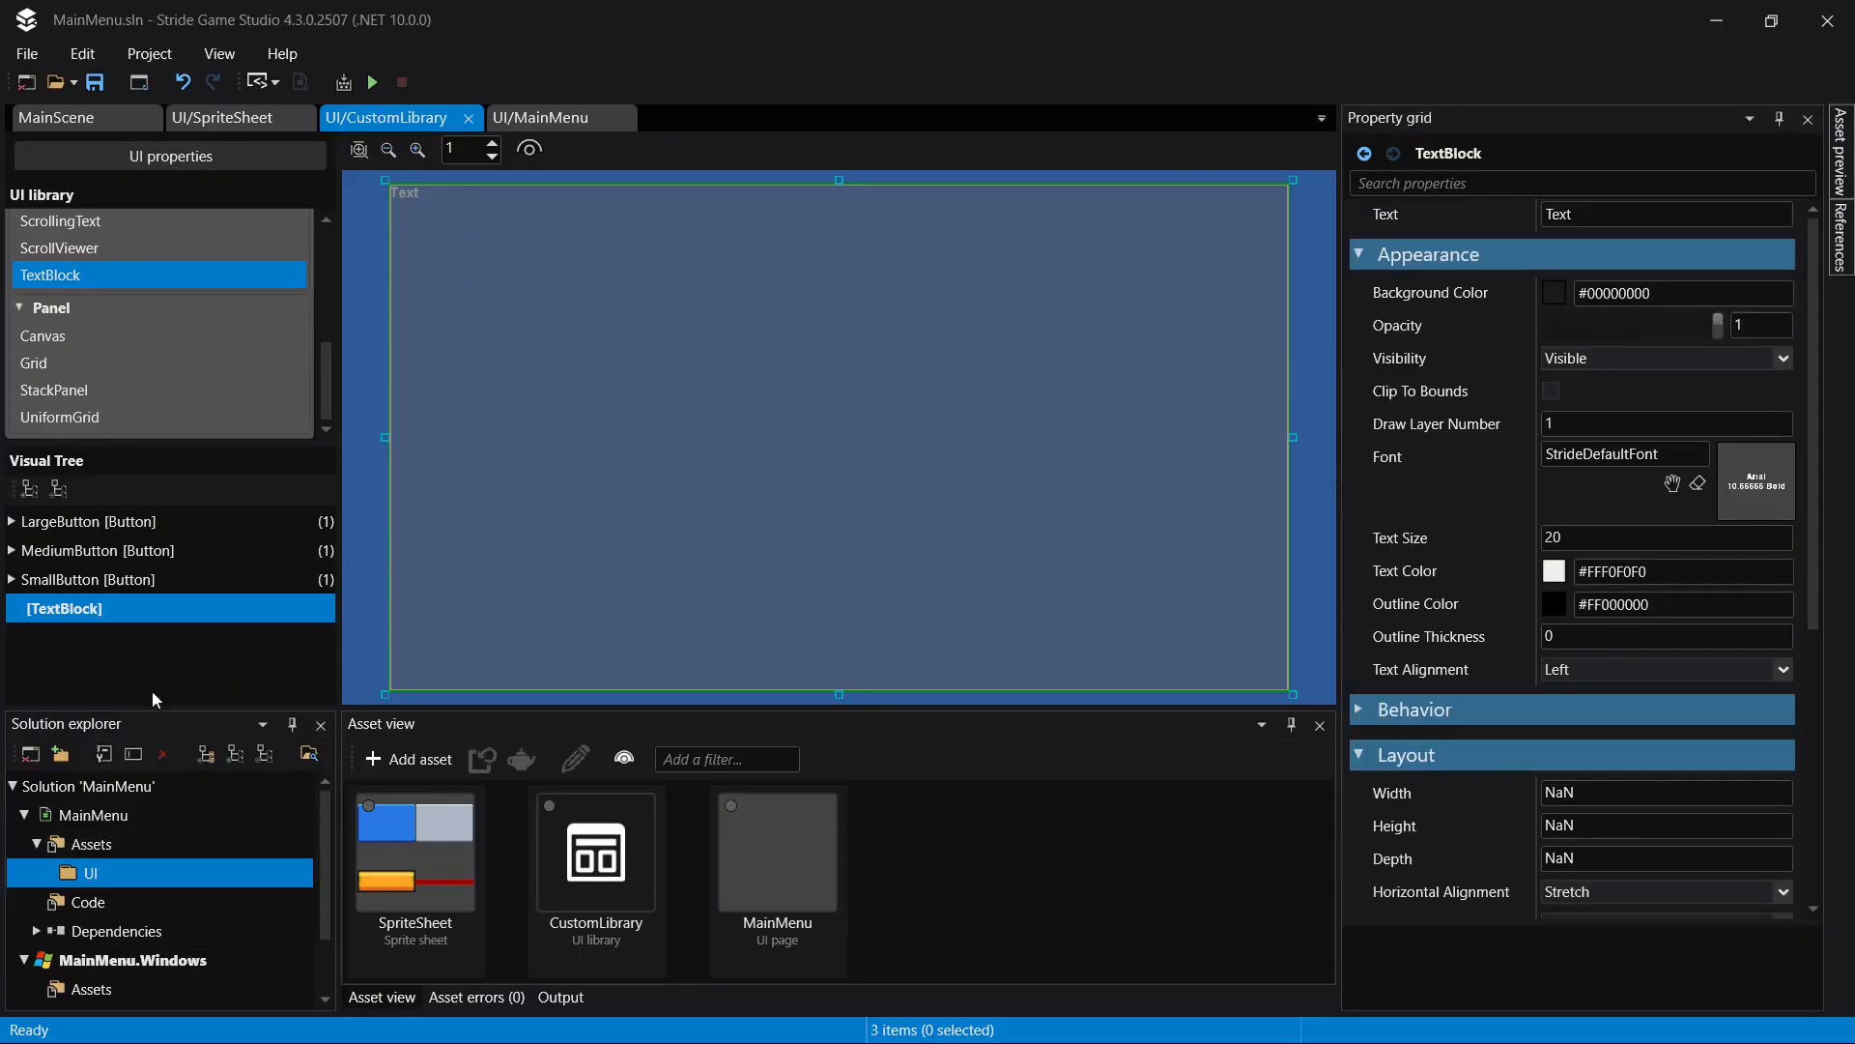
# - Rename the new root TextBlock as LargeText
pyautogui.click(114, 605)
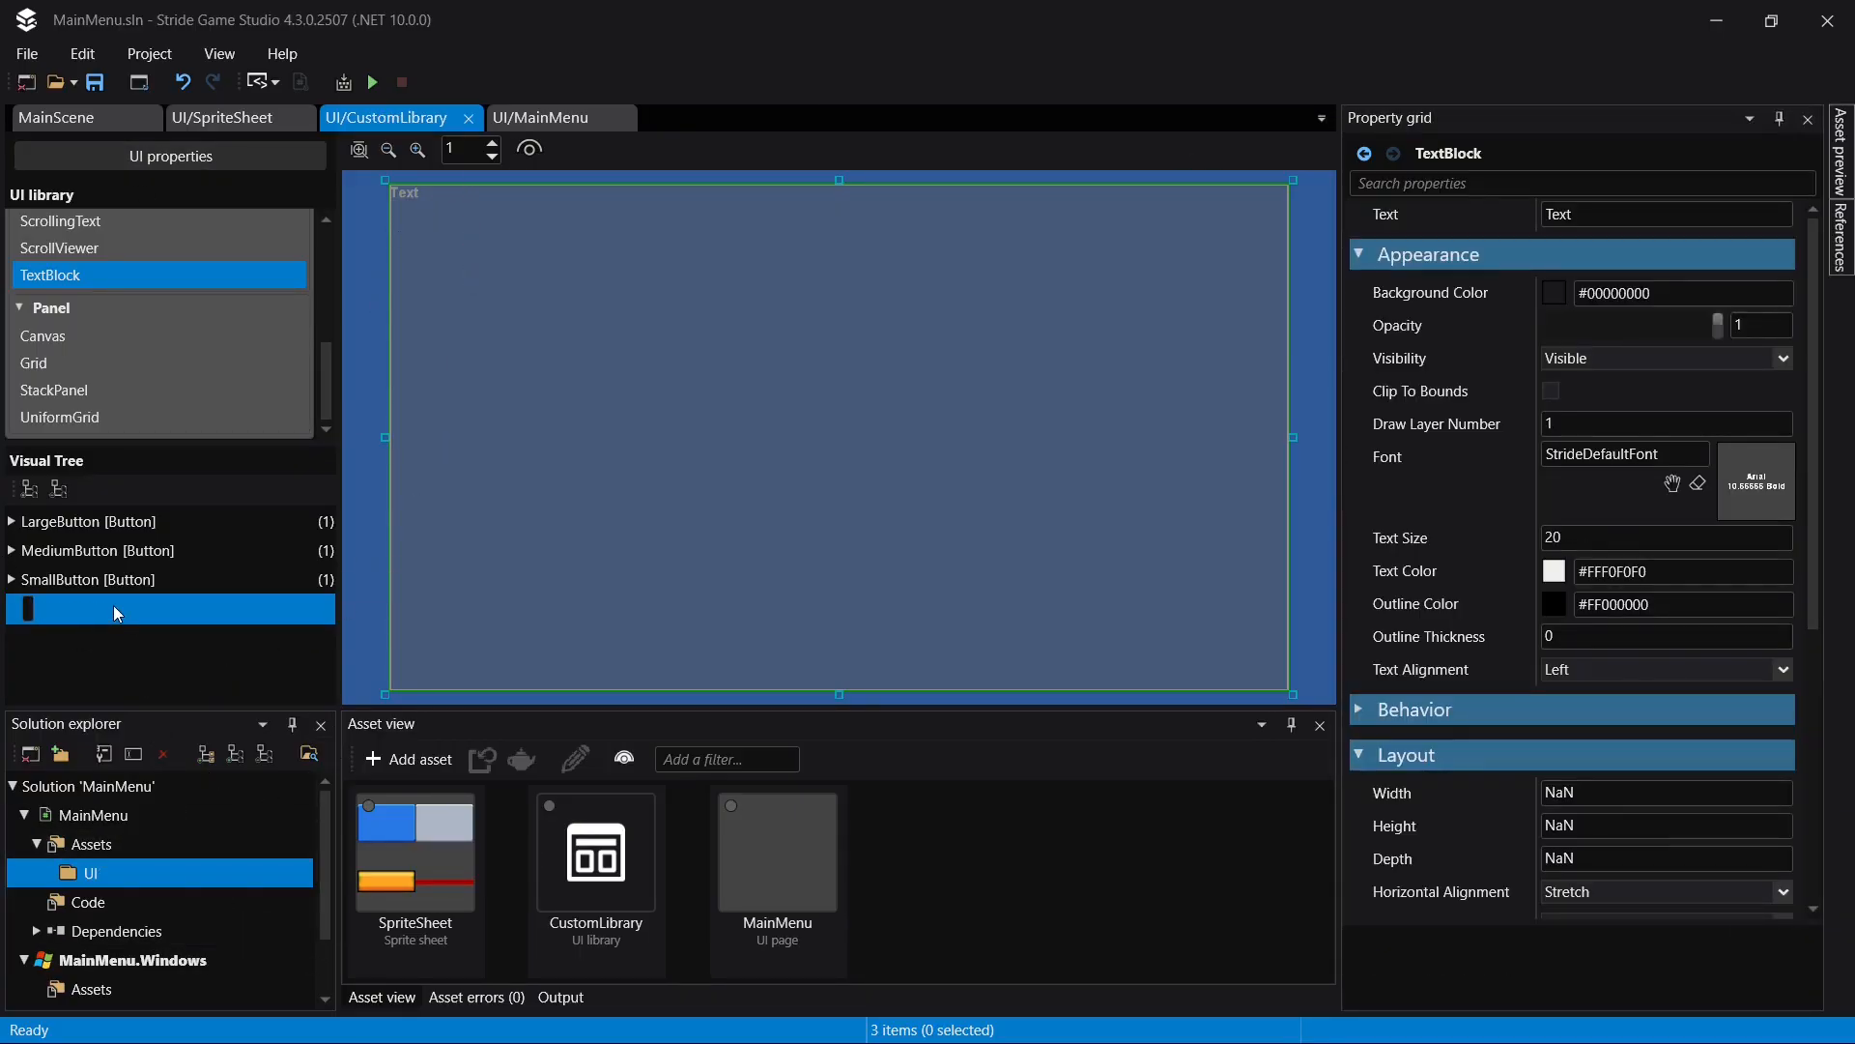
pyautogui.write('LargeText')
pyautogui.press('Return')
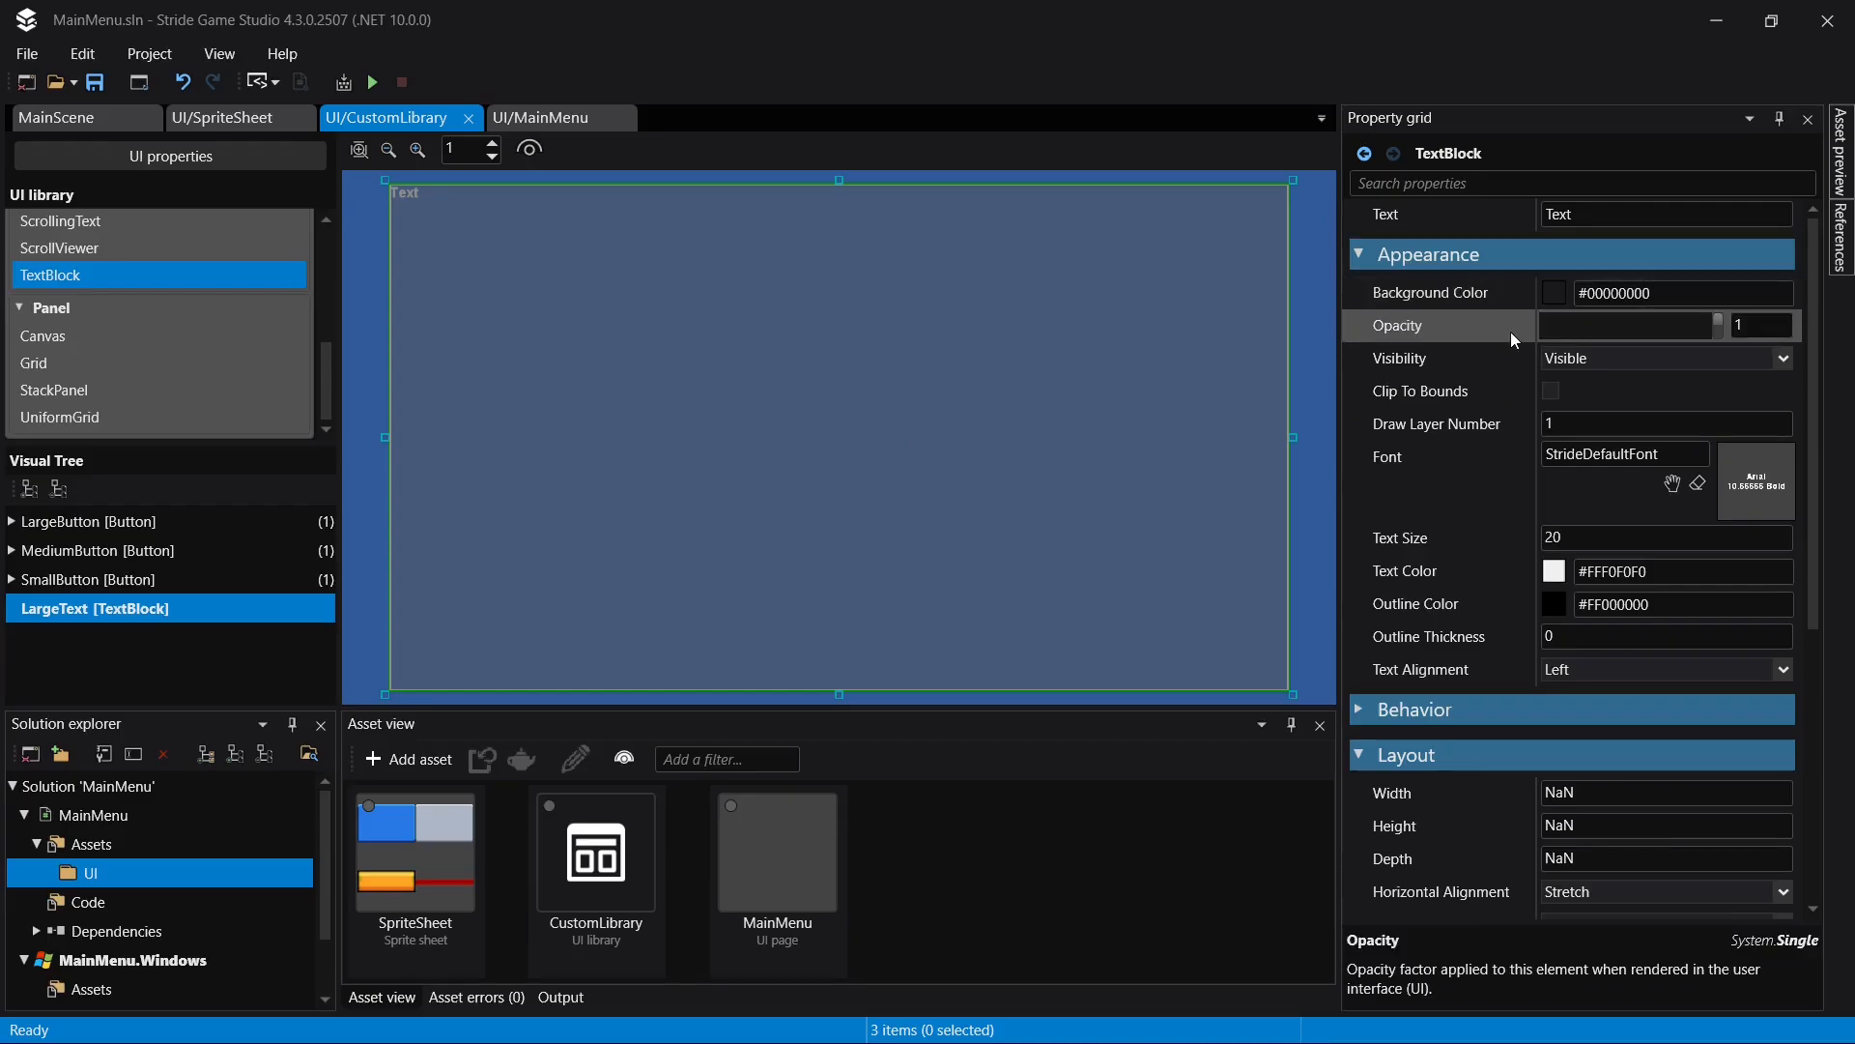
# - Set LargeText's text size to 96 and its outline thickness to 6
pyautogui.click(1617, 540)
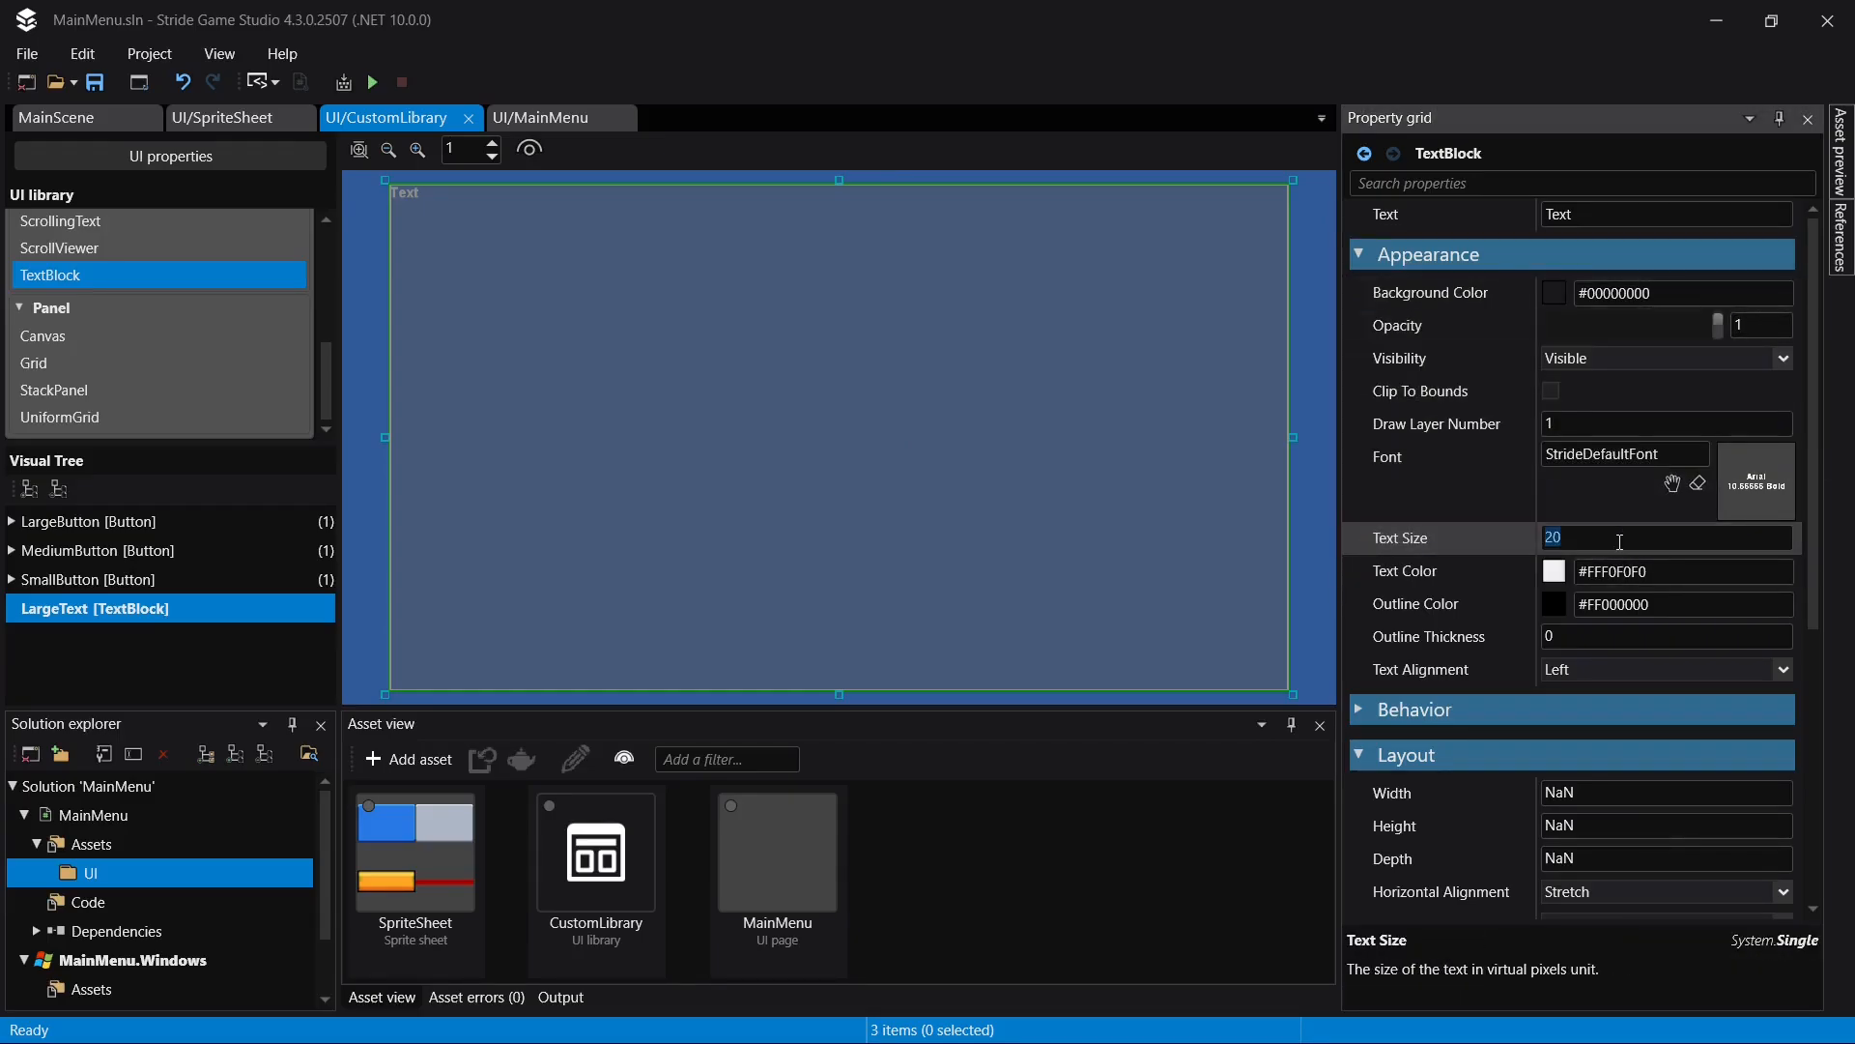
pyautogui.write('72')
pyautogui.press('Return')
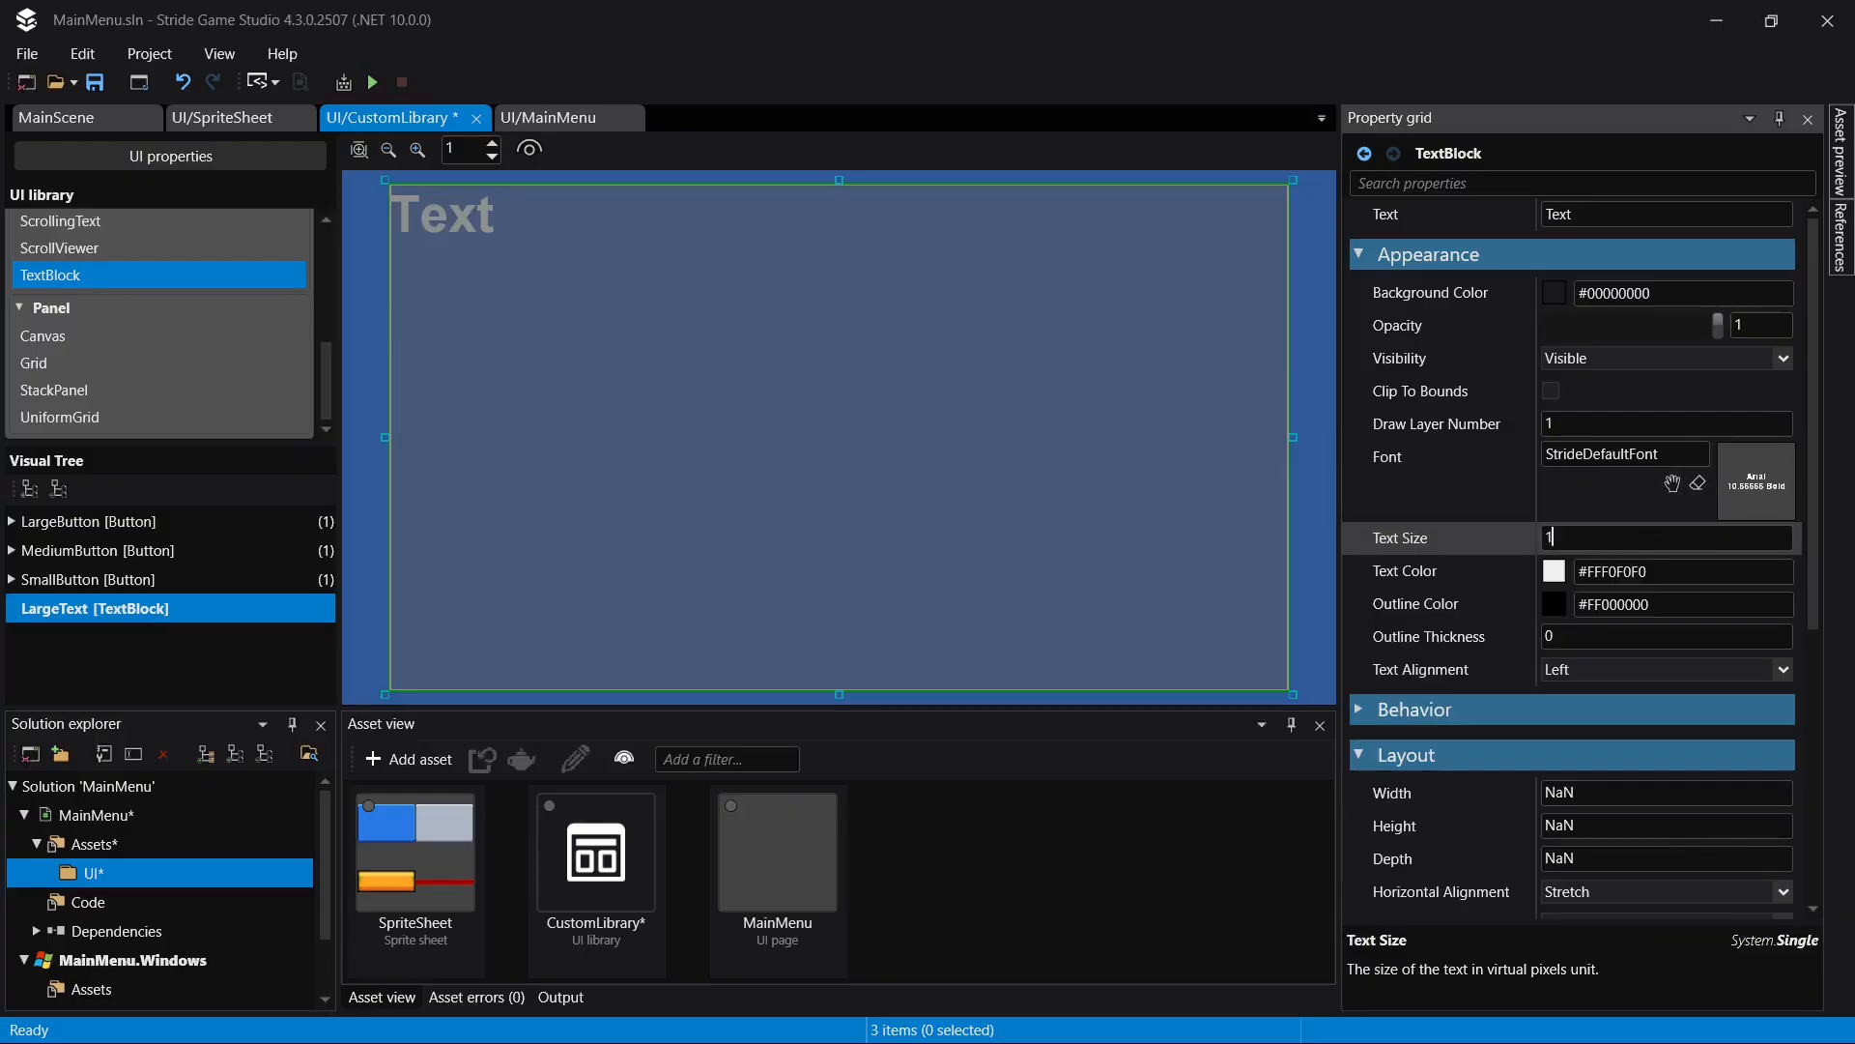
pyautogui.write('96')
pyautogui.press('Return')
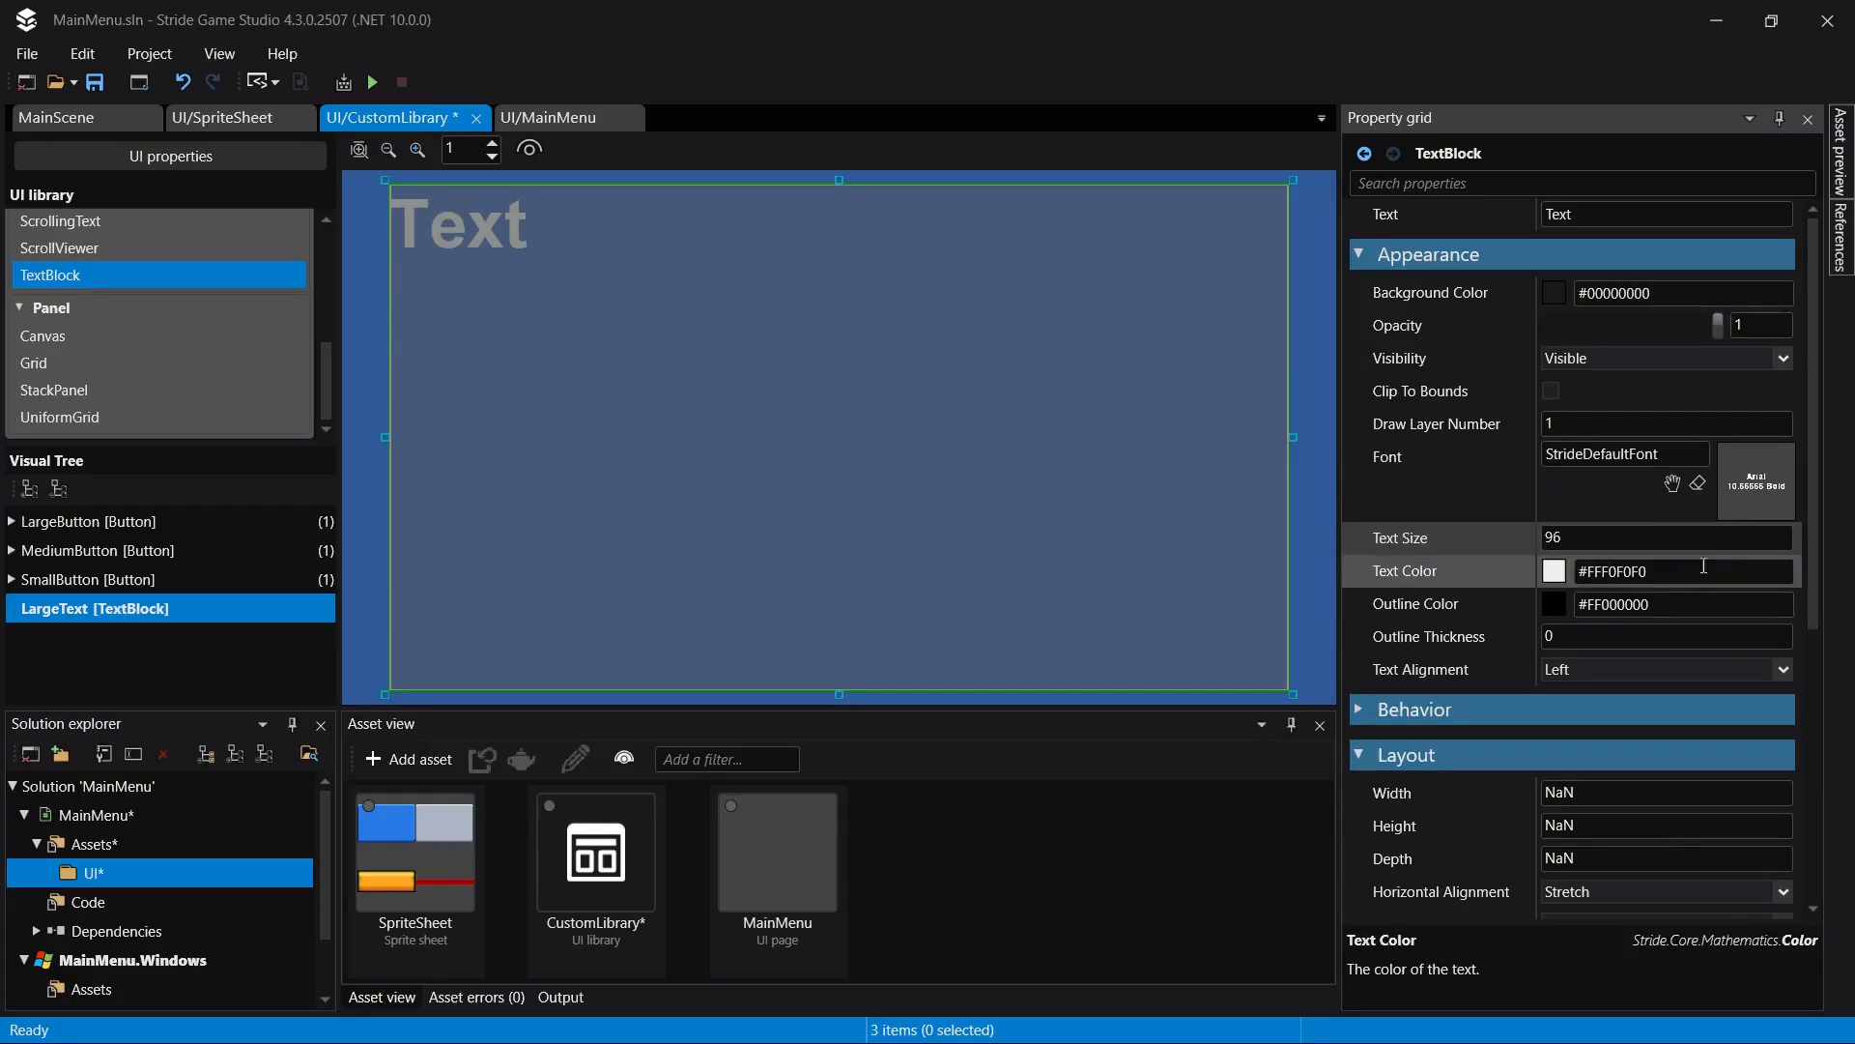
pyautogui.click(1641, 635)
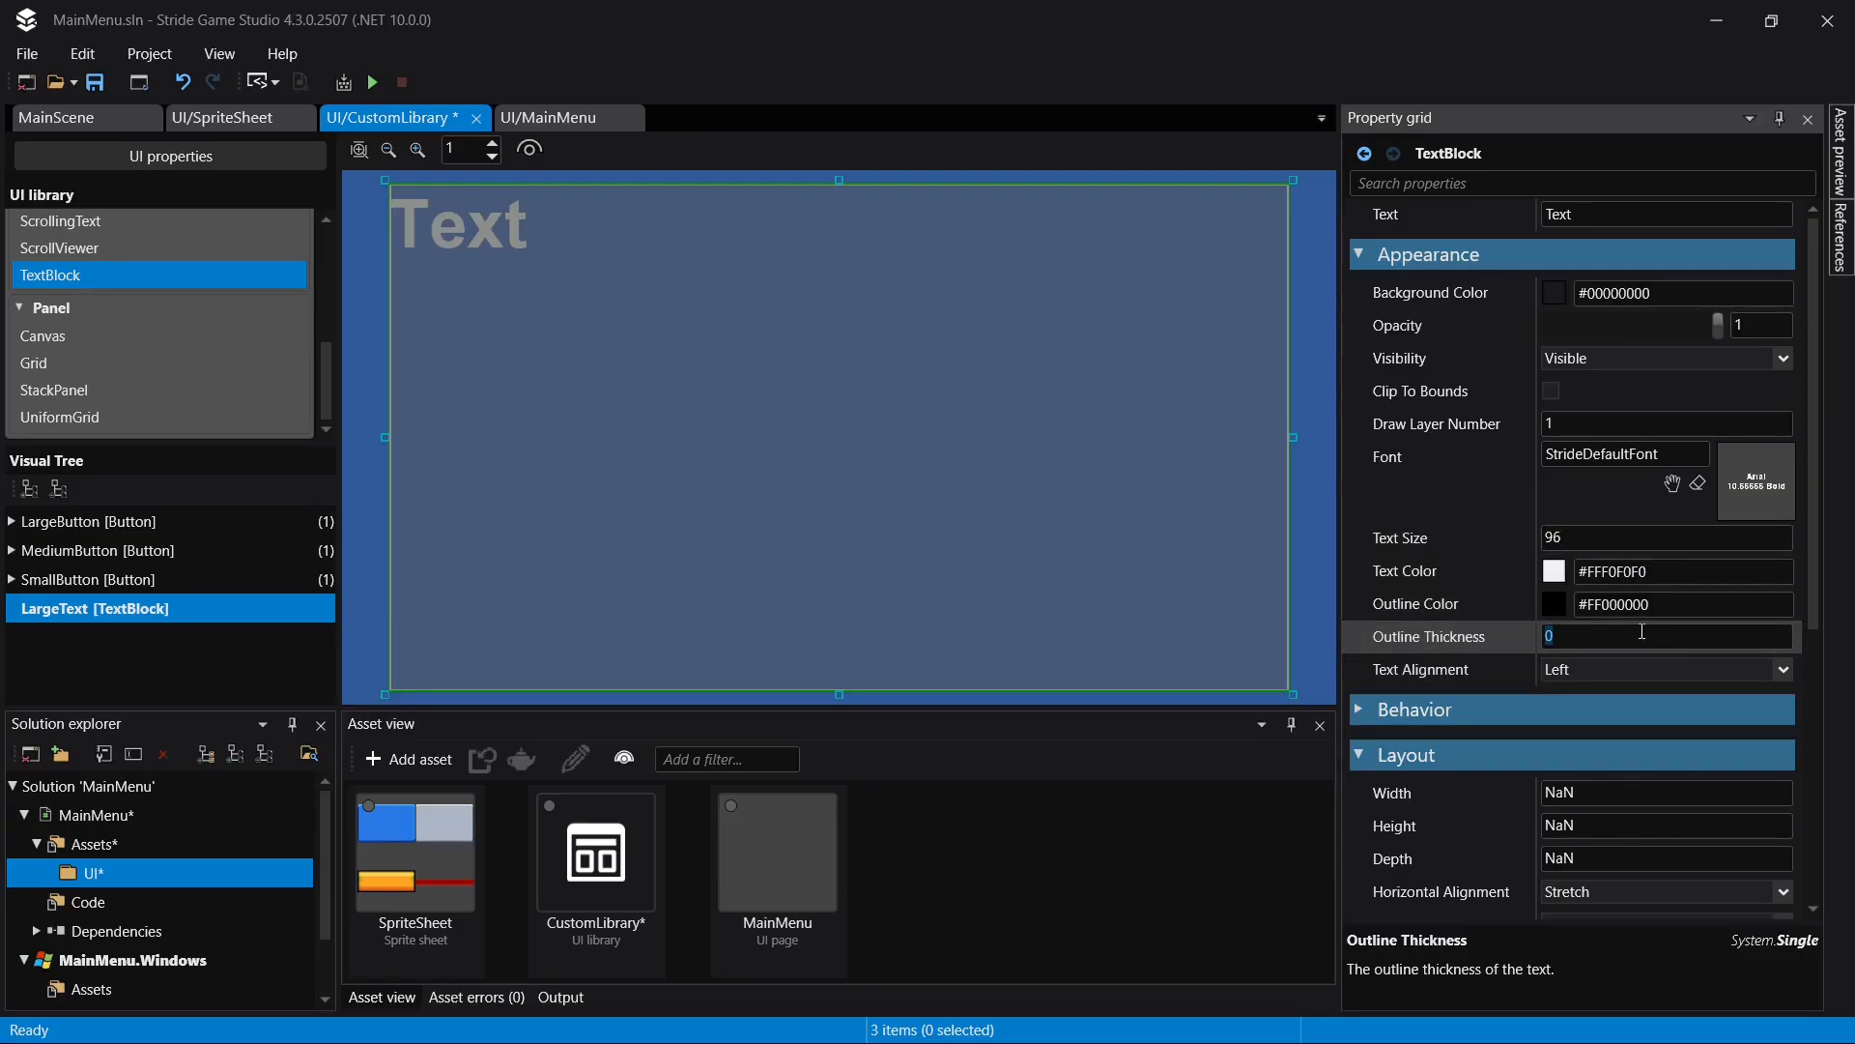
pyautogui.write('6')
pyautogui.press('Return')
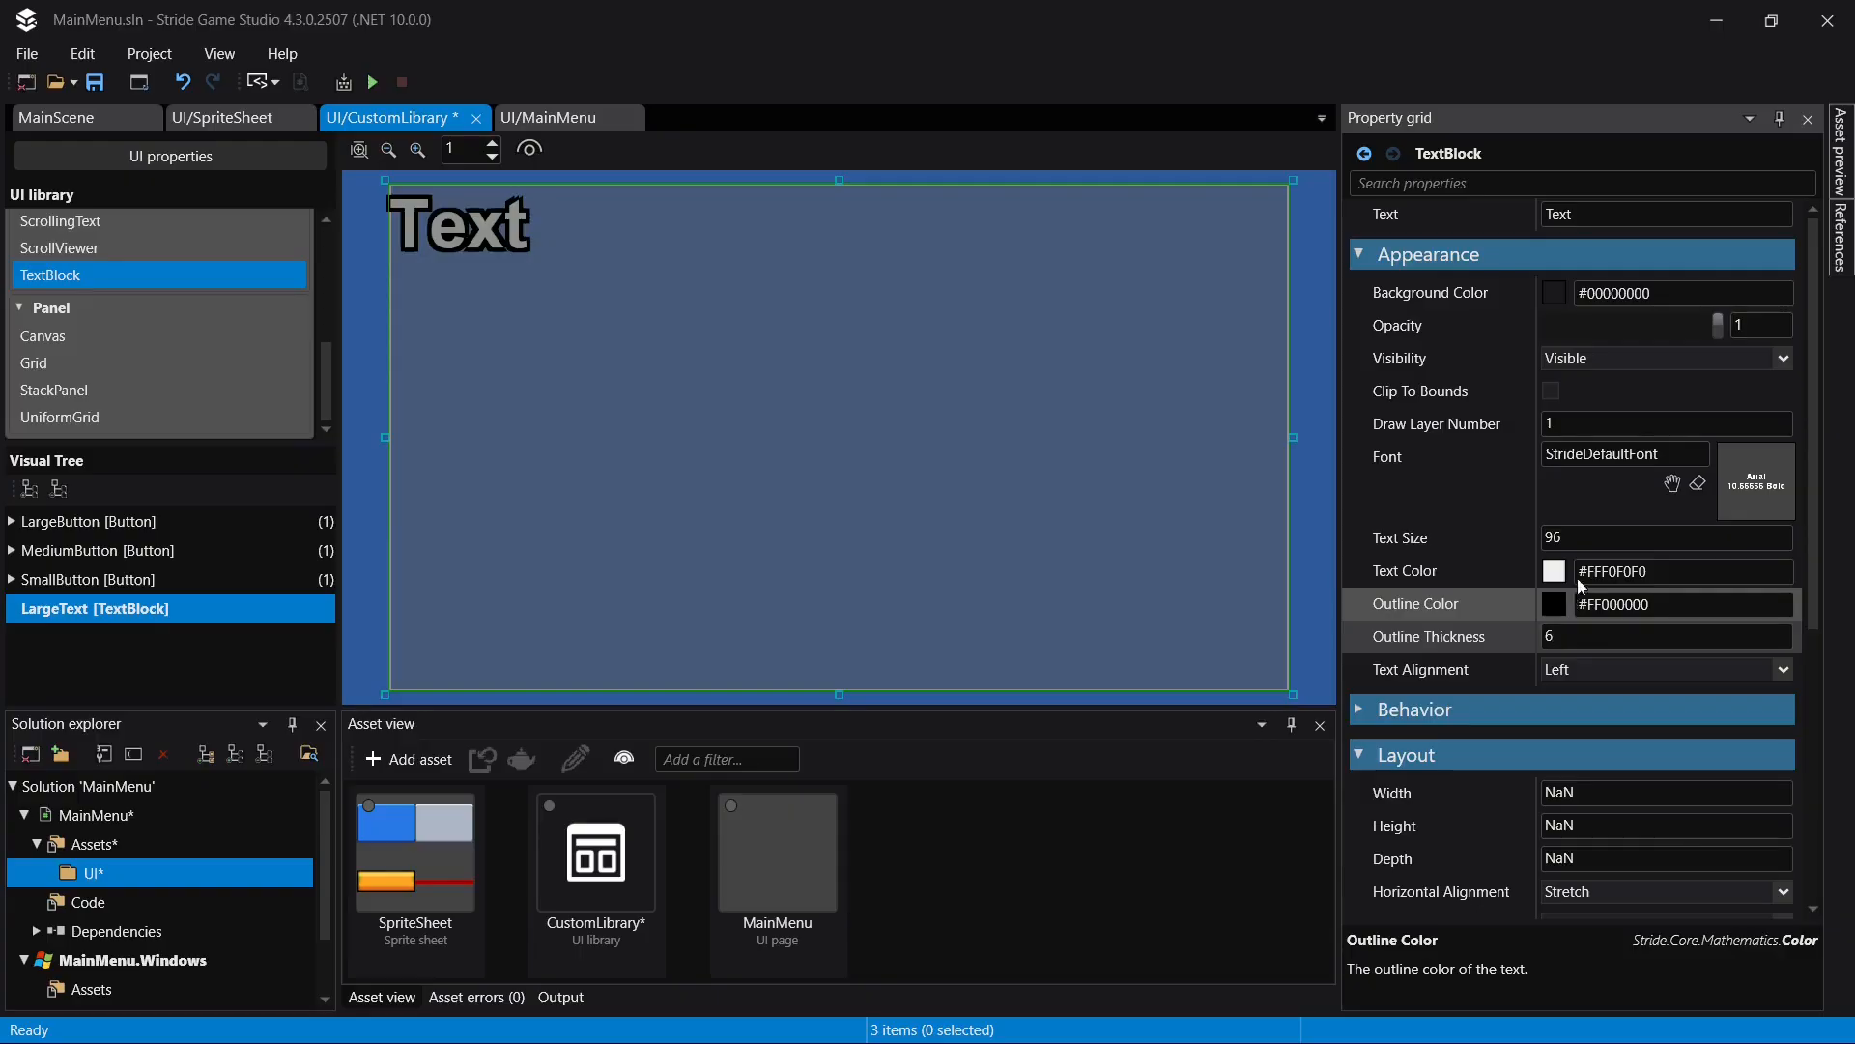
# - Set LargeText's opacity to 0.95 and save the library
pyautogui.click(1774, 328)
pyautogui.write('.9')
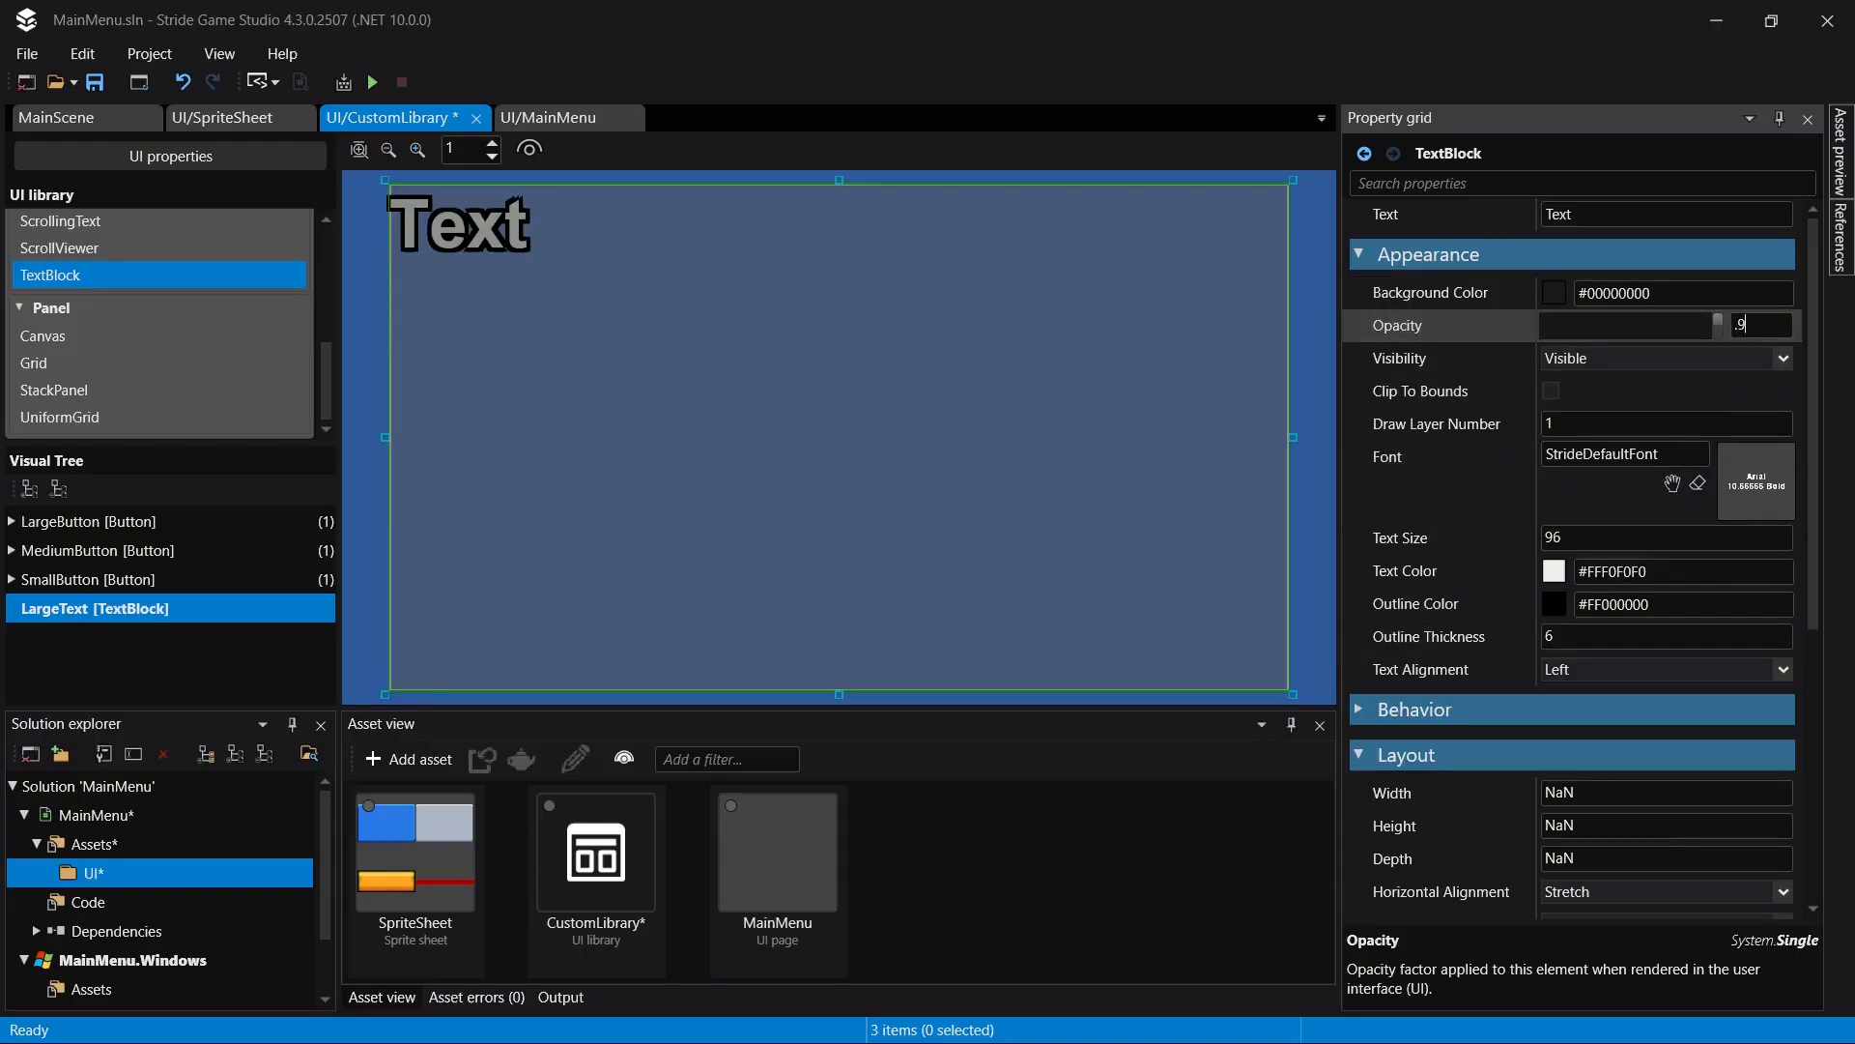
pyautogui.write('5')
pyautogui.press('Return')
pyautogui.hotkey('ctrl', 's')
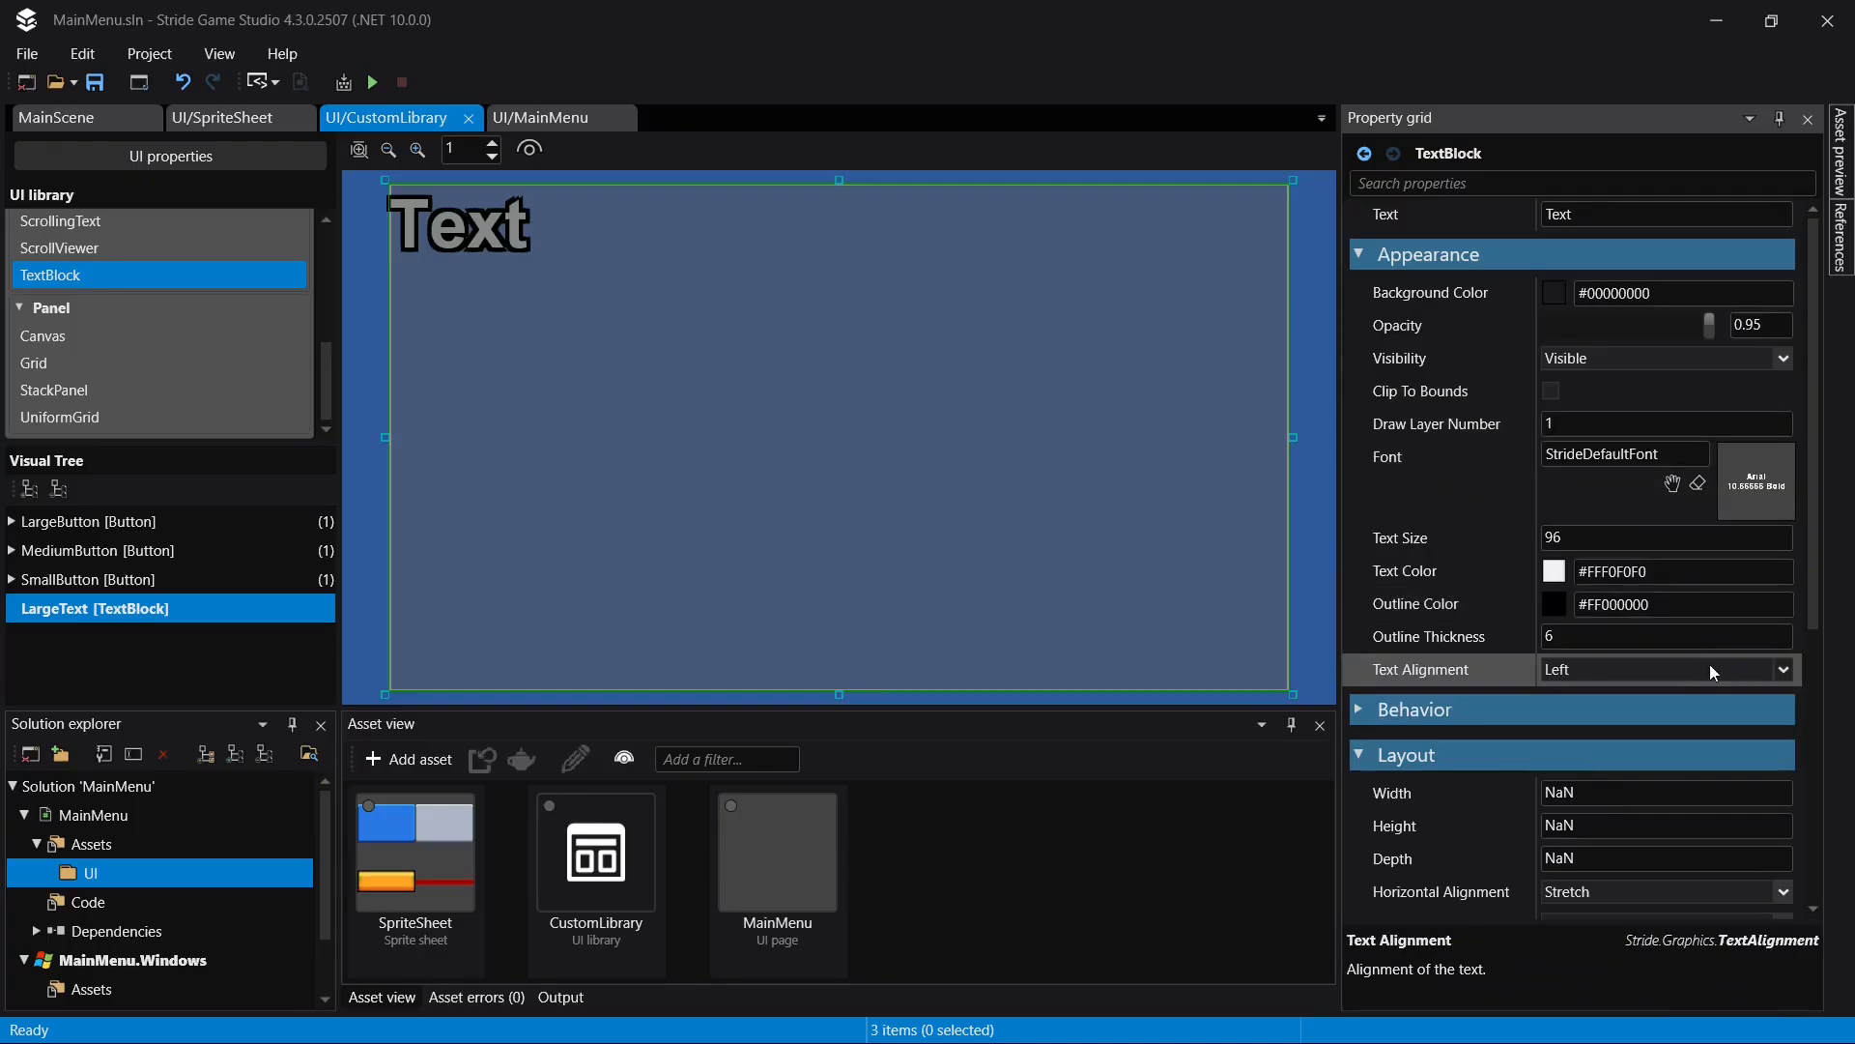
# - Set LargeText's text alignment to Center and save the library
pyautogui.scroll(-3, 1711, 667)
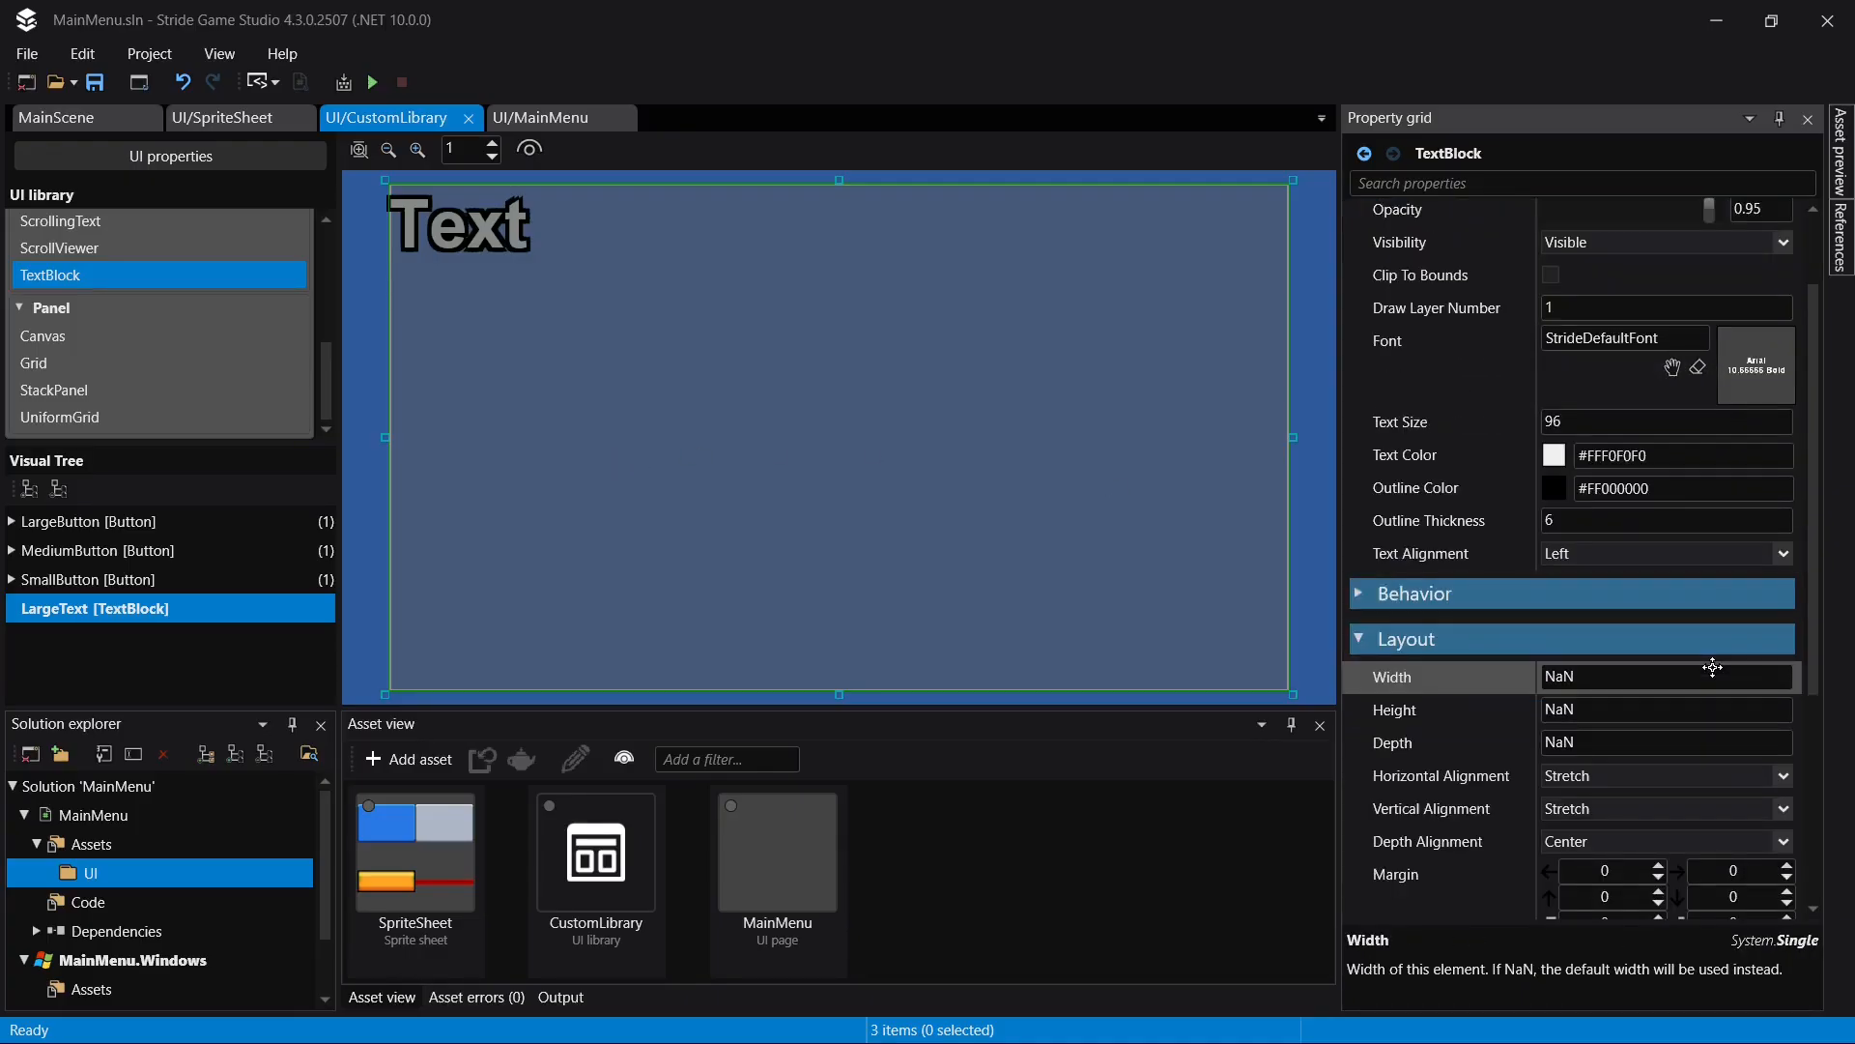
pyautogui.scroll(3, 1712, 667)
pyautogui.click(1707, 669)
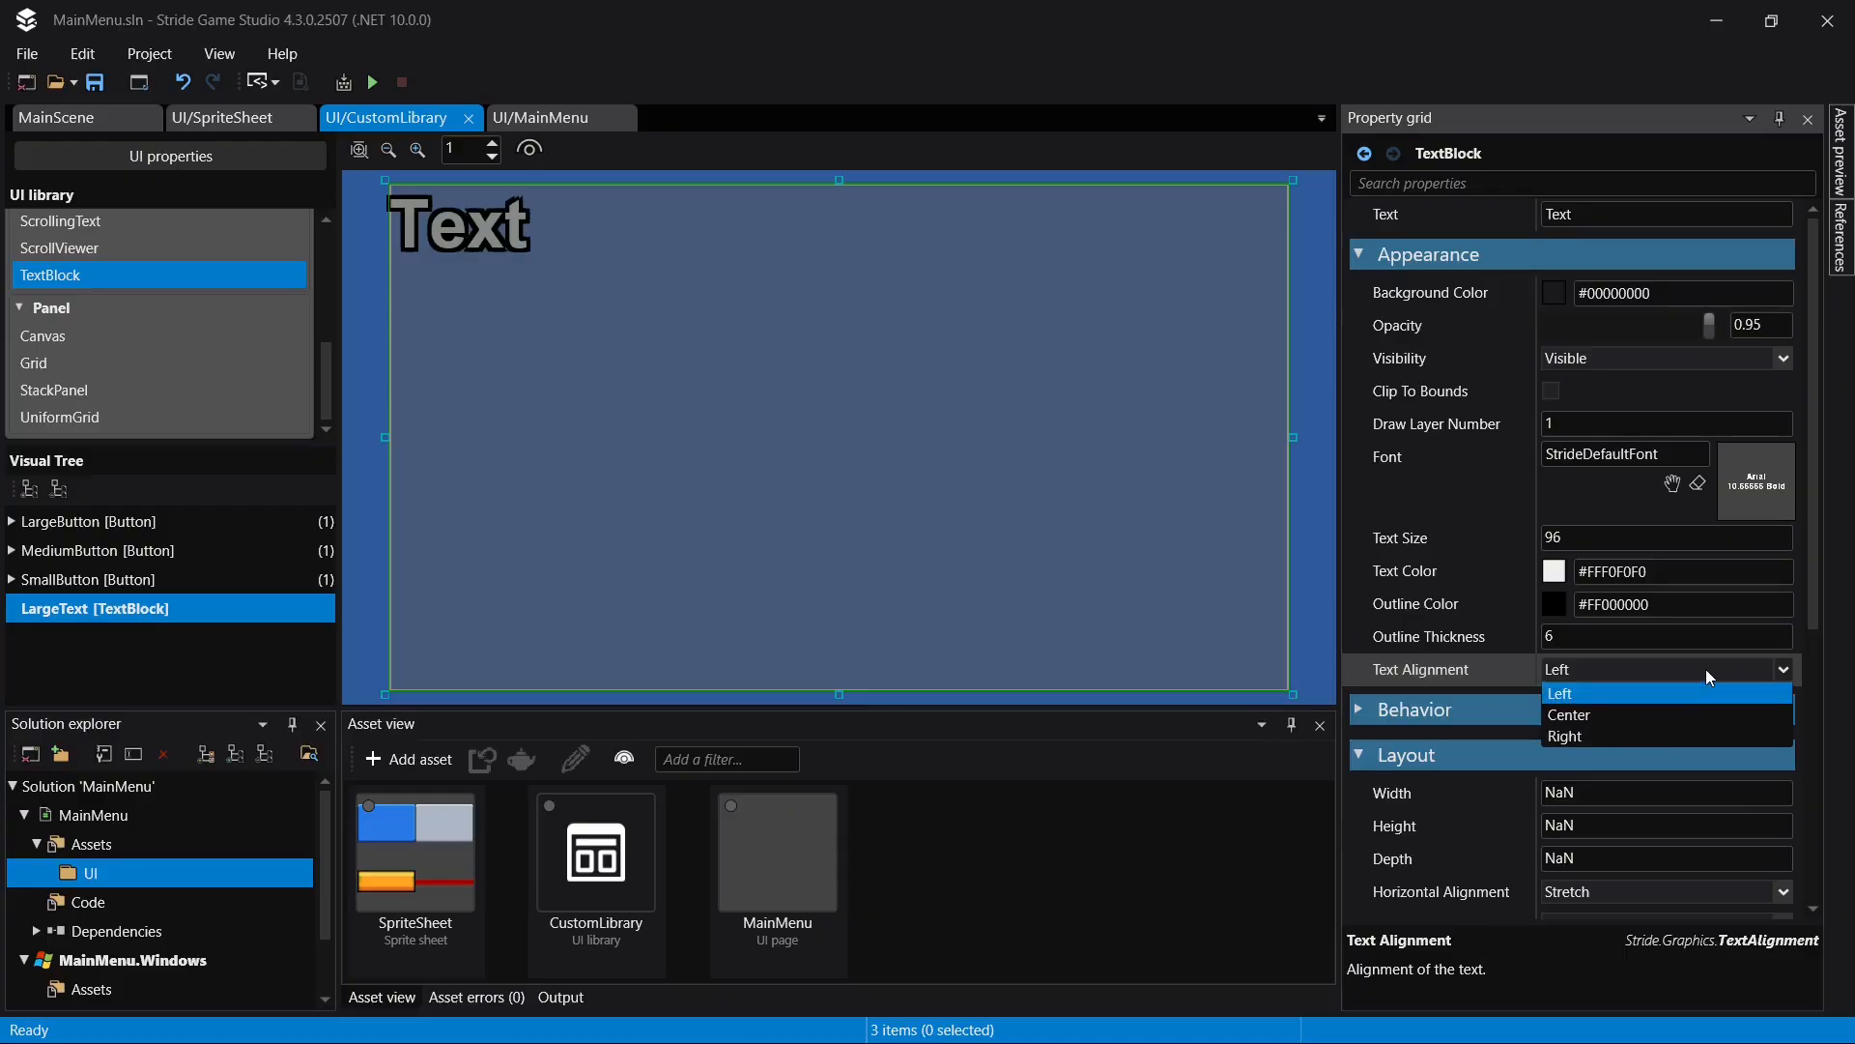
pyautogui.click(1687, 719)
pyautogui.scroll(-3, 1510, 578)
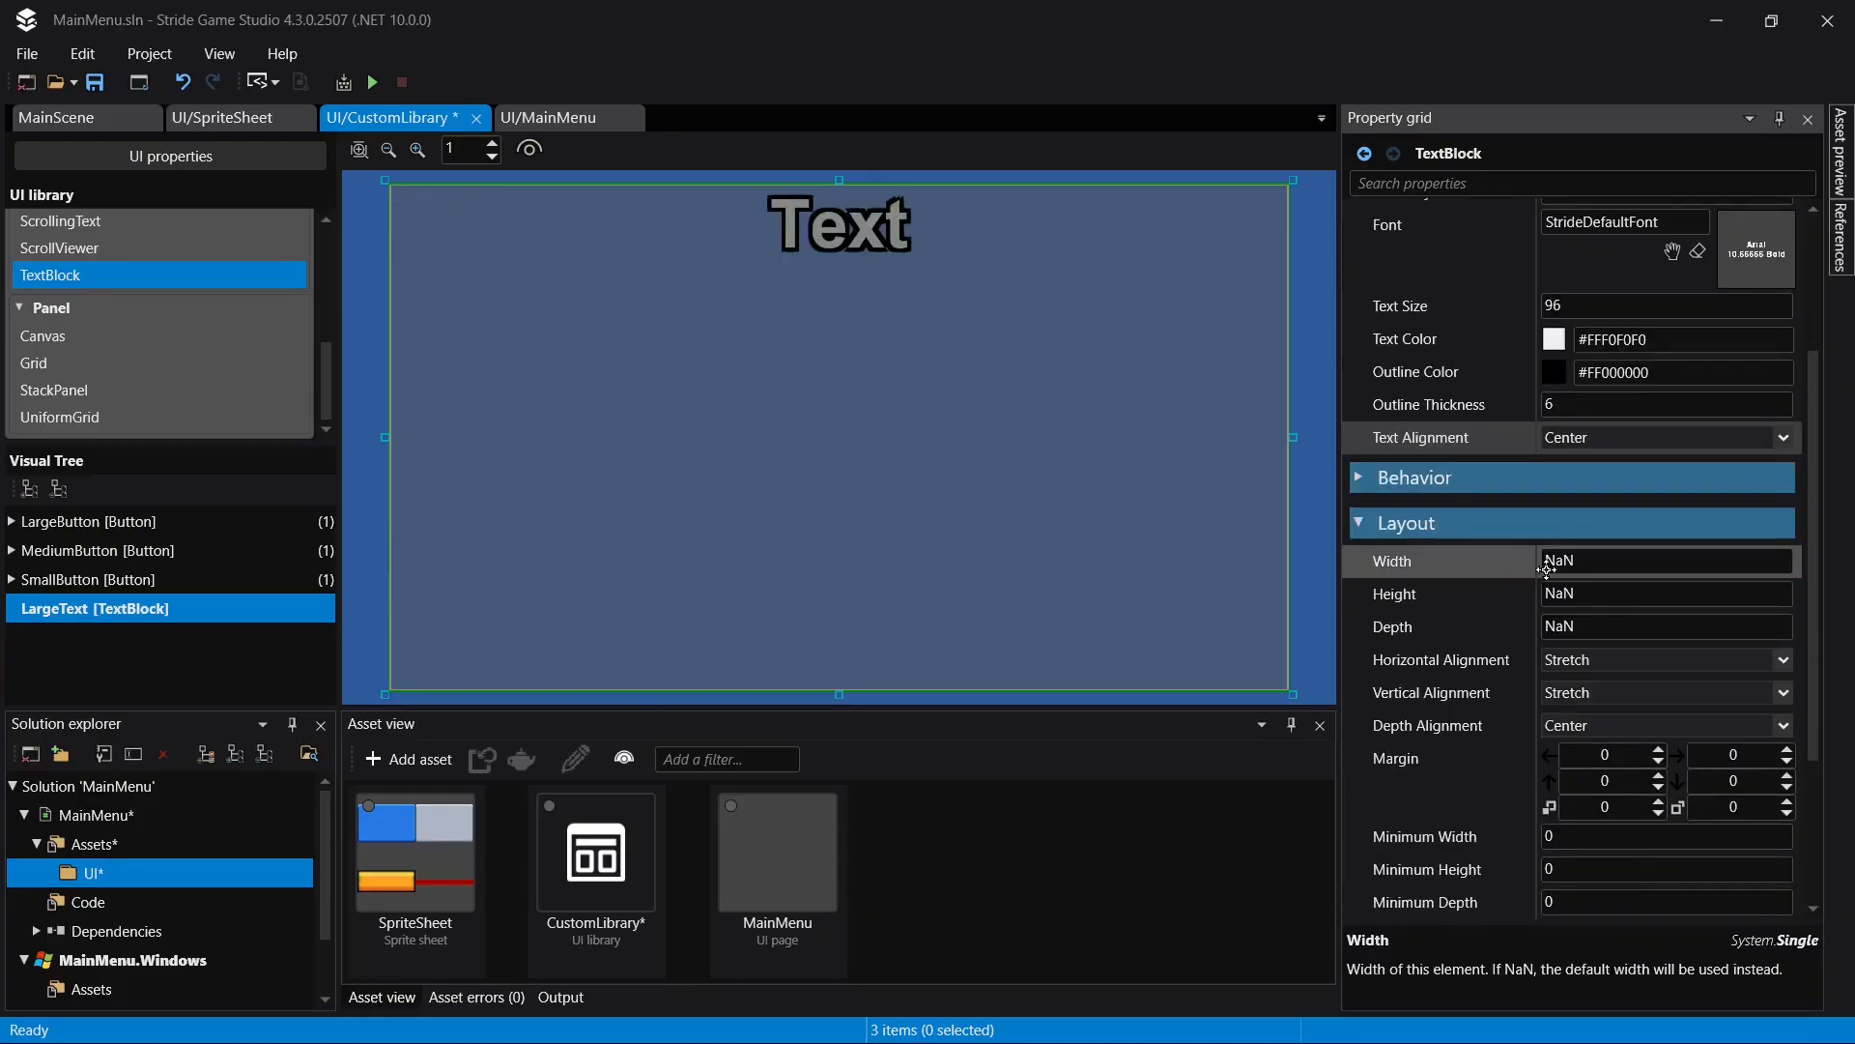
pyautogui.scroll(3, 1621, 656)
pyautogui.hotkey('ctrl', 's')
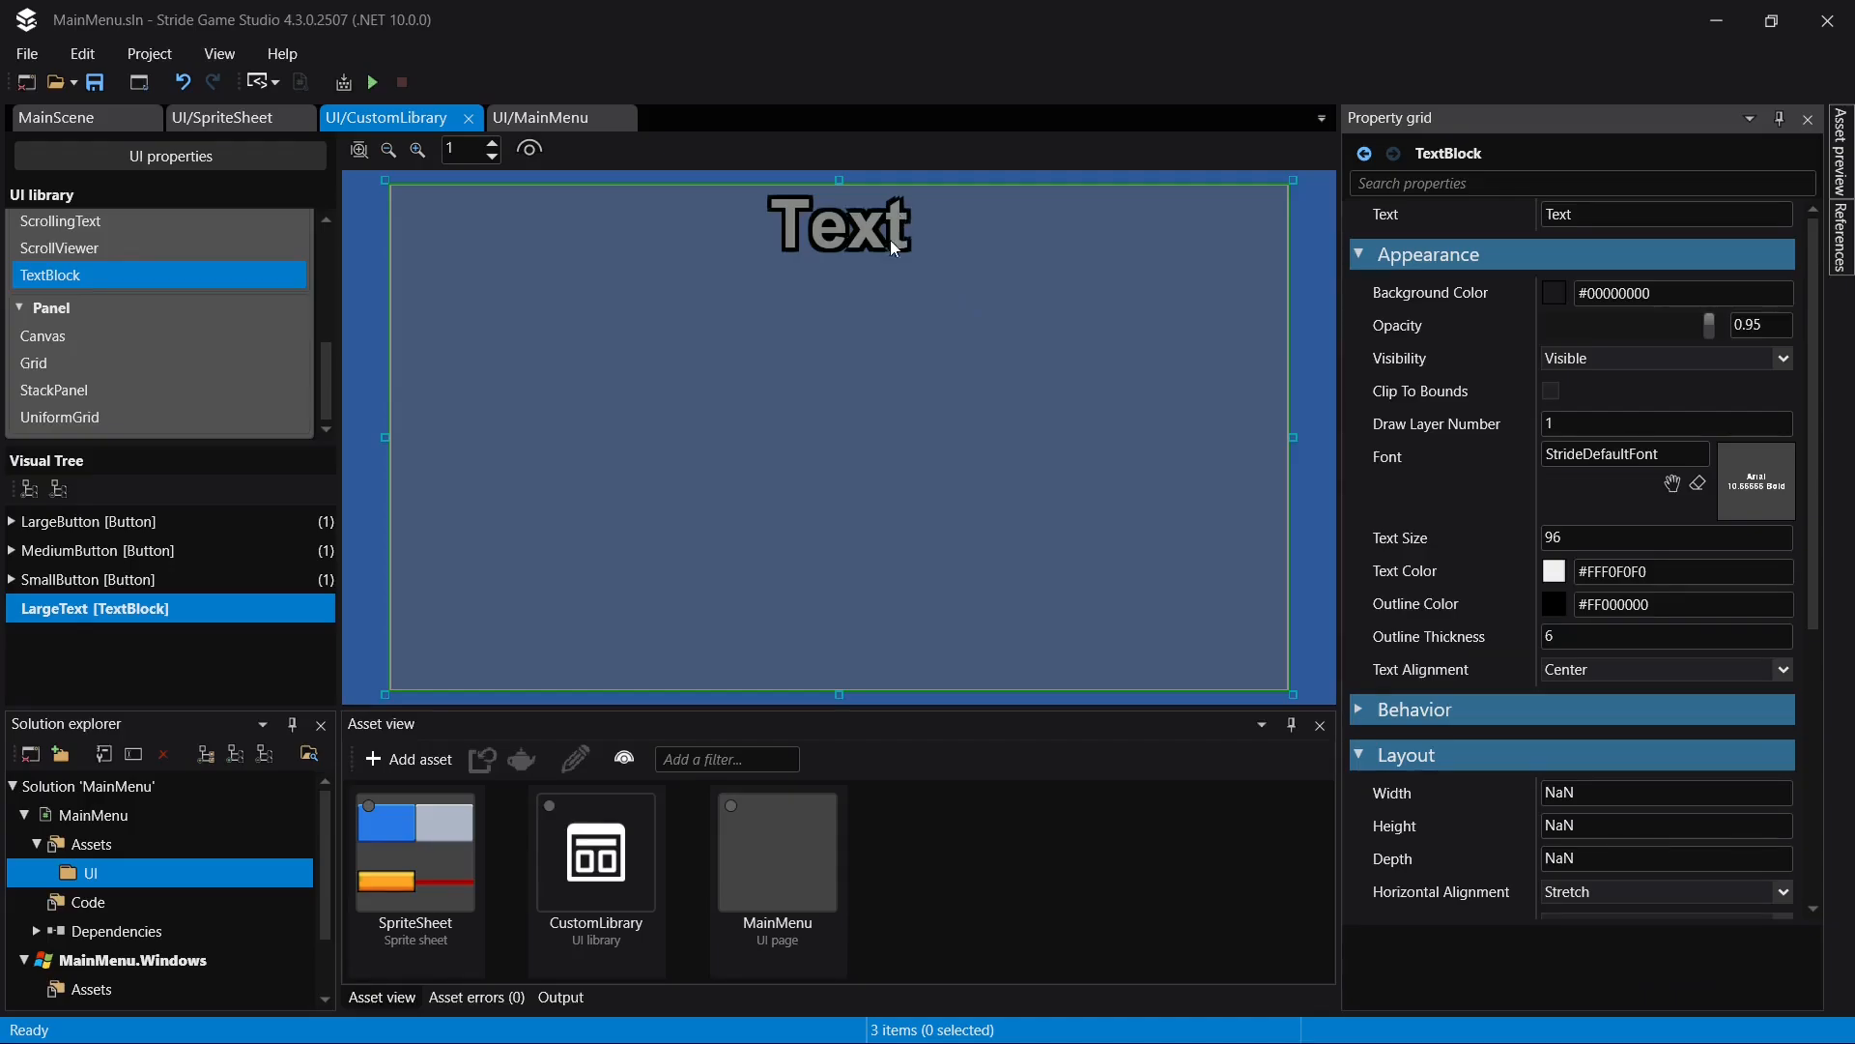
# - Try Center for LargeText's vertical alignment, set it back to Stretch, and save the library
pyautogui.scroll(-3, 1608, 670)
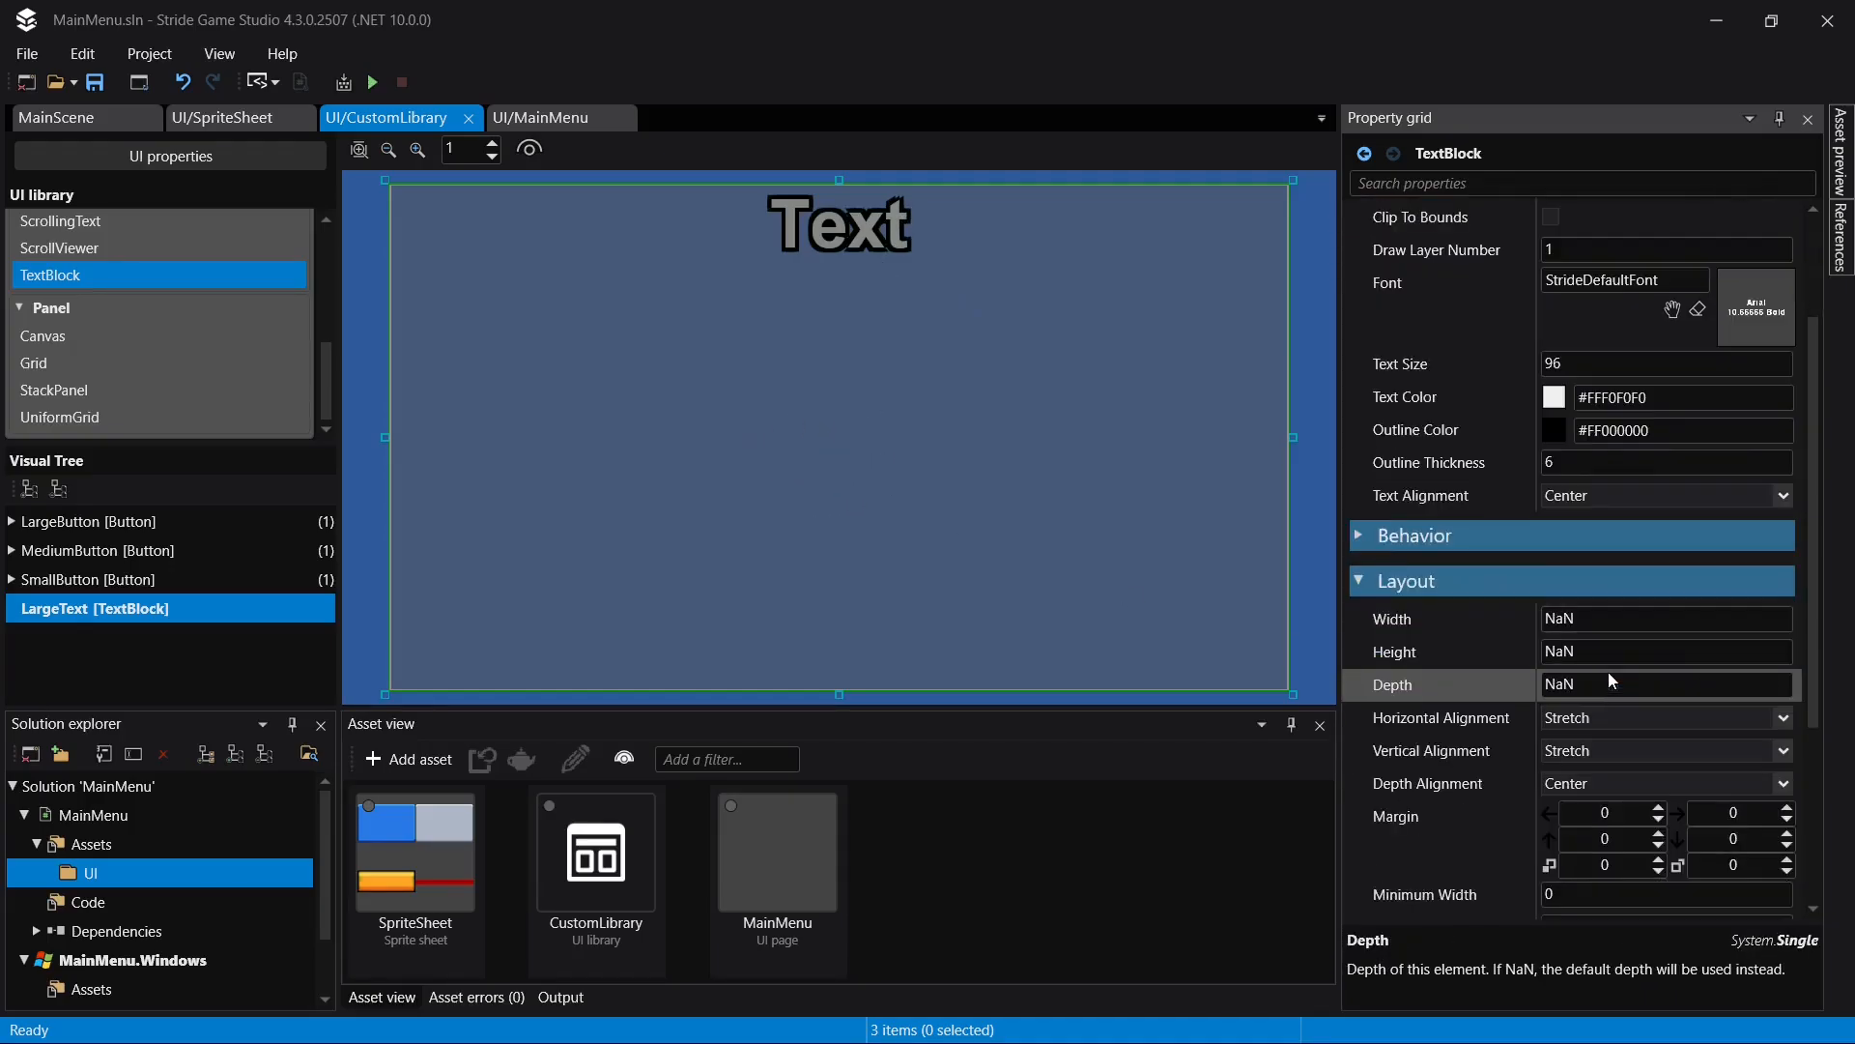
pyautogui.click(1589, 756)
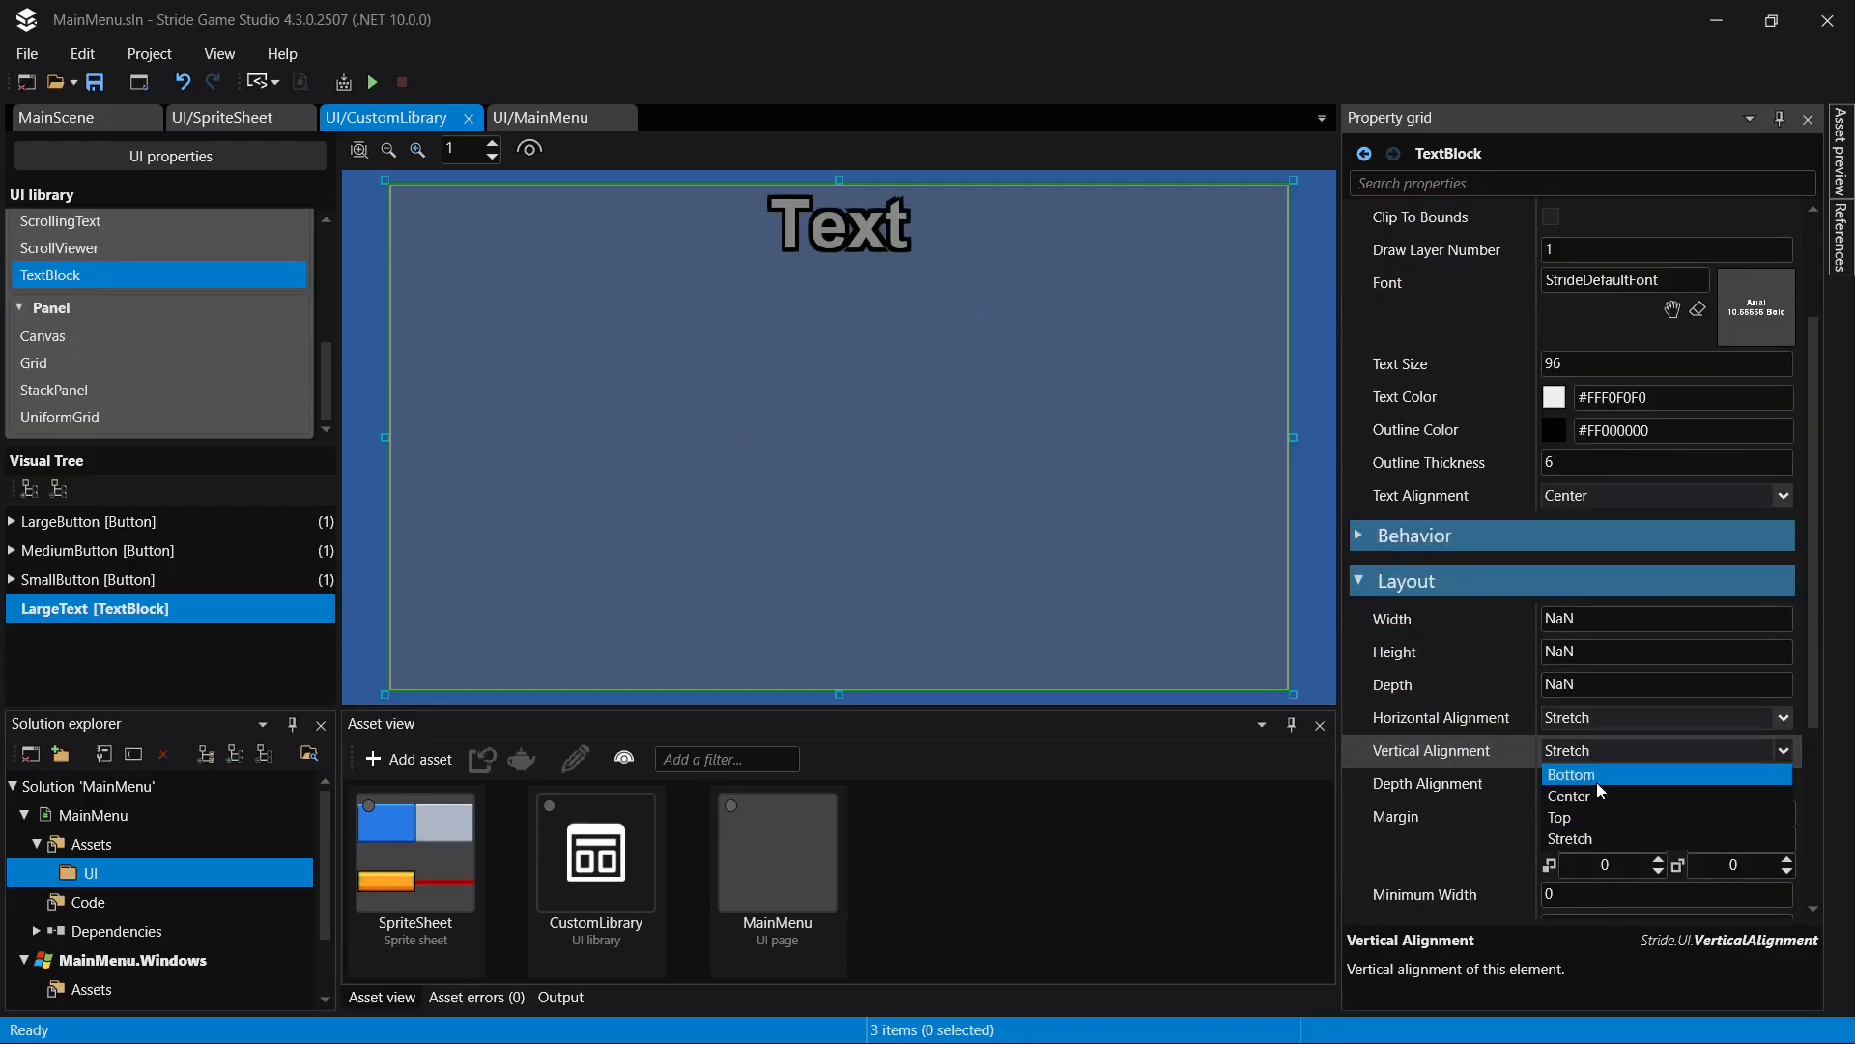
pyautogui.click(1596, 786)
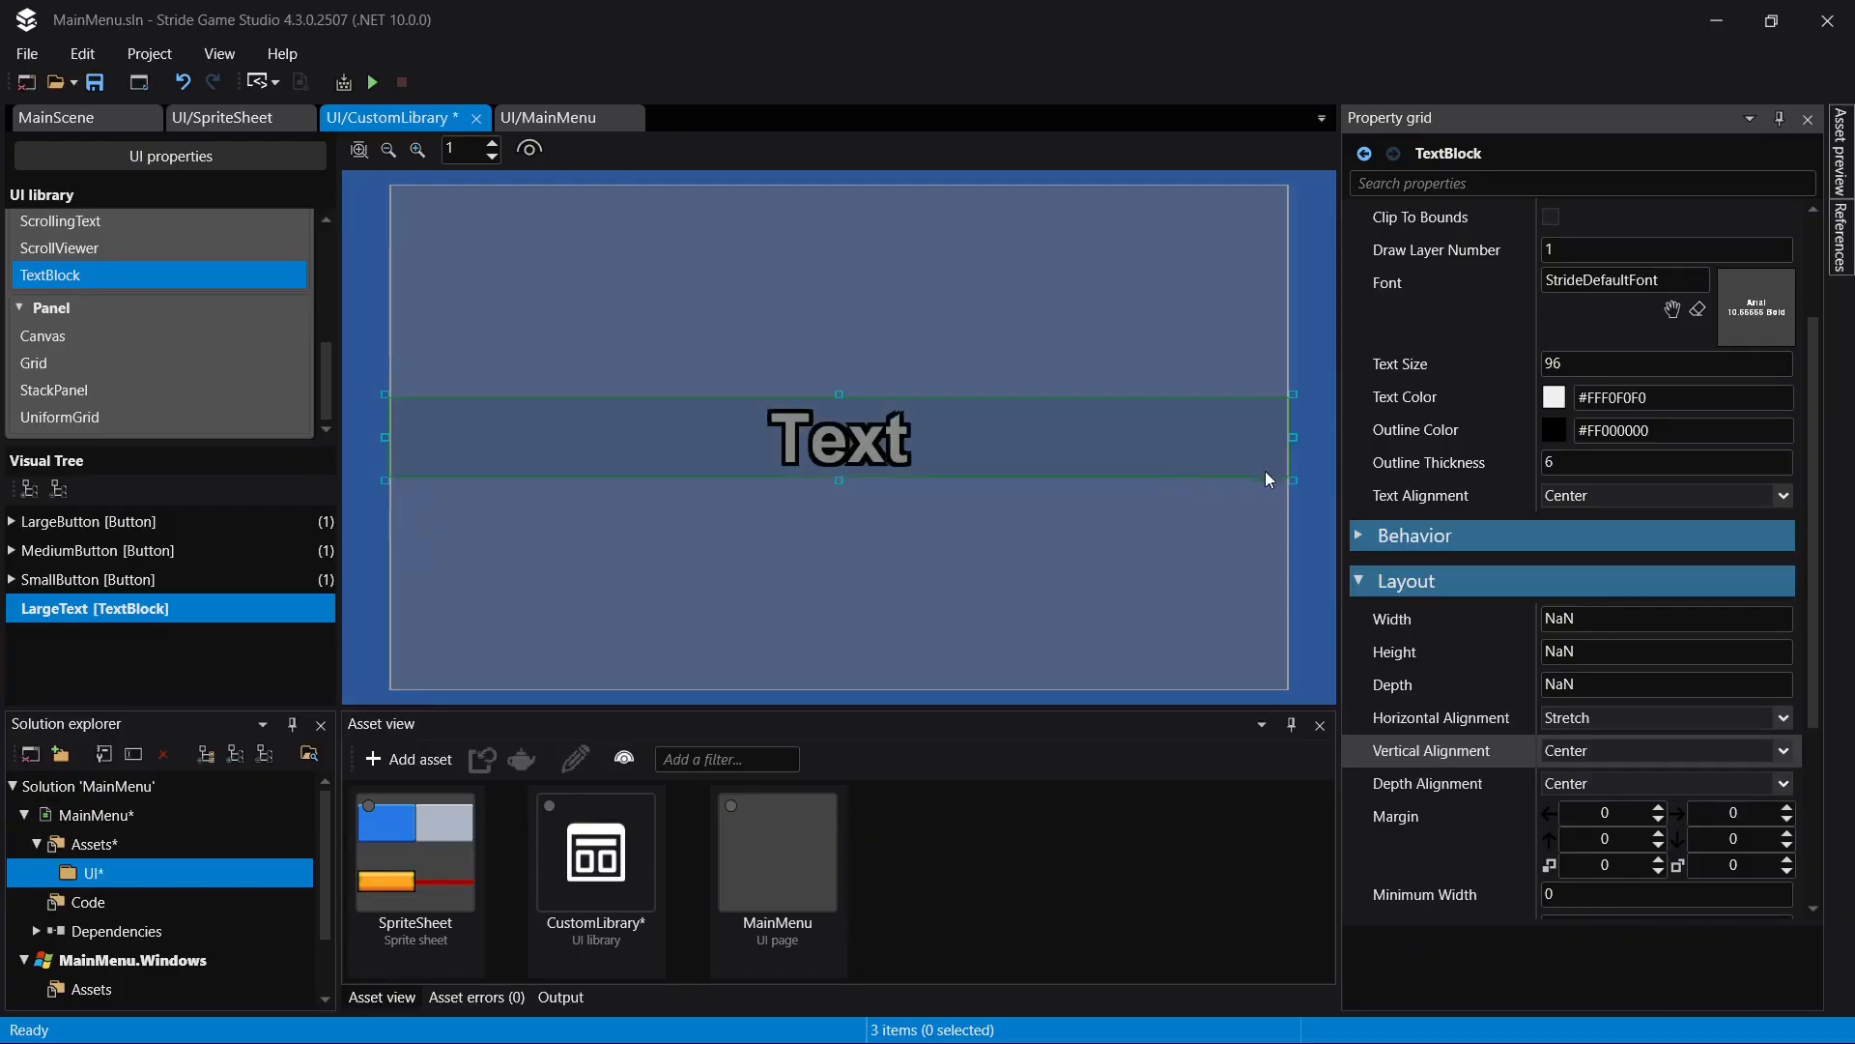
pyautogui.click(1651, 752)
pyautogui.click(1589, 837)
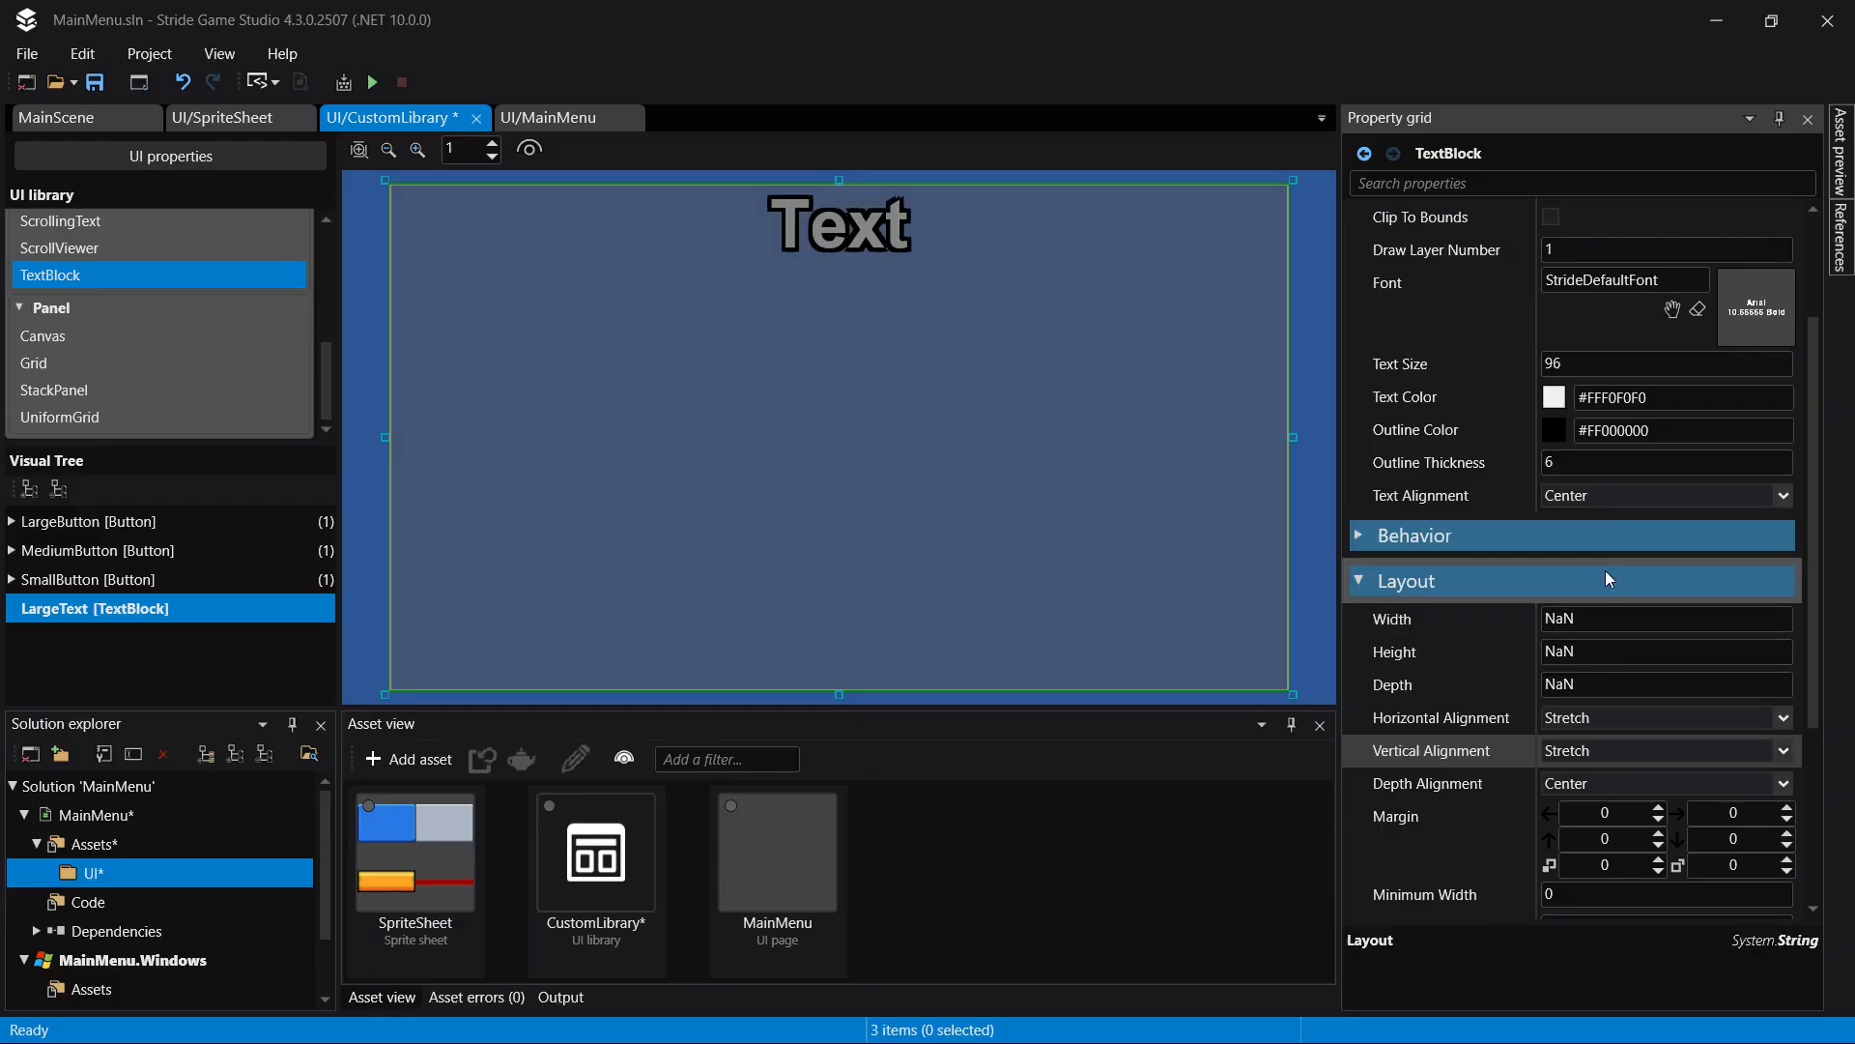
pyautogui.hotkey('ctrl', 's')
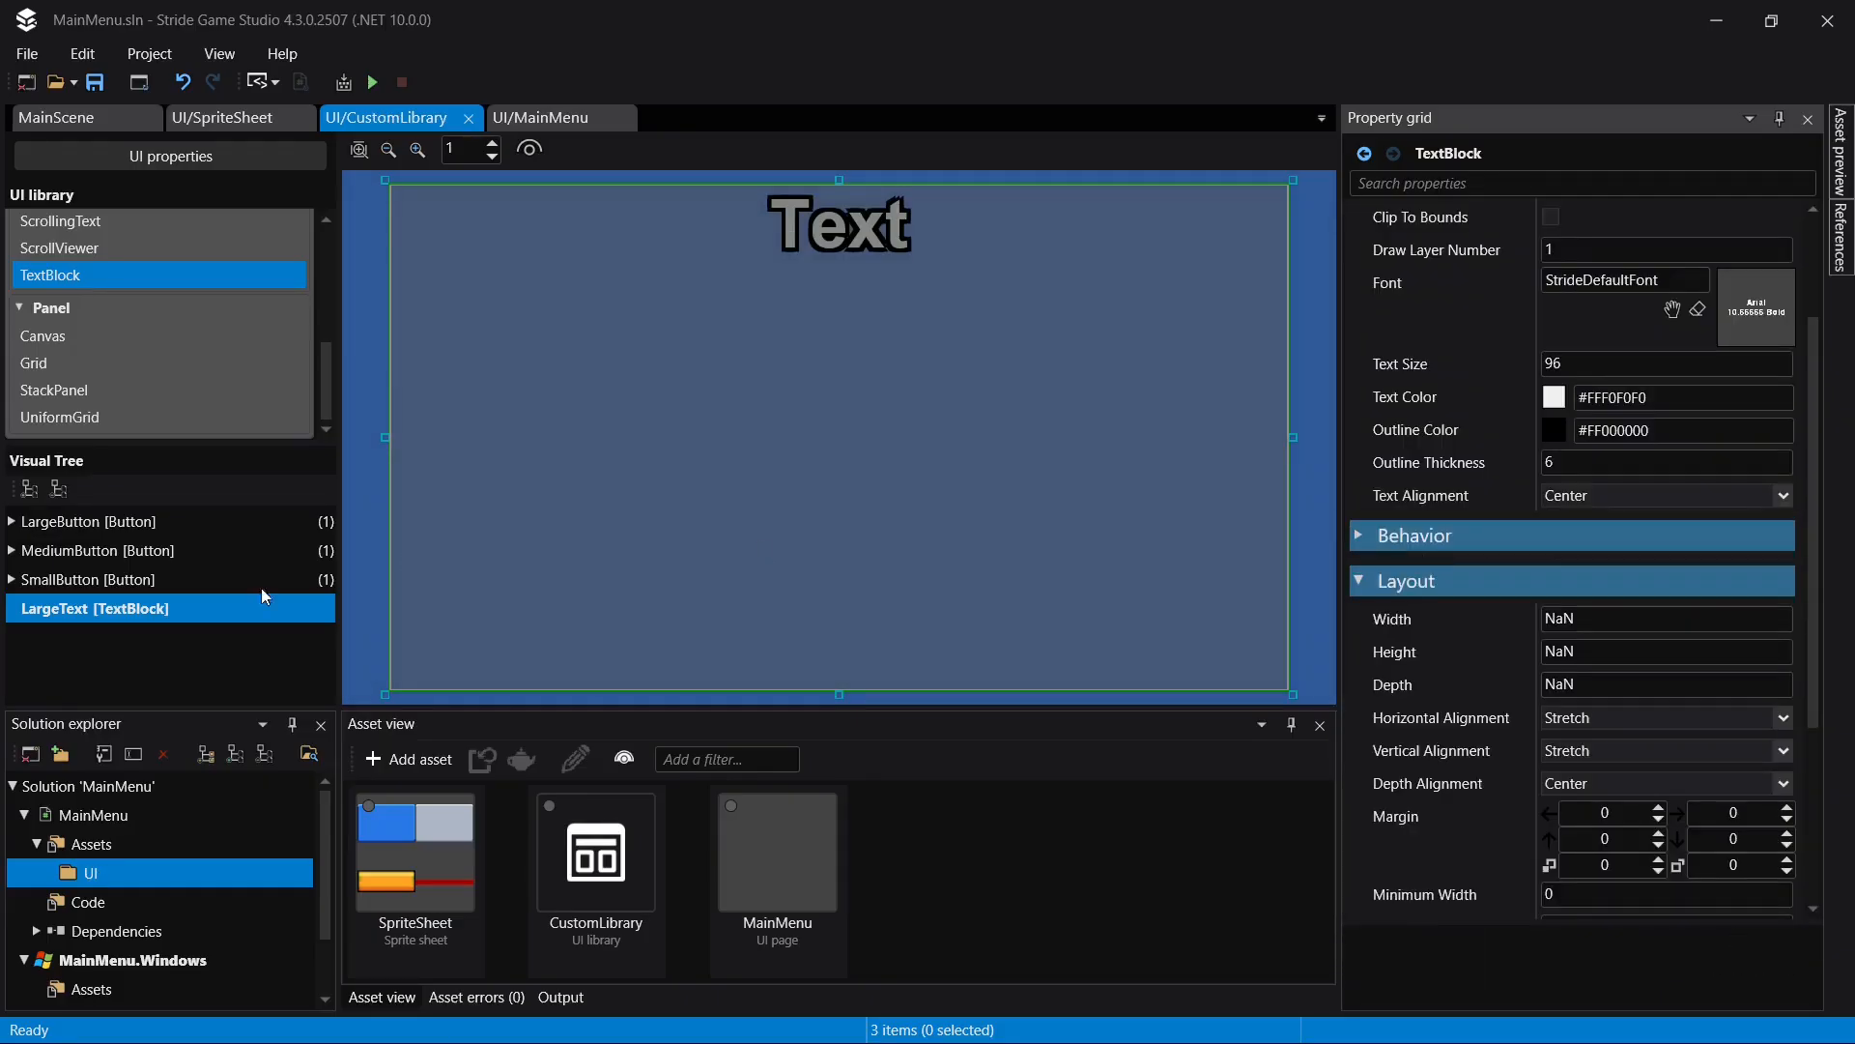
# - Copy the LargeText text block and paste the copy into the custom library's visual tree
pyautogui.rightClick(117, 609)
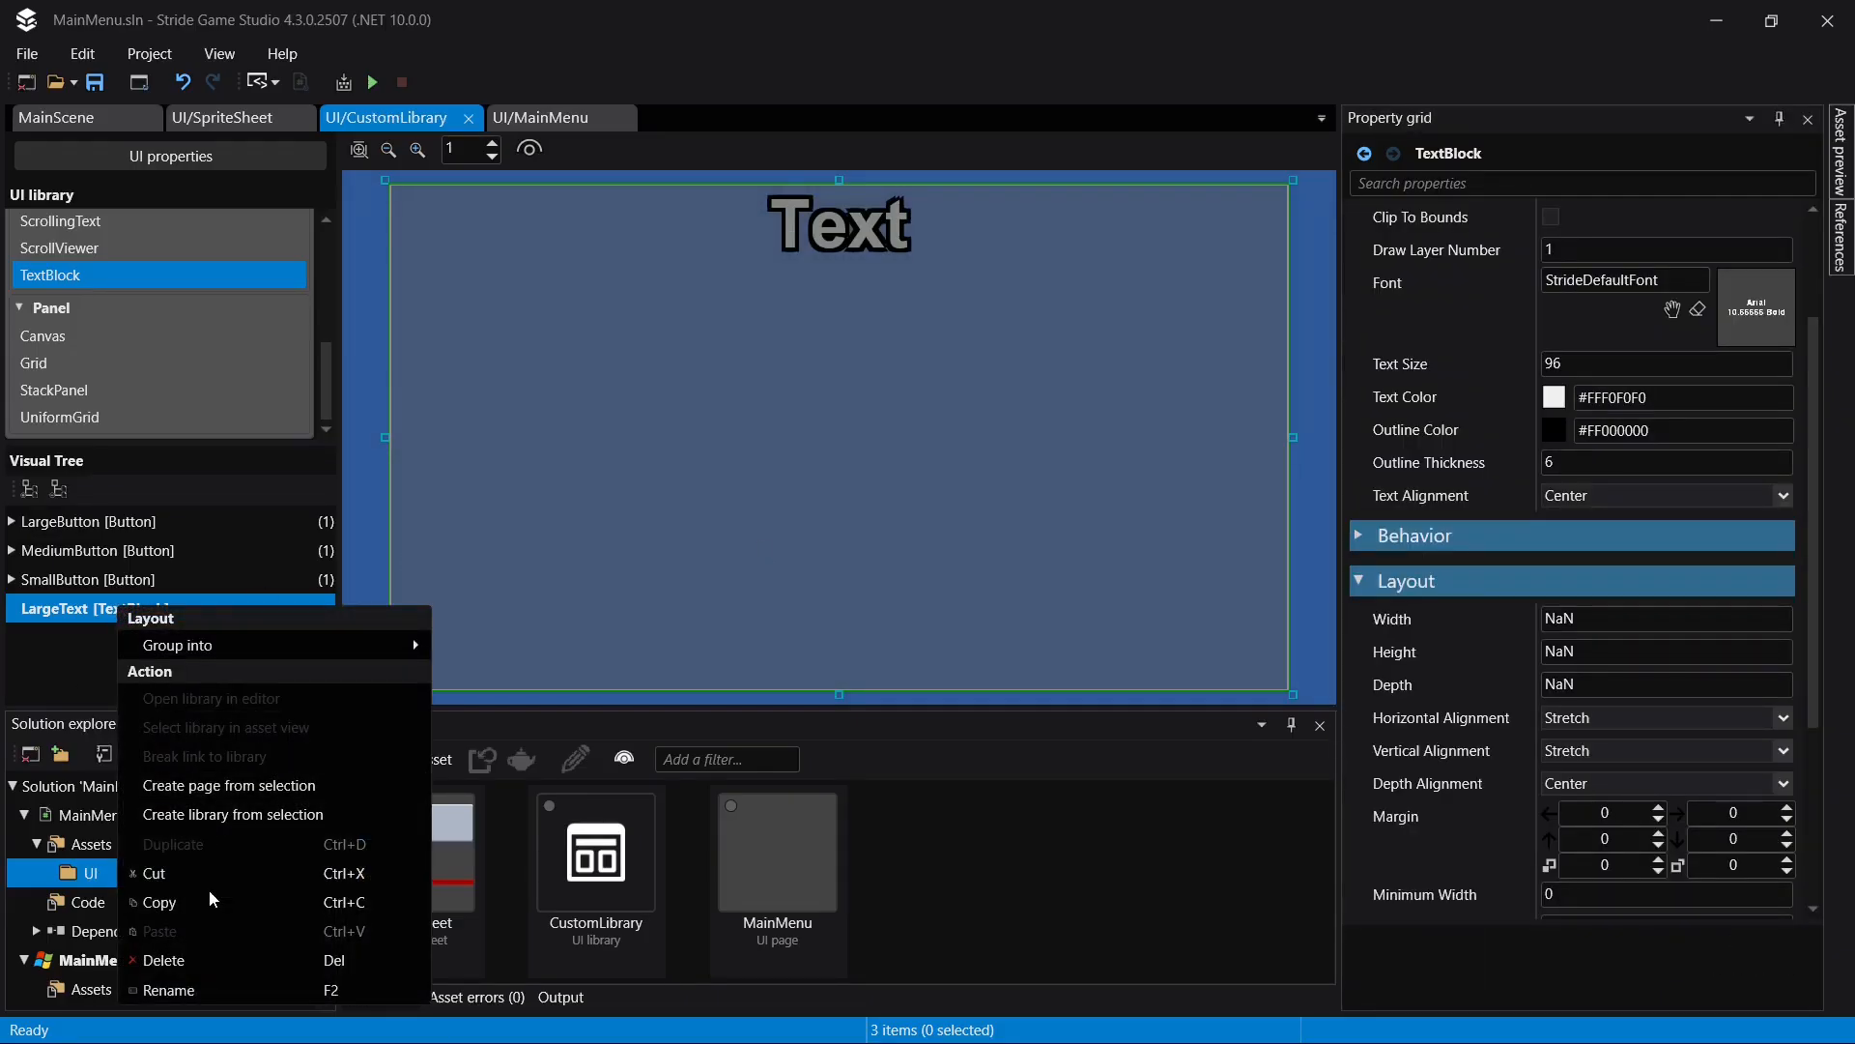
pyautogui.click(193, 806)
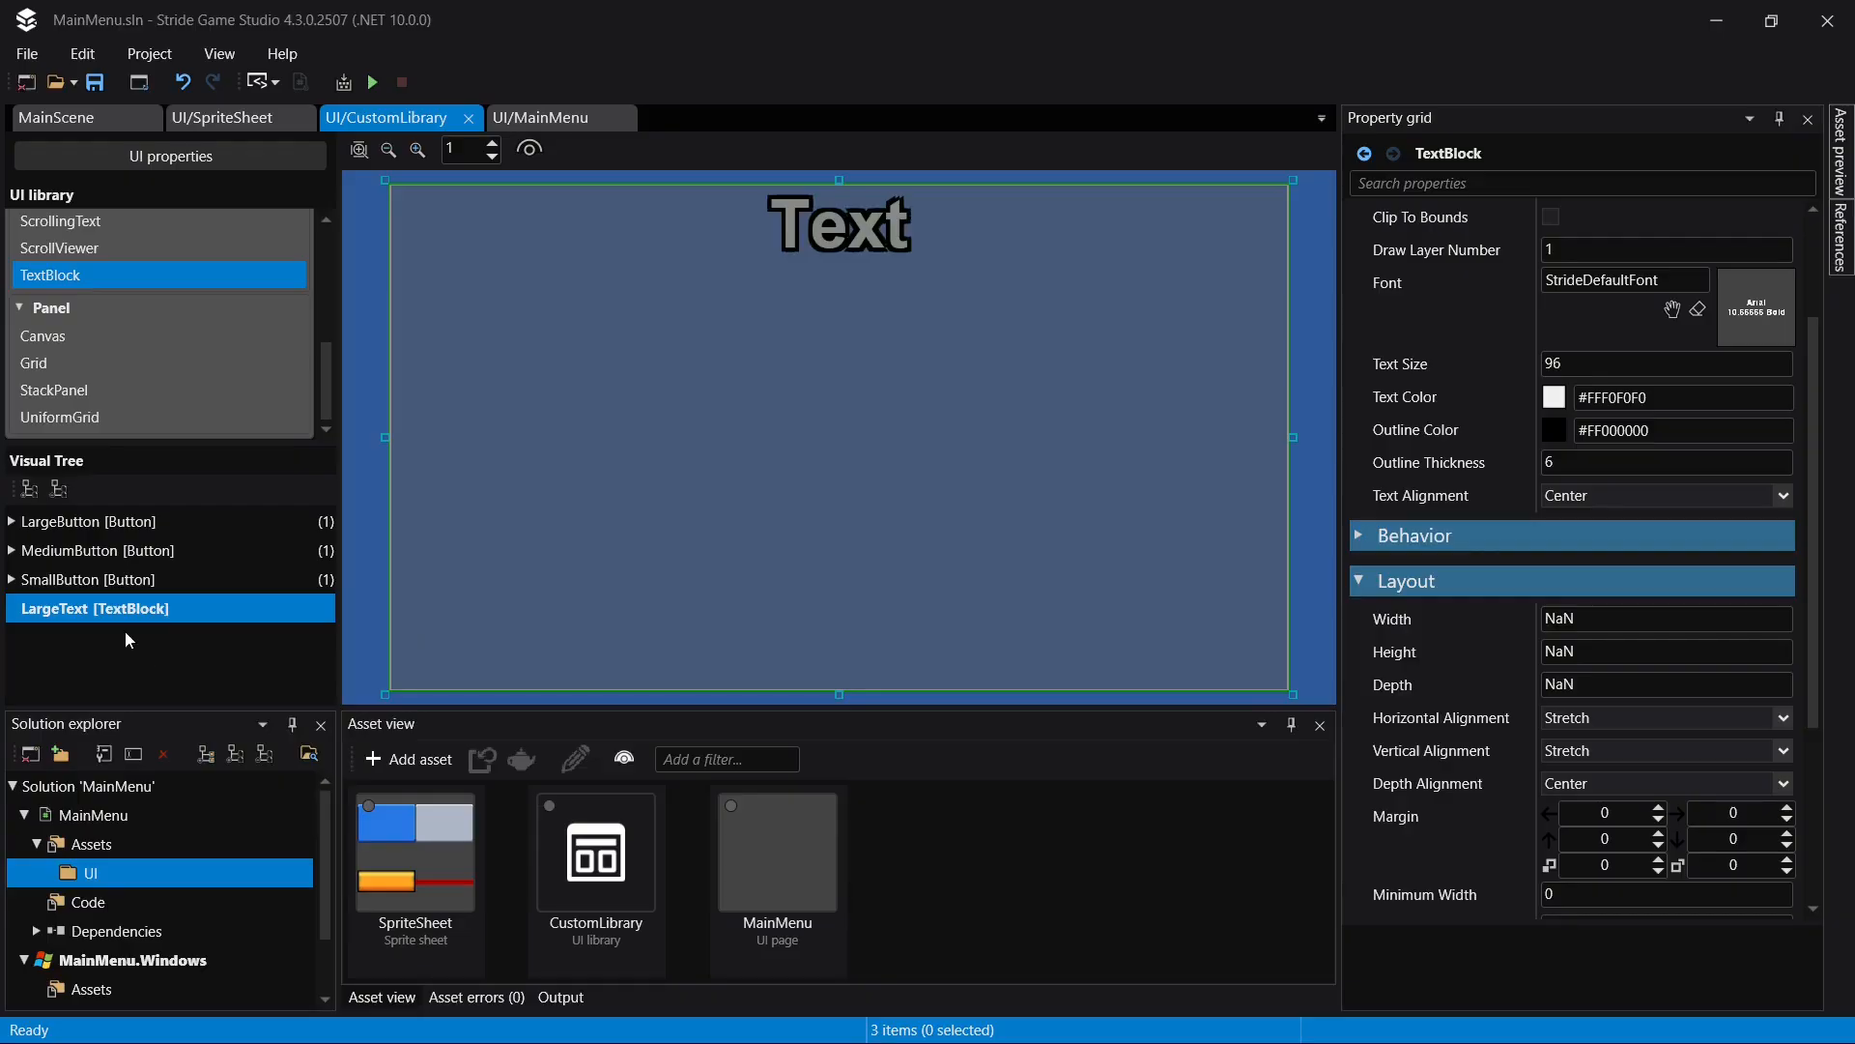
pyautogui.rightClick(125, 630)
pyautogui.click(201, 967)
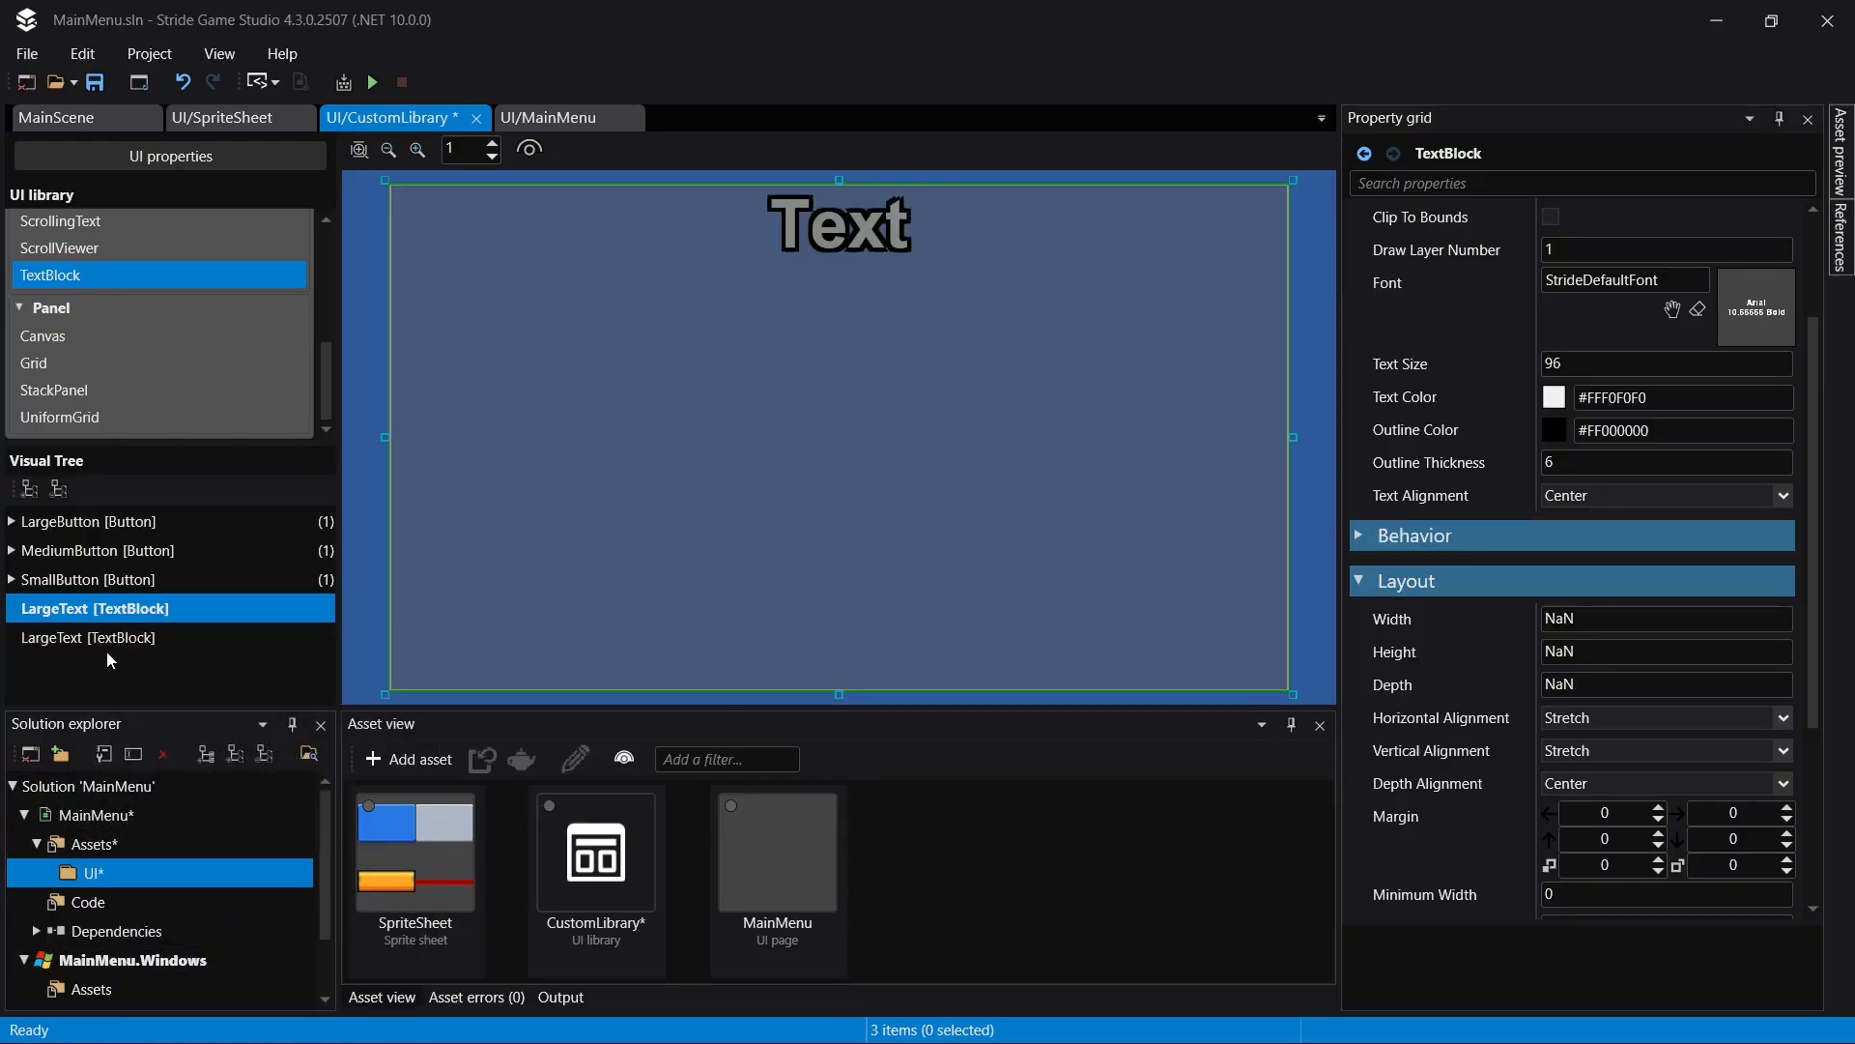
# - Rename the pasted copy of LargeText to MediumText and save the library
pyautogui.click(118, 635)
pyautogui.click(120, 634)
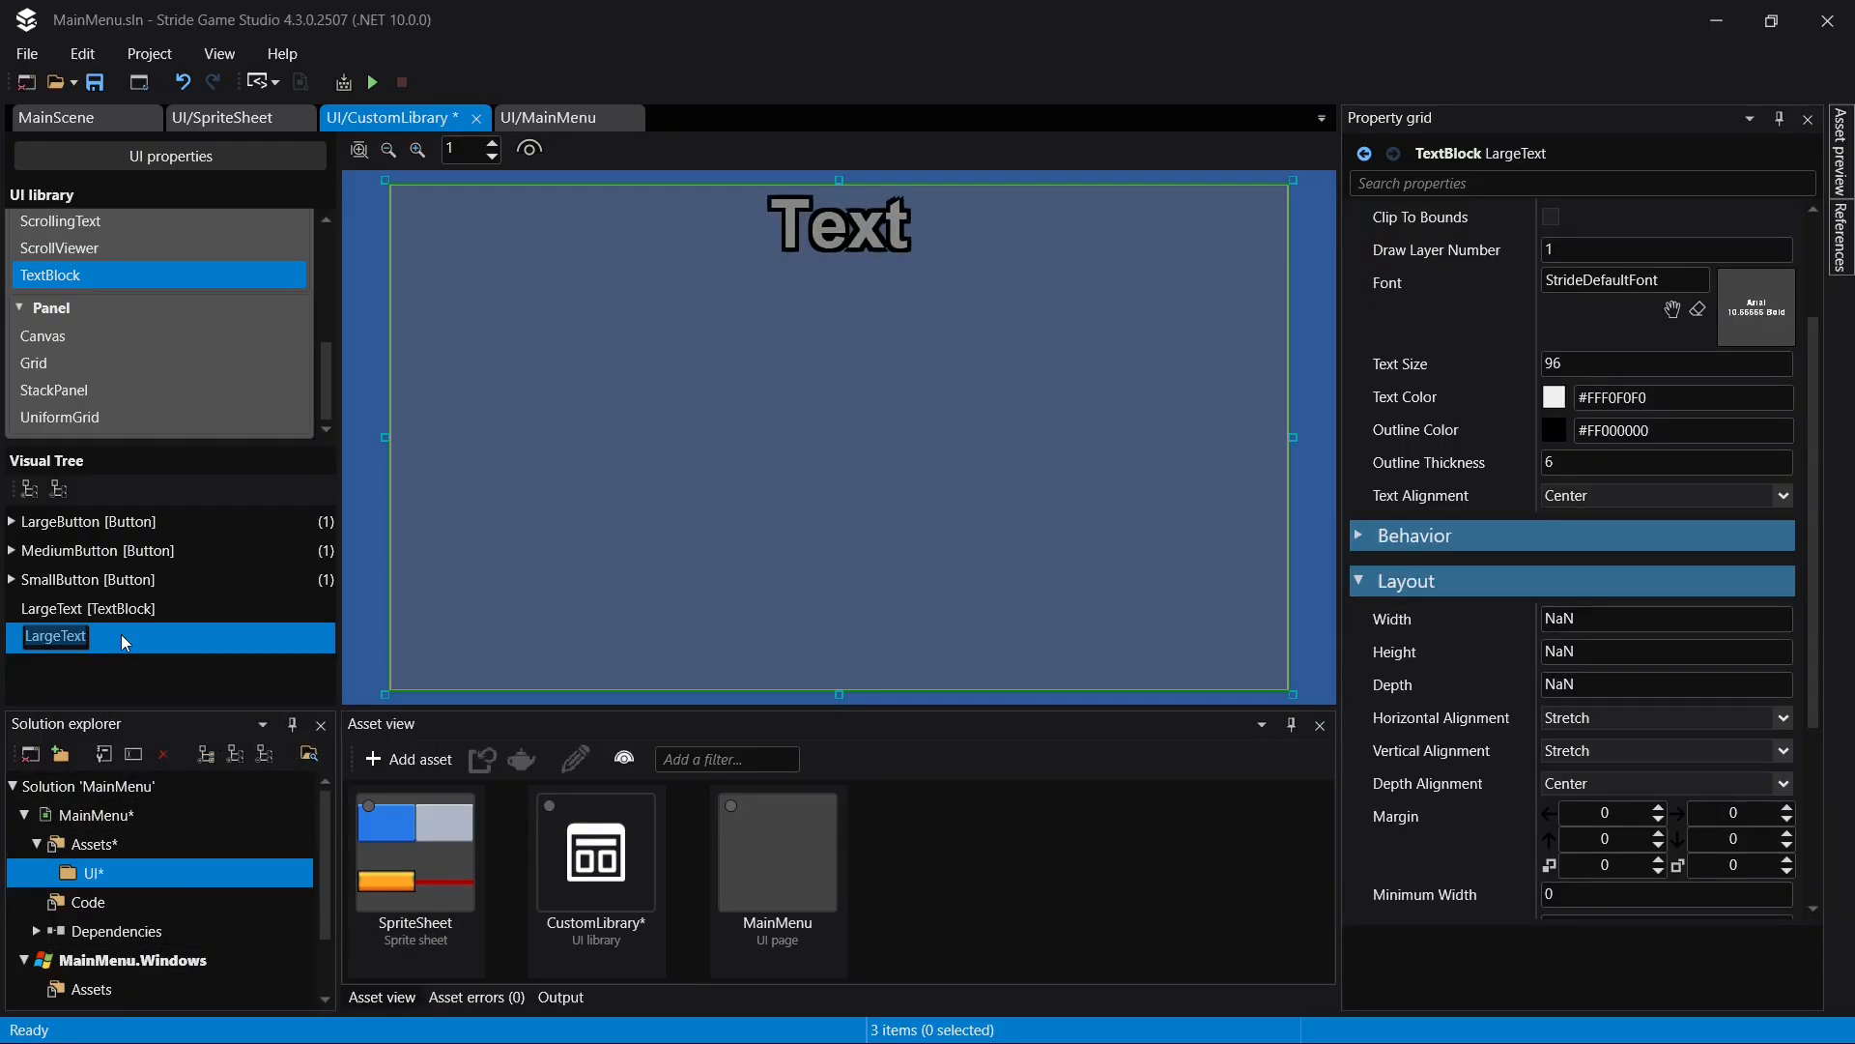
pyautogui.press('Home')
pyautogui.hotkey('shift', 'Right')
pyautogui.hotkey('shift', 'Right')
pyautogui.hotkey('shift', 'Right')
pyautogui.hotkey('shift', 'Right')
pyautogui.write('Medium')
pyautogui.press('Return')
pyautogui.hotkey('ctrl', 's')
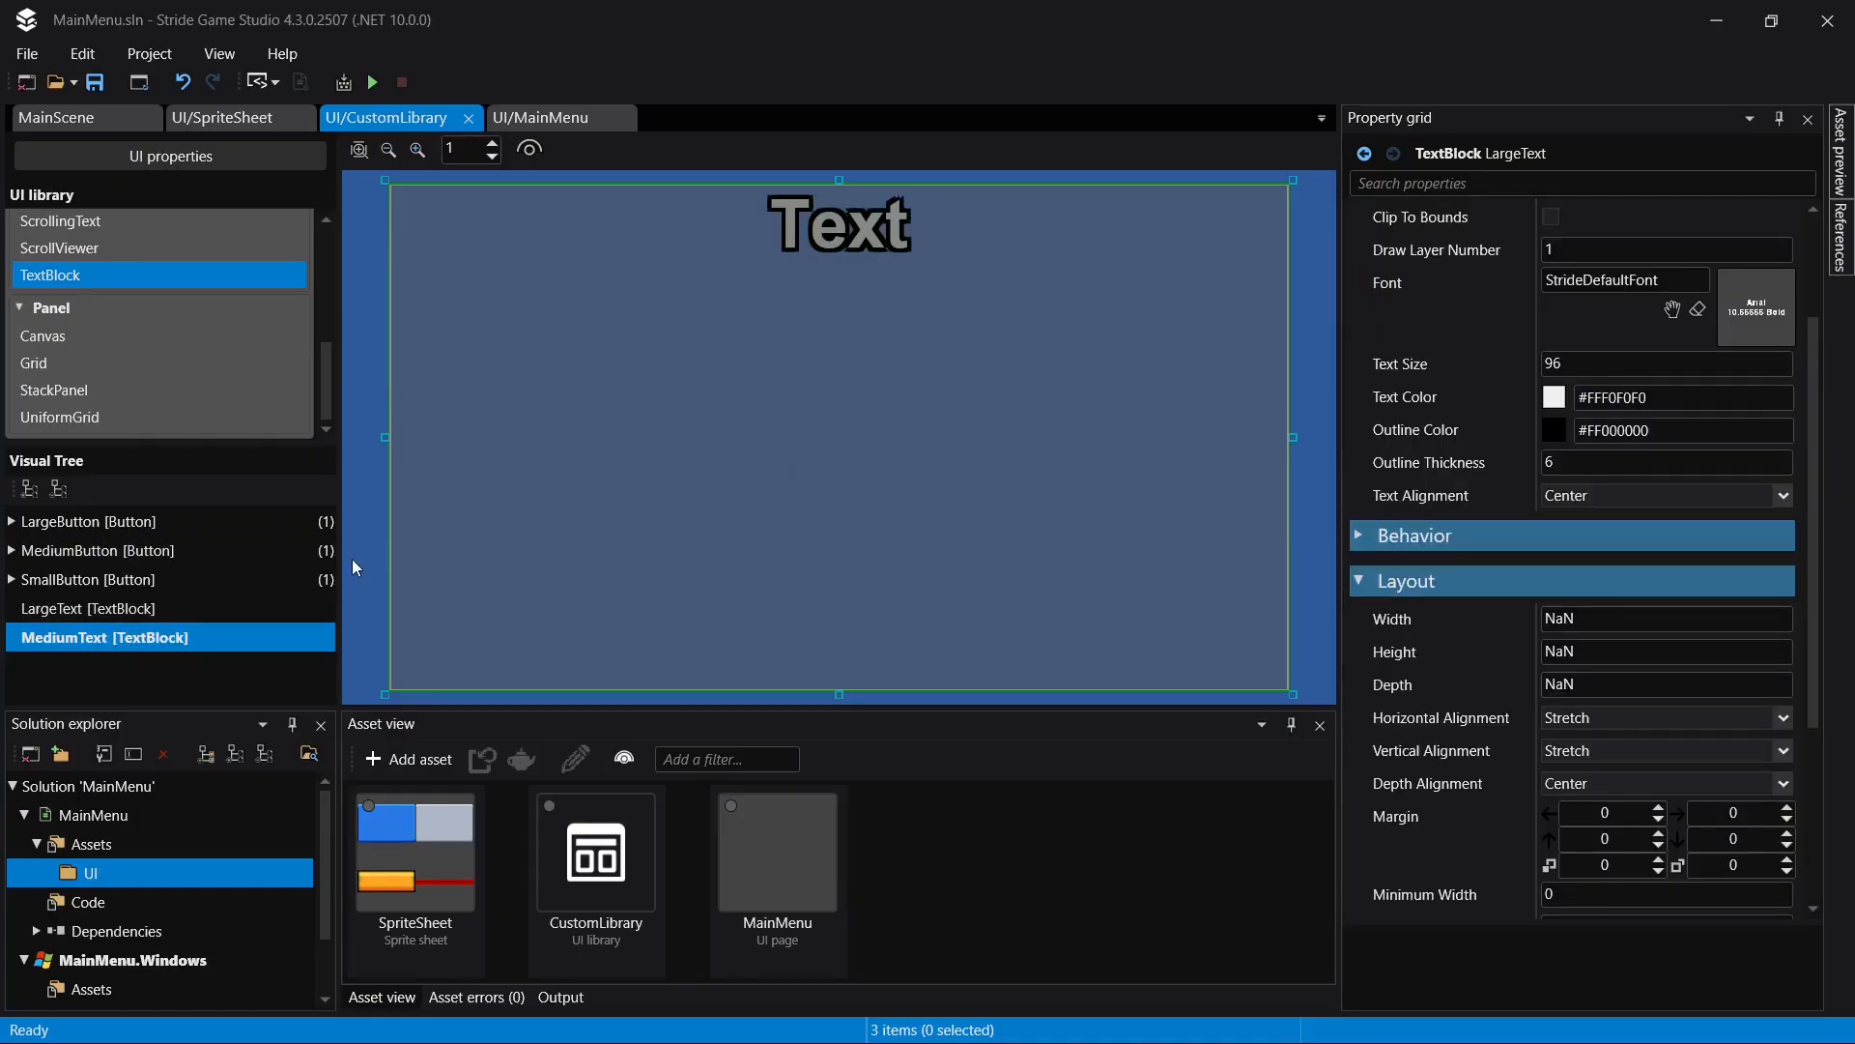
# - Set MediumText's text size to 64 and its outline thickness to 4, and save the library
pyautogui.scroll(3, 1671, 546)
pyautogui.click(1597, 538)
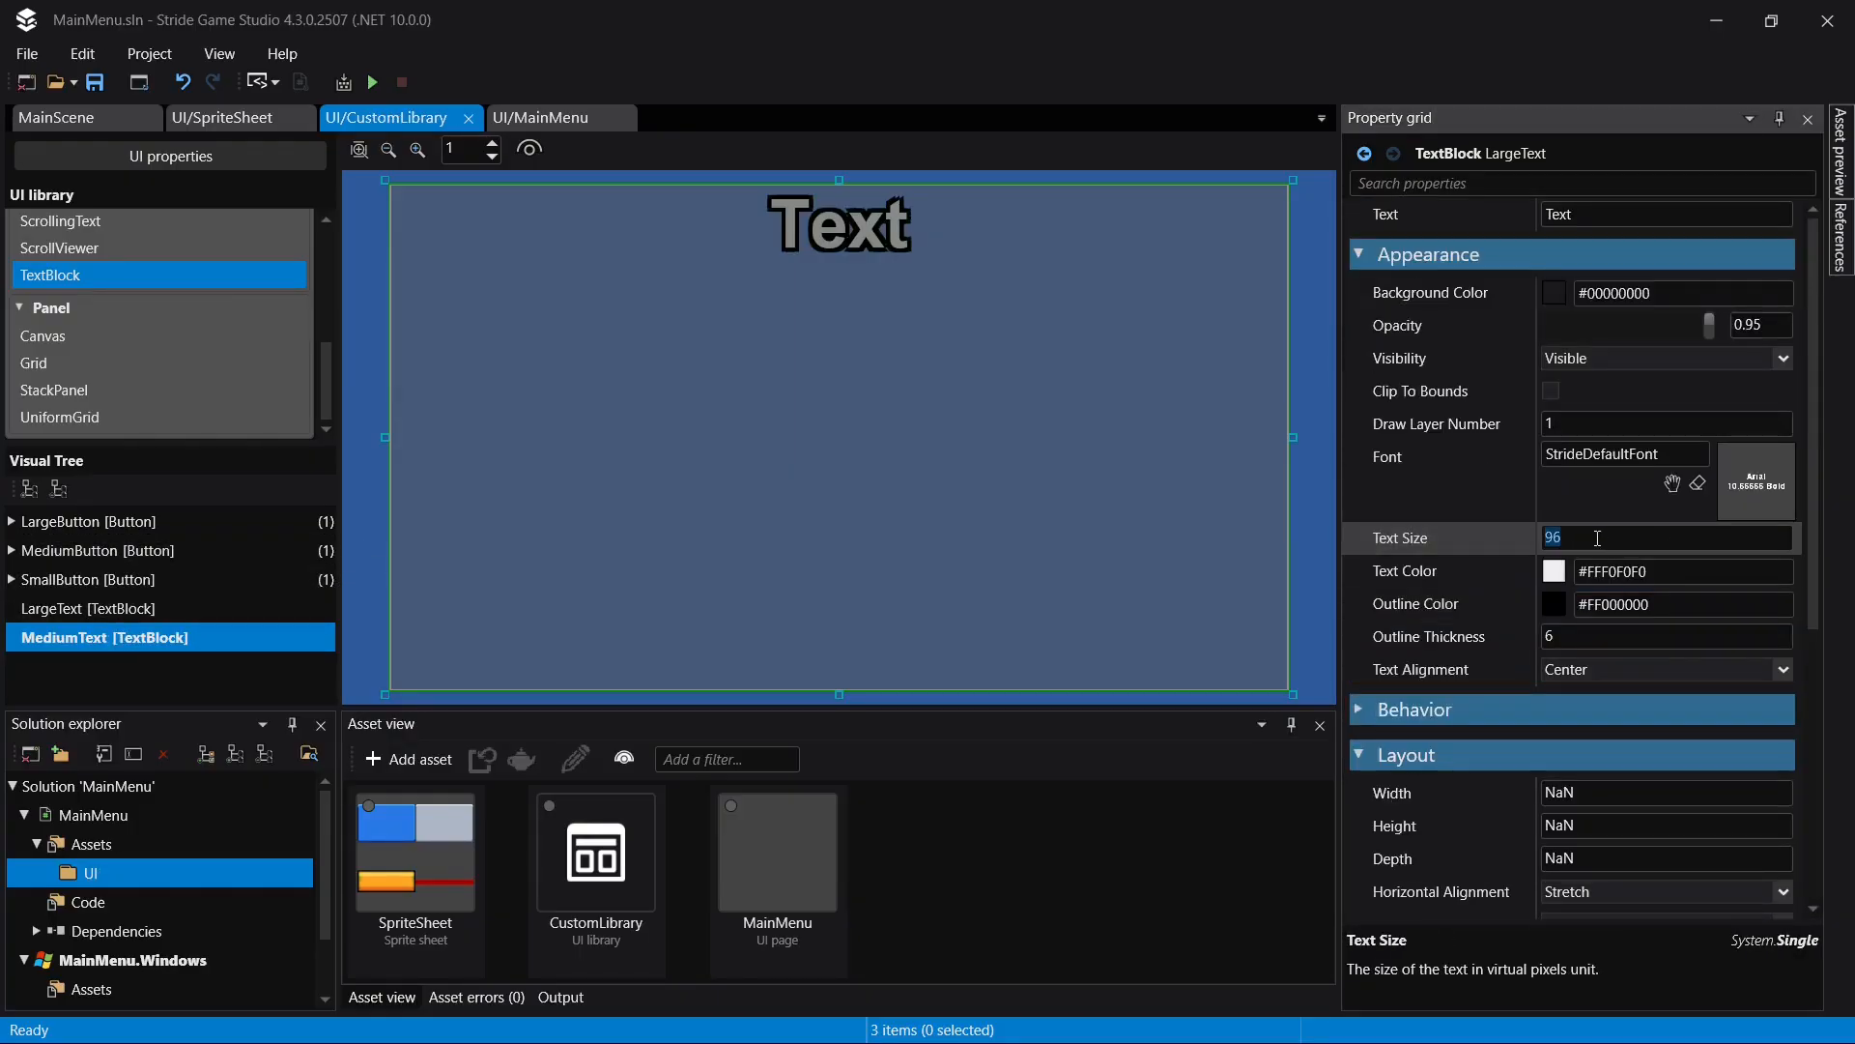
pyautogui.write('64')
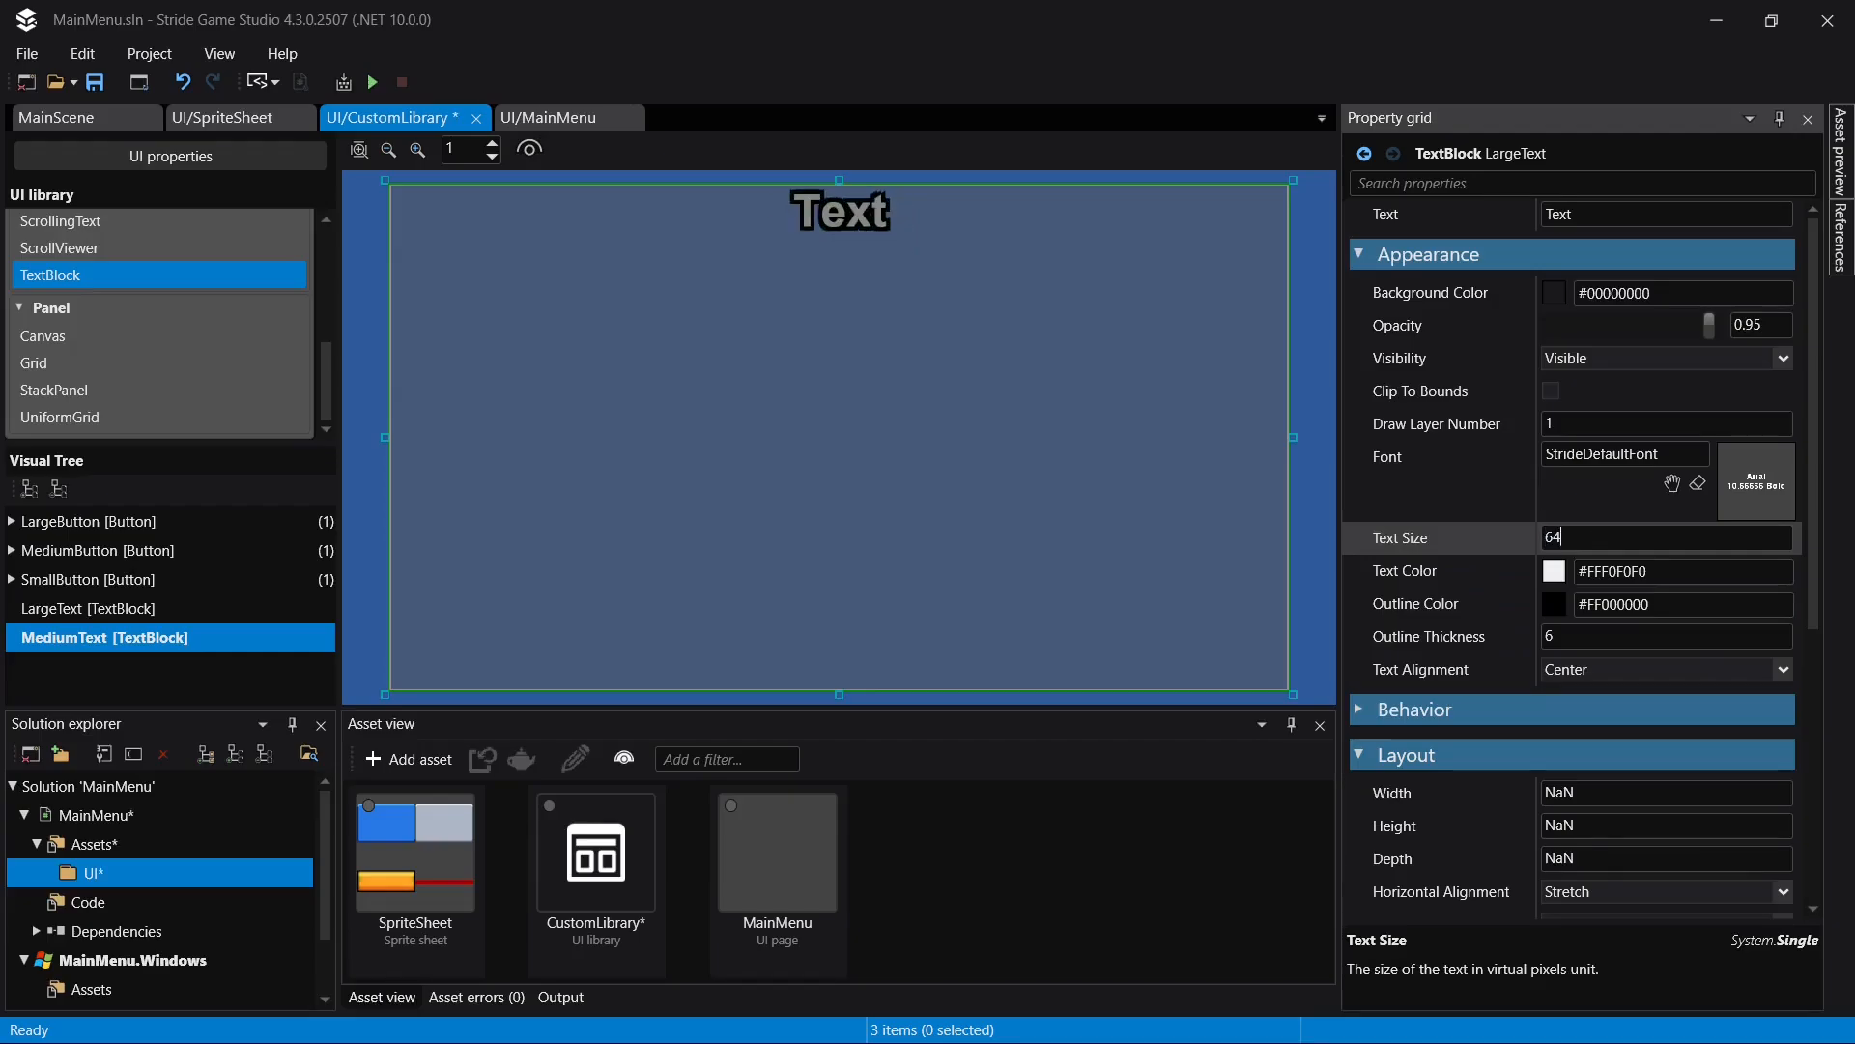
pyautogui.click(1567, 632)
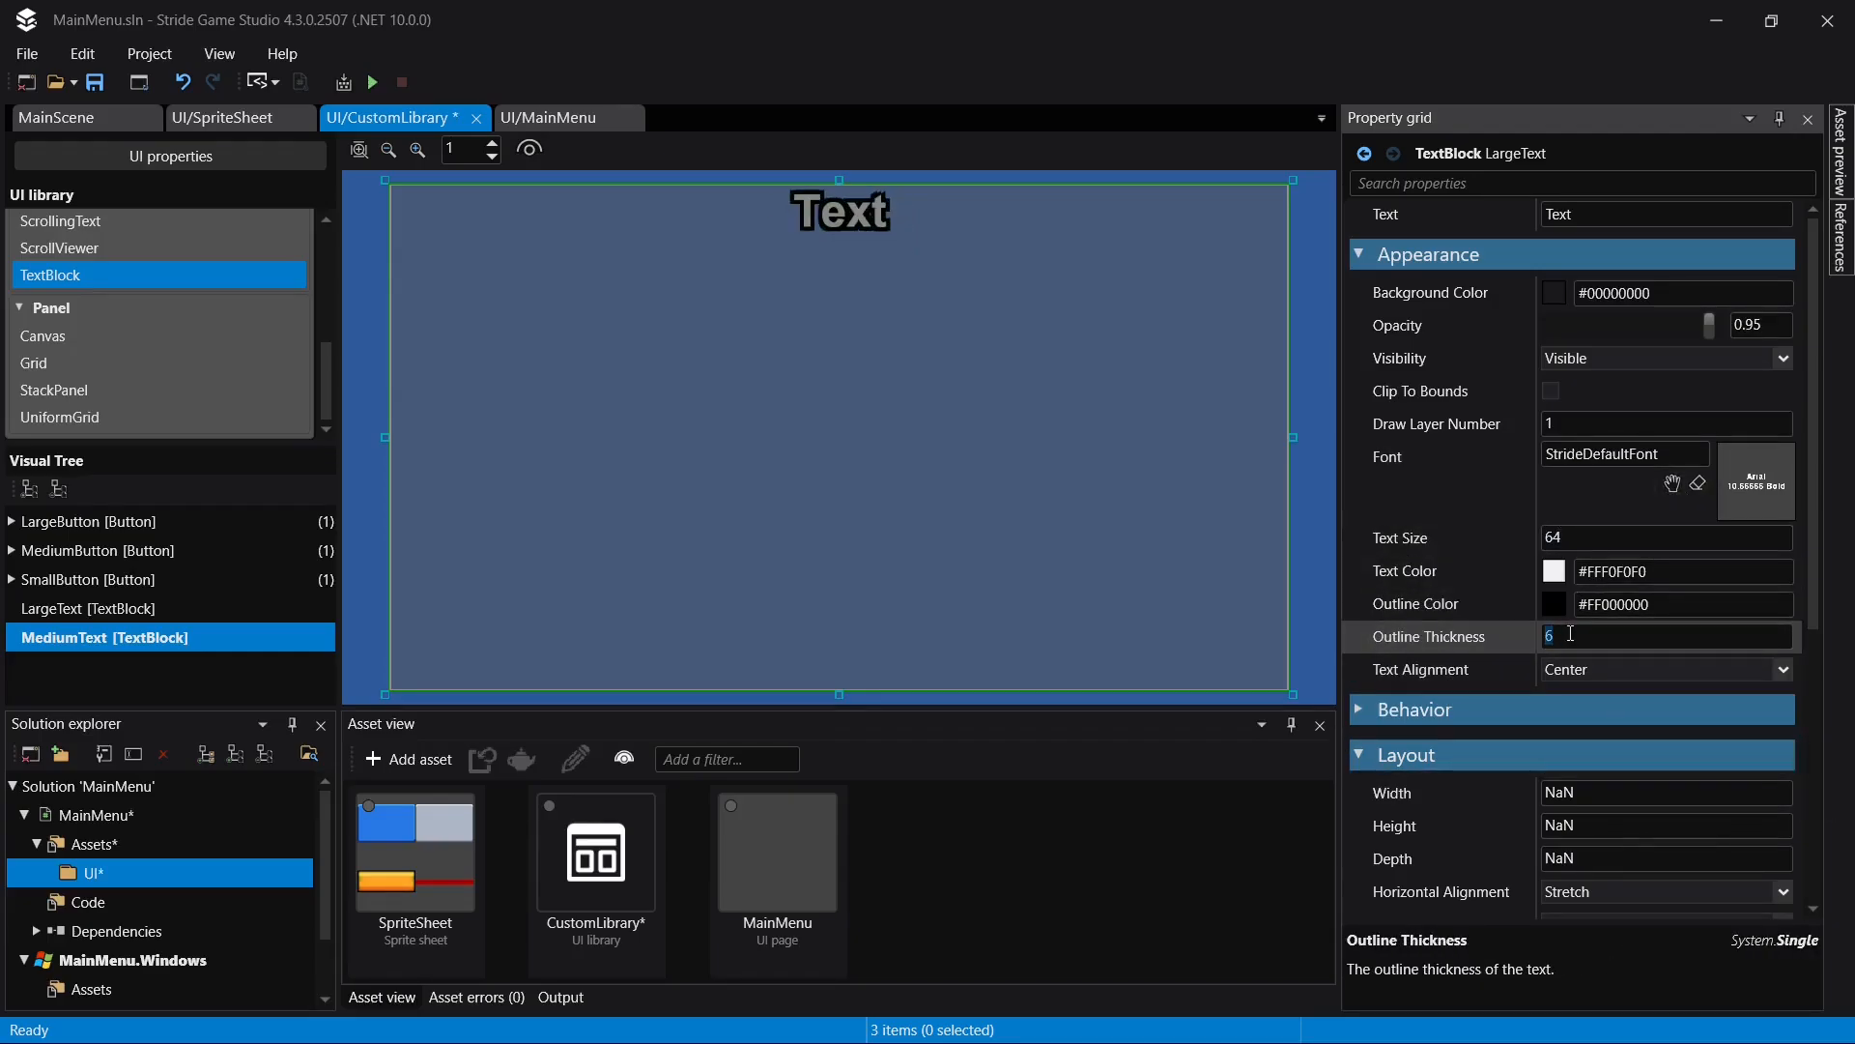
pyautogui.write('4')
pyautogui.press('Return')
pyautogui.hotkey('ctrl', 's')
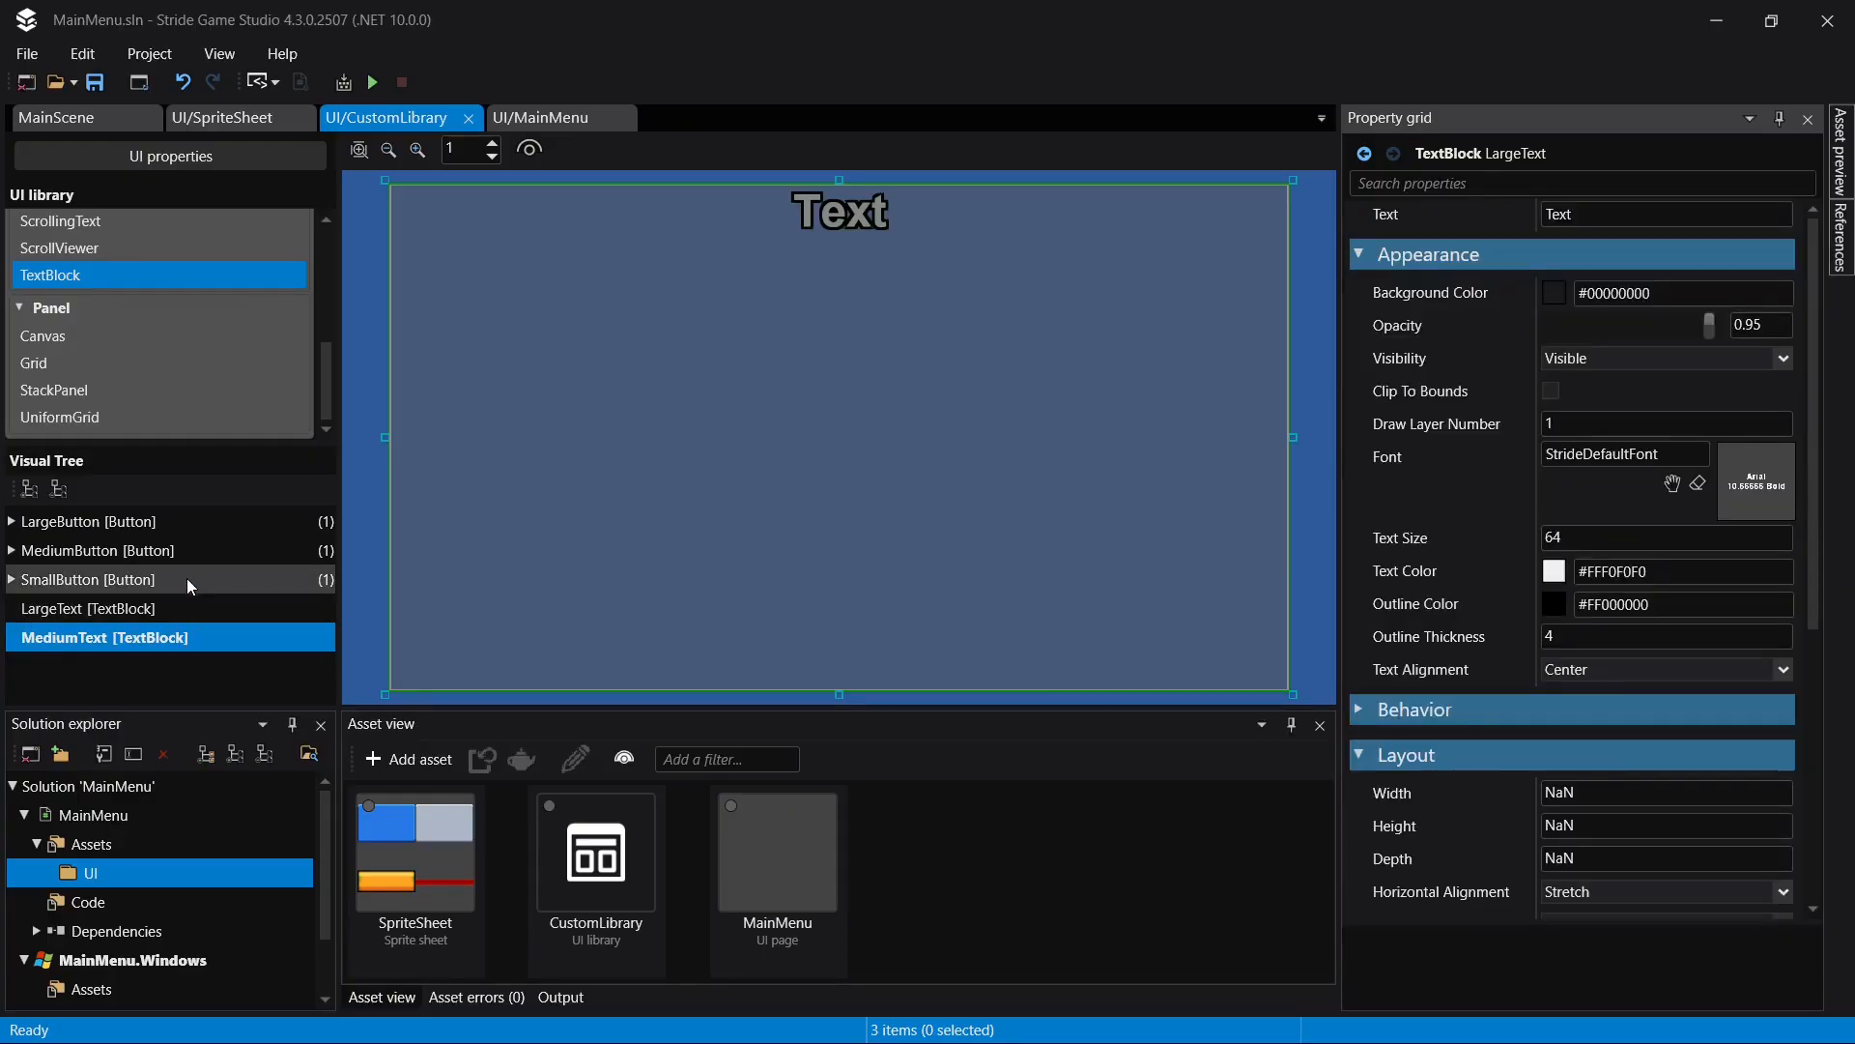
# - On the MainMenu page, select the root Grid and examine the elements available in the standard and custom UI libraries
pyautogui.click(541, 117)
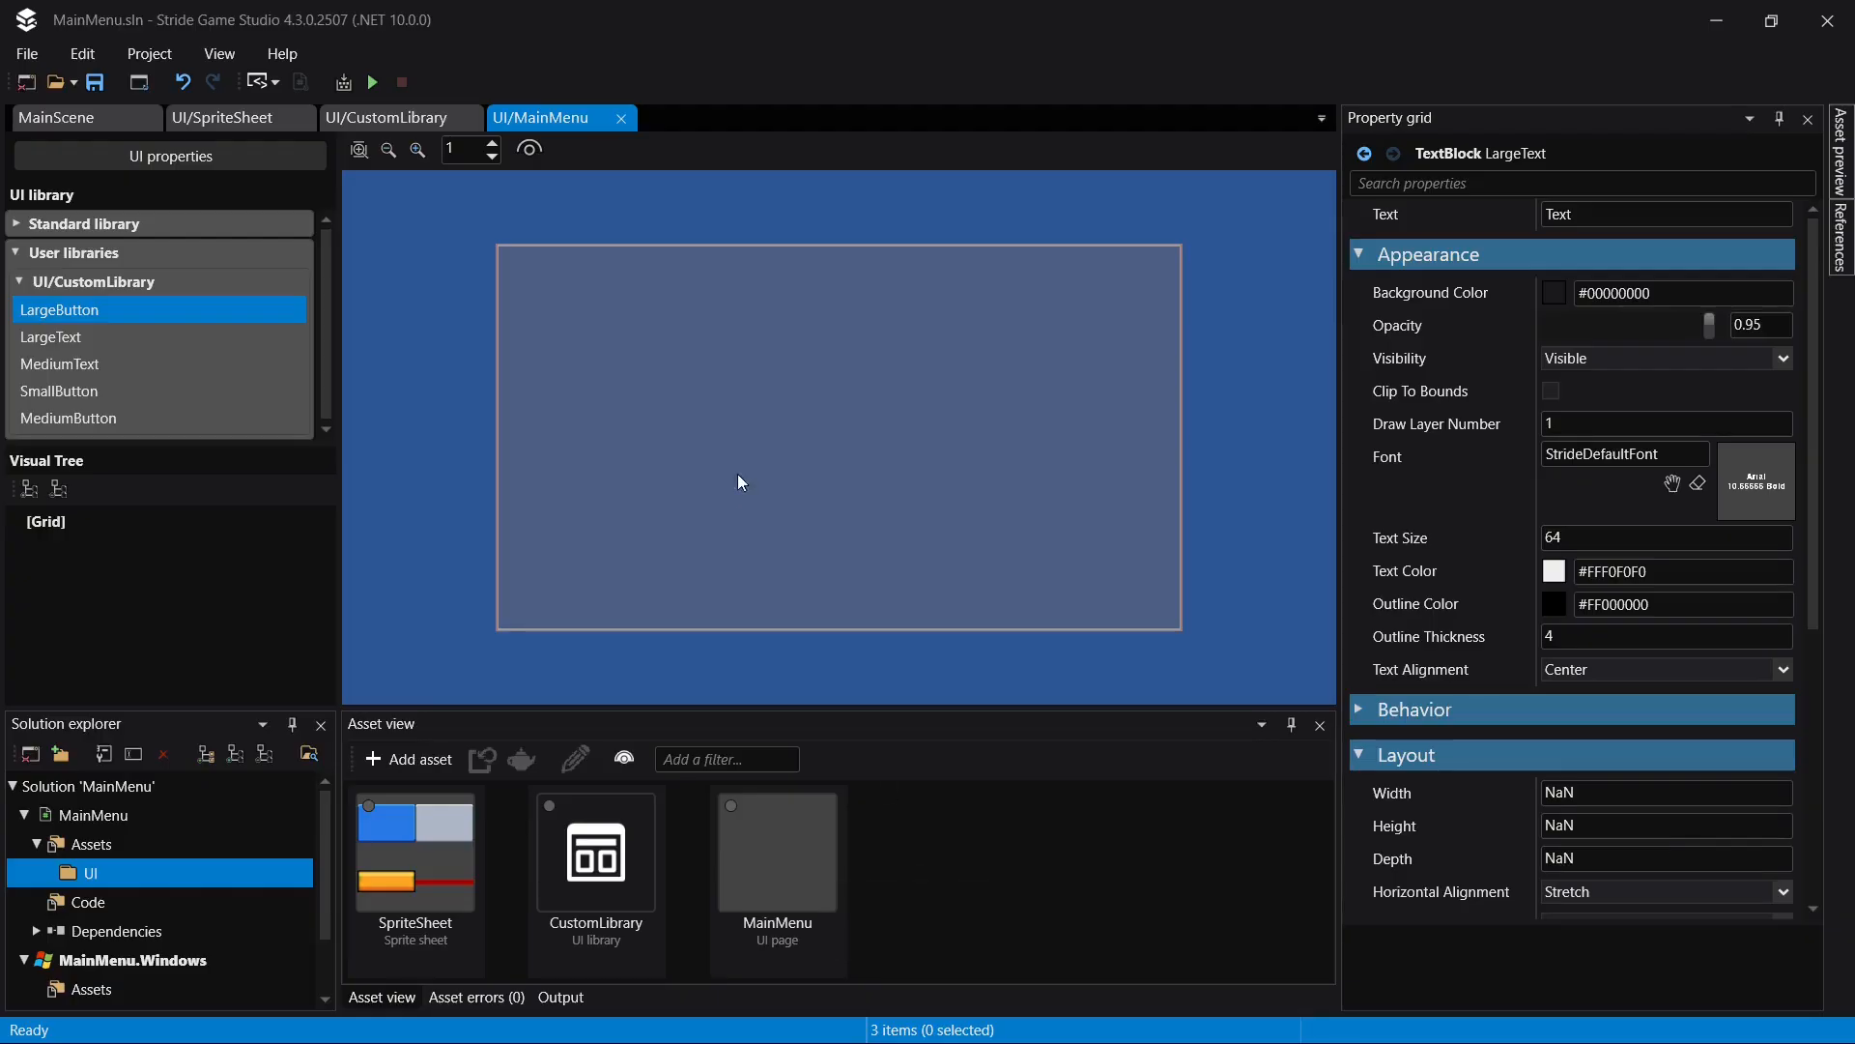
pyautogui.click(68, 524)
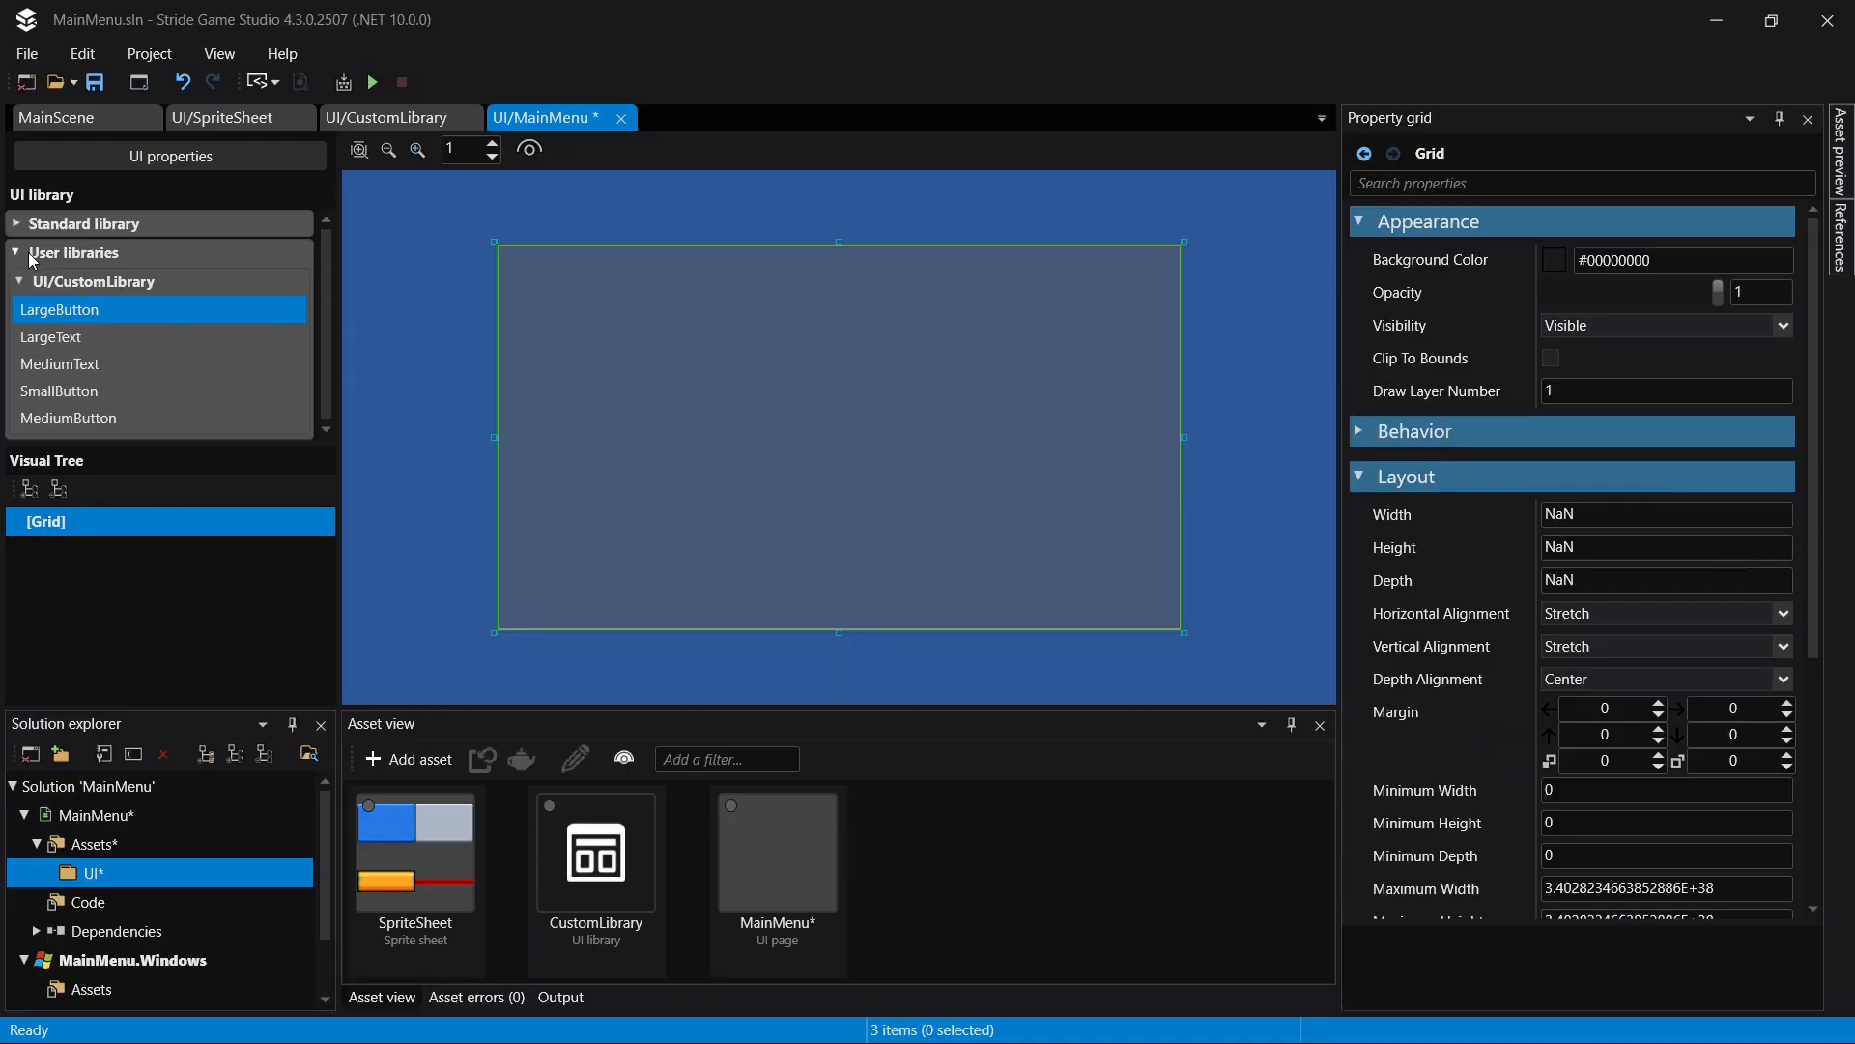
pyautogui.click(17, 225)
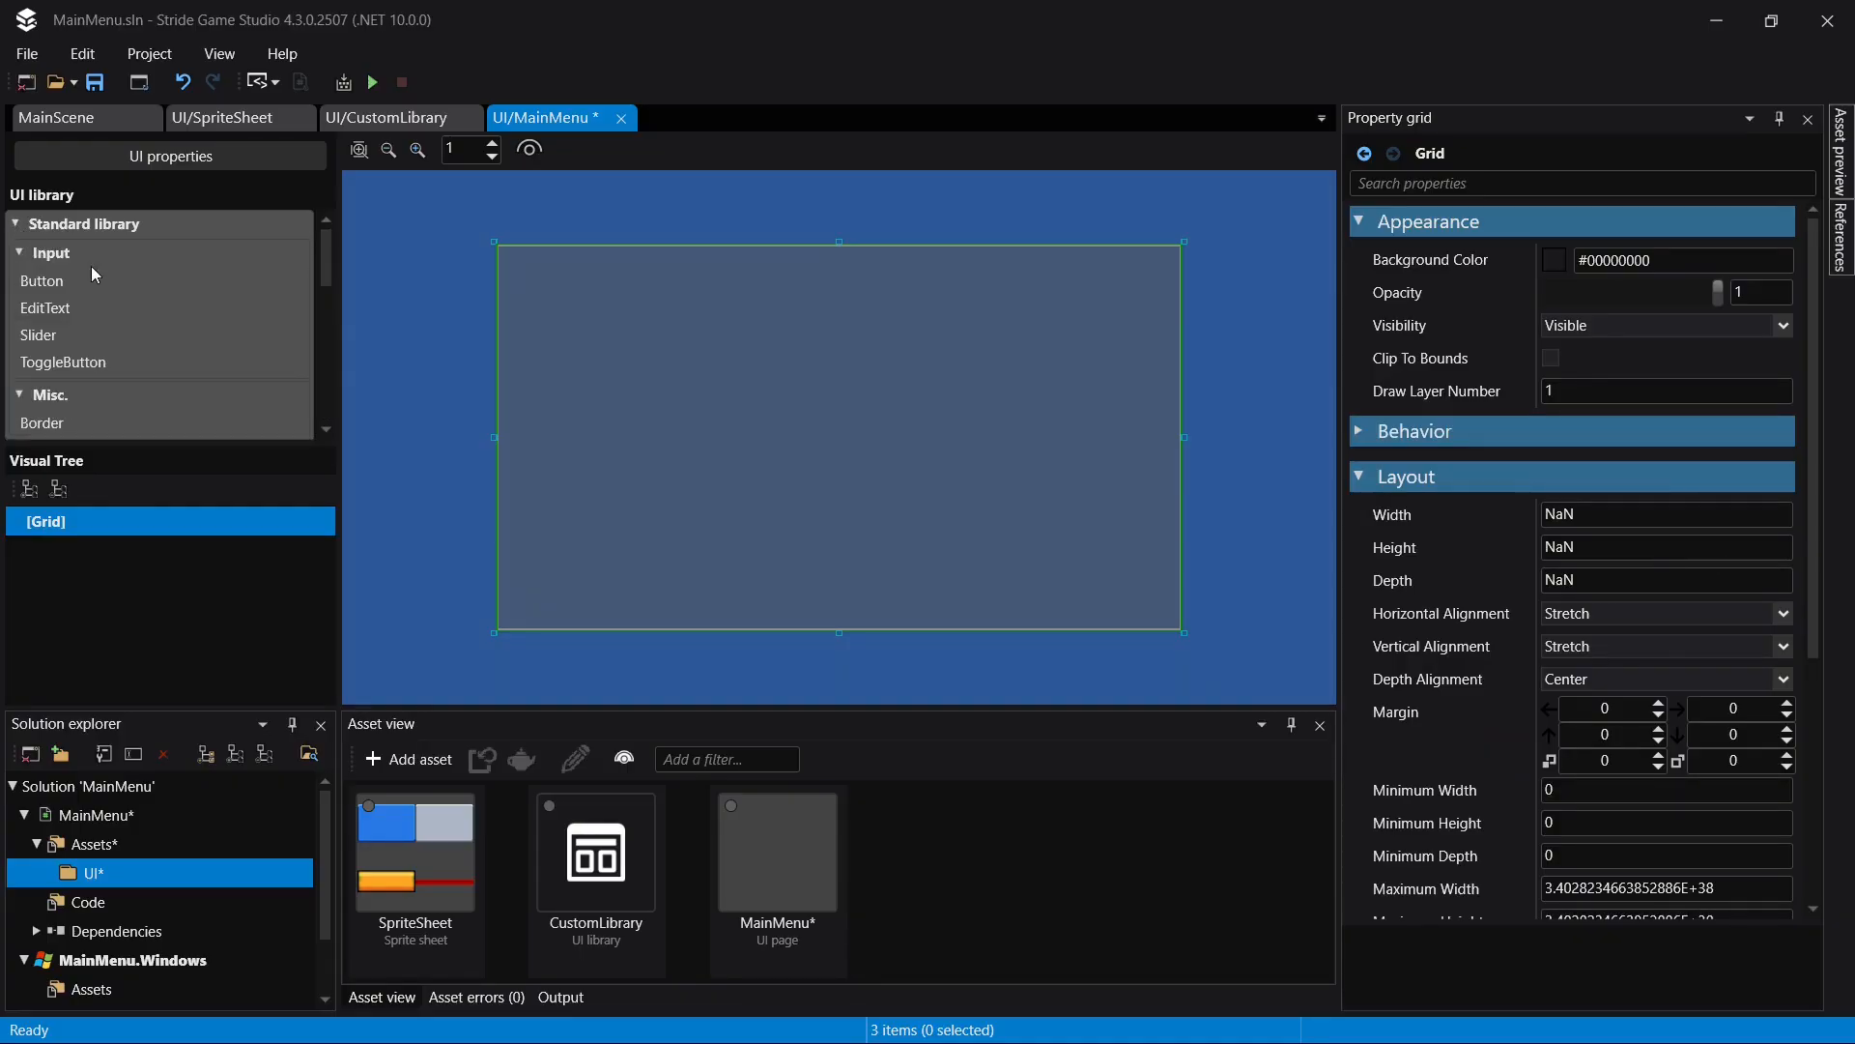
pyautogui.scroll(-8, 124, 381)
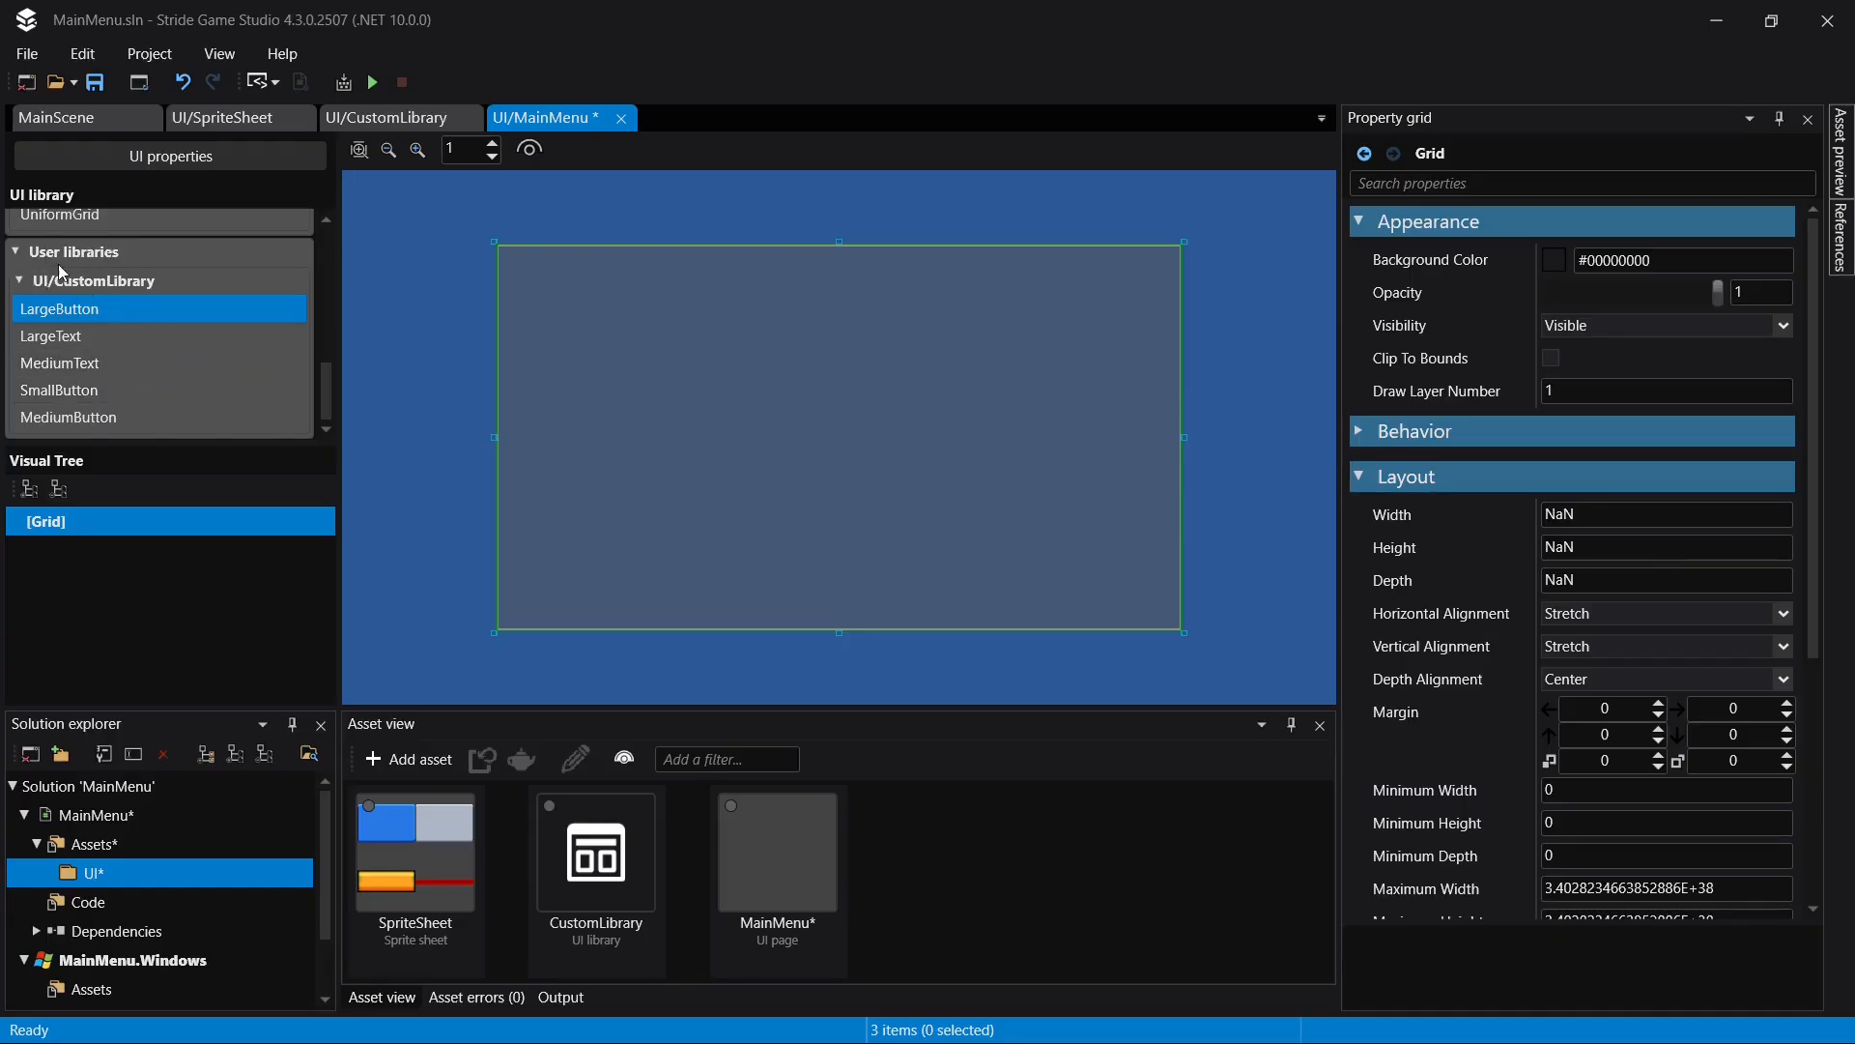
pyautogui.scroll(3, 137, 377)
pyautogui.scroll(5, 149, 373)
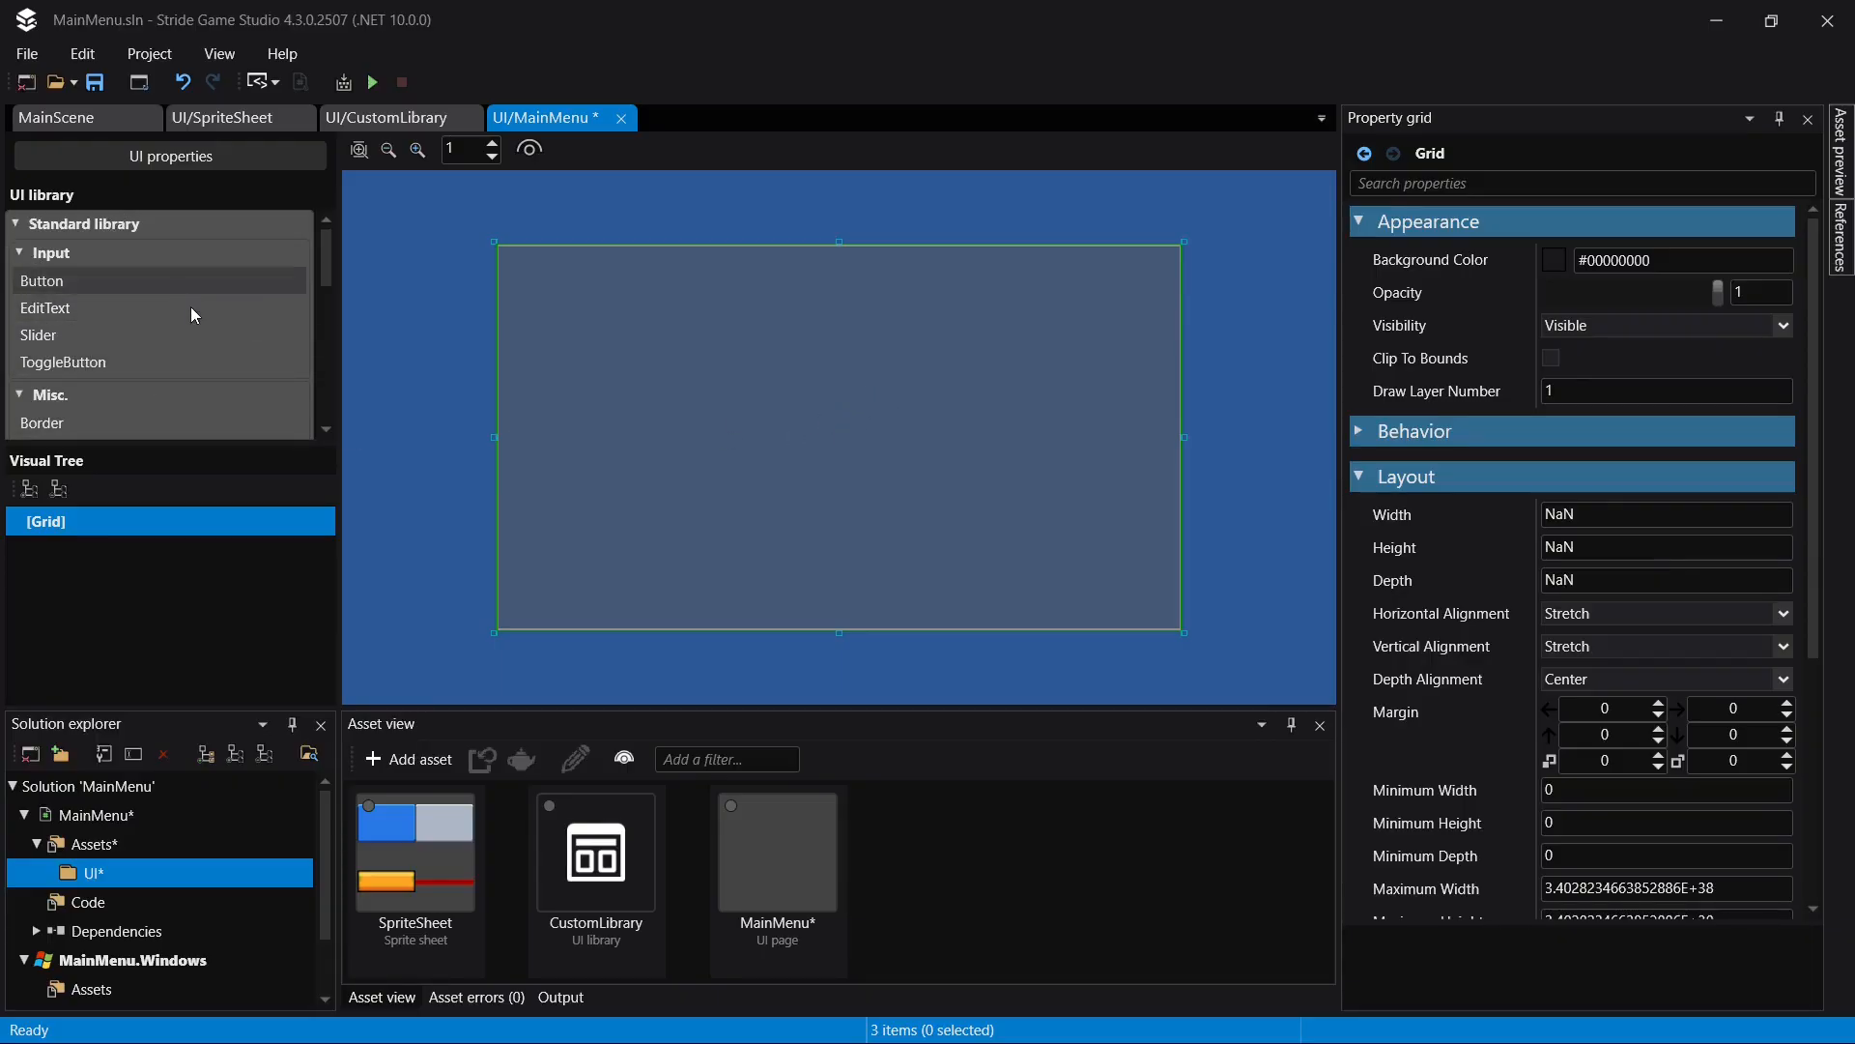
pyautogui.scroll(-7, 164, 361)
pyautogui.scroll(-1, 135, 386)
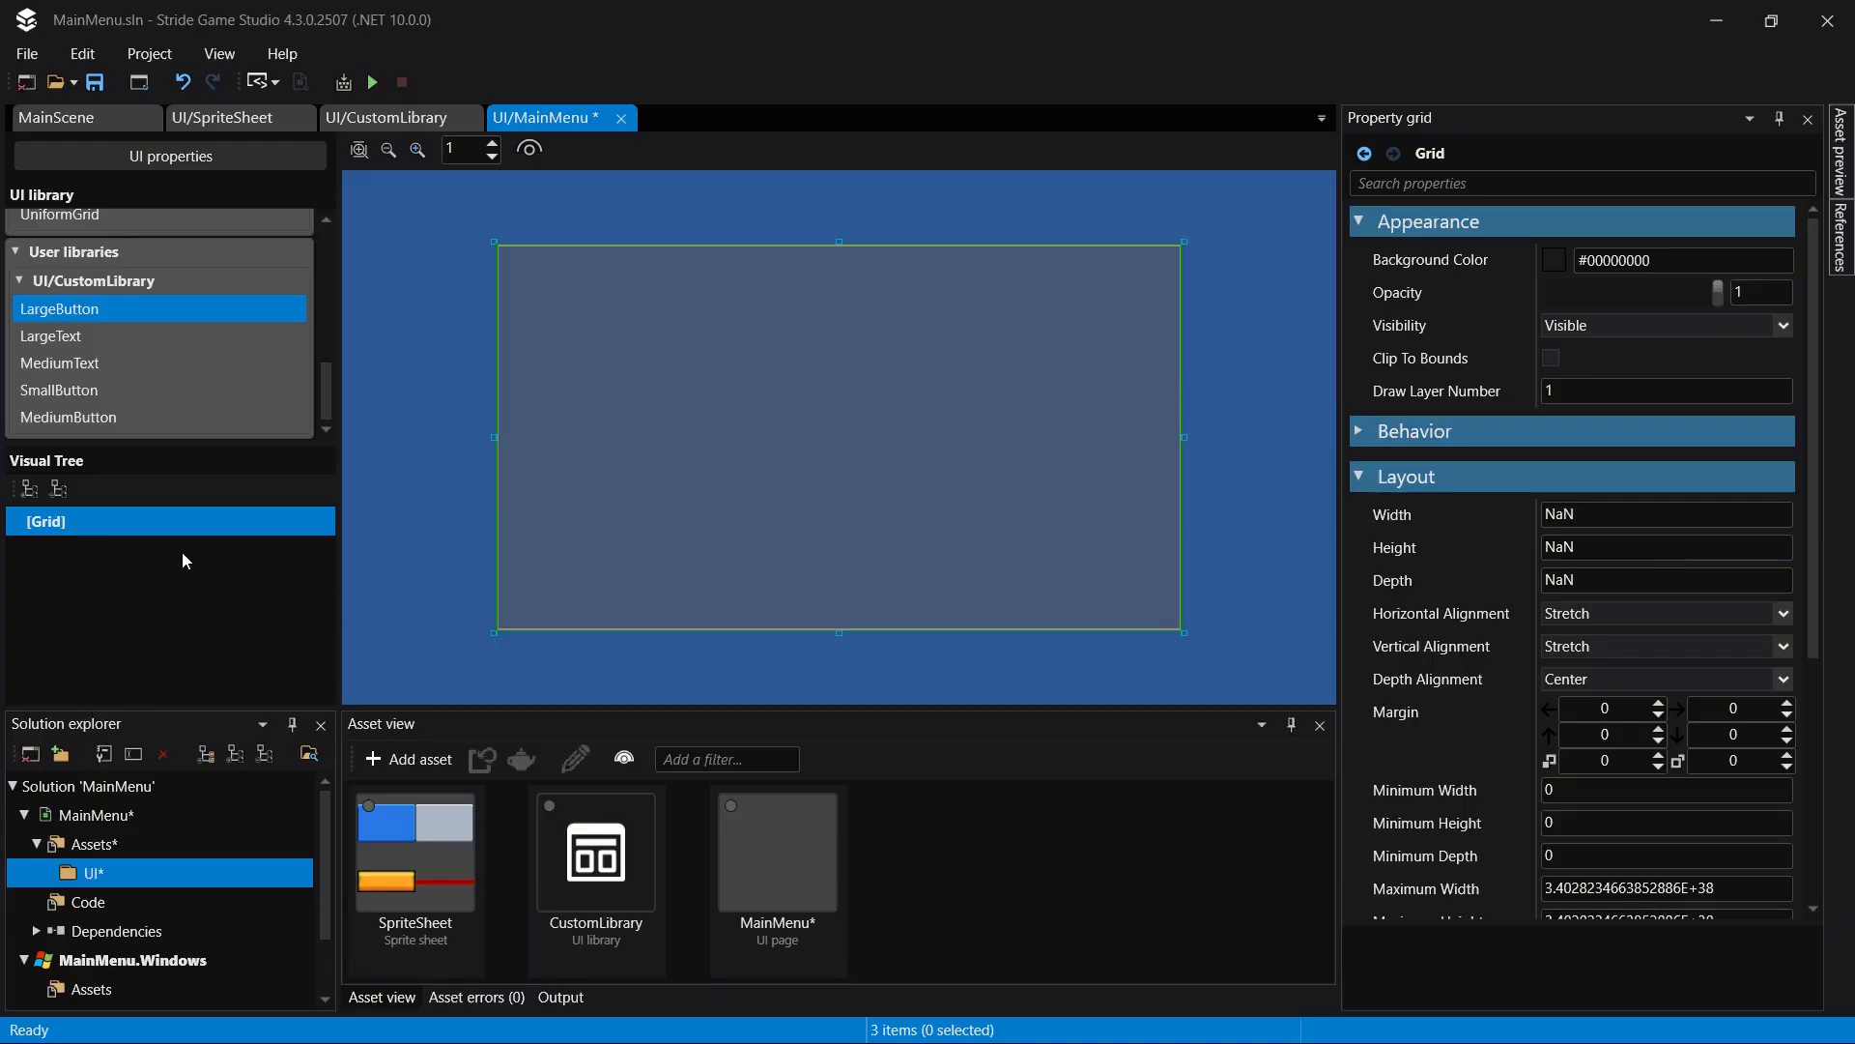
pyautogui.scroll(3, 73, 306)
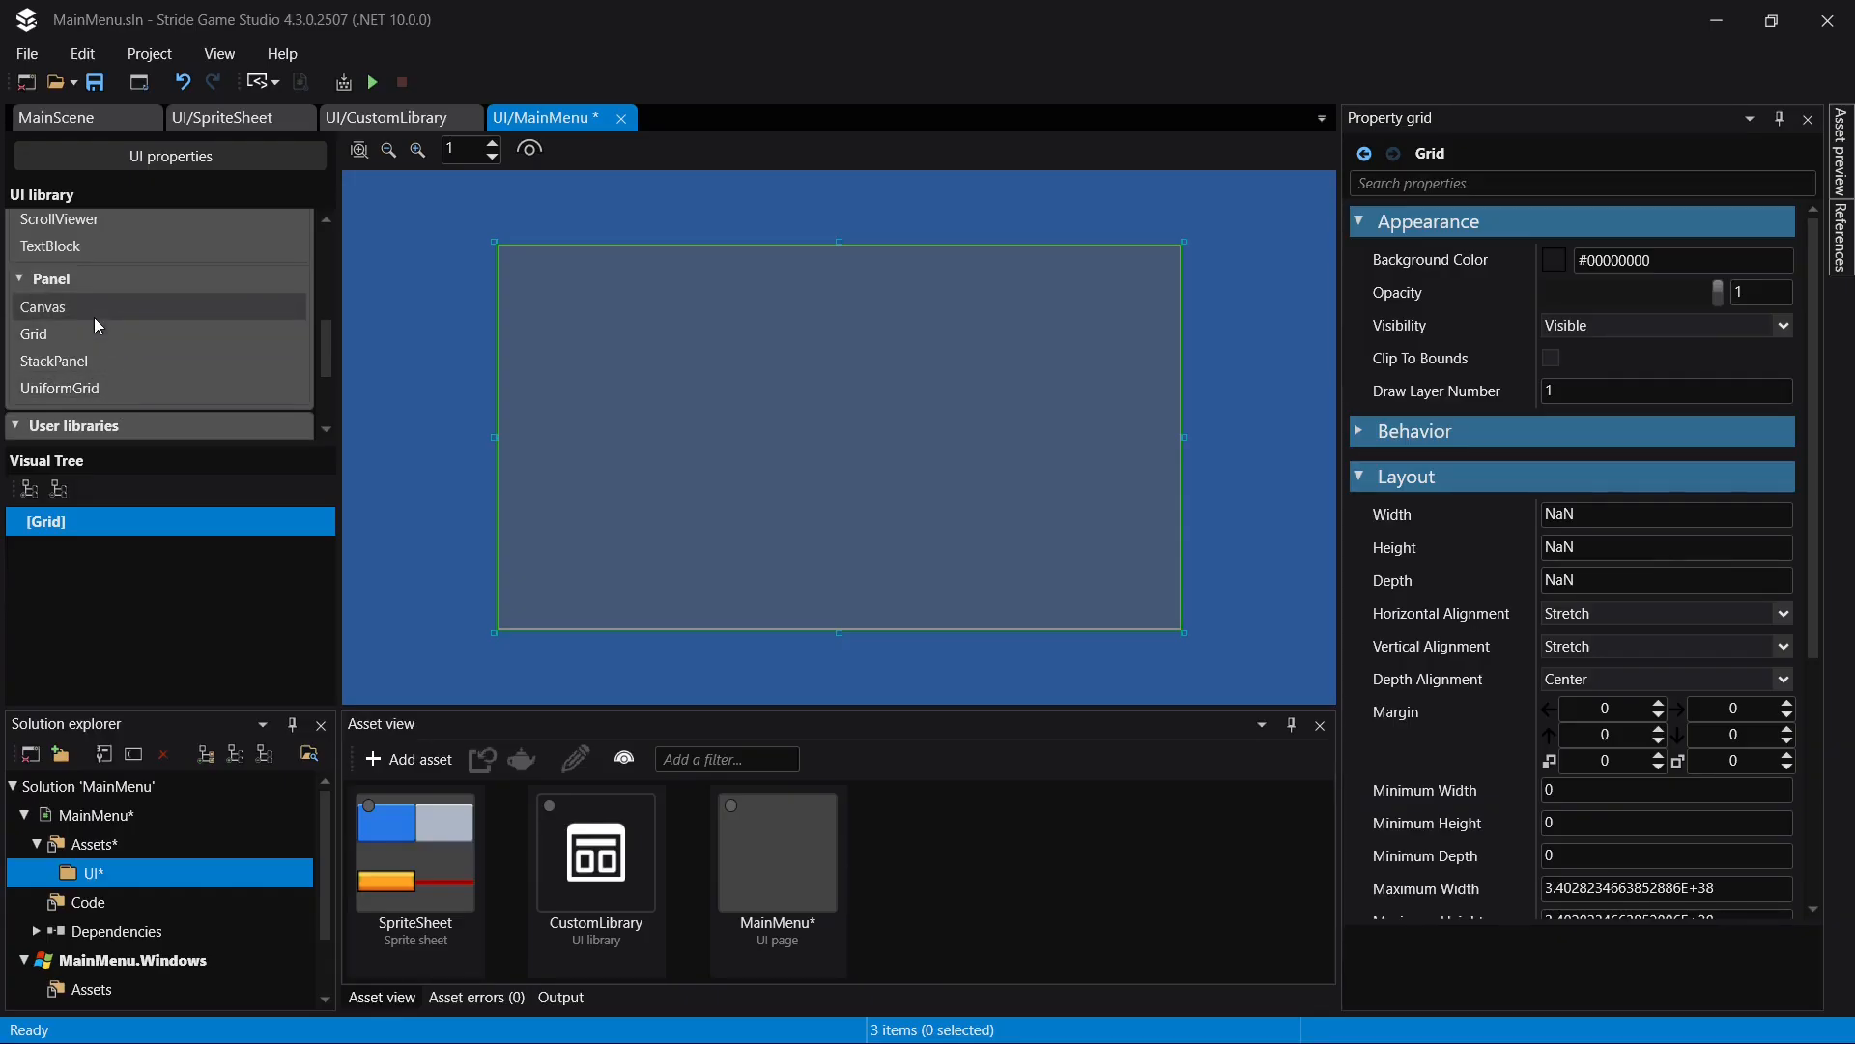
pyautogui.click(95, 394)
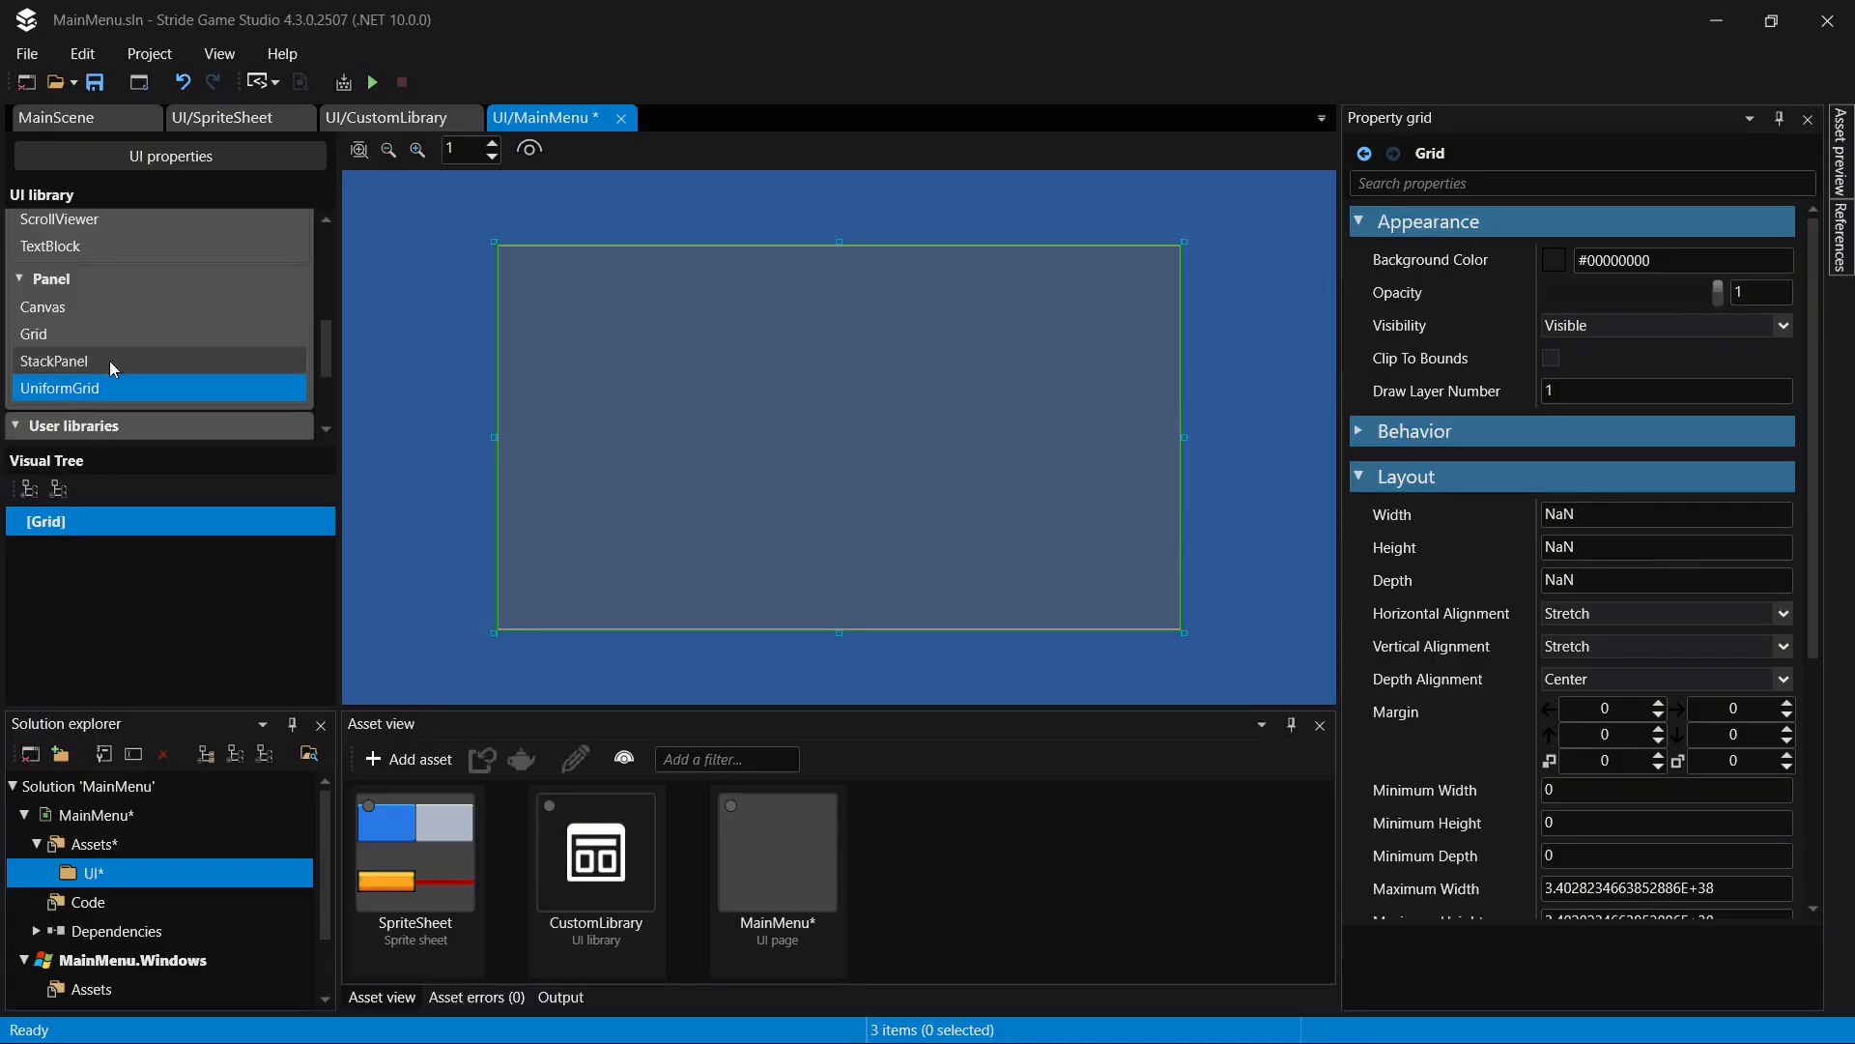
# - Add an ImageElement from the standard library inside the MainMenu page's root Grid
pyautogui.scroll(2, 108, 362)
pyautogui.moveTo(101, 288); pyautogui.dragTo(108, 523)
pyautogui.click(99, 560)
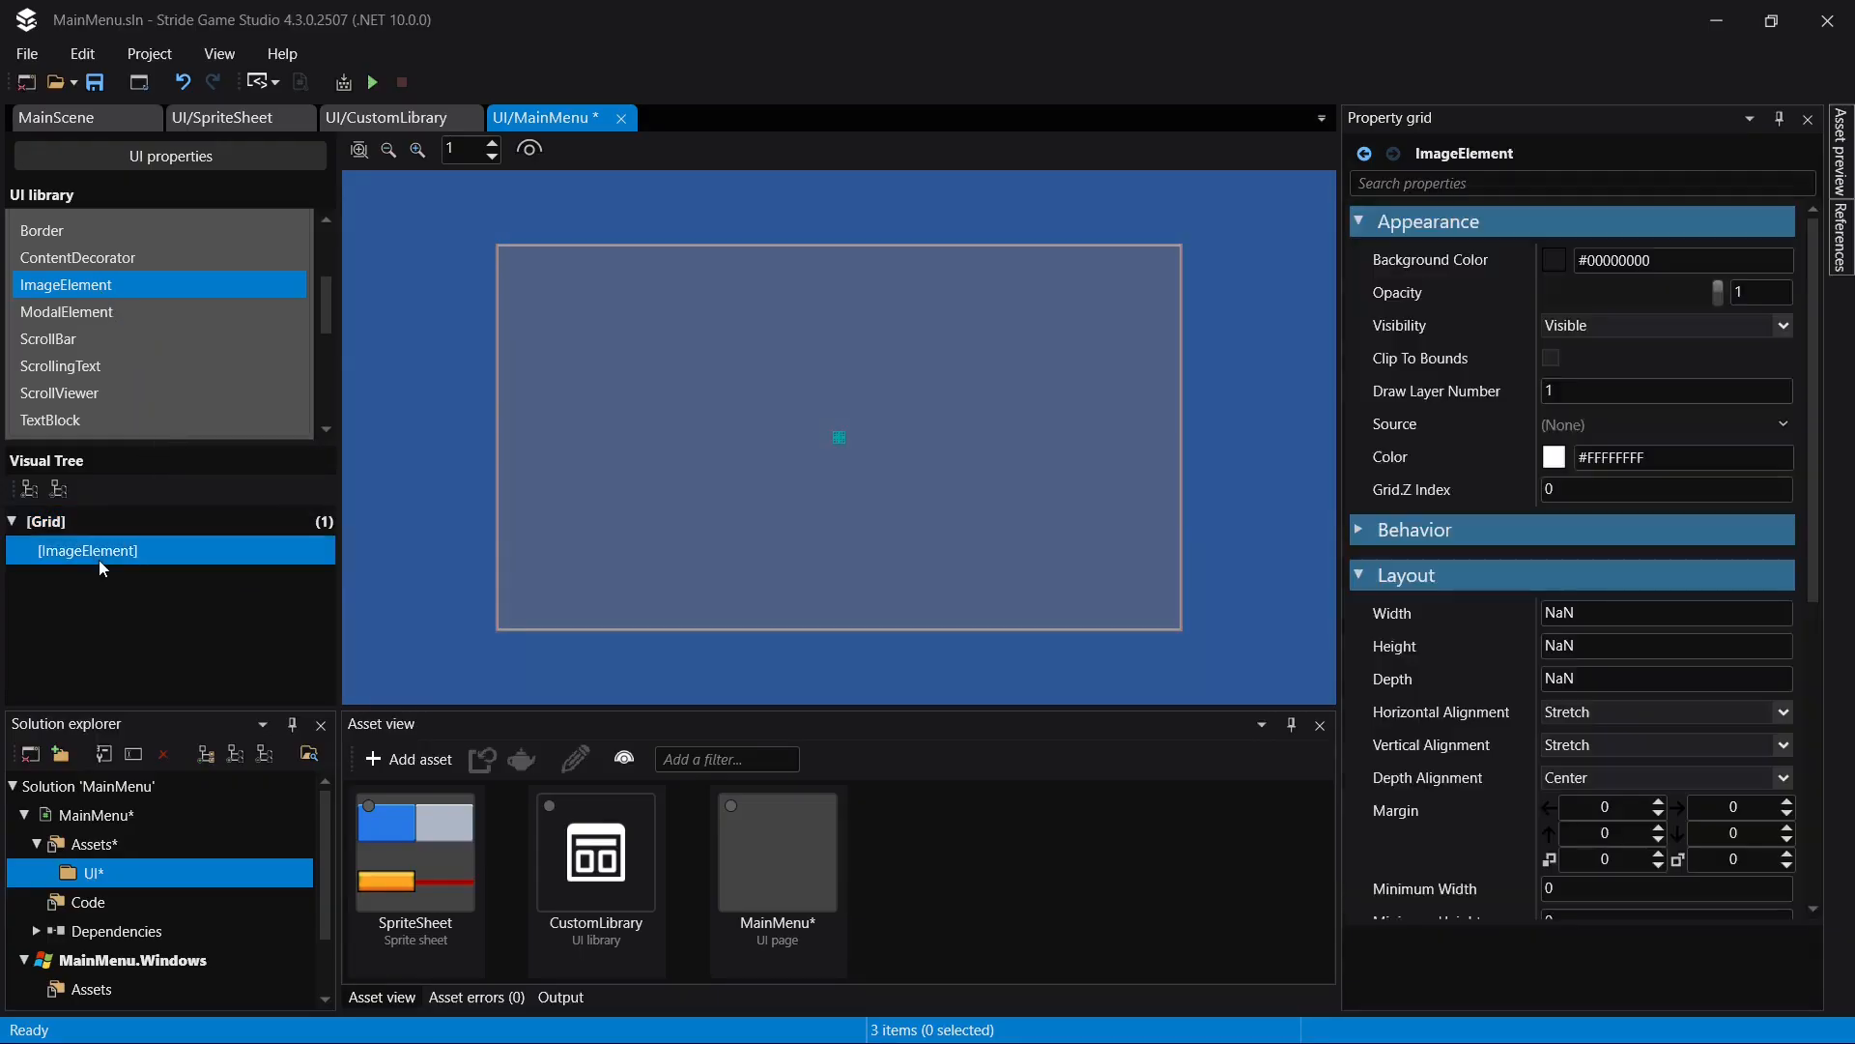
# - Give the image element a sprite sheet source and assign SpriteSheet from the UI folder
pyautogui.click(1780, 423)
pyautogui.click(1799, 462)
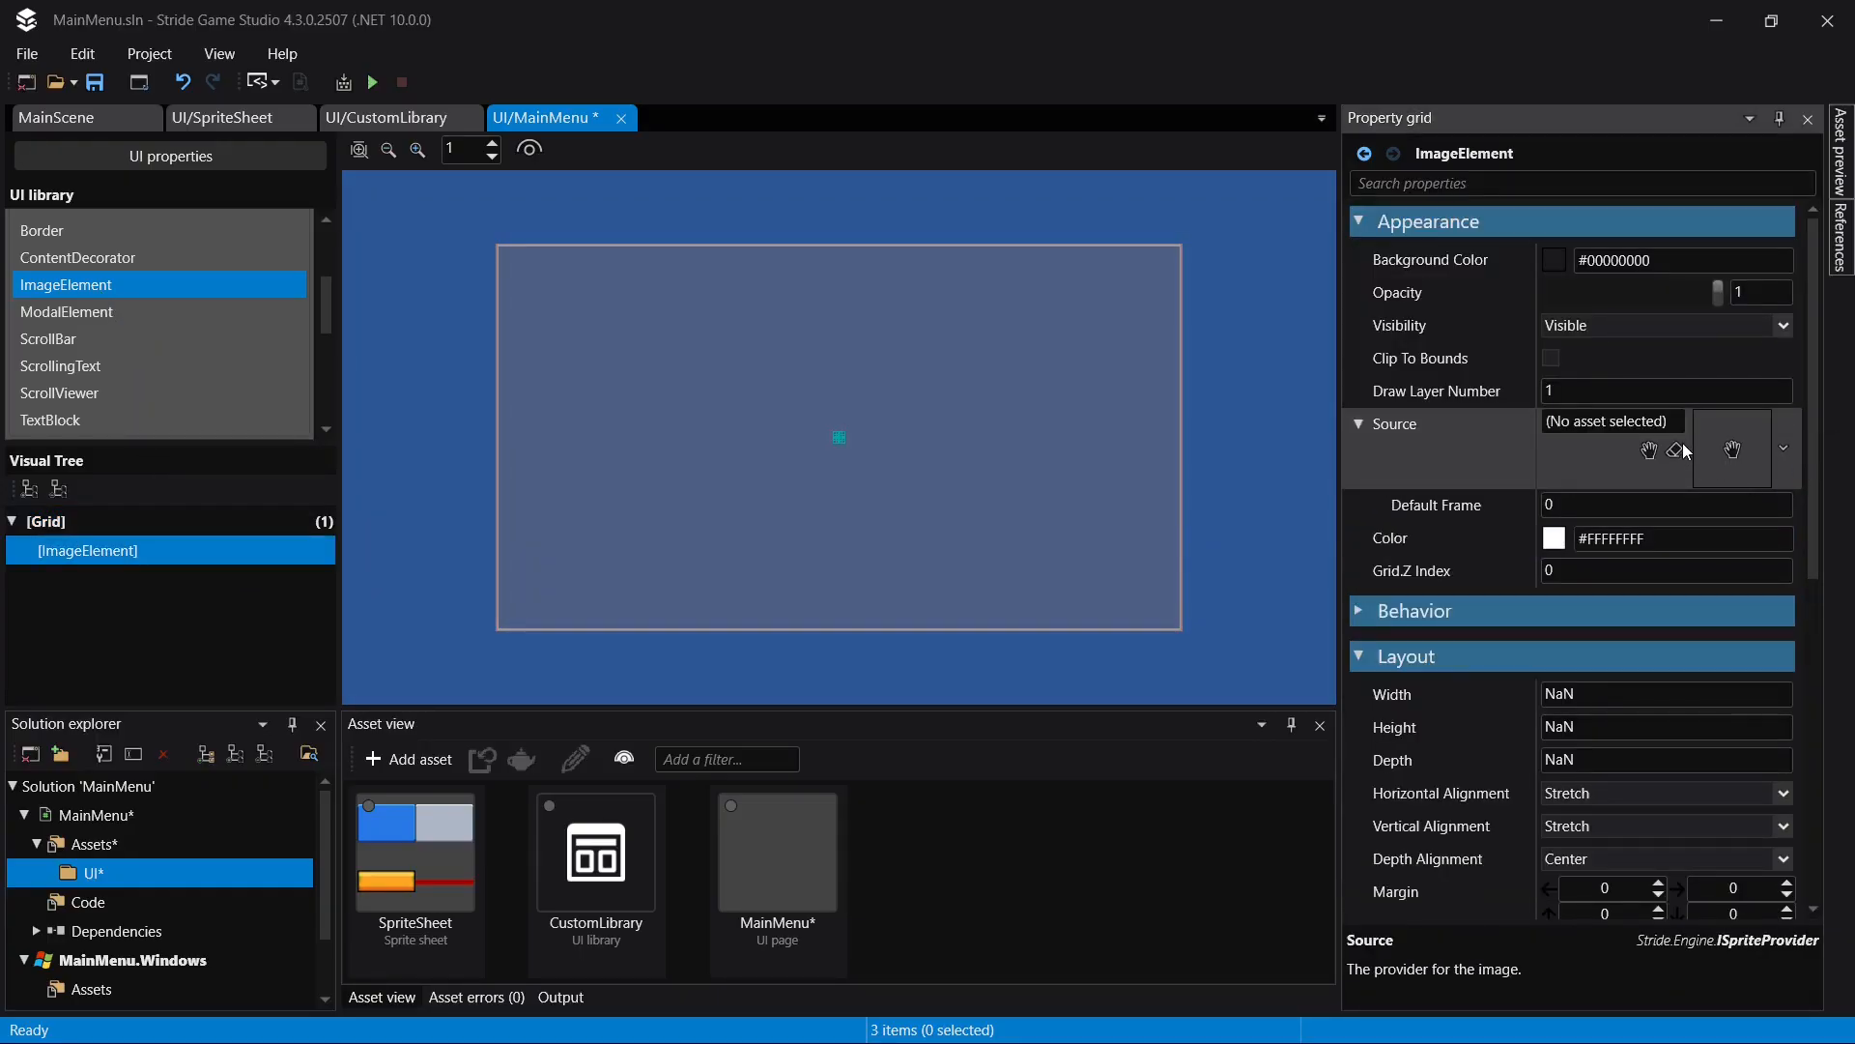
pyautogui.click(1649, 451)
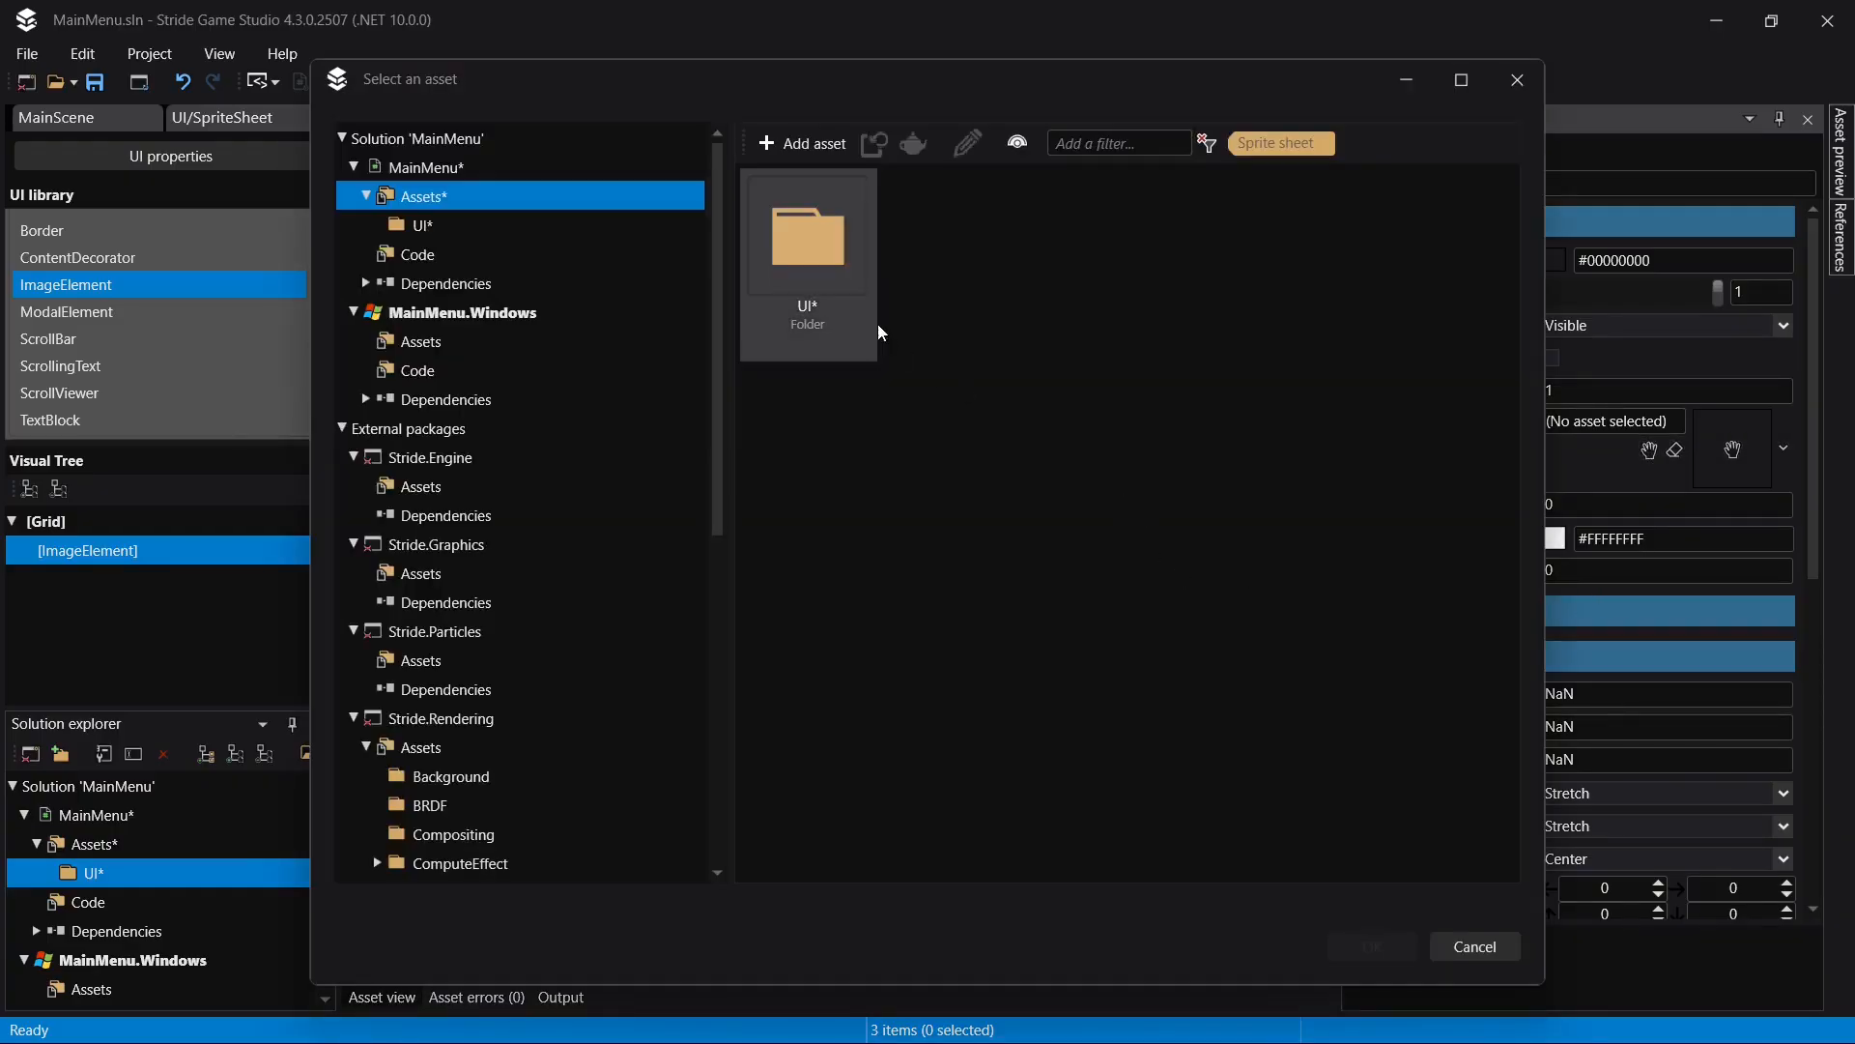
pyautogui.doubleClick(774, 240)
pyautogui.doubleClick(838, 295)
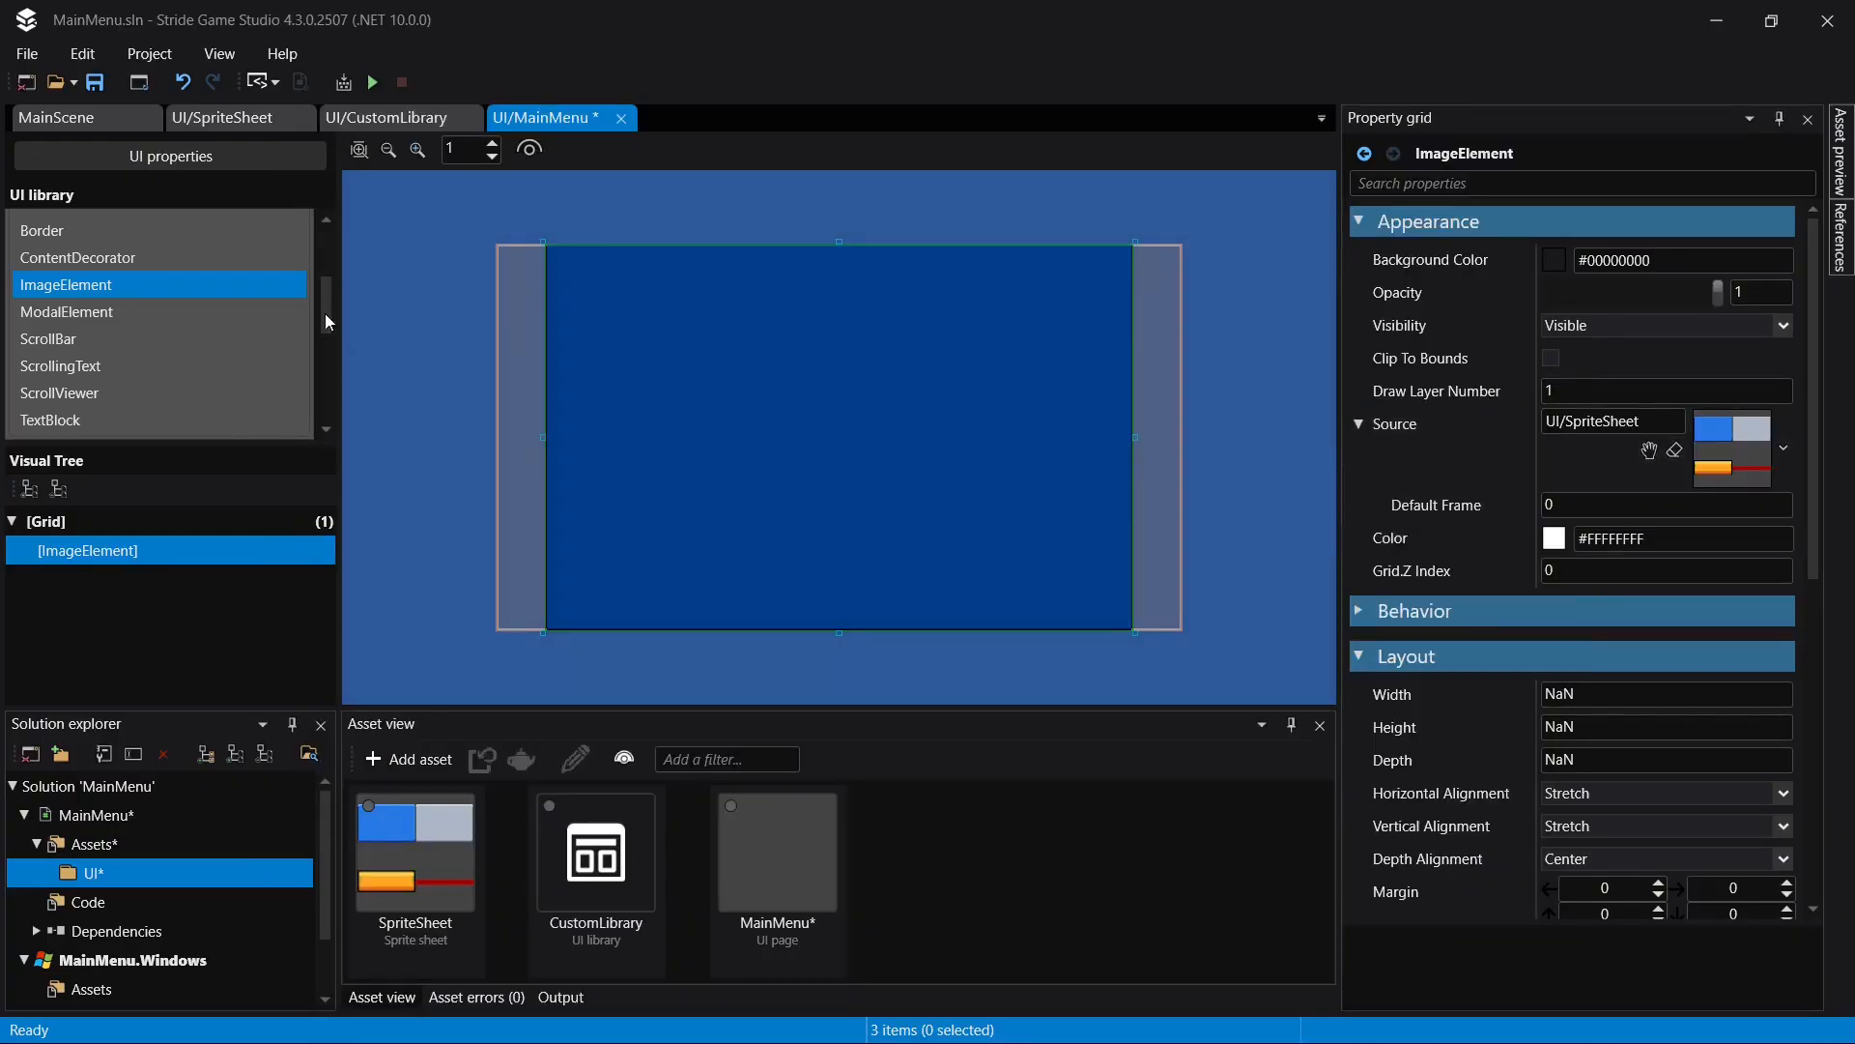
# - Look up the BG sprite's index in SpriteSheet and set the MainMenu image element's default frame to 5
pyautogui.click(230, 117)
pyautogui.click(83, 535)
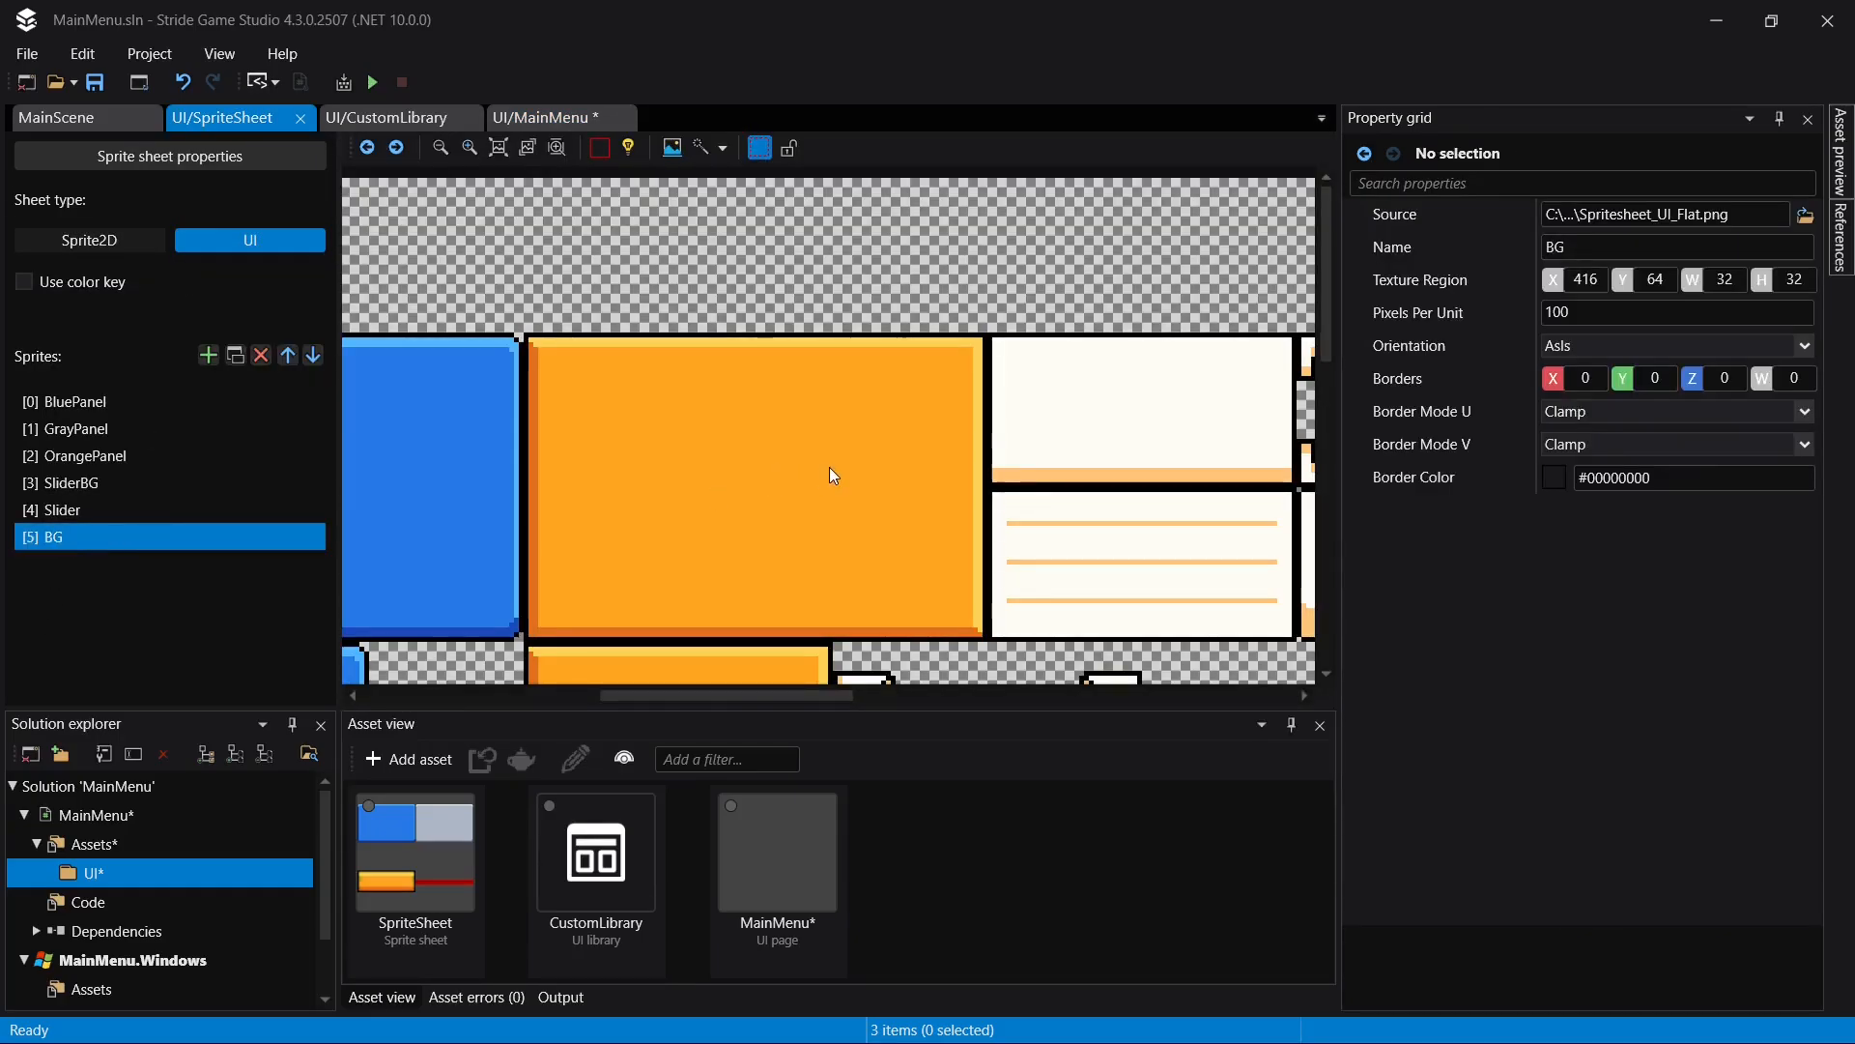
pyautogui.scroll(-3, 831, 474)
pyautogui.click(532, 117)
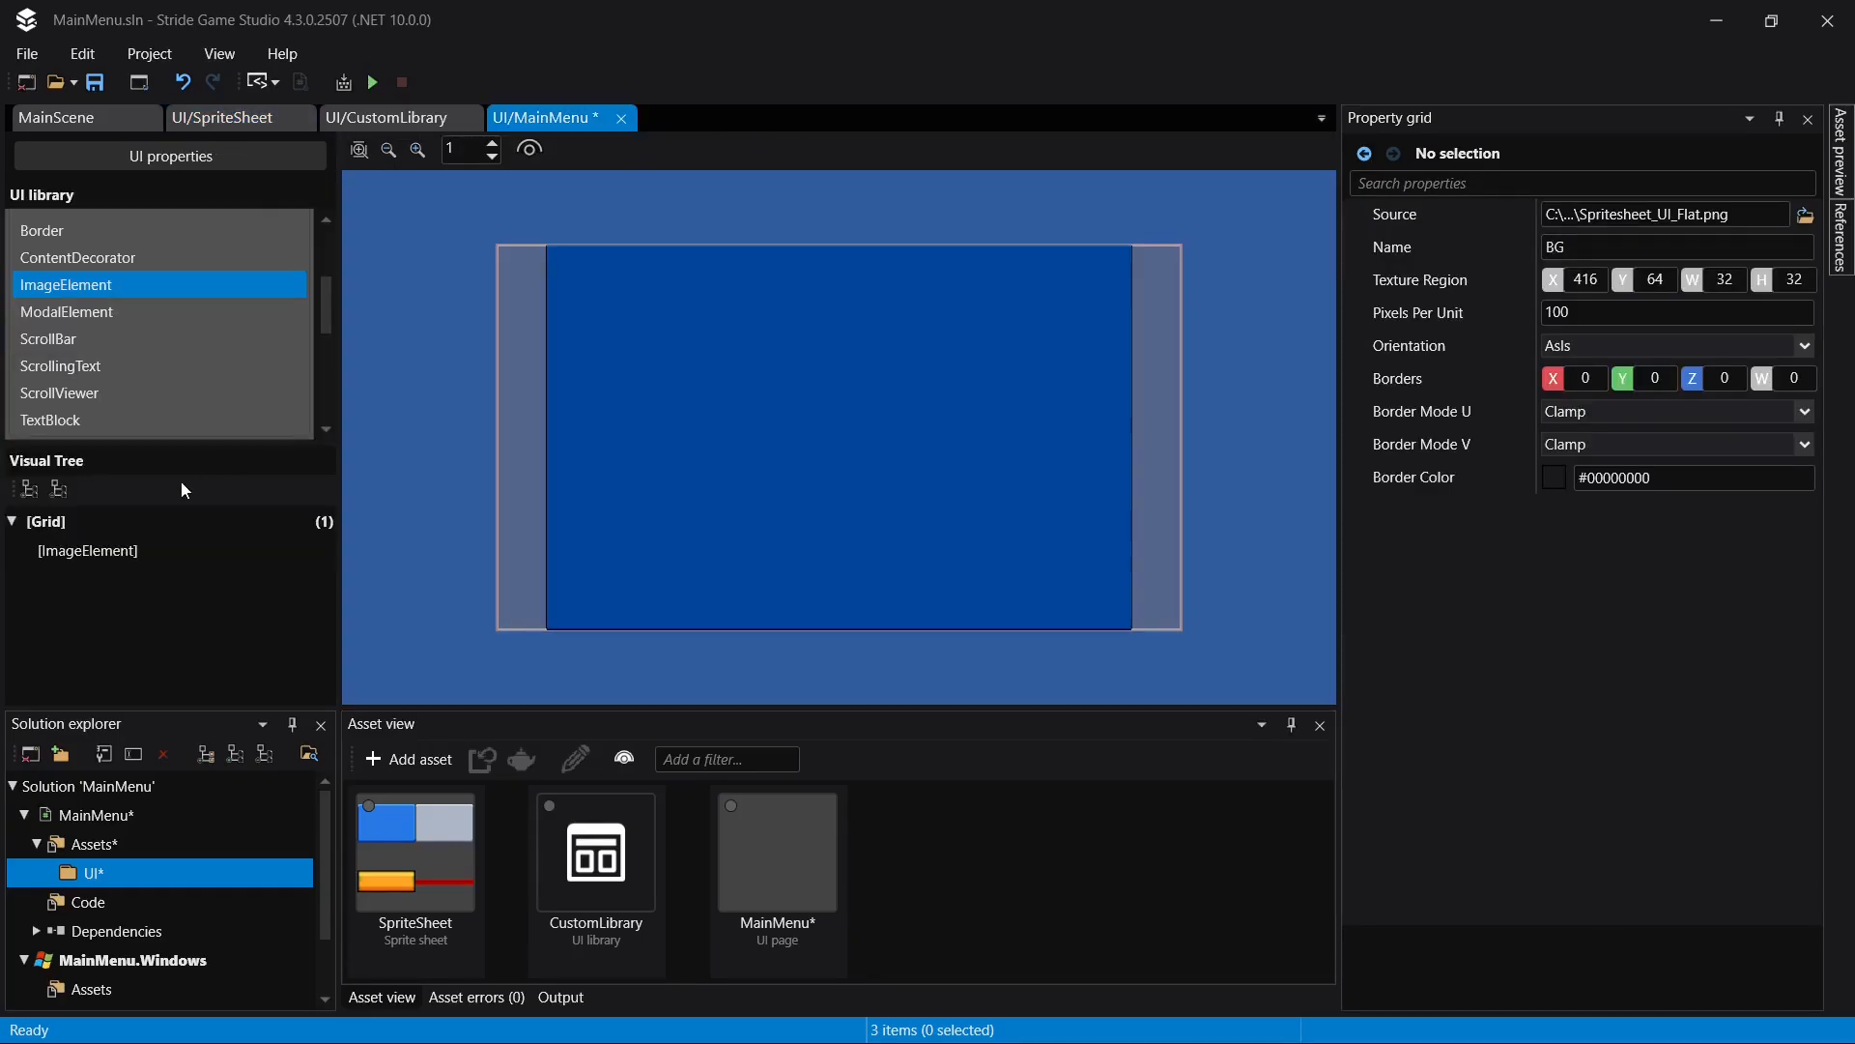
pyautogui.click(123, 558)
pyautogui.click(1601, 506)
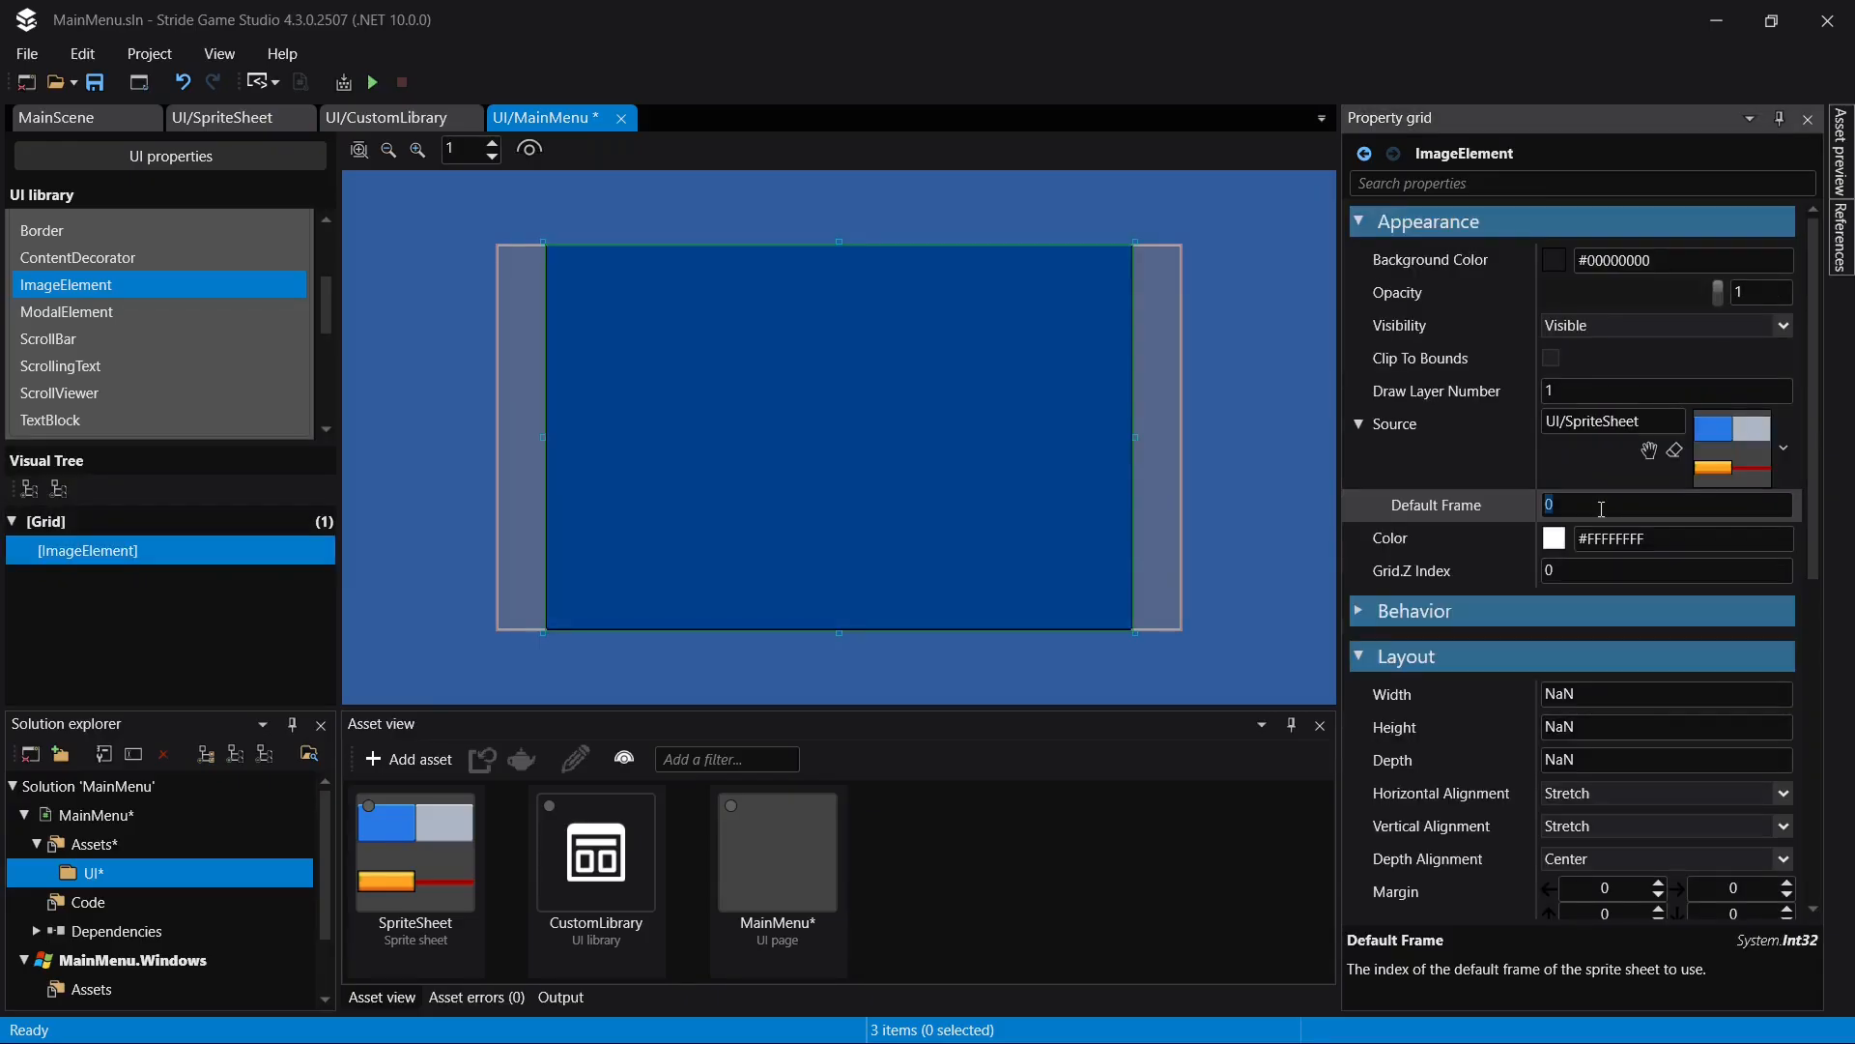
pyautogui.write('5')
pyautogui.press('Return')
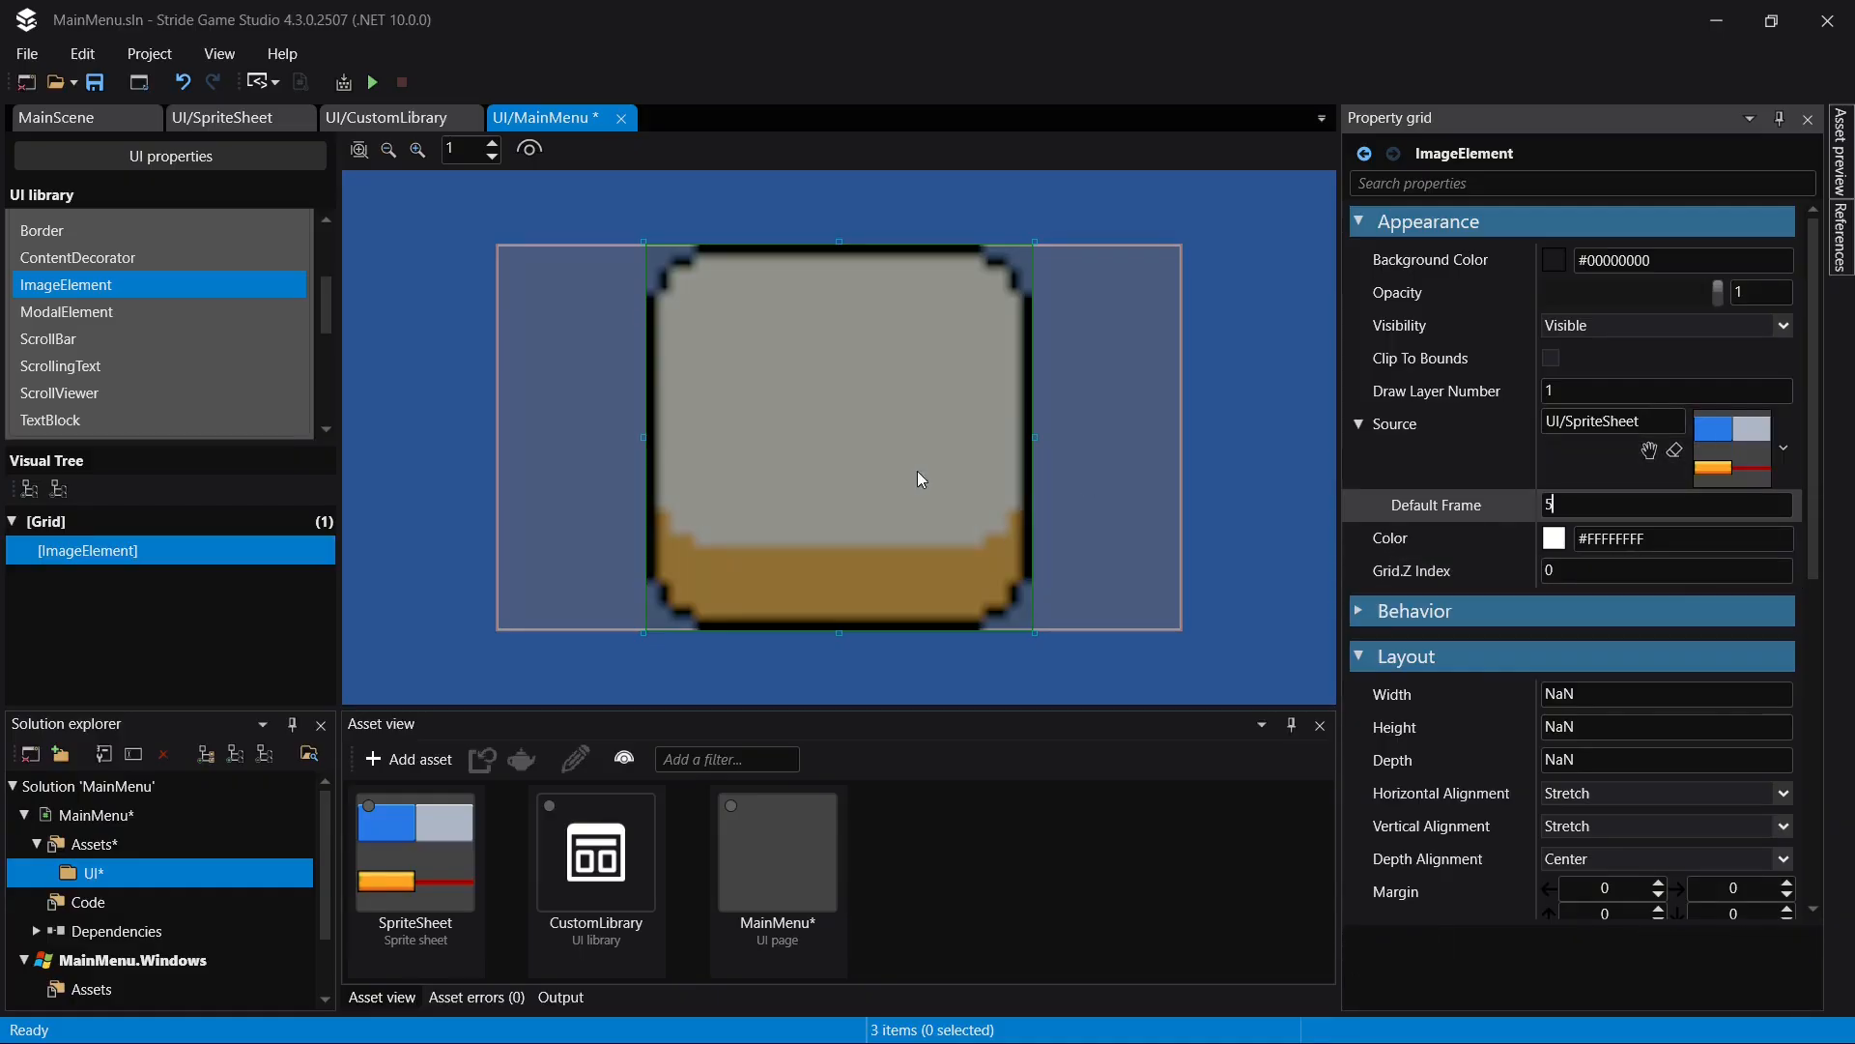
pyautogui.click(1281, 542)
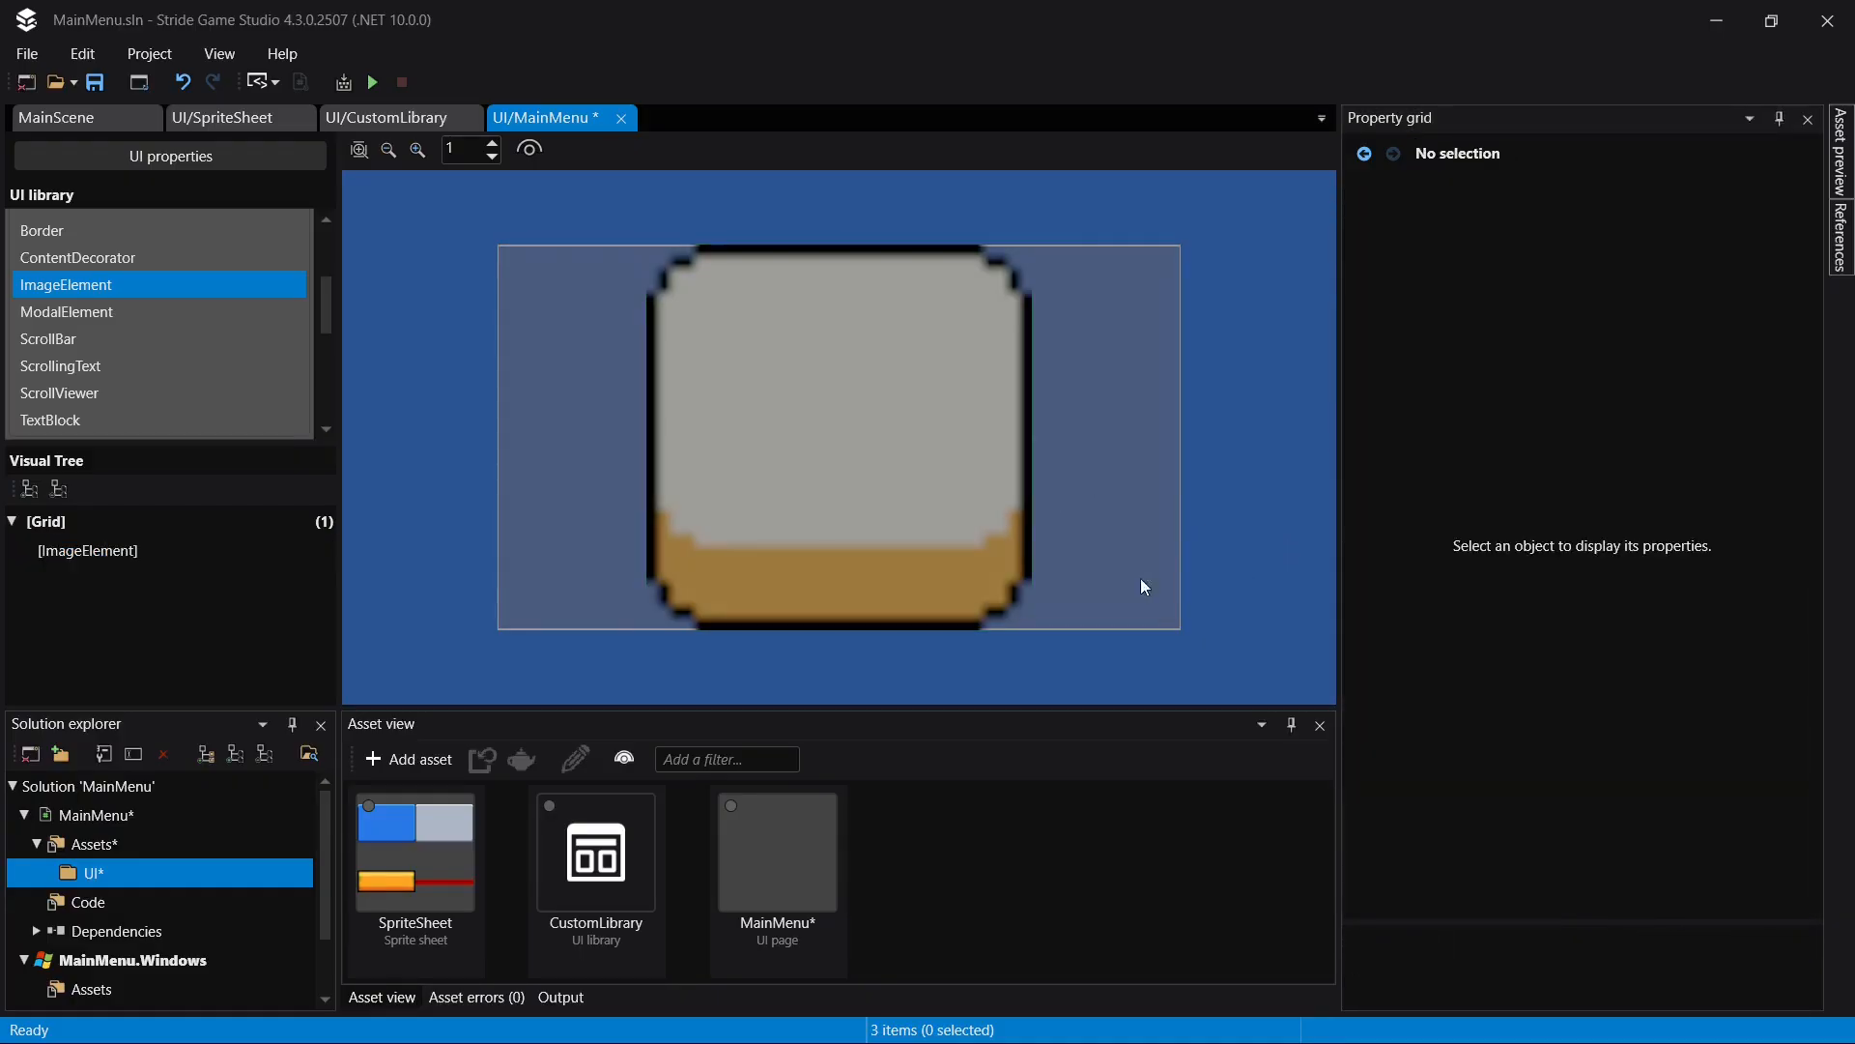
pyautogui.click(141, 551)
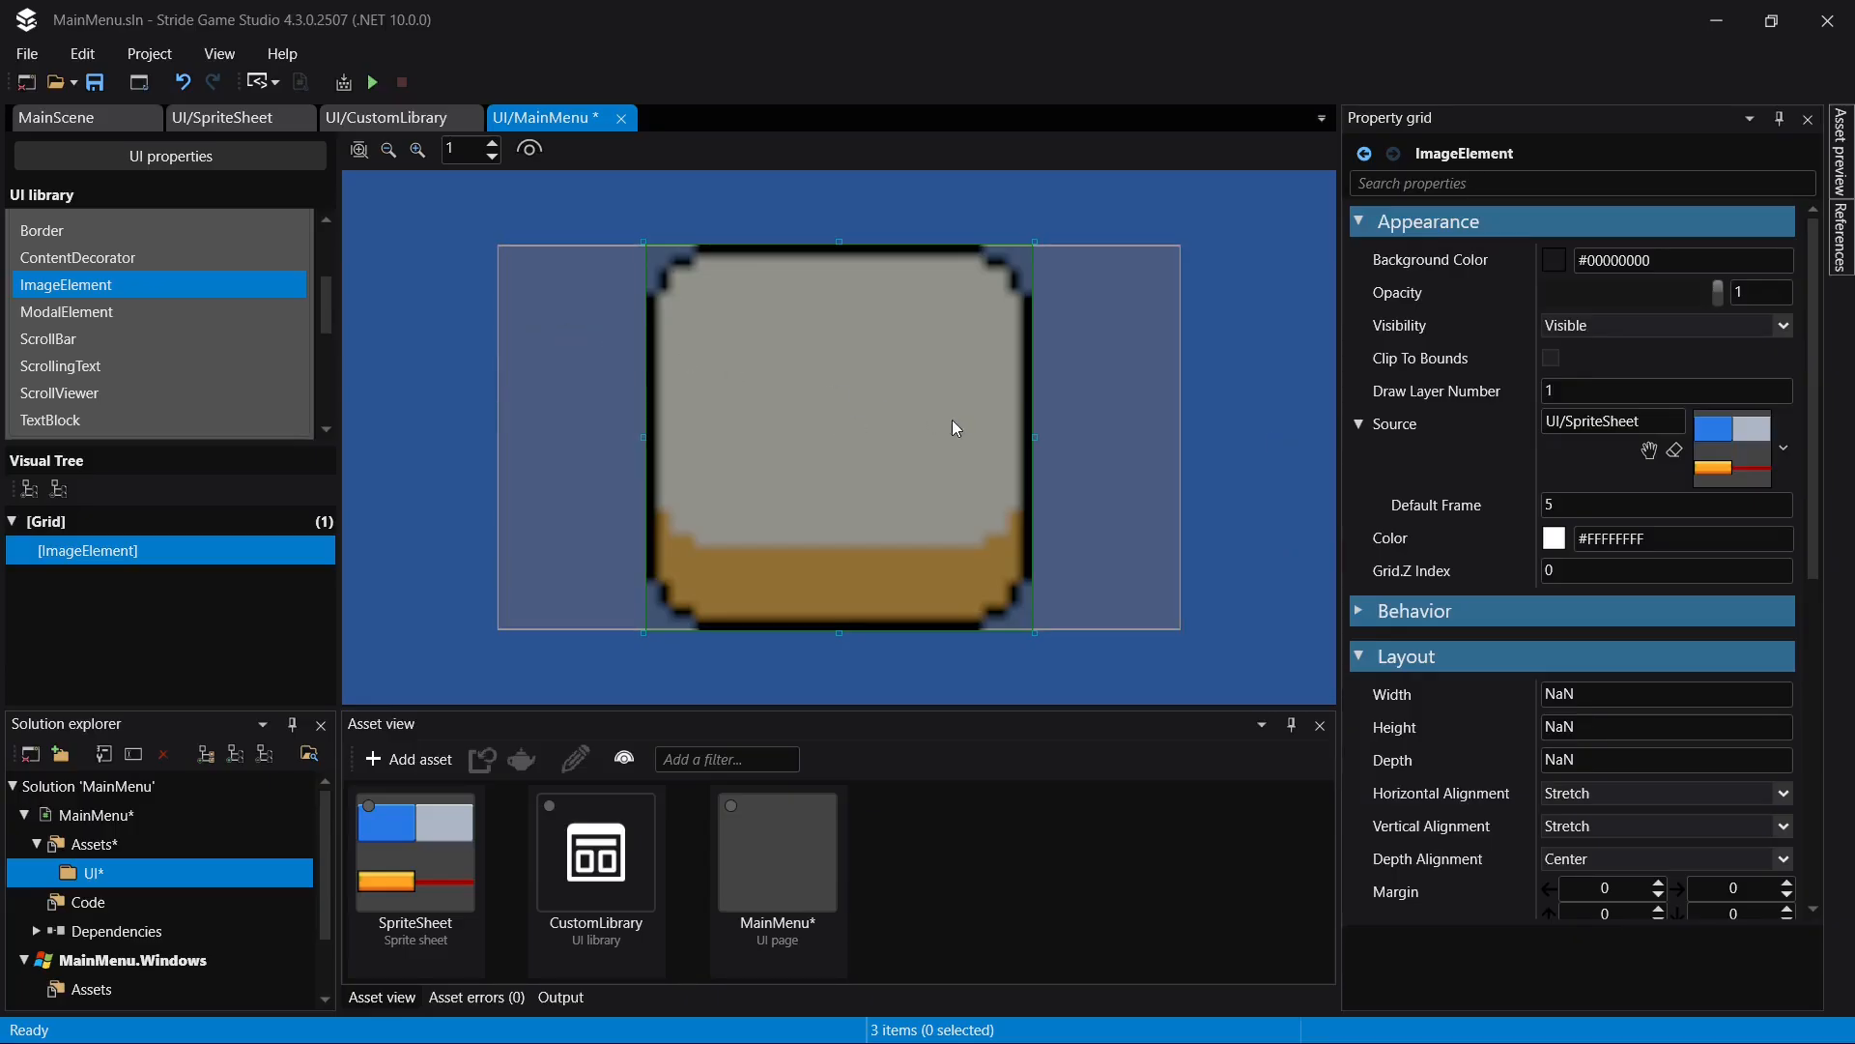
# - Set the image element's stretch type to FillOnStretch, correcting the accidental switch to UniformToFill
pyautogui.scroll(-5, 1684, 575)
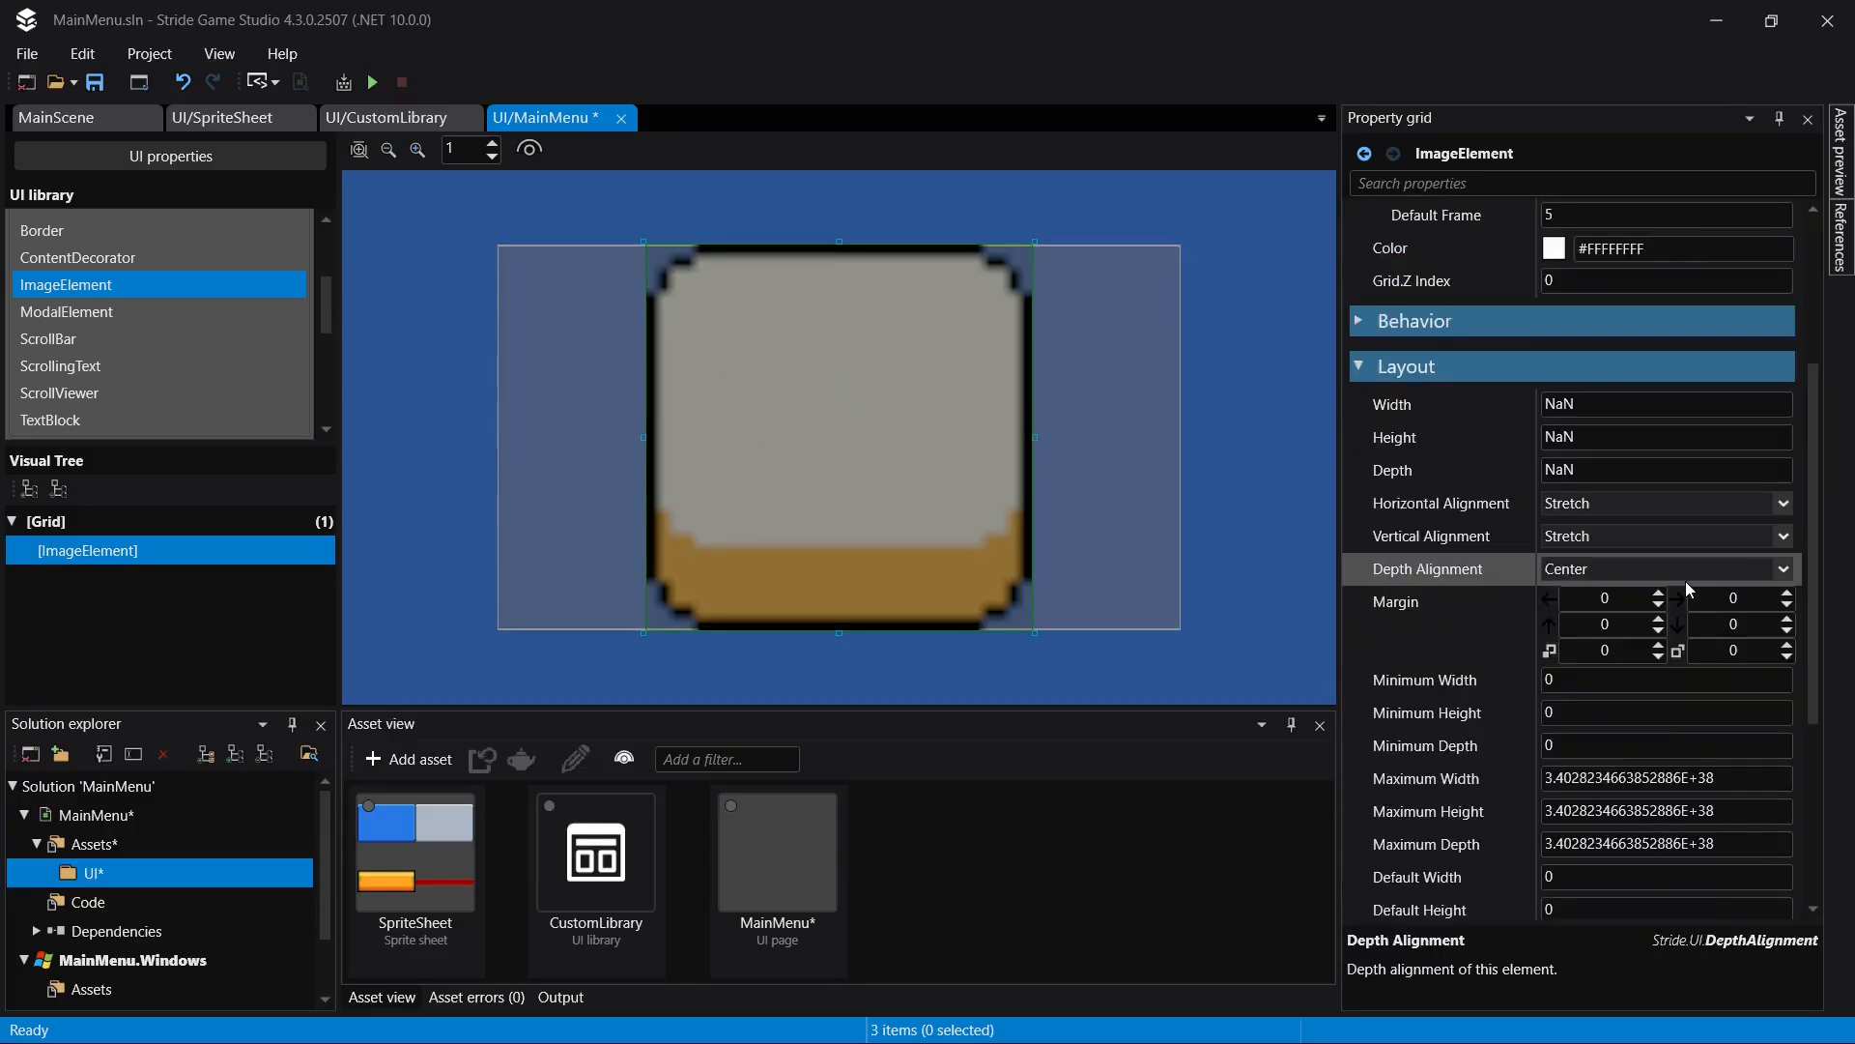
pyautogui.scroll(-6, 1674, 556)
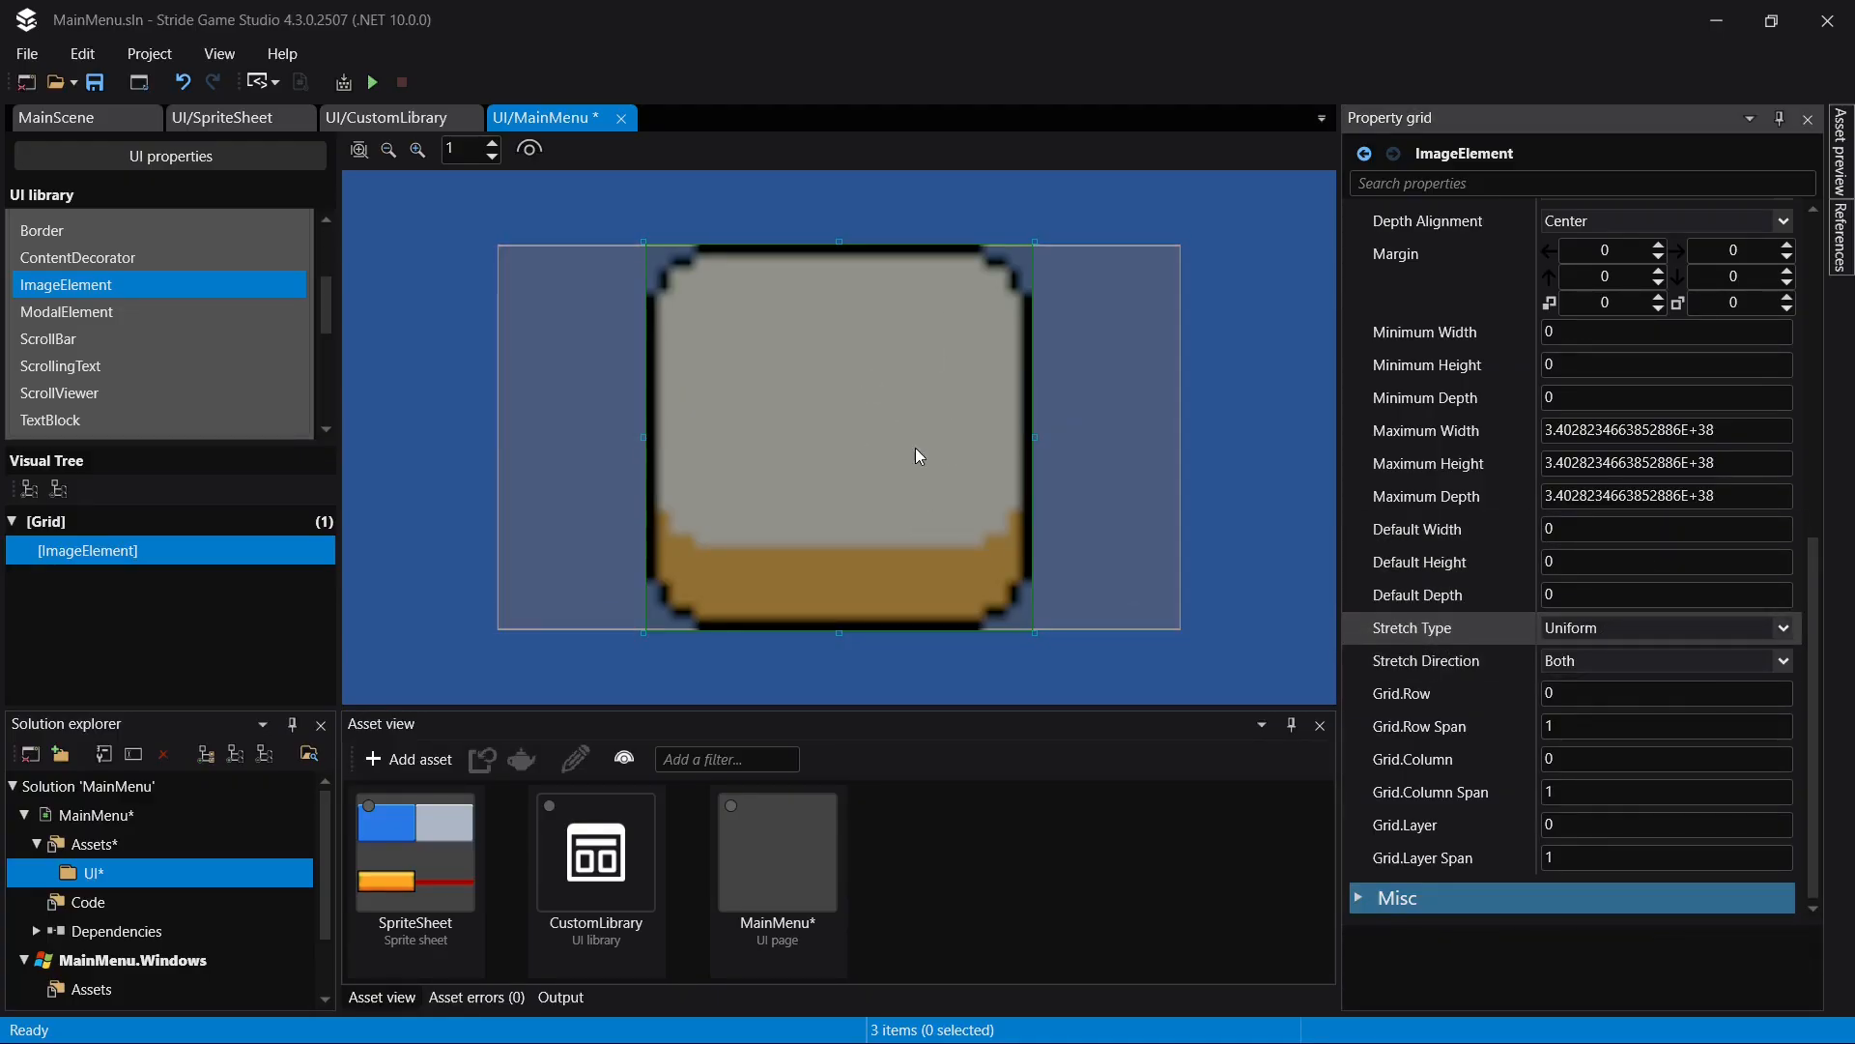
pyautogui.click(1631, 628)
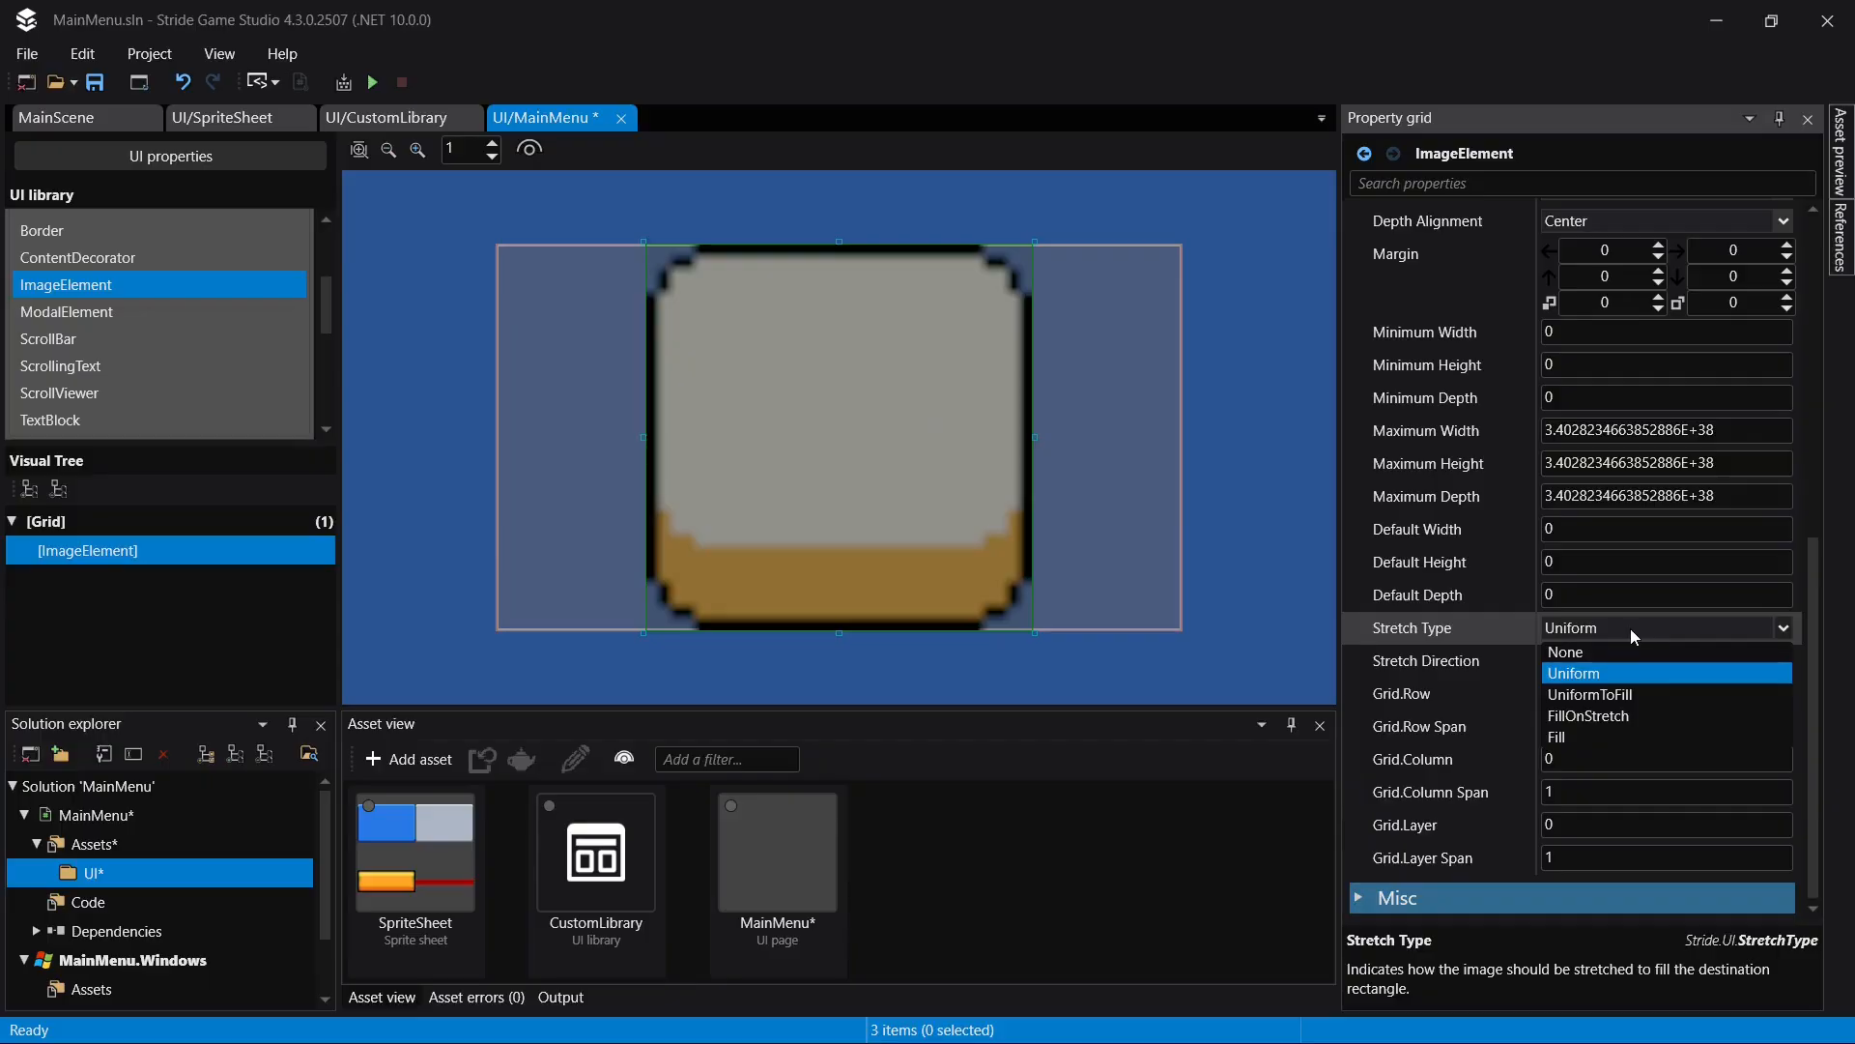
pyautogui.click(1603, 716)
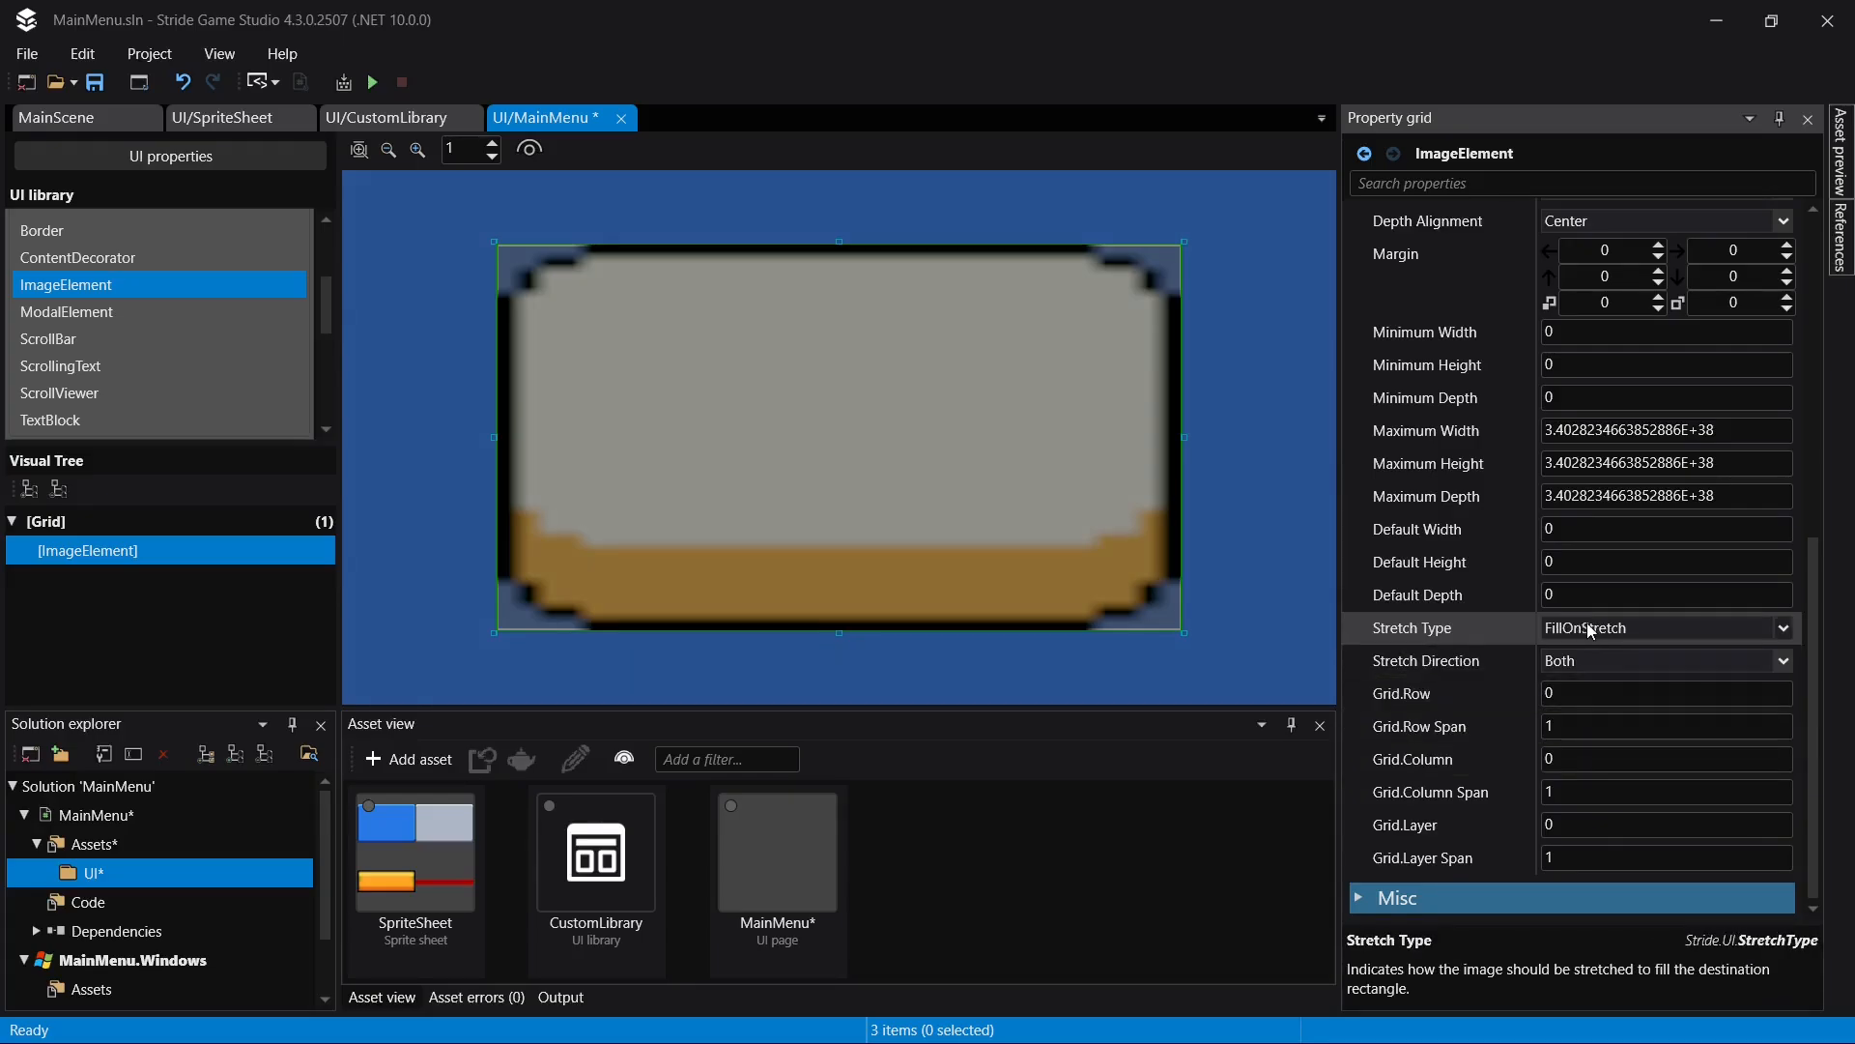
pyautogui.scroll(2, 1599, 635)
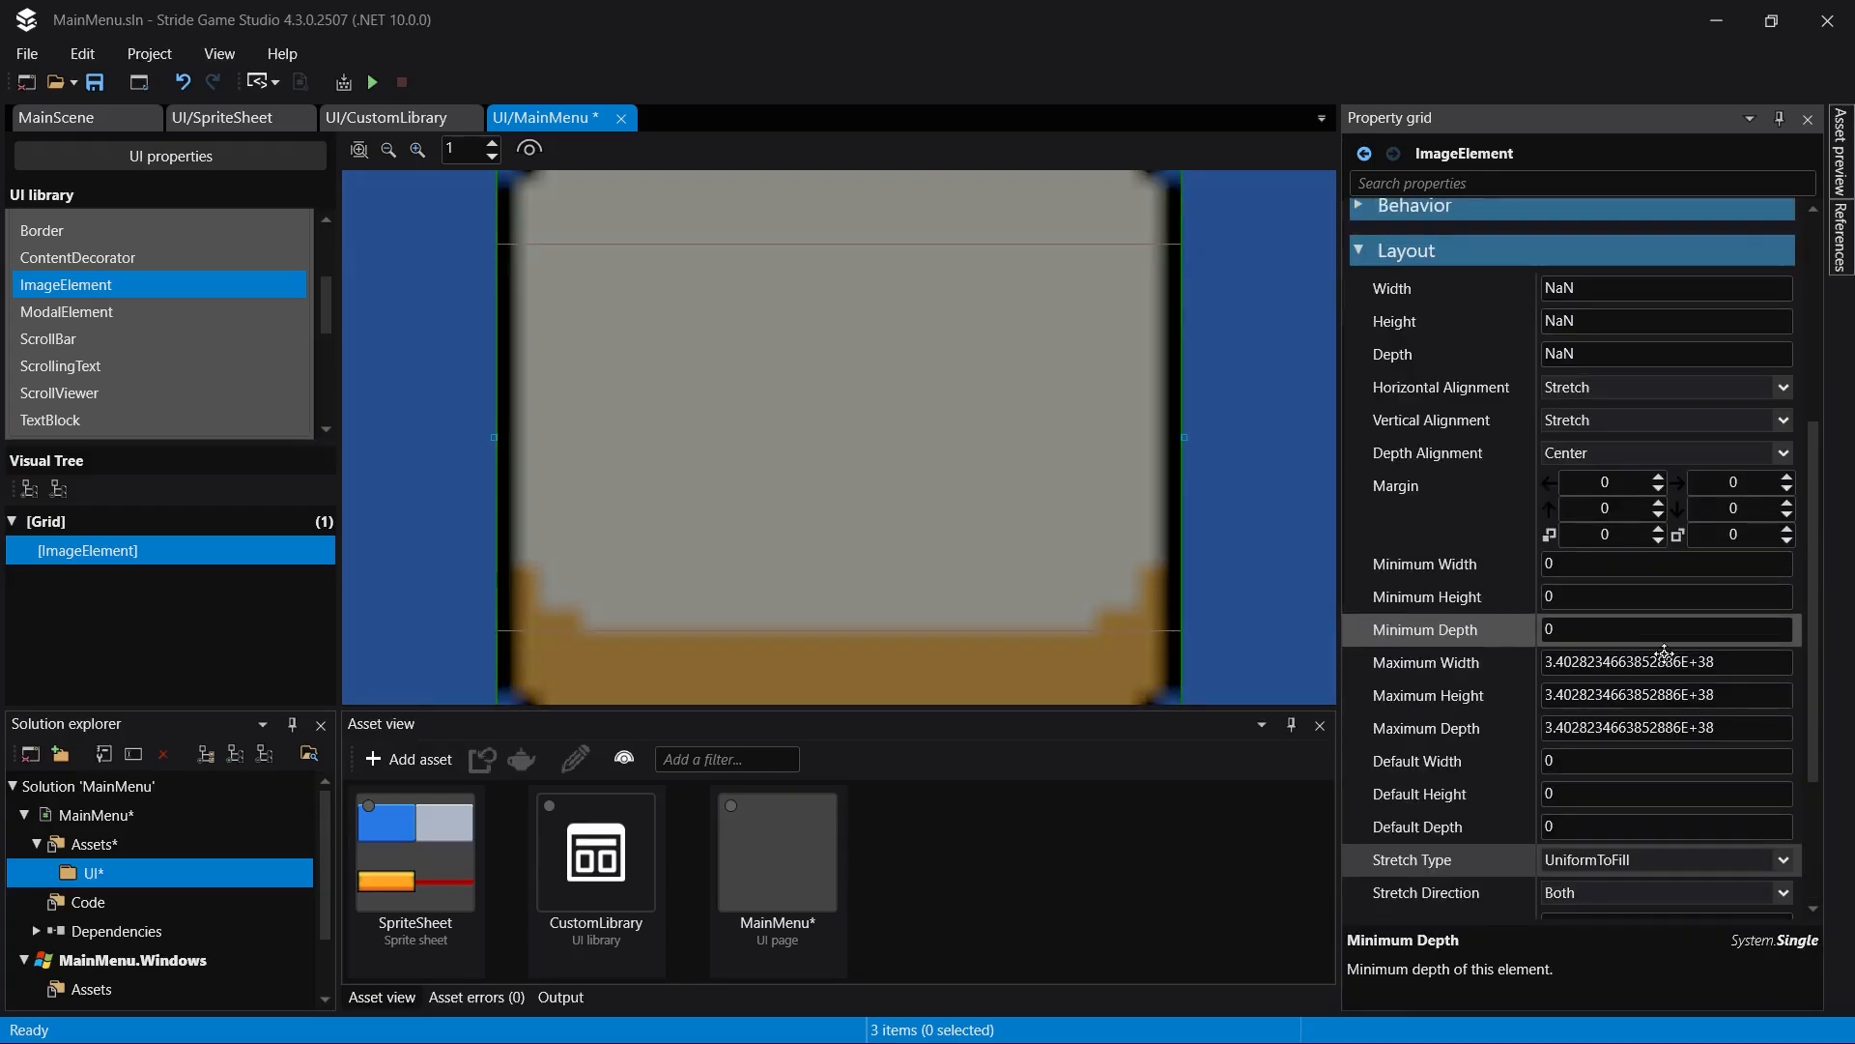
pyautogui.click(1643, 743)
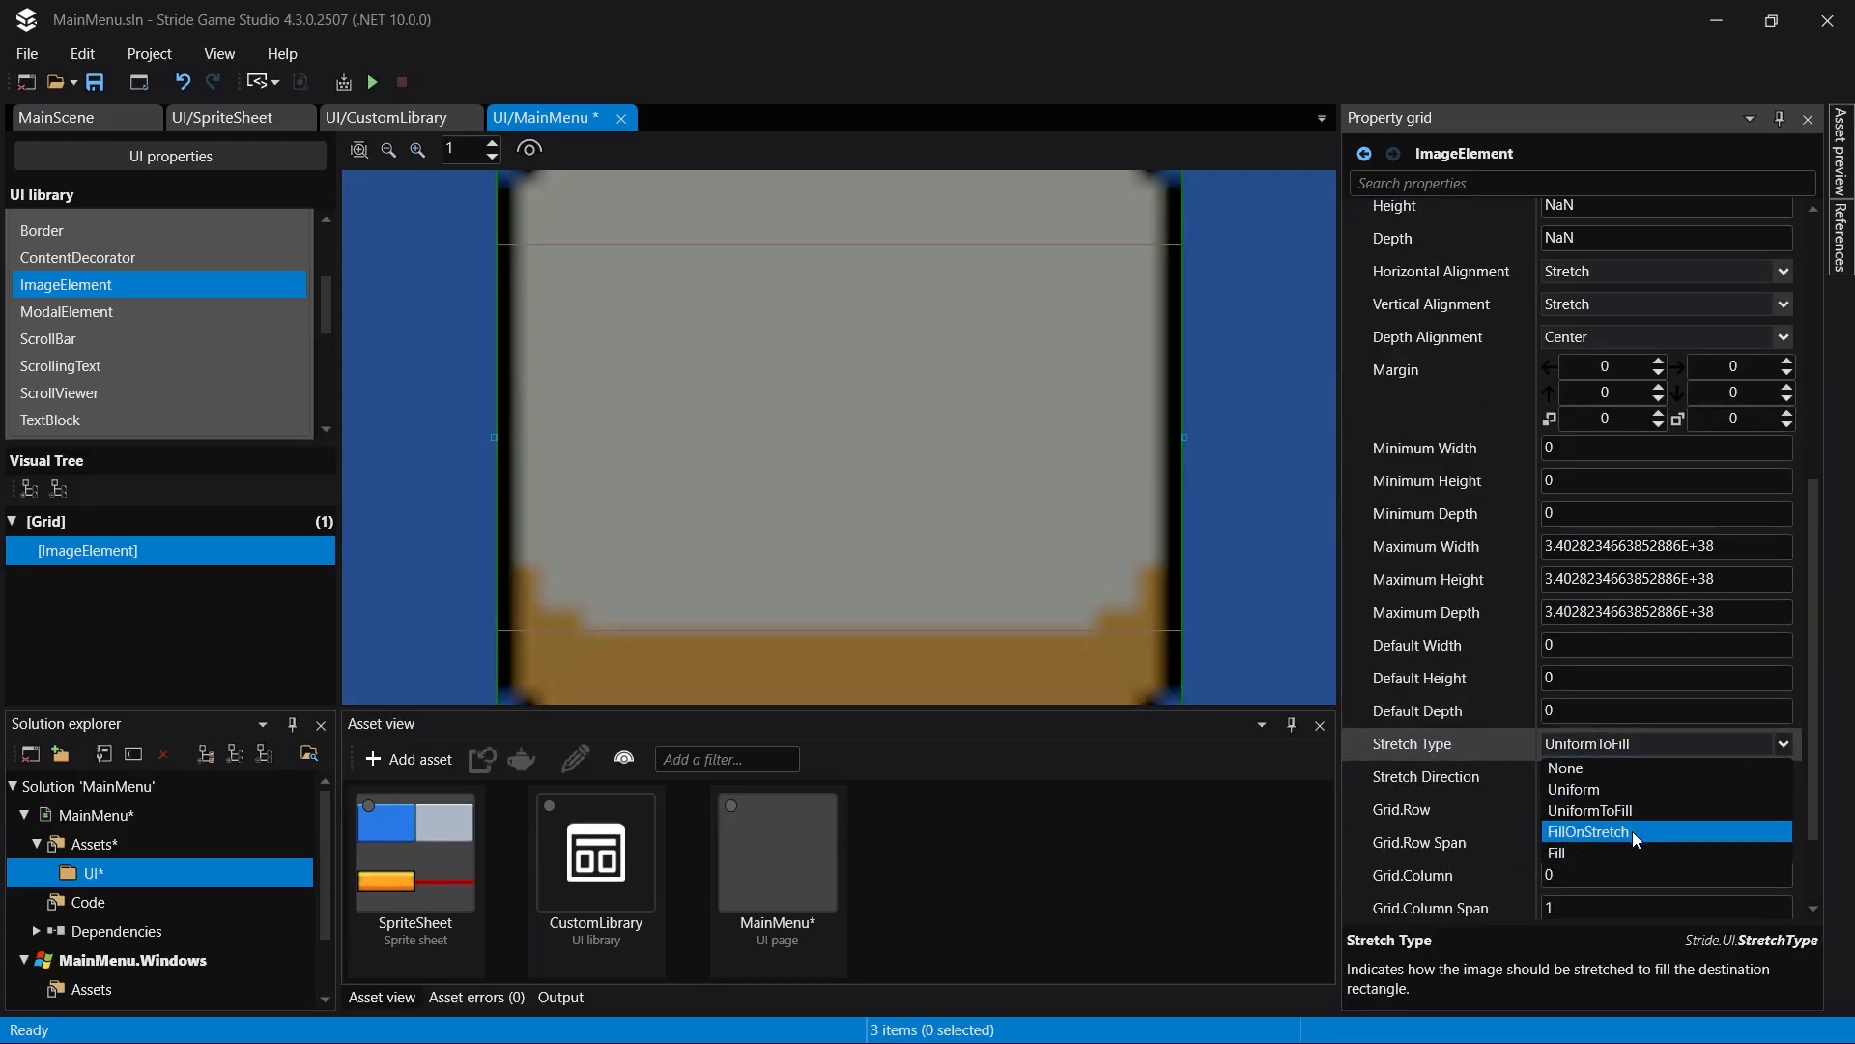
pyautogui.click(1636, 833)
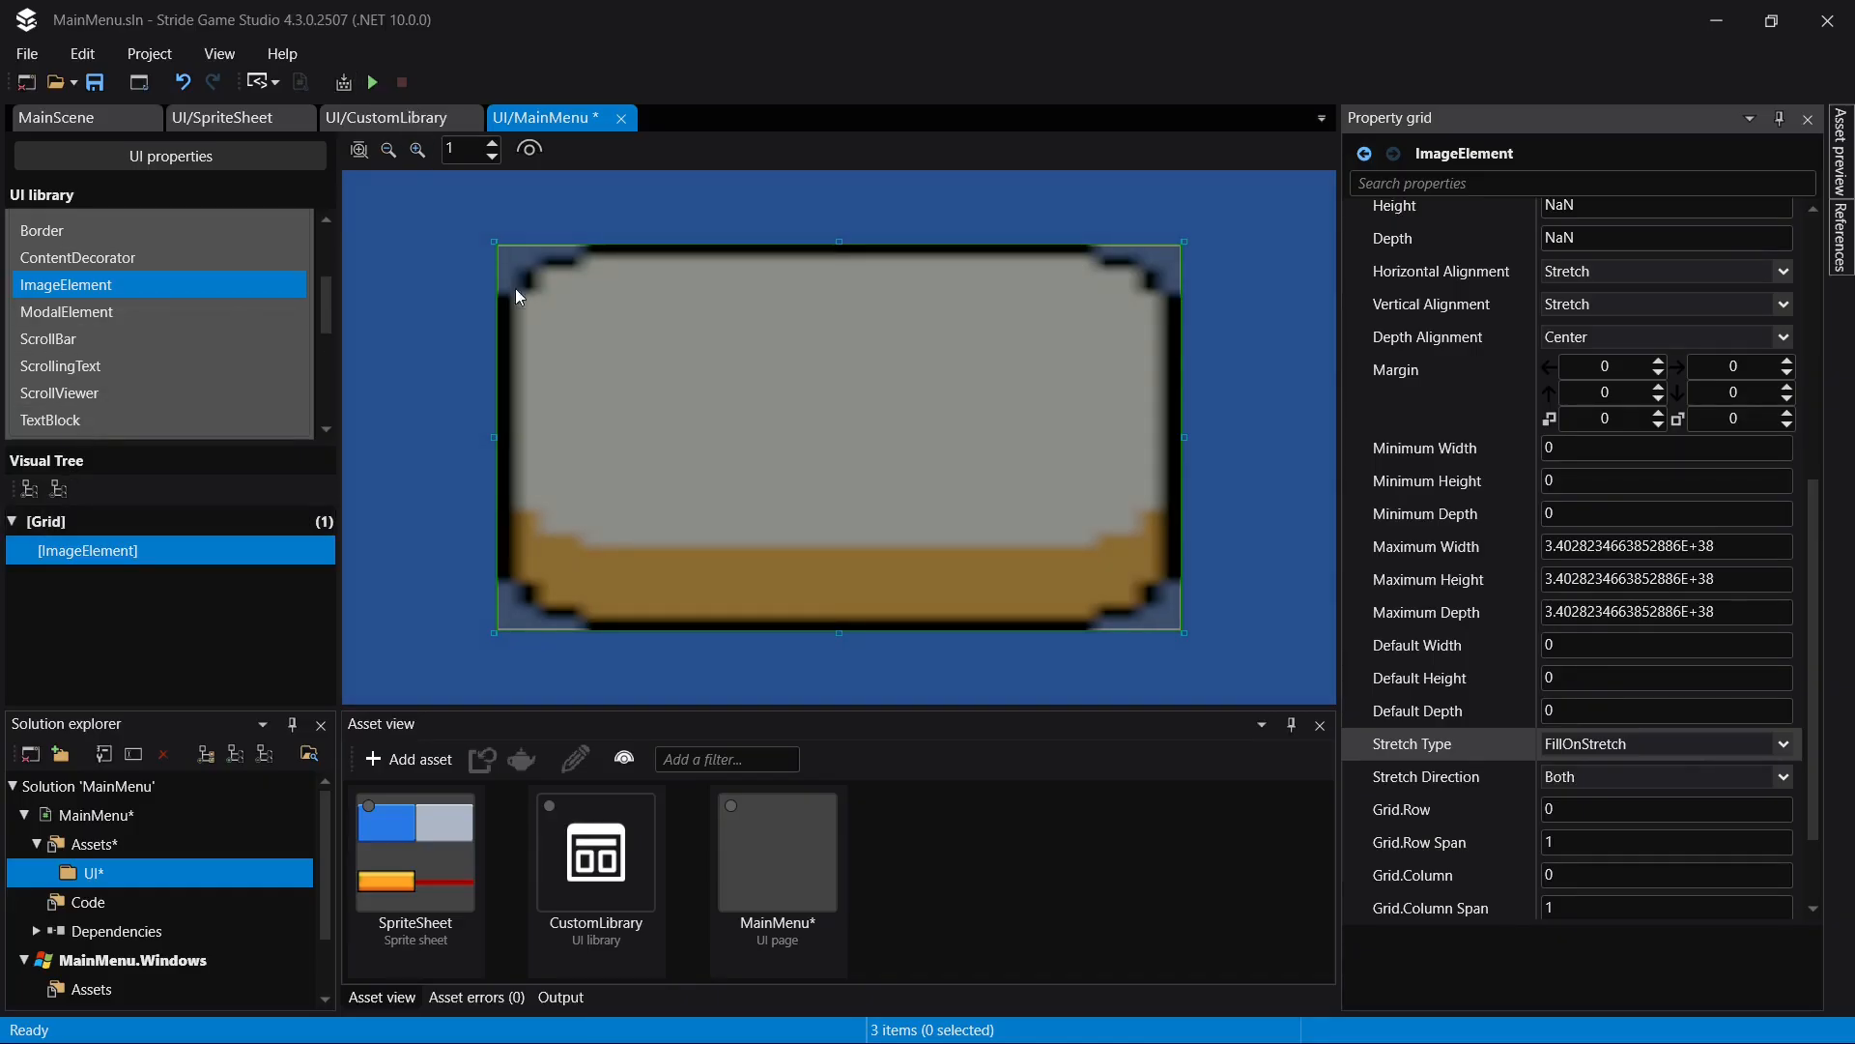
# - Set the BG sprite's borders in SpriteSheet to X 8, Y 9, Z 8 and W 13, and save the project
pyautogui.click(367, 117)
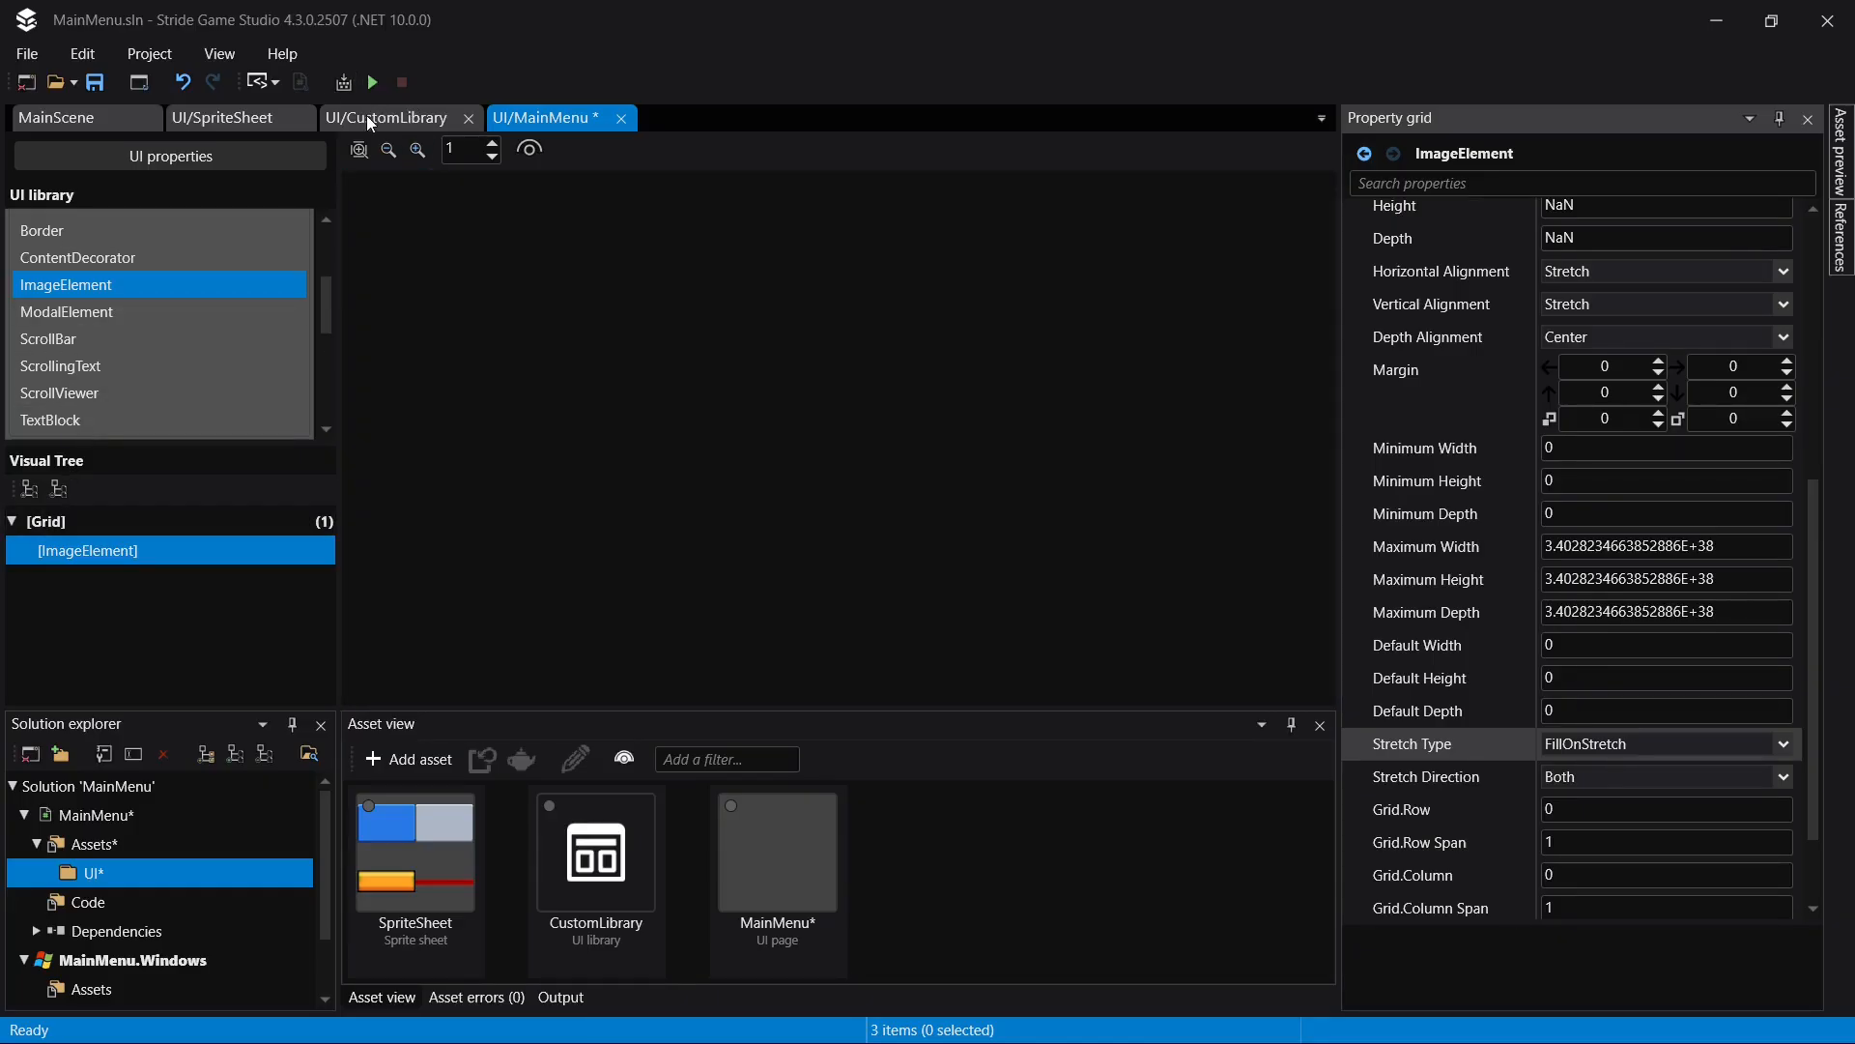
pyautogui.click(241, 117)
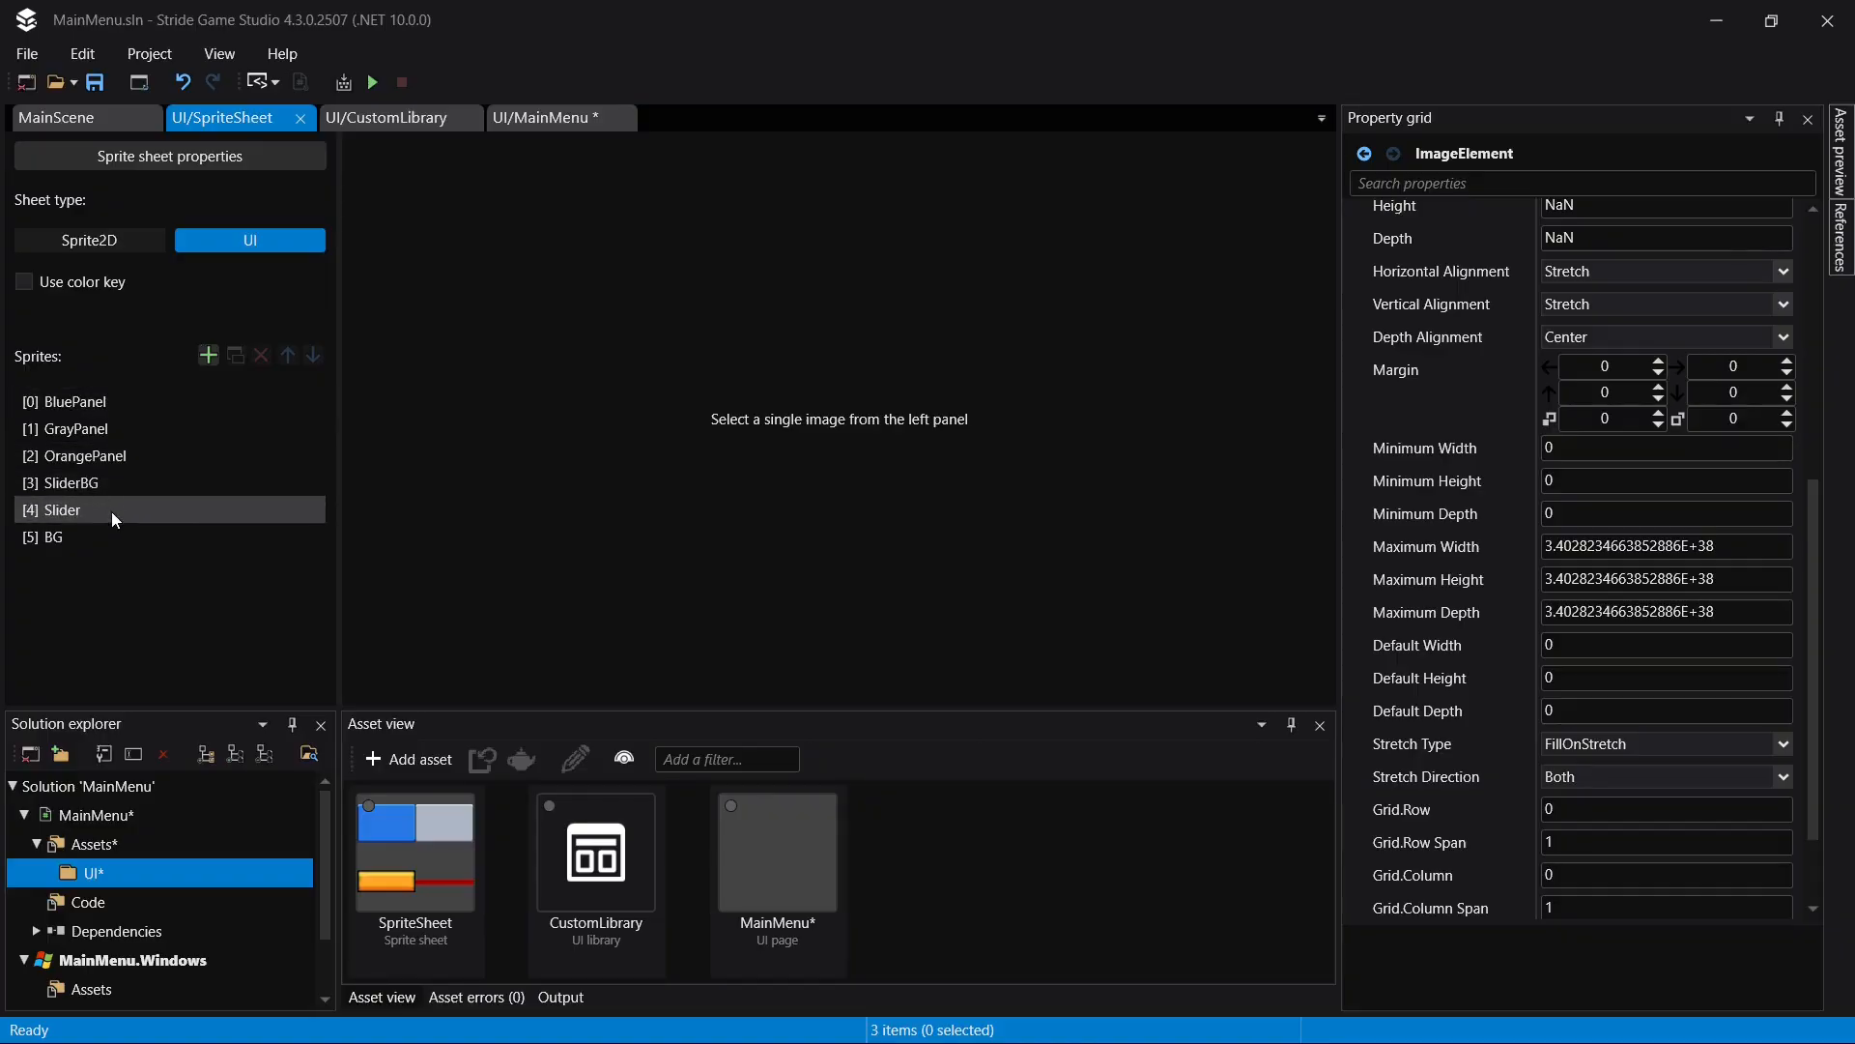
pyautogui.click(77, 537)
pyautogui.scroll(-4, 1174, 380)
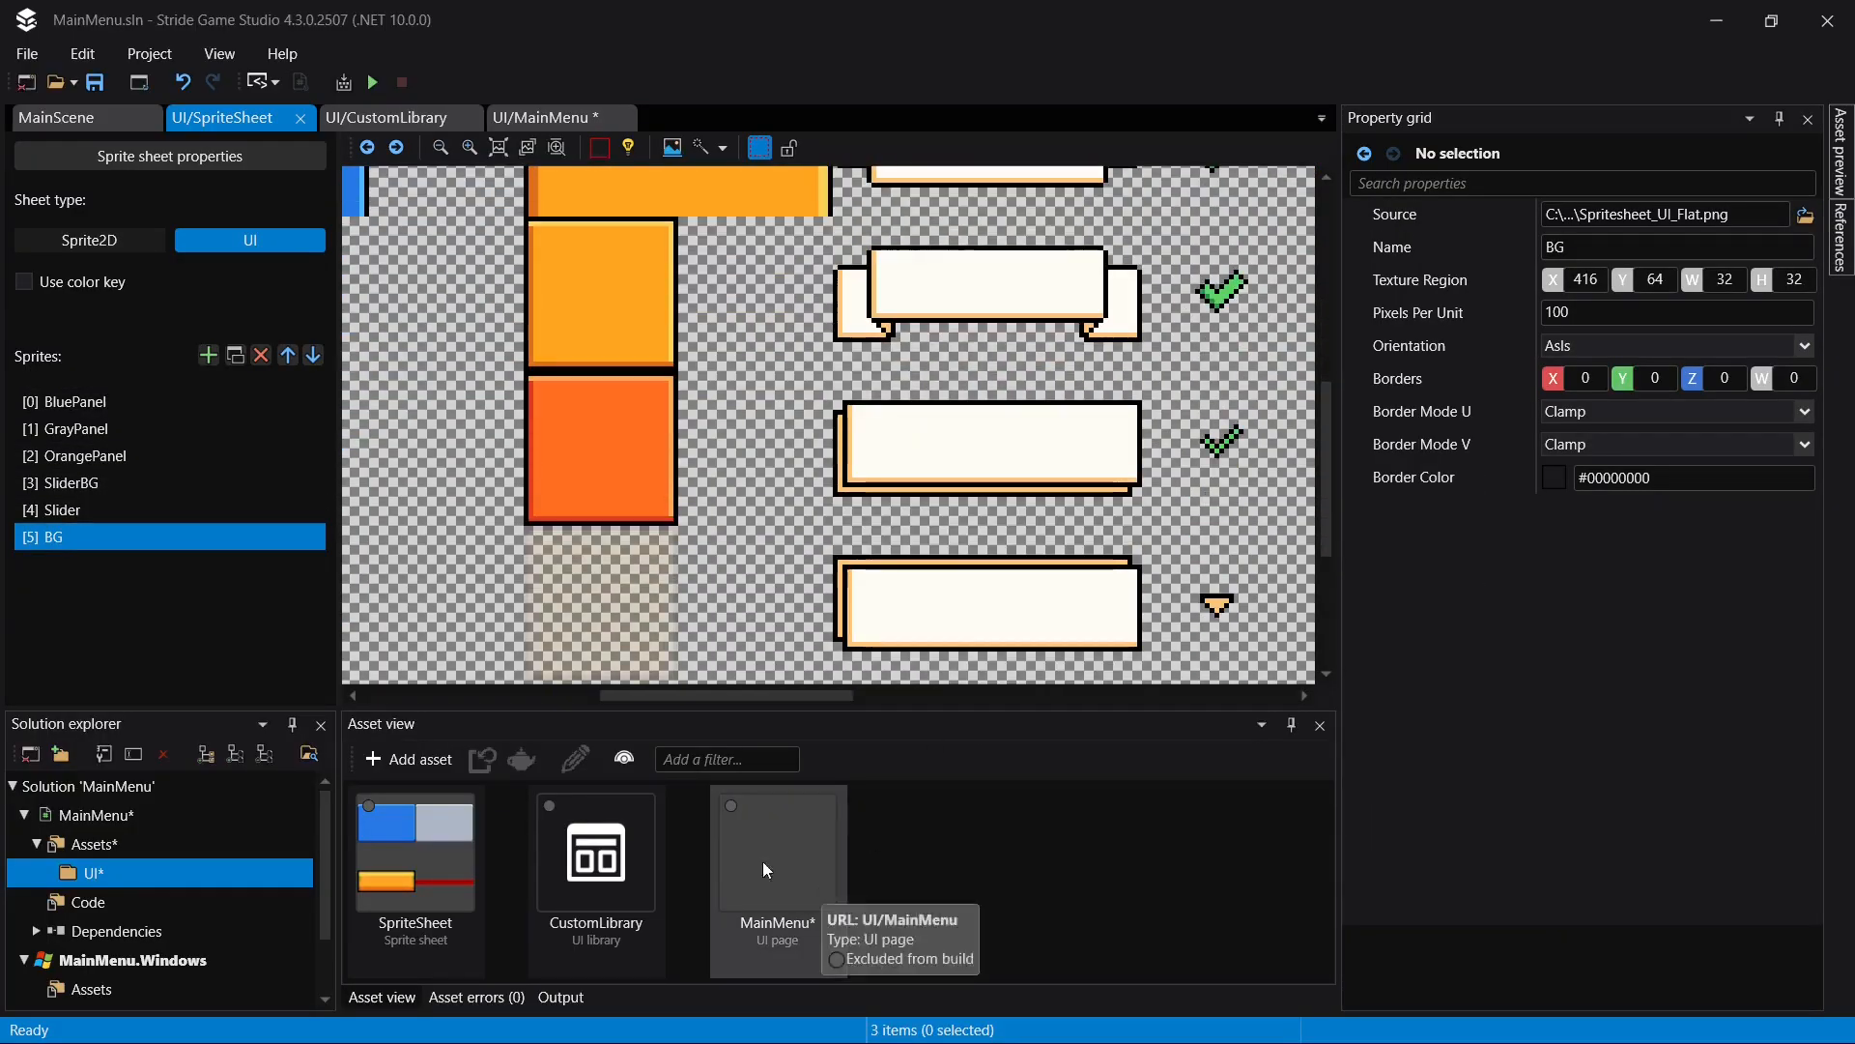
pyautogui.moveTo(711, 691); pyautogui.dragTo(902, 628)
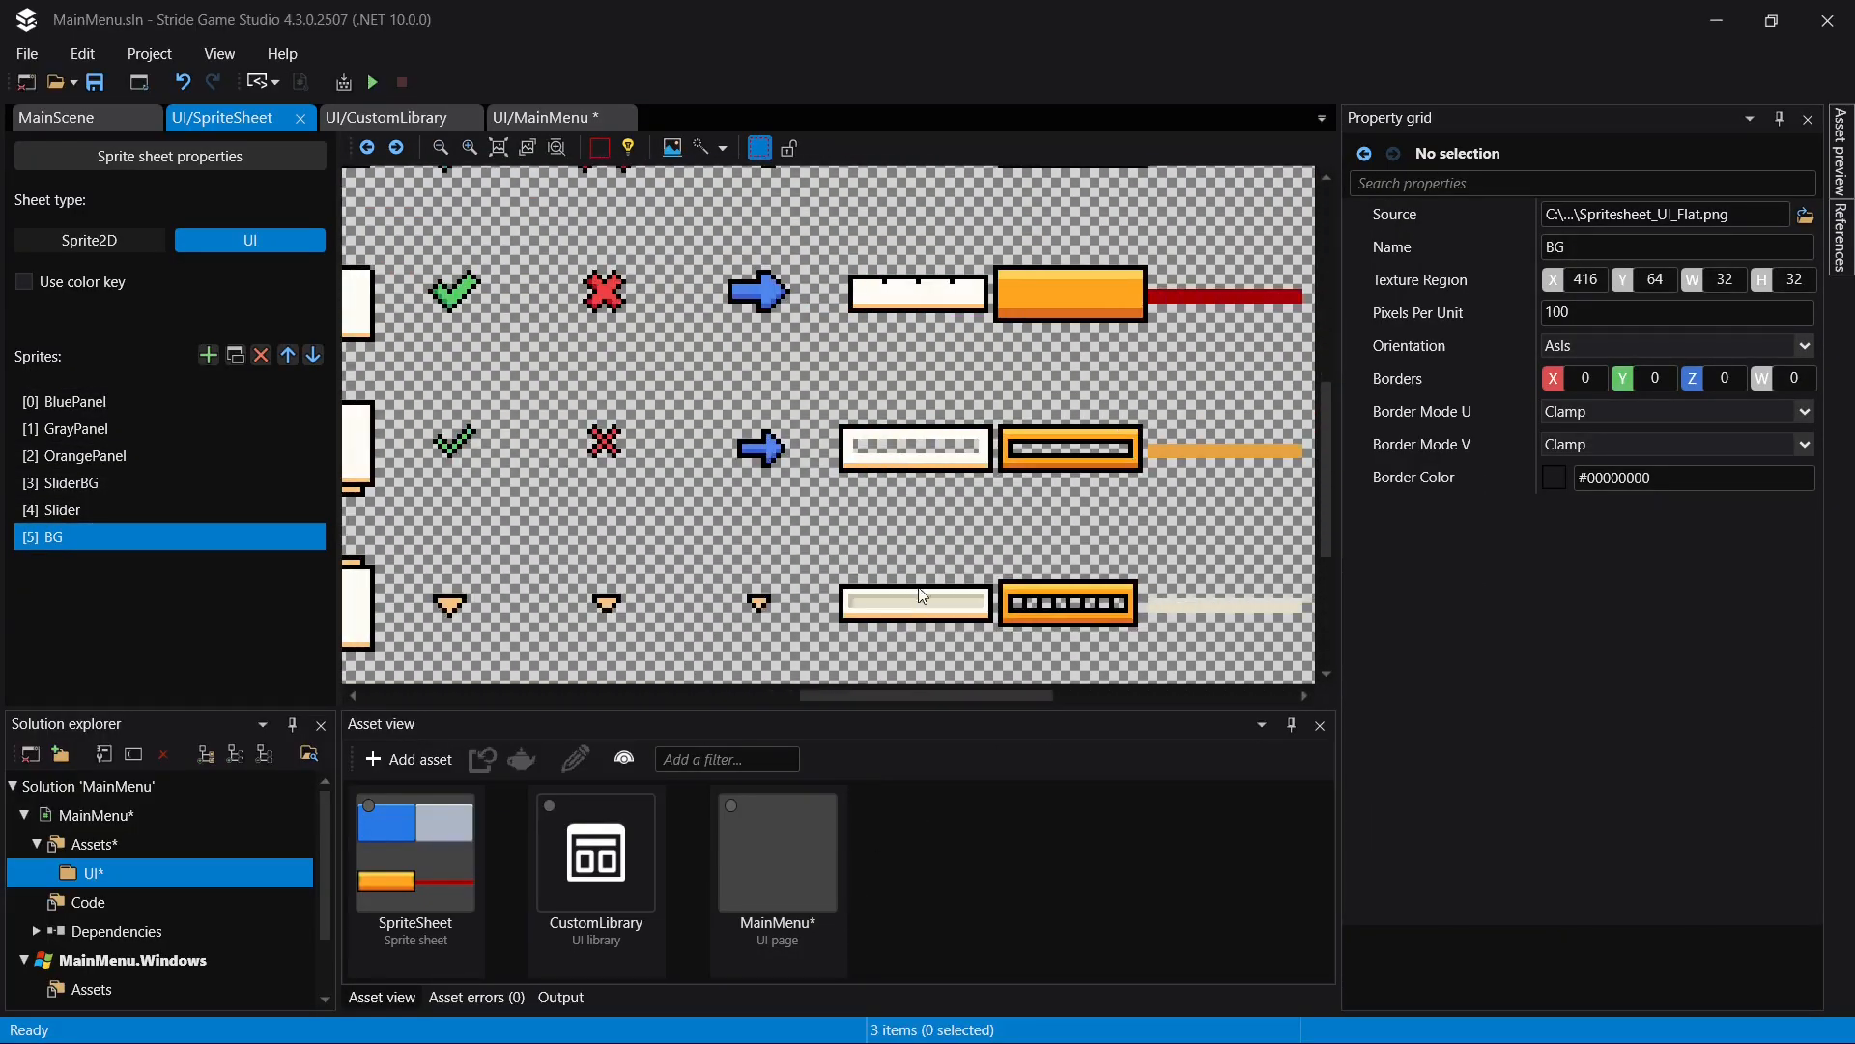
pyautogui.scroll(8, 868, 416)
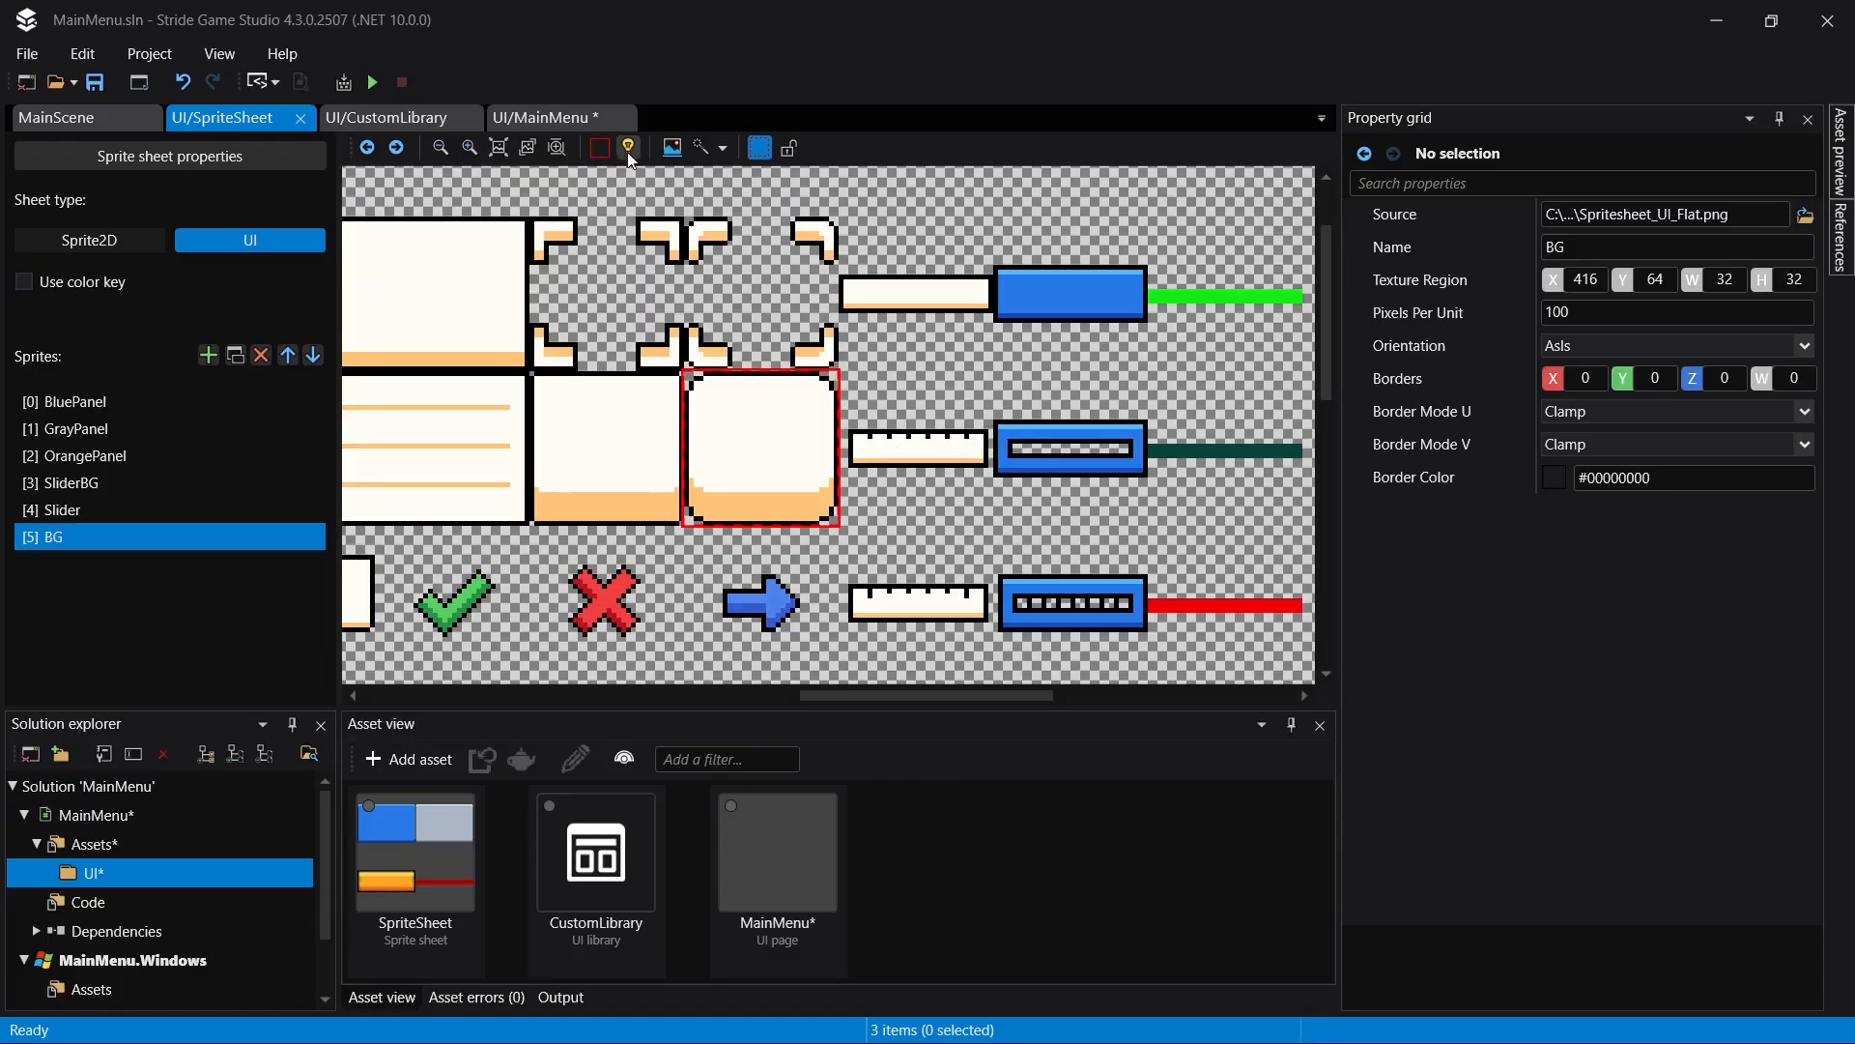
pyautogui.moveTo(685, 414); pyautogui.dragTo(819, 446)
pyautogui.moveTo(768, 529); pyautogui.dragTo(770, 413)
pyautogui.hotkey('ctrl', 's')
# - Rename the image element on the MainMenu page to BG
pyautogui.click(522, 123)
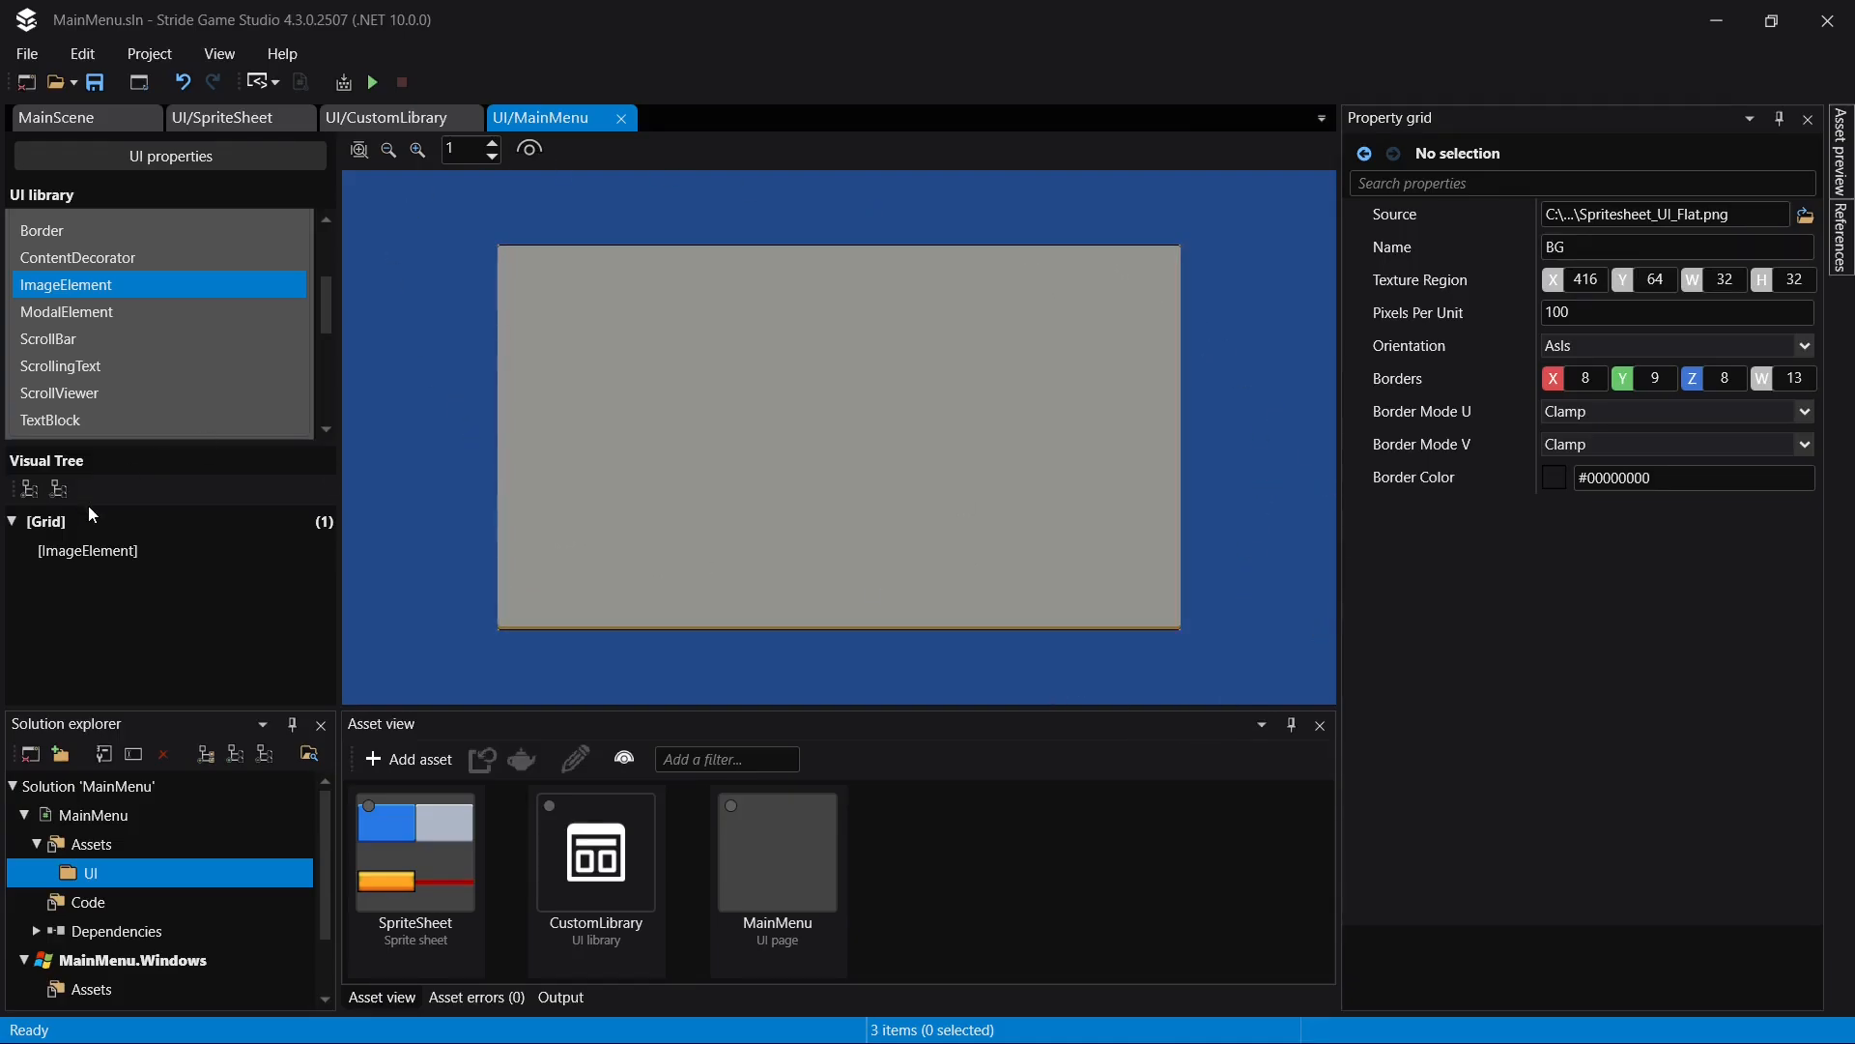
pyautogui.click(88, 547)
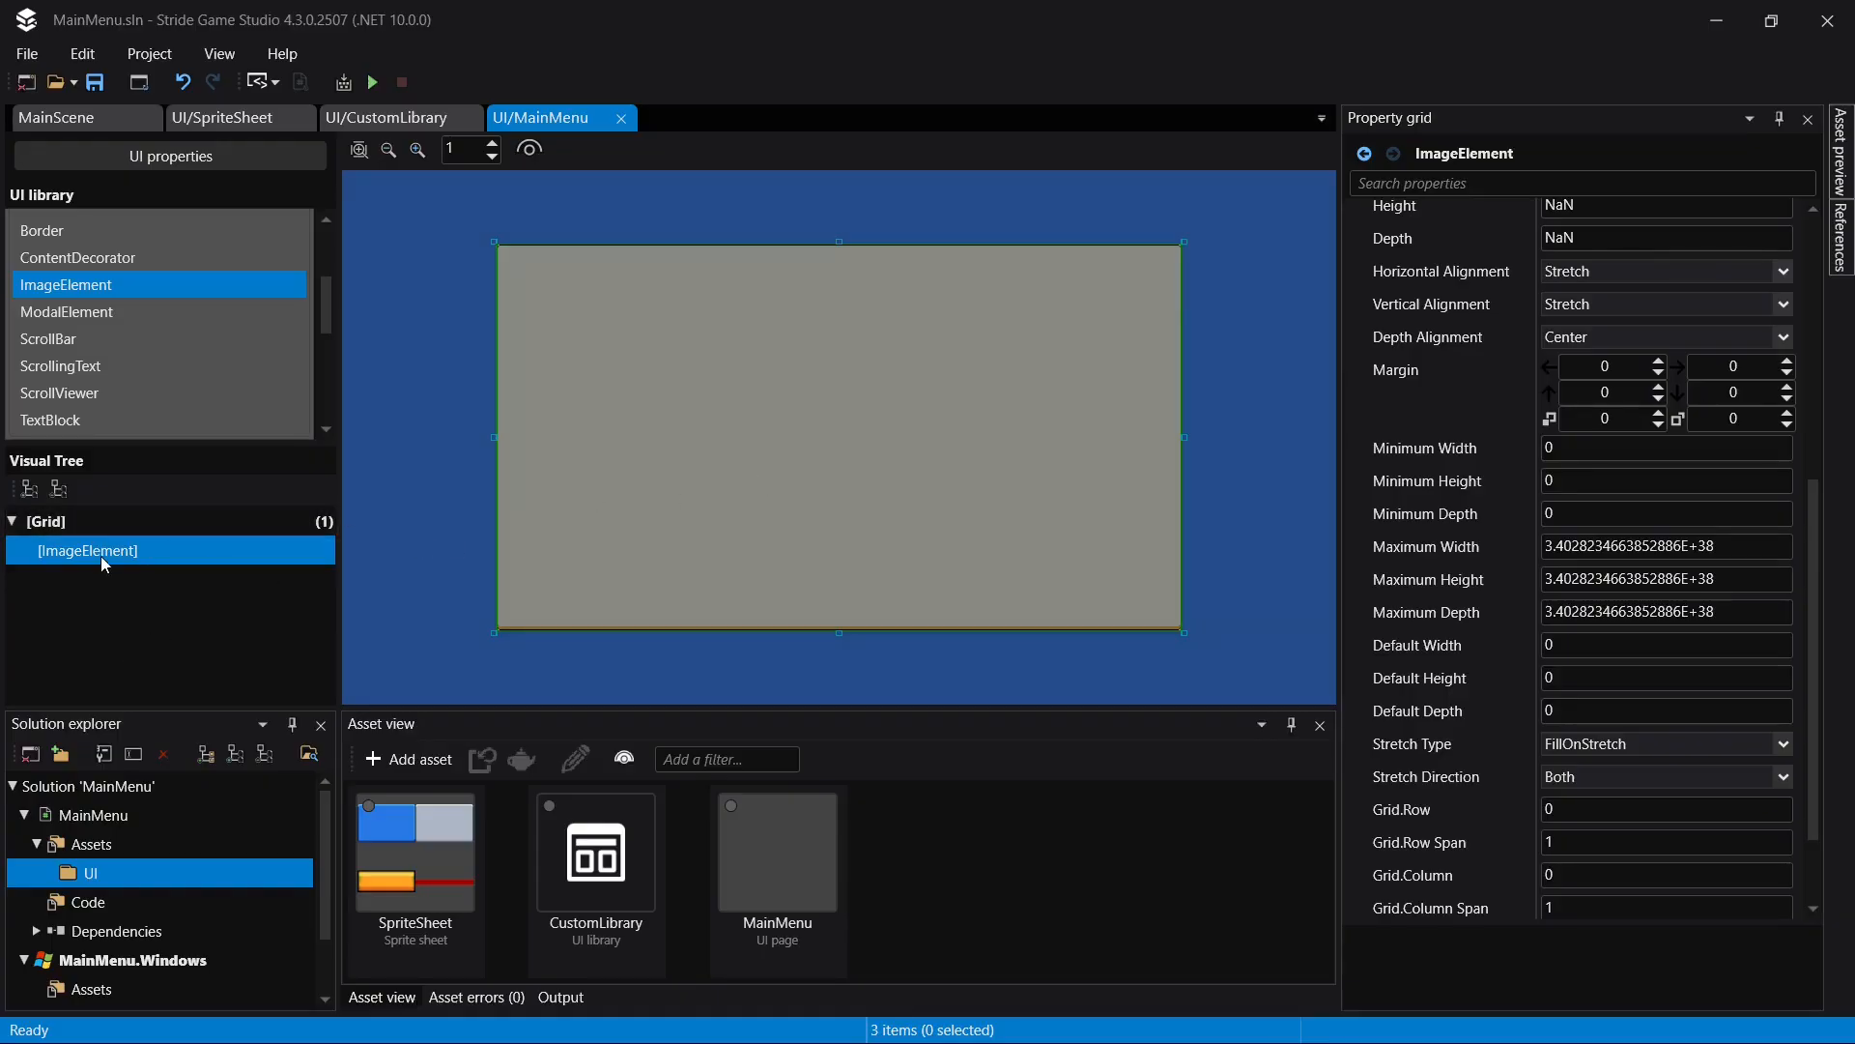
pyautogui.press('F2')
pyautogui.write('BG')
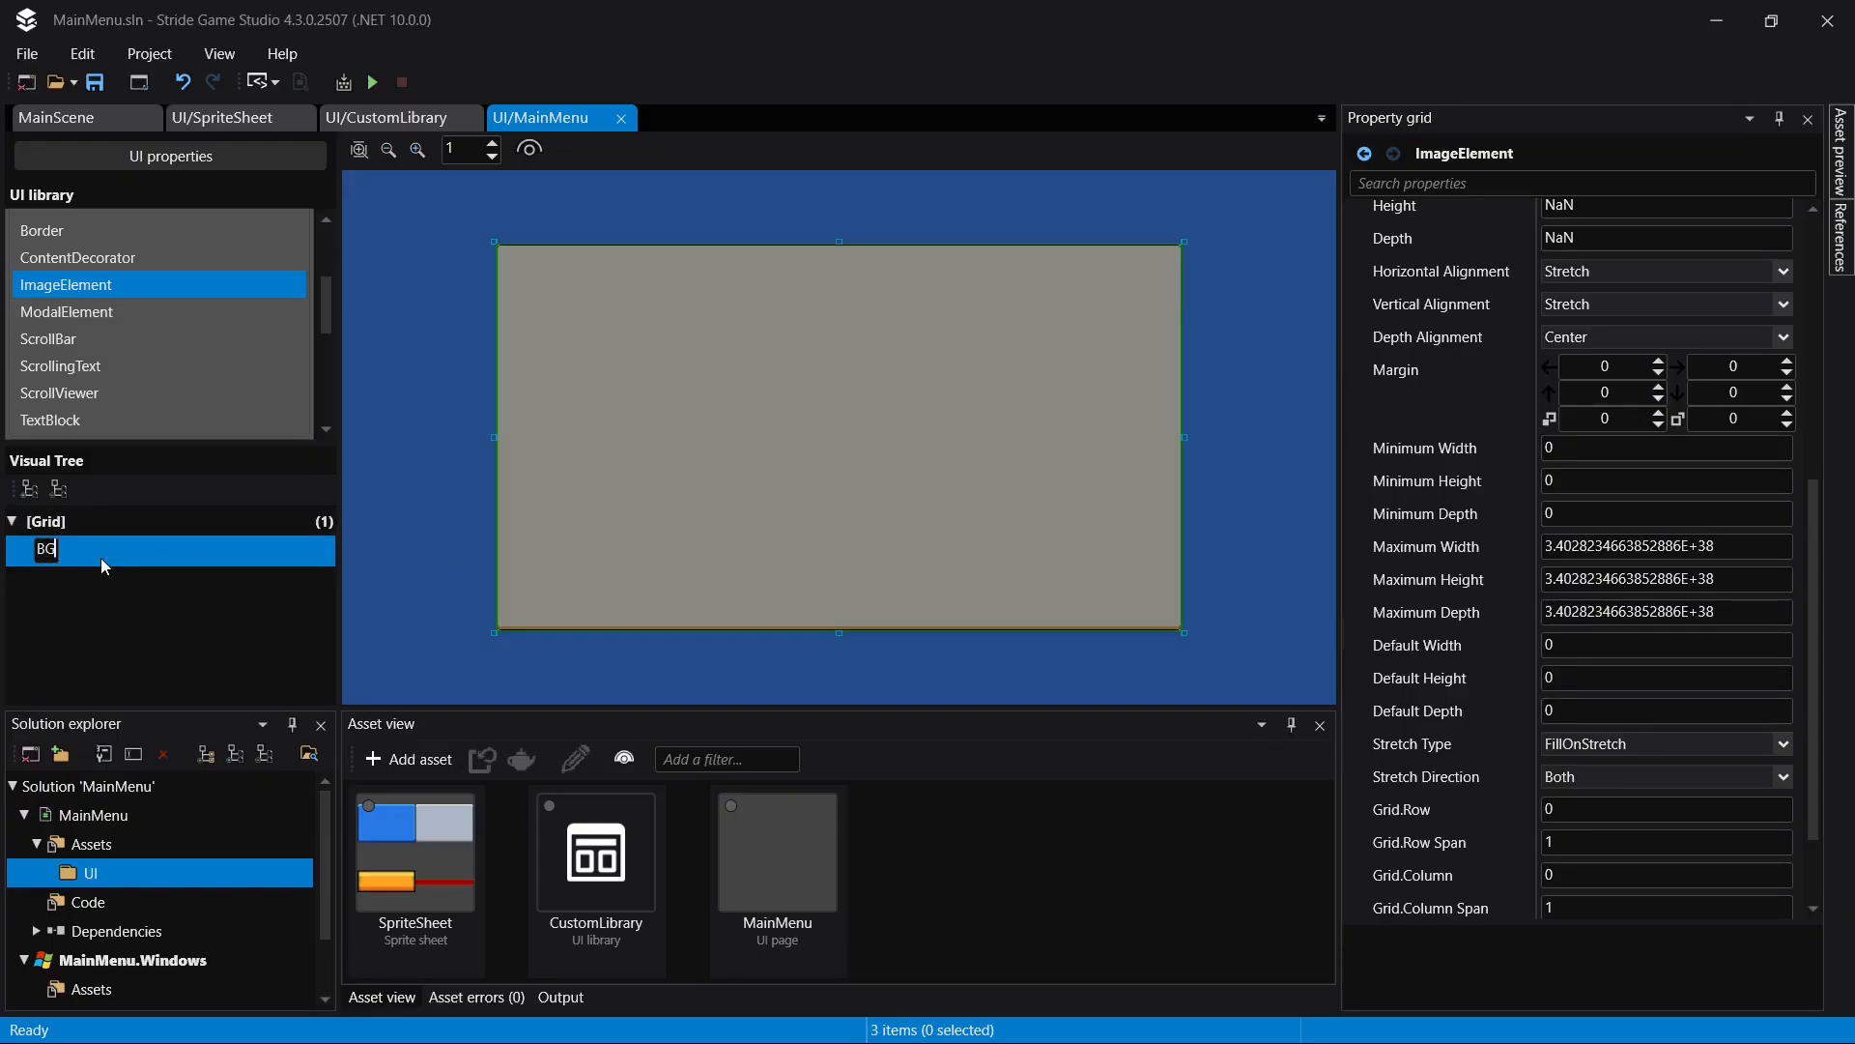
pyautogui.press('Return')
# - Add a UniformGrid panel from the standard library inside the MainMenu page's root Grid
pyautogui.scroll(-5, 184, 299)
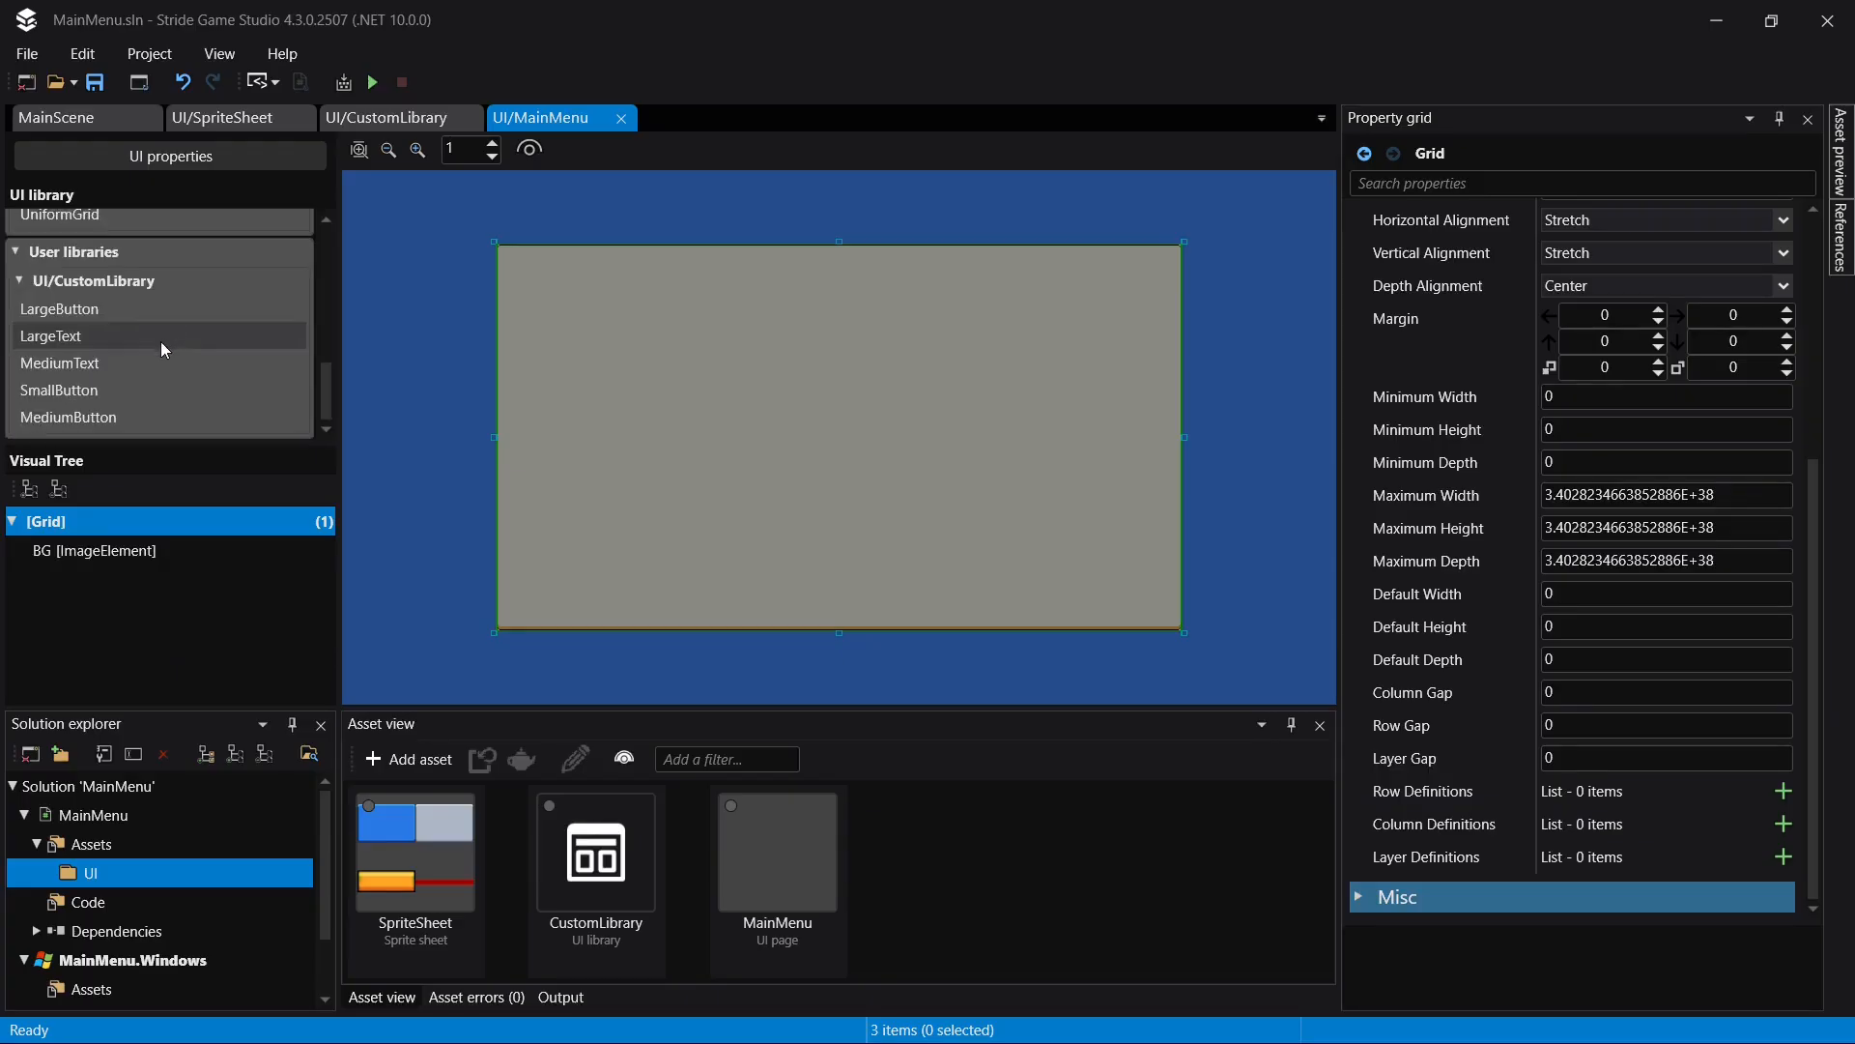
pyautogui.moveTo(96, 265); pyautogui.dragTo(78, 519)
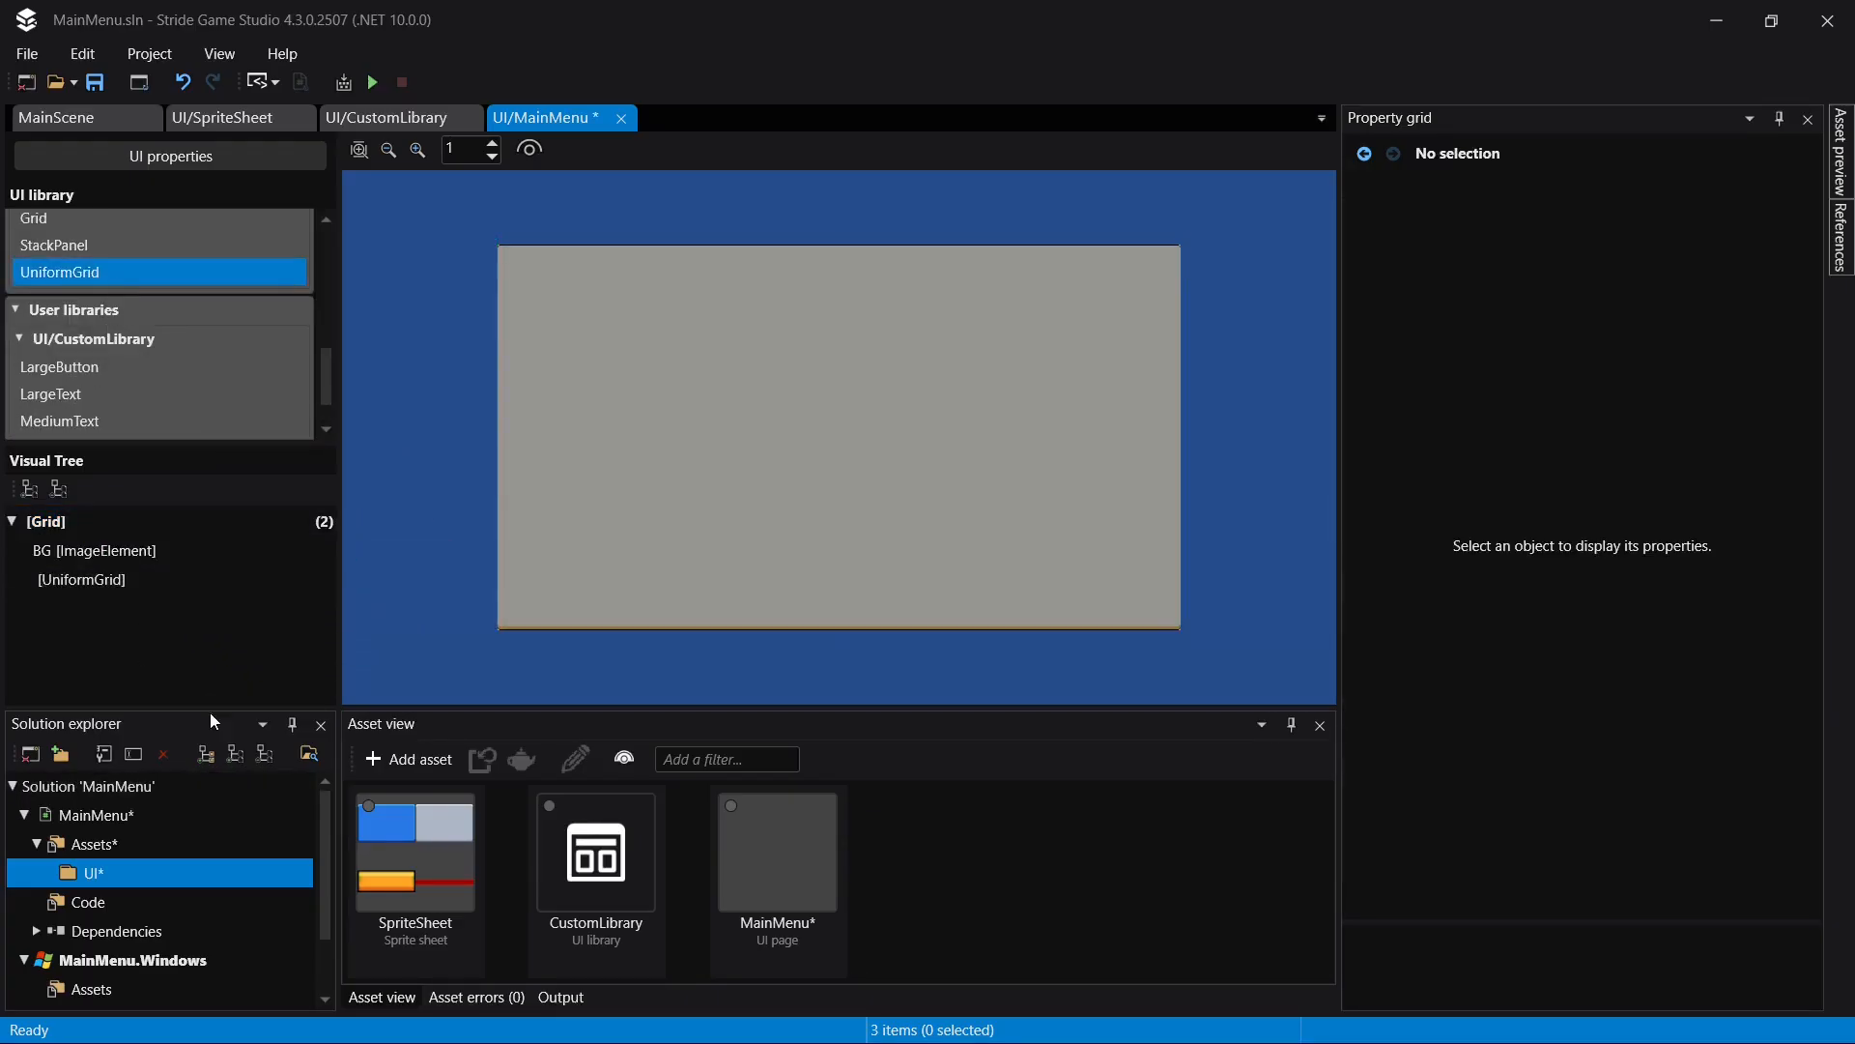
pyautogui.click(178, 580)
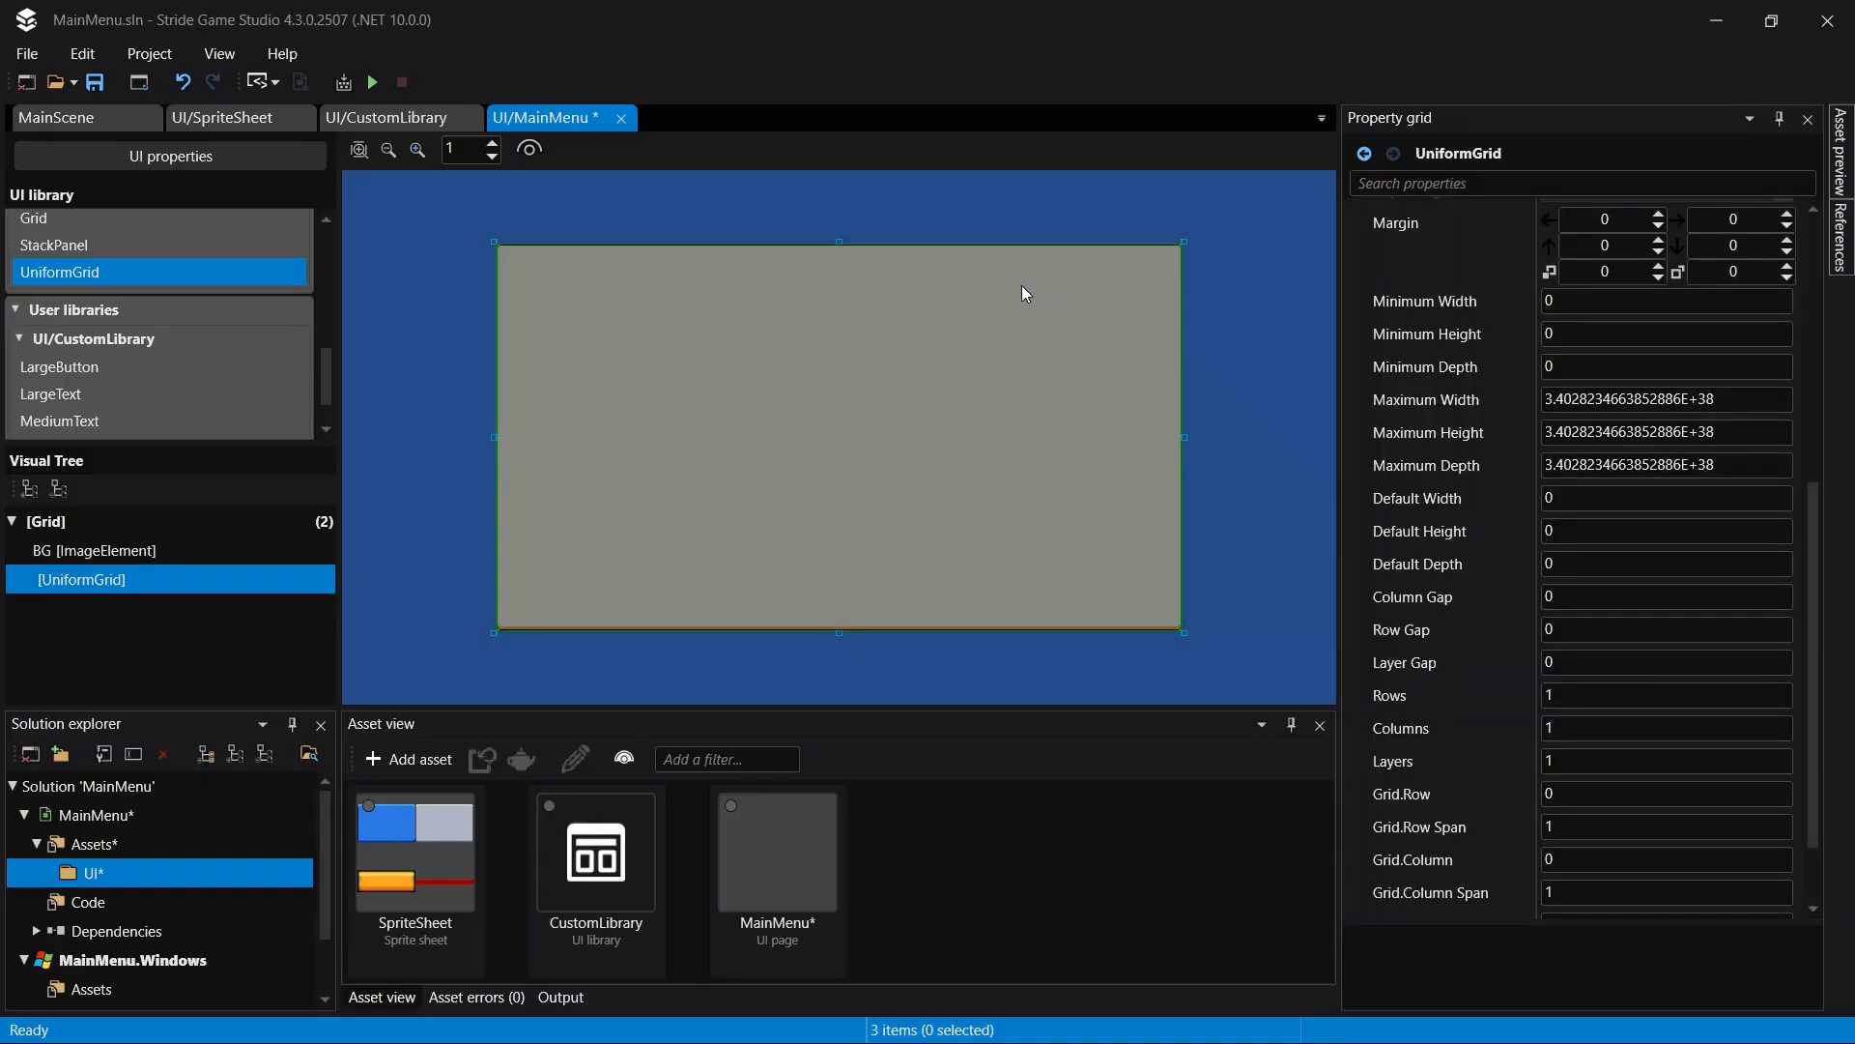
# - Set the UniformGrid to 6 rows and 5 columns, and save the project
pyautogui.scroll(2, 217, 335)
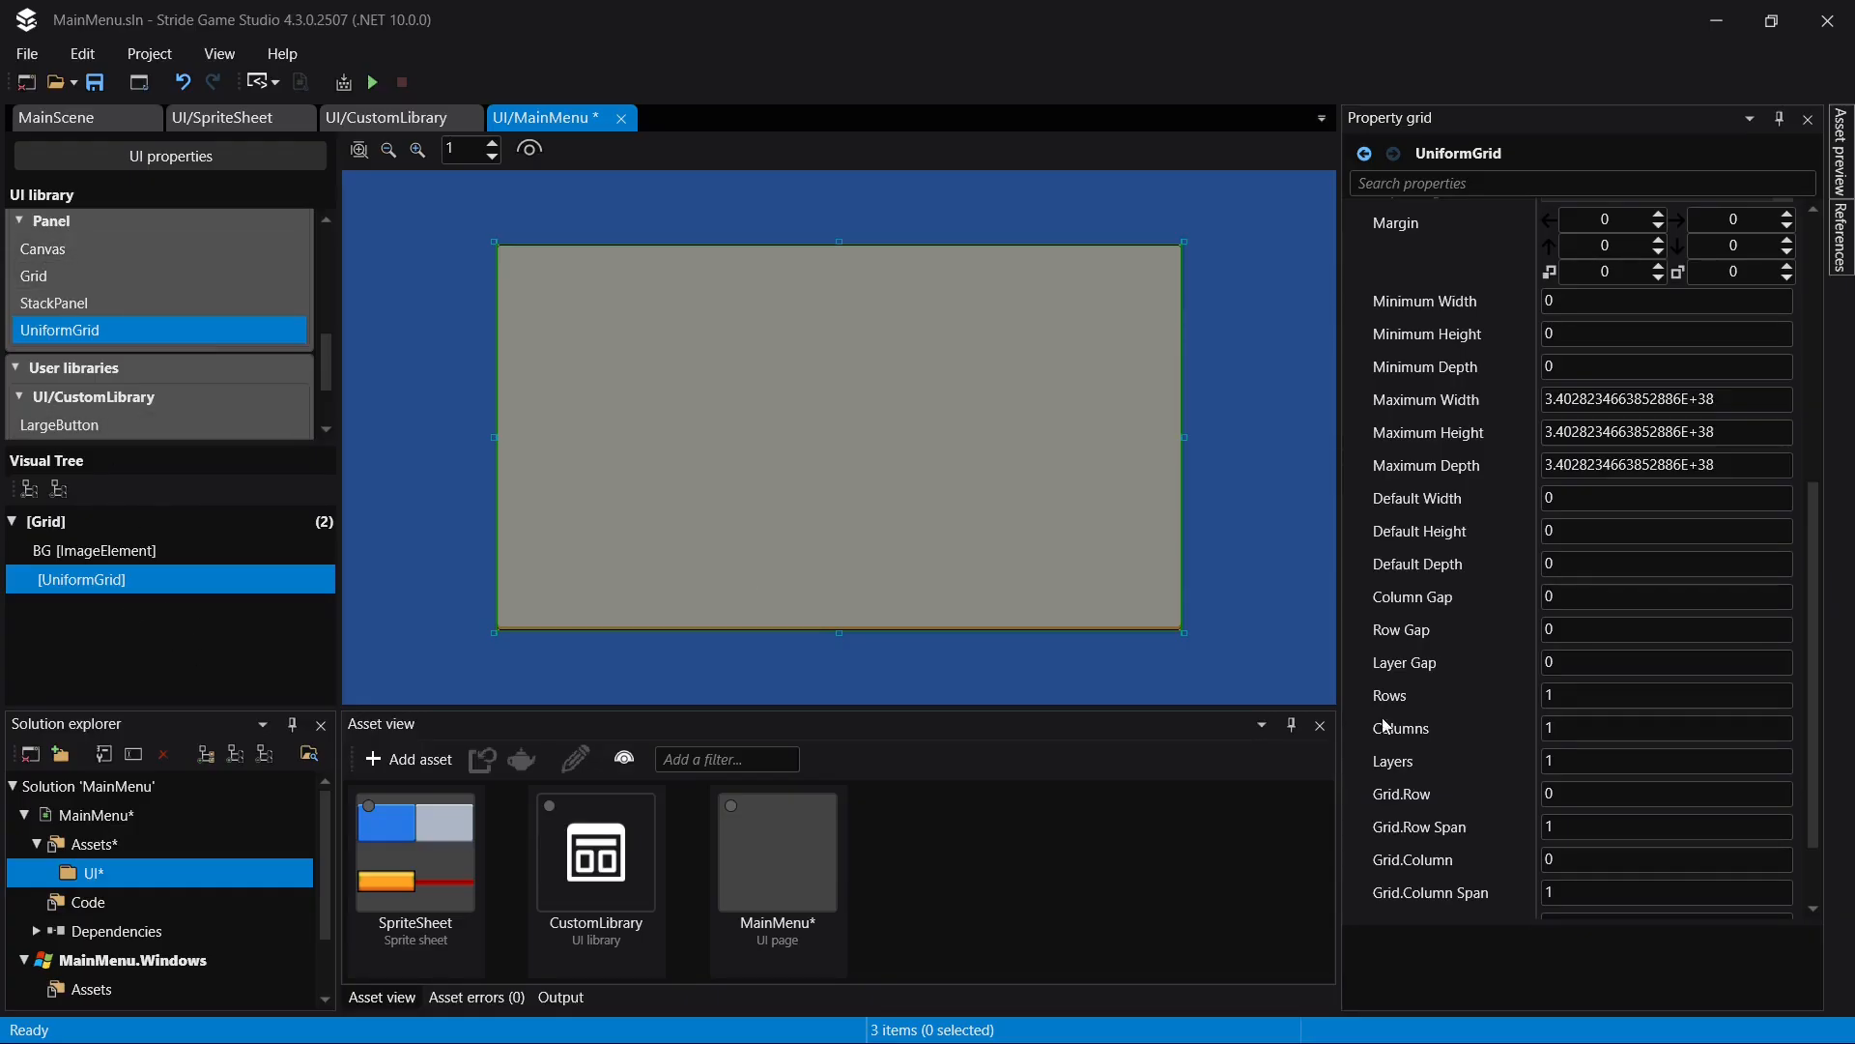
pyautogui.scroll(5, 1382, 717)
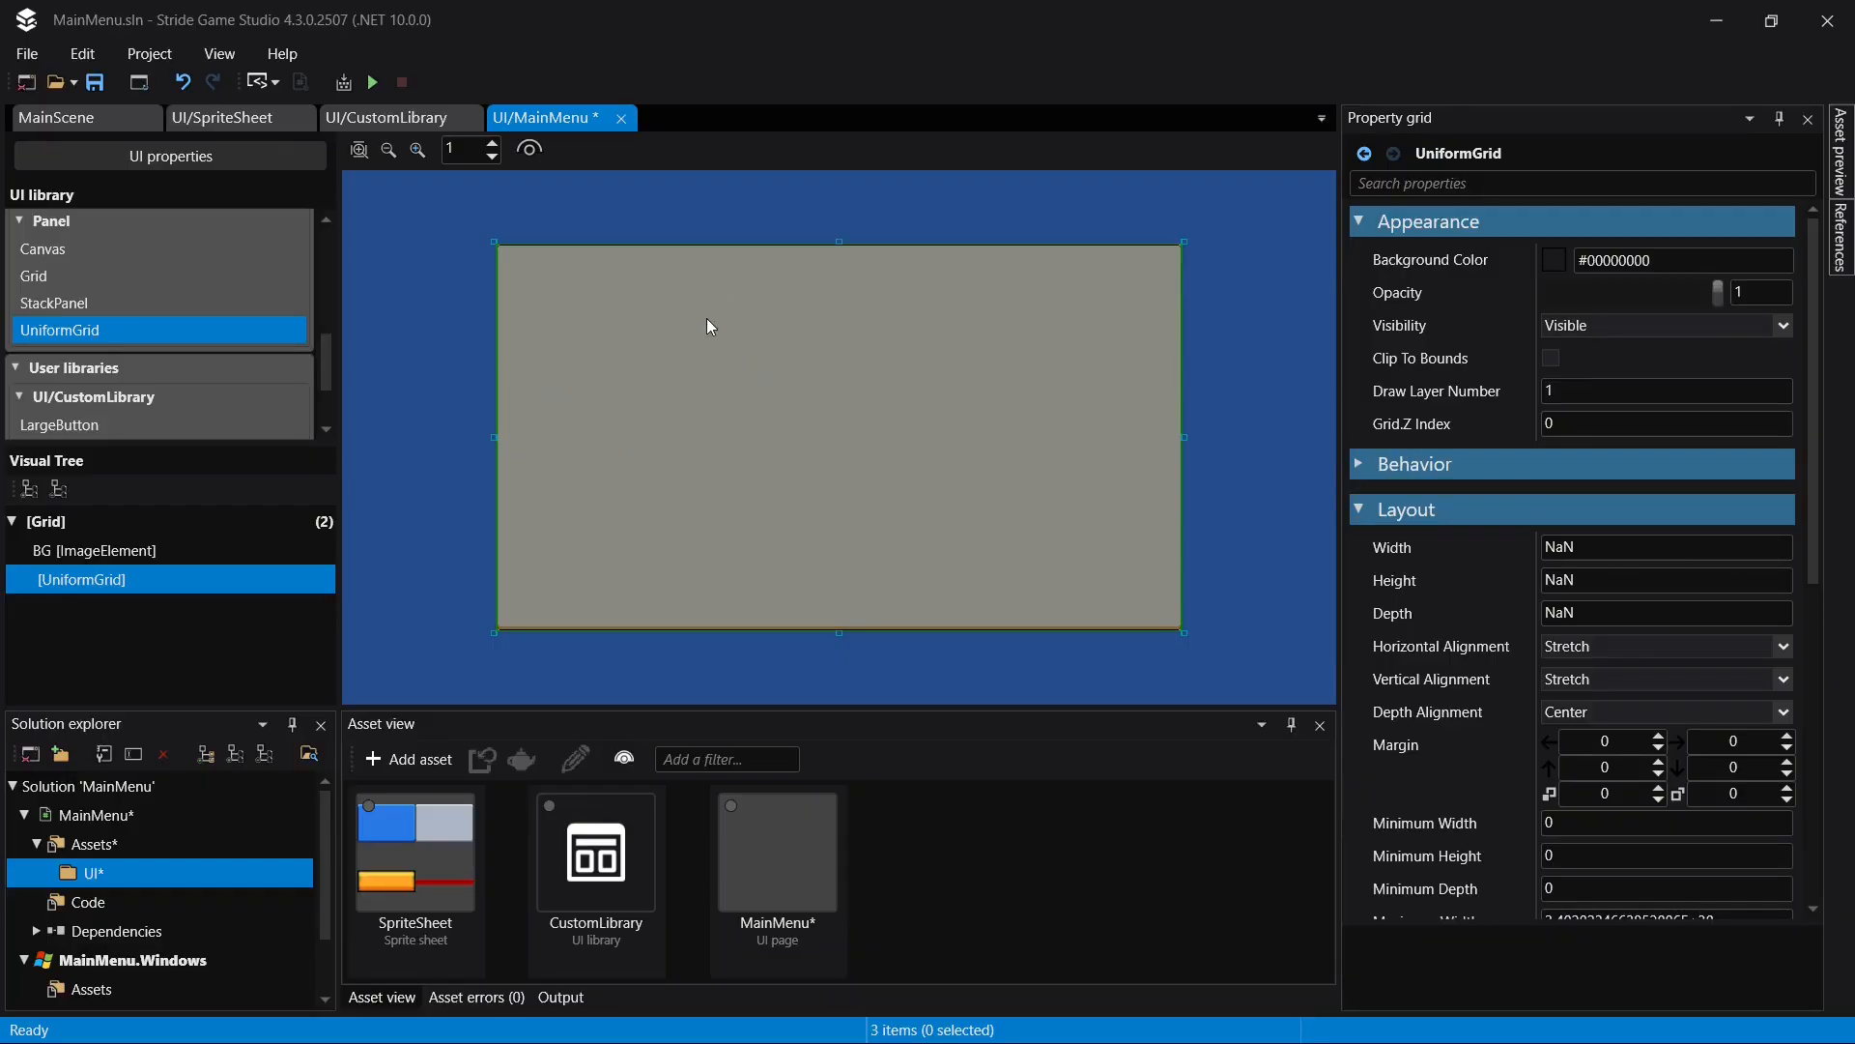
pyautogui.scroll(-10, 1461, 594)
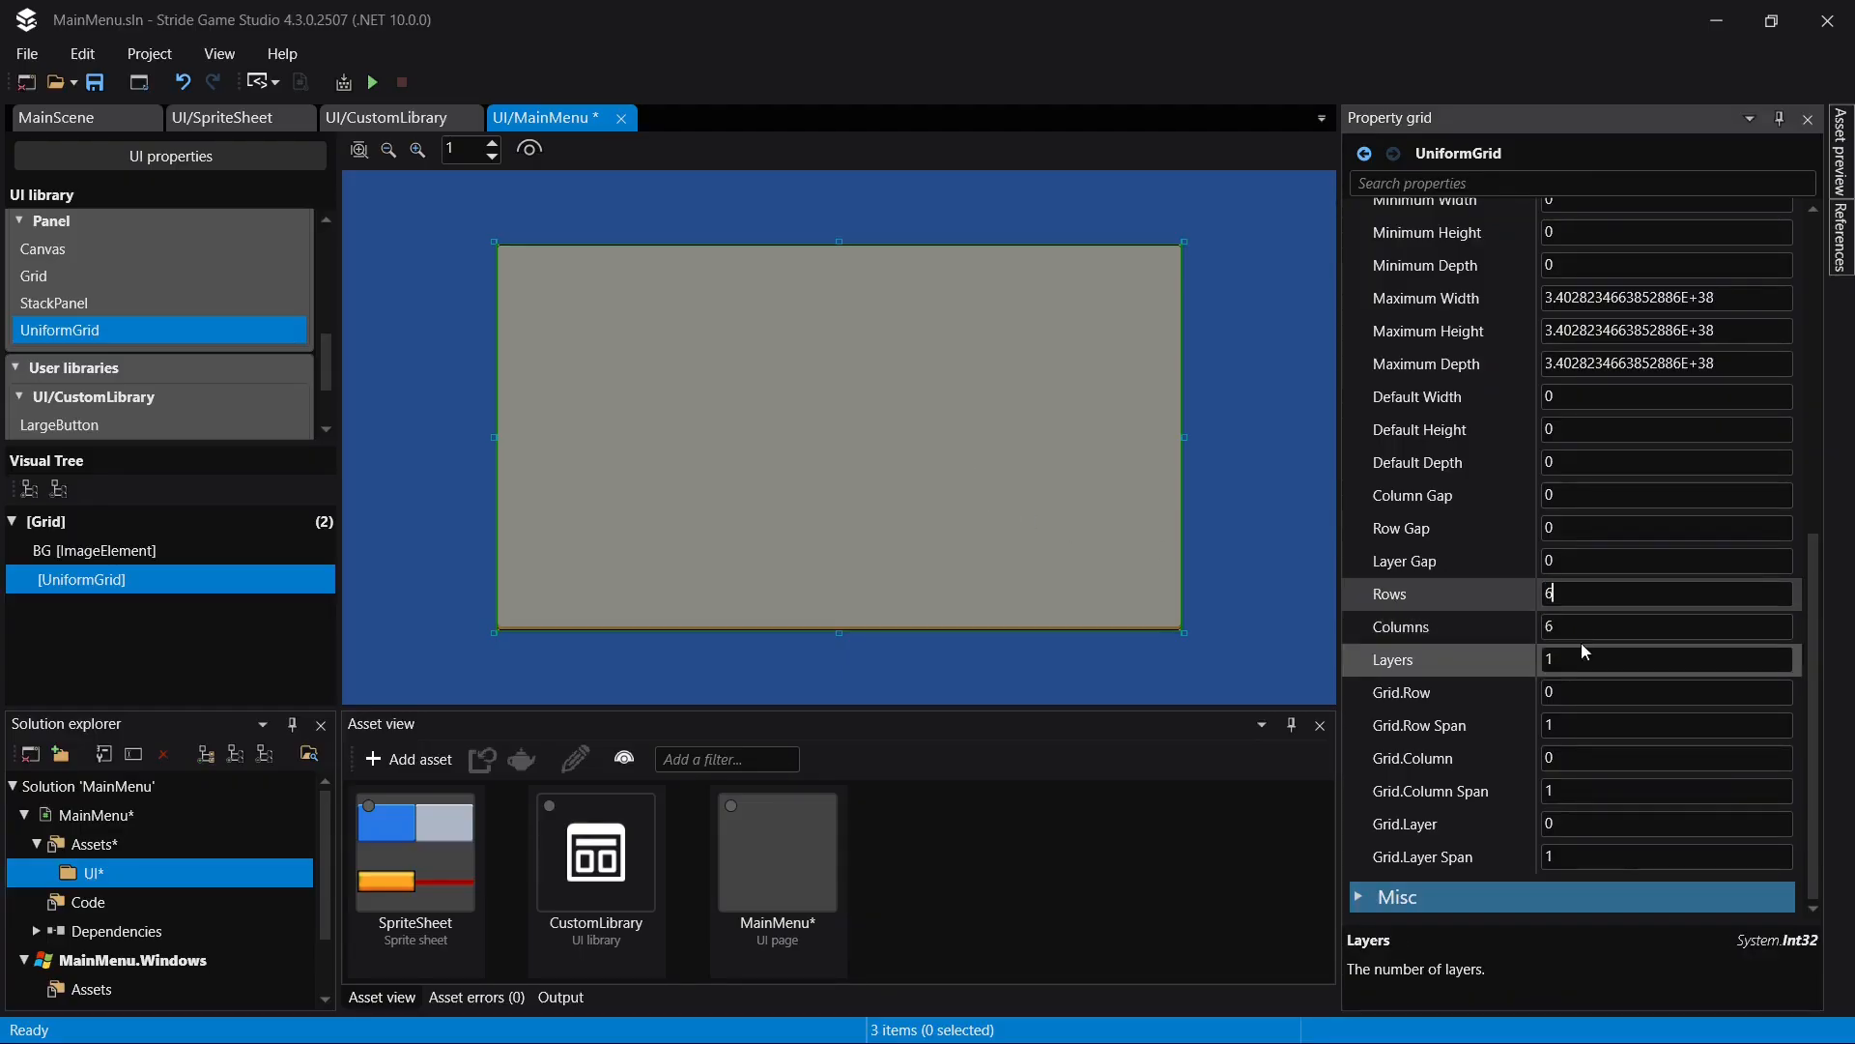
pyautogui.click(1597, 624)
pyautogui.write('5')
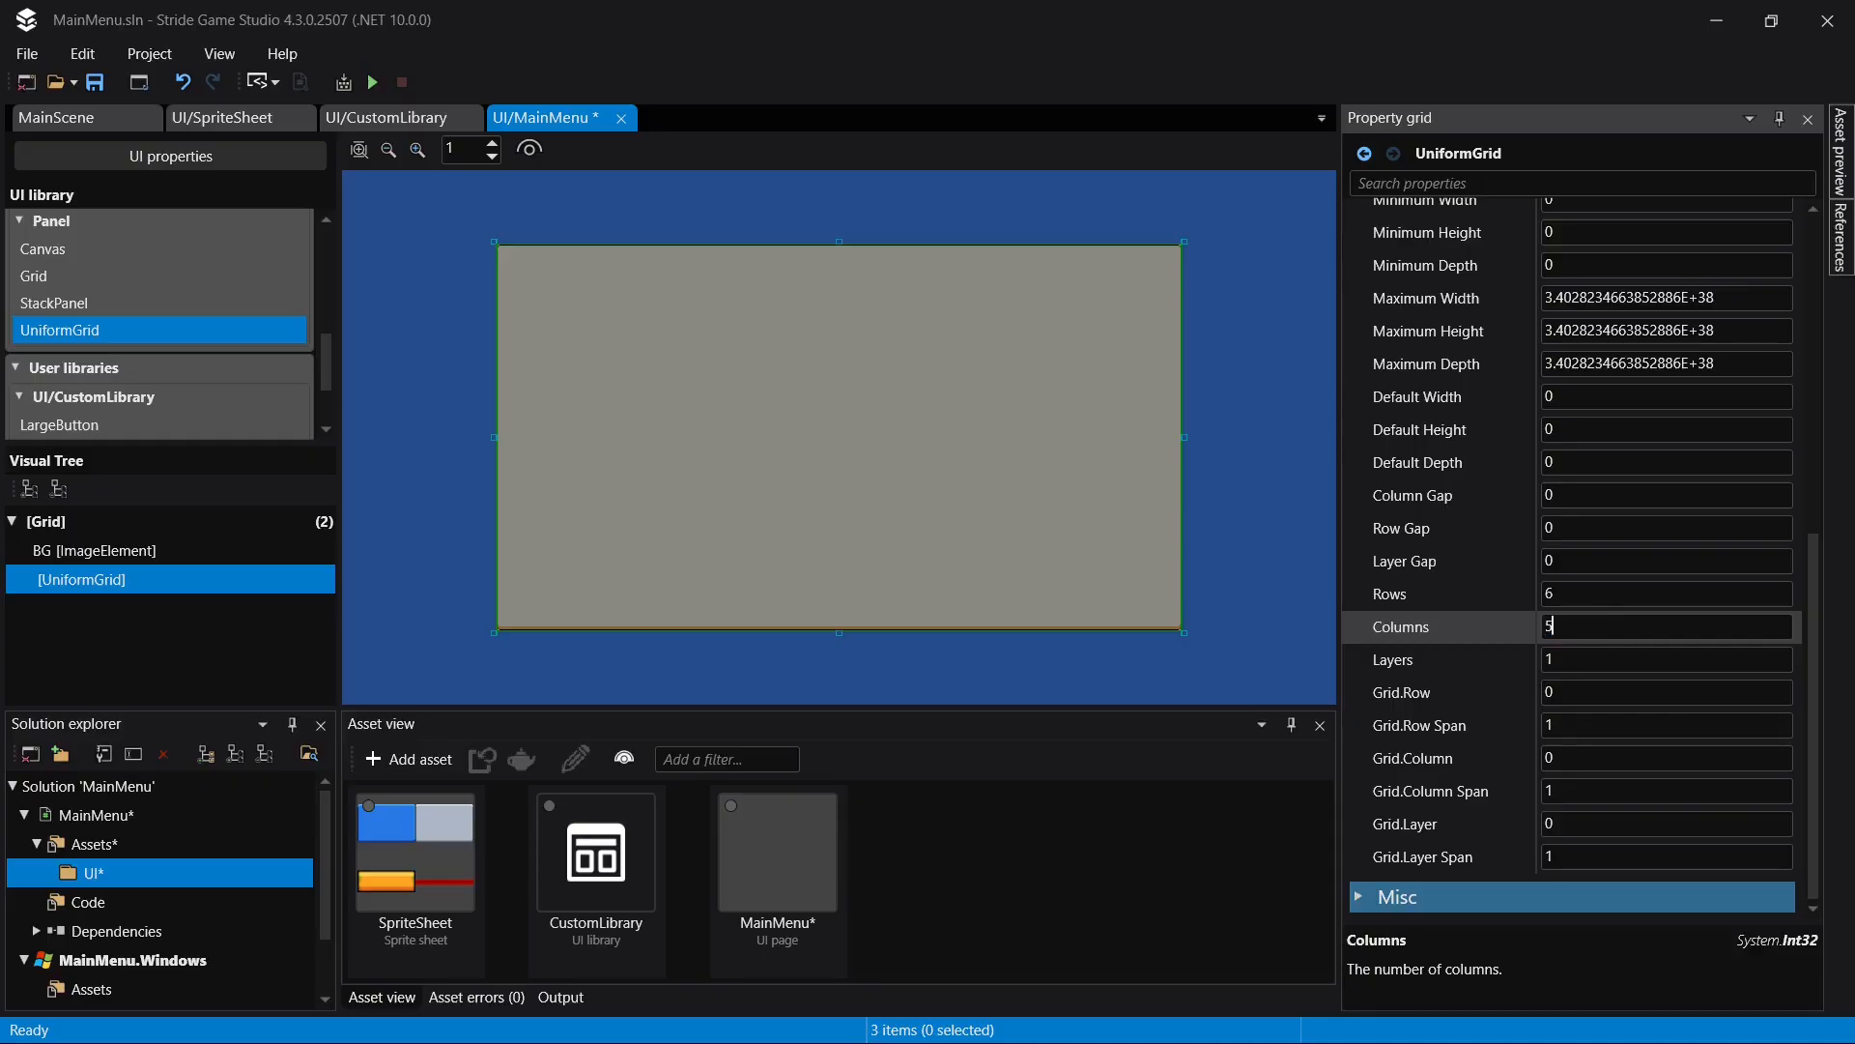
pyautogui.press('Return')
pyautogui.hotkey('ctrl', 's')
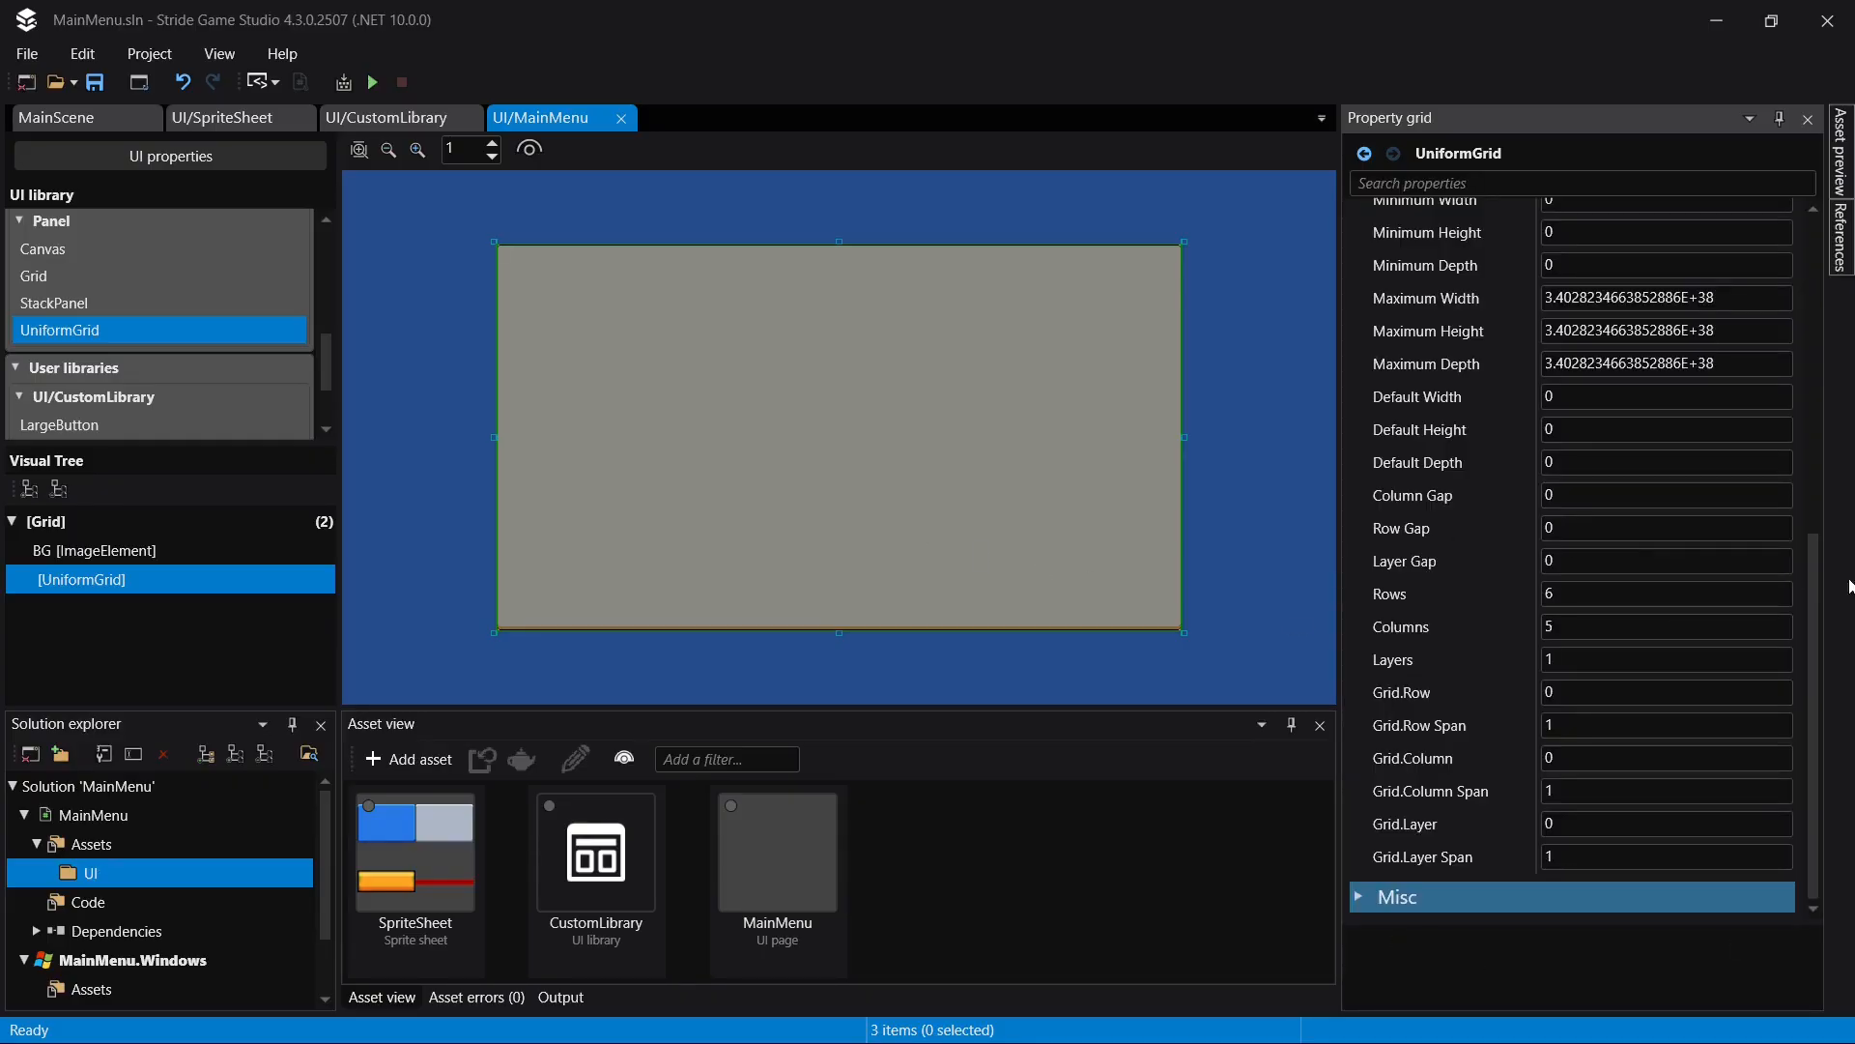
# - Place a copy of the BG image element inside the UniformGrid
pyautogui.click(114, 548)
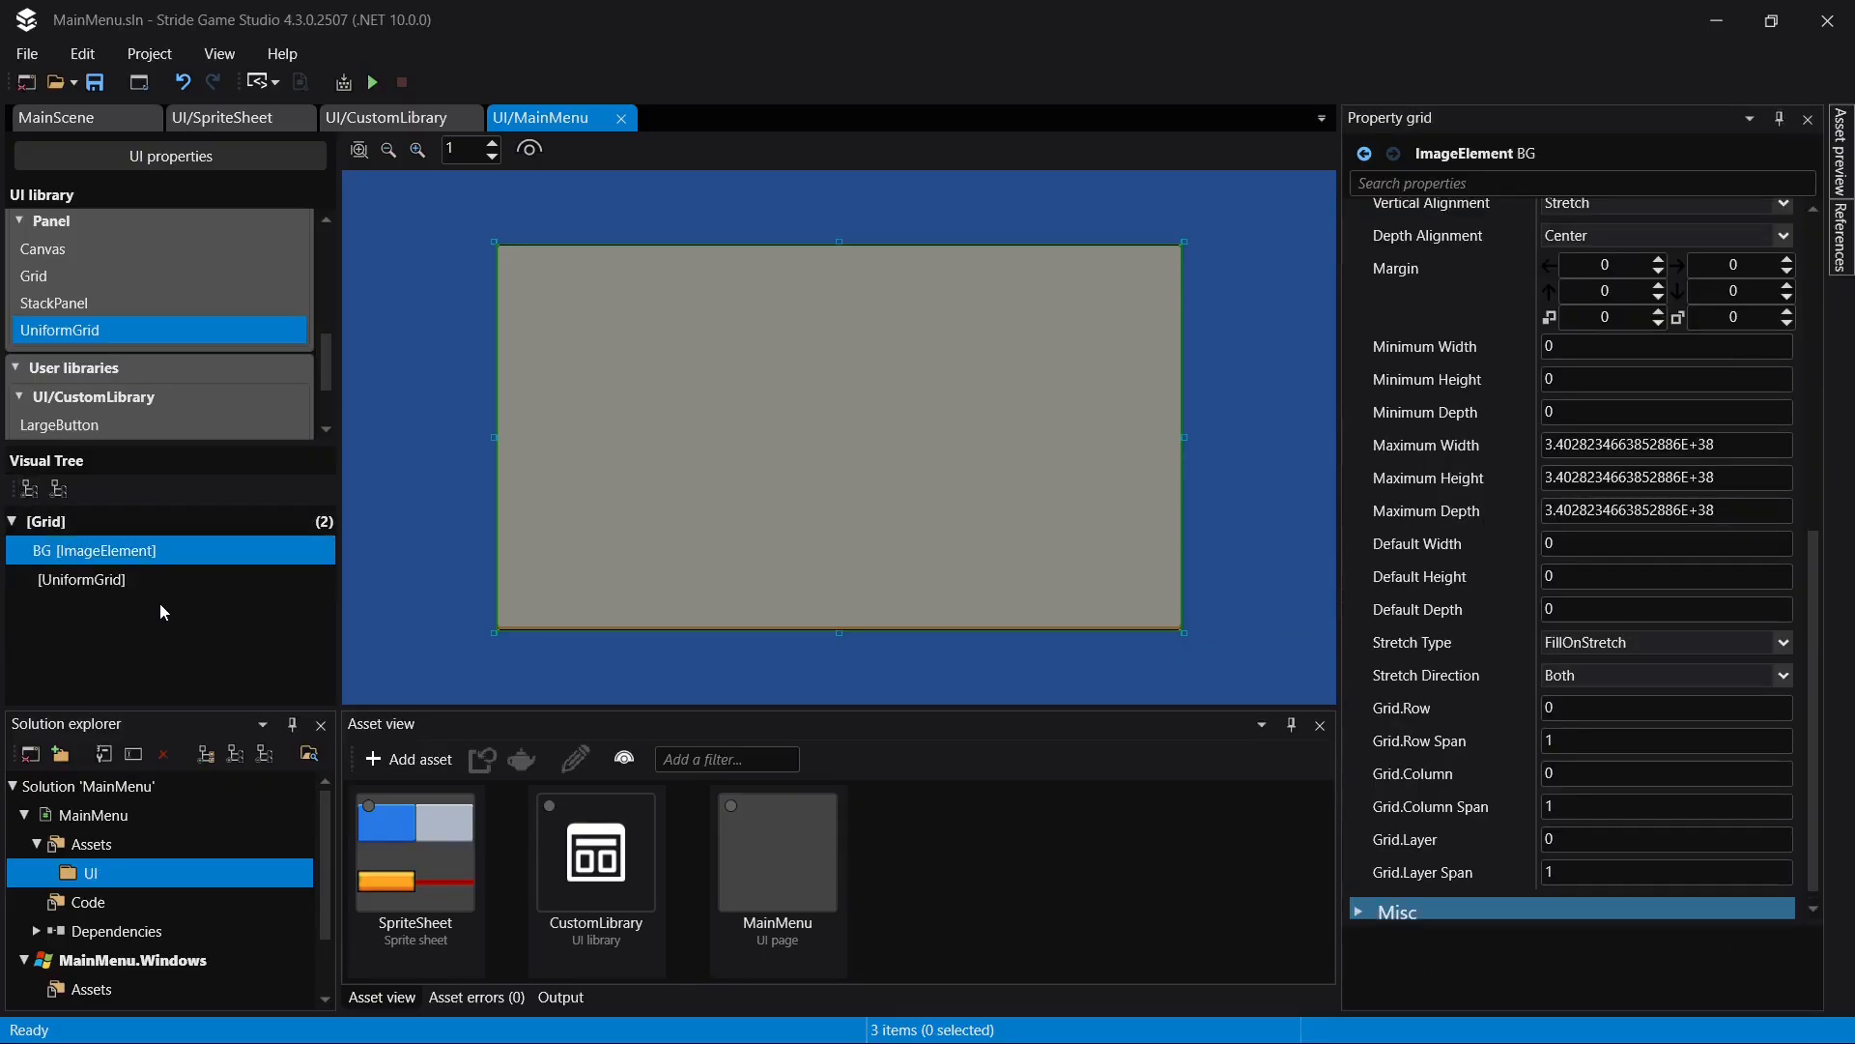
pyautogui.click(135, 578)
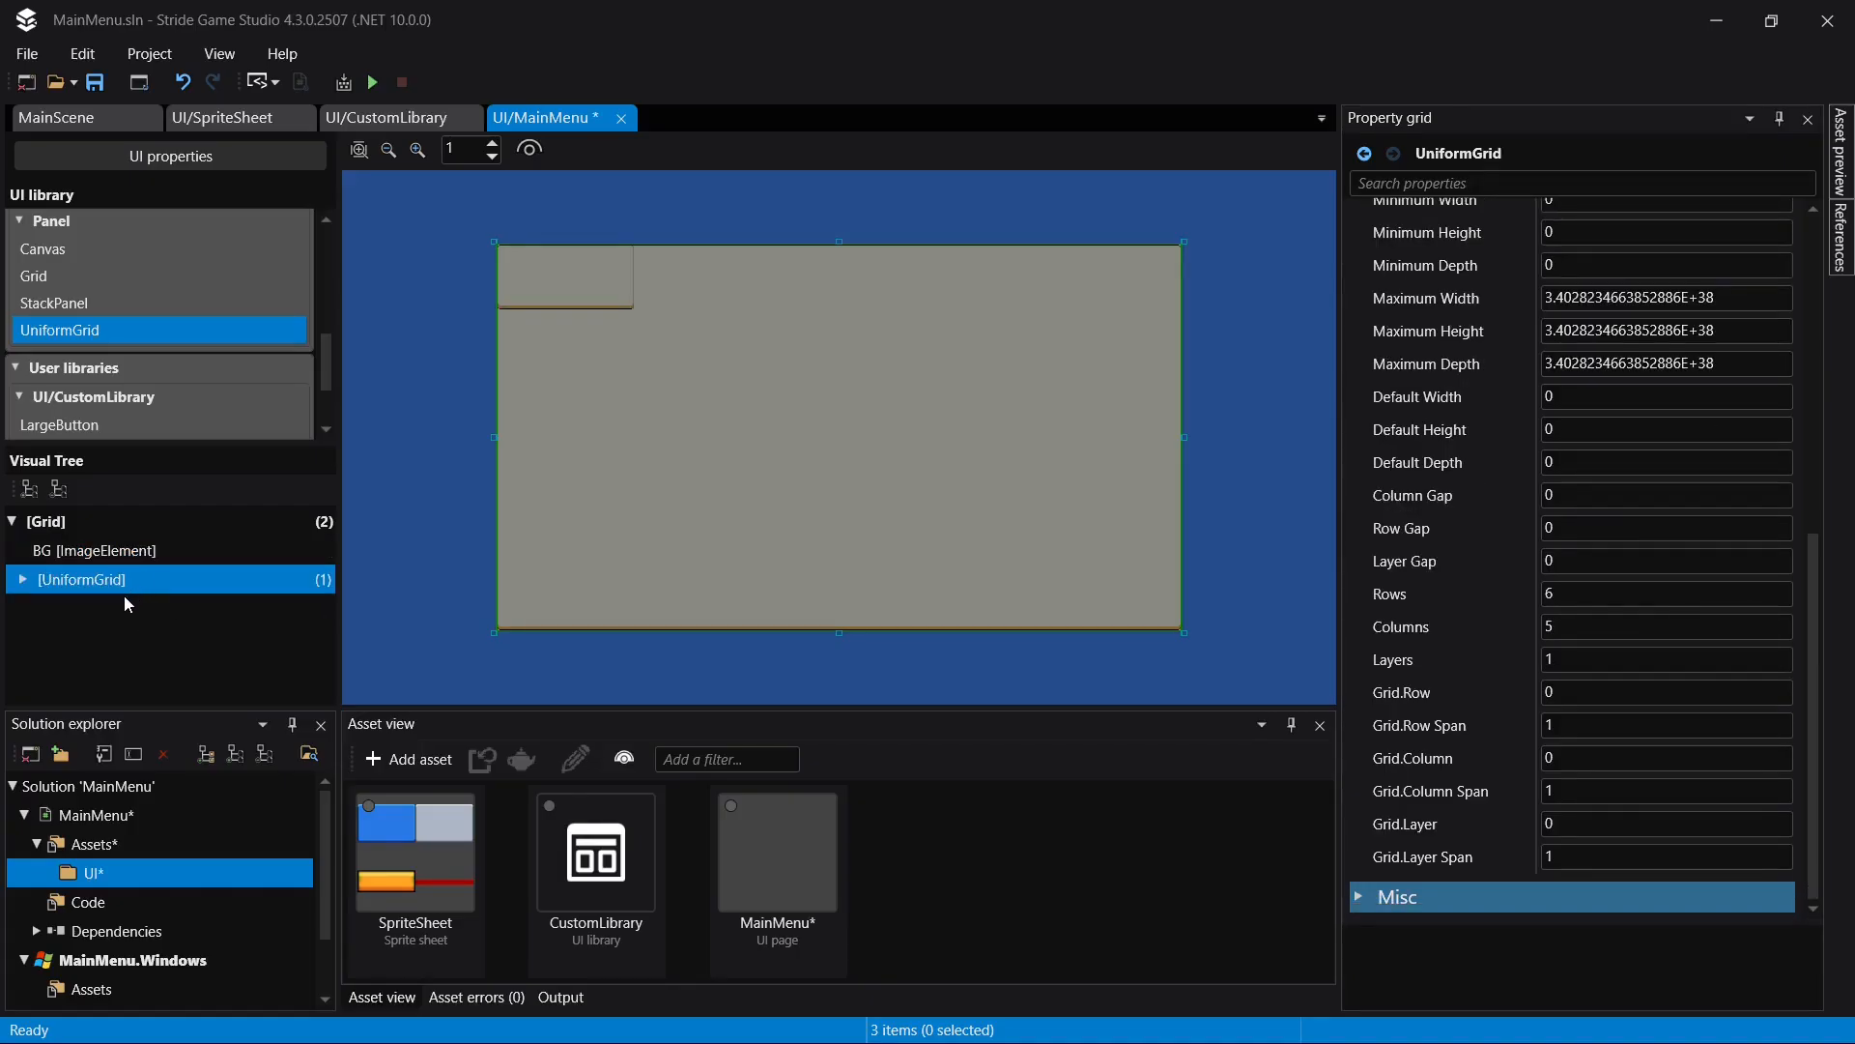
pyautogui.hotkey('ctrl', 'z')
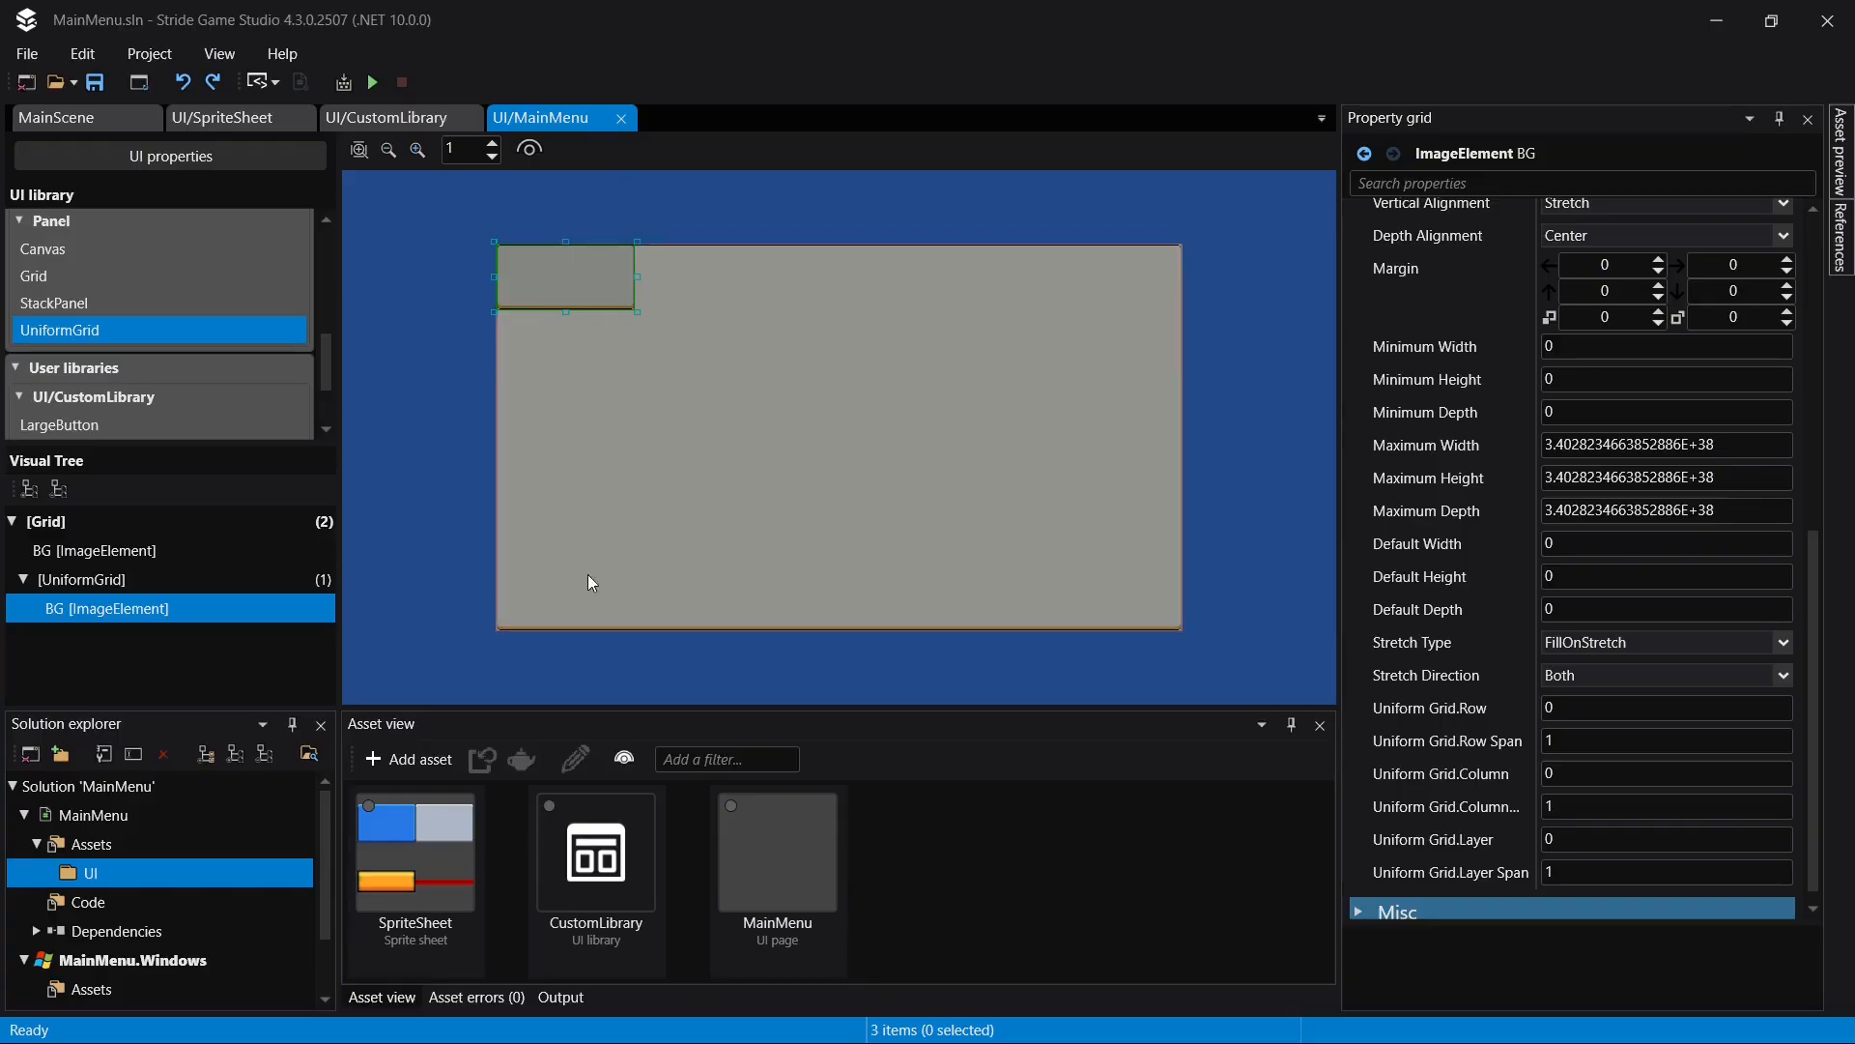
# - Position the BG copy at uniform grid row 3, column 2, with a row span of 2
pyautogui.scroll(-1, 1751, 637)
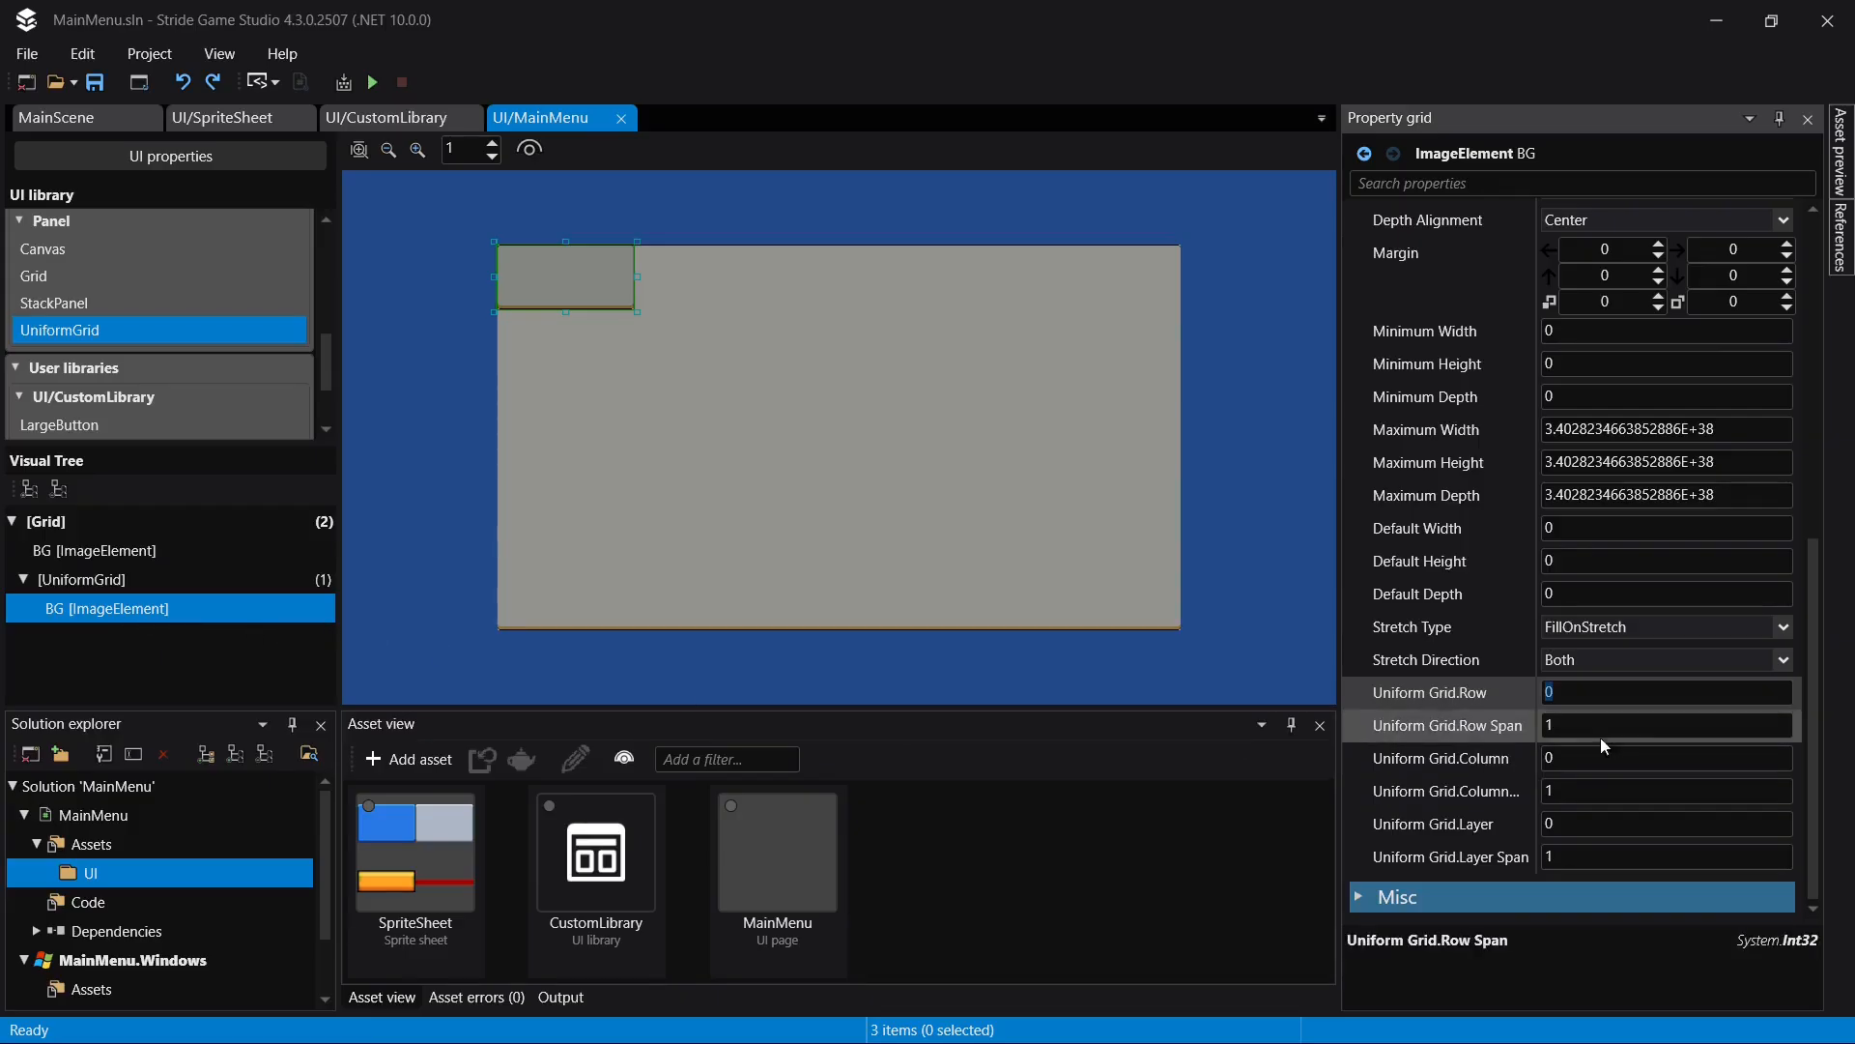
pyautogui.click(1572, 693)
pyautogui.write('3')
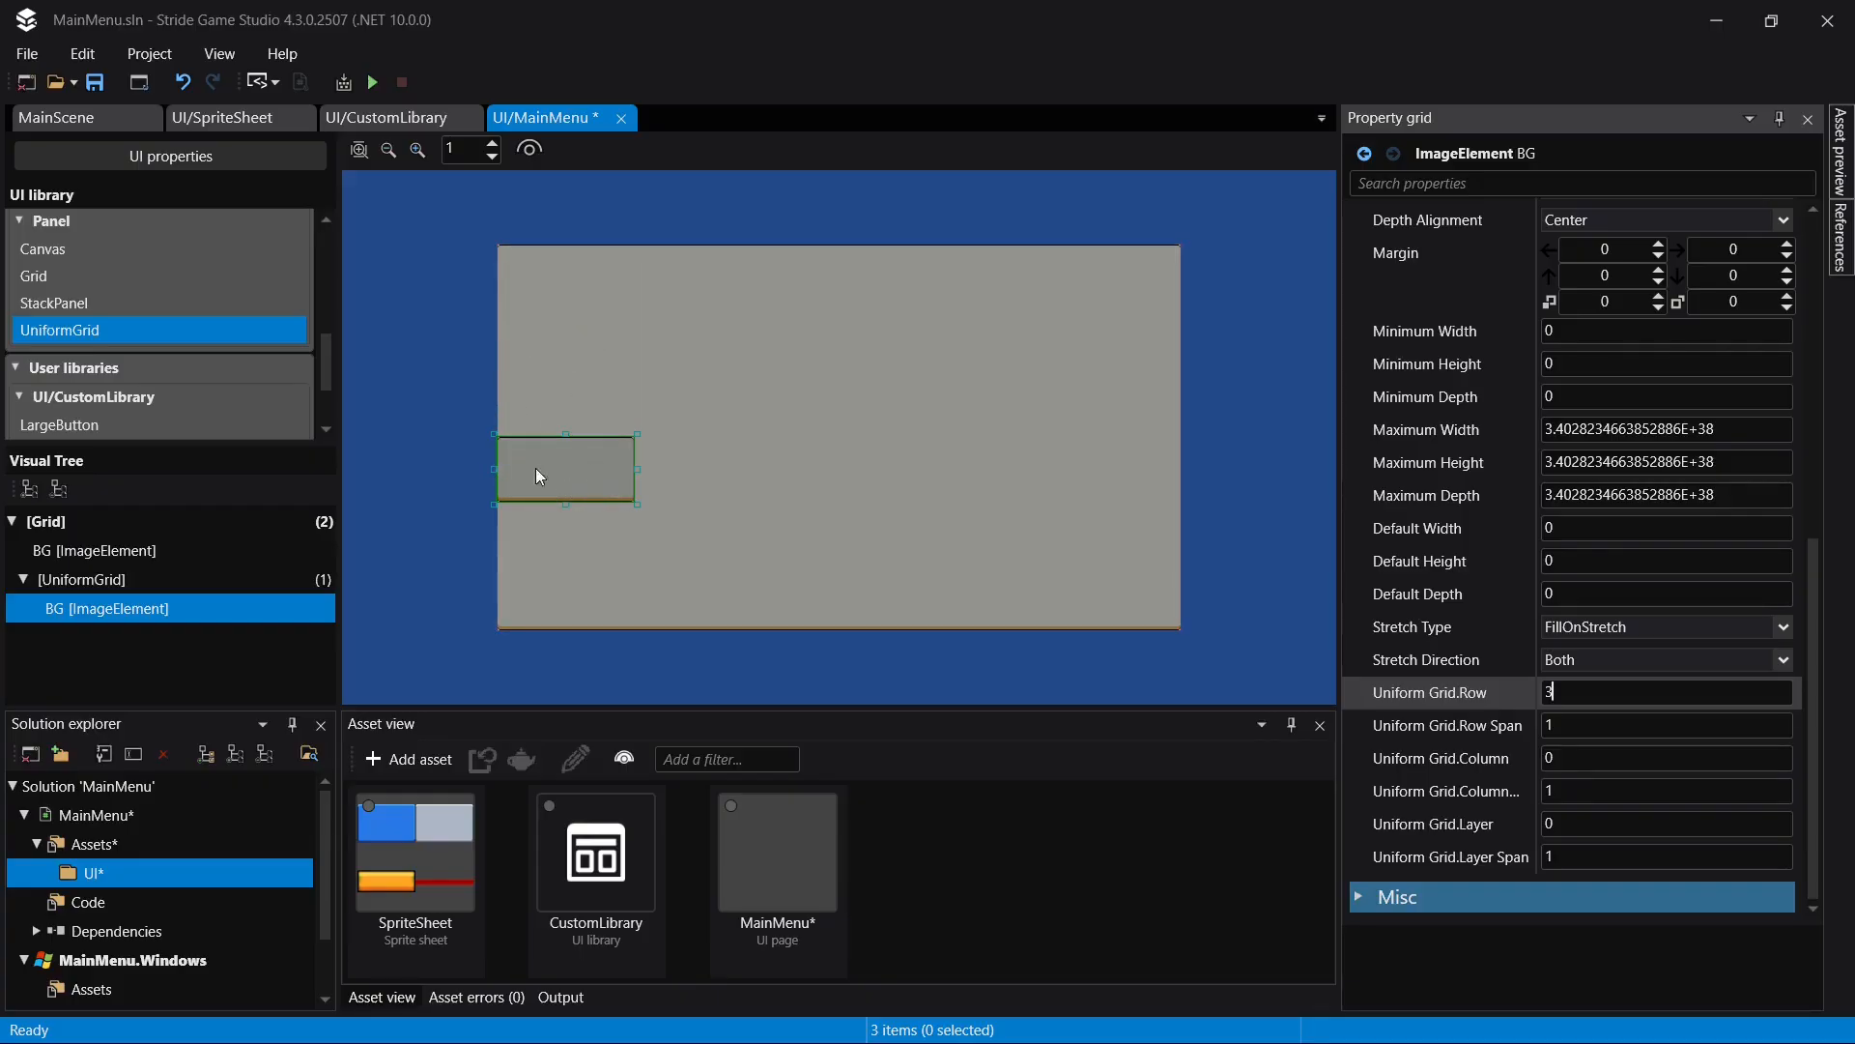
pyautogui.click(1596, 756)
pyautogui.write('2')
pyautogui.press('Return')
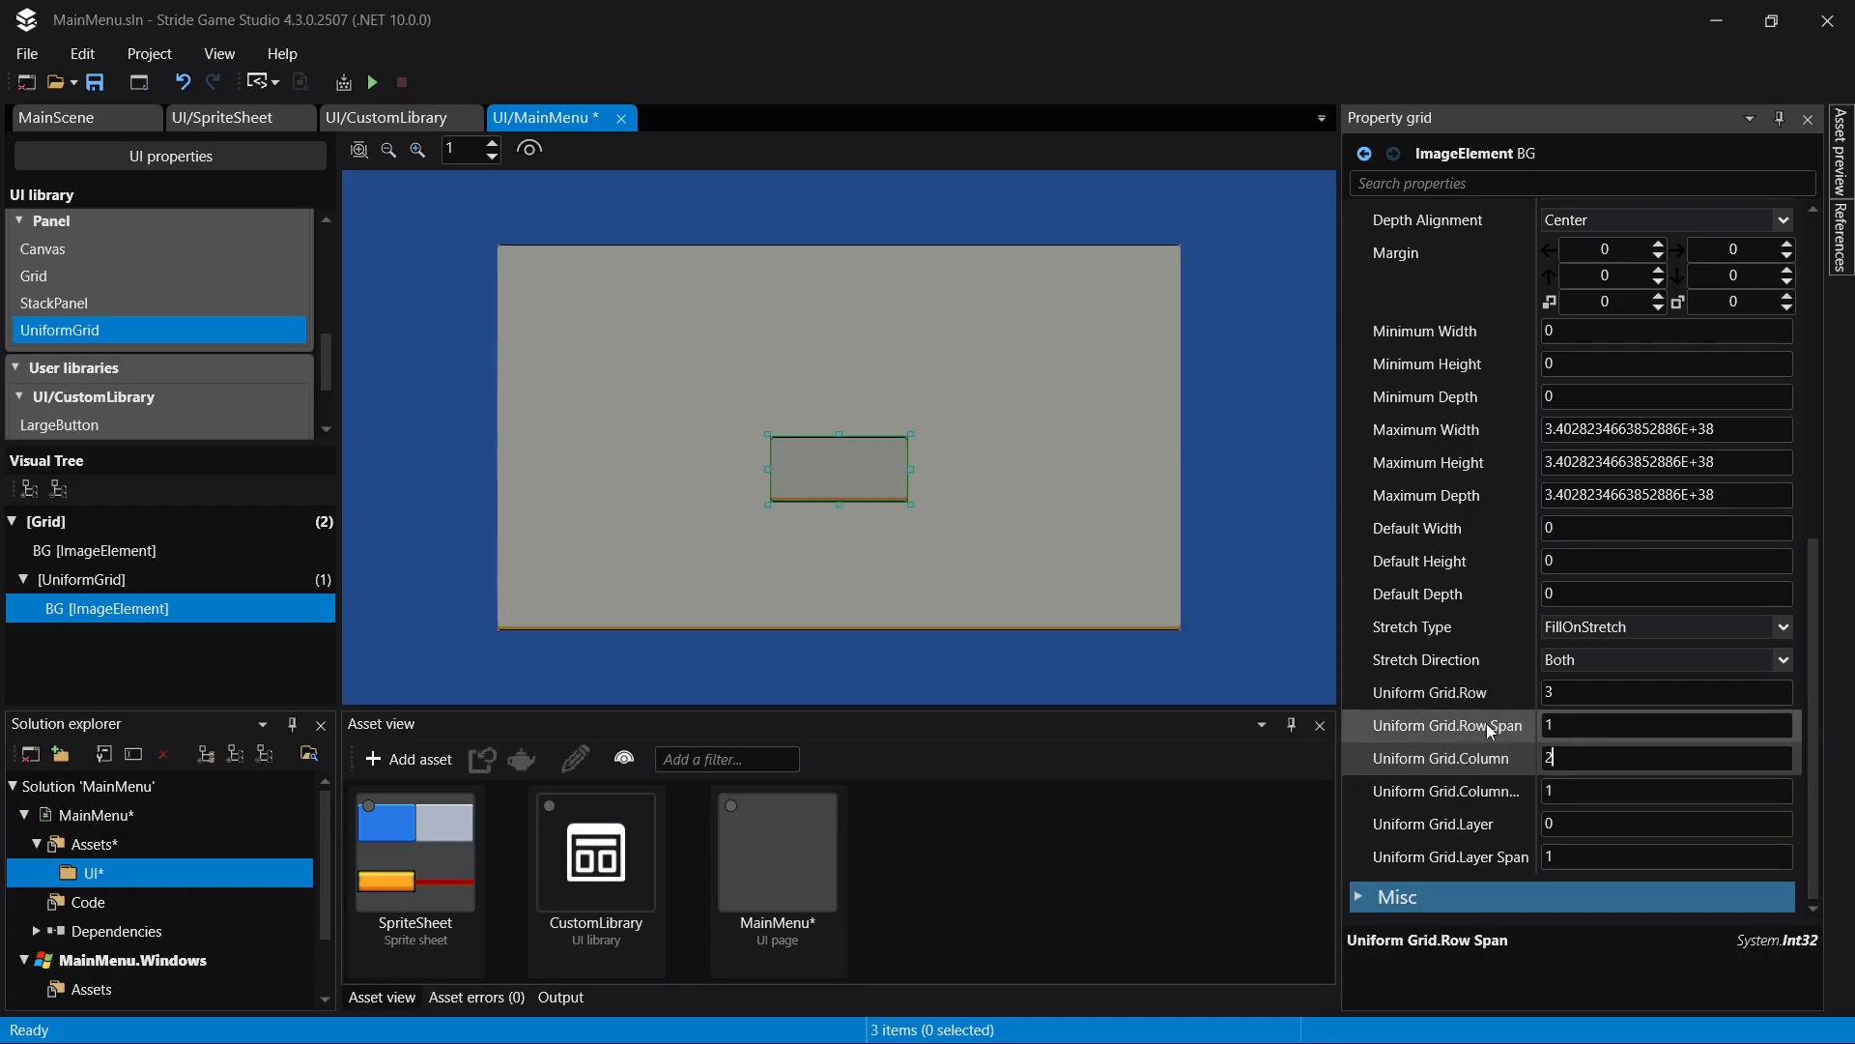
pyautogui.click(1594, 730)
pyautogui.write('2')
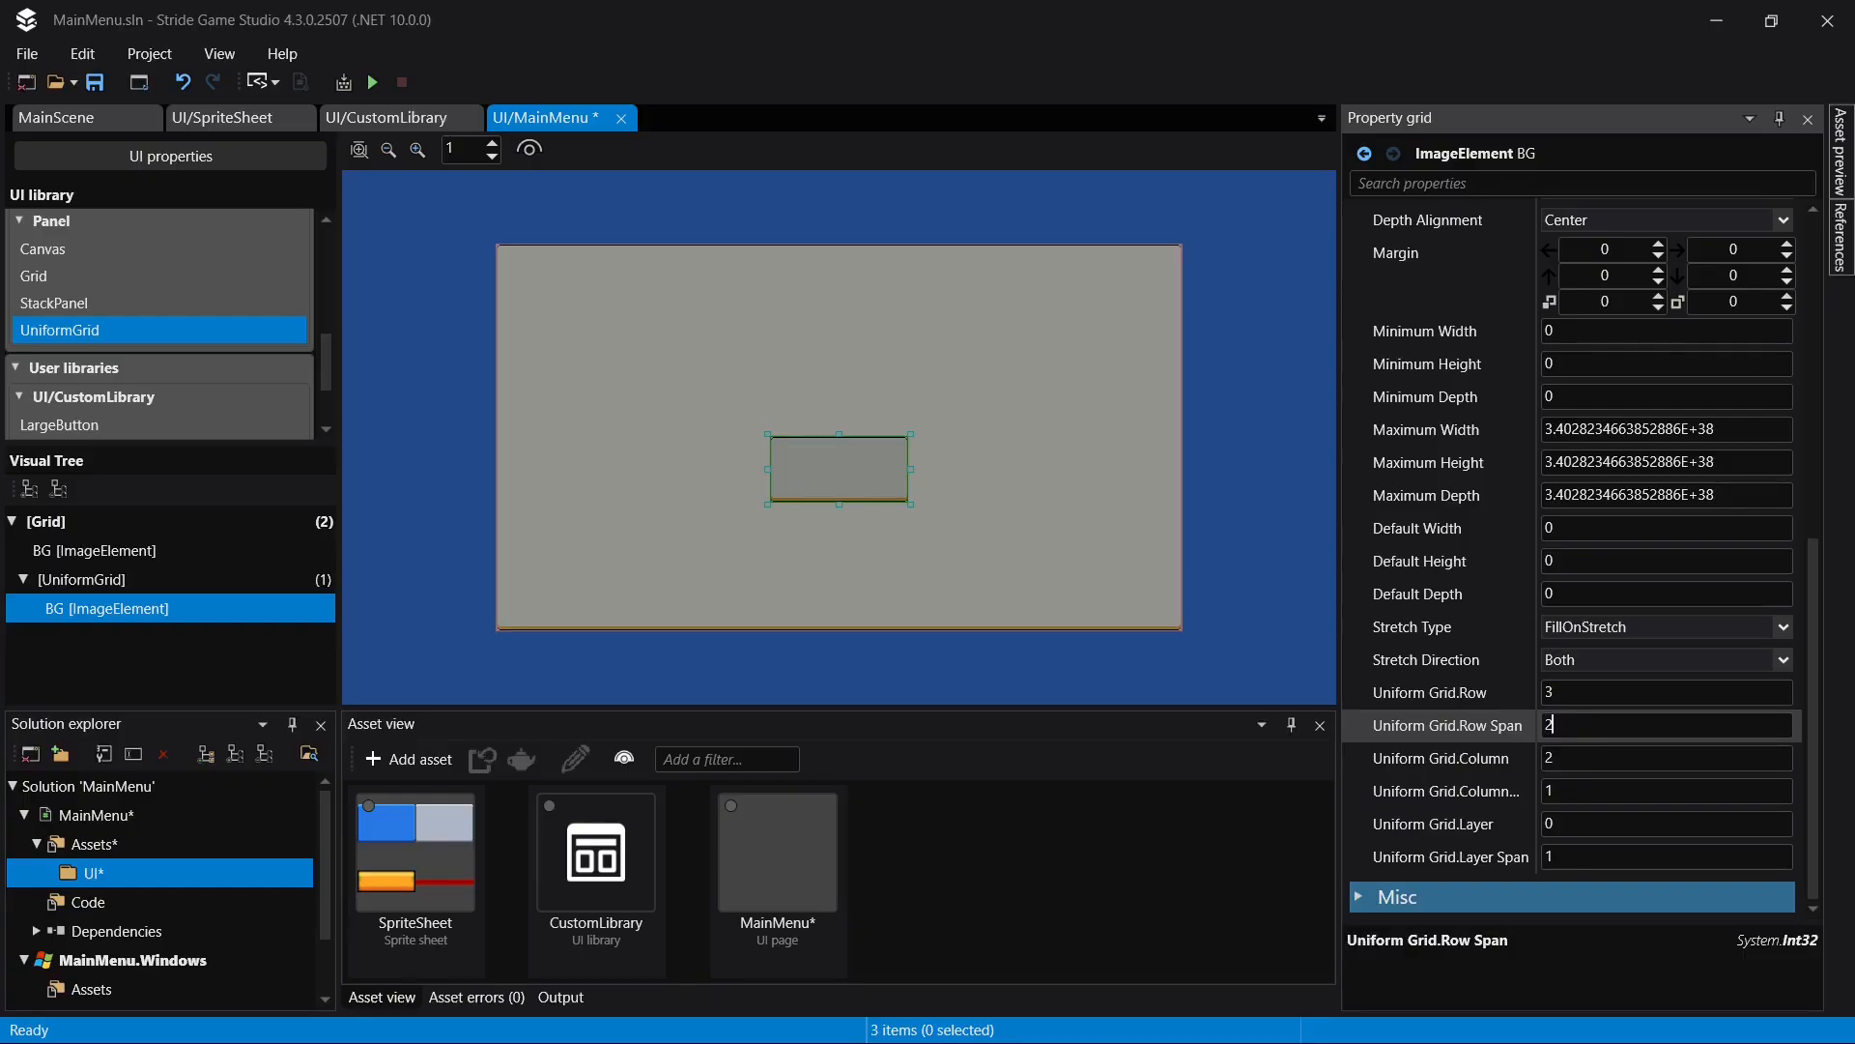
pyautogui.press('Return')
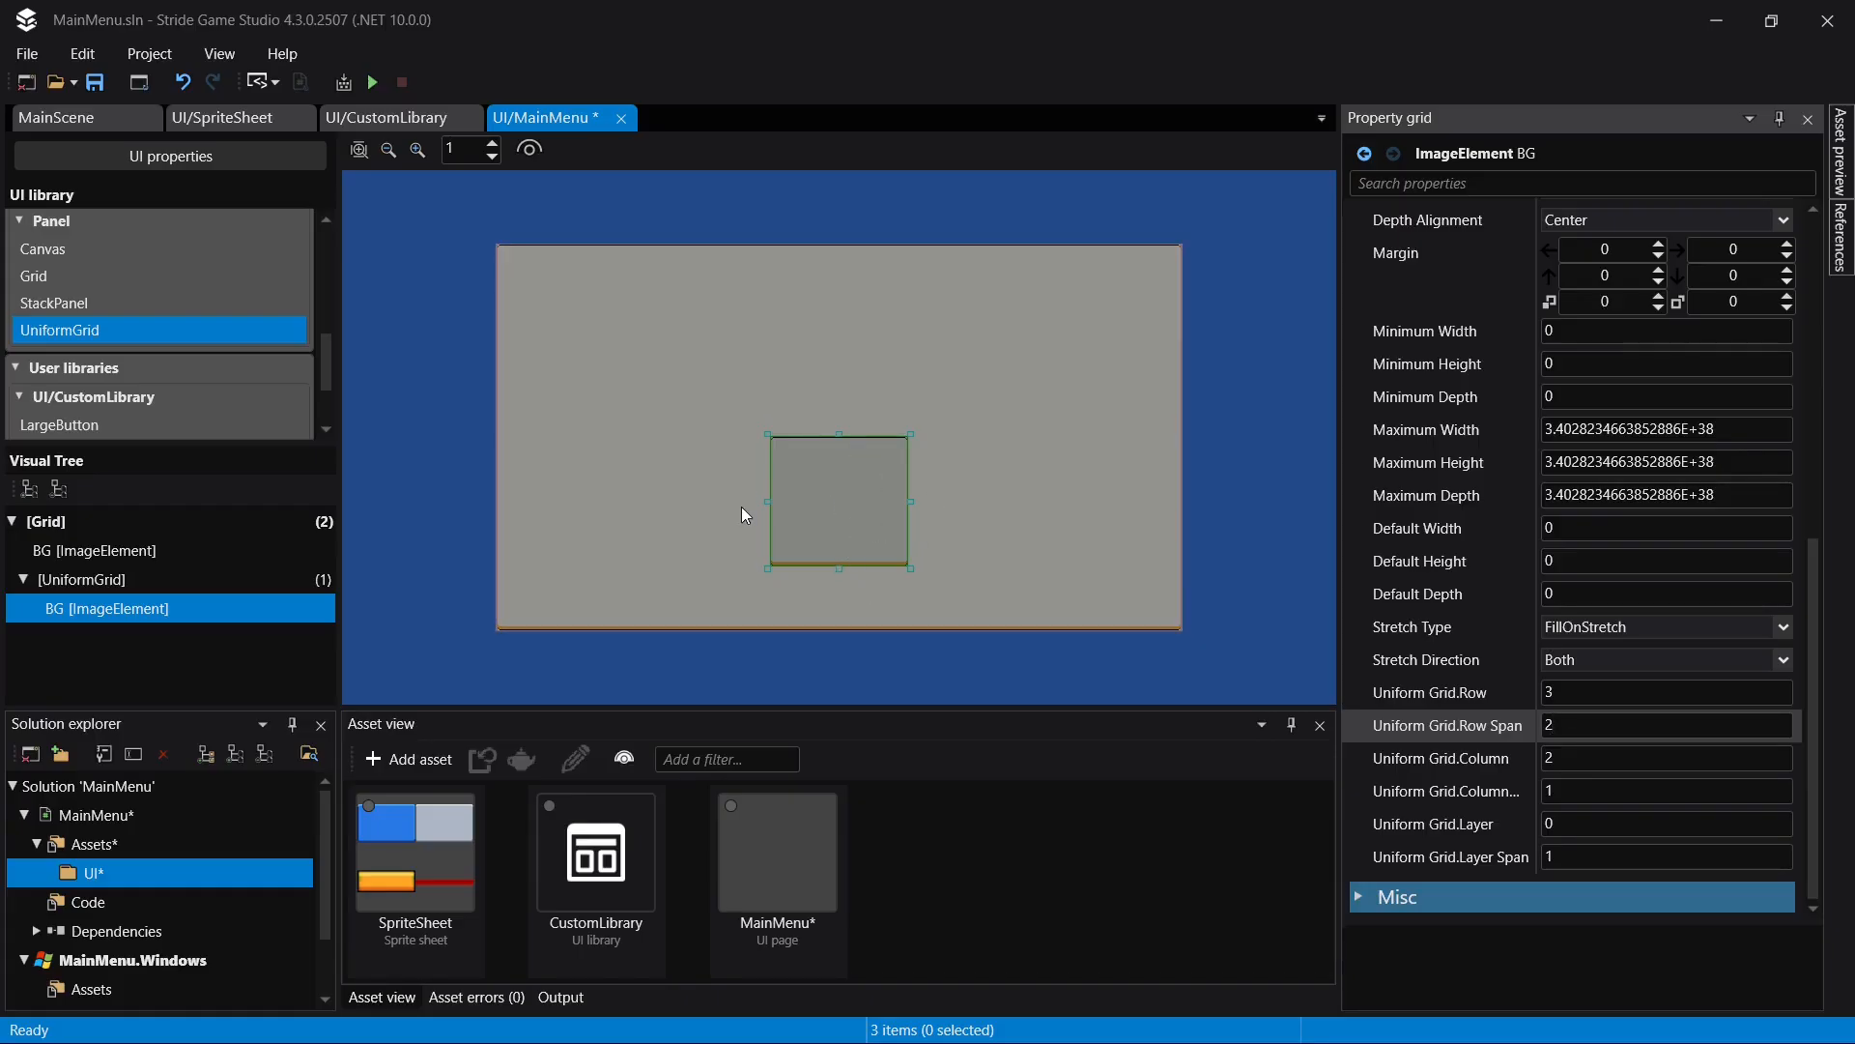
# - Delete the BG image copy from the UniformGrid
pyautogui.click(87, 579)
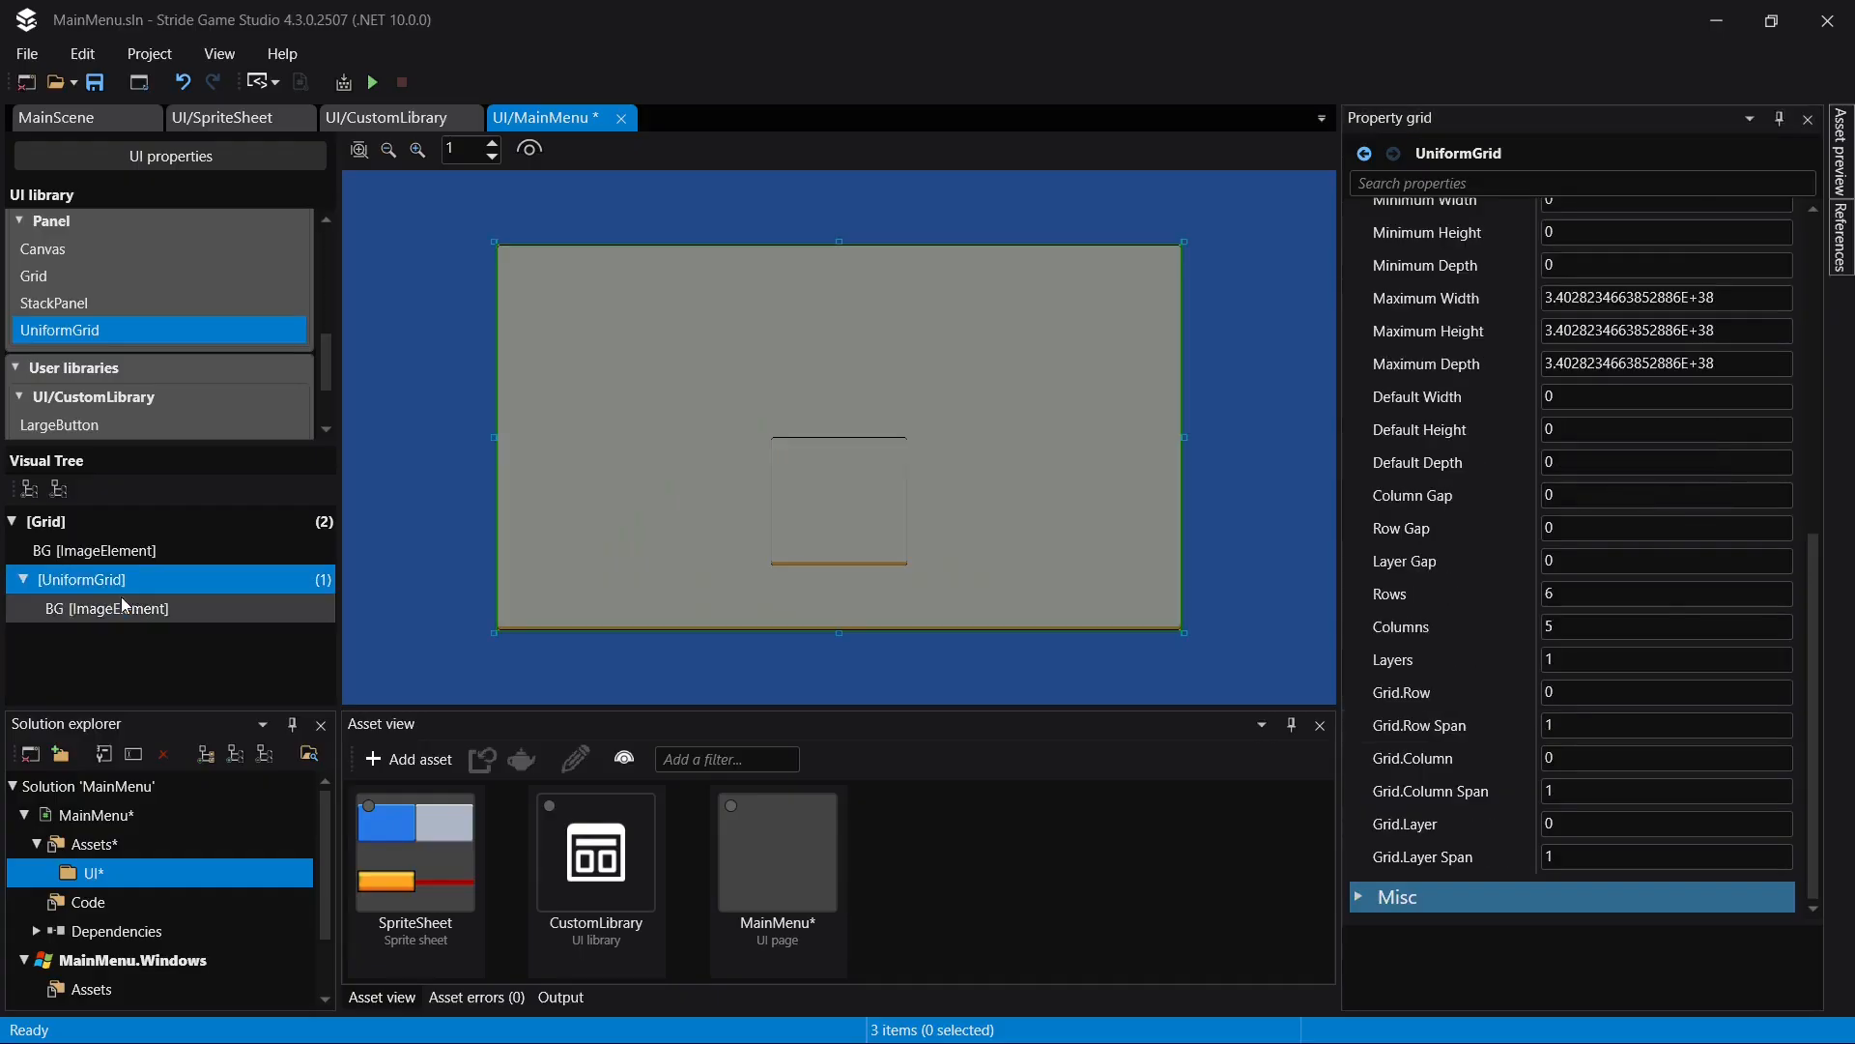
pyautogui.click(120, 611)
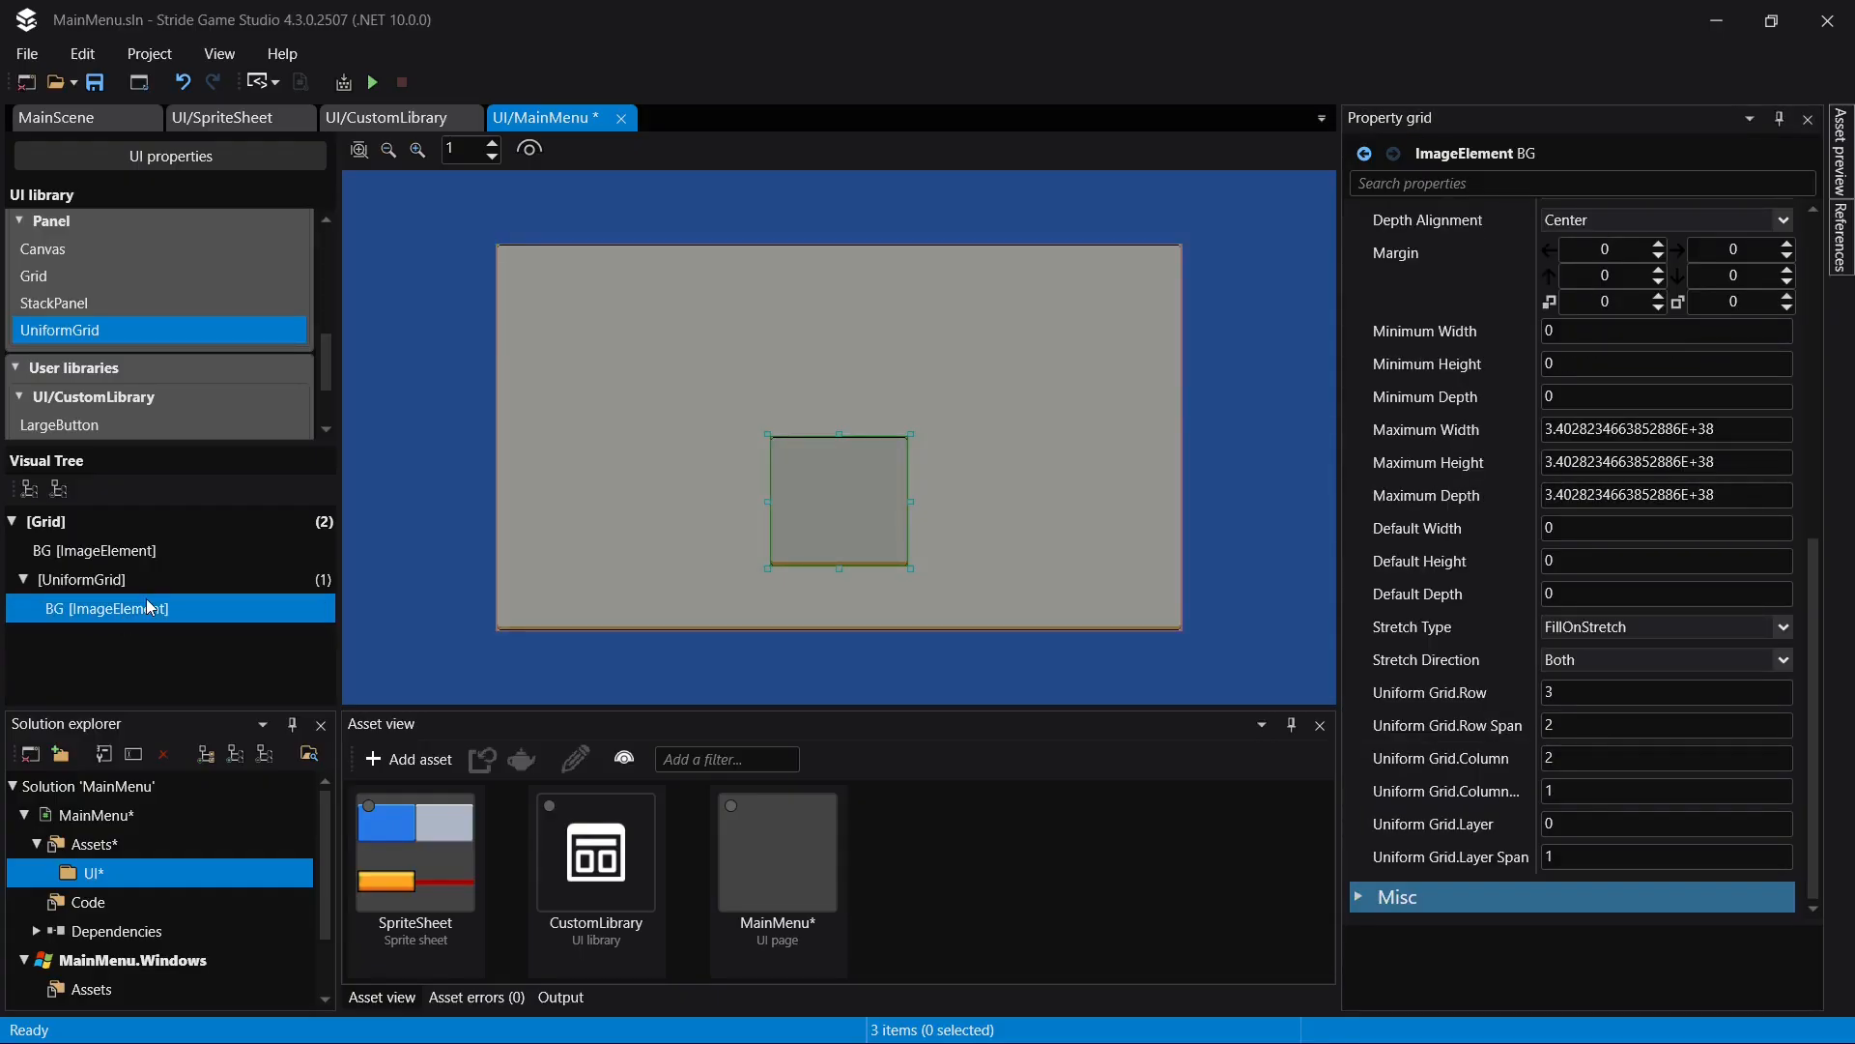
pyautogui.press('Delete')
# - Add a second UniformGrid nested inside the existing UniformGrid
pyautogui.click(153, 578)
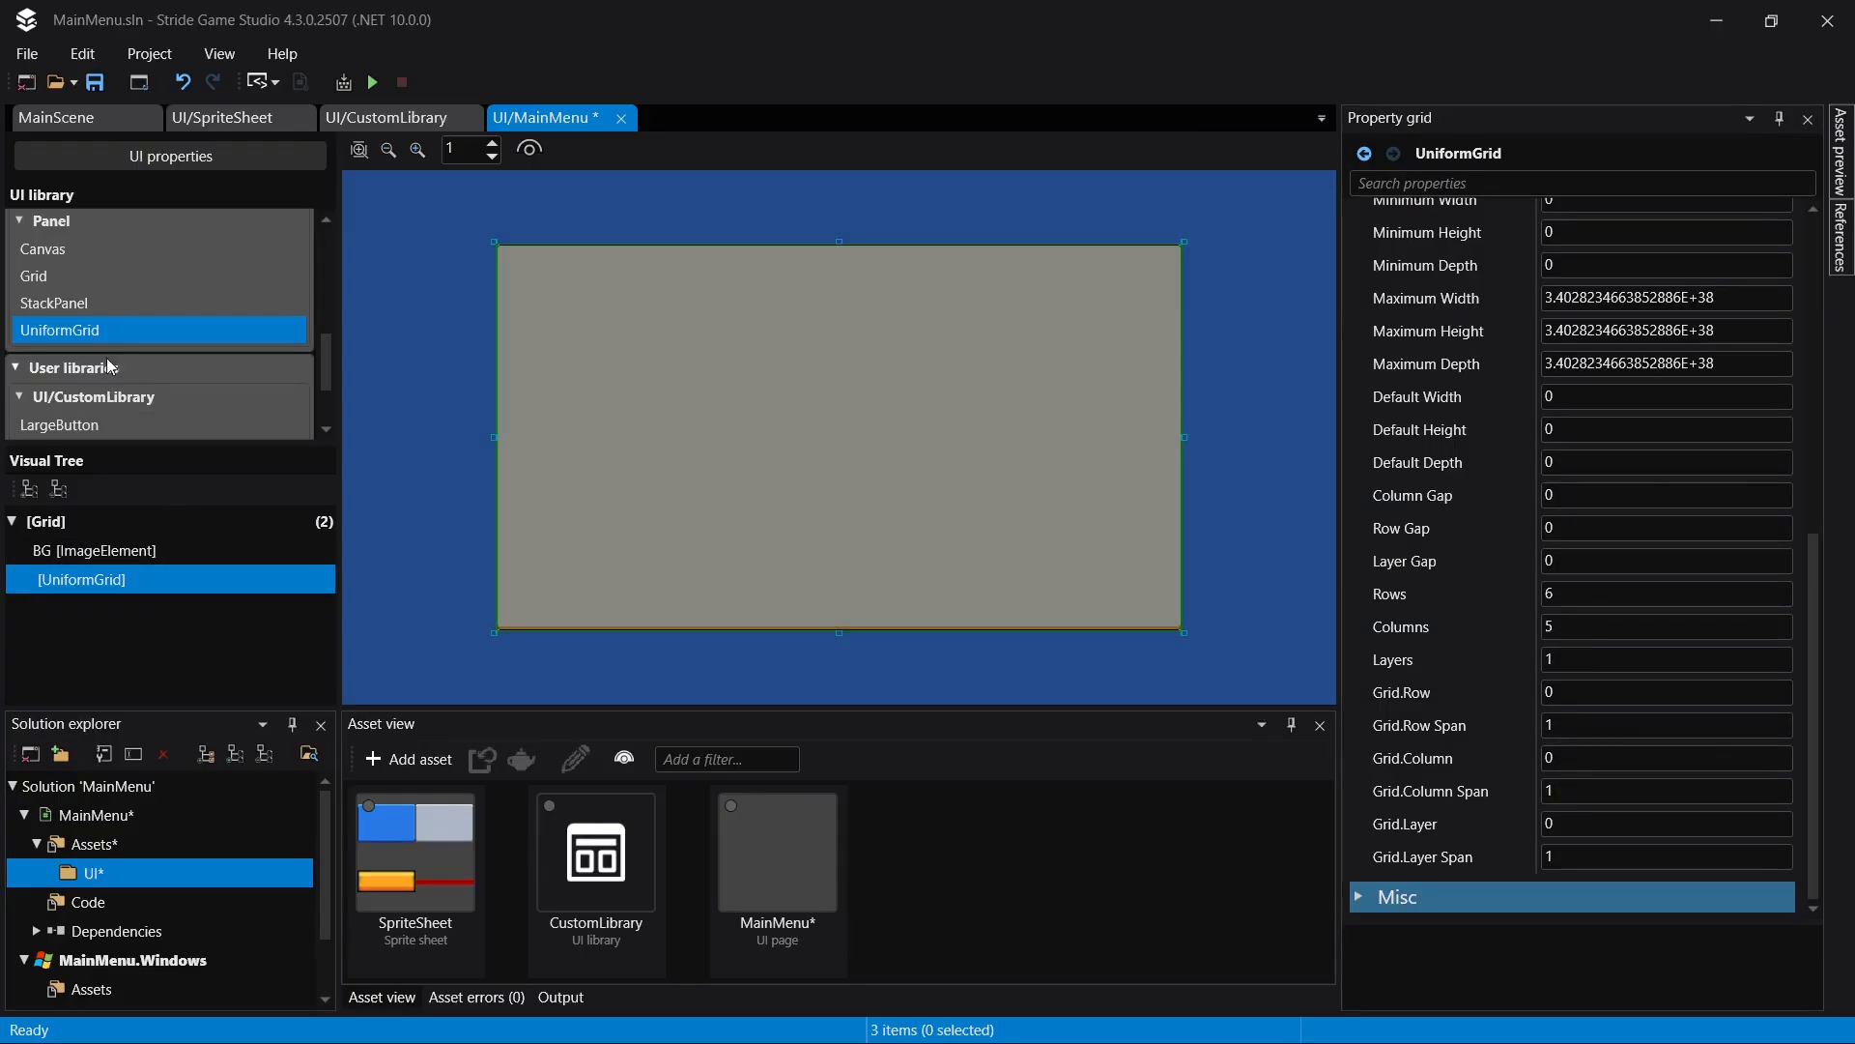
pyautogui.moveTo(79, 329); pyautogui.dragTo(106, 586)
pyautogui.click(141, 577)
pyautogui.click(1596, 624)
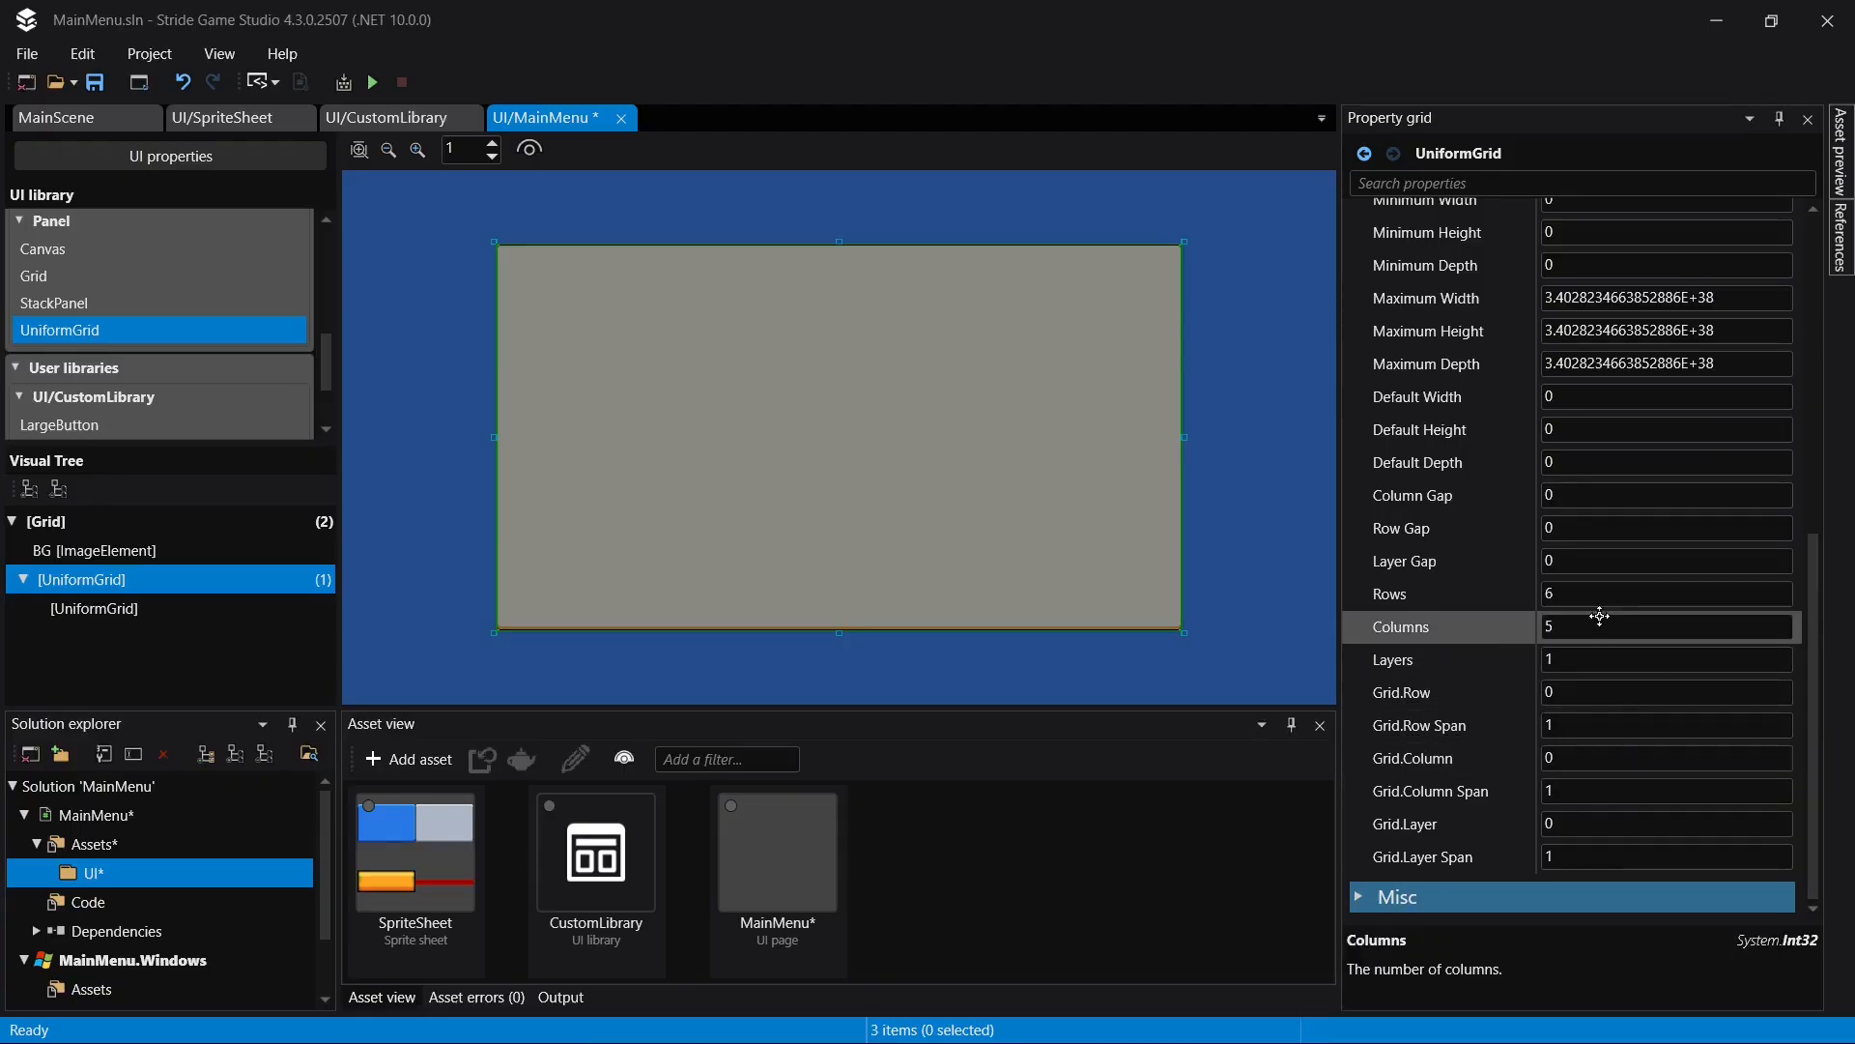
pyautogui.click(613, 550)
# - Try moving the nested UniformGrid to uniform grid row 4, and undo the change
pyautogui.click(1596, 689)
pyautogui.click(1595, 691)
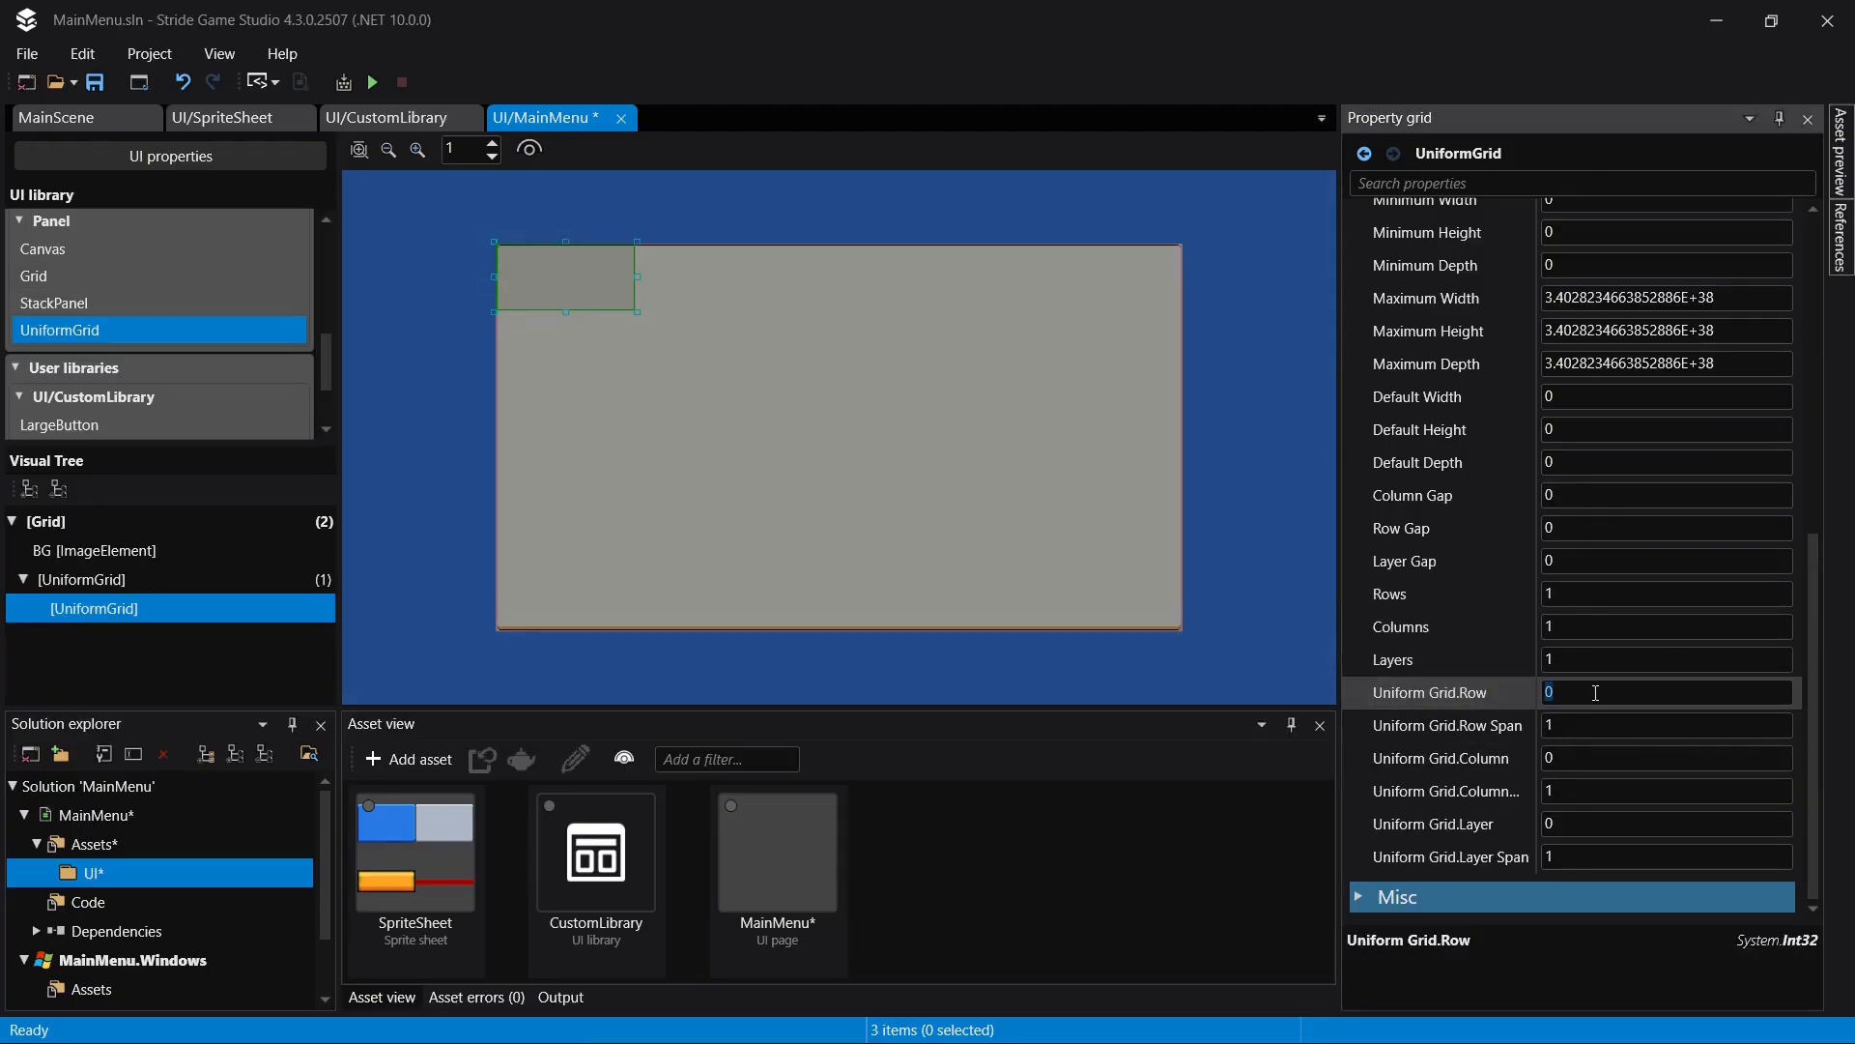
pyautogui.write('4')
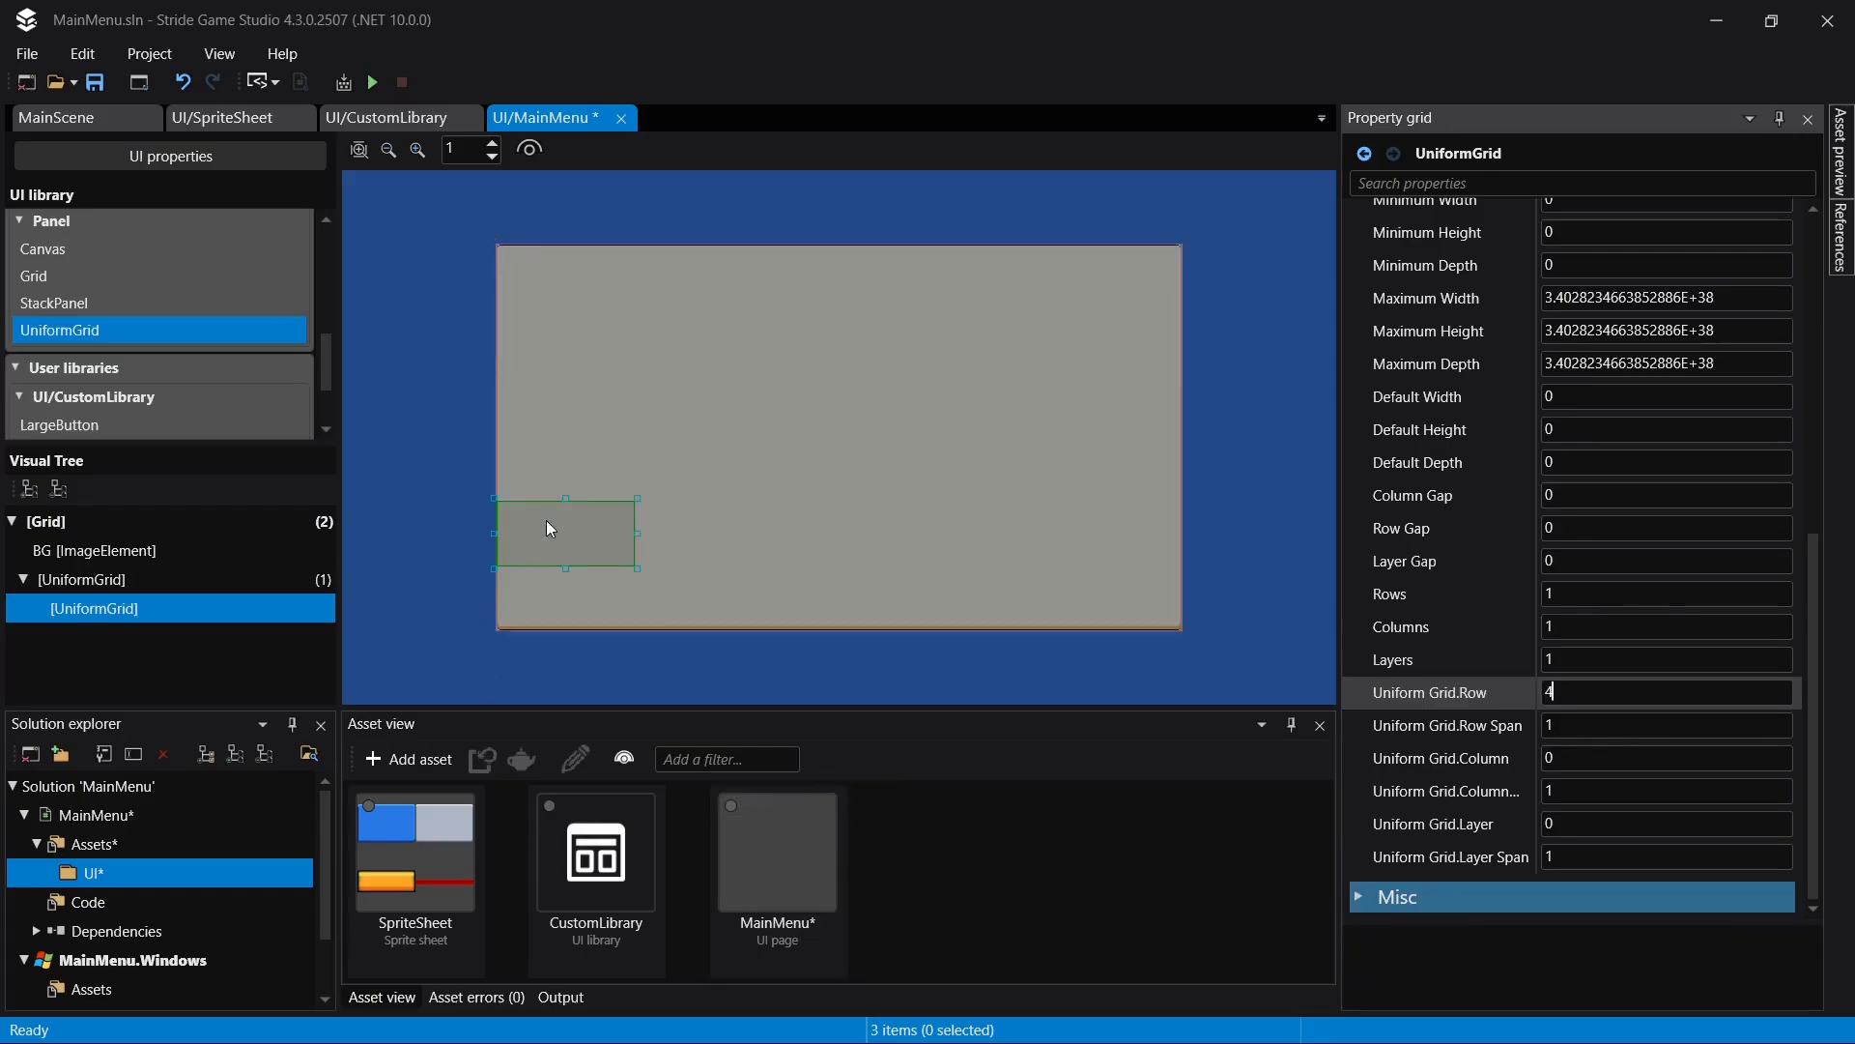
pyautogui.click(1585, 725)
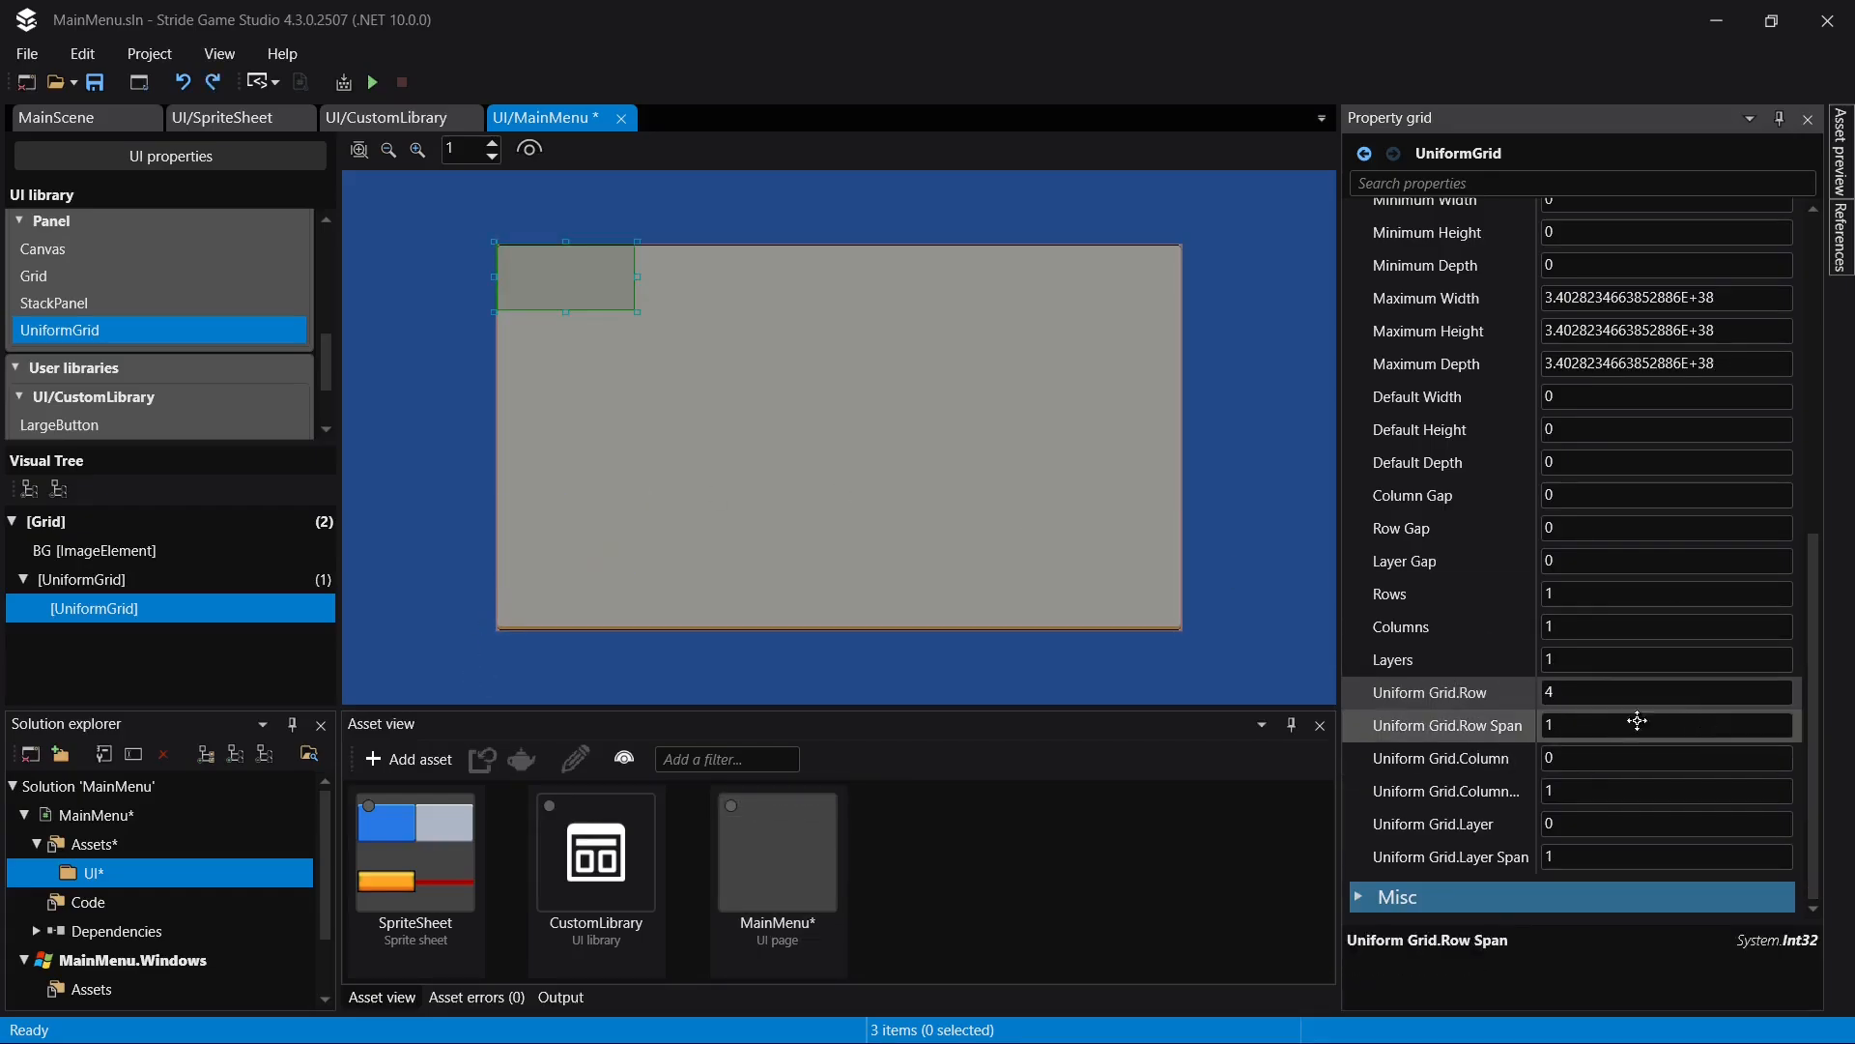
pyautogui.click(1584, 726)
# - Place the nested UniformGrid at uniform grid row 1, column 1, with a row span of 4
pyautogui.click(1578, 692)
pyautogui.write('1')
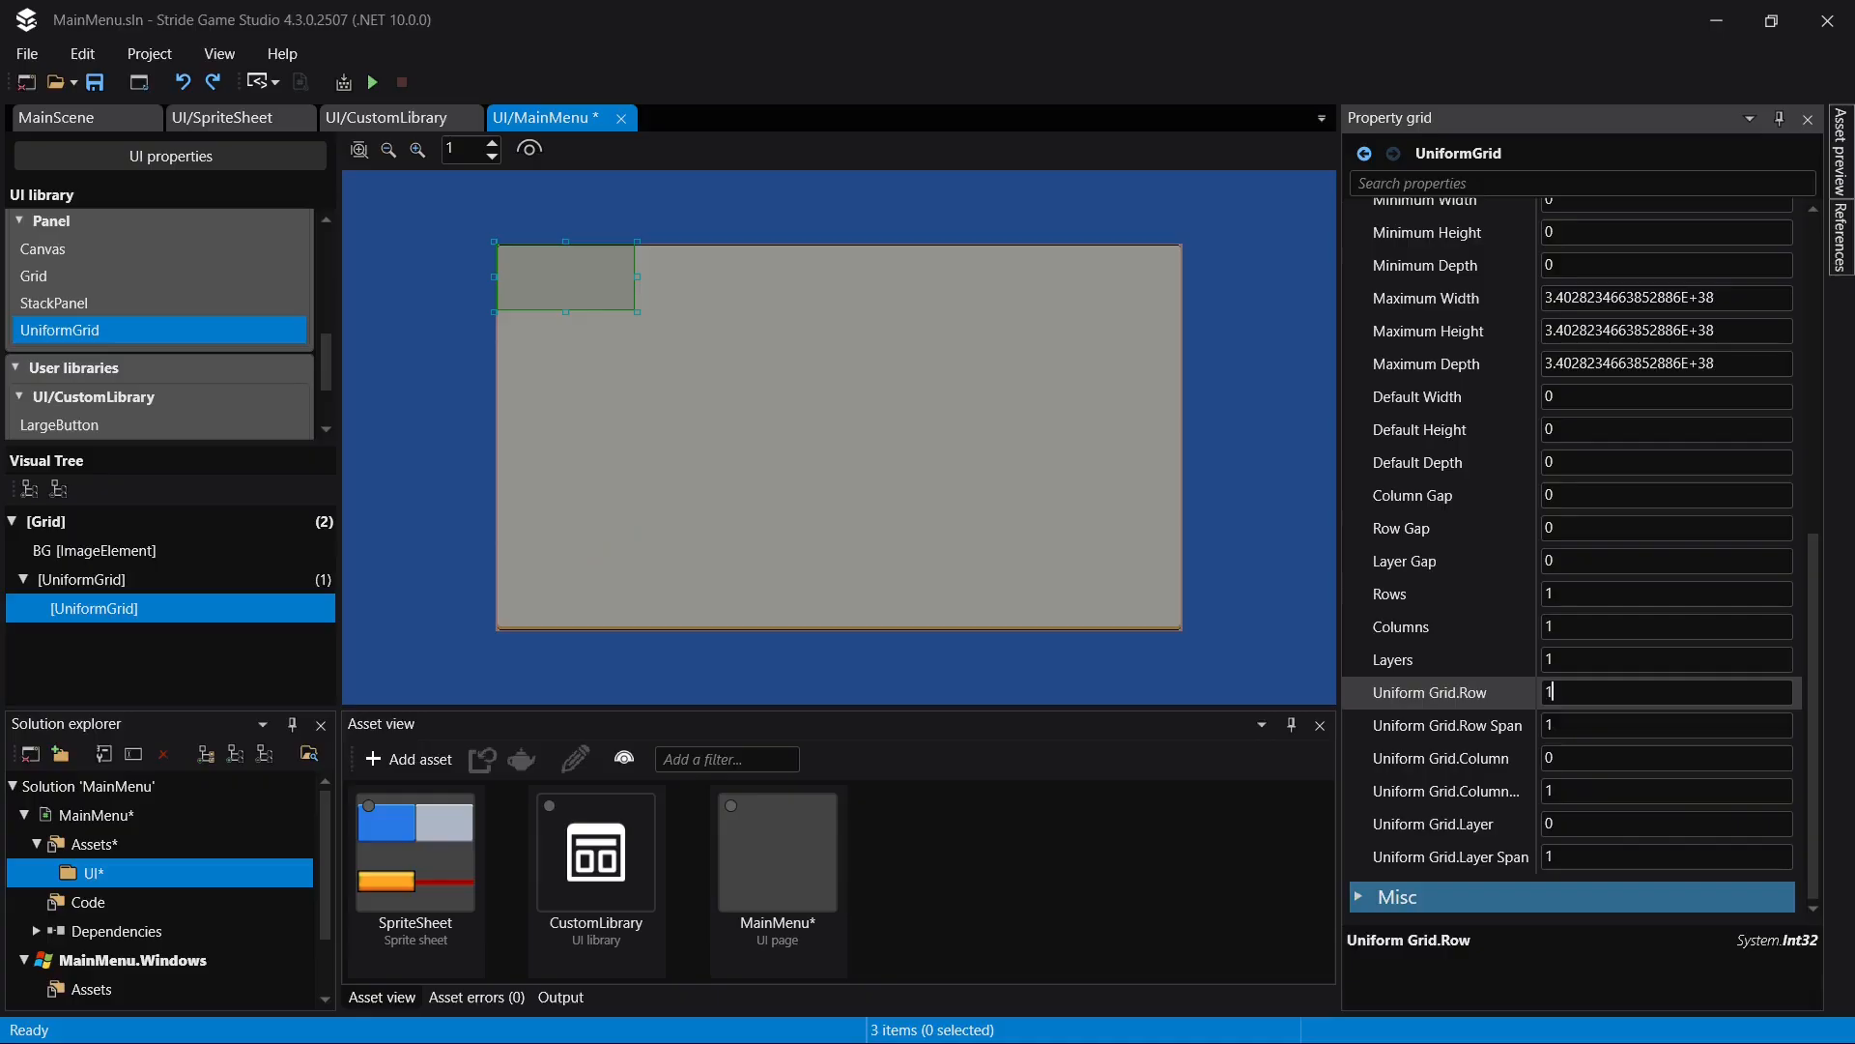
pyautogui.click(1590, 725)
pyautogui.write('4')
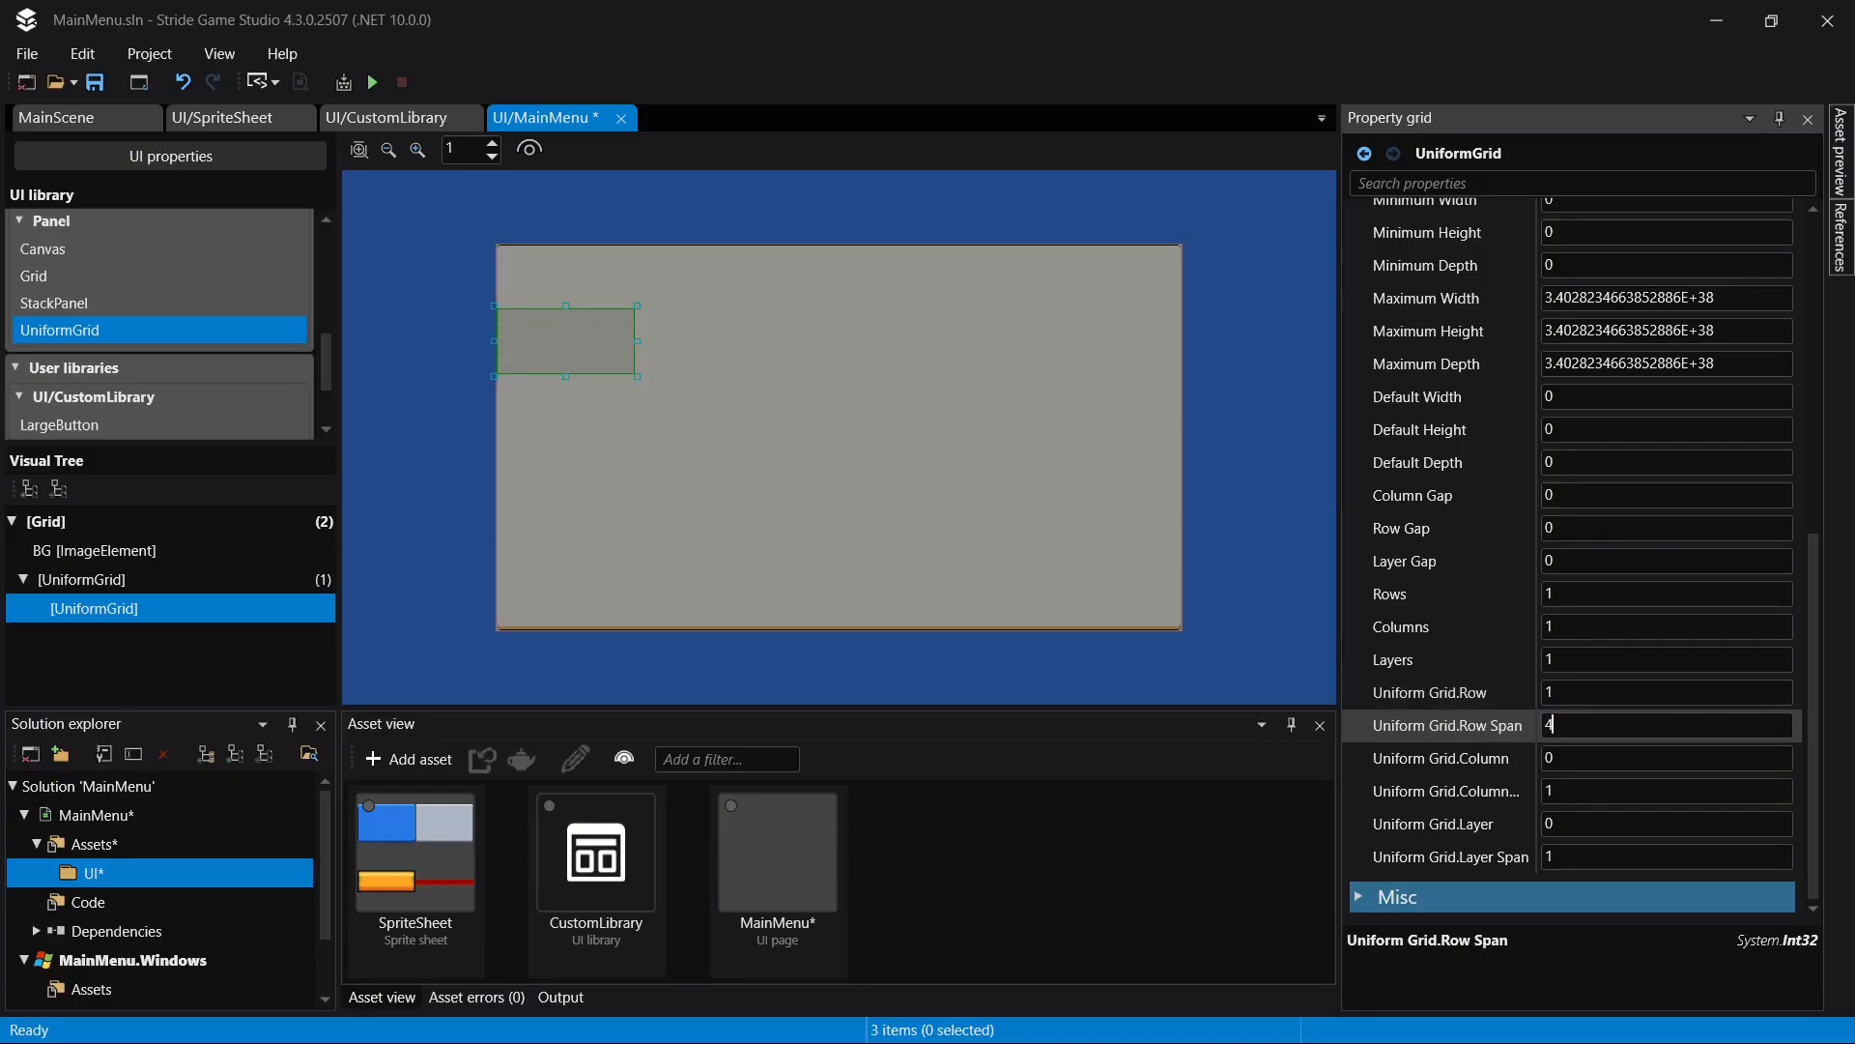
pyautogui.press('Return')
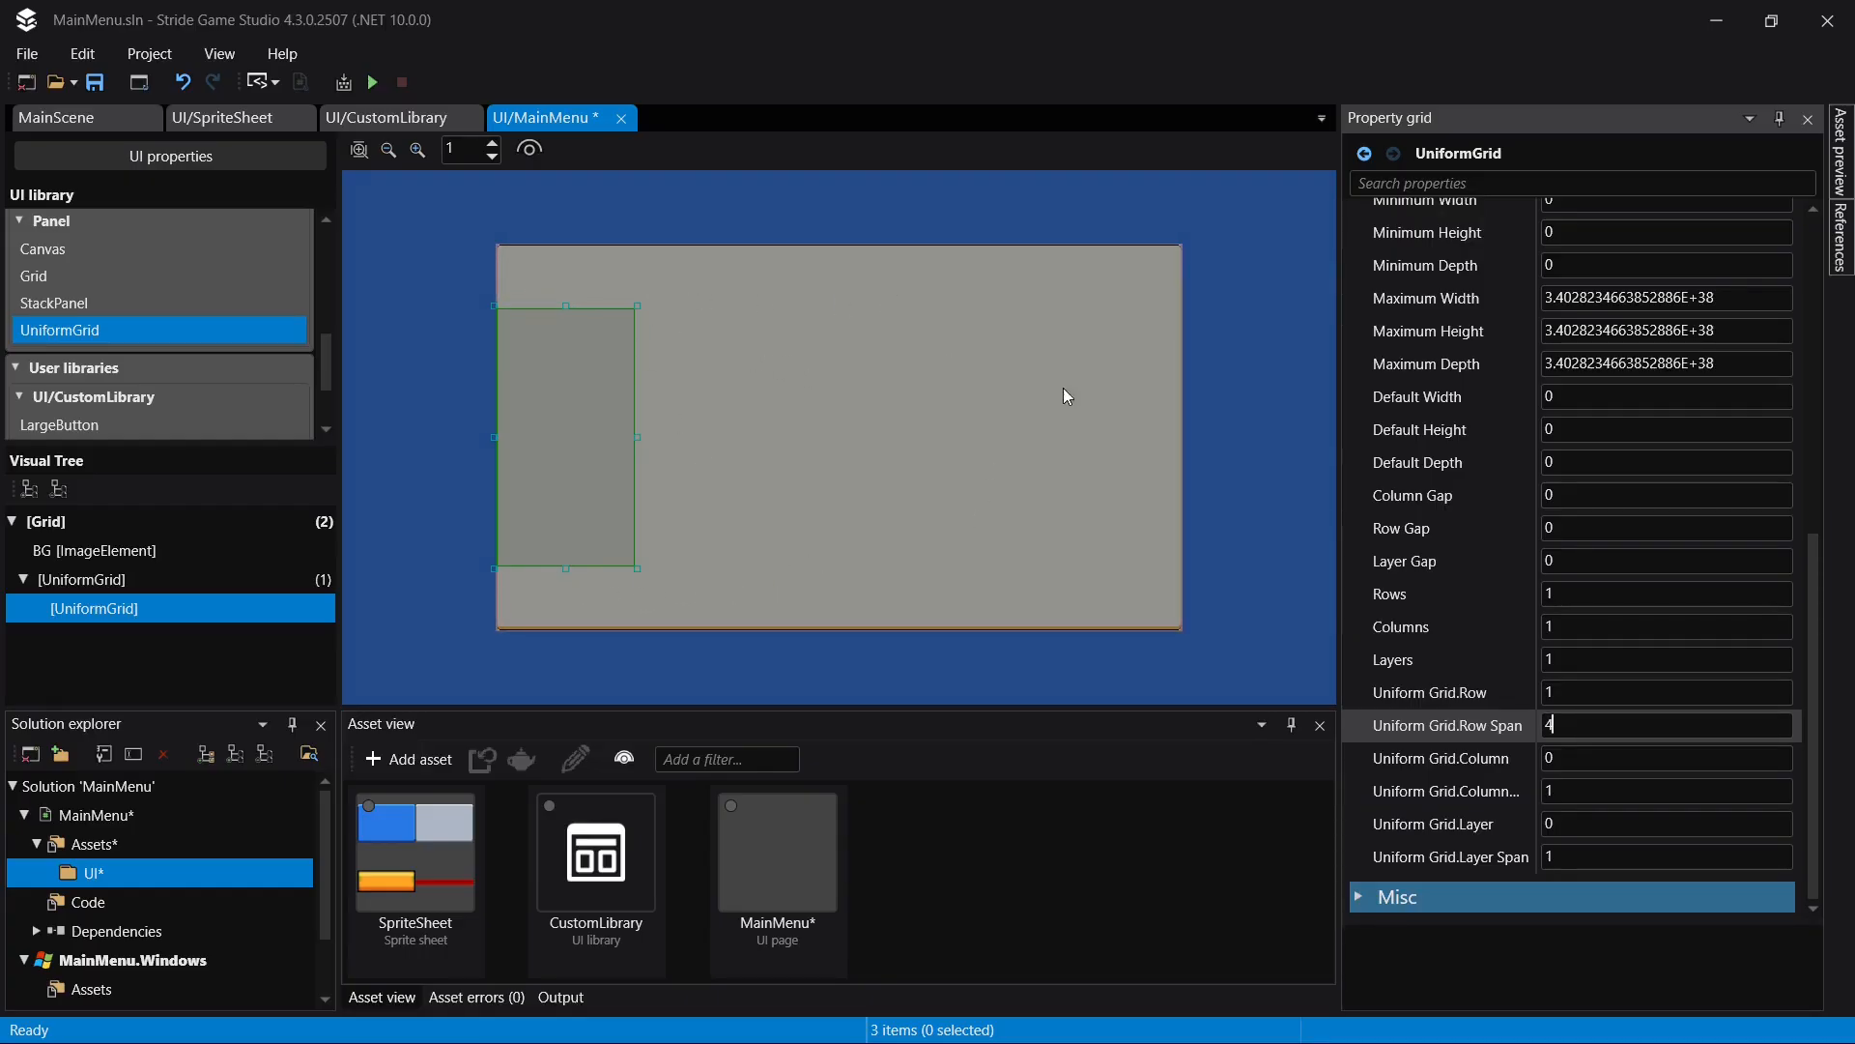
pyautogui.click(1599, 759)
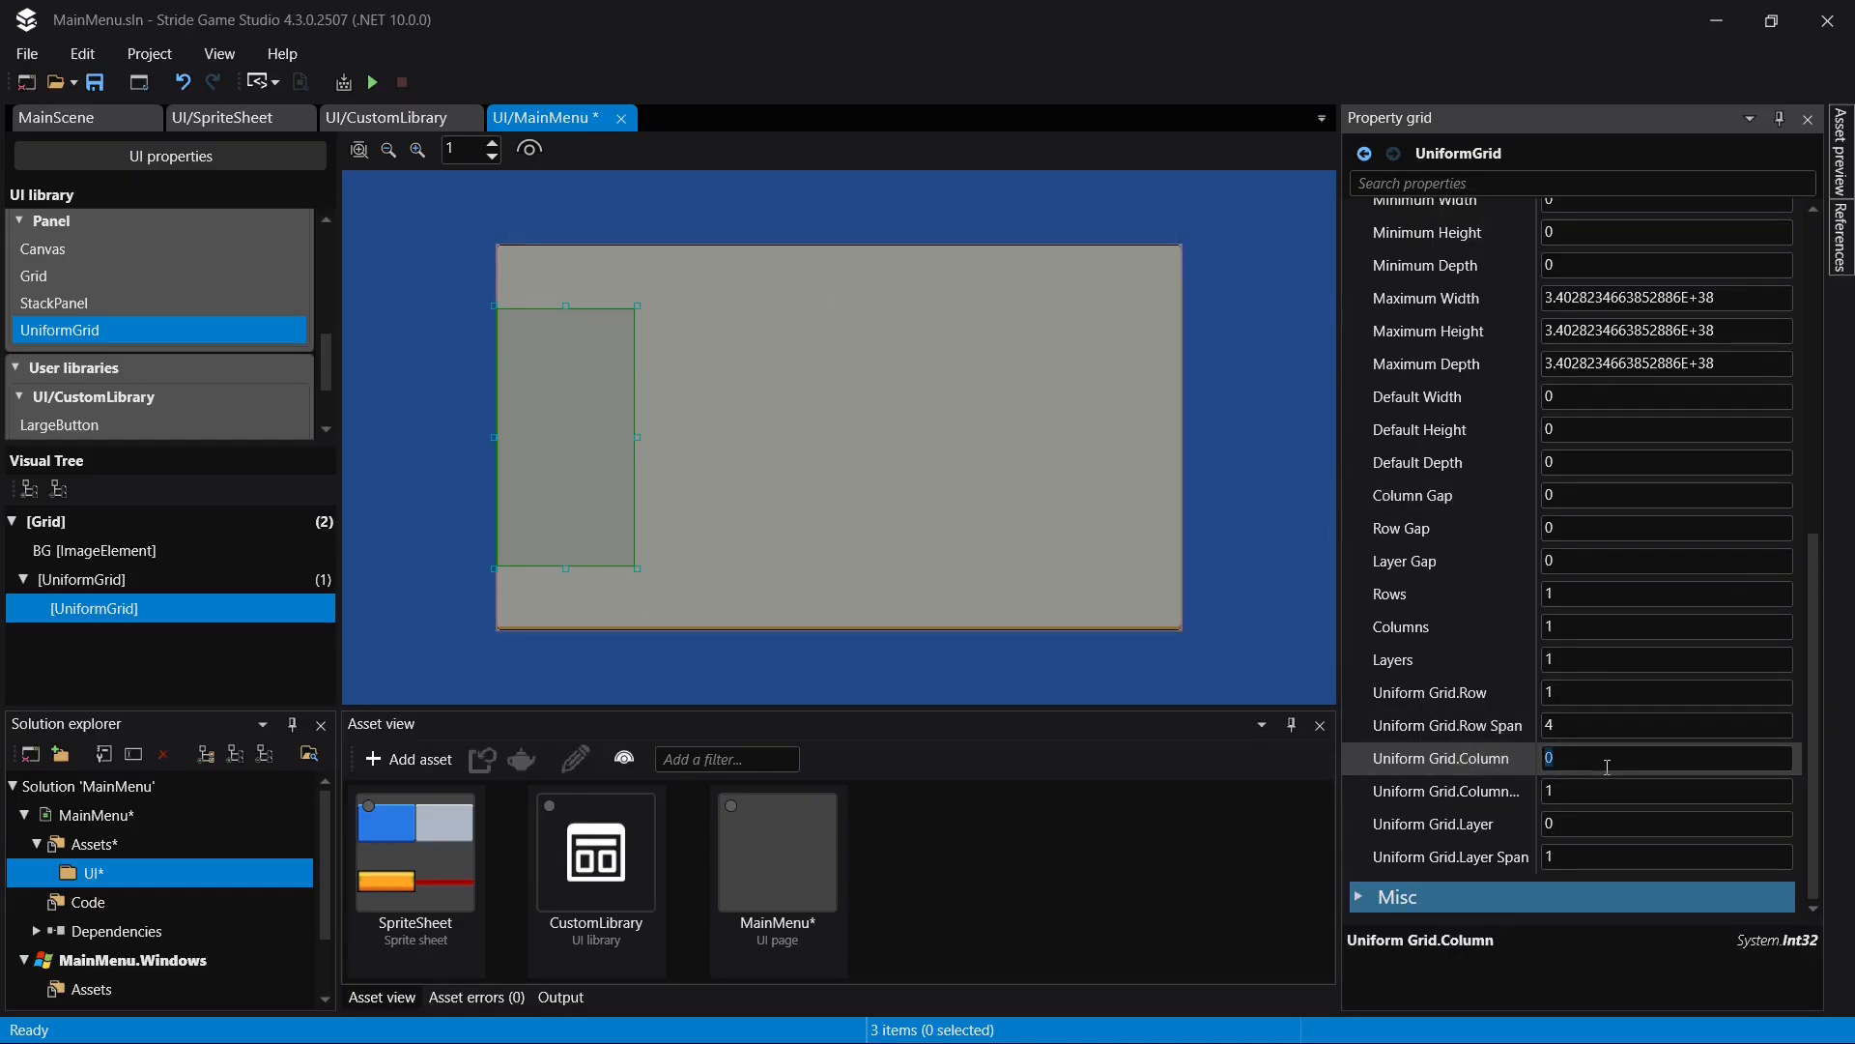
pyautogui.write('1')
pyautogui.press('Return')
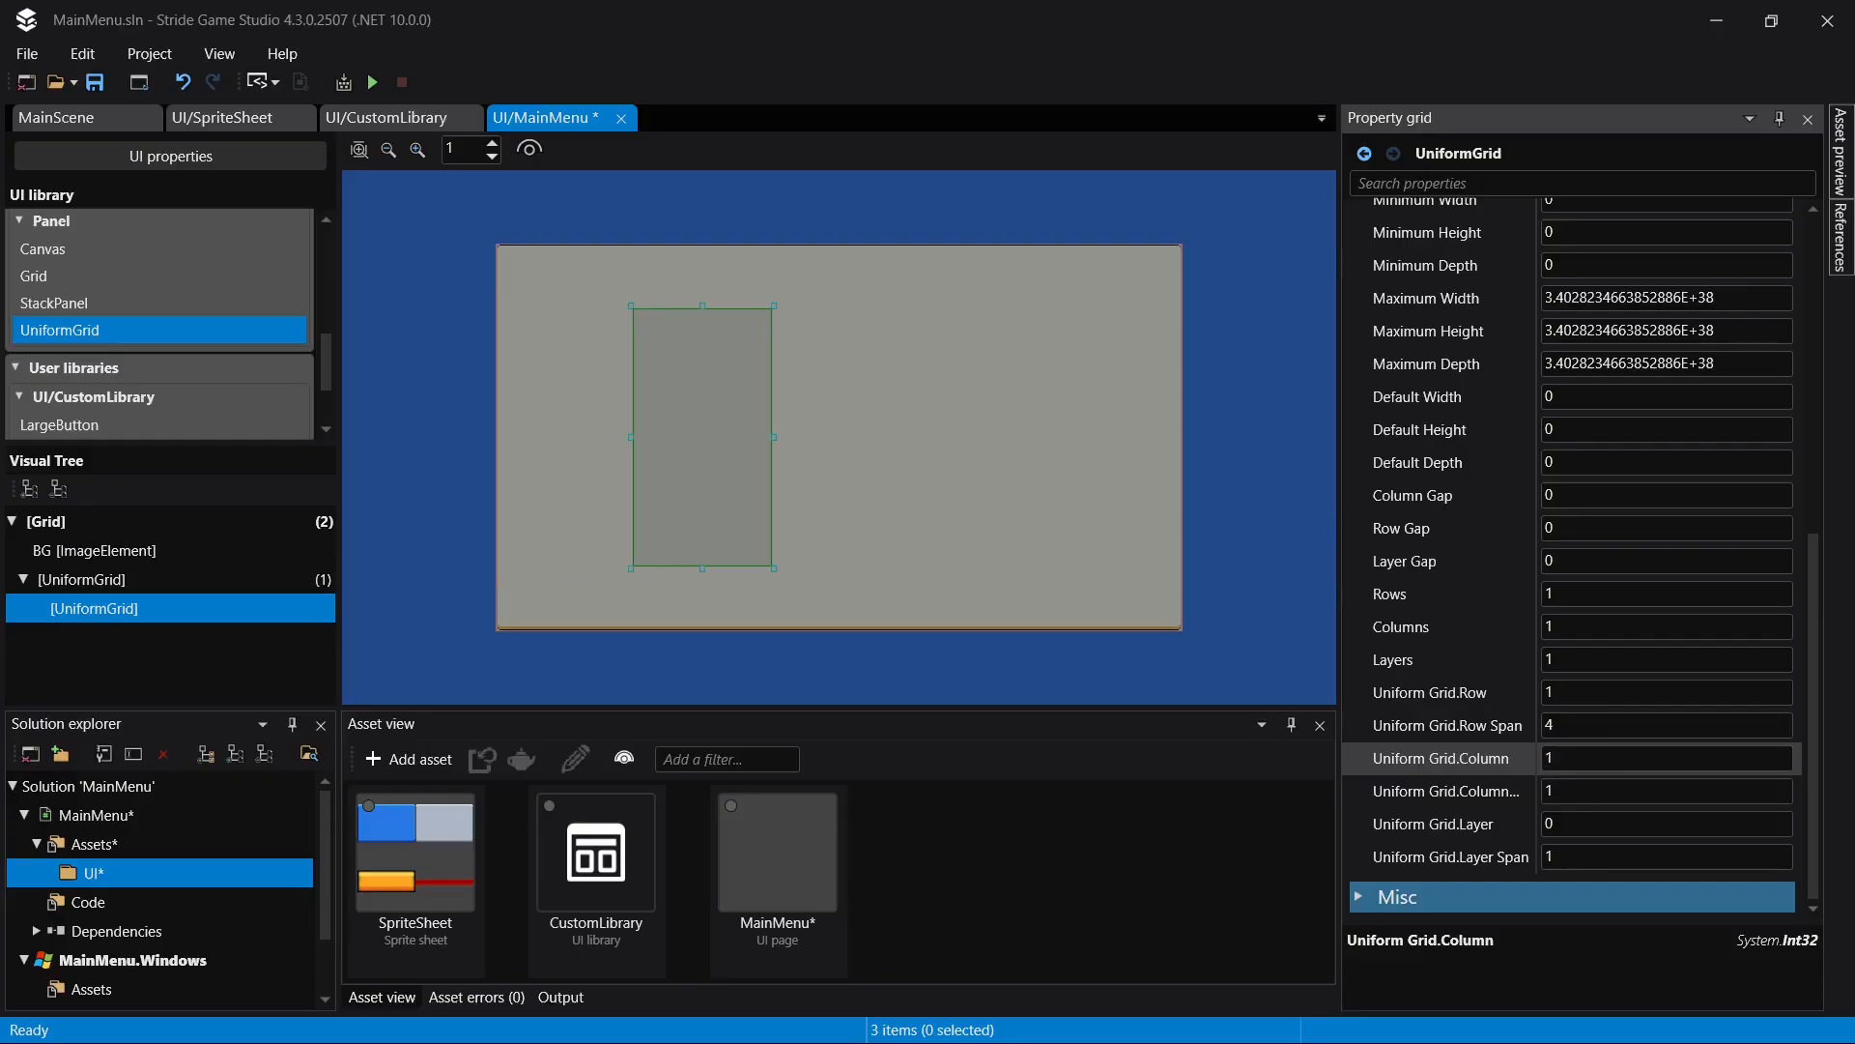
# - Set the nested UniformGrid's column span in its parent uniform grid to 3
pyautogui.click(1592, 792)
pyautogui.write('3')
pyautogui.press('Return')
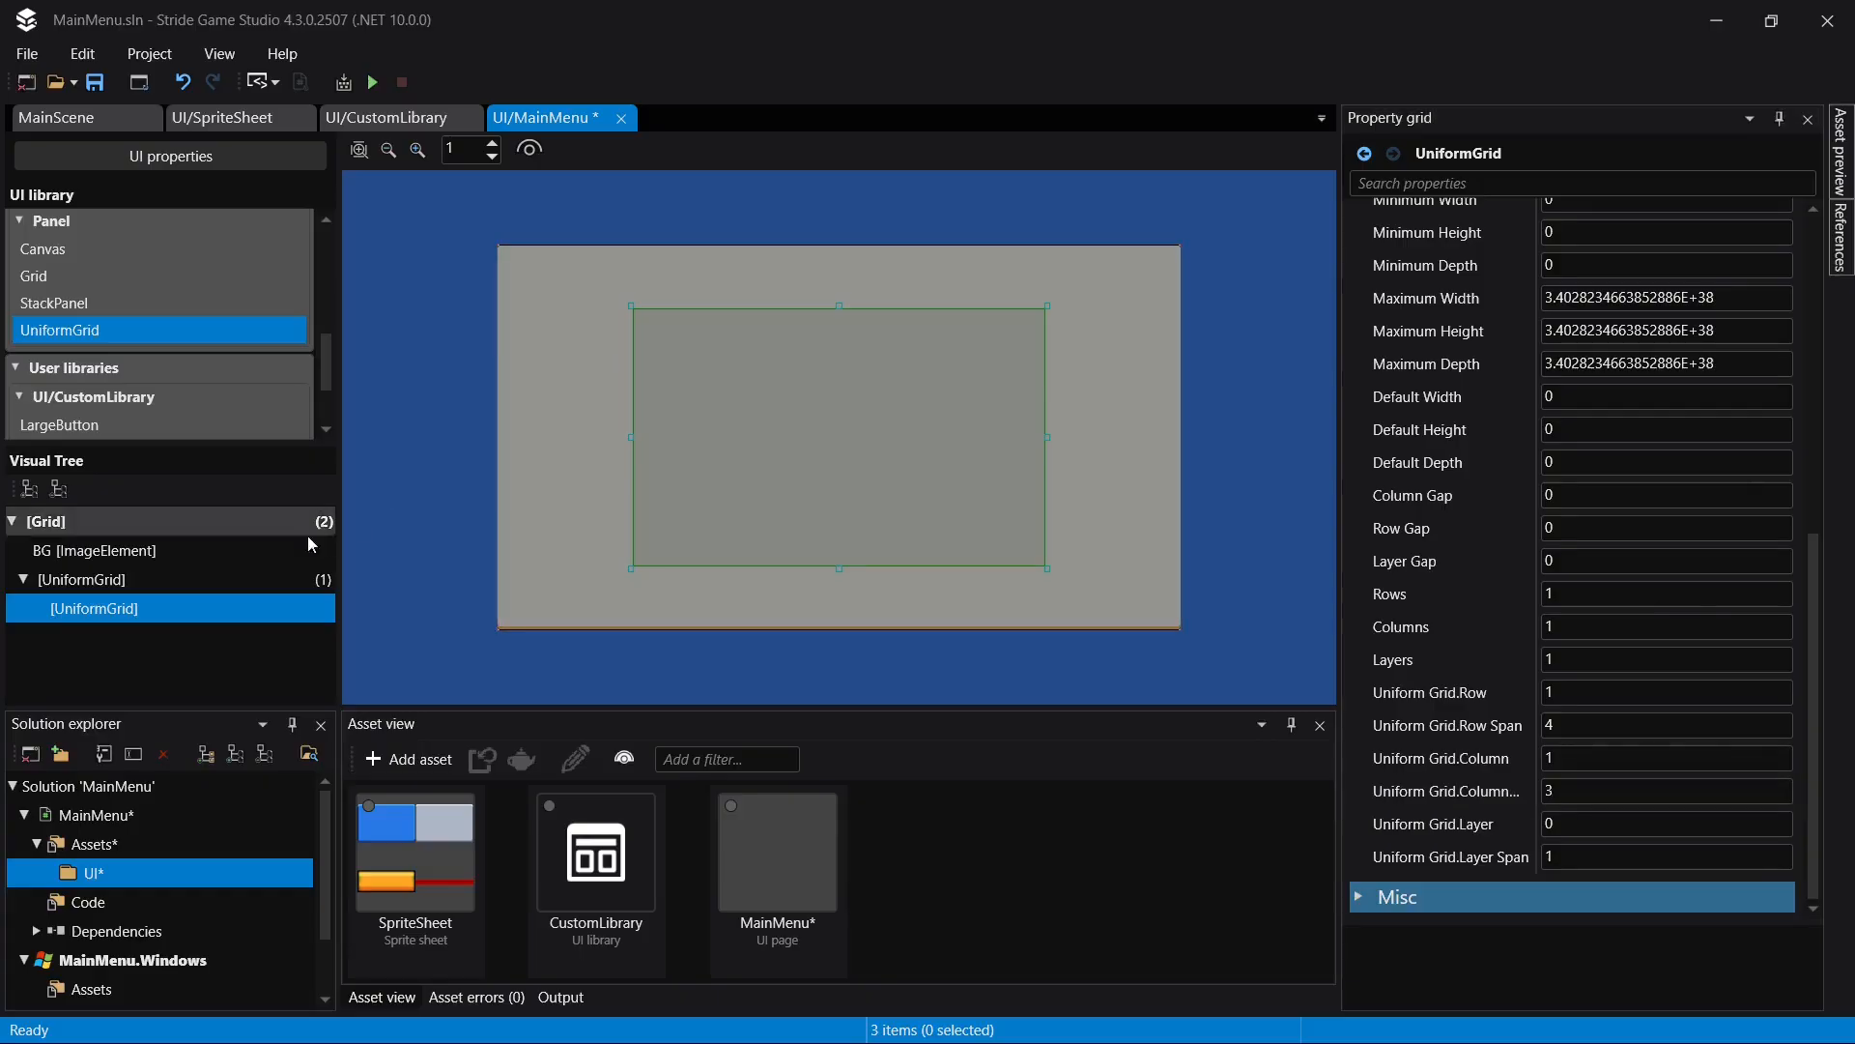
# - Set the outer UniformGrid to 7 rows and 6 columns
pyautogui.click(141, 582)
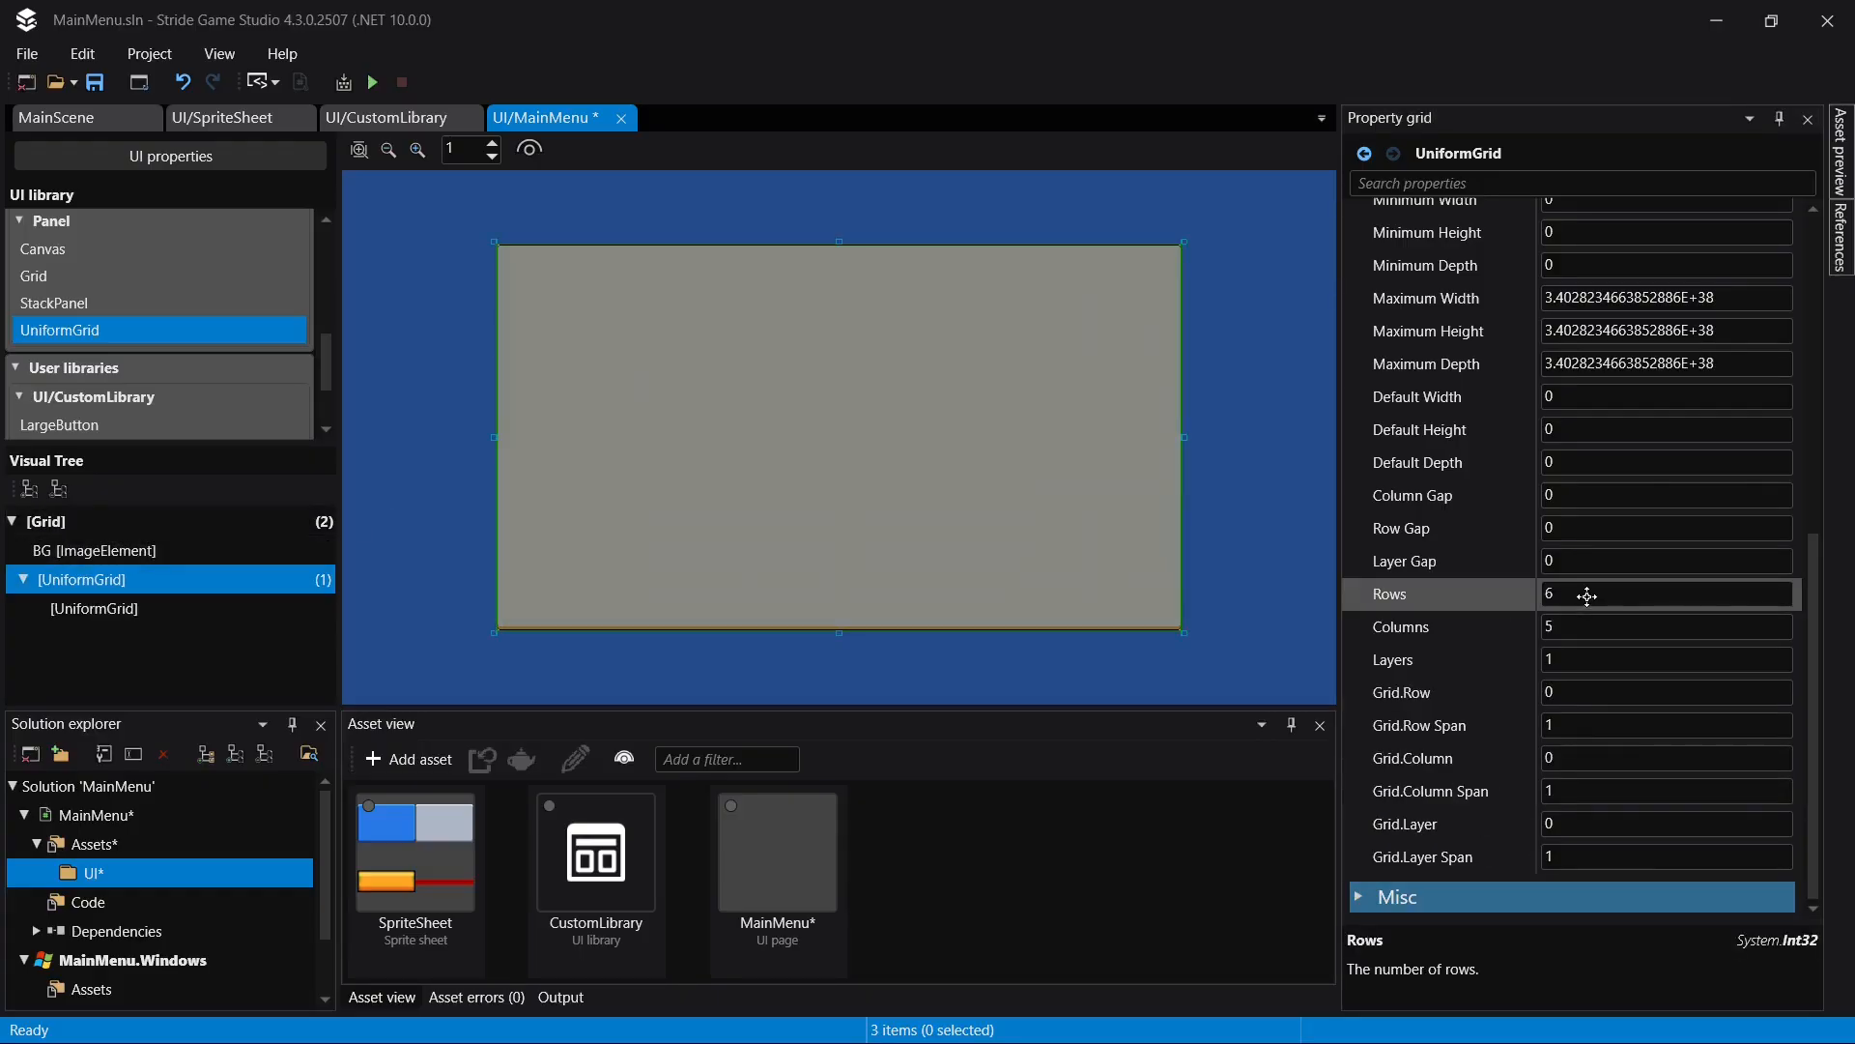
pyautogui.click(1612, 595)
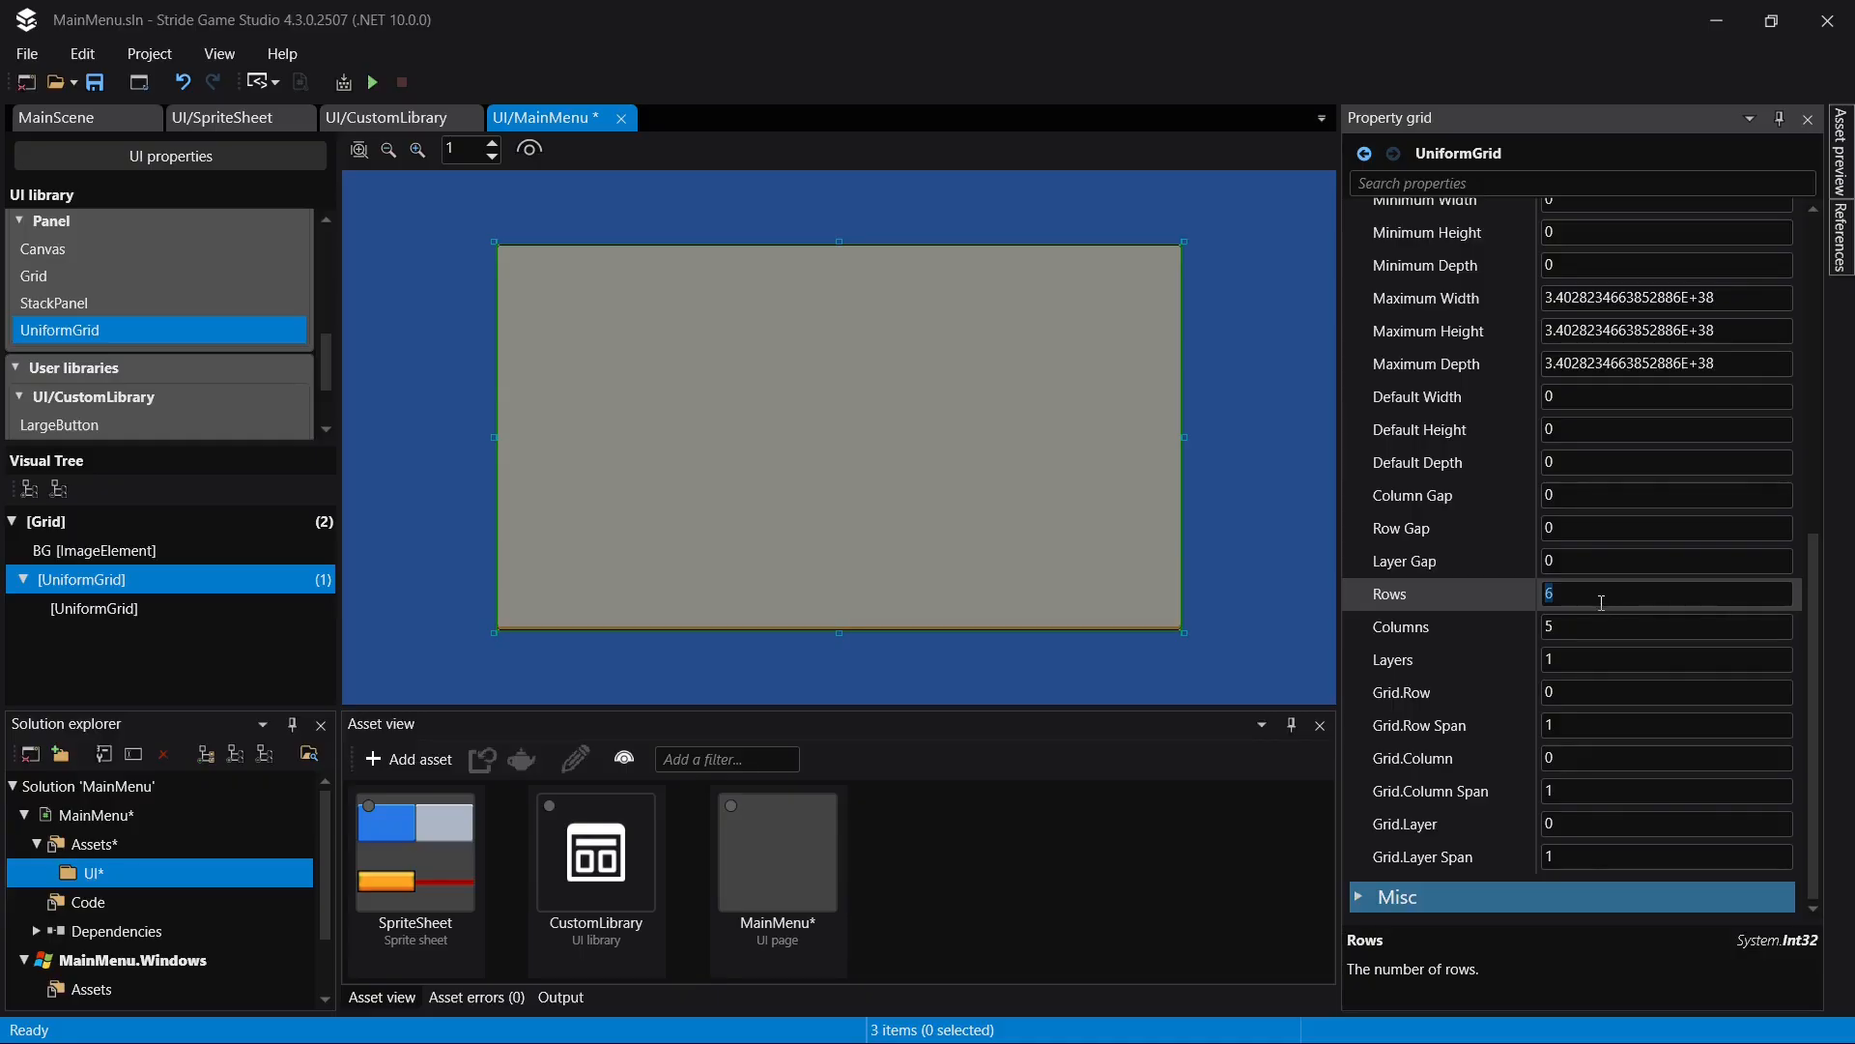
pyautogui.write('7')
pyautogui.click(1570, 626)
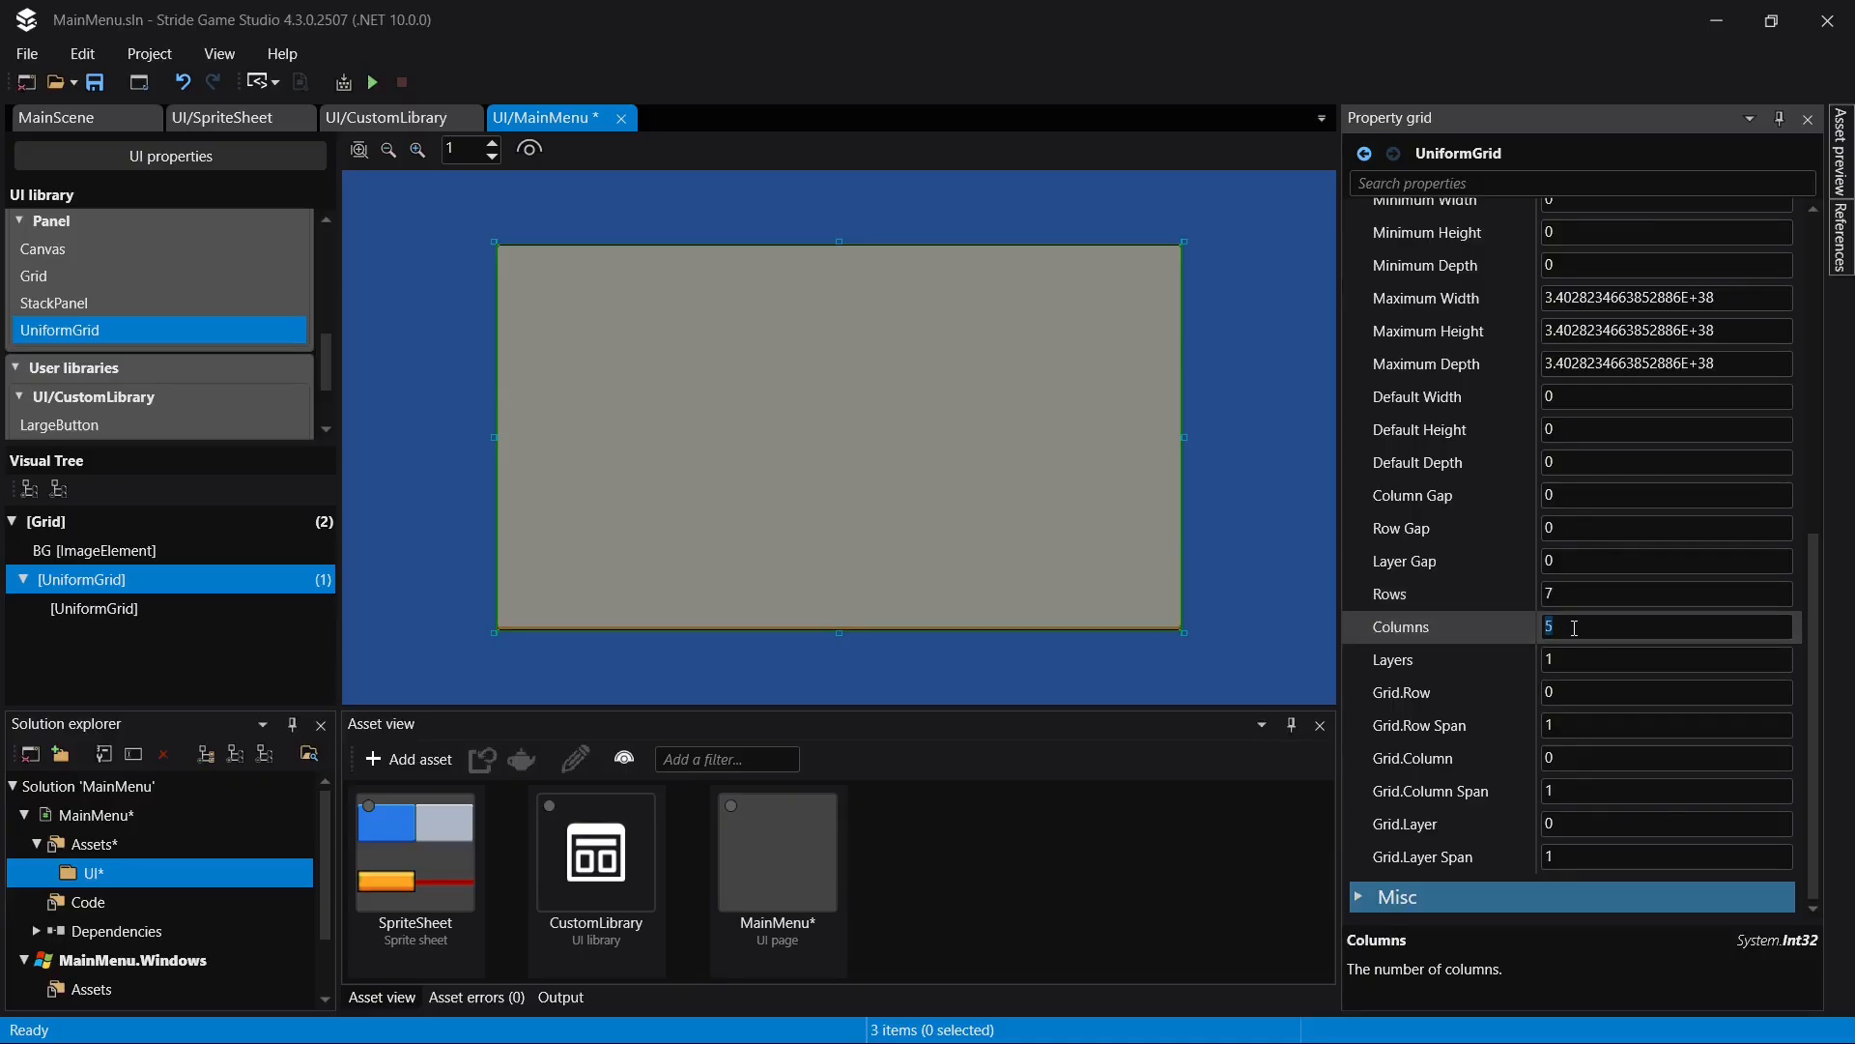
pyautogui.write('6')
pyautogui.press('Return')
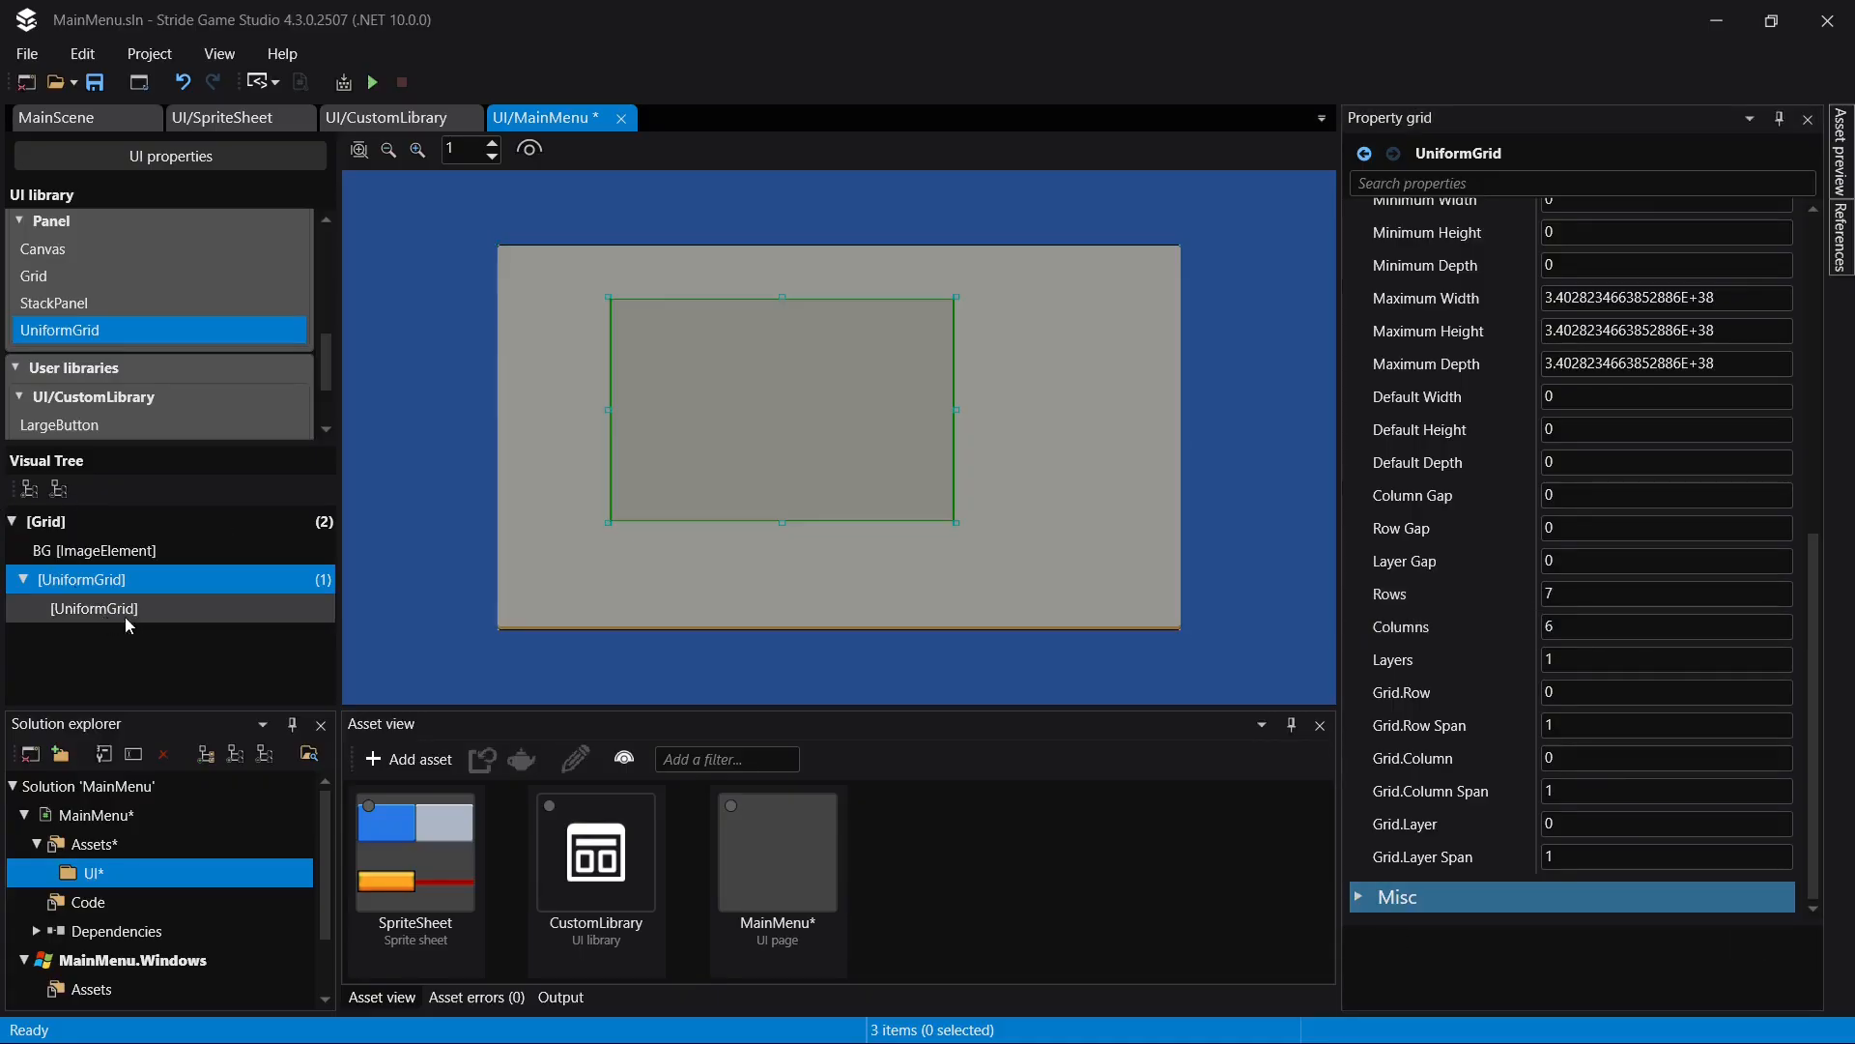
# - Set the nested UniformGrid's row span to 5 and column span to 4, and save the page
pyautogui.click(125, 608)
pyautogui.click(1611, 725)
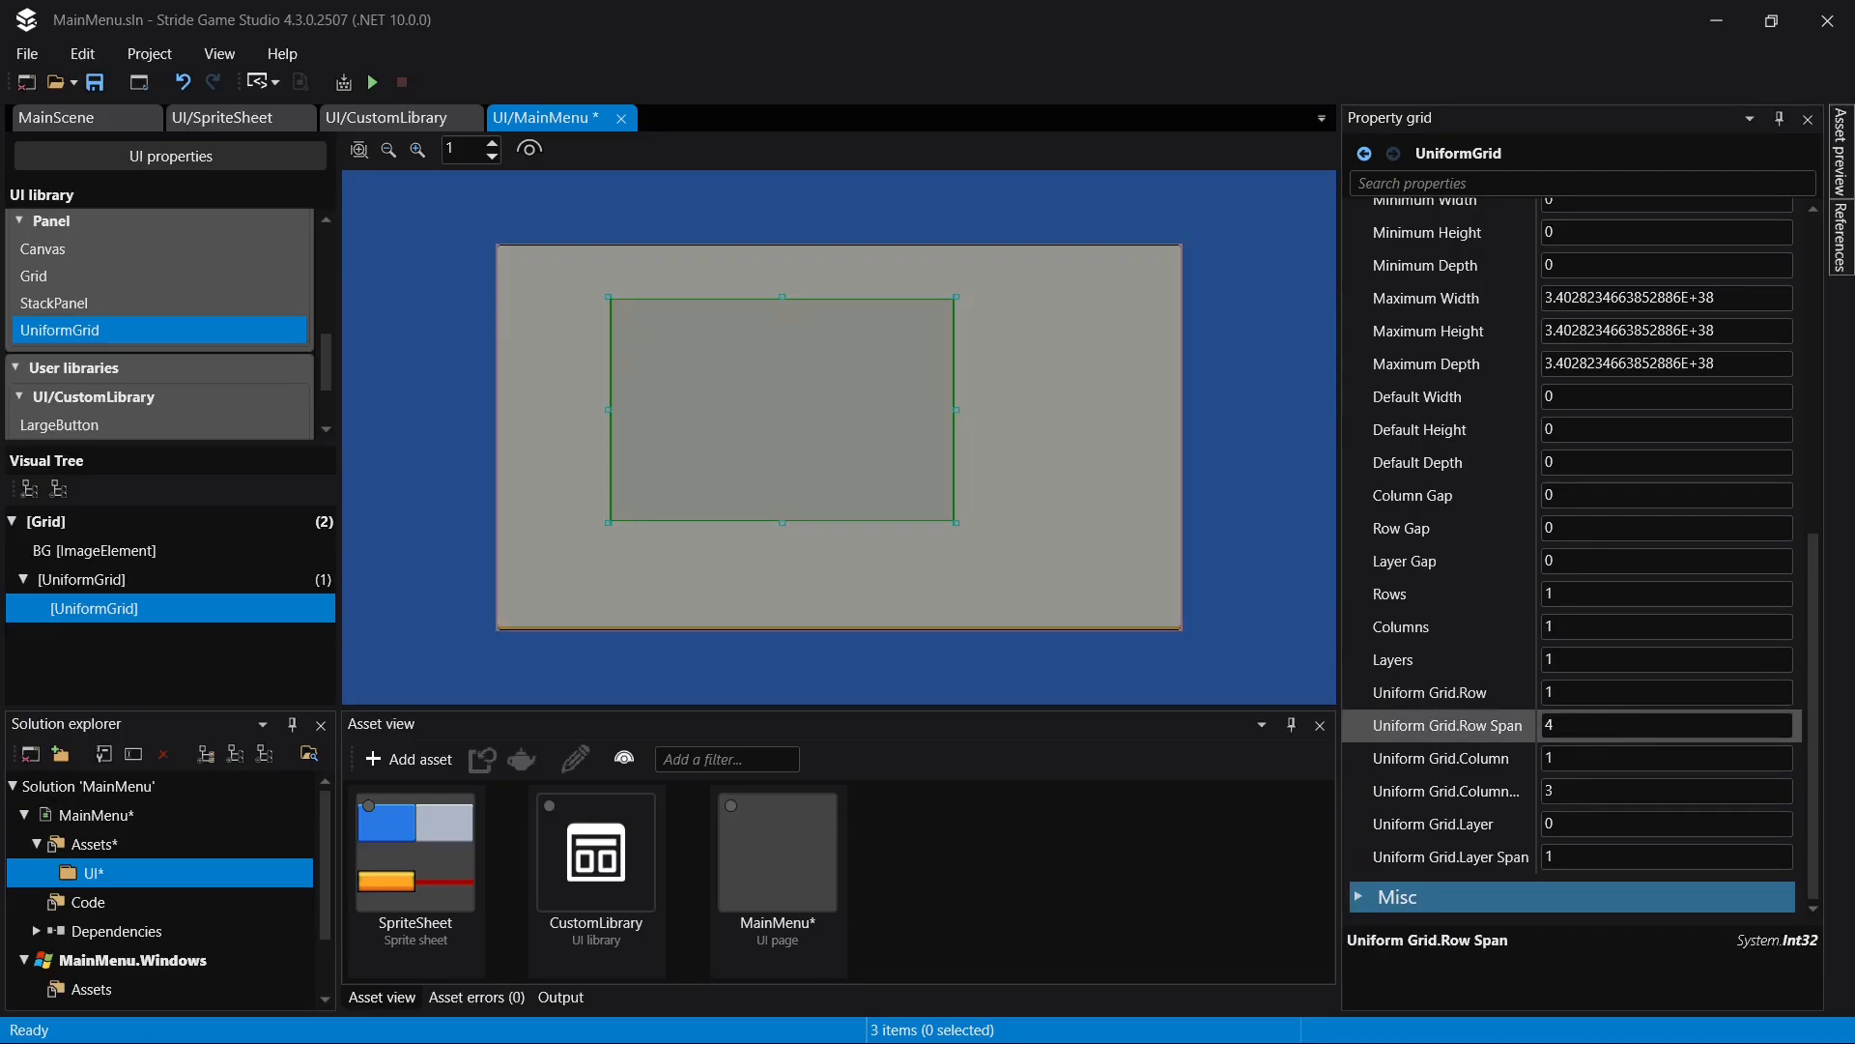
pyautogui.write('5')
pyautogui.click(1579, 790)
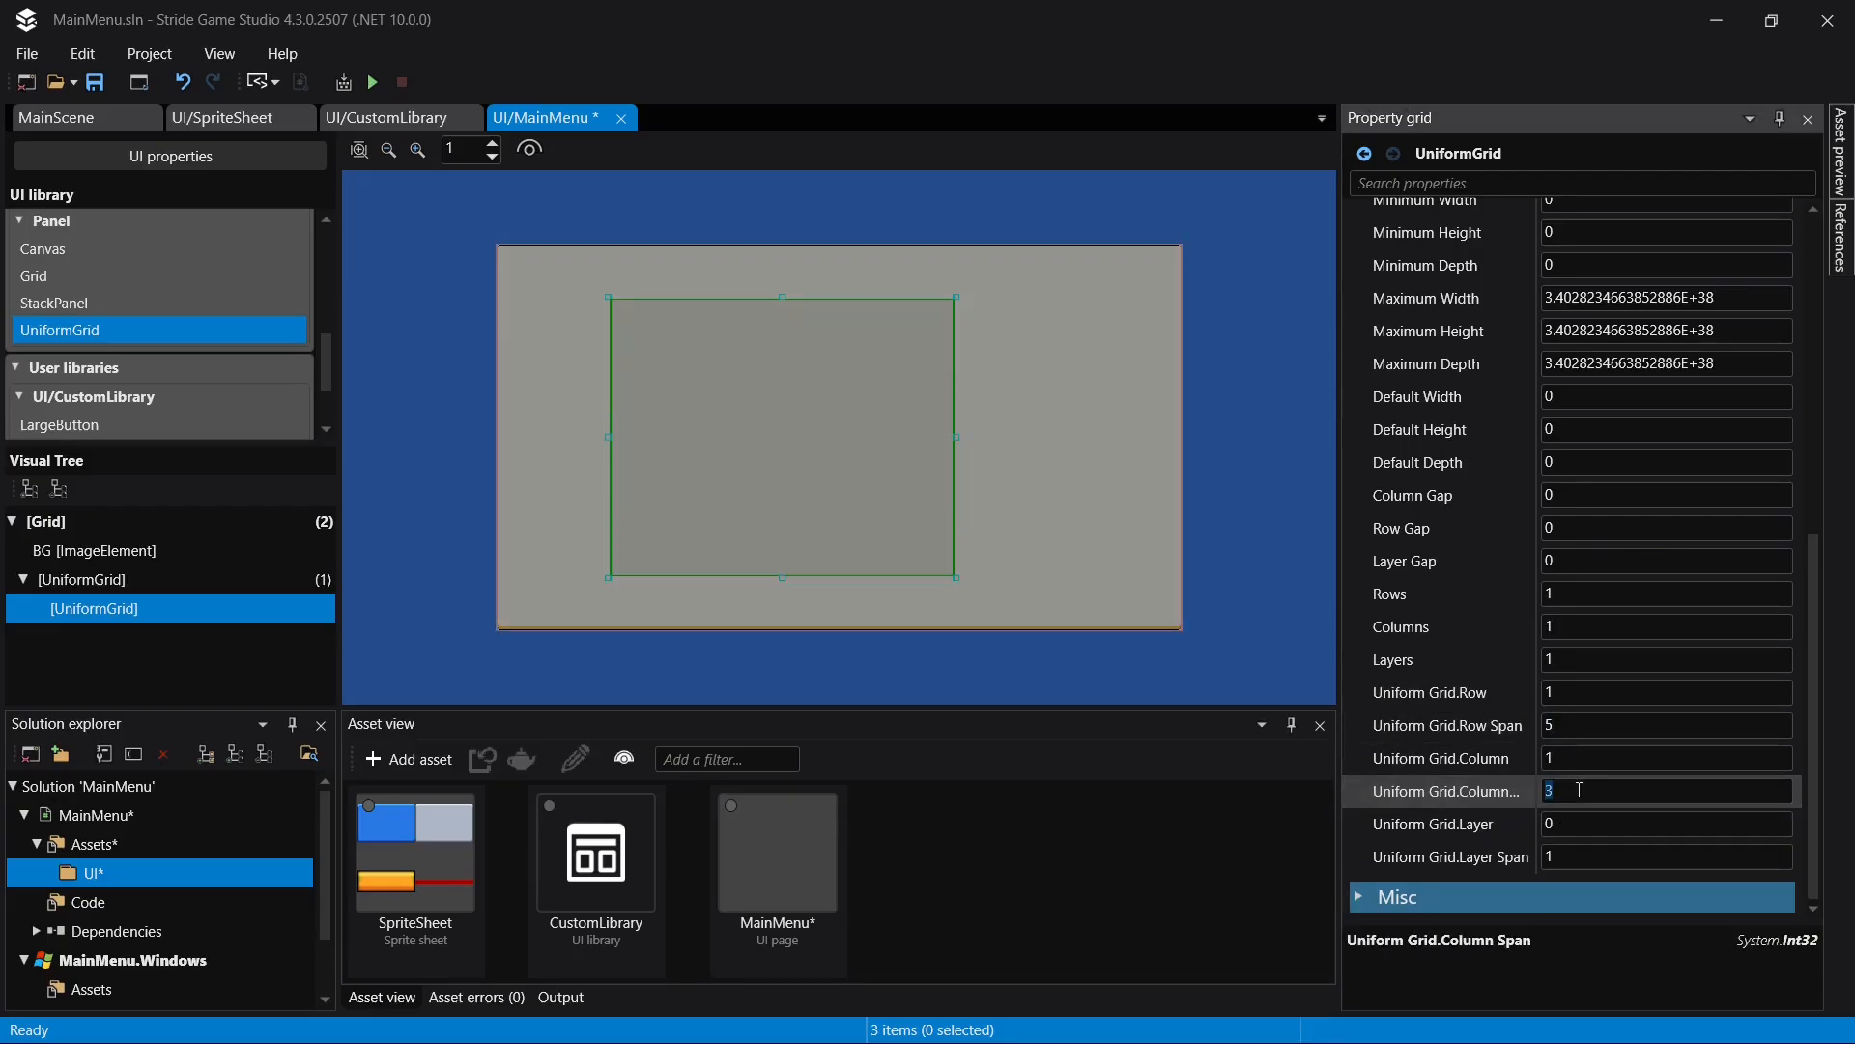
pyautogui.write('4')
pyautogui.press('Return')
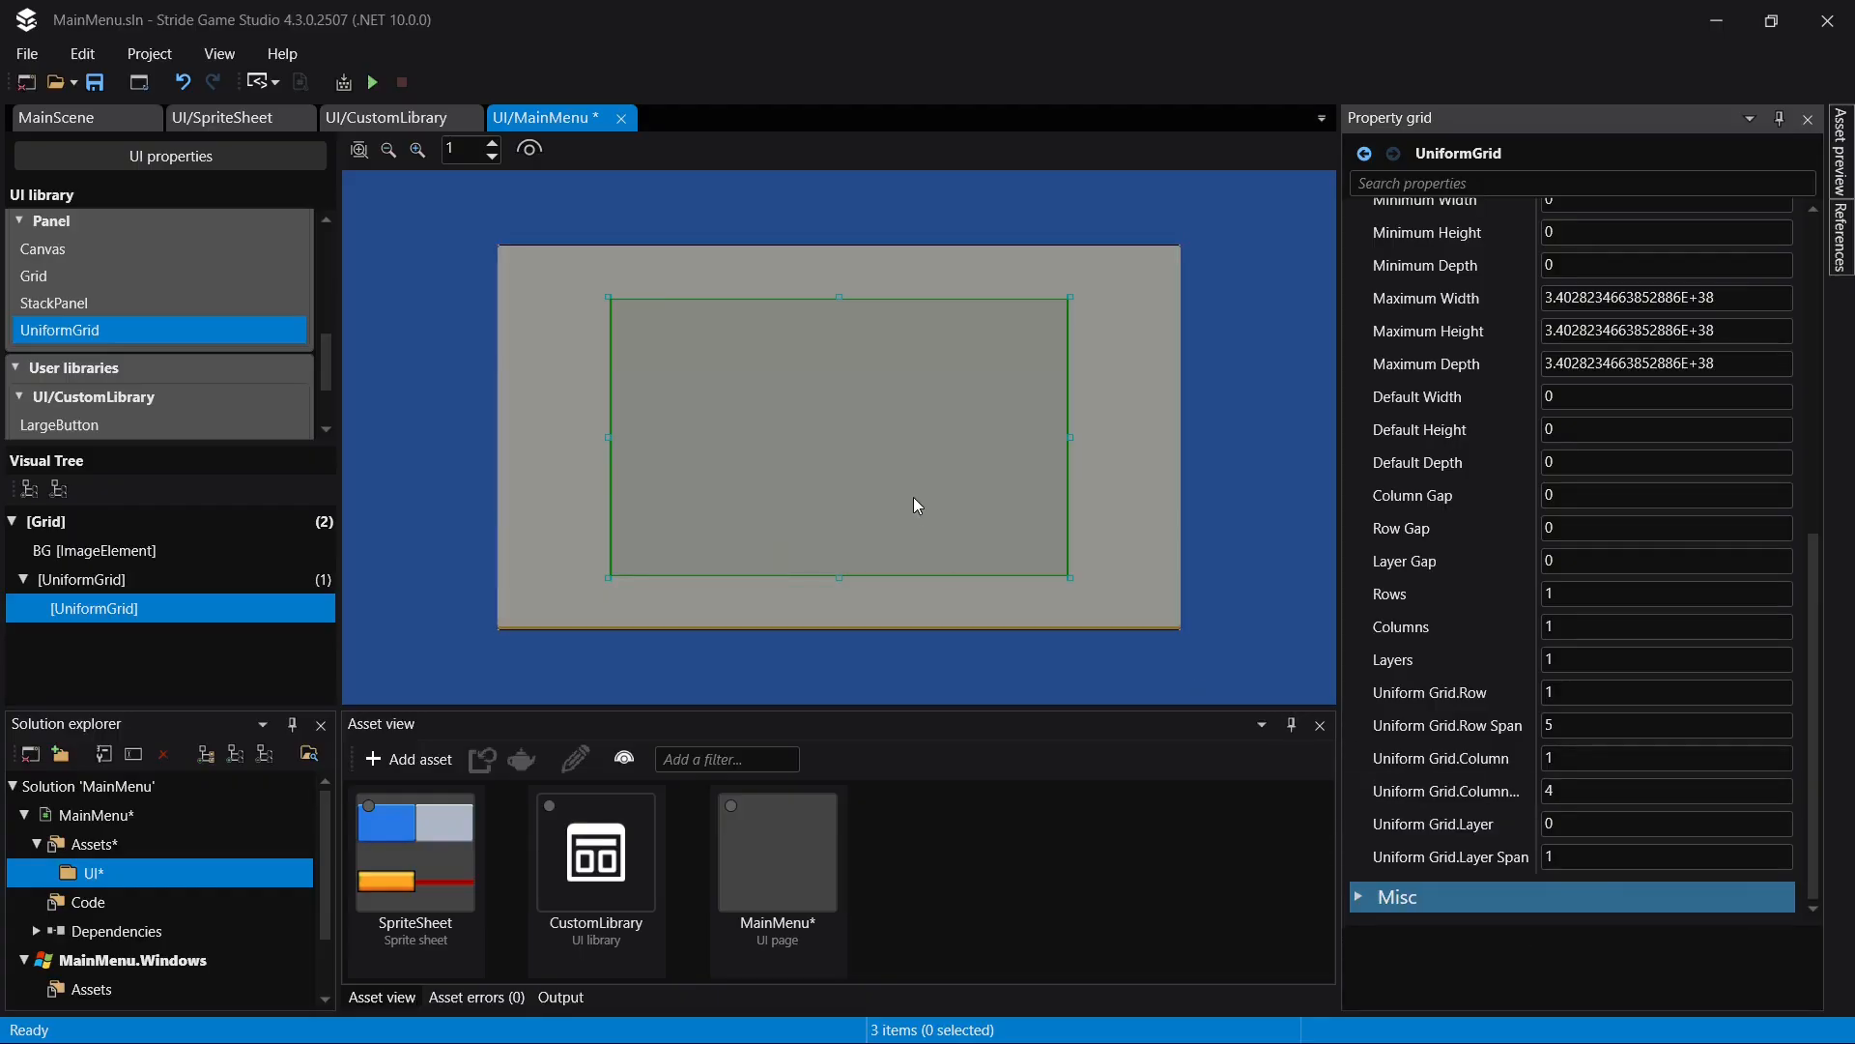
pyautogui.hotkey('ctrl', 's')
# - Rename the nested UniformGrid as MainLayer
pyautogui.click(135, 607)
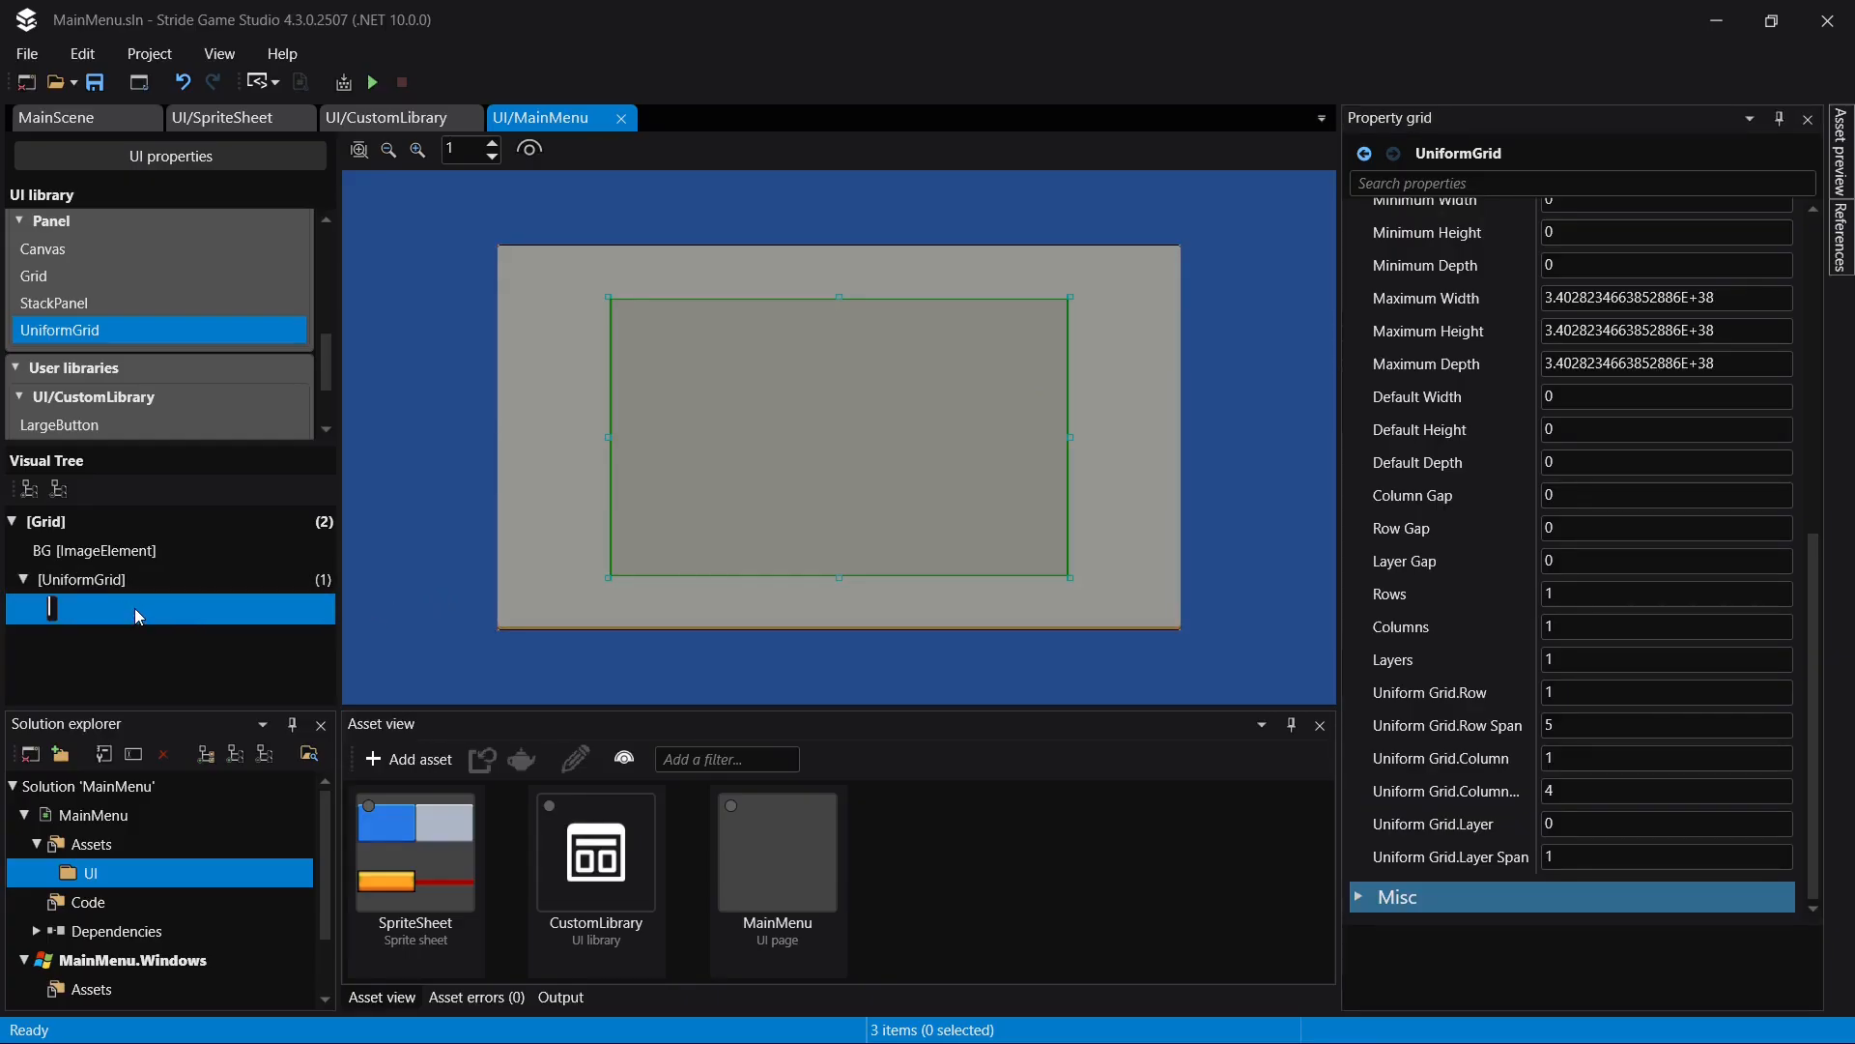
pyautogui.write('MainLayer')
pyautogui.press('Return')
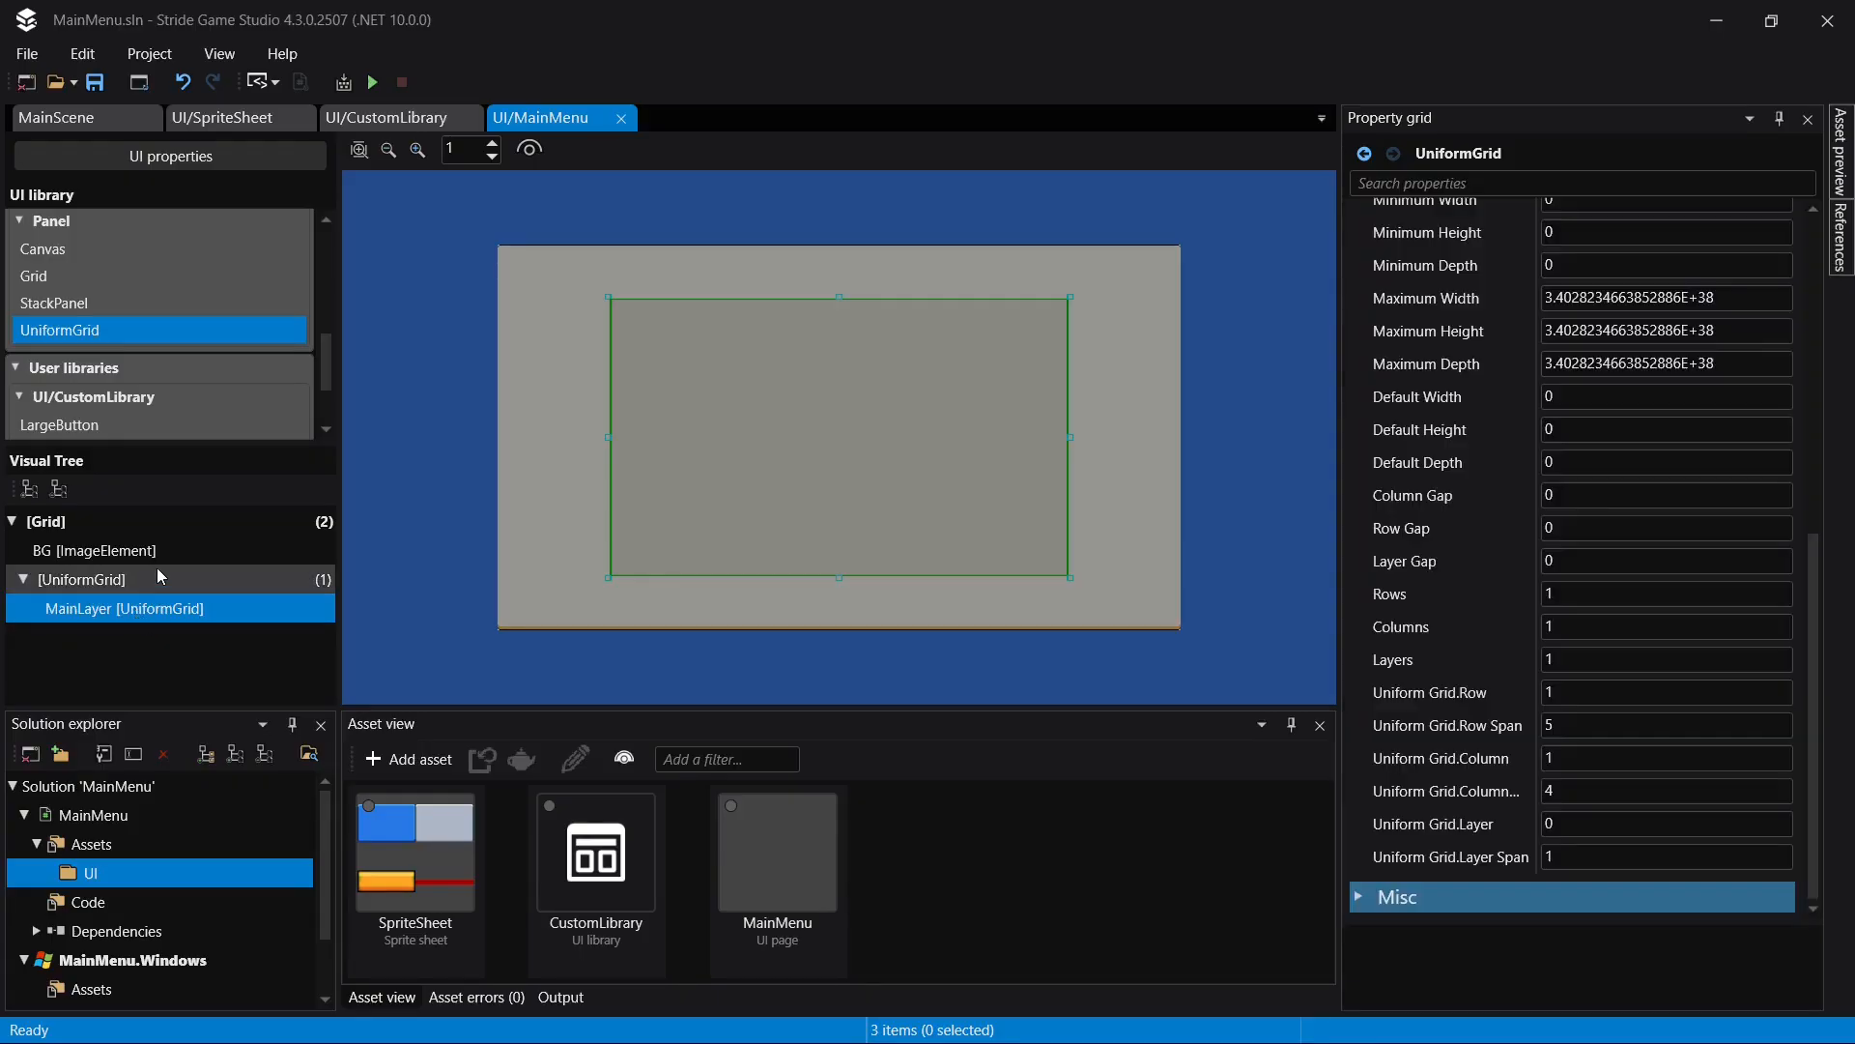
pyautogui.rightClick(116, 576)
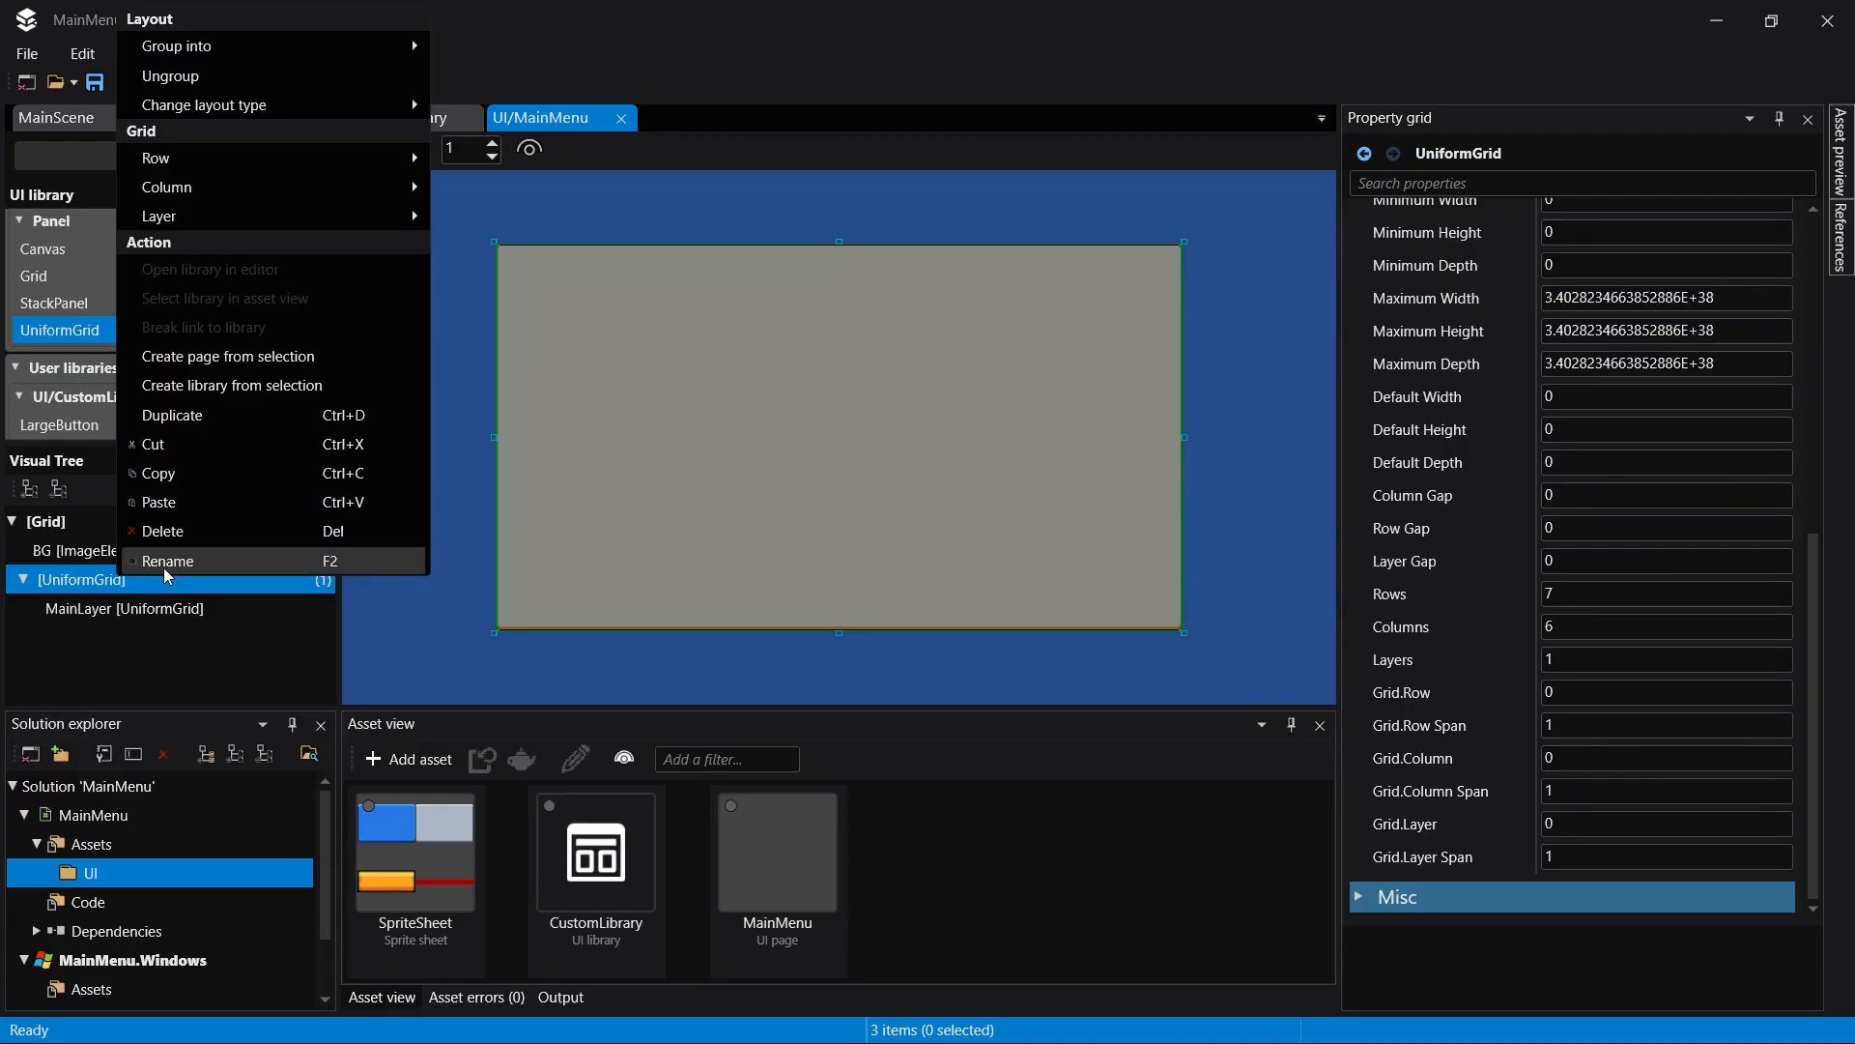
# - Set the MainLayer uniform grid to 5 rows
pyautogui.click(123, 613)
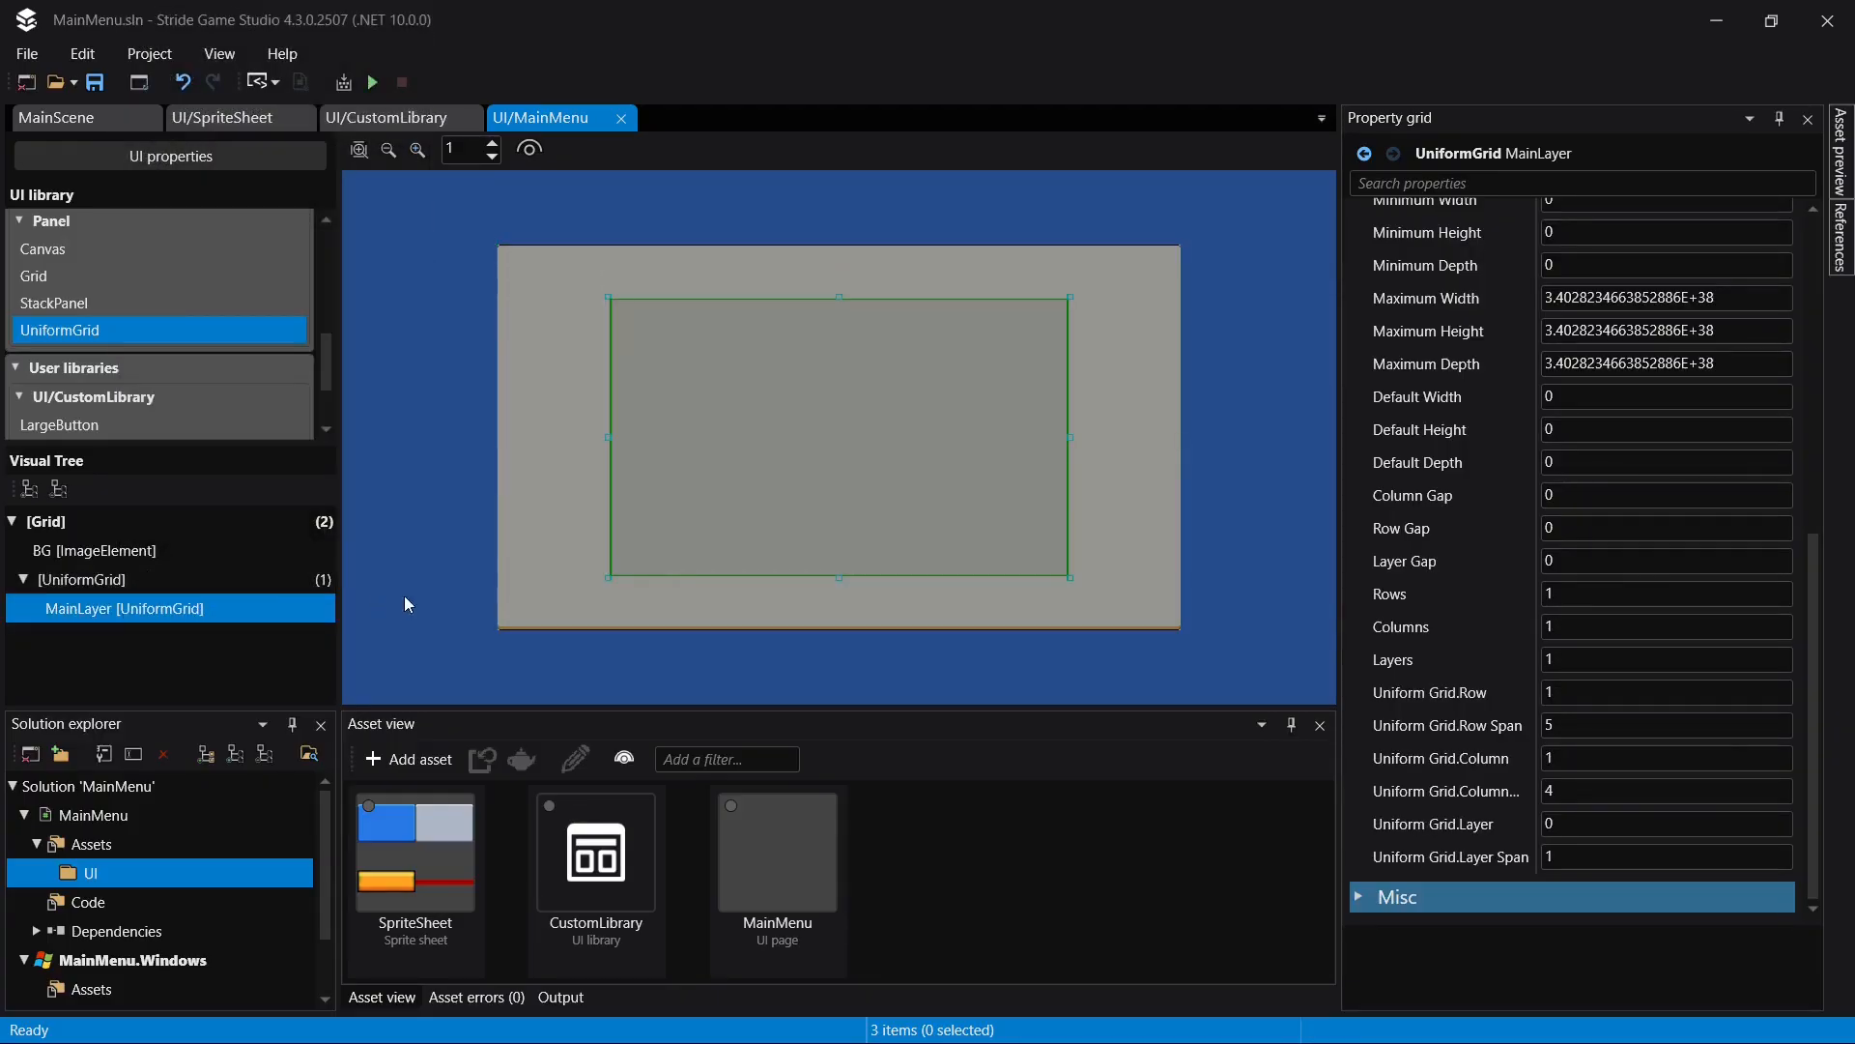
pyautogui.scroll(1, 1557, 551)
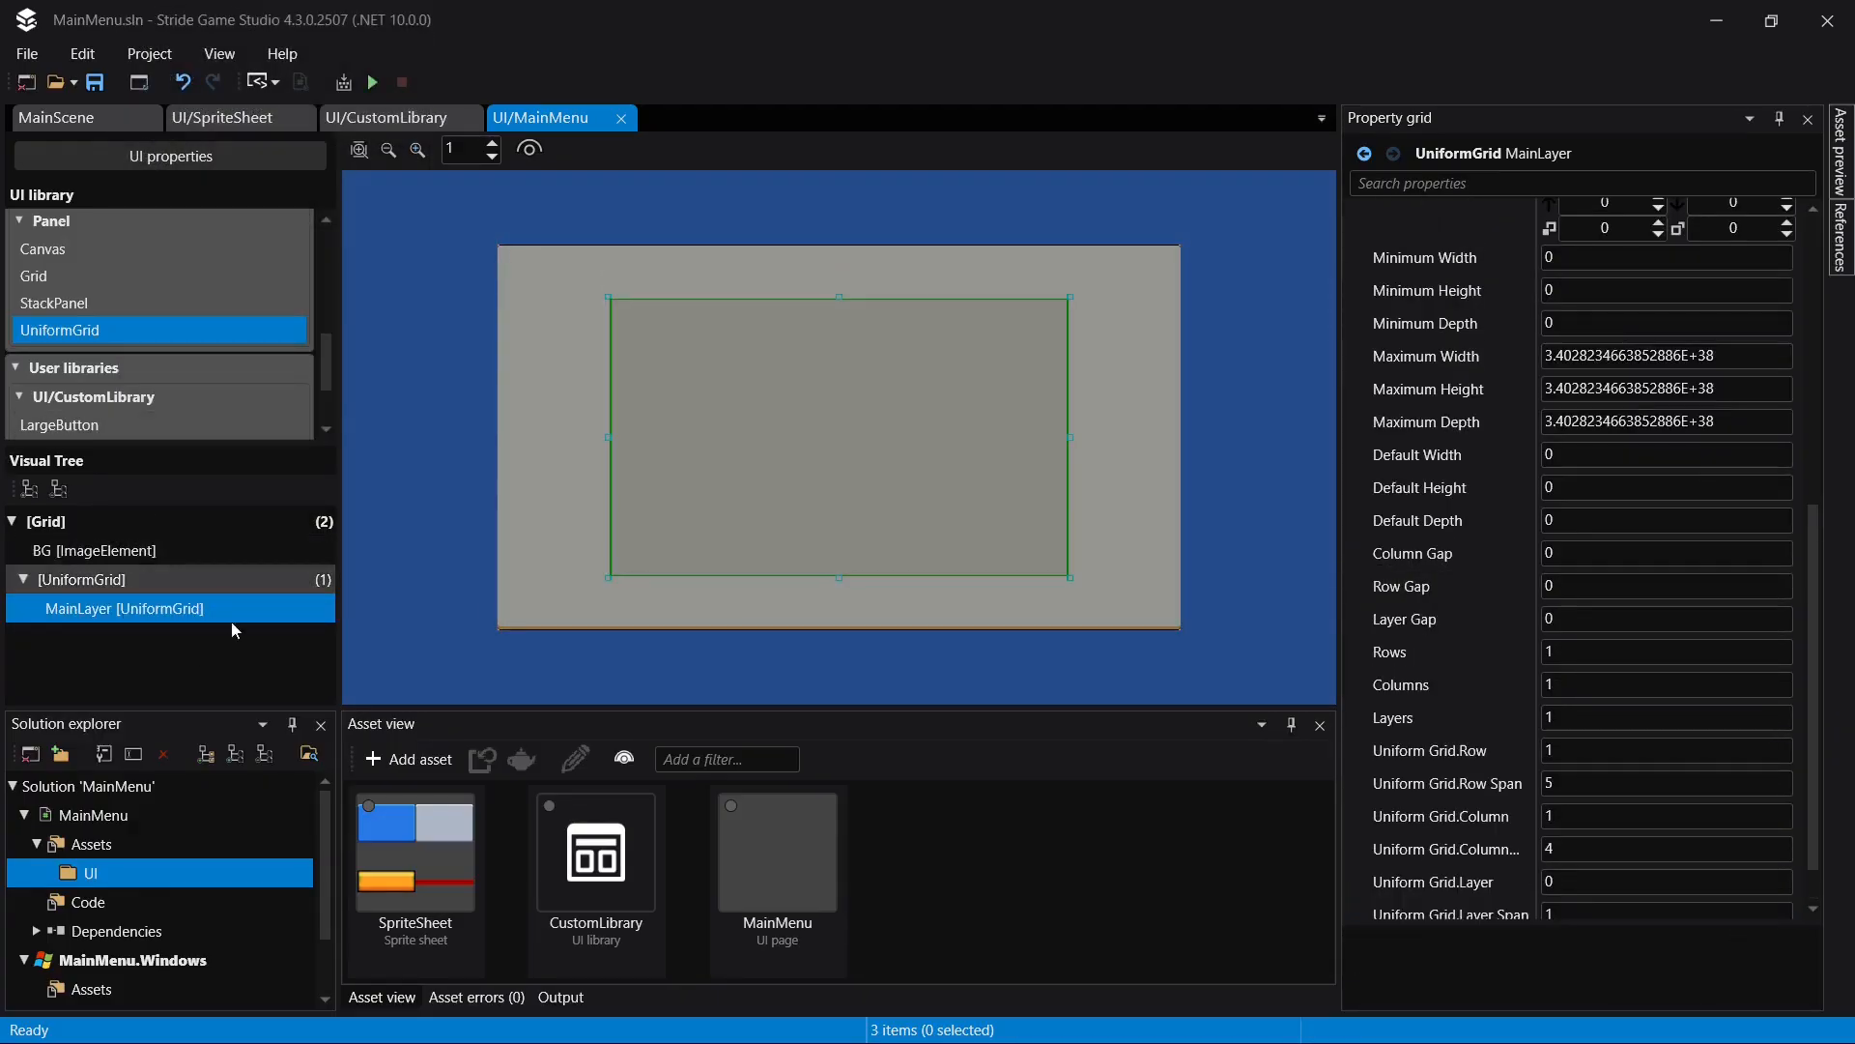
pyautogui.scroll(-1, 1572, 775)
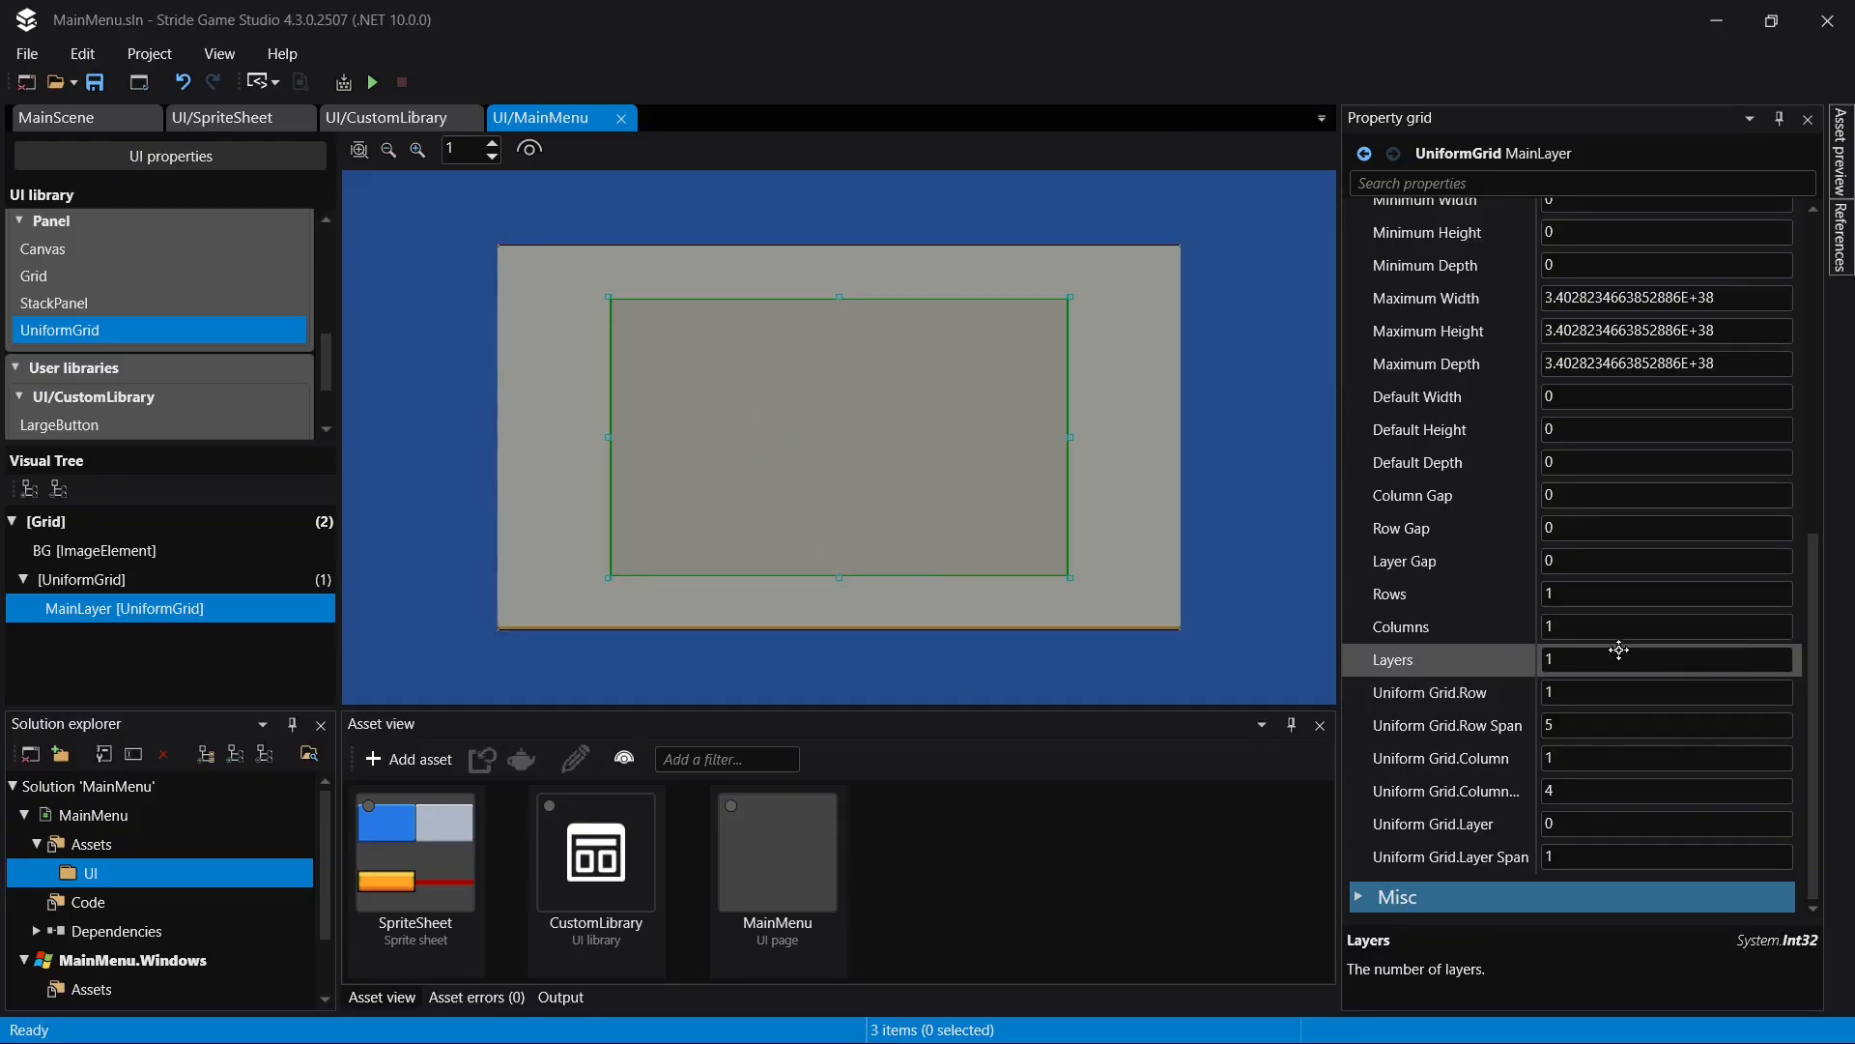
pyautogui.click(1590, 594)
pyautogui.write('5')
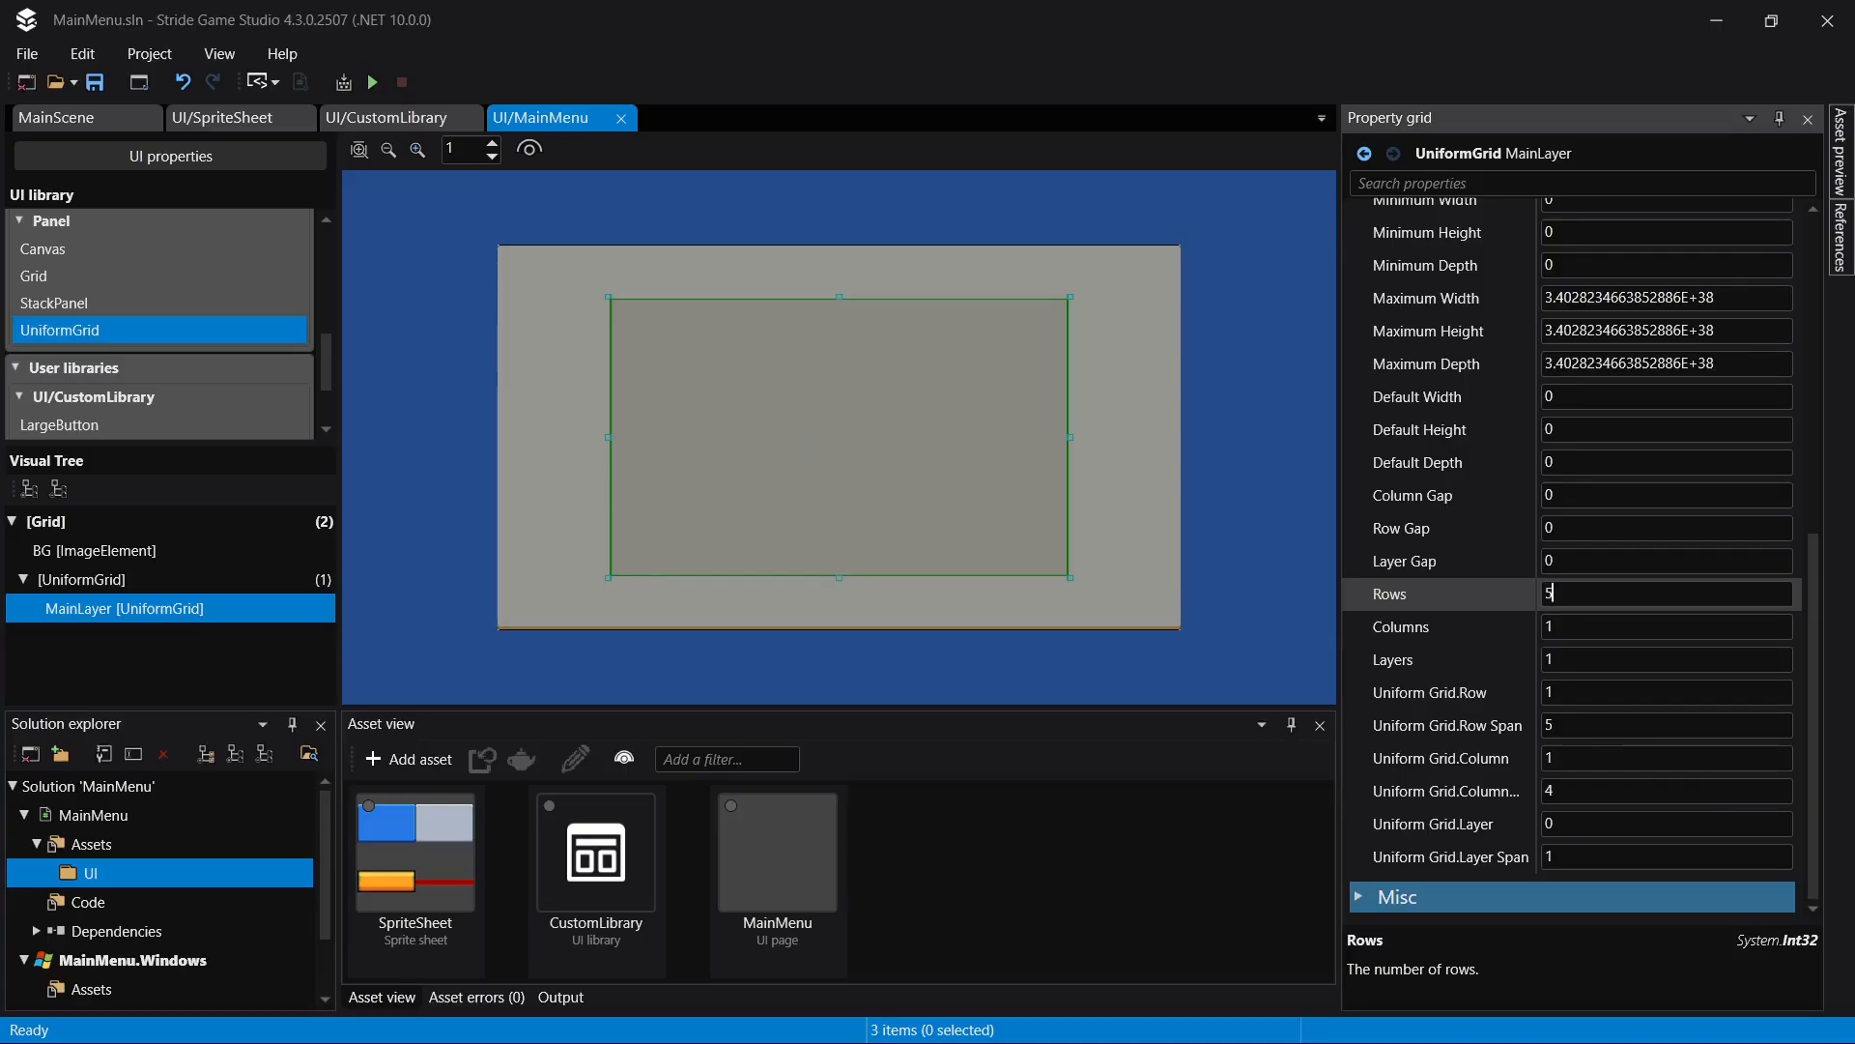
pyautogui.press('Return')
pyautogui.click(103, 634)
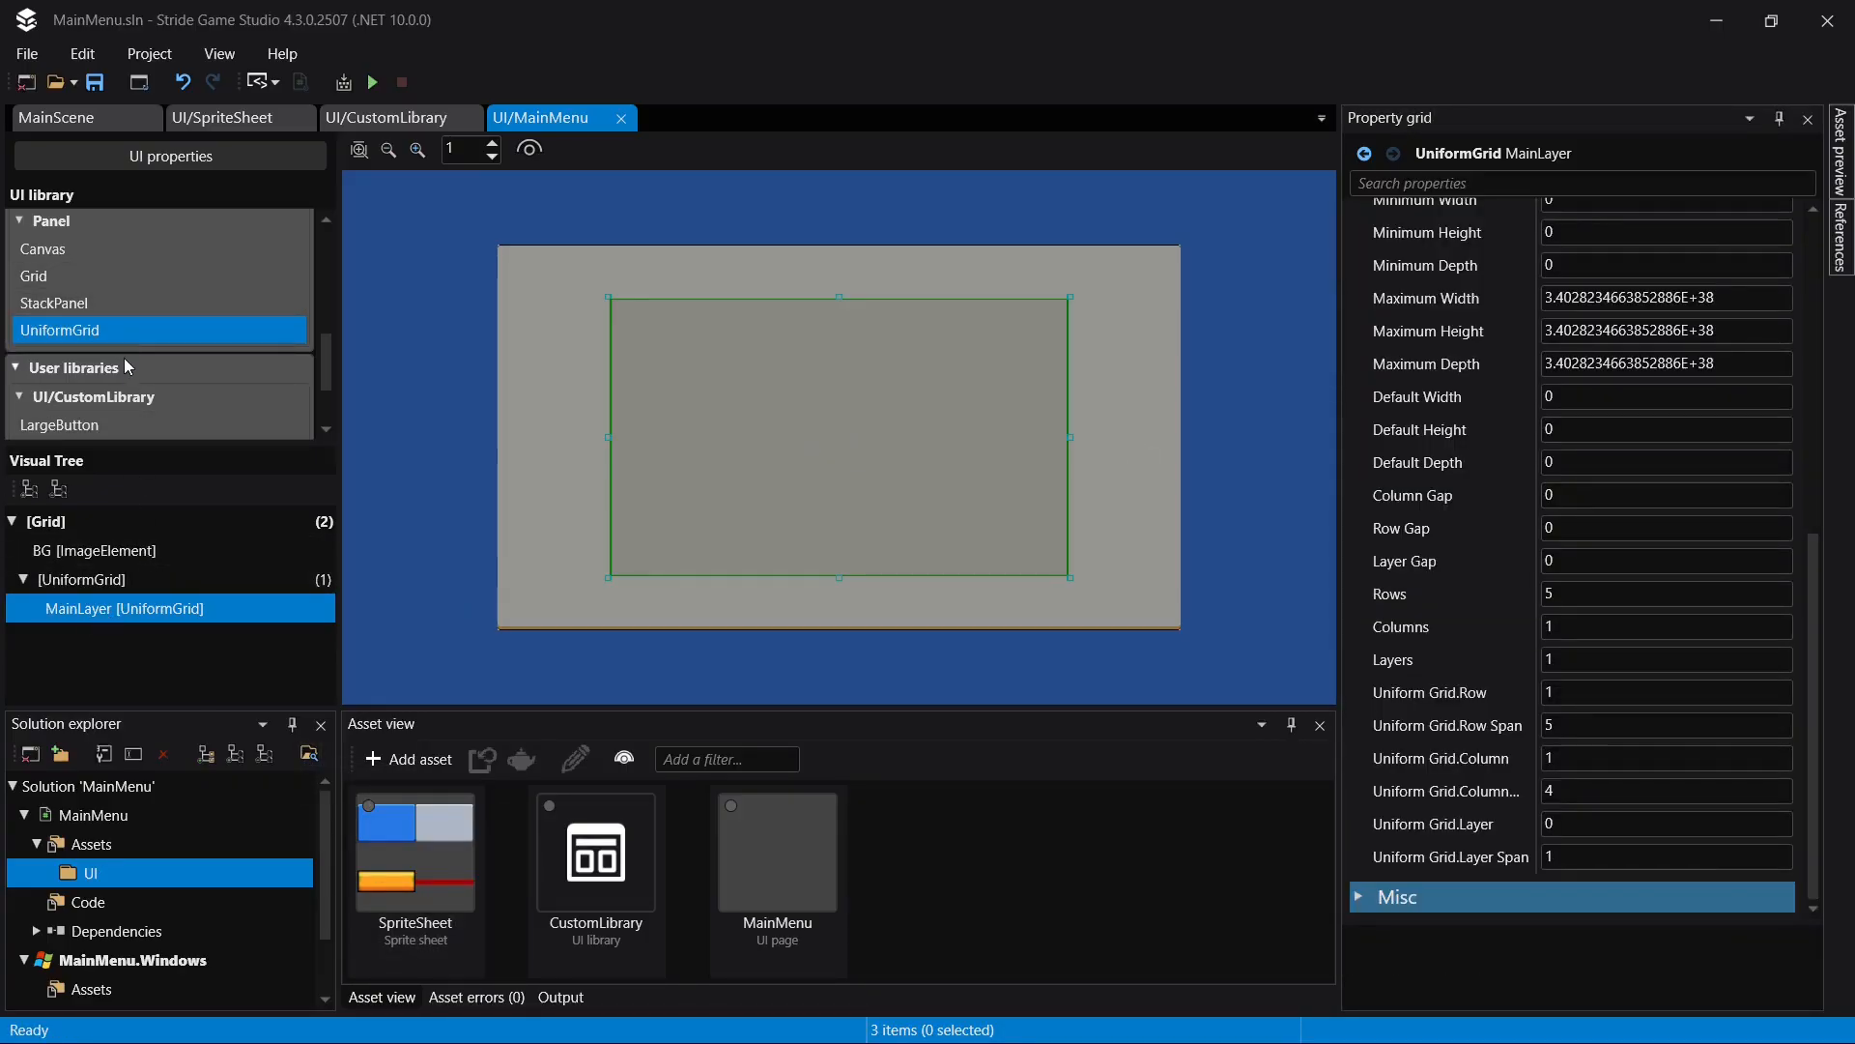
# - Add a LargeText element from the custom library inside MainLayer
pyautogui.scroll(2, 122, 348)
pyautogui.scroll(2, 112, 338)
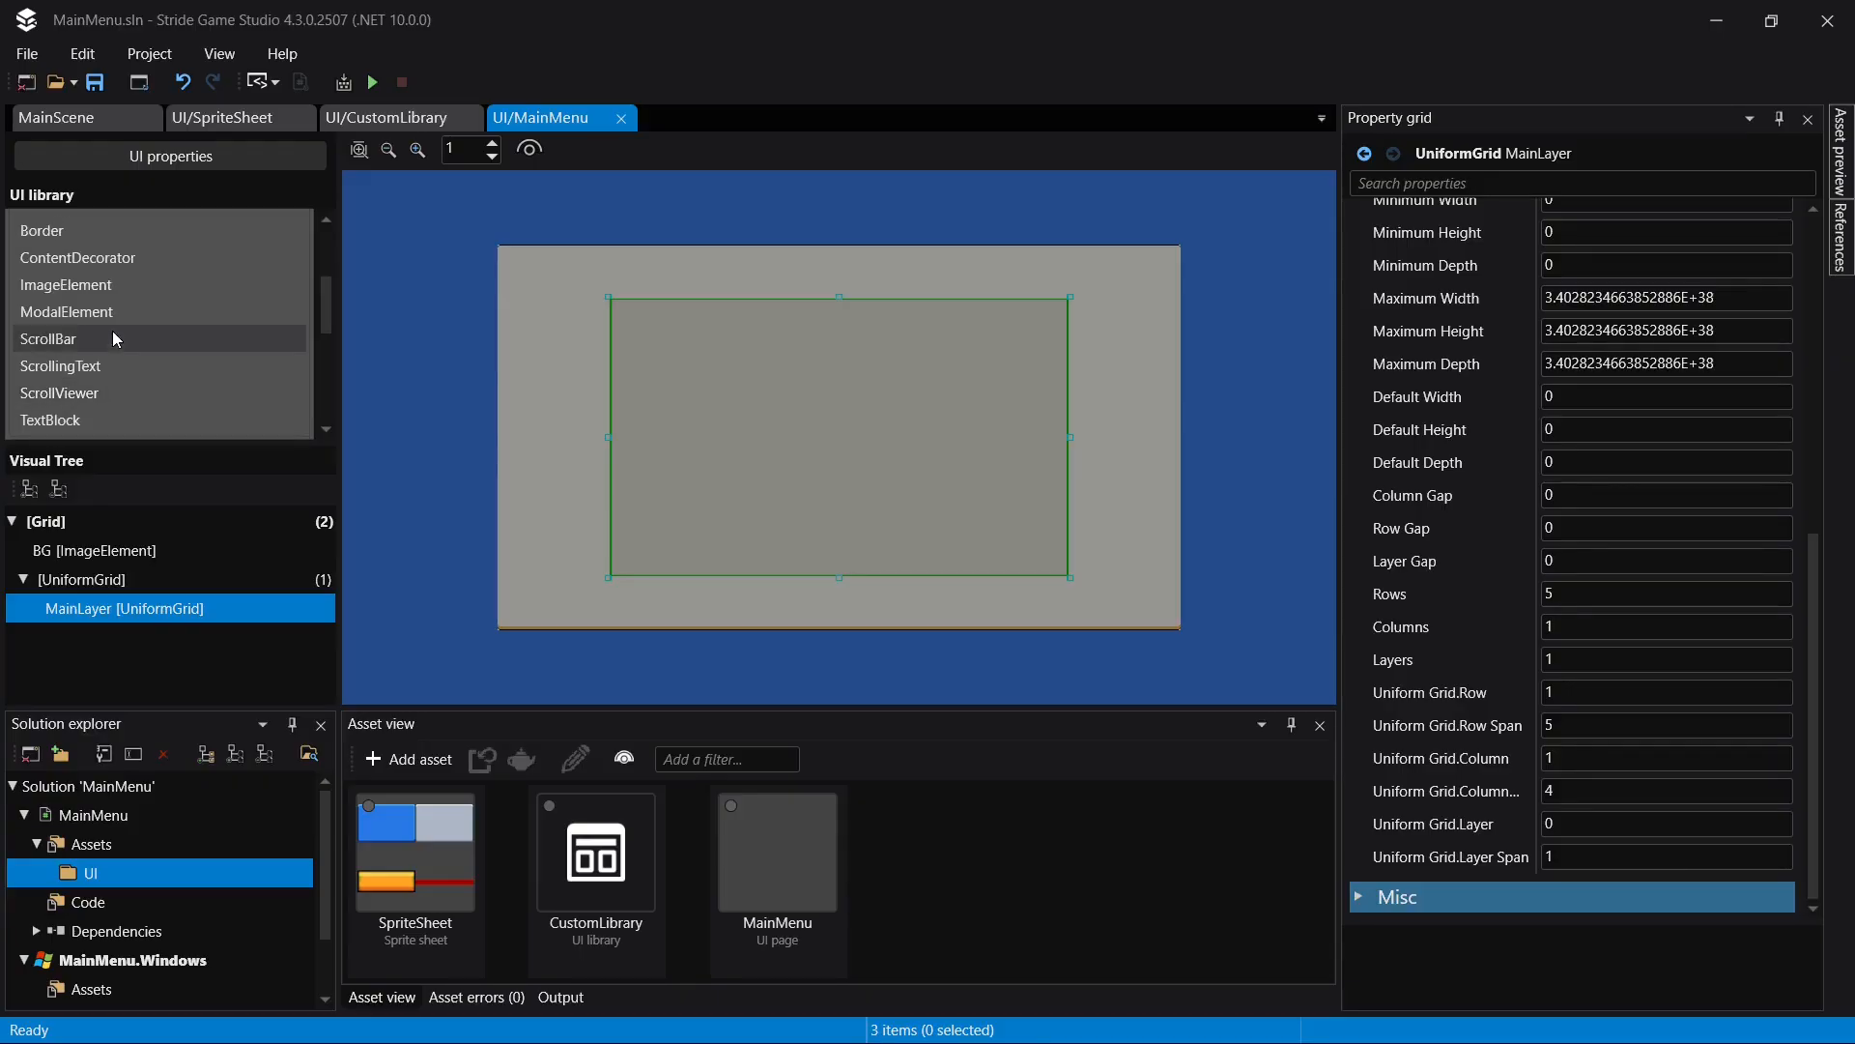
pyautogui.scroll(-5, 118, 334)
pyautogui.scroll(-2, 113, 376)
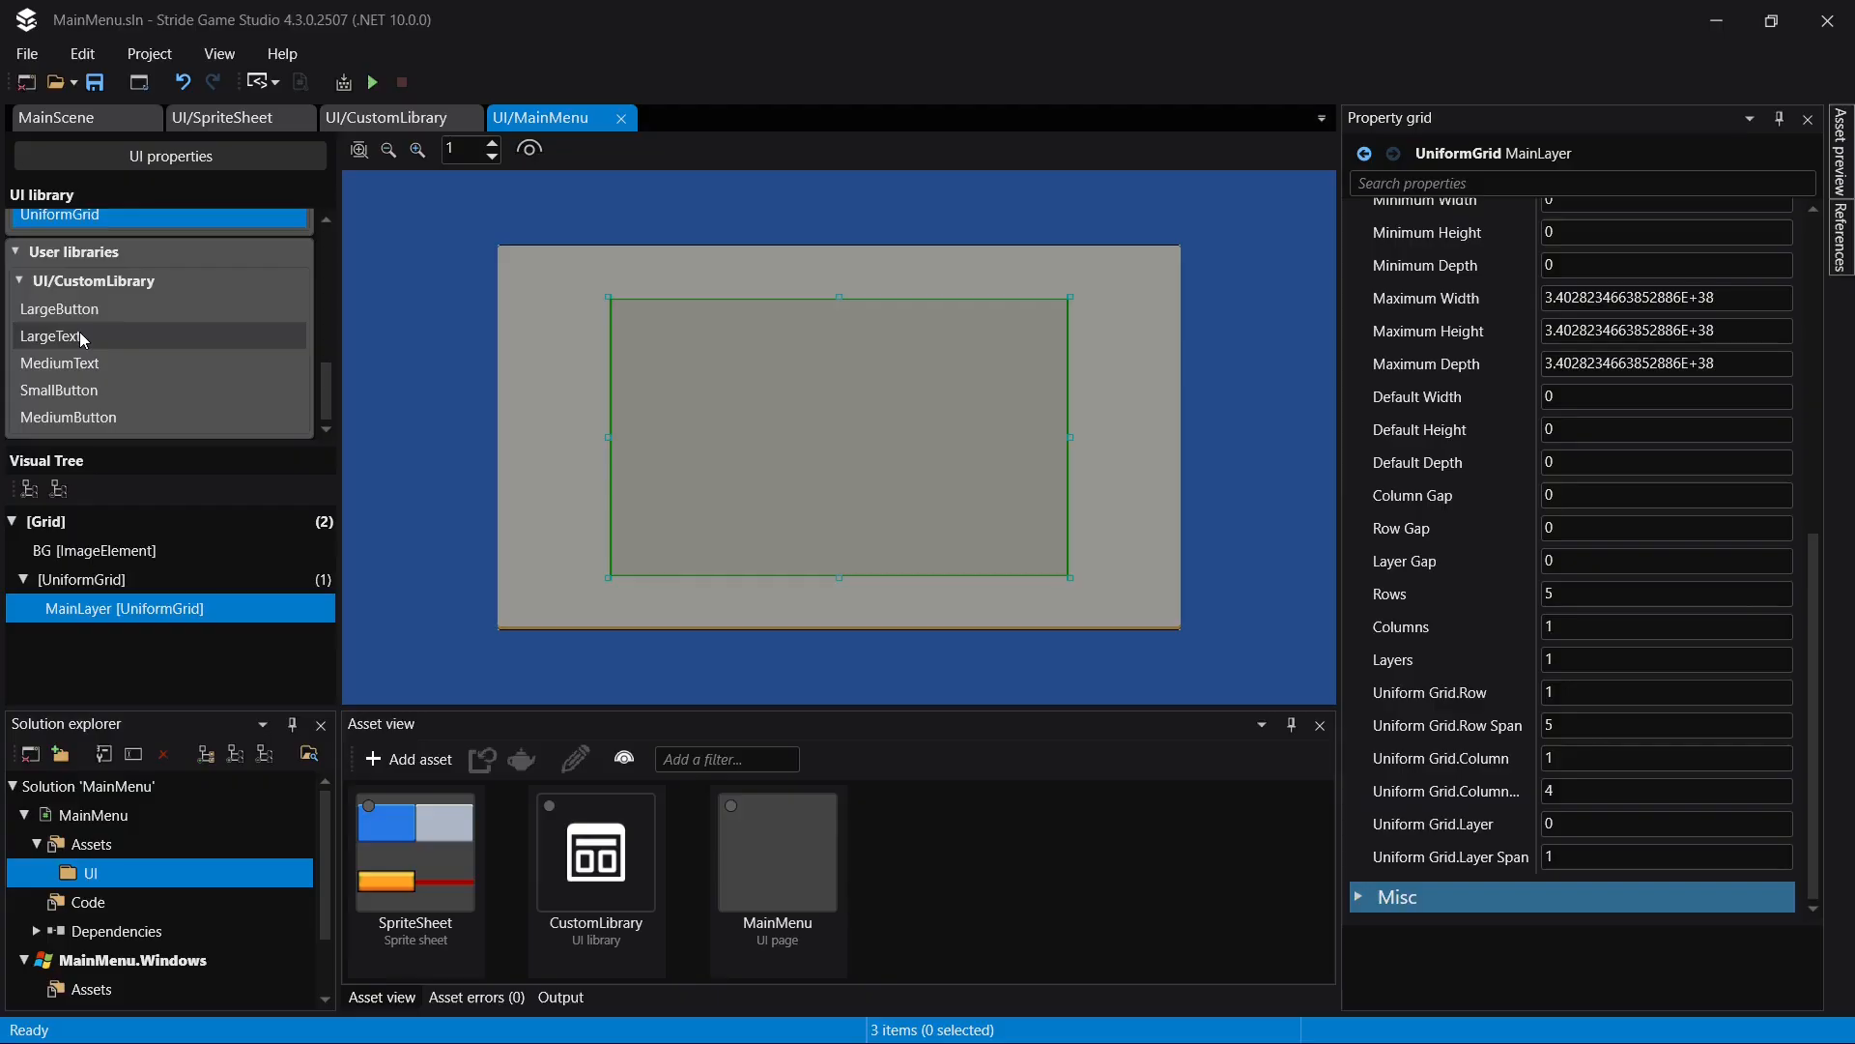
pyautogui.moveTo(79, 332); pyautogui.dragTo(105, 611)
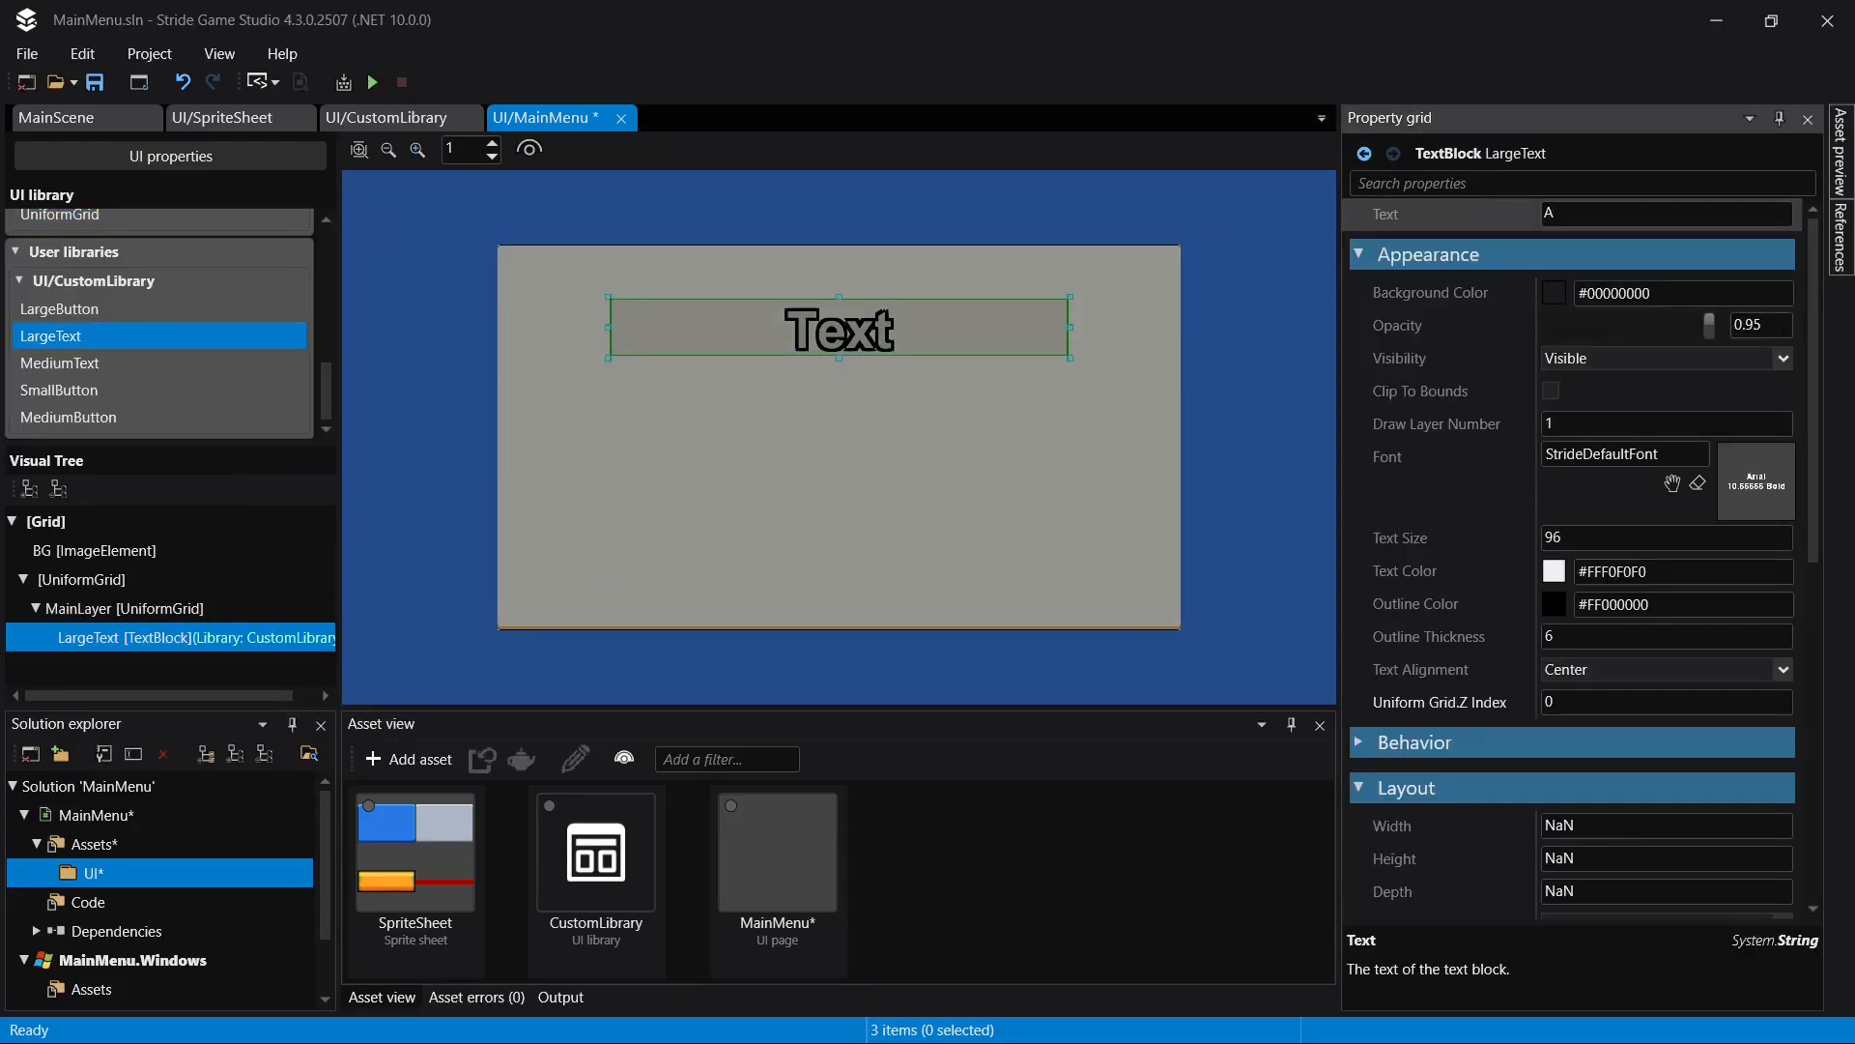
# - Set the LargeText element's text to "The Awesome Game"
pyautogui.press('BackSpace')
pyautogui.write('The Aswesome Game')
pyautogui.press('Return')
# - Add another UniformGrid inside MainLayer, alongside the LargeText title
pyautogui.click(123, 608)
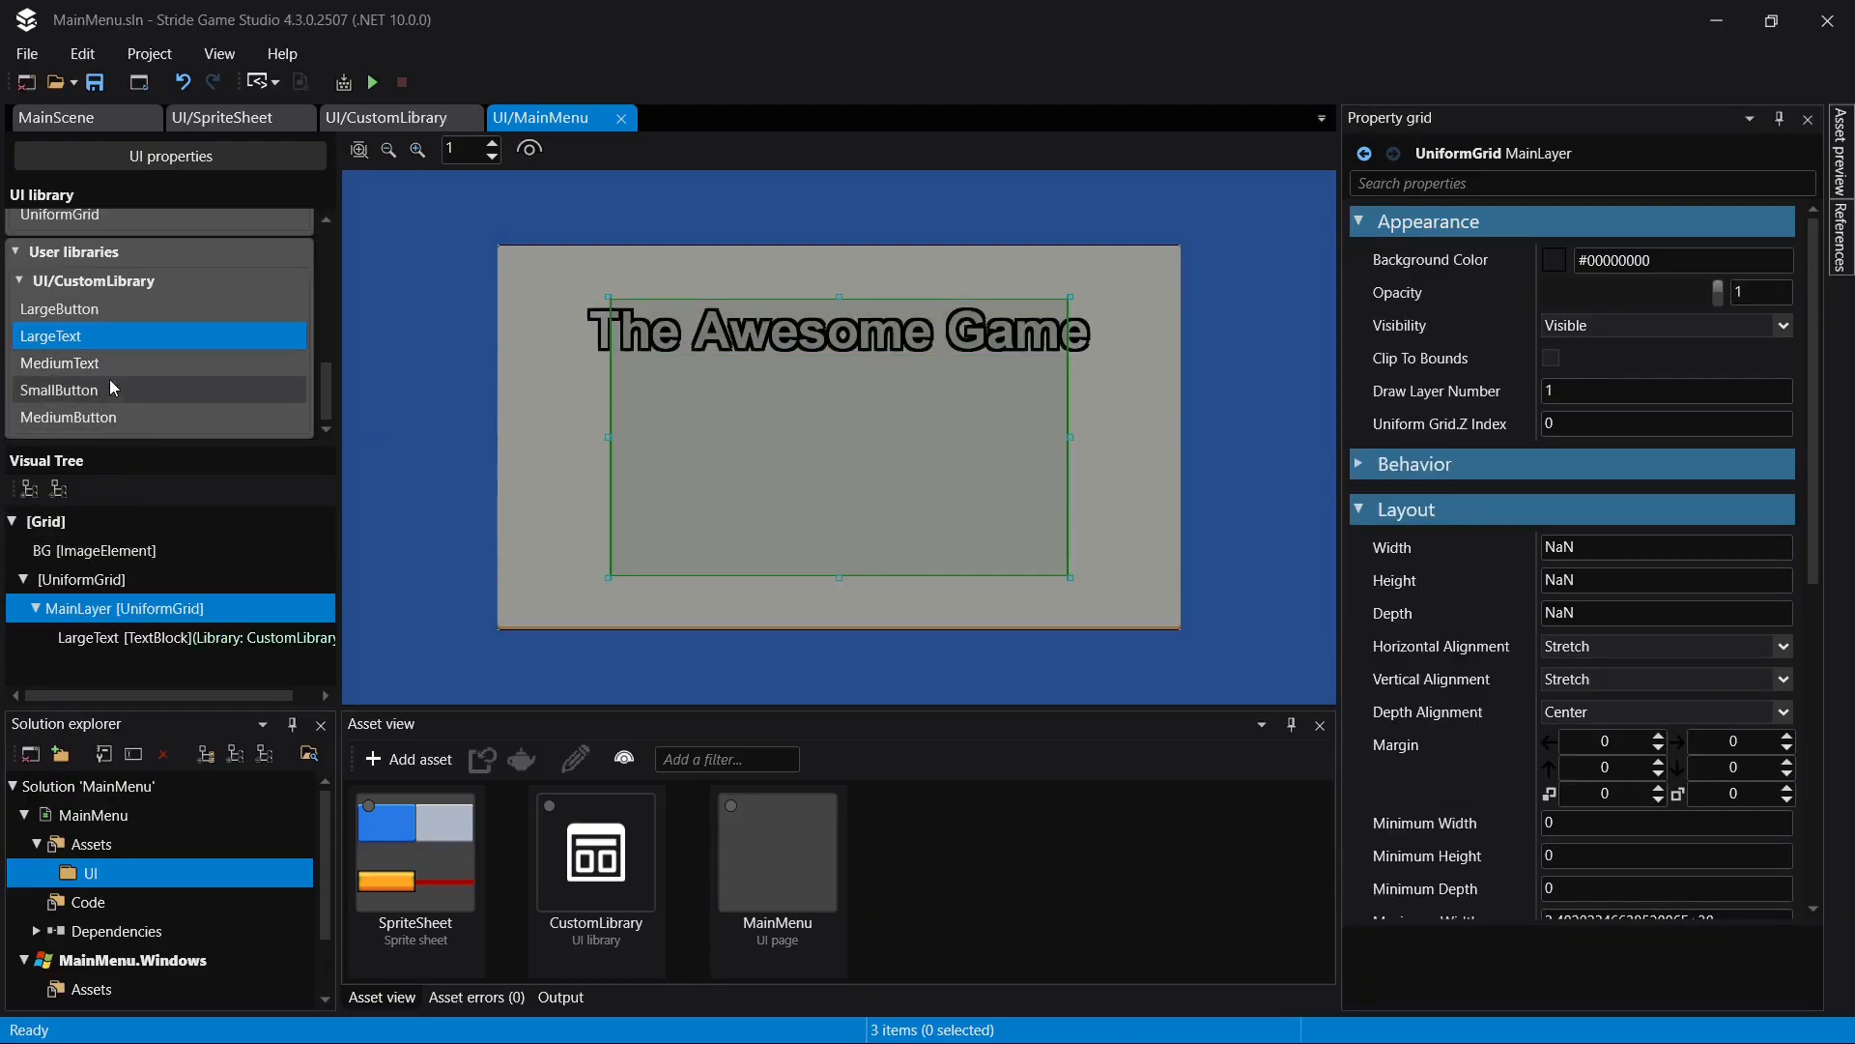
pyautogui.scroll(2, 126, 389)
pyautogui.click(108, 329)
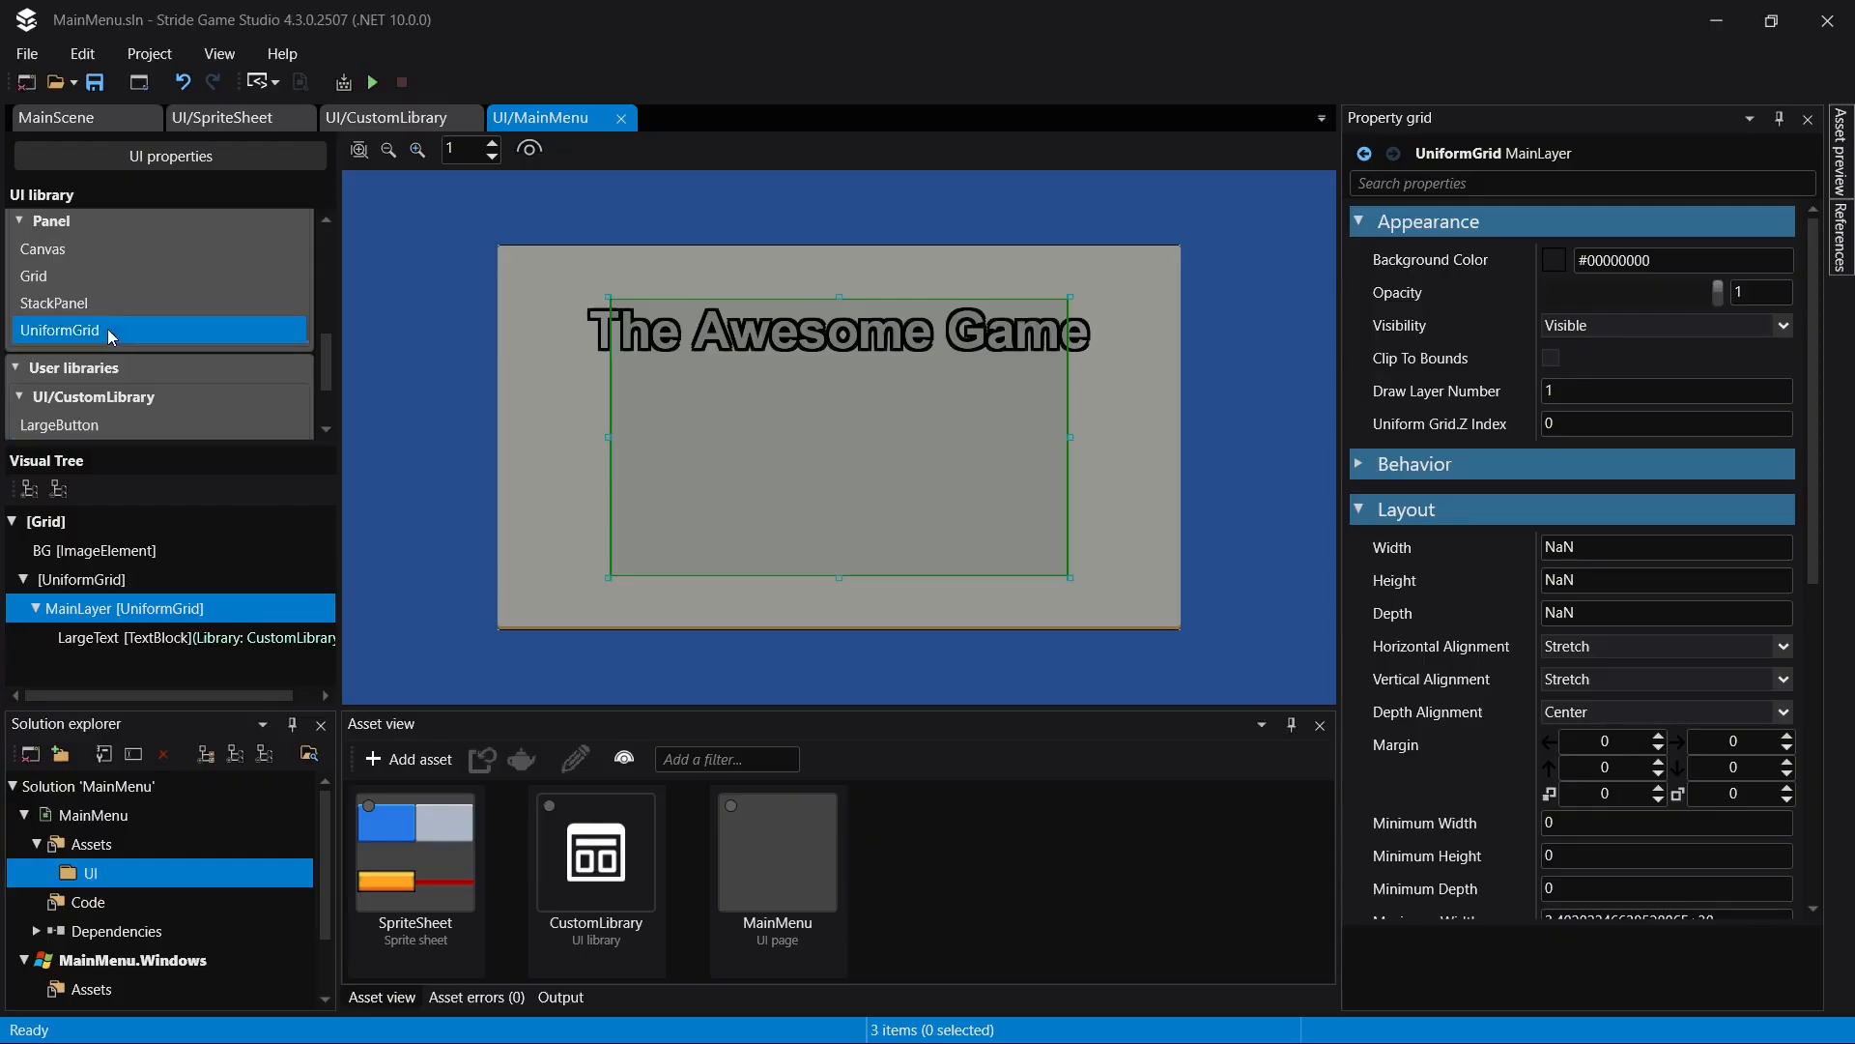
pyautogui.moveTo(107, 328); pyautogui.dragTo(121, 609)
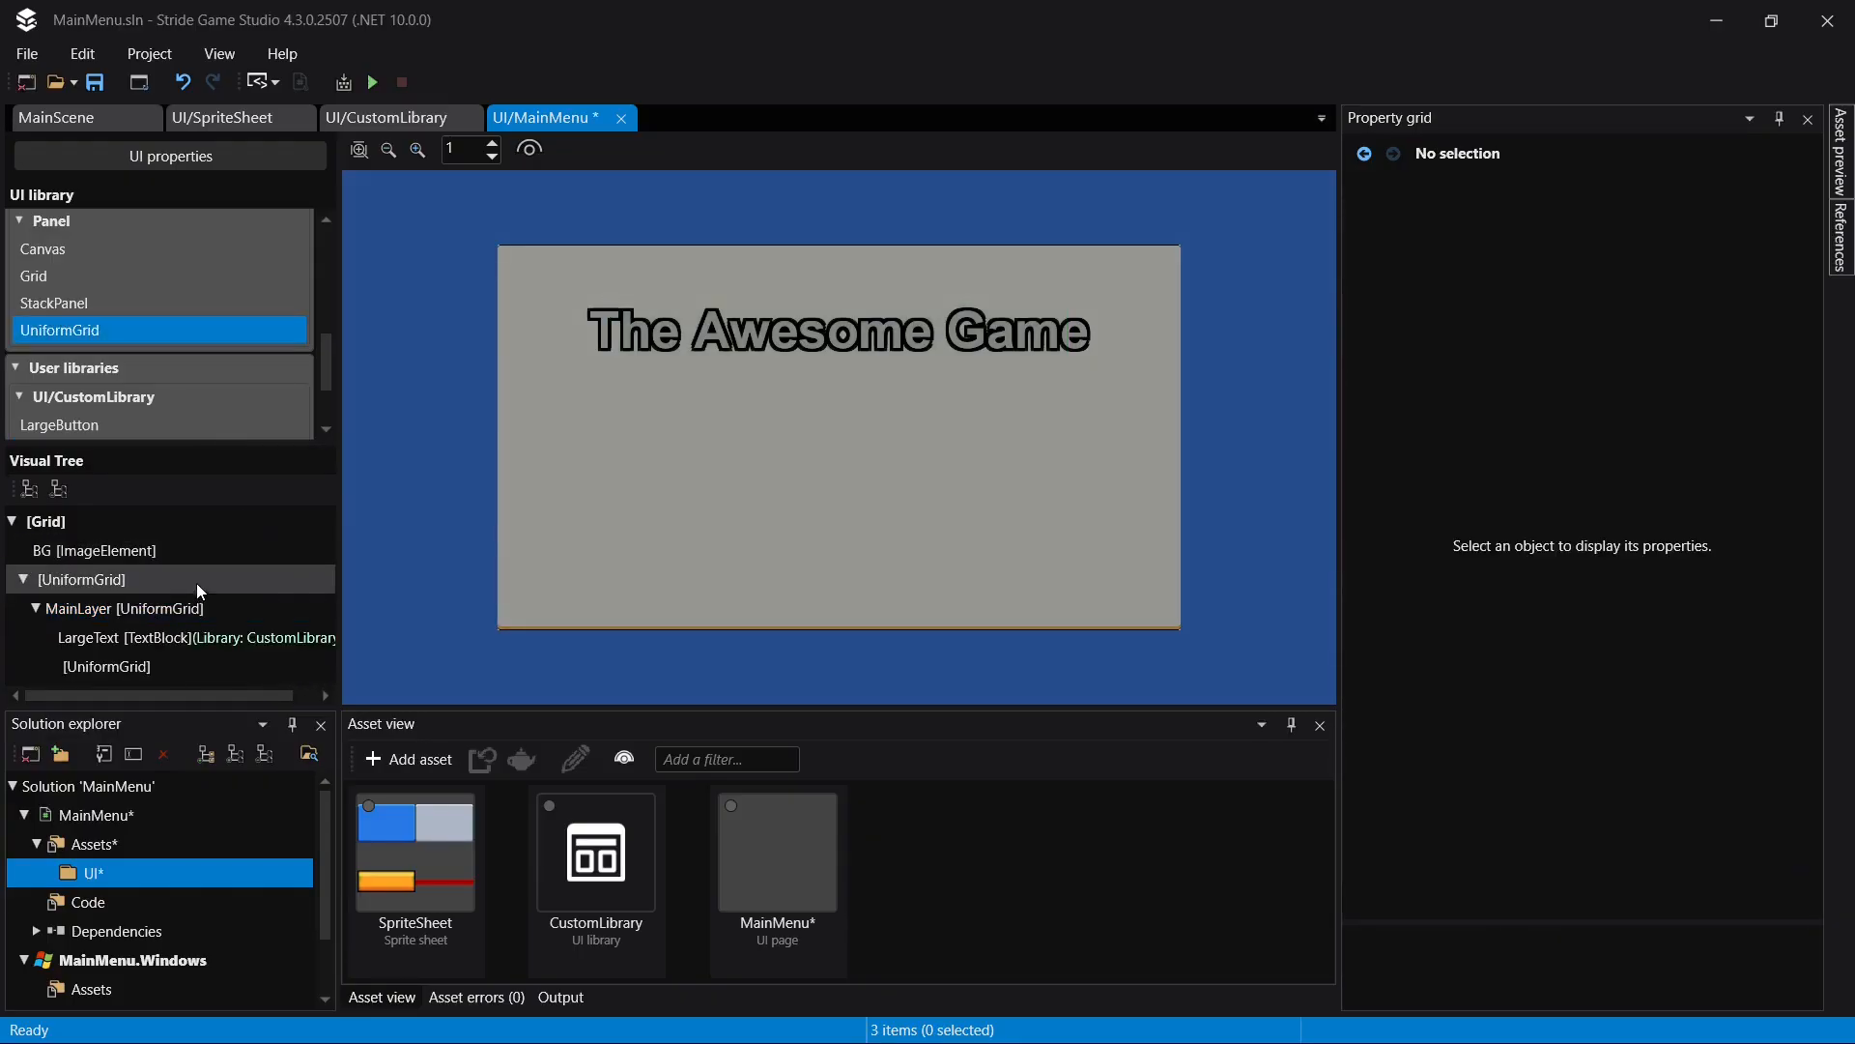
# - Place the new UniformGrid in MainLayer at uniform grid row 2 with a row span of 3, and save the page
pyautogui.click(136, 667)
pyautogui.scroll(-1, 1706, 562)
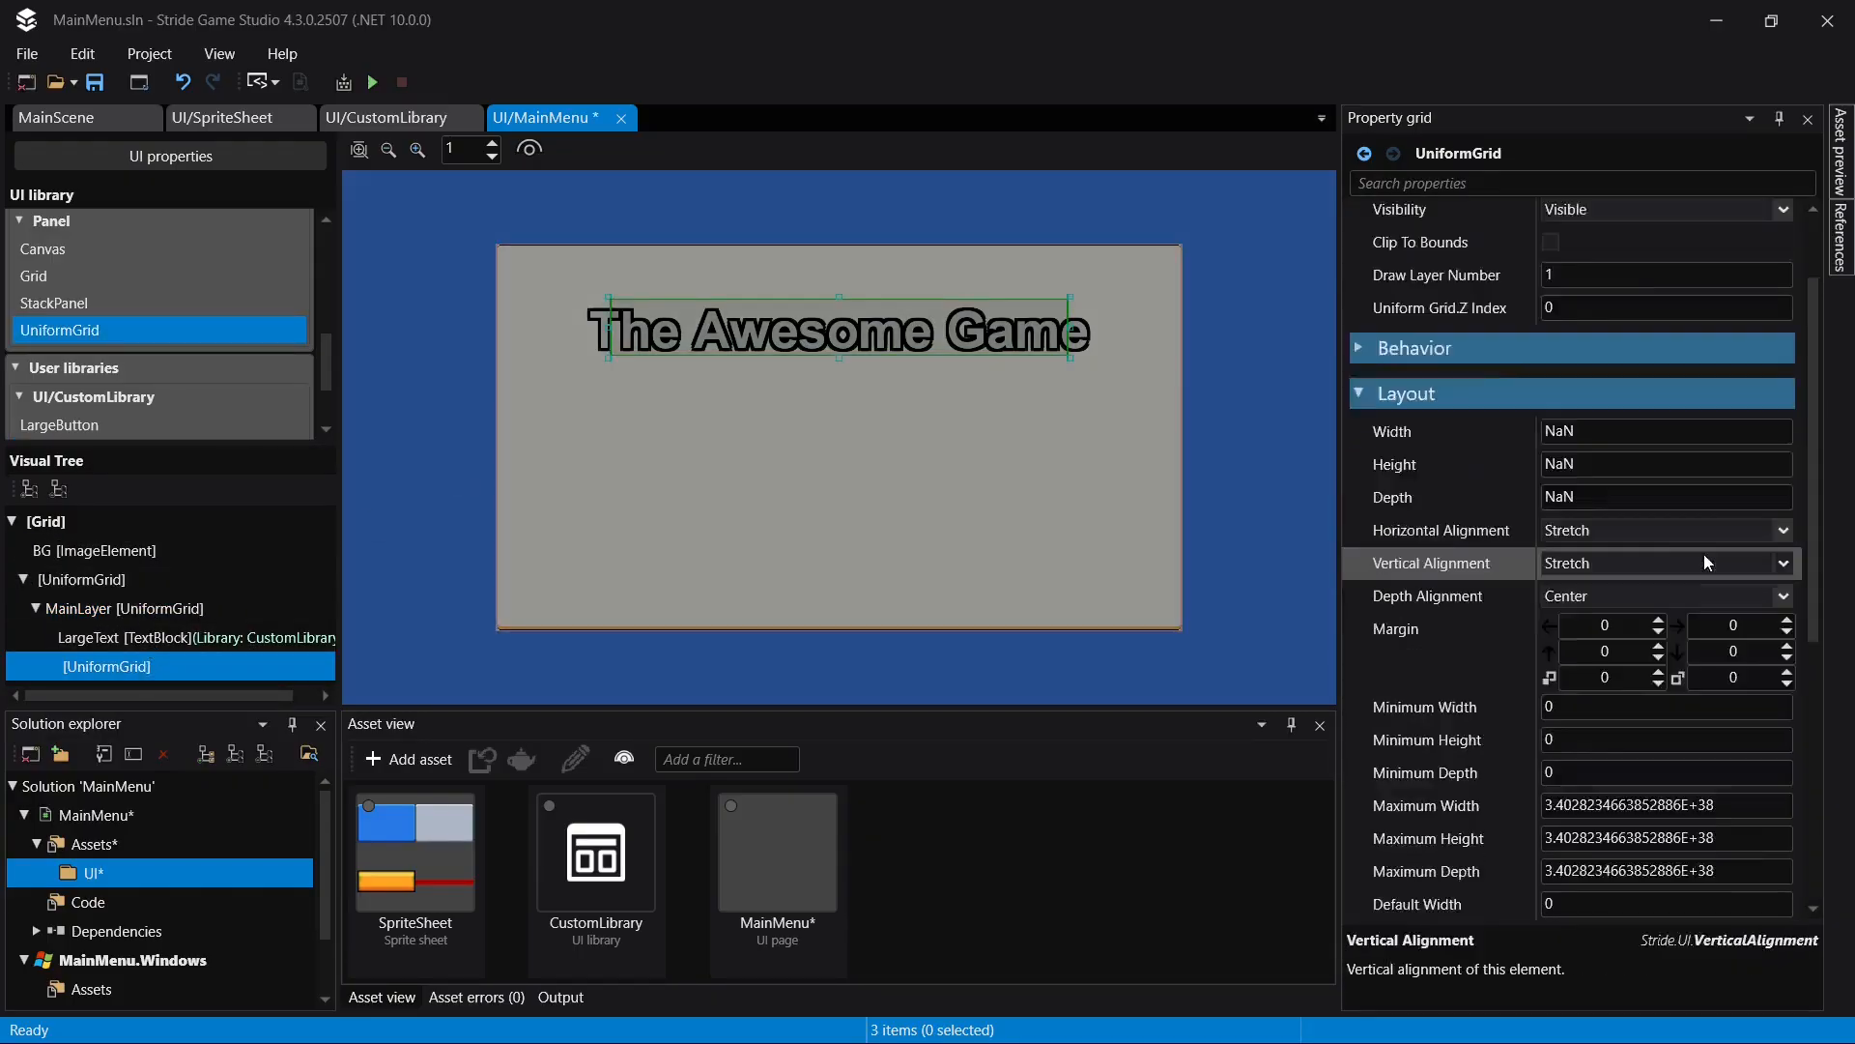
pyautogui.scroll(-1, 1706, 562)
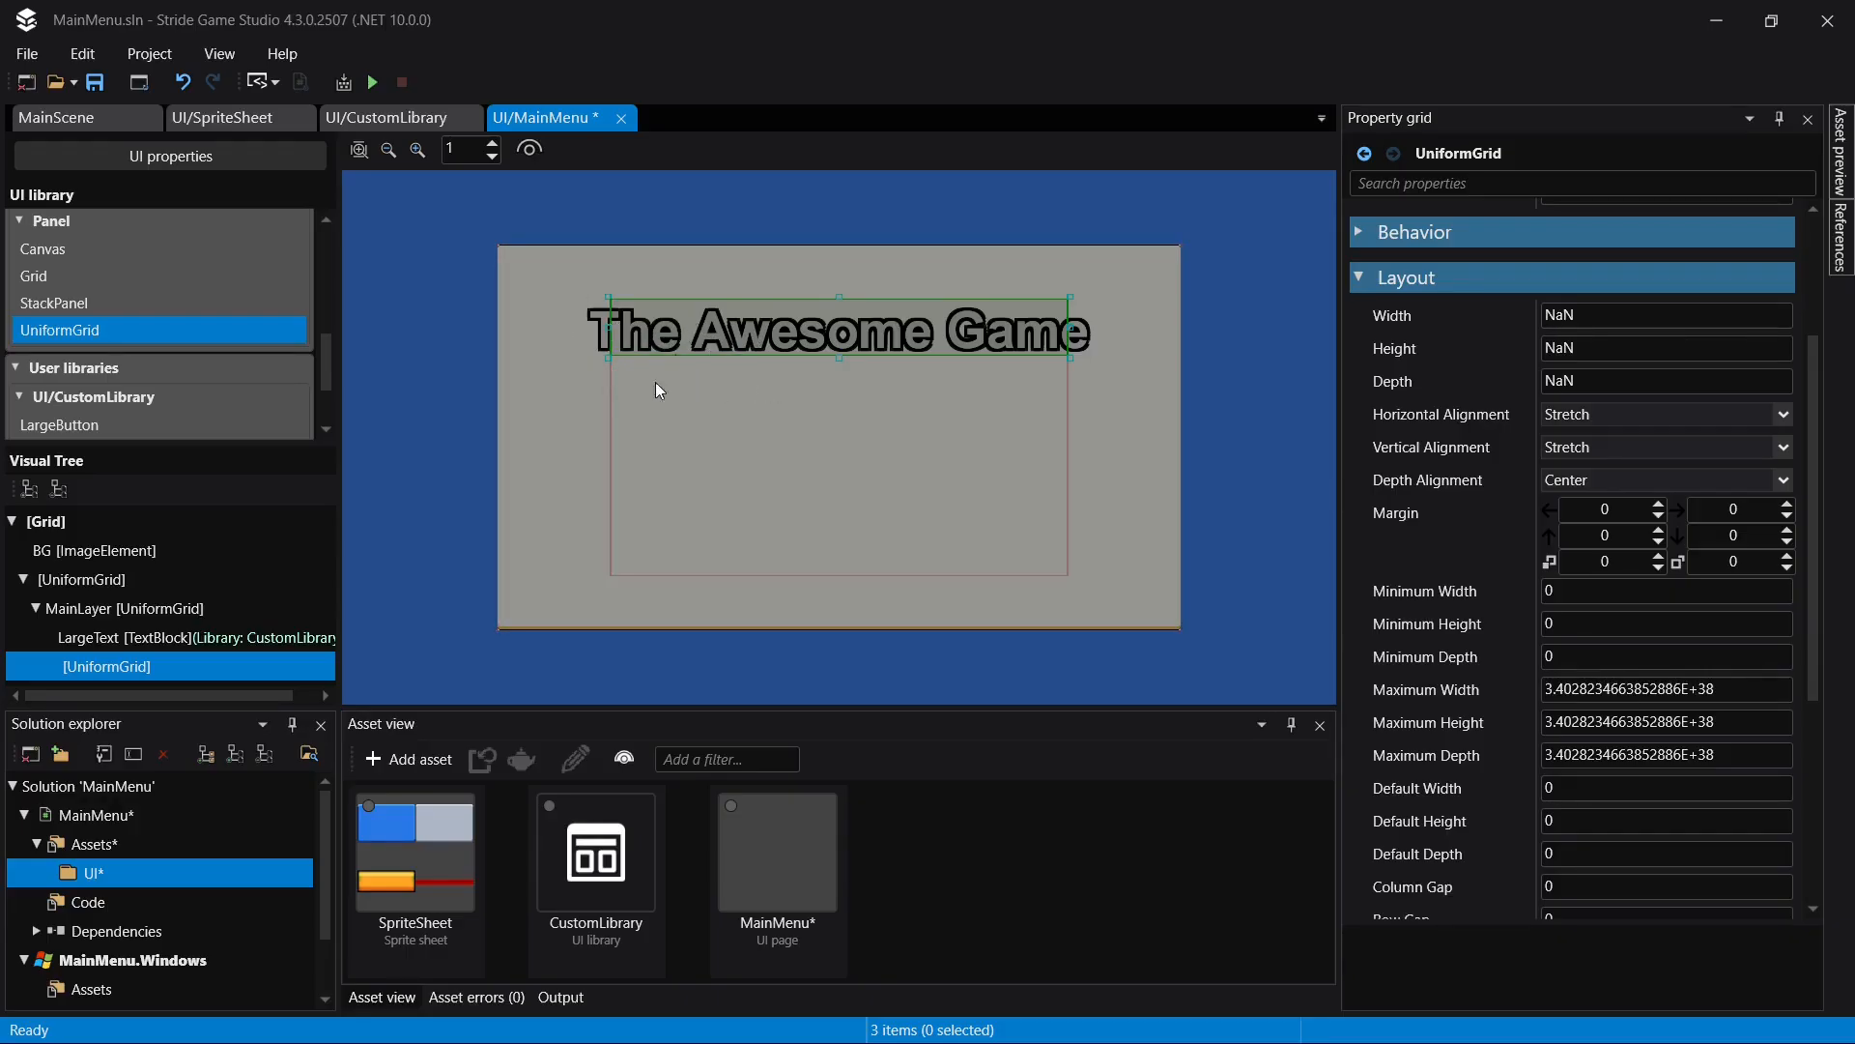
pyautogui.scroll(-5, 1522, 720)
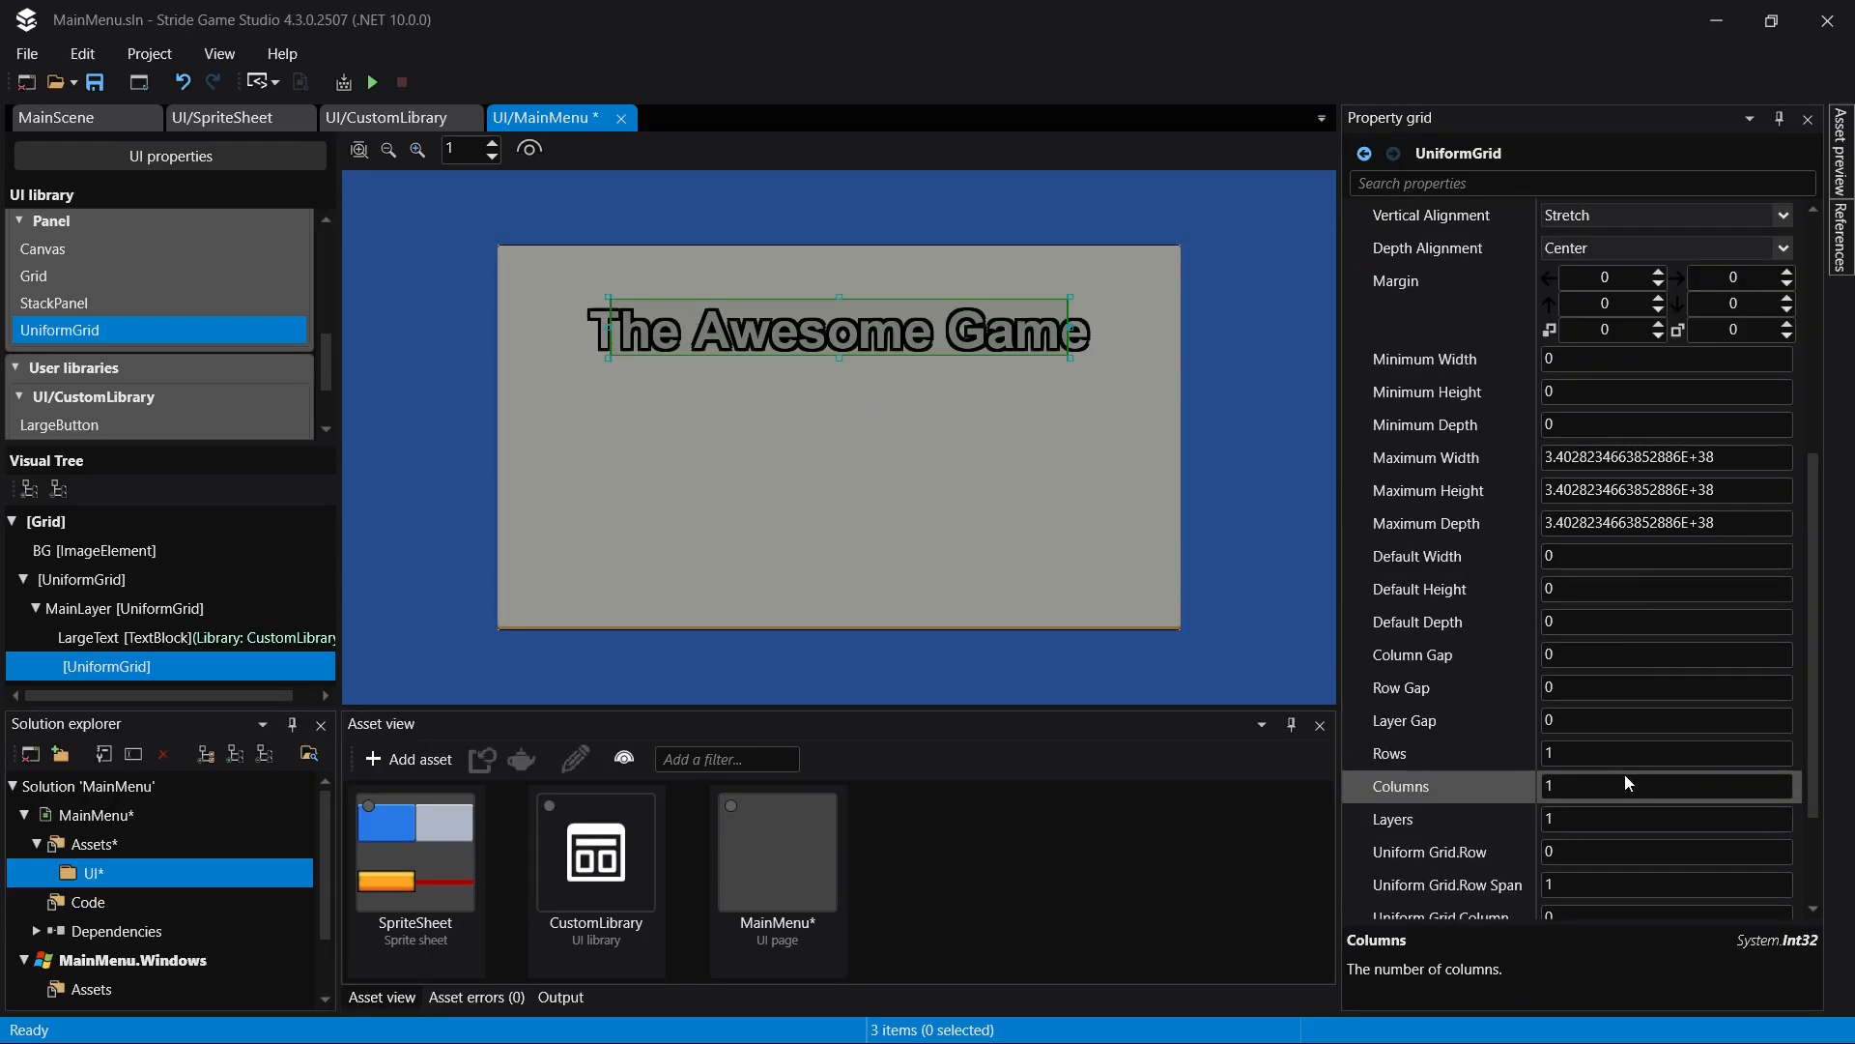
pyautogui.click(1599, 760)
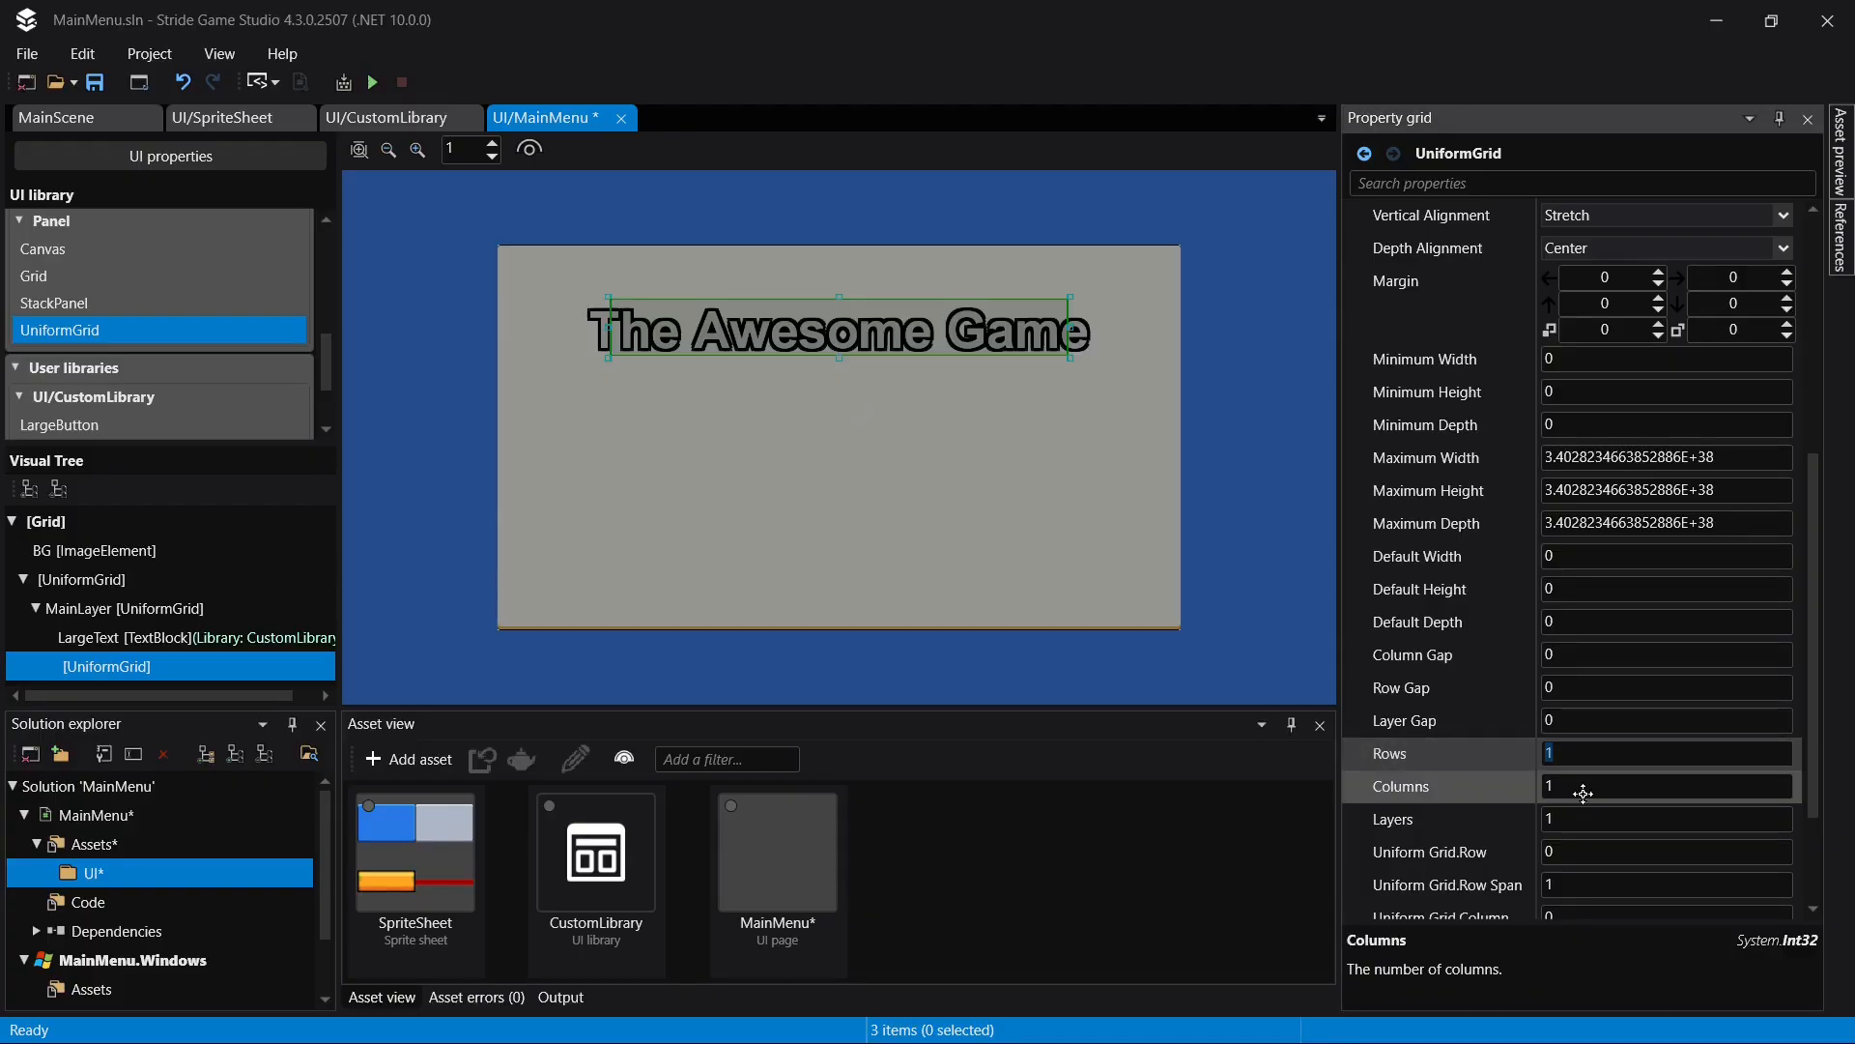
pyautogui.scroll(-1, 1601, 788)
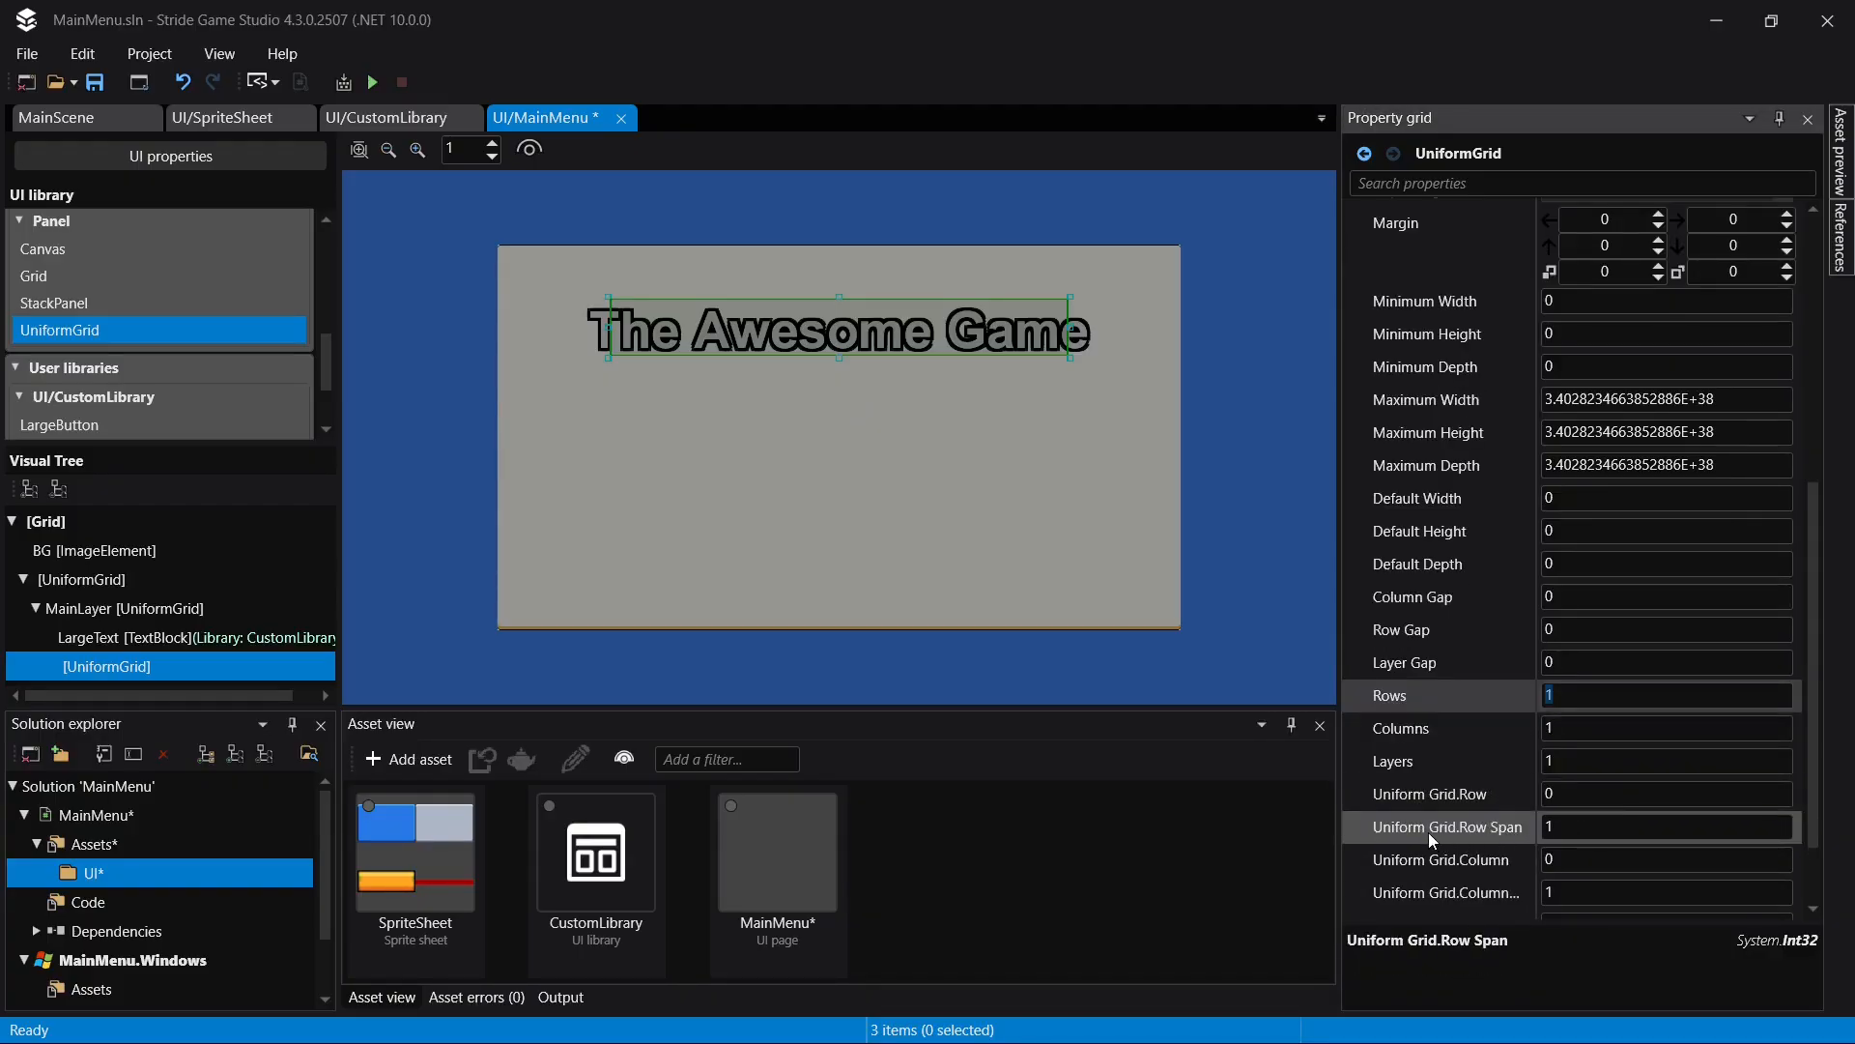
pyautogui.click(1615, 797)
pyautogui.write('2')
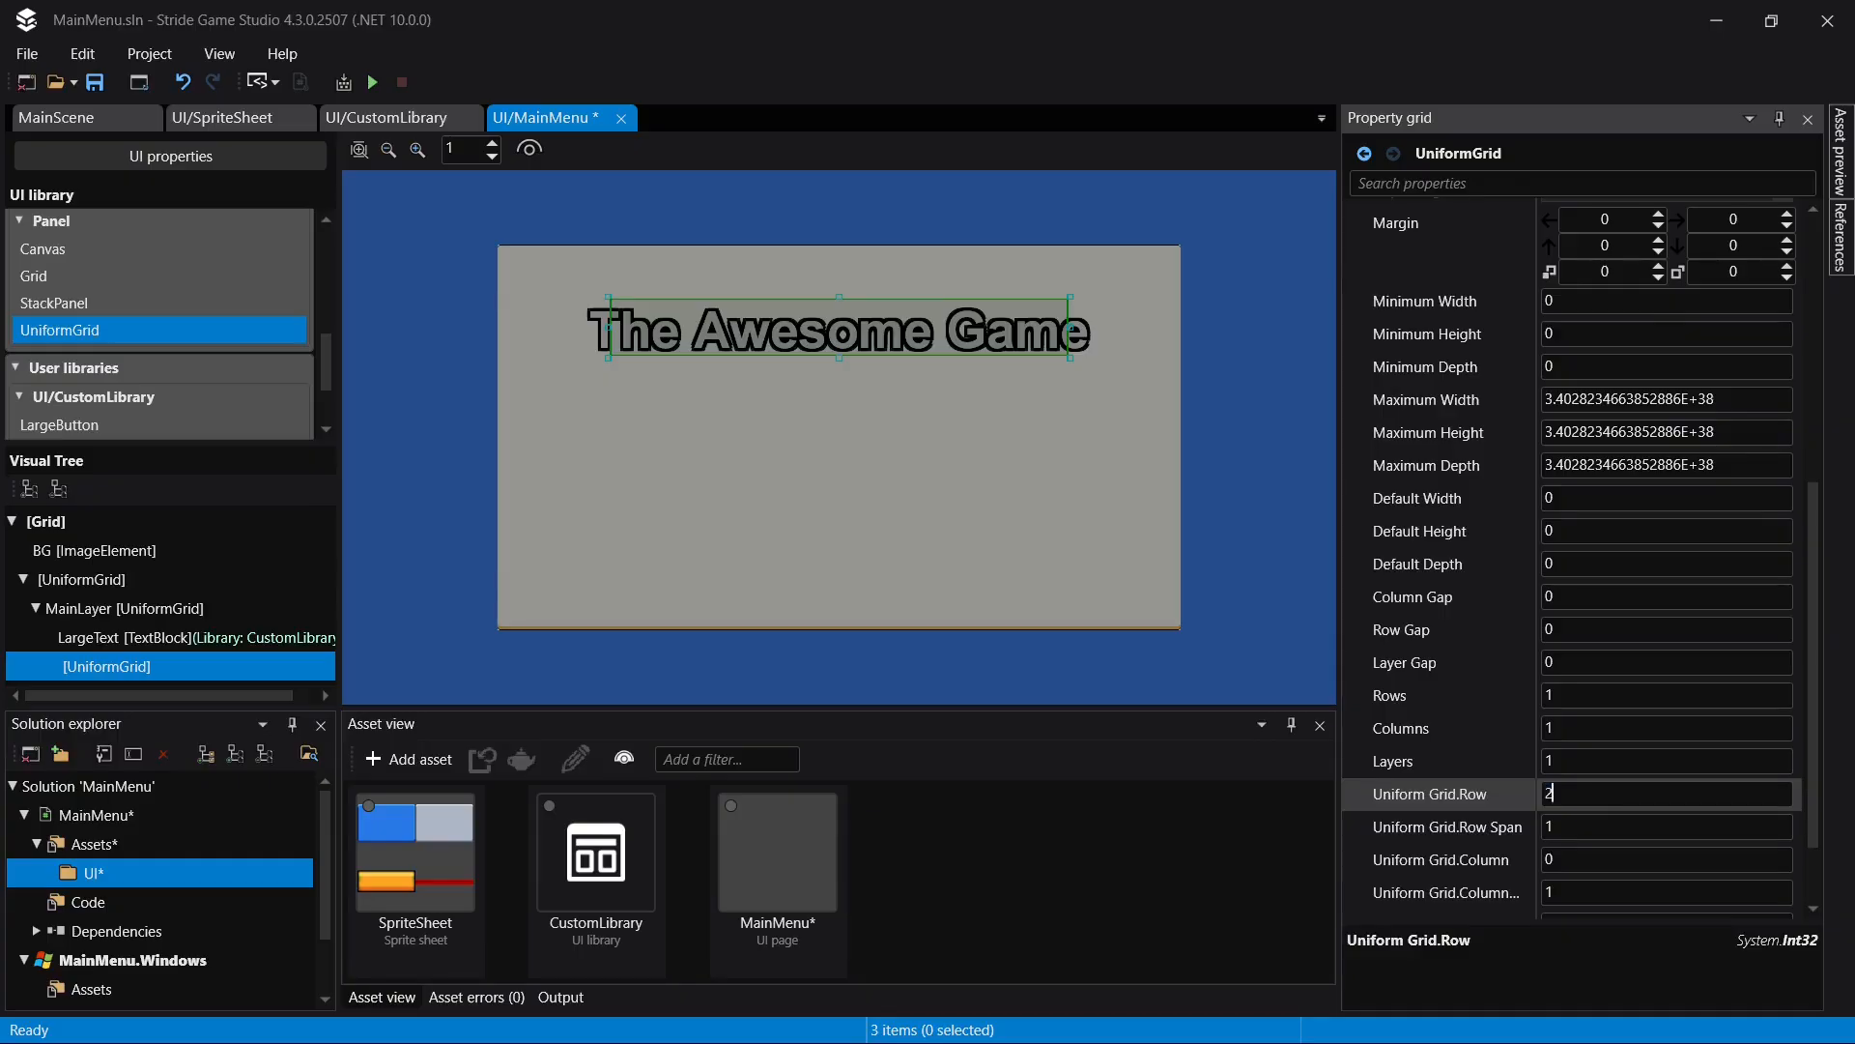
pyautogui.click(1587, 823)
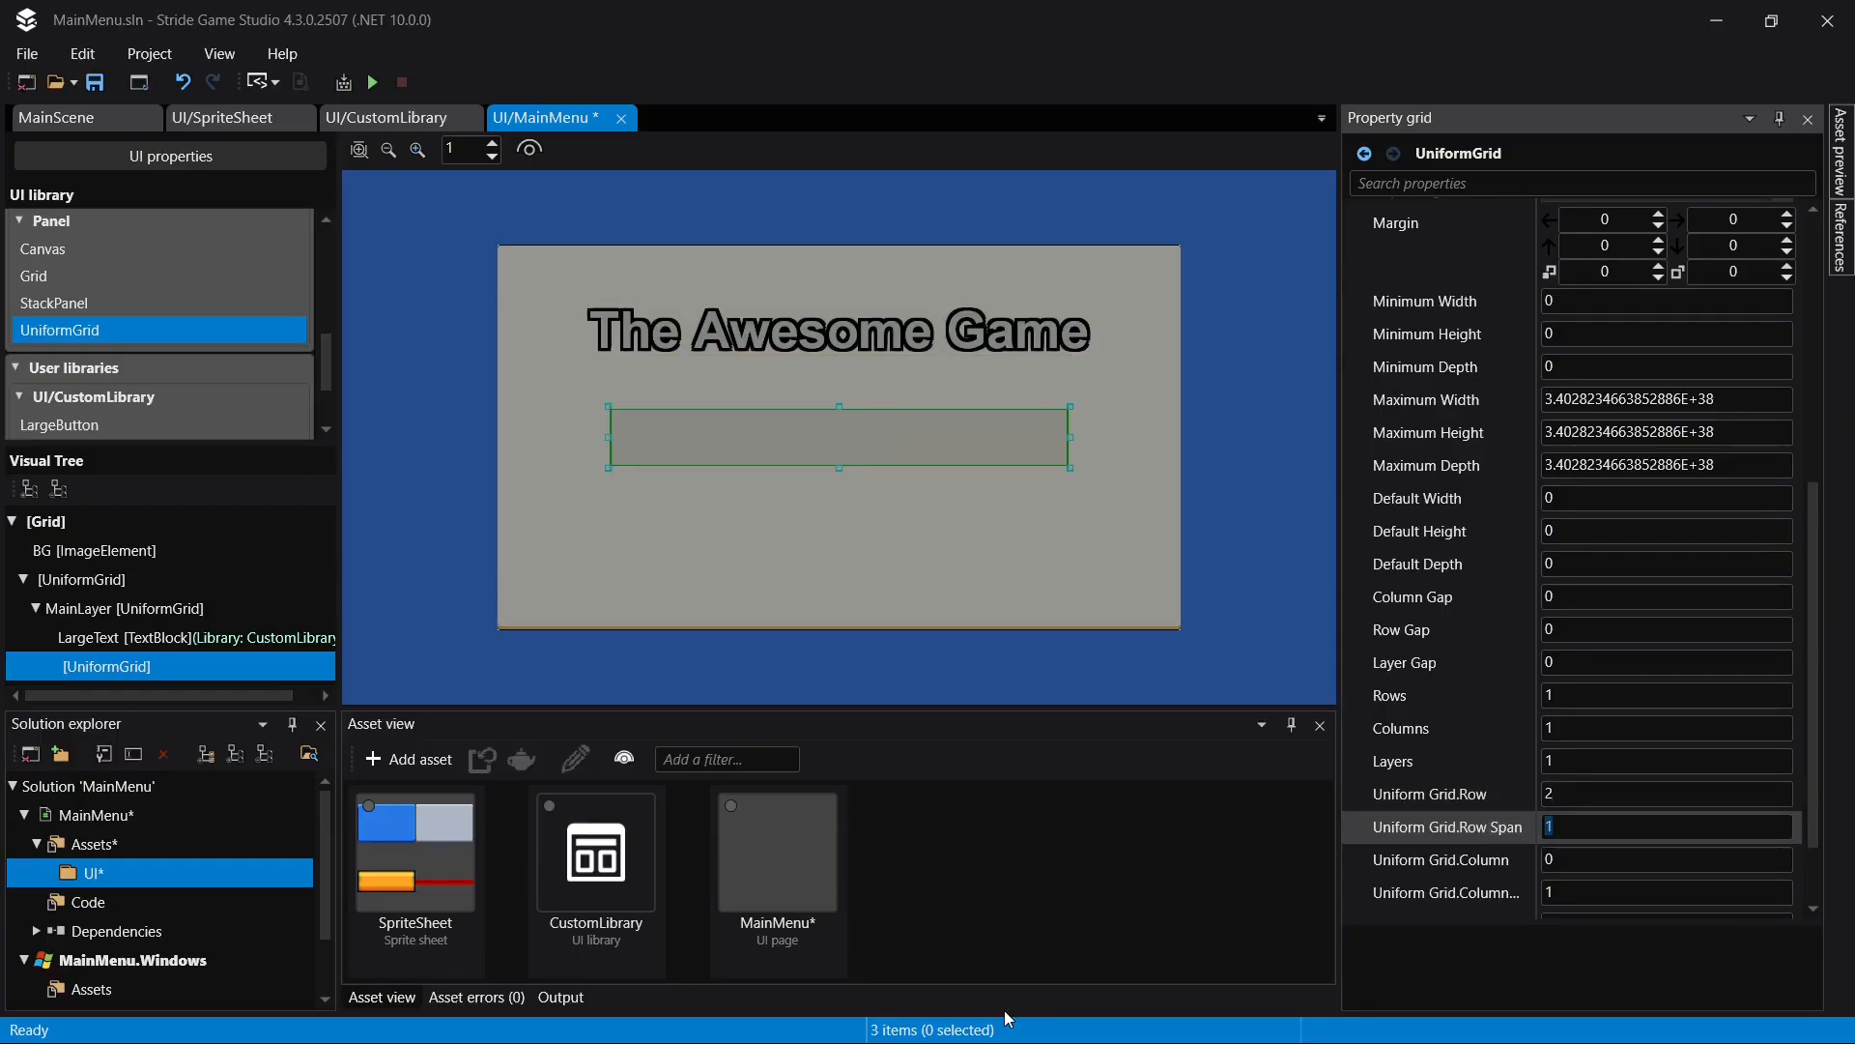
pyautogui.write('3')
pyautogui.hotkey('ctrl', 's')
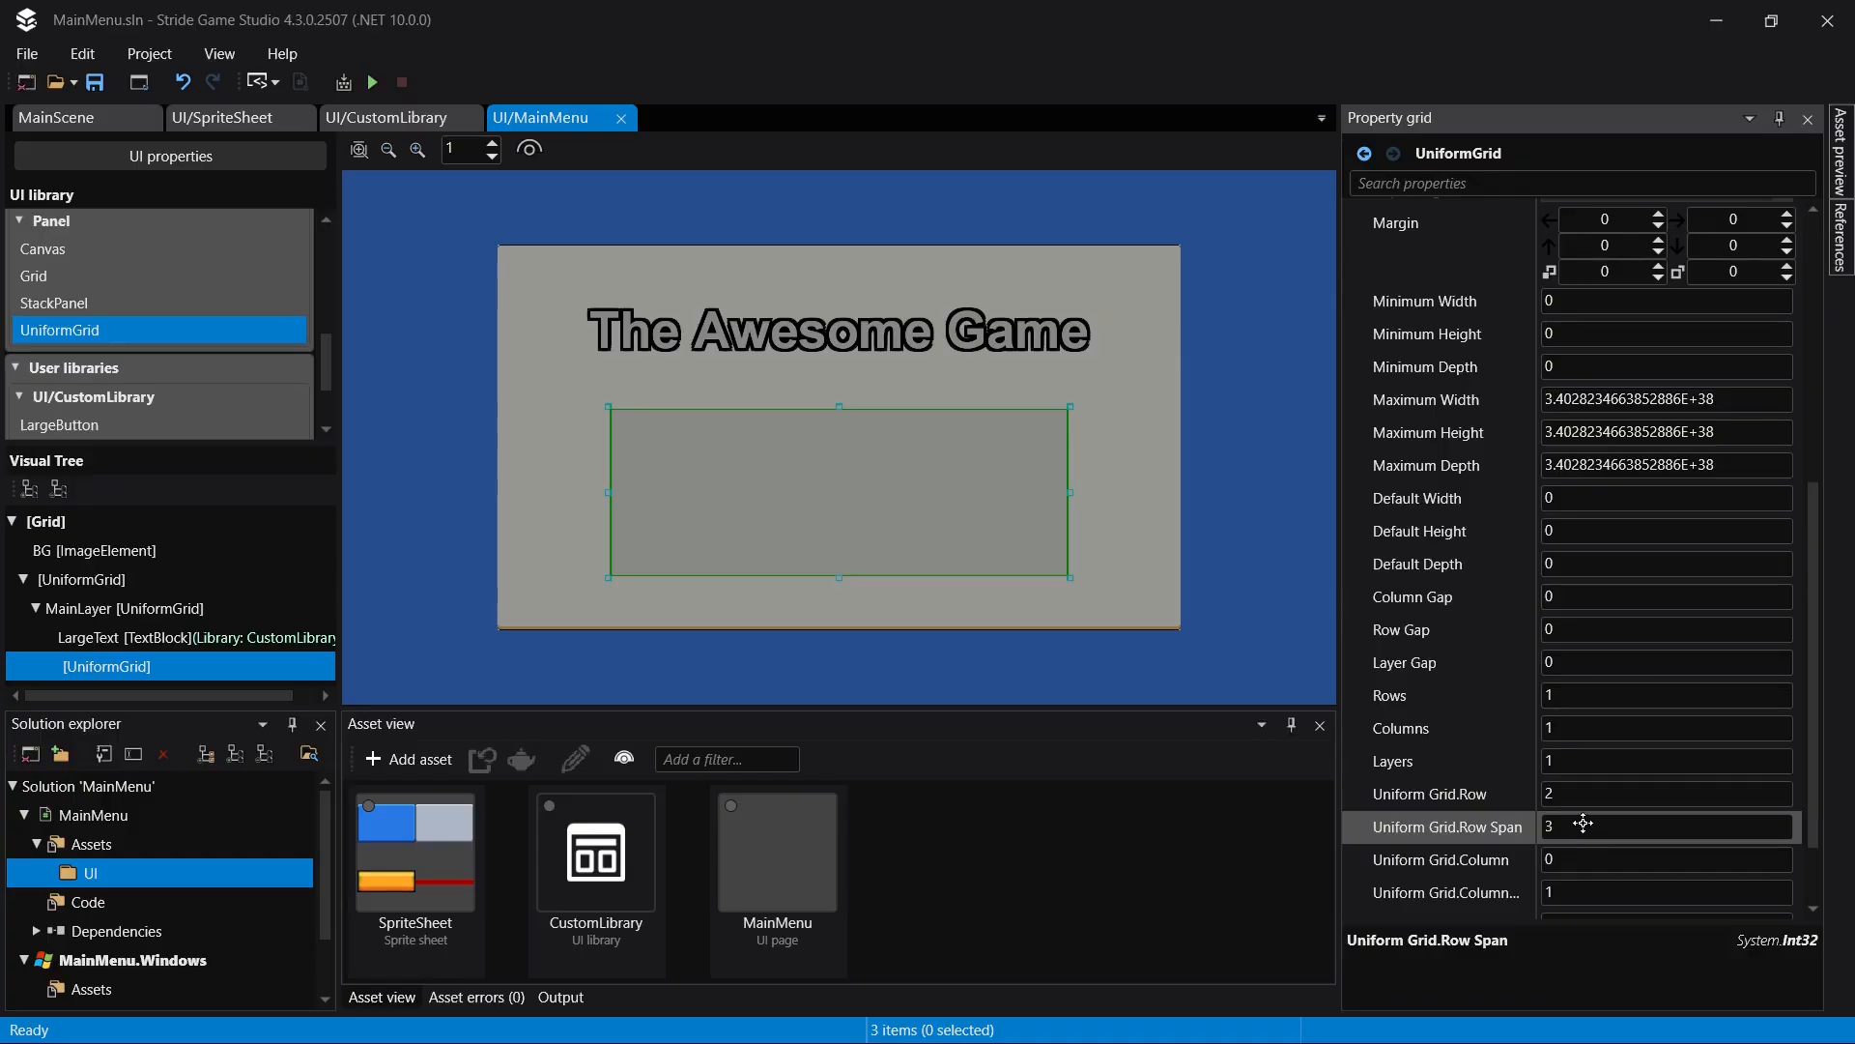
# - Give the UniformGrid below the title 3 rows
pyautogui.click(1598, 696)
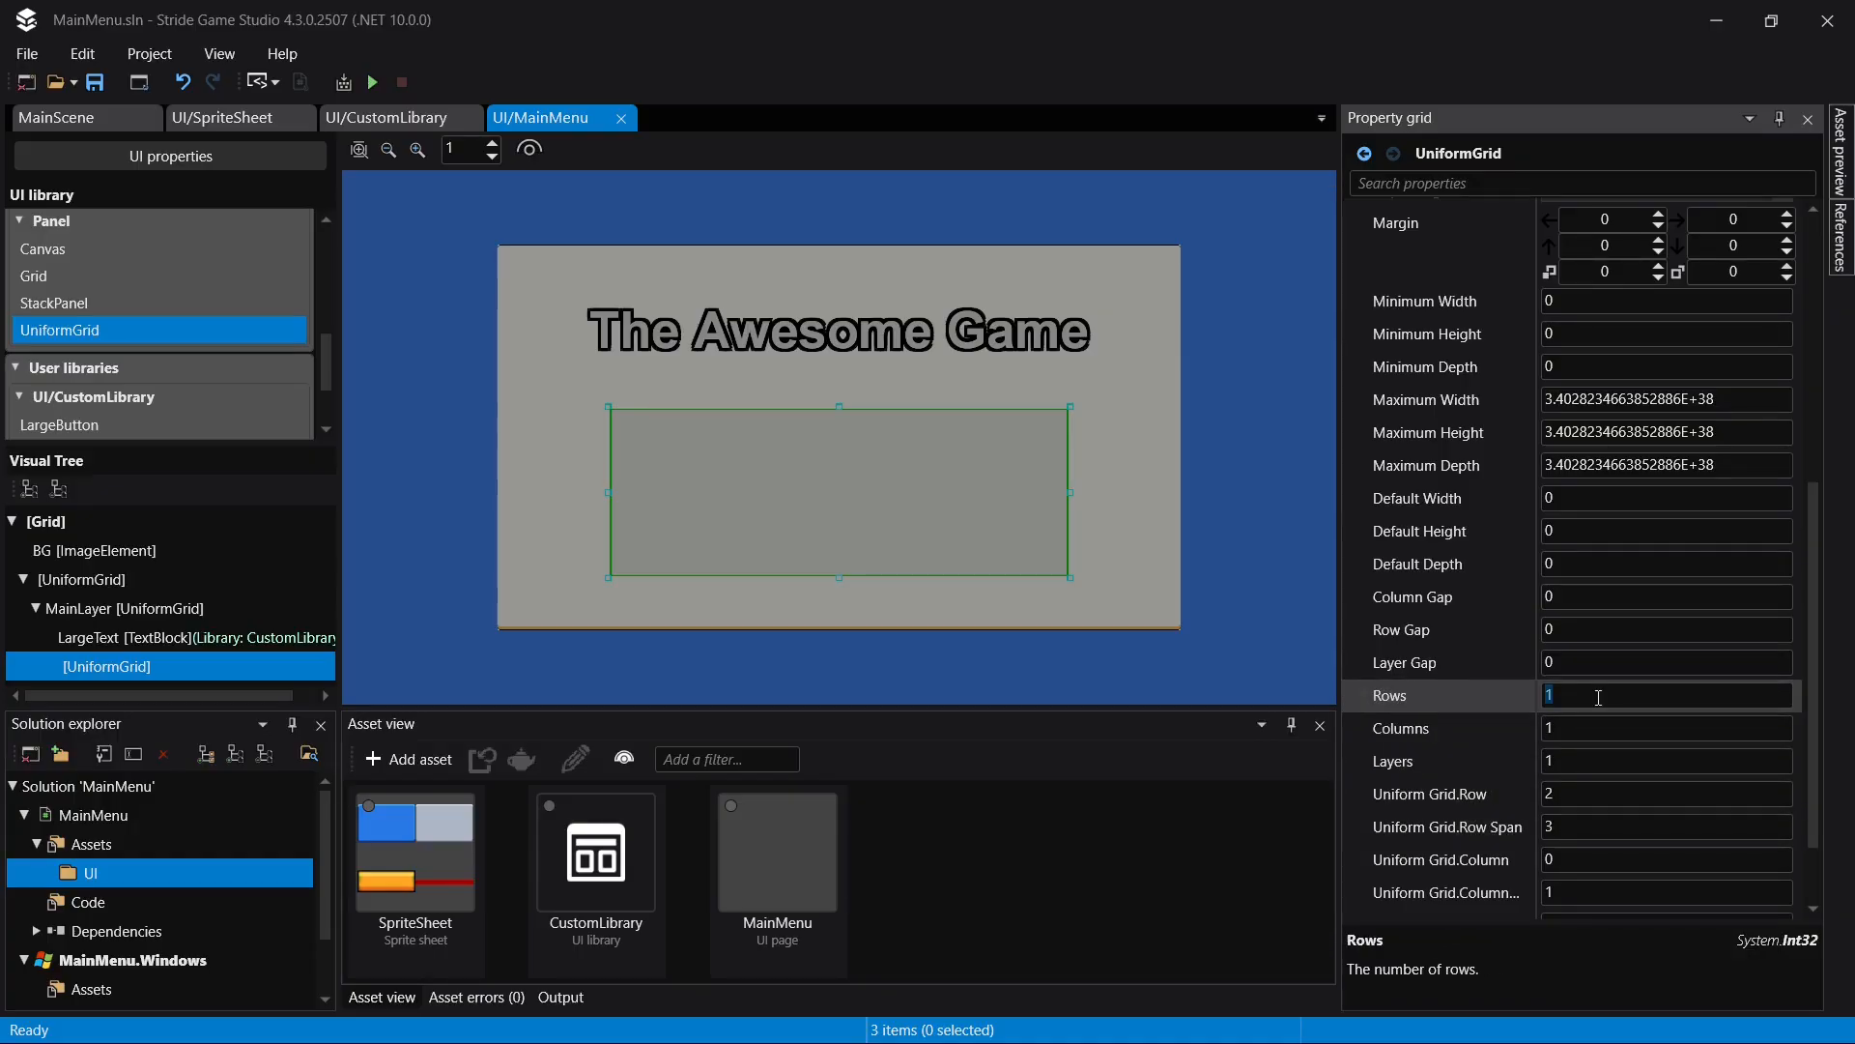
pyautogui.write('3')
pyautogui.press('Return')
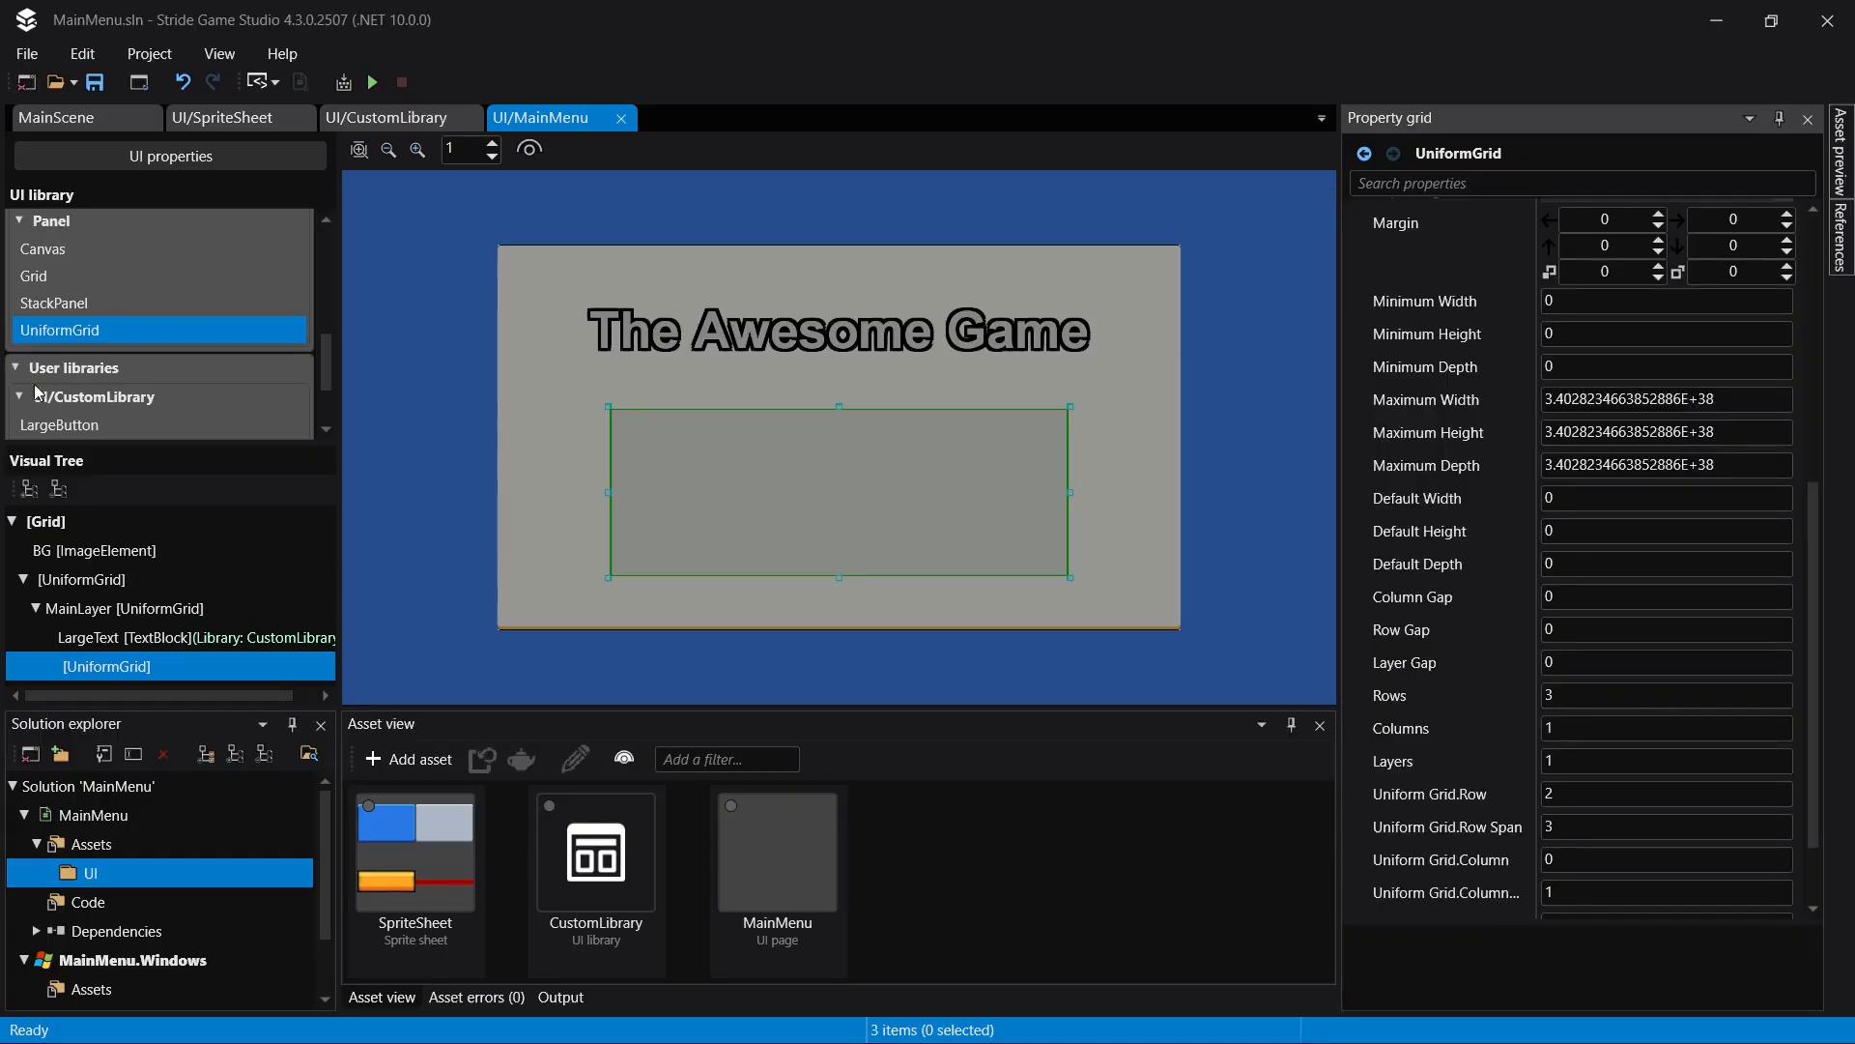
# - Add a LargeButton from the custom library to the UniformGrid below the title, and expand that grid in the visual tree
pyautogui.scroll(-2, 93, 385)
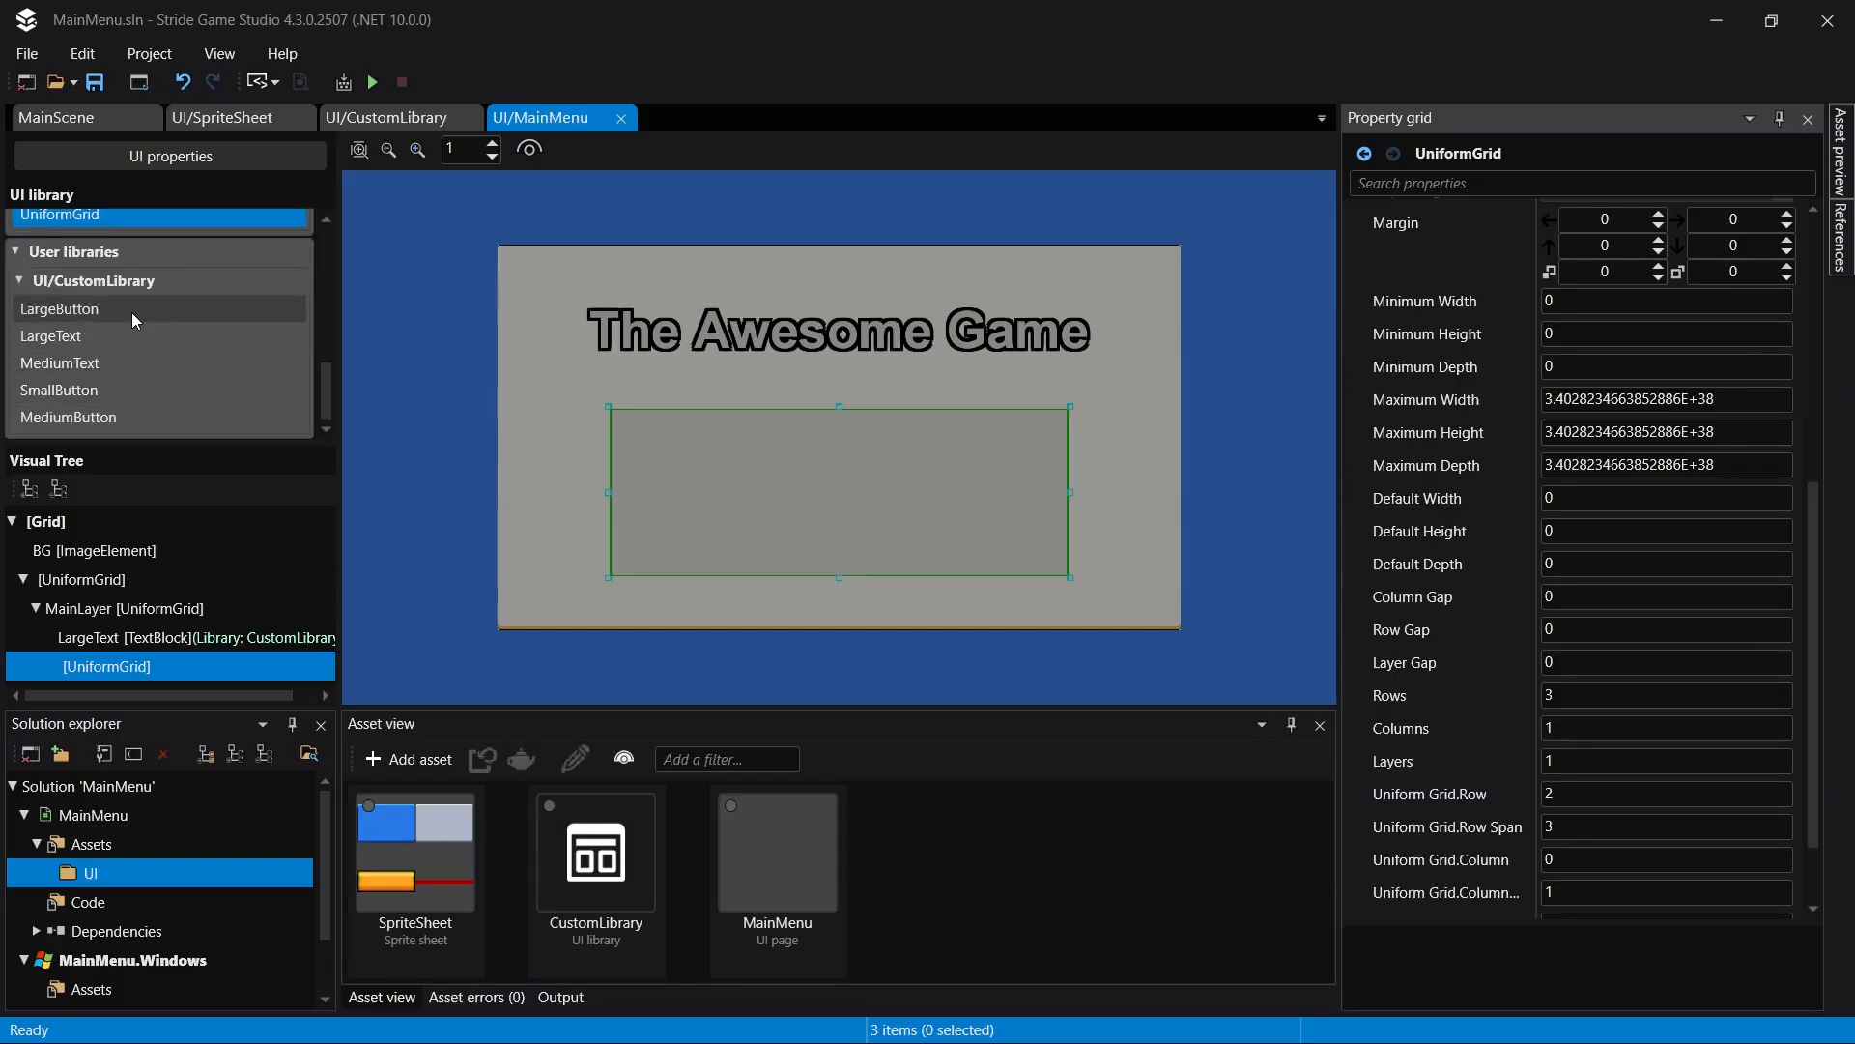
pyautogui.moveTo(87, 308); pyautogui.dragTo(130, 668)
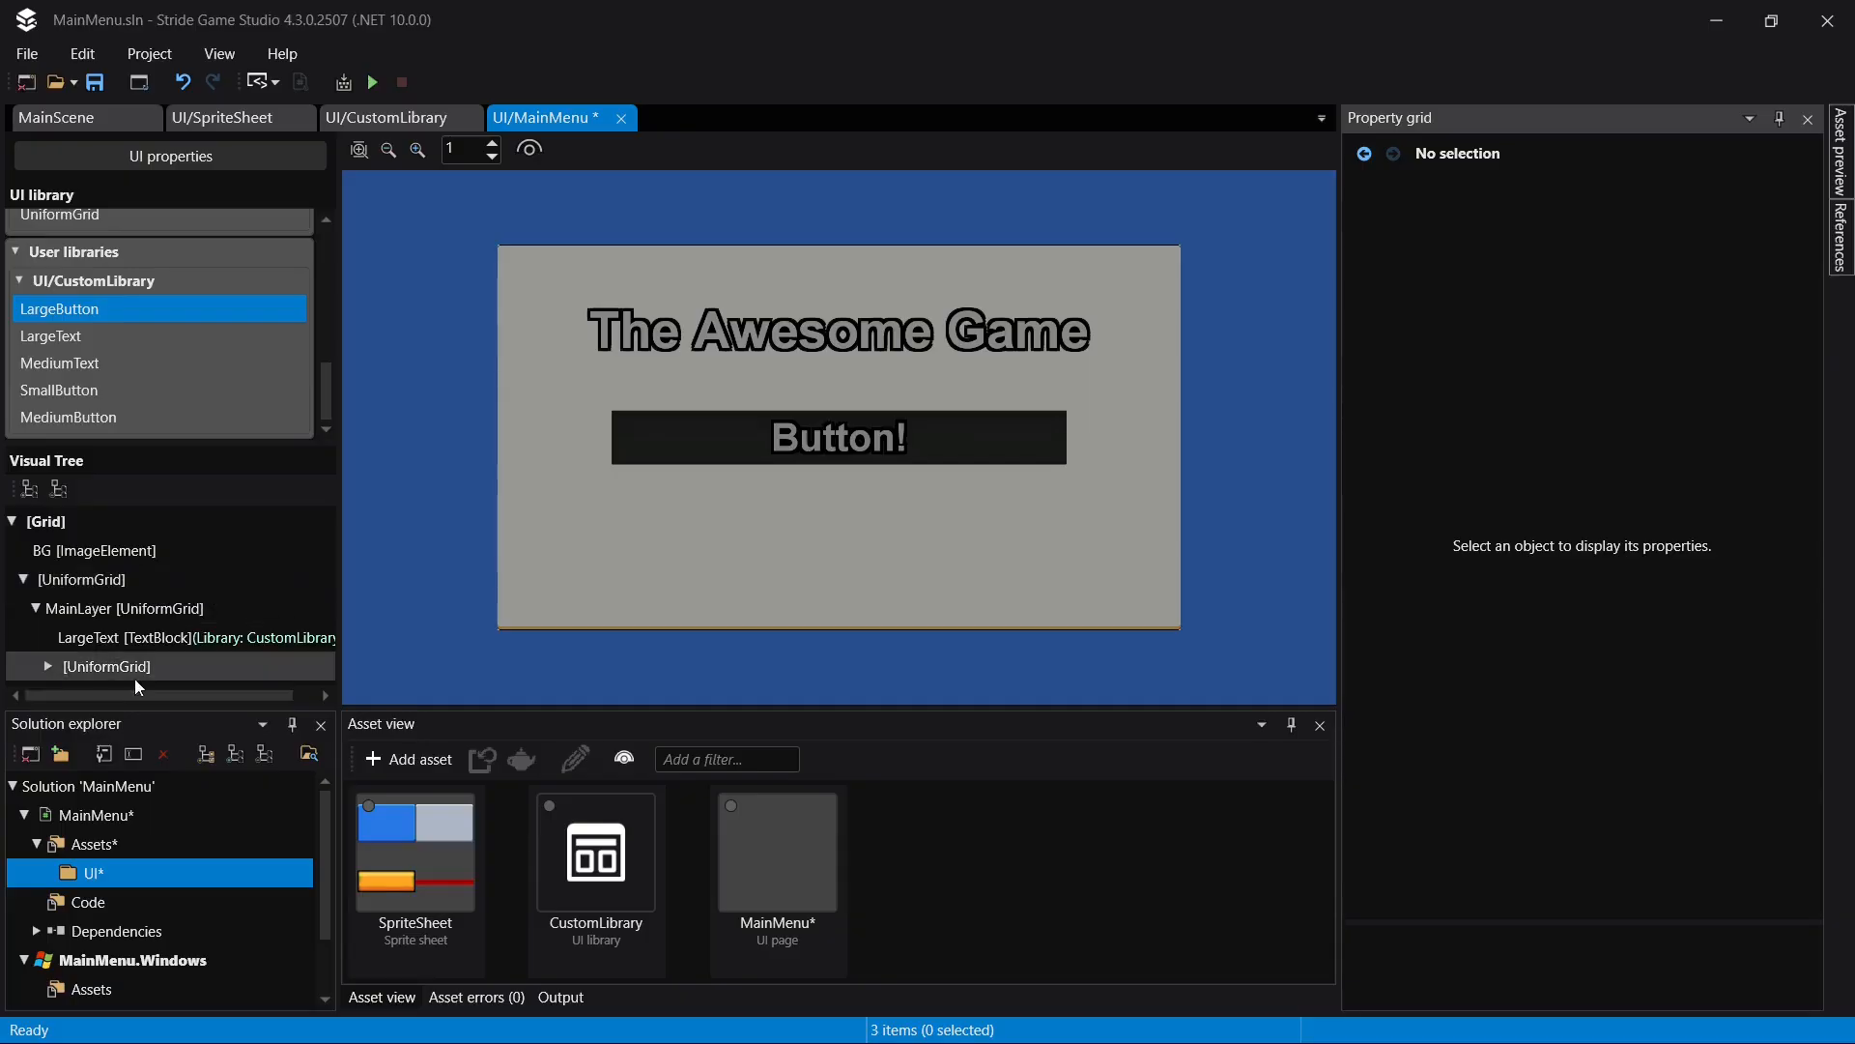
pyautogui.click(83, 665)
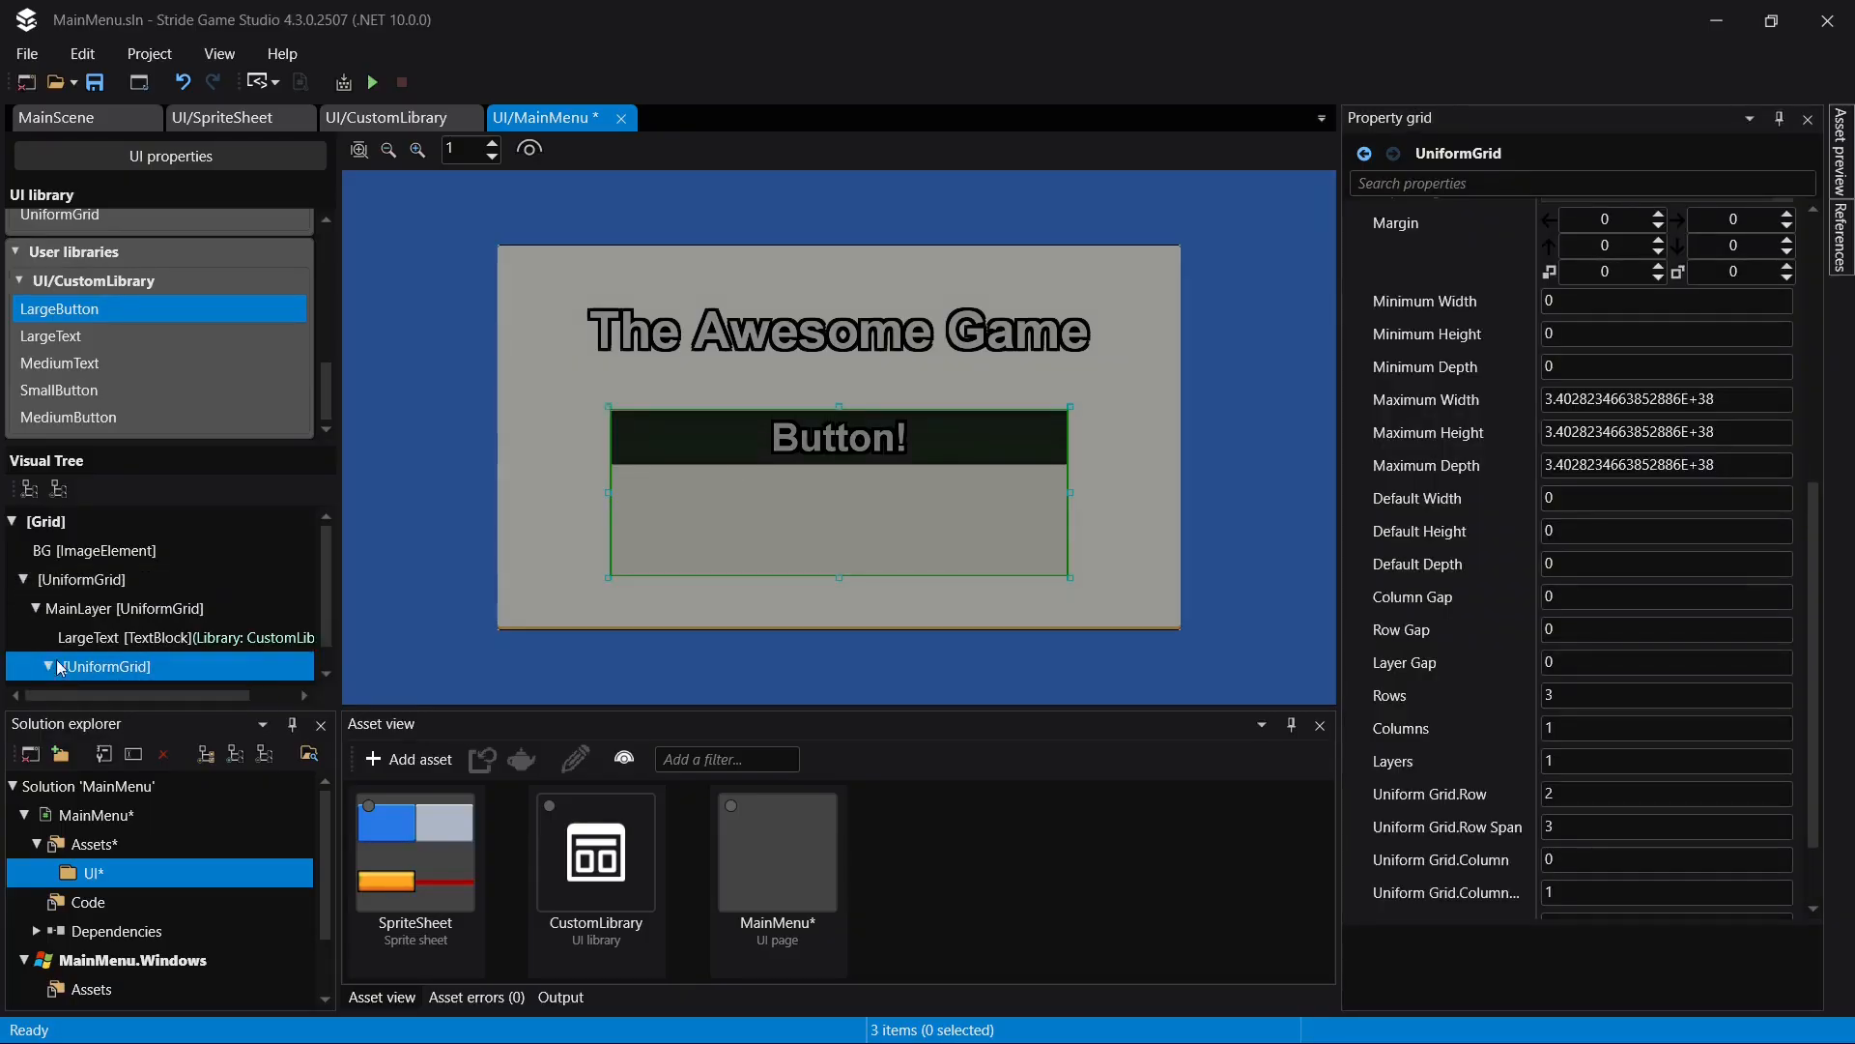
# - Duplicate the LargeButton twice inside the UniformGrid below the title
pyautogui.click(48, 666)
pyautogui.hotkey('ctrl', 'd')
pyautogui.hotkey('ctrl', 'd')
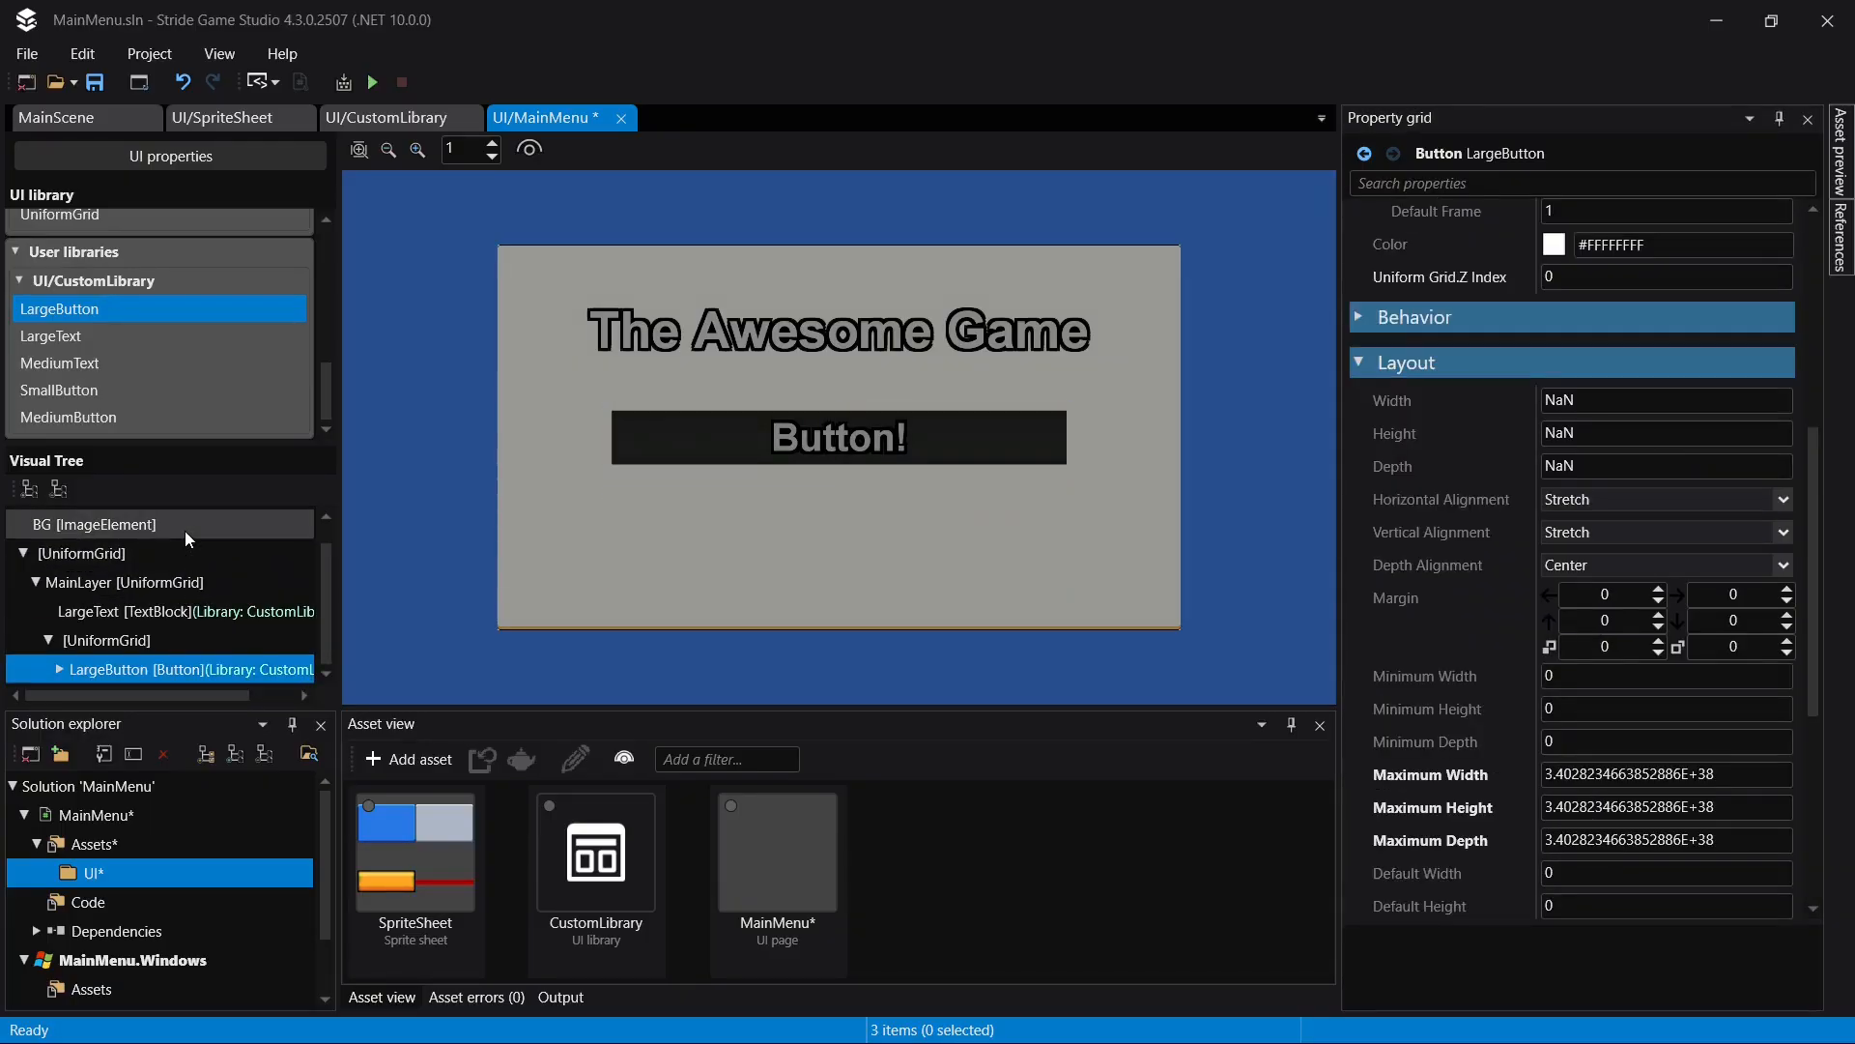
# - Place the second LargeButton at uniform grid row 1 and the third at row 2, and save the page
pyautogui.click(206, 636)
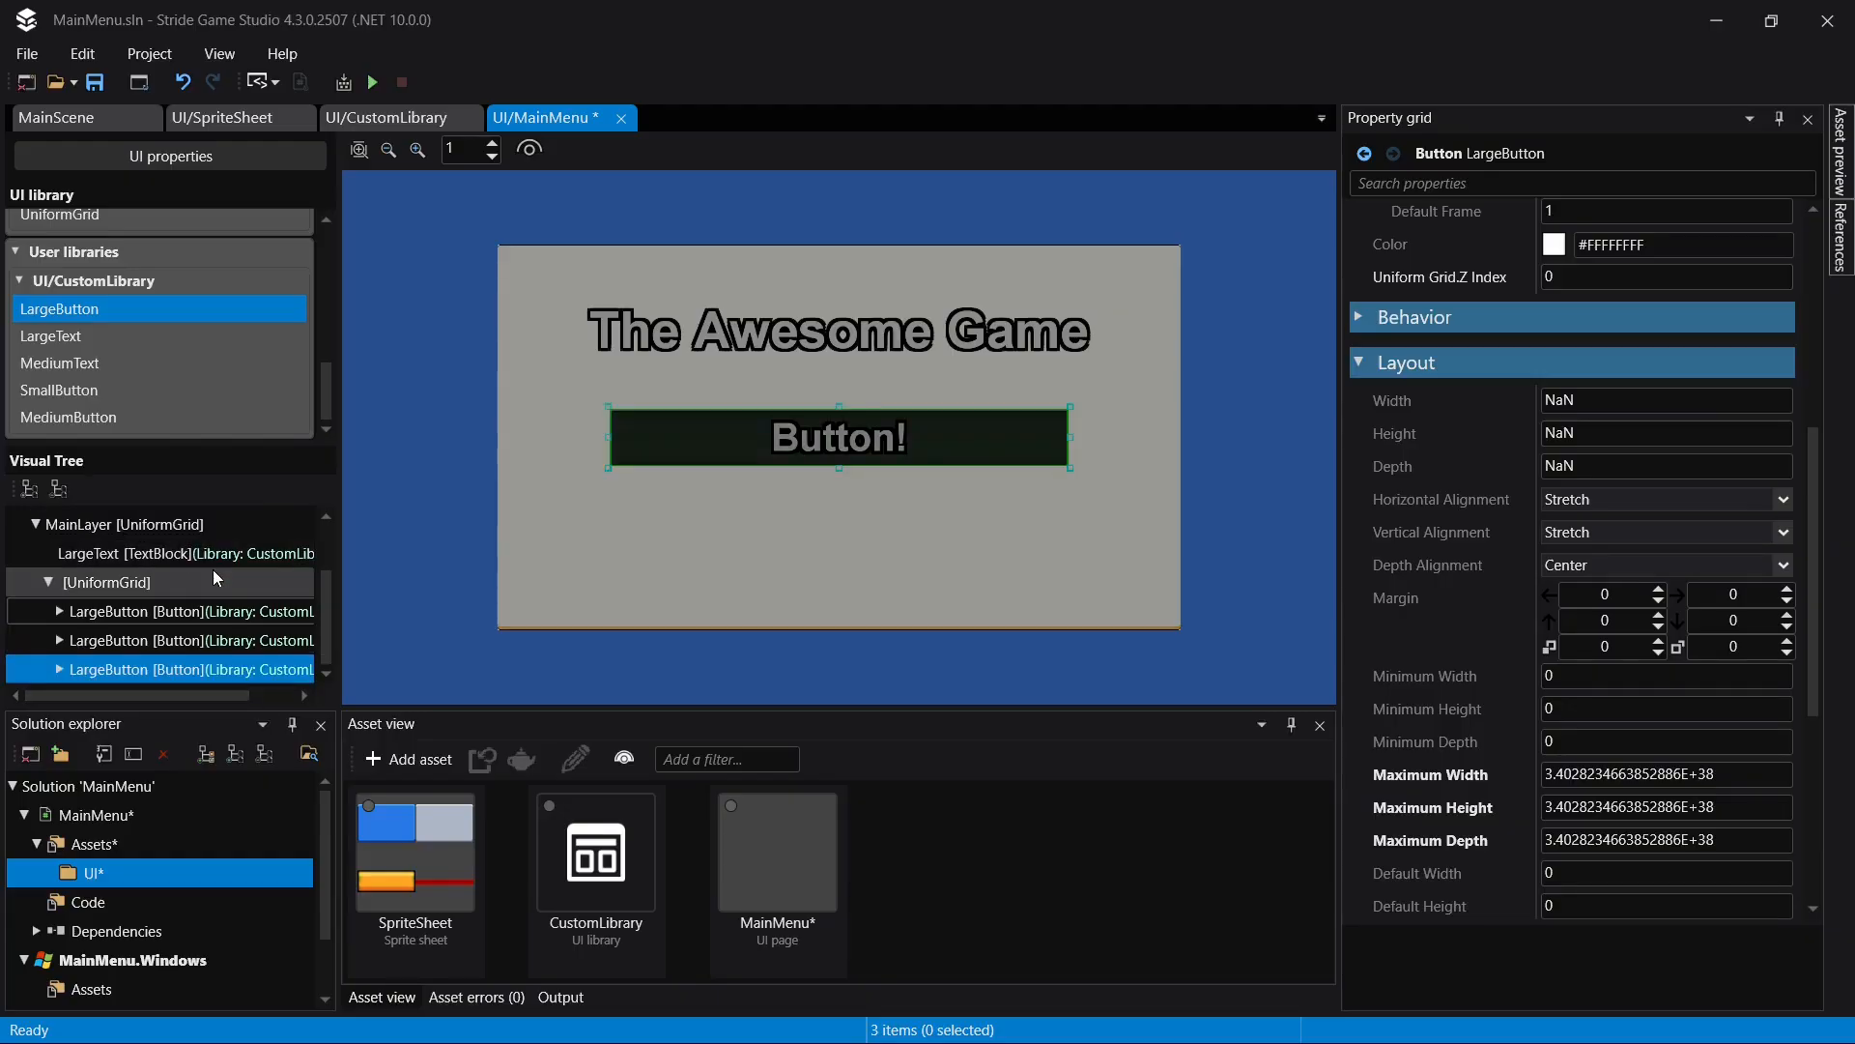
pyautogui.scroll(-6, 1636, 721)
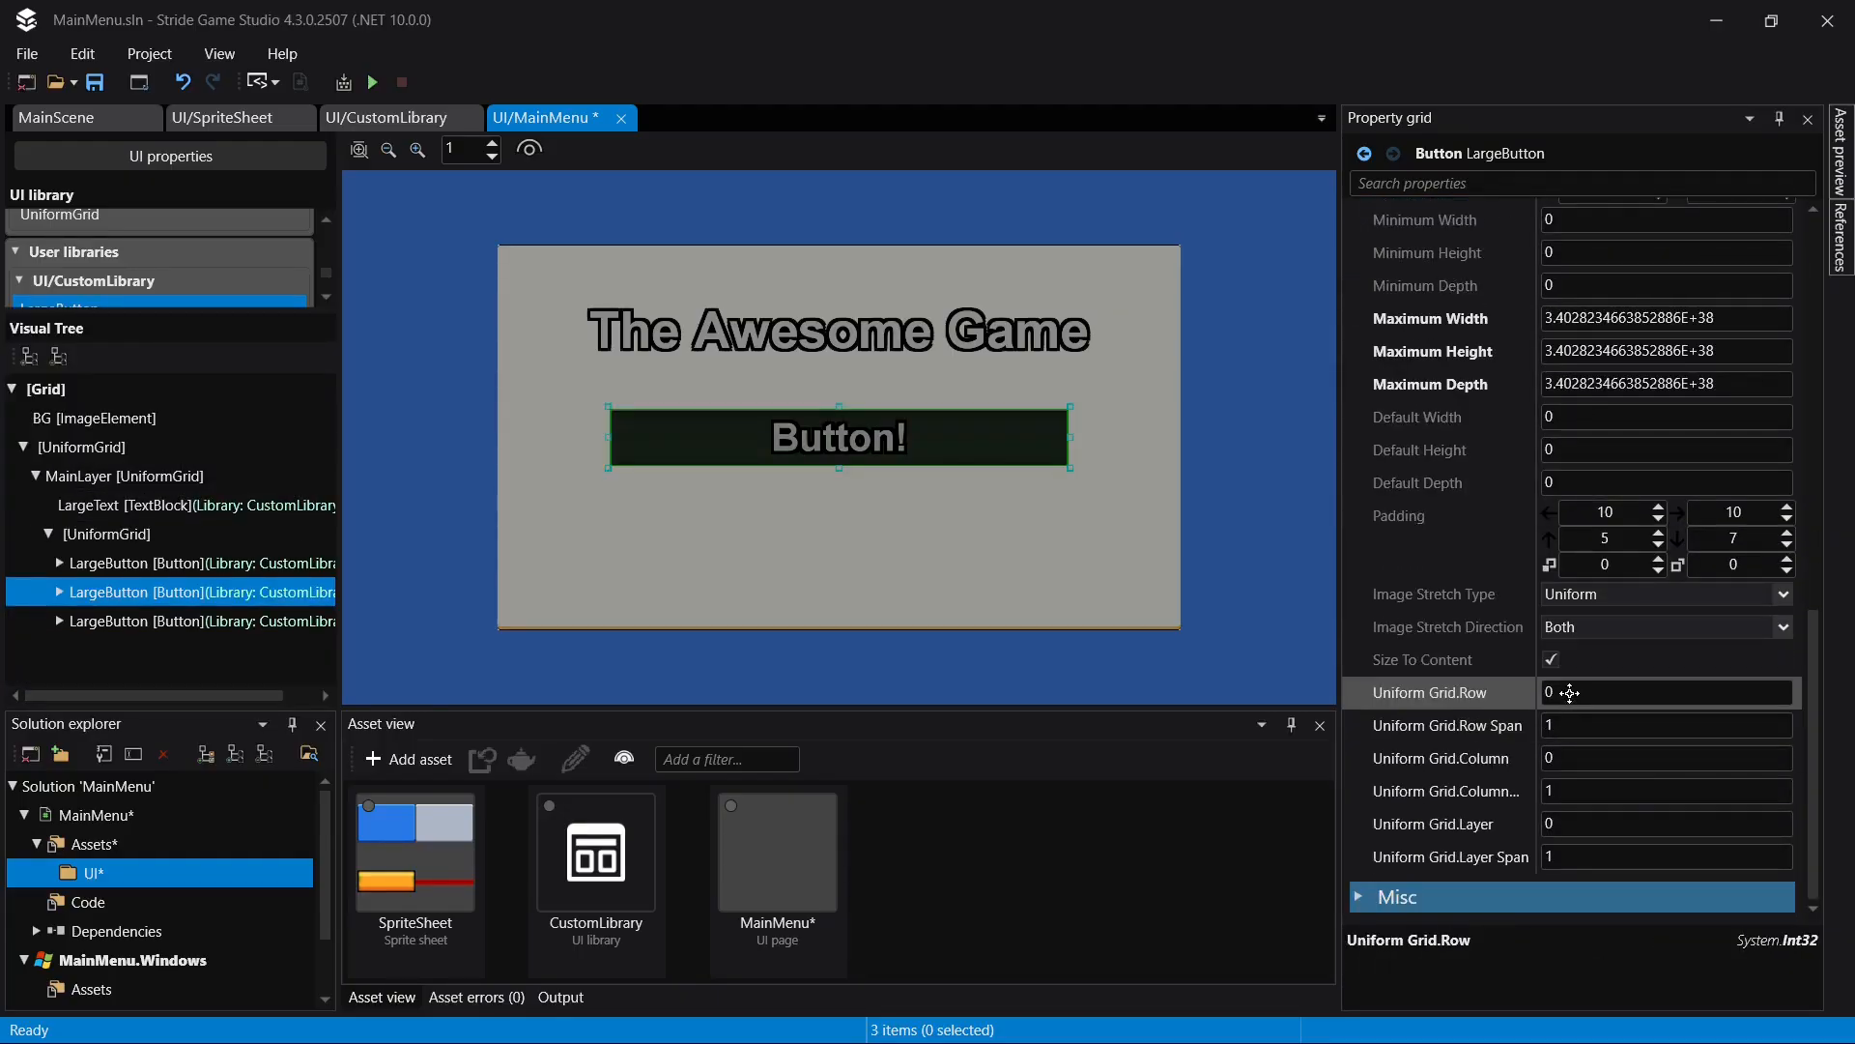
pyautogui.click(1570, 692)
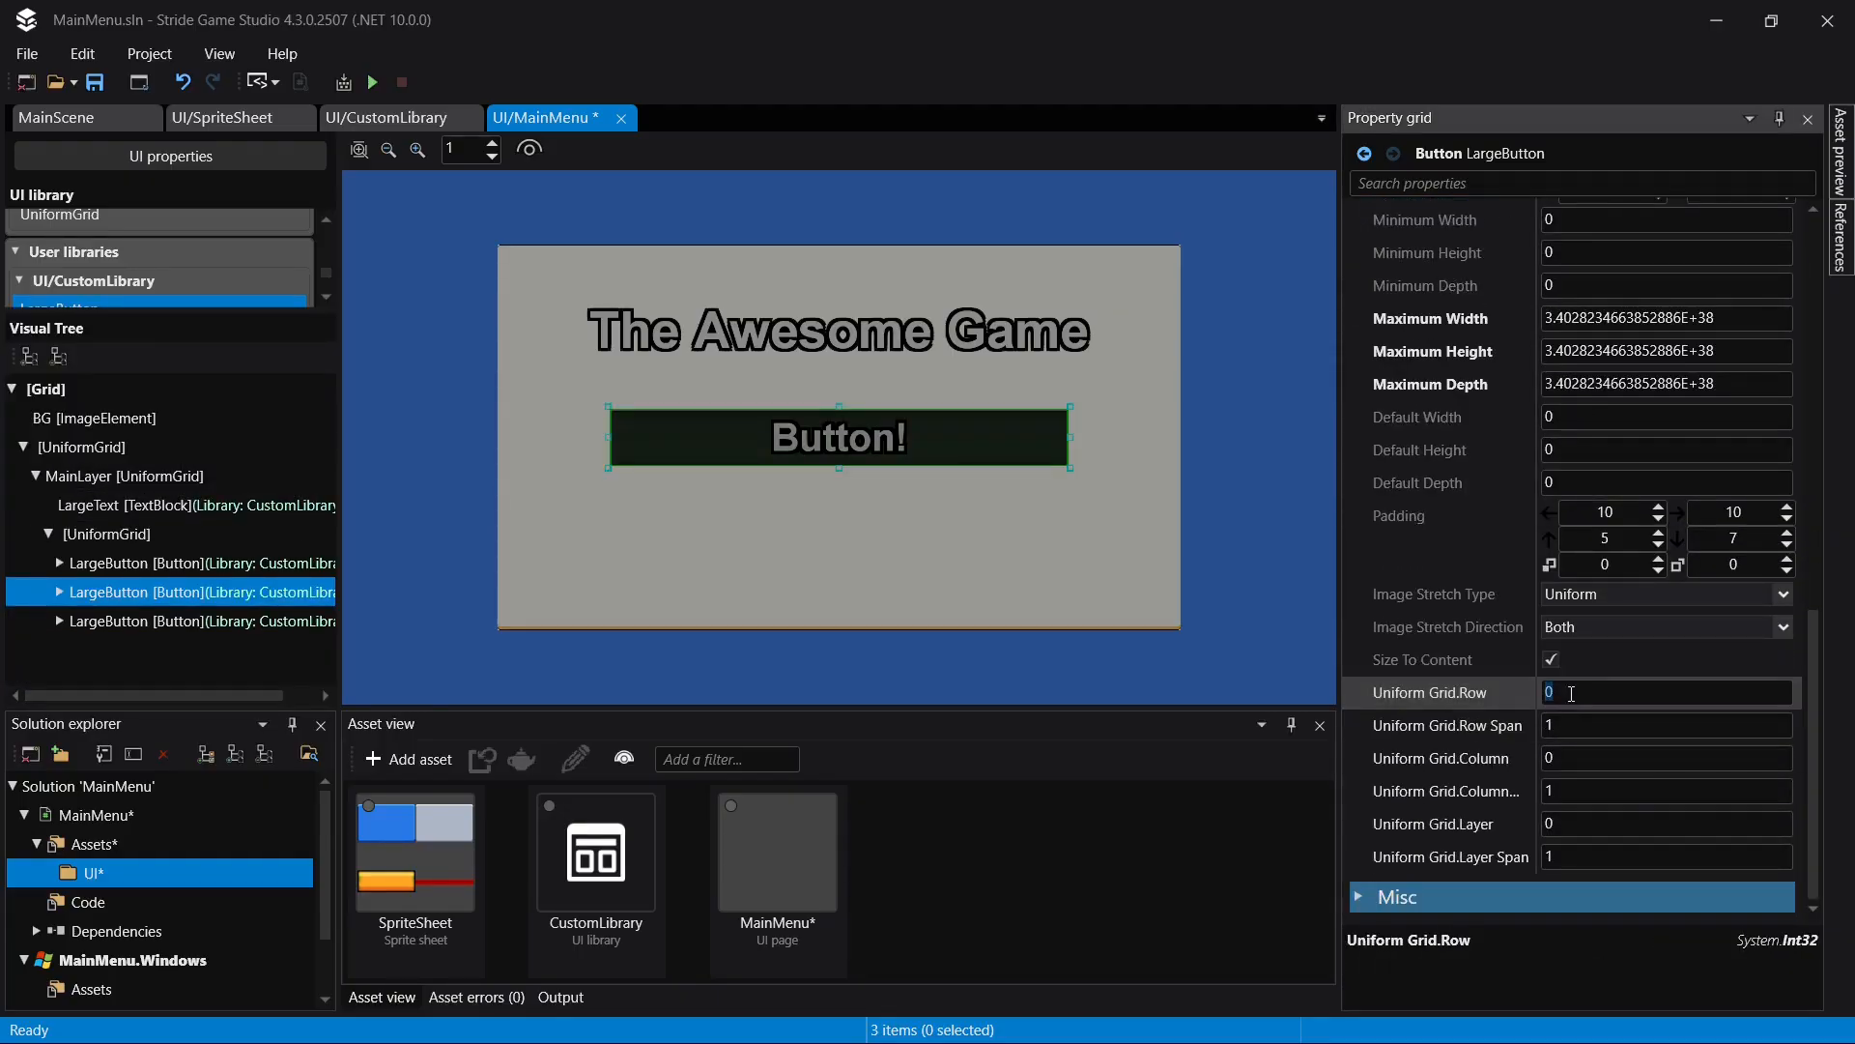
pyautogui.write('1')
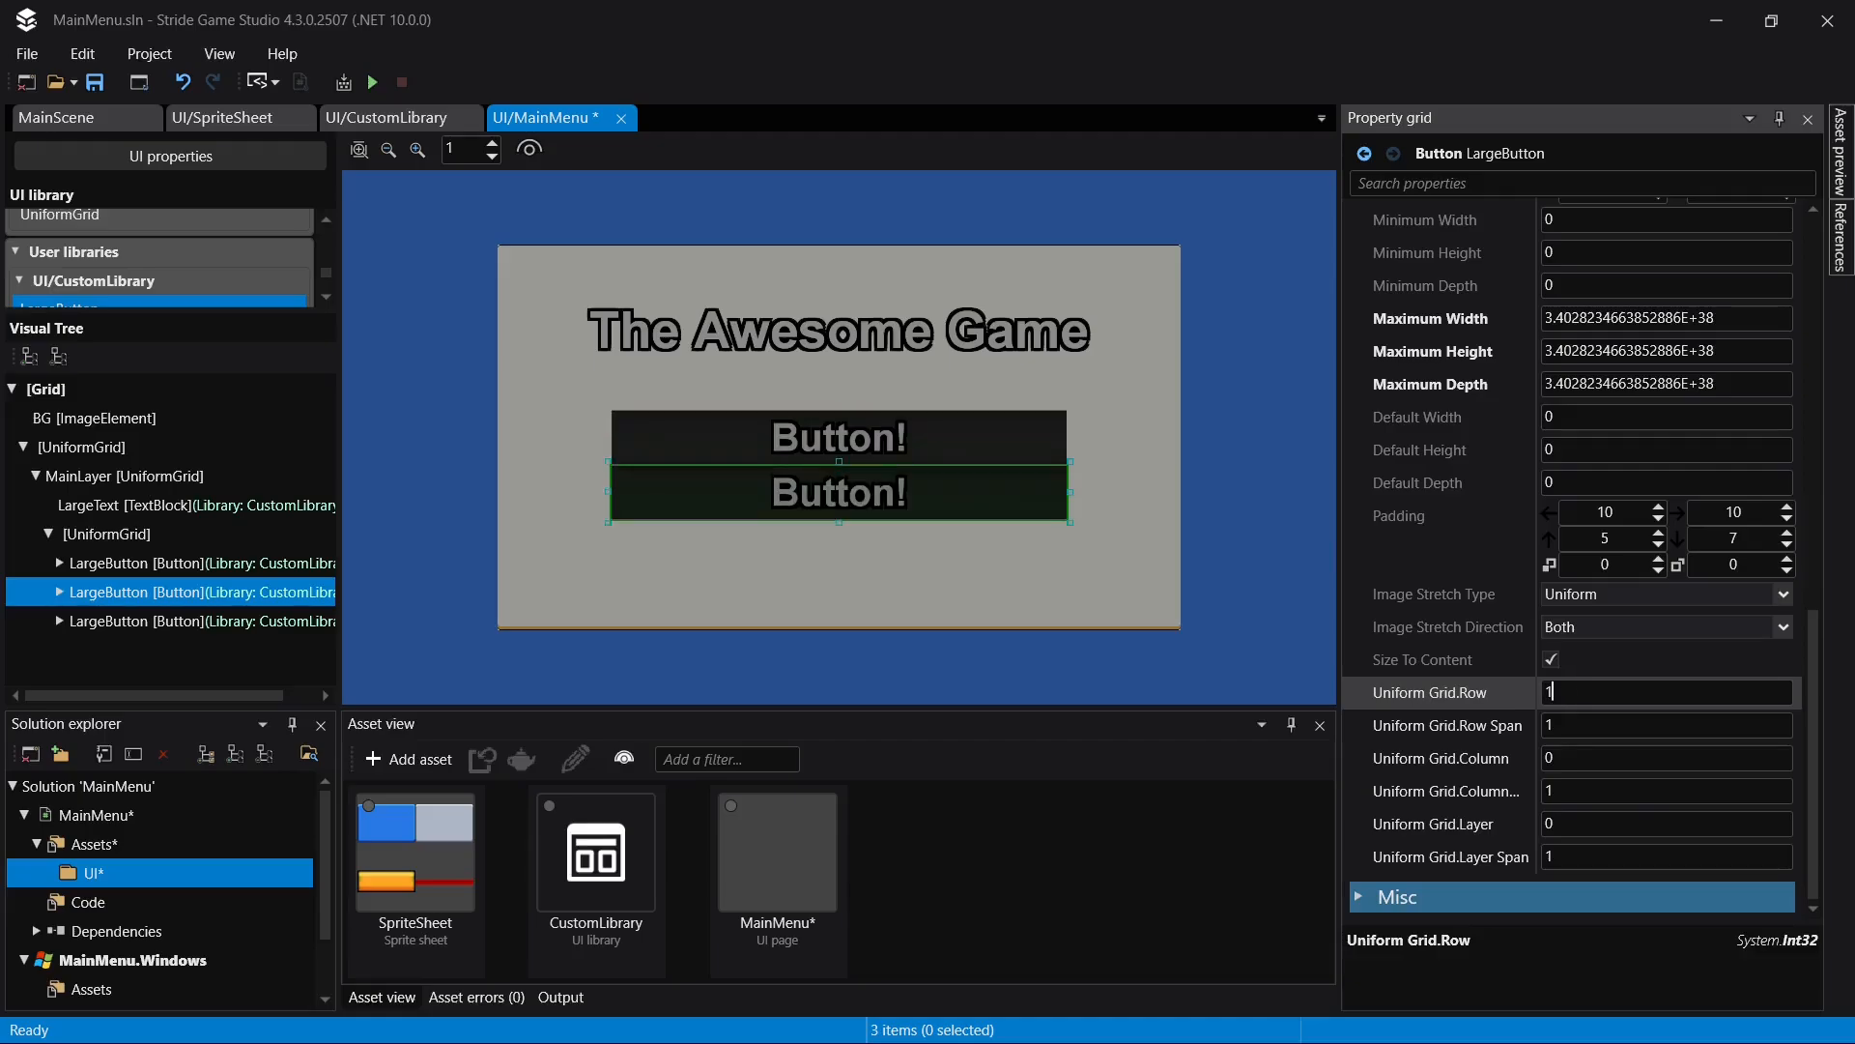
pyautogui.click(130, 621)
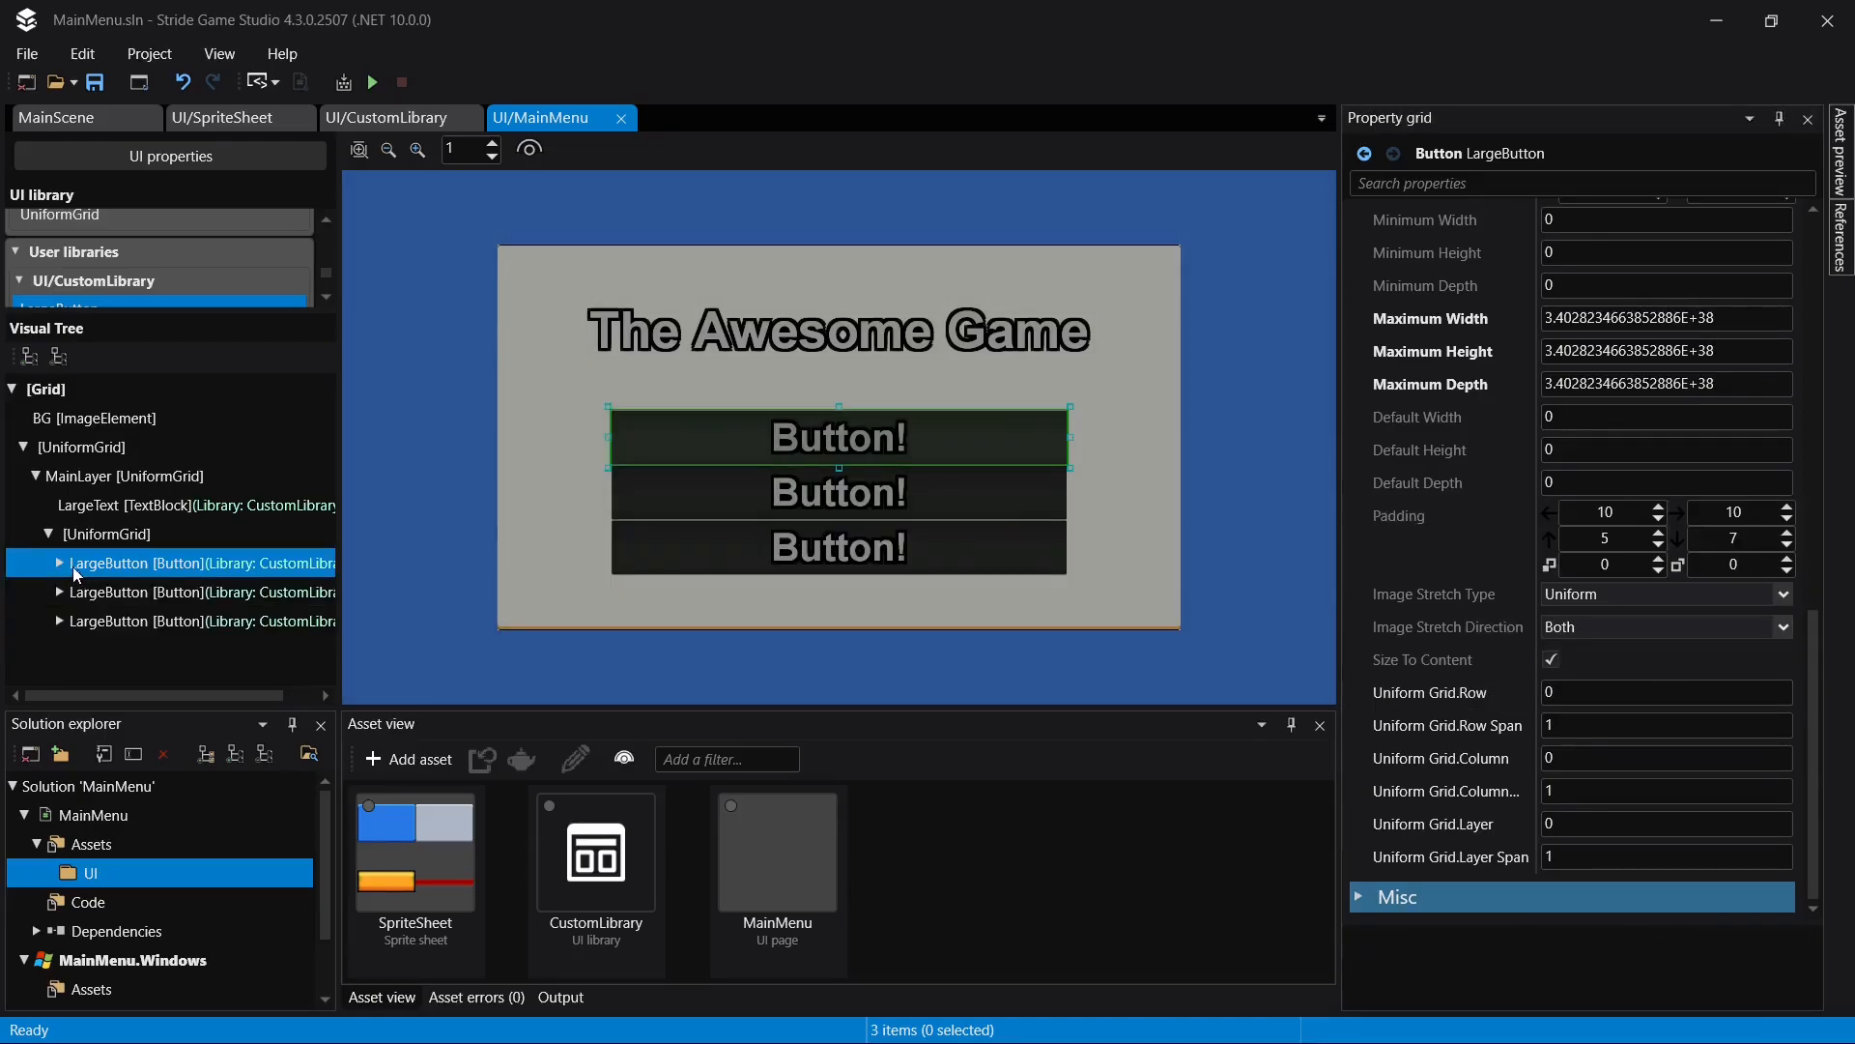
# - Set the text of the first LargeButton's TextBlock to "Play"
pyautogui.click(60, 563)
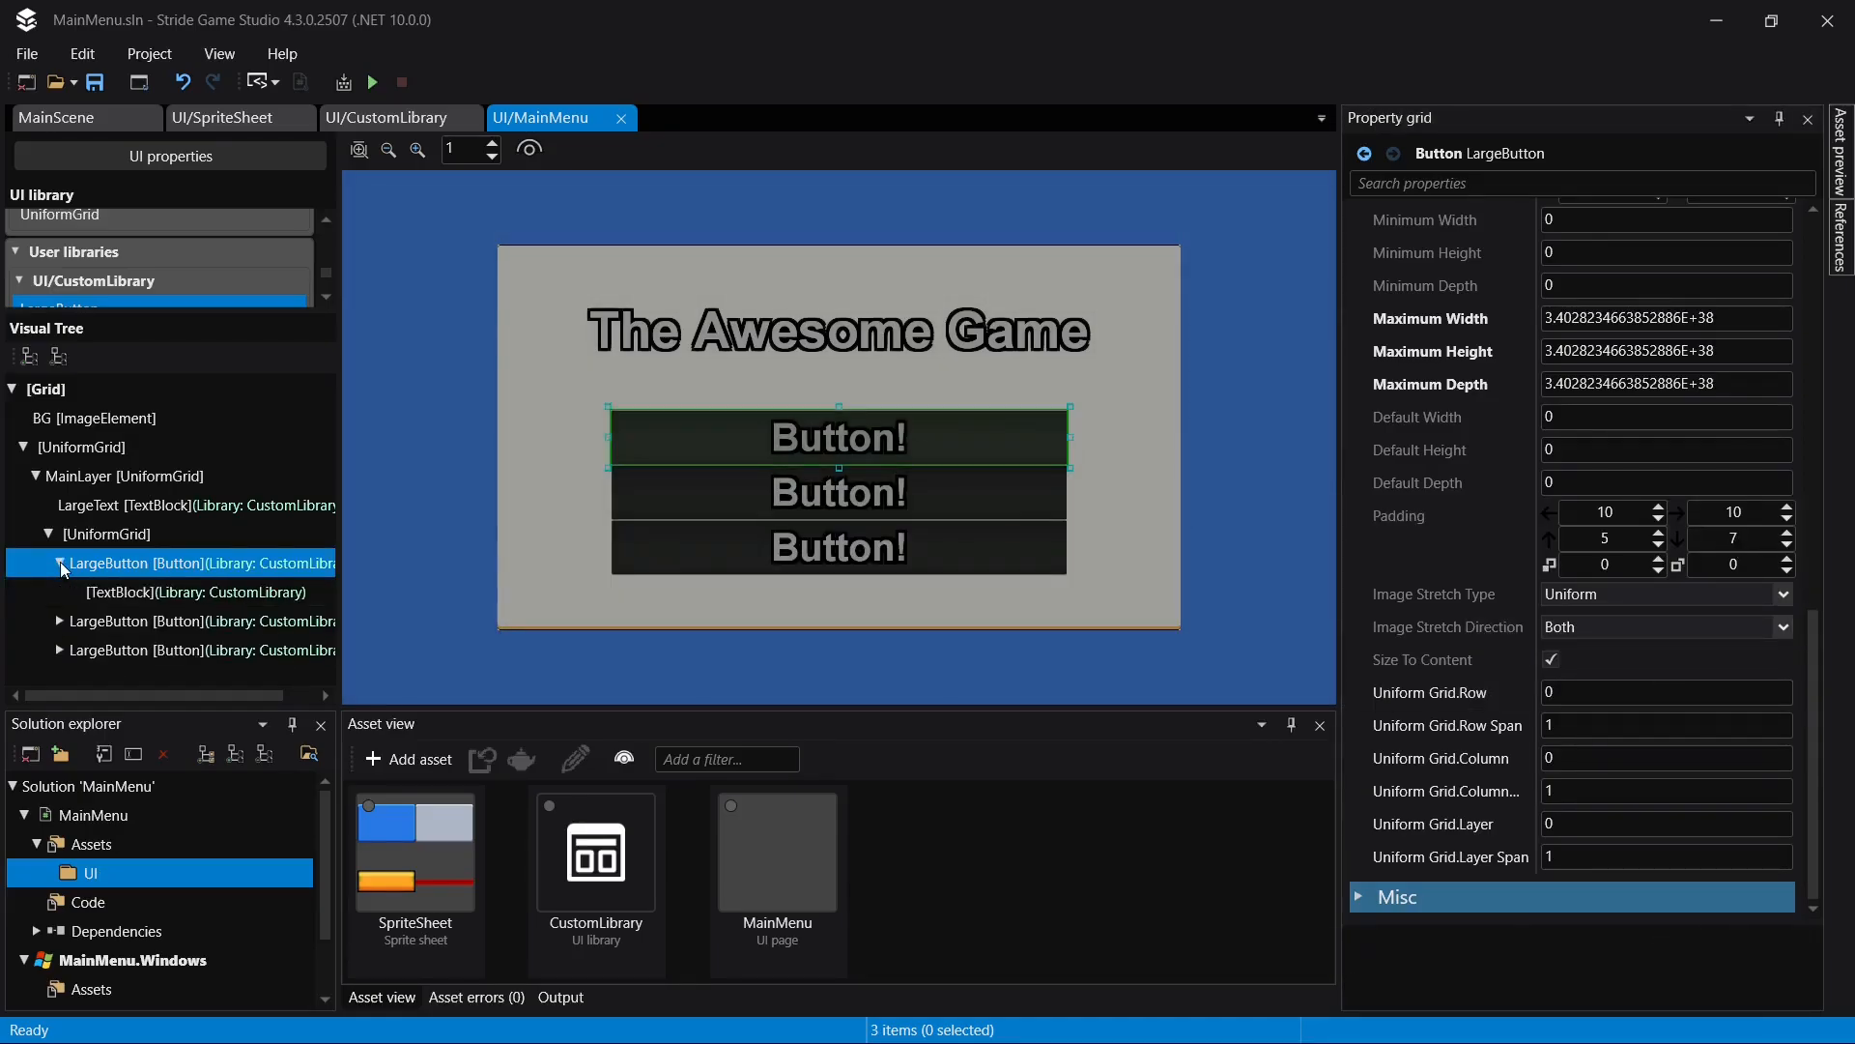
pyautogui.click(142, 592)
pyautogui.scroll(10, 1681, 564)
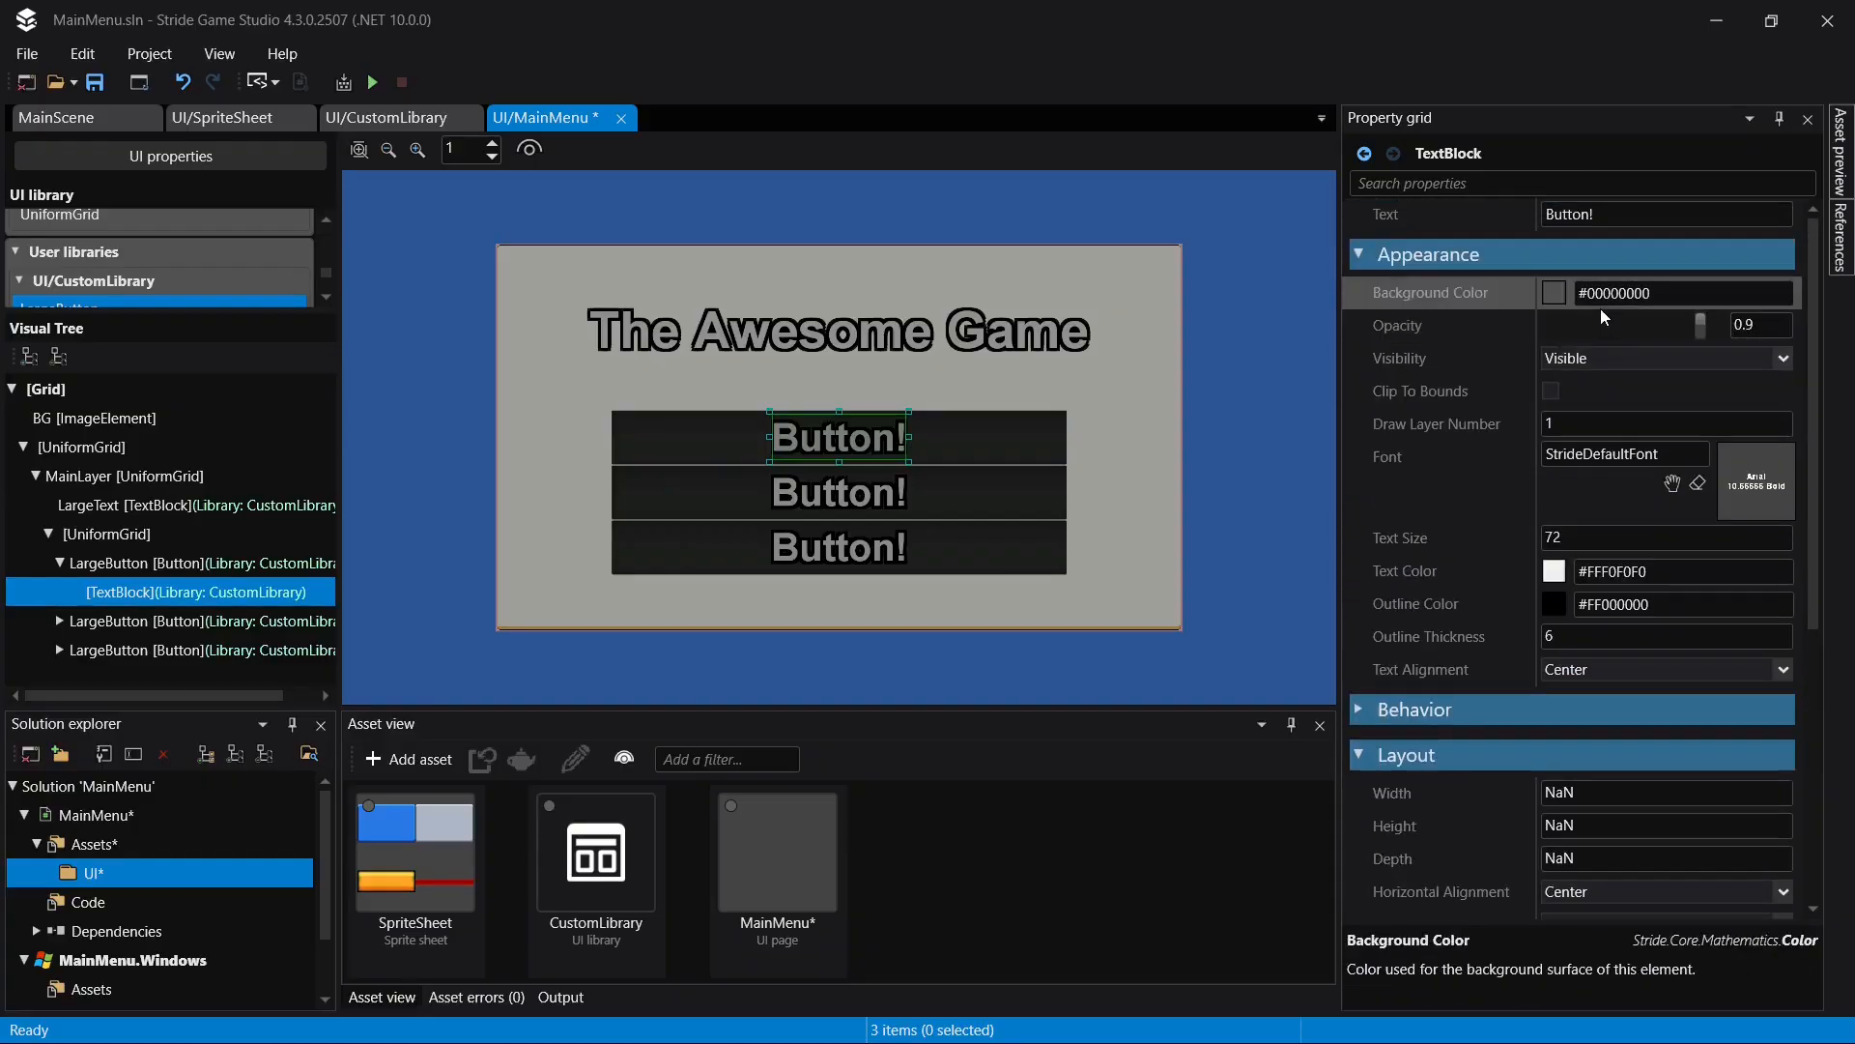
pyautogui.click(1642, 211)
pyautogui.write('Play')
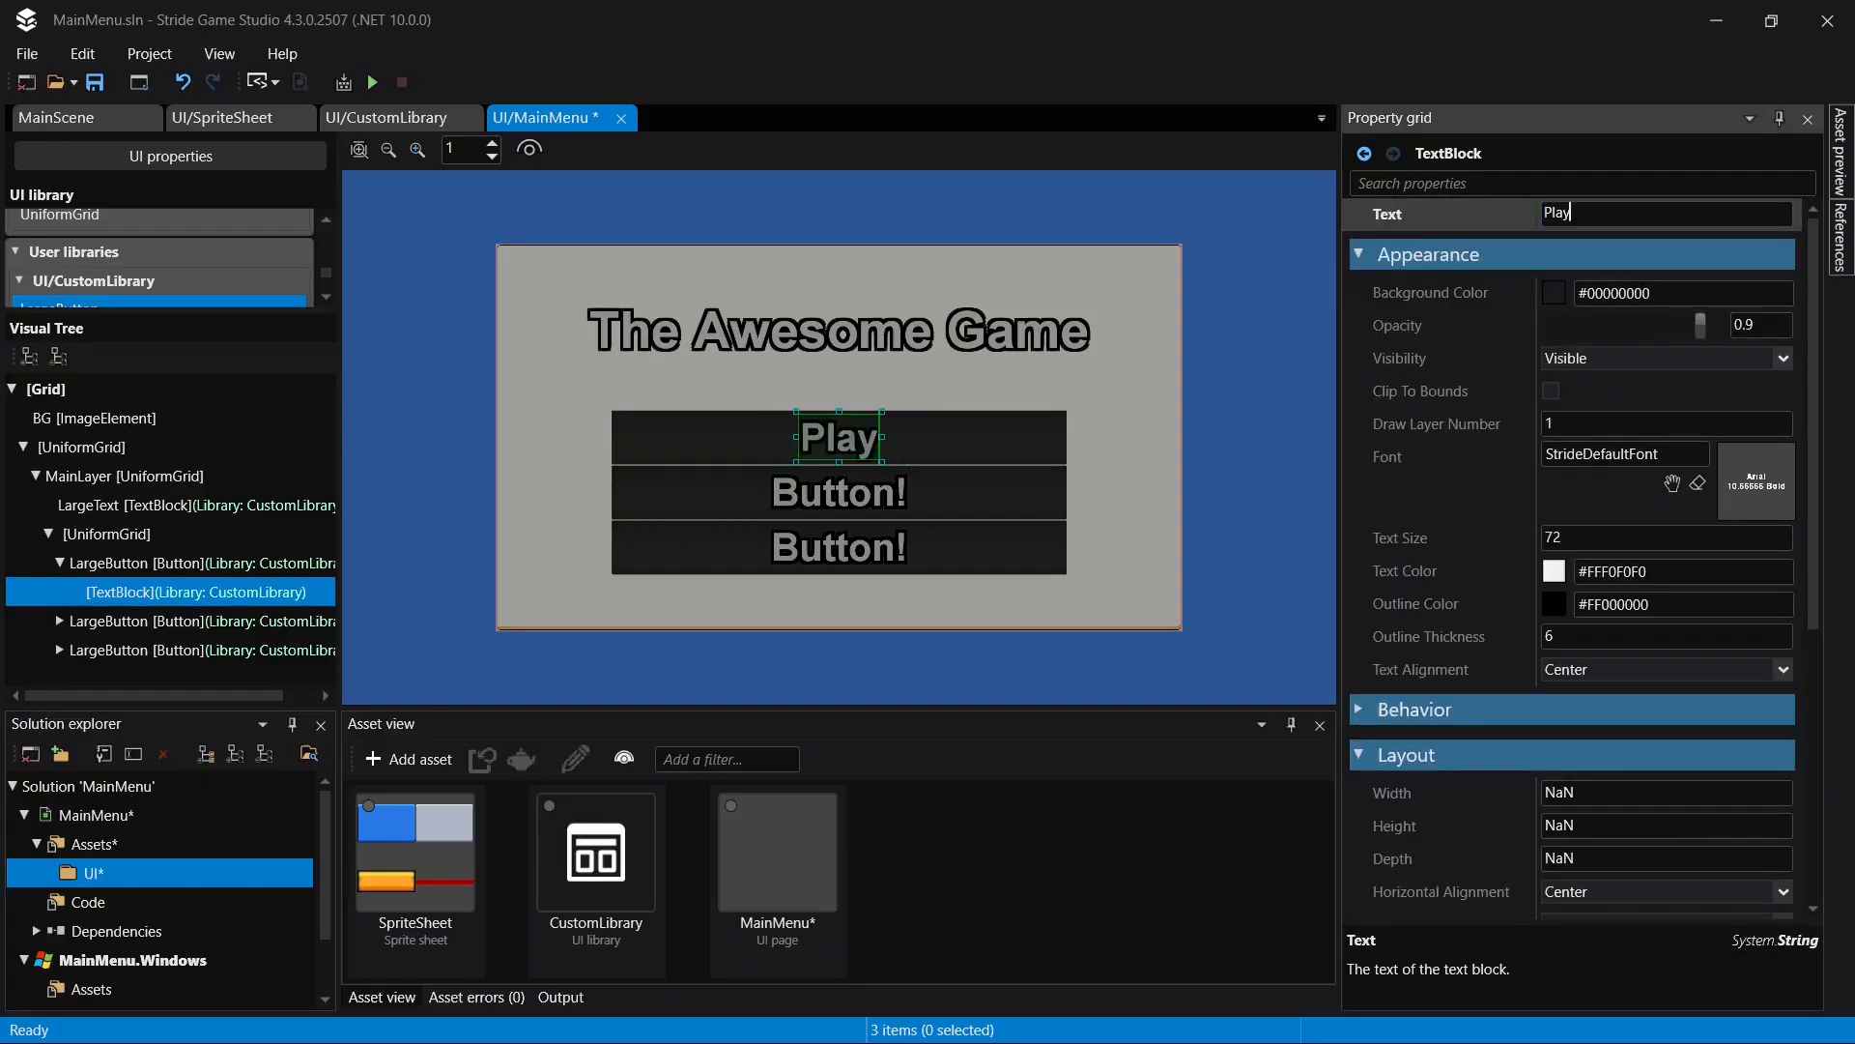
# - Set the text of the second LargeButton's TextBlock to "Settings" and save the page
pyautogui.click(59, 622)
pyautogui.click(193, 649)
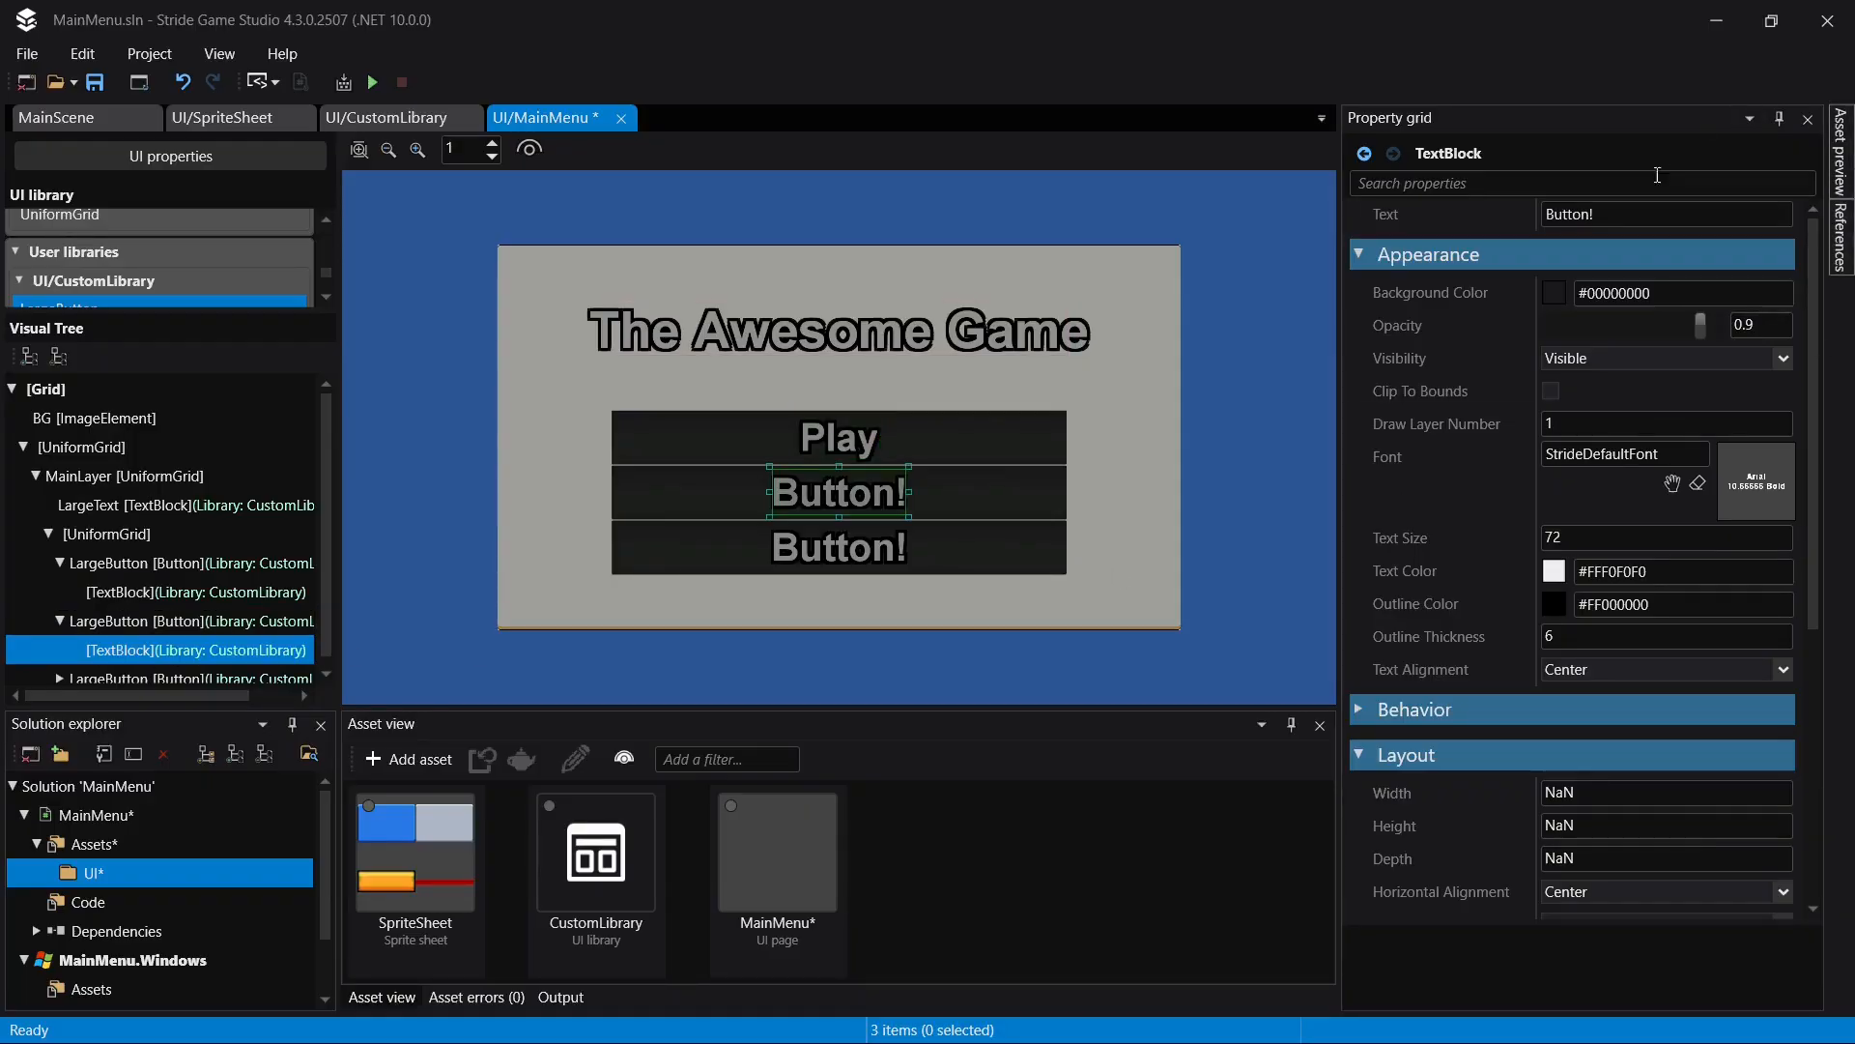
pyautogui.click(1640, 214)
pyautogui.write('Settings')
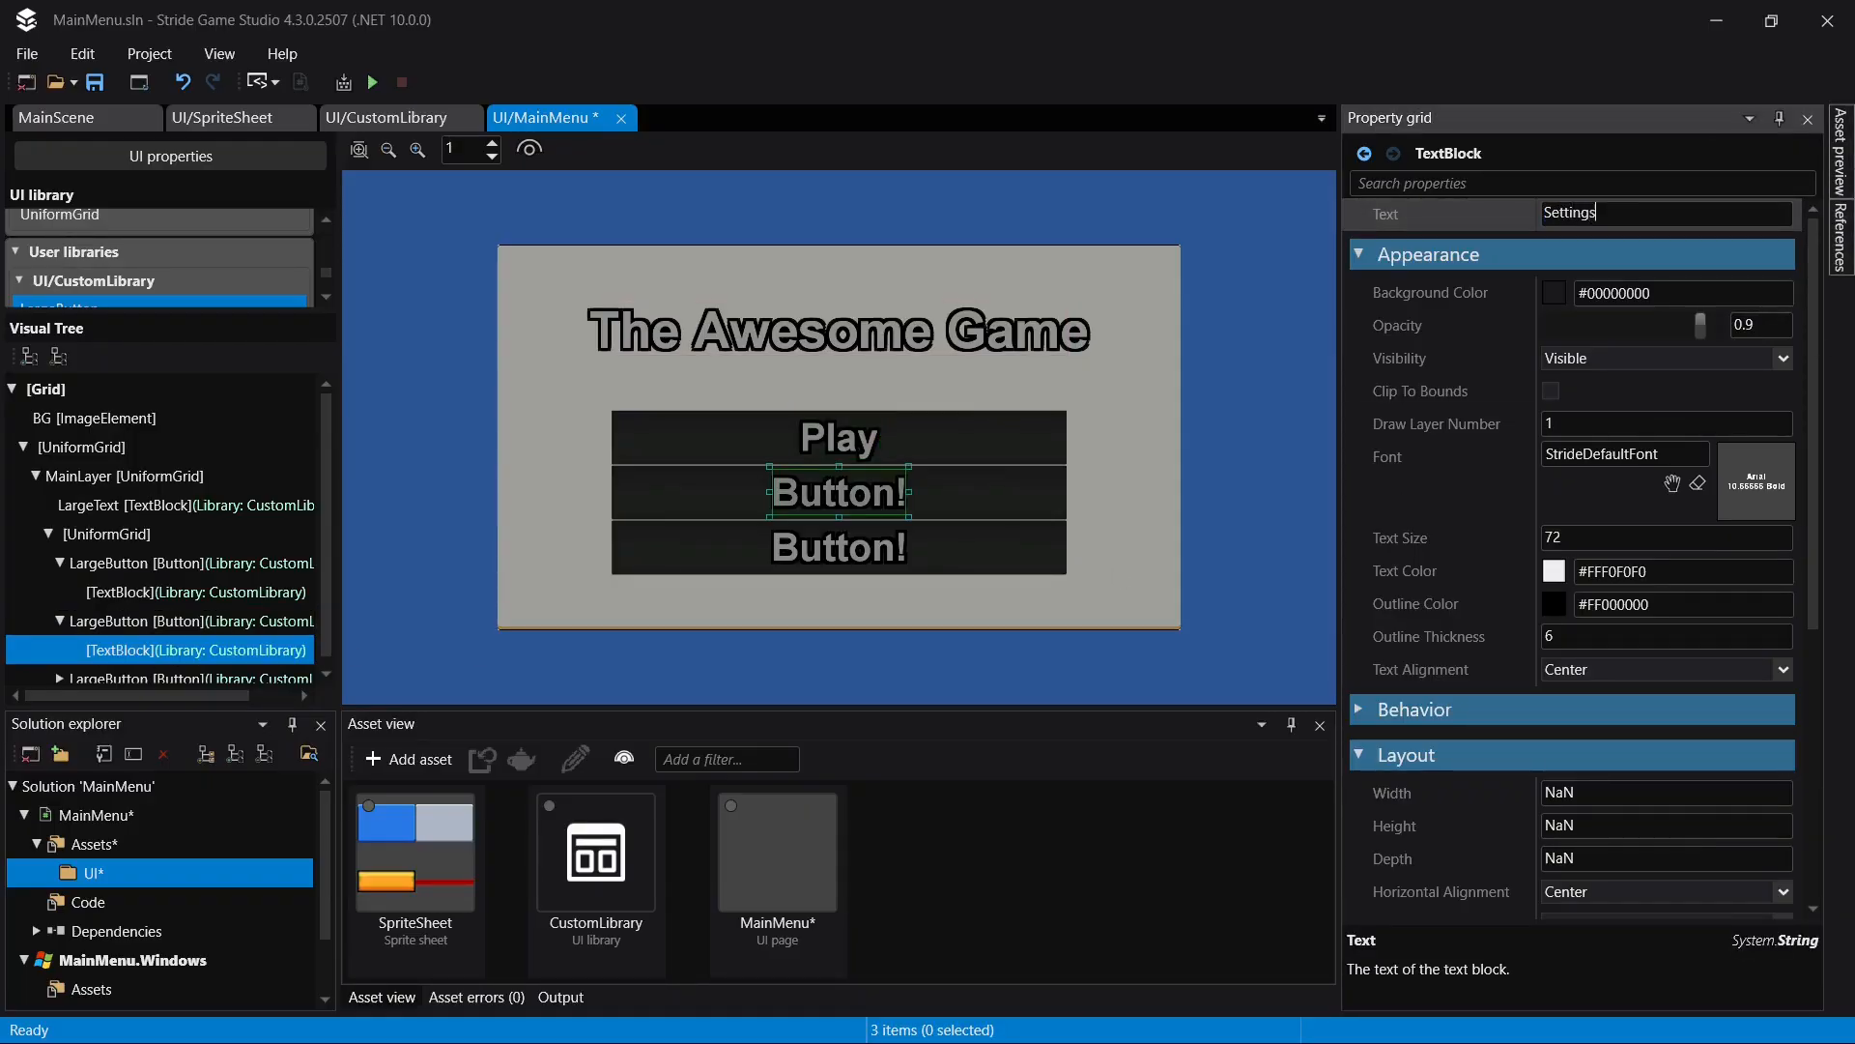
pyautogui.press('Return')
pyautogui.hotkey('ctrl', 's')
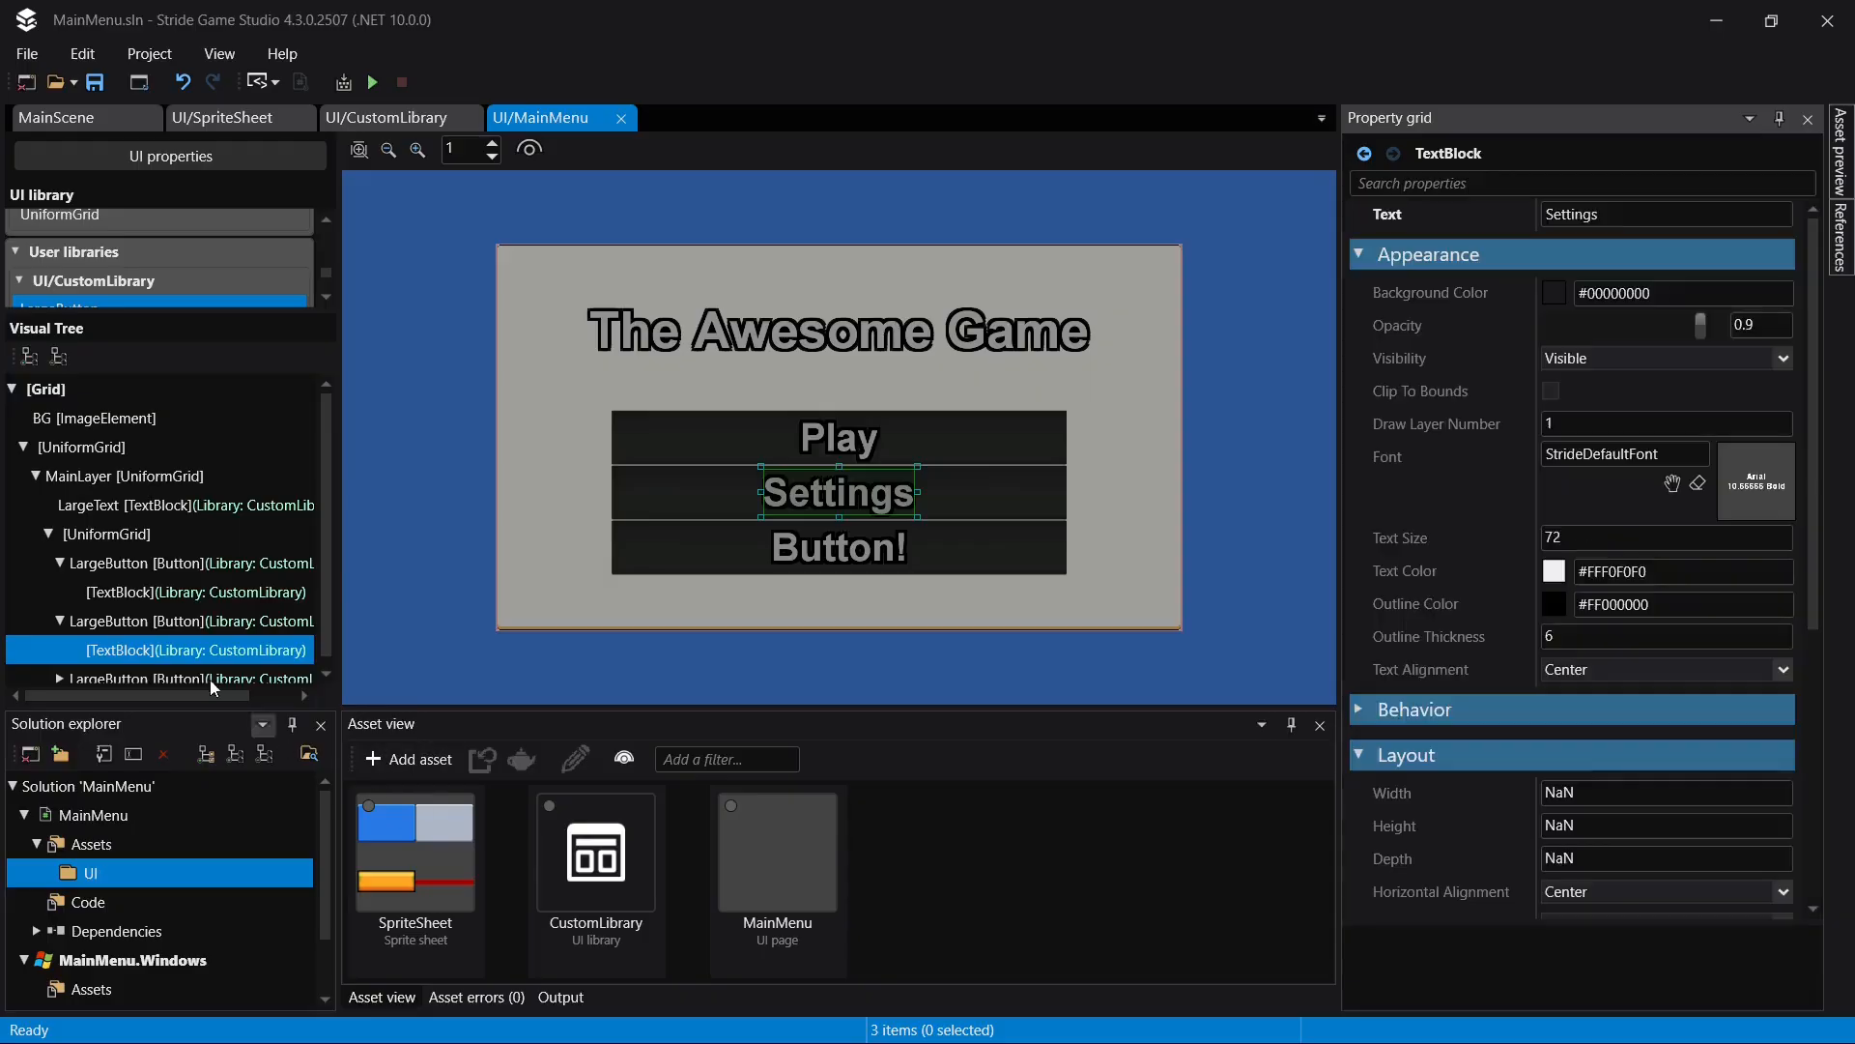
# - Set the text of the third LargeButton's TextBlock to "Exit" and save the page
pyautogui.click(59, 668)
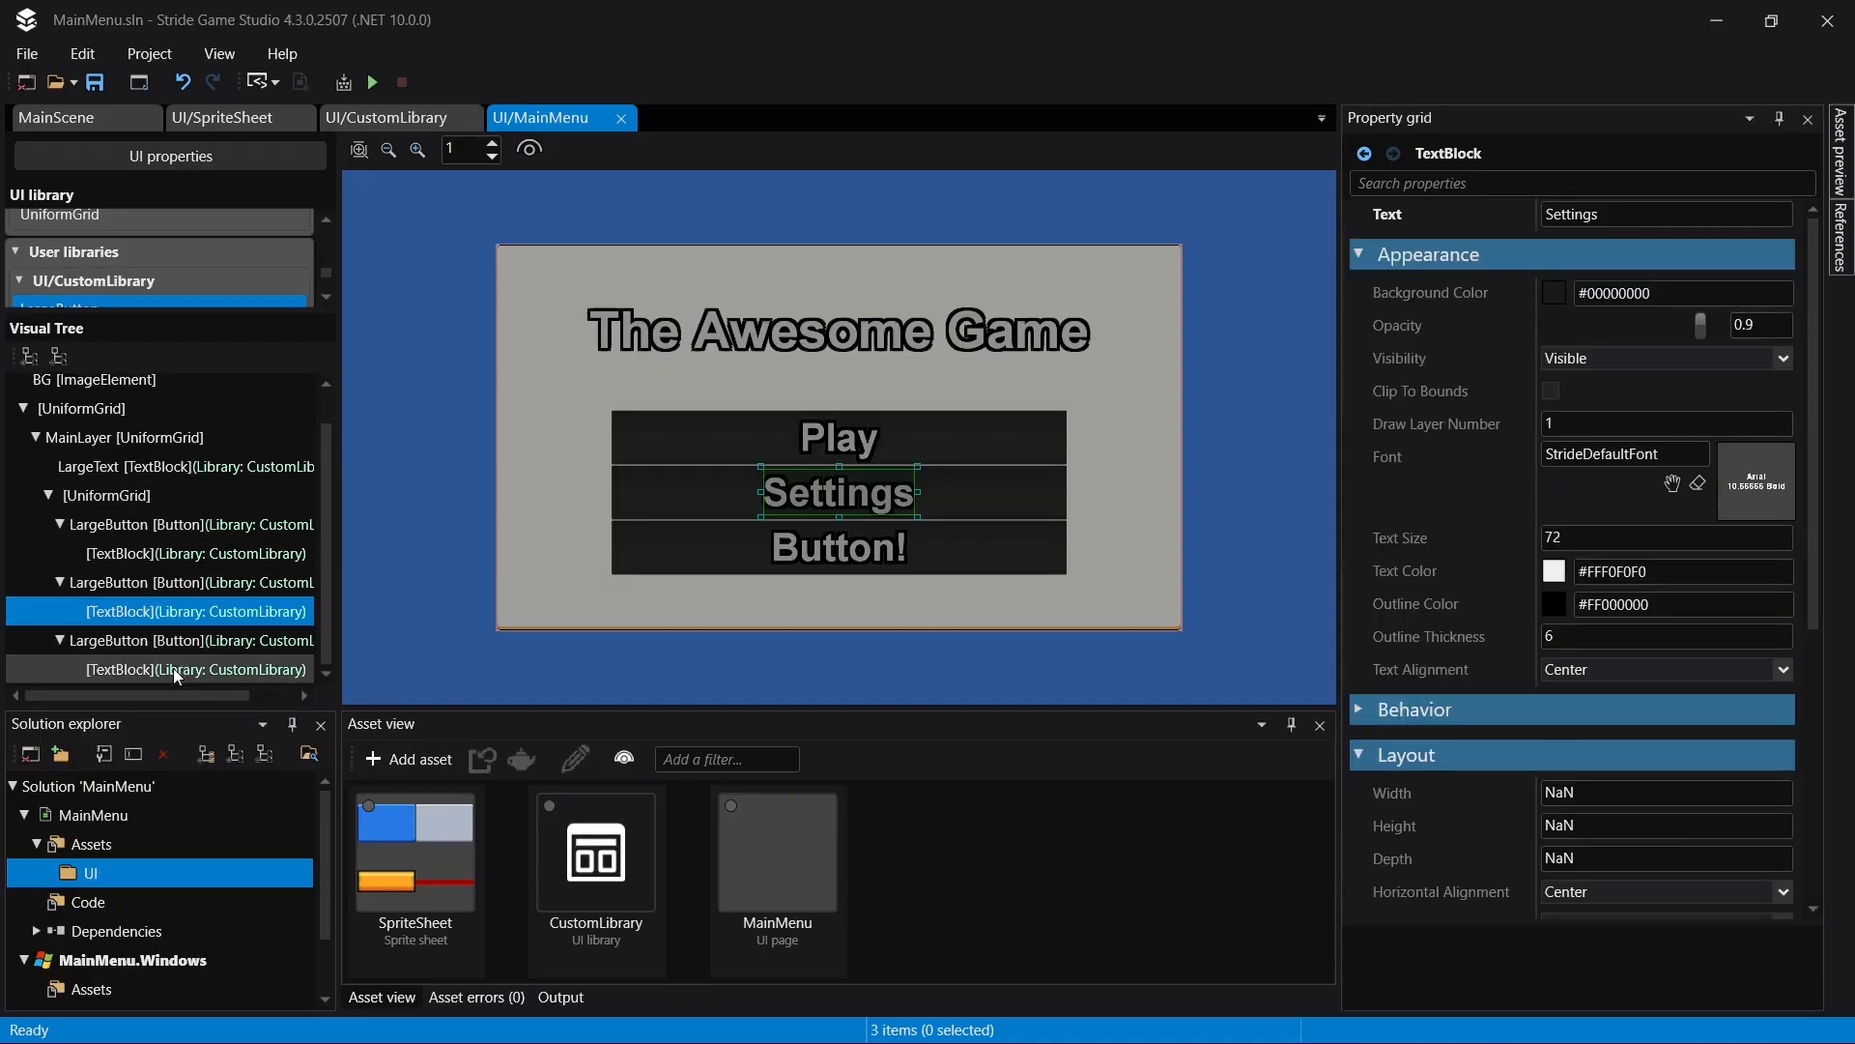
pyautogui.click(172, 668)
pyautogui.click(1659, 216)
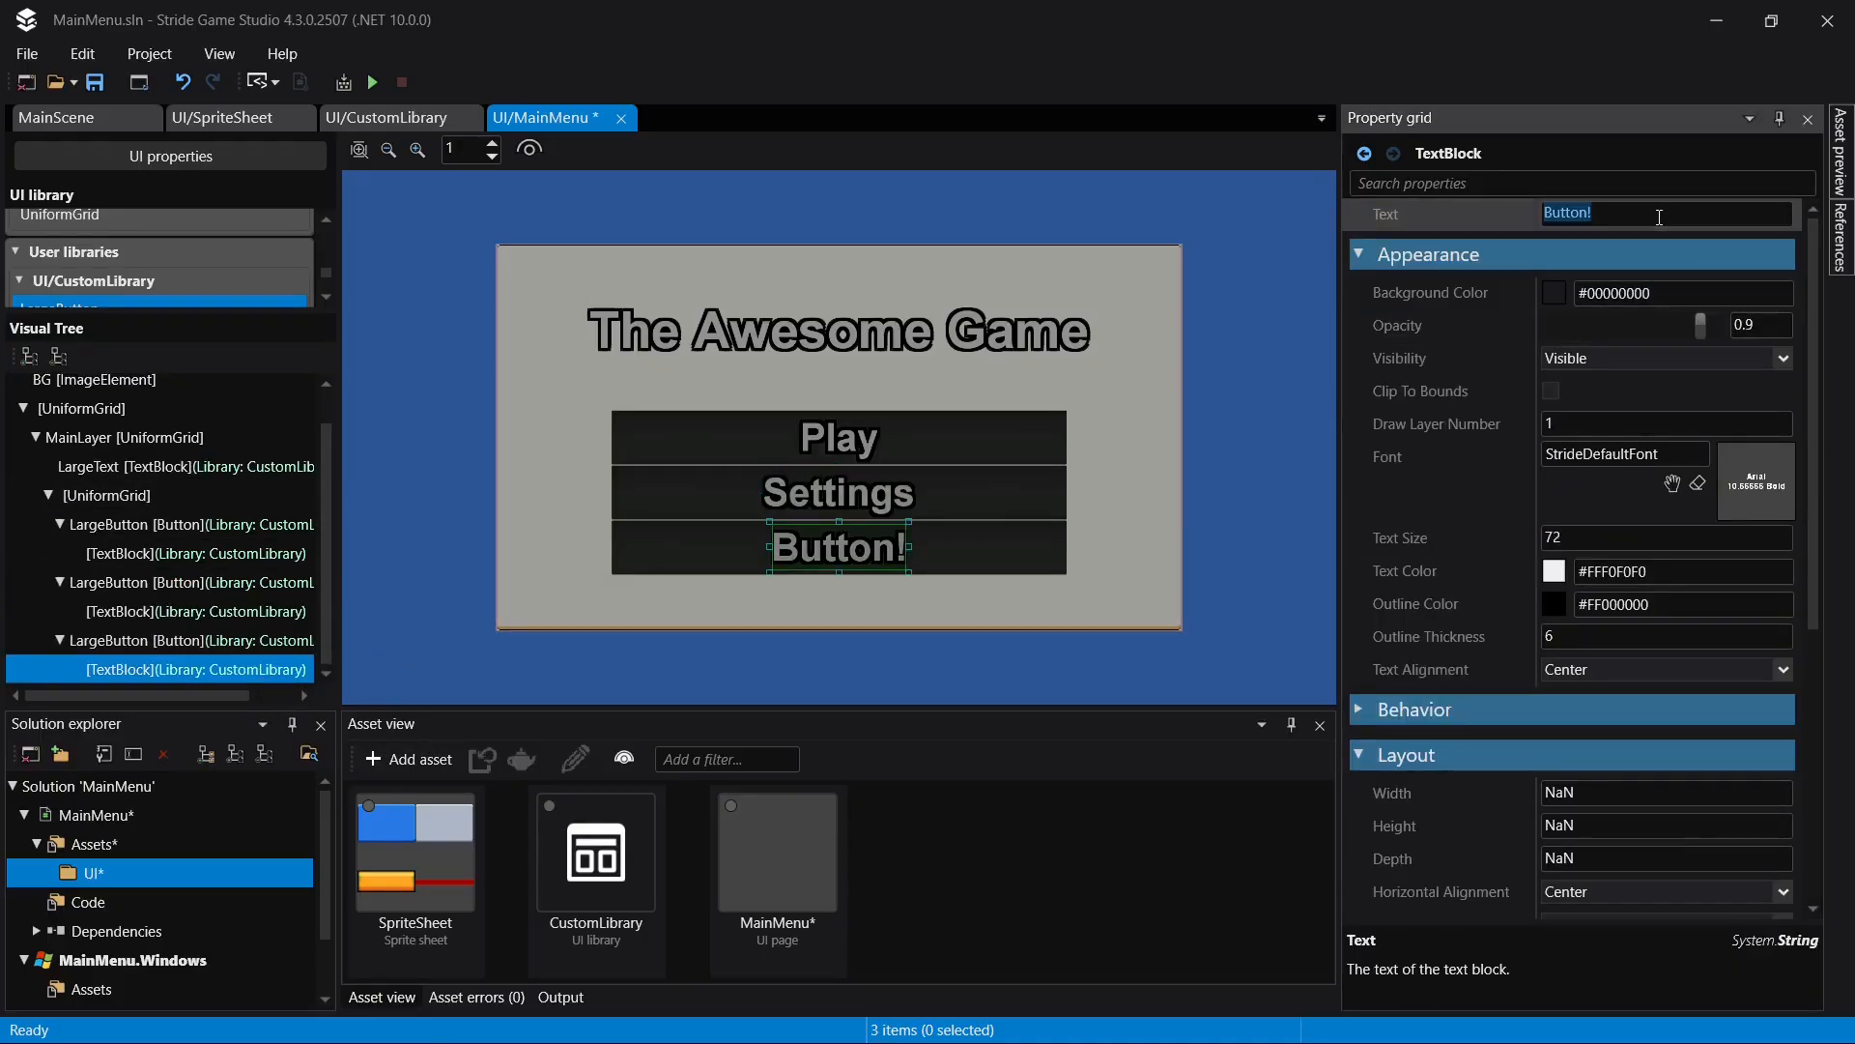
pyautogui.write('Exit')
pyautogui.press('Return')
pyautogui.hotkey('ctrl', 's')
# - Give the UniformGrid that holds the three buttons 4 columns, and save the page
pyautogui.click(948, 514)
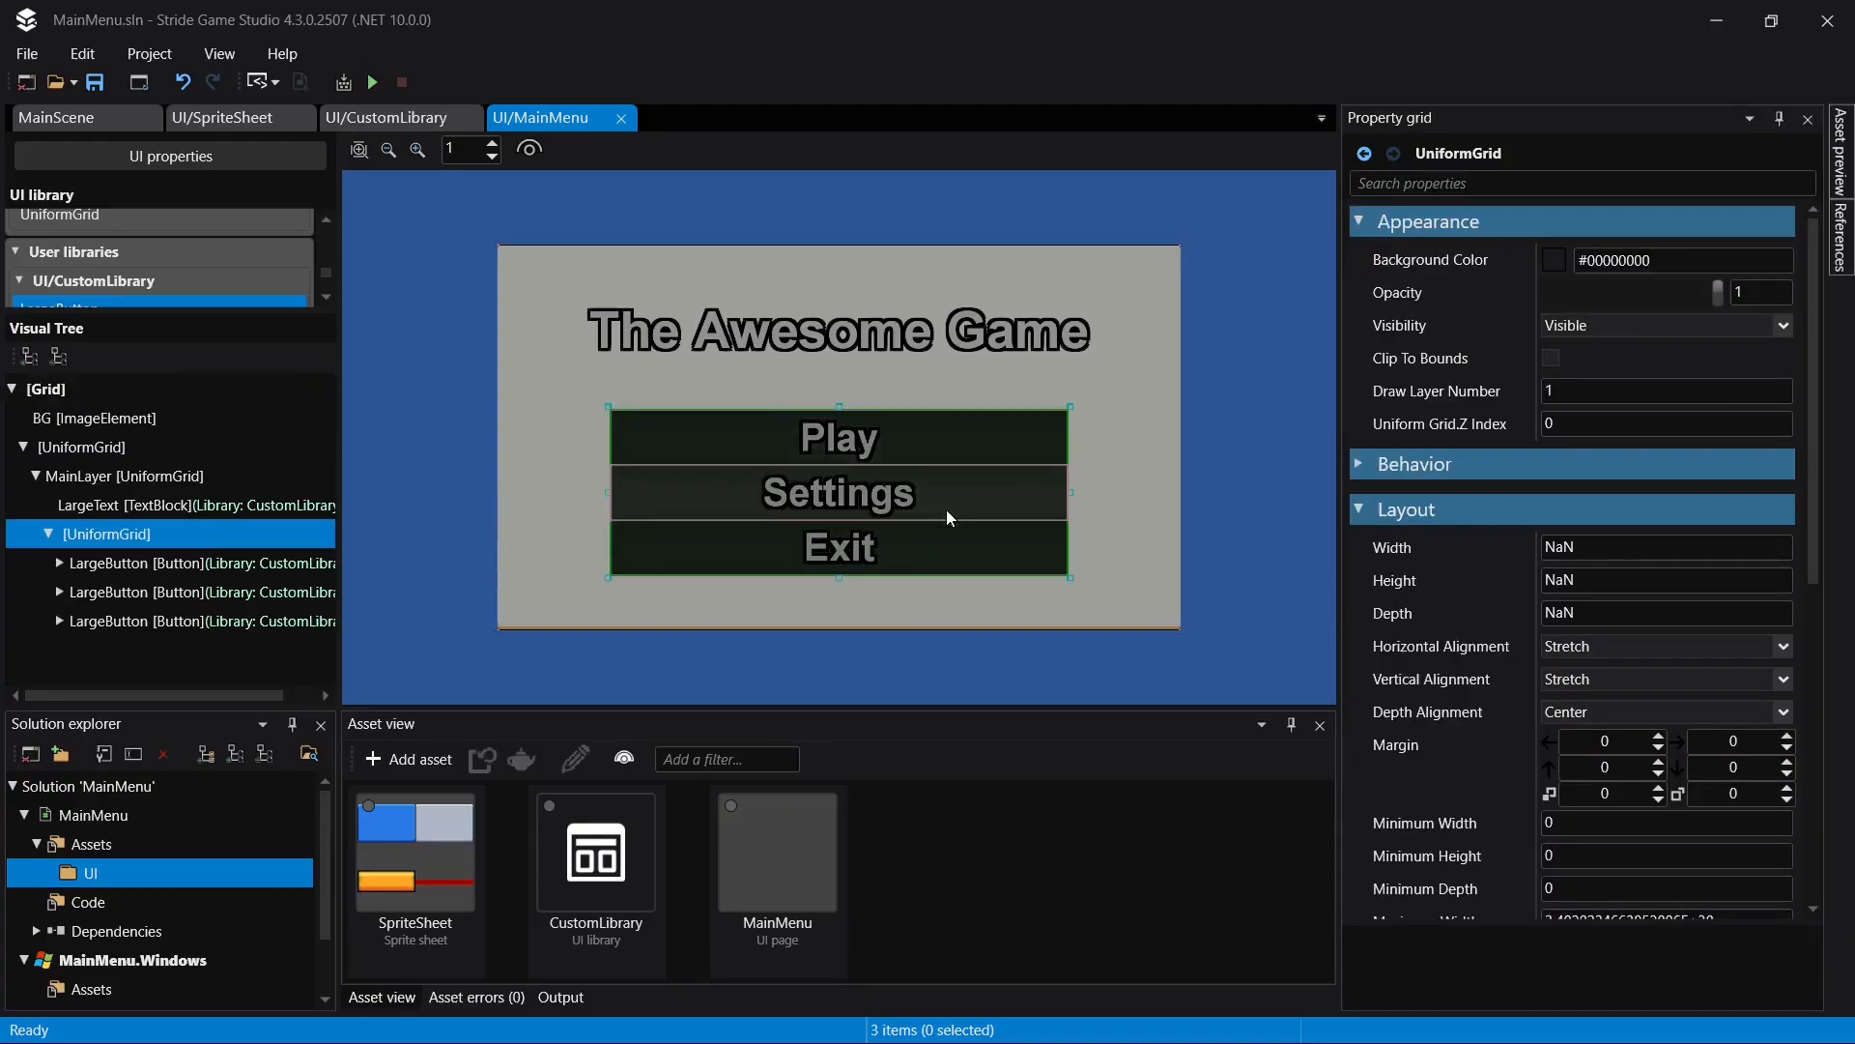
pyautogui.scroll(-10, 1742, 645)
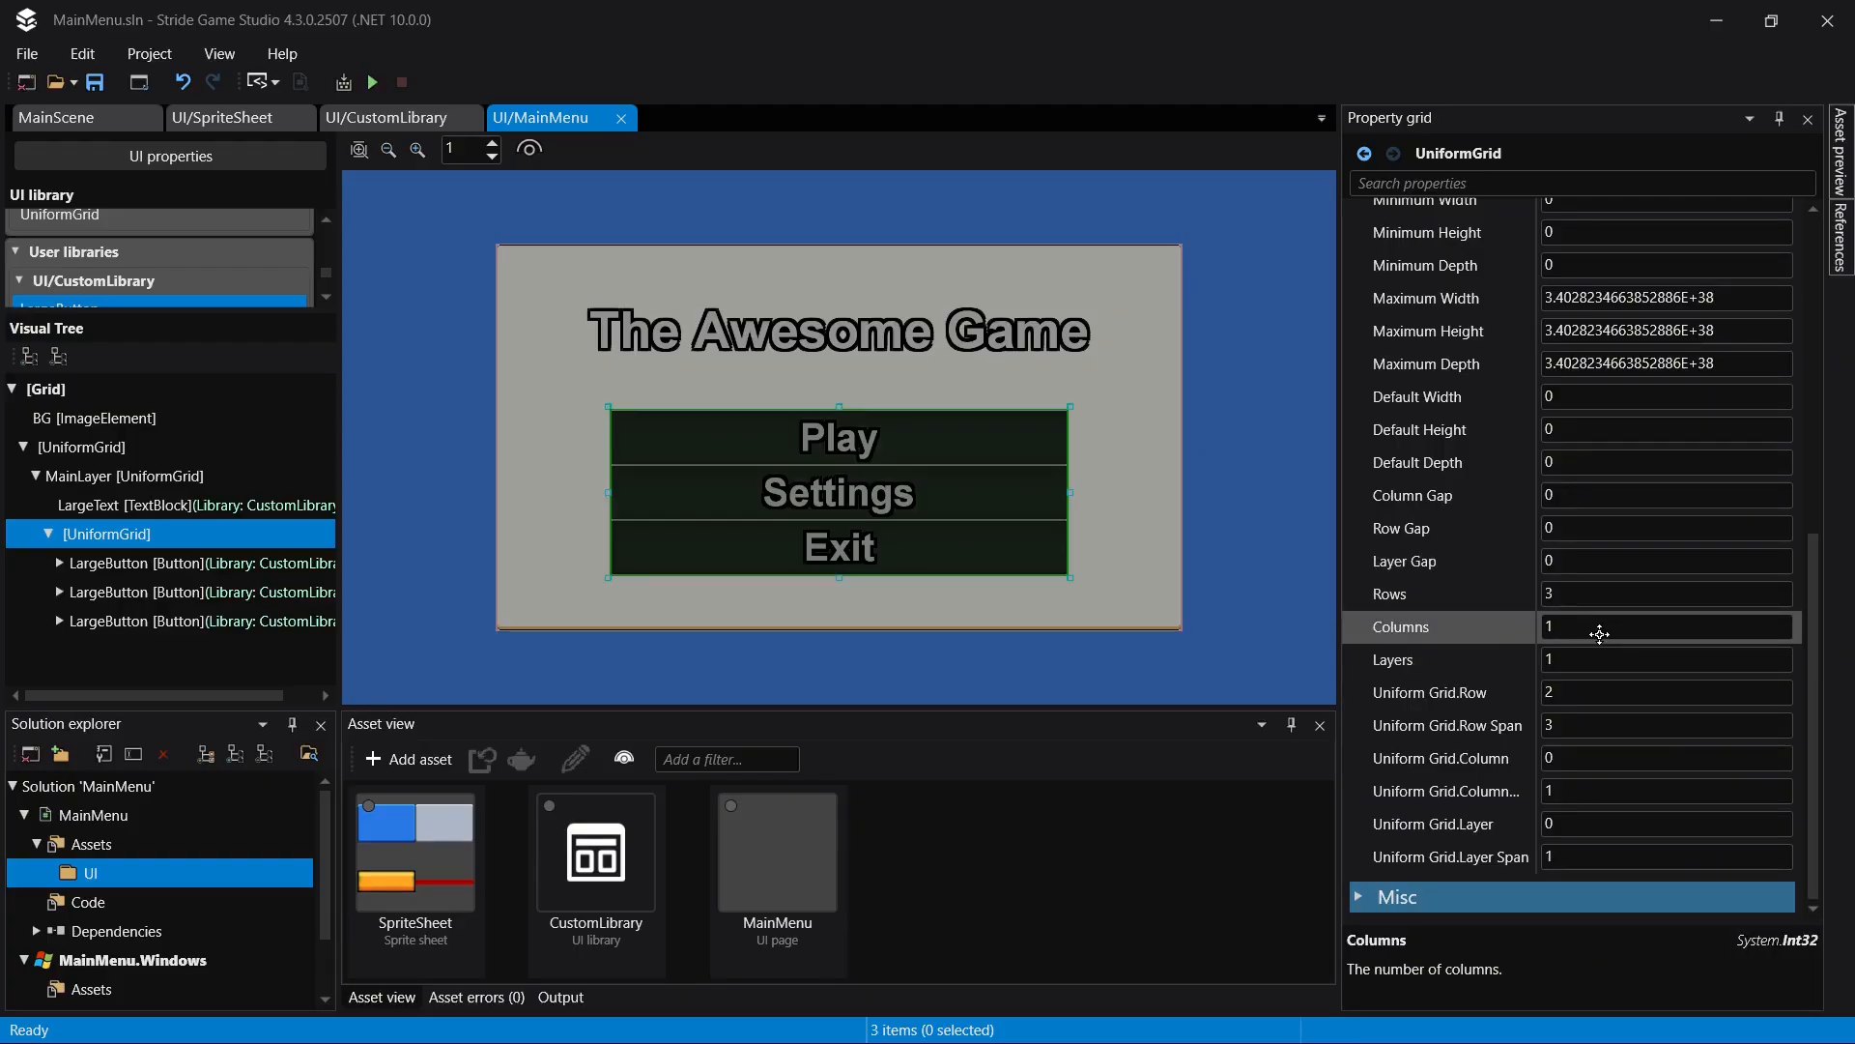
pyautogui.click(1600, 634)
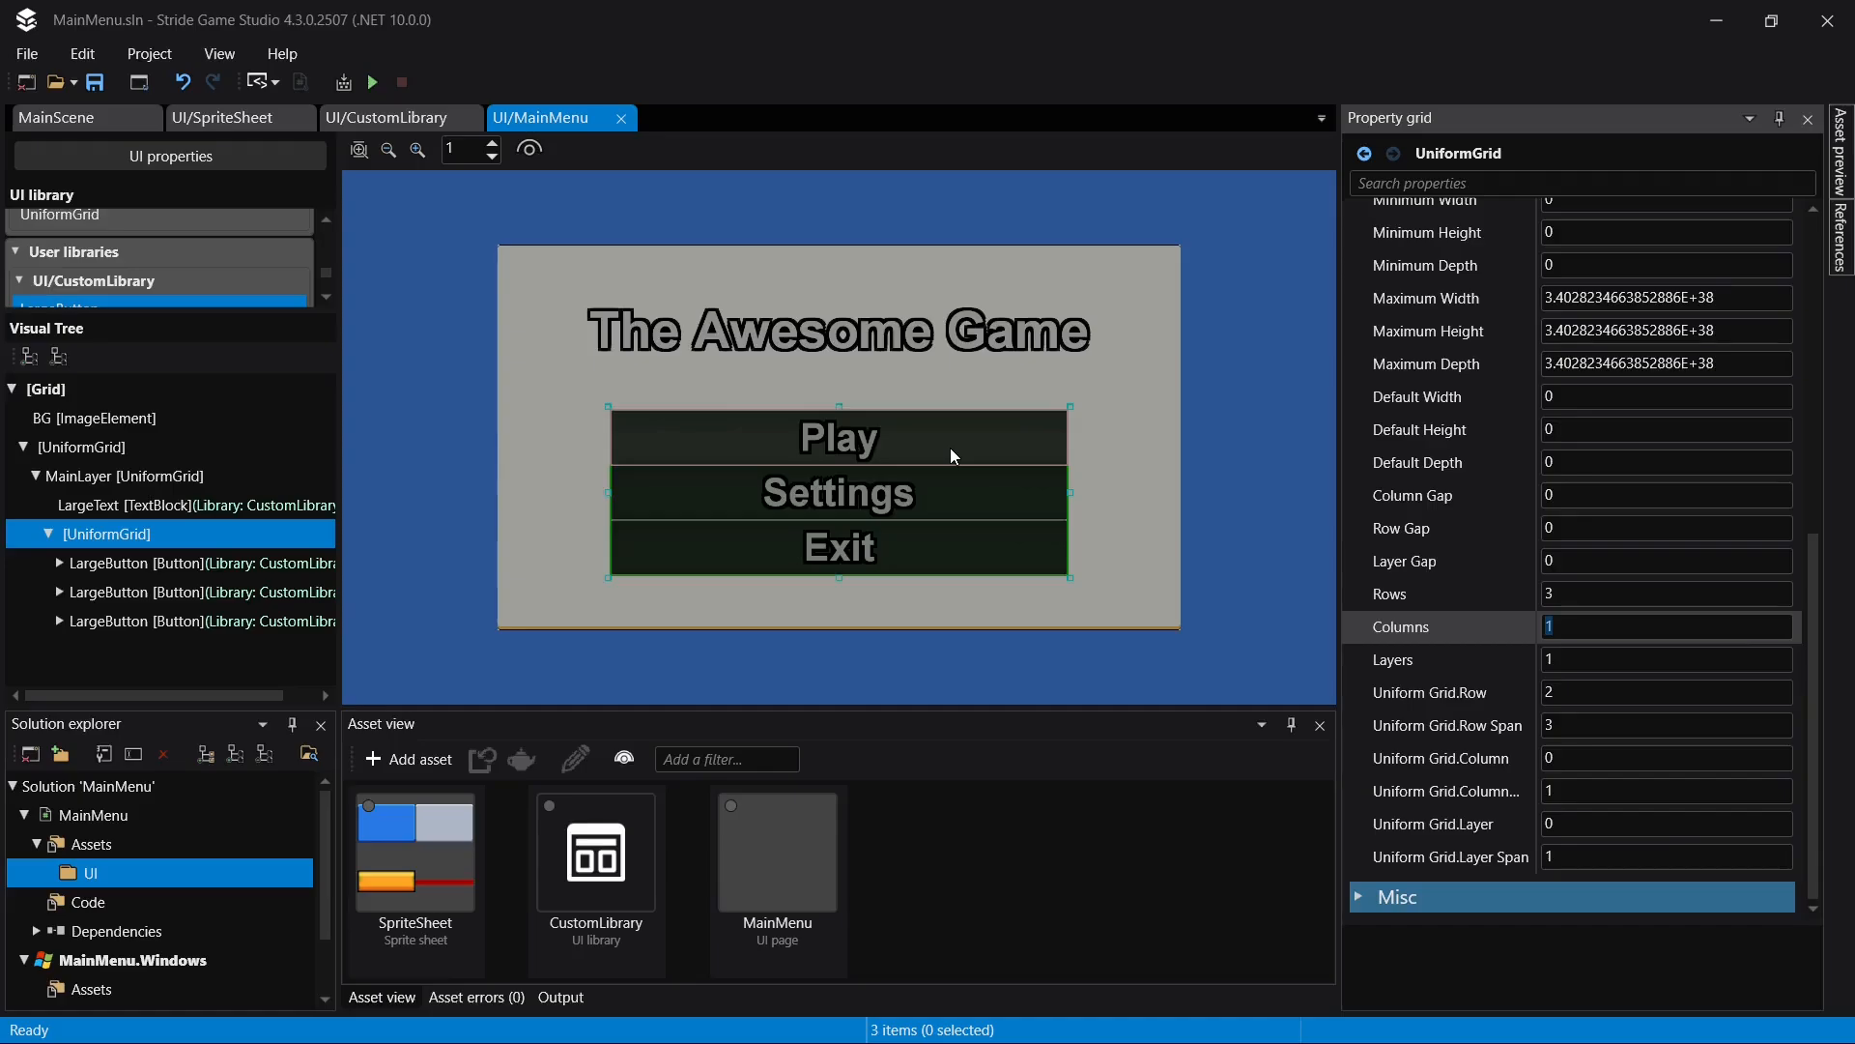
pyautogui.write('4')
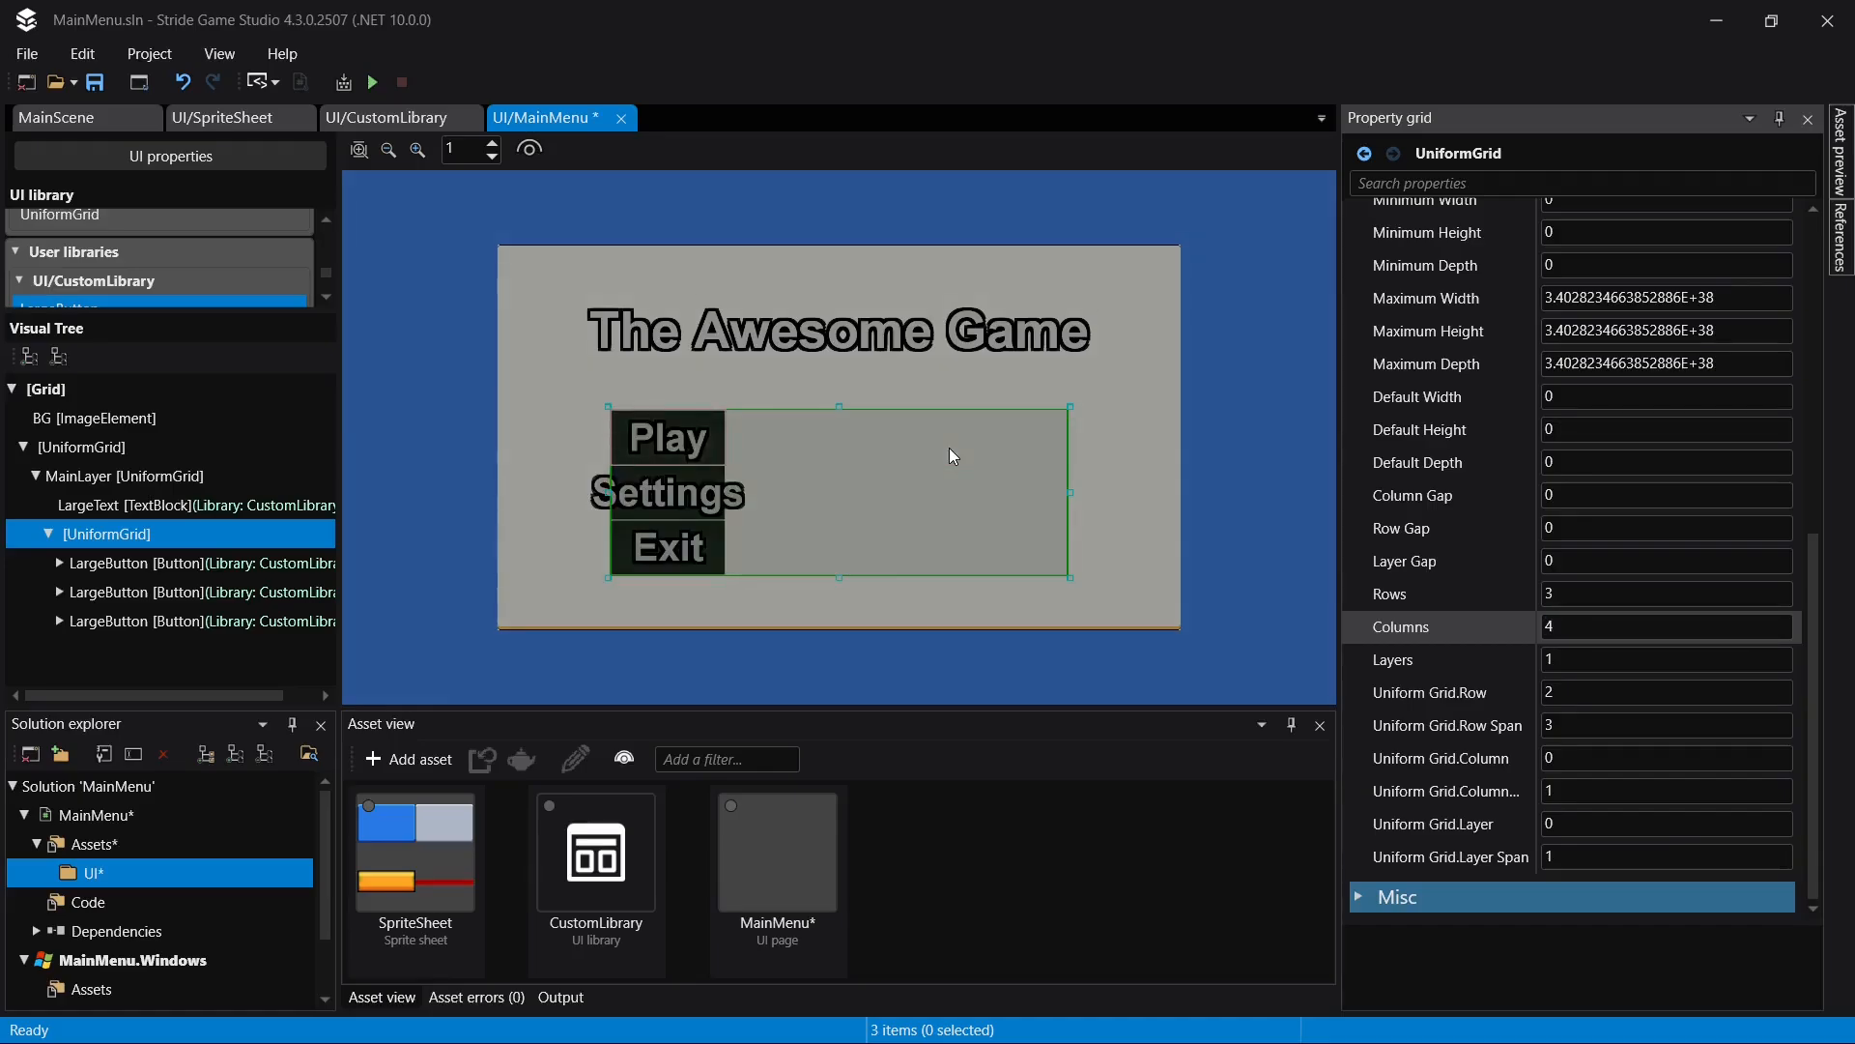
pyautogui.hotkey('ctrl', 's')
# - Move all three LargeButtons together to uniform grid column 1
pyautogui.click(208, 563)
pyautogui.keyDown('shift'); pyautogui.click(164, 623); pyautogui.keyUp('shift')
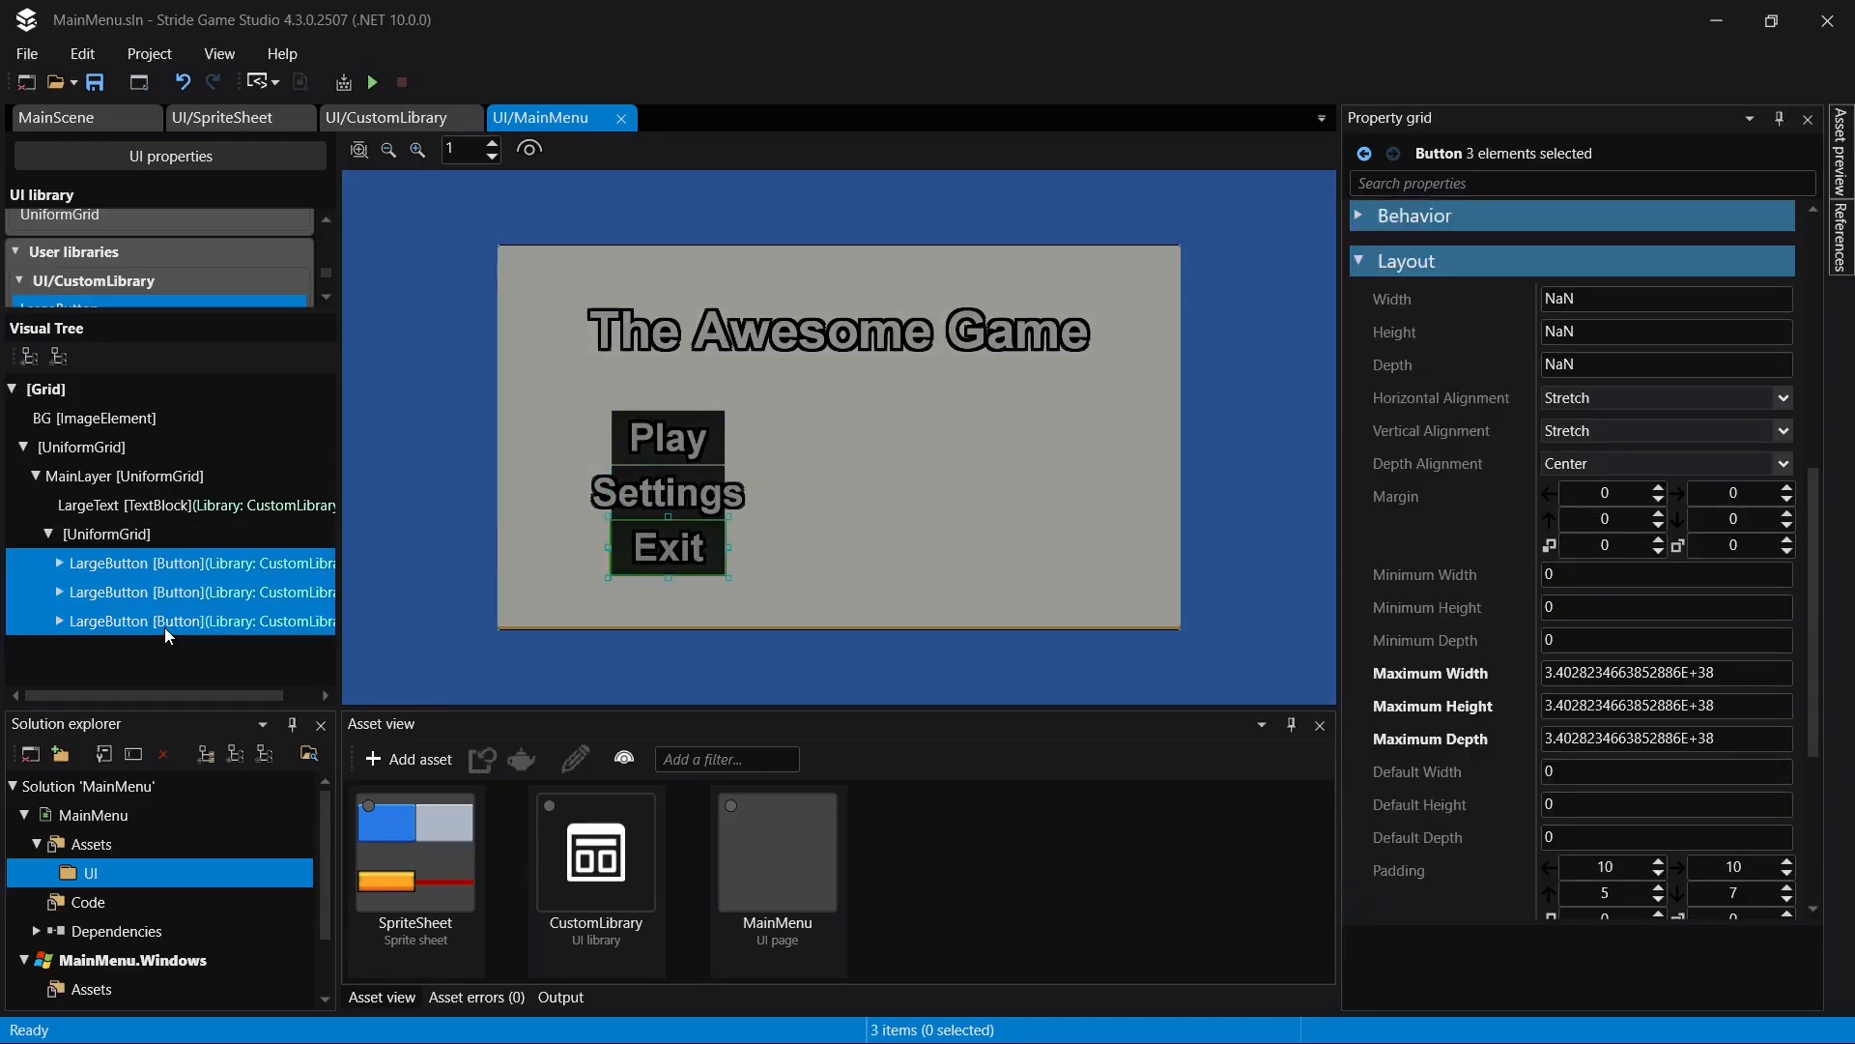
pyautogui.scroll(-6, 1633, 814)
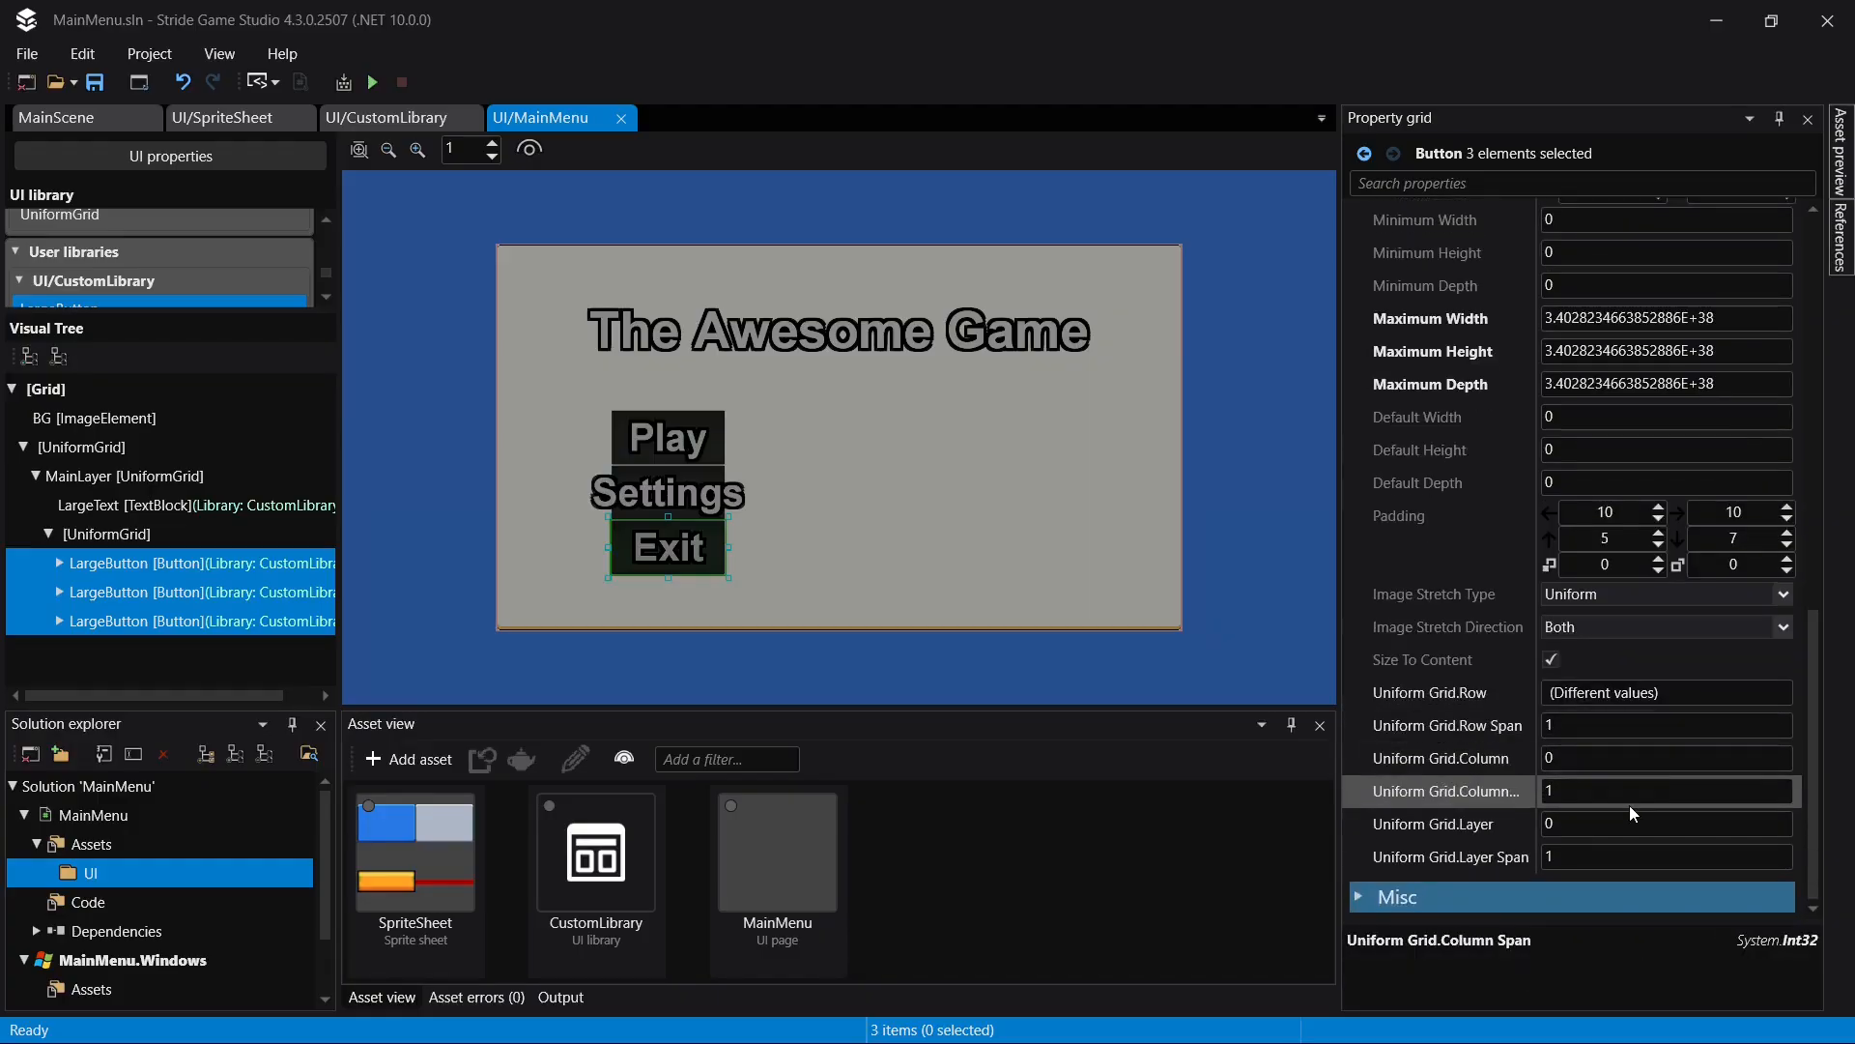
pyautogui.click(1626, 801)
pyautogui.click(1626, 761)
pyautogui.write('1')
pyautogui.press('Return')
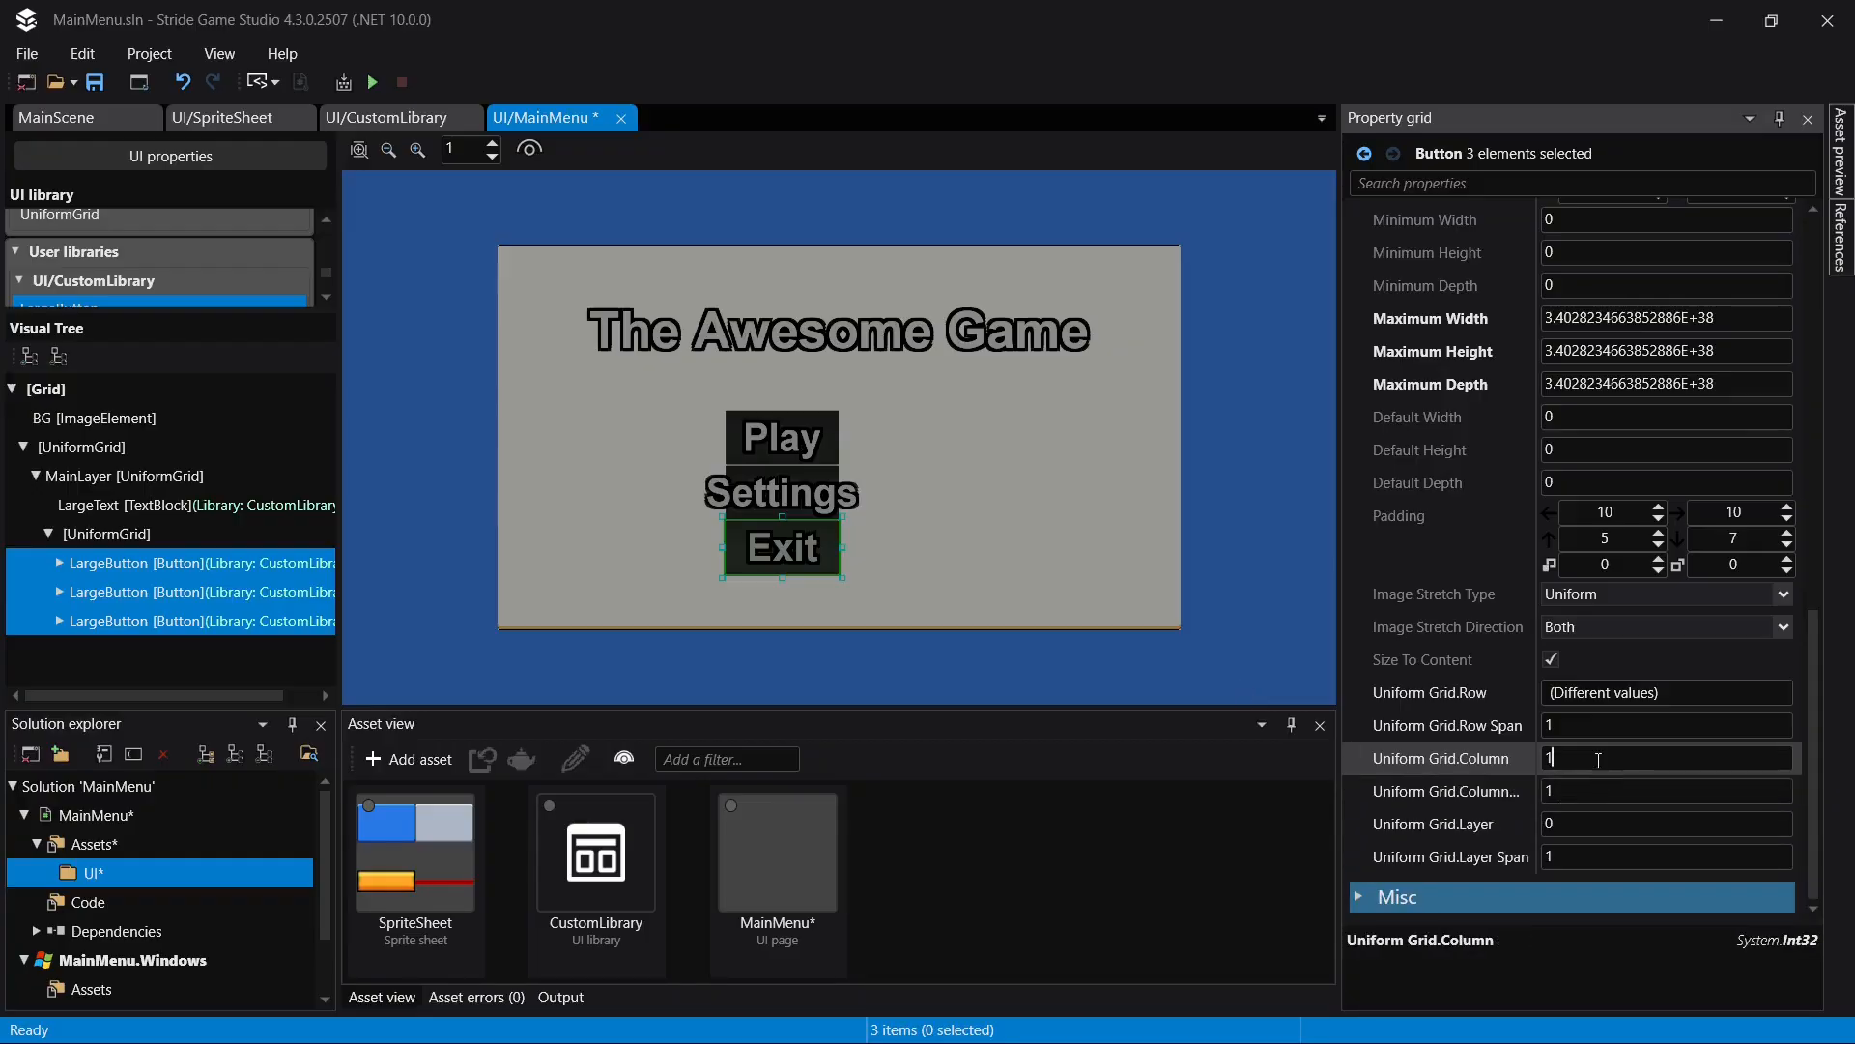
# - Set the column span of all three LargeButtons to 2, save the page, and clear the selection
pyautogui.click(1602, 727)
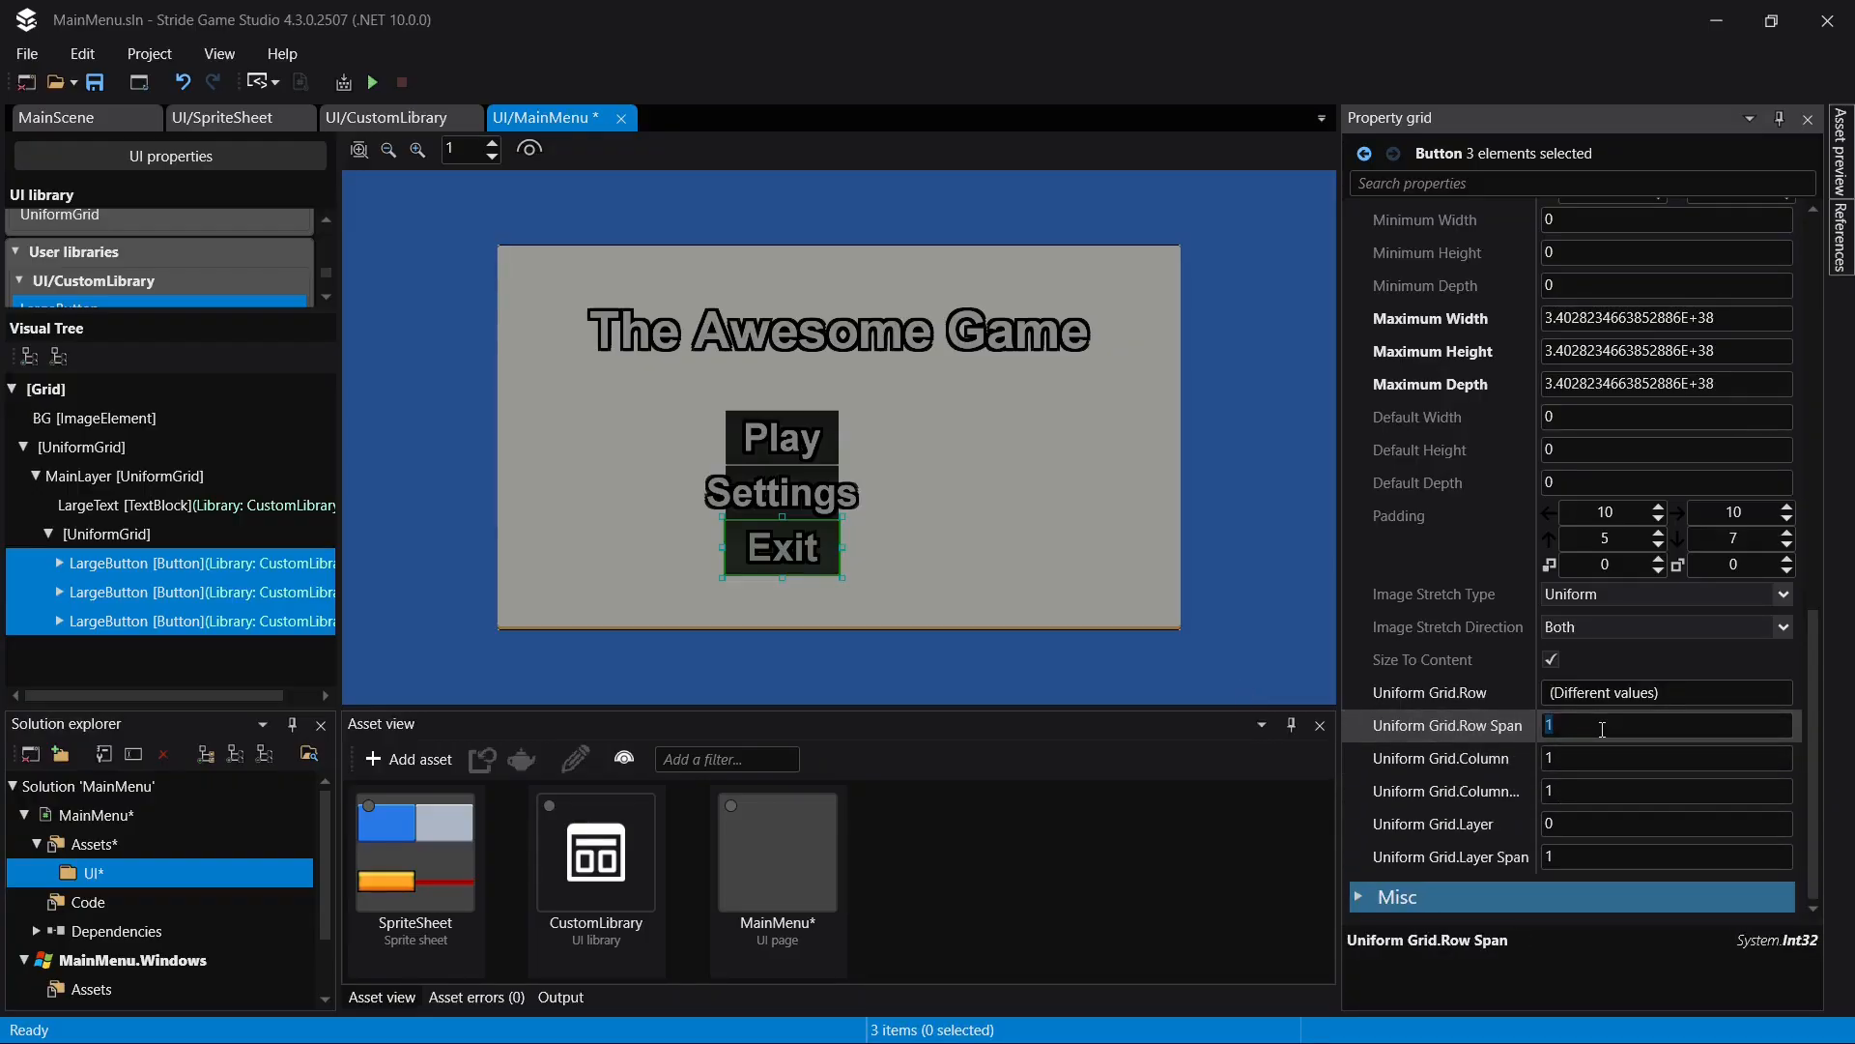
pyautogui.click(1643, 791)
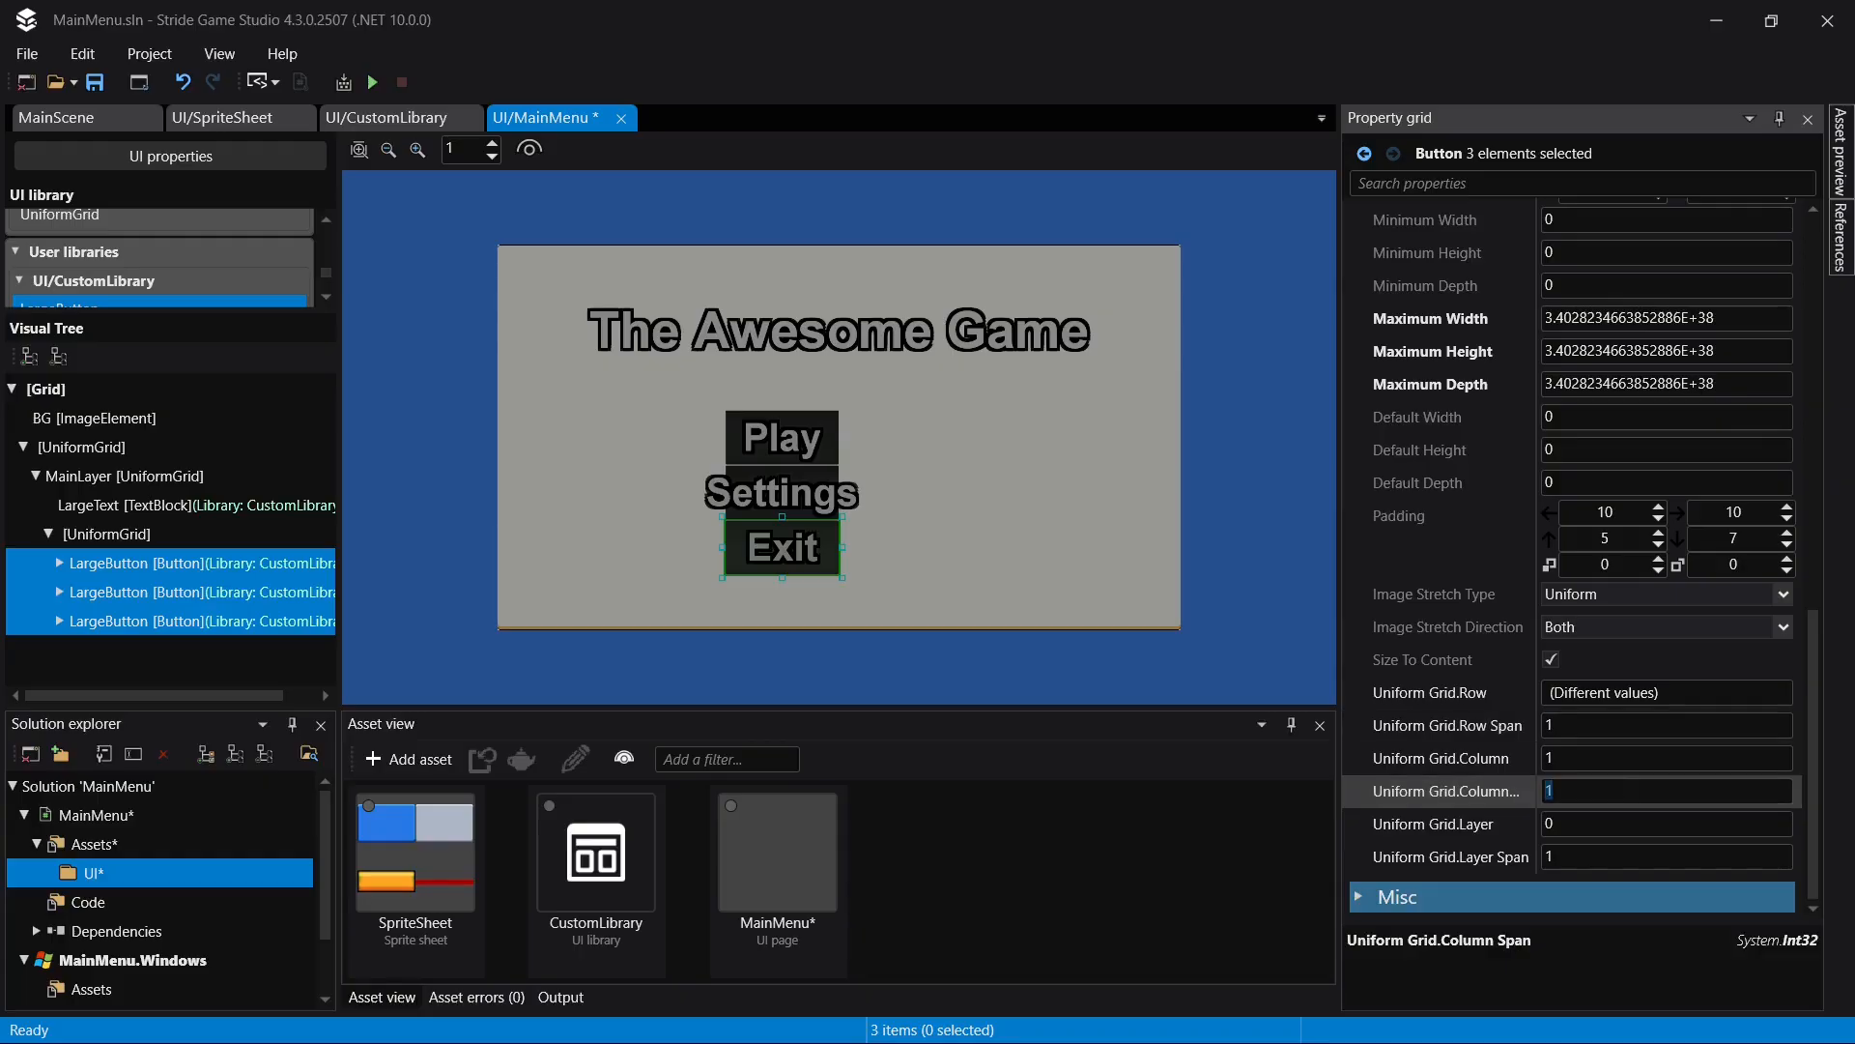
pyautogui.write('2')
pyautogui.press('Return')
pyautogui.hotkey('ctrl', 's')
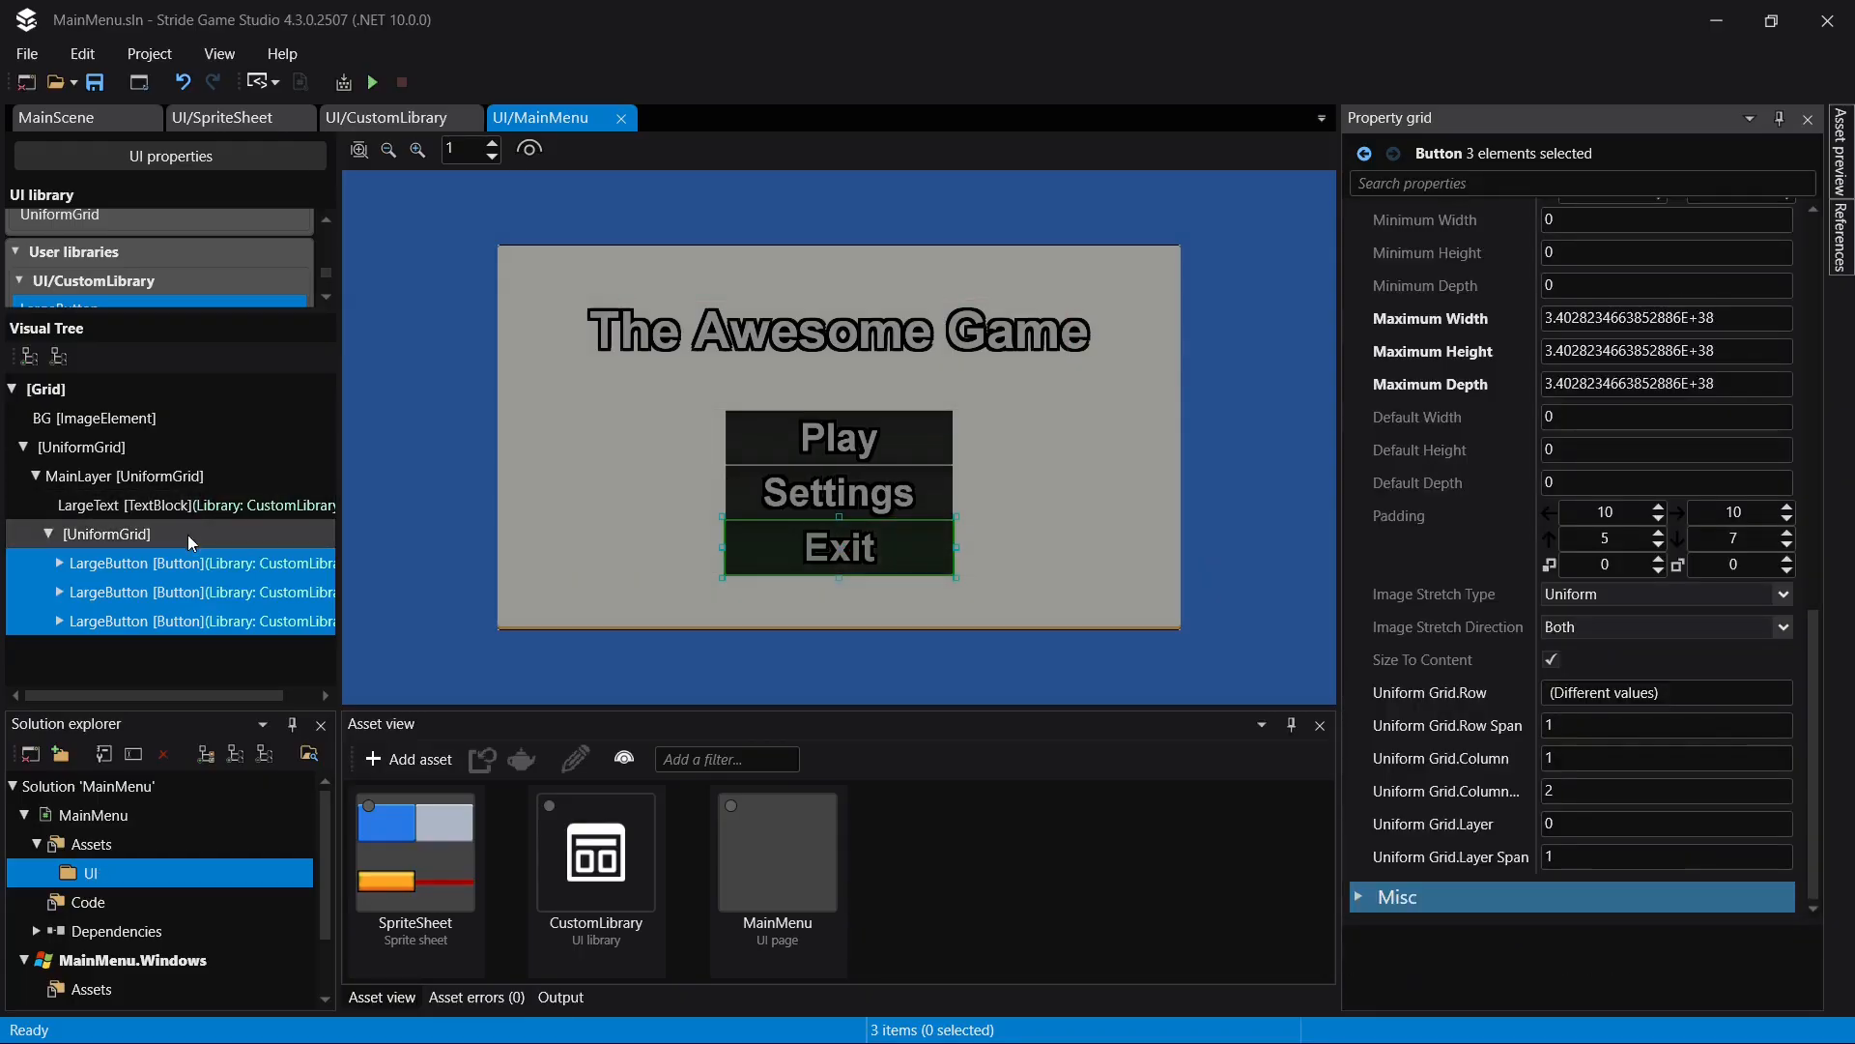
pyautogui.click(197, 510)
pyautogui.click(841, 471)
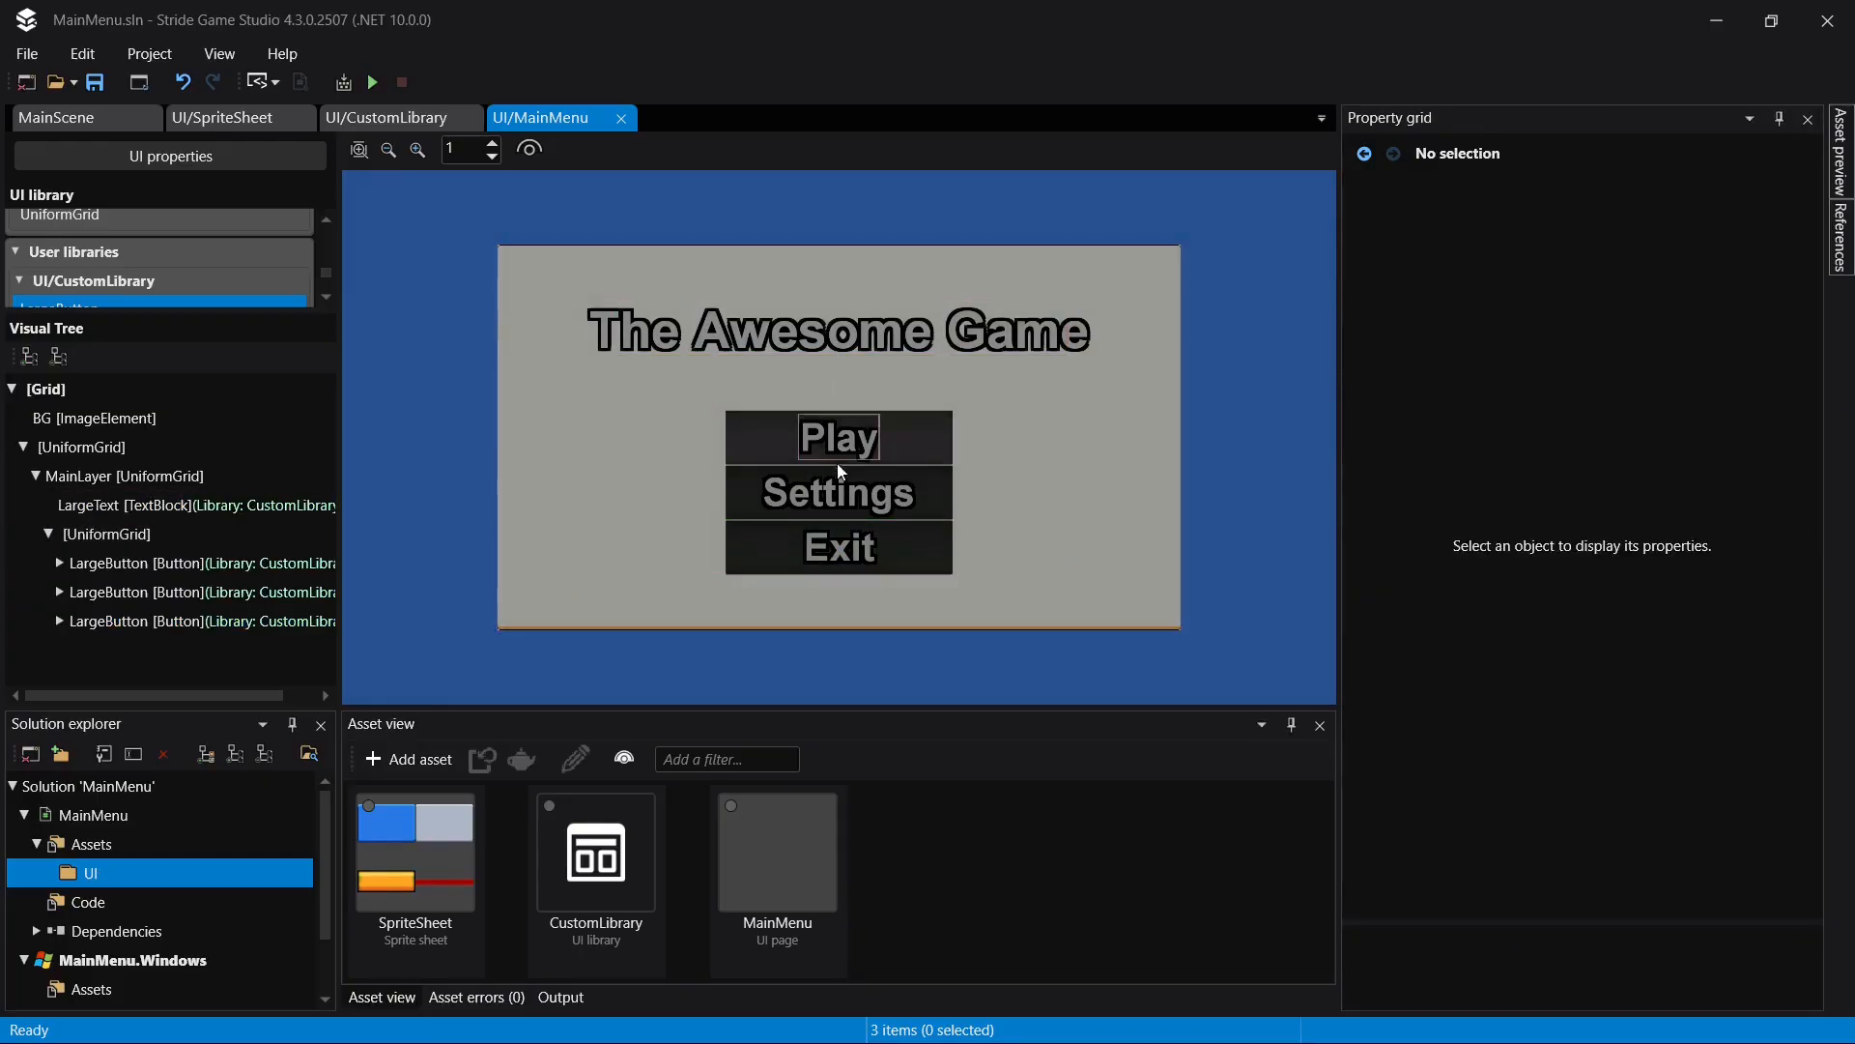
# - Rename the Play LargeButton in the visual tree to PlayButton
pyautogui.click(145, 568)
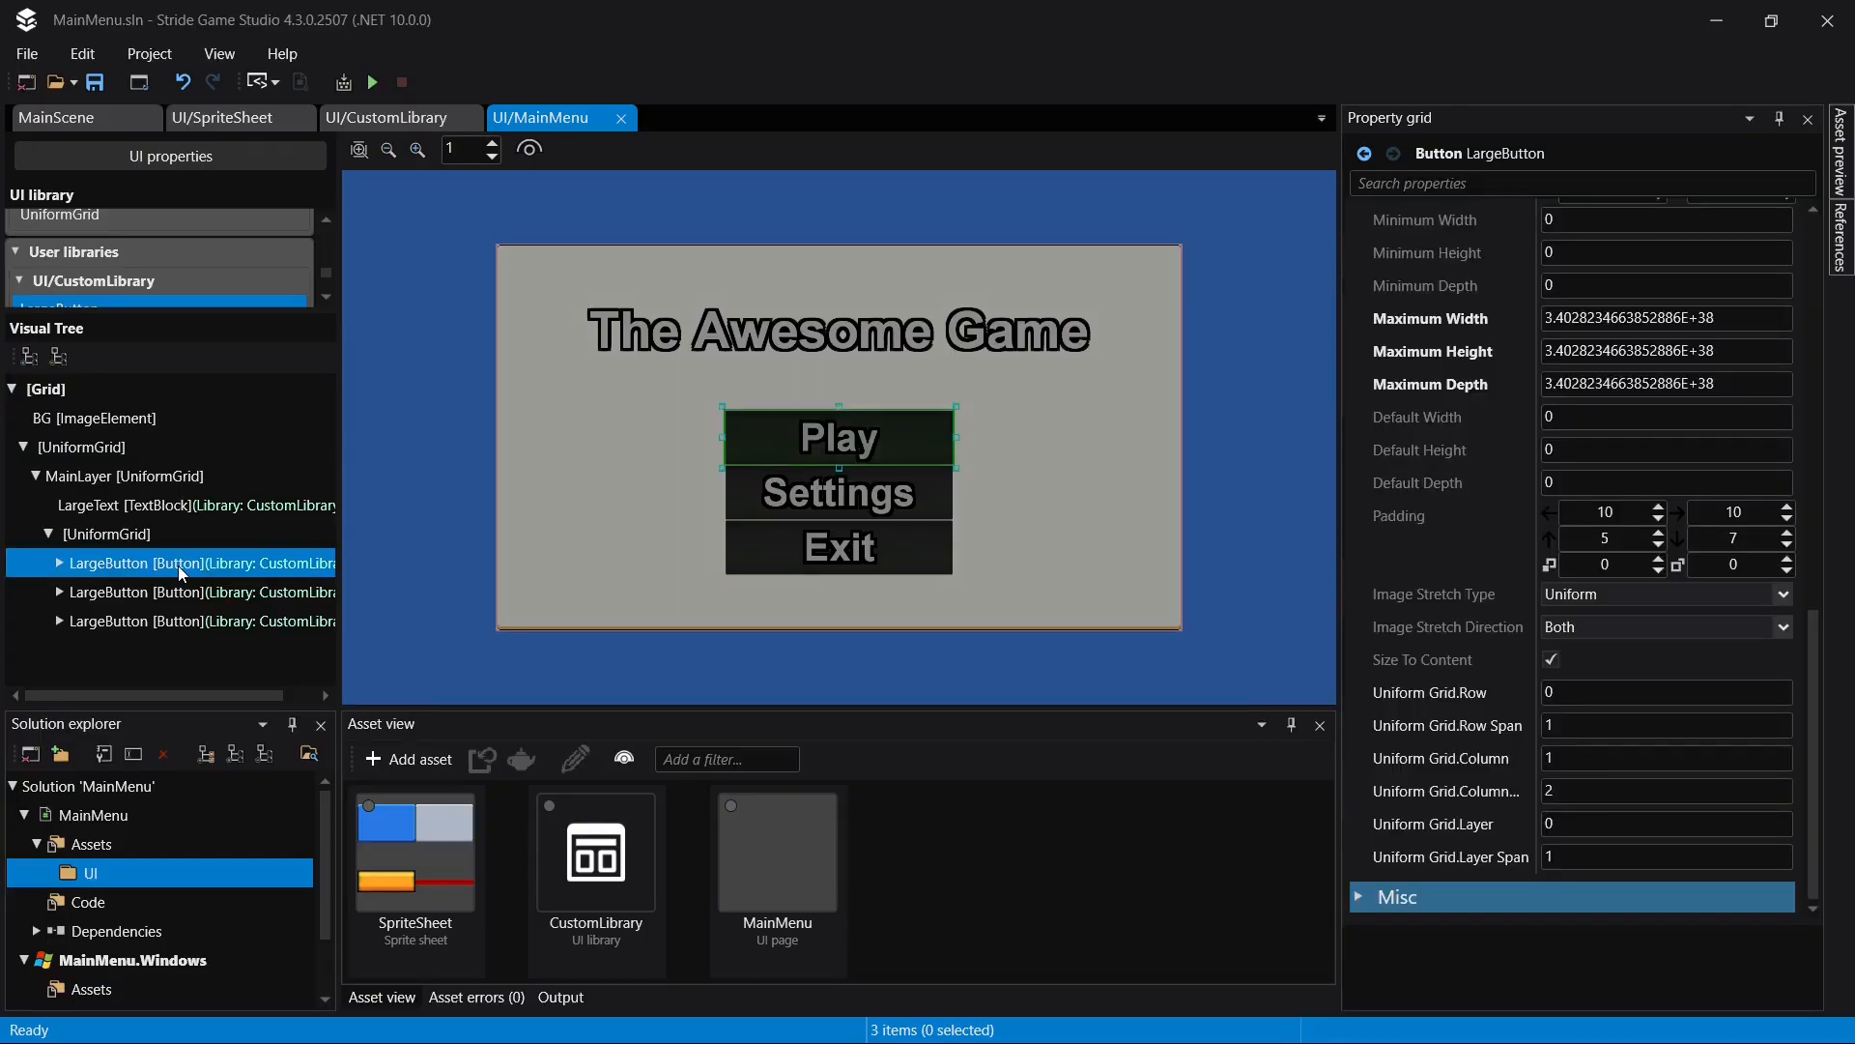
pyautogui.click(178, 566)
pyautogui.write('Pla')
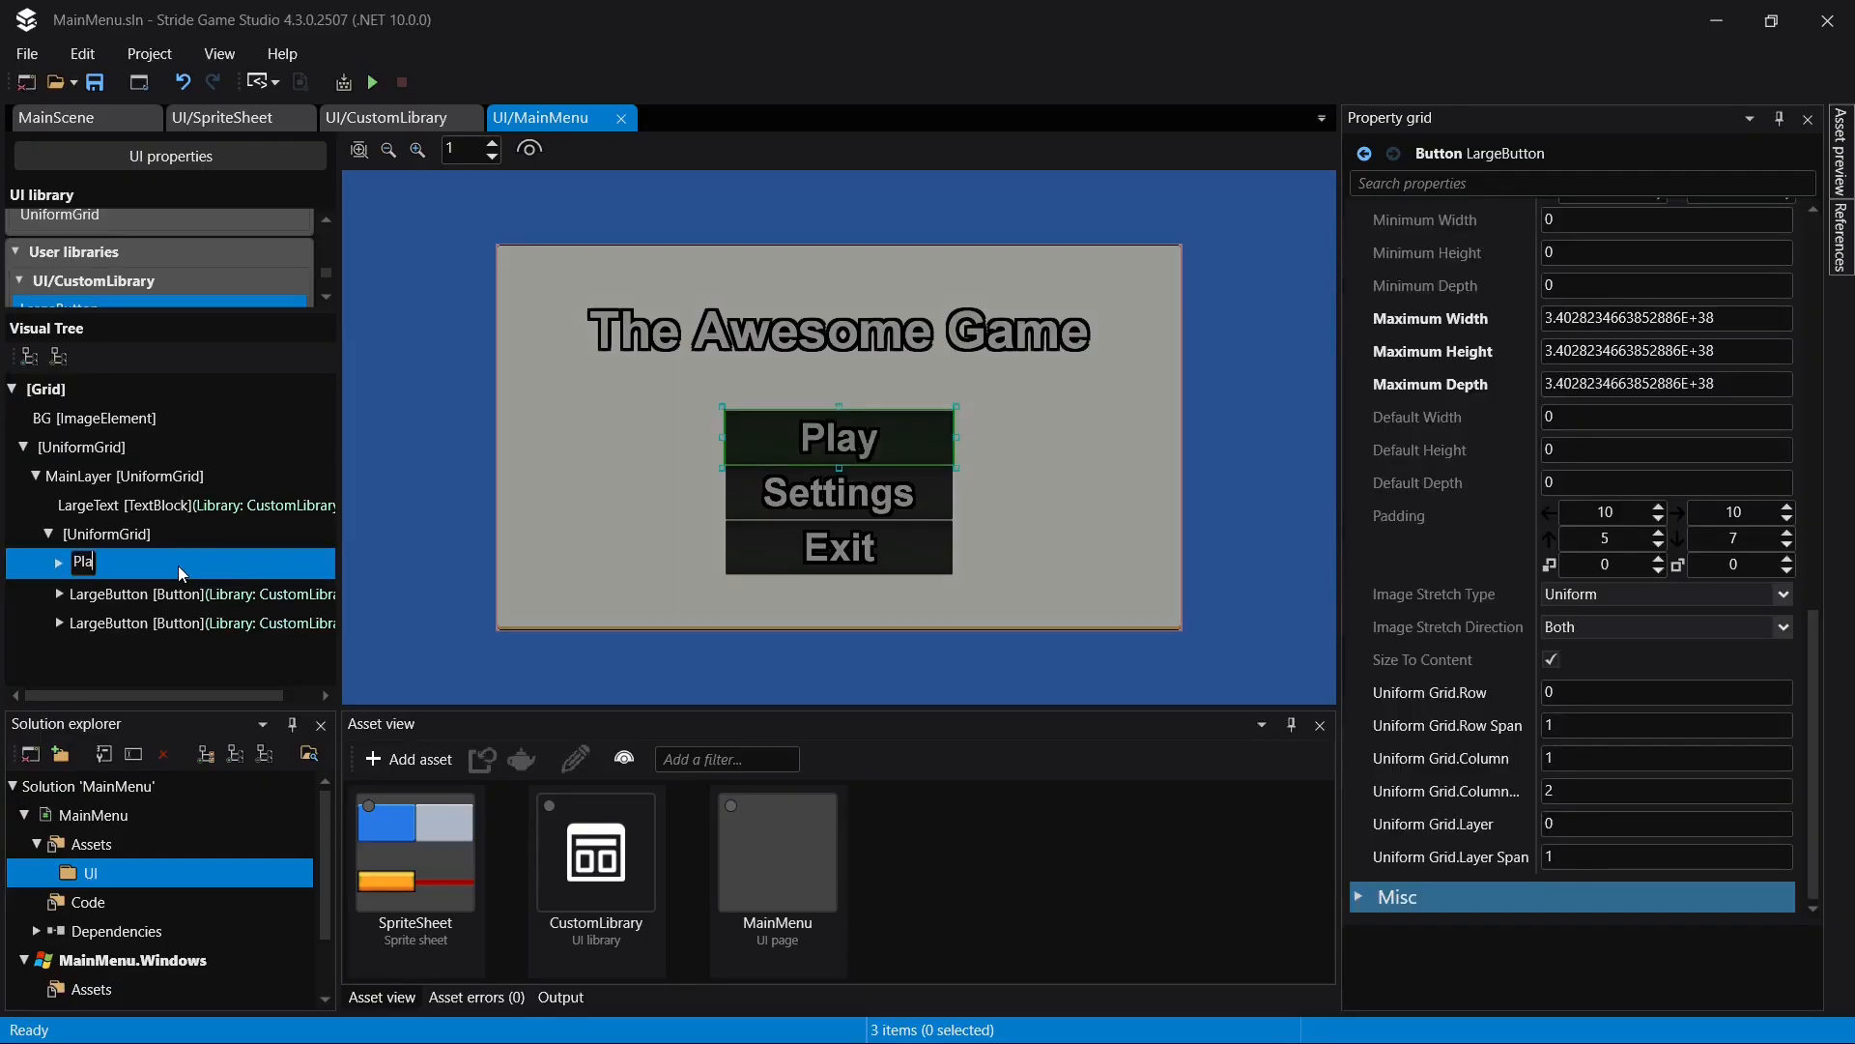
pyautogui.write('yButton')
pyautogui.press('Return')
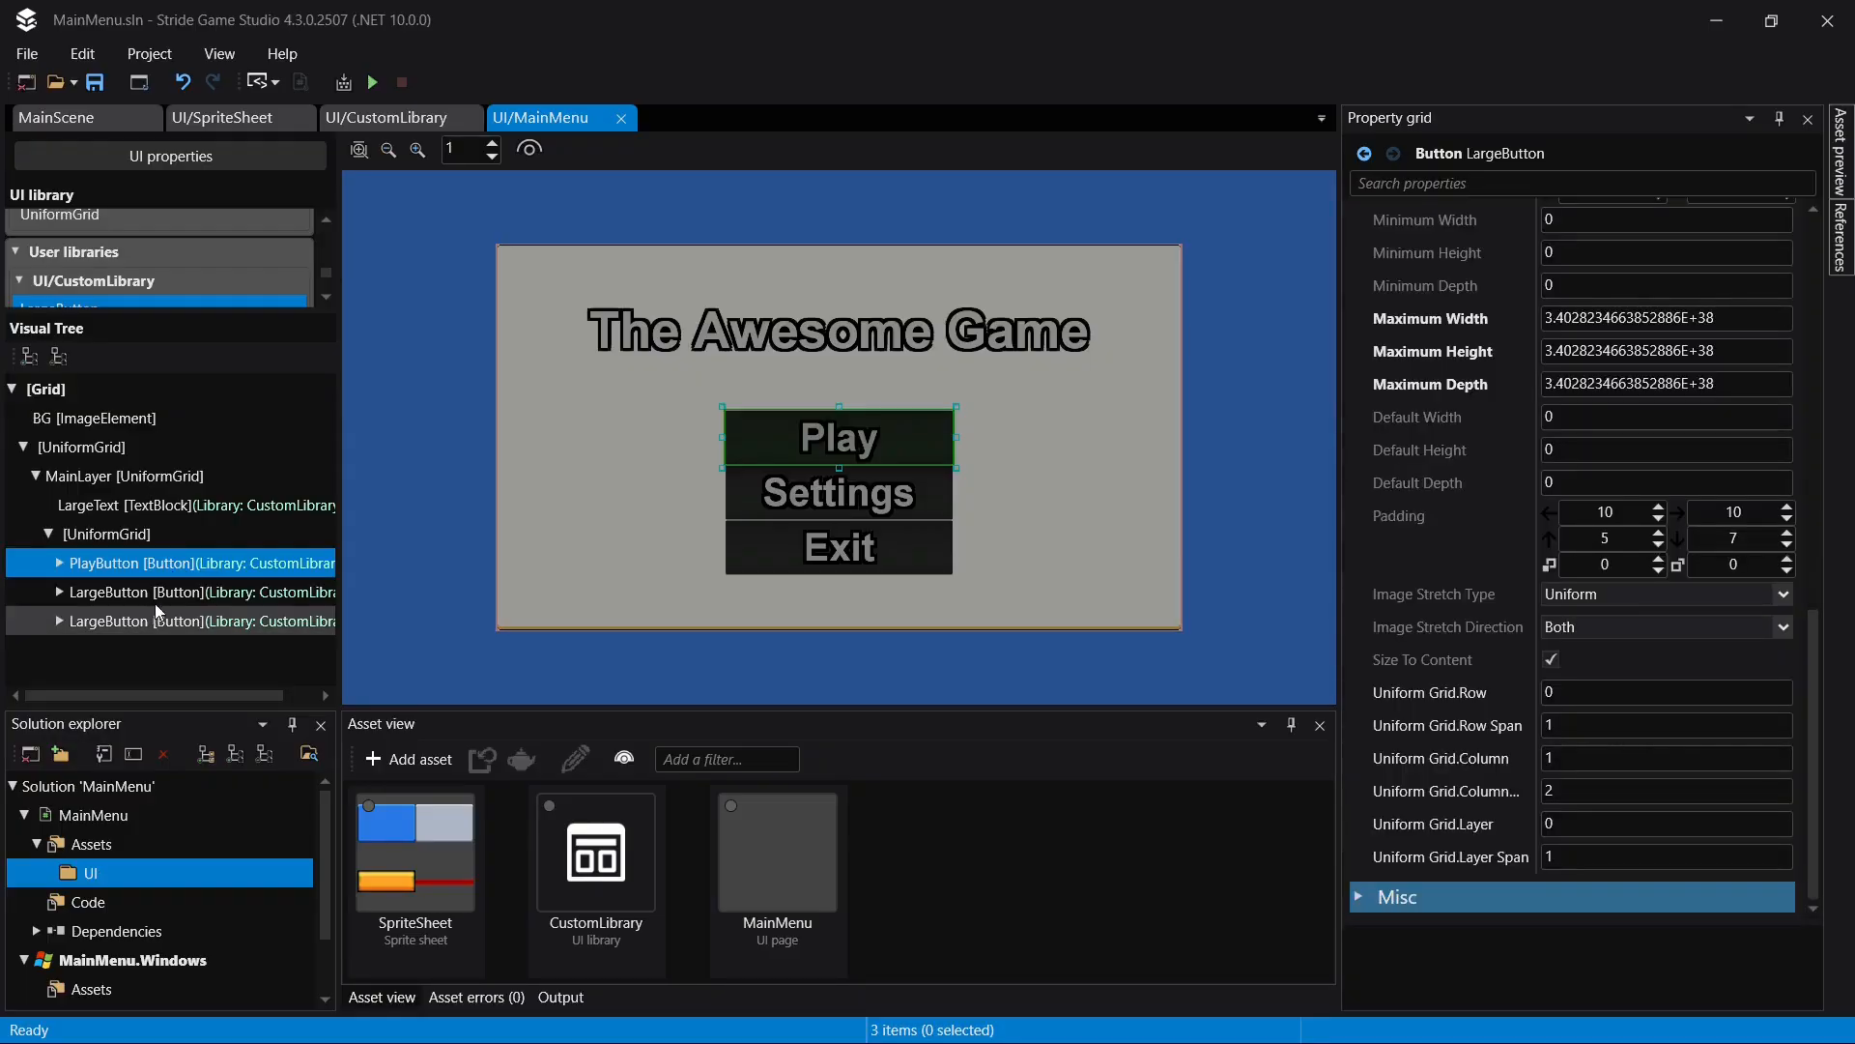
# - Rename the Settings LargeButton in the visual tree to SettingsButton
pyautogui.click(160, 591)
pyautogui.click(160, 591)
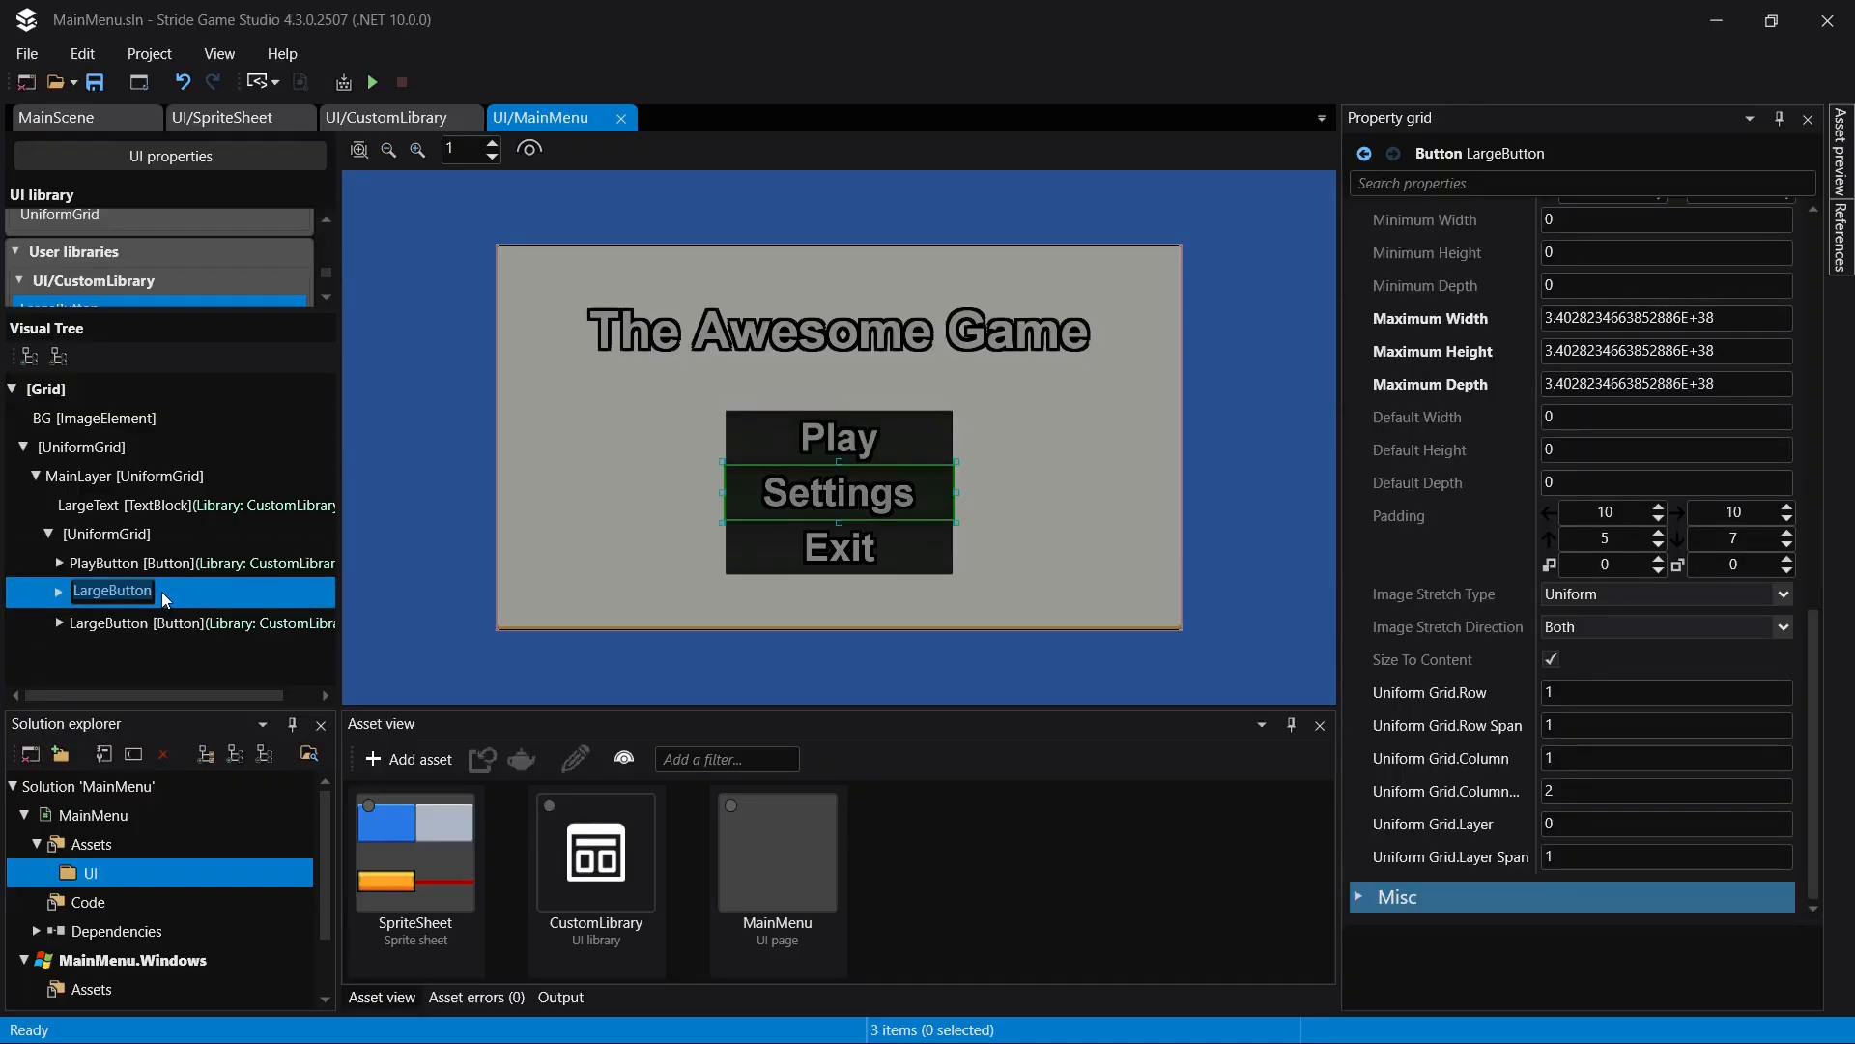
pyautogui.press('XF86MonBrightnessDown')
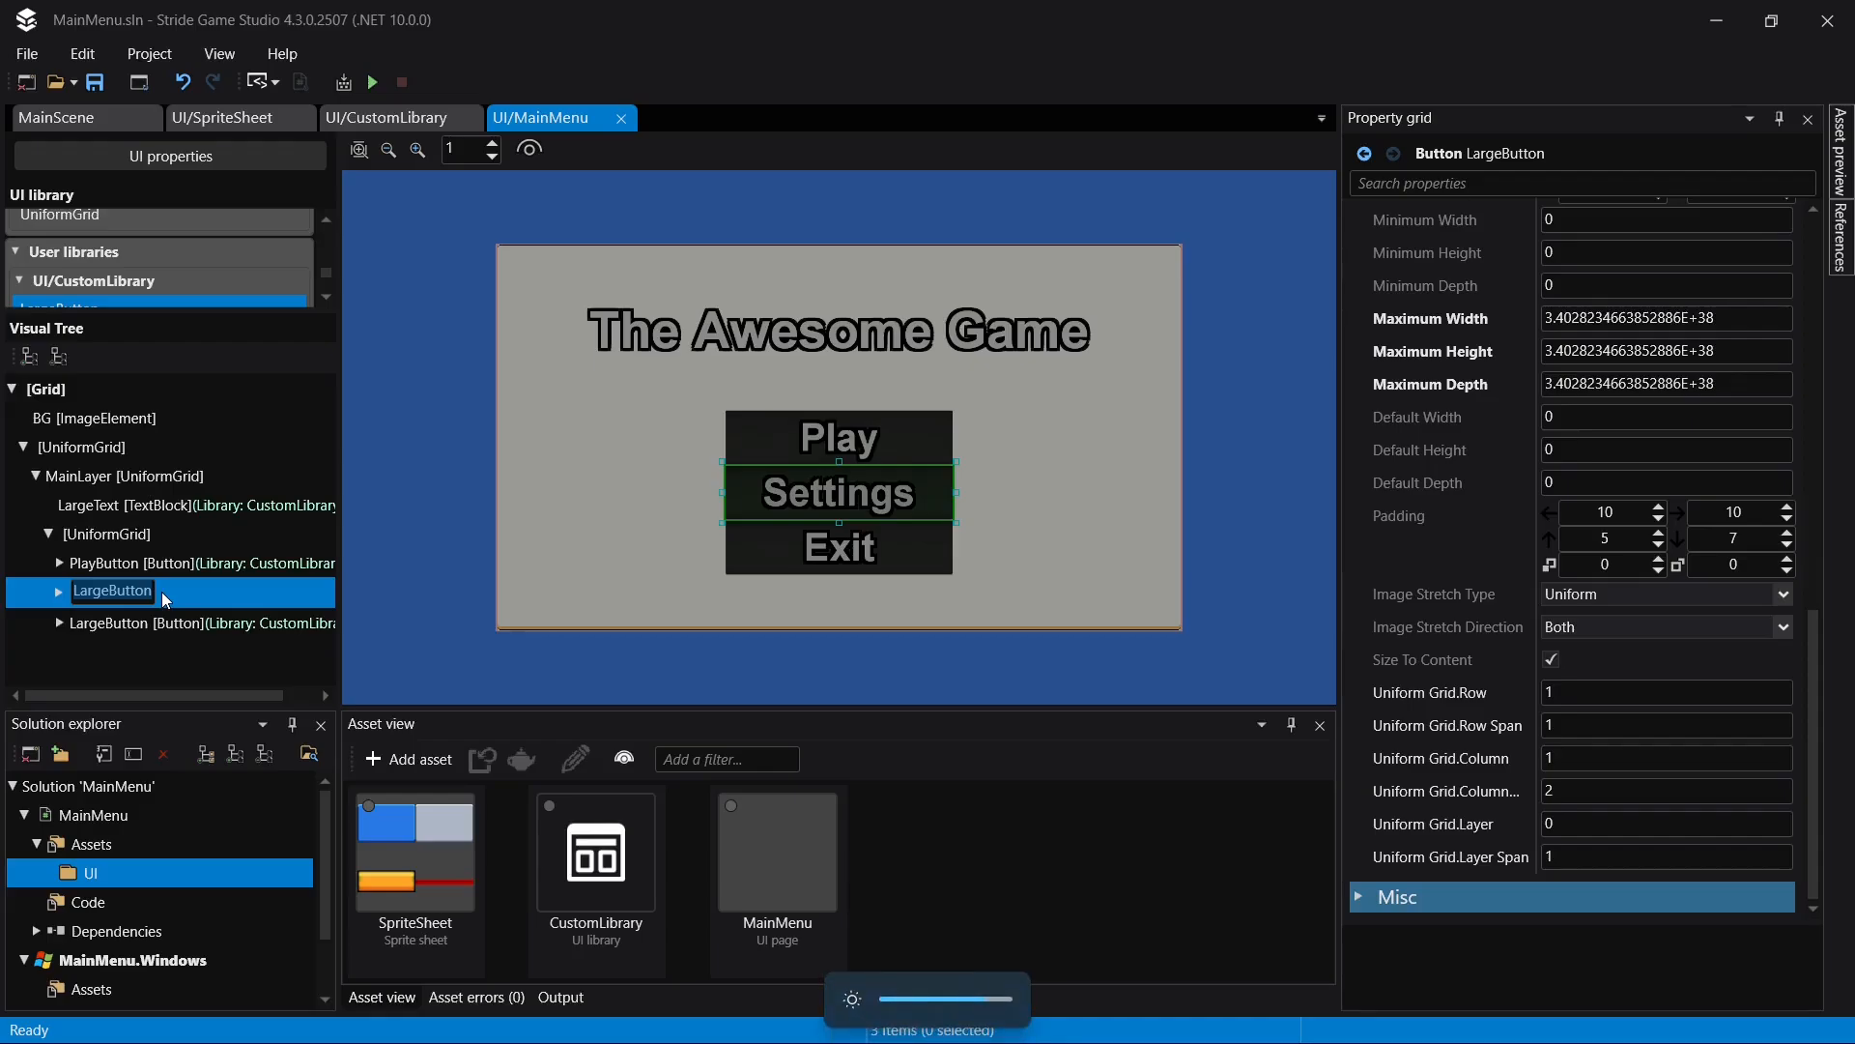
pyautogui.write('Sett')
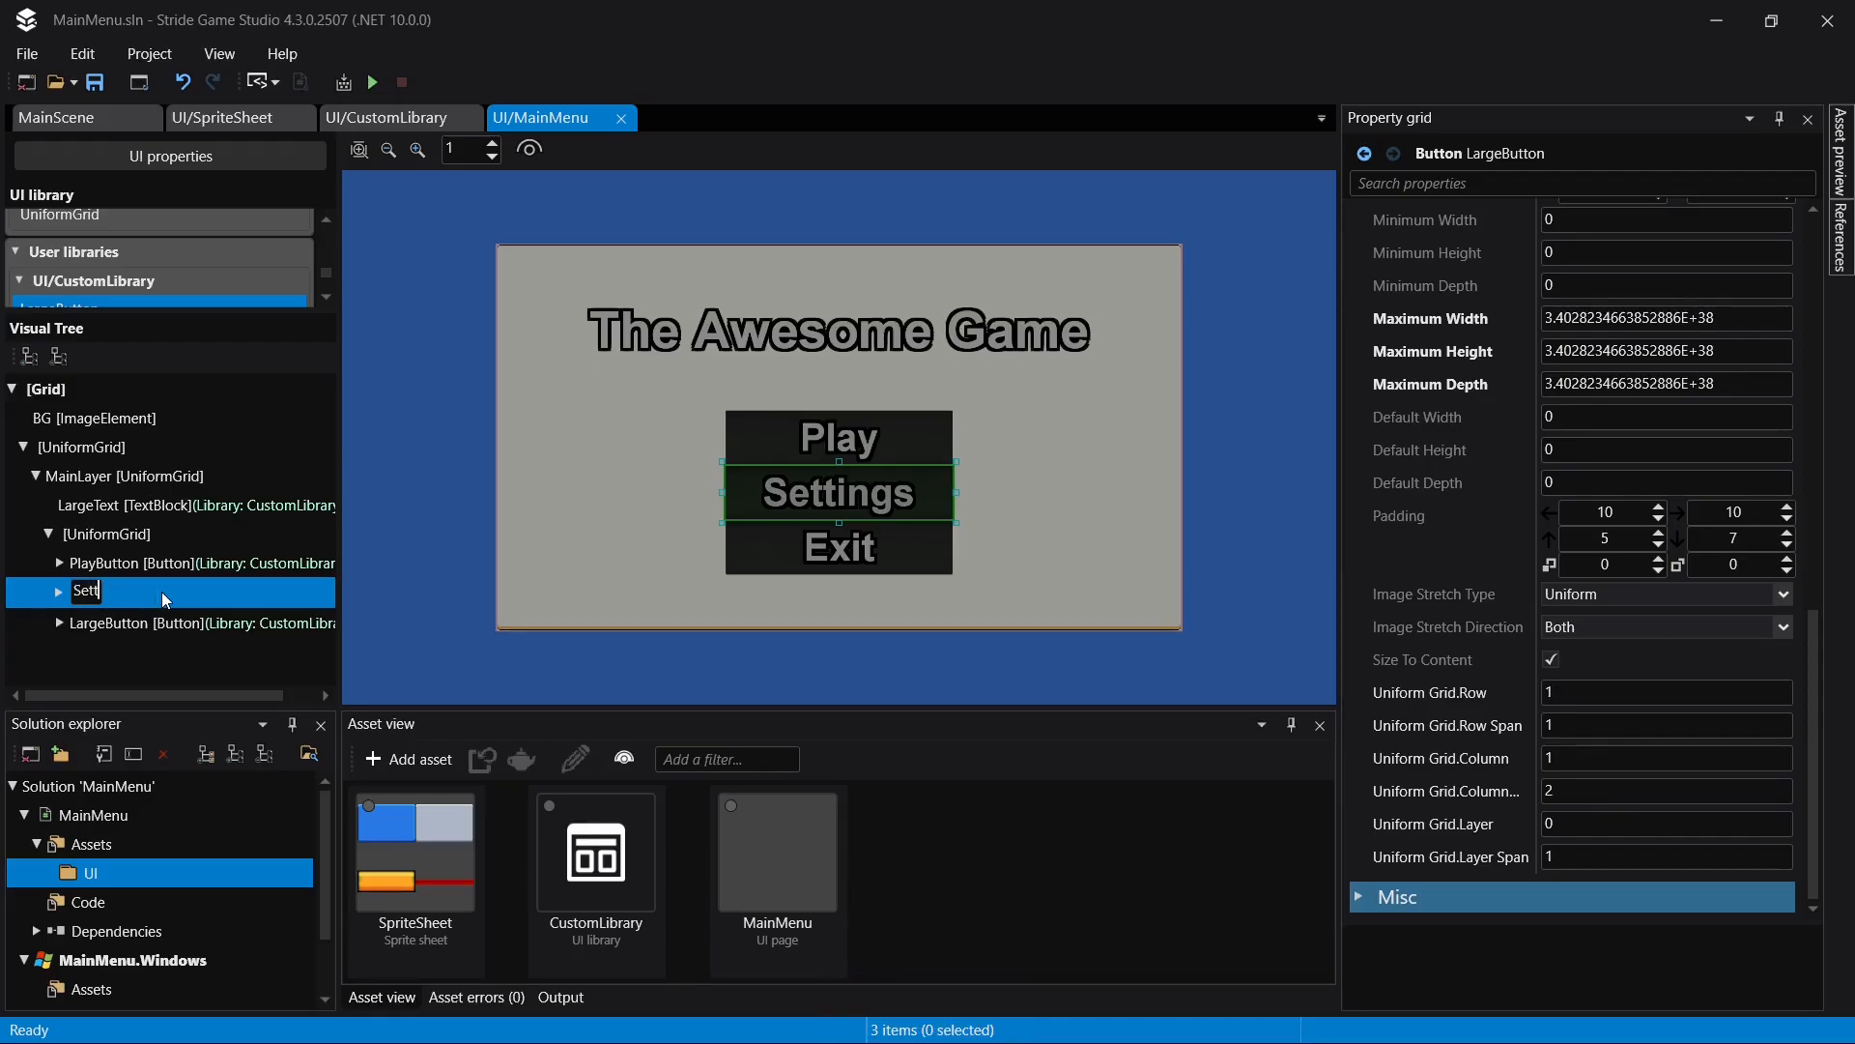
pyautogui.write('ingsButton')
pyautogui.press('Return')
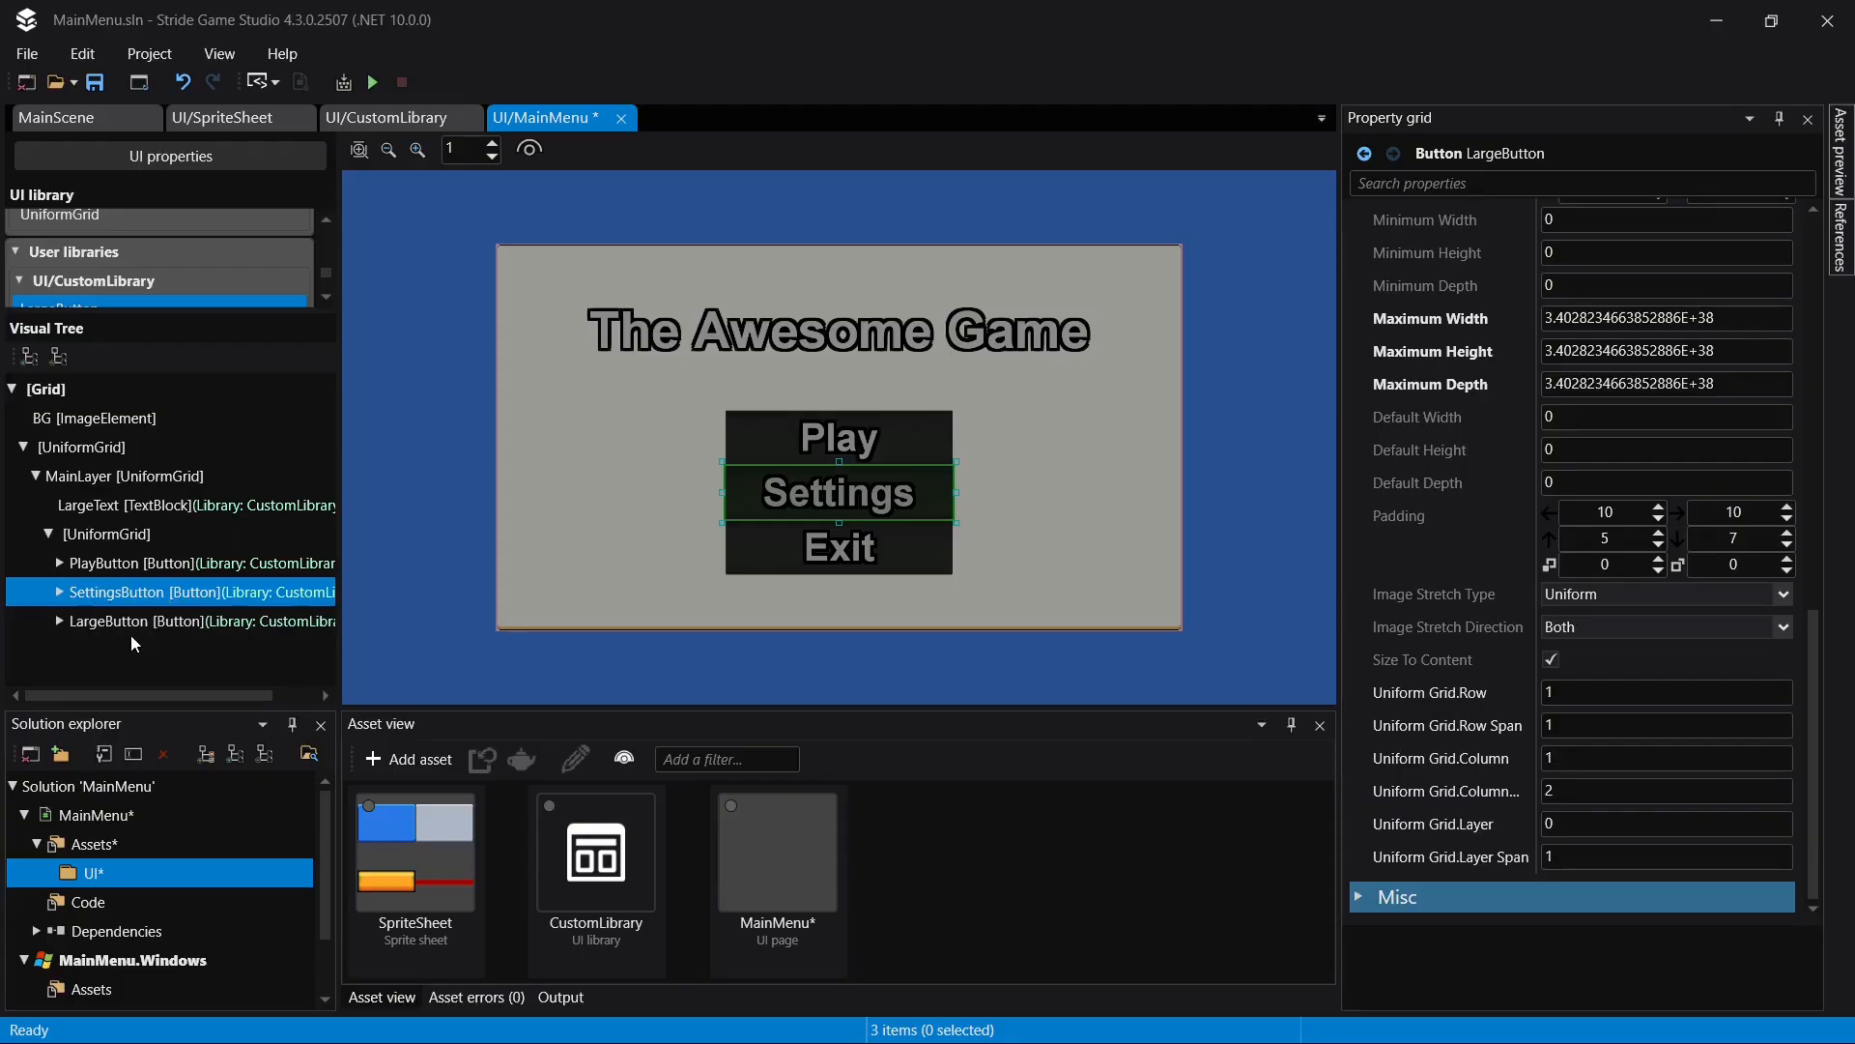
# - Rename the Exit LargeButton in the visual tree to ExitButton and save the page
pyautogui.click(137, 624)
pyautogui.press('F2')
pyautogui.write('E')
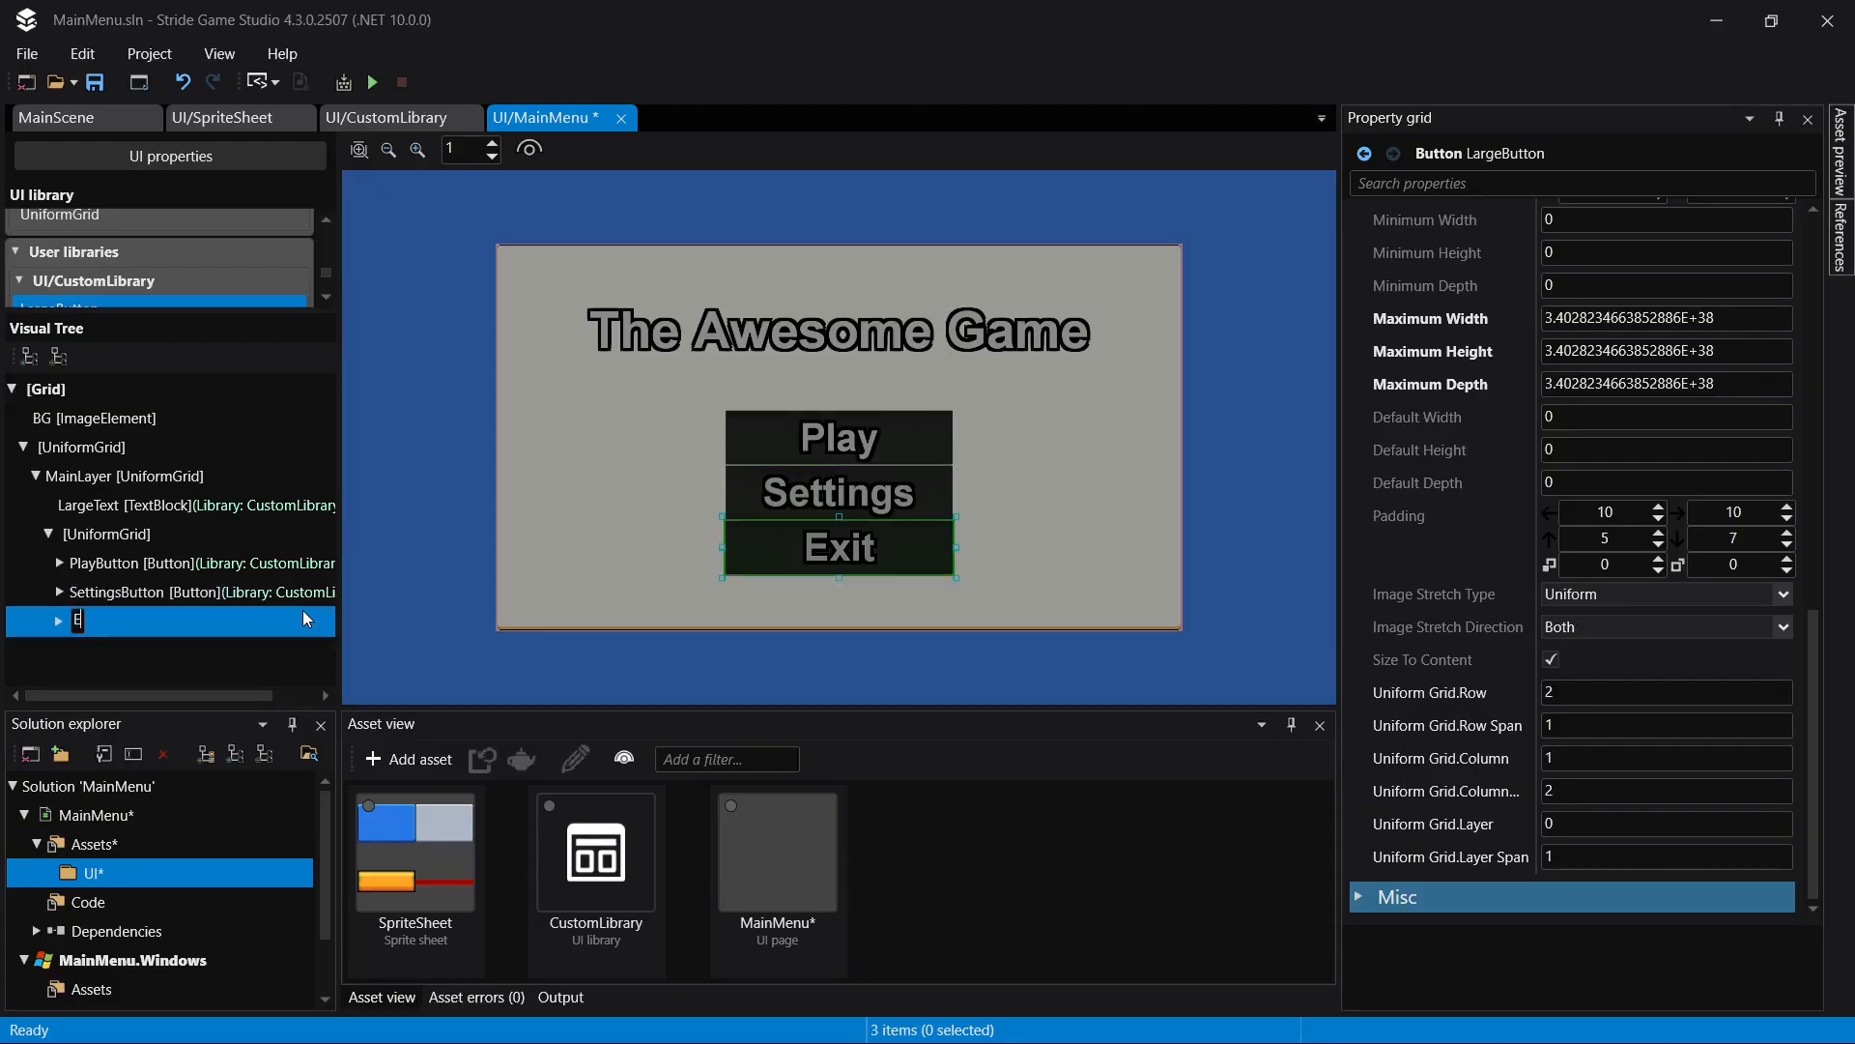
pyautogui.write('xitButton')
pyautogui.press('Return')
pyautogui.hotkey('ctrl', 's')
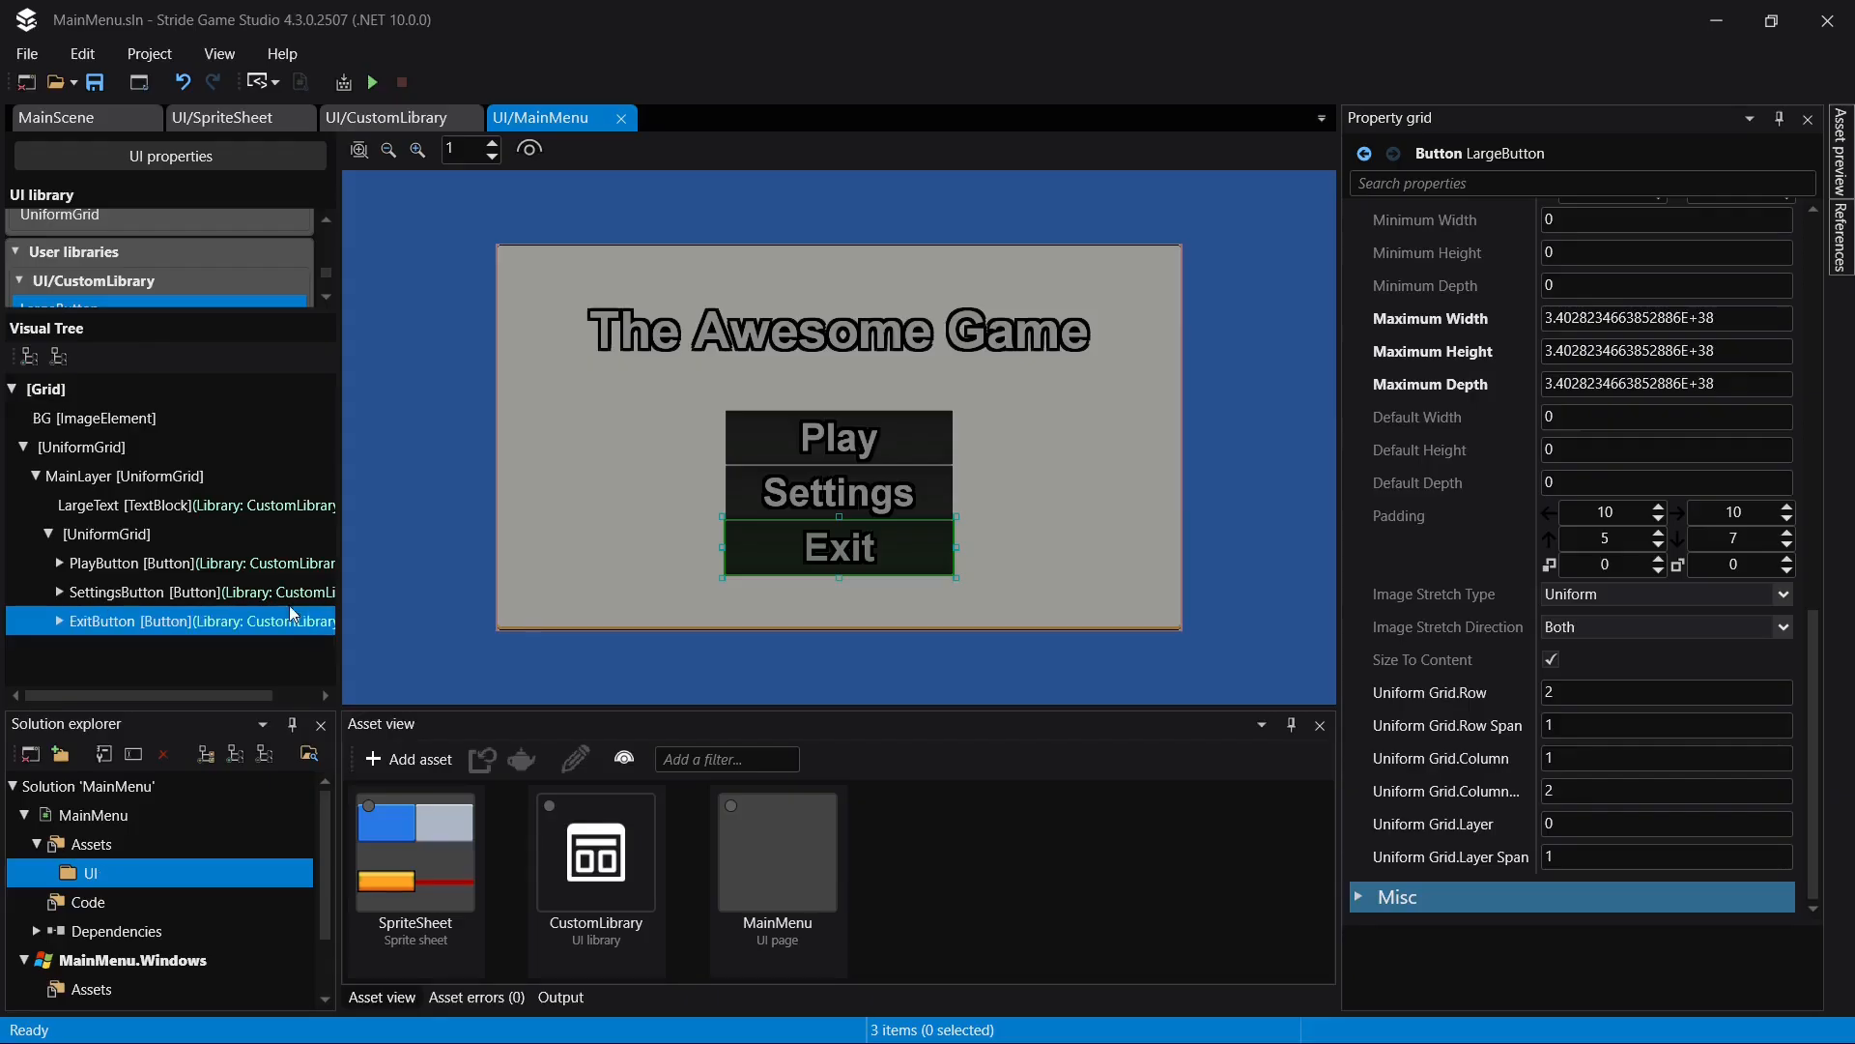
# - Collapse MainLayer in the visual tree and duplicate it within its parent UniformGrid
pyautogui.click(35, 476)
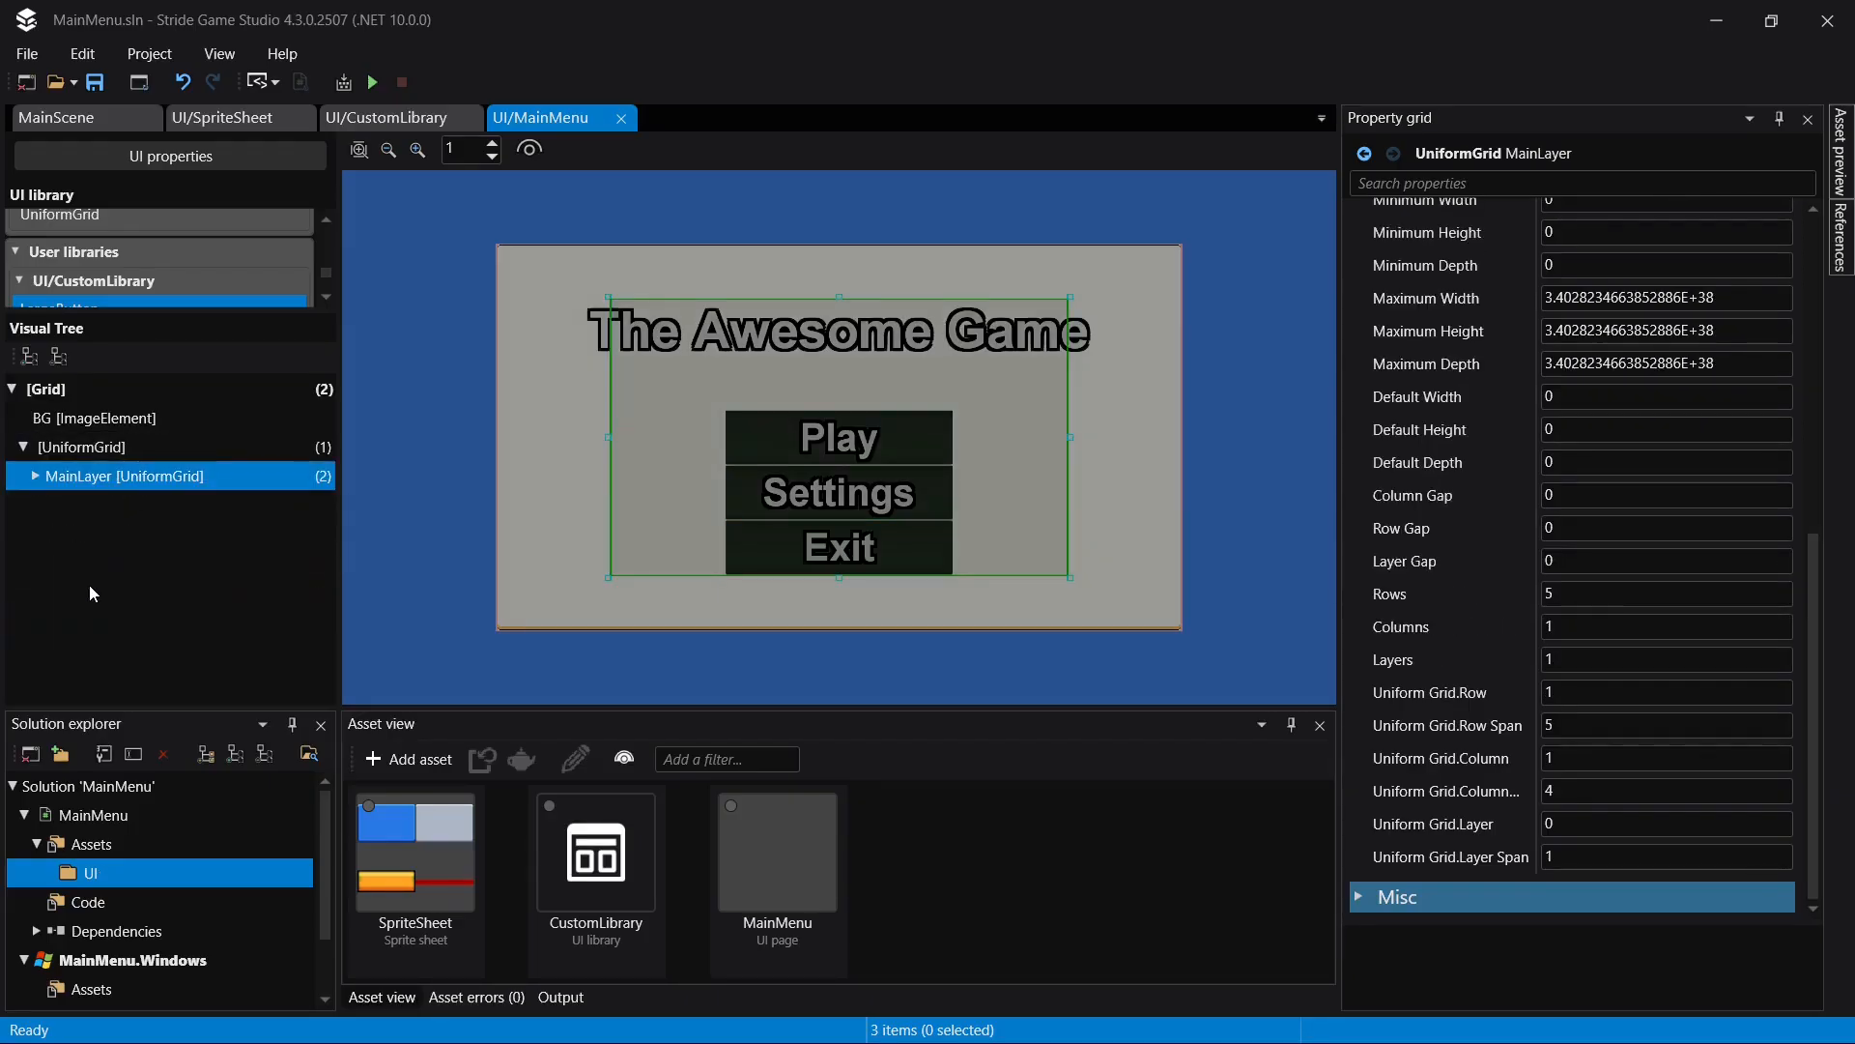
pyautogui.hotkey('ctrl', 'd')
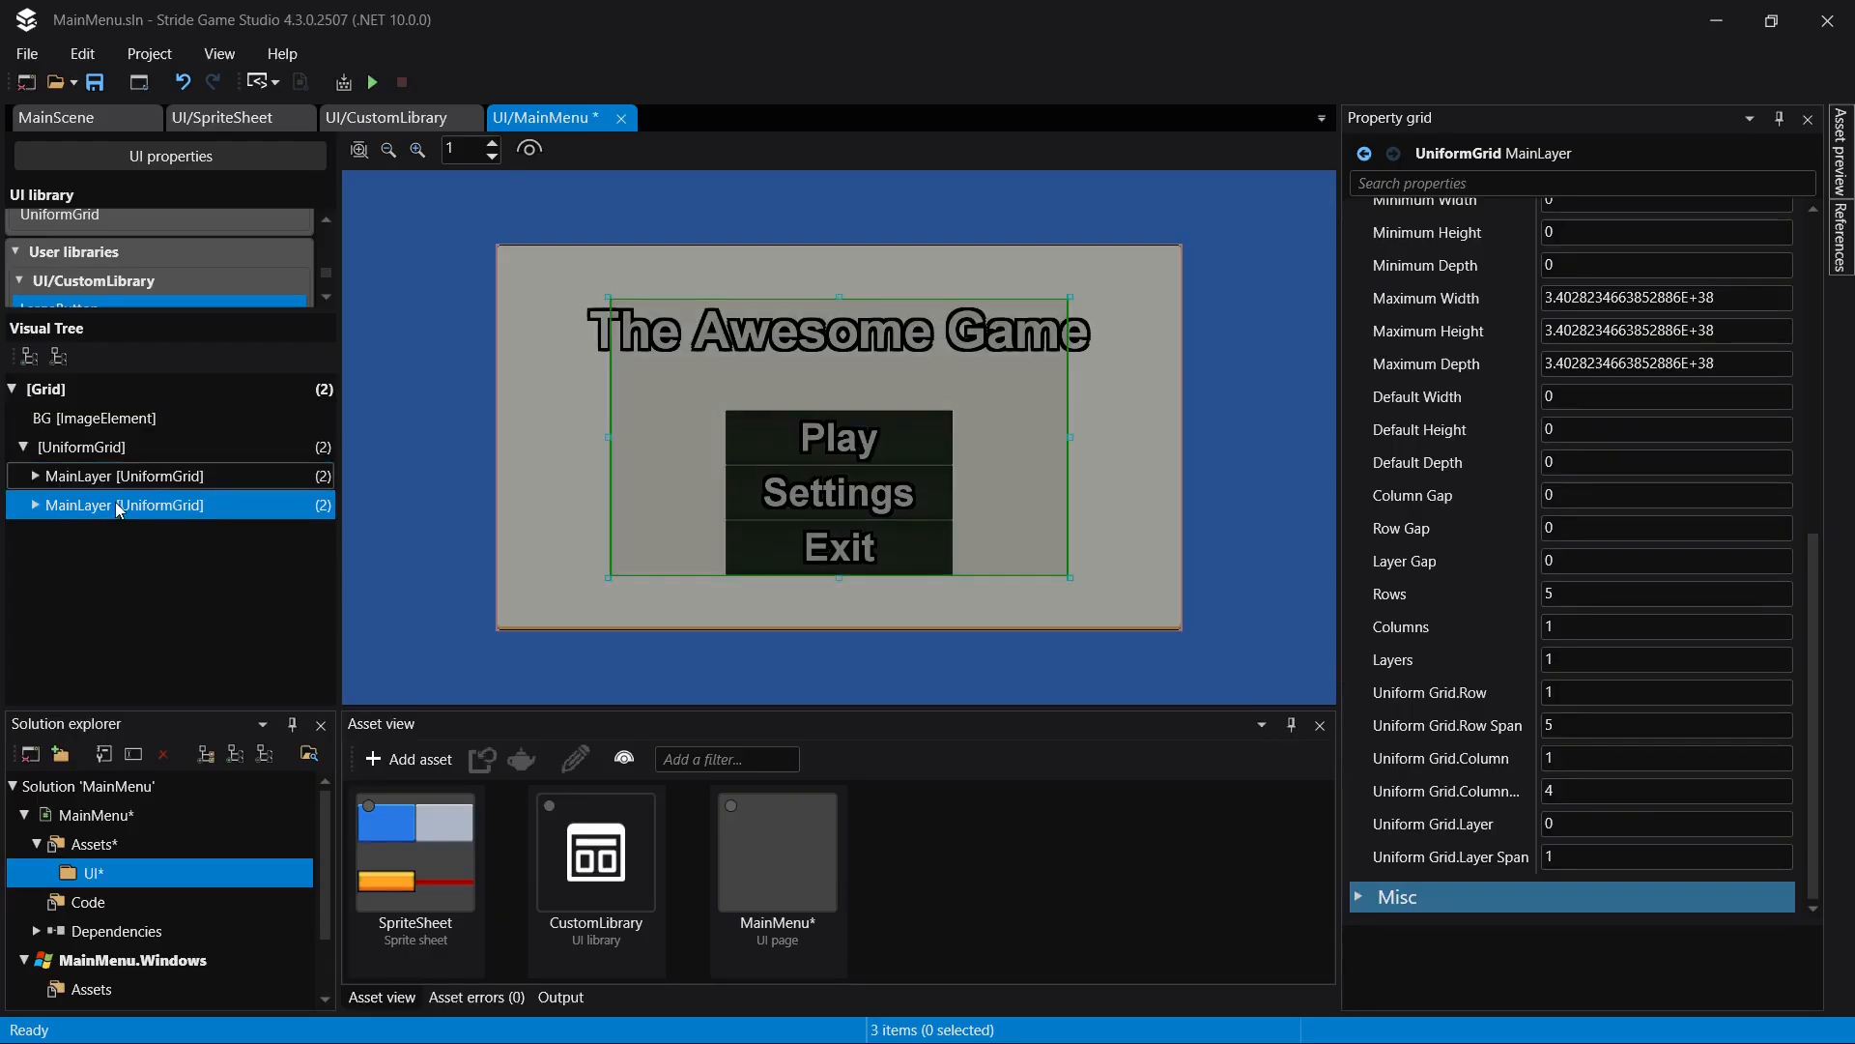
# - Rename the duplicated MainLayer in the visual tree to SettingsLayer and save the page
pyautogui.click(118, 504)
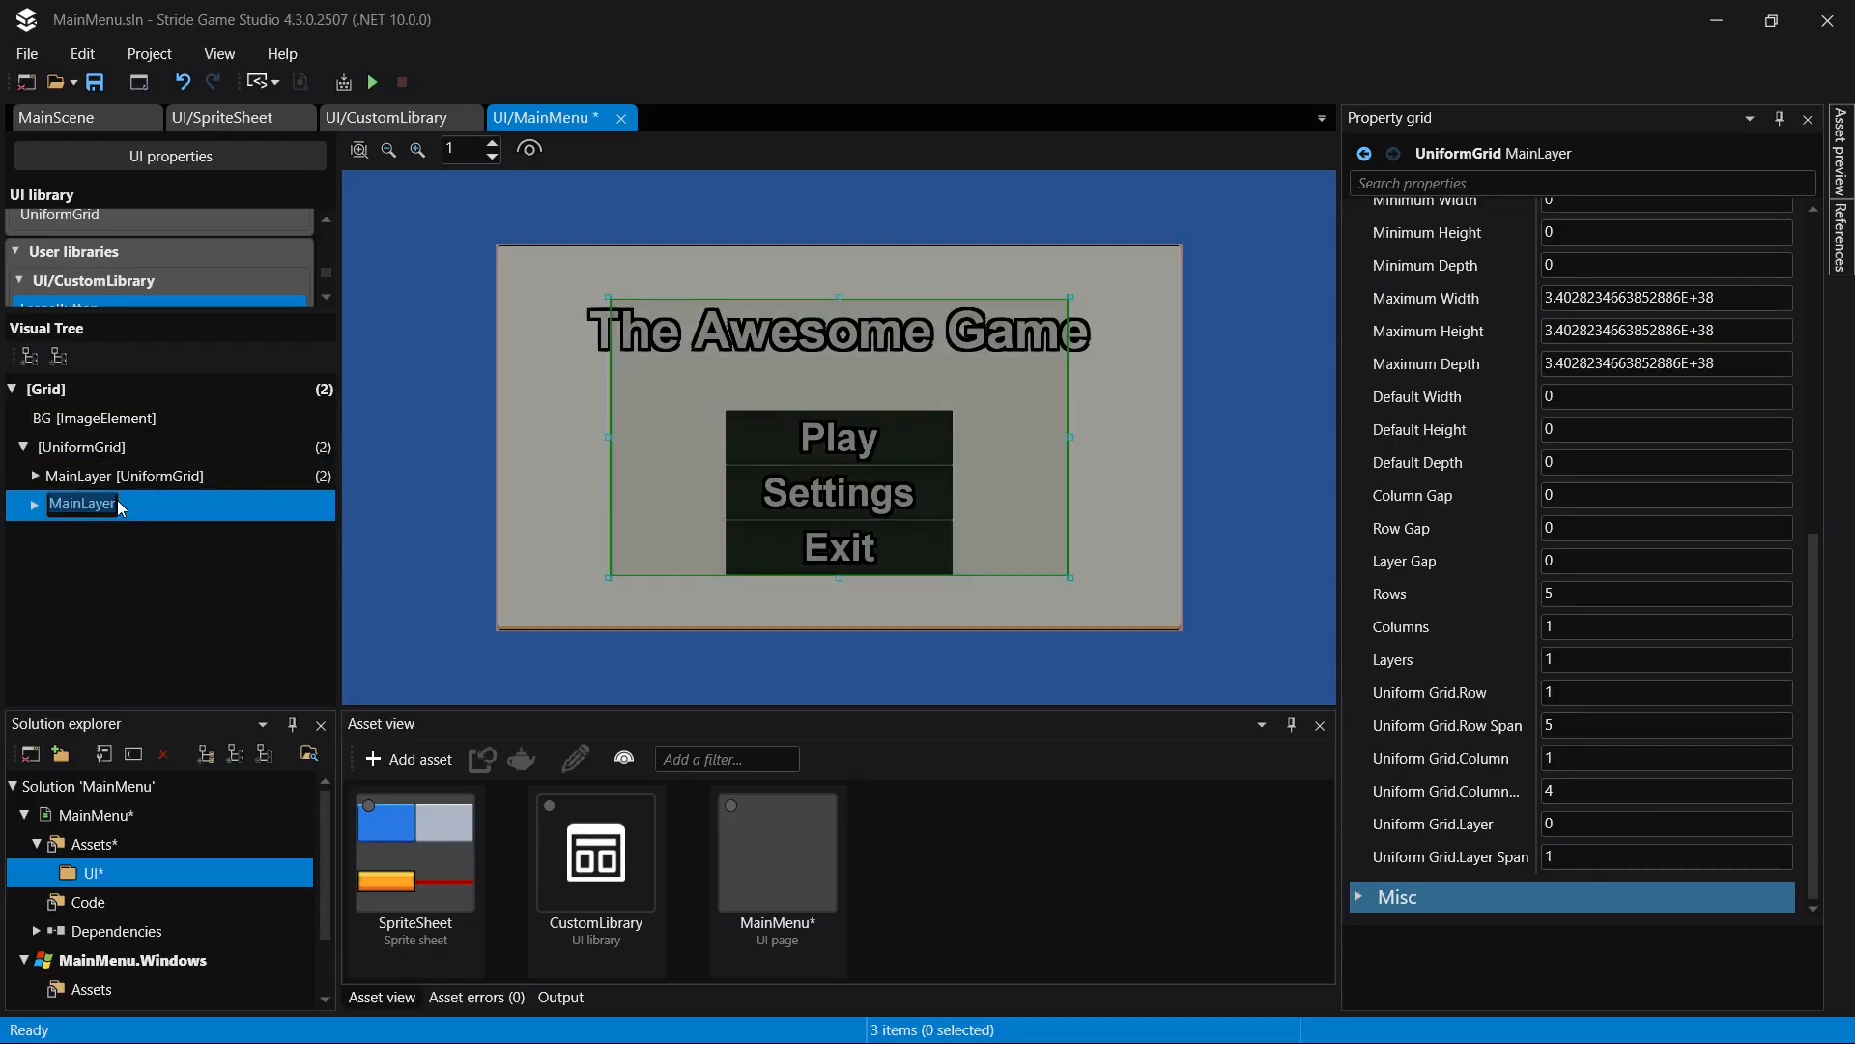
pyautogui.write('SettingsLayer')
pyautogui.press('Return')
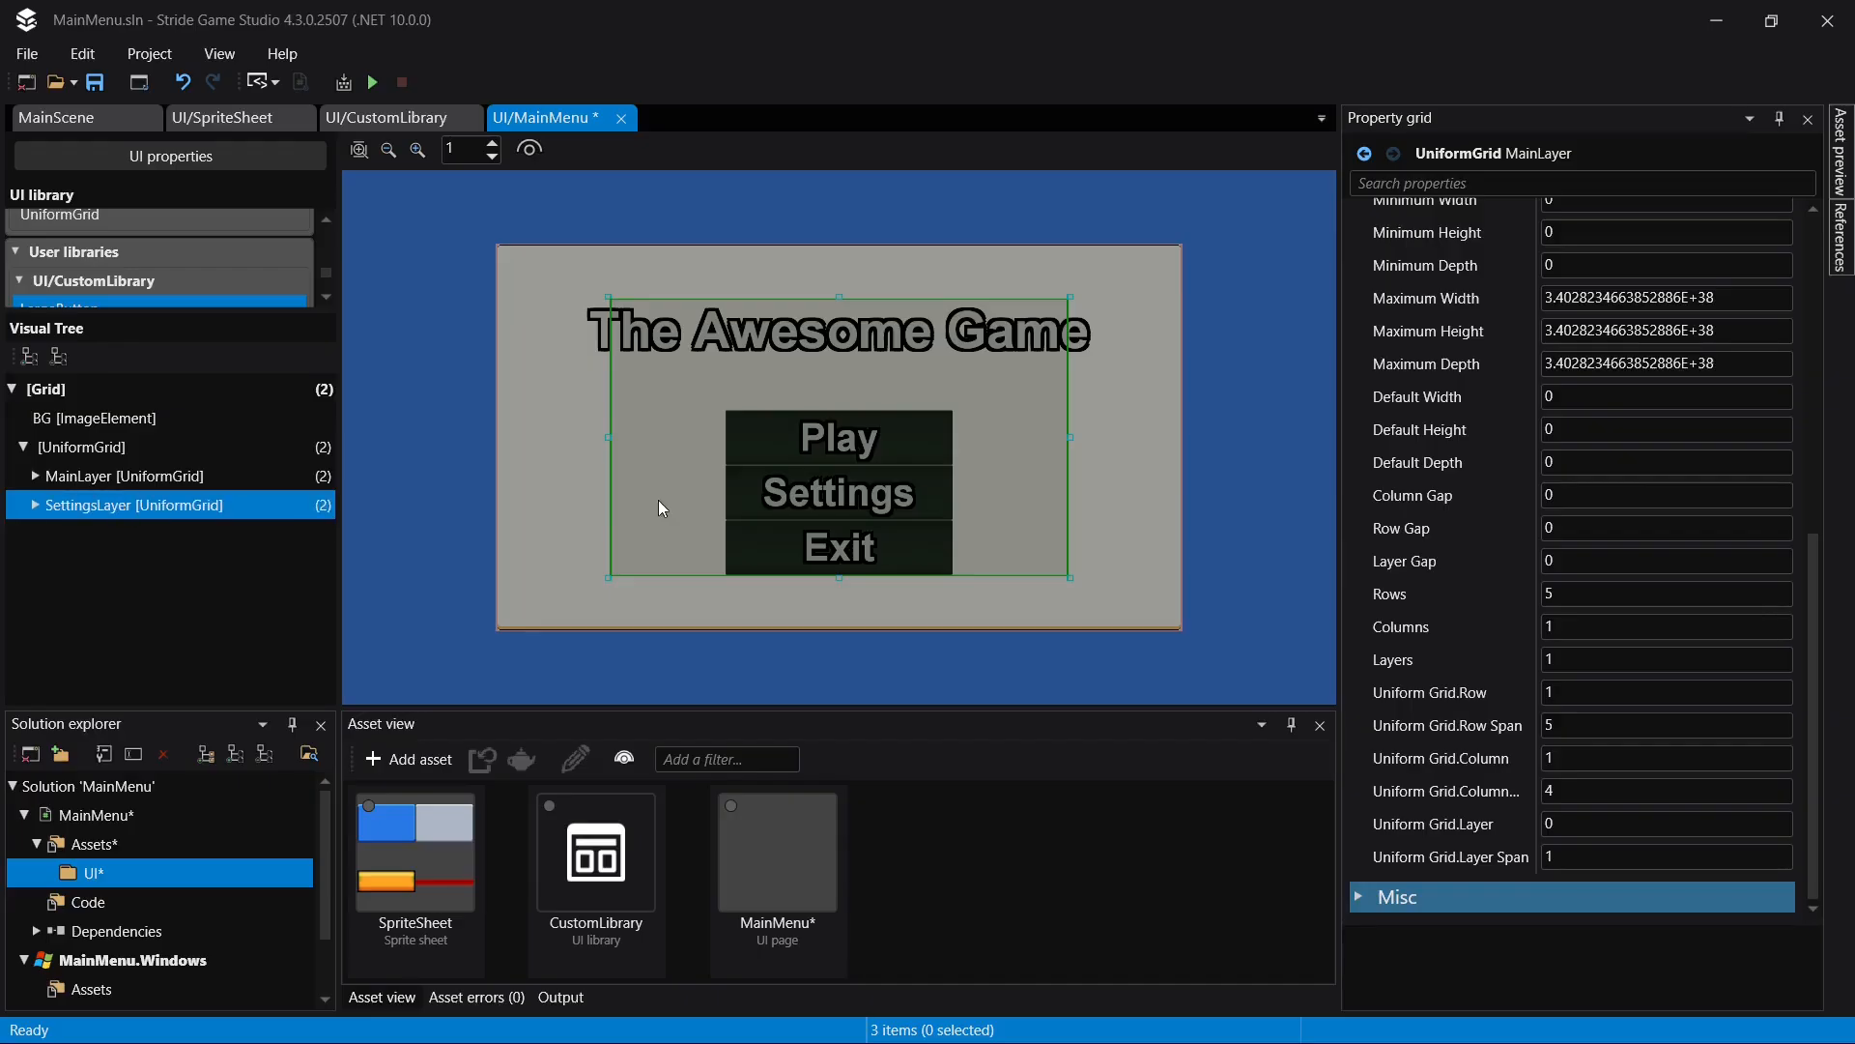
pyautogui.hotkey('ctrl', 's')
# - Set the visibility of SettingsLayer to Hidden
pyautogui.click(939, 489)
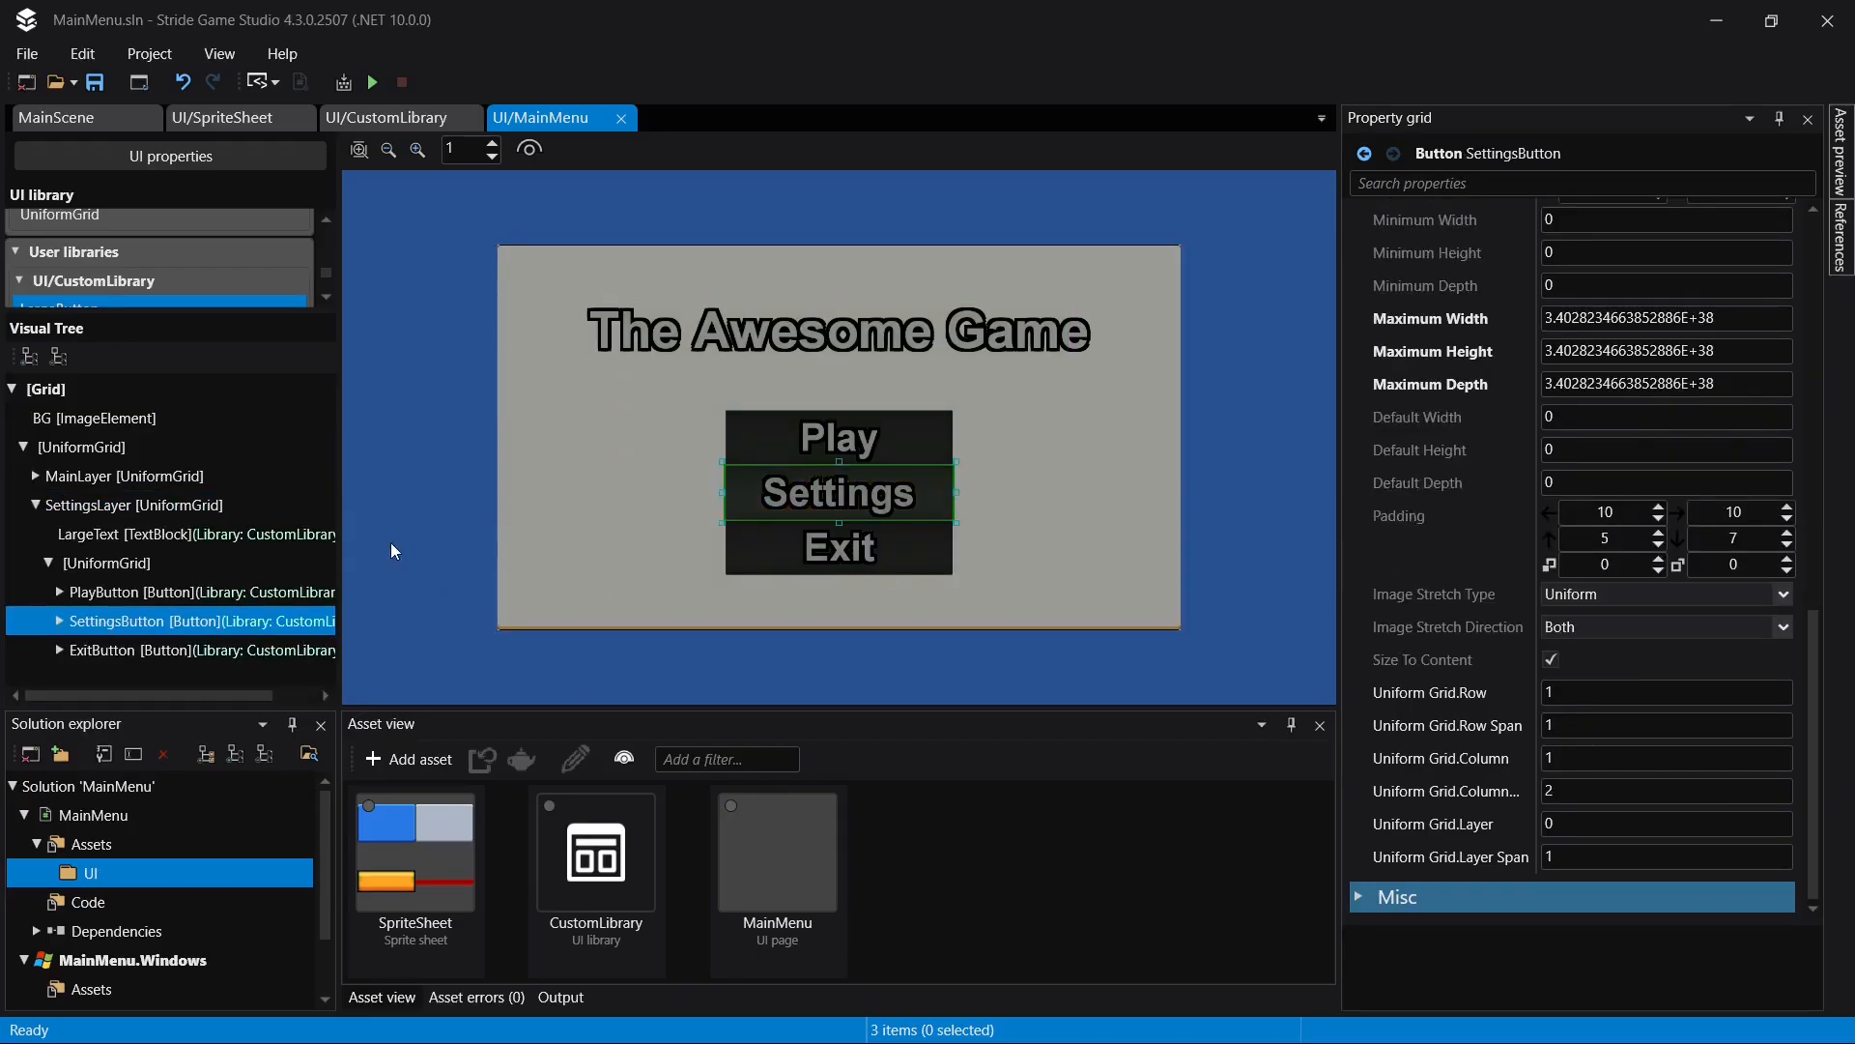
pyautogui.click(35, 505)
pyautogui.click(90, 474)
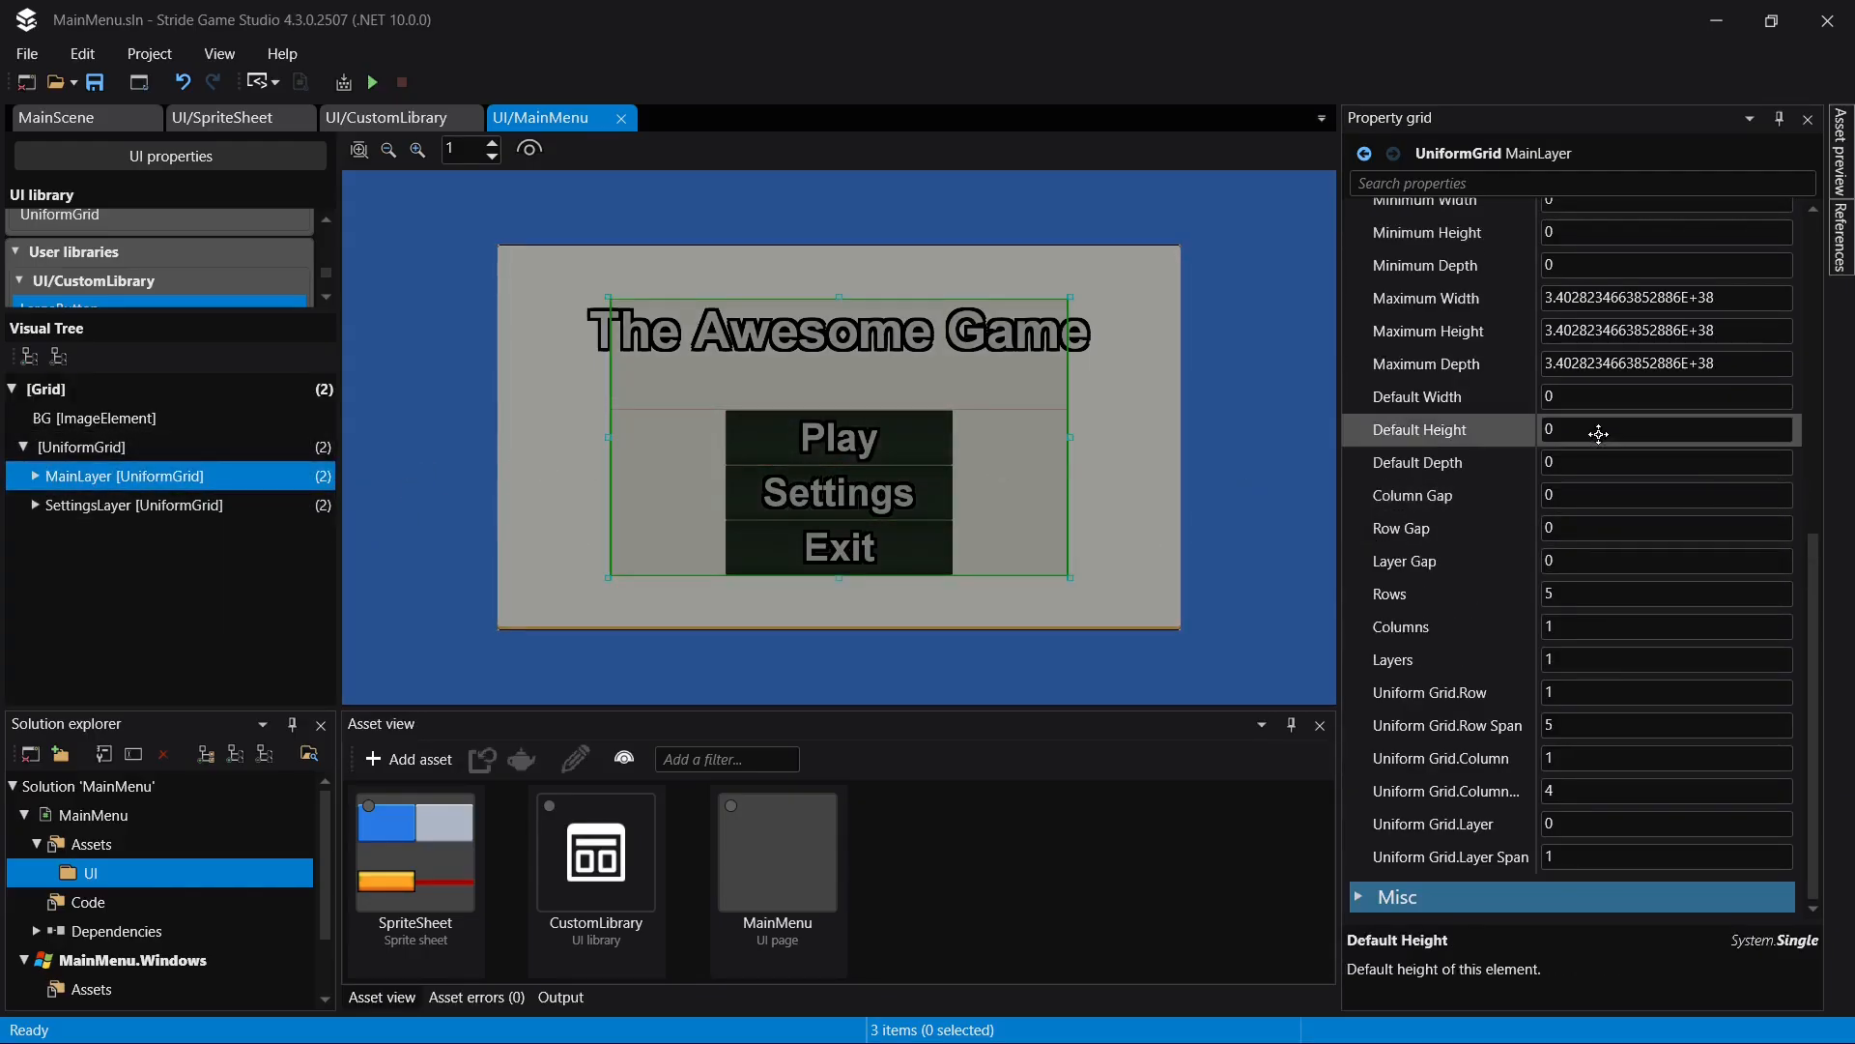
pyautogui.scroll(3, 1599, 433)
pyautogui.click(110, 505)
pyautogui.scroll(3, 1787, 495)
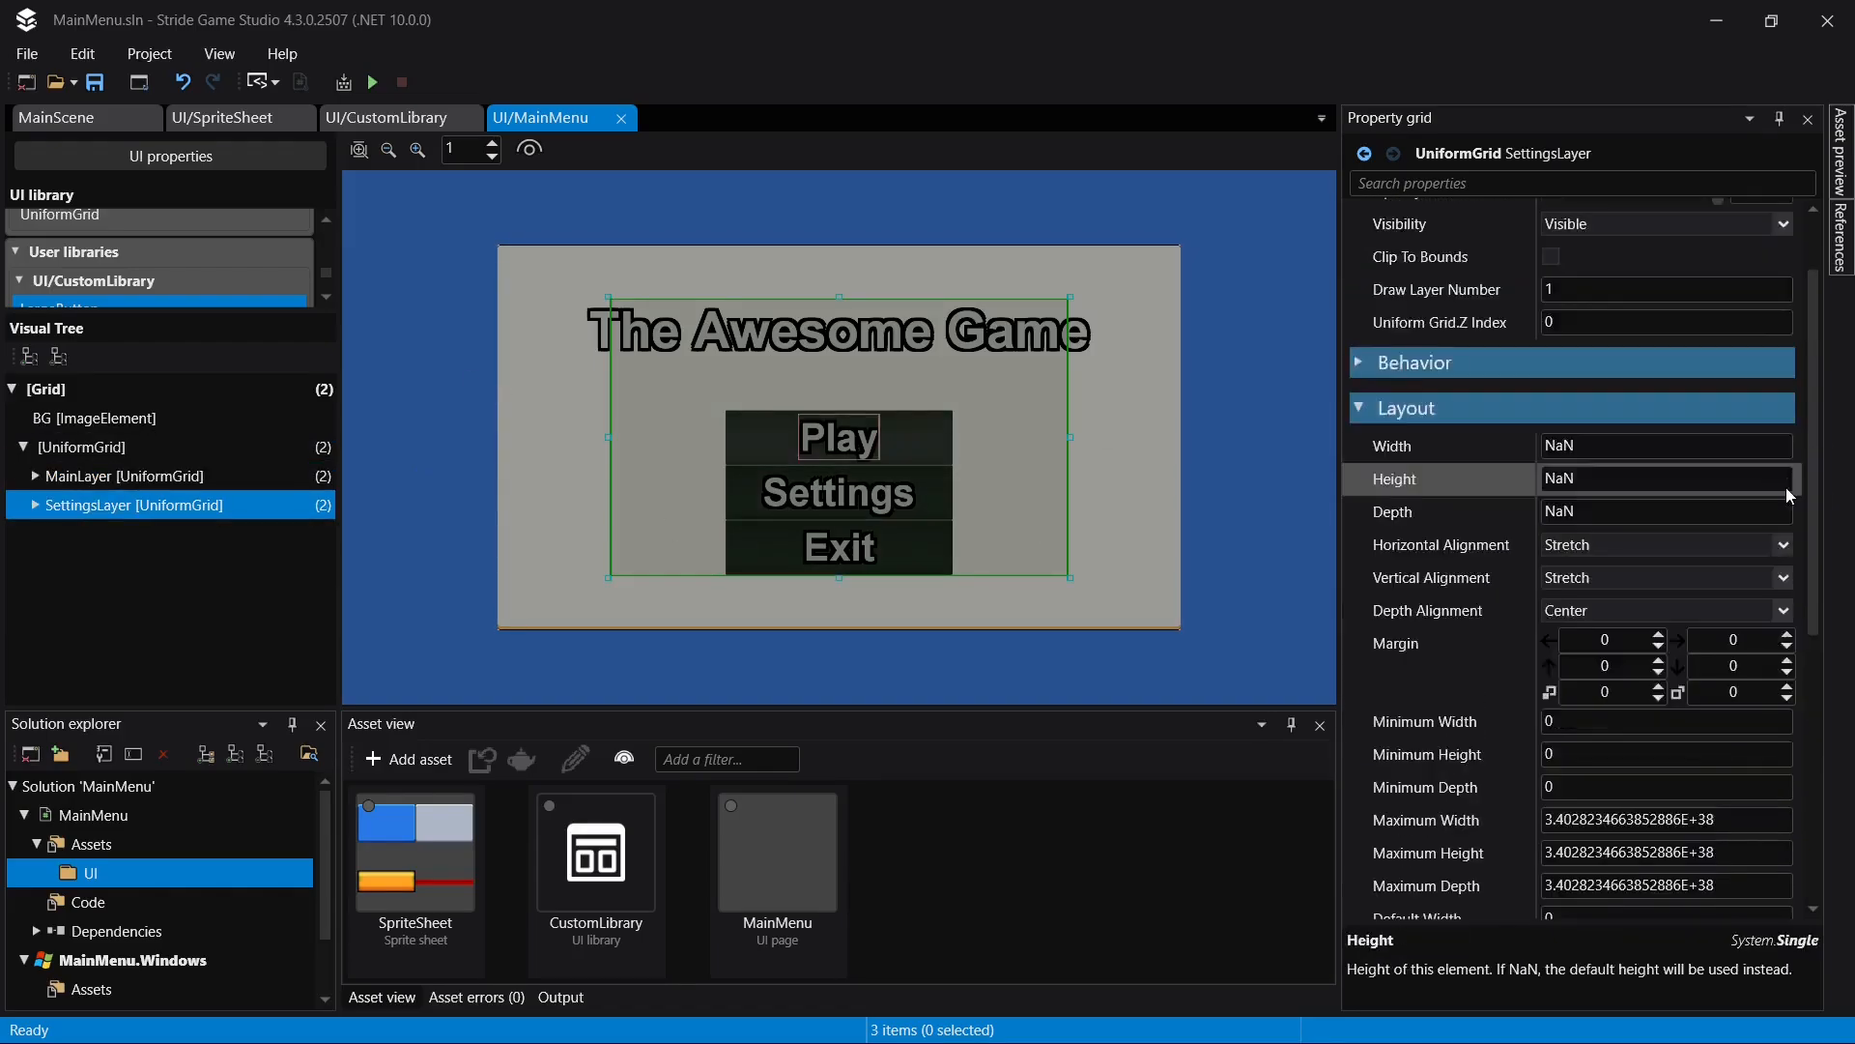
pyautogui.scroll(1, 1787, 495)
pyautogui.click(1593, 282)
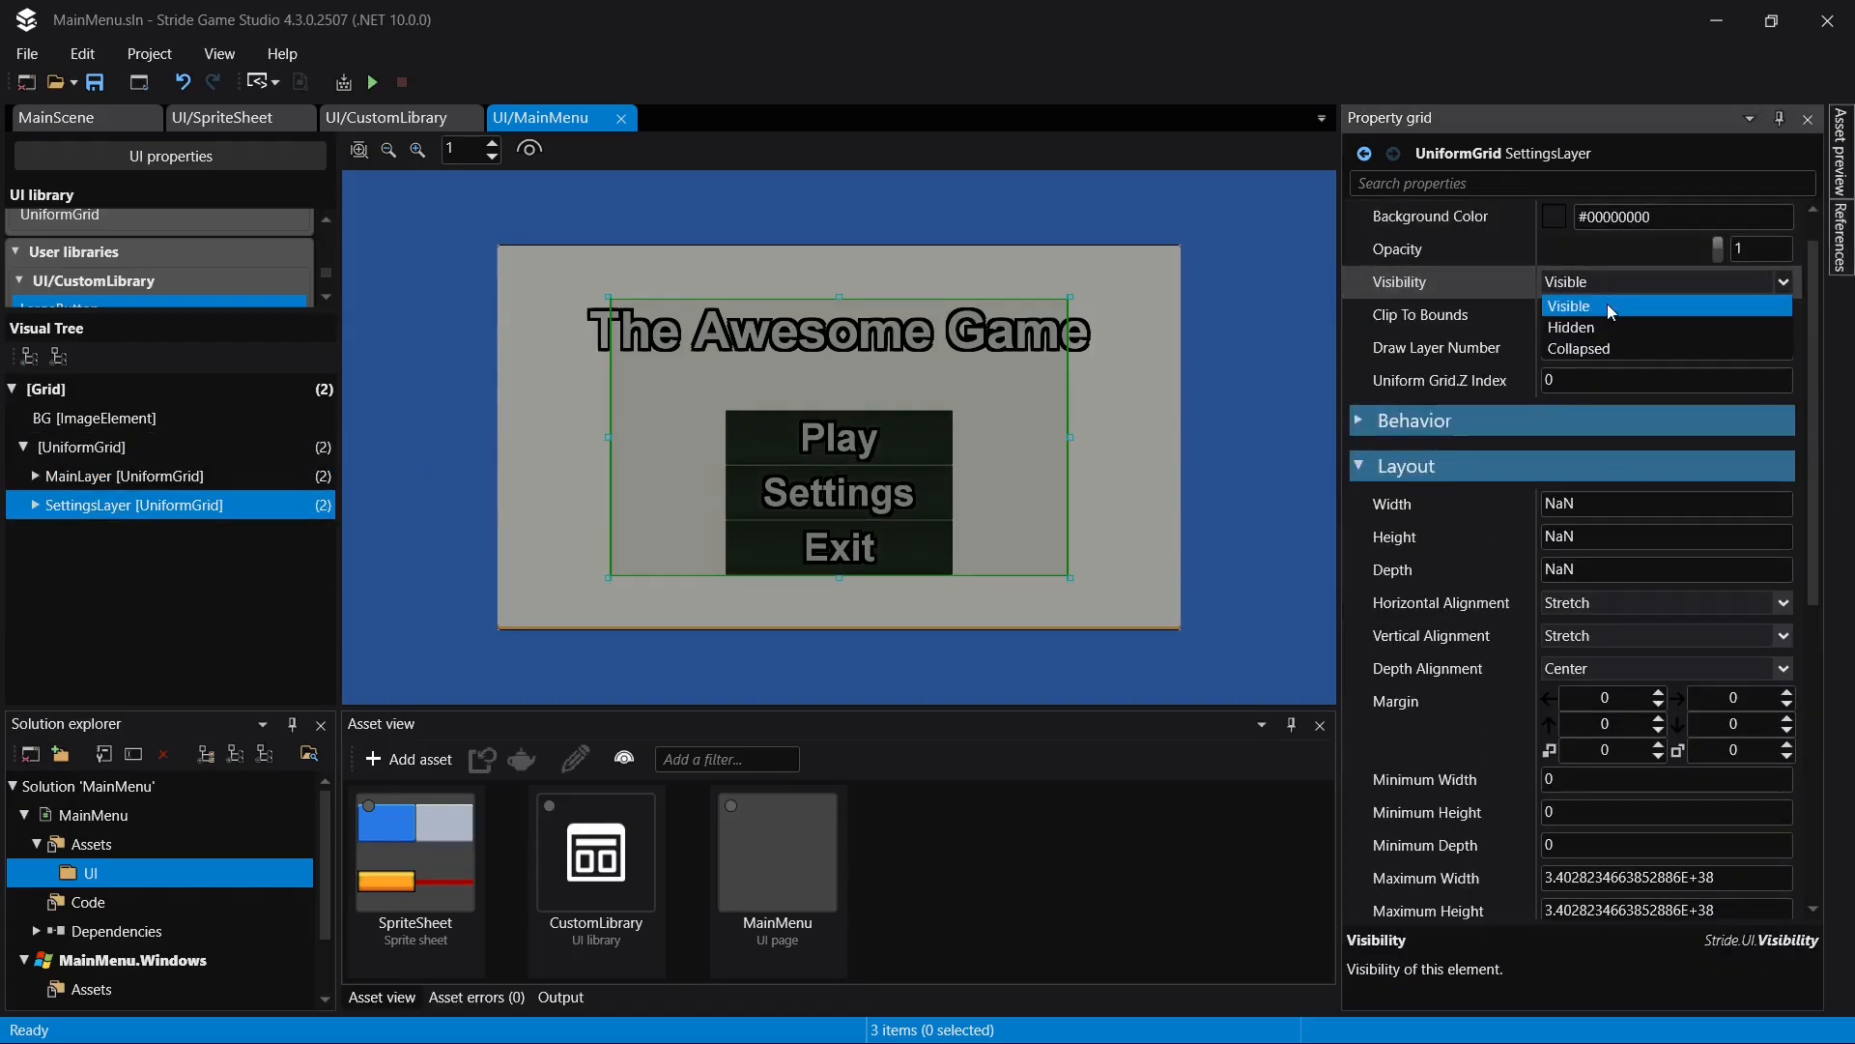
pyautogui.click(1595, 334)
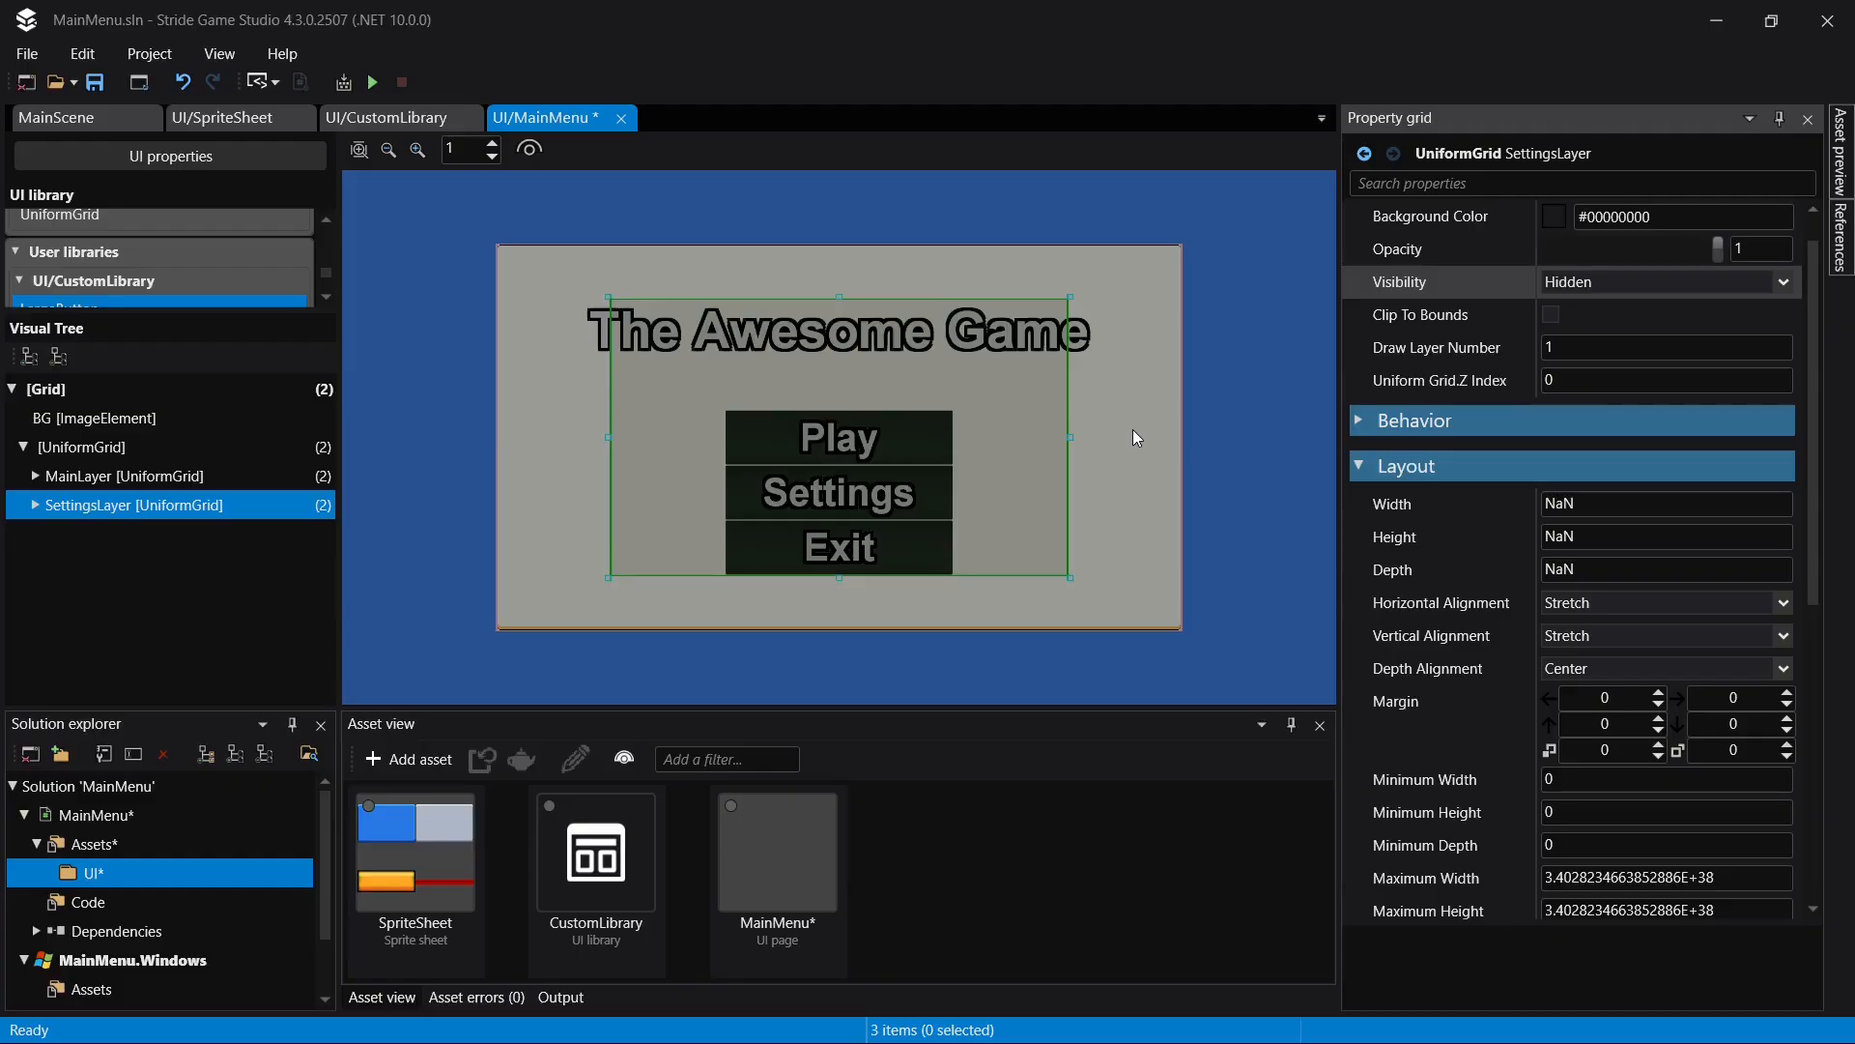
# - Set the visibility of MainLayer to Hidden
pyautogui.click(205, 477)
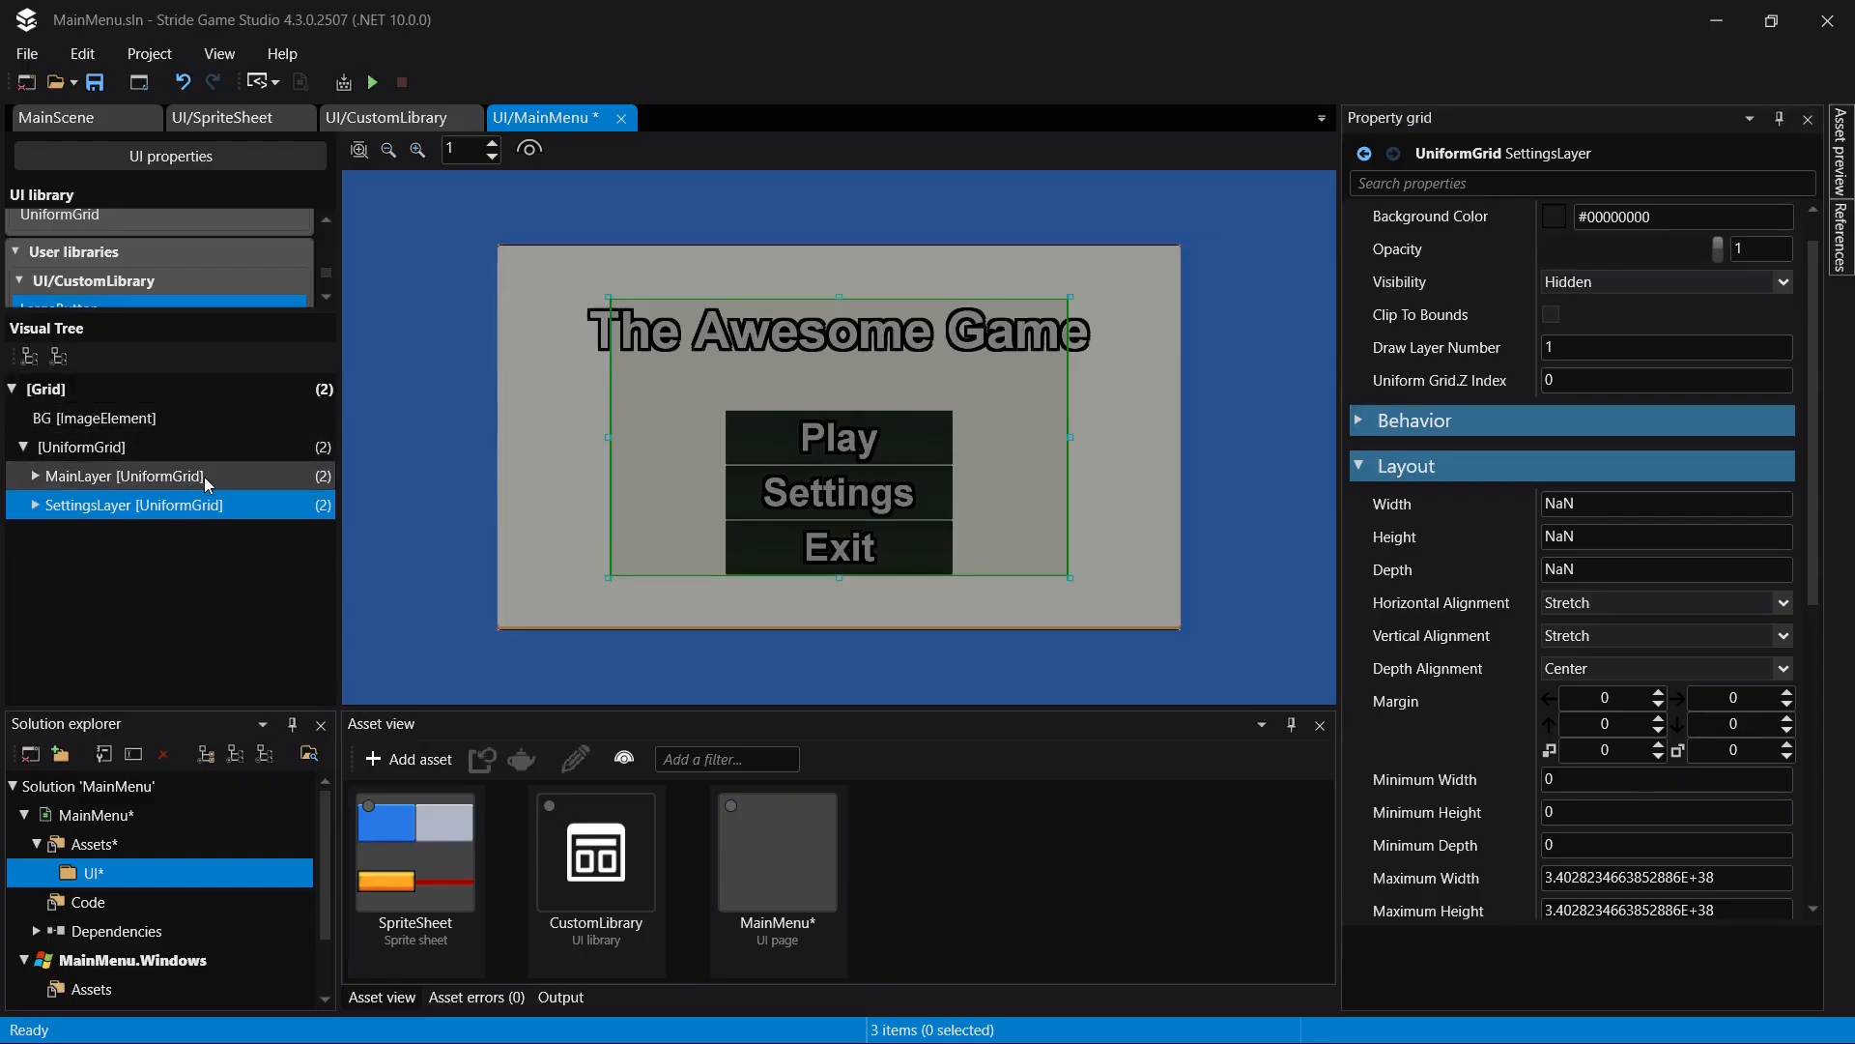
pyautogui.click(1598, 286)
pyautogui.click(1594, 327)
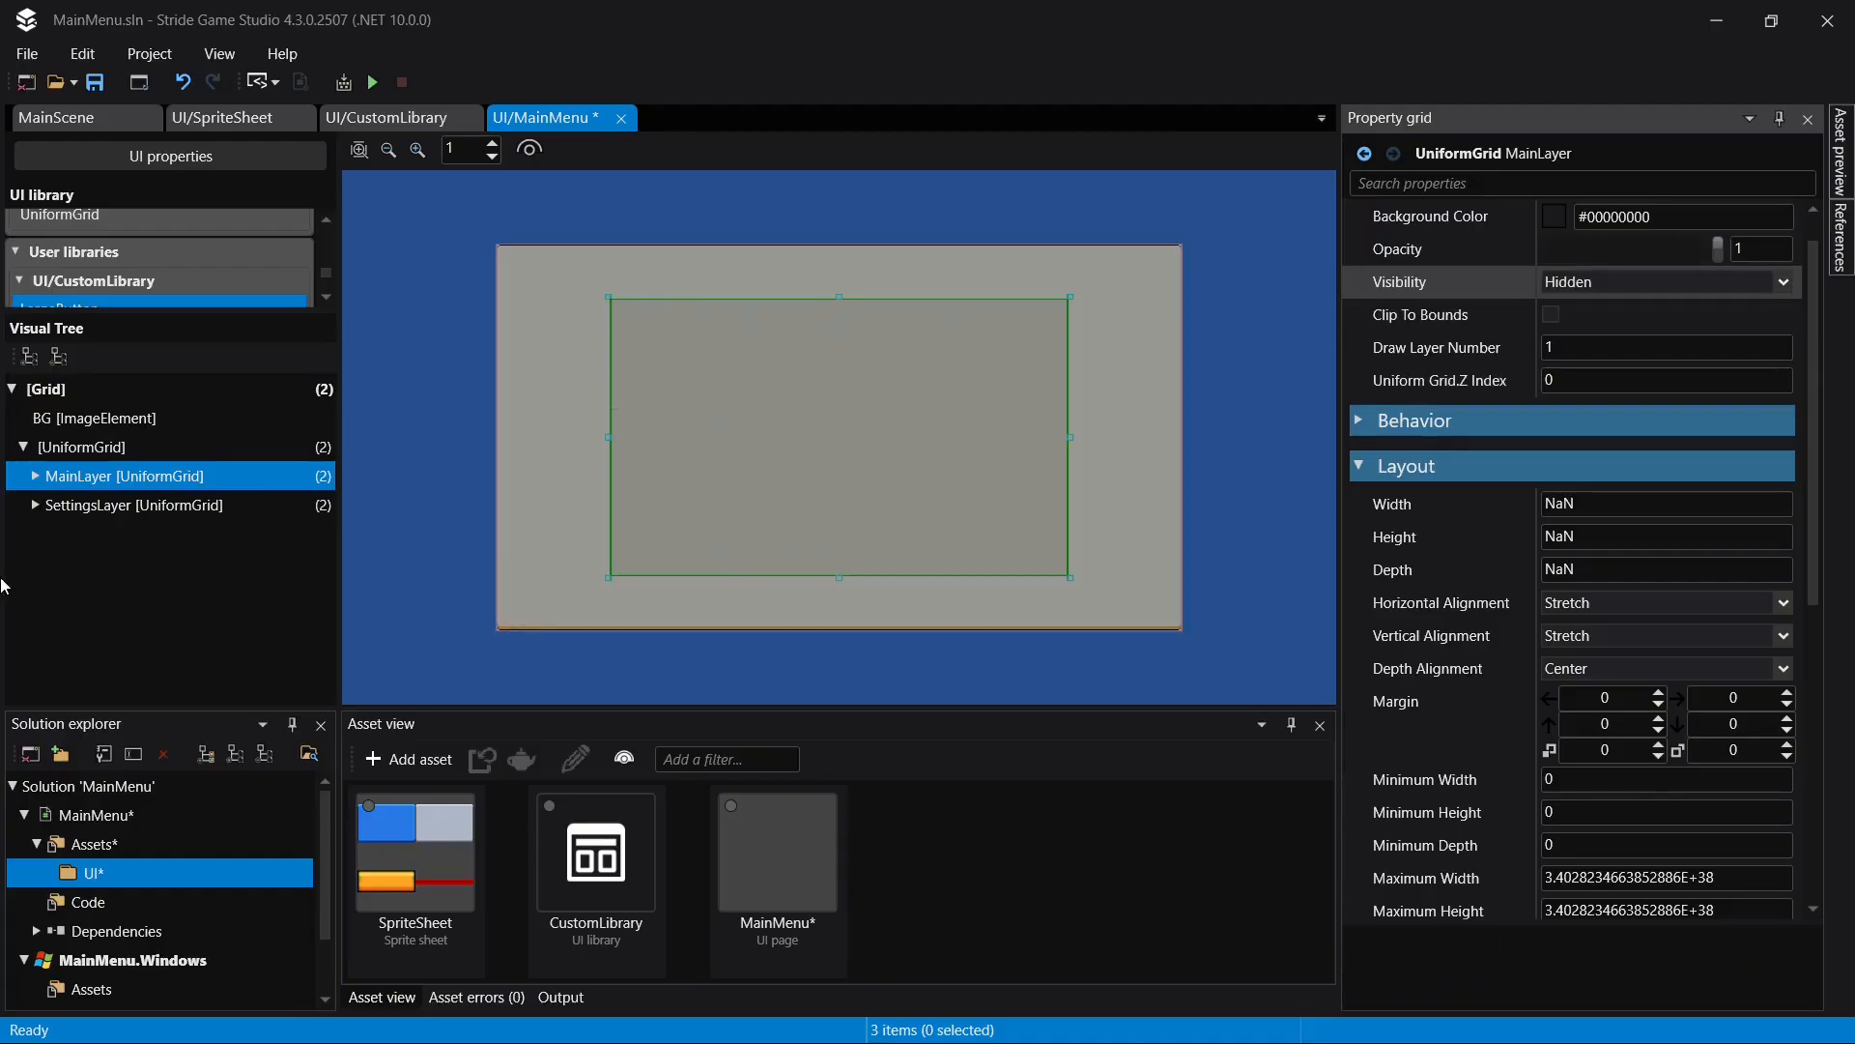
# - Set the visibility of SettingsLayer to Visible and save the page
pyautogui.click(136, 505)
pyautogui.click(1633, 283)
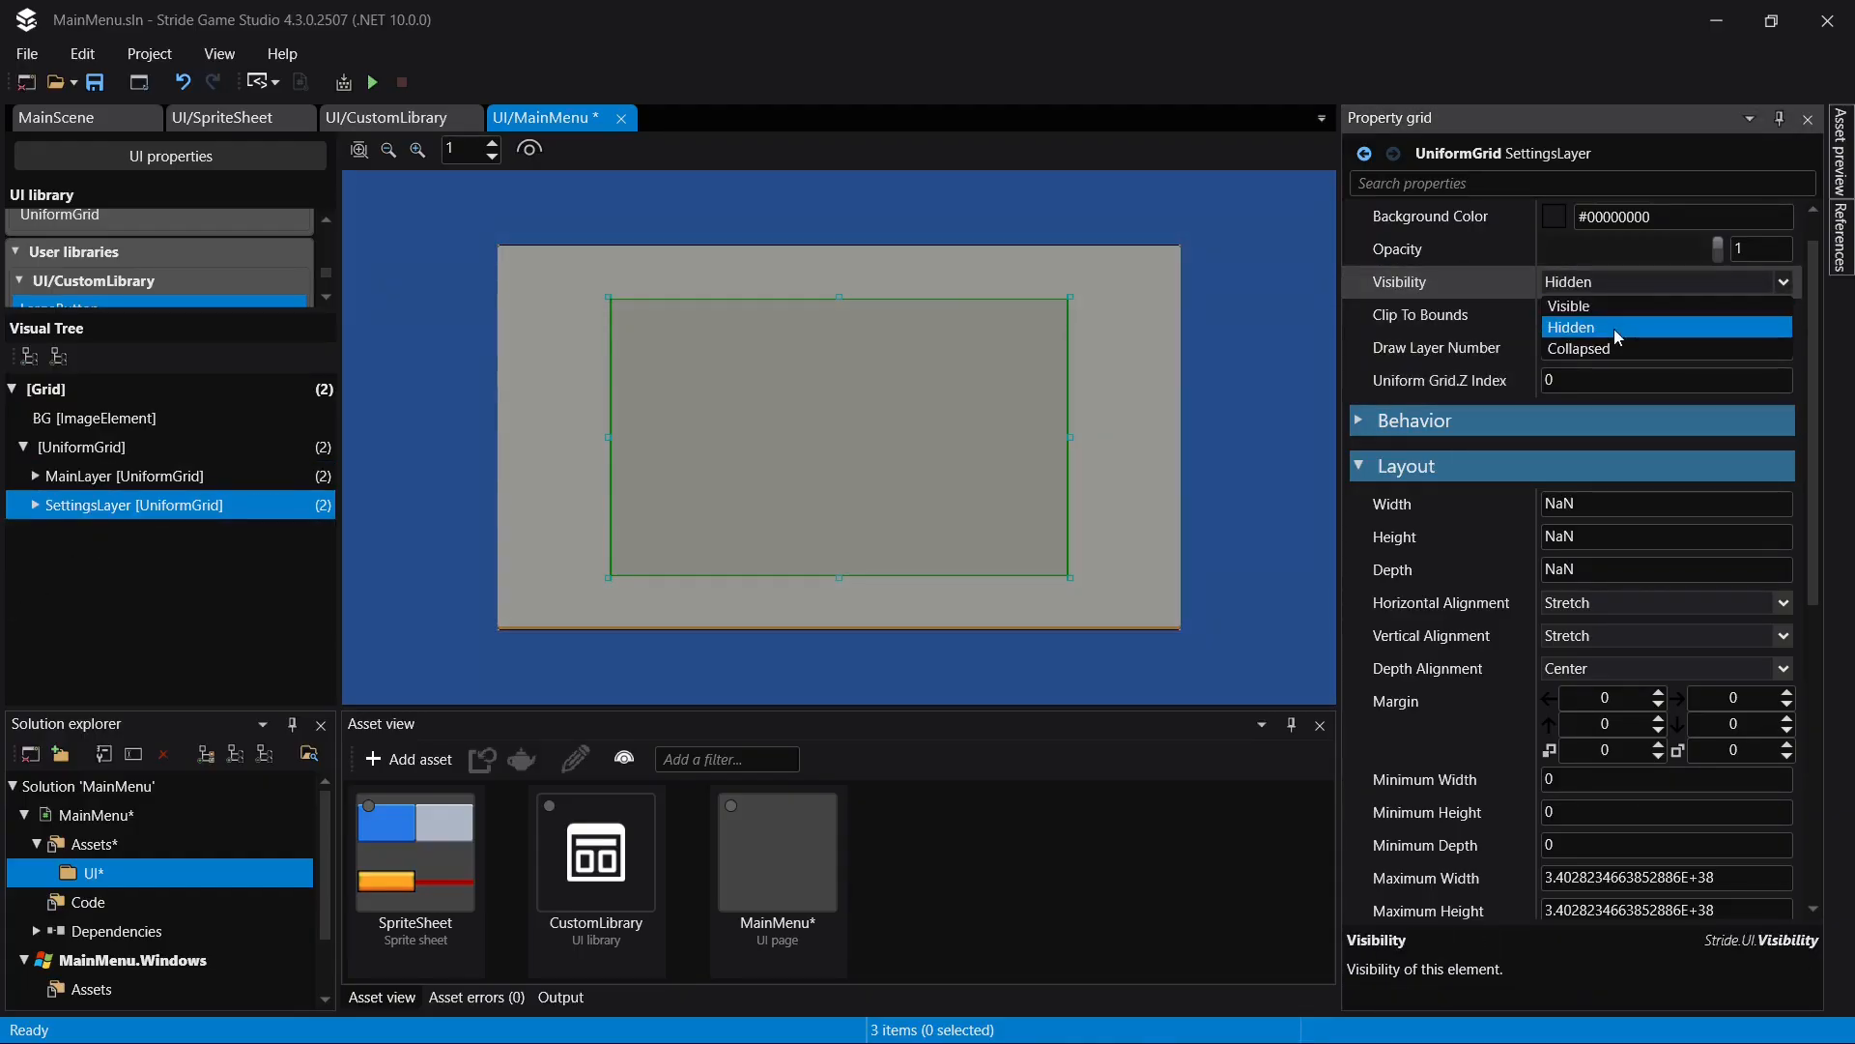
pyautogui.click(1616, 307)
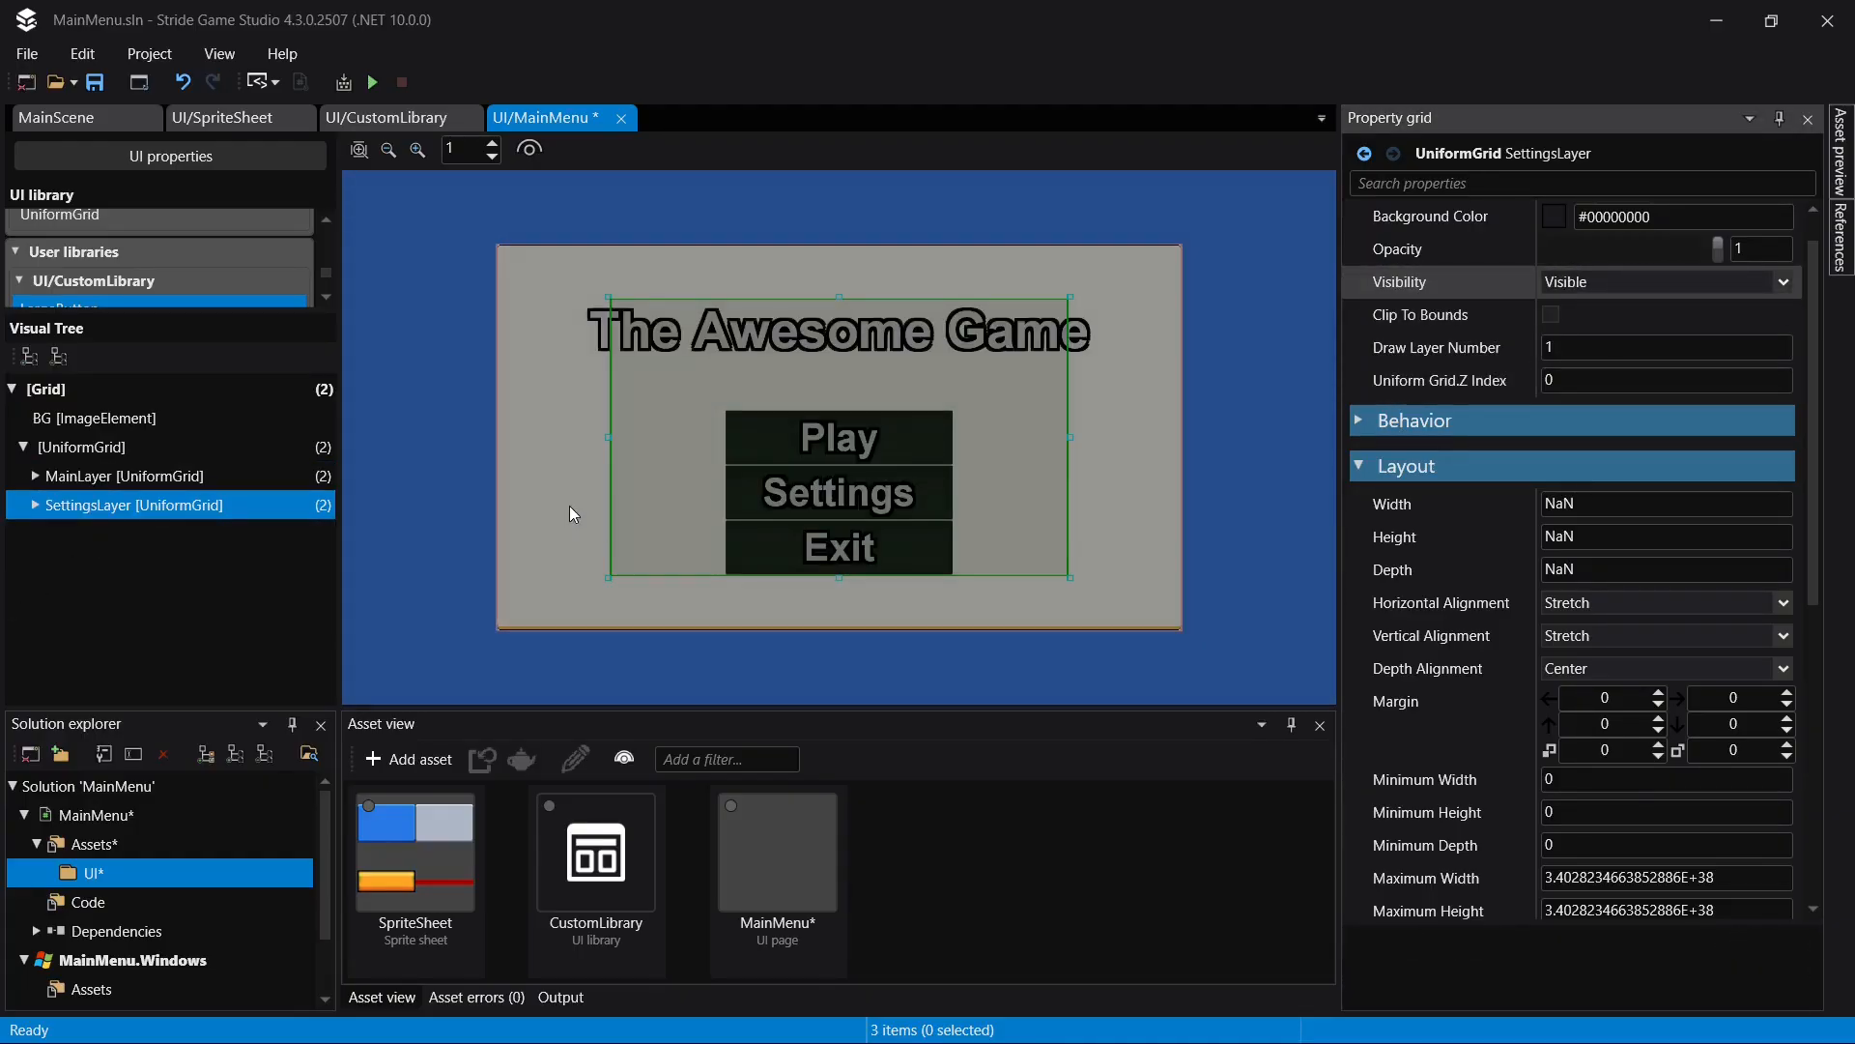
pyautogui.hotkey('ctrl', 's')
# - Replace the LargeText title in SettingsLayer with a MediumText element from CustomLibrary
pyautogui.click(35, 504)
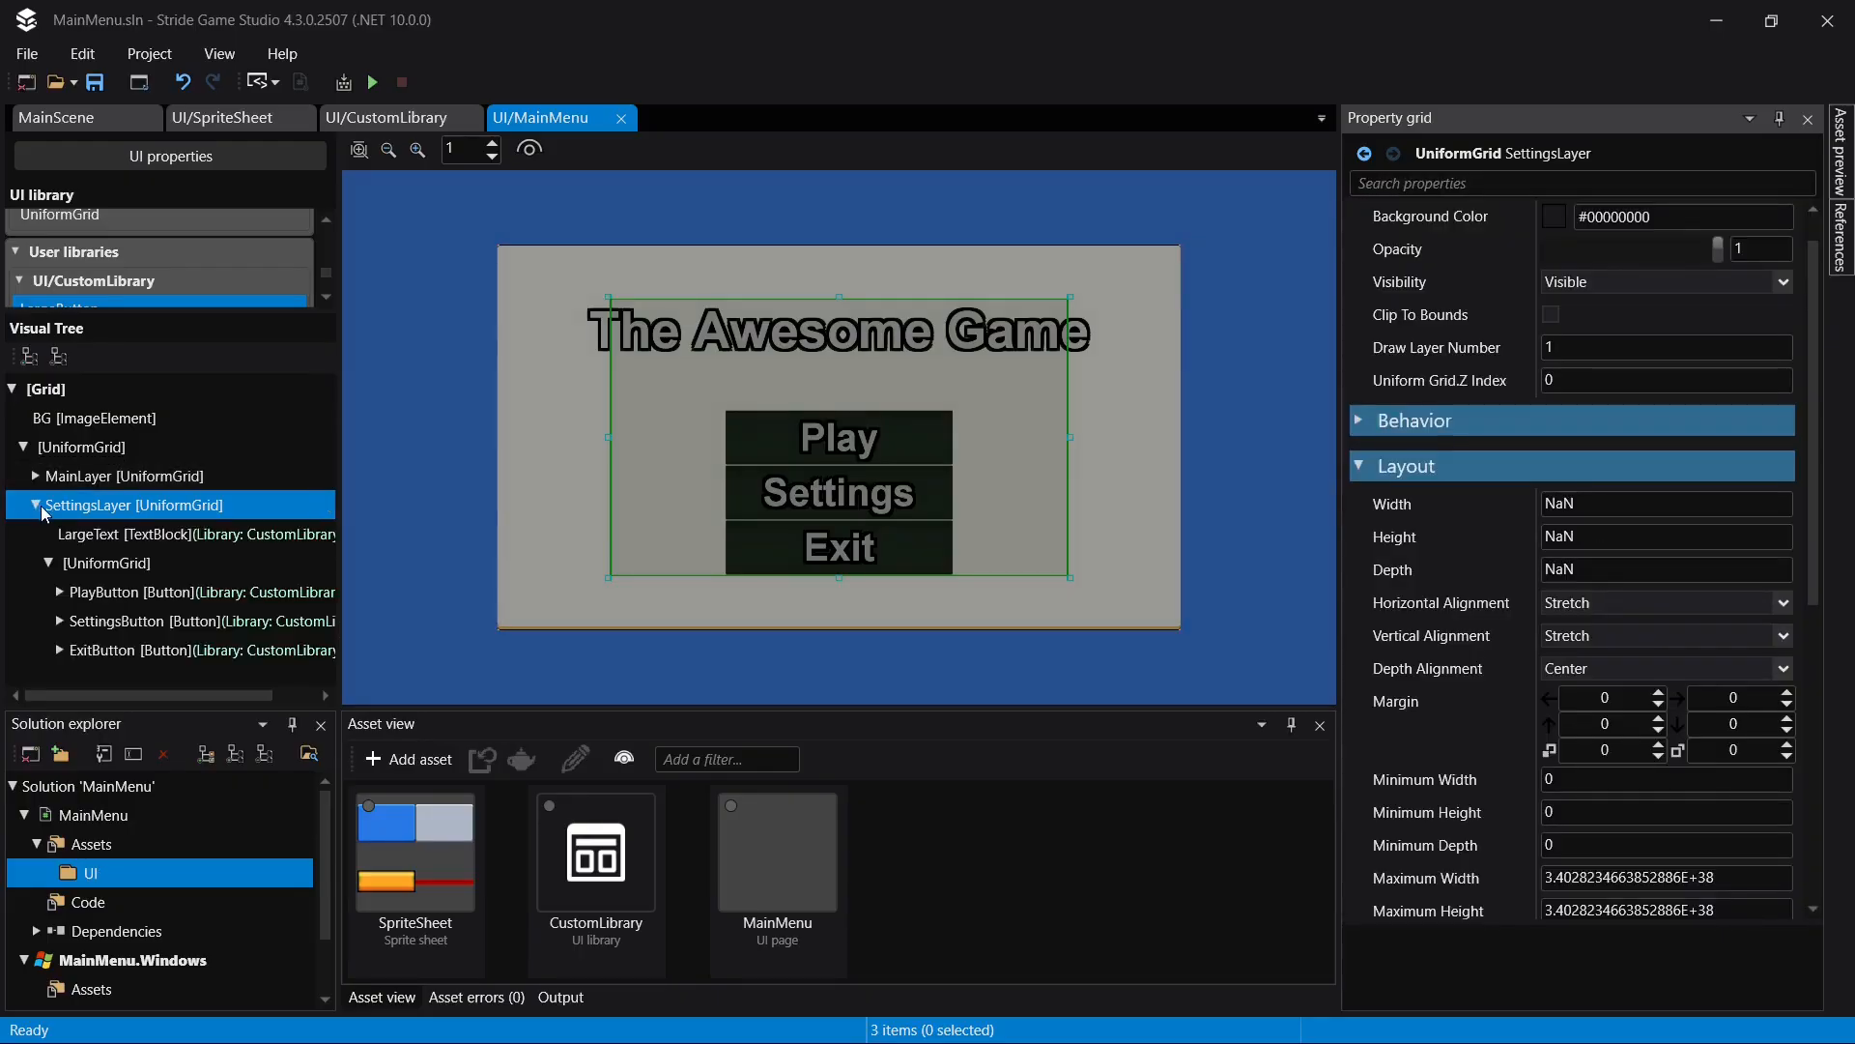
pyautogui.click(106, 535)
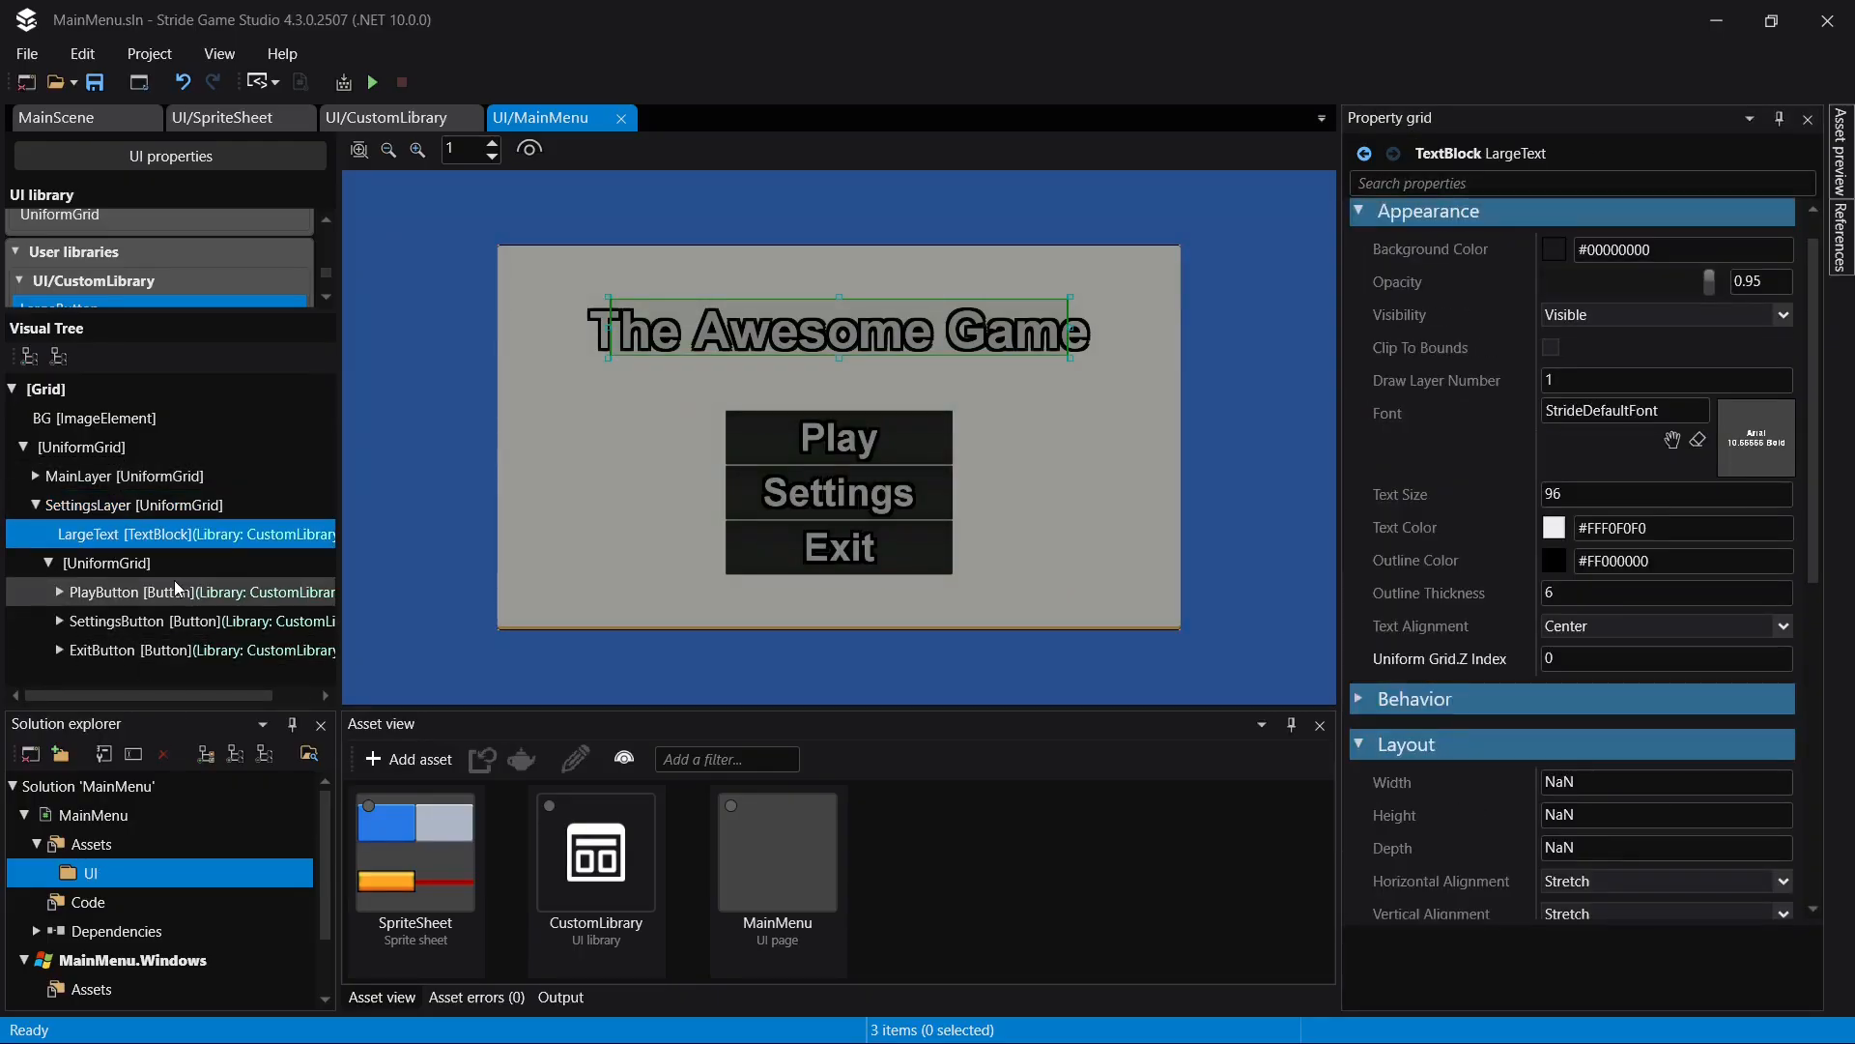
pyautogui.press('Delete')
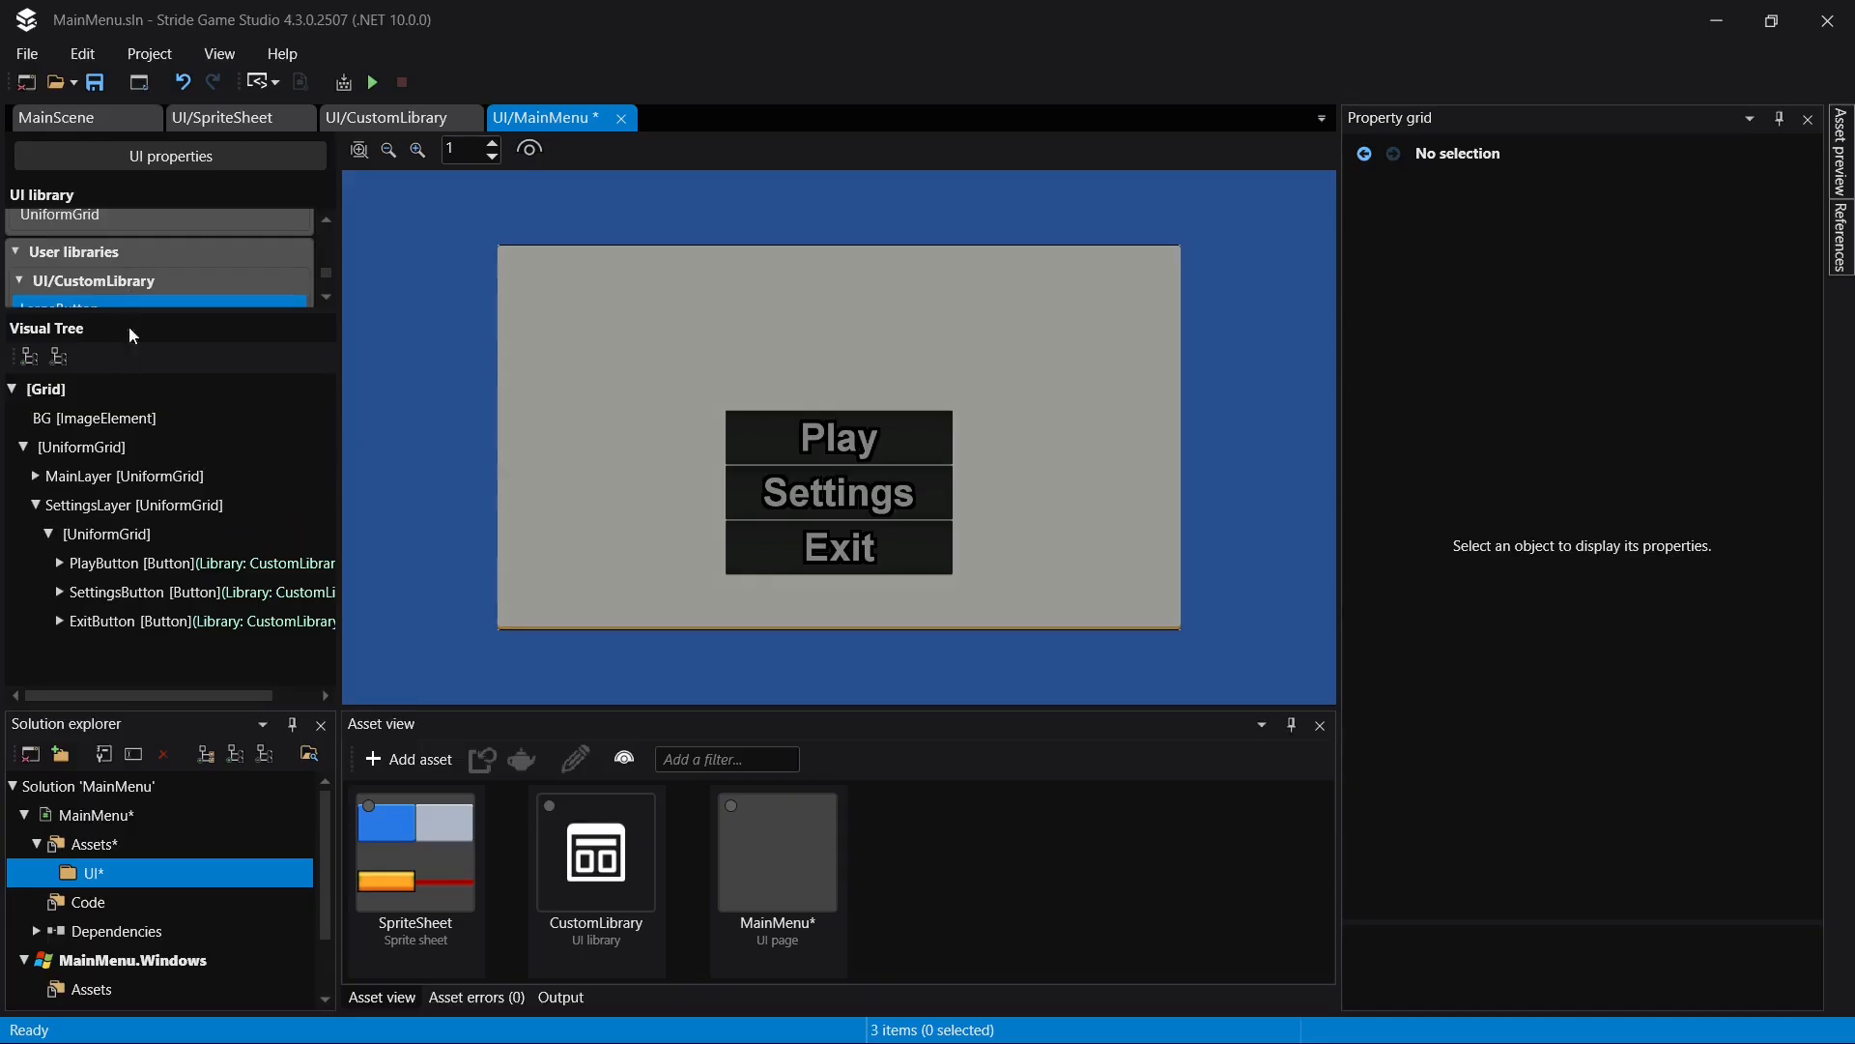
pyautogui.scroll(-3, 136, 261)
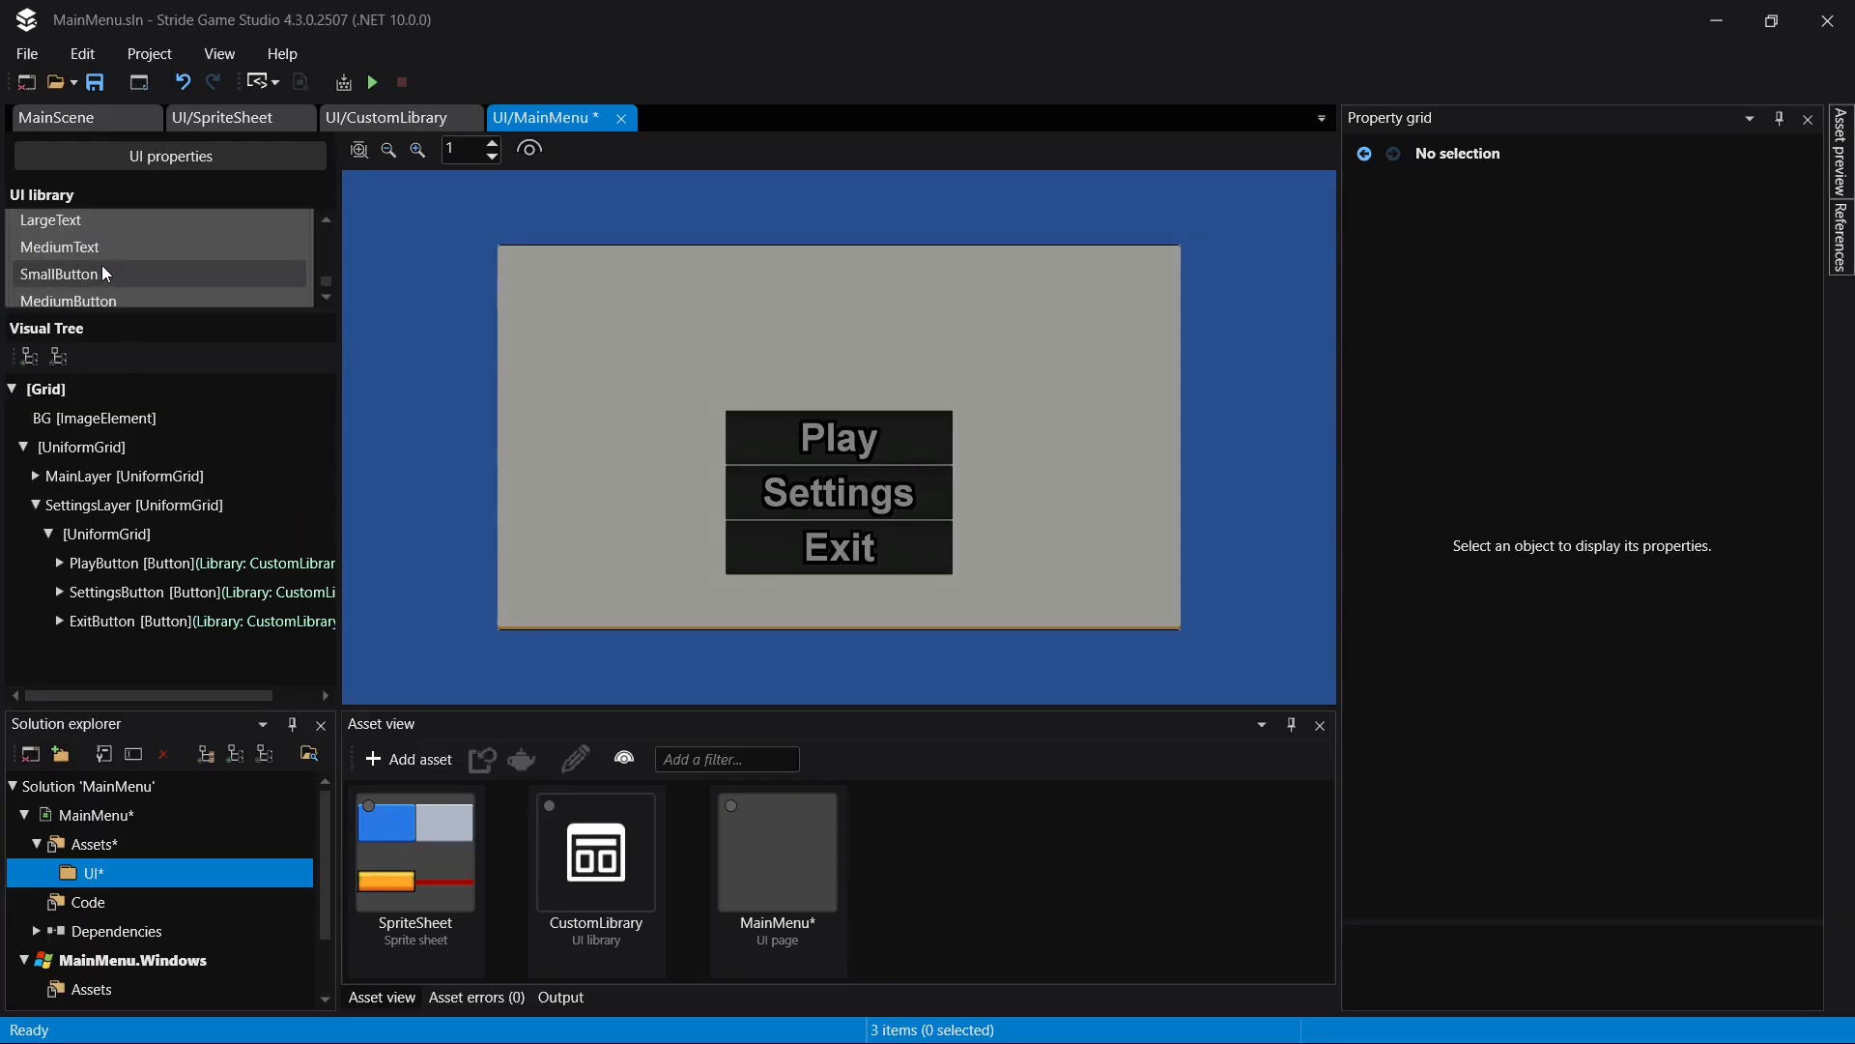
pyautogui.moveTo(96, 247); pyautogui.dragTo(144, 534)
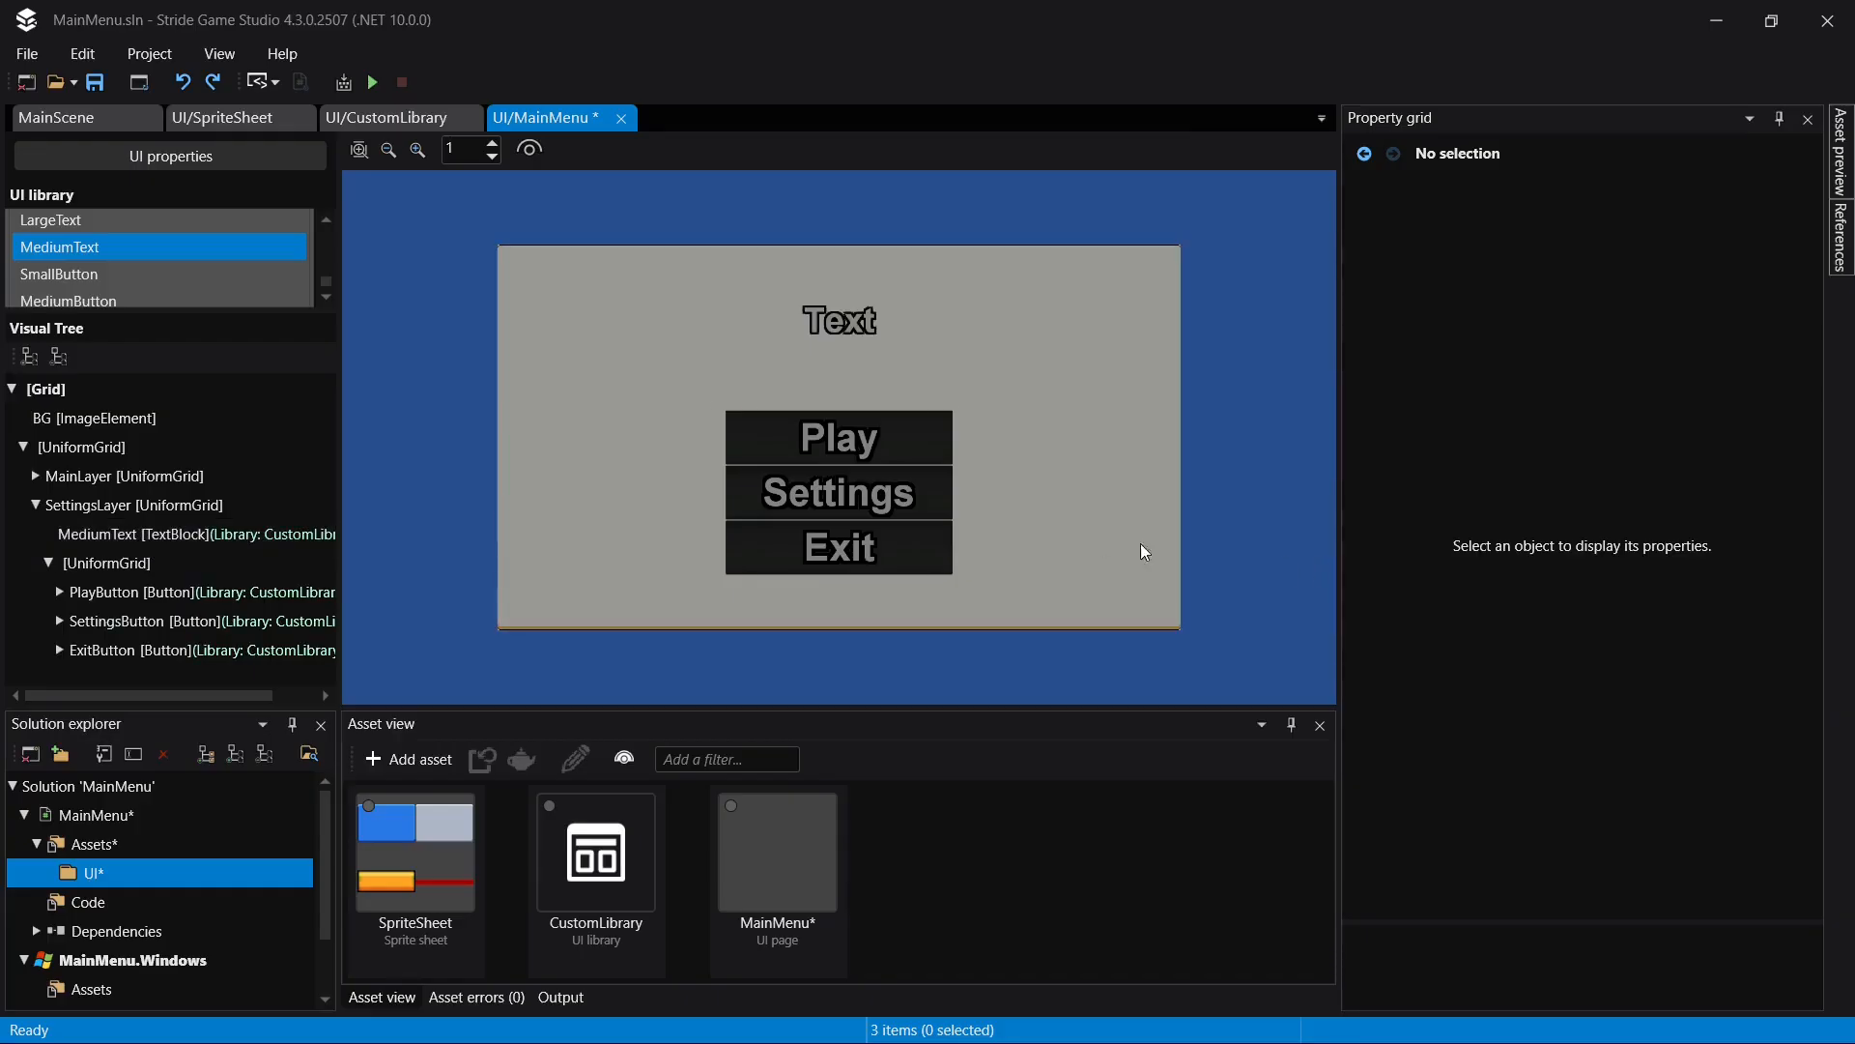
# - Set the text of the MediumText title in SettingsLayer to "Settings"
pyautogui.click(145, 533)
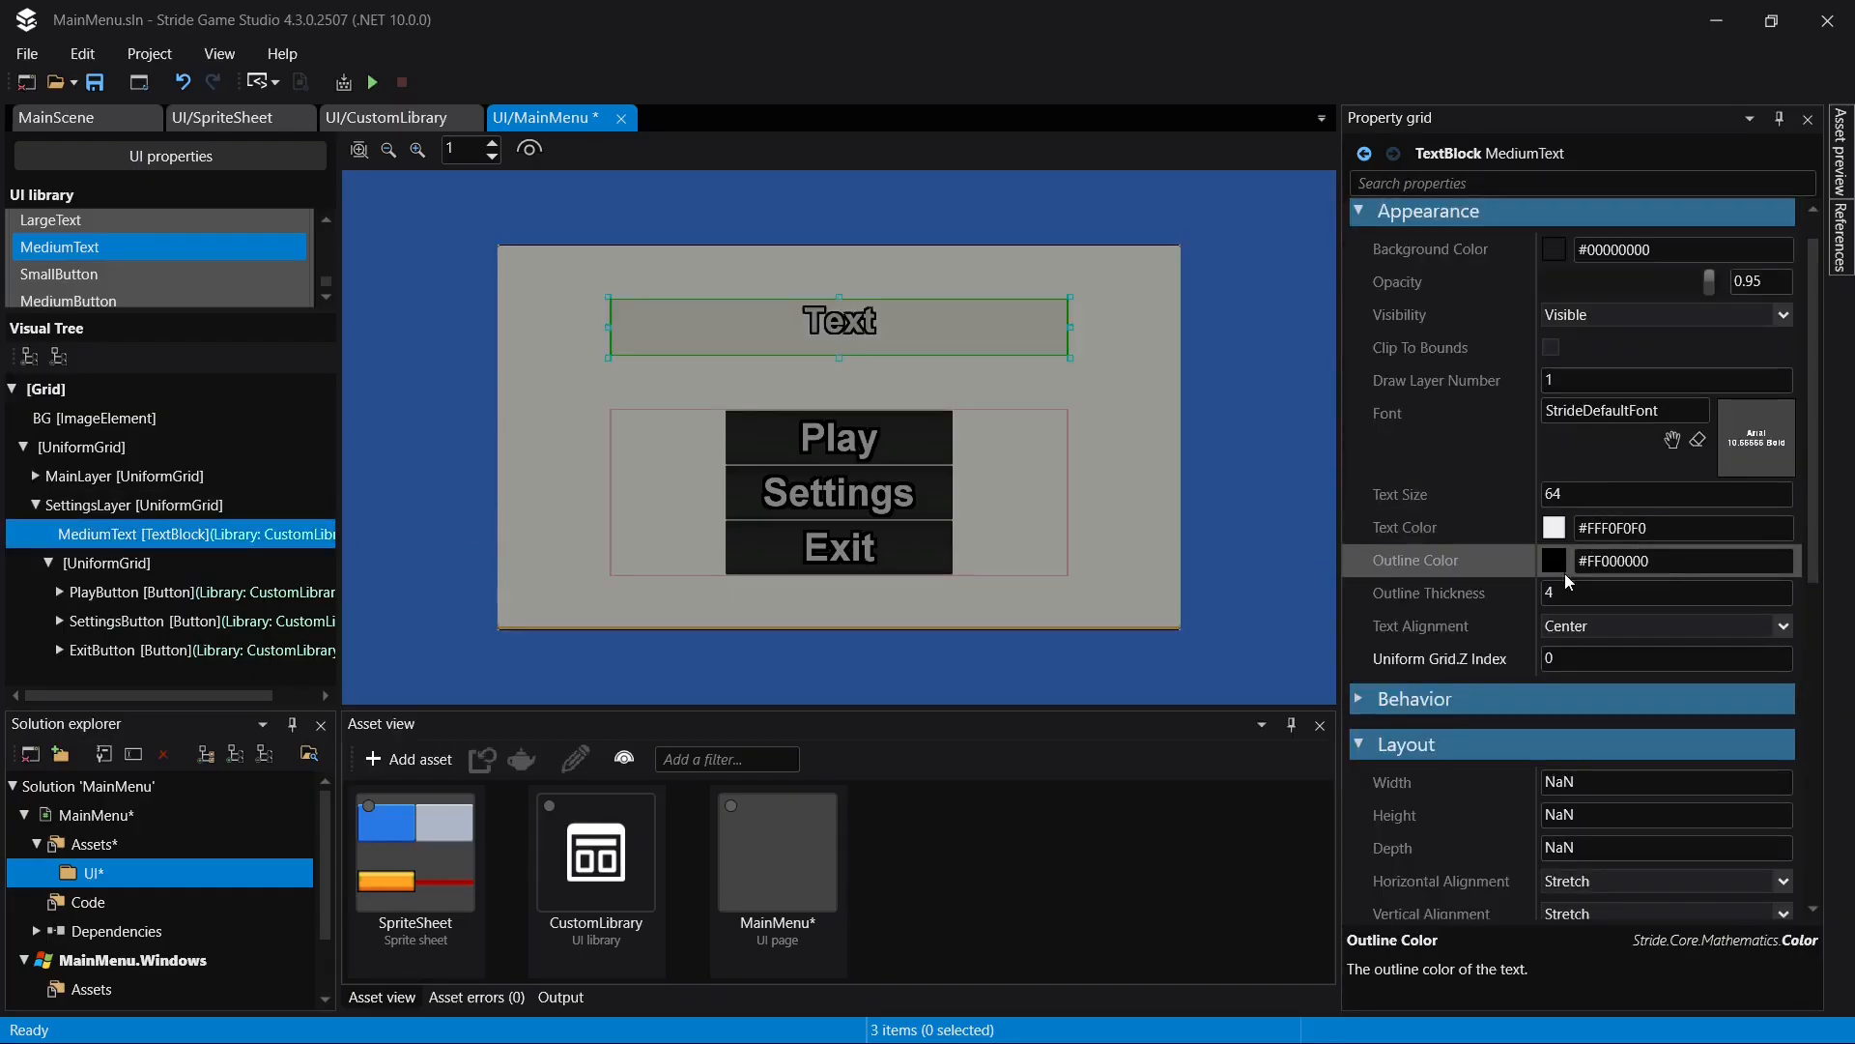
pyautogui.scroll(1, 1569, 581)
pyautogui.click(1594, 213)
pyautogui.write('Settings')
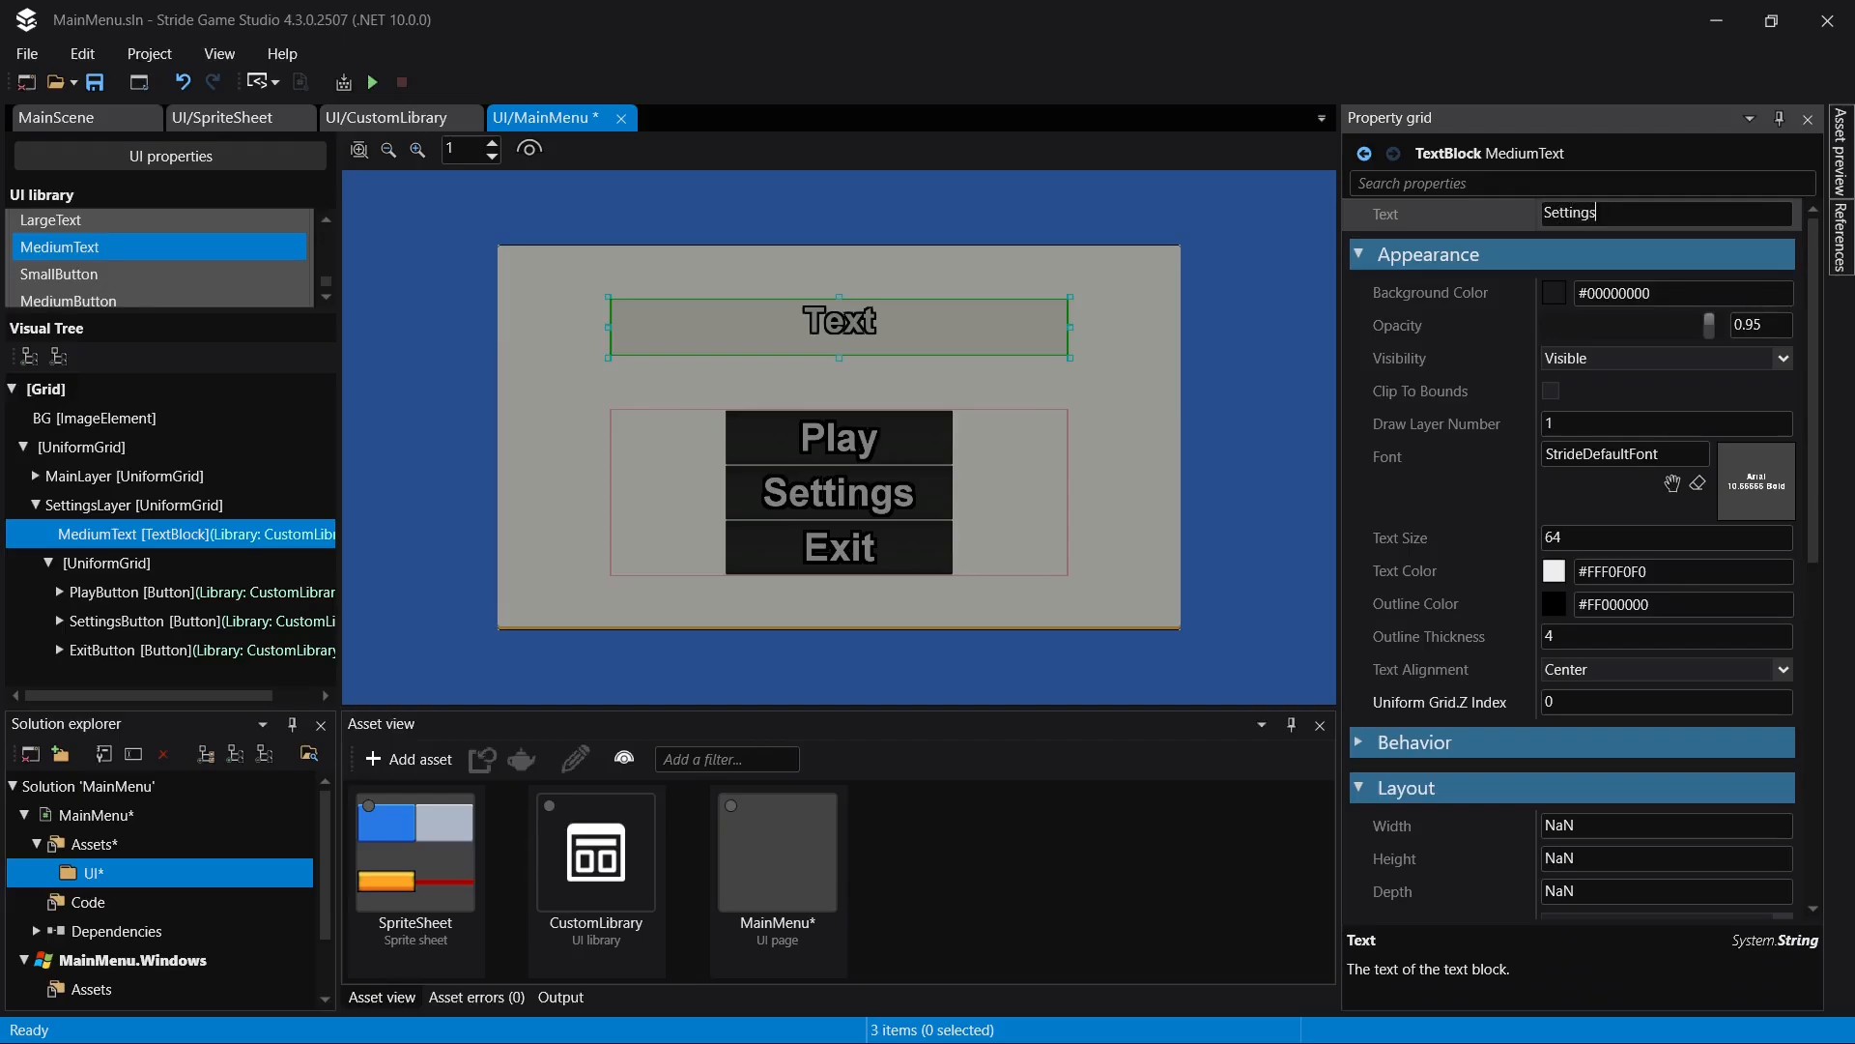
pyautogui.press('Return')
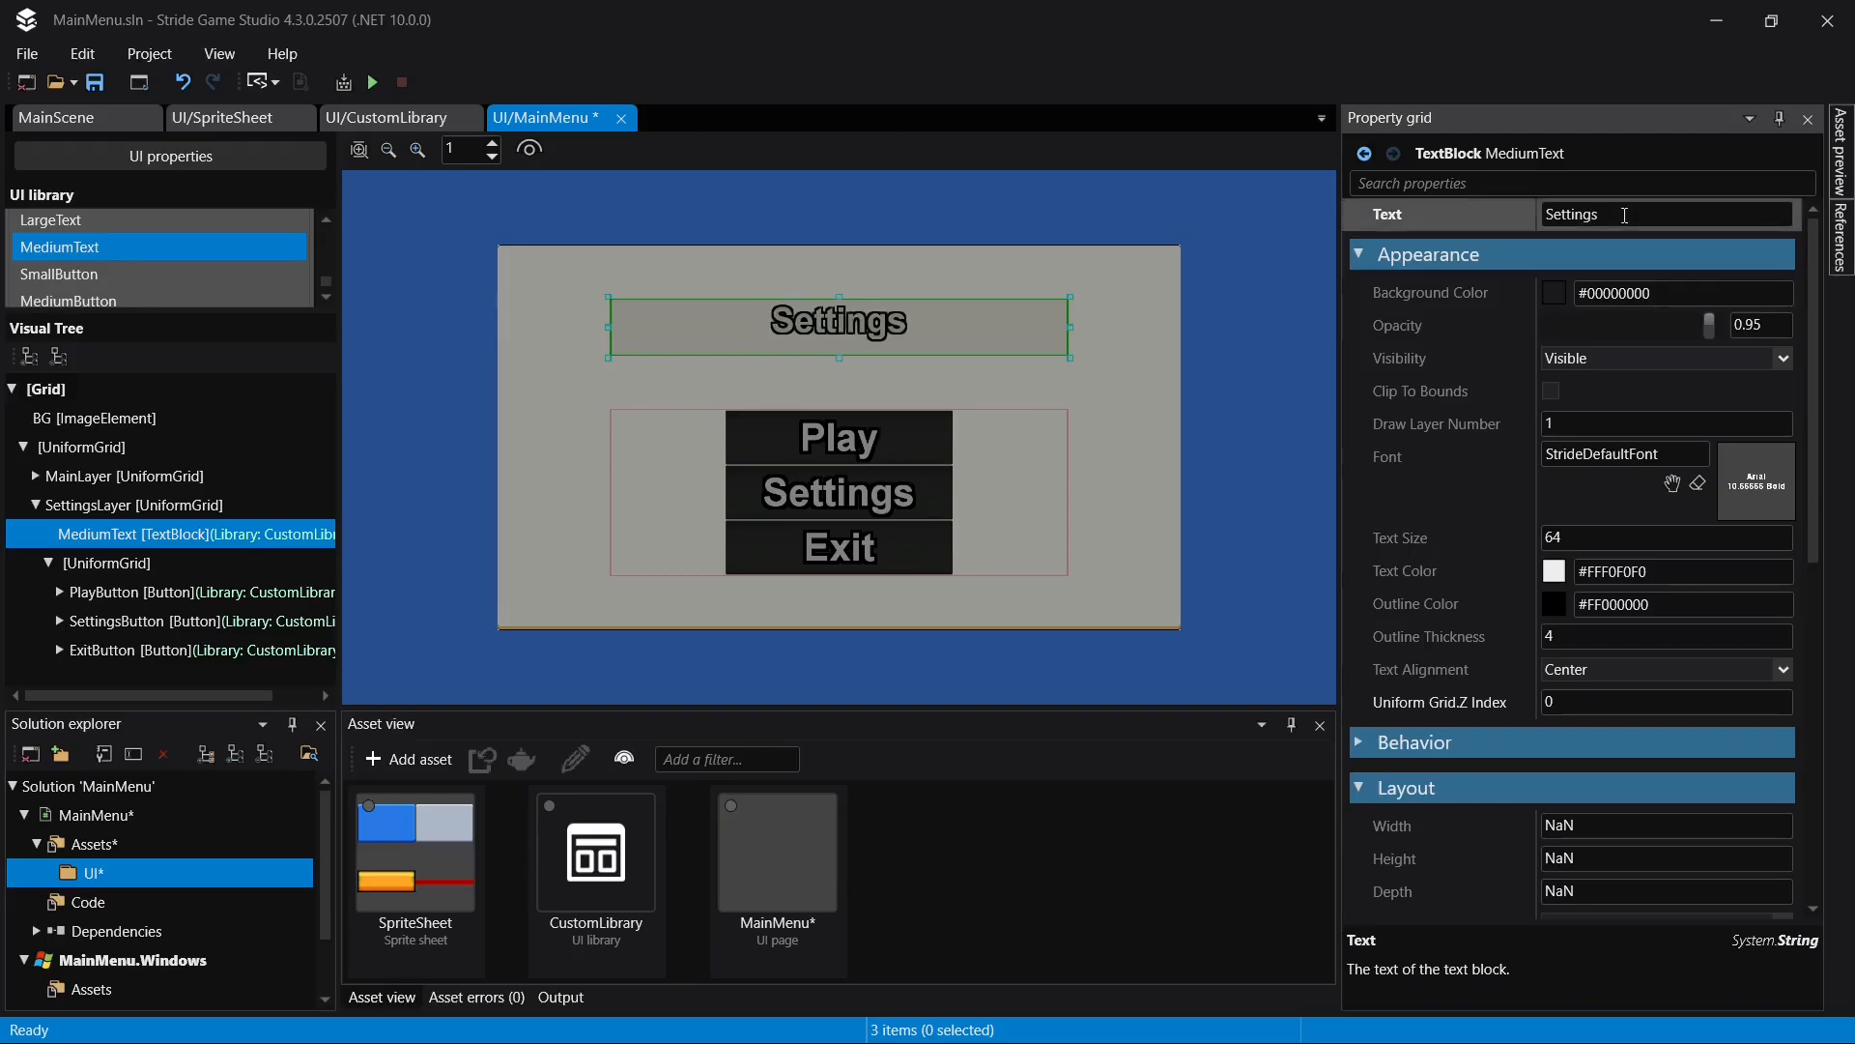
# - Set the vertical alignment of the MediumText title to Center and save the page
pyautogui.scroll(-3, 1665, 547)
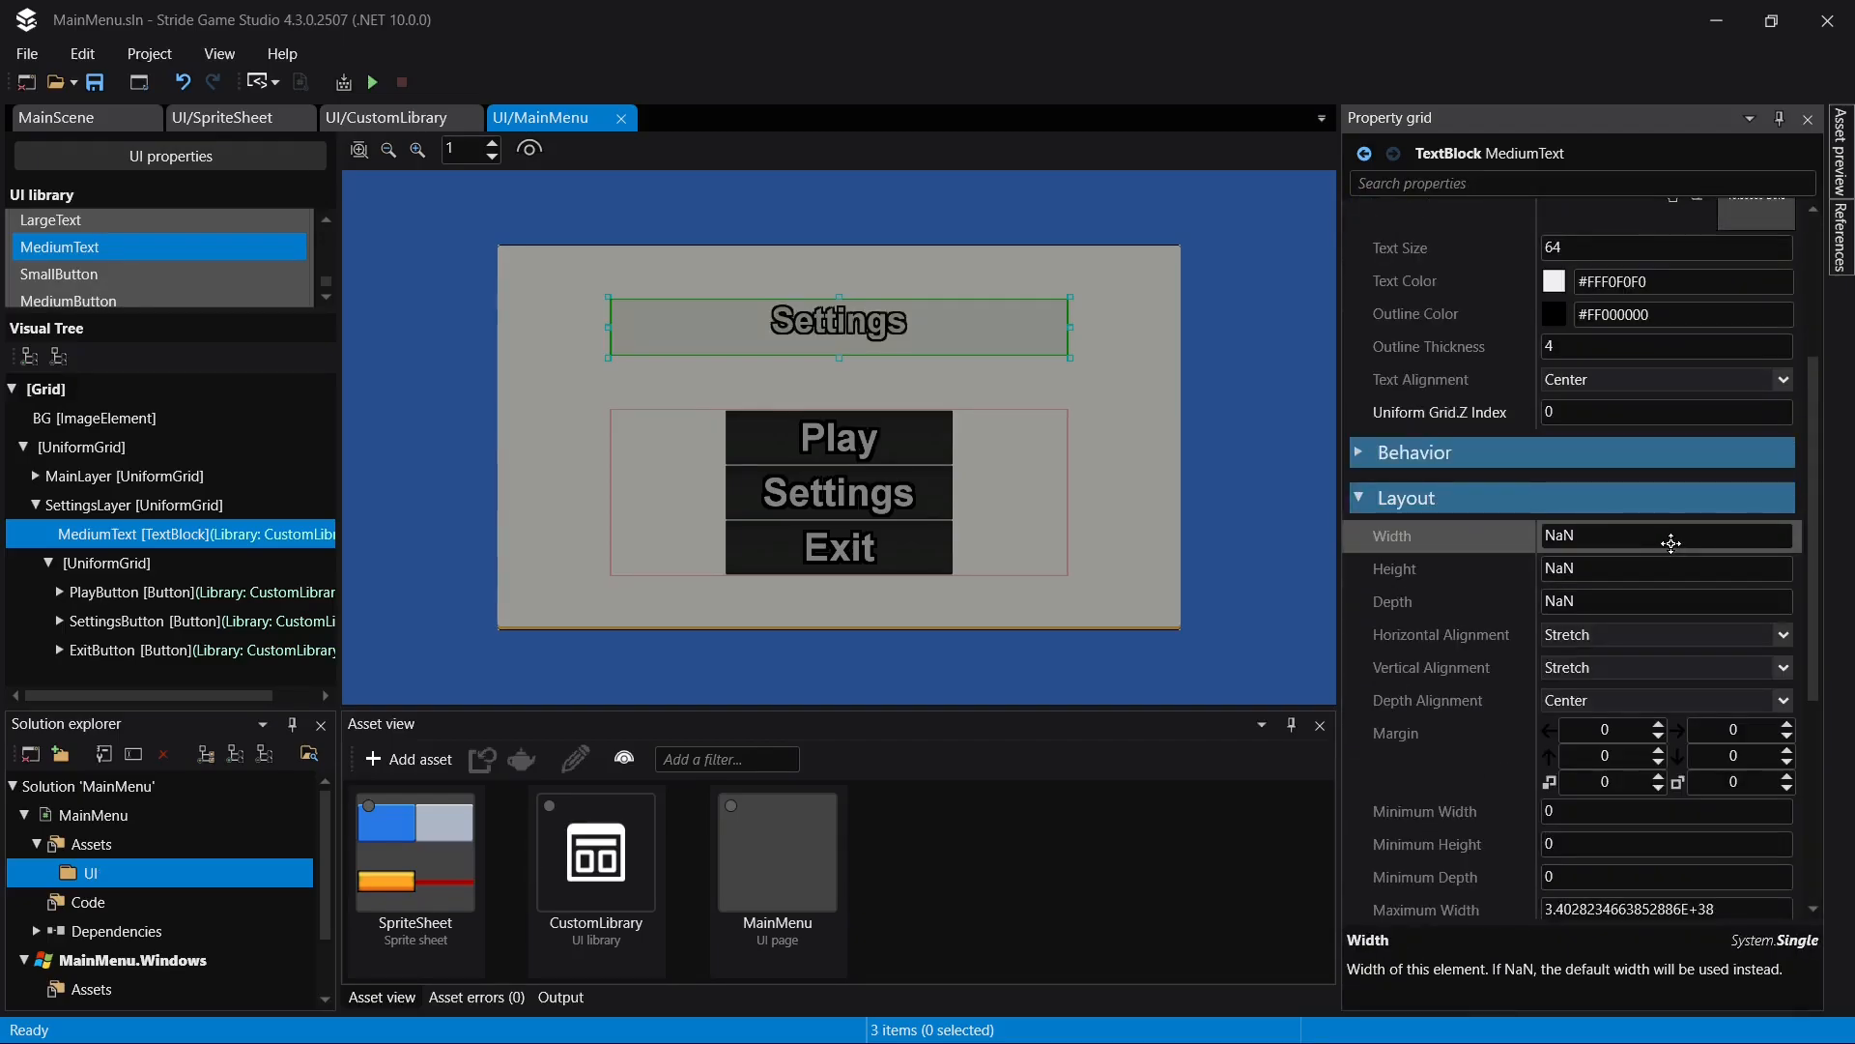
pyautogui.click(1630, 677)
pyautogui.click(1622, 713)
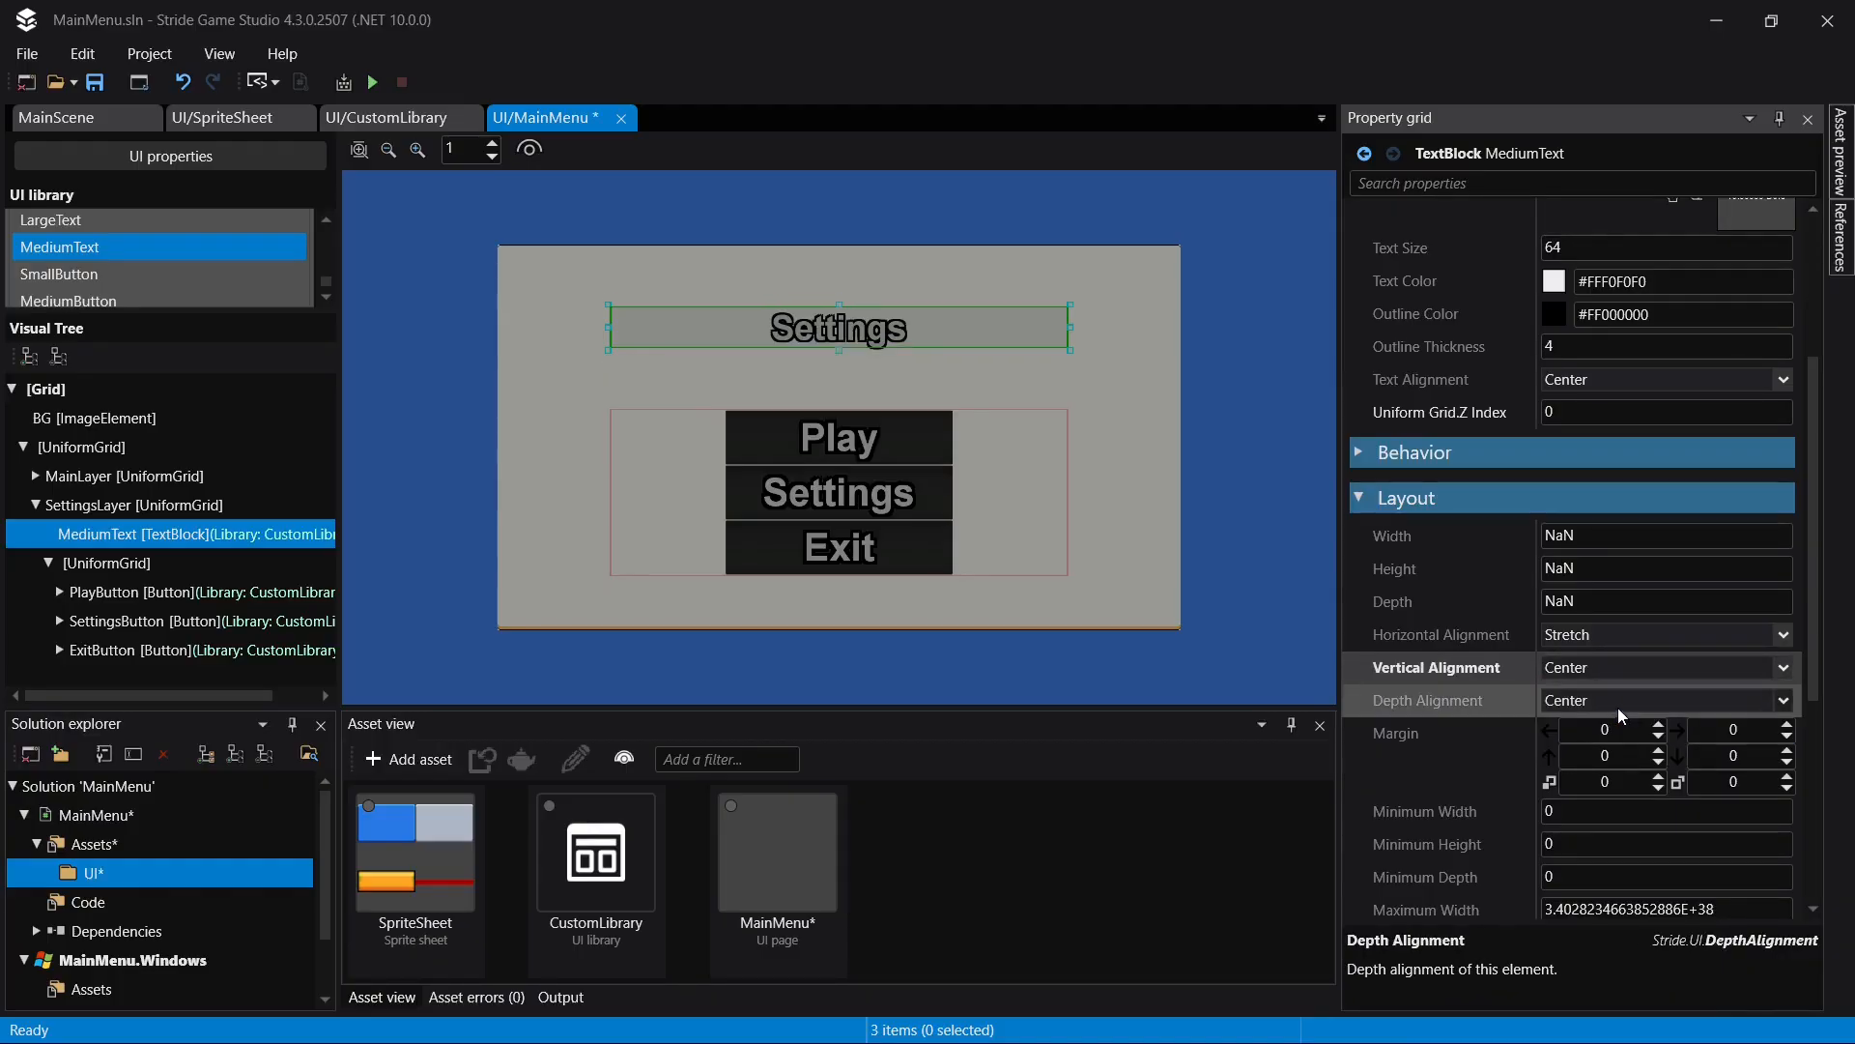
pyautogui.hotkey('ctrl', 's')
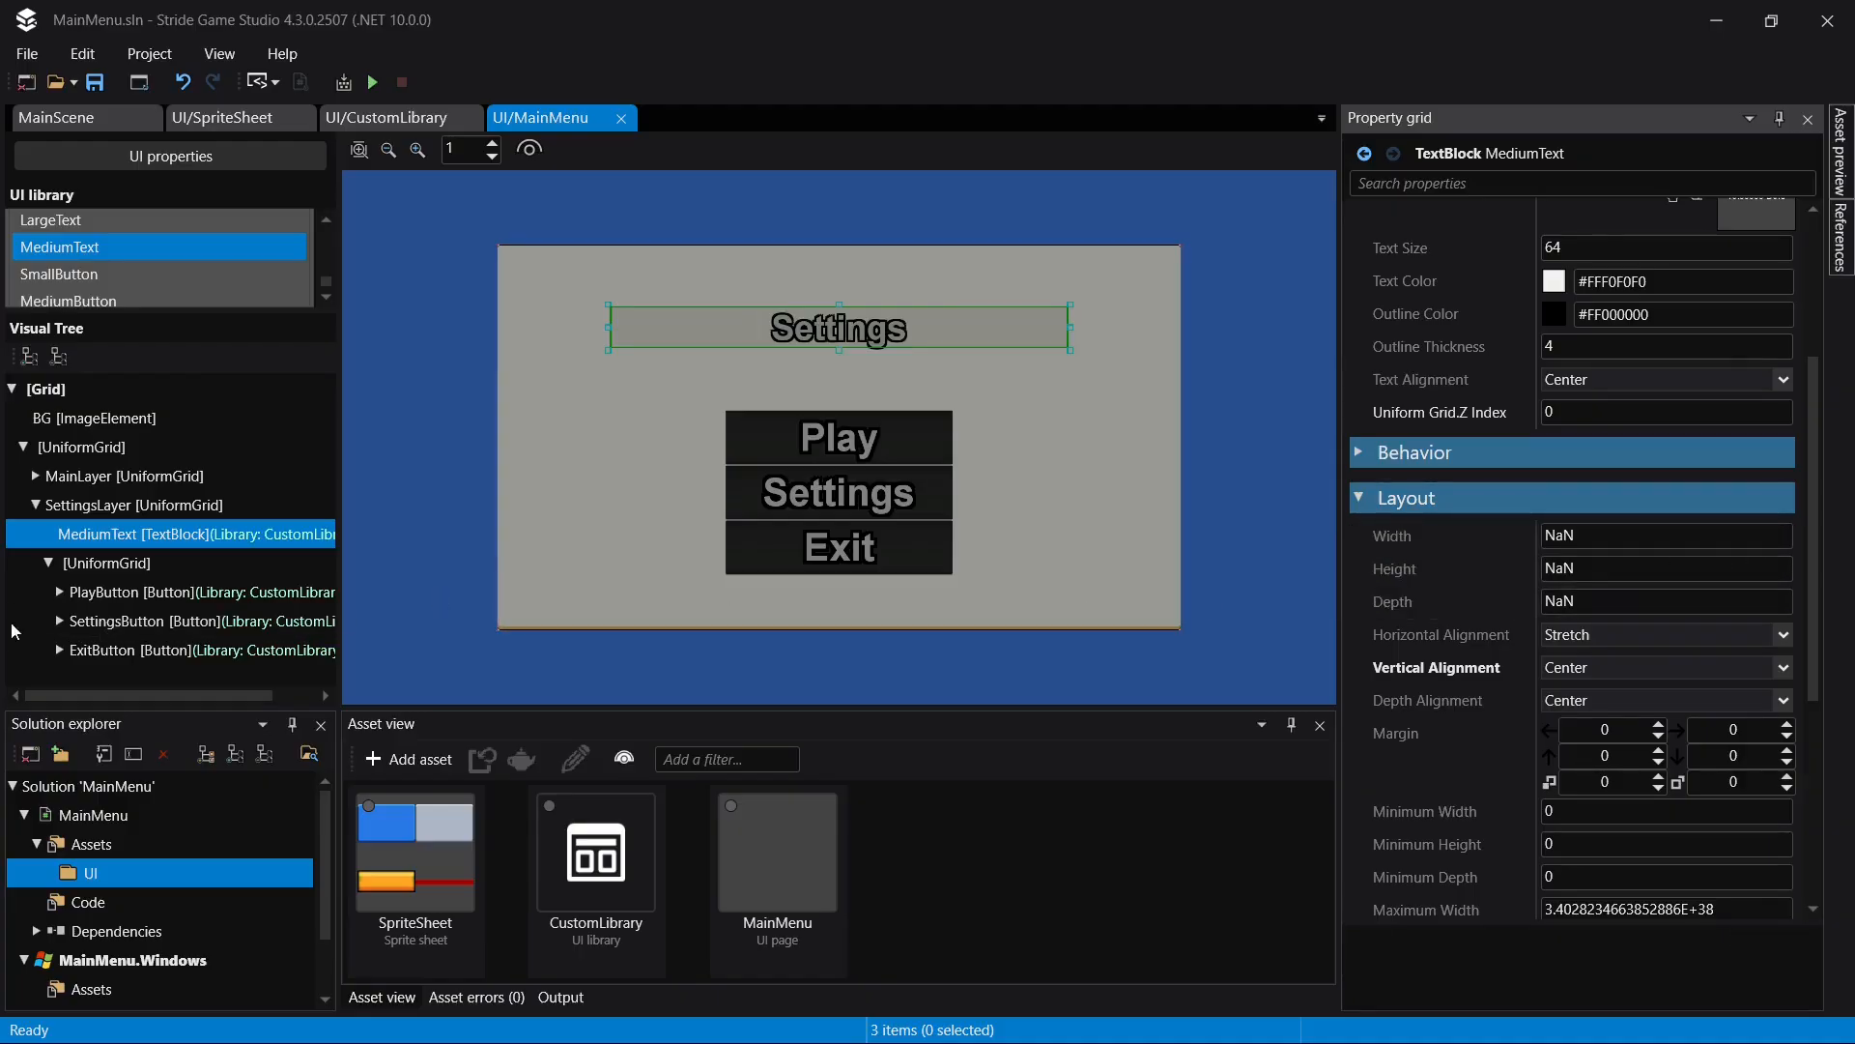
# - Expand the SettingsLayer buttons in the visual tree and set the PlayButton text block to "Audio Settings"
pyautogui.click(900, 436)
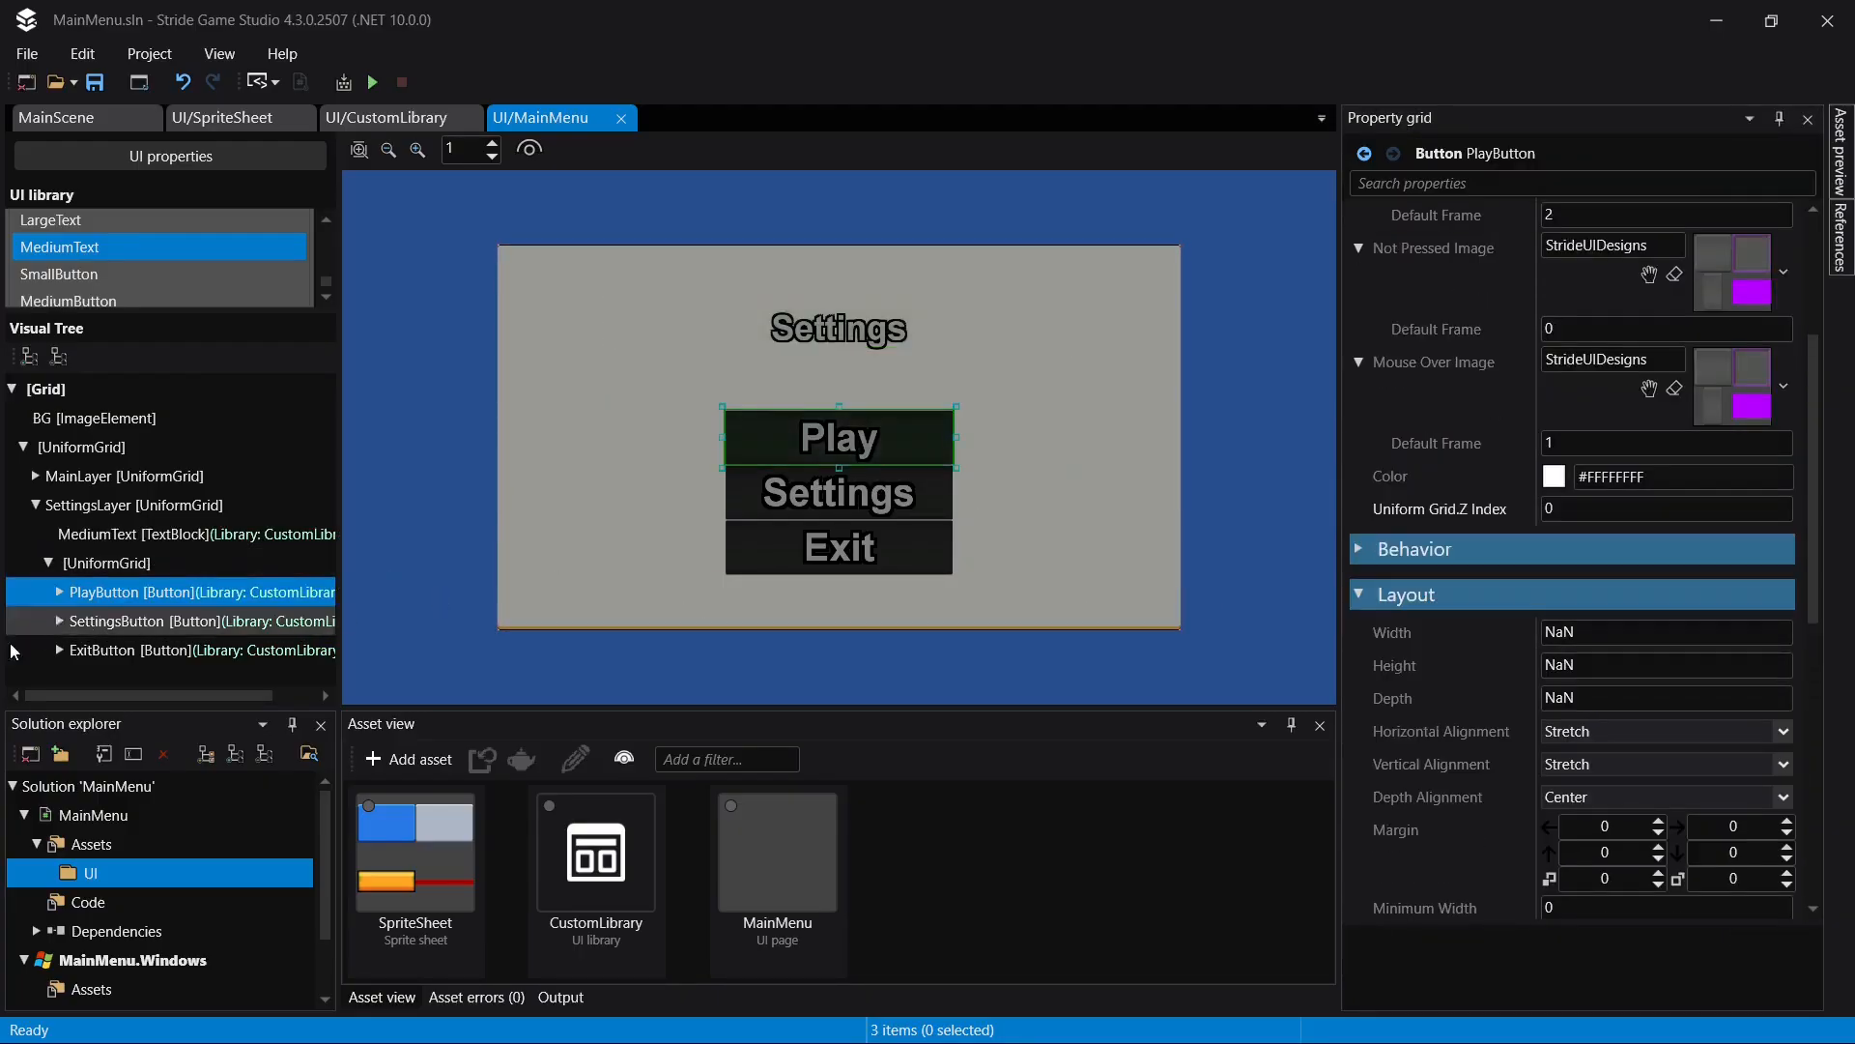
pyautogui.click(61, 592)
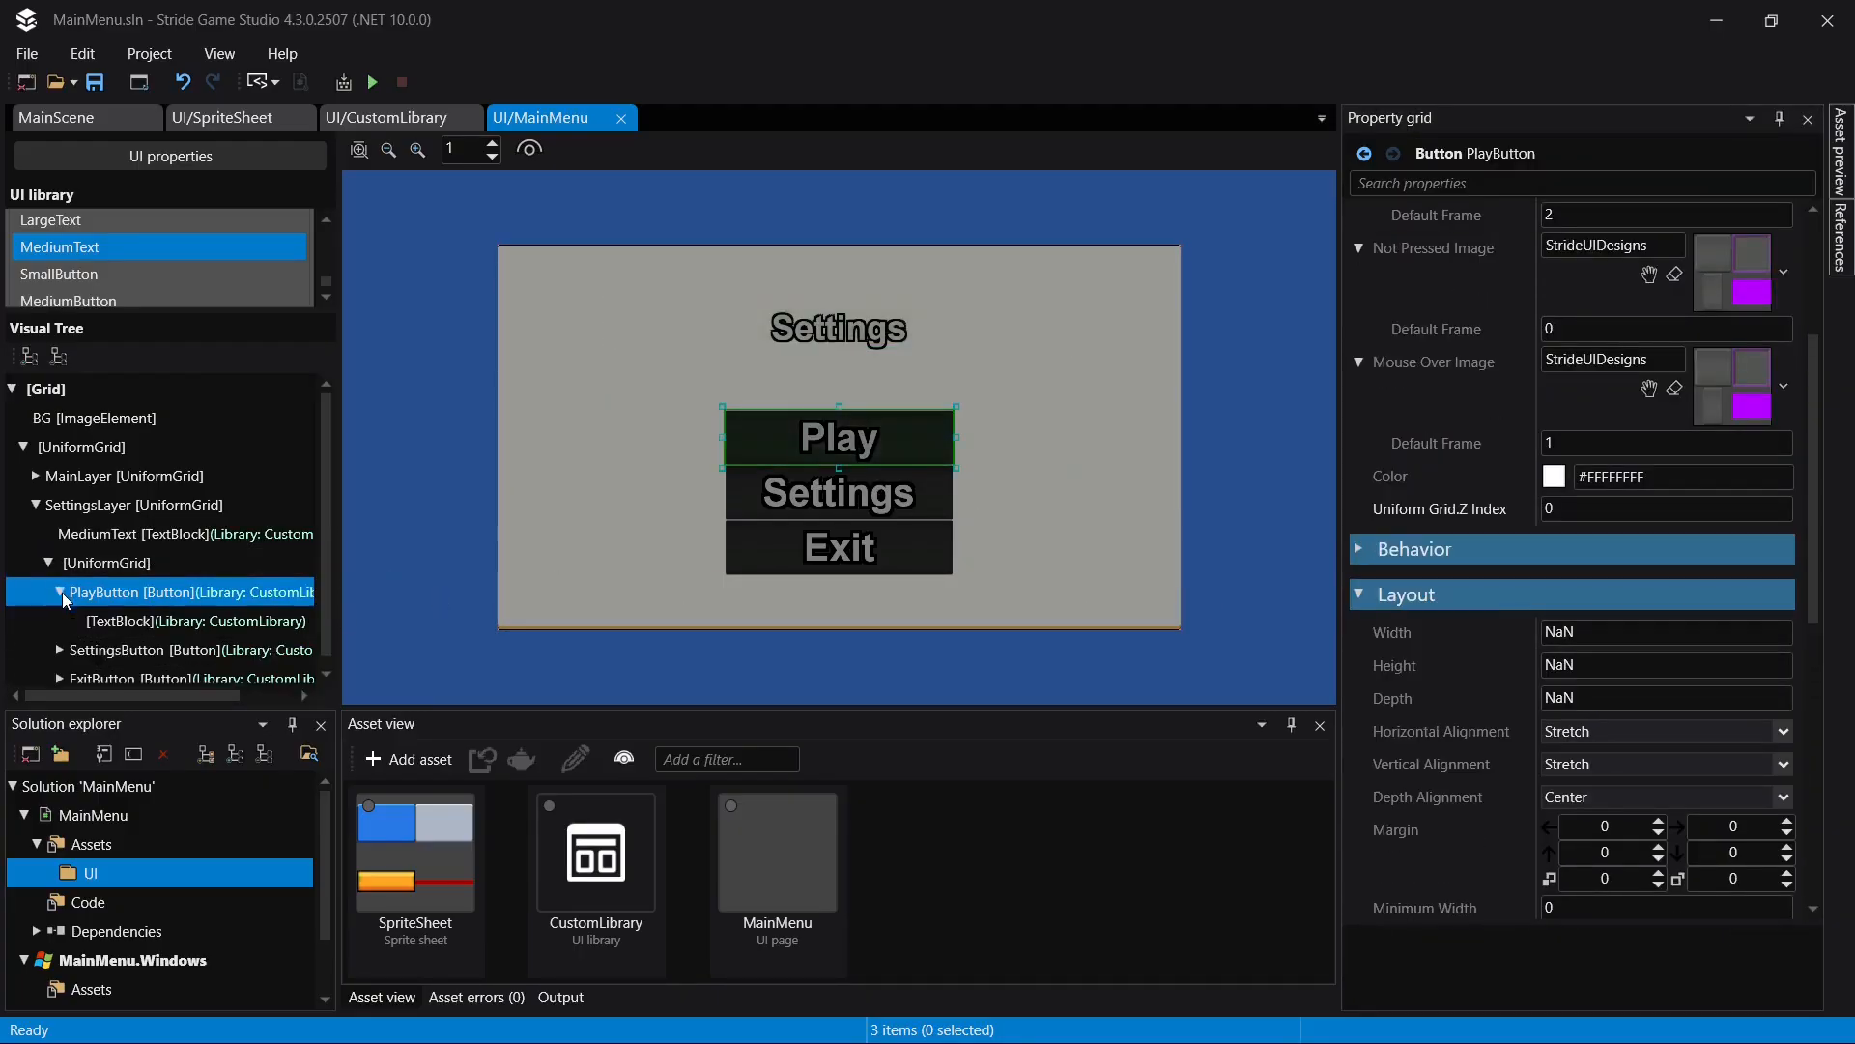
pyautogui.click(60, 677)
pyautogui.click(60, 650)
pyautogui.scroll(-2, 104, 579)
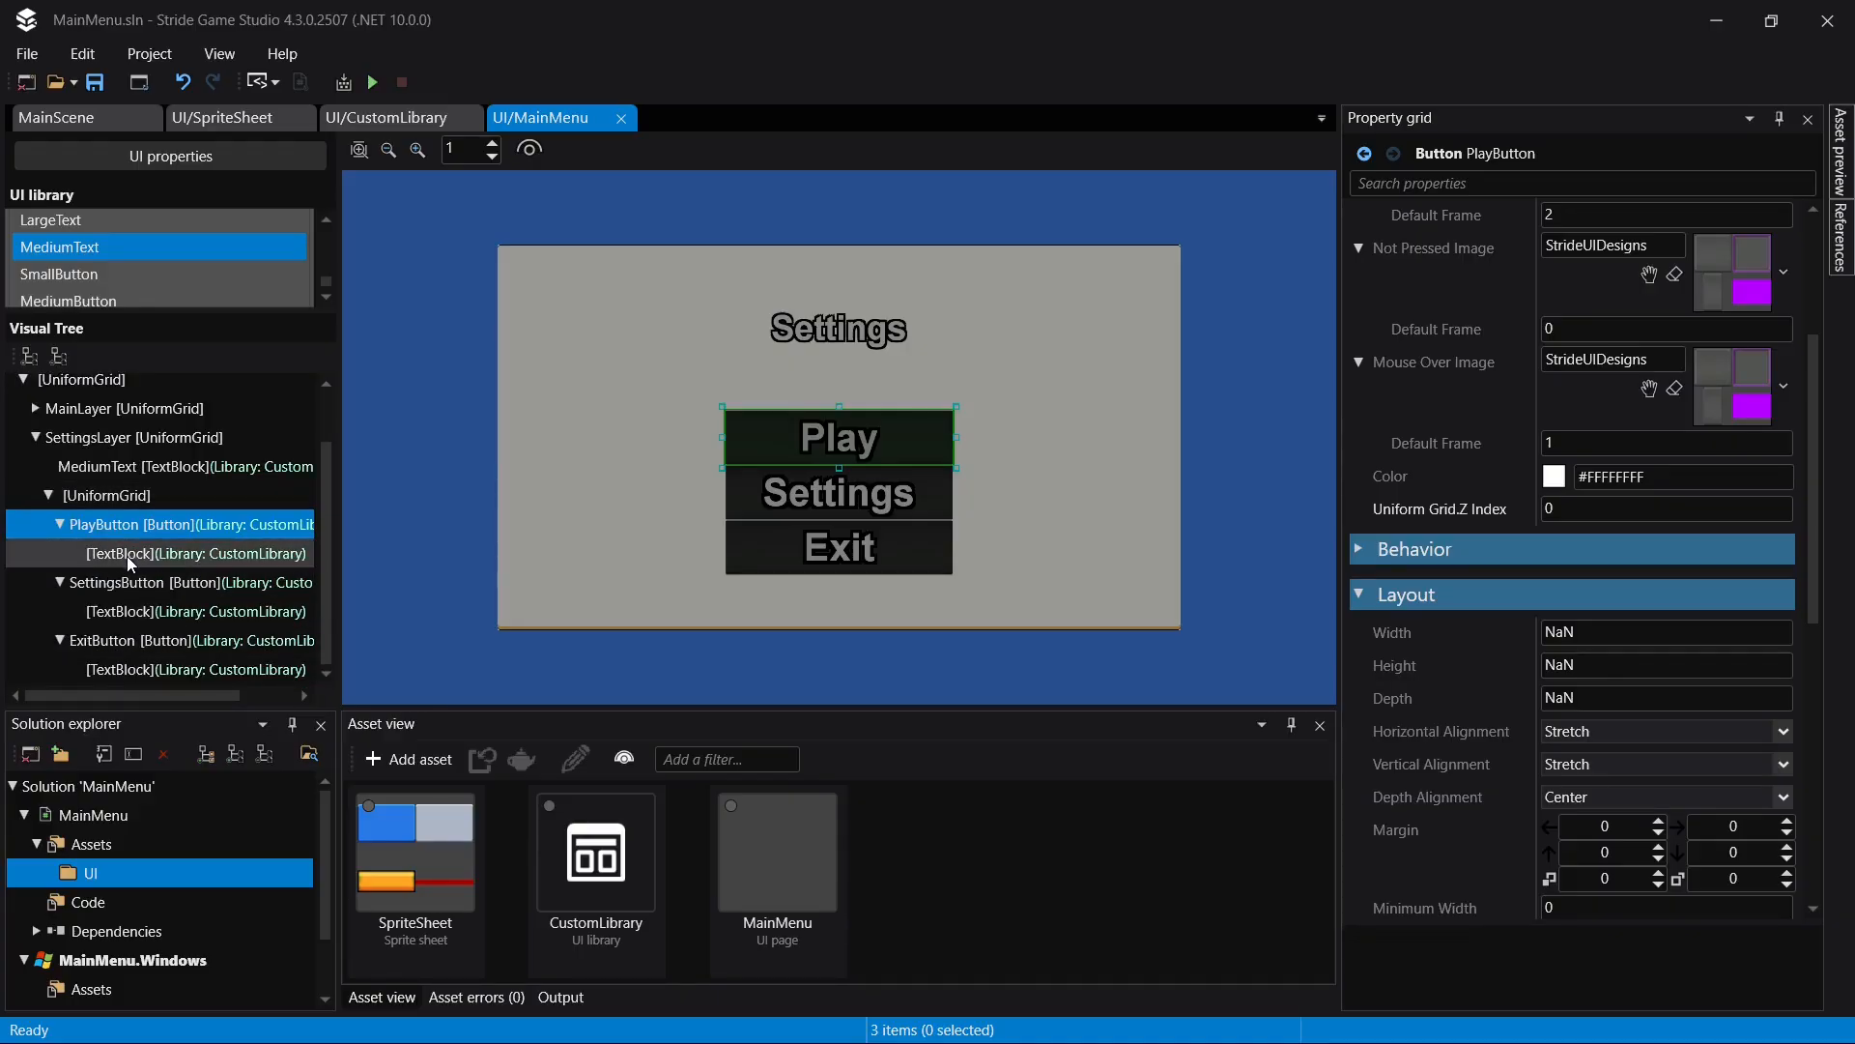
pyautogui.click(129, 553)
pyautogui.click(1654, 221)
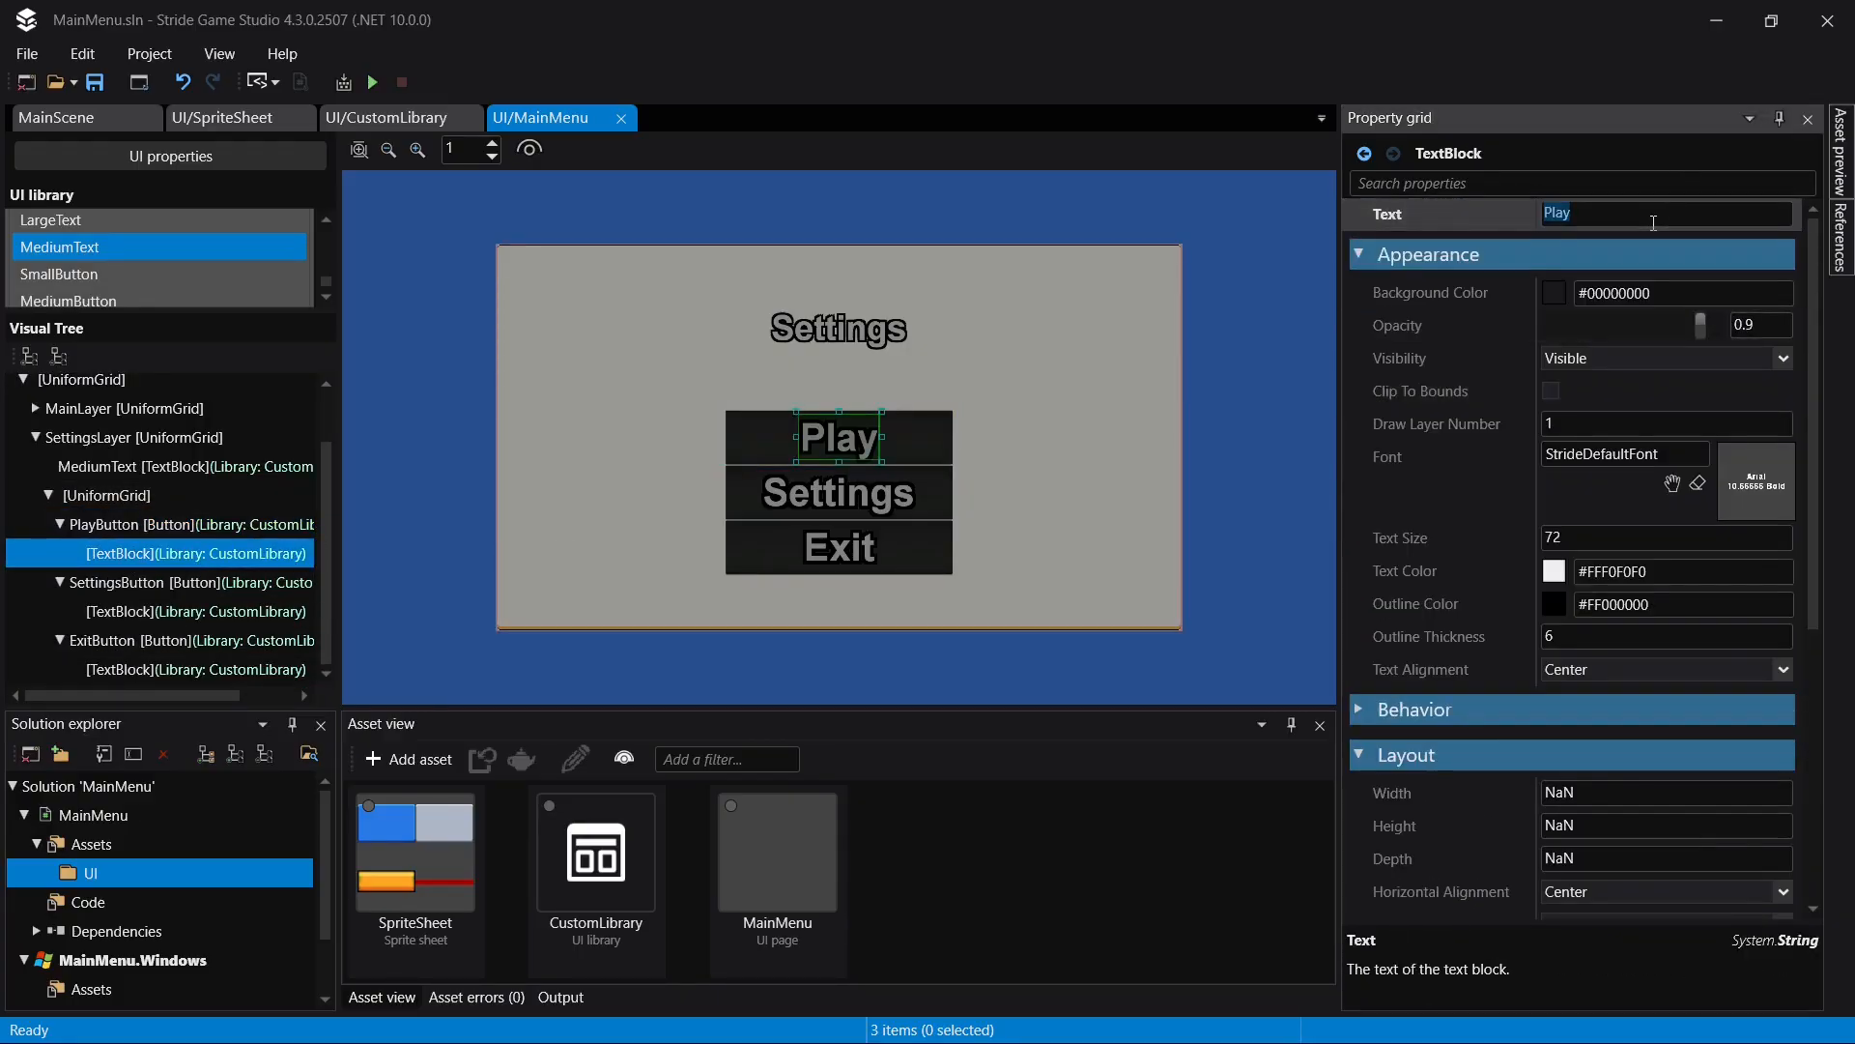
pyautogui.write('Audio Settings')
pyautogui.press('Return')
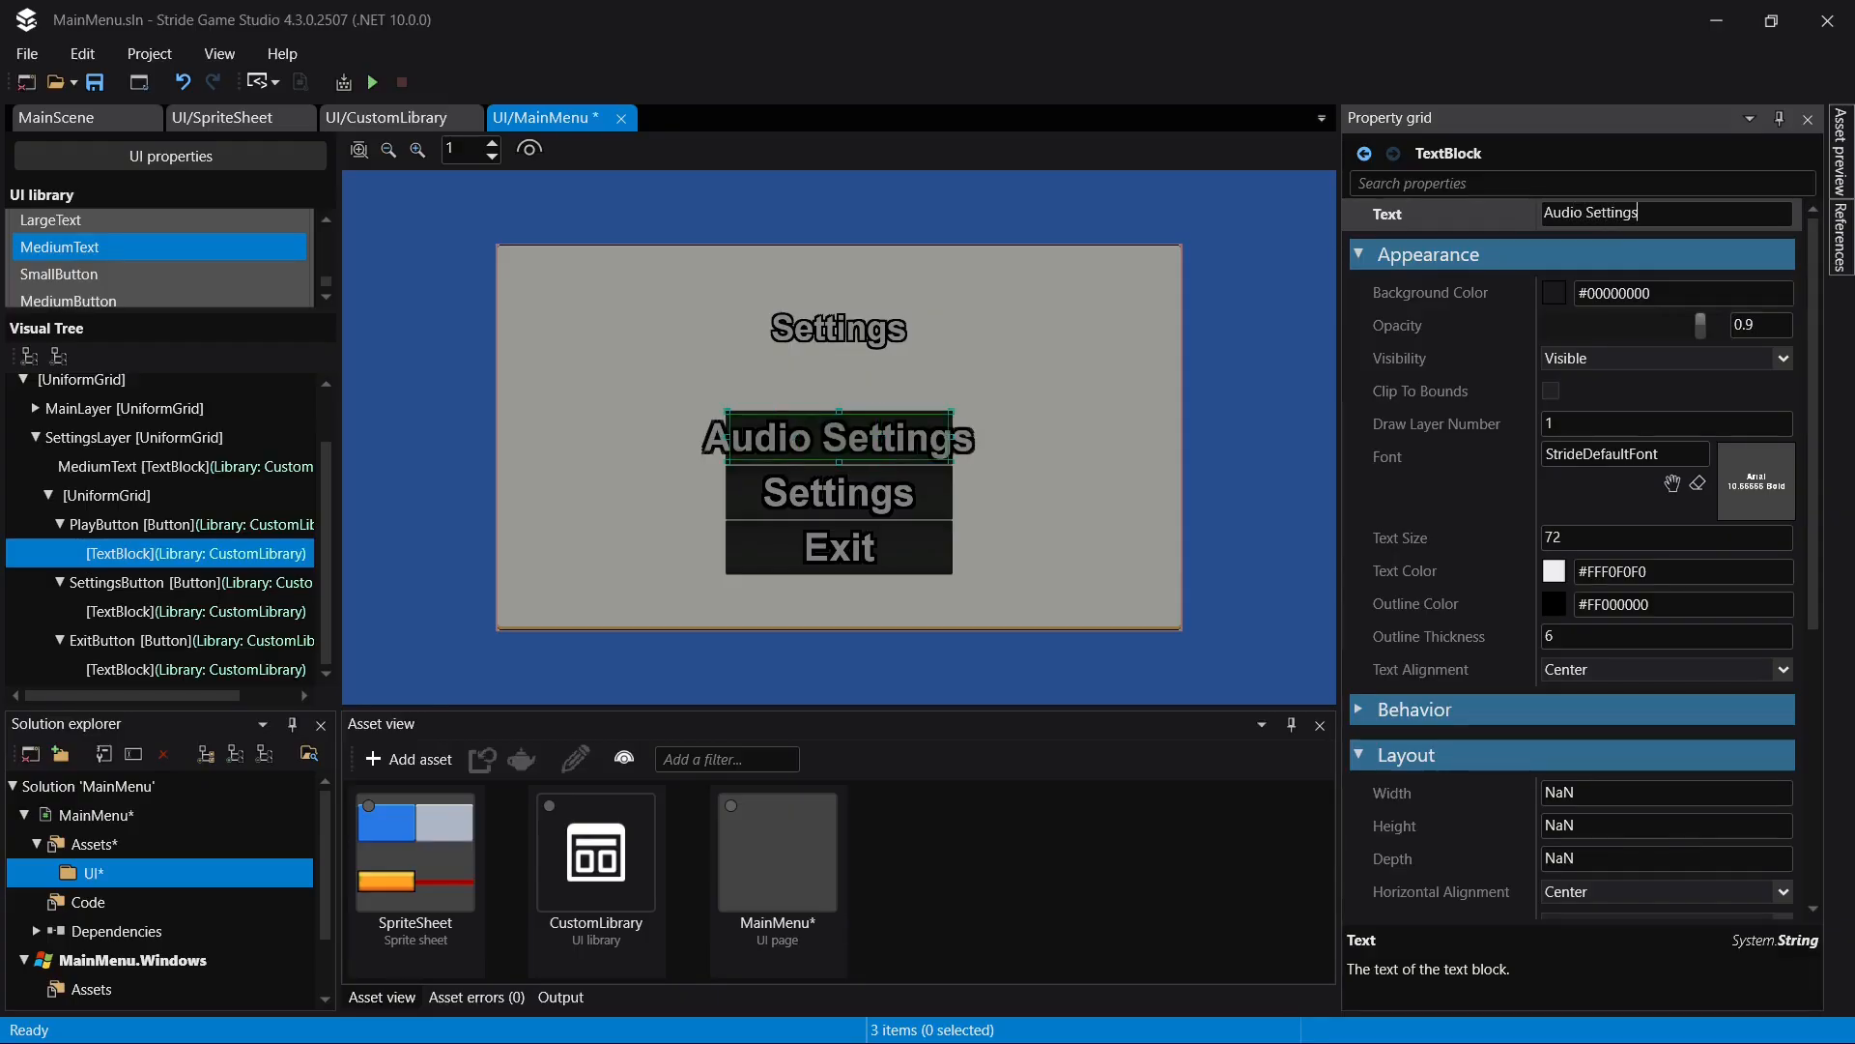
# - Set the text of the SettingsButton text block in SettingsLayer to "Screen Settings"
pyautogui.click(131, 612)
pyautogui.click(1643, 223)
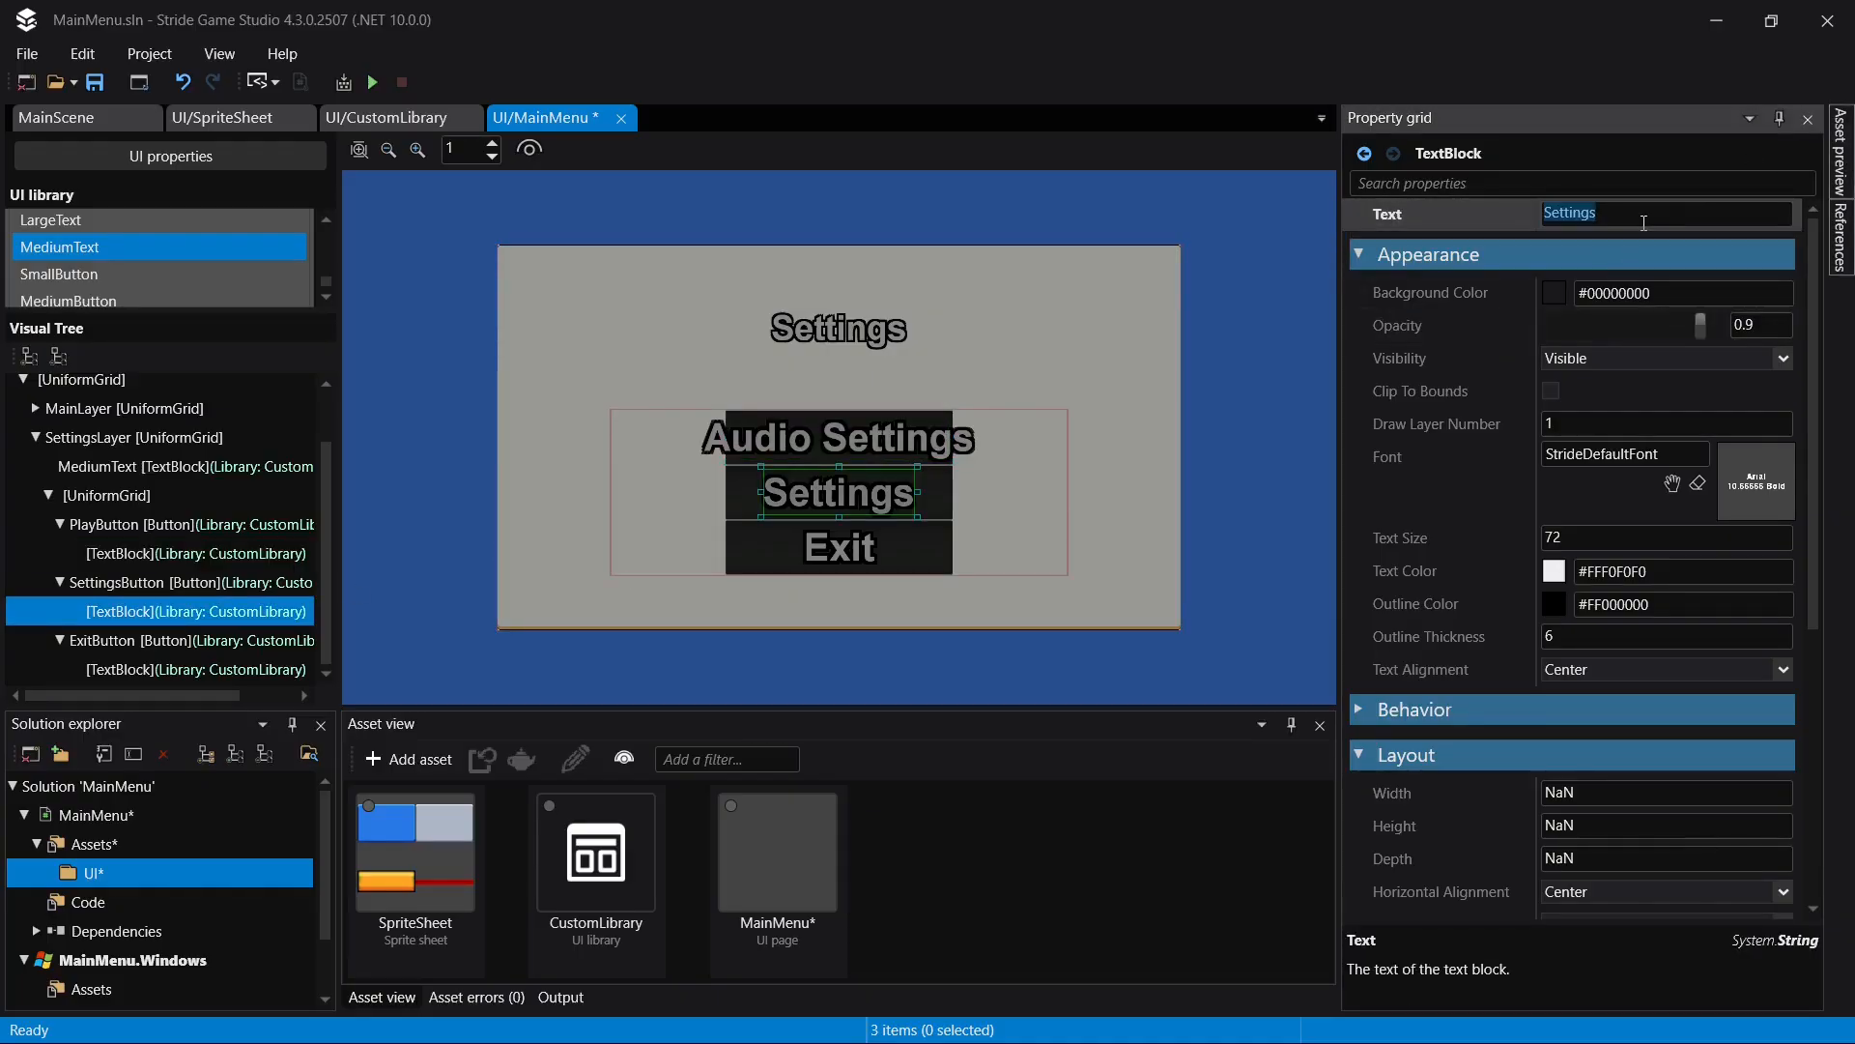
pyautogui.write('Screen Settings')
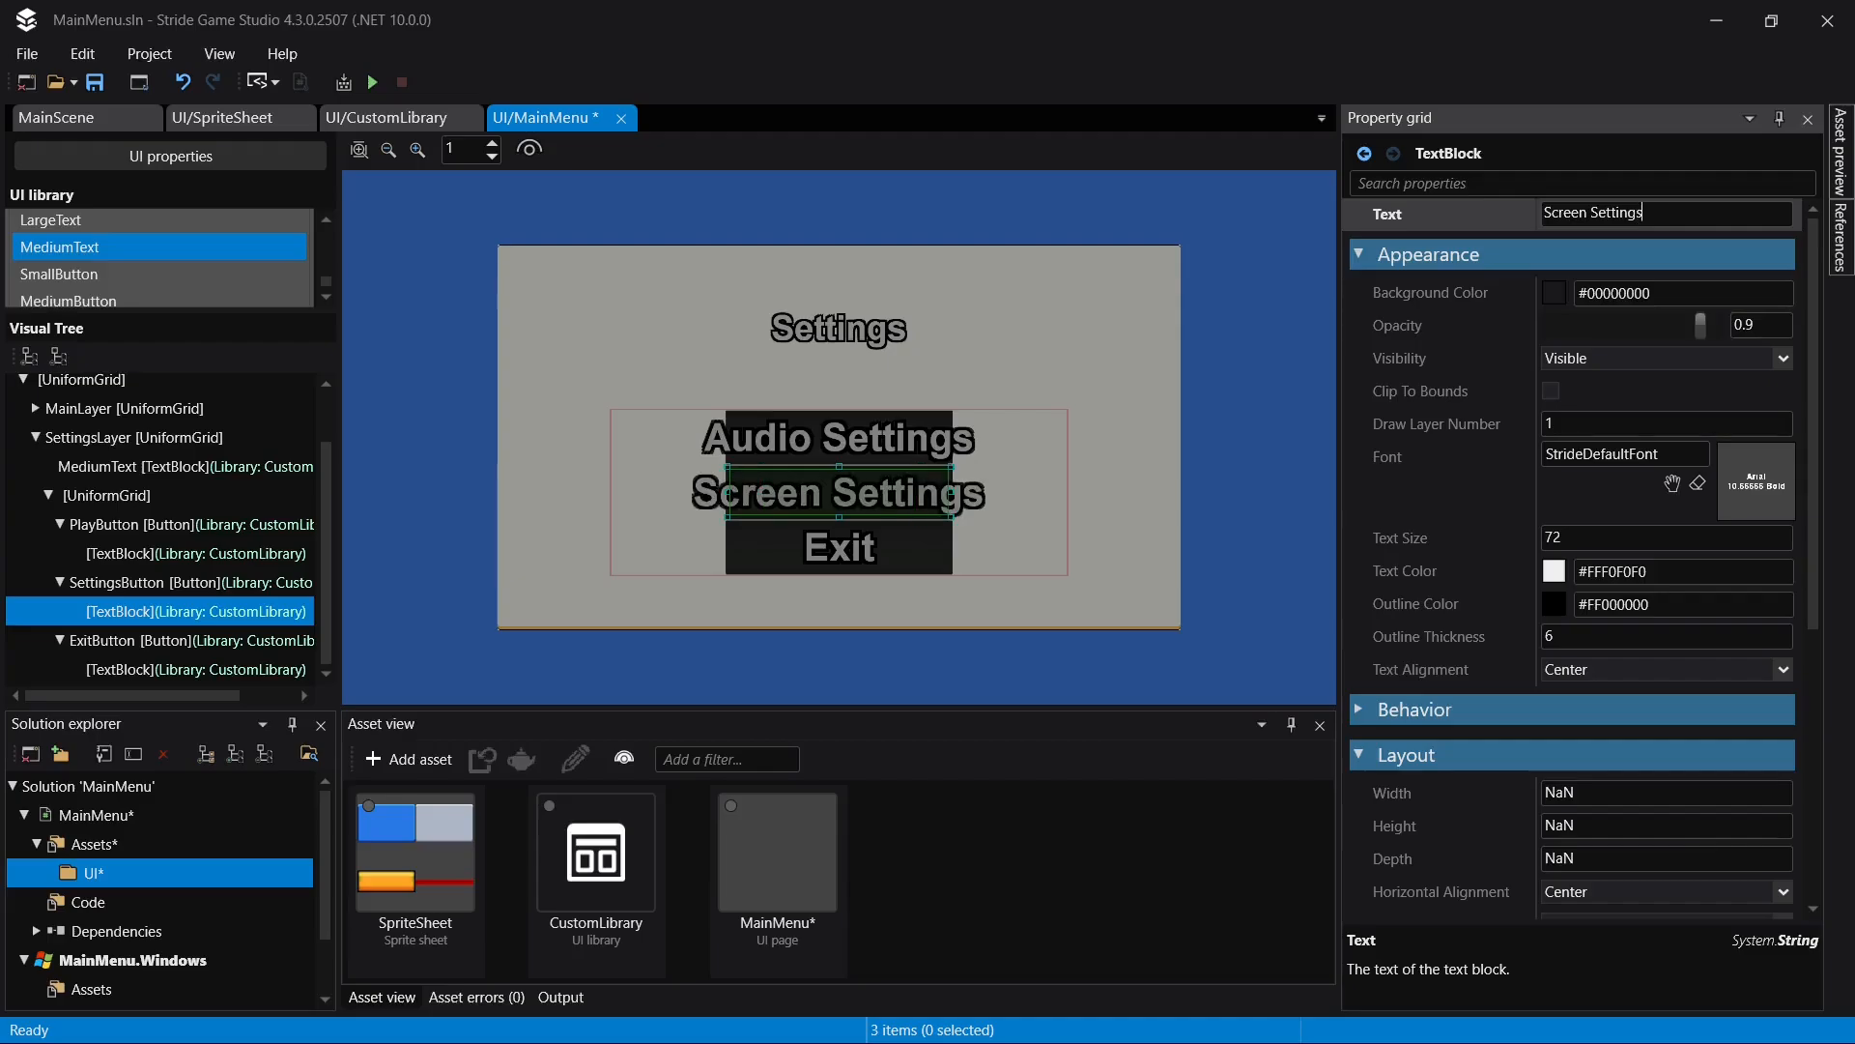
# - Set the text of the ExitButton text block in SettingsLayer to "Return Menu" and save the page
pyautogui.click(224, 670)
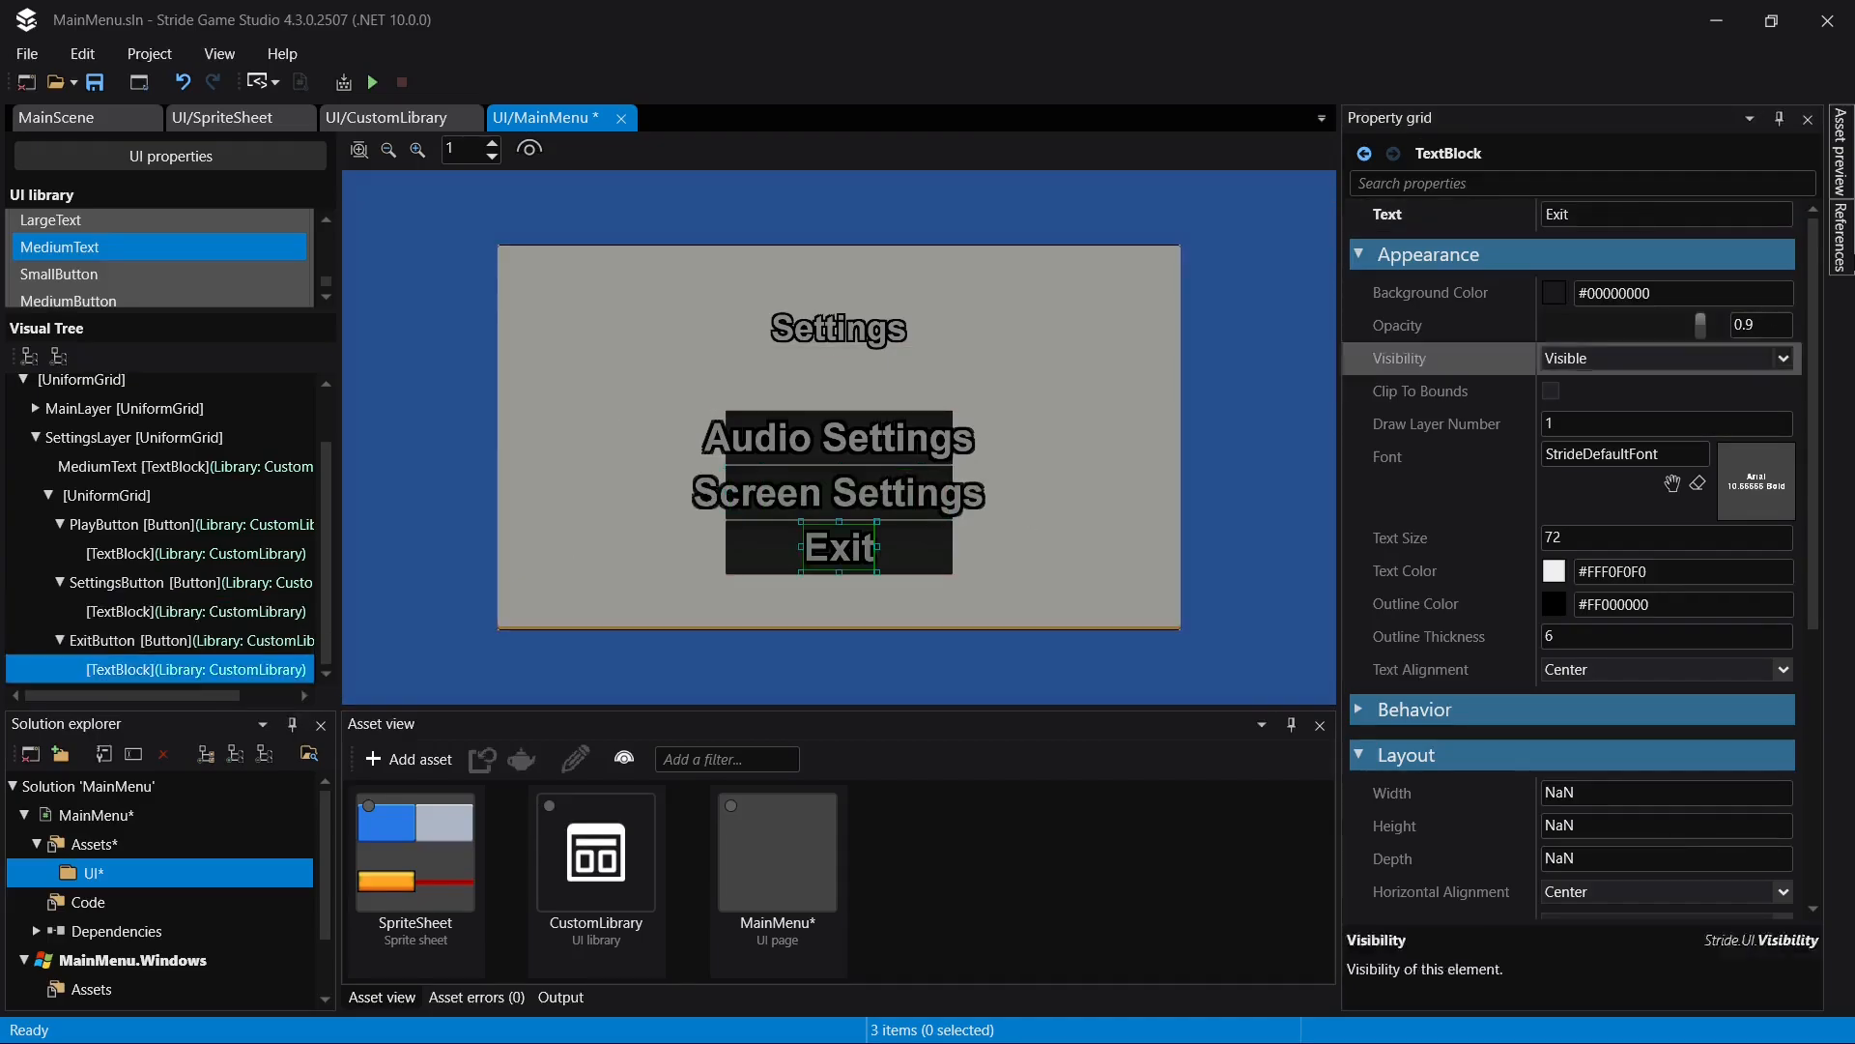
pyautogui.click(1618, 214)
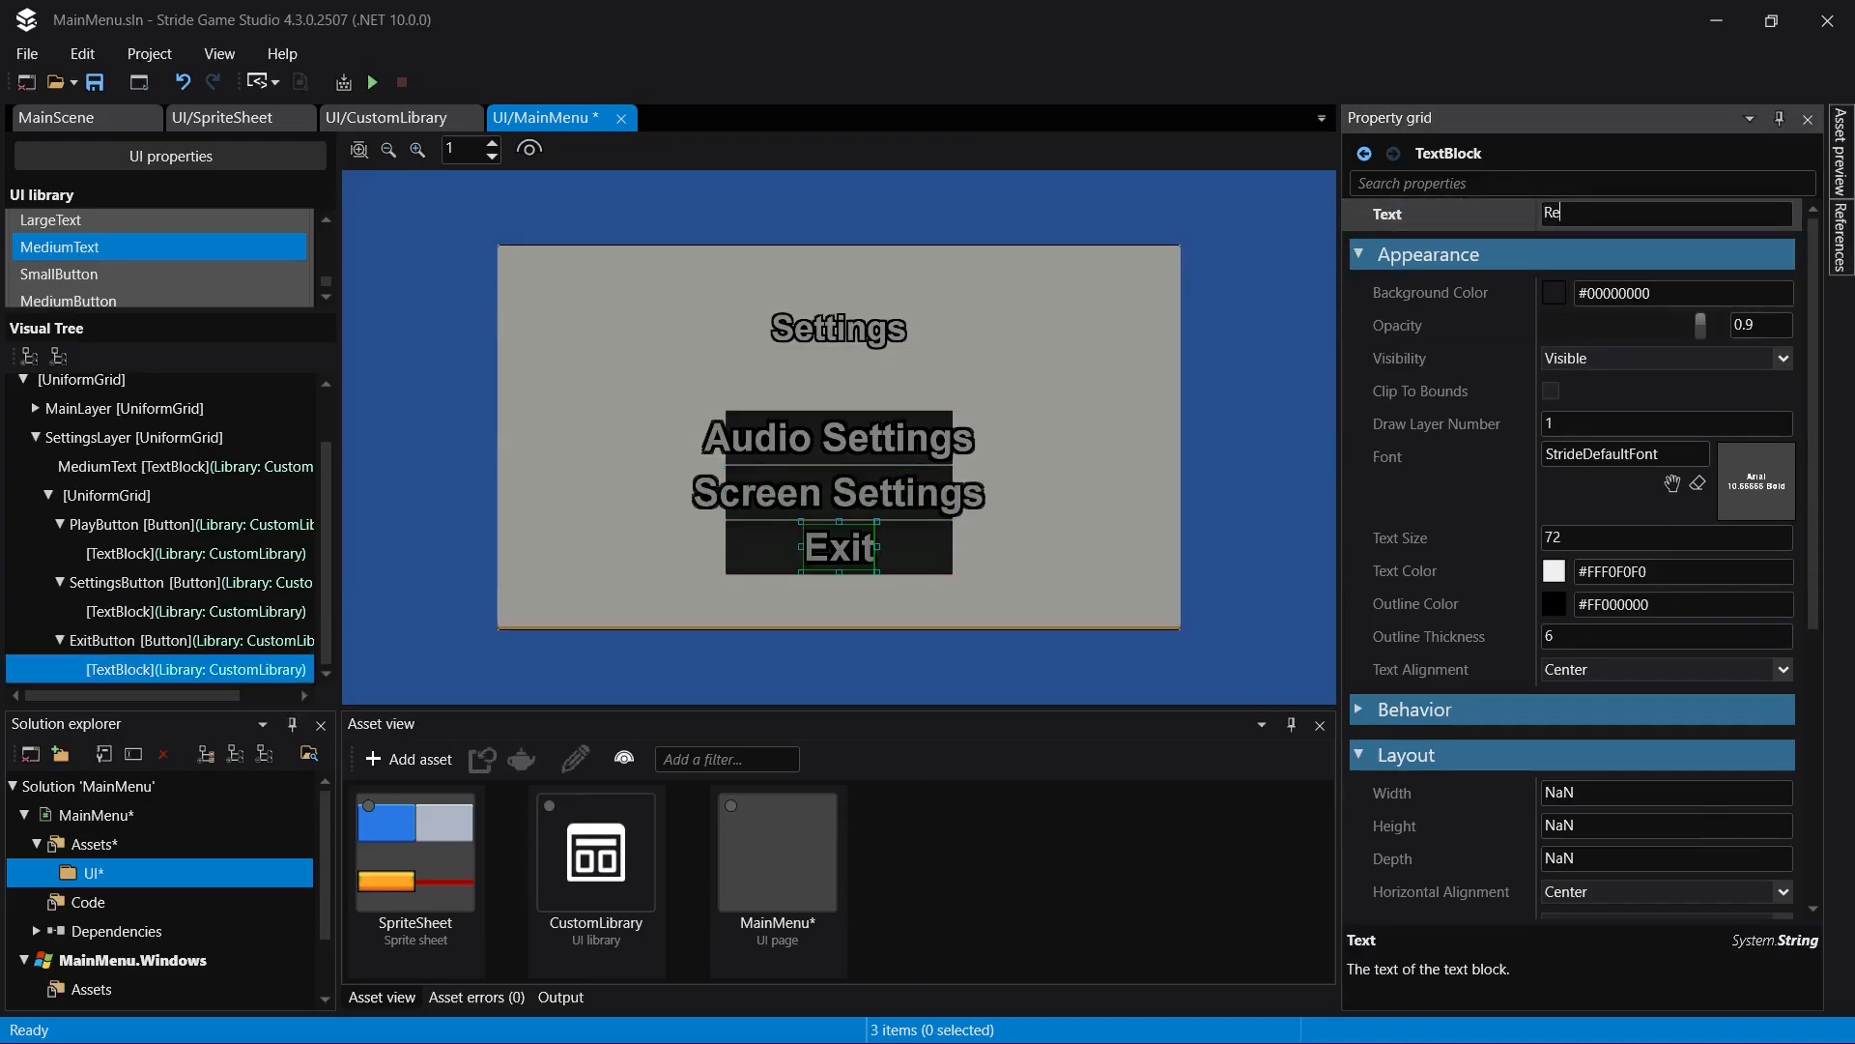
pyautogui.write('Return Menu')
pyautogui.press('Return')
pyautogui.hotkey('ctrl', 's')
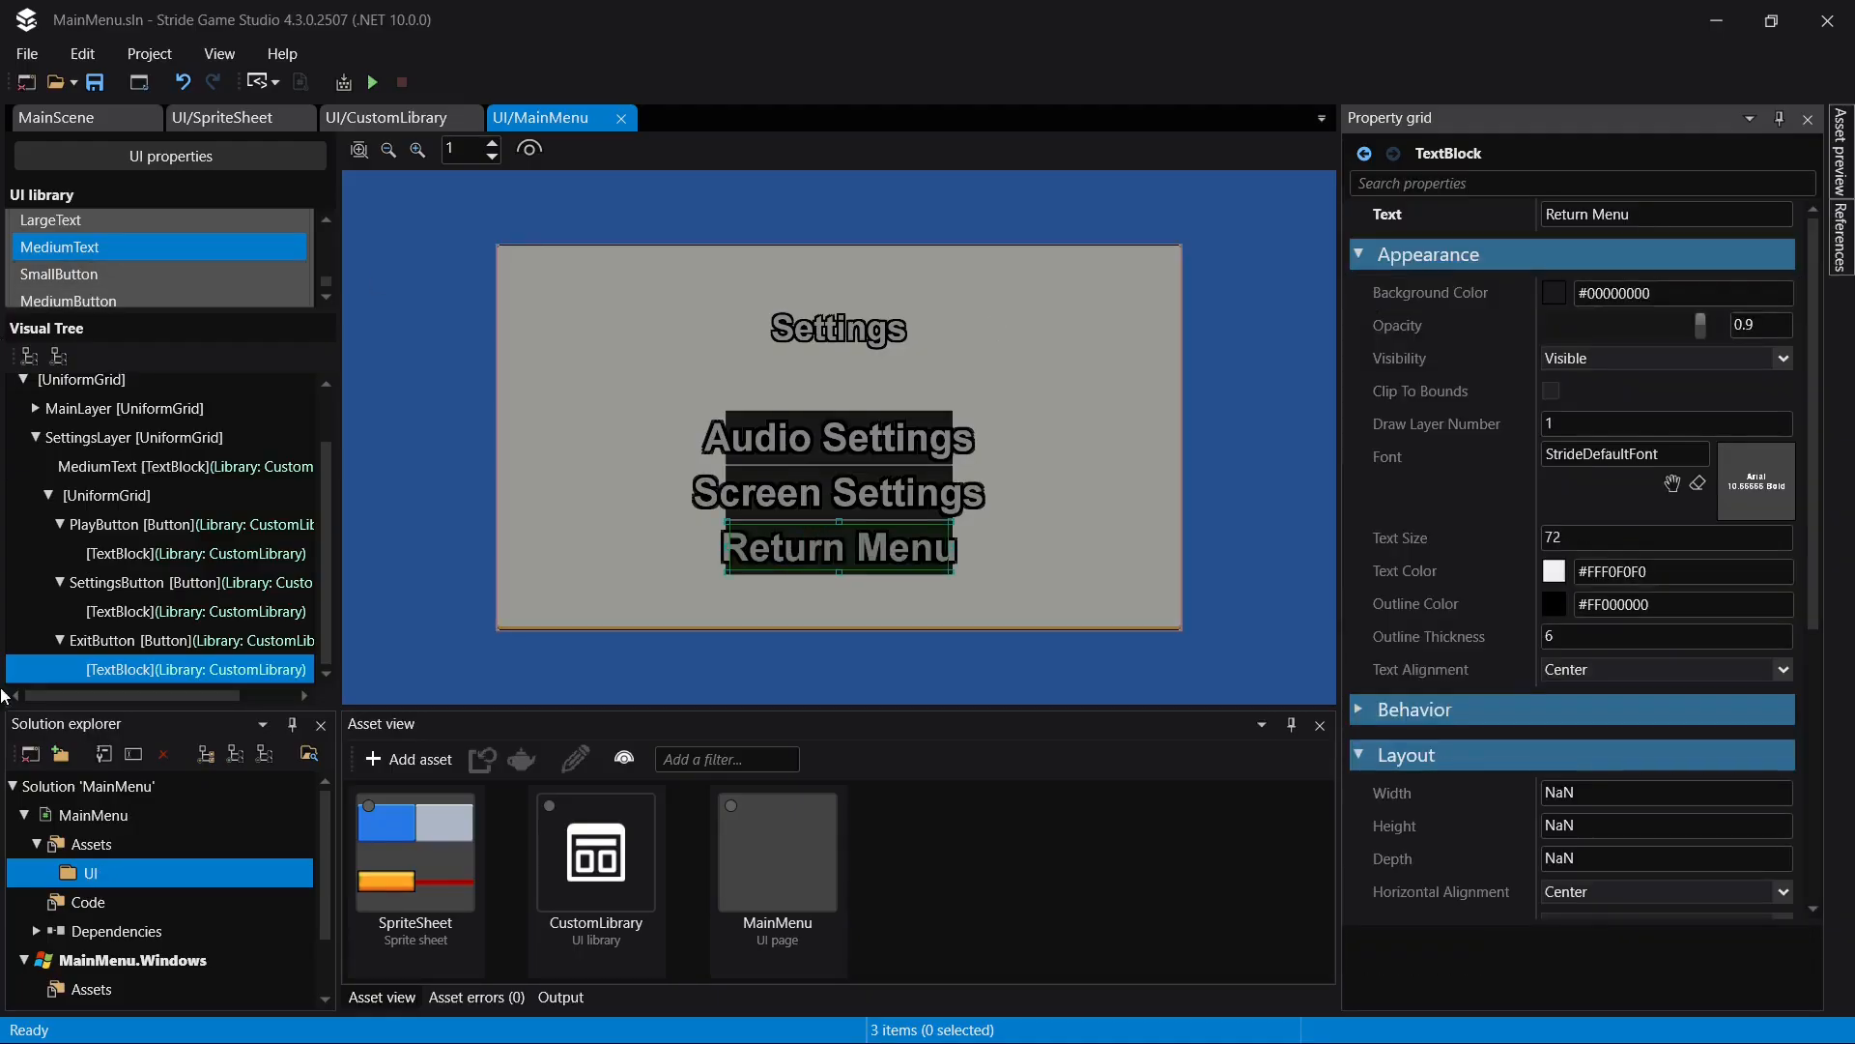
# - Set the number of columns to 6 for the UniformGrid that holds the buttons in SettingsLayer
pyautogui.click(187, 587)
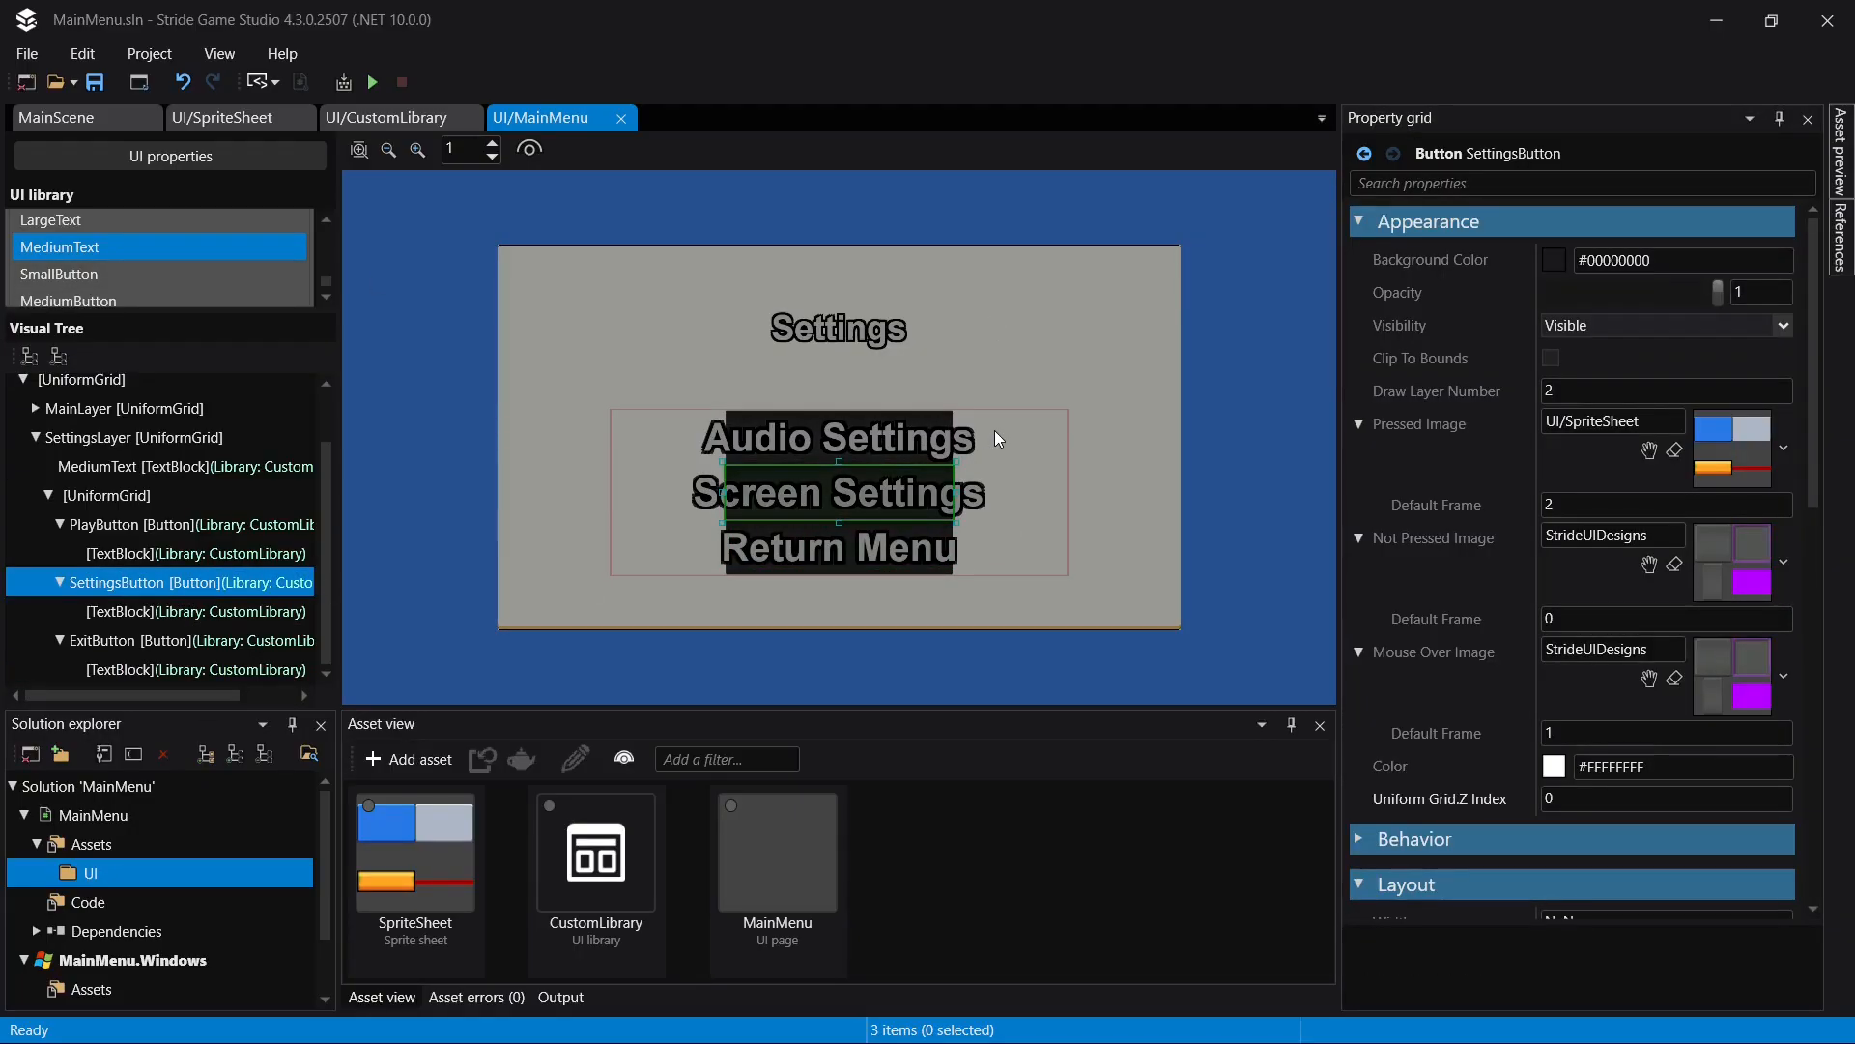
pyautogui.click(153, 493)
pyautogui.scroll(-5, 1730, 654)
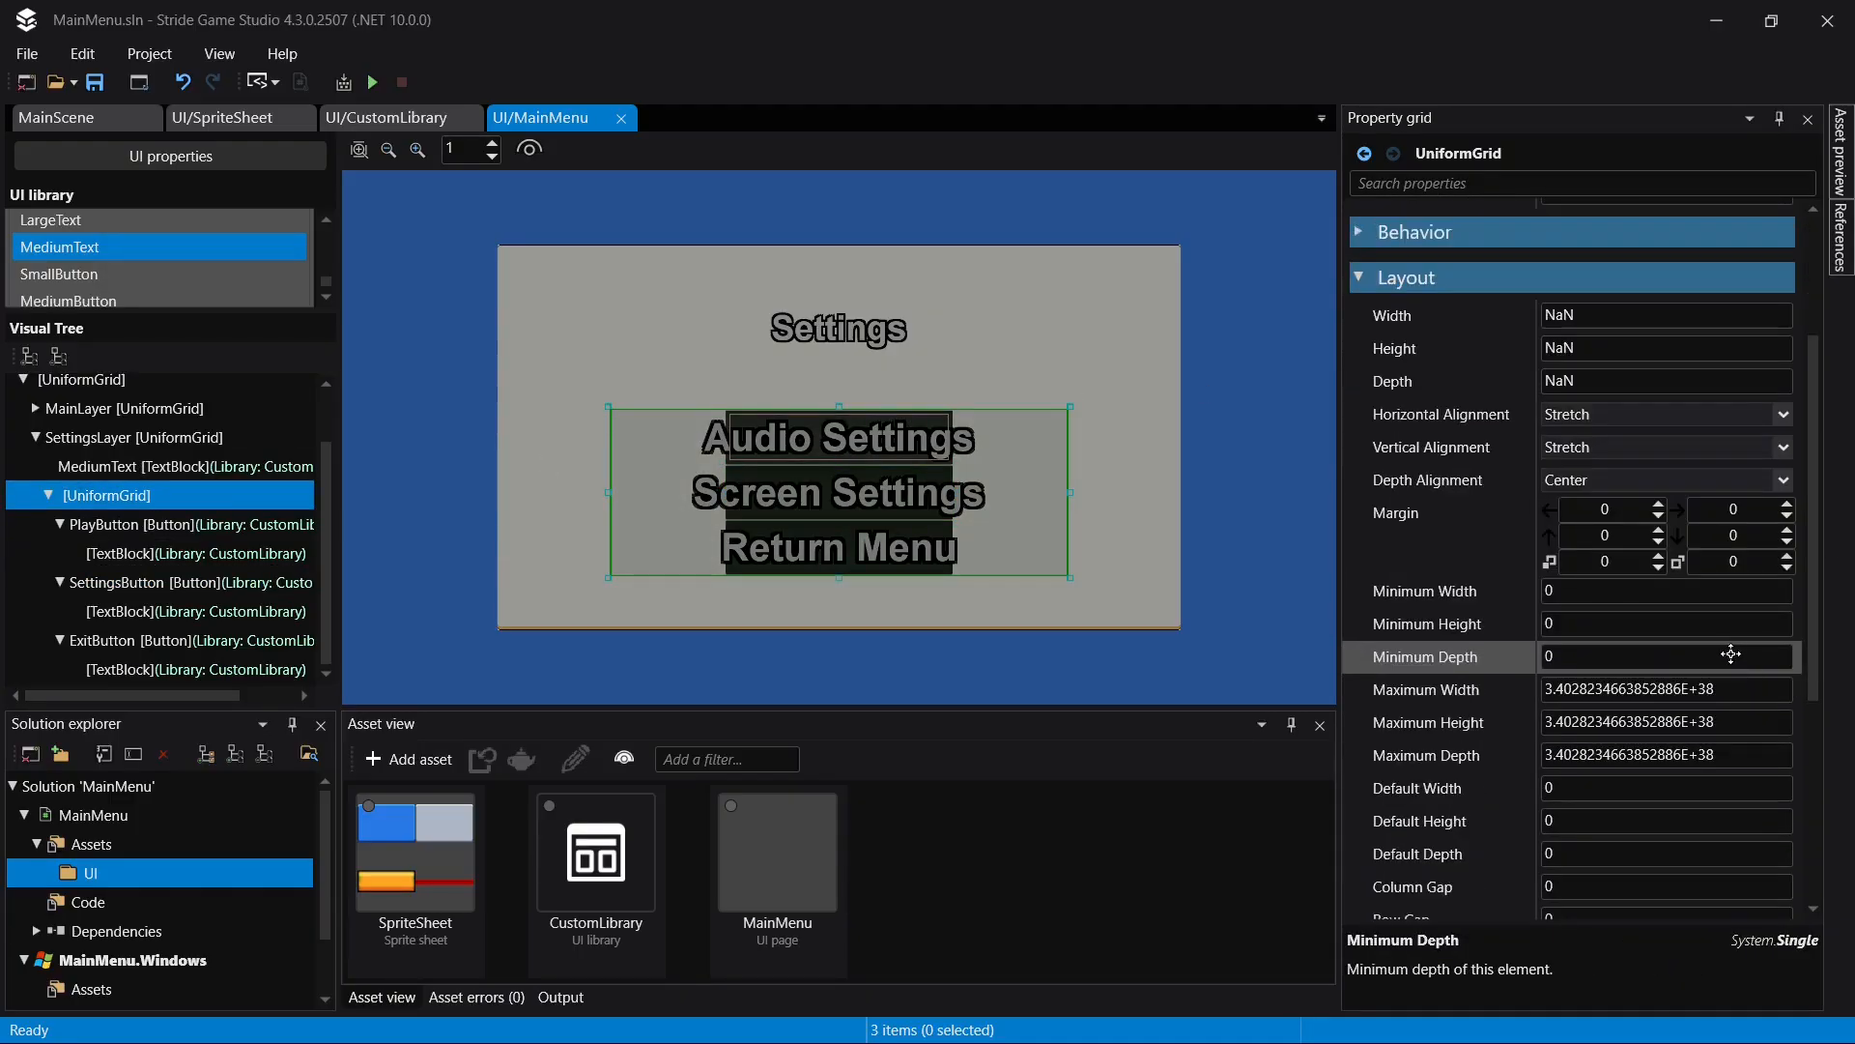
pyautogui.scroll(-4, 1546, 667)
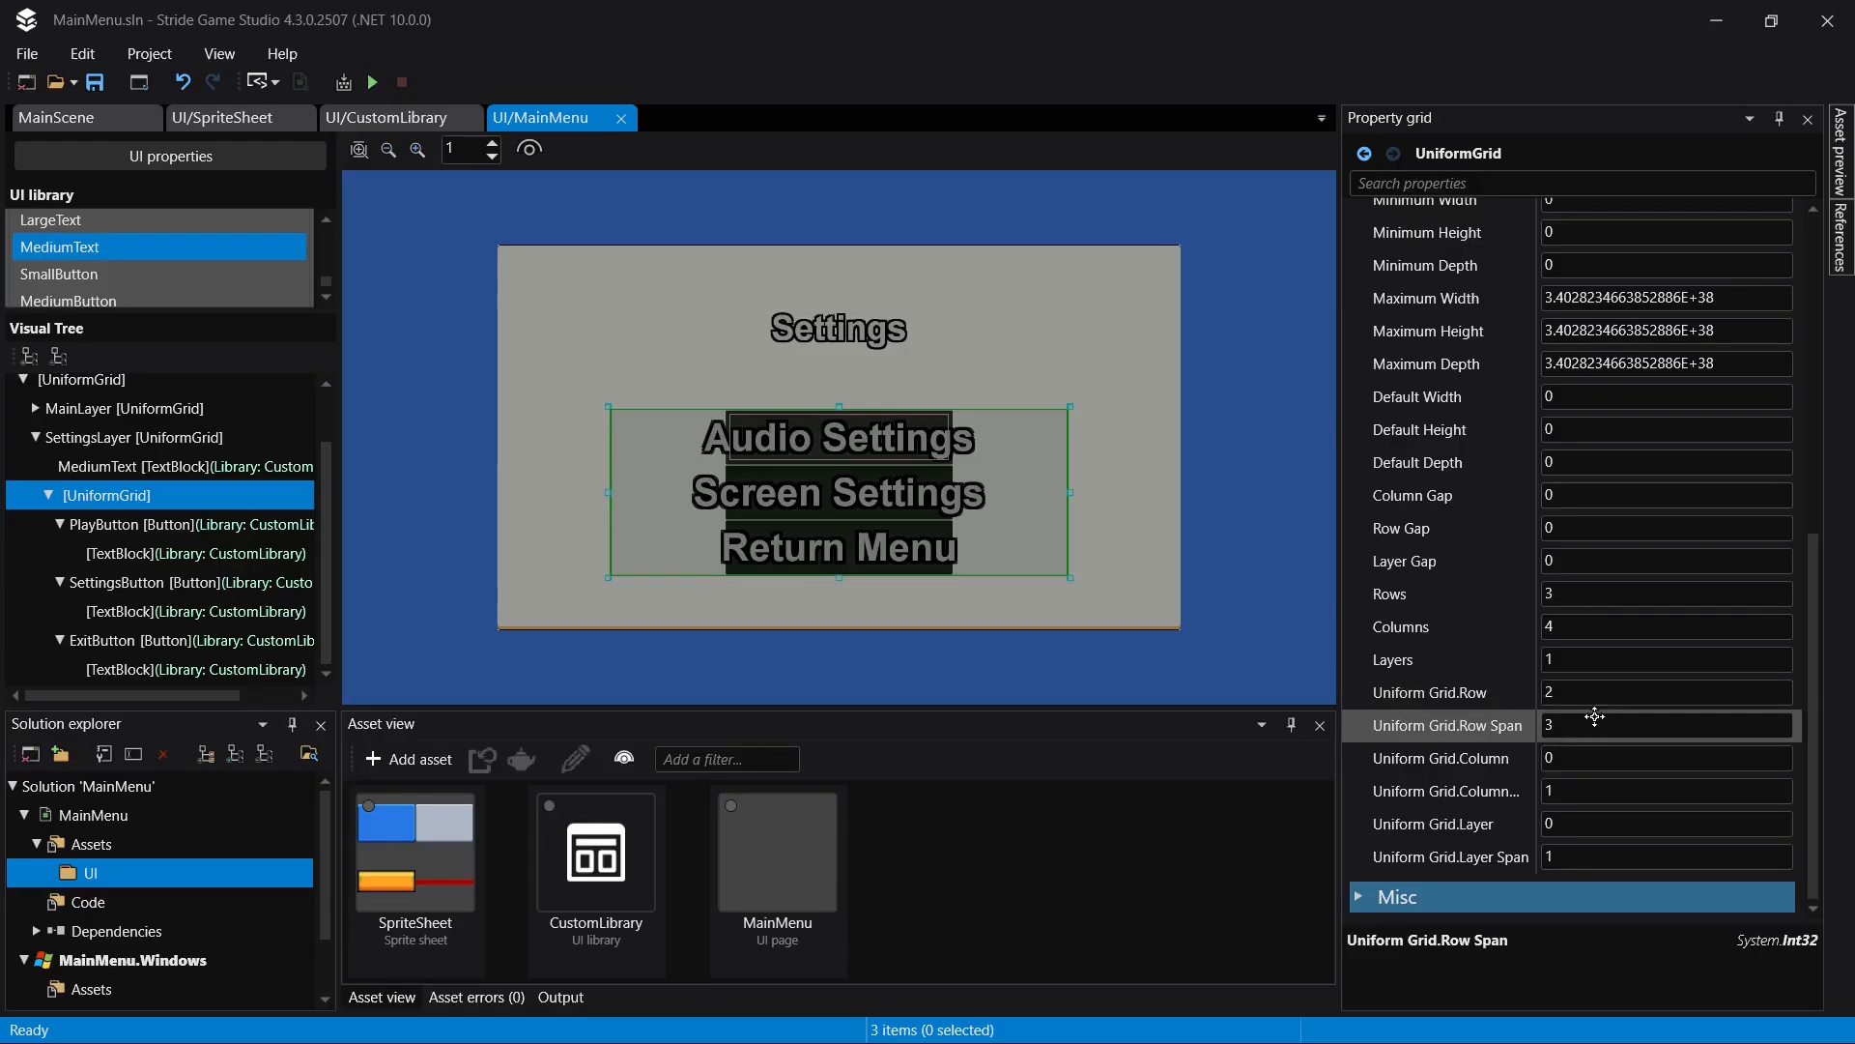
pyautogui.click(1596, 625)
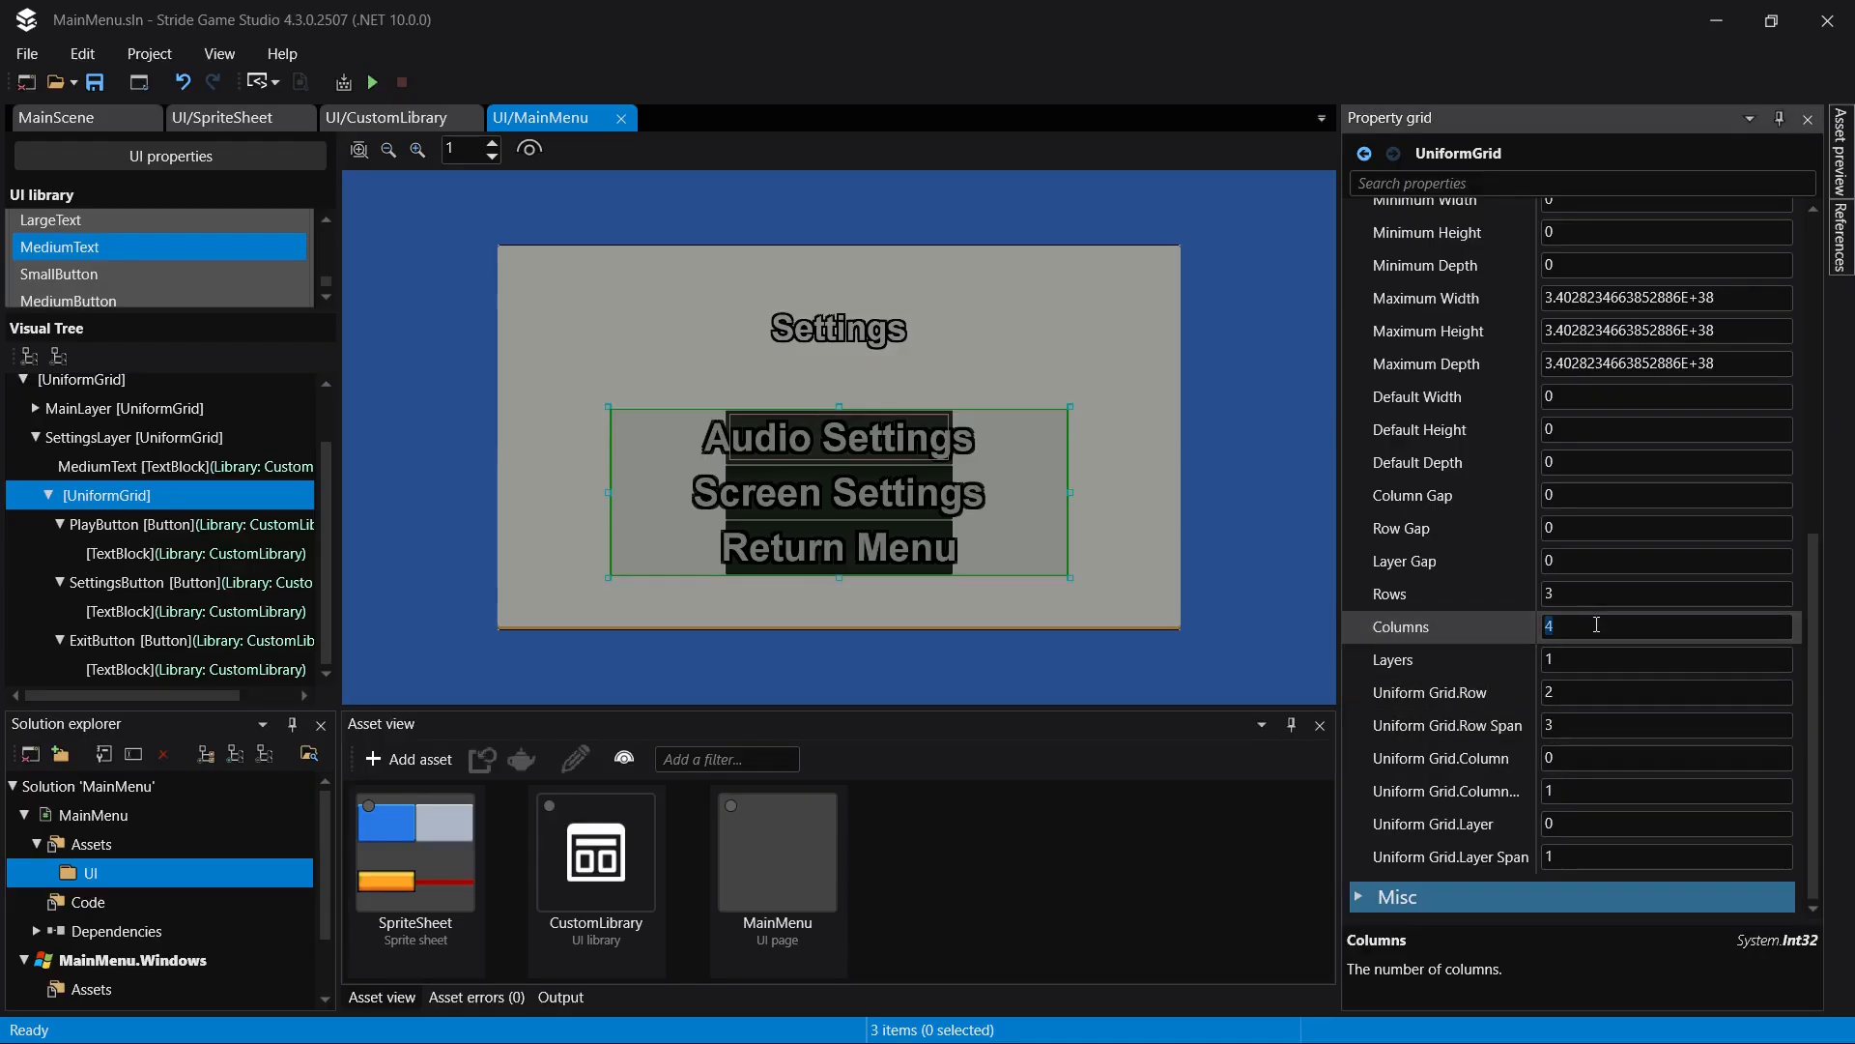
pyautogui.press('Return')
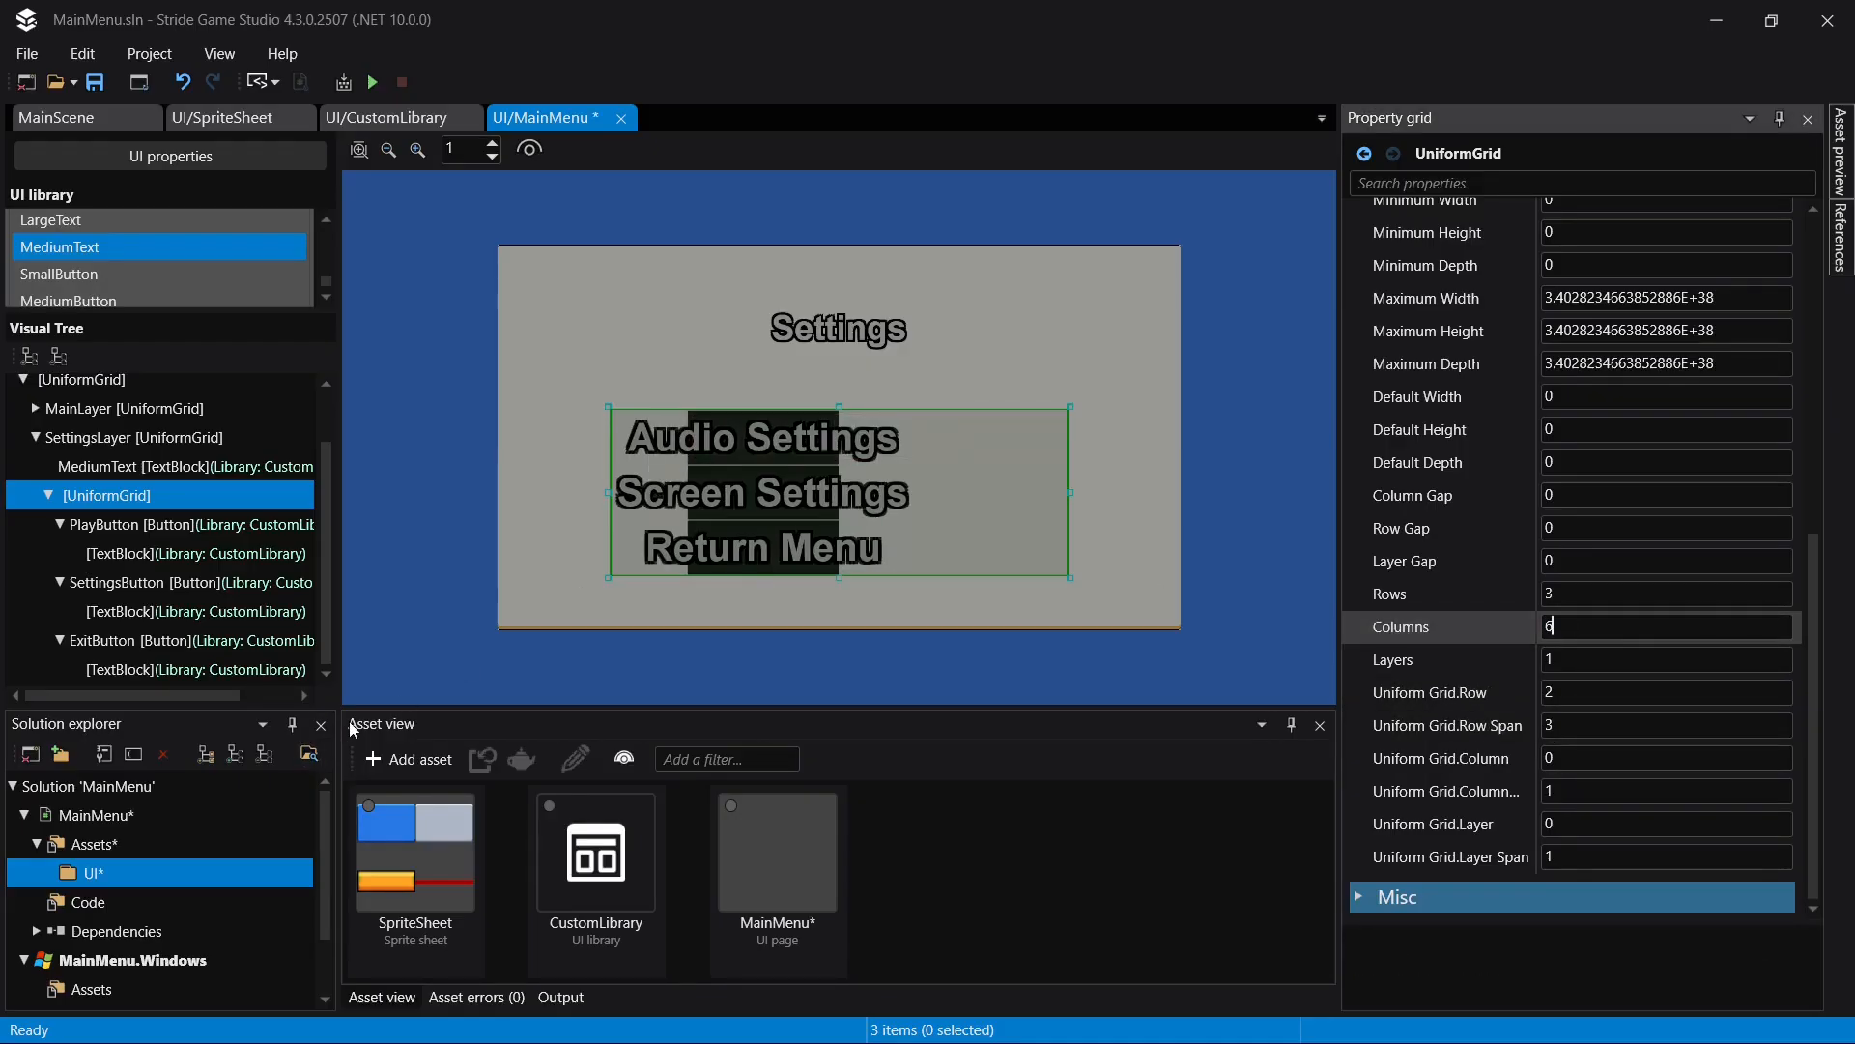
# - Set the grid column span of PlayButton, SettingsButton and ExitButton in SettingsLayer to 4 and save the page
pyautogui.click(153, 527)
pyautogui.keyDown('ctrl'); pyautogui.click(112, 582); pyautogui.keyUp('ctrl')
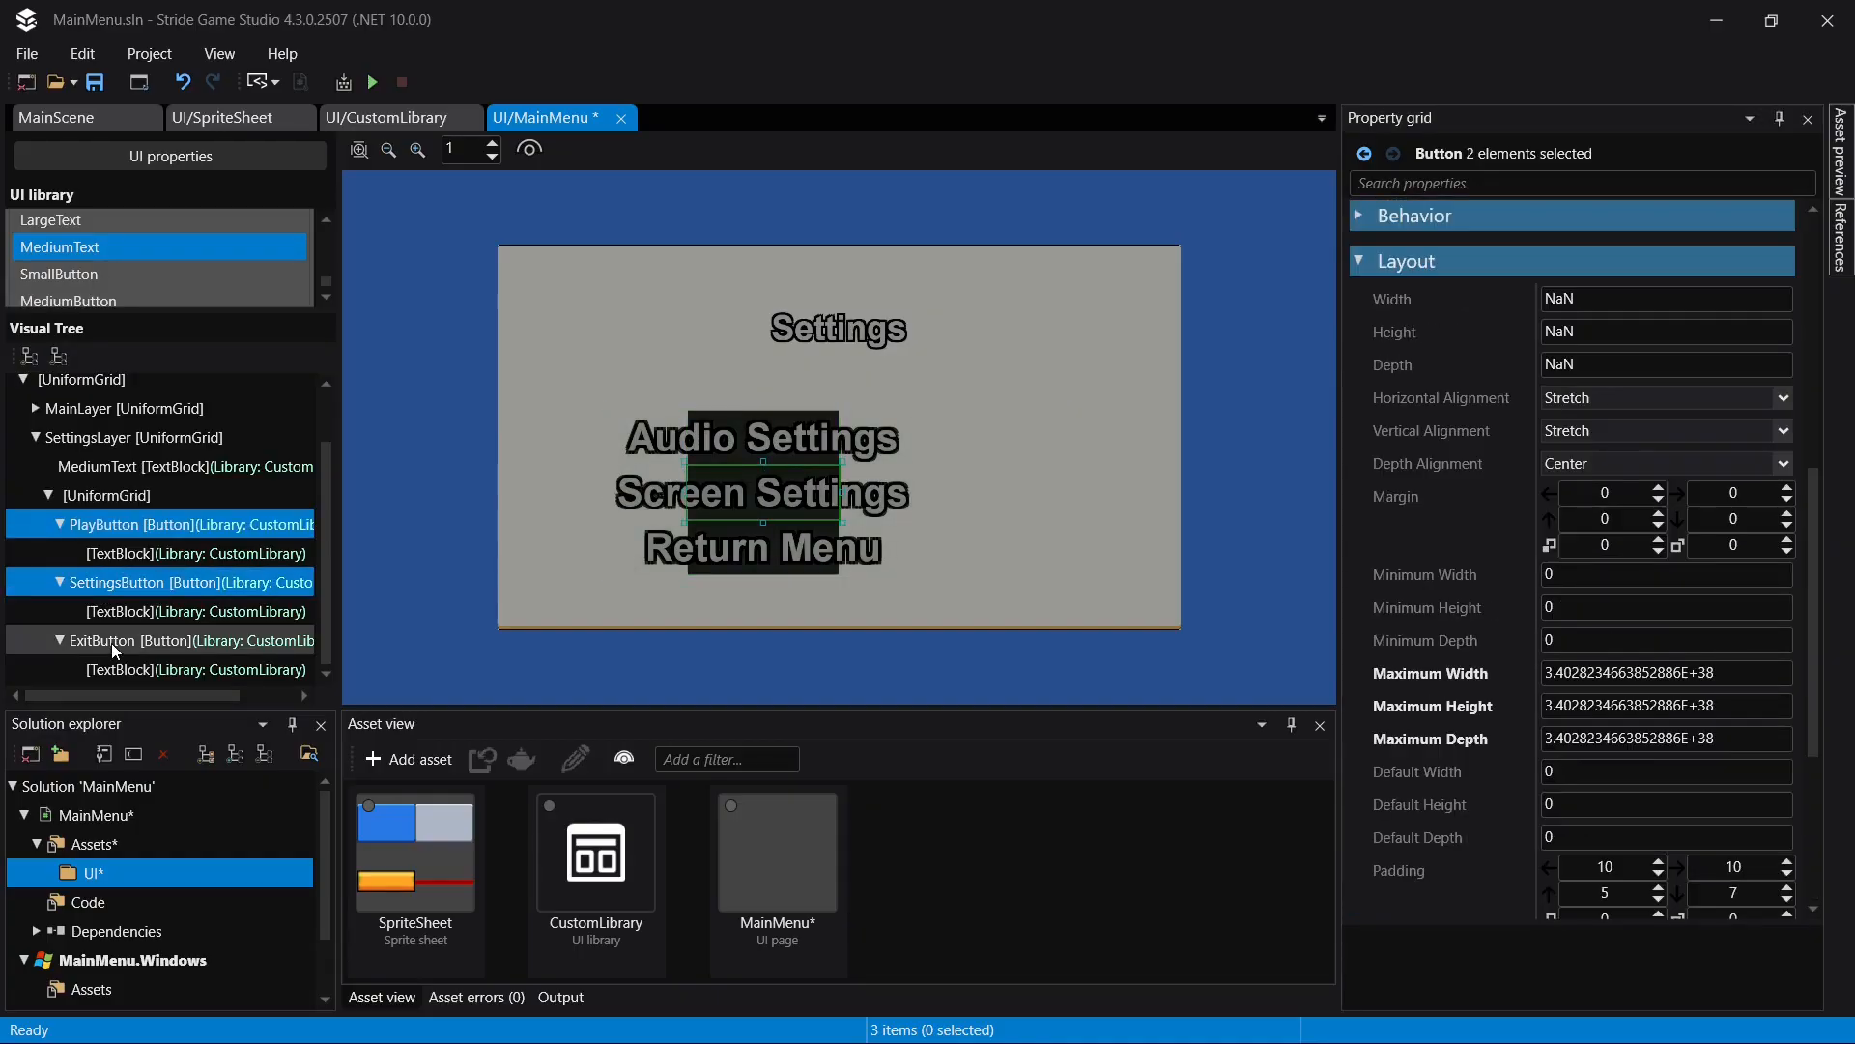
pyautogui.keyDown('ctrl'); pyautogui.click(111, 640); pyautogui.keyUp('ctrl')
pyautogui.scroll(-4, 1555, 531)
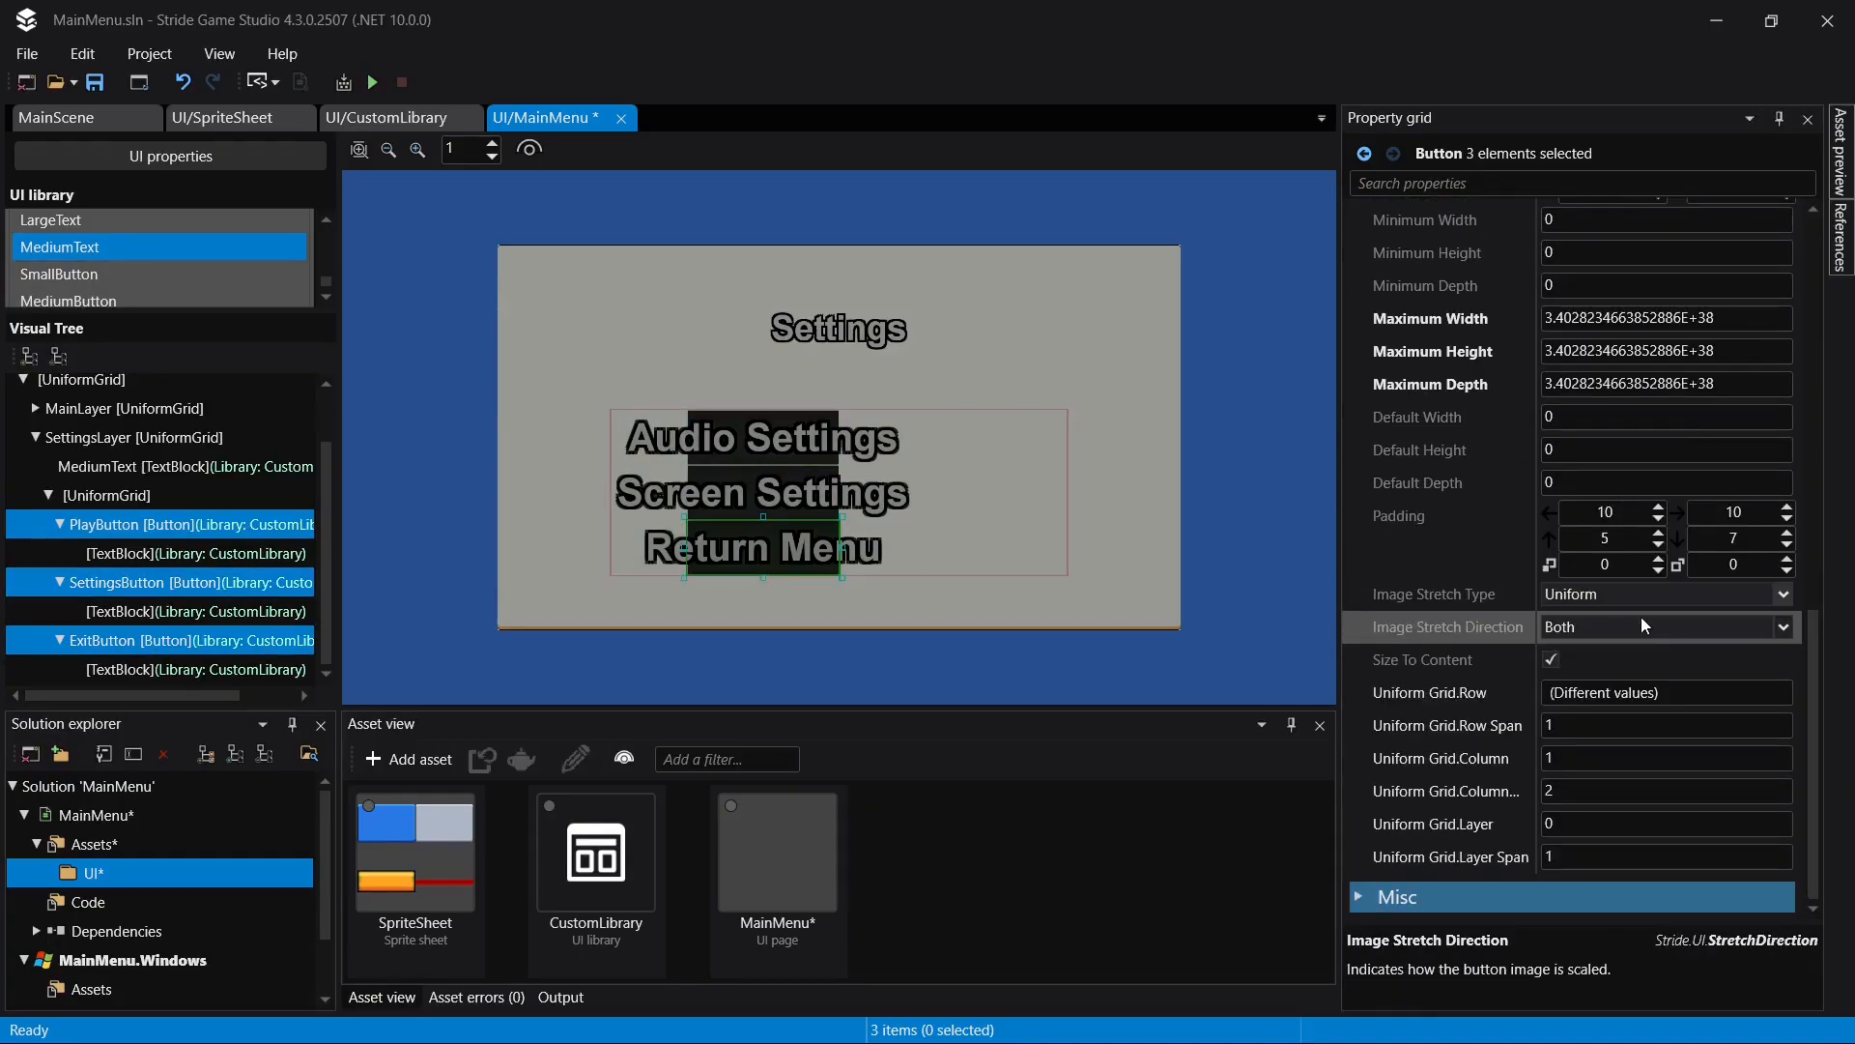
pyautogui.click(1608, 789)
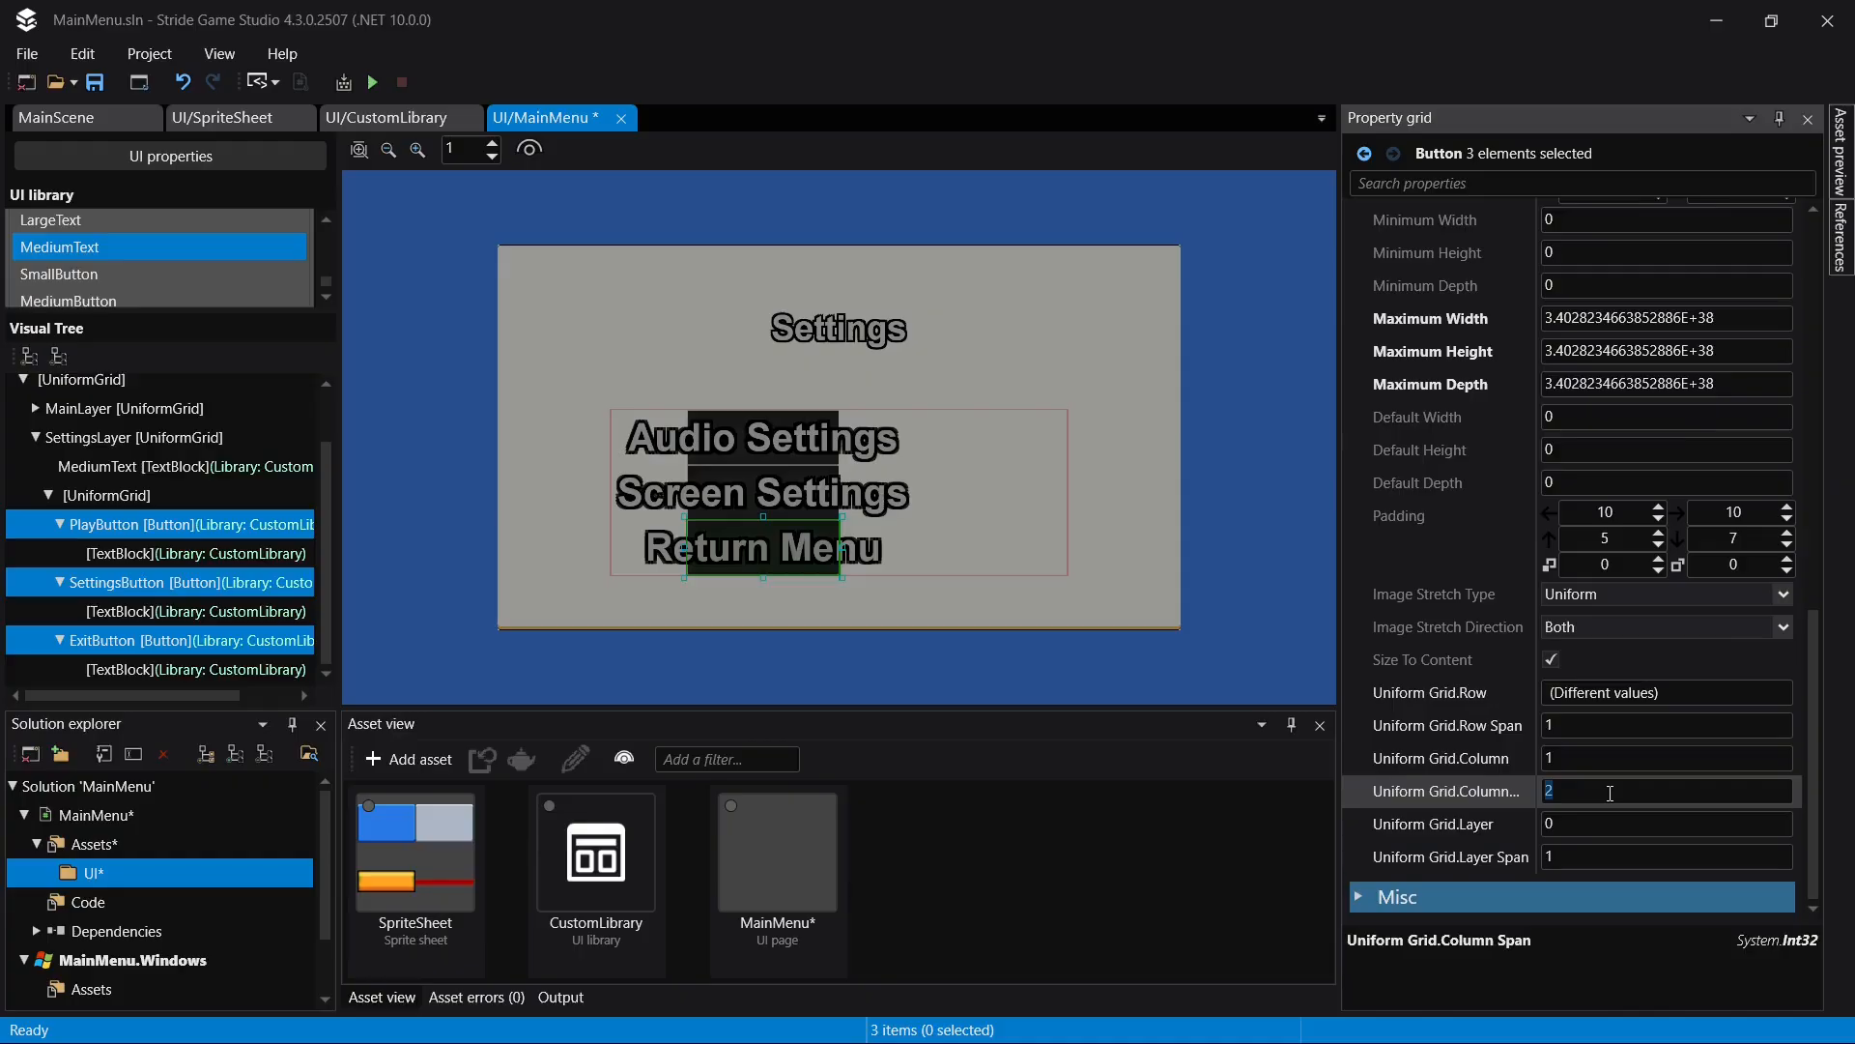
pyautogui.write('4')
pyautogui.press('Return')
pyautogui.hotkey('ctrl', 's')
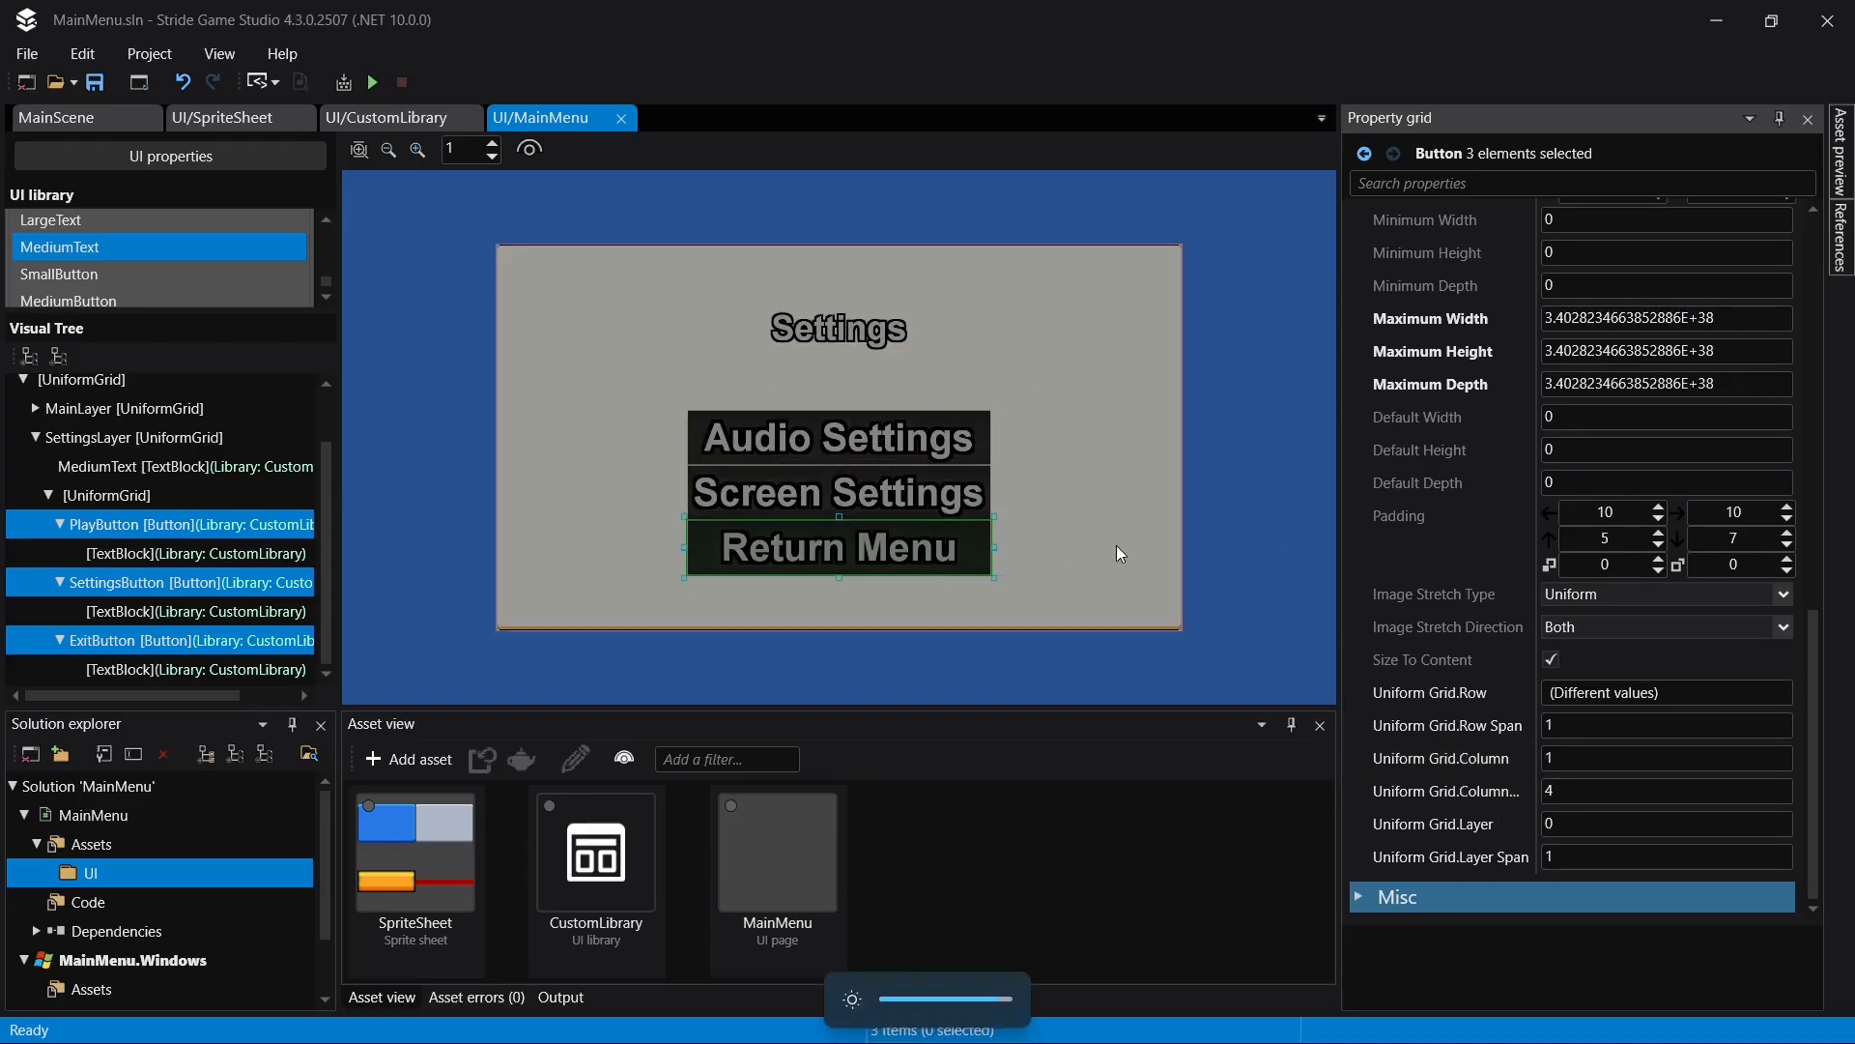
# - Set the row gap of the button UniformGrid in SettingsLayer to 10 and save the page
pyautogui.click(55, 490)
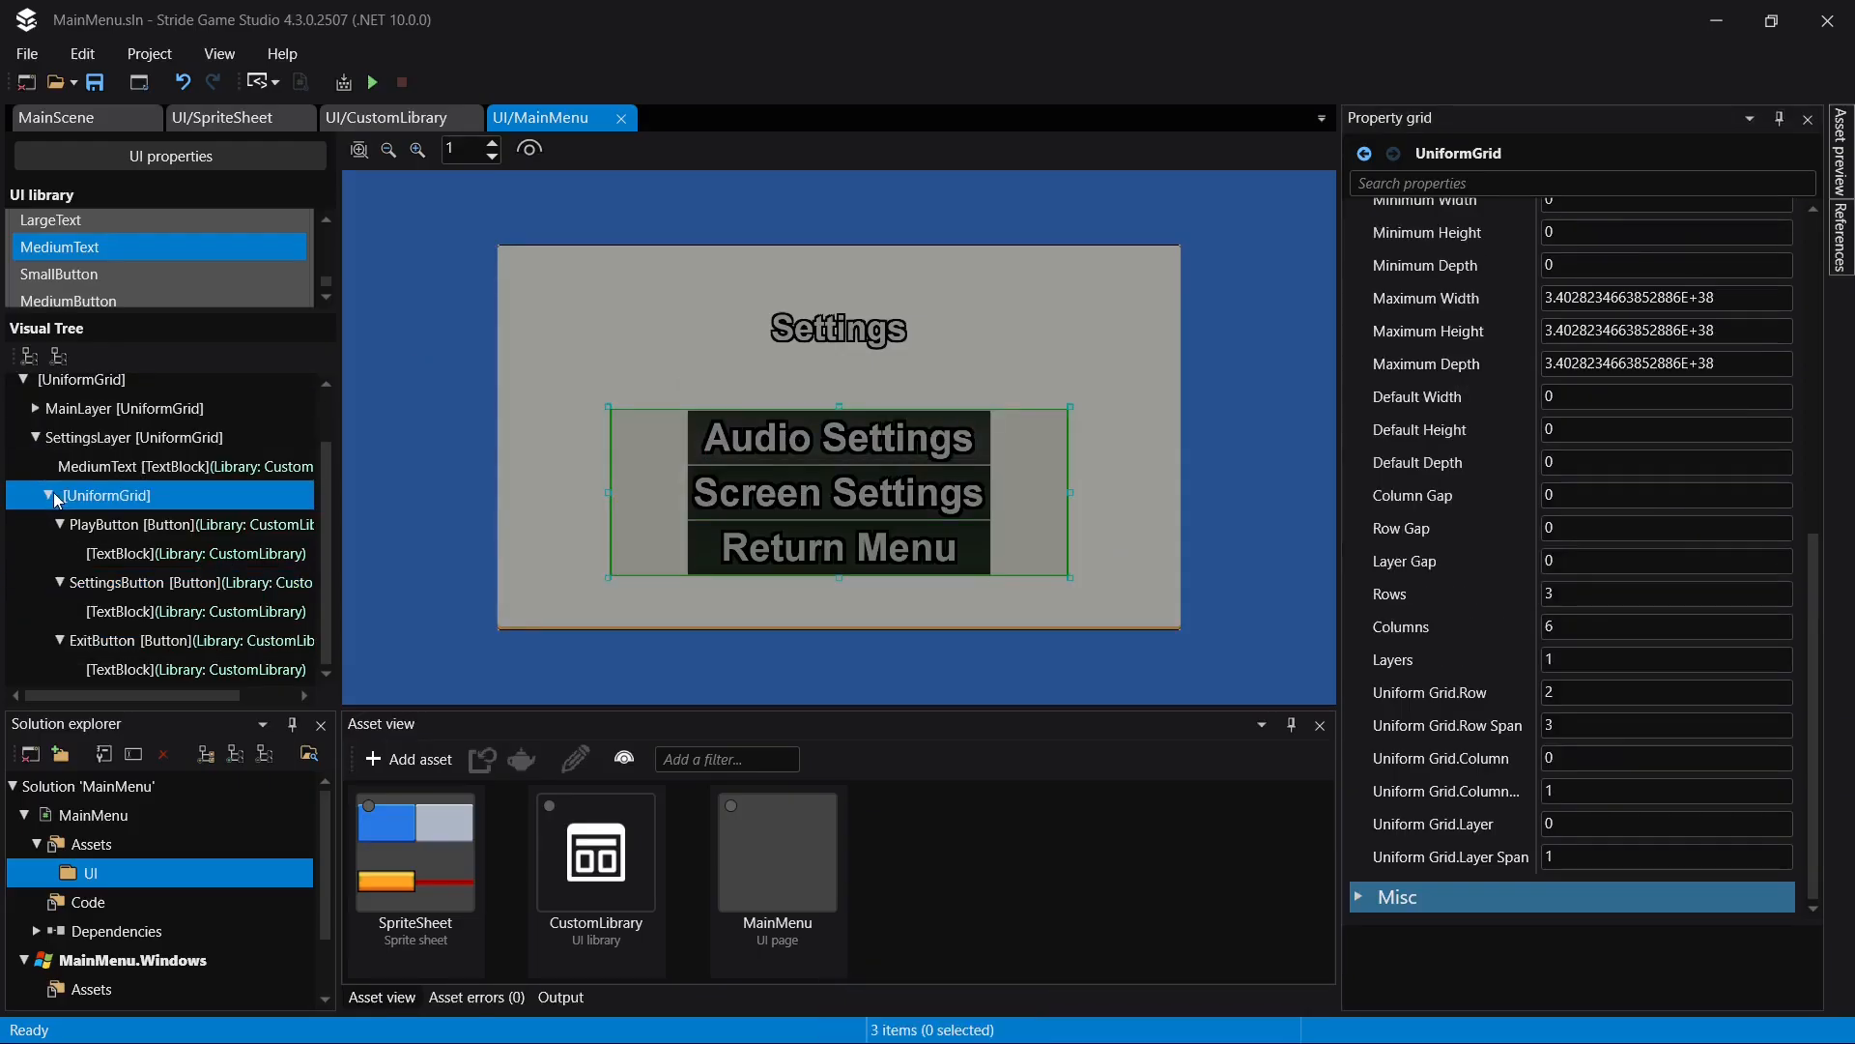
pyautogui.click(48, 495)
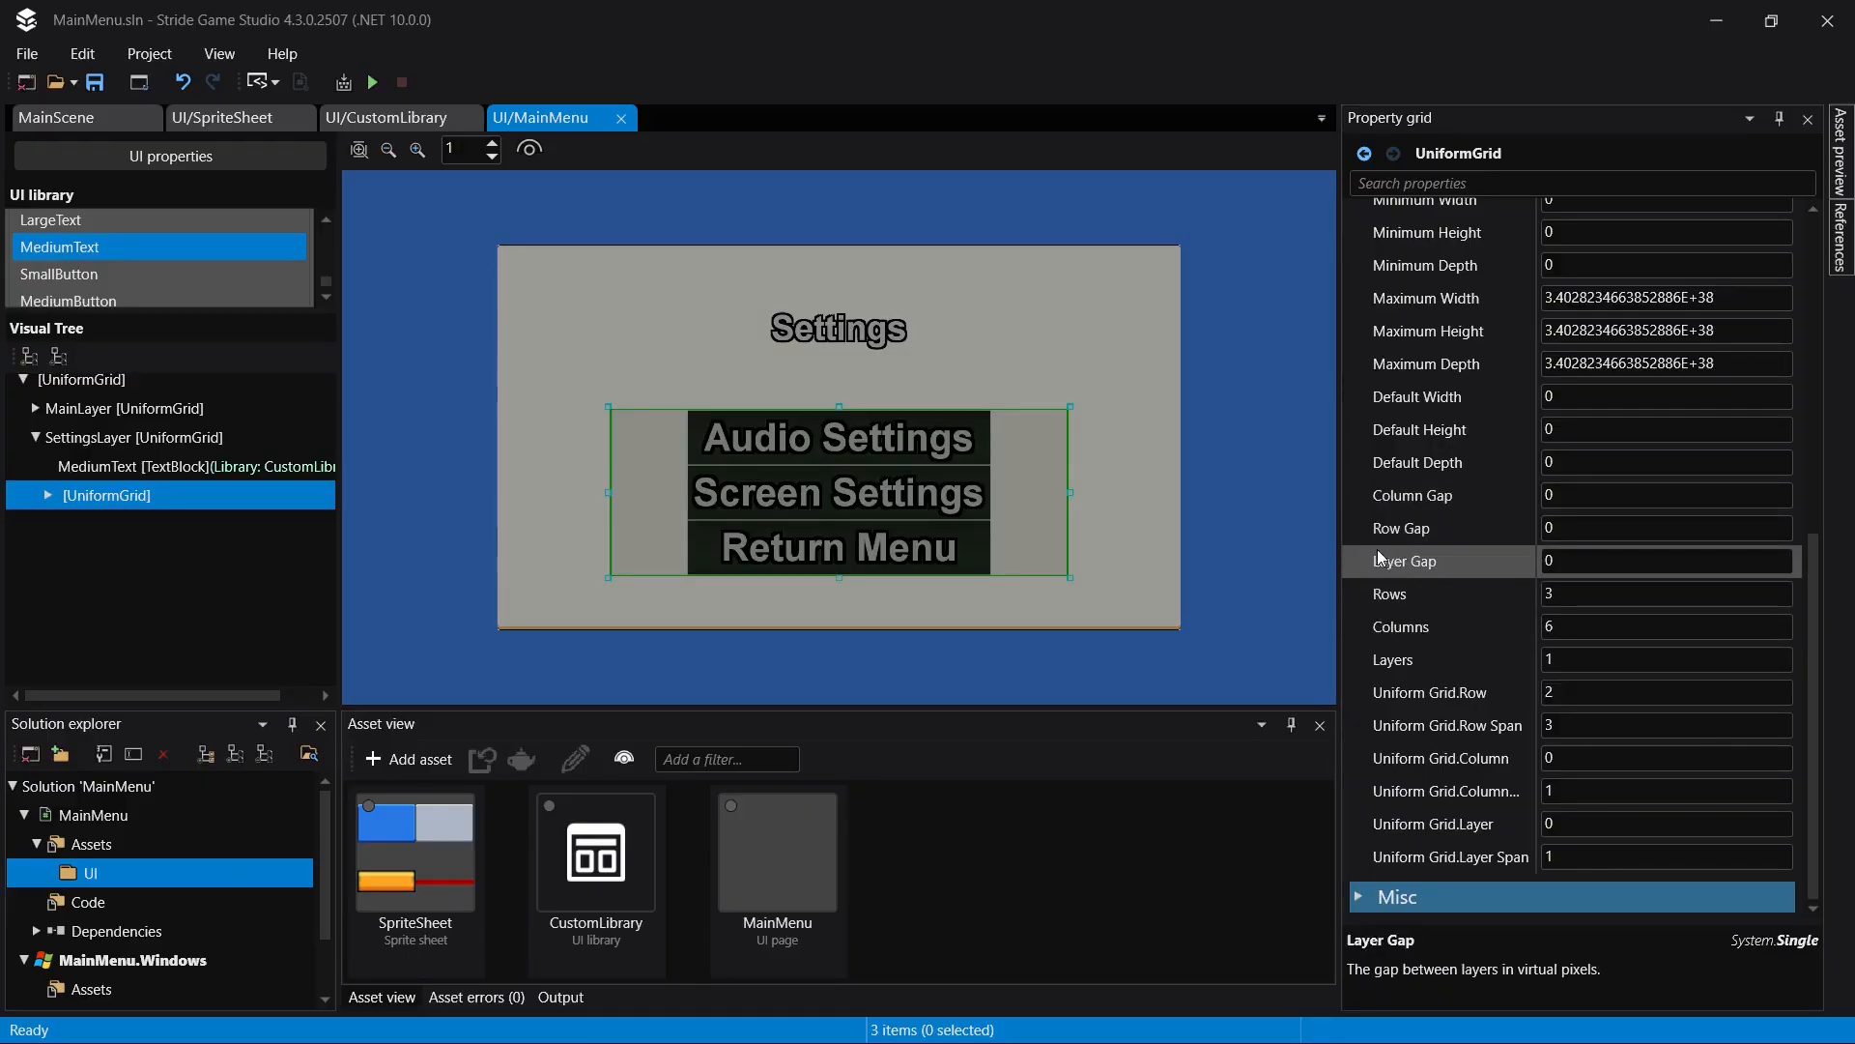
pyautogui.click(1676, 535)
pyautogui.write('10')
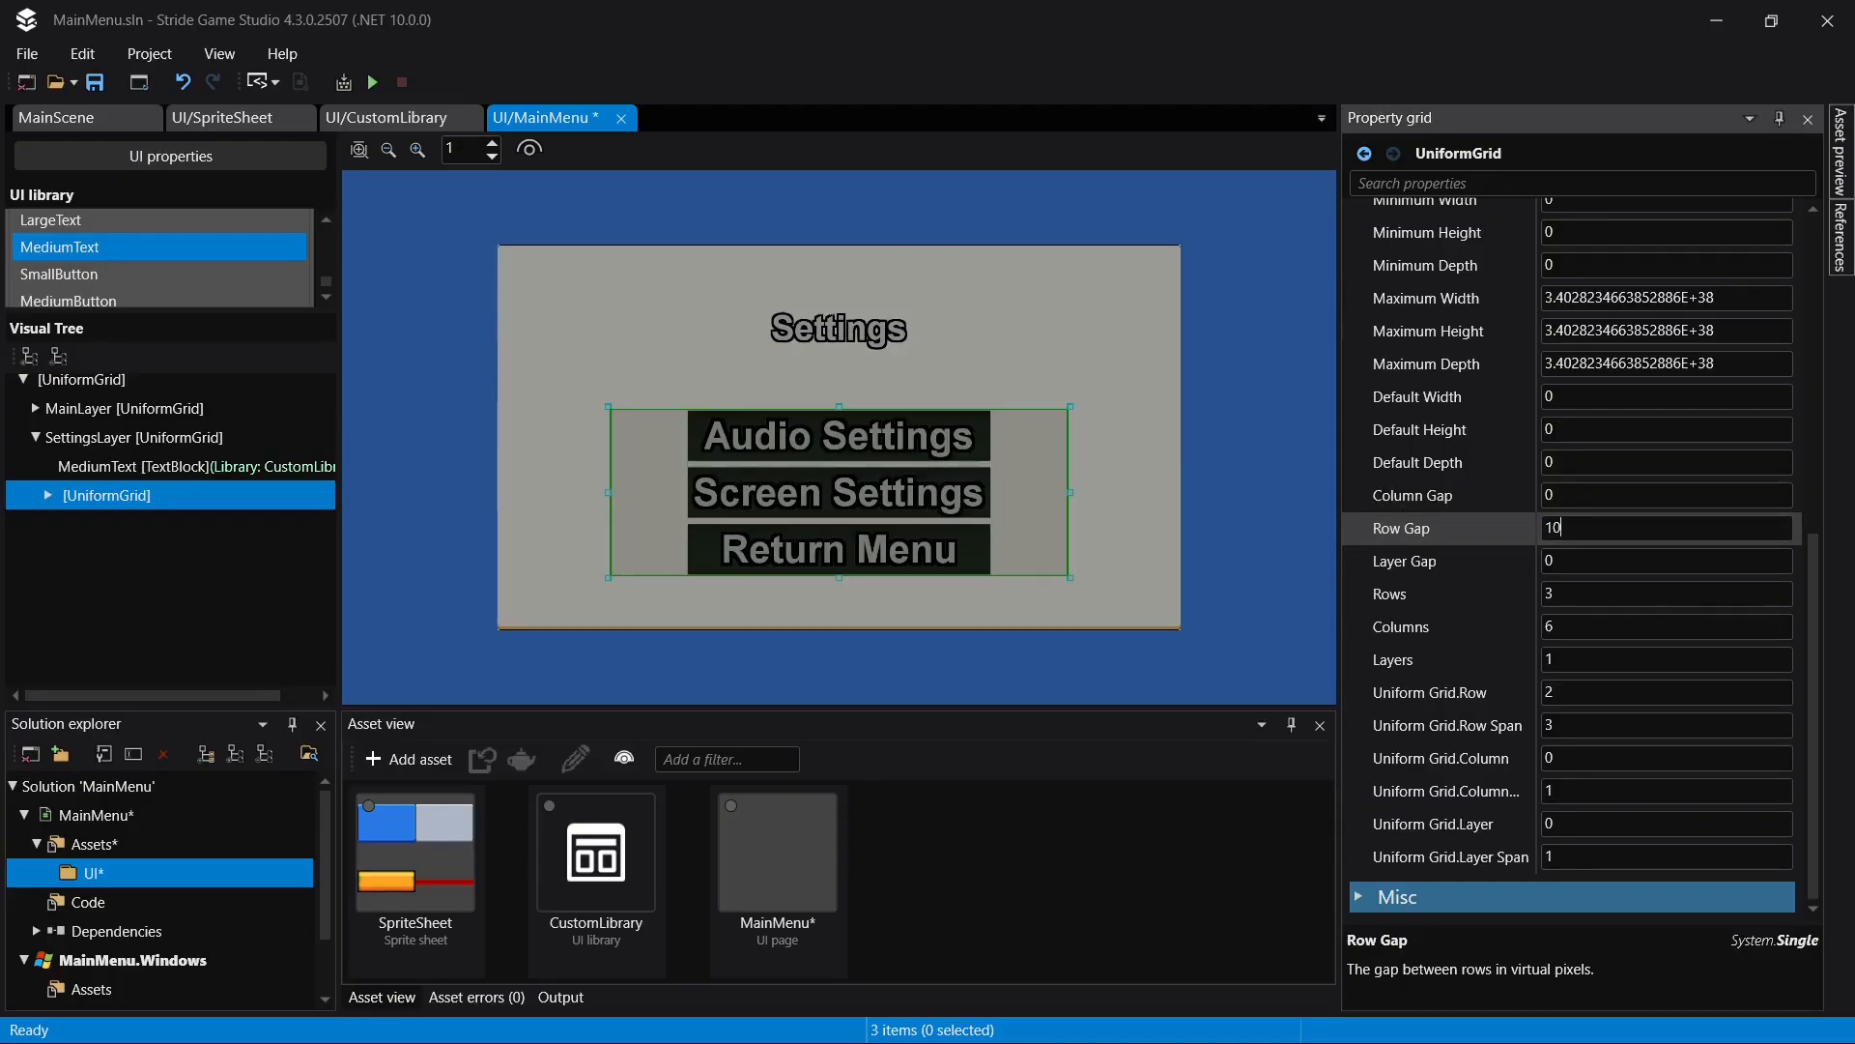
pyautogui.click(1109, 530)
pyautogui.hotkey('ctrl', 's')
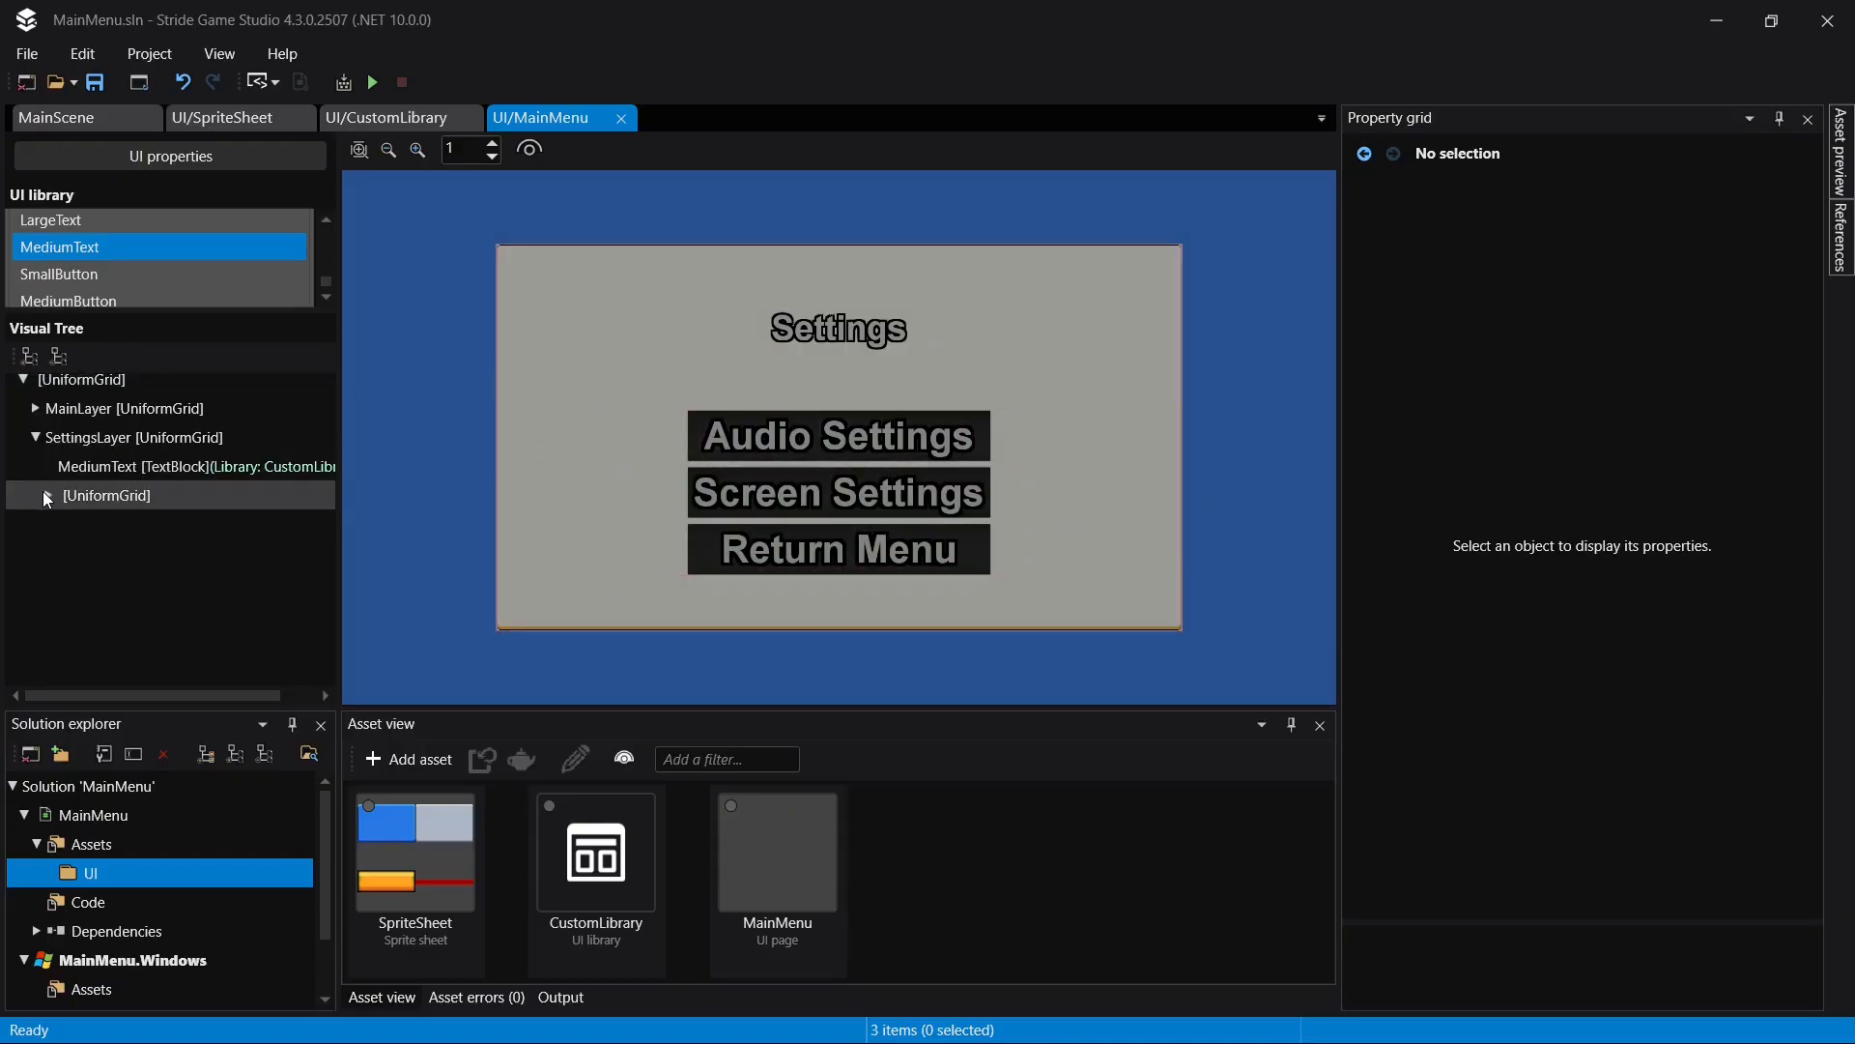
# - Rename PlayButton in SettingsLayer as AudioSettingsButton
pyautogui.click(45, 494)
pyautogui.click(120, 530)
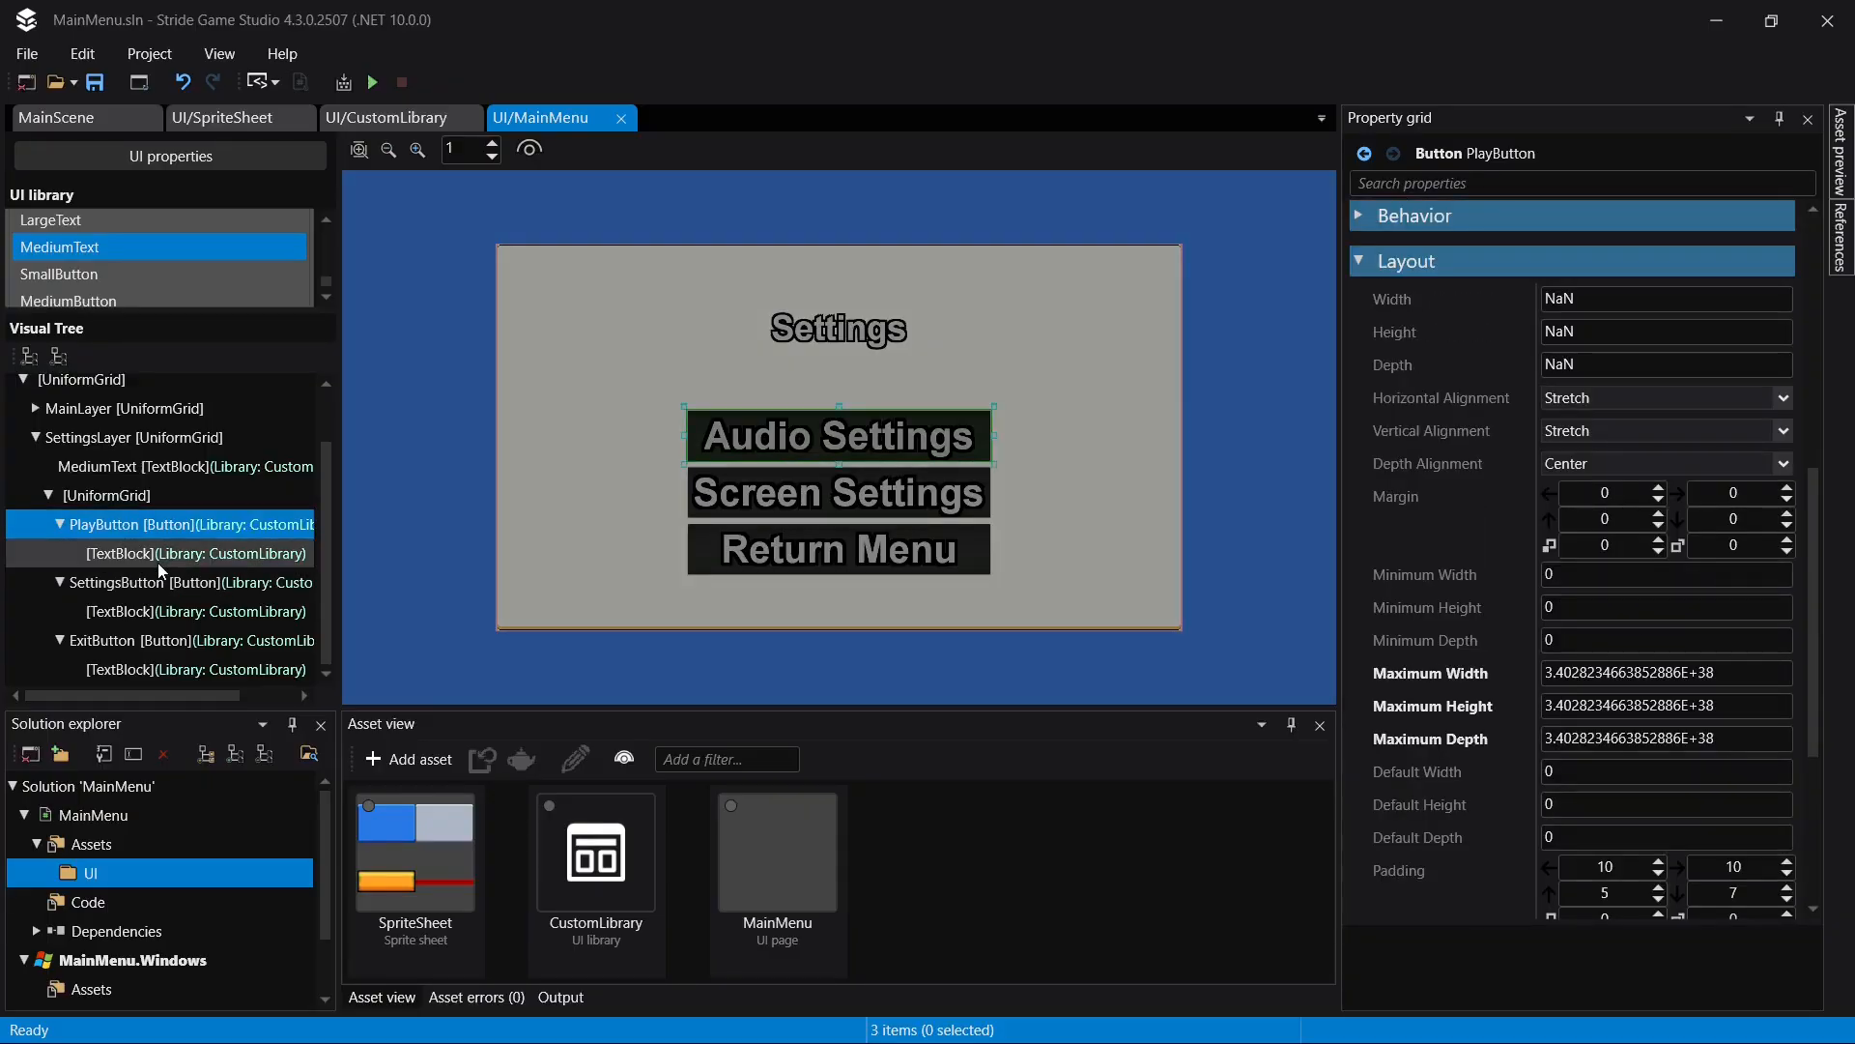
pyautogui.press('F2')
pyautogui.write('A')
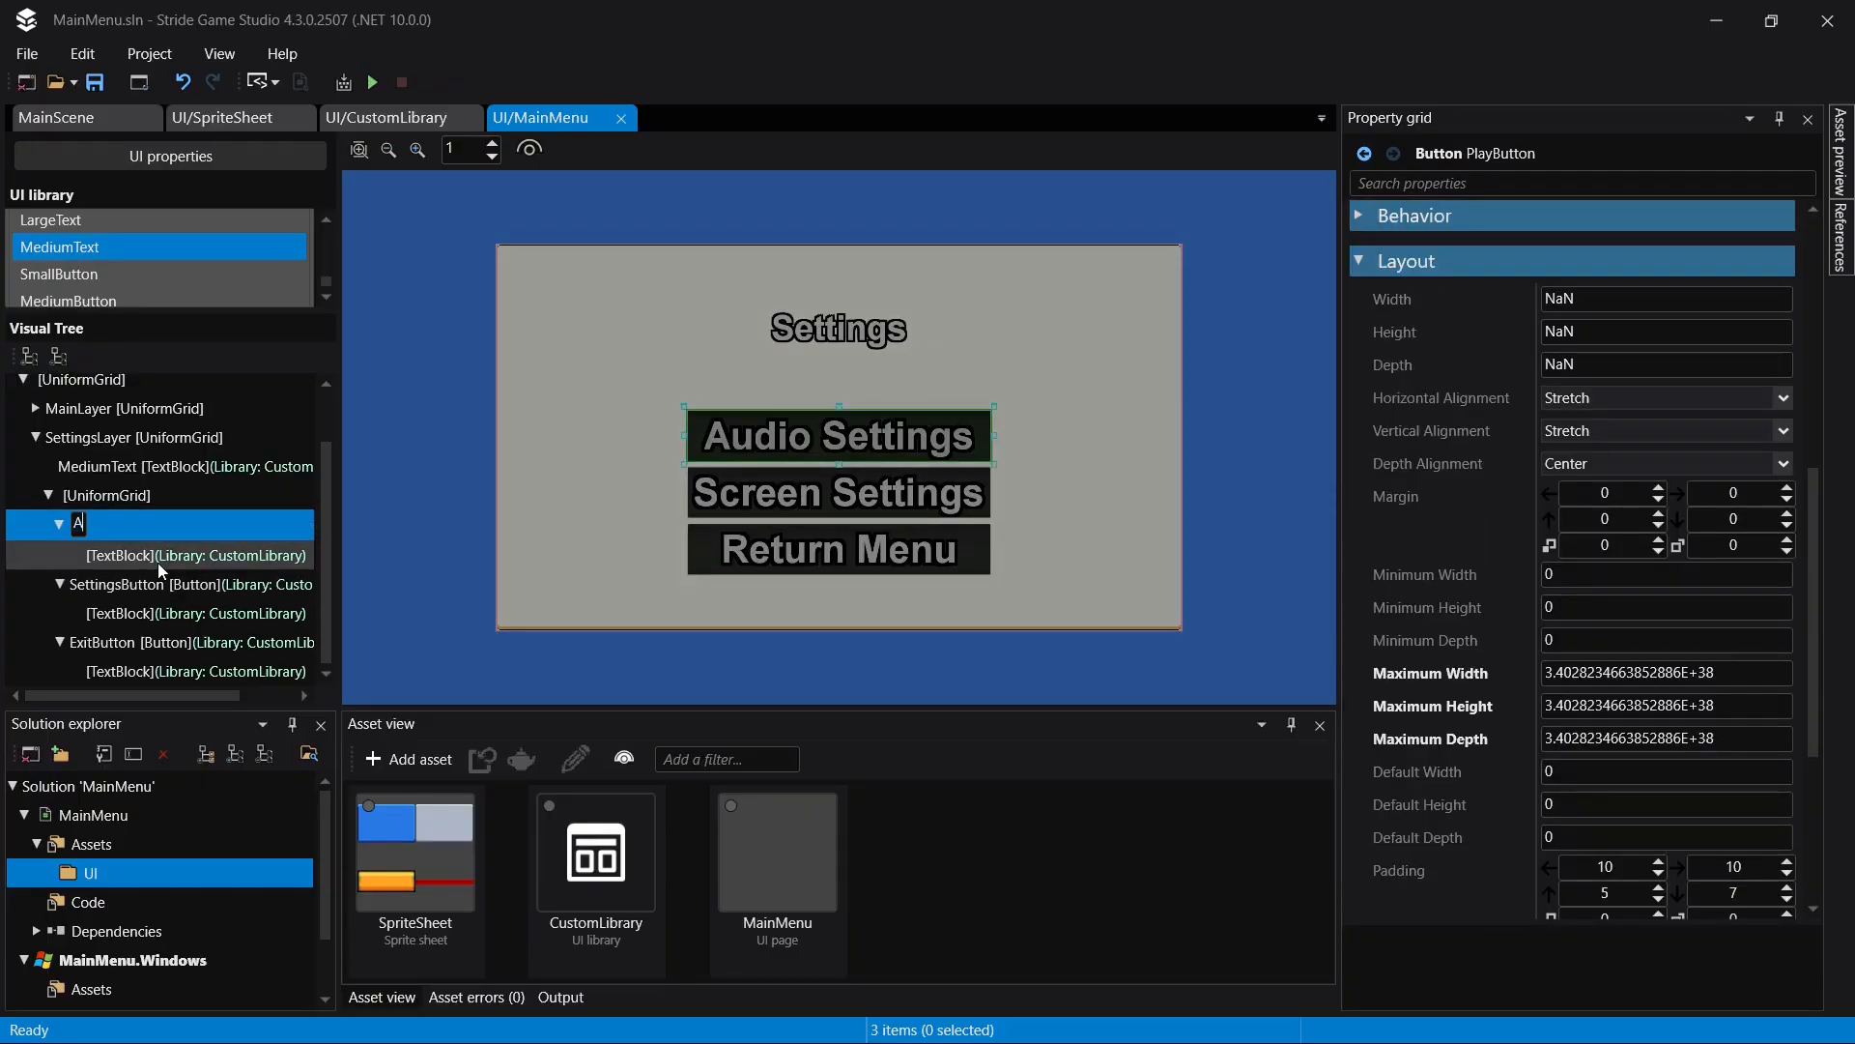
pyautogui.write('udioSettingsButton')
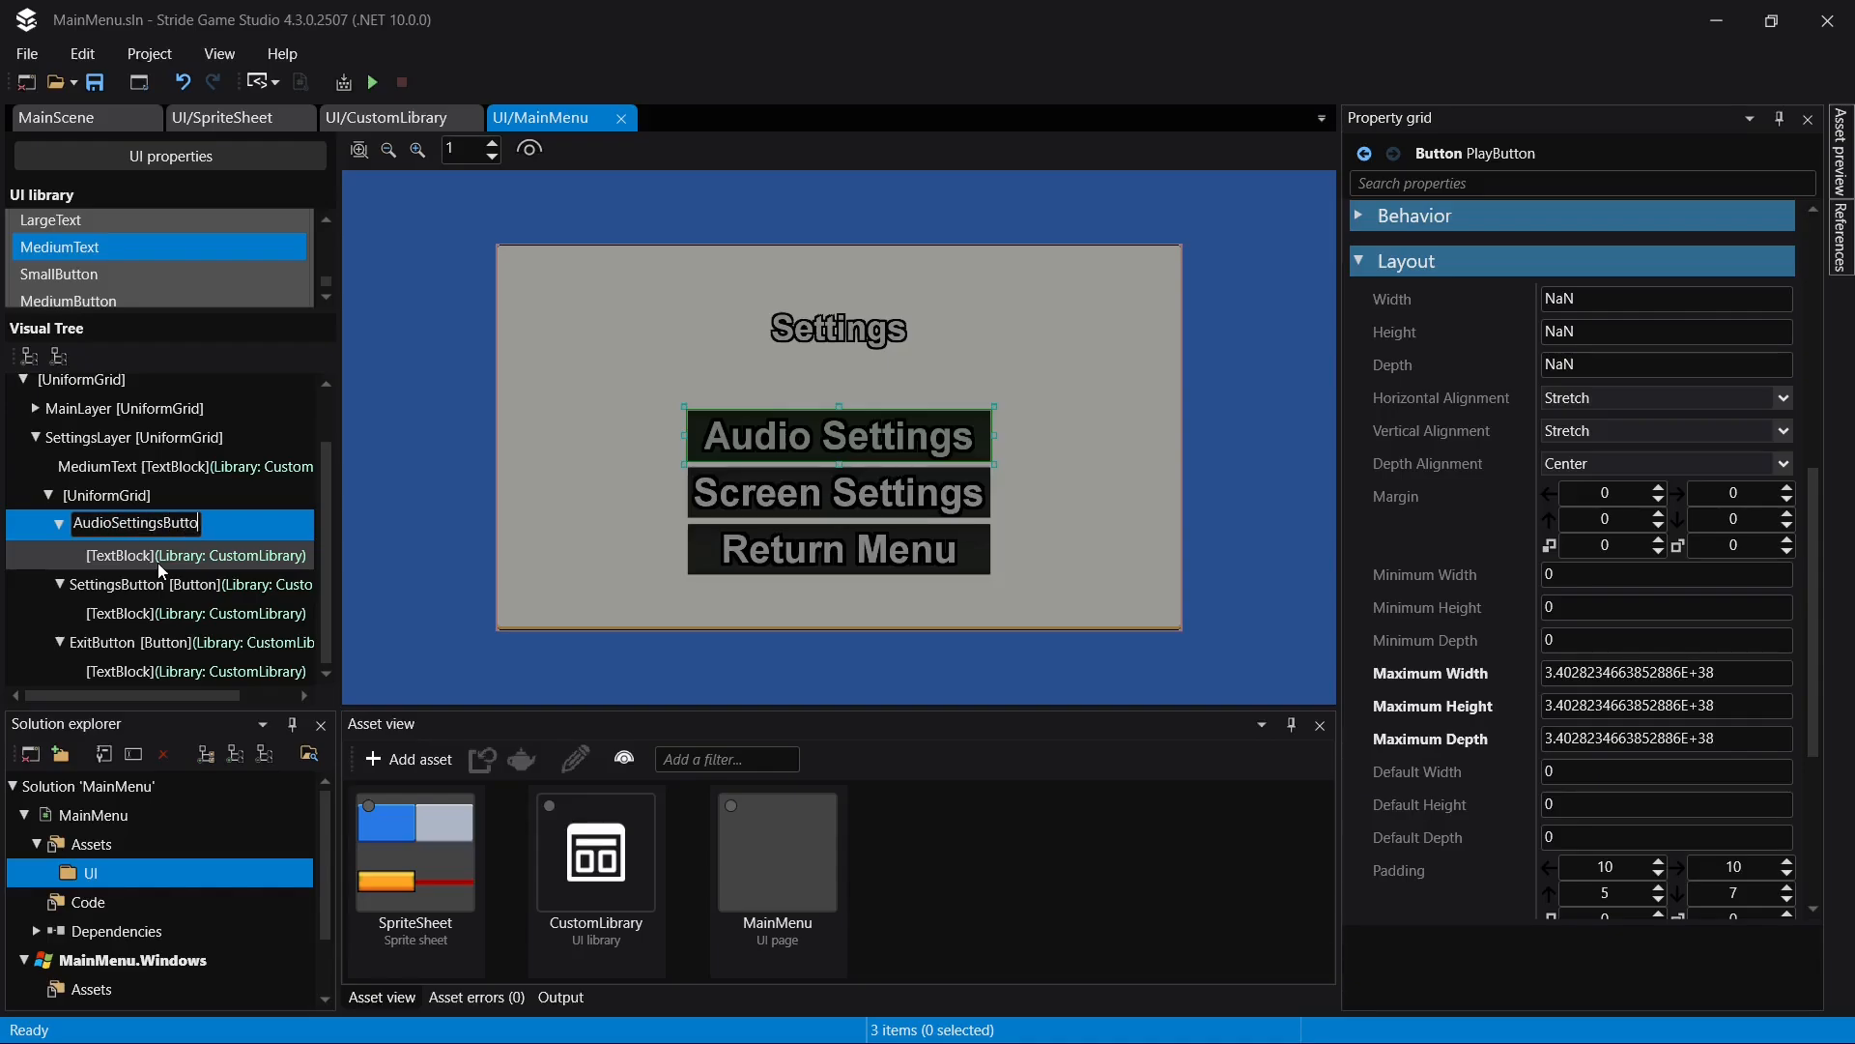
pyautogui.press('Return')
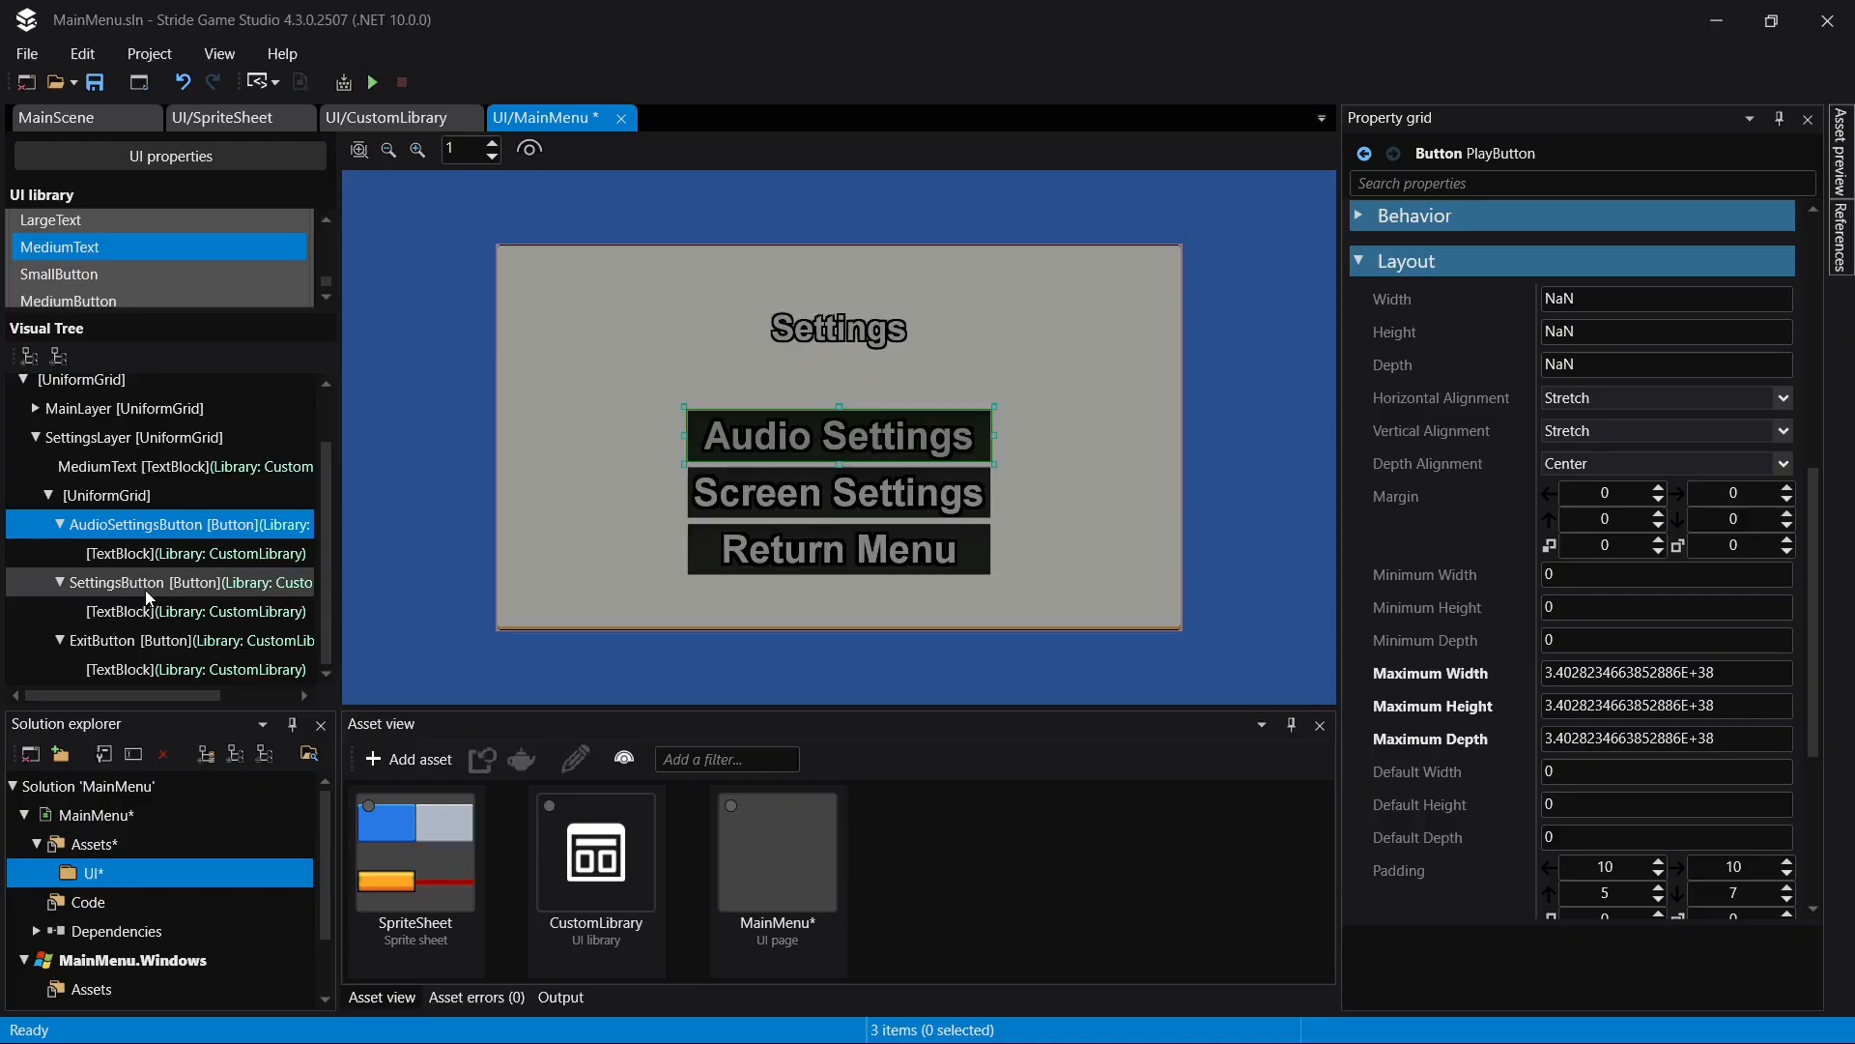
# - Rename SettingsButton in SettingsLayer as ScreenSettingsButton
pyautogui.click(145, 582)
pyautogui.press('F2')
pyautogui.write('Sc')
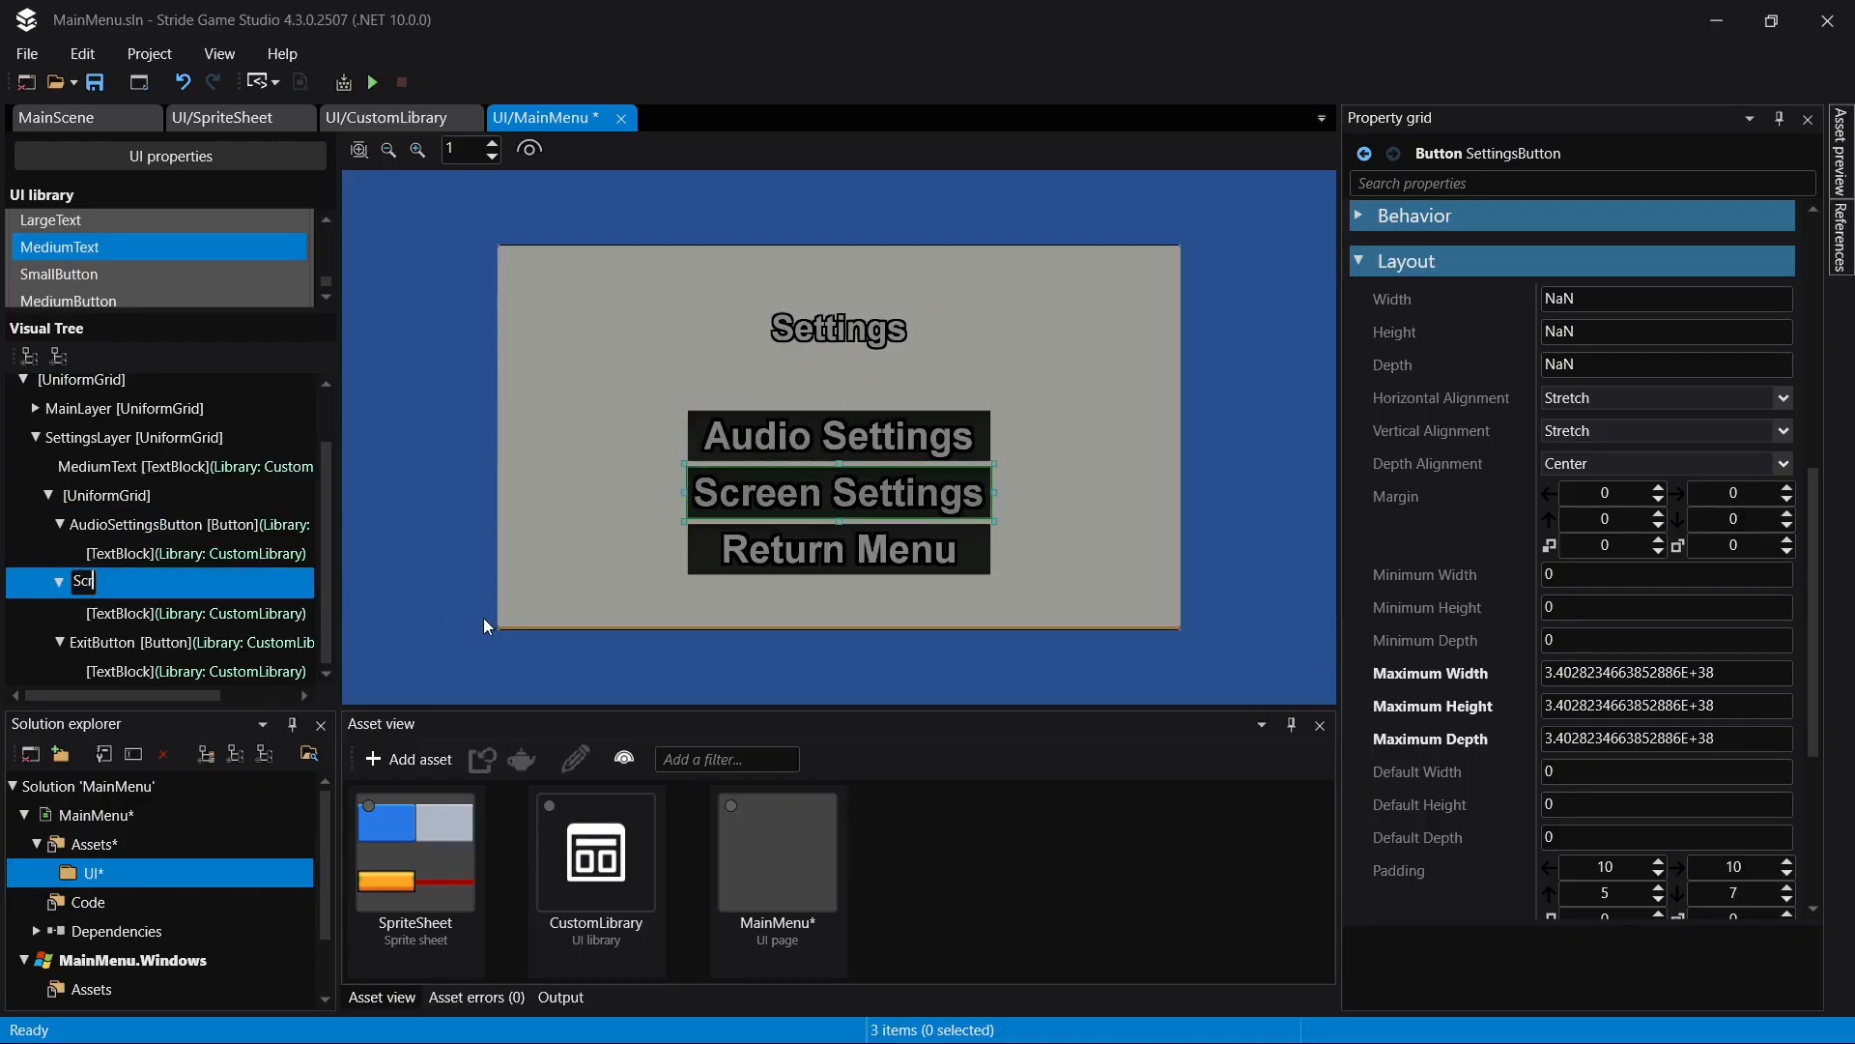
pyautogui.write('reenSettingsButton')
pyautogui.press('Return')
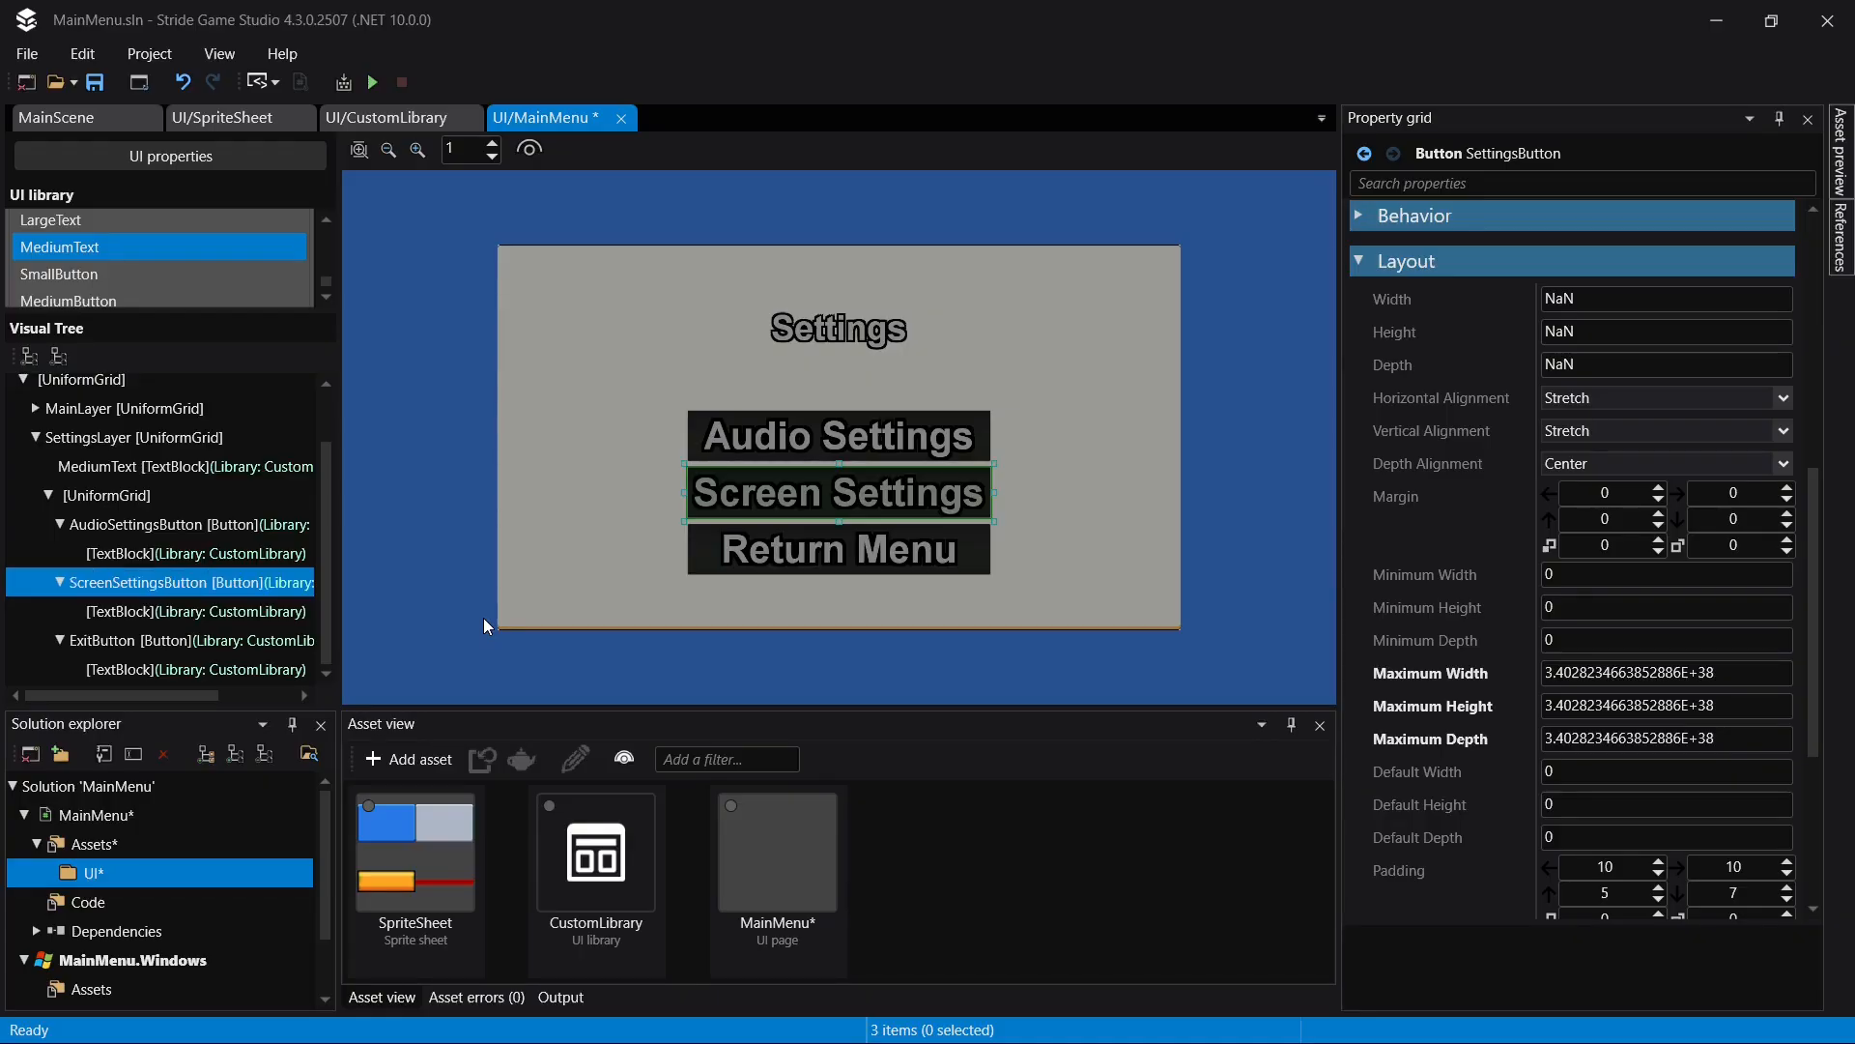
# - Save the page and rename ExitButton in SettingsLayer as ReturnMenuButton
pyautogui.click(170, 640)
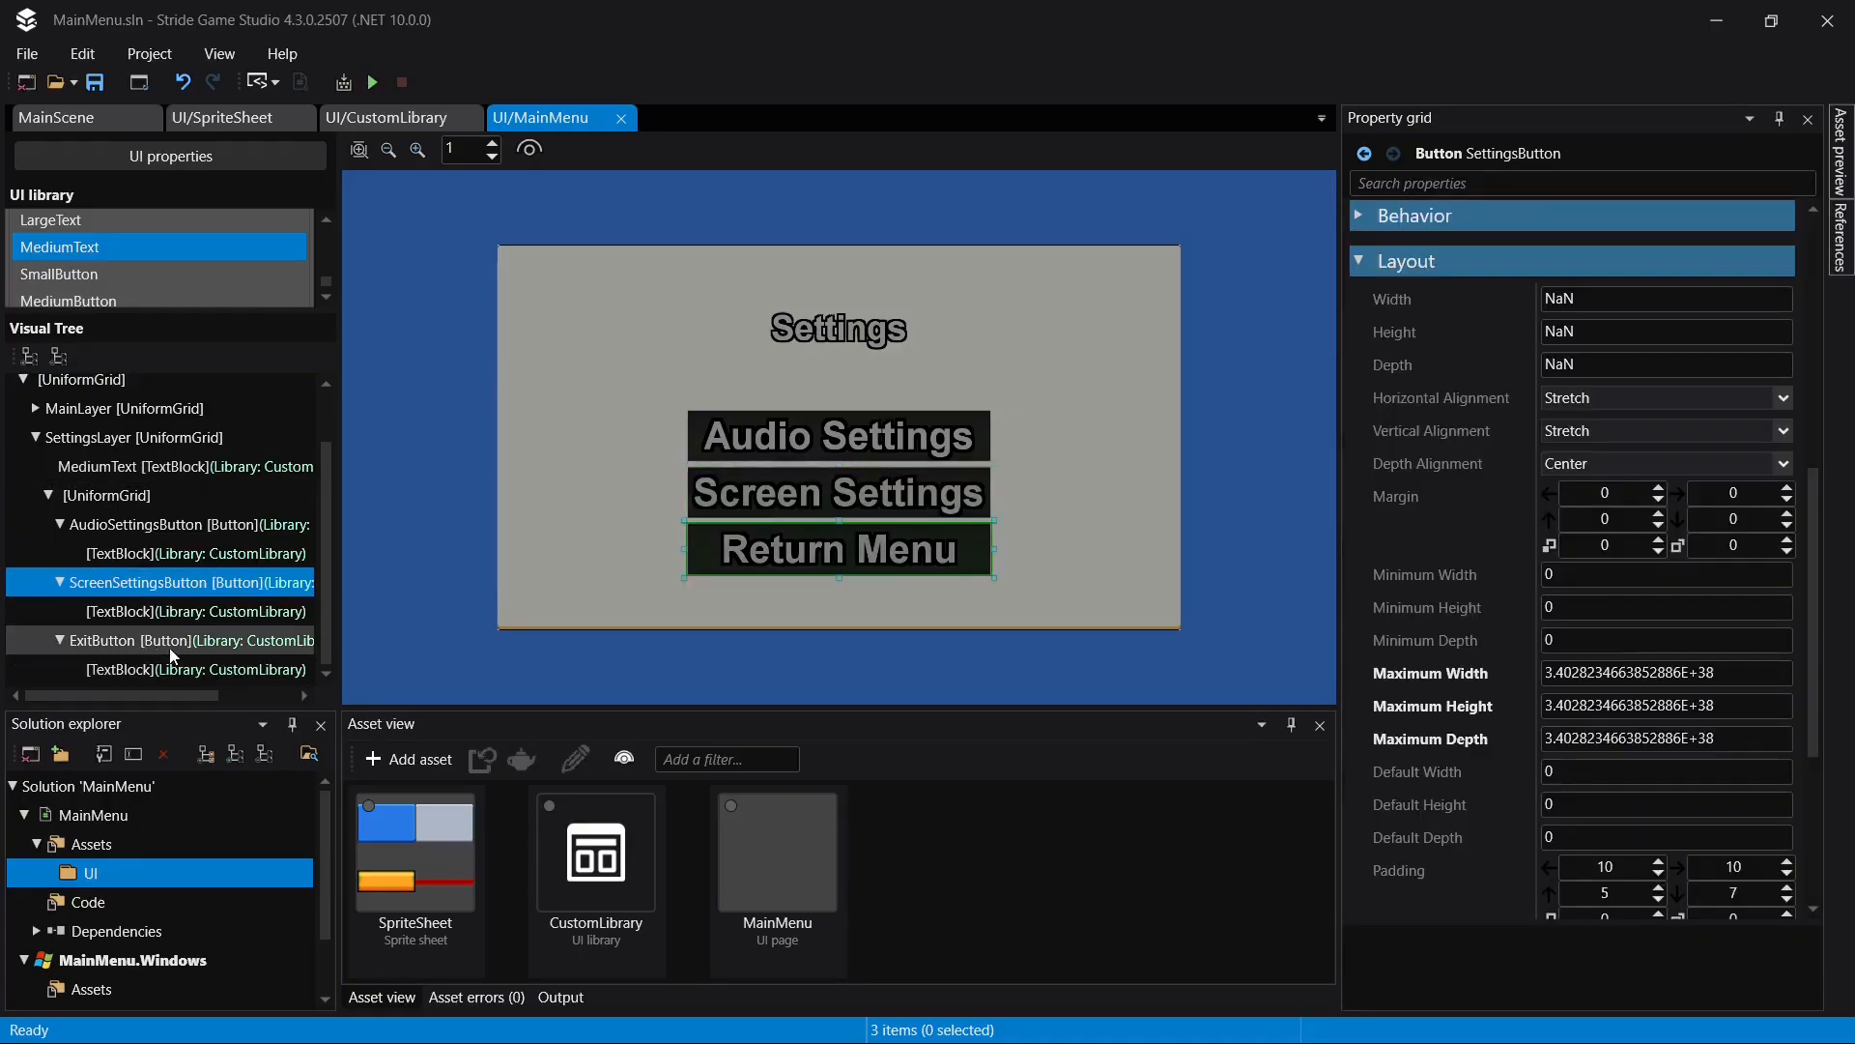
pyautogui.click(236, 640)
pyautogui.write('ReturnMenuButton')
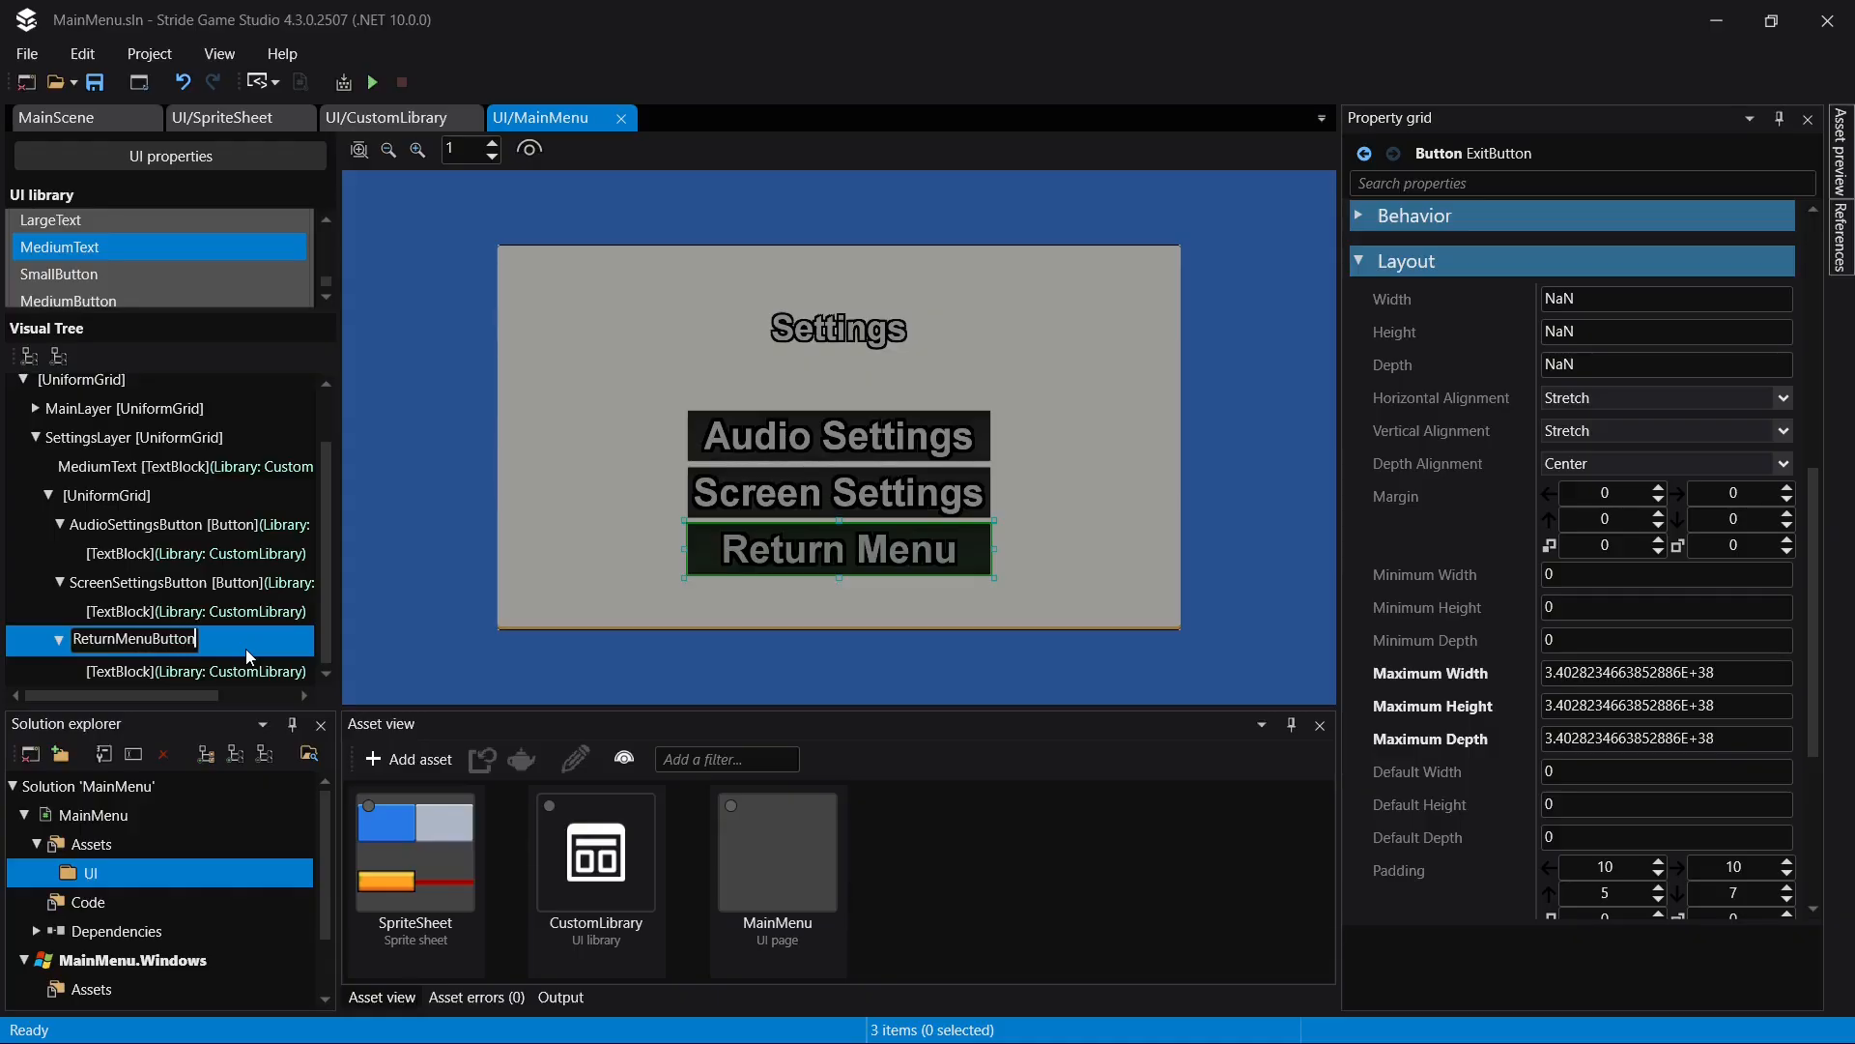
pyautogui.press('Return')
# - Set the visibility of SettingsLayer to Hidden and duplicate the layer within its parent UniformGrid
pyautogui.scroll(10, 1652, 362)
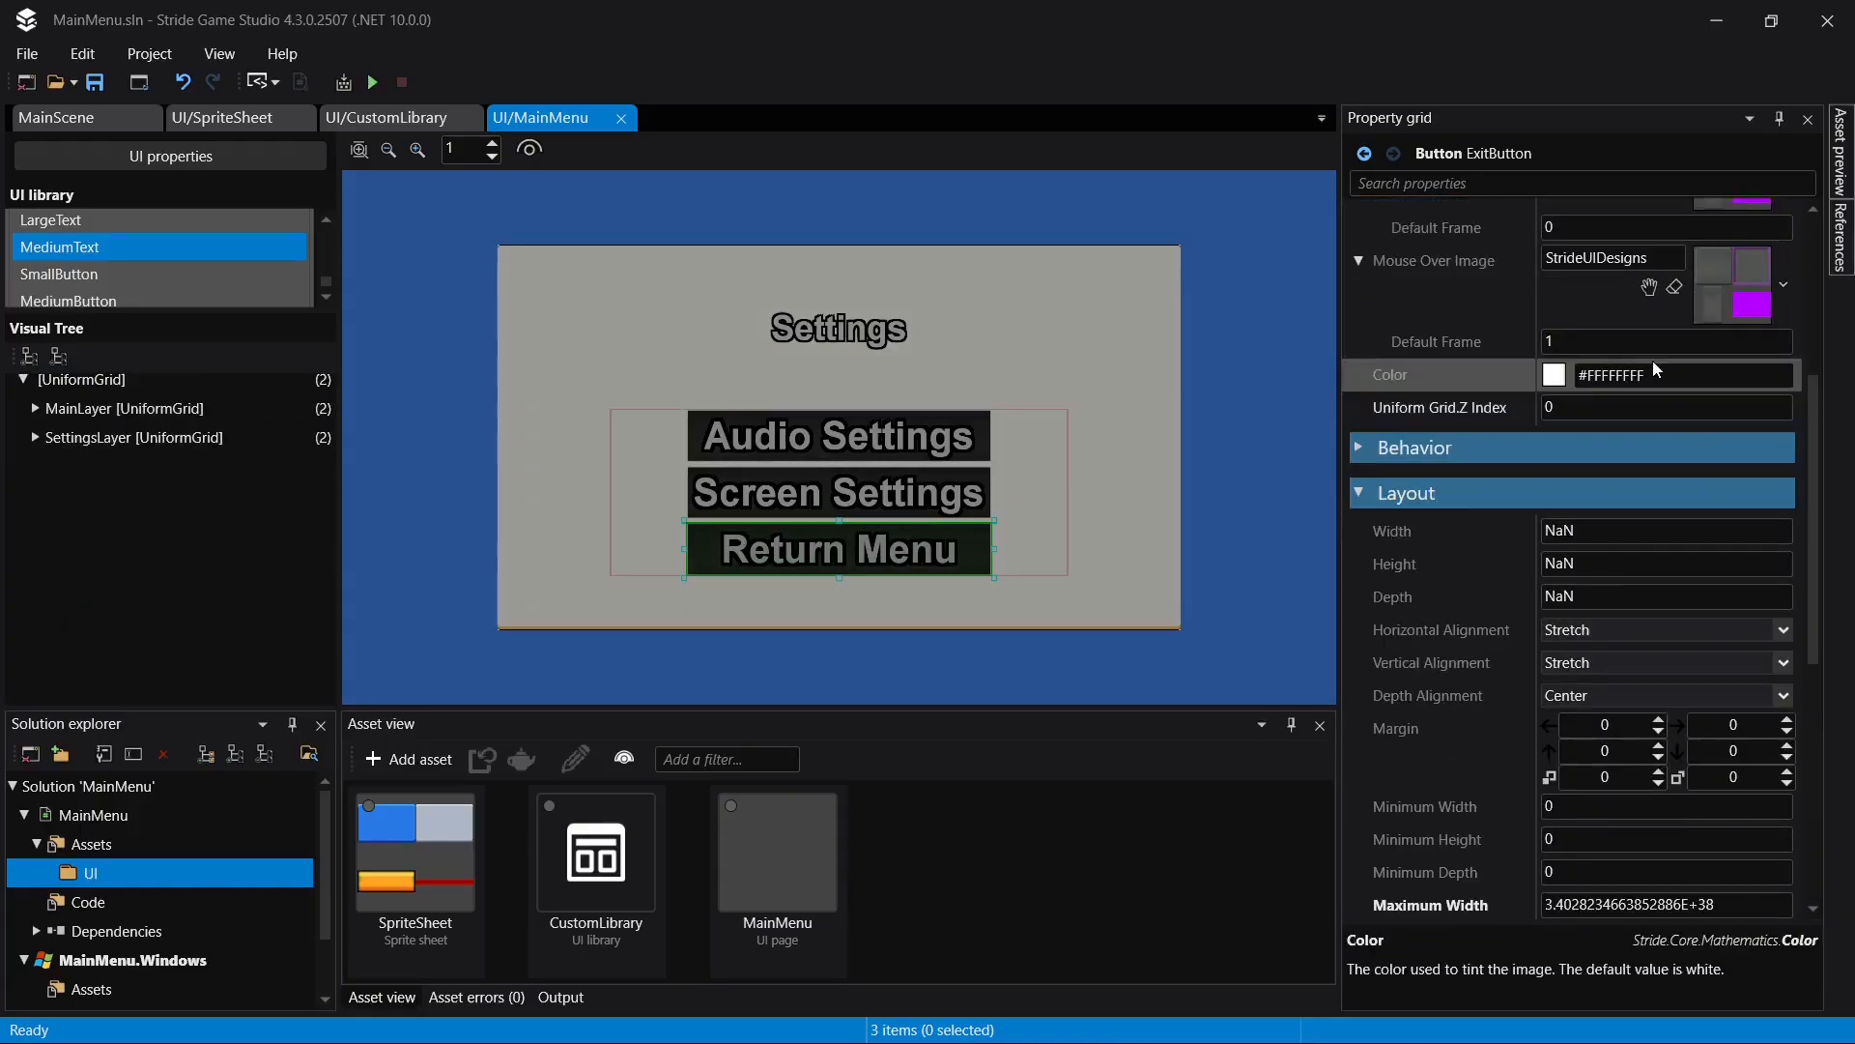
pyautogui.click(116, 440)
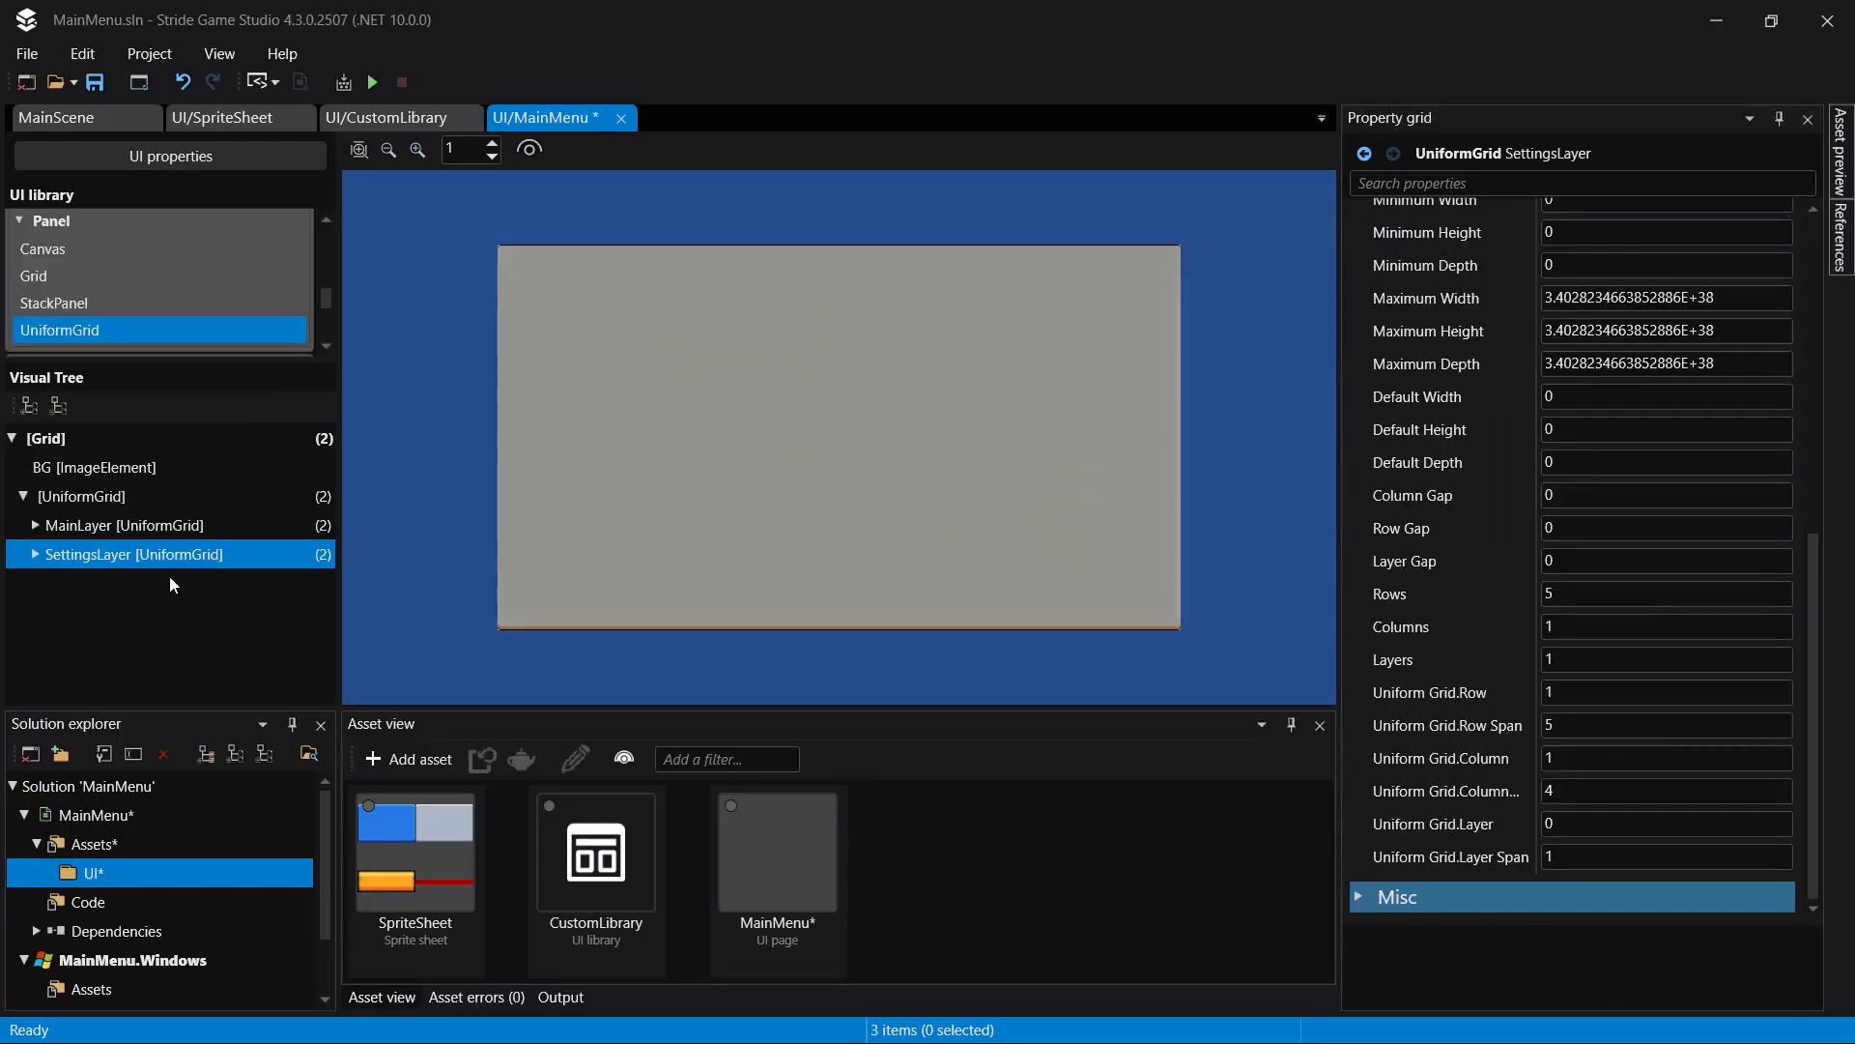
pyautogui.hotkey('ctrl', 'd')
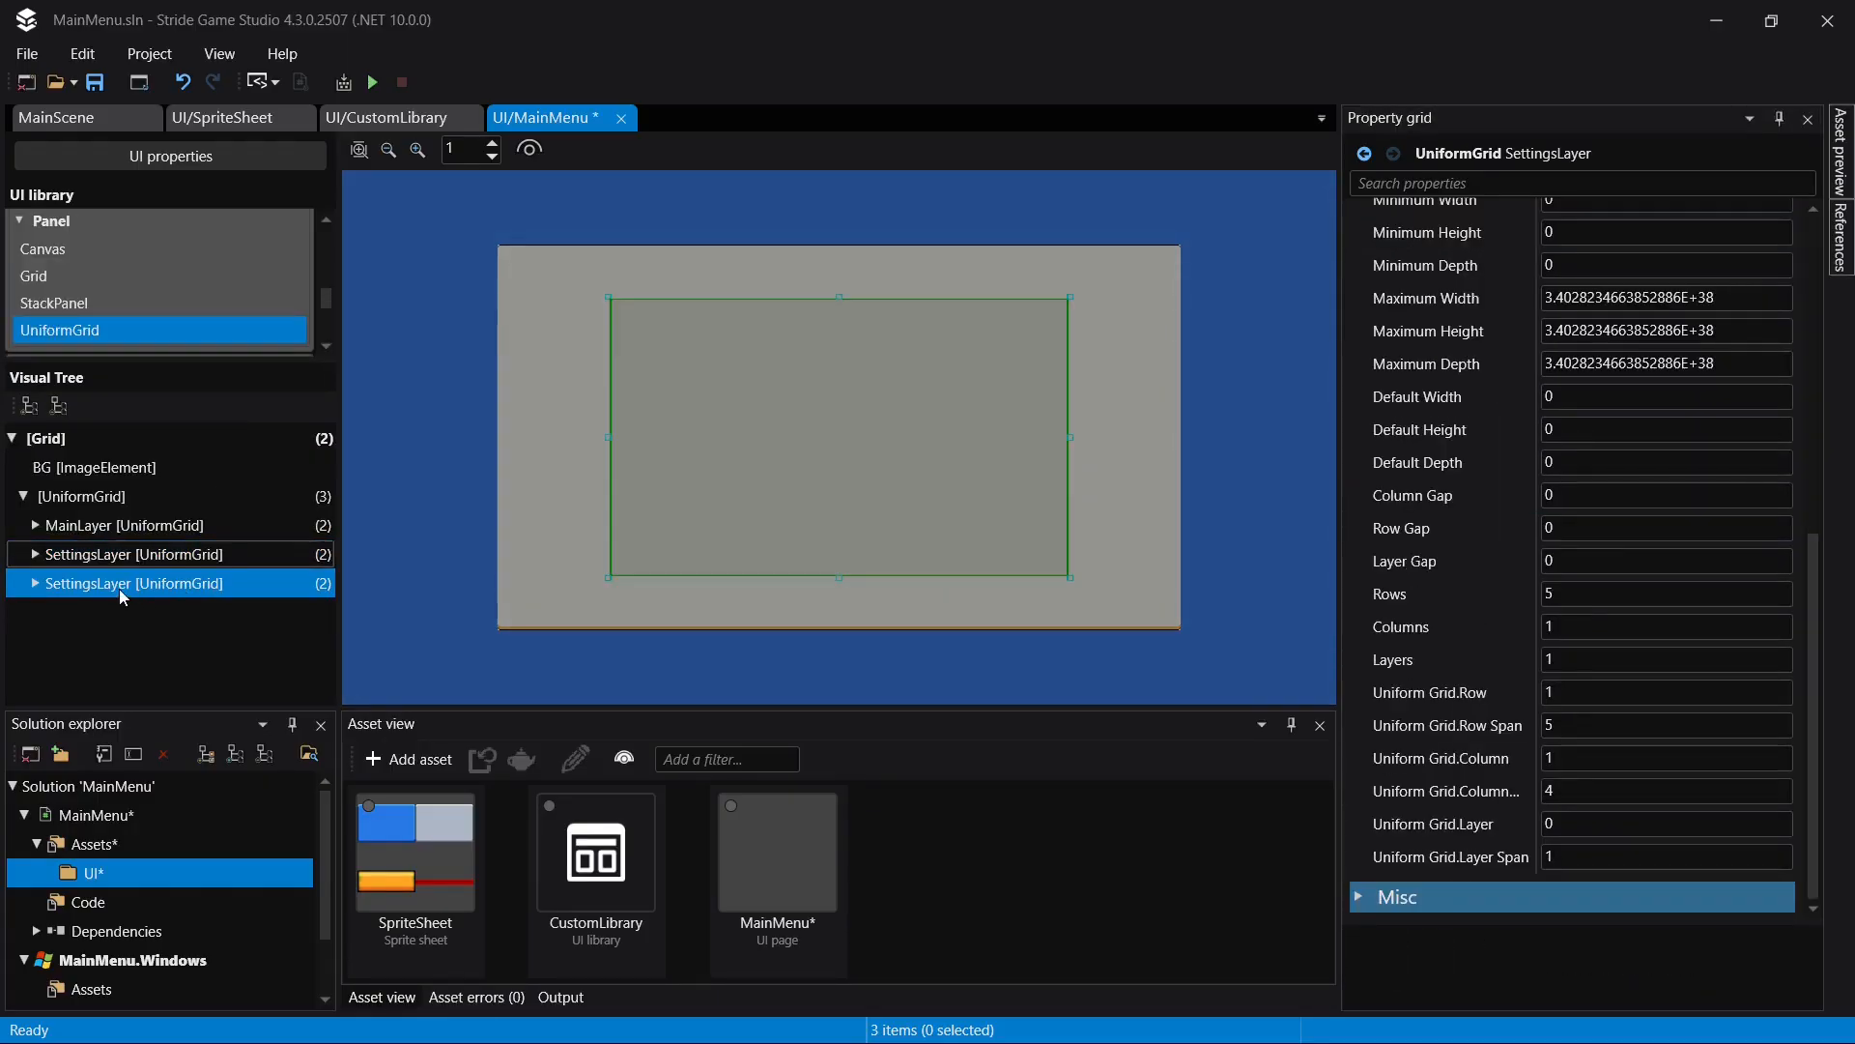
# - Set the duplicated SettingsLayer's visibility to Visible and rename it as ScreenSettingsLayer
pyautogui.scroll(4, 1766, 570)
pyautogui.scroll(5, 1648, 406)
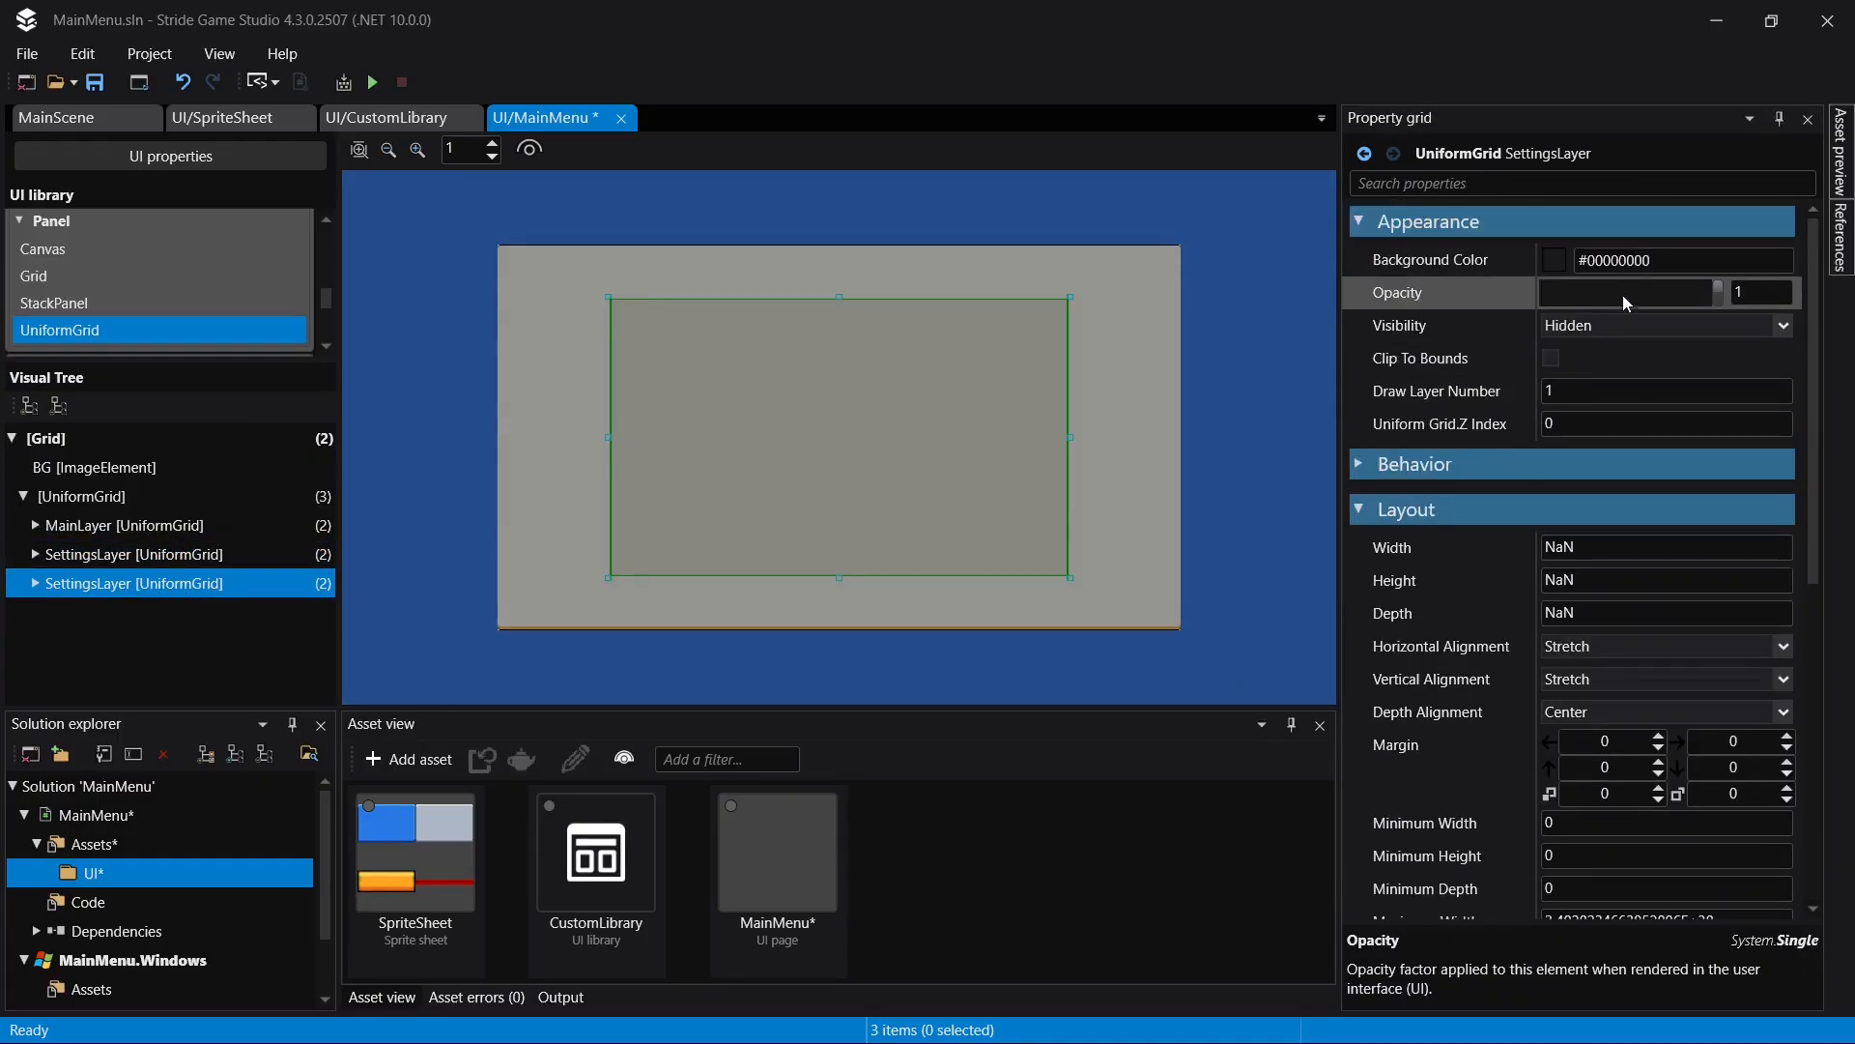
pyautogui.click(1633, 326)
pyautogui.click(1594, 348)
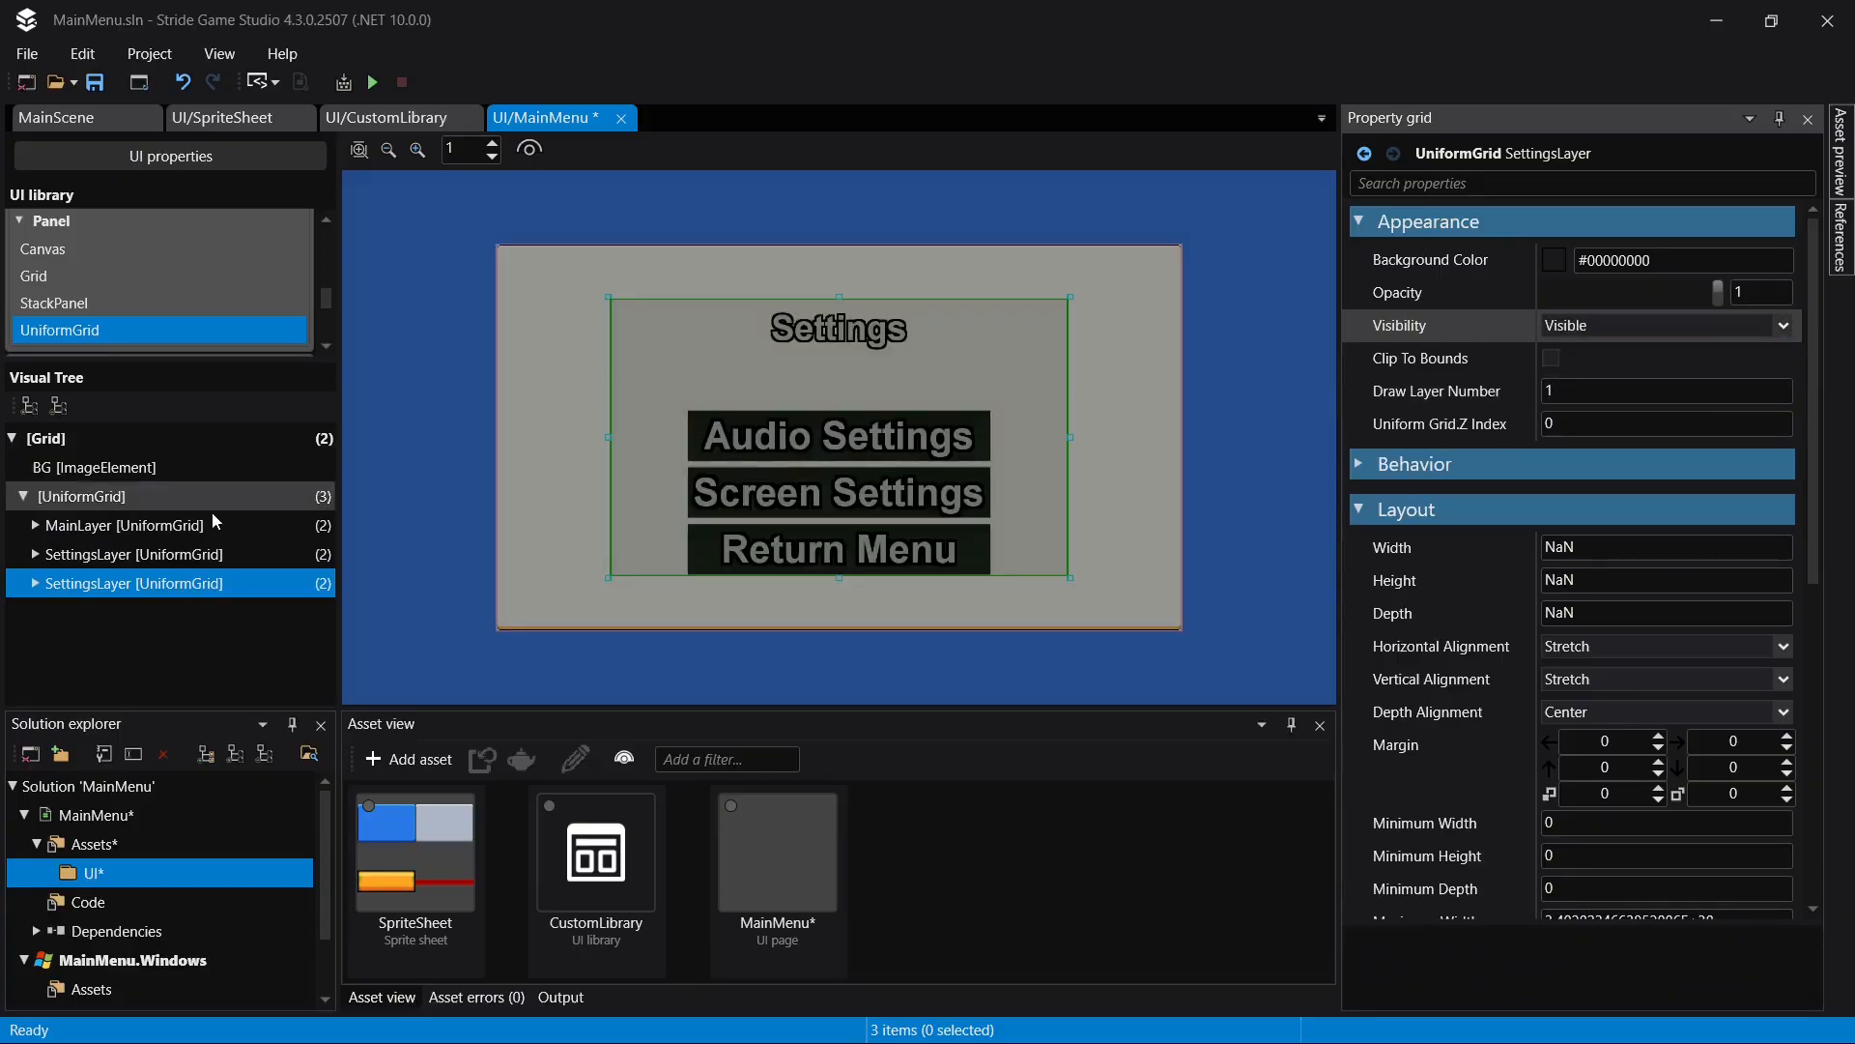
pyautogui.click(187, 582)
pyautogui.write('Screen')
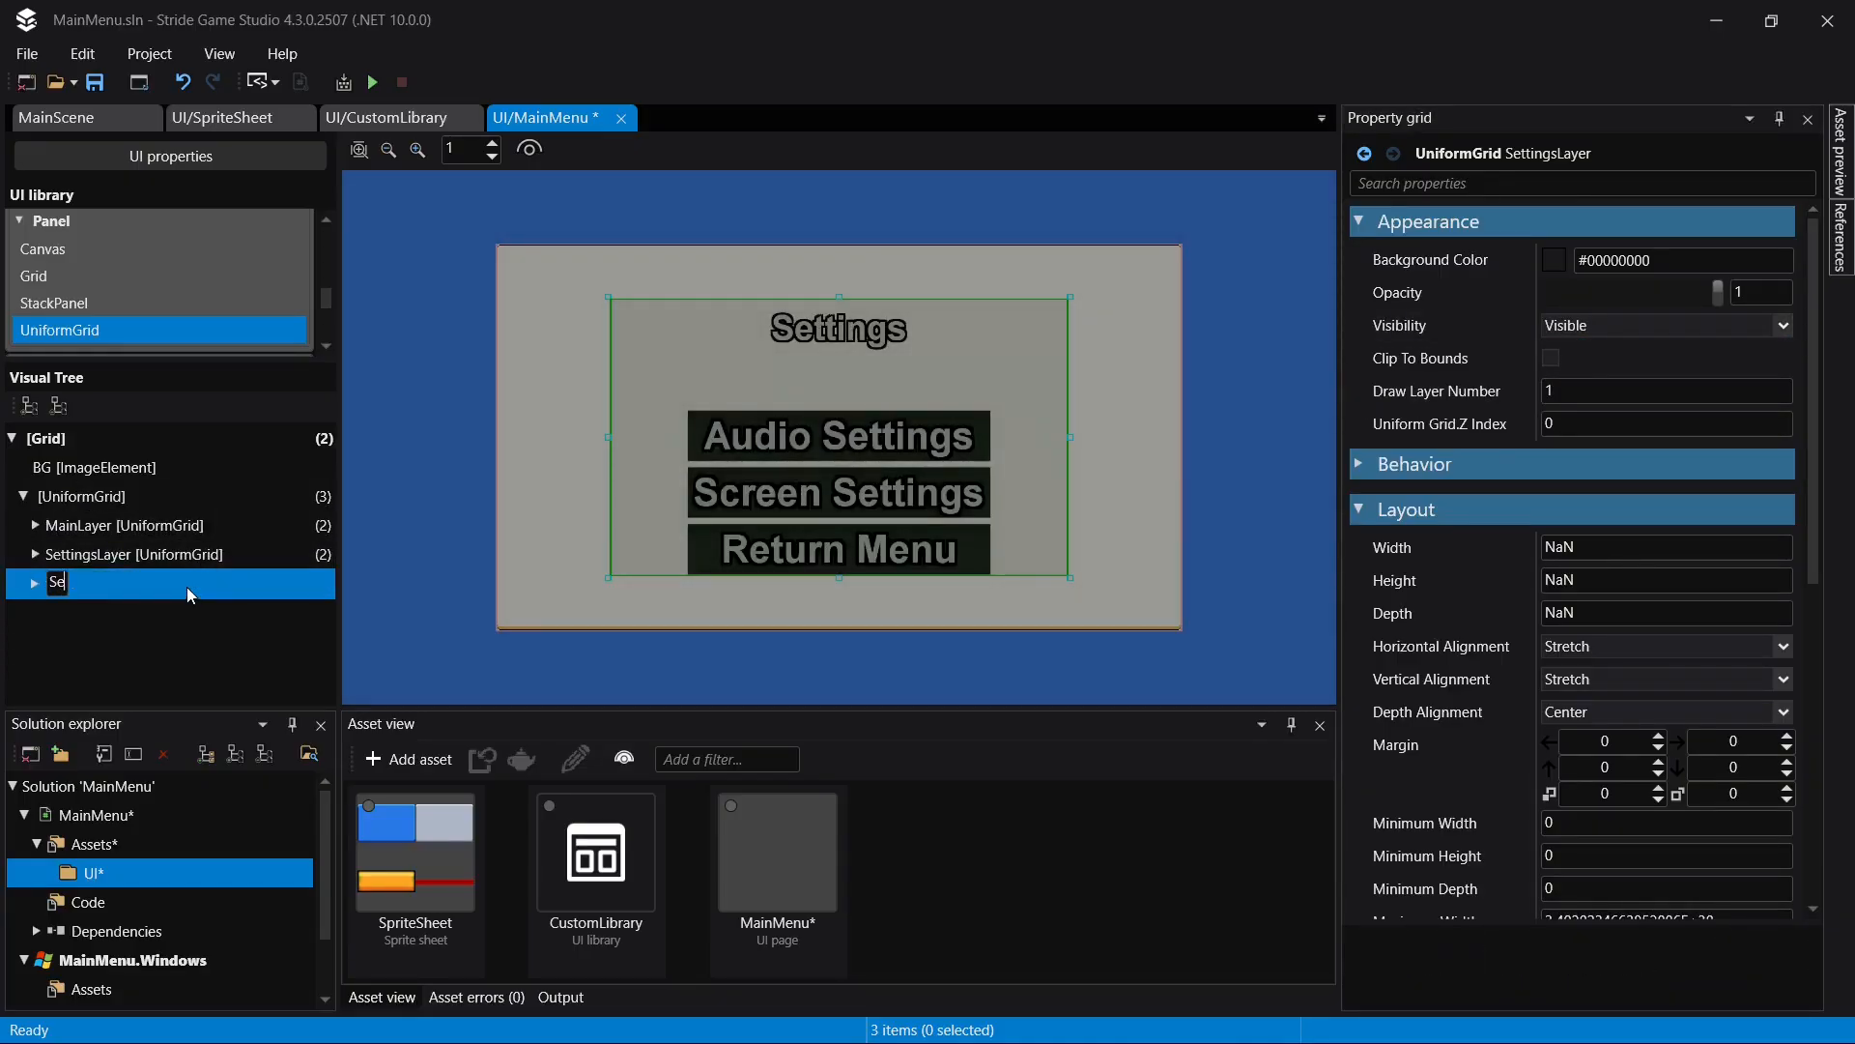
pyautogui.write('SettingsLayer')
pyautogui.press('Return')
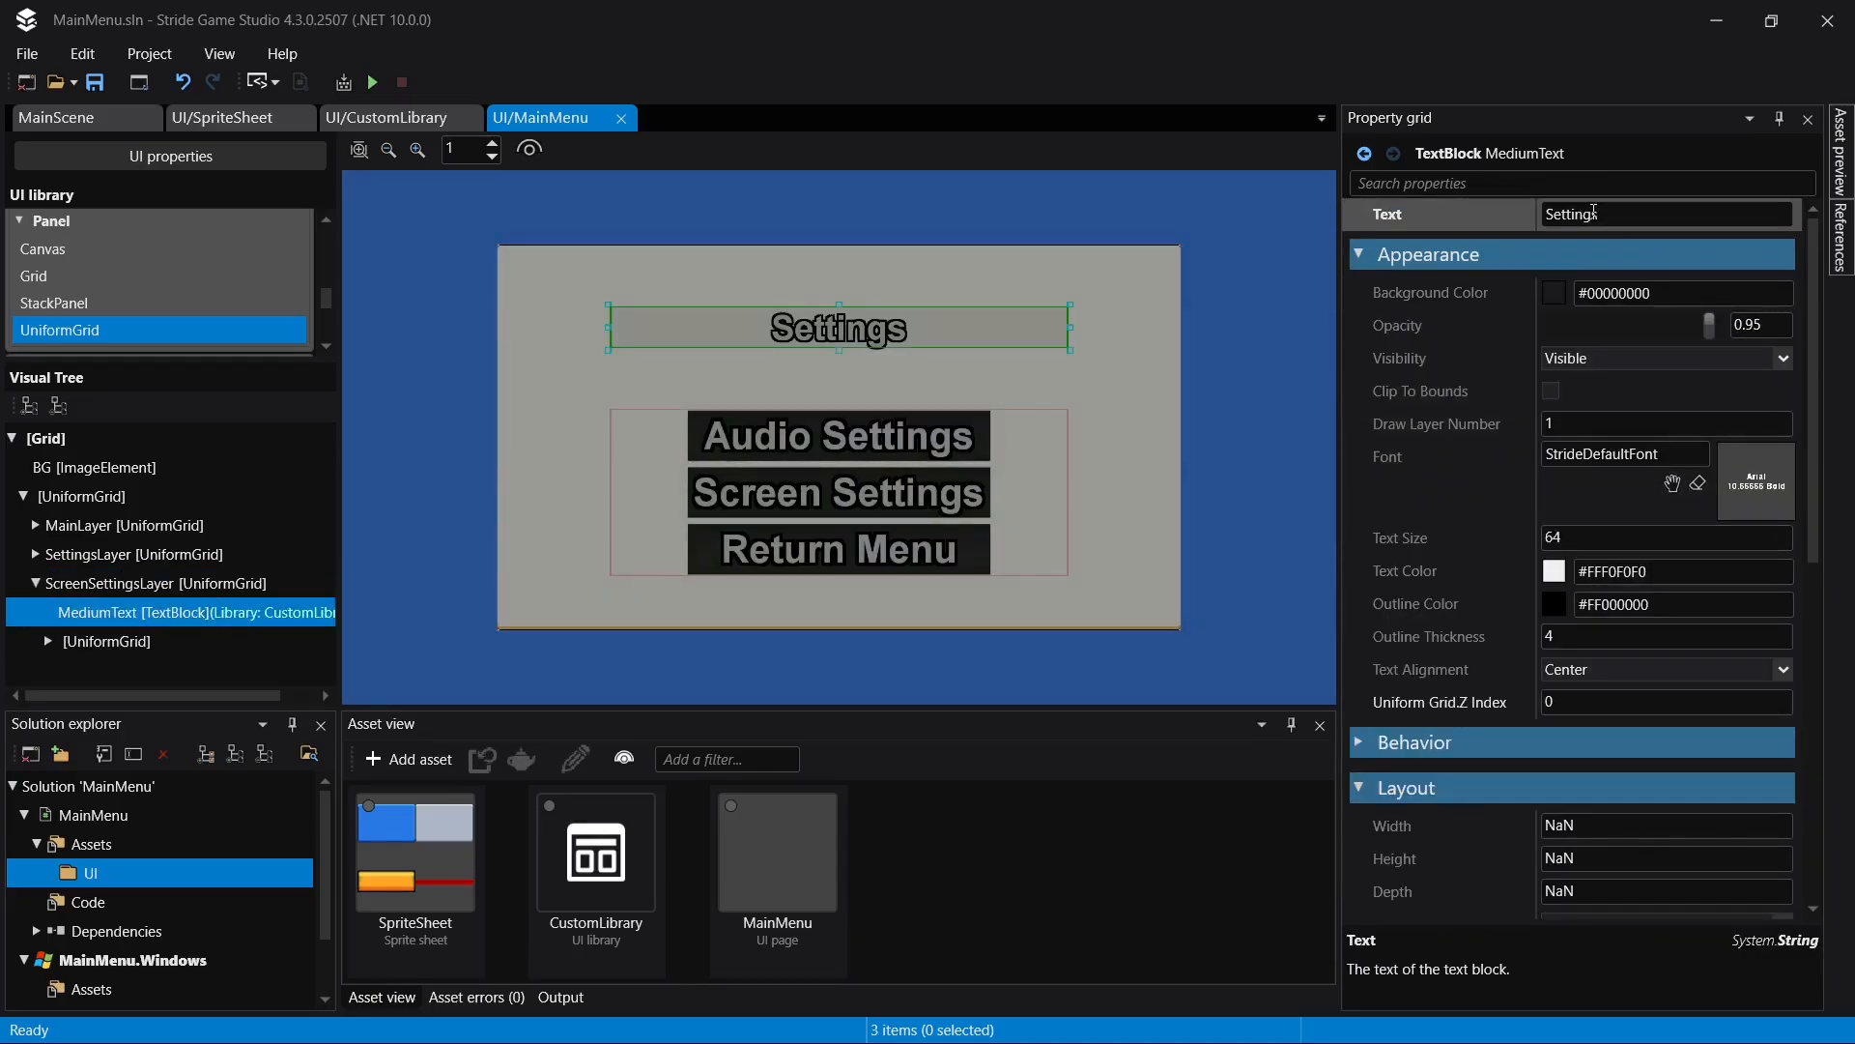
# - Set the text of the MediumText title in ScreenSettingsLayer to "Screen Settings" and save the page
pyautogui.doubleClick(1594, 217)
pyautogui.press('Left')
pyautogui.write('Screen')
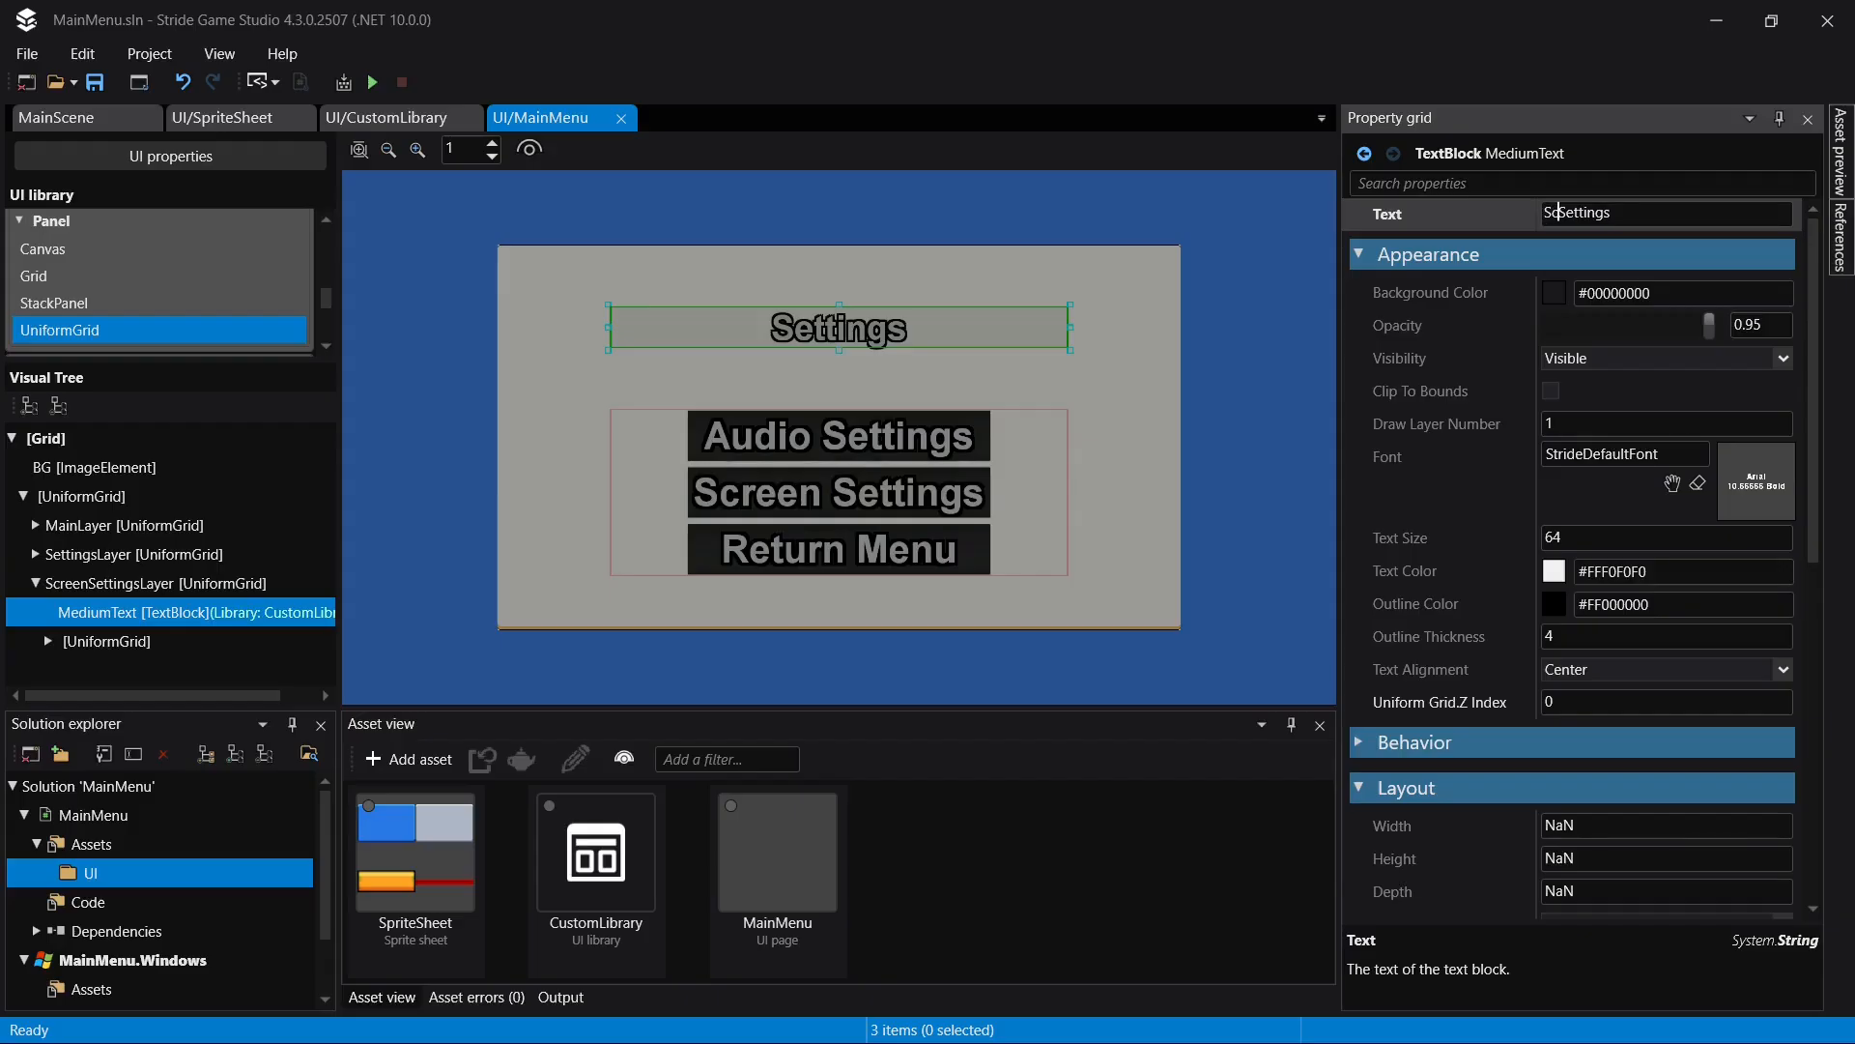
pyautogui.press('Return')
pyautogui.hotkey('ctrl', 's')
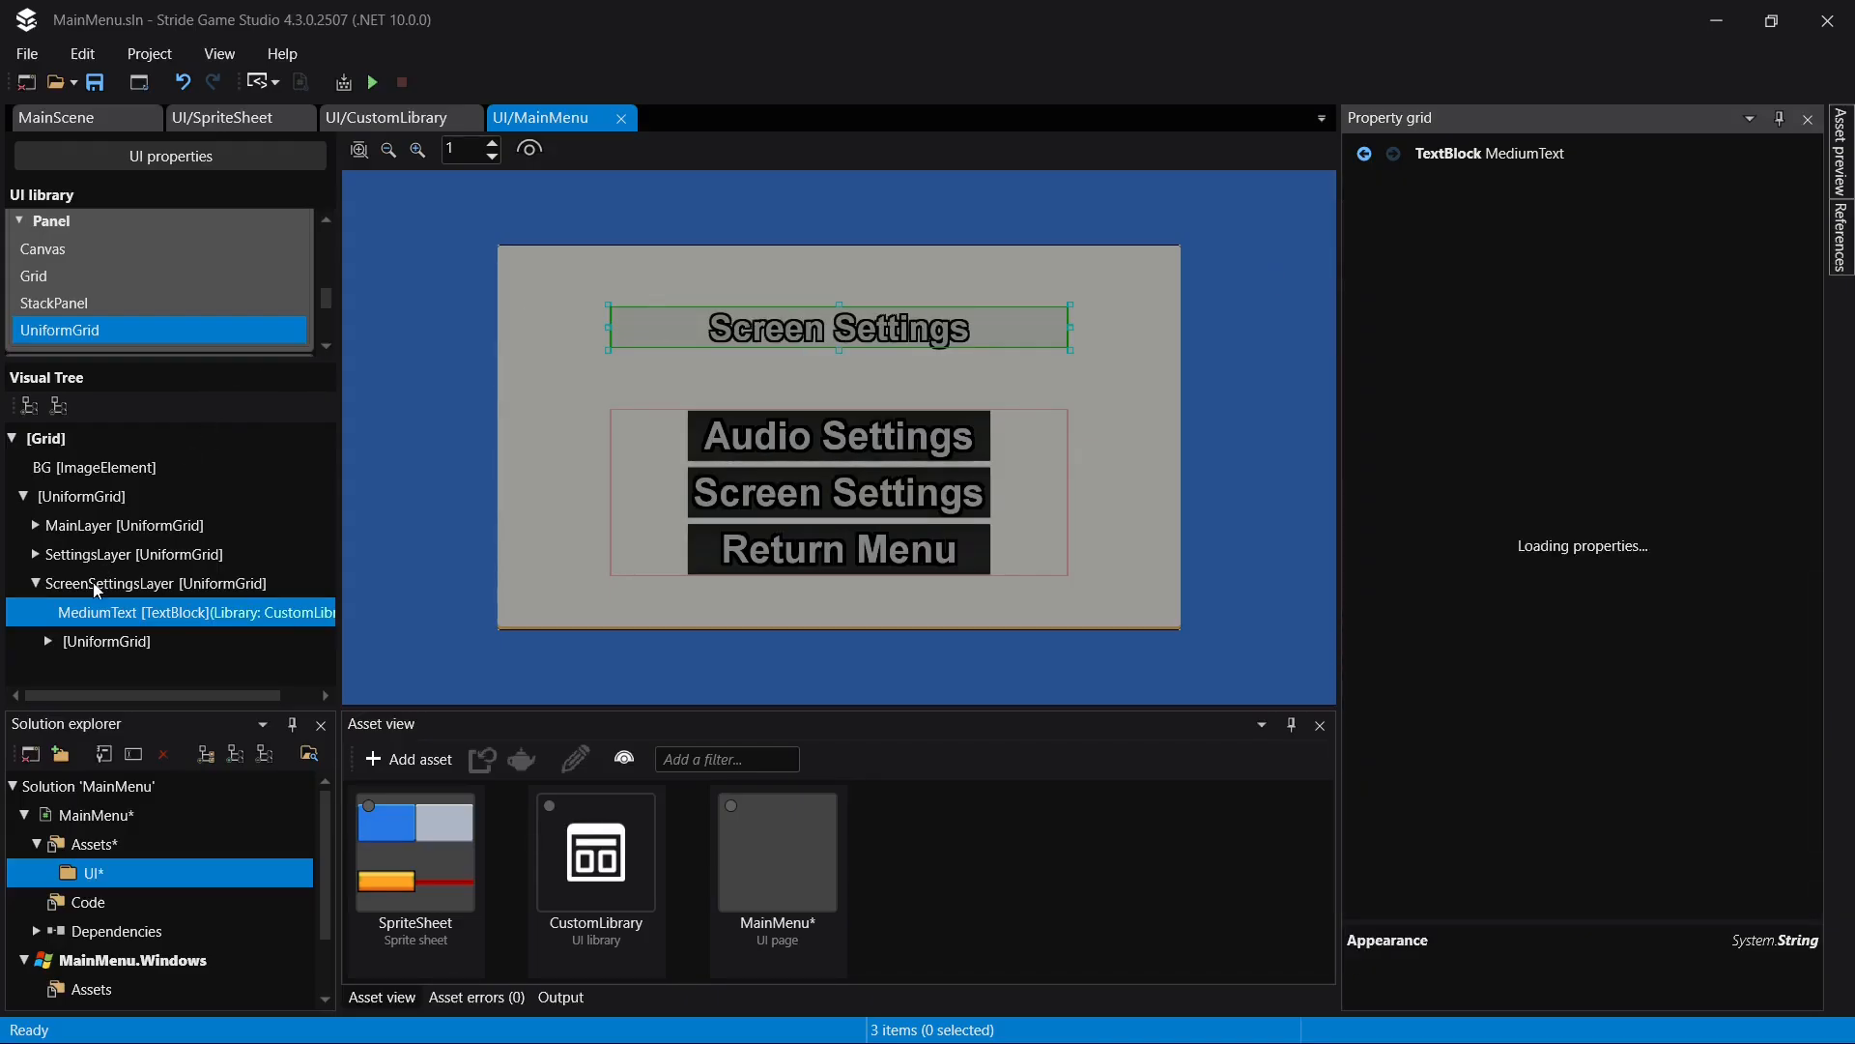
# - Expand the button UniformGrid in ScreenSettingsLayer and select its AudioSettingsButton
pyautogui.click(48, 641)
pyautogui.click(193, 612)
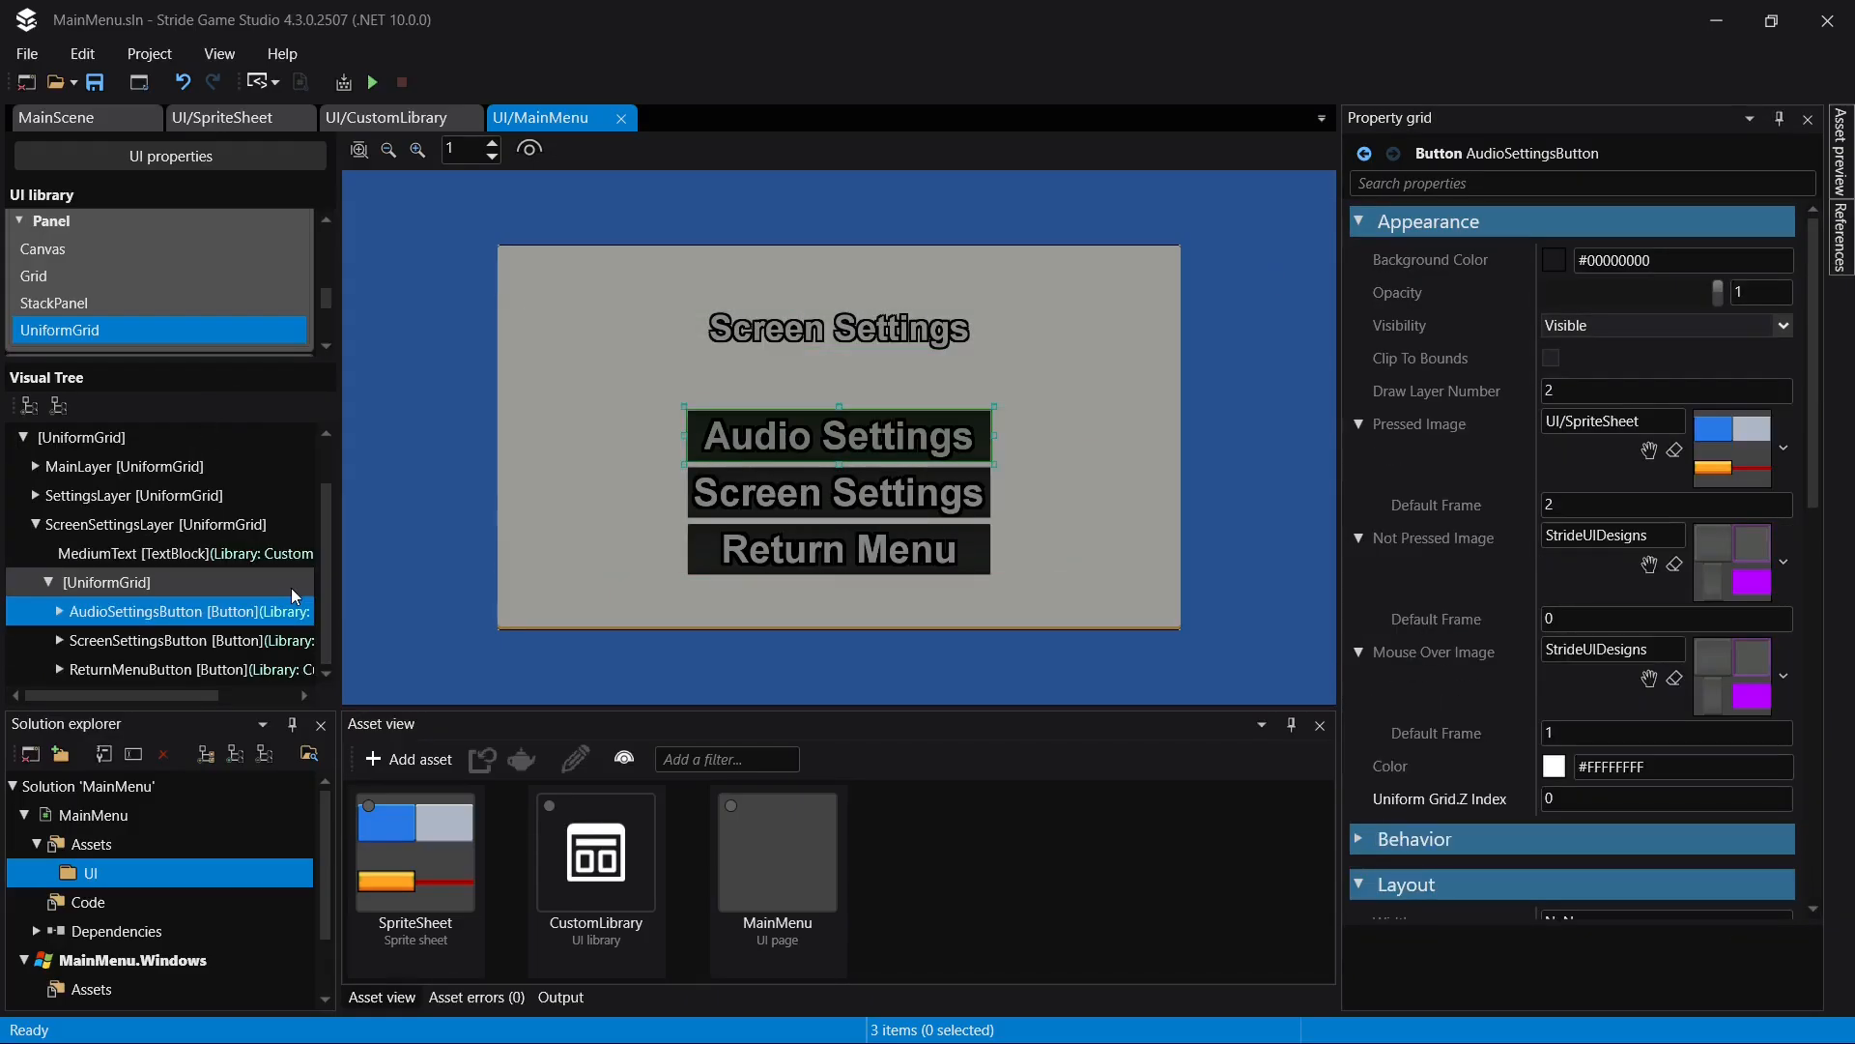
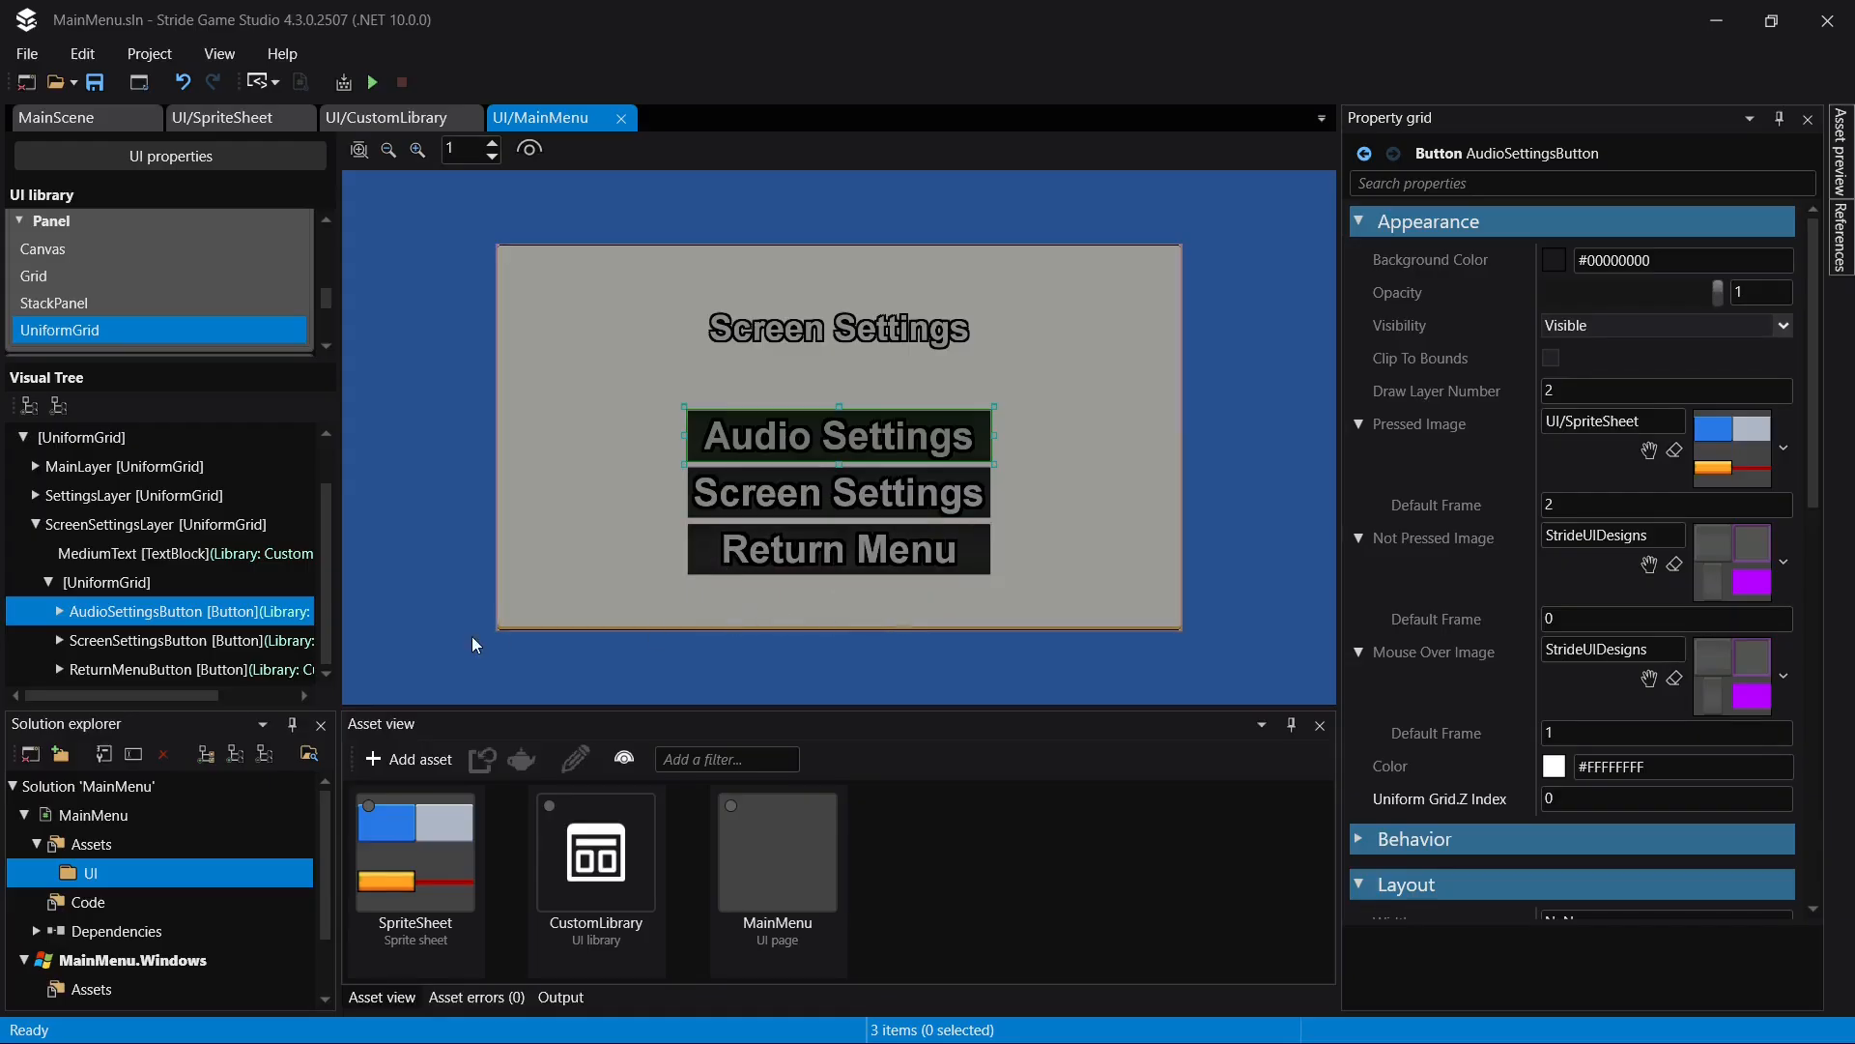
# - Set the number of rows in the ScreenSettingsLayer UniformGrid to 6
pyautogui.click(143, 531)
pyautogui.scroll(-10, 1701, 662)
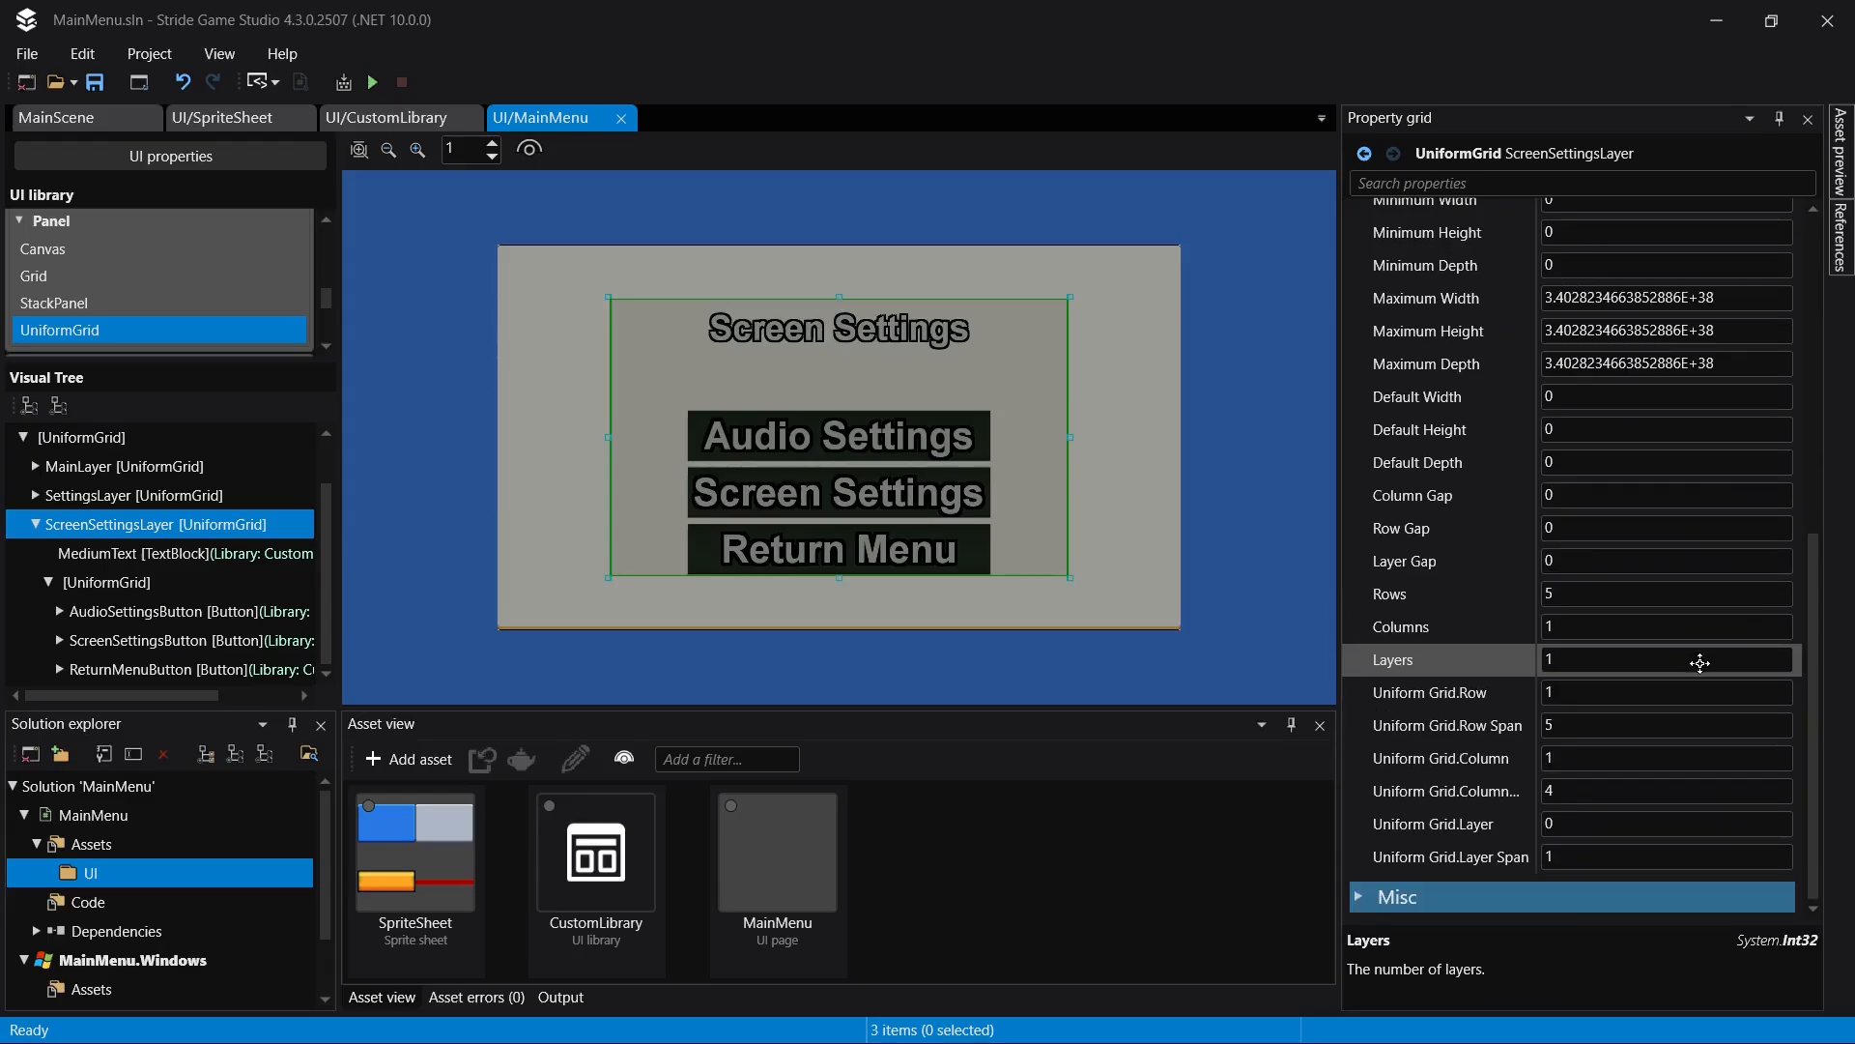
pyautogui.click(1564, 593)
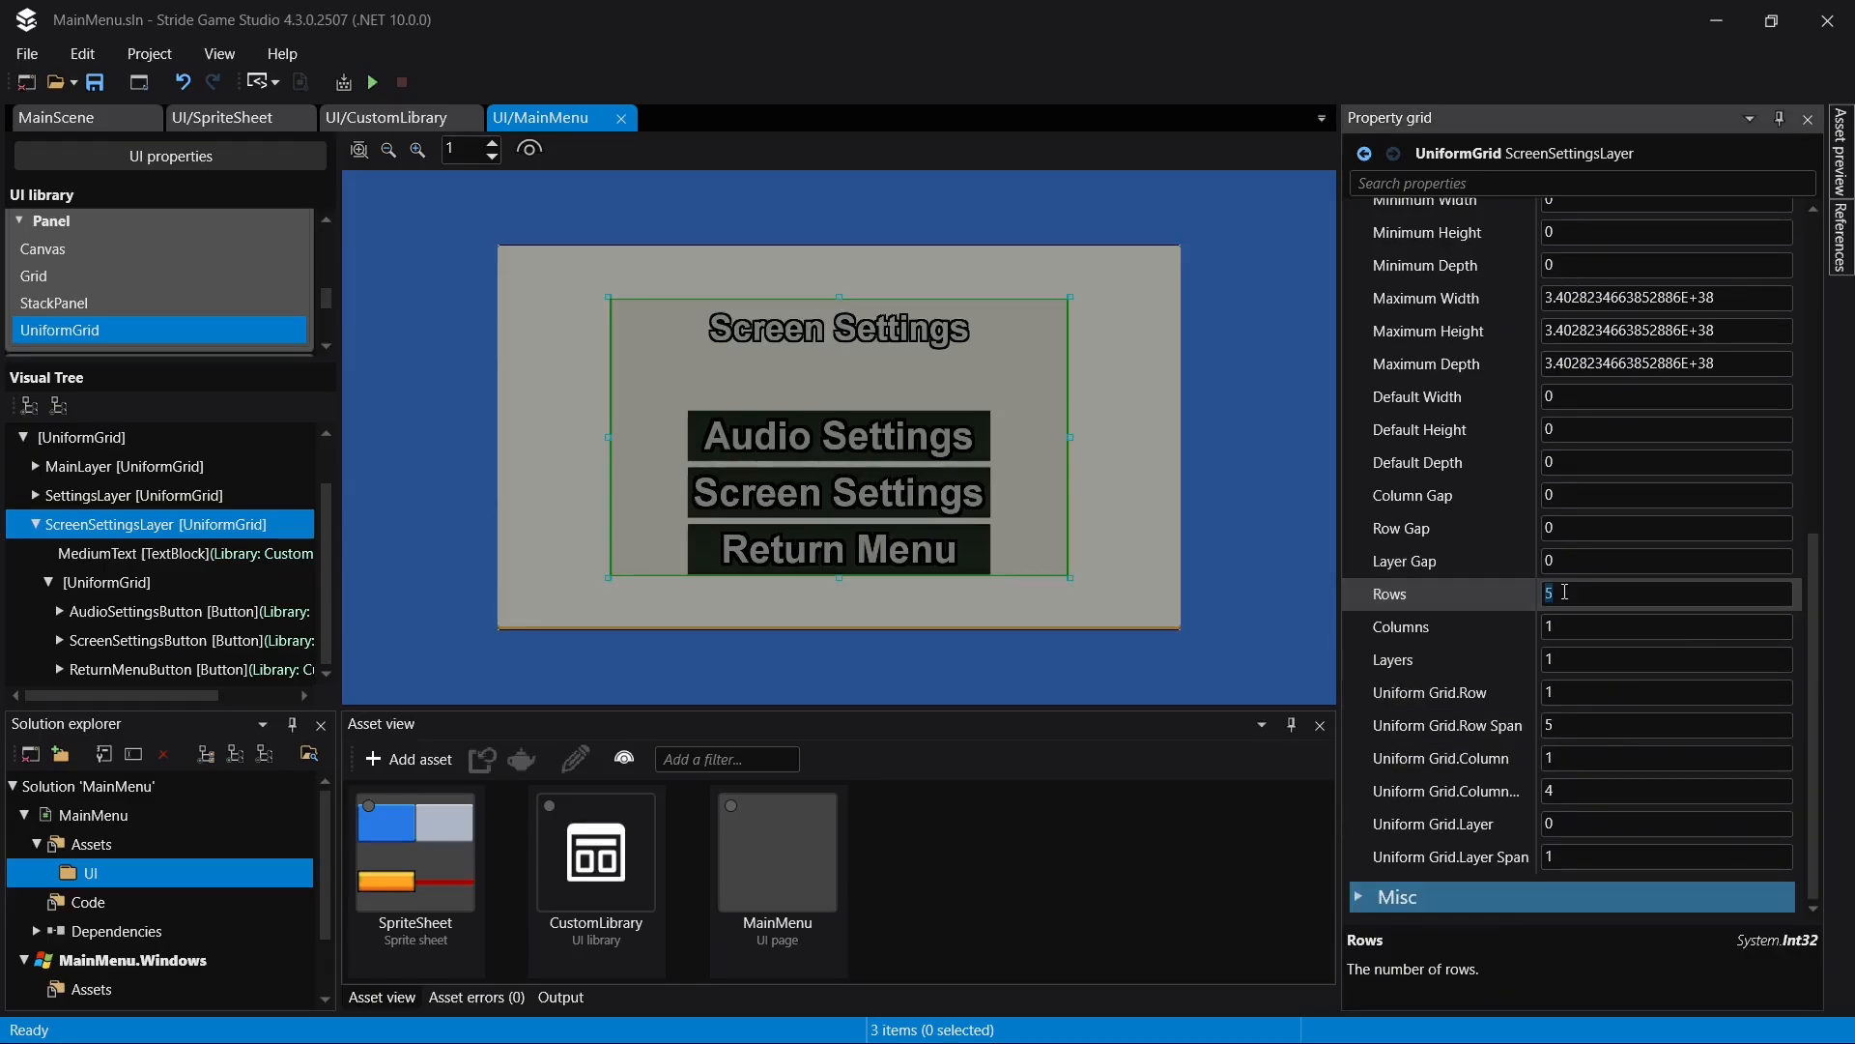
pyautogui.write('6')
pyautogui.press('Return')
# - Add a SmallButton from the UI library to ScreenSettingsLayer
pyautogui.click(145, 525)
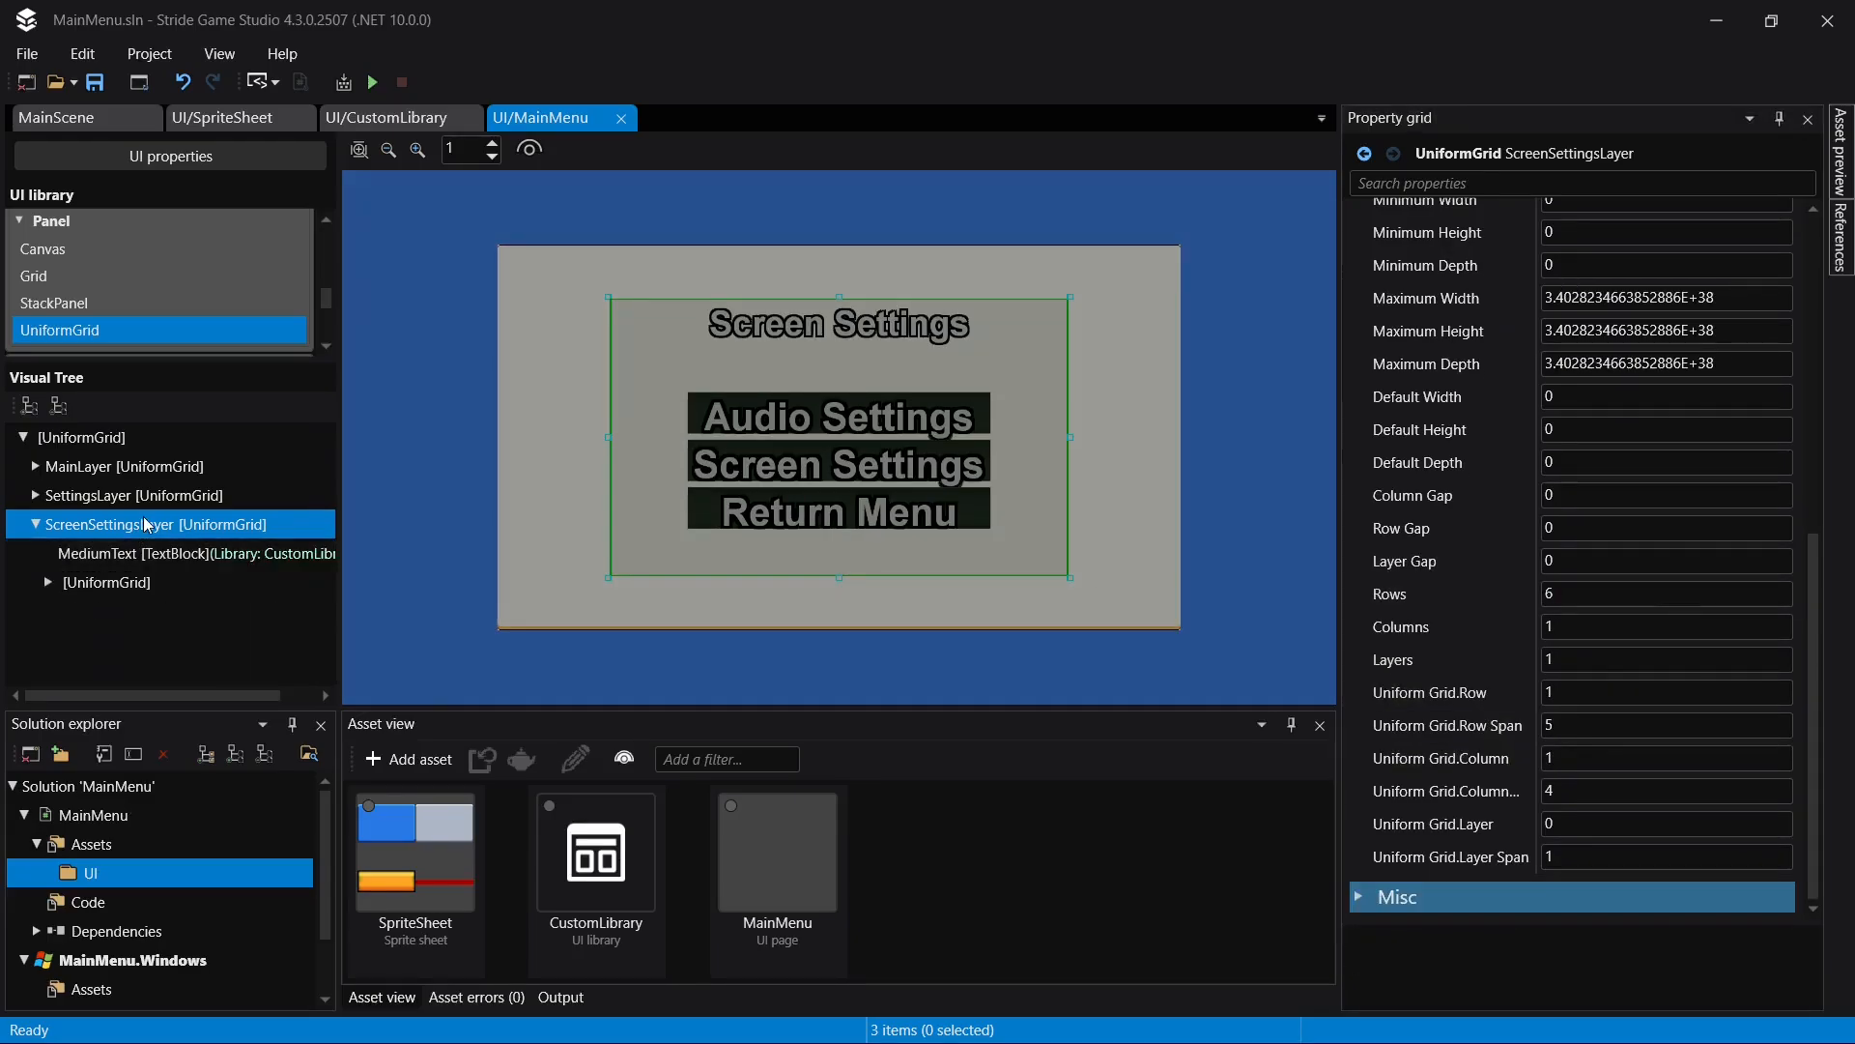
pyautogui.scroll(-5, 165, 289)
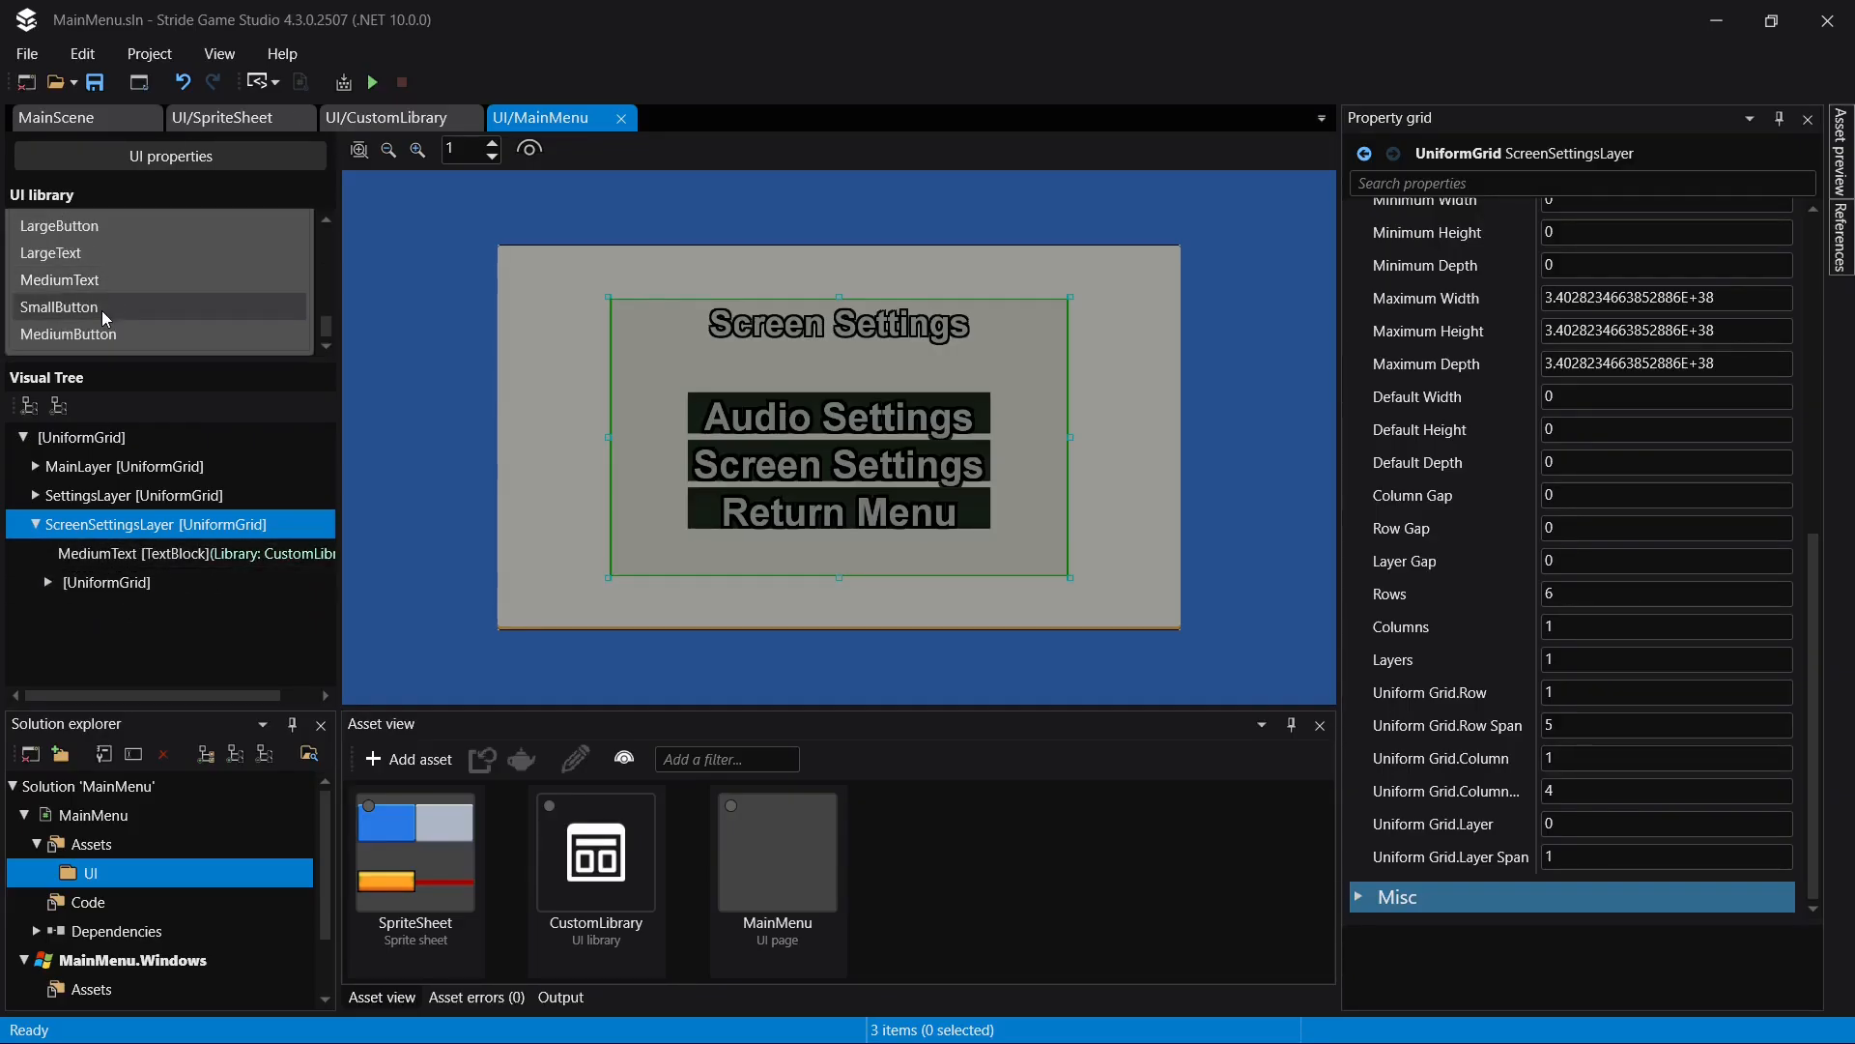
pyautogui.moveTo(105, 317); pyautogui.dragTo(135, 527)
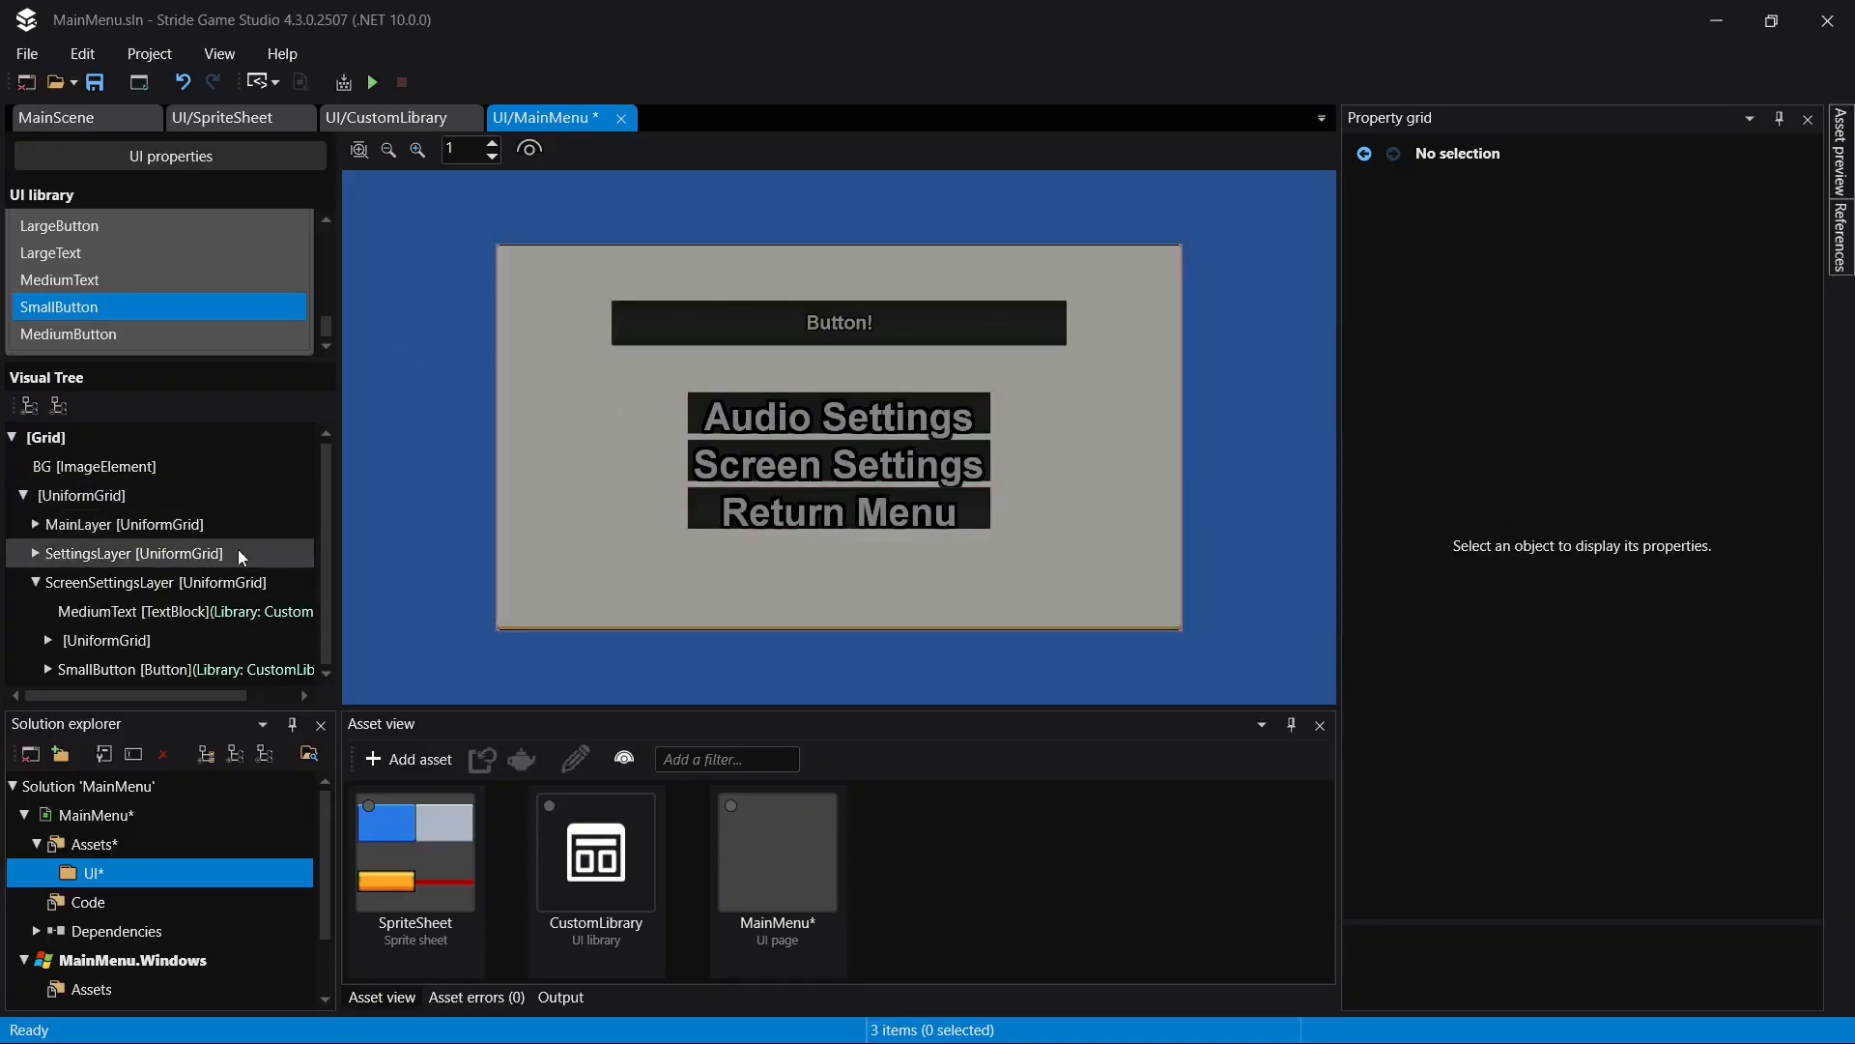
# - Rename the added SmallButton as ReturnSettingsButton and save the page
pyautogui.click(126, 669)
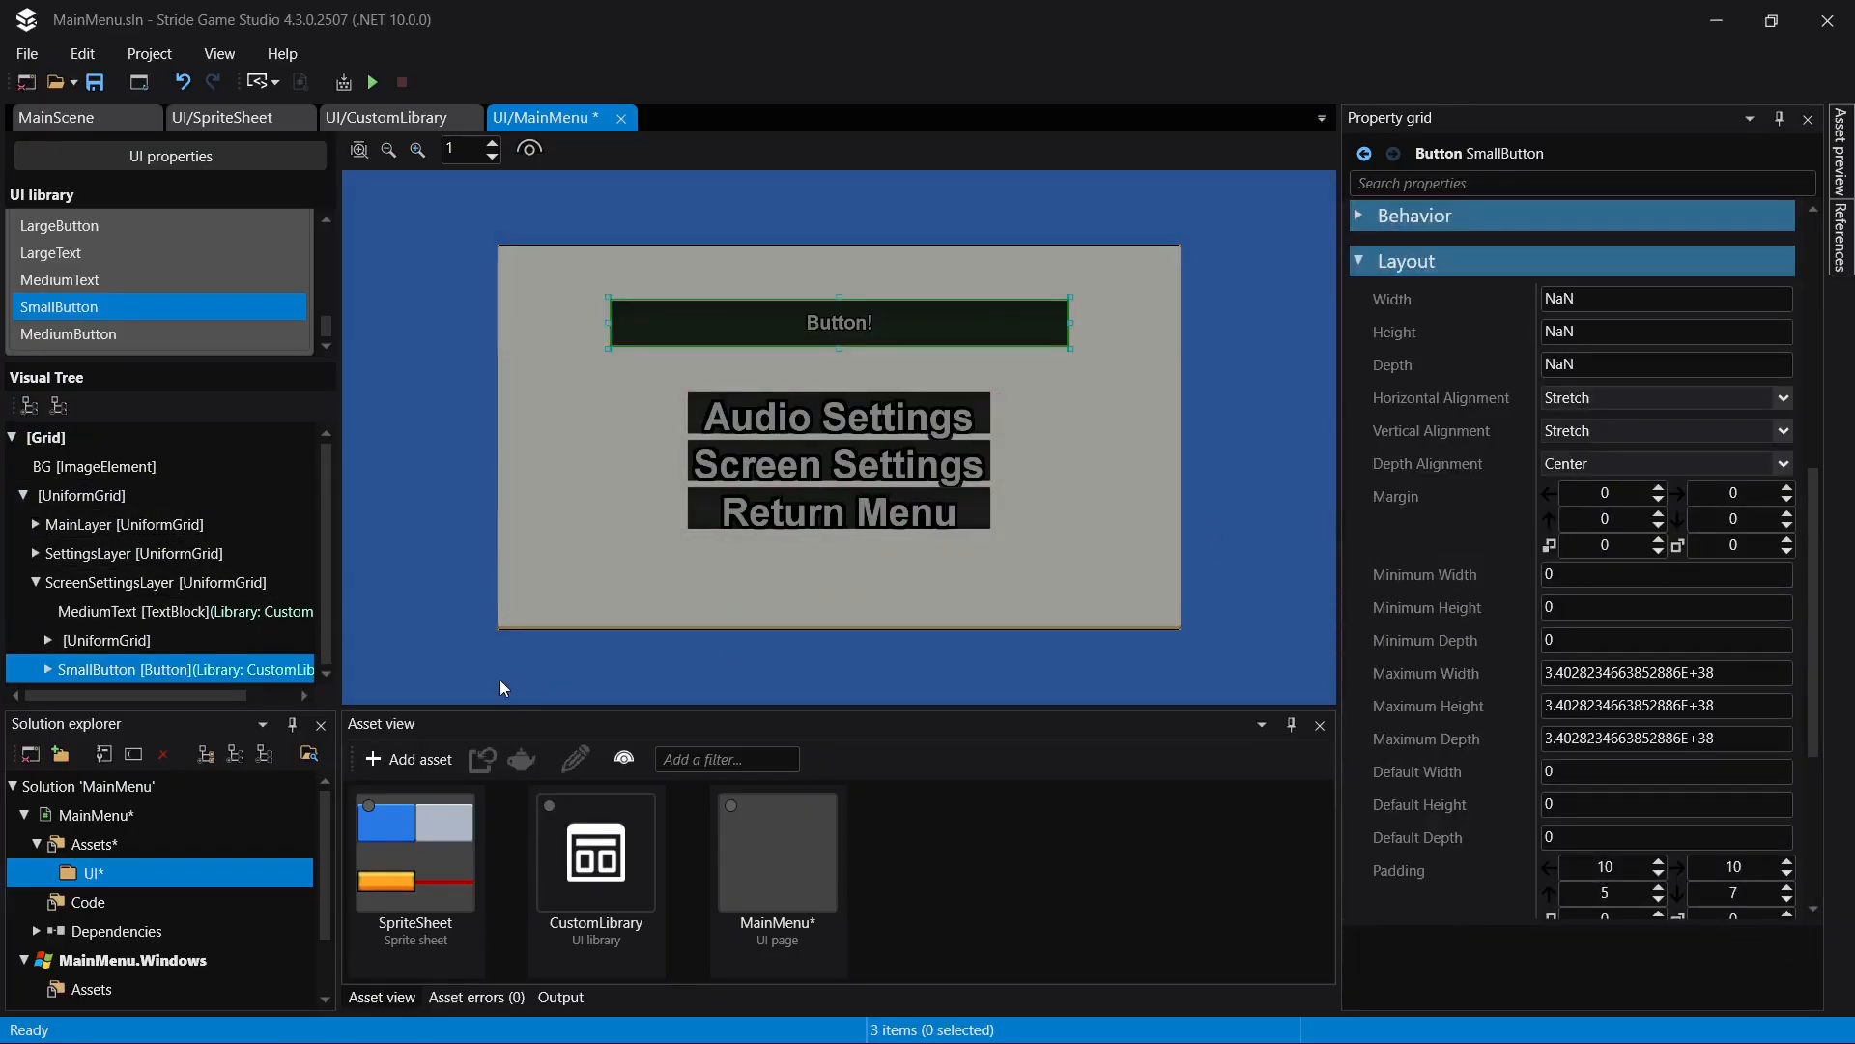
pyautogui.press('F2')
pyautogui.write('Ret')
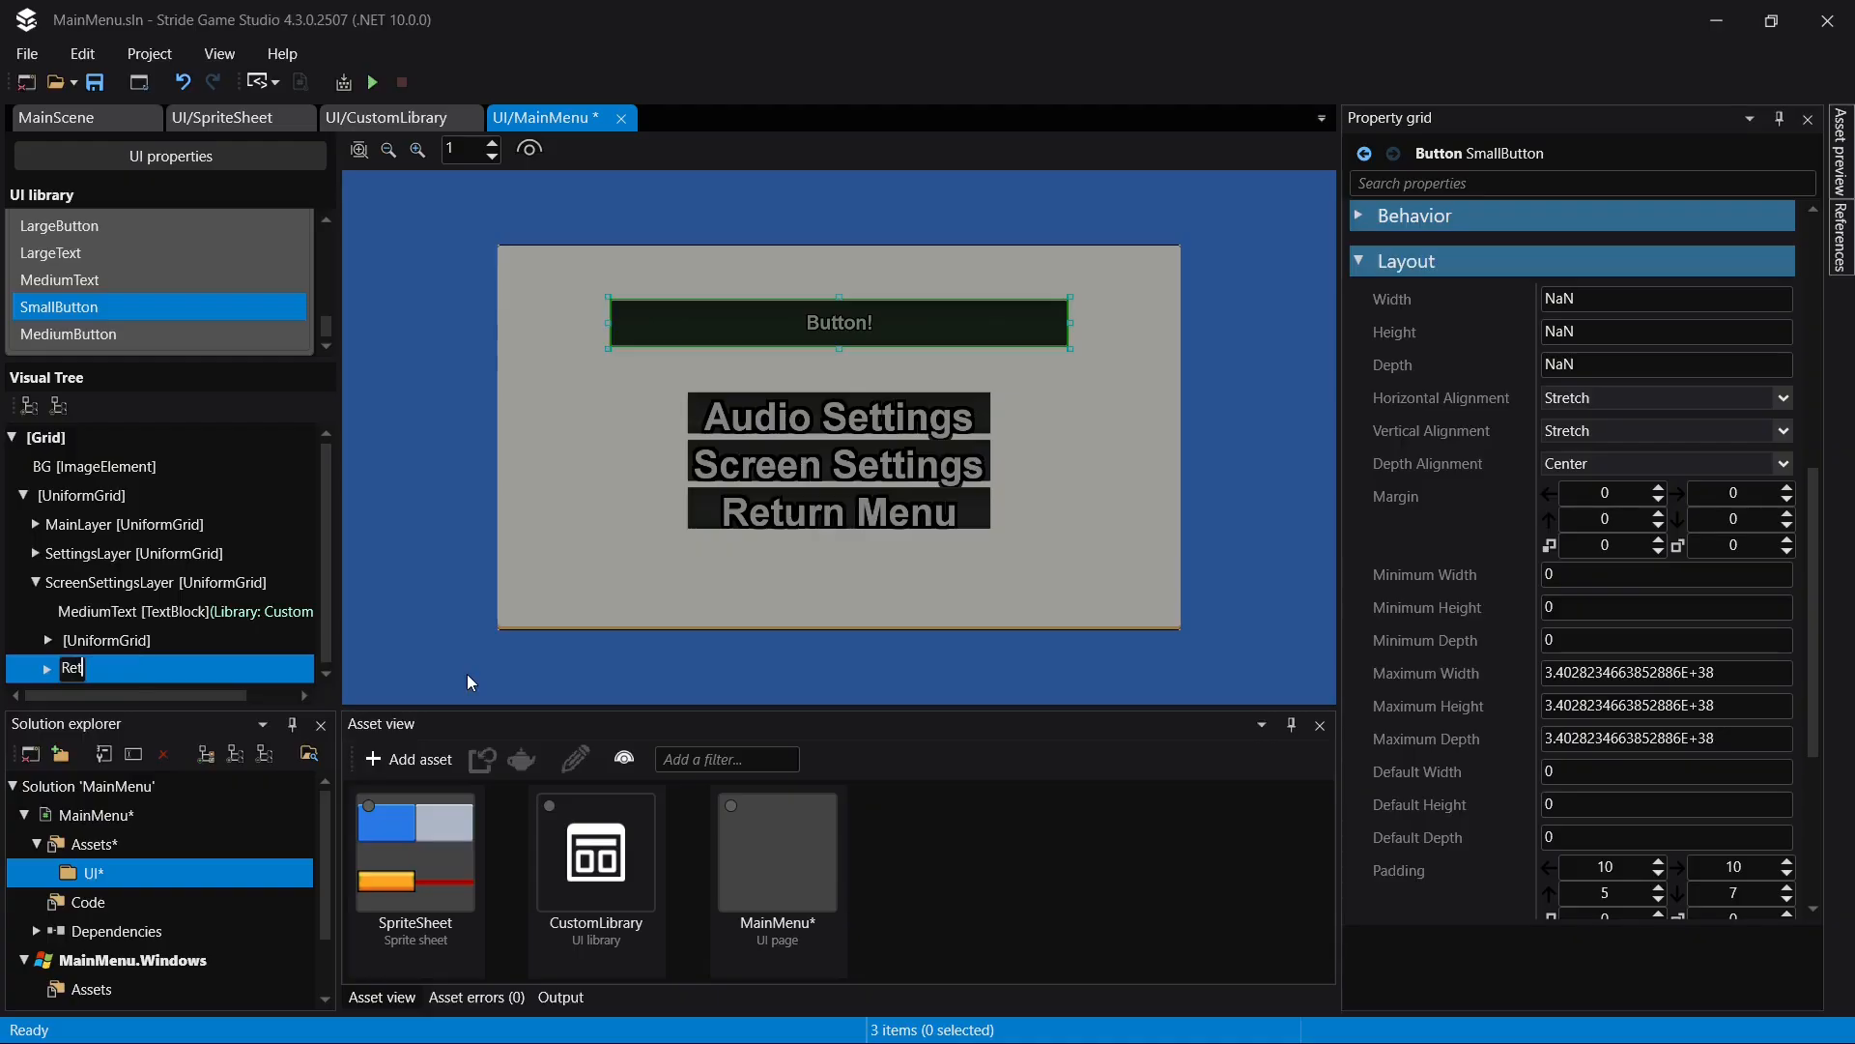
pyautogui.write('urnSettingsButton')
pyautogui.press('Return')
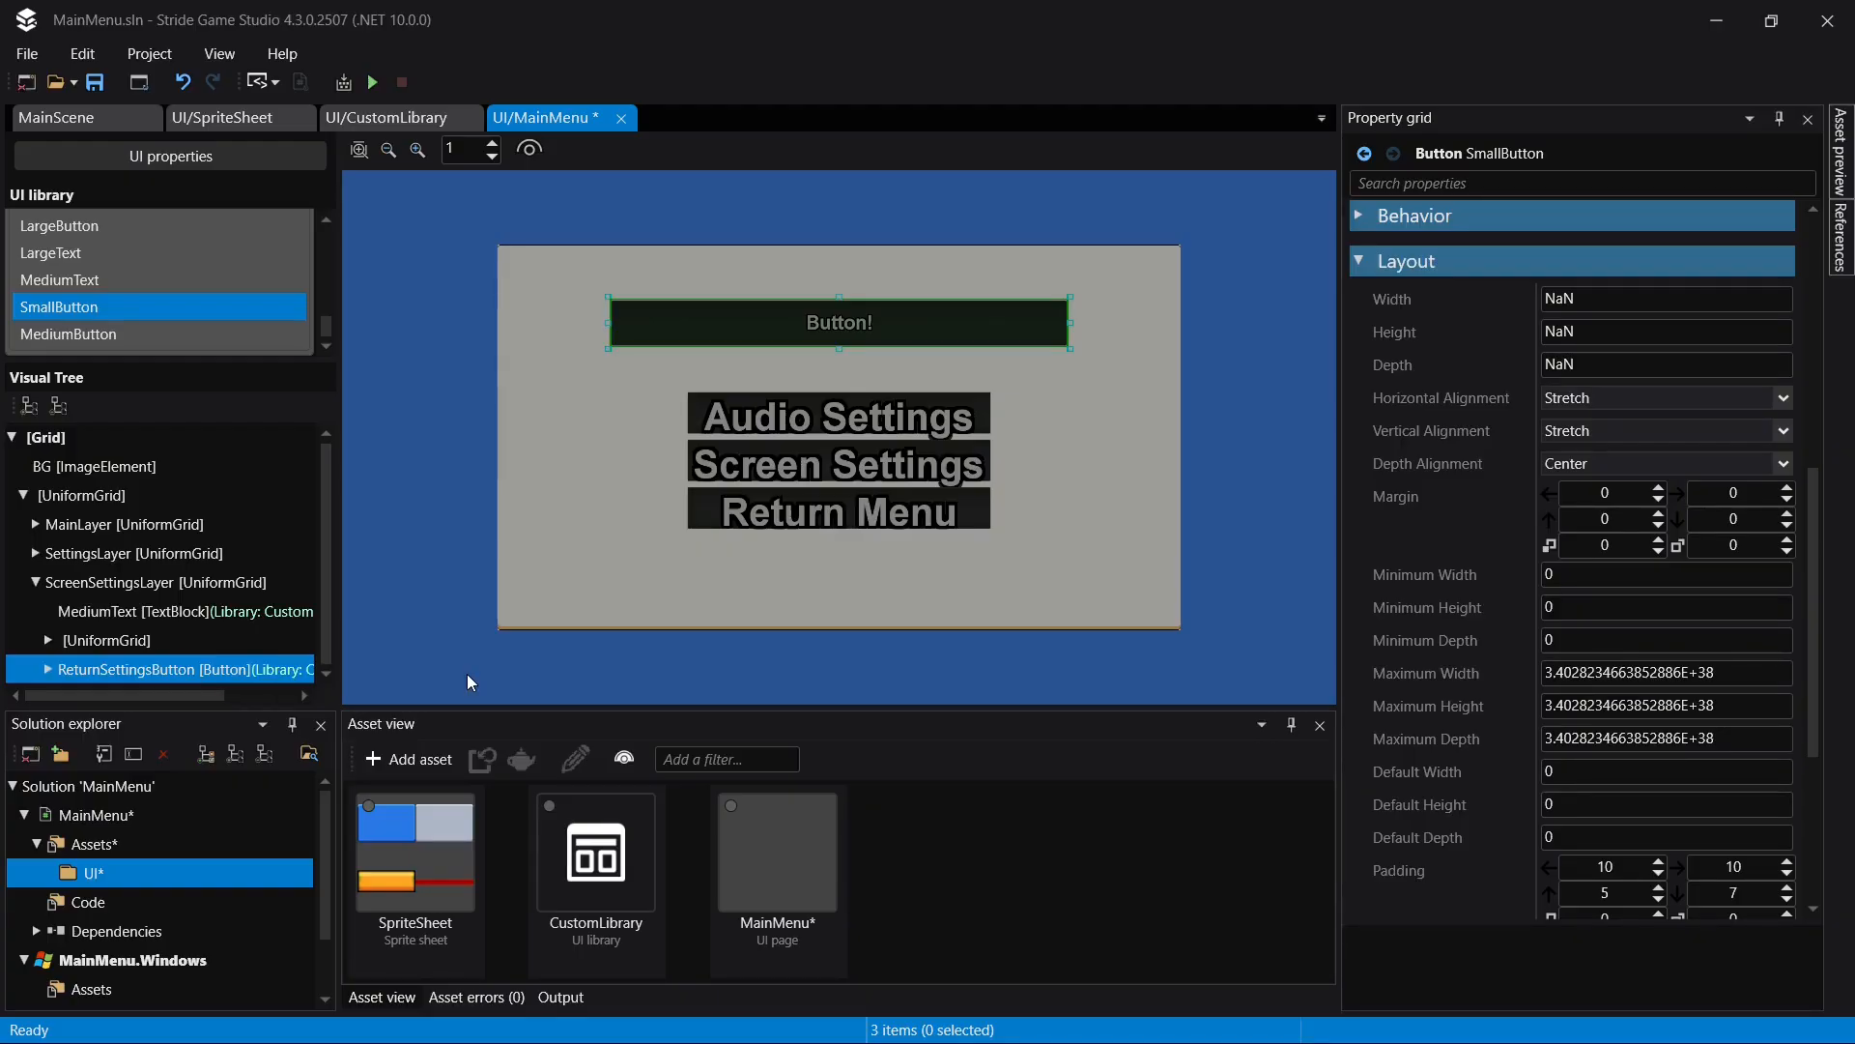
pyautogui.hotkey('ctrl', 's')
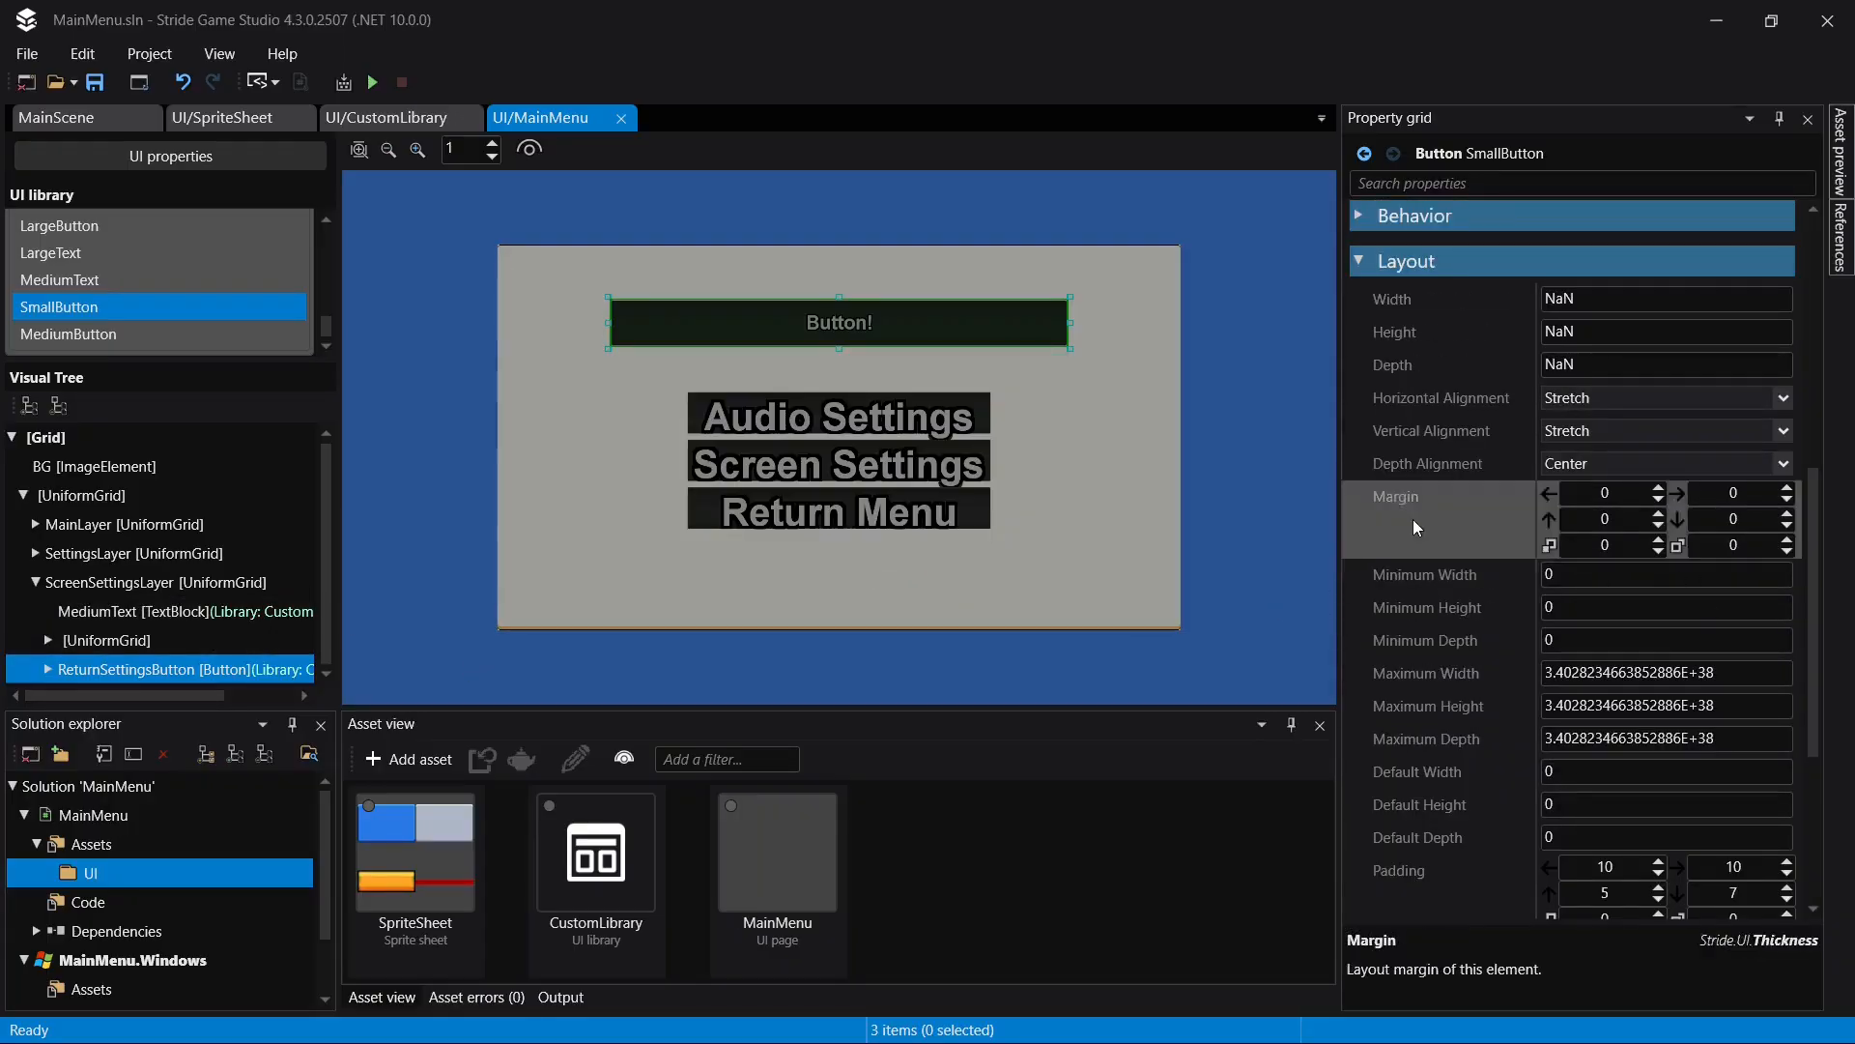
# - Place ReturnSettingsButton in Uniform Grid row 5 and save the page
pyautogui.click(881, 398)
pyautogui.click(114, 667)
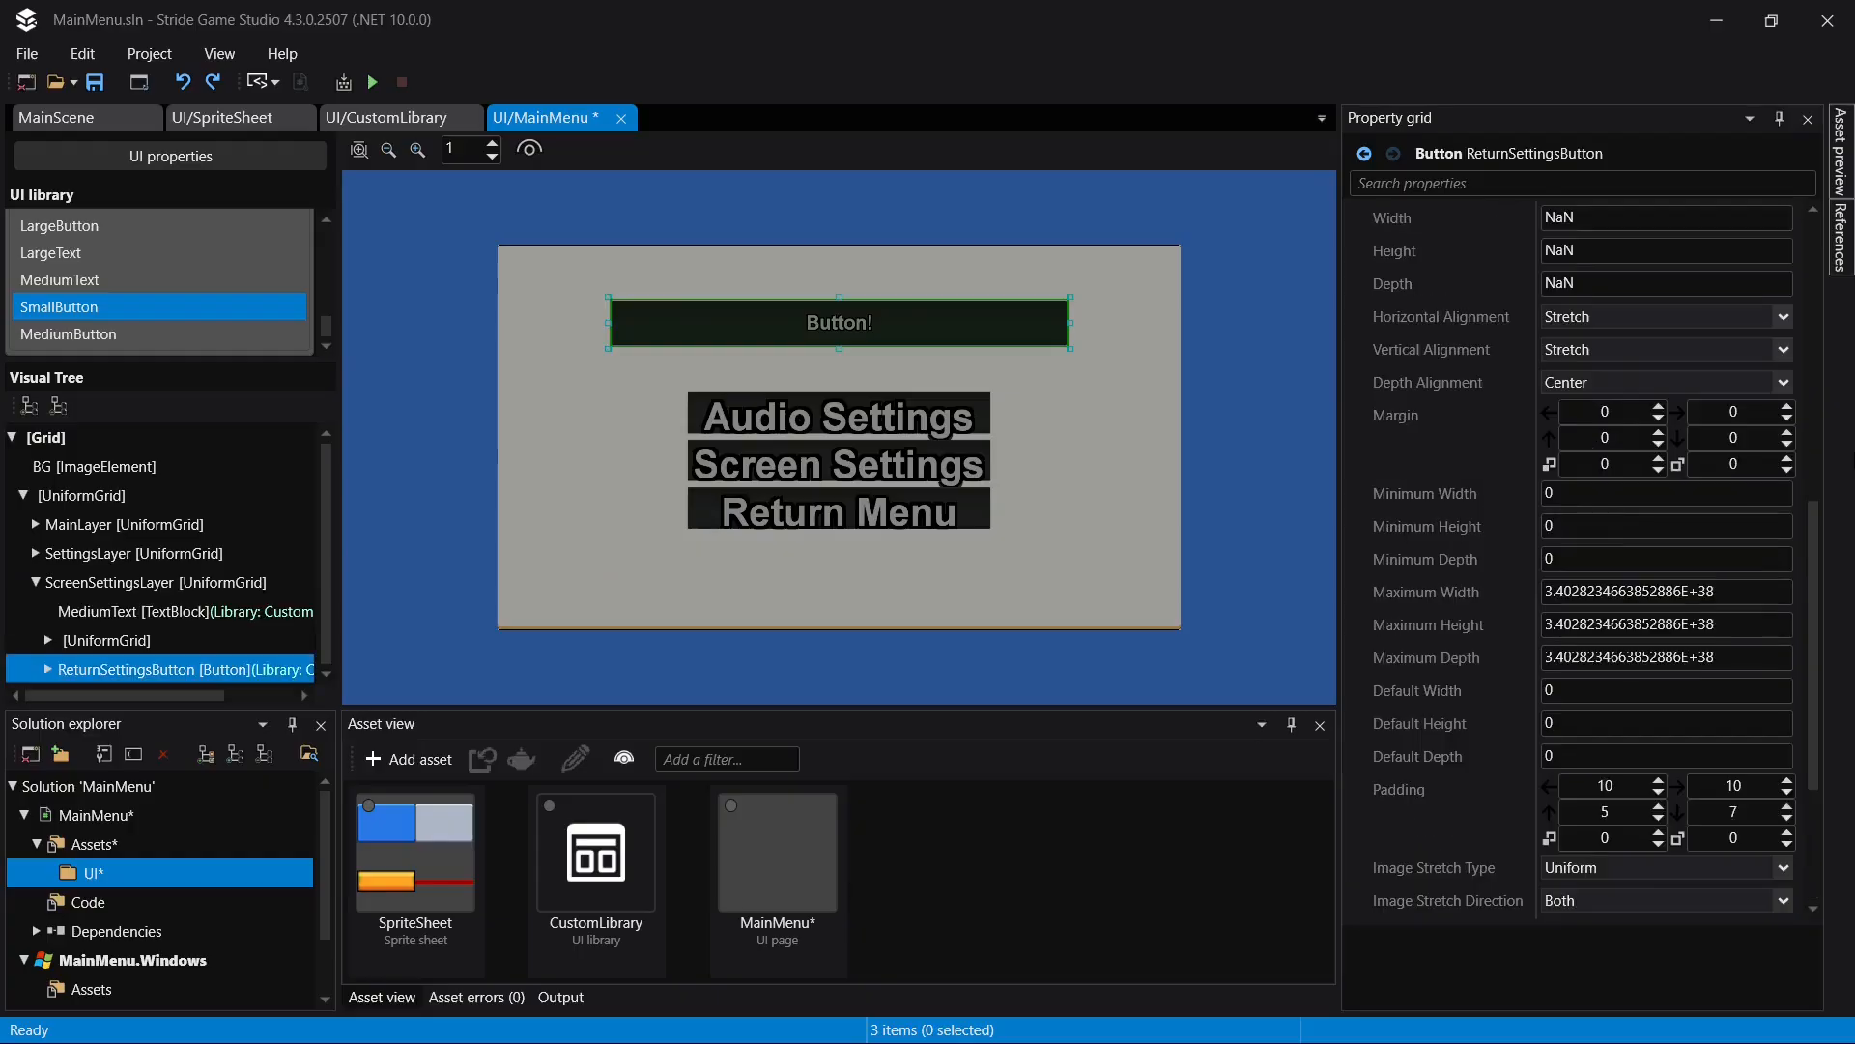
pyautogui.scroll(-1, 1599, 676)
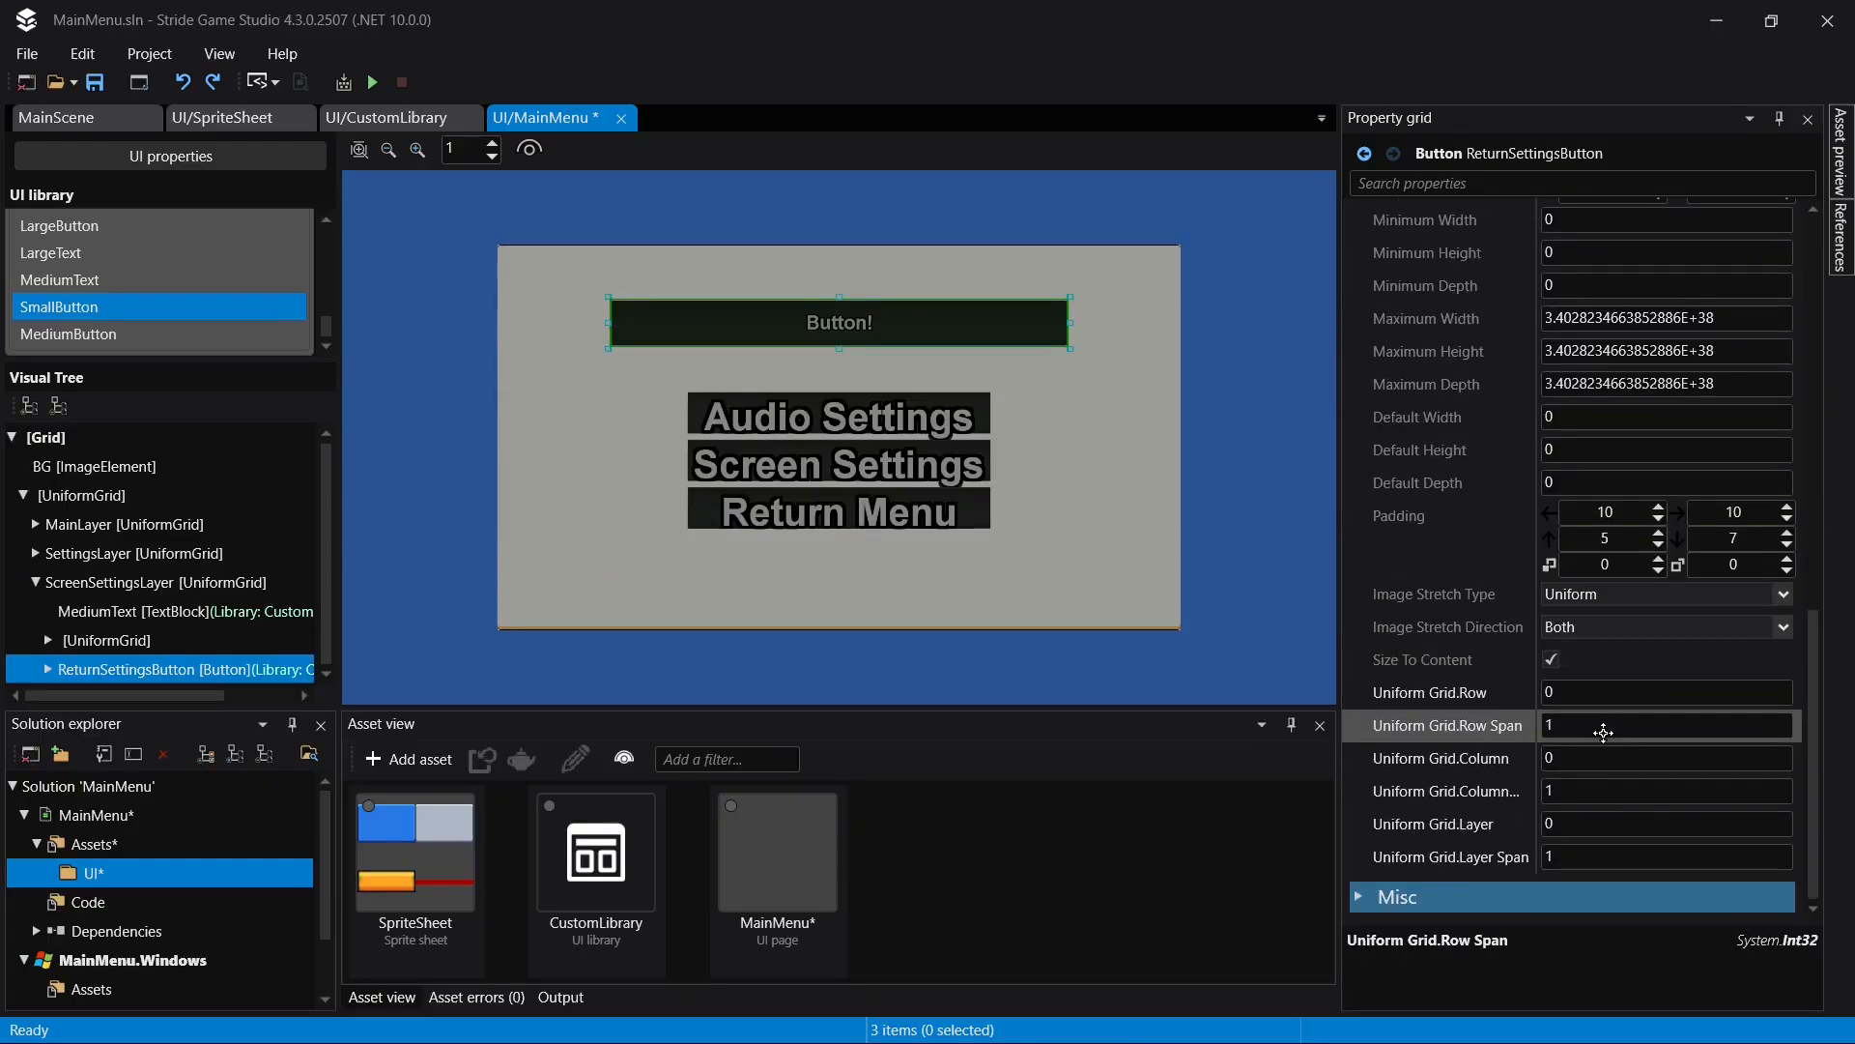
pyautogui.click(1604, 733)
pyautogui.click(1611, 694)
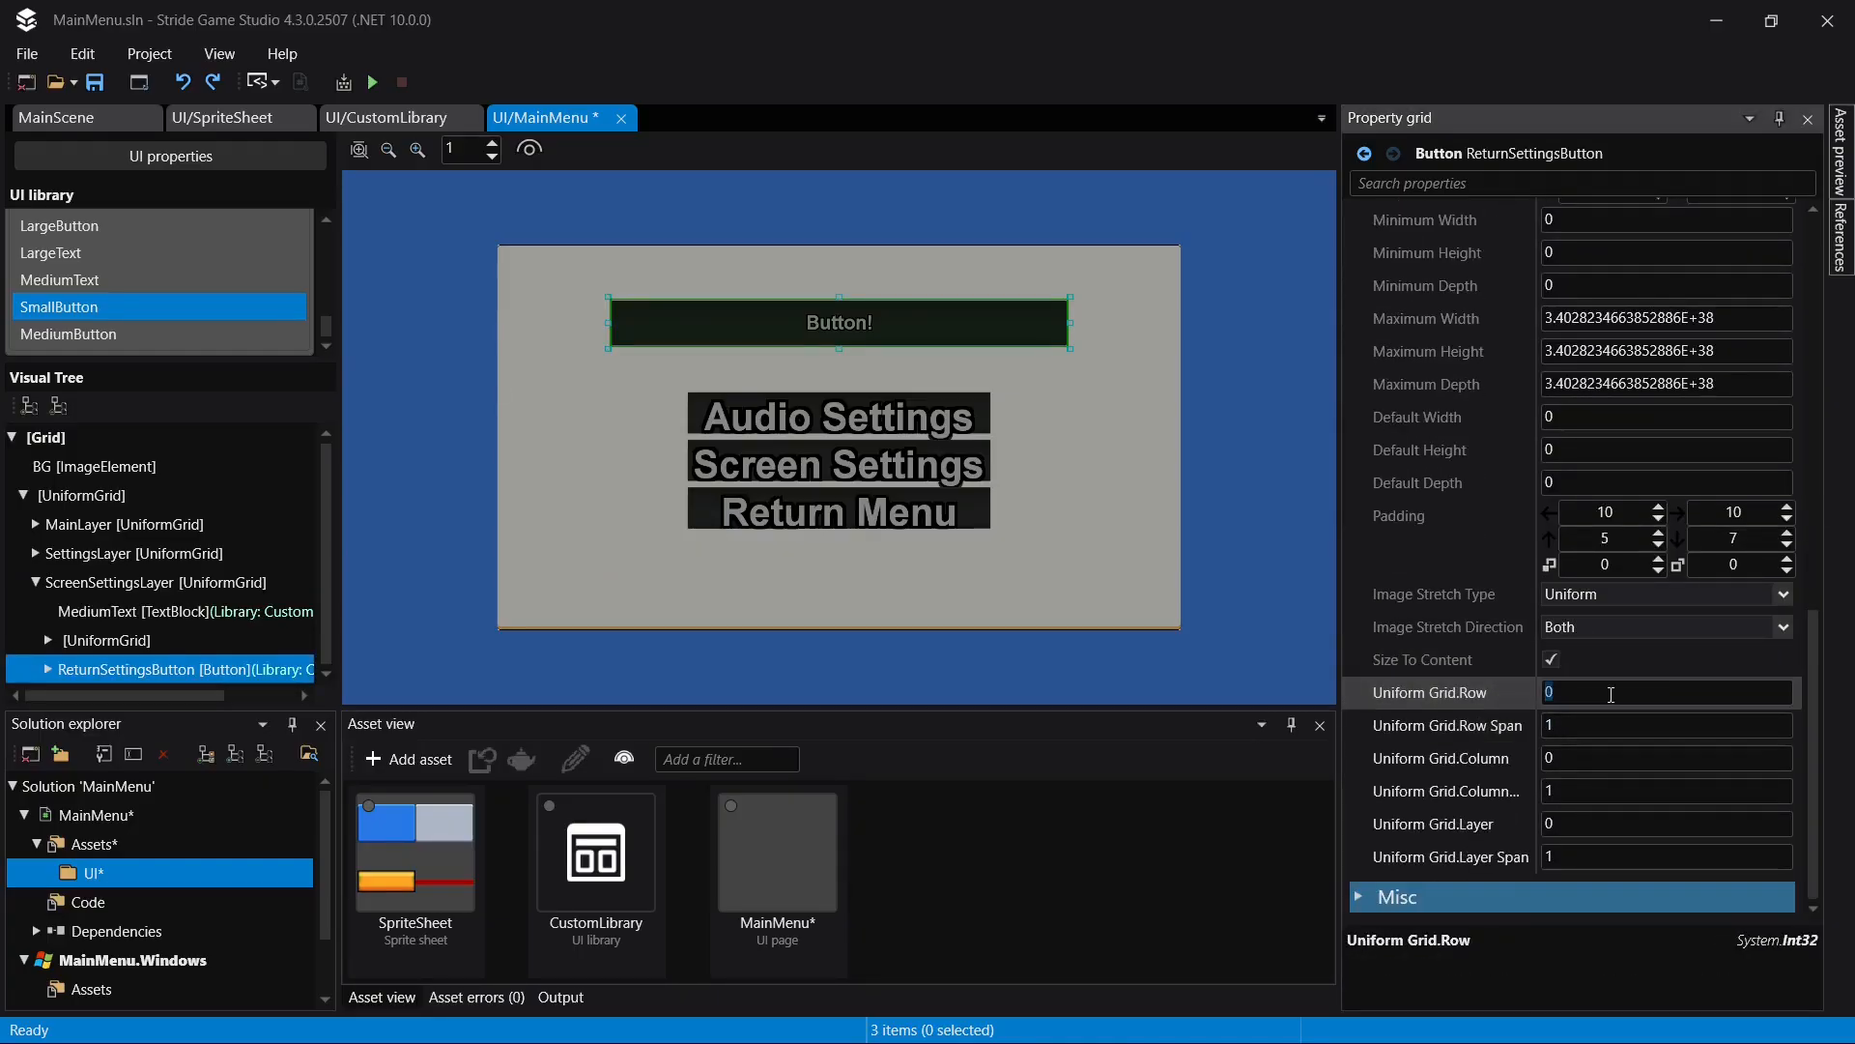
pyautogui.write('5')
pyautogui.press('Return')
pyautogui.hotkey('ctrl', 's')
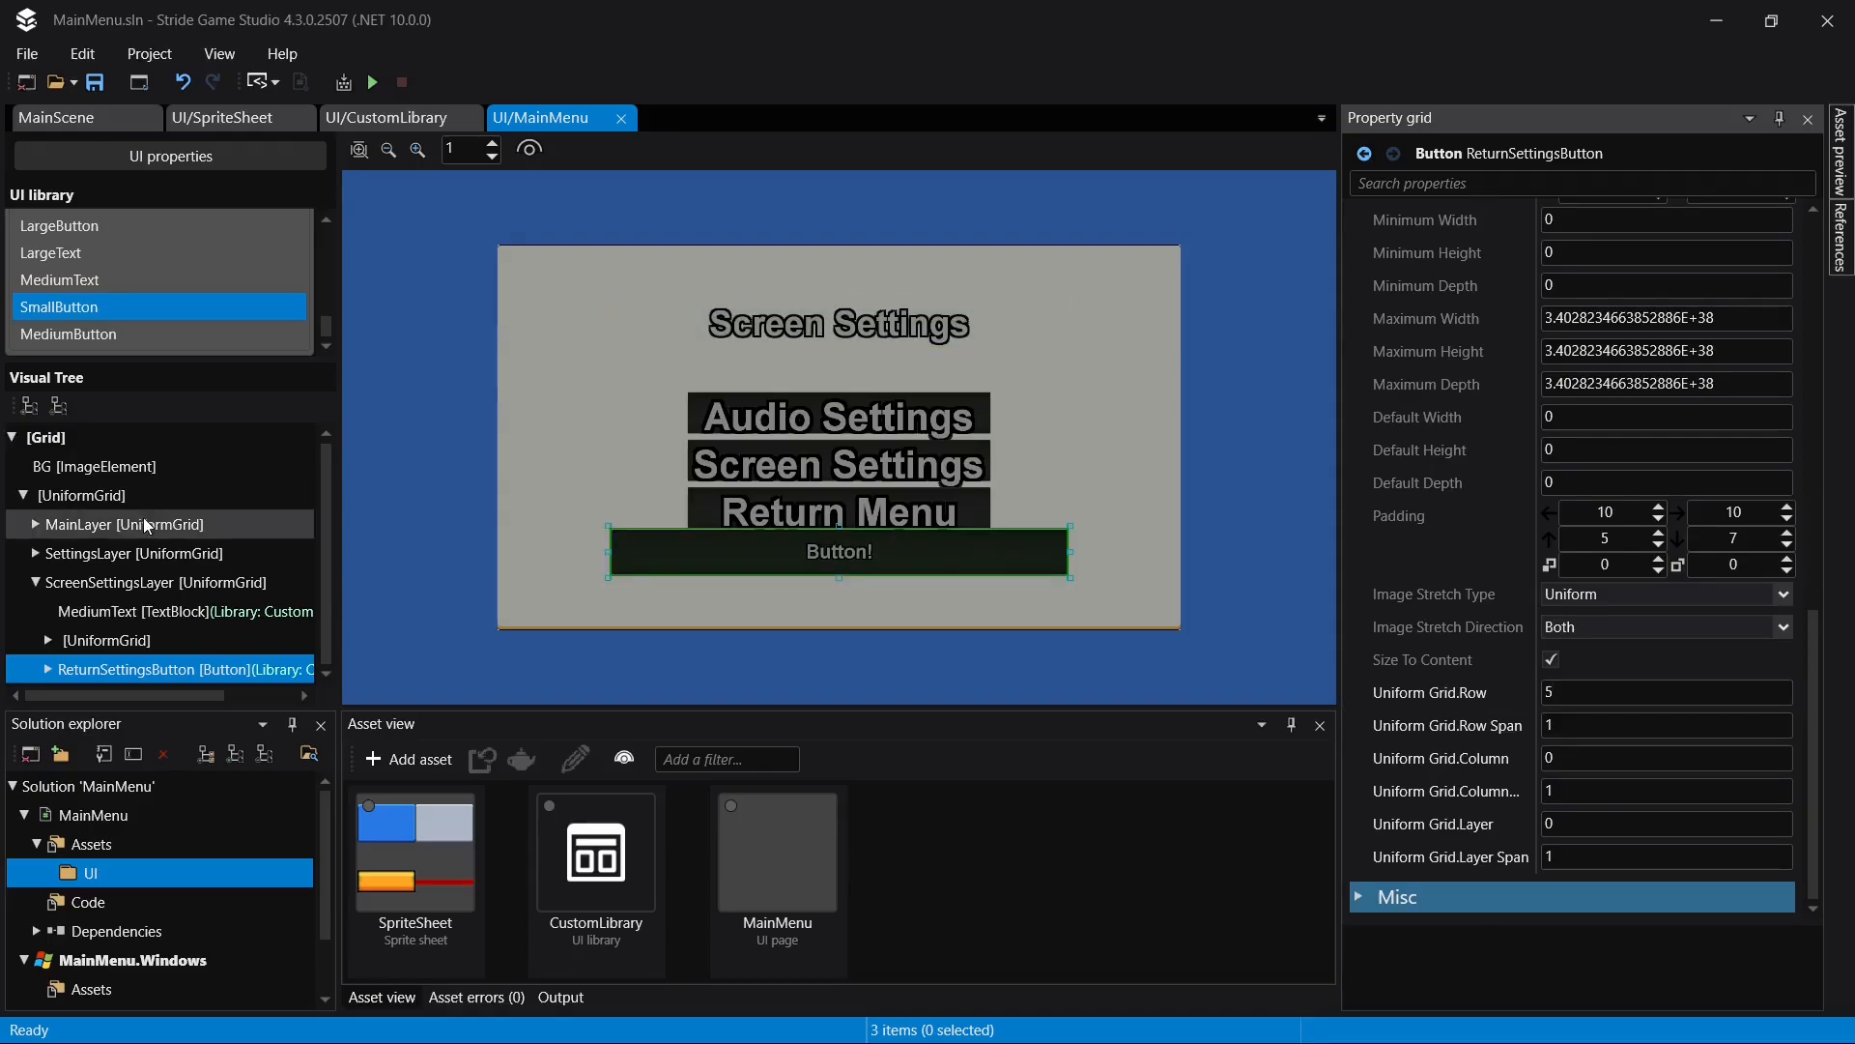
# - Set the number of rows in ScreenSettingsLayer to 5 and save the page
pyautogui.click(136, 582)
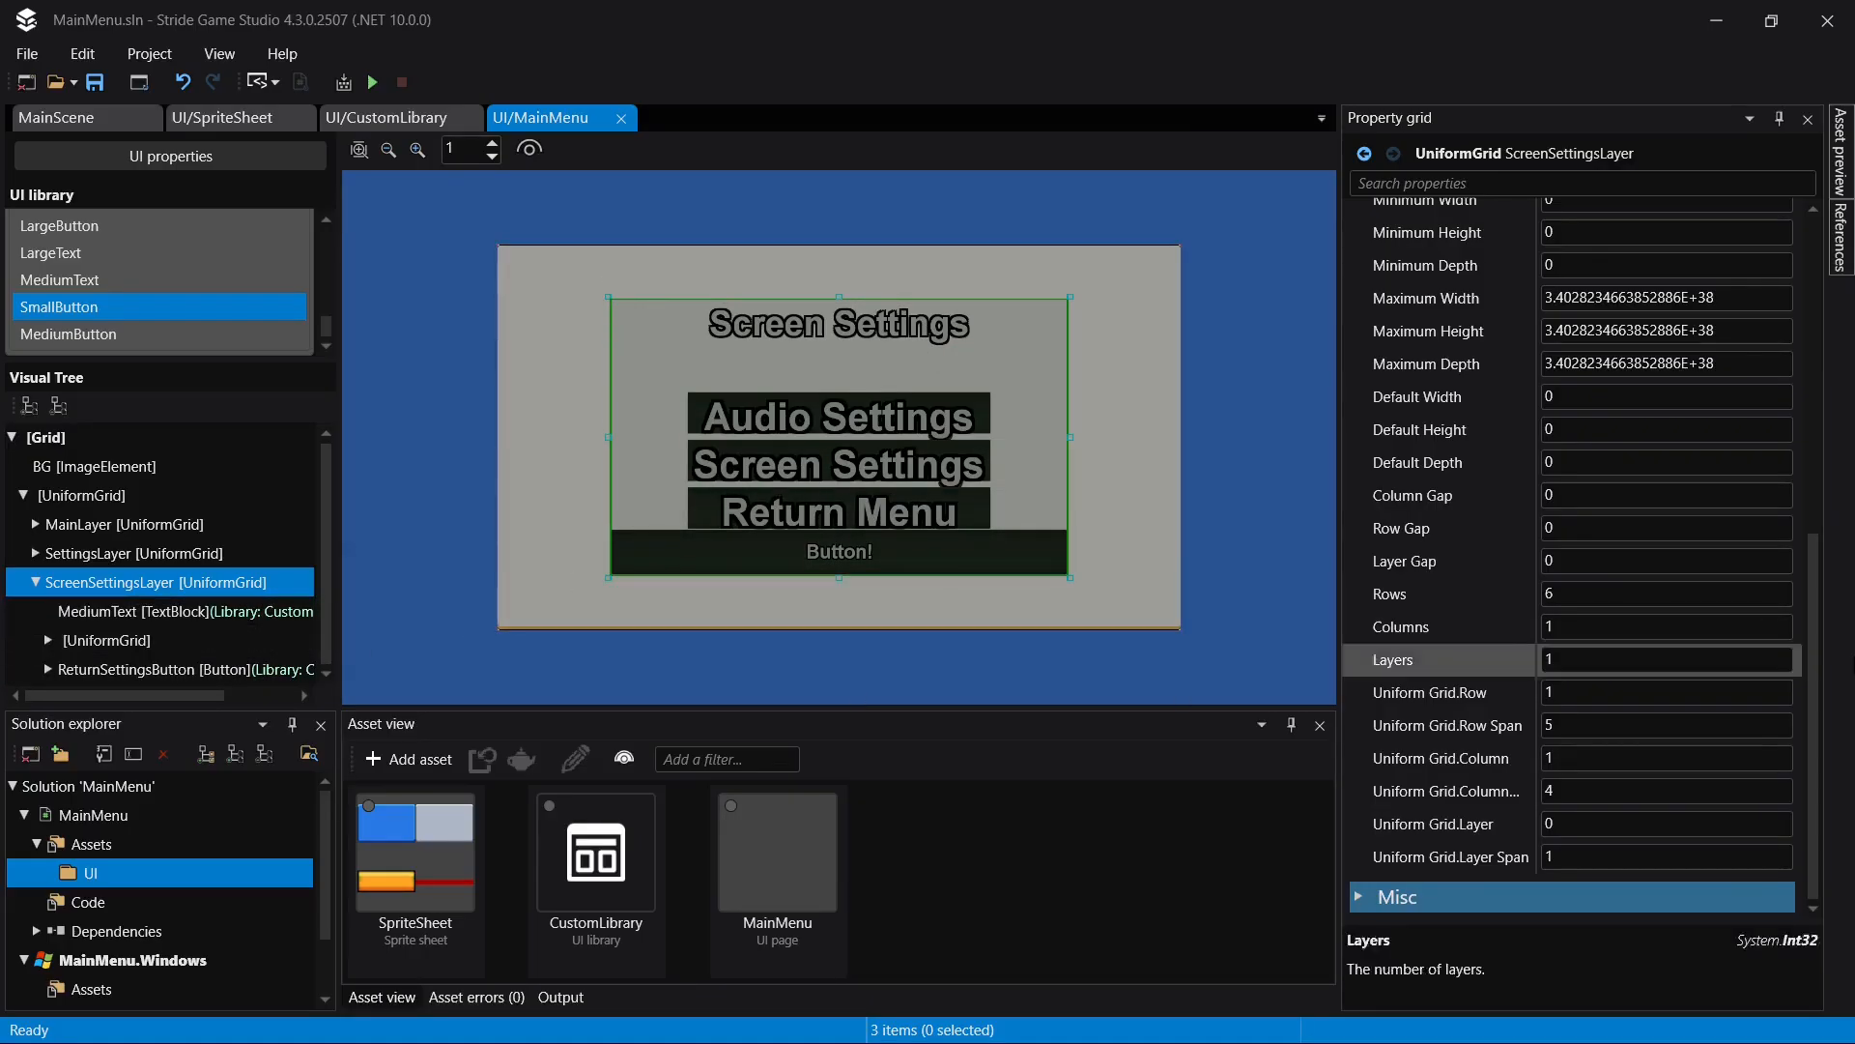
pyautogui.click(1546, 593)
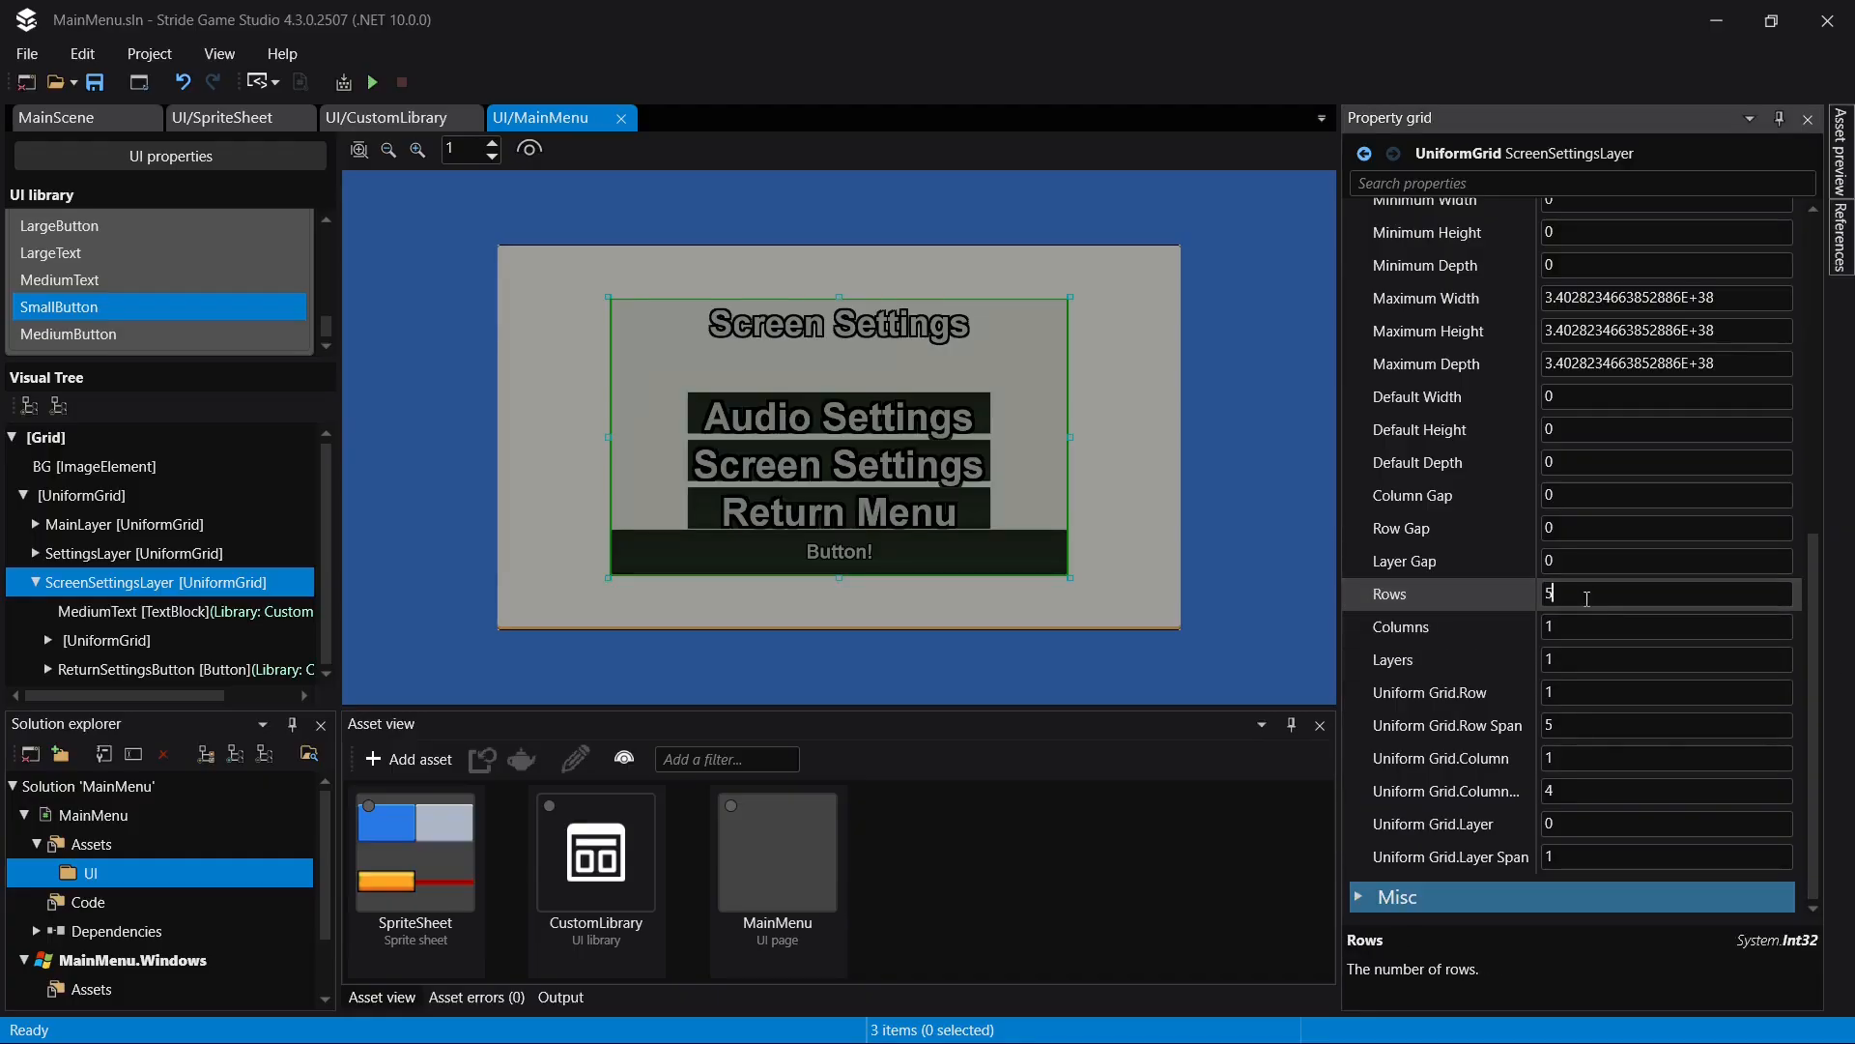
pyautogui.press('Return')
pyautogui.hotkey('ctrl', 's')
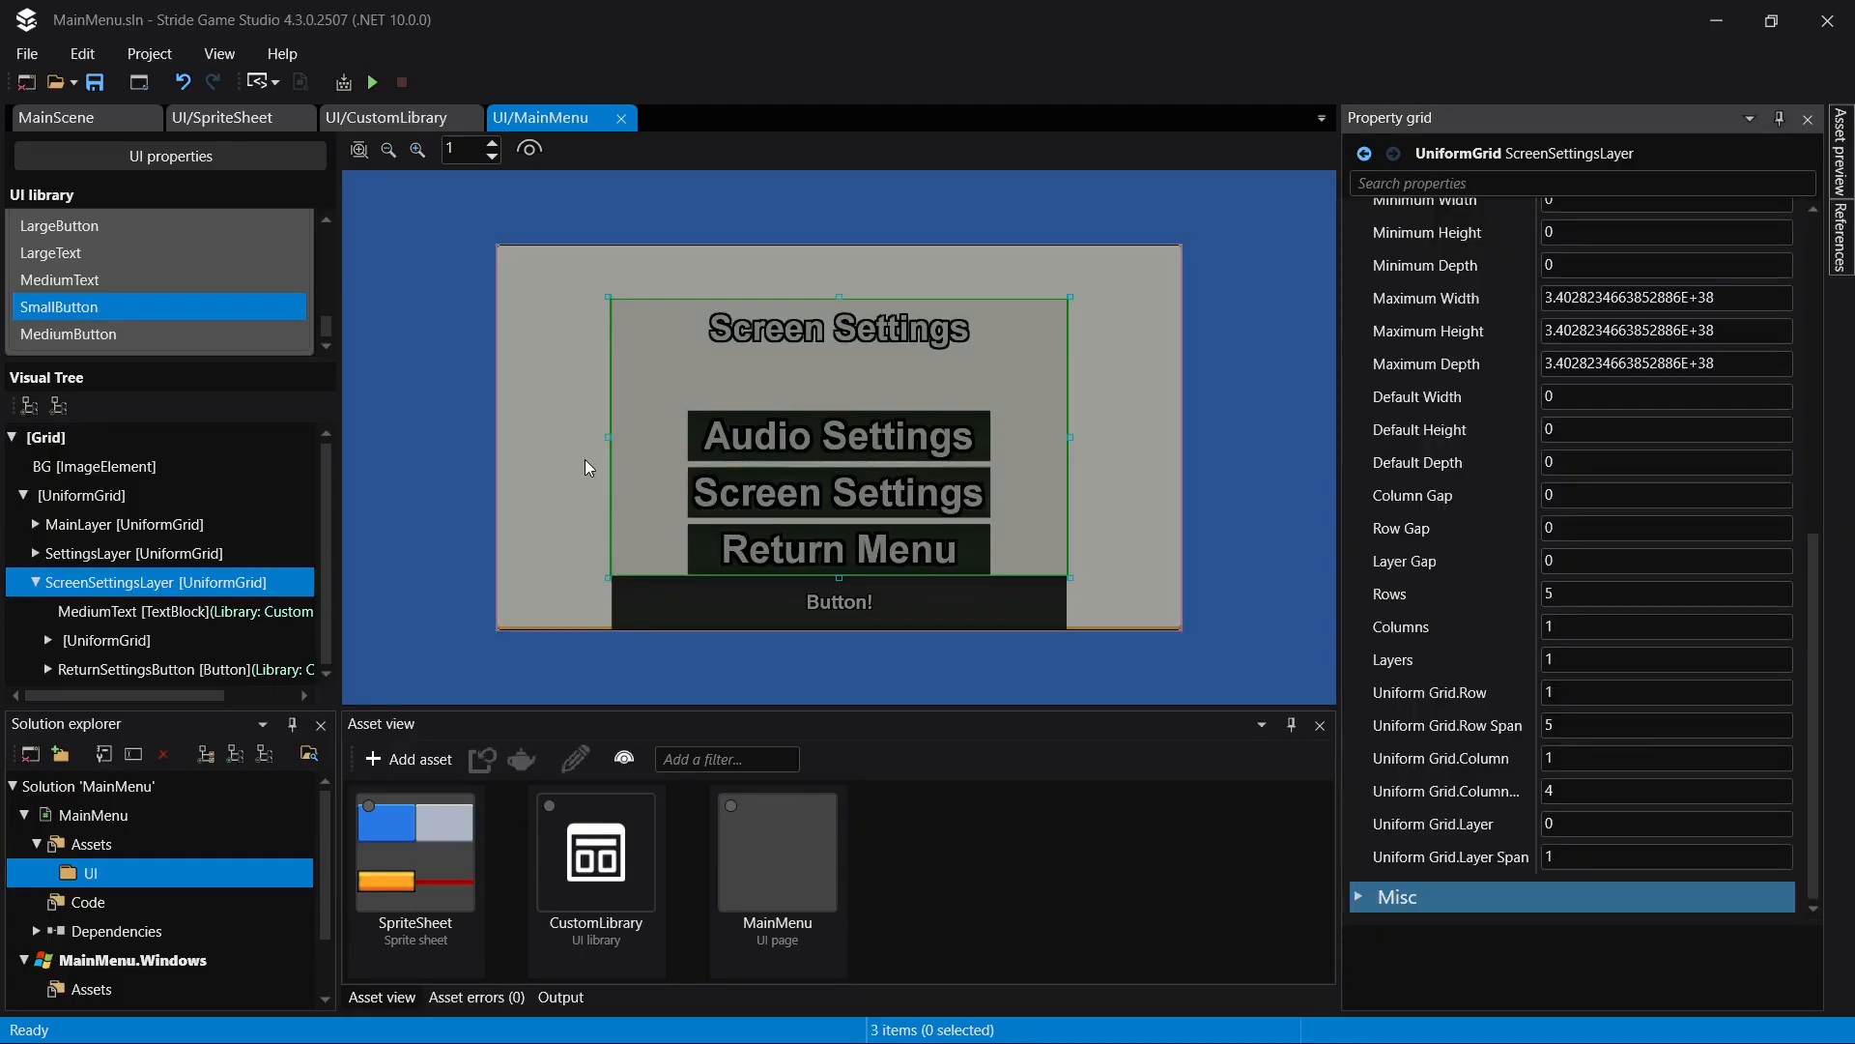
# - Set the Uniform Grid row of the button UniformGrid inside ScreenSettingsLayer to 1
pyautogui.click(106, 640)
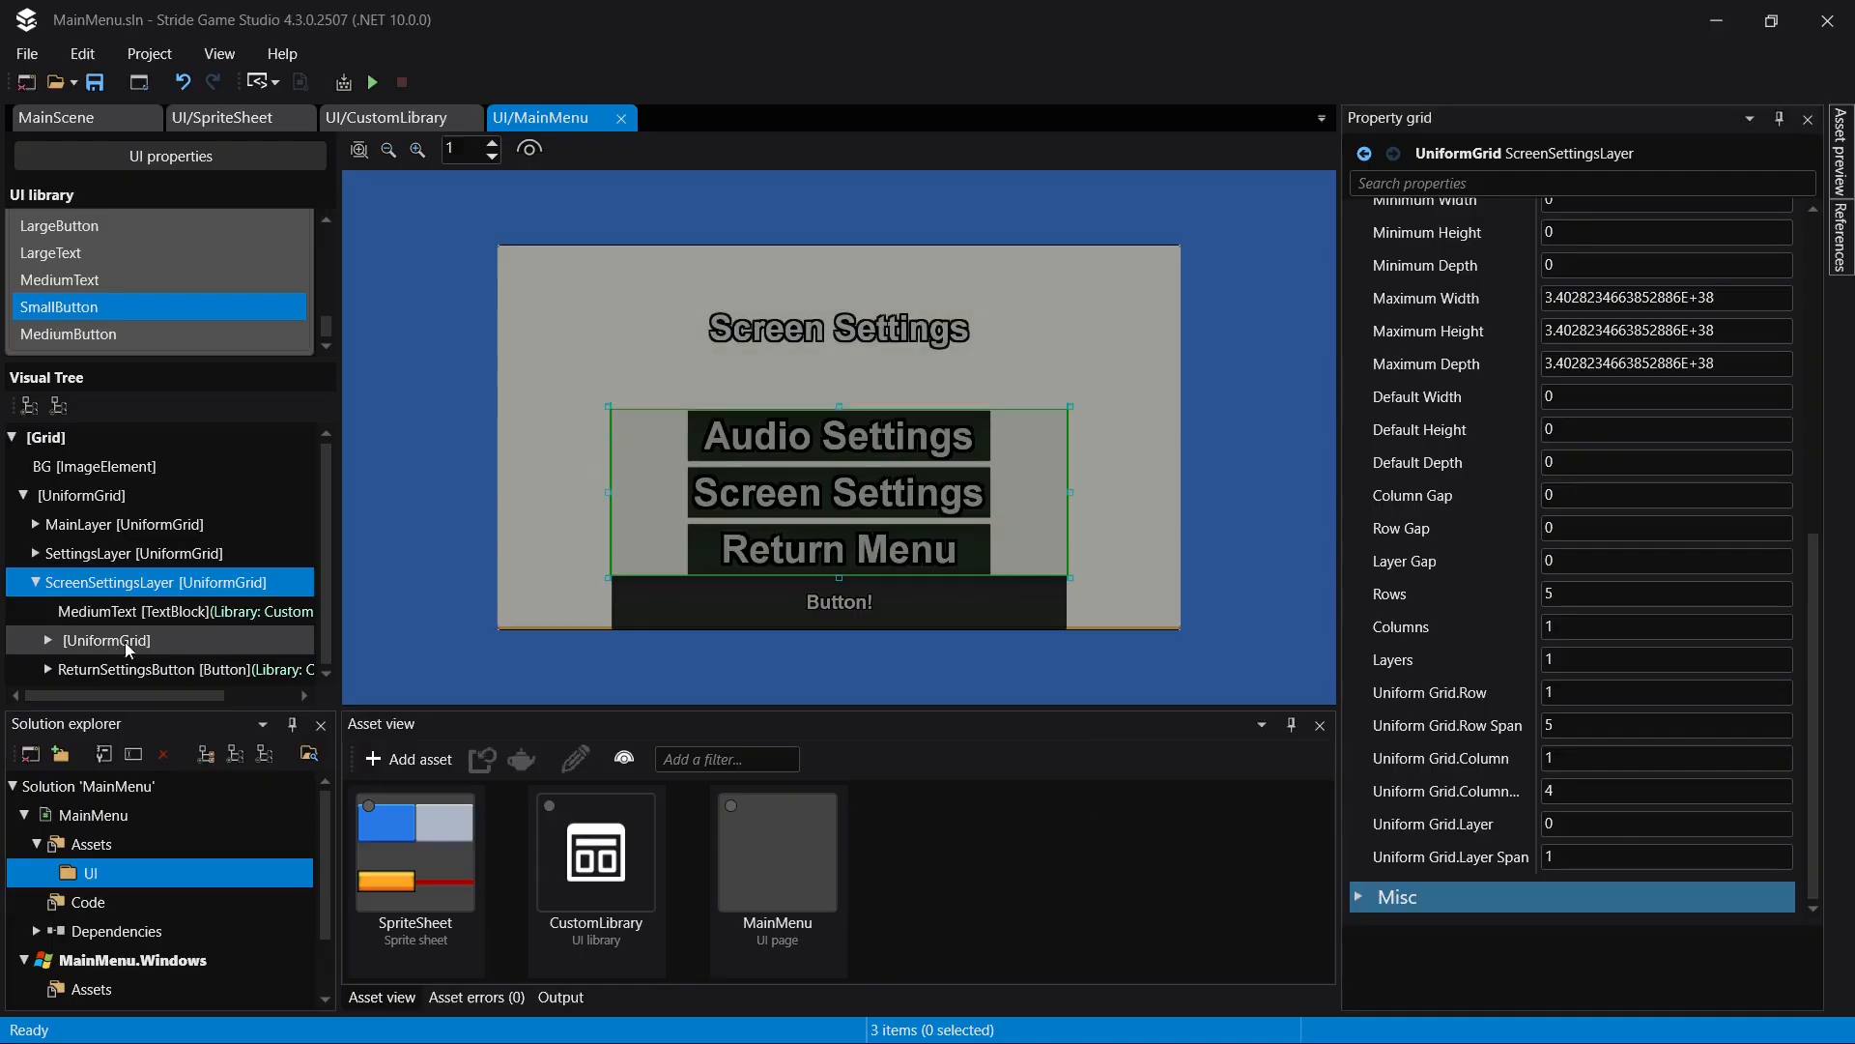
pyautogui.click(1584, 692)
pyautogui.write('1')
pyautogui.press('Return')
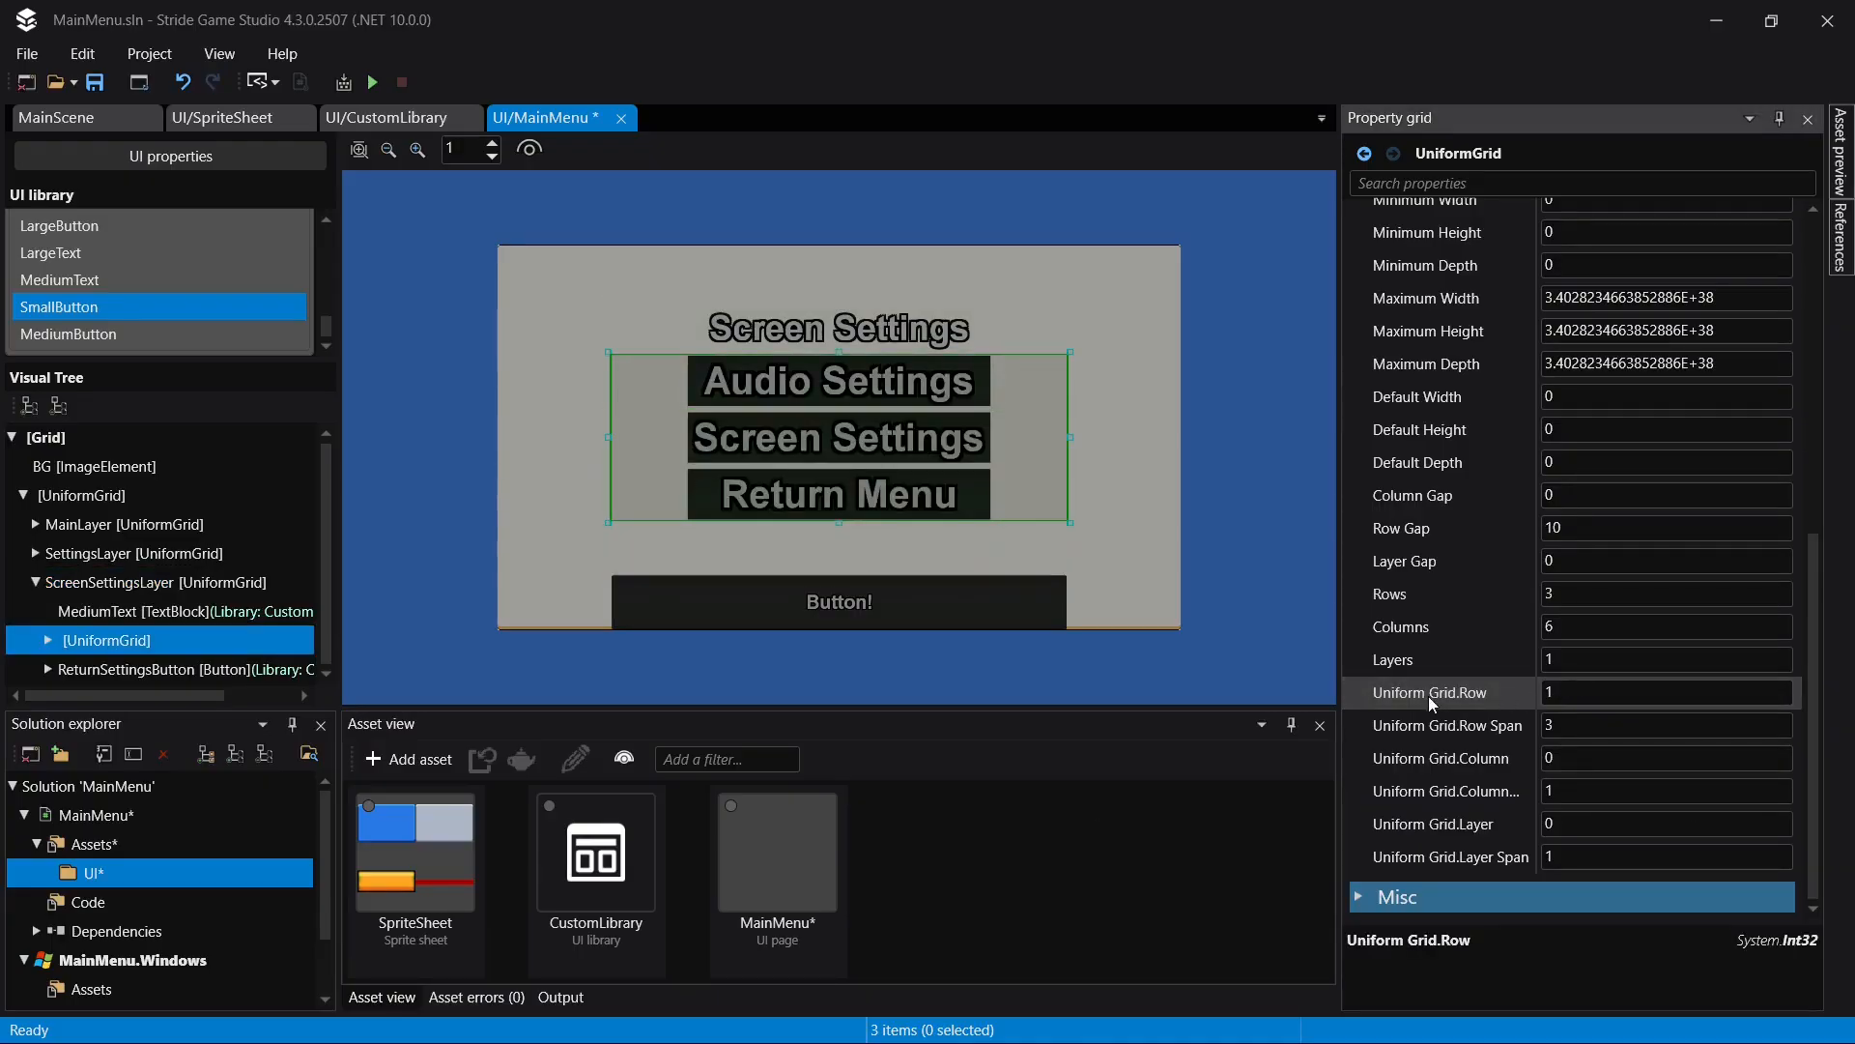
# - Set the Uniform Grid row of ReturnSettingsButton to 4
pyautogui.click(198, 669)
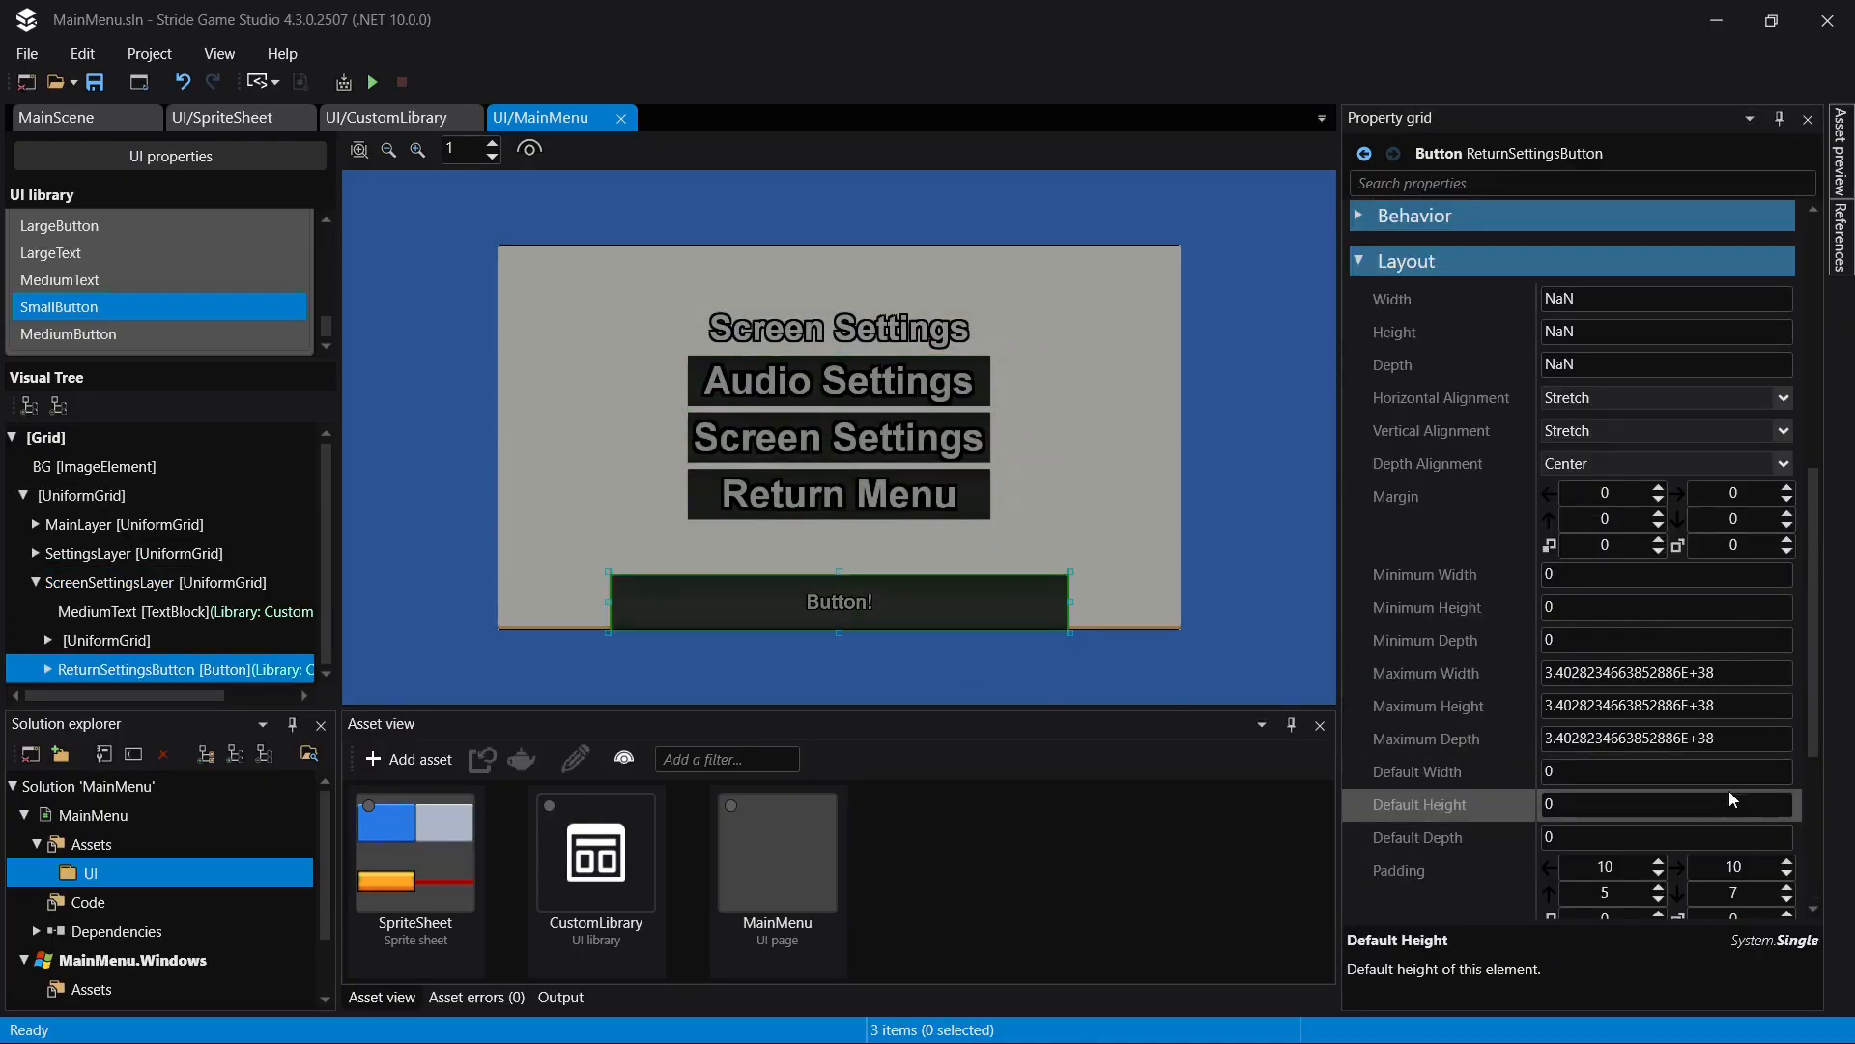
pyautogui.scroll(-3, 1594, 696)
pyautogui.click(1604, 703)
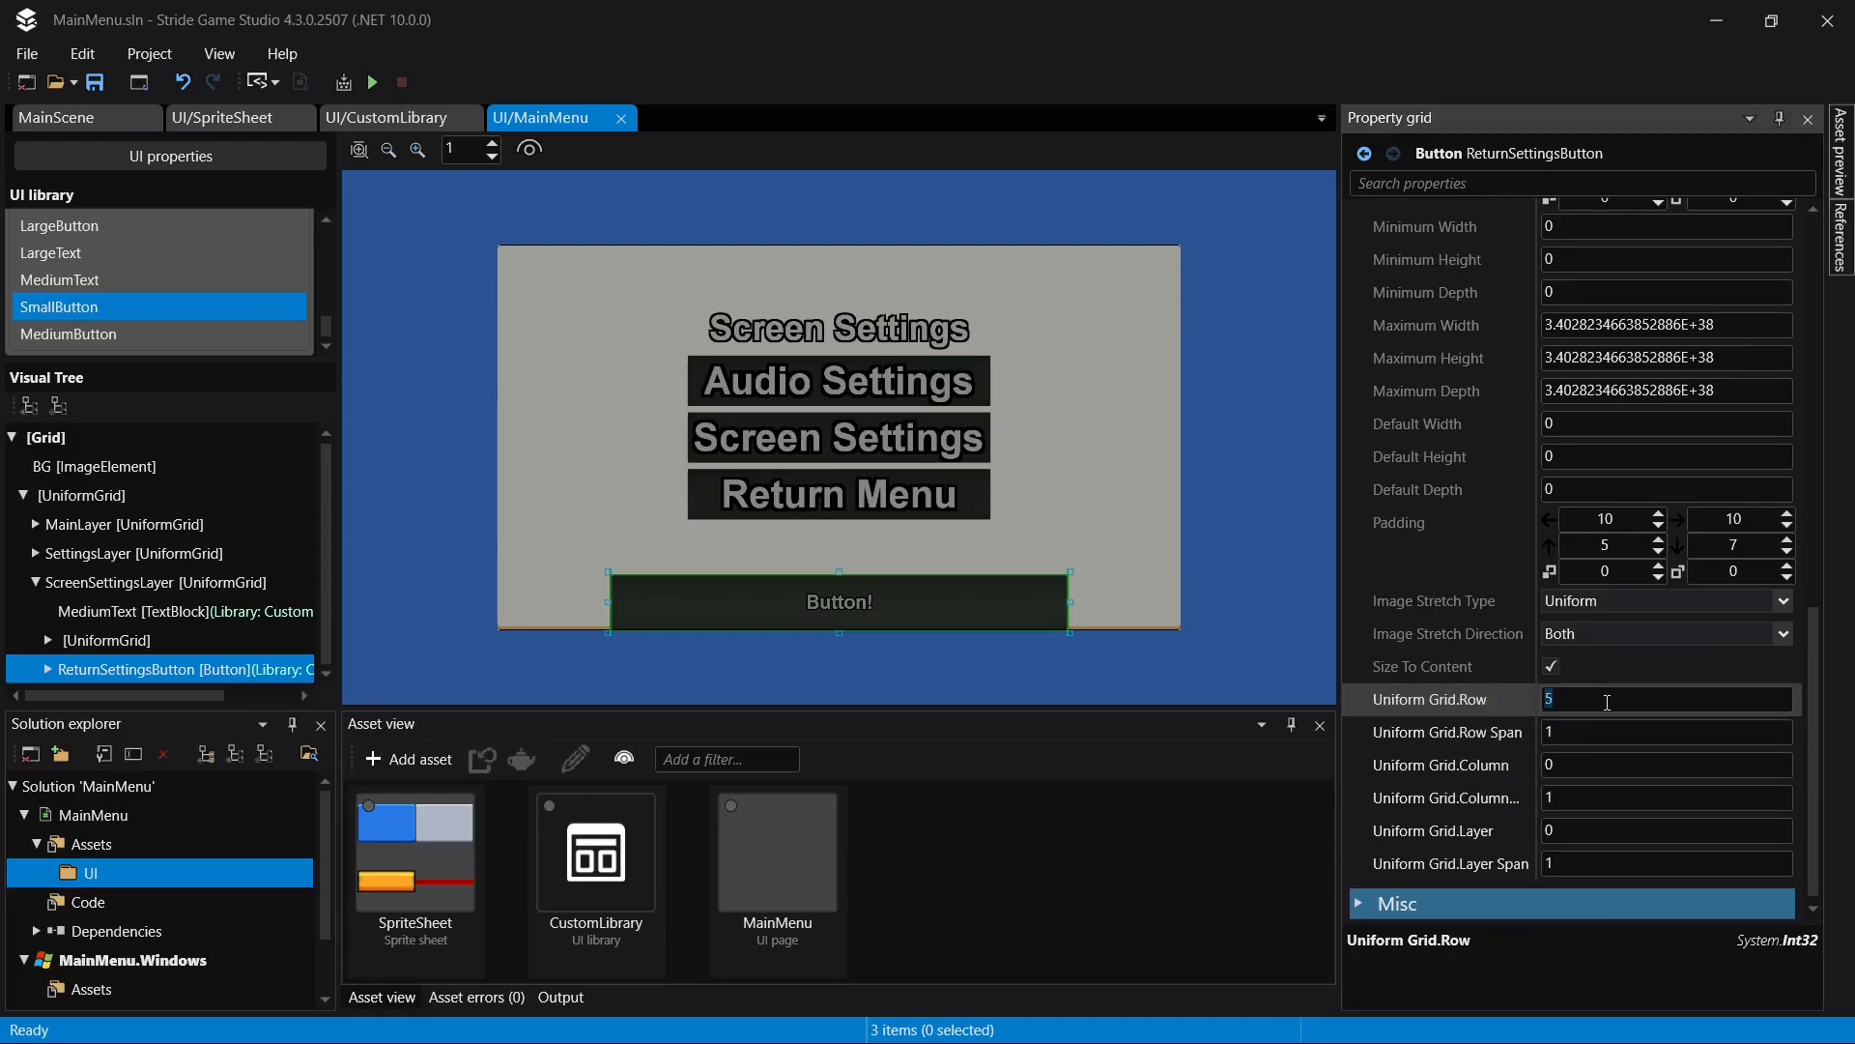
pyautogui.write('4')
pyautogui.press('Return')
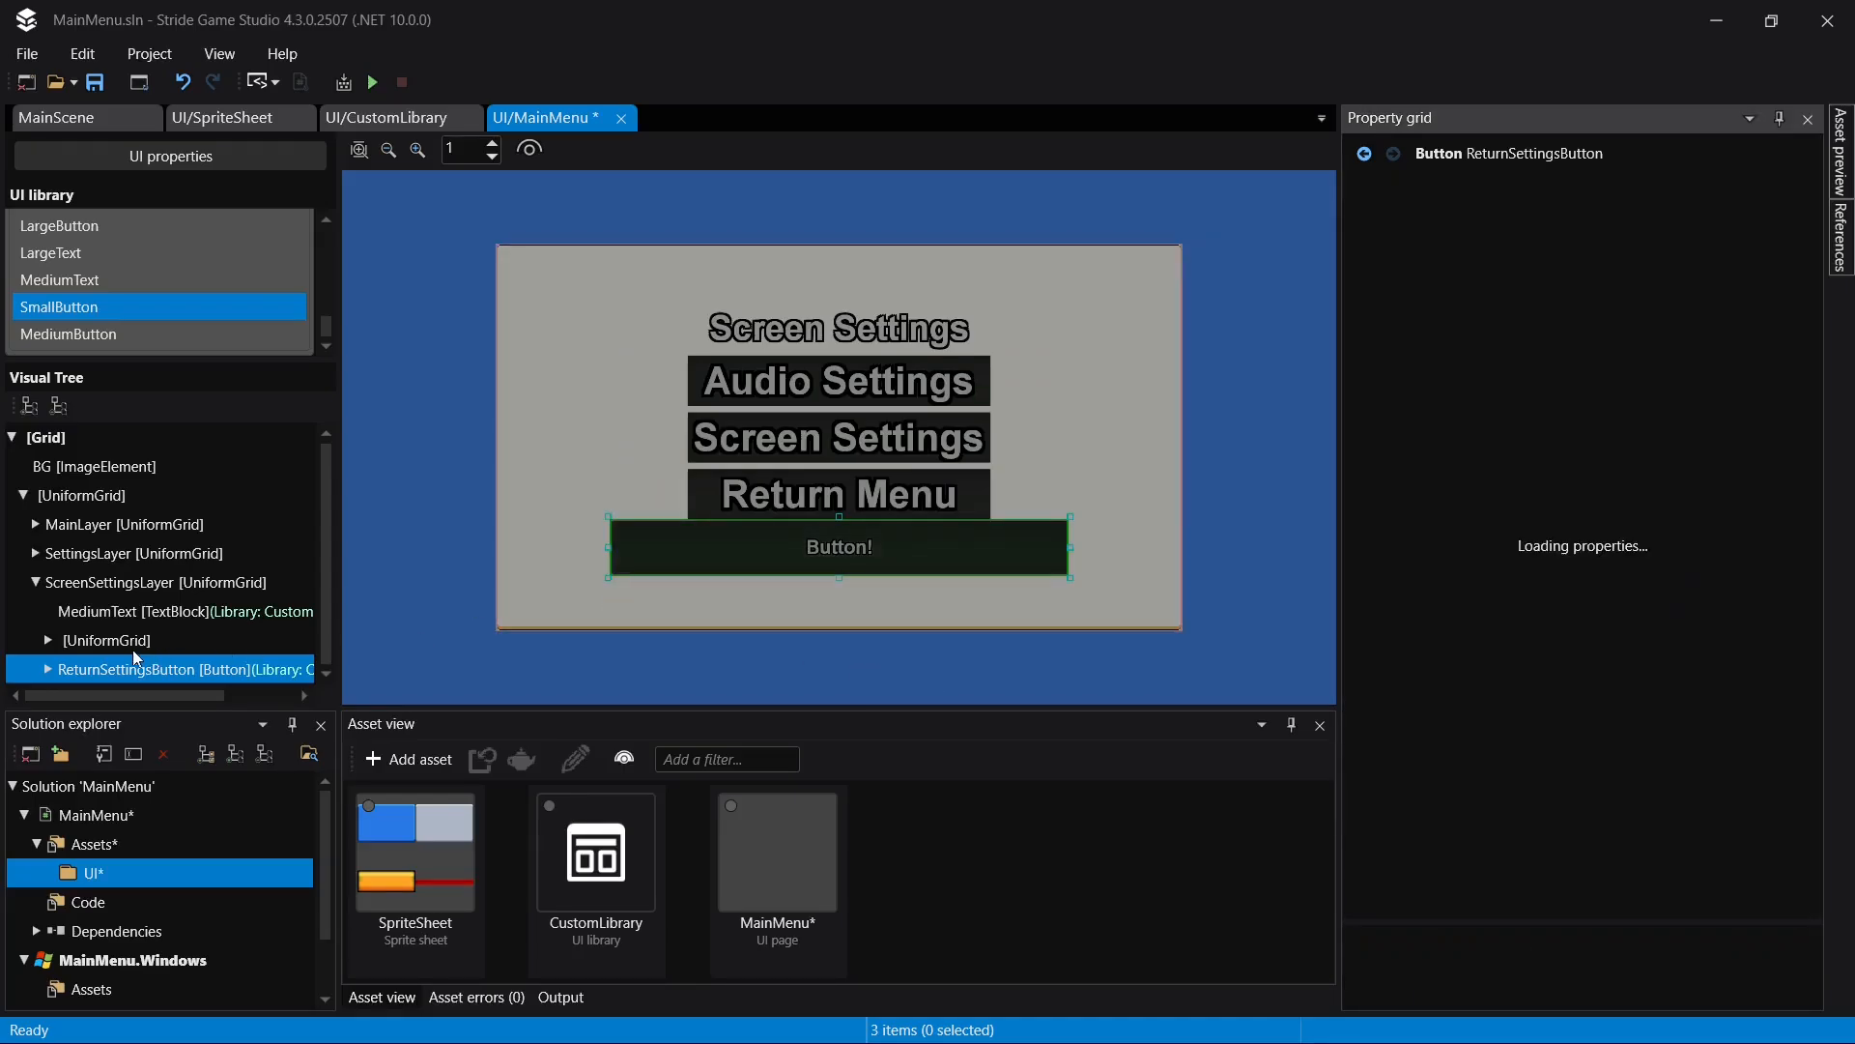
# - Try a row gap of 15 on ScreenSettingsLayer, set it to 25 and save the page
pyautogui.click(143, 582)
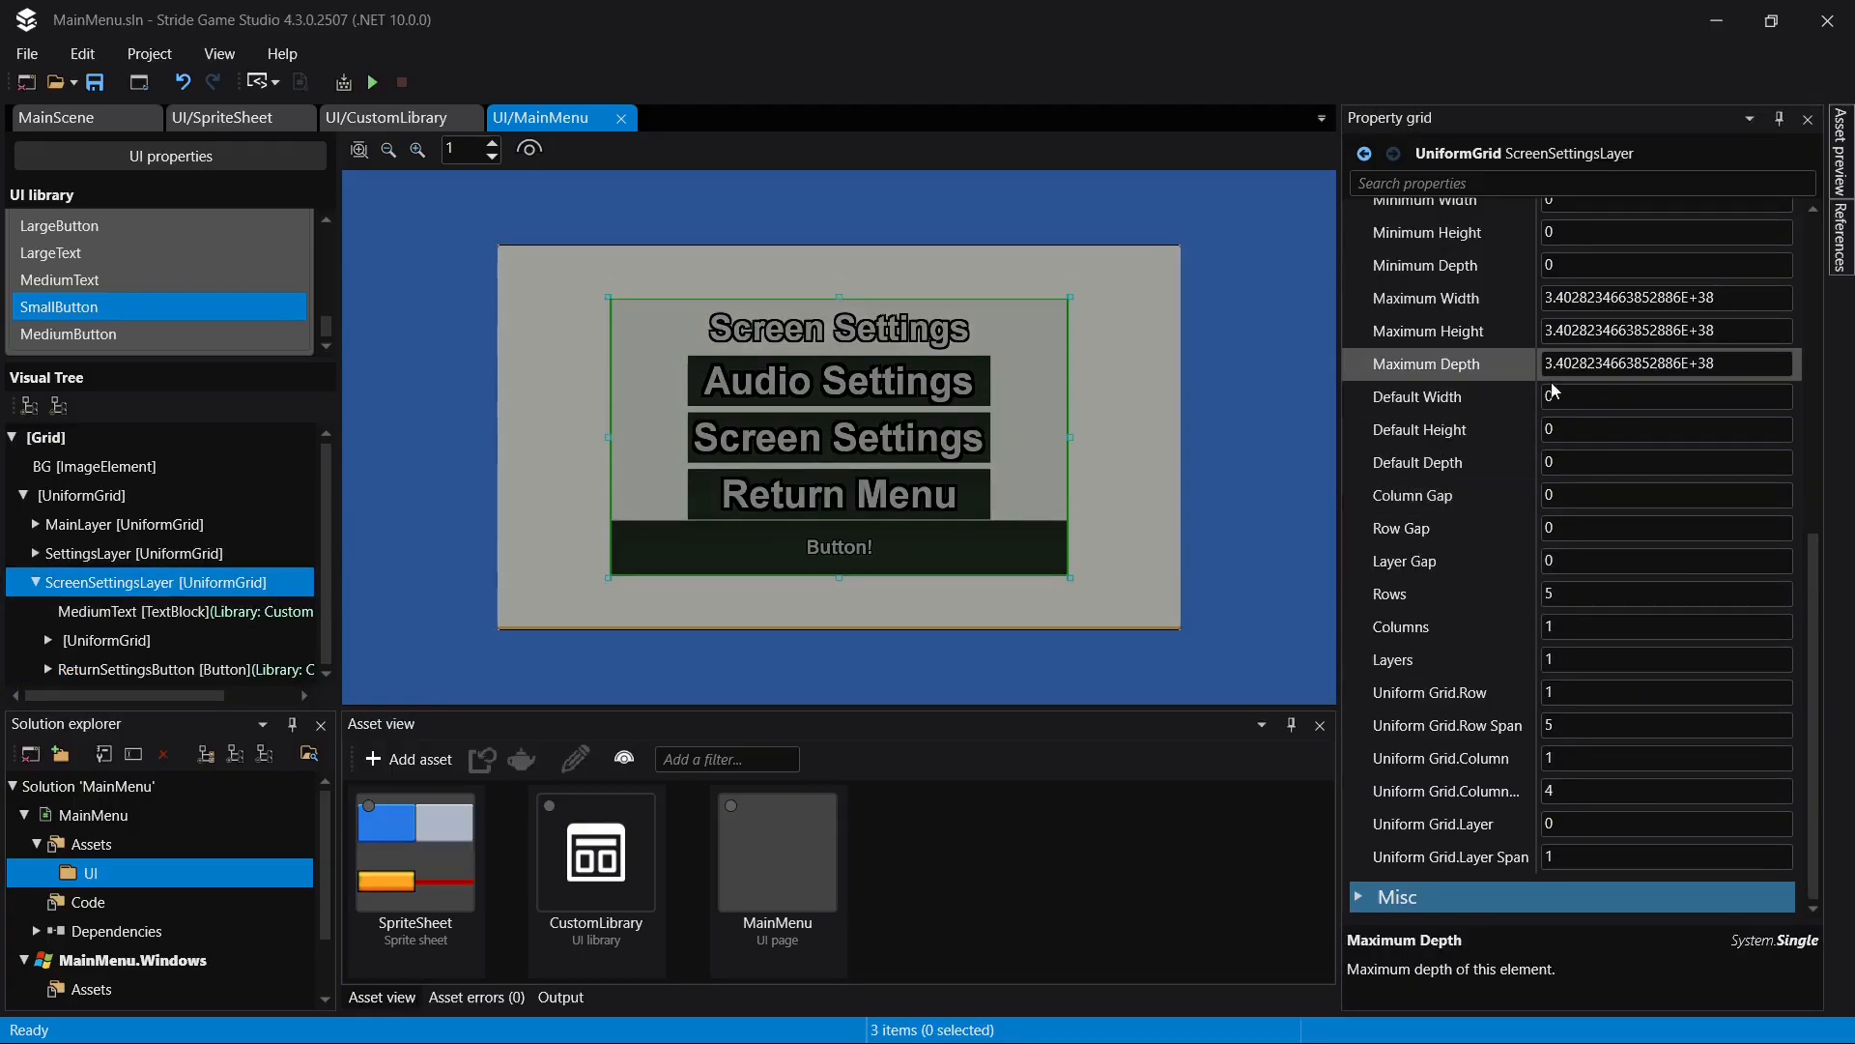
pyautogui.click(1594, 529)
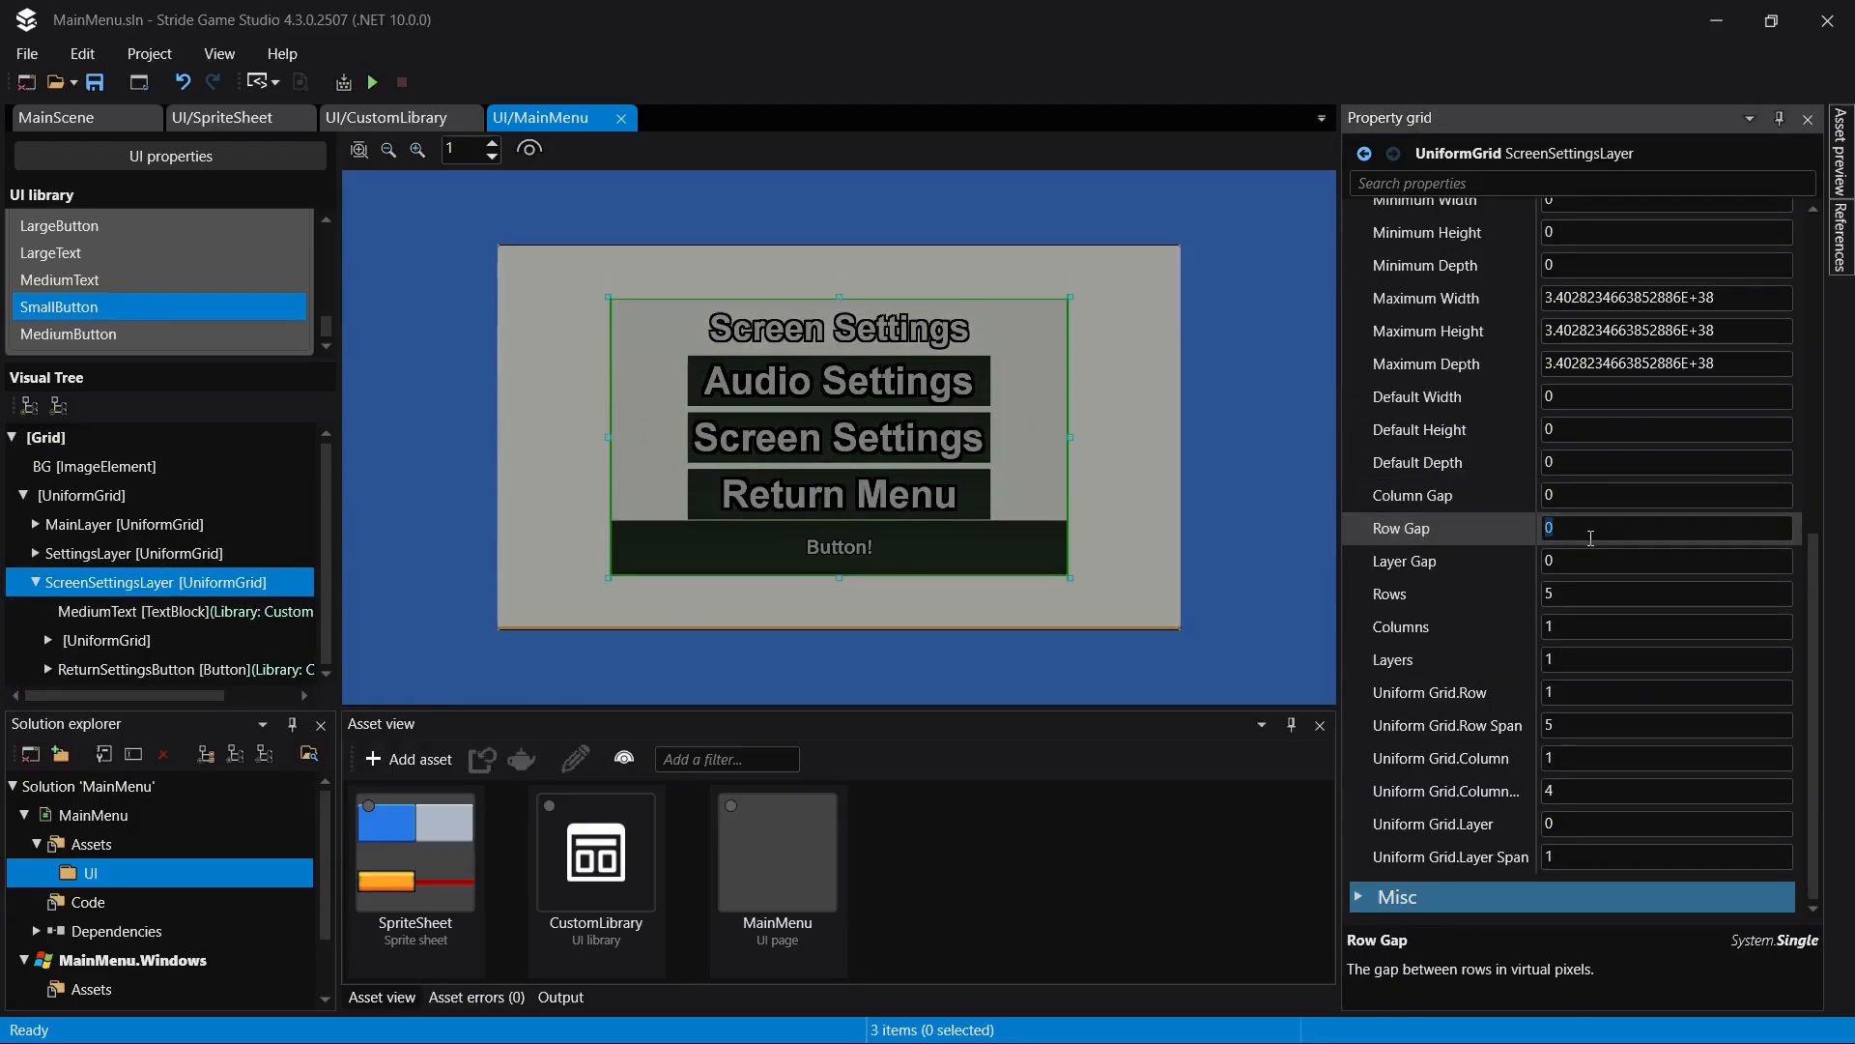
pyautogui.press('Return')
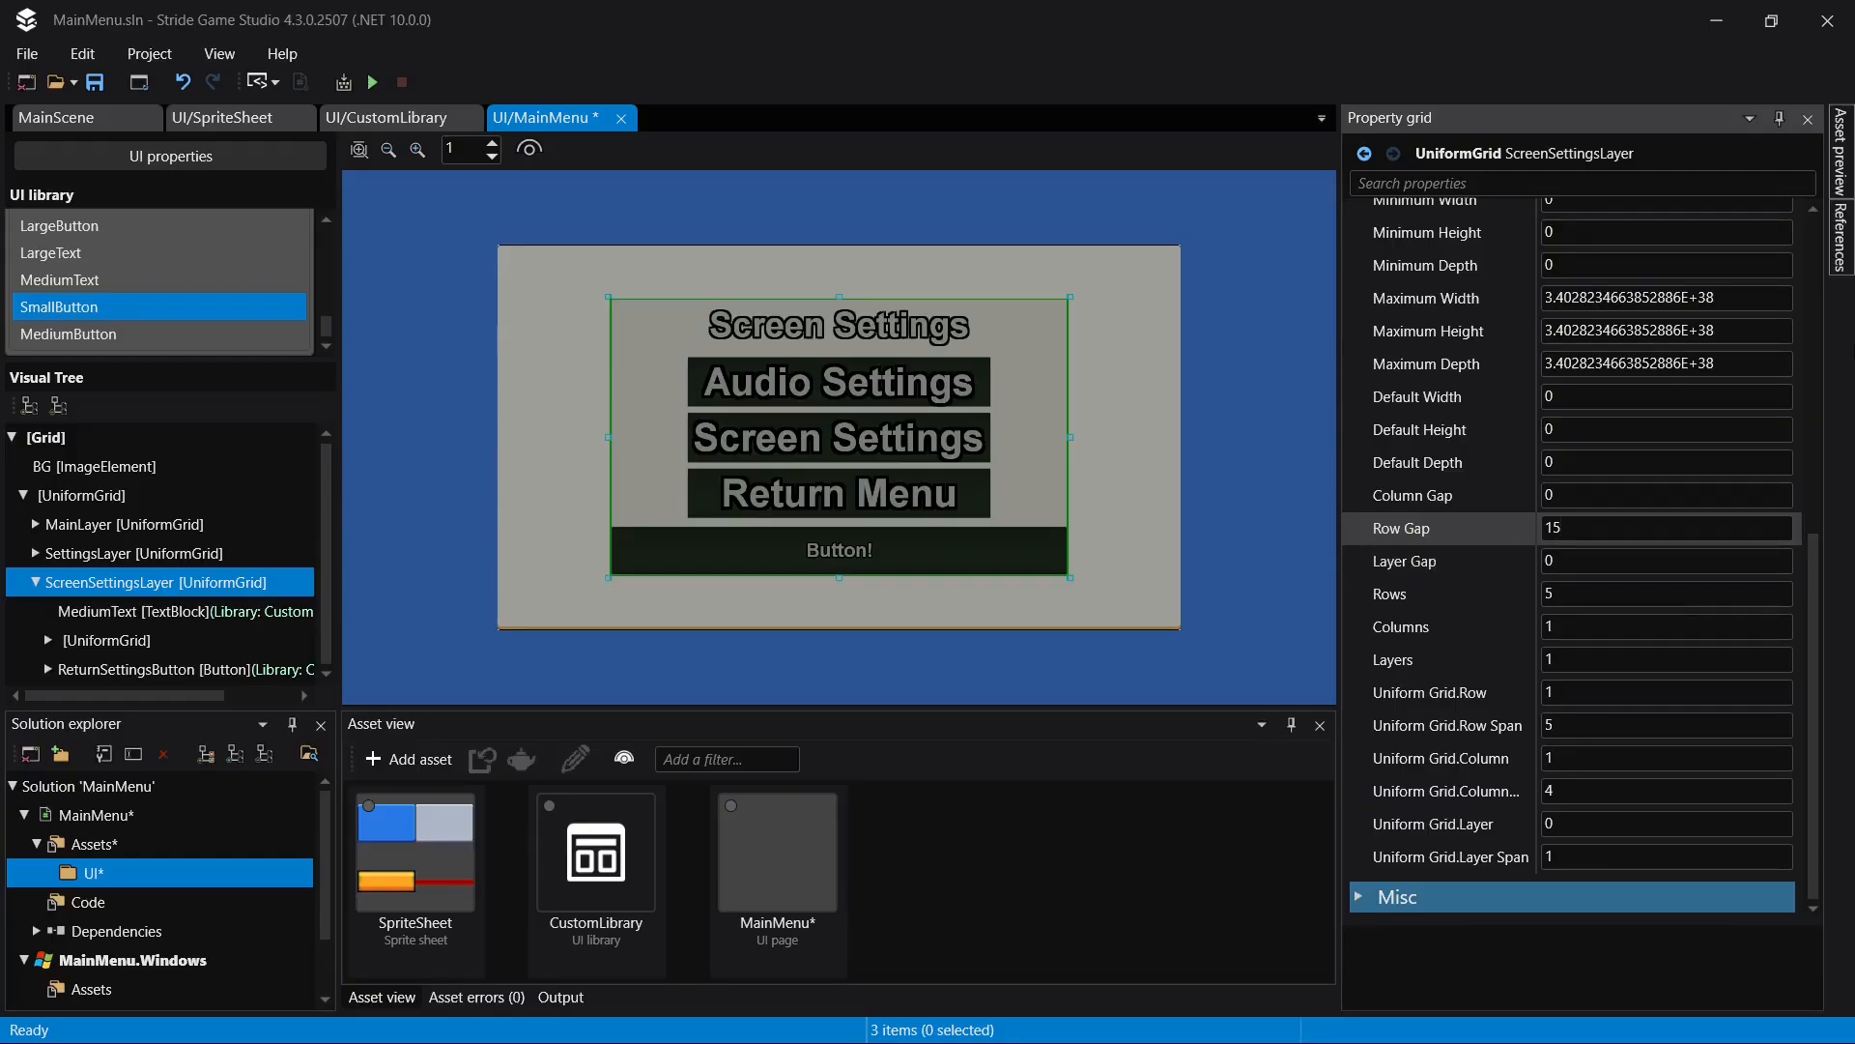
pyautogui.press('Return')
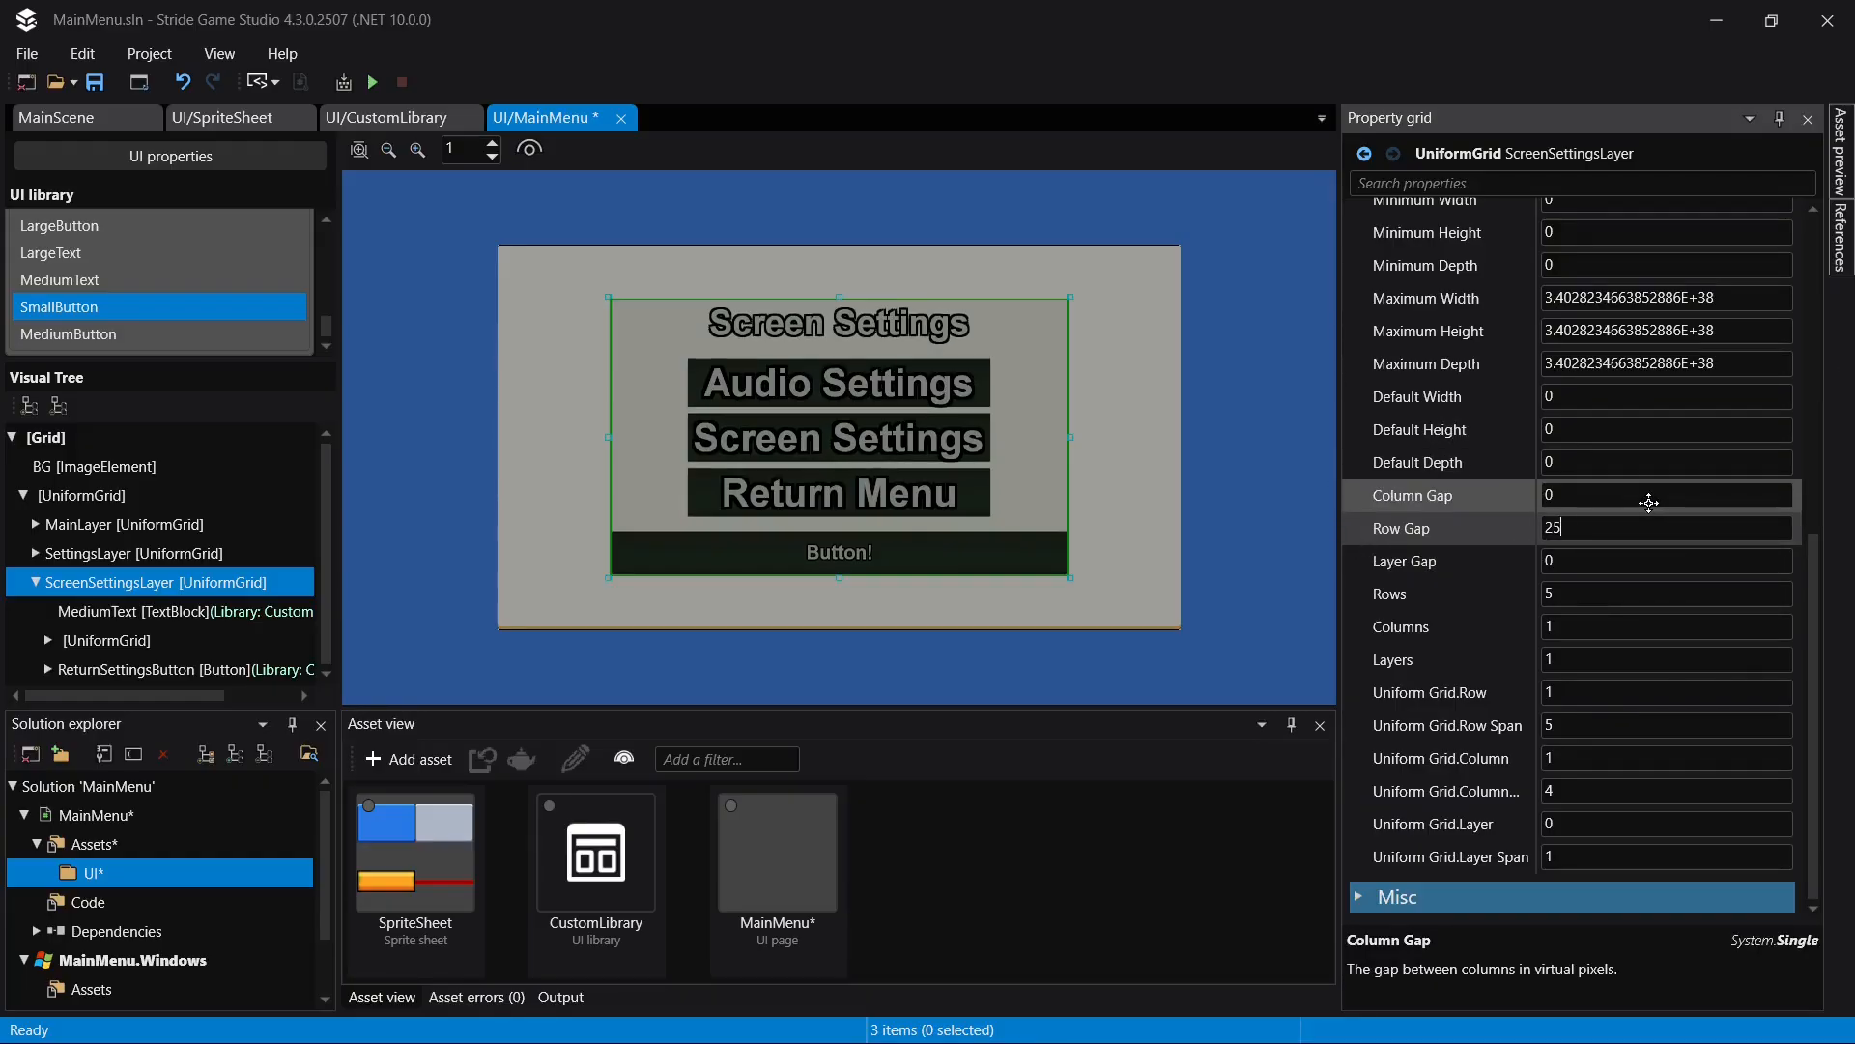
pyautogui.hotkey('ctrl', 's')
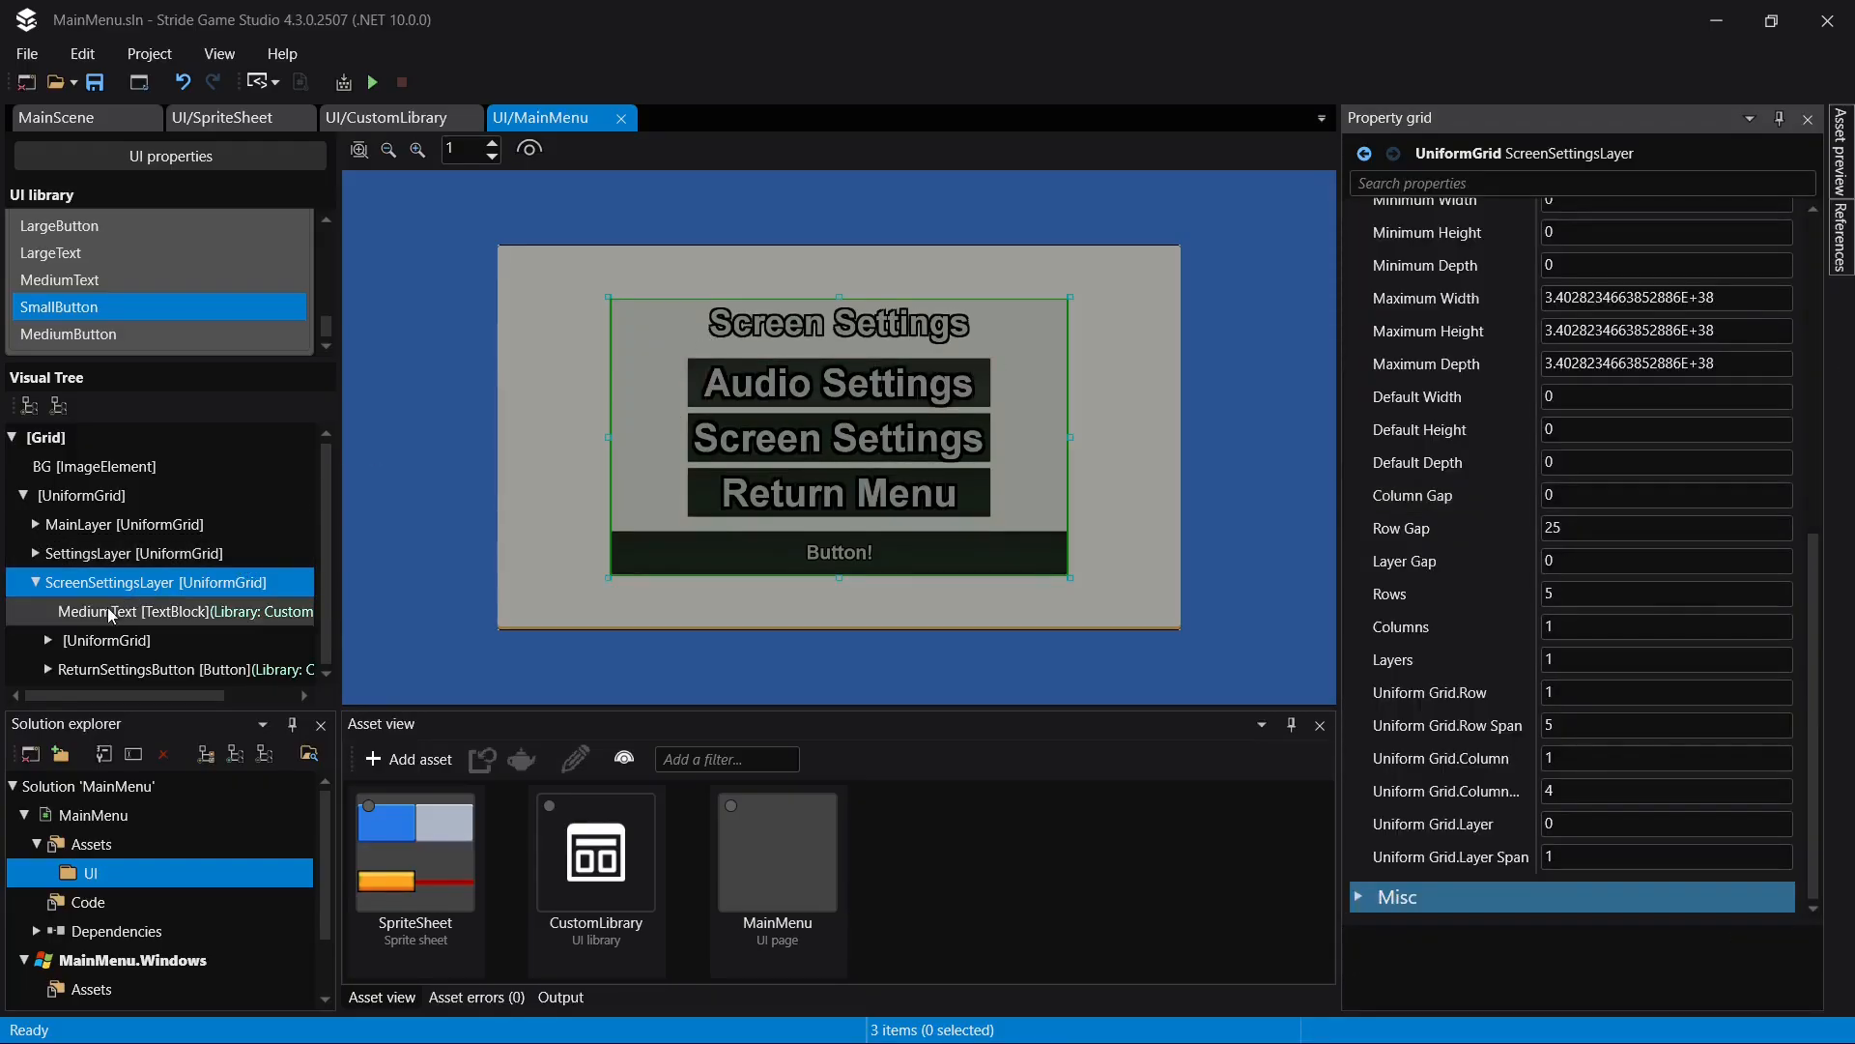
# - Try a row gap of 8 on the button UniformGrid in ScreenSettingsLayer, set it to 6 and save the page
pyautogui.click(92, 641)
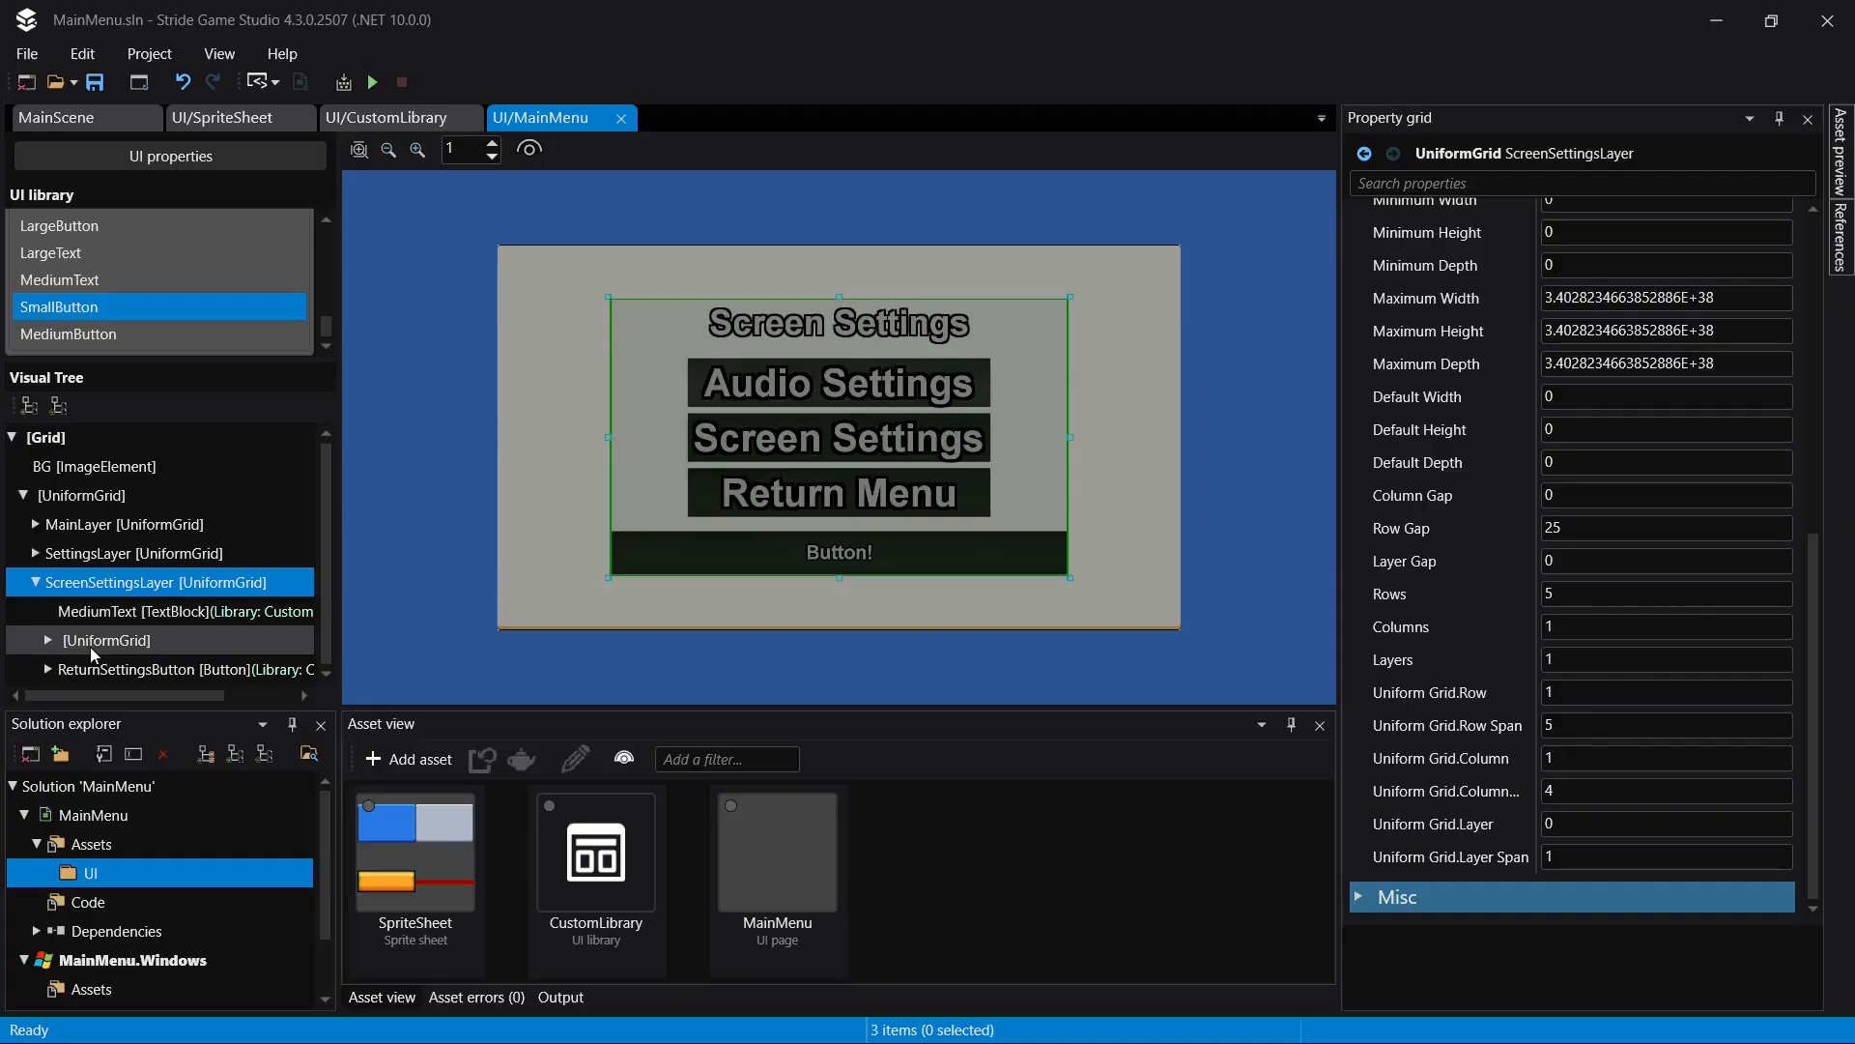
pyautogui.click(1624, 528)
pyautogui.write('8')
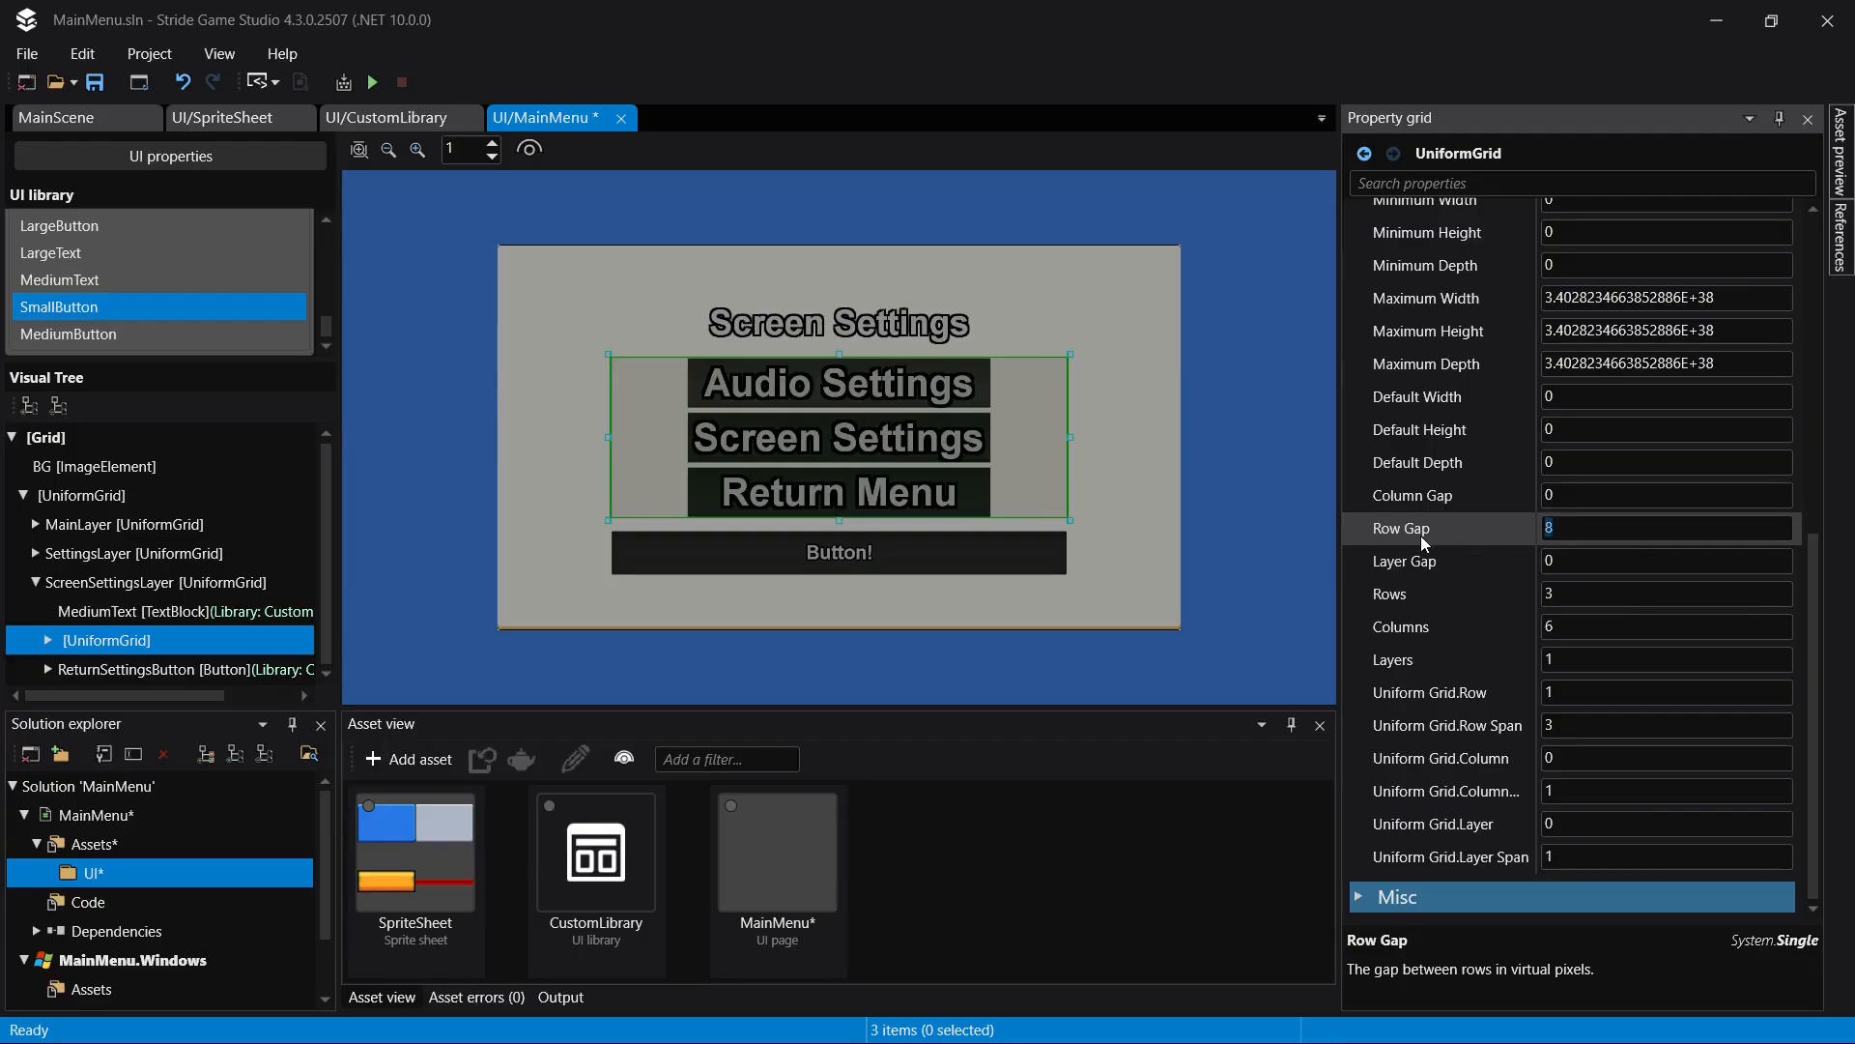
pyautogui.write('6')
pyautogui.hotkey('ctrl', 's')
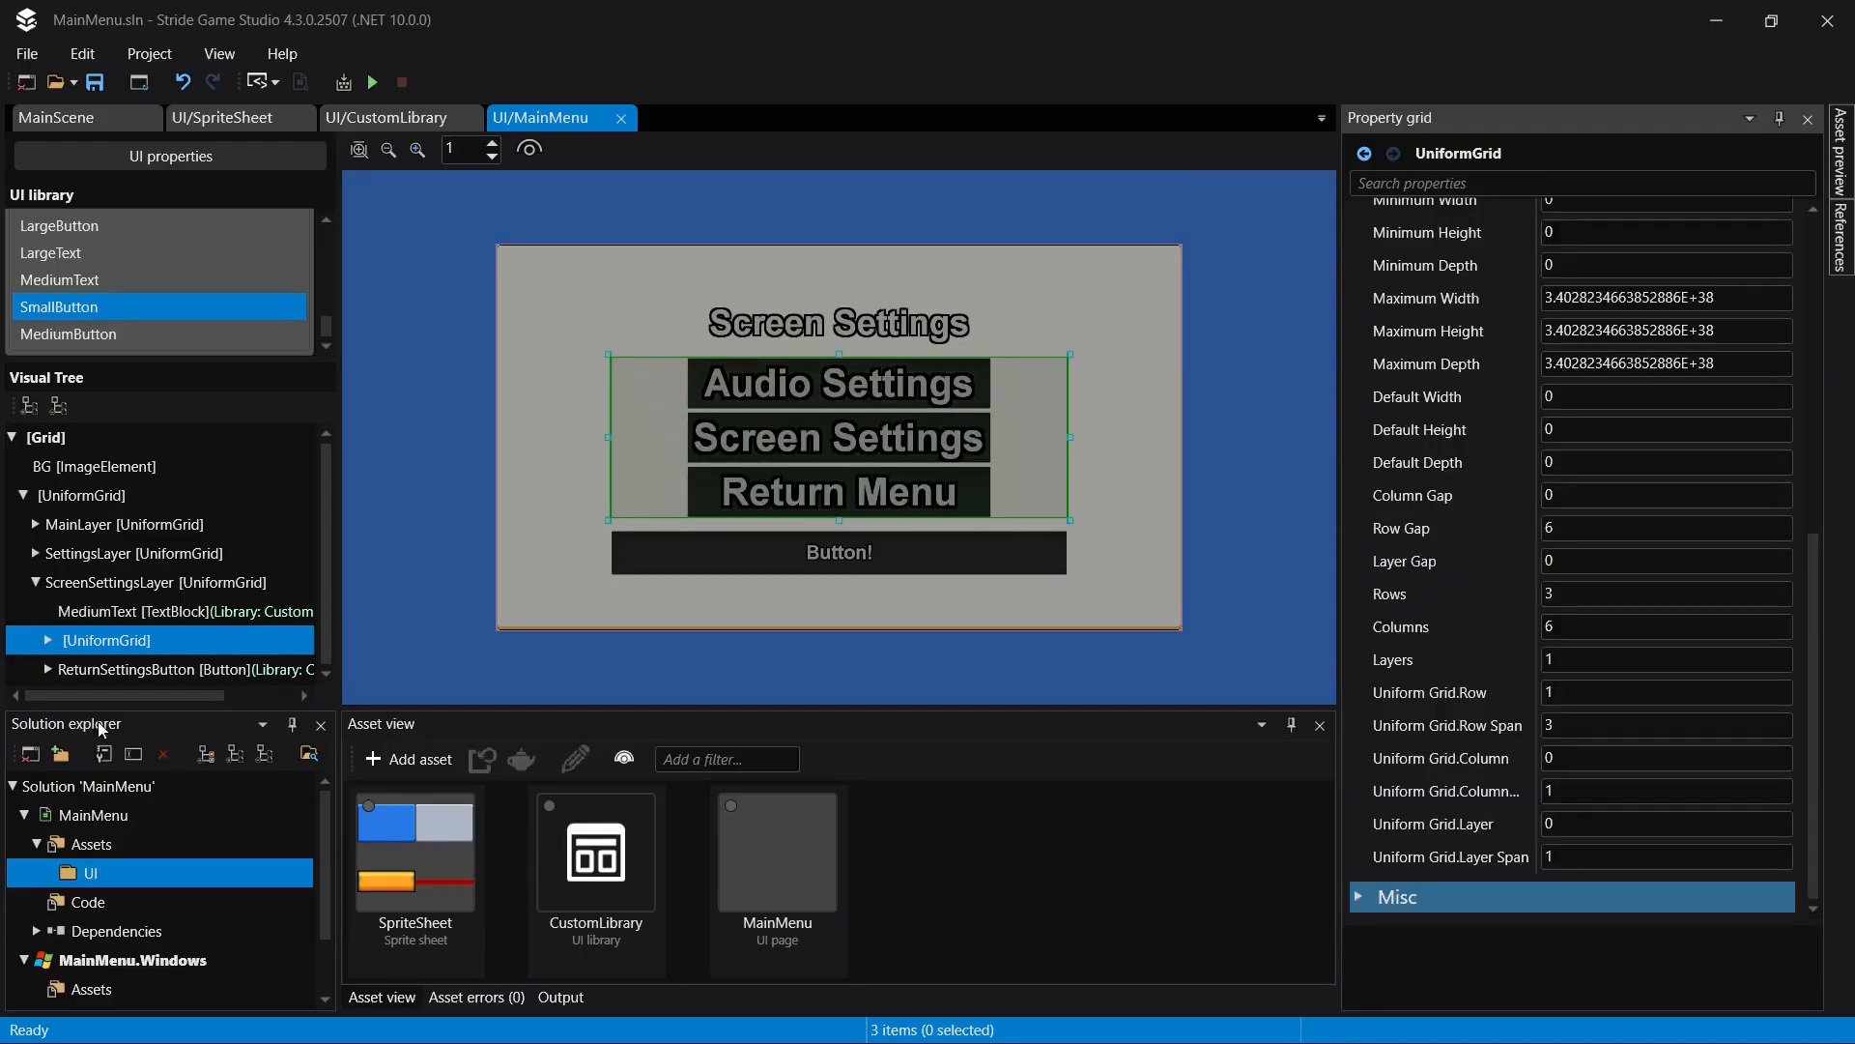
# - Set the horizontal alignment of ReturnSettingsButton to Center
pyautogui.click(183, 612)
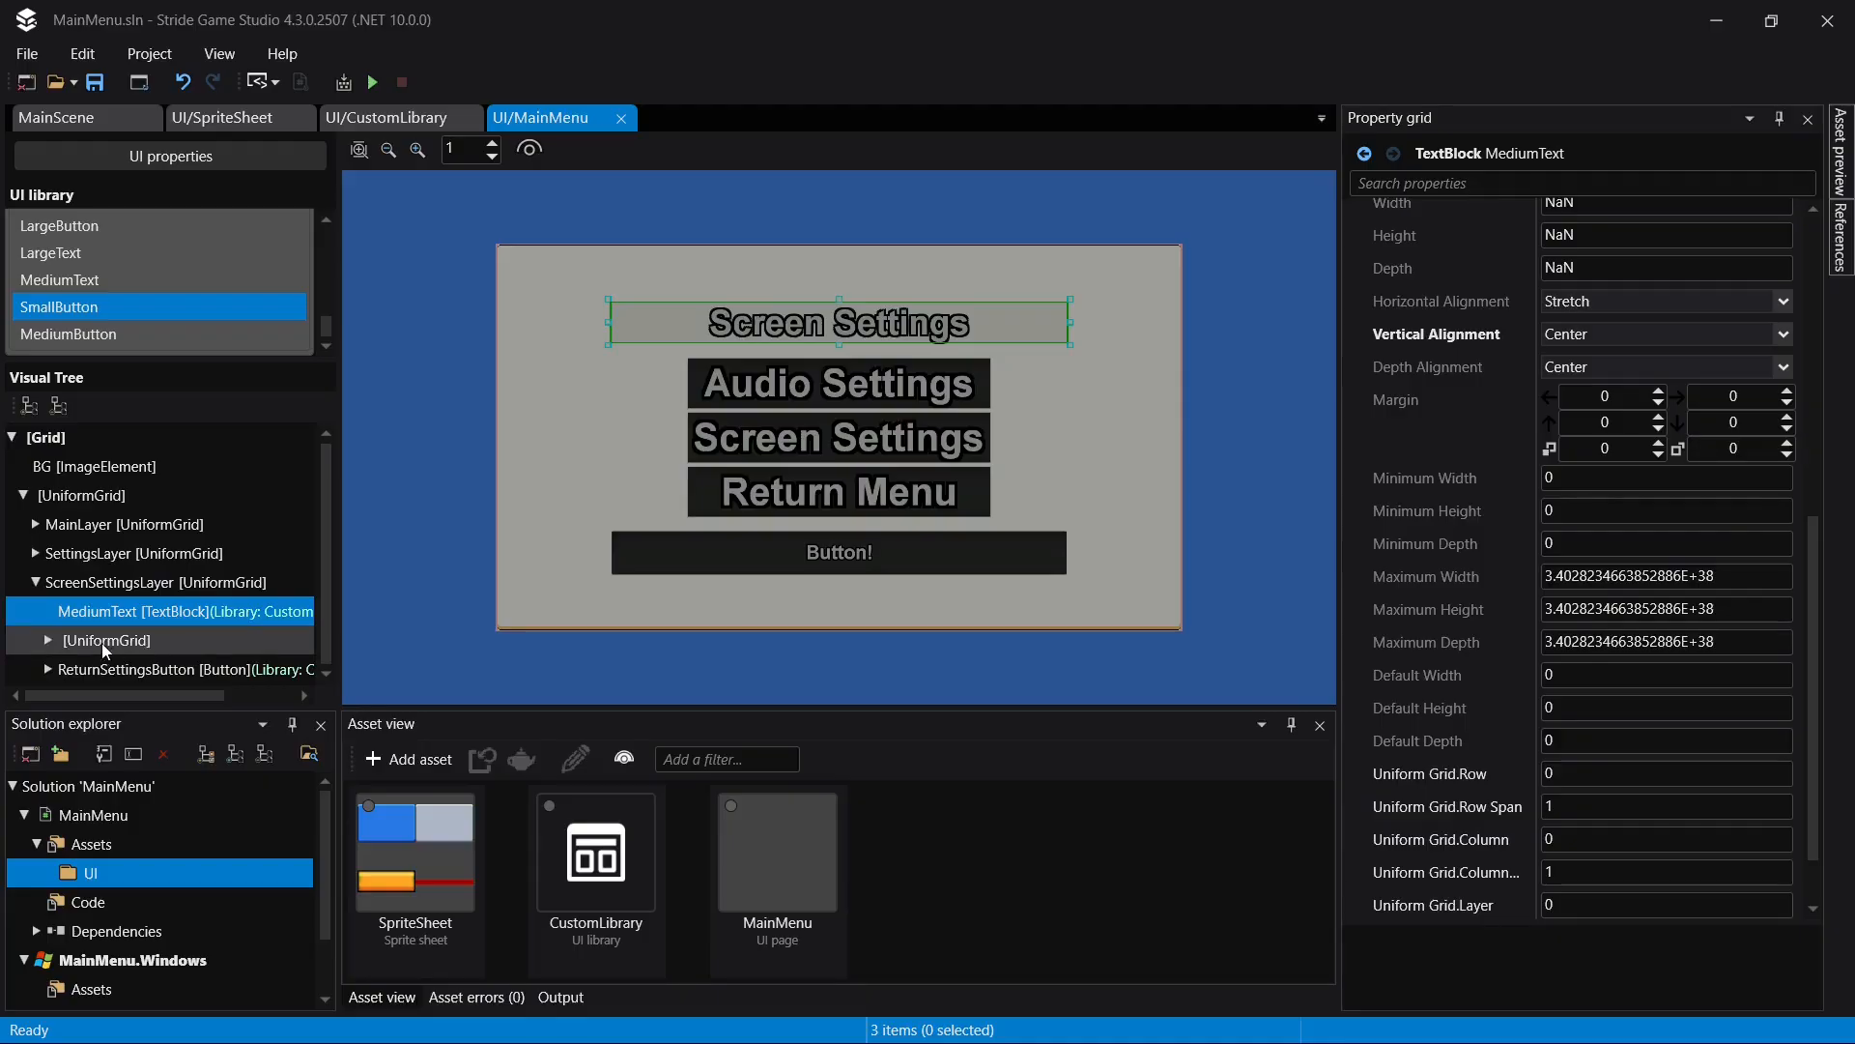
pyautogui.click(101, 666)
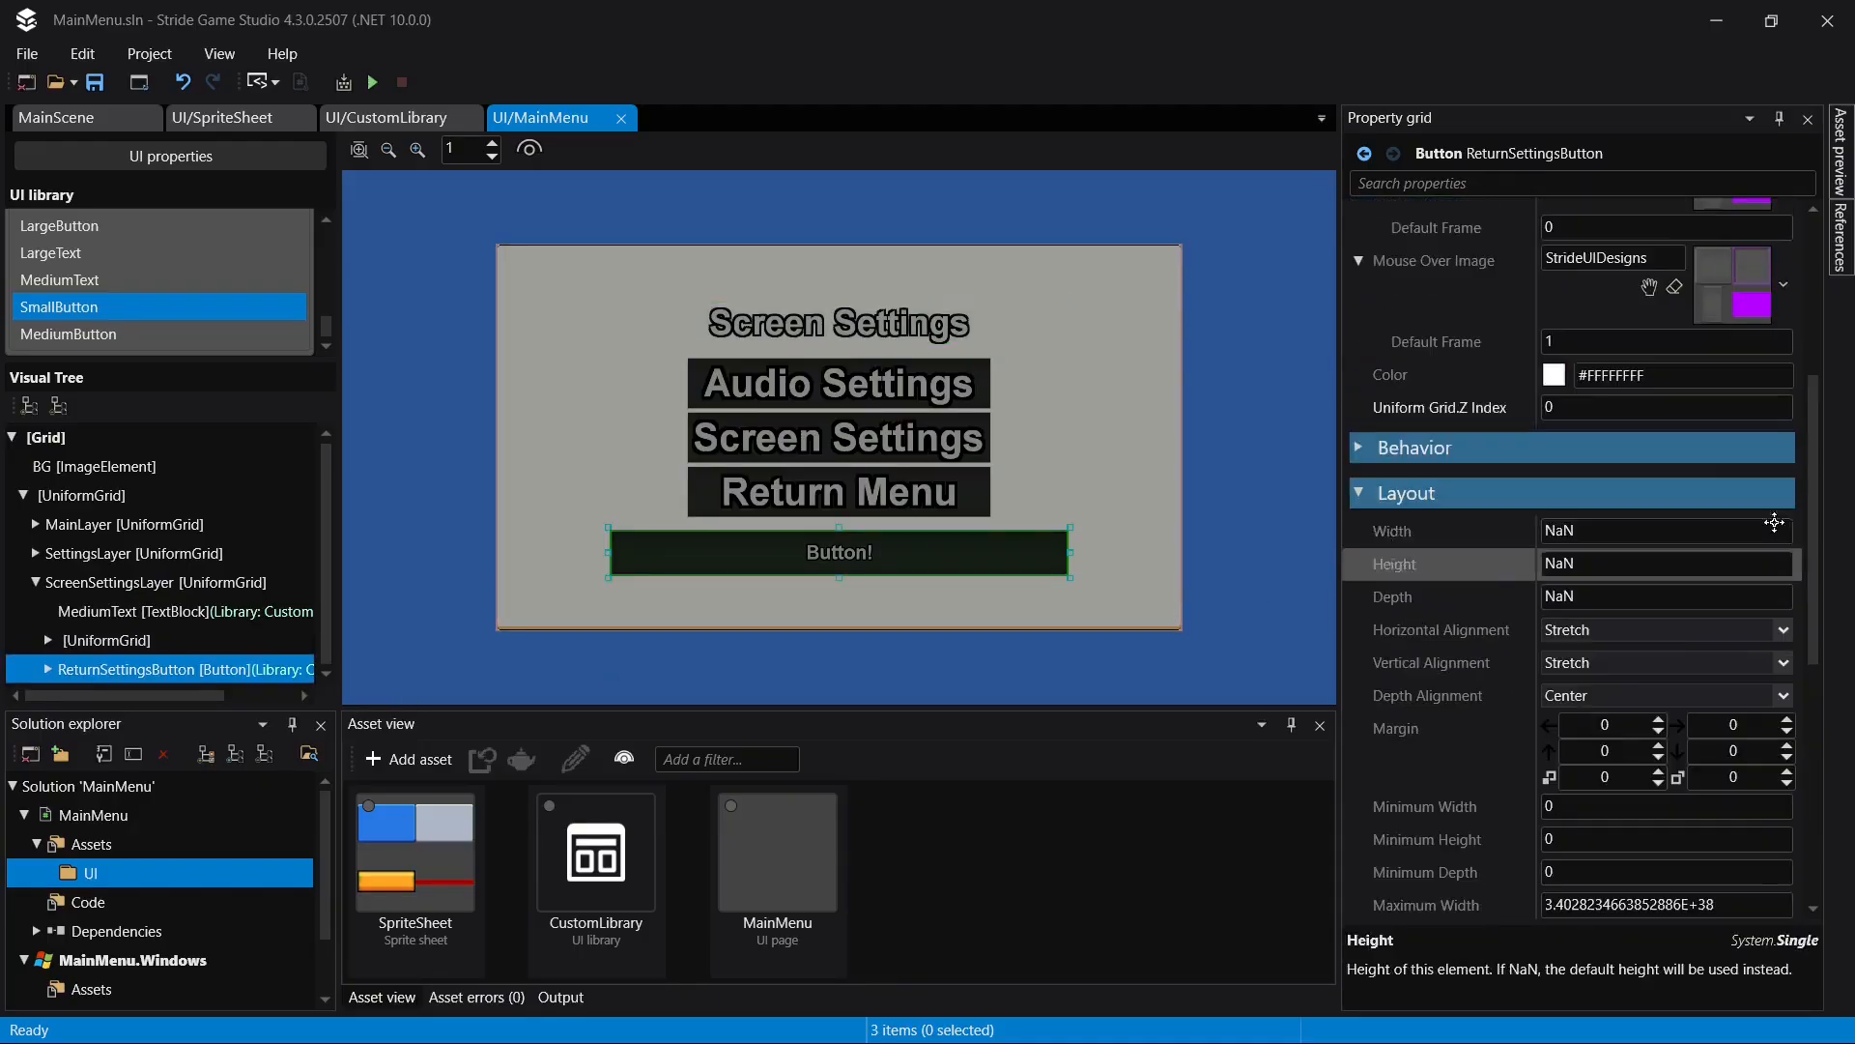
pyautogui.scroll(-5, 1617, 400)
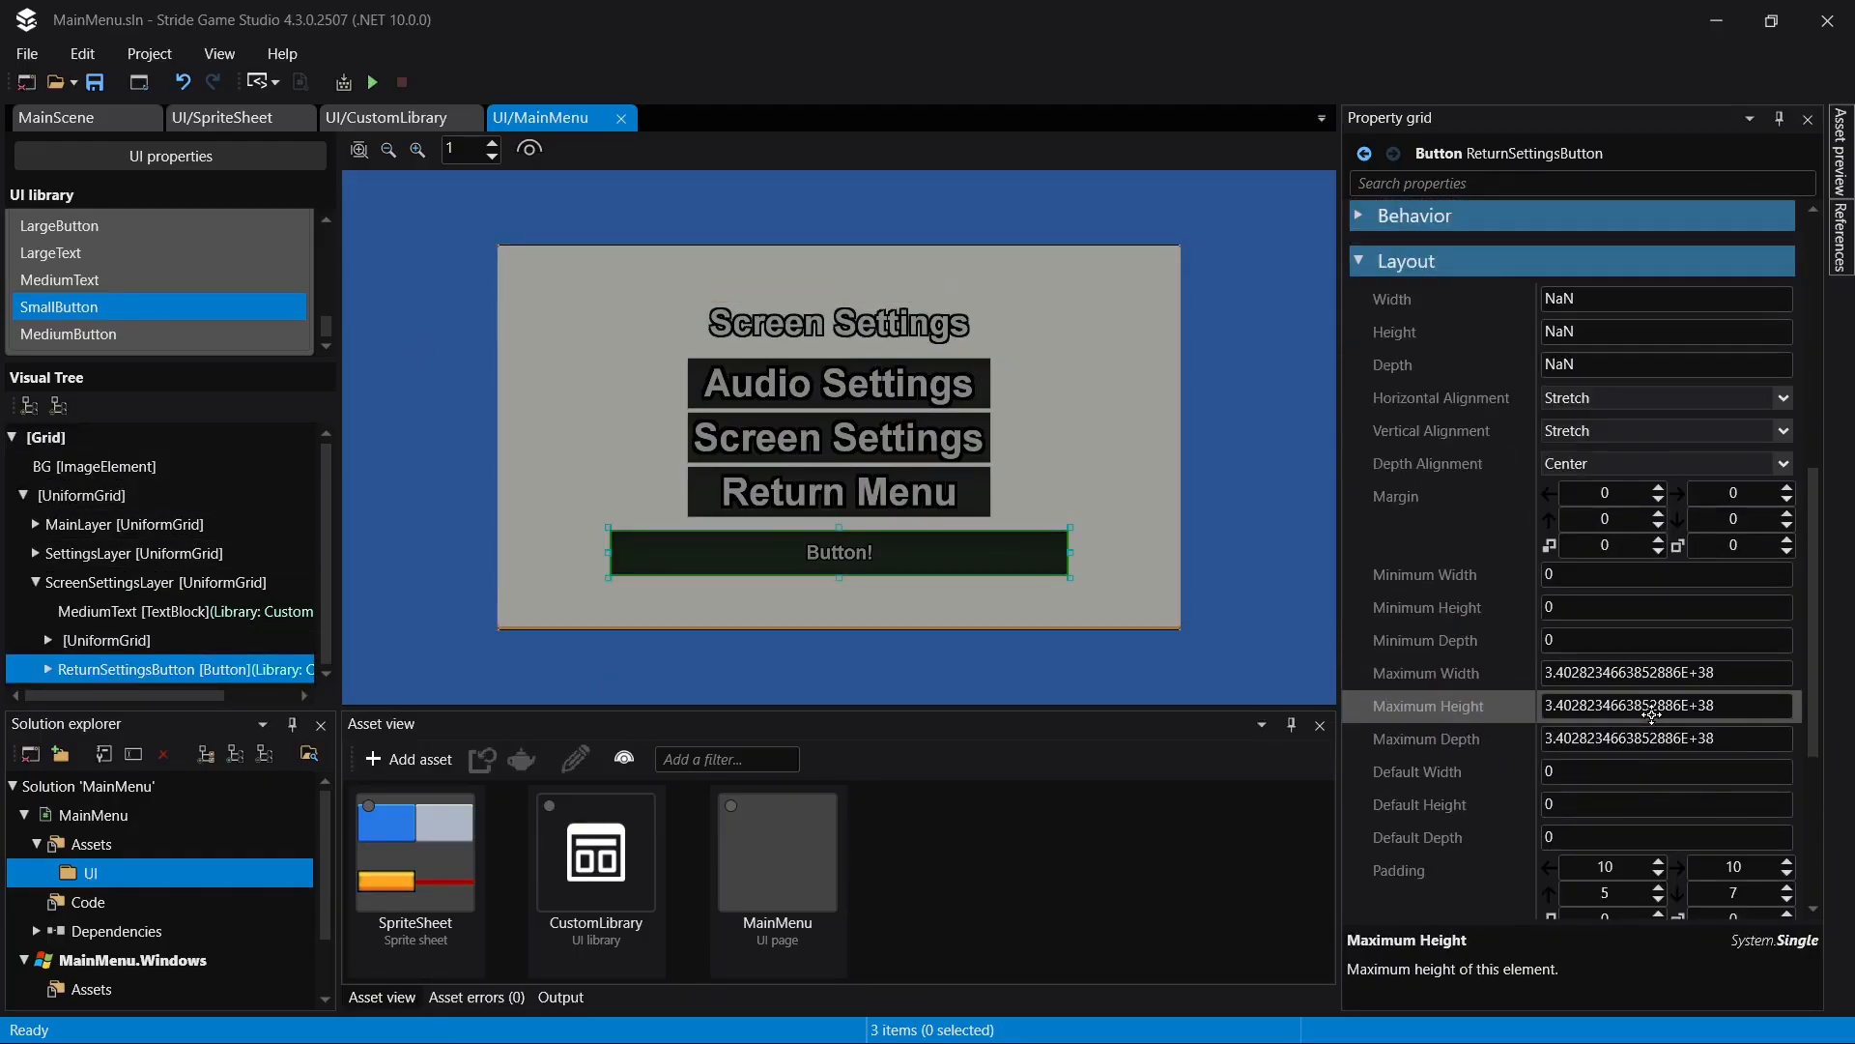
pyautogui.click(1616, 400)
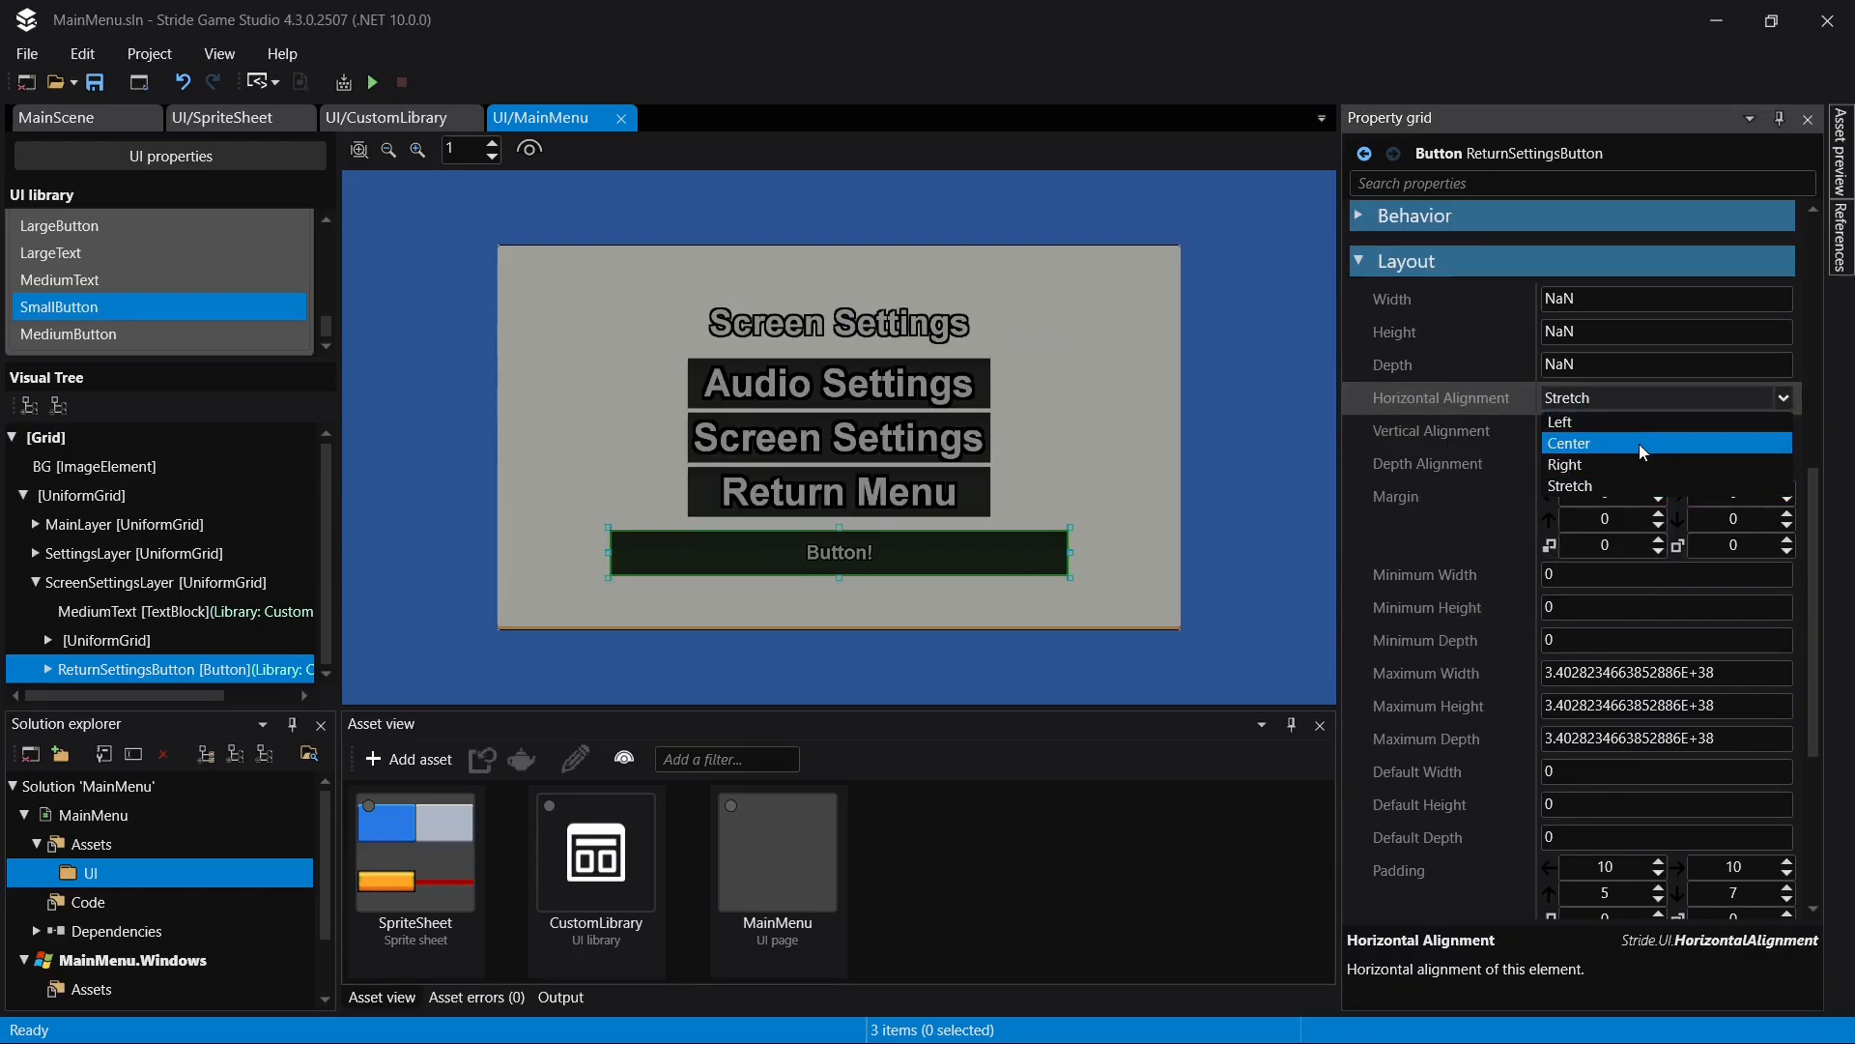
pyautogui.click(1643, 445)
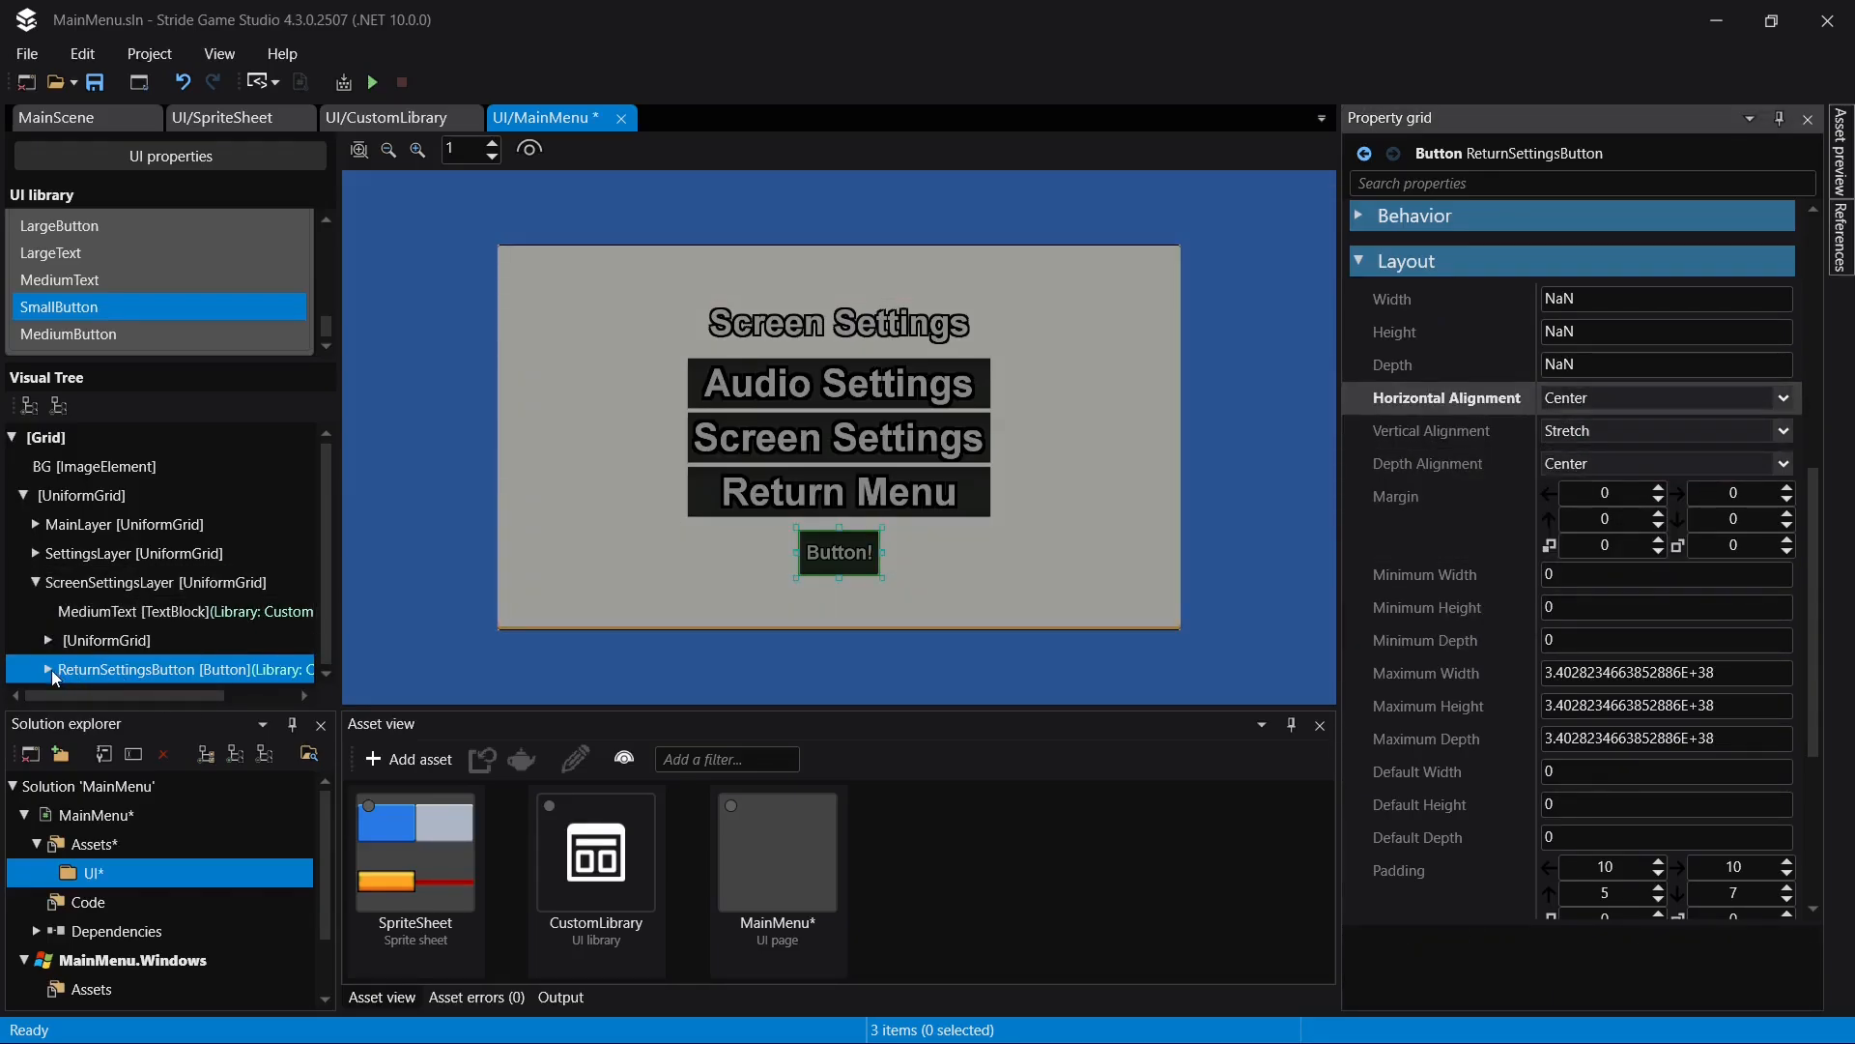
# - Set the text of the TextBlock inside ReturnSettingsButton to "Return Settings" and save the page
pyautogui.click(47, 669)
pyautogui.click(162, 669)
pyautogui.scroll(5, 1633, 387)
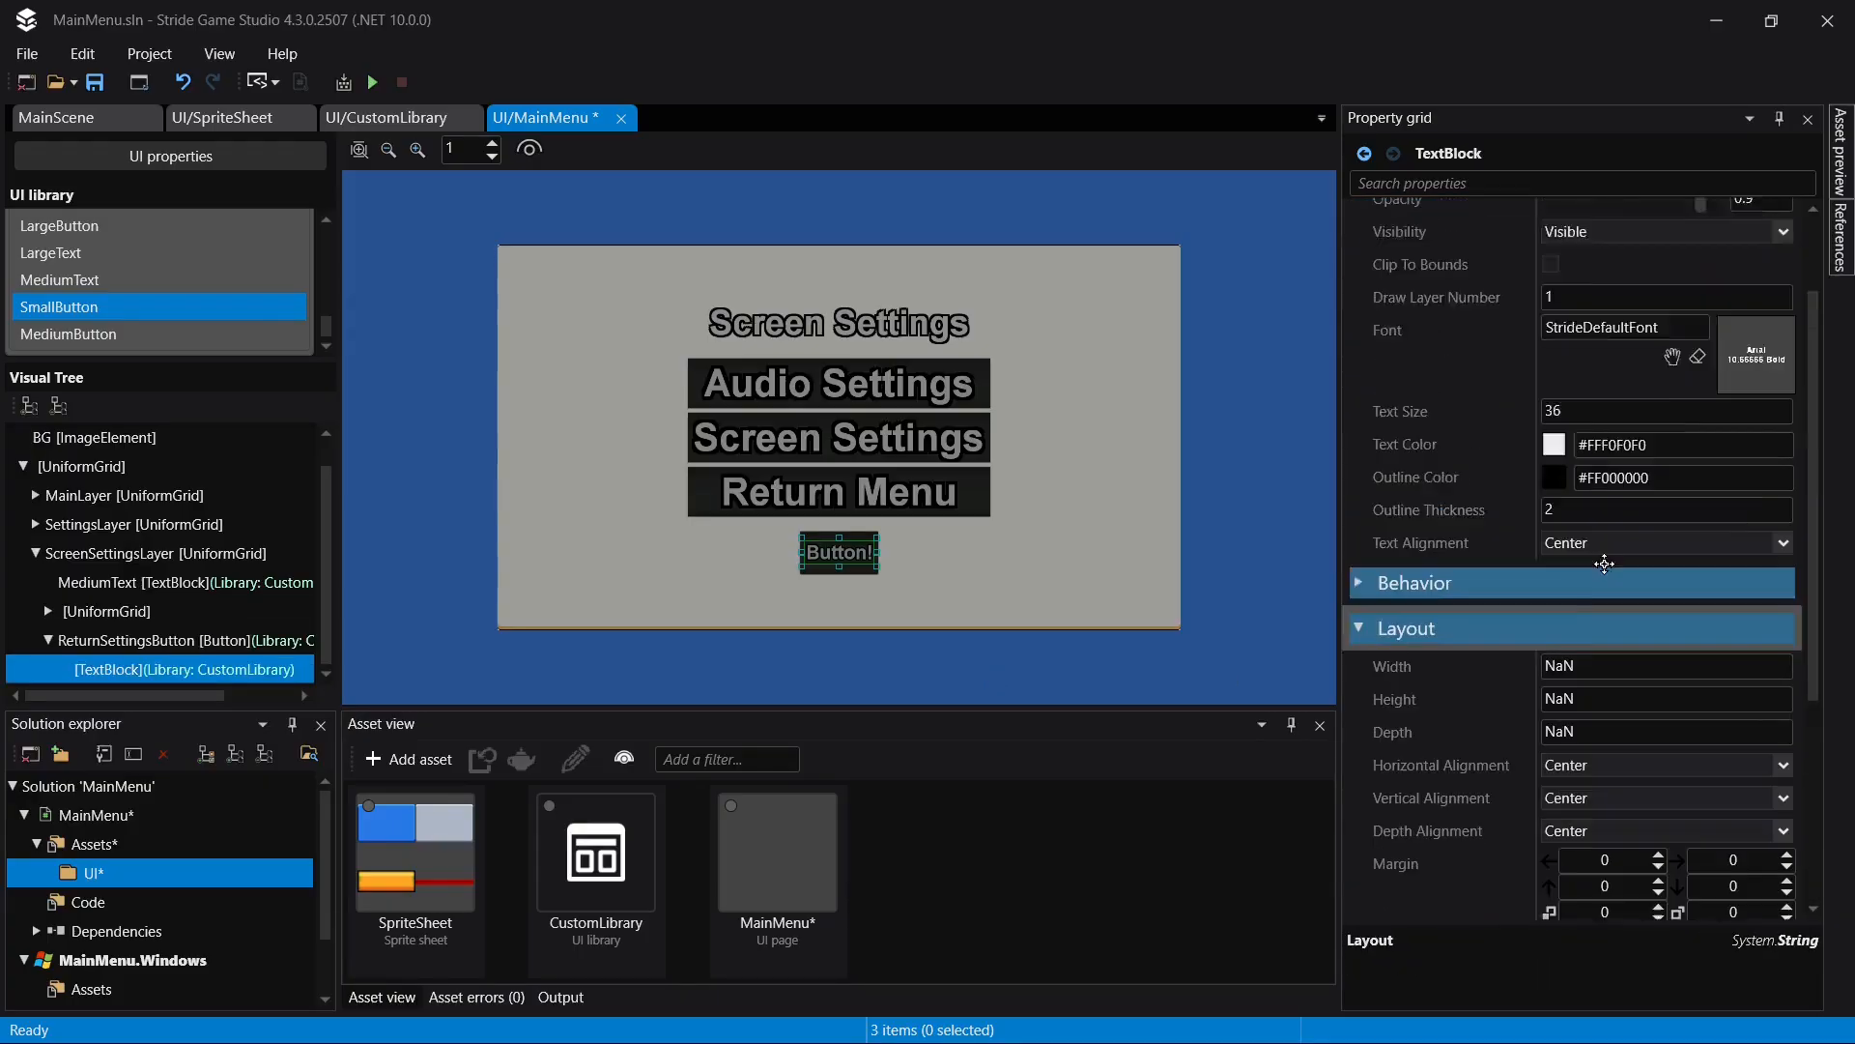
pyautogui.click(1634, 214)
pyautogui.write('Return')
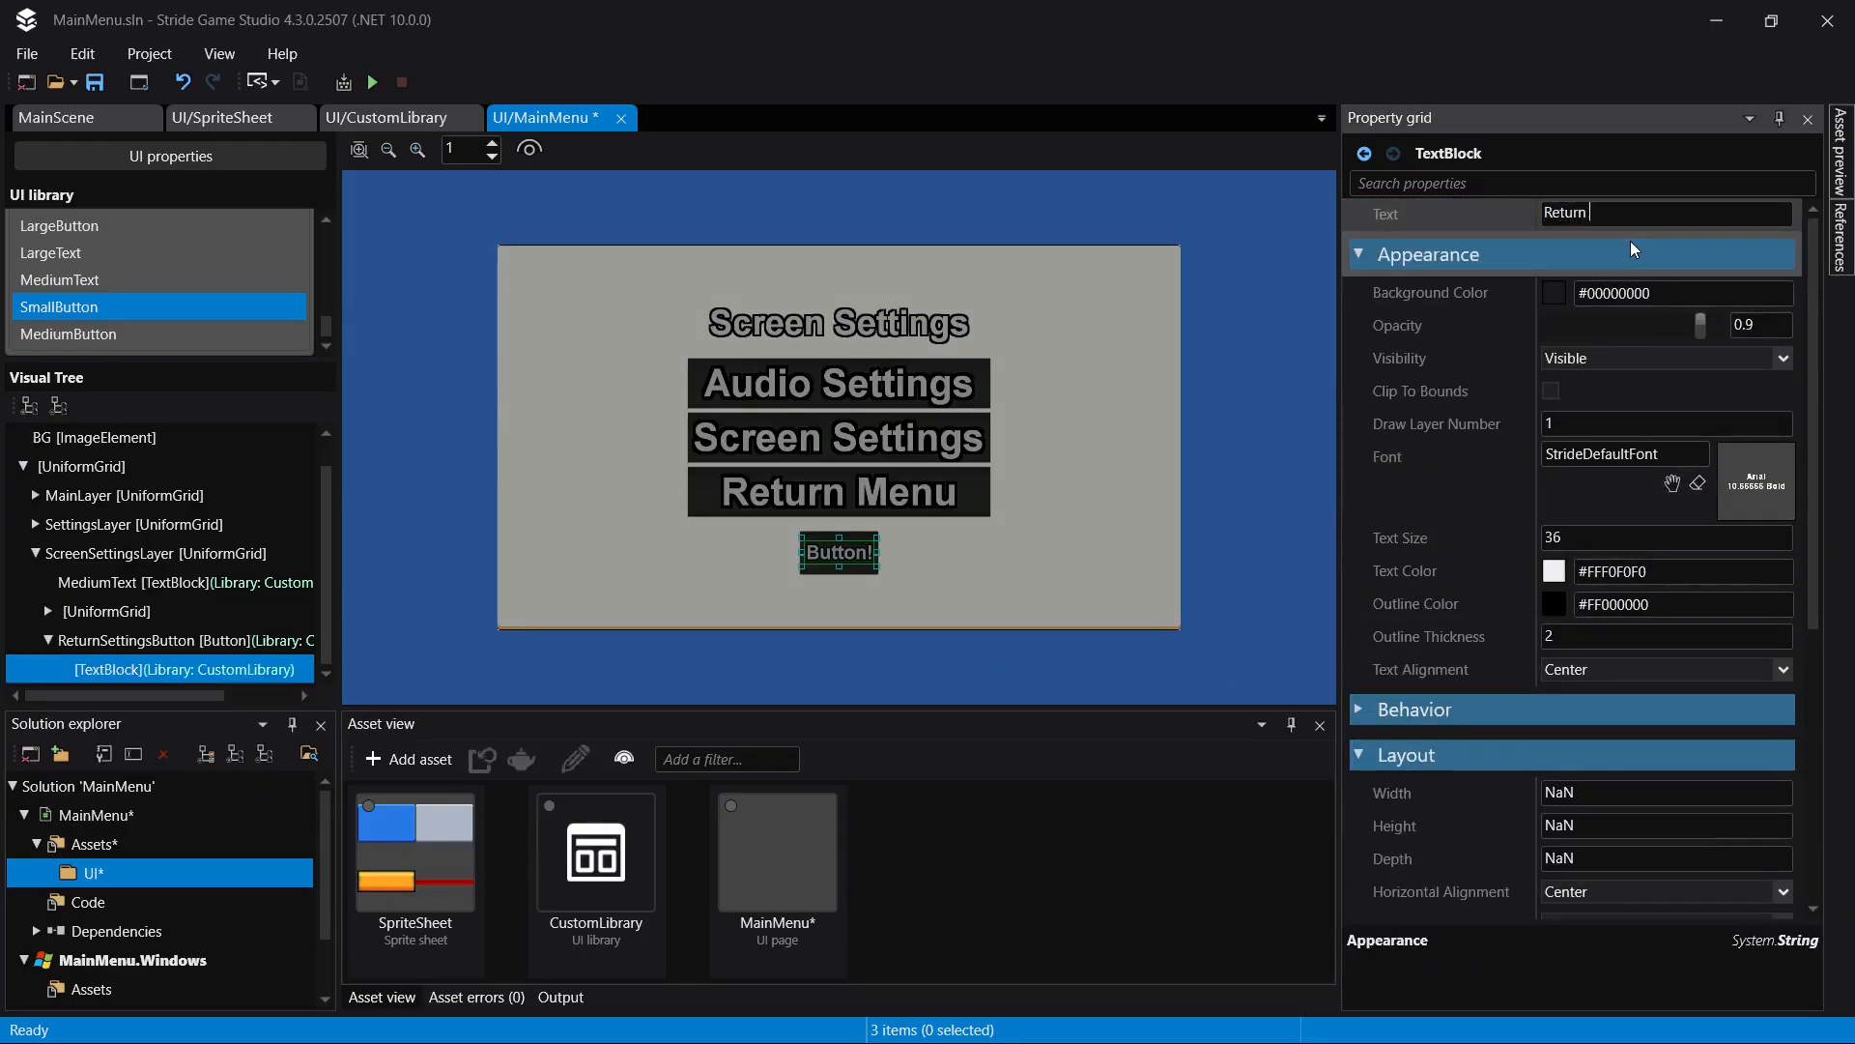
pyautogui.write(' Settings')
pyautogui.press('Return')
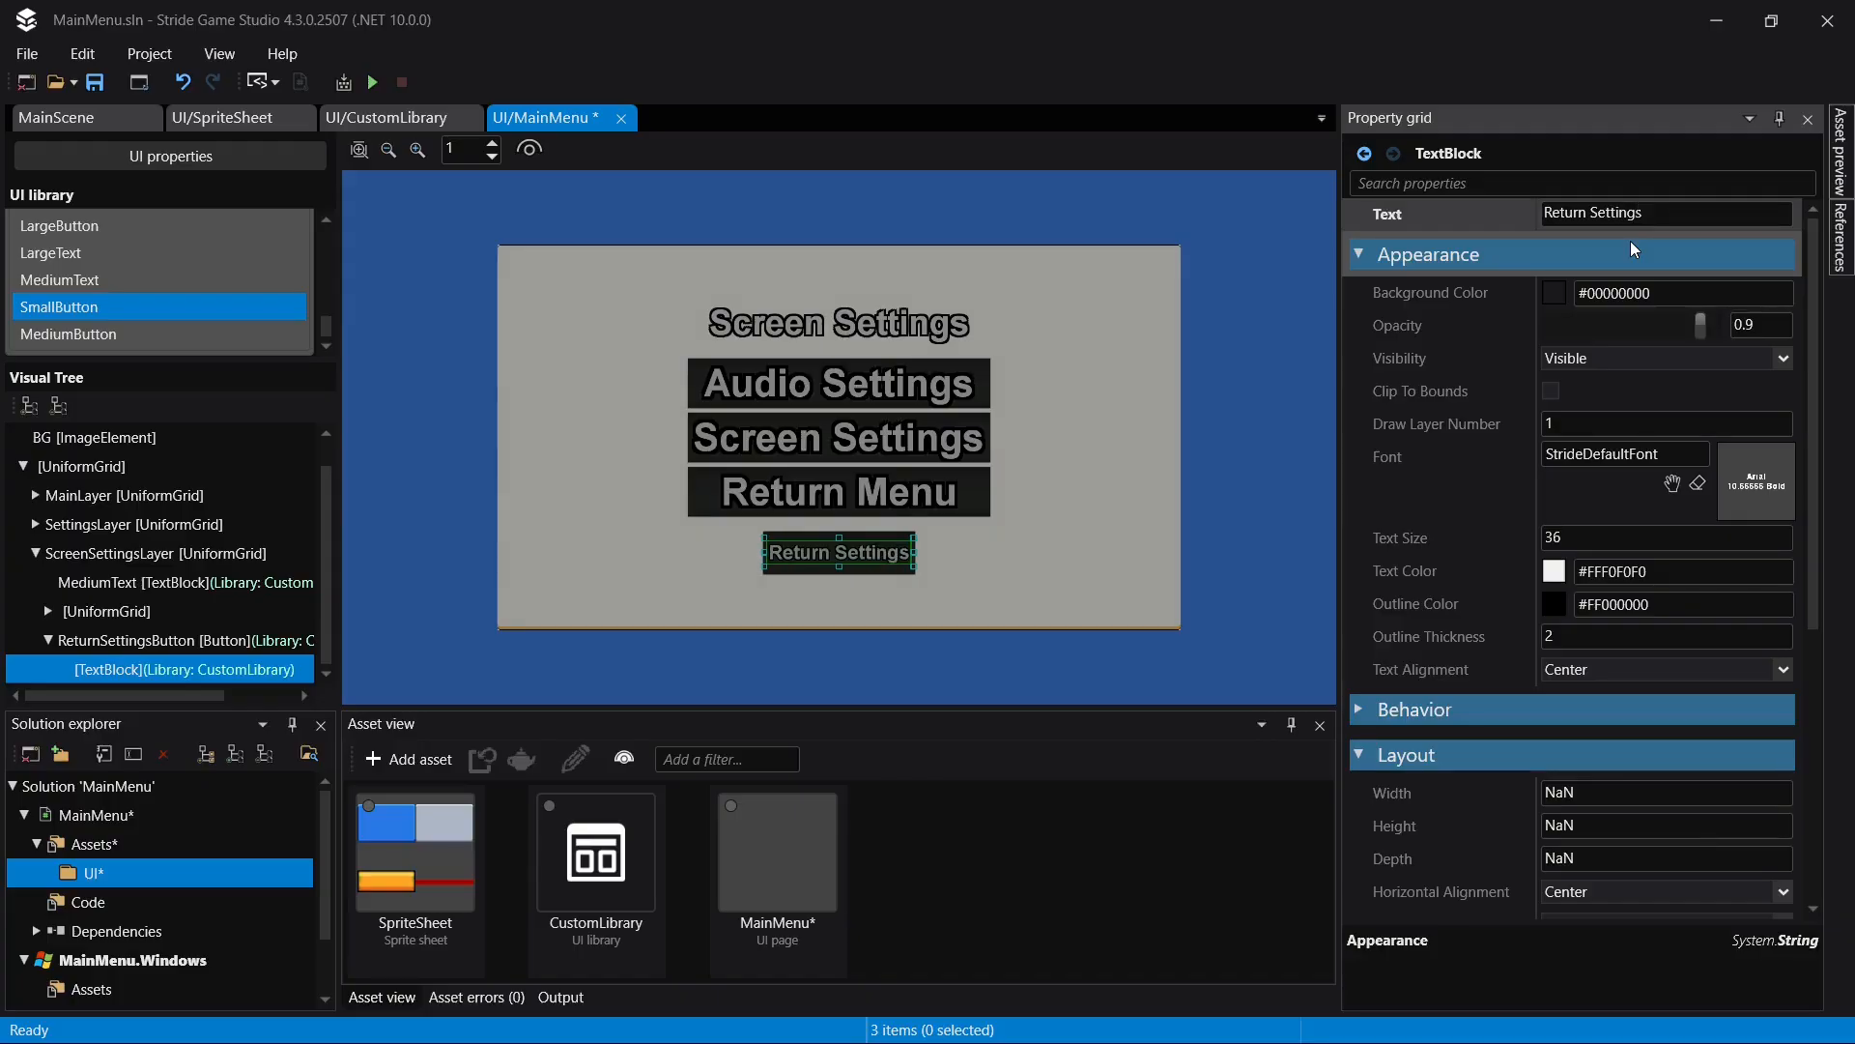
pyautogui.hotkey('ctrl', 's')
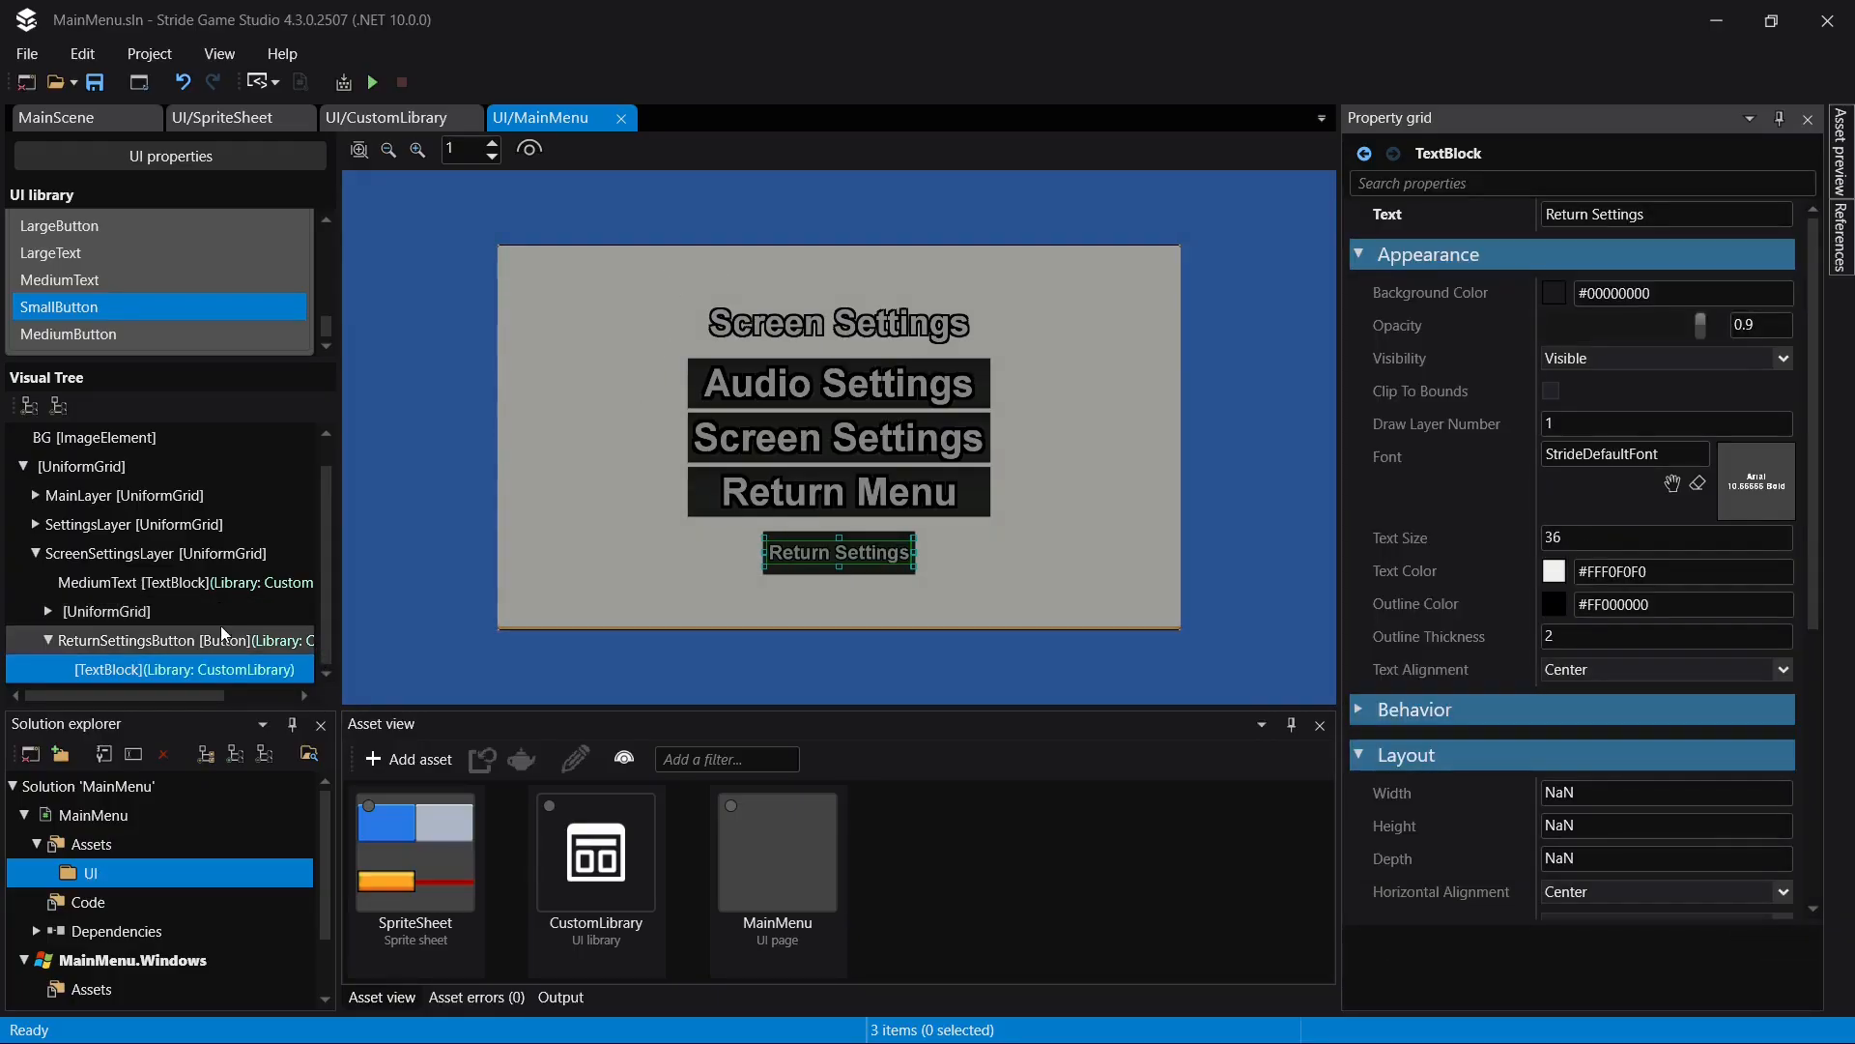
# - Delete AudioSettingsButton, ScreenSettingsButton and ReturnMenuButton from the UniformGrid in ScreenSettingsLayer
pyautogui.click(189, 580)
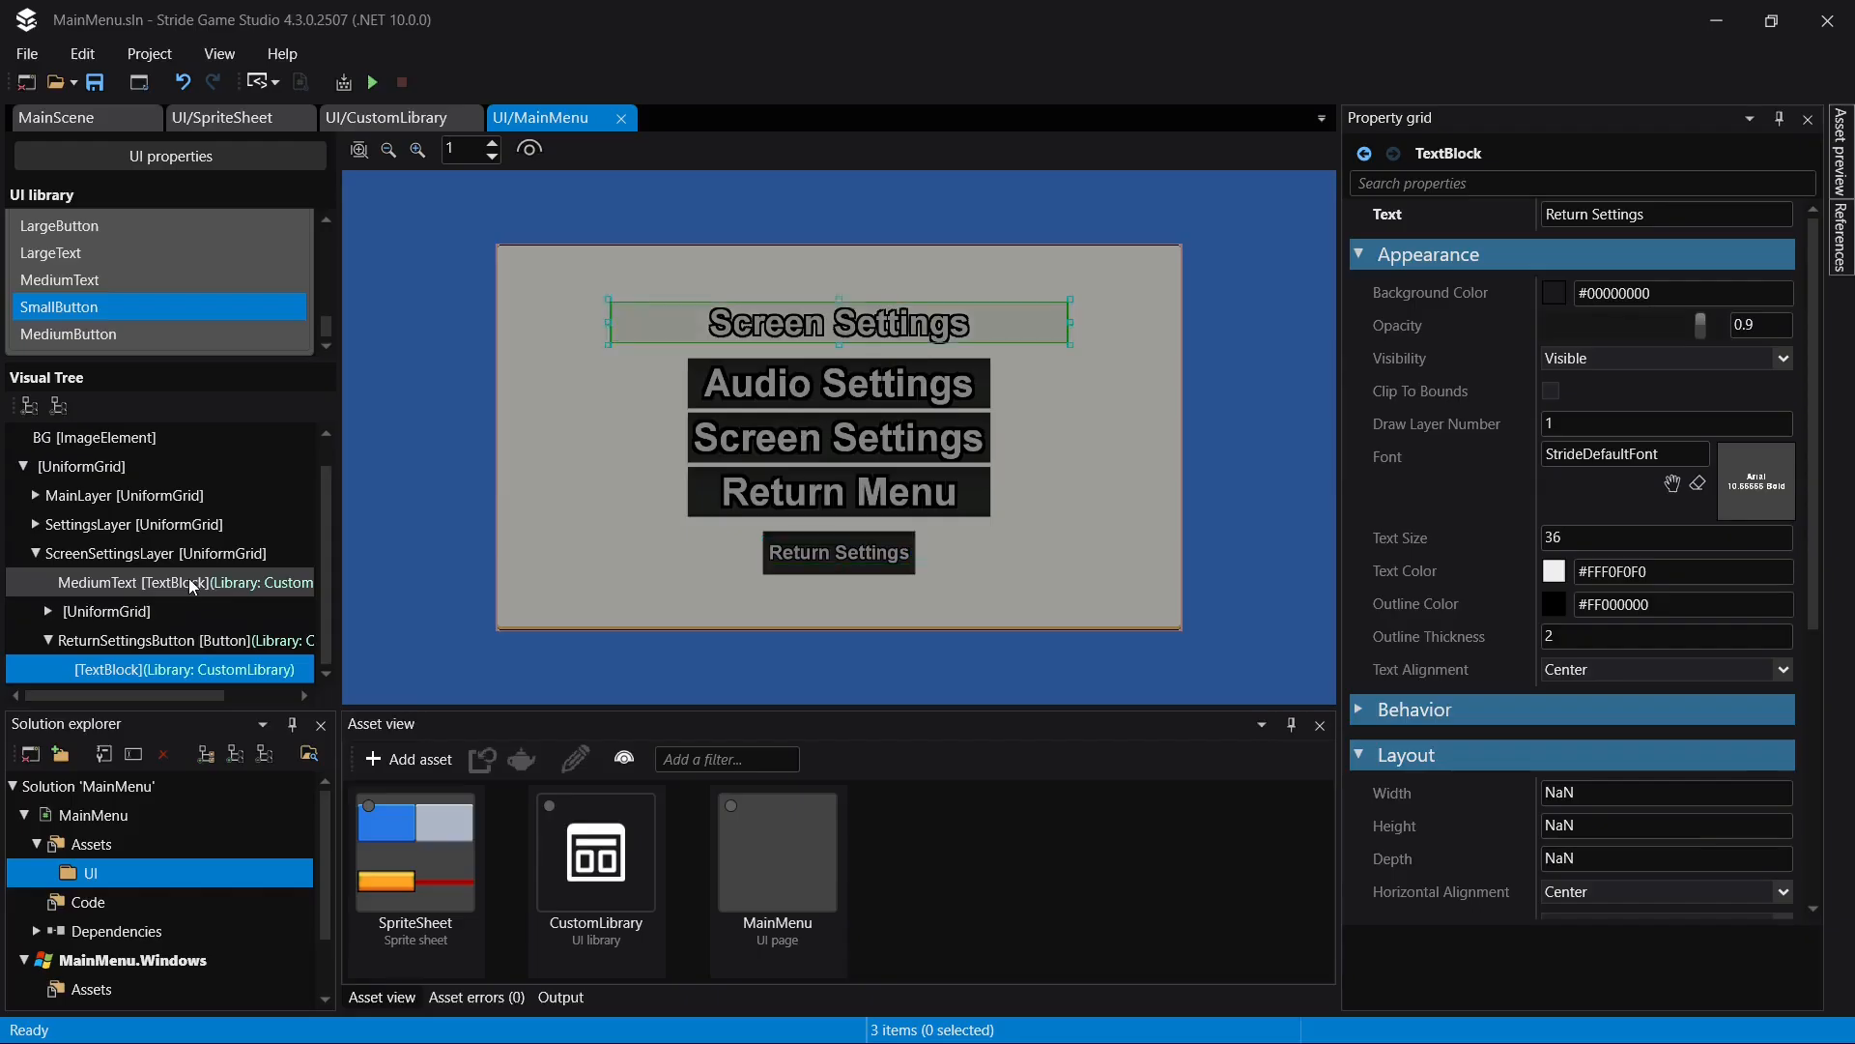
pyautogui.click(31, 613)
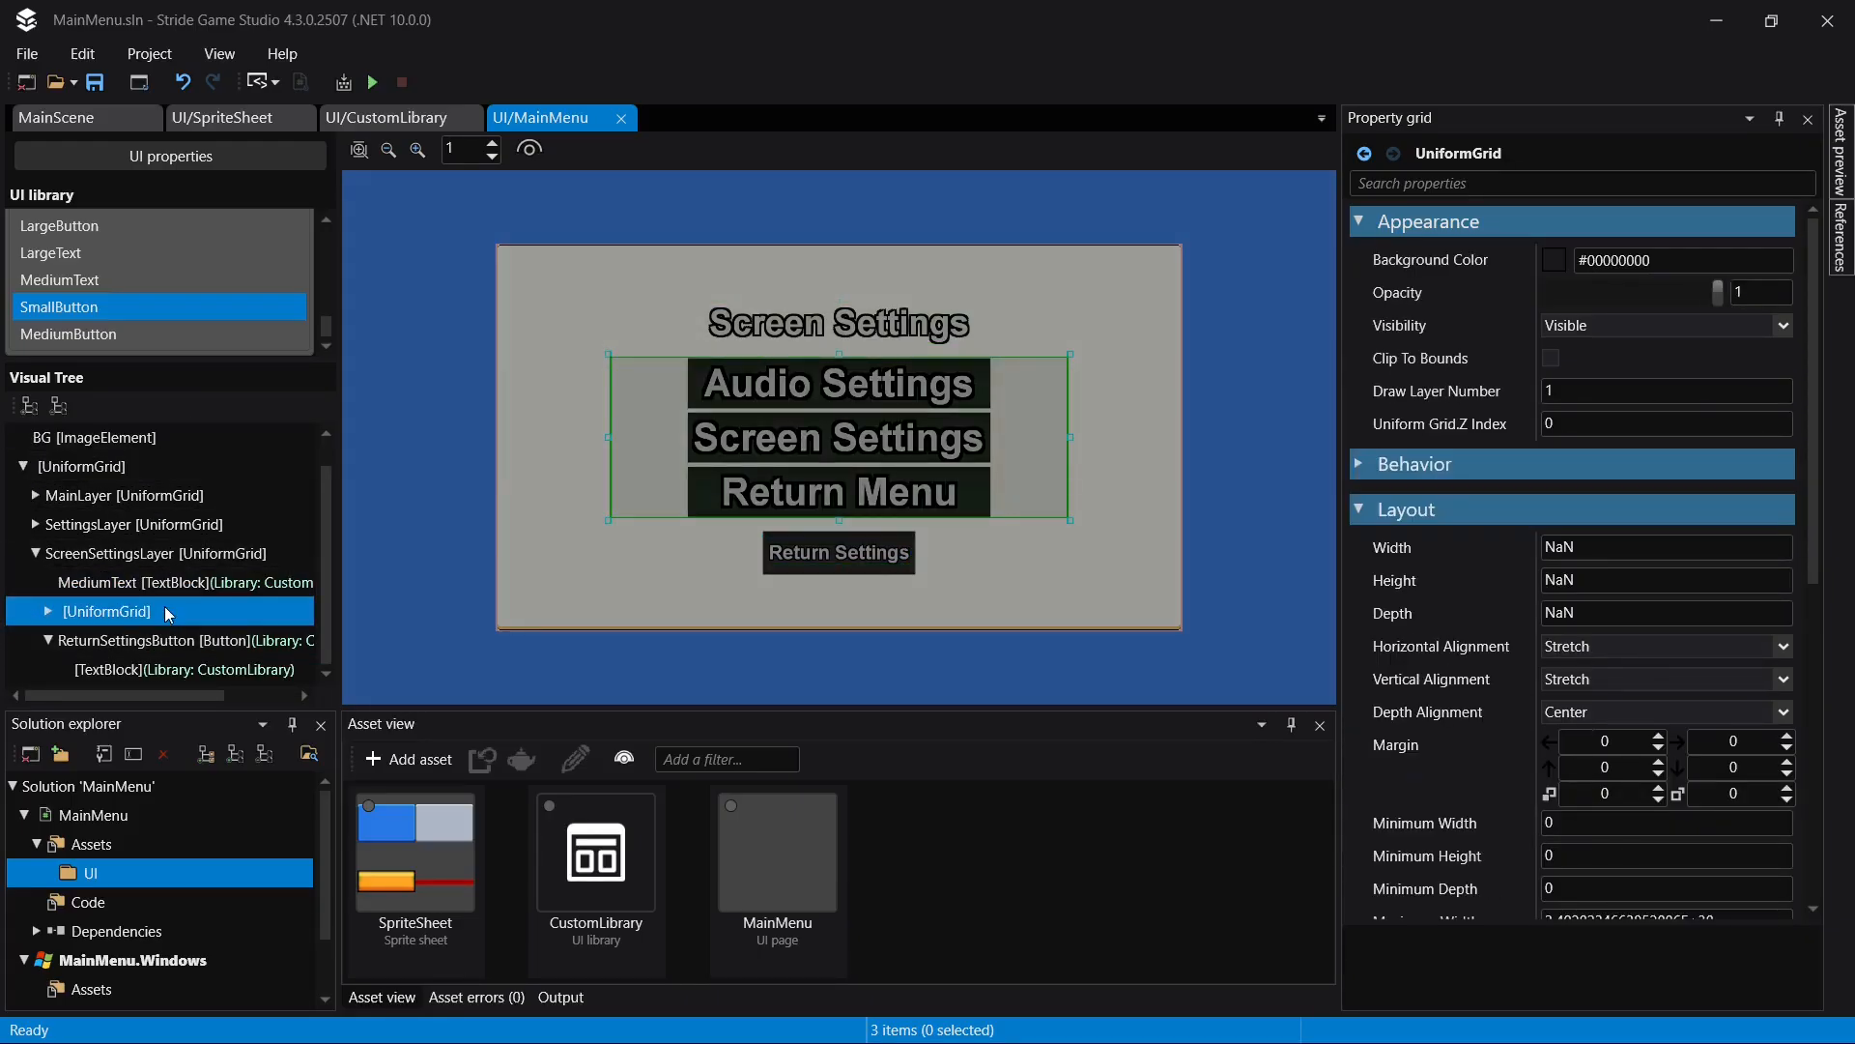
pyautogui.click(48, 611)
pyautogui.click(159, 640)
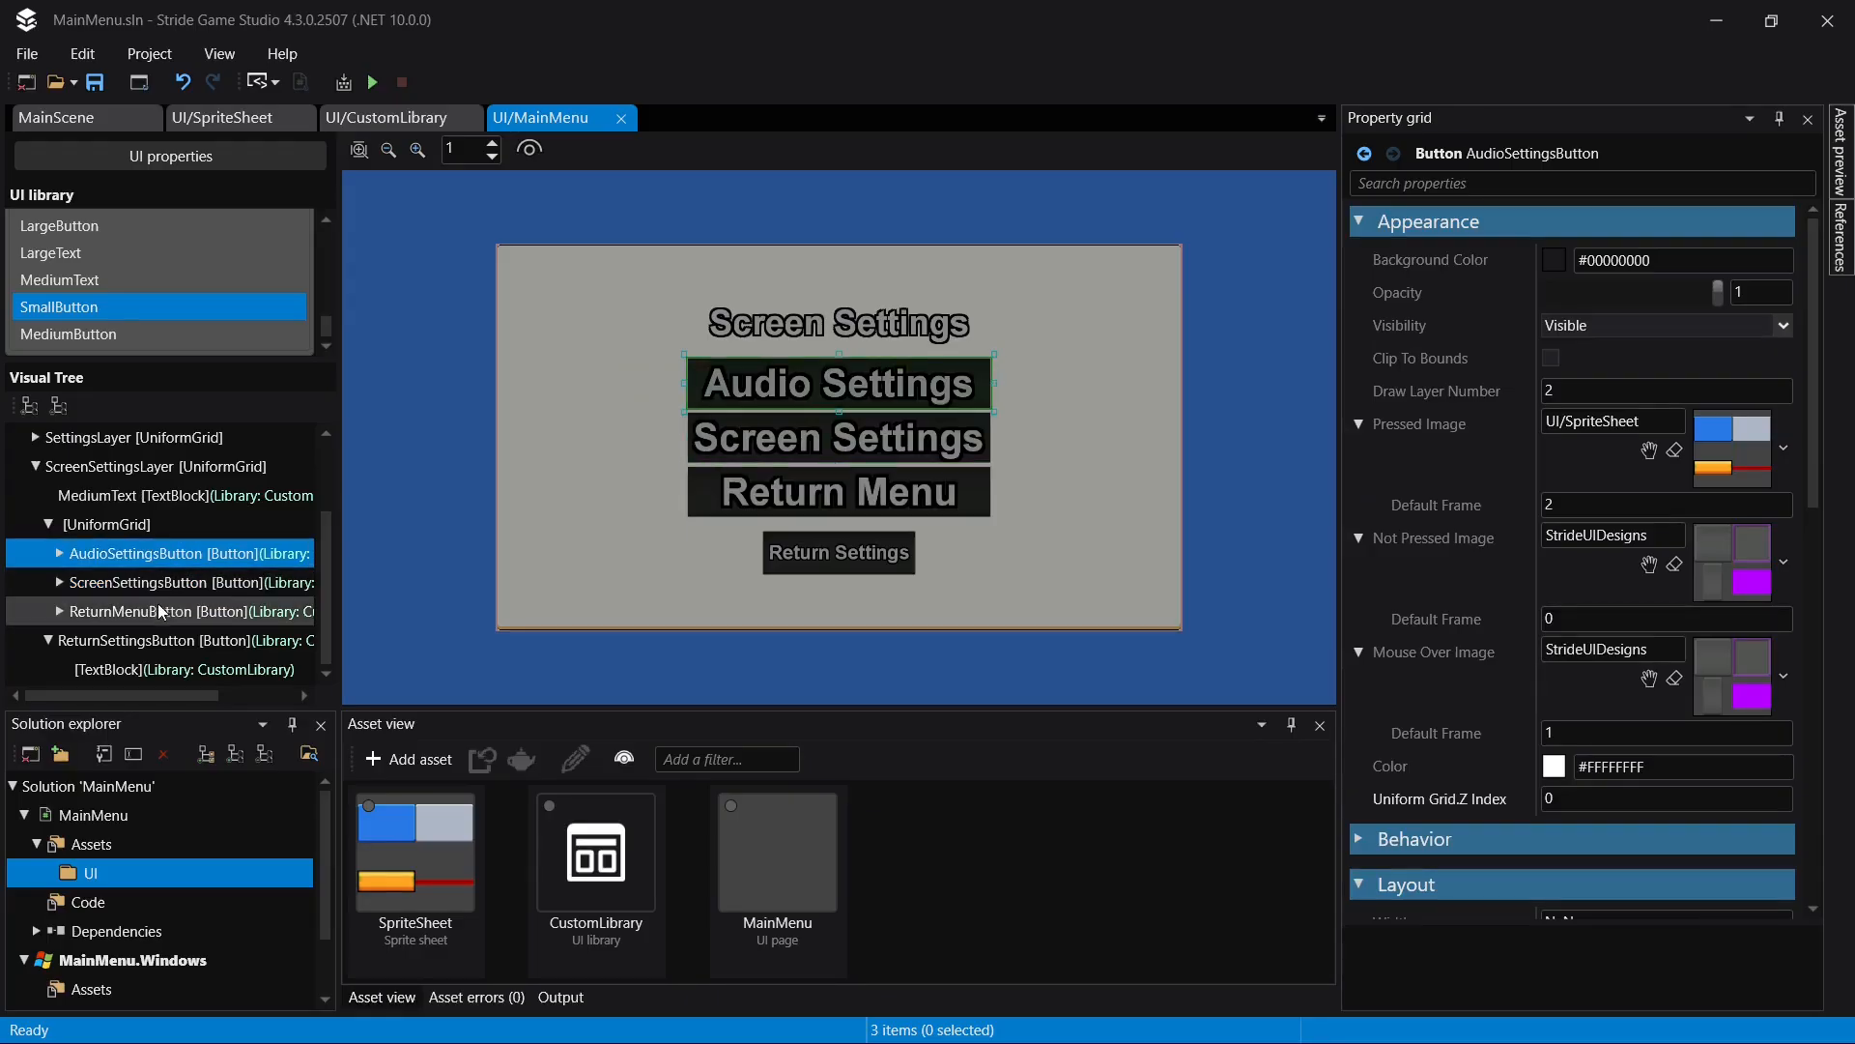
pyautogui.keyDown('shift'); pyautogui.click(158, 608); pyautogui.keyUp('shift')
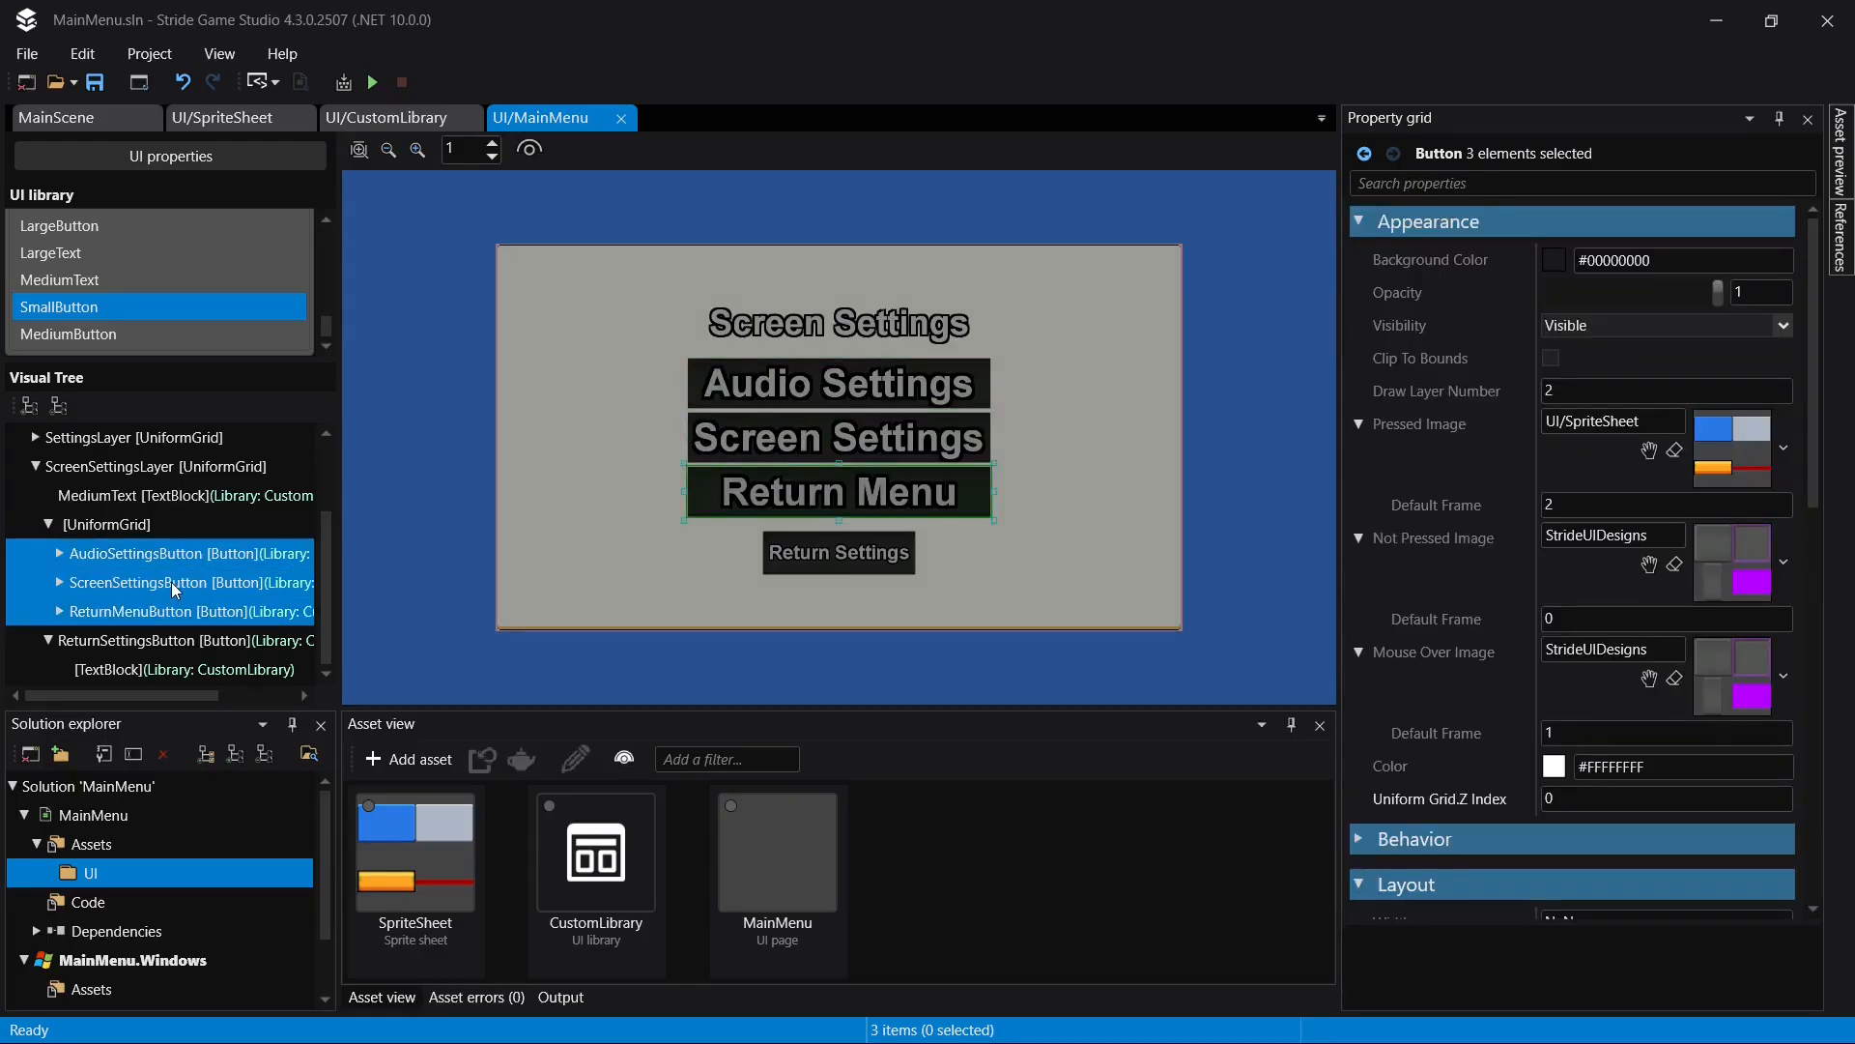
pyautogui.press('Delete')
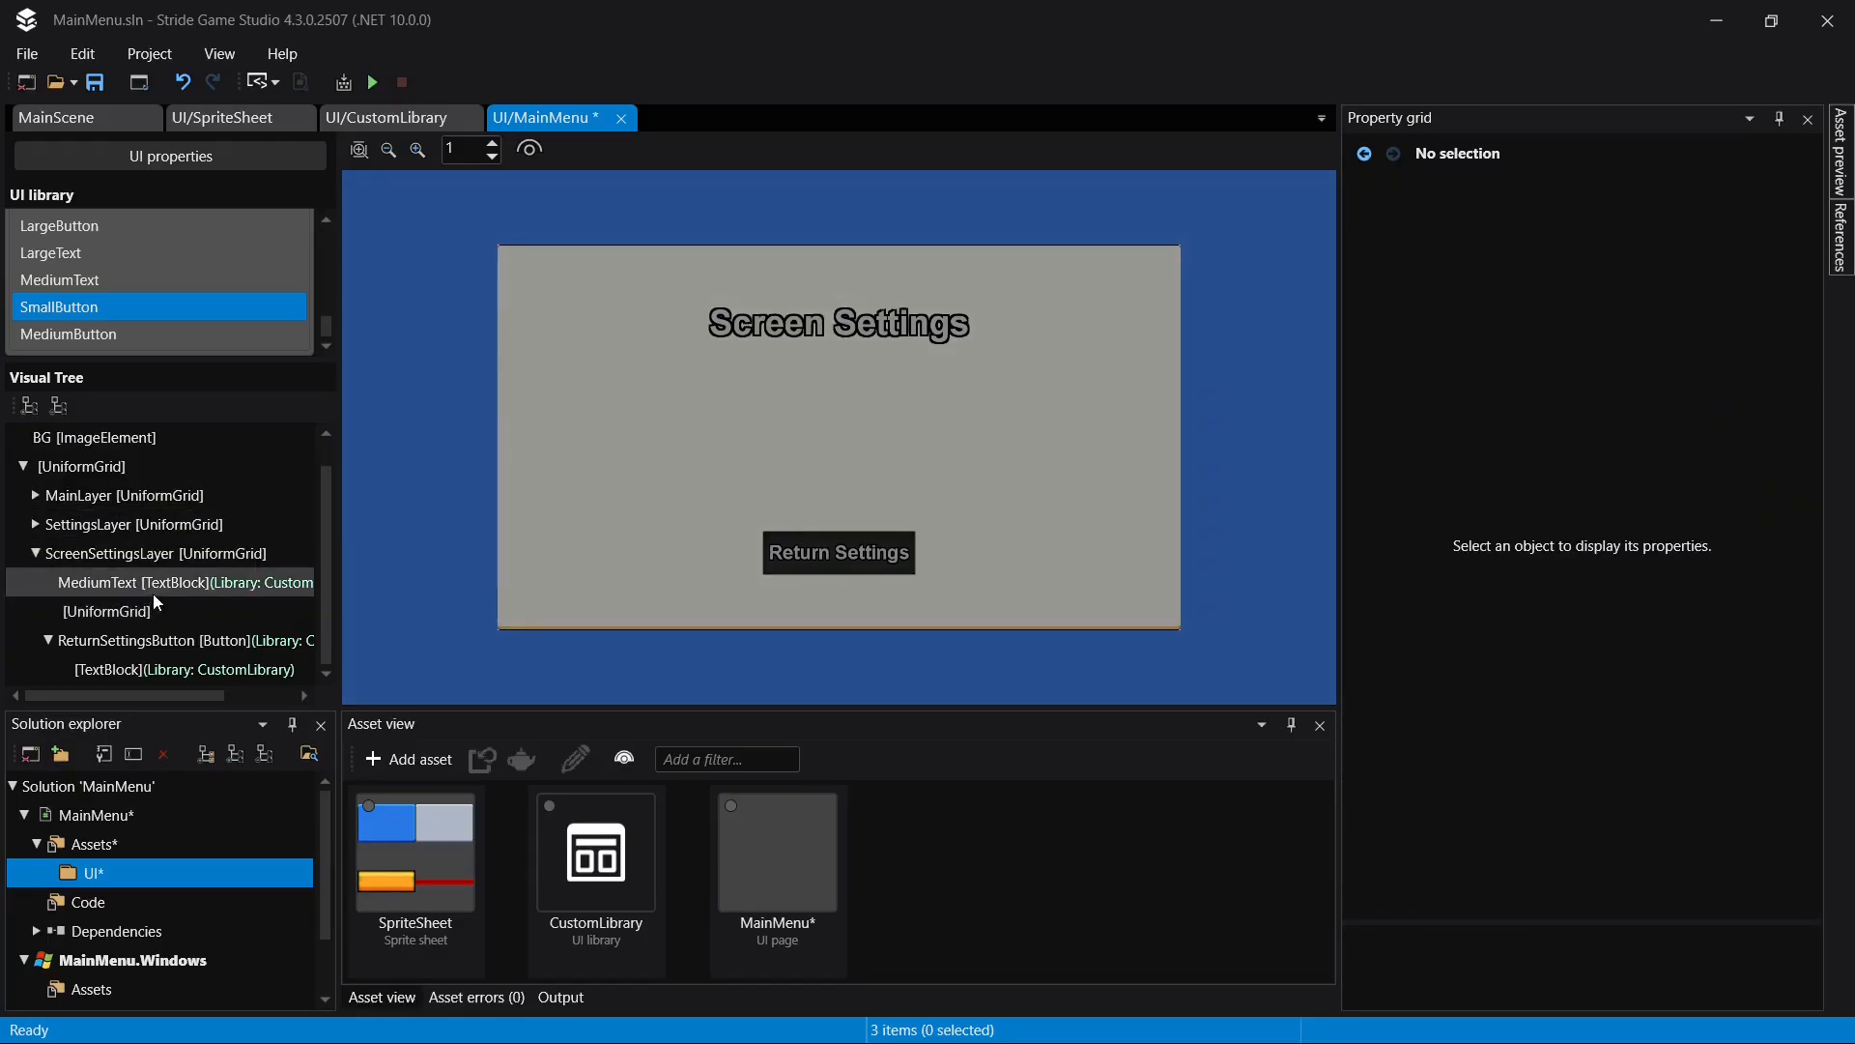
pyautogui.click(144, 611)
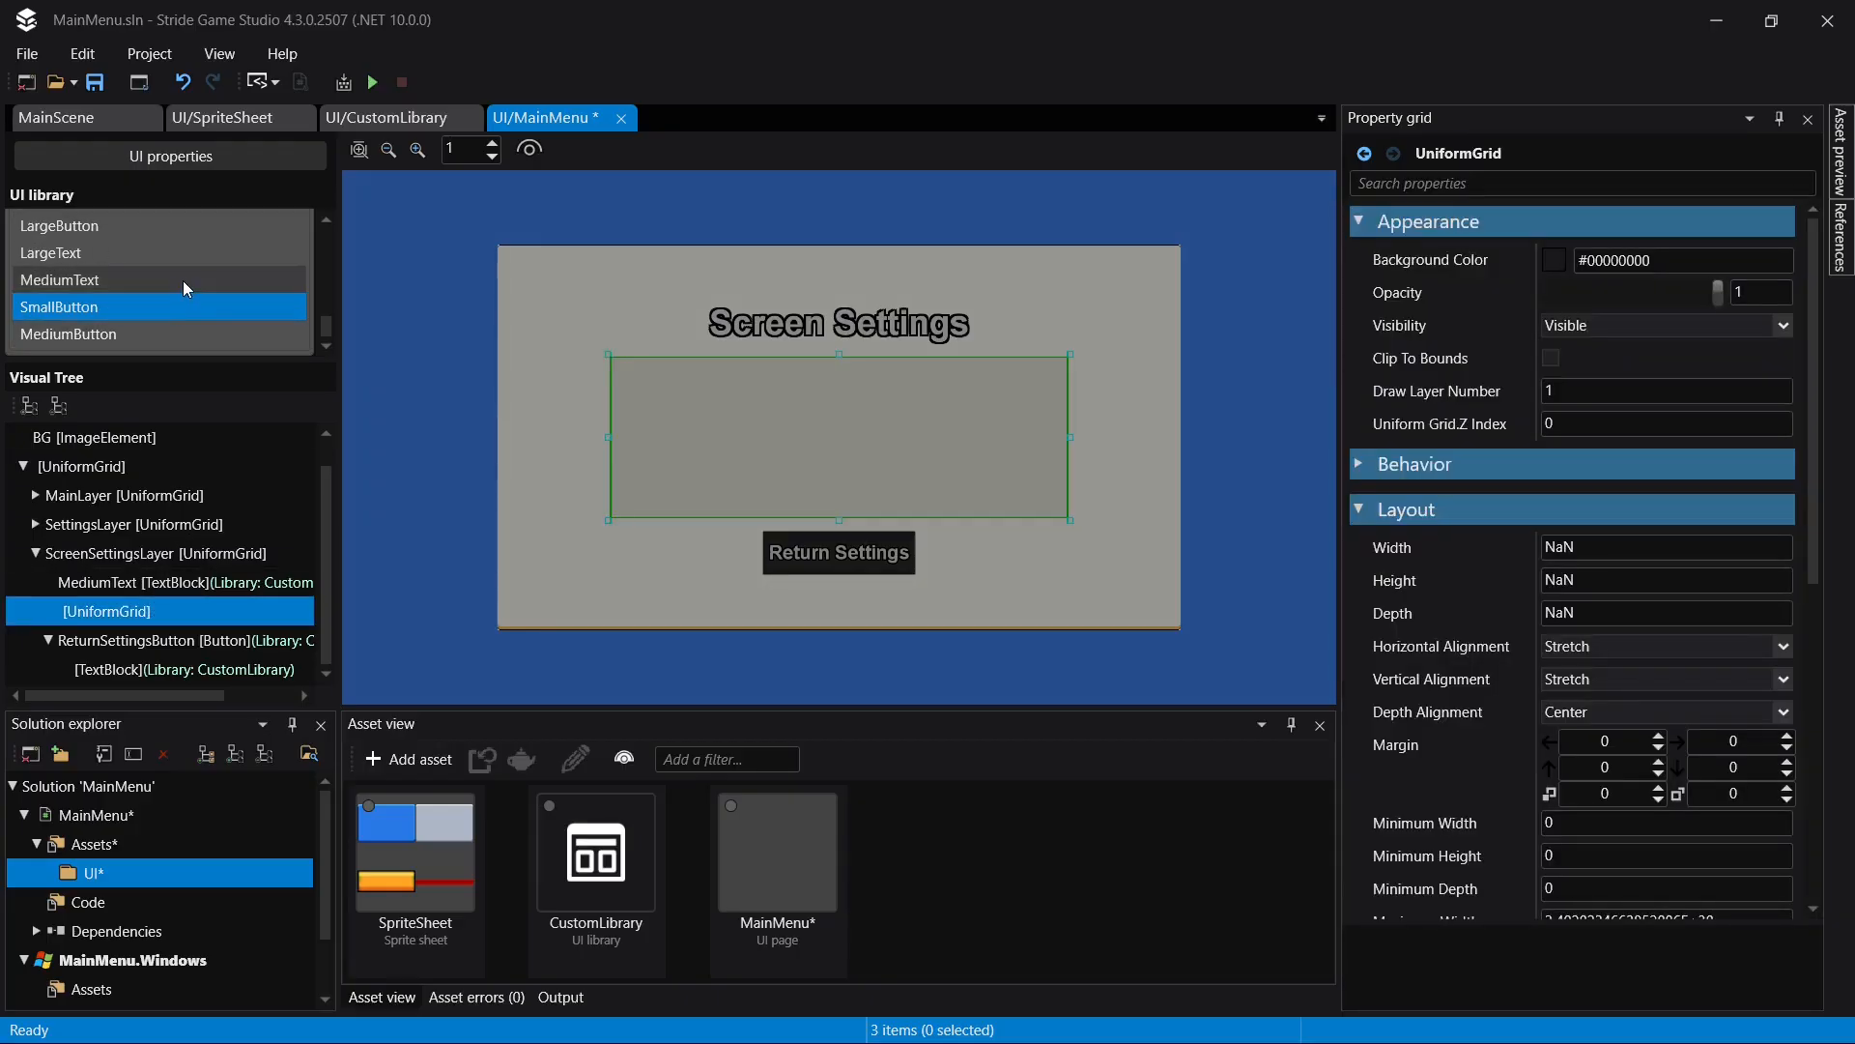
pyautogui.scroll(-5, 183, 281)
pyautogui.scroll(-1, 183, 280)
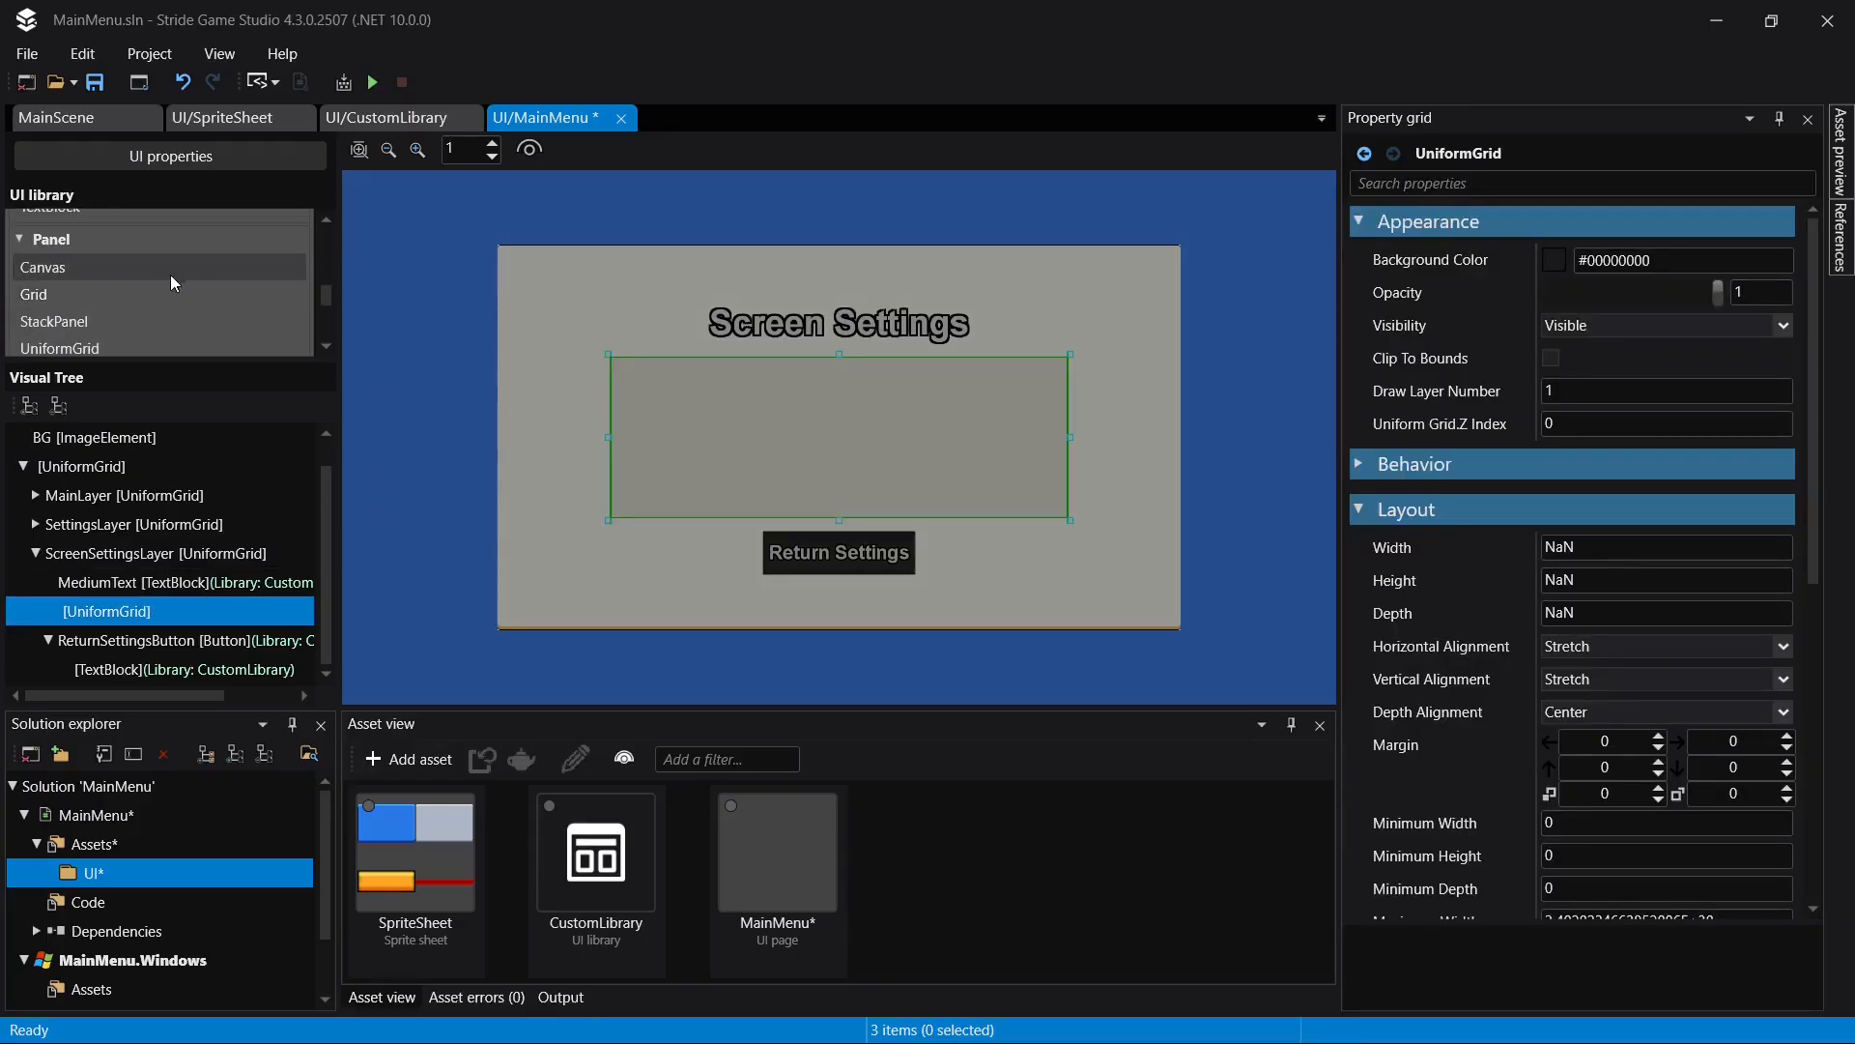
pyautogui.scroll(6, 170, 274)
pyautogui.scroll(1, 207, 239)
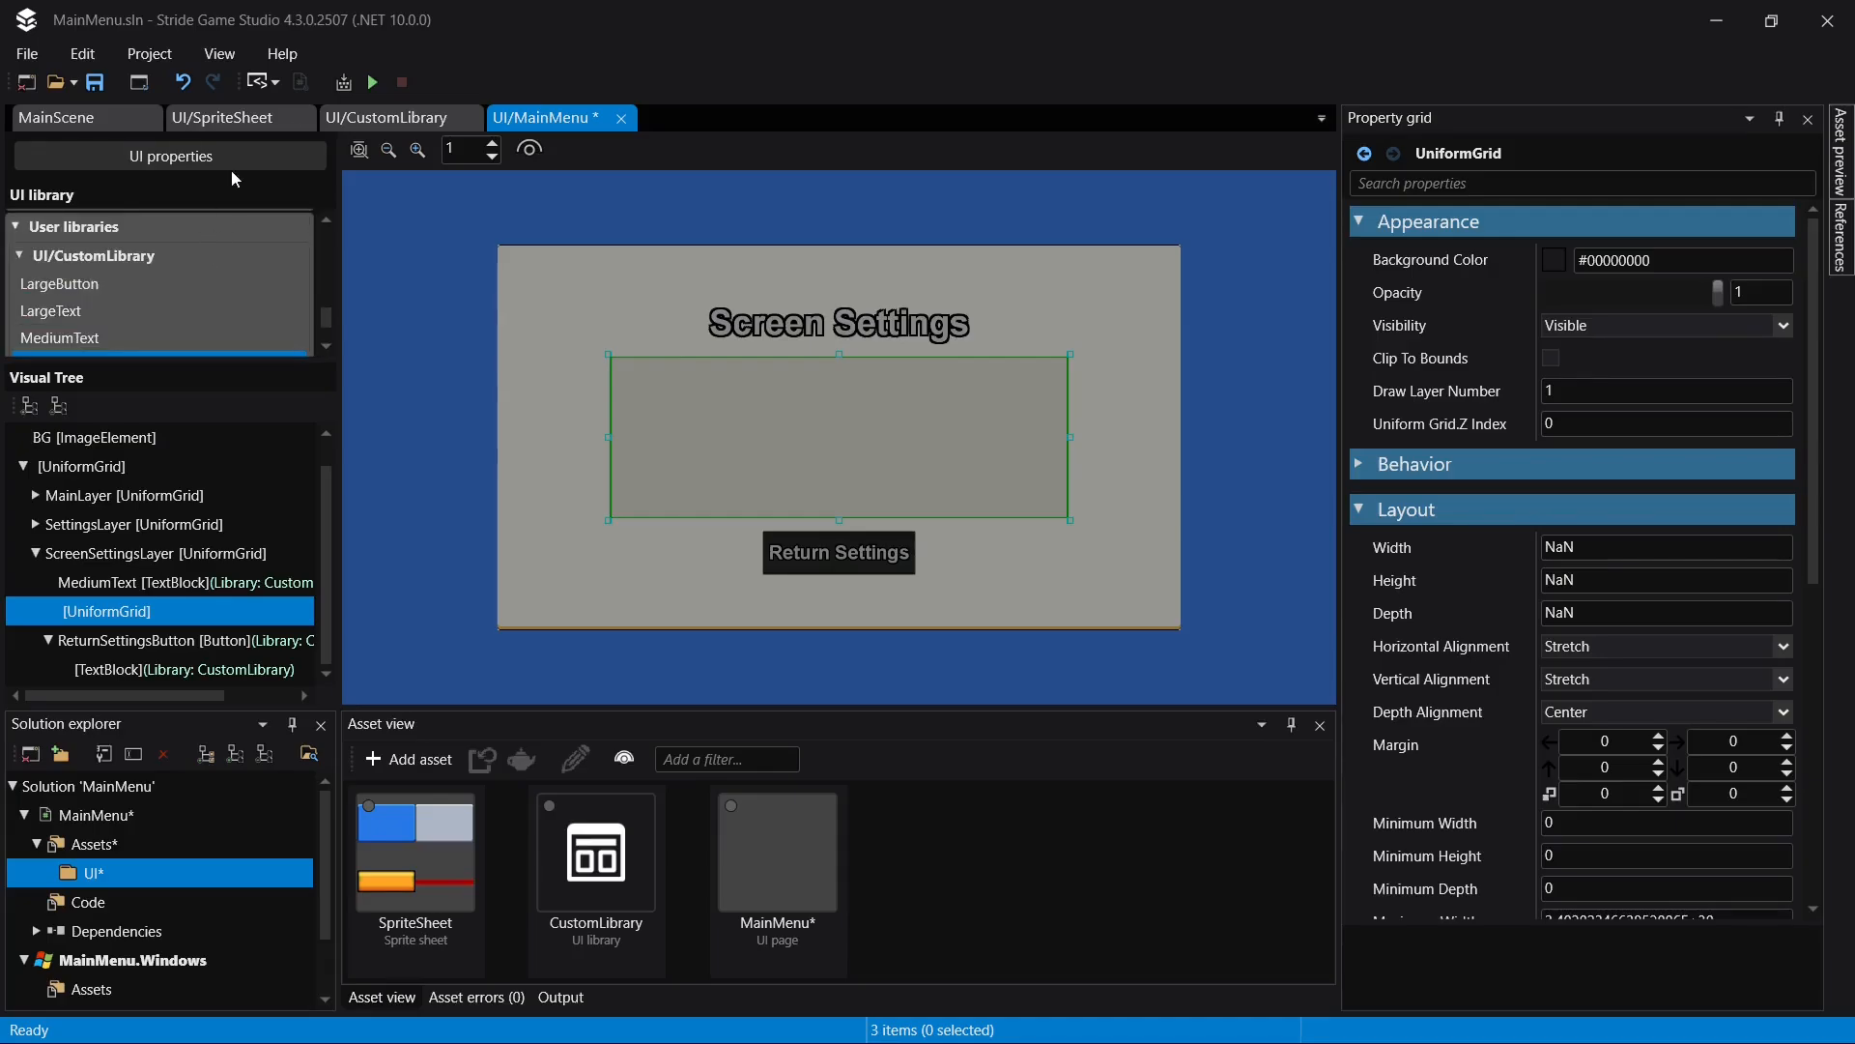
pyautogui.click(245, 118)
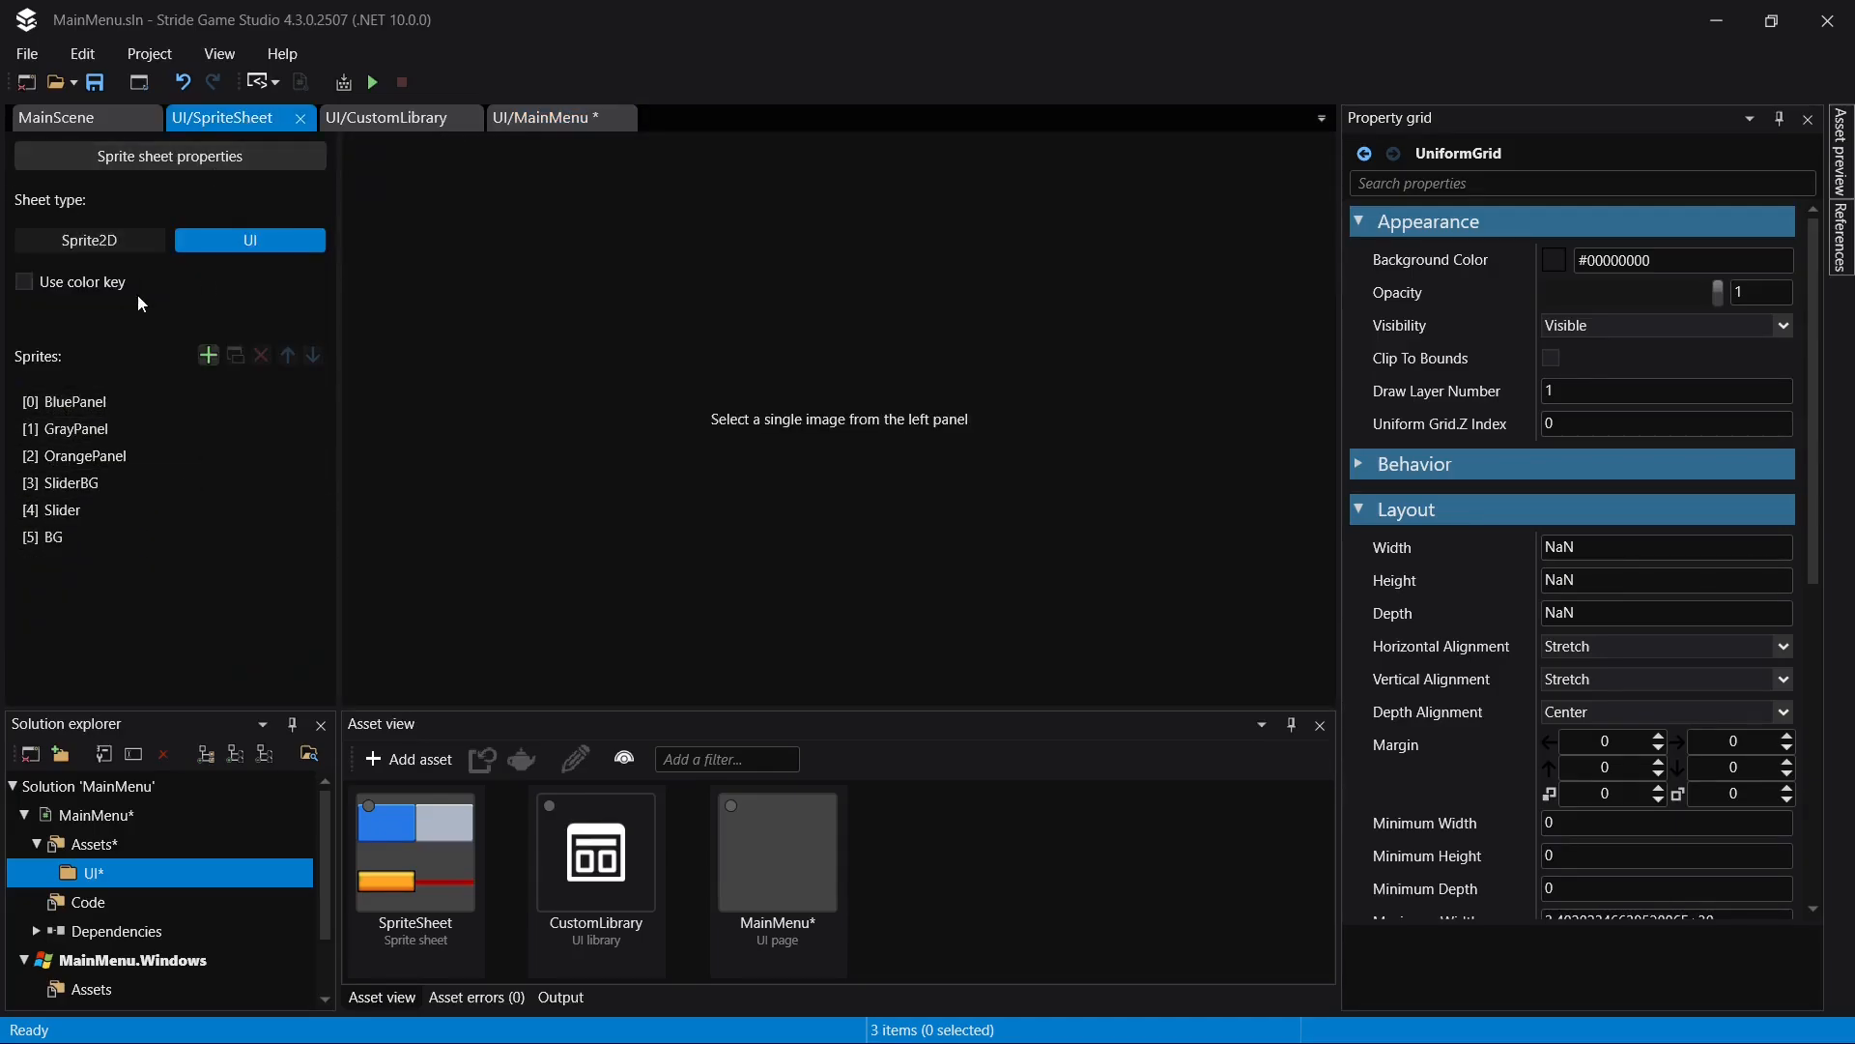
# - Add a ToggleButton to the UI/CustomLibrary asset, name it MediumToggleButton and save
pyautogui.click(392, 112)
pyautogui.scroll(2, 136, 336)
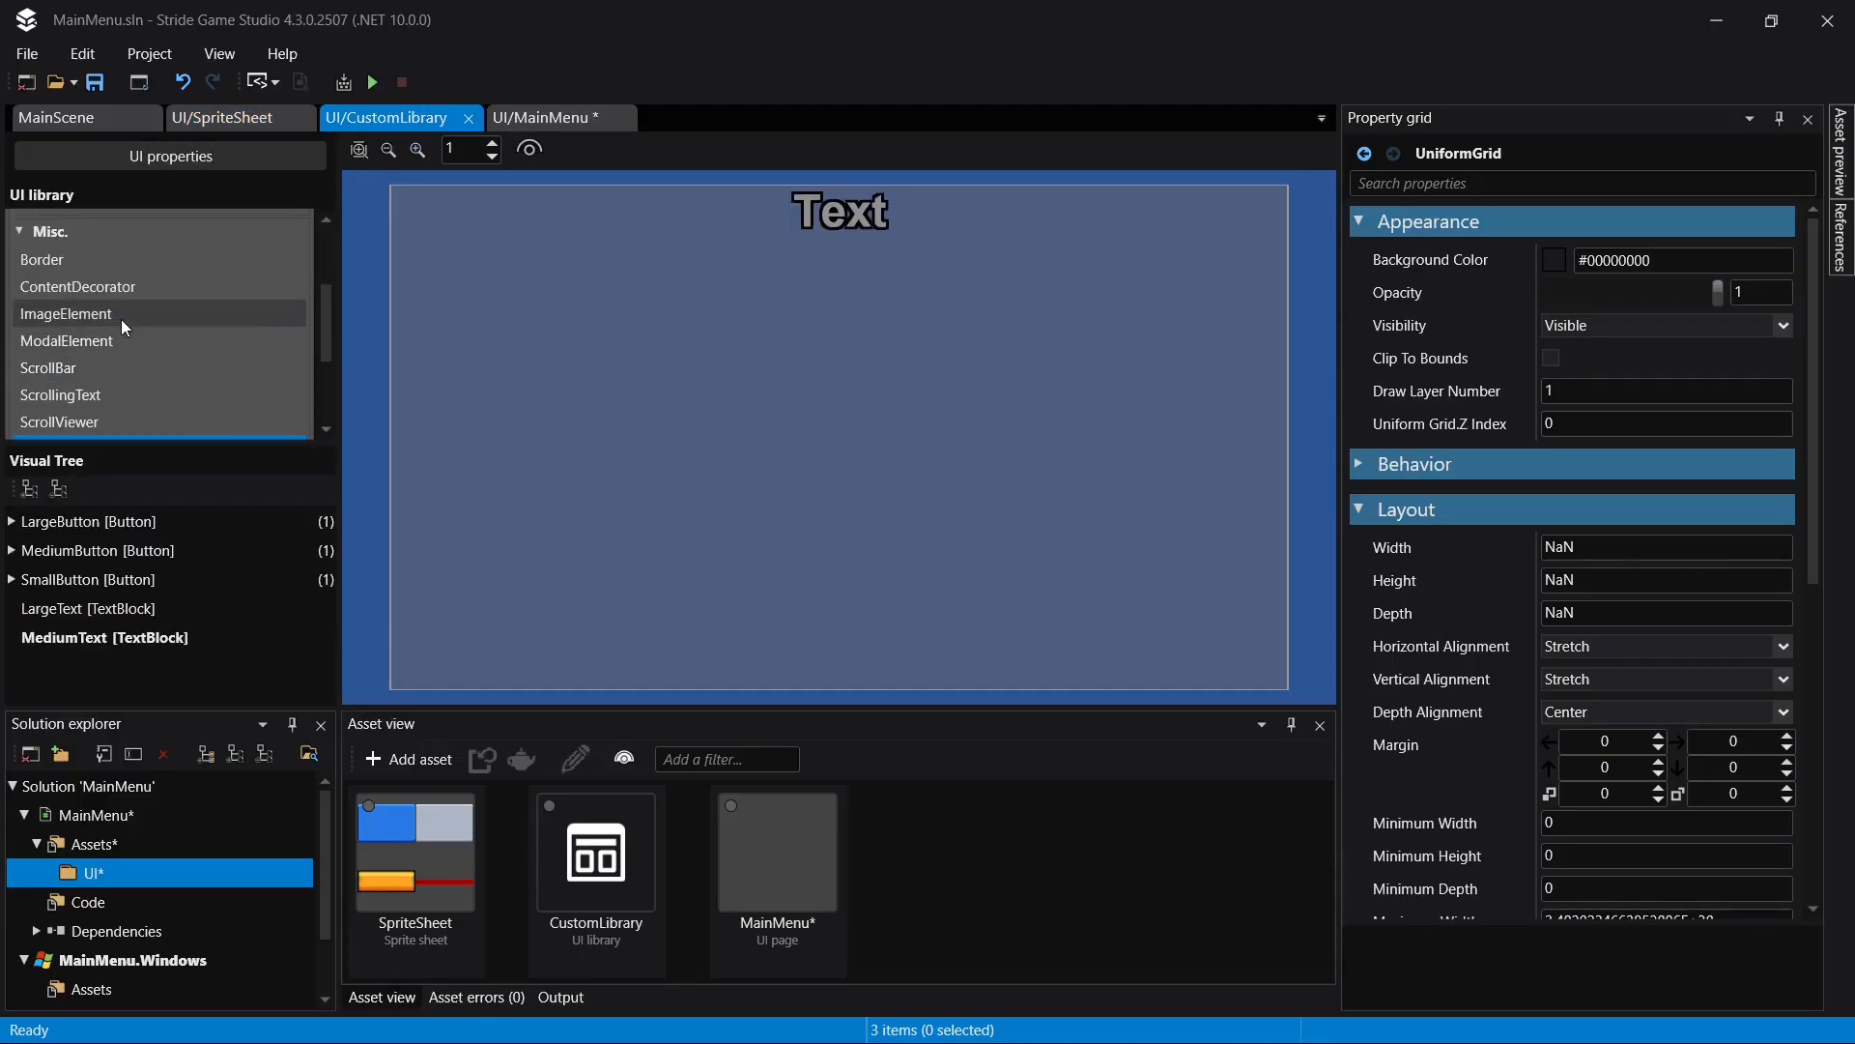
pyautogui.scroll(3, 116, 314)
pyautogui.moveTo(75, 356); pyautogui.dragTo(184, 667)
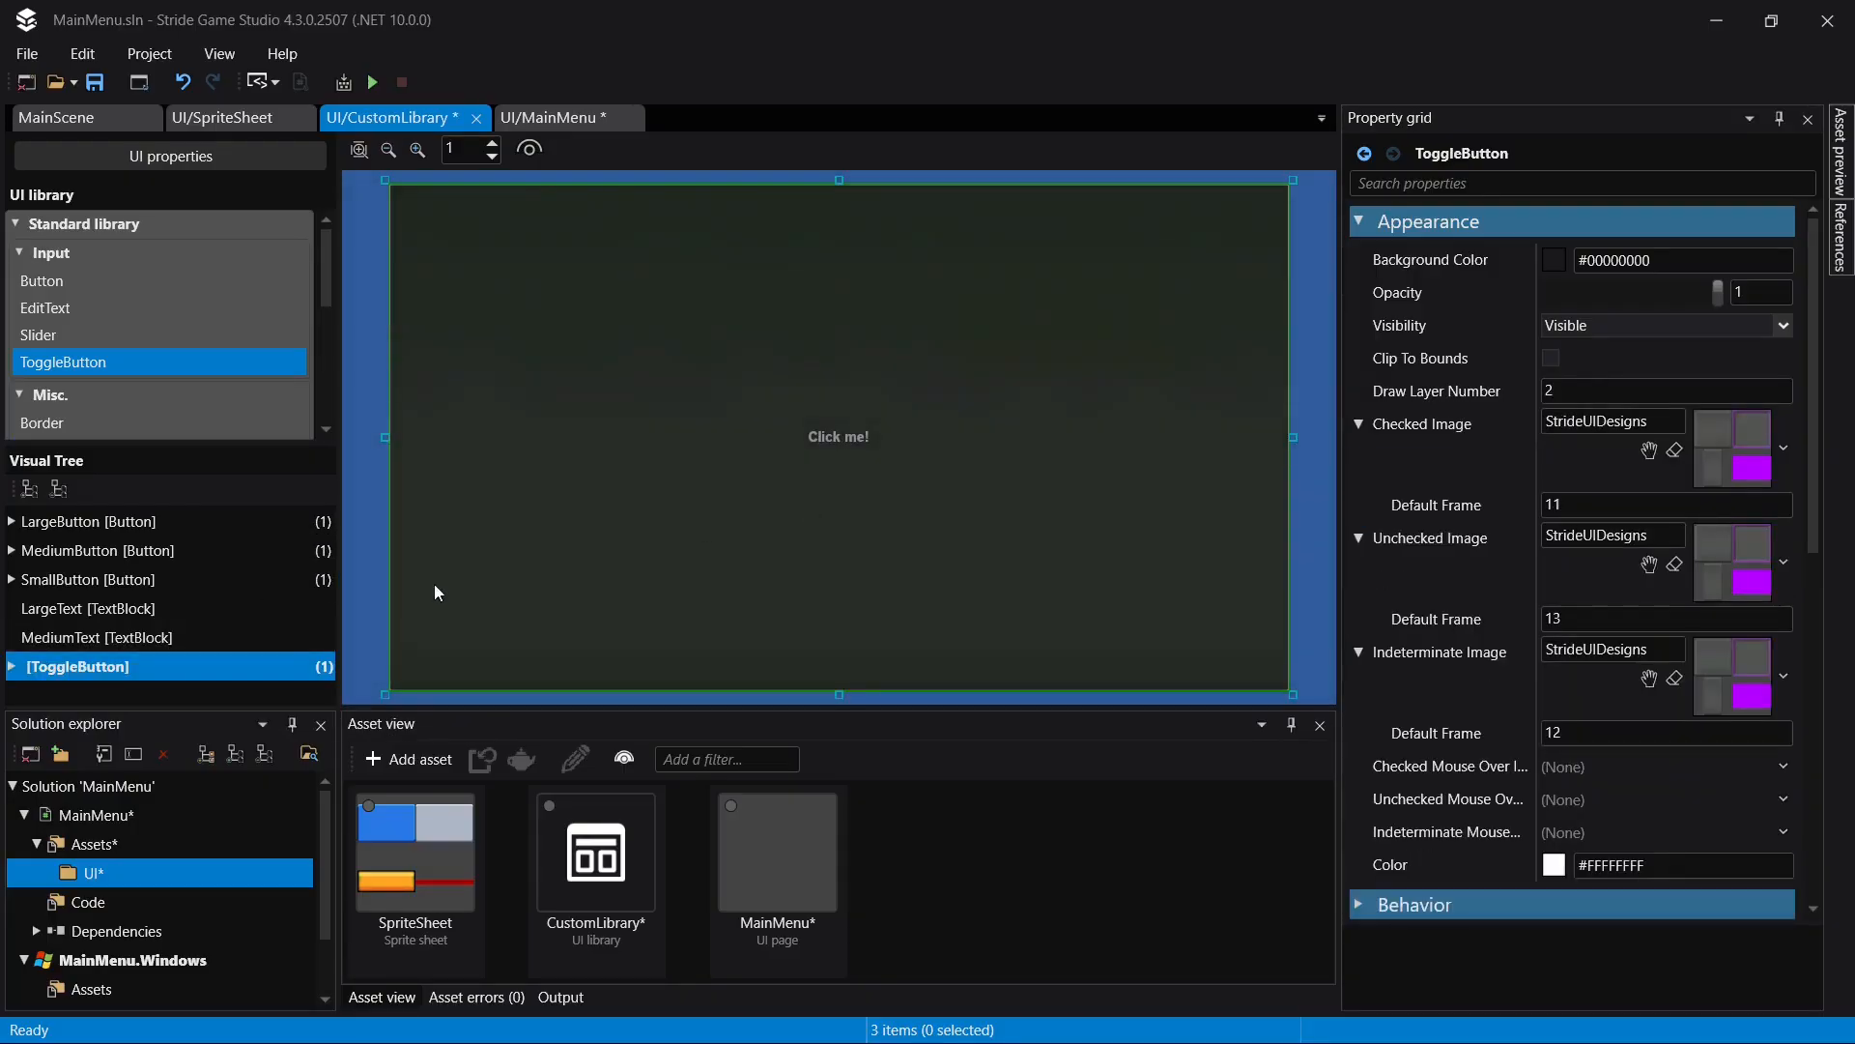
pyautogui.click(173, 660)
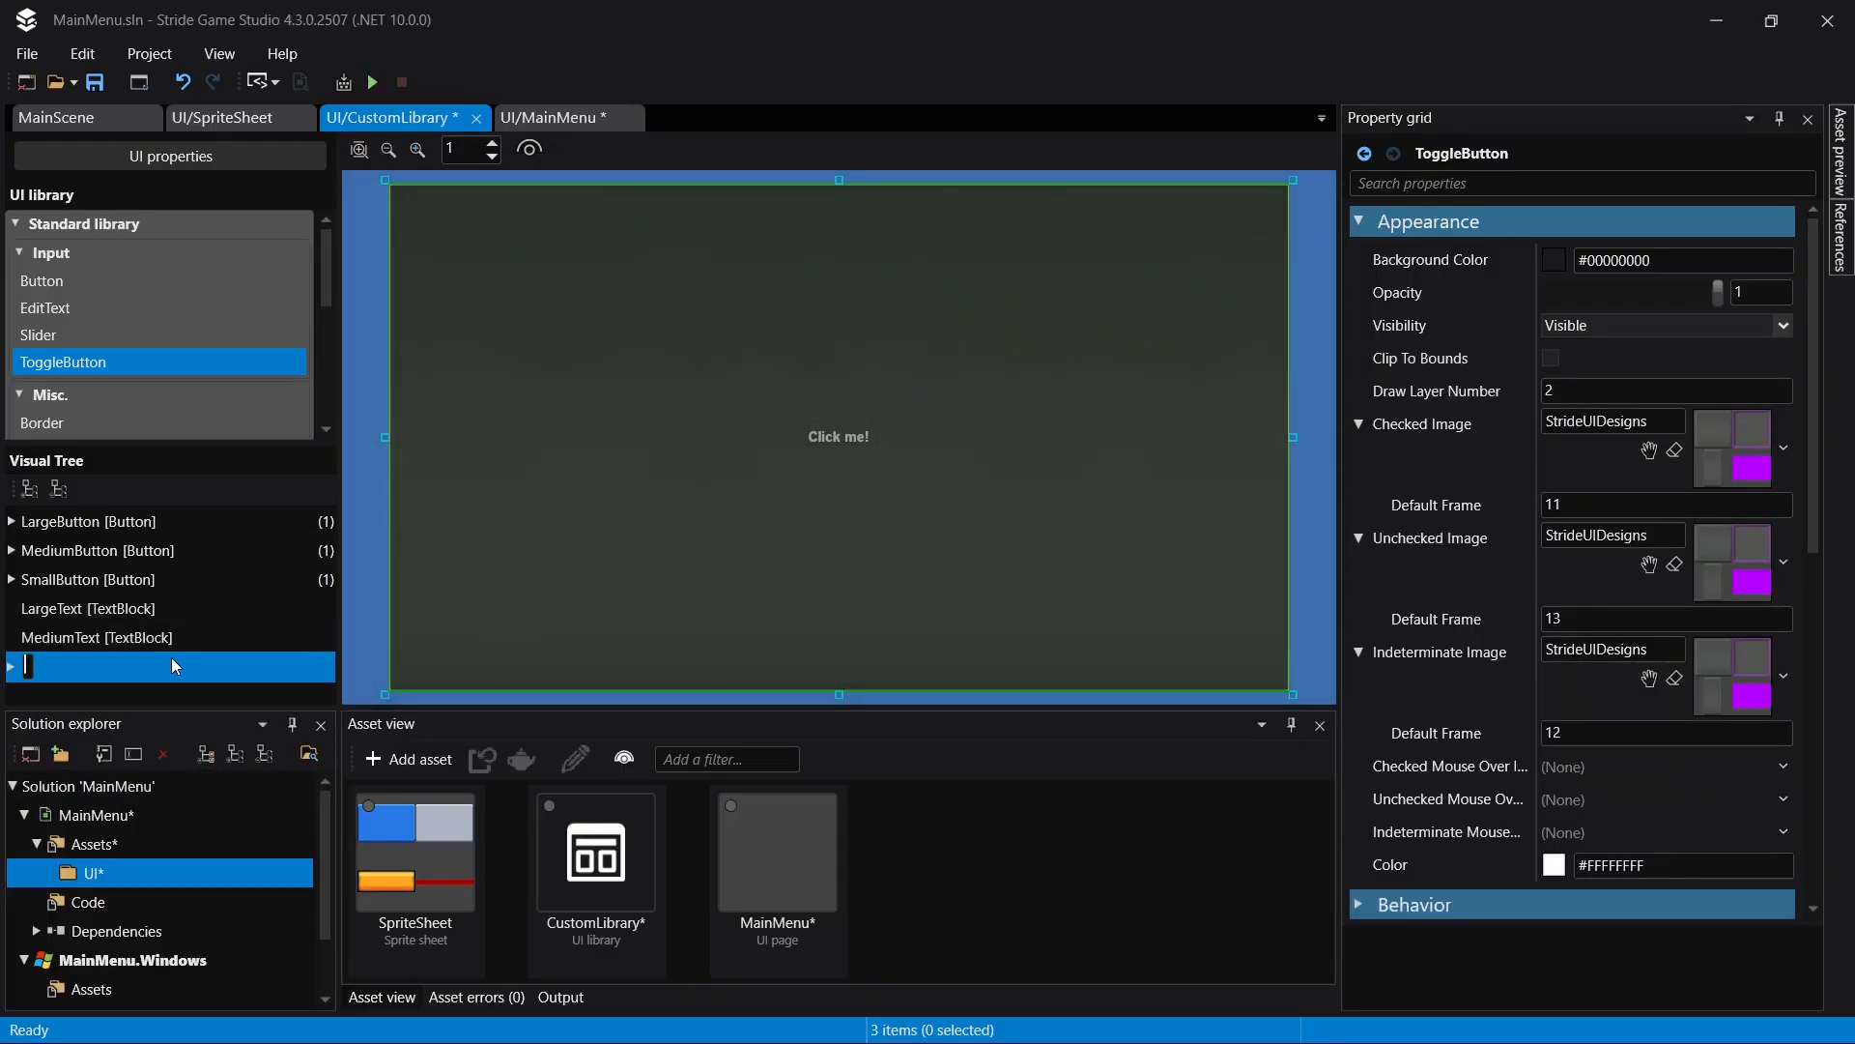
pyautogui.write('MediumToggleButton')
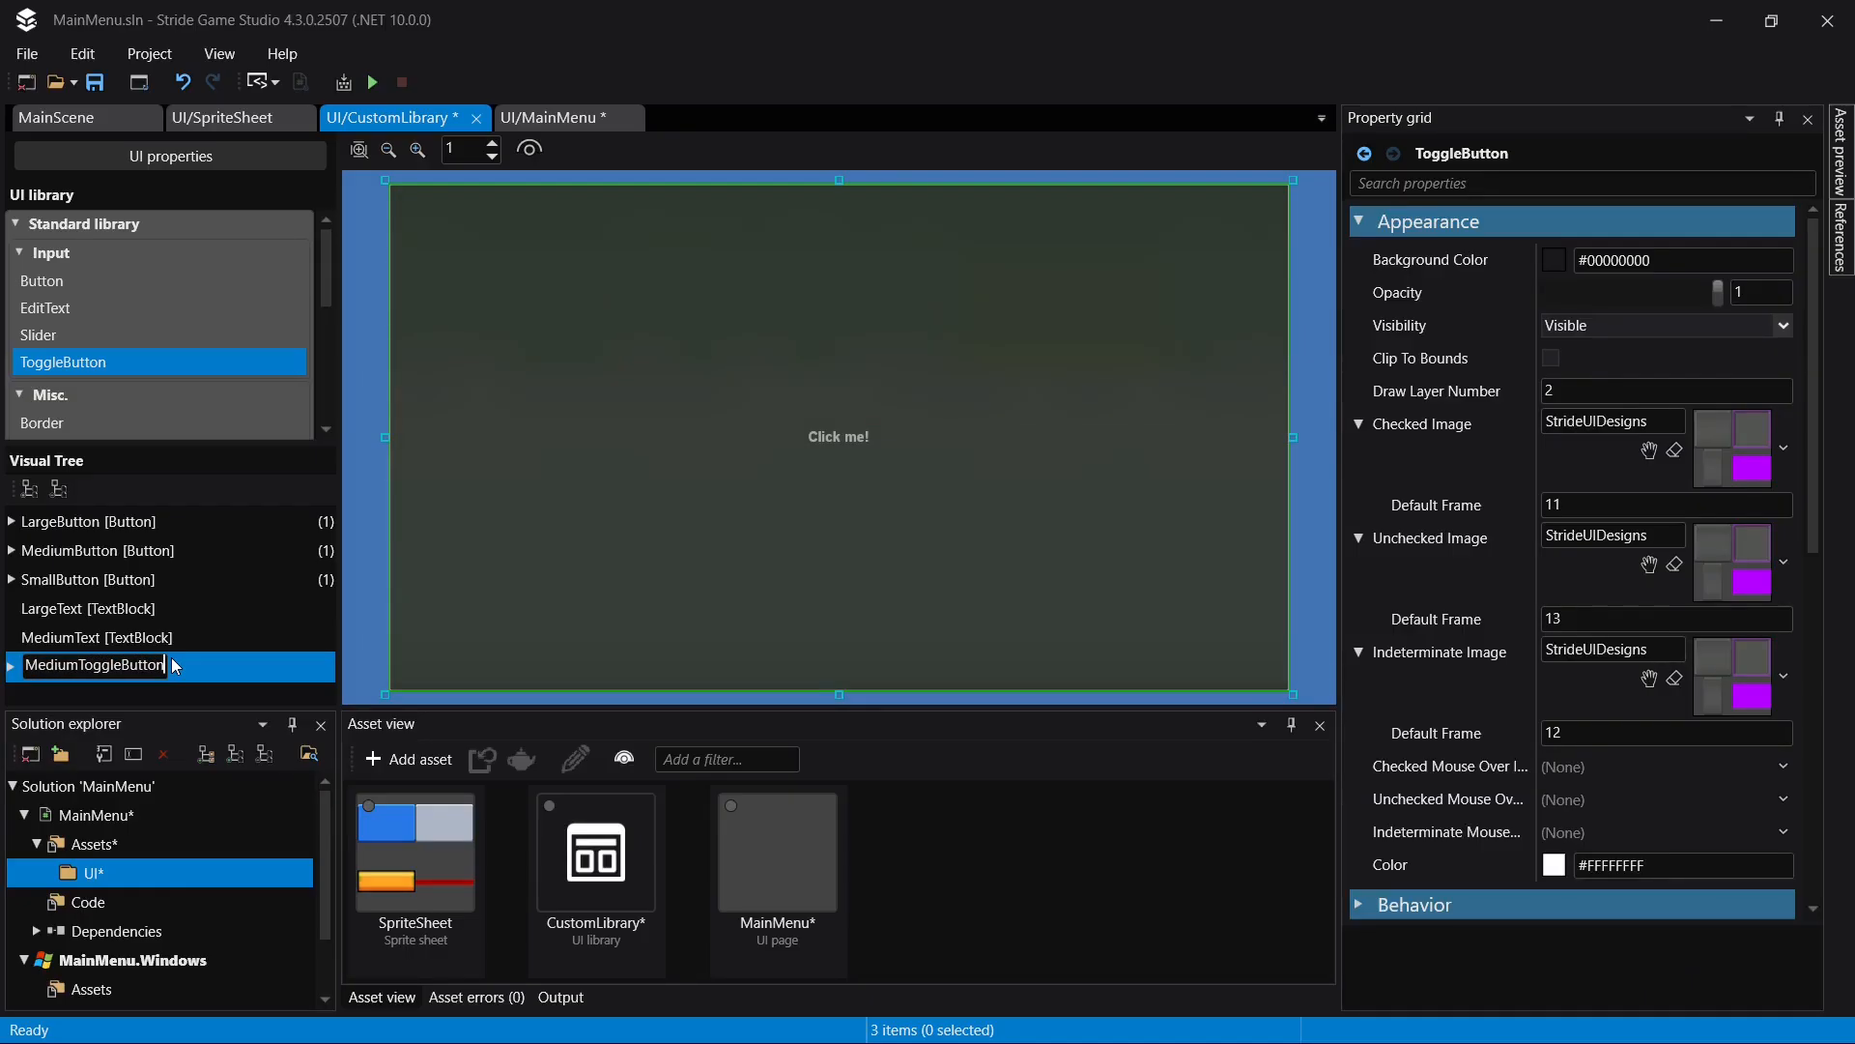
pyautogui.press('Return')
pyautogui.hotkey('ctrl', 's')
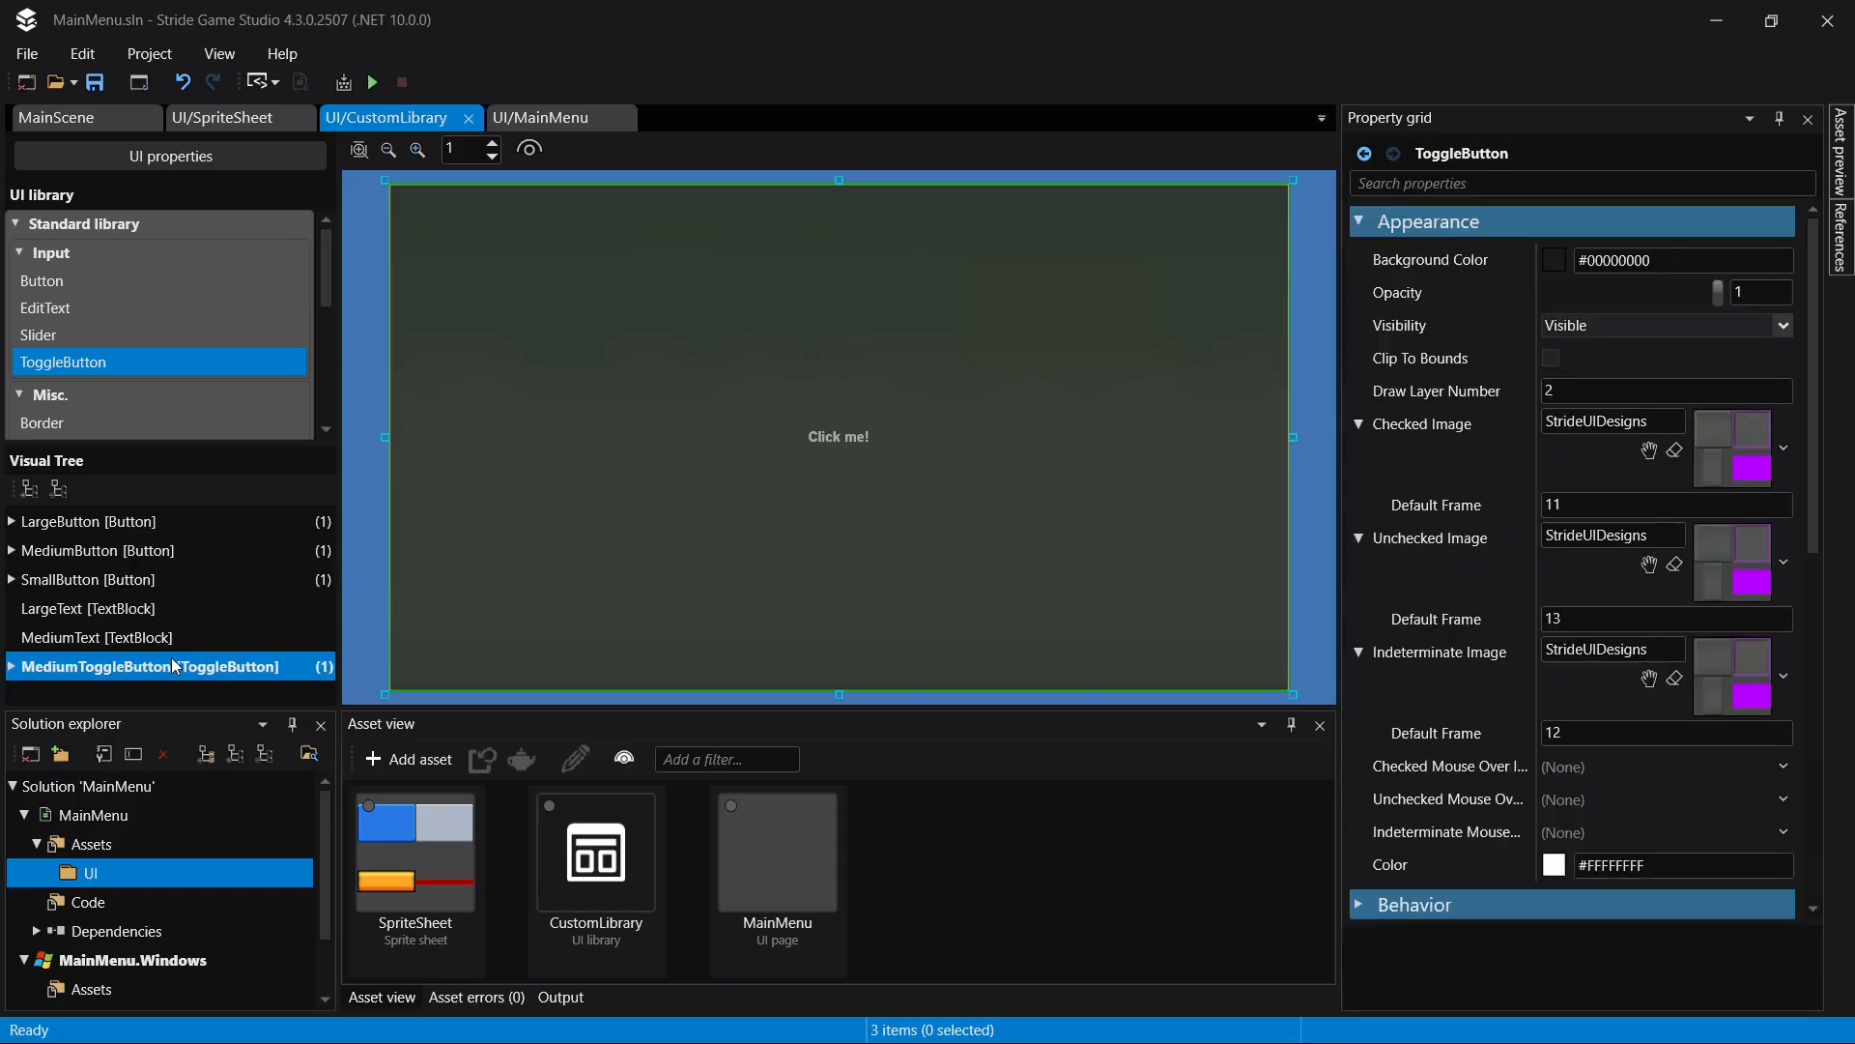
# - Give the TextBlock in MediumToggleButton a text size of 42, outline thickness of 2 and opacity of 0.9, and save
pyautogui.click(10, 665)
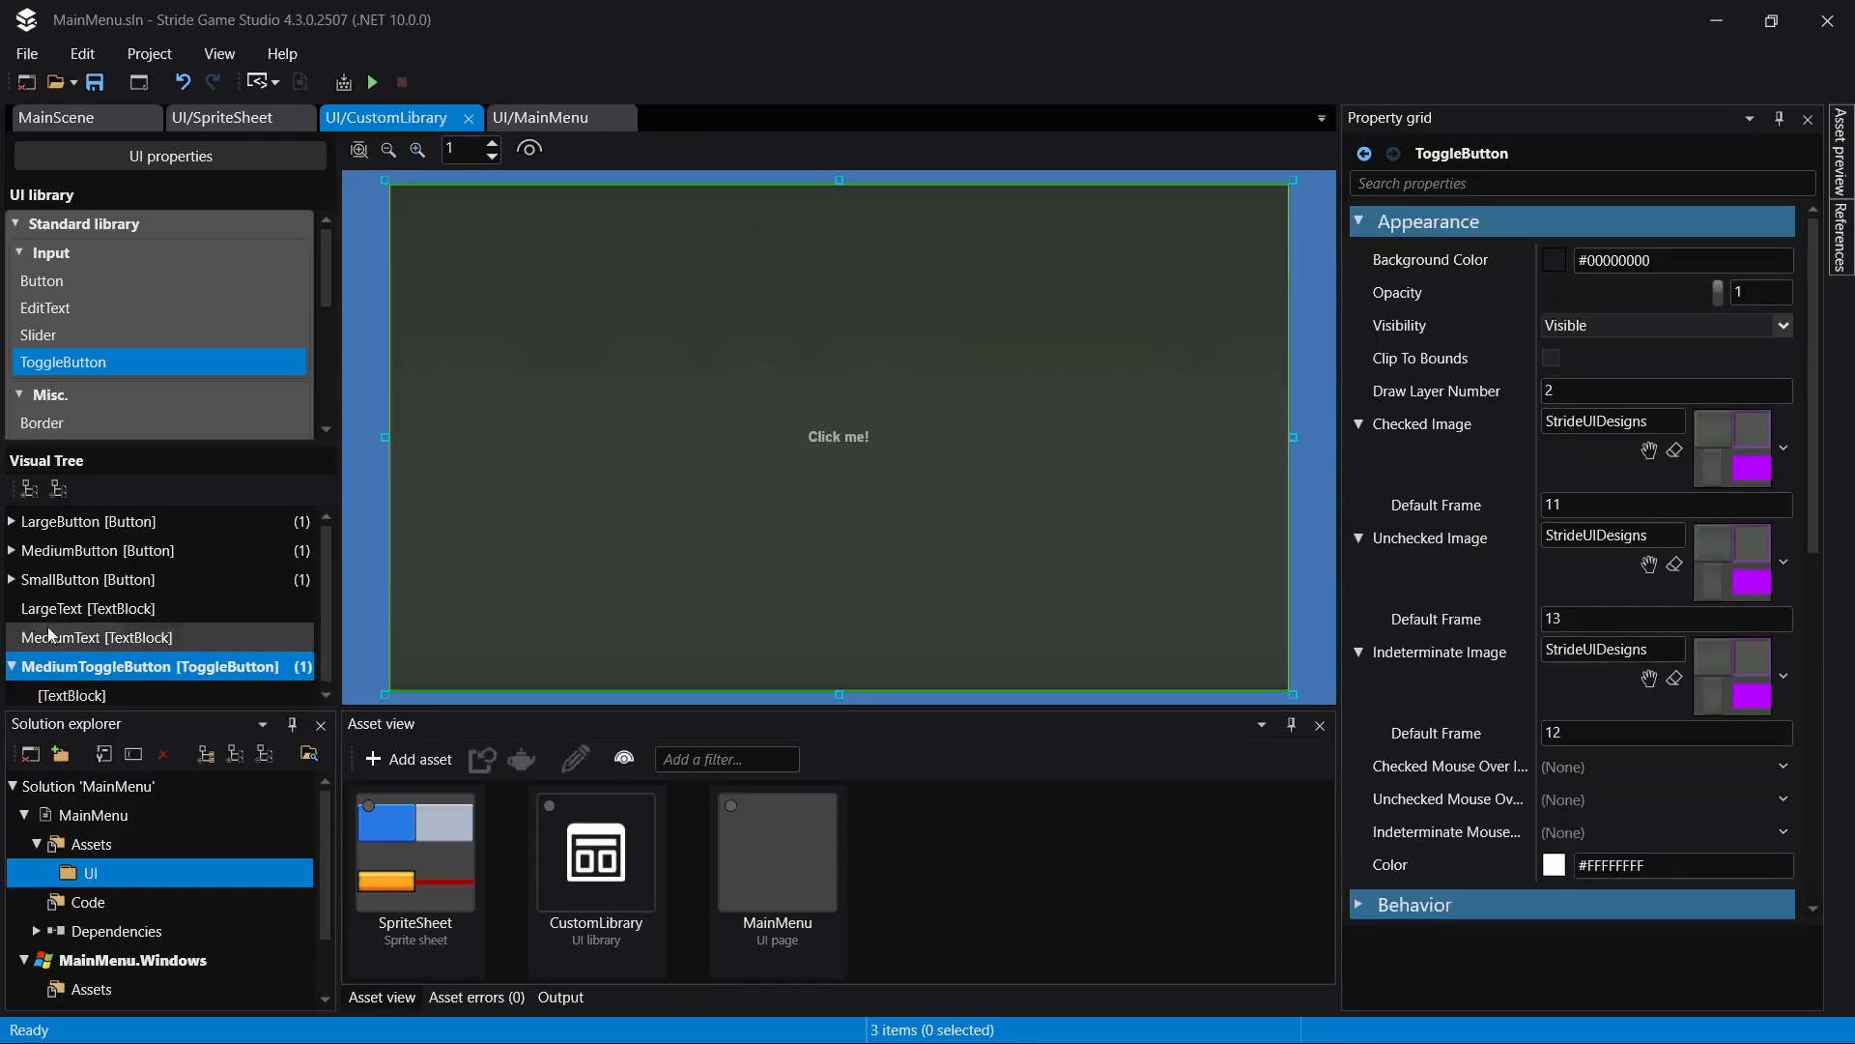
pyautogui.click(118, 688)
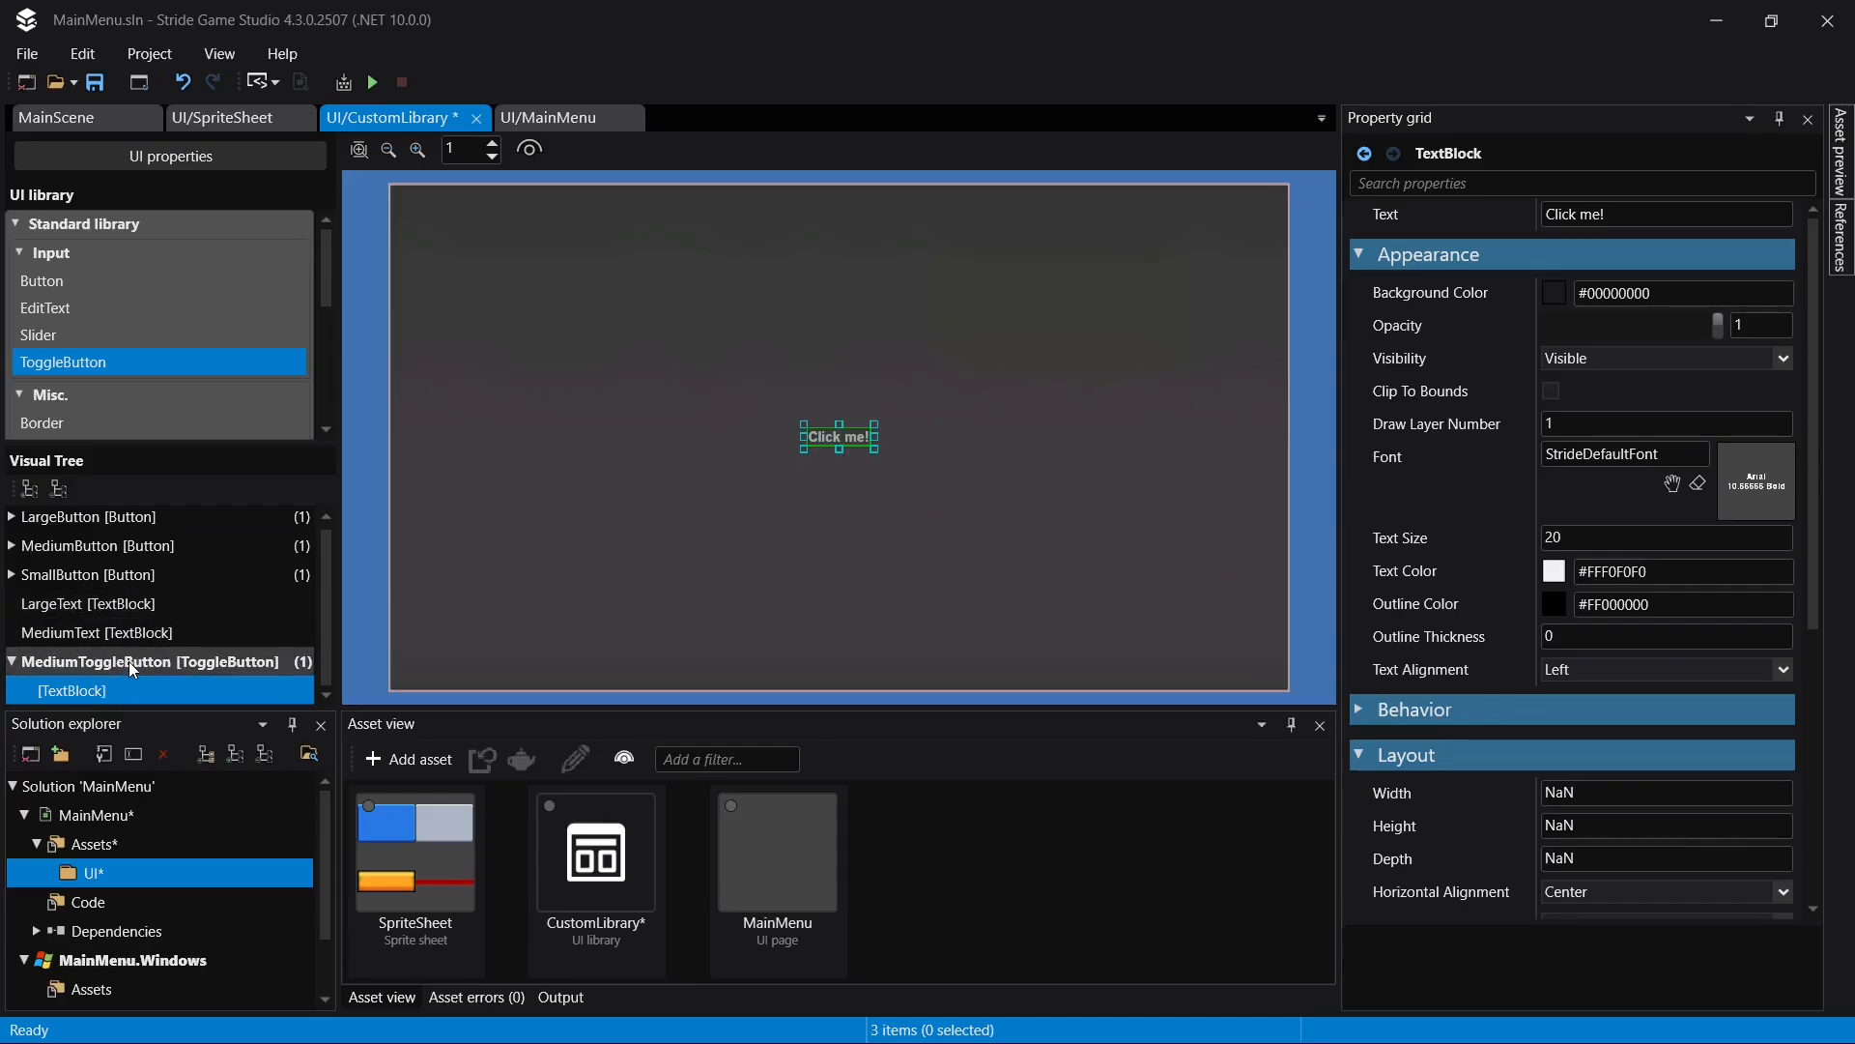
pyautogui.click(1589, 541)
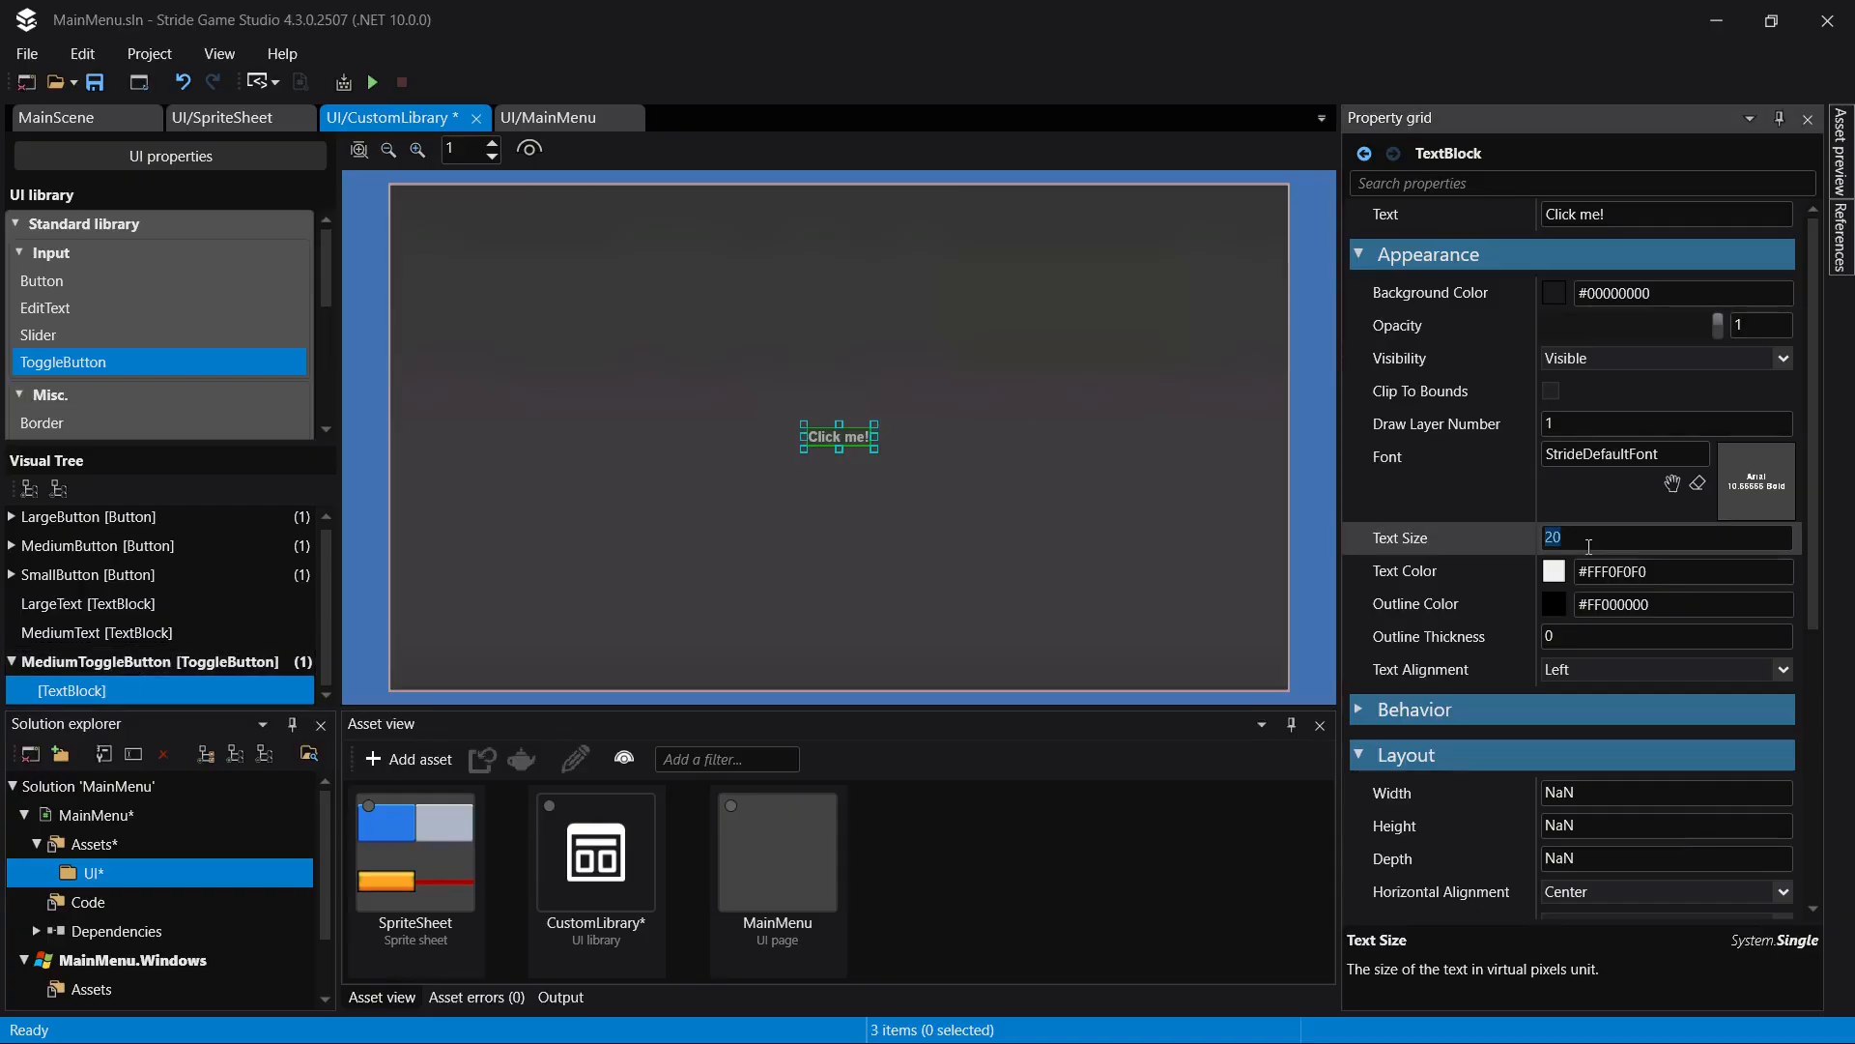
pyautogui.write('42')
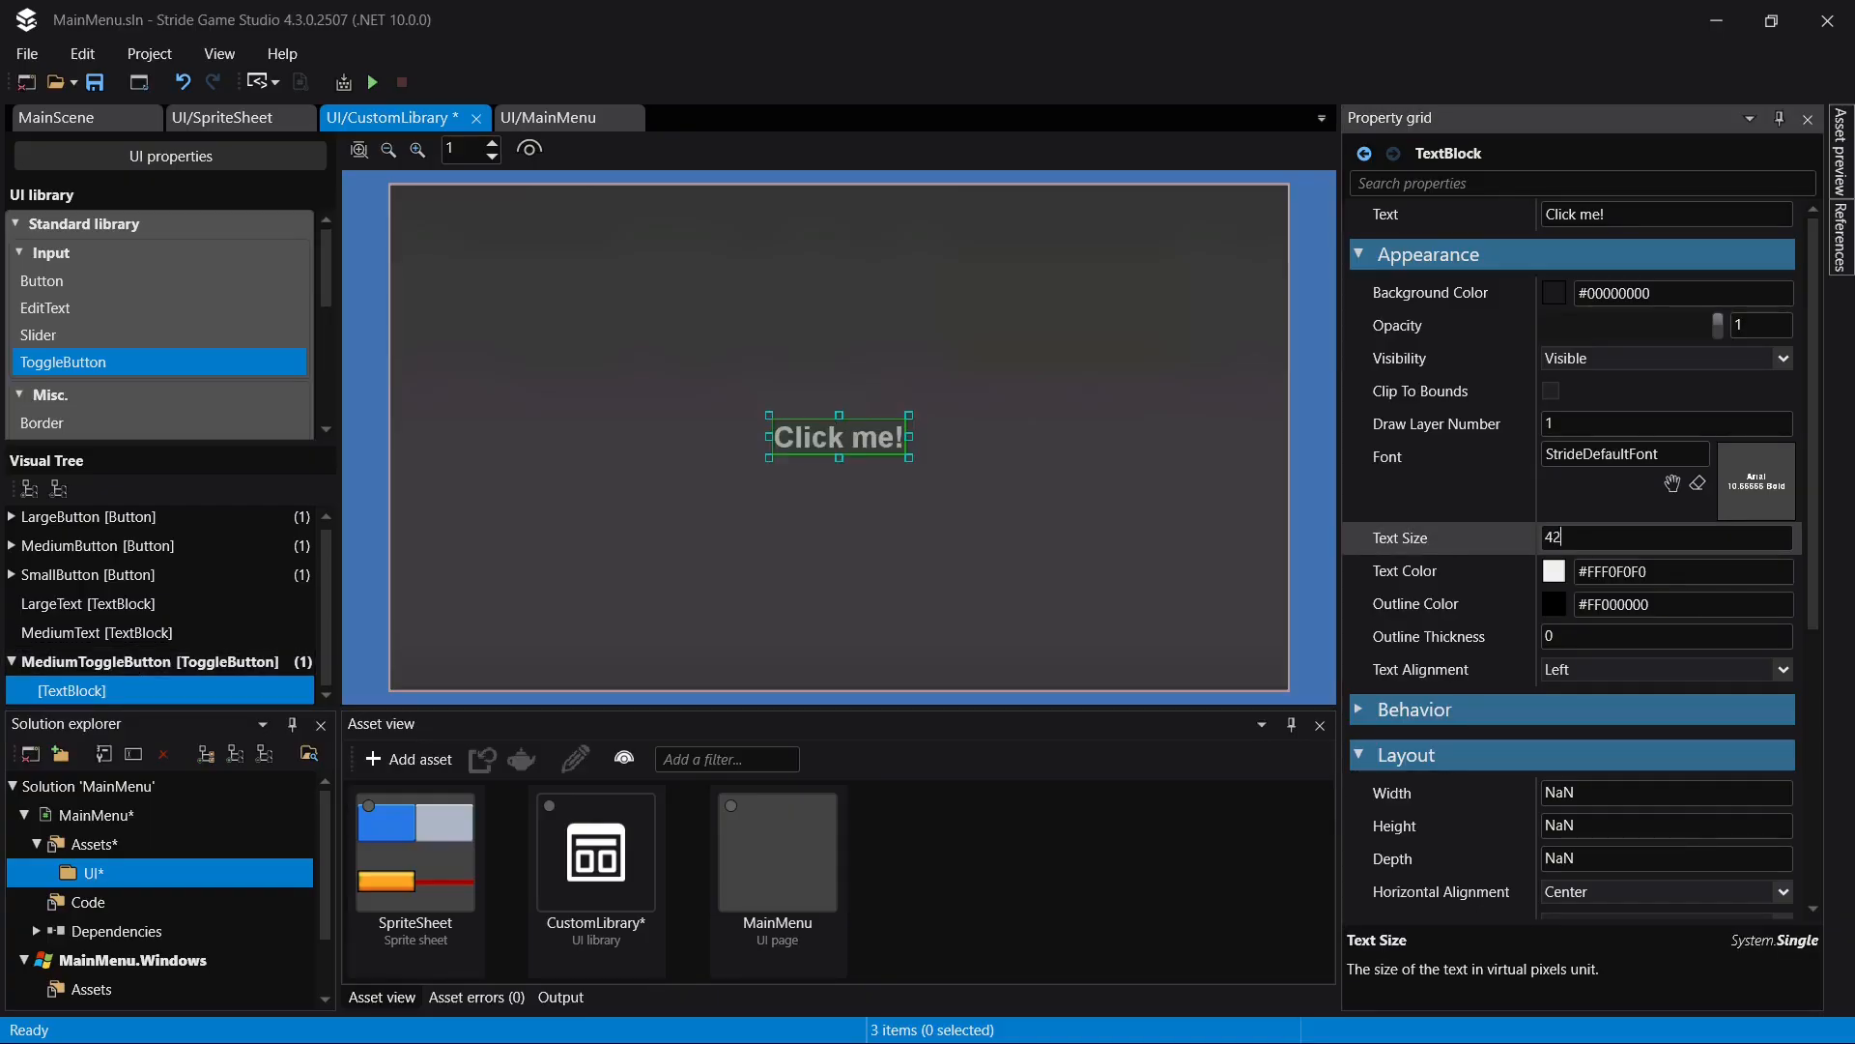
pyautogui.click(1591, 635)
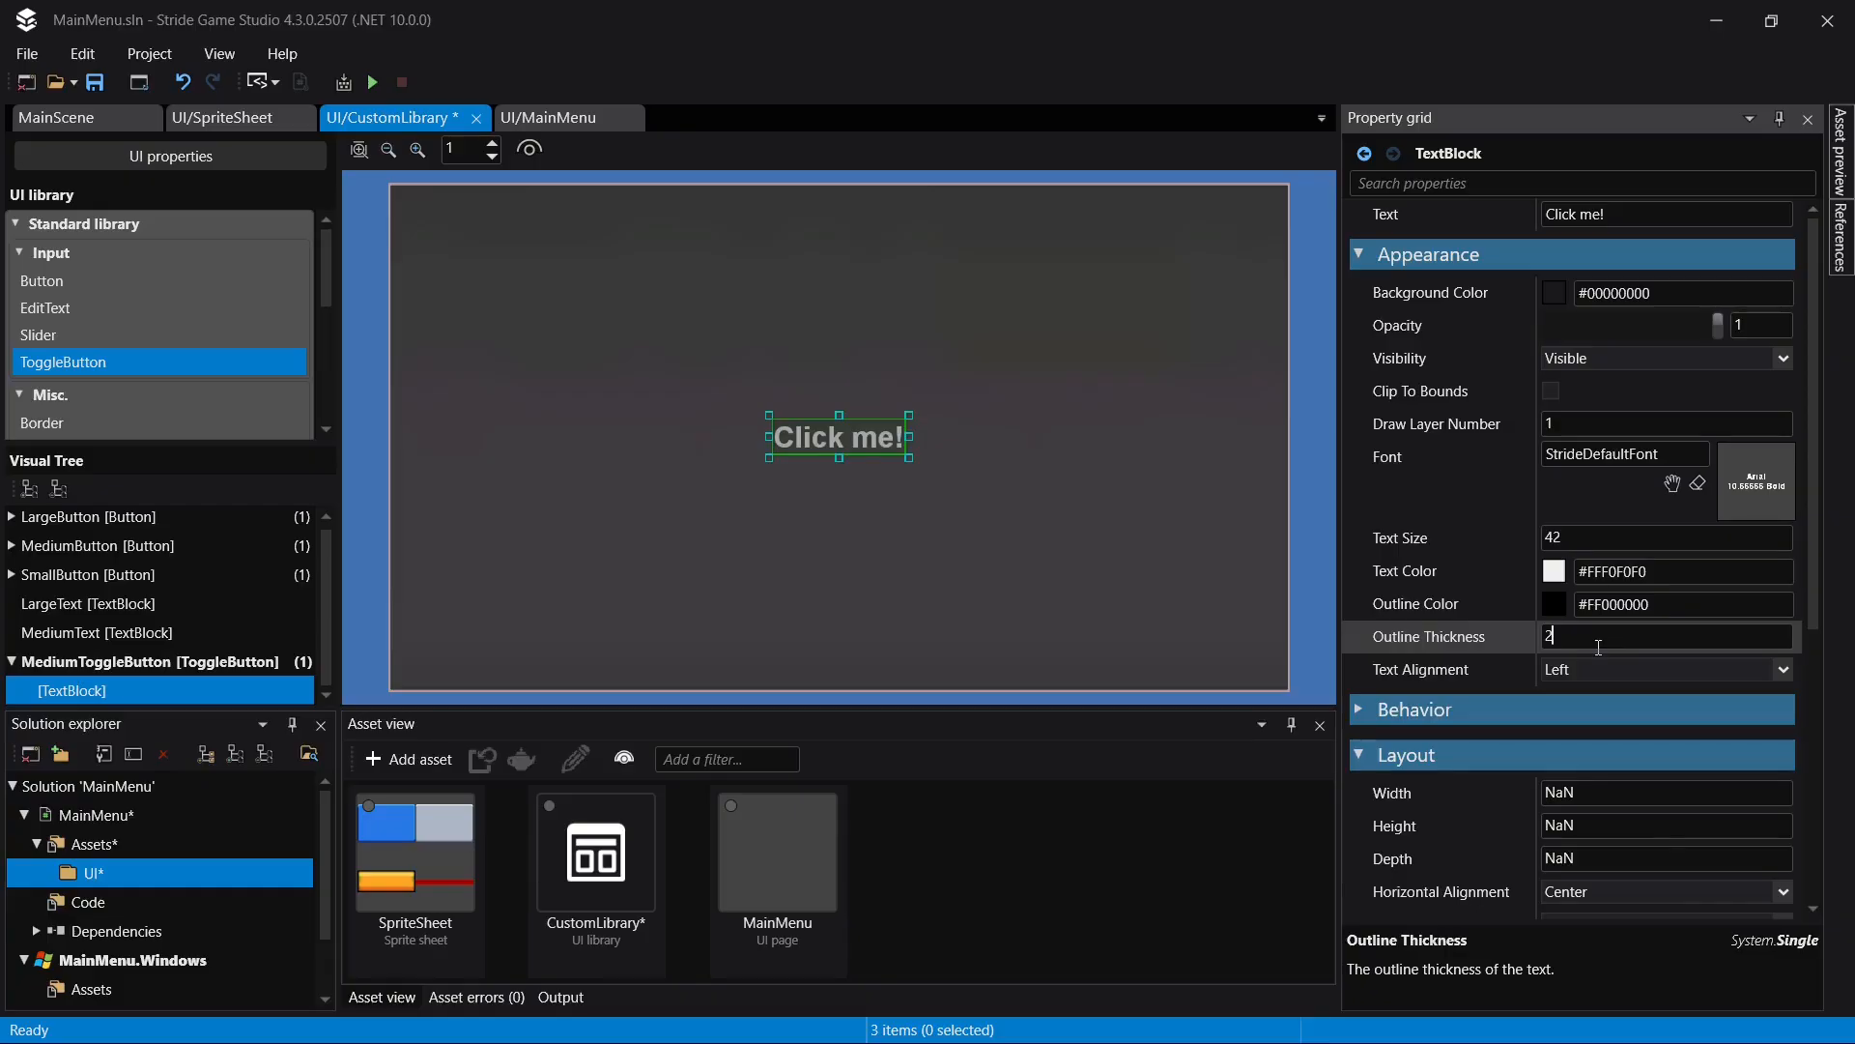
pyautogui.write('2')
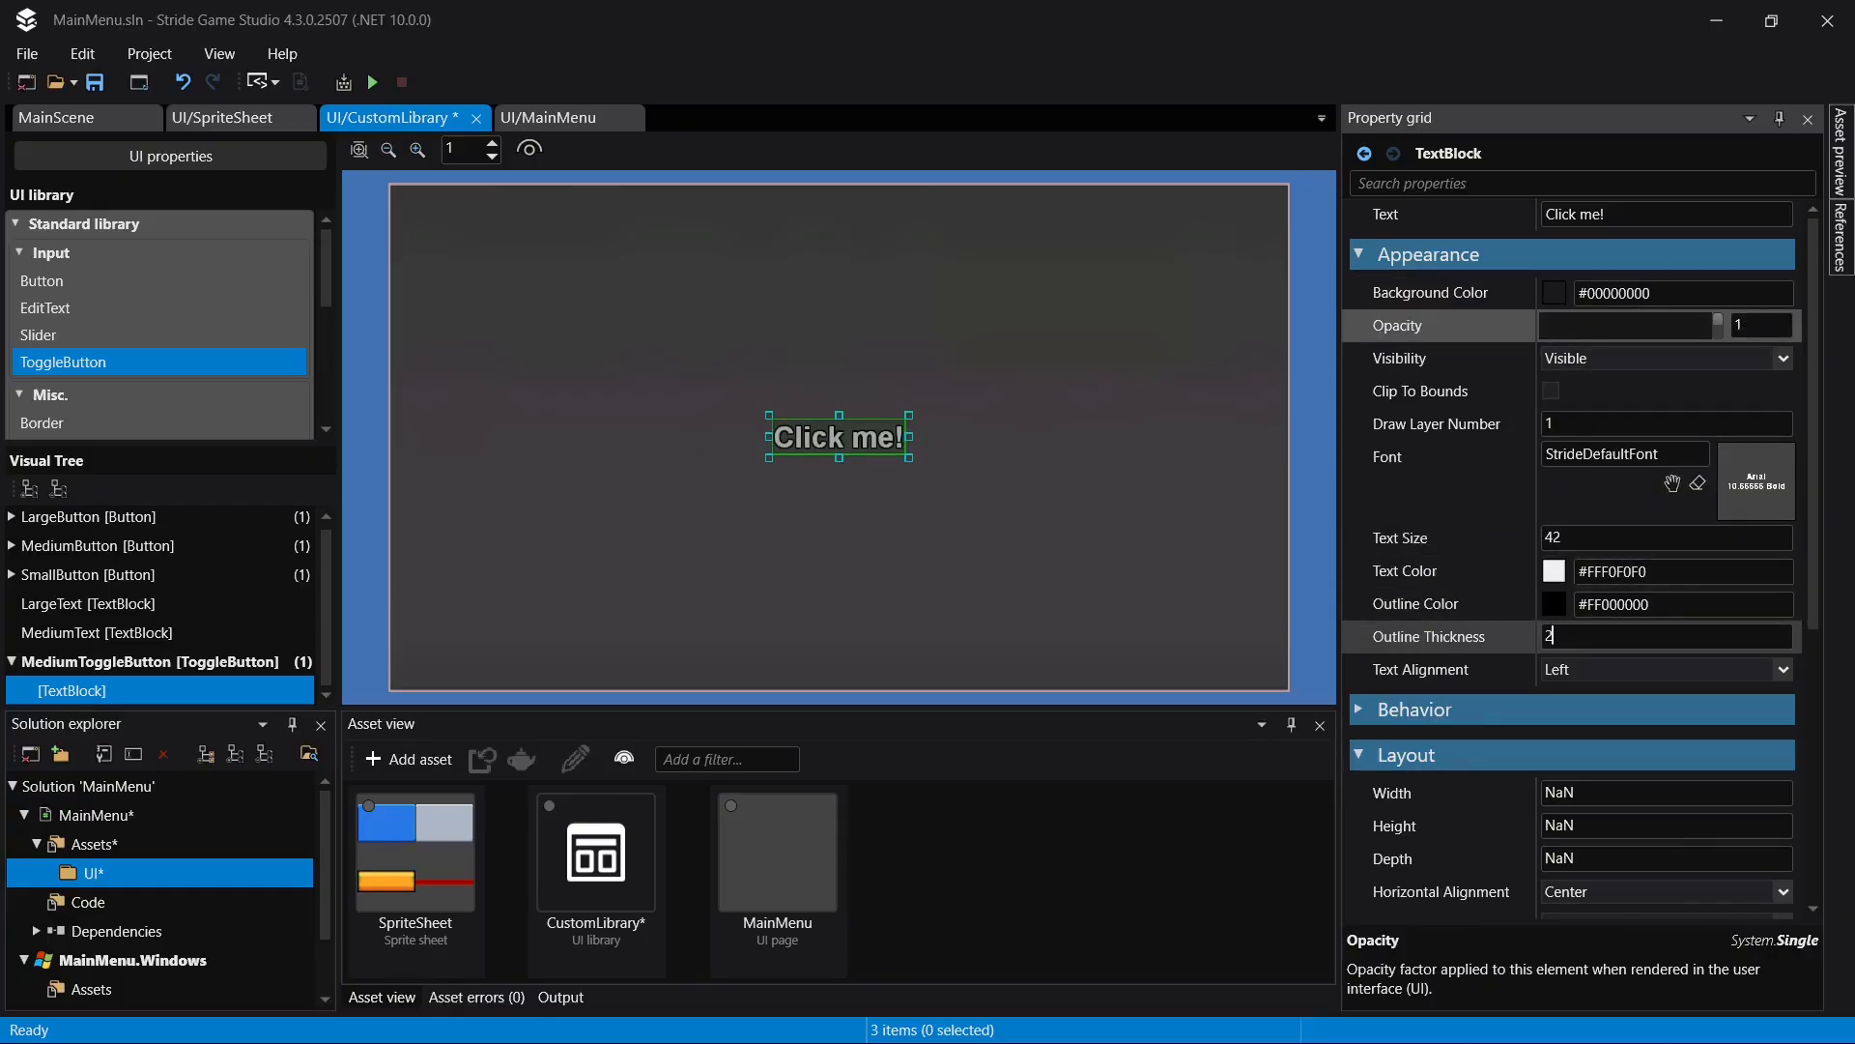
pyautogui.click(1761, 325)
pyautogui.write('.9')
pyautogui.press('Return')
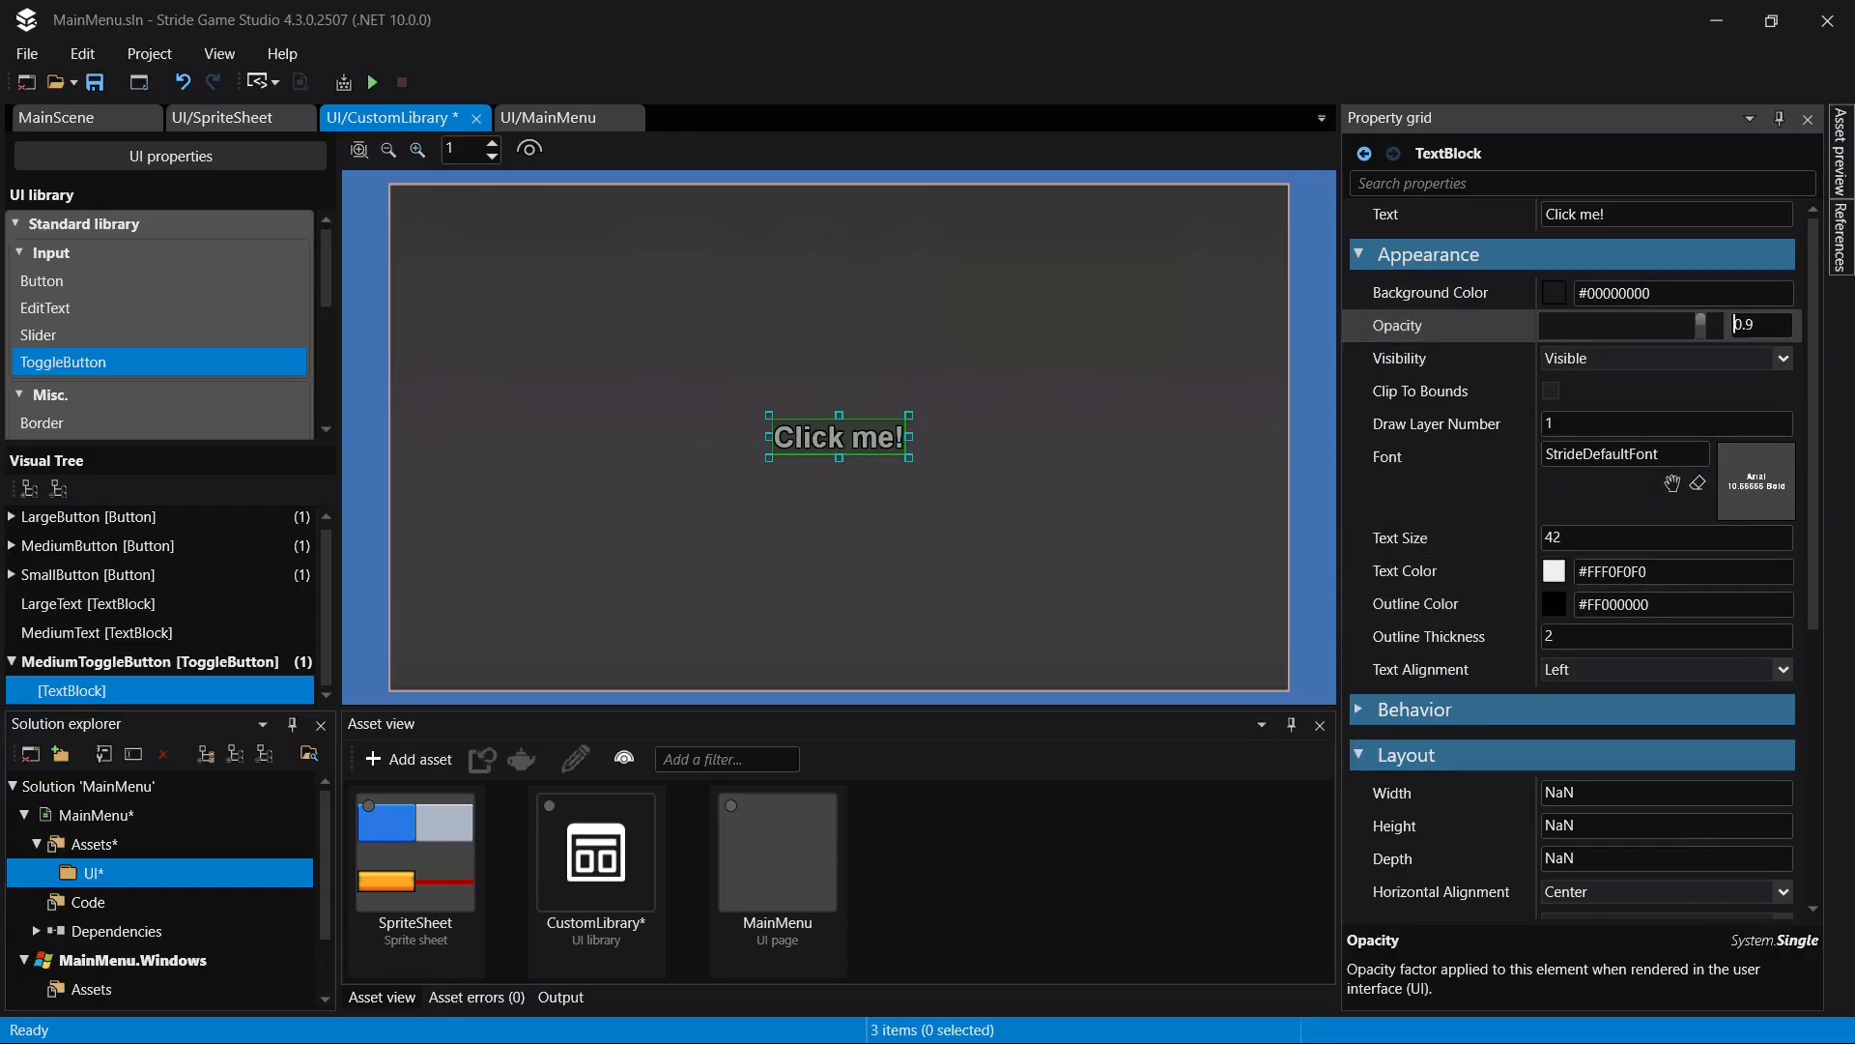
pyautogui.hotkey('ctrl', 's')
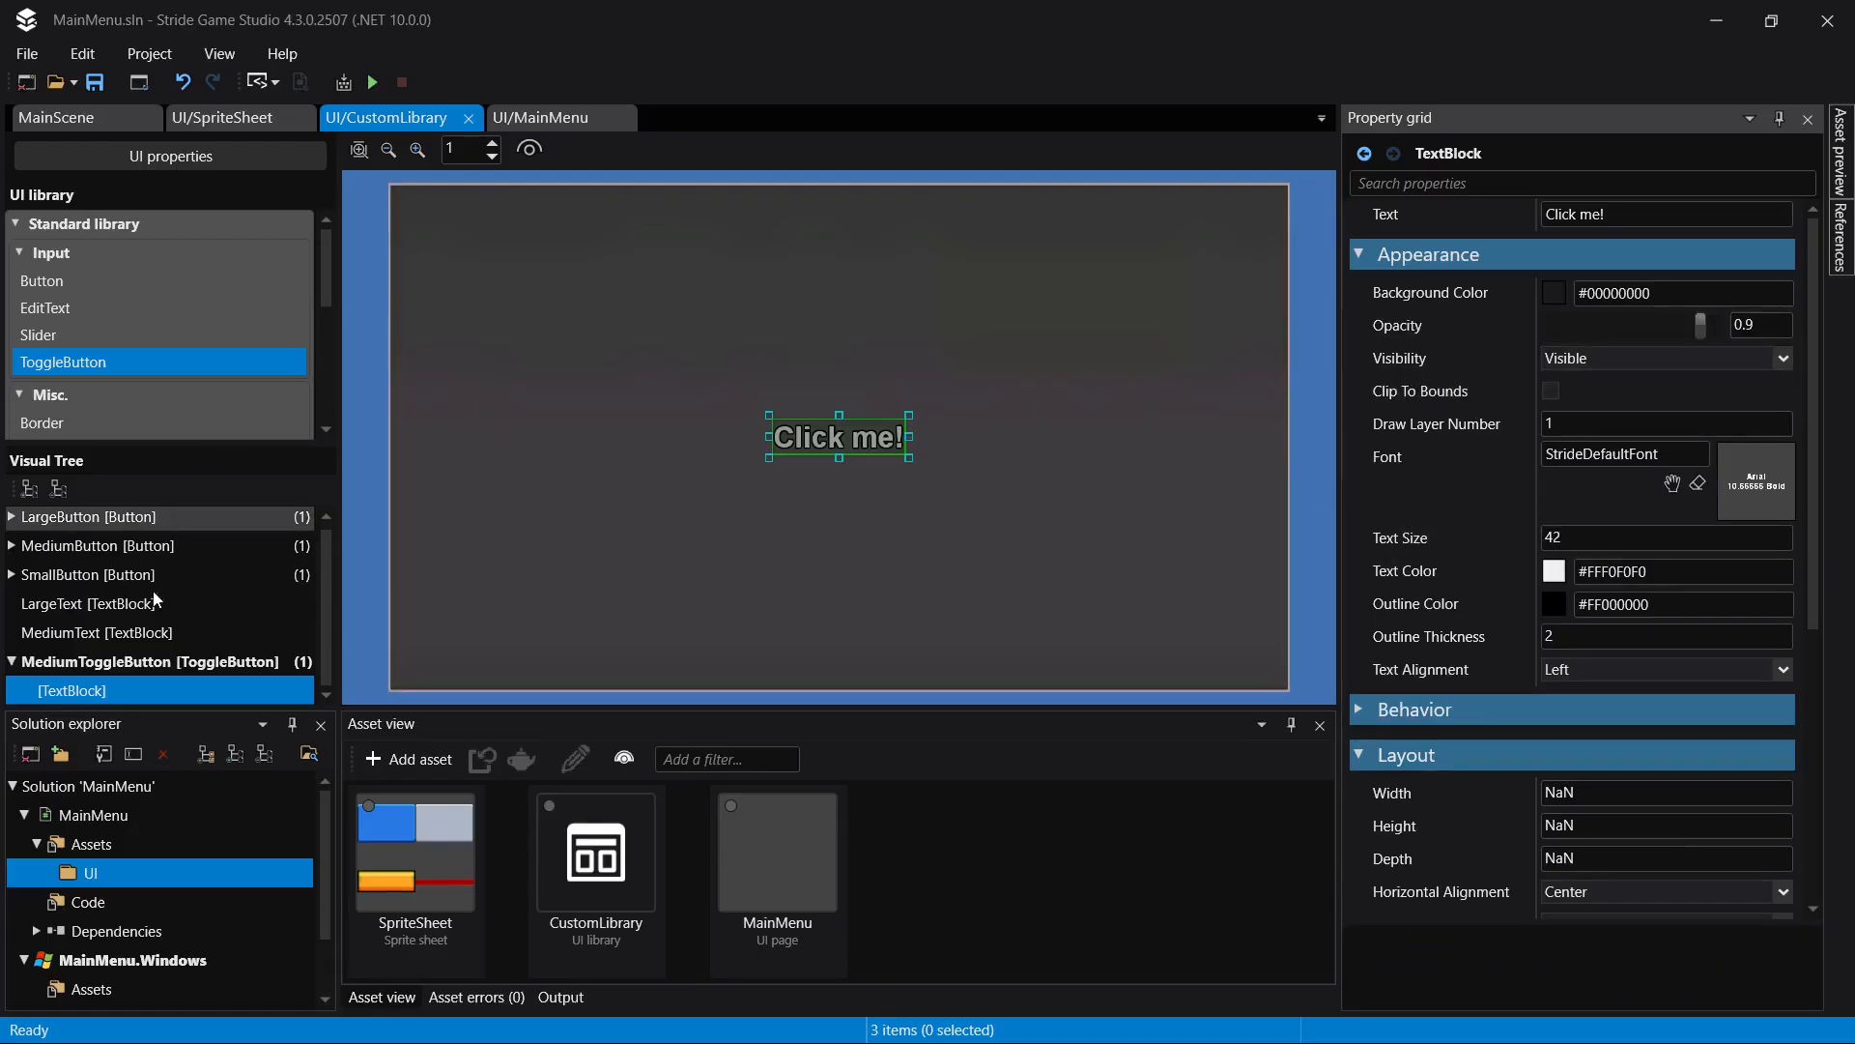
# - Assign SmallButton's pressed image source, UI/SpriteSheet, to the checked, unchecked and indeterminate images of MediumToggleButton
pyautogui.click(61, 666)
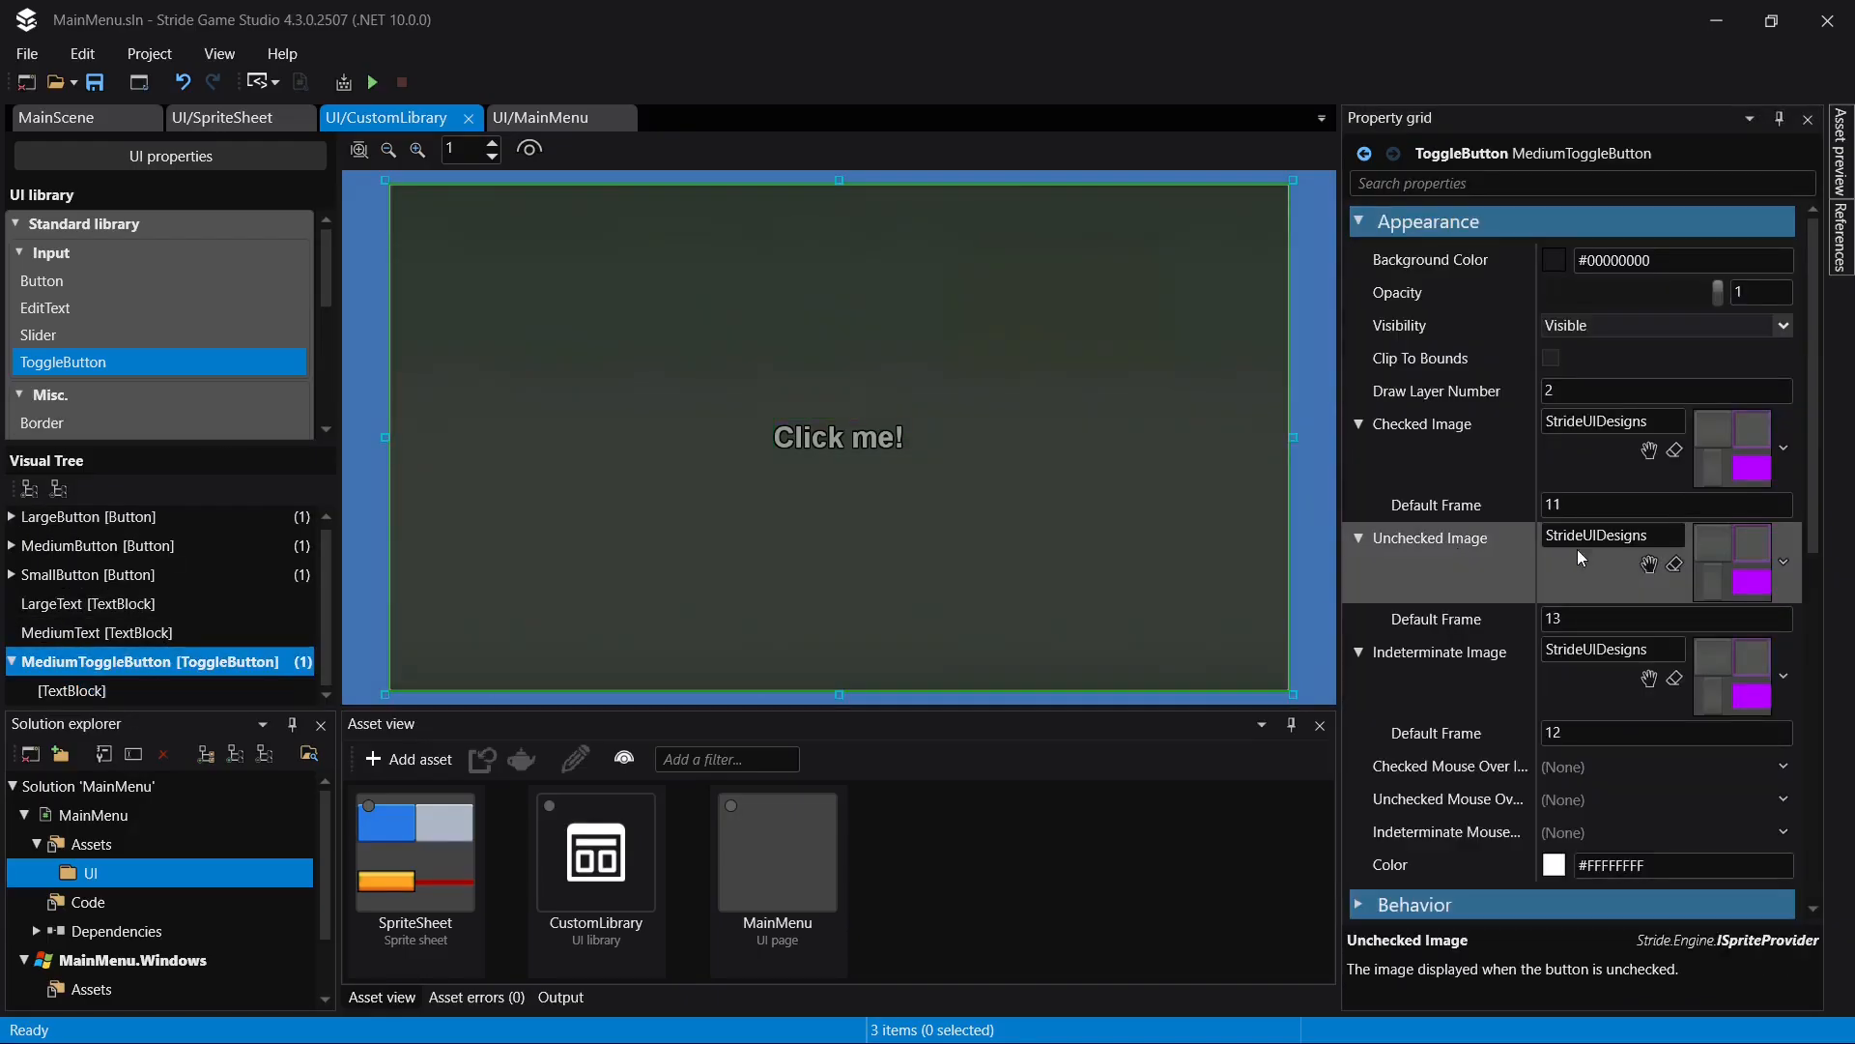
pyautogui.click(139, 576)
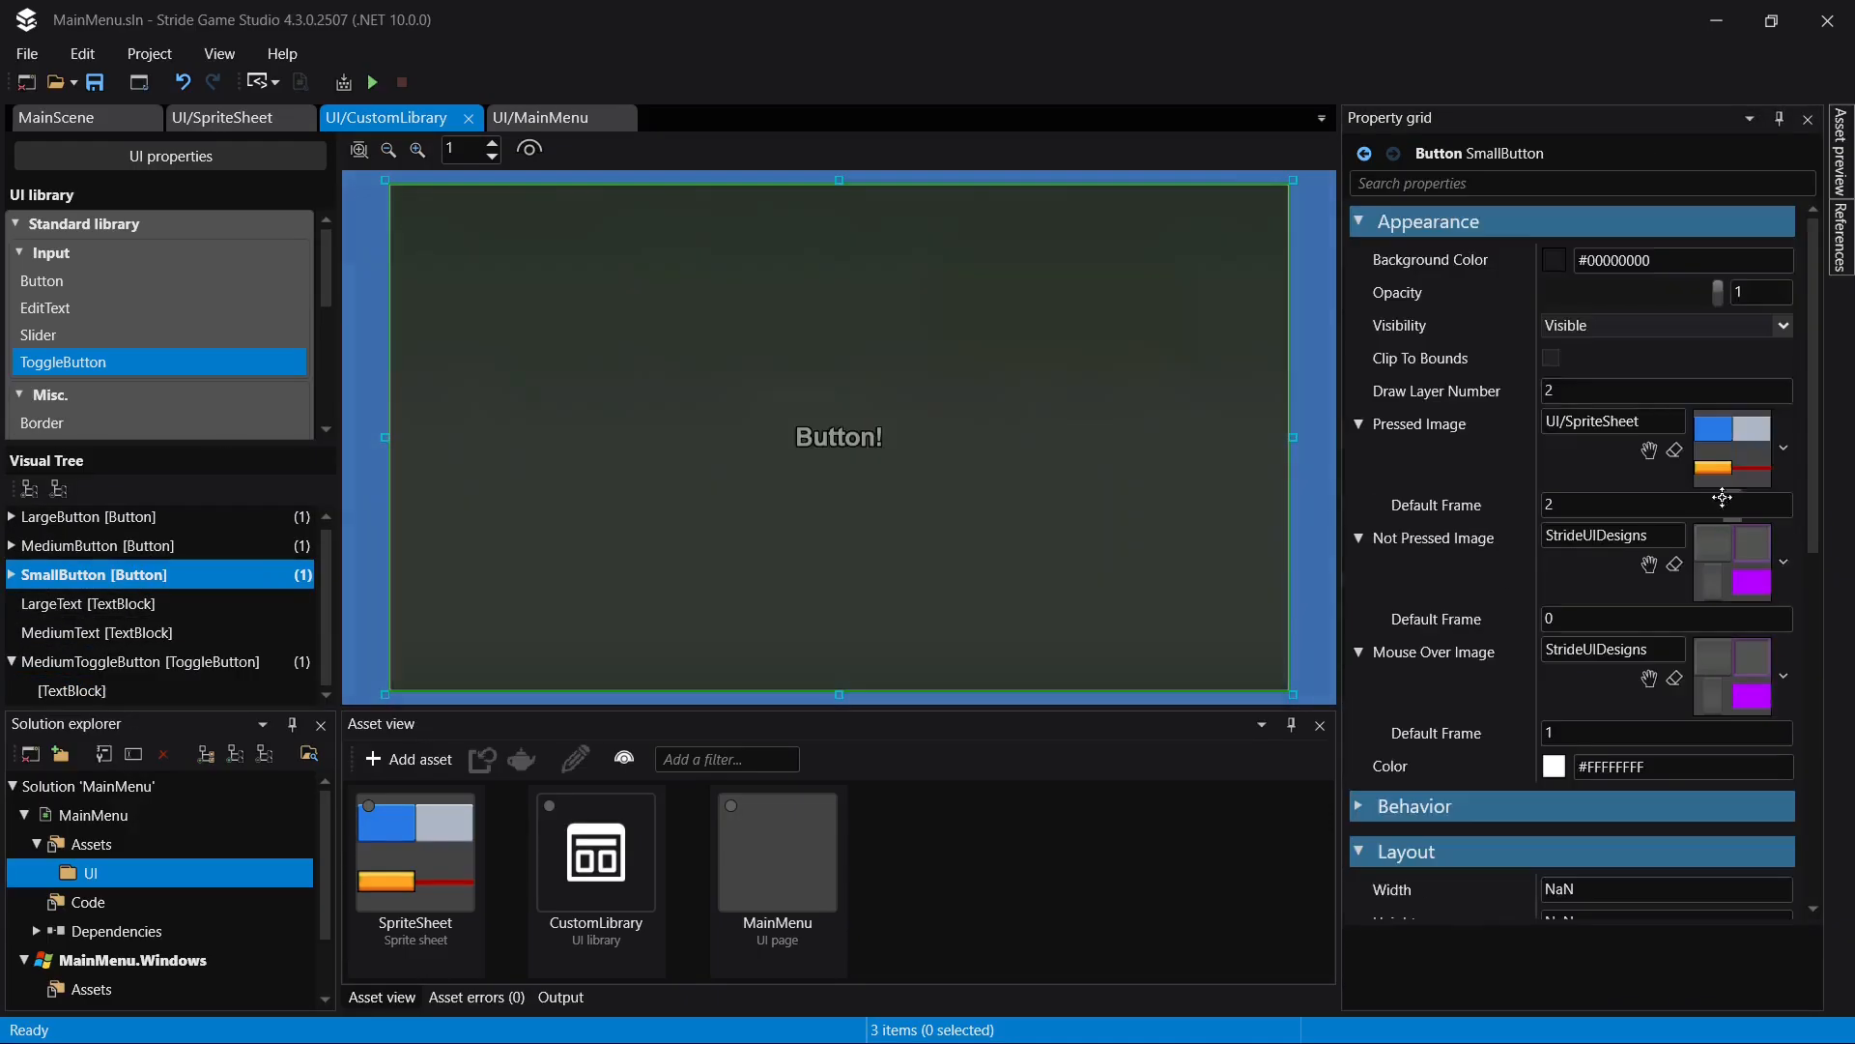
pyautogui.click(1612, 420)
pyautogui.hotkey('ctrl', 'c')
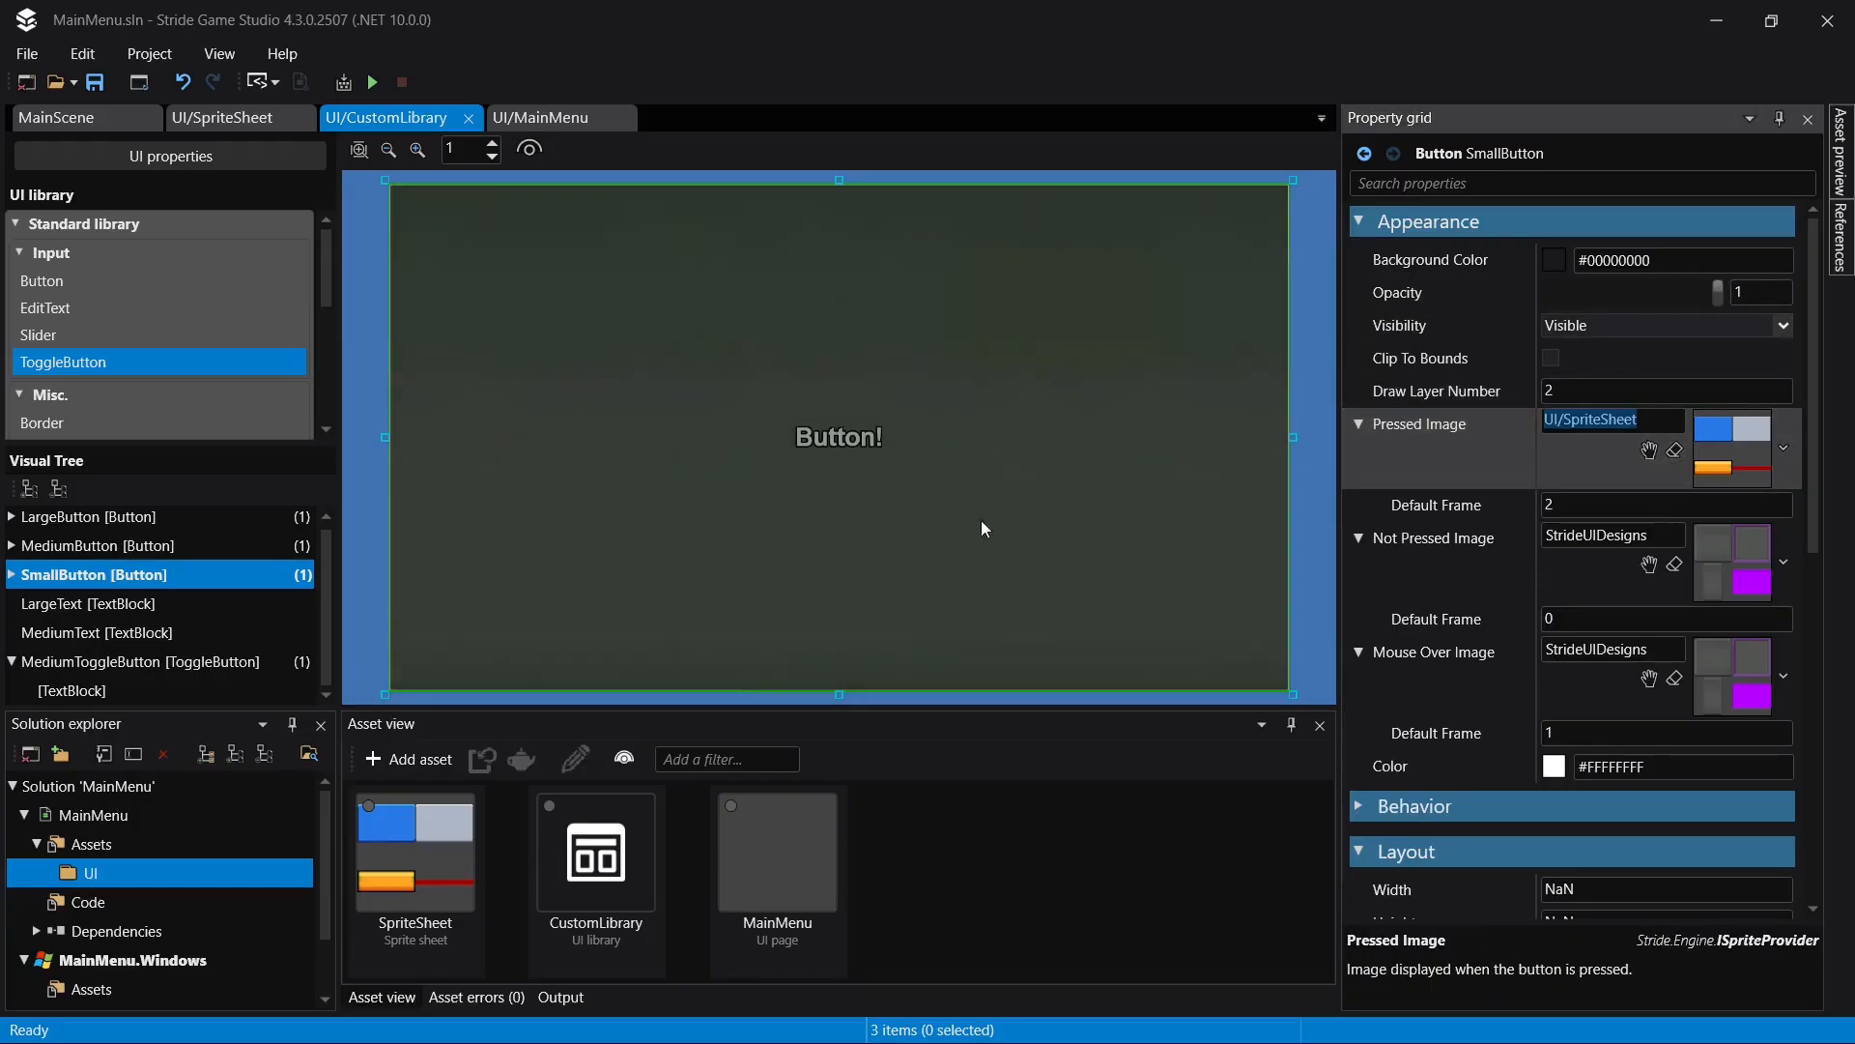
pyautogui.click(82, 663)
pyautogui.click(1612, 420)
pyautogui.hotkey('ctrl', 'v')
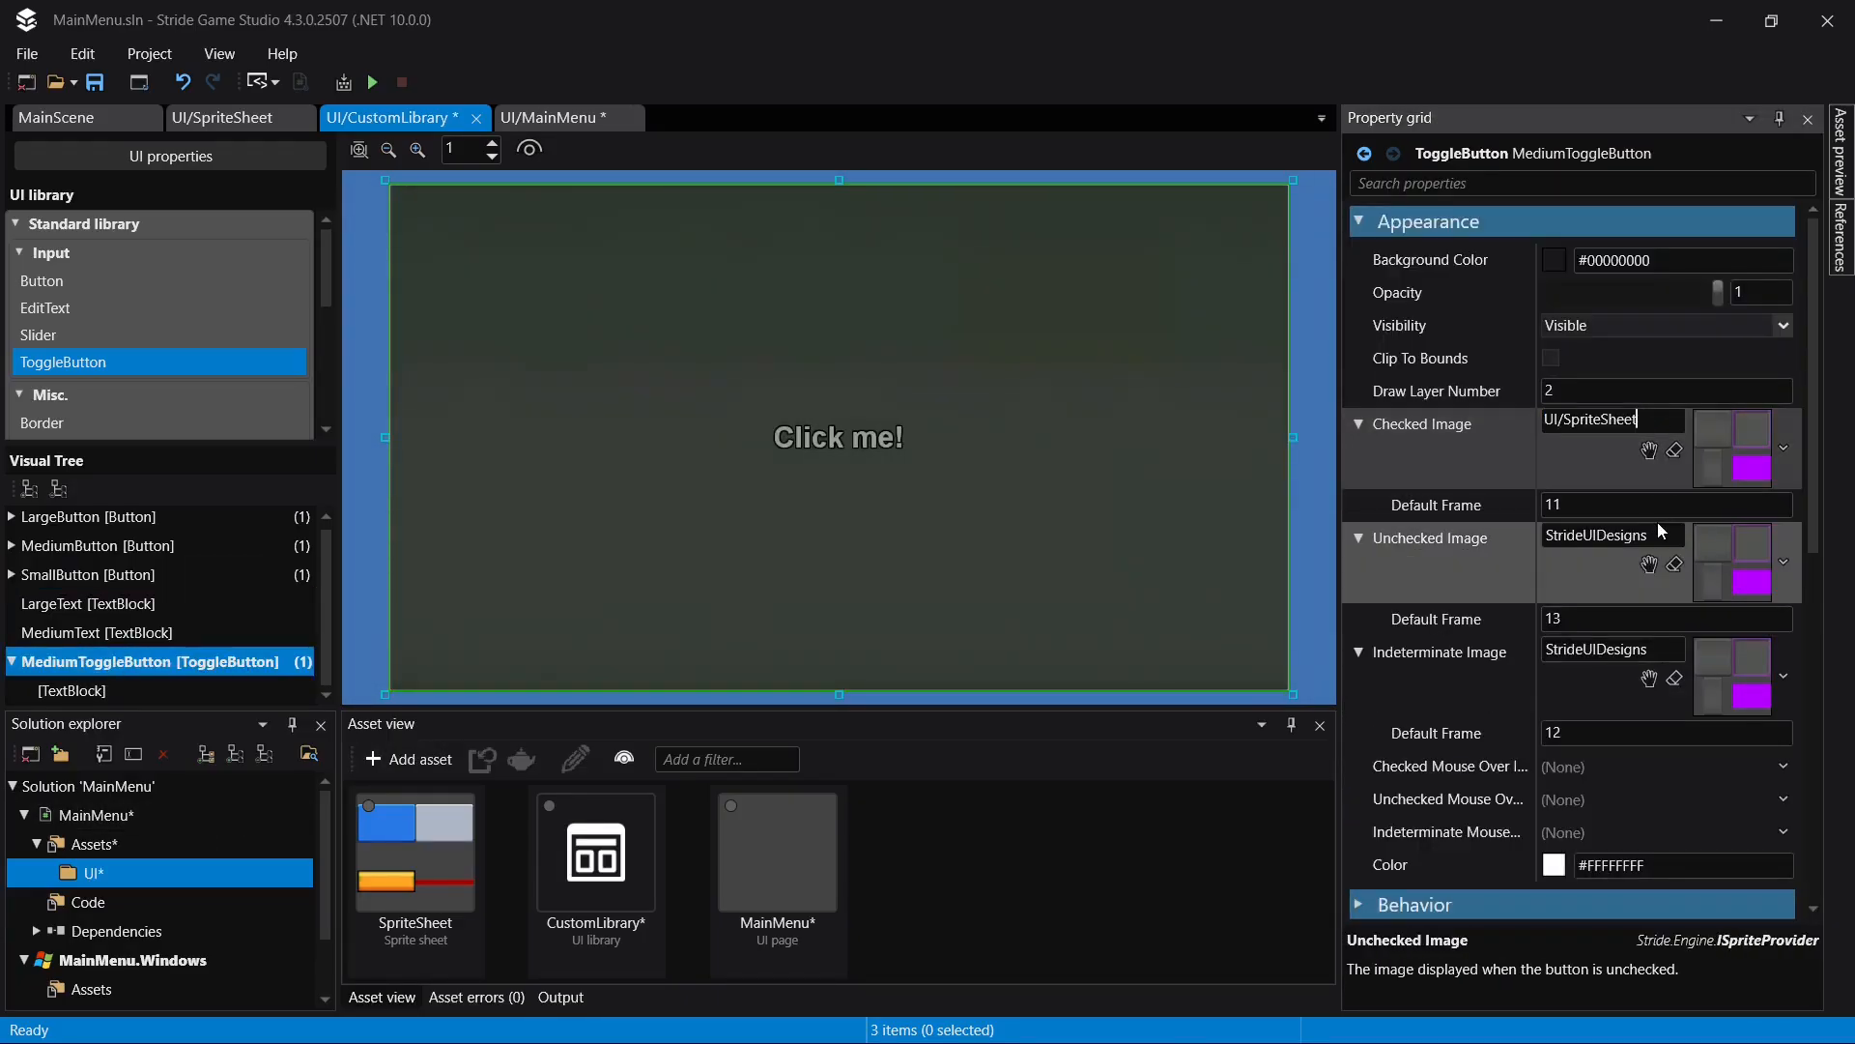
pyautogui.click(1661, 533)
pyautogui.hotkey('ctrl', 'v')
pyautogui.click(1667, 650)
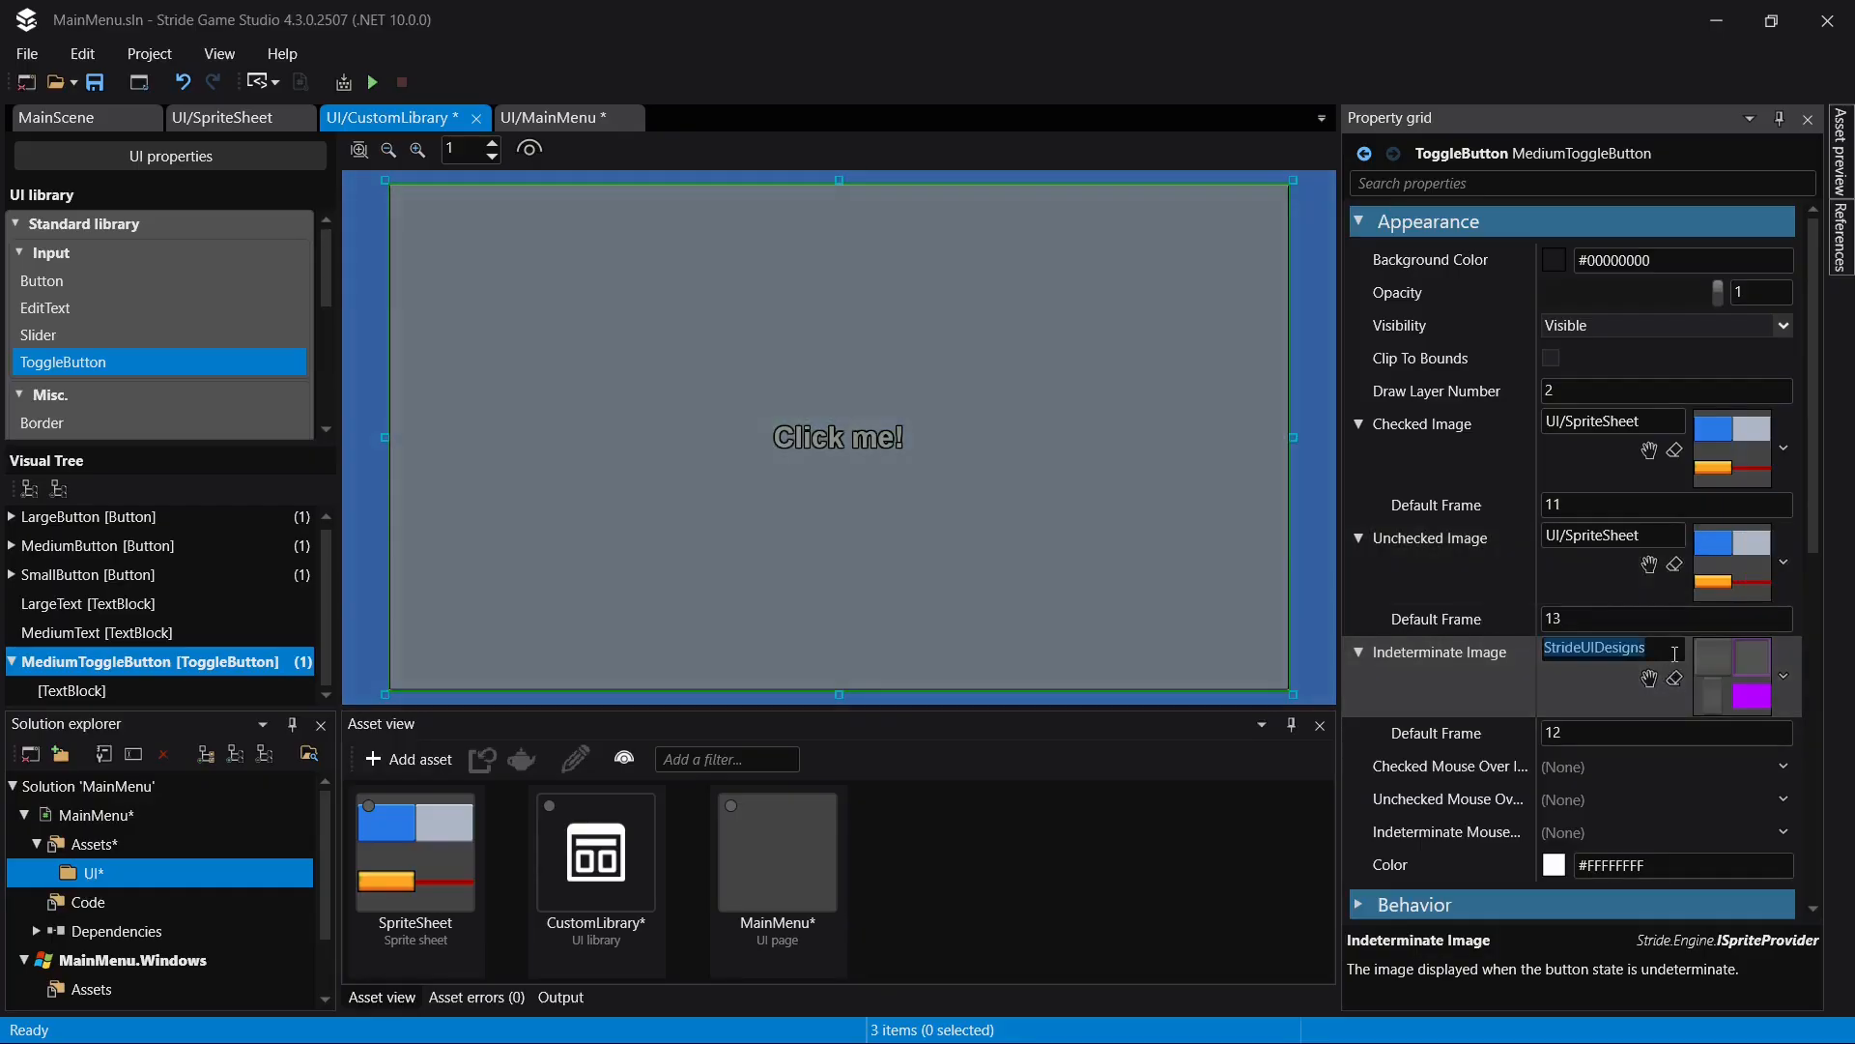
pyautogui.hotkey('ctrl', 'v')
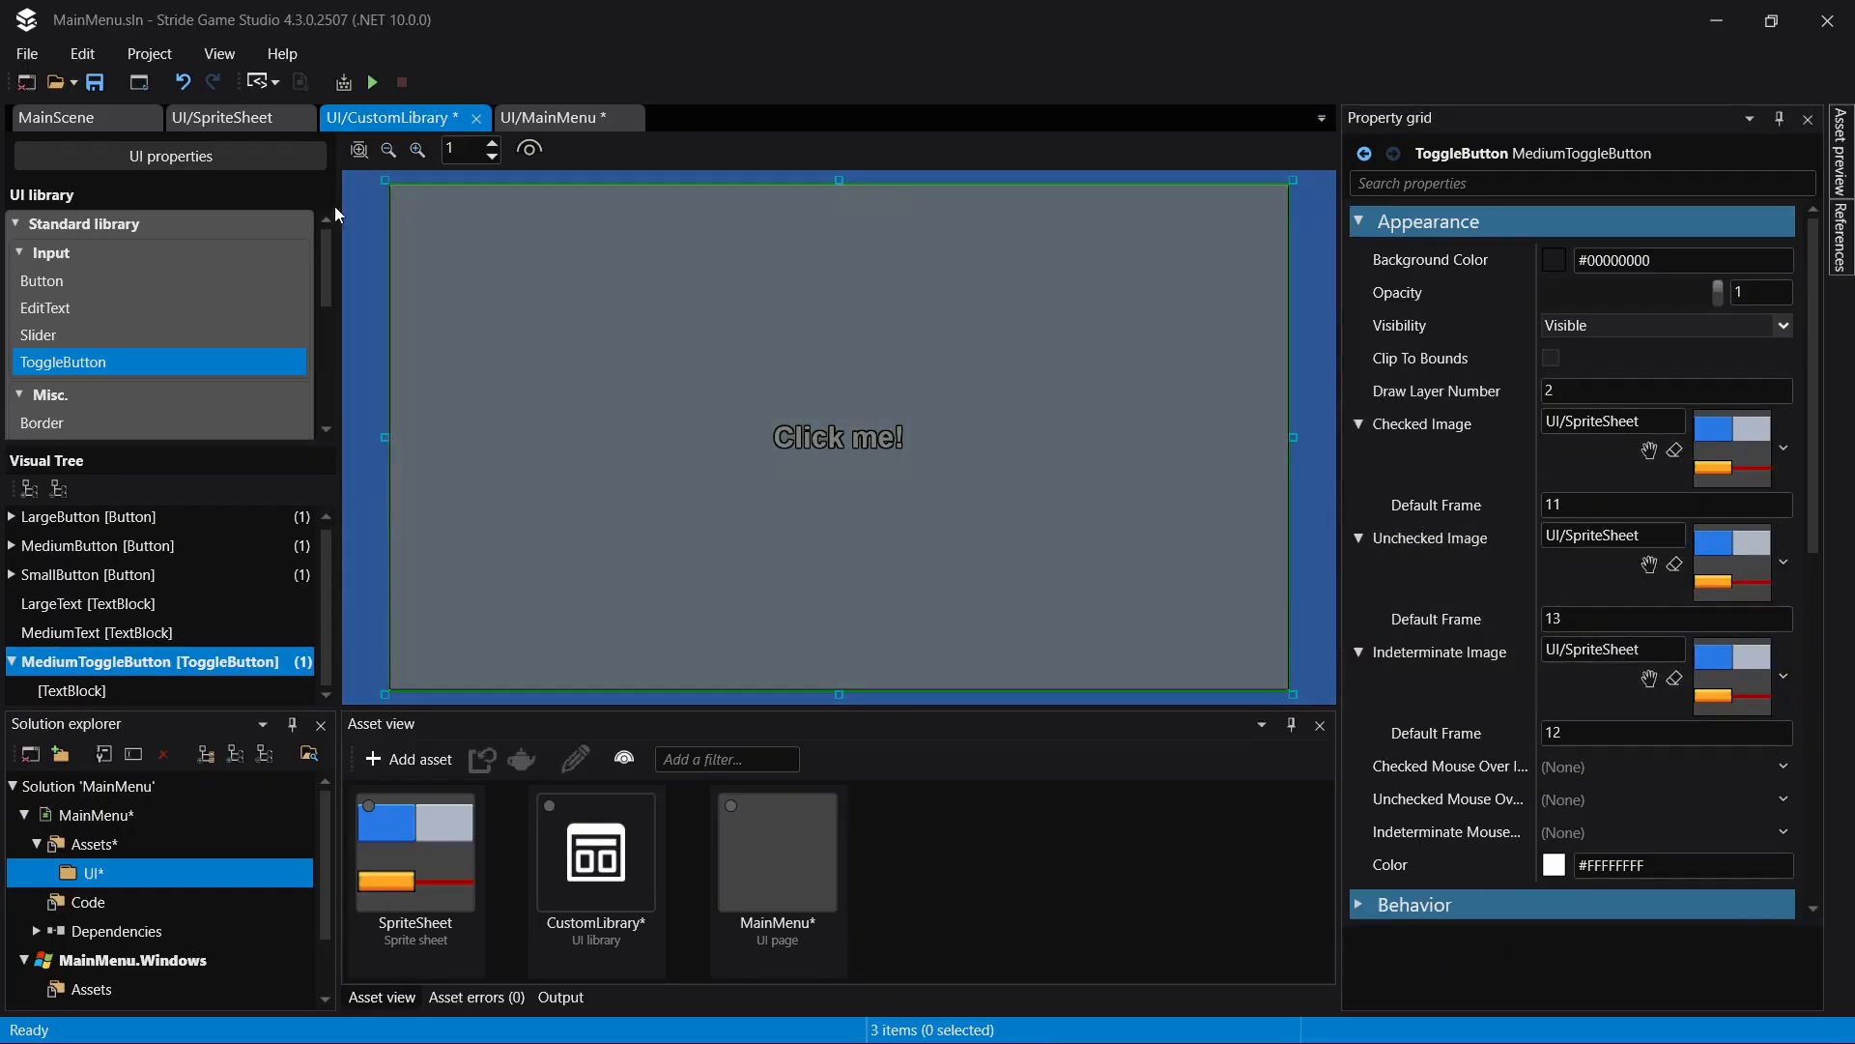
# - Set MediumToggleButton's default frames to 0 for the checked, 1 for the unchecked and 2 for the indeterminate image, and save
pyautogui.click(242, 117)
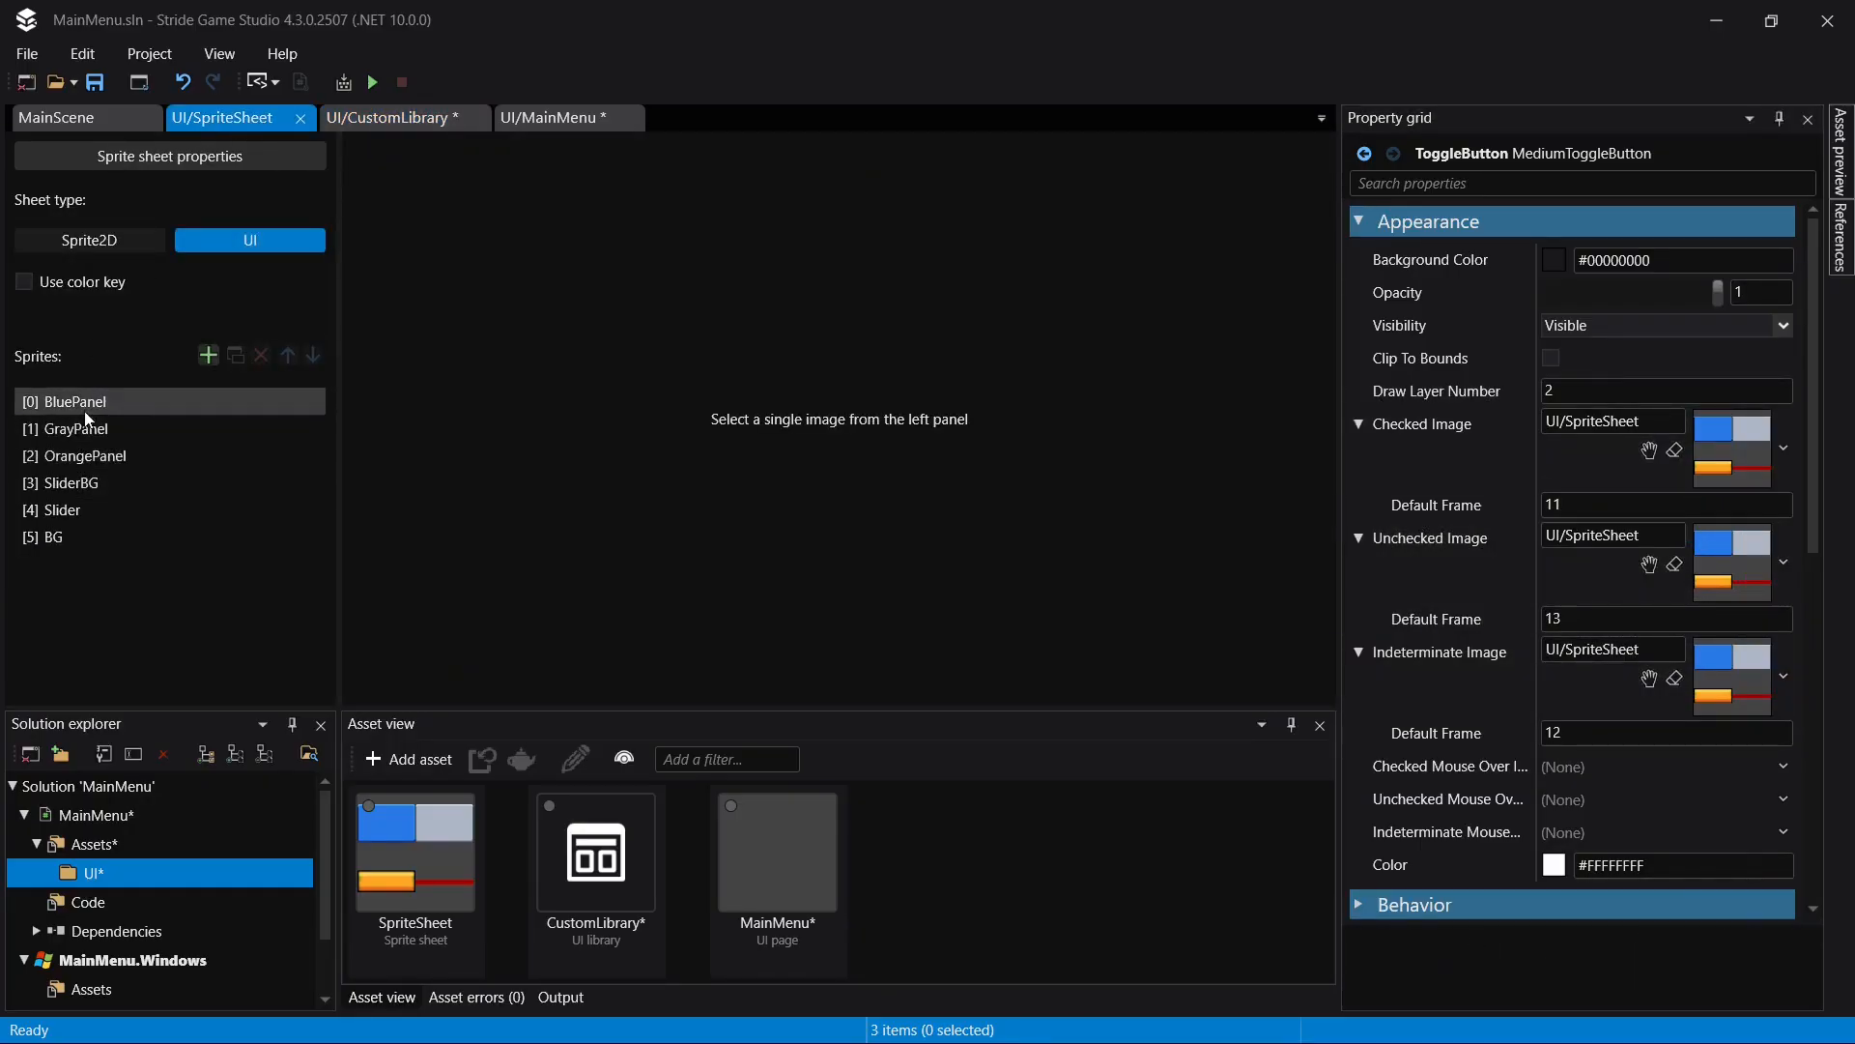
pyautogui.click(402, 120)
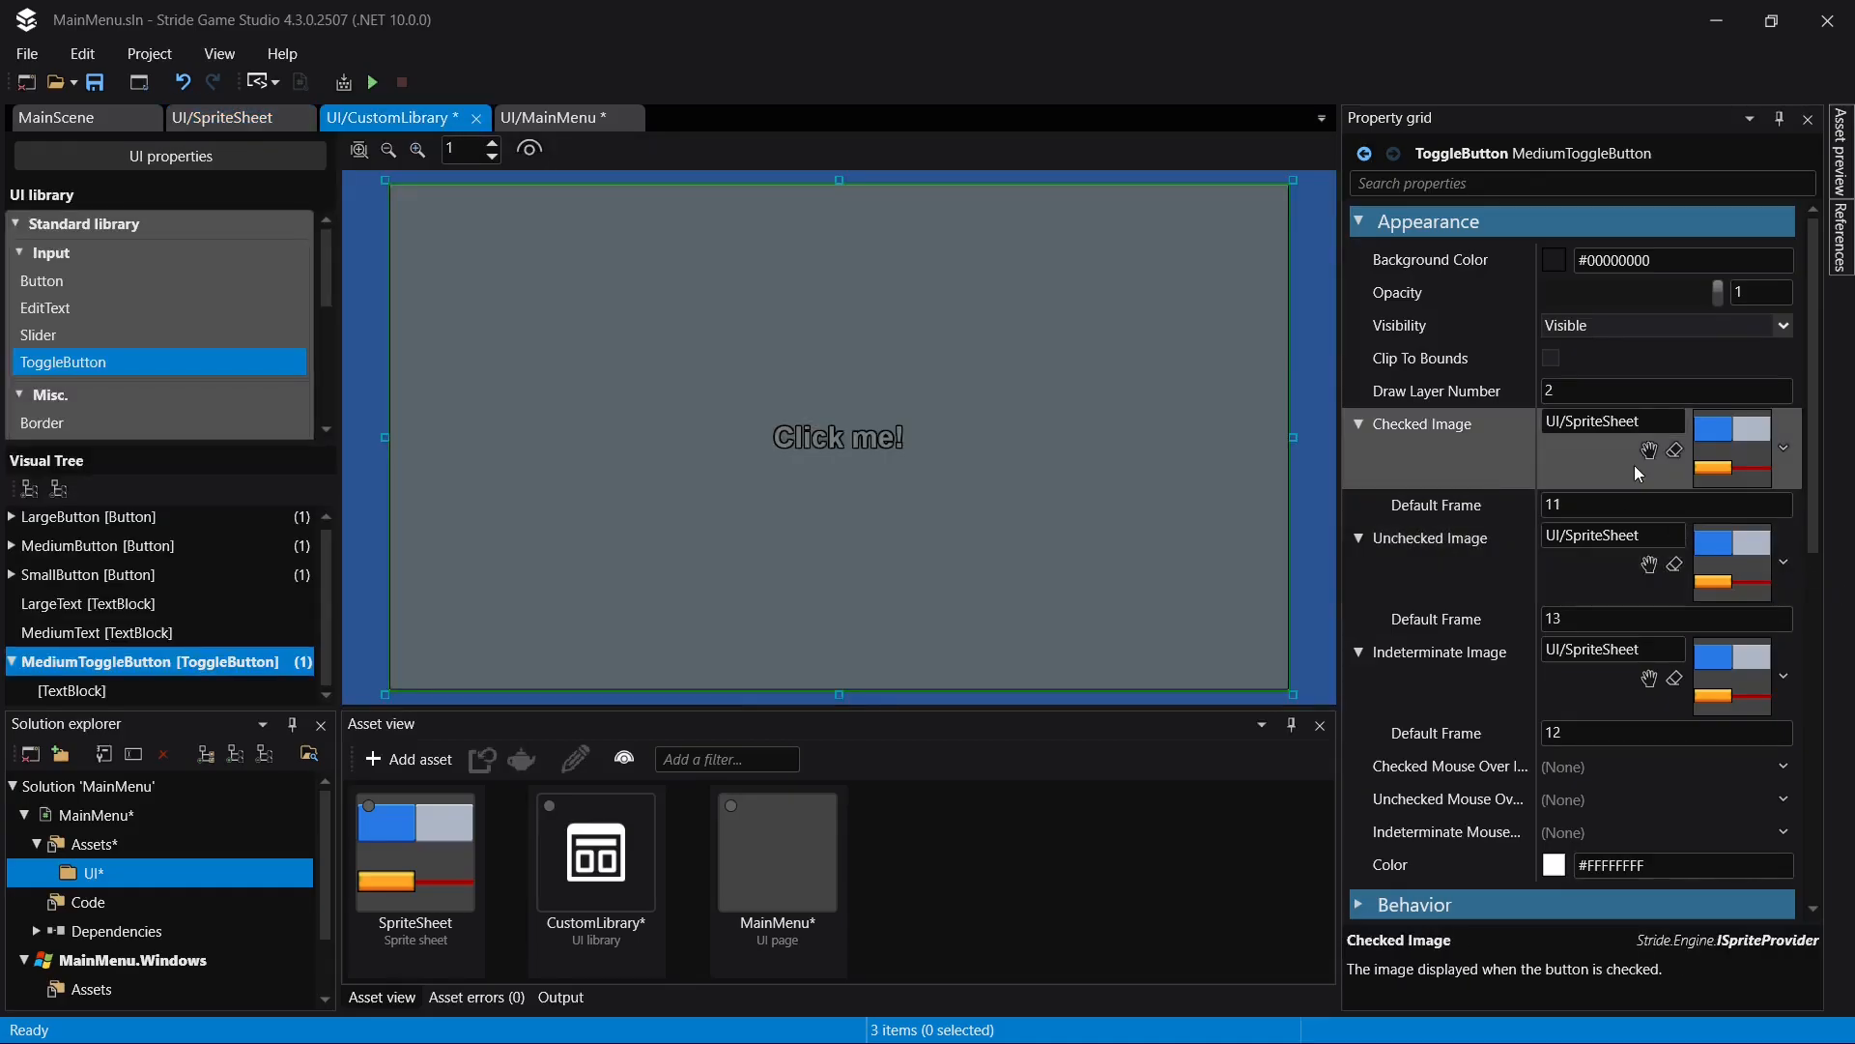
pyautogui.click(1606, 502)
pyautogui.write('0')
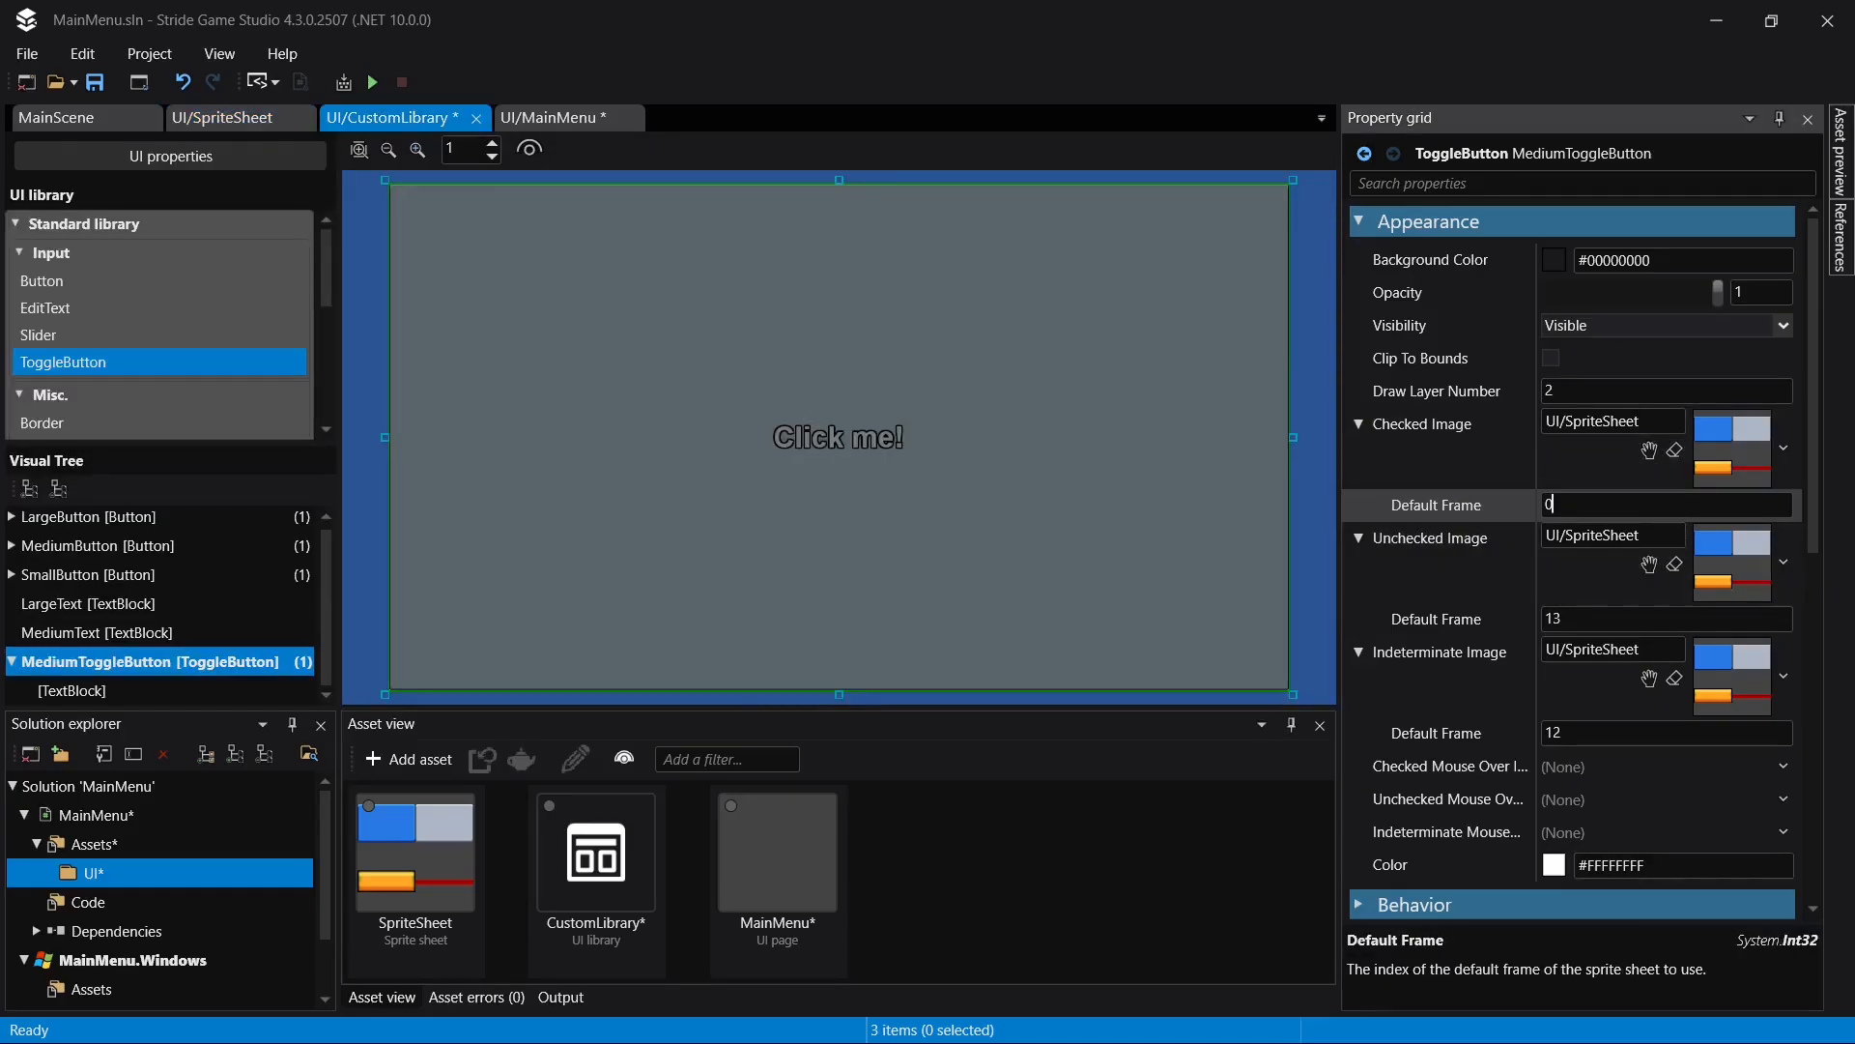
pyautogui.click(1595, 619)
pyautogui.write('1')
pyautogui.click(1581, 742)
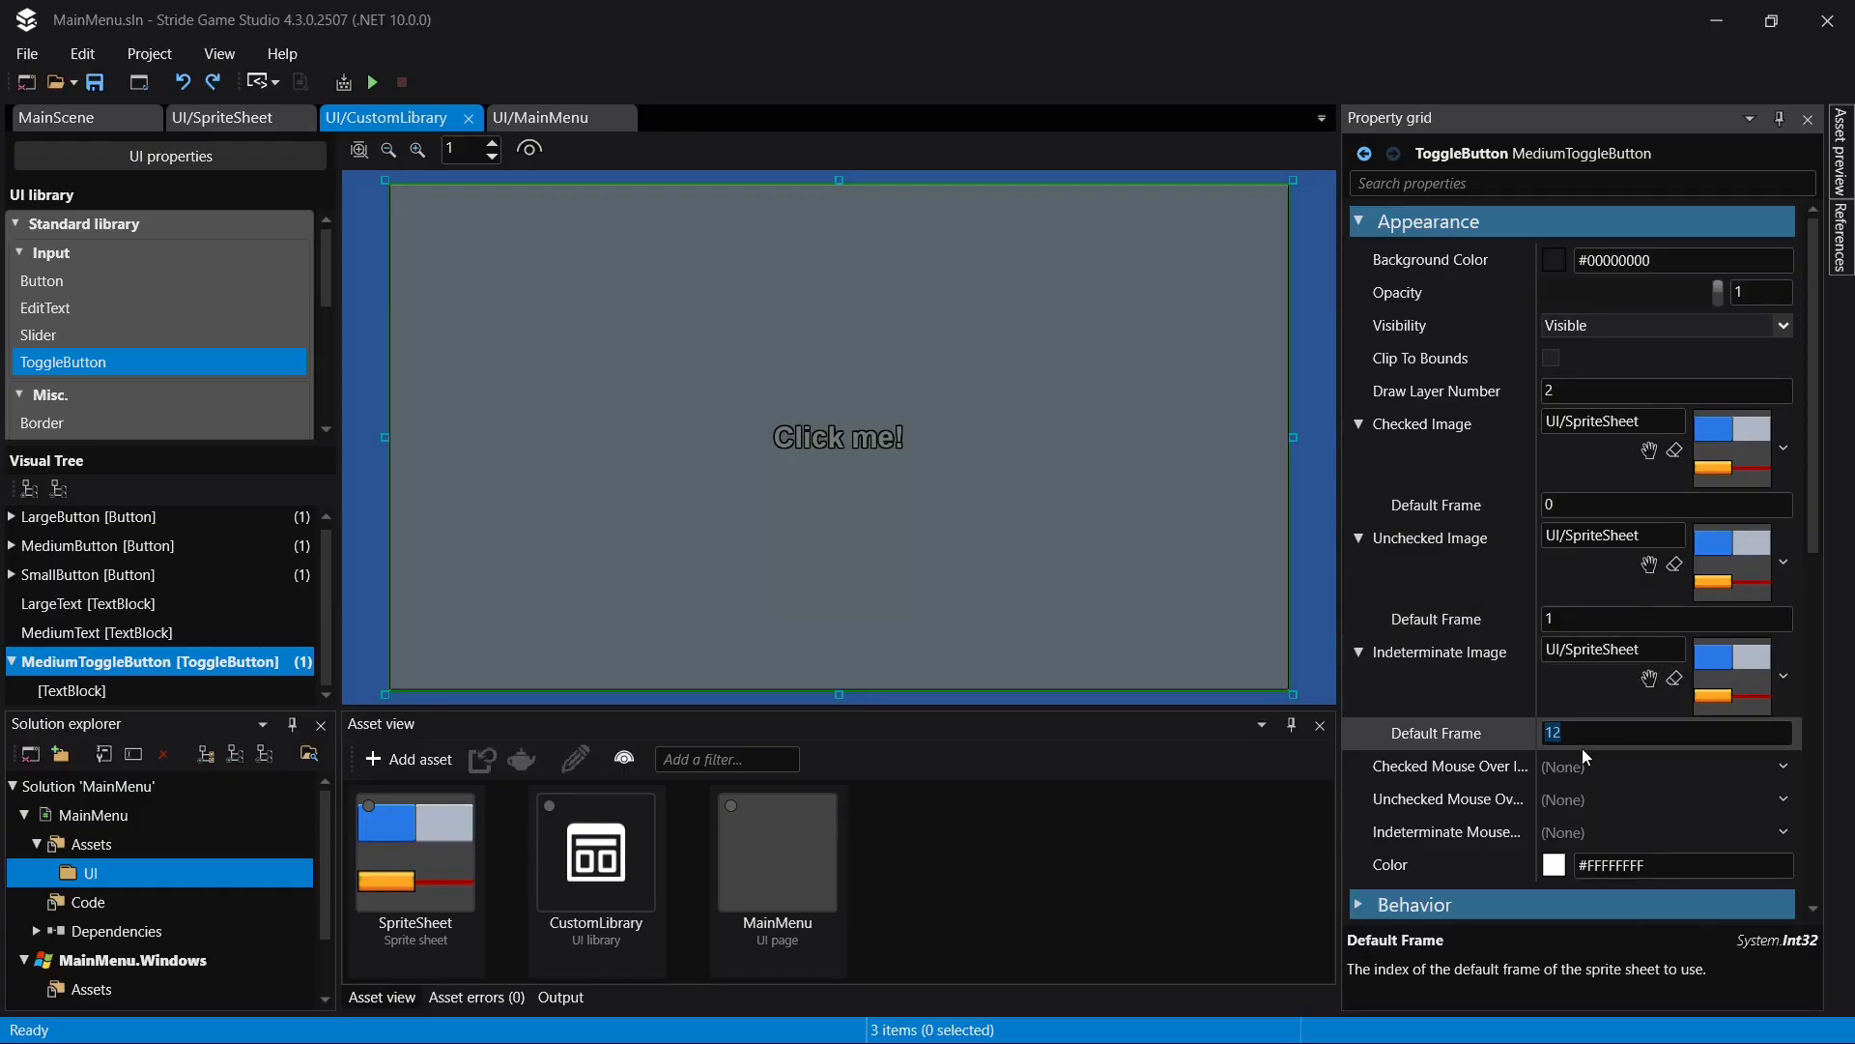
pyautogui.write('2')
pyautogui.hotkey('ctrl', 's')
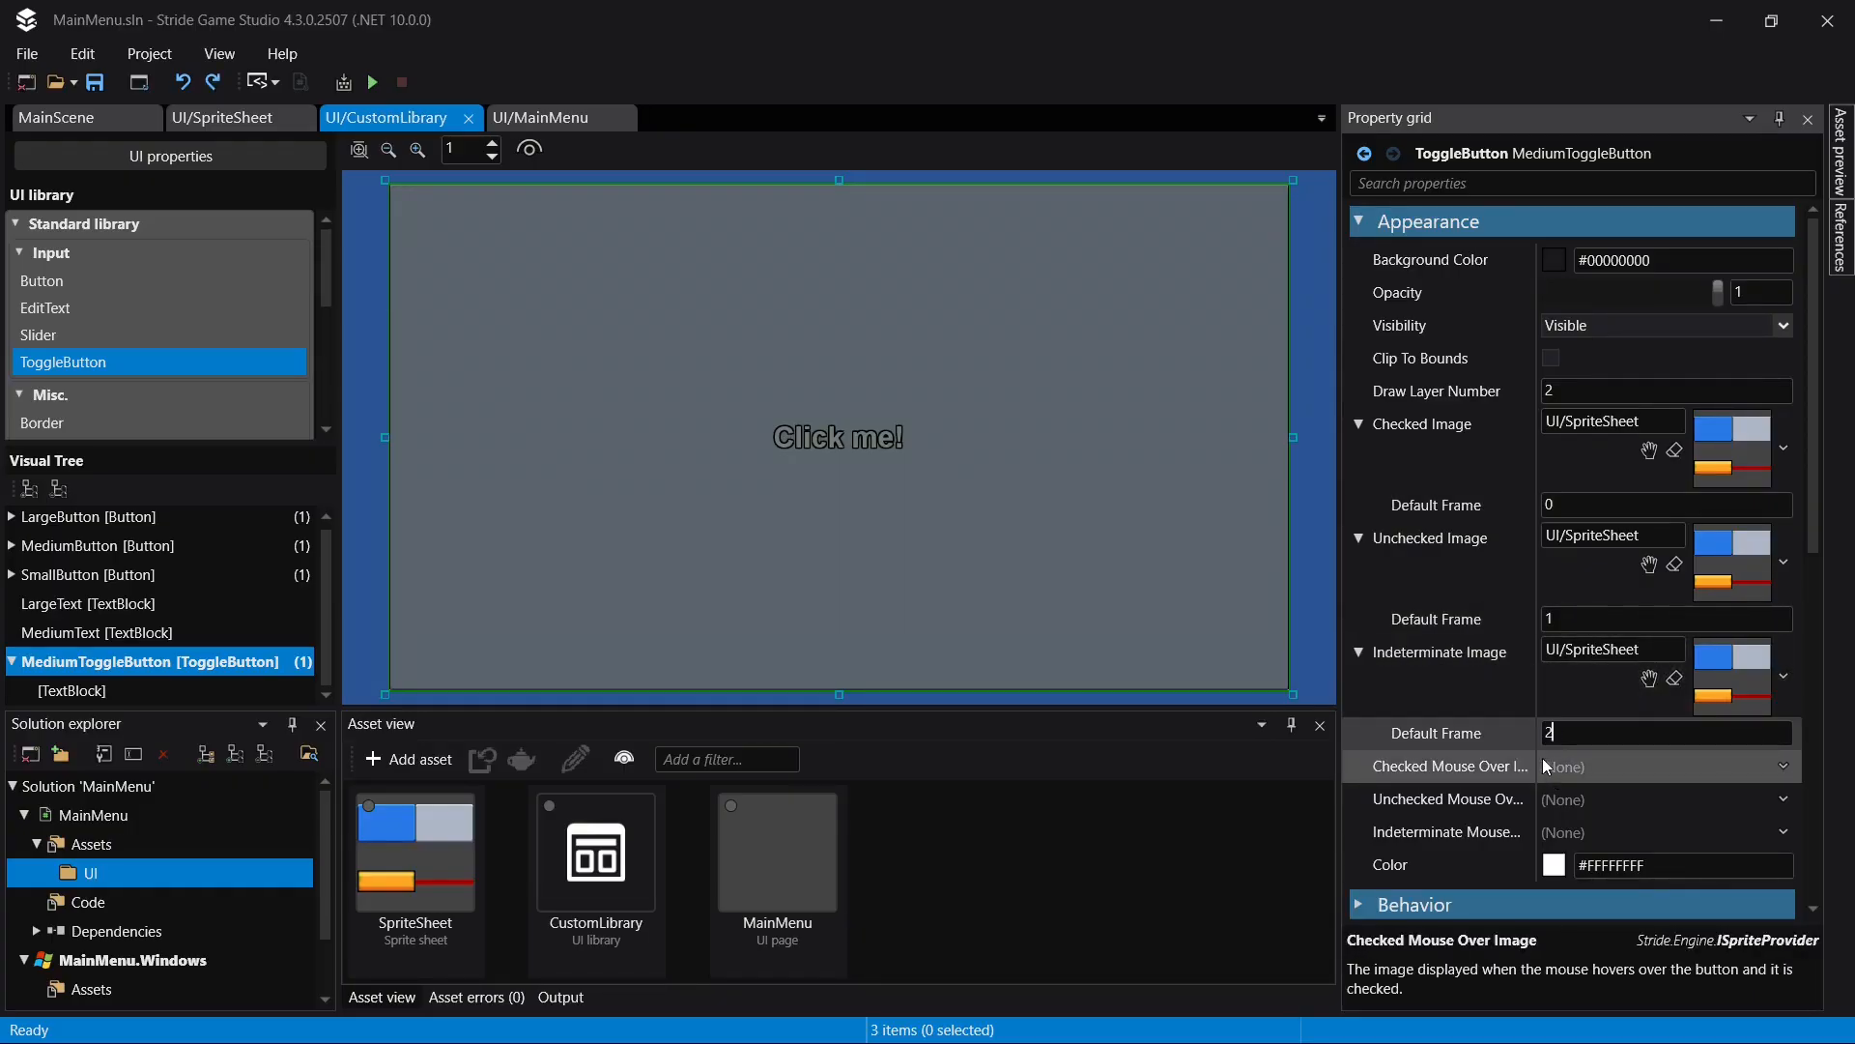
pyautogui.press('Return')
pyautogui.click(1186, 485)
pyautogui.hotkey('ctrl', 's')
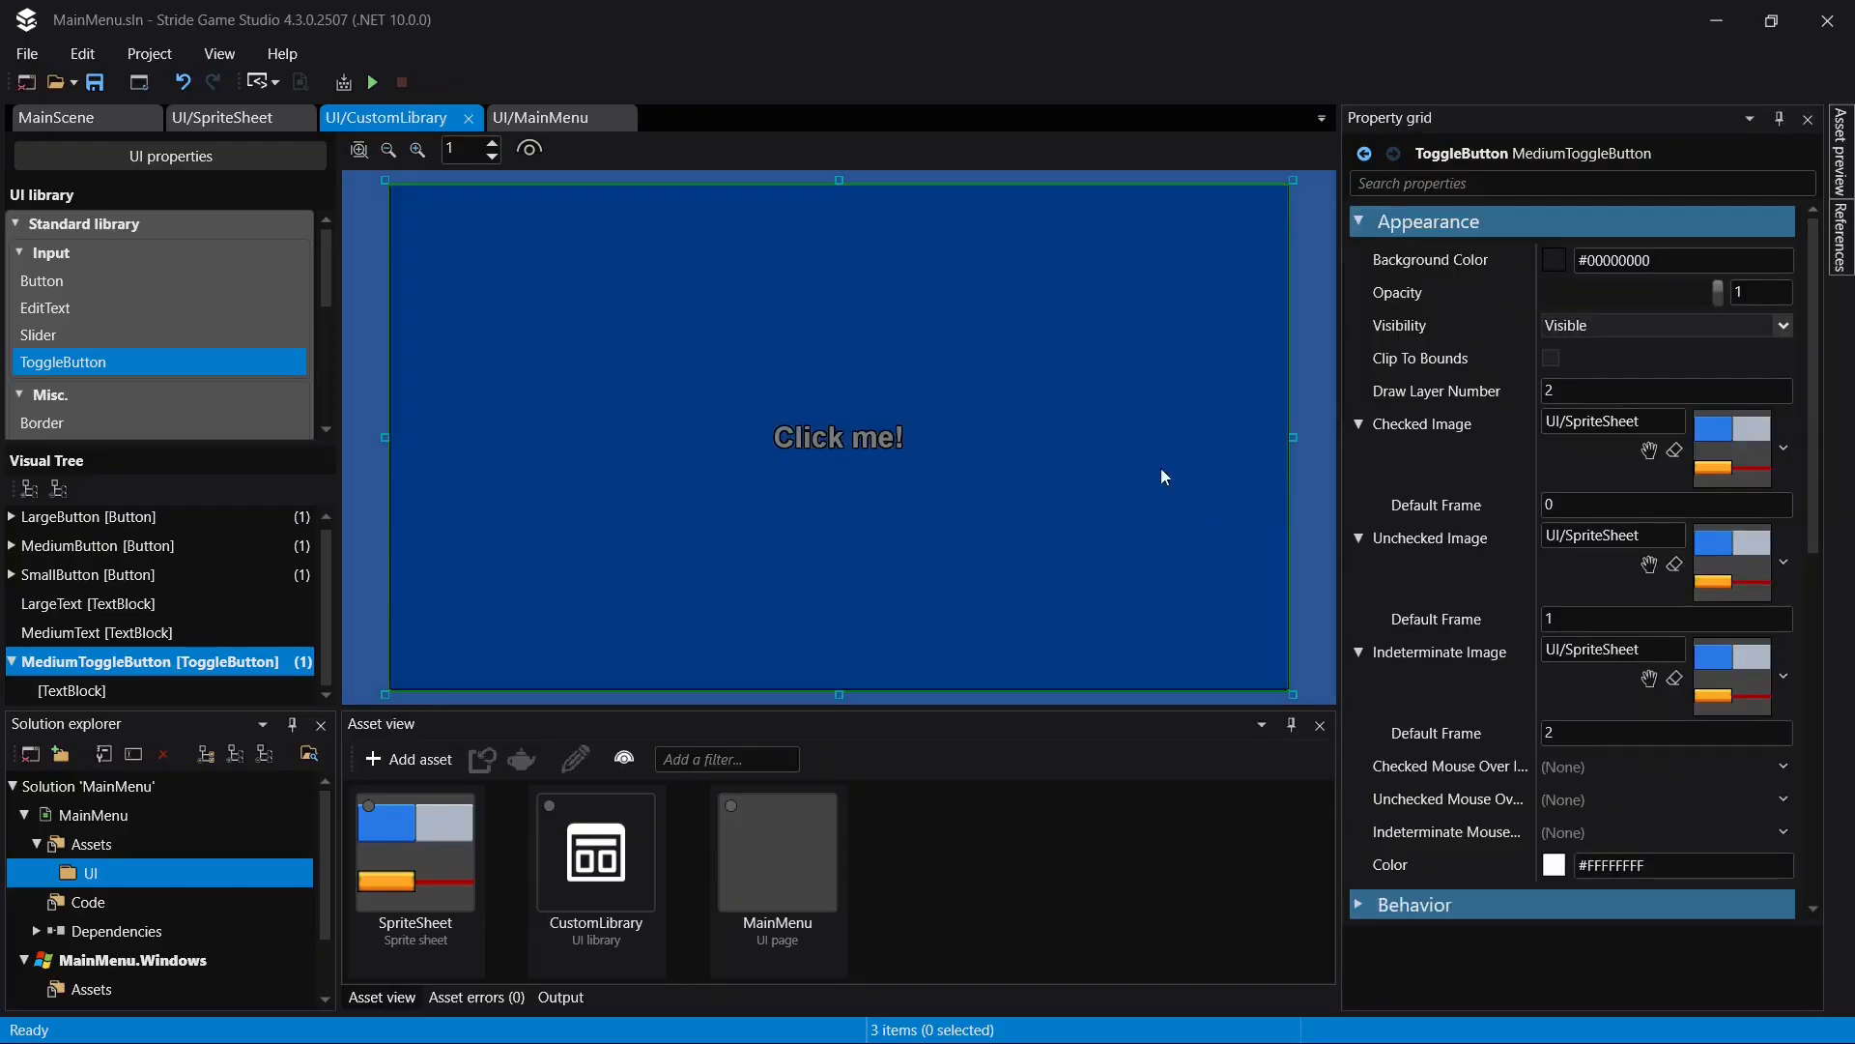
# - Test MediumToggleButton by toggling it repeatedly in the UI library preview
pyautogui.click(1165, 465)
pyautogui.click(1192, 456)
pyautogui.click(1201, 518)
pyautogui.click(1209, 586)
pyautogui.click(1206, 618)
pyautogui.click(1171, 502)
pyautogui.click(1169, 501)
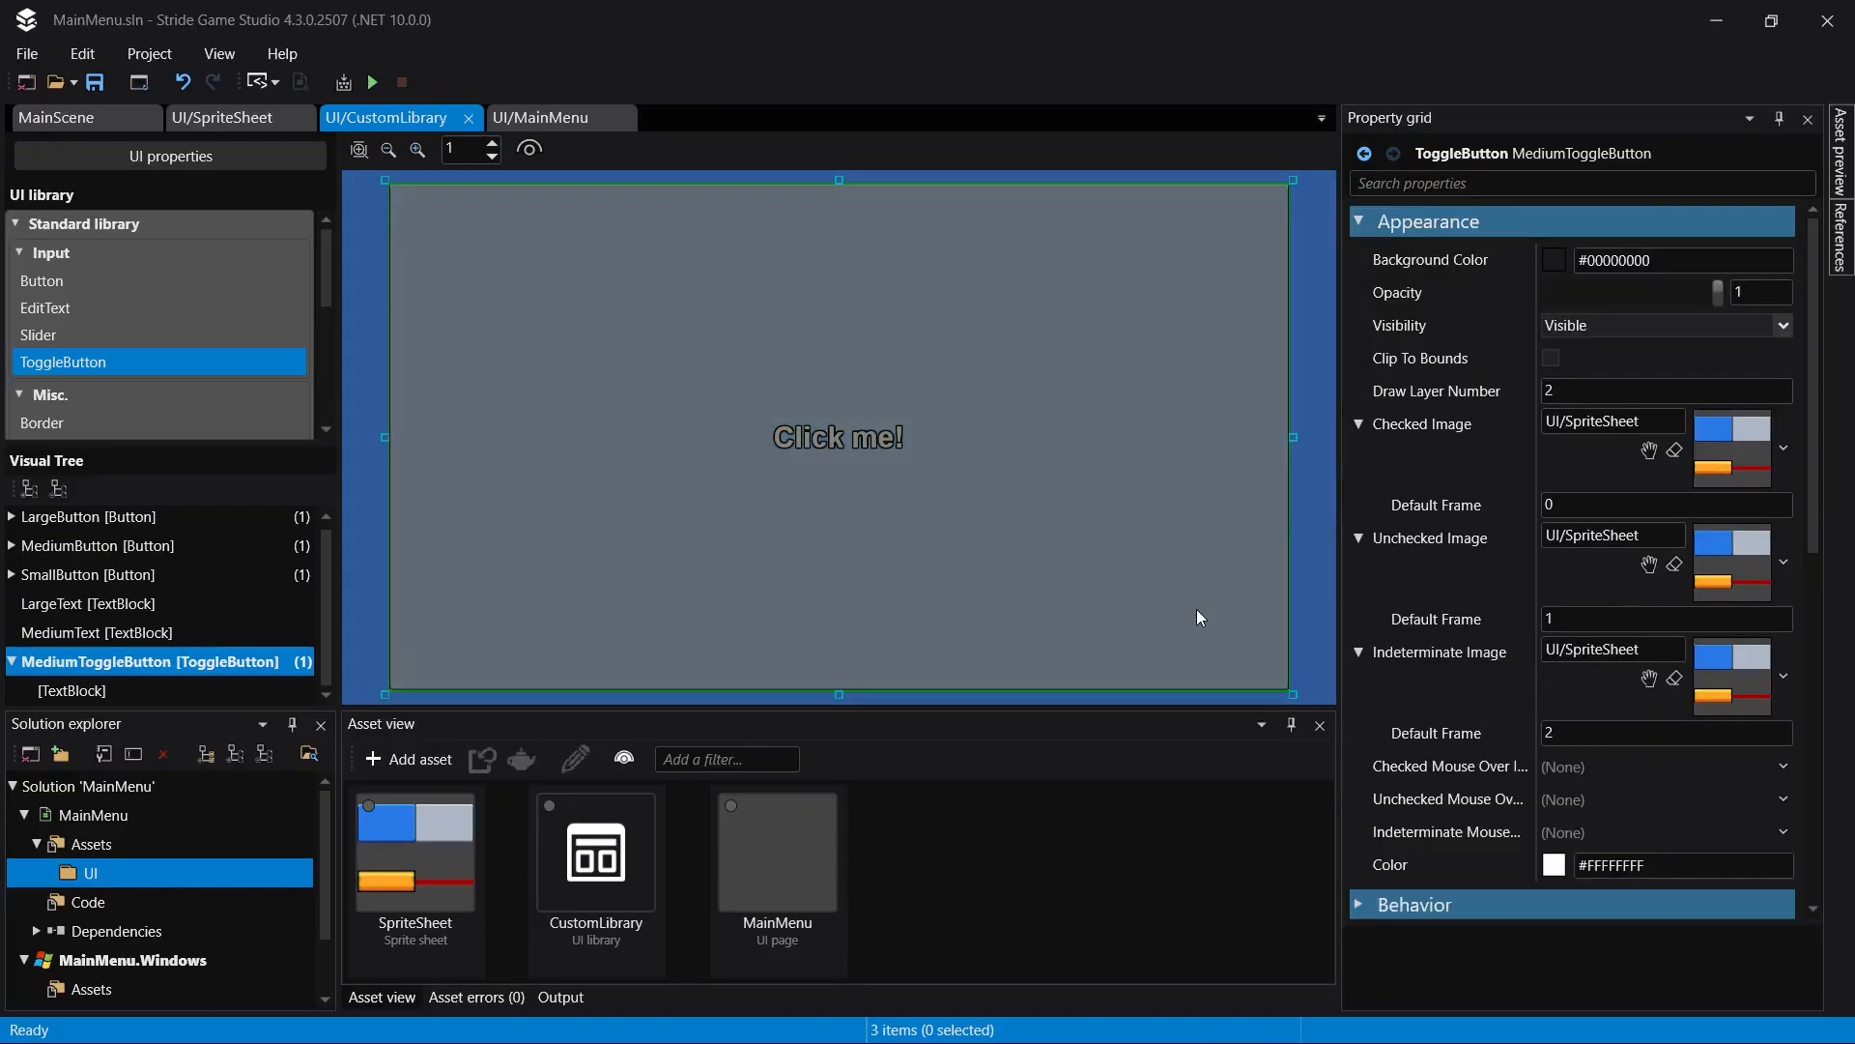
# - Add a MediumToggleButton to the inner UniformGrid of ScreenSettingsLayer in UI/MainMenu and set that grid's columns to 7
pyautogui.click(548, 115)
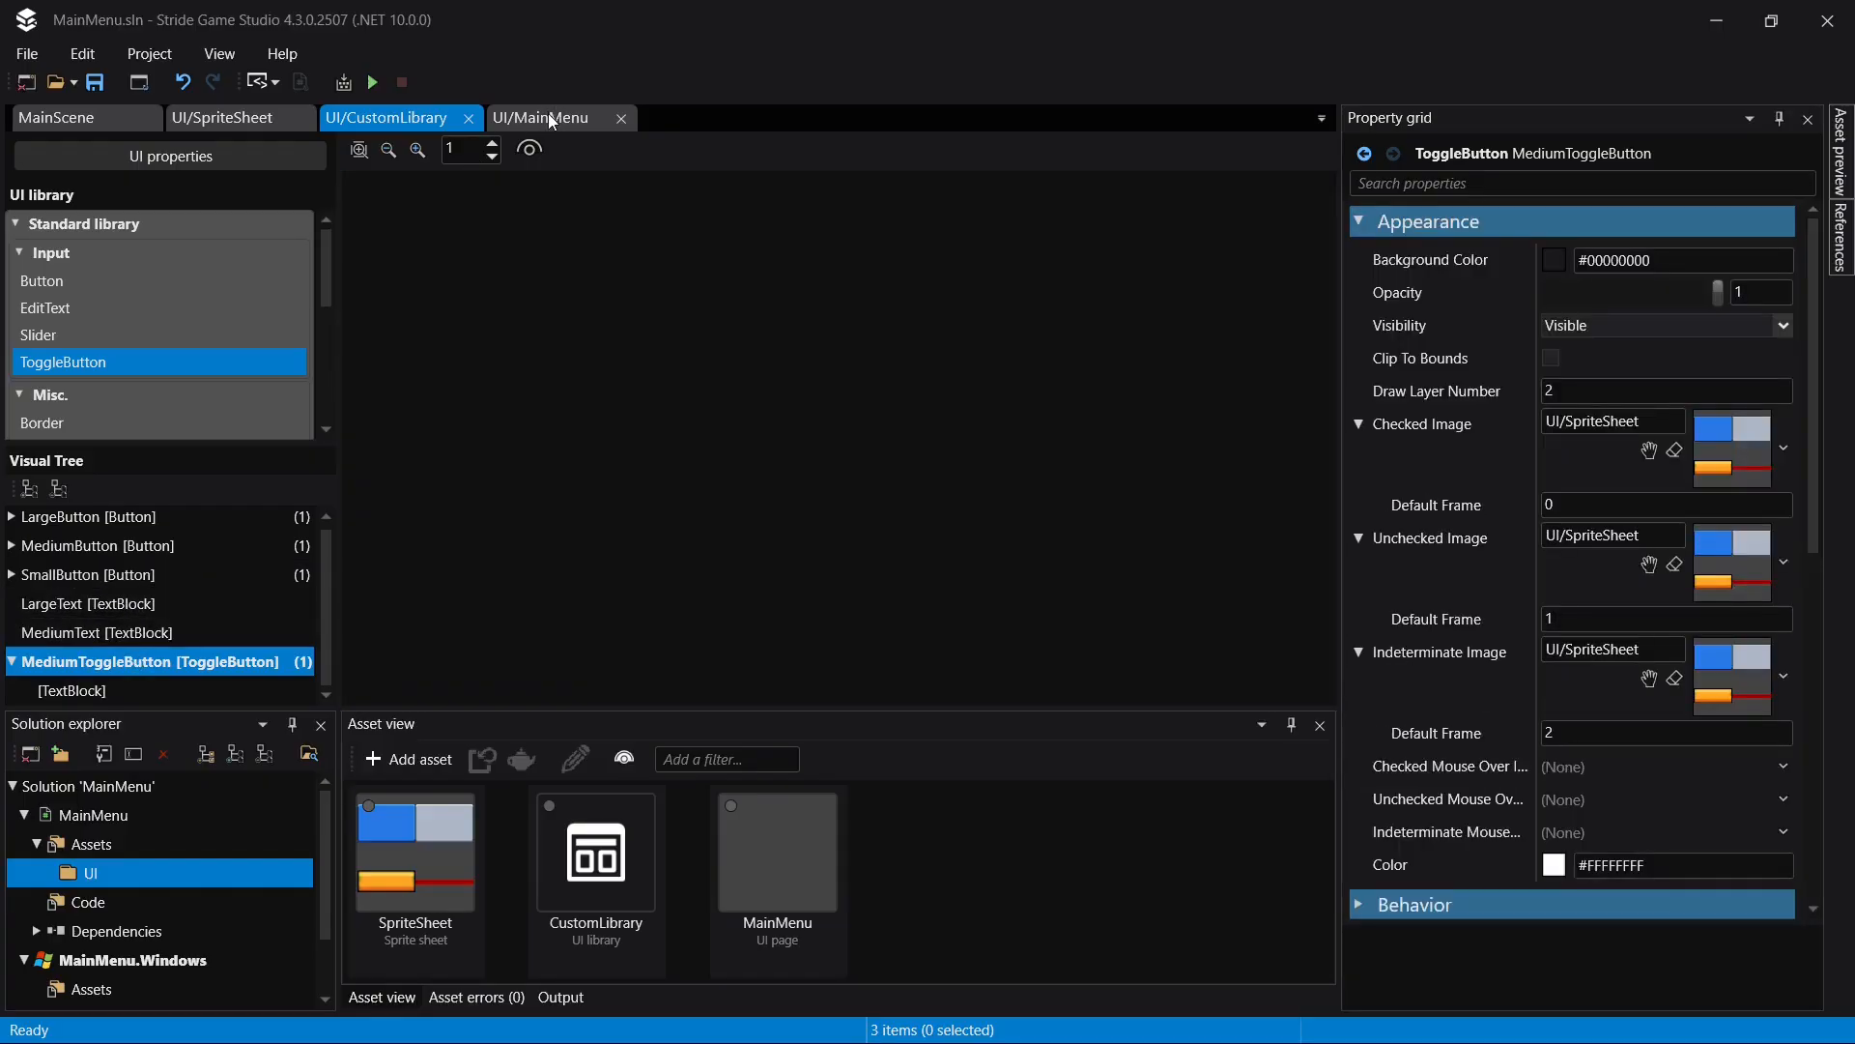
pyautogui.click(165, 613)
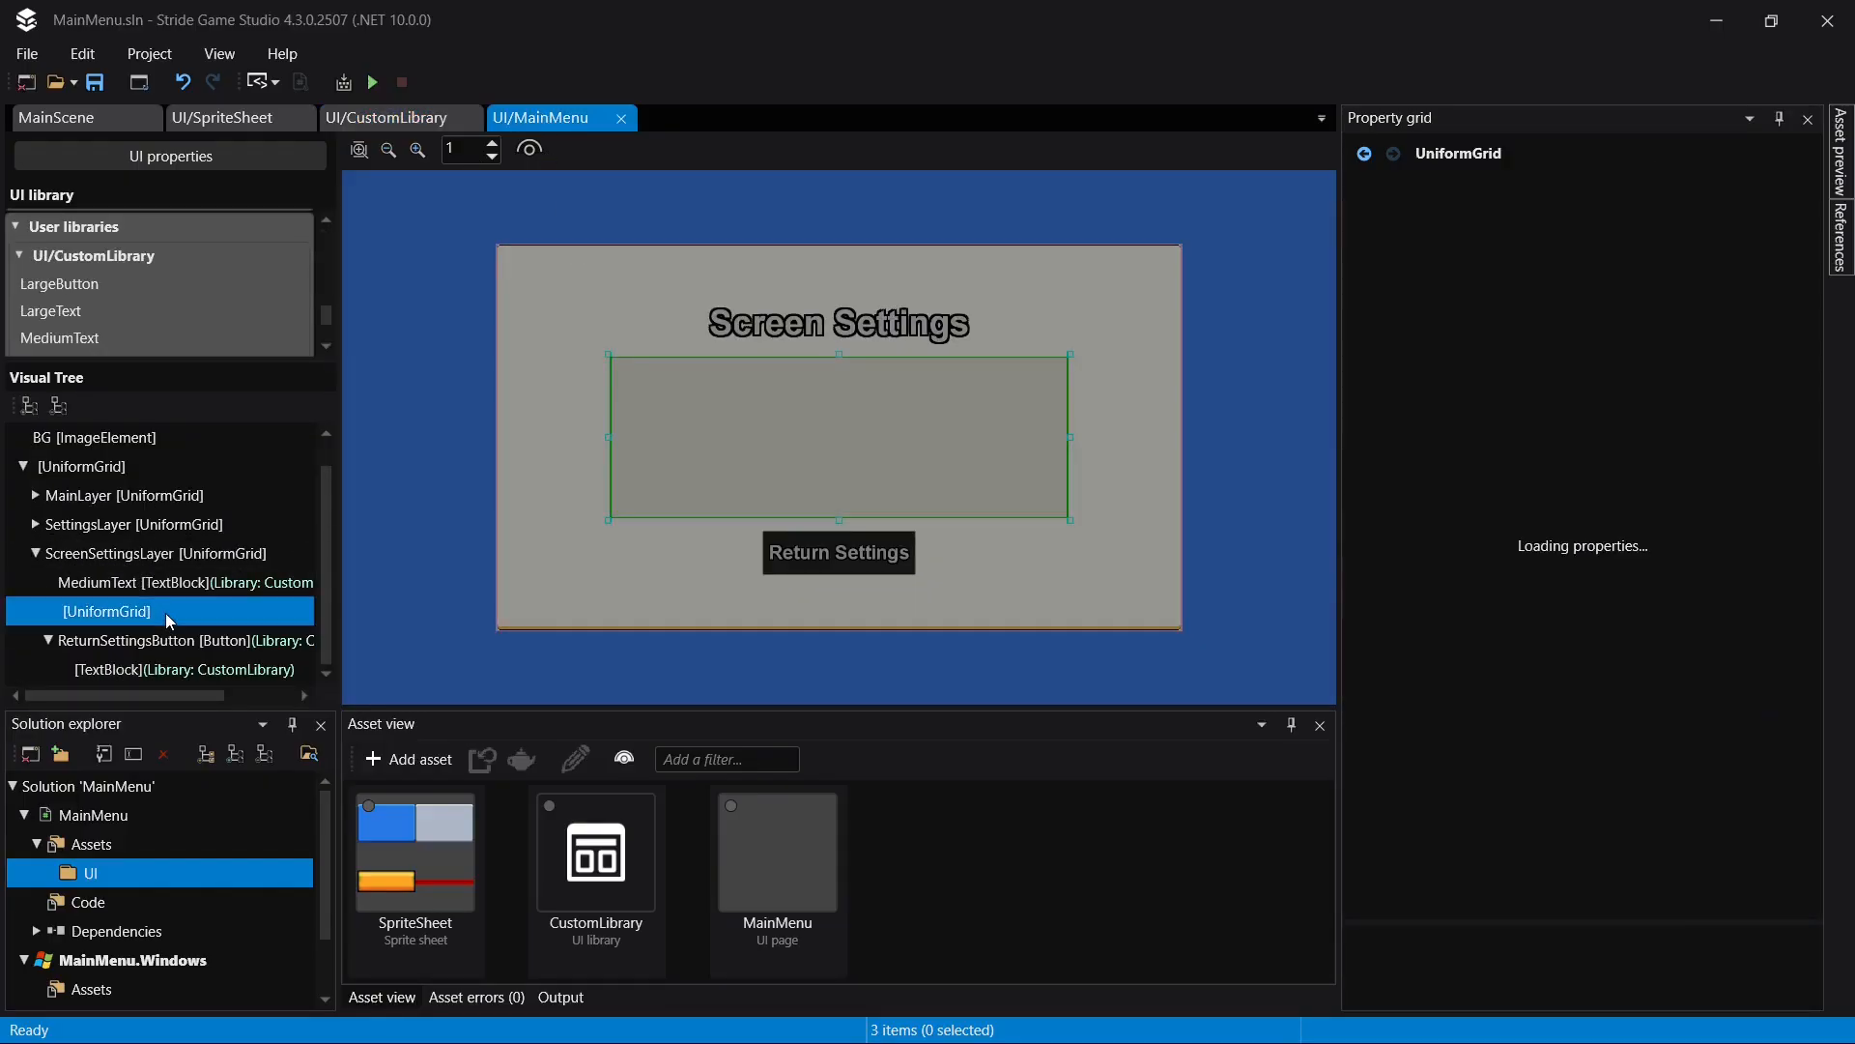
pyautogui.scroll(-3, 112, 280)
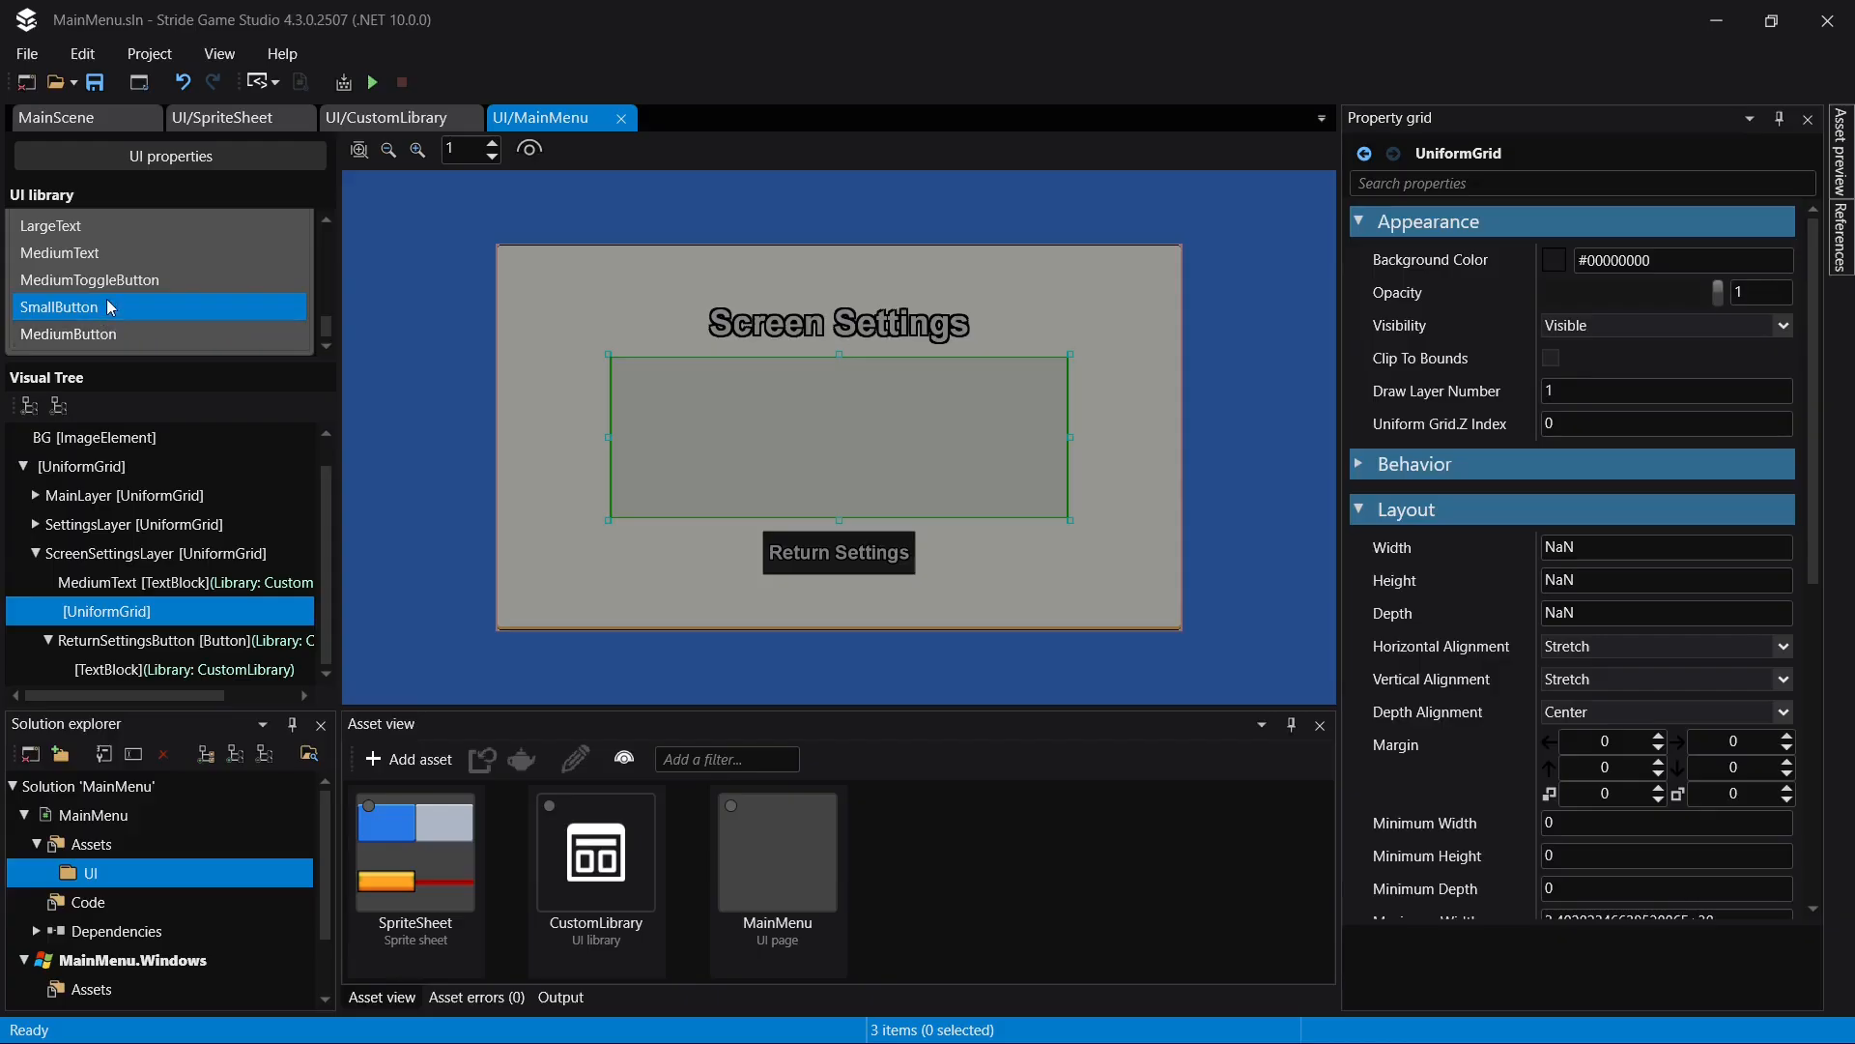
pyautogui.moveTo(111, 280); pyautogui.dragTo(161, 609)
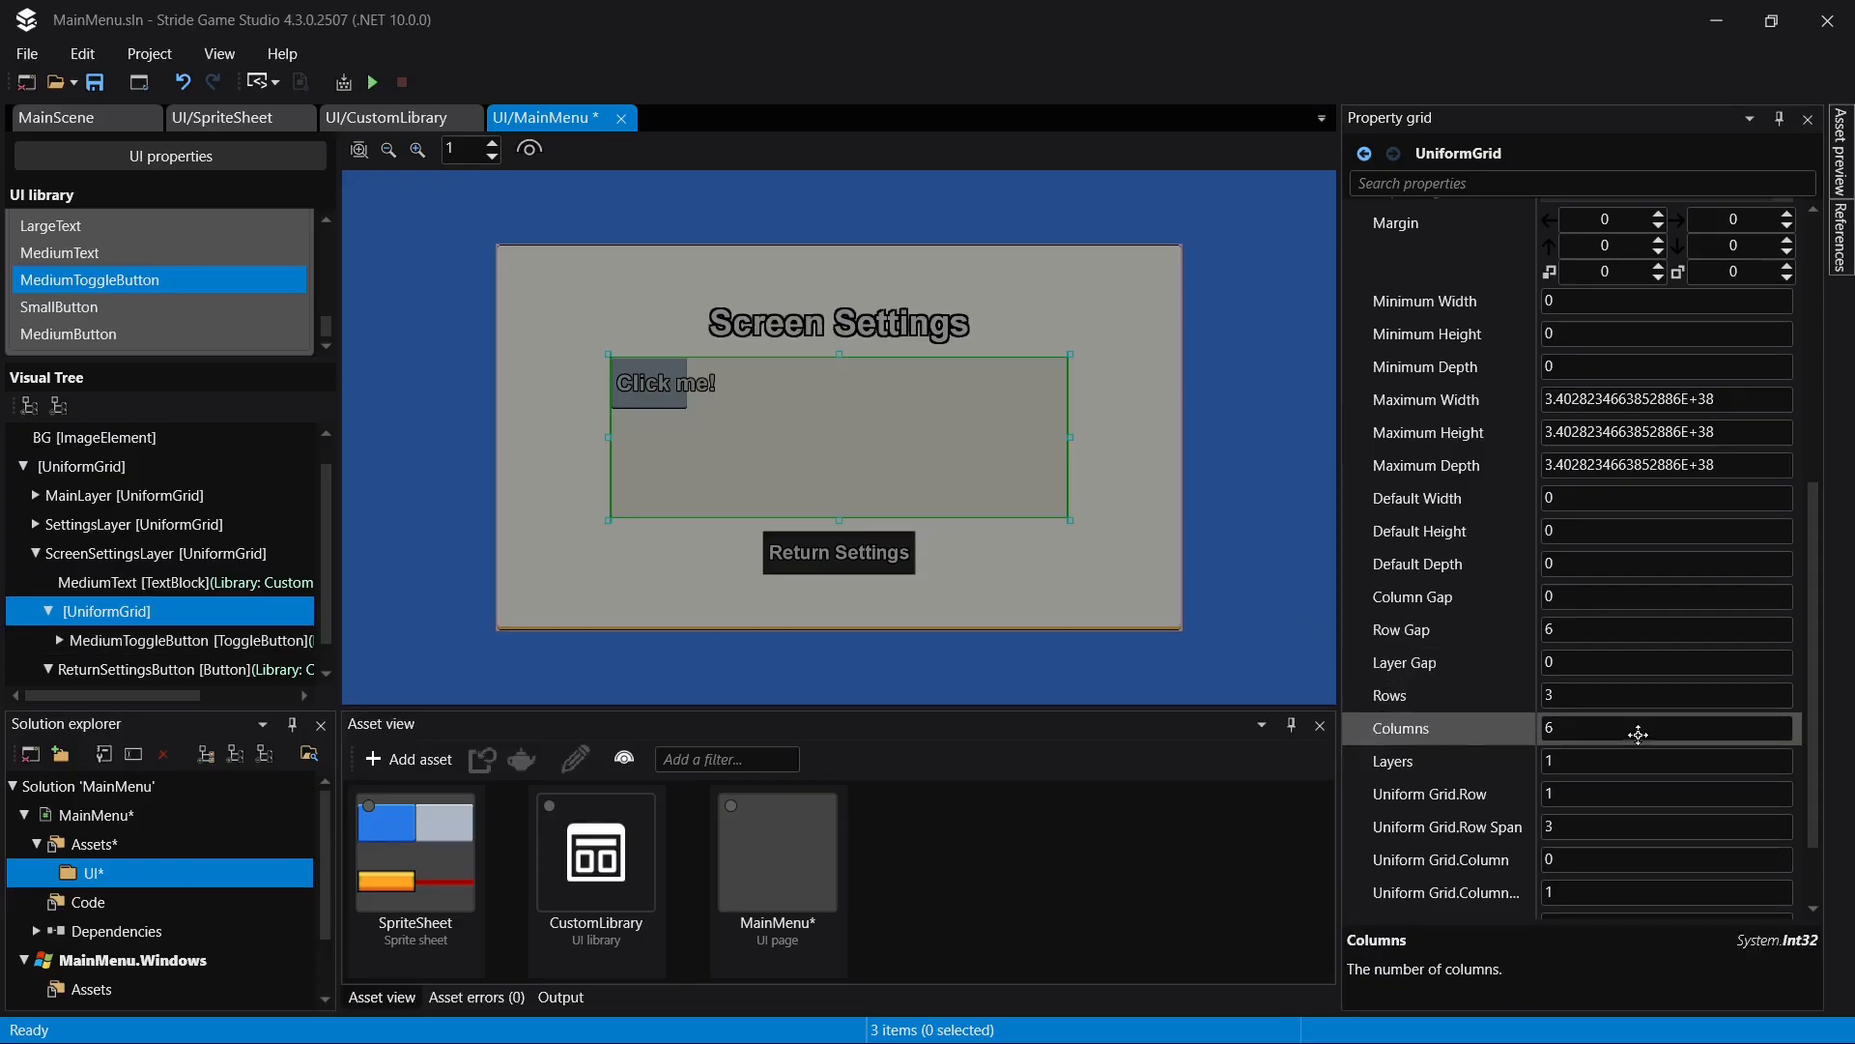
pyautogui.click(1643, 733)
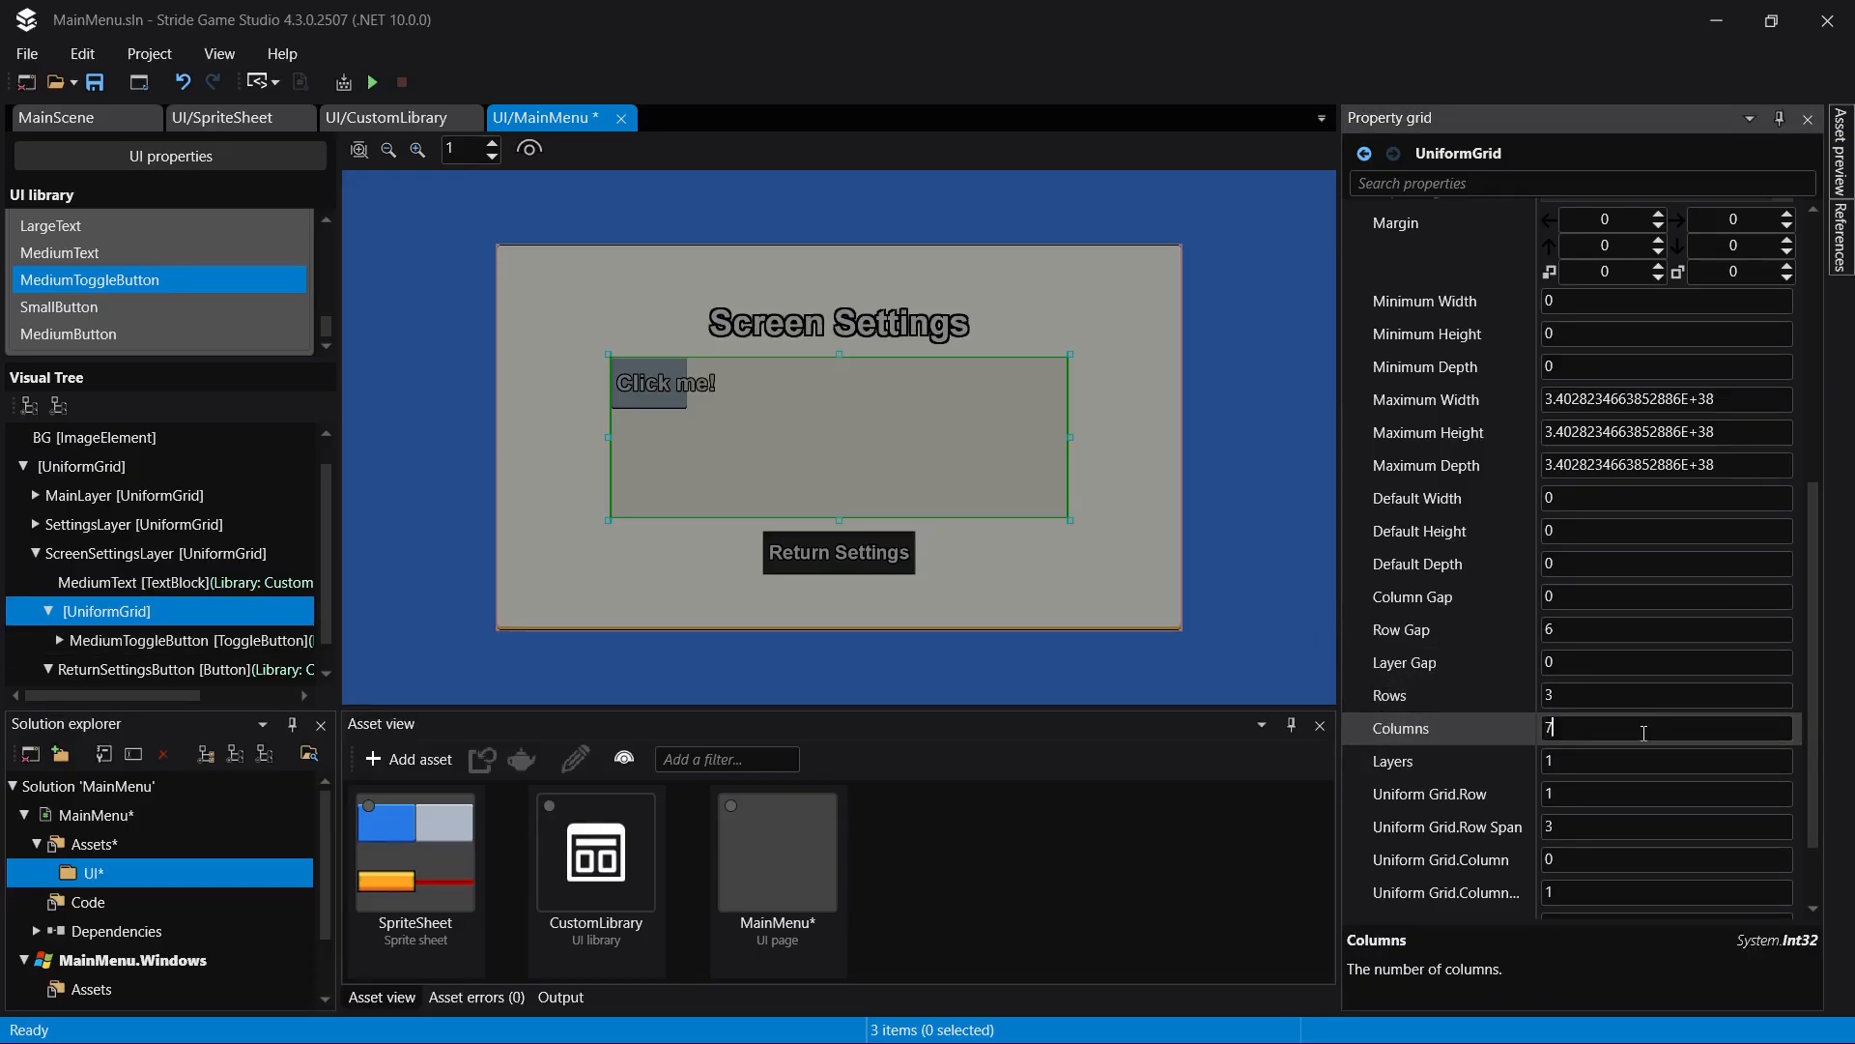
pyautogui.write('7')
pyautogui.press('Return')
# - Place MediumToggleButton in grid column 1 with a column span of 5 and a row span of 1, and save
pyautogui.click(177, 647)
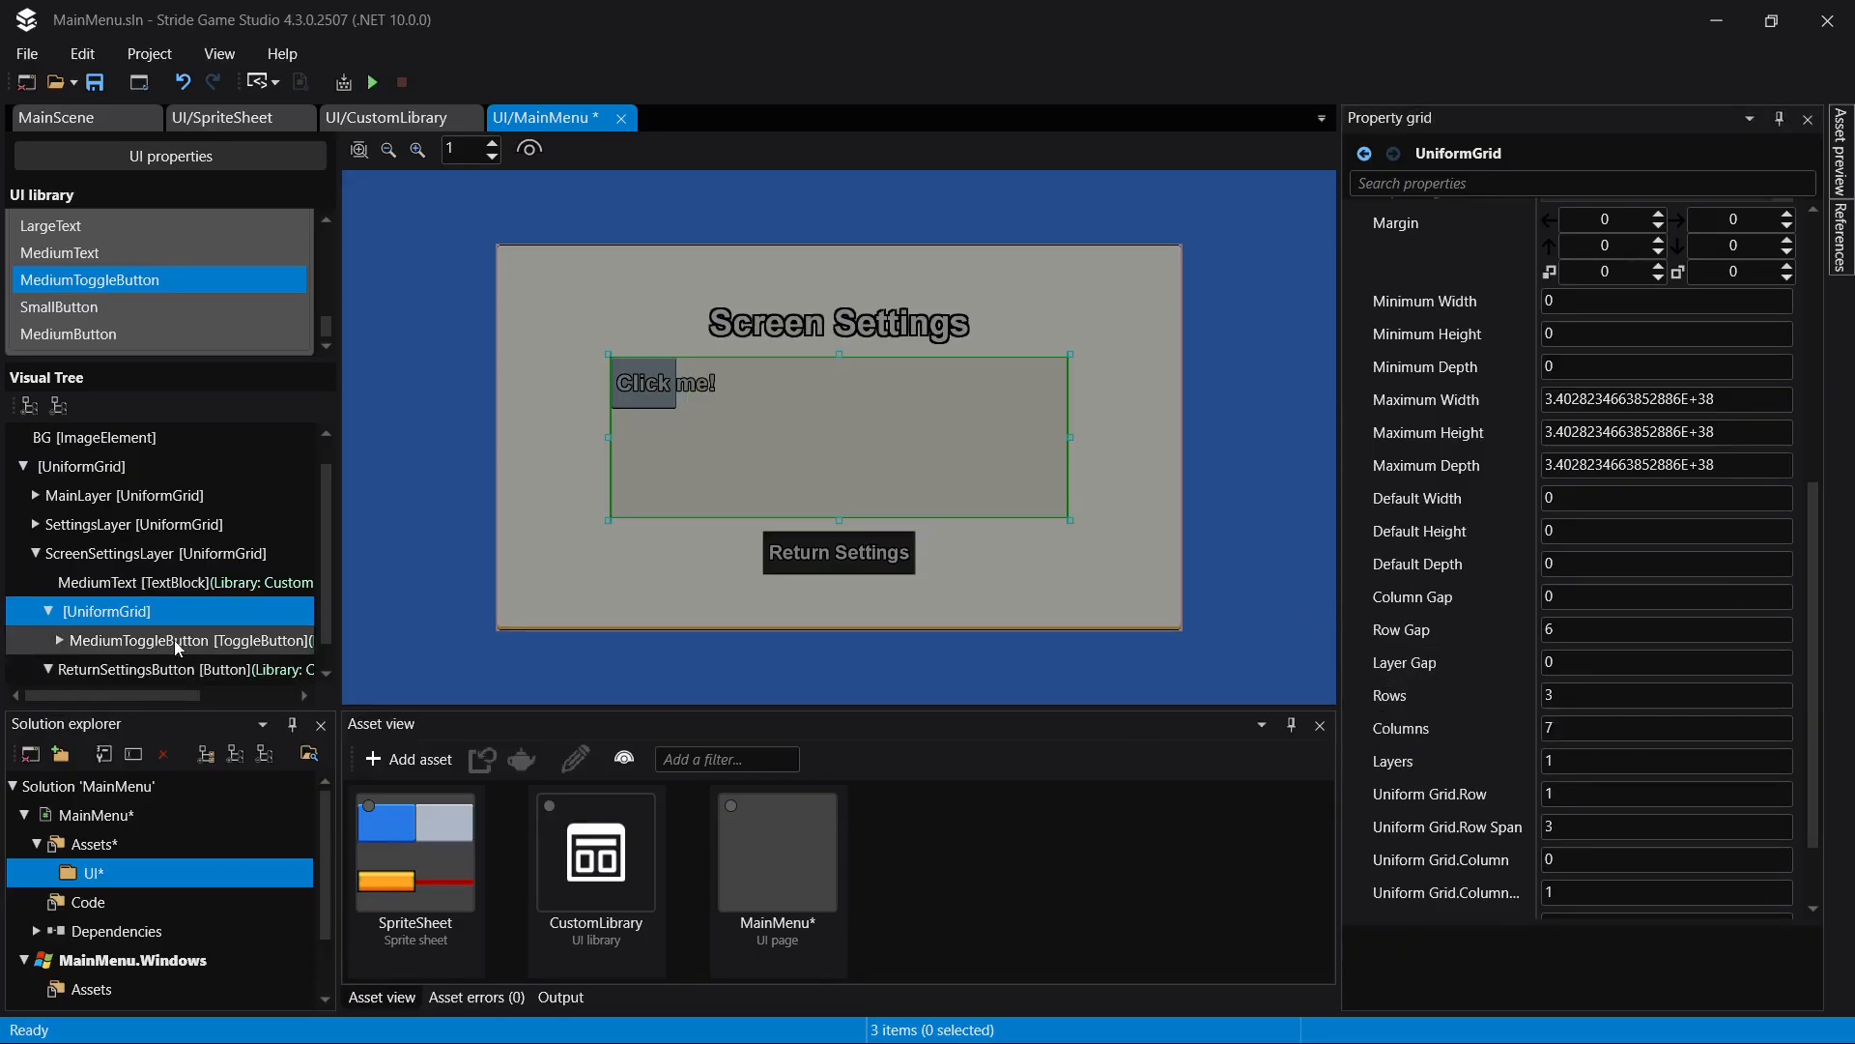
pyautogui.scroll(-8, 1638, 709)
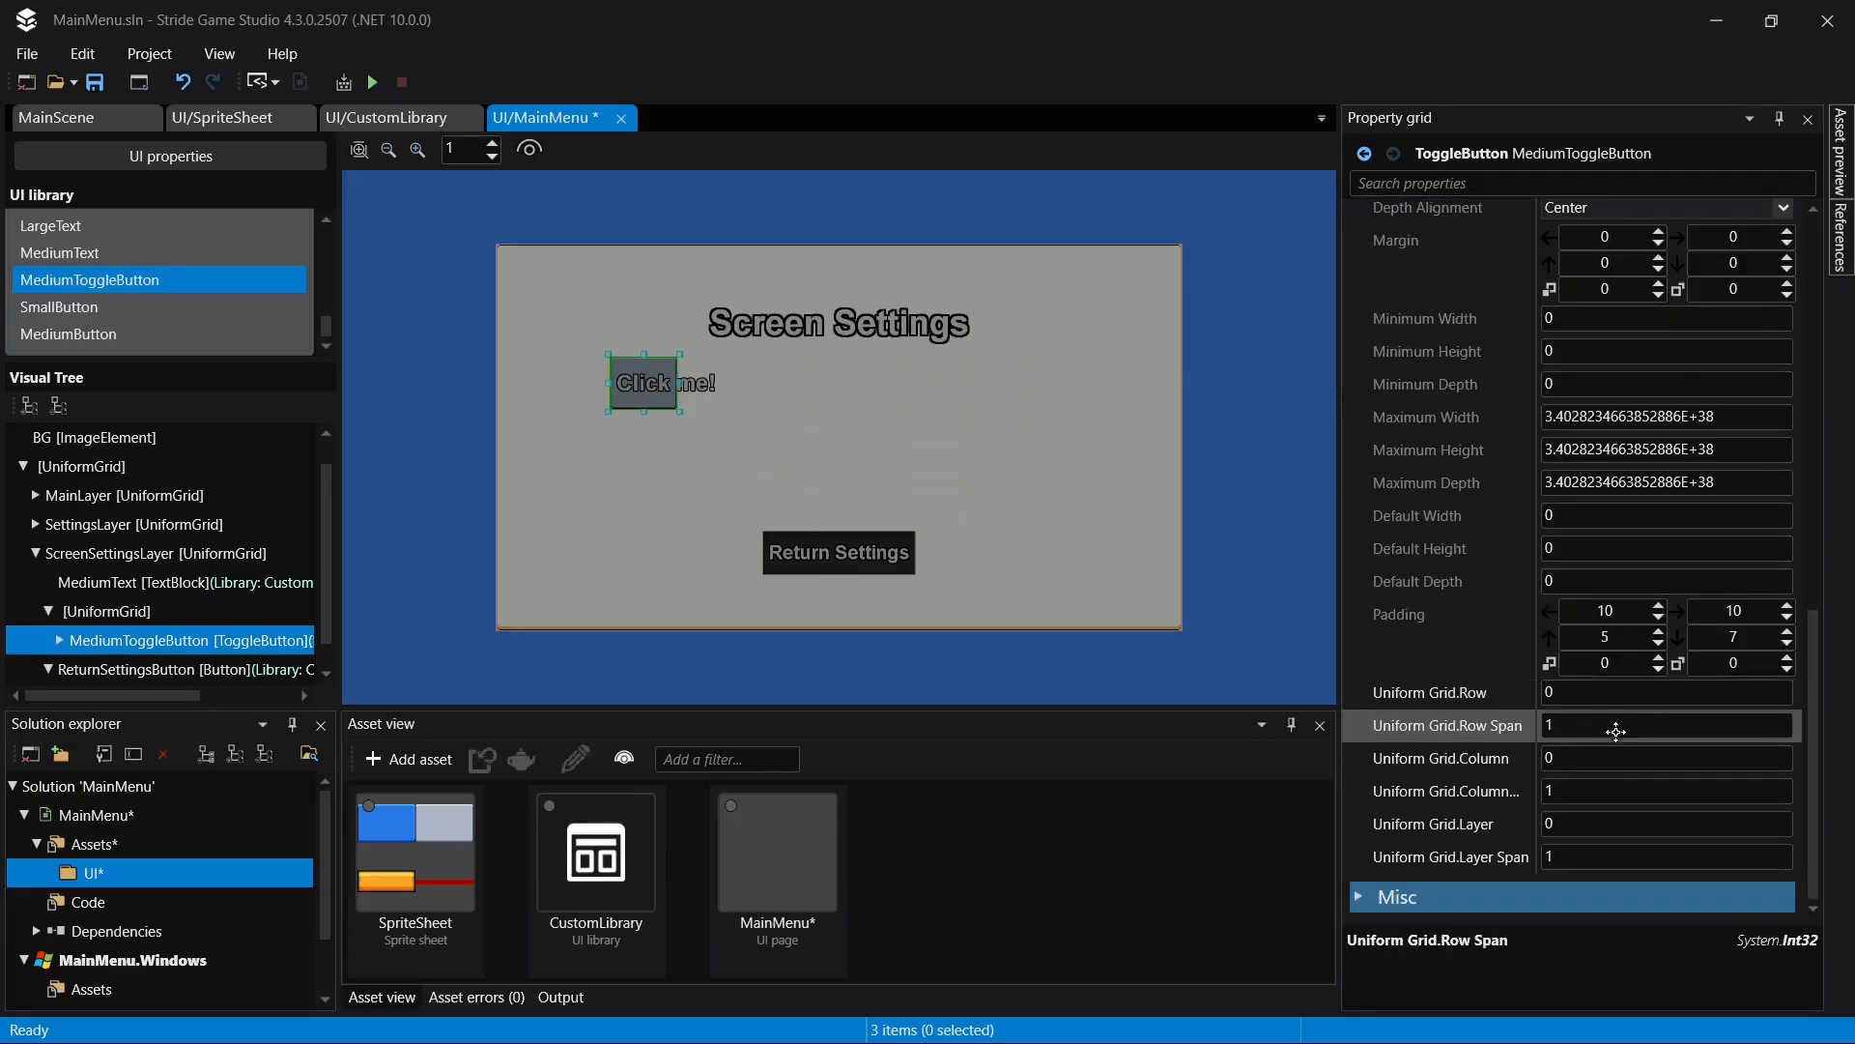
pyautogui.click(1610, 729)
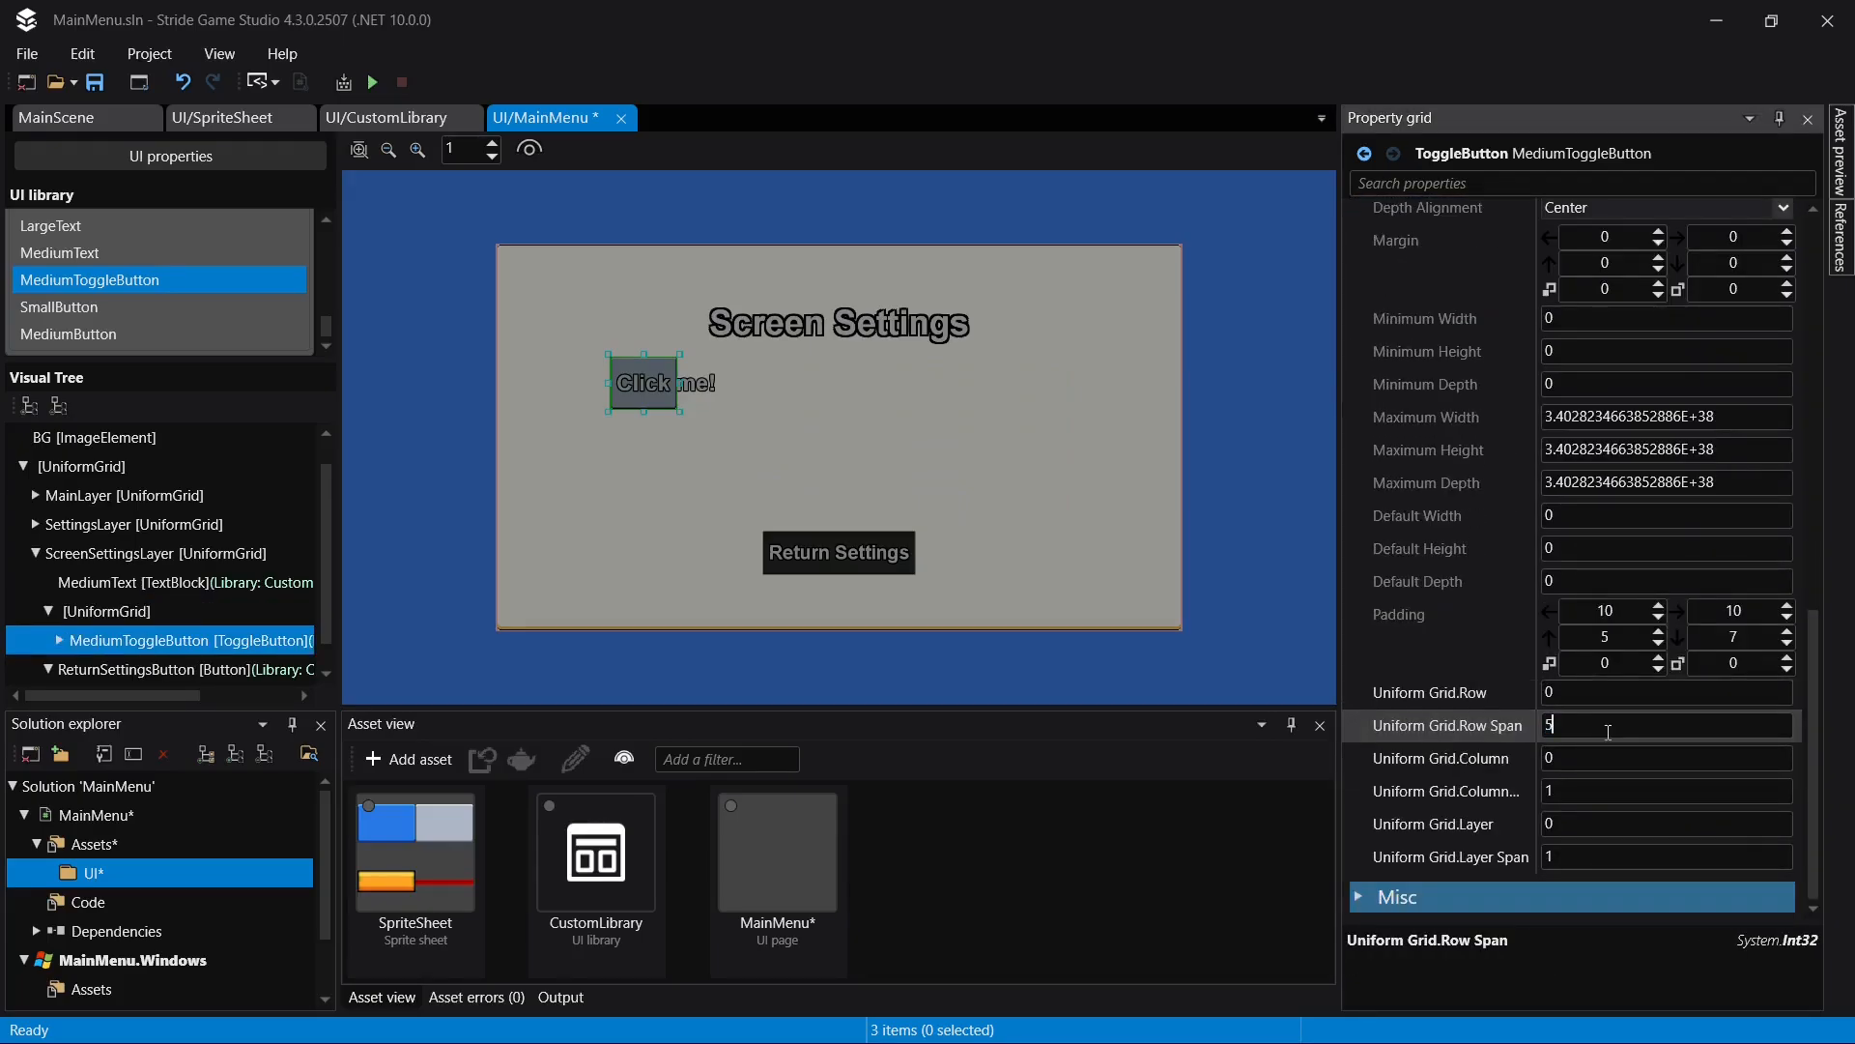
pyautogui.click(1587, 789)
pyautogui.write('5')
pyautogui.press('Return')
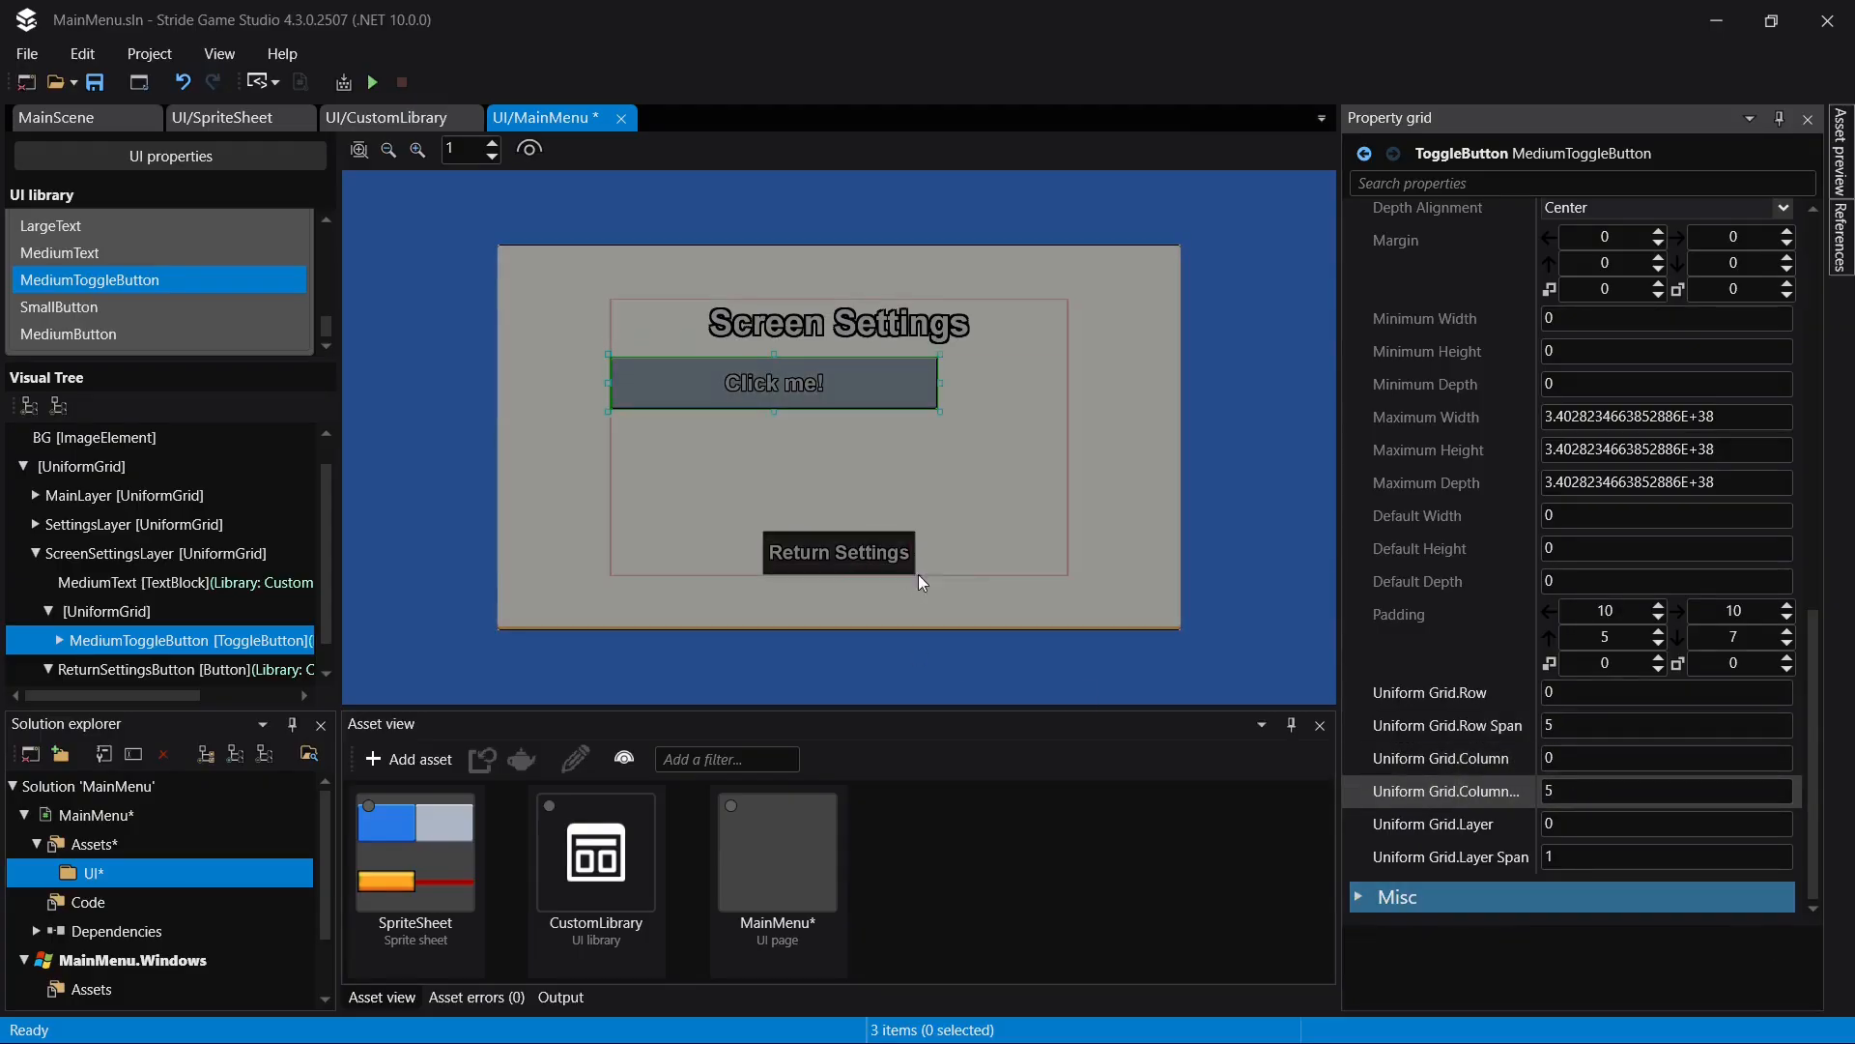
pyautogui.click(1623, 757)
pyautogui.write('1')
pyautogui.press('Return')
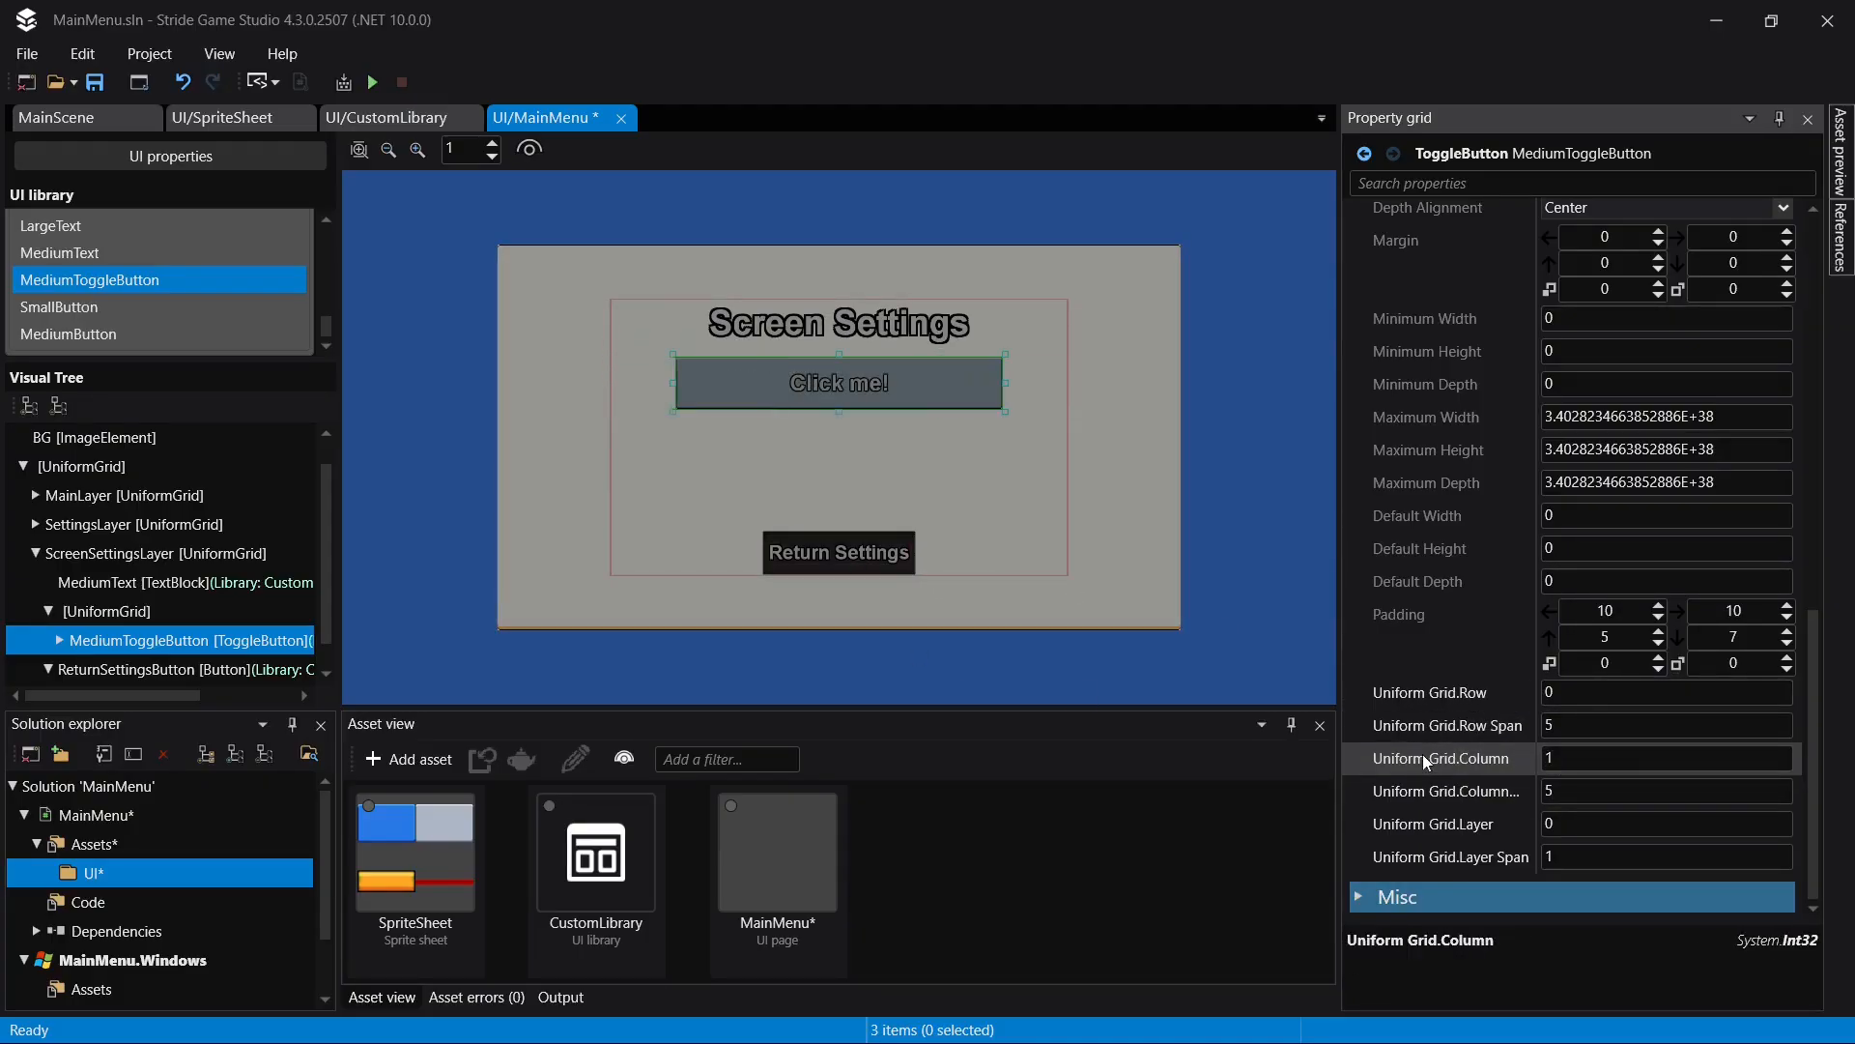
pyautogui.hotkey('ctrl', 's')
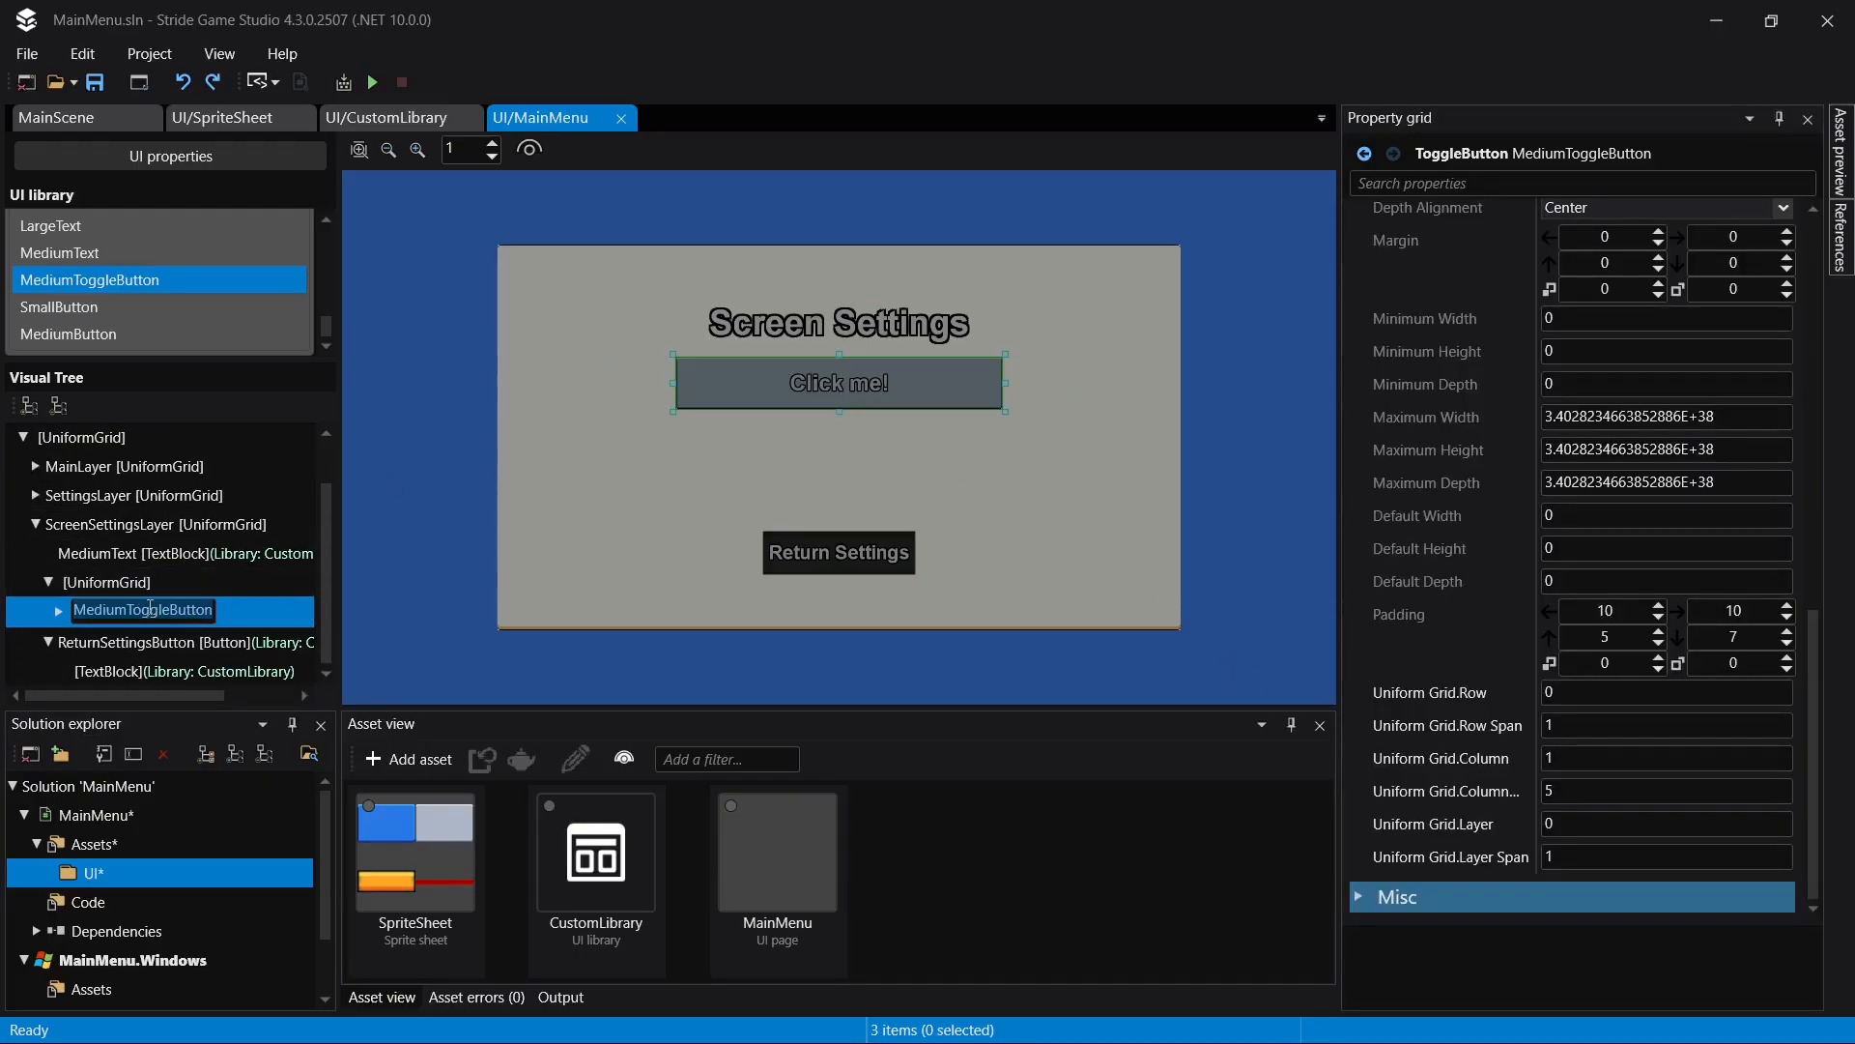
# - Rename the toggle button in the UniformGrid as FullScreenToggleButton and save
pyautogui.doubleClick(133, 610)
pyautogui.moveTo(130, 610); pyautogui.dragTo(60, 615)
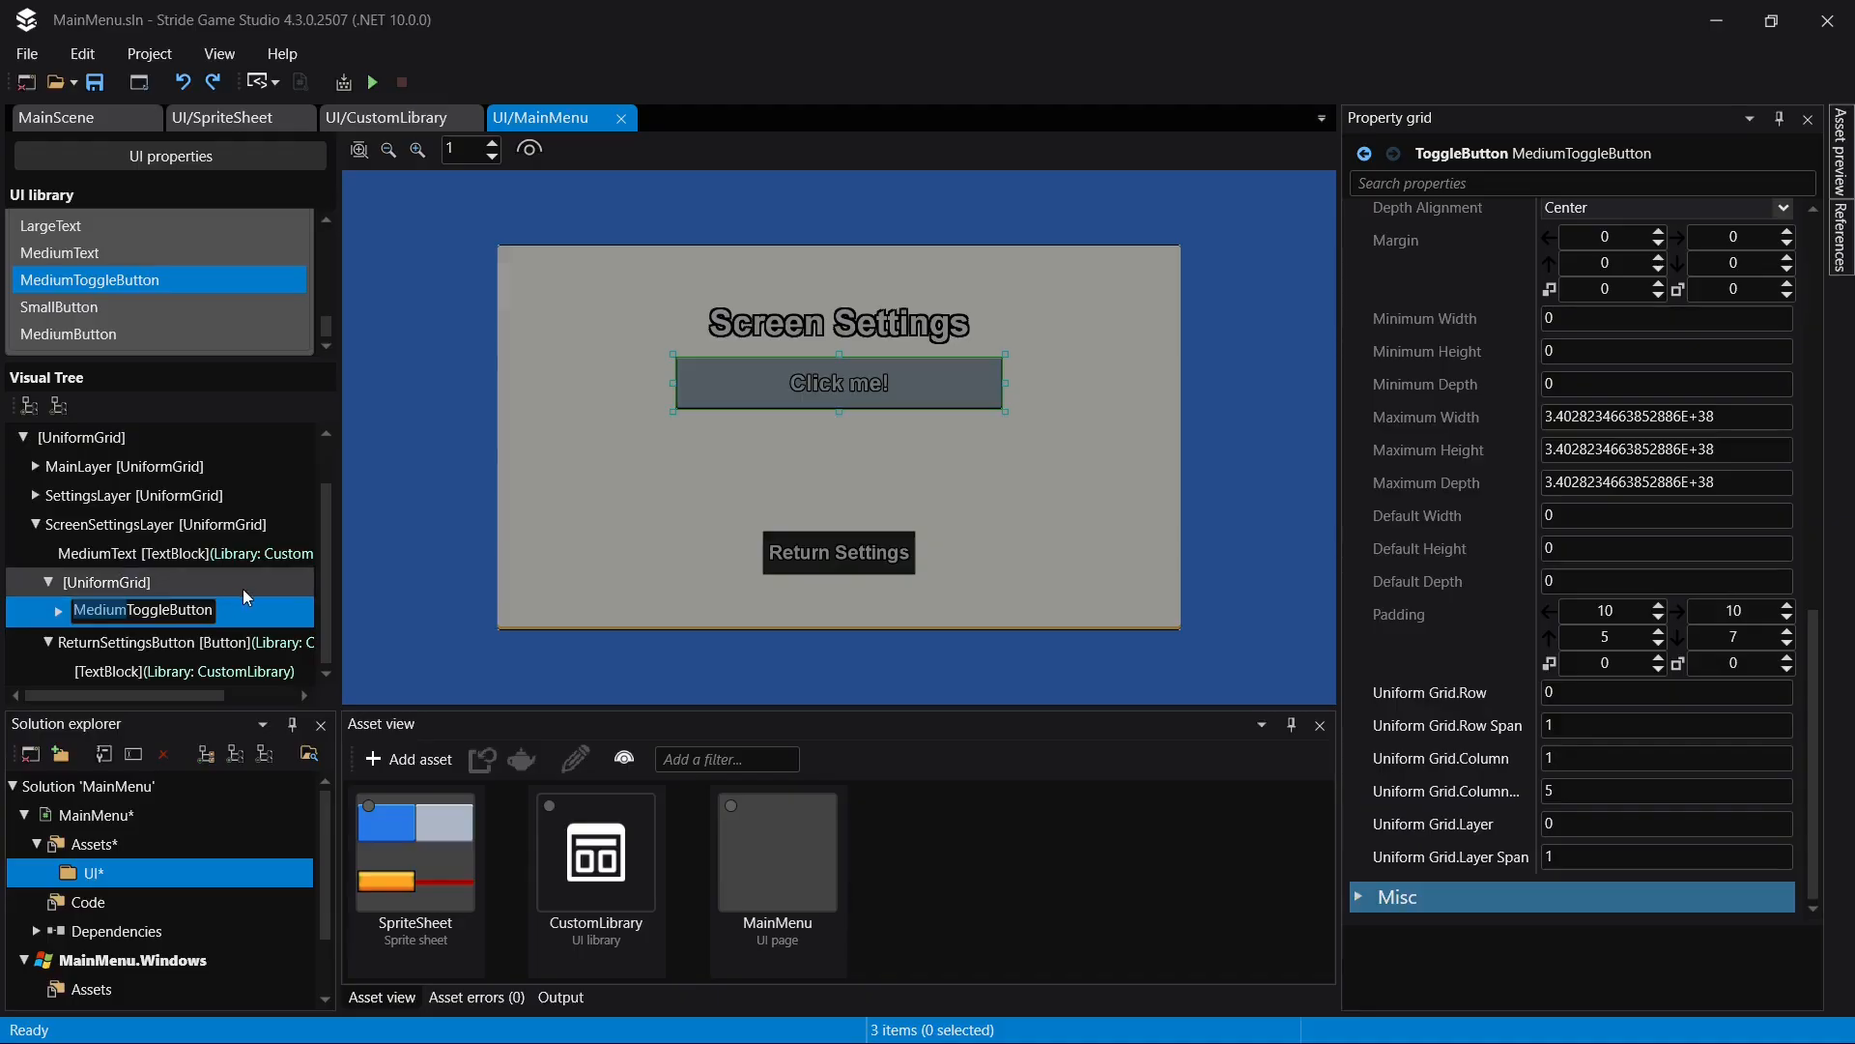
pyautogui.write('Fulls')
pyautogui.press('BackSpace')
pyautogui.write('Screen')
pyautogui.press('Return')
pyautogui.hotkey('ctrl', 's')
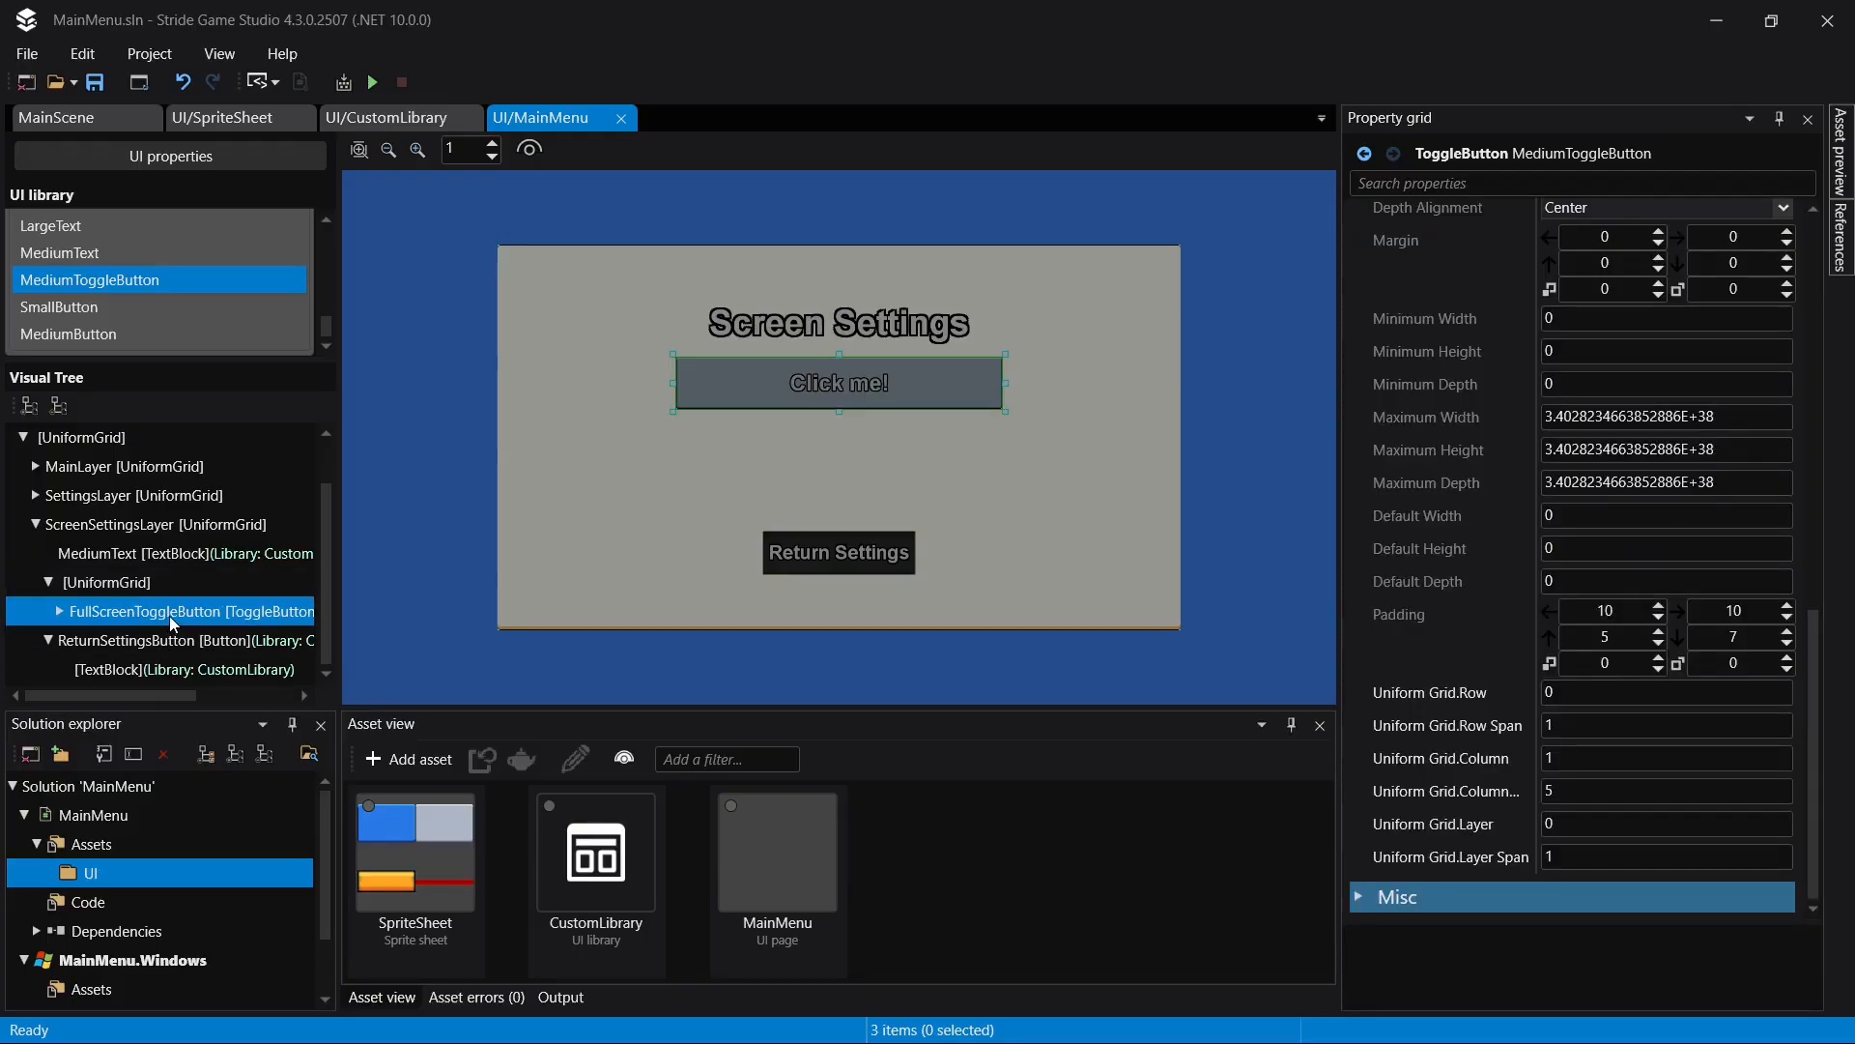
# - Duplicate FullScreenToggleButton and set the copy's grid row to 1
pyautogui.hotkey('ctrl', 'd')
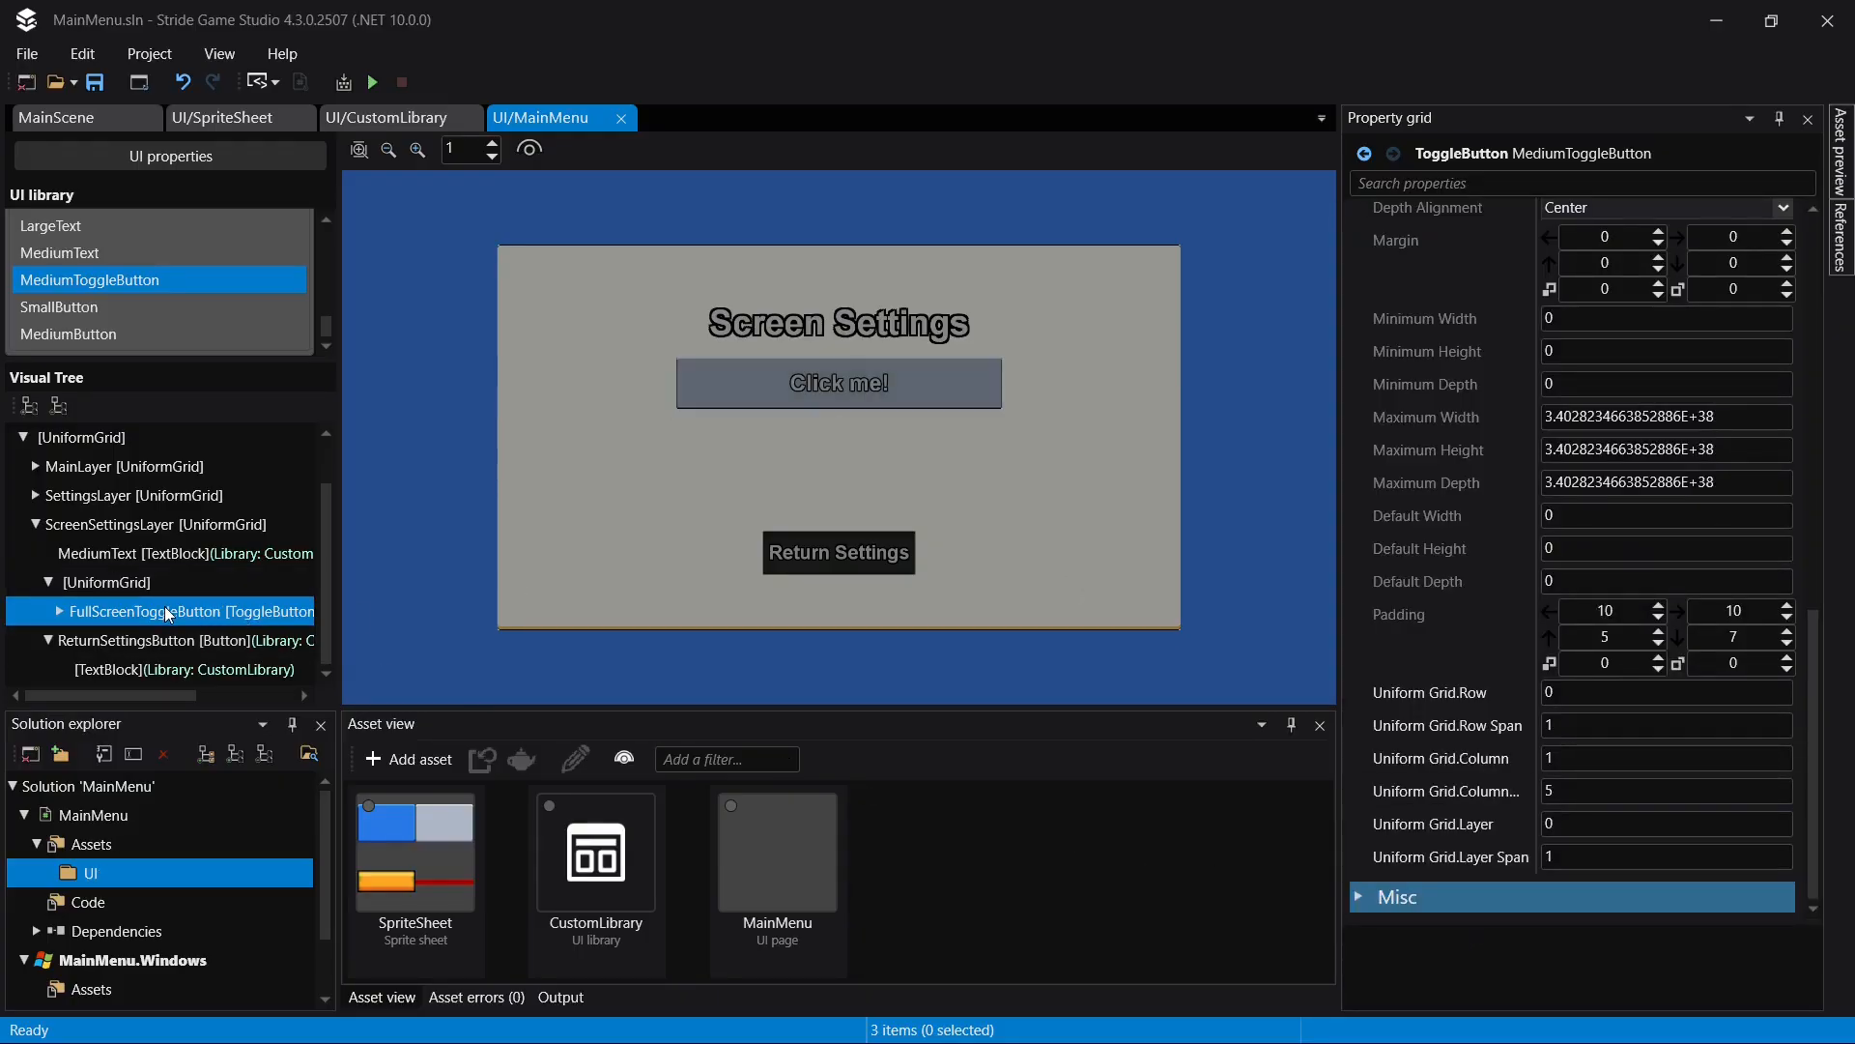
pyautogui.scroll(-1, 158, 646)
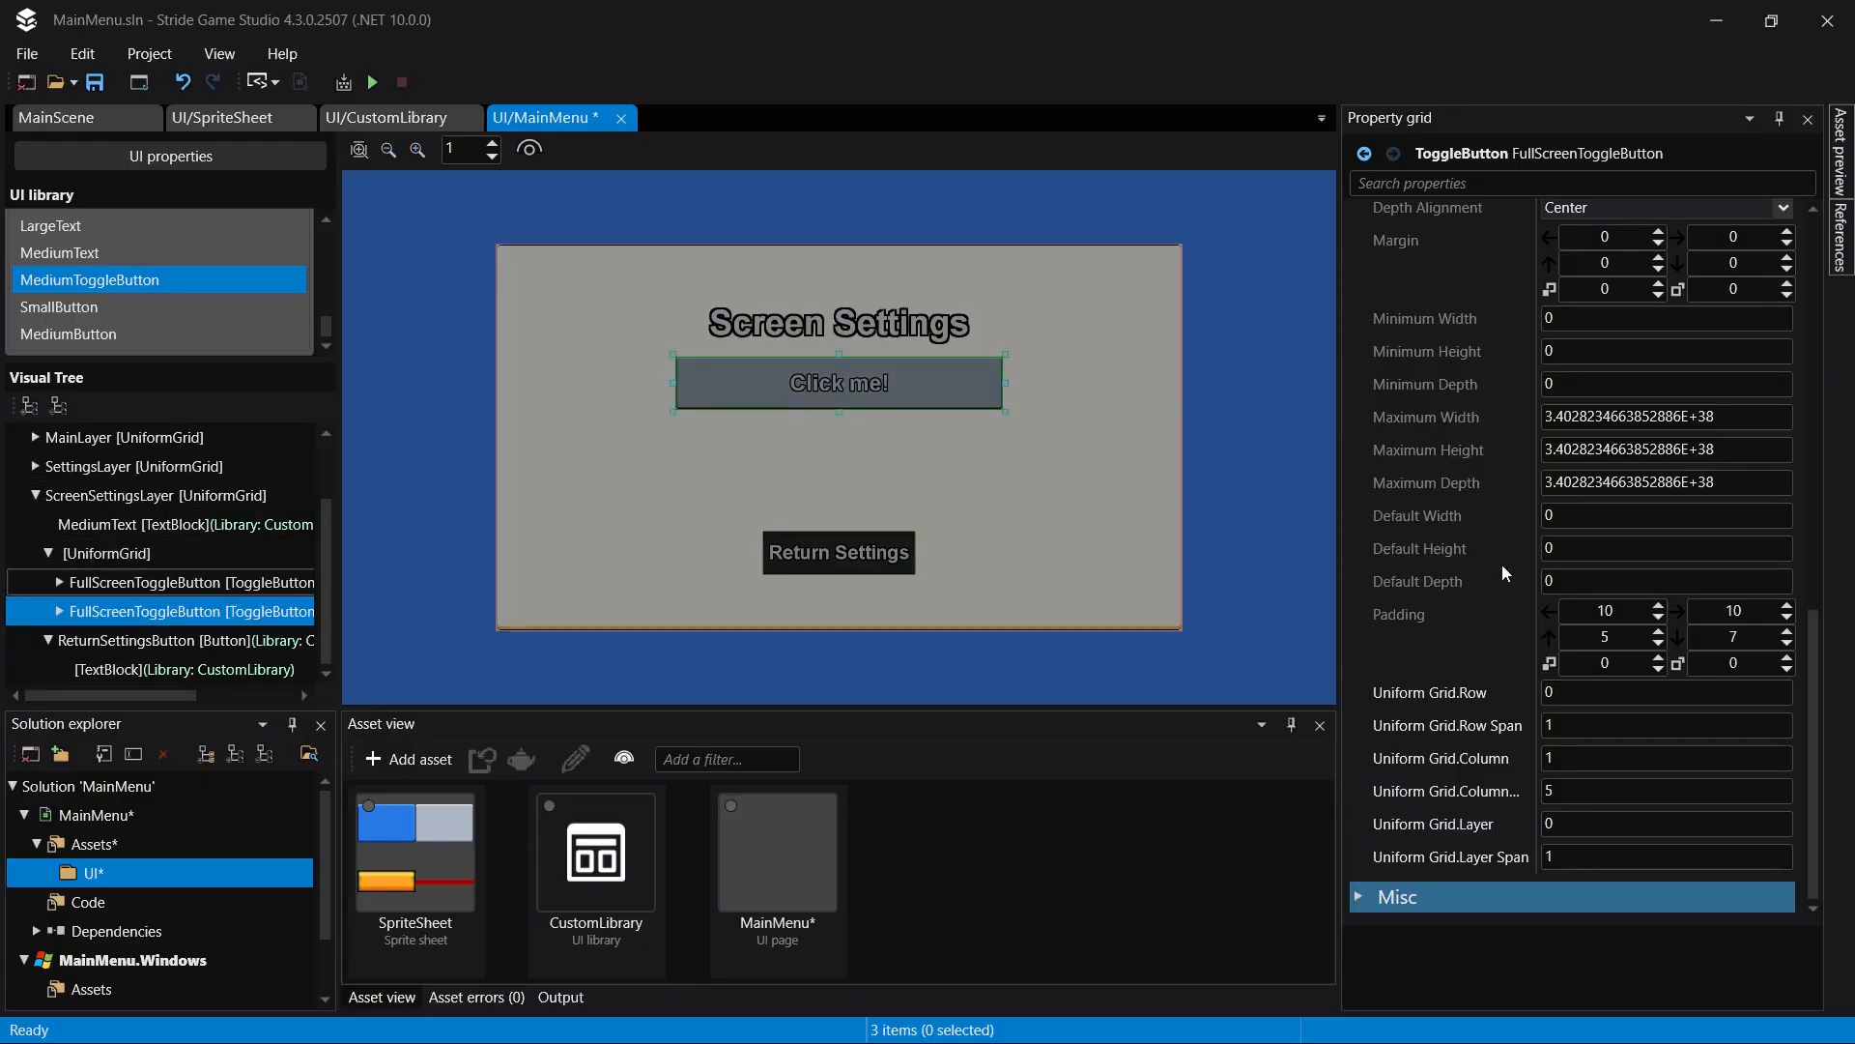
pyautogui.click(1656, 698)
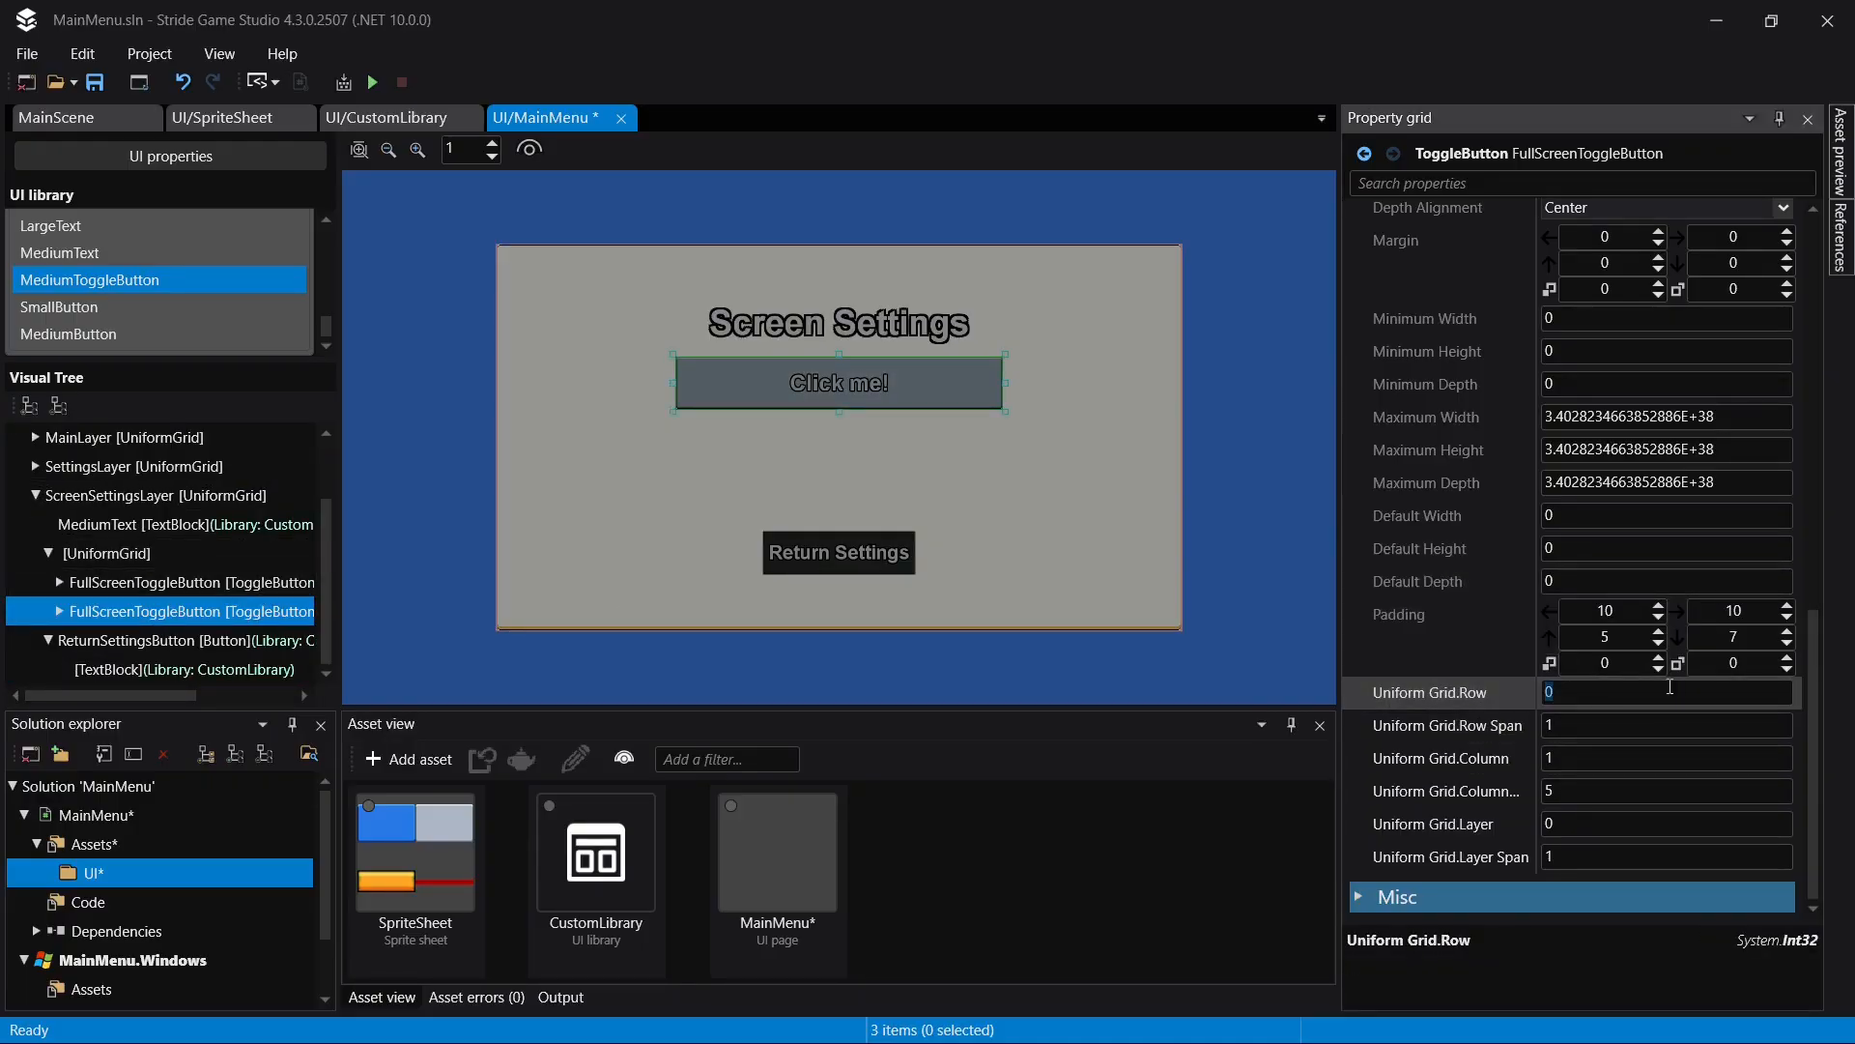
pyautogui.write('1')
pyautogui.press('Return')
# - Set the text of the first toggle button's TextBlock to "Fullscreen: ON"
pyautogui.click(84, 588)
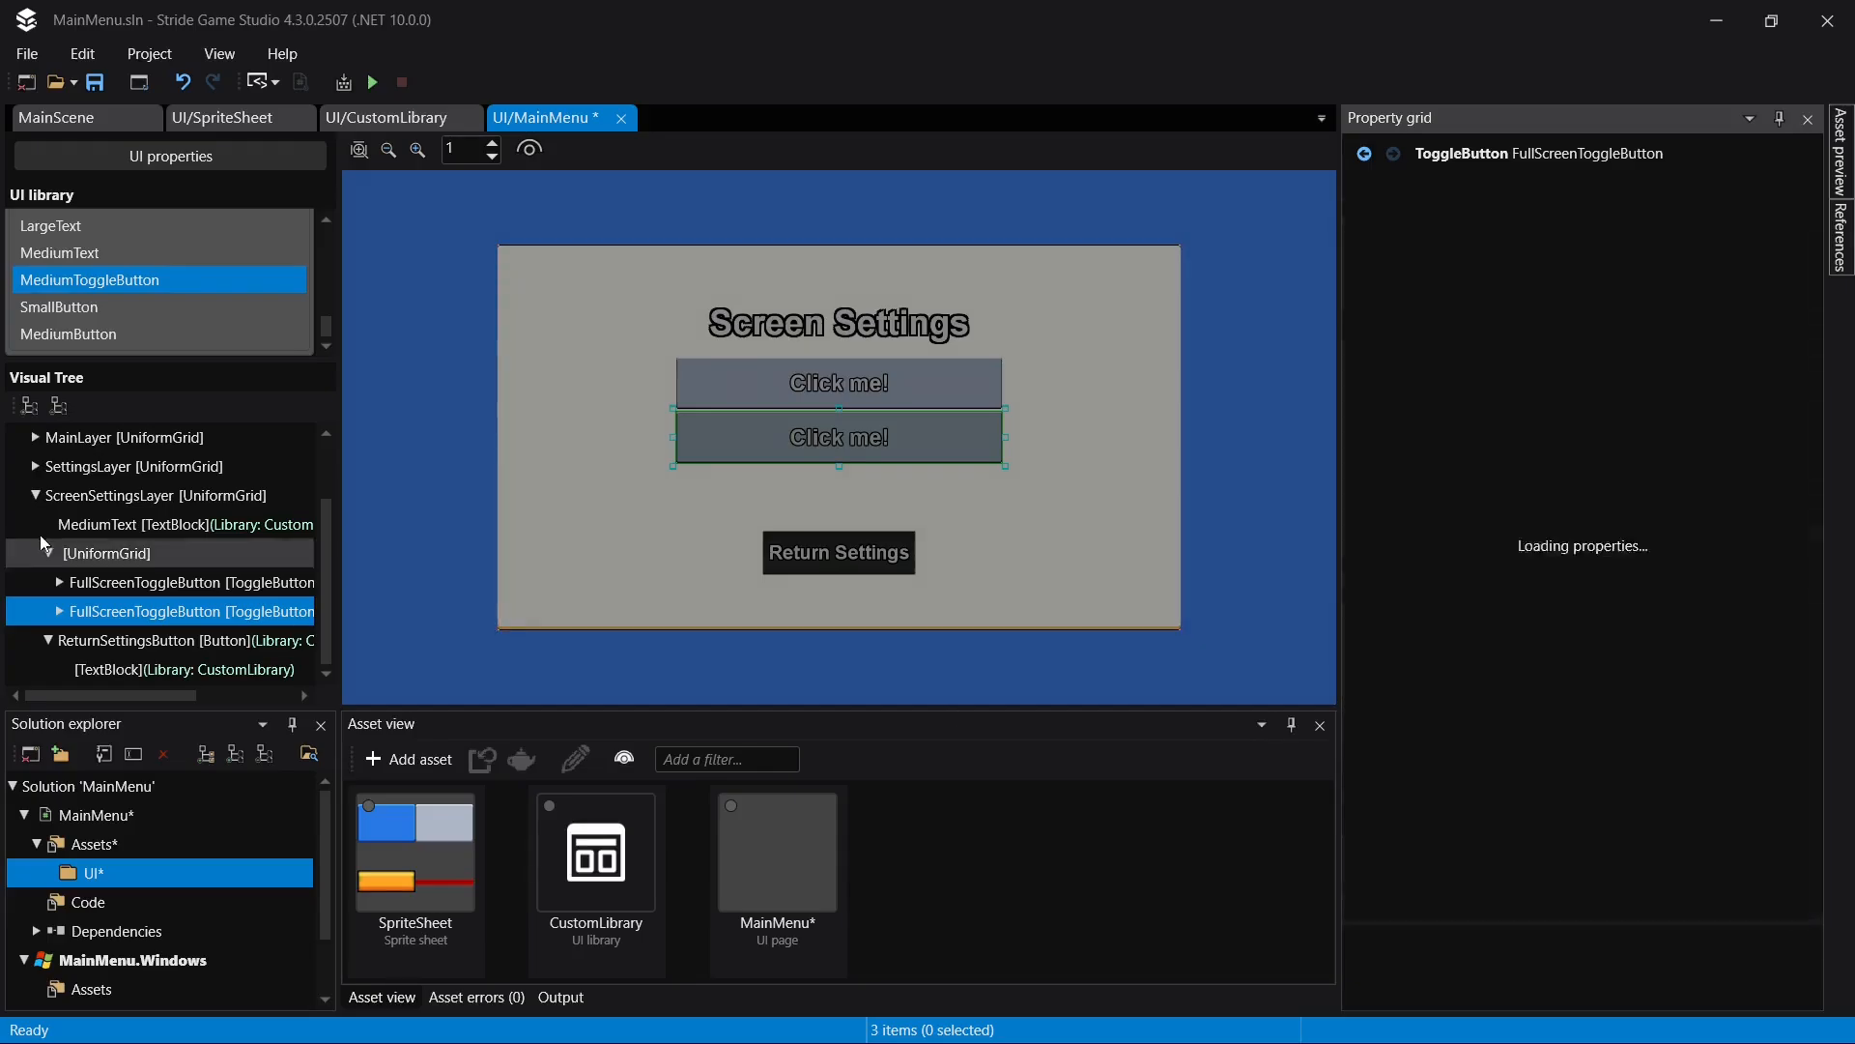
pyautogui.click(60, 583)
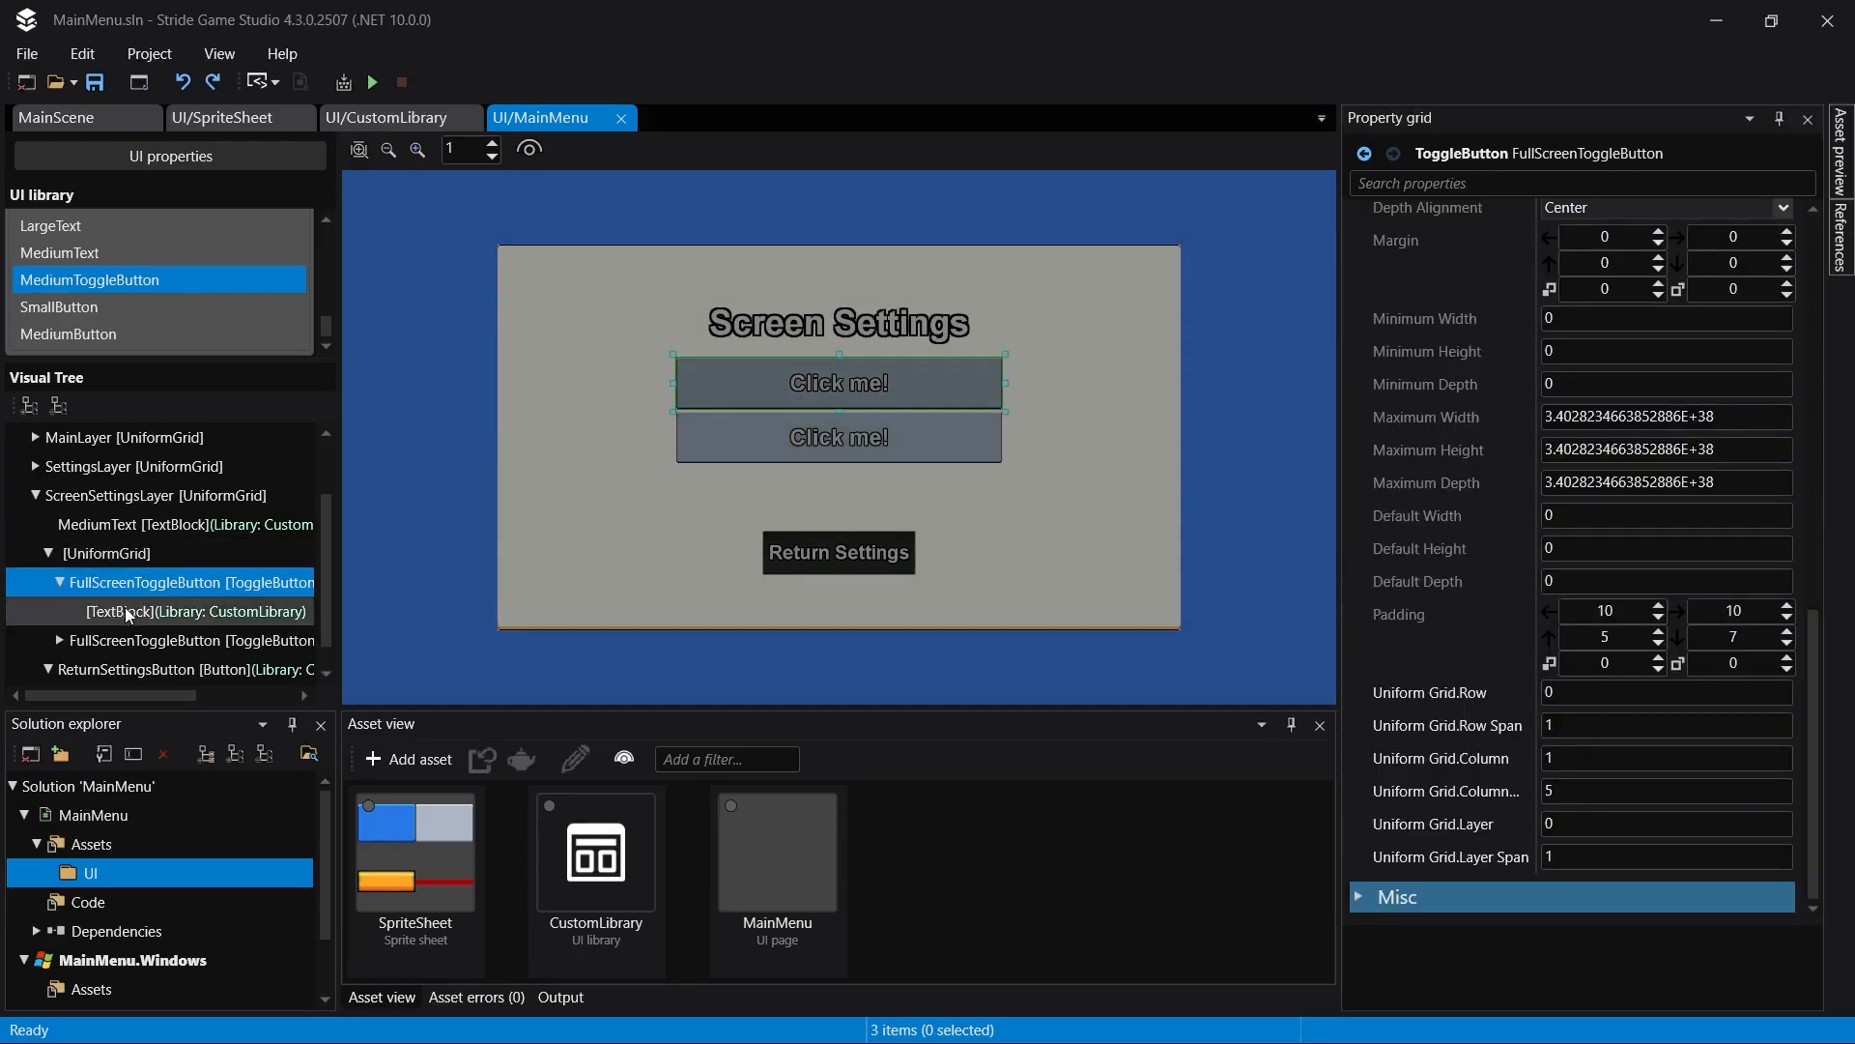
pyautogui.click(126, 612)
pyautogui.scroll(5, 1623, 406)
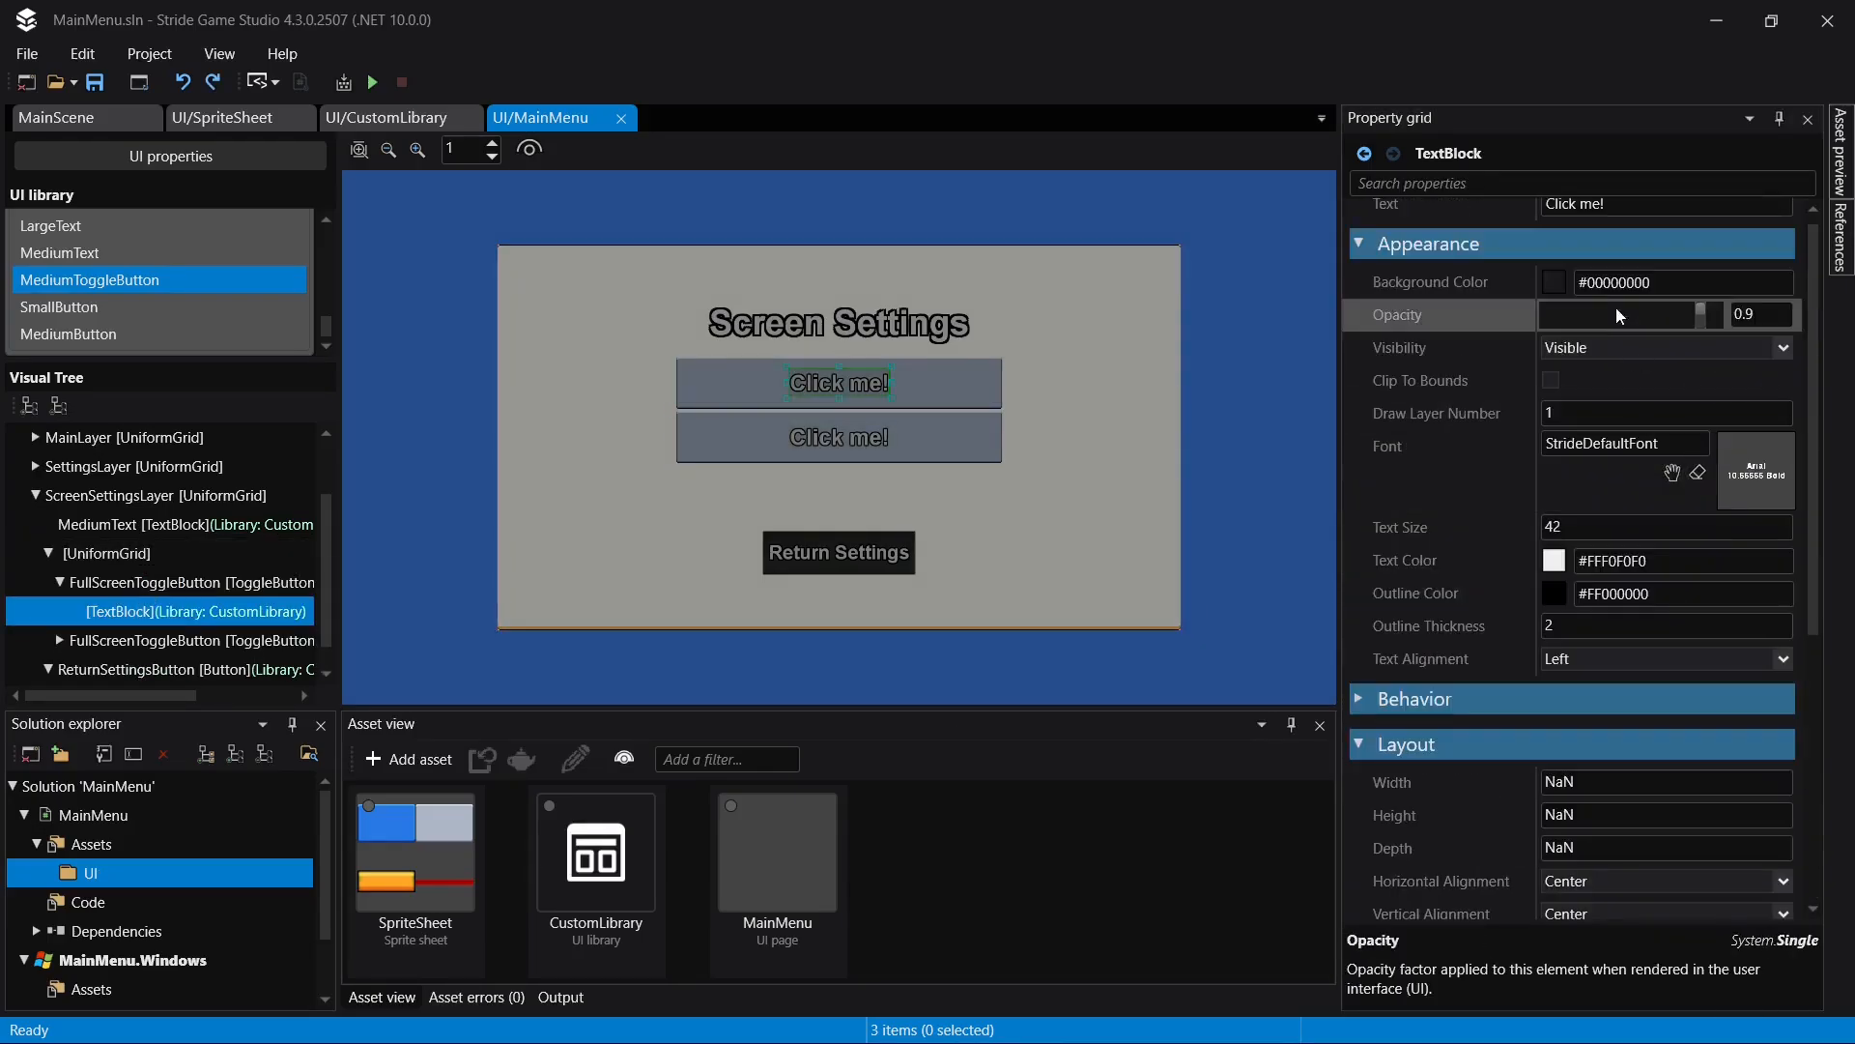
pyautogui.click(1669, 215)
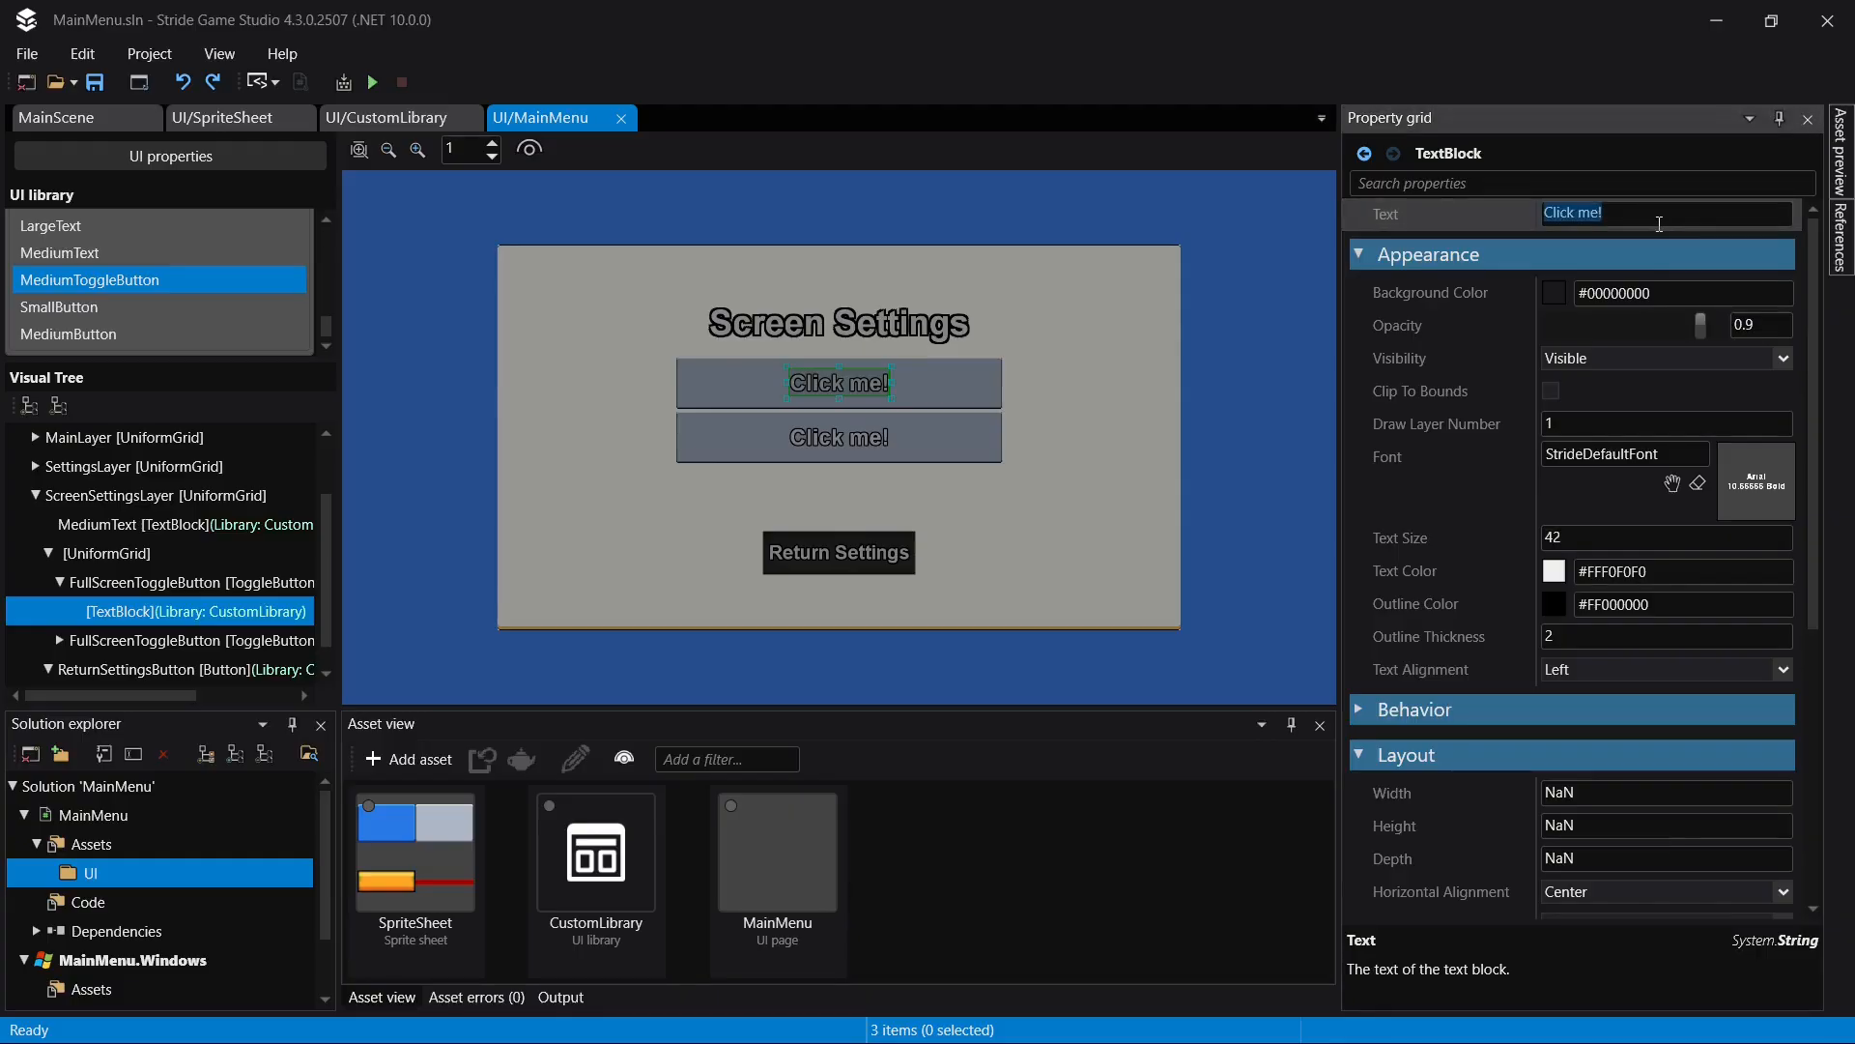
pyautogui.write('Fullscreen: ON')
pyautogui.press('Return')
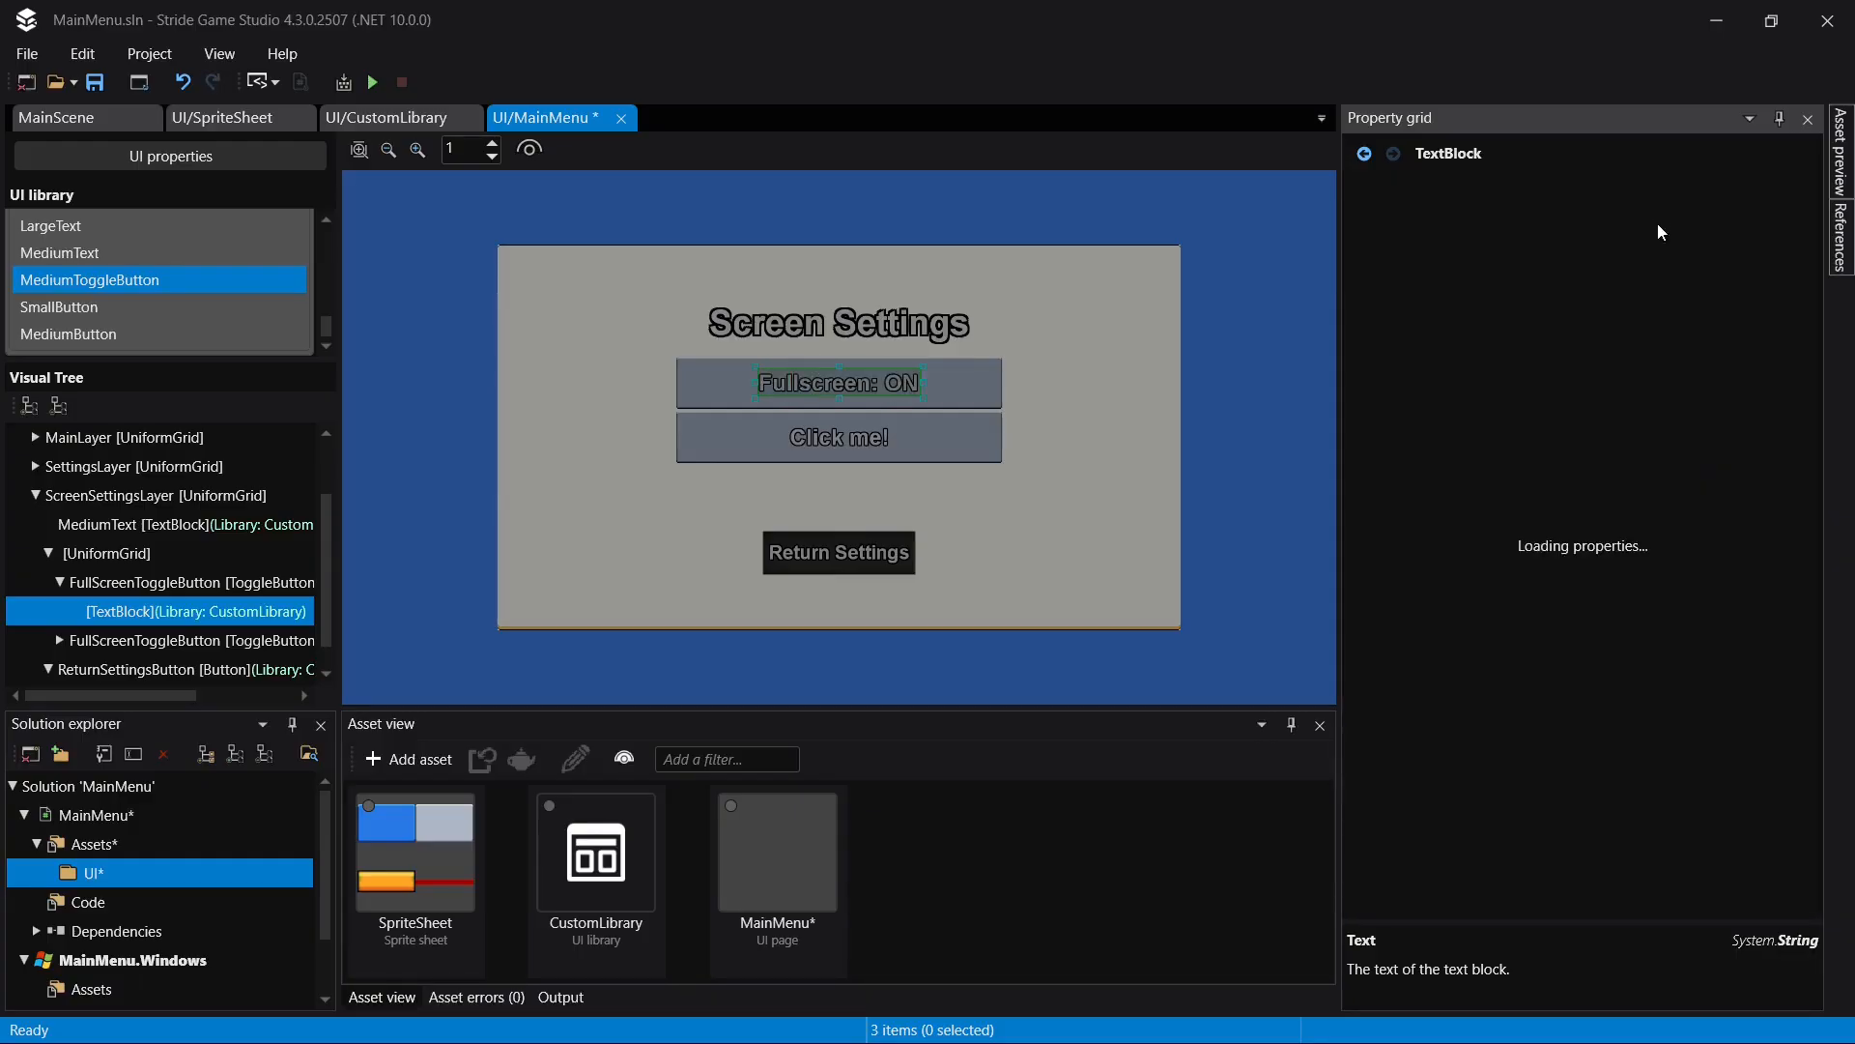
# - Set the text of the duplicated toggle button's TextBlock to "VSync: ON"
pyautogui.click(62, 637)
pyautogui.scroll(-1, 116, 628)
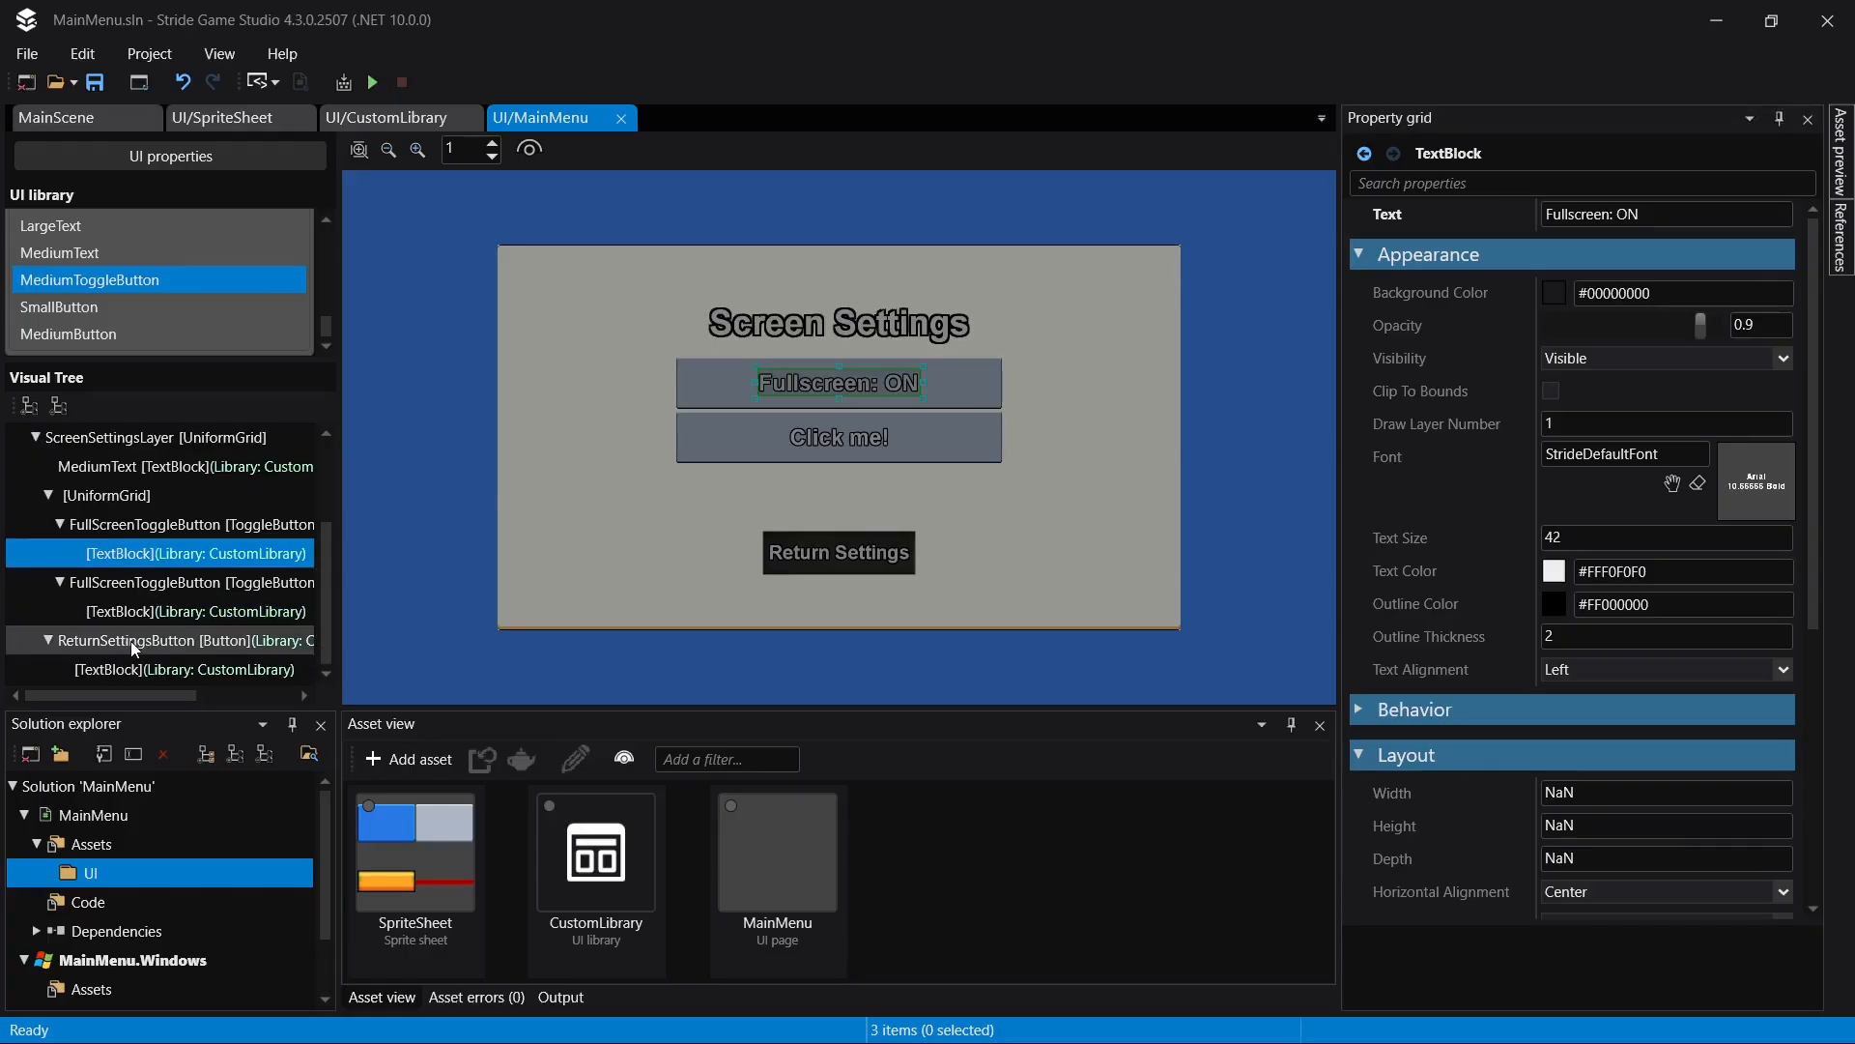
pyautogui.click(246, 618)
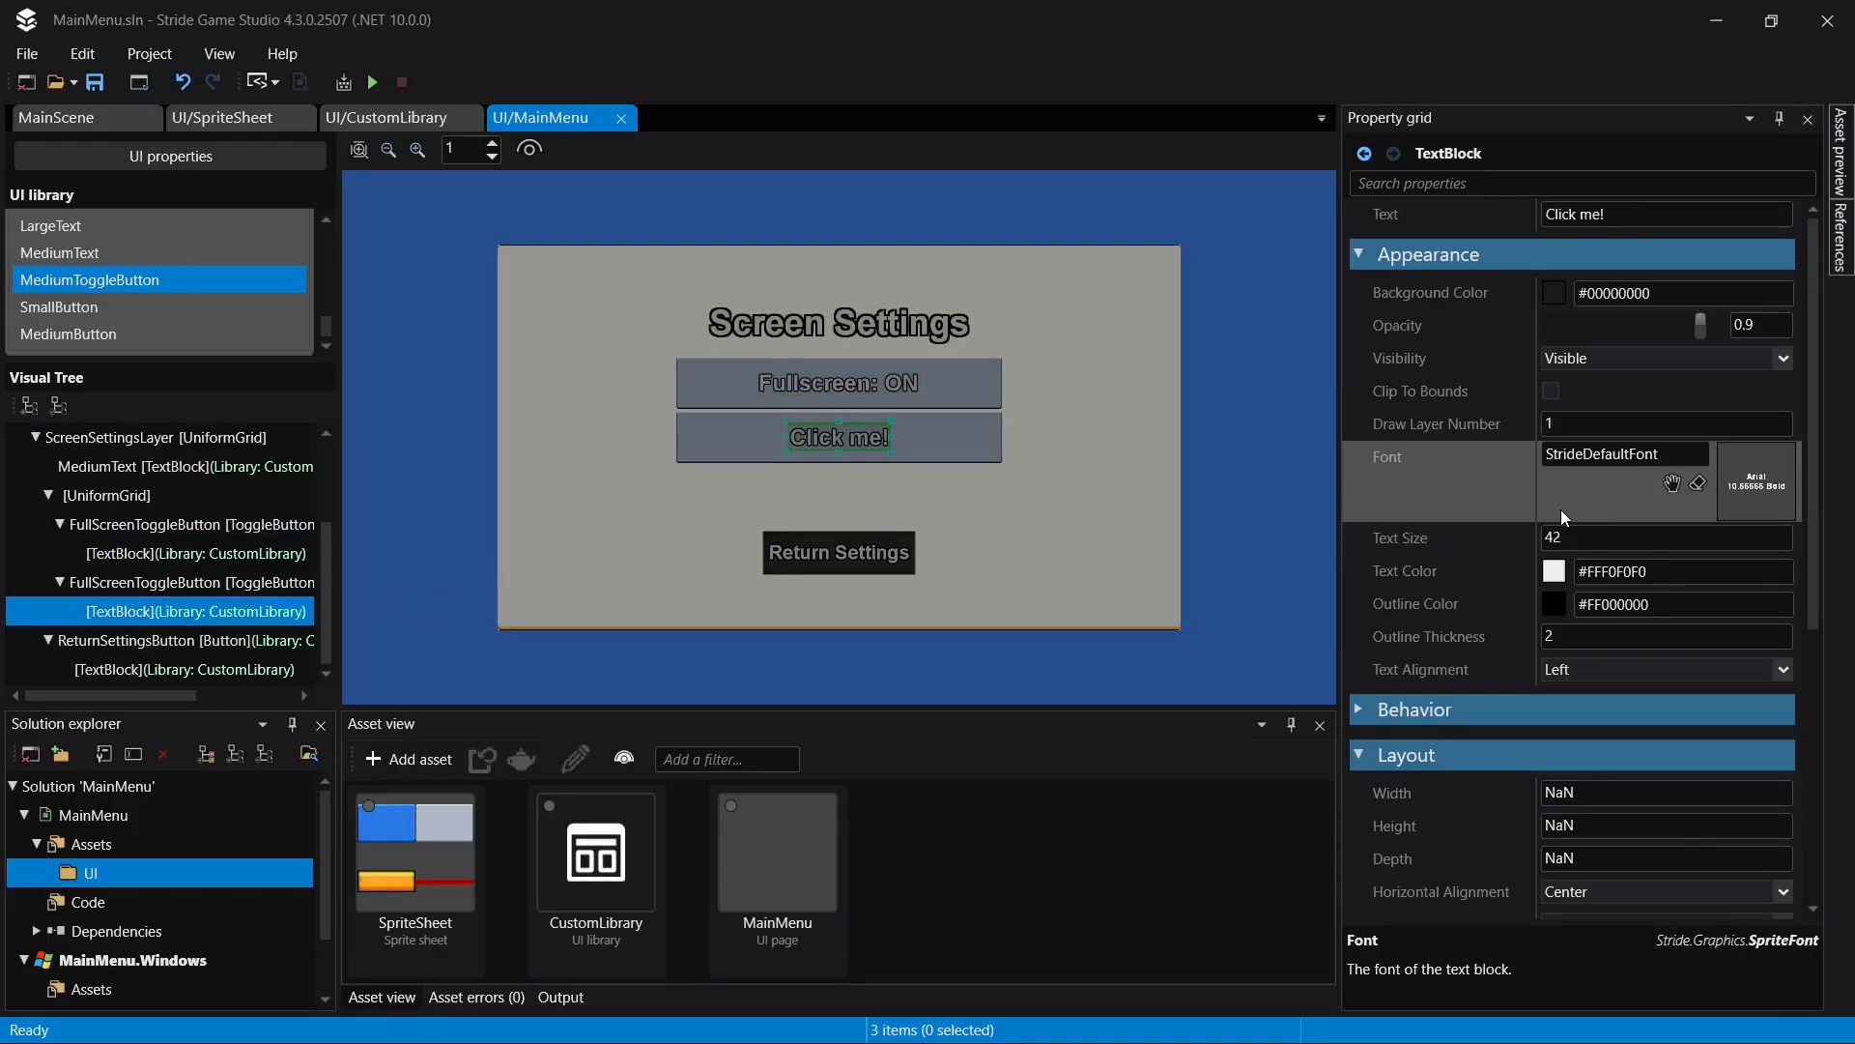
pyautogui.click(1647, 215)
pyautogui.write('VSync: ON')
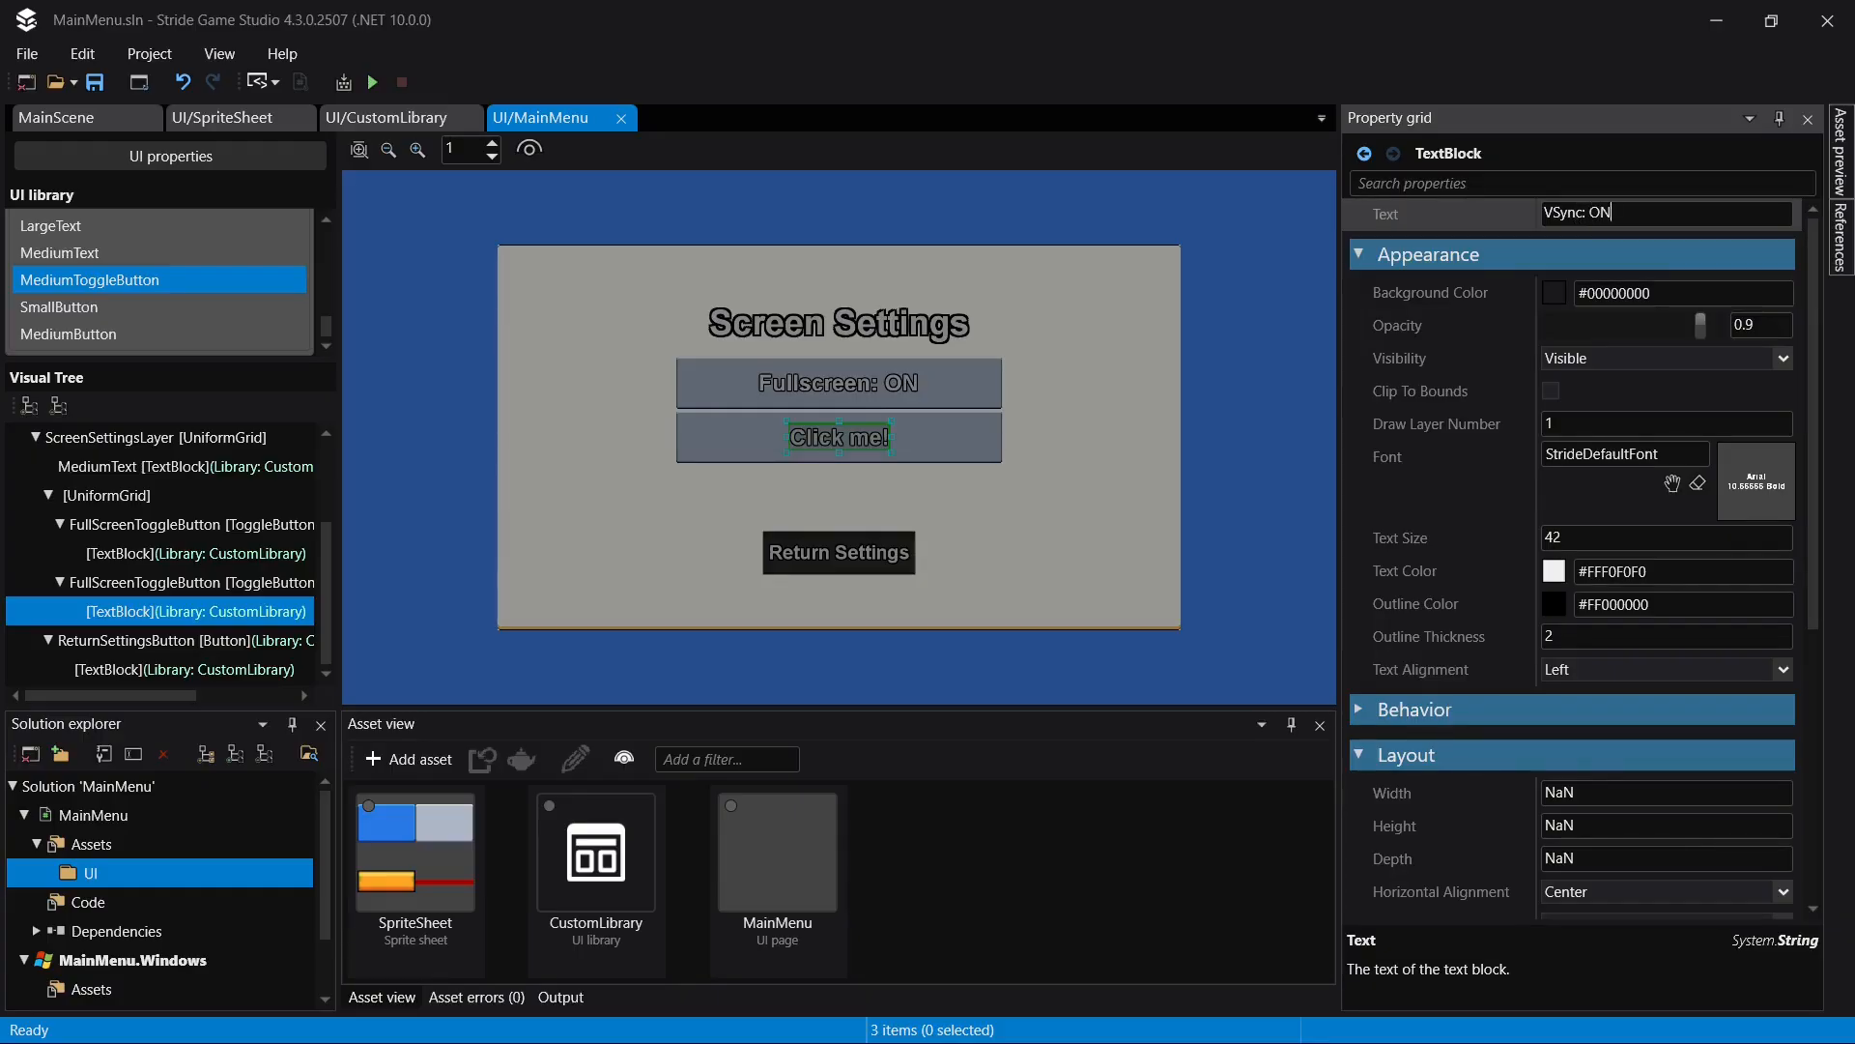
pyautogui.press('Return')
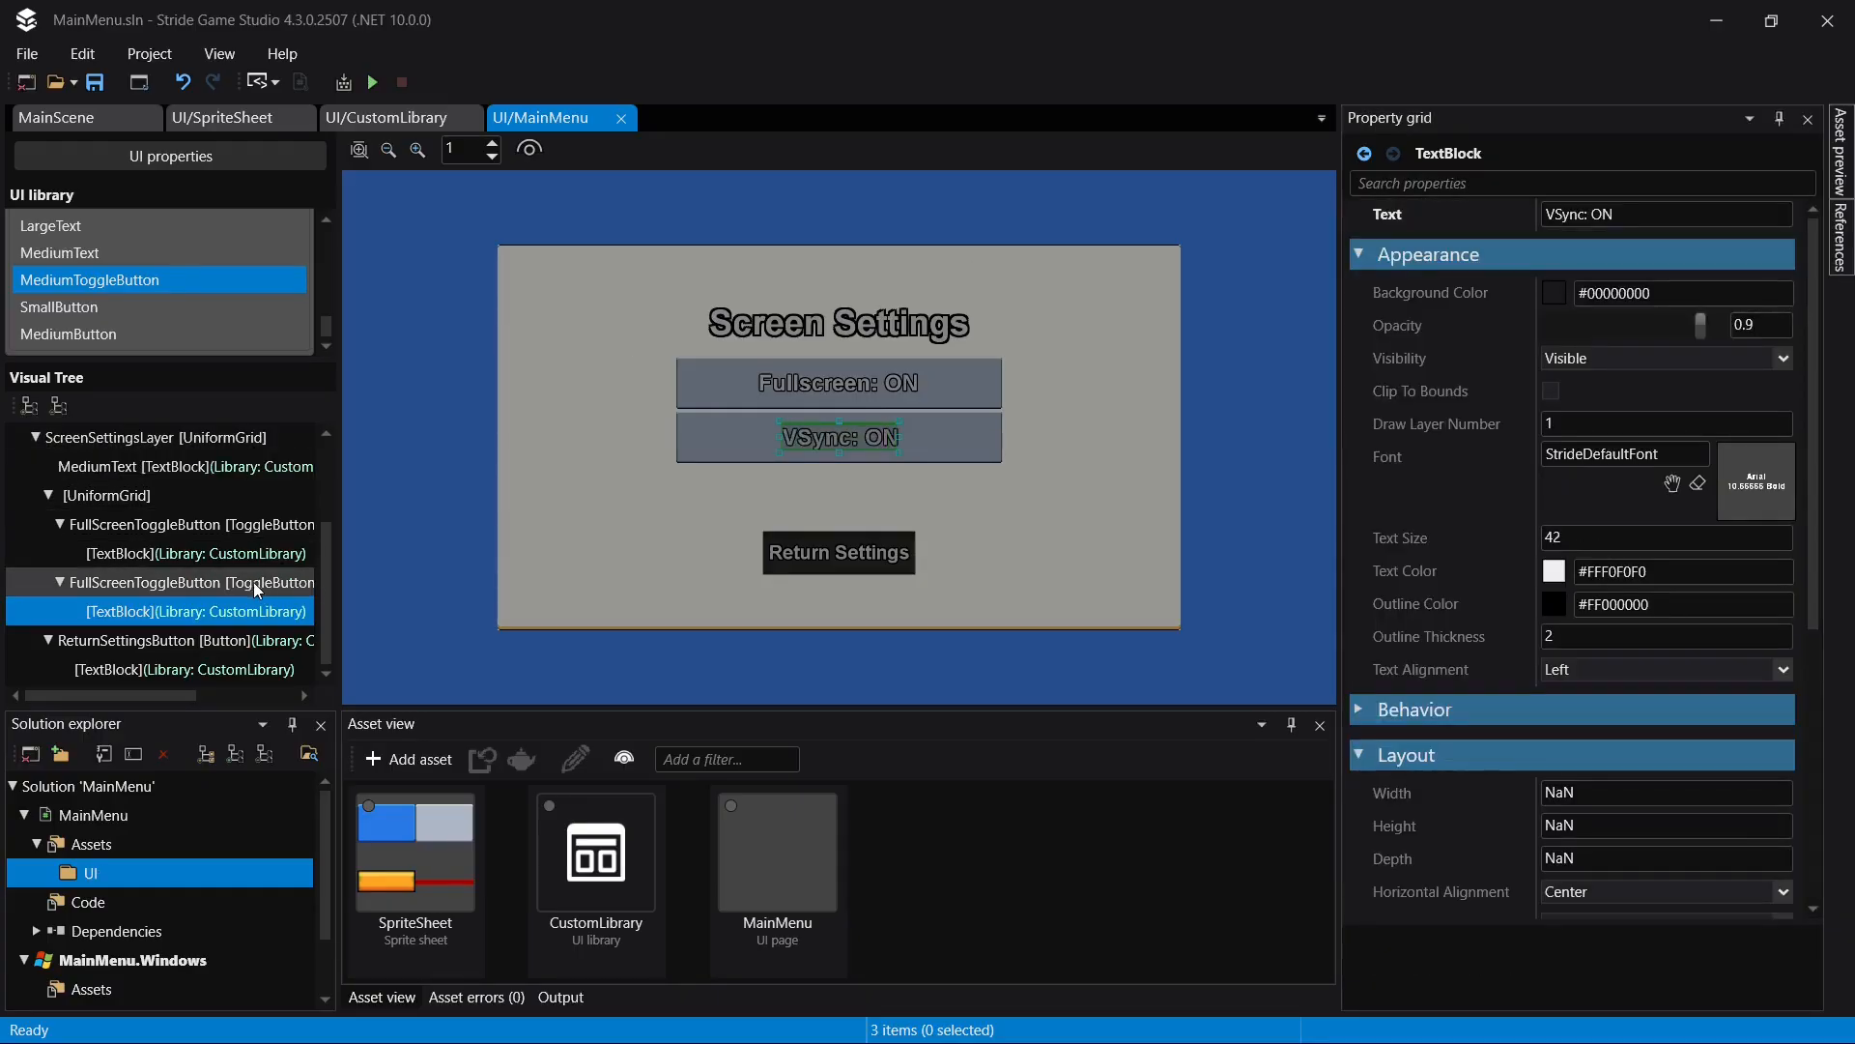
# - Rename the duplicated toggle button as VSyncToggleButton and save the page
pyautogui.doubleClick(253, 581)
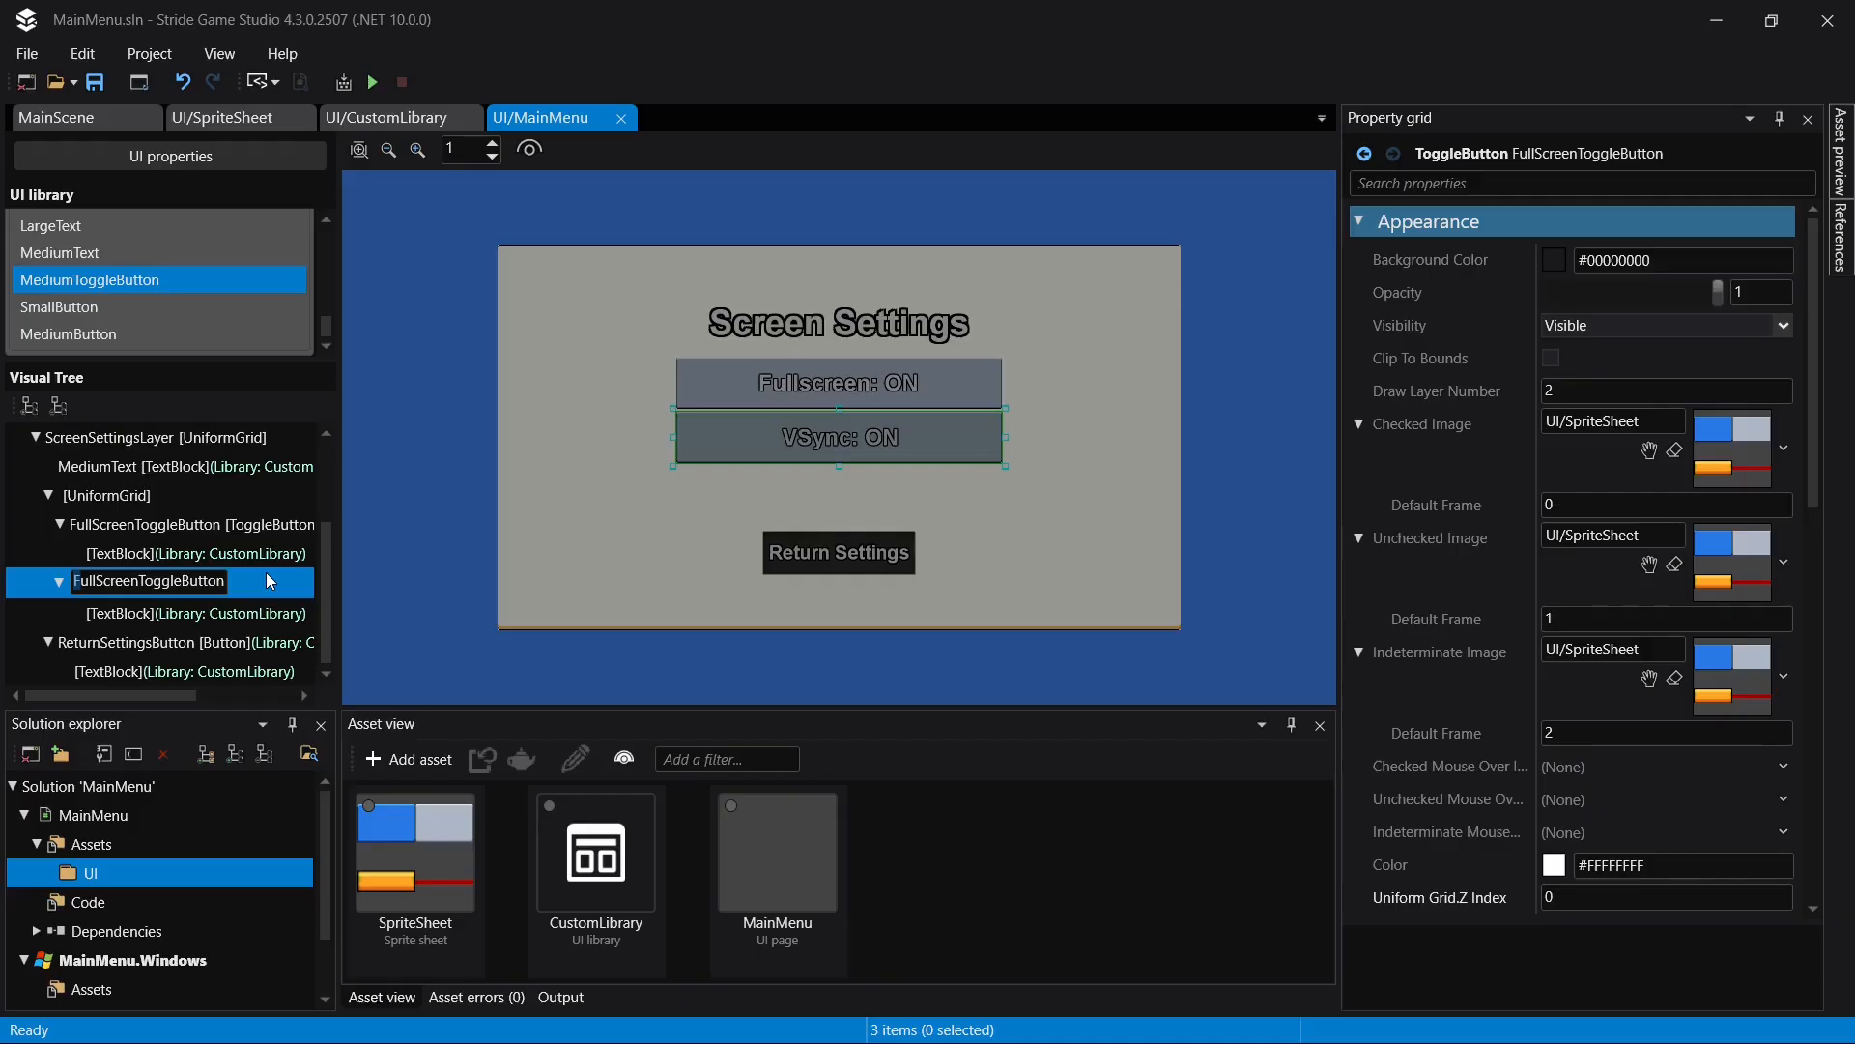
pyautogui.hotkey('shift', 'Right')
pyautogui.hotkey('shift', 'Right')
pyautogui.hotkey('shift', 'Right')
pyautogui.hotkey('shift', 'Right')
pyautogui.hotkey('shift', 'Right')
pyautogui.hotkey('shift', 'Right')
pyautogui.hotkey('shift', 'Right')
pyautogui.hotkey('shift', 'Right')
pyautogui.write('VS')
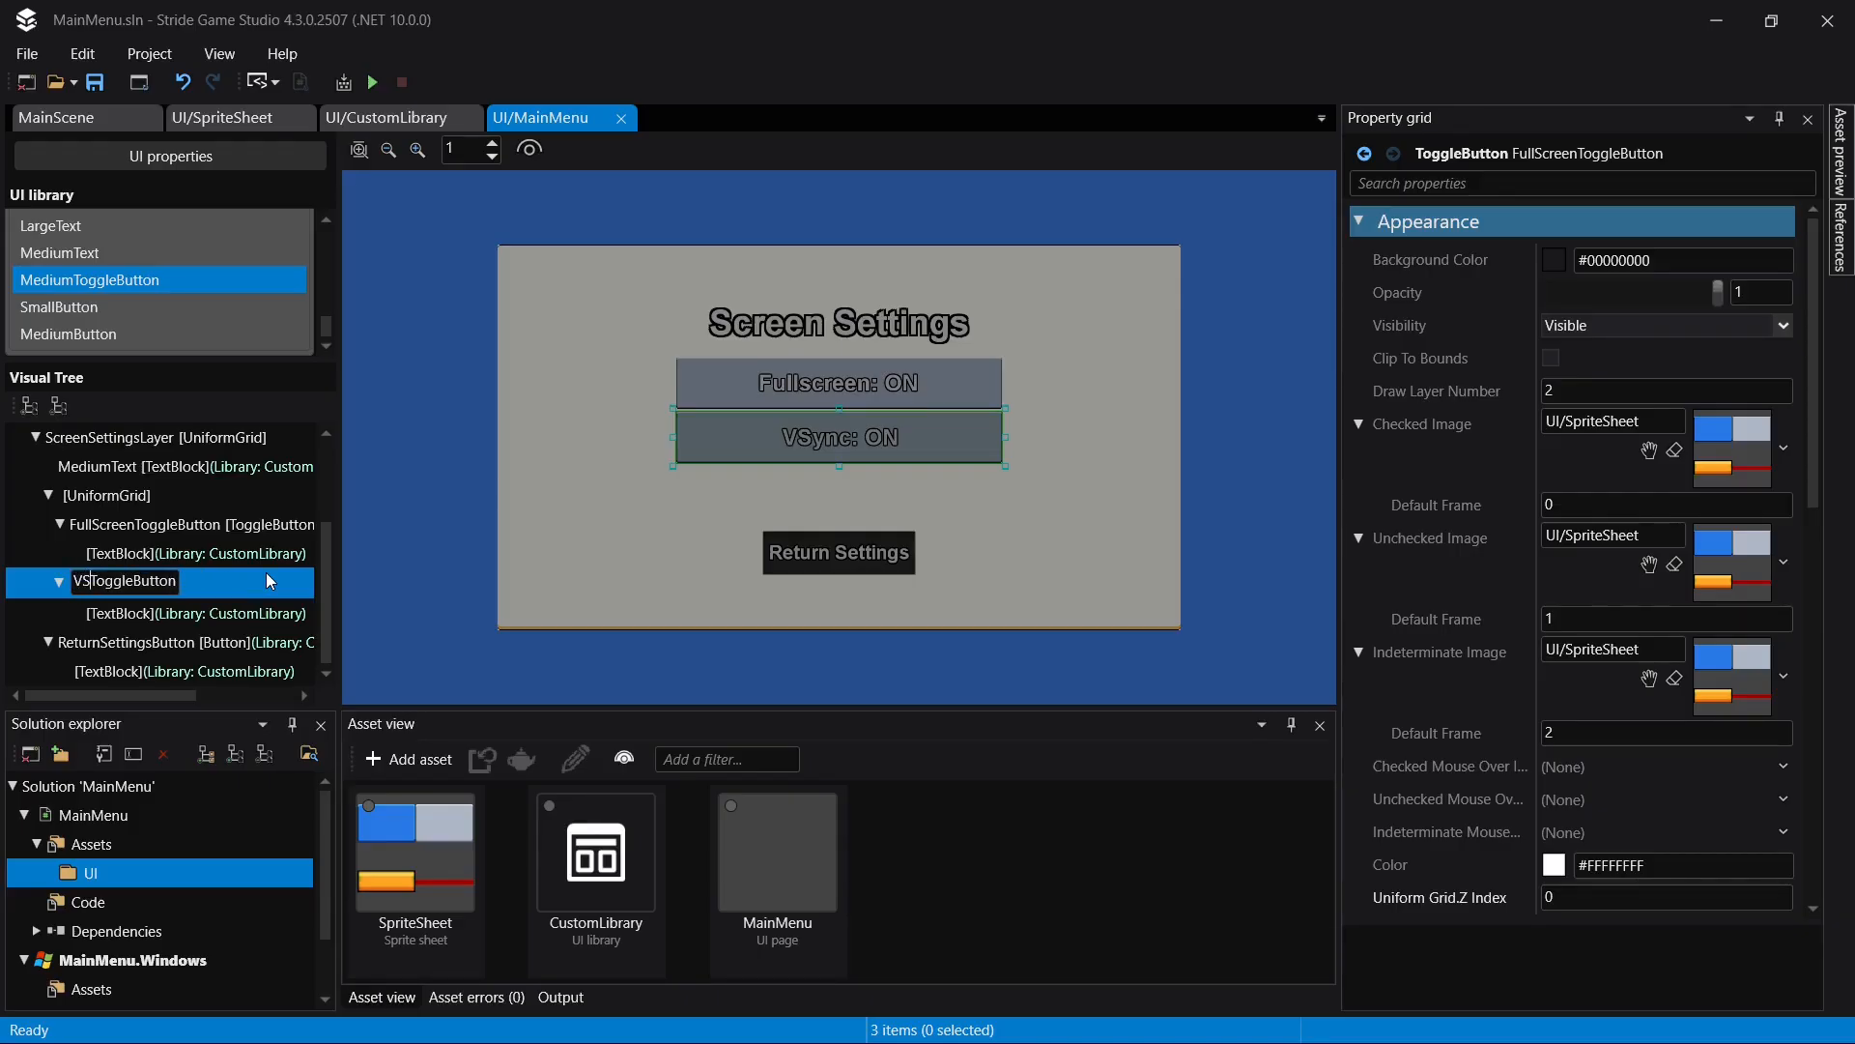
pyautogui.write('yn')
pyautogui.press('Return')
pyautogui.press('F2')
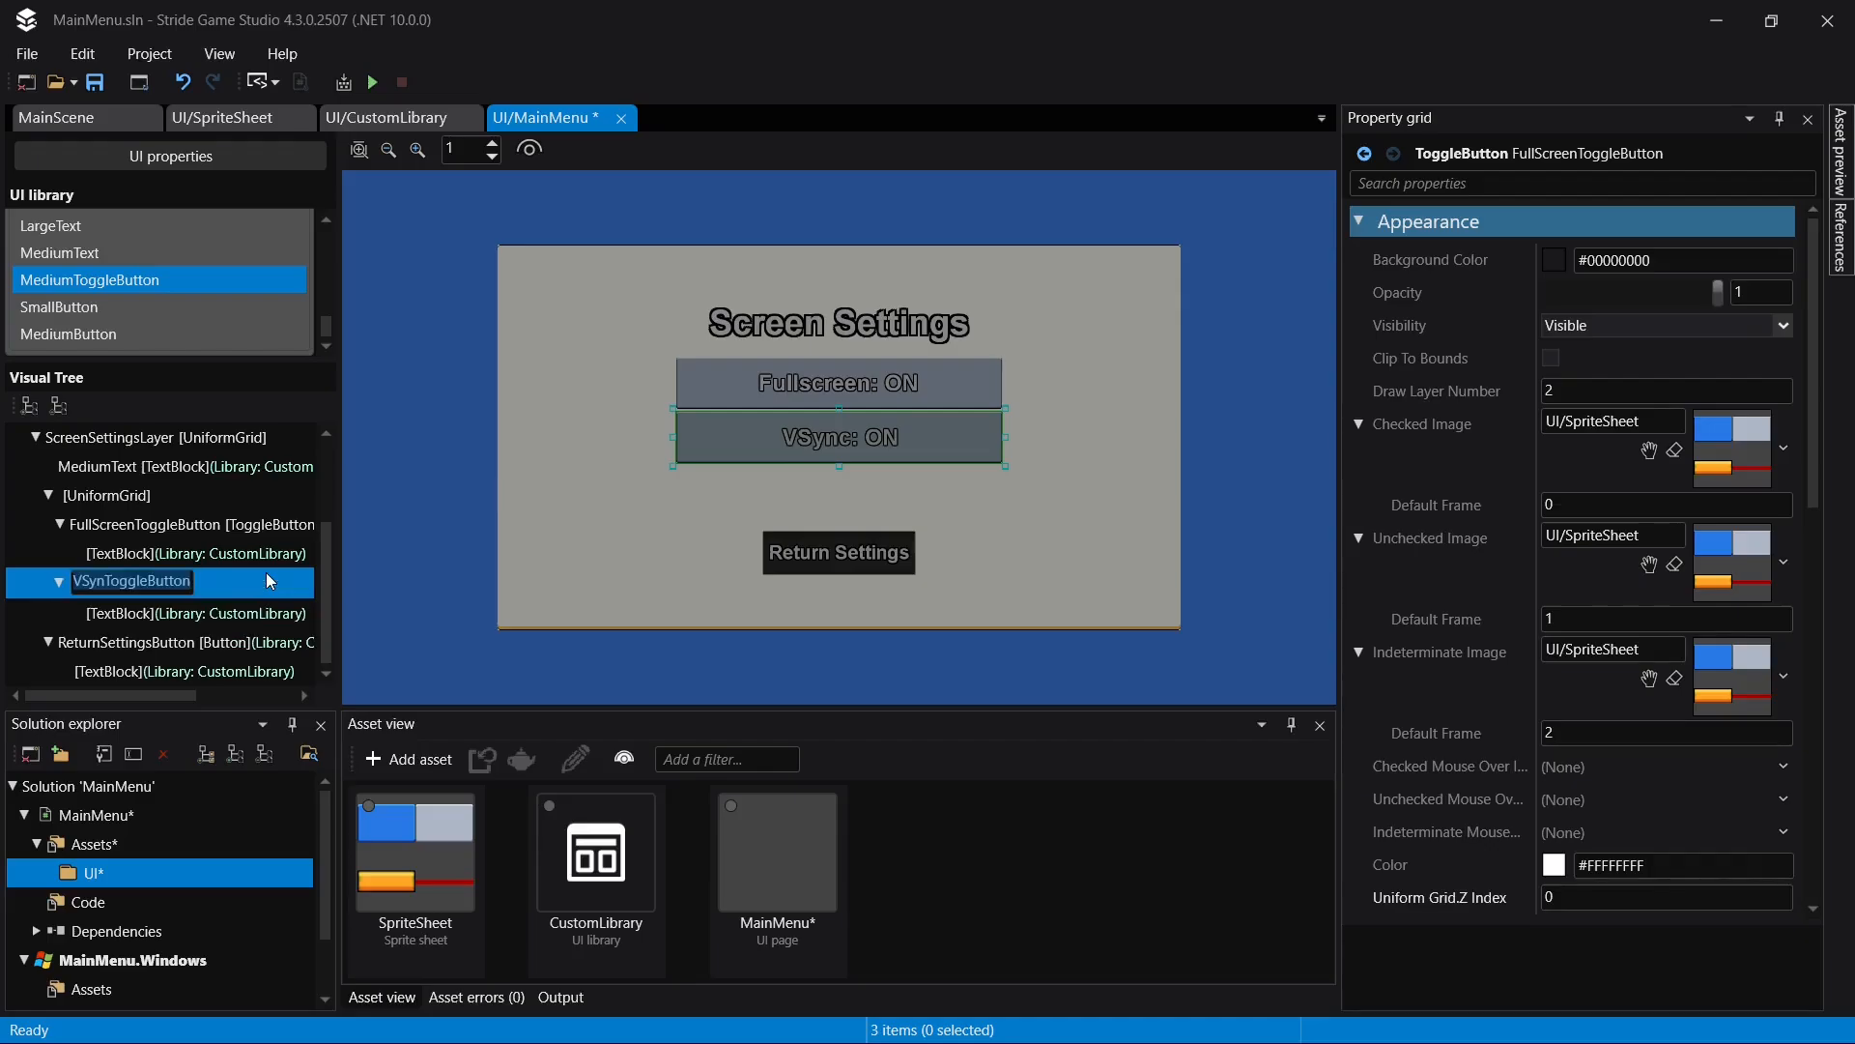
pyautogui.press('Home')
pyautogui.press('Right')
pyautogui.press('Right')
pyautogui.press('Right')
pyautogui.press('Right')
pyautogui.write('c')
pyautogui.press('Return')
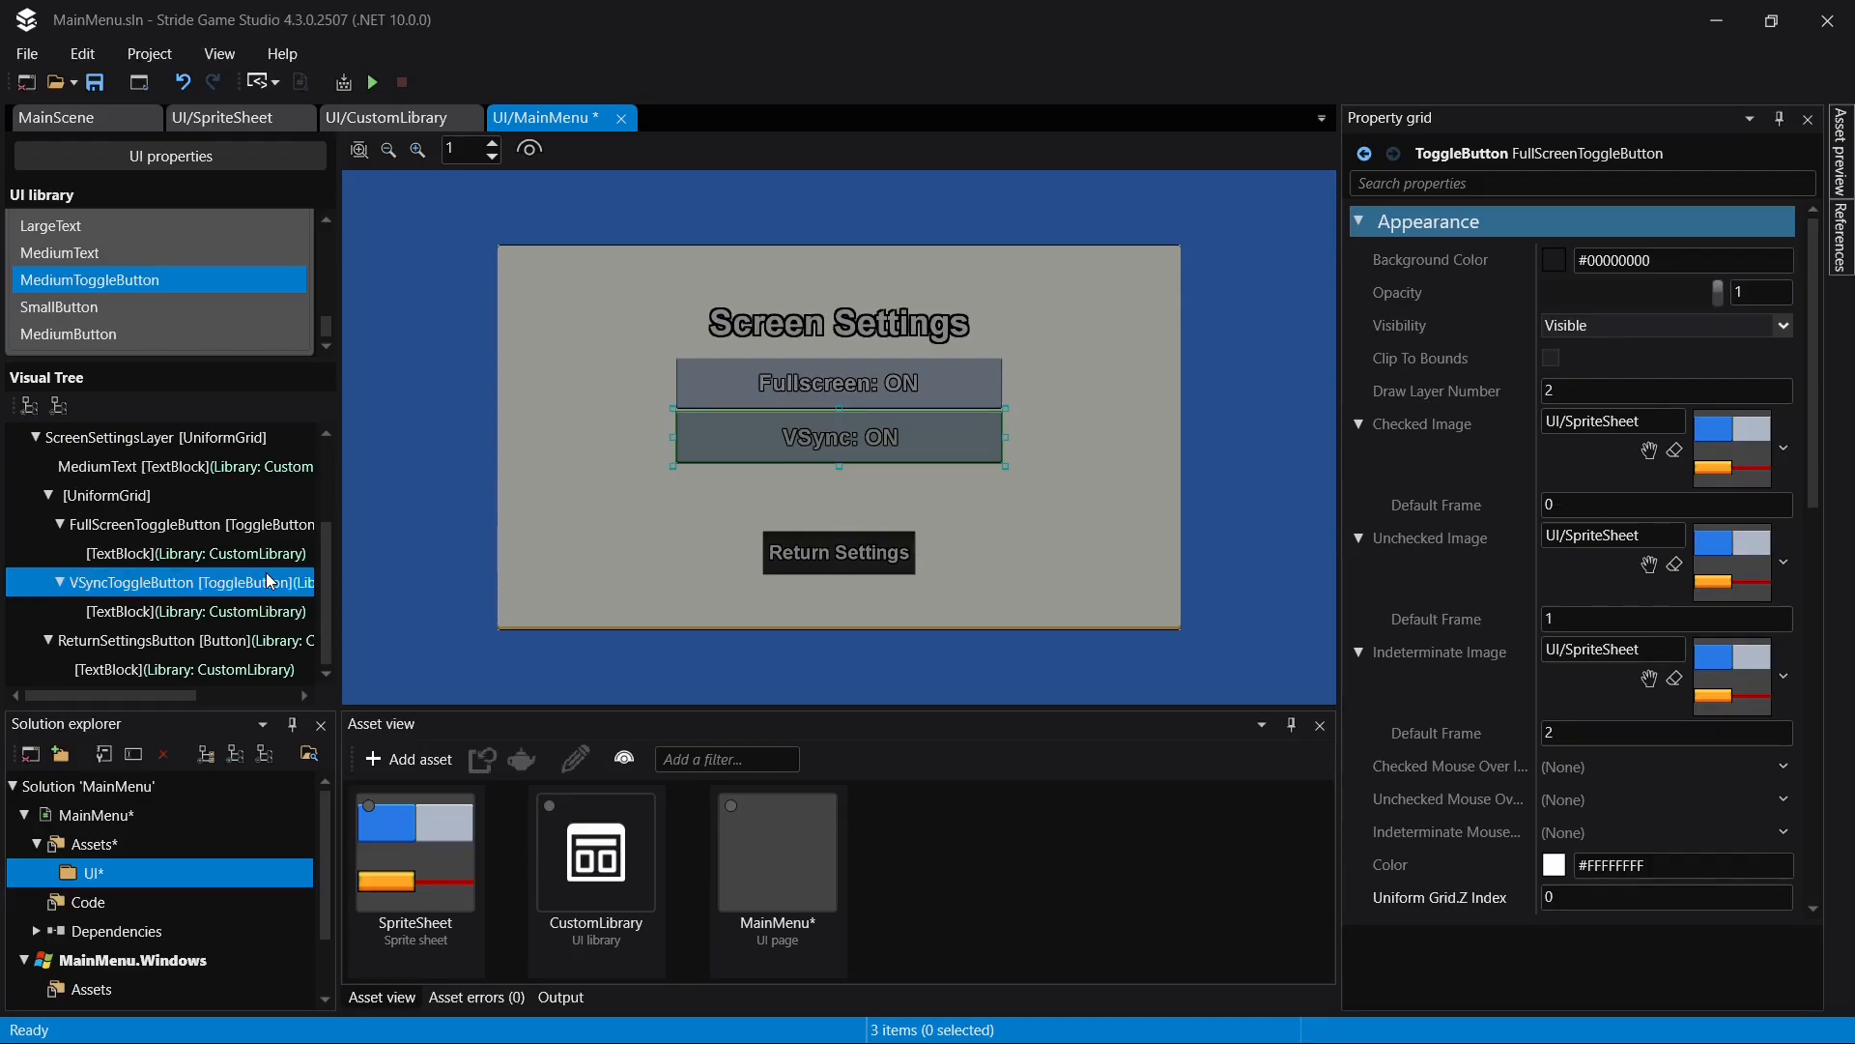
pyautogui.click(724, 496)
pyautogui.hotkey('ctrl', 's')
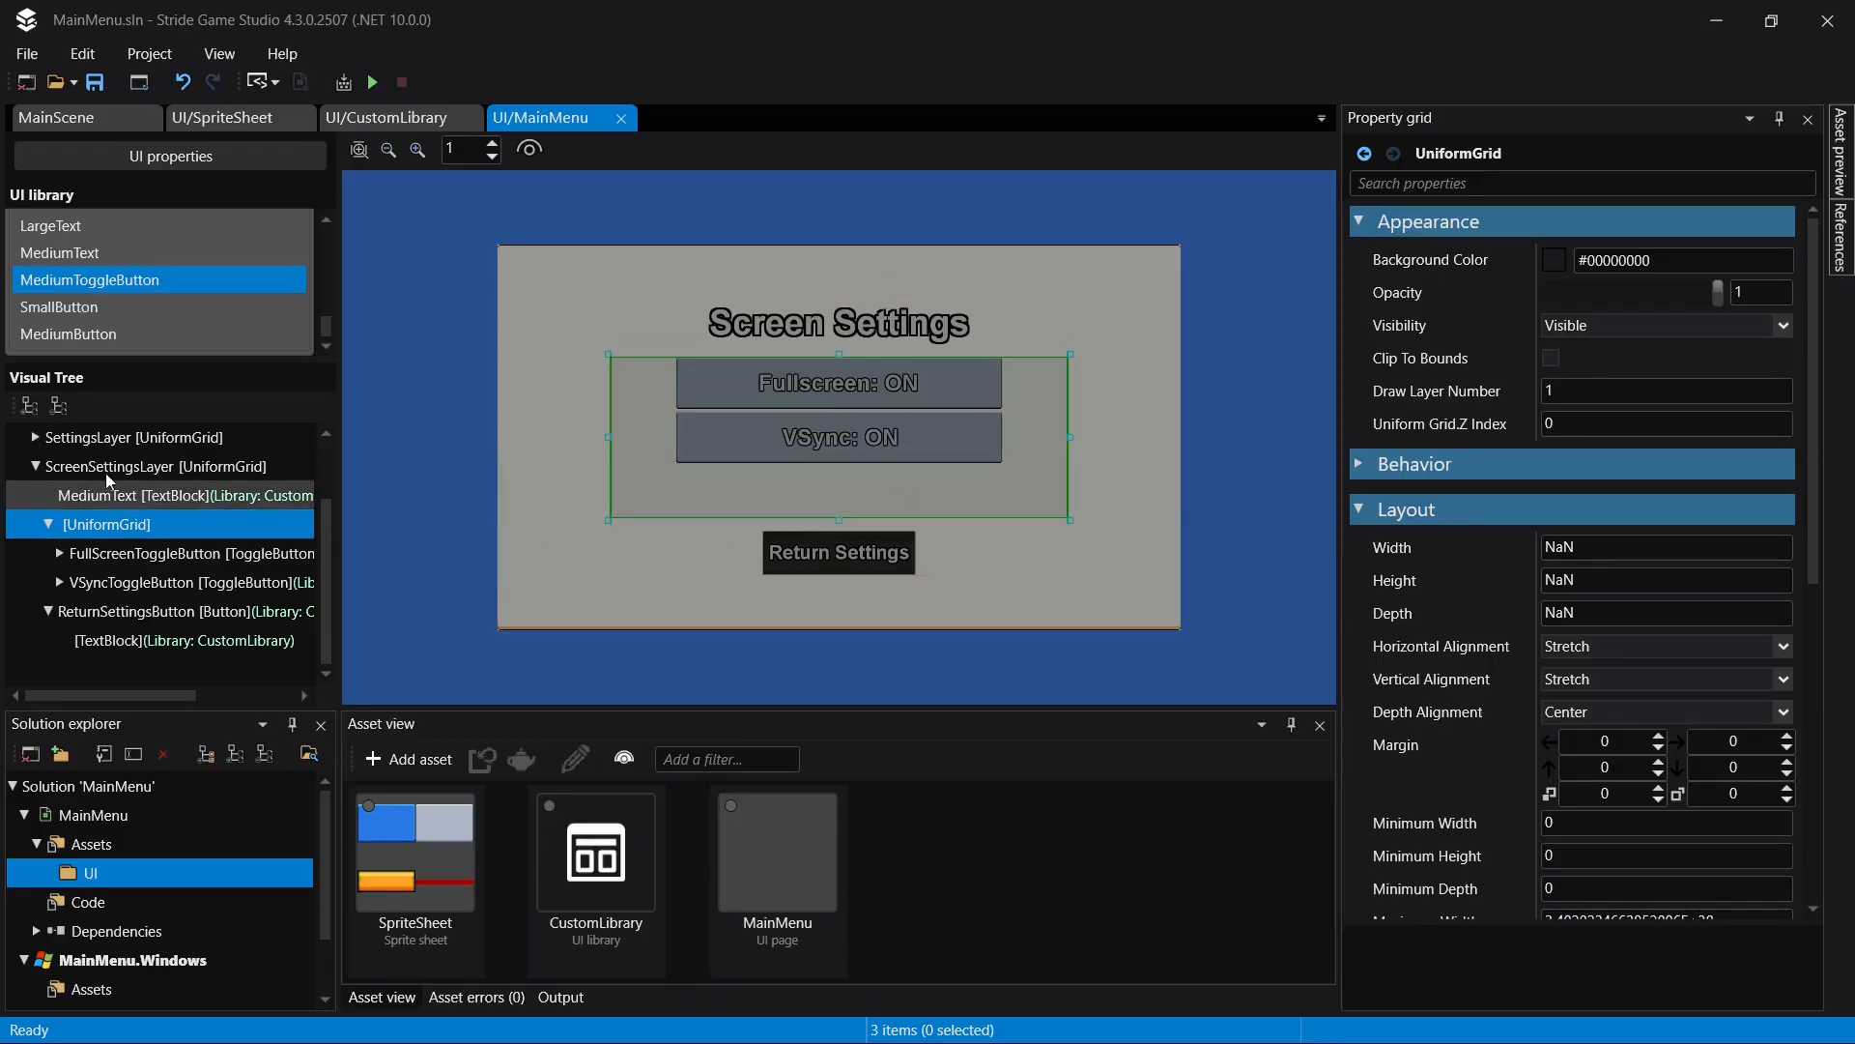
# - Add a new UniformGrid inside the UniformGrid that holds the two toggle buttons
pyautogui.scroll(1, 136, 275)
pyautogui.scroll(3, 118, 269)
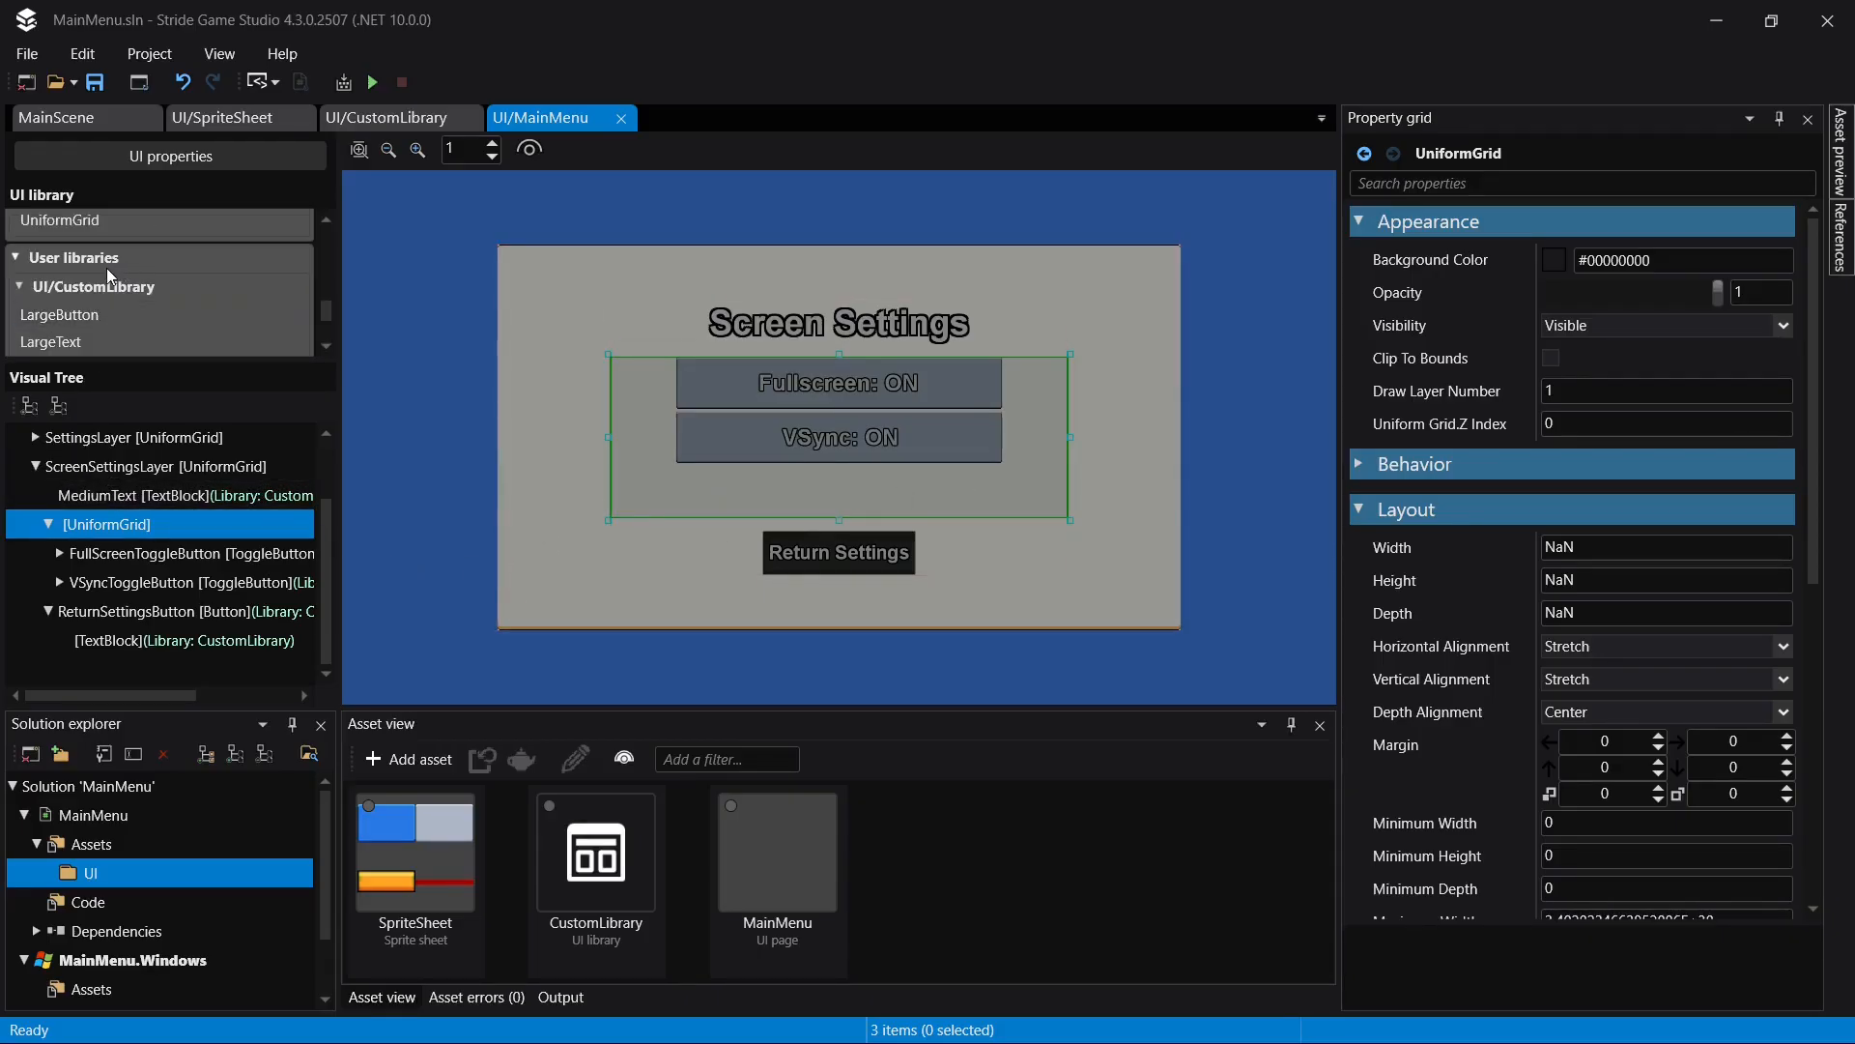
pyautogui.moveTo(84, 286); pyautogui.dragTo(136, 527)
pyautogui.click(158, 644)
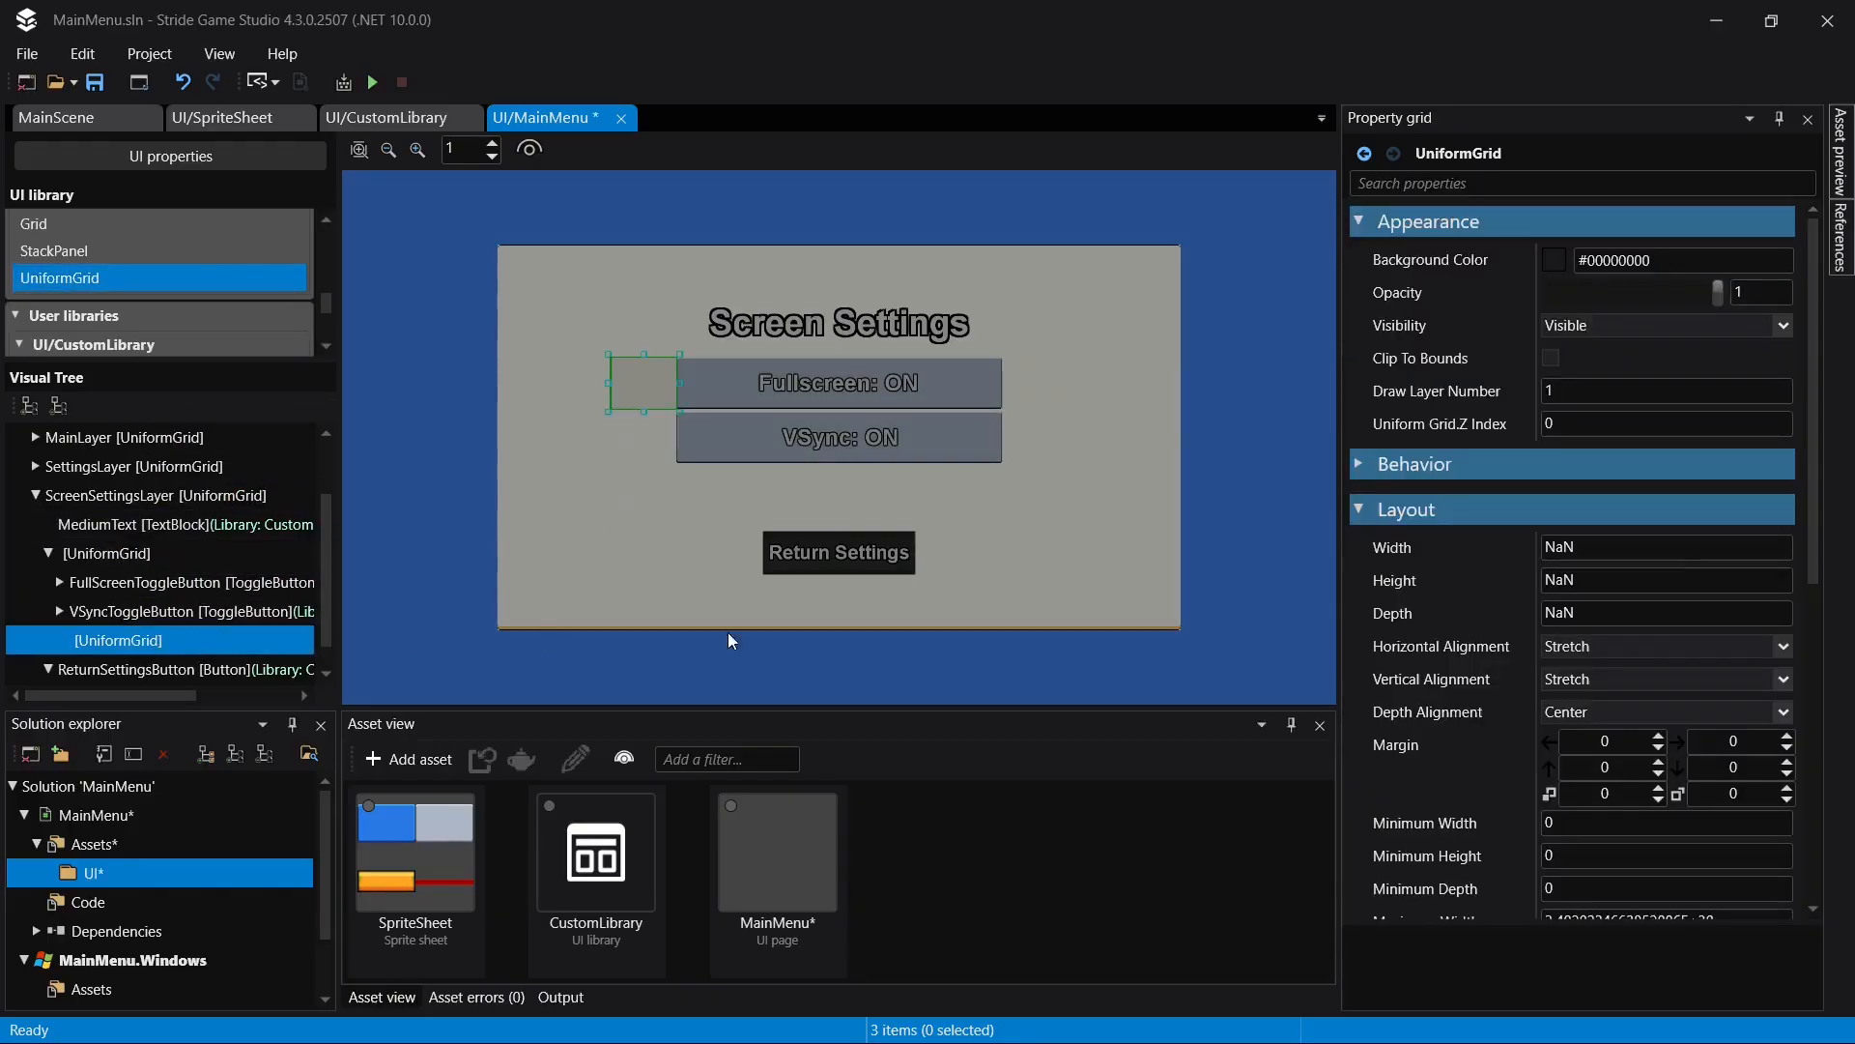
# - Place the nested UniformGrid at grid row 2, column 1 with a column span of 5, and save
pyautogui.scroll(-5, 1642, 580)
pyautogui.scroll(-3, 1642, 720)
pyautogui.click(1601, 693)
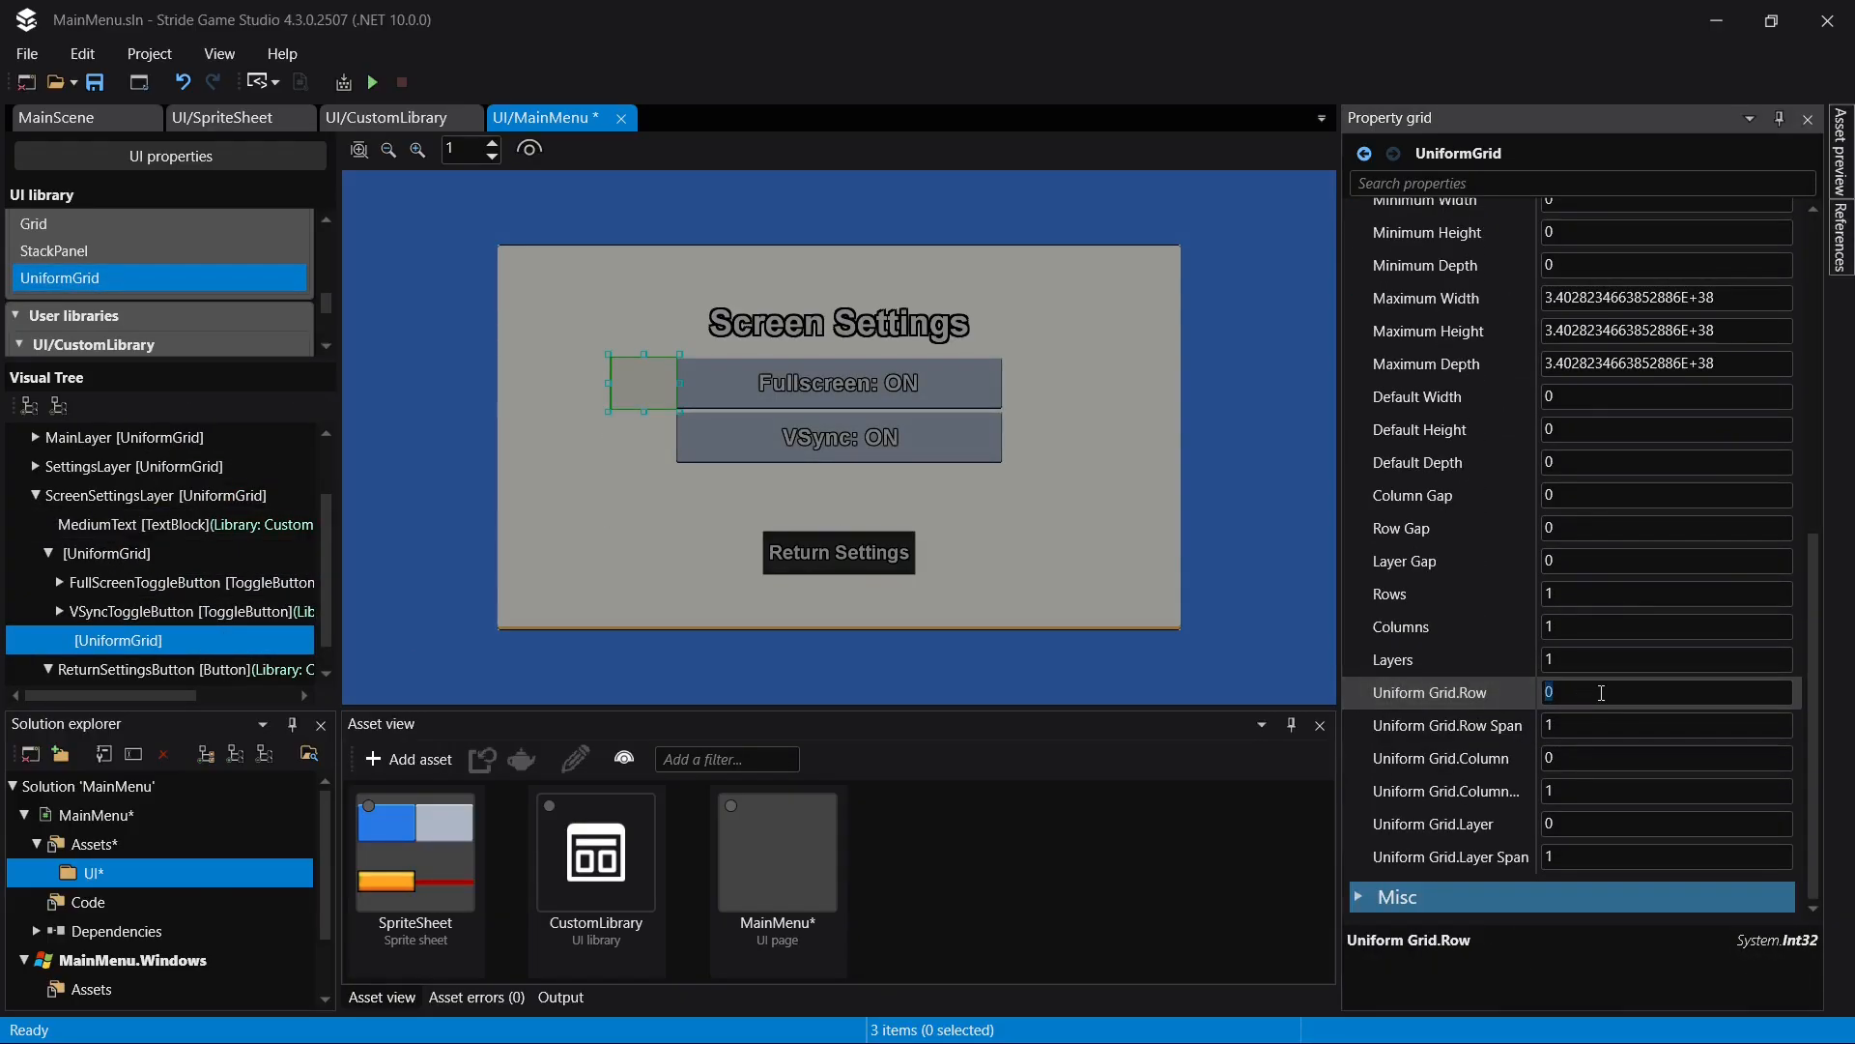
pyautogui.write('2')
pyautogui.press('Return')
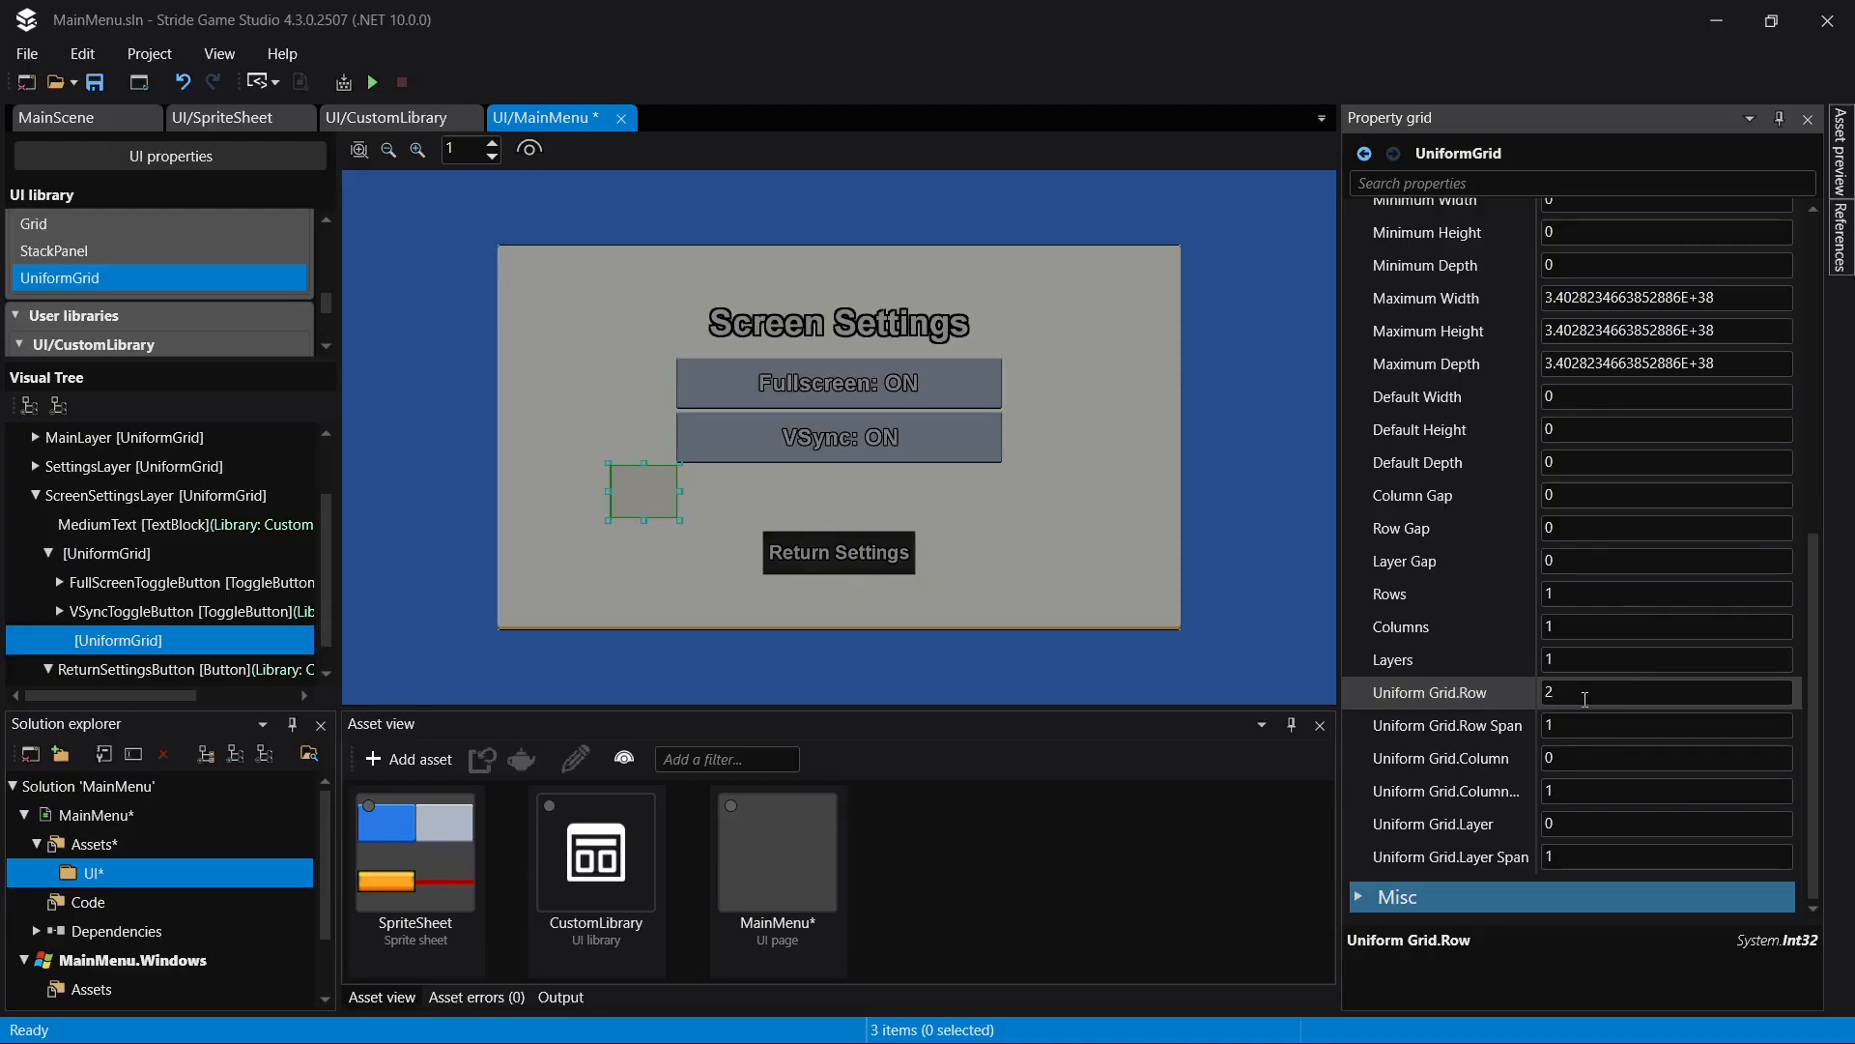
pyautogui.click(1585, 758)
pyautogui.write('1')
pyautogui.press('Return')
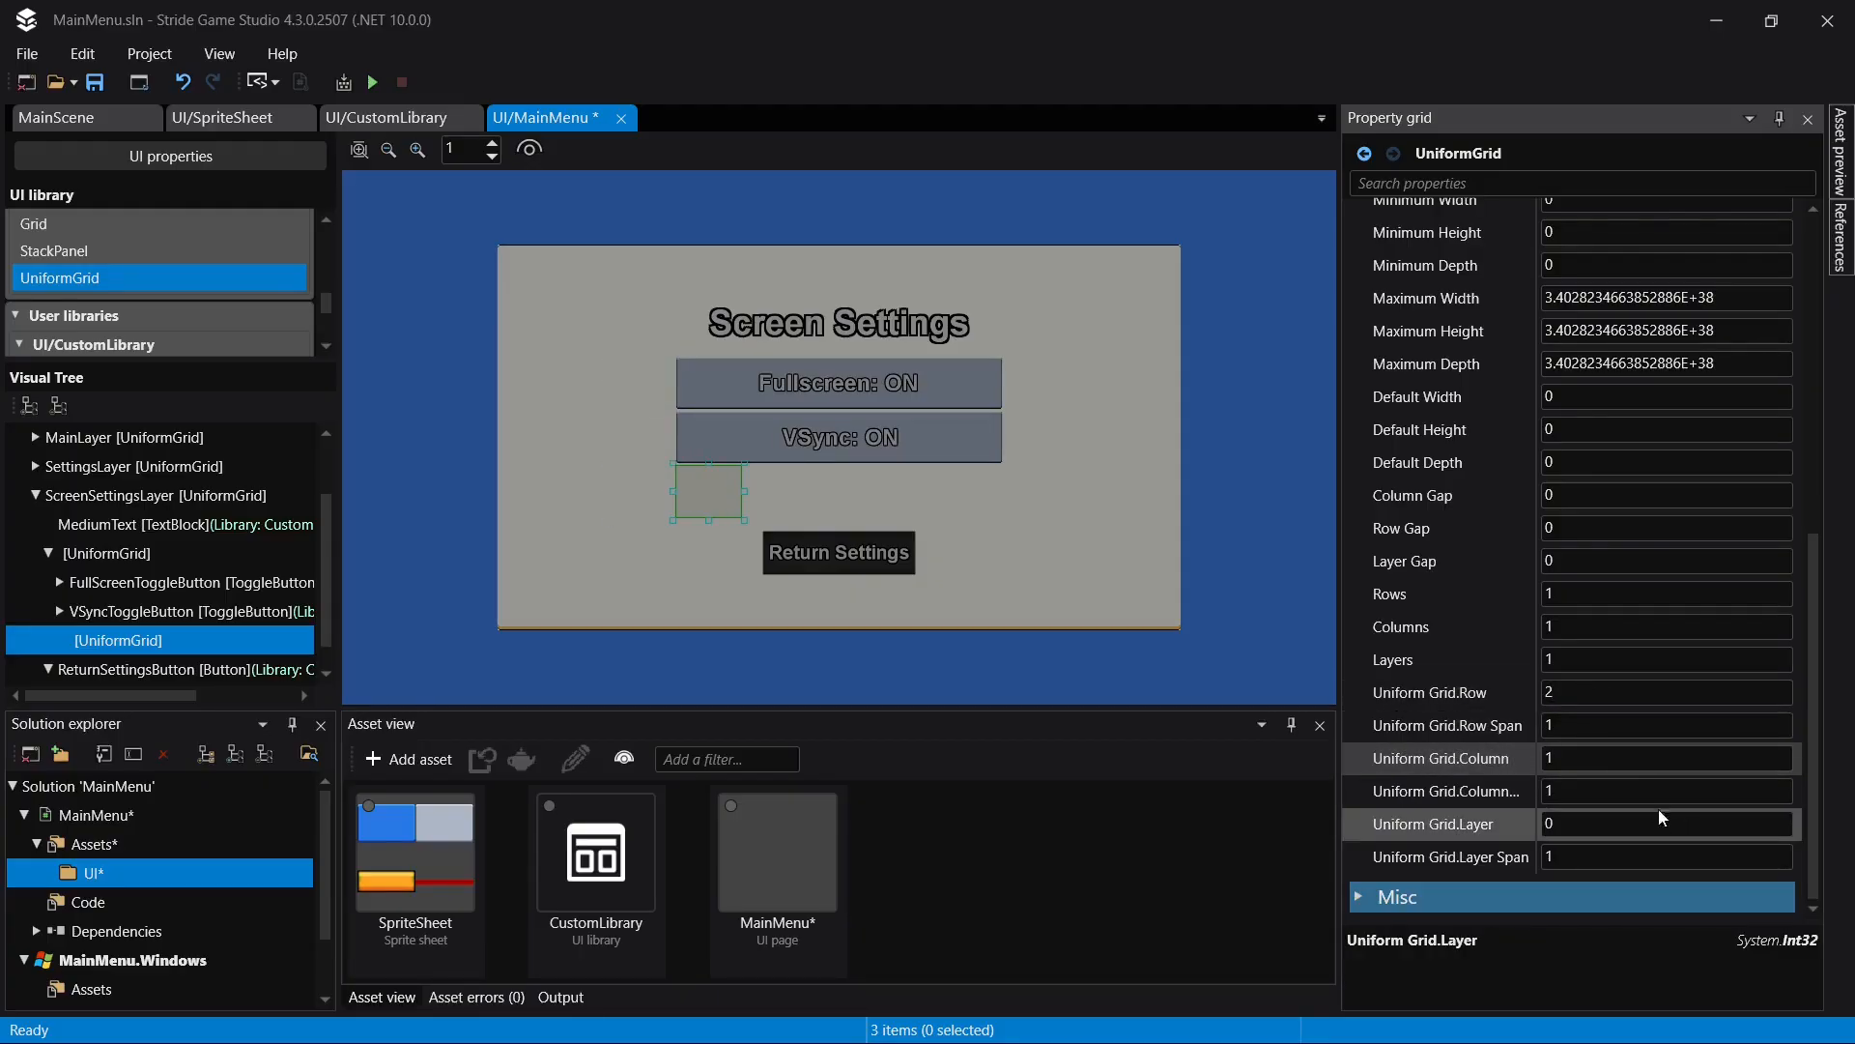
pyautogui.click(1668, 791)
pyautogui.press('Return')
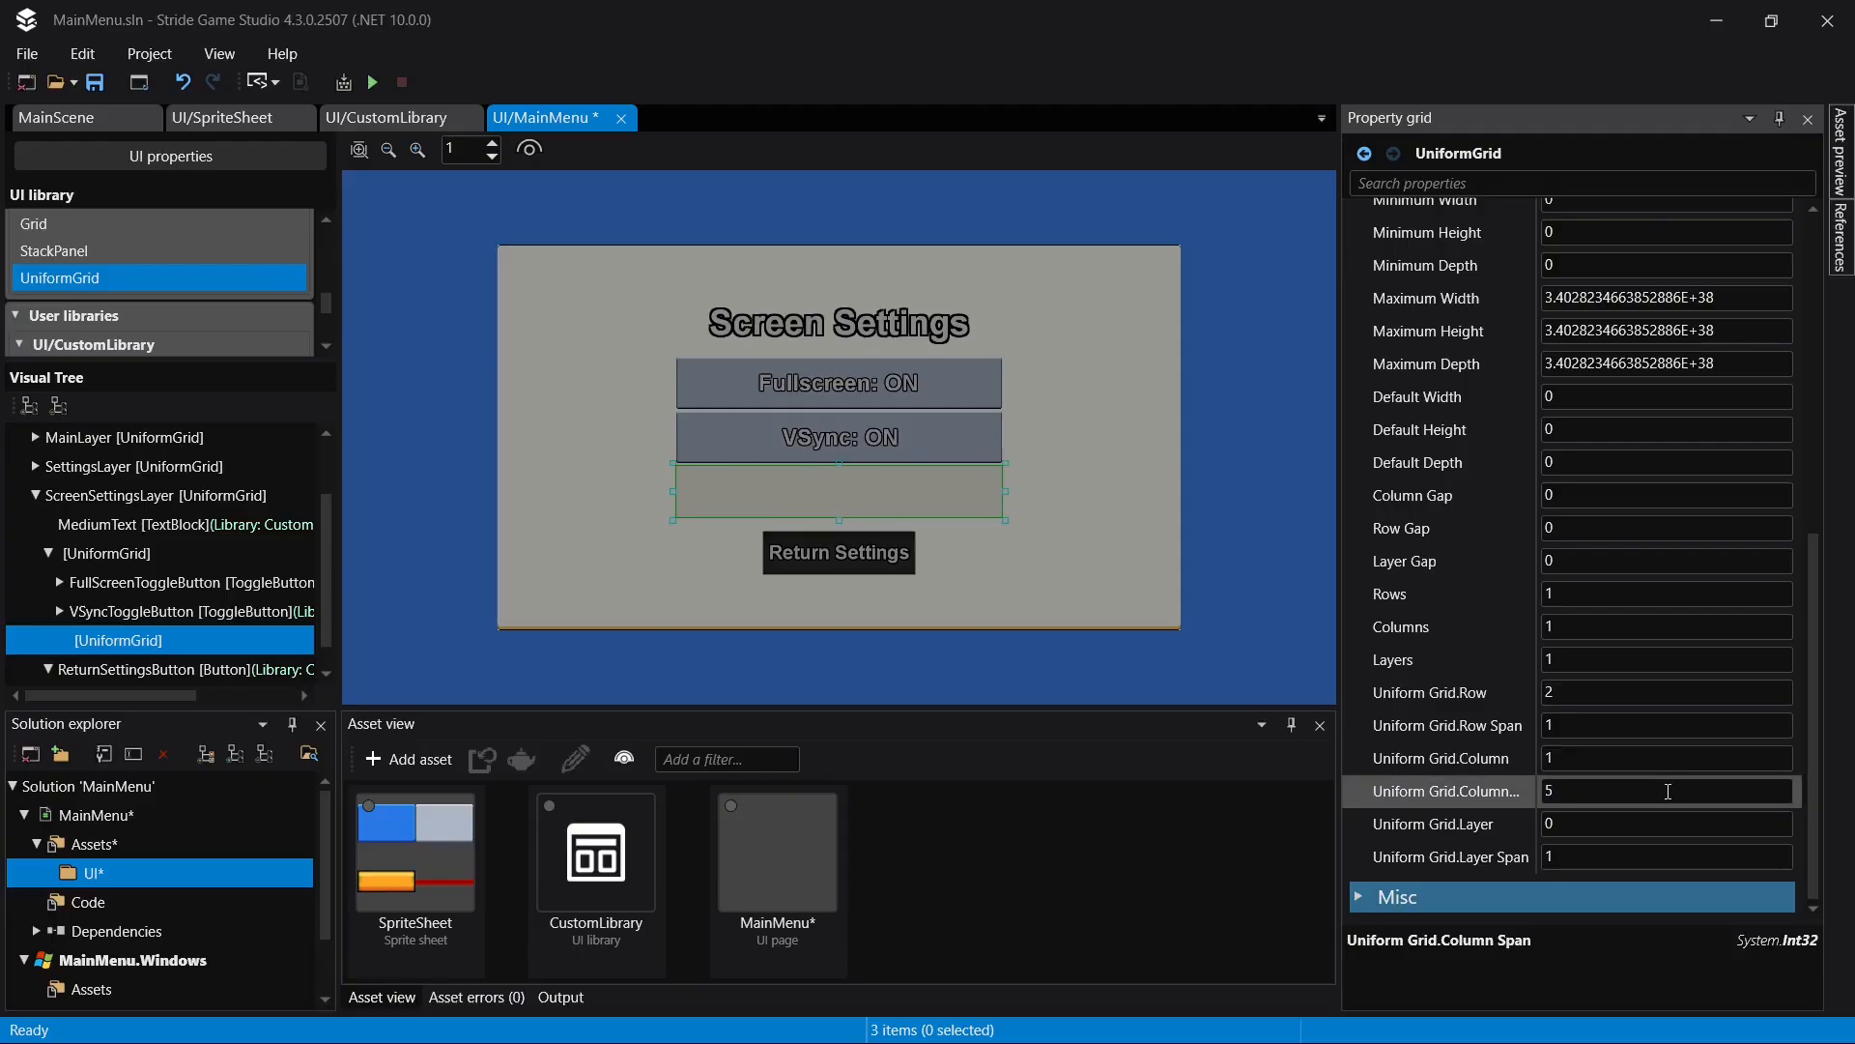
pyautogui.hotkey('ctrl', 's')
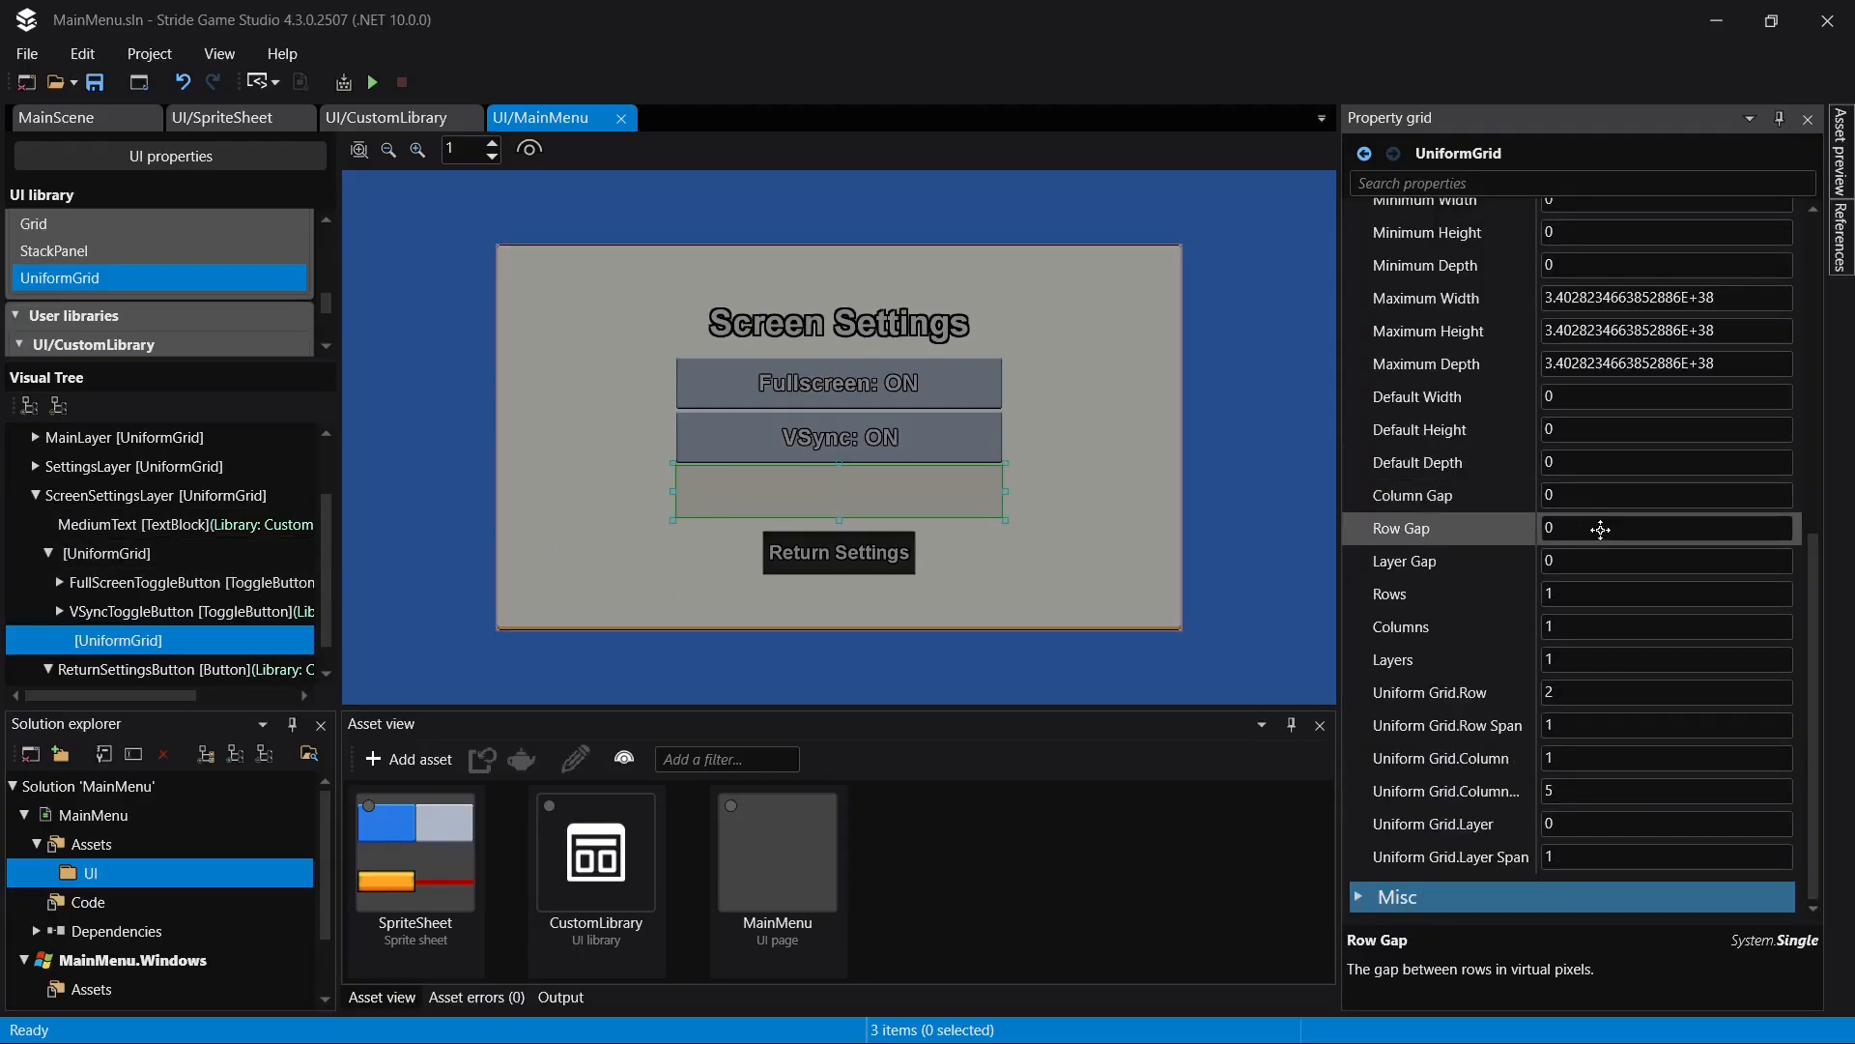
# - Set the nested UniformGrid's number of columns to 2
pyautogui.click(1626, 495)
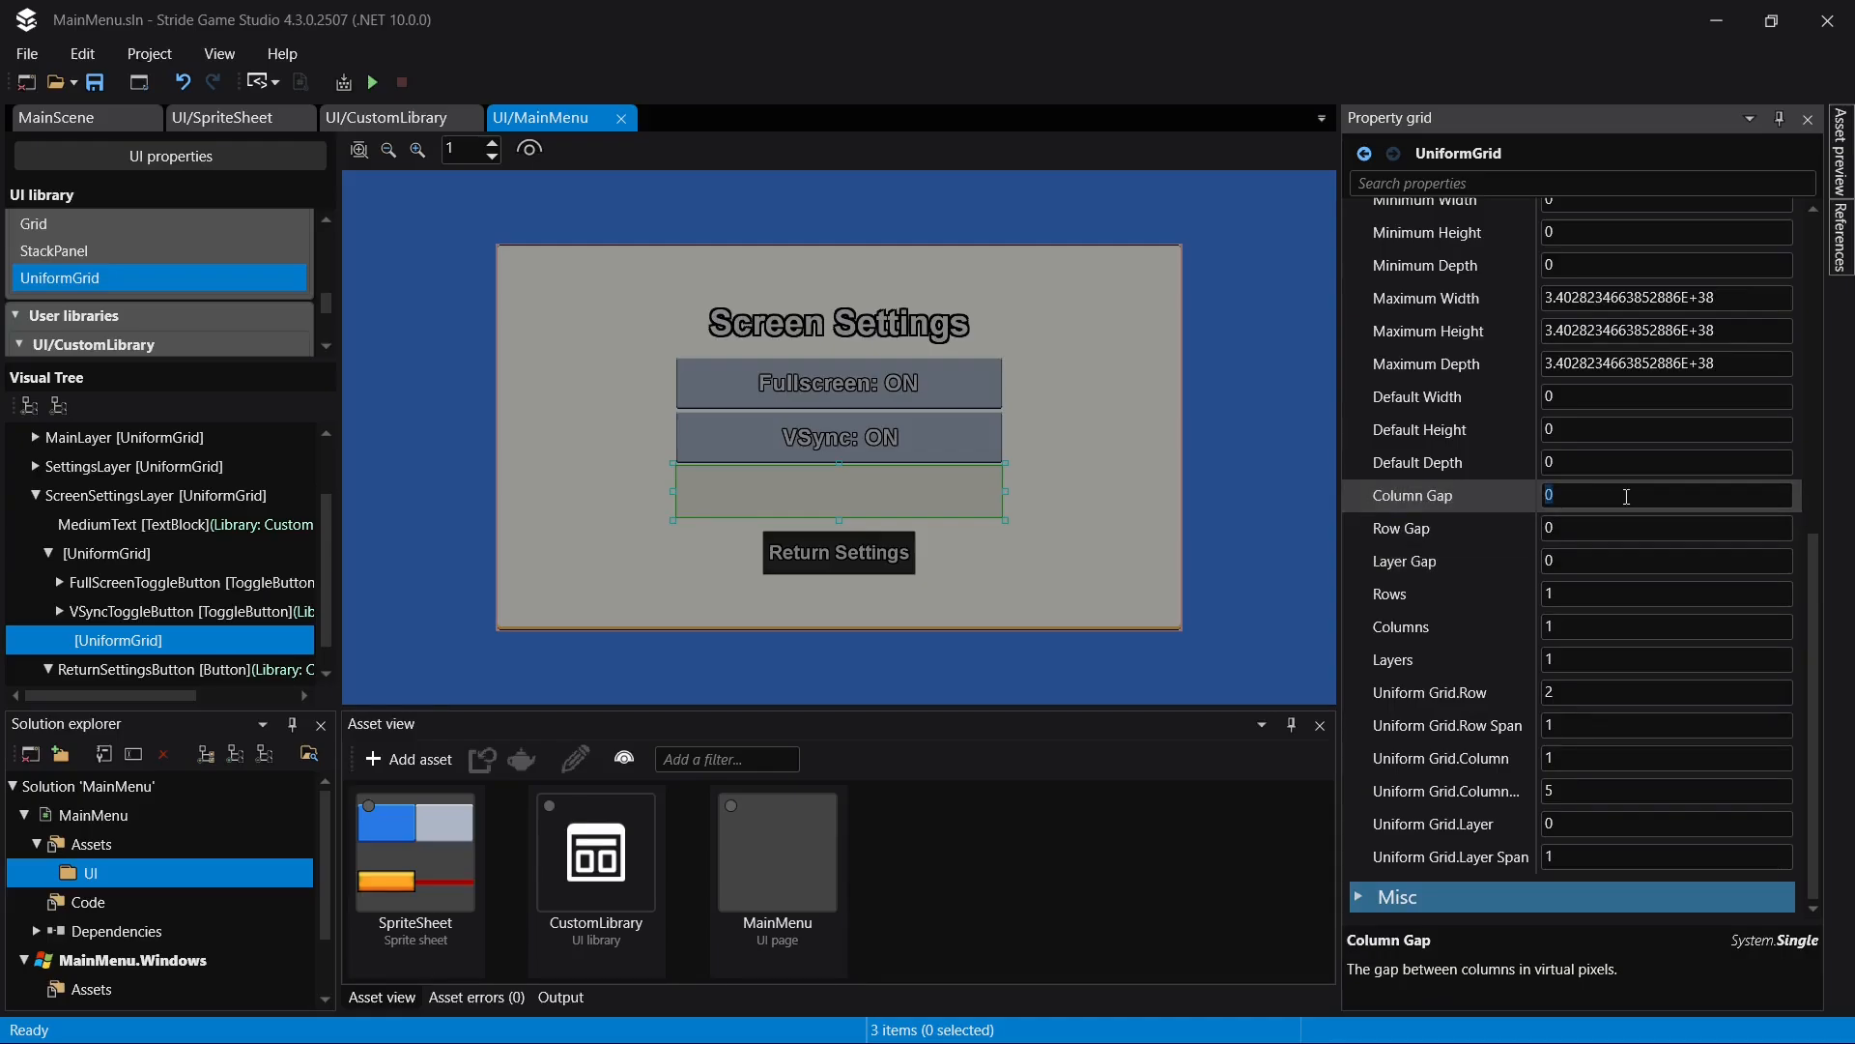
pyautogui.click(1618, 627)
pyautogui.write('2')
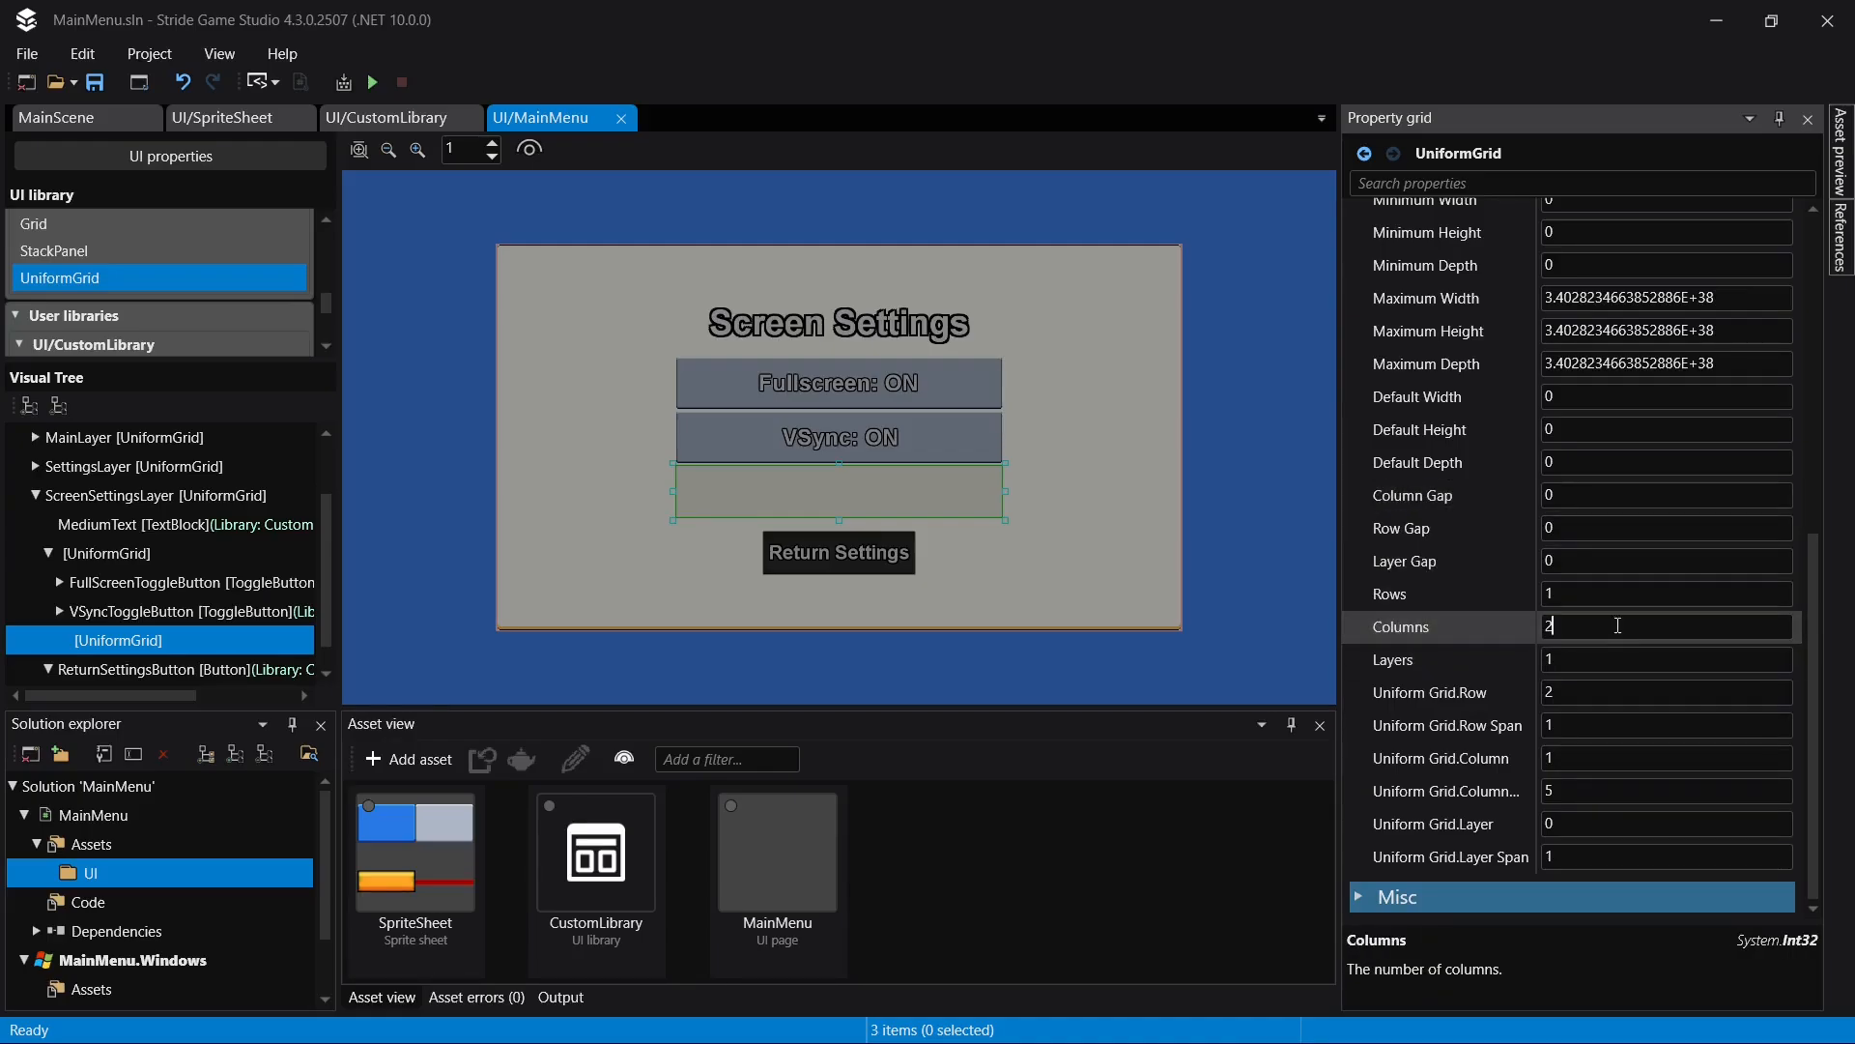
pyautogui.hotkey('ctrl', 's')
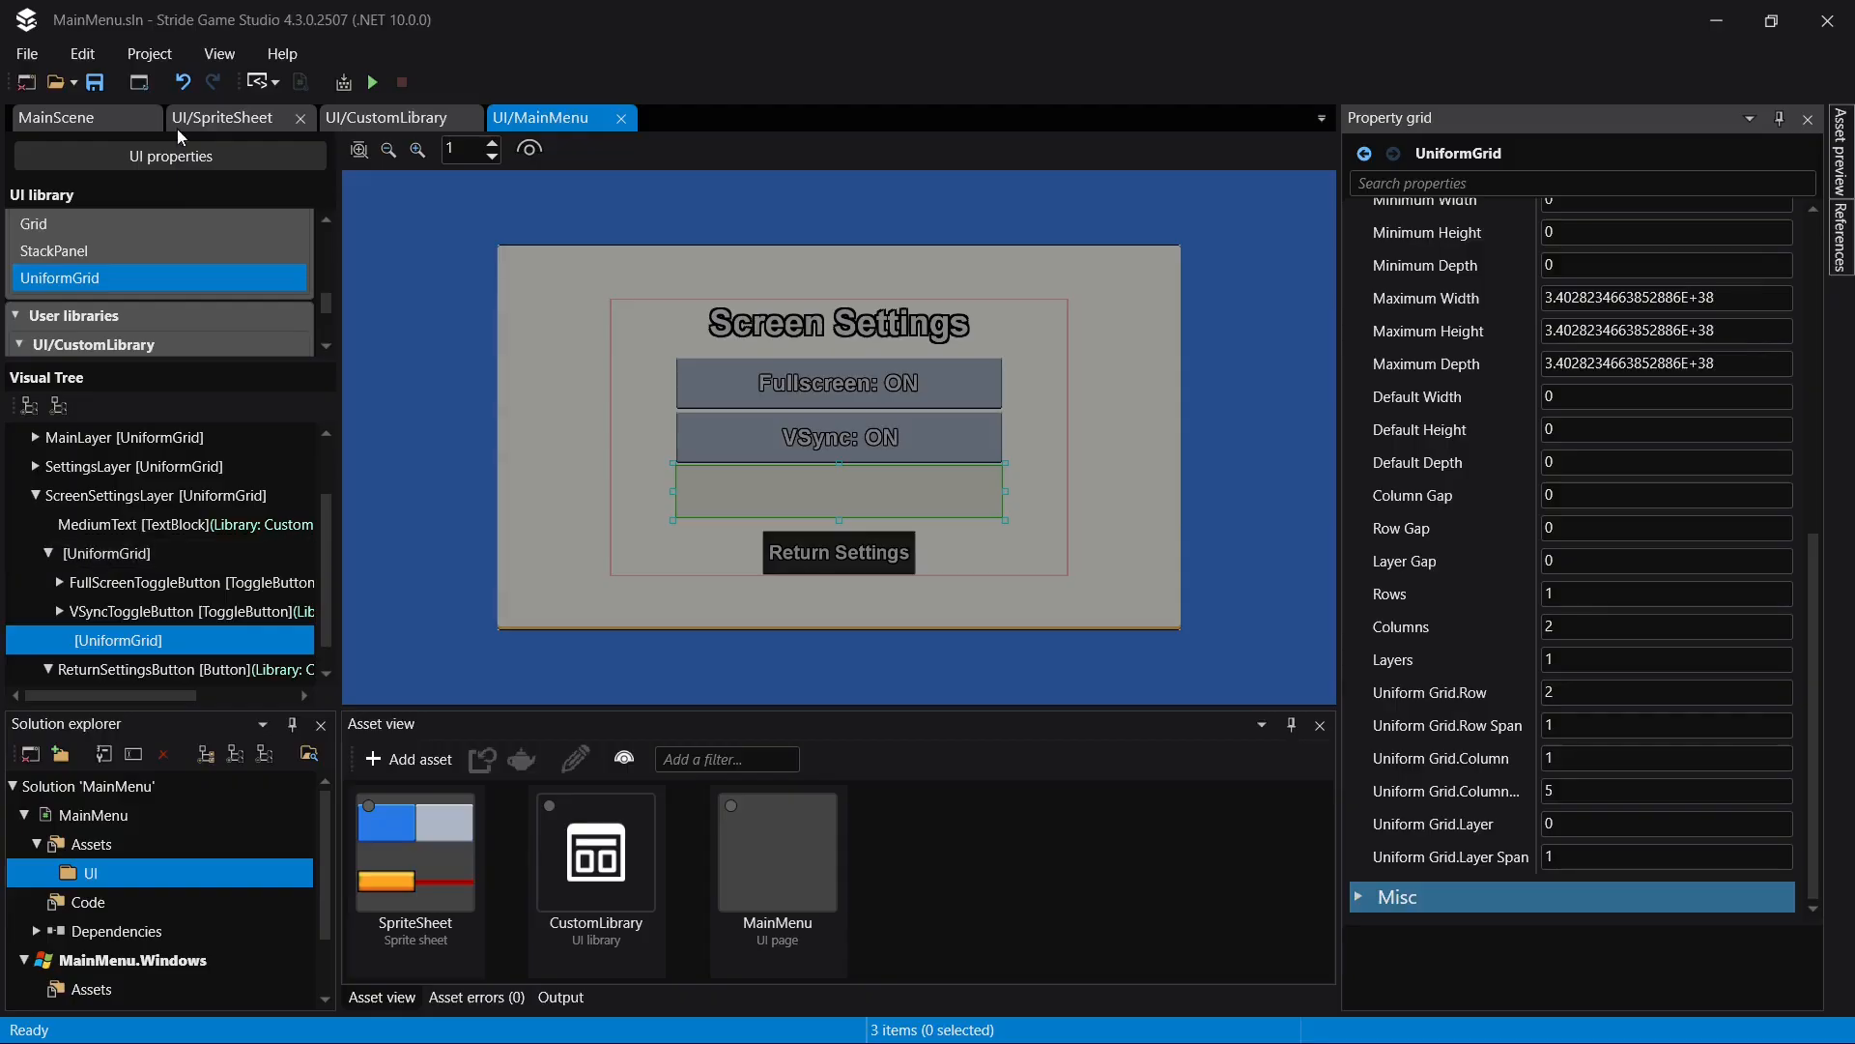
pyautogui.scroll(-2, 168, 252)
pyautogui.moveTo(110, 311); pyautogui.dragTo(122, 646)
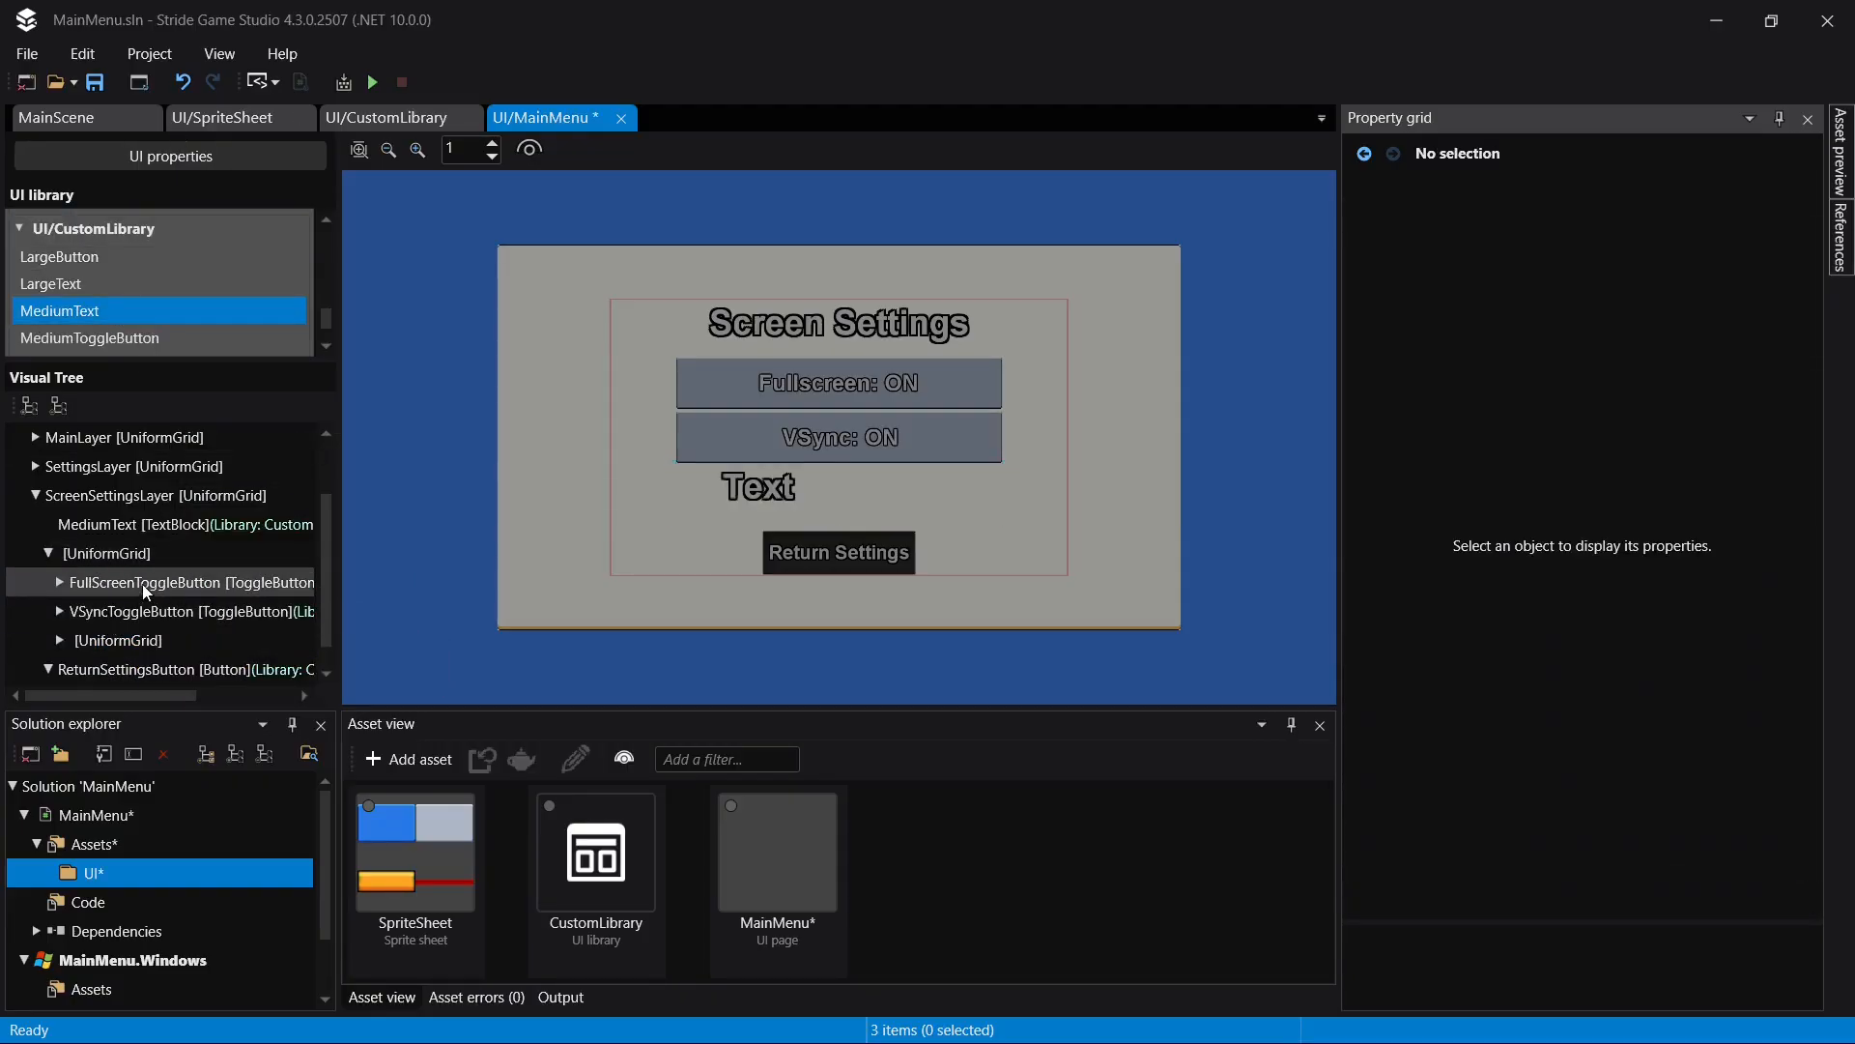
pyautogui.hotkey('ctrl', 'z')
# - Add a MediumText from CustomLibrary to the nested UniformGrid below the VSync toggle
pyautogui.scroll(-2, 95, 292)
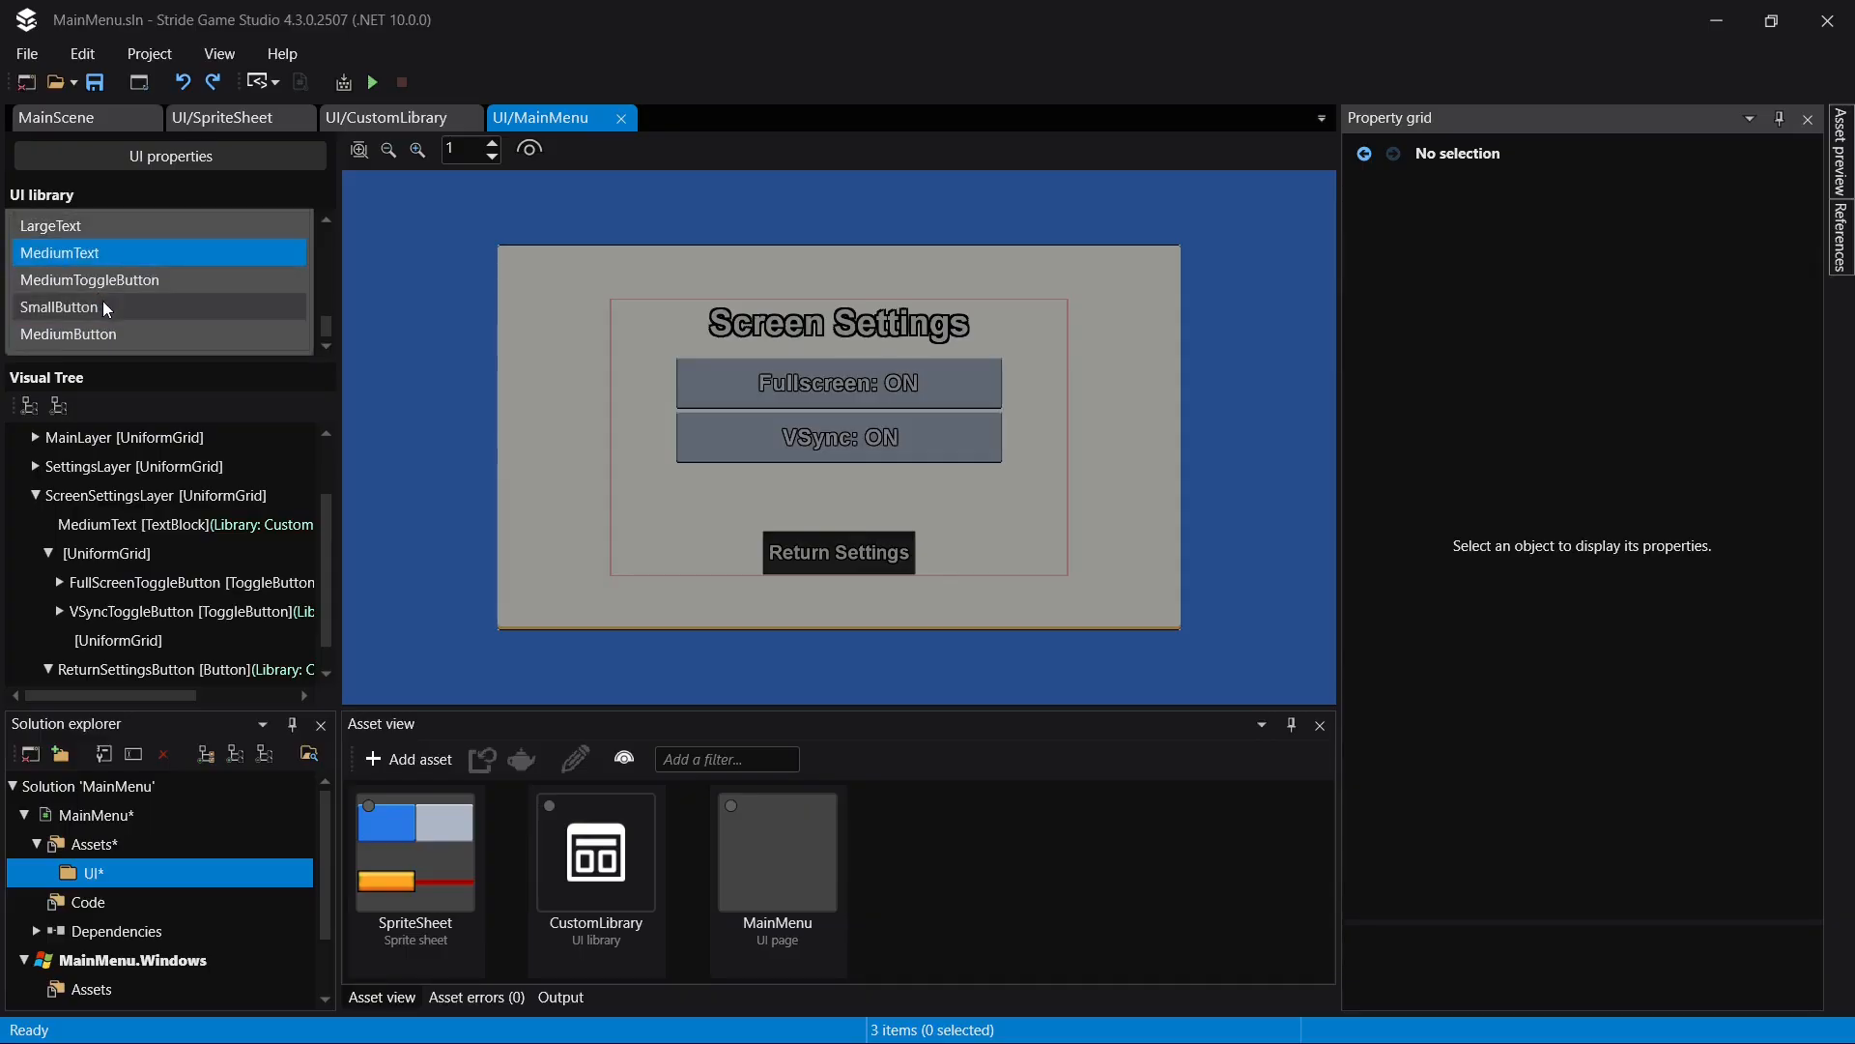
pyautogui.scroll(2, 110, 296)
pyautogui.scroll(-2, 110, 309)
pyautogui.scroll(2, 107, 312)
pyautogui.click(107, 311)
pyautogui.scroll(-1, 167, 503)
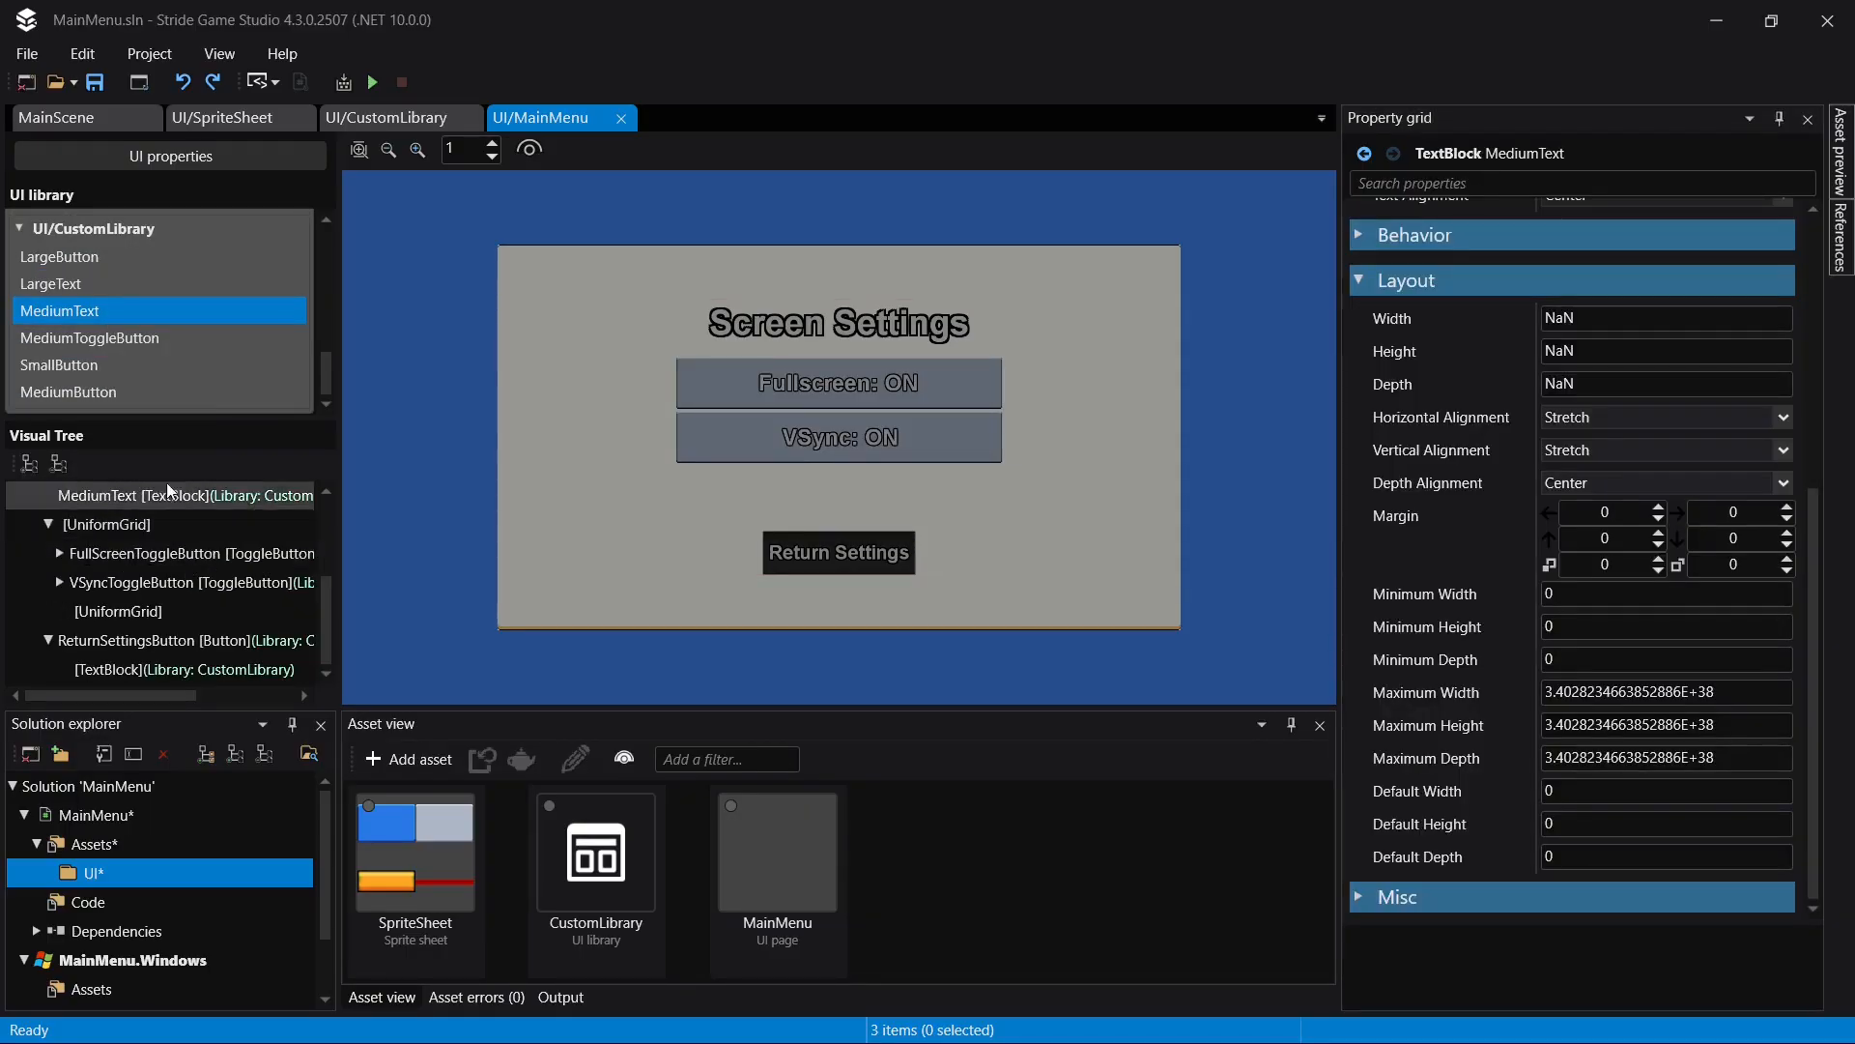
pyautogui.moveTo(62, 311); pyautogui.dragTo(131, 607)
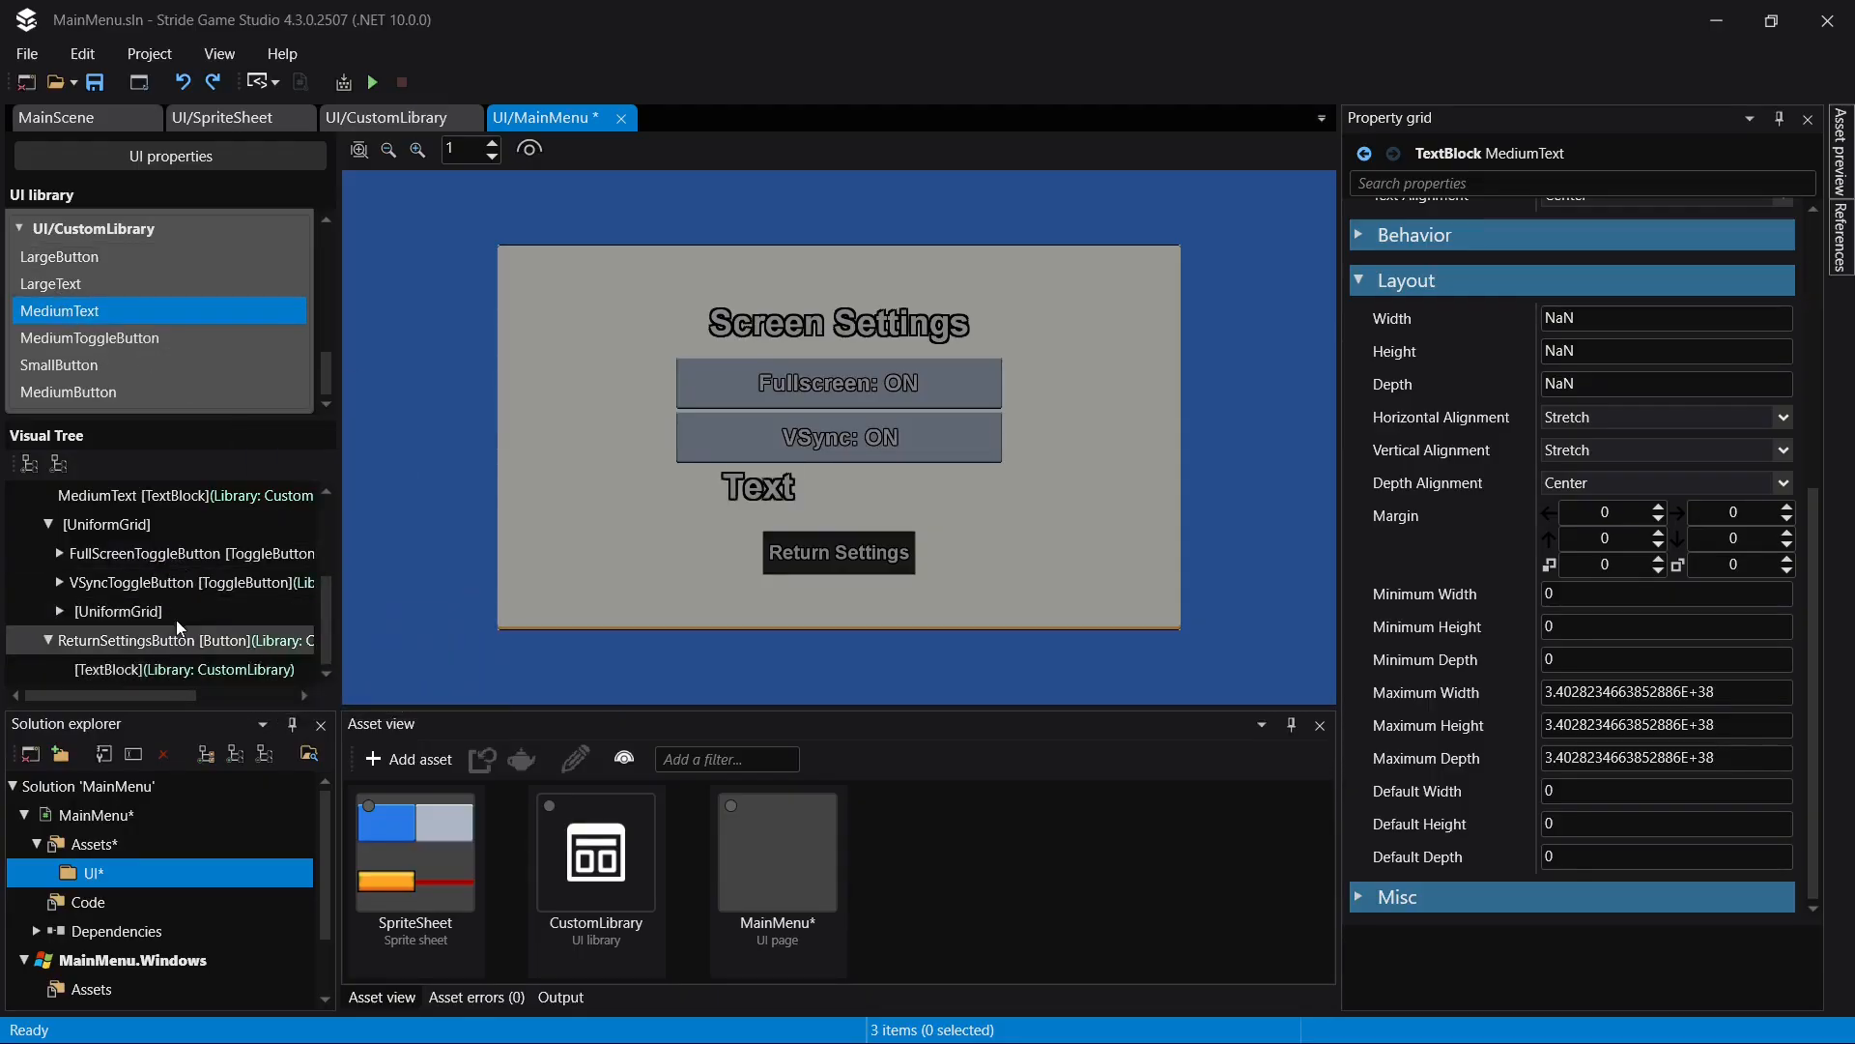
# - Set the text of the MediumText in the nested UniformGrid to "FOV:"
pyautogui.click(161, 610)
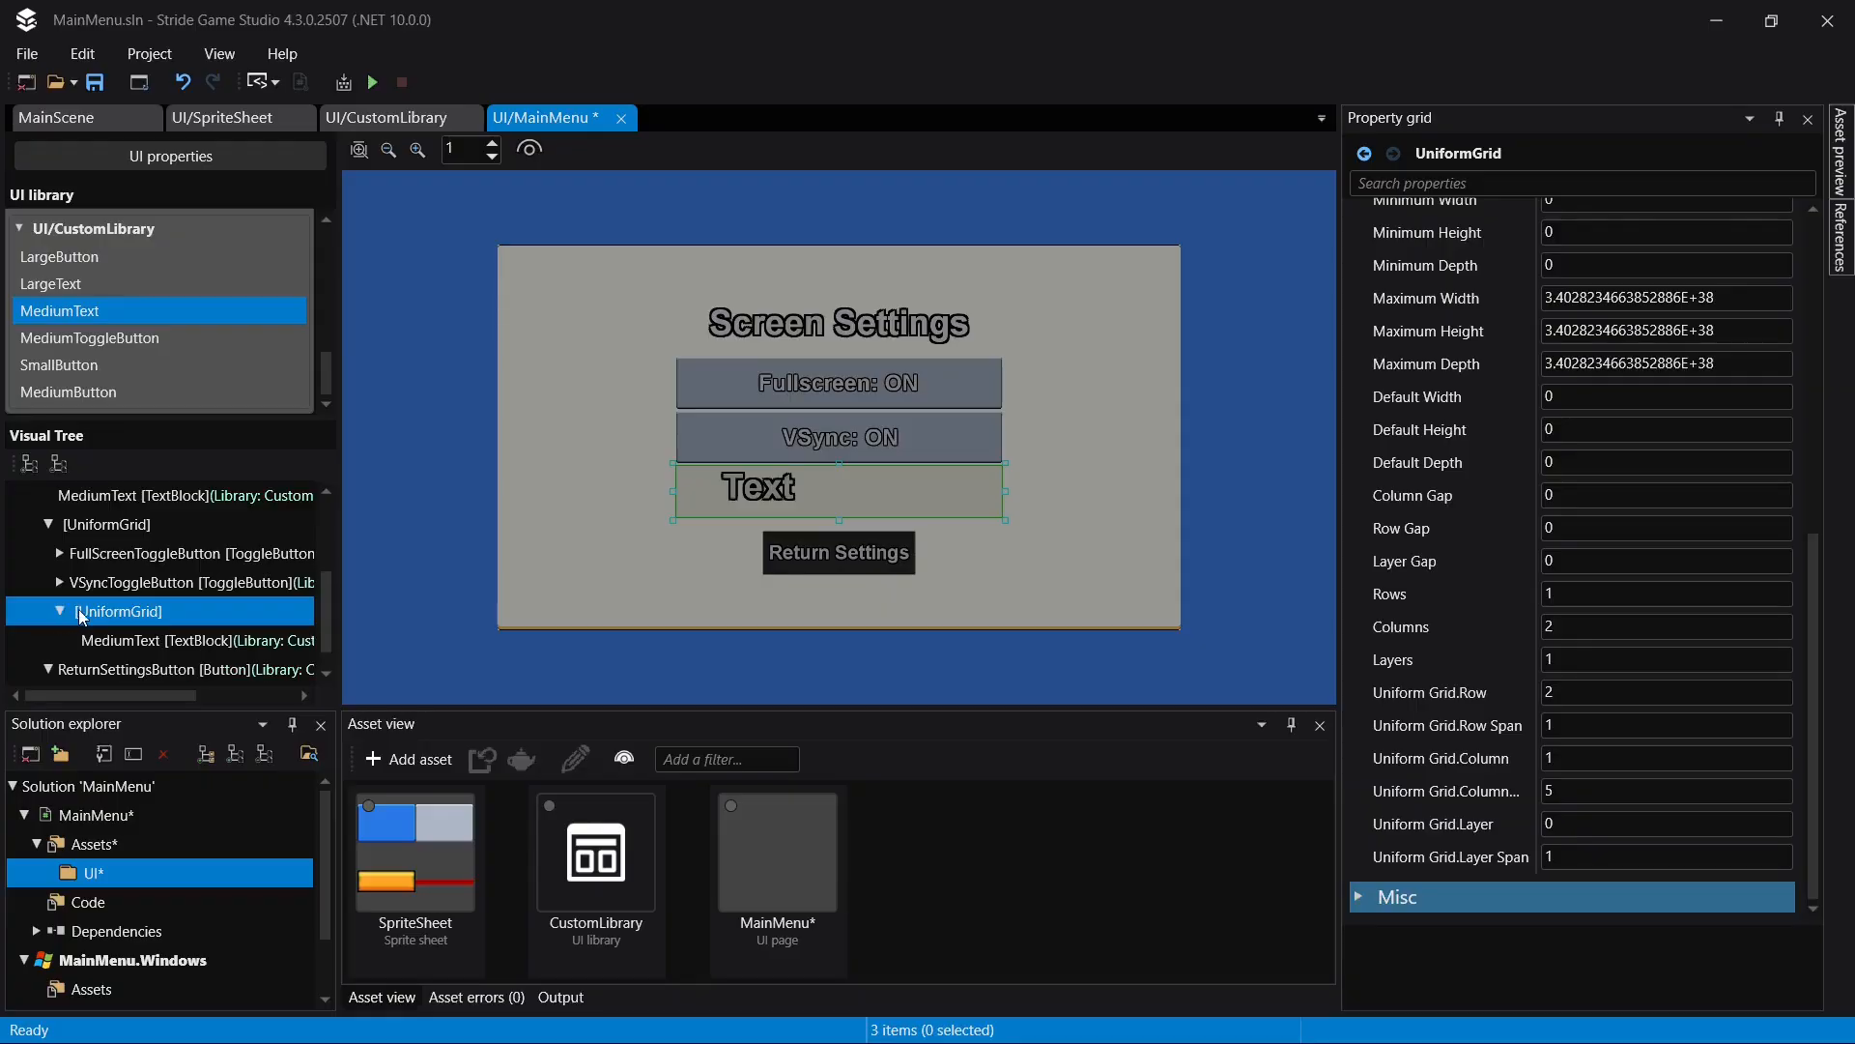
pyautogui.click(141, 641)
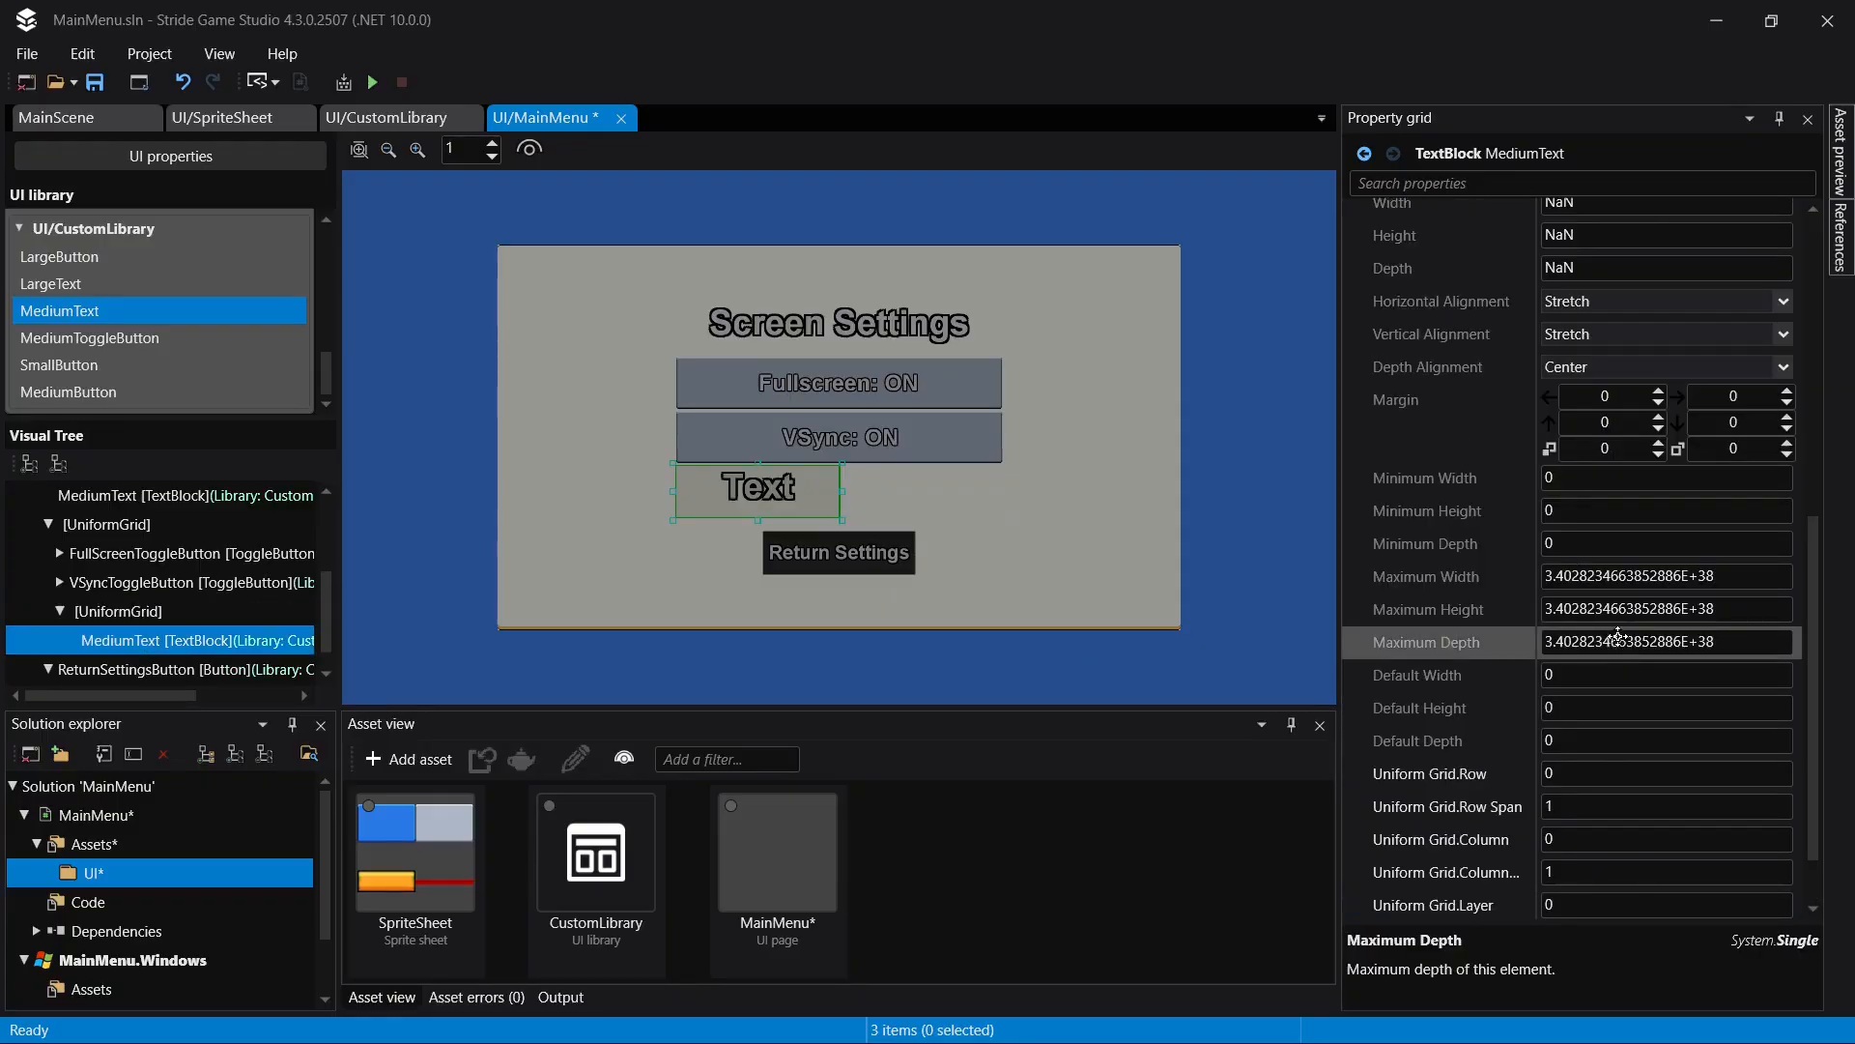
pyautogui.scroll(5, 1691, 406)
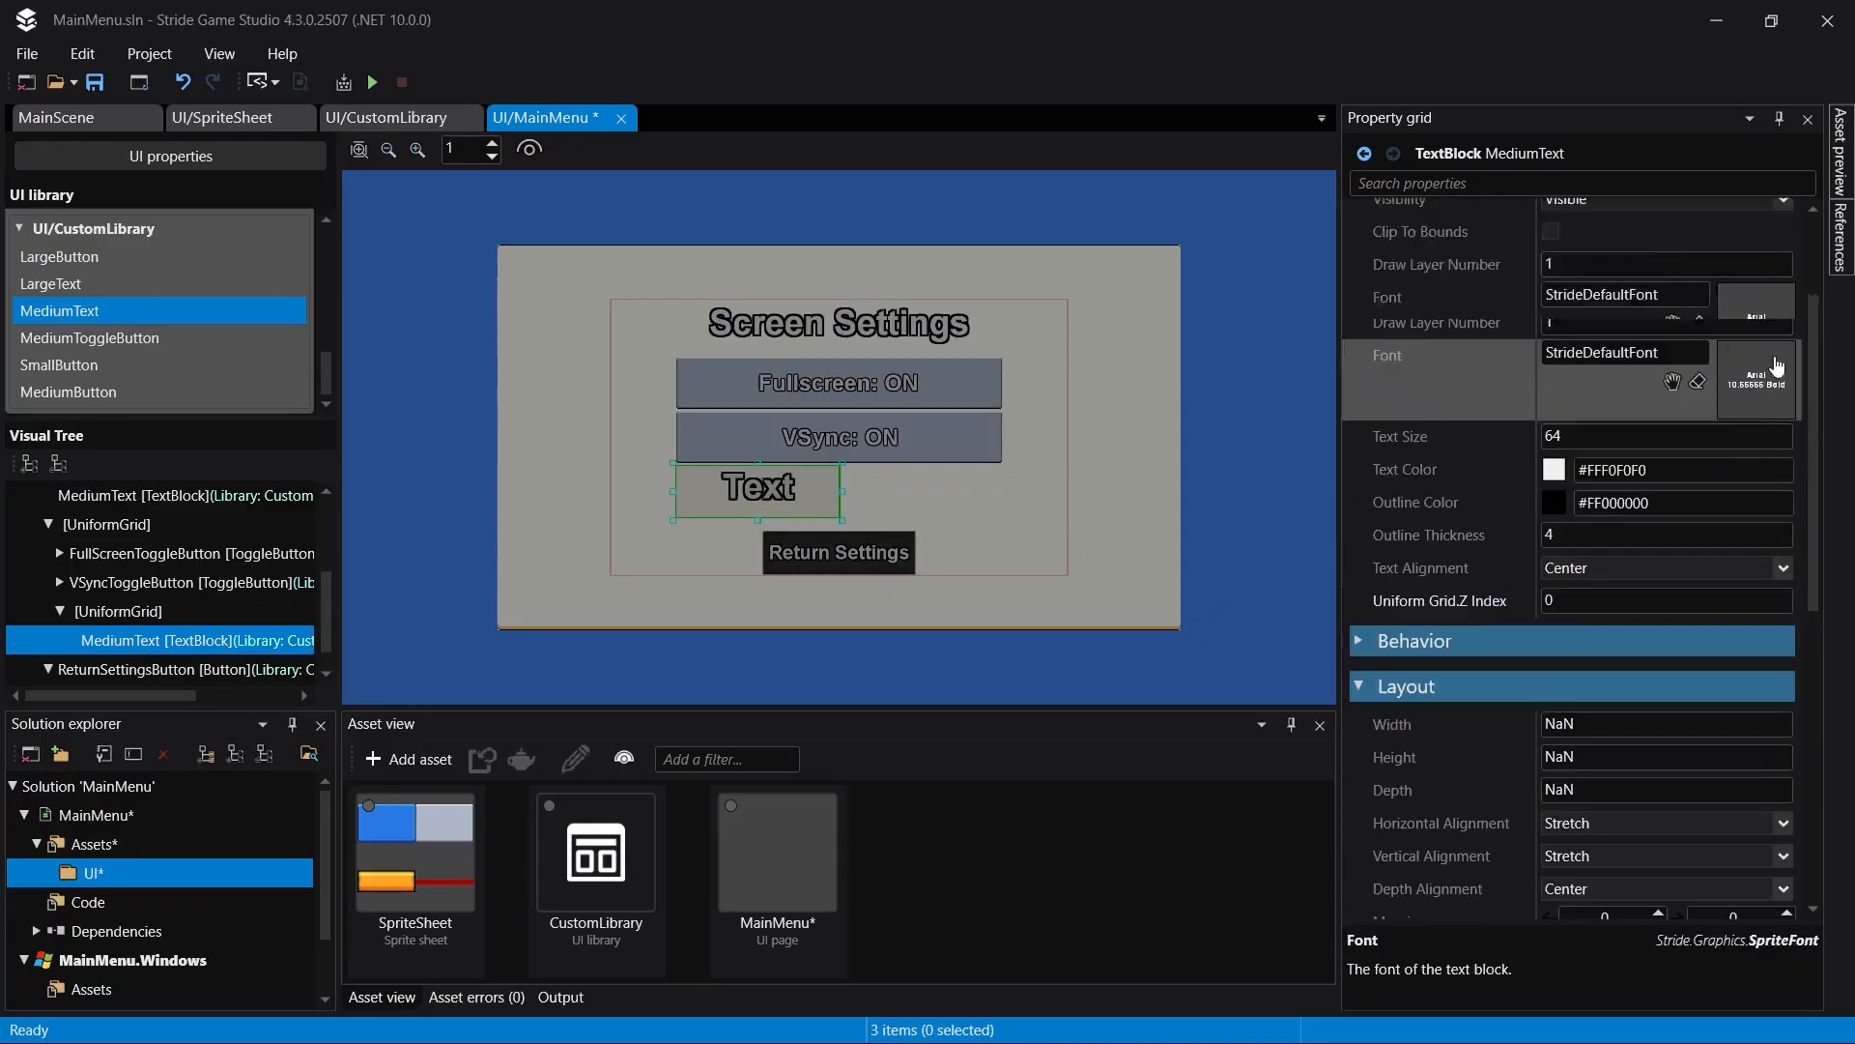
pyautogui.scroll(2, 1739, 309)
pyautogui.click(1658, 215)
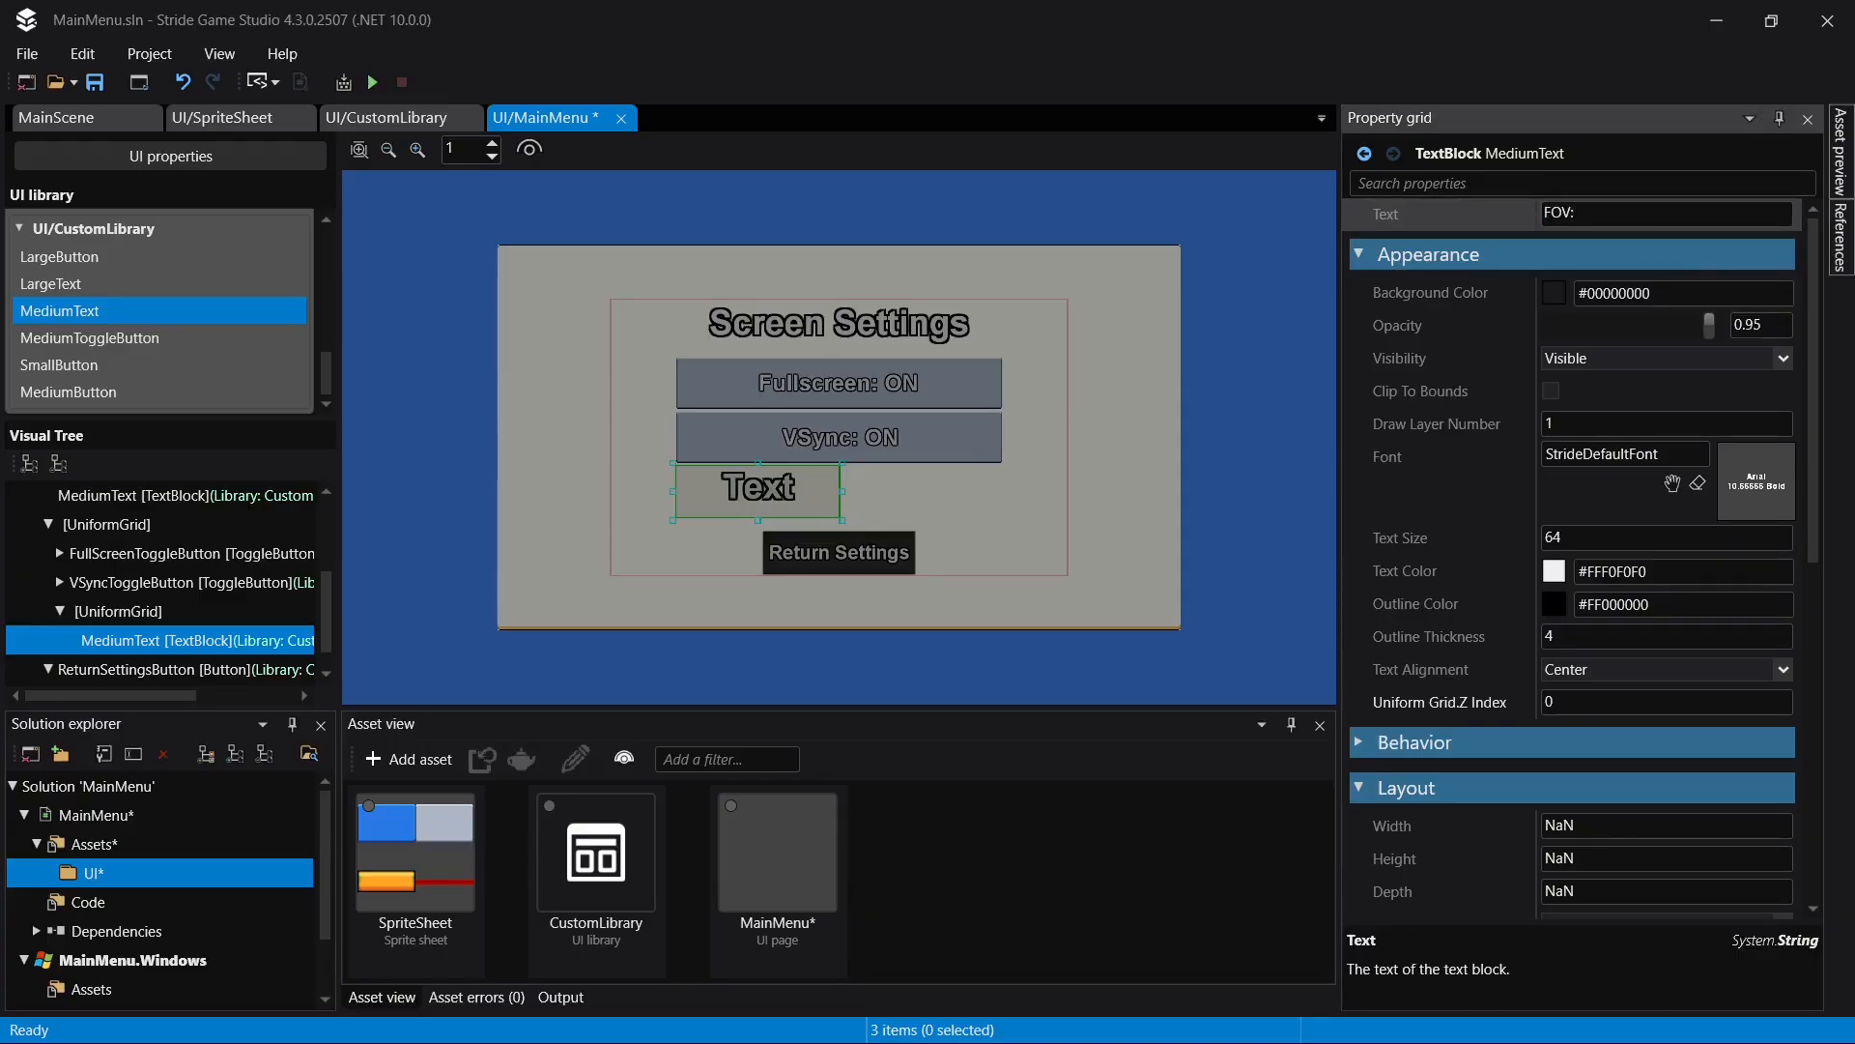
pyautogui.press('Return')
# - Set the FOV text's horizontal alignment to Left and save the page
pyautogui.scroll(-6, 1613, 369)
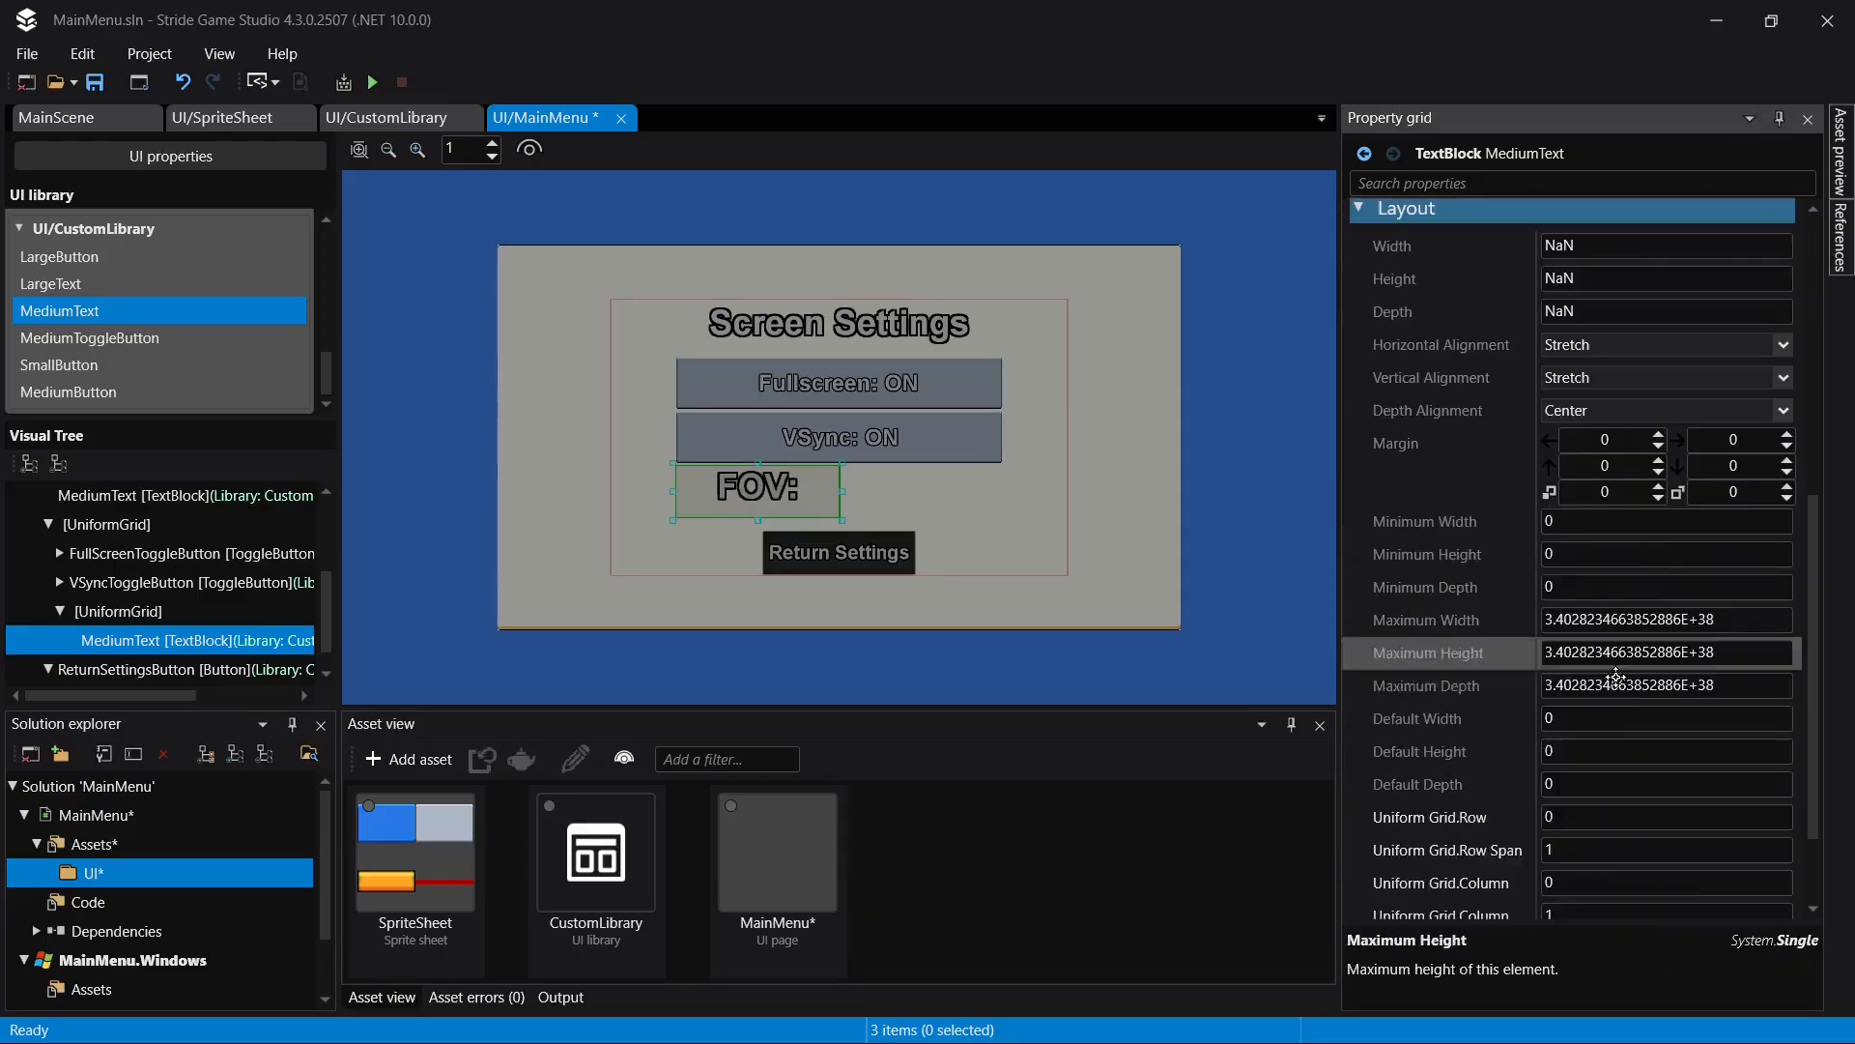
pyautogui.click(1621, 342)
pyautogui.click(1604, 373)
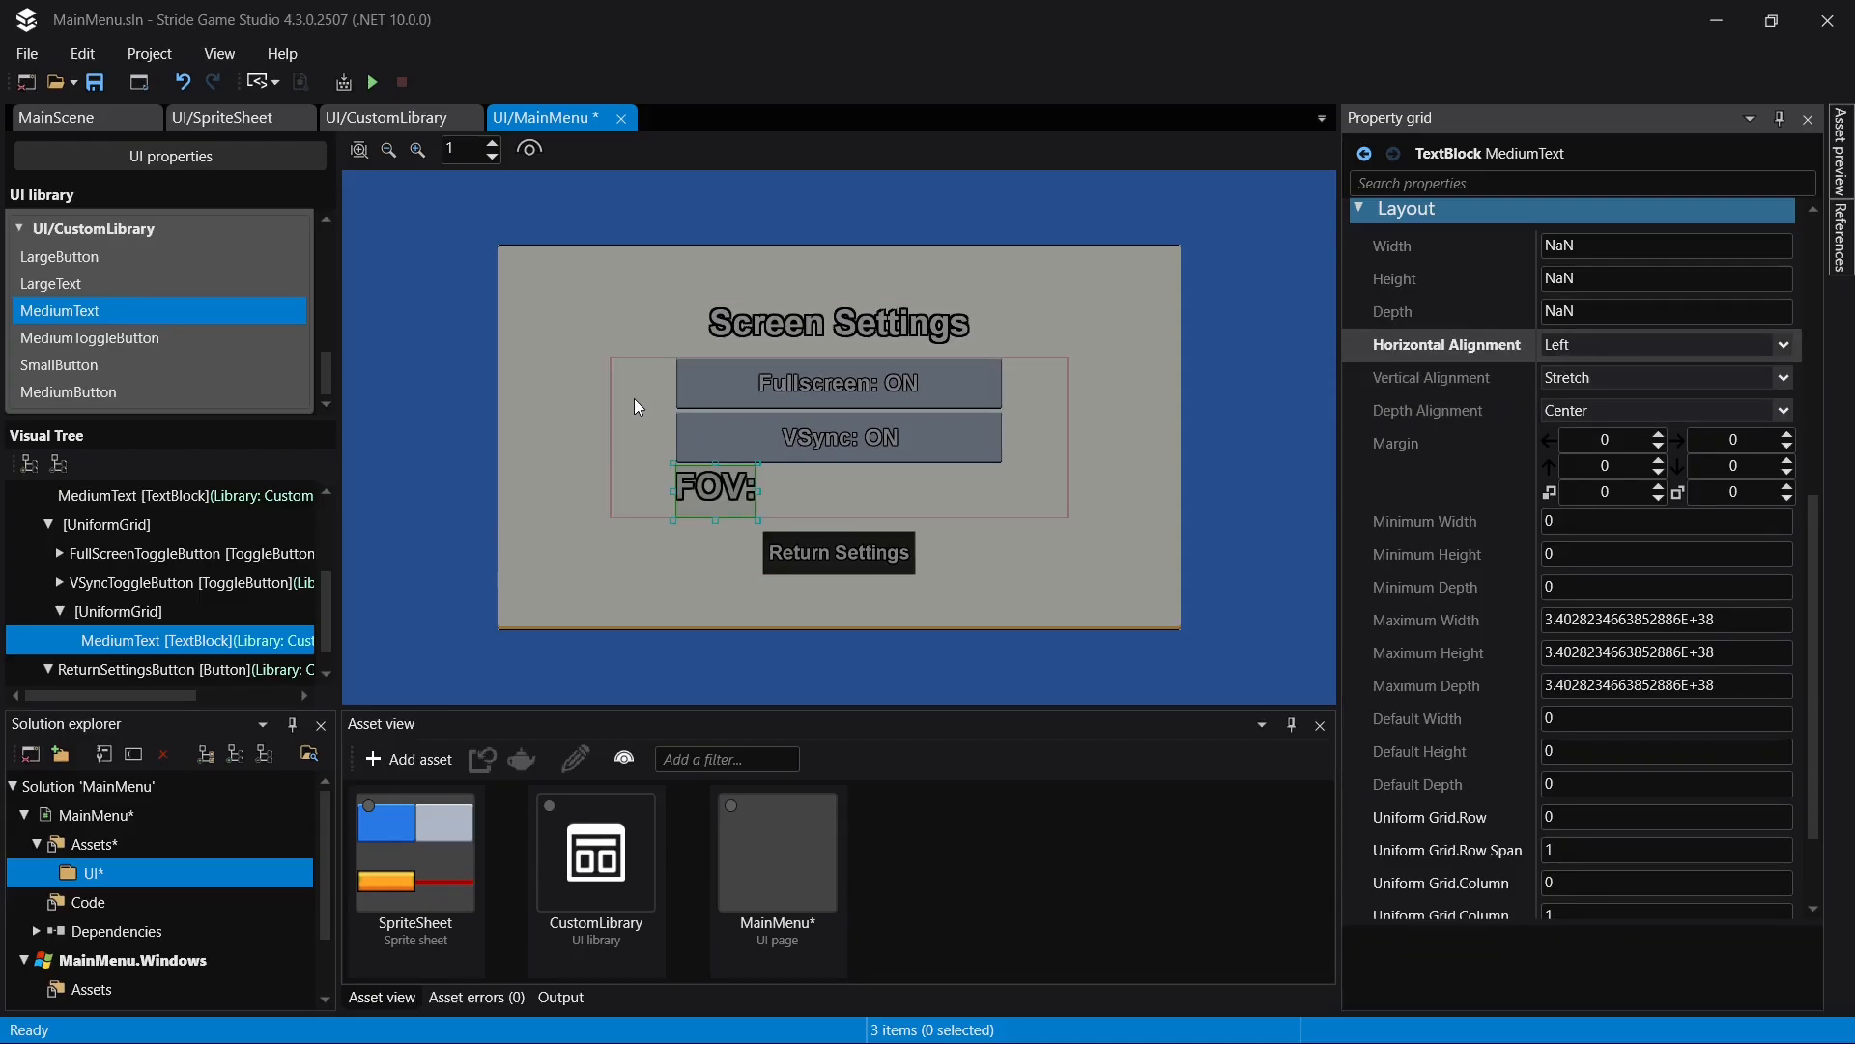
pyautogui.hotkey('ctrl', 's')
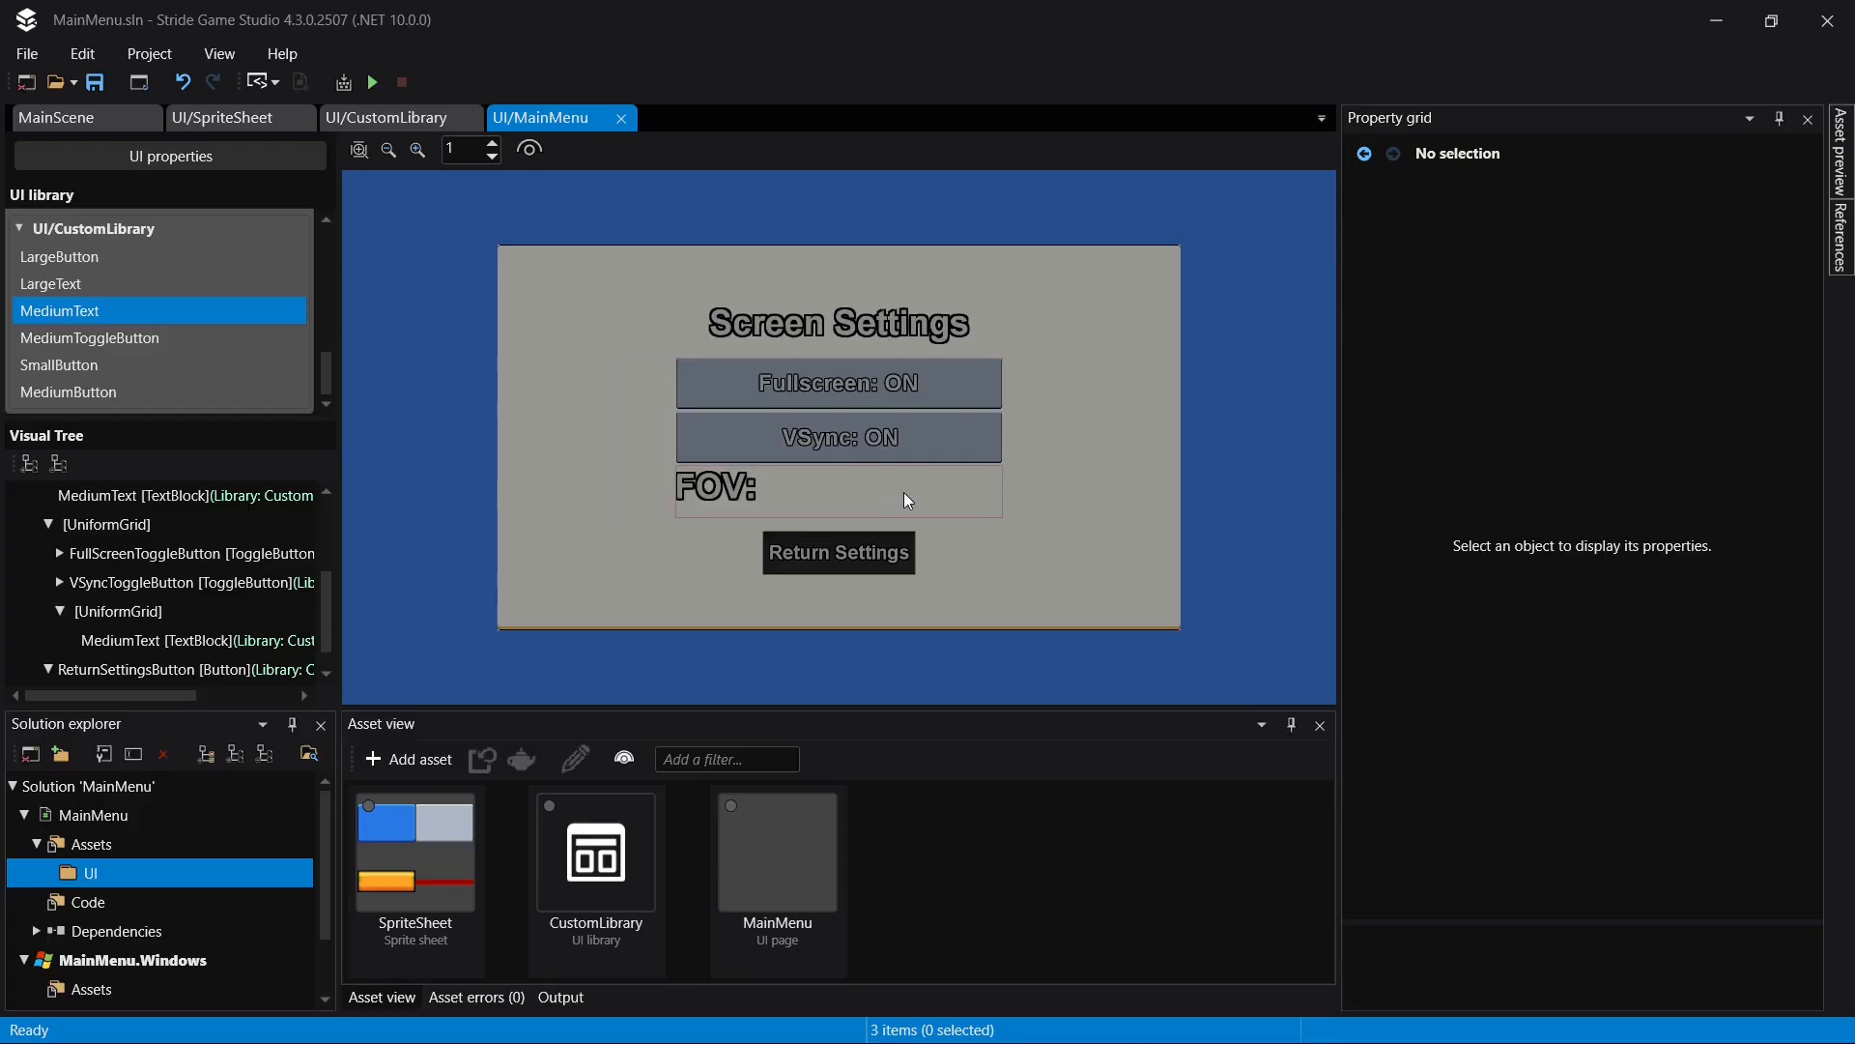
# - Add a Slider to CustomLibrary, using UI/SpriteSheet for its track background and track foreground images, and save
pyautogui.click(419, 121)
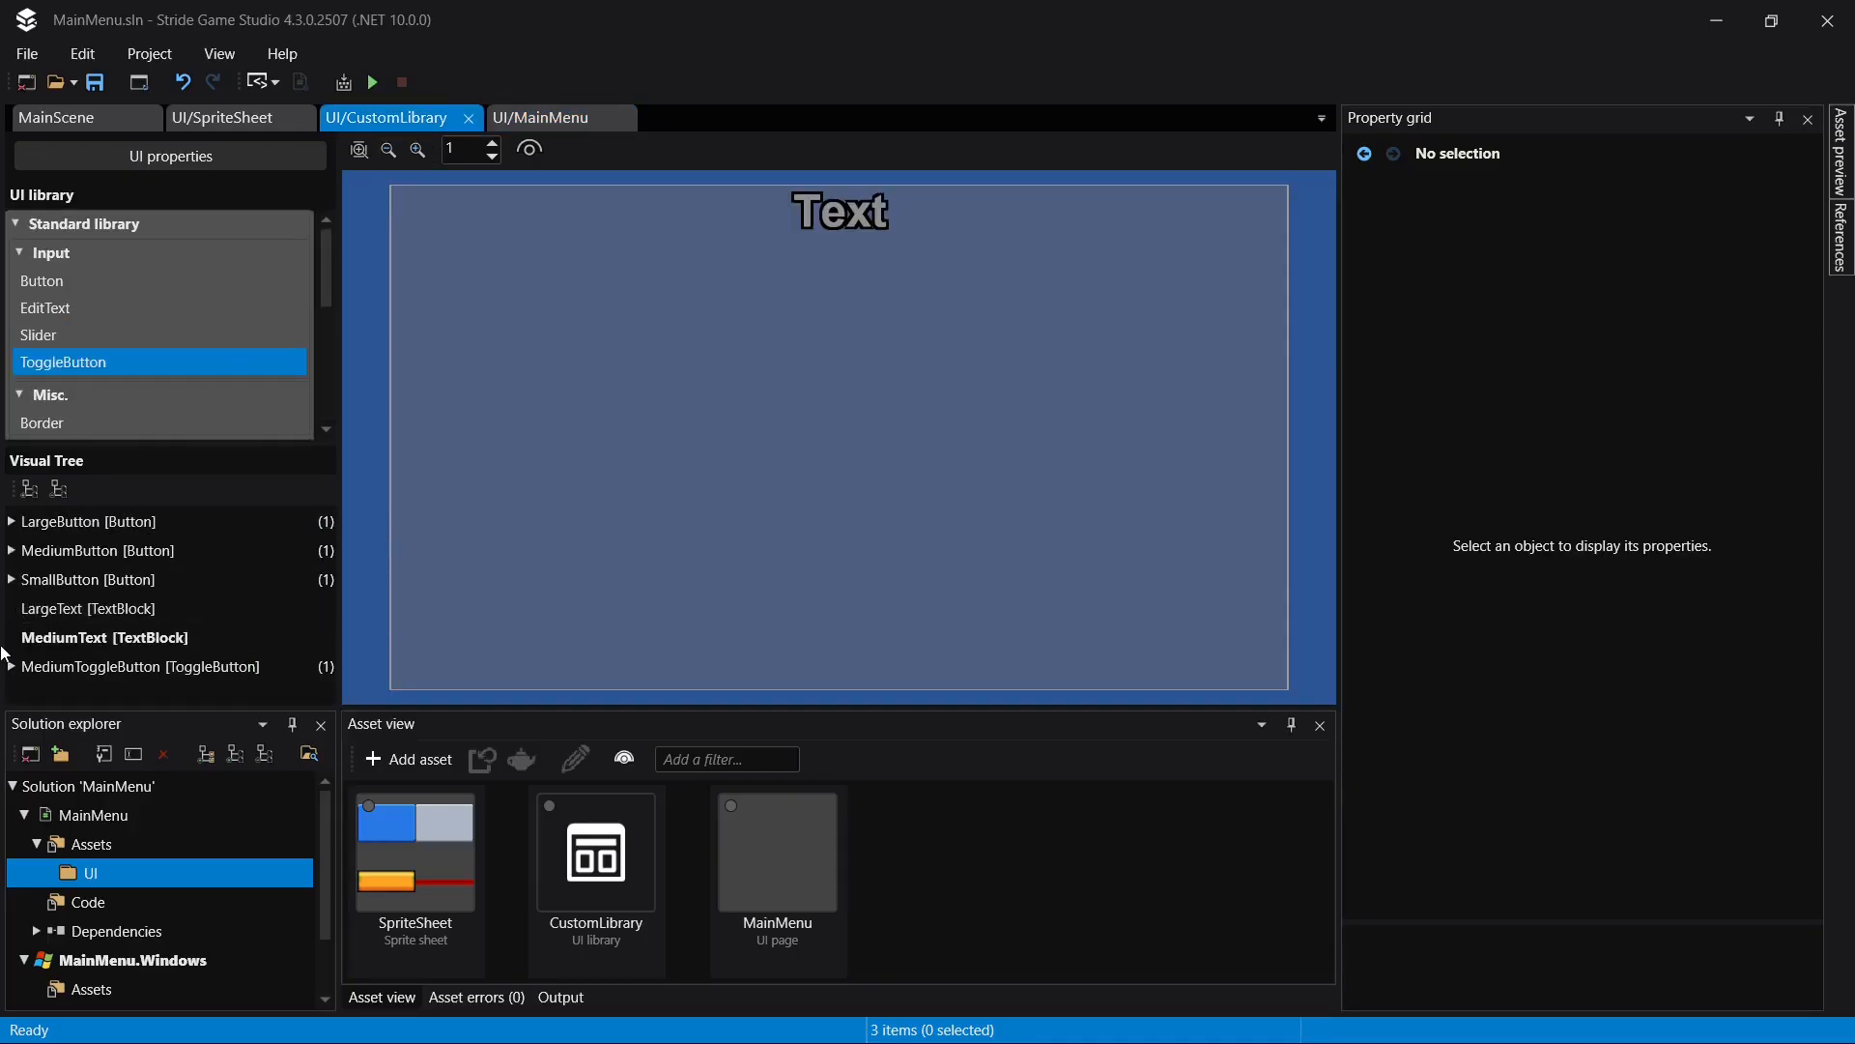
pyautogui.moveTo(122, 328); pyautogui.dragTo(153, 694)
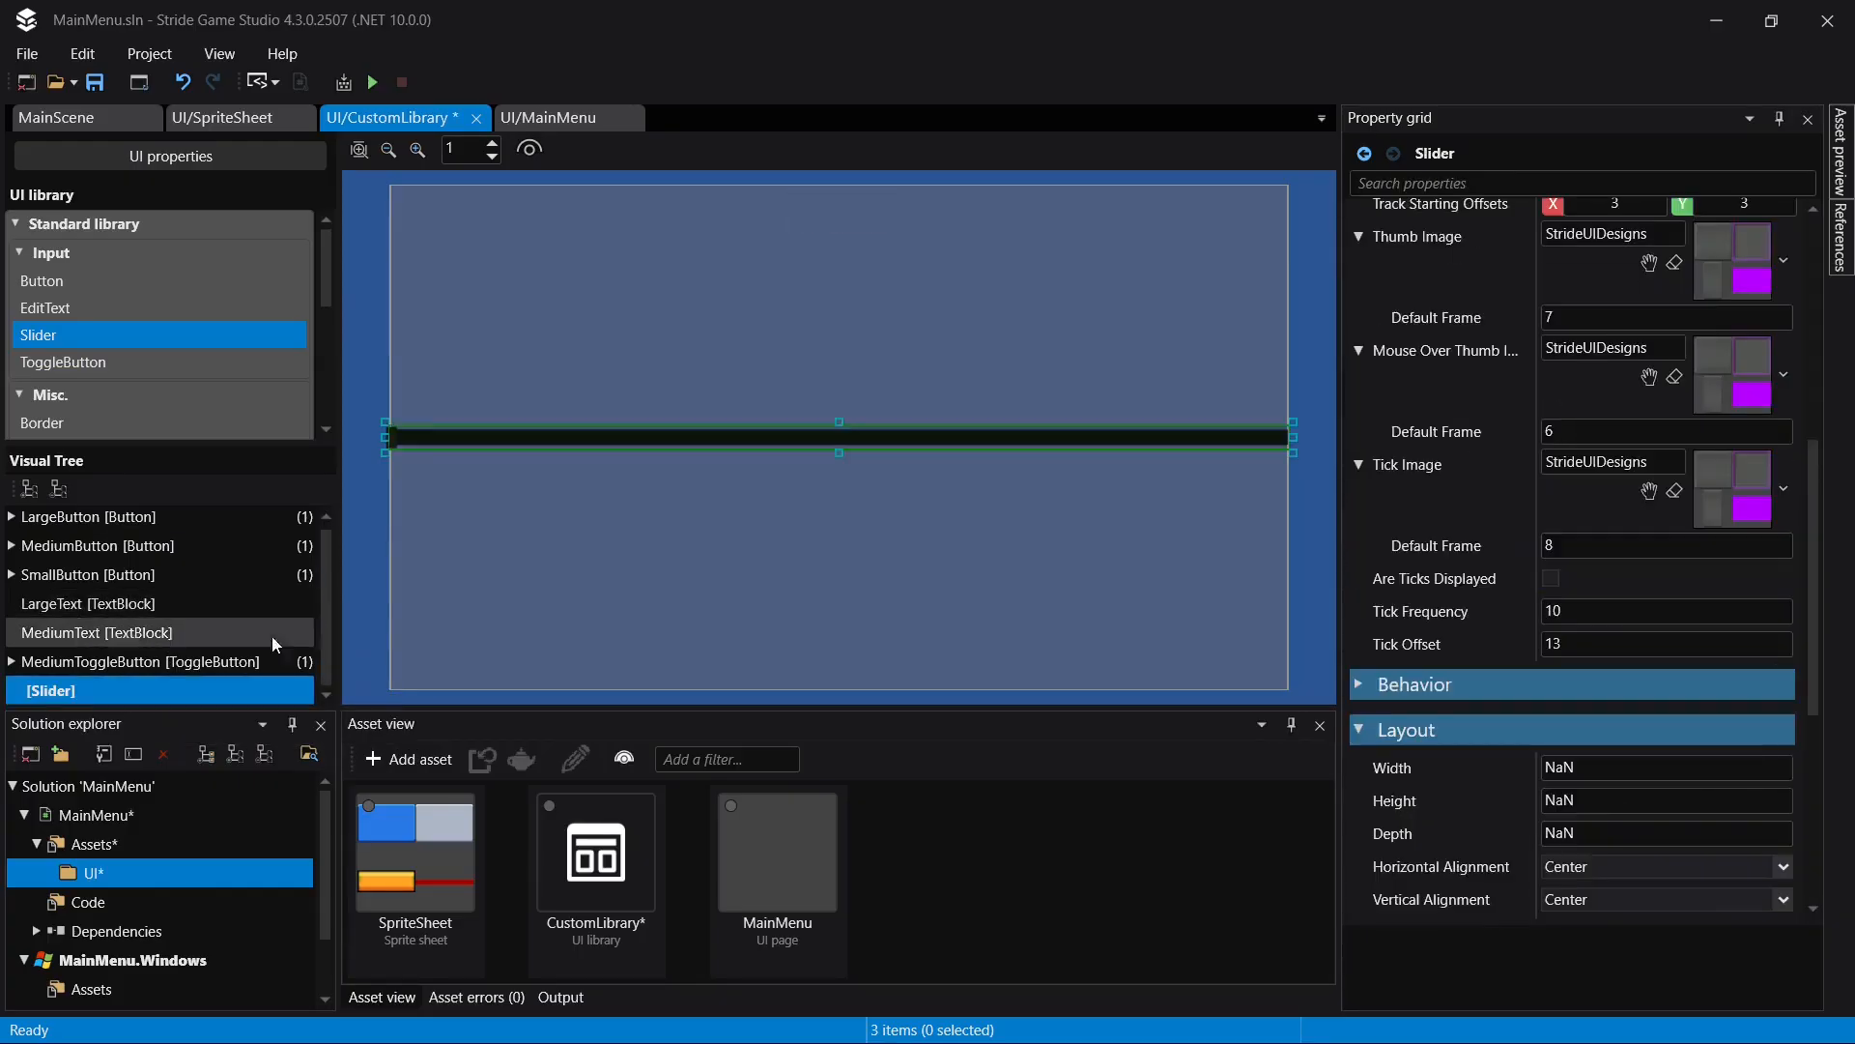
pyautogui.scroll(5, 1642, 473)
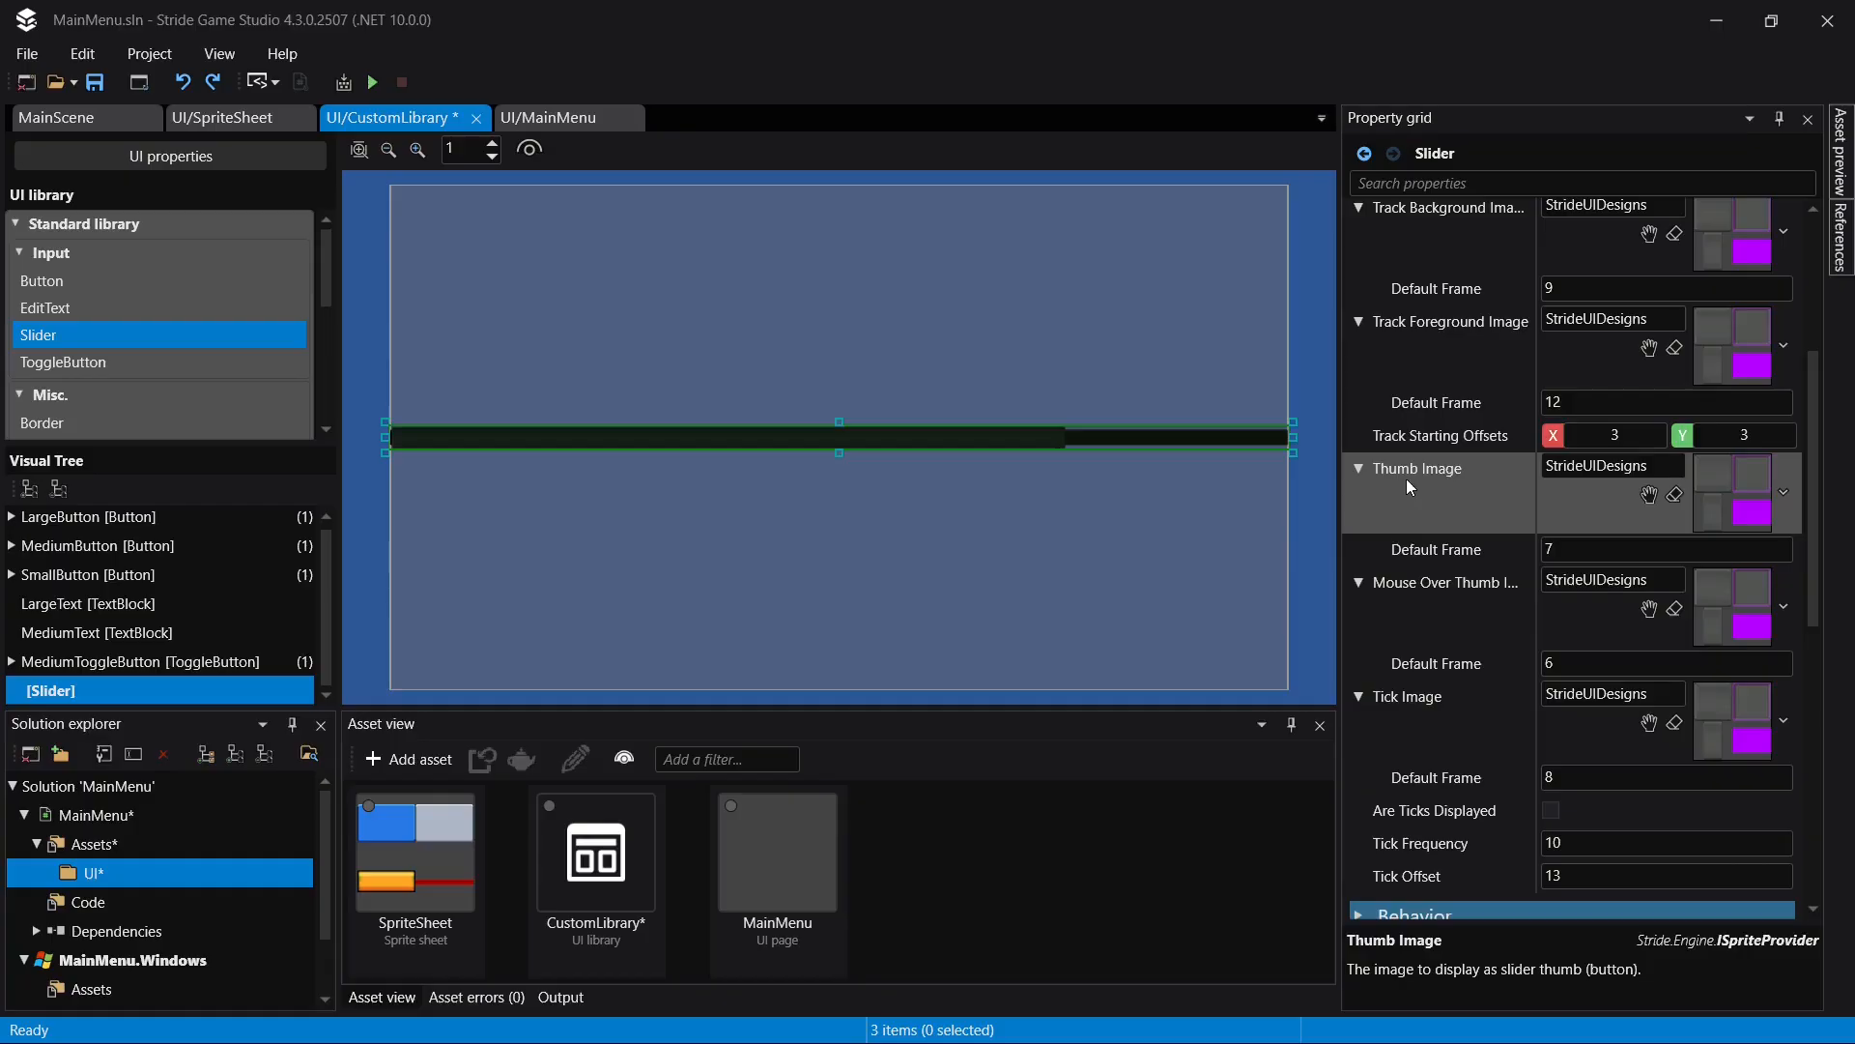
pyautogui.scroll(1, 1434, 431)
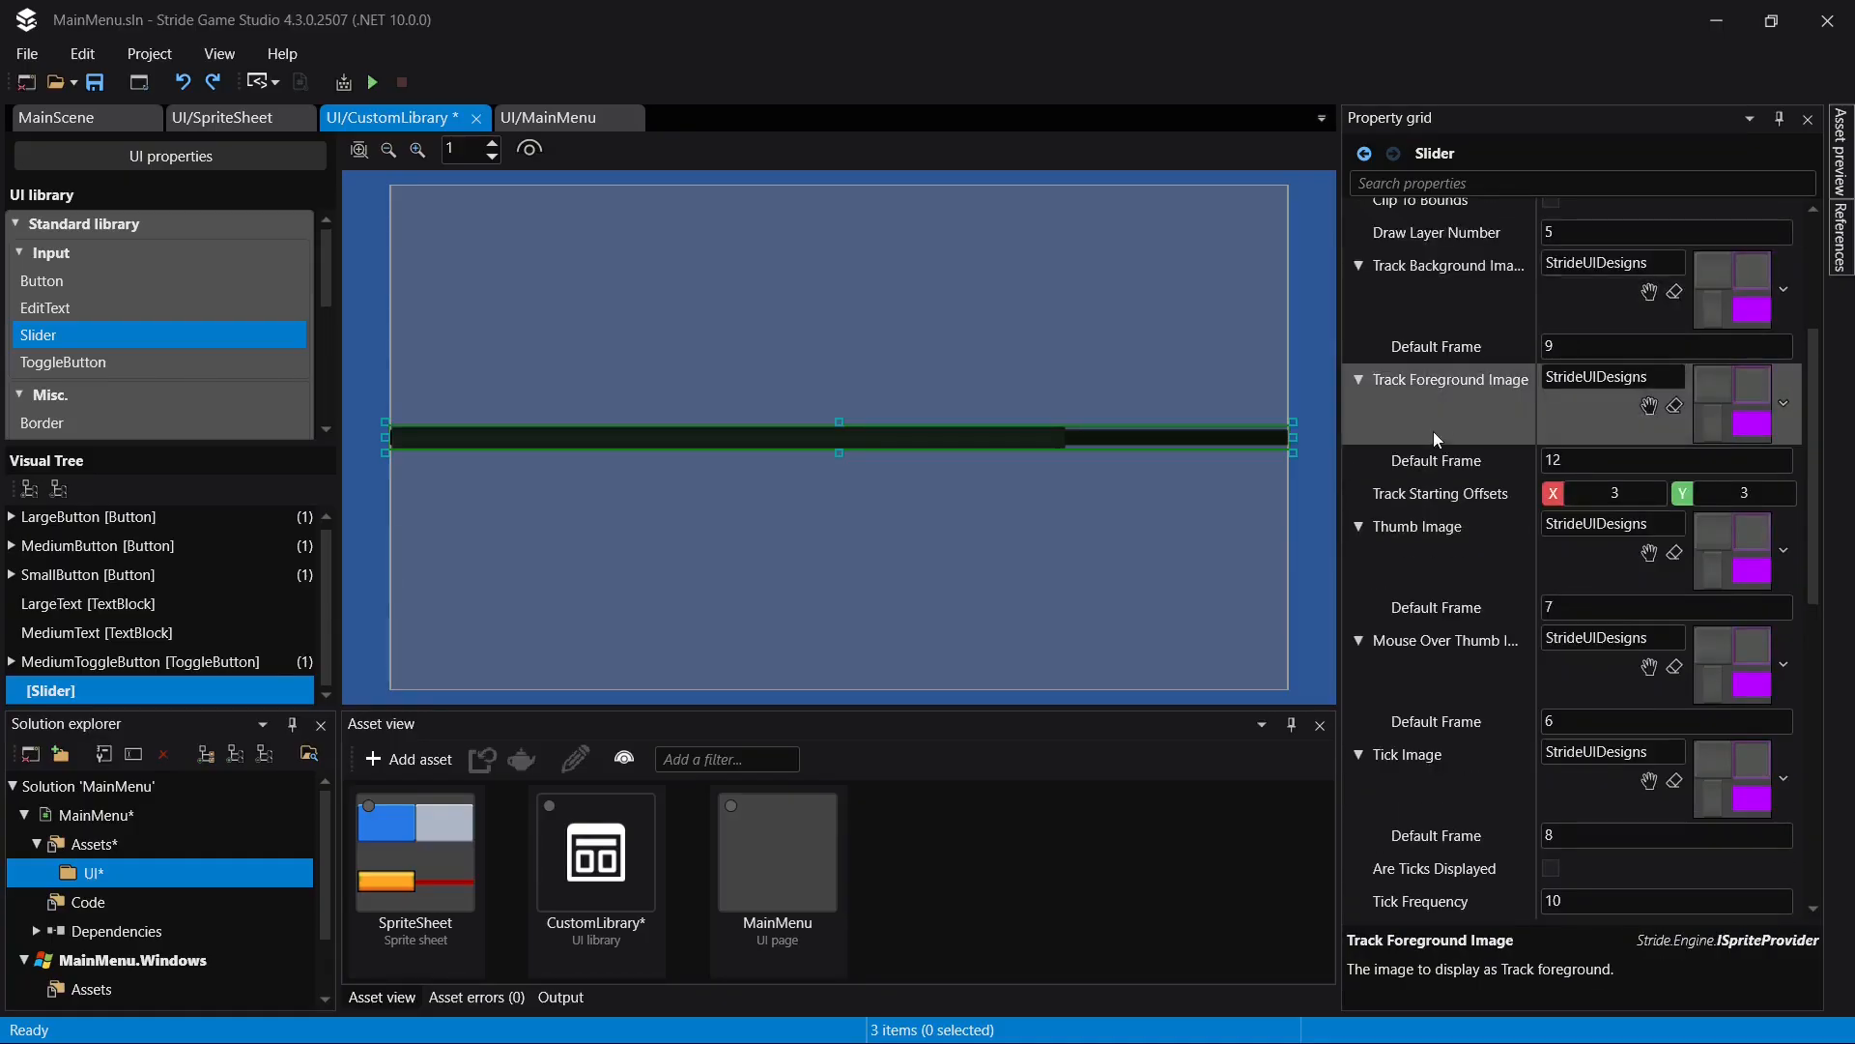
pyautogui.click(1675, 264)
pyautogui.write('UI/SpriteSheet')
pyautogui.click(1679, 377)
pyautogui.write('UI/SpriteSheet')
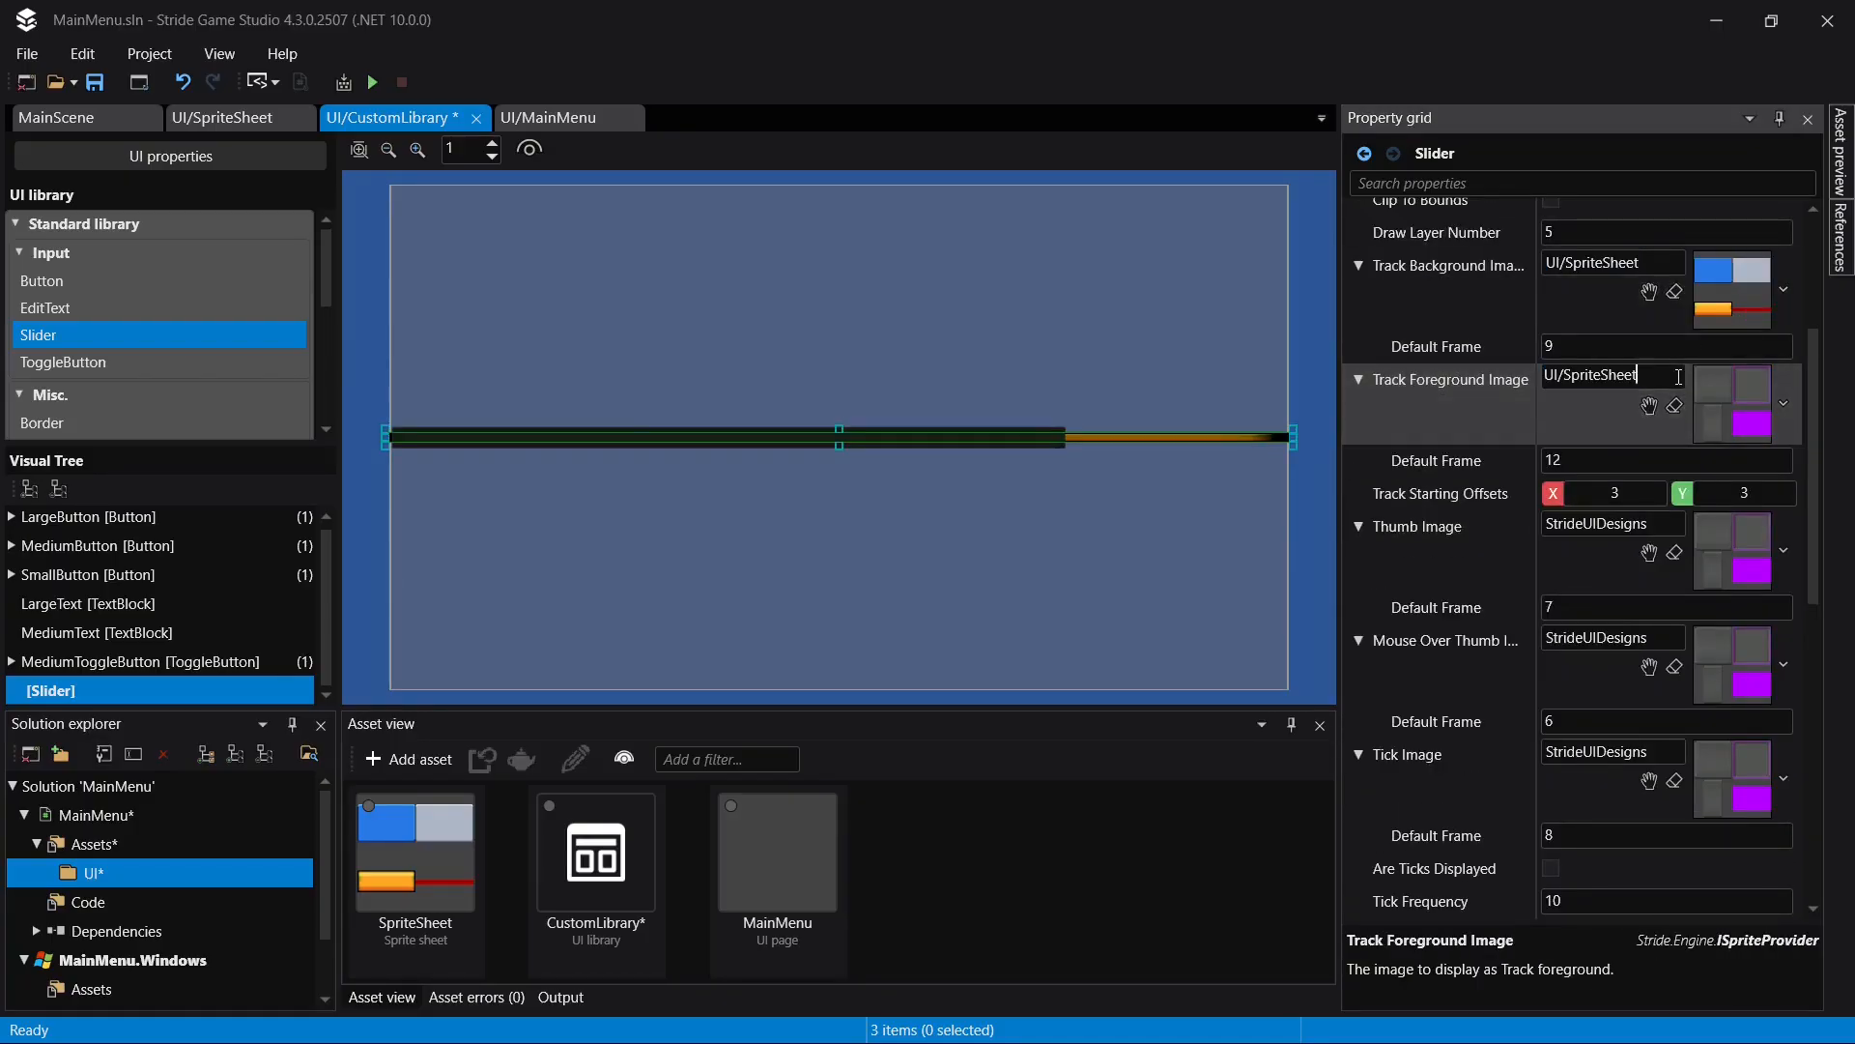
pyautogui.hotkey('ctrl', 's')
# - Set the SliderBG sprite's borders in SpriteSheet to X 3, Y 4, Z 4, W 4, and return to CustomLibrary
pyautogui.click(273, 126)
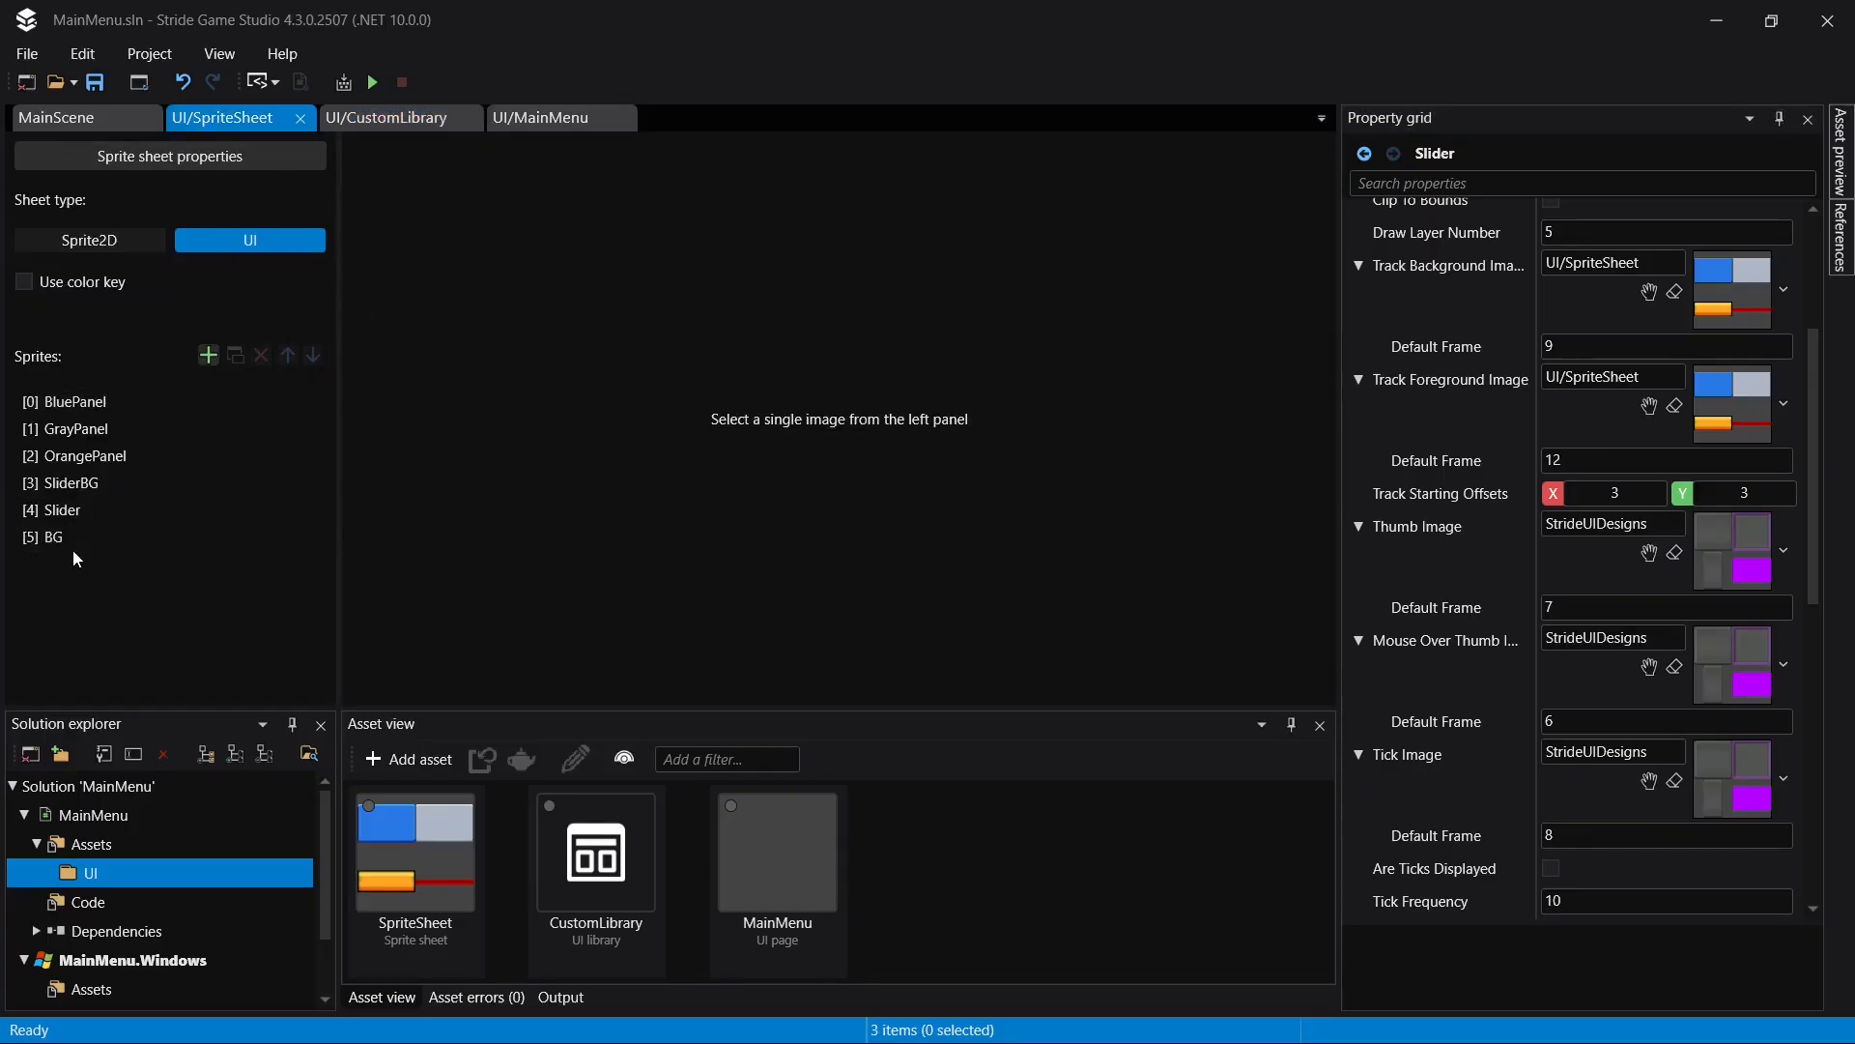
pyautogui.click(143, 509)
pyautogui.click(163, 483)
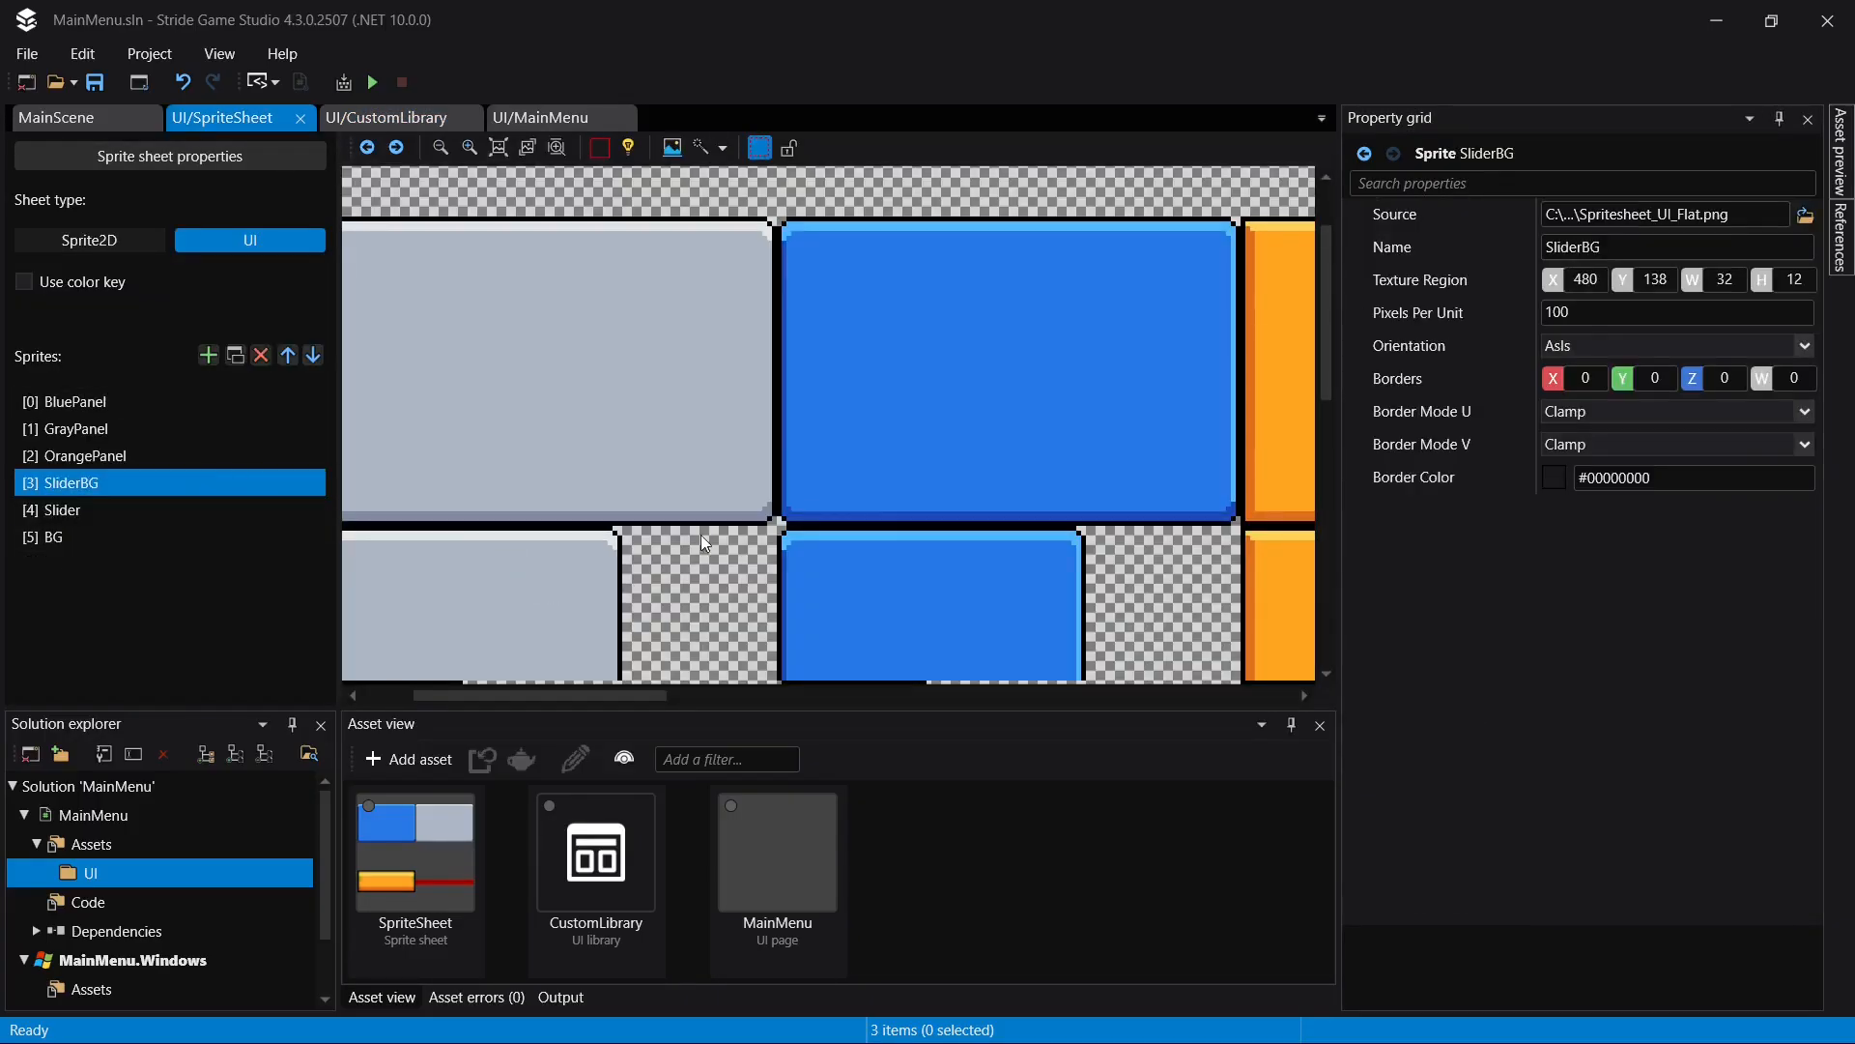
pyautogui.moveTo(599, 695); pyautogui.dragTo(1029, 663)
pyautogui.scroll(-1, 995, 510)
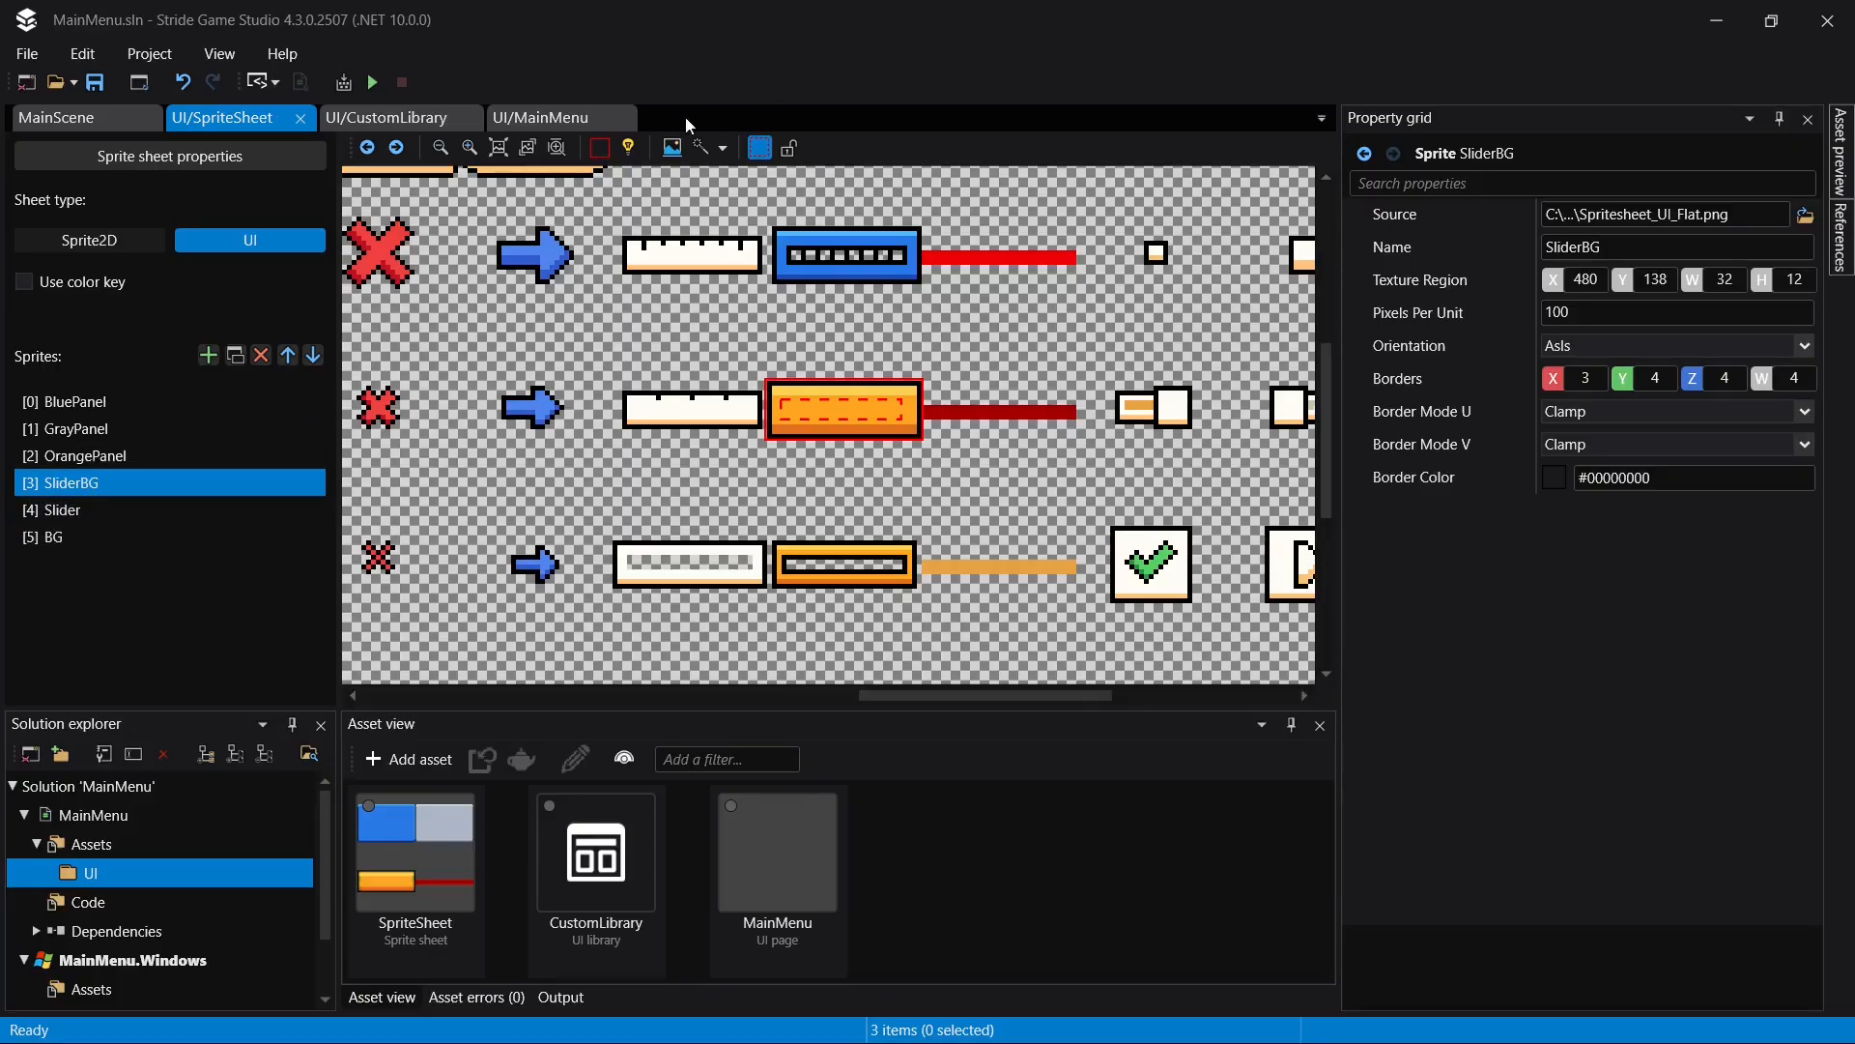
pyautogui.click(495, 119)
pyautogui.click(398, 114)
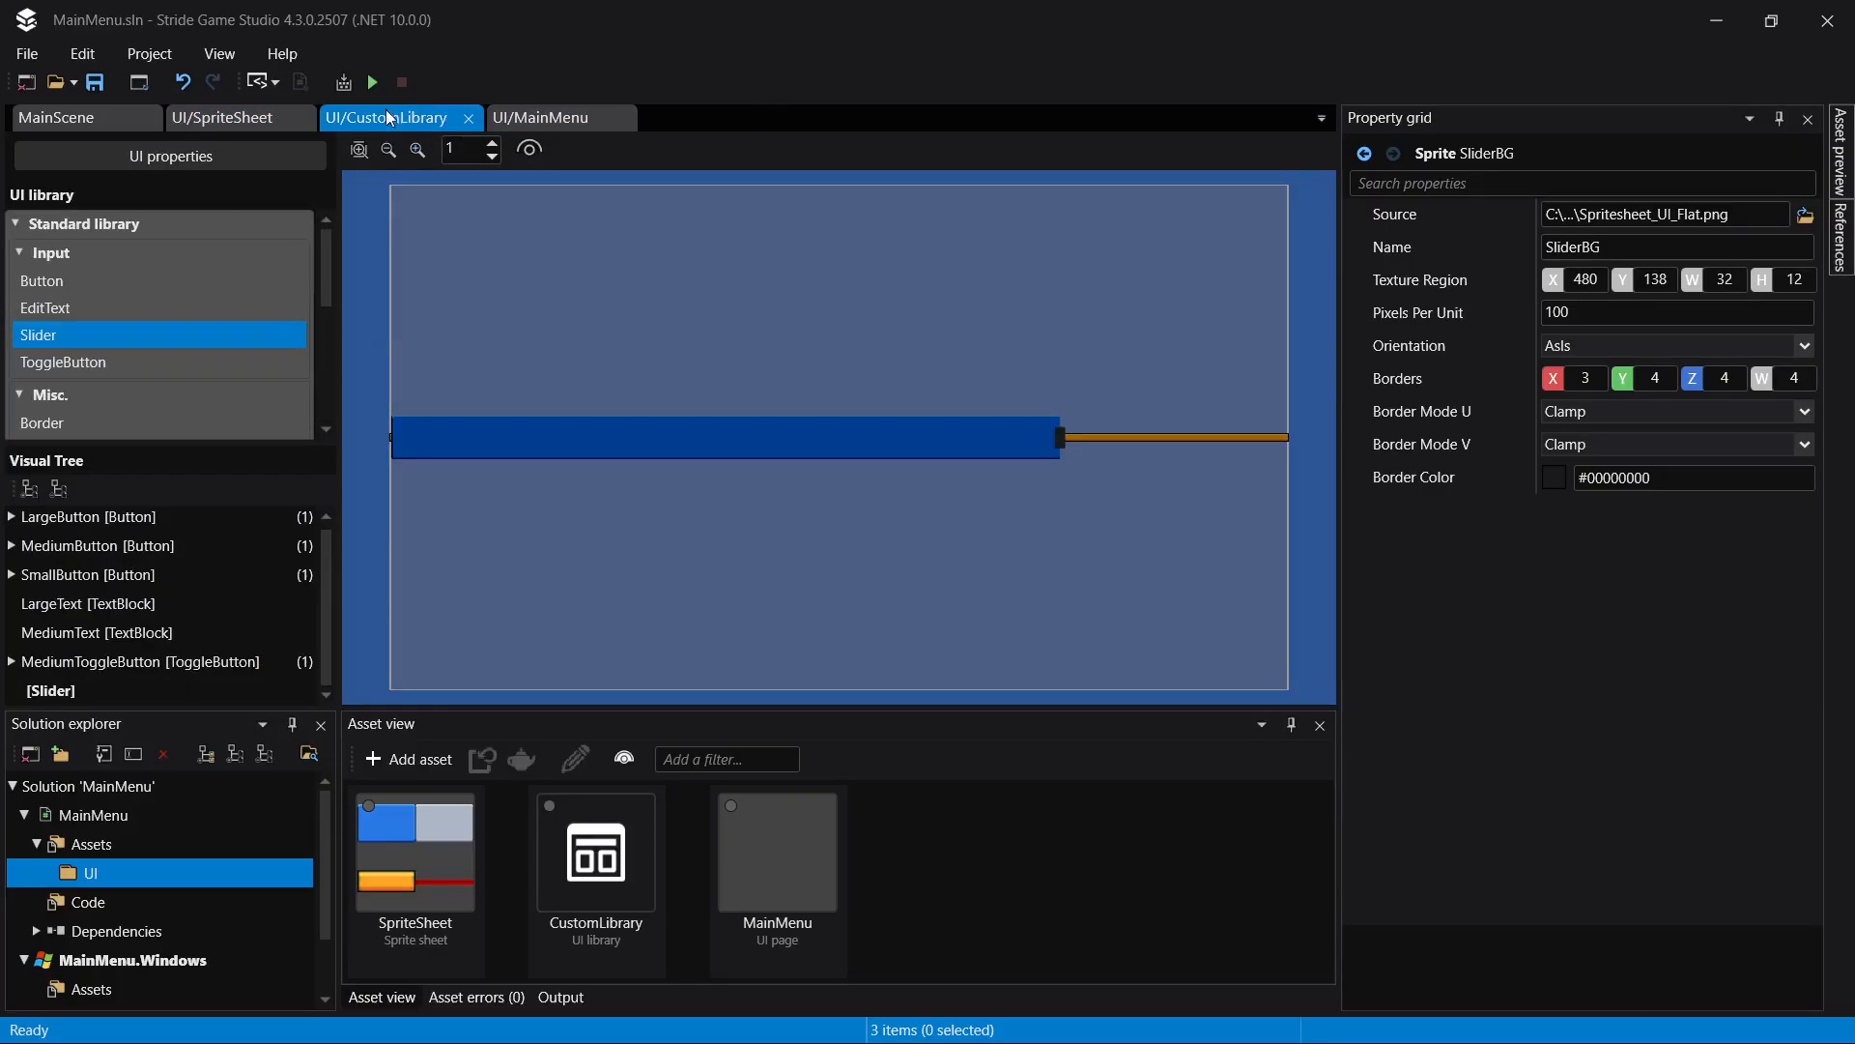
# - Set the library slider's default frames to 3 for the track background image and 4 for the track foreground image
pyautogui.click(107, 692)
pyautogui.scroll(2, 1633, 359)
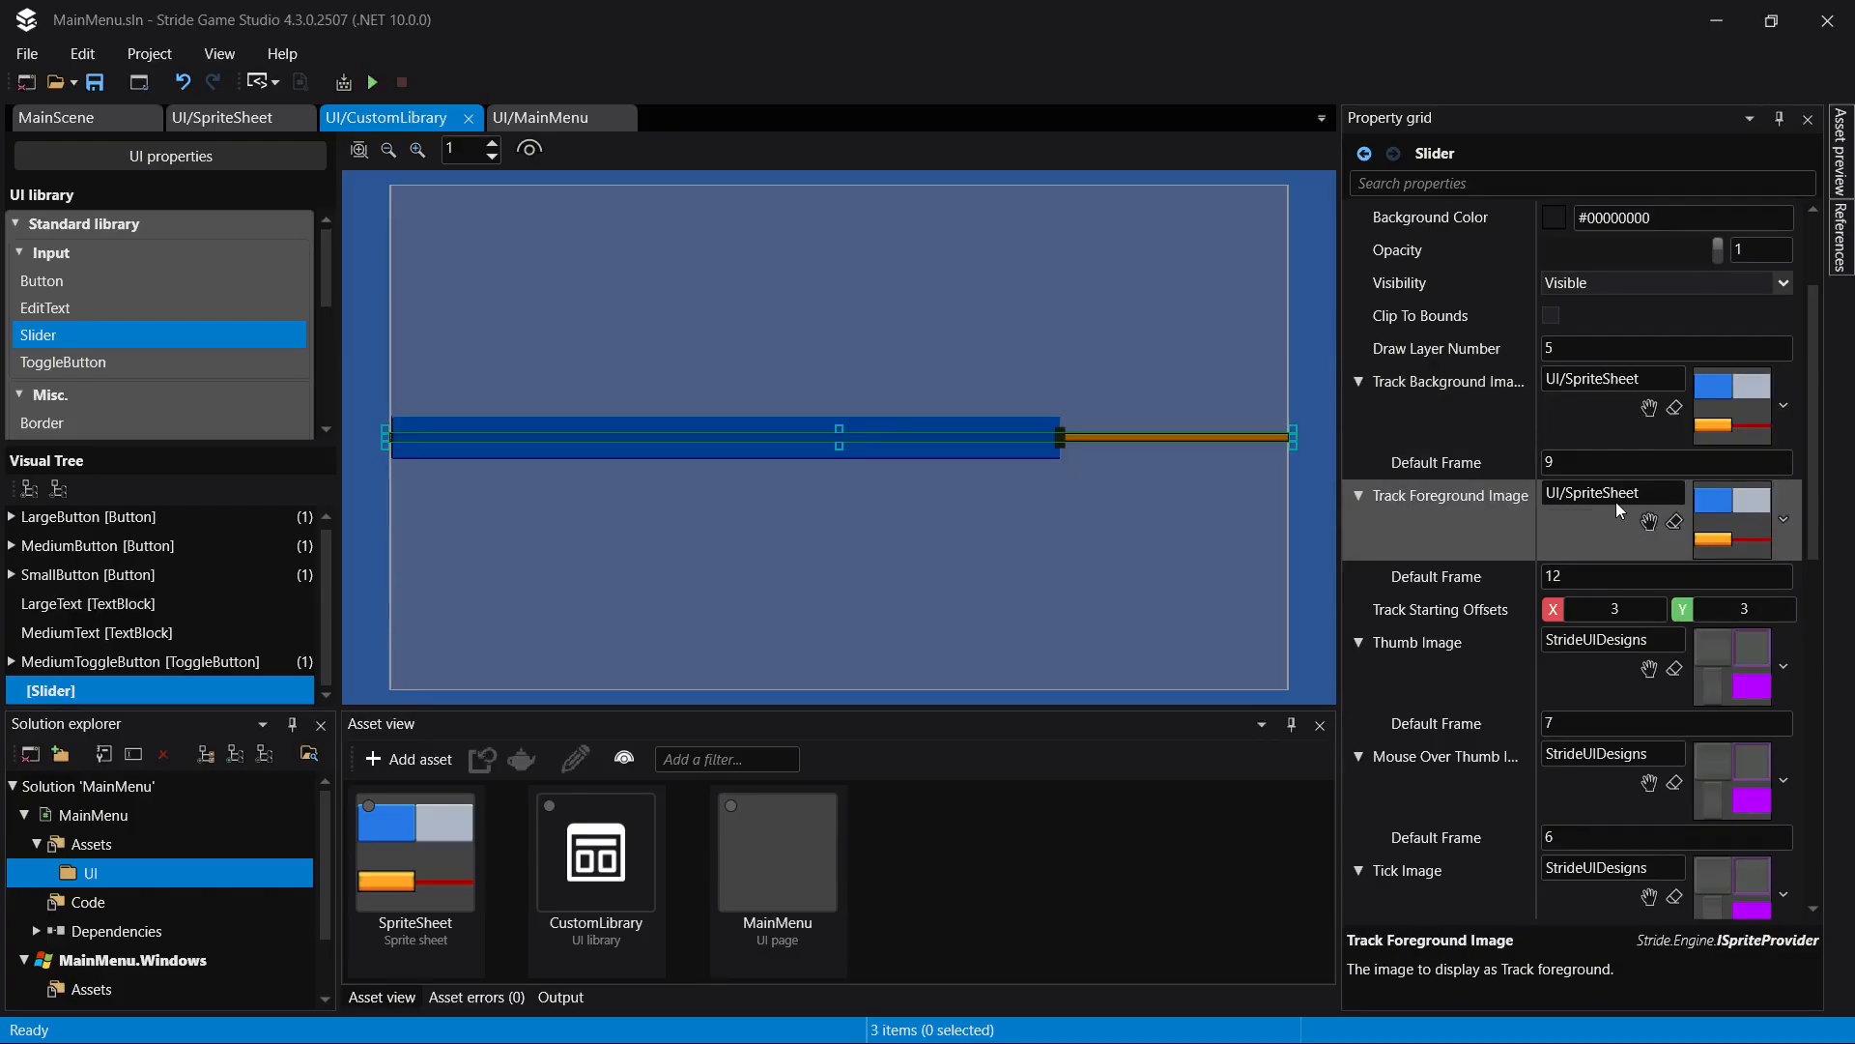
pyautogui.click(1556, 462)
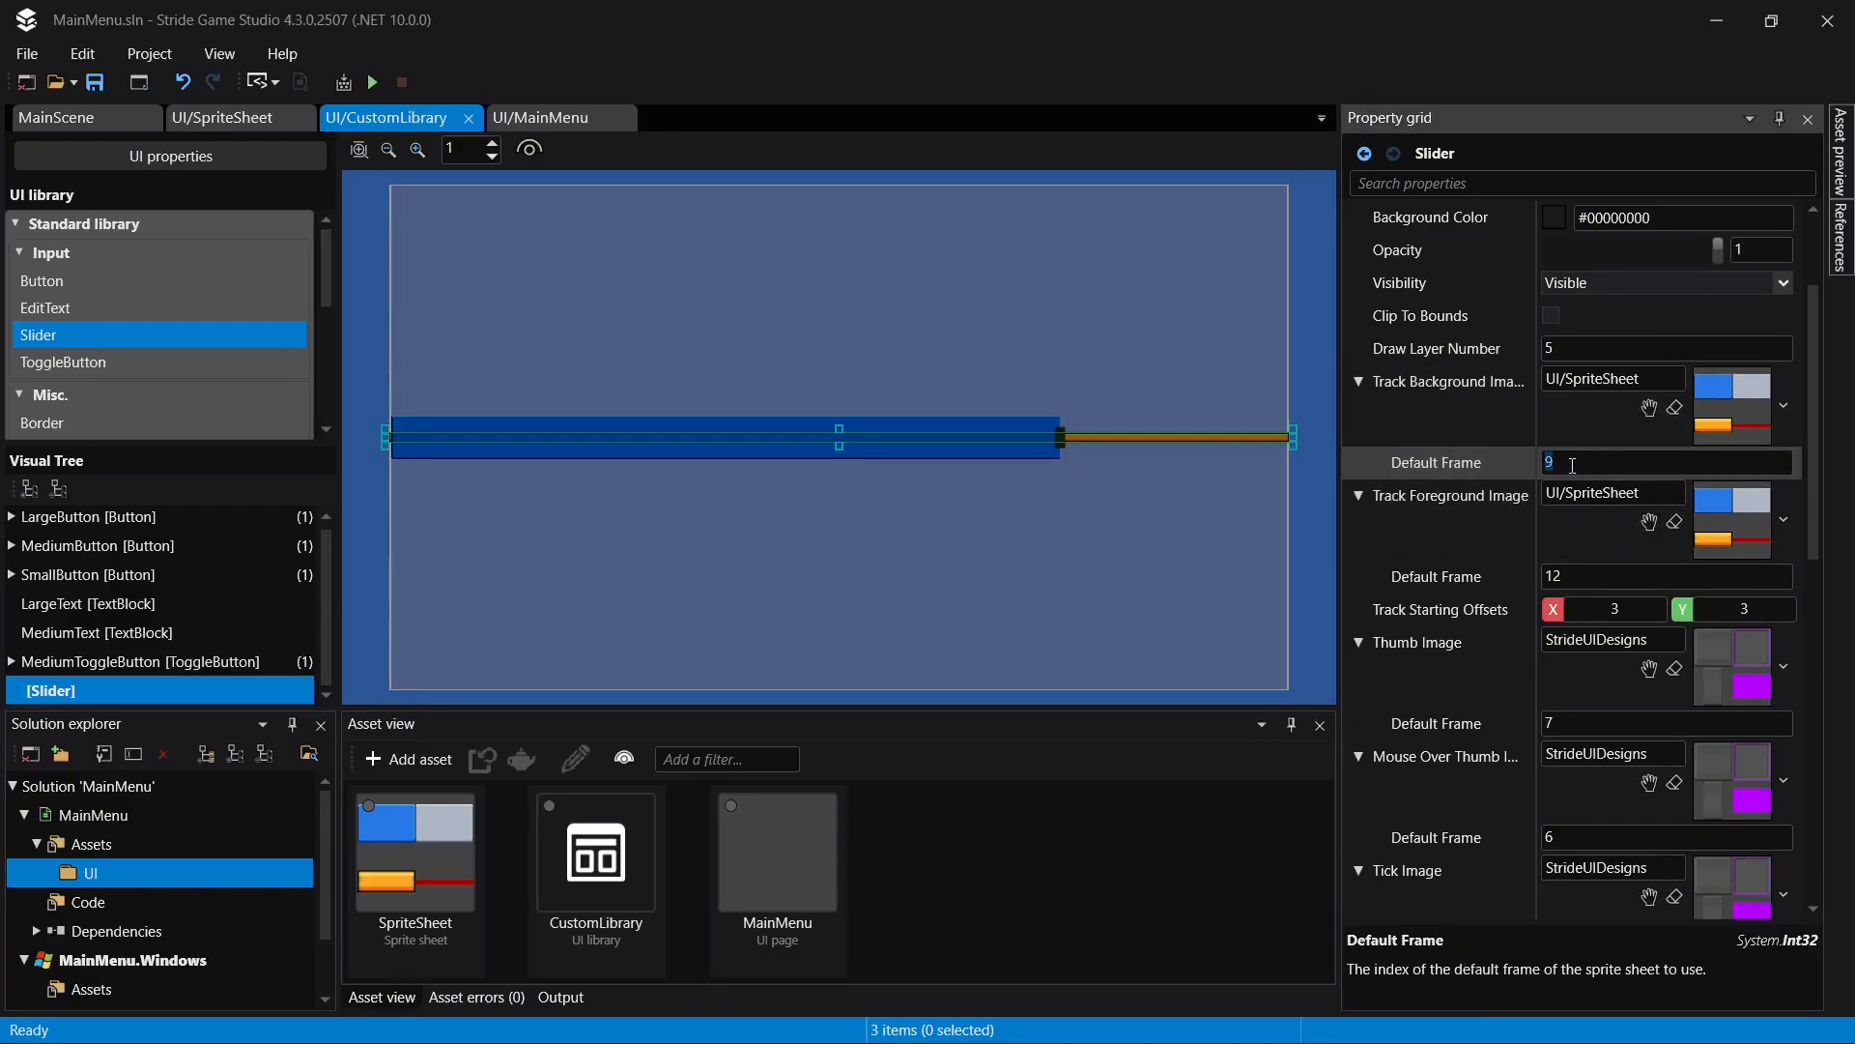
pyautogui.write('4')
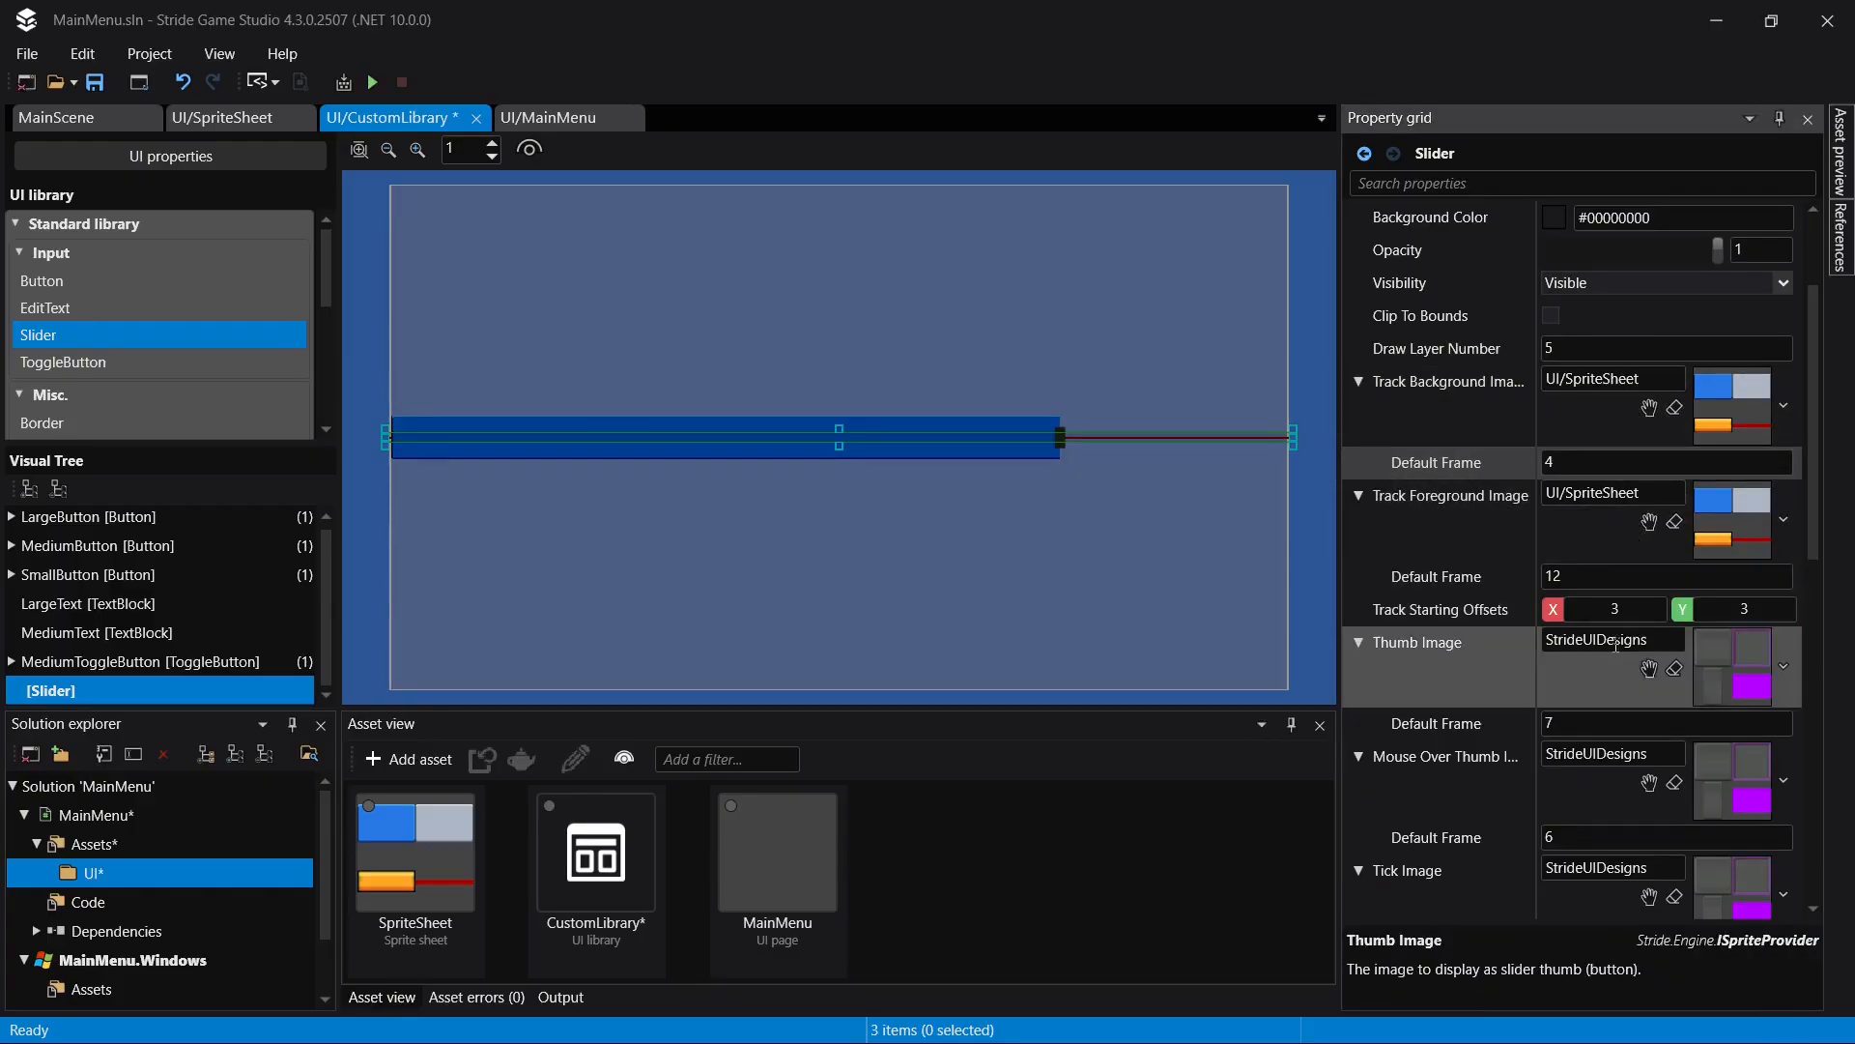
pyautogui.click(1621, 578)
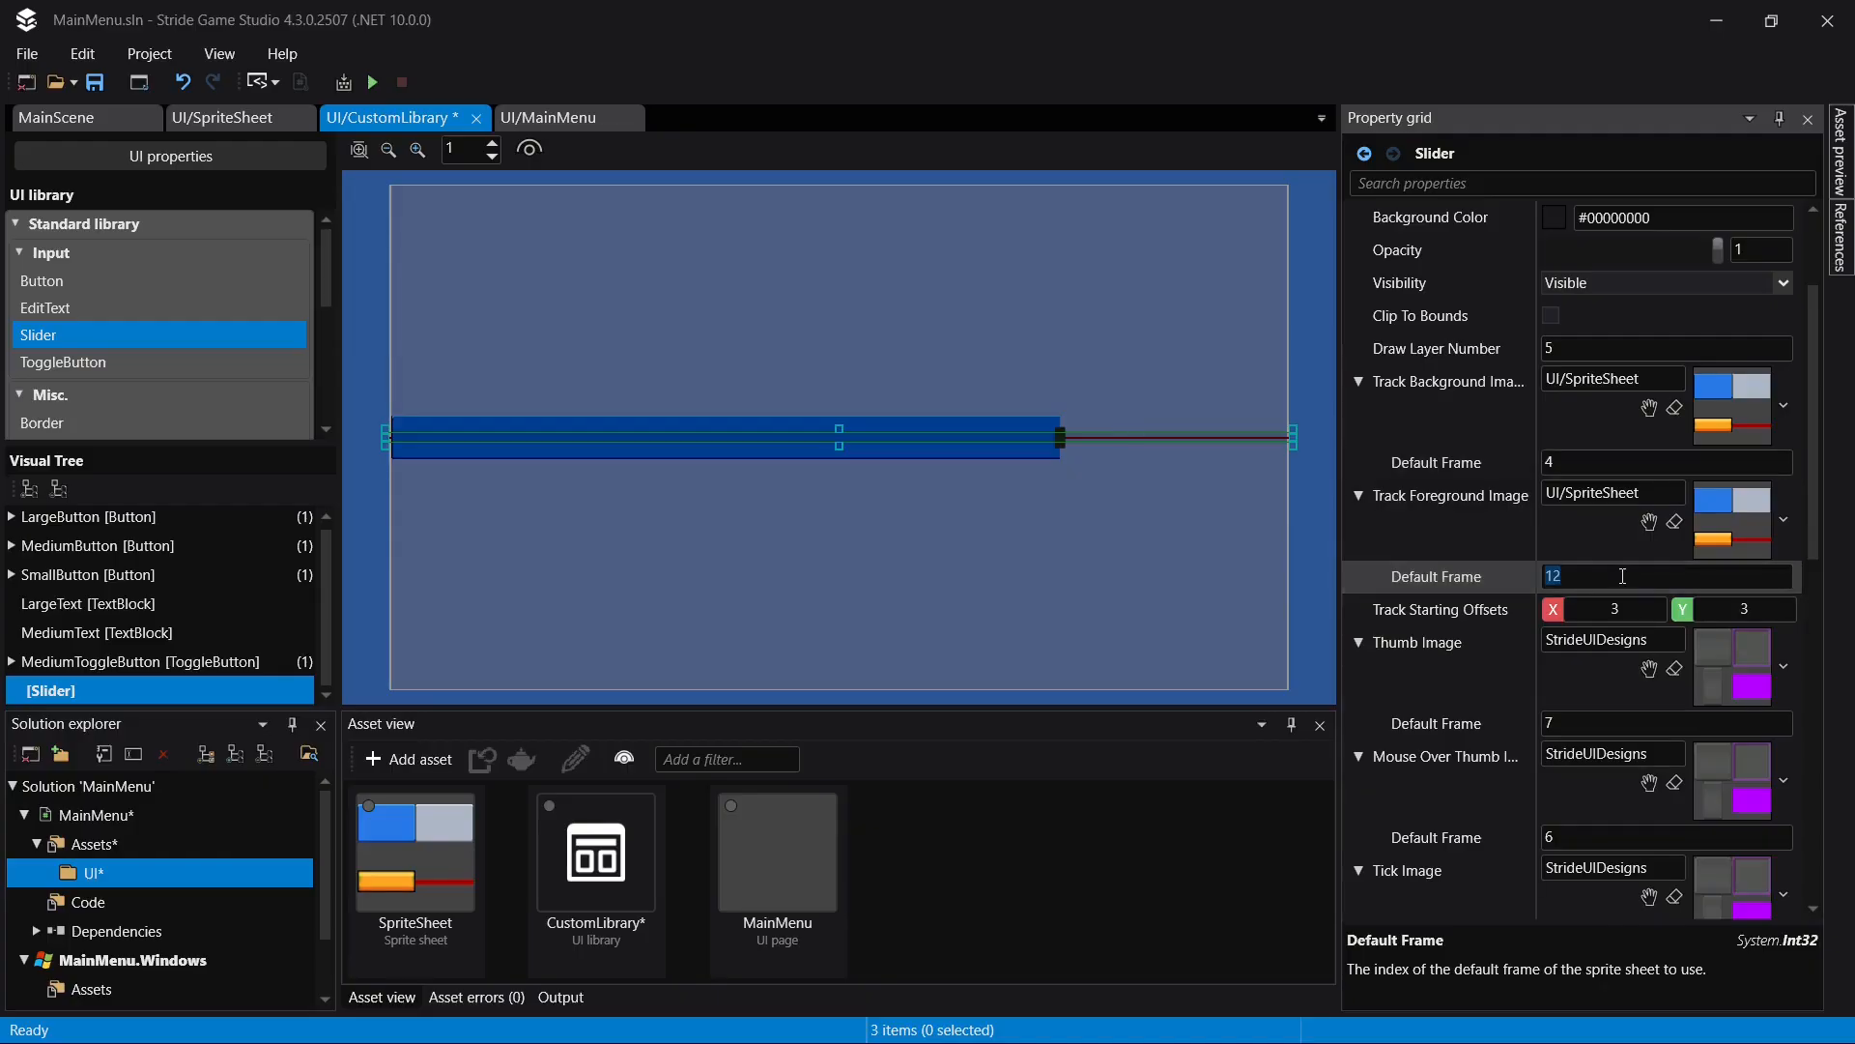
pyautogui.write('3')
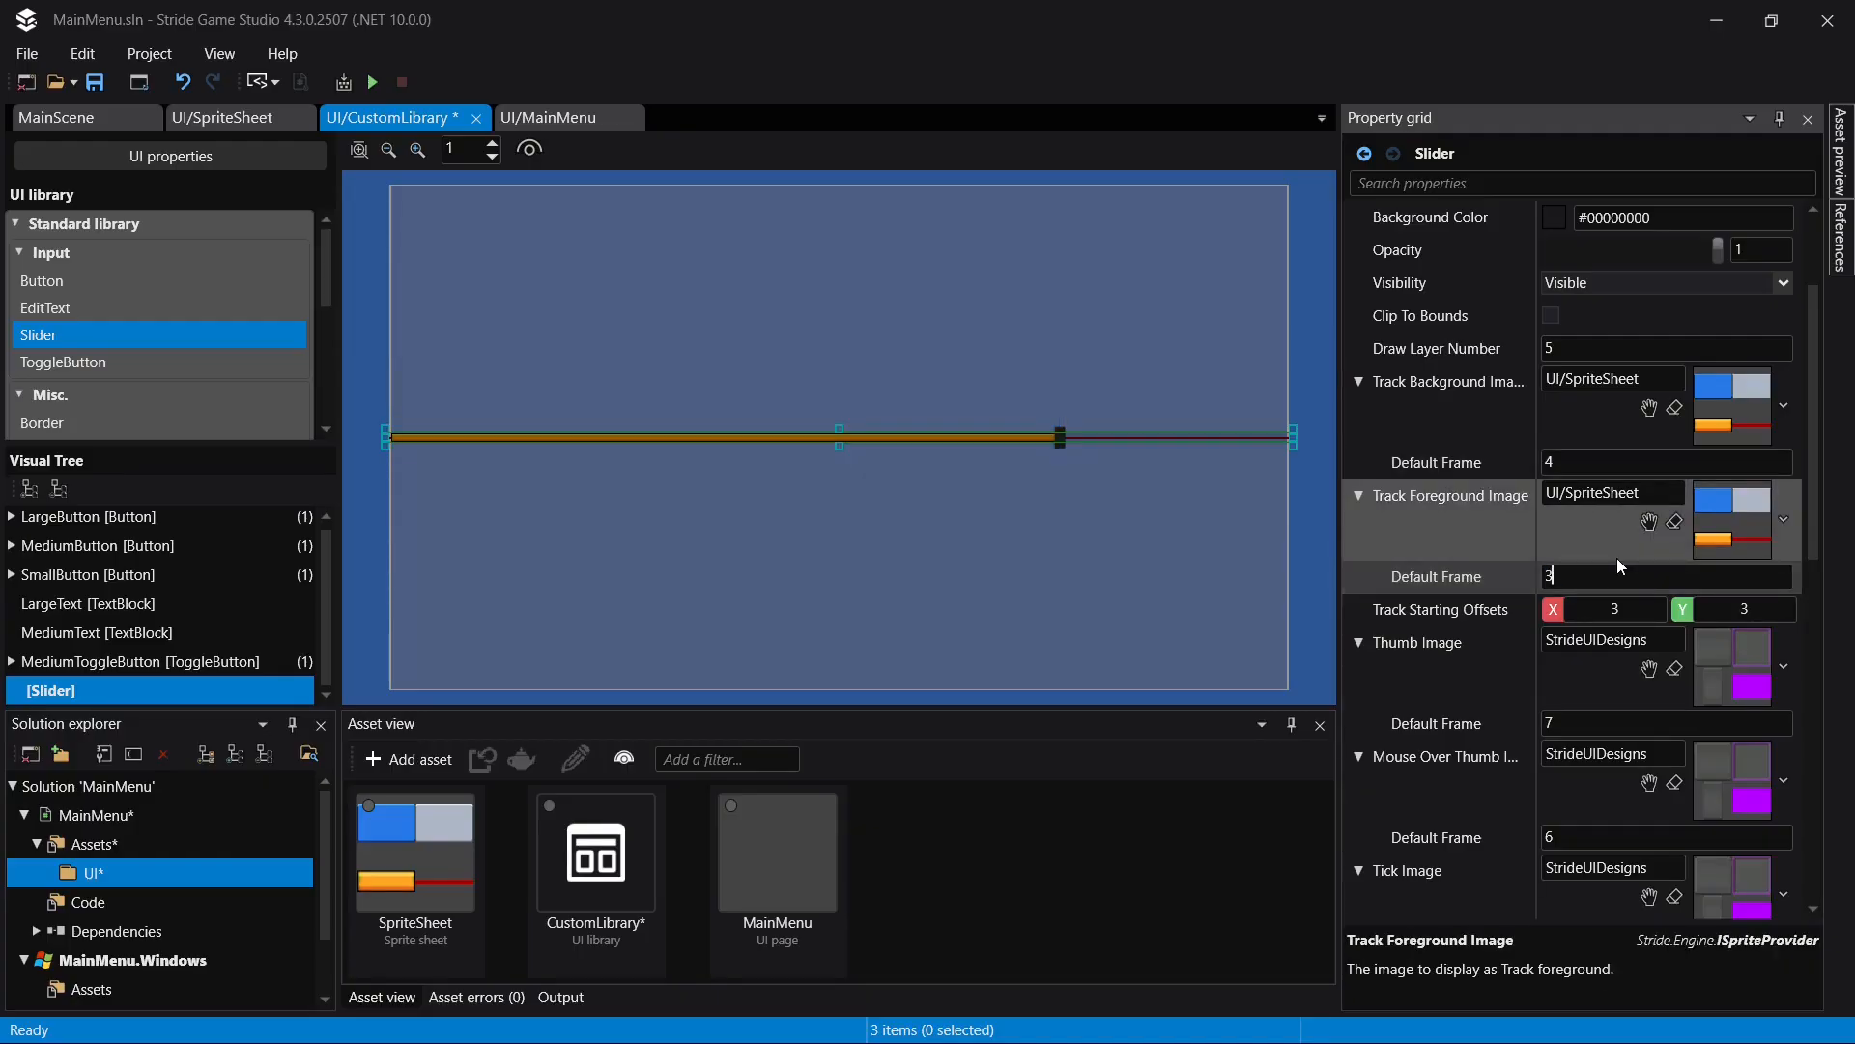
pyautogui.write('4')
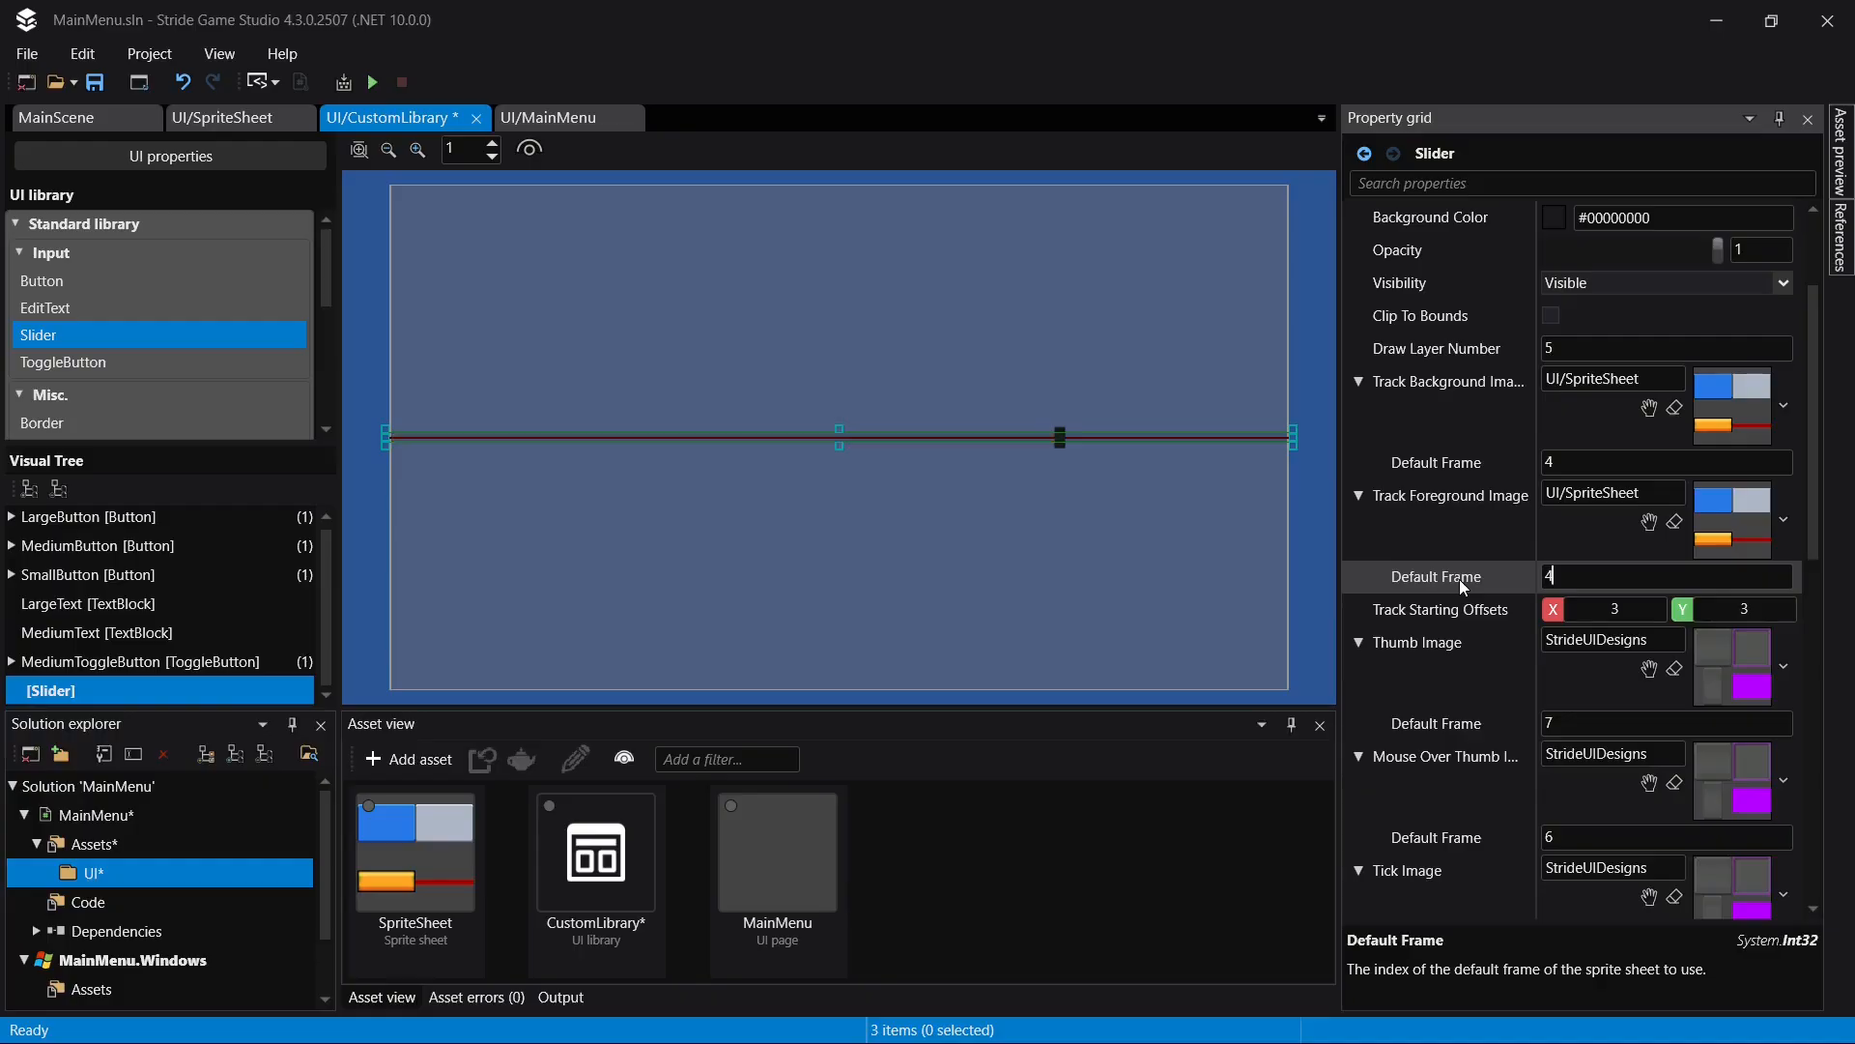
pyautogui.click(1574, 461)
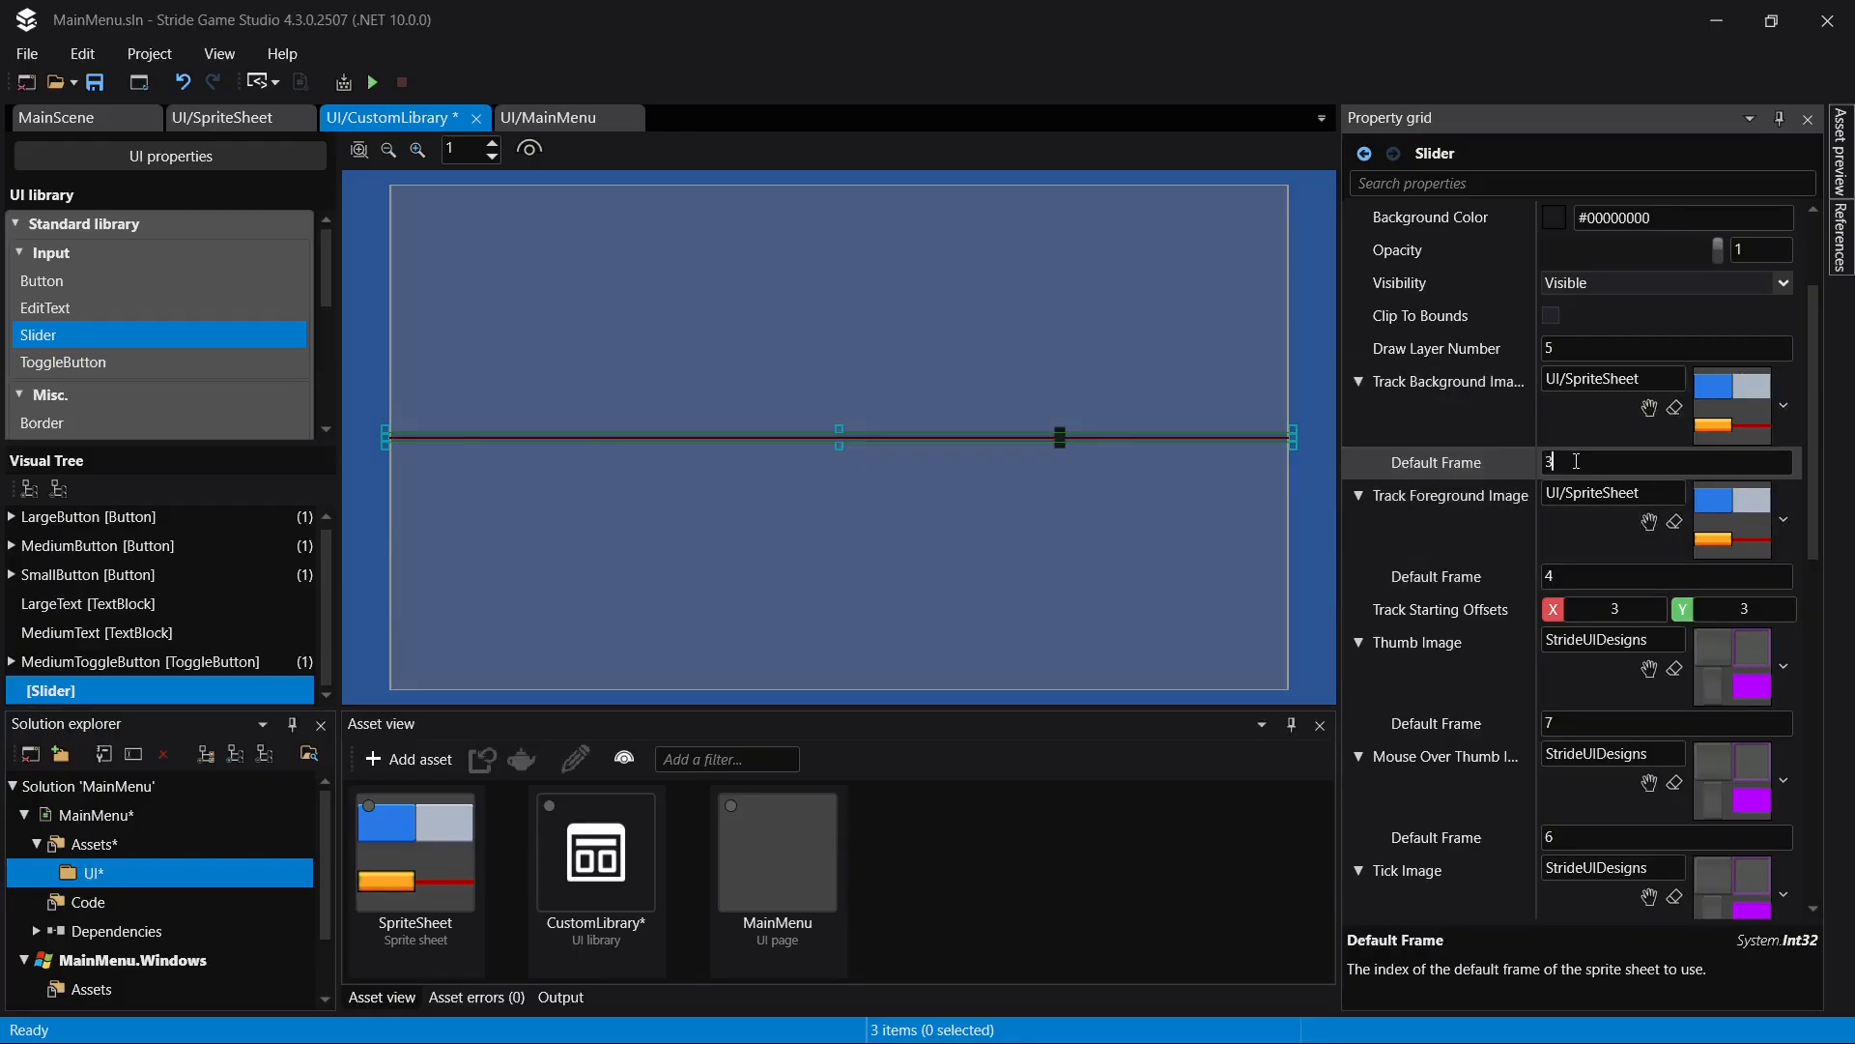
pyautogui.press('Return')
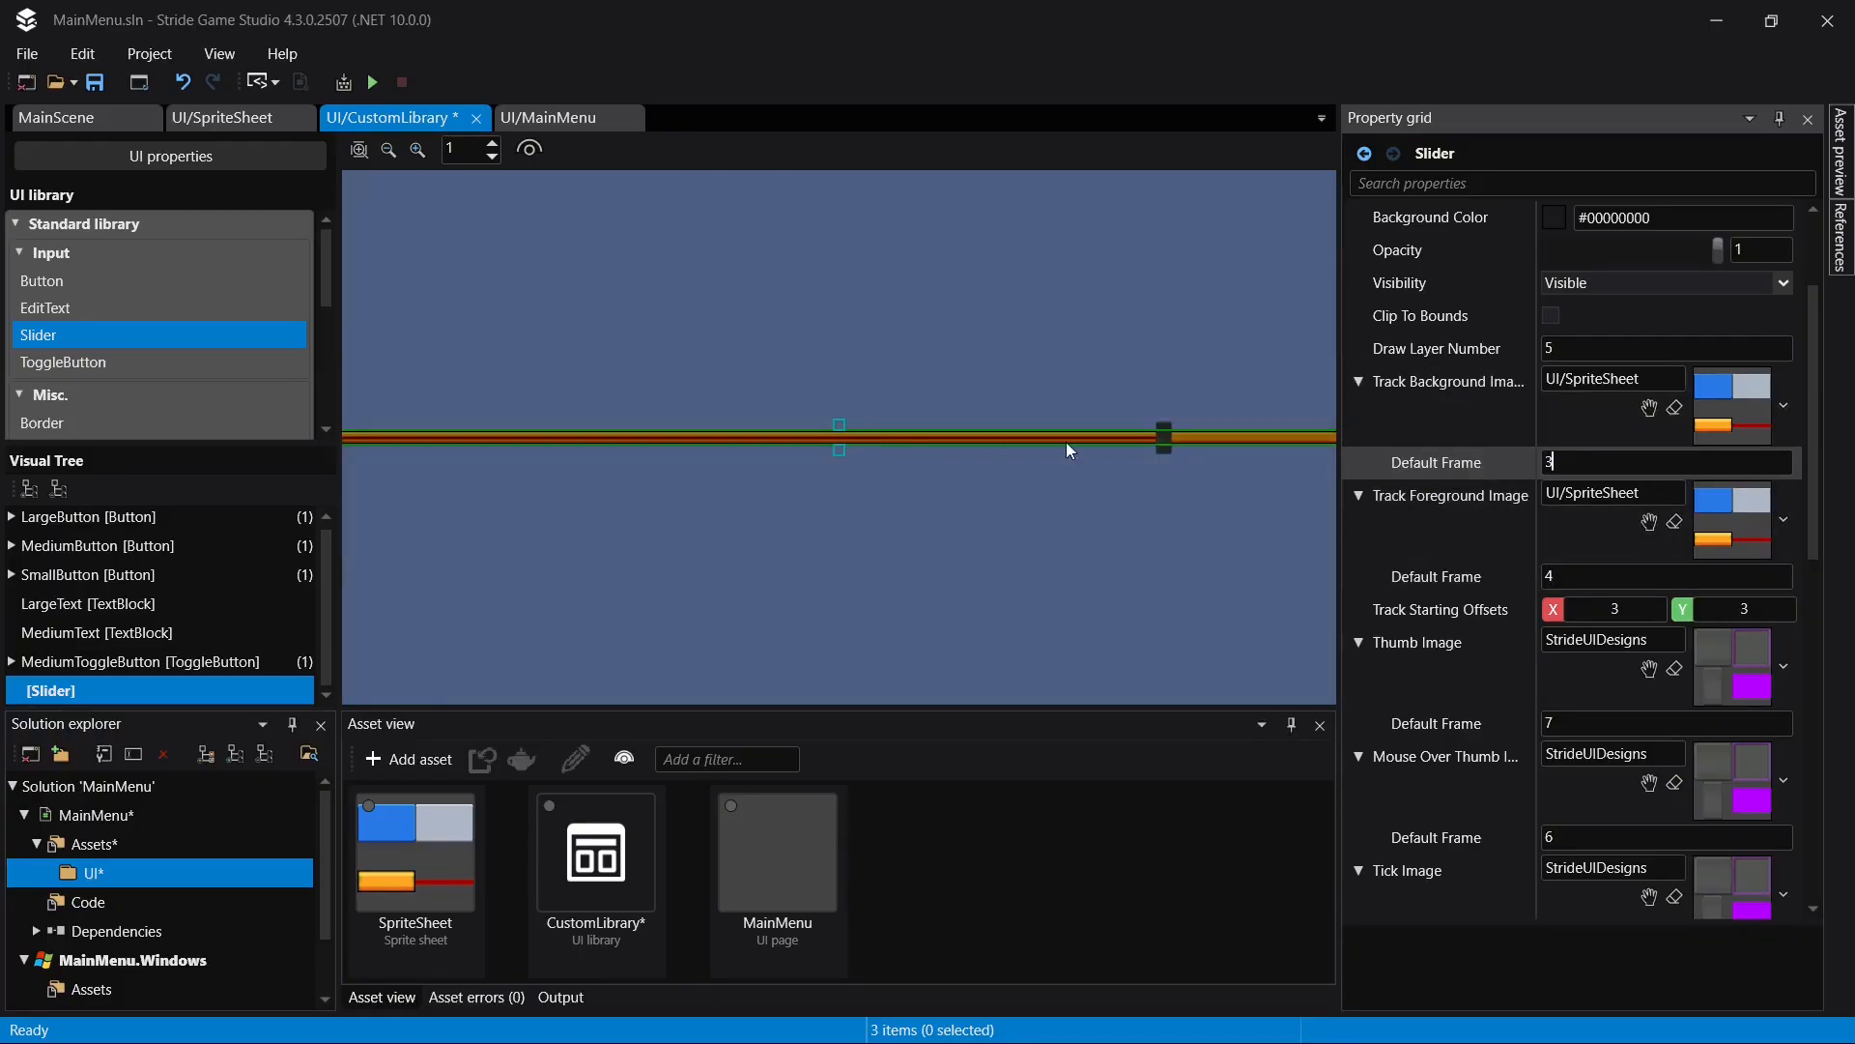
# - Try moving the slider's thumb in the preview and save CustomLibrary
pyautogui.click(1042, 433)
pyautogui.moveTo(1039, 435); pyautogui.dragTo(910, 431)
pyautogui.hotkey('ctrl', 'z')
pyautogui.hotkey('ctrl', 's')
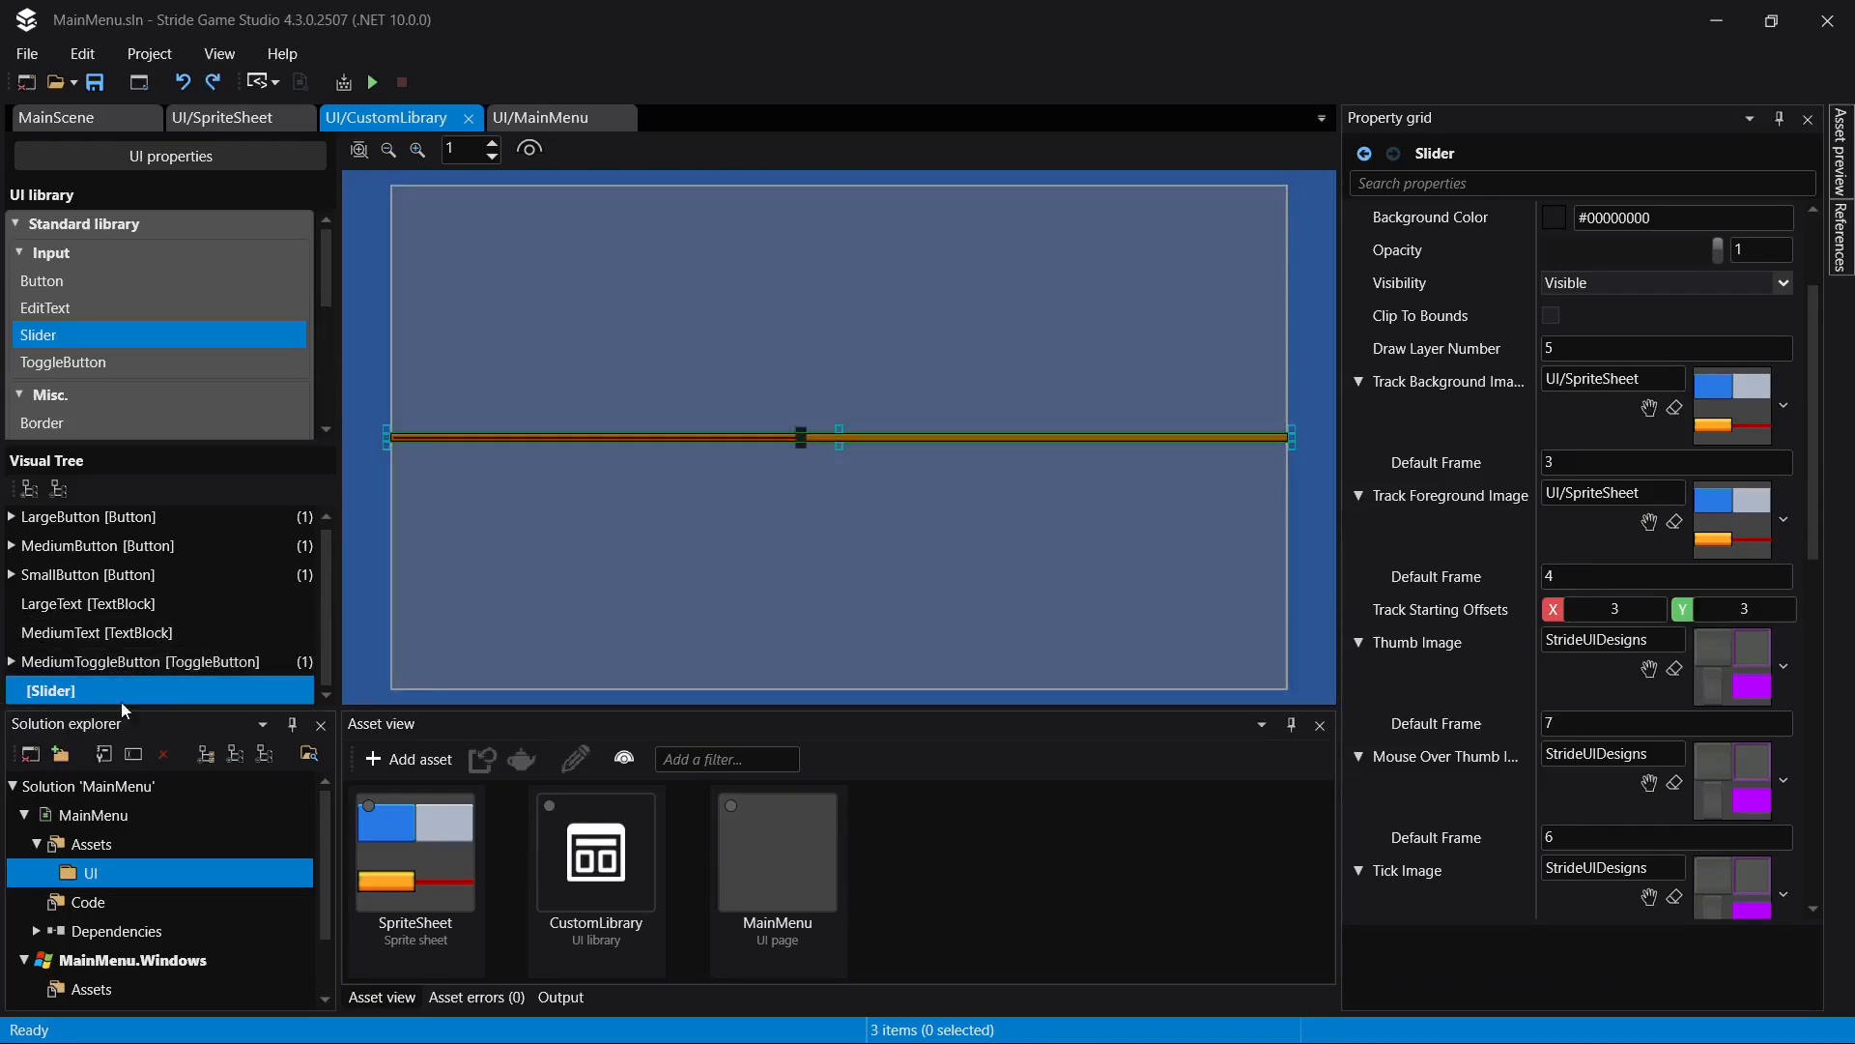
# - Set the library slider's minimum height to 30 after trying 50, and save CustomLibrary
pyautogui.scroll(-2, 1686, 622)
pyautogui.scroll(-4, 1644, 634)
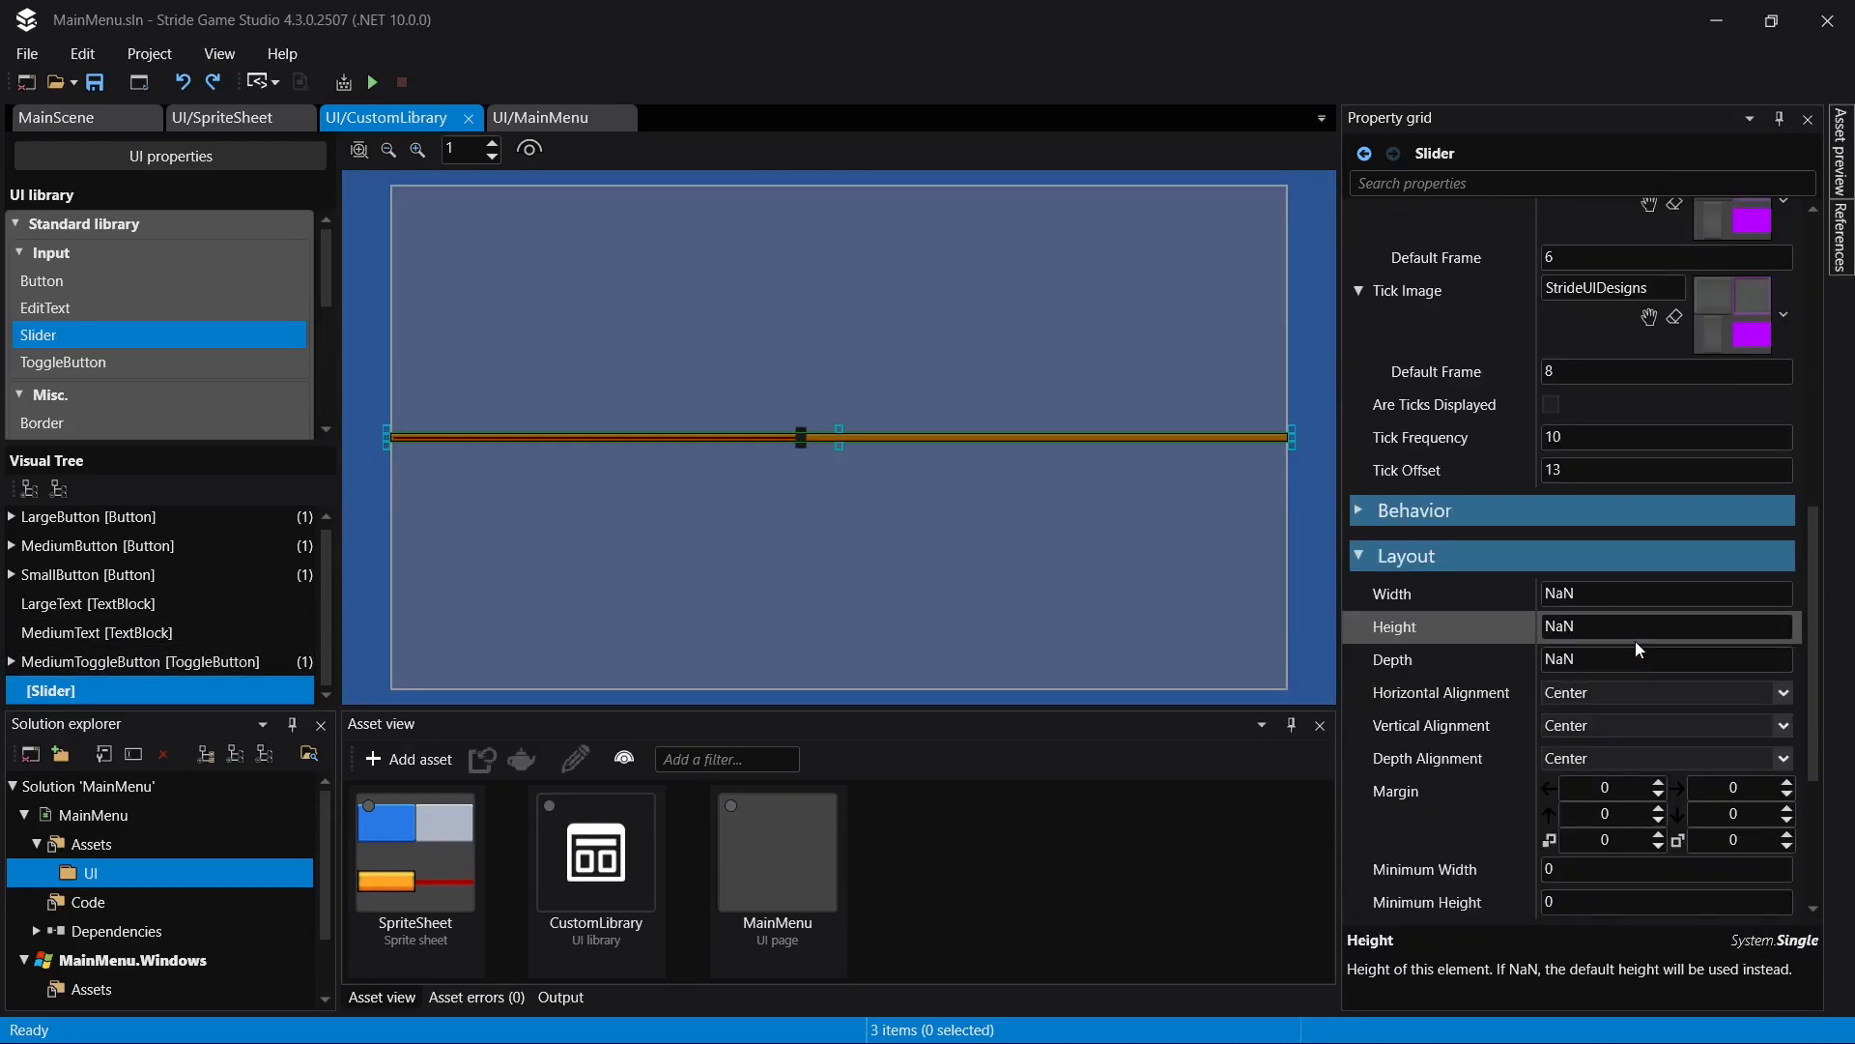
pyautogui.scroll(-2, 1575, 724)
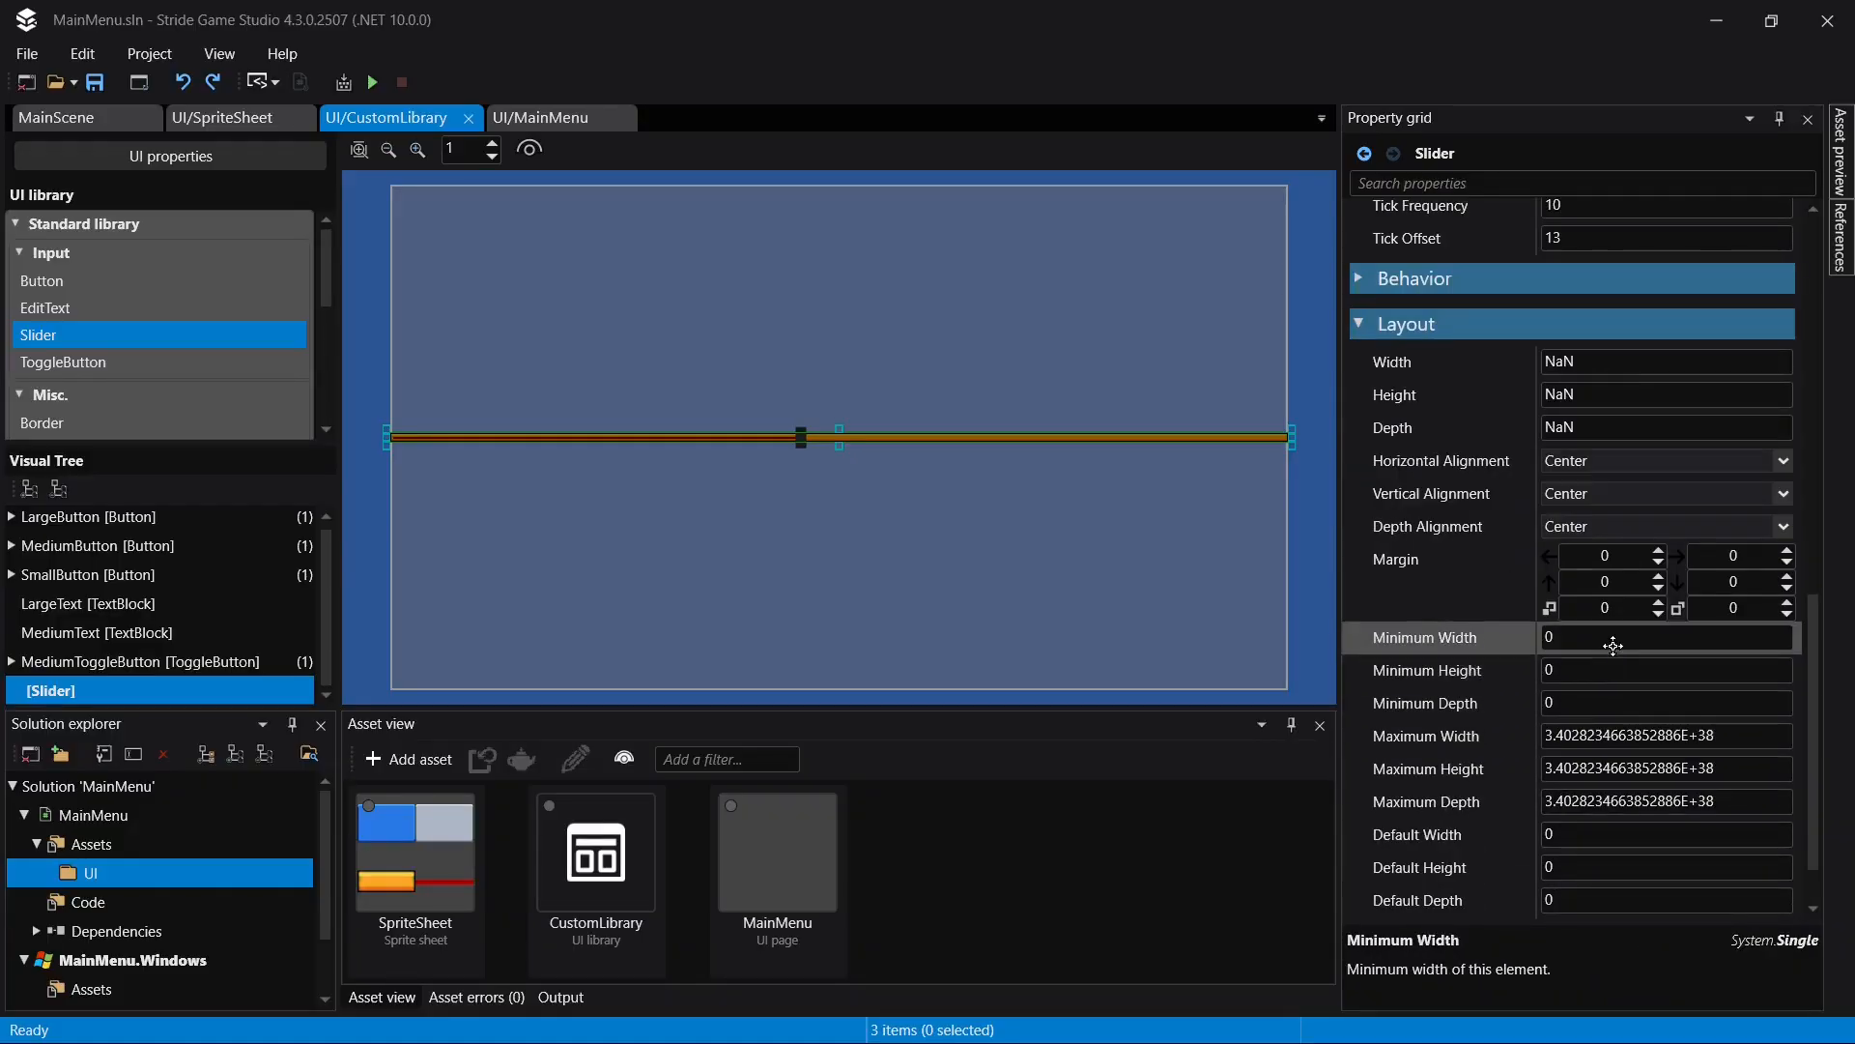
pyautogui.click(1602, 672)
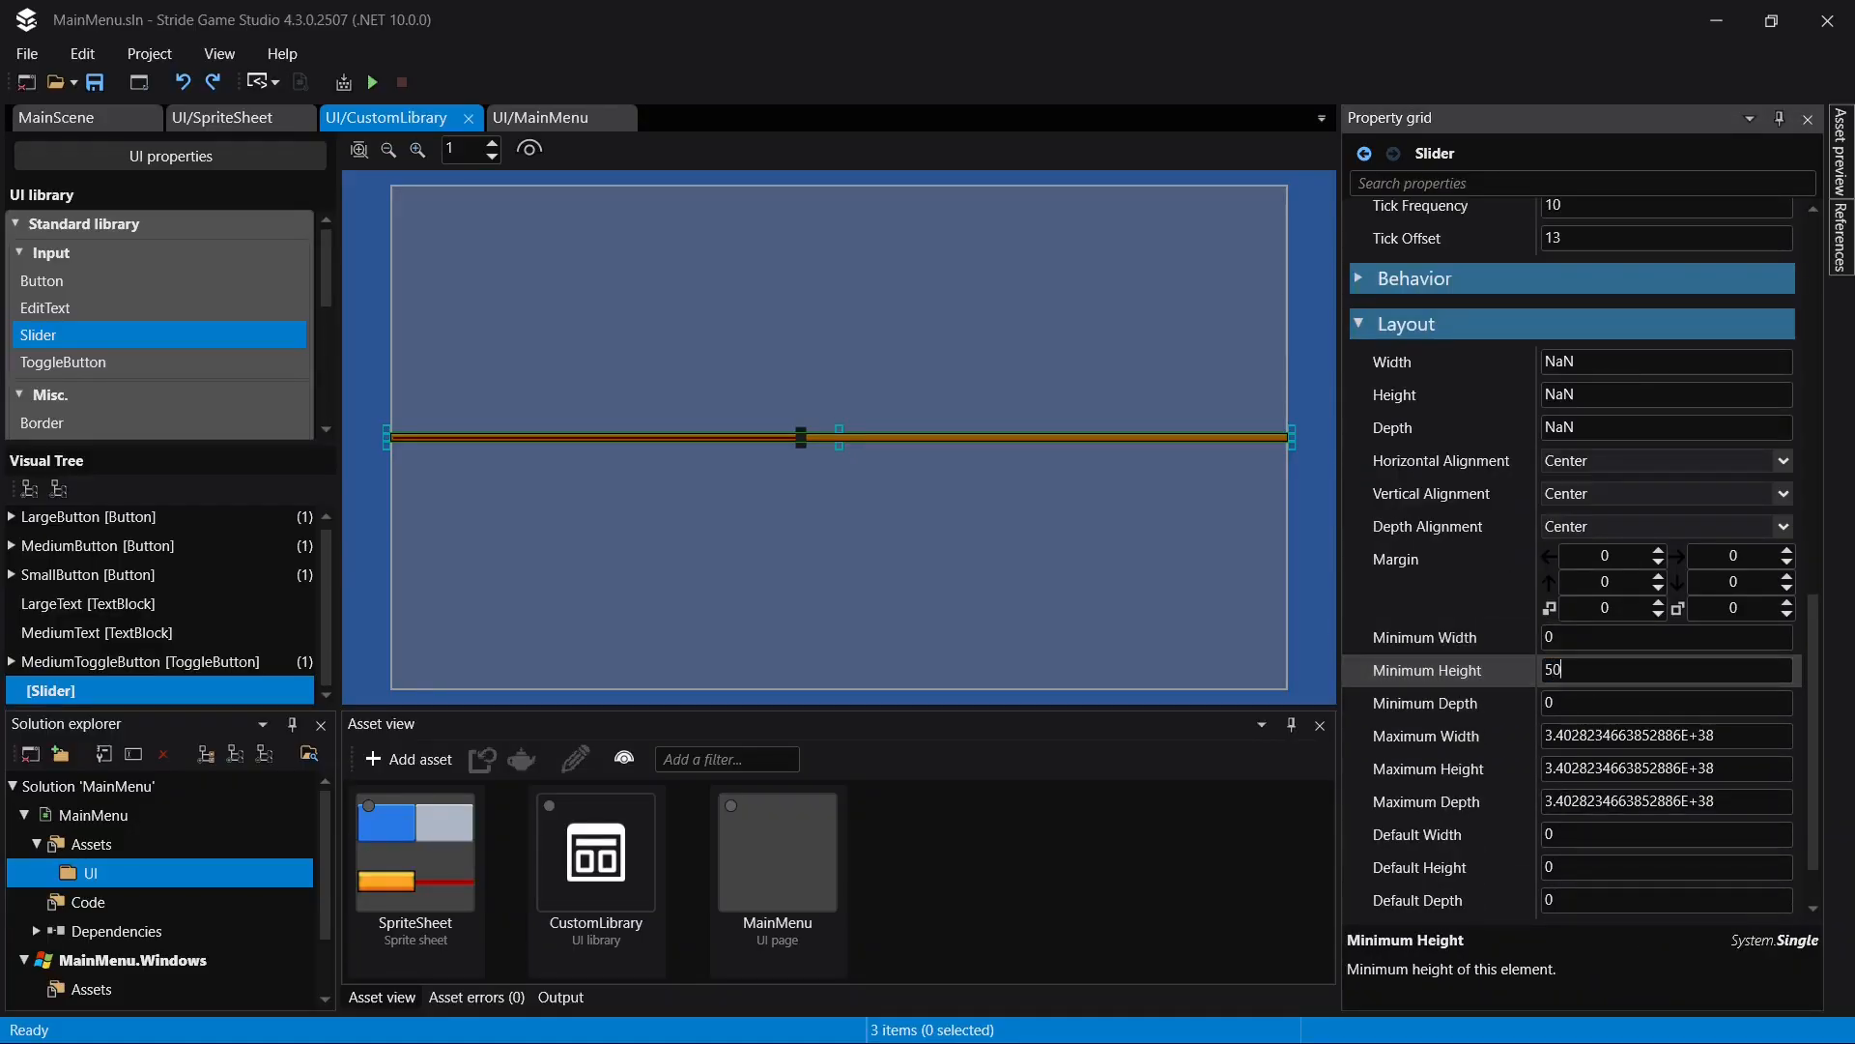
pyautogui.write('50')
pyautogui.press('Return')
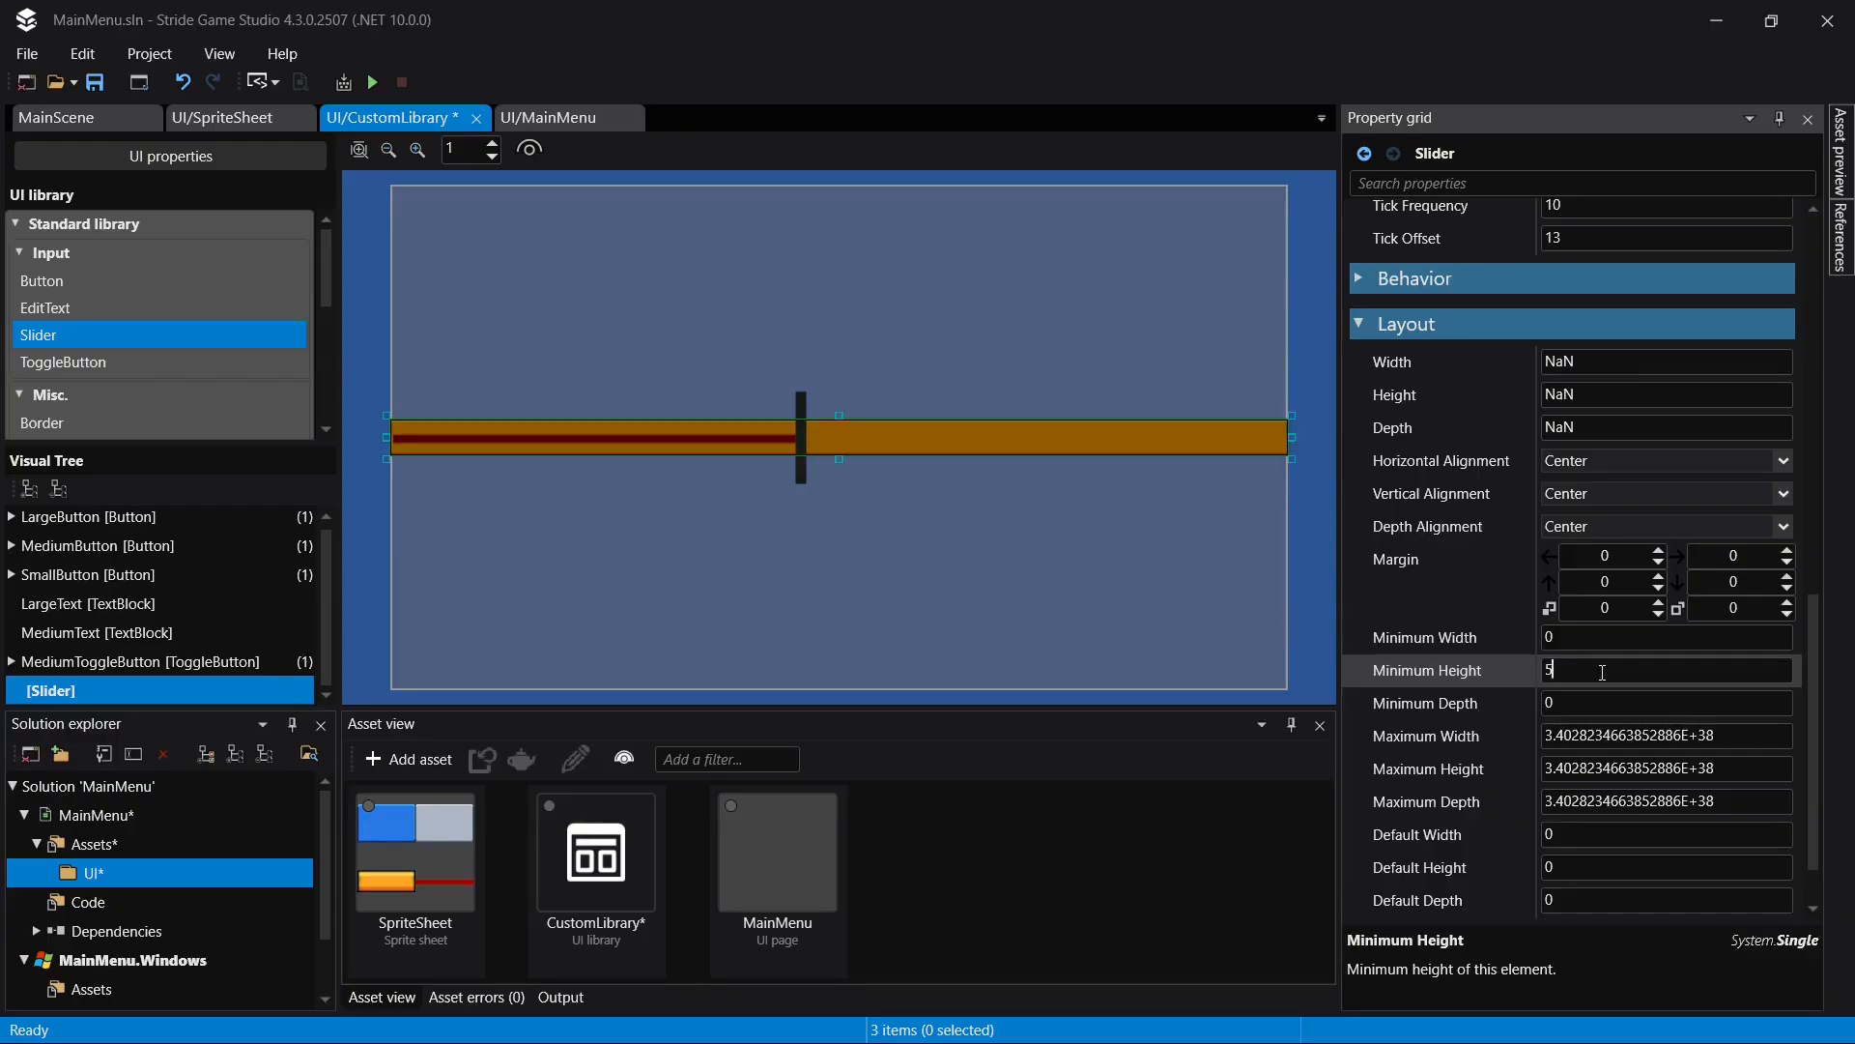
pyautogui.write('30')
pyautogui.press('Return')
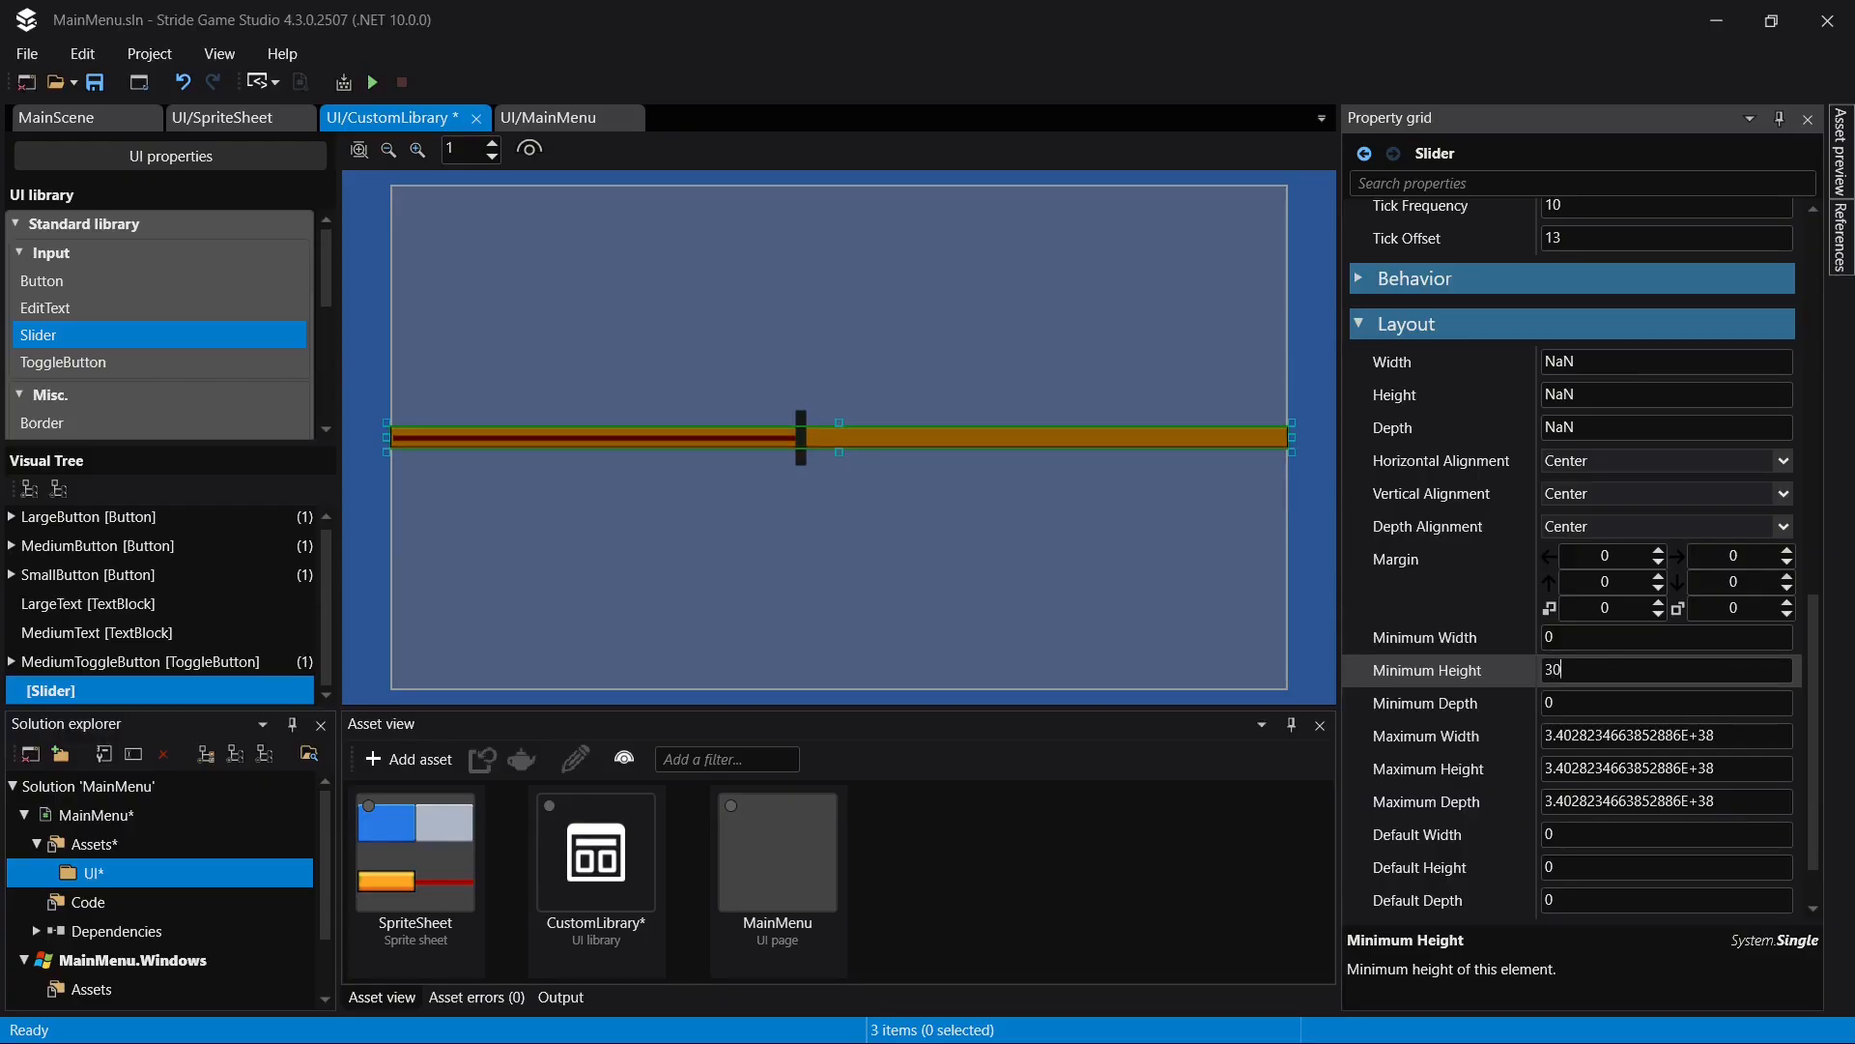
pyautogui.hotkey('ctrl', 's')
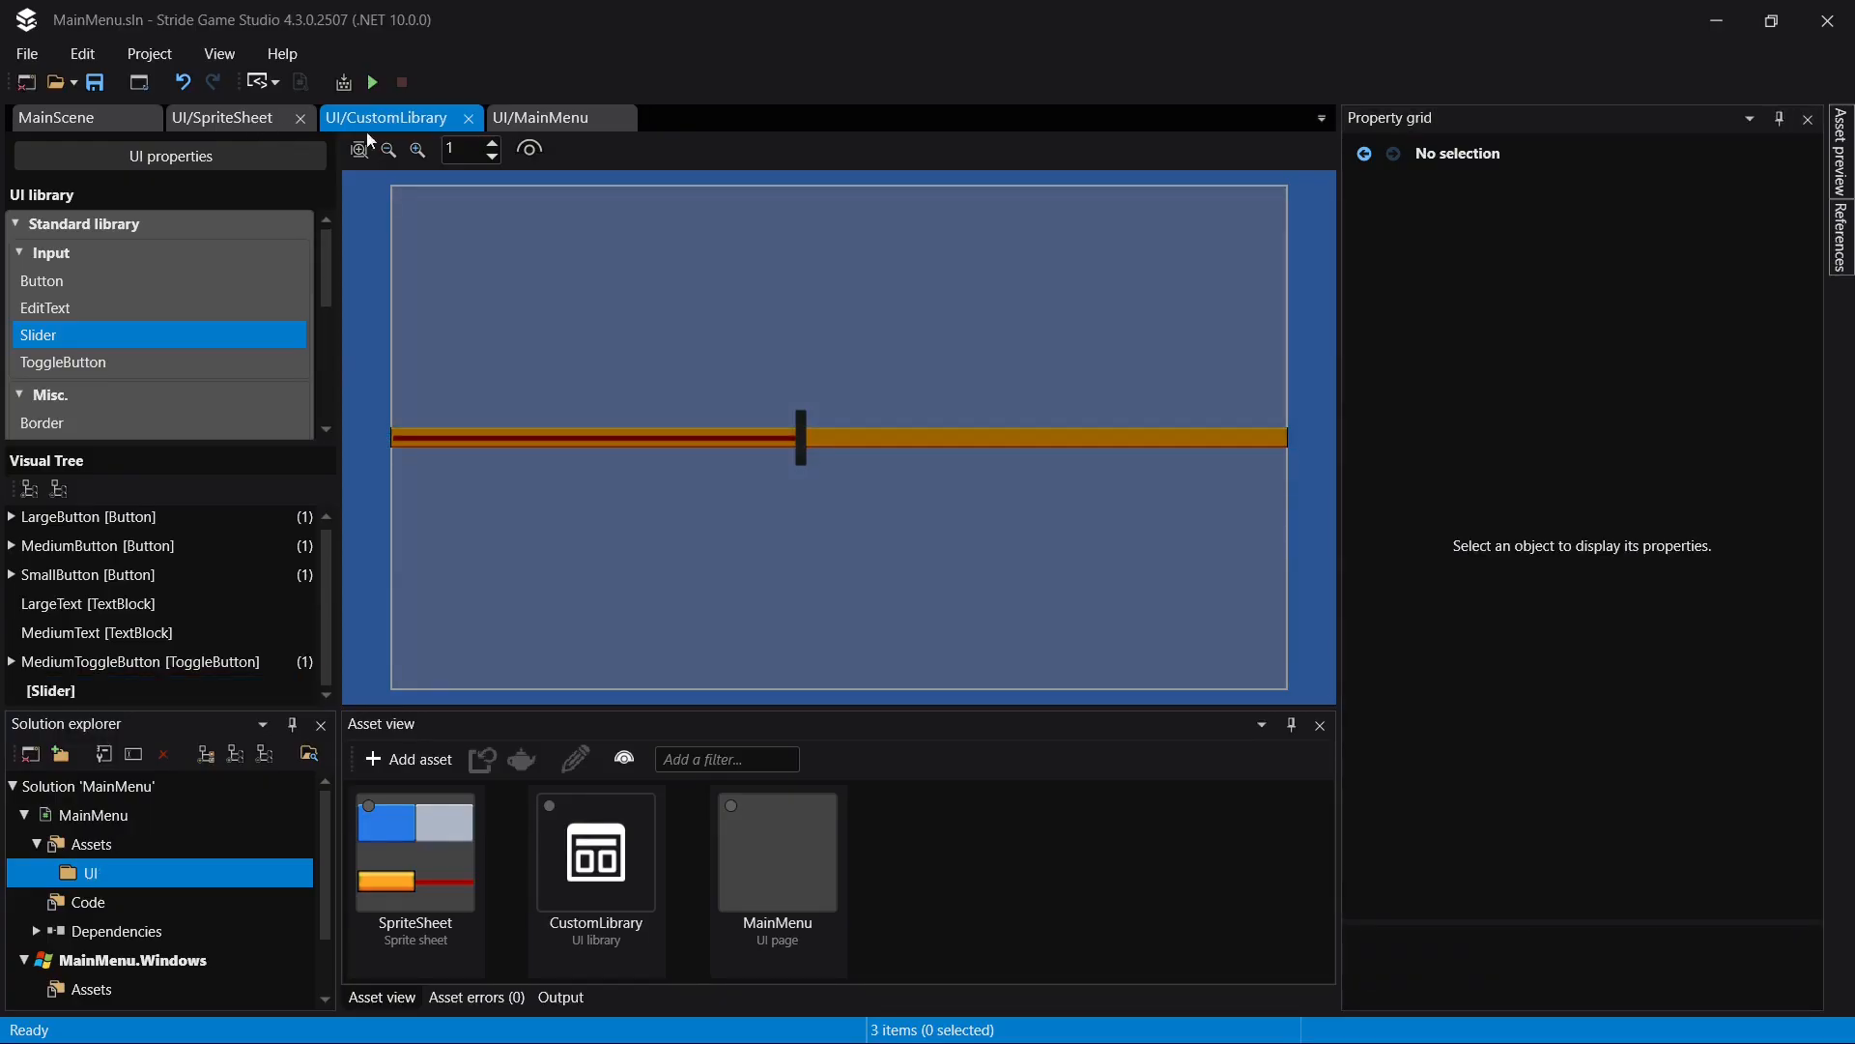
pyautogui.click(541, 117)
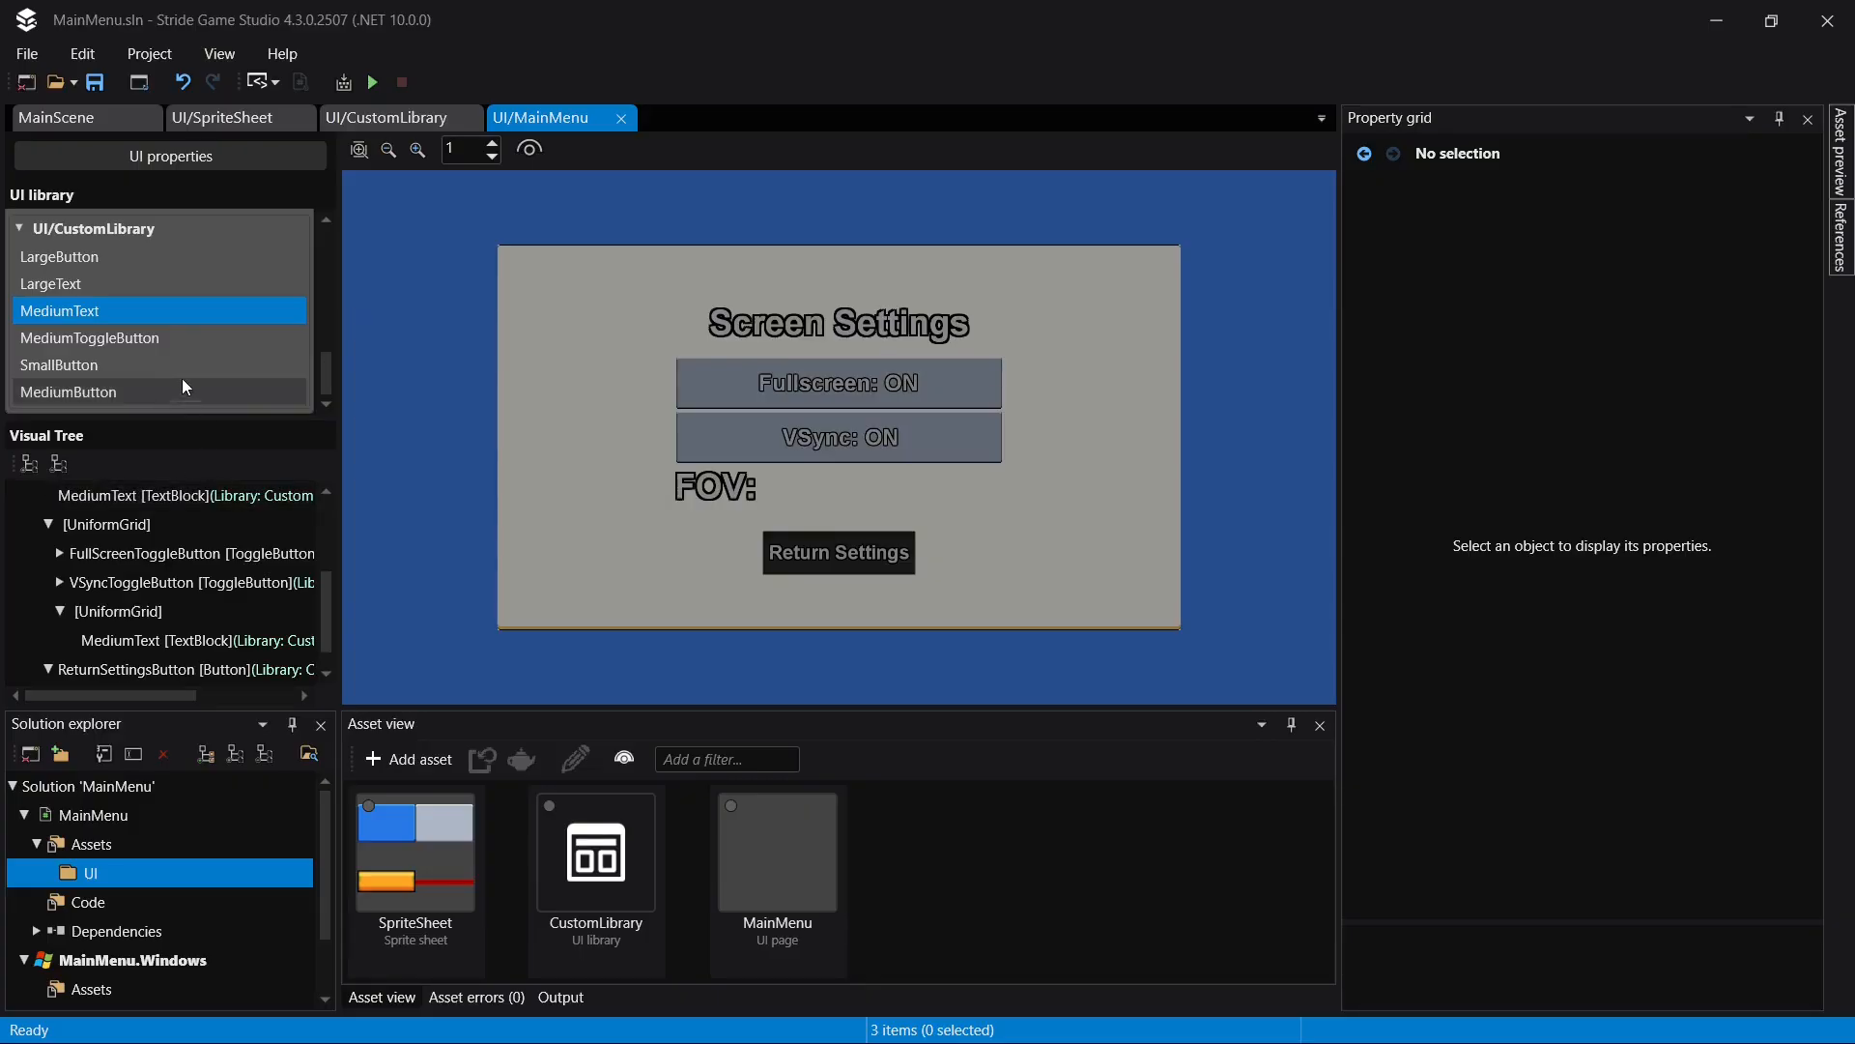
pyautogui.click(112, 339)
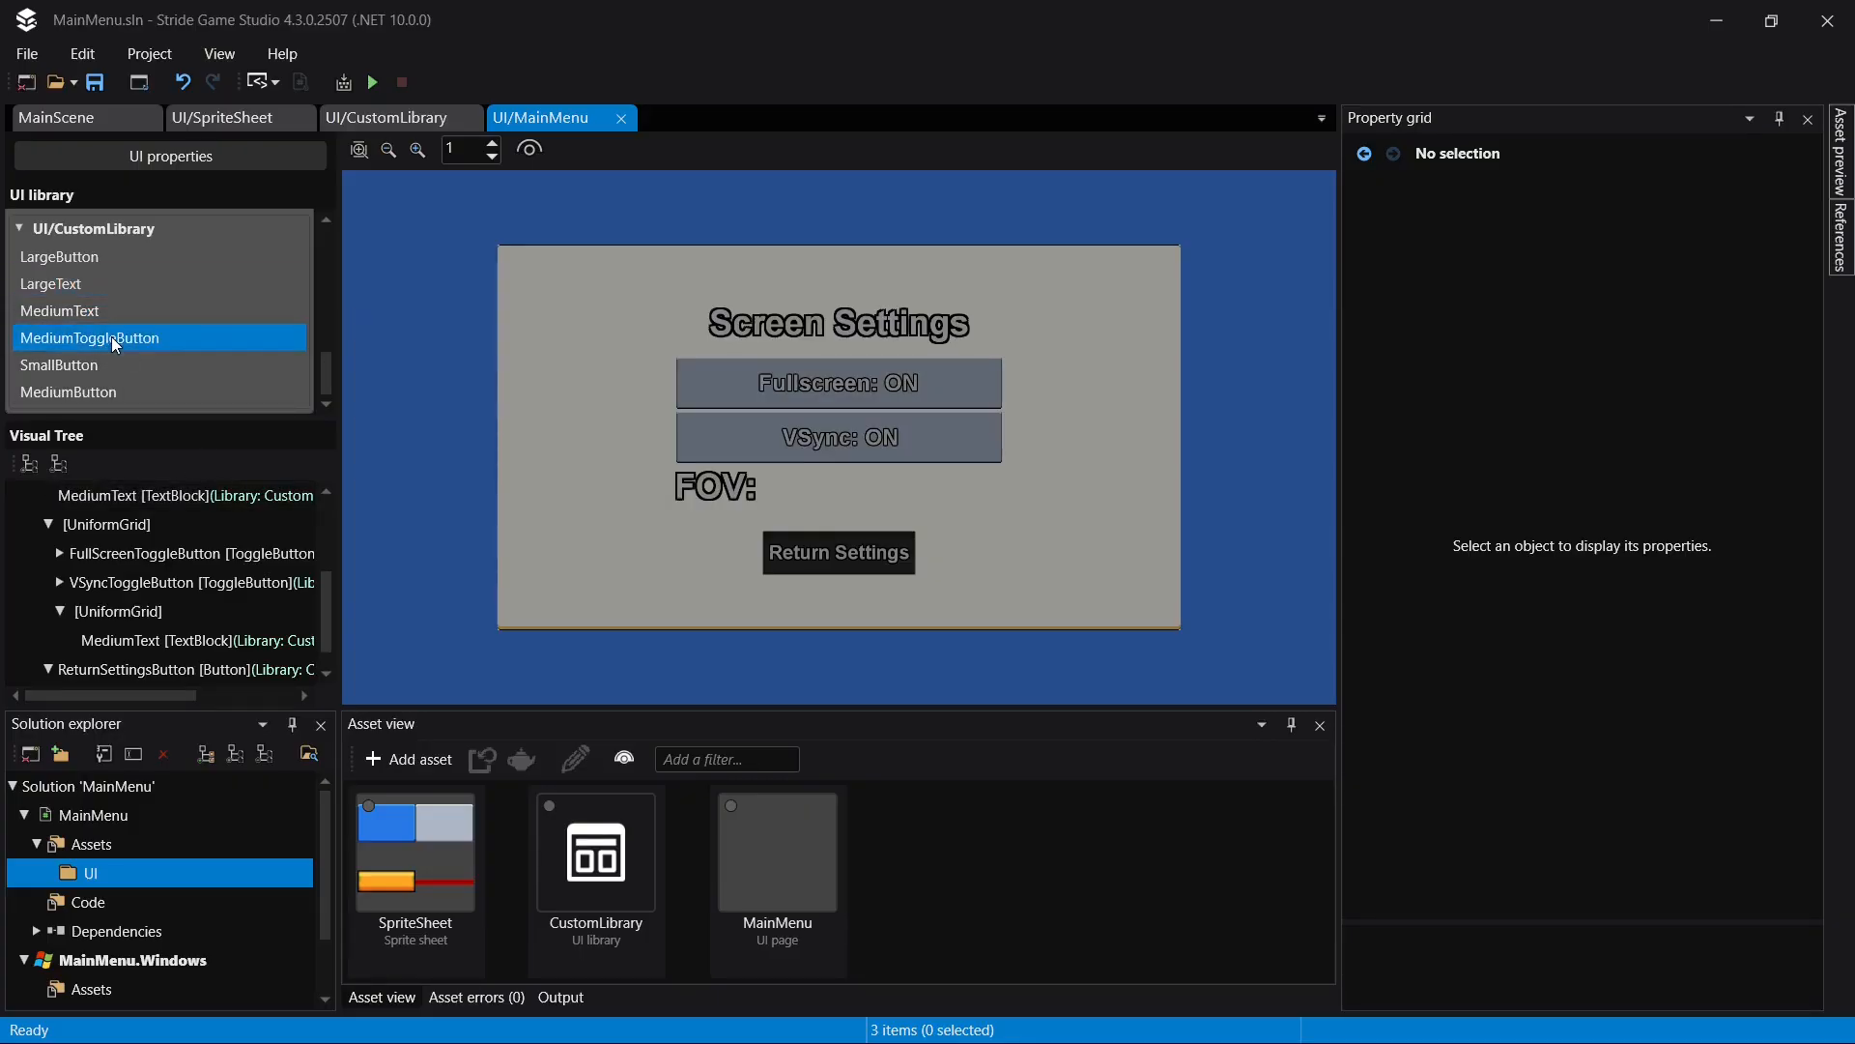
pyautogui.click(443, 116)
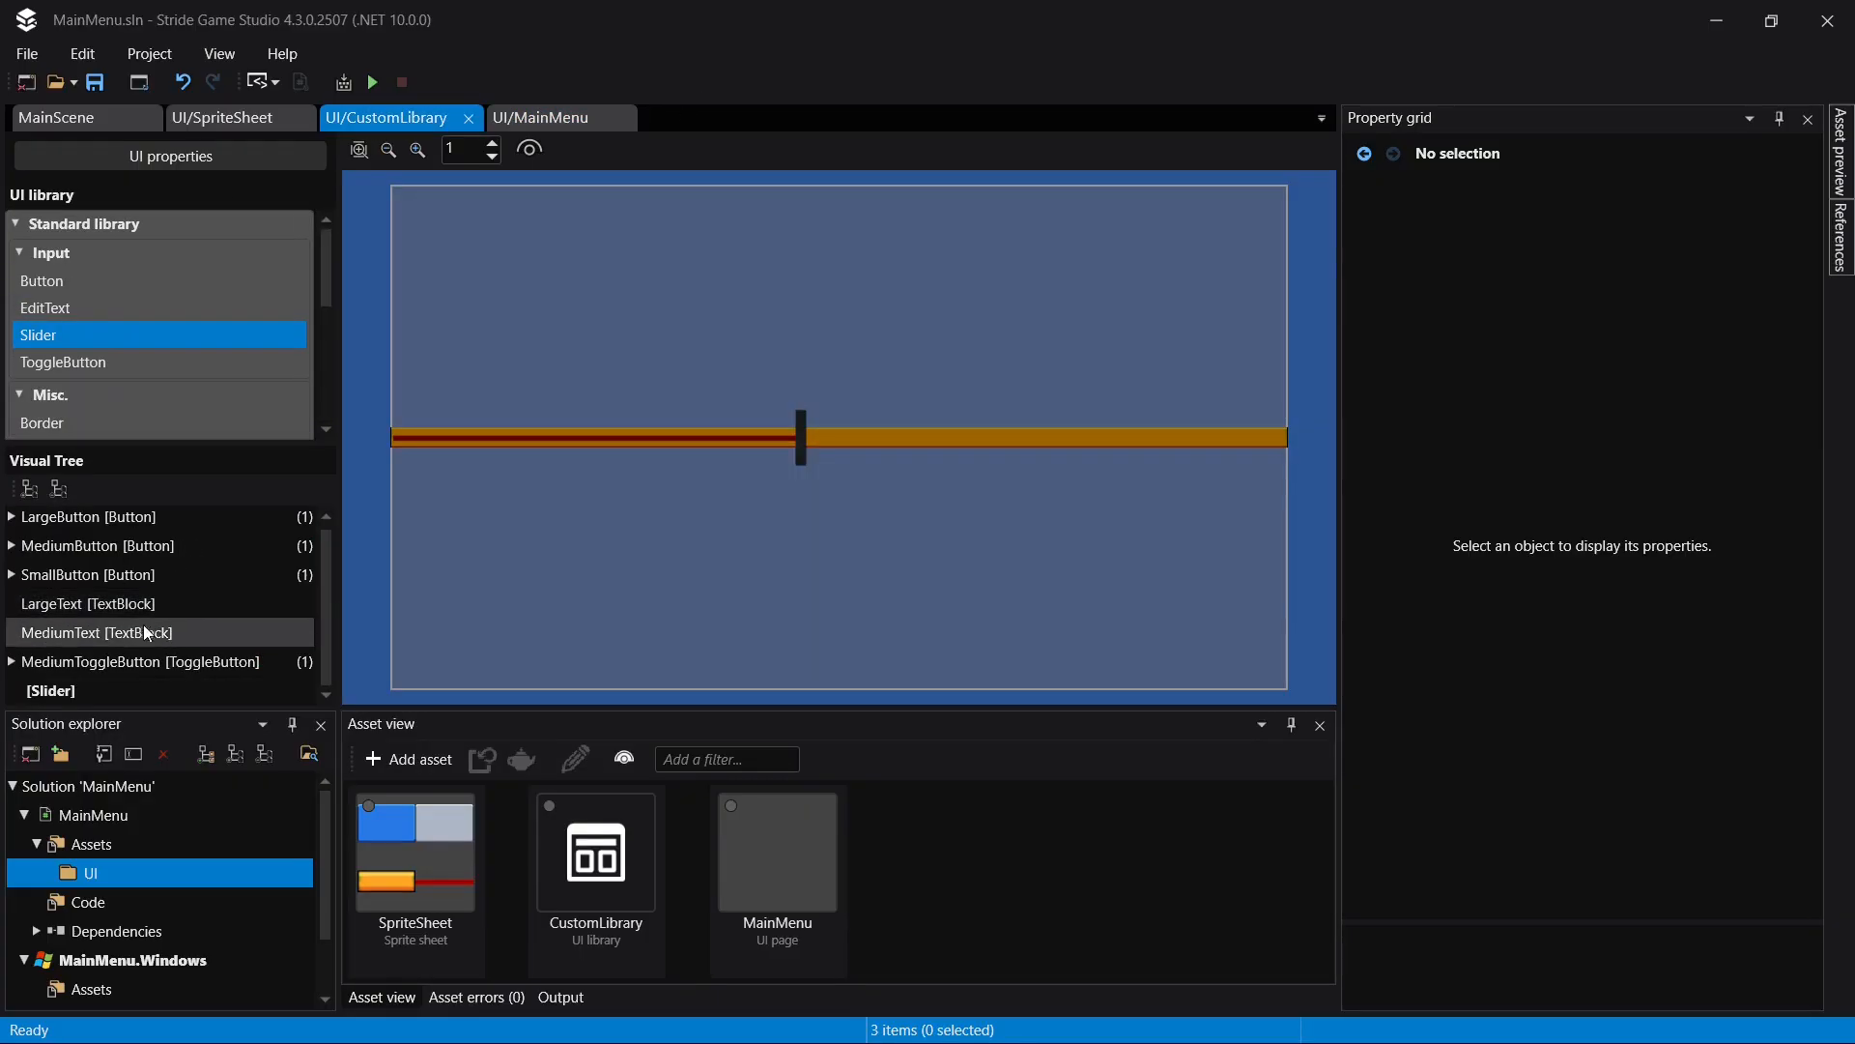
# - Name the unnamed slider in CustomLibrary "Slider" and save the library
pyautogui.click(54, 694)
pyautogui.click(141, 690)
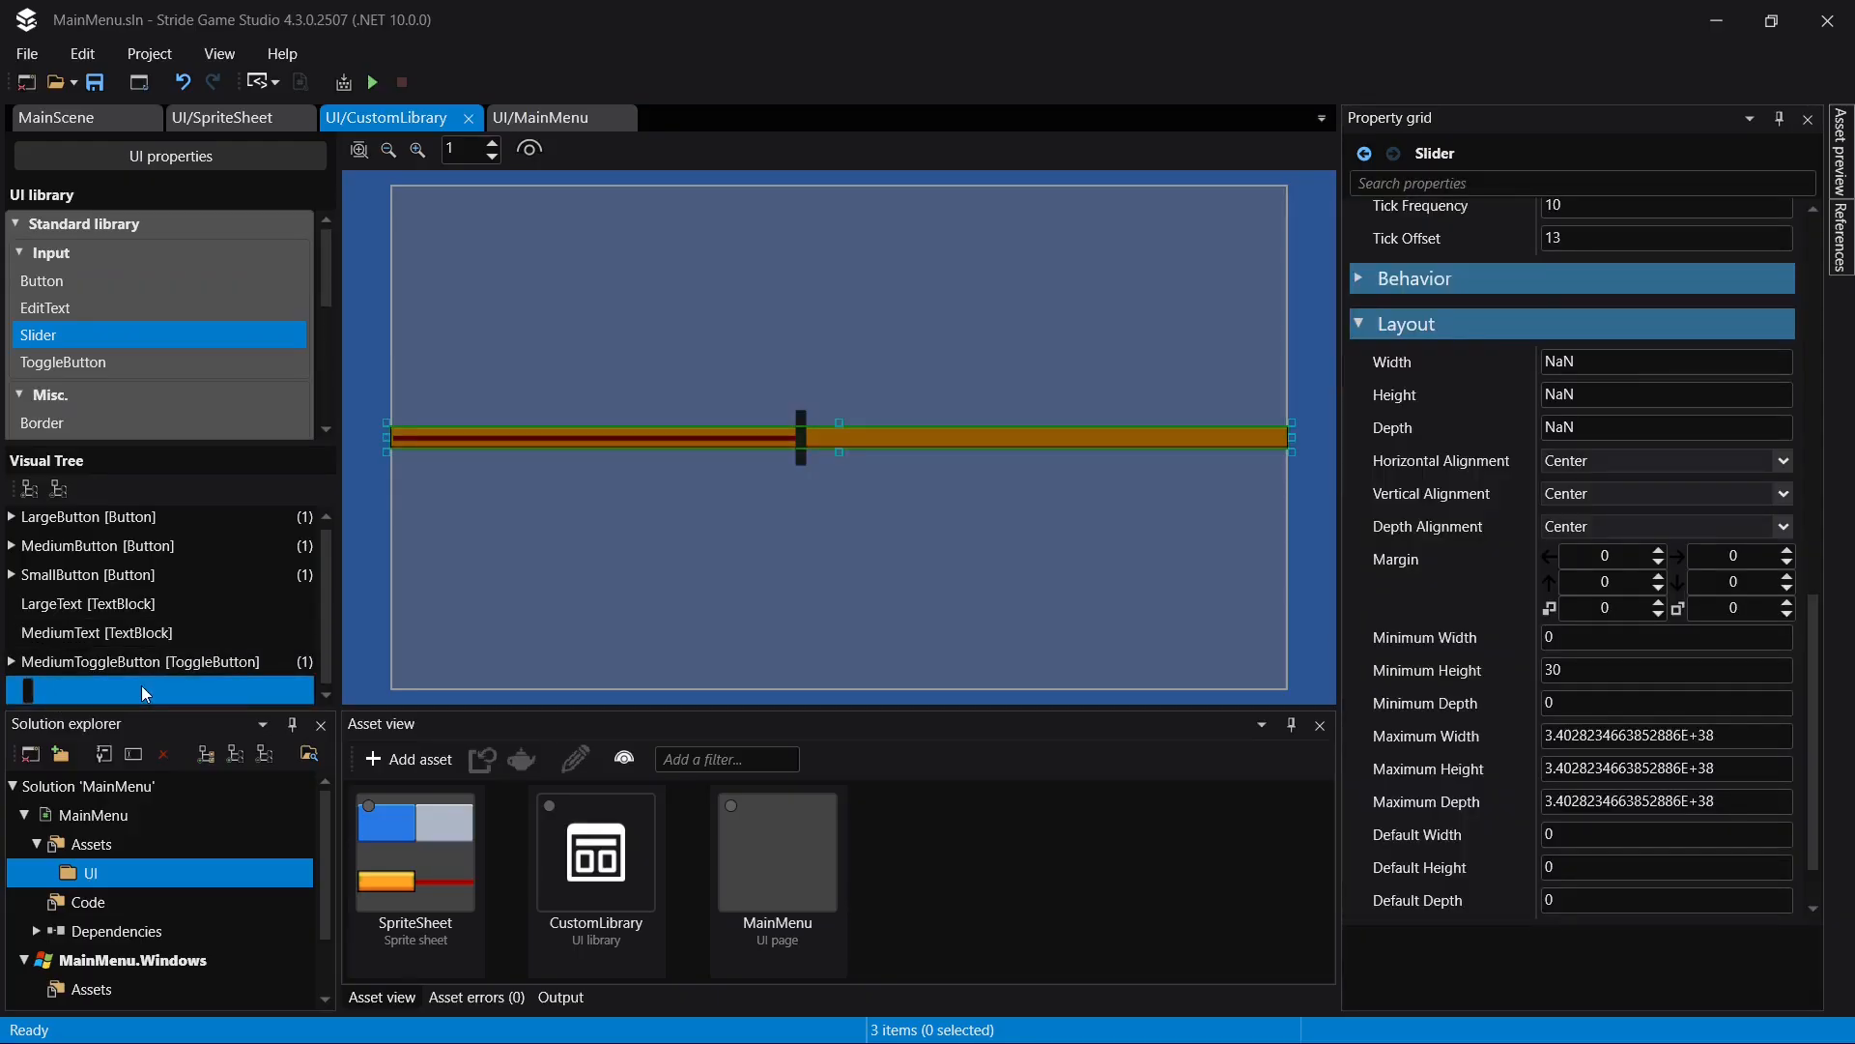
pyautogui.write('Slider')
pyautogui.press('Return')
pyautogui.hotkey('ctrl', 's')
# - Add the CustomLibrary Slider to the nested UniformGrid with the FOV text on the MainMenu page
pyautogui.click(581, 112)
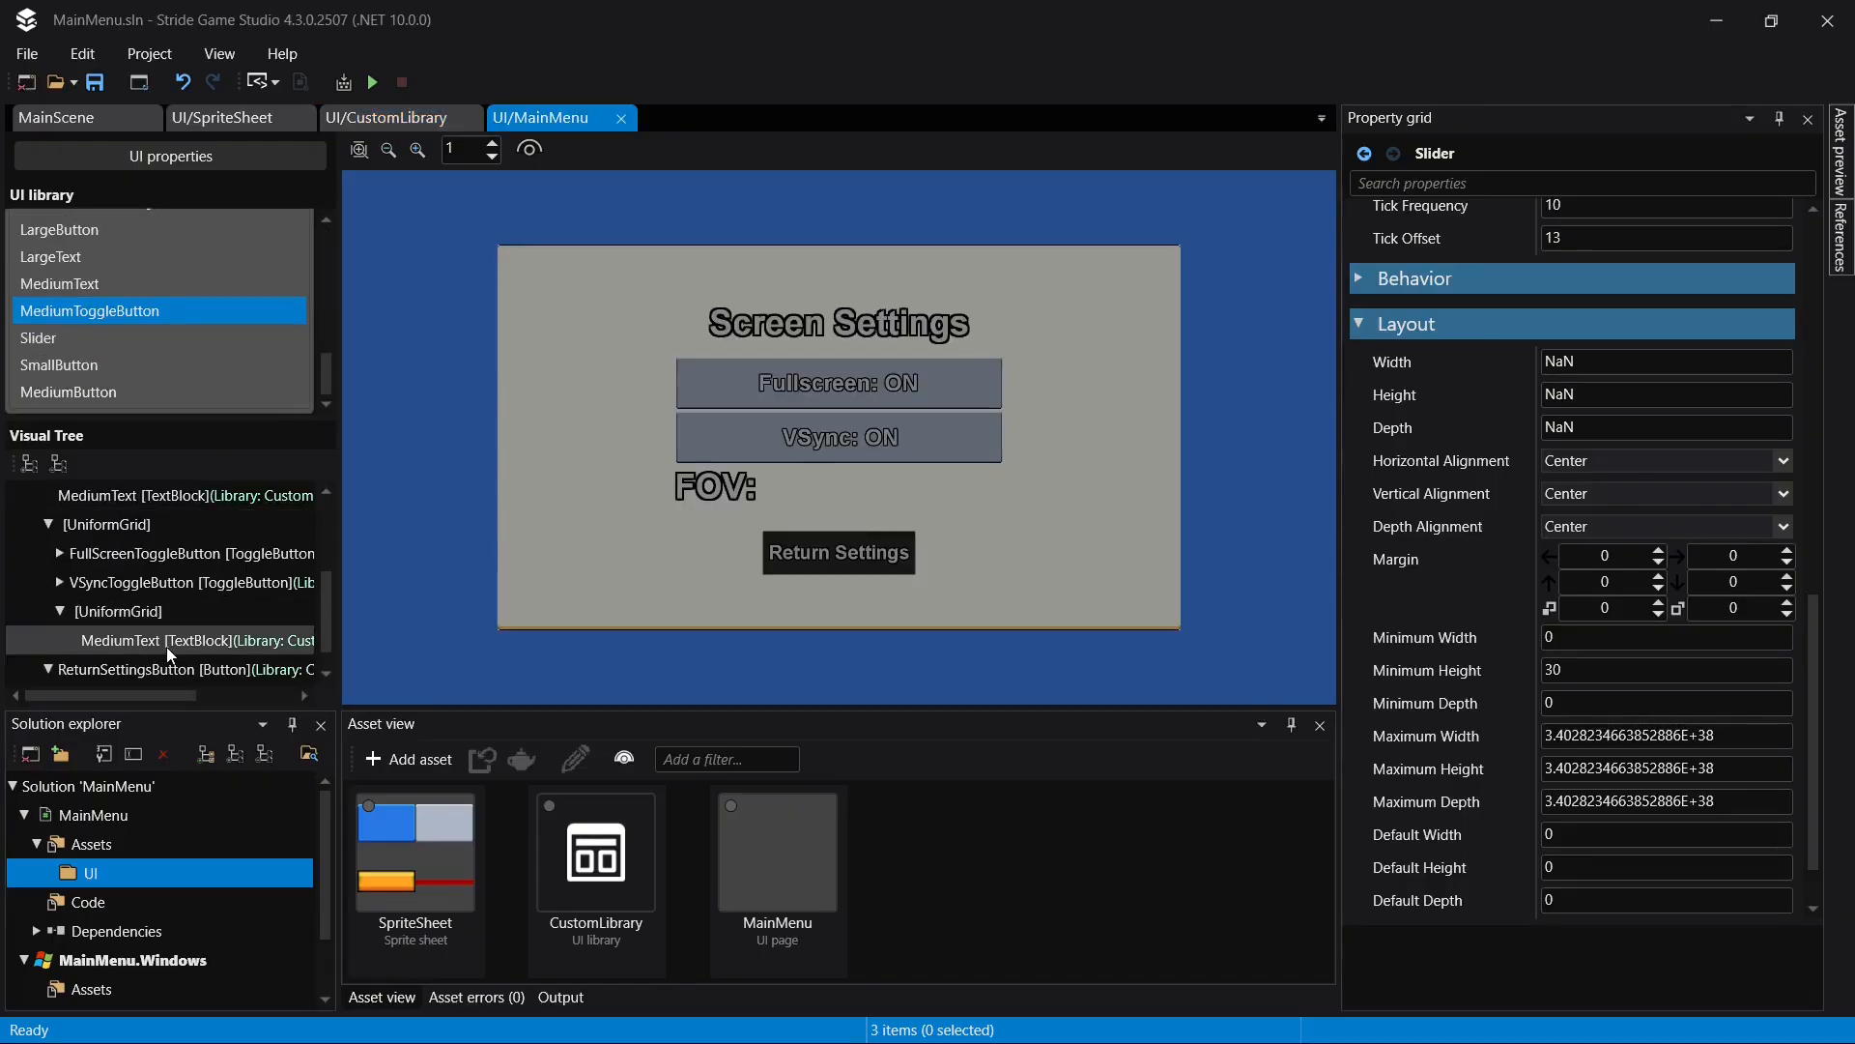
pyautogui.moveTo(87, 339); pyautogui.dragTo(159, 587)
pyautogui.click(176, 642)
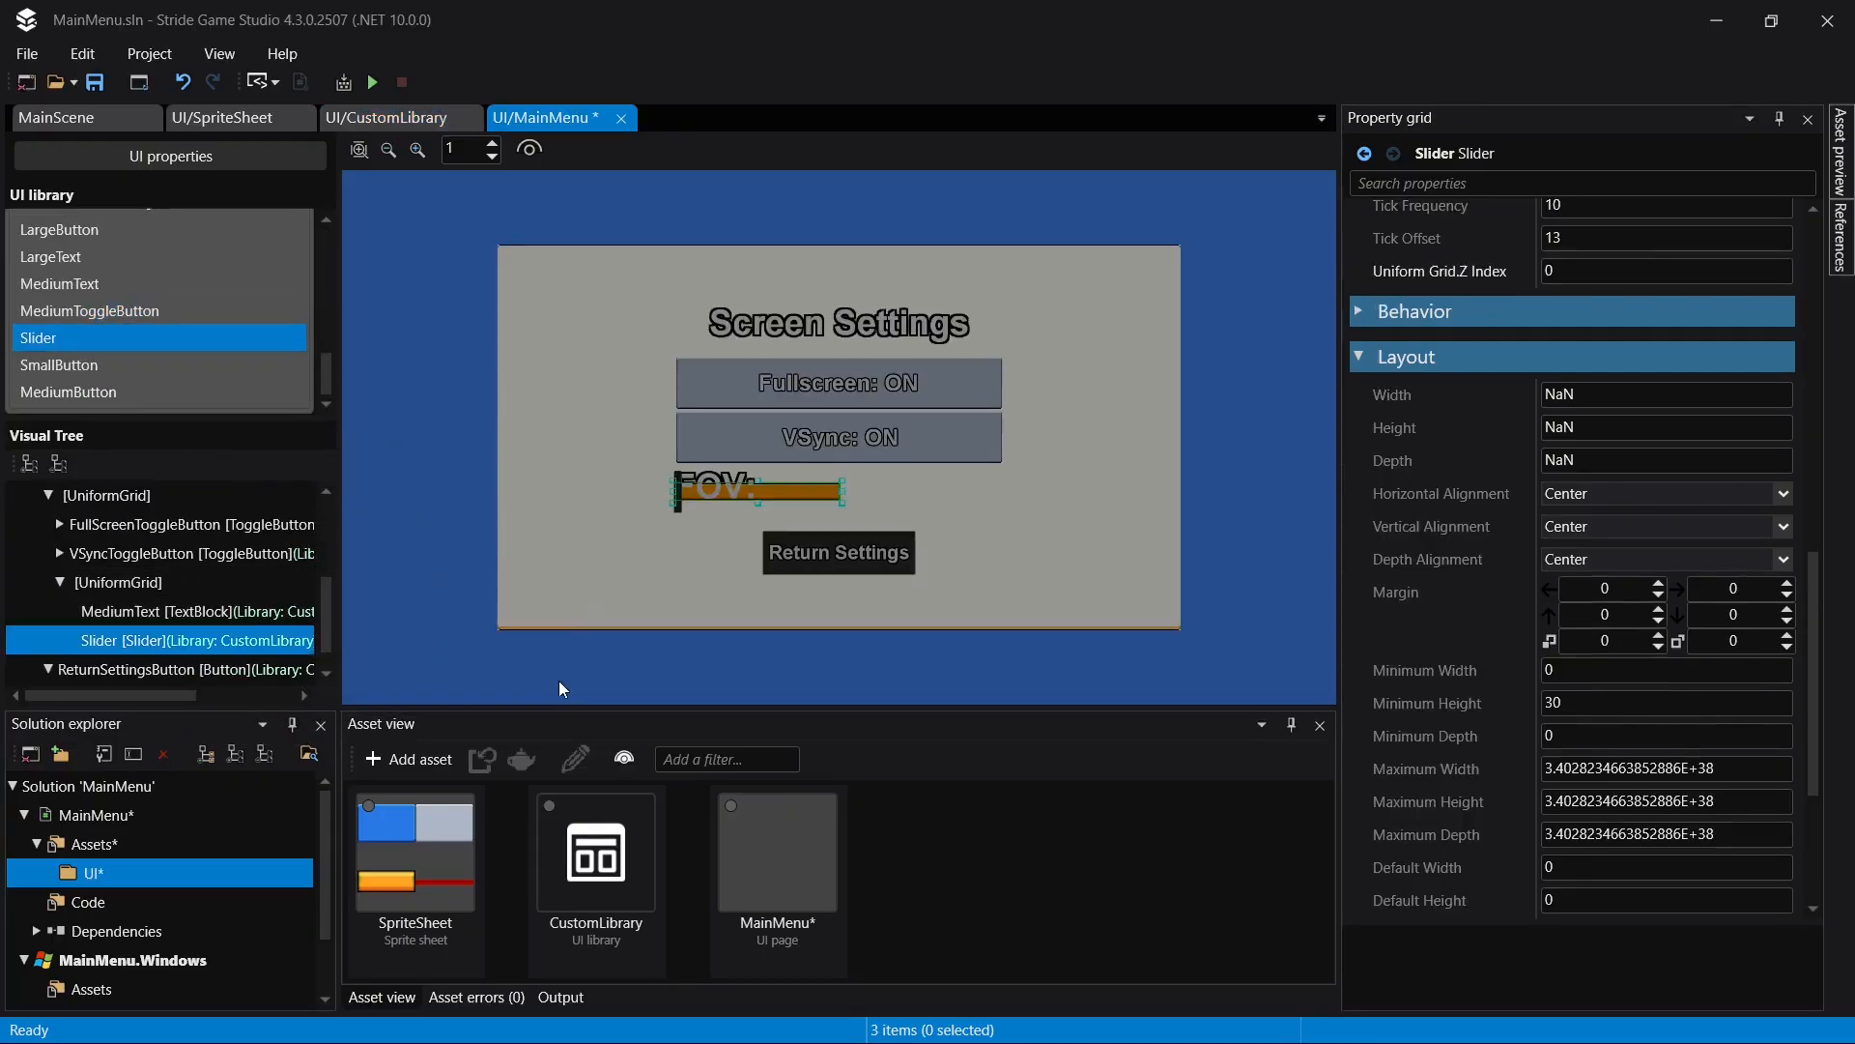
# - Set the slider's Uniform Grid column to 1 and save the MainMenu page
pyautogui.scroll(-7, 1768, 609)
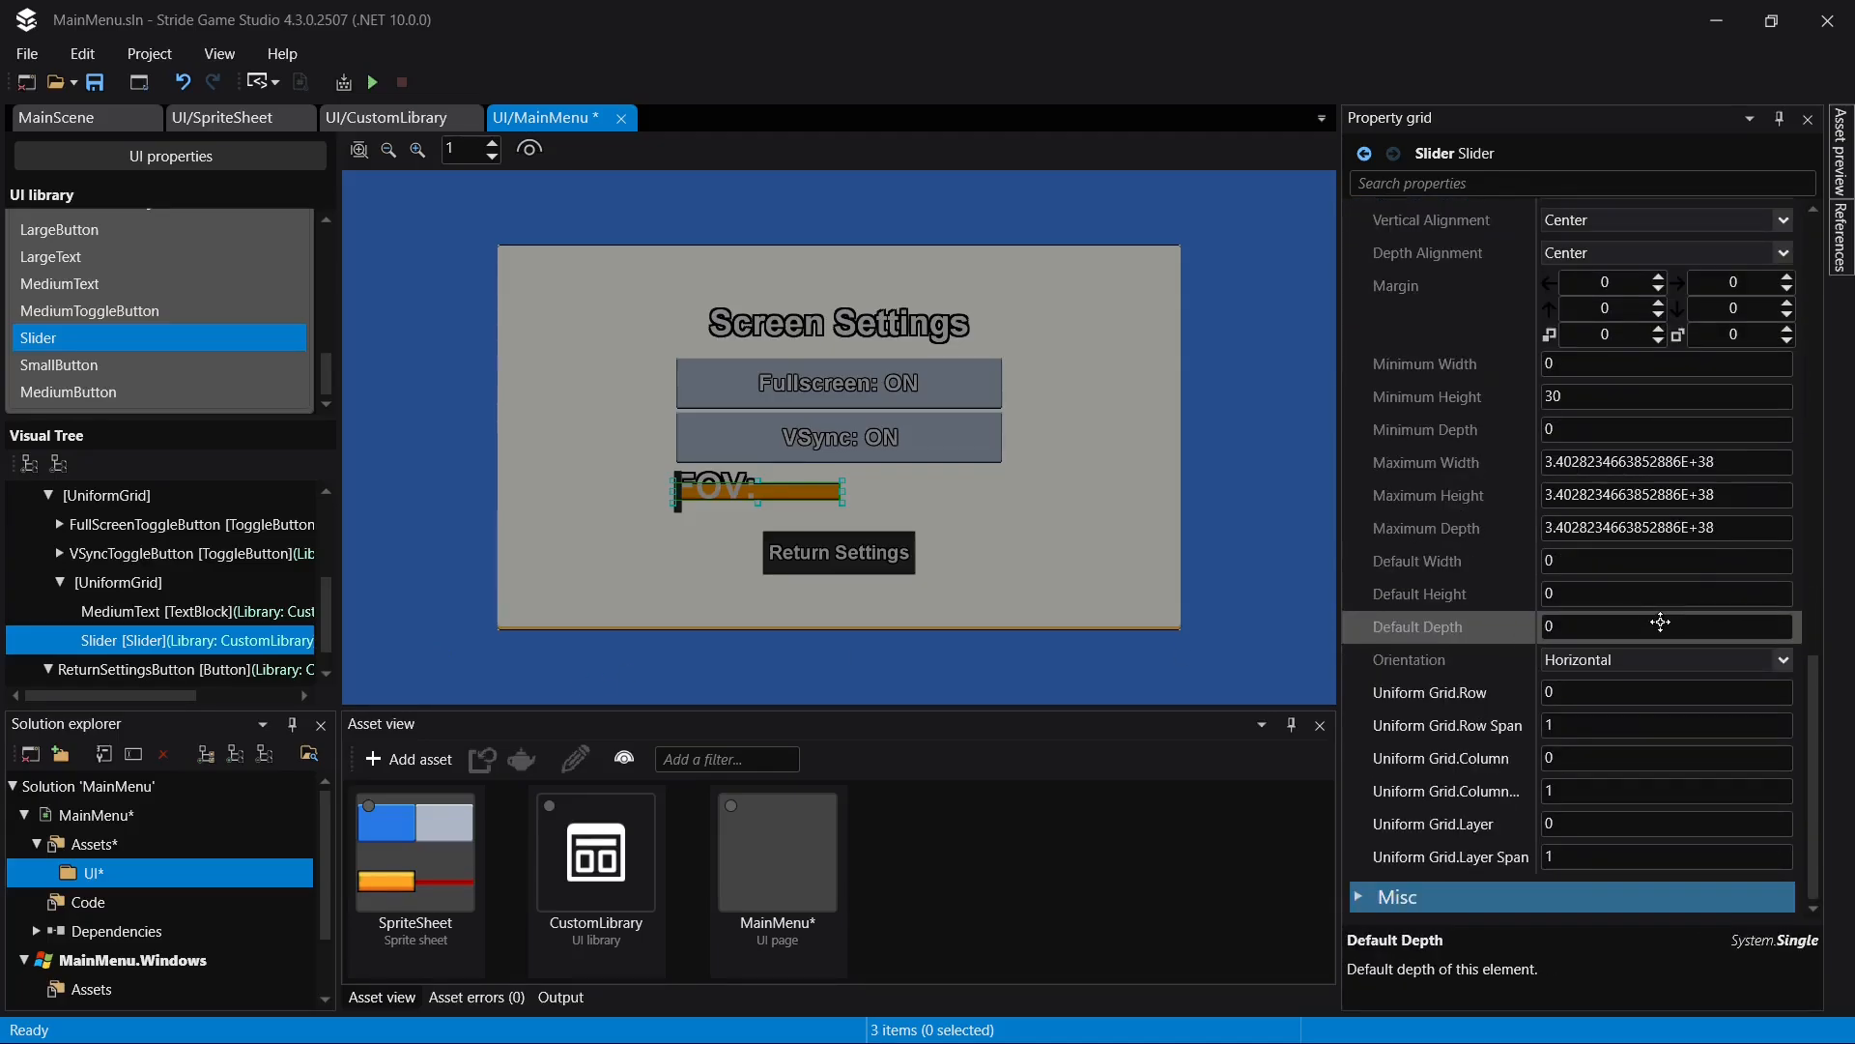
pyautogui.hotkey('ctrl', 's')
pyautogui.click(1595, 757)
pyautogui.write('1')
pyautogui.click(1616, 729)
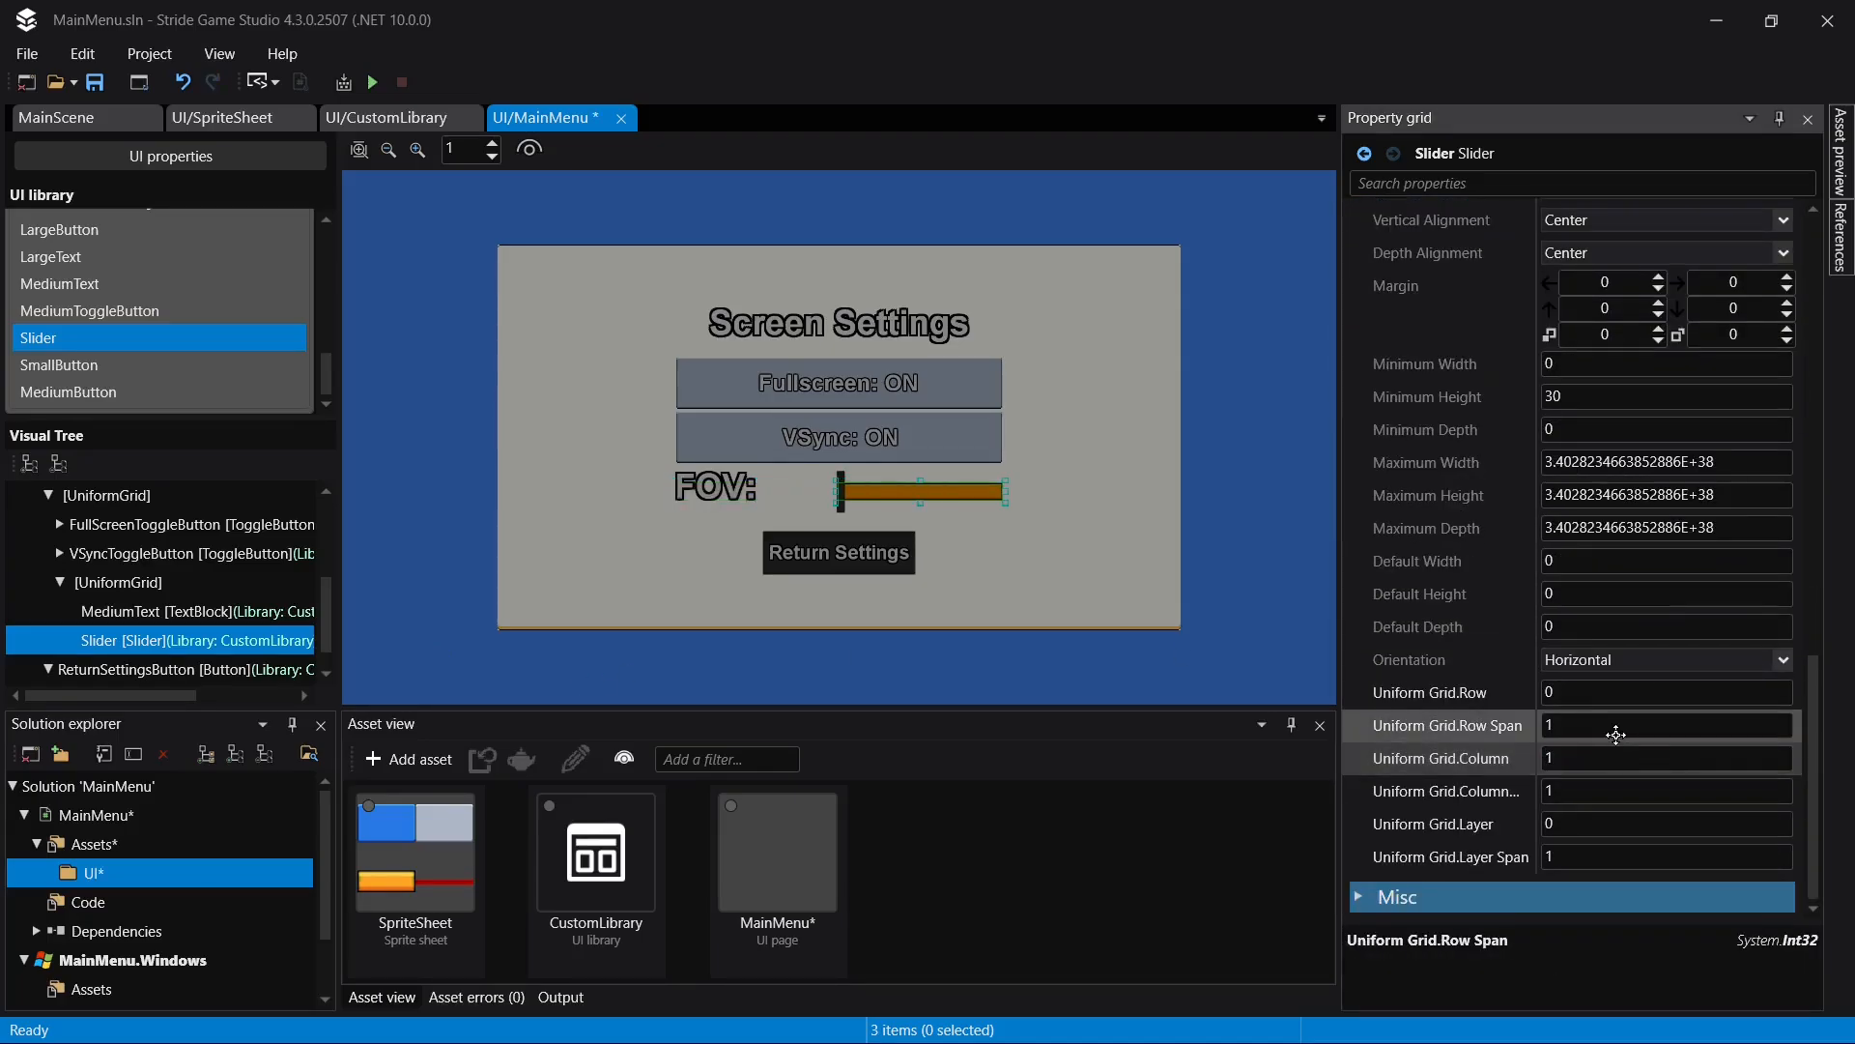
# - Test the FOV slider's thumb and examine the slider's thickness within the Screen Settings layout
pyautogui.click(900, 493)
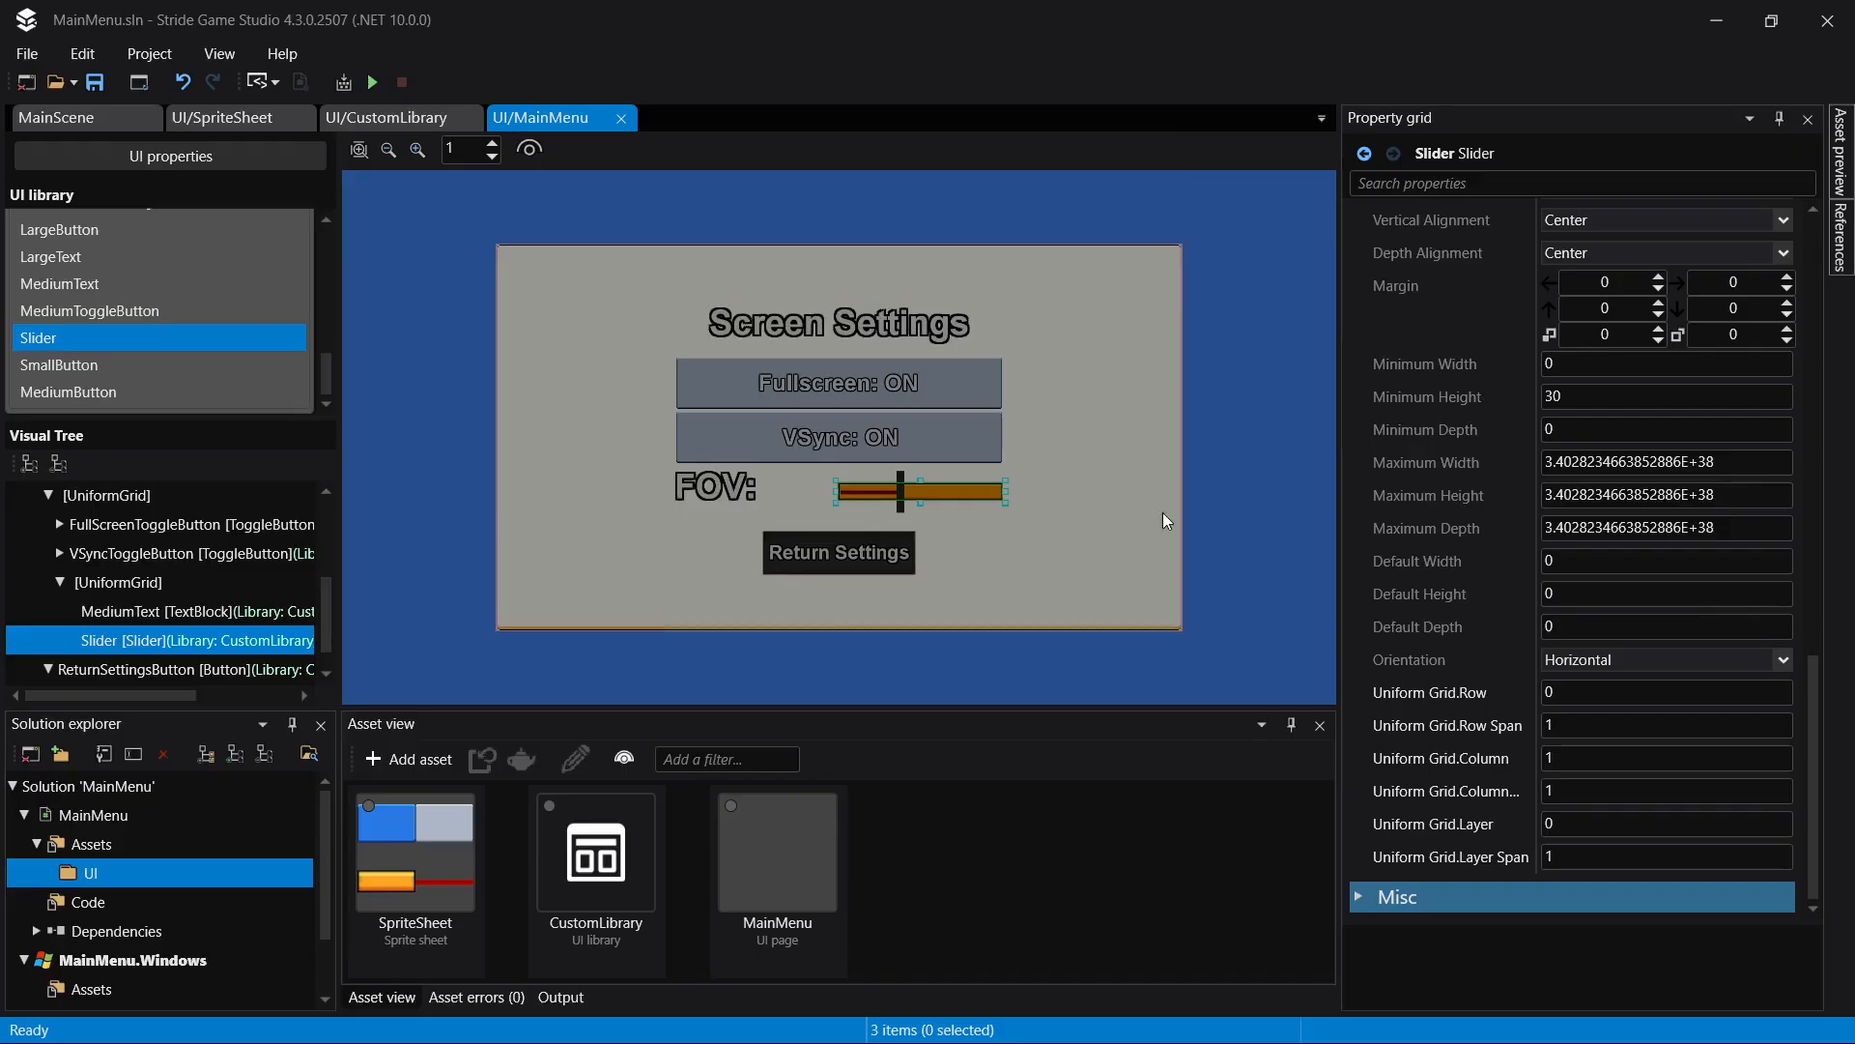
pyautogui.click(1391, 527)
pyautogui.click(1157, 547)
pyautogui.scroll(5, 942, 469)
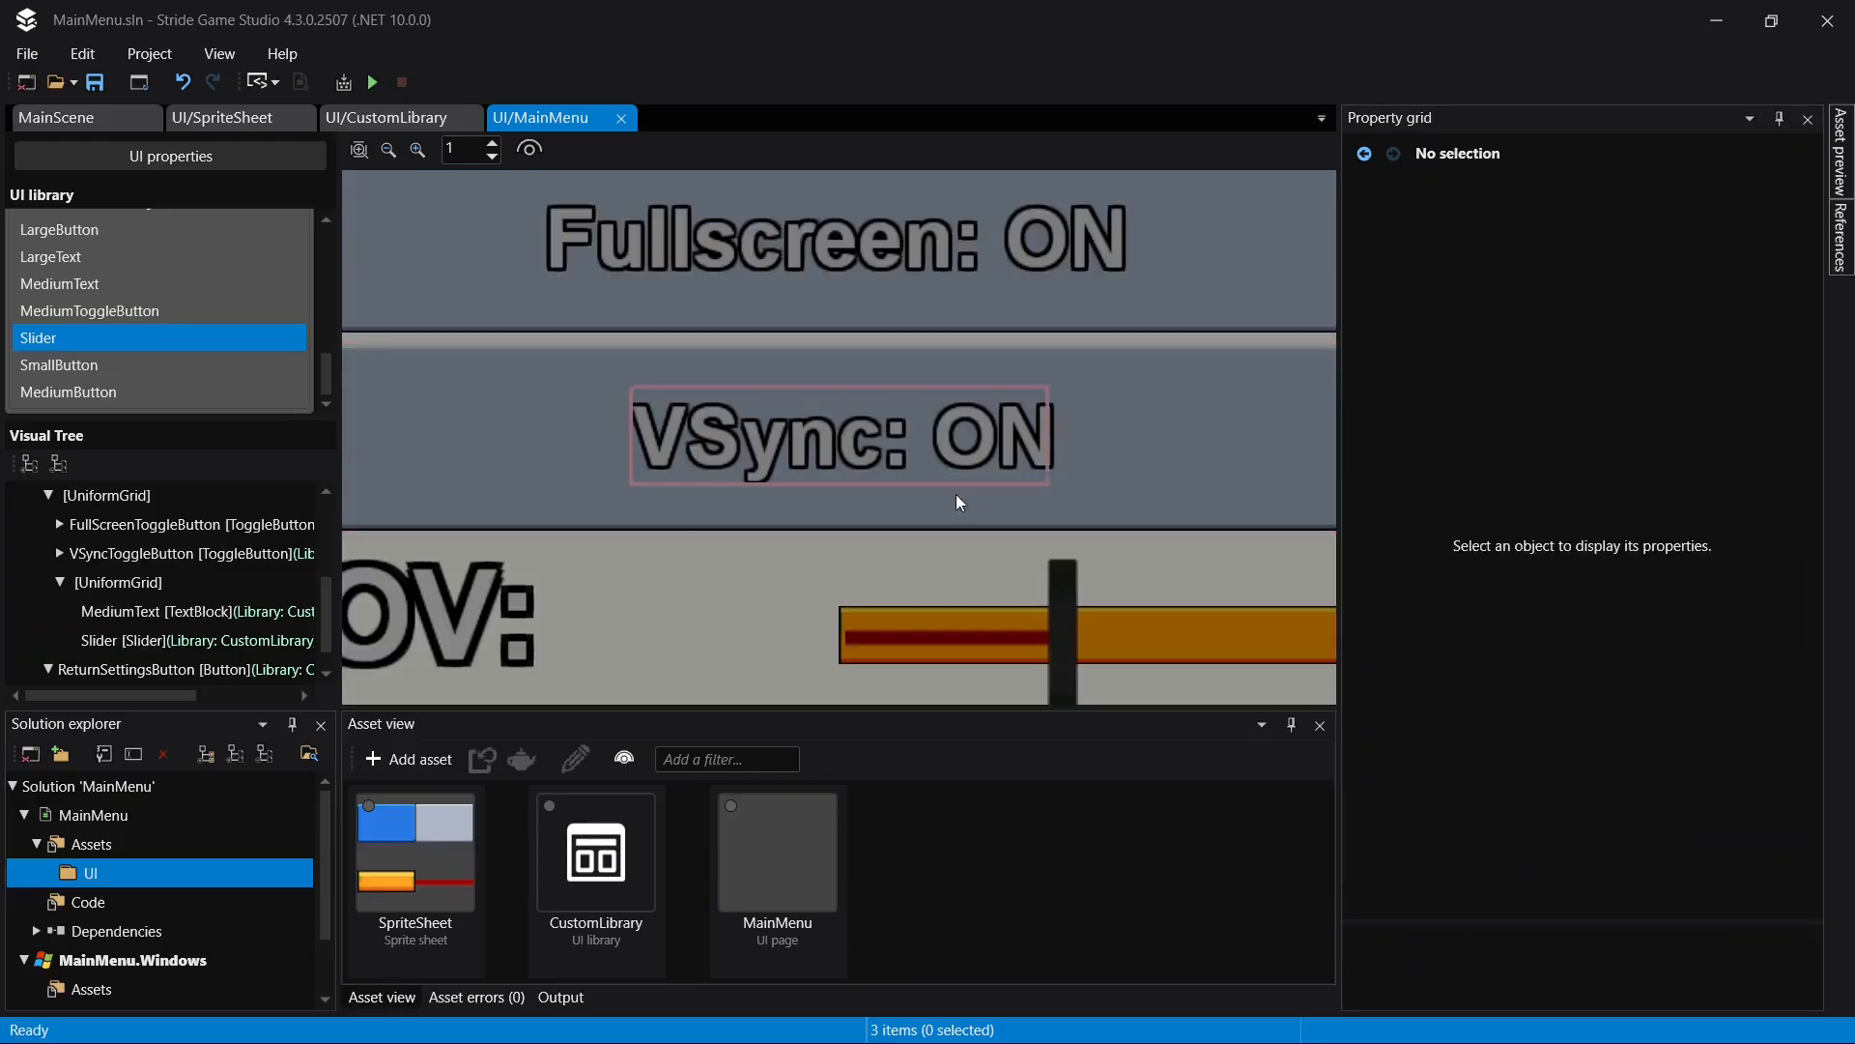
pyautogui.scroll(-3, 1057, 570)
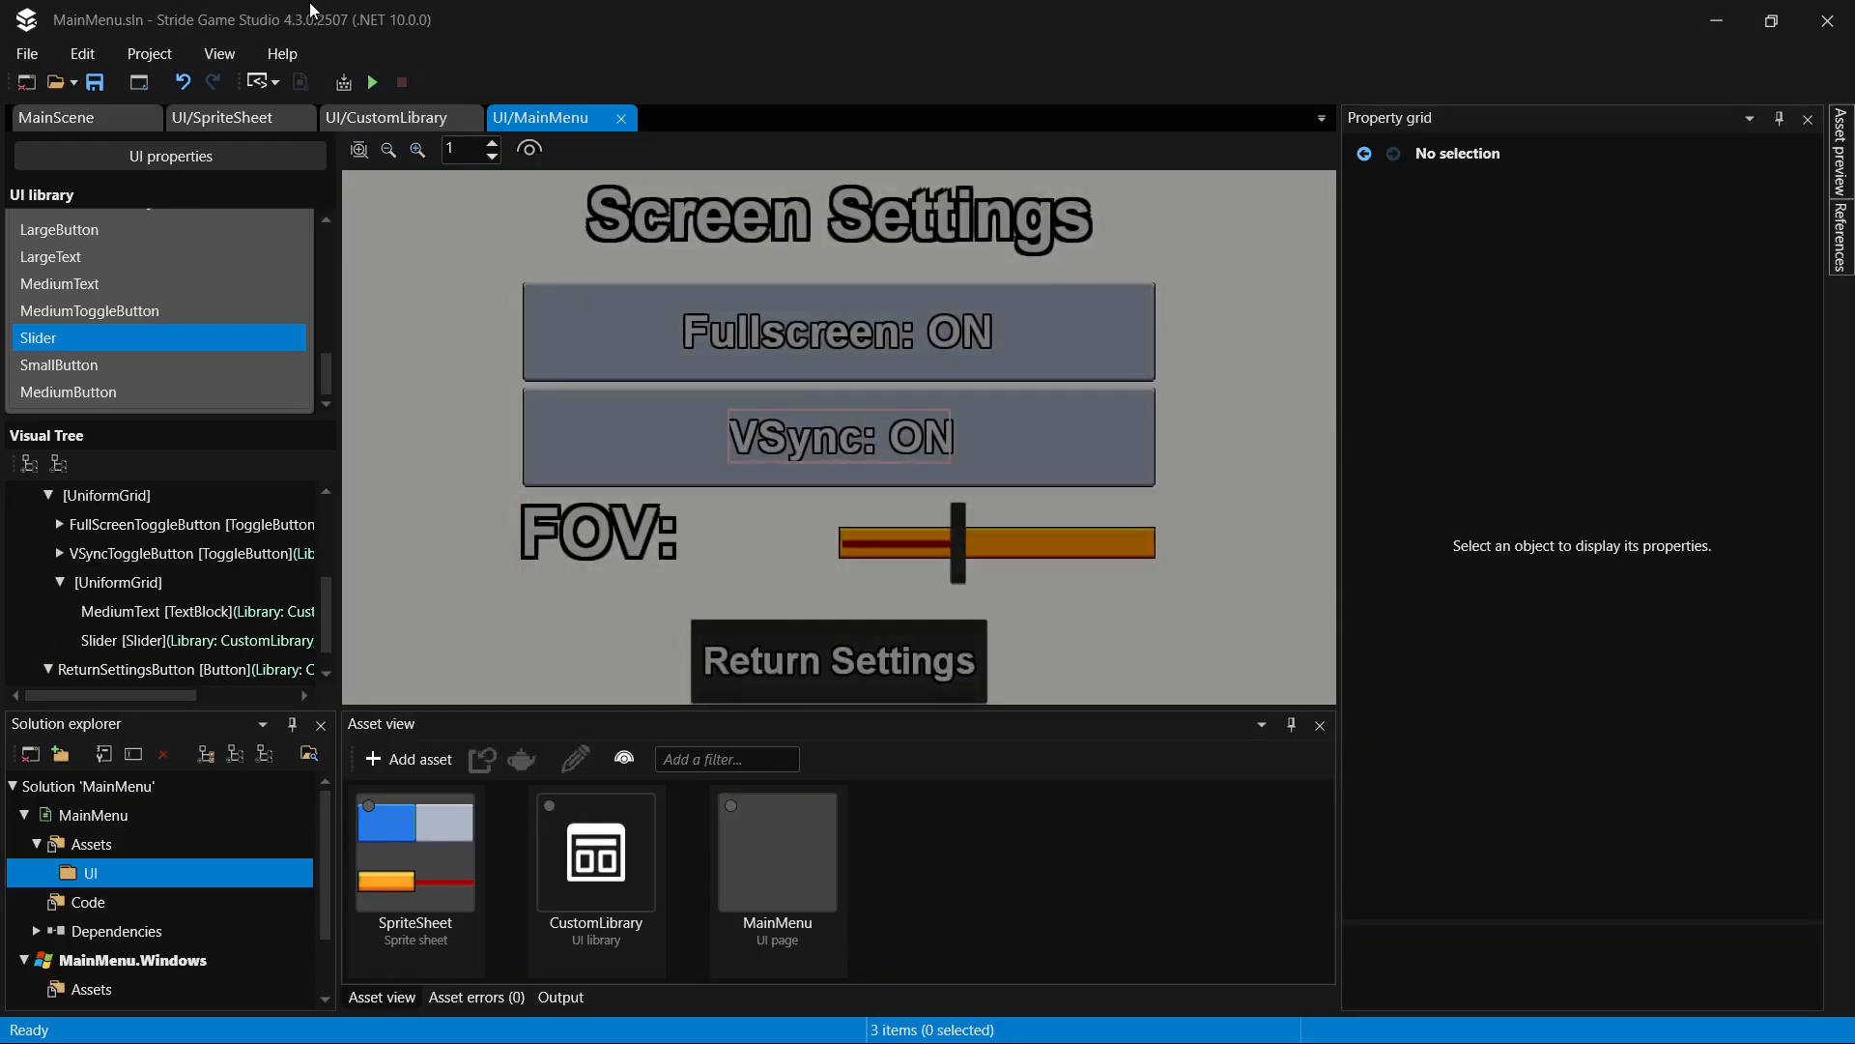
# - Set the Slider's minimum height to 10 in CustomLibrary and save the library
pyautogui.click(395, 123)
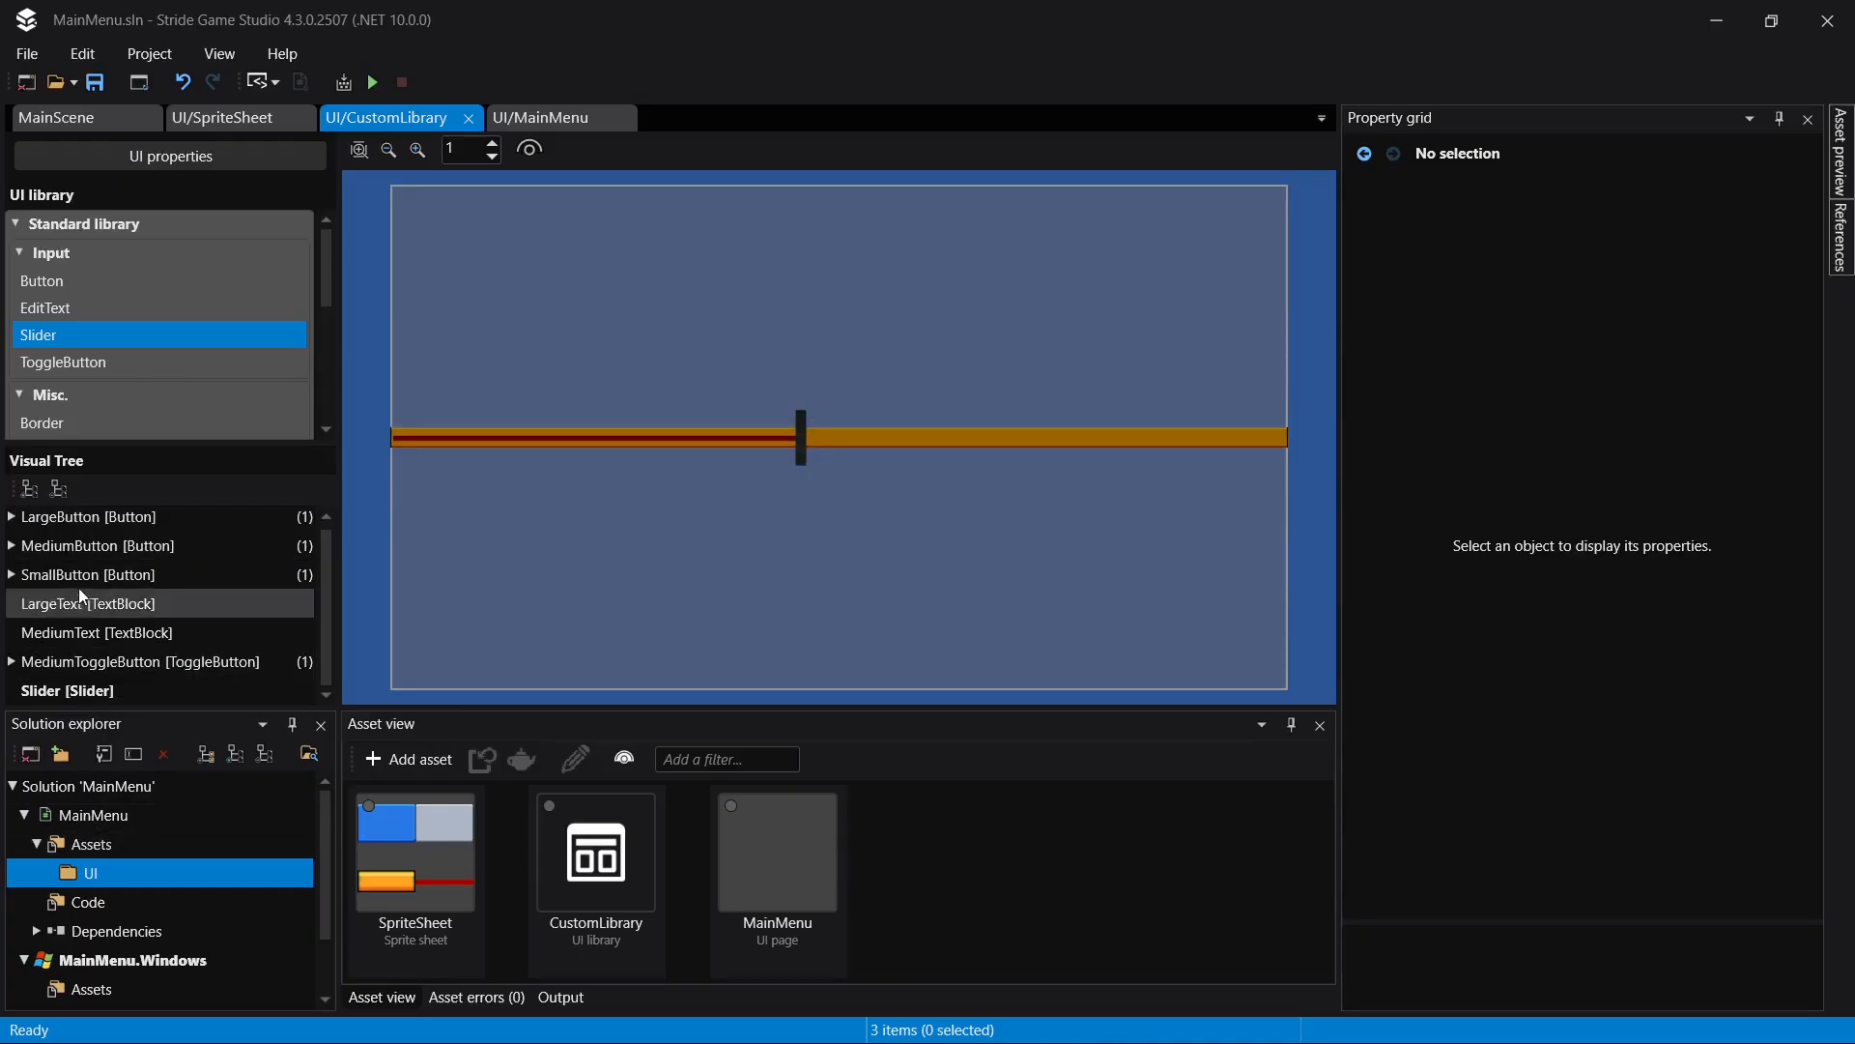
pyautogui.click(82, 692)
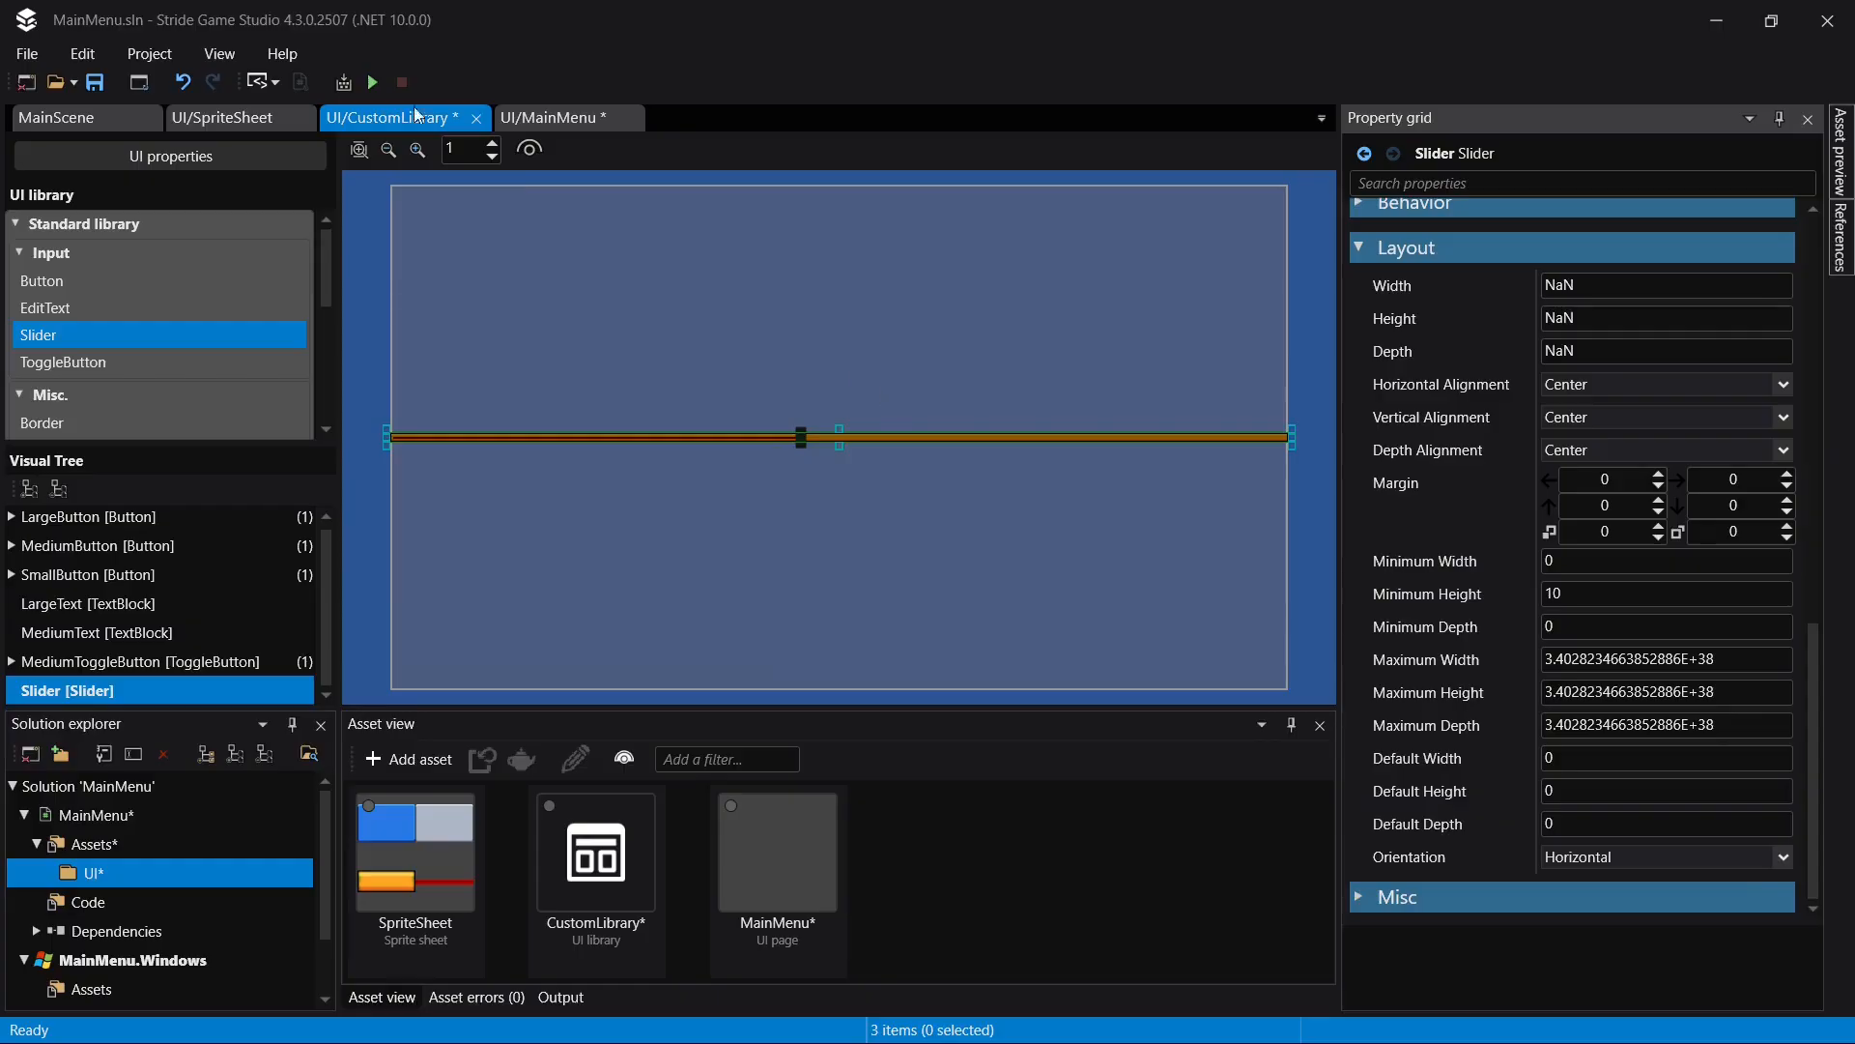
pyautogui.hotkey('ctrl', 's')
# - Test the thinner FOV slider's thumb on the MainMenu page and examine the whole Screen Settings layout
pyautogui.click(576, 118)
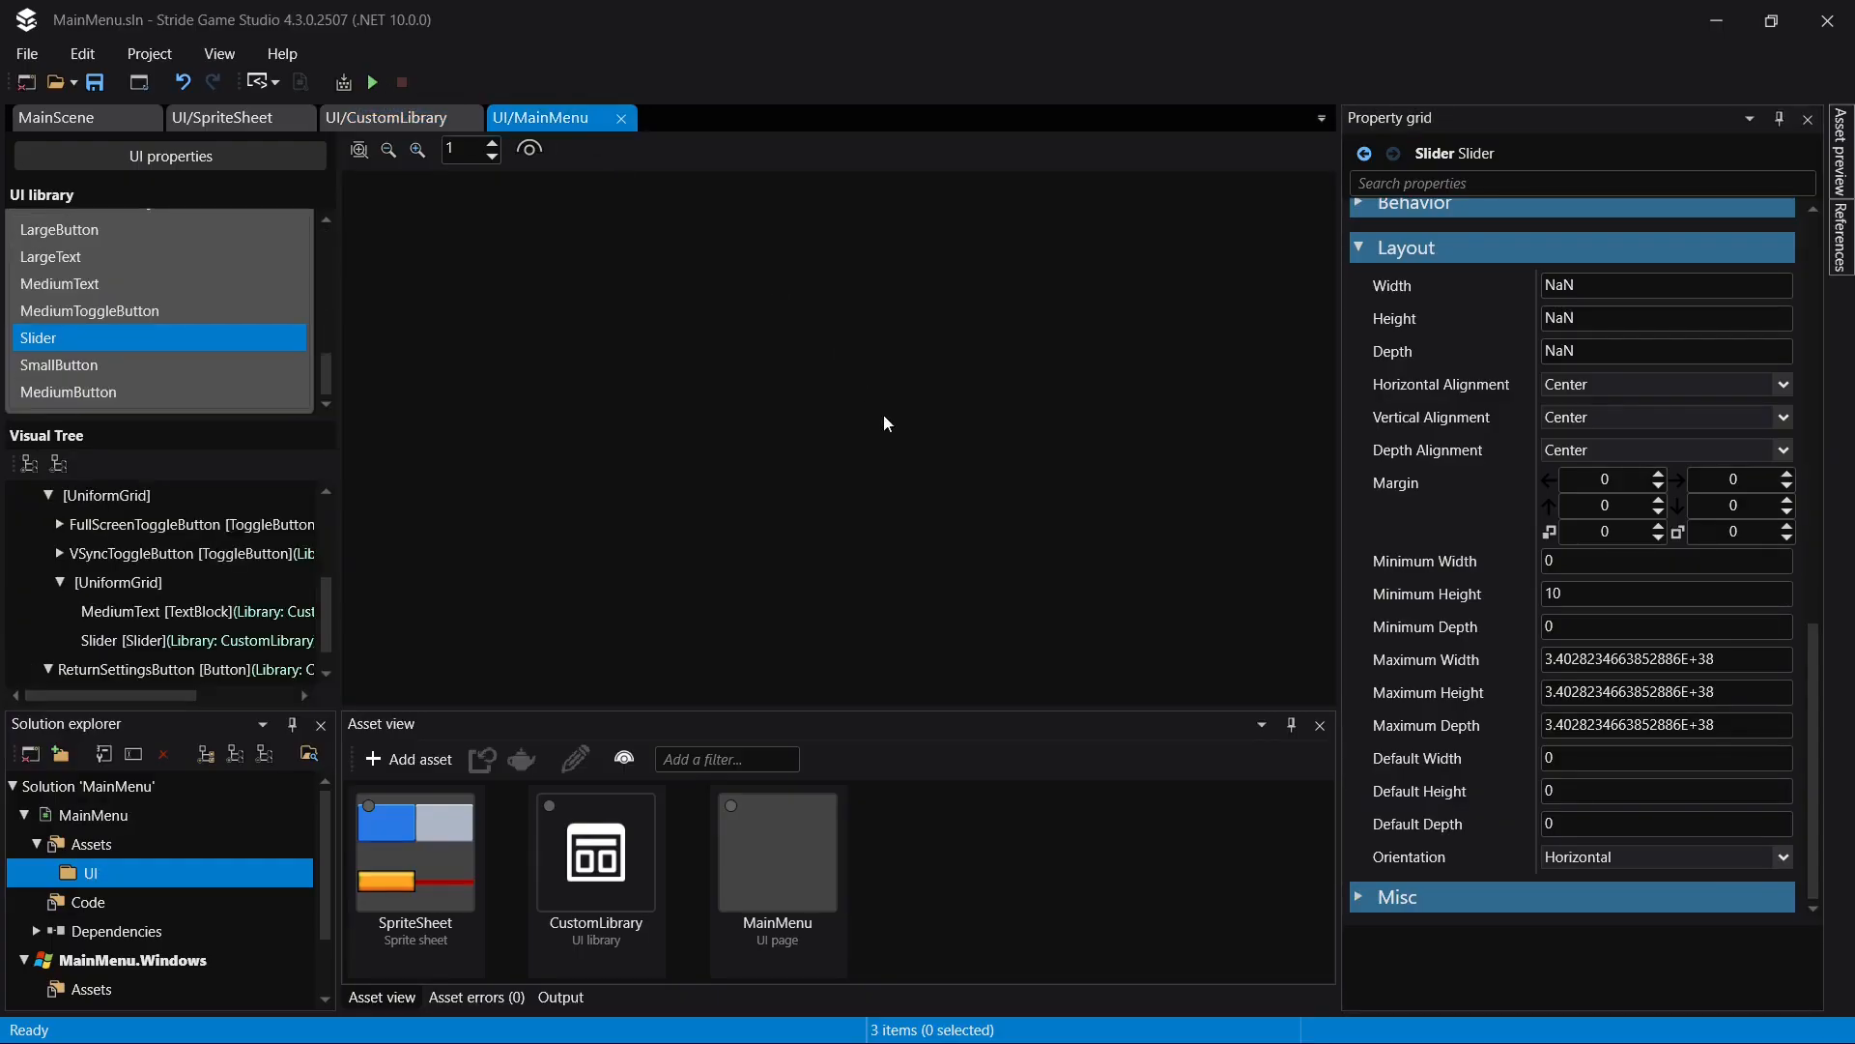
pyautogui.moveTo(1011, 541); pyautogui.dragTo(1072, 537)
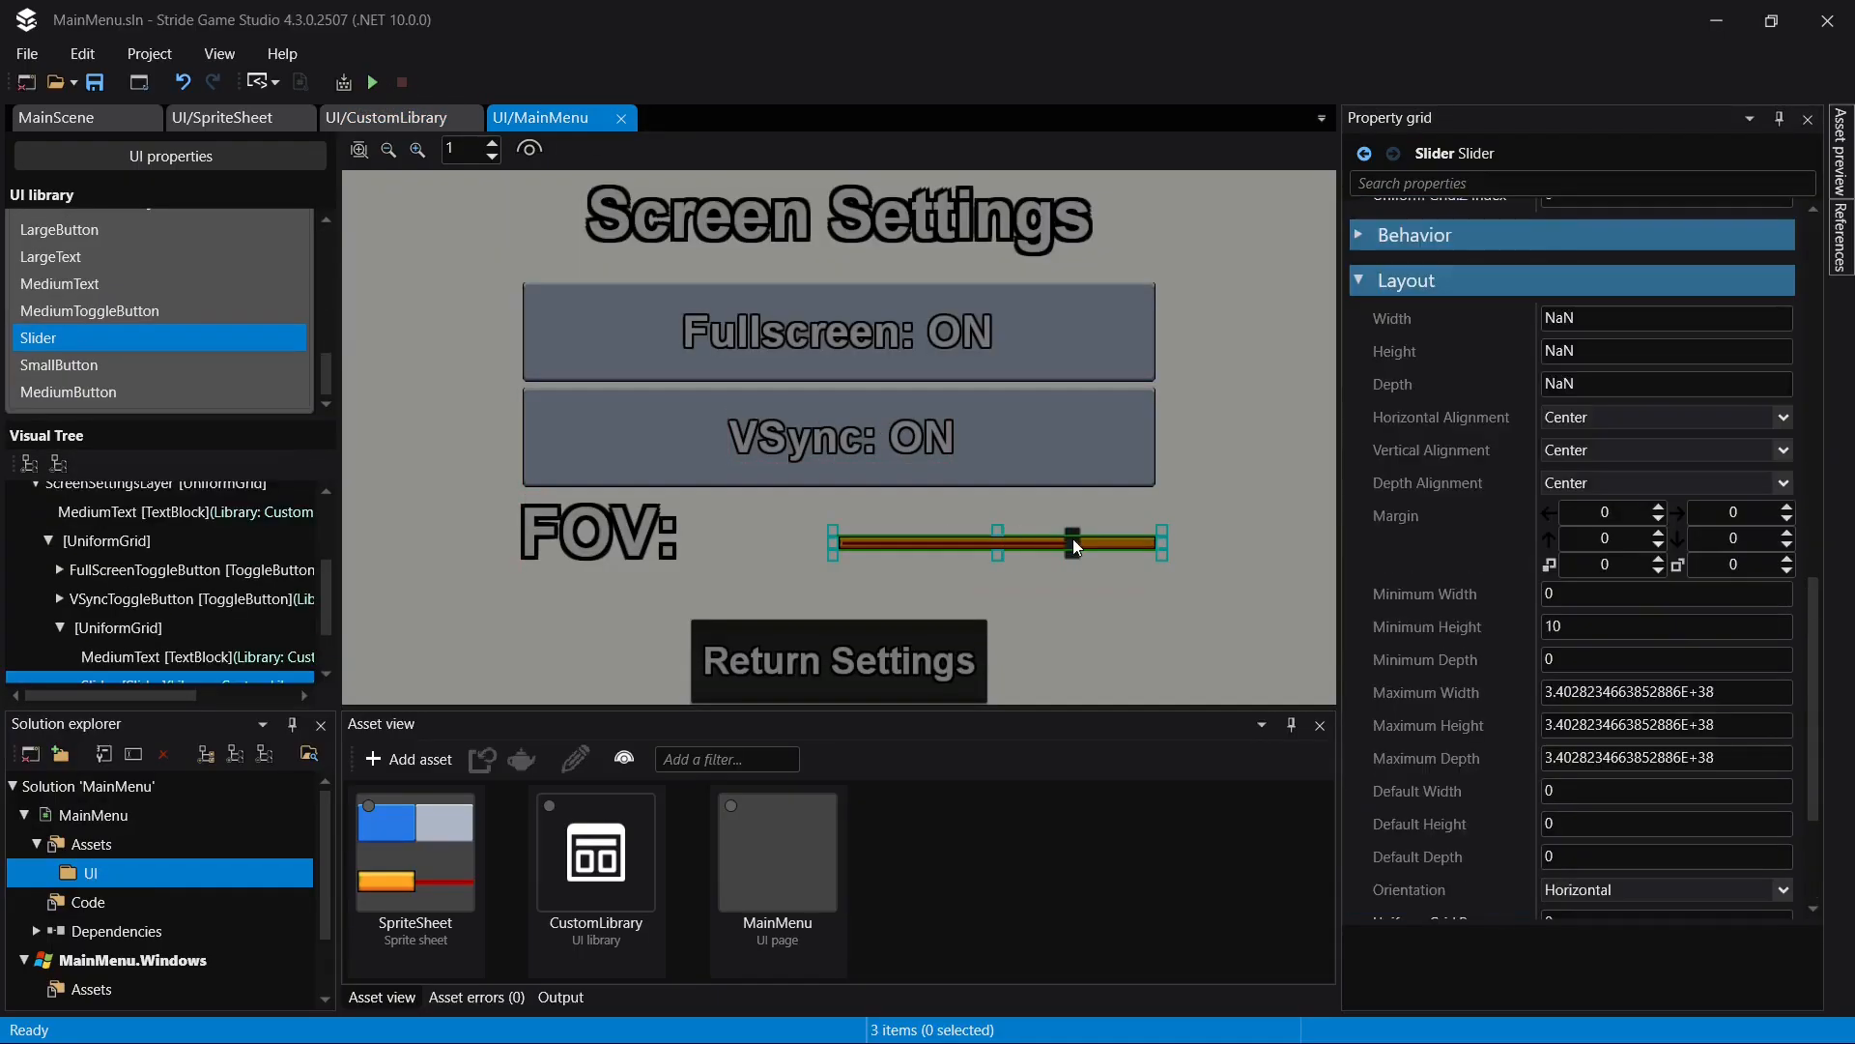
pyautogui.click(1277, 530)
pyautogui.scroll(-5, 1133, 605)
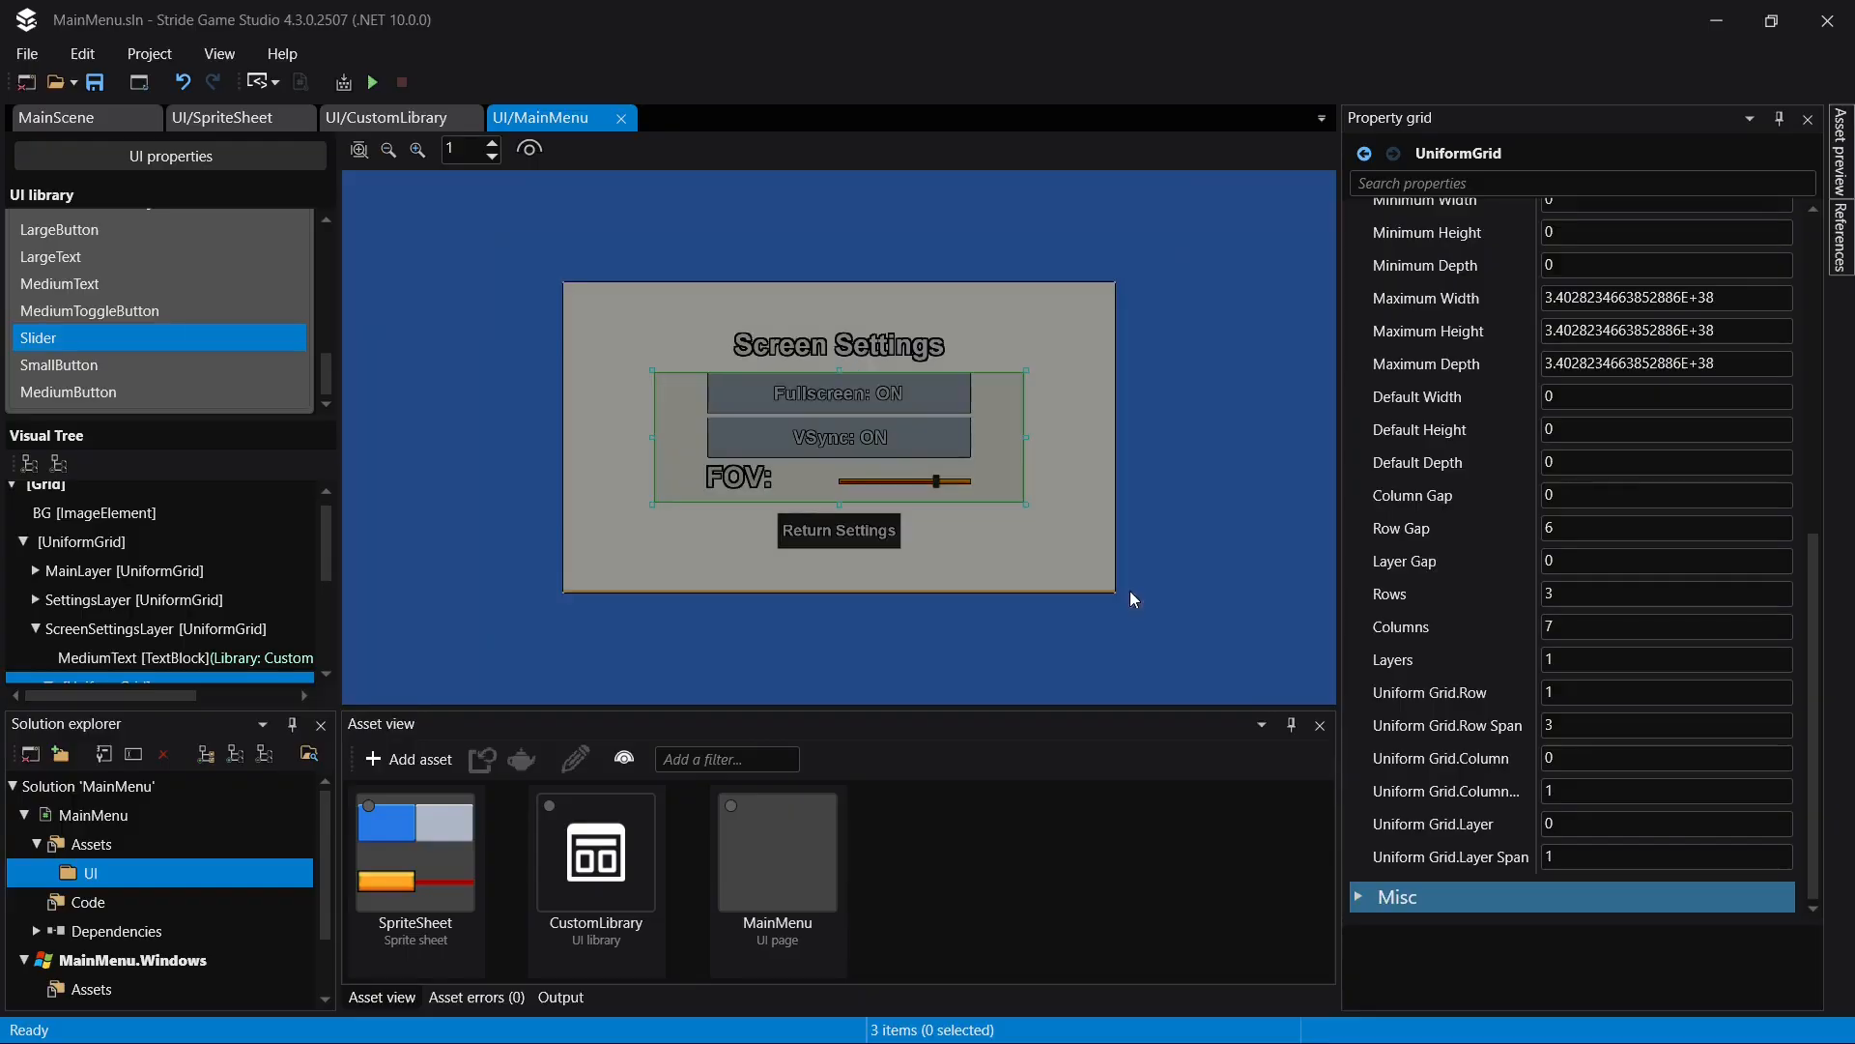
pyautogui.click(1129, 589)
pyautogui.scroll(-1, 174, 544)
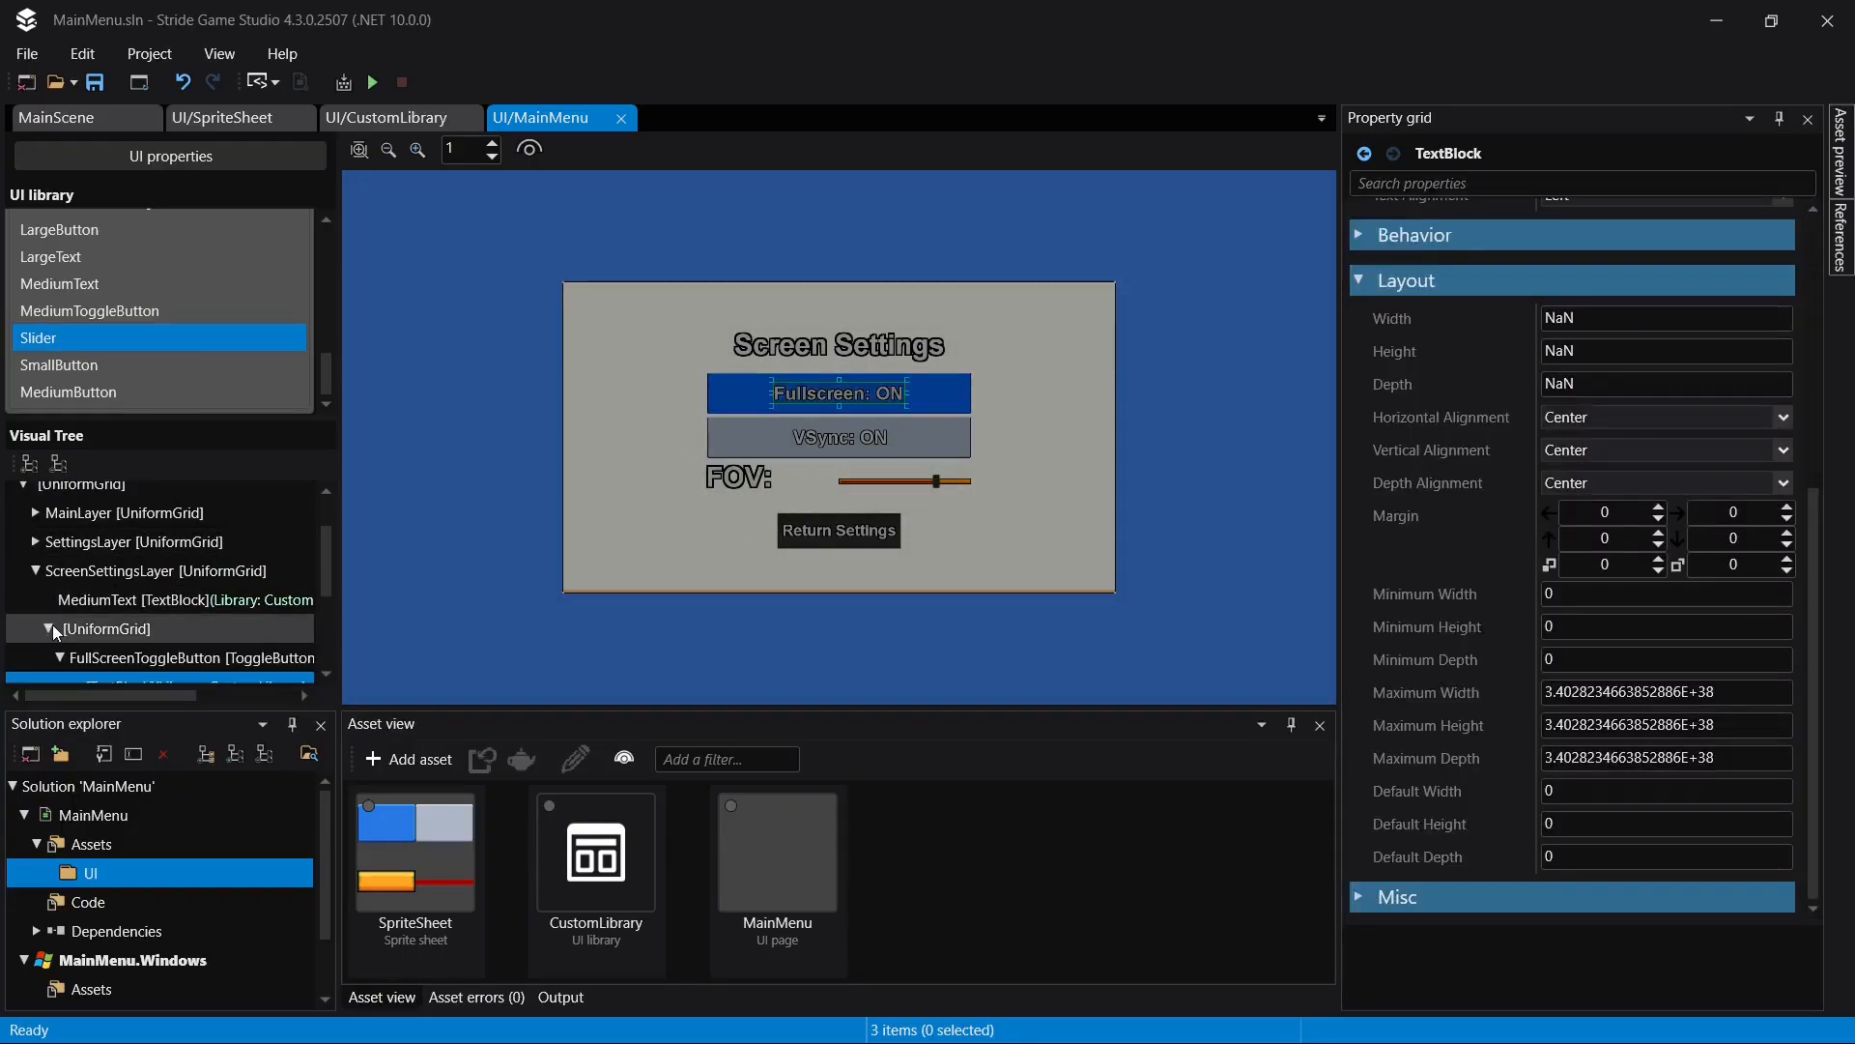
# - Rename the Slider in the FOV row of ScreenSettingsLayer as FOVSlider and save the MainMenu page
pyautogui.scroll(-1, 133, 623)
pyautogui.click(132, 647)
pyautogui.scroll(-1, 137, 650)
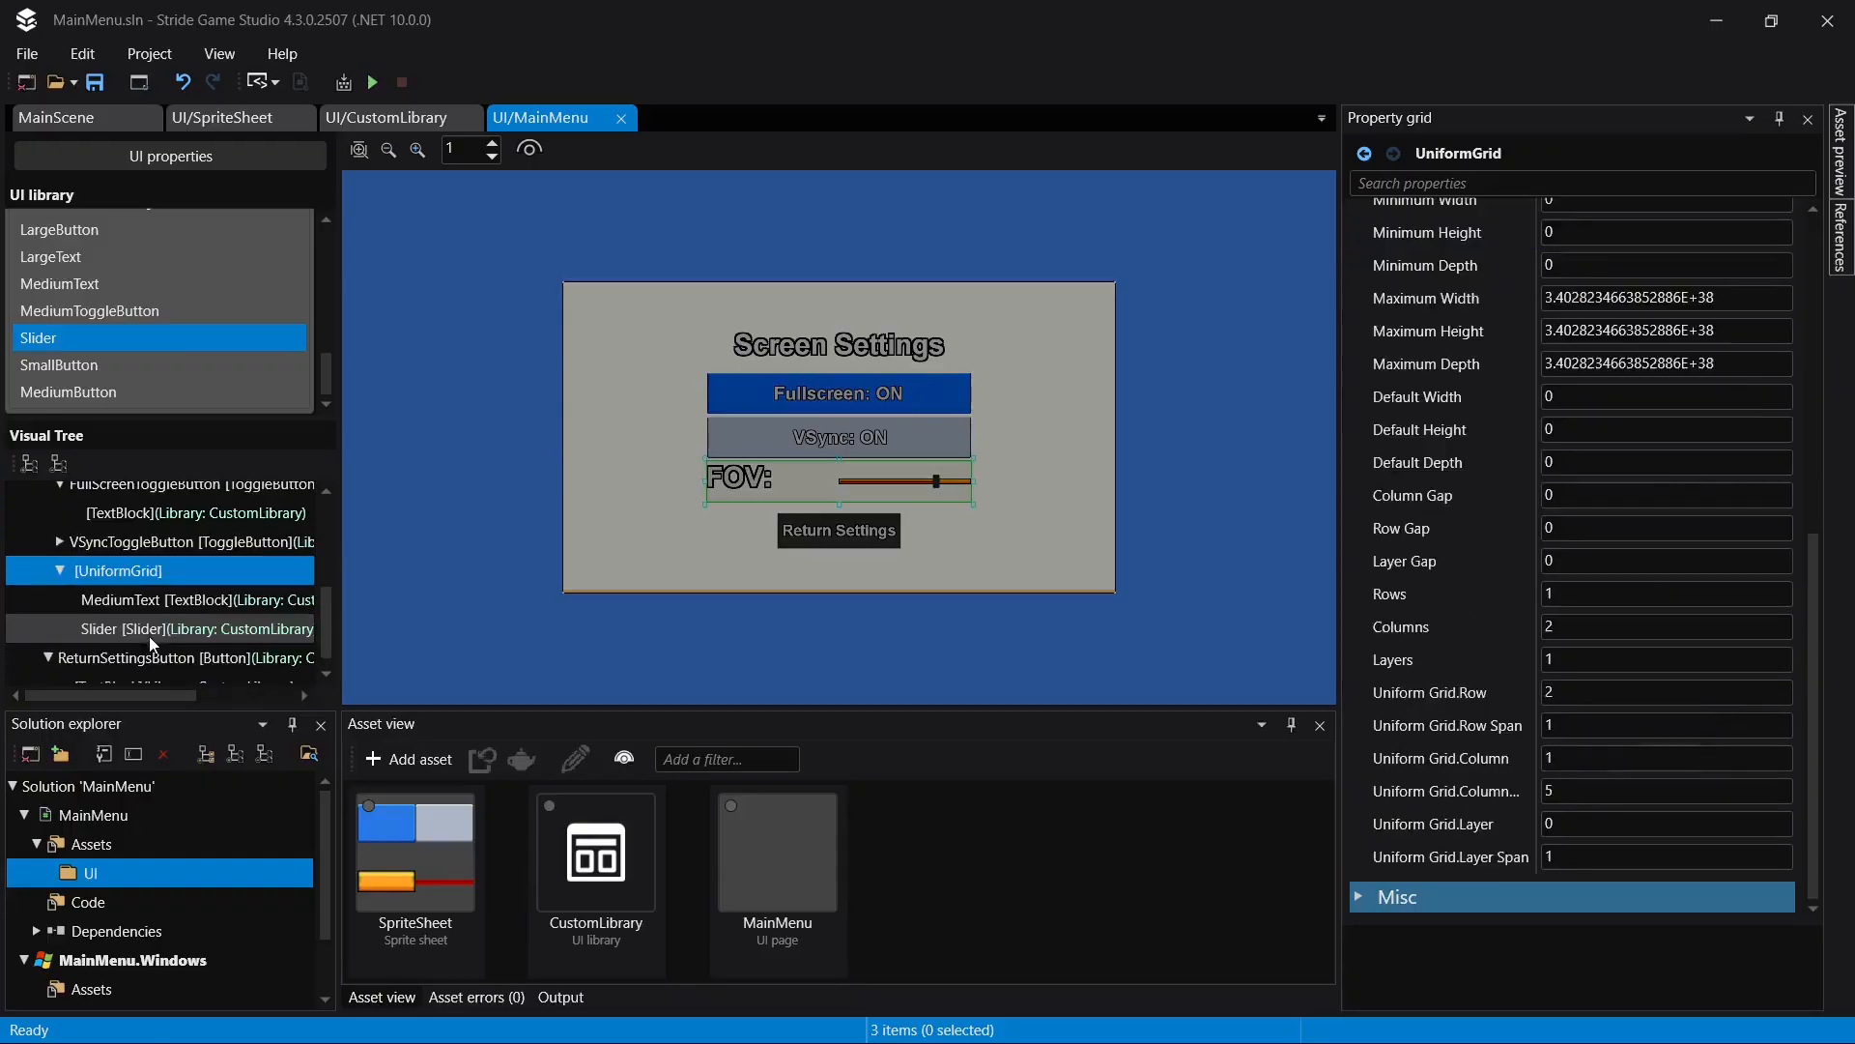
pyautogui.click(164, 626)
pyautogui.click(171, 600)
pyautogui.click(170, 628)
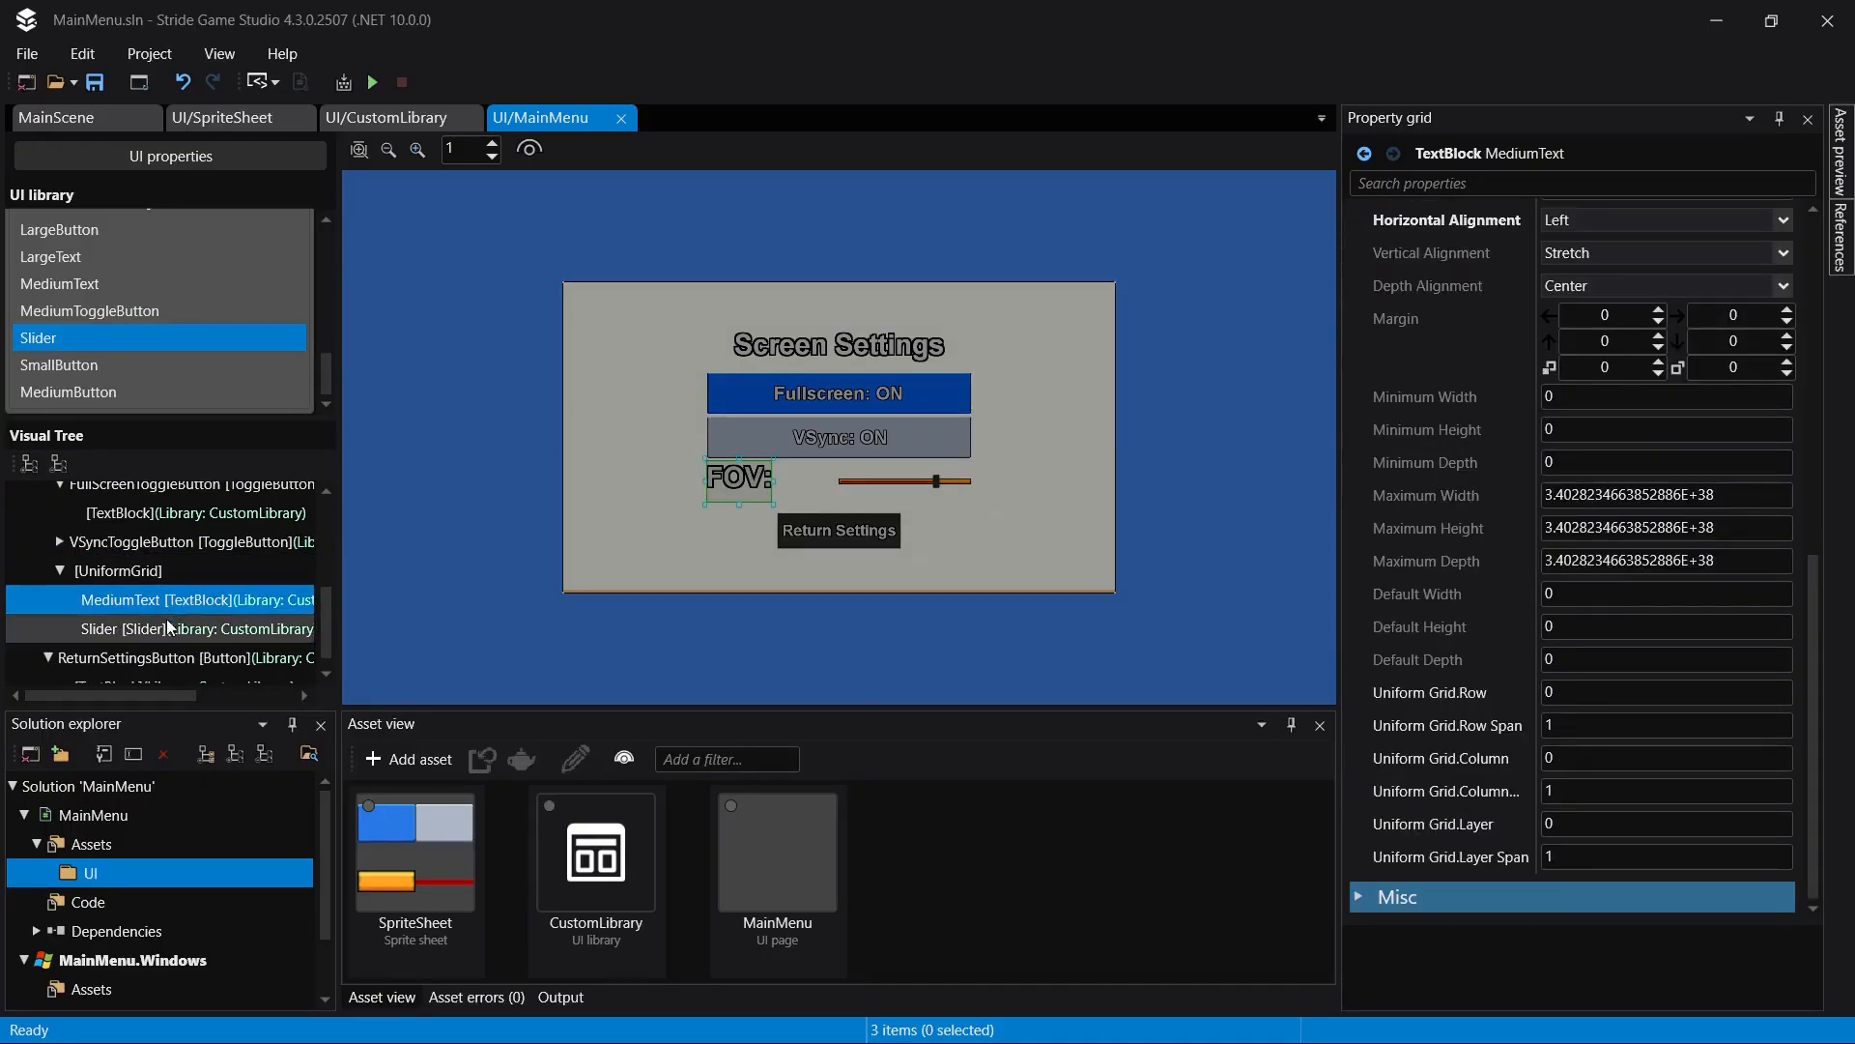
pyautogui.click(170, 628)
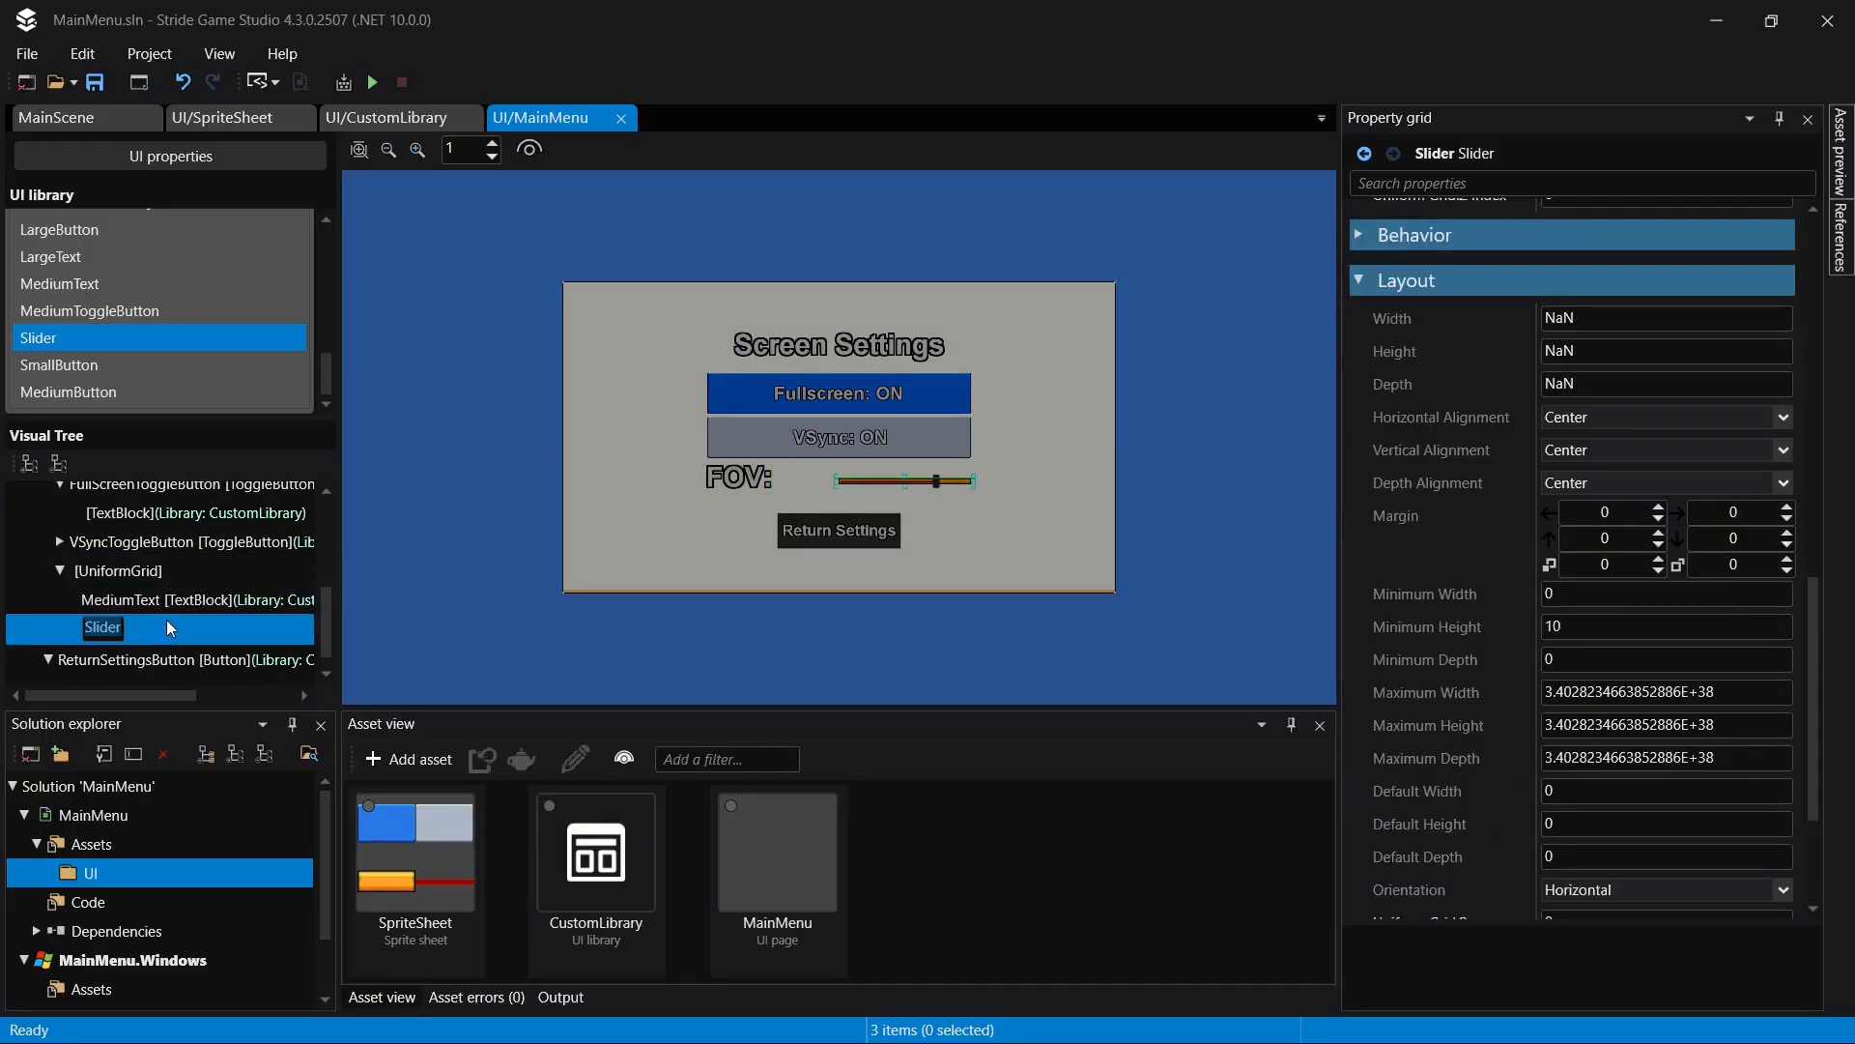
pyautogui.write('FOVSlider')
pyautogui.press('Return')
pyautogui.hotkey('ctrl', 's')
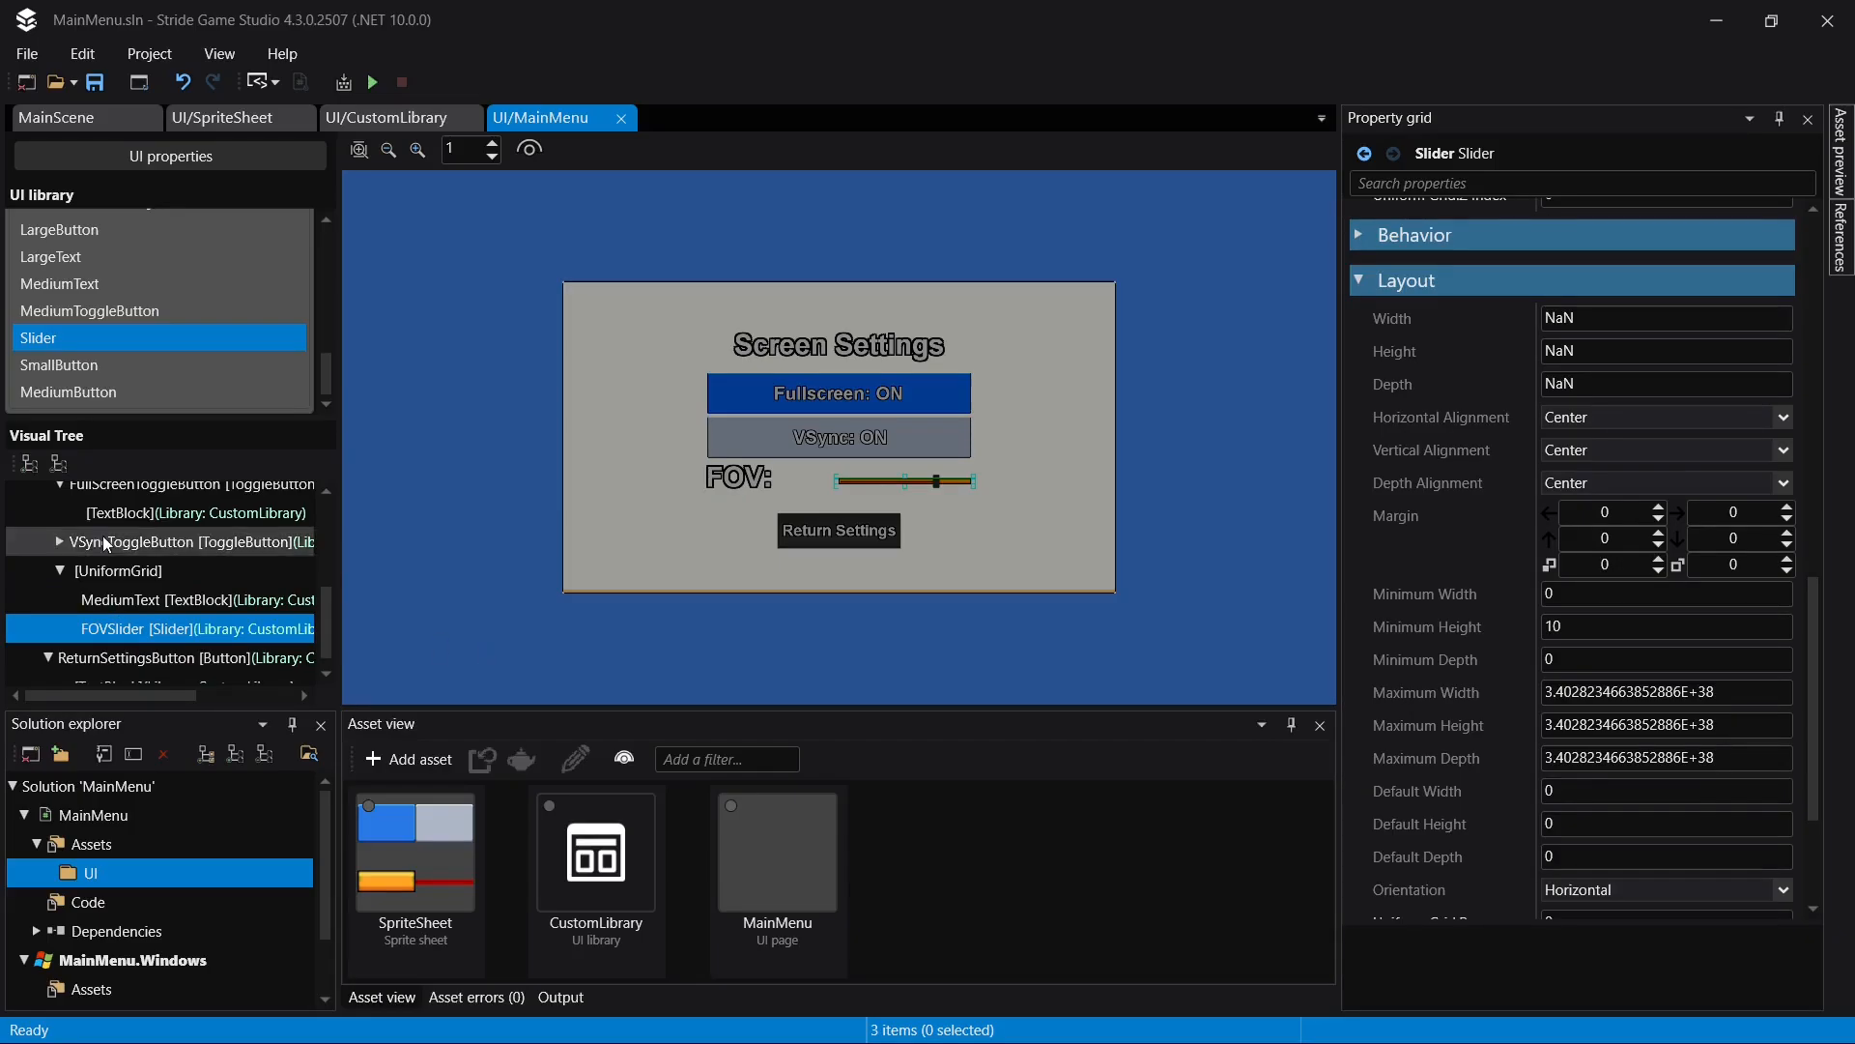
# - Collapse the ScreenSettingsLayer branches in the visual tree and set the layer's visibility to Hidden
pyautogui.click(62, 571)
pyautogui.scroll(1, 69, 578)
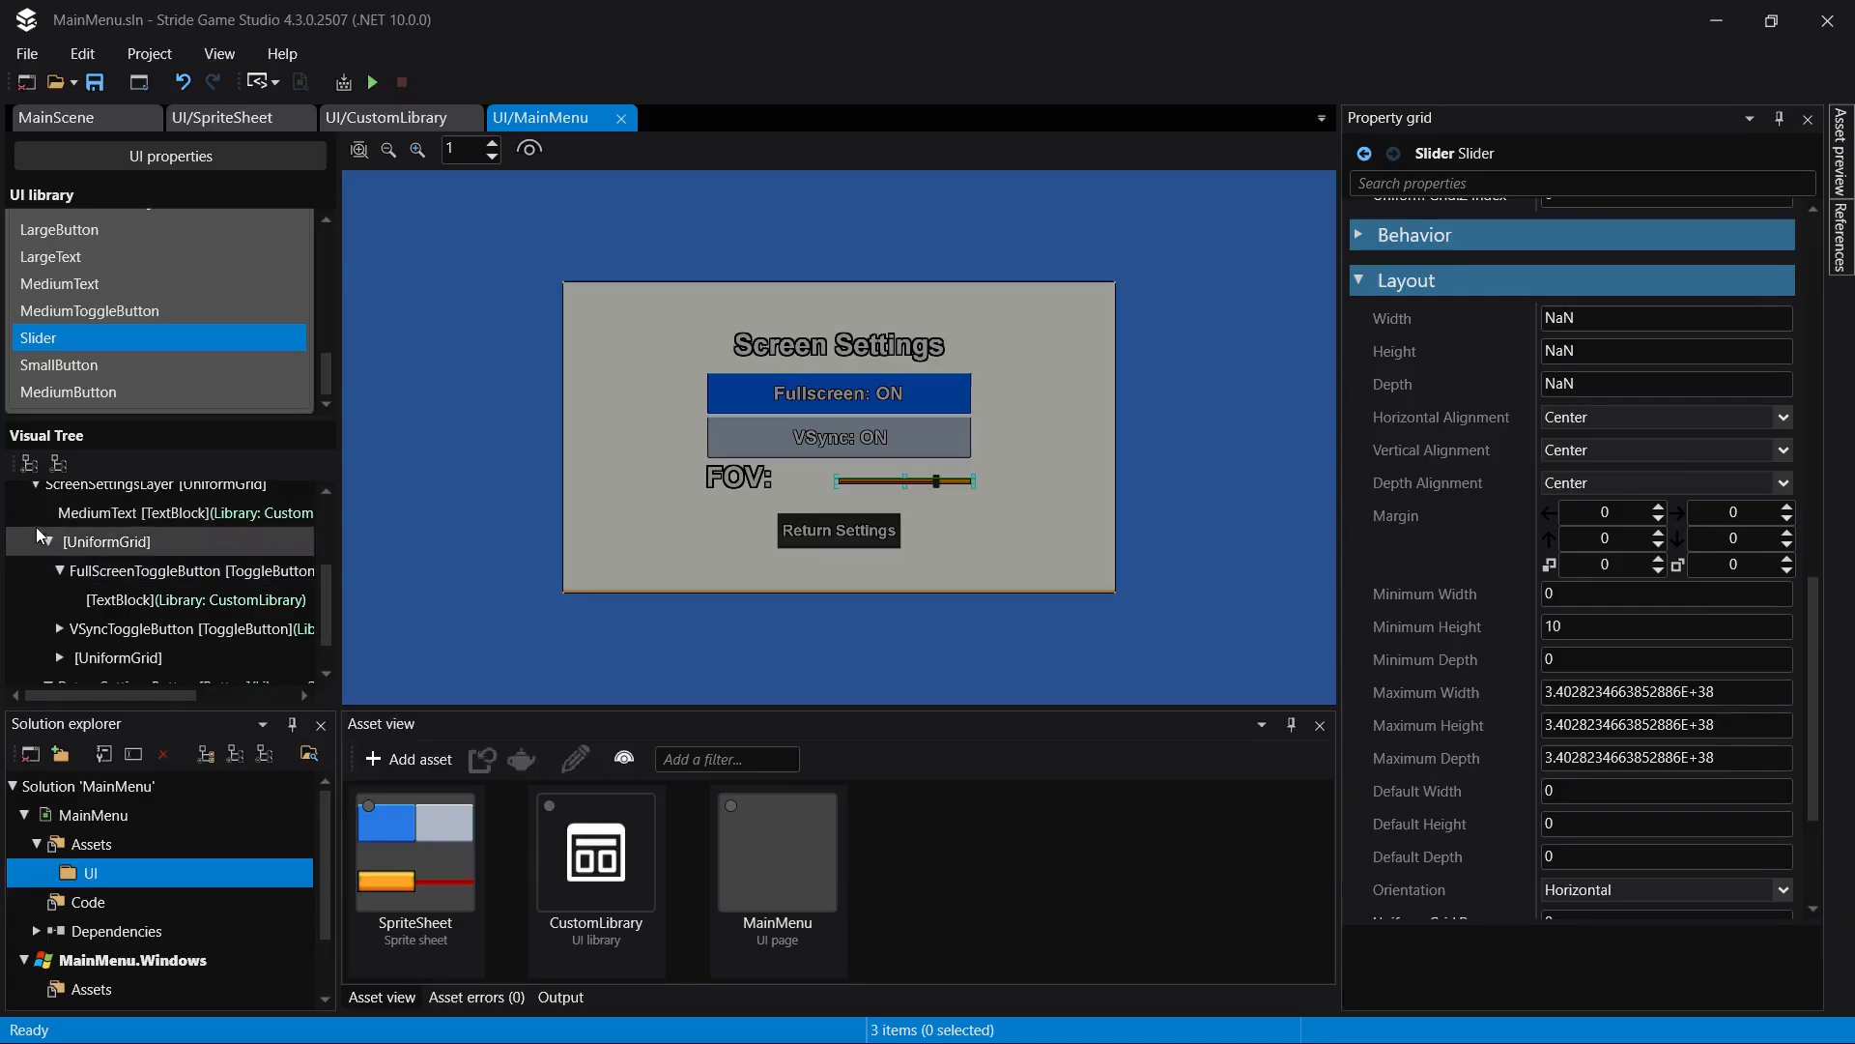
pyautogui.click(49, 542)
pyautogui.scroll(1, 53, 547)
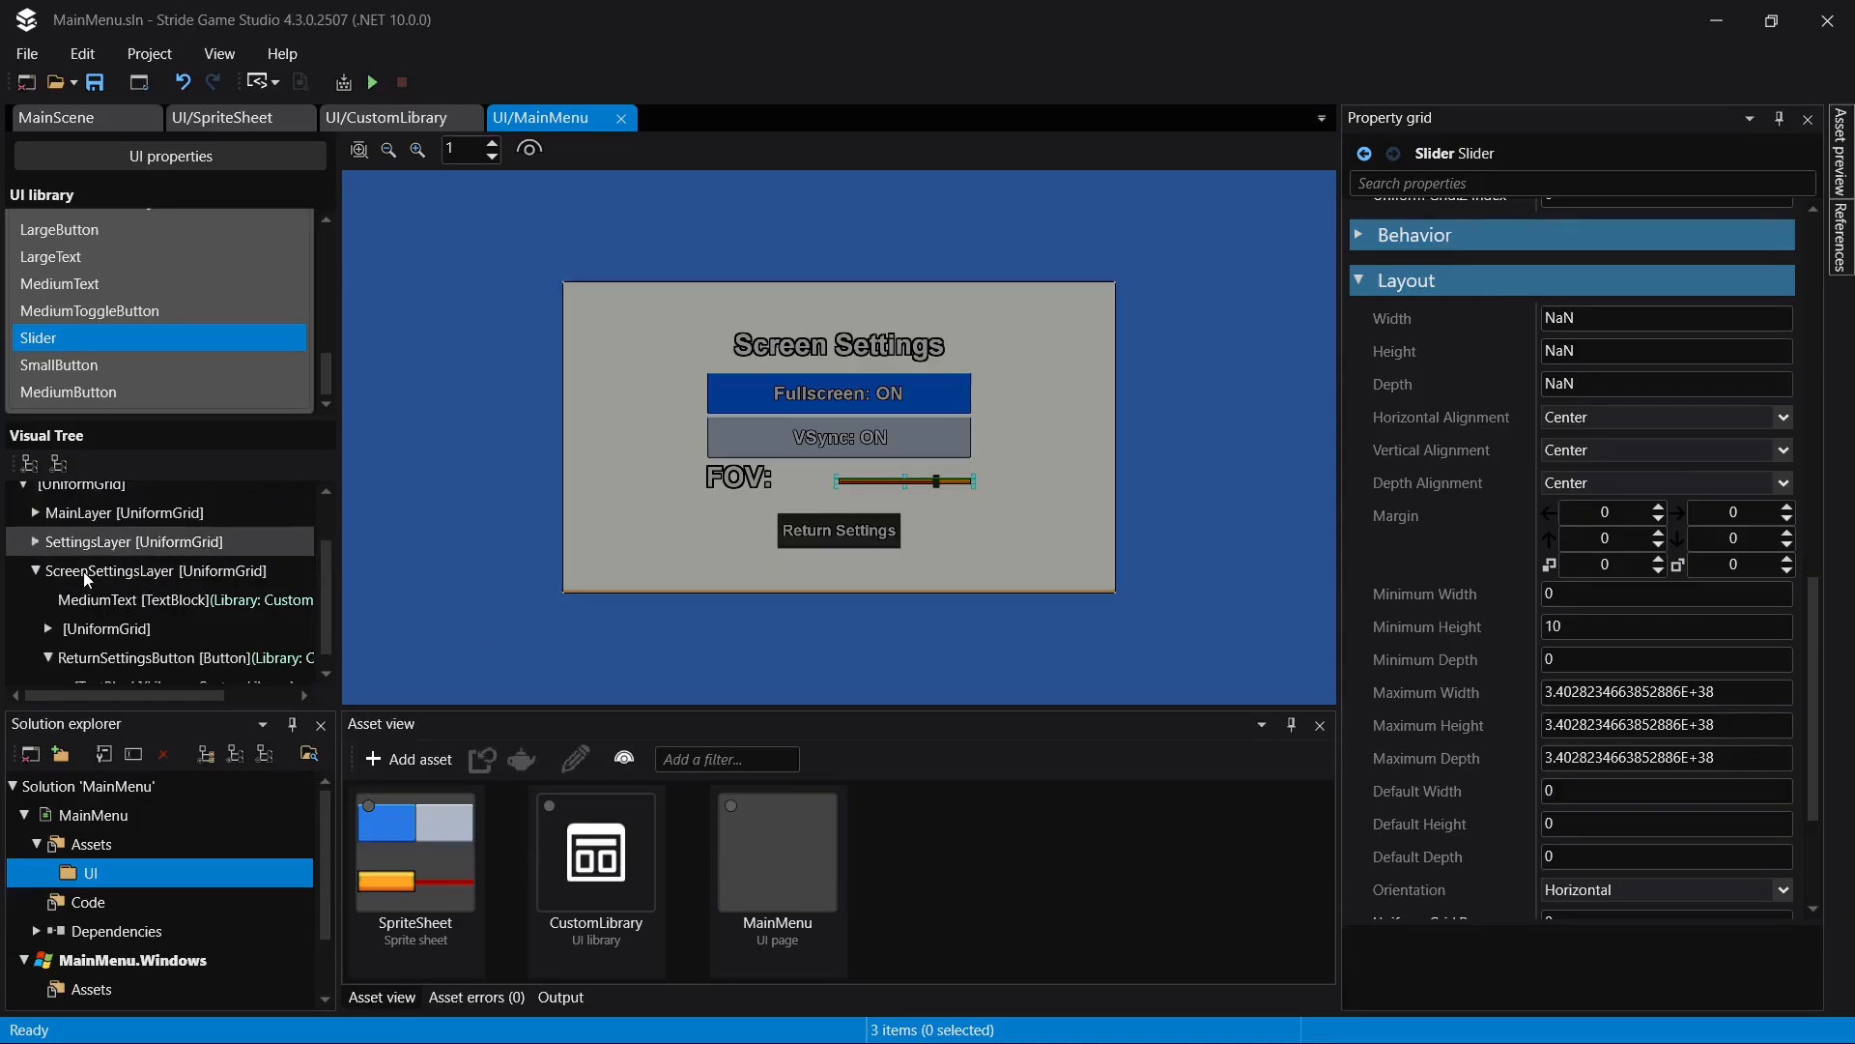
pyautogui.click(35, 570)
pyautogui.click(143, 641)
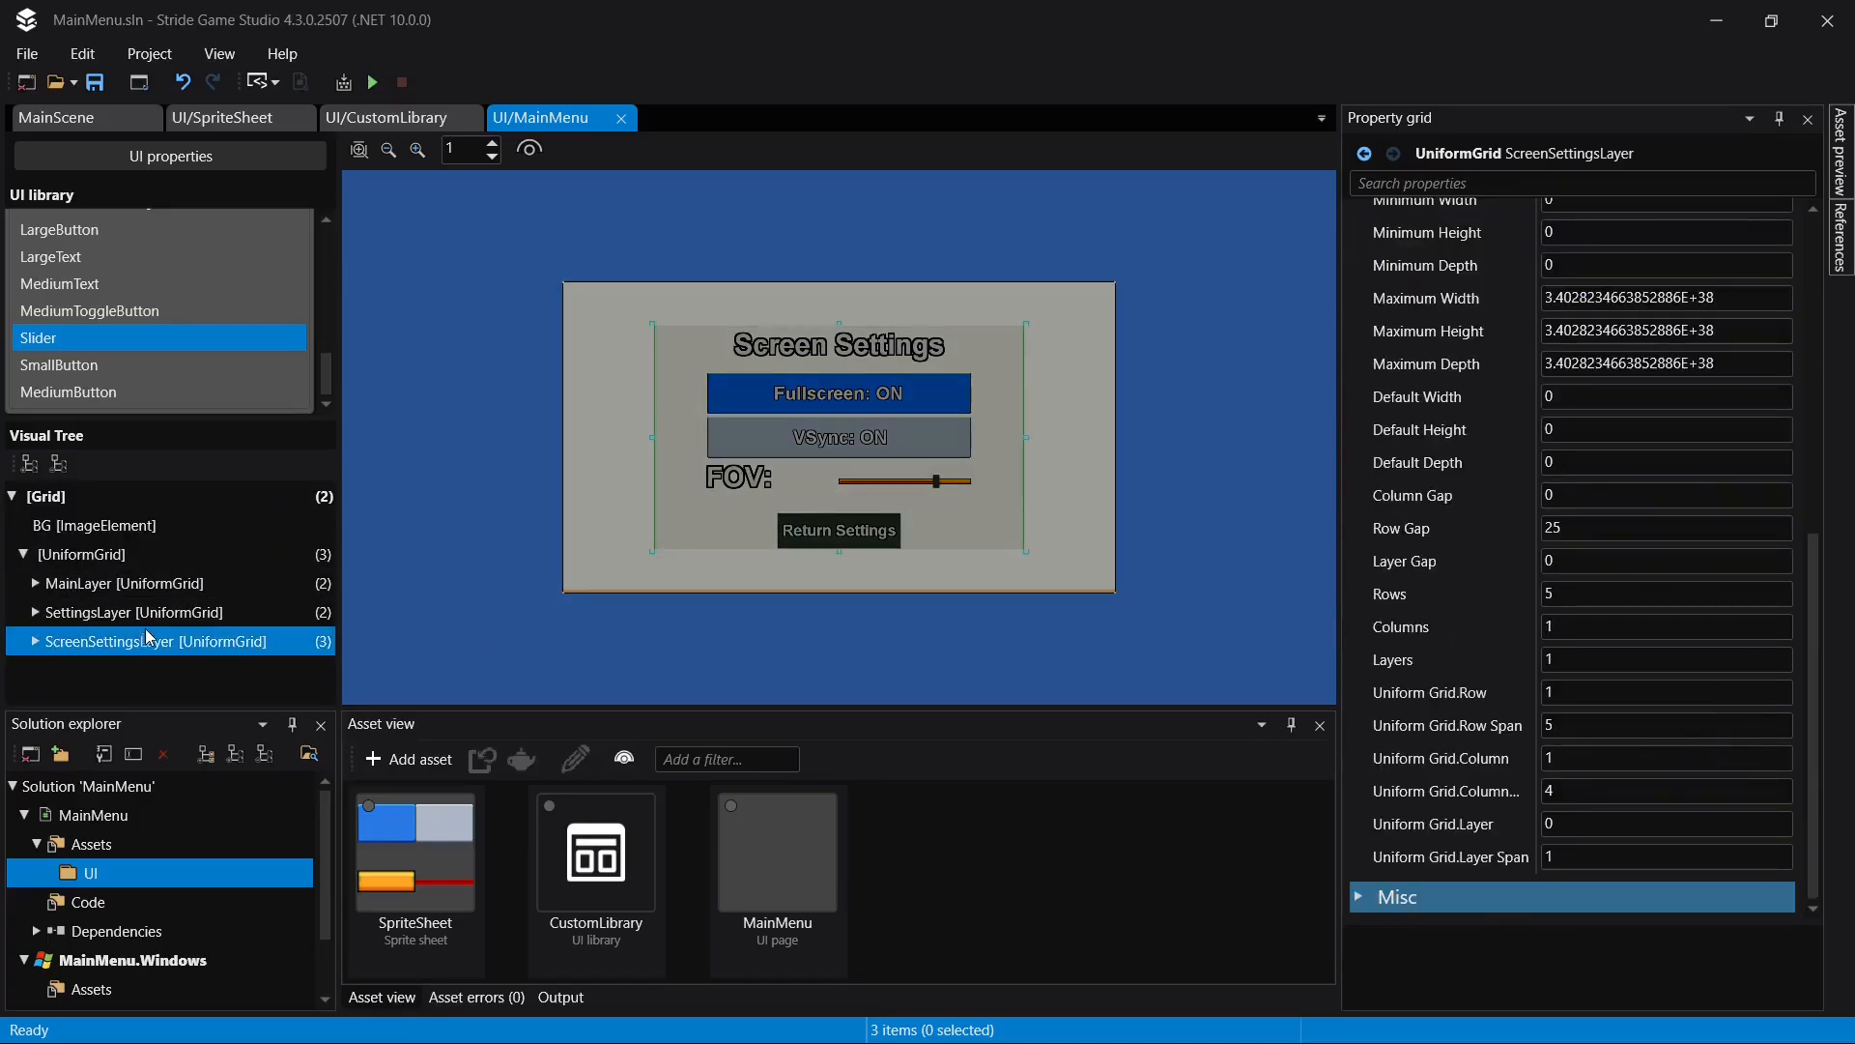
pyautogui.scroll(8, 1729, 452)
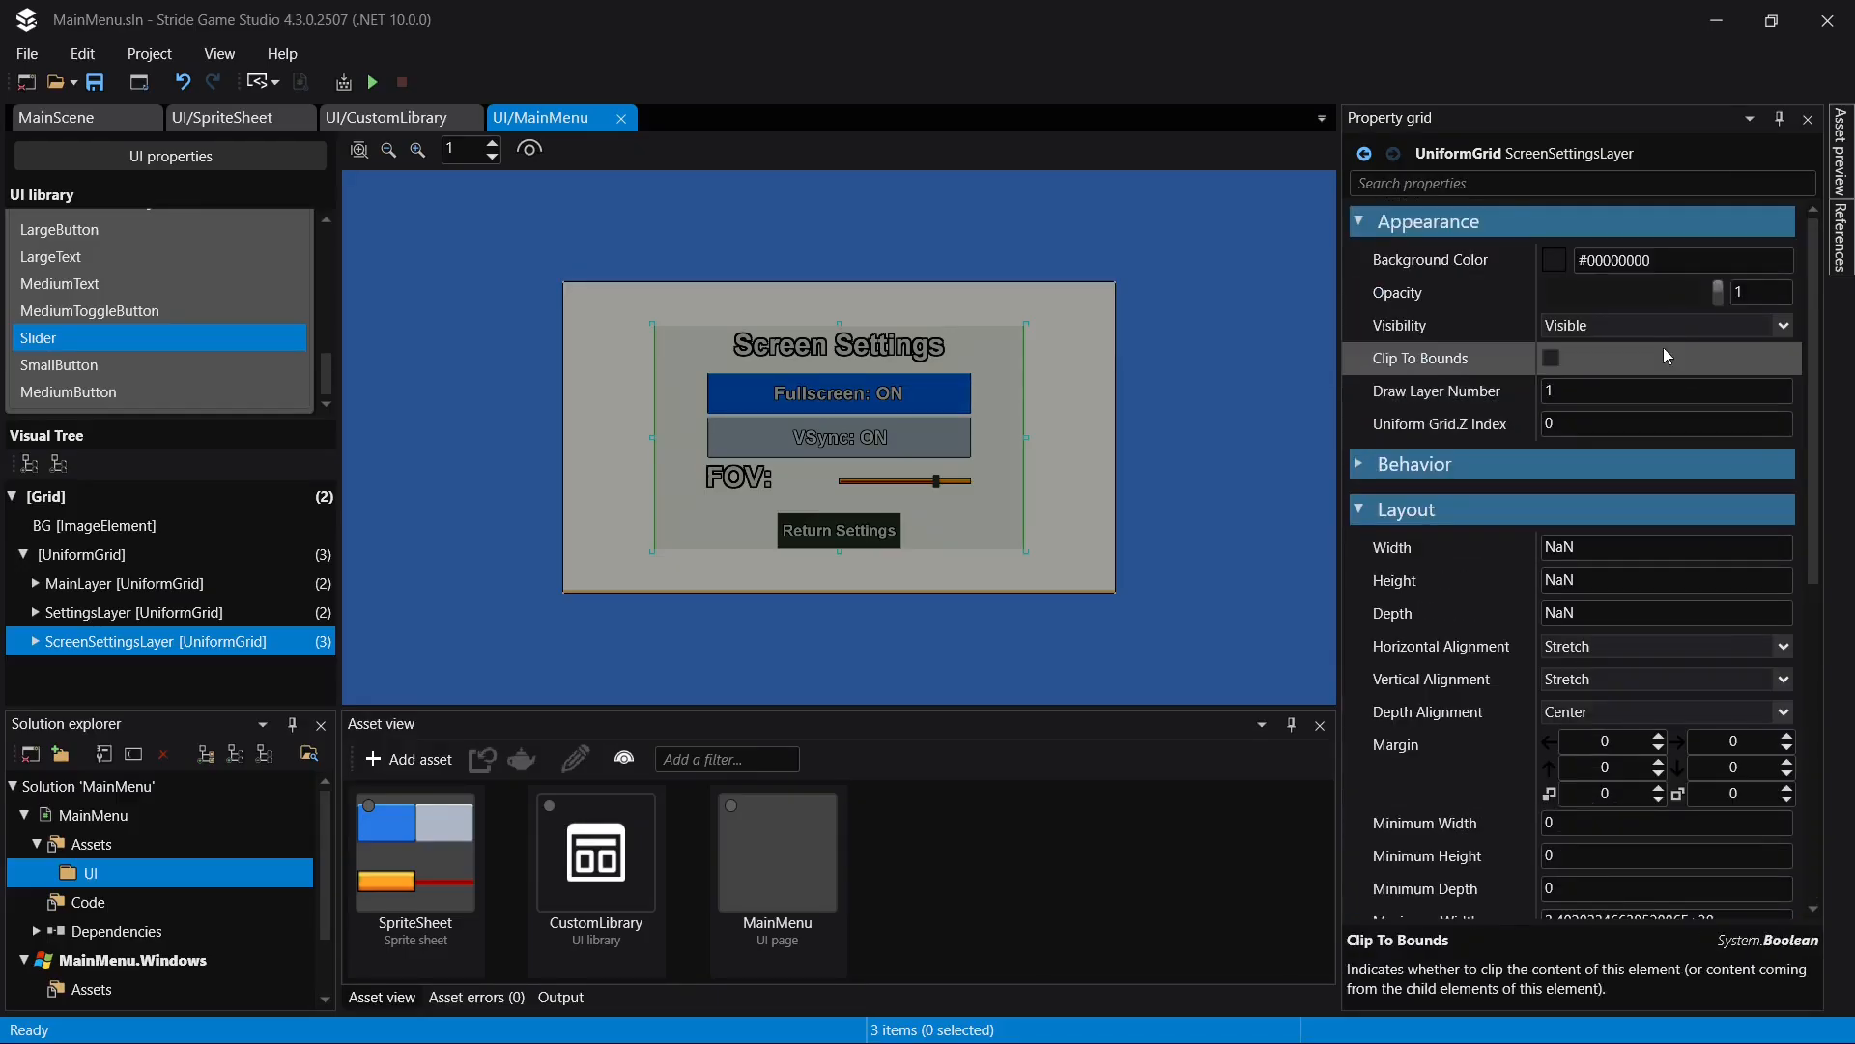
pyautogui.click(1658, 325)
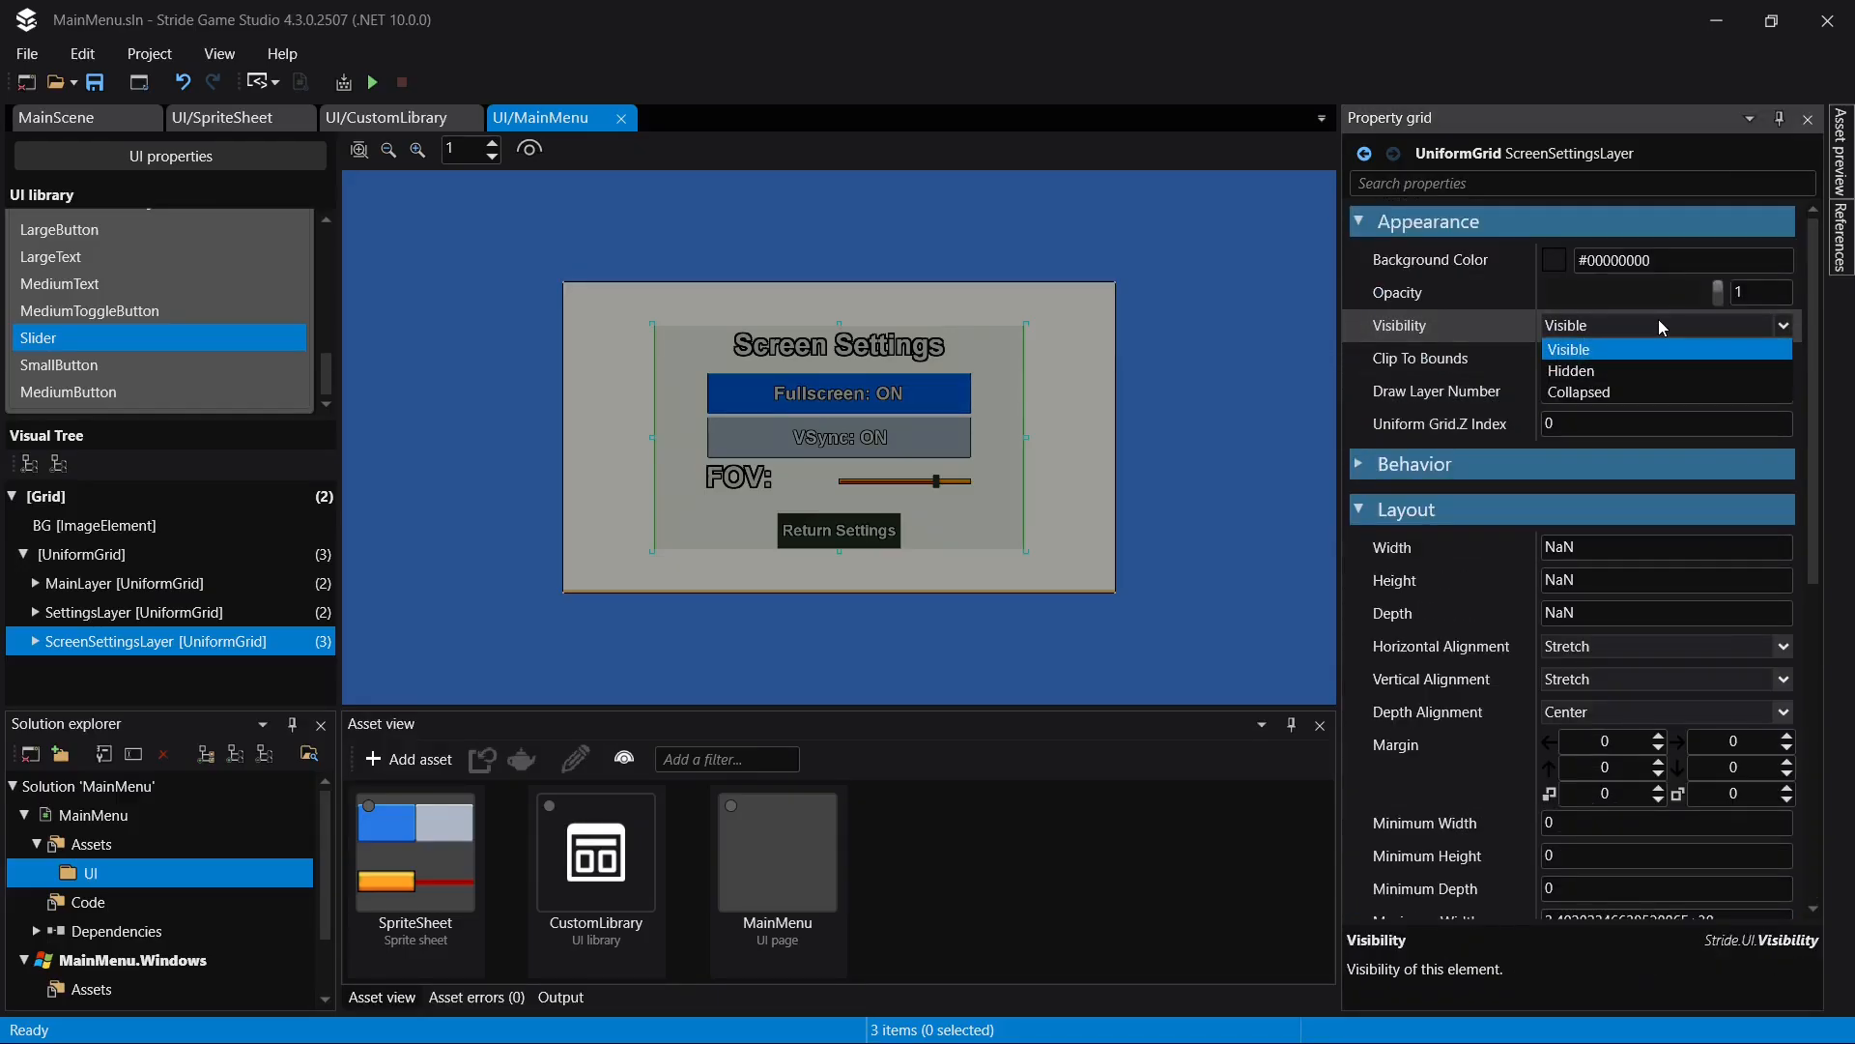
pyautogui.click(1611, 358)
# - Duplicate ScreenSettingsLayer and set the copy's visibility to Visible
pyautogui.click(125, 640)
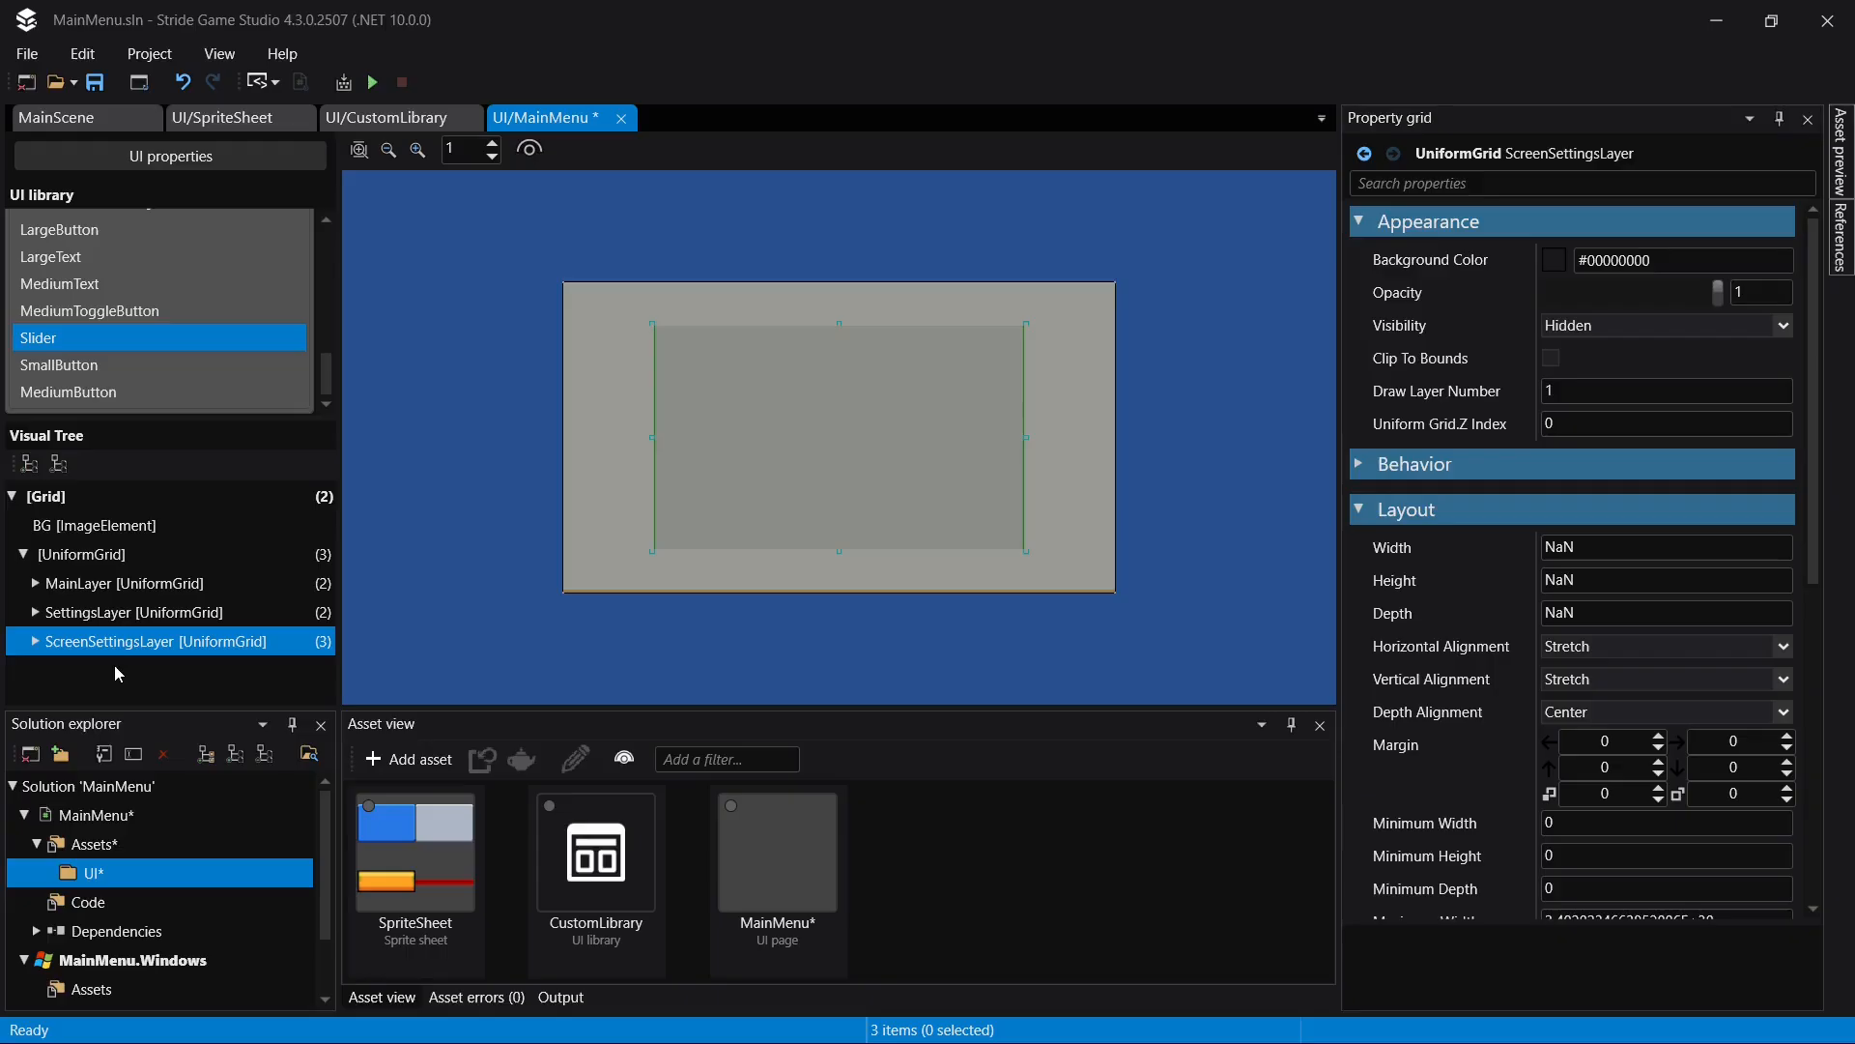
pyautogui.hotkey('ctrl', 'd')
pyautogui.click(1612, 326)
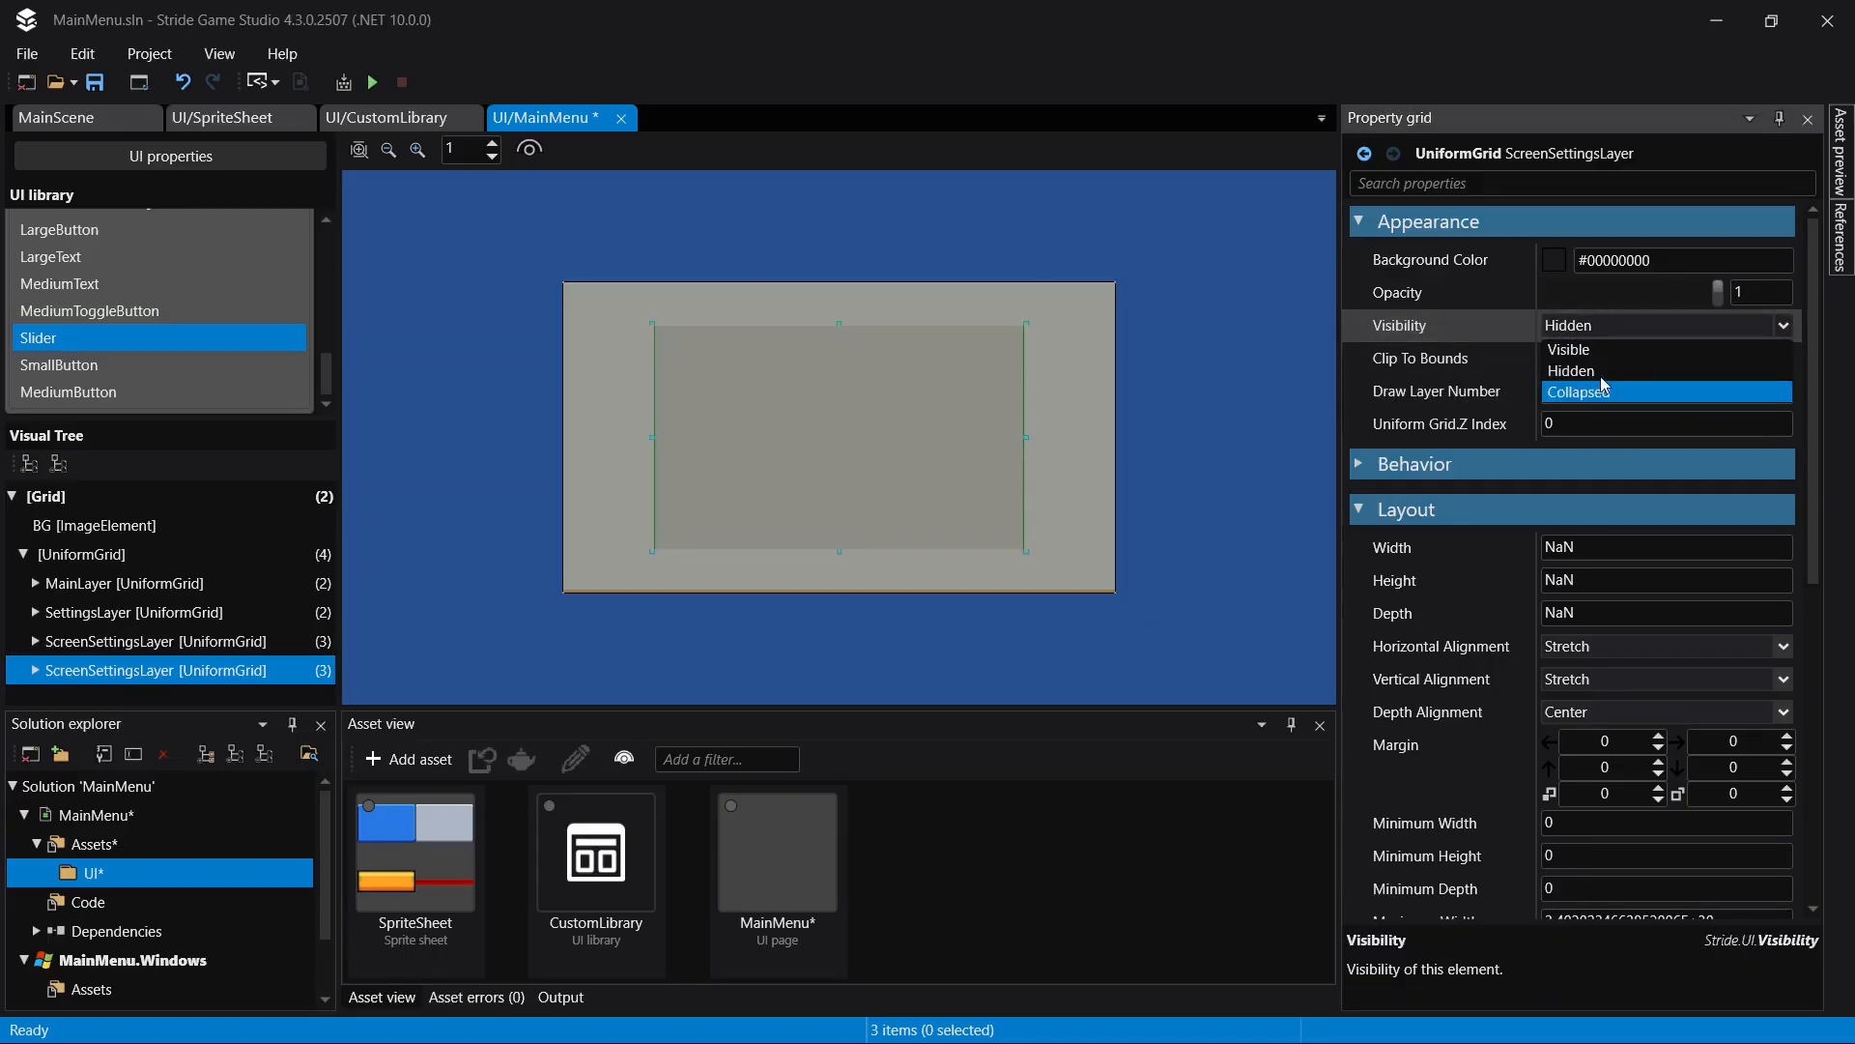
pyautogui.click(1569, 348)
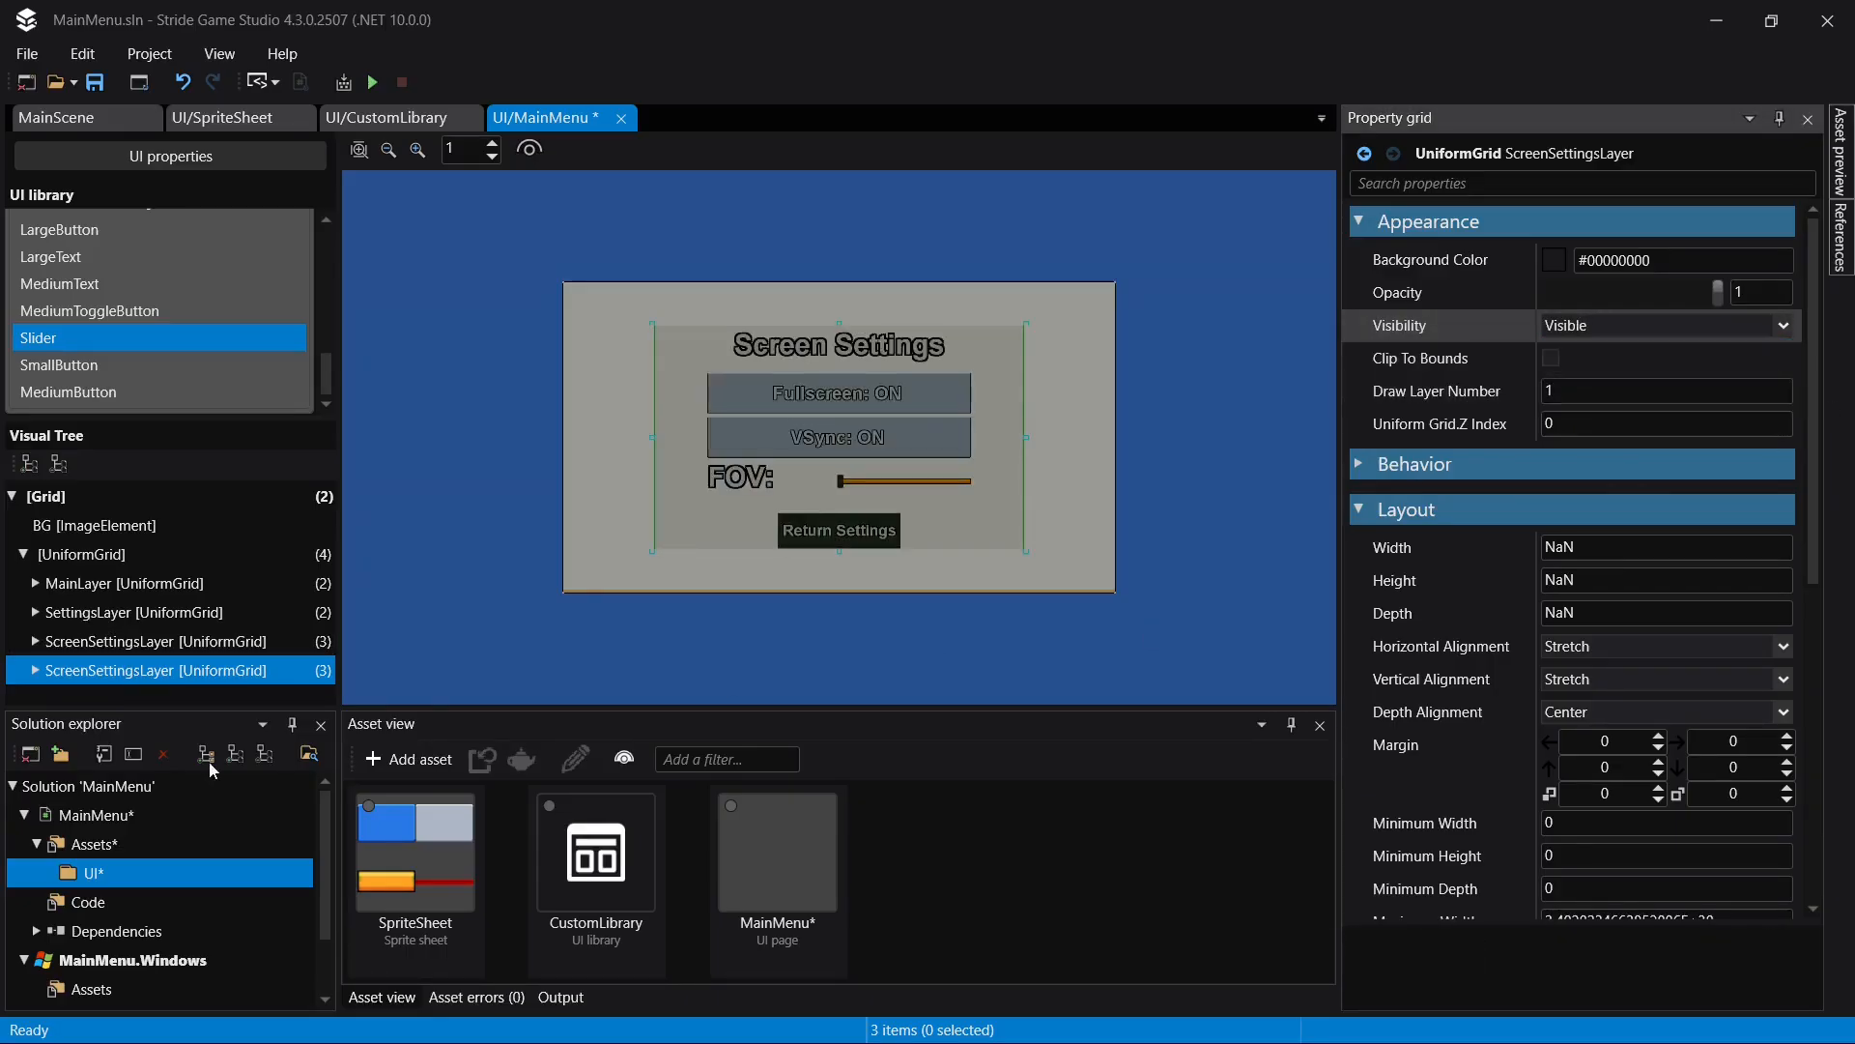
# - Rename the duplicated layer as AudioSettingsLayer and save the page
pyautogui.click(155, 669)
pyautogui.press('Home')
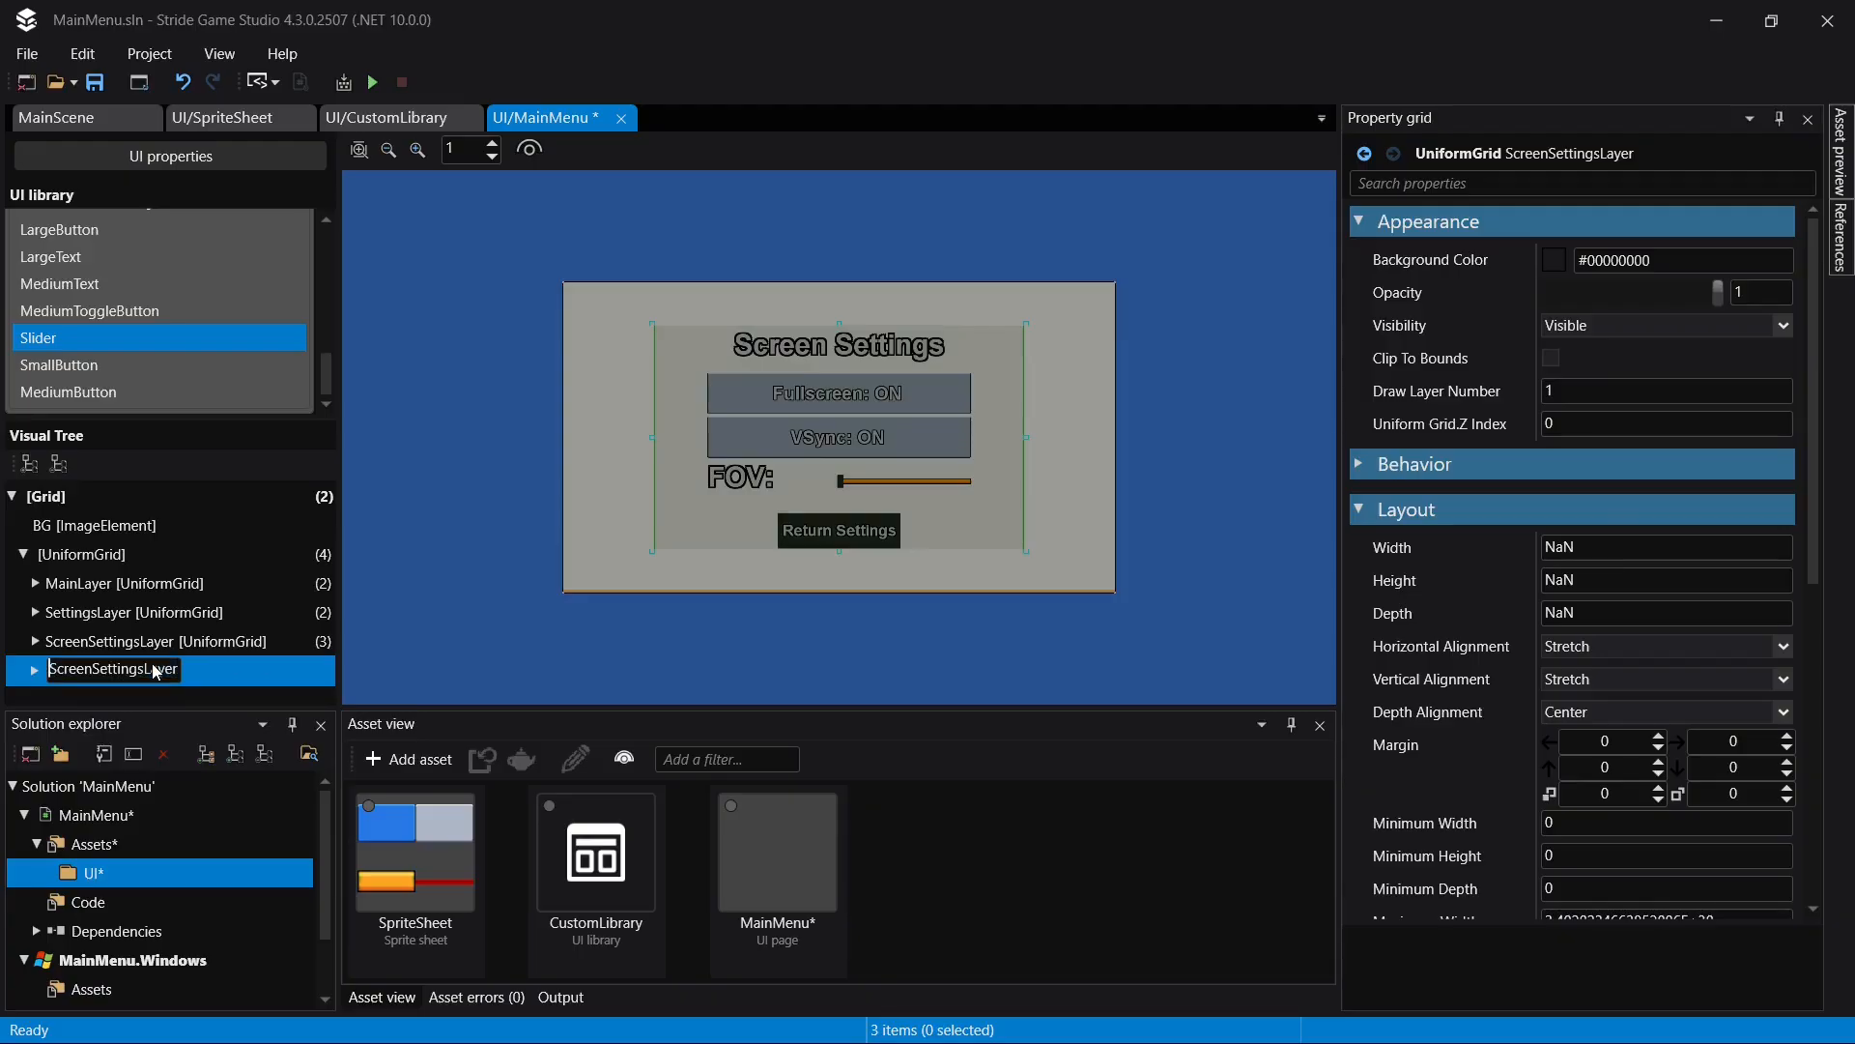
pyautogui.write('Au')
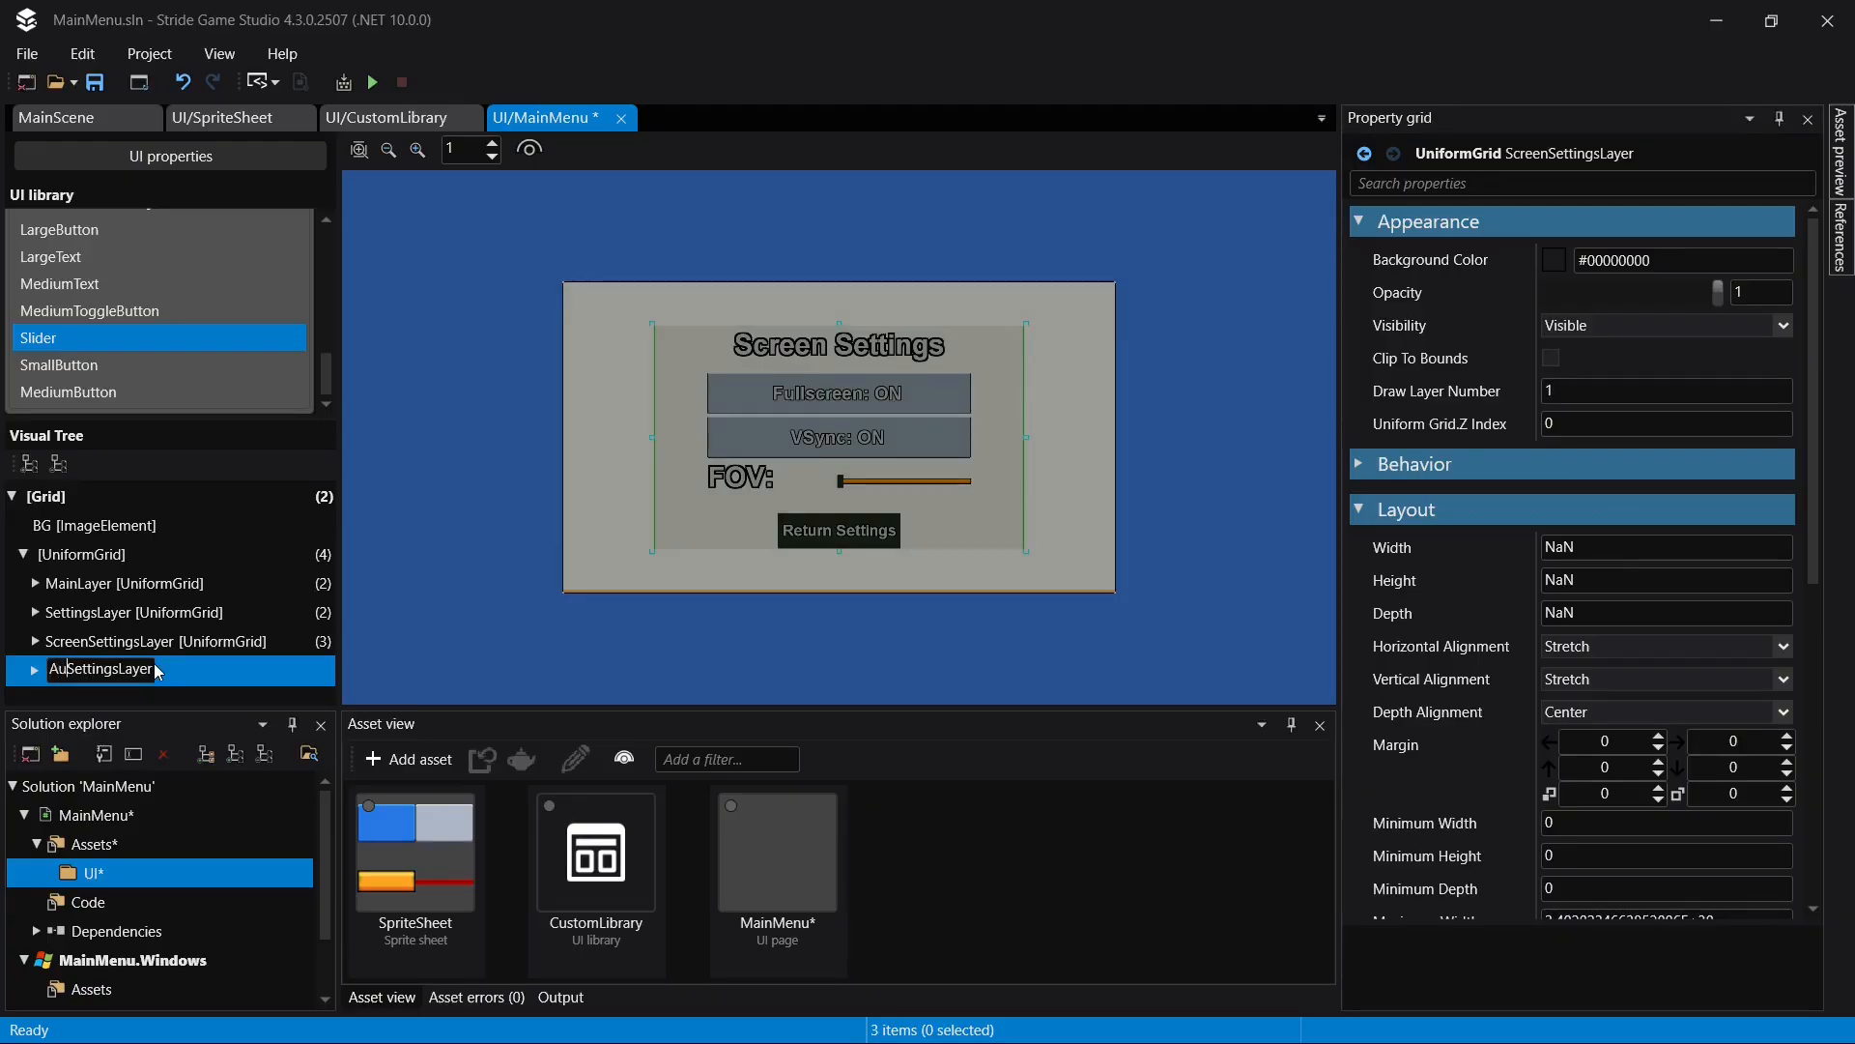
pyautogui.write('dio')
pyautogui.press('Return')
pyautogui.hotkey('ctrl', 's')
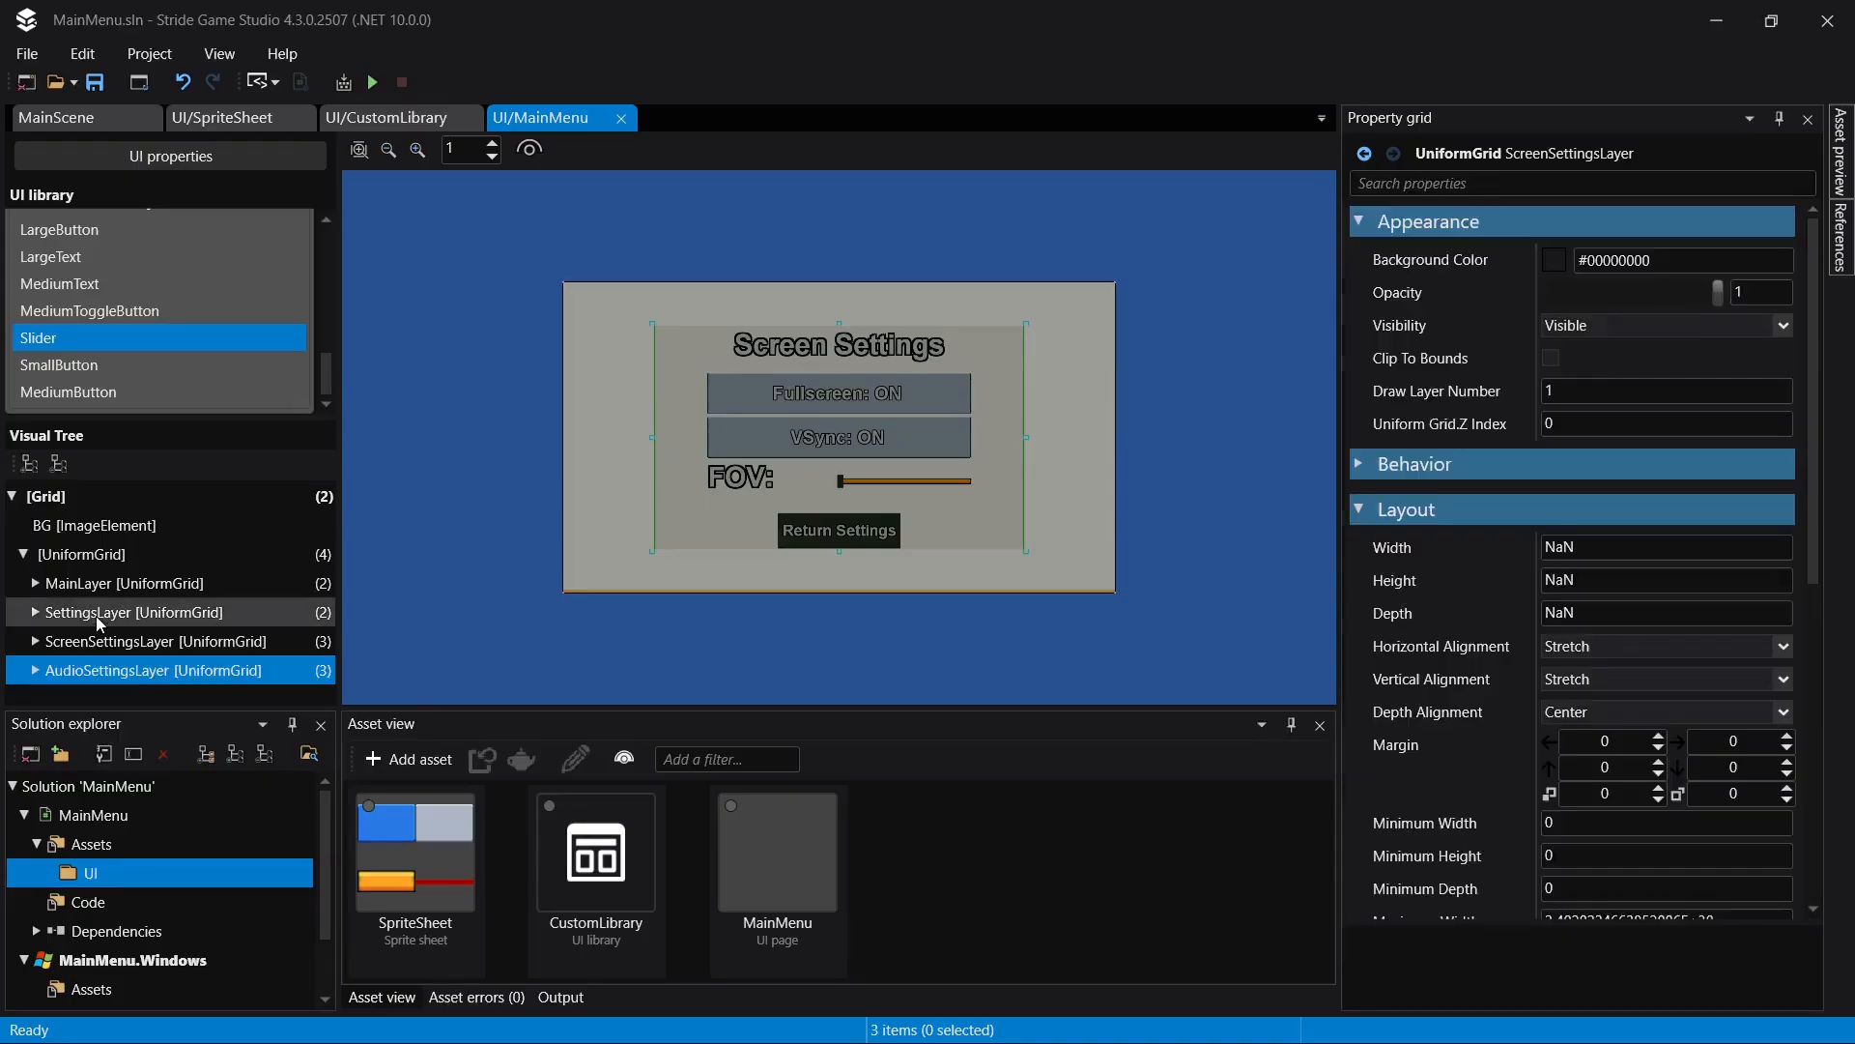
# - Change the heading text of AudioSettingsLayer to "Audio Settings"
pyautogui.click(819, 338)
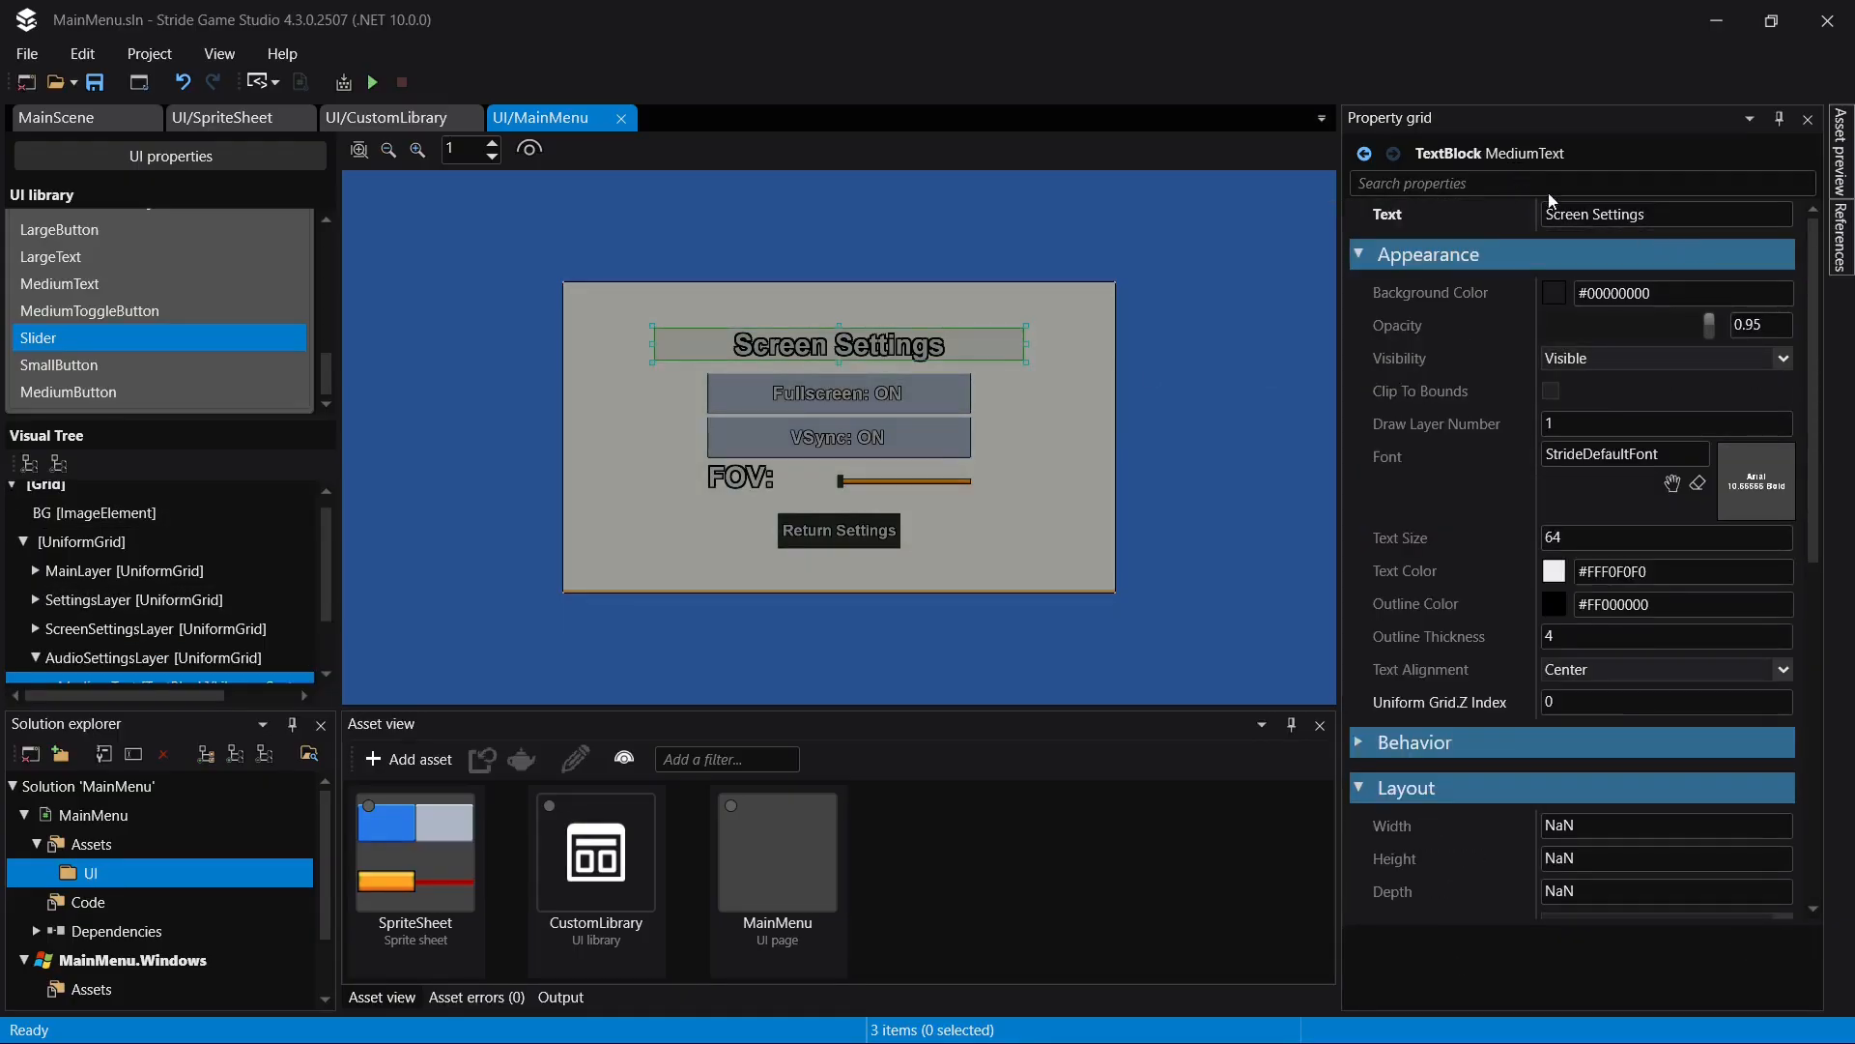
pyautogui.click(1633, 212)
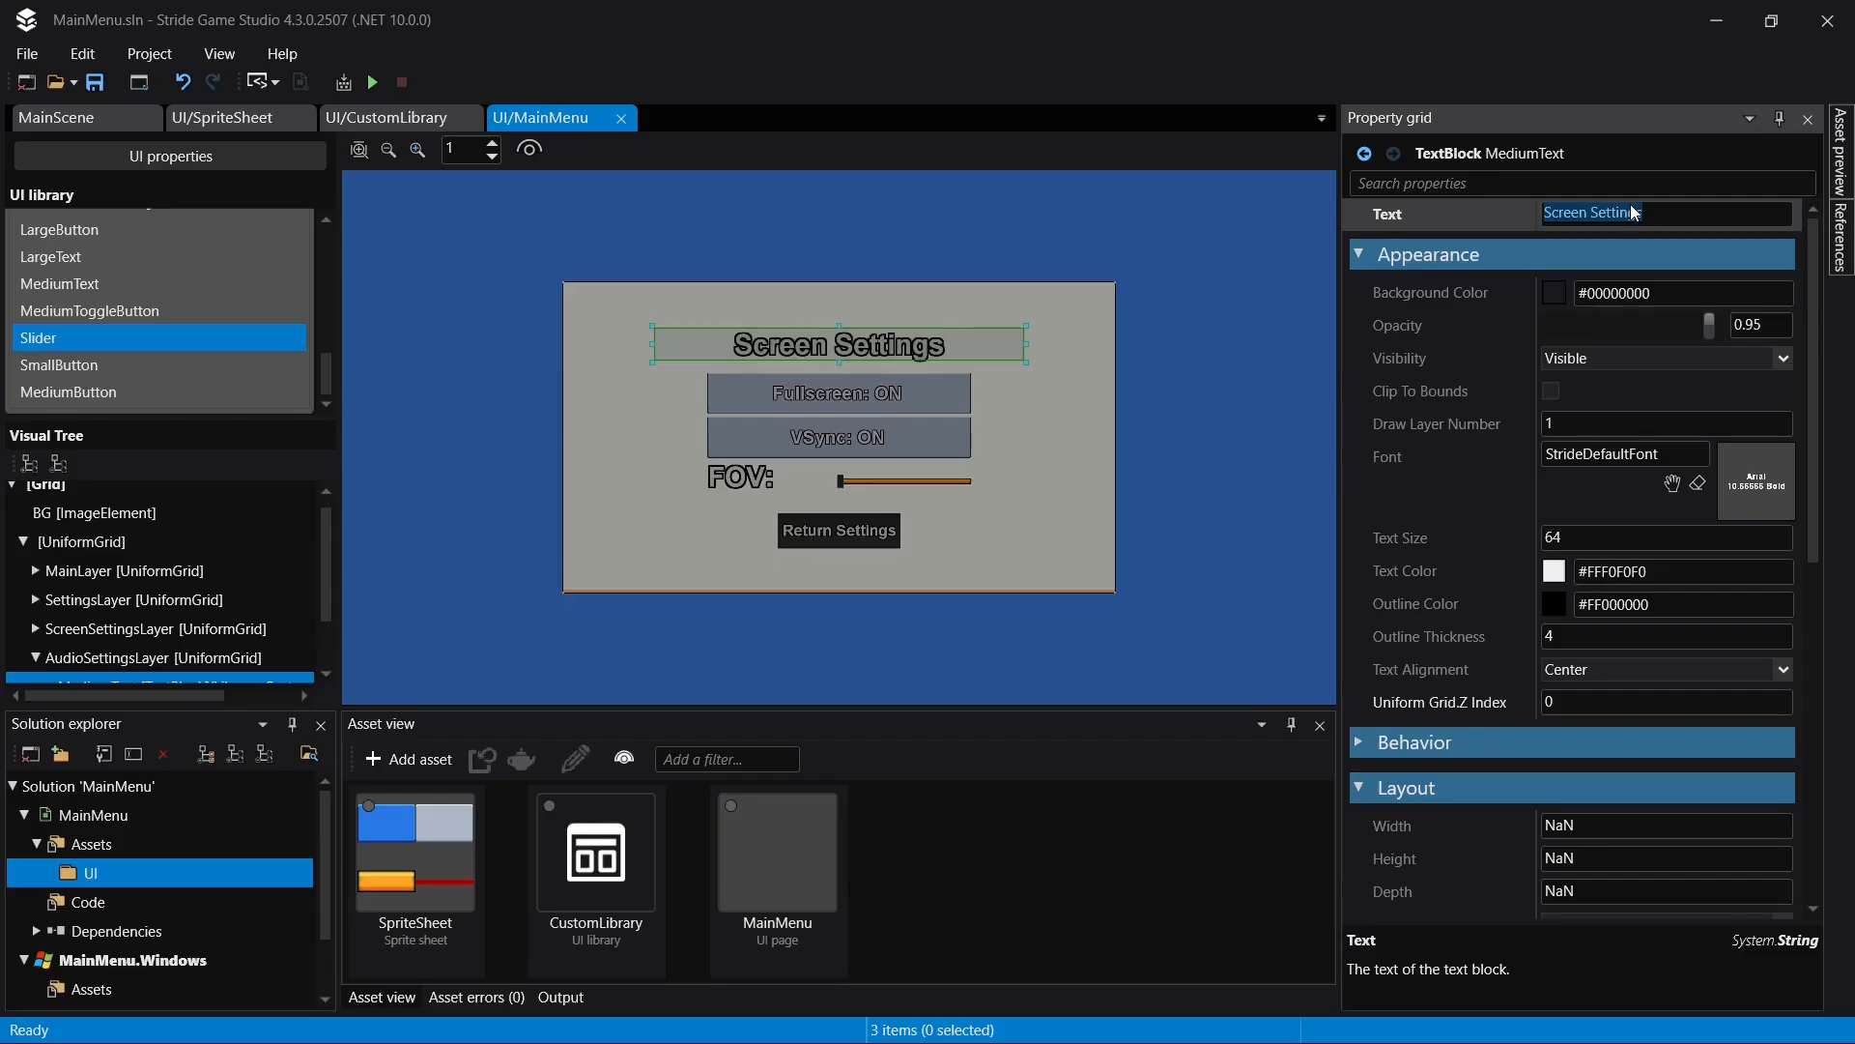
pyautogui.press('Left')
pyautogui.hotkey('shift', 'Right')
pyautogui.write('A')
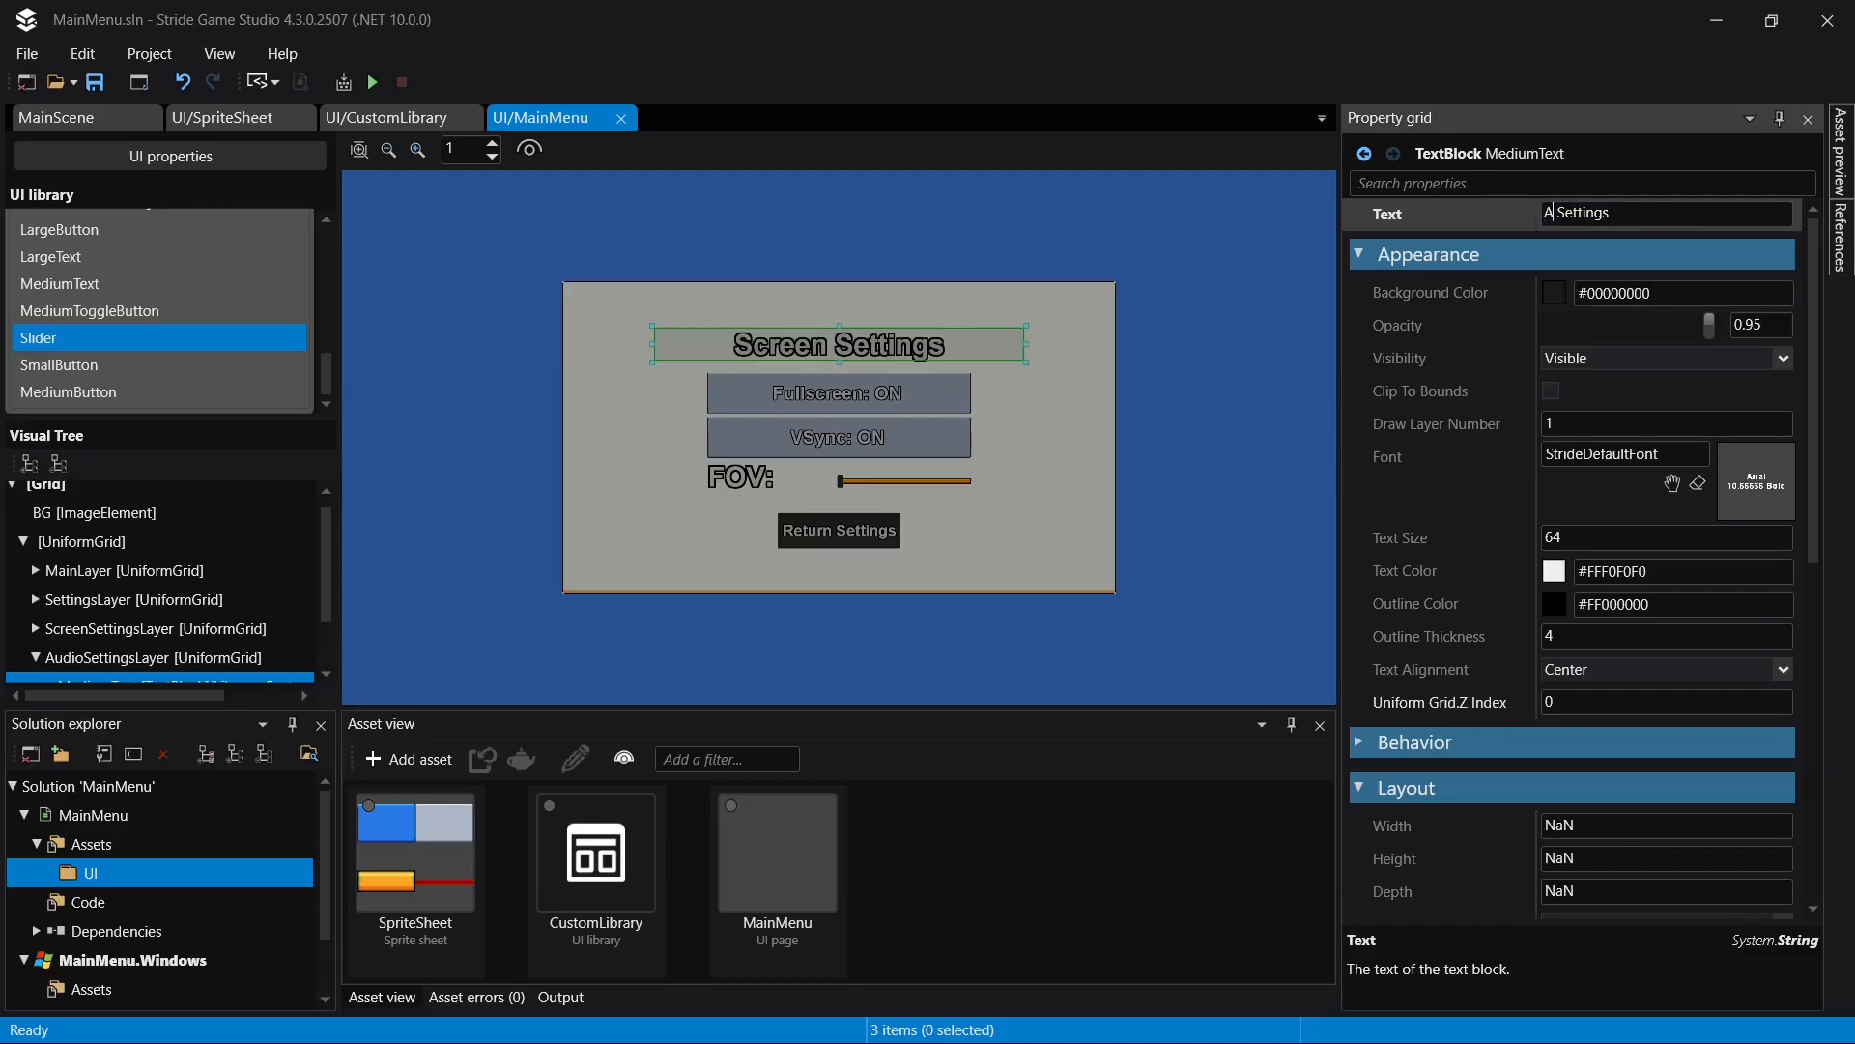
pyautogui.press('Return')
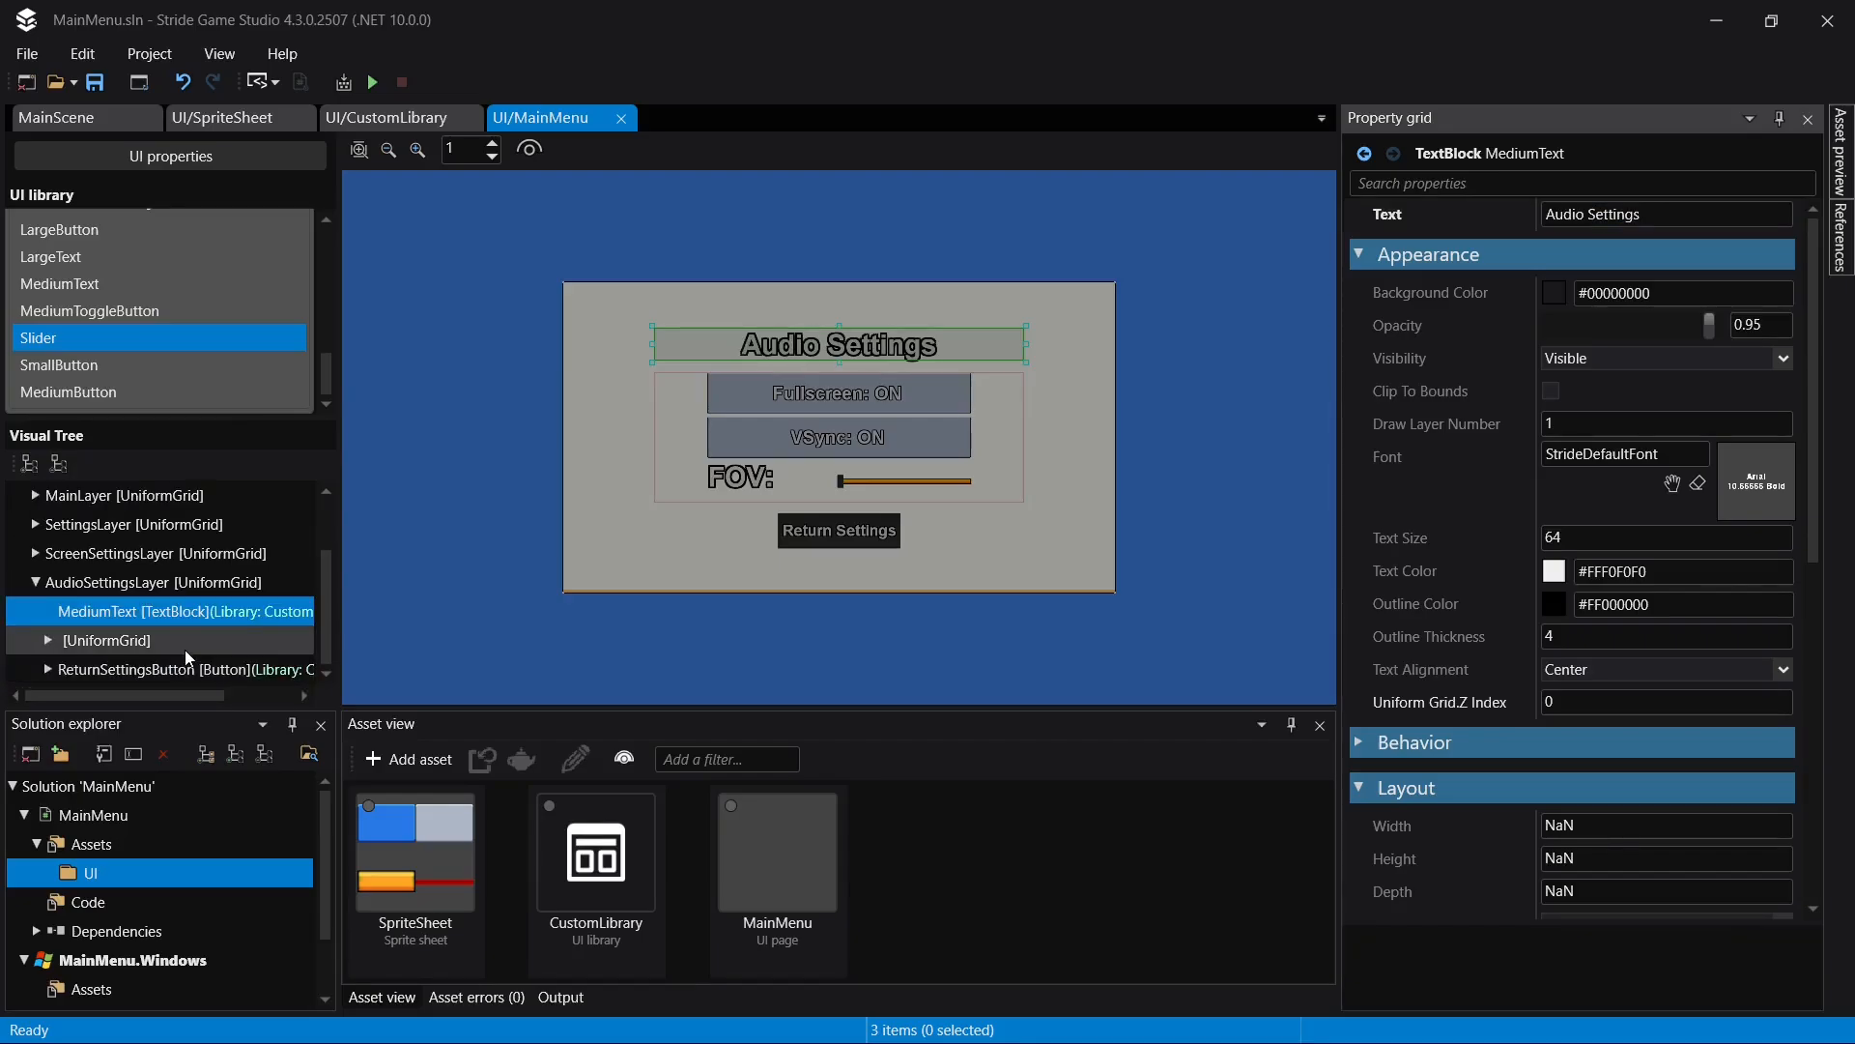
# - Delete the fullscreen toggle, VSync toggle and FOV grid from the inner UniformGrid of AudioSettingsLayer
pyautogui.click(175, 669)
pyautogui.click(155, 640)
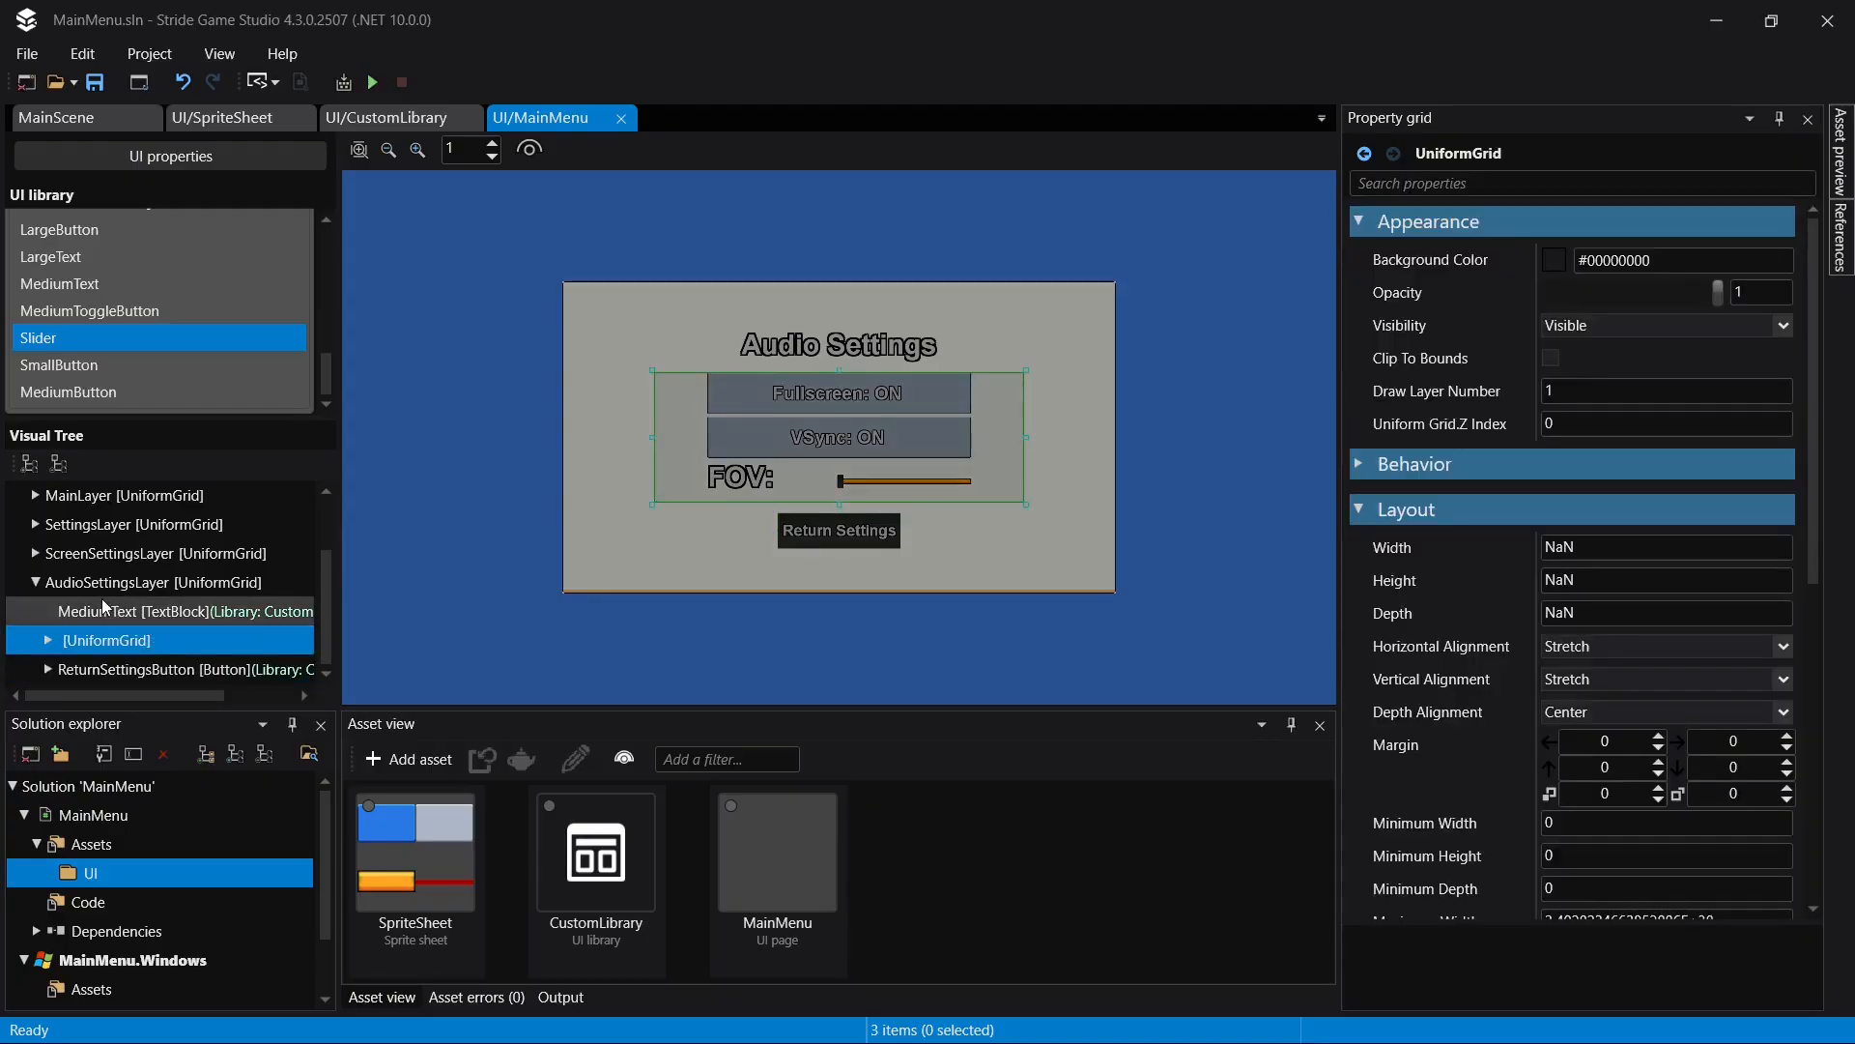
pyautogui.click(48, 640)
pyautogui.scroll(-1, 240, 491)
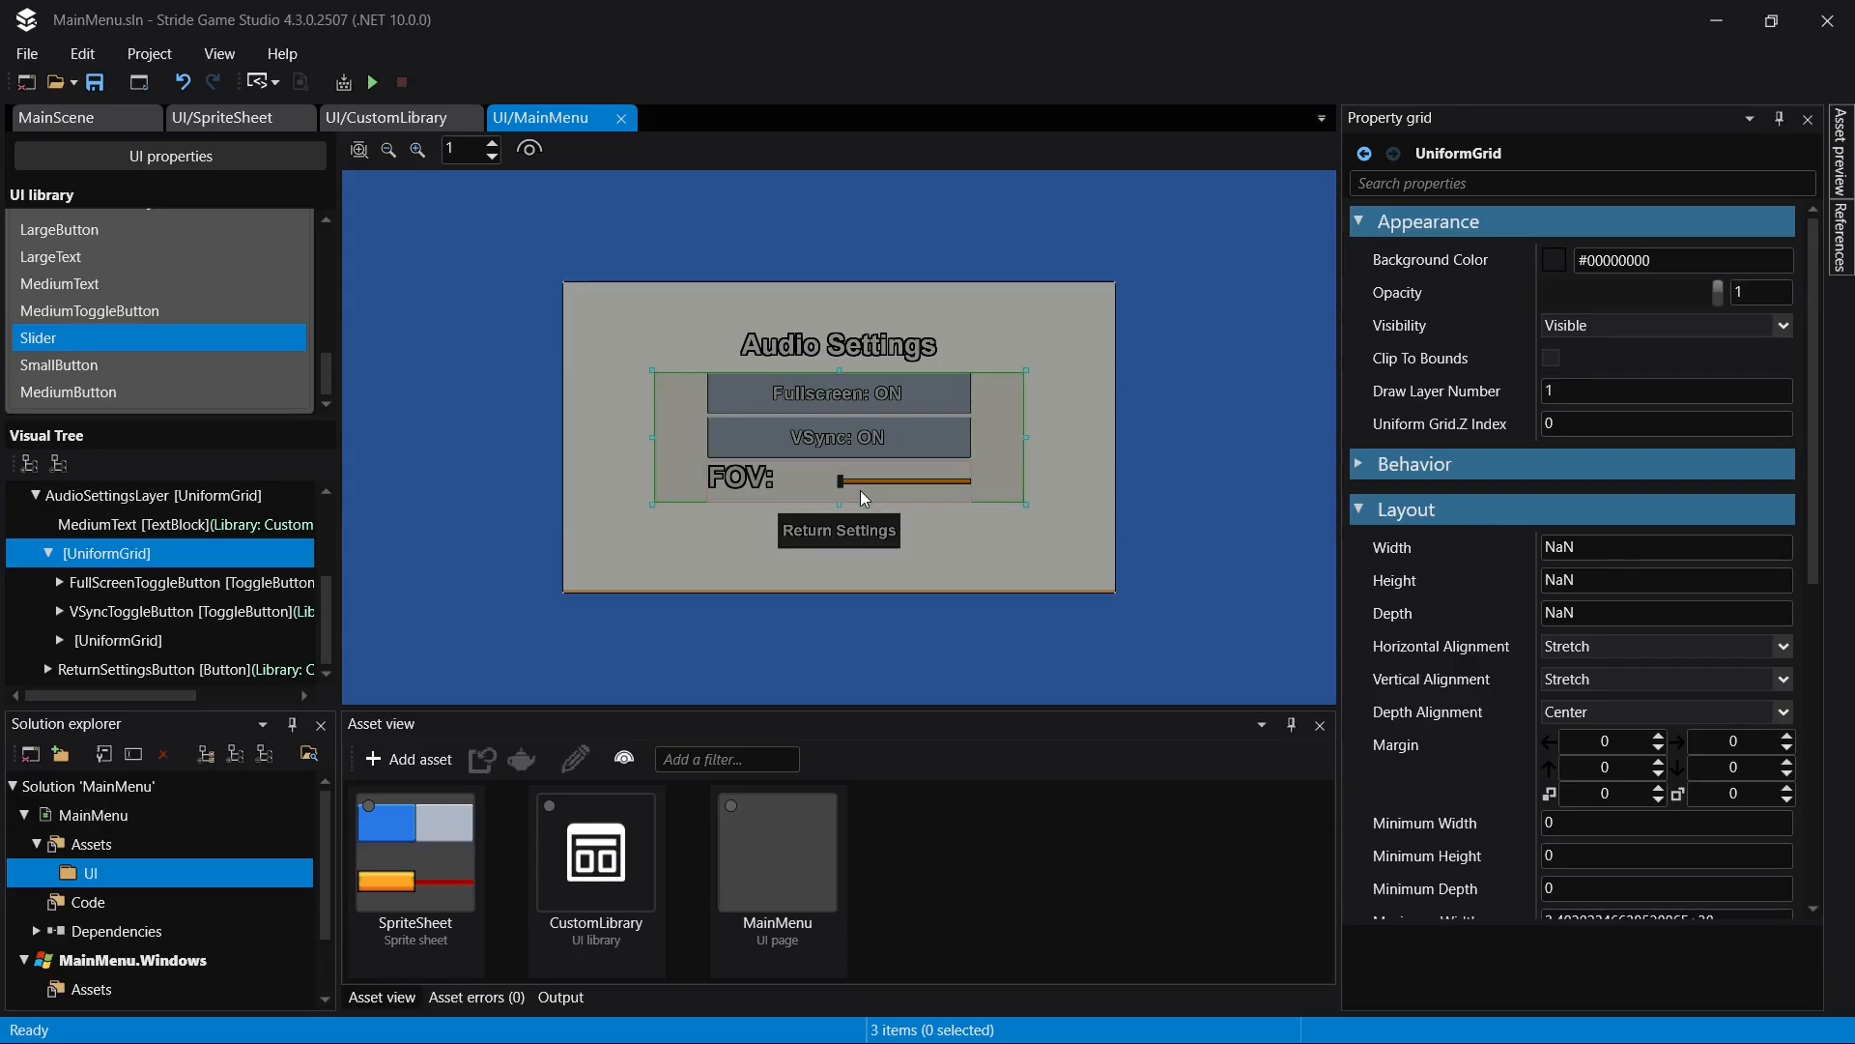
pyautogui.click(839, 392)
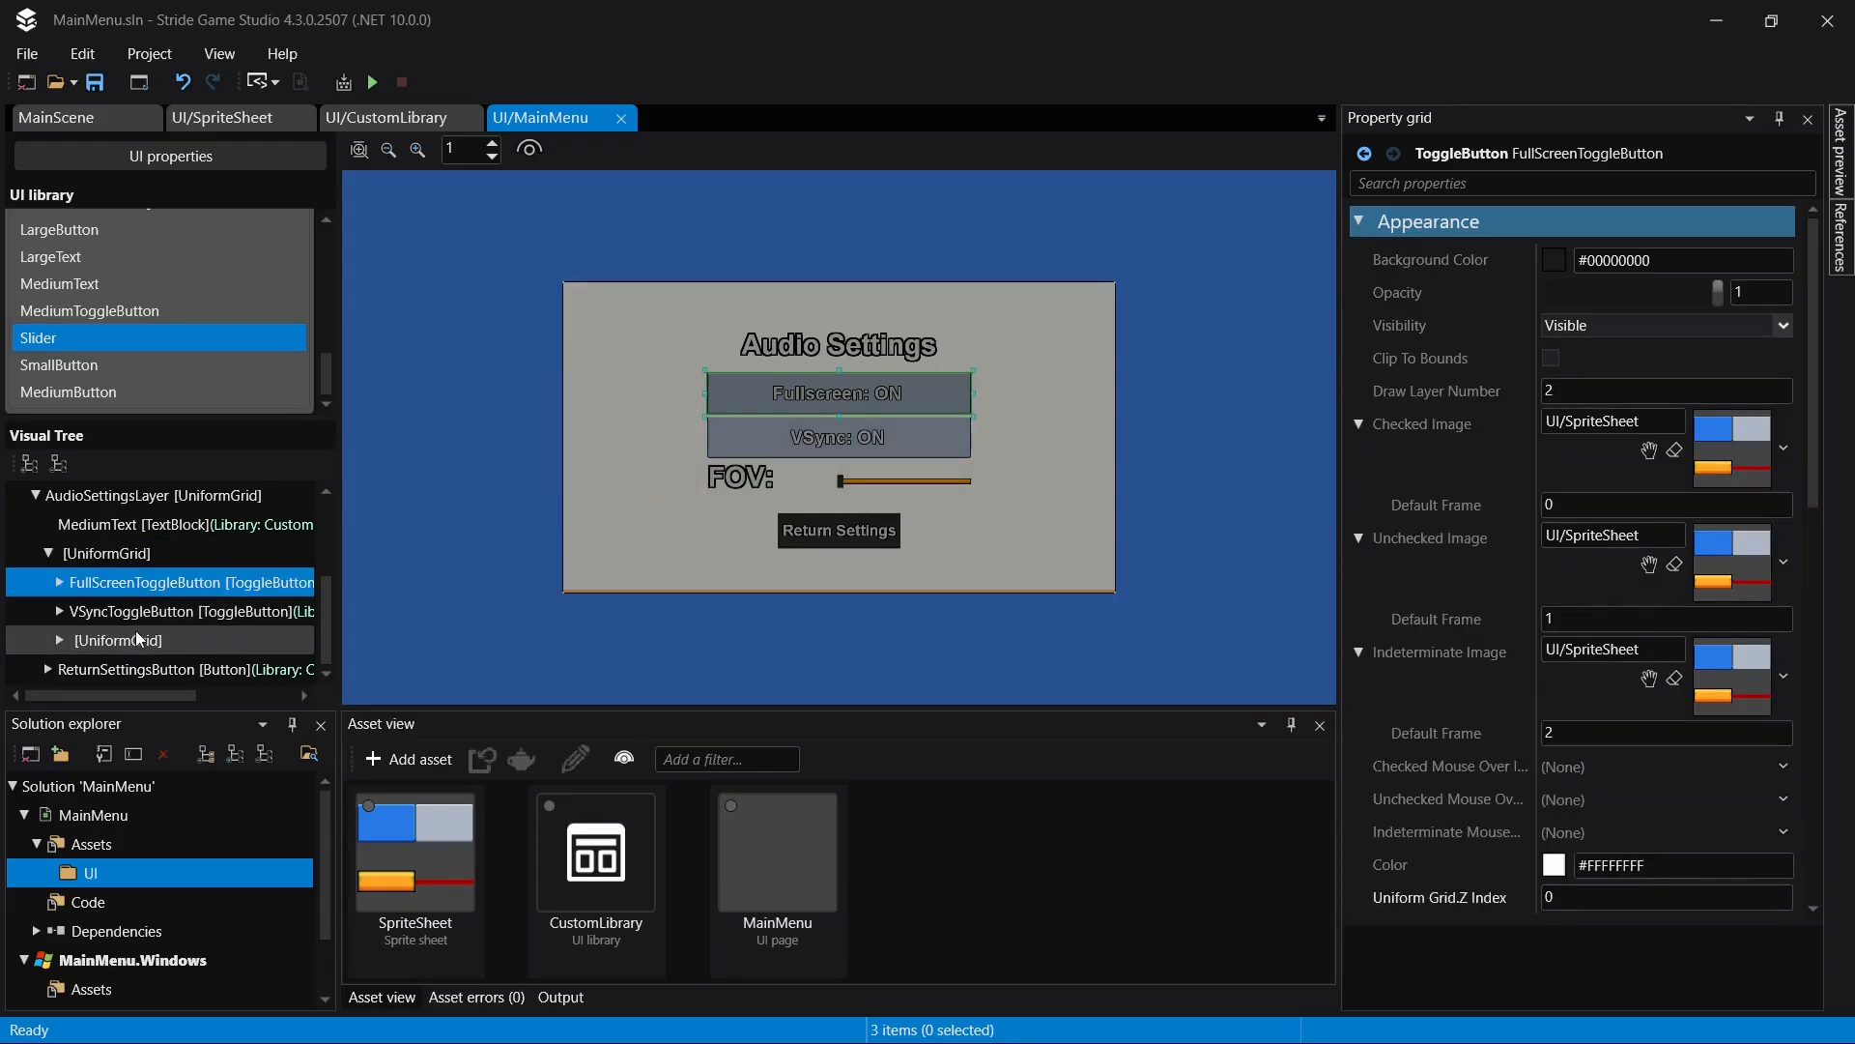
pyautogui.keyDown('ctrl'); pyautogui.click(143, 619); pyautogui.keyUp('ctrl')
pyautogui.keyDown('ctrl'); pyautogui.click(142, 640); pyautogui.keyUp('ctrl')
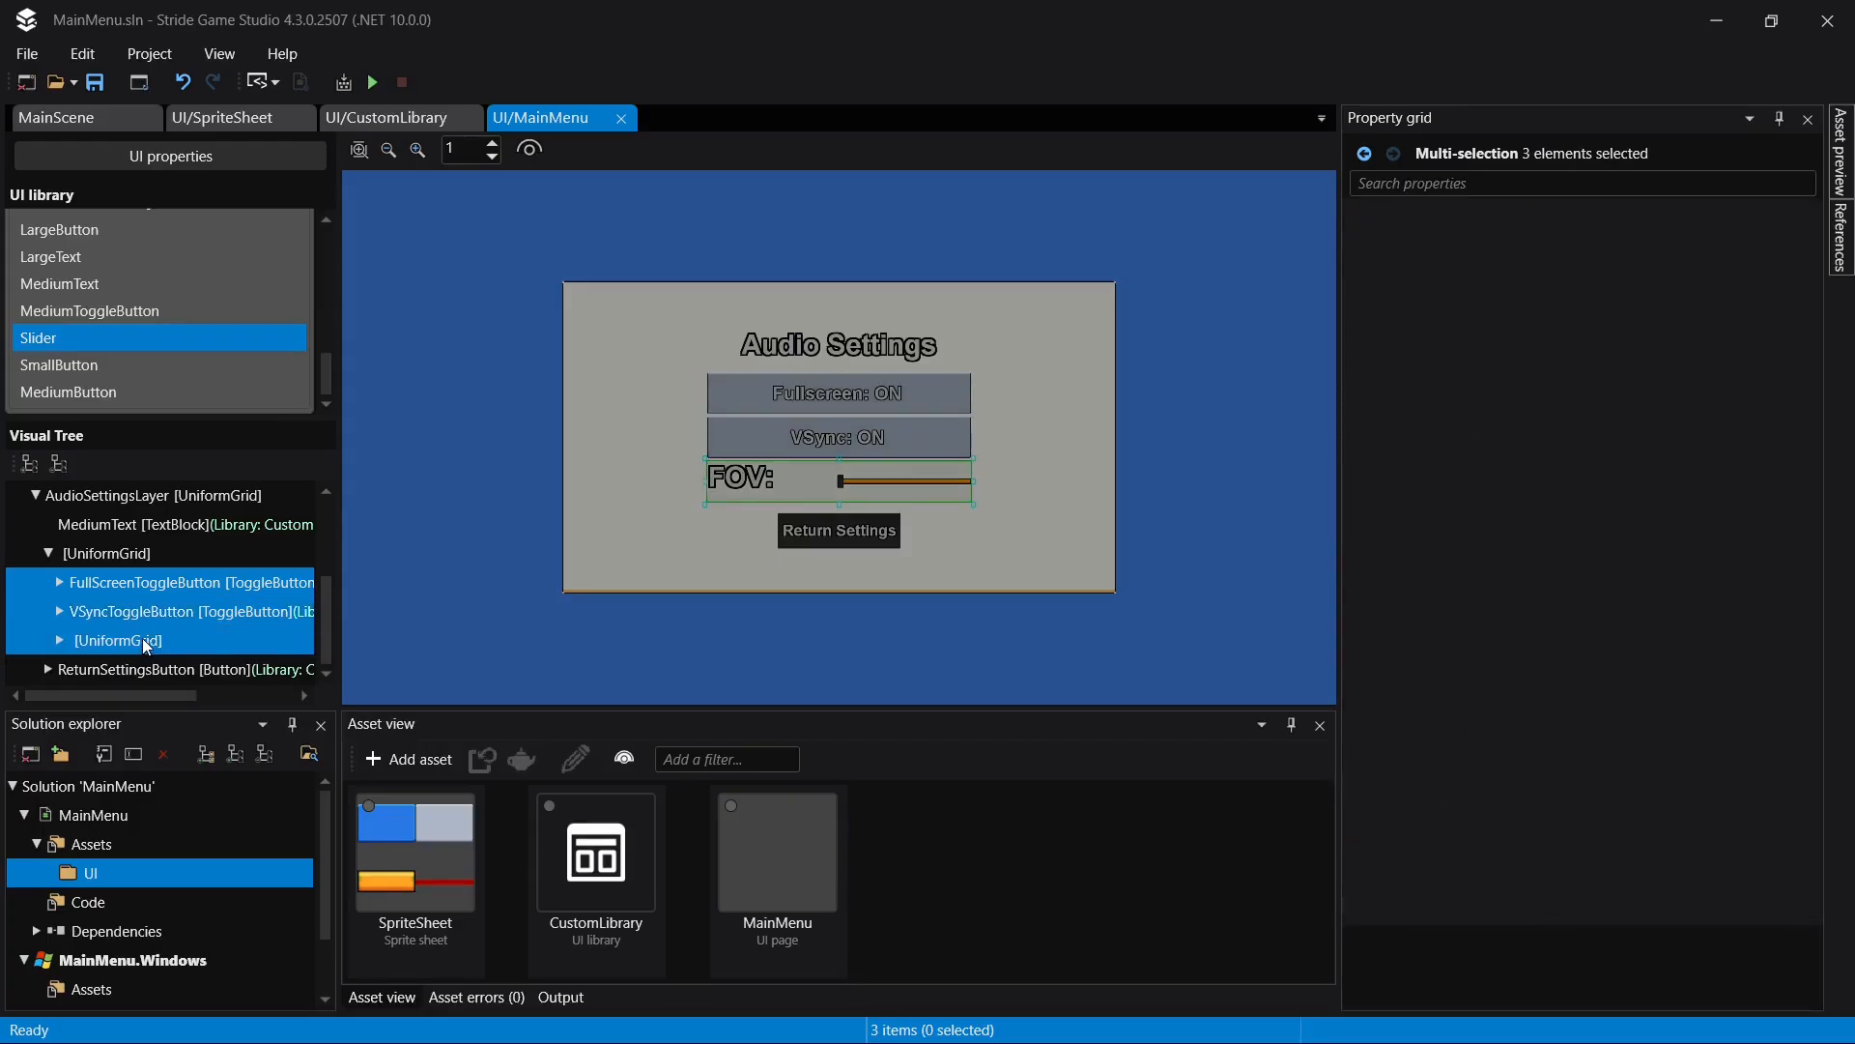
pyautogui.press('Delete')
# - Add a new UniformGrid inside the emptied inner UniformGrid of AudioSettingsLayer and show its grid properties
pyautogui.click(142, 640)
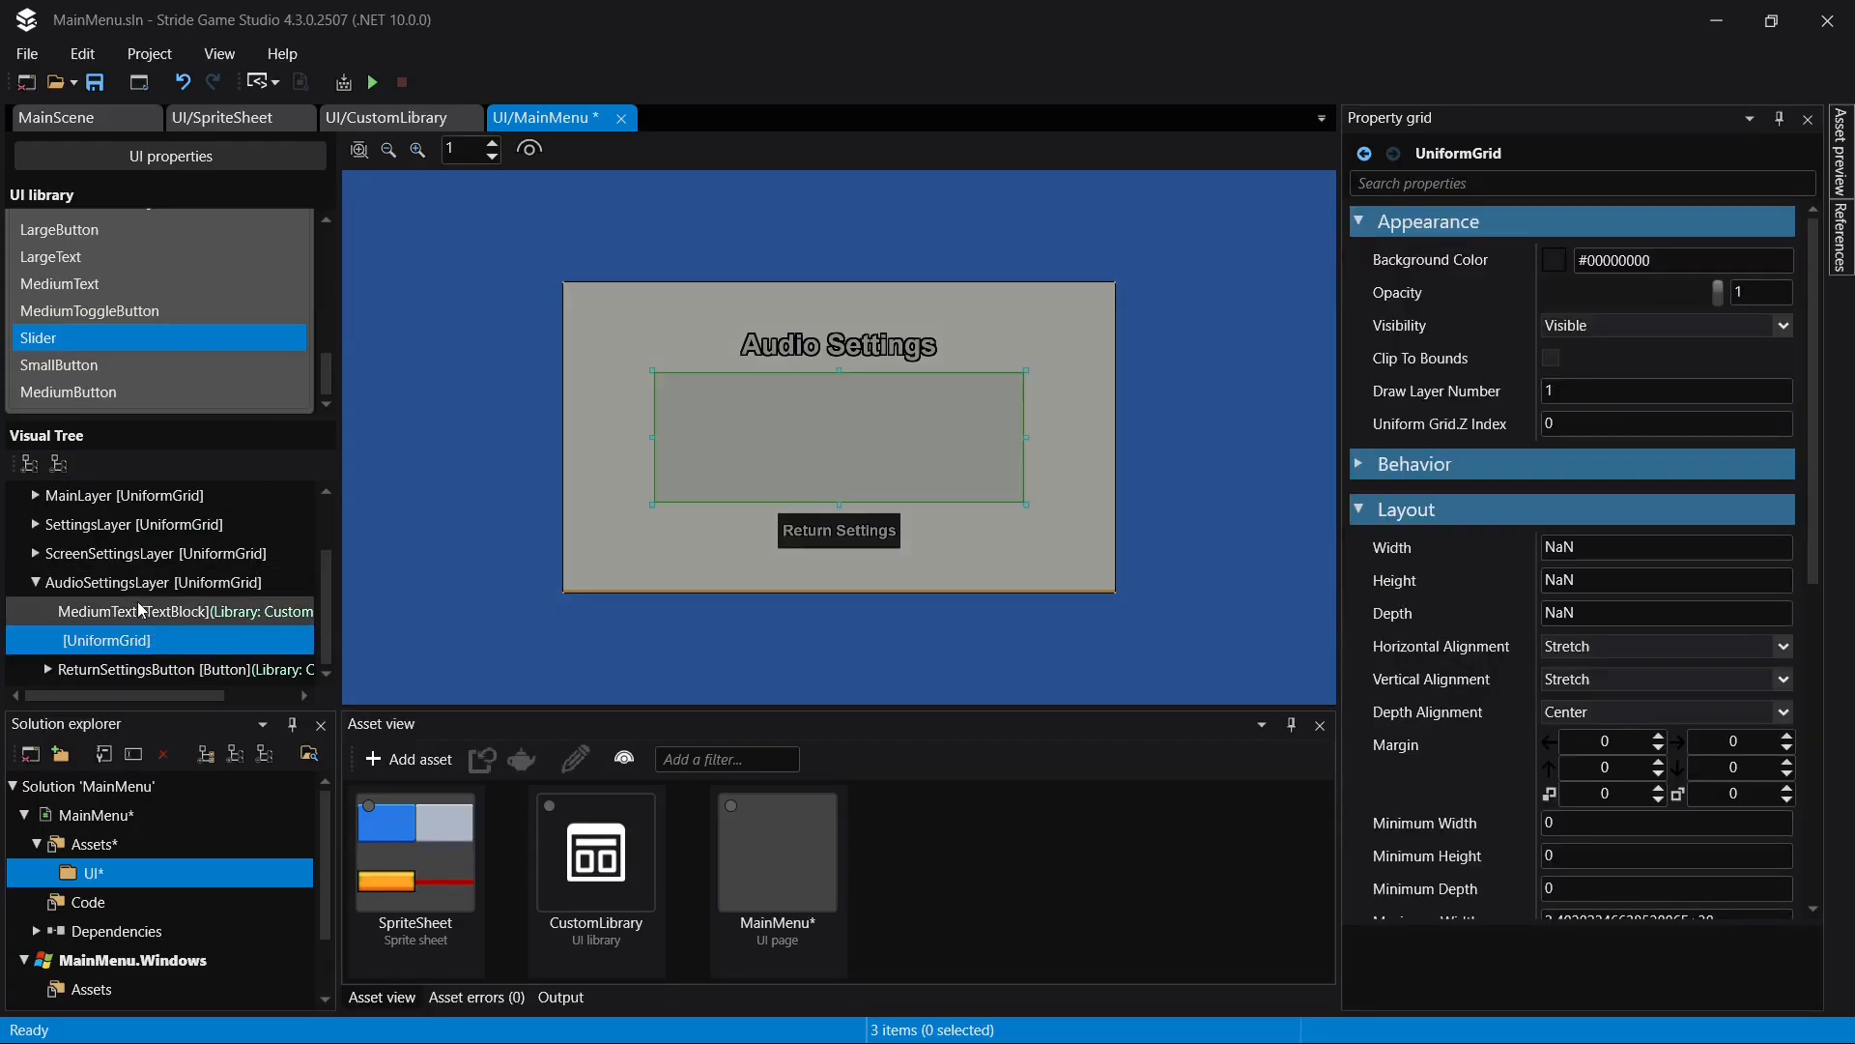
pyautogui.scroll(3, 129, 309)
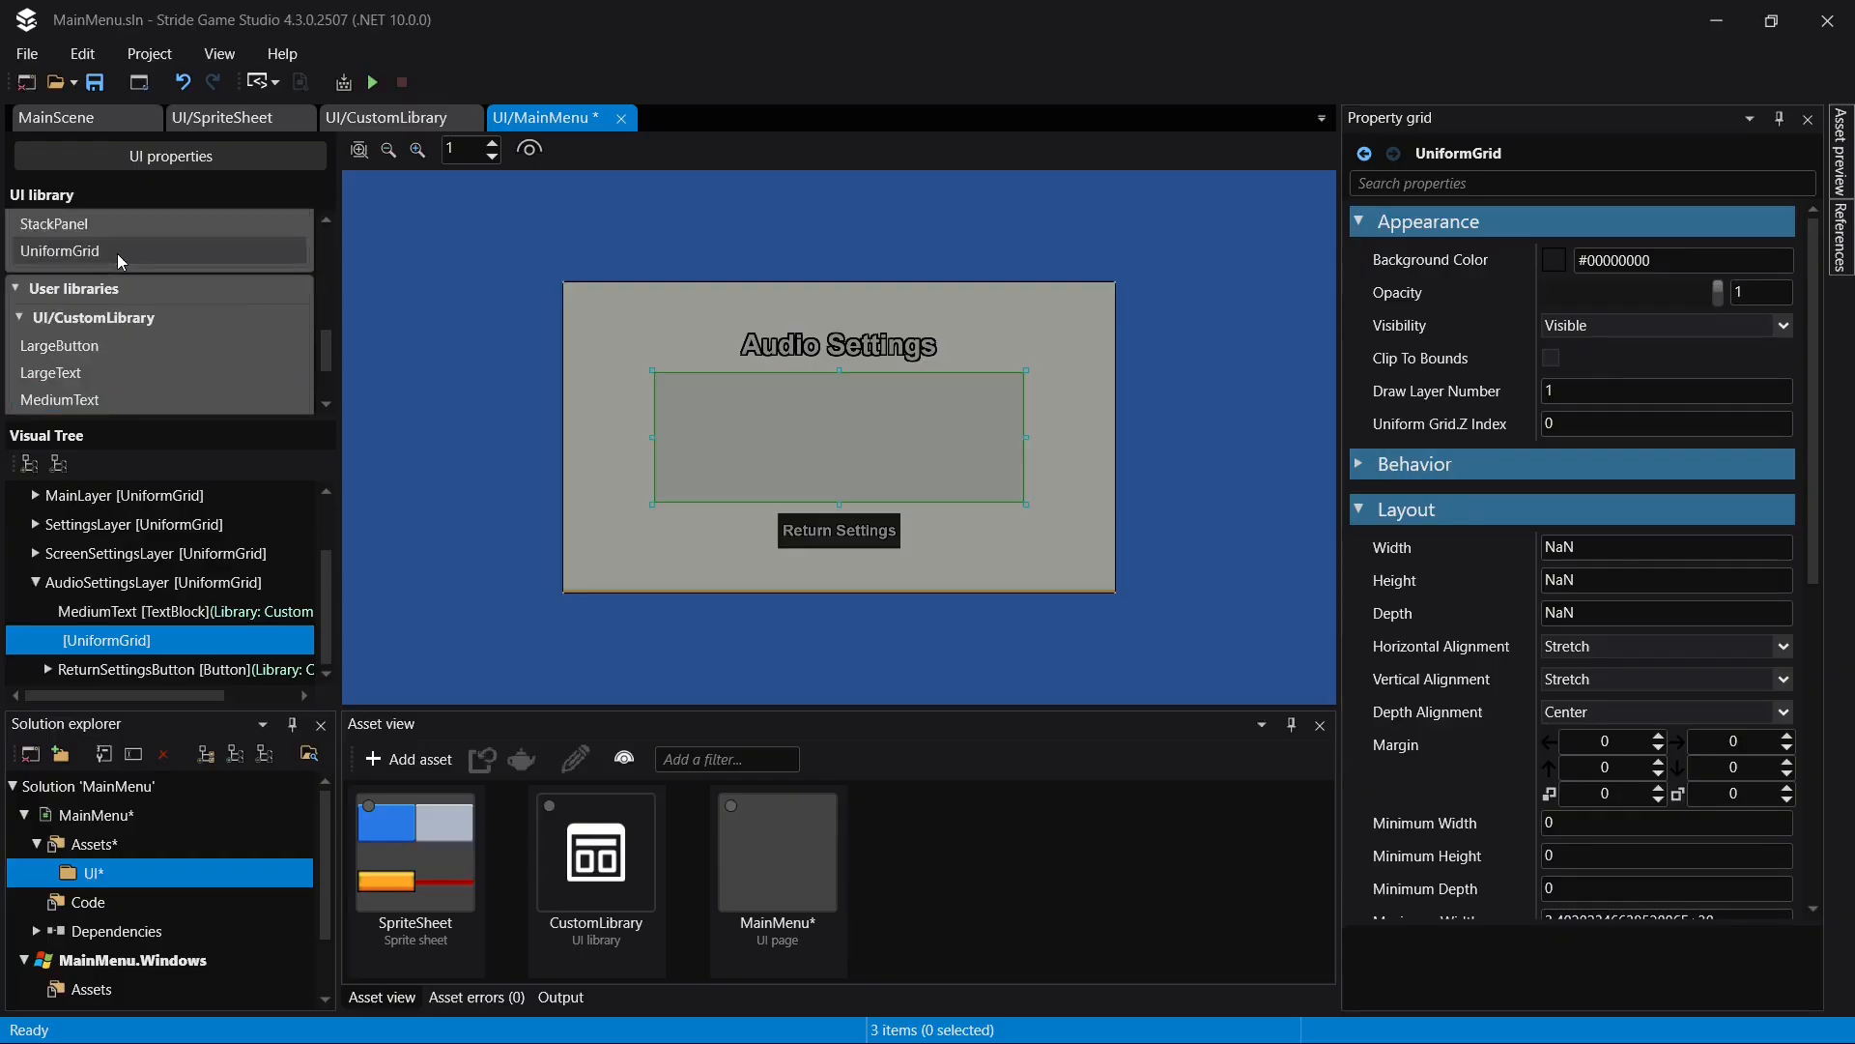
pyautogui.moveTo(114, 253); pyautogui.dragTo(136, 629)
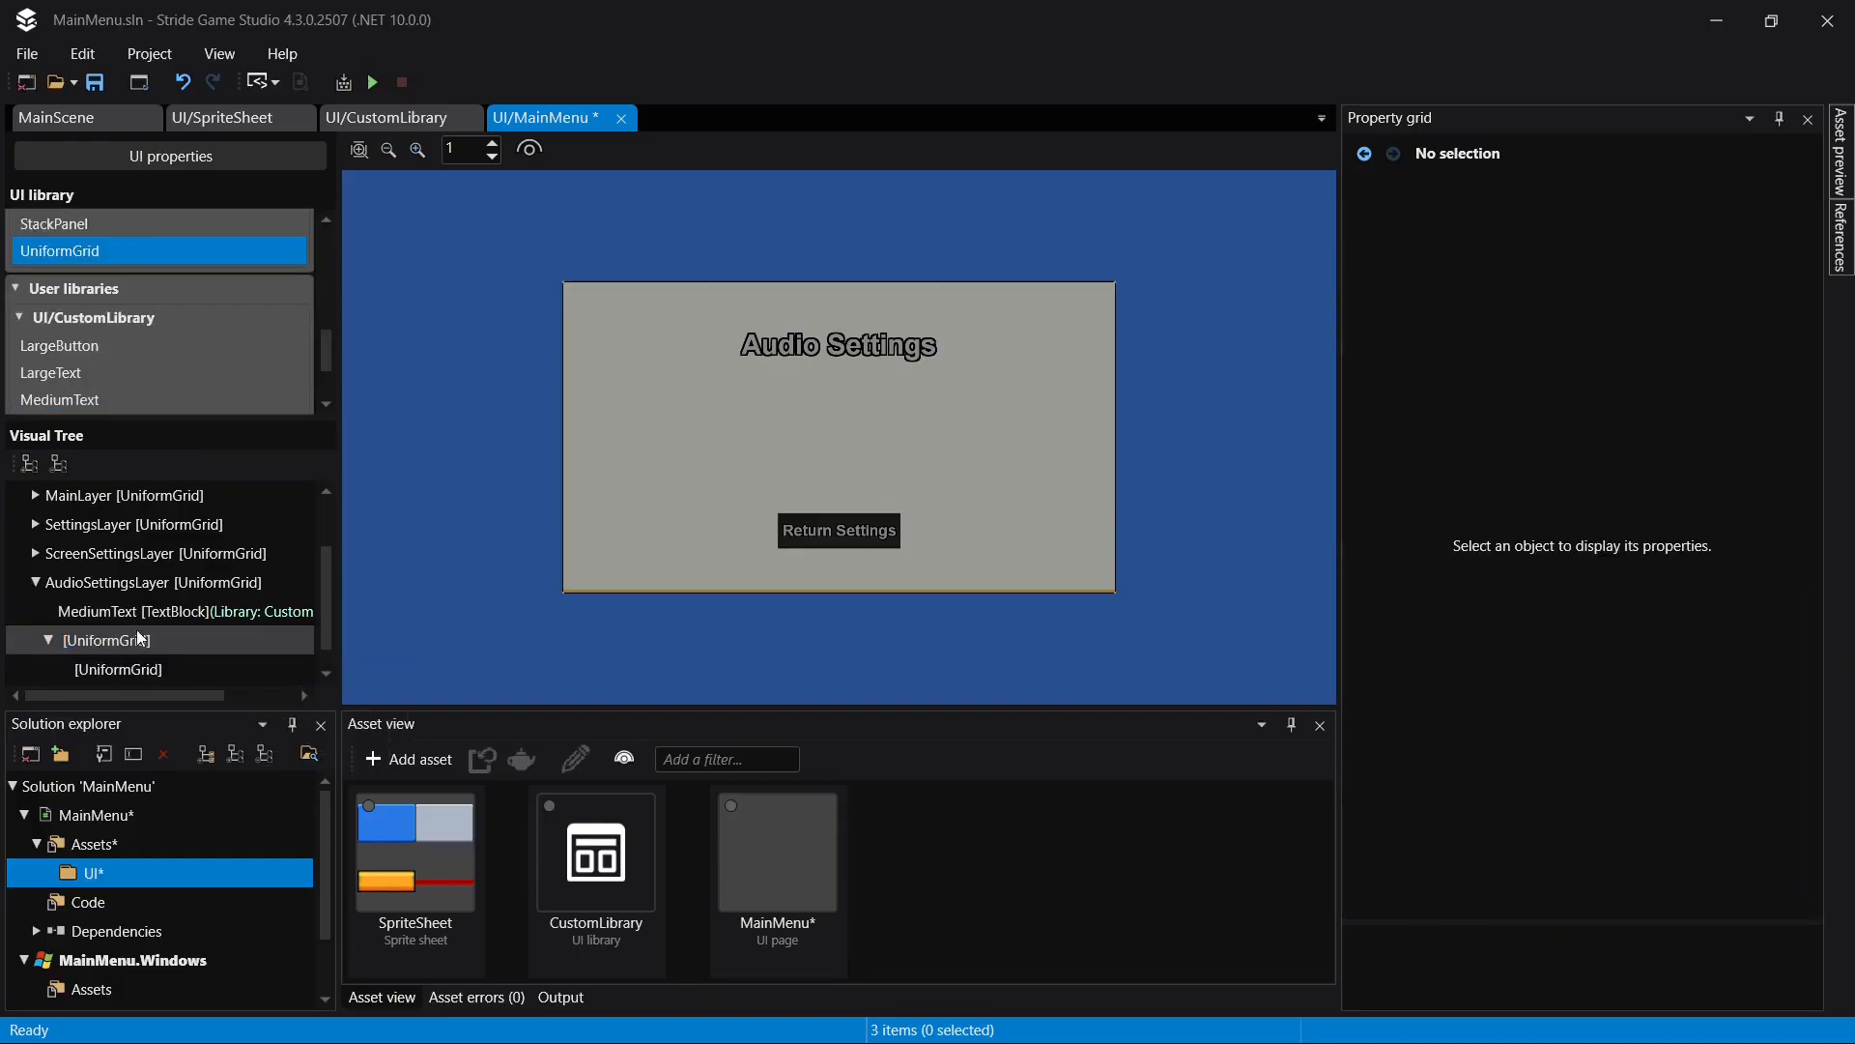
pyautogui.click(143, 665)
pyautogui.scroll(-5, 1643, 754)
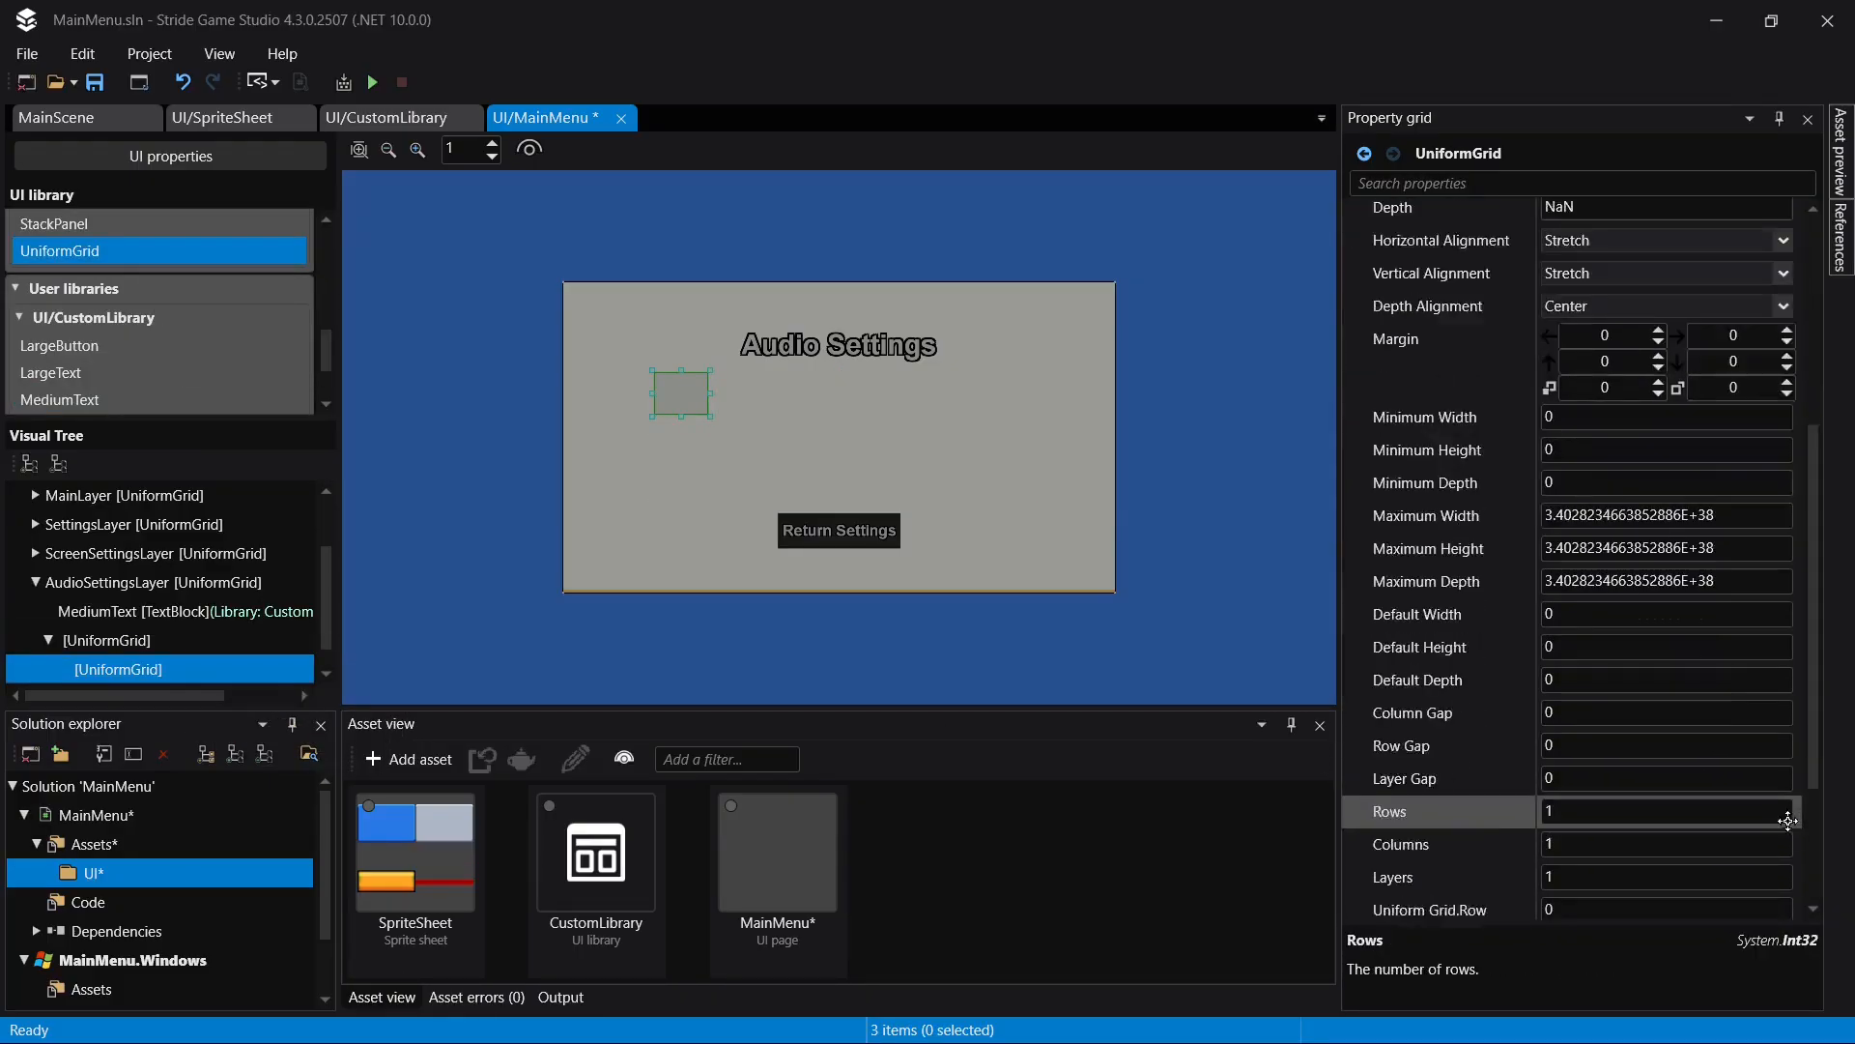
pyautogui.scroll(-5, 1788, 820)
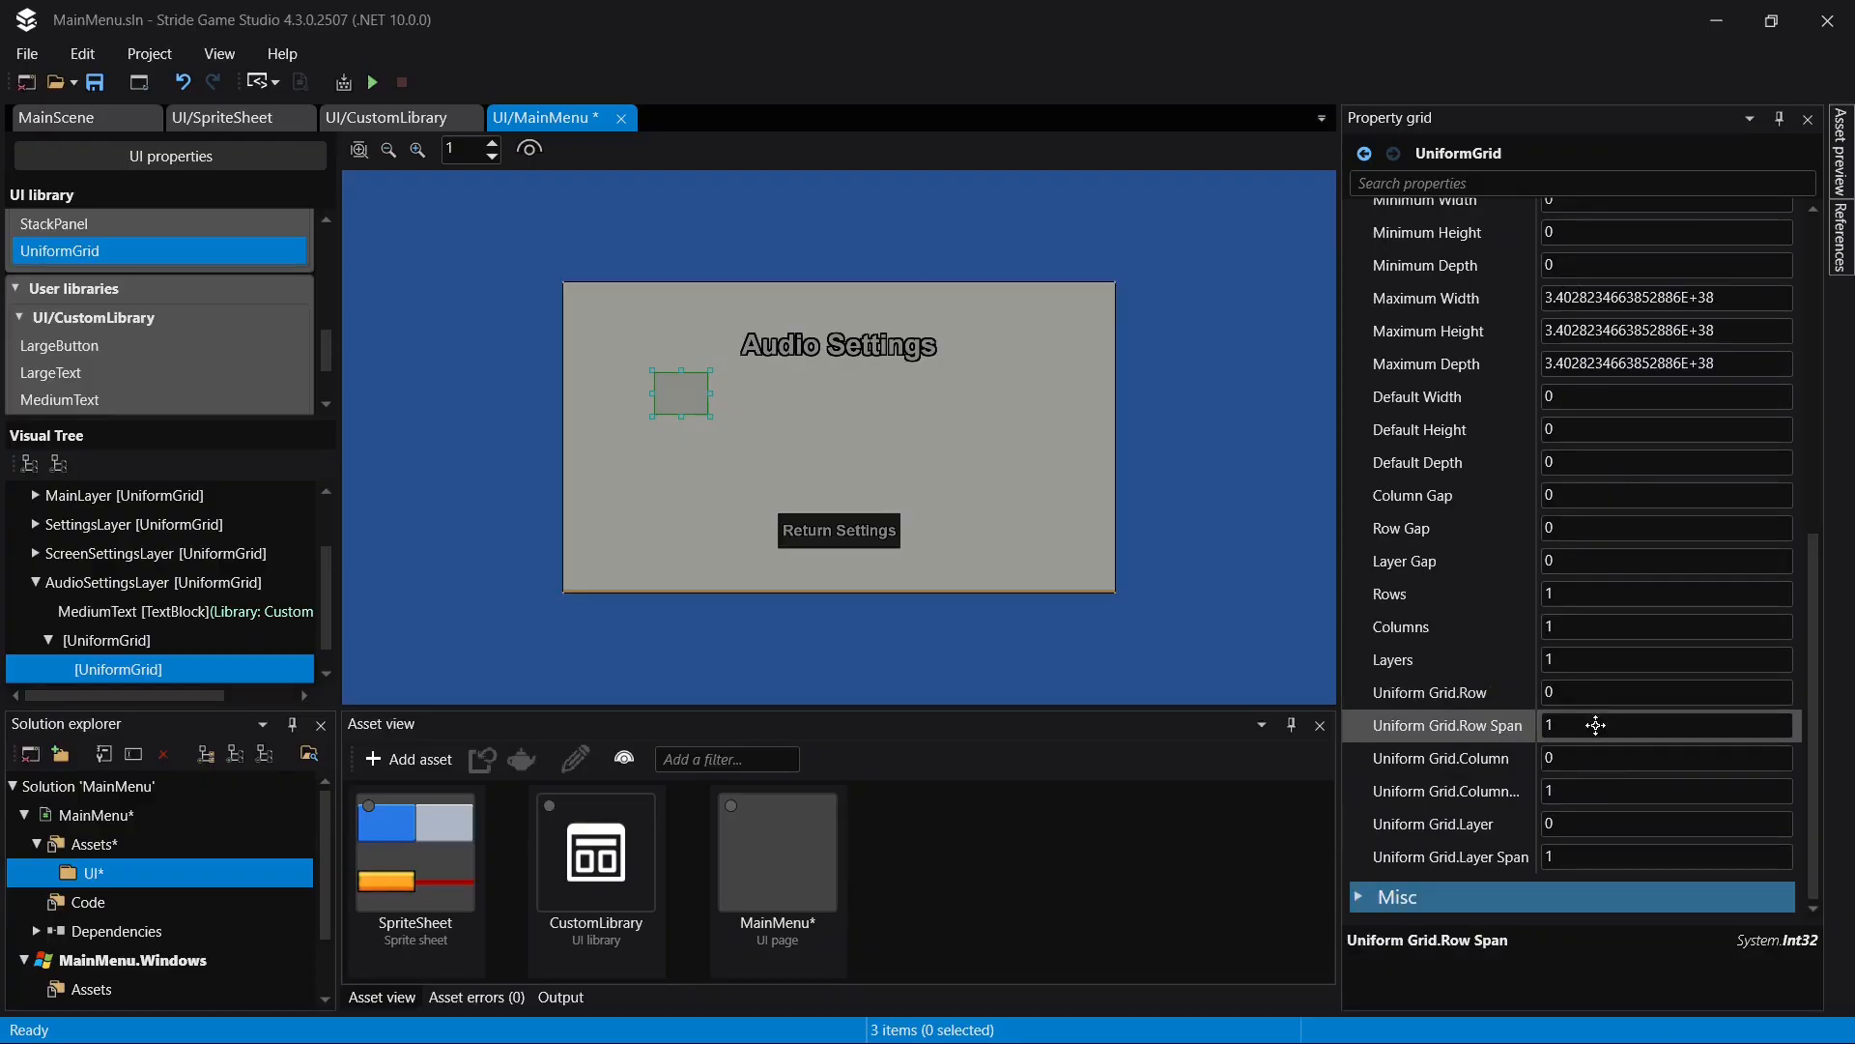
pyautogui.click(1596, 724)
pyautogui.write('5')
pyautogui.press('Return')
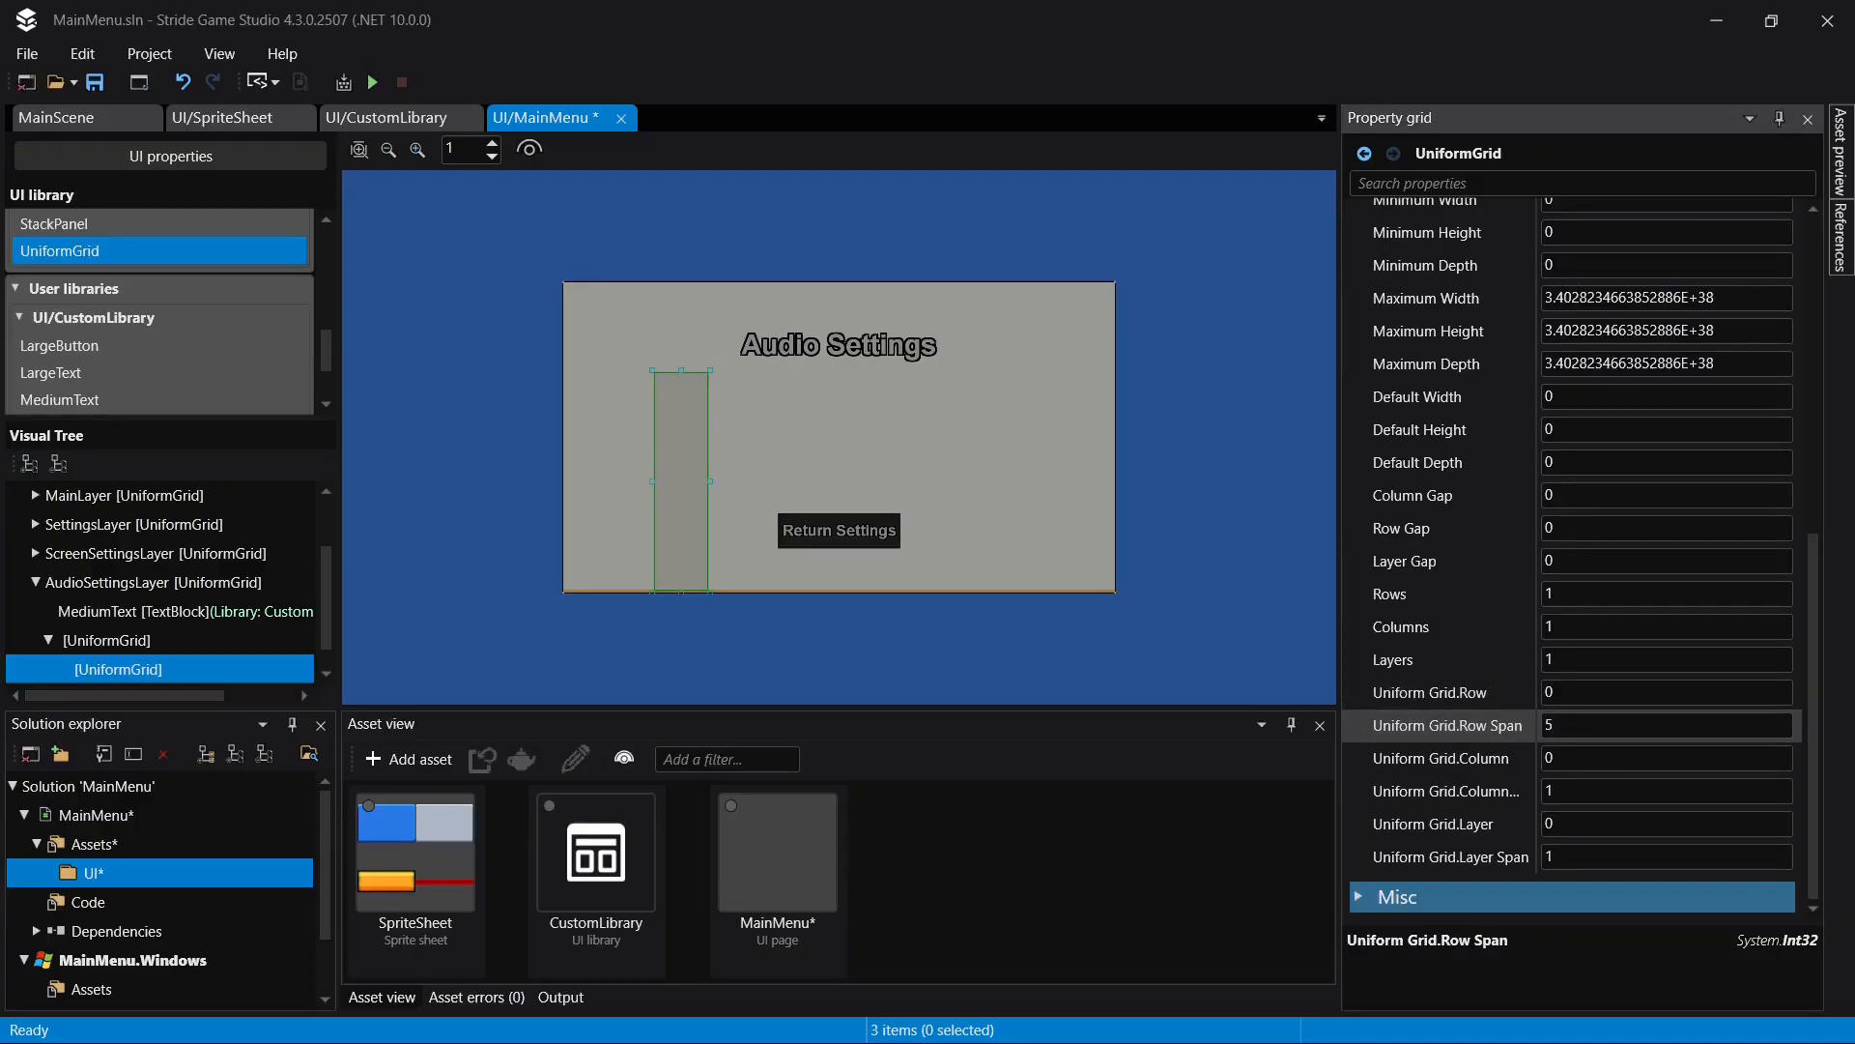
pyautogui.hotkey('ctrl', 'z')
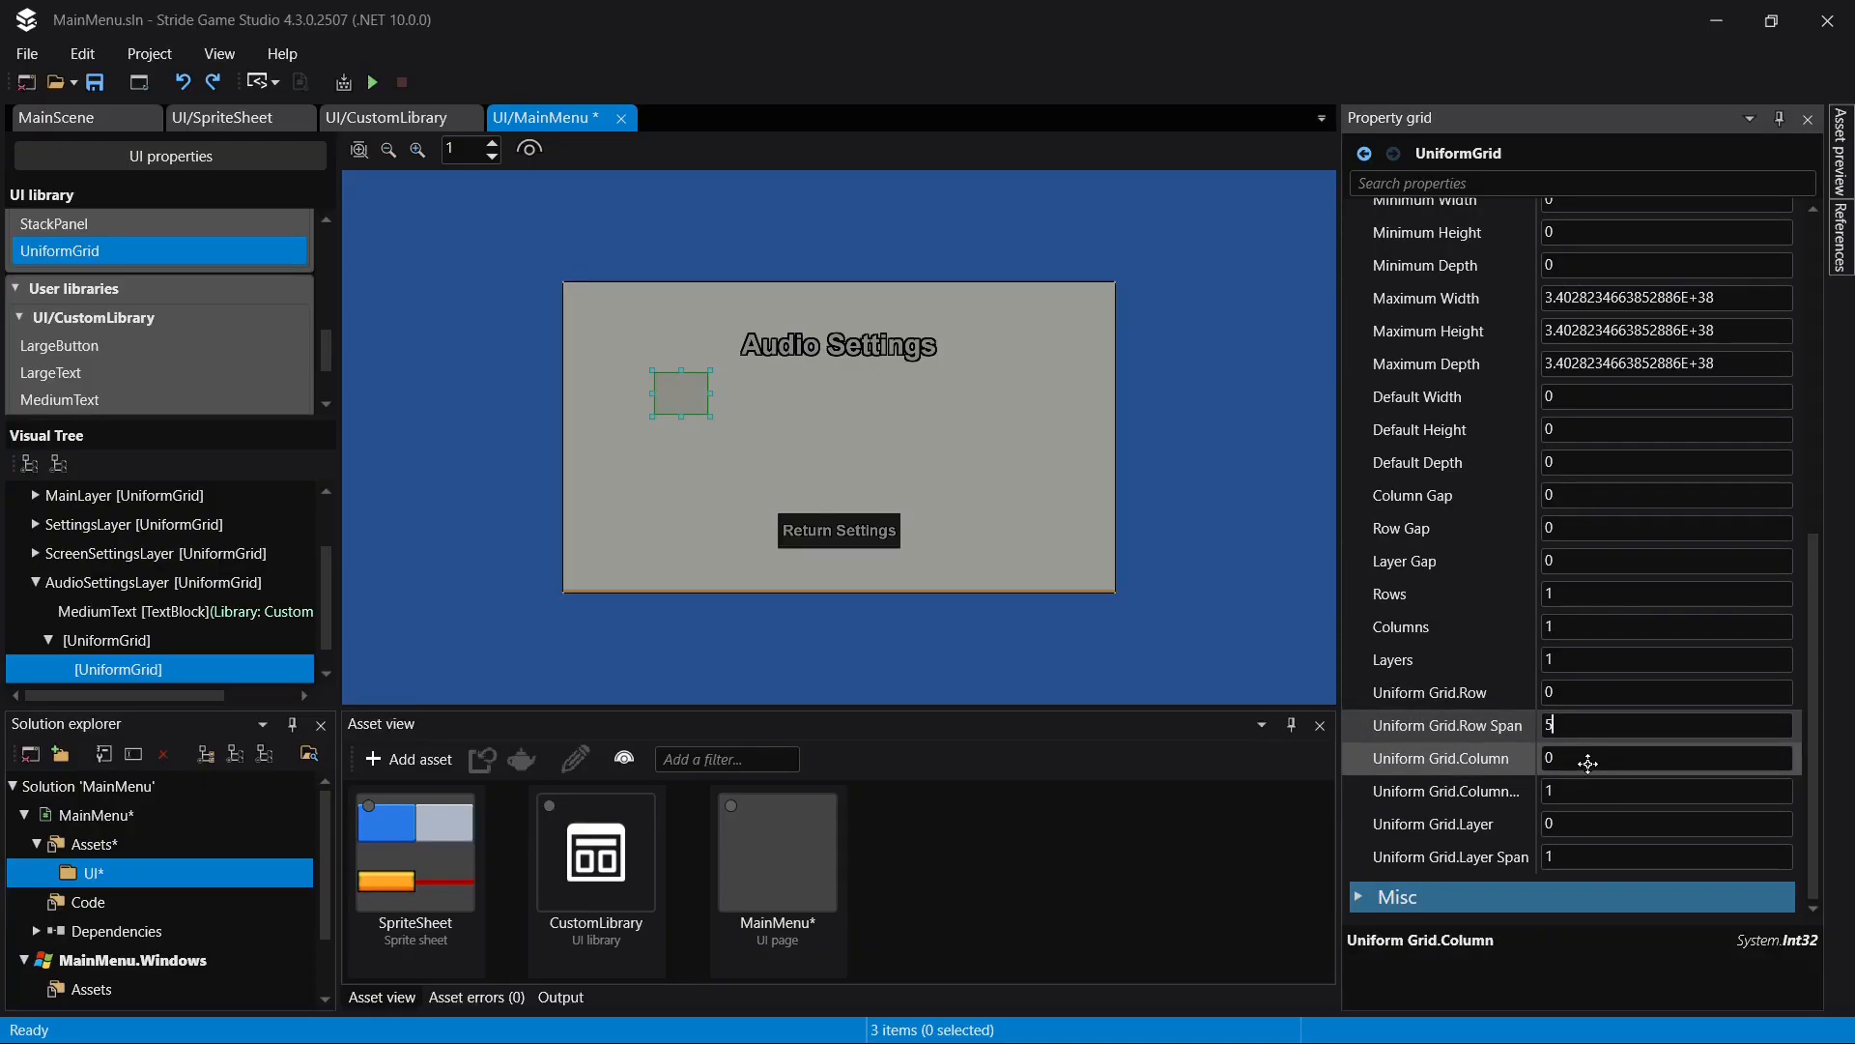
# - Set the nested UniformGrid's column span to 5 and its grid column to 1, and save the page
pyautogui.click(1576, 789)
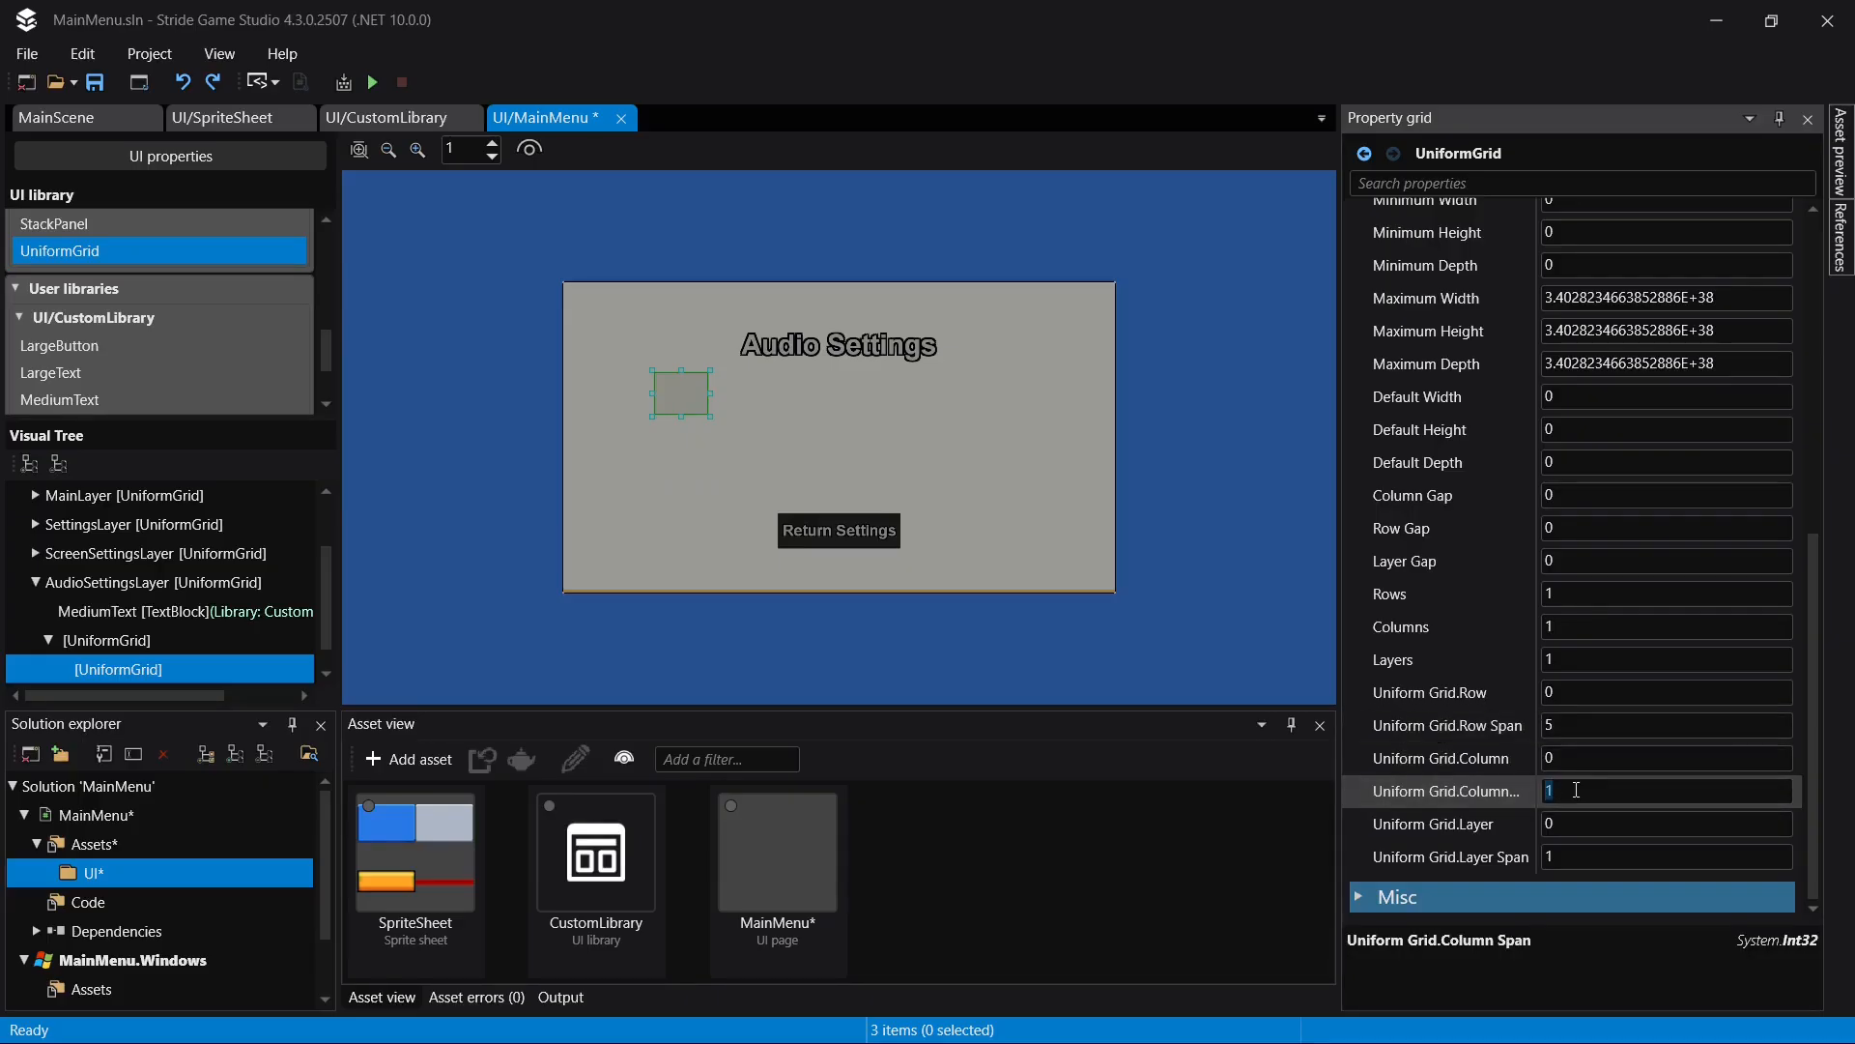
pyautogui.press('Return')
pyautogui.click(1568, 751)
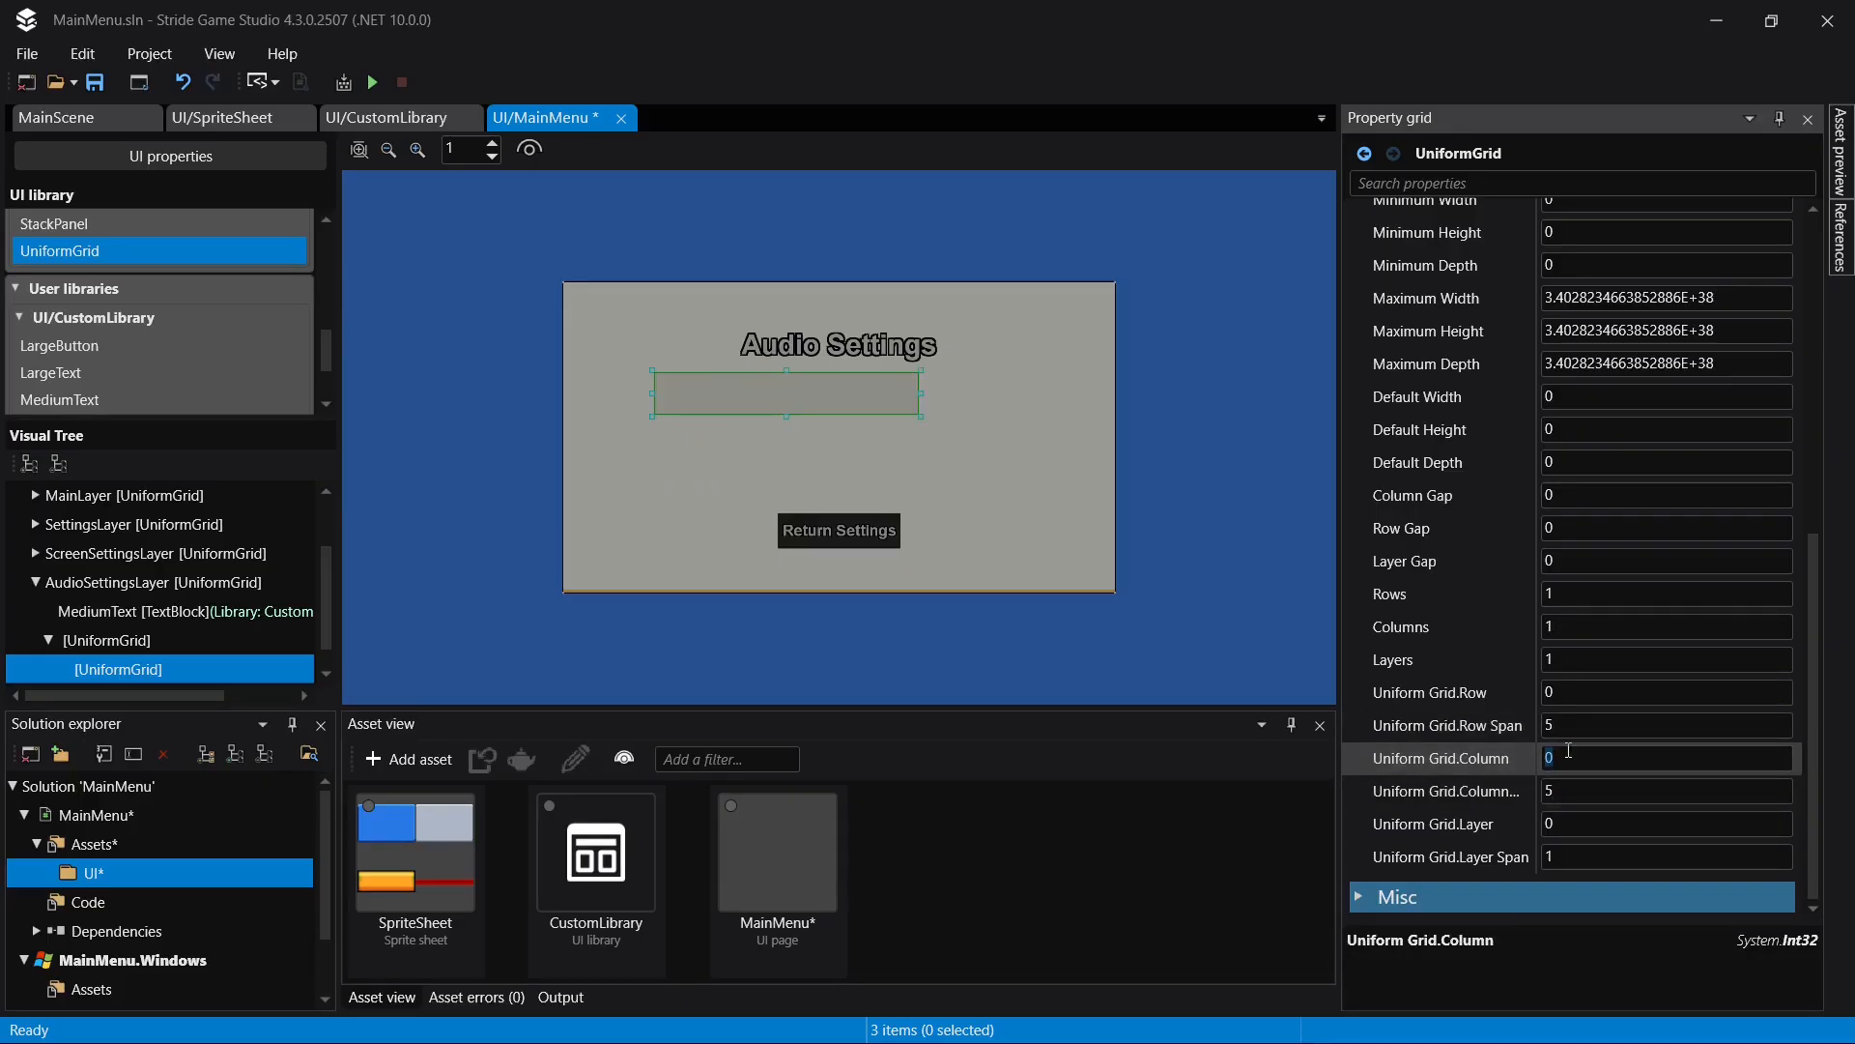
pyautogui.press('Return')
pyautogui.hotkey('ctrl', 's')
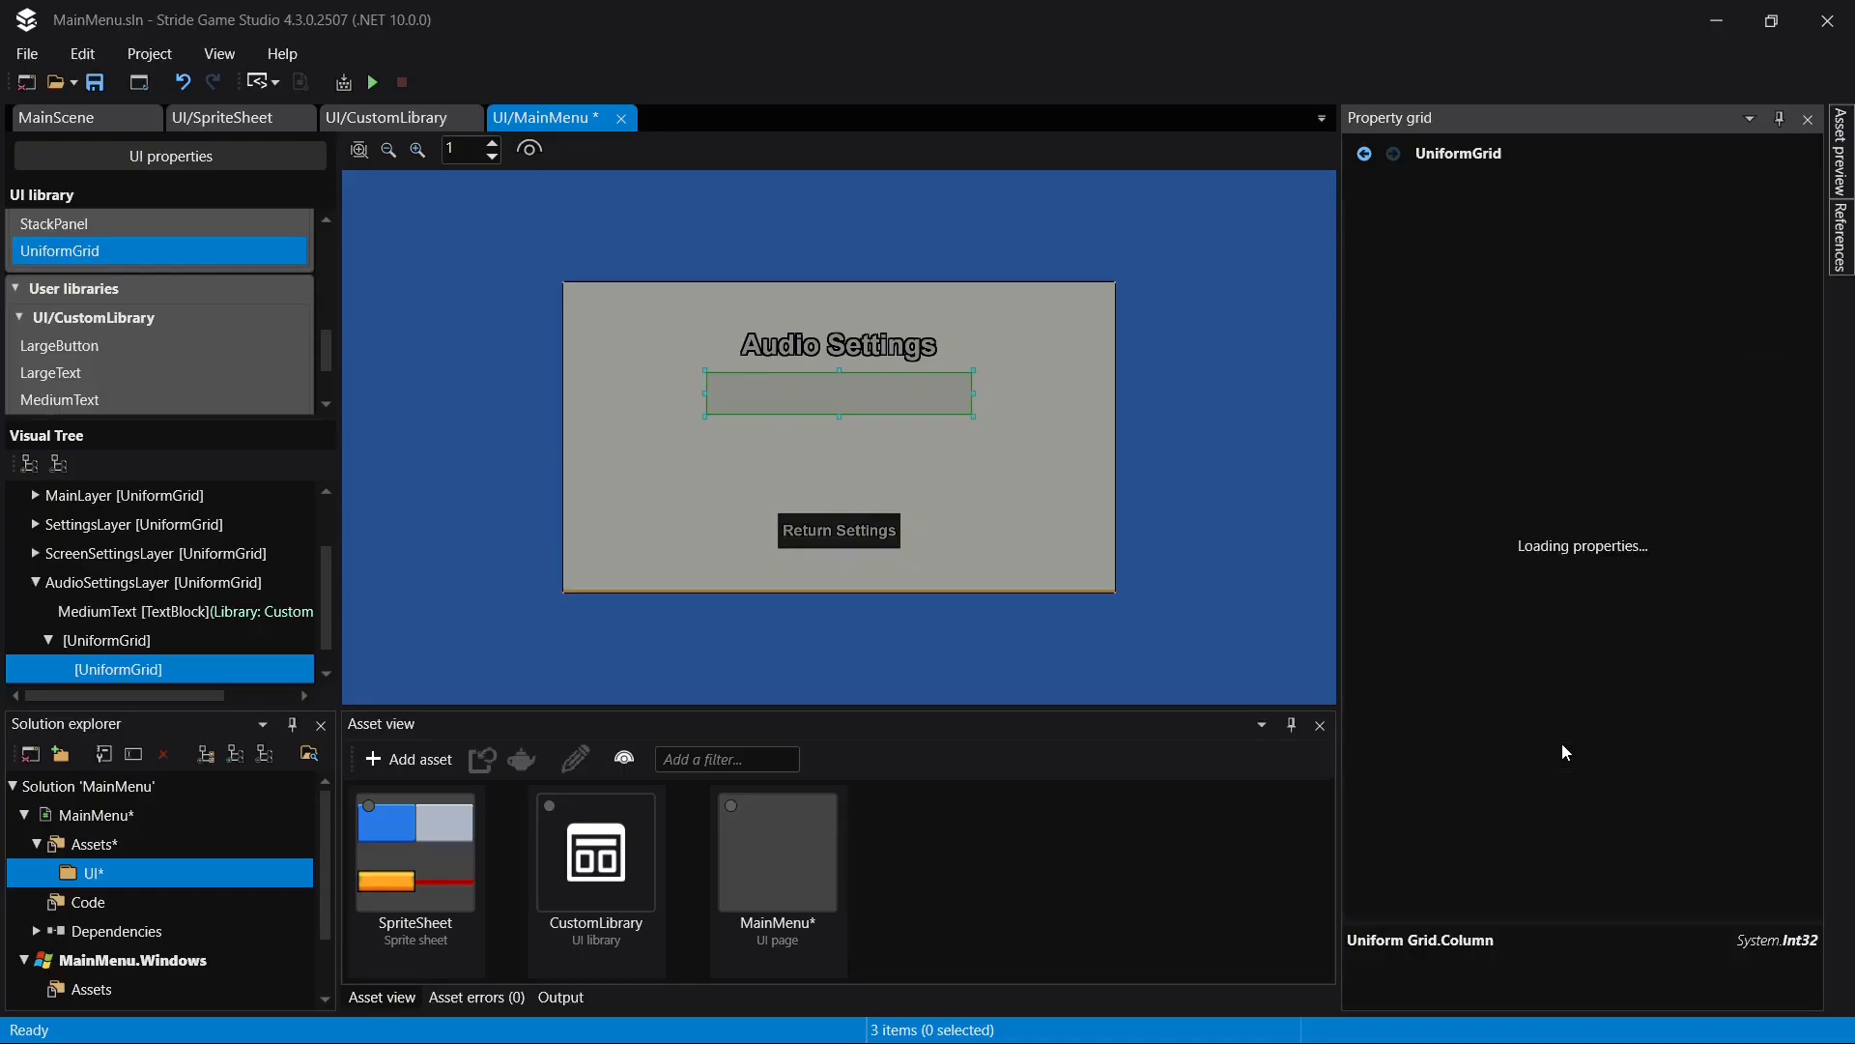
# - Set the nested UniformGrid's number of rows to 2
pyautogui.click(1605, 594)
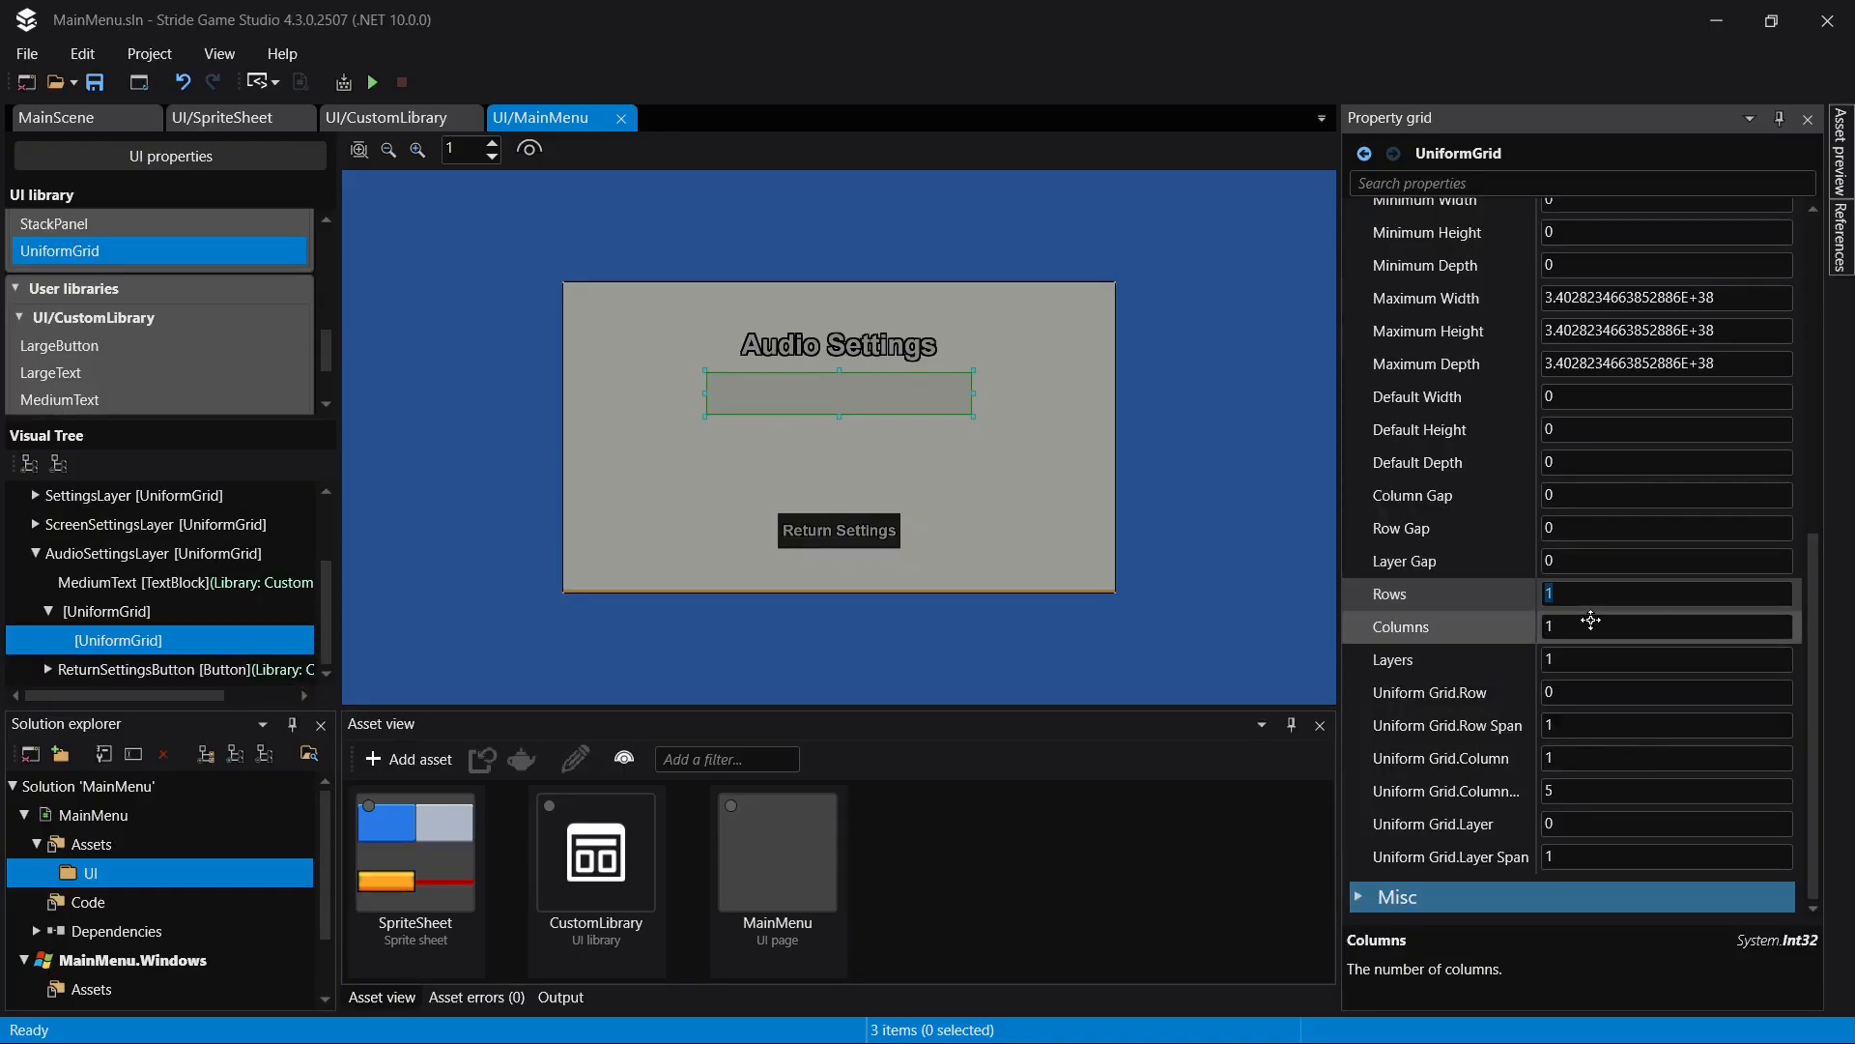
pyautogui.press('Return')
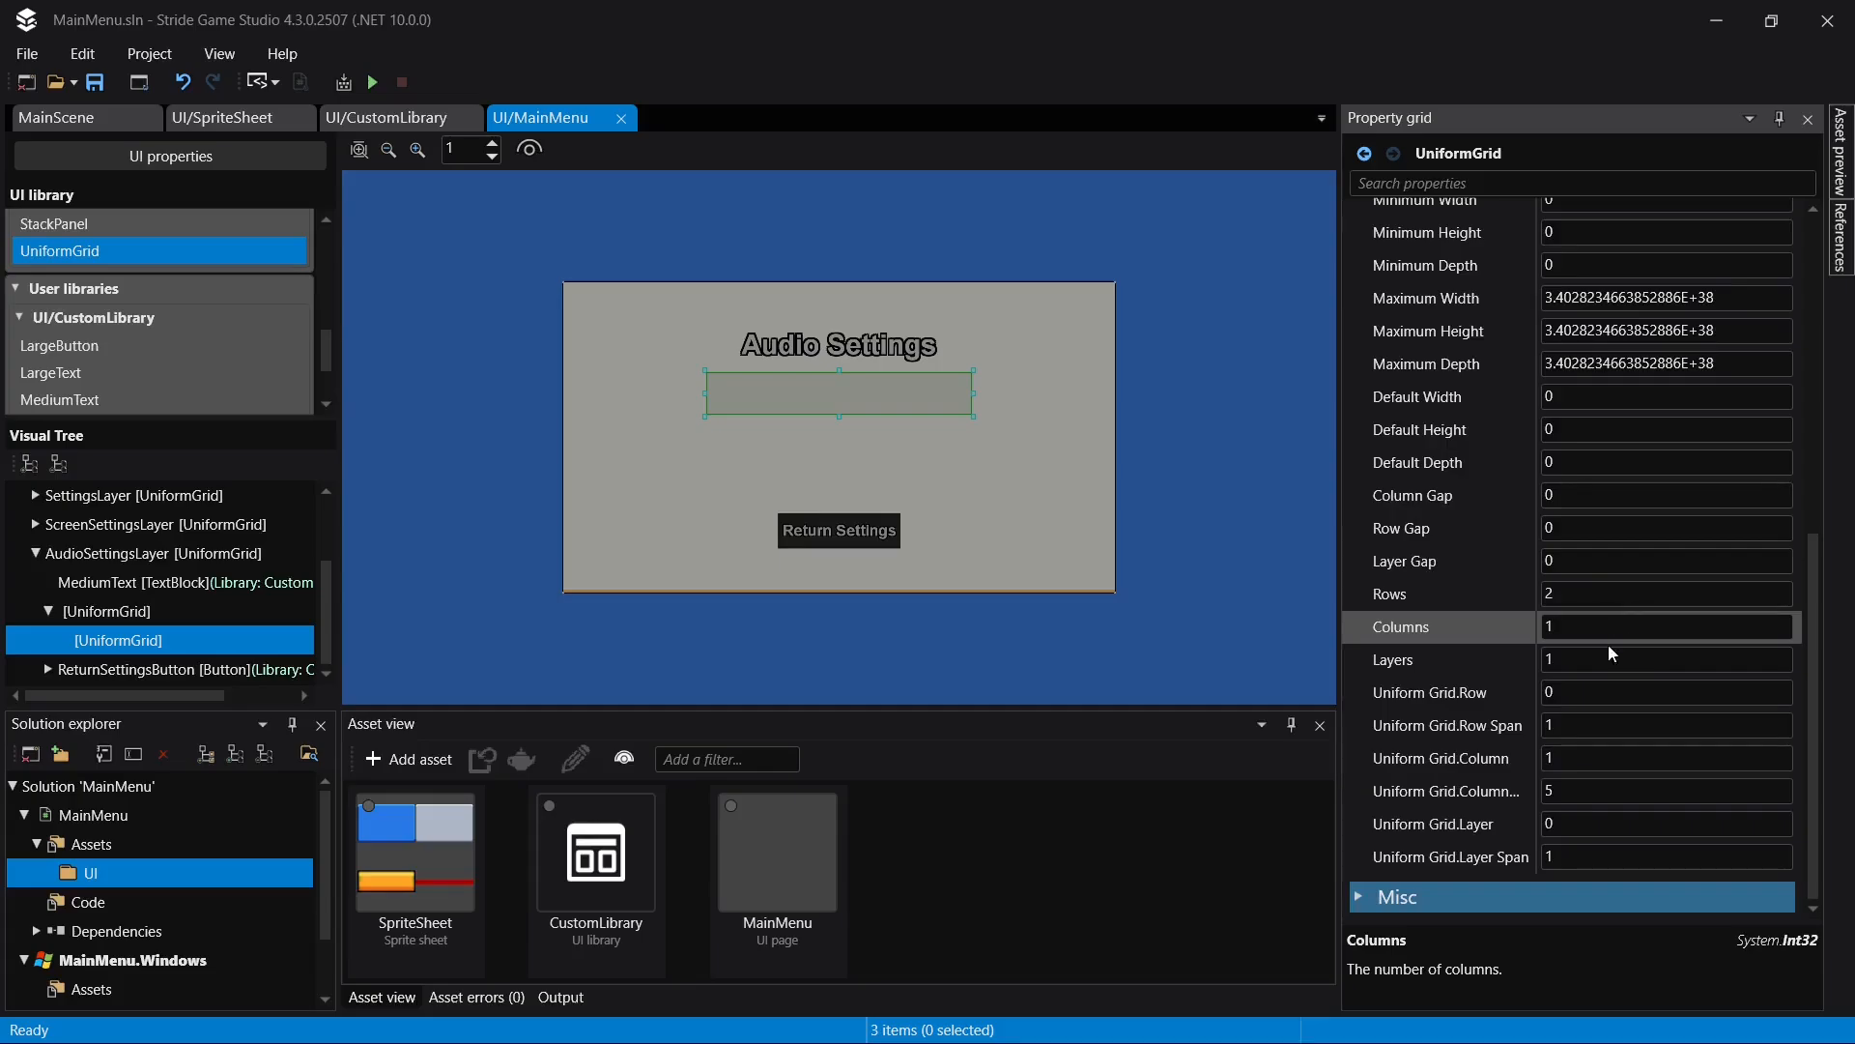
# - Set the nested UniformGrid's columns to 2, then add a MediumToggleButton from the custom library to it and save
pyautogui.click(1613, 624)
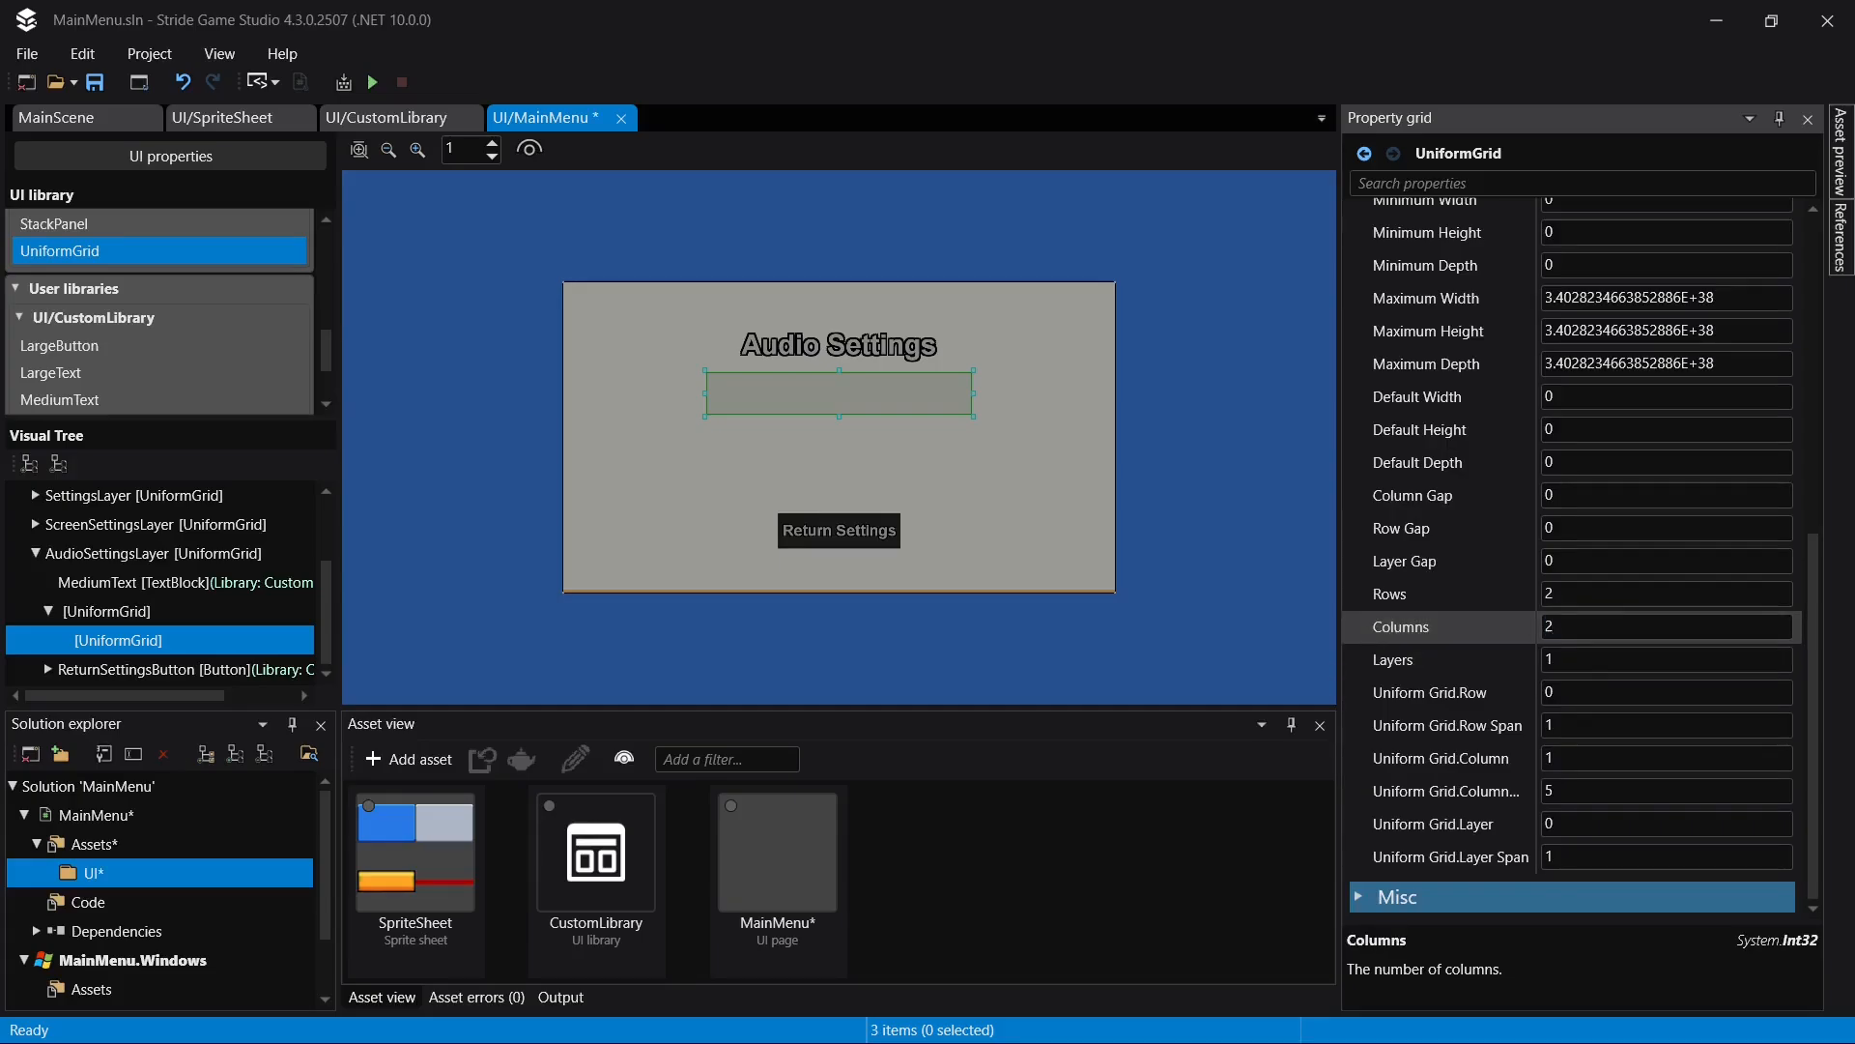
pyautogui.press('Return')
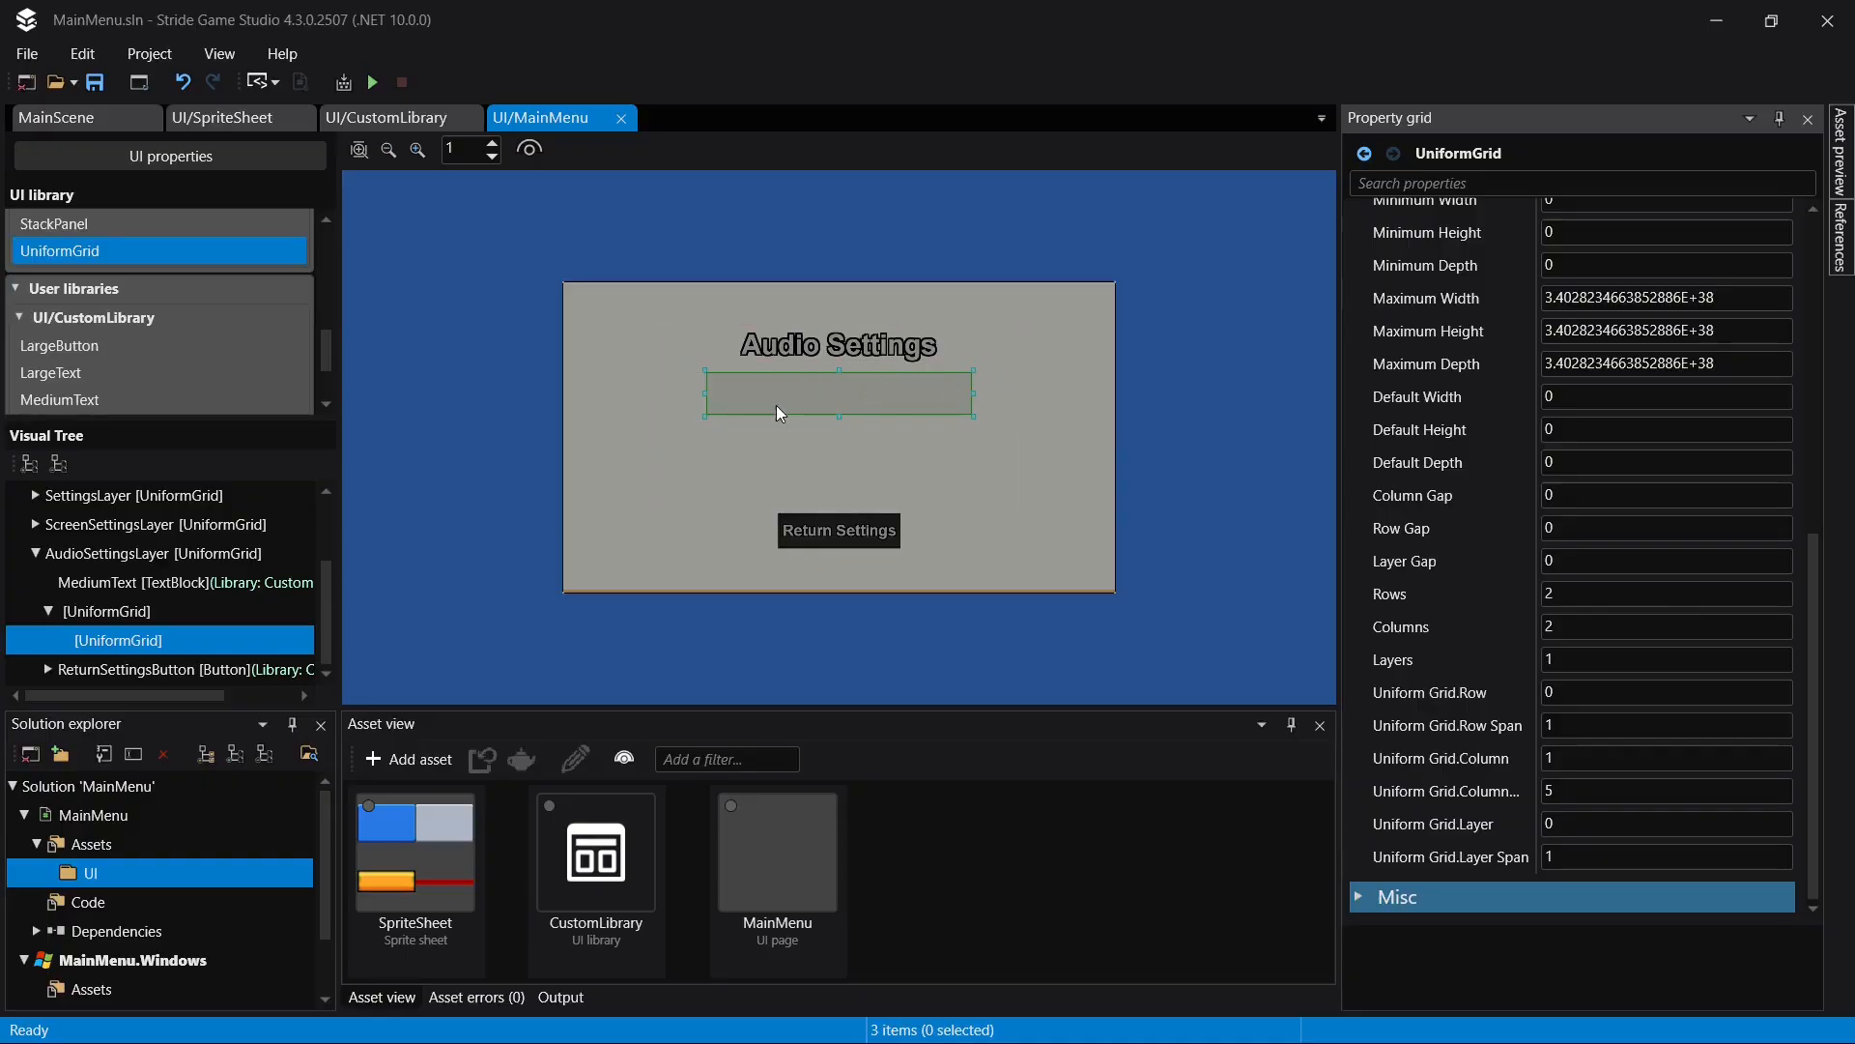
pyautogui.scroll(-3, 113, 346)
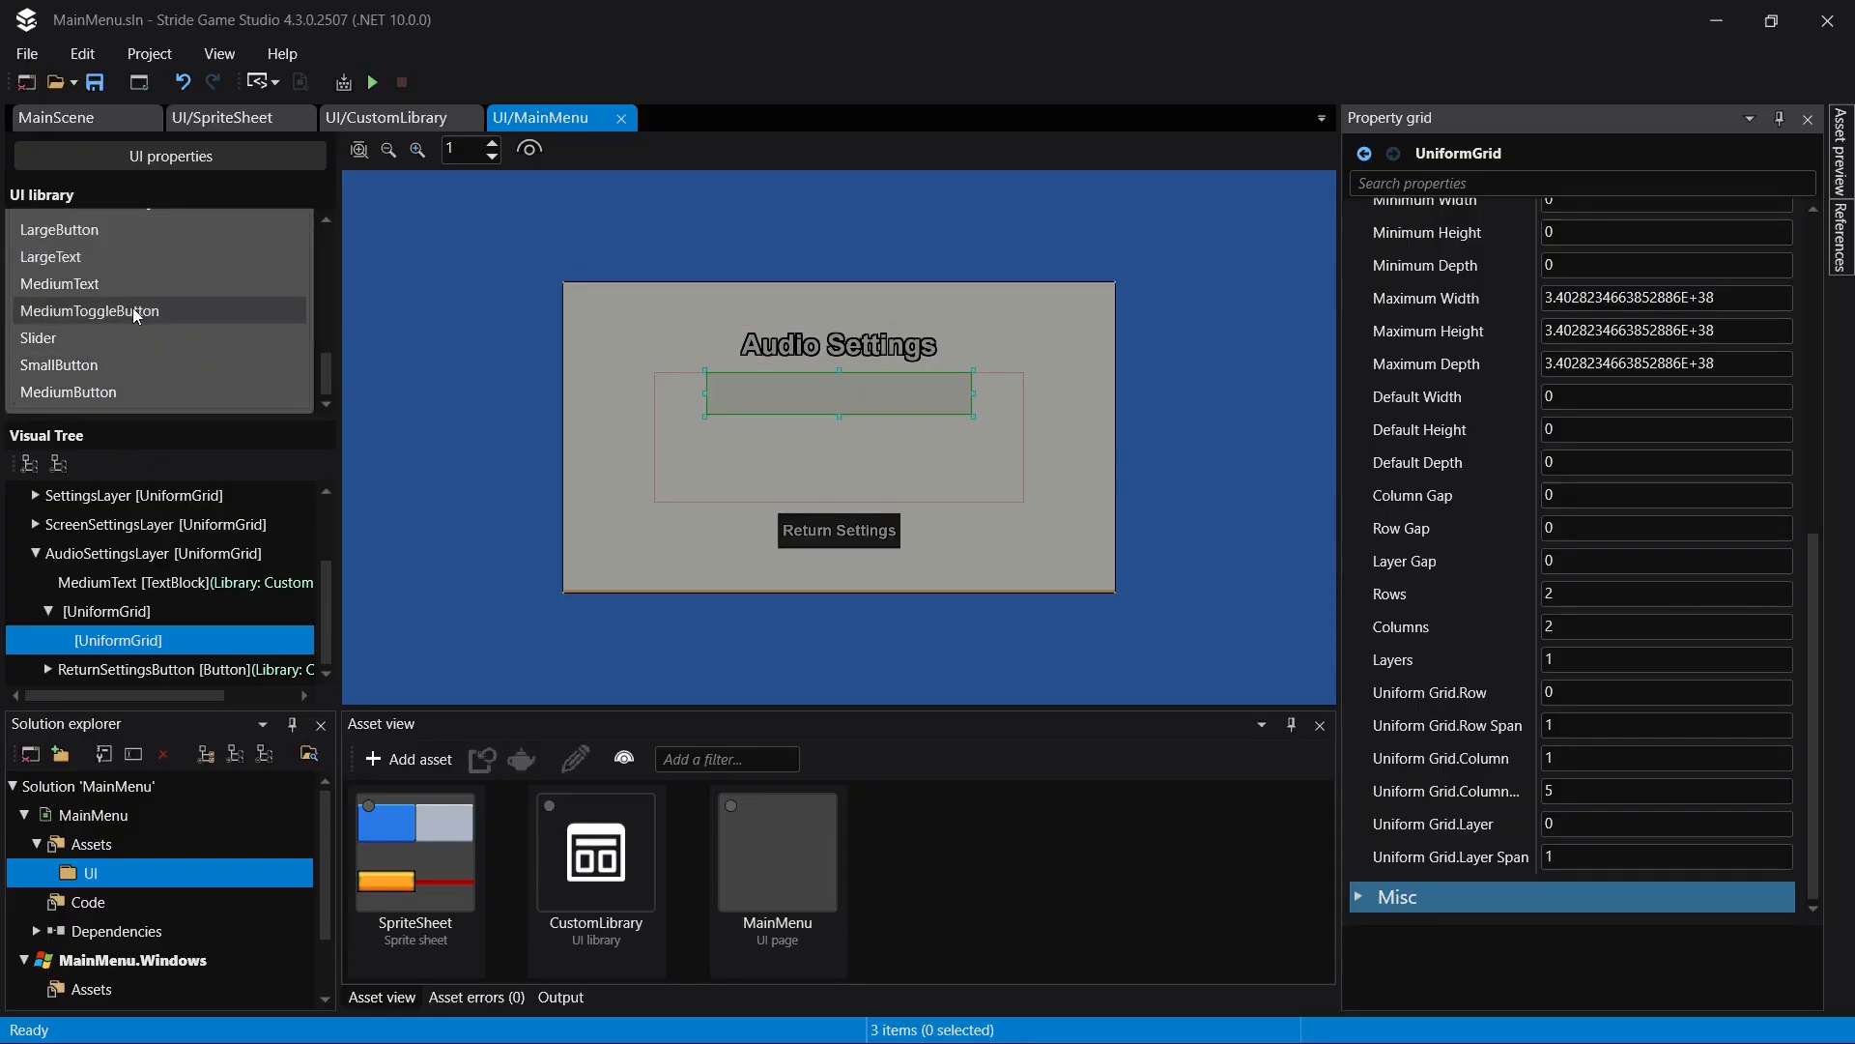
pyautogui.scroll(2, 133, 309)
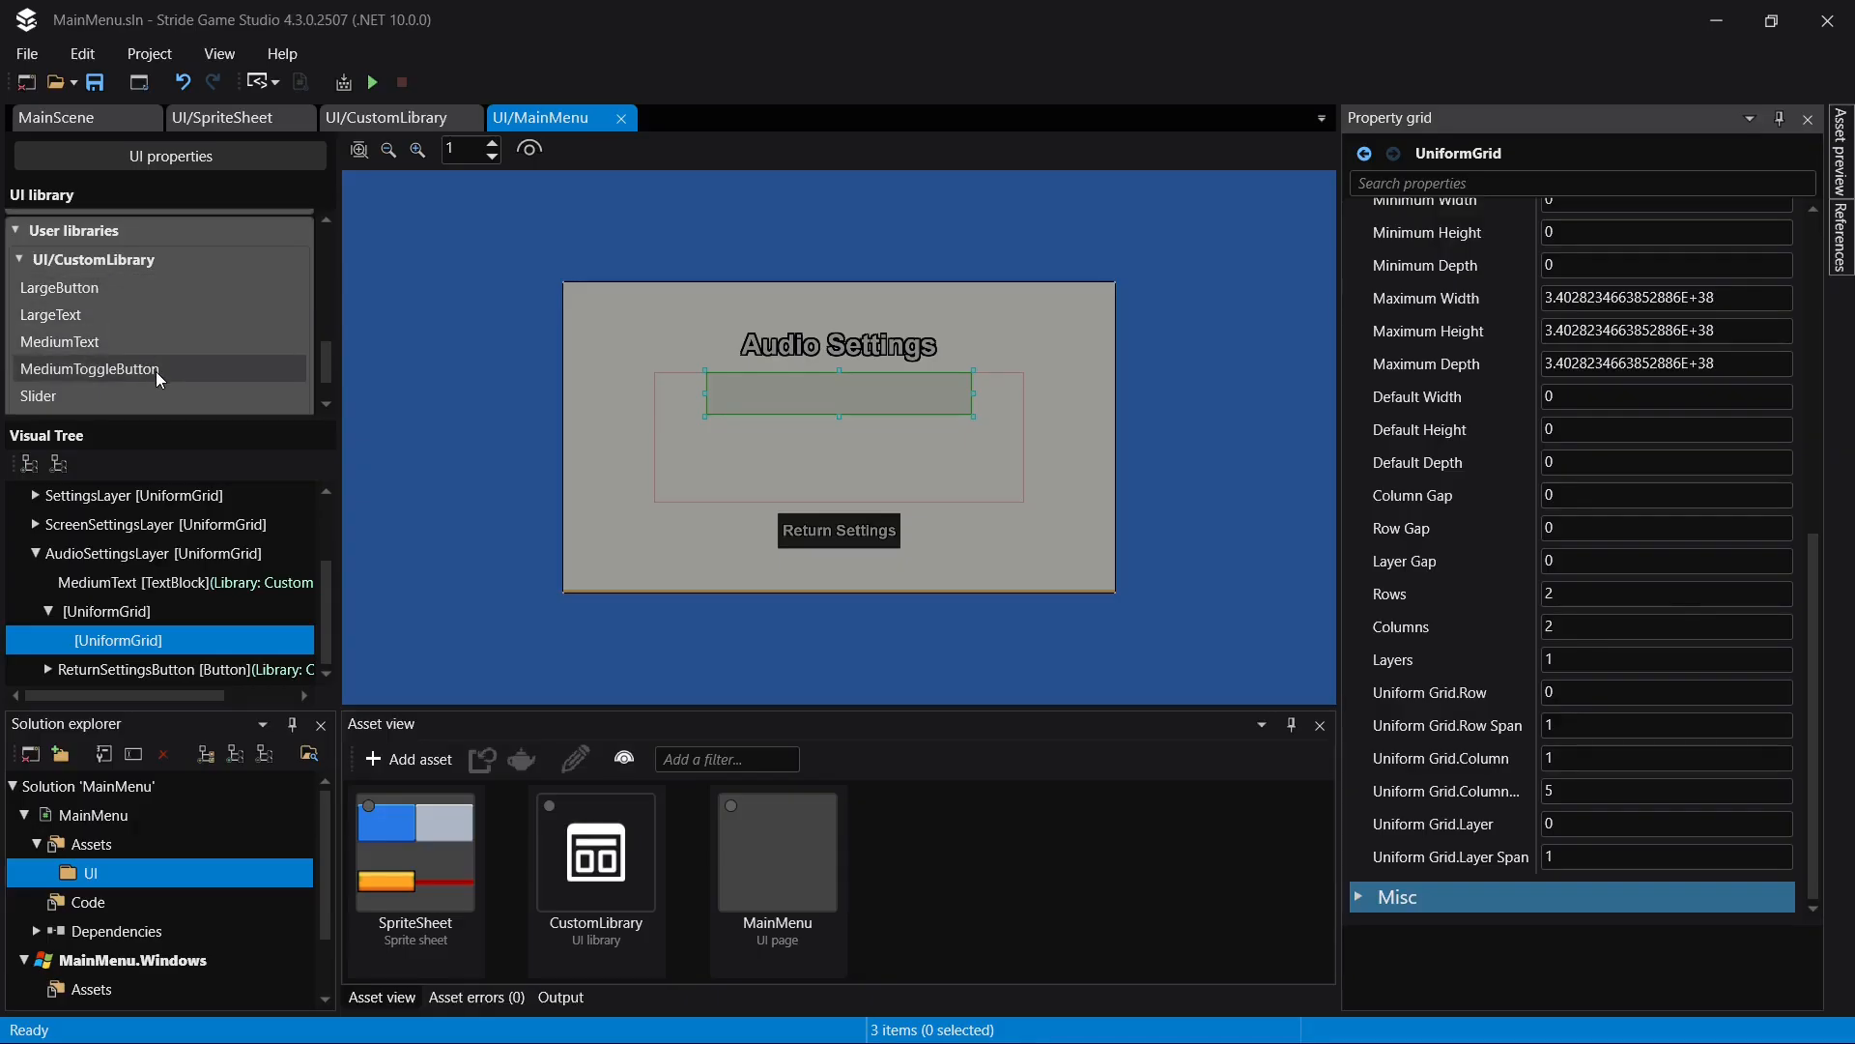
pyautogui.moveTo(148, 371); pyautogui.dragTo(164, 630)
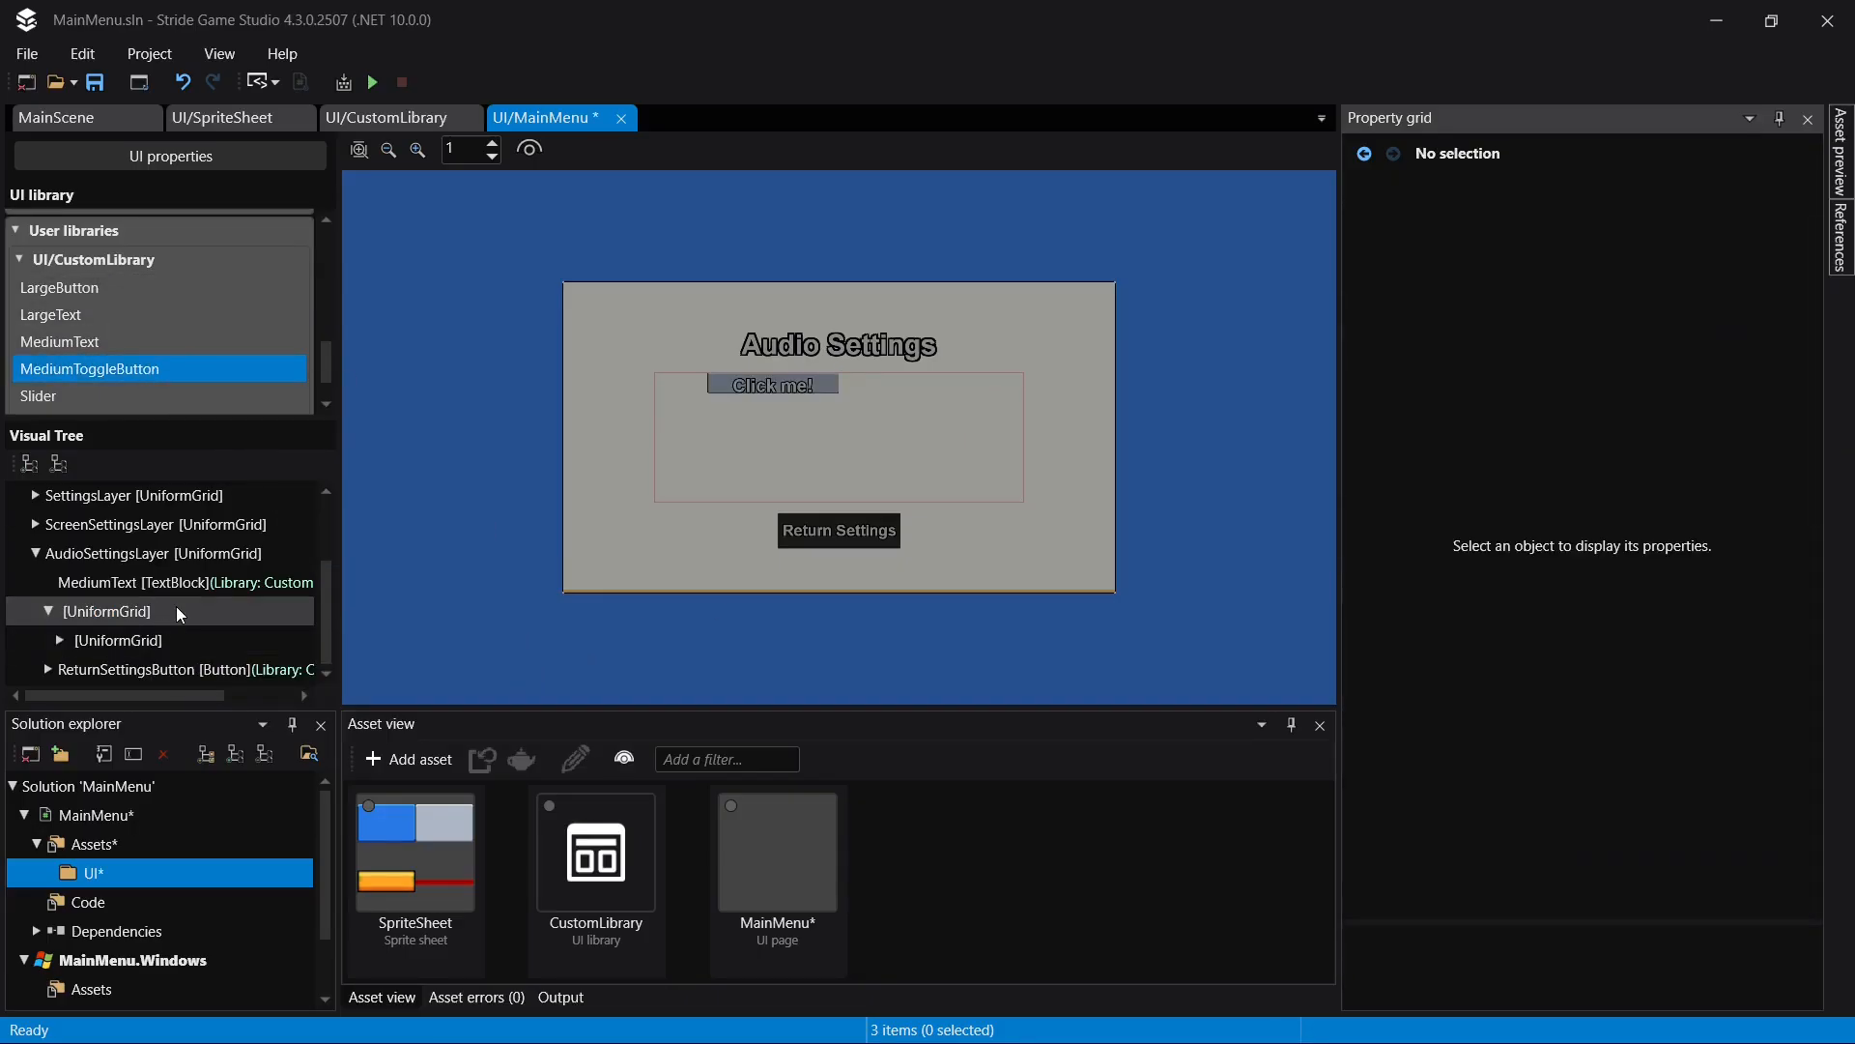
pyautogui.doubleClick(162, 635)
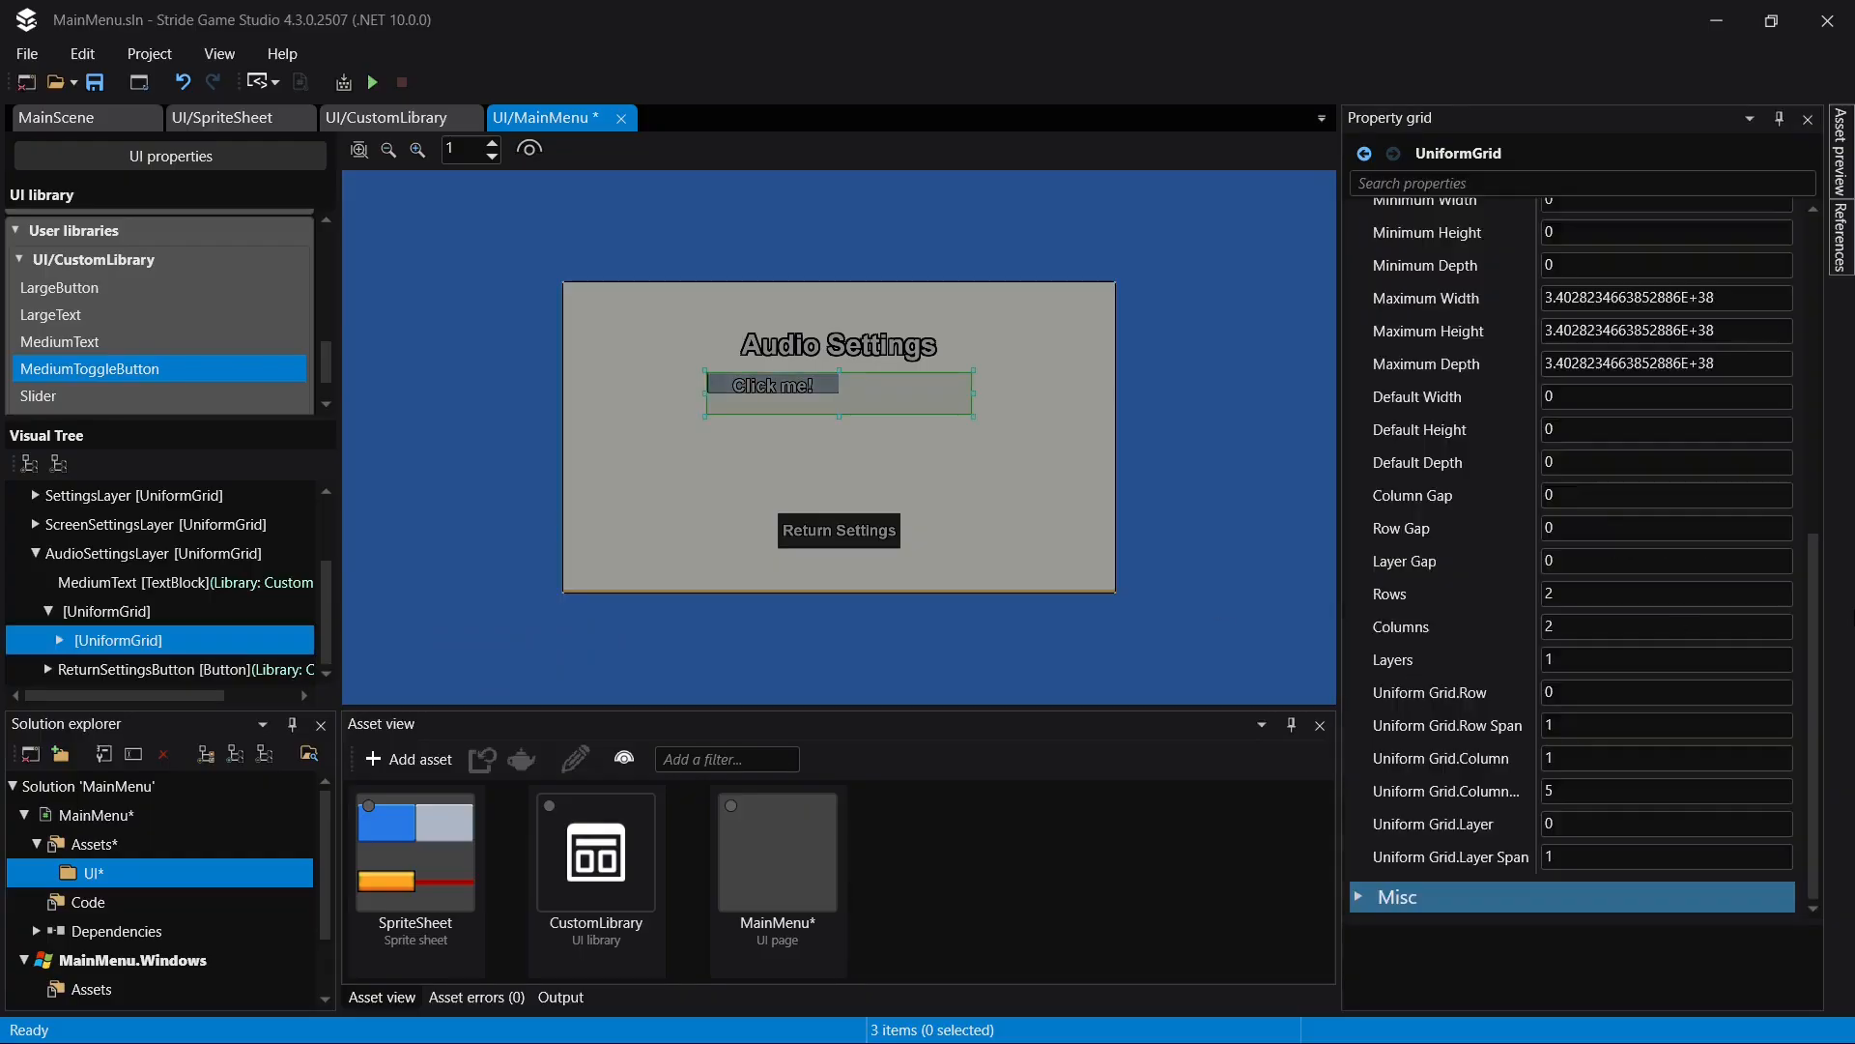
pyautogui.hotkey('ctrl', 's')
# - Select the new MediumToggleButton in the nested grid and show its grid placement properties
pyautogui.click(166, 637)
pyautogui.scroll(-6, 1661, 664)
pyautogui.scroll(-1, 1658, 659)
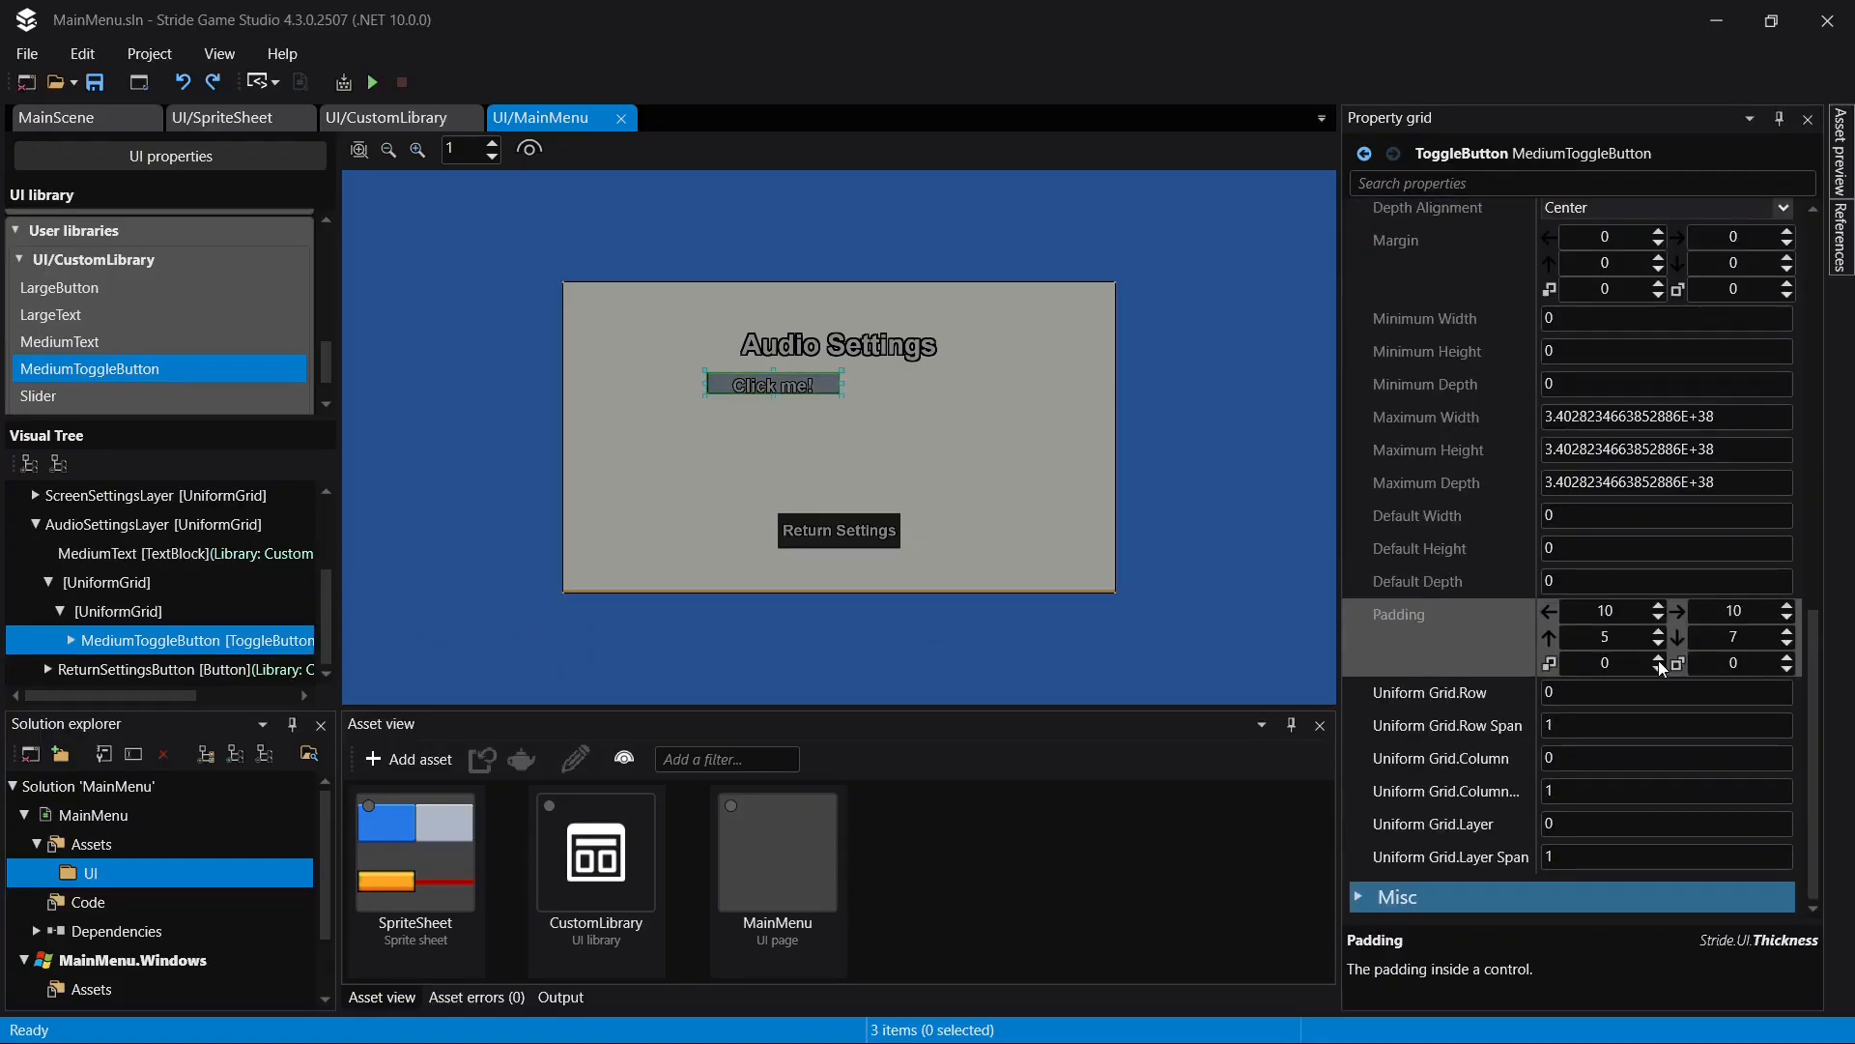
pyautogui.click(1614, 725)
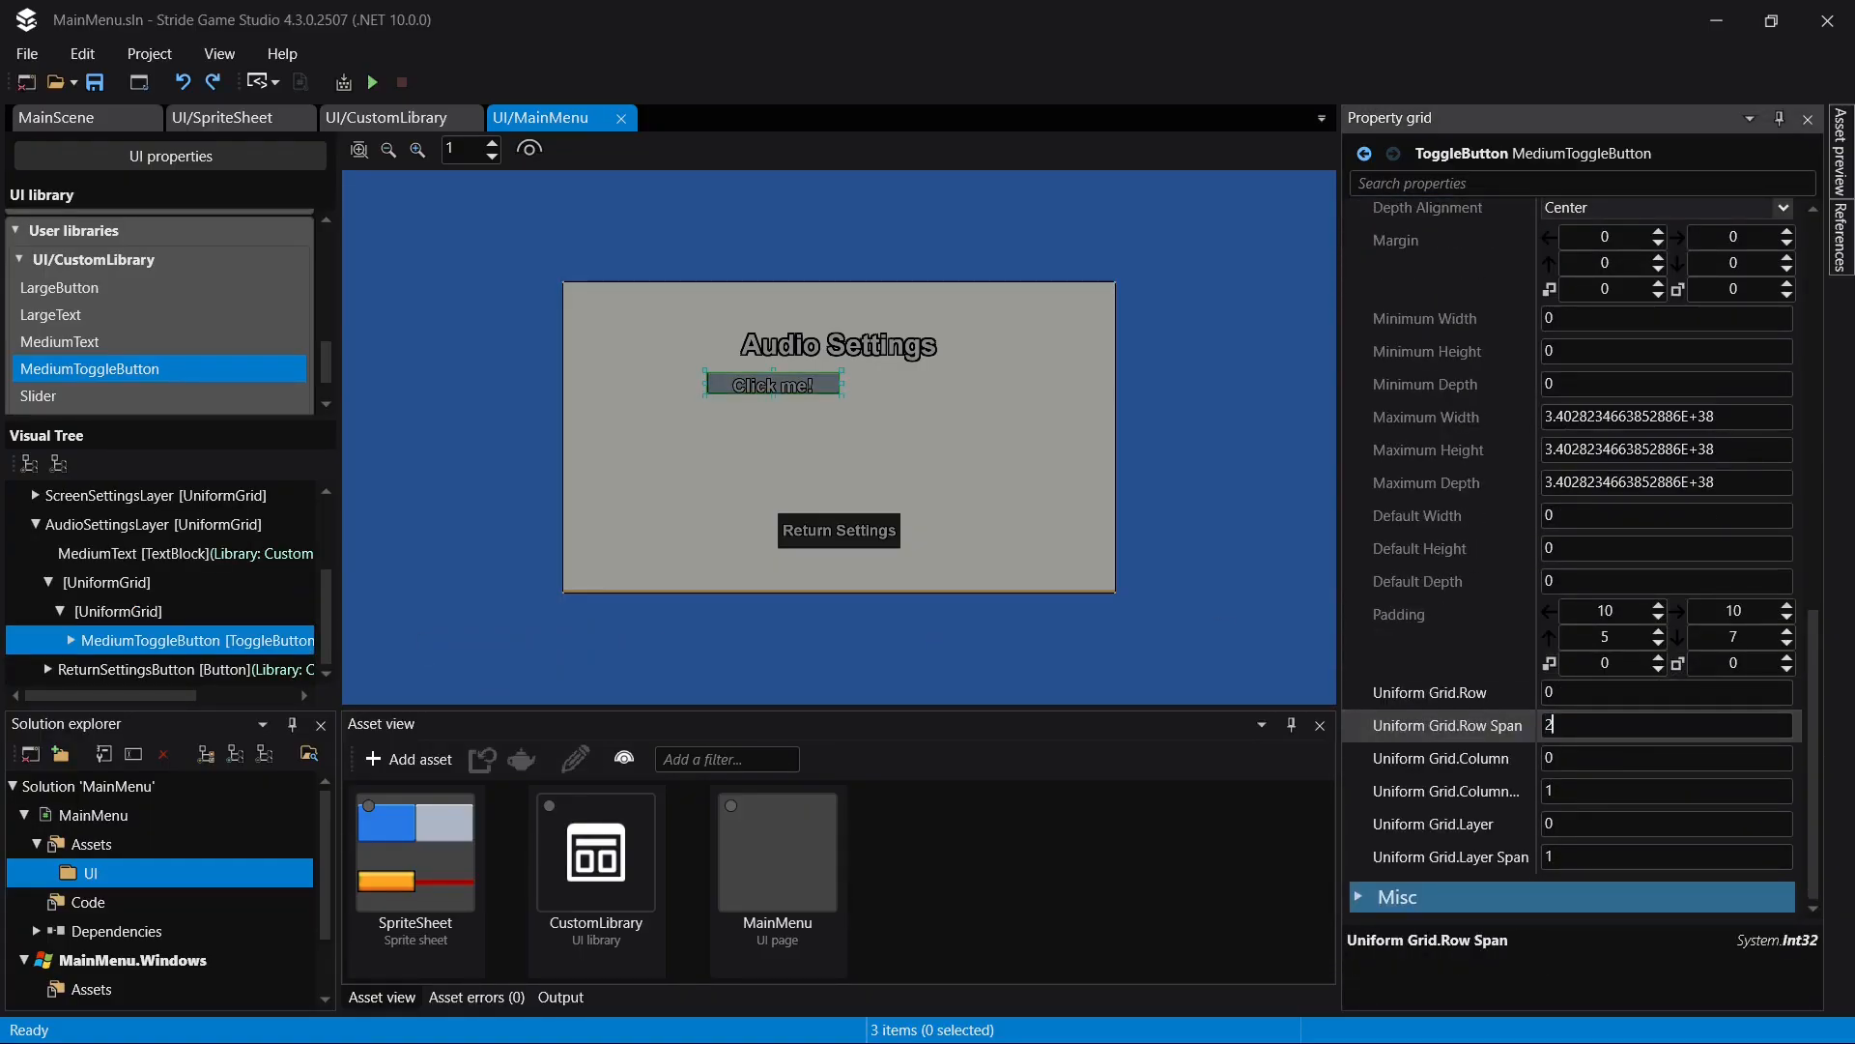
pyautogui.press('Return')
pyautogui.hotkey('ctrl', 'z')
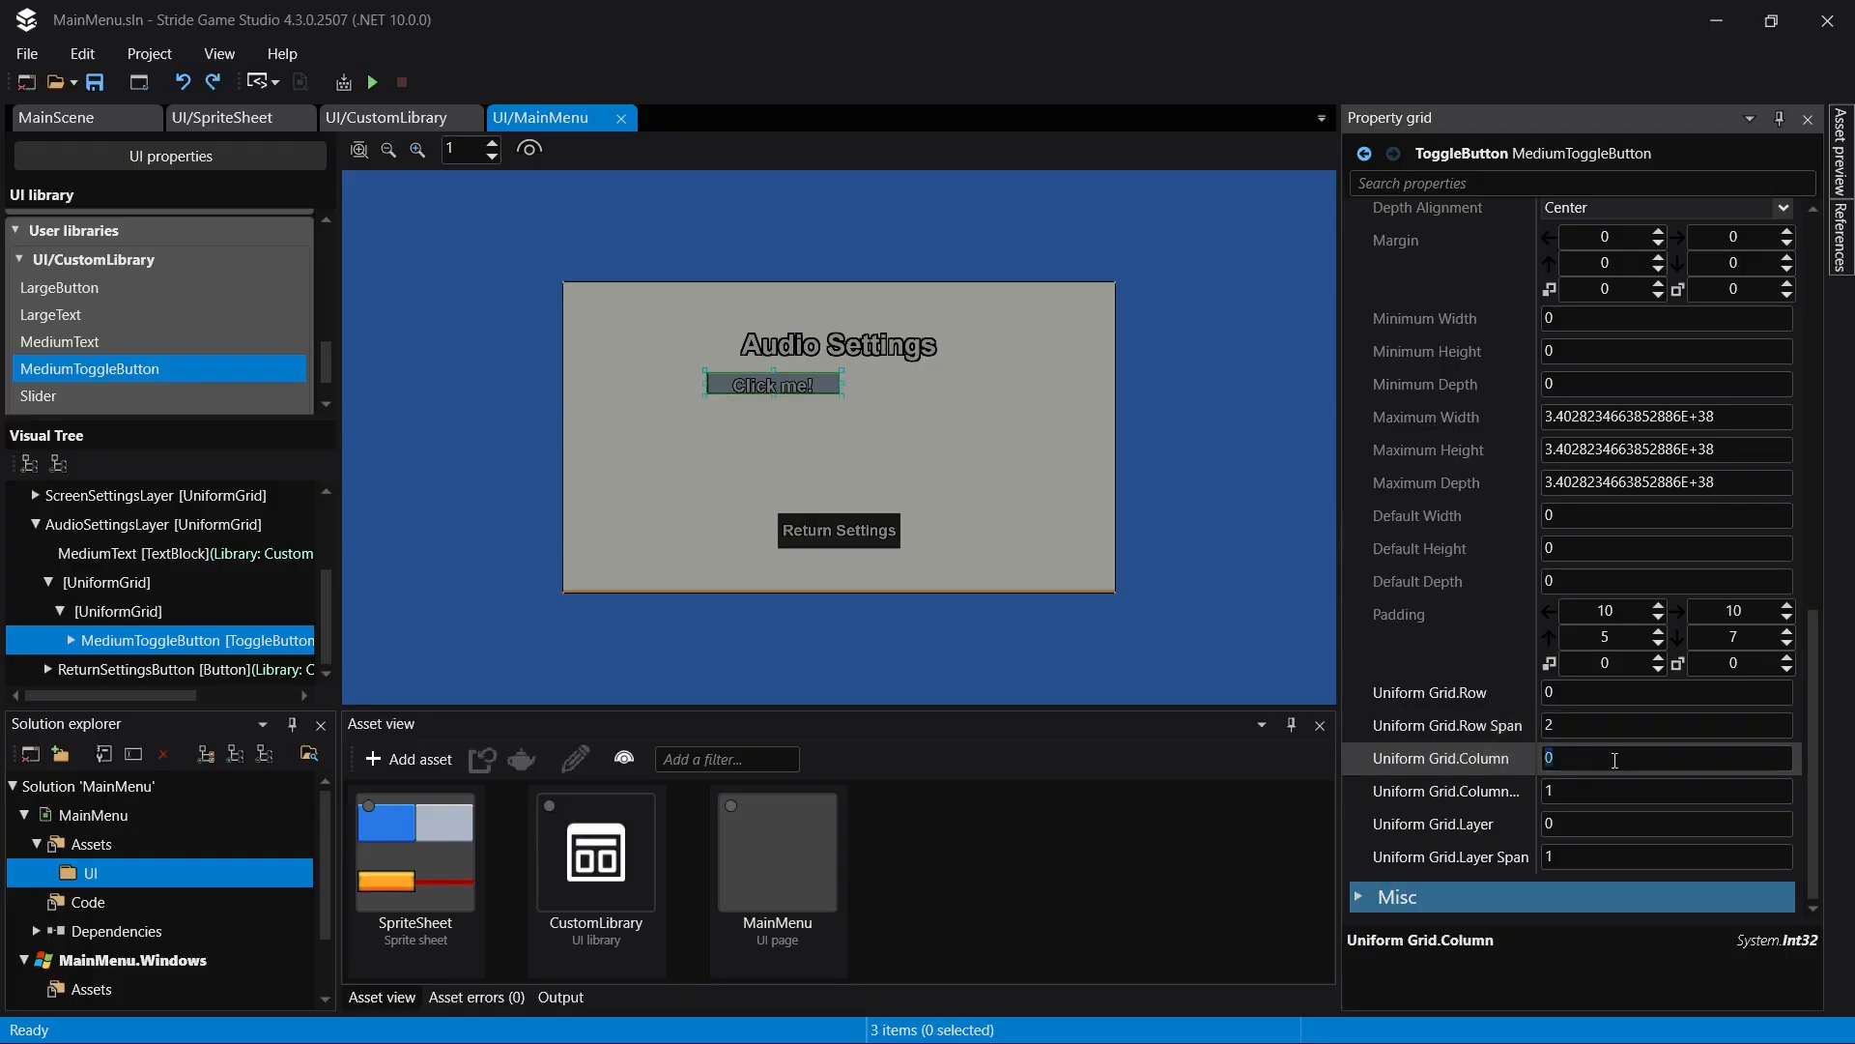
# - Set the MediumToggleButton's column span to 2 in the nested grid
pyautogui.click(1592, 791)
pyautogui.write('2')
pyautogui.press('Return')
# - Change the label text inside the MediumToggleButton to "Sound: ON"
pyautogui.click(71, 639)
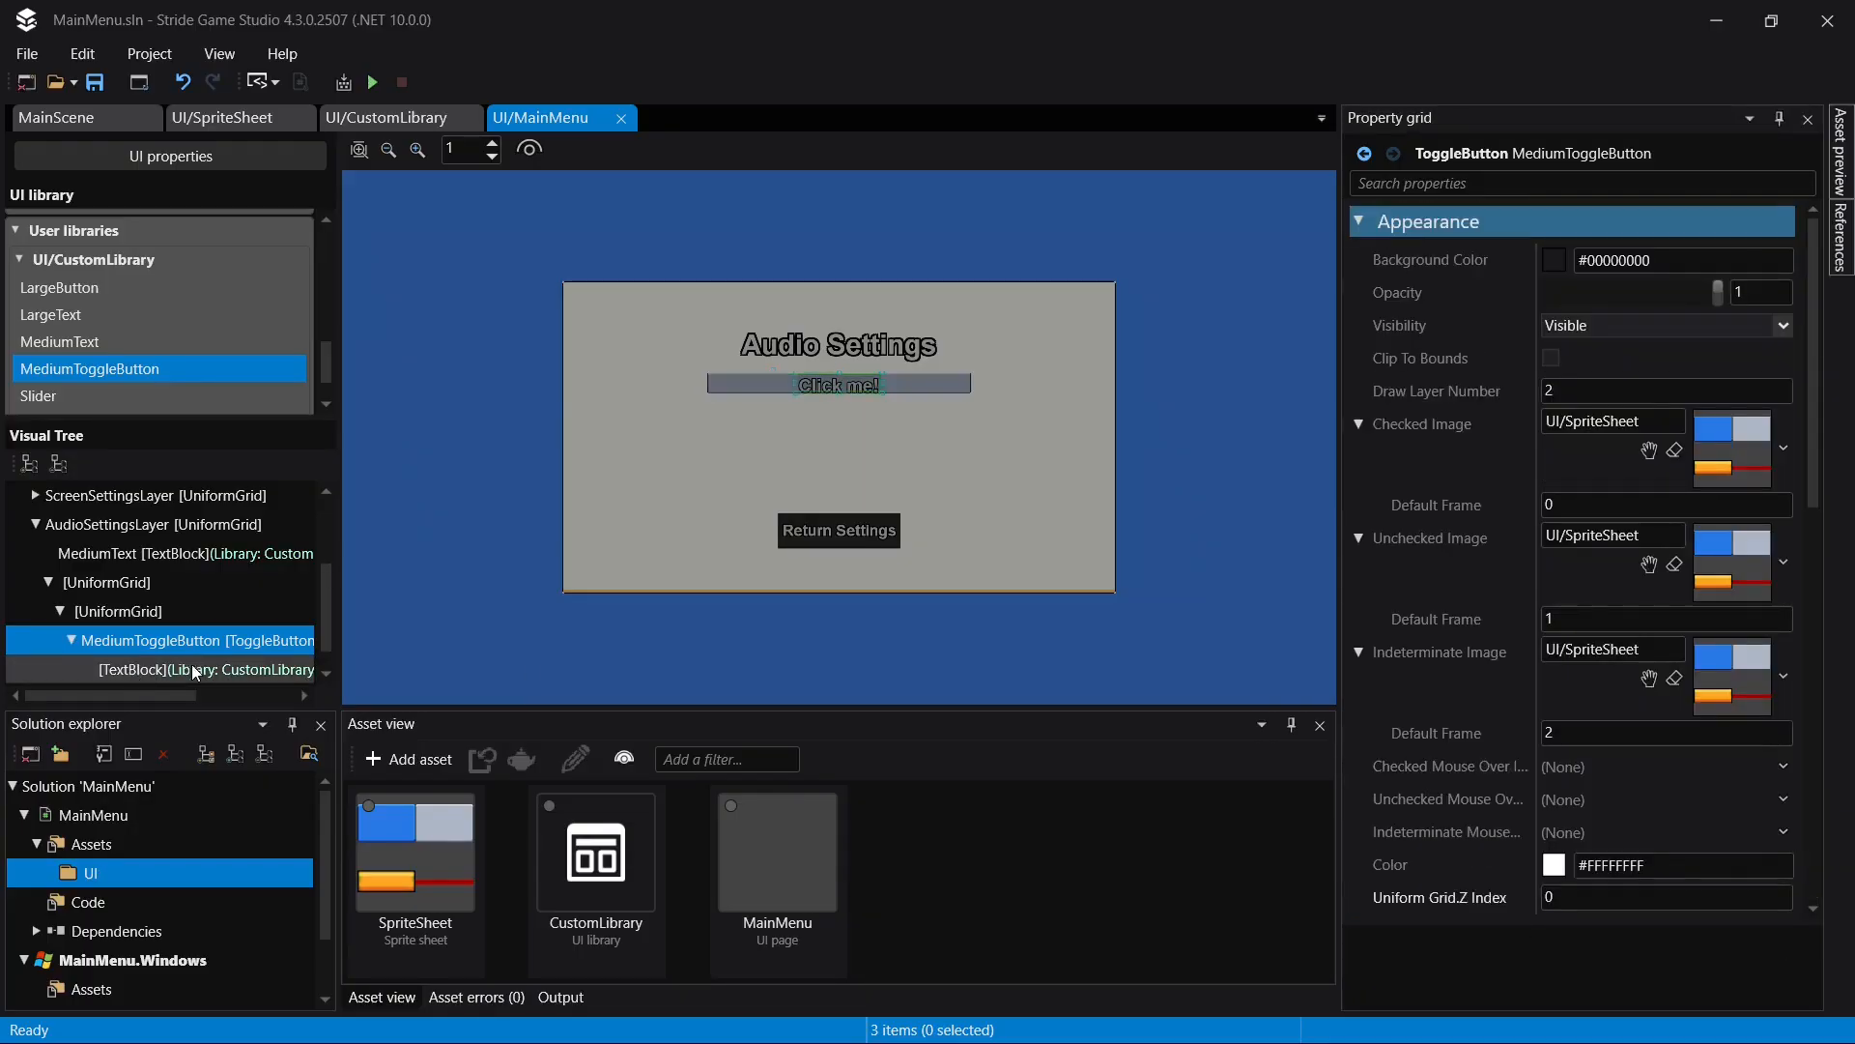
pyautogui.click(190, 668)
pyautogui.click(1649, 216)
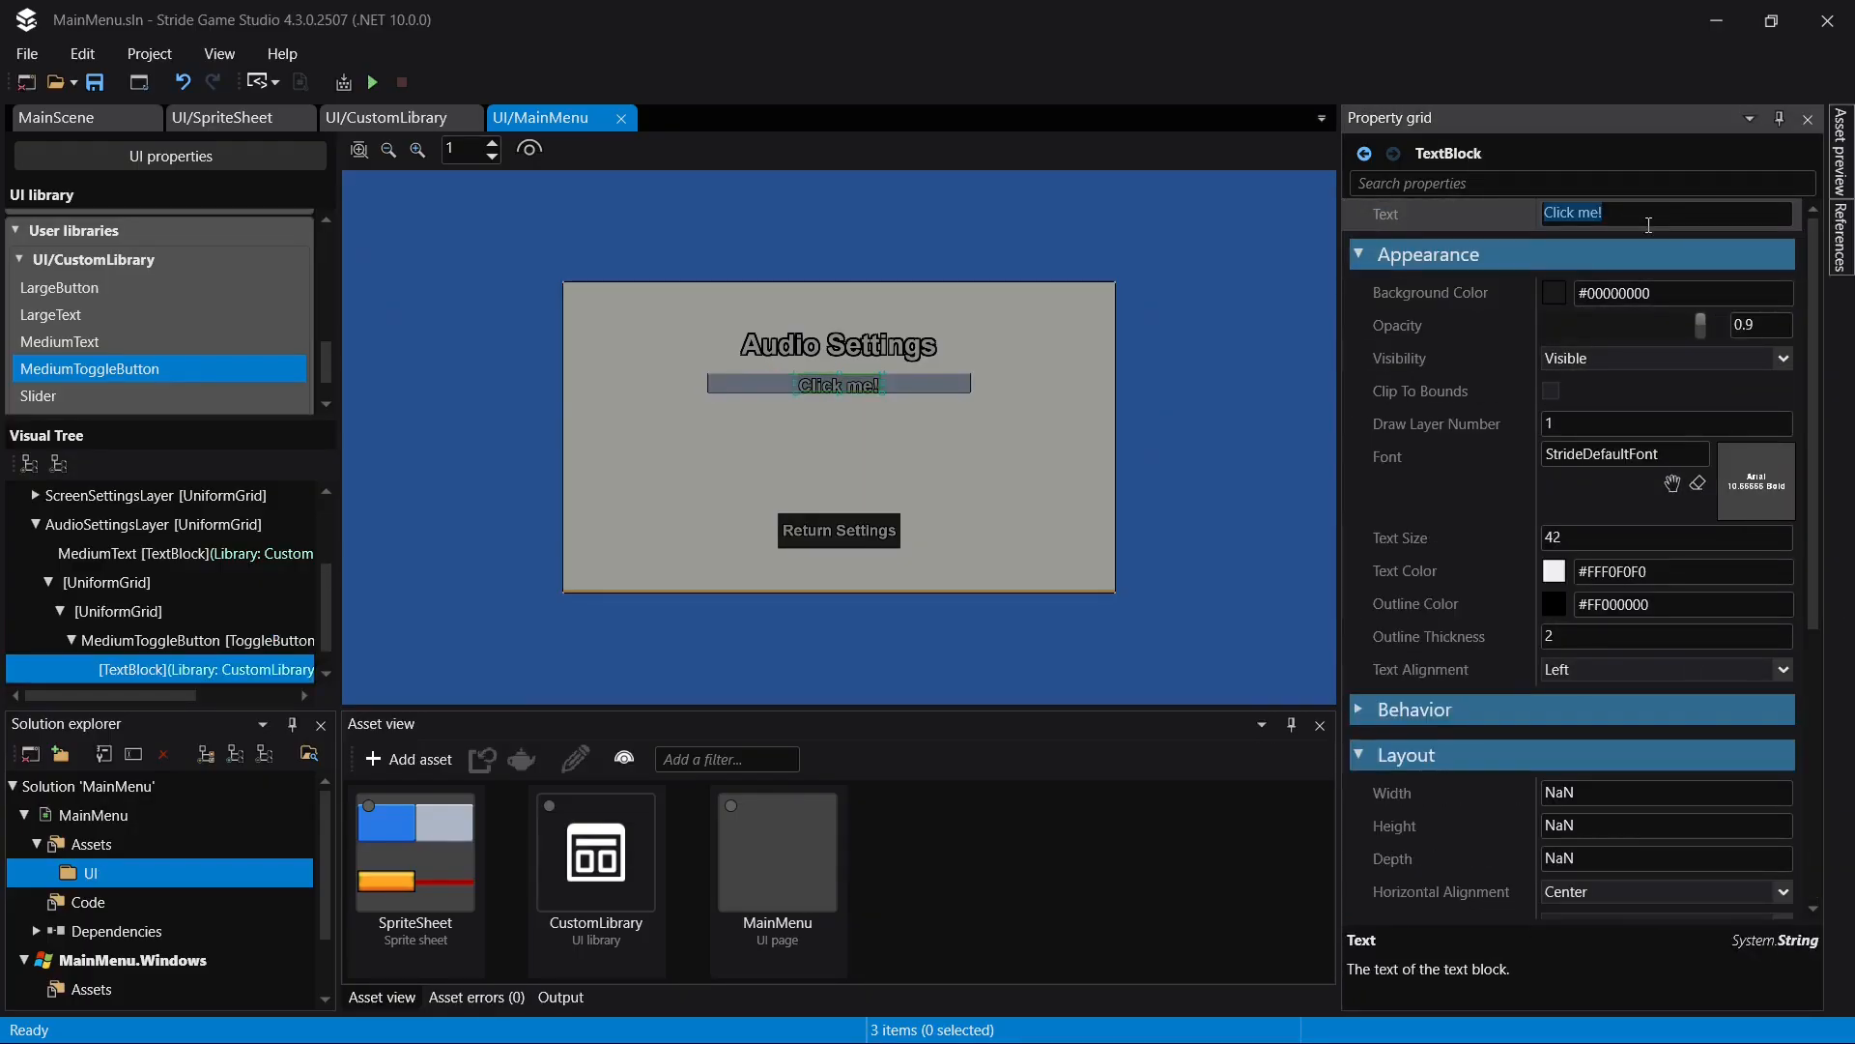
pyautogui.write('Sound: ON')
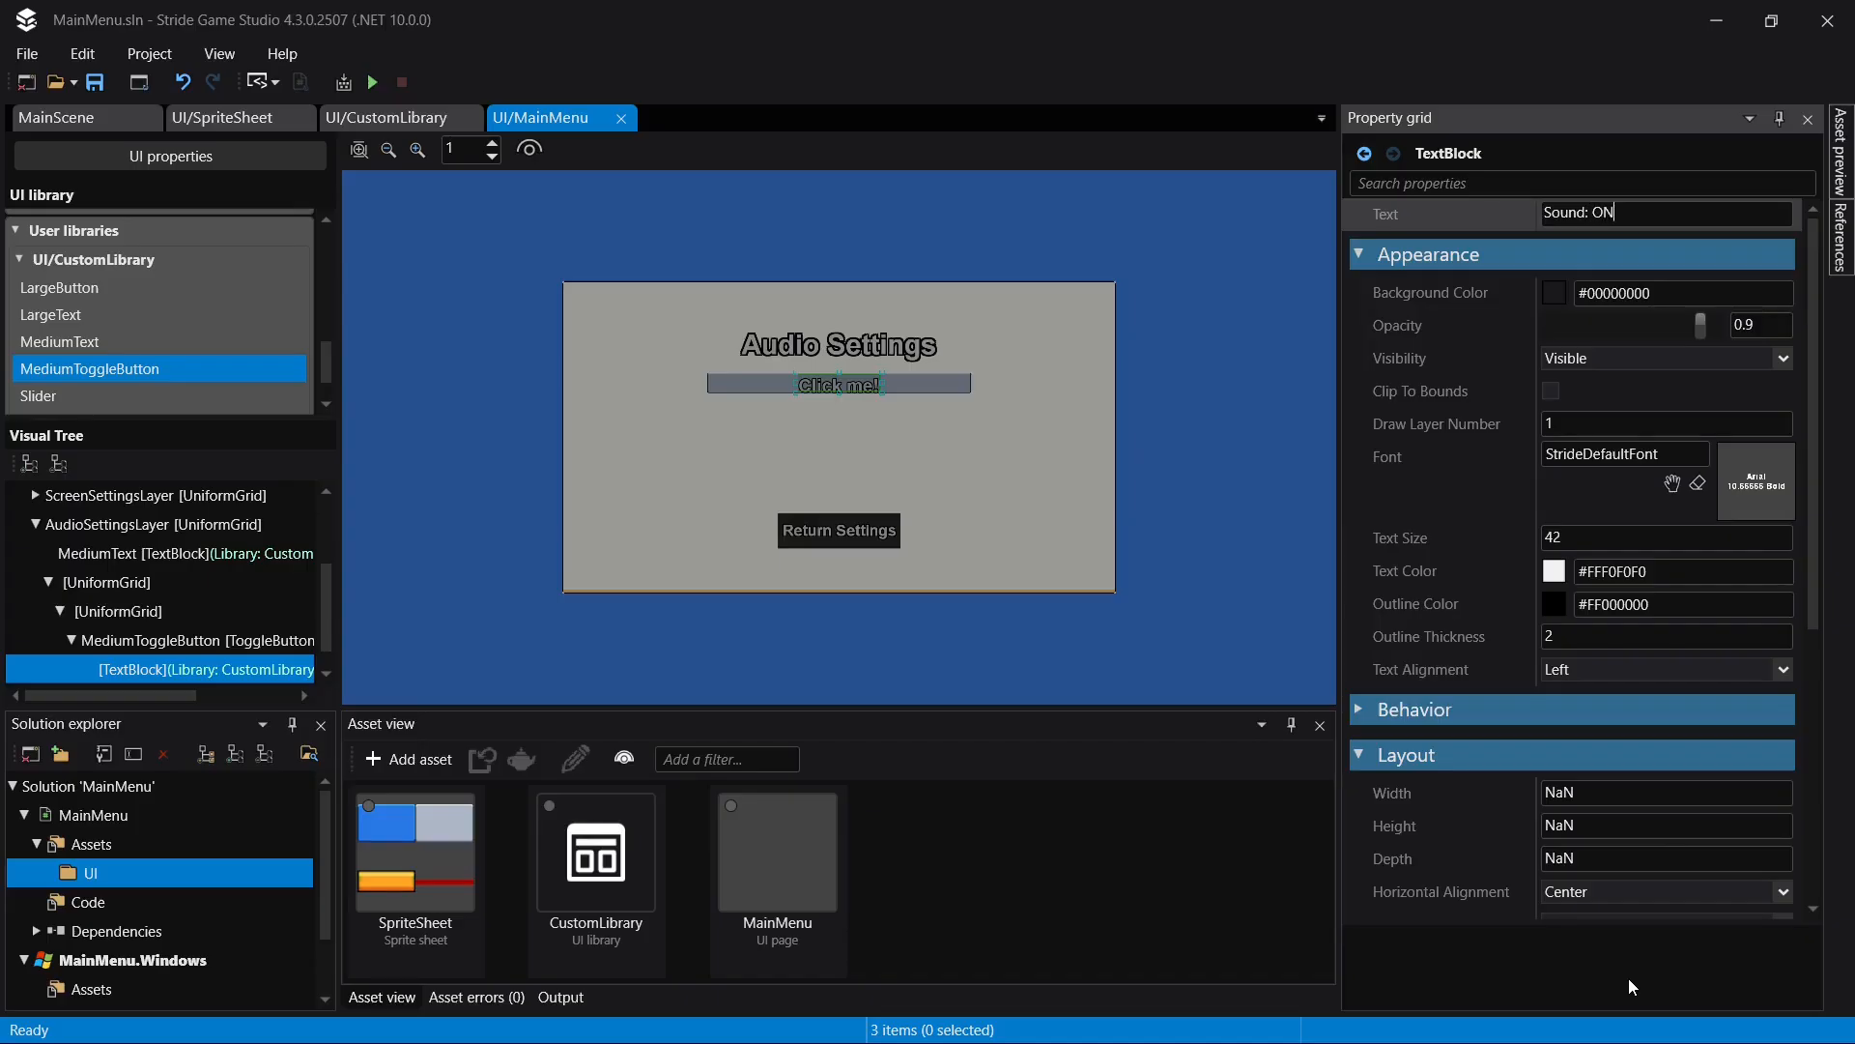
pyautogui.press('Return')
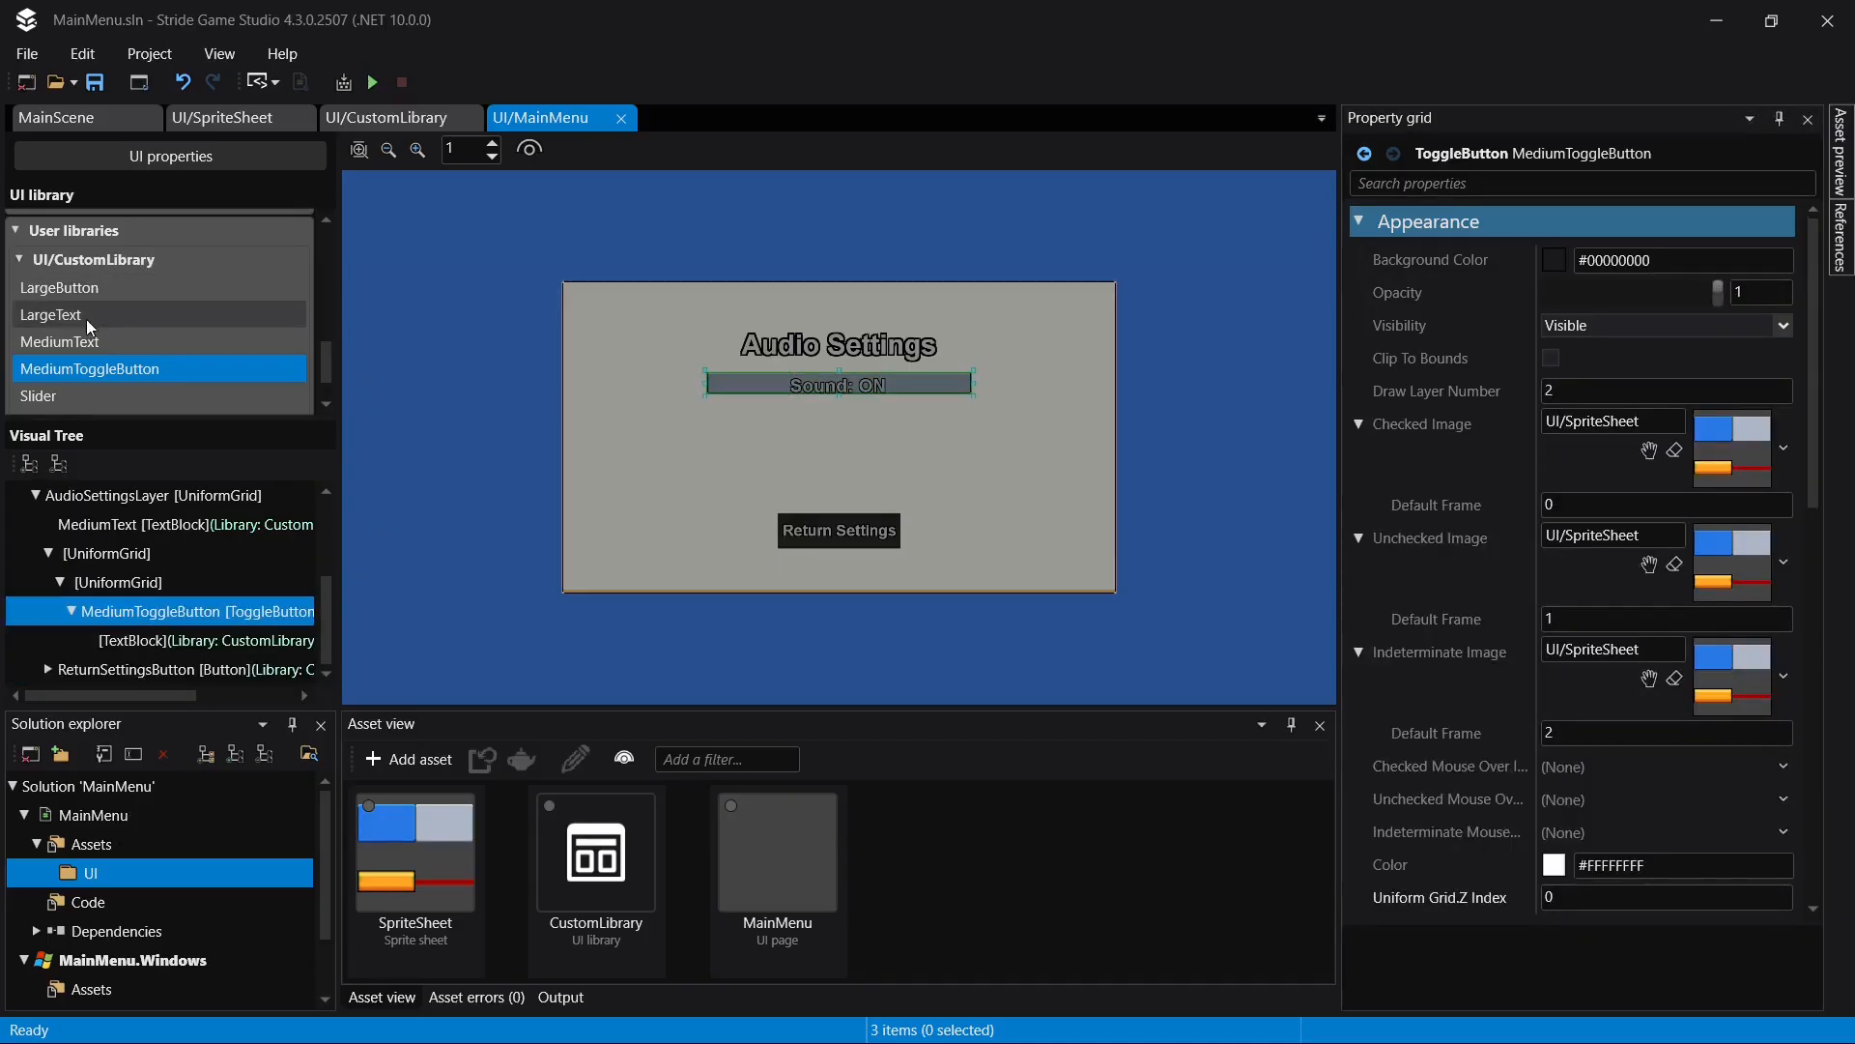
# - Open the CustomLibrary asset and make a copy of its MediumText block
pyautogui.click(333, 120)
pyautogui.click(228, 128)
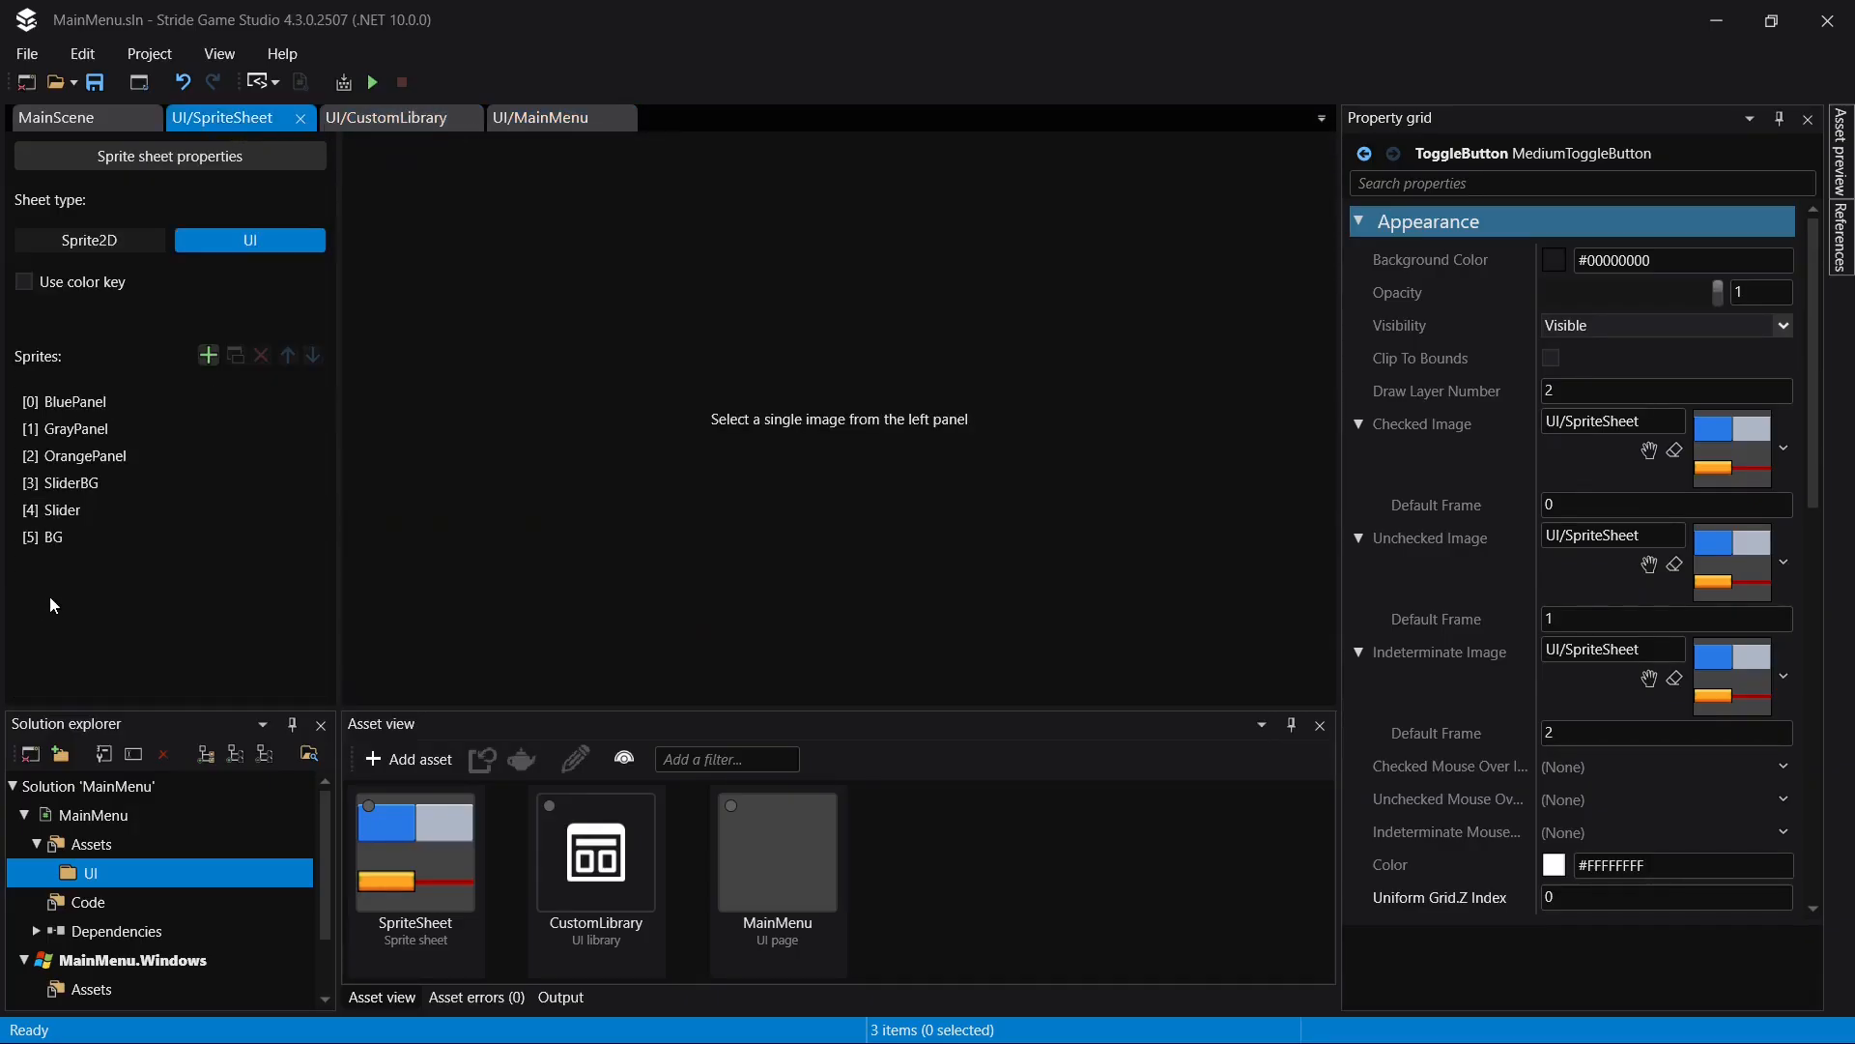
pyautogui.click(402, 125)
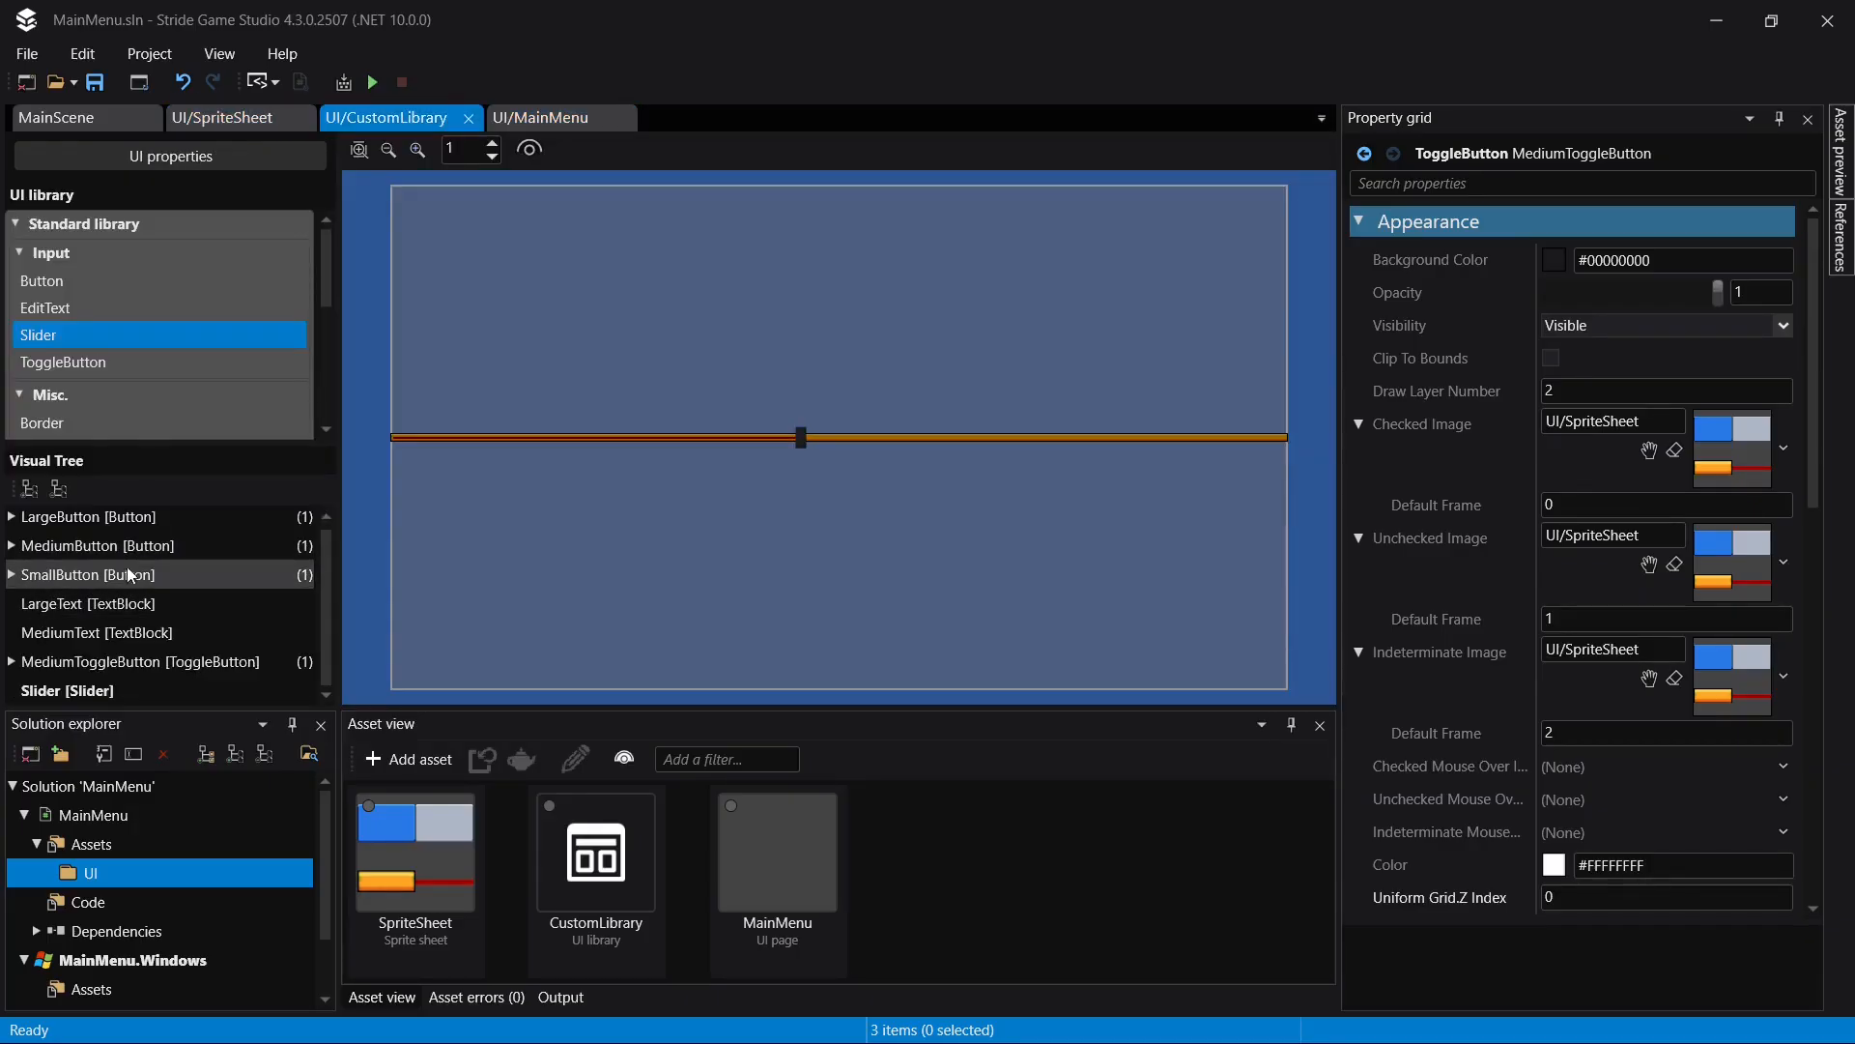
pyautogui.rightClick(119, 633)
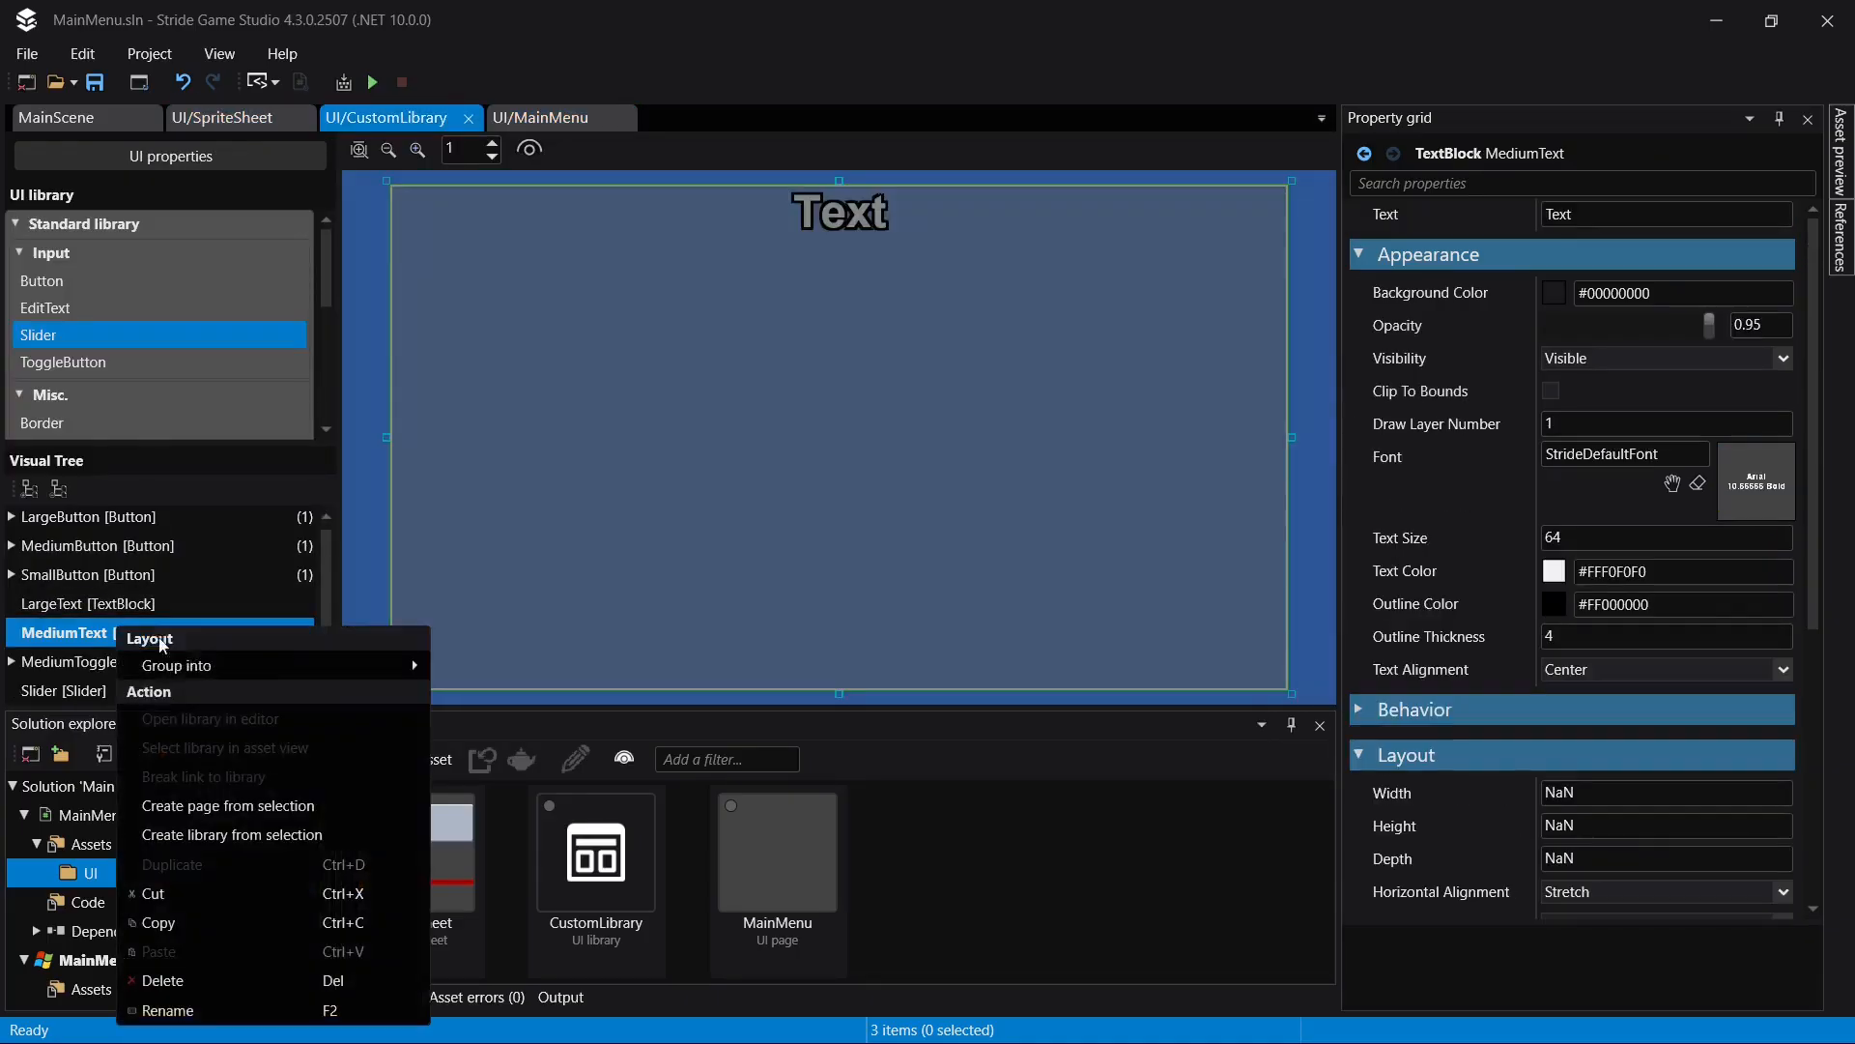
pyautogui.click(224, 924)
pyautogui.rightClick(64, 640)
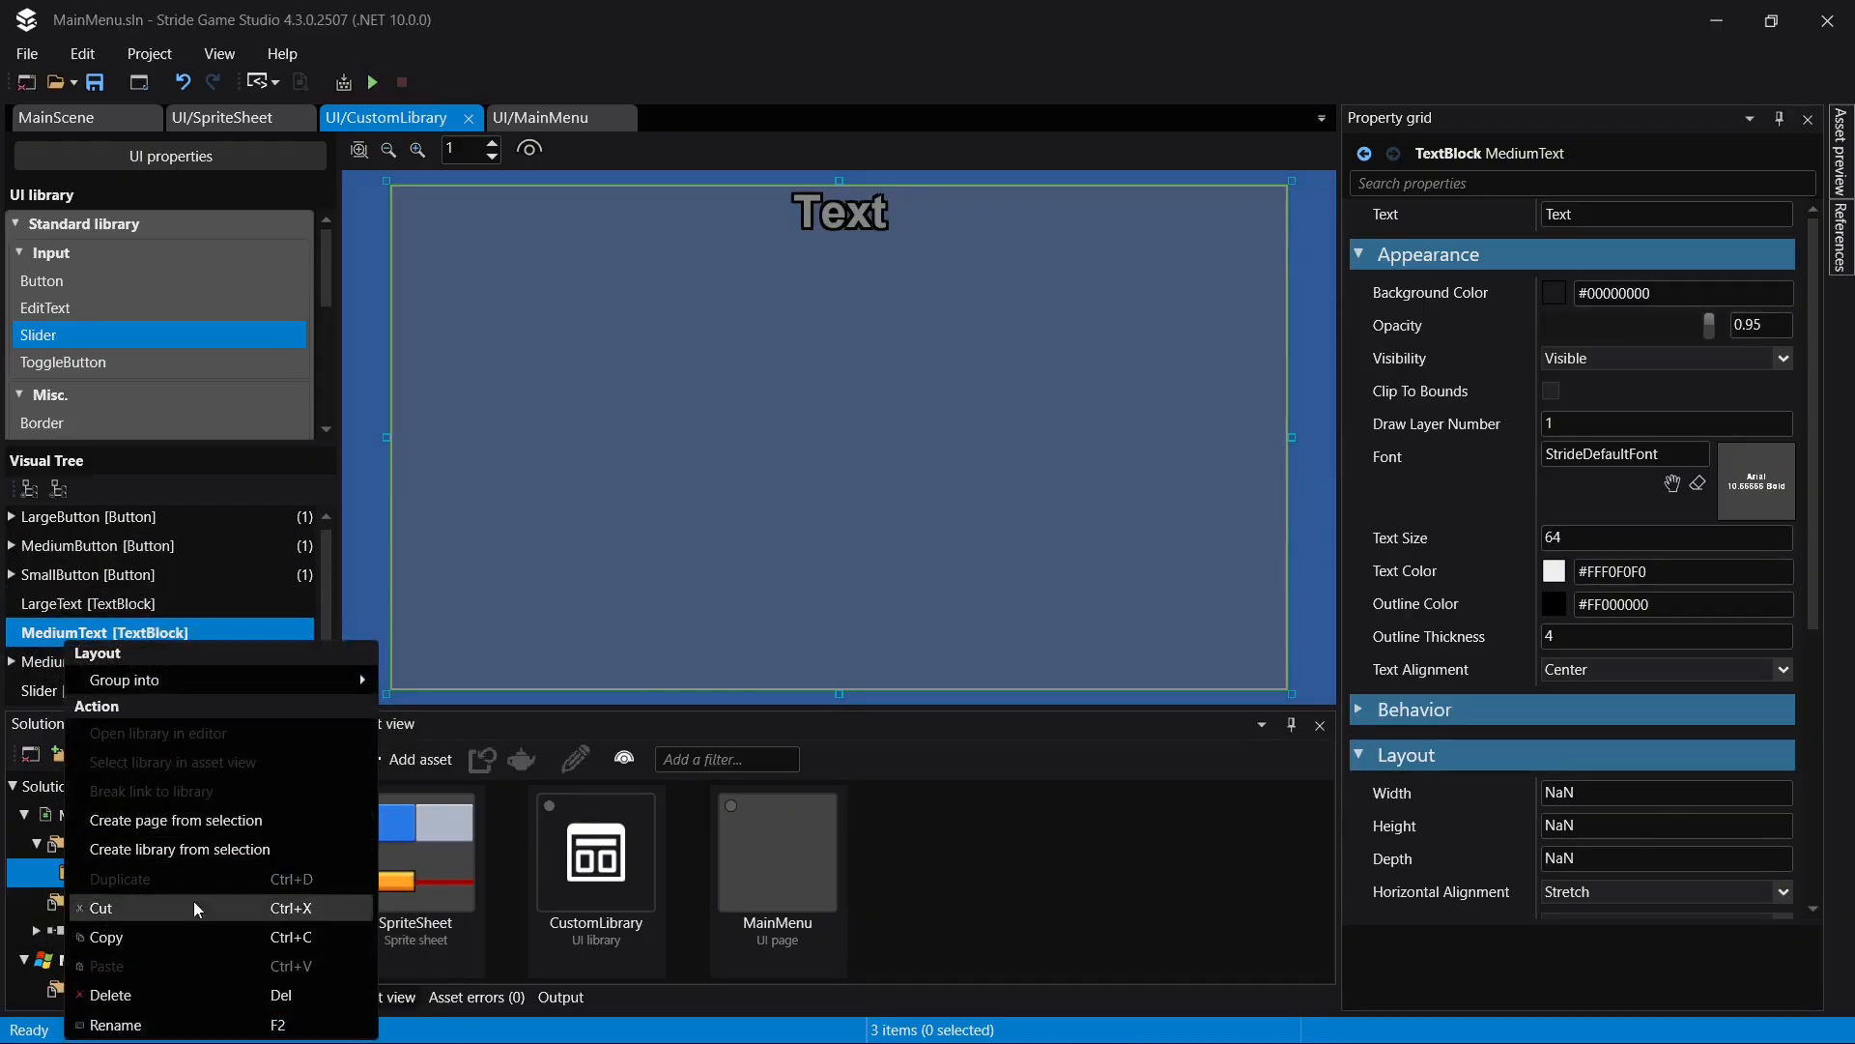
pyautogui.click(249, 963)
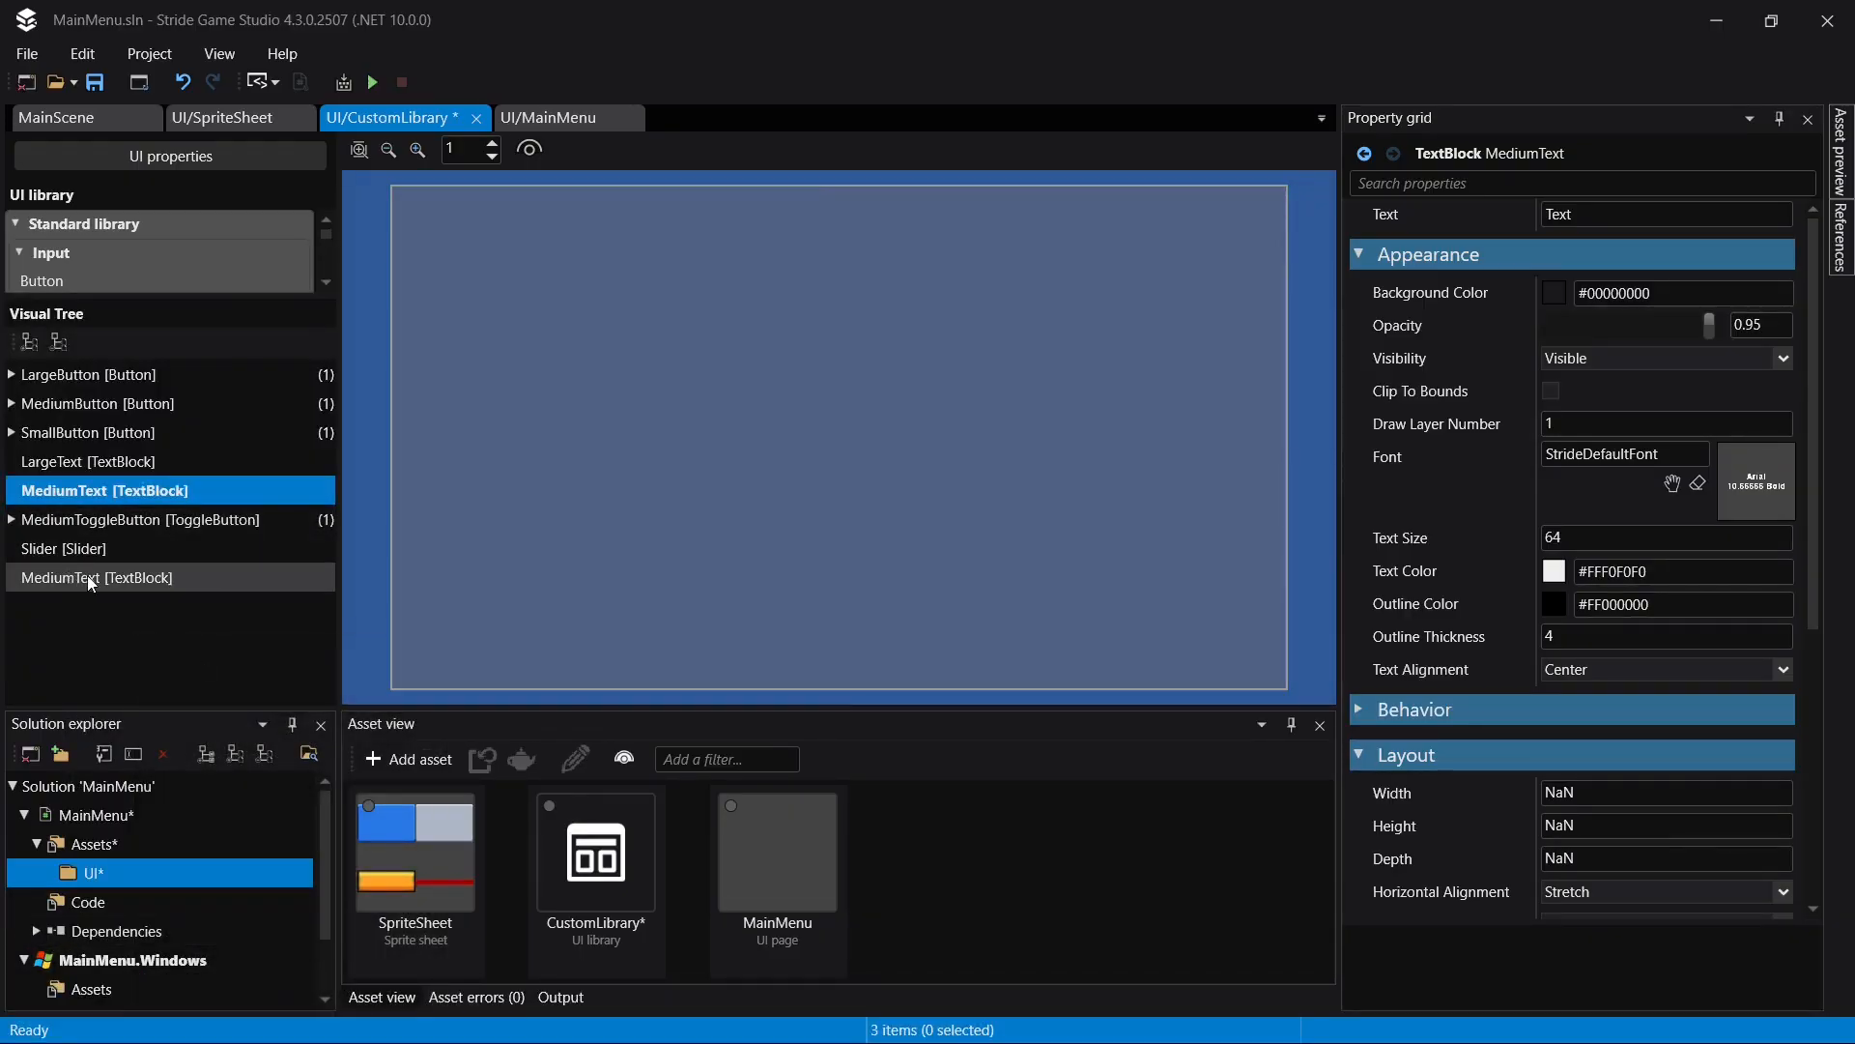
# - Rename the copied MediumText block as SmallText
pyautogui.doubleClick(89, 576)
pyautogui.press('Home')
pyautogui.hotkey('shift', 'Right')
pyautogui.hotkey('shift', 'Right')
pyautogui.hotkey('shift', 'Right')
pyautogui.hotkey('shift', 'Right')
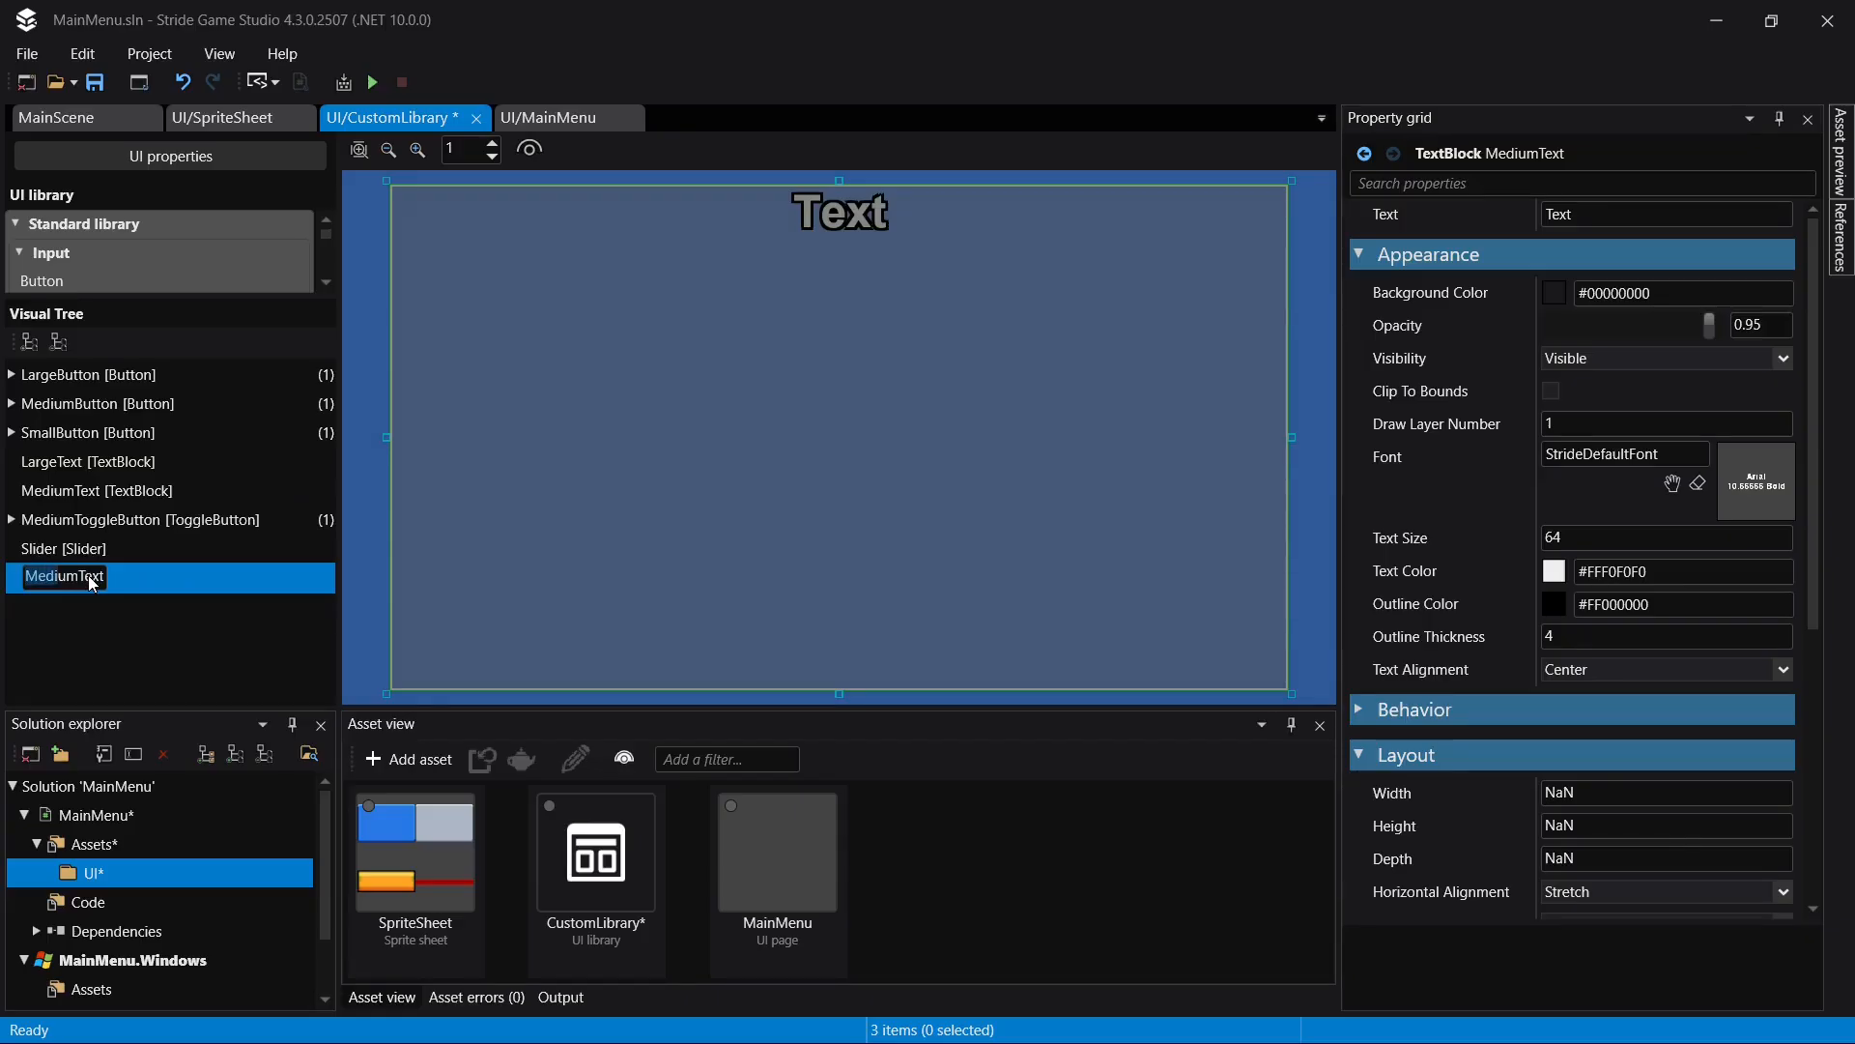
pyautogui.write('Small')
pyautogui.press('Return')
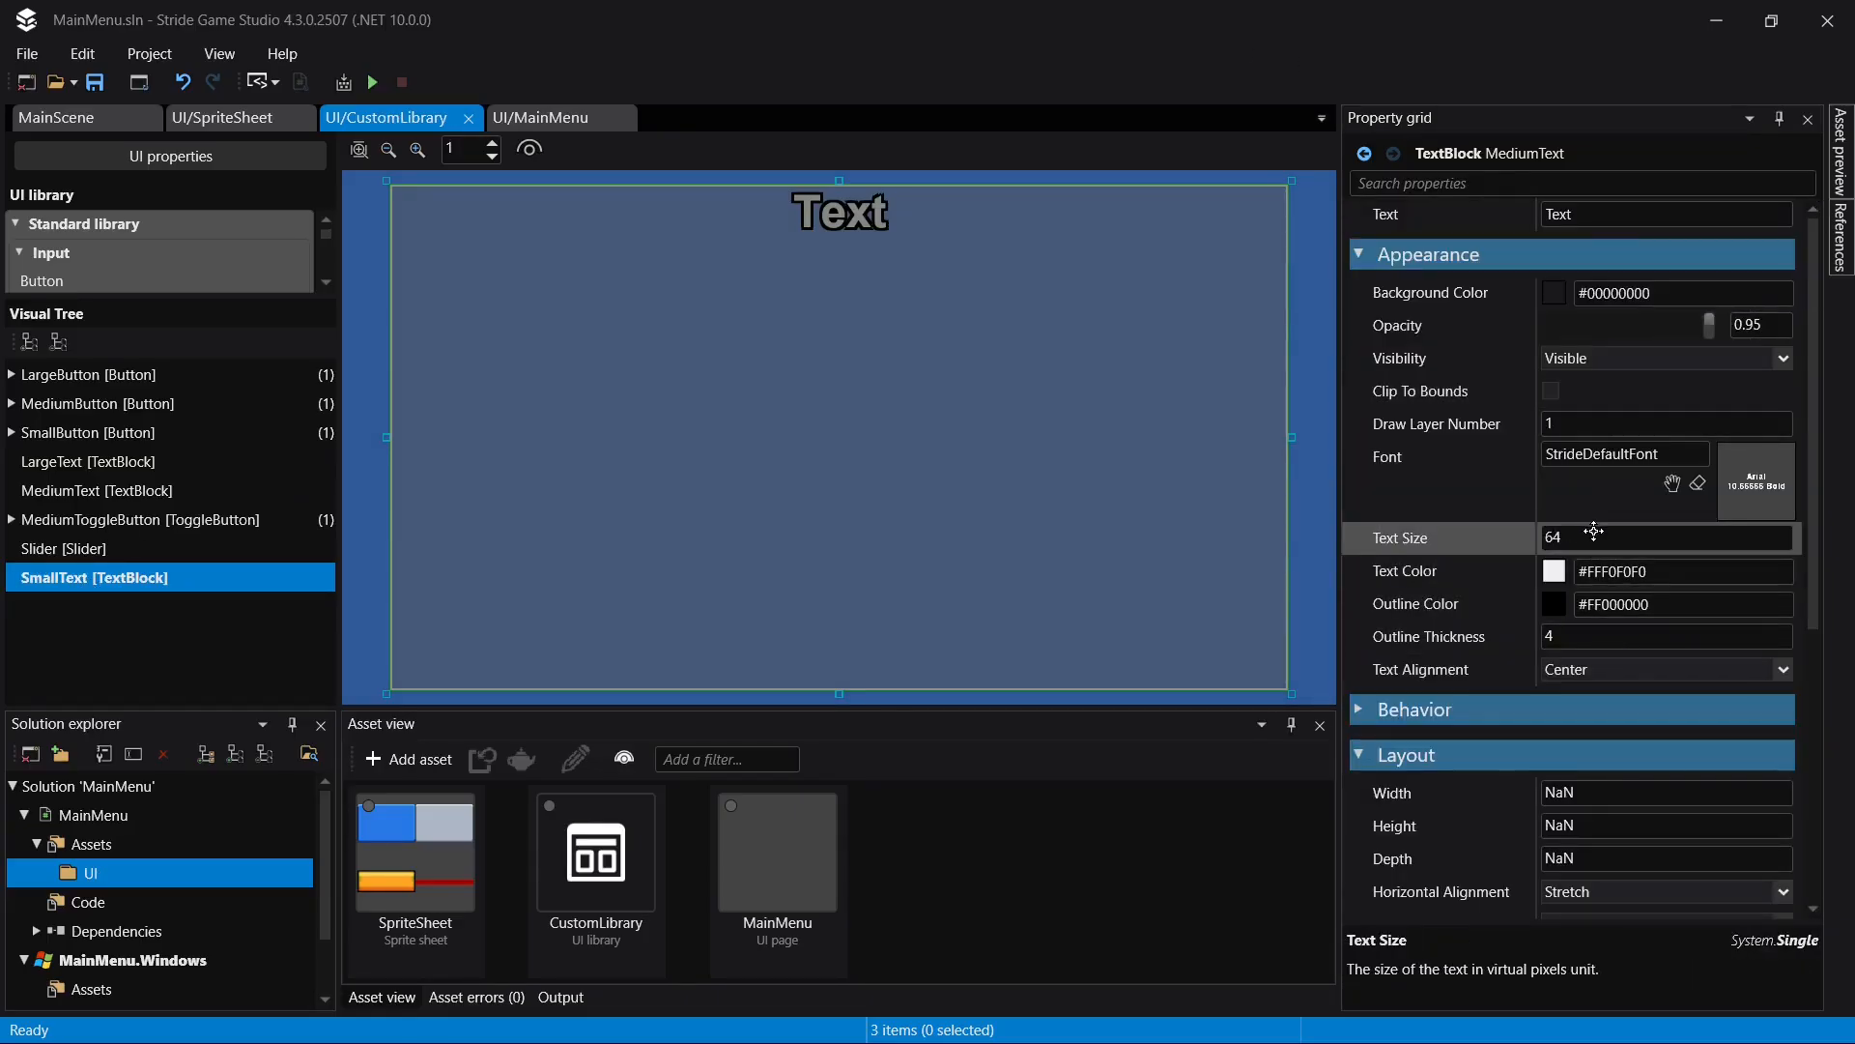
# - Set the SmallText block's text size to 36 and its outline thickness to 2
pyautogui.click(1597, 543)
pyautogui.hotkey('ctrl', 's')
pyautogui.write('36')
pyautogui.press('Return')
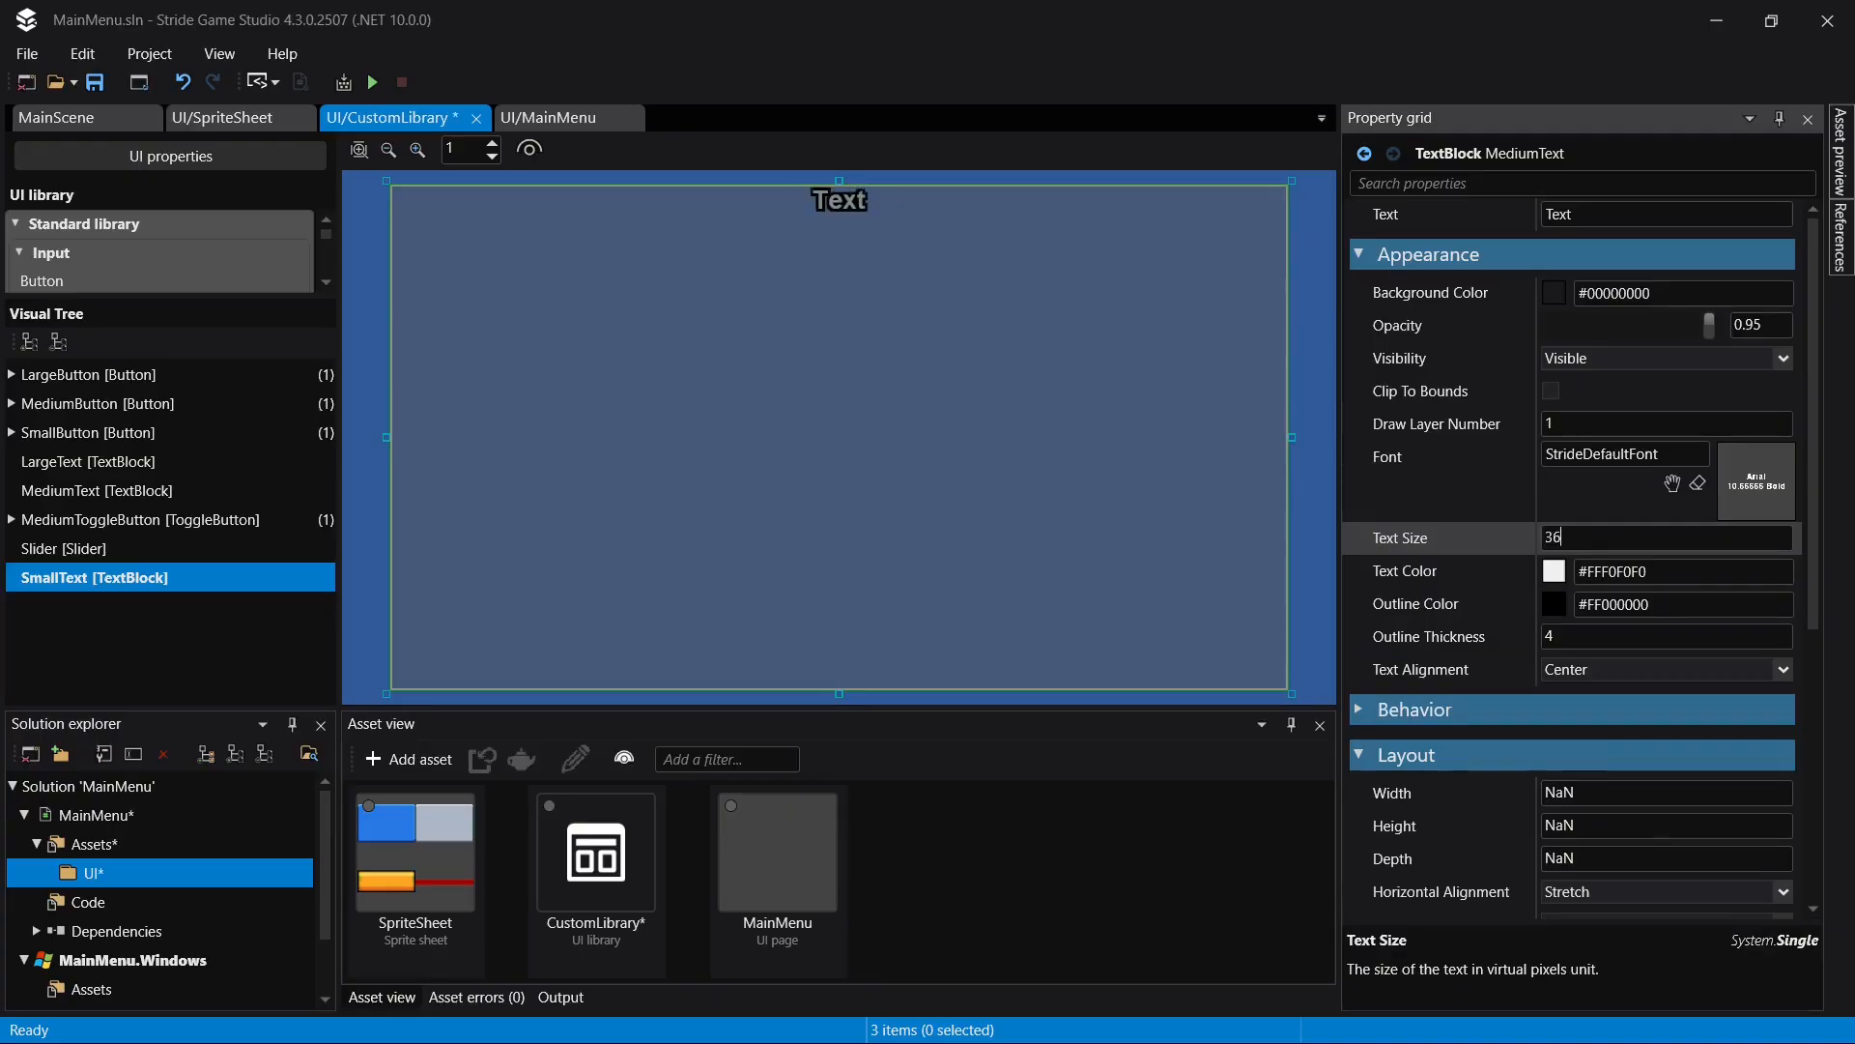
pyautogui.click(1607, 640)
pyautogui.write('2')
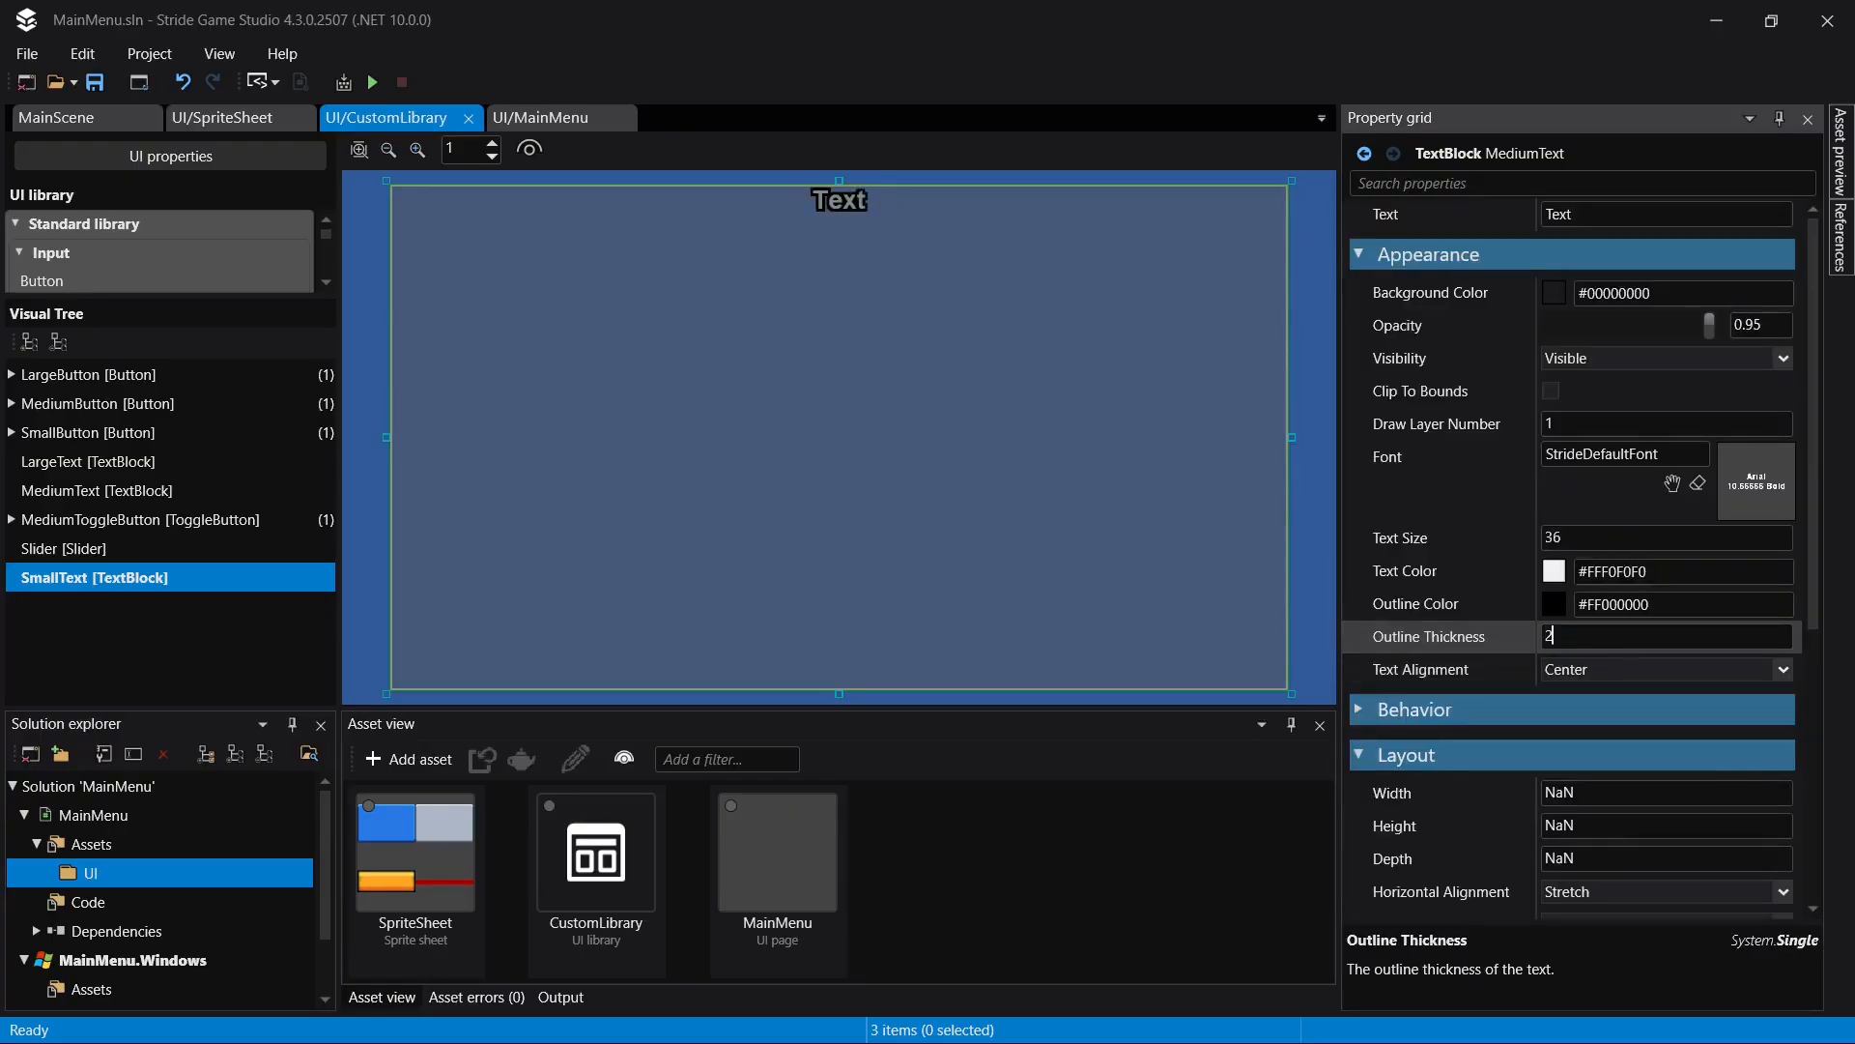
pyautogui.press('Return')
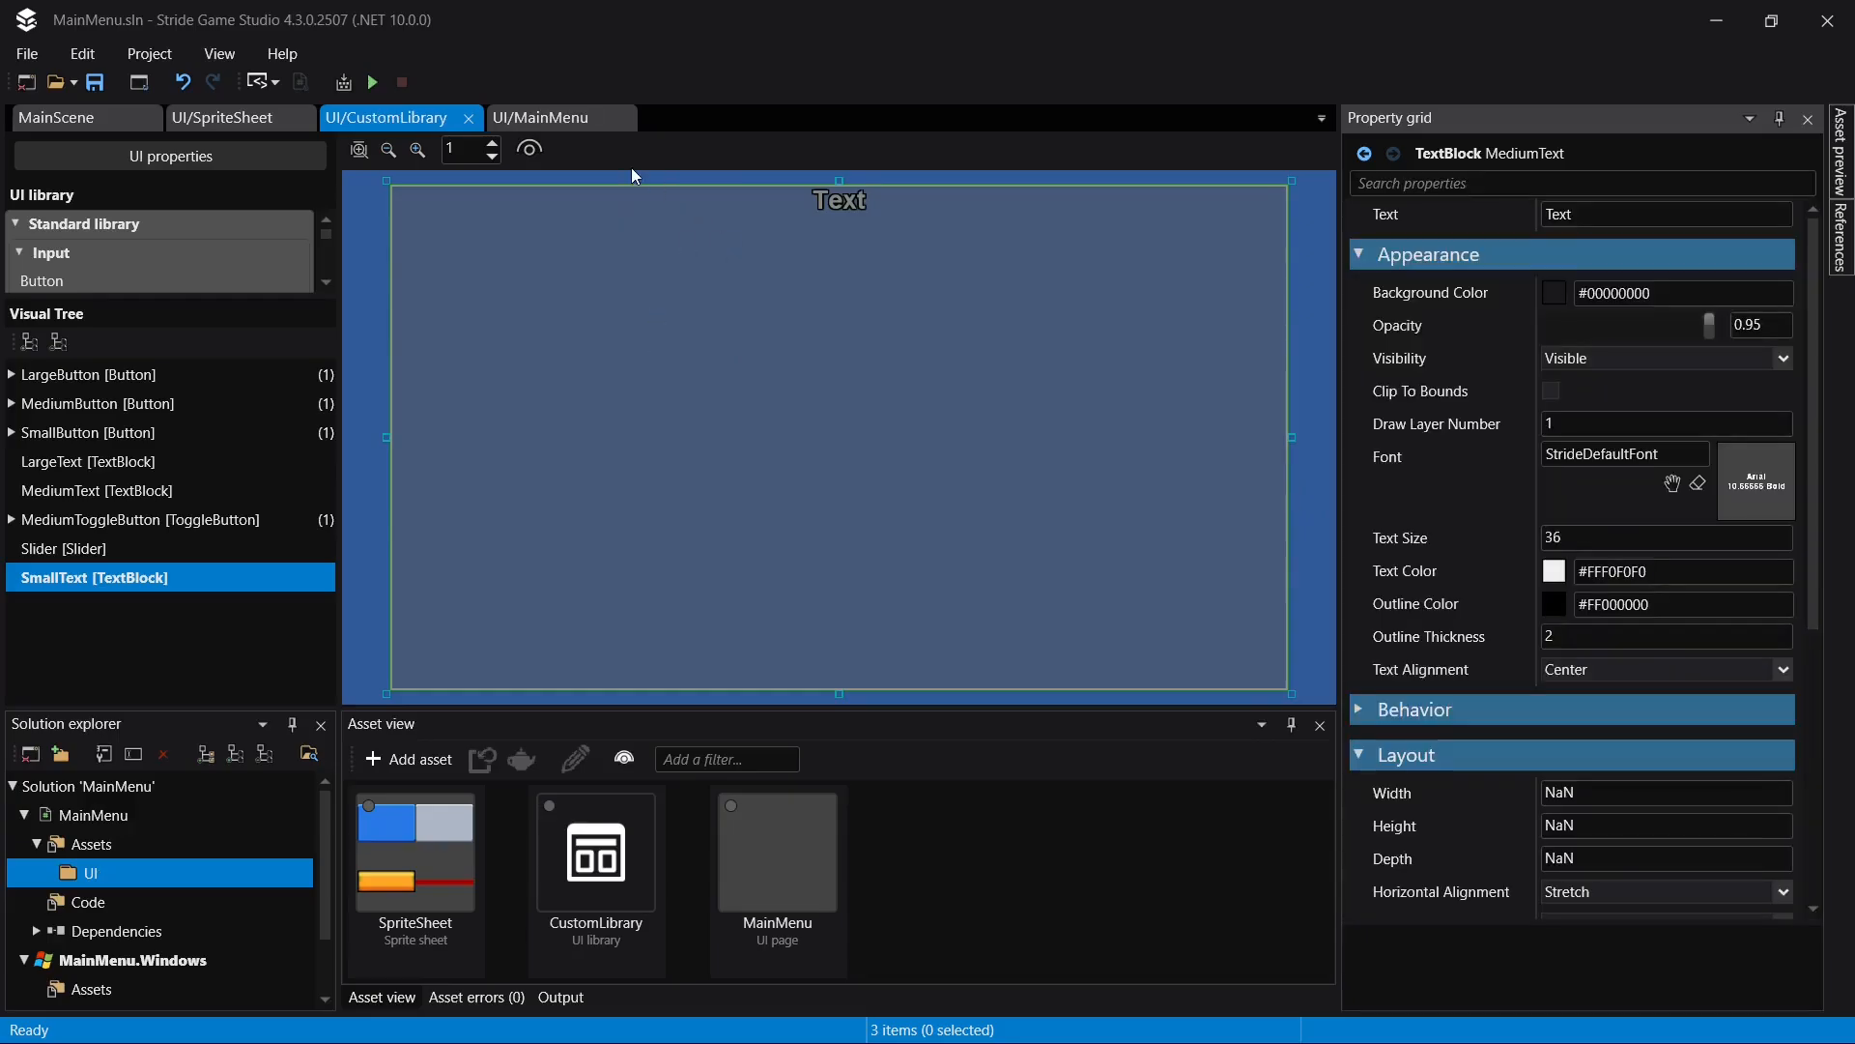
# - Return to the MainMenu page and add a SmallText from the custom library to the nested UniformGrid of AudioSettingsLayer
pyautogui.click(577, 117)
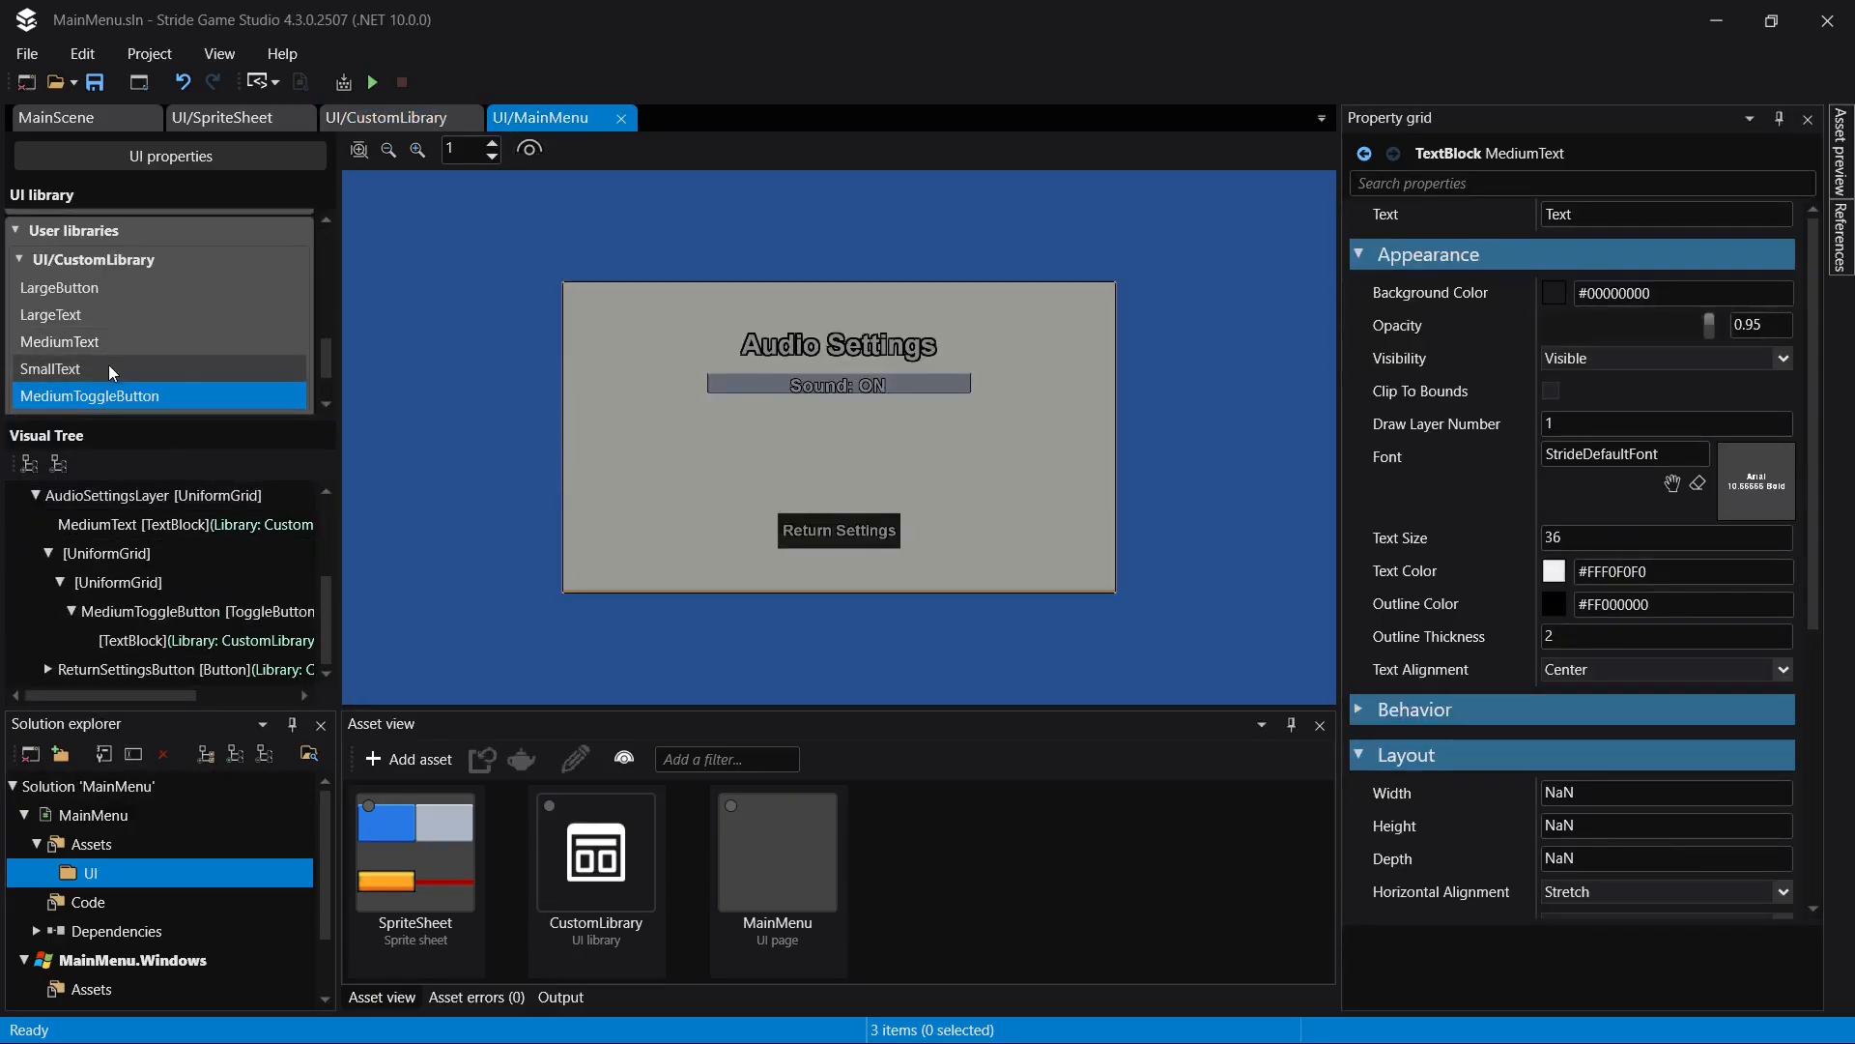
pyautogui.moveTo(110, 367); pyautogui.dragTo(151, 582)
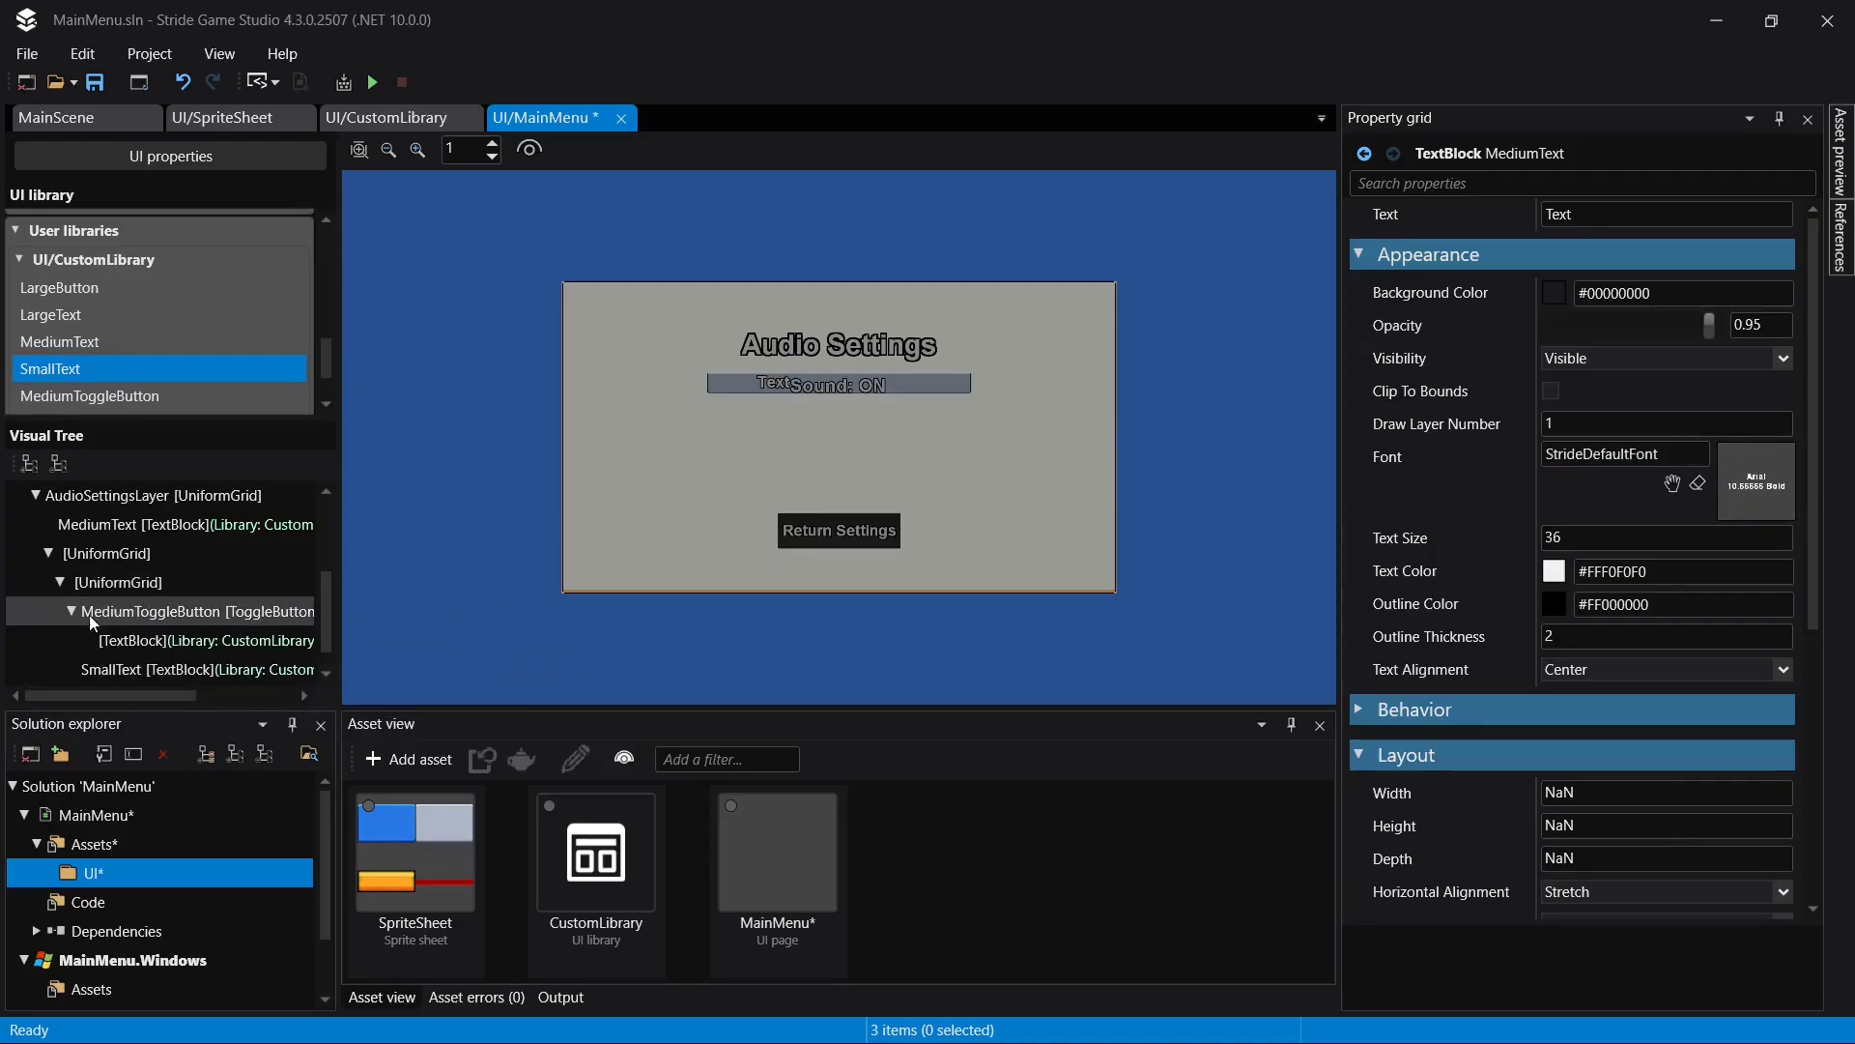
pyautogui.click(72, 612)
pyautogui.click(122, 582)
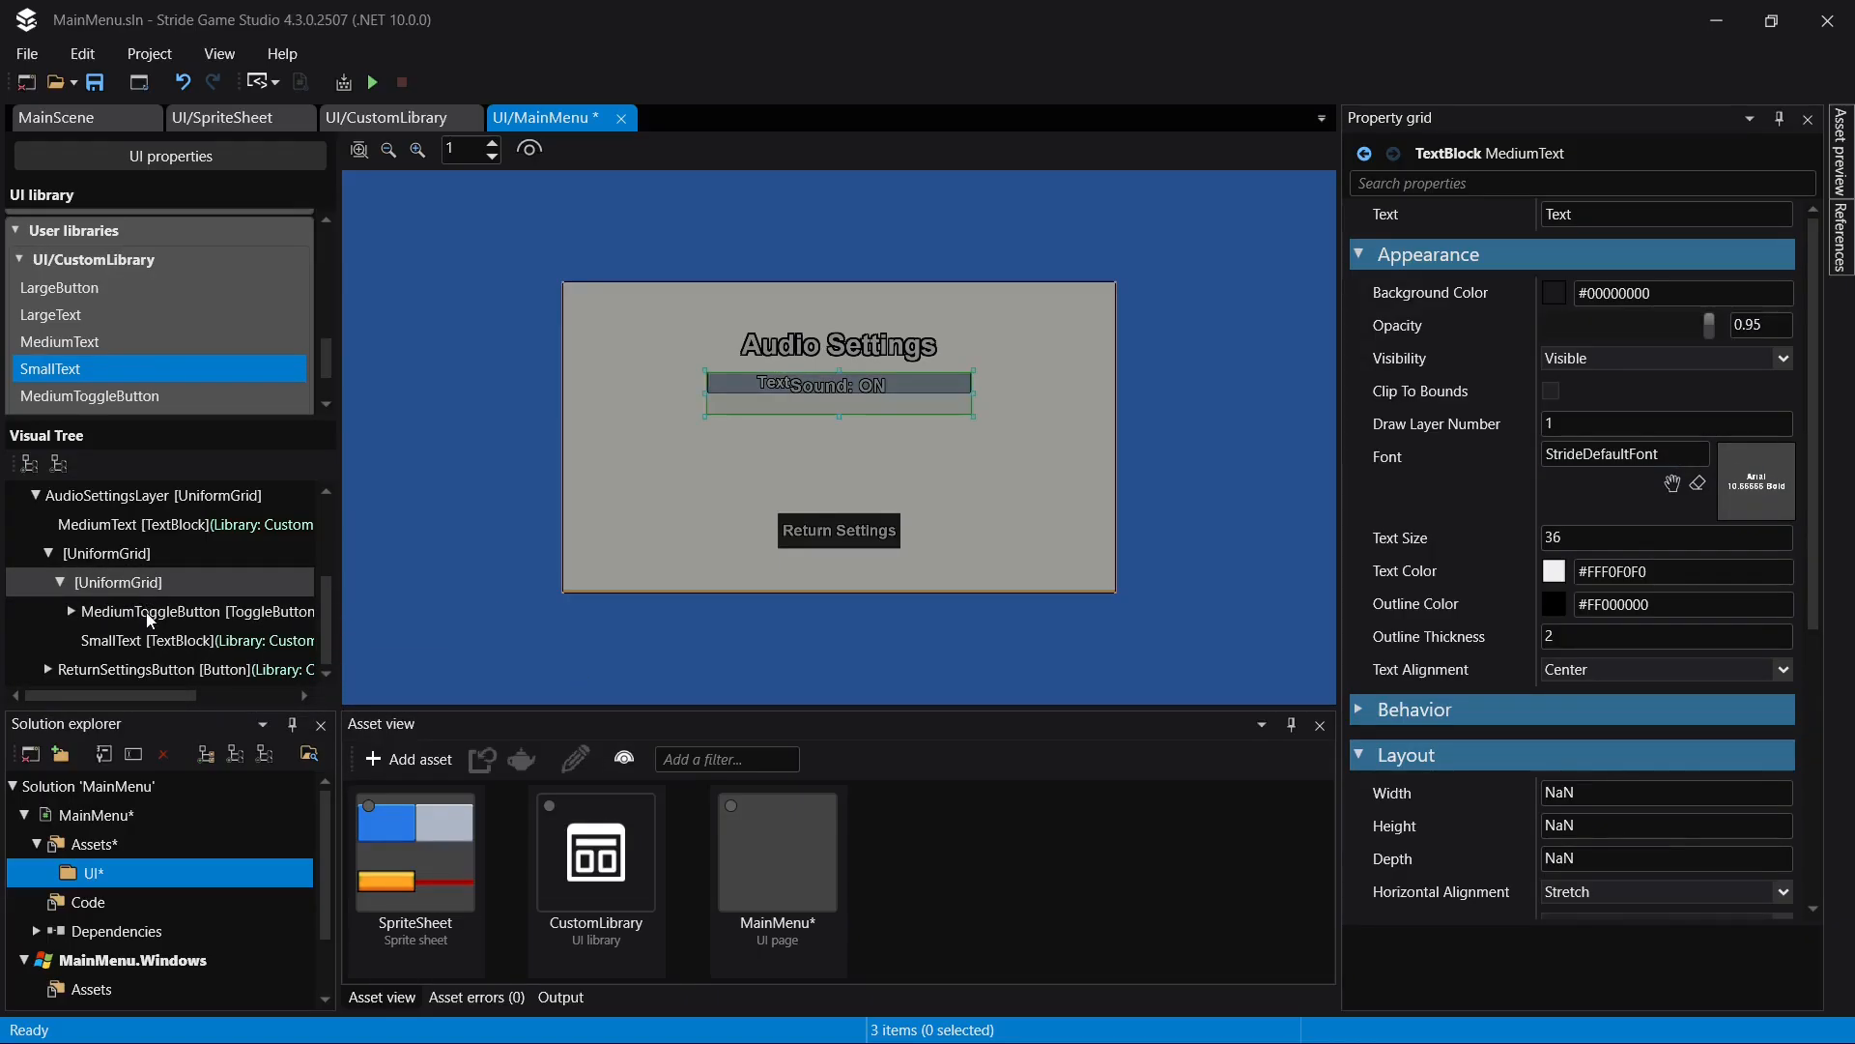
# - Set the SmallText's grid row to 1 and save the page
pyautogui.click(146, 640)
pyautogui.click(1576, 691)
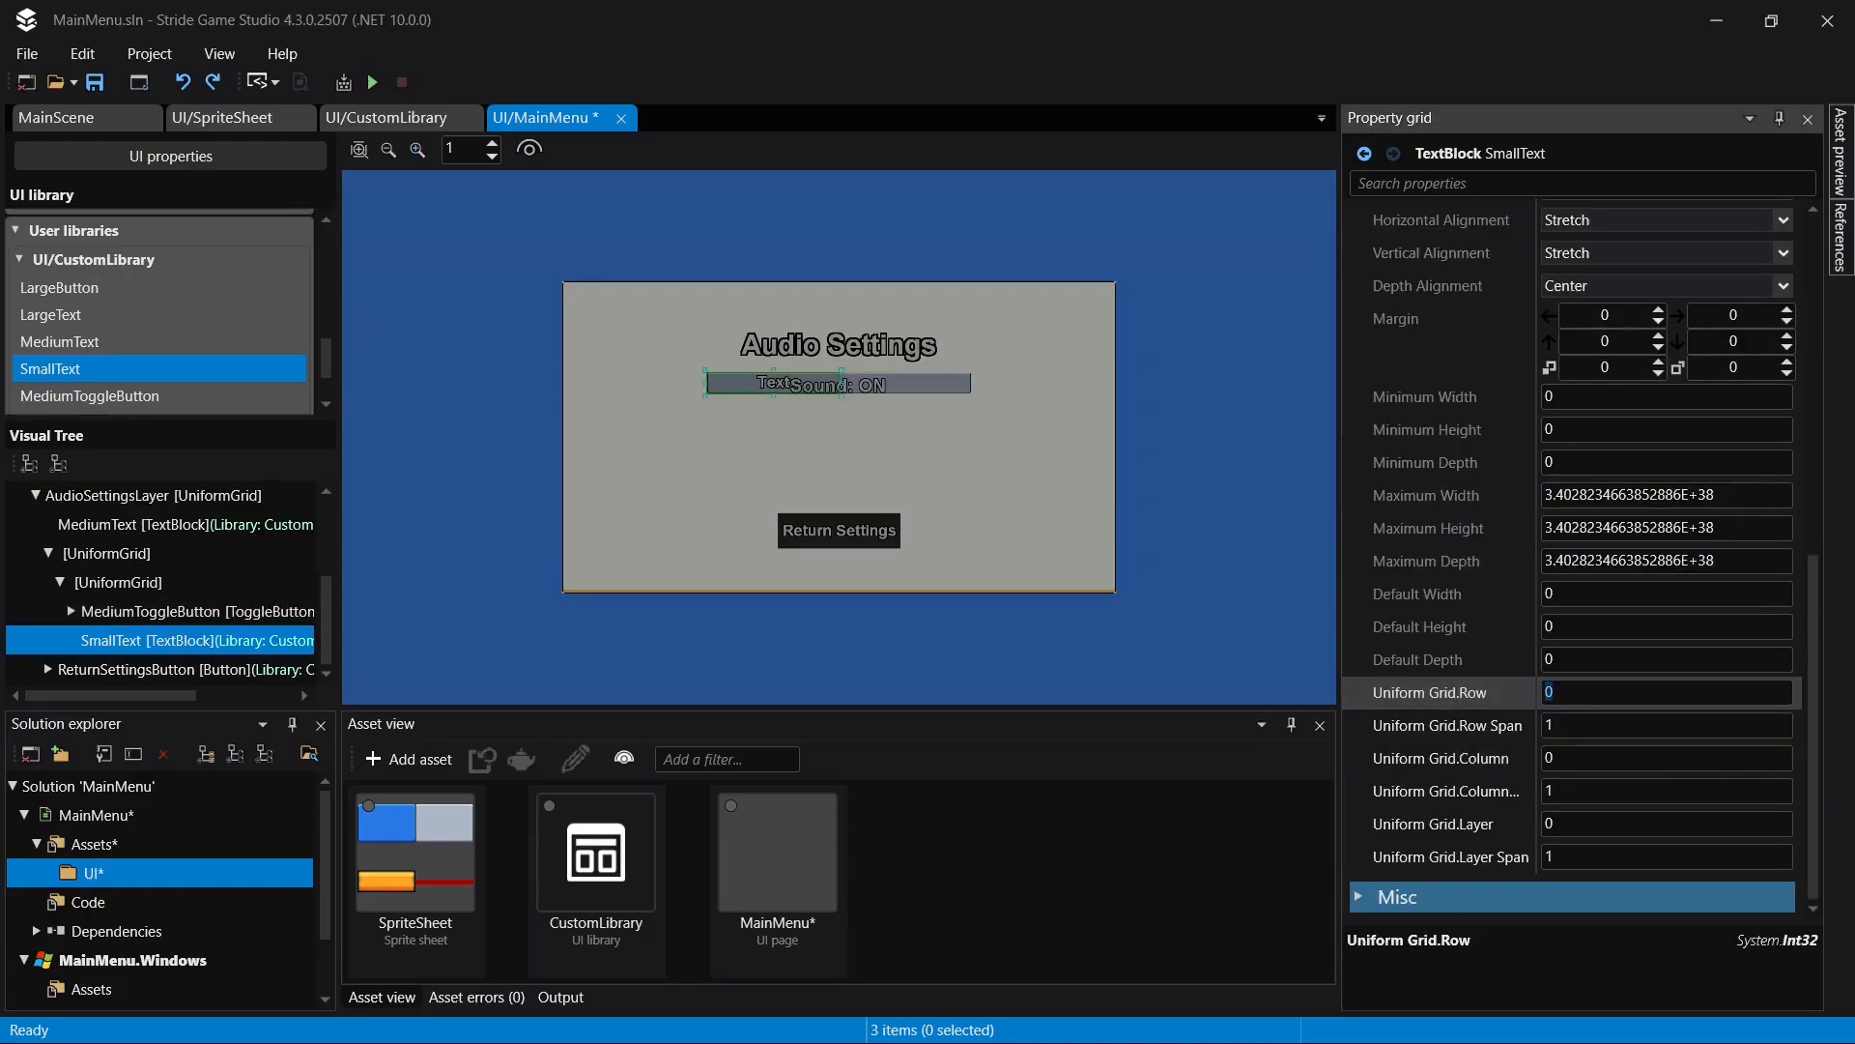
pyautogui.write('1')
pyautogui.press('Return')
pyautogui.hotkey('ctrl', 's')
# - Change the SmallText's text to "Sound:"
pyautogui.scroll(10, 1623, 241)
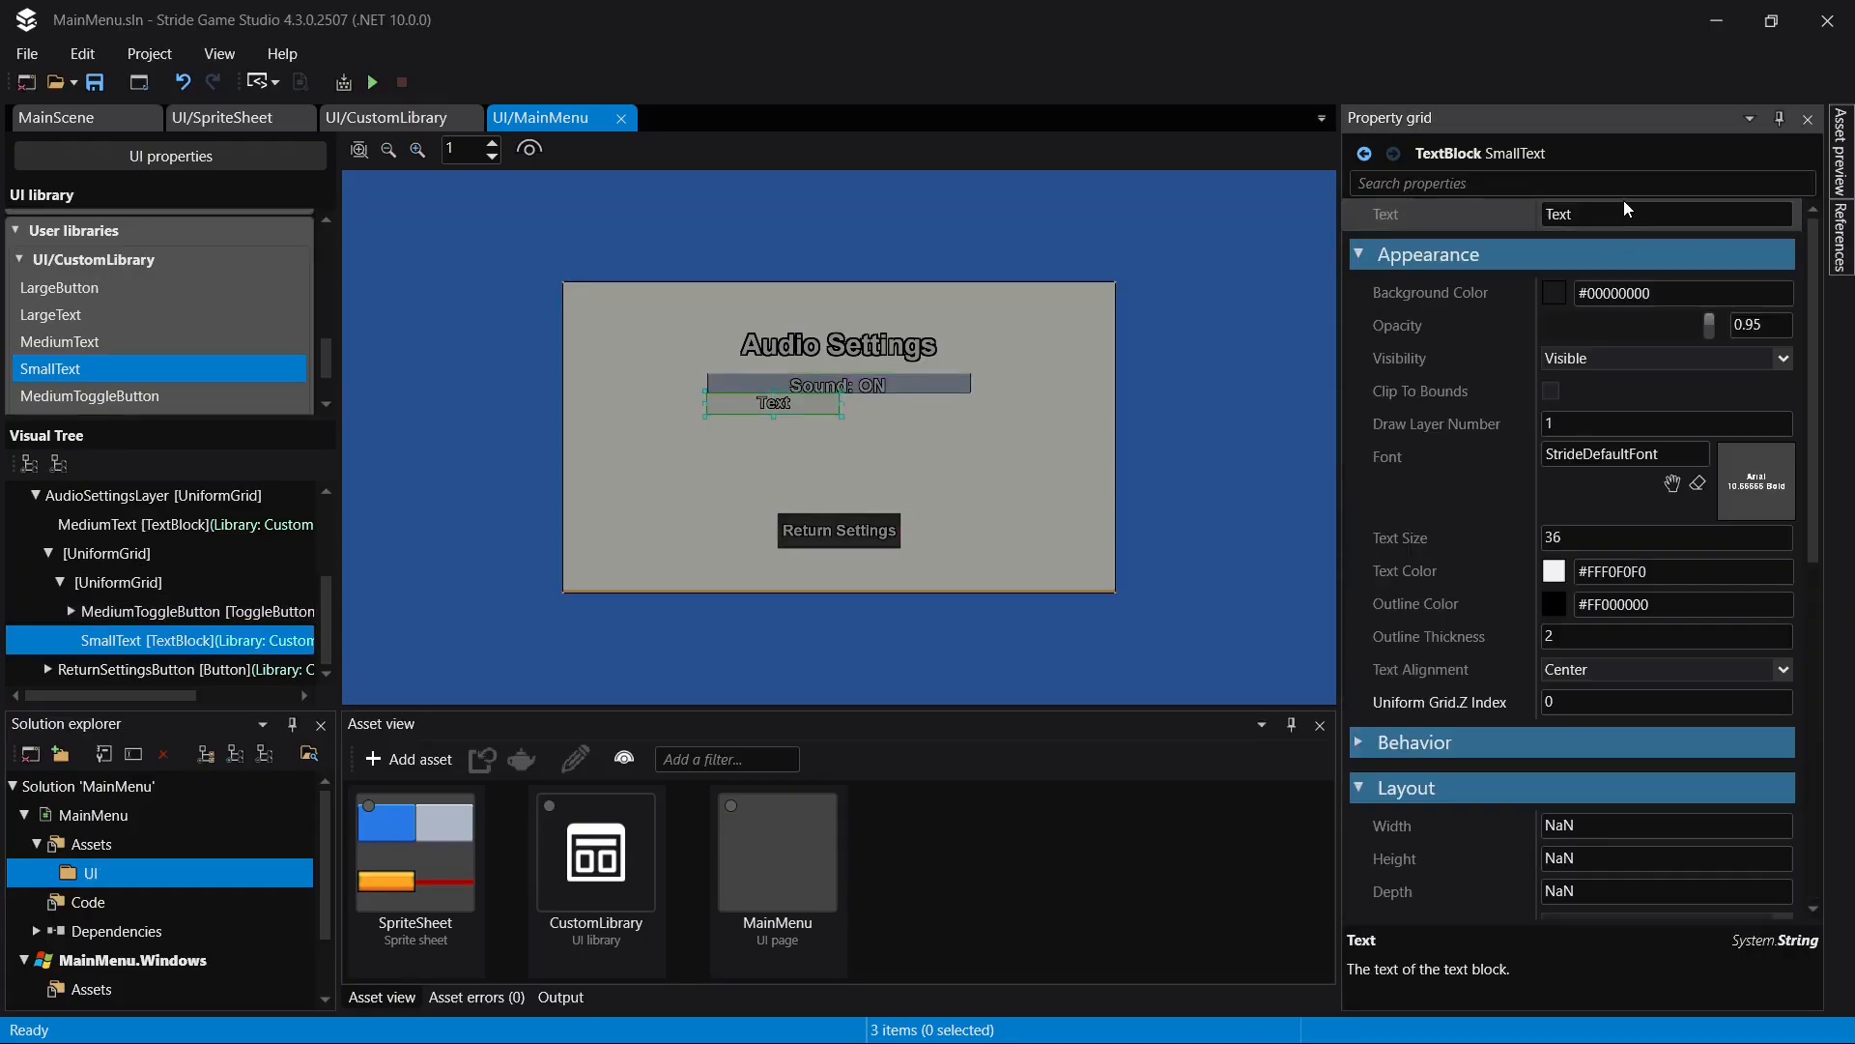
pyautogui.click(1623, 211)
pyautogui.write('Sound:')
pyautogui.press('Return')
# - Add a Slider from the custom library to the nested UniformGrid
pyautogui.click(124, 580)
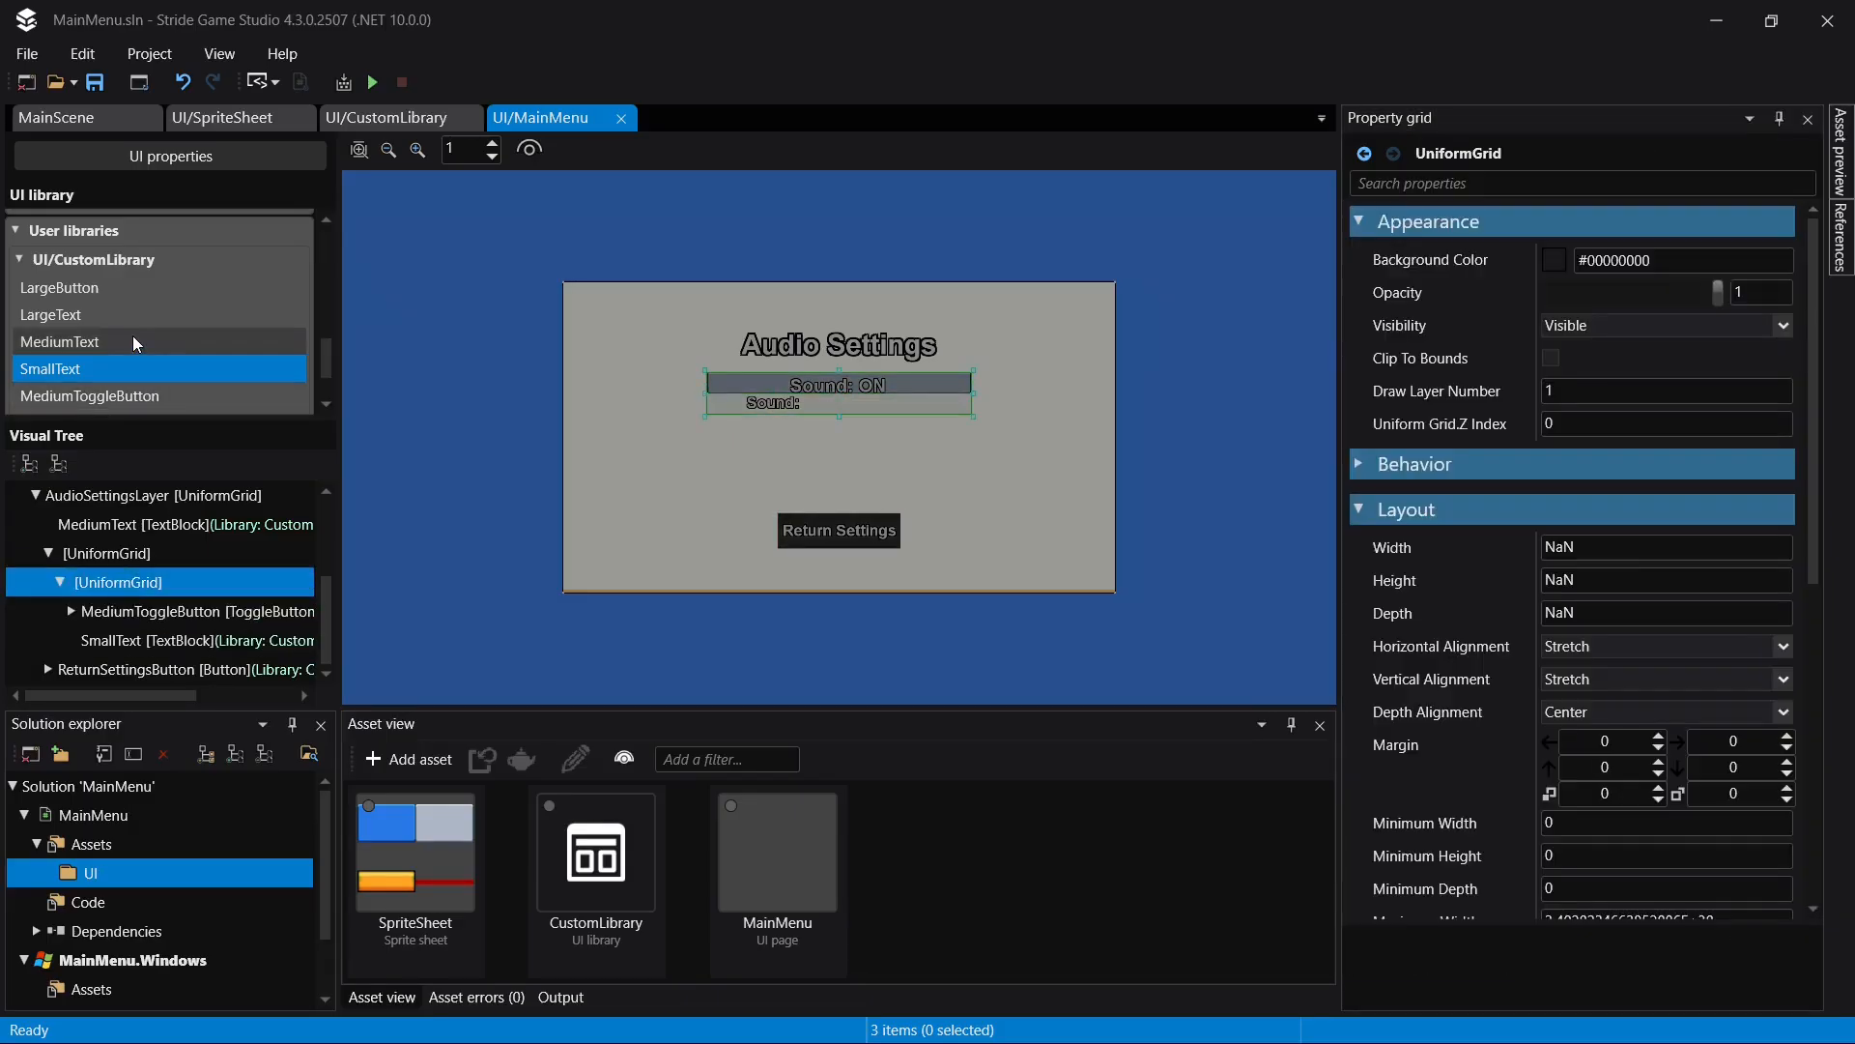
pyautogui.scroll(-2, 135, 329)
pyautogui.scroll(-1, 135, 333)
pyautogui.moveTo(95, 346); pyautogui.dragTo(154, 584)
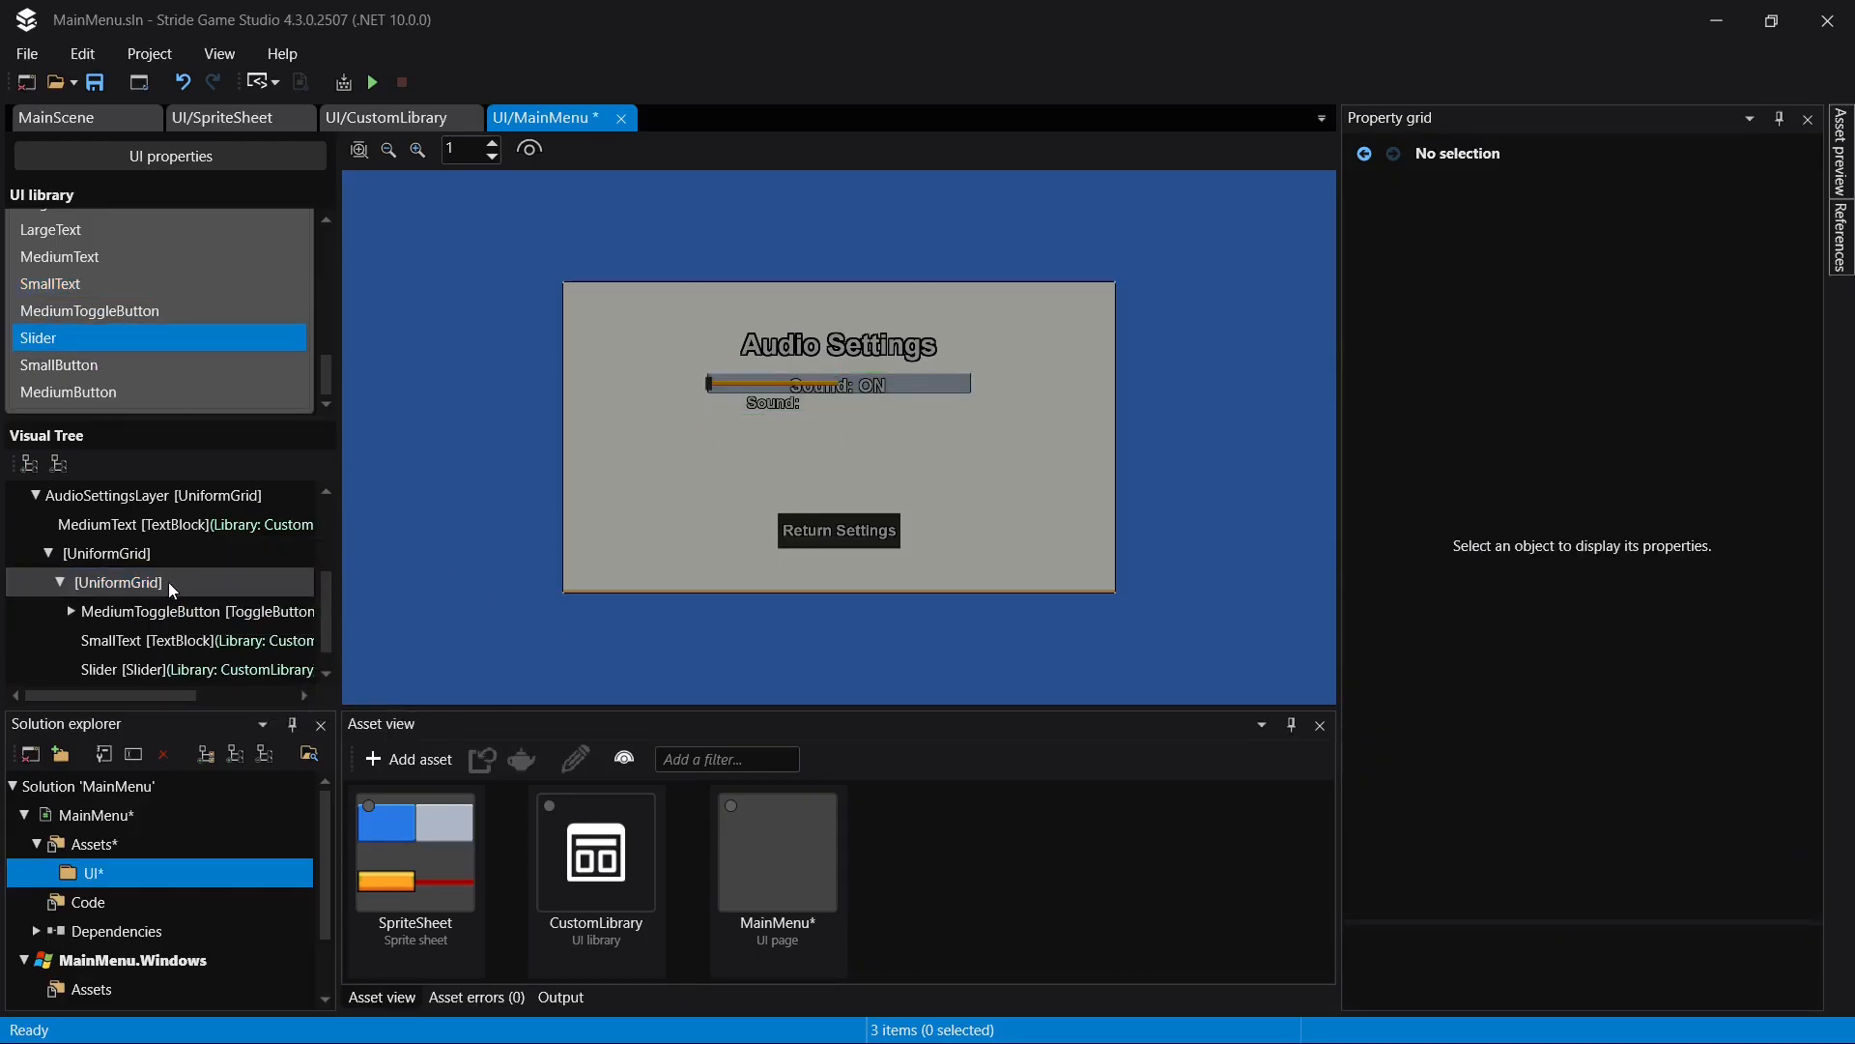
# - Set the Slider's grid row to 1 and grid column to 1
pyautogui.click(137, 671)
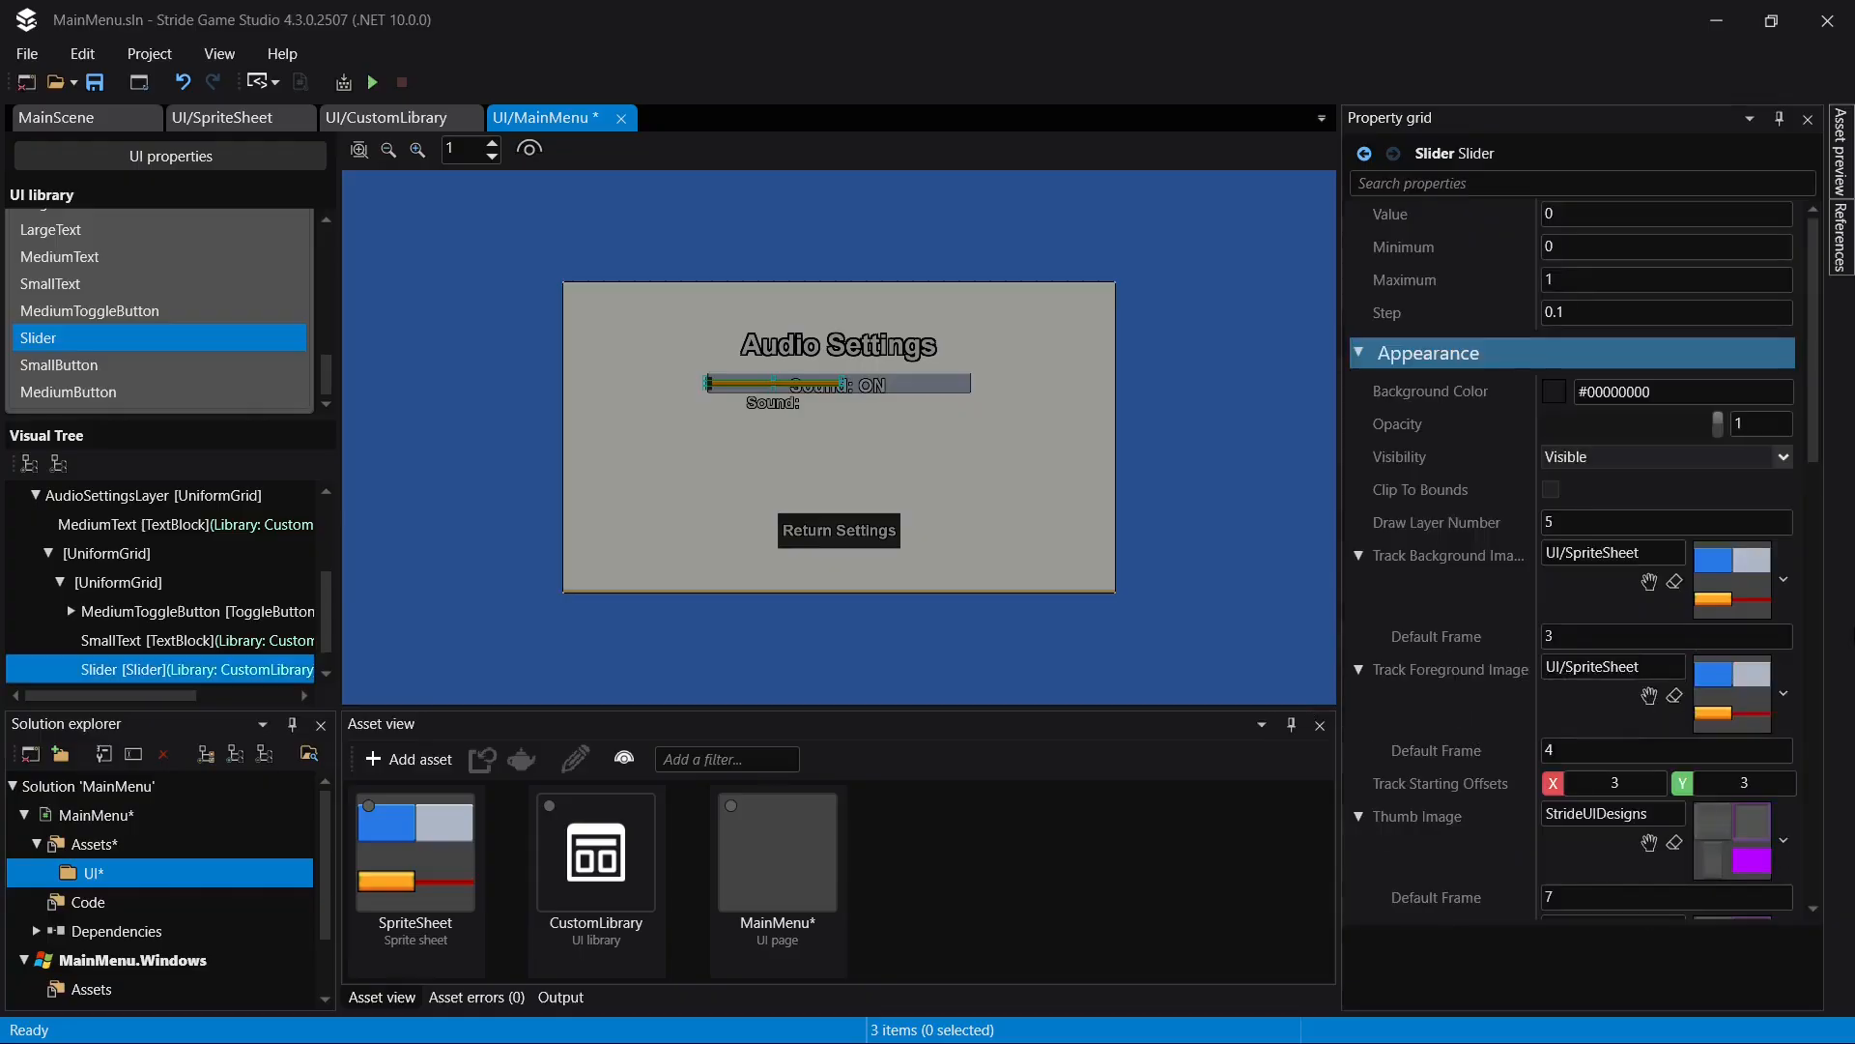
pyautogui.scroll(-10, 1716, 691)
pyautogui.scroll(-8, 1716, 692)
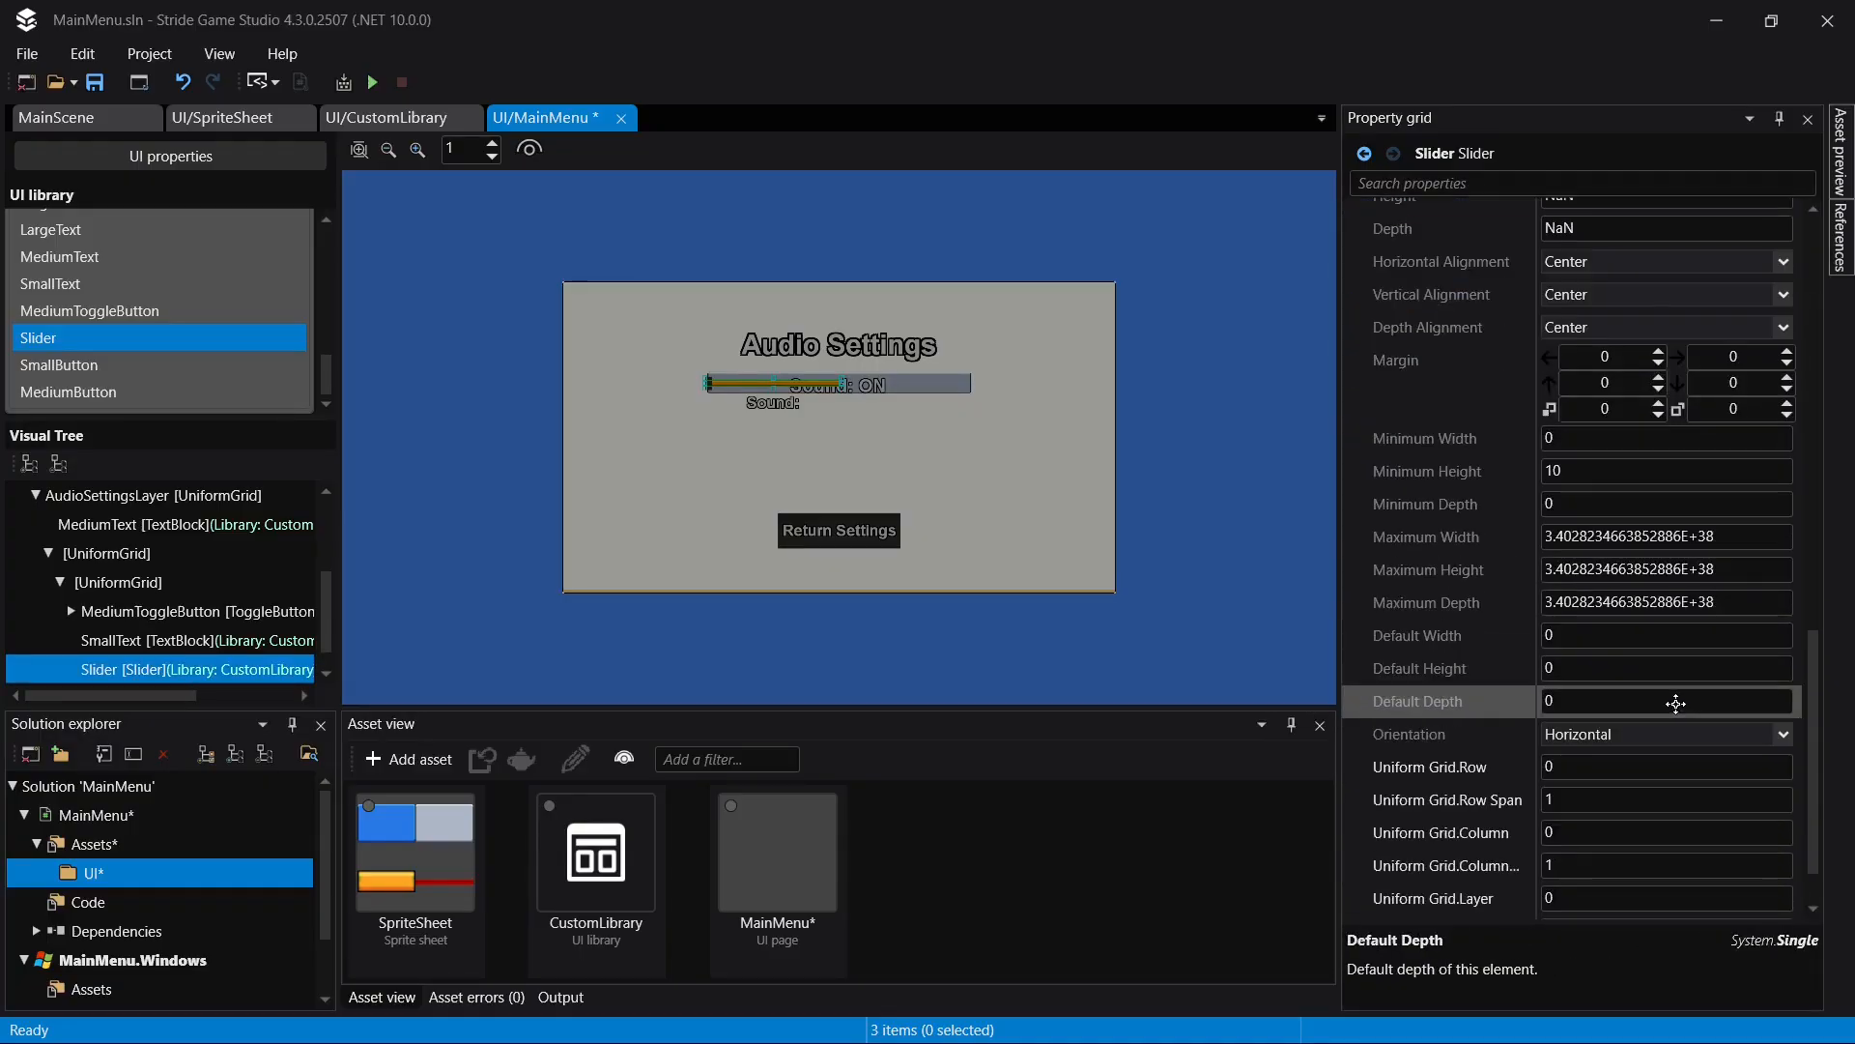
pyautogui.click(1622, 689)
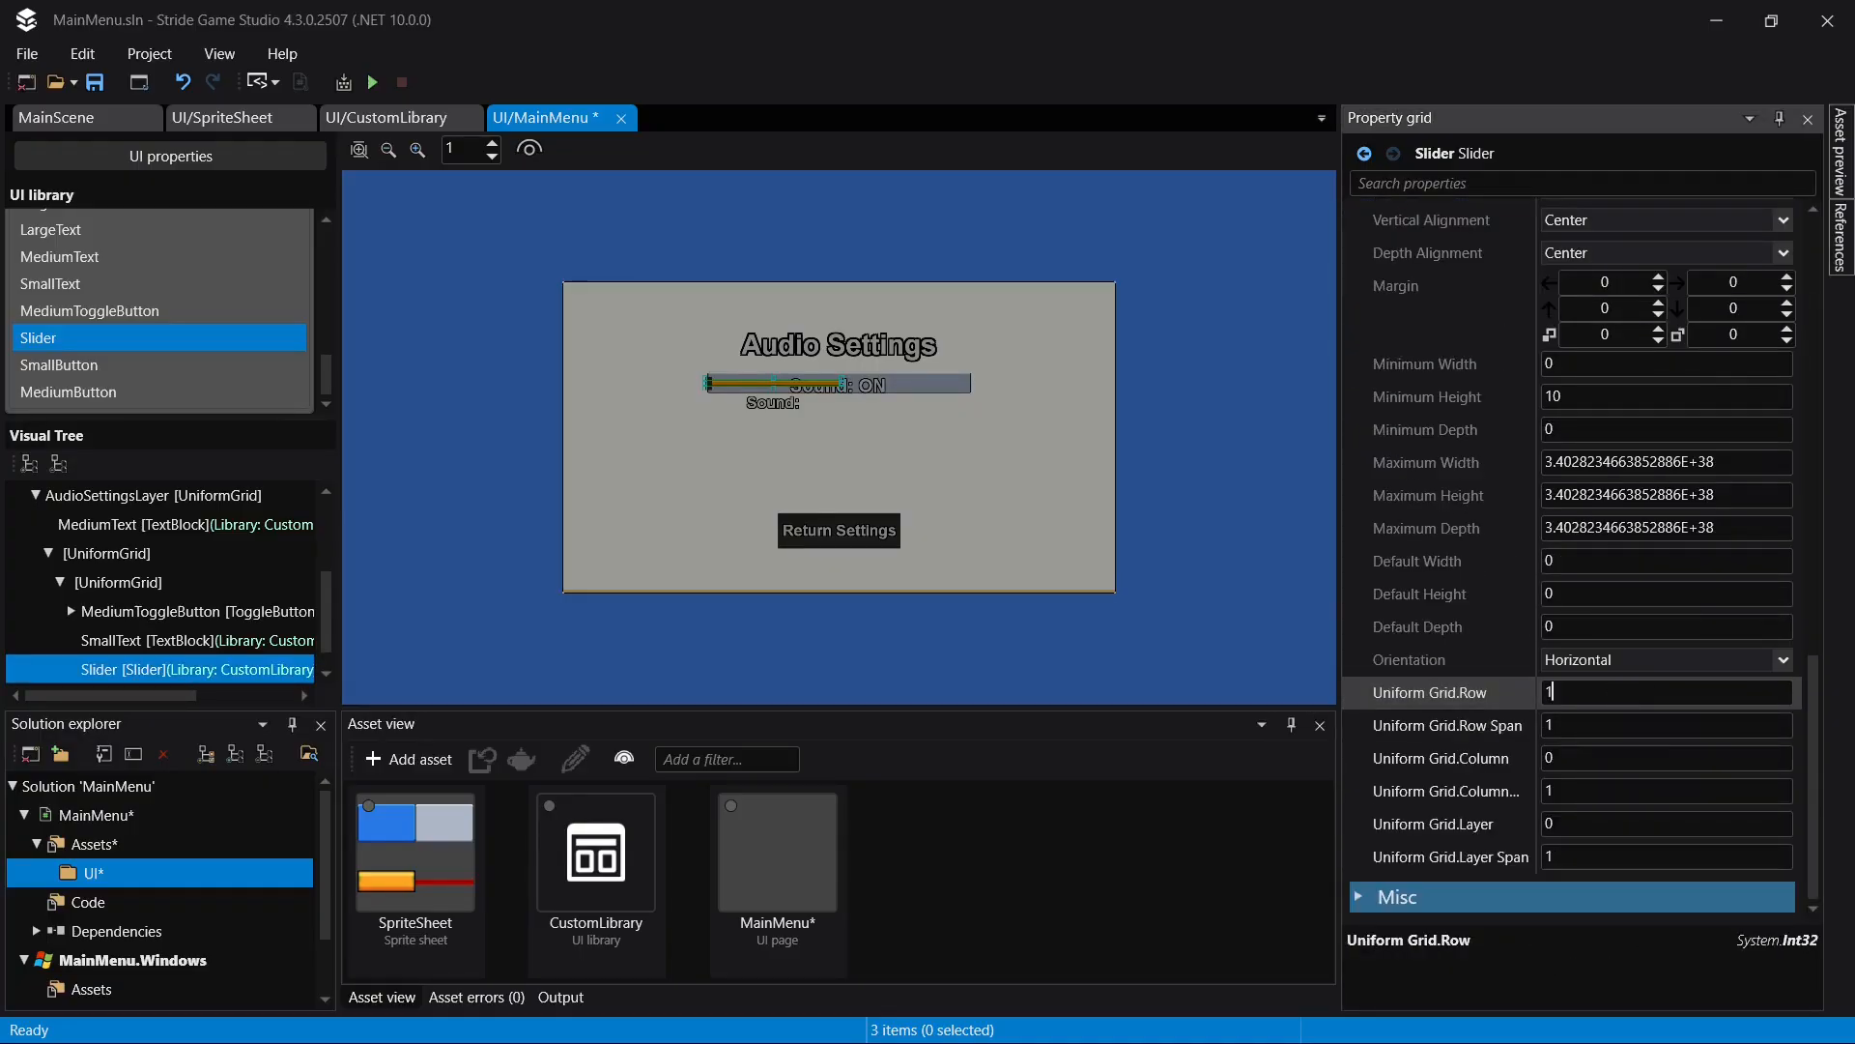
pyautogui.click(1582, 758)
pyautogui.press('Return')
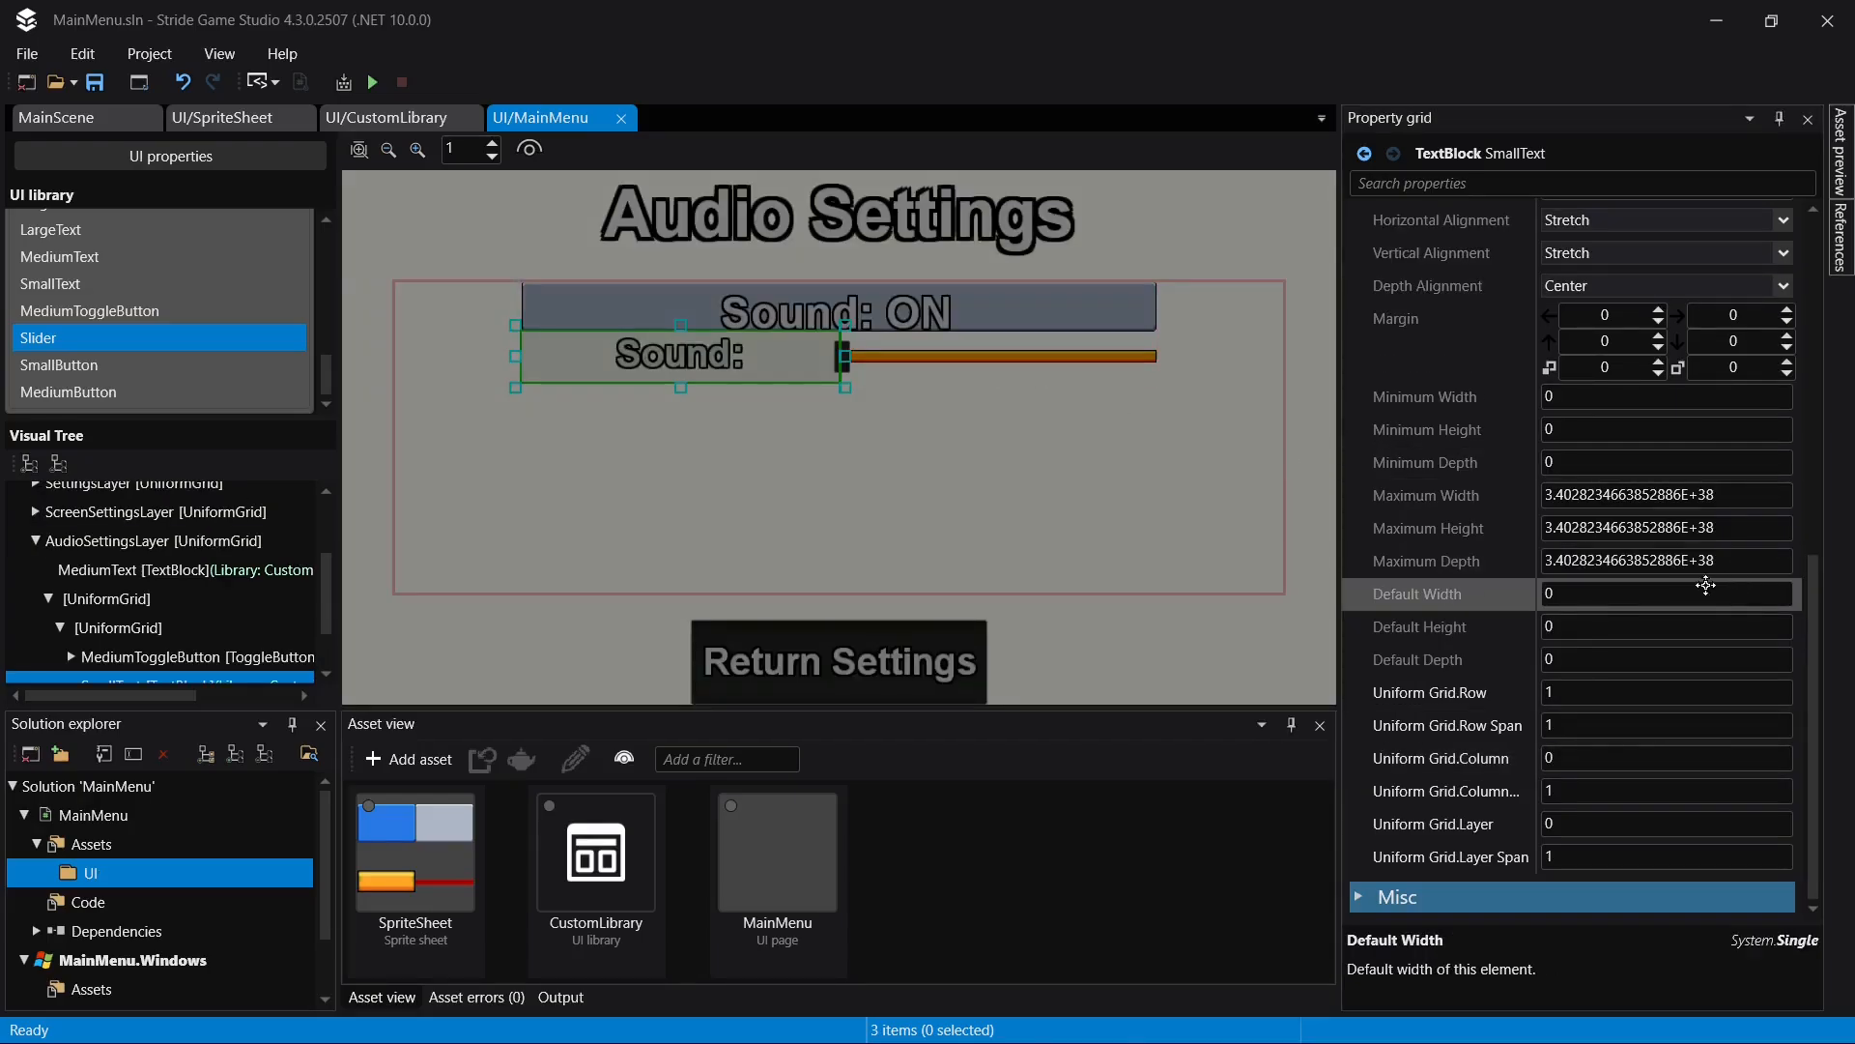
# - Set the "Sound:" SmallText's horizontal alignment to Left and save the page
pyautogui.scroll(3, 1609, 484)
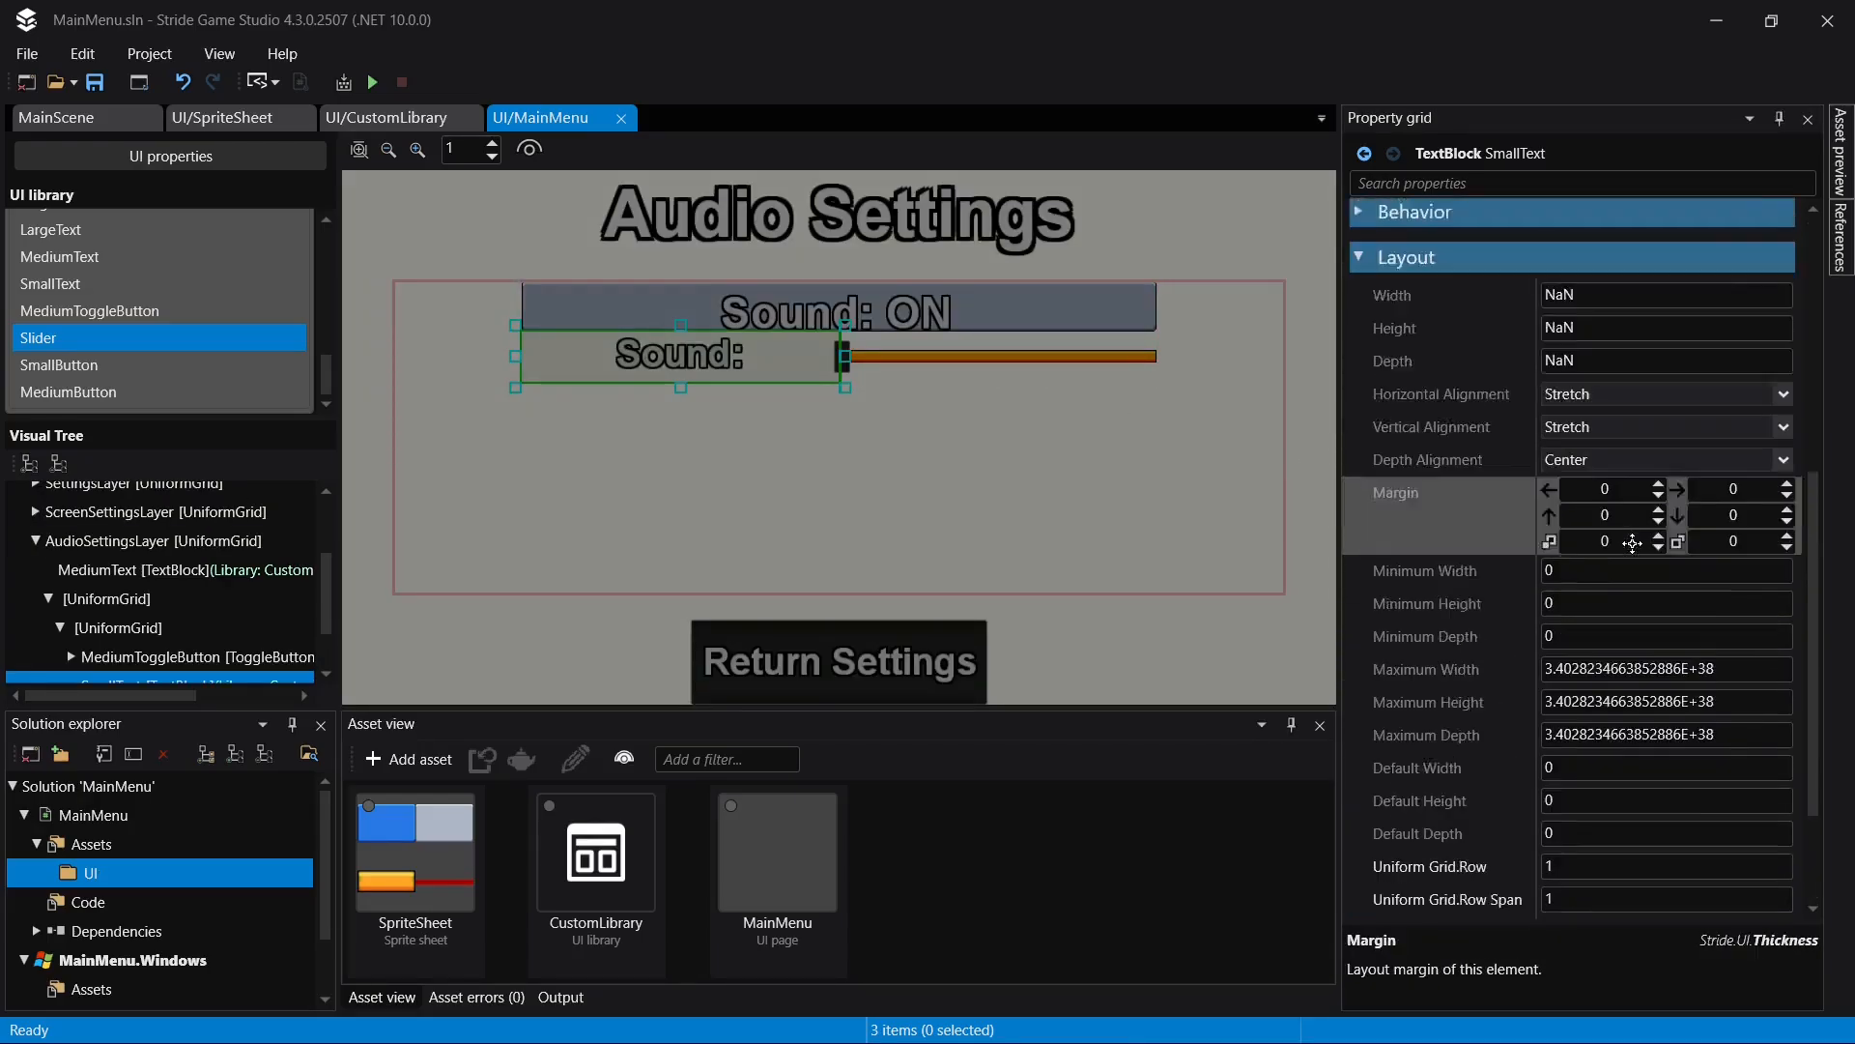
pyautogui.click(1591, 451)
pyautogui.click(1607, 474)
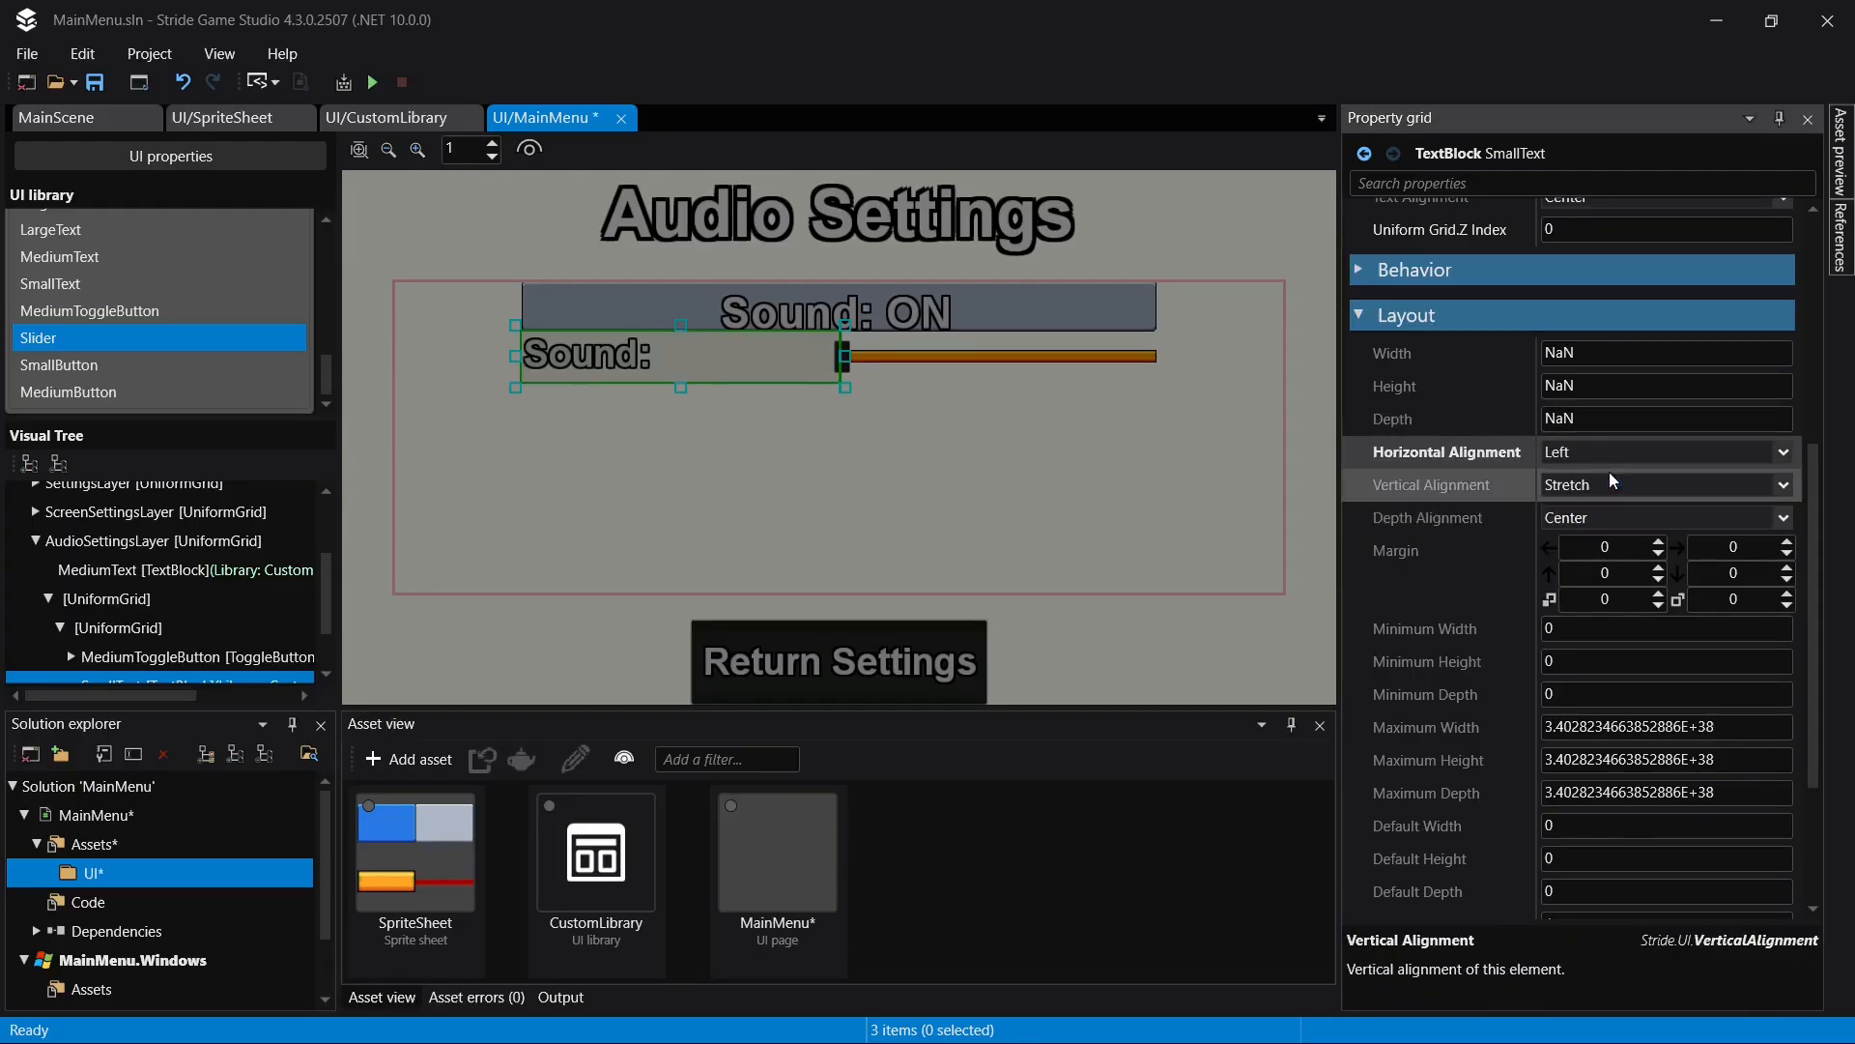
pyautogui.hotkey('ctrl', 's')
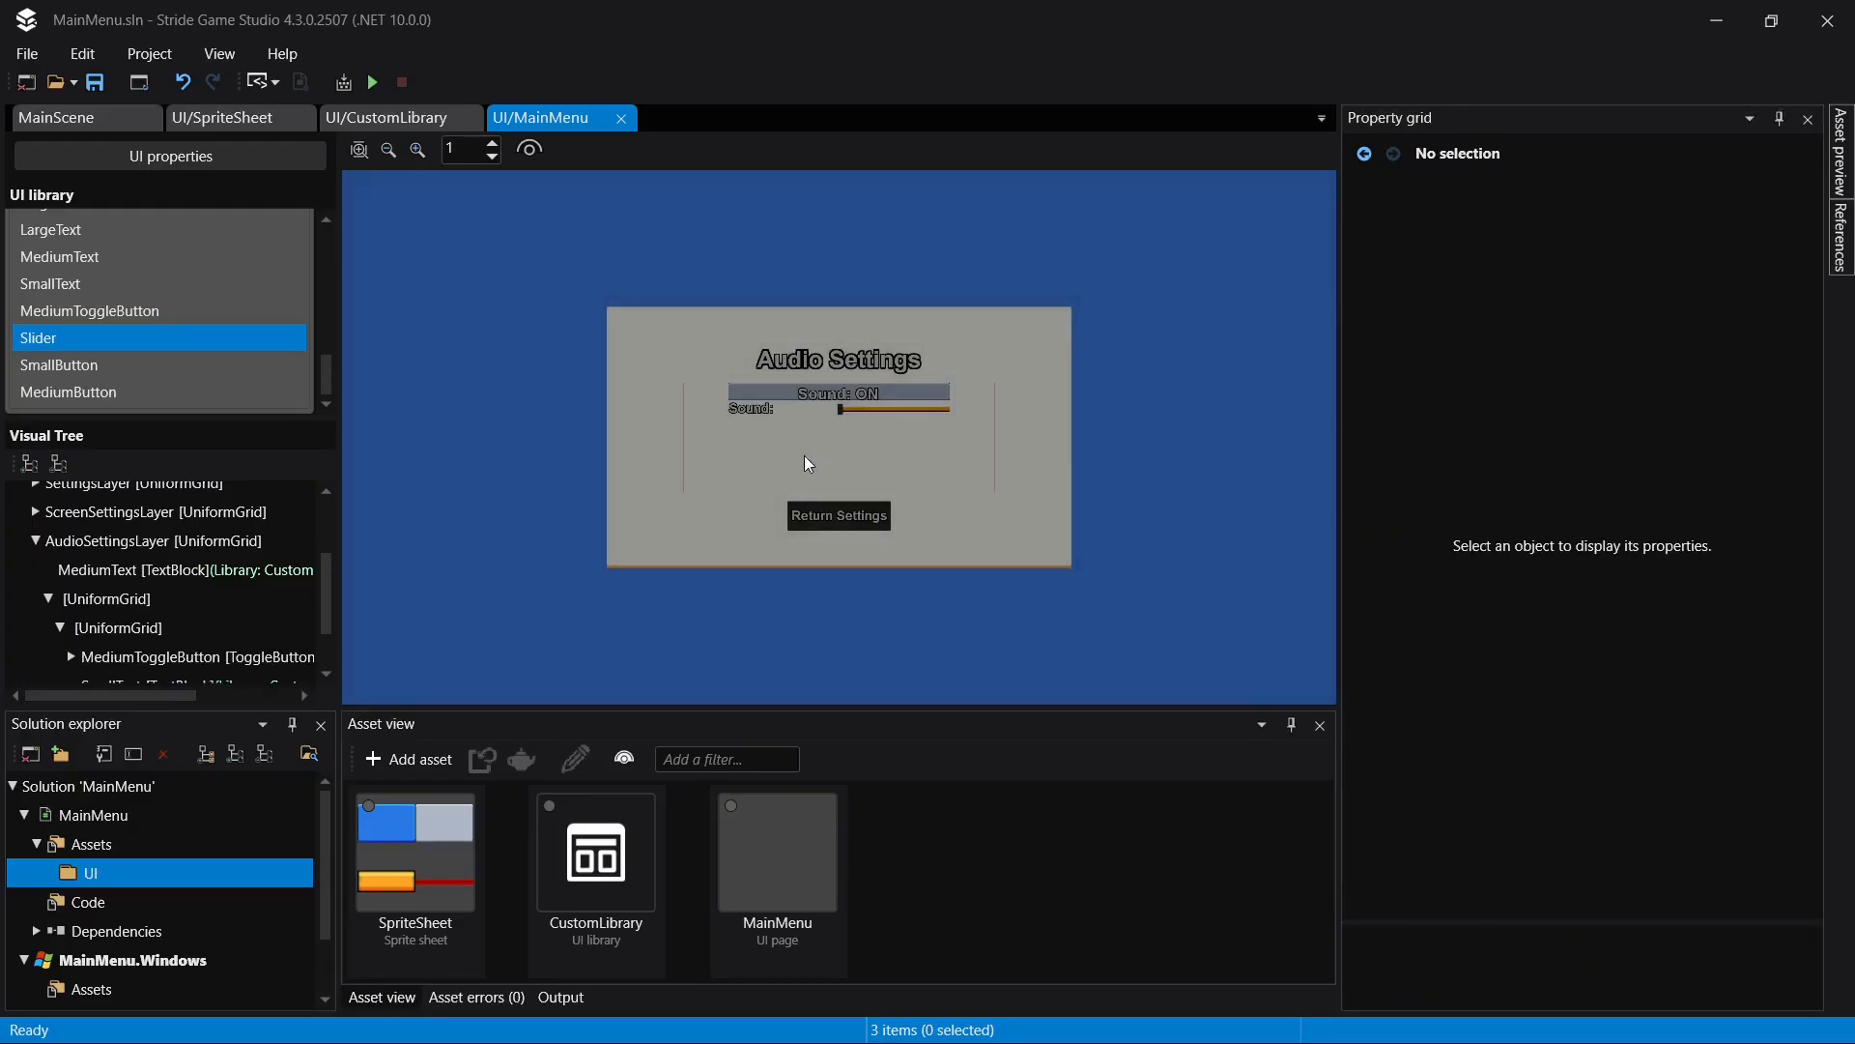
# - Rename the MediumToggleButton in the nested UniformGrid to SoundToggleButton
pyautogui.click(193, 656)
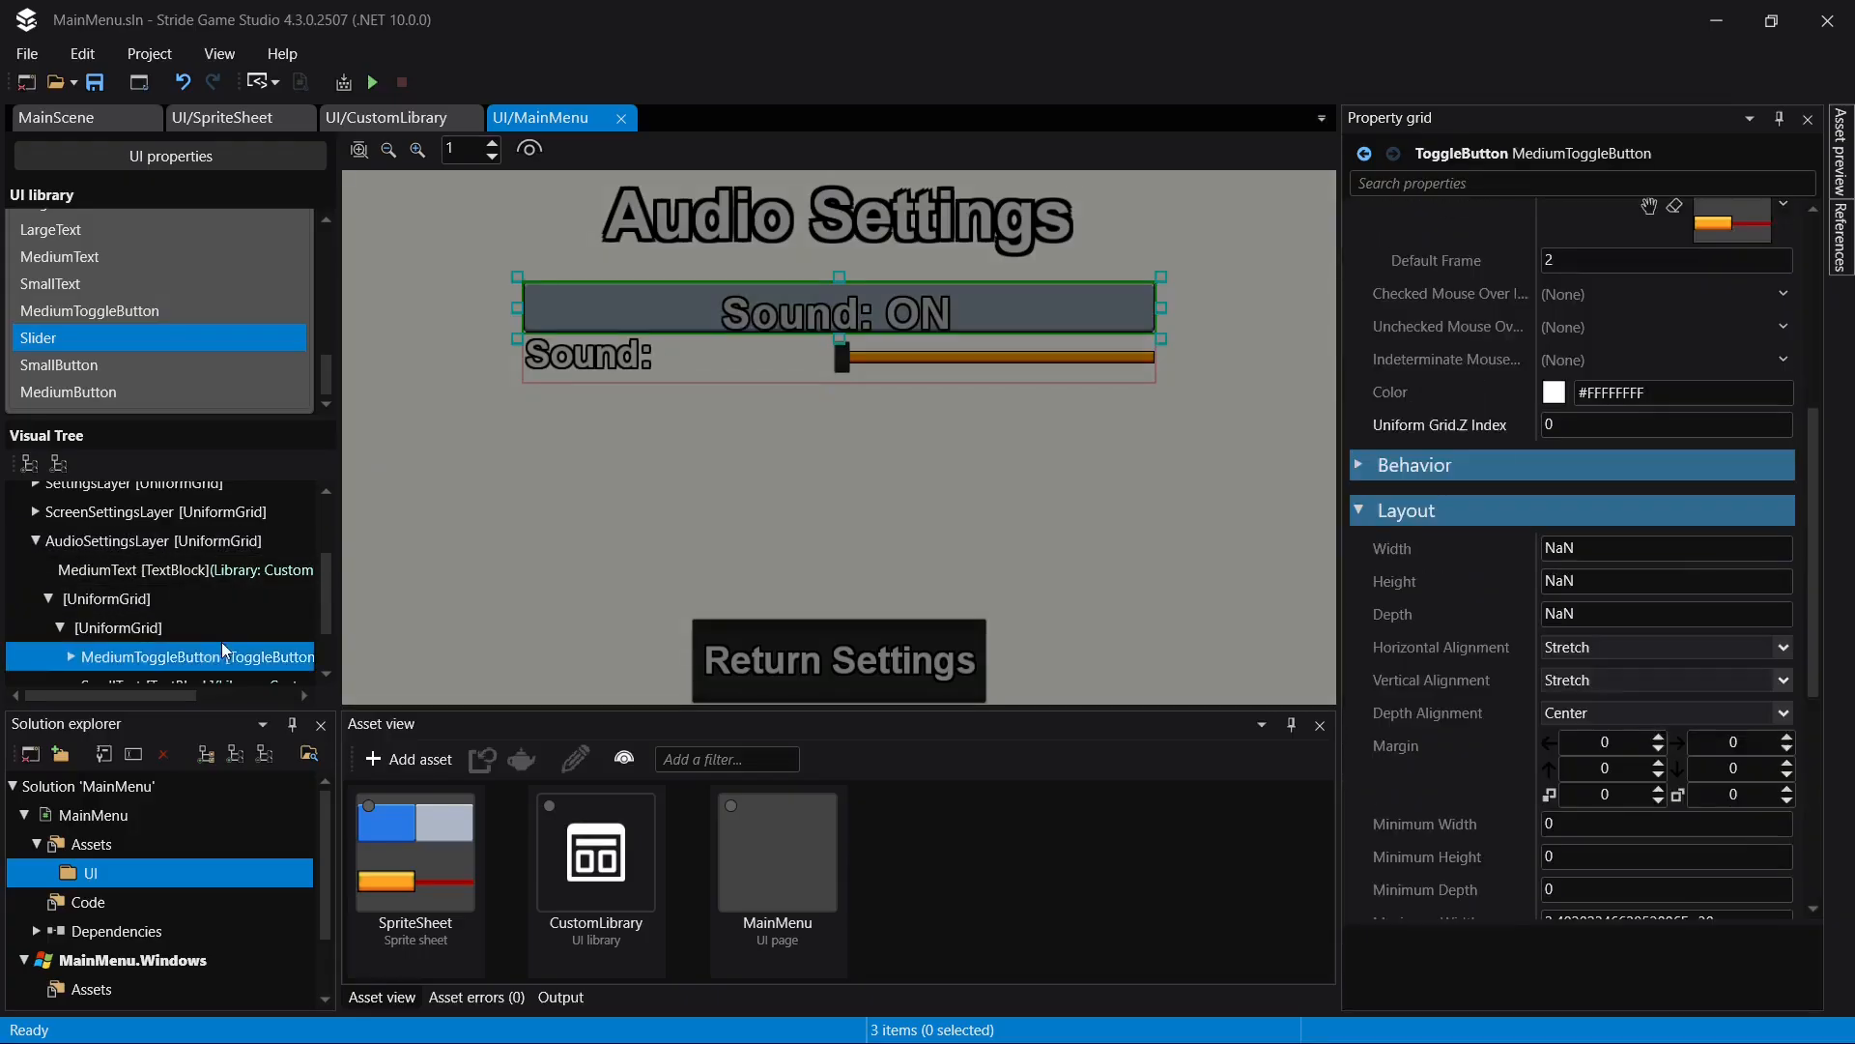
pyautogui.scroll(-1, 221, 628)
pyautogui.click(243, 585)
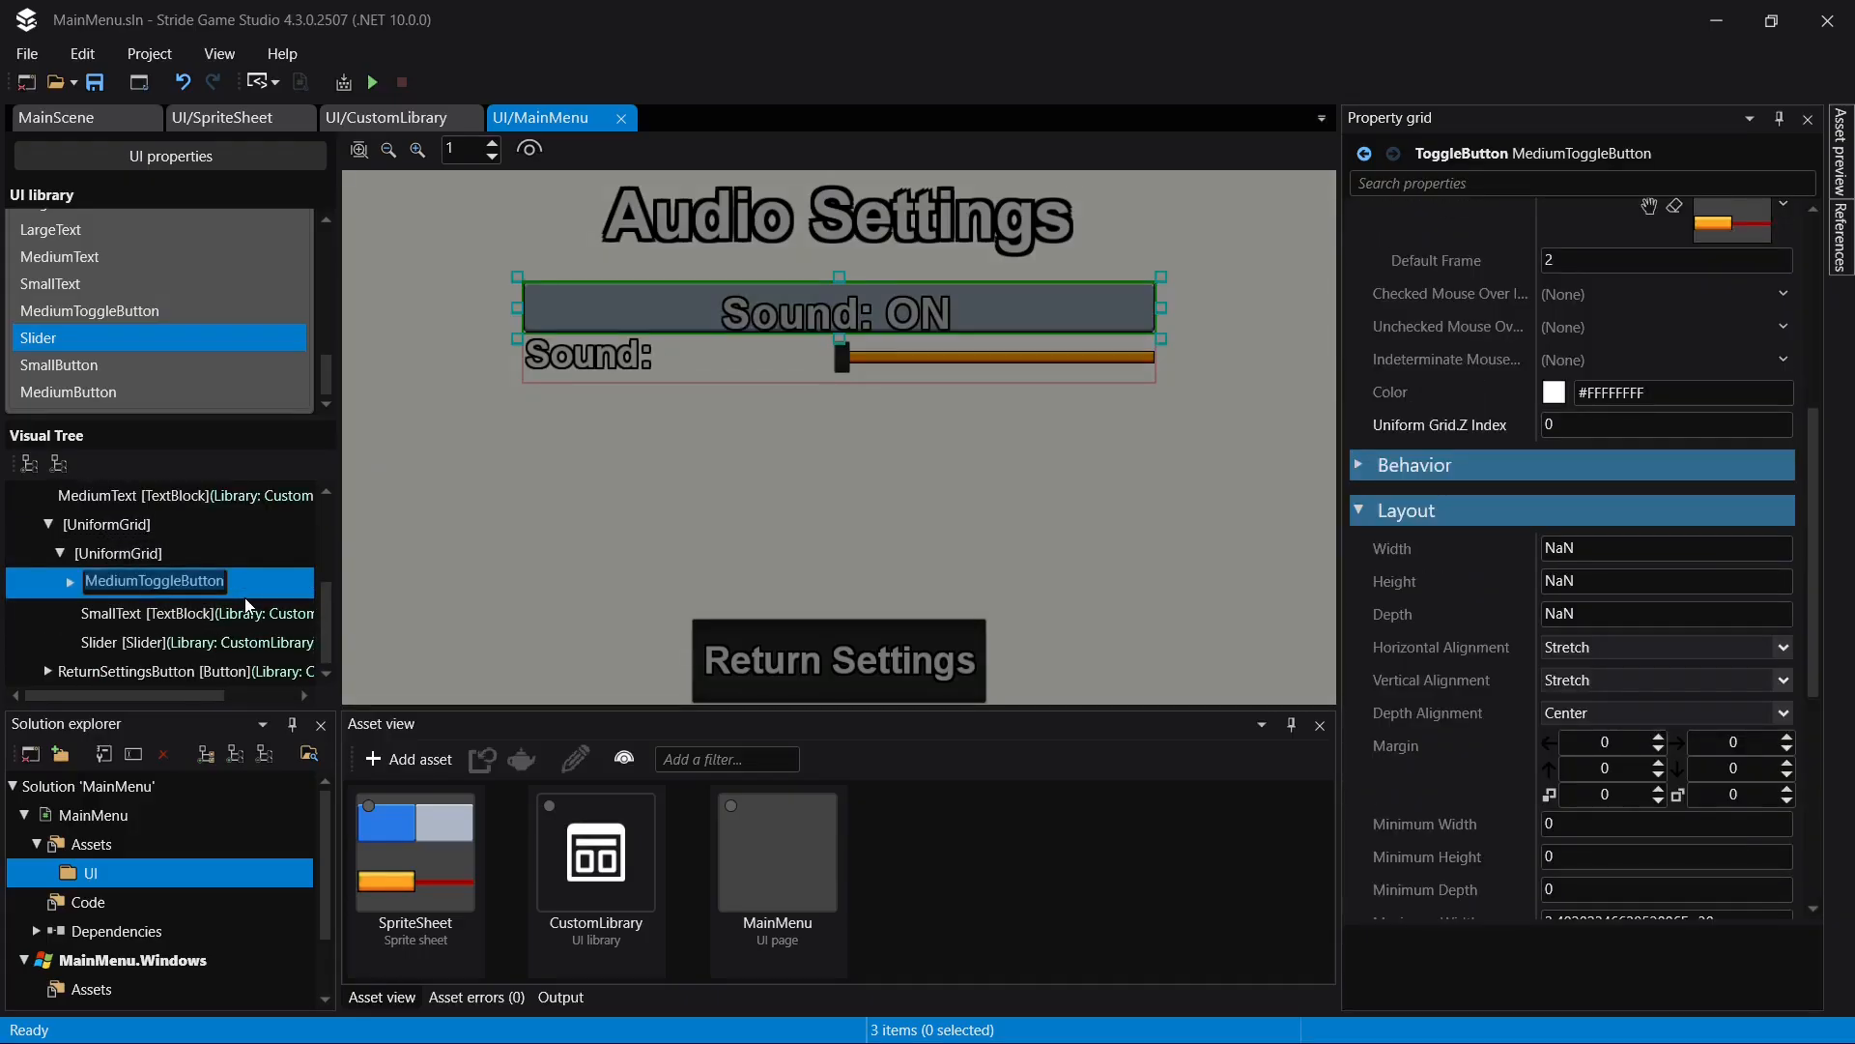
pyautogui.press('Home')
pyautogui.hotkey('shift', 'Right')
pyautogui.hotkey('shift', 'Right')
pyautogui.write('So')
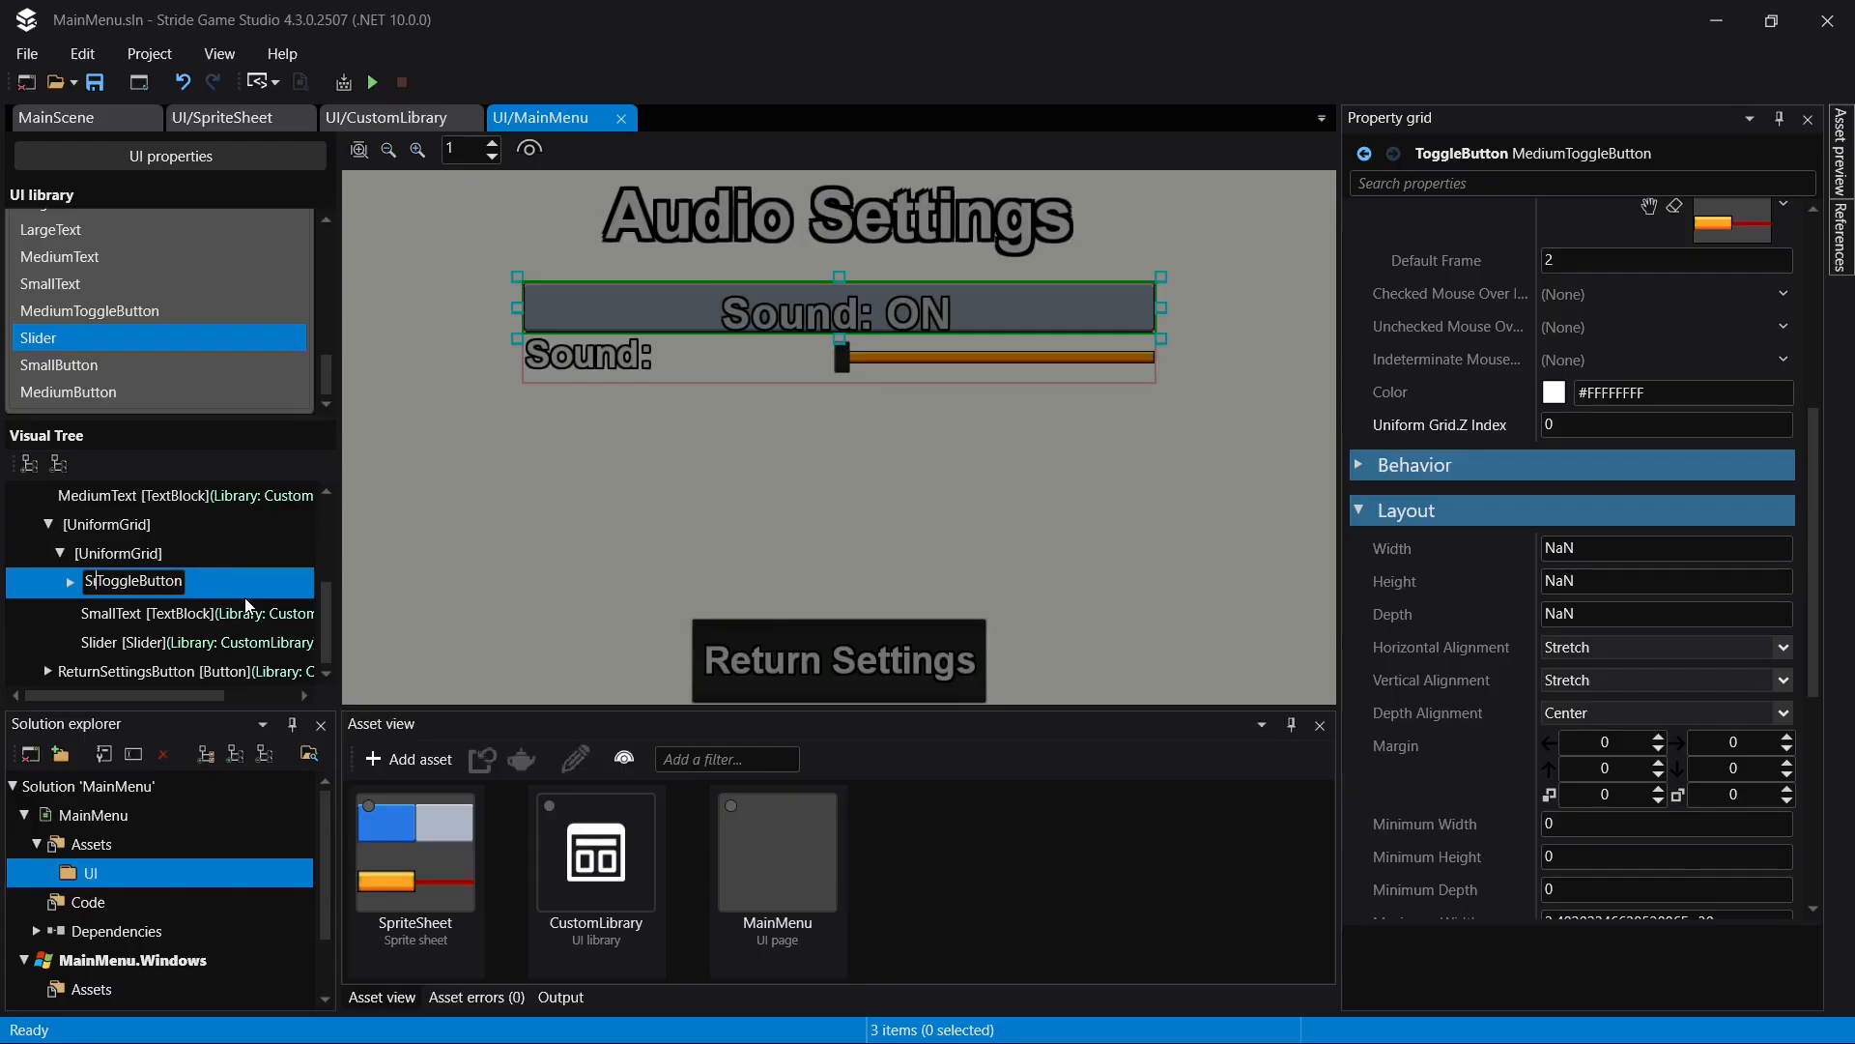
pyautogui.write('und')
pyautogui.press('Return')
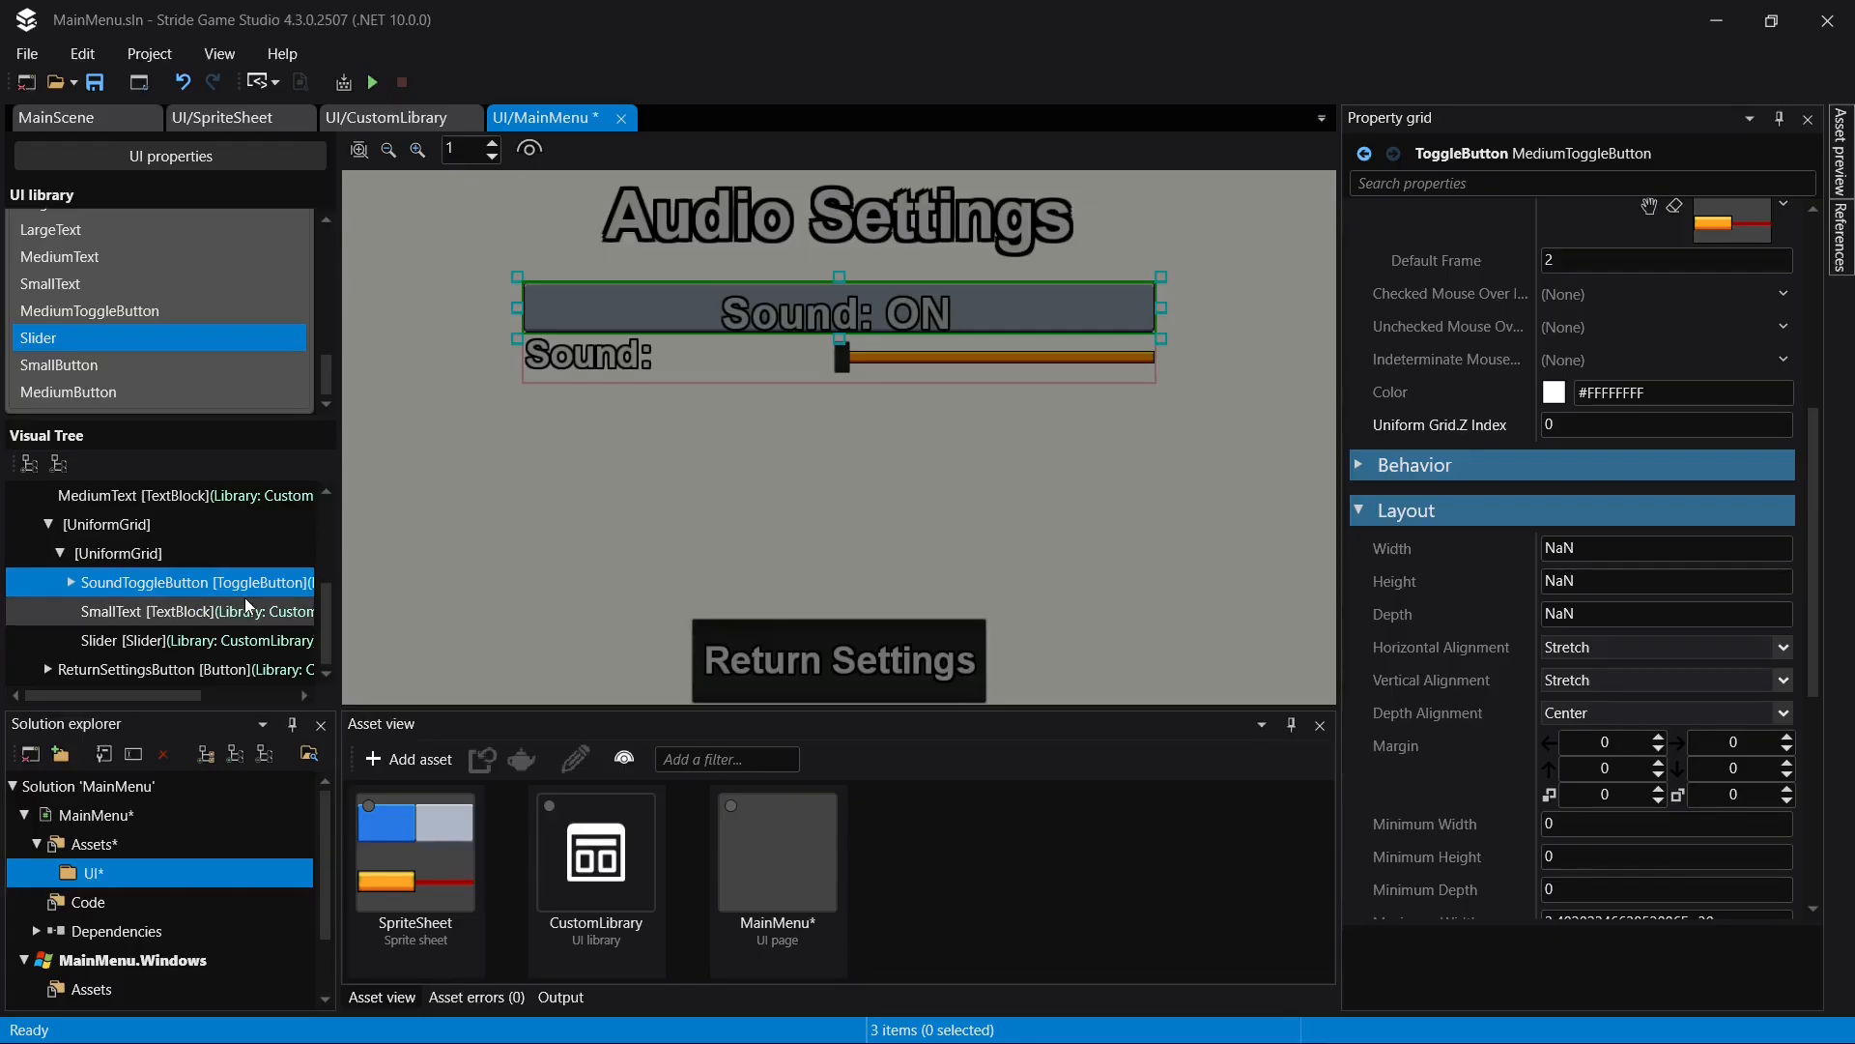
# - Rename the Slider in the nested UniformGrid to SoundSlider and save the page
pyautogui.click(254, 609)
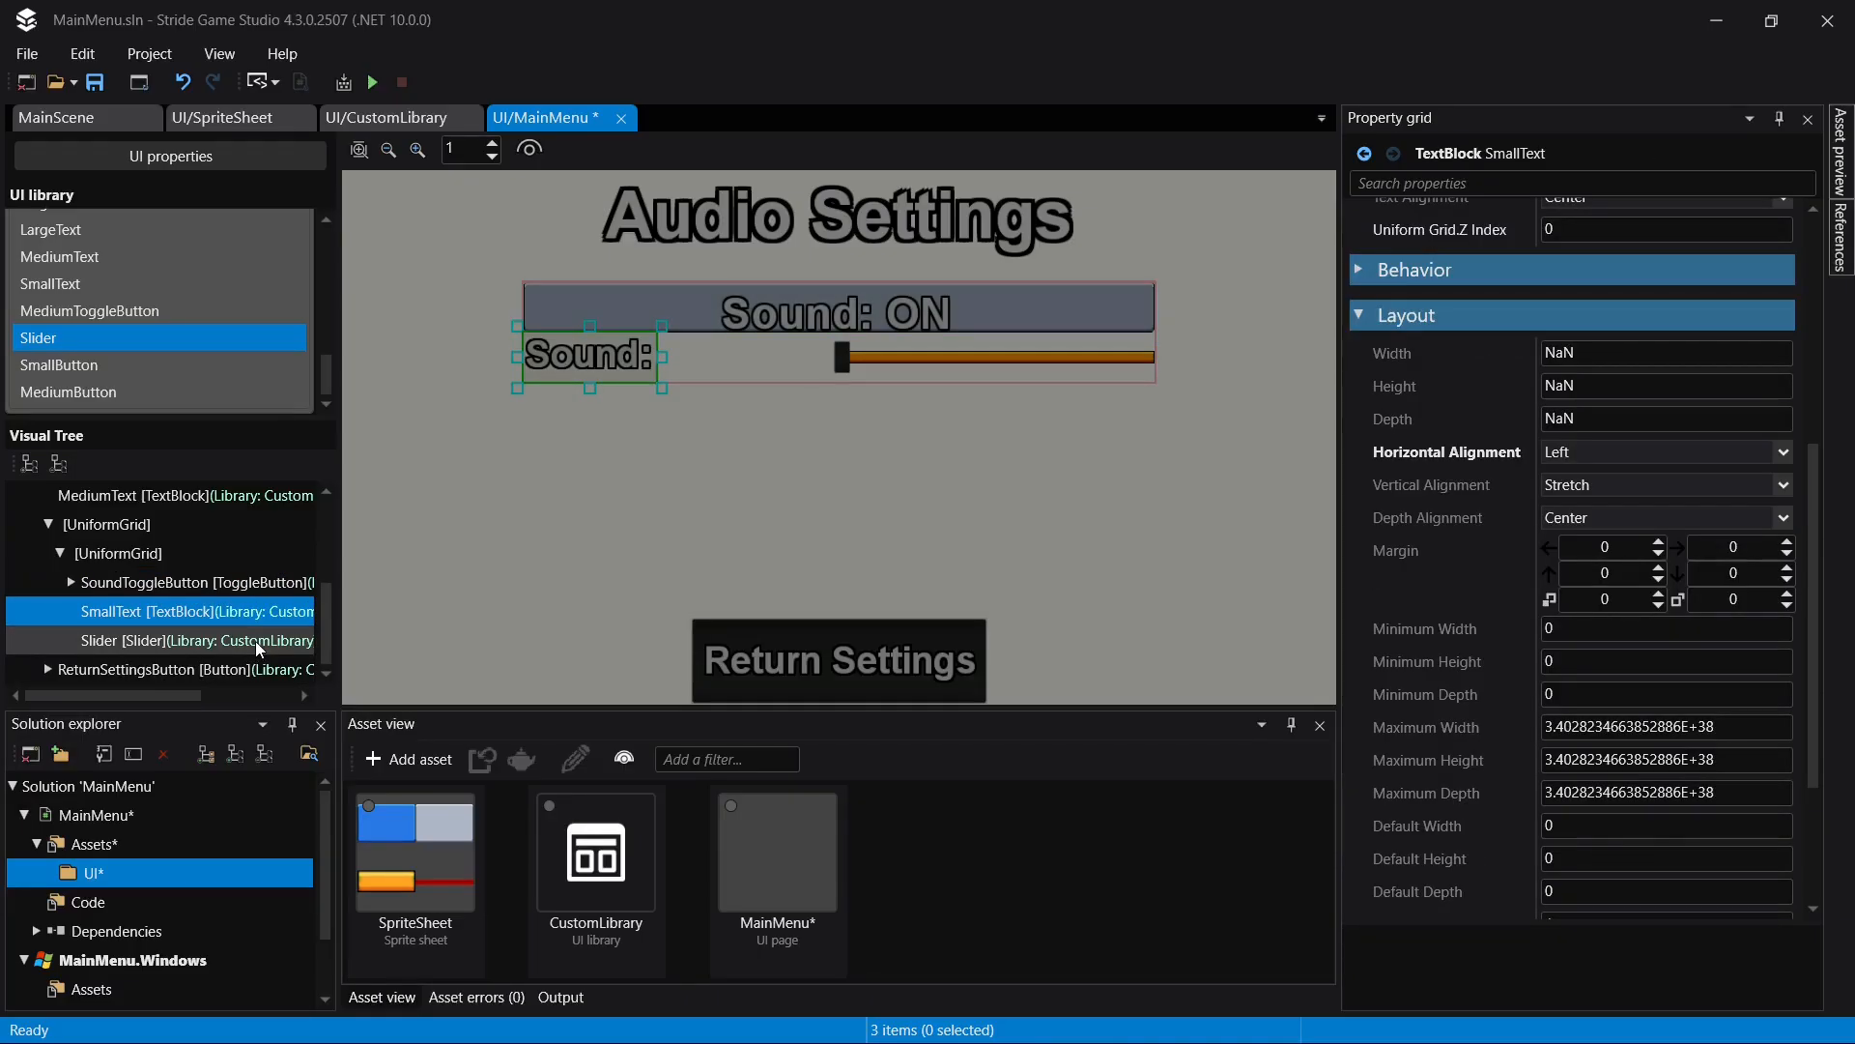
pyautogui.click(258, 642)
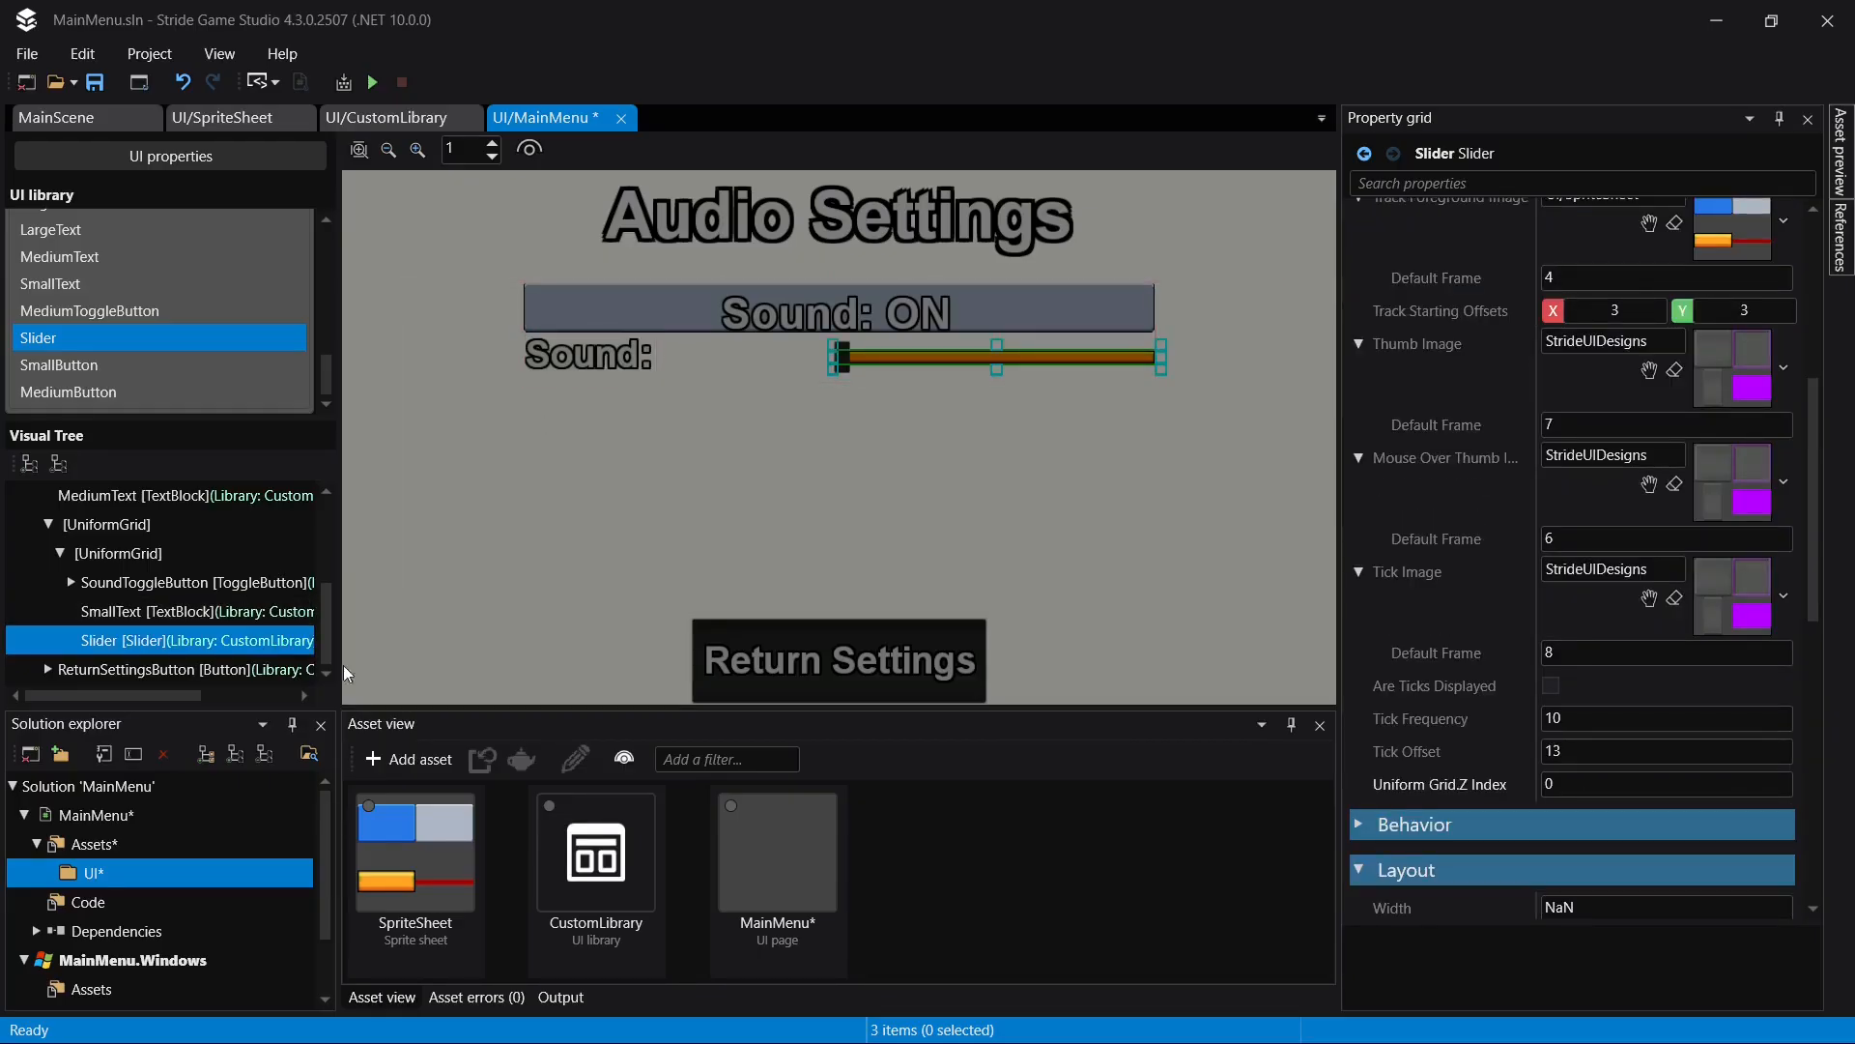
pyautogui.click(208, 651)
pyautogui.write('S')
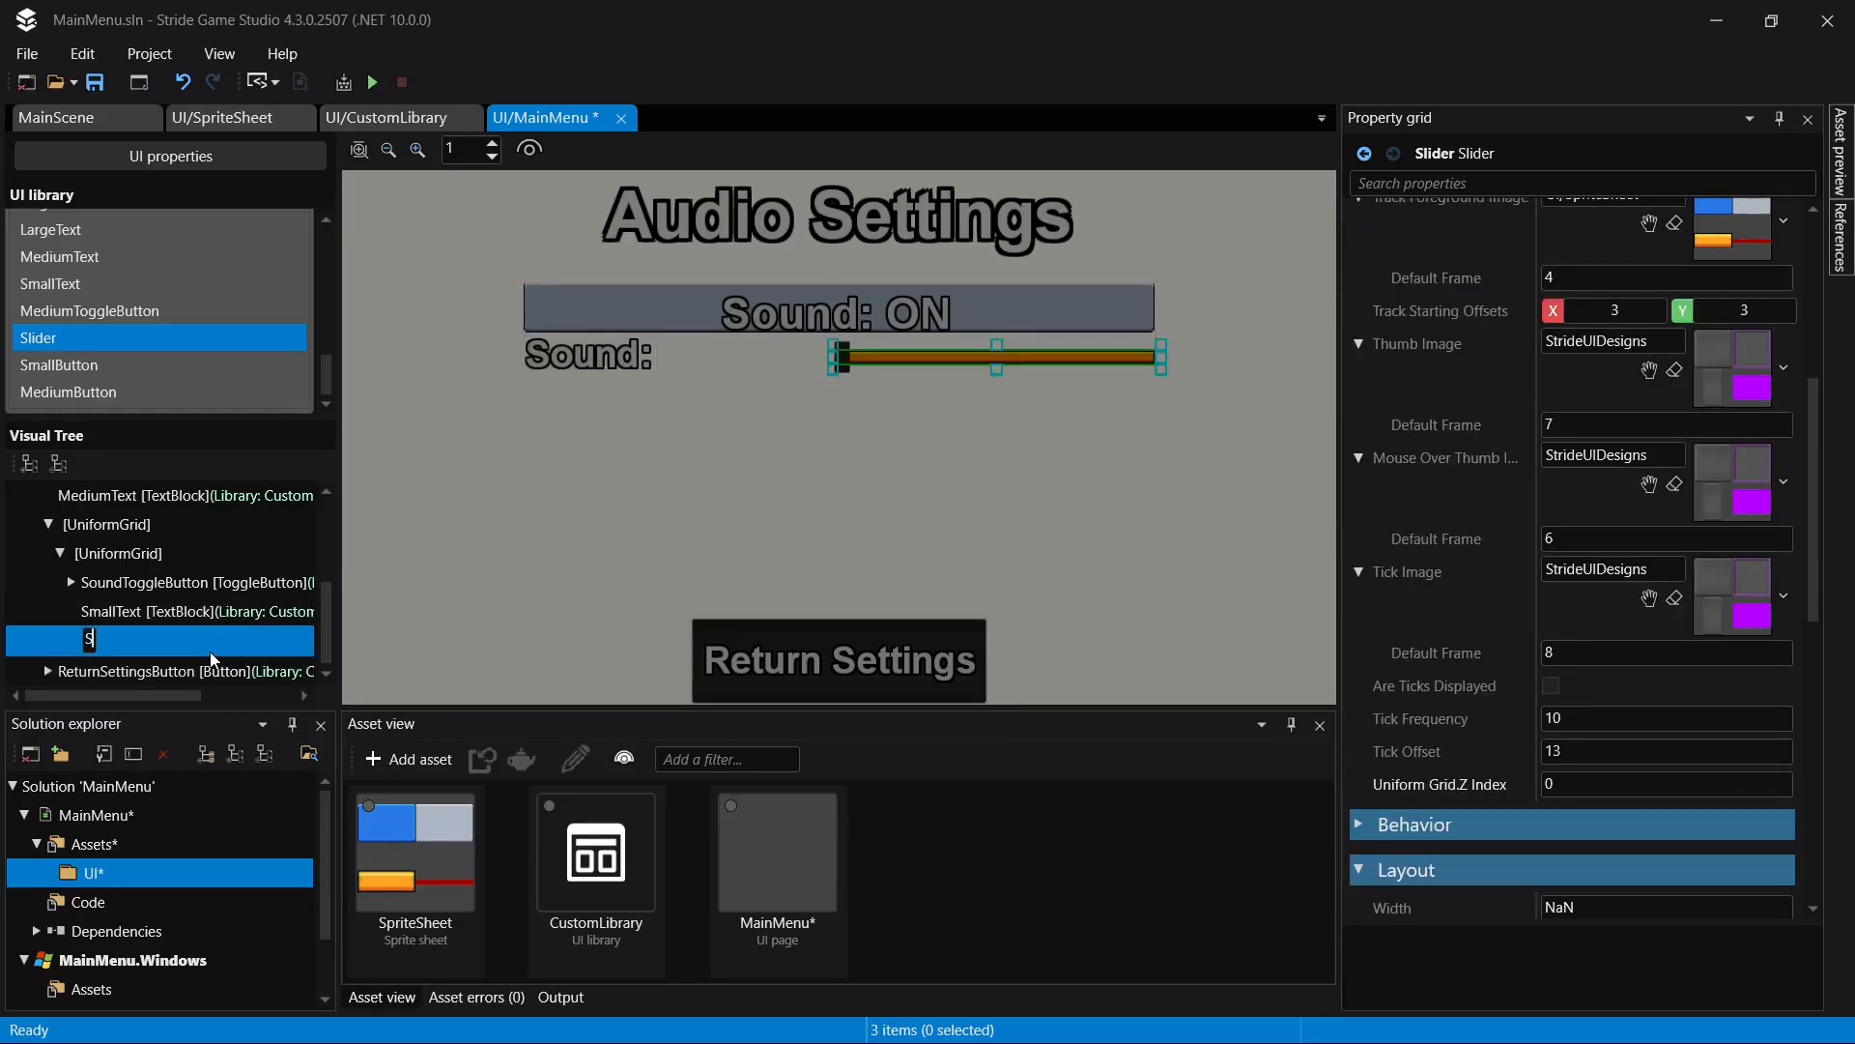
pyautogui.write('oundSlider')
pyautogui.press('Return')
pyautogui.hotkey('ctrl', 's')
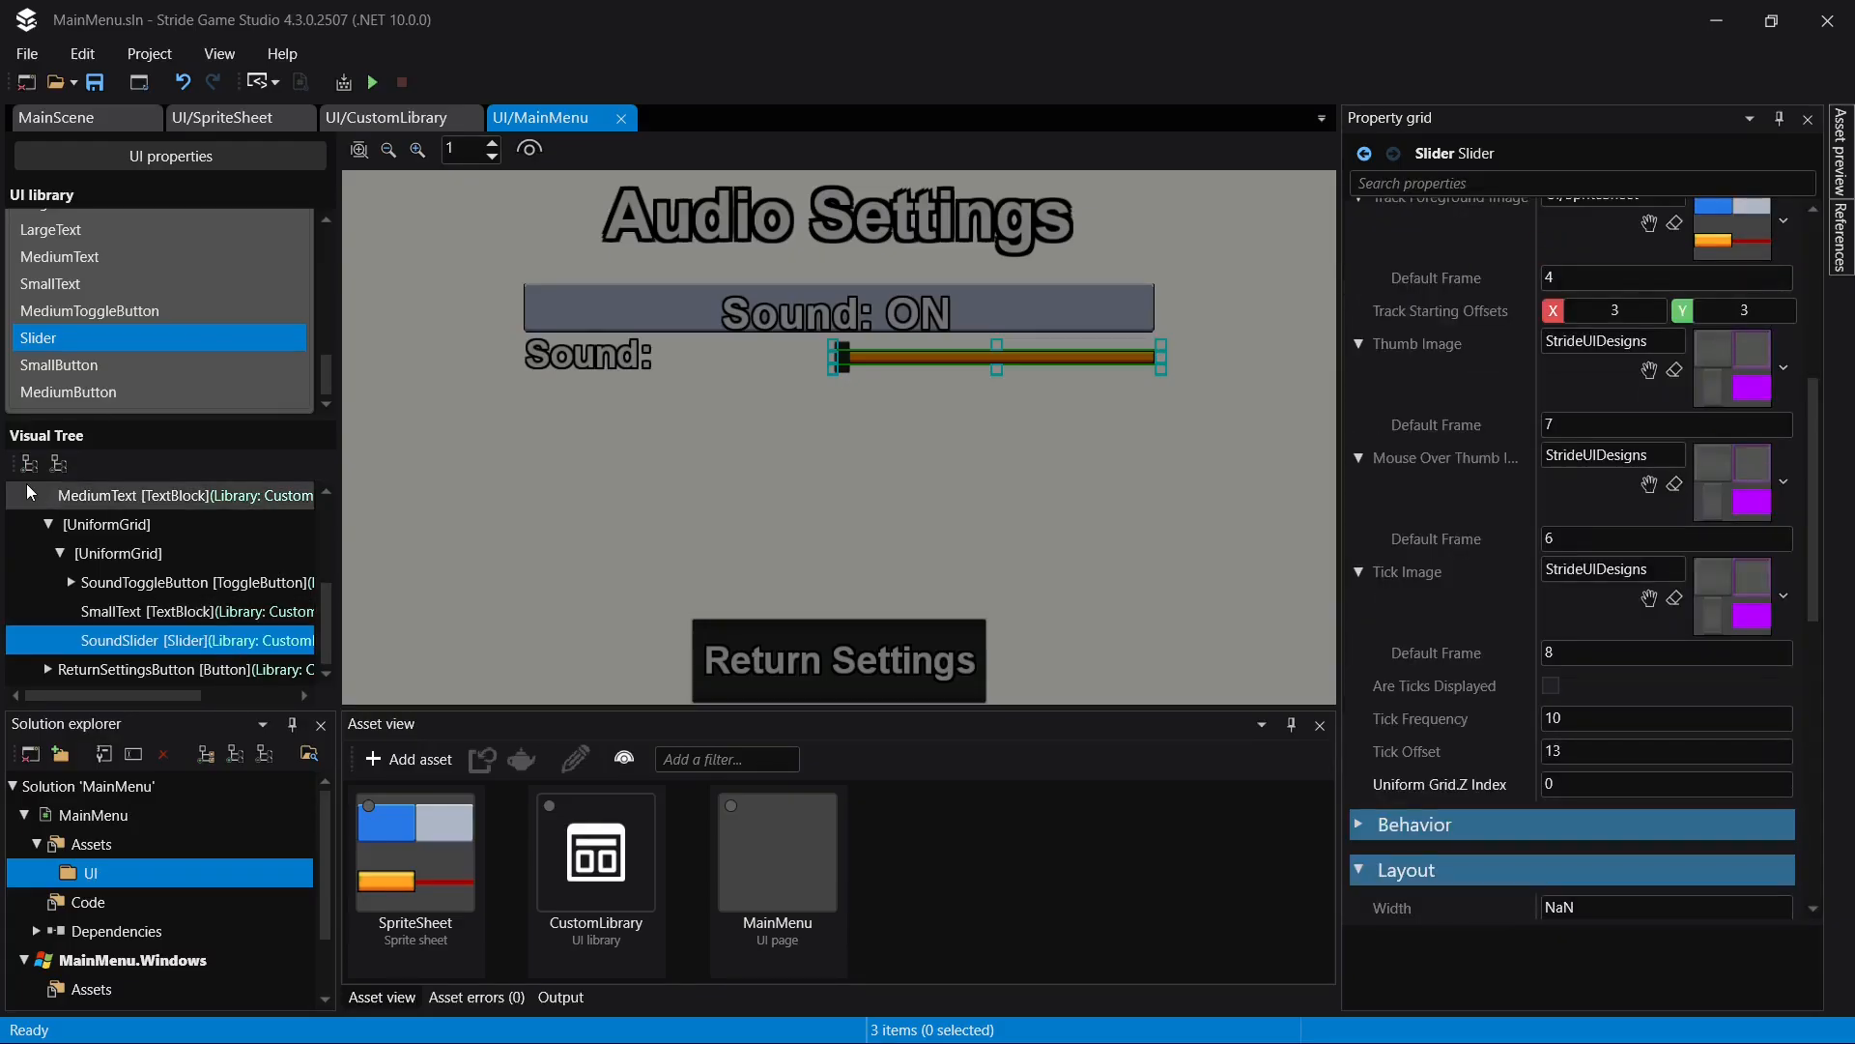
# - Duplicate the nested UniformGrid holding the sound controls and set the copy's grid row to 1
pyautogui.click(96, 554)
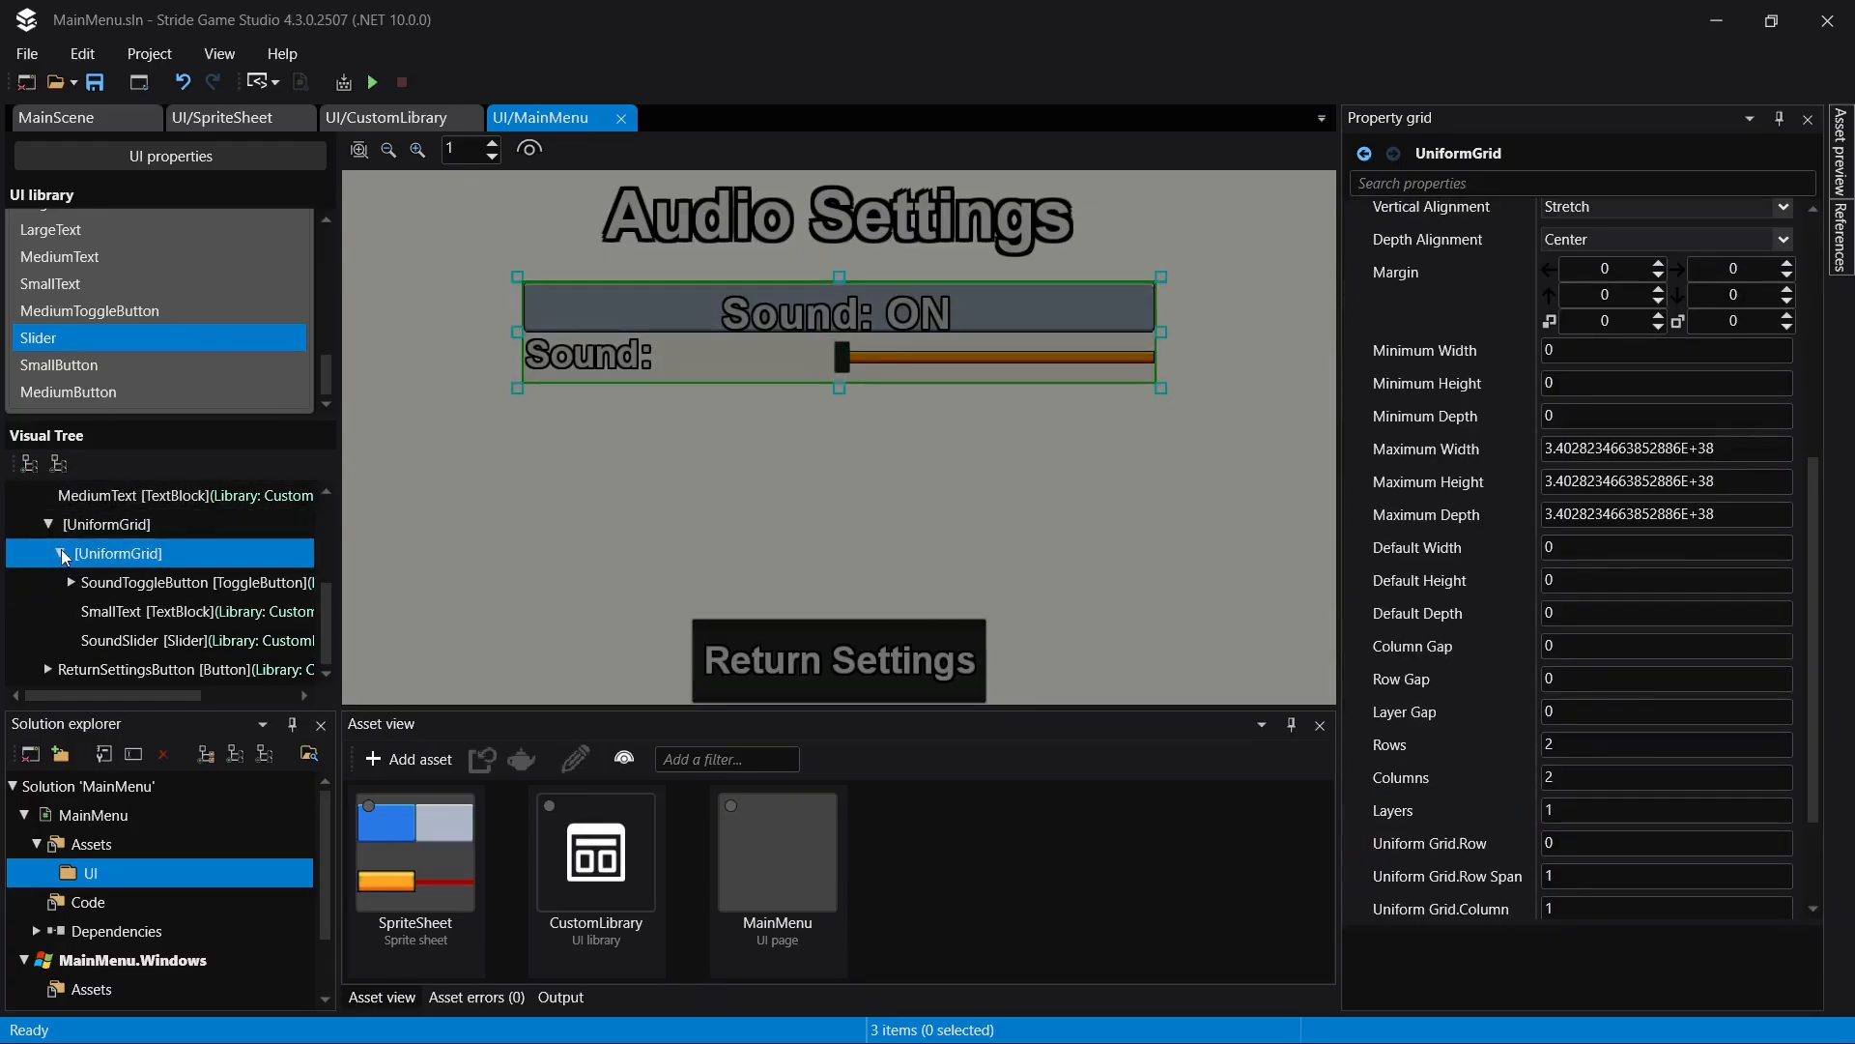
pyautogui.click(59, 555)
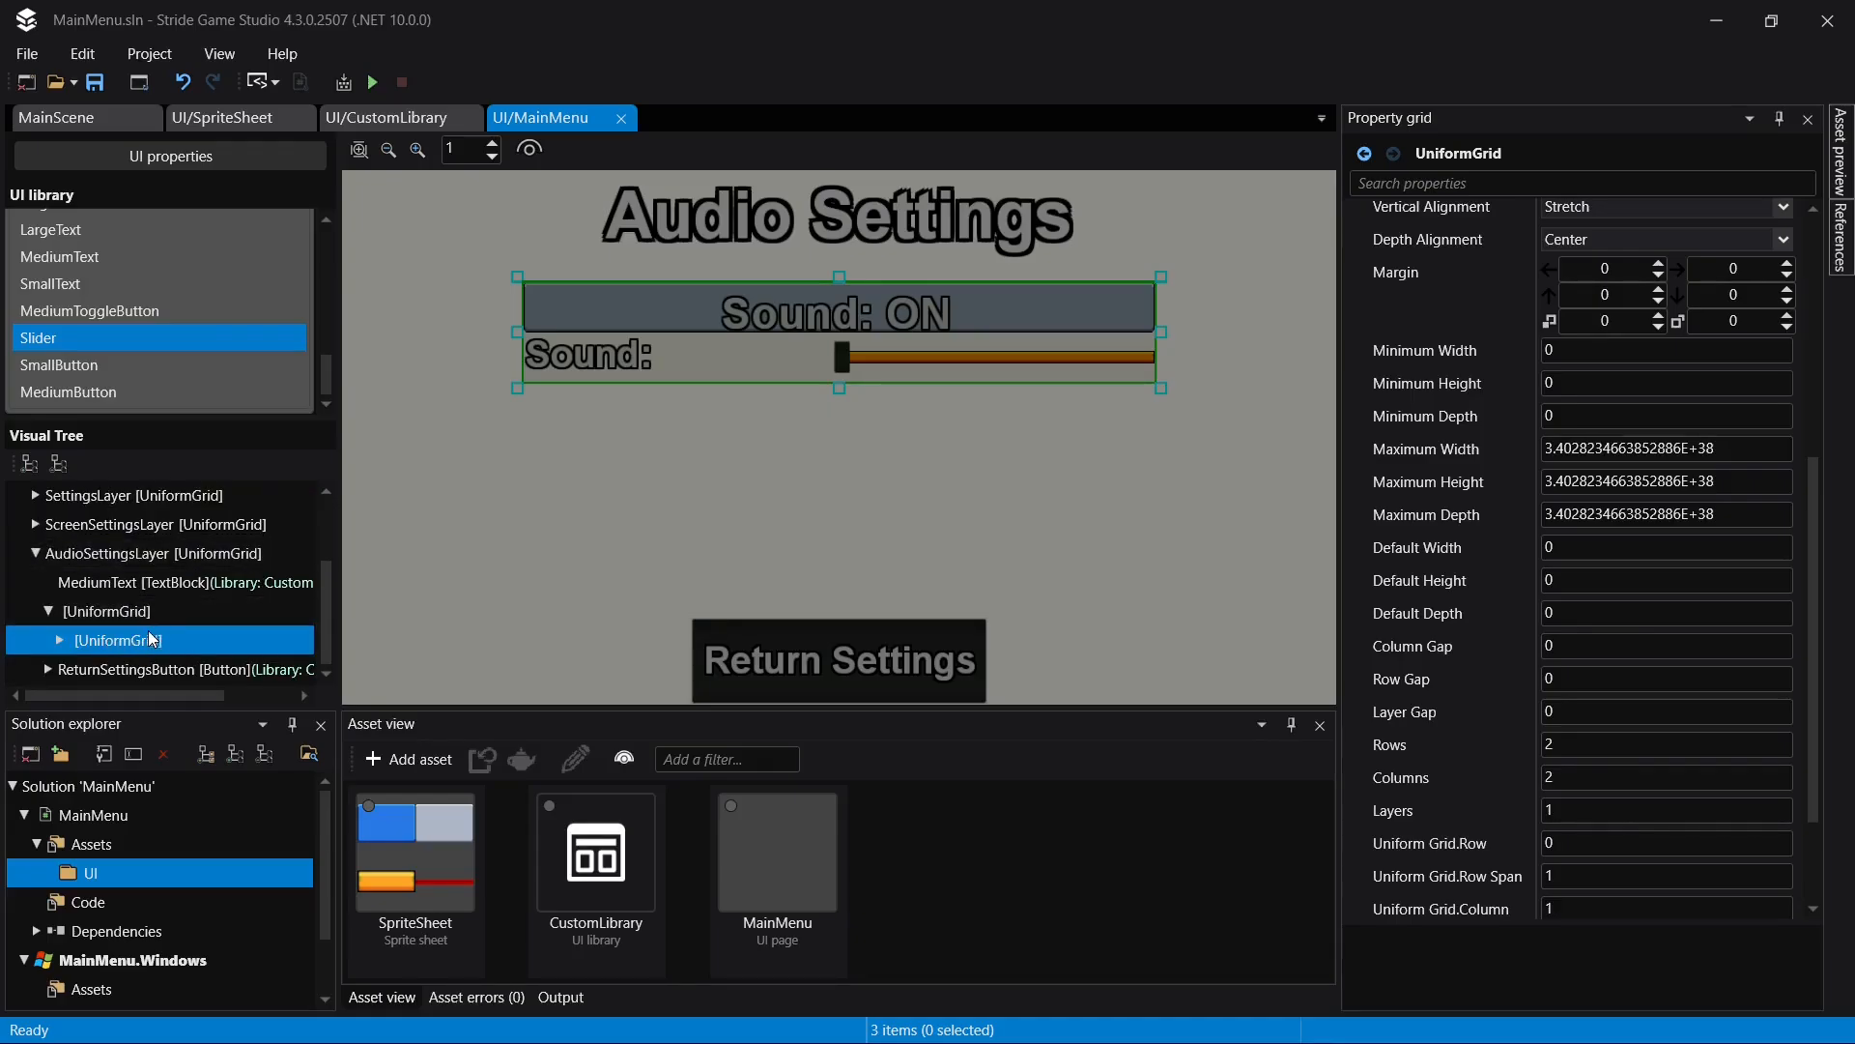
pyautogui.hotkey('ctrl', 'd')
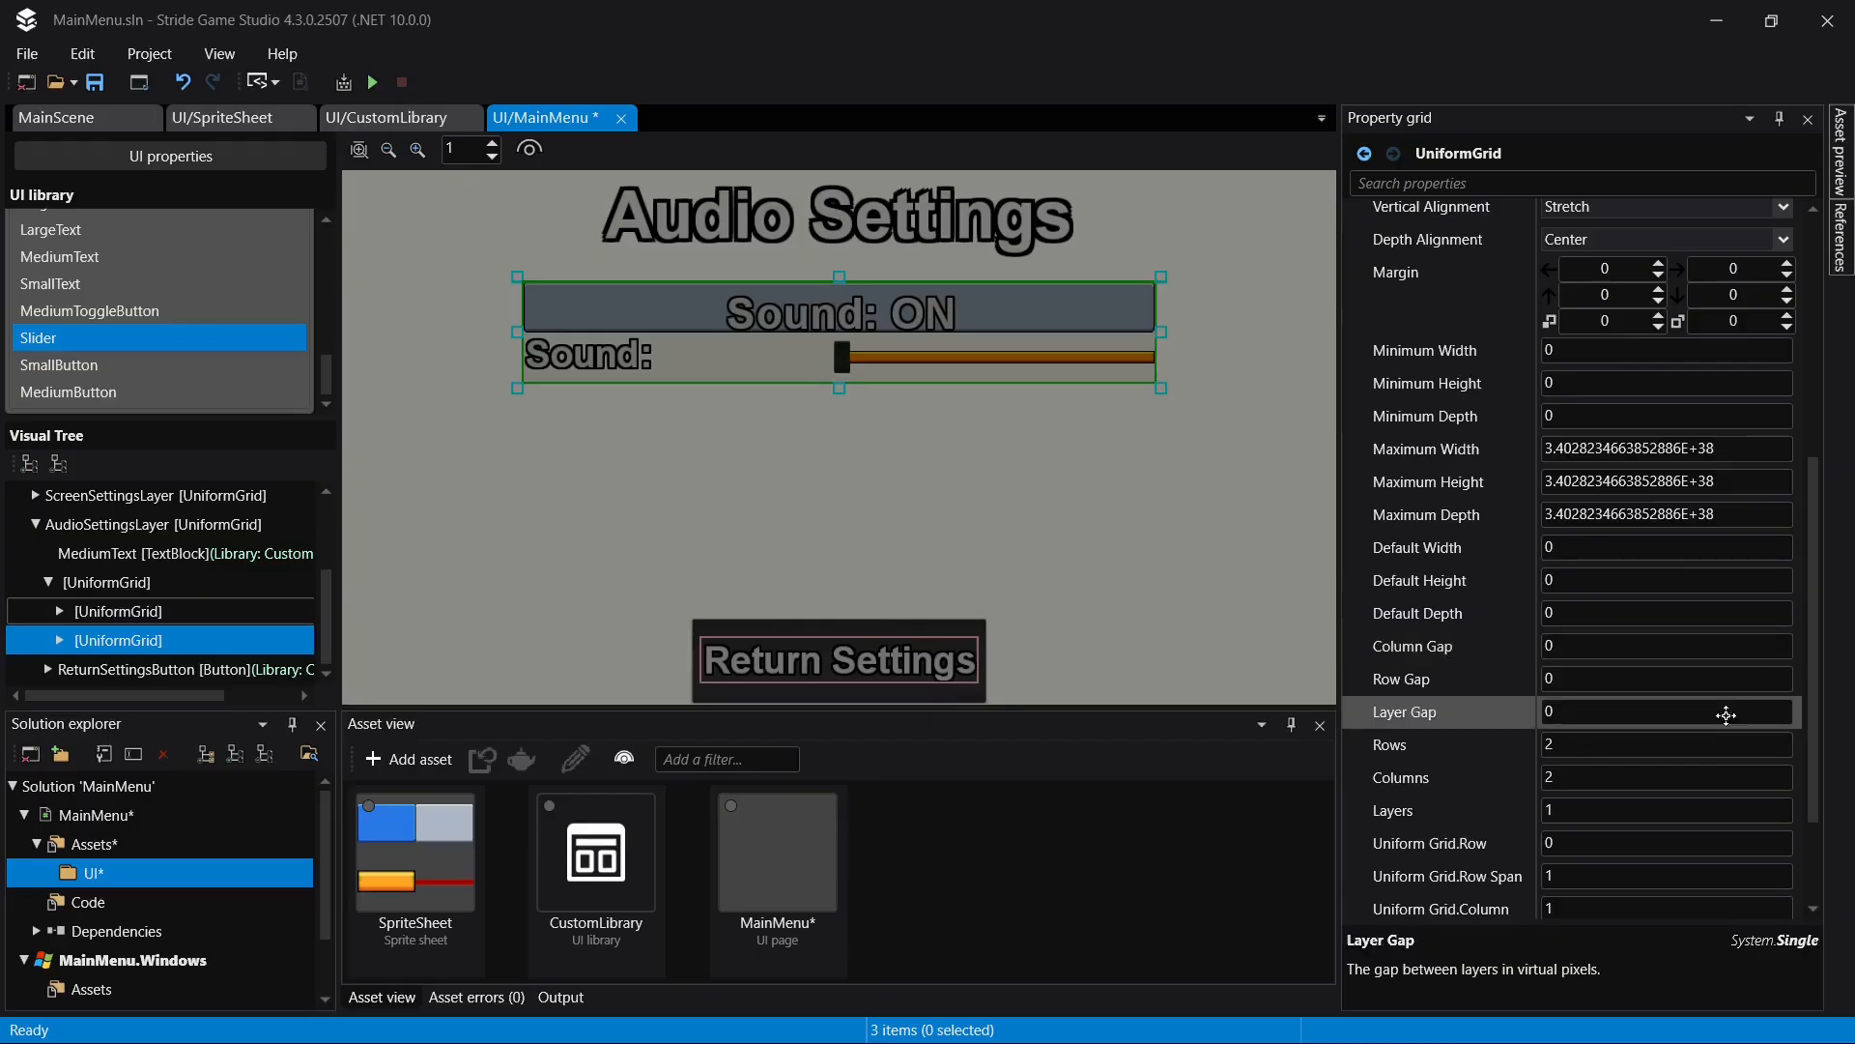
pyautogui.scroll(-3, 1691, 720)
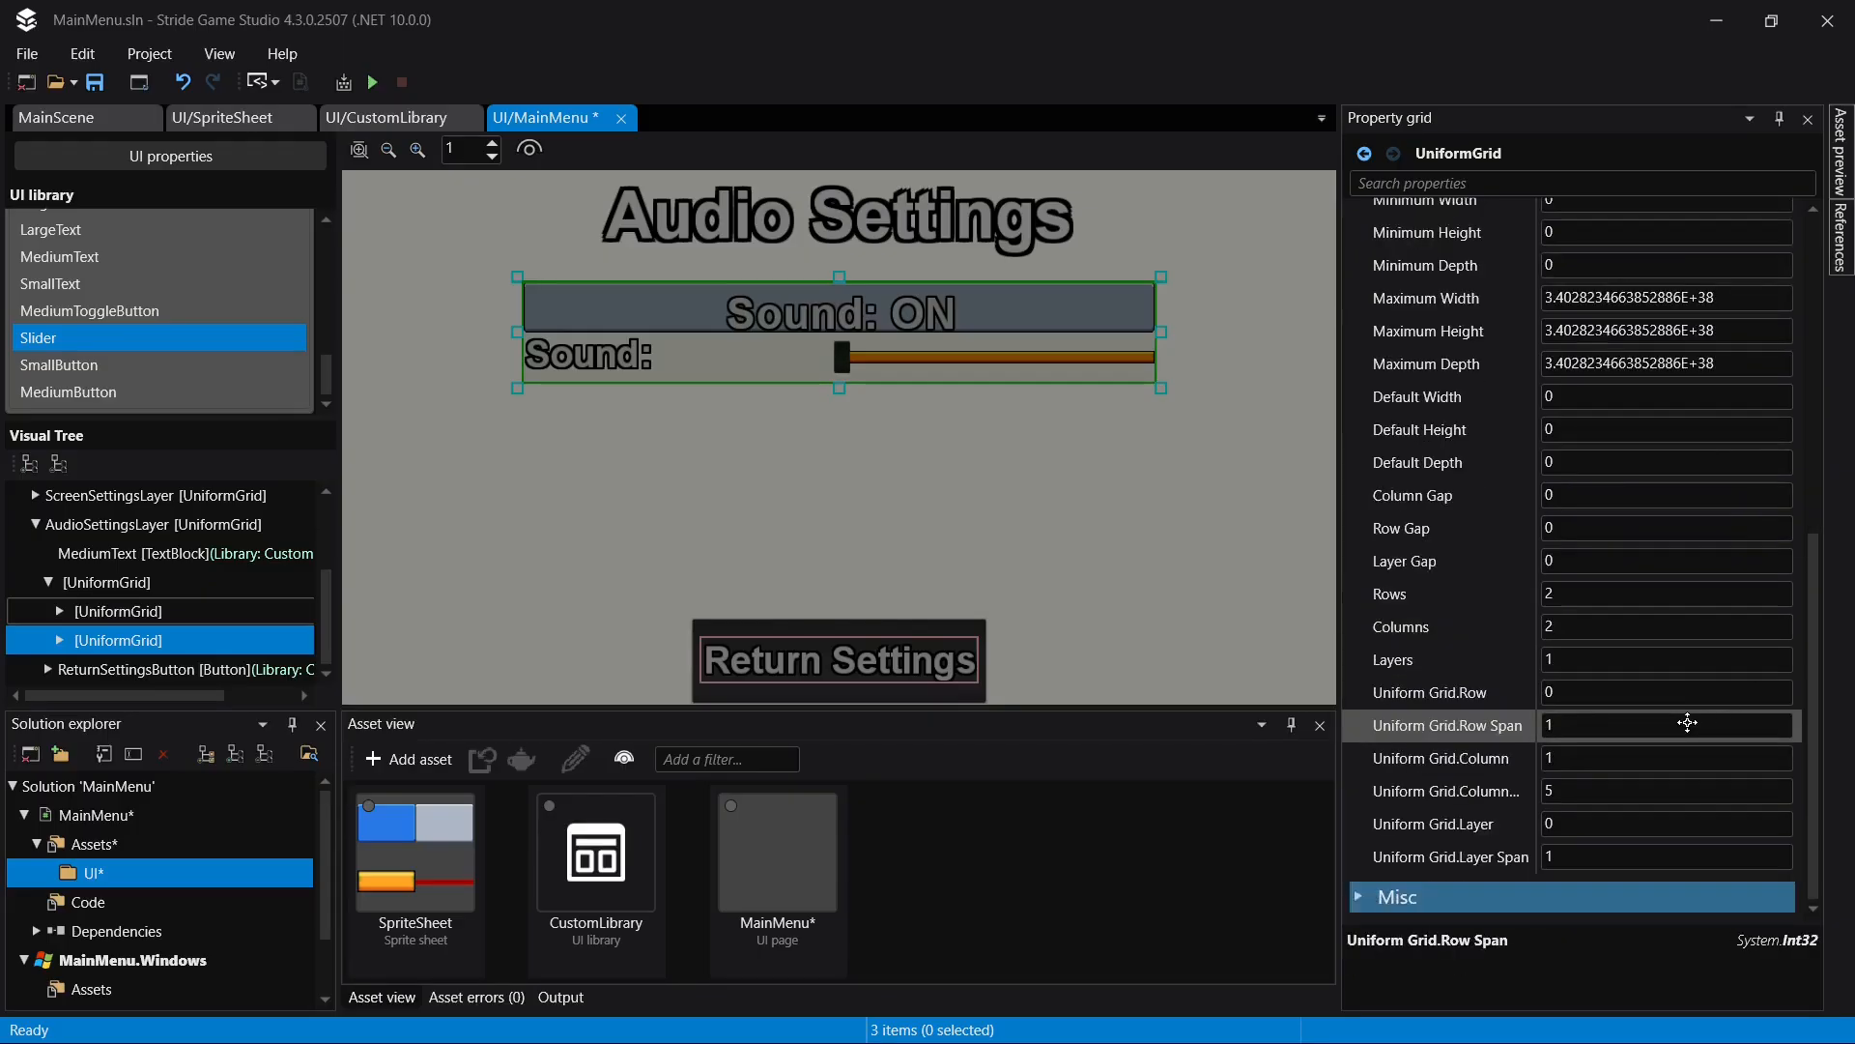
pyautogui.click(1598, 695)
pyautogui.write('1')
pyautogui.press('Return')
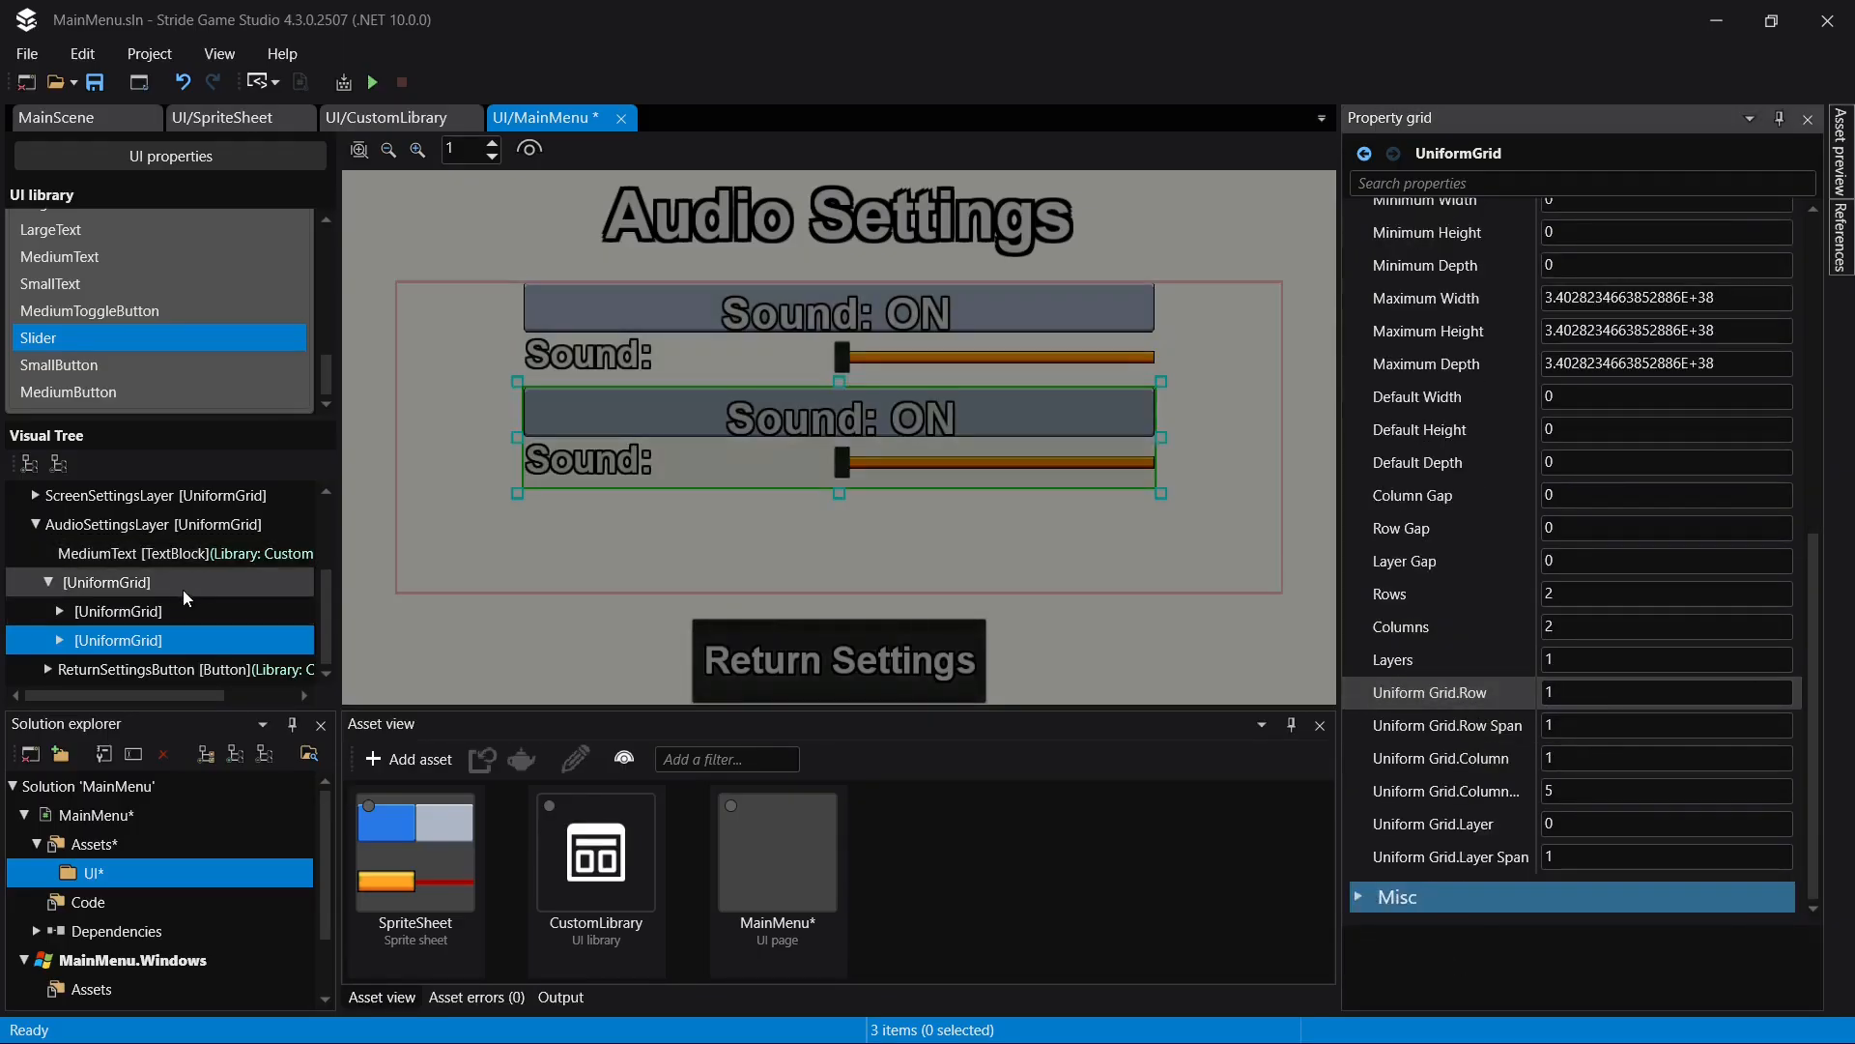
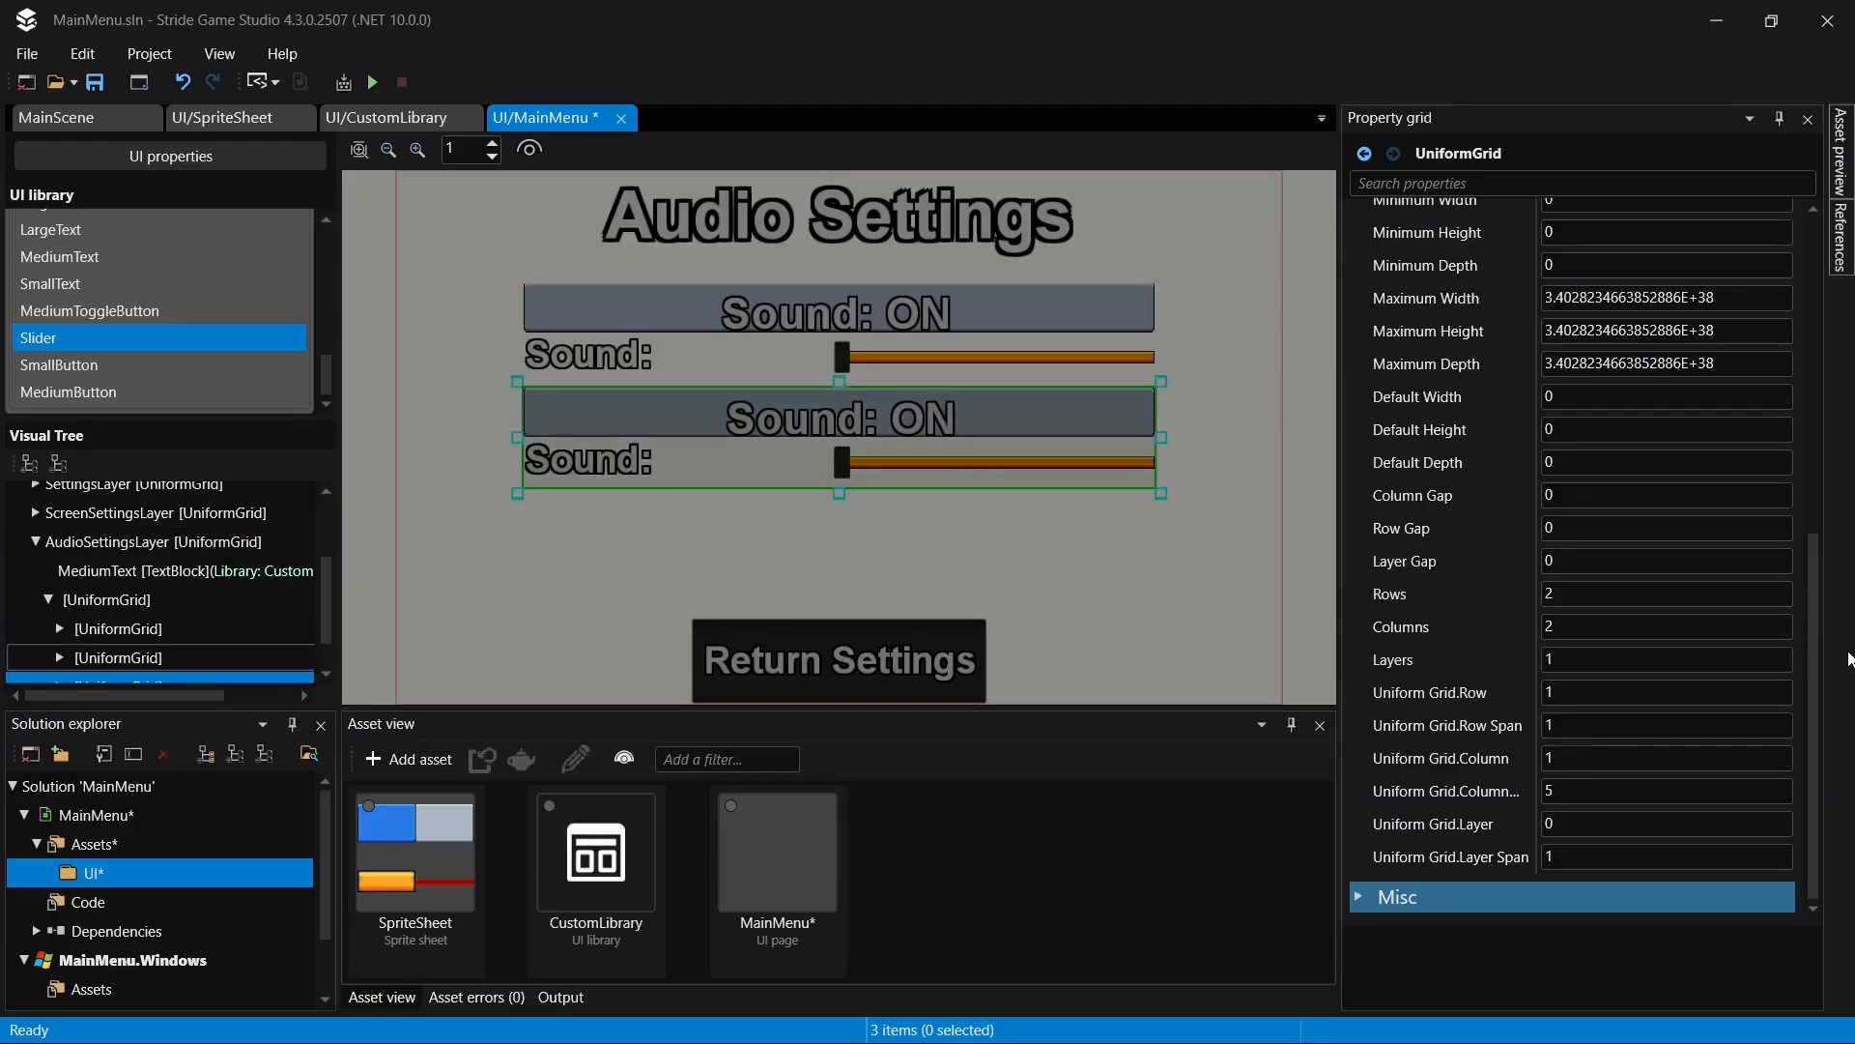
# - Set the grid row of the newest nested UniformGrid copy to 2 and save the page
pyautogui.click(1581, 687)
pyautogui.write('2')
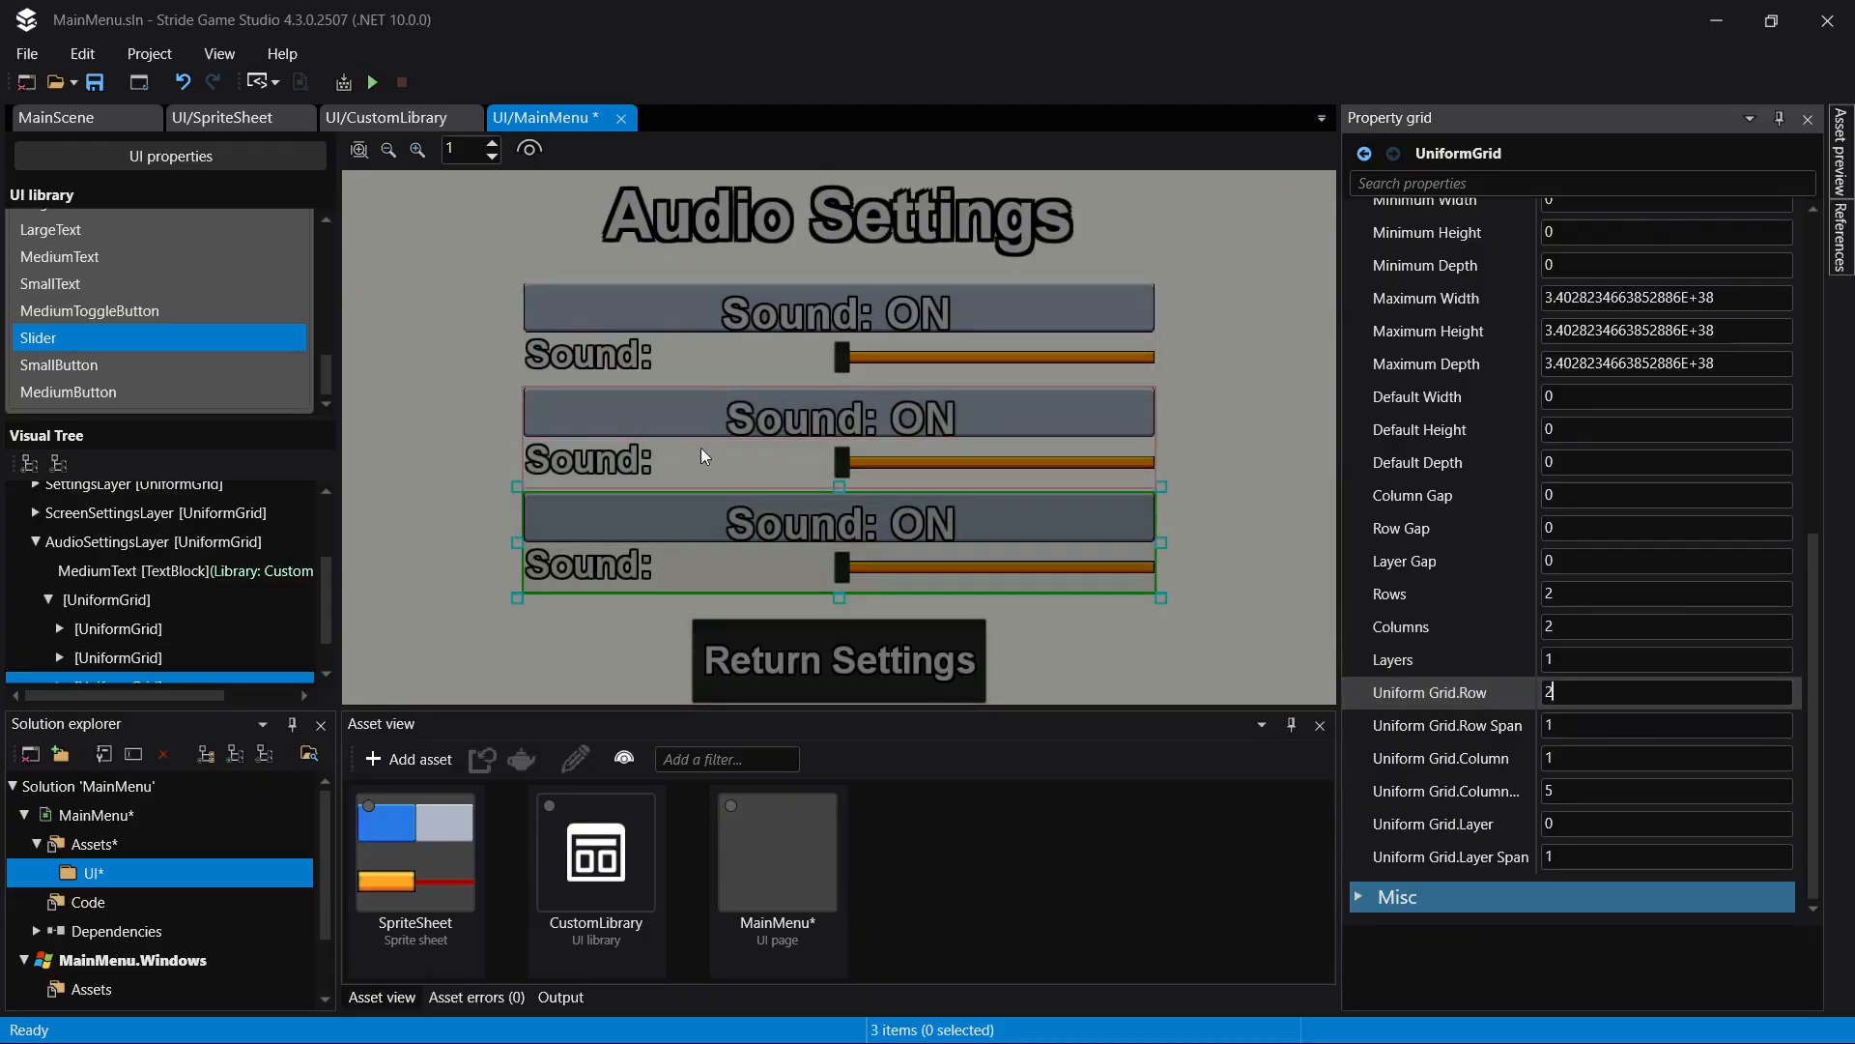
pyautogui.hotkey('ctrl', 's')
# - Change the toggle button text in the second nested UniformGrid to "Music: ON" and save the page
pyautogui.scroll(-1, 124, 631)
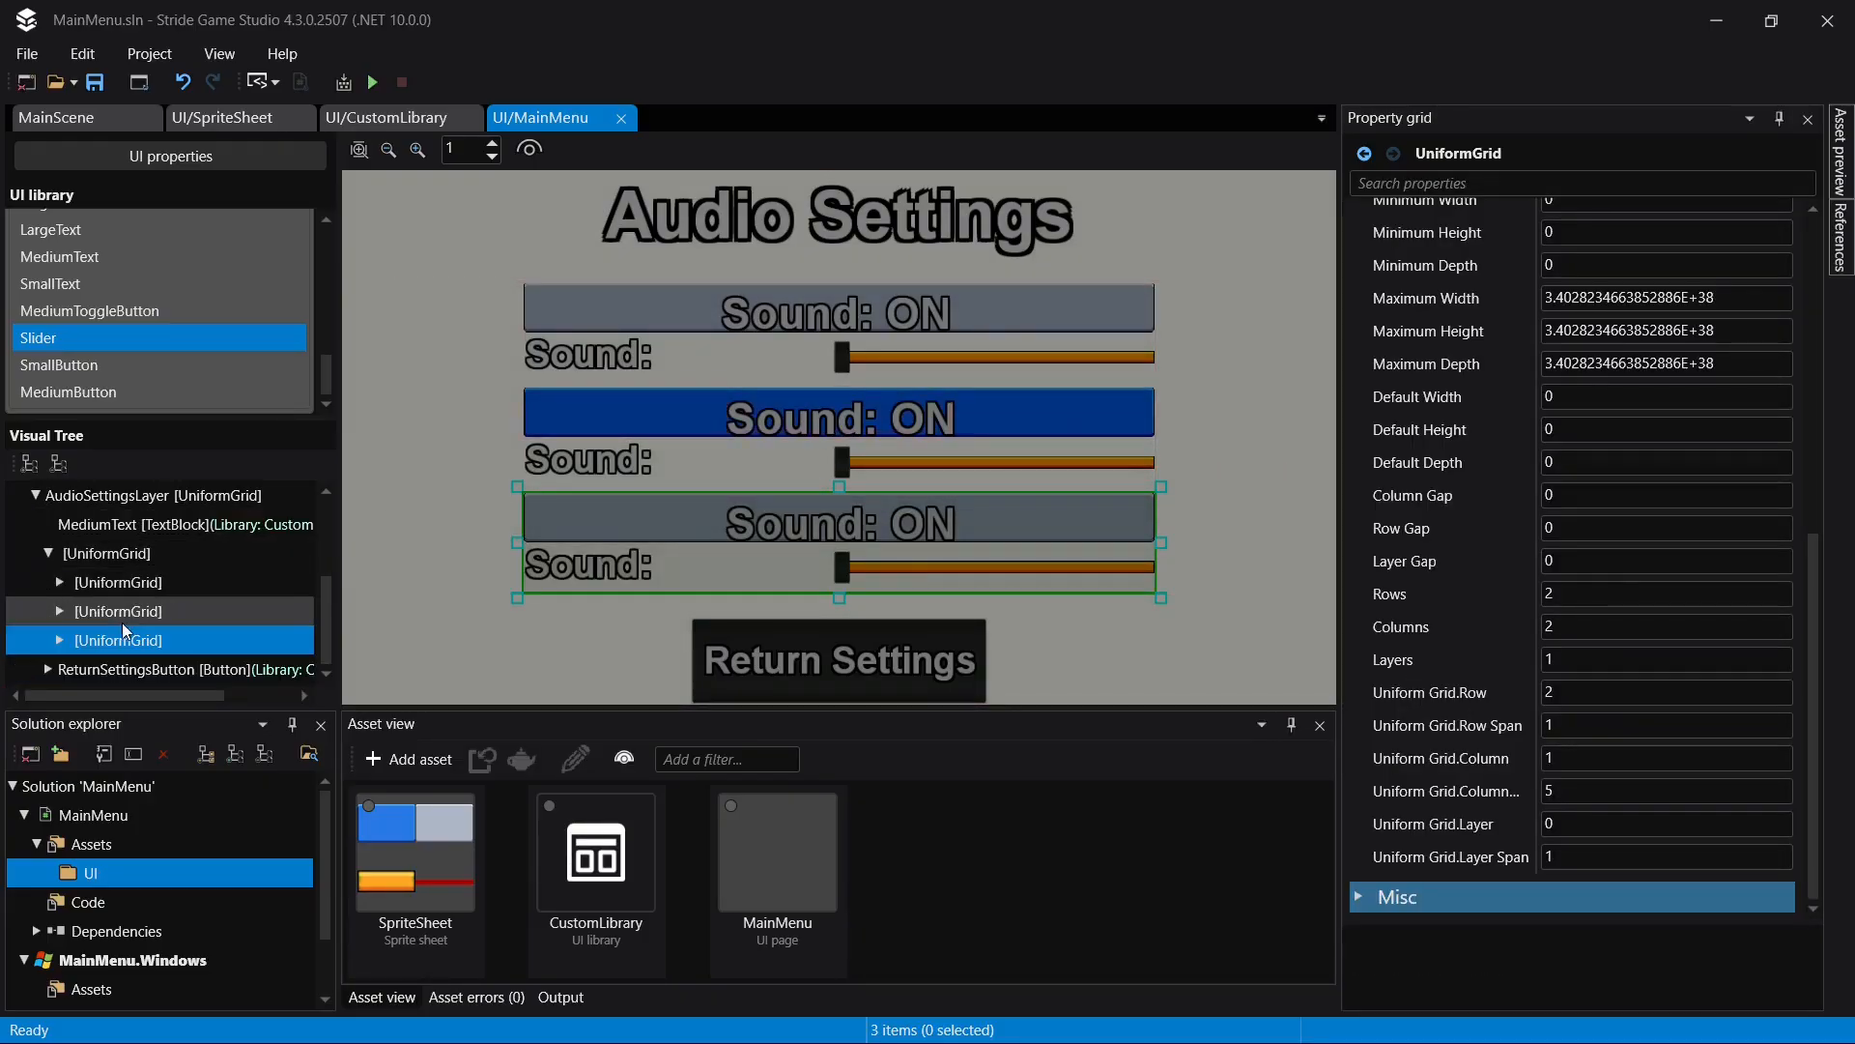
pyautogui.click(59, 610)
pyautogui.click(145, 641)
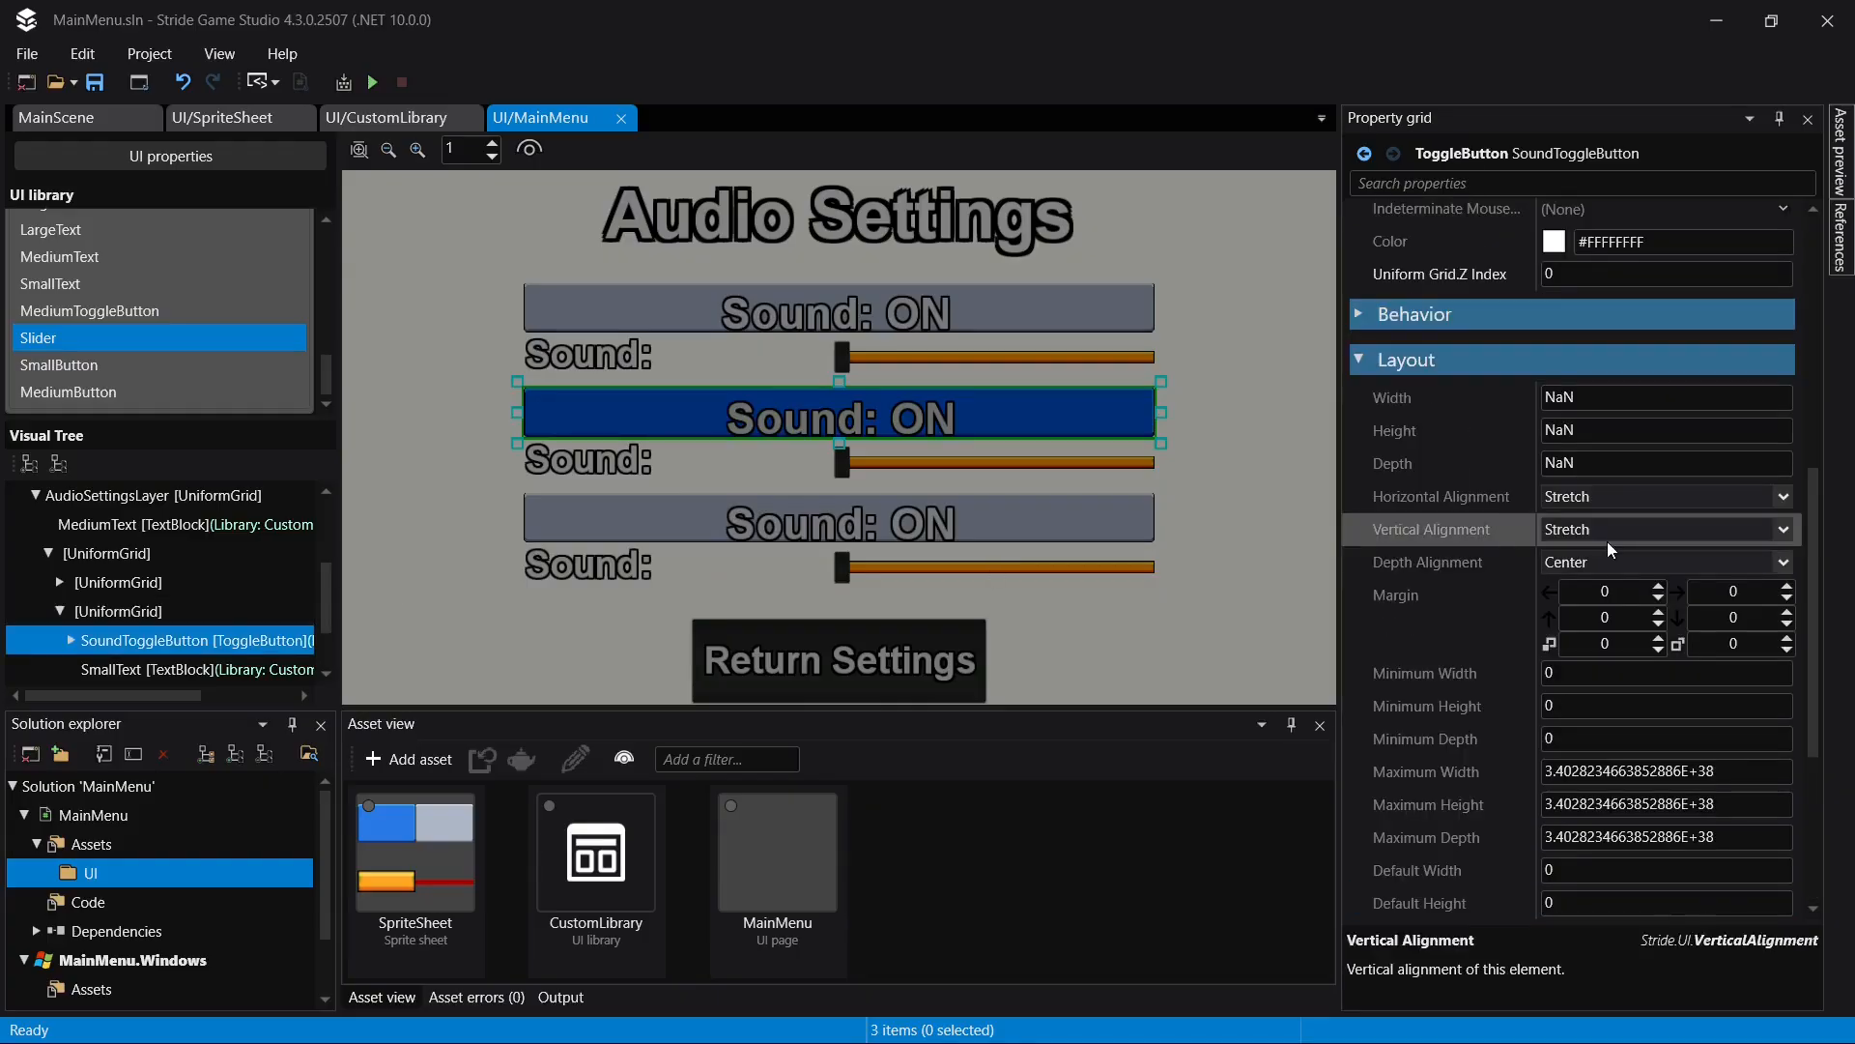
pyautogui.scroll(3, 1587, 564)
pyautogui.scroll(3, 1588, 563)
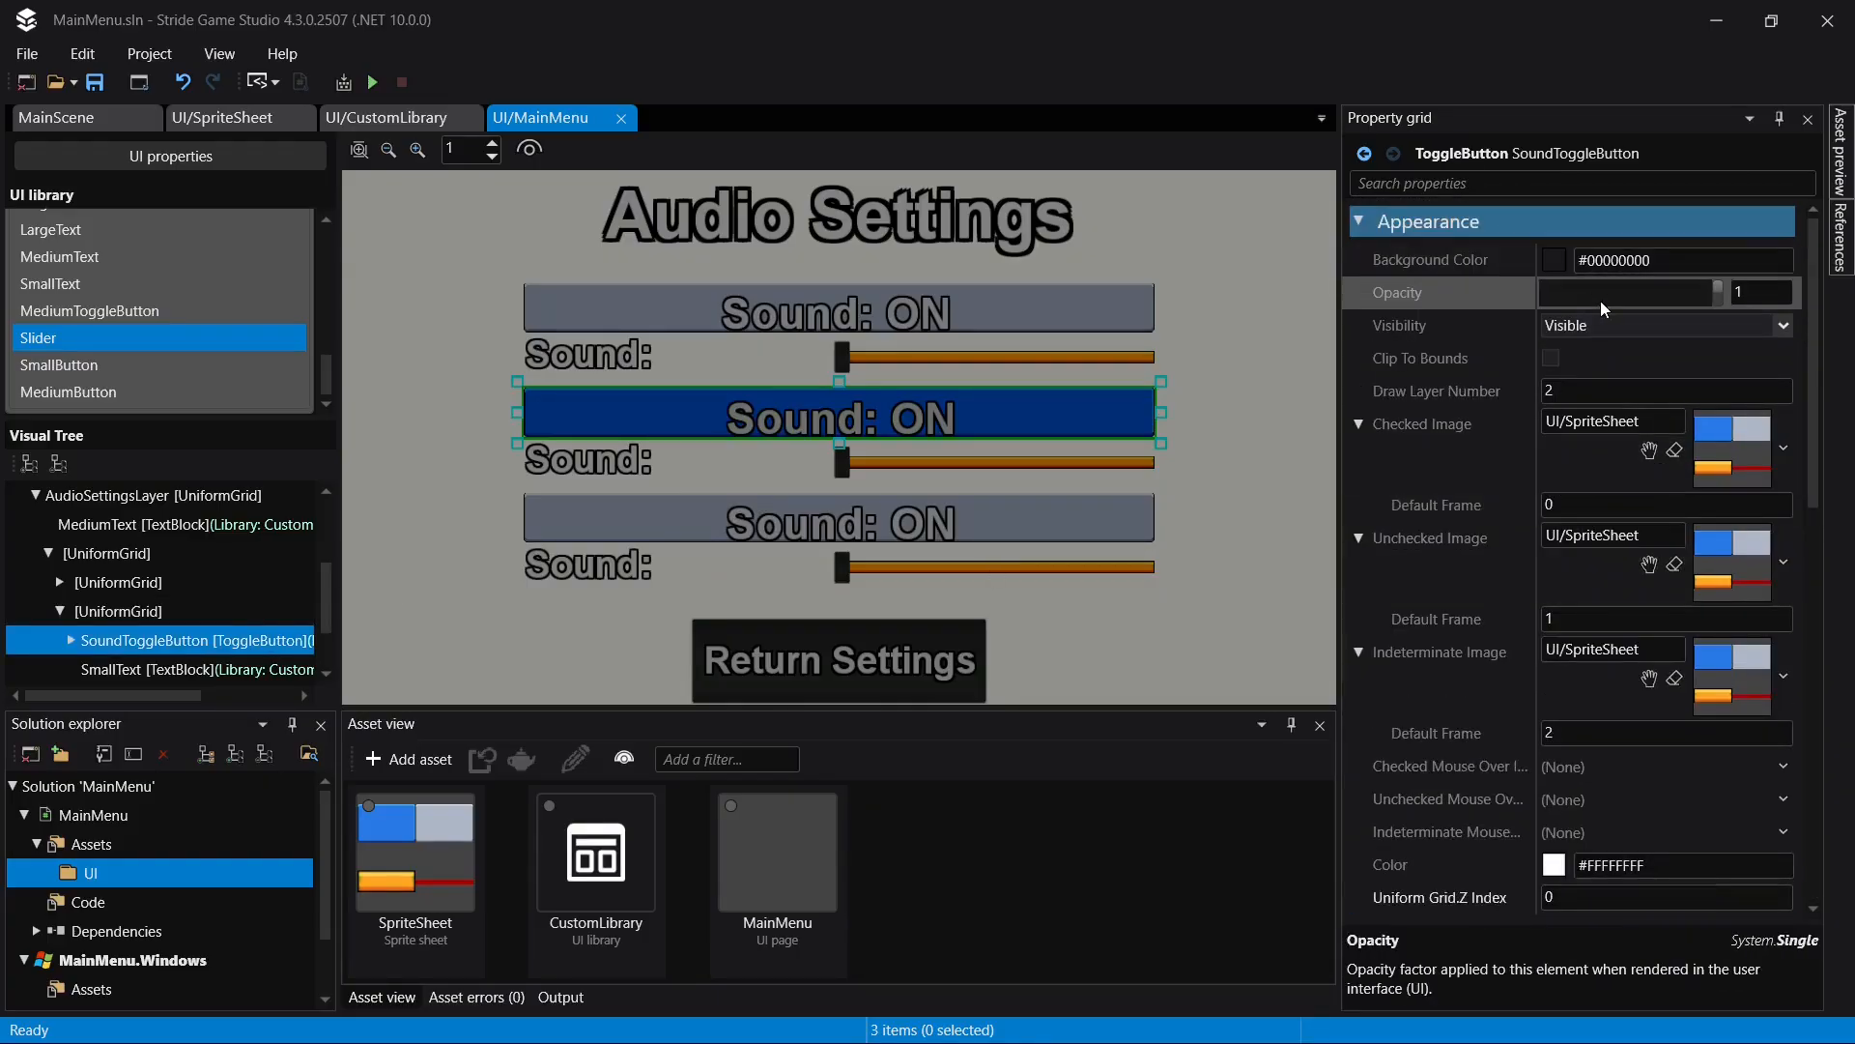
pyautogui.click(71, 639)
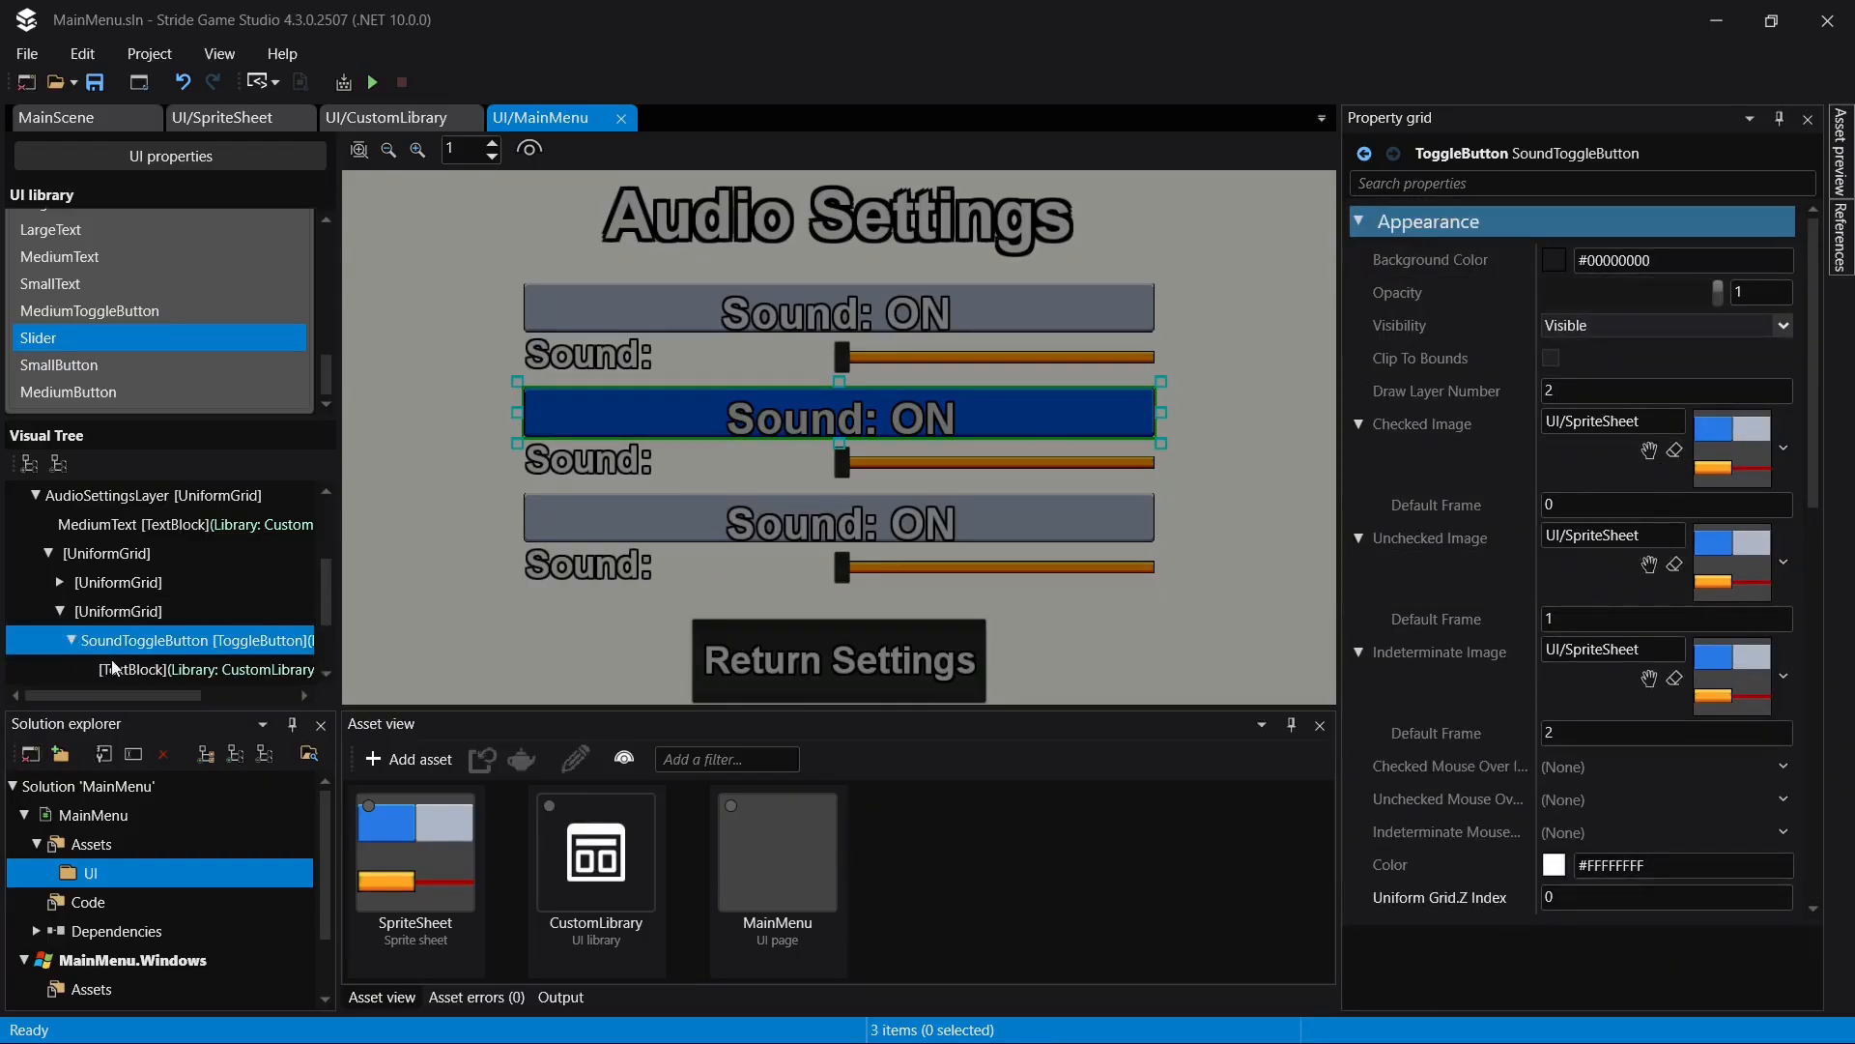
pyautogui.click(116, 669)
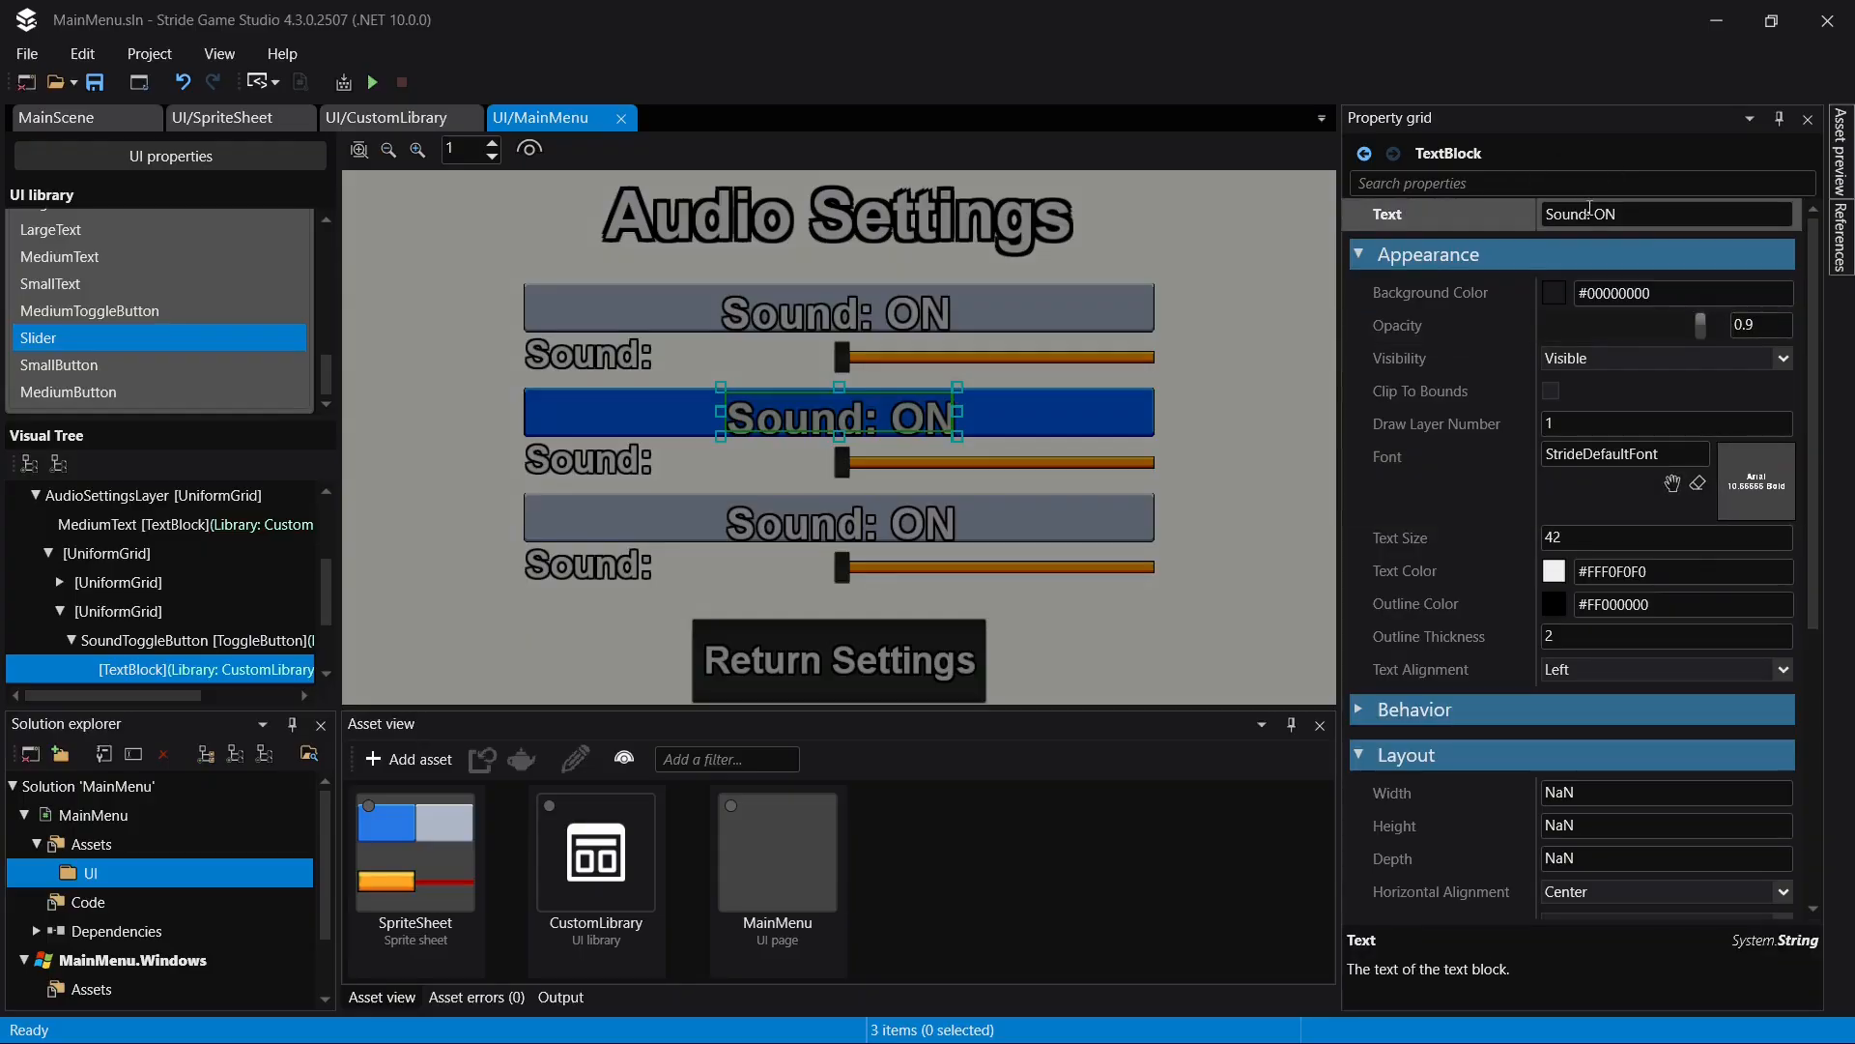
pyautogui.click(1582, 211)
pyautogui.click(1579, 213)
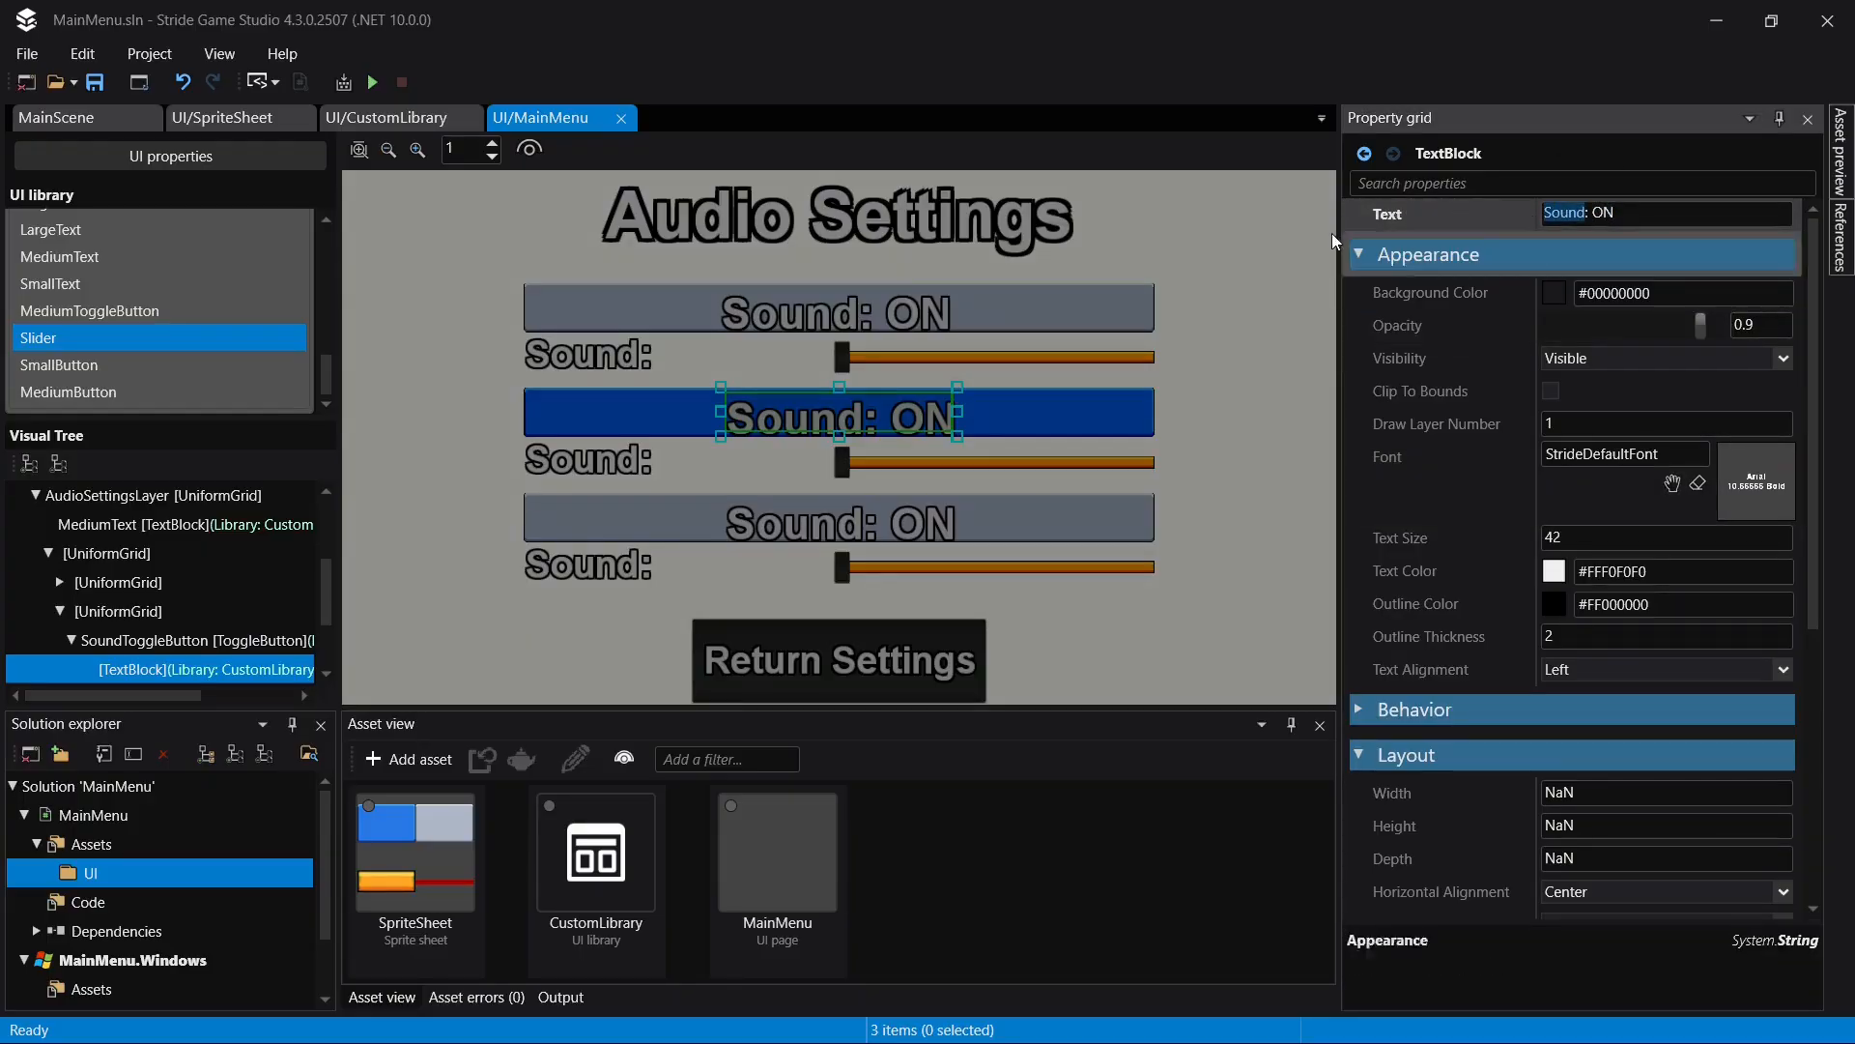
pyautogui.hotkey('ctrl', 'BackSpace')
pyautogui.write('Music')
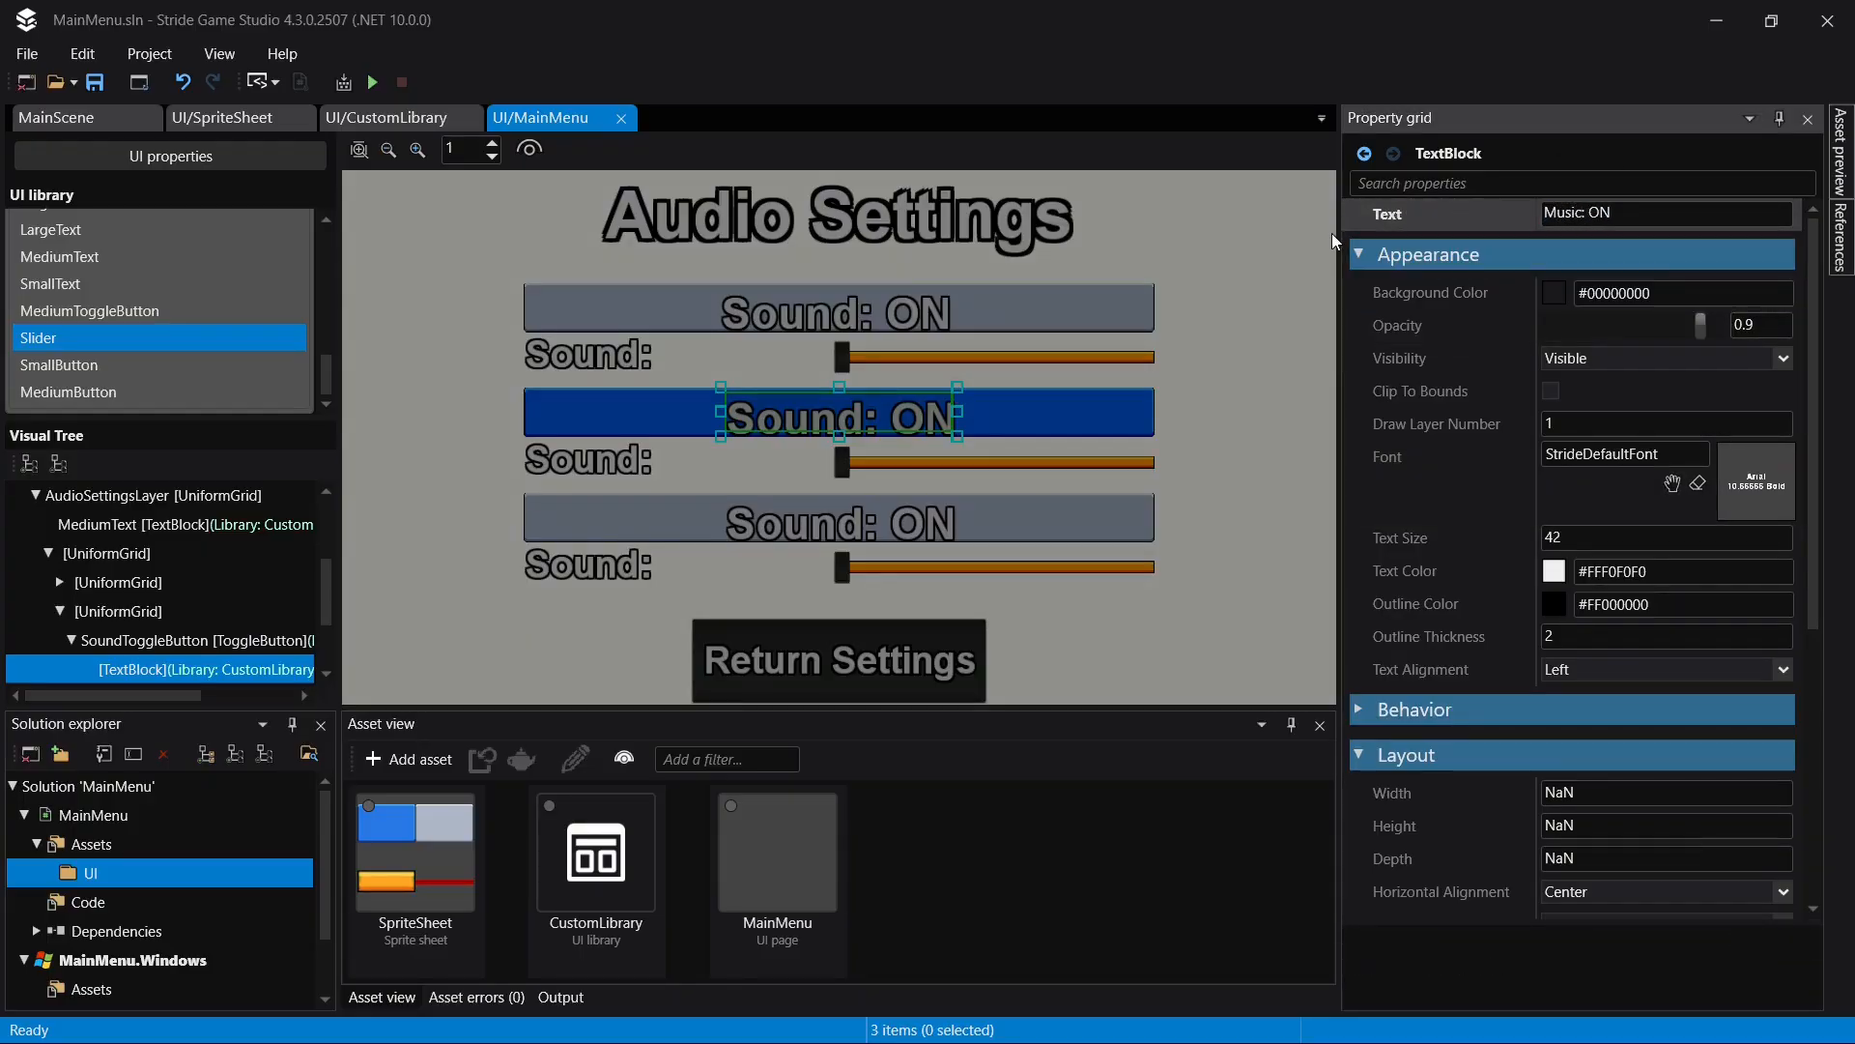
pyautogui.press('Return')
pyautogui.hotkey('ctrl', 's')
# - Set the SmallText label under the "Music: ON" toggle to "Music:" and save the page
pyautogui.click(537, 486)
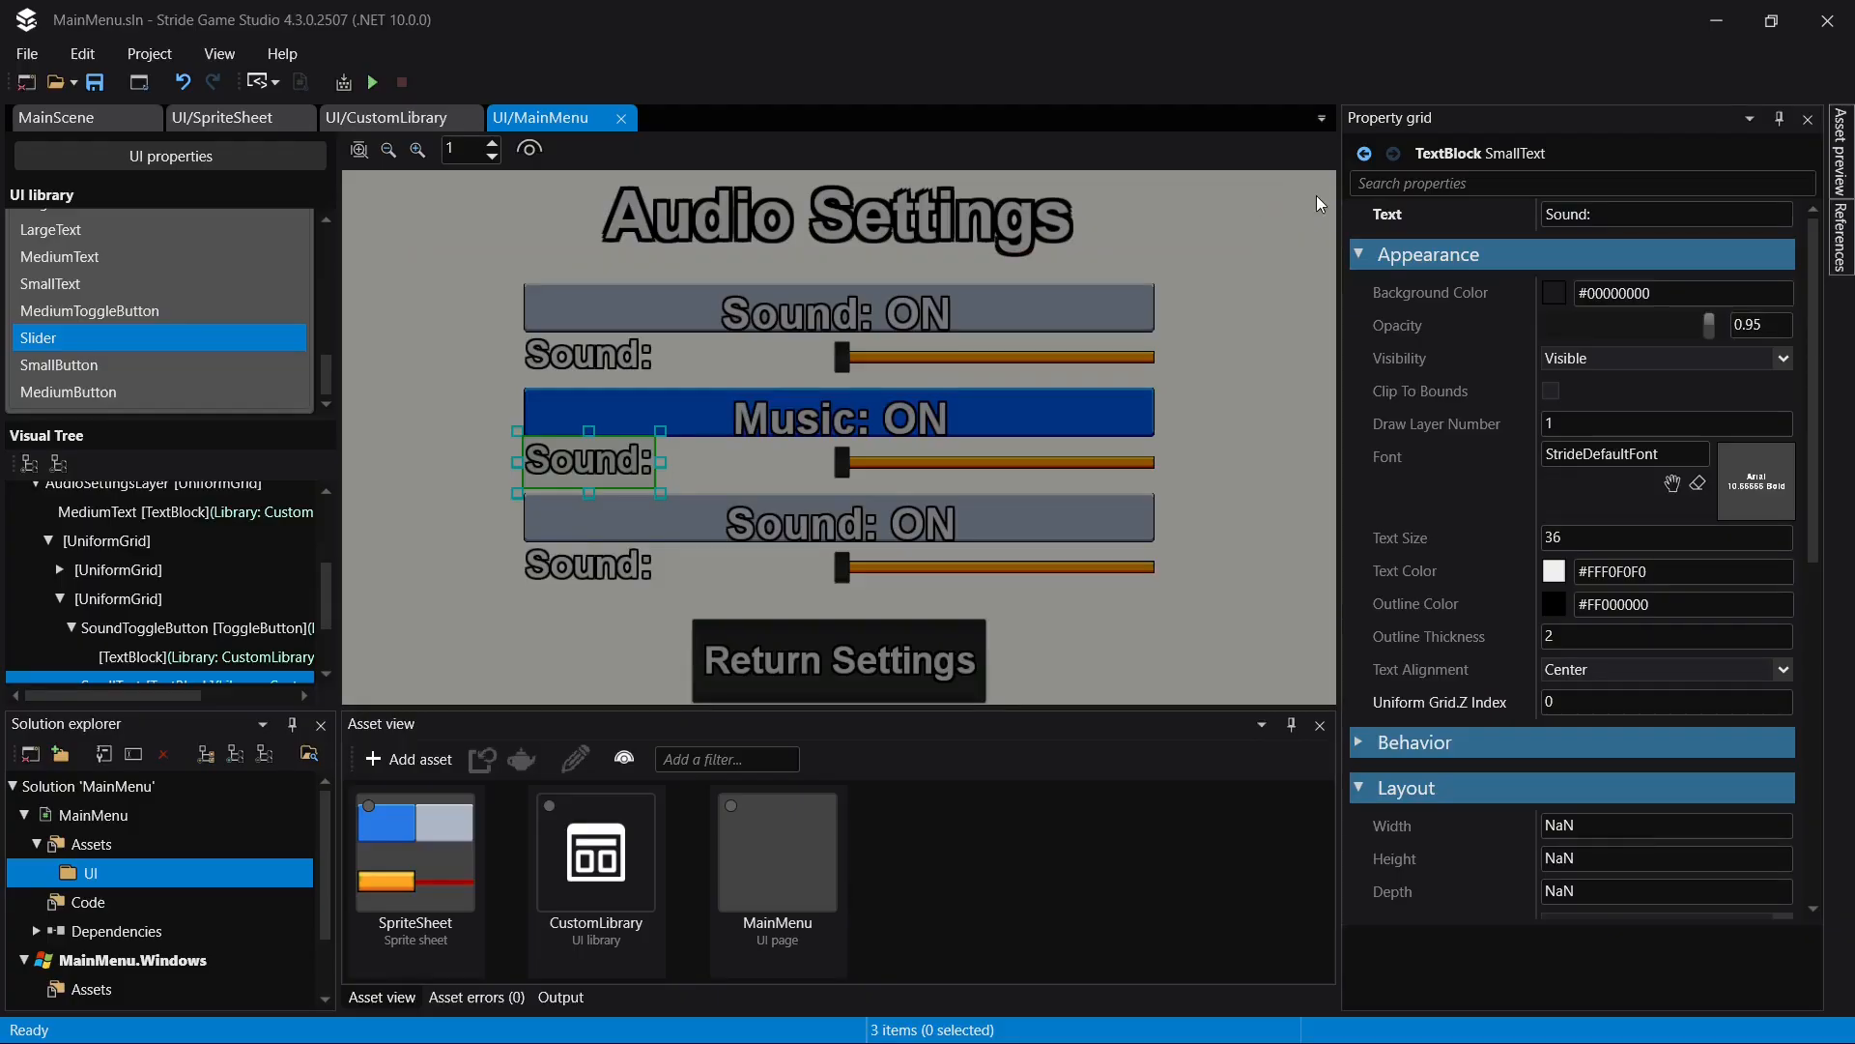
pyautogui.click(1677, 214)
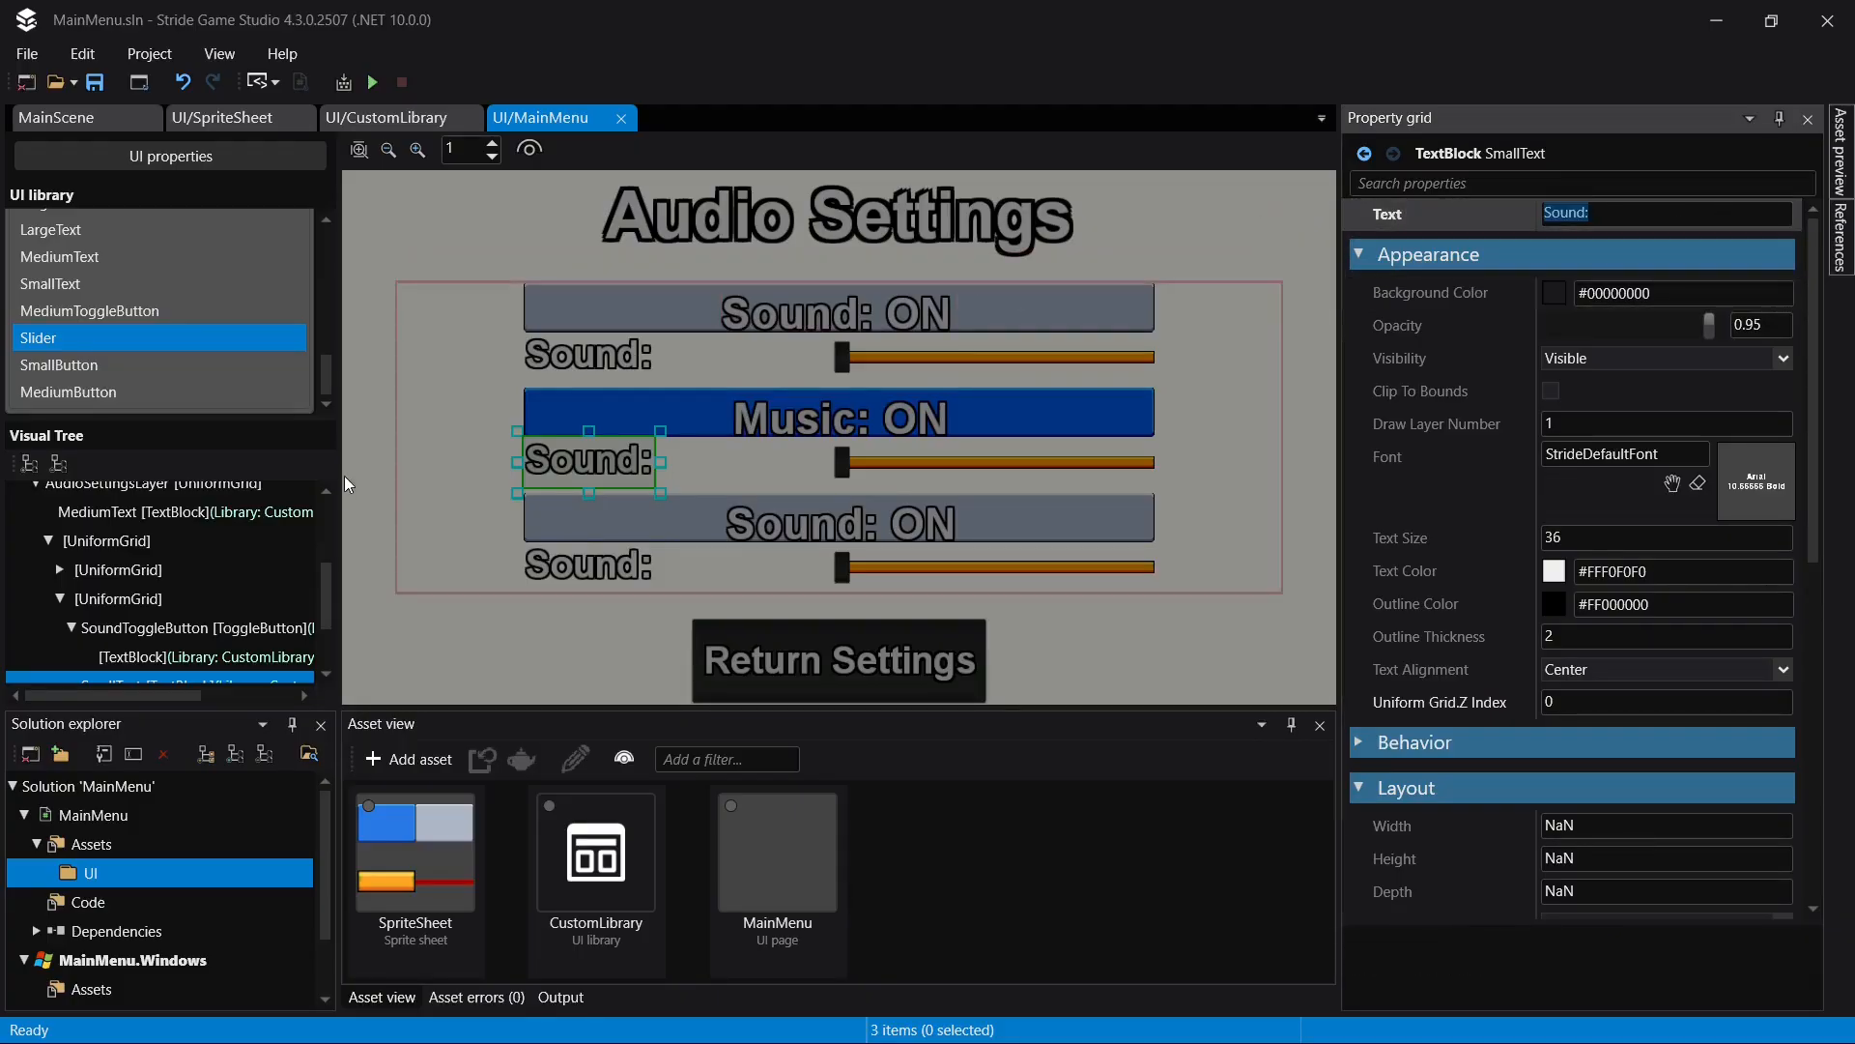
pyautogui.write('Music')
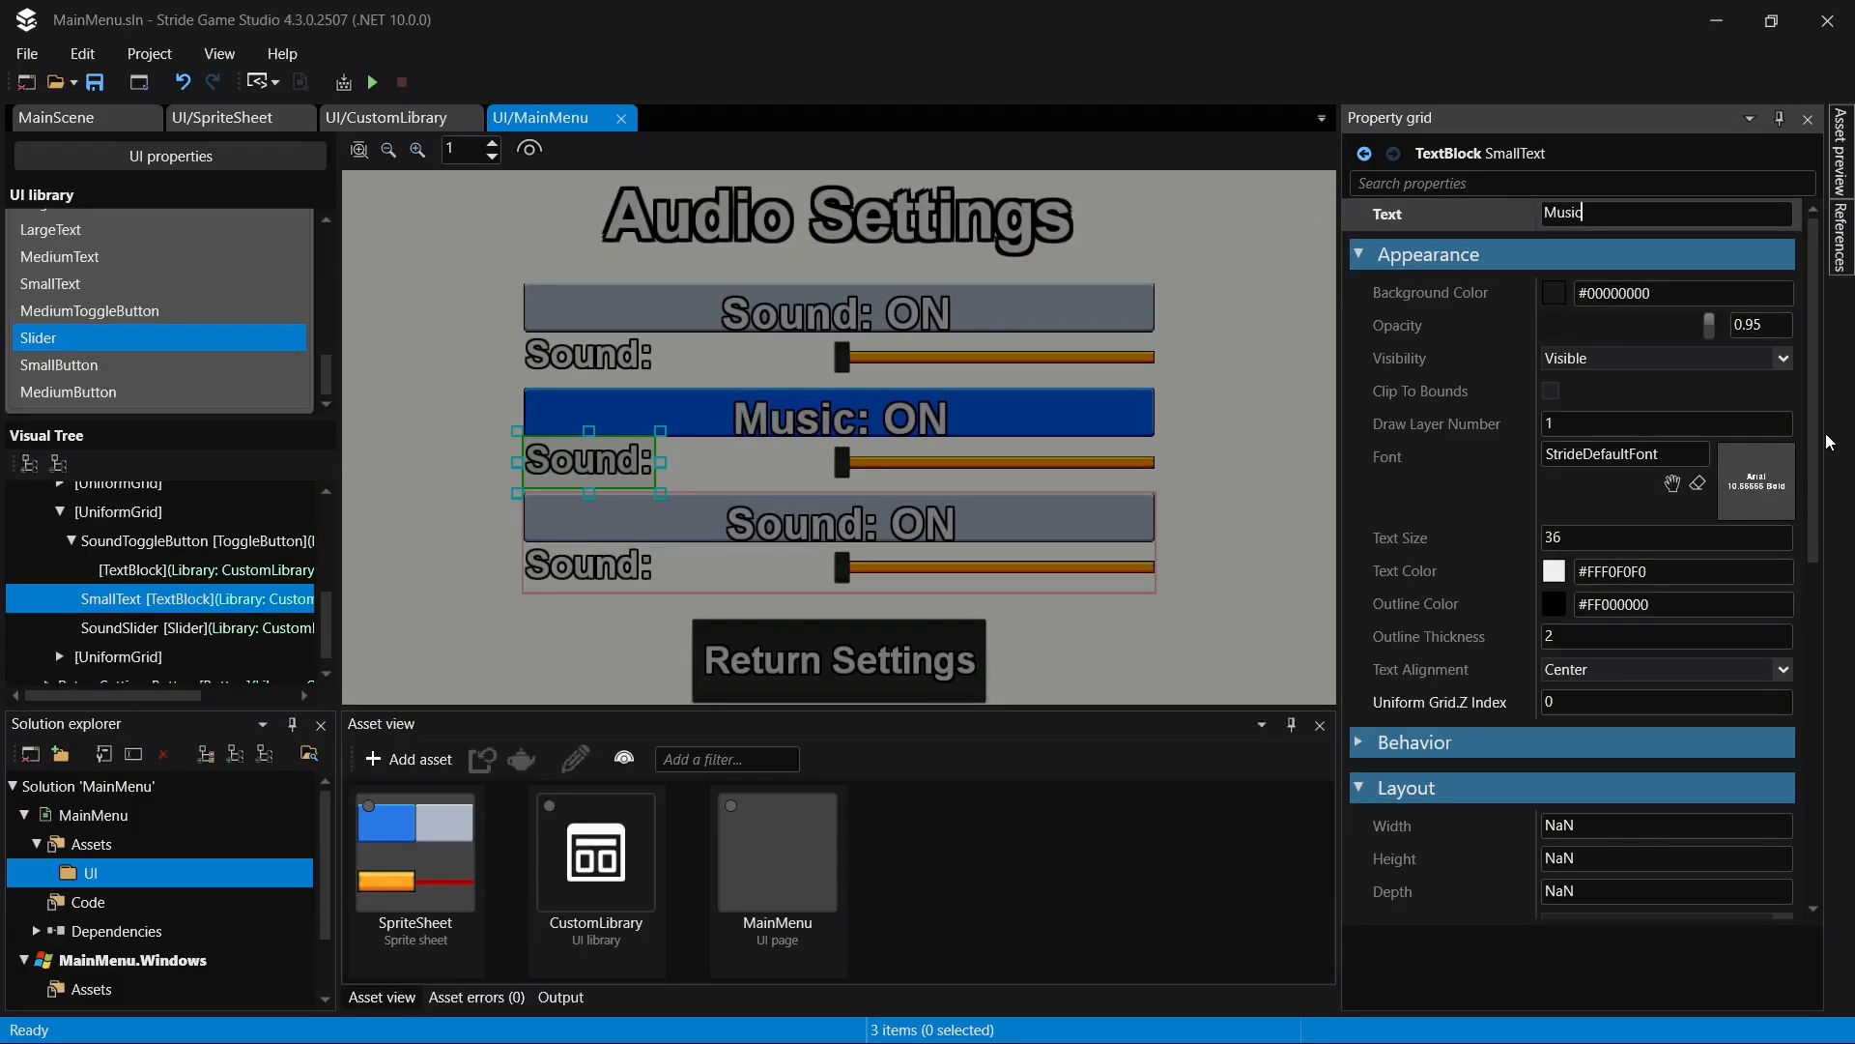
pyautogui.press('Return')
pyautogui.write(':')
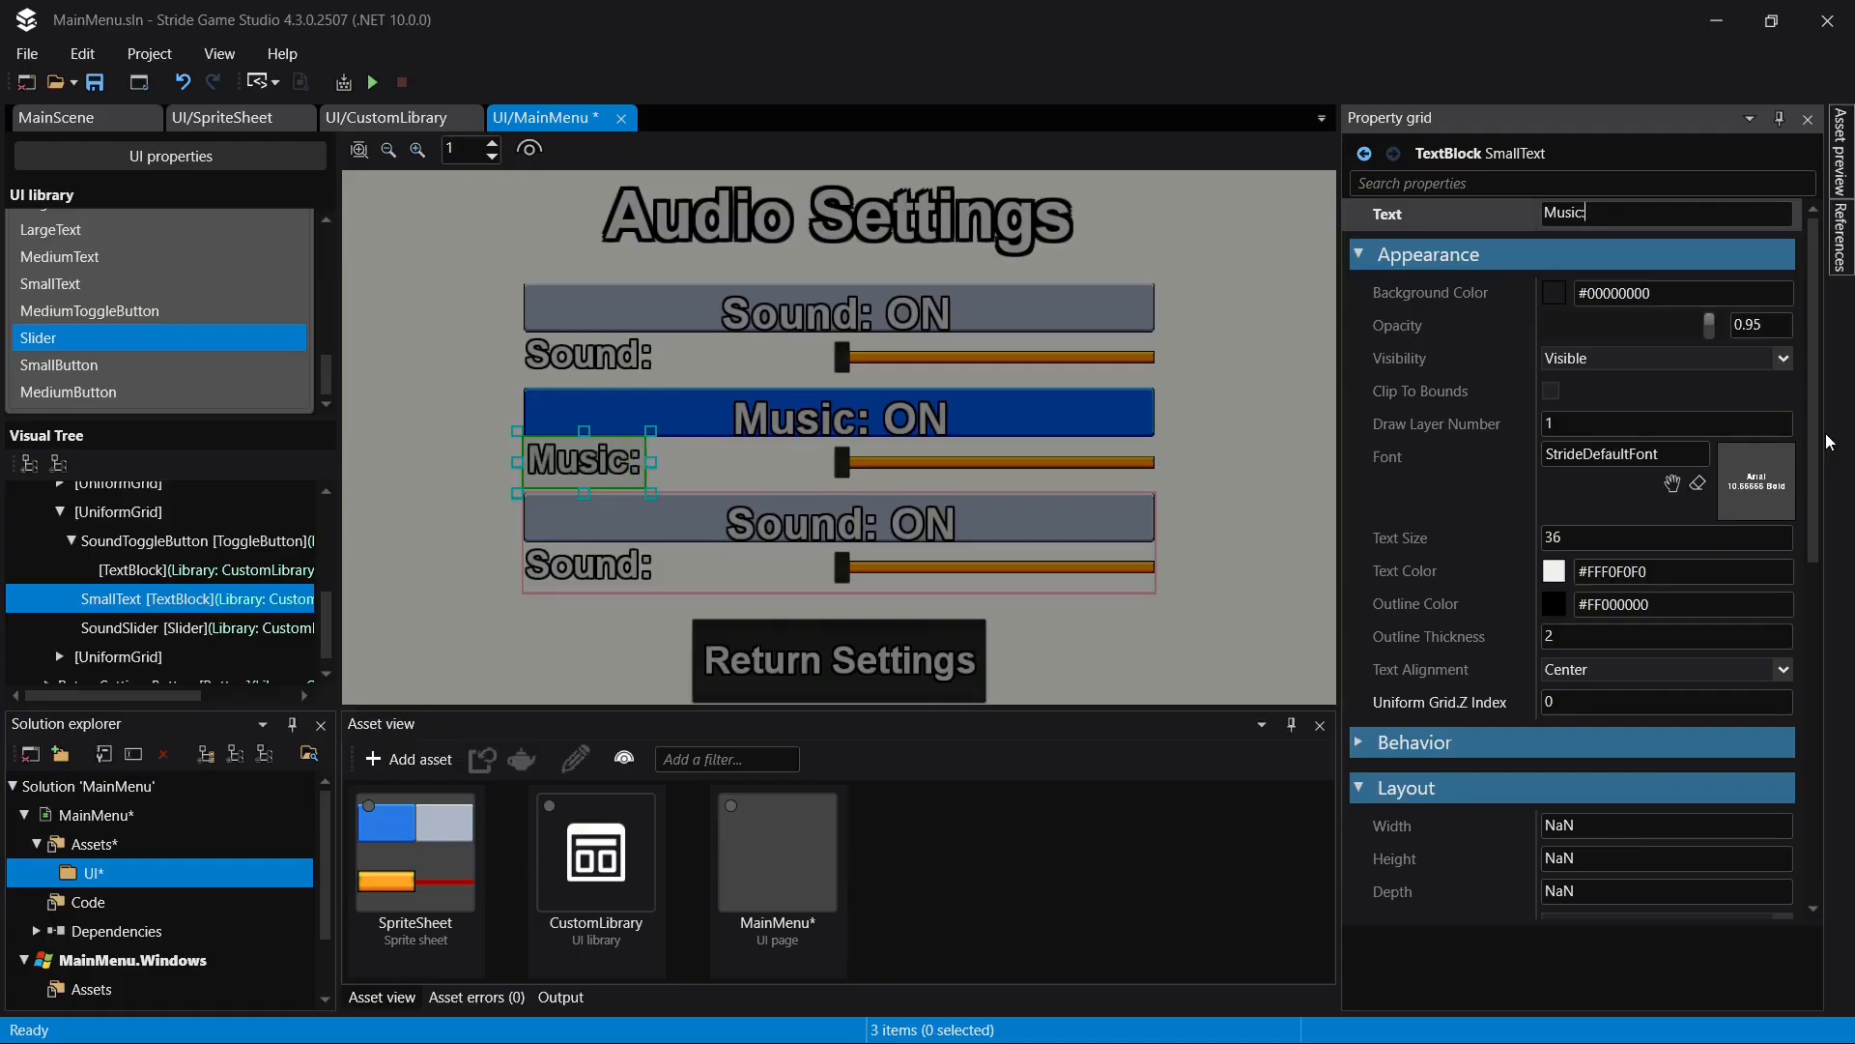
pyautogui.press('Return')
pyautogui.hotkey('ctrl', 's')
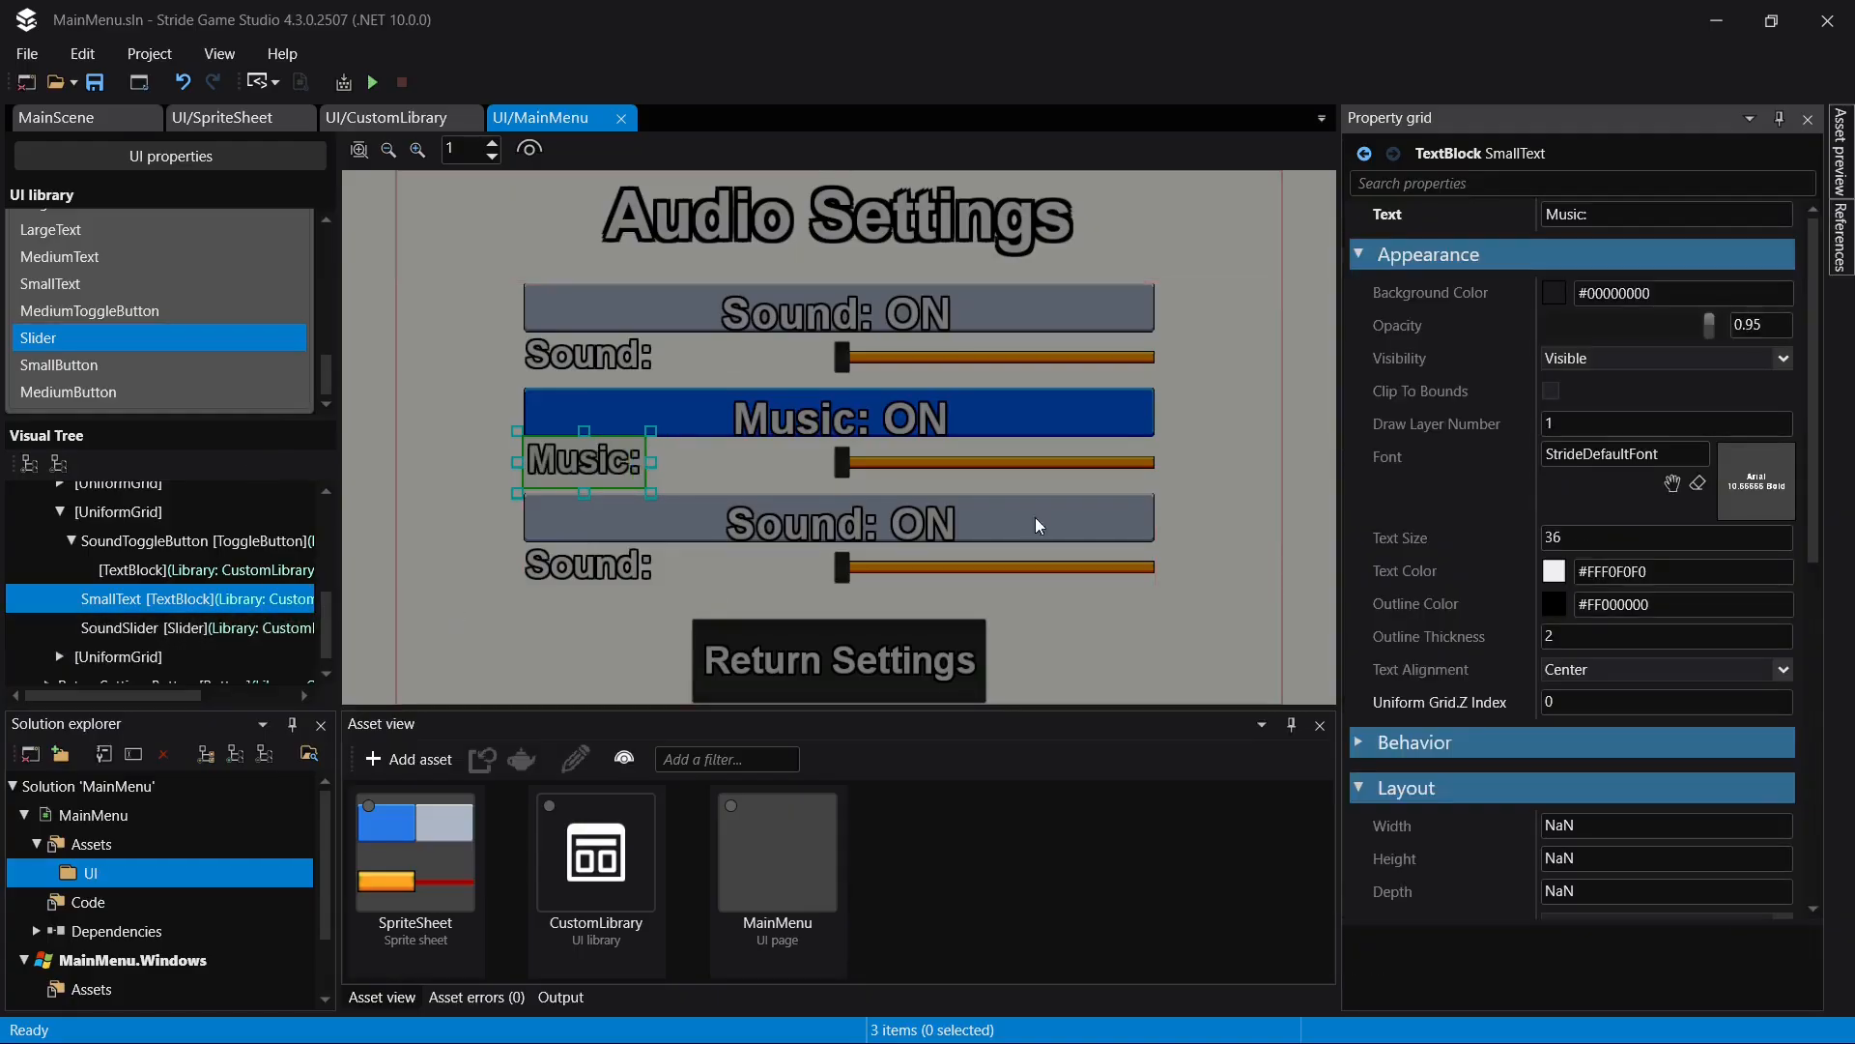
# - Set the SmallText label in the third nested UniformGrid to "SFX:"
pyautogui.click(587, 565)
pyautogui.click(1626, 214)
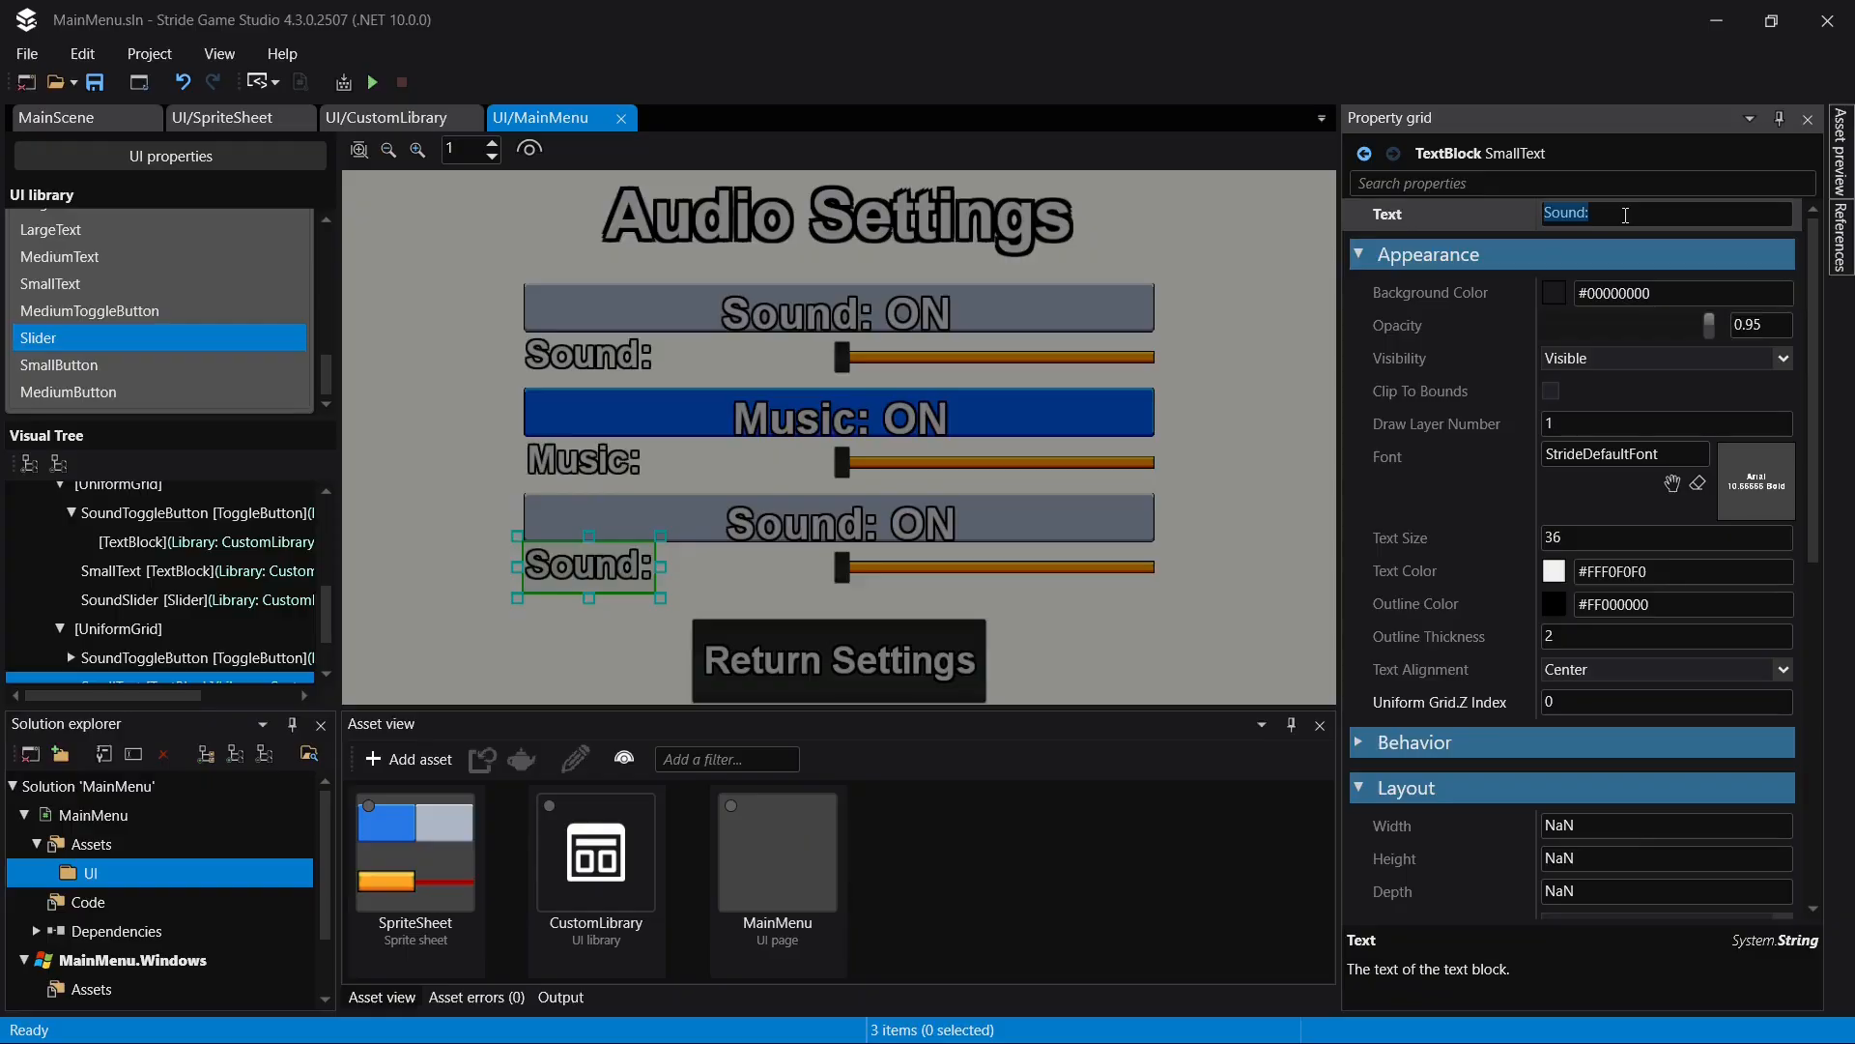
pyautogui.write('SFX:')
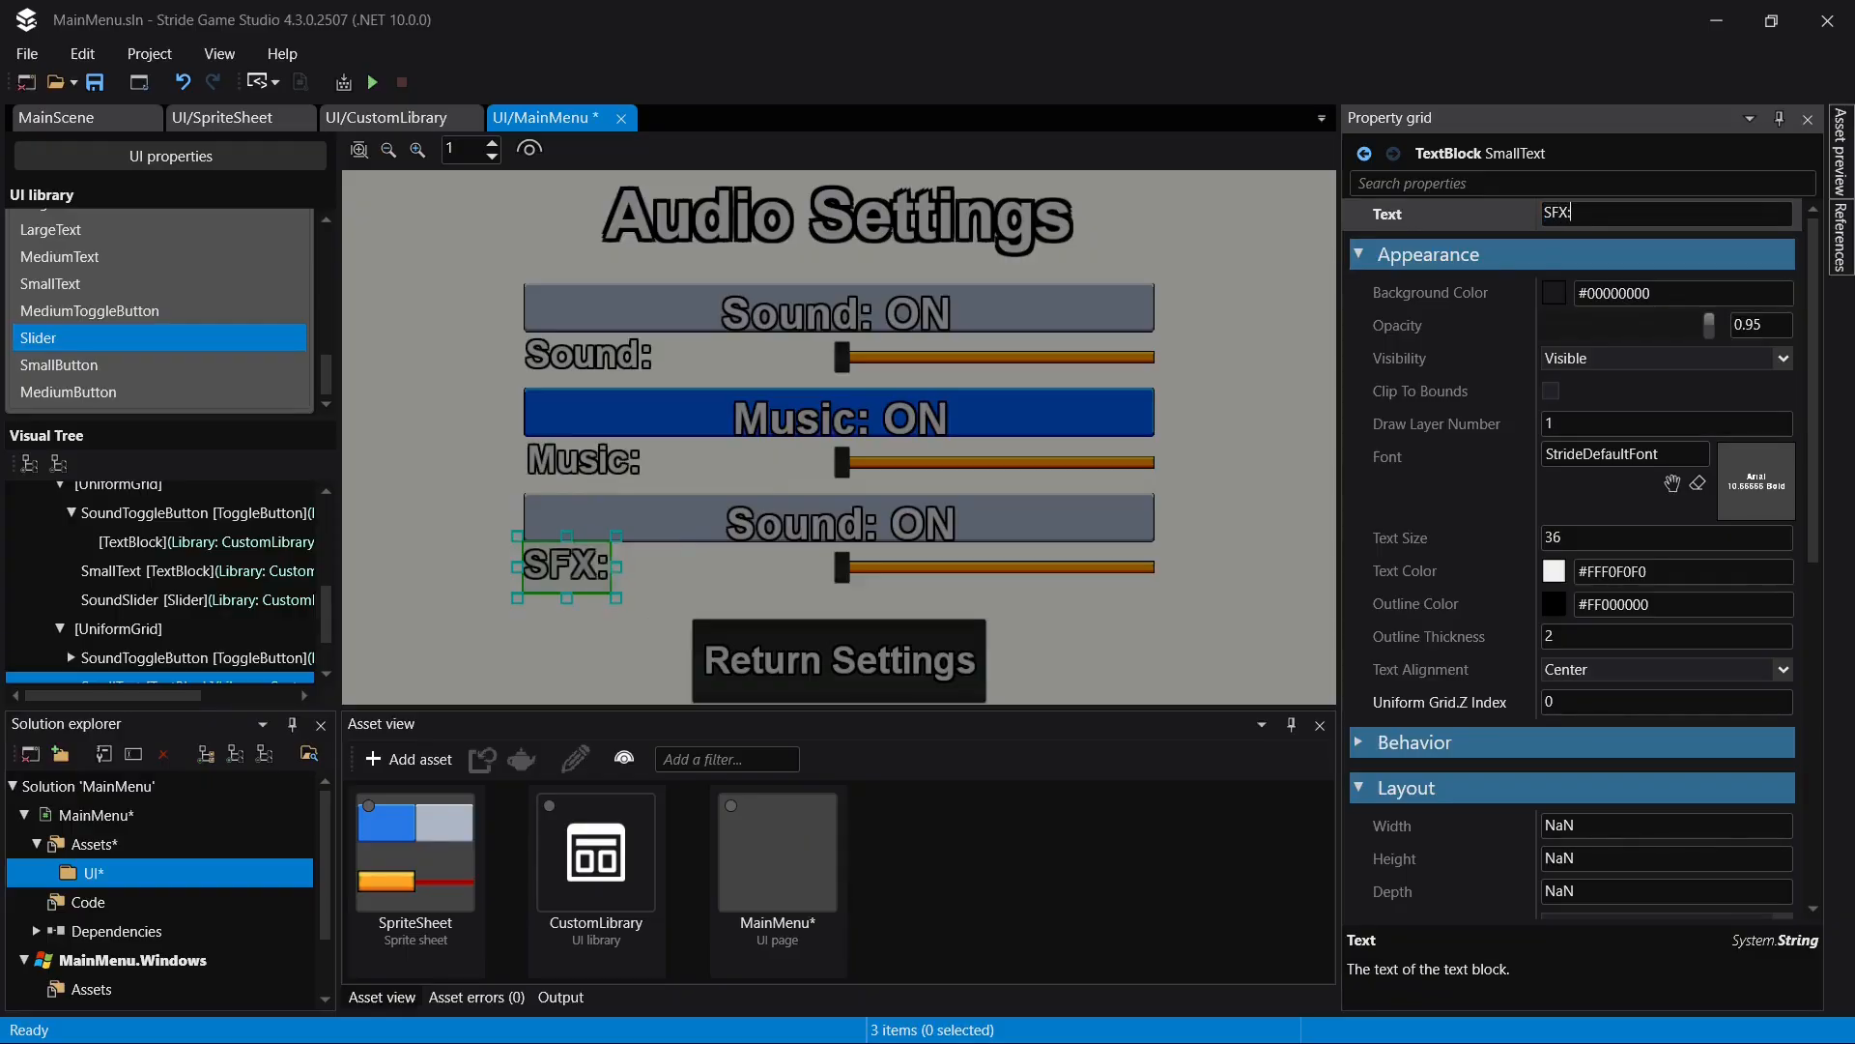
# - Change the toggle button text in the third nested UniformGrid to "SFX: ON" and save the page
pyautogui.click(974, 521)
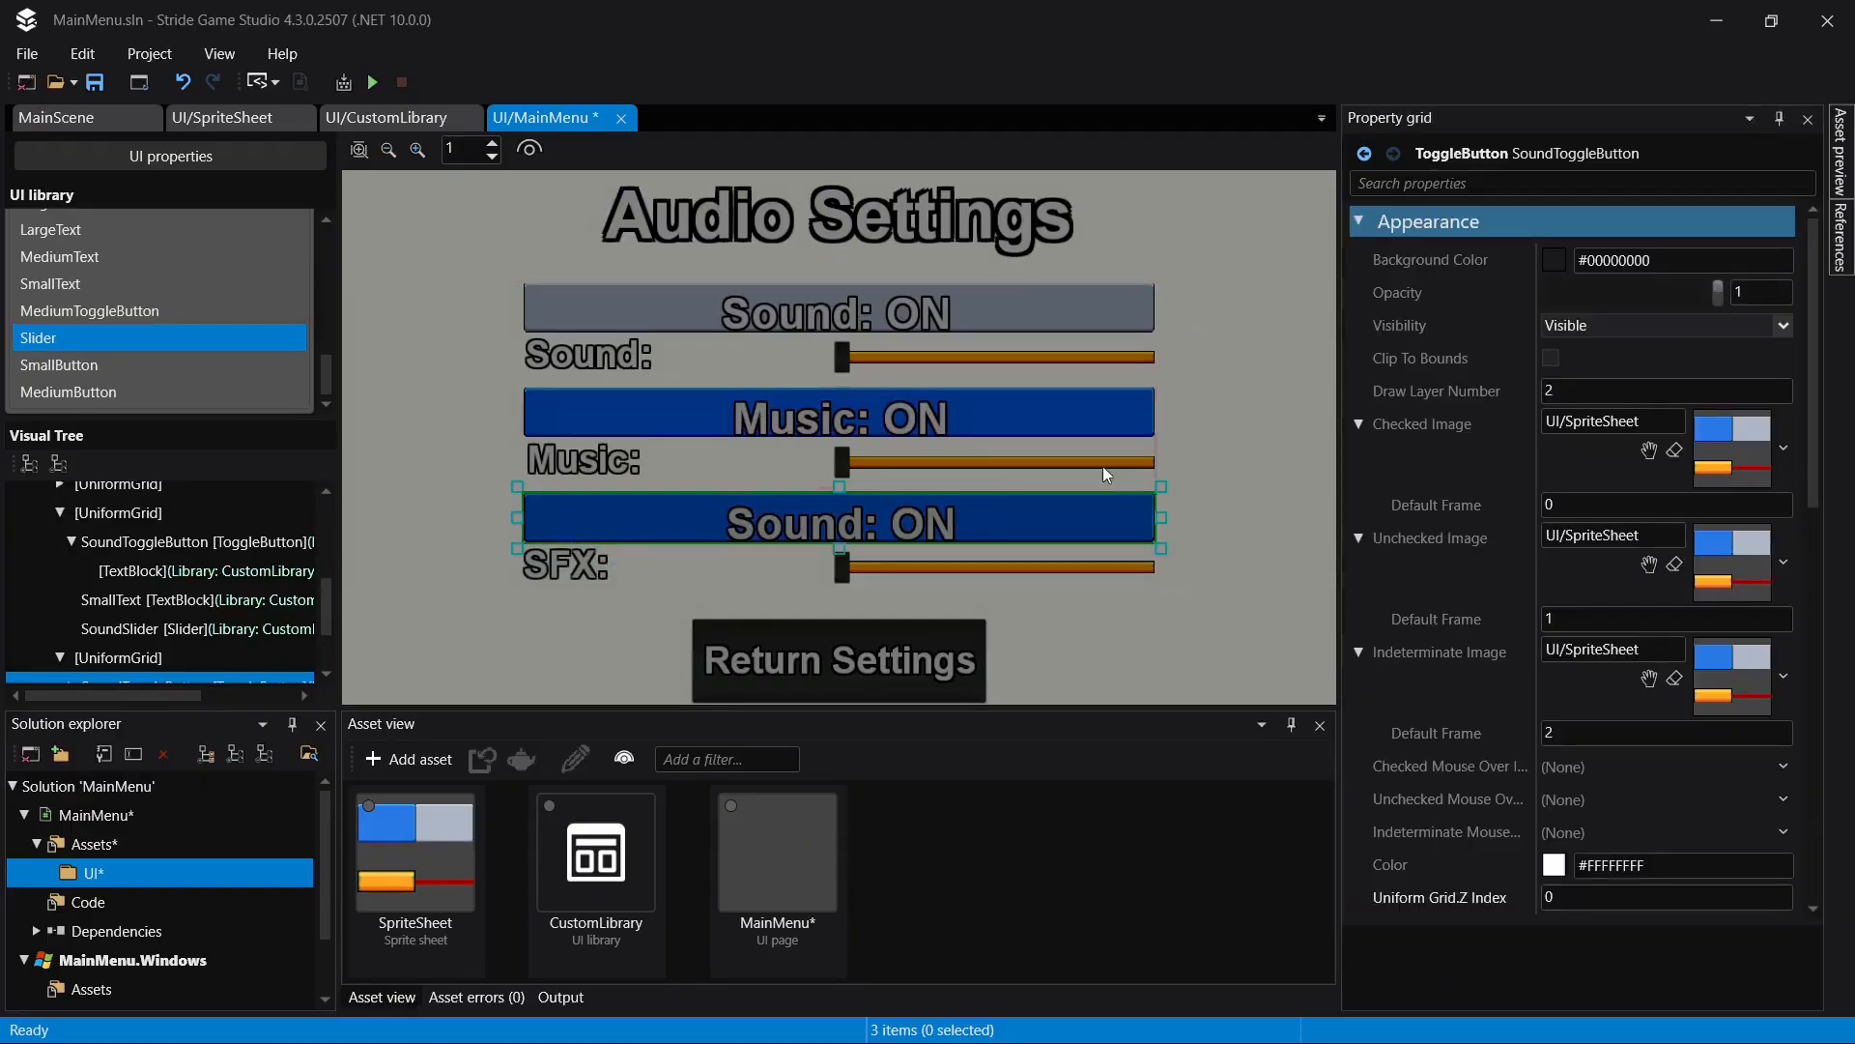
pyautogui.scroll(-3, 123, 685)
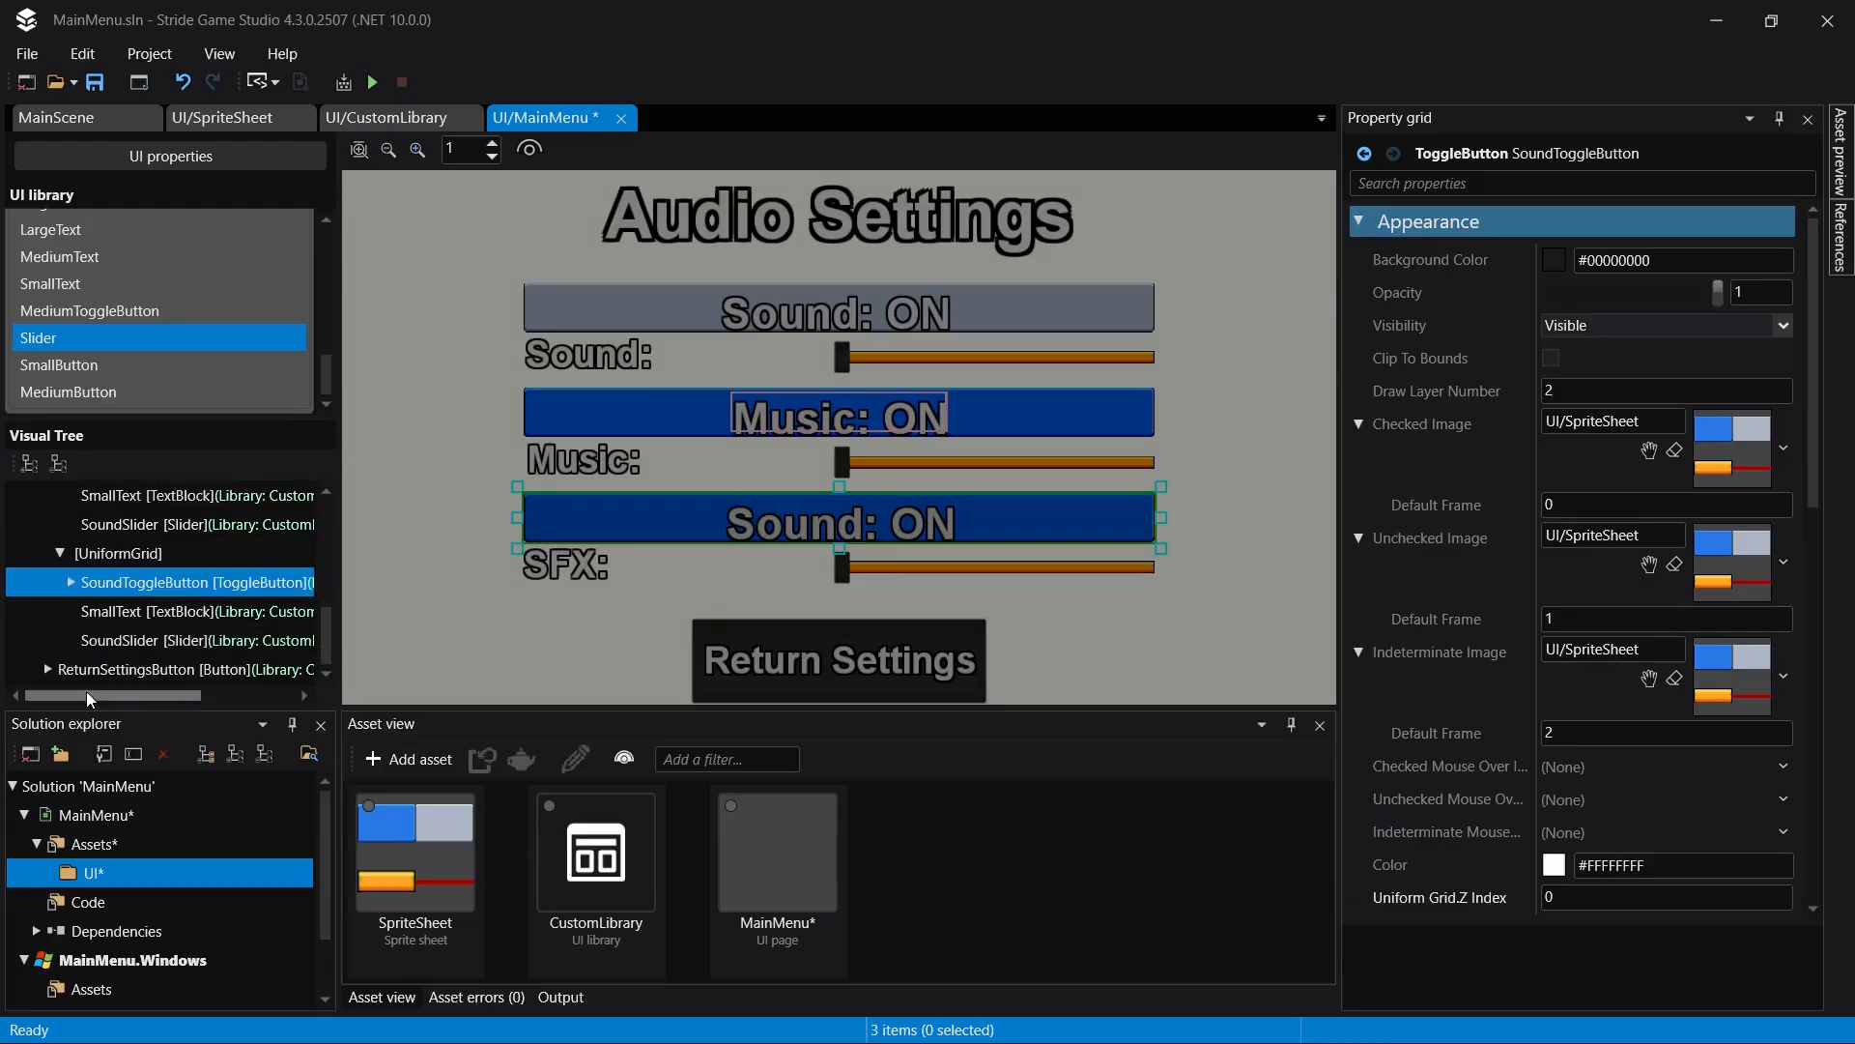
pyautogui.click(74, 582)
pyautogui.click(145, 611)
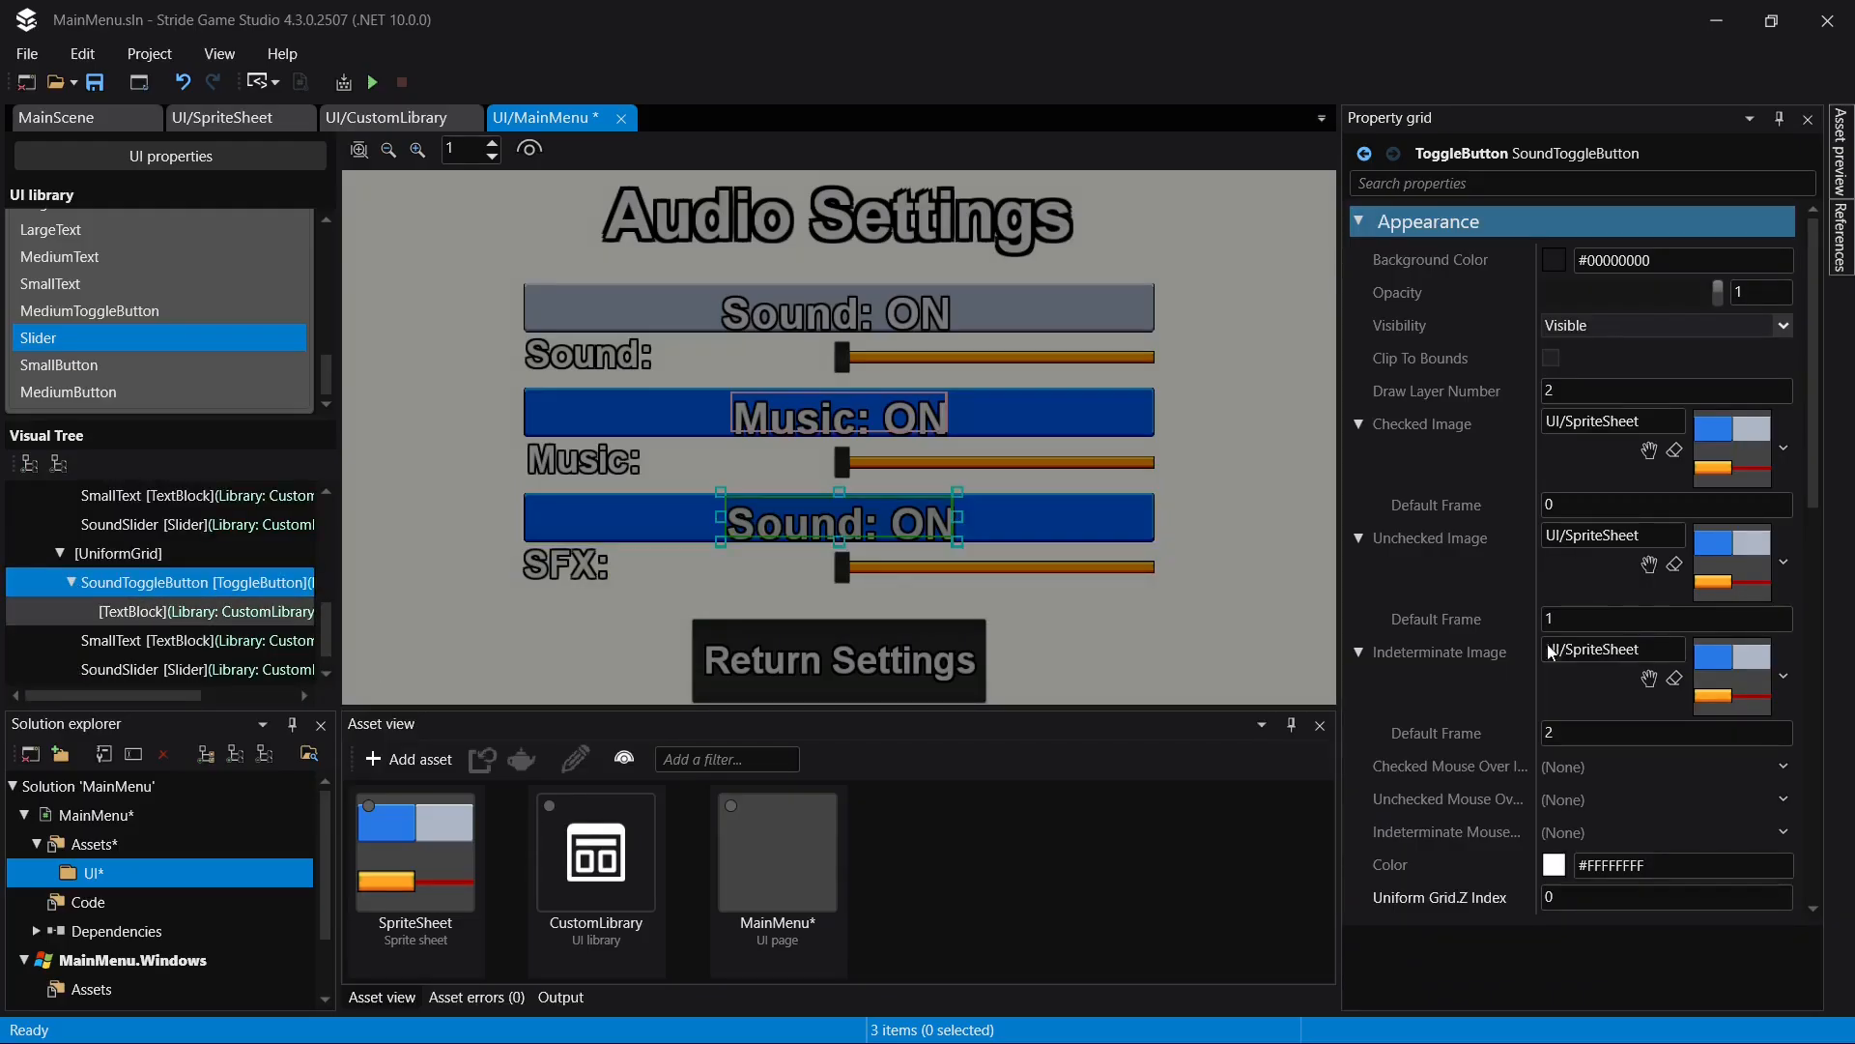
pyautogui.click(1575, 214)
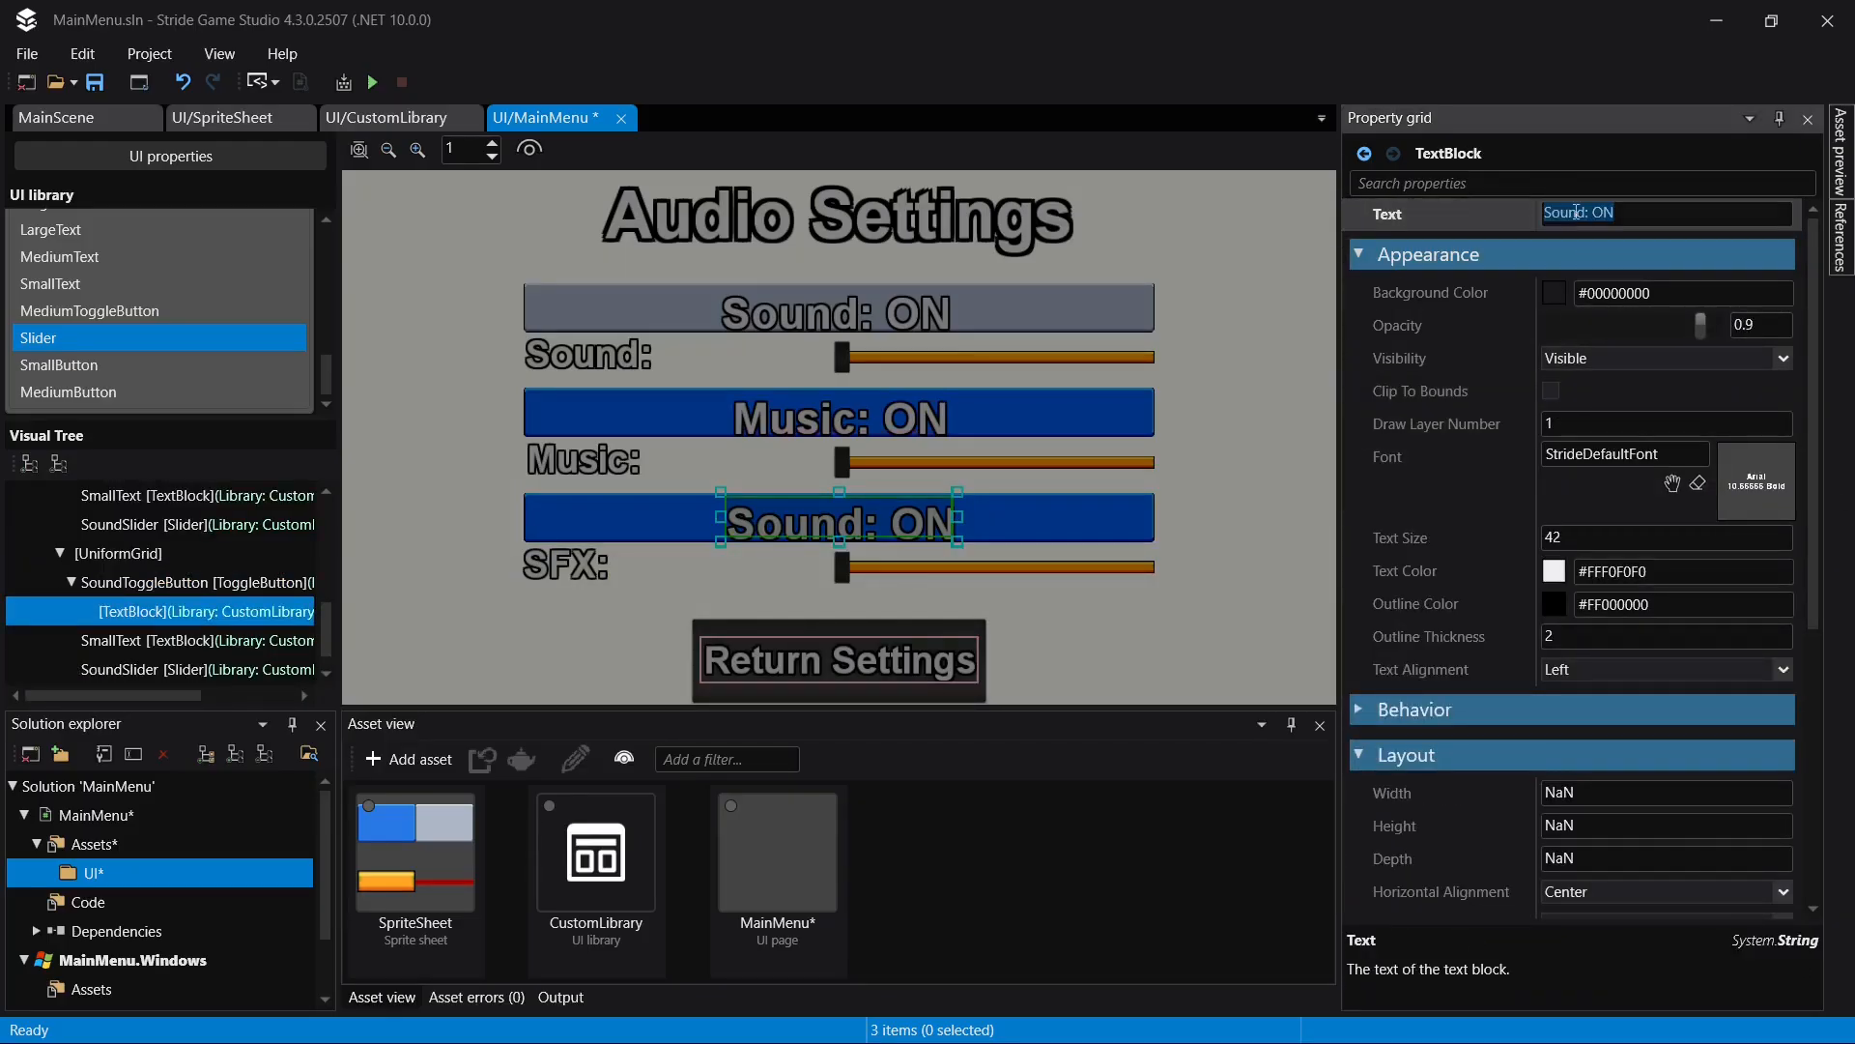
pyautogui.click(1576, 212)
pyautogui.doubleClick(1576, 212)
pyautogui.write('SFX')
pyautogui.press('Return')
pyautogui.hotkey('ctrl', 's')
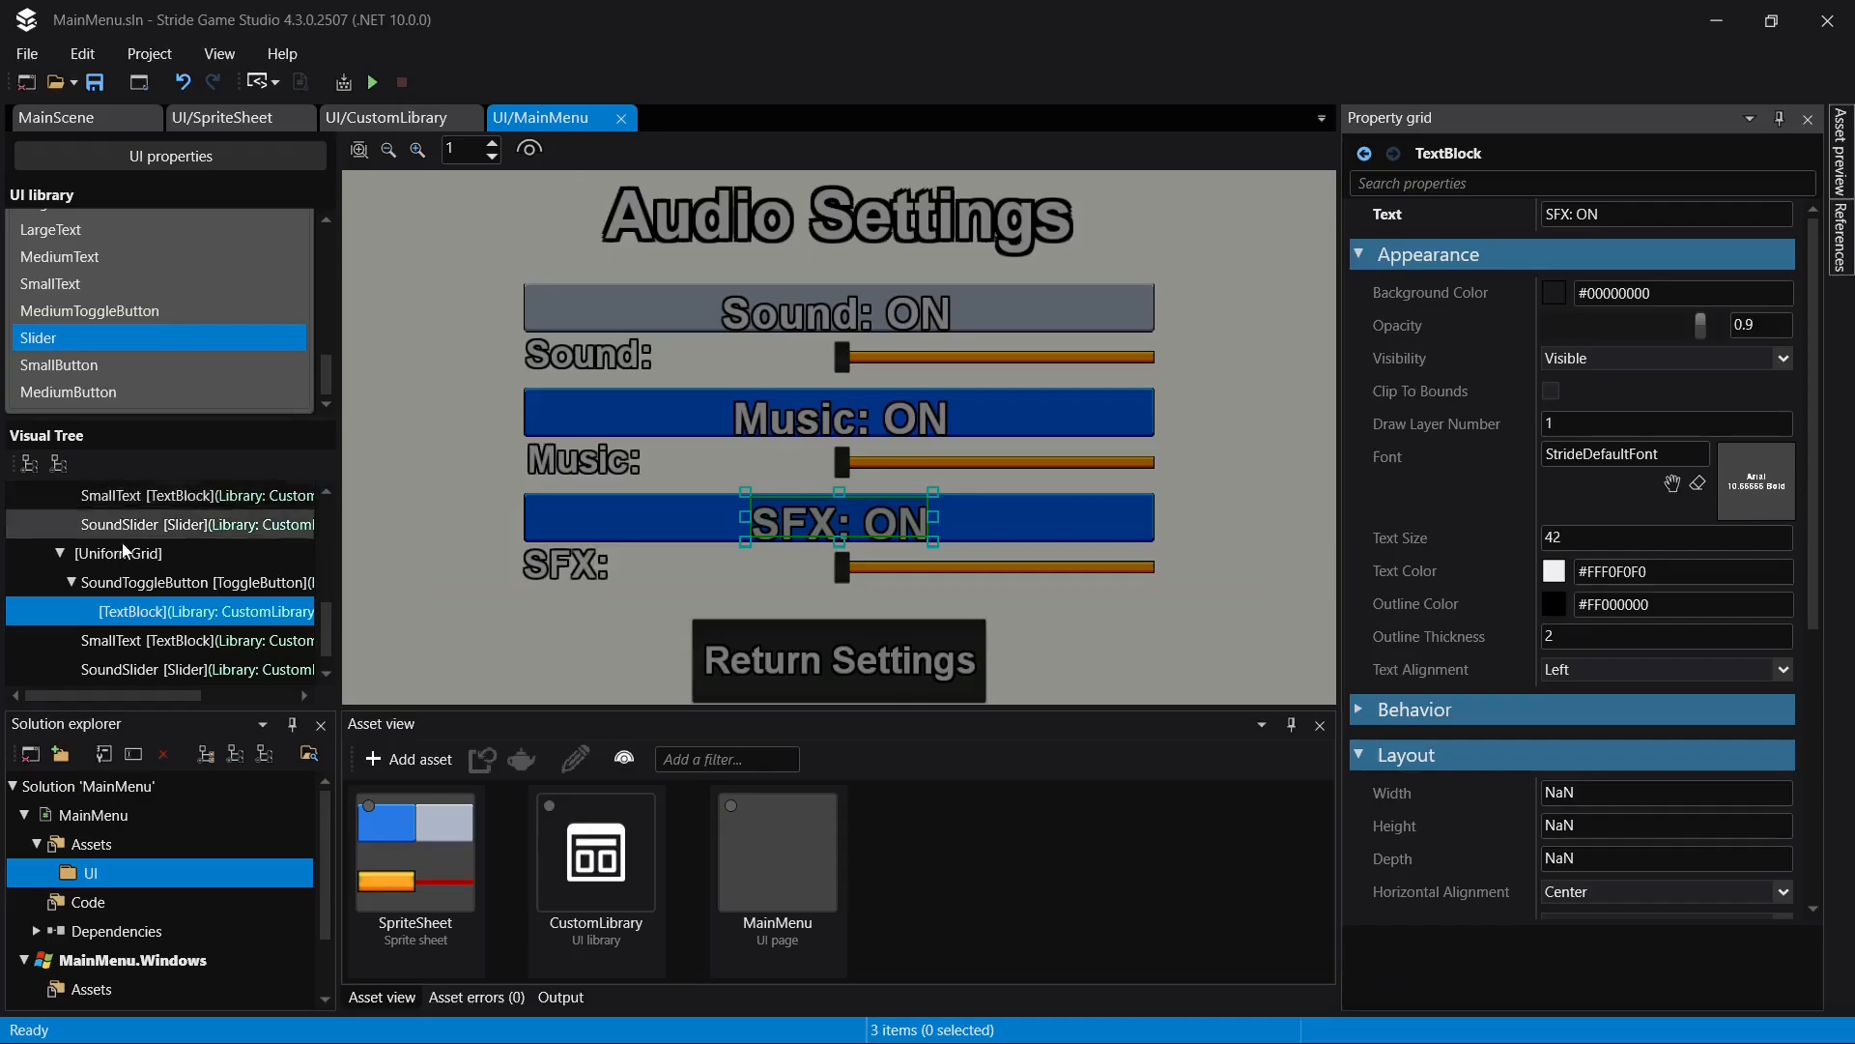
# - Rename the slider in the second nested UniformGrid to MusicSlider and save the page
pyautogui.scroll(-4, 87, 580)
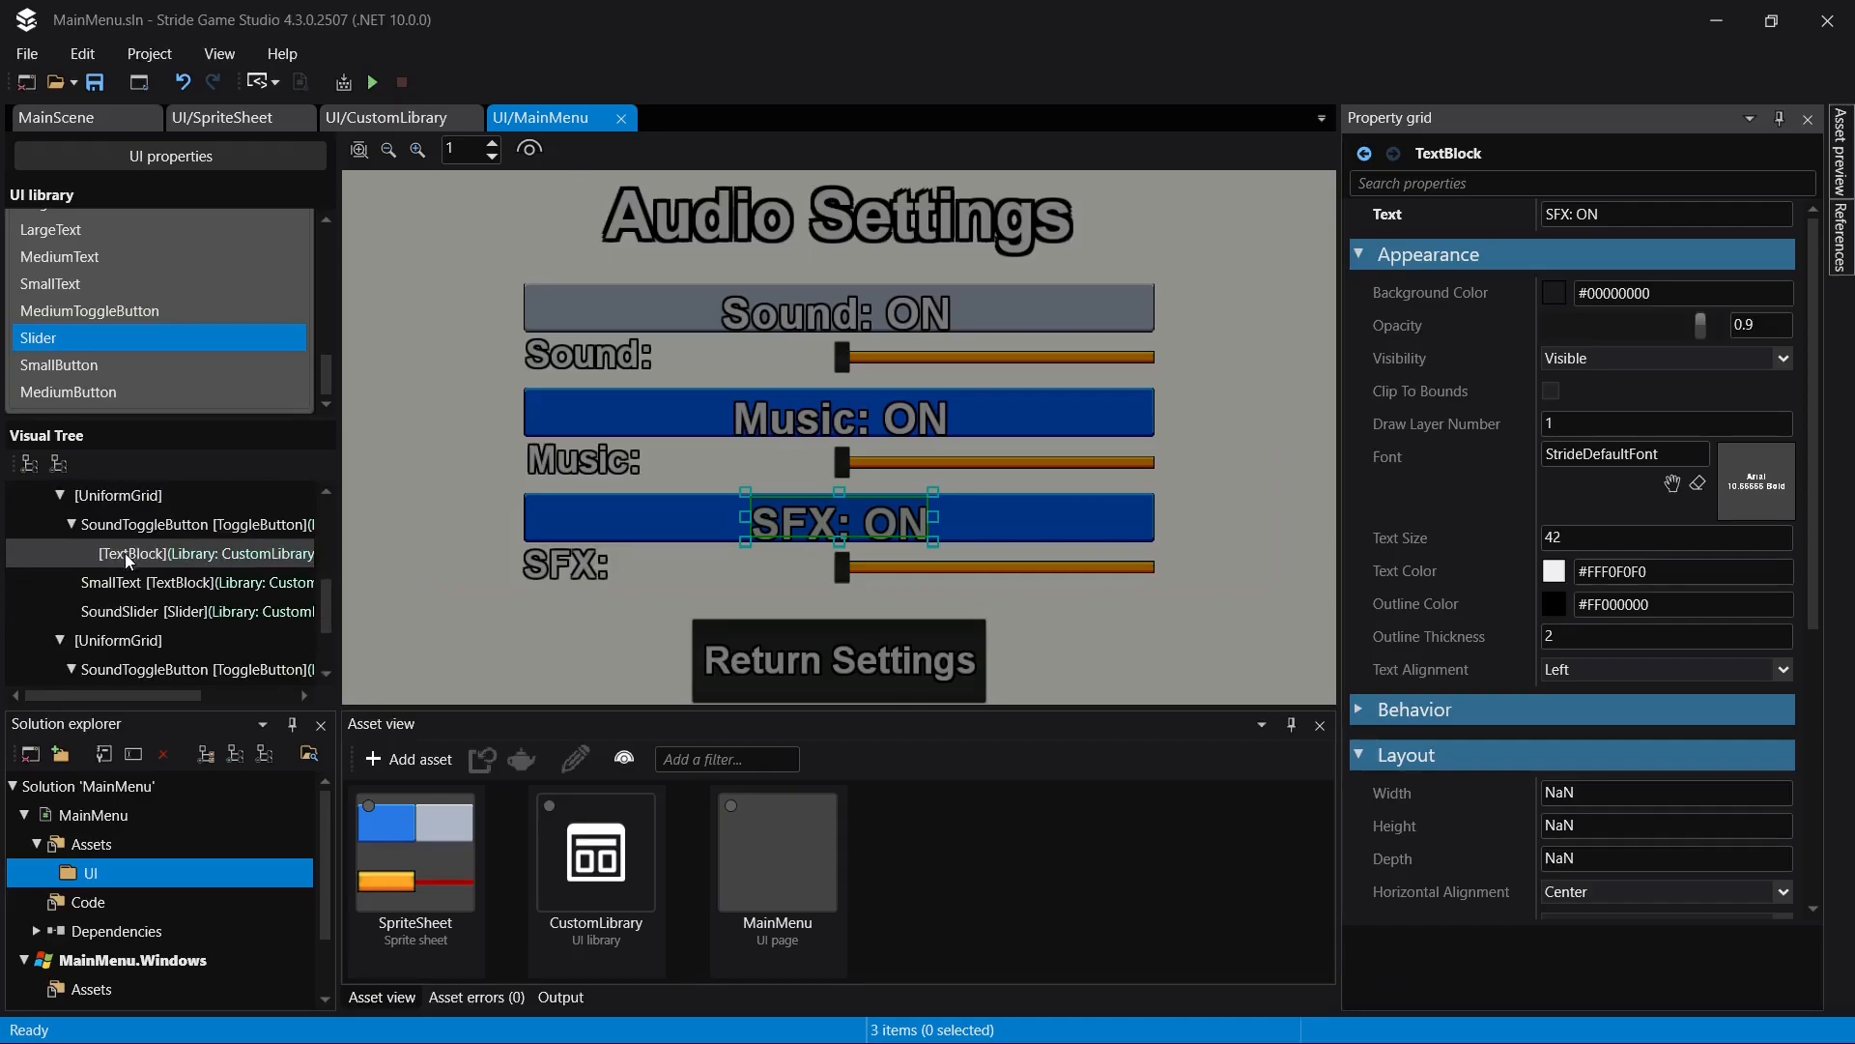
pyautogui.click(128, 613)
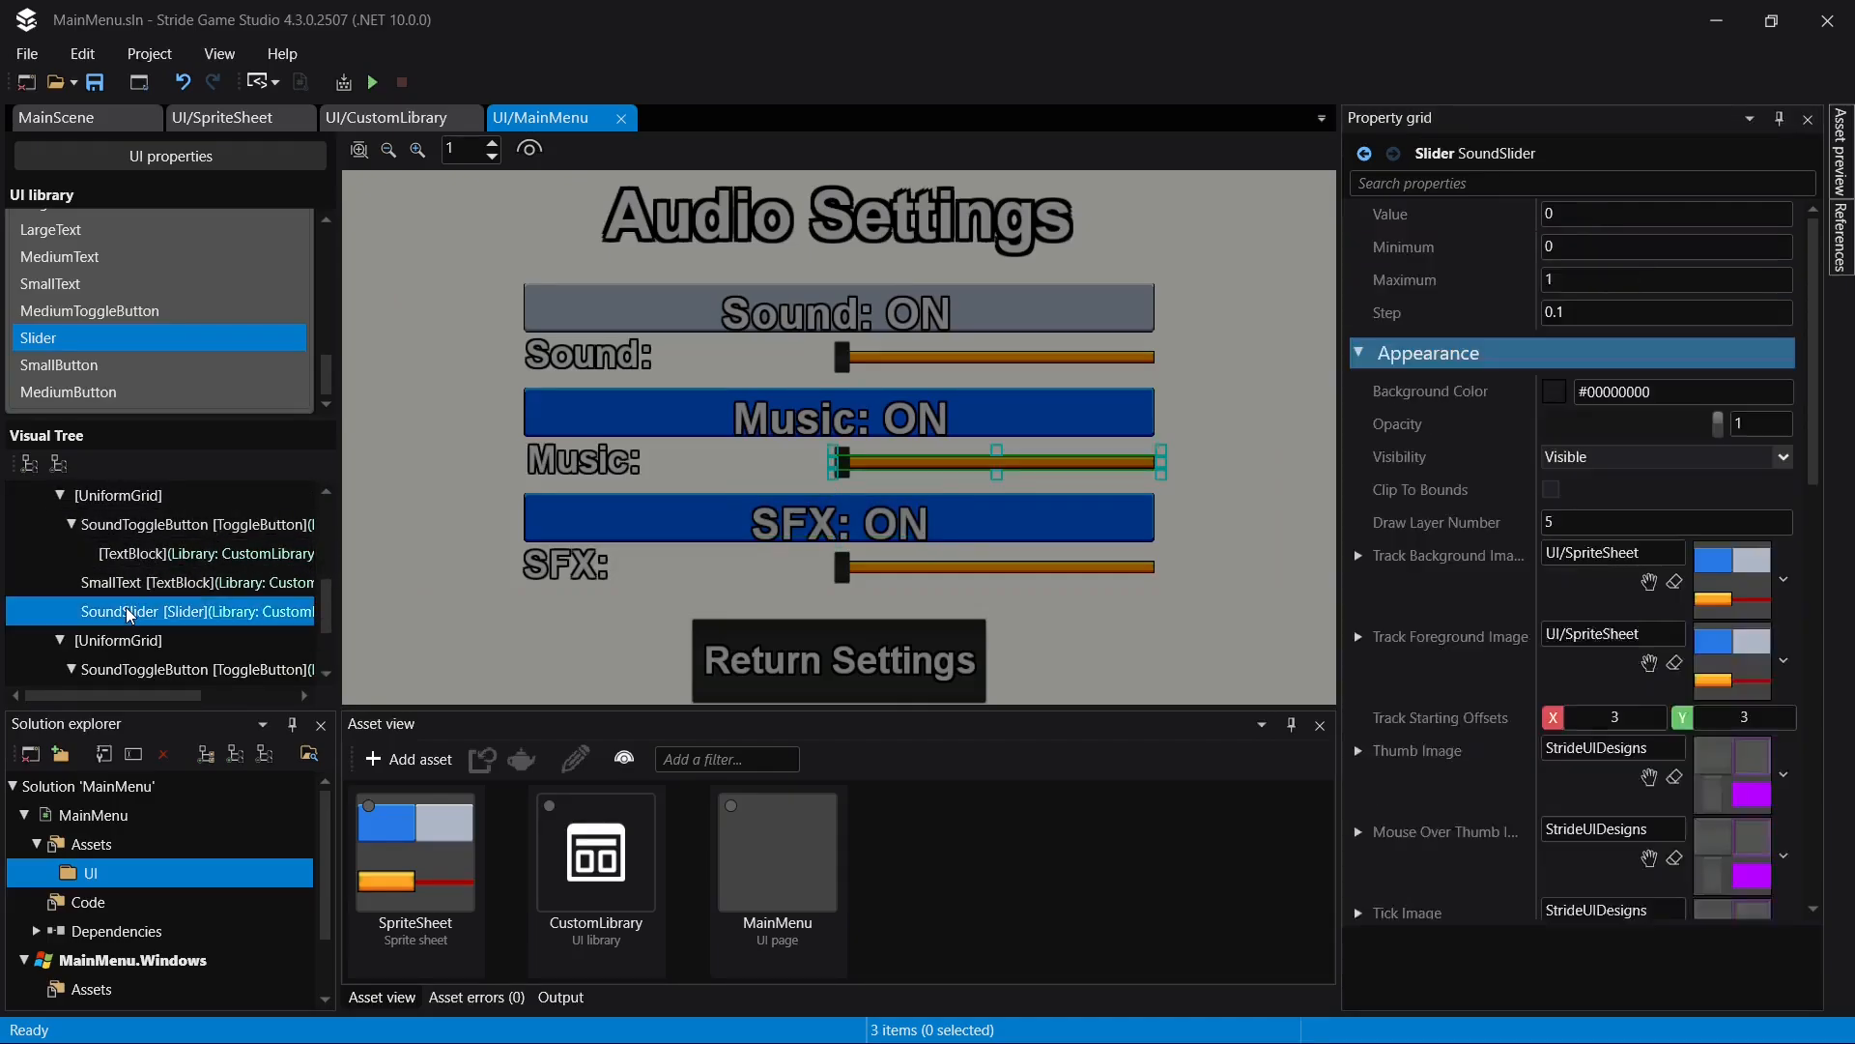
pyautogui.click(129, 611)
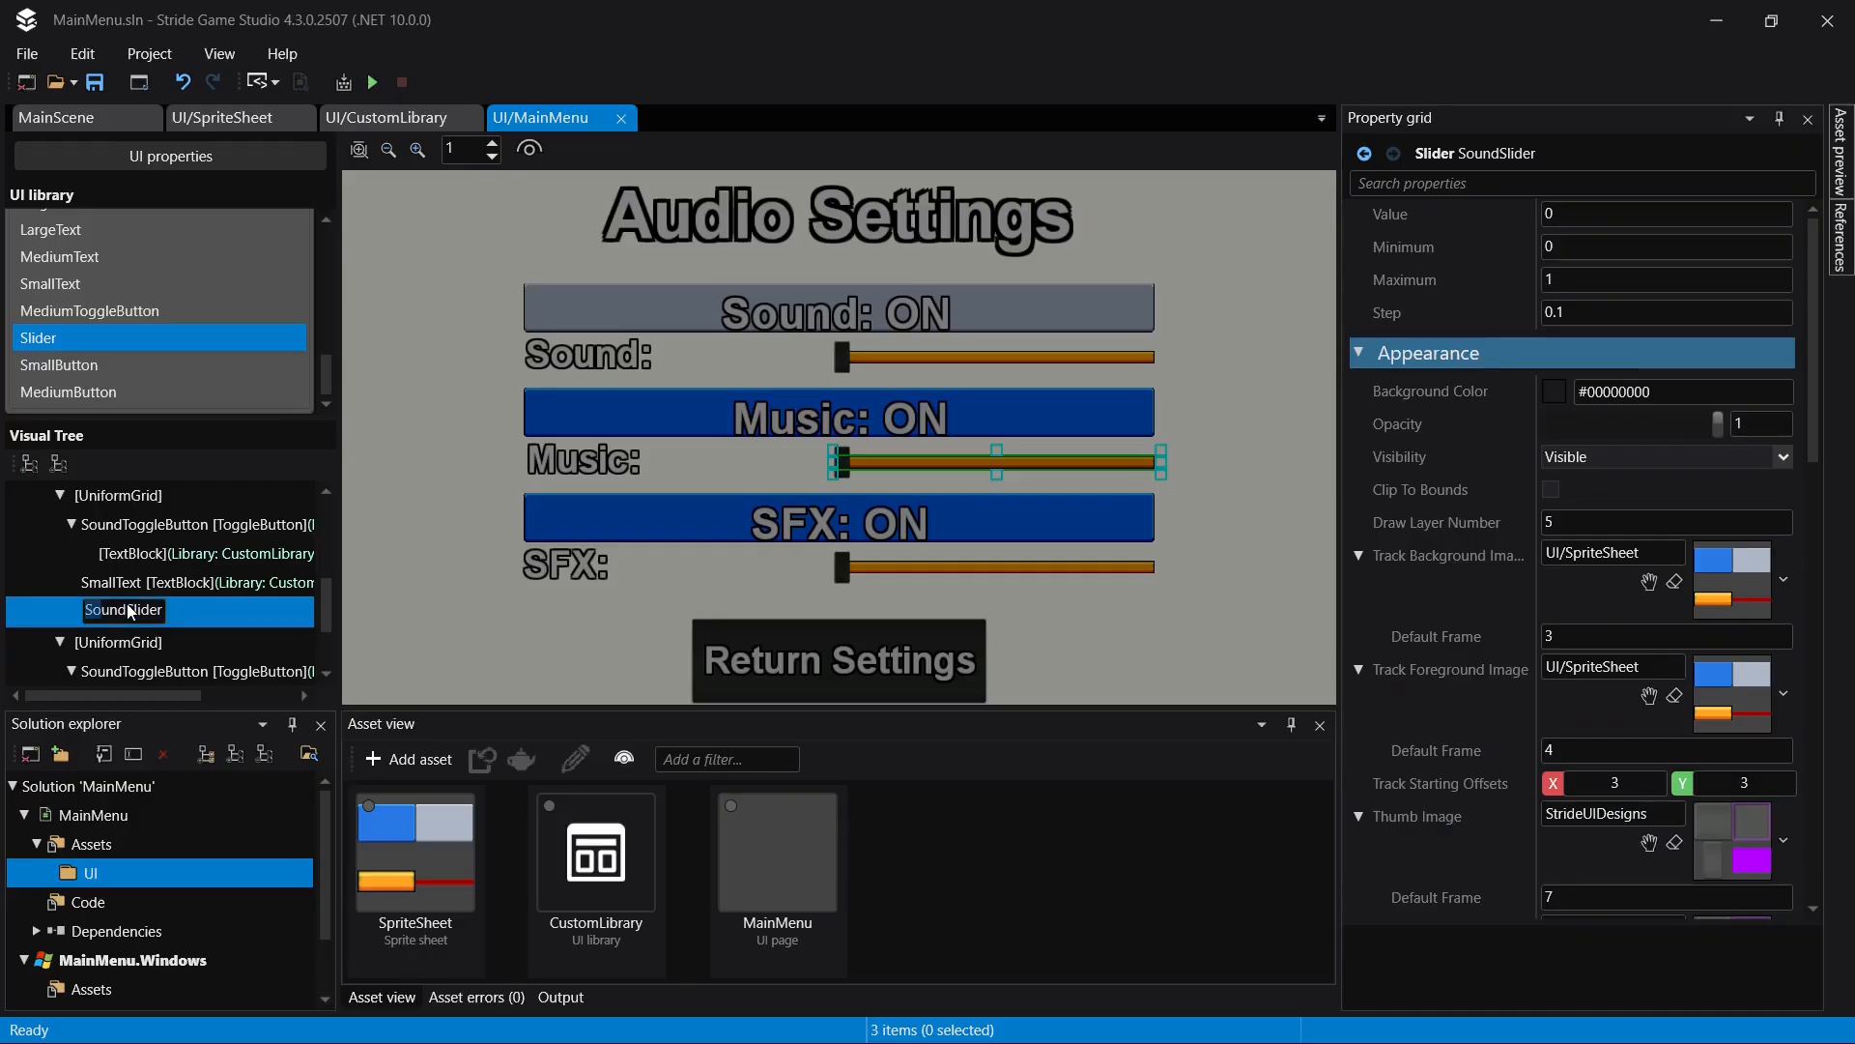
pyautogui.hotkey('shift', 'Right')
pyautogui.hotkey('shift', 'Right')
pyautogui.hotkey('shift', 'Right')
pyautogui.write('Music')
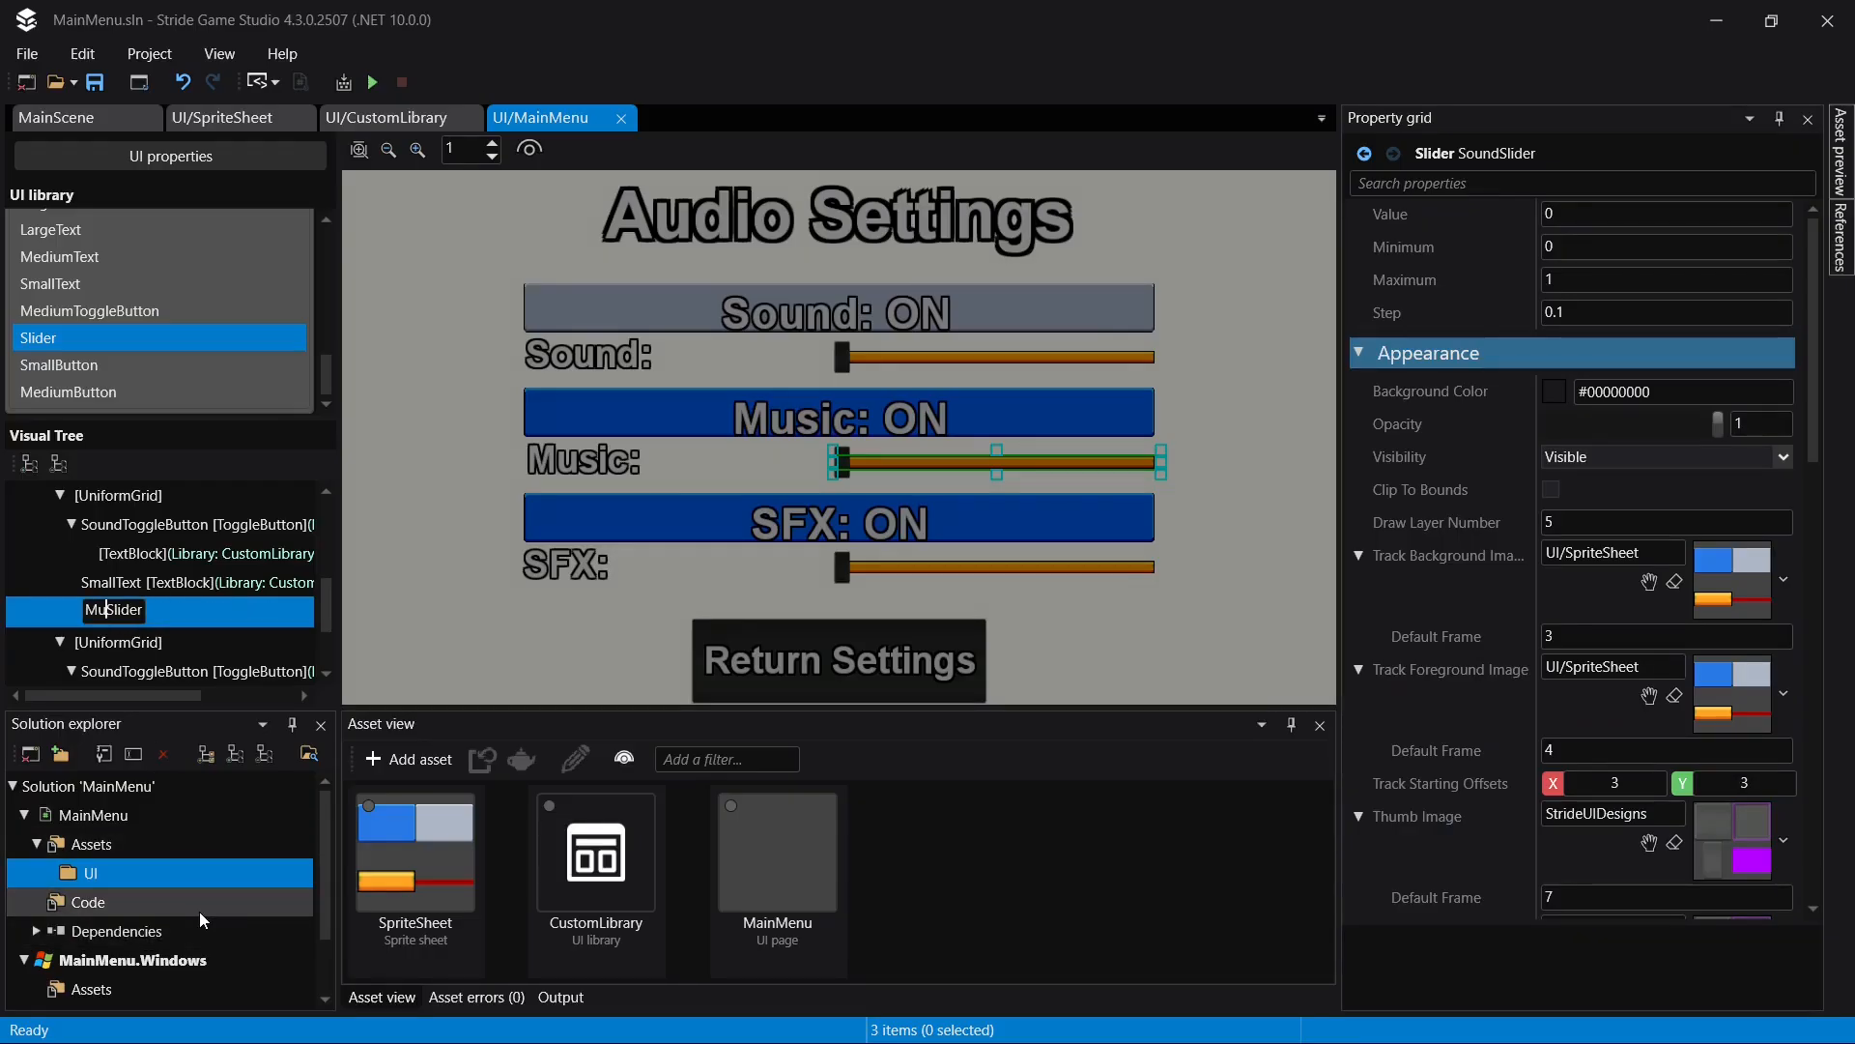
pyautogui.press('Return')
pyautogui.hotkey('ctrl', 's')
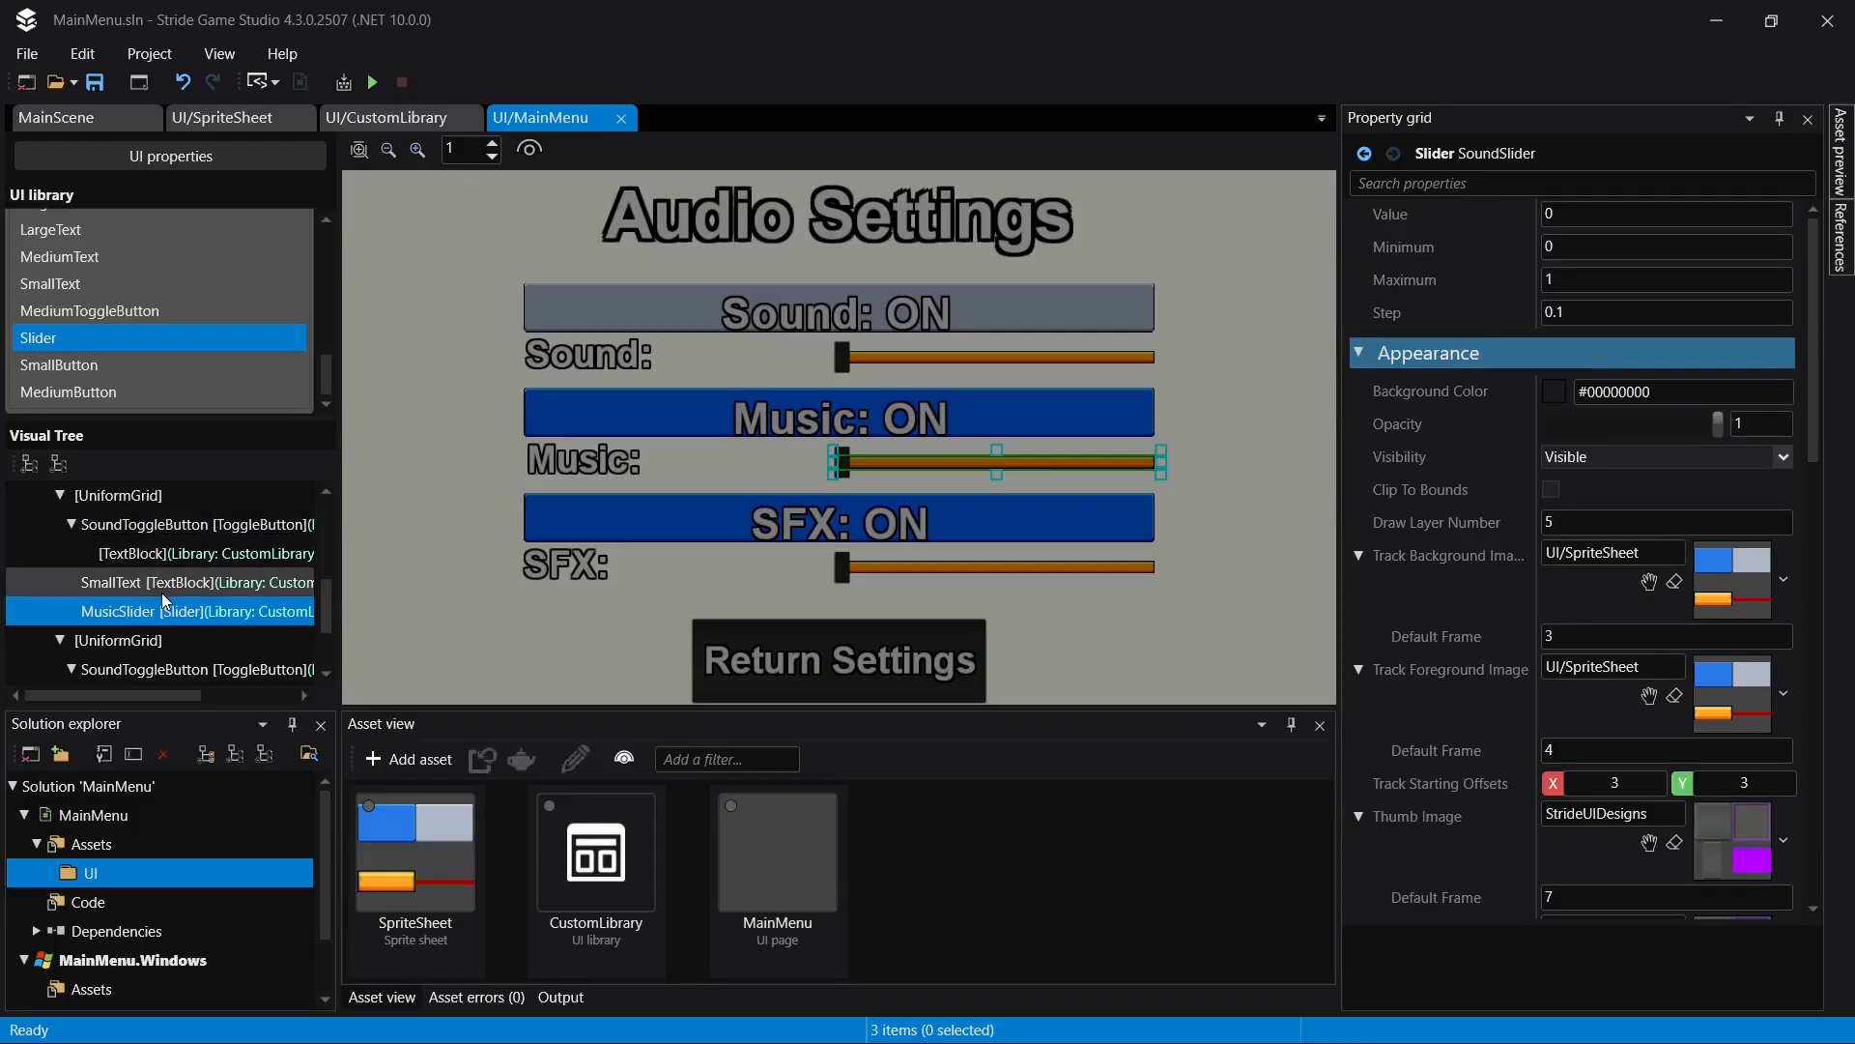
# - Rename the toggle button in the second nested UniformGrid to MusicToggleButton
pyautogui.click(164, 524)
pyautogui.click(164, 524)
pyautogui.press('Home')
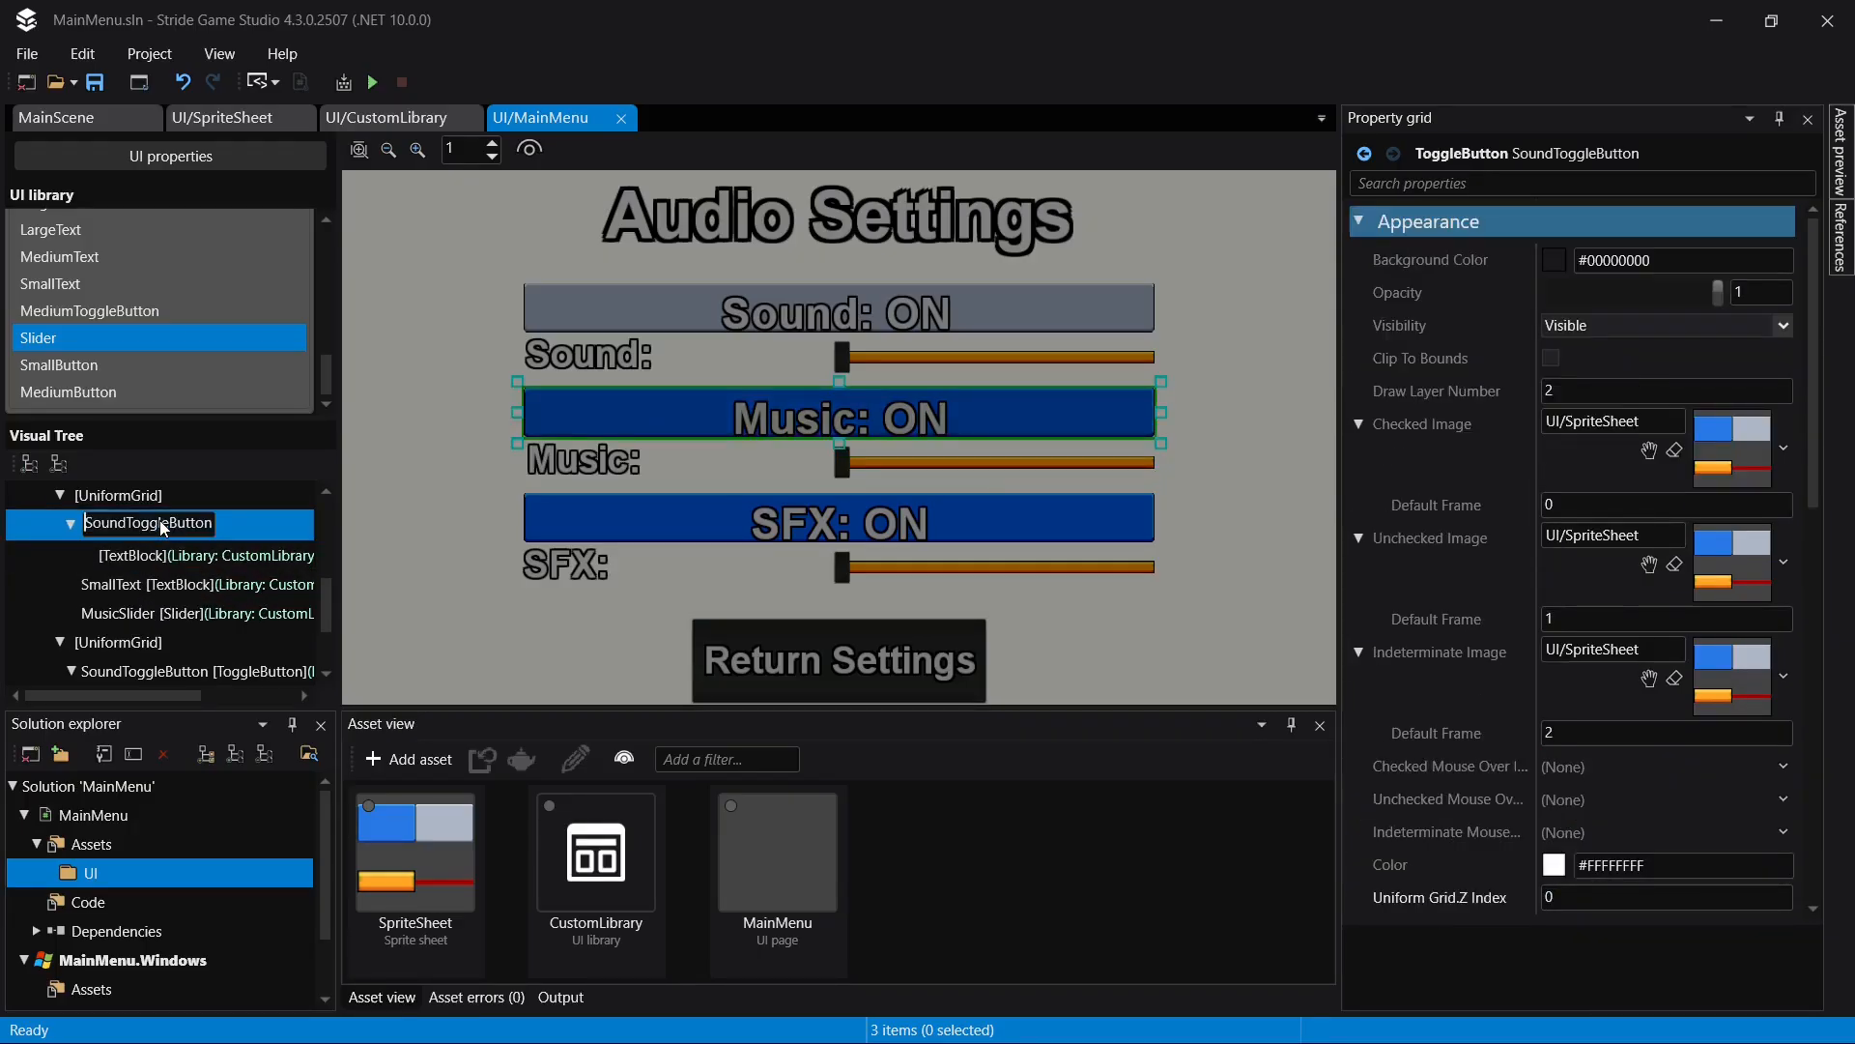
pyautogui.write('Musc')
pyautogui.press('Return')
pyautogui.click(164, 524)
pyautogui.write('ic')
pyautogui.press('Return')
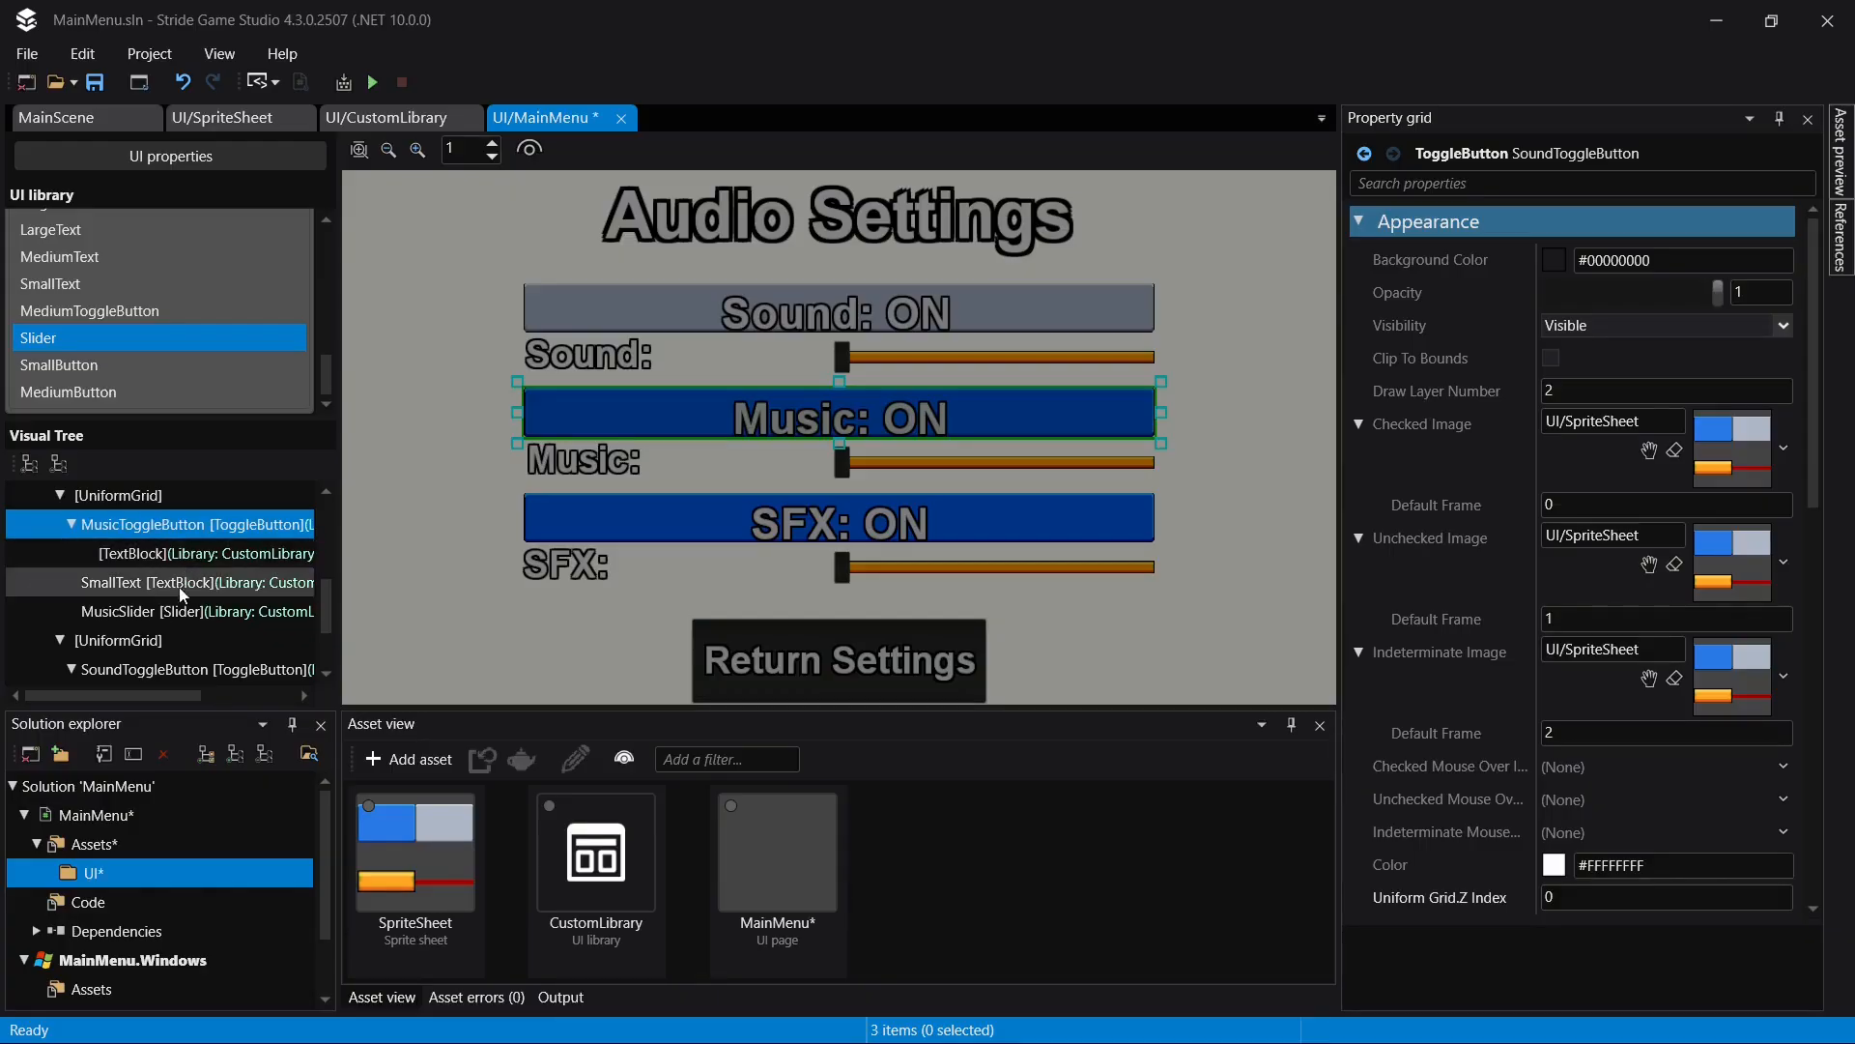
# - Rename the toggle button in the third nested UniformGrid to SFXToggleButton
pyautogui.scroll(-2, 160, 642)
pyautogui.click(166, 641)
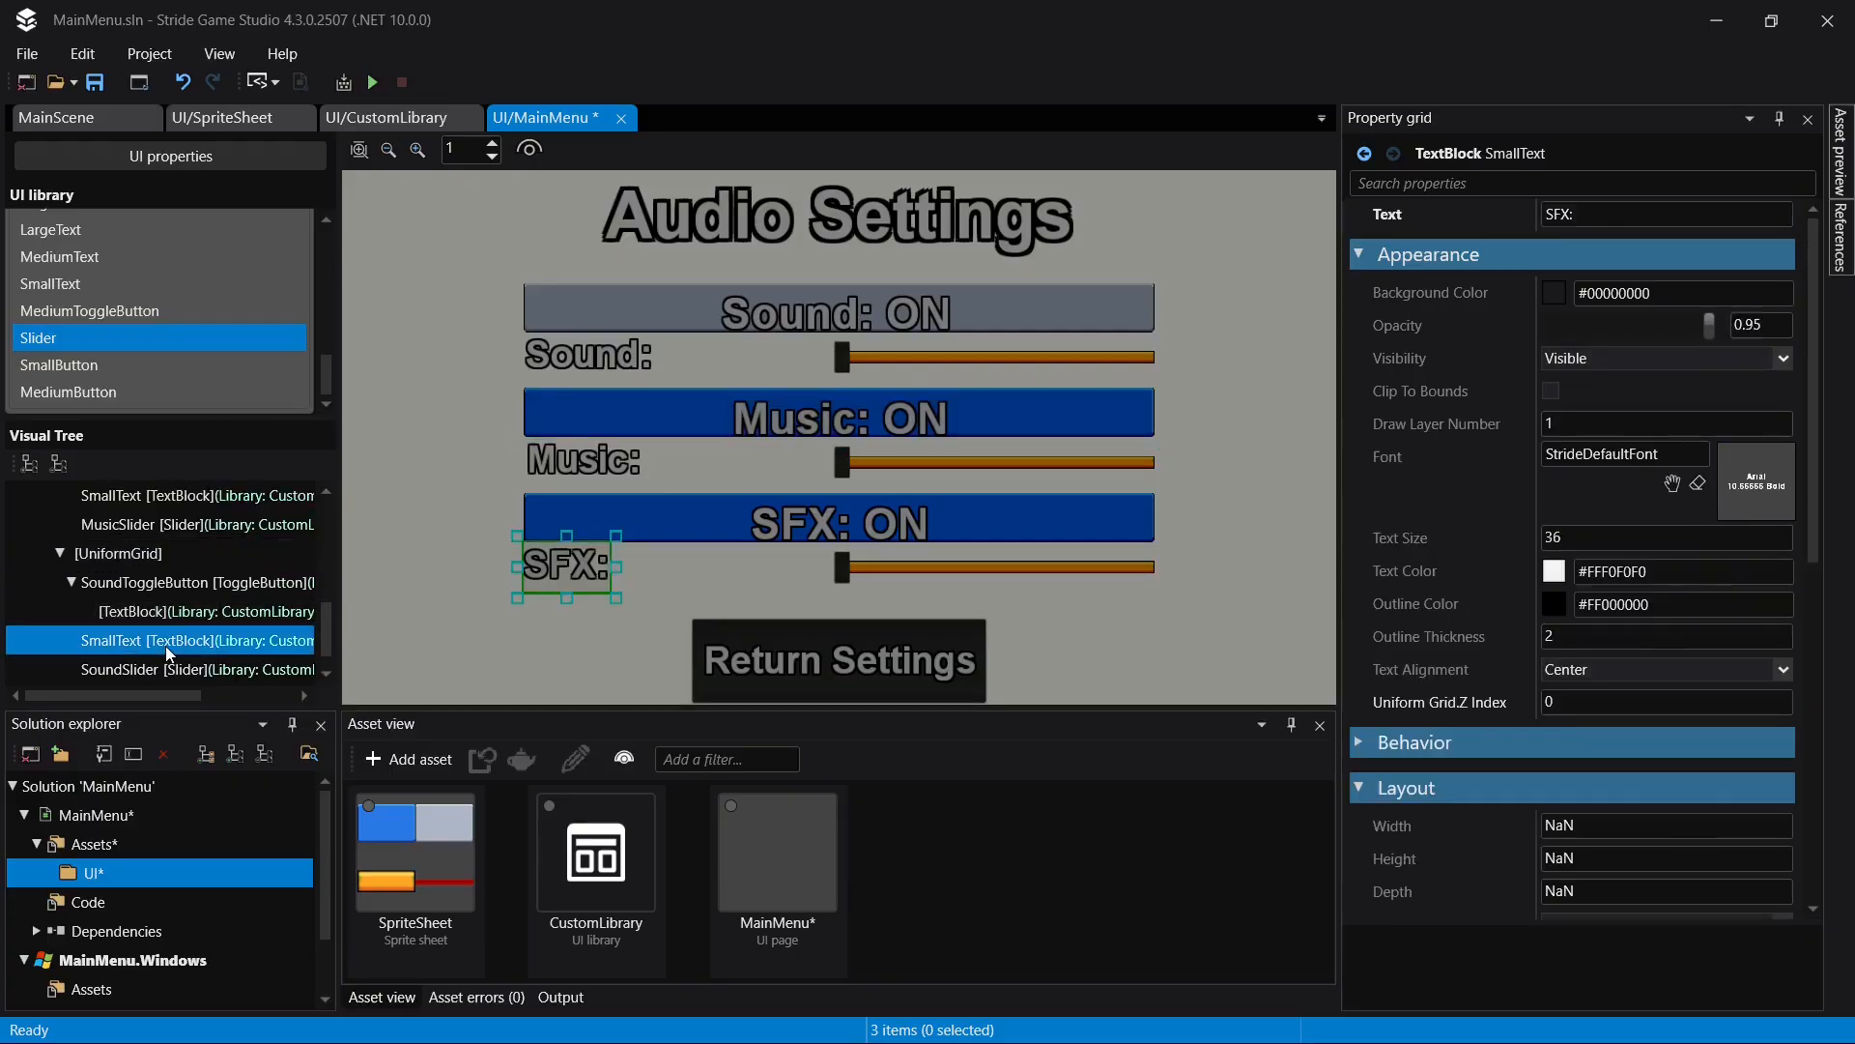
pyautogui.click(166, 642)
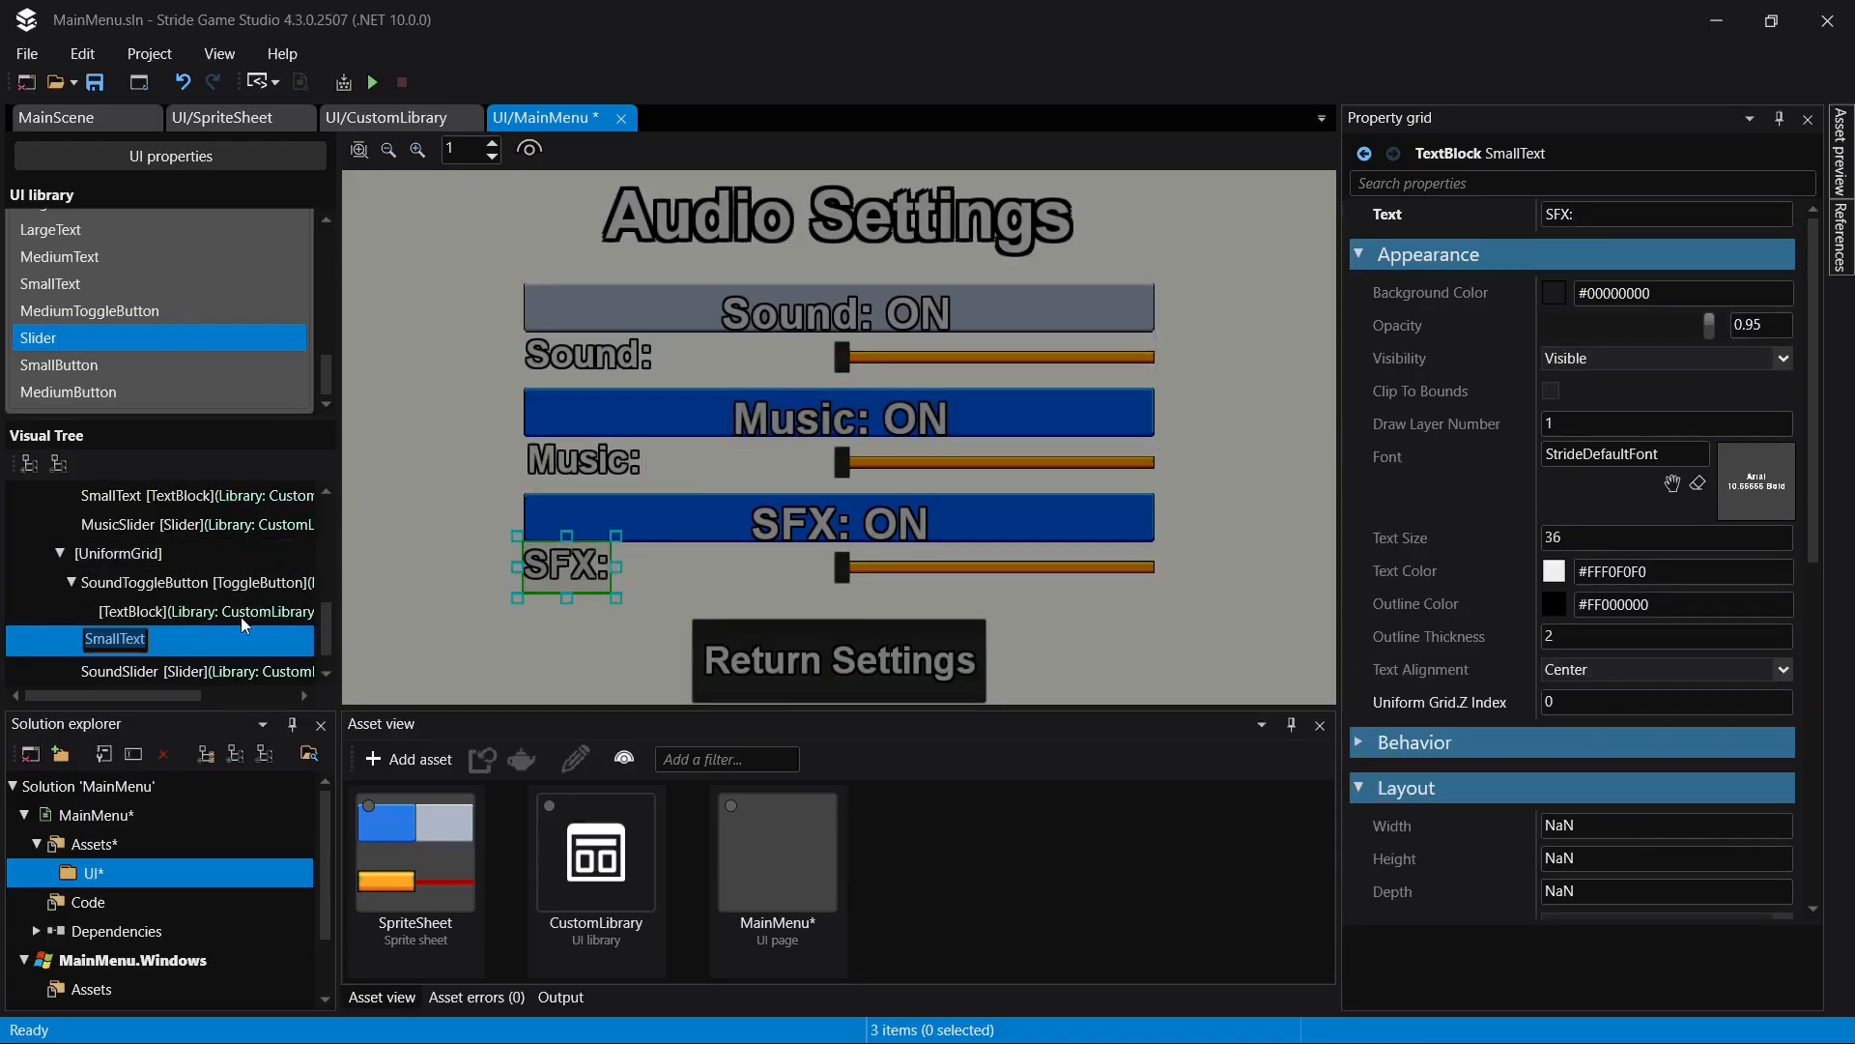
pyautogui.click(221, 582)
pyautogui.click(221, 583)
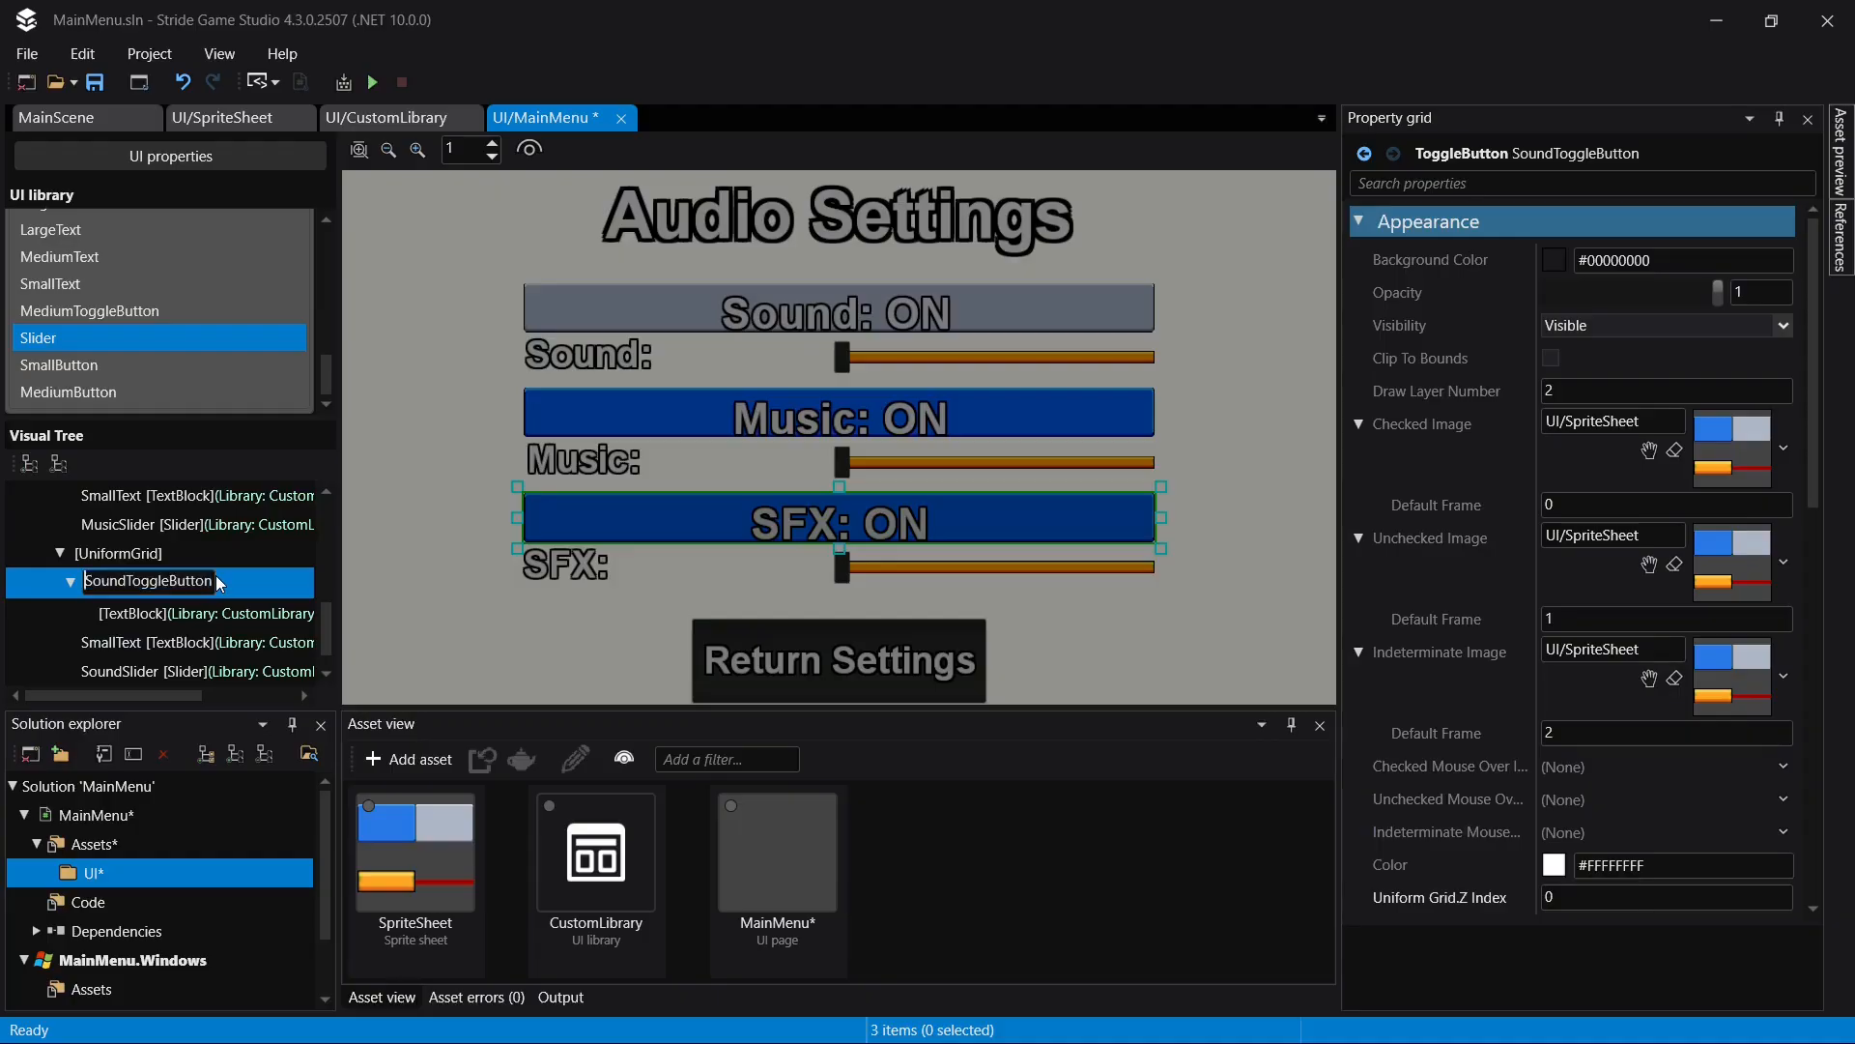
pyautogui.write('SFX')
pyautogui.press('Return')
# - Rename the slider in the third nested UniformGrid to SFXSlider and save the page
pyautogui.click(199, 670)
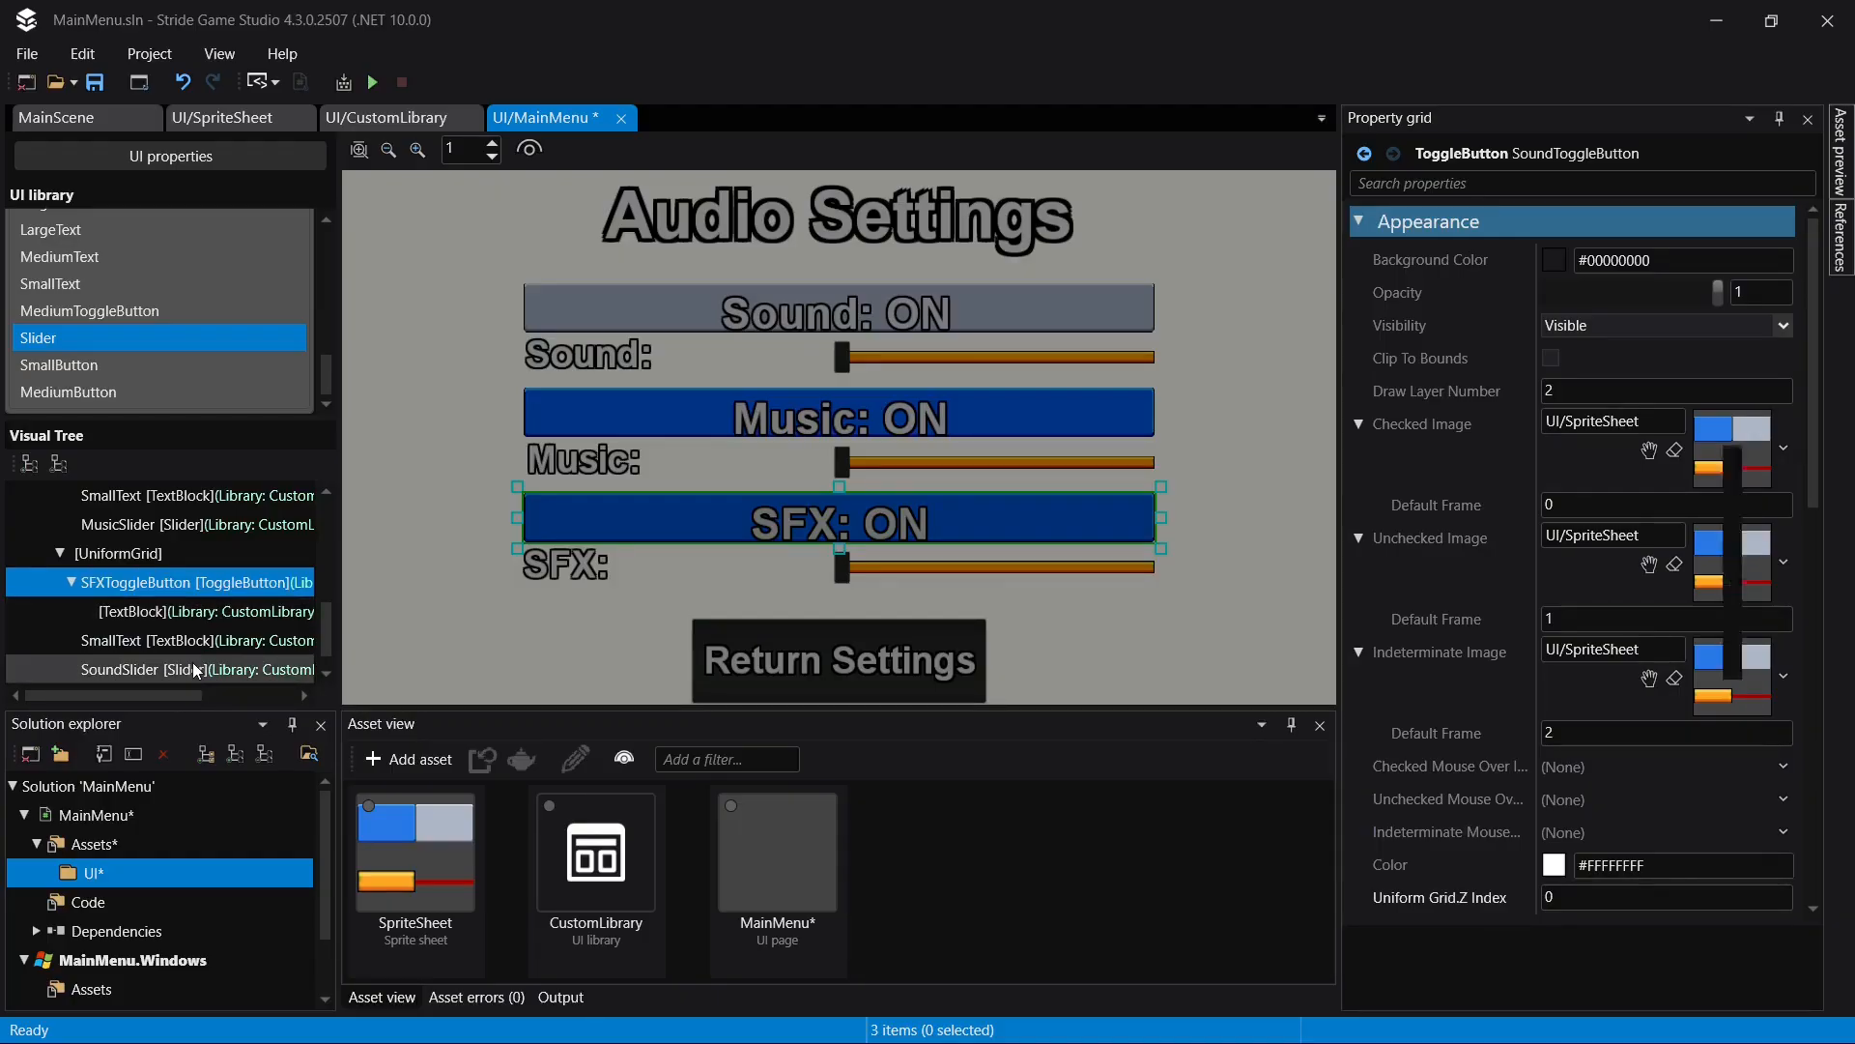
pyautogui.click(196, 670)
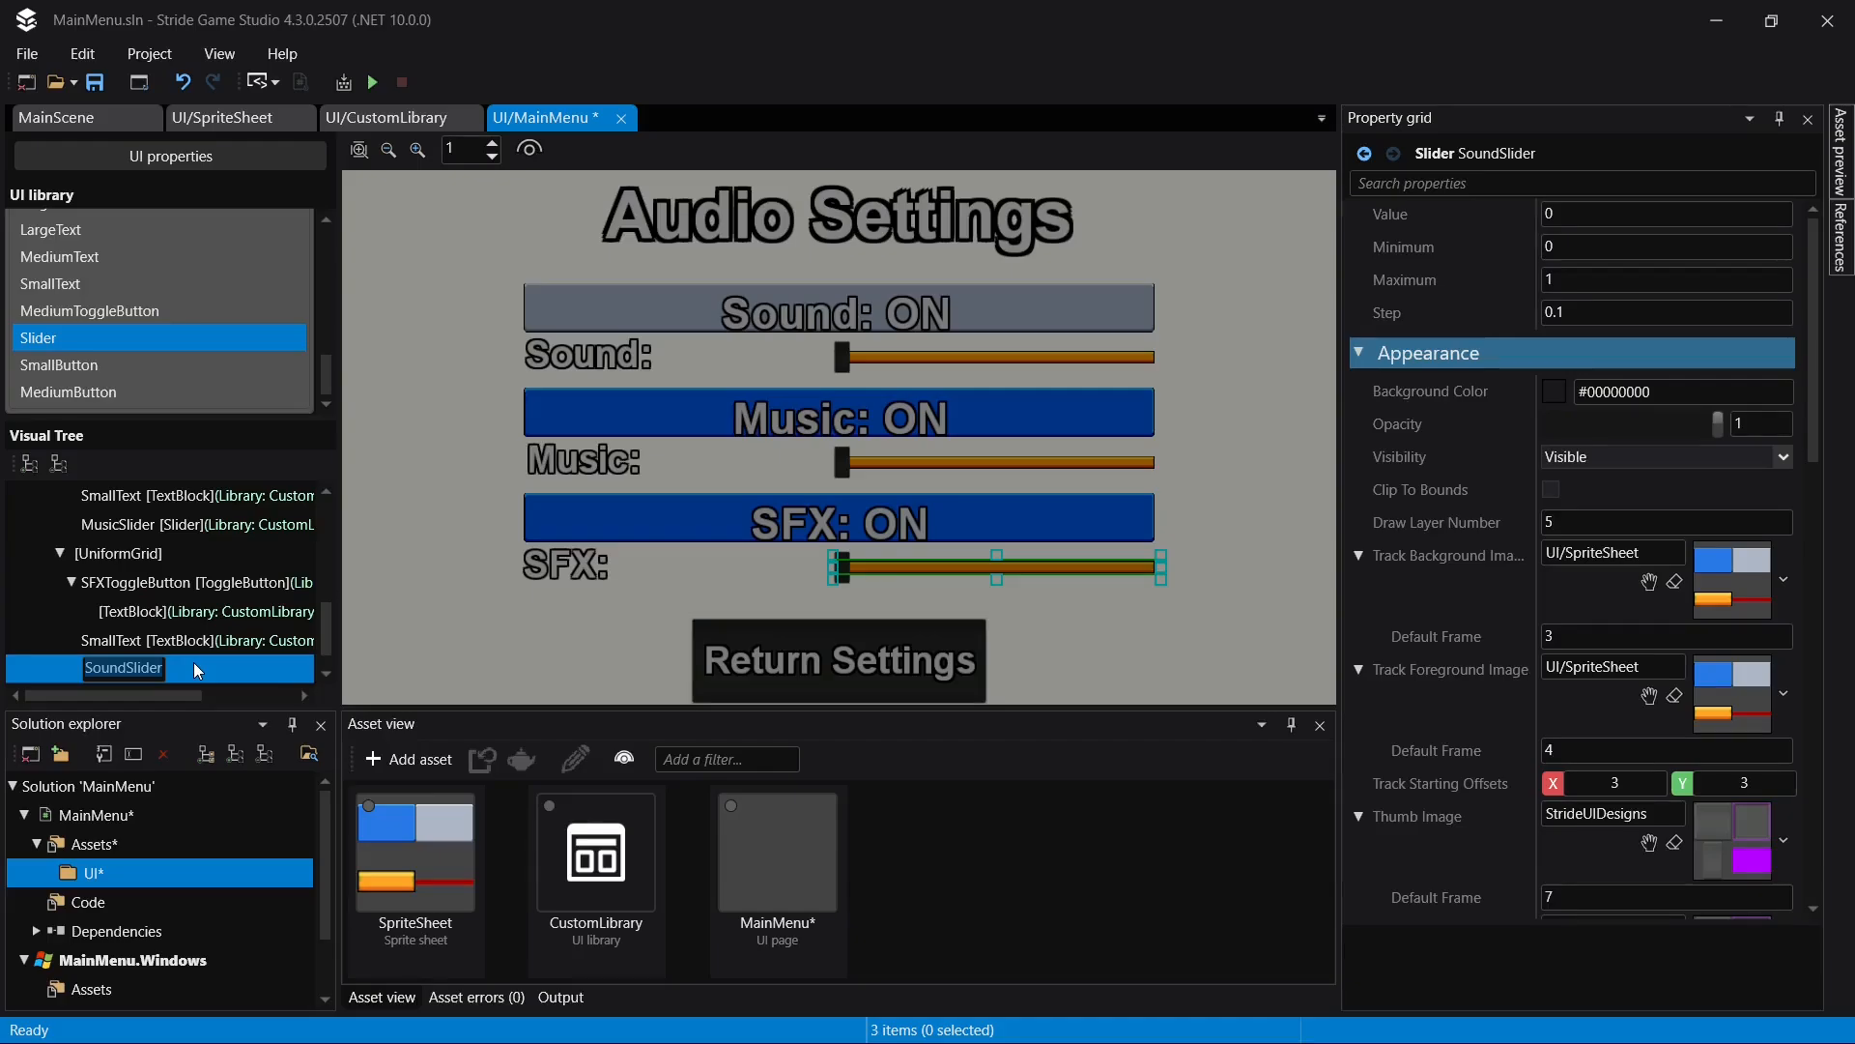
pyautogui.press('Home')
pyautogui.hotkey('shift', 'Right')
pyautogui.write('SFX')
pyautogui.press('Return')
pyautogui.hotkey('ctrl', 's')
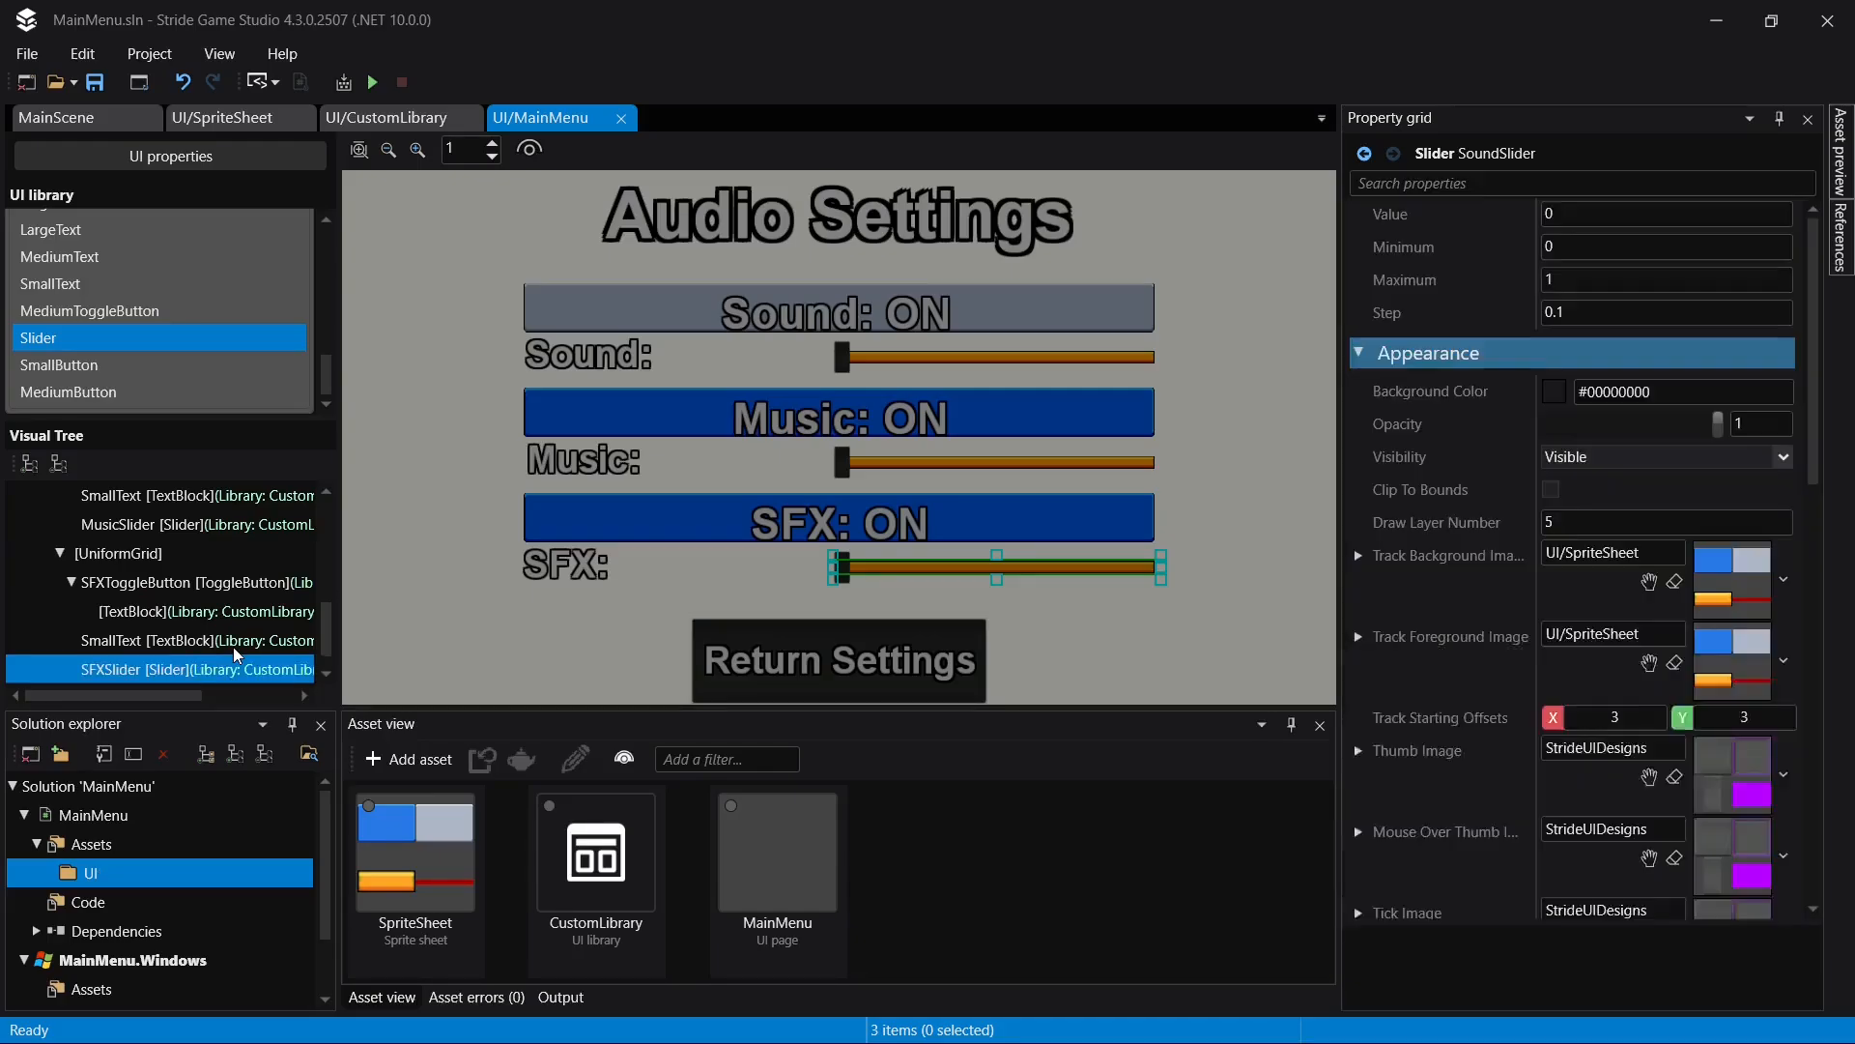
# - Collapse the nested UniformGrids under AudioSettingsLayer and enlarge the Visual Tree area to show the whole hierarchy
pyautogui.click(60, 554)
pyautogui.scroll(2, 85, 587)
pyautogui.click(60, 582)
pyautogui.click(145, 639)
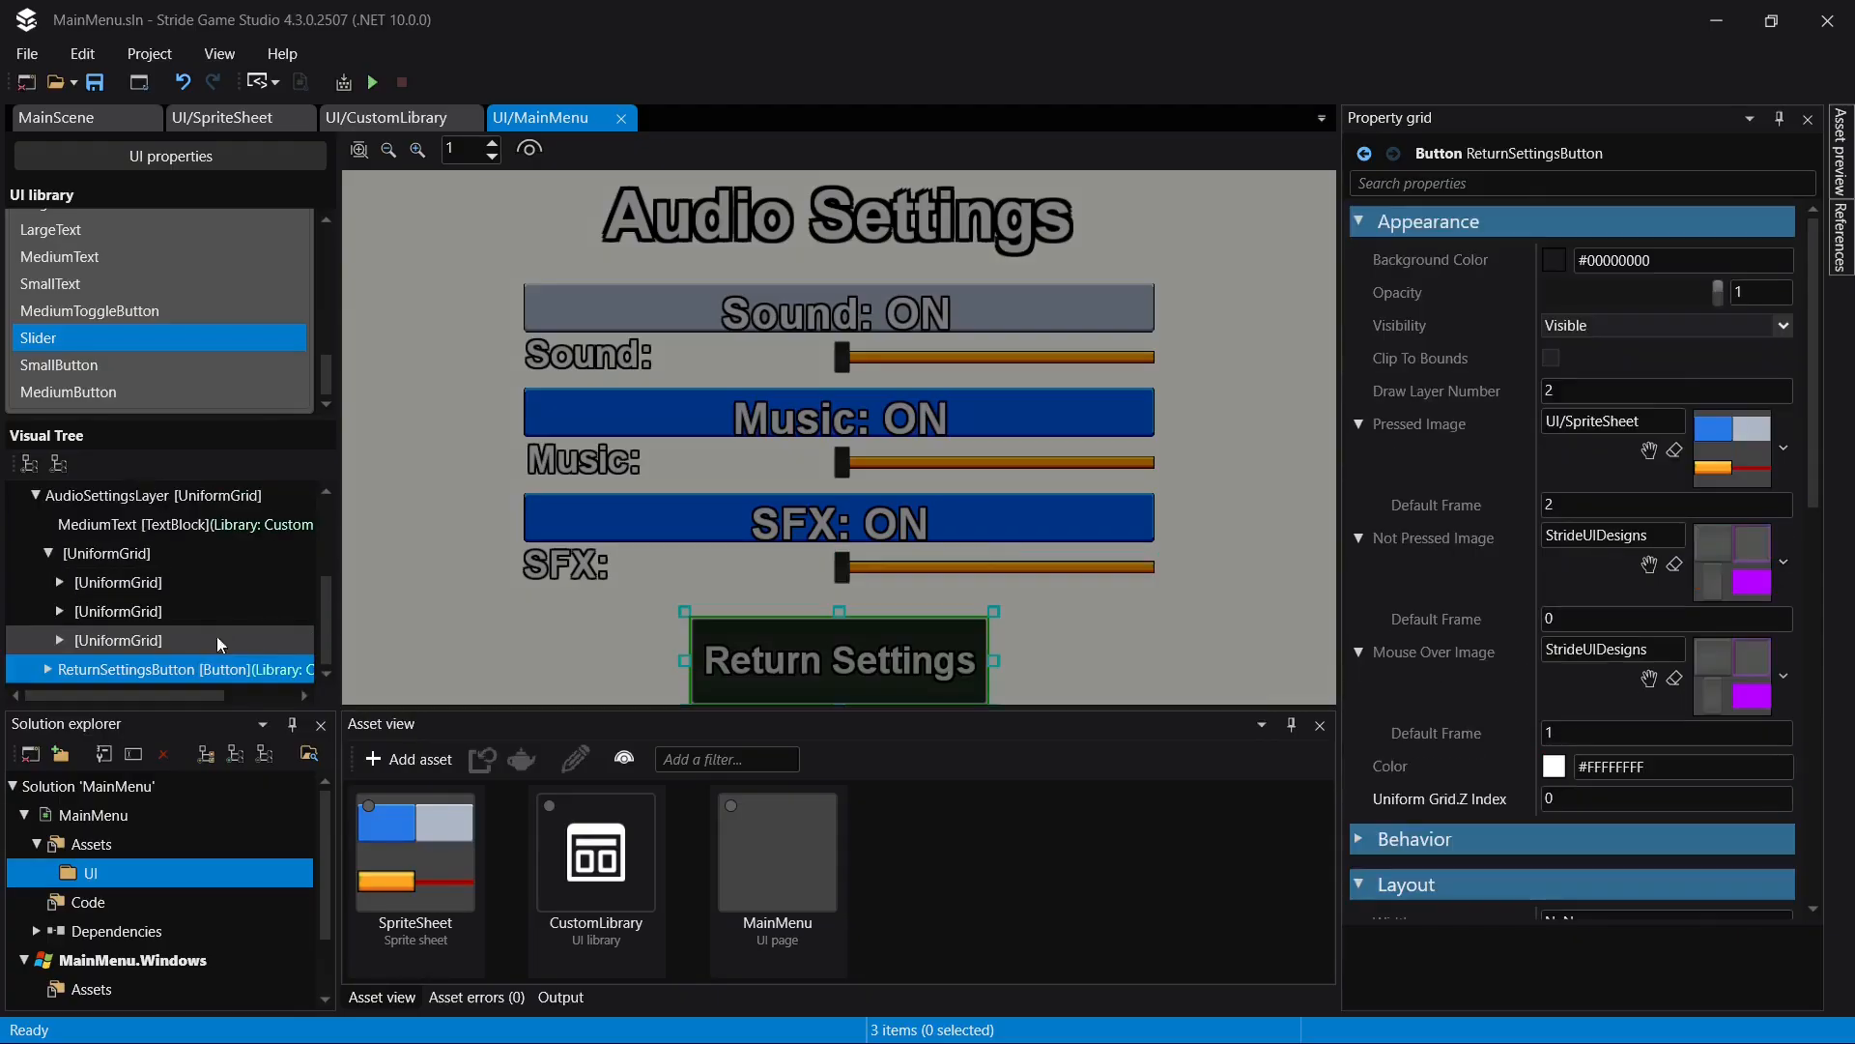
pyautogui.moveTo(175, 418); pyautogui.dragTo(175, 254)
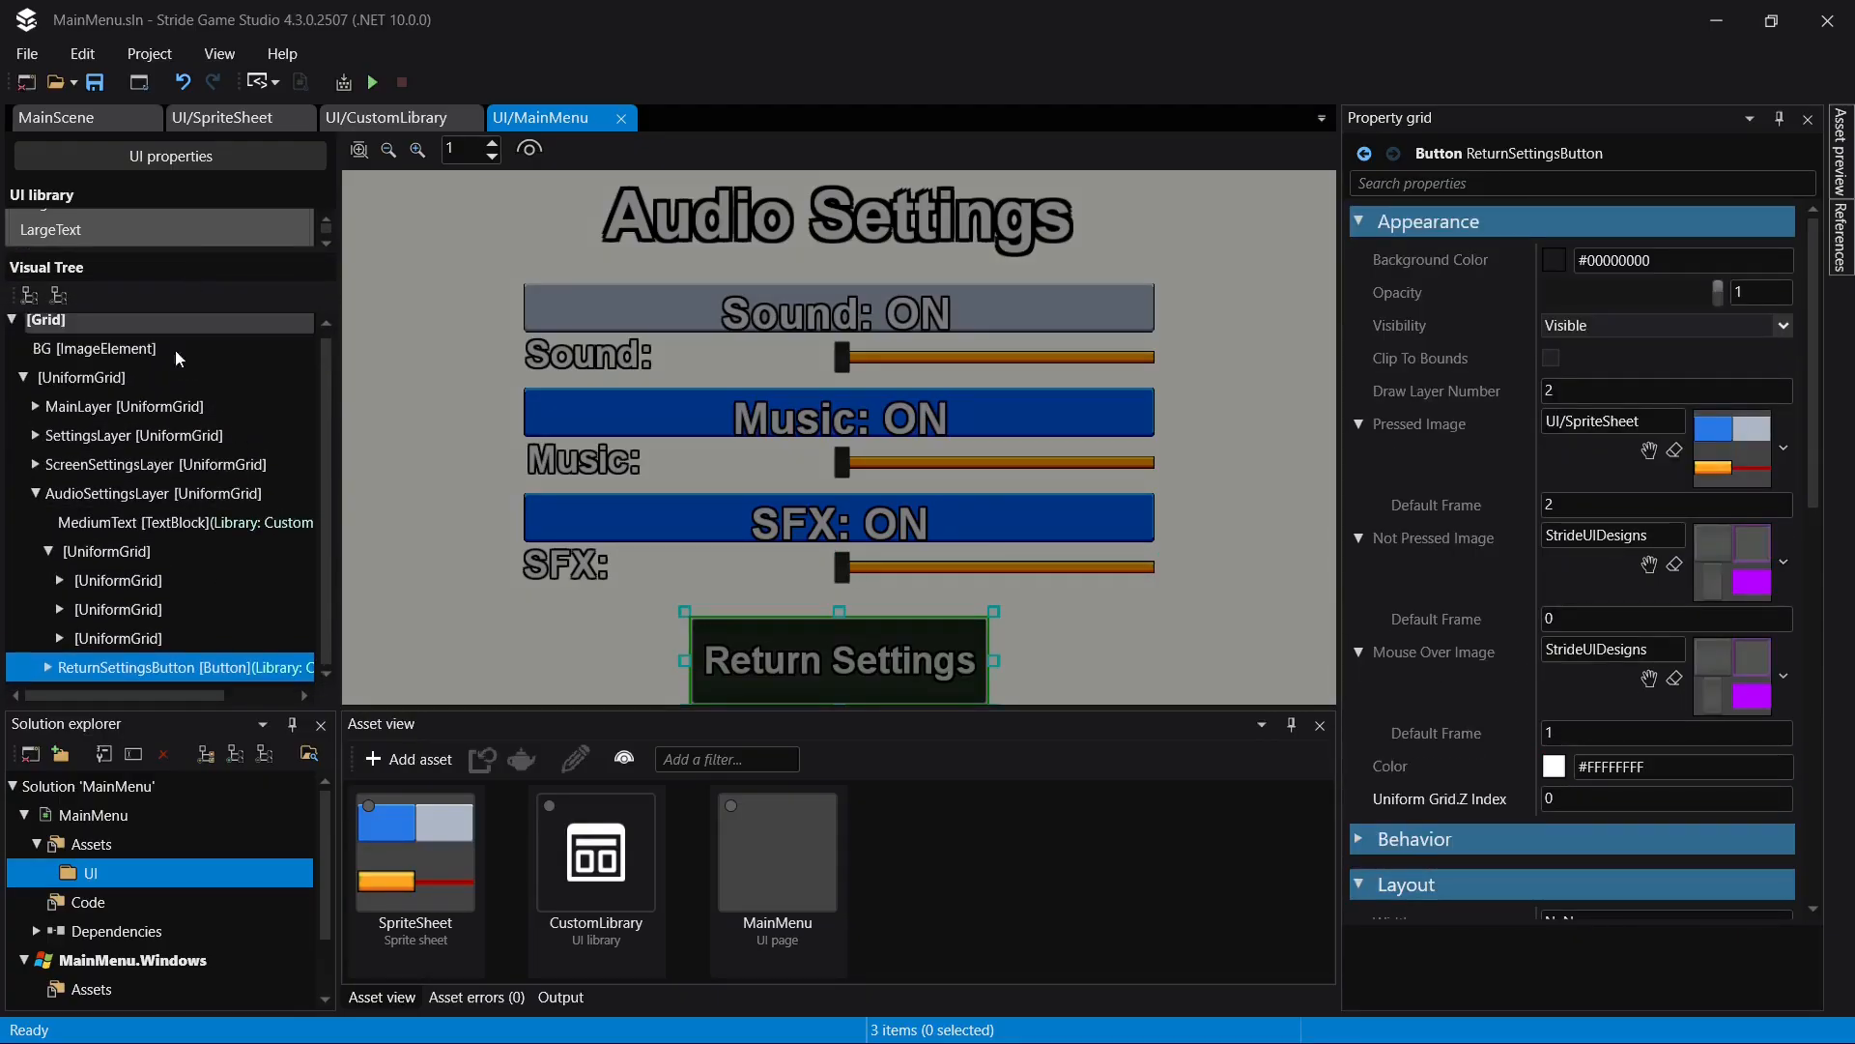
# - Expand ScreenSettingsLayer in the Visual Tree to review its children, then select AudioSettingsLayer with the whole page in view
pyautogui.click(36, 464)
pyautogui.click(47, 465)
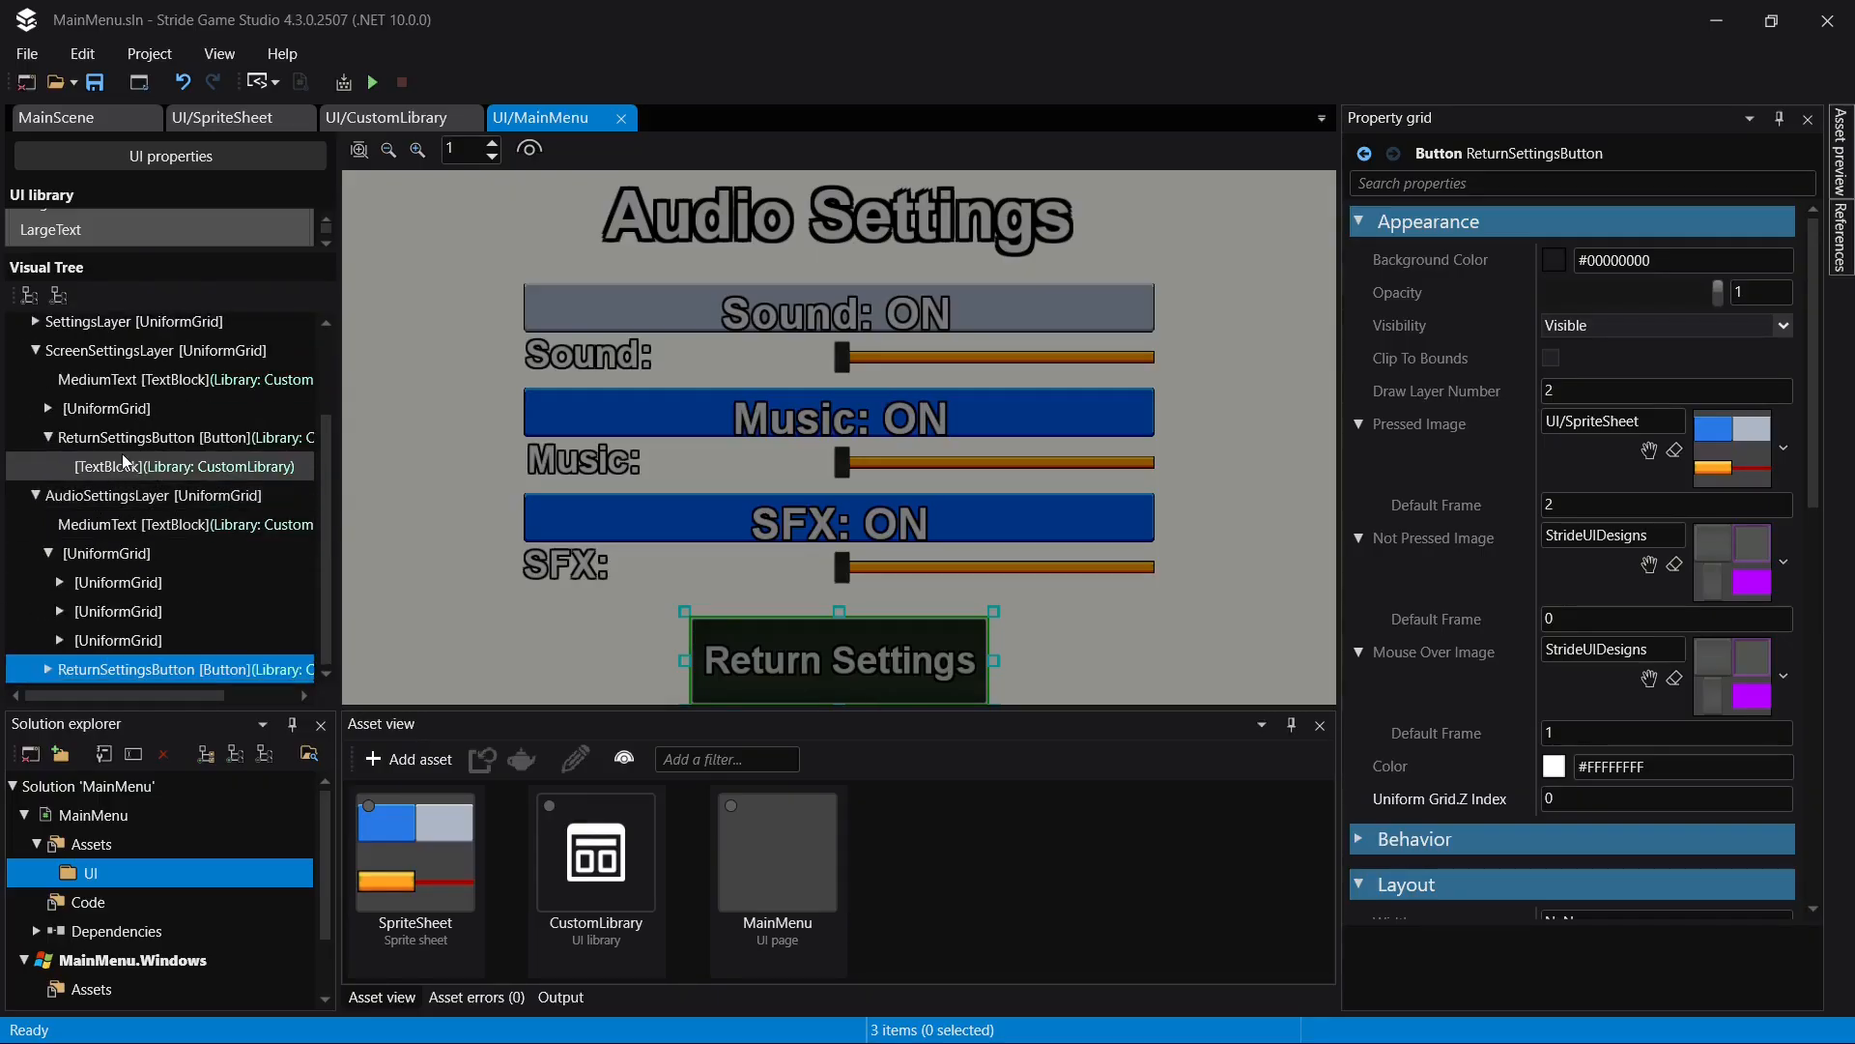
pyautogui.click(47, 437)
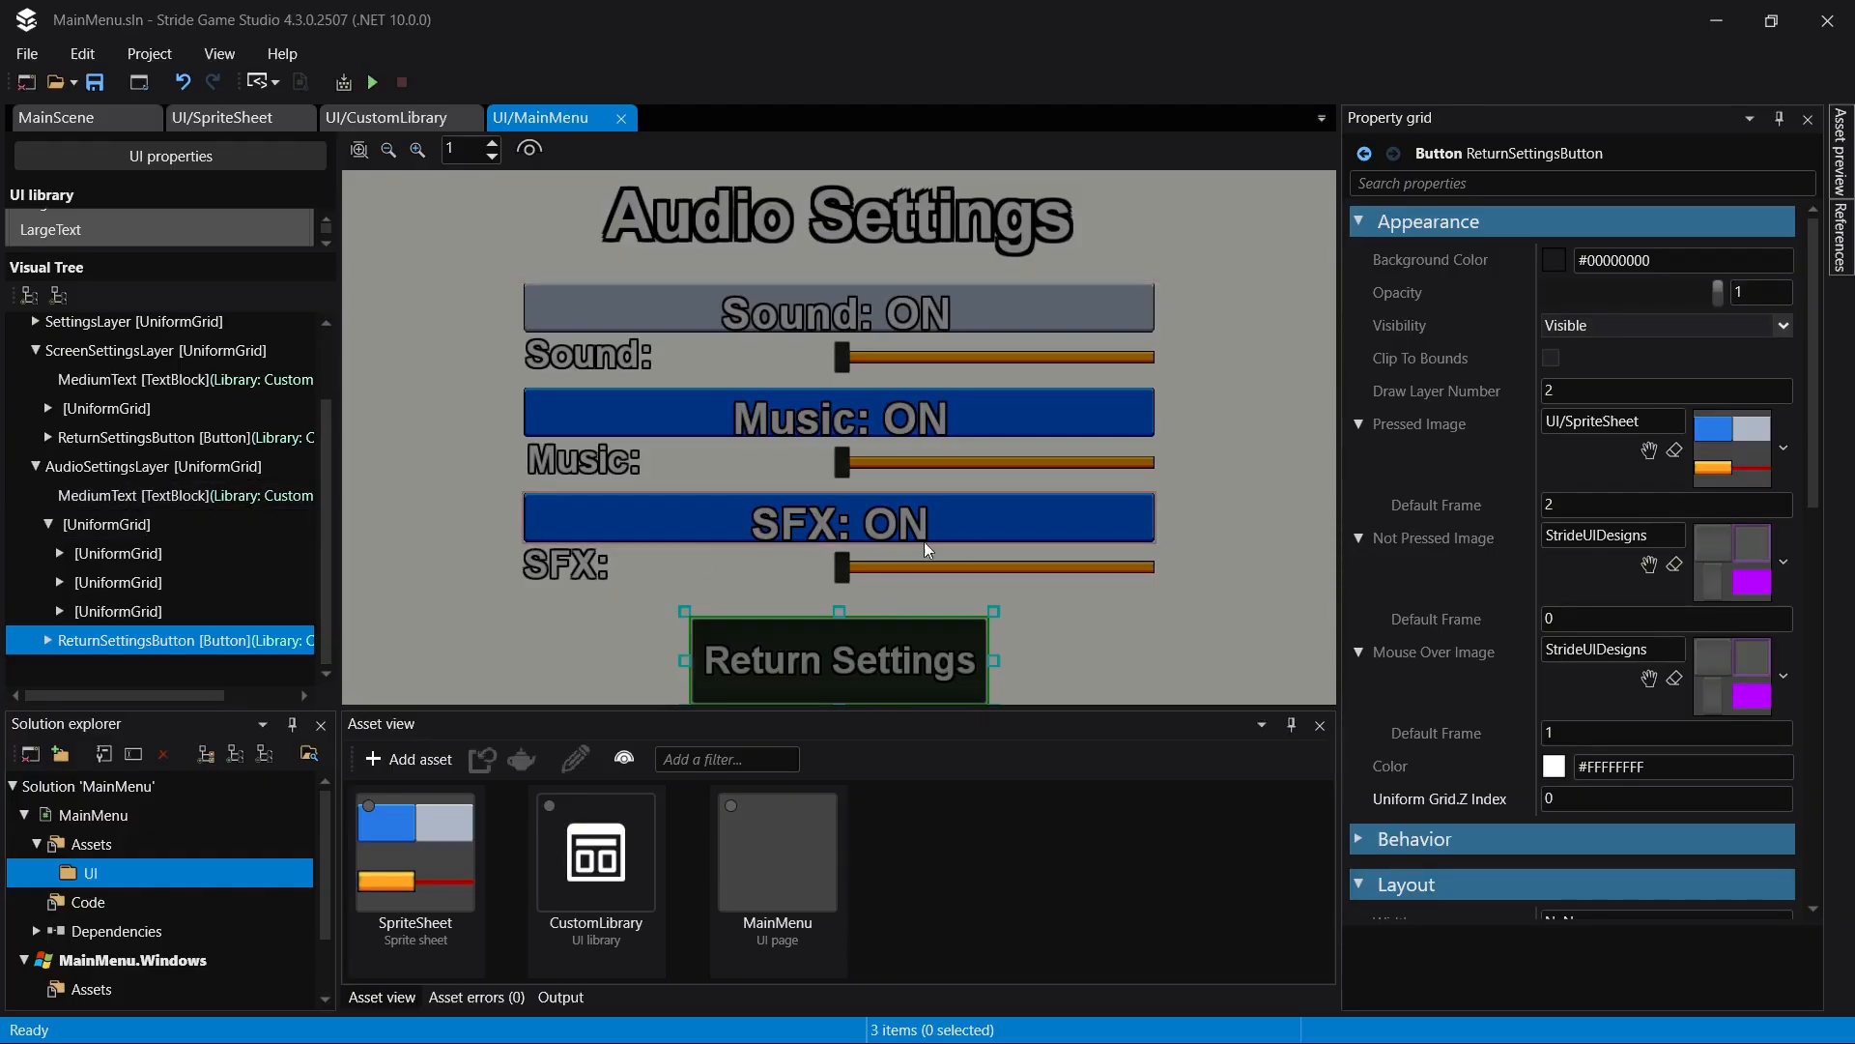
pyautogui.scroll(-3, 927, 510)
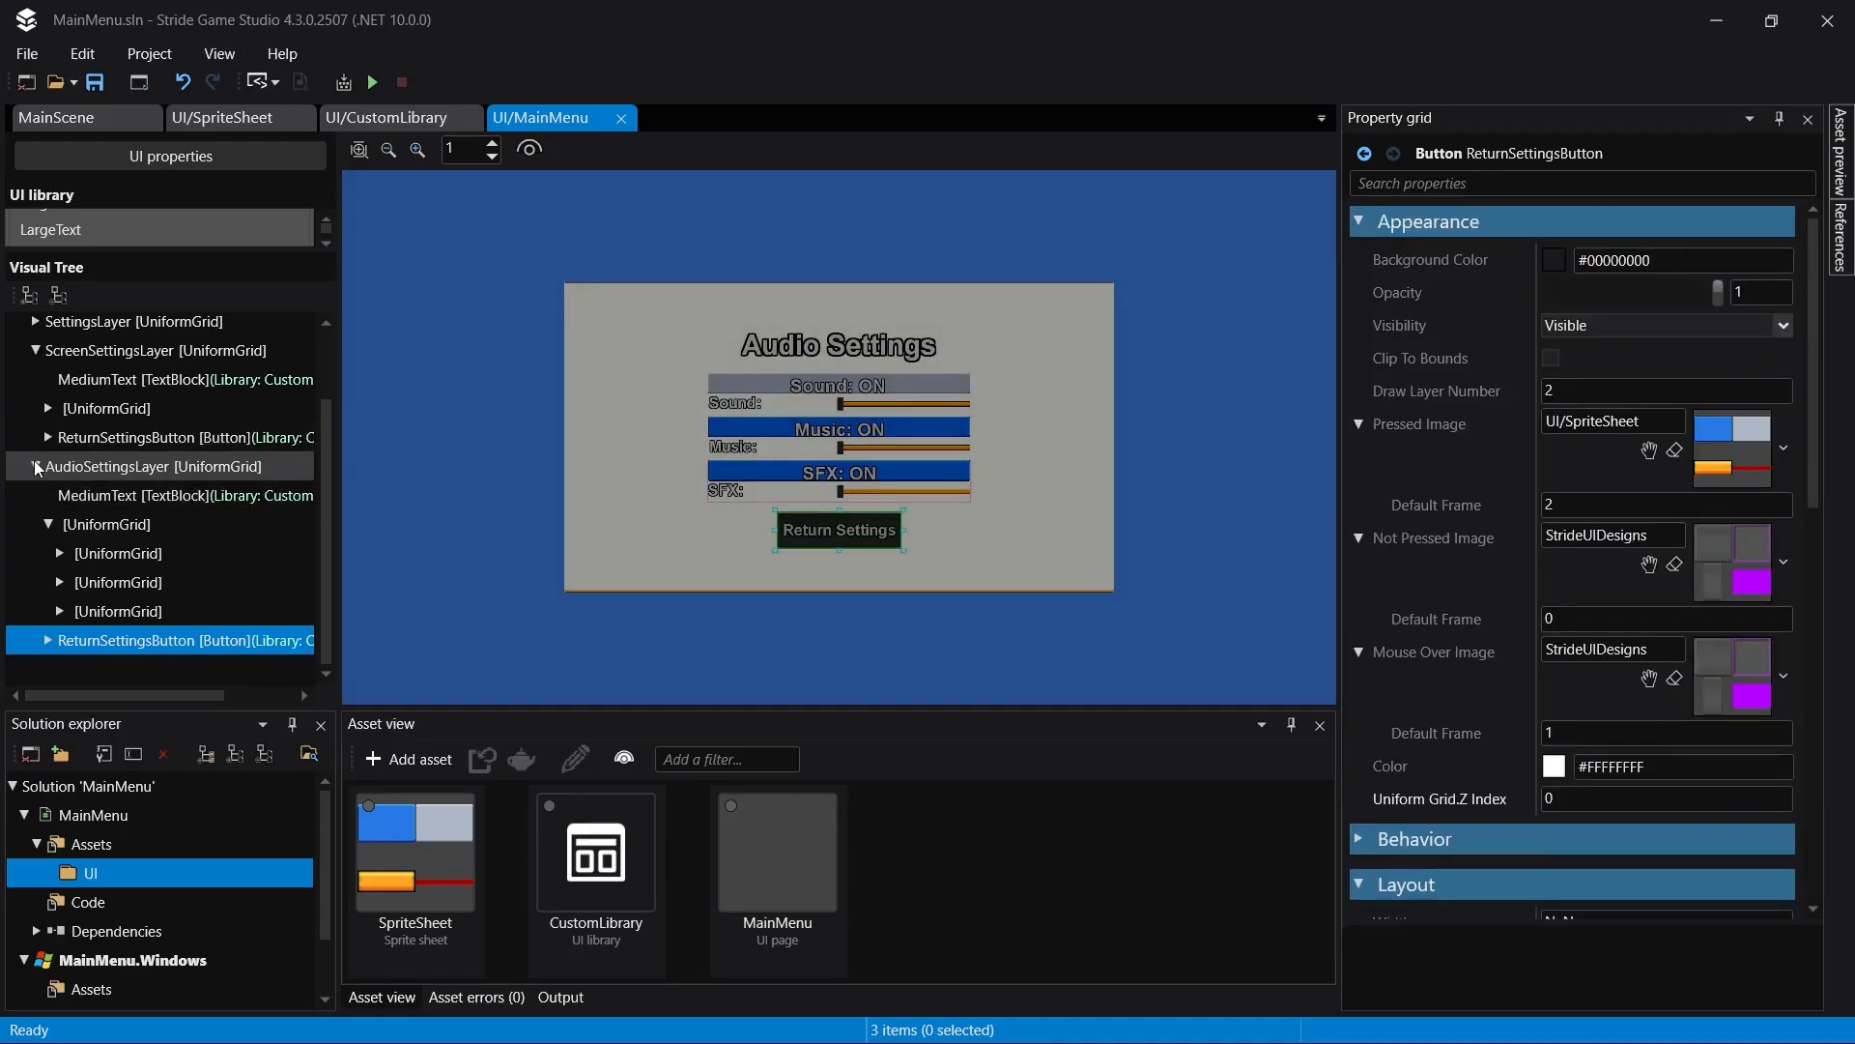
pyautogui.click(96, 467)
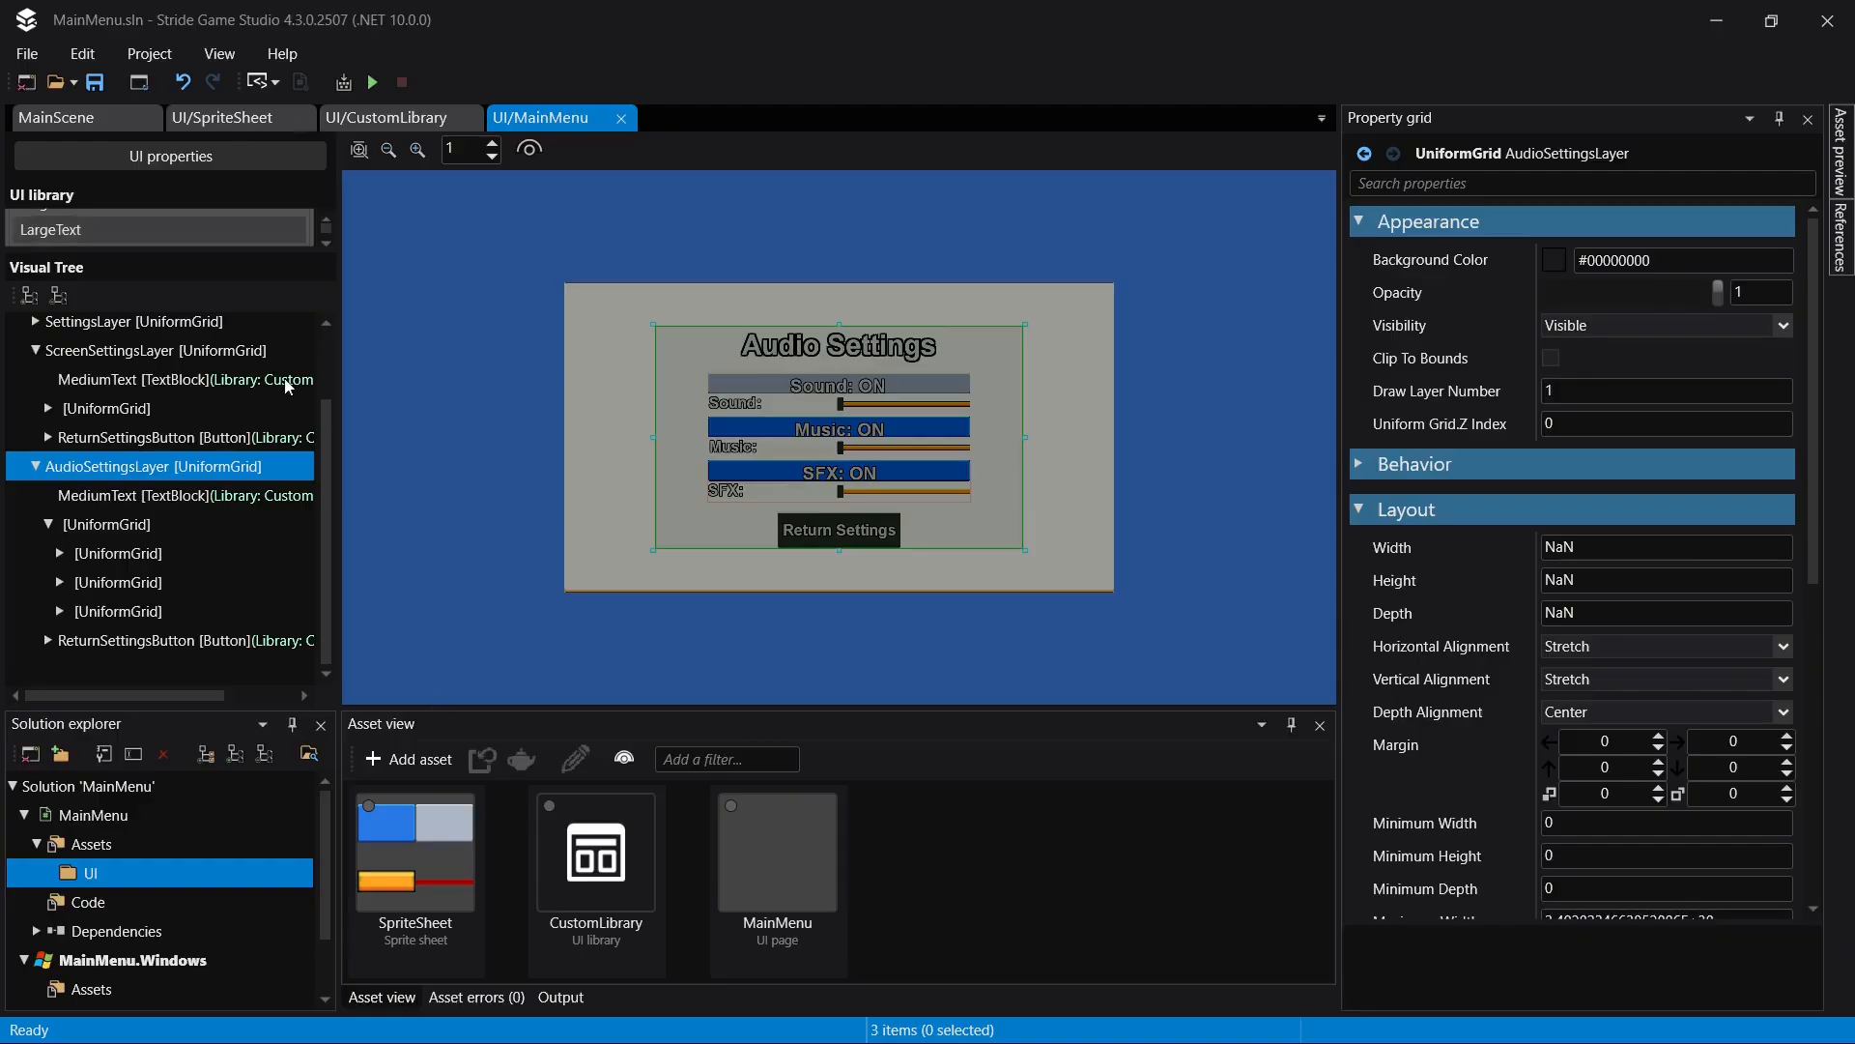
# - Add a new Scene asset to the UI folder
pyautogui.click(409, 760)
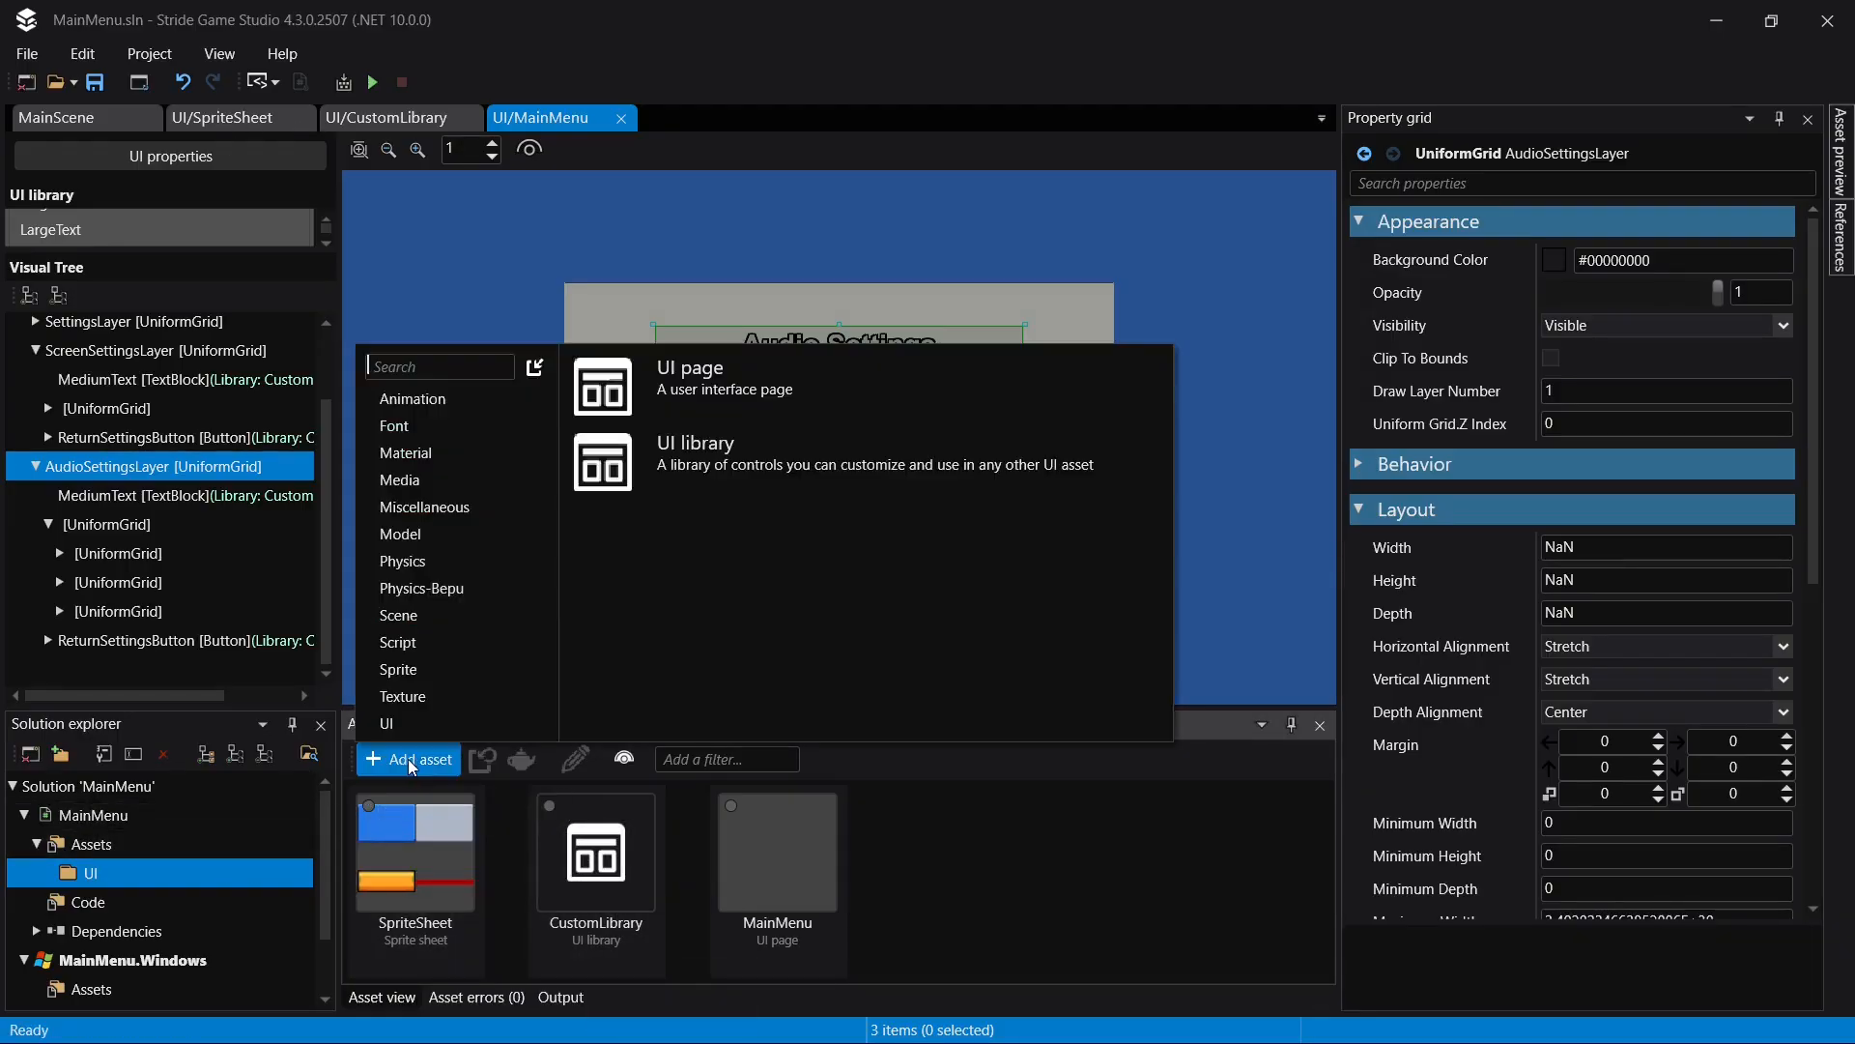
pyautogui.moveTo(456, 615)
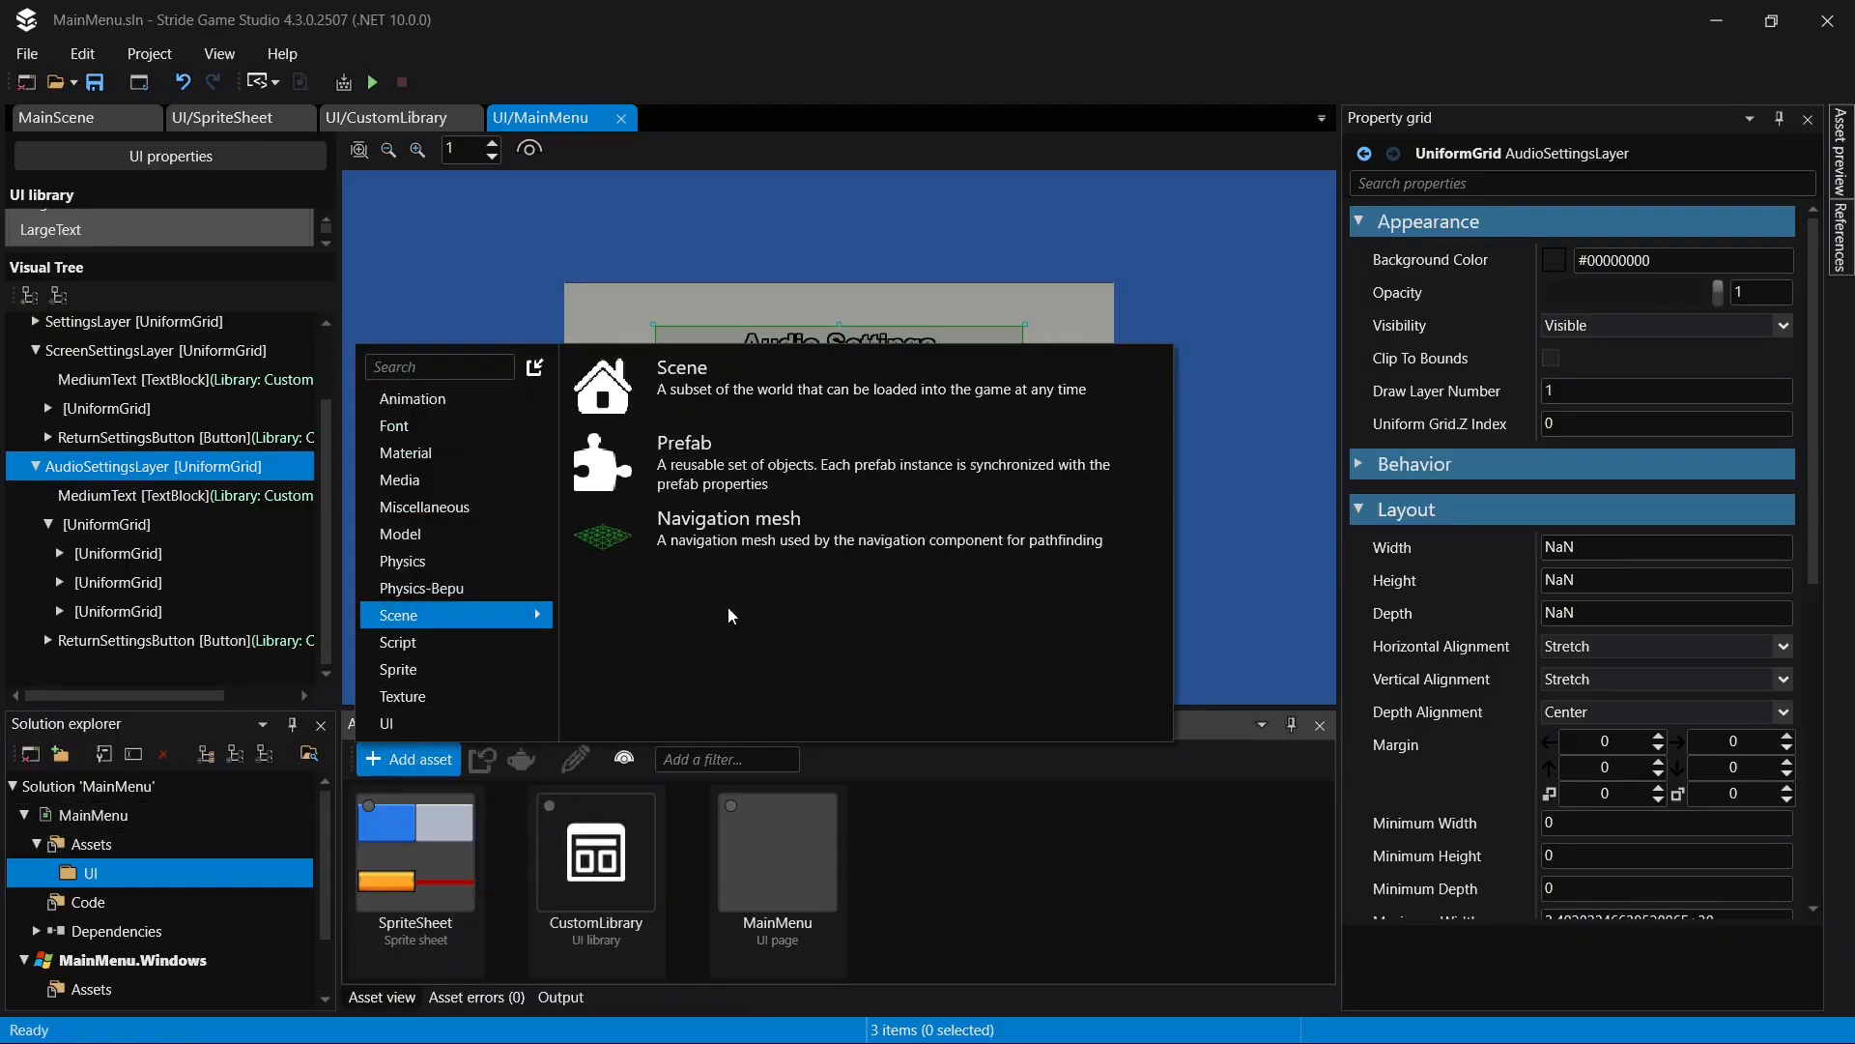
pyautogui.click(928, 386)
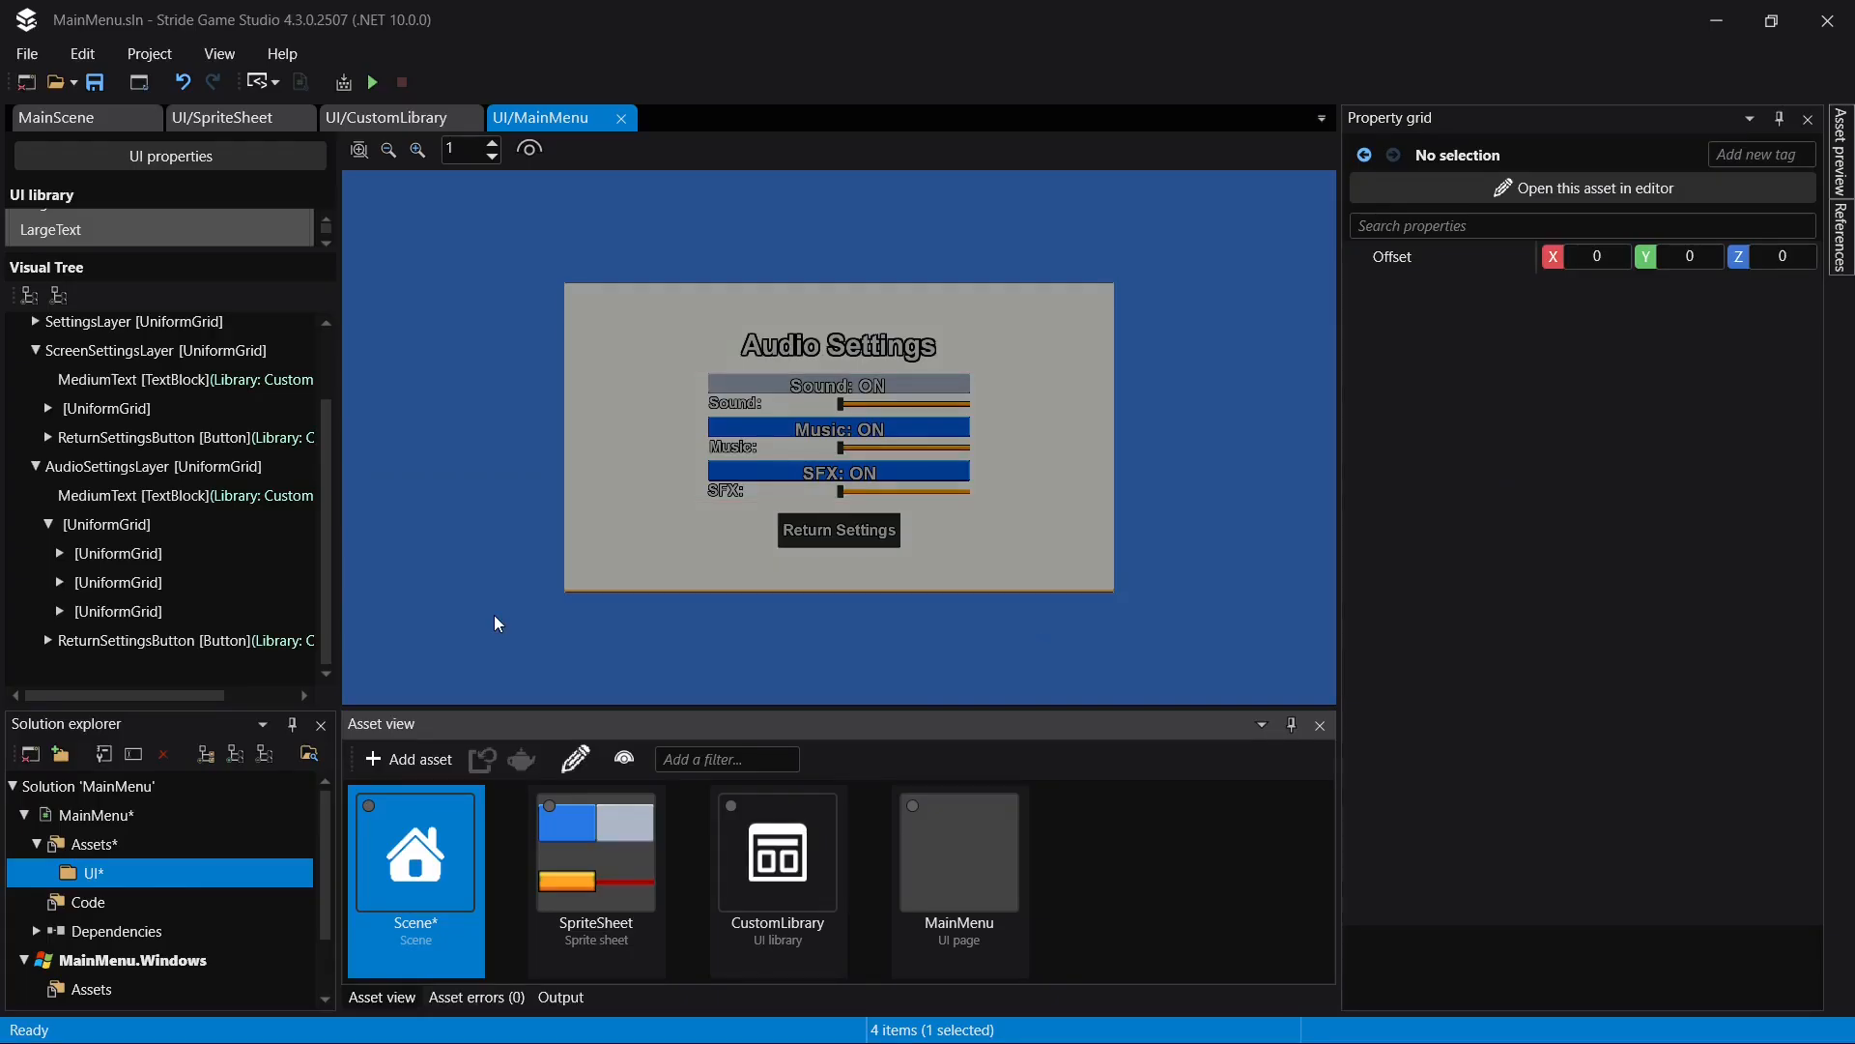
# - Try to name the new scene asset MainMenu
pyautogui.write('MainMenu')
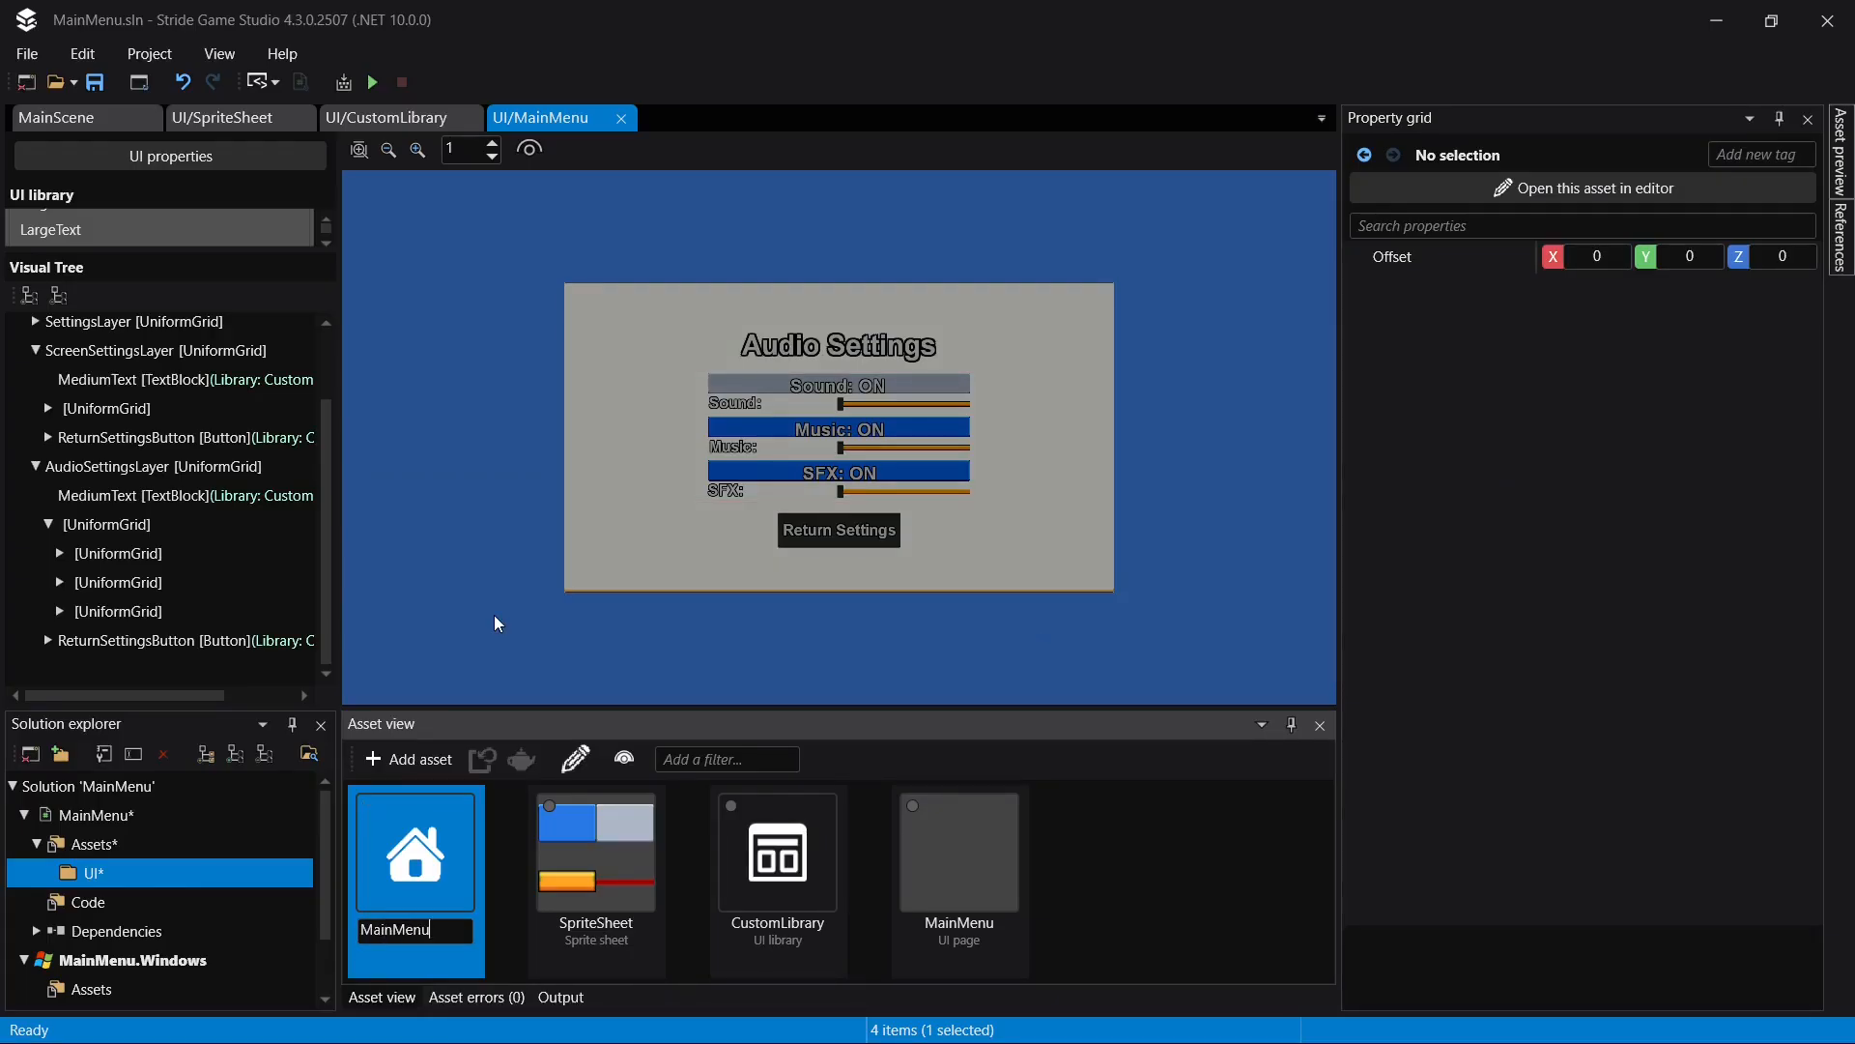
pyautogui.press('Return')
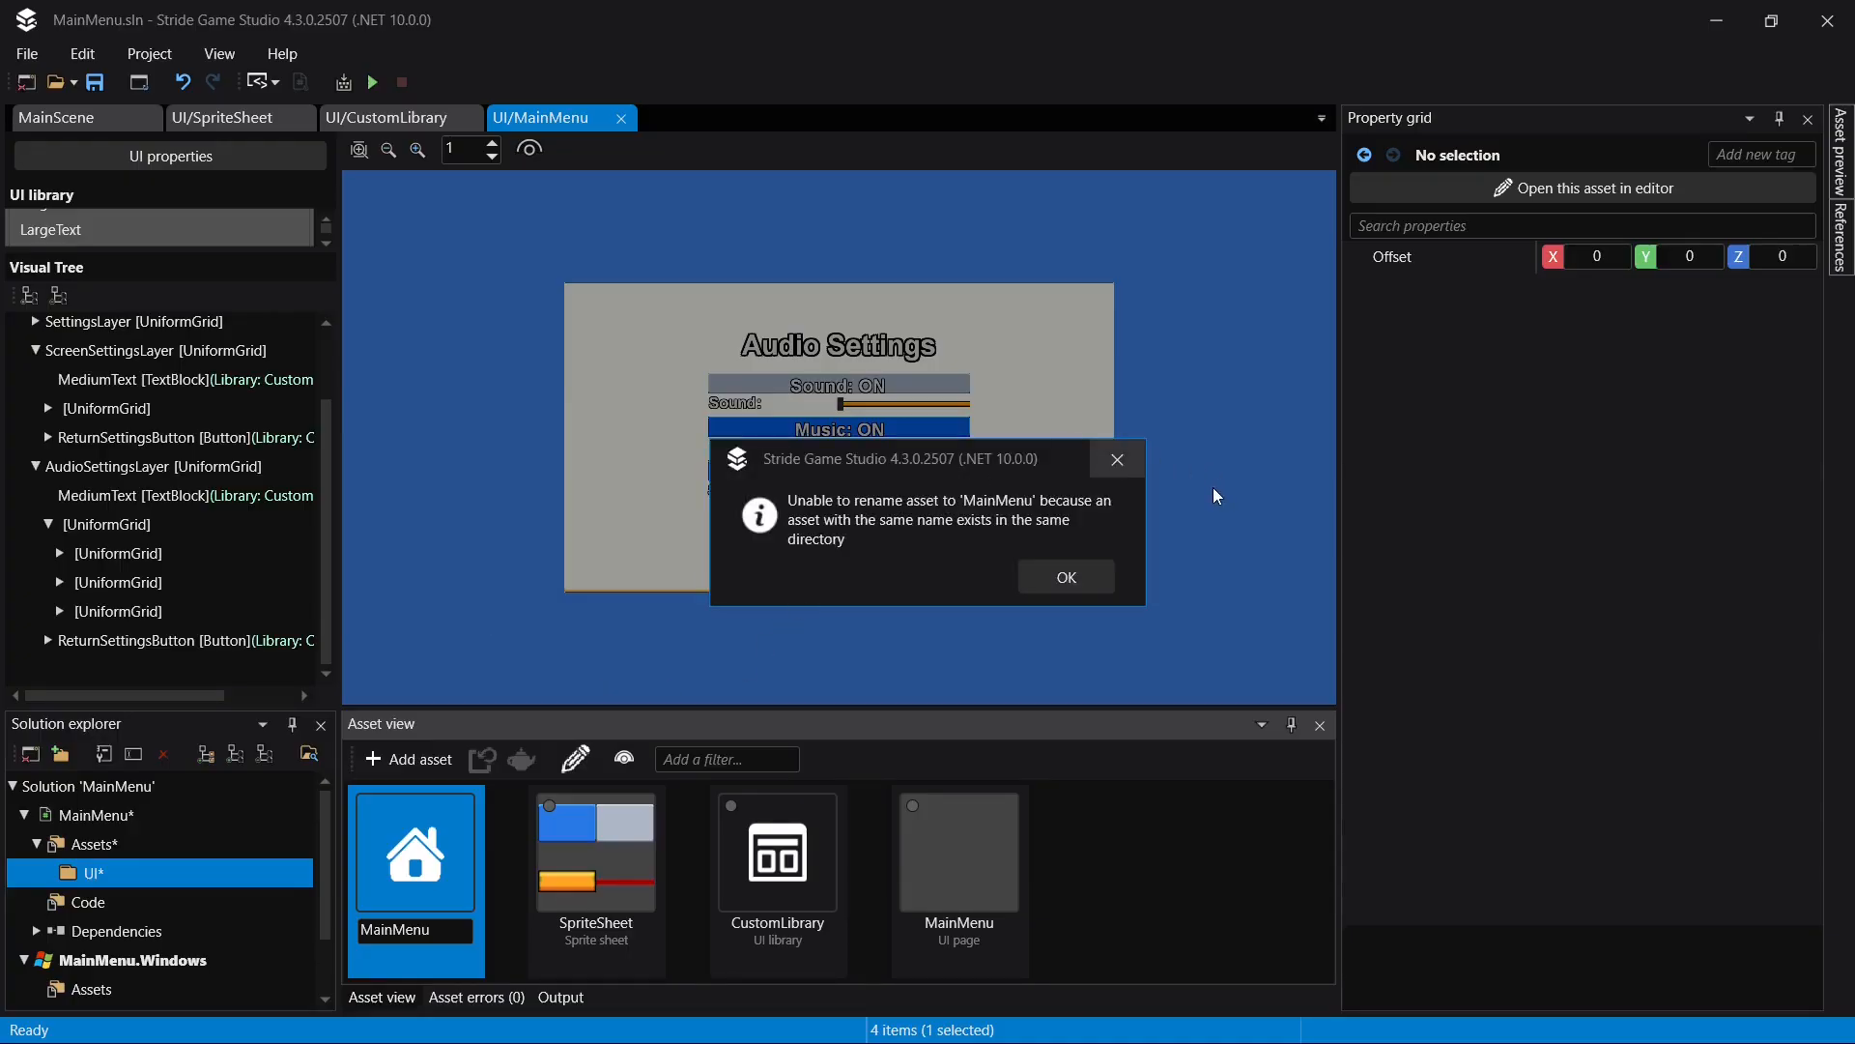
pyautogui.click(1139, 465)
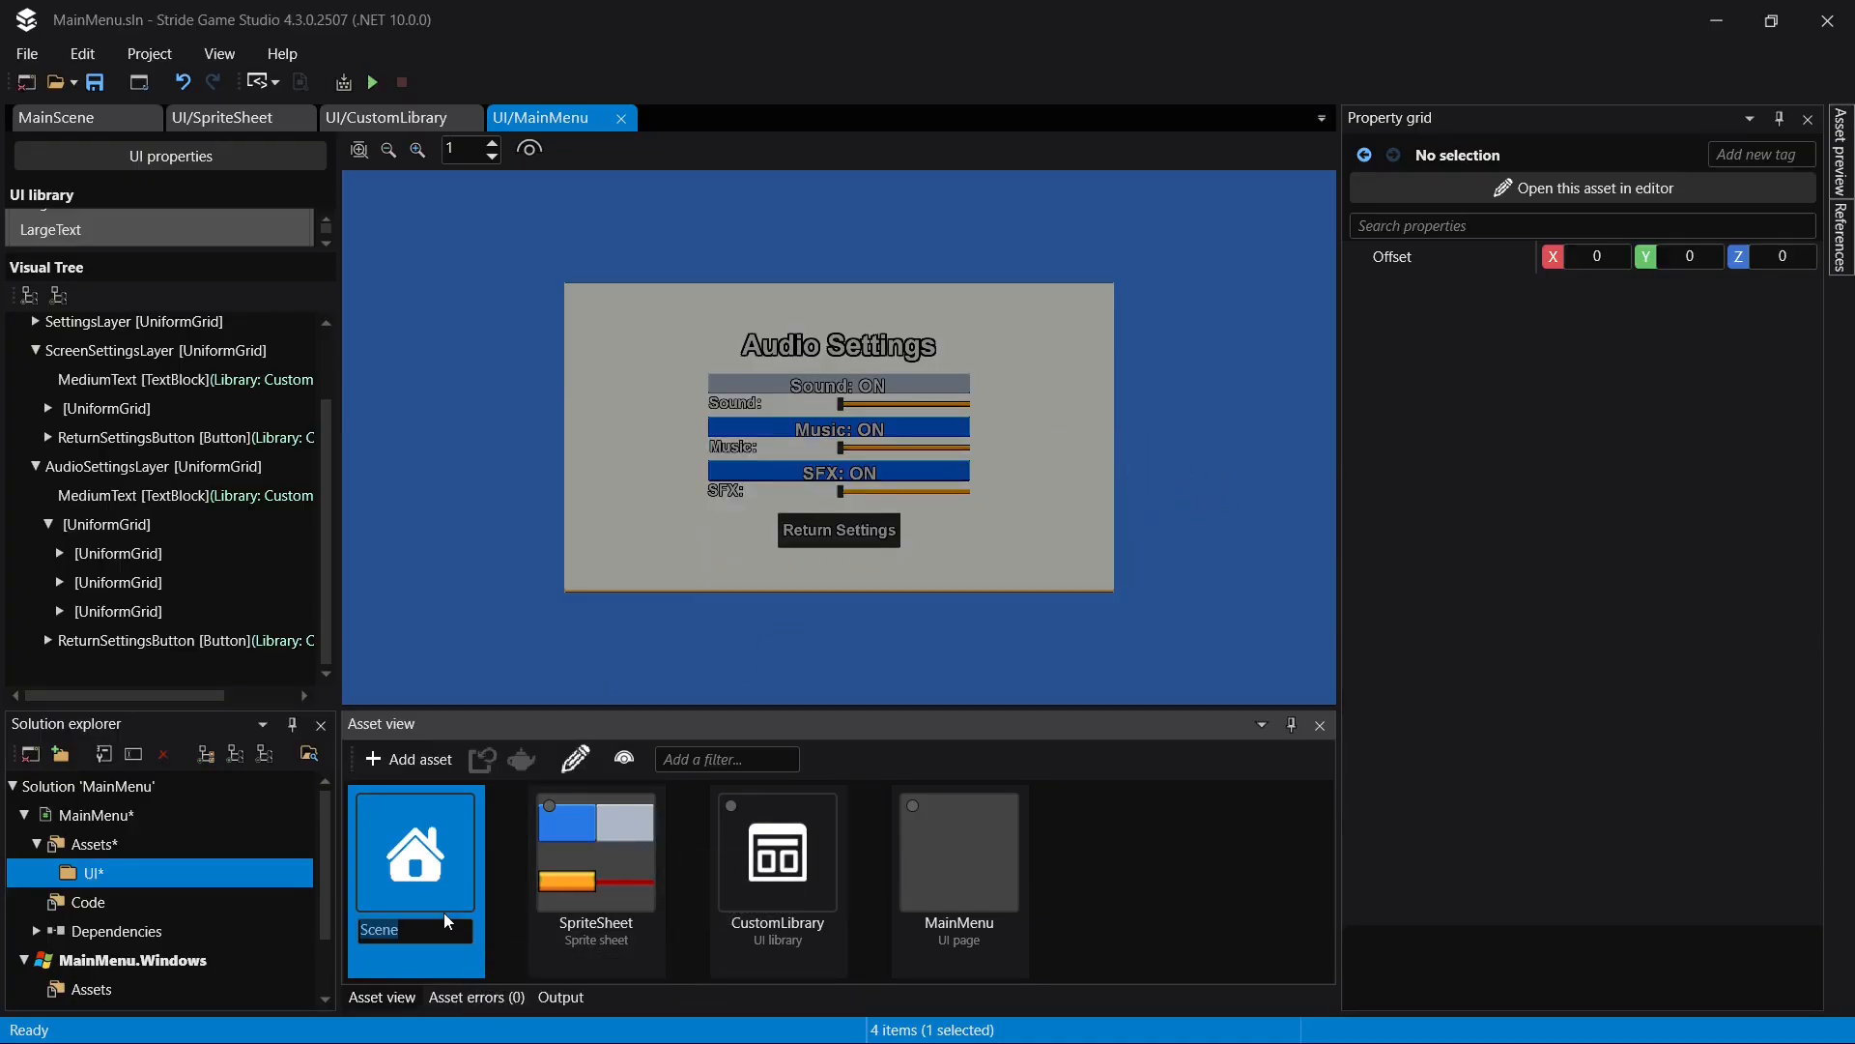
# - Name the new scene asset MainMenuScene
pyautogui.write('MainMenuScene')
pyautogui.press('Return')
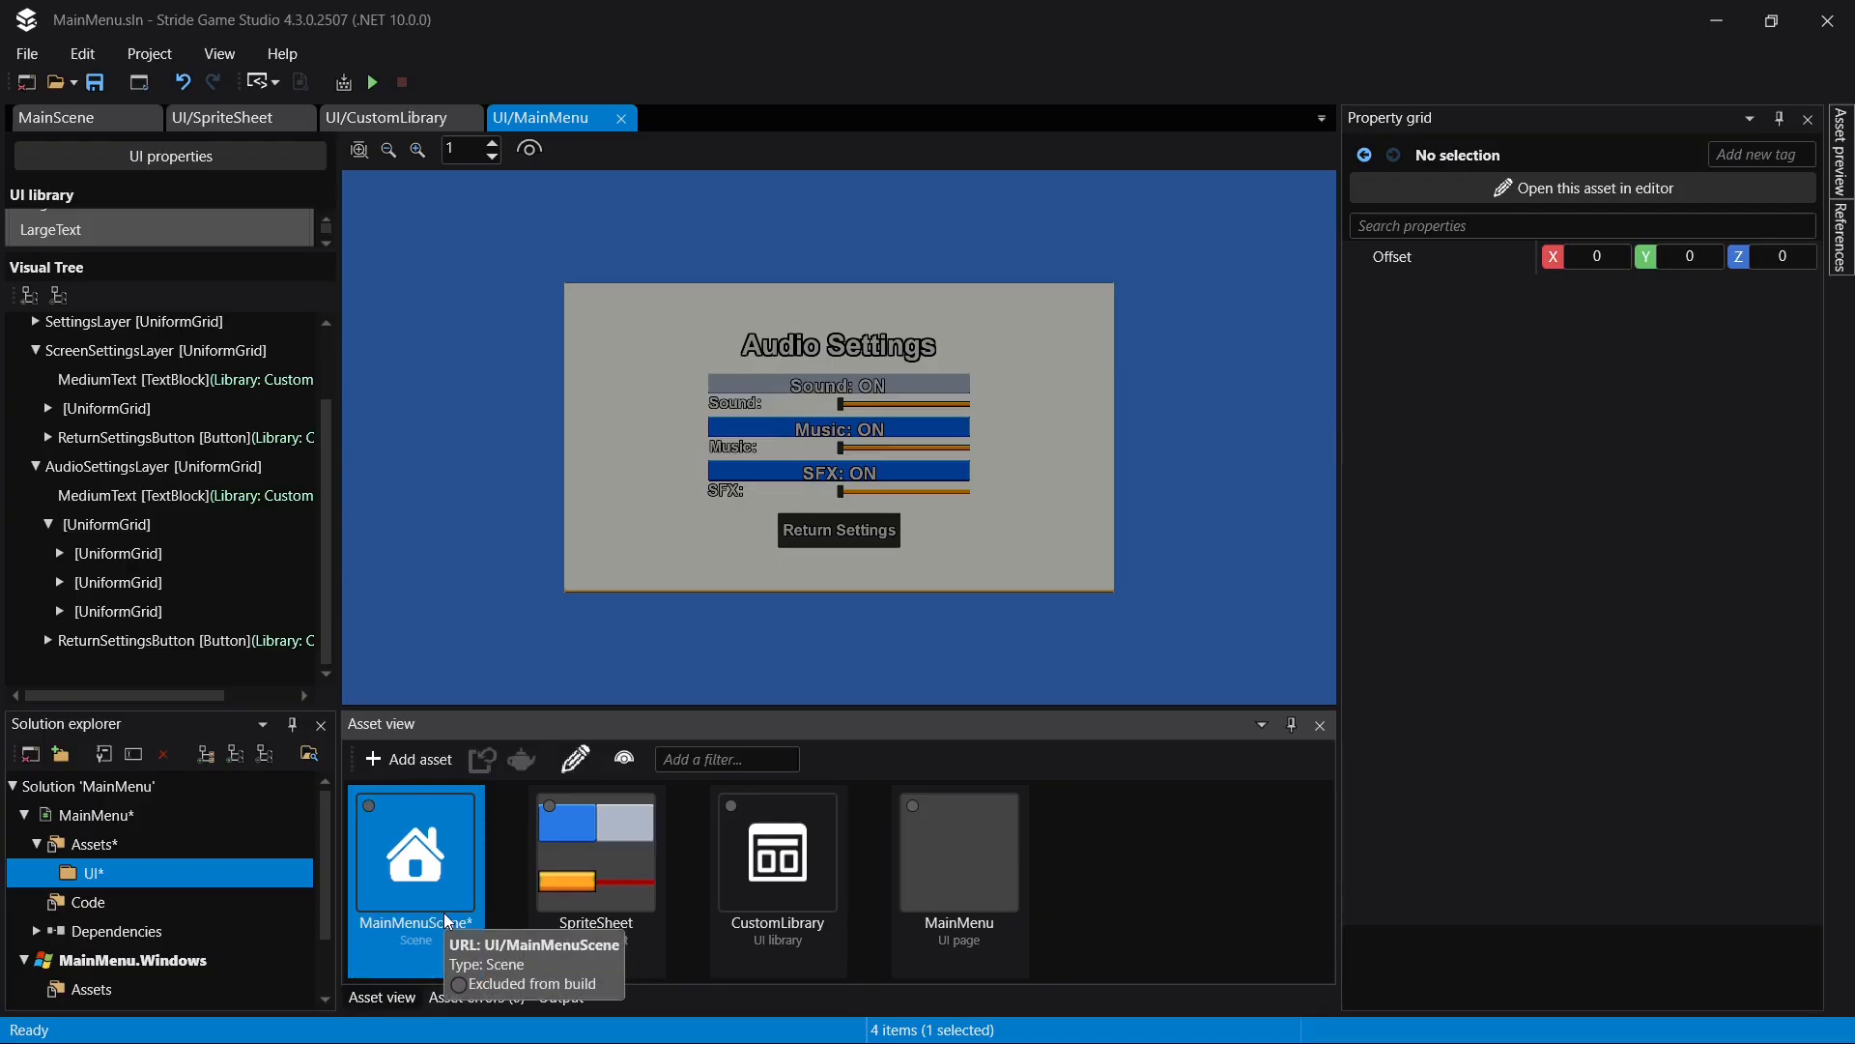
# - Open MainMenuScene, create an empty entity named MainMenu in it and save
pyautogui.doubleClick(454, 886)
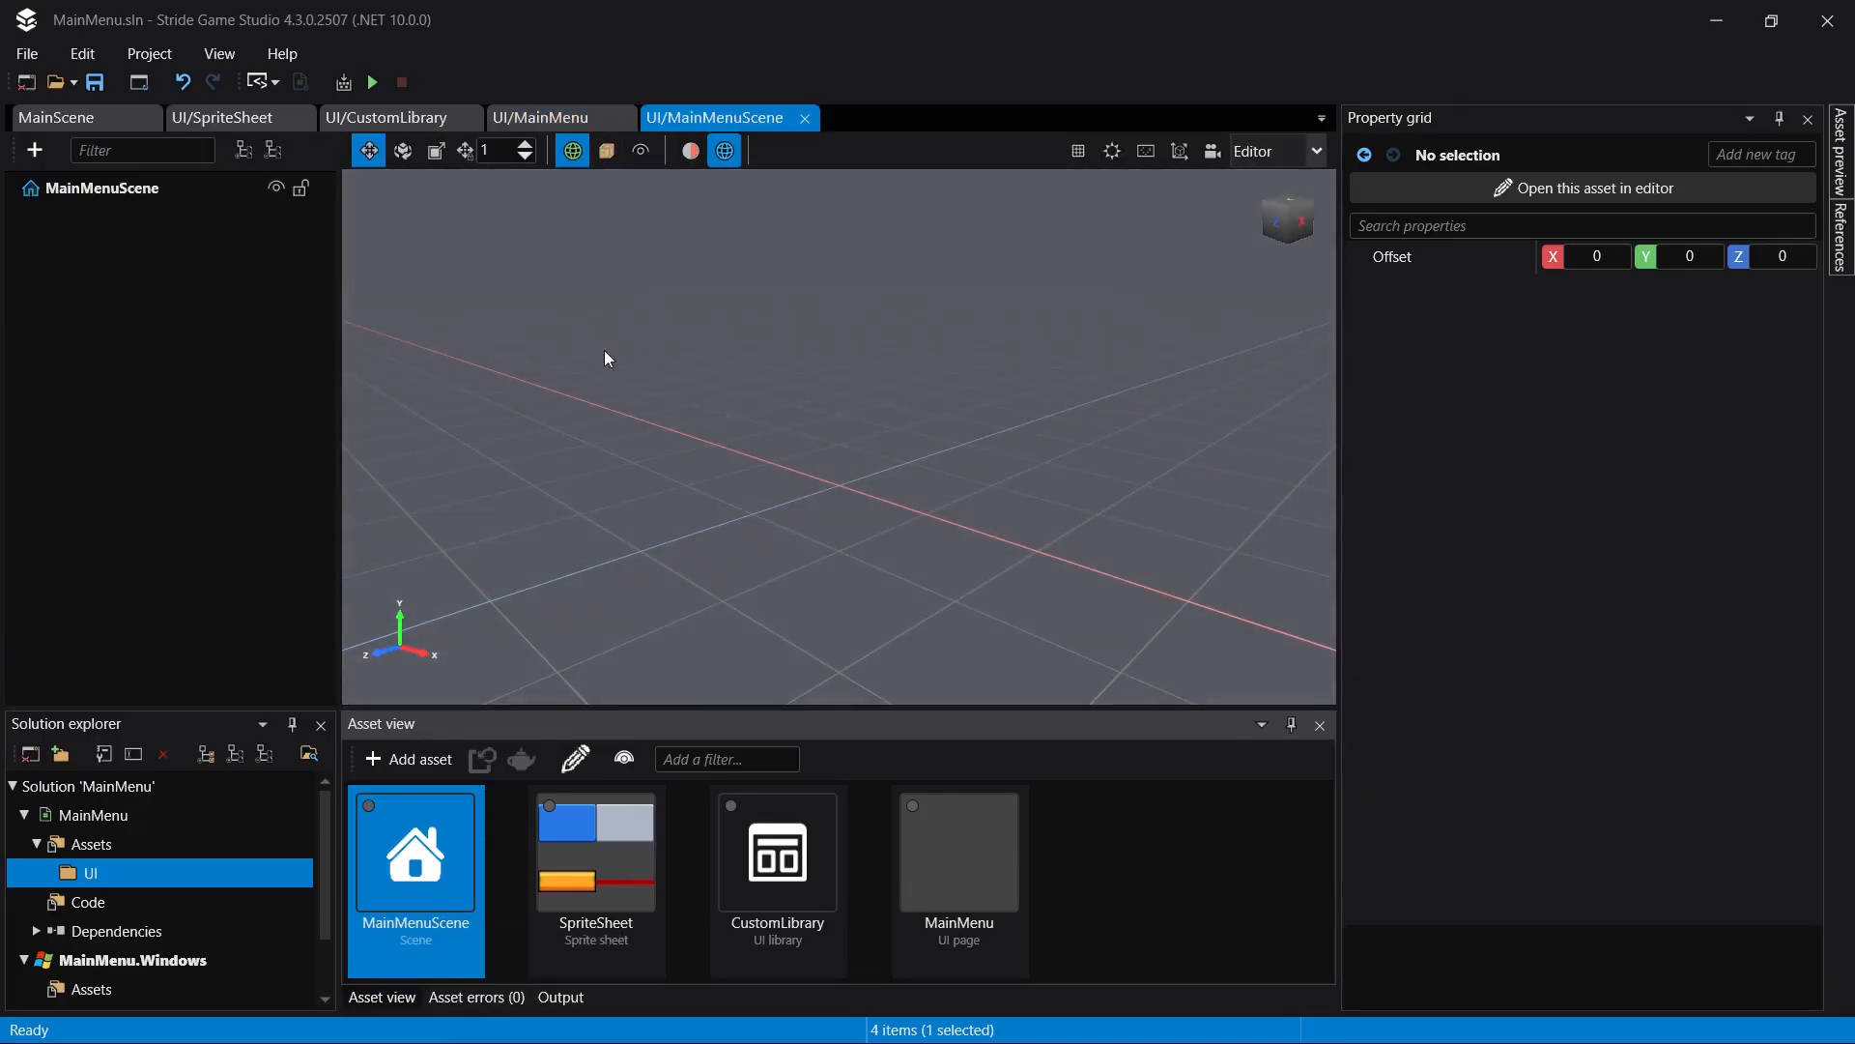
pyautogui.click(105, 189)
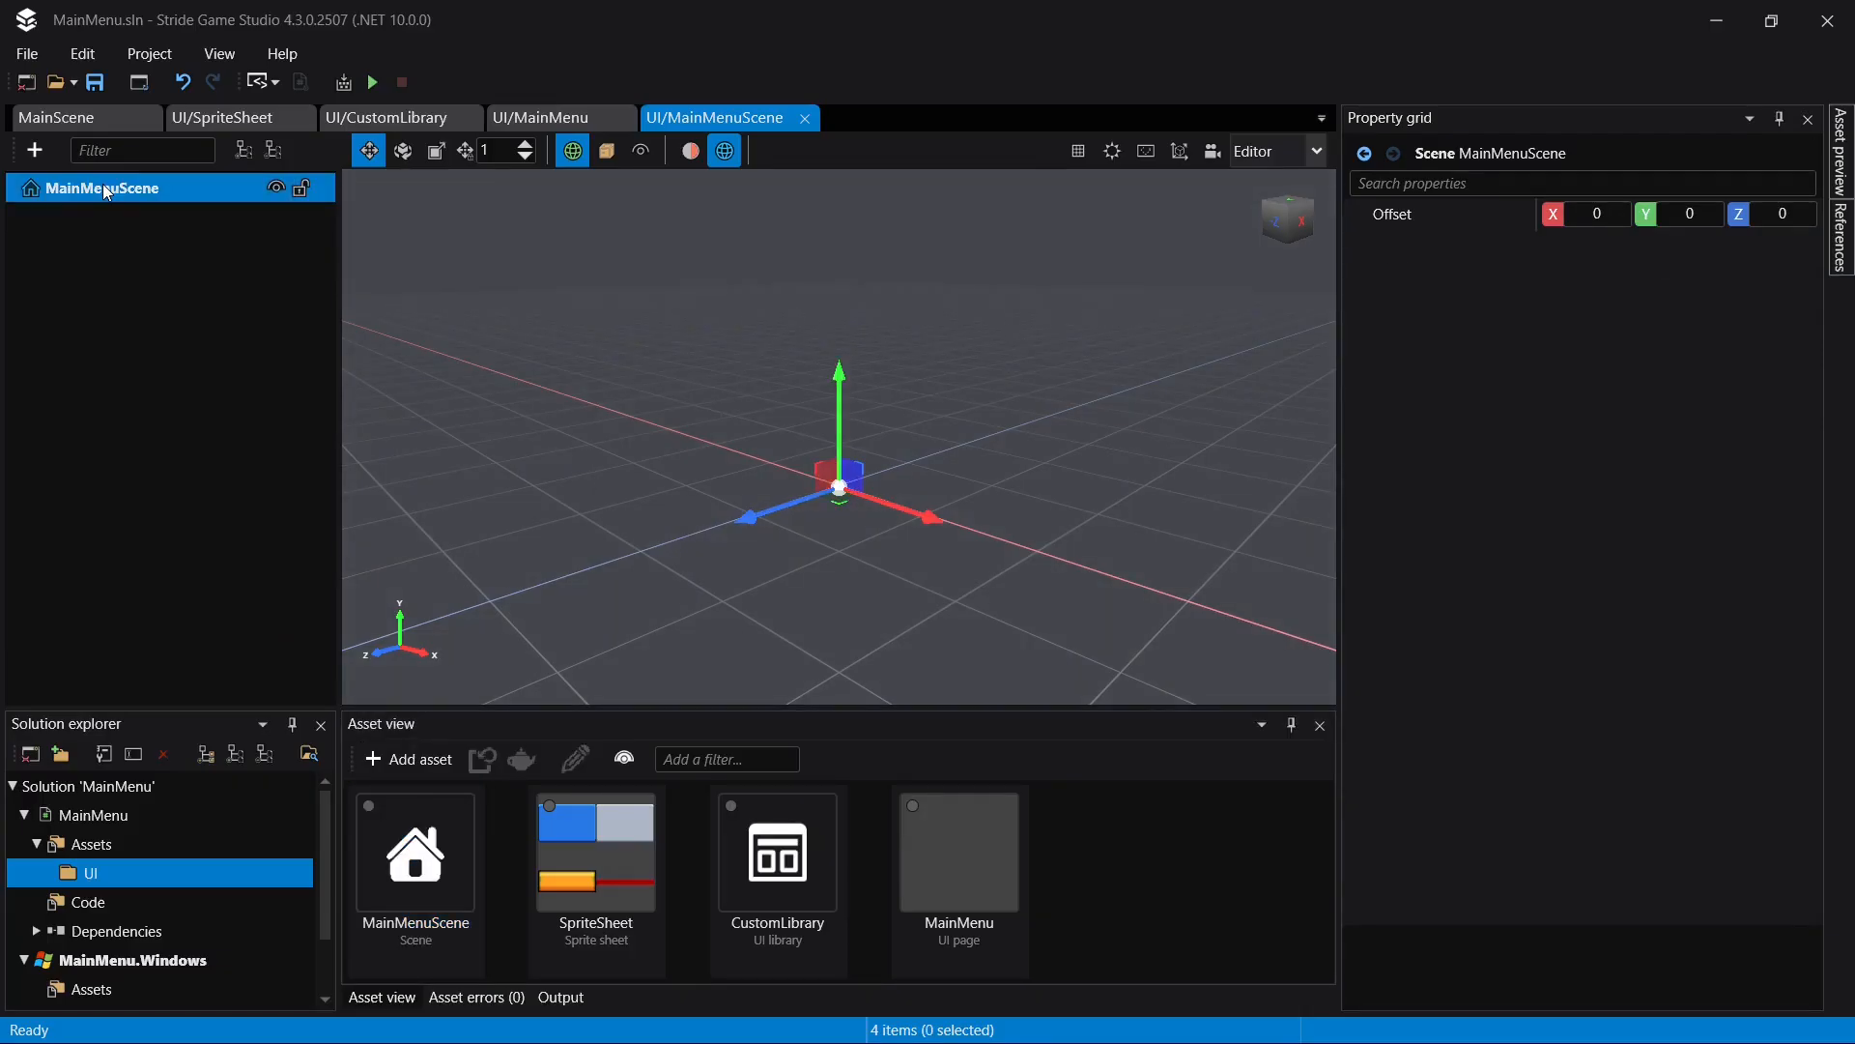
pyautogui.rightClick(105, 190)
pyautogui.click(189, 252)
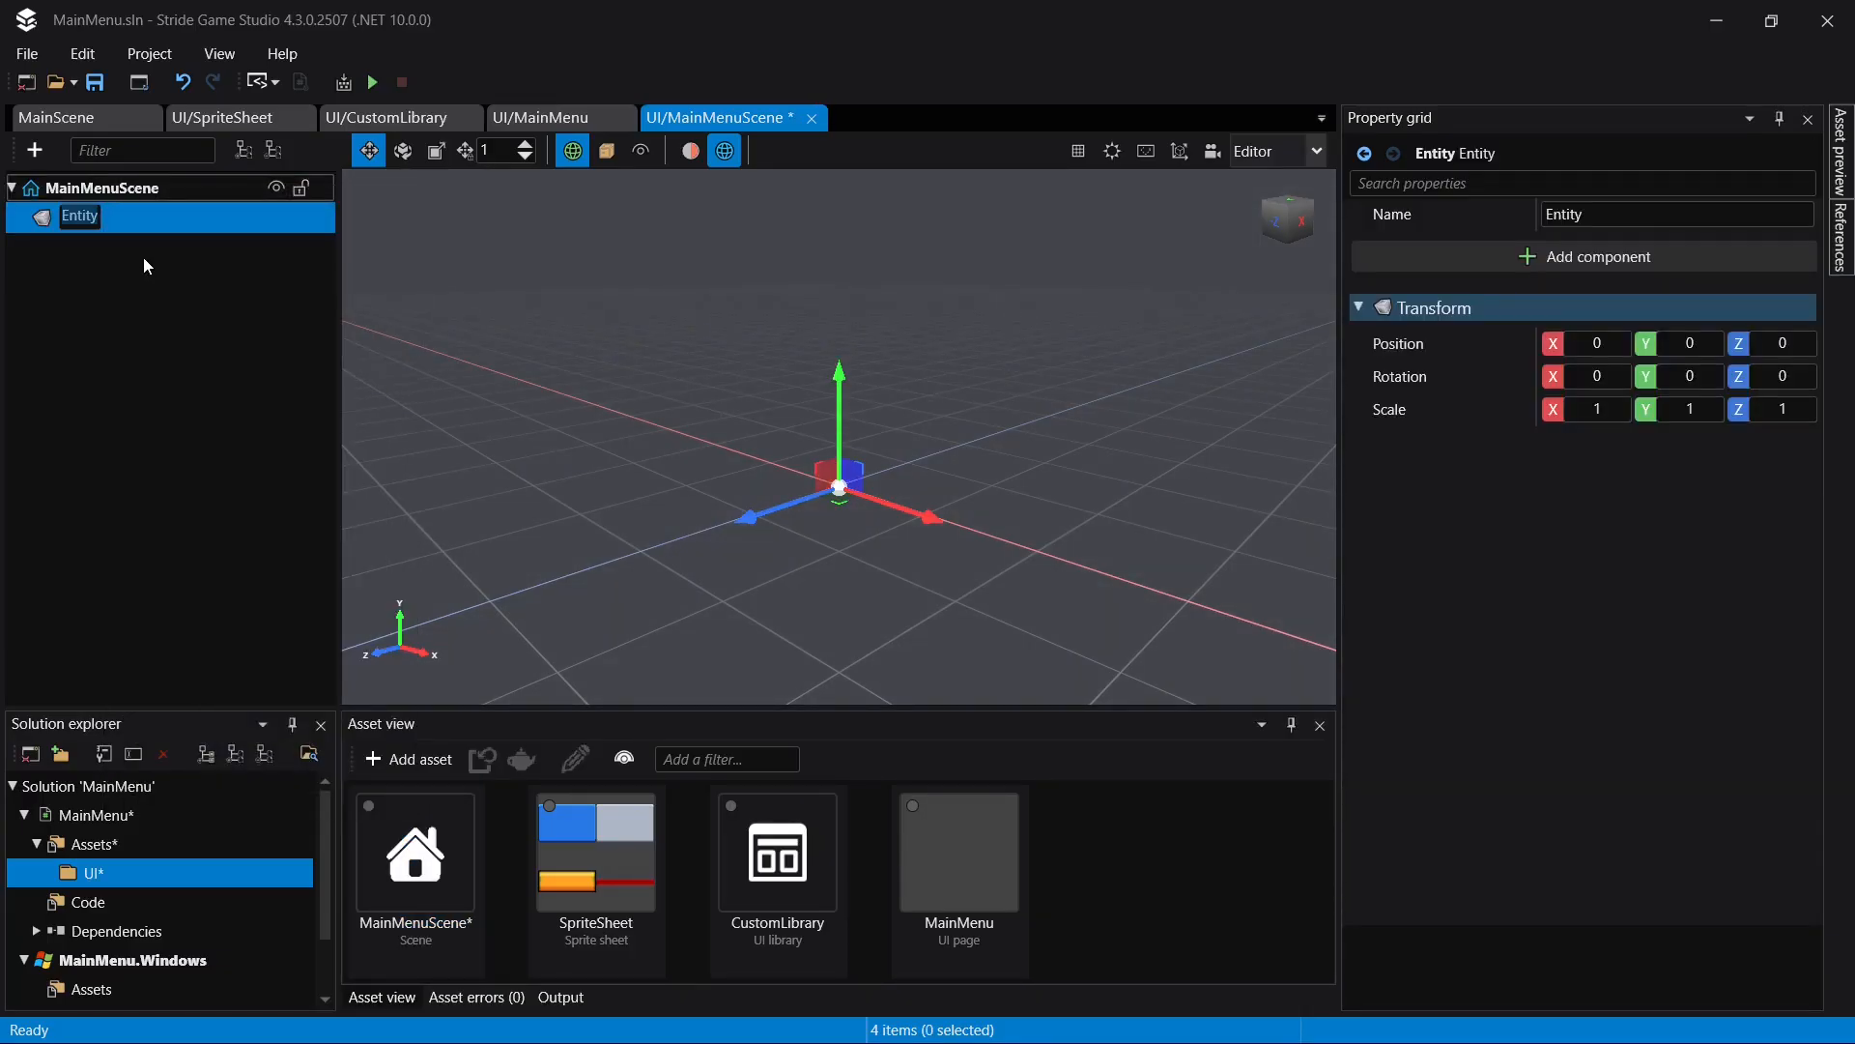
pyautogui.write('MainMenu')
pyautogui.press('Return')
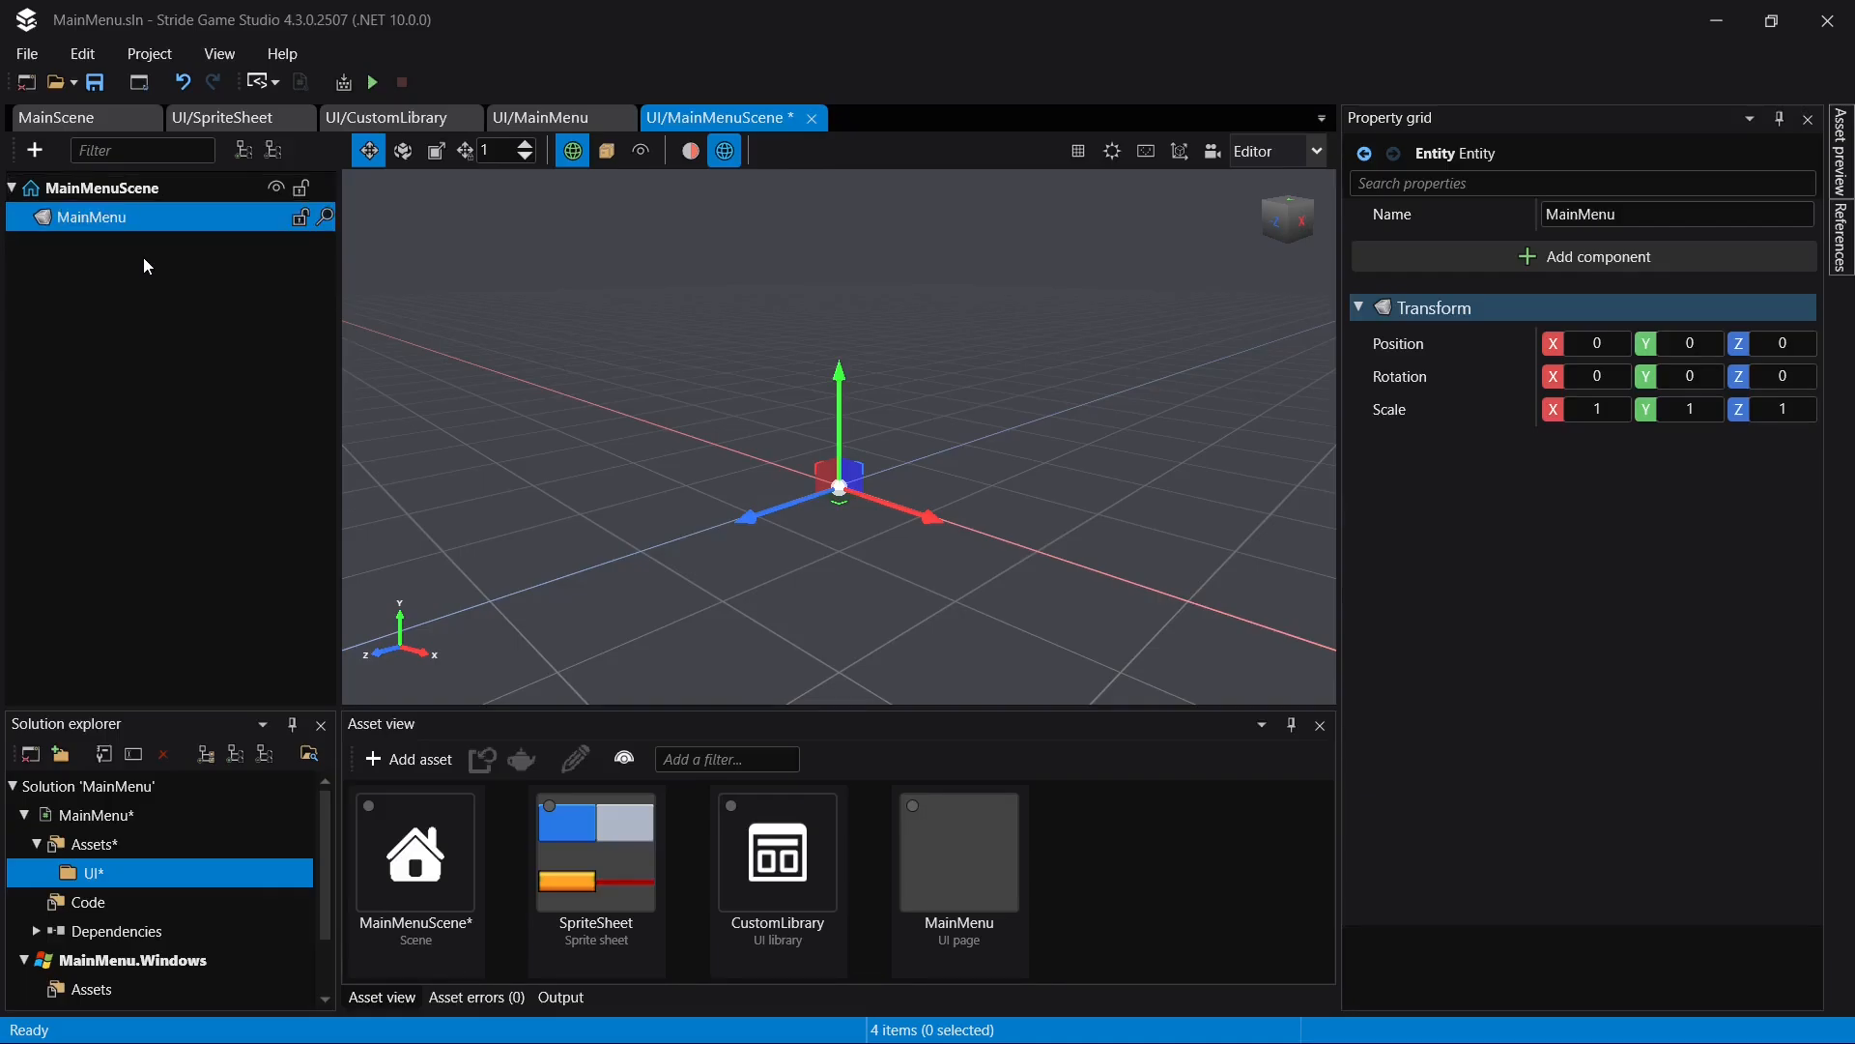
pyautogui.hotkey('ctrl', 's')
# - Place the MainMenu UI page under the MainMenu entity in the scene and save
pyautogui.moveTo(935, 833); pyautogui.dragTo(54, 246)
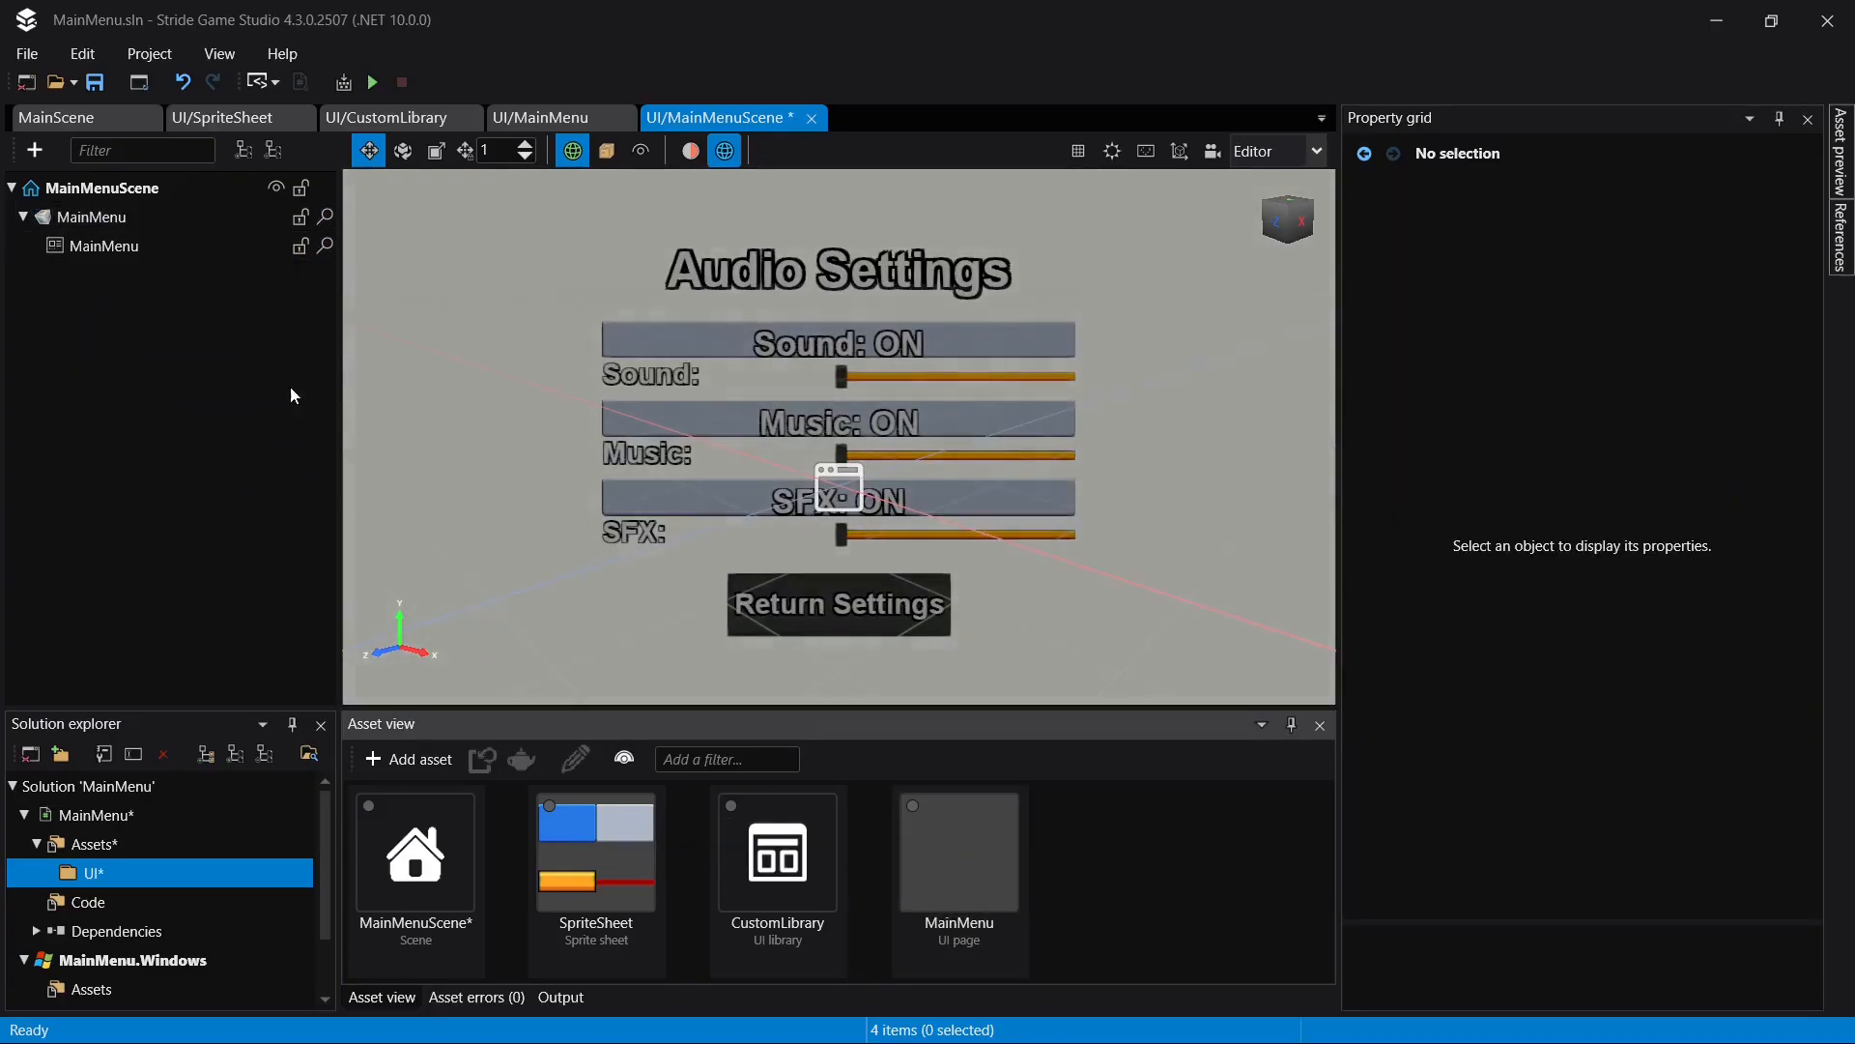
pyautogui.hotkey('ctrl', 's')
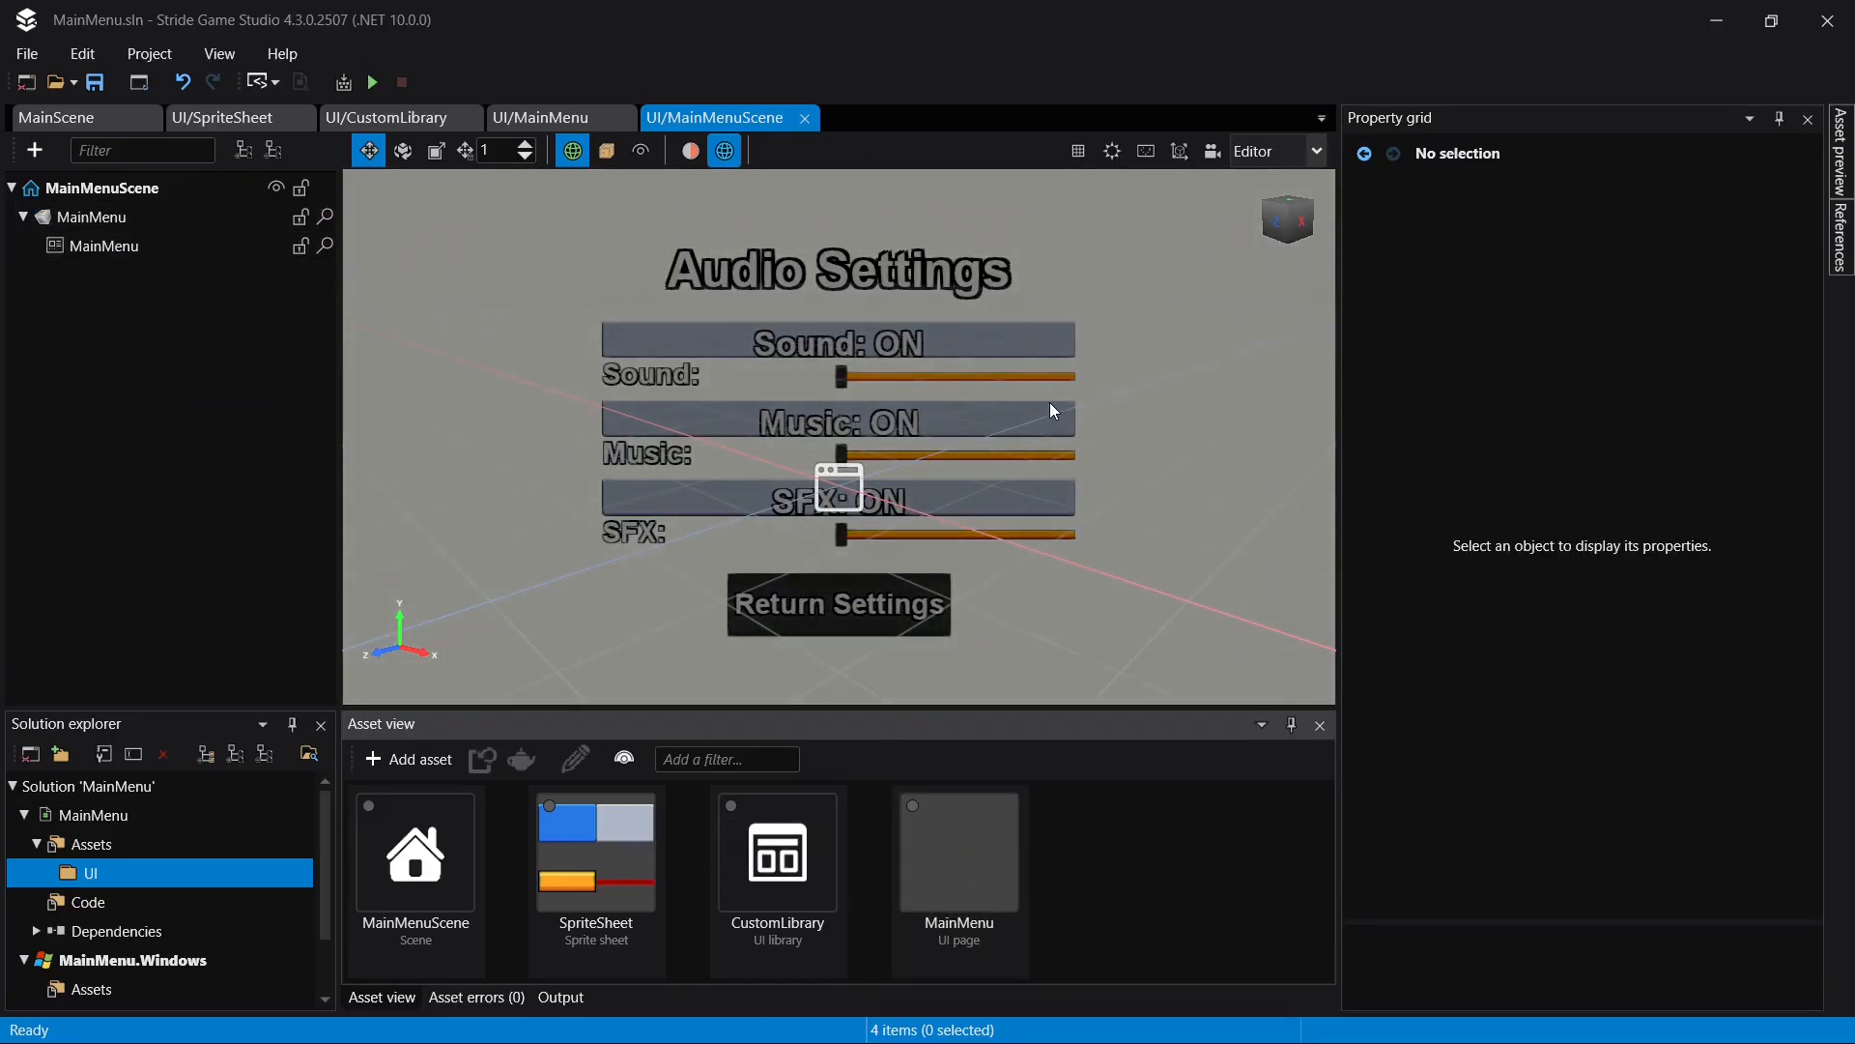
pyautogui.click(197, 193)
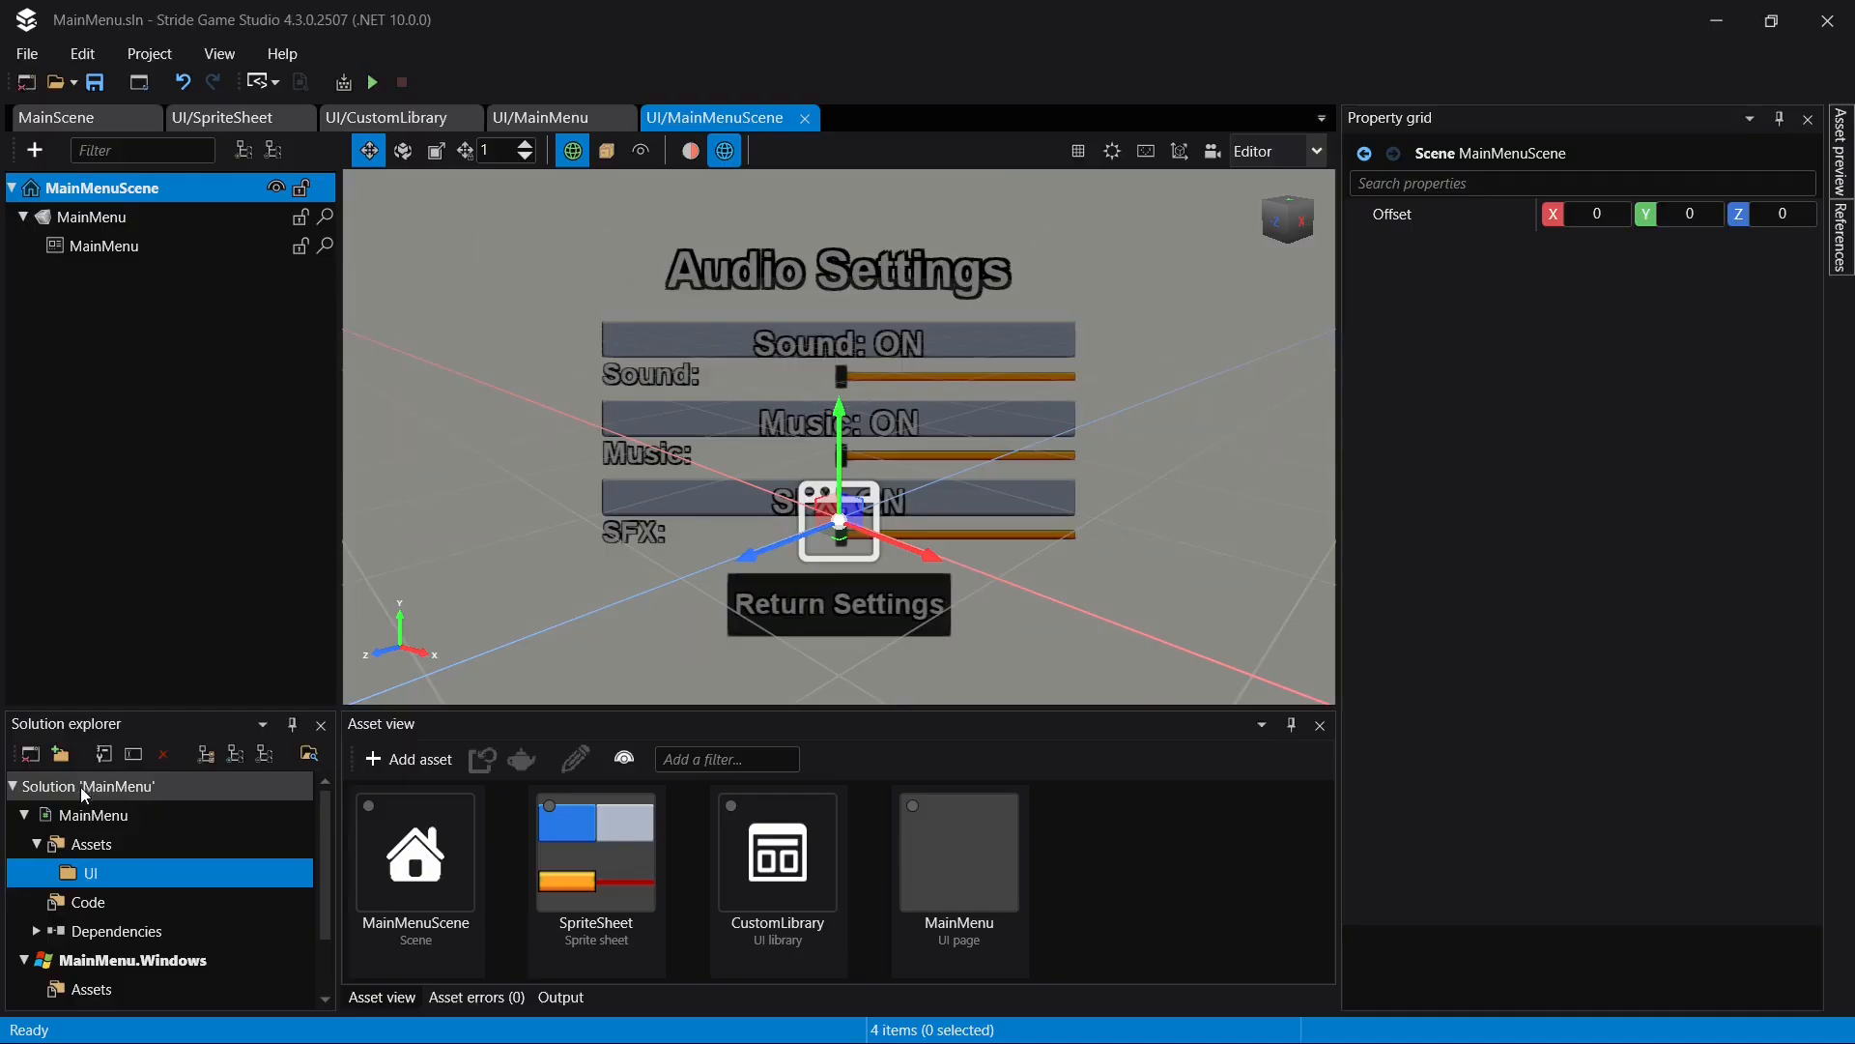
# - Set the Default Scene in GameSettings to UI/MainMenuScene and save the project
pyautogui.click(77, 817)
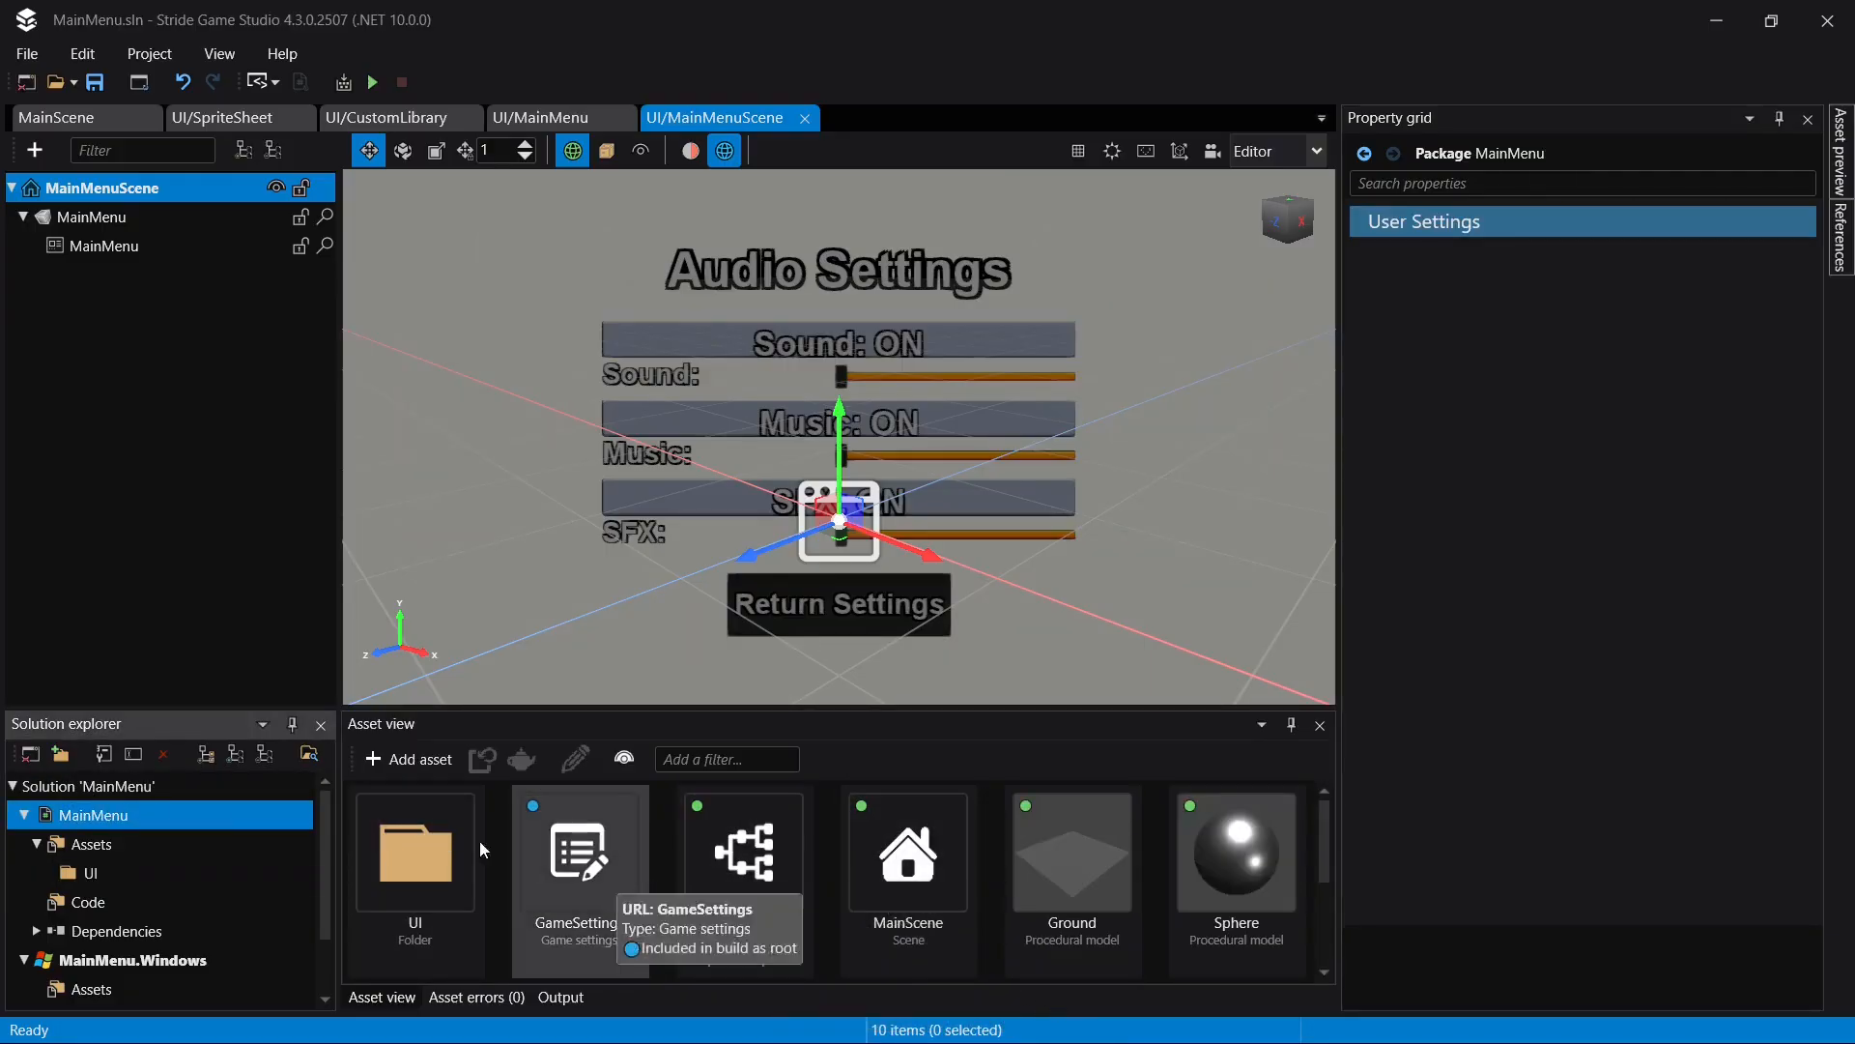
pyautogui.scroll(-2, 1119, 855)
pyautogui.scroll(2, 1119, 855)
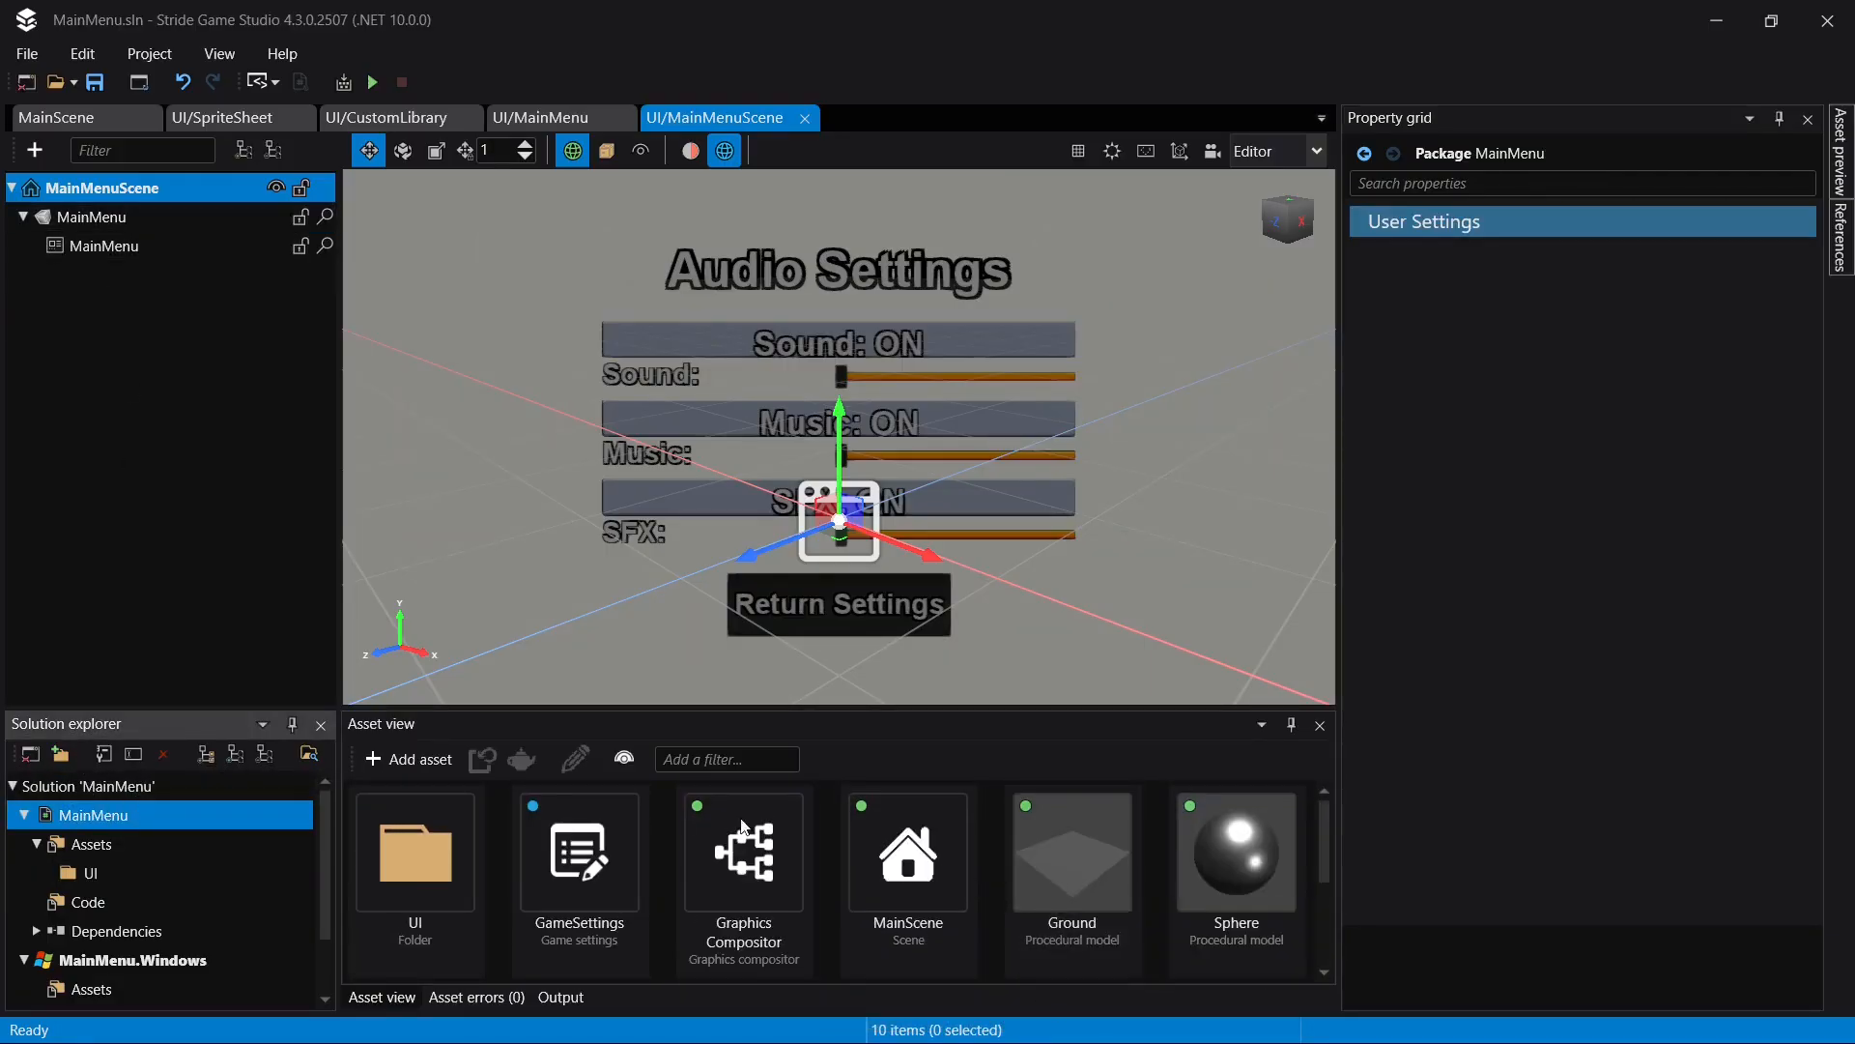
pyautogui.click(560, 866)
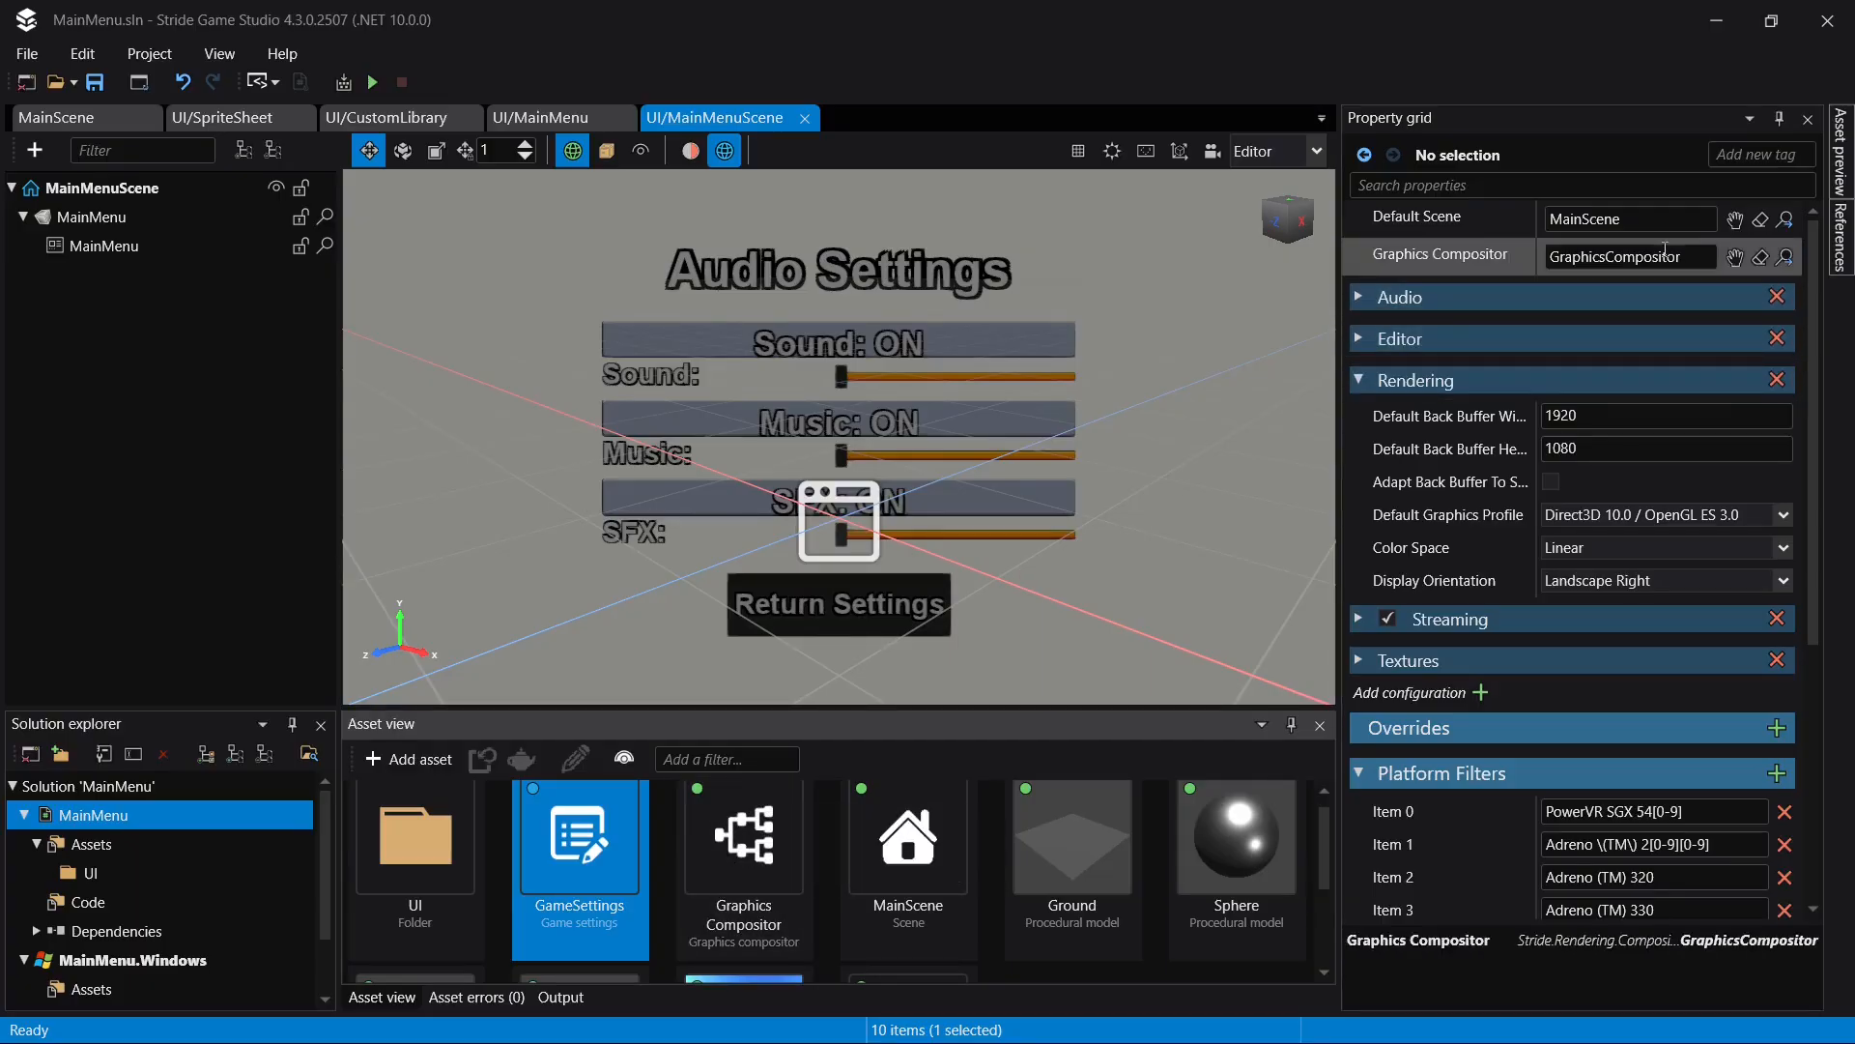
pyautogui.click(1735, 220)
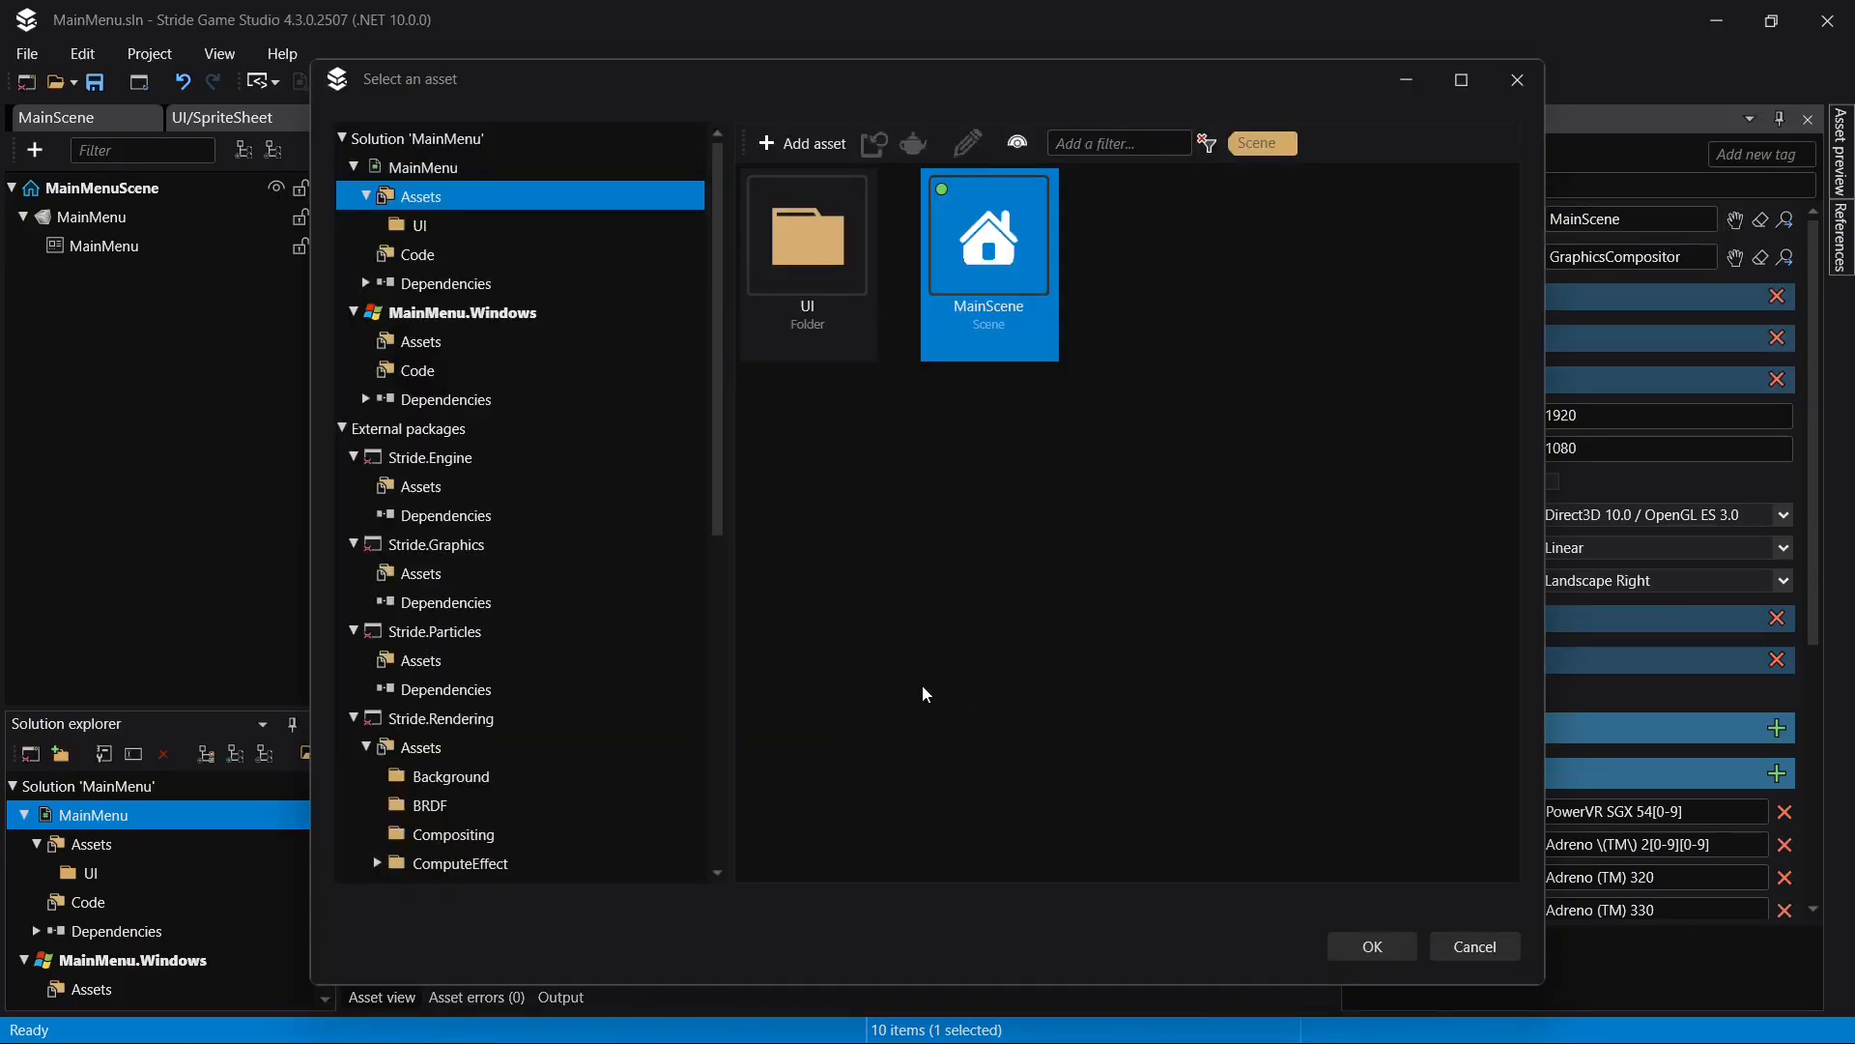
pyautogui.doubleClick(797, 309)
pyautogui.doubleClick(808, 271)
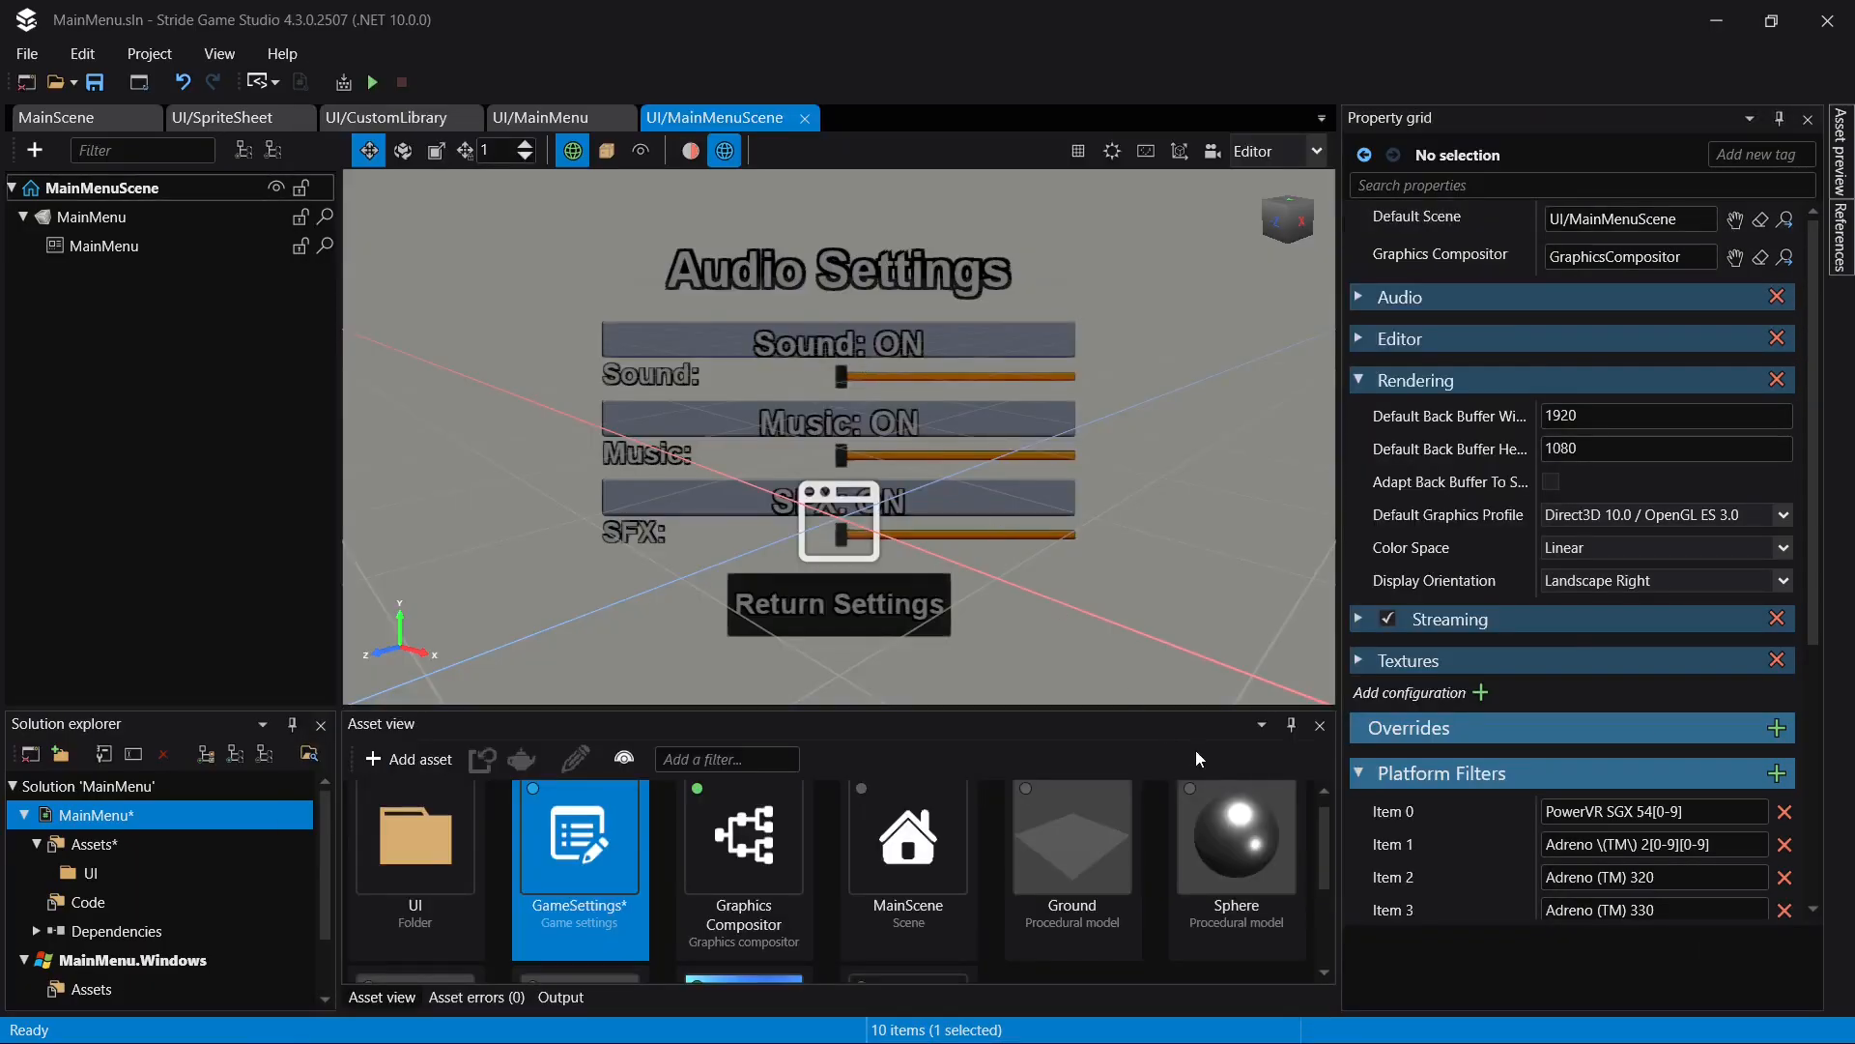
pyautogui.hotkey('ctrl', 's')
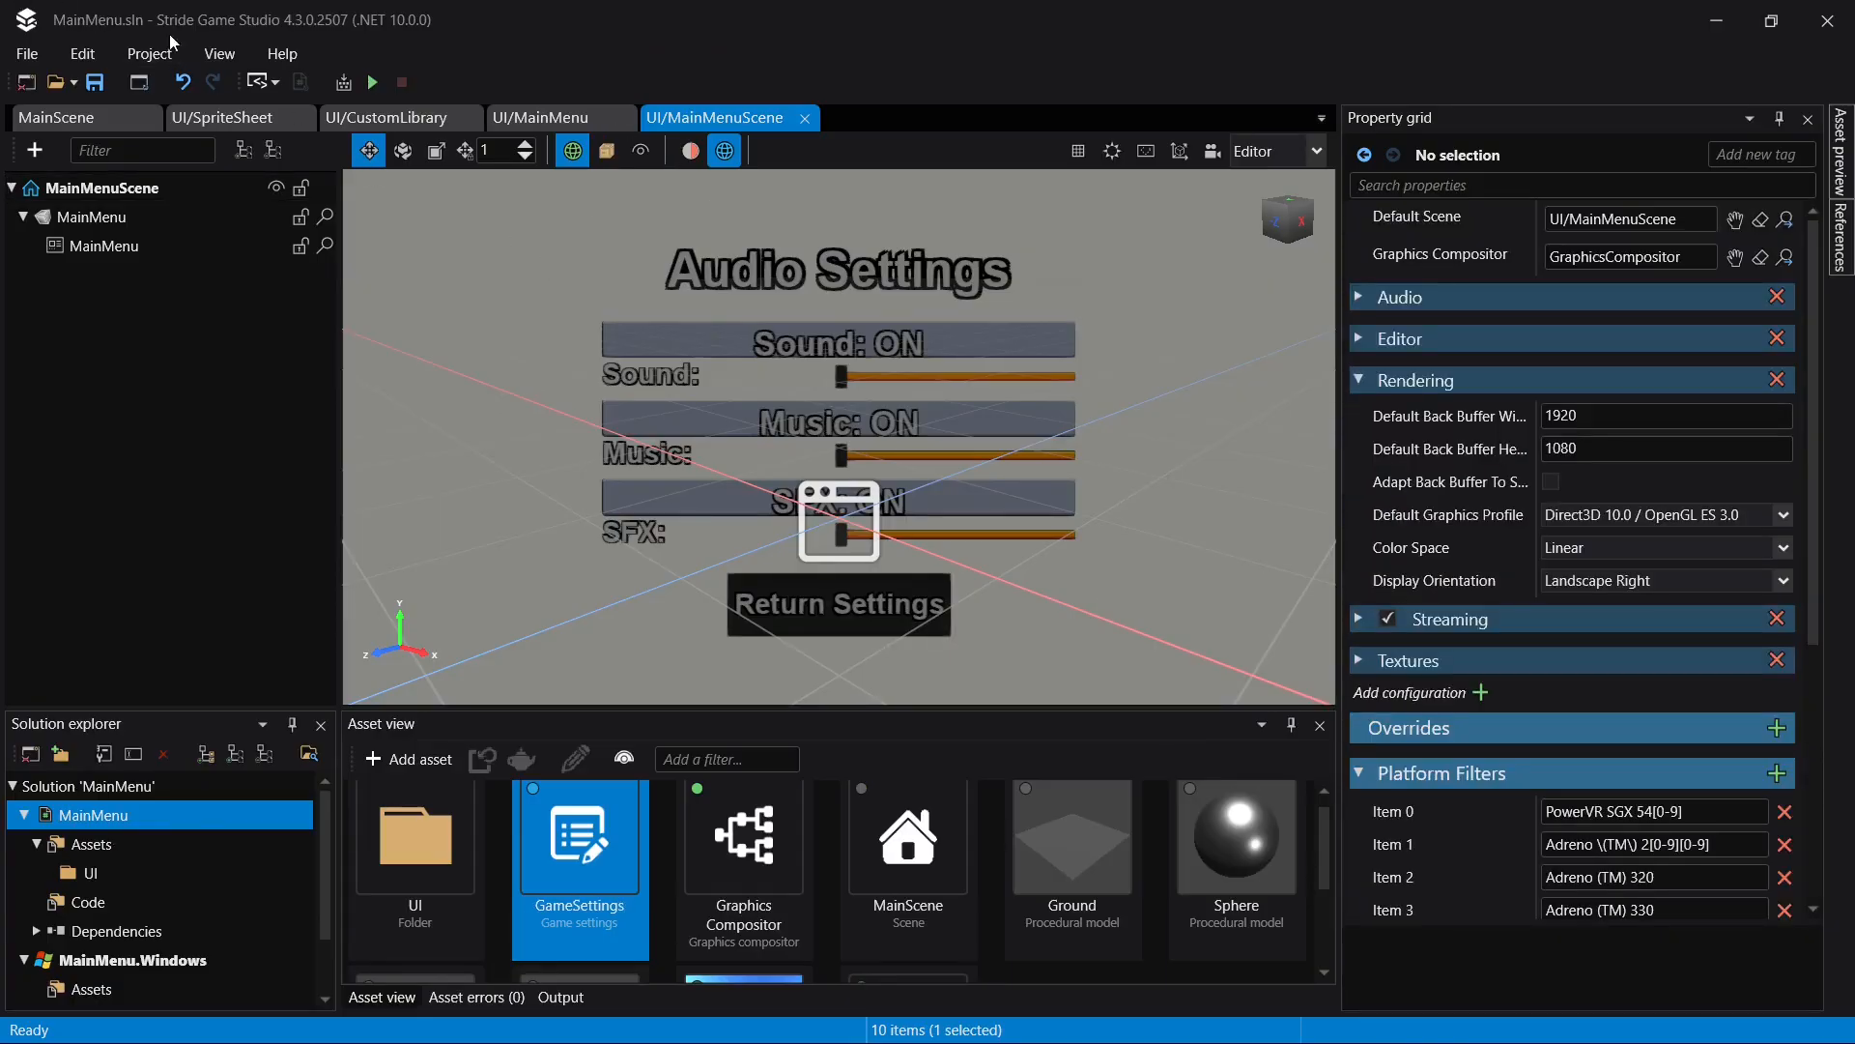
# - Build and run the project to check the default scene, then close the game window
pyautogui.click(370, 83)
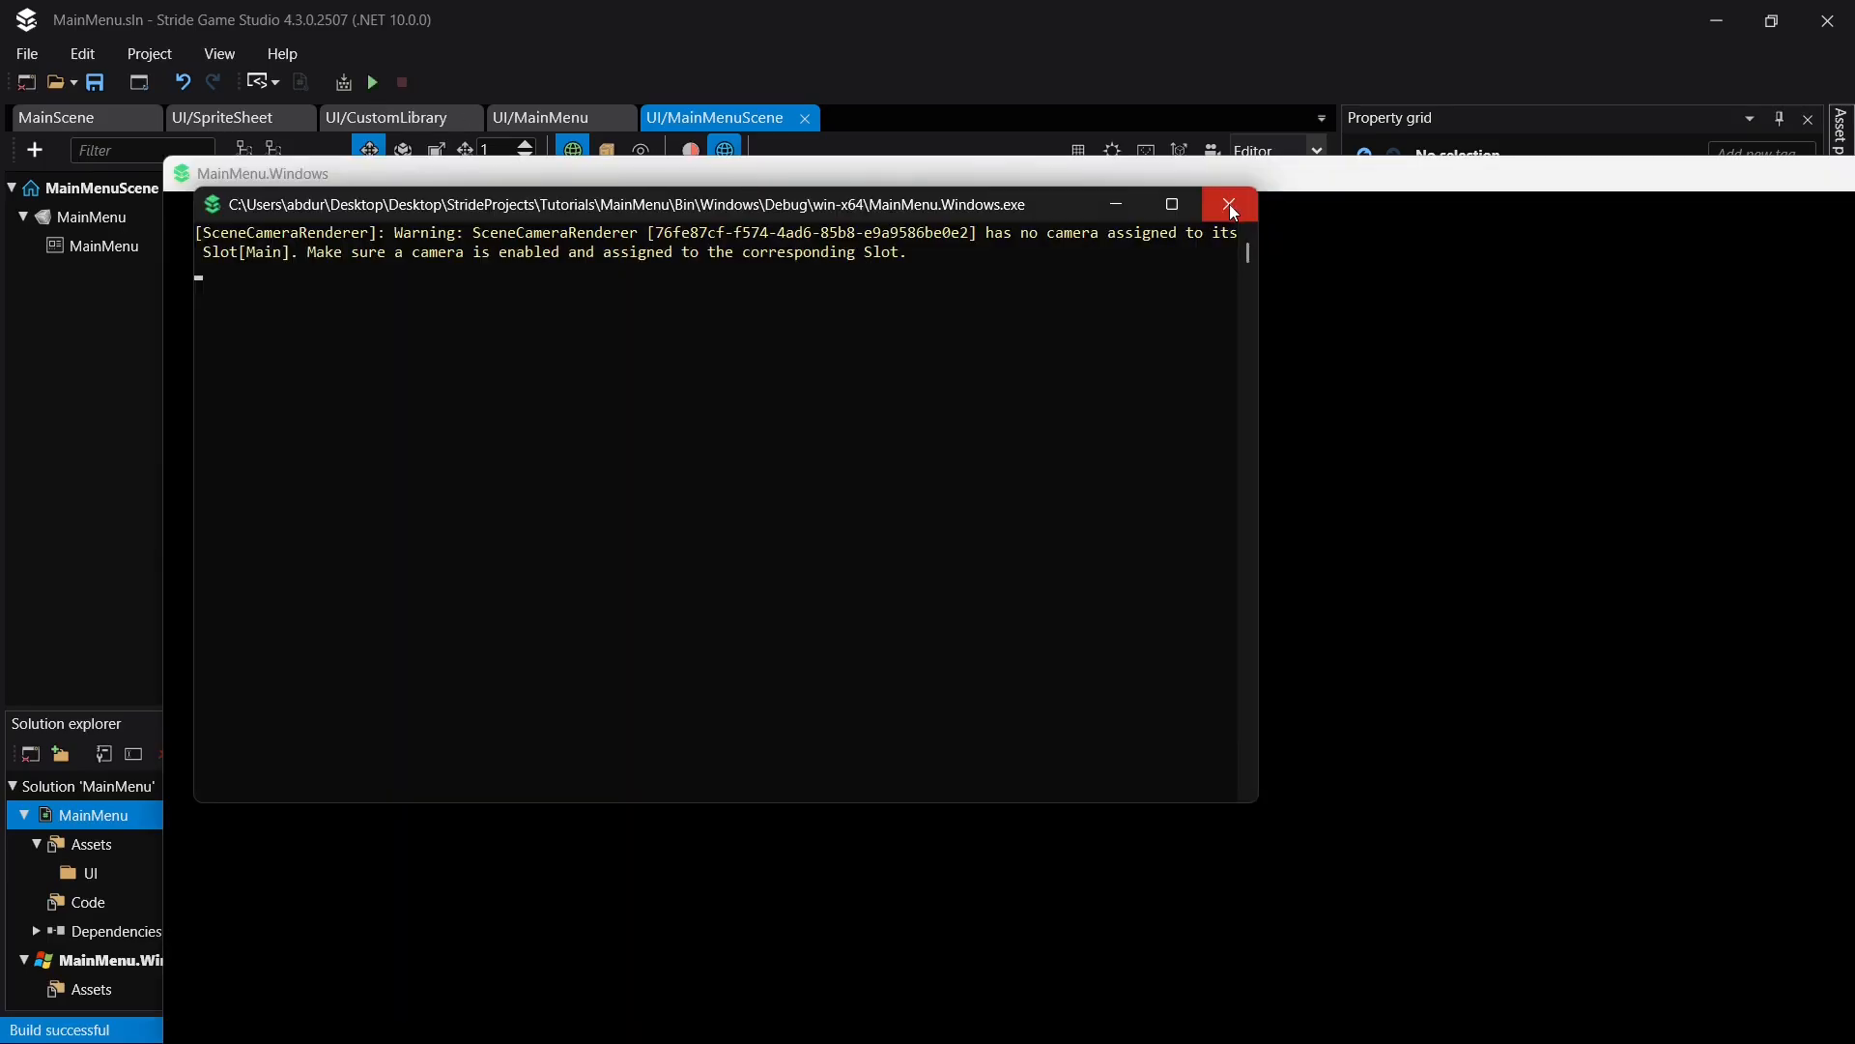
pyautogui.click(1230, 205)
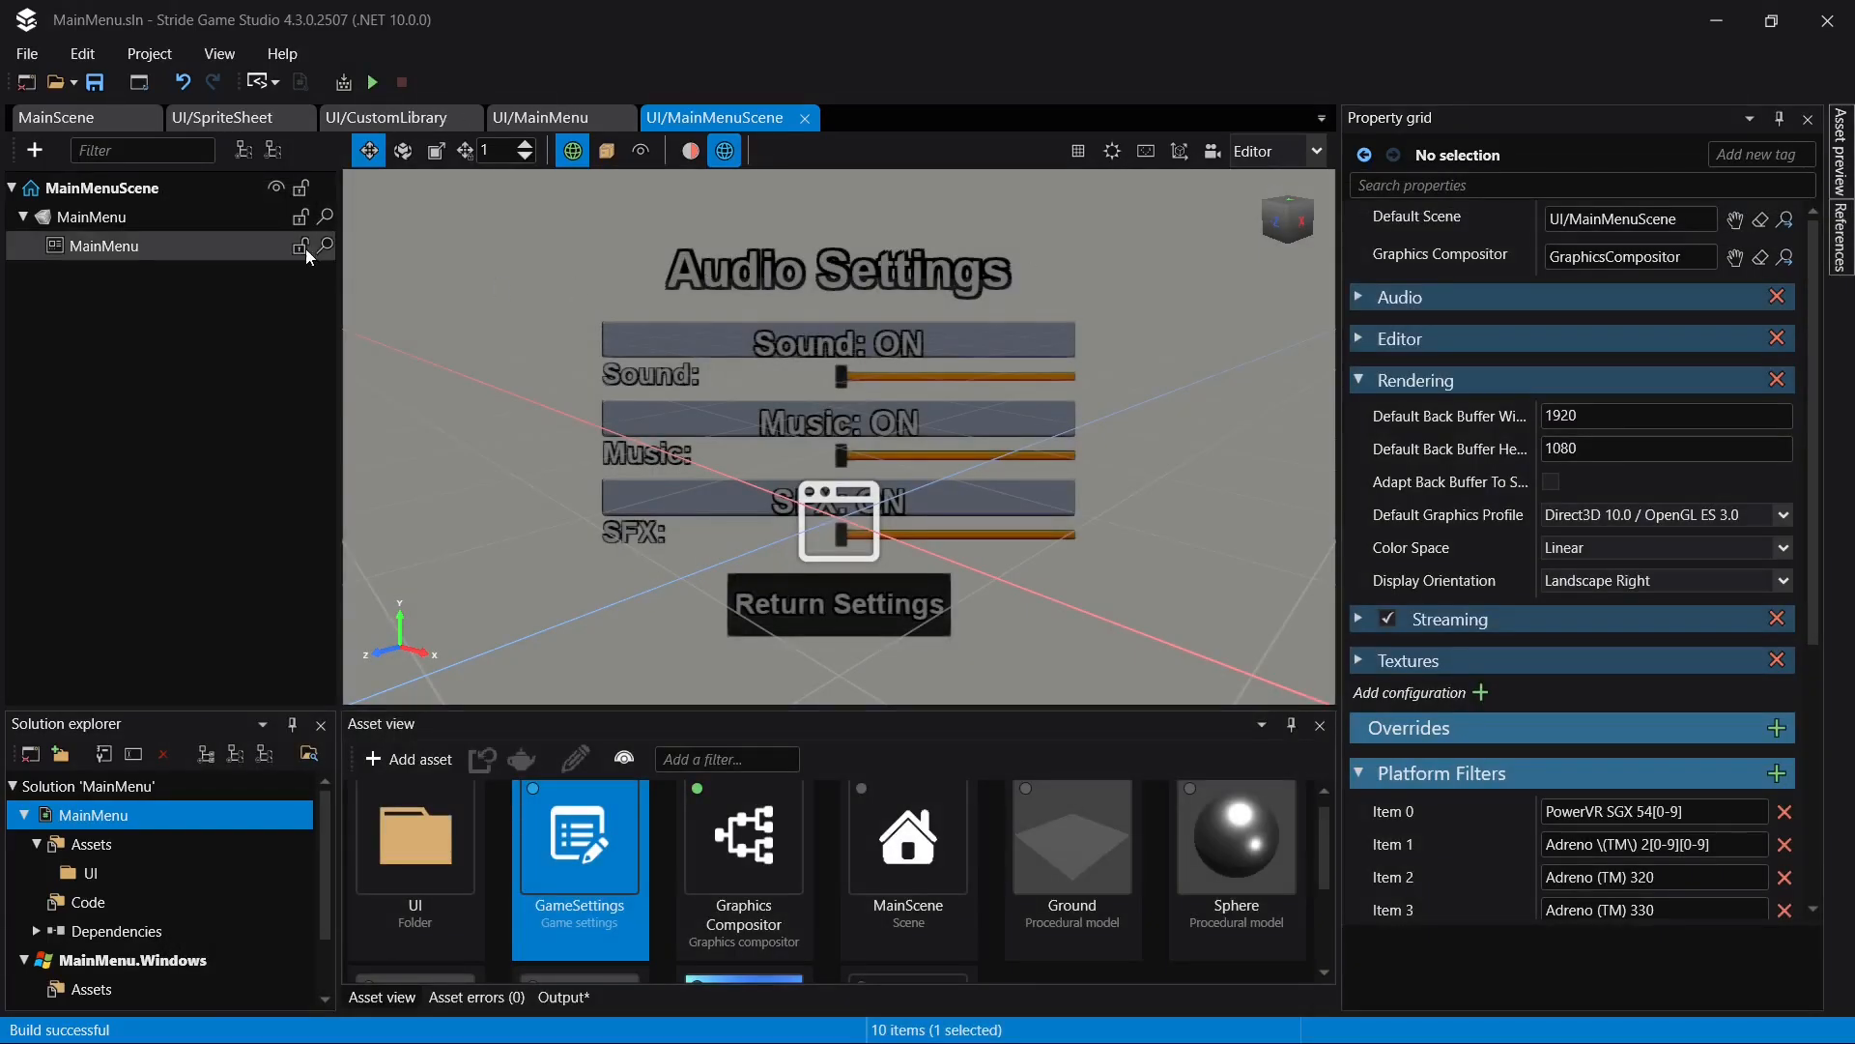
# - Add an orthographic camera to MainMenuScene
pyautogui.click(178, 192)
pyautogui.rightClick(180, 197)
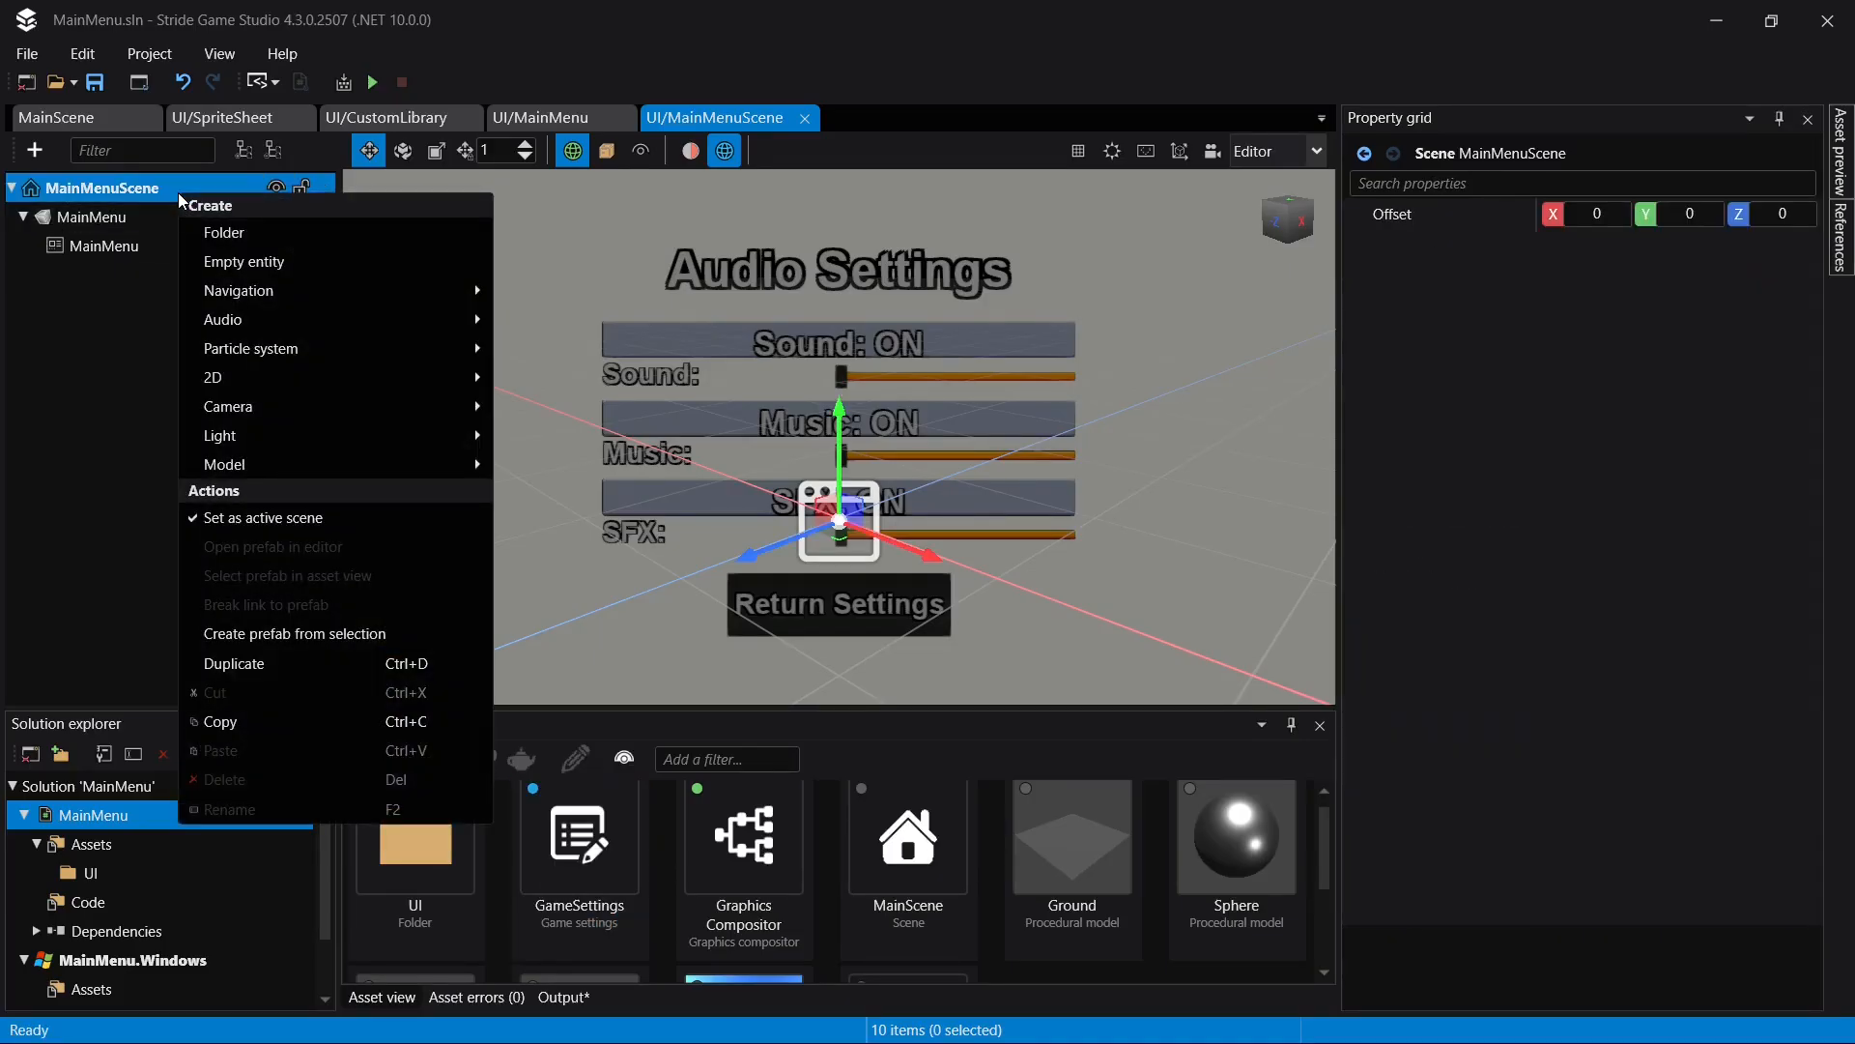
pyautogui.moveTo(408, 404)
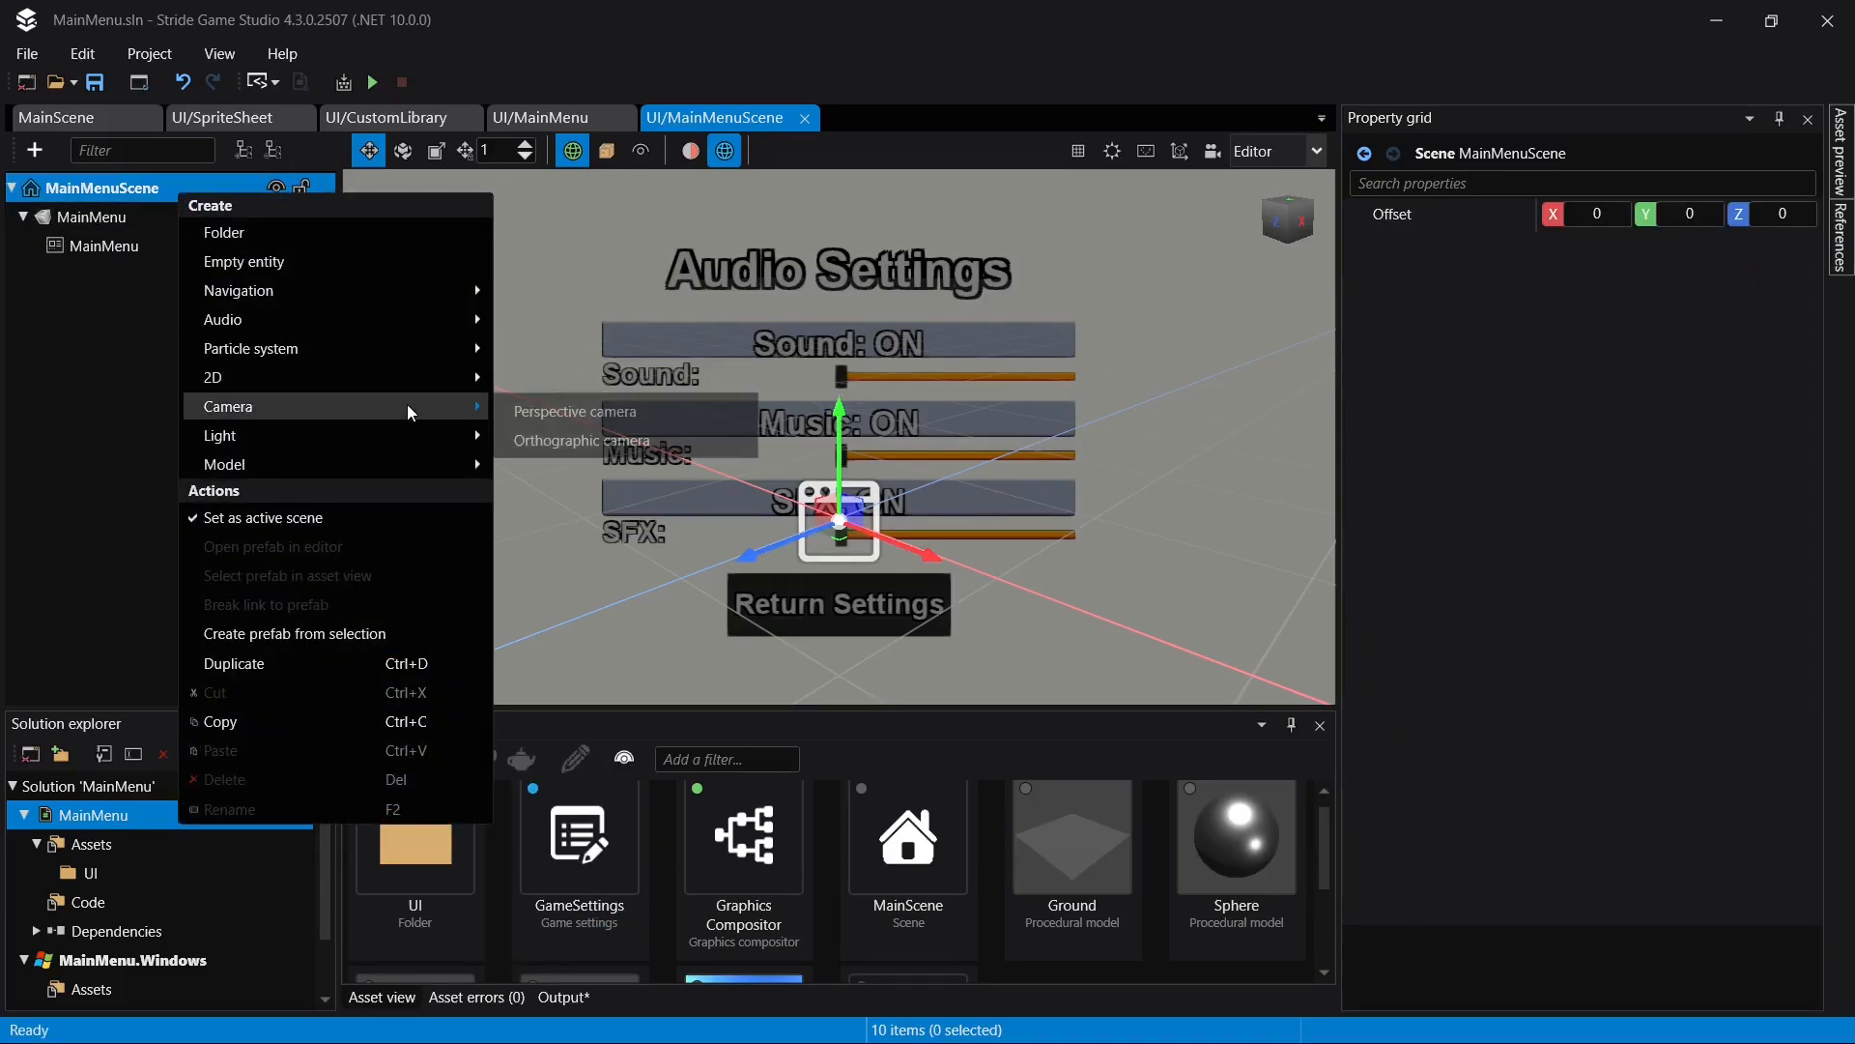
pyautogui.click(641, 441)
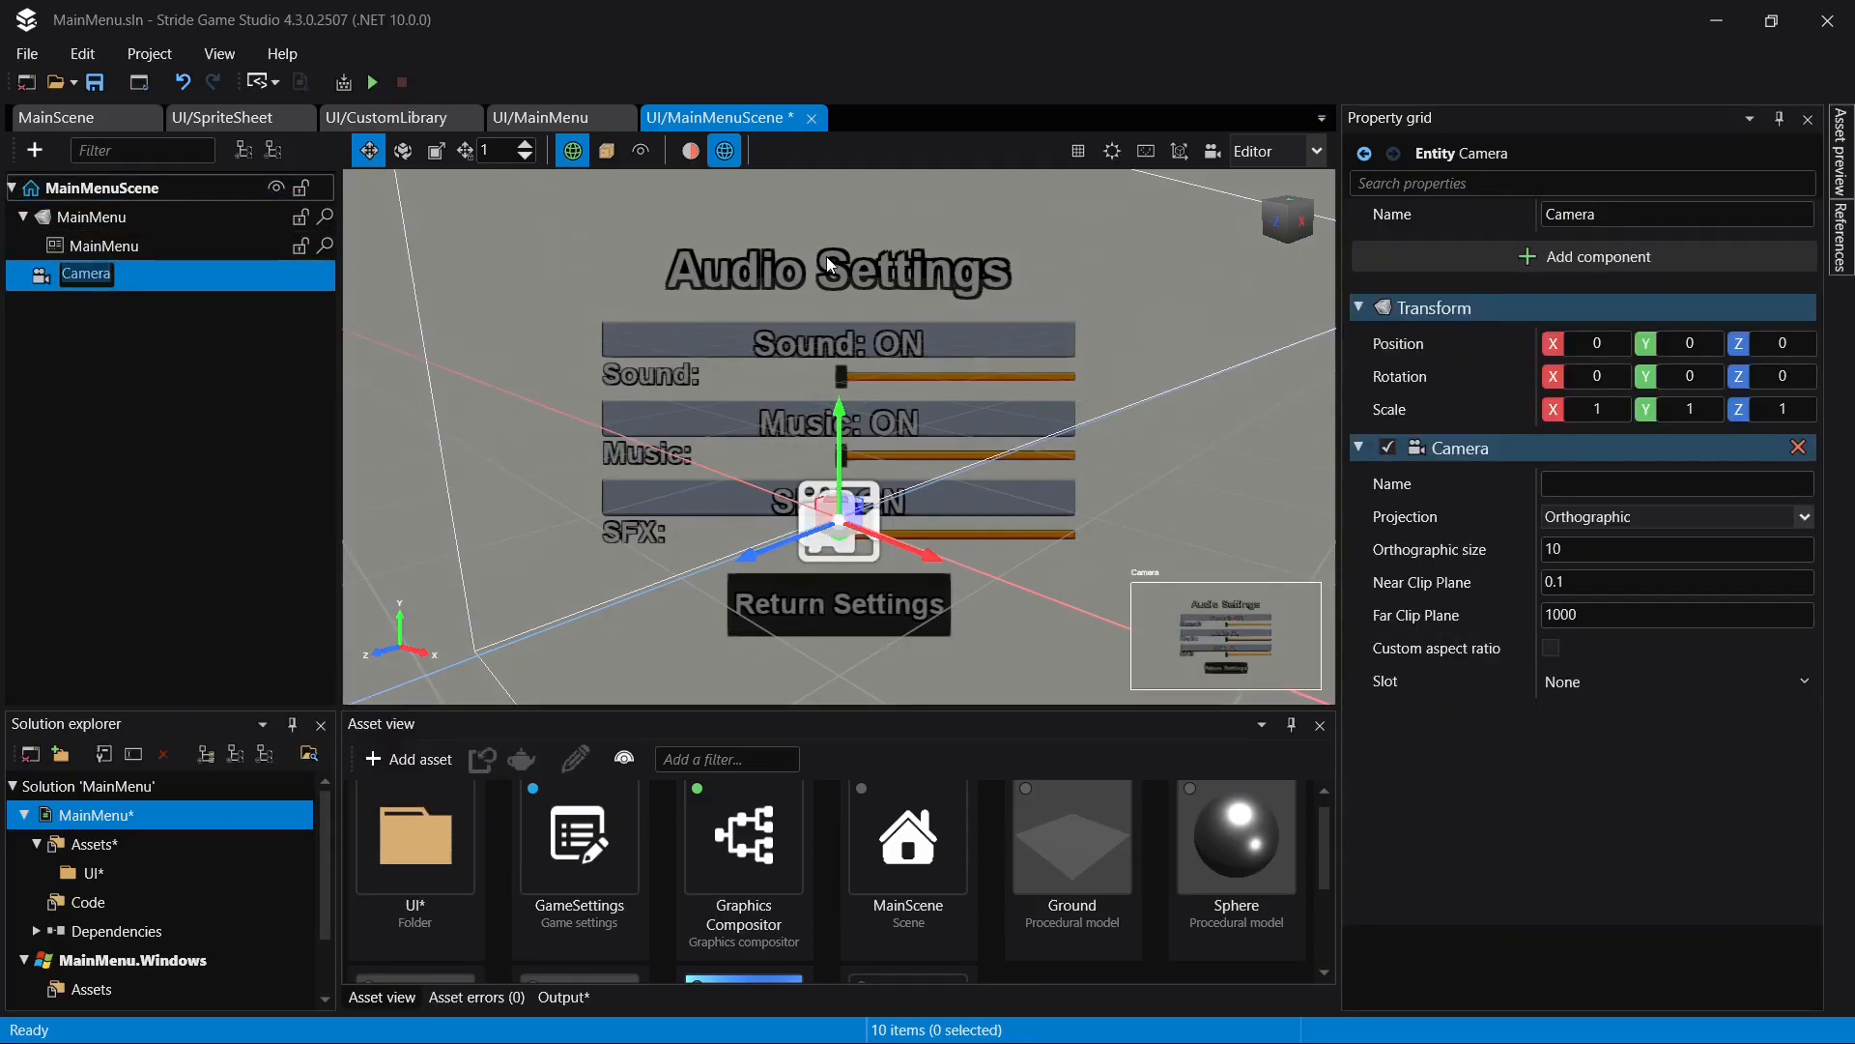
# - Assign the camera's slot to GraphicsCompositor > Main and save the scene
pyautogui.click(1803, 682)
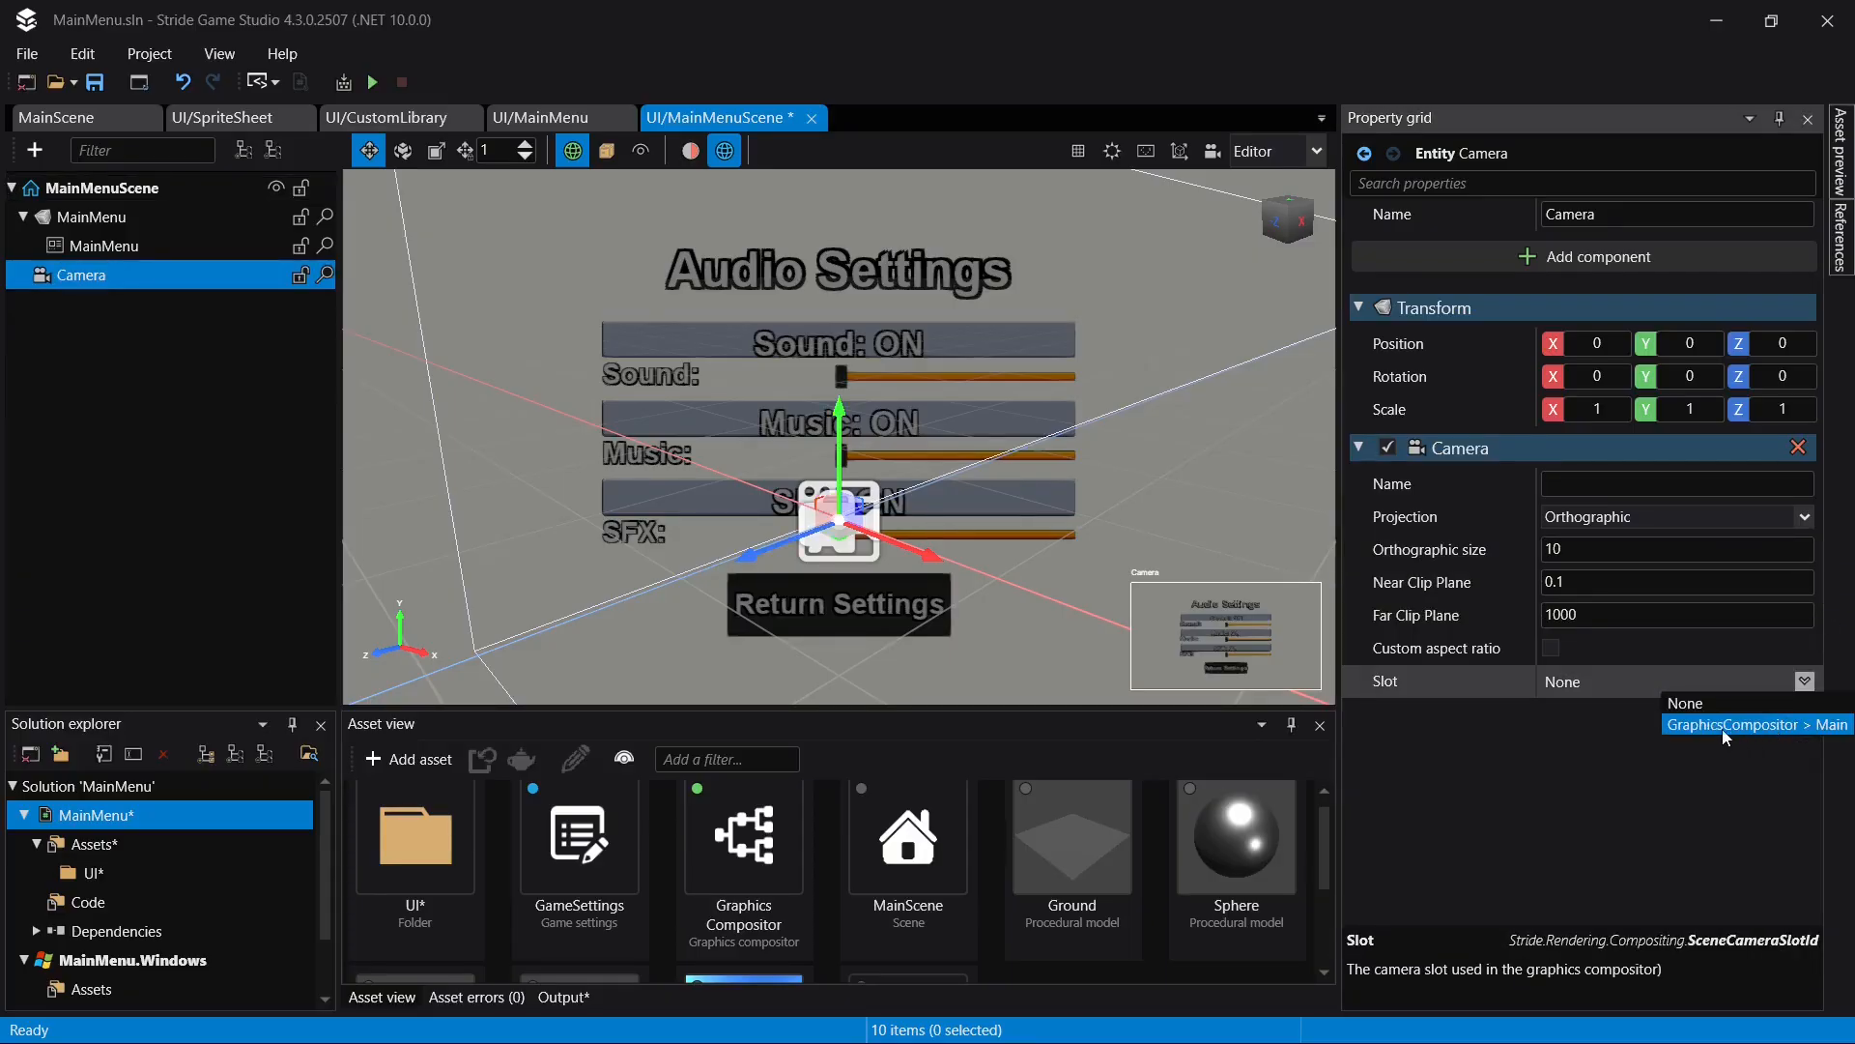
pyautogui.click(1827, 724)
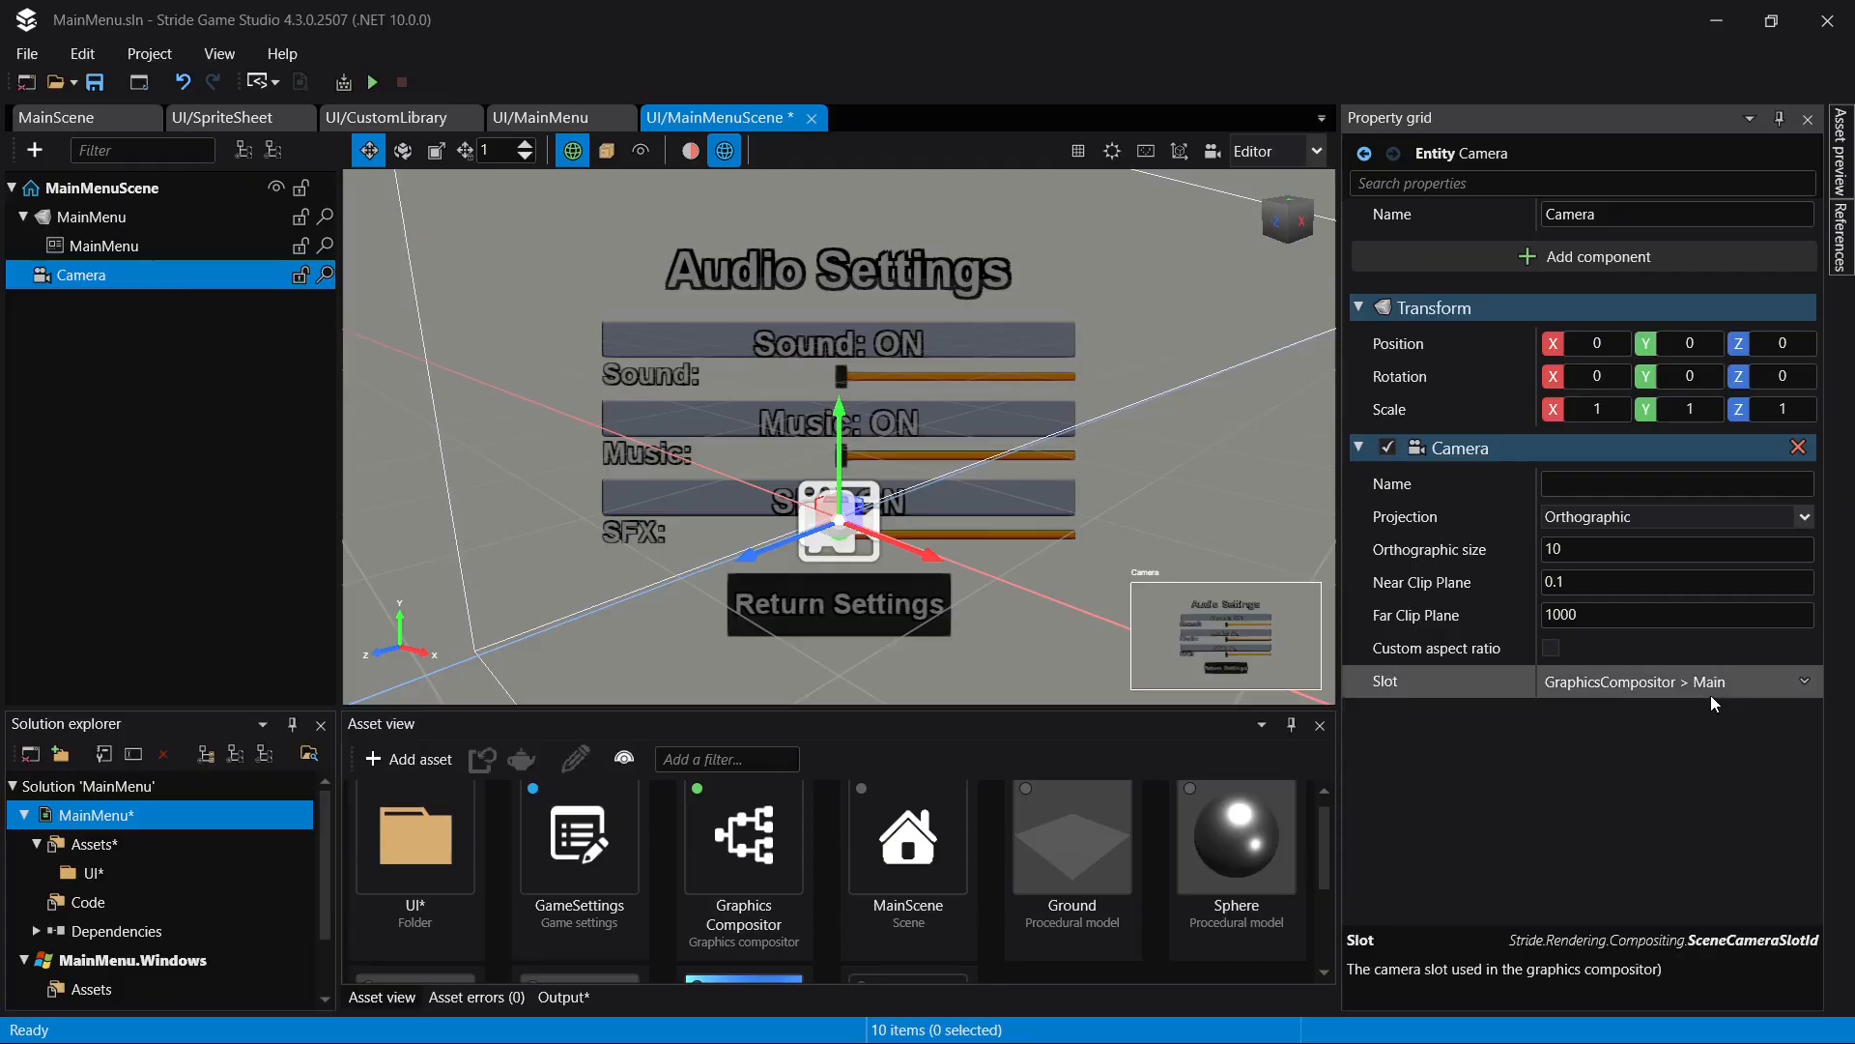
pyautogui.hotkey('ctrl', 's')
# - Run the game, reposition its window to show the full Audio Settings page and test the Sound slider at several positions
pyautogui.click(372, 81)
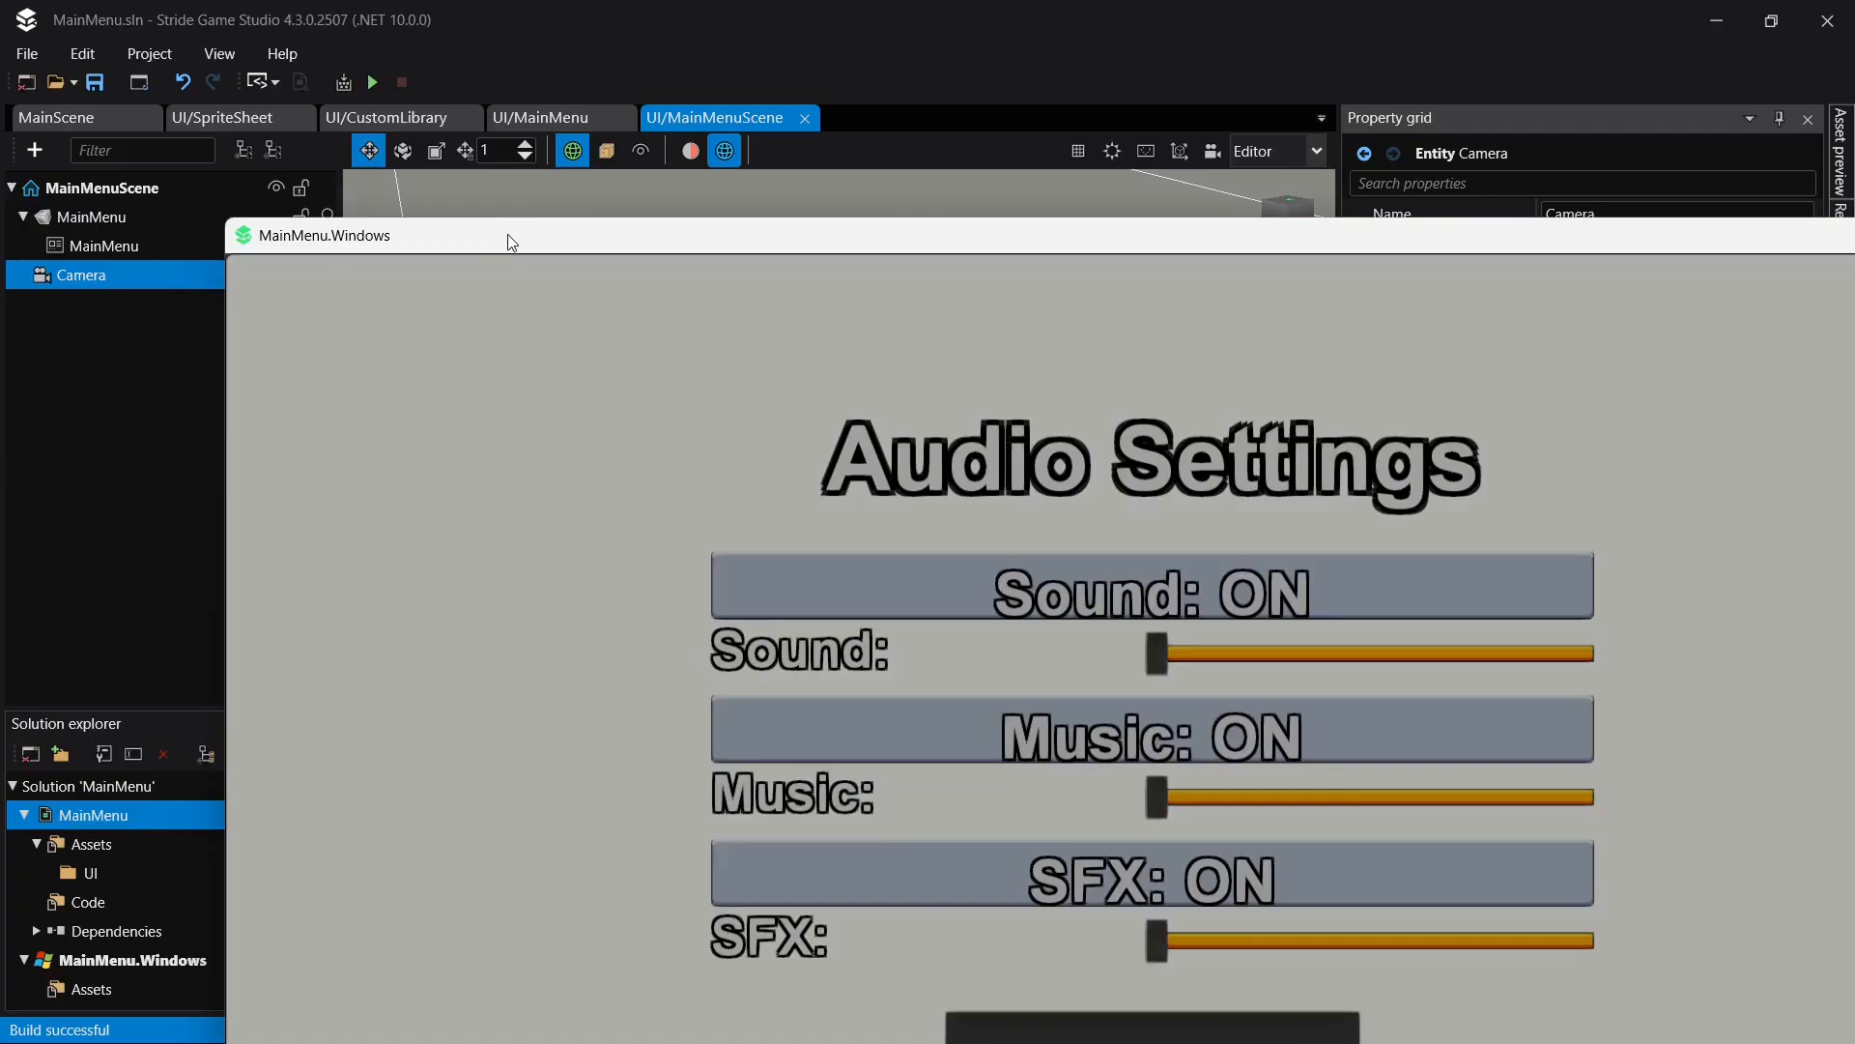
pyautogui.moveTo(509, 238); pyautogui.dragTo(286, 69)
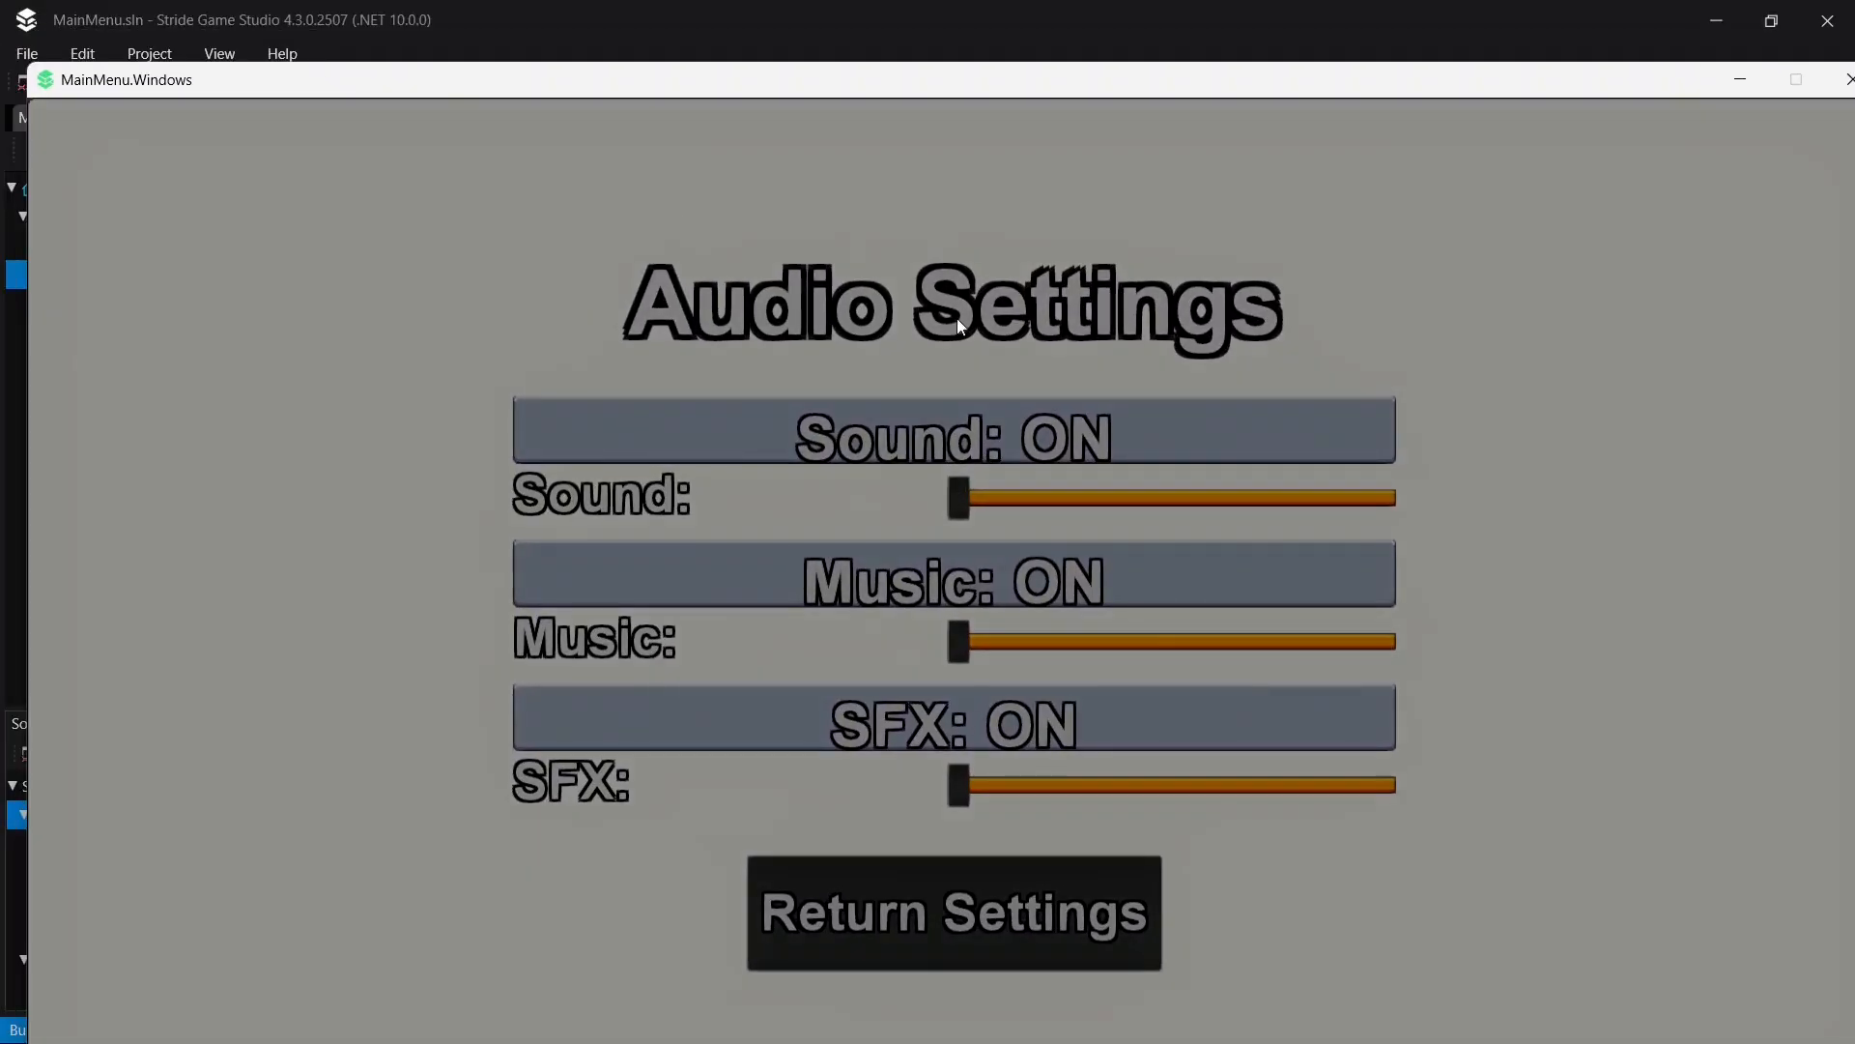
pyautogui.click(1108, 505)
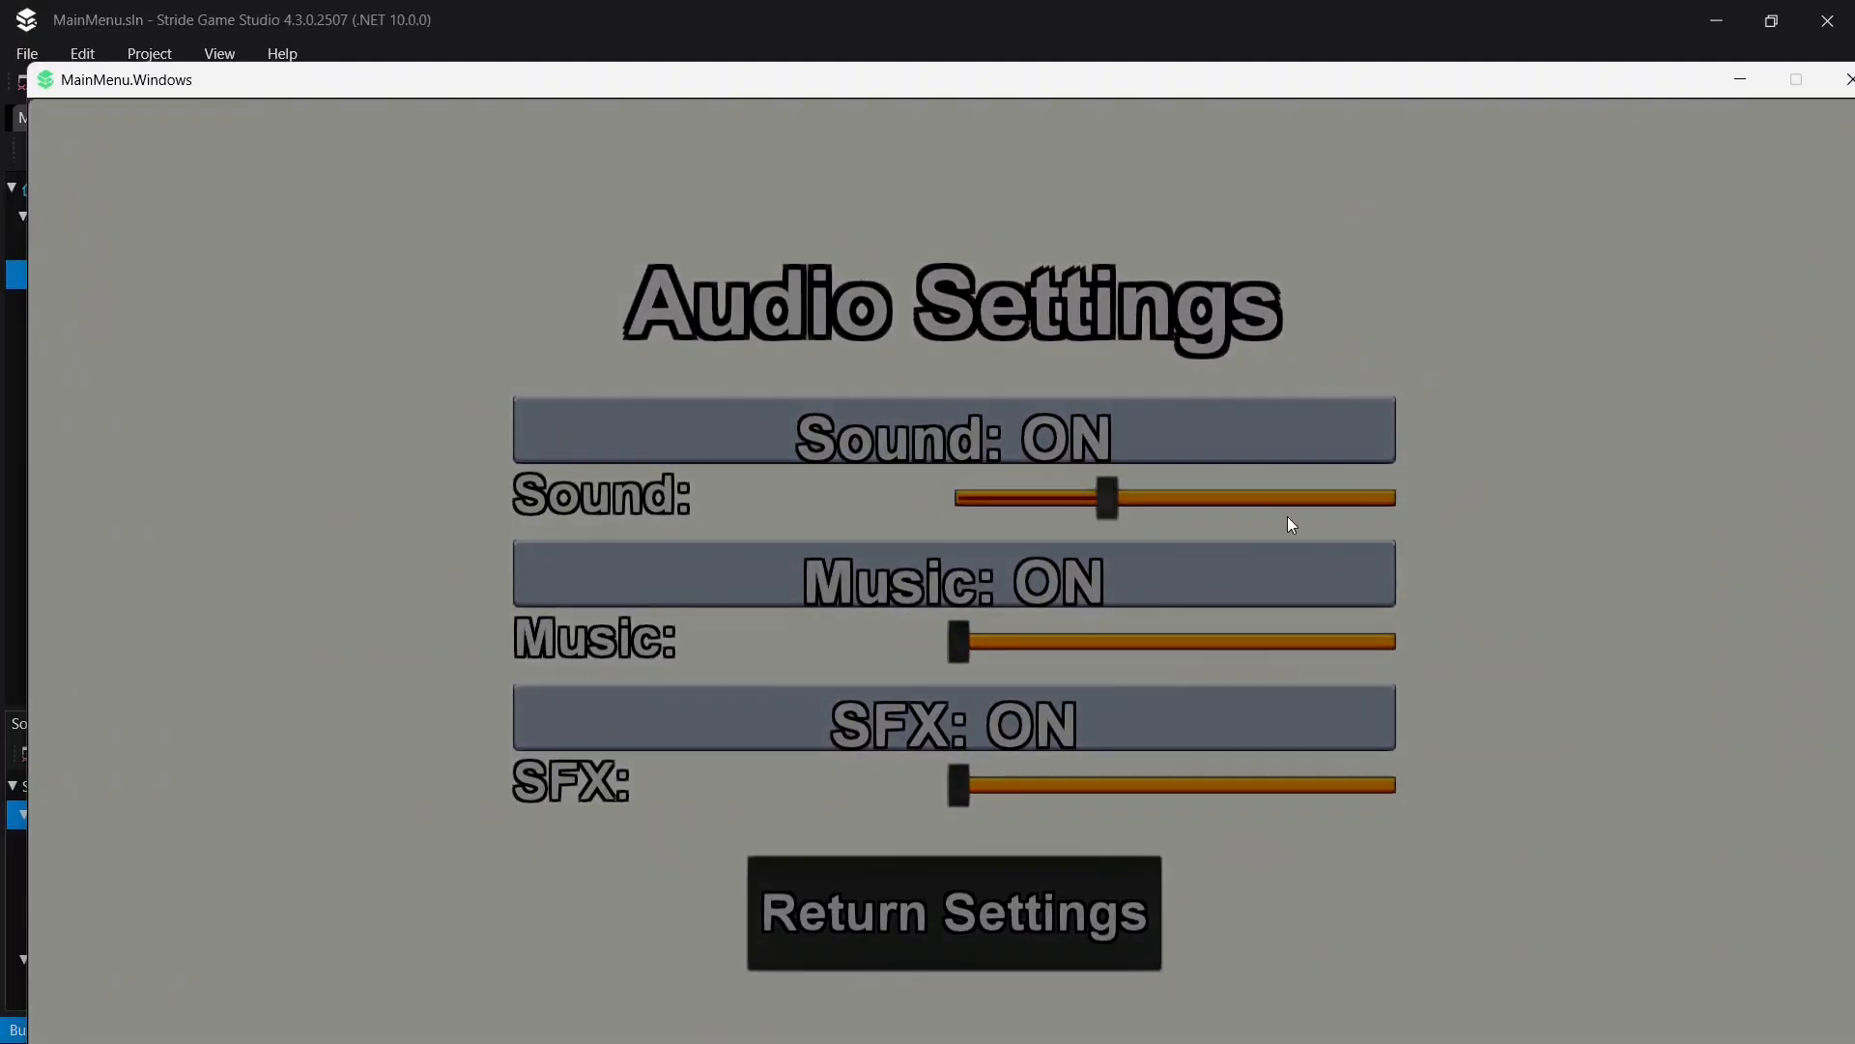
pyautogui.click(1313, 497)
pyautogui.click(1043, 500)
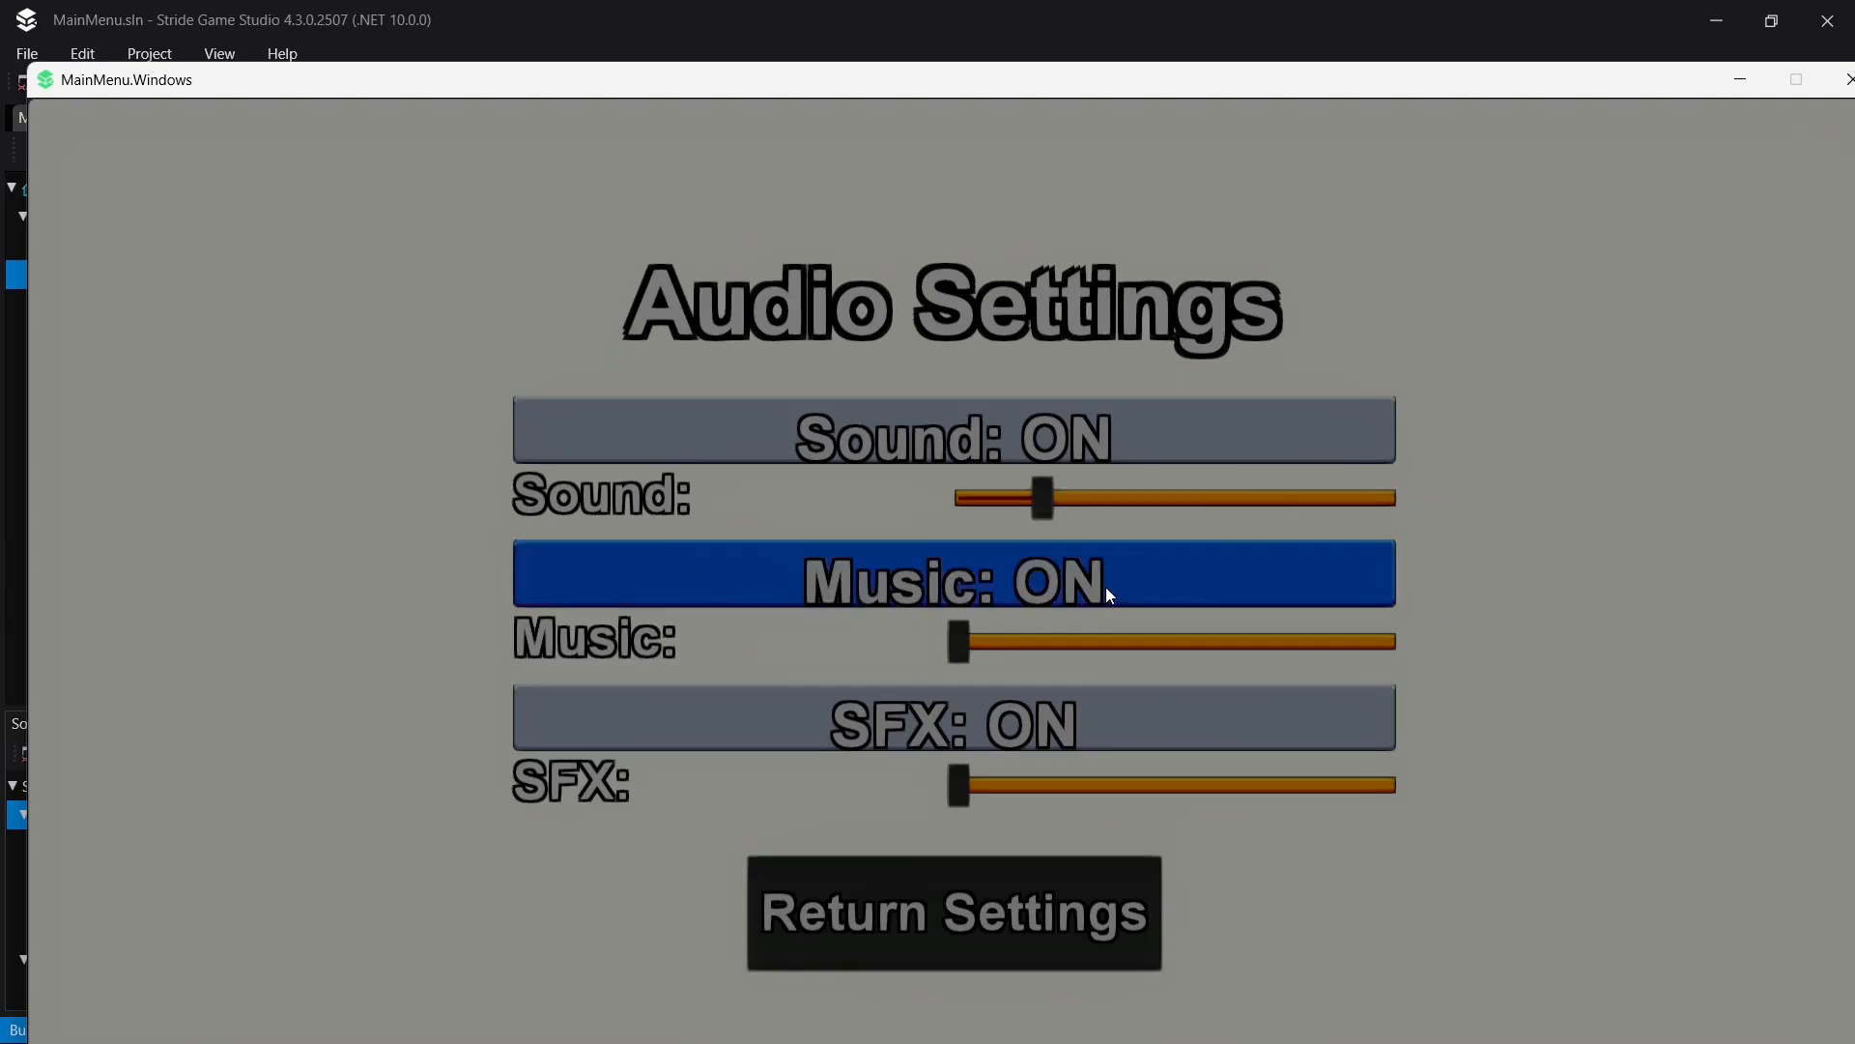
# - Close the running game and set AudioSettingsLayer's visibility to Hidden in the UI/MainMenu page
pyautogui.moveTo(1685, 80); pyautogui.dragTo(1578, 85)
pyautogui.click(1745, 85)
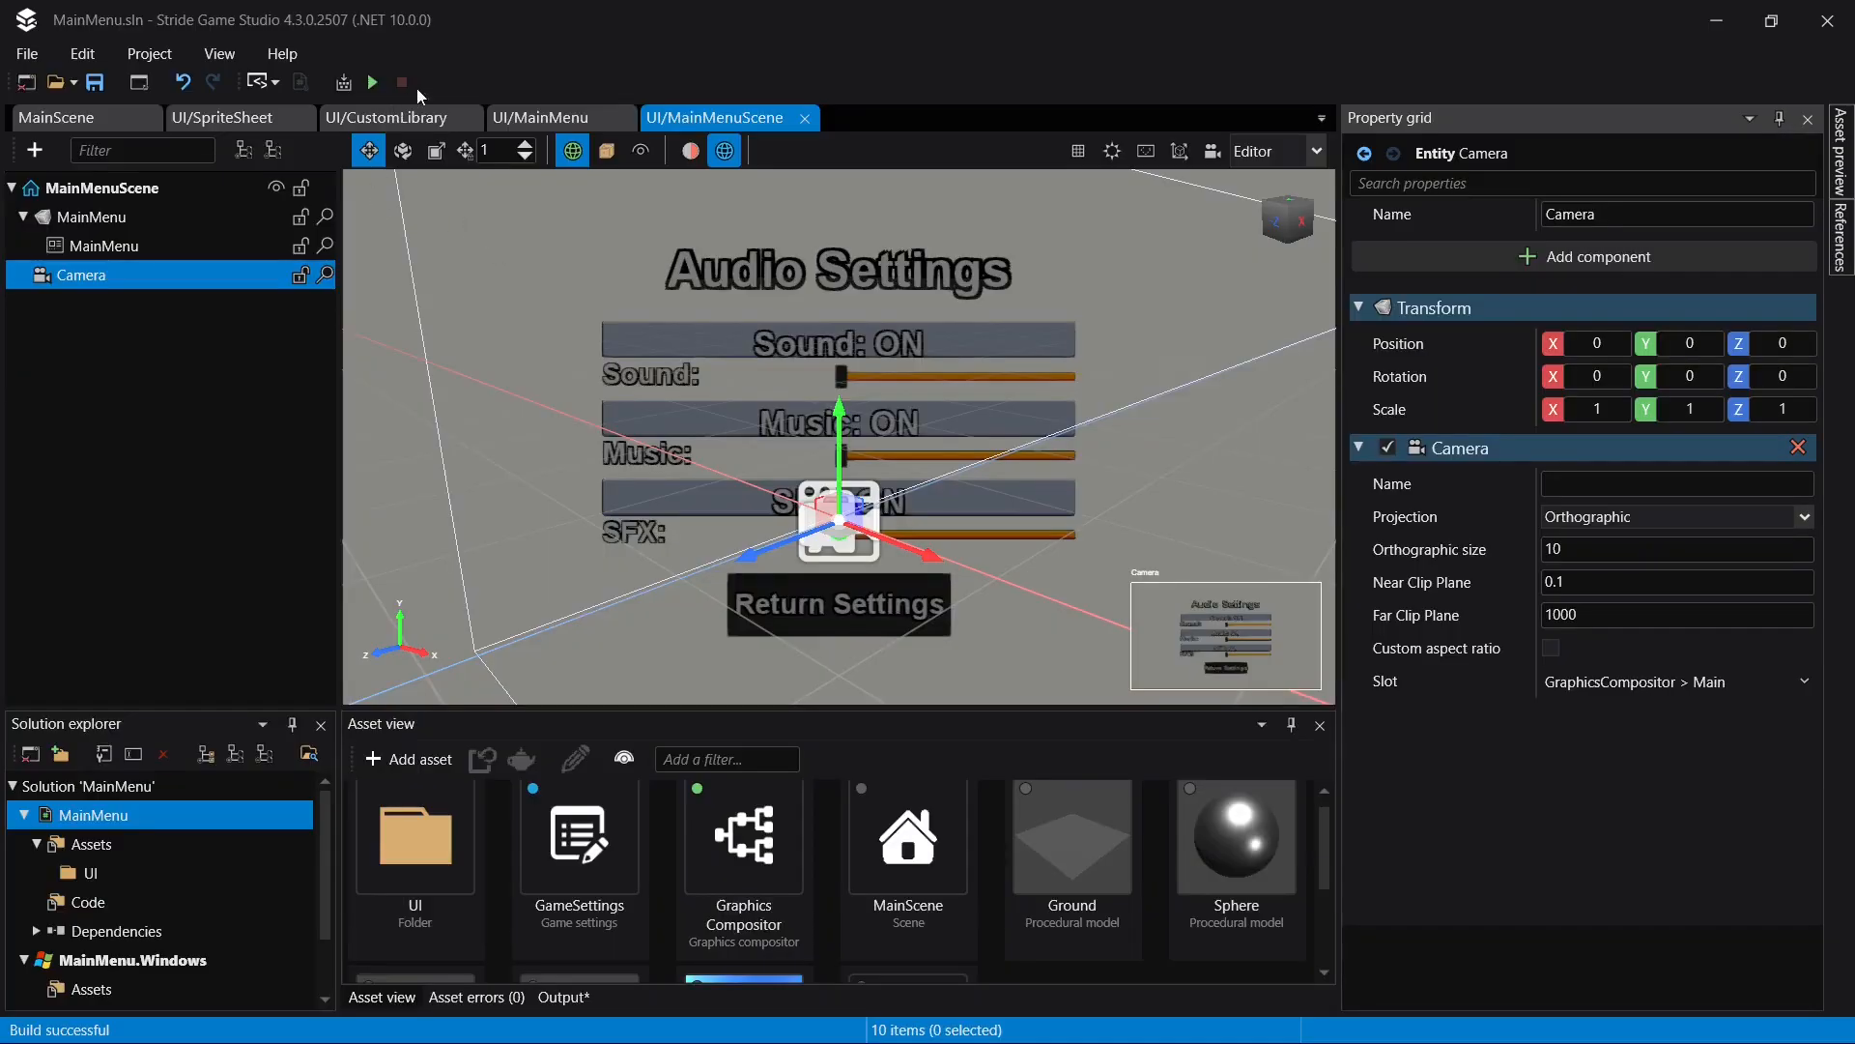
pyautogui.click(544, 123)
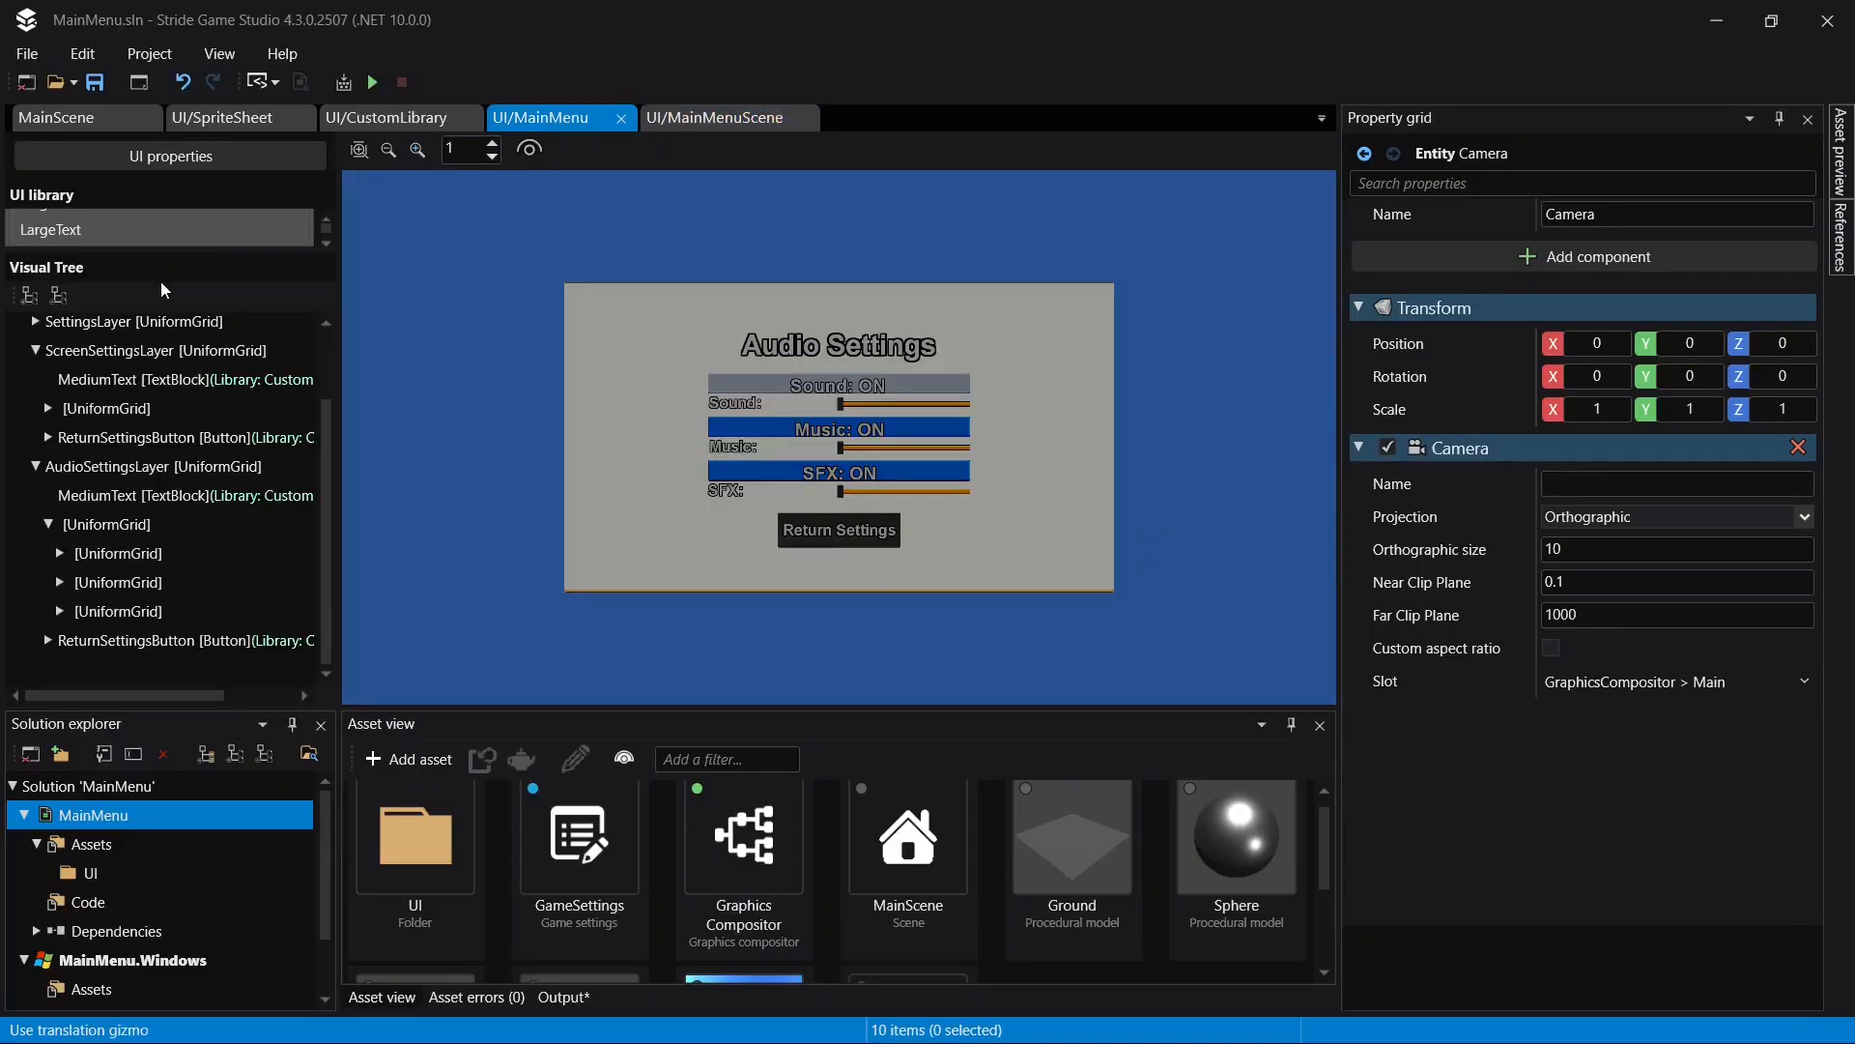
pyautogui.click(34, 350)
pyautogui.click(39, 407)
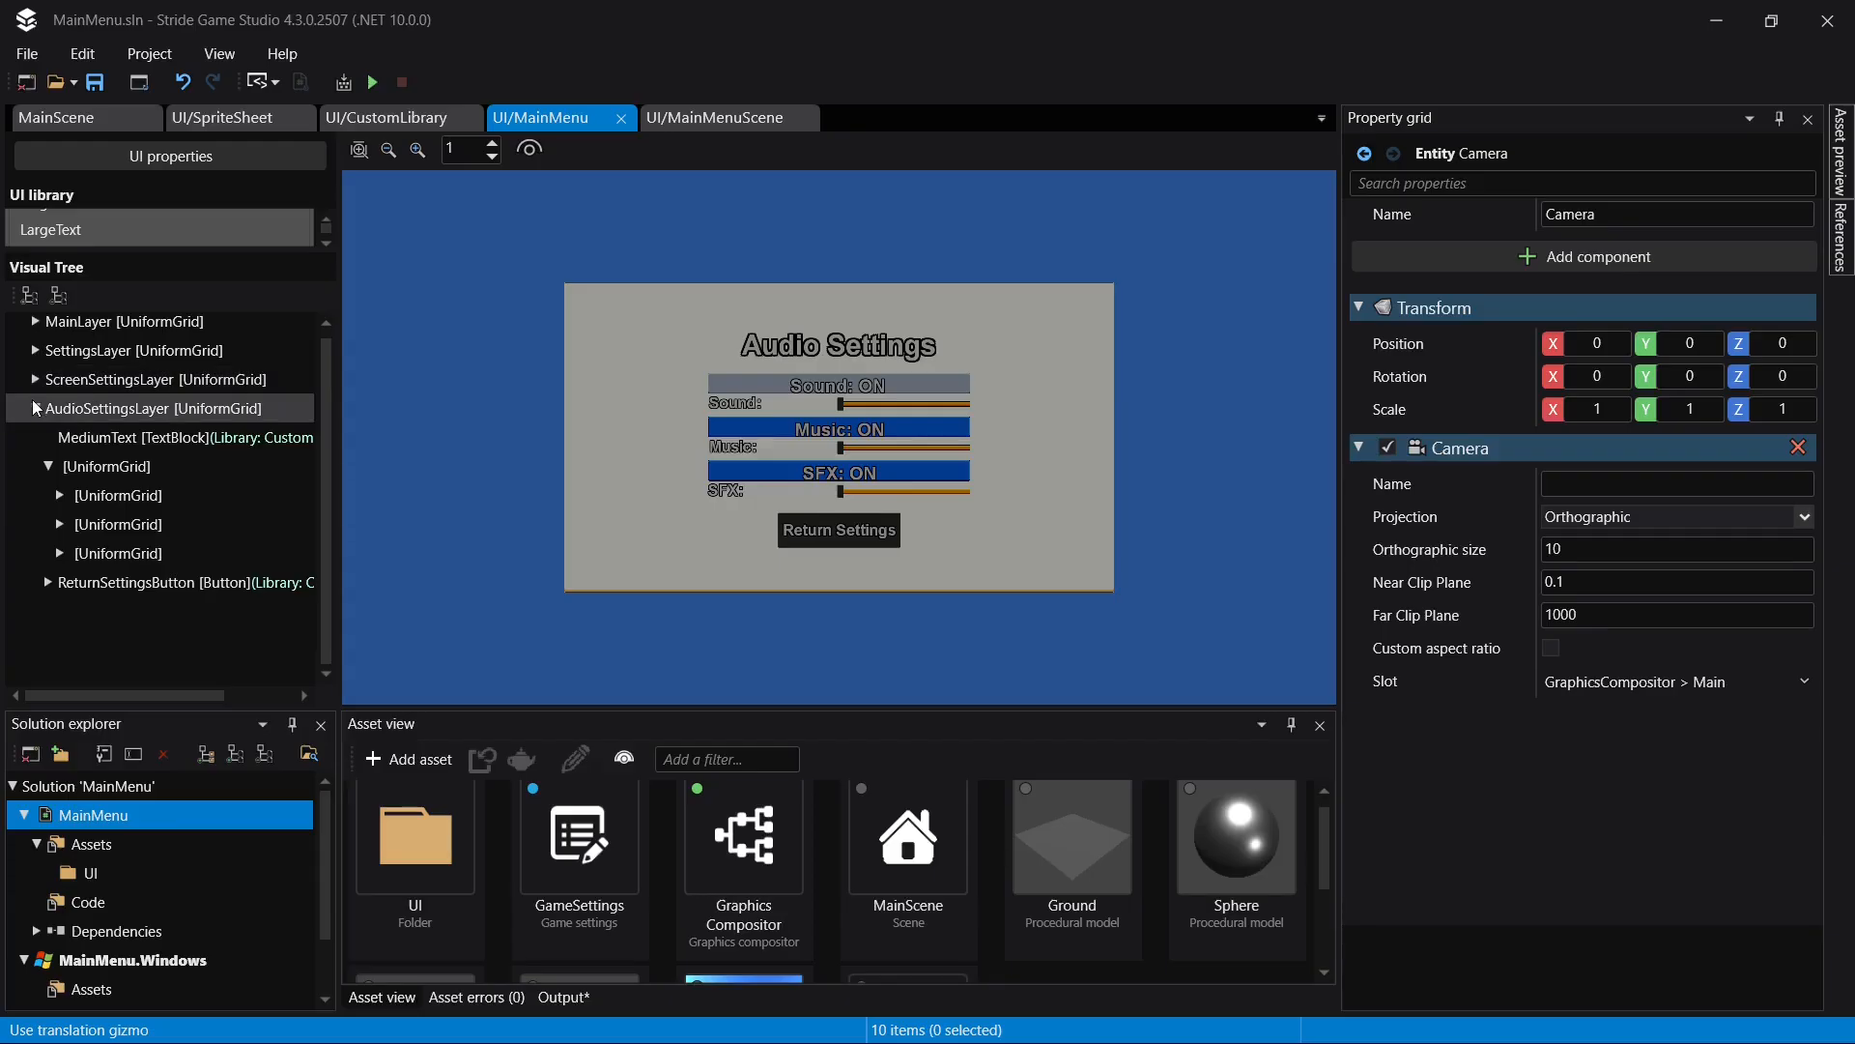
pyautogui.click(35, 407)
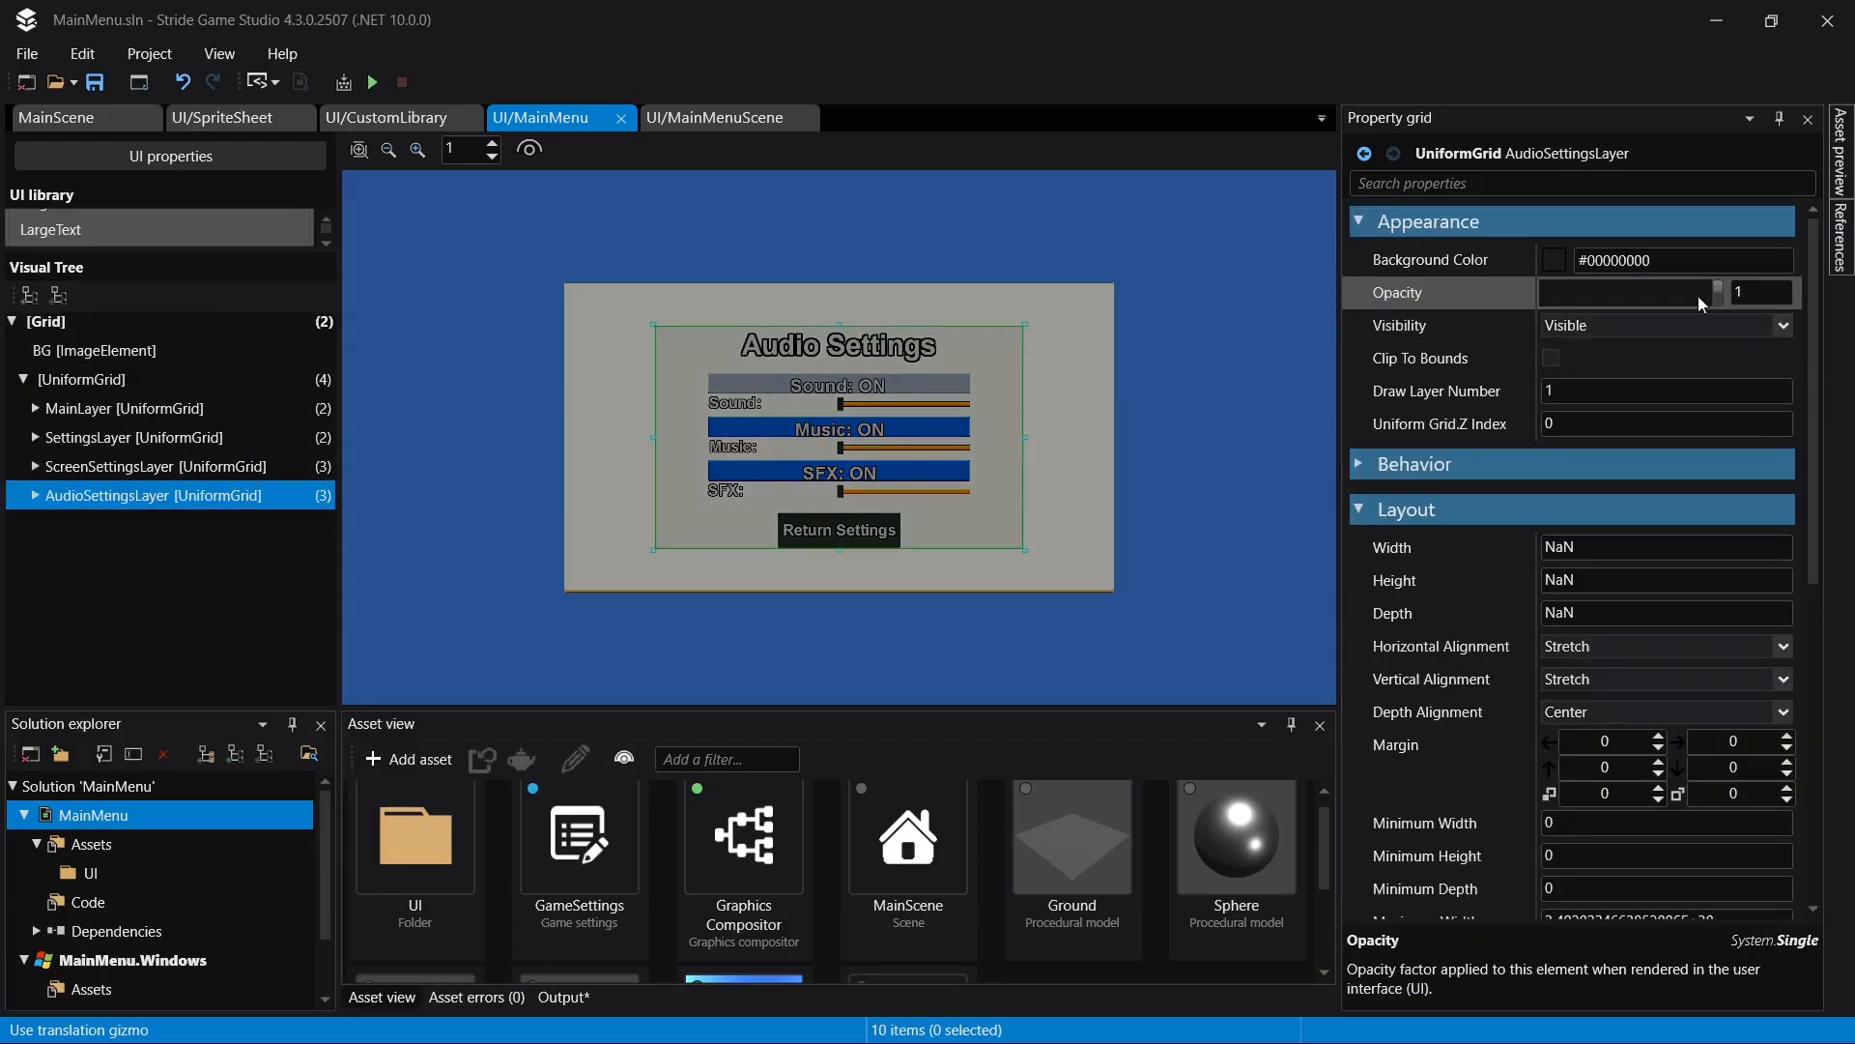
pyautogui.click(1596, 327)
pyautogui.click(1592, 364)
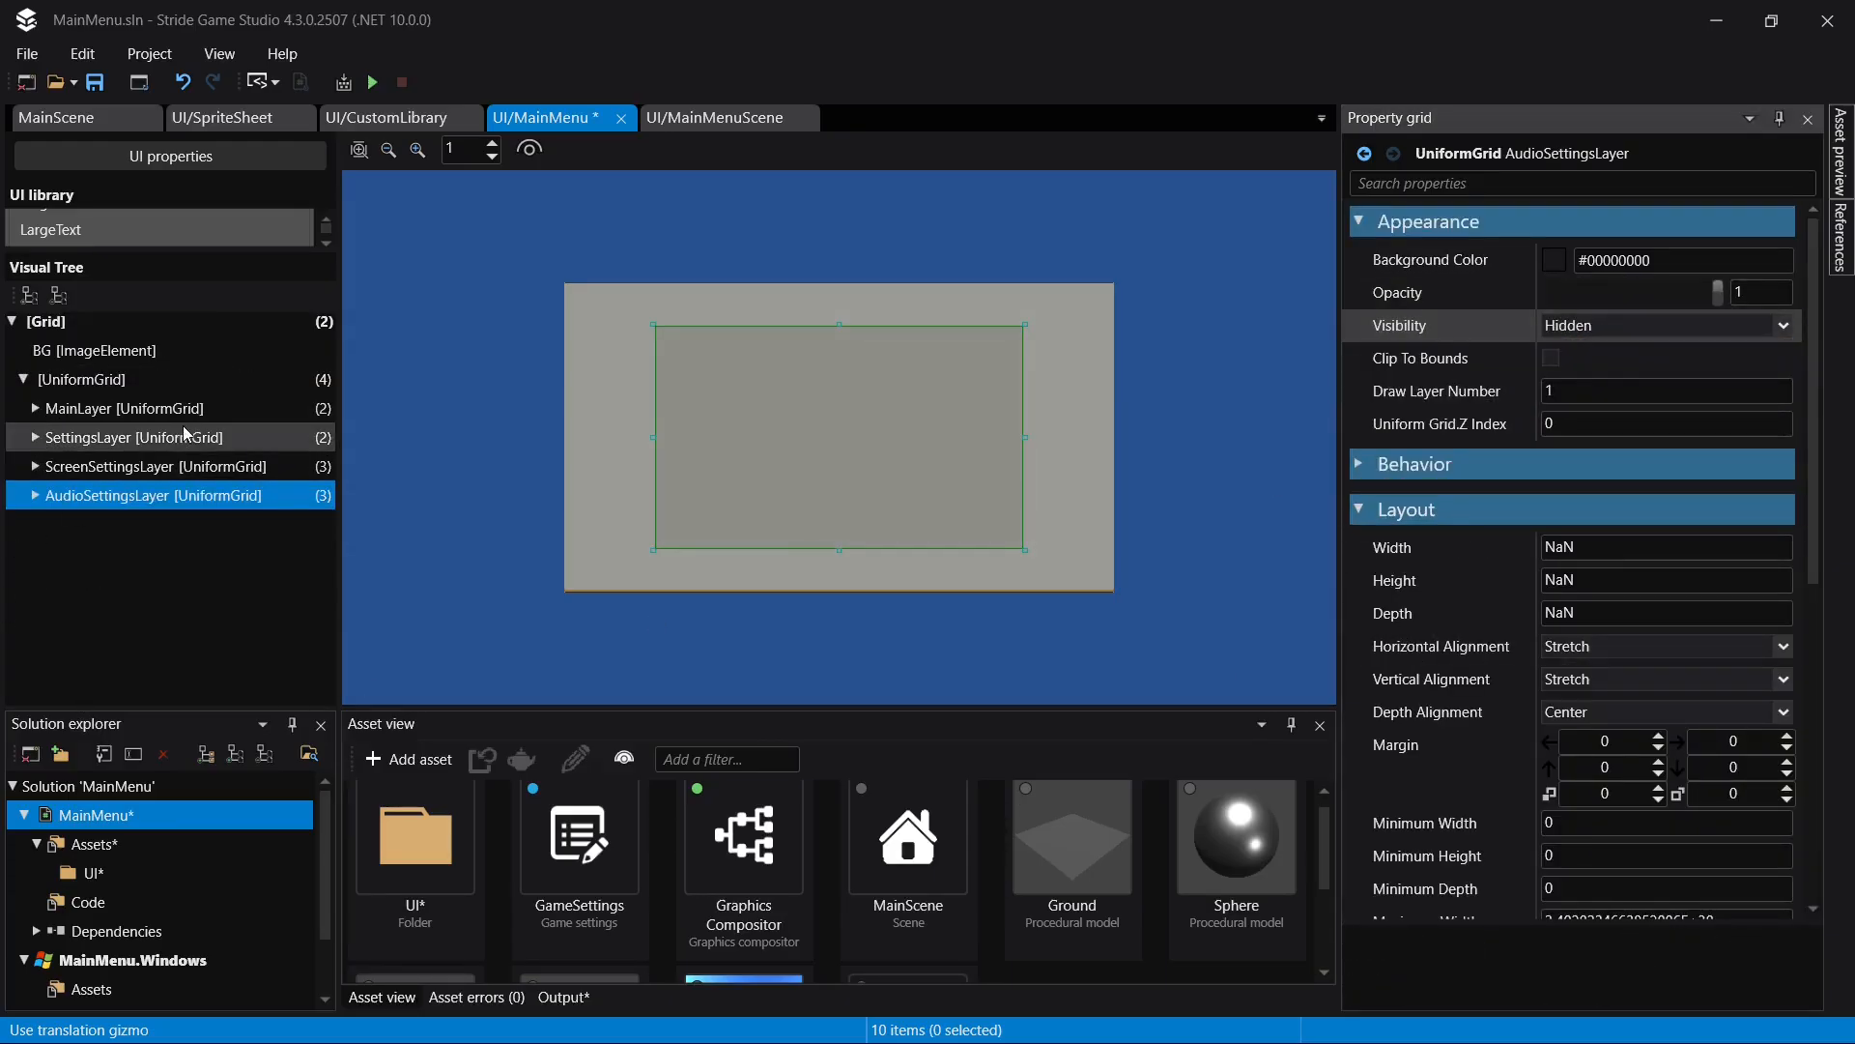
# - Preview ScreenSettingsLayer and SettingsLayer by making each visible in turn, hide both again and show MainLayer
pyautogui.click(170, 461)
pyautogui.click(1642, 327)
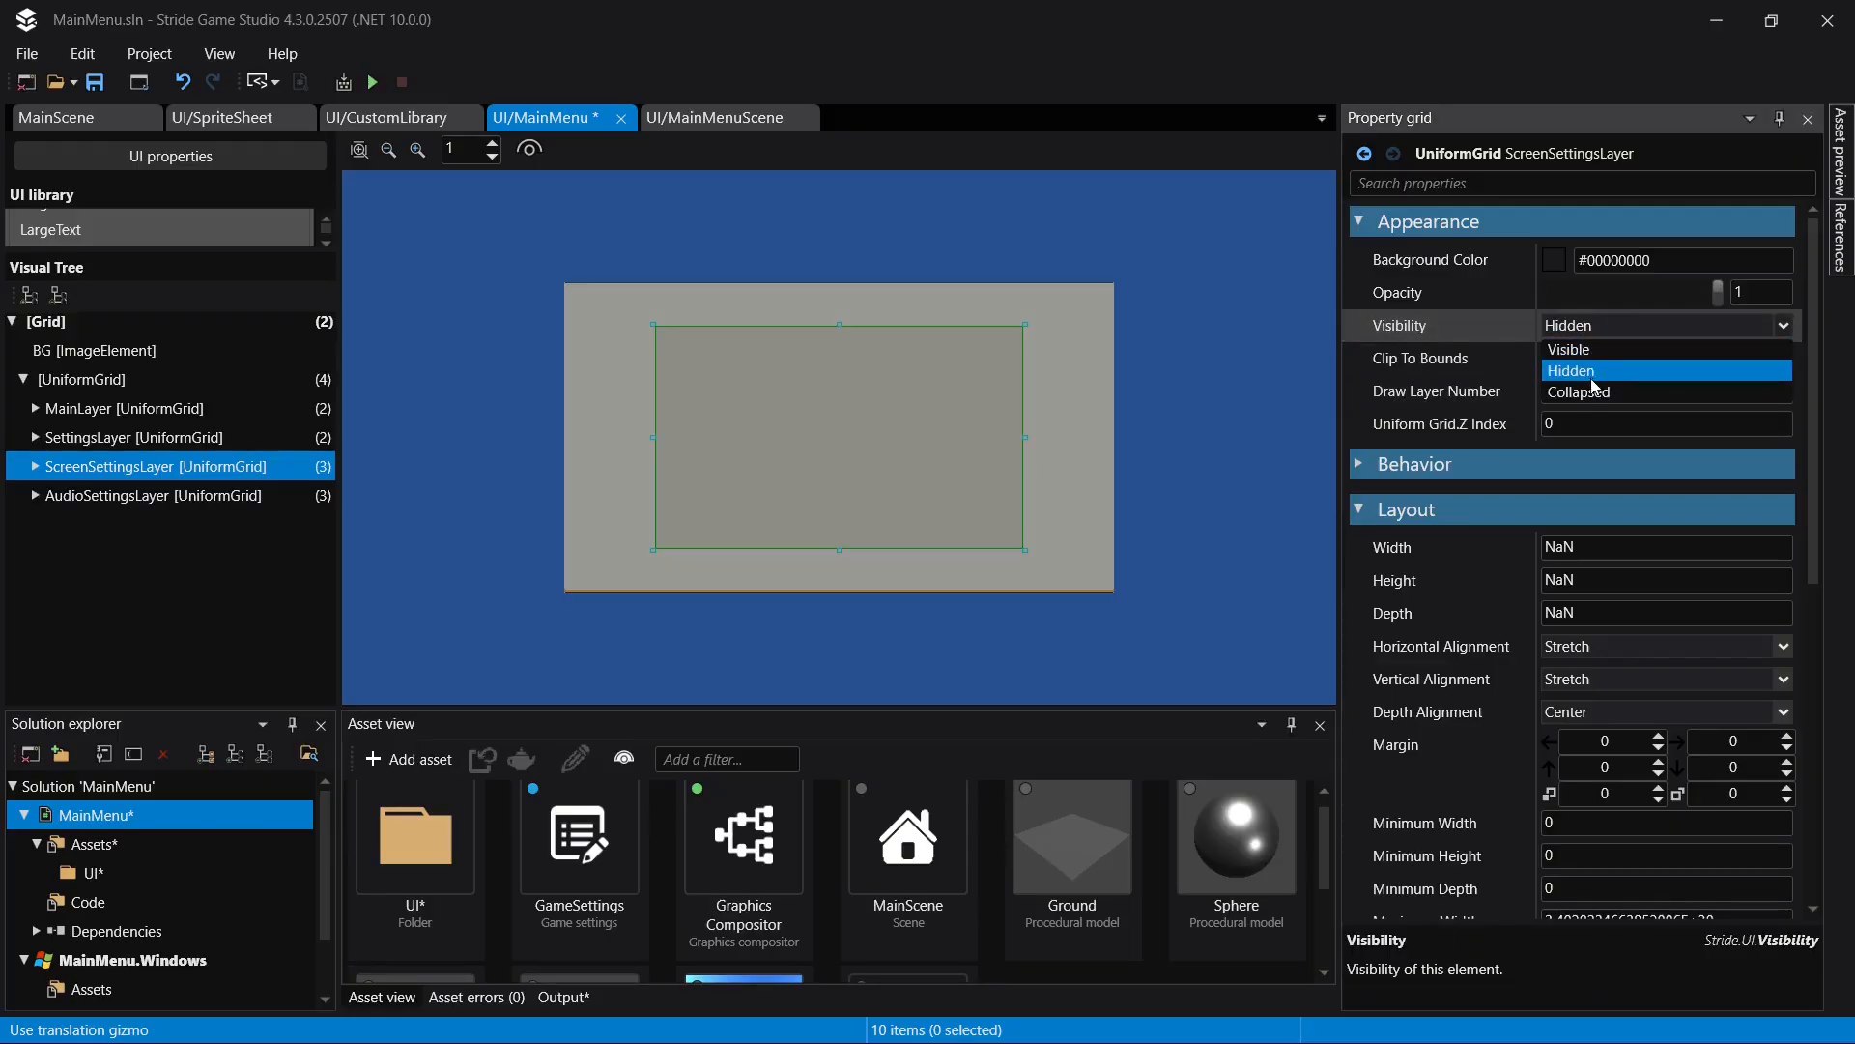
pyautogui.click(1604, 352)
pyautogui.click(135, 437)
pyautogui.click(1596, 326)
pyautogui.click(1587, 351)
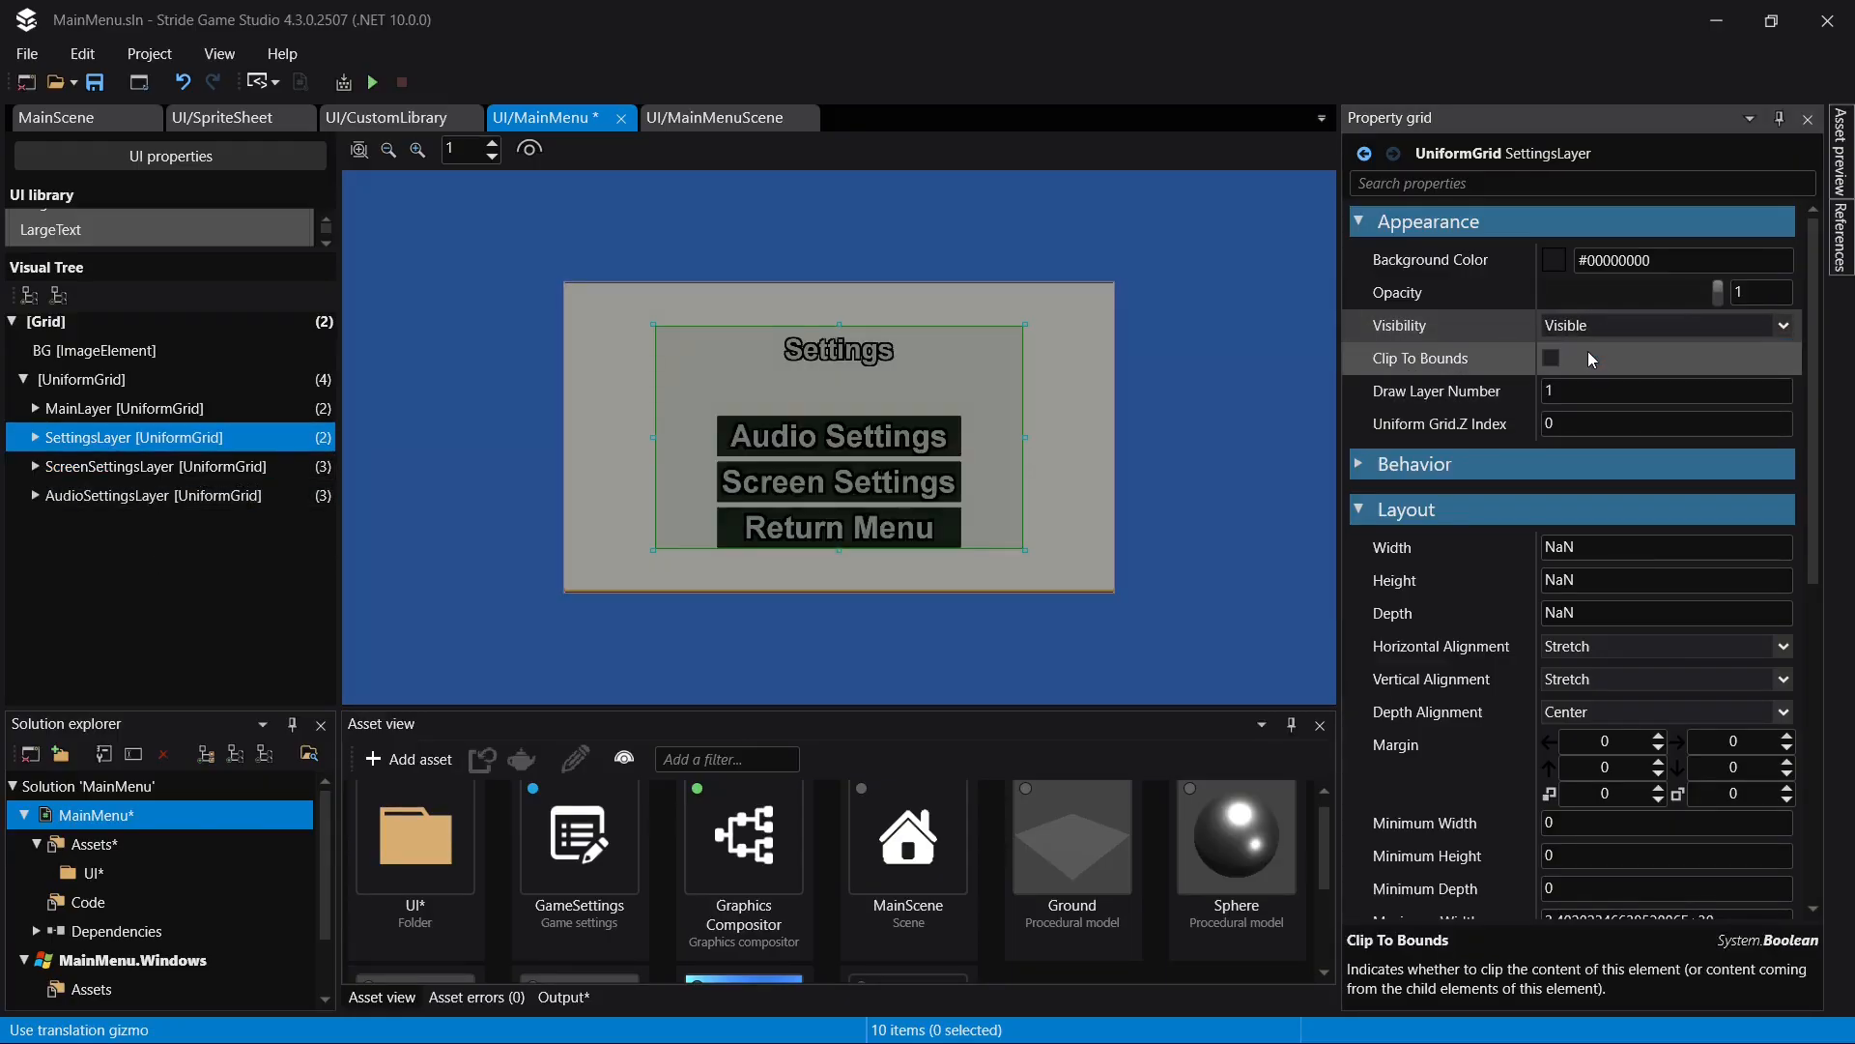
pyautogui.click(1597, 326)
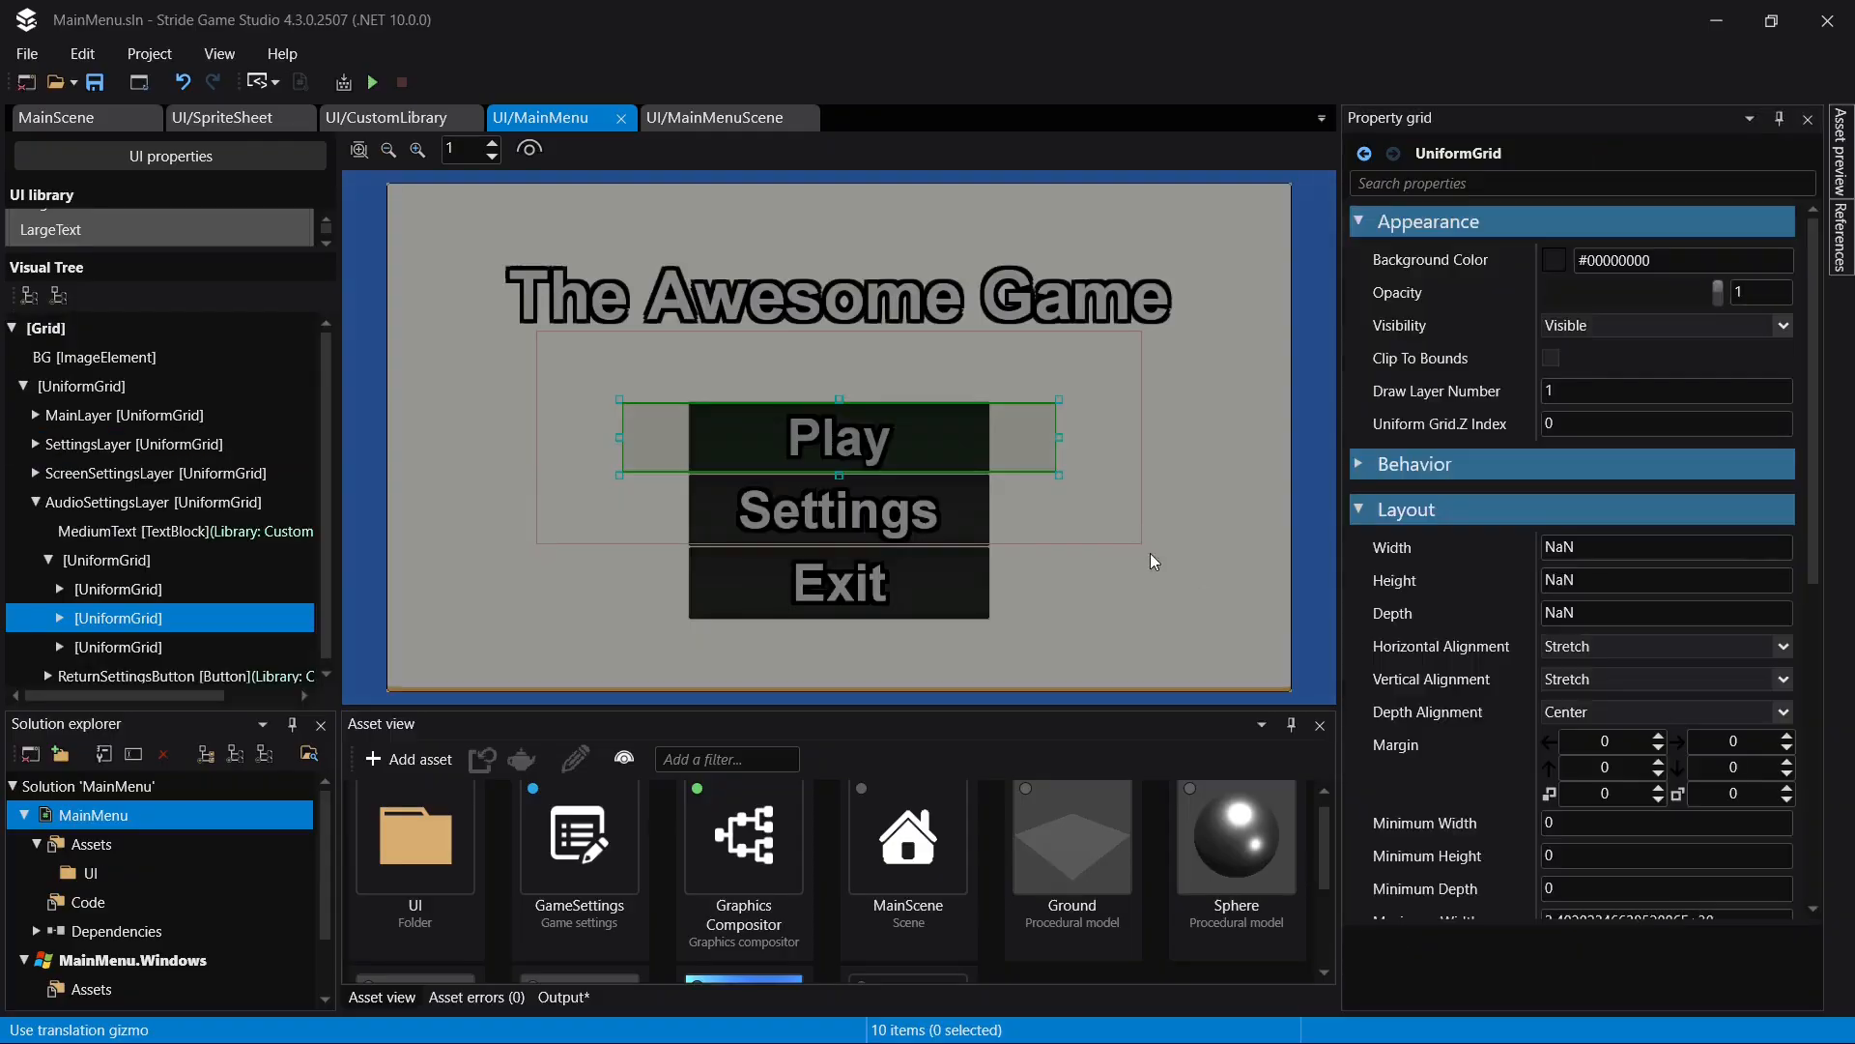
# - Tint the BG image element blue-violet with color #FF6465C6 and save the page
pyautogui.click(1277, 592)
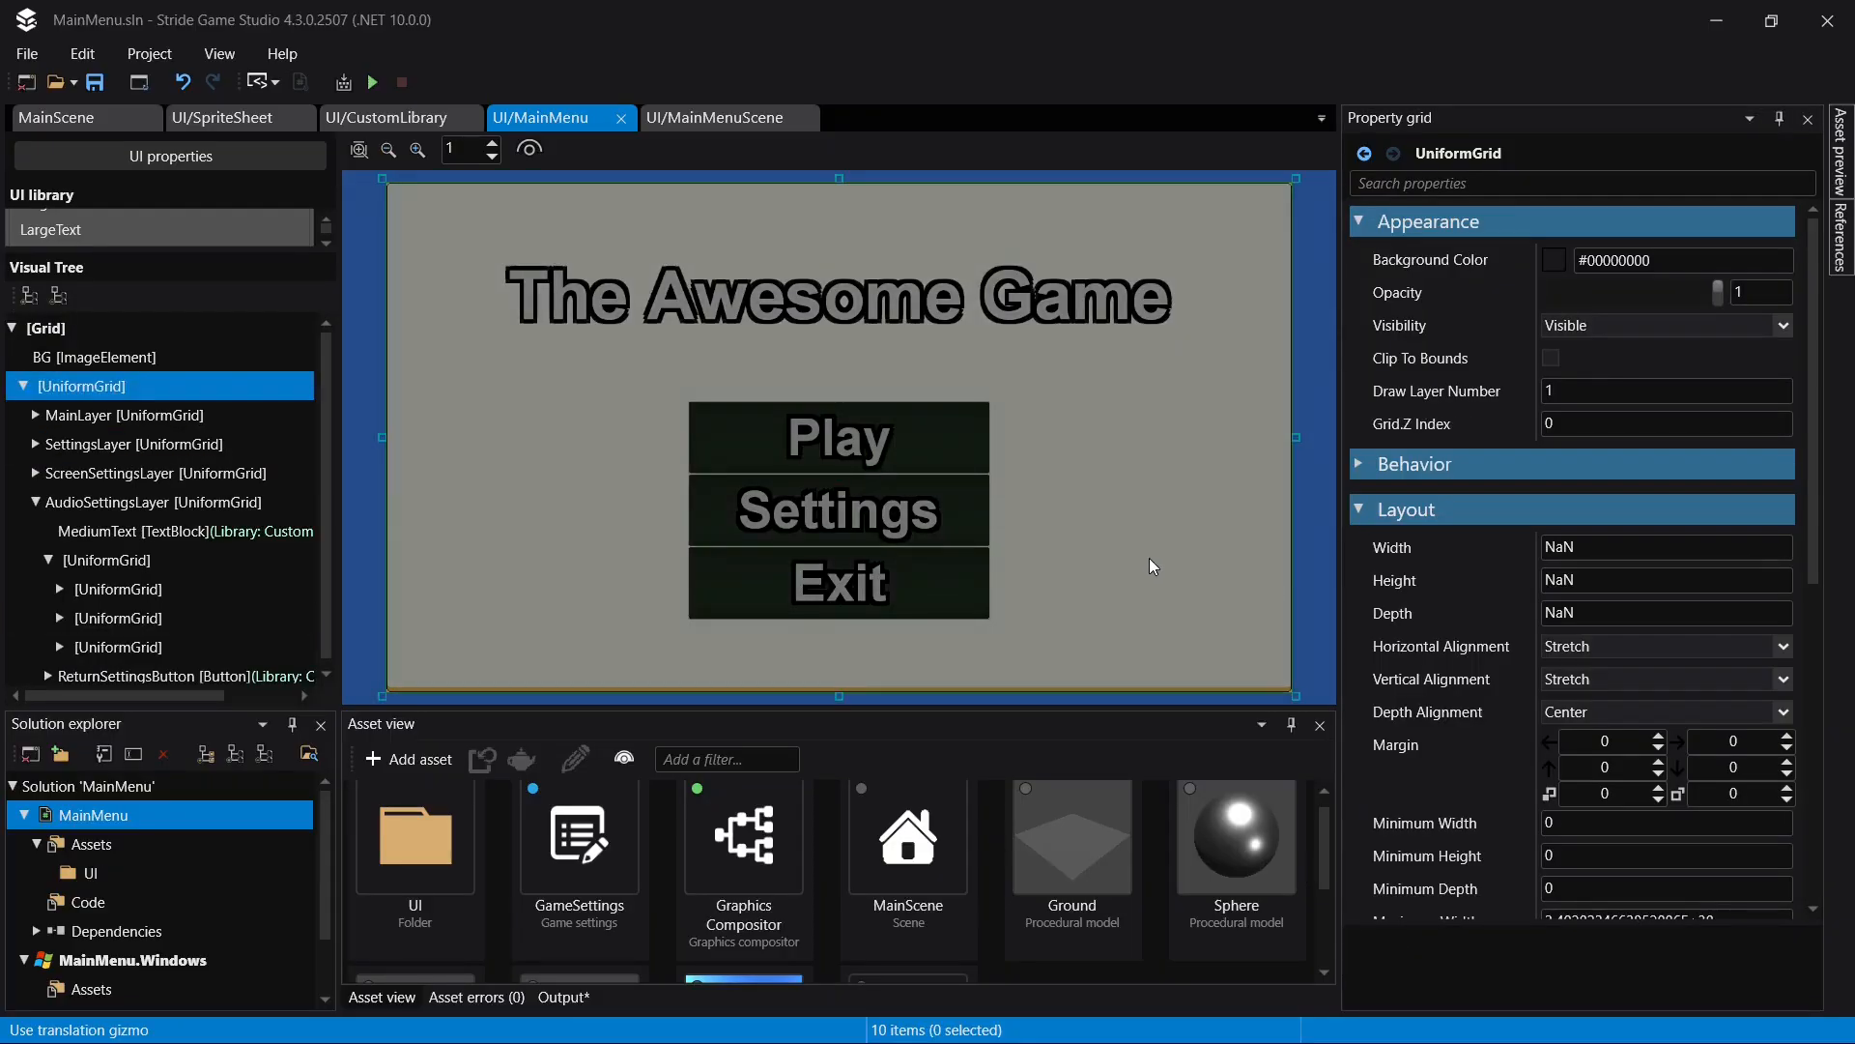
pyautogui.click(1150, 559)
pyautogui.click(1554, 538)
pyautogui.click(1640, 598)
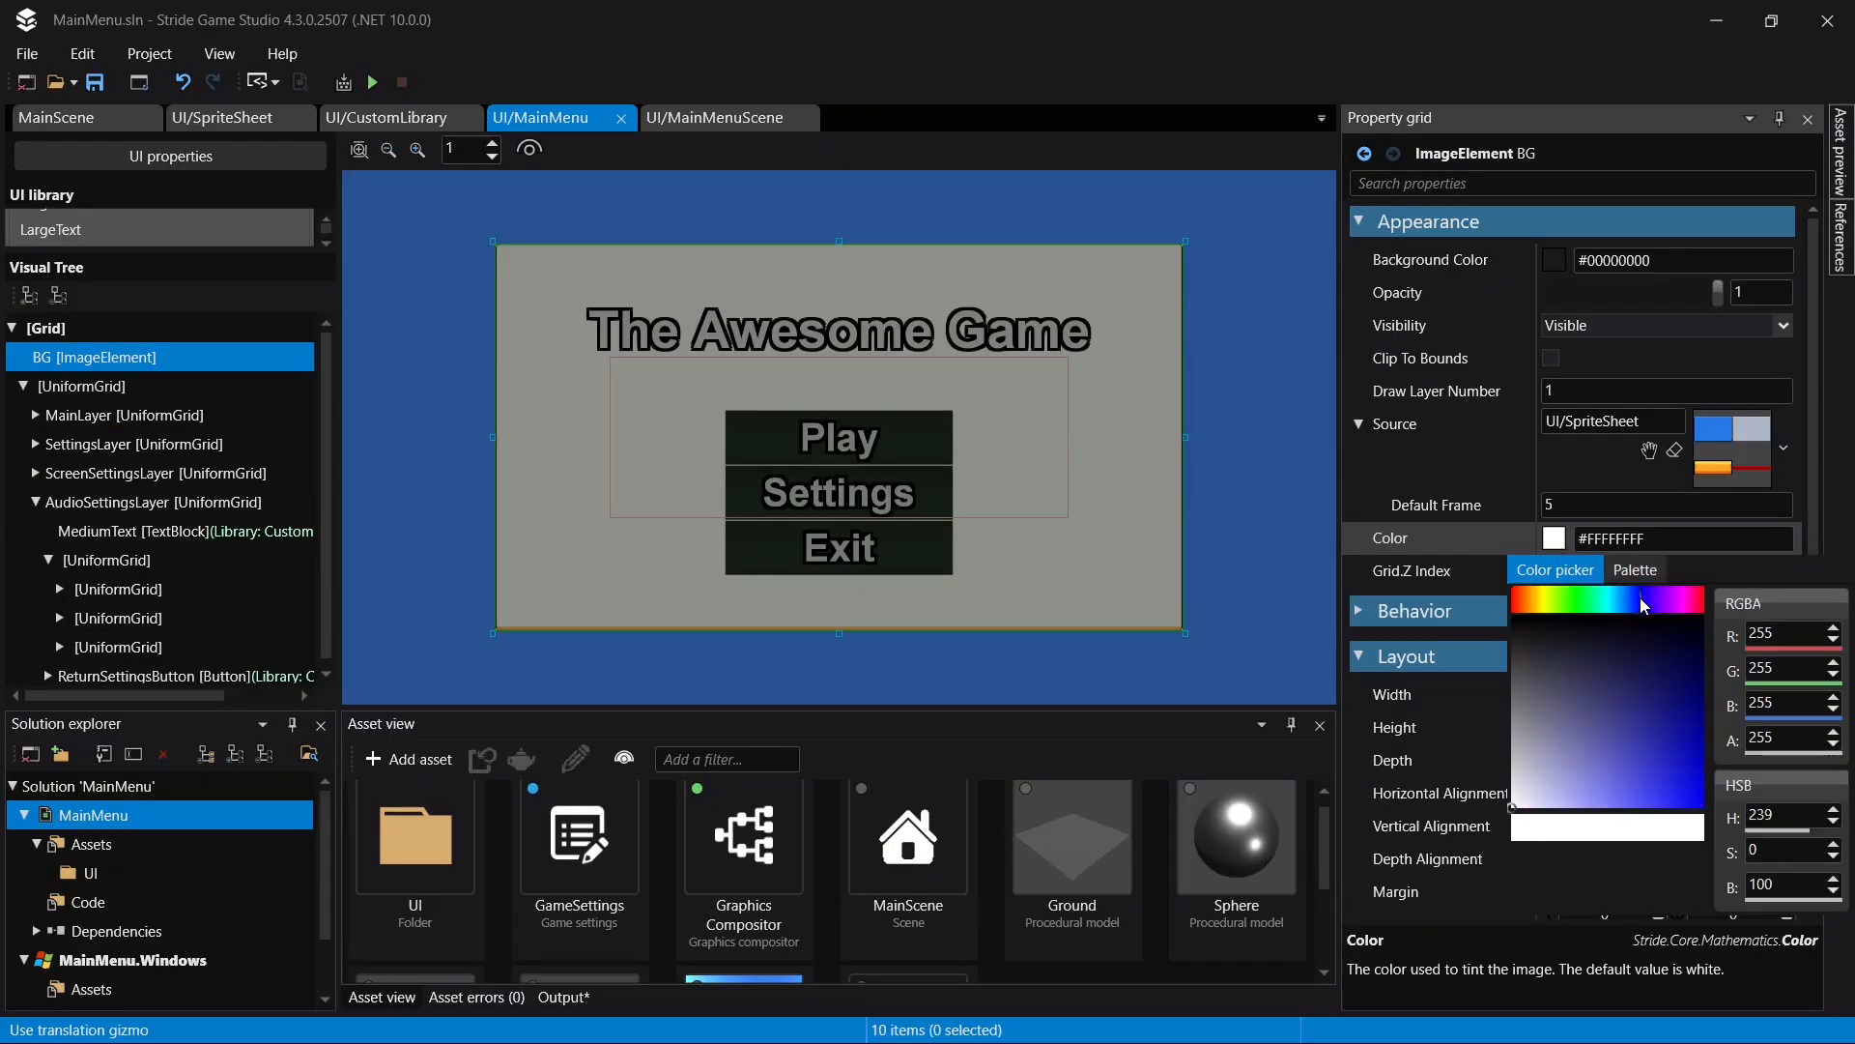
pyautogui.moveTo(1625, 697)
pyautogui.mouseDown()
pyautogui.moveTo(1586, 715)
pyautogui.moveTo(1598, 674)
pyautogui.moveTo(1604, 732)
pyautogui.moveTo(1648, 792)
pyautogui.moveTo(1609, 687)
pyautogui.moveTo(1607, 765)
pyautogui.mouseUp()
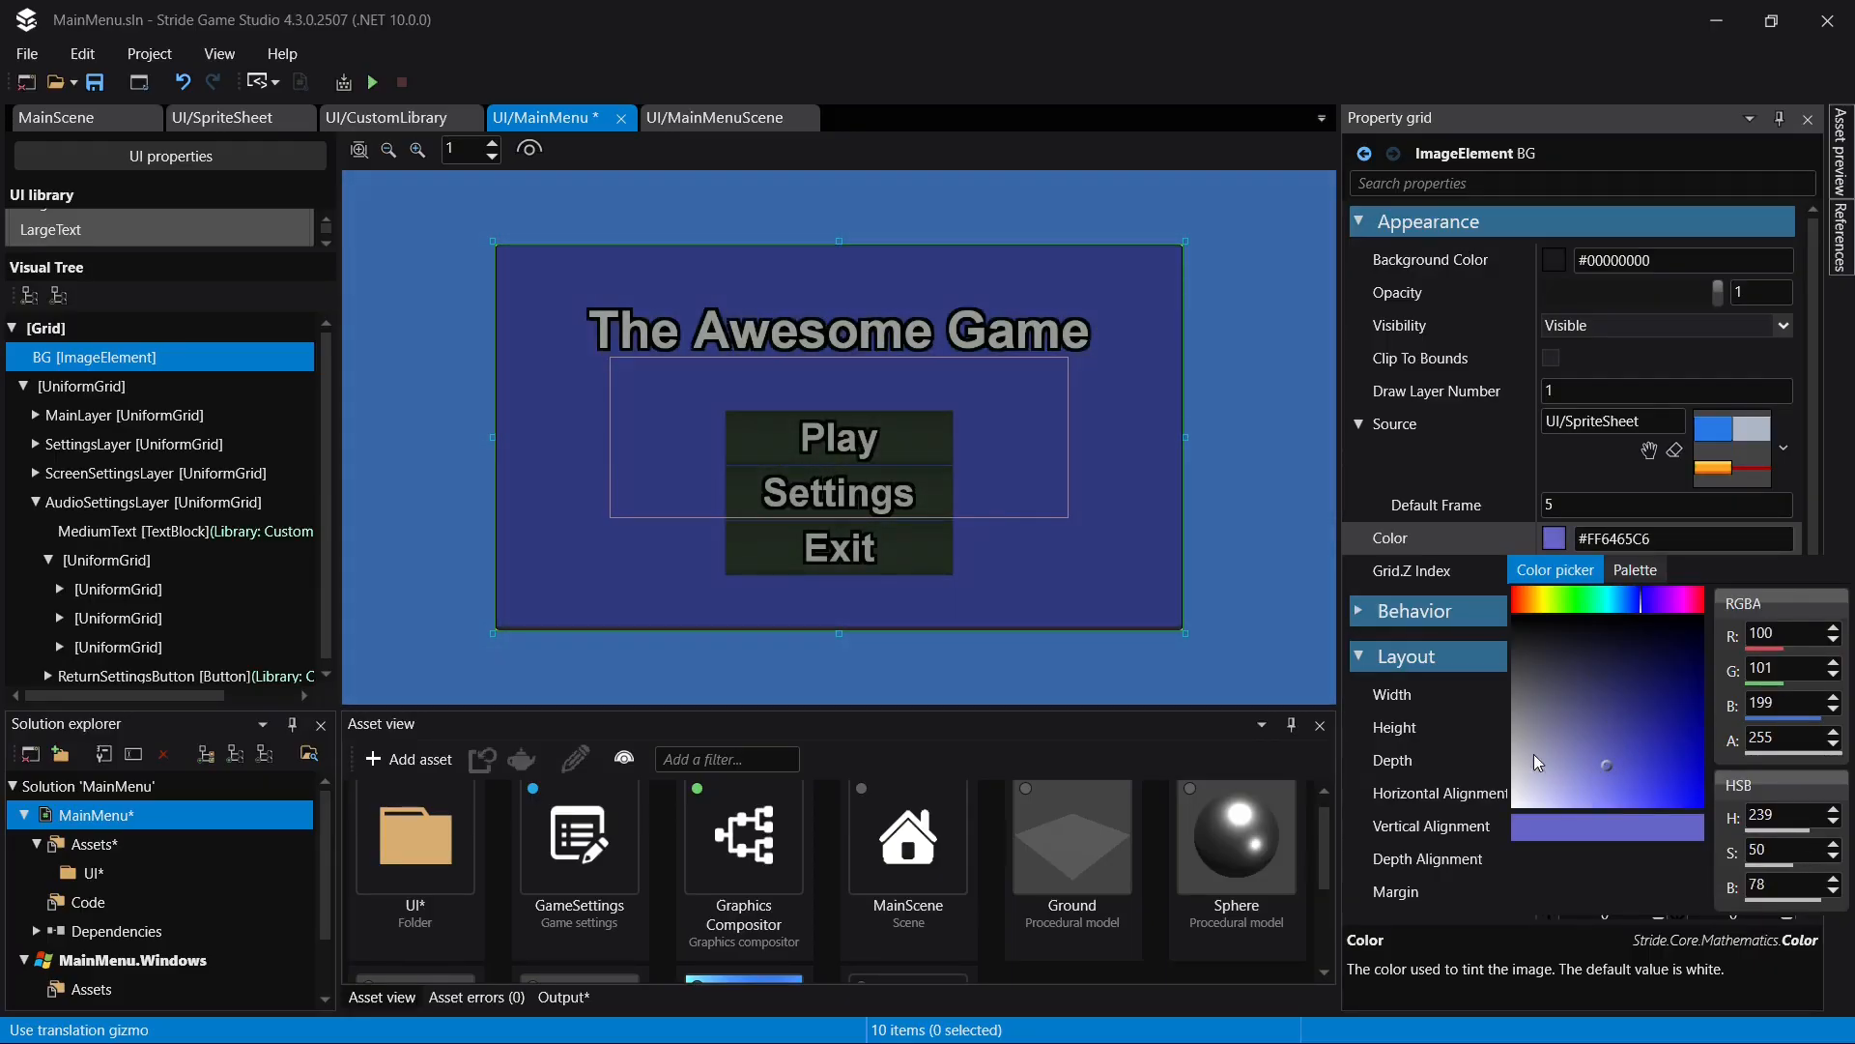
pyautogui.hotkey('ctrl', 's')
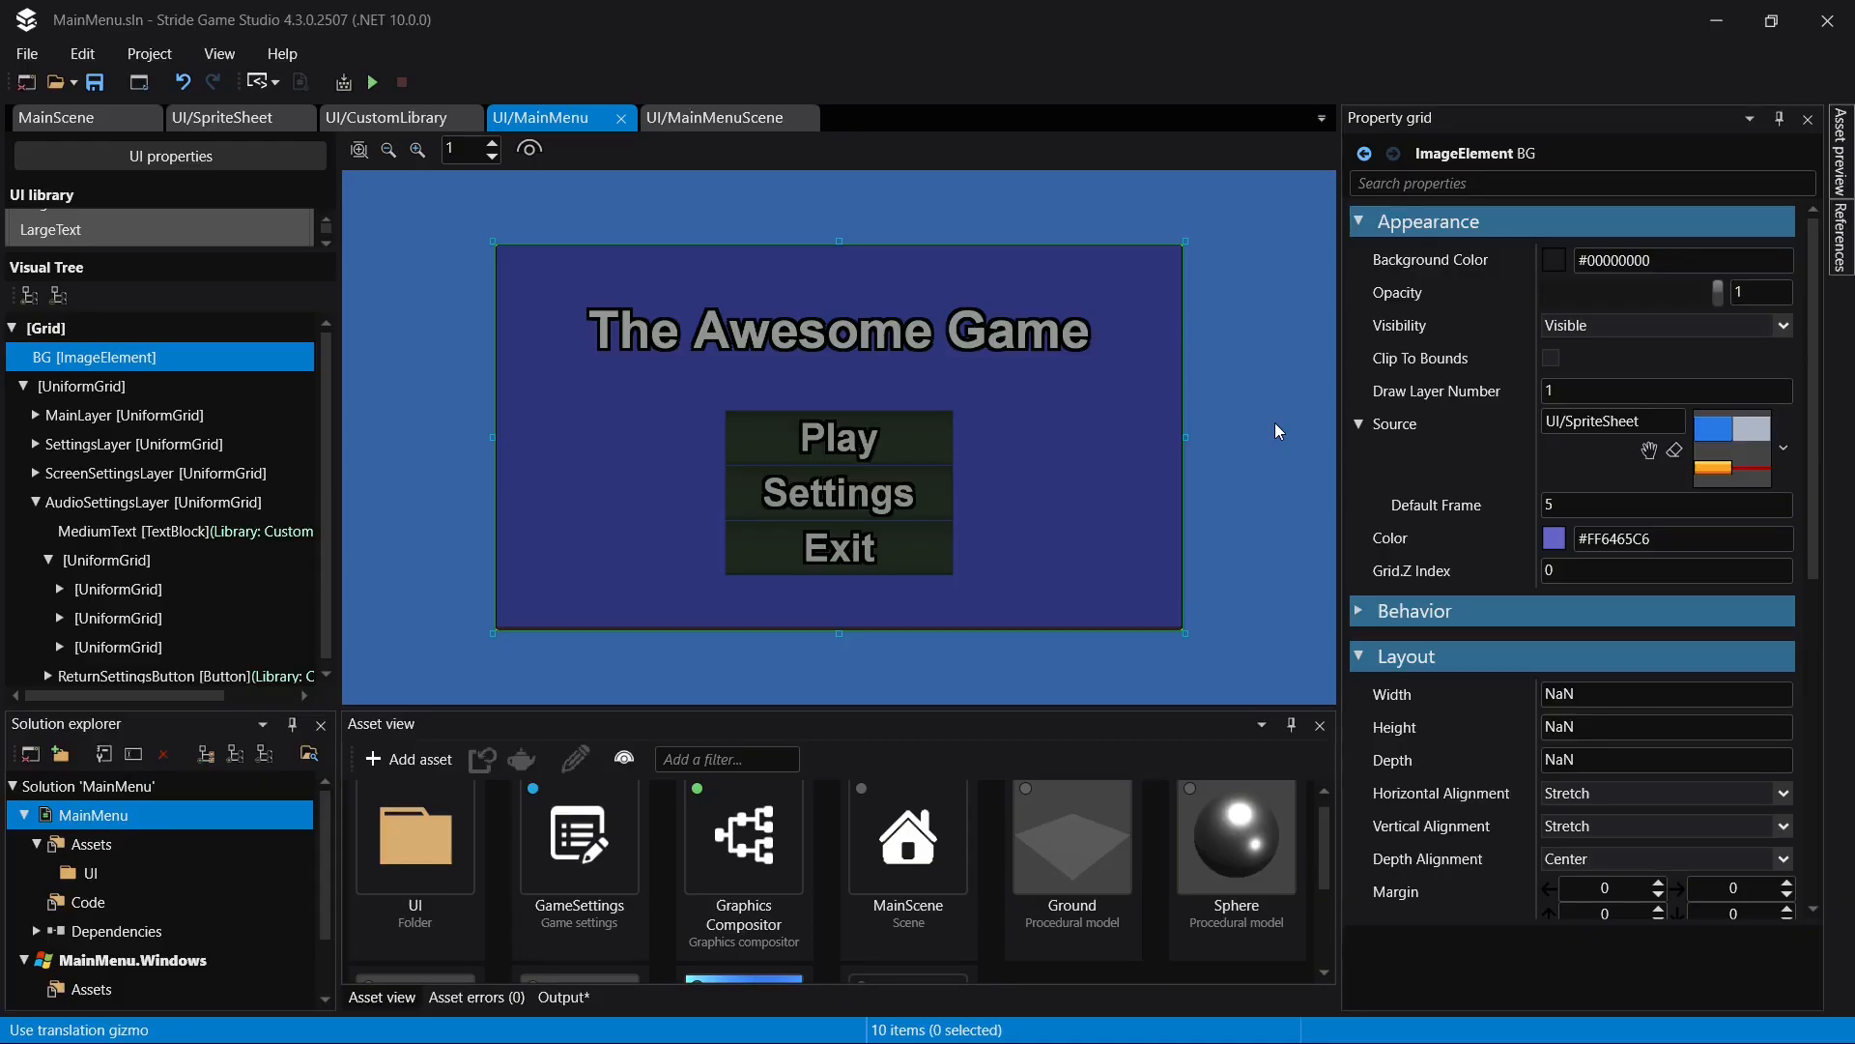
# - Check MainScene, return to the UI/MainMenu page and clear the selection
pyautogui.click(112, 124)
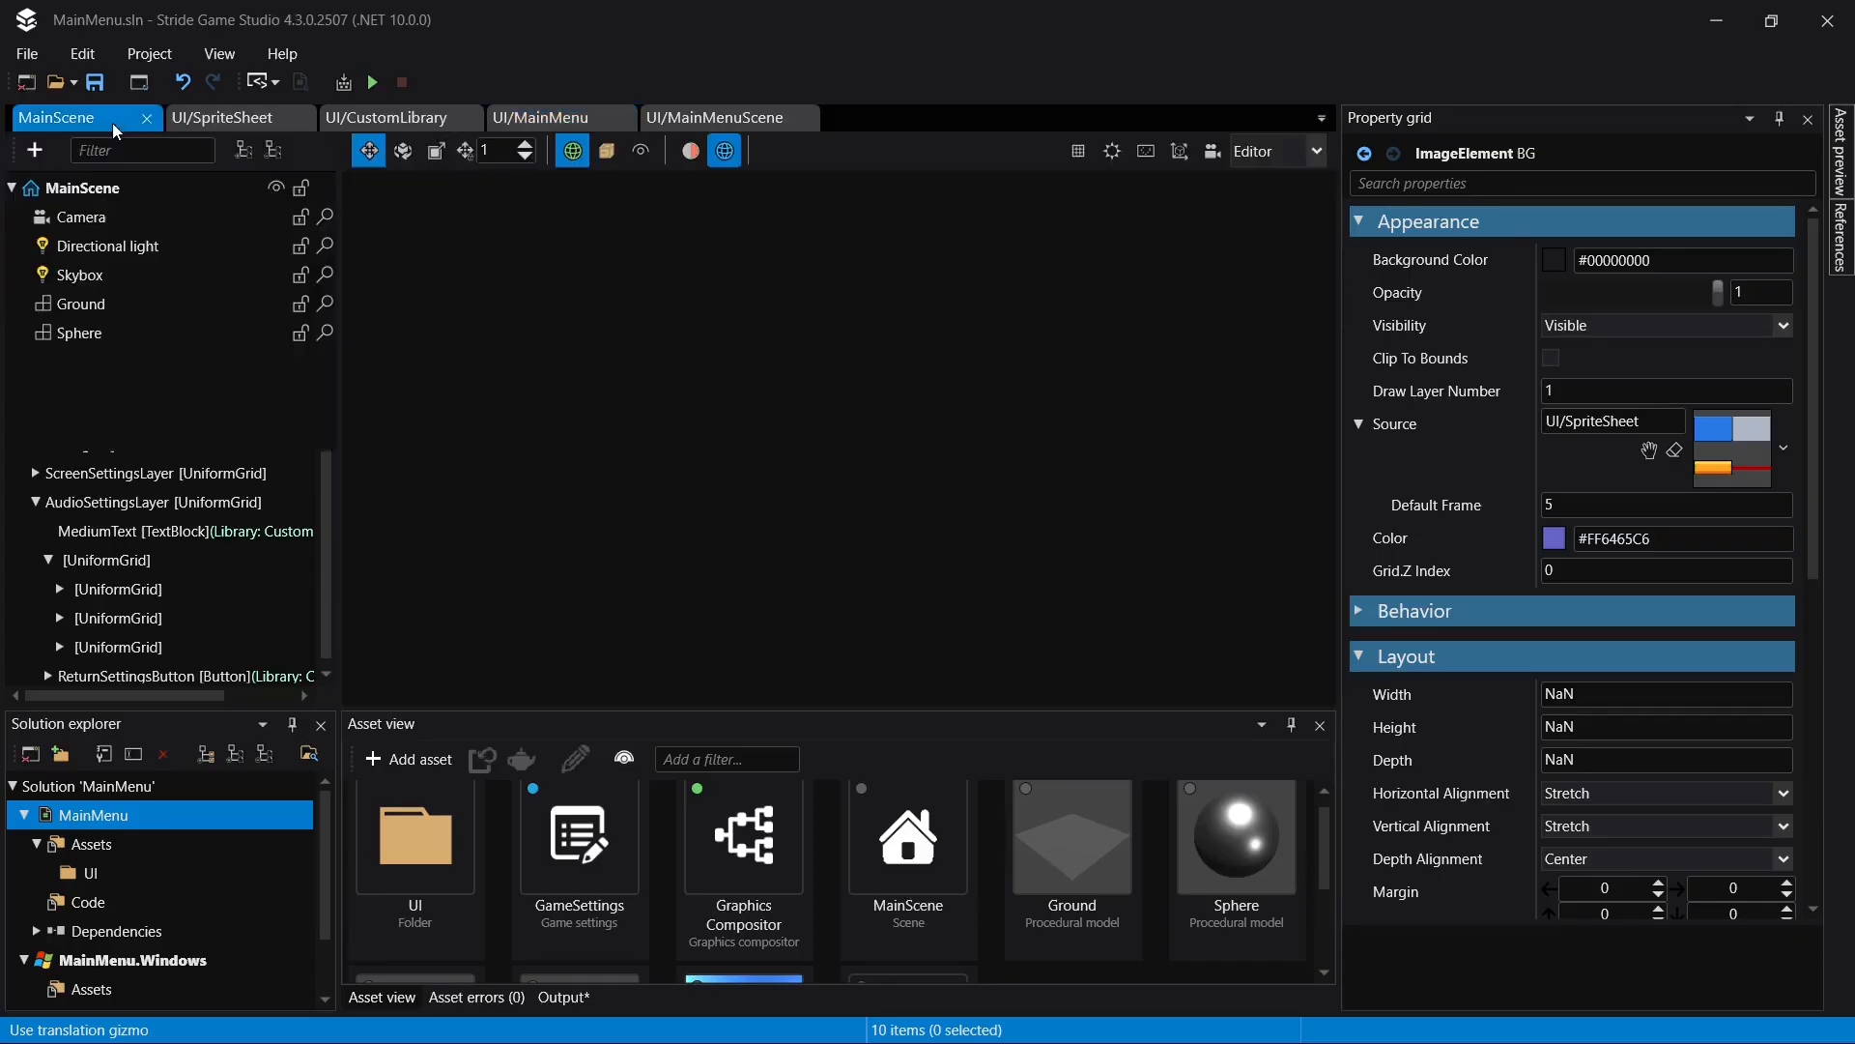
pyautogui.scroll(-2, 884, 476)
pyautogui.click(574, 120)
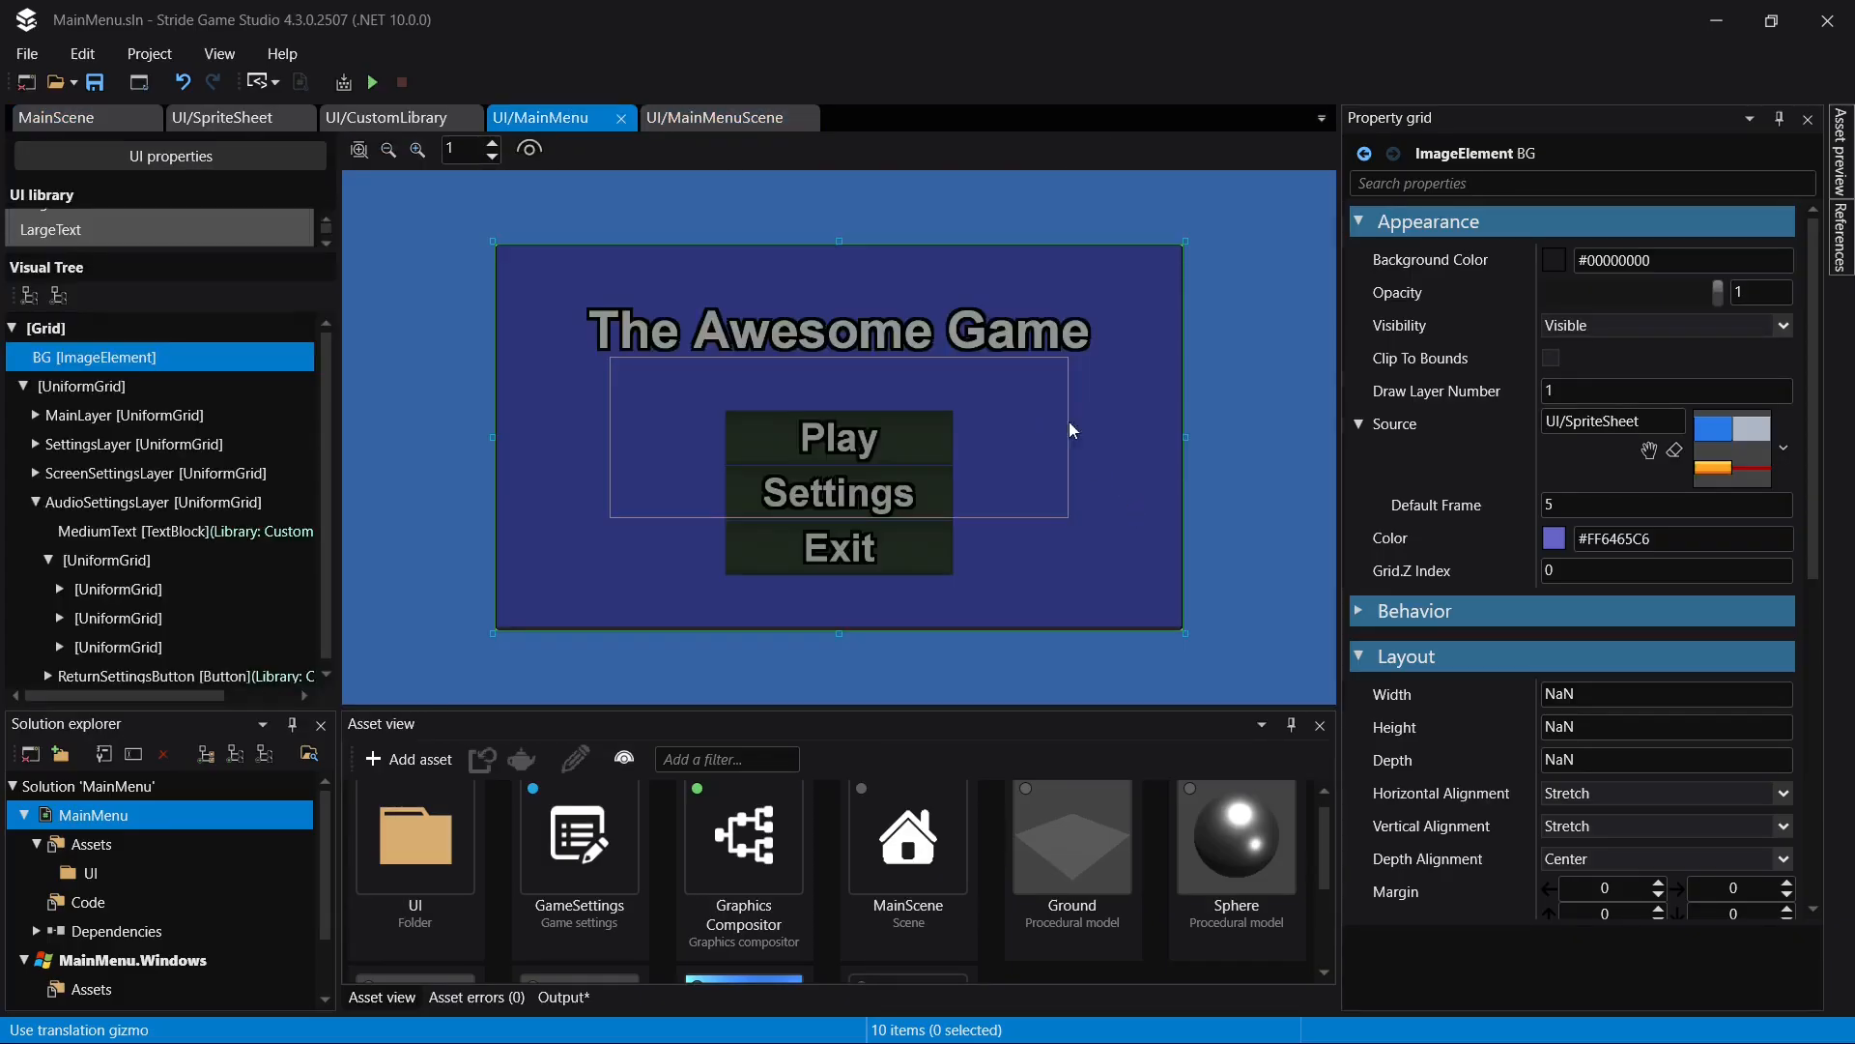
pyautogui.click(1231, 413)
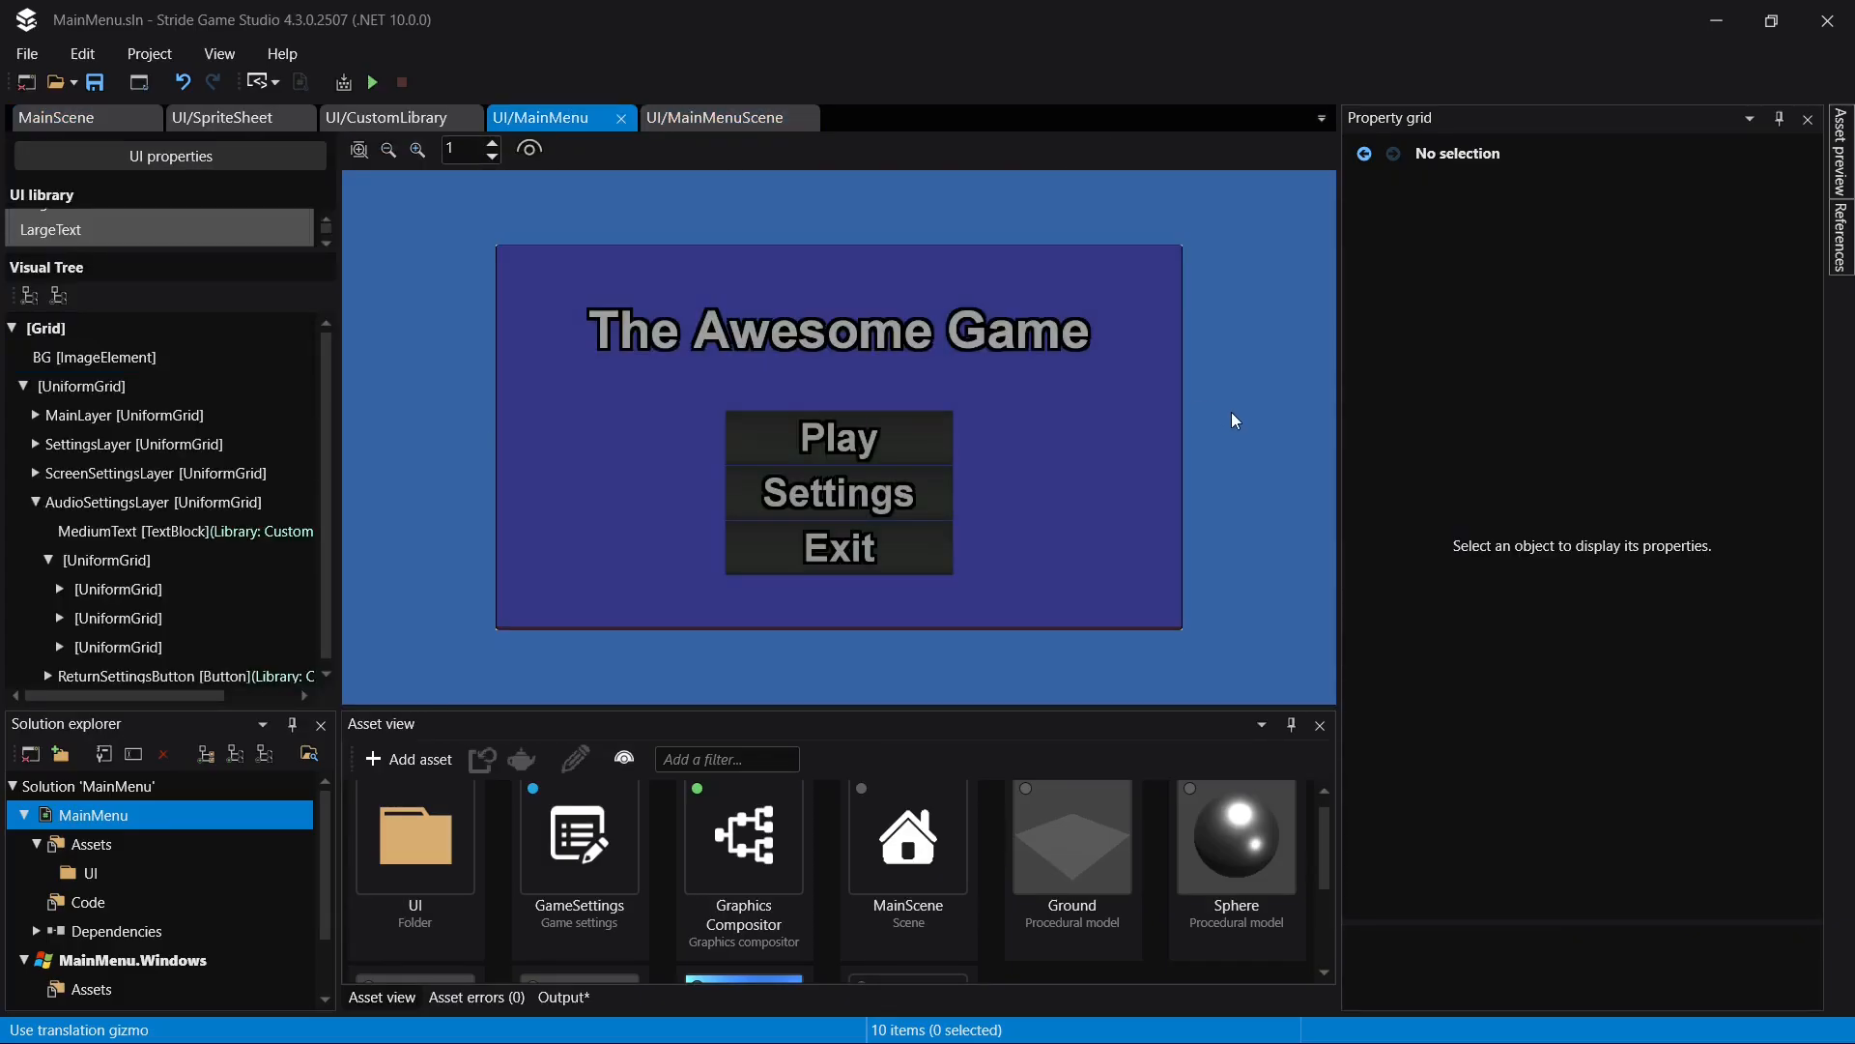